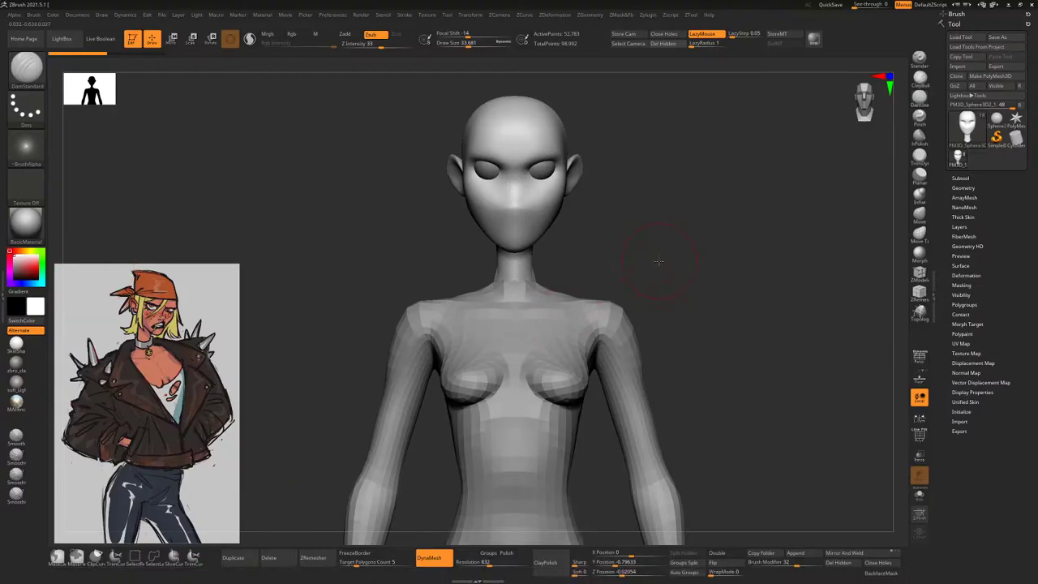
Choose the Move brush and make the ear the active subtool, checking its placement in profile and front views
{"action": "left_click_drag", "start_coordinate": [787, 93], "coordinate": [718, 209]}
{"action": "mouse_move", "coordinate": [653, 222]}
{"action": "left_mouse_down"}
{"action": "mouse_move", "coordinate": [665, 225]}
{"action": "mouse_move", "coordinate": [646, 225]}
{"action": "left_mouse_up"}
{"action": "left_click_drag", "start_coordinate": [646, 201], "coordinate": [682, 198], "text": "alt"}
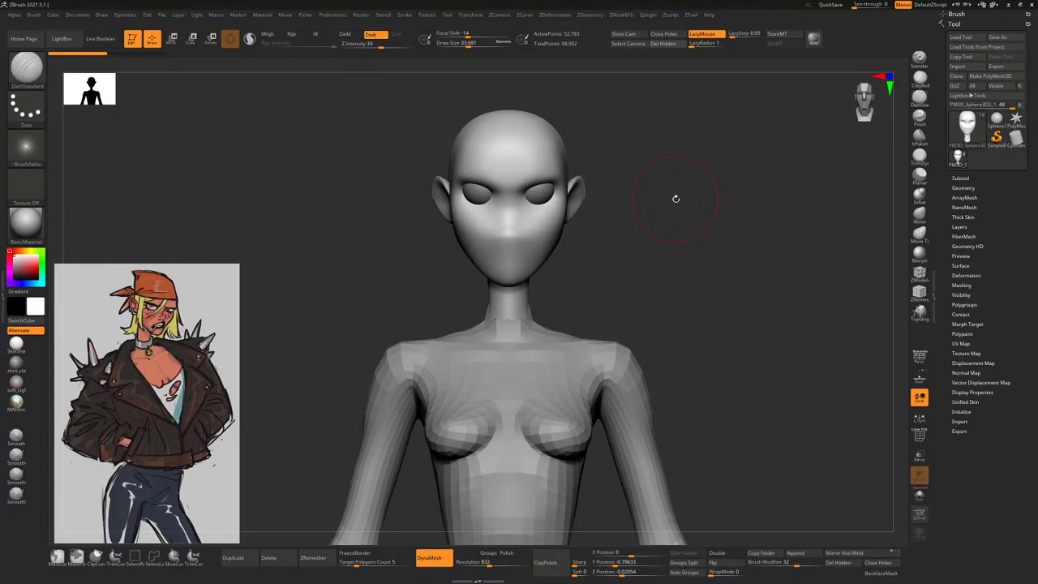
{"action": "mouse_move", "coordinate": [675, 198]}
{"action": "left_mouse_down"}
{"action": "mouse_move", "coordinate": [679, 227]}
{"action": "mouse_move", "coordinate": [669, 227]}
{"action": "mouse_move", "coordinate": [686, 216]}
{"action": "mouse_move", "coordinate": [670, 225]}
{"action": "mouse_move", "coordinate": [691, 262]}
{"action": "mouse_move", "coordinate": [703, 264]}
{"action": "left_mouse_up"}
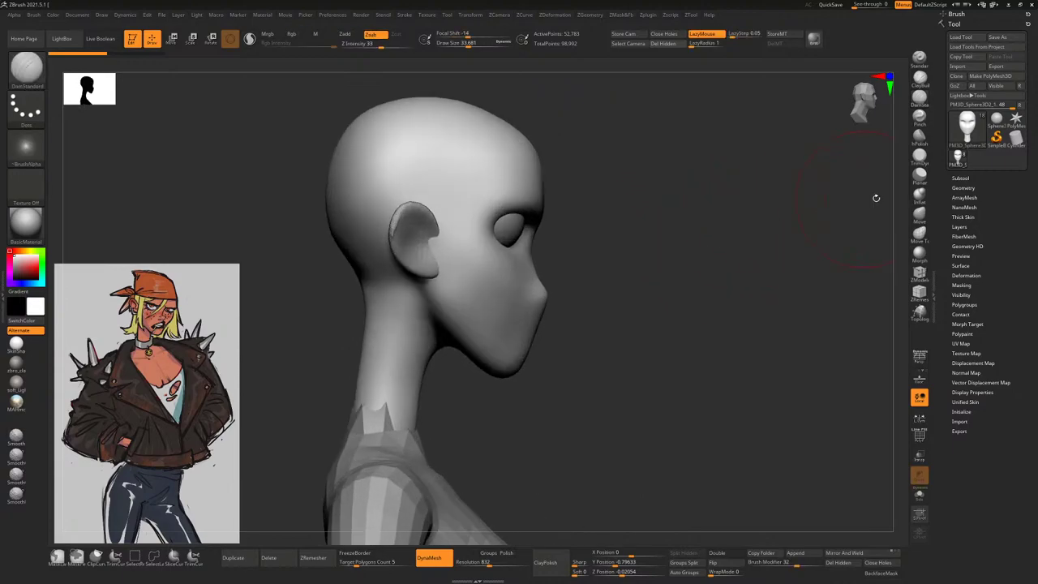
{"action": "left_click", "coordinate": [919, 215]}
{"action": "left_click", "coordinate": [404, 236], "text": "alt"}
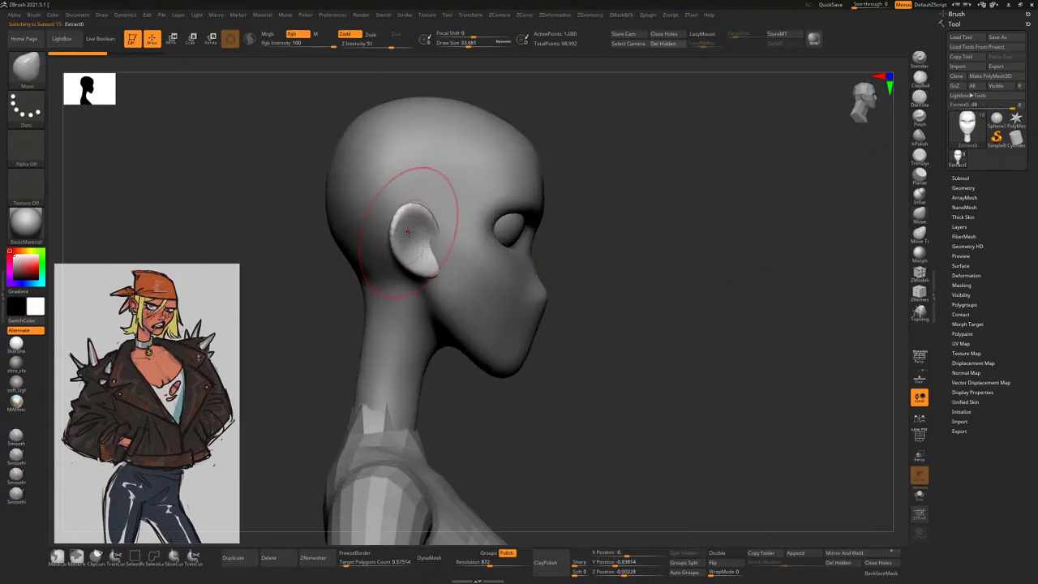
{"action": "left_click_drag", "start_coordinate": [560, 228], "coordinate": [658, 226]}
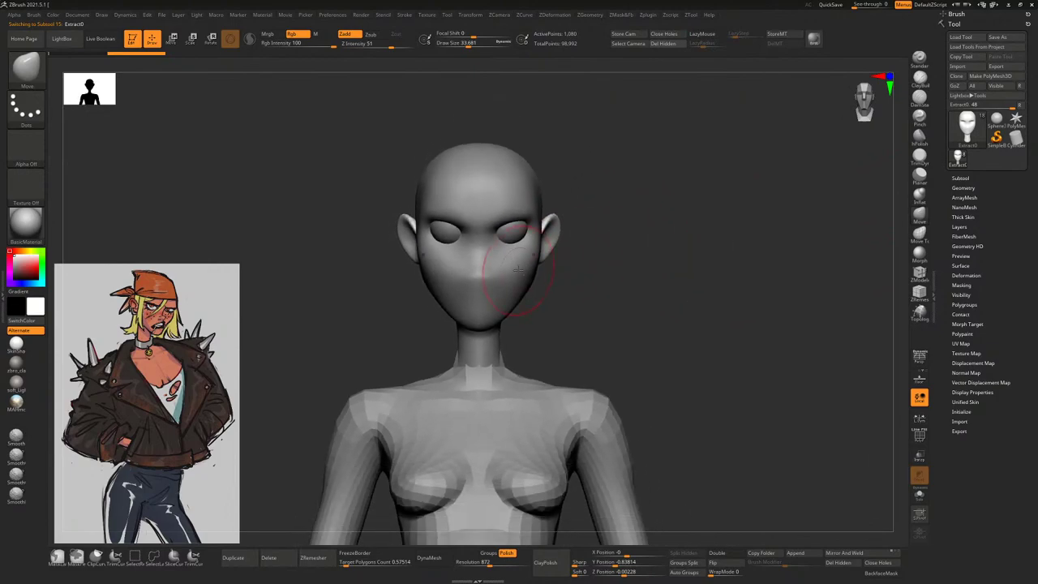
Make the head the active subtool again and reduce the brush size to about 18
{"action": "left_click", "coordinate": [492, 259], "text": "alt"}
{"action": "left_click_drag", "start_coordinate": [510, 262], "coordinate": [661, 246]}
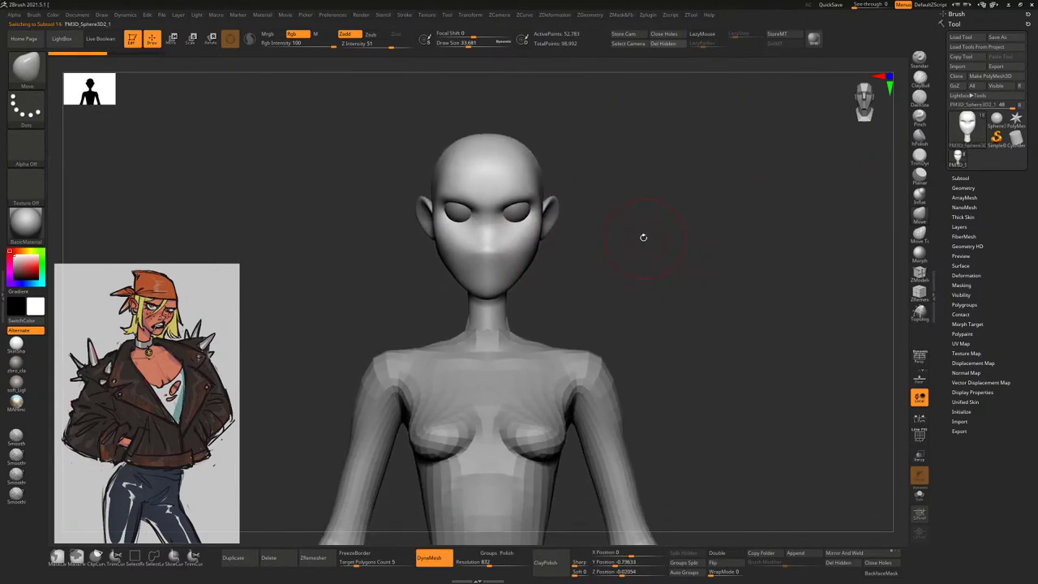
{"action": "left_click_drag", "start_coordinate": [643, 237], "coordinate": [671, 235]}
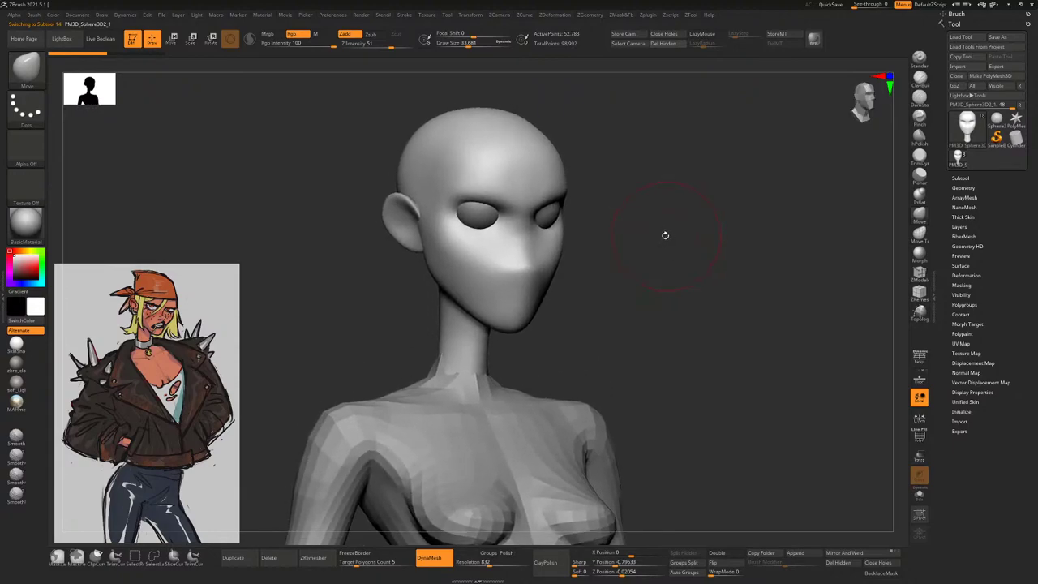
{"action": "mouse_move", "coordinate": [665, 242]}
{"action": "left_mouse_down"}
{"action": "mouse_move", "coordinate": [672, 249]}
{"action": "mouse_move", "coordinate": [681, 234]}
{"action": "mouse_move", "coordinate": [651, 248]}
{"action": "mouse_move", "coordinate": [676, 246]}
{"action": "mouse_move", "coordinate": [664, 233]}
{"action": "left_mouse_up"}
{"action": "key", "text": "s"}
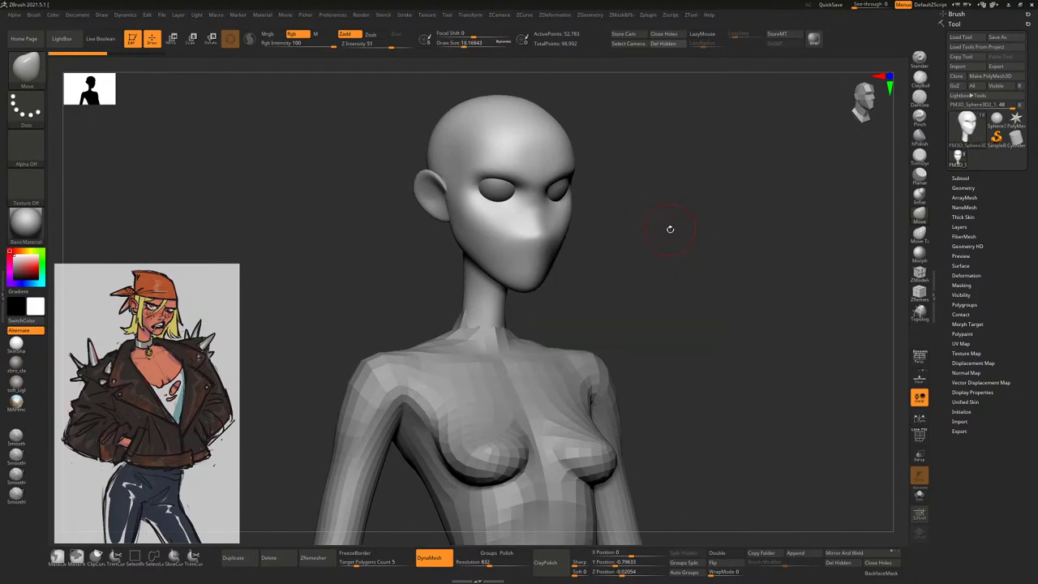
Build up the nose bridge and tip with the ClayBuildup brush at size about 9.6, smooth the strokes and remesh with DynaMesh
{"action": "left_click", "coordinate": [919, 78]}
{"action": "mouse_move", "coordinate": [730, 194]}
{"action": "left_mouse_down"}
{"action": "mouse_move", "coordinate": [702, 190]}
{"action": "mouse_move", "coordinate": [660, 208]}
{"action": "mouse_move", "coordinate": [655, 262]}
{"action": "mouse_move", "coordinate": [478, 268]}
{"action": "mouse_move", "coordinate": [475, 240]}
{"action": "mouse_move", "coordinate": [487, 254]}
{"action": "mouse_move", "coordinate": [462, 280]}
{"action": "mouse_move", "coordinate": [494, 288]}
{"action": "left_mouse_up"}
{"action": "key", "text": "space"}
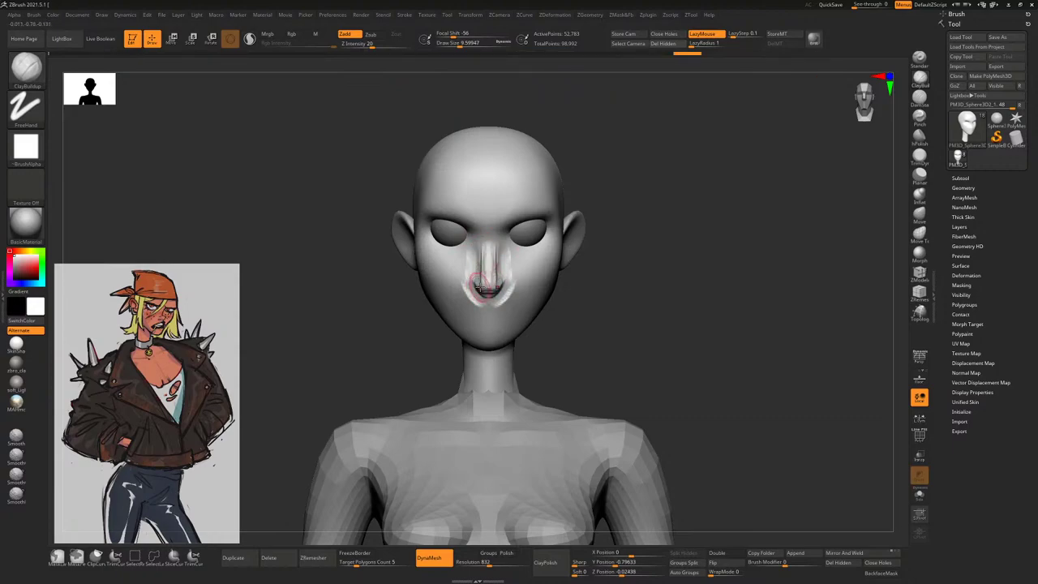
{"action": "key", "text": "shift"}
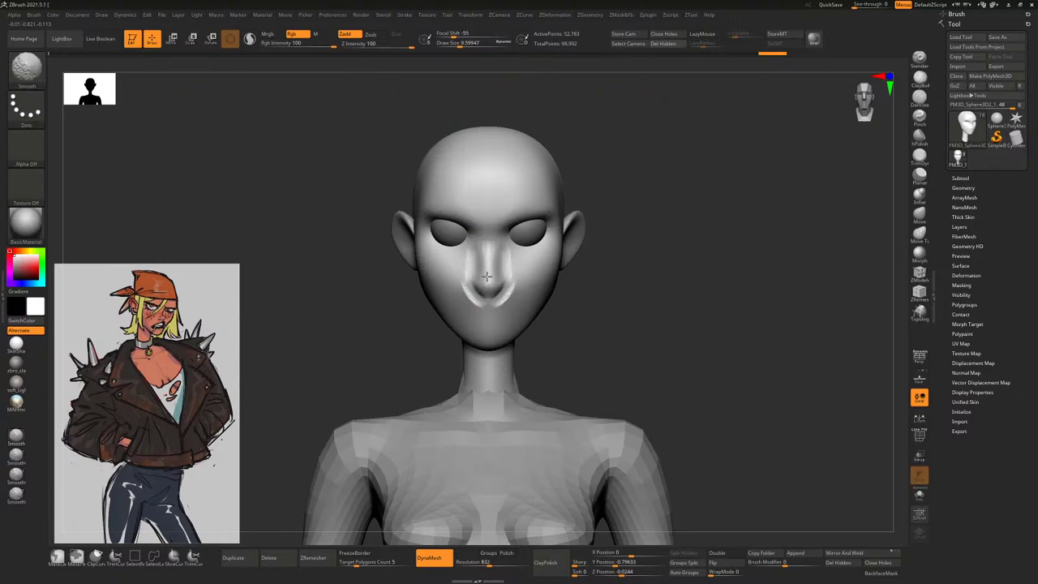
{"action": "left_click_drag", "start_coordinate": [464, 283], "coordinate": [481, 305], "text": "shift"}
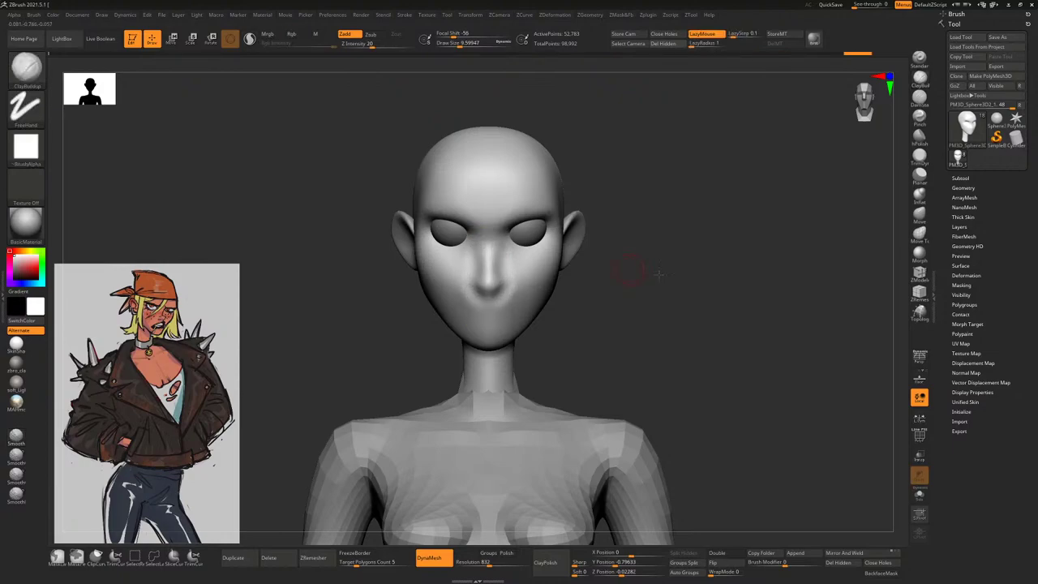
{"action": "mouse_move", "coordinate": [621, 259]}
{"action": "left_mouse_down", "text": "ctrl"}
{"action": "mouse_move", "coordinate": [631, 306]}
{"action": "mouse_move", "coordinate": [685, 283]}
{"action": "left_mouse_up", "text": "ctrl"}
Pull out and round the nose tip in profile with the Move brush at size about 15
{"action": "key", "text": "shift"}
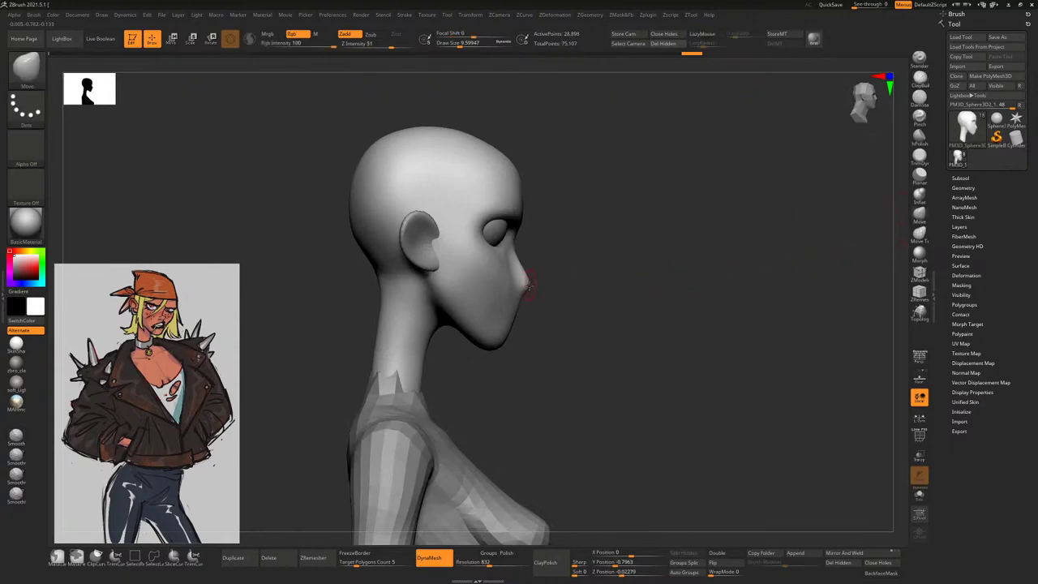
{"action": "right_click", "coordinate": [533, 278]}
{"action": "right_click_drag", "start_coordinate": [528, 276], "coordinate": [515, 269], "text": "shift"}
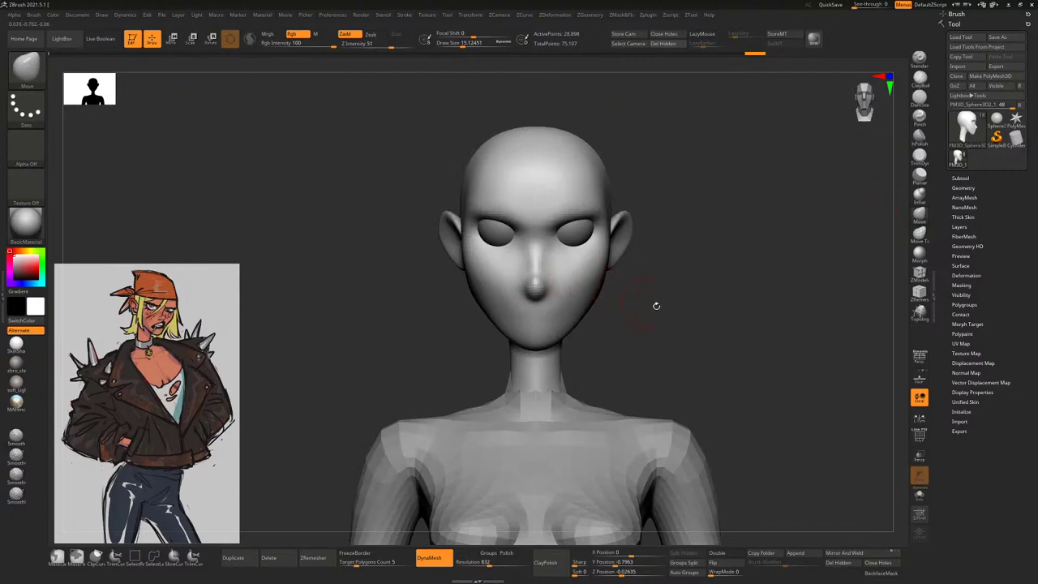
{"action": "mouse_move", "coordinate": [656, 305]}
{"action": "left_mouse_down"}
{"action": "mouse_move", "coordinate": [645, 328]}
{"action": "mouse_move", "coordinate": [621, 301]}
{"action": "mouse_move", "coordinate": [651, 294]}
{"action": "mouse_move", "coordinate": [640, 257]}
{"action": "mouse_move", "coordinate": [634, 312]}
{"action": "mouse_move", "coordinate": [625, 297]}
{"action": "left_mouse_up"}
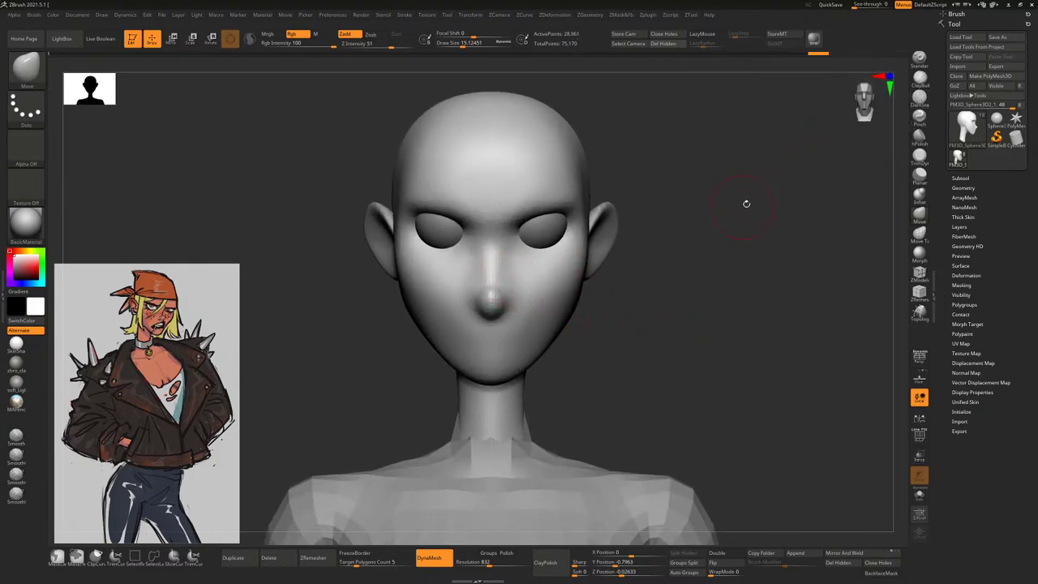
Reshape the brow and eye sockets with the Move brush, using sizes of about 32 and 20
{"action": "mouse_move", "coordinate": [846, 153]}
{"action": "left_mouse_down"}
{"action": "mouse_move", "coordinate": [744, 218]}
{"action": "mouse_move", "coordinate": [773, 235]}
{"action": "mouse_move", "coordinate": [730, 244]}
{"action": "left_mouse_up"}
{"action": "right_click", "coordinate": [520, 243]}
{"action": "left_click_drag", "start_coordinate": [560, 235], "coordinate": [592, 235]}
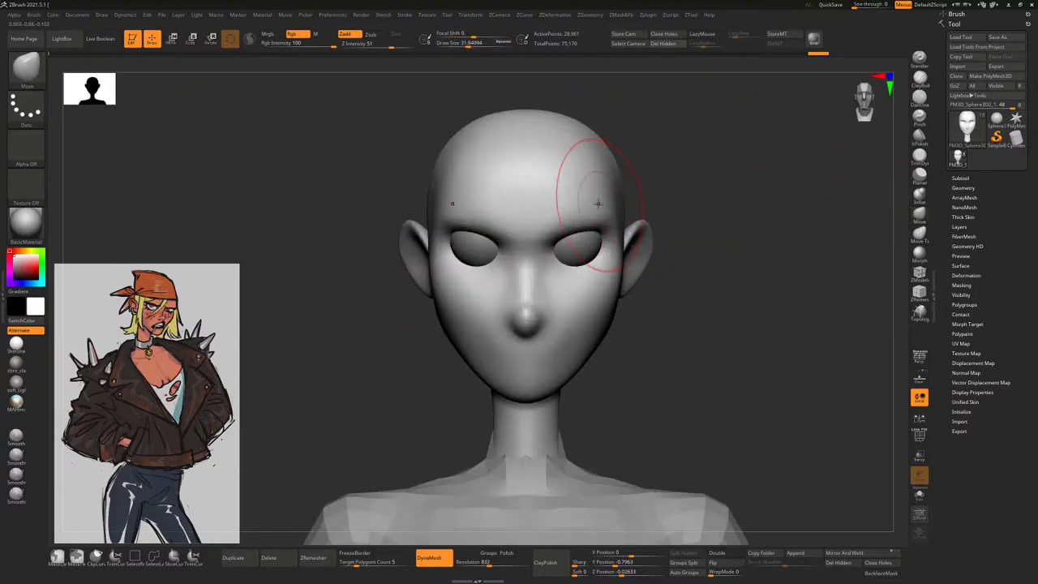
{"action": "left_click_drag", "start_coordinate": [680, 202], "coordinate": [545, 235]}
{"action": "left_click_drag", "start_coordinate": [635, 222], "coordinate": [486, 262]}
{"action": "right_click", "coordinate": [505, 262]}
{"action": "left_click_drag", "start_coordinate": [557, 213], "coordinate": [568, 223], "text": "shift"}
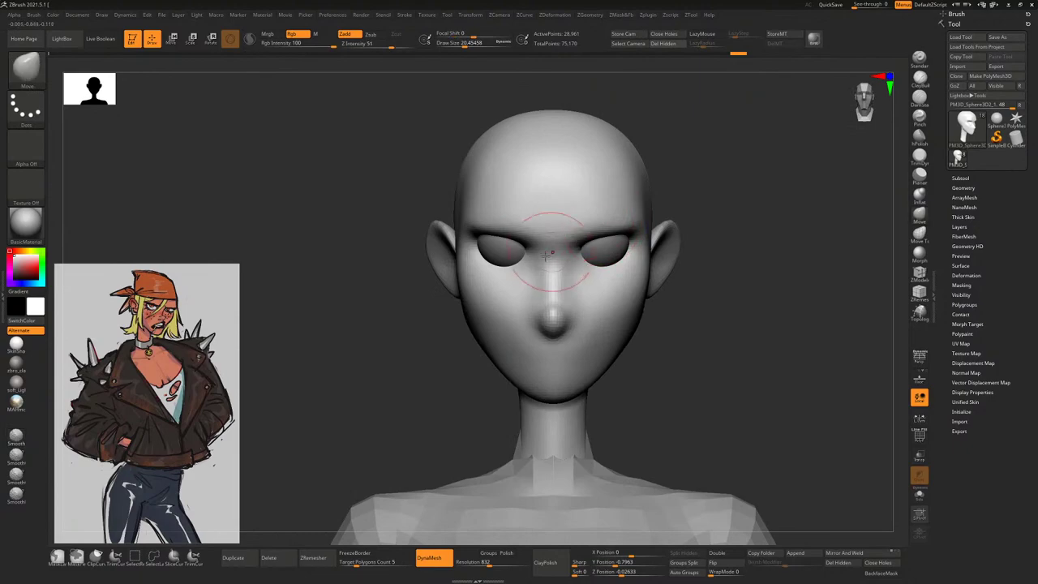
Refine the nose and mouth profile with the Move brush at size about 24, then smooth the cheek beside the nose
{"action": "left_click_drag", "start_coordinate": [701, 222], "coordinate": [614, 285]}
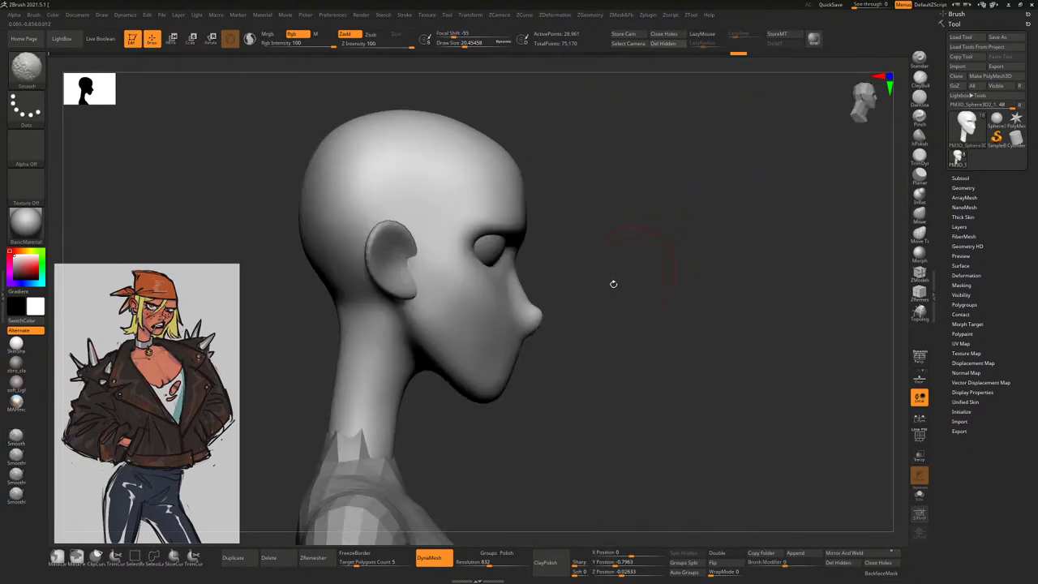
{"action": "right_click", "coordinate": [525, 294]}
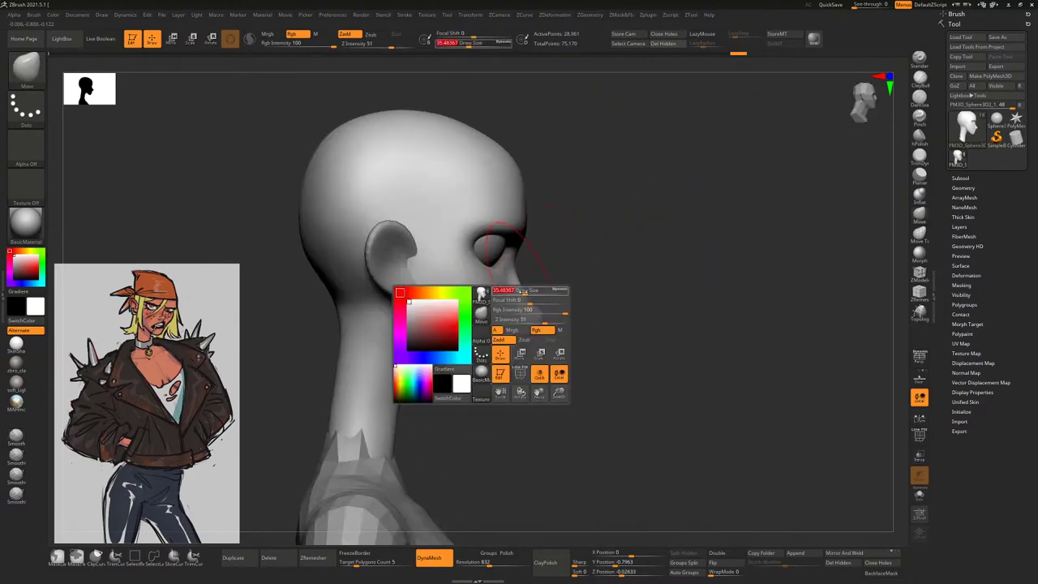
{"action": "mouse_move", "coordinate": [526, 288]}
{"action": "left_mouse_down"}
{"action": "mouse_move", "coordinate": [542, 288]}
{"action": "mouse_move", "coordinate": [517, 264]}
{"action": "mouse_move", "coordinate": [499, 301]}
{"action": "left_mouse_up"}
{"action": "right_click", "coordinate": [519, 268]}
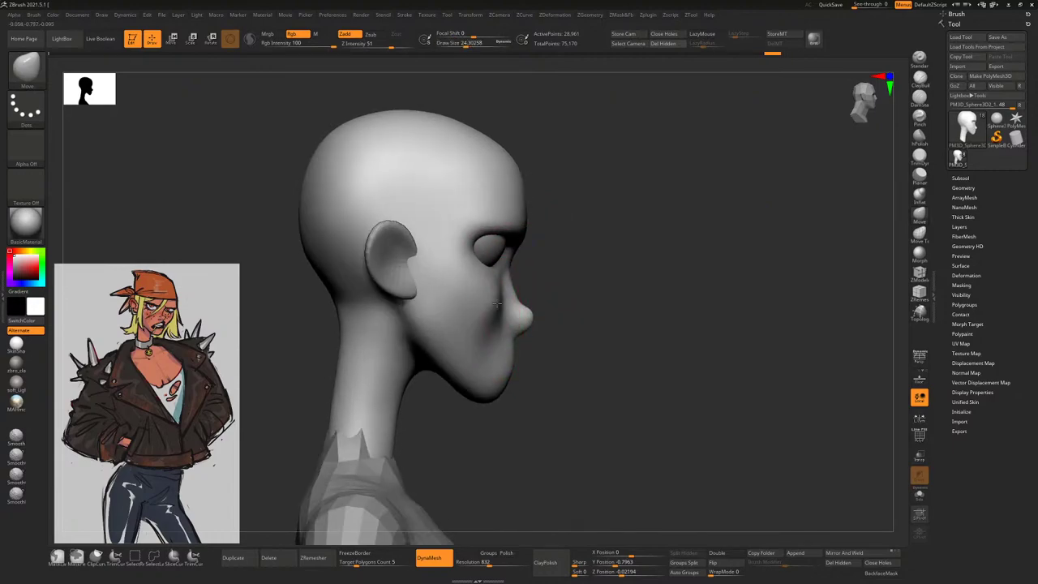
{"action": "key", "text": "shift"}
{"action": "left_click_drag", "start_coordinate": [493, 307], "coordinate": [499, 357]}
{"action": "mouse_move", "coordinate": [585, 341]}
{"action": "left_mouse_down"}
{"action": "mouse_move", "coordinate": [711, 340]}
{"action": "mouse_move", "coordinate": [687, 320]}
{"action": "left_mouse_up"}
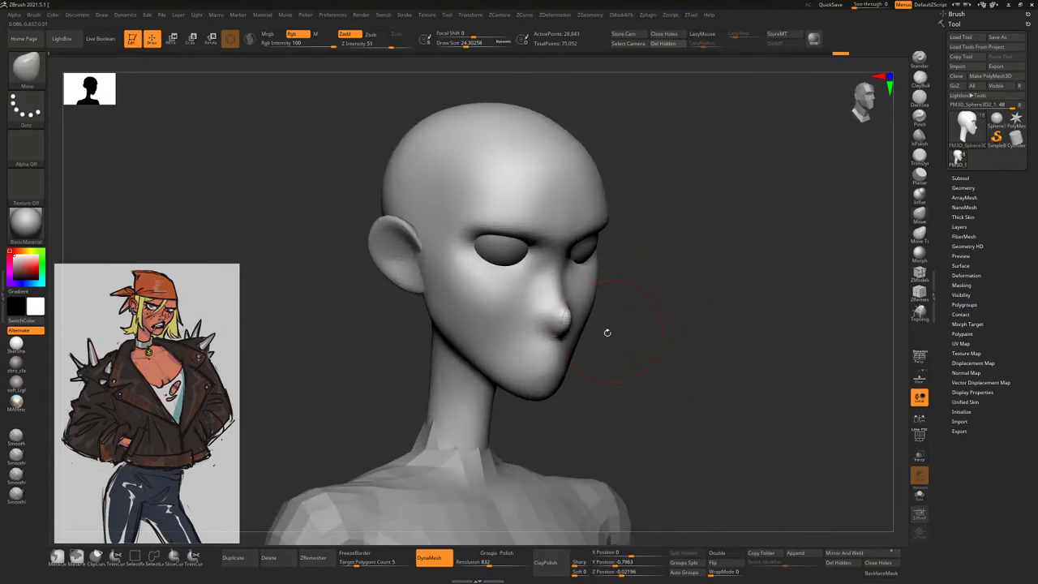
Refine the sides of the nose with the Move brush at size about 11 and smooth toward the inner eye corners
{"action": "mouse_move", "coordinate": [622, 311]}
{"action": "left_mouse_down", "text": "shift"}
{"action": "mouse_move", "coordinate": [572, 321]}
{"action": "mouse_move", "coordinate": [581, 322]}
{"action": "left_mouse_up", "text": "shift"}
{"action": "key", "text": "space"}
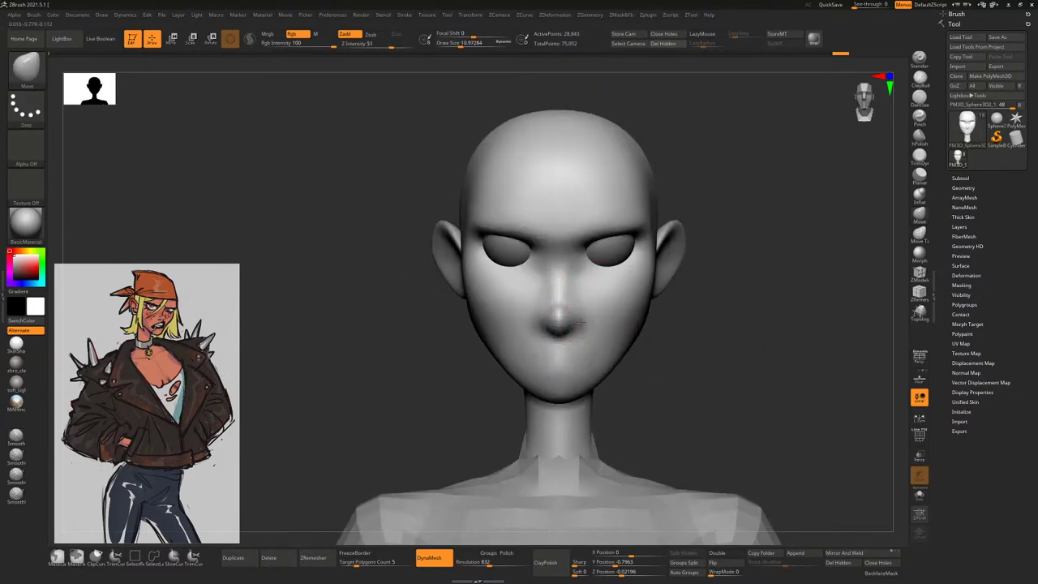
{"action": "mouse_move", "coordinate": [689, 324]}
{"action": "left_mouse_down"}
{"action": "mouse_move", "coordinate": [706, 322]}
{"action": "mouse_move", "coordinate": [649, 317]}
{"action": "left_mouse_up"}
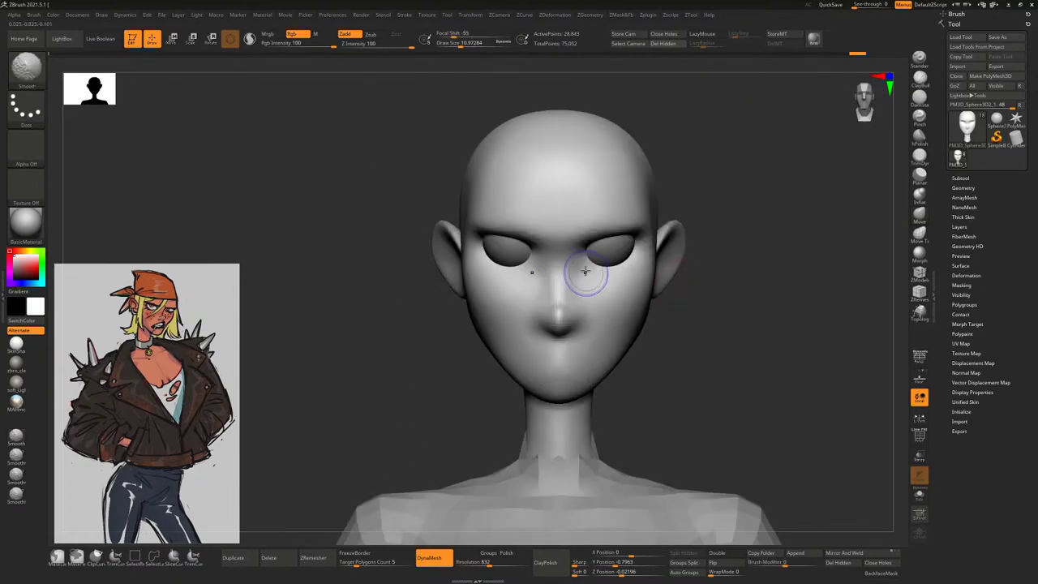
{"action": "mouse_move", "coordinate": [760, 251]}
{"action": "left_mouse_down"}
{"action": "mouse_move", "coordinate": [836, 195]}
{"action": "mouse_move", "coordinate": [893, 130]}
{"action": "left_mouse_up"}
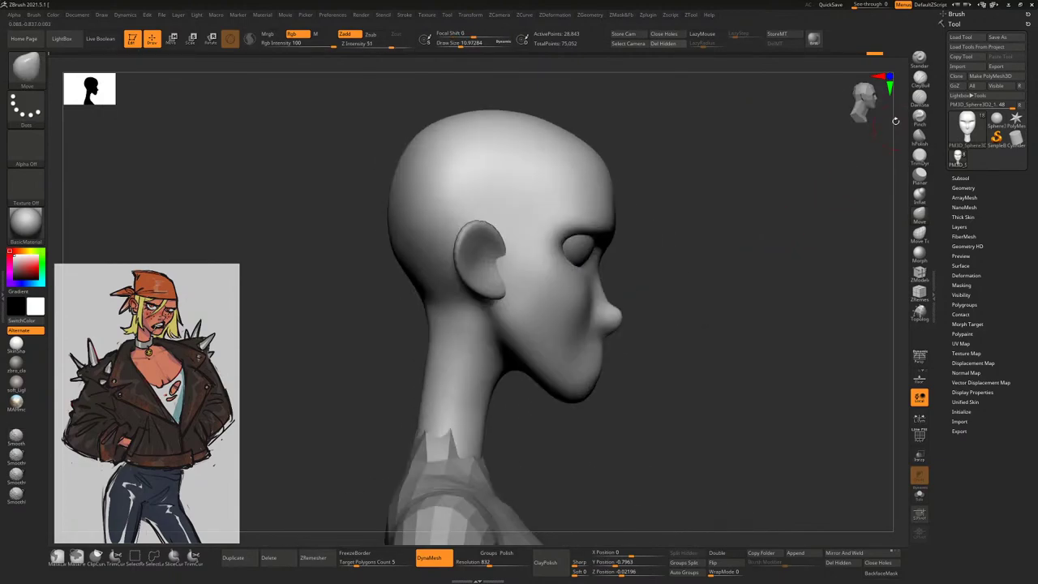
Carve the brow creases and inner eye corners around the sockets with the DamStandard brush at size about 11
{"action": "left_click", "coordinate": [918, 98]}
{"action": "mouse_move", "coordinate": [710, 224]}
{"action": "left_mouse_down"}
{"action": "mouse_move", "coordinate": [670, 229]}
{"action": "mouse_move", "coordinate": [703, 229]}
{"action": "left_mouse_up"}
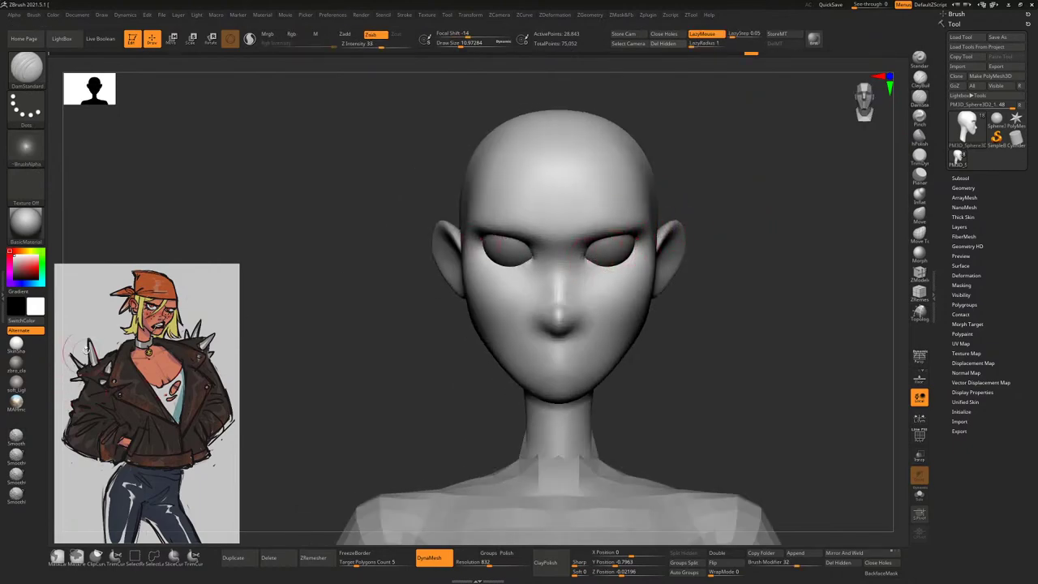
{"action": "left_click_drag", "start_coordinate": [749, 249], "coordinate": [568, 251]}
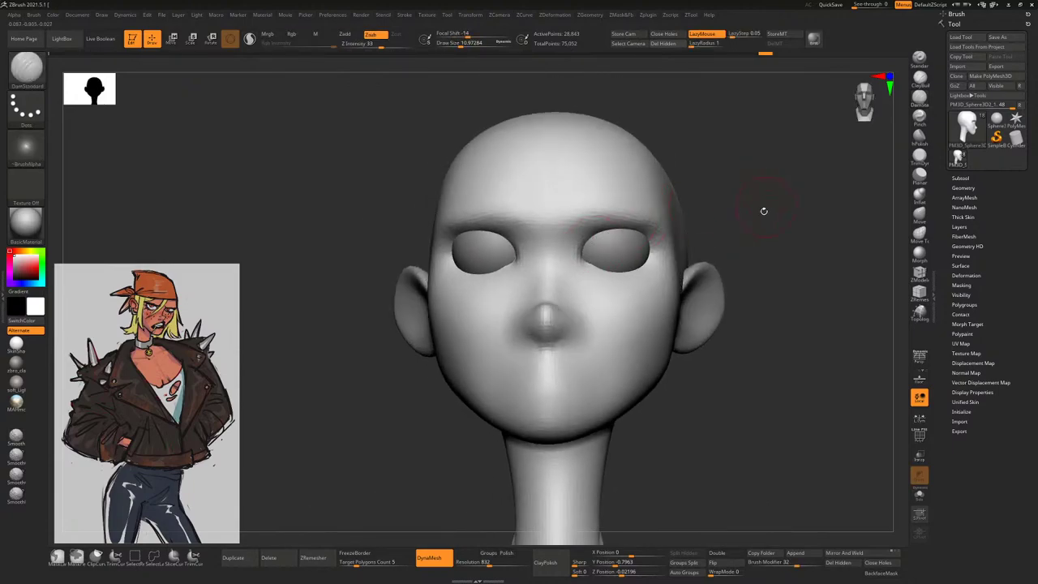
{"action": "left_click_drag", "start_coordinate": [763, 211], "coordinate": [659, 257]}
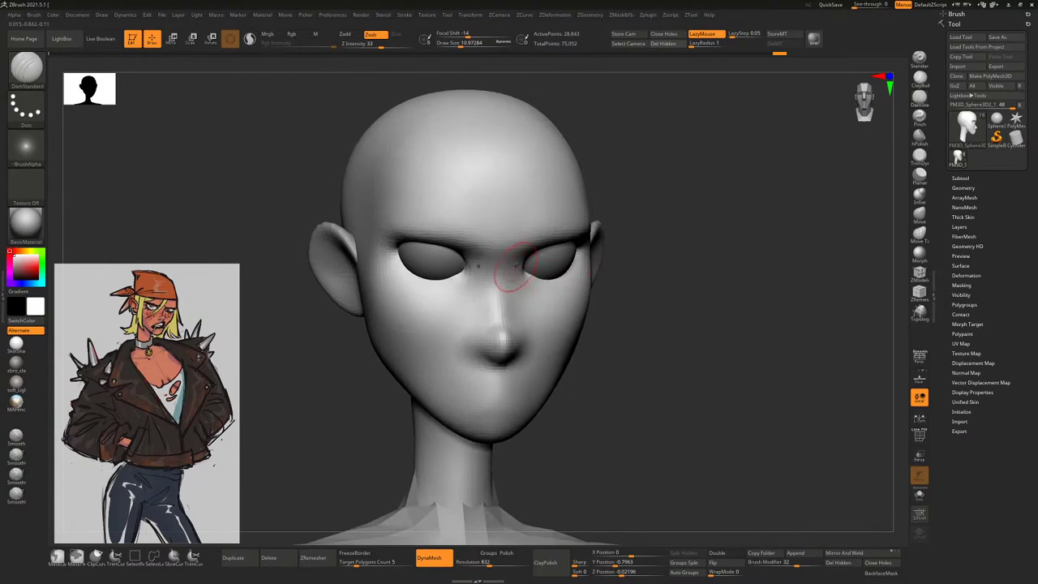
{"action": "left_click_drag", "start_coordinate": [516, 265], "coordinate": [630, 213]}
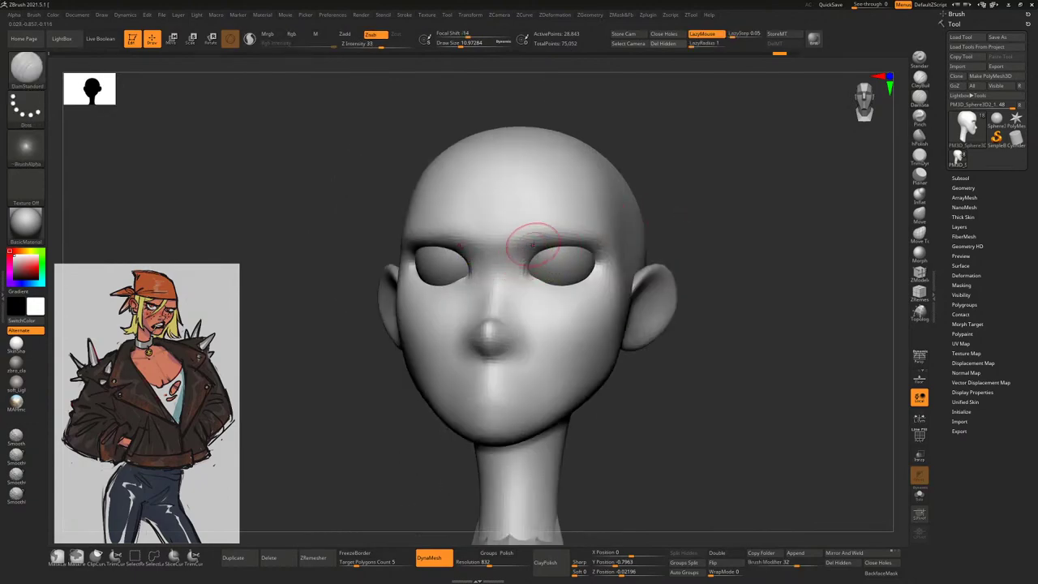
{"action": "left_click_drag", "start_coordinate": [693, 172], "coordinate": [618, 279]}
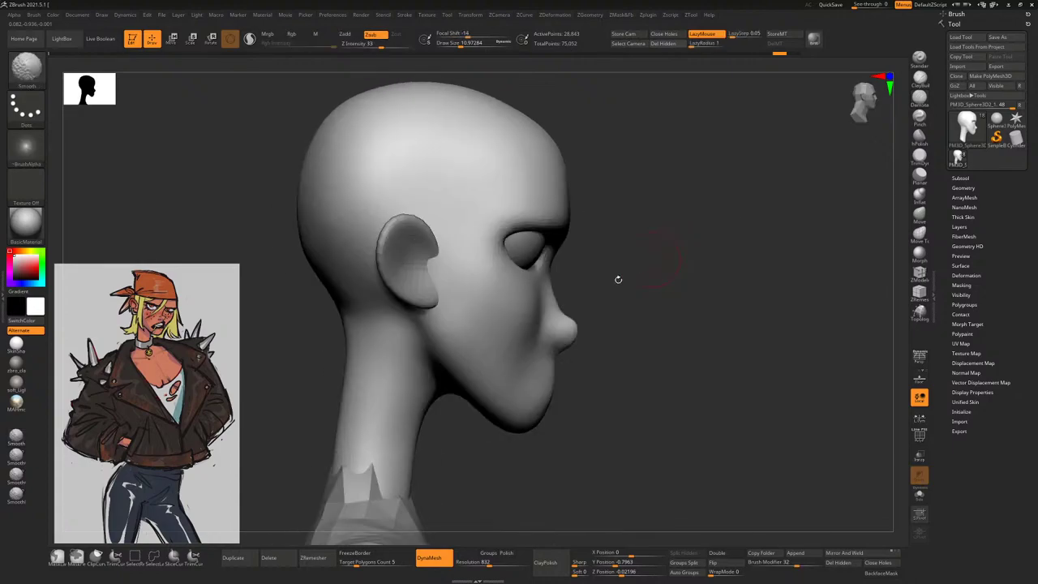
Carve the nostrils under the nose tip, then shape and smooth the nose's underside and wings with the Move brush
{"action": "mouse_move", "coordinate": [616, 330]}
{"action": "left_mouse_down"}
{"action": "mouse_move", "coordinate": [507, 290]}
{"action": "mouse_move", "coordinate": [726, 285]}
{"action": "mouse_move", "coordinate": [703, 288]}
{"action": "left_mouse_up"}
{"action": "key", "text": "b"}
{"action": "key", "text": "m"}
{"action": "key", "text": "v"}
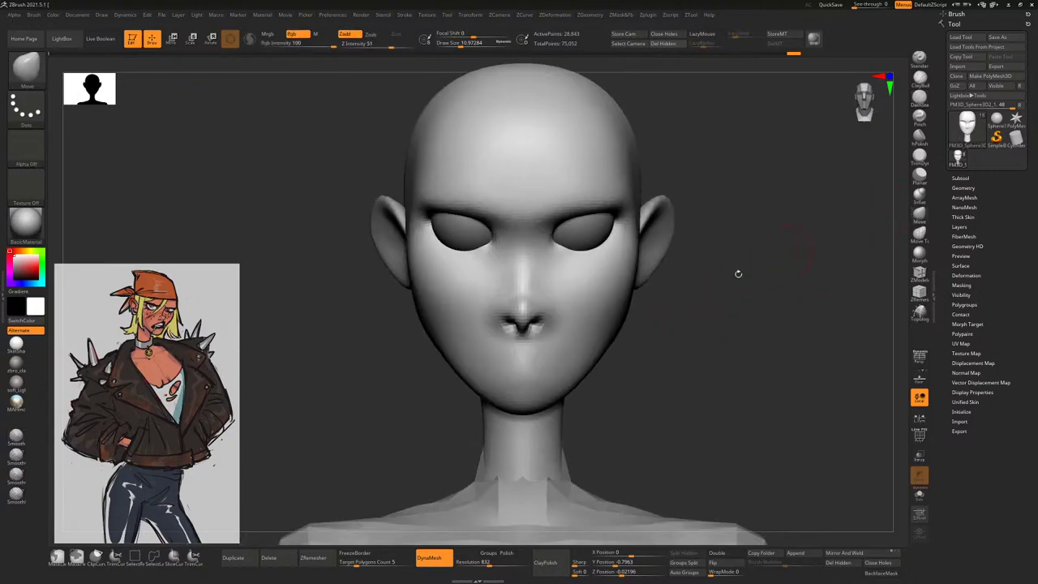
{"action": "key", "text": "space"}
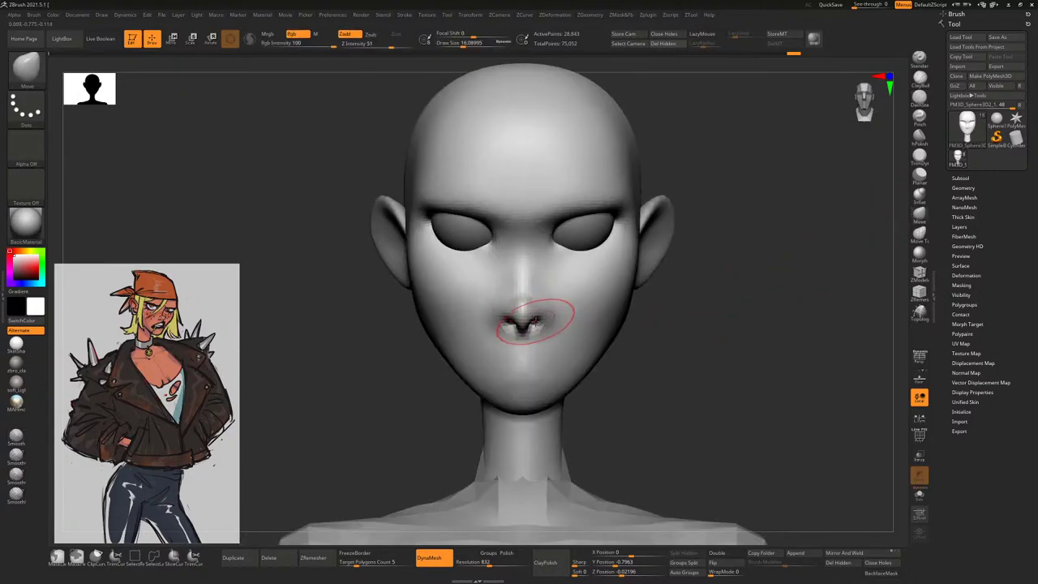
{"action": "left_click_drag", "start_coordinate": [655, 344], "coordinate": [714, 344], "text": "shift"}
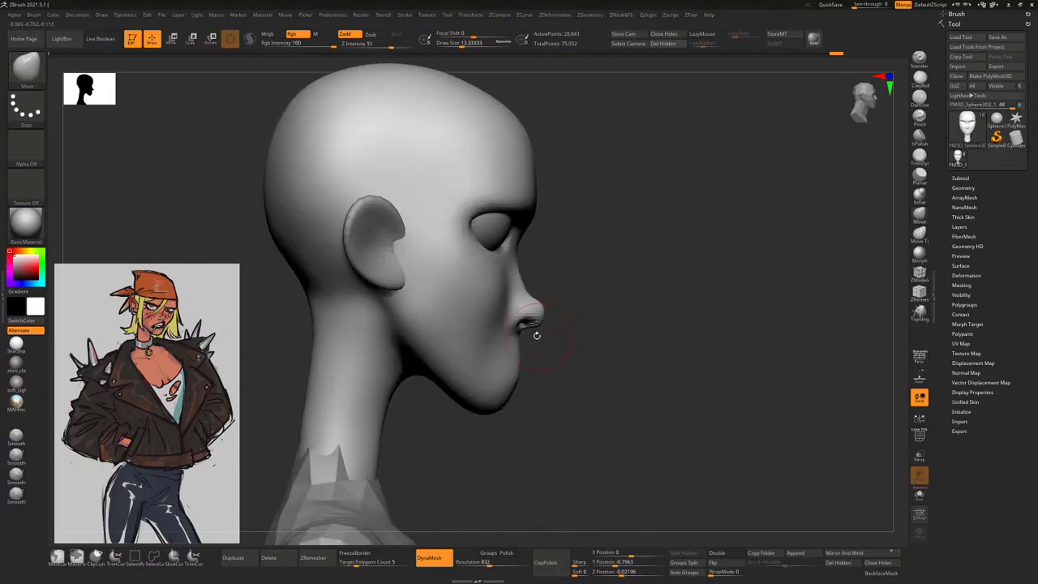
{"action": "key", "text": "space"}
{"action": "left_click_drag", "start_coordinate": [633, 315], "coordinate": [608, 316], "text": "shift"}
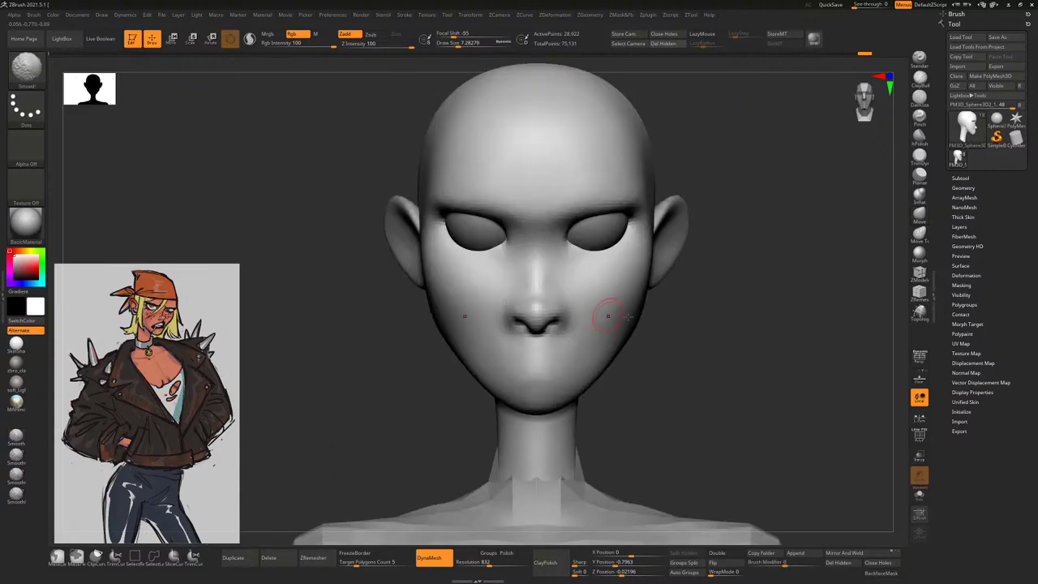
Carve the mouth opening below the nose with the DamStandard brush at size about 16 and smooth the lip area
{"action": "mouse_move", "coordinate": [649, 365]}
{"action": "left_mouse_down"}
{"action": "mouse_move", "coordinate": [670, 314]}
{"action": "mouse_move", "coordinate": [655, 301]}
{"action": "mouse_move", "coordinate": [759, 284]}
{"action": "left_mouse_up"}
{"action": "key", "text": "b"}
{"action": "key", "text": "d"}
{"action": "key", "text": "s"}
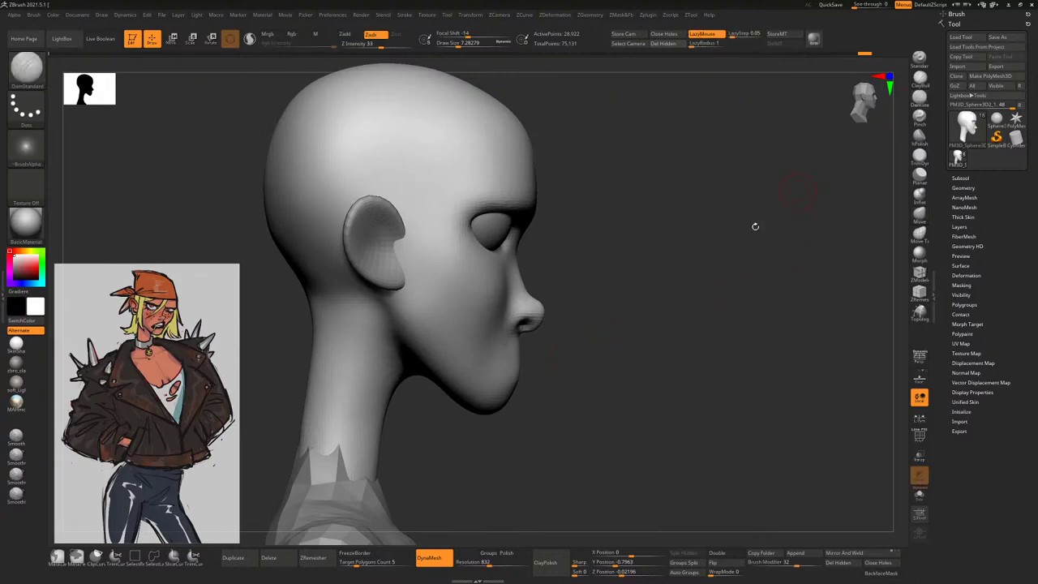
{"action": "mouse_move", "coordinate": [754, 225]}
{"action": "left_mouse_down"}
{"action": "mouse_move", "coordinate": [517, 369]}
{"action": "mouse_move", "coordinate": [495, 361]}
{"action": "mouse_move", "coordinate": [522, 361]}
{"action": "left_mouse_up"}
{"action": "key", "text": "space"}
{"action": "left_click_drag", "start_coordinate": [584, 361], "coordinate": [713, 357]}
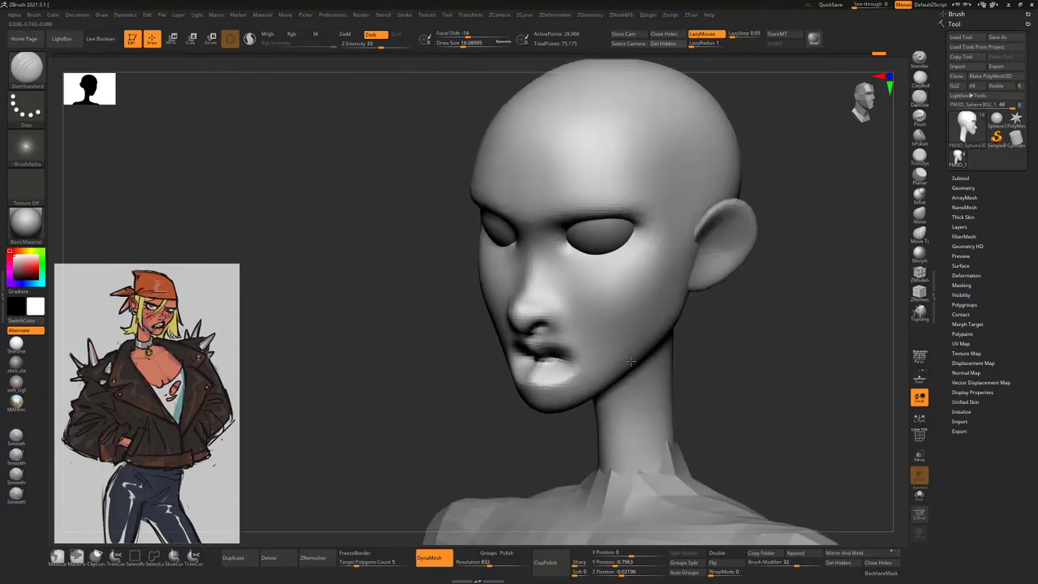
{"action": "left_click_drag", "start_coordinate": [486, 390], "coordinate": [508, 354]}
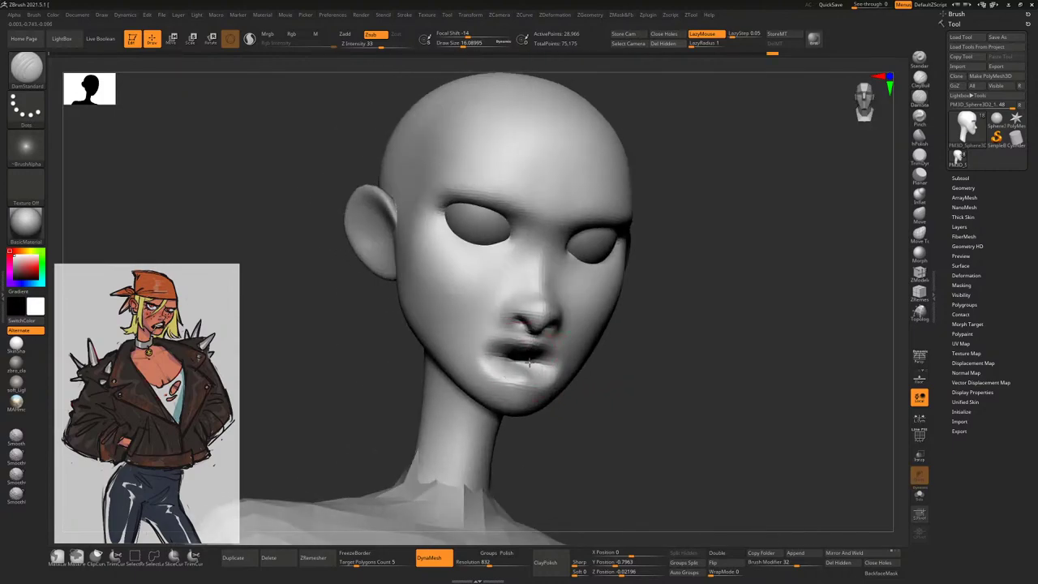
{"action": "left_click_drag", "start_coordinate": [668, 359], "coordinate": [524, 353]}
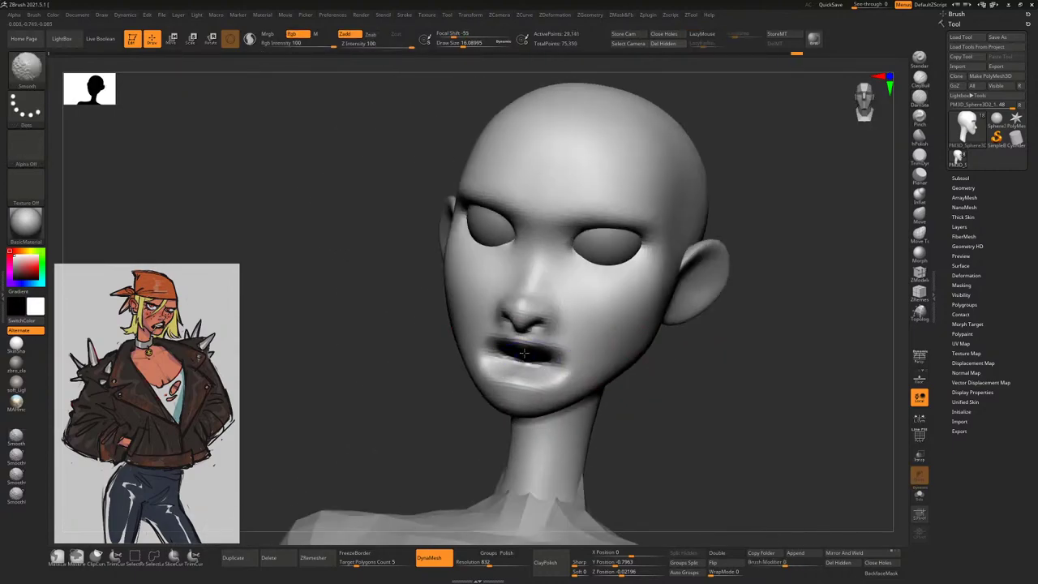
Build up the upper and lower lips around the mouth opening with the ClayBuildup brush at size about 6 and smooth them
{"action": "mouse_move", "coordinate": [706, 398]}
{"action": "left_mouse_down", "text": "shift"}
{"action": "mouse_move", "coordinate": [711, 317]}
{"action": "mouse_move", "coordinate": [703, 308]}
{"action": "mouse_move", "coordinate": [686, 321]}
{"action": "mouse_move", "coordinate": [912, 164]}
{"action": "left_mouse_up", "text": "shift"}
{"action": "left_click", "coordinate": [920, 78]}
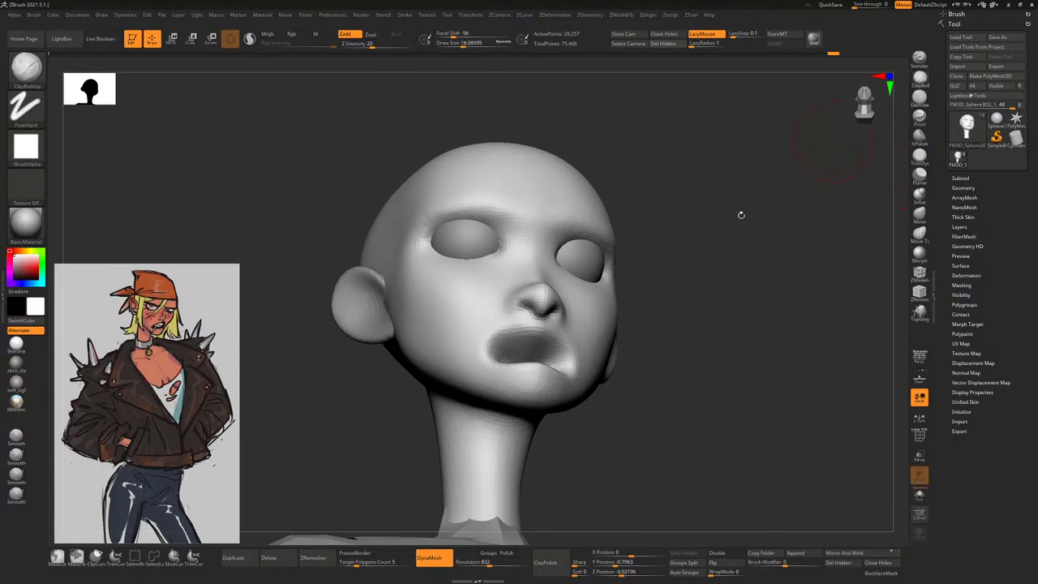
{"action": "key", "text": "space"}
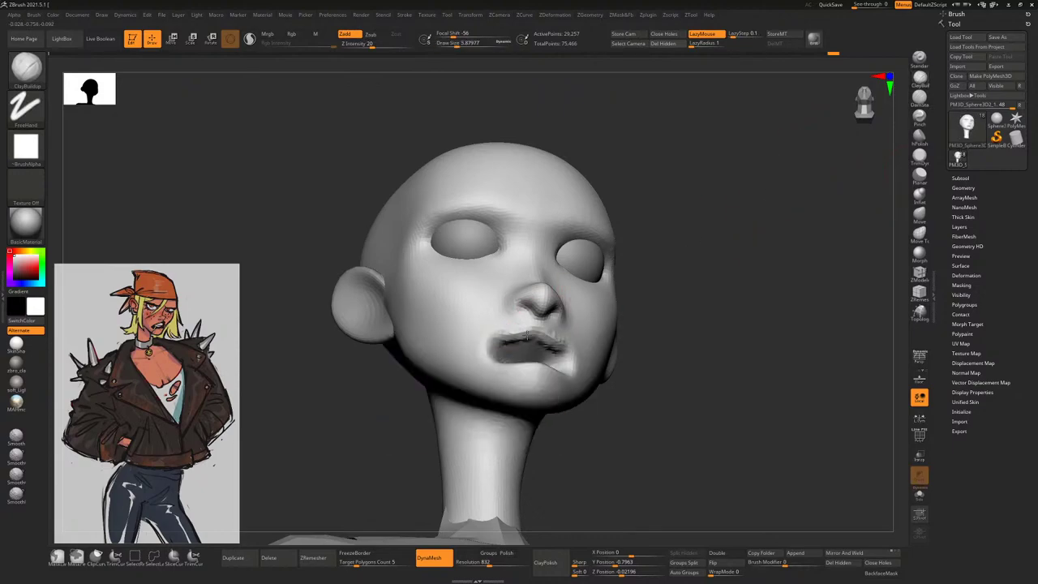
{"action": "mouse_move", "coordinate": [529, 332]}
{"action": "left_mouse_down"}
{"action": "mouse_move", "coordinate": [497, 331]}
{"action": "mouse_move", "coordinate": [520, 330]}
{"action": "left_mouse_up"}
{"action": "mouse_move", "coordinate": [692, 299]}
{"action": "left_mouse_down", "text": "shift"}
{"action": "mouse_move", "coordinate": [730, 317]}
{"action": "mouse_move", "coordinate": [510, 341]}
{"action": "mouse_move", "coordinate": [499, 360]}
{"action": "left_mouse_up", "text": "shift"}
{"action": "key", "text": "l"}
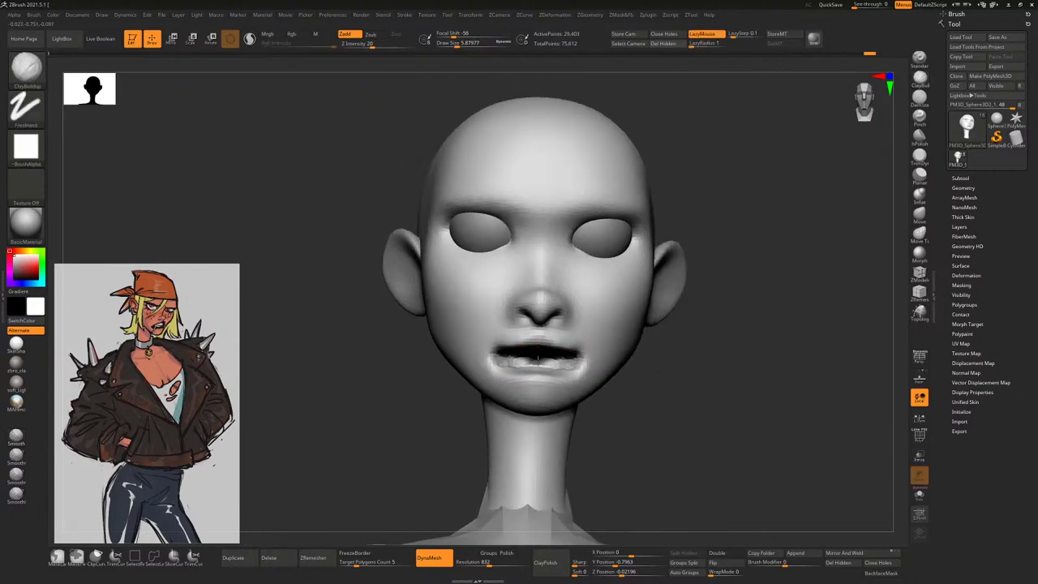
{"action": "mouse_move", "coordinate": [688, 366]}
{"action": "left_mouse_down"}
{"action": "mouse_move", "coordinate": [652, 394]}
{"action": "mouse_move", "coordinate": [566, 351]}
{"action": "left_mouse_up"}
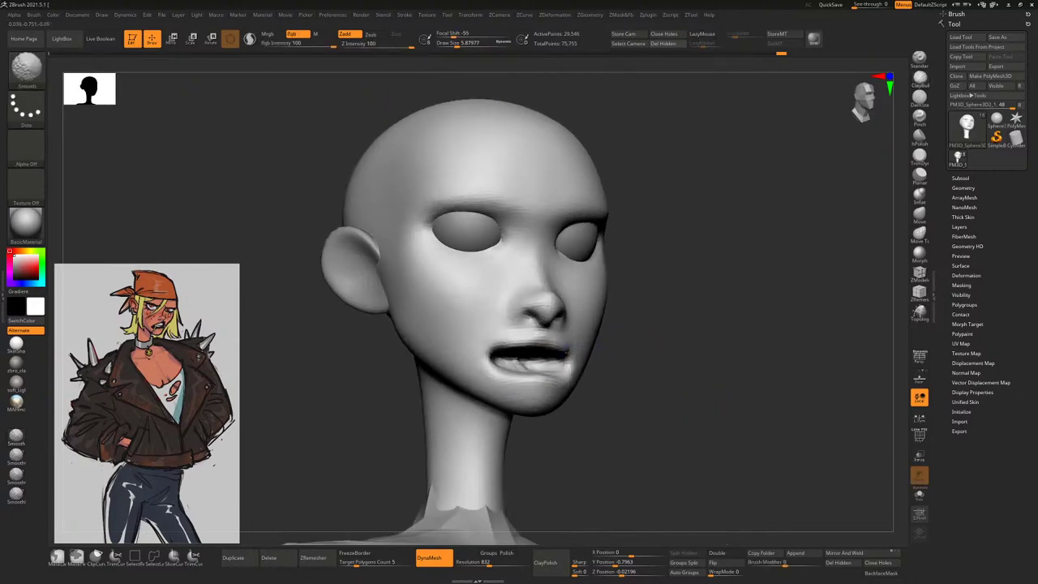
{"action": "mouse_move", "coordinate": [647, 364]}
{"action": "left_mouse_down"}
{"action": "mouse_move", "coordinate": [688, 378]}
{"action": "mouse_move", "coordinate": [784, 288]}
{"action": "left_mouse_up"}
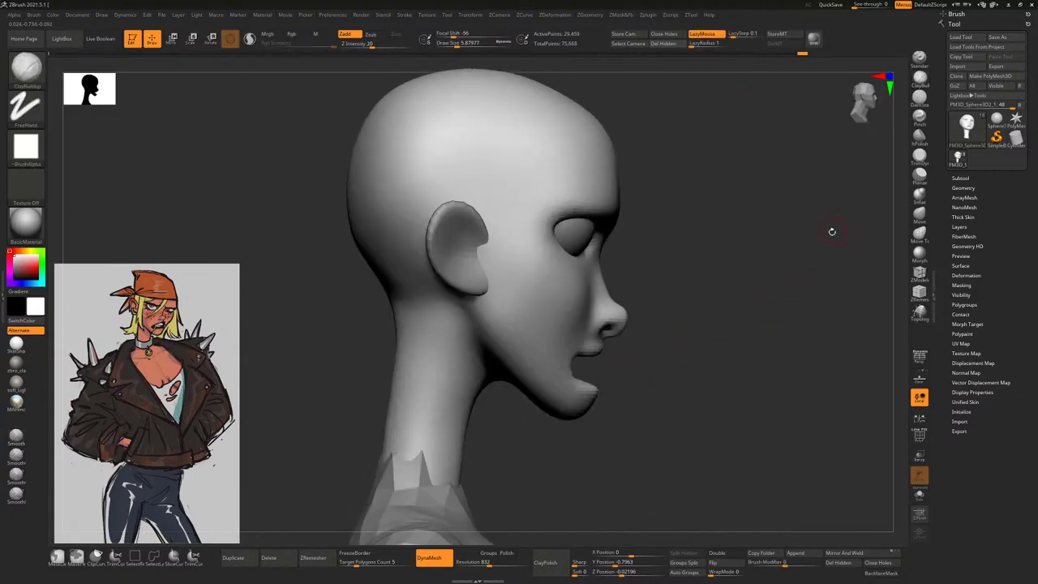
Carve the creases around the nostril wings with the DamStandard brush at size about 12
{"action": "key", "text": "b"}
{"action": "key", "text": "d"}
{"action": "key", "text": "s"}
{"action": "left_click_drag", "start_coordinate": [836, 221], "coordinate": [526, 311]}
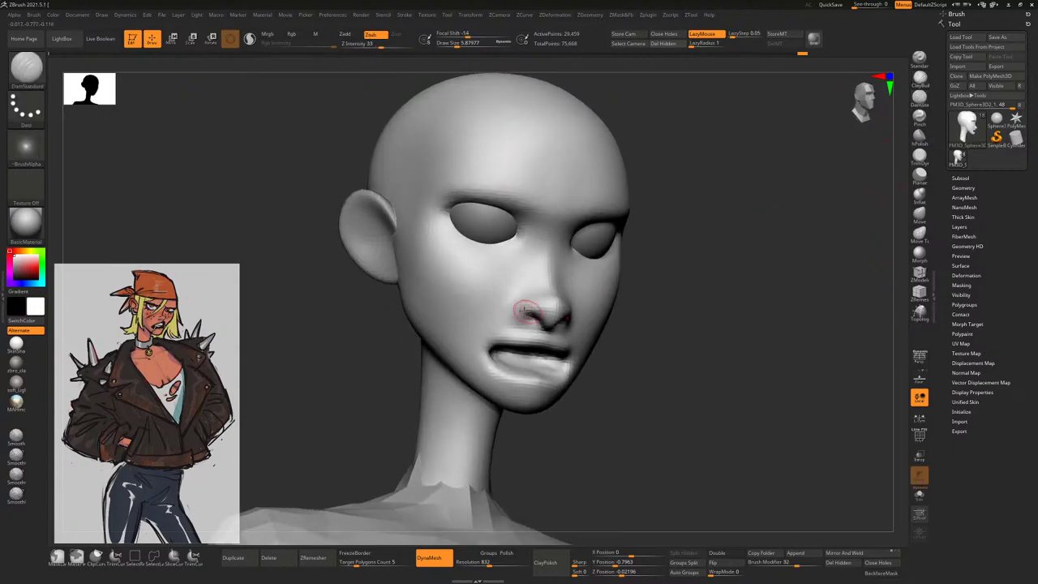
{"action": "key", "text": "bracketright"}
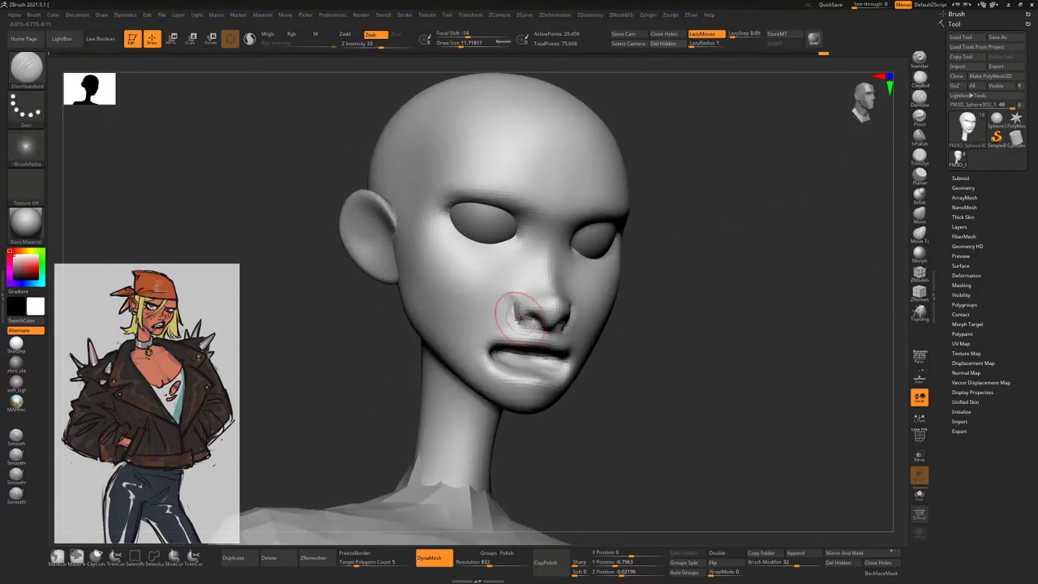
{"action": "right_click_drag", "start_coordinate": [516, 286], "coordinate": [588, 288], "text": "shift"}
{"action": "mouse_move", "coordinate": [664, 323]}
{"action": "right_mouse_down"}
{"action": "mouse_move", "coordinate": [735, 338]}
{"action": "mouse_move", "coordinate": [746, 329]}
{"action": "mouse_move", "coordinate": [677, 334]}
{"action": "right_mouse_up"}
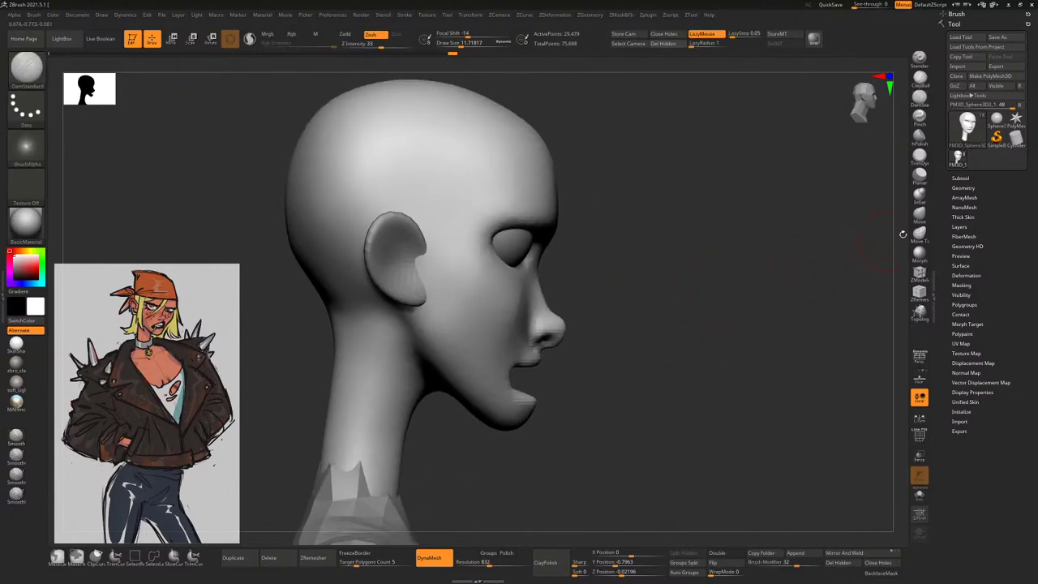
Reshape the mouth opening and lower lip with the Move brush at size about 16
{"action": "key", "text": "b"}
{"action": "key", "text": "m"}
{"action": "key", "text": "v"}
{"action": "mouse_move", "coordinate": [800, 259]}
{"action": "right_mouse_down"}
{"action": "mouse_move", "coordinate": [556, 364]}
{"action": "mouse_move", "coordinate": [544, 382]}
{"action": "right_mouse_up"}
{"action": "key", "text": "space"}
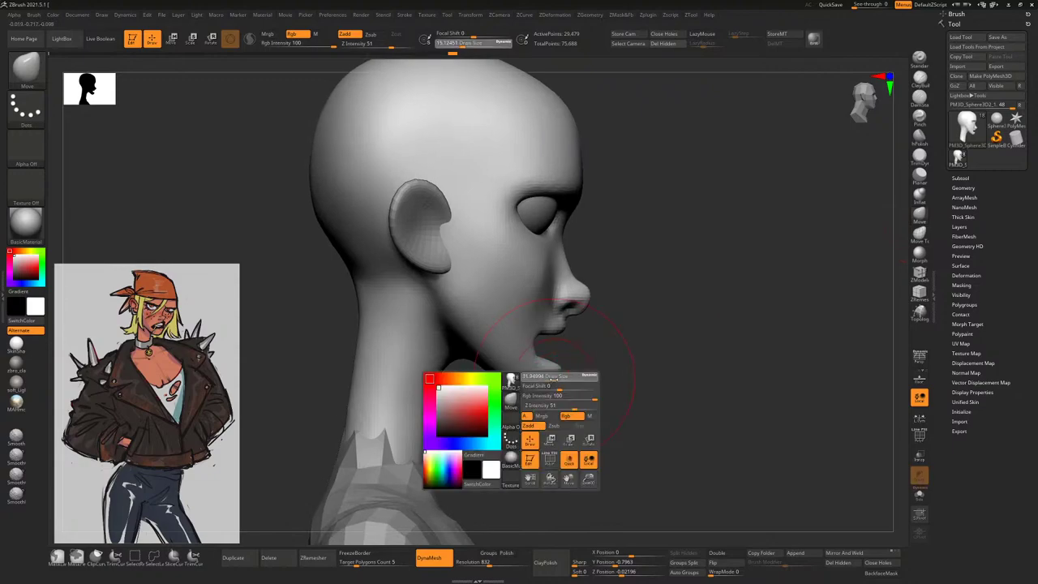
{"action": "mouse_move", "coordinate": [636, 345]}
{"action": "right_mouse_down"}
{"action": "mouse_move", "coordinate": [626, 336]}
{"action": "mouse_move", "coordinate": [674, 332]}
{"action": "mouse_move", "coordinate": [535, 352]}
{"action": "right_mouse_up"}
{"action": "key", "text": "space"}
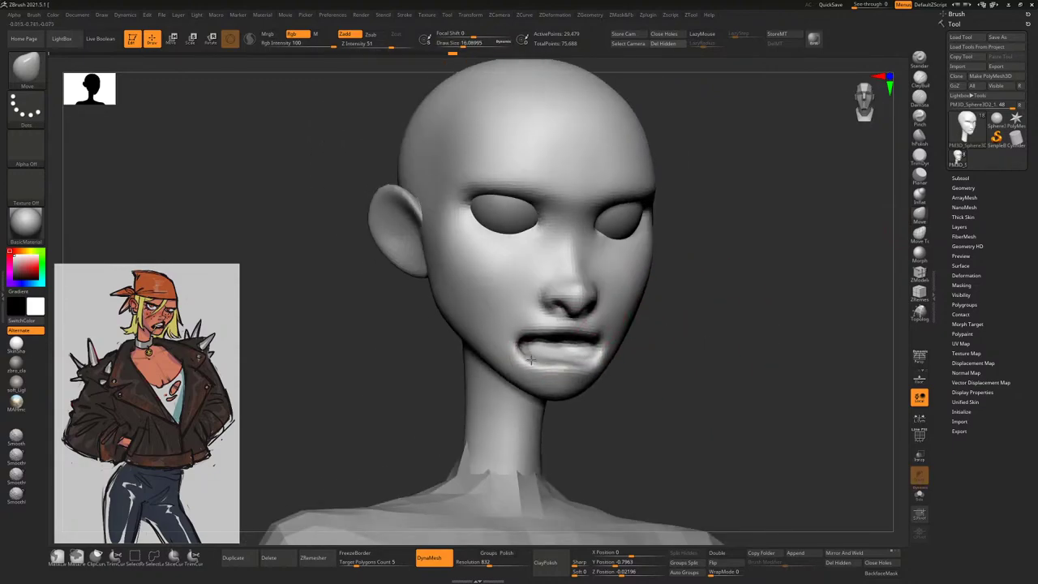
Adjust the jaw and lower face with the Move brush at sizes about 30 and 20, and smooth the cheek beside the nose
{"action": "mouse_move", "coordinate": [623, 332]}
{"action": "right_mouse_down"}
{"action": "mouse_move", "coordinate": [698, 371]}
{"action": "mouse_move", "coordinate": [625, 386]}
{"action": "mouse_move", "coordinate": [564, 371]}
{"action": "right_mouse_up"}
{"action": "key", "text": "space"}
{"action": "left_click_drag", "start_coordinate": [563, 371], "coordinate": [586, 370]}
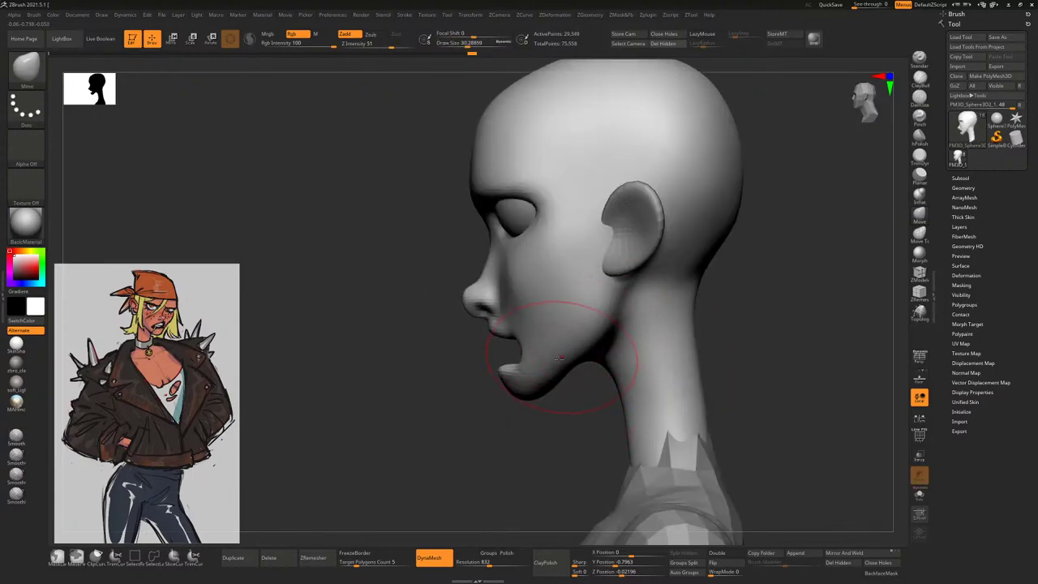
{"action": "mouse_move", "coordinate": [560, 357]}
{"action": "right_mouse_down"}
{"action": "mouse_move", "coordinate": [587, 327]}
{"action": "mouse_move", "coordinate": [640, 319]}
{"action": "mouse_move", "coordinate": [627, 383]}
{"action": "mouse_move", "coordinate": [649, 365]}
{"action": "mouse_move", "coordinate": [568, 347]}
{"action": "mouse_move", "coordinate": [551, 327]}
{"action": "mouse_move", "coordinate": [610, 354]}
{"action": "mouse_move", "coordinate": [529, 332]}
{"action": "mouse_move", "coordinate": [616, 324]}
{"action": "mouse_move", "coordinate": [681, 304]}
{"action": "mouse_move", "coordinate": [682, 323]}
{"action": "mouse_move", "coordinate": [506, 301]}
{"action": "mouse_move", "coordinate": [625, 288]}
{"action": "mouse_move", "coordinate": [605, 324]}
{"action": "mouse_move", "coordinate": [608, 301]}
{"action": "right_mouse_up"}
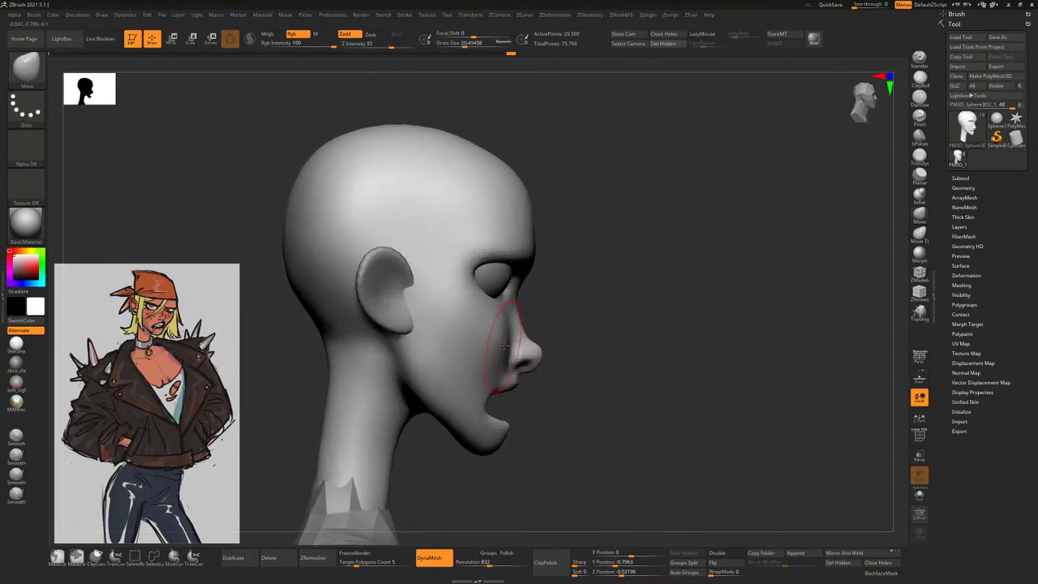
{"action": "left_click_drag", "start_coordinate": [495, 356], "coordinate": [485, 359], "text": "shift"}
{"action": "mouse_move", "coordinate": [550, 335]}
{"action": "right_mouse_down"}
{"action": "mouse_move", "coordinate": [684, 341]}
{"action": "mouse_move", "coordinate": [631, 366]}
{"action": "mouse_move", "coordinate": [660, 294]}
{"action": "mouse_move", "coordinate": [641, 320]}
{"action": "right_mouse_up"}
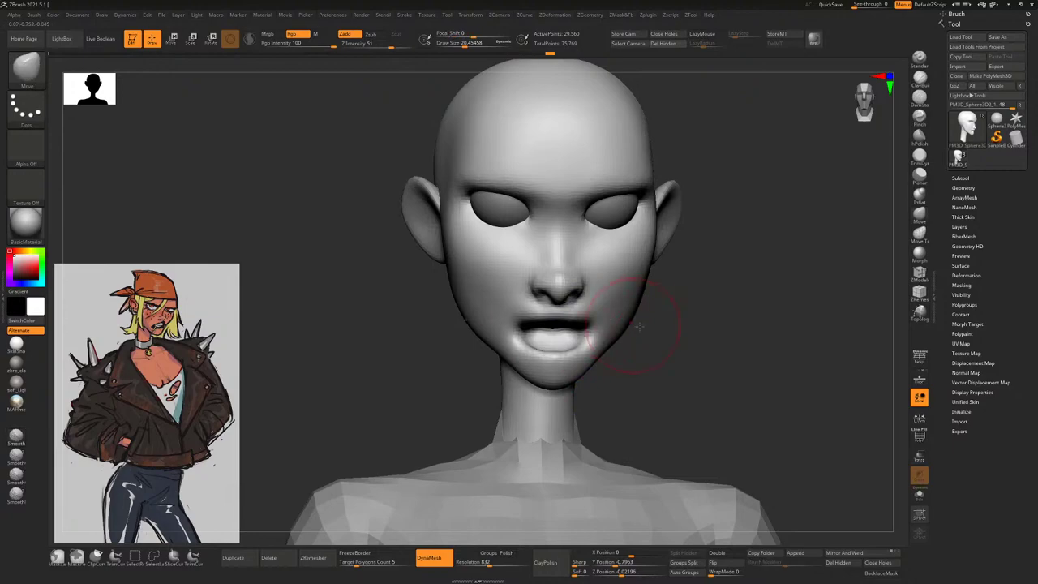
Refine the lips and mouth corners with the Move brush at size about 12.5 and smooth the lower lip
{"action": "right_click_drag", "start_coordinate": [725, 341], "coordinate": [674, 325]}
{"action": "key", "text": "bracketleft"}
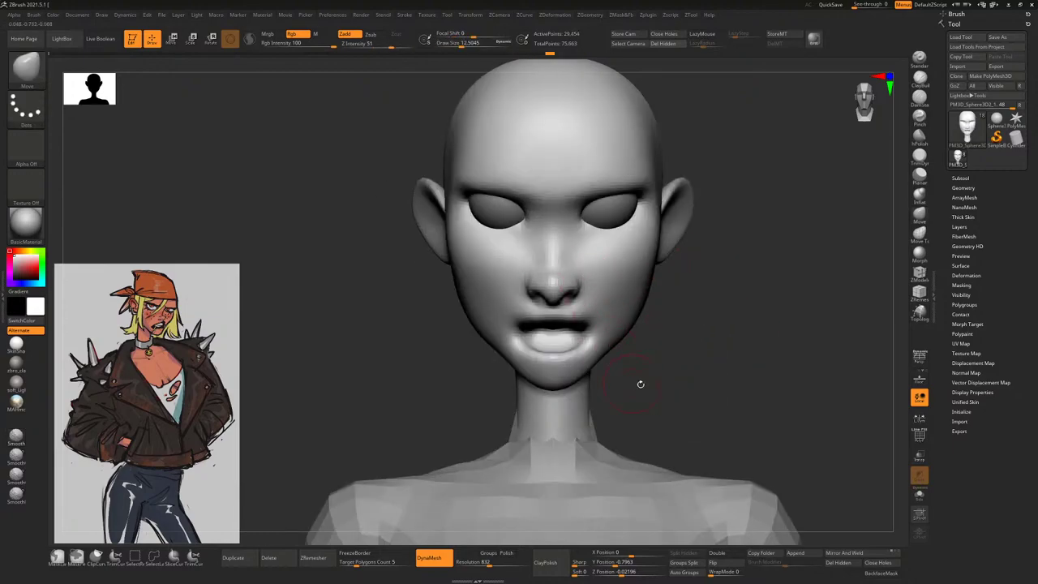
{"action": "right_click_drag", "start_coordinate": [641, 384], "coordinate": [719, 298]}
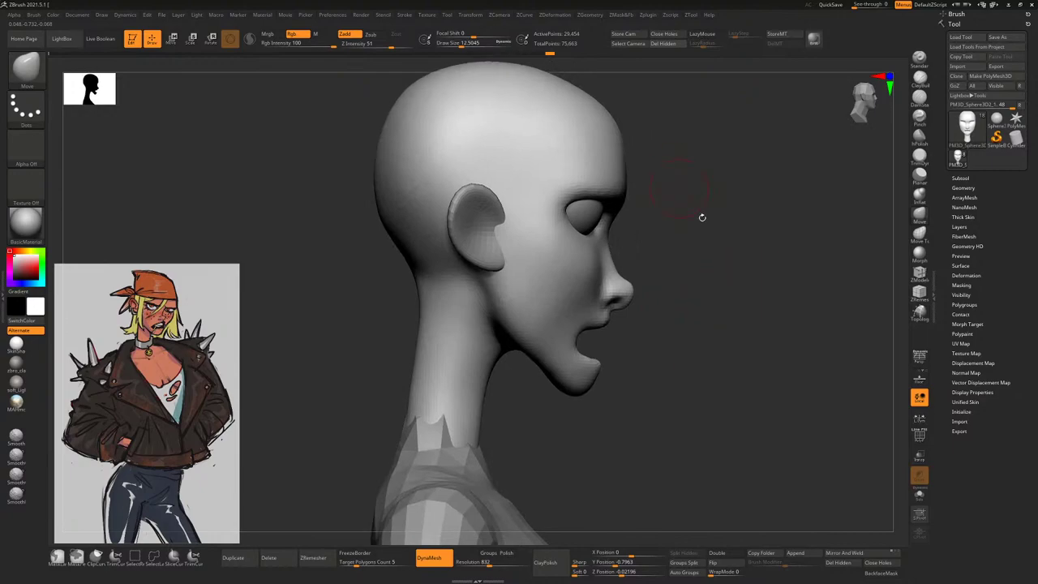
{"action": "mouse_move", "coordinate": [702, 217]}
{"action": "right_mouse_down"}
{"action": "mouse_move", "coordinate": [679, 257]}
{"action": "mouse_move", "coordinate": [751, 271]}
{"action": "right_mouse_up"}
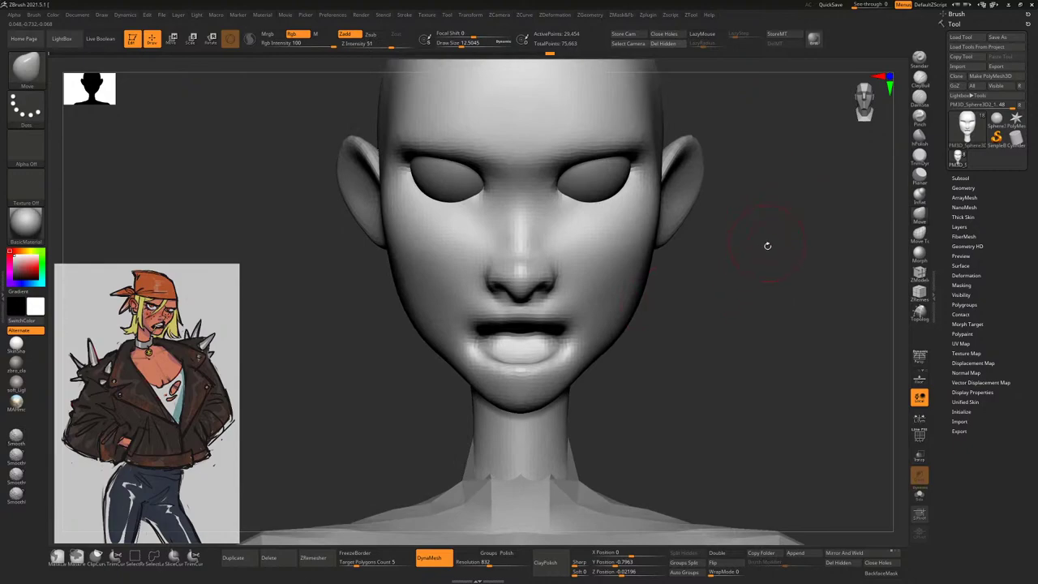
{"action": "right_click_drag", "start_coordinate": [765, 260], "coordinate": [791, 253]}
{"action": "left_click_drag", "start_coordinate": [505, 339], "coordinate": [481, 357]}
{"action": "right_click_drag", "start_coordinate": [662, 359], "coordinate": [584, 309]}
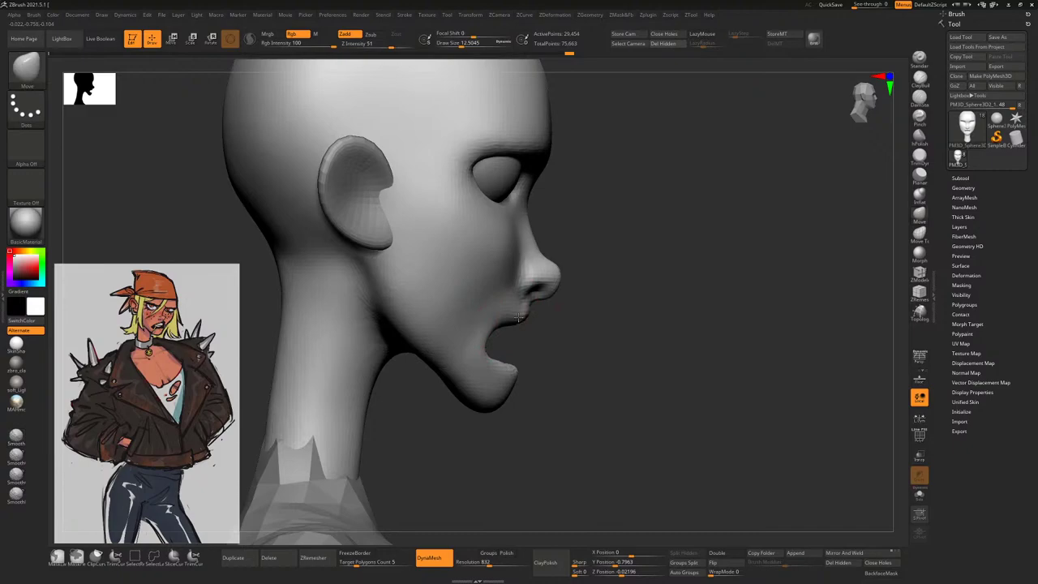
{"action": "mouse_move", "coordinate": [517, 316]}
{"action": "right_mouse_down"}
{"action": "mouse_move", "coordinate": [532, 327]}
{"action": "mouse_move", "coordinate": [512, 337]}
{"action": "right_mouse_up"}
{"action": "key", "text": "shift"}
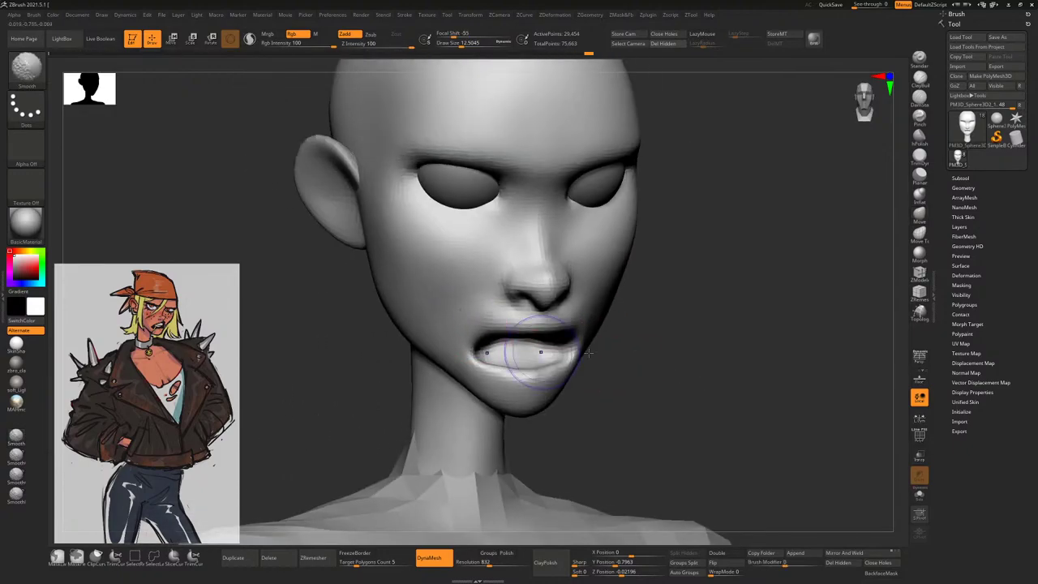
Shape the lower lip's contour and the chin profile with the Move brush, enlarging it to size about 19
{"action": "mouse_move", "coordinate": [588, 351]}
{"action": "right_mouse_down"}
{"action": "mouse_move", "coordinate": [746, 370]}
{"action": "mouse_move", "coordinate": [696, 332]}
{"action": "mouse_move", "coordinate": [673, 325]}
{"action": "mouse_move", "coordinate": [665, 334]}
{"action": "right_mouse_up"}
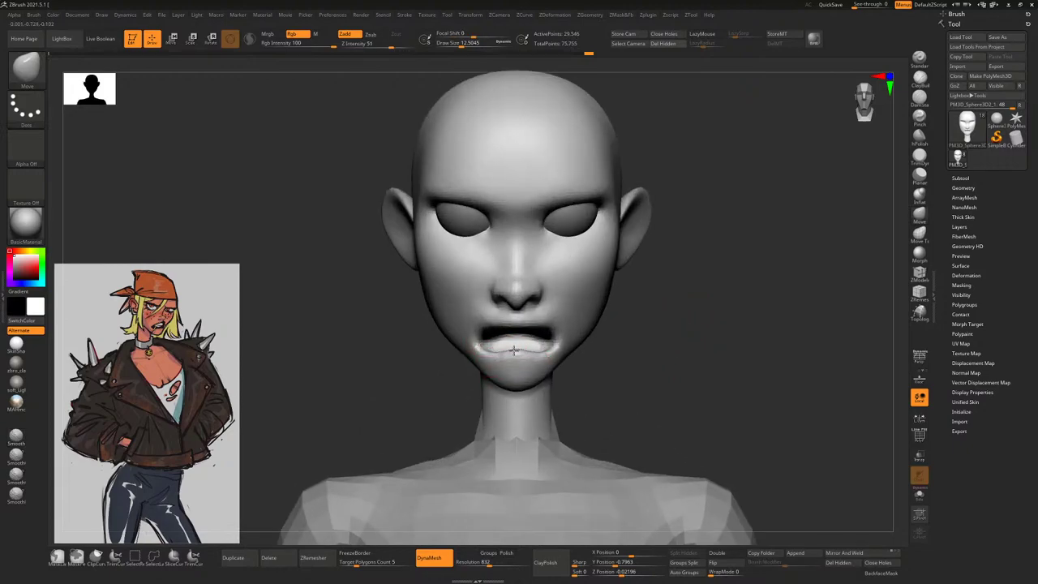
{"action": "mouse_move", "coordinate": [514, 351]}
{"action": "right_mouse_down"}
{"action": "mouse_move", "coordinate": [617, 349]}
{"action": "mouse_move", "coordinate": [509, 352]}
{"action": "right_mouse_up"}
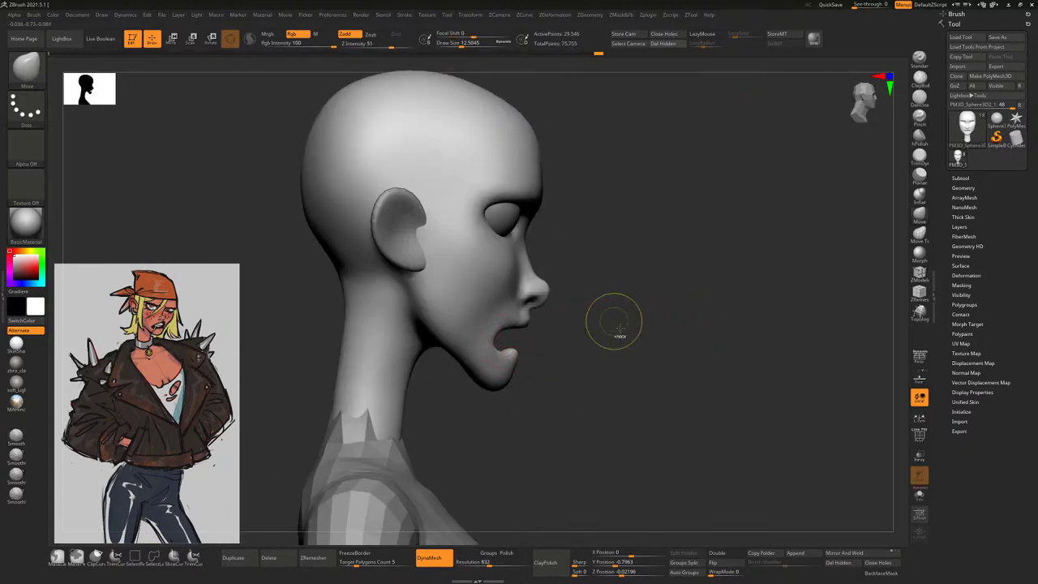
{"action": "right_click_drag", "start_coordinate": [629, 331], "coordinate": [494, 343]}
{"action": "key", "text": "space"}
{"action": "key", "text": "space"}
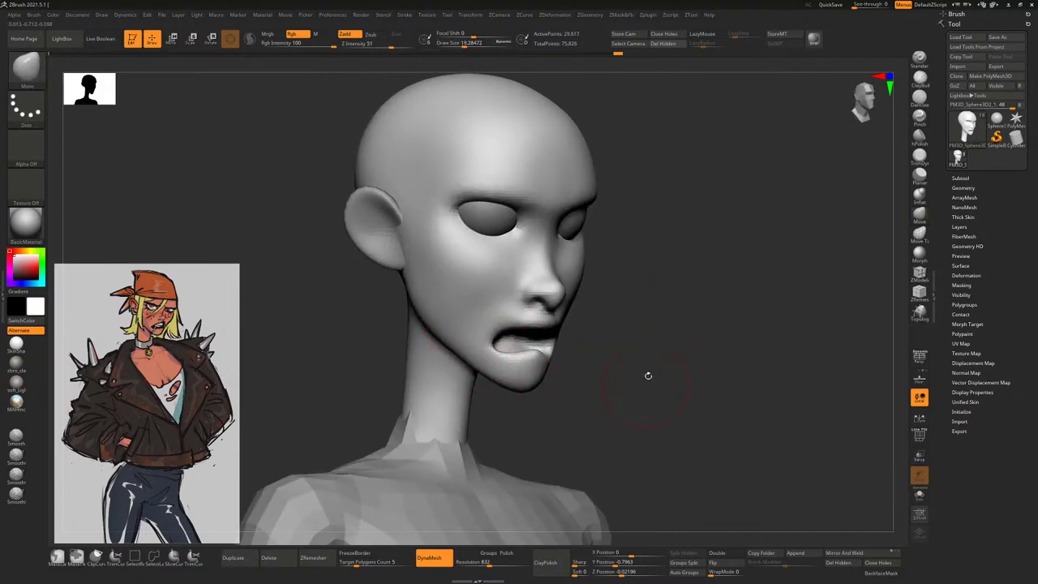
{"action": "right_click_drag", "start_coordinate": [648, 376], "coordinate": [572, 347], "text": "shift"}
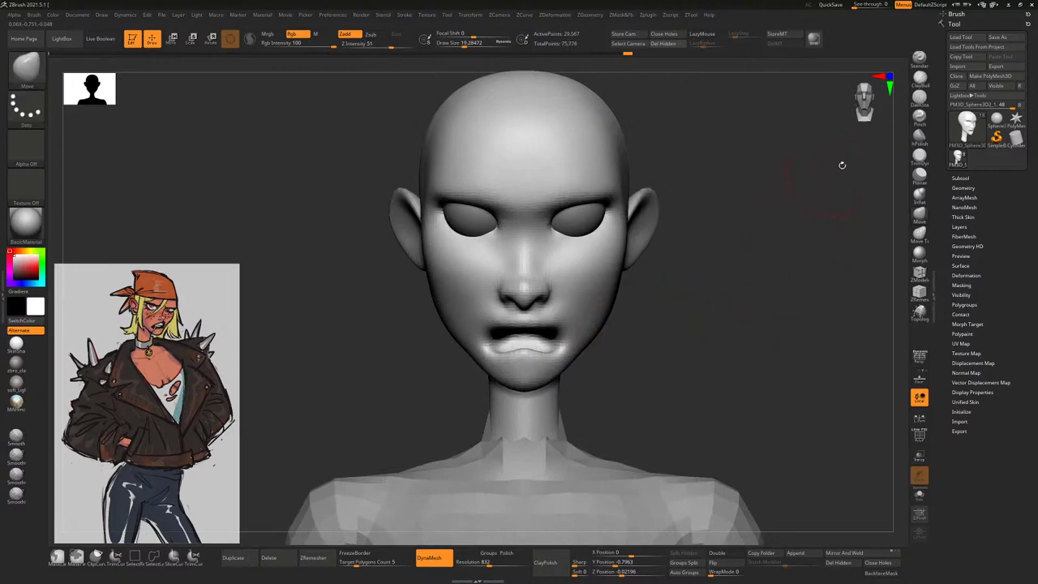
Sharpen the creases around the nose wings with the DamStandard brush at size about 8 and smooth above the upper lip
{"action": "left_click", "coordinate": [917, 101]}
{"action": "mouse_move", "coordinate": [644, 343]}
{"action": "right_mouse_down"}
{"action": "mouse_move", "coordinate": [516, 329]}
{"action": "mouse_move", "coordinate": [617, 333]}
{"action": "mouse_move", "coordinate": [670, 314]}
{"action": "mouse_move", "coordinate": [659, 346]}
{"action": "mouse_move", "coordinate": [541, 316]}
{"action": "right_mouse_up"}
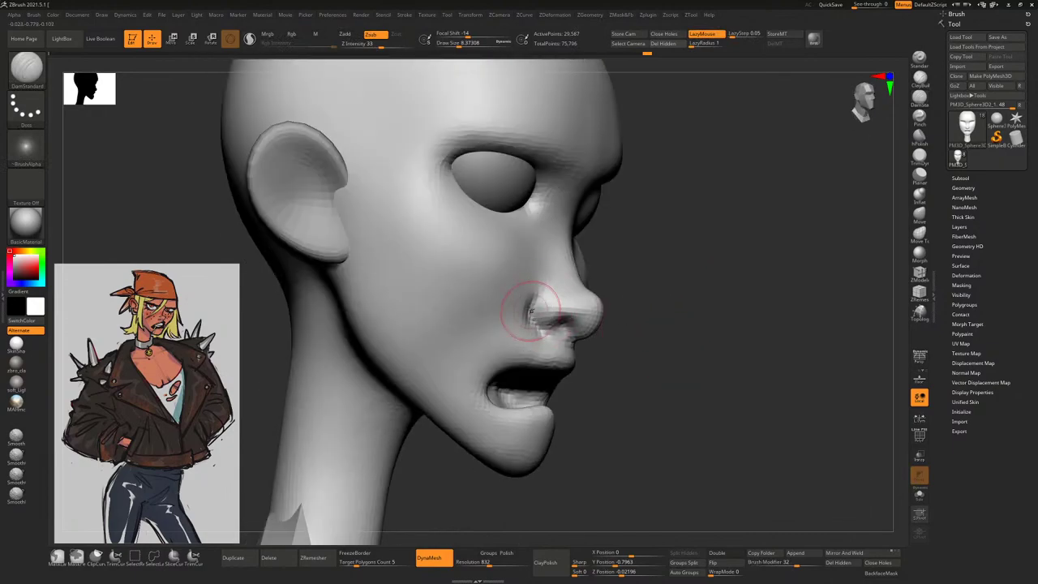
{"action": "right_click_drag", "start_coordinate": [706, 308], "coordinate": [514, 294], "text": "shift"}
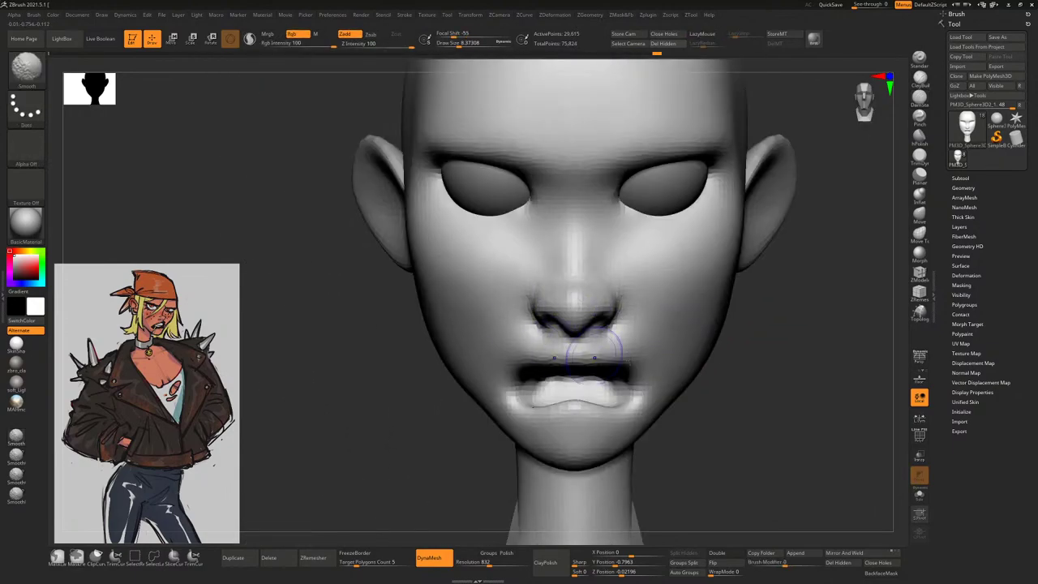
{"action": "mouse_move", "coordinate": [595, 357]}
{"action": "right_mouse_down", "text": "alt"}
{"action": "mouse_move", "coordinate": [749, 343]}
{"action": "mouse_move", "coordinate": [684, 308]}
{"action": "mouse_move", "coordinate": [710, 324]}
{"action": "mouse_move", "coordinate": [786, 320]}
{"action": "mouse_move", "coordinate": [774, 287]}
{"action": "mouse_move", "coordinate": [784, 282]}
{"action": "mouse_move", "coordinate": [755, 294]}
{"action": "mouse_move", "coordinate": [703, 220]}
{"action": "mouse_move", "coordinate": [608, 209]}
{"action": "right_mouse_up", "text": "alt"}
Carve angry brow folds above the eyes with the DamStandard brush at size about 14 and smooth between the brows
{"action": "key", "text": "space"}
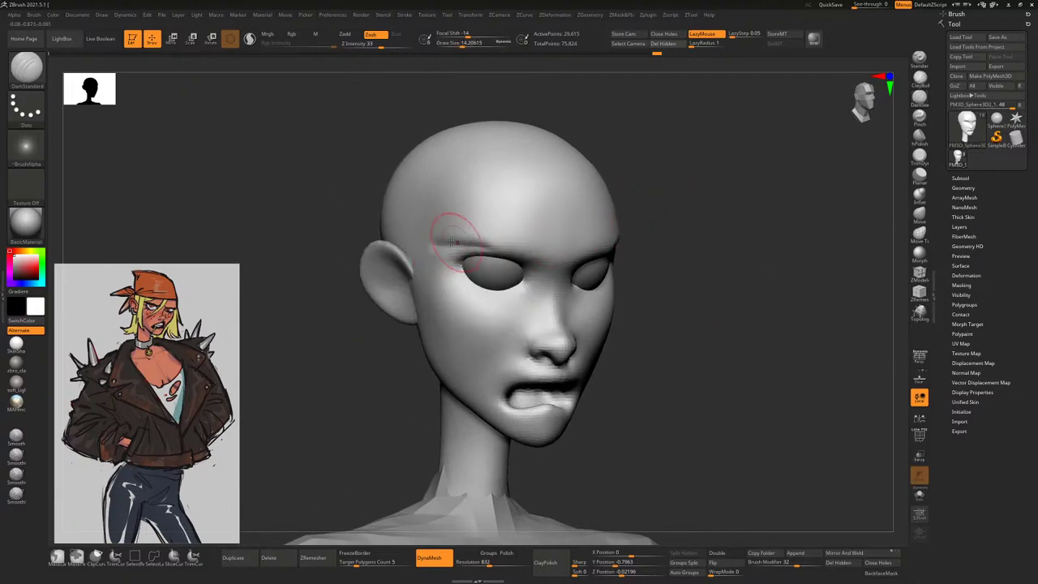
{"action": "mouse_move", "coordinate": [452, 241]}
{"action": "left_mouse_down"}
{"action": "mouse_move", "coordinate": [491, 253]}
{"action": "mouse_move", "coordinate": [616, 248]}
{"action": "mouse_move", "coordinate": [542, 256]}
{"action": "mouse_move", "coordinate": [550, 254]}
{"action": "left_mouse_up"}
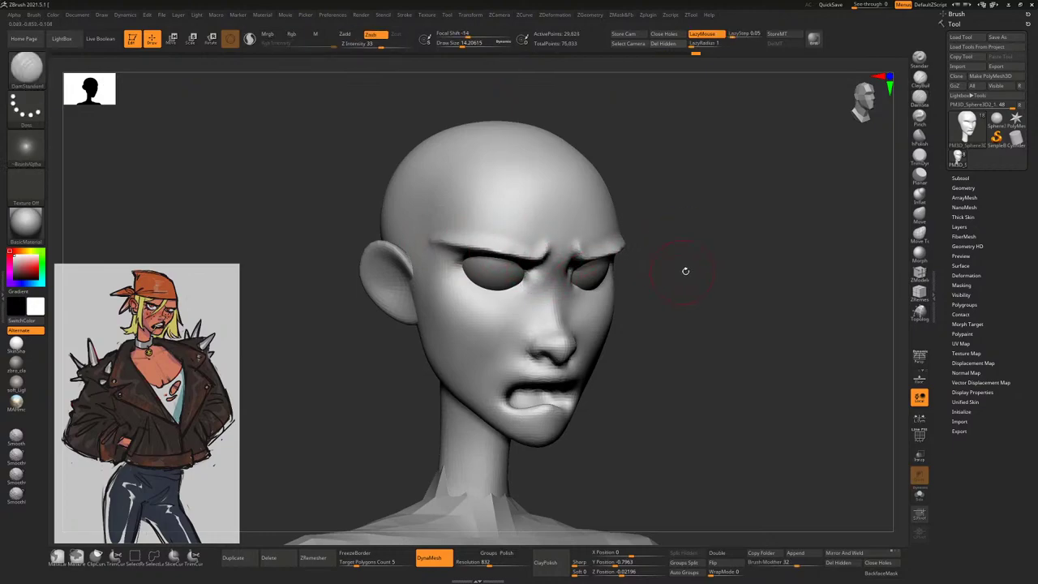
{"action": "left_click_drag", "start_coordinate": [683, 269], "coordinate": [579, 263], "text": "shift"}
{"action": "mouse_move", "coordinate": [739, 242]}
{"action": "left_mouse_down"}
{"action": "mouse_move", "coordinate": [724, 247]}
{"action": "mouse_move", "coordinate": [771, 288]}
{"action": "mouse_move", "coordinate": [763, 264]}
{"action": "mouse_move", "coordinate": [735, 251]}
{"action": "left_mouse_up"}
Select the eyeballs subtool and reposition the eyes in their sockets with the Move gizmo
{"action": "left_click", "coordinate": [509, 274], "text": "alt"}
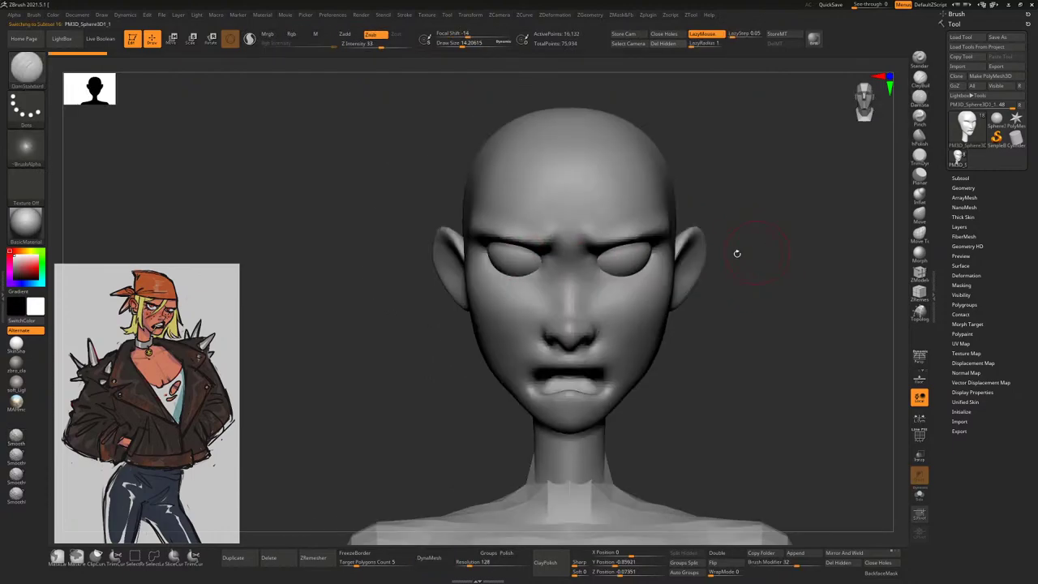
{"action": "key", "text": "w"}
{"action": "left_click", "coordinate": [612, 244]}
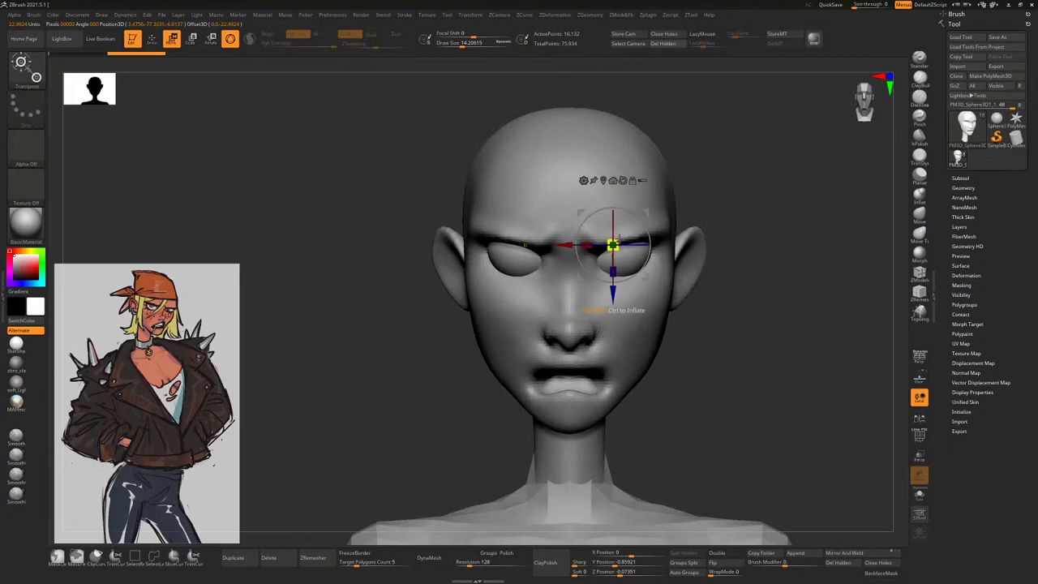
{"action": "mouse_move", "coordinate": [619, 236]}
{"action": "left_mouse_down"}
{"action": "mouse_move", "coordinate": [690, 250]}
{"action": "mouse_move", "coordinate": [640, 250]}
{"action": "mouse_move", "coordinate": [706, 267]}
{"action": "mouse_move", "coordinate": [728, 313]}
{"action": "left_mouse_up"}
{"action": "key", "text": "q"}
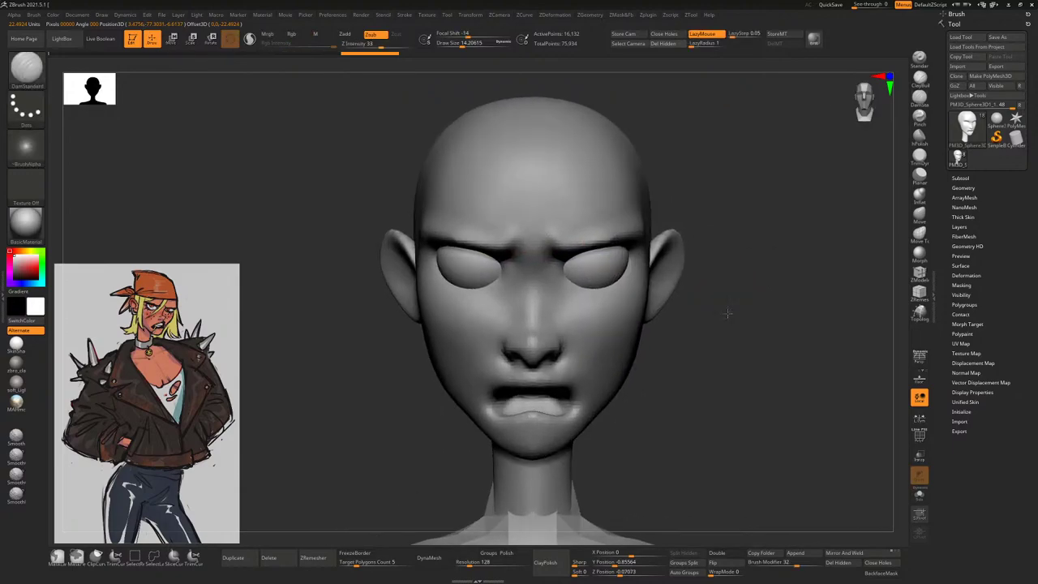
Return to the head subtool and refine the inner eye corners and nose bridge with the DamStandard brush at size about 14
{"action": "left_click_drag", "start_coordinate": [719, 274], "coordinate": [845, 194]}
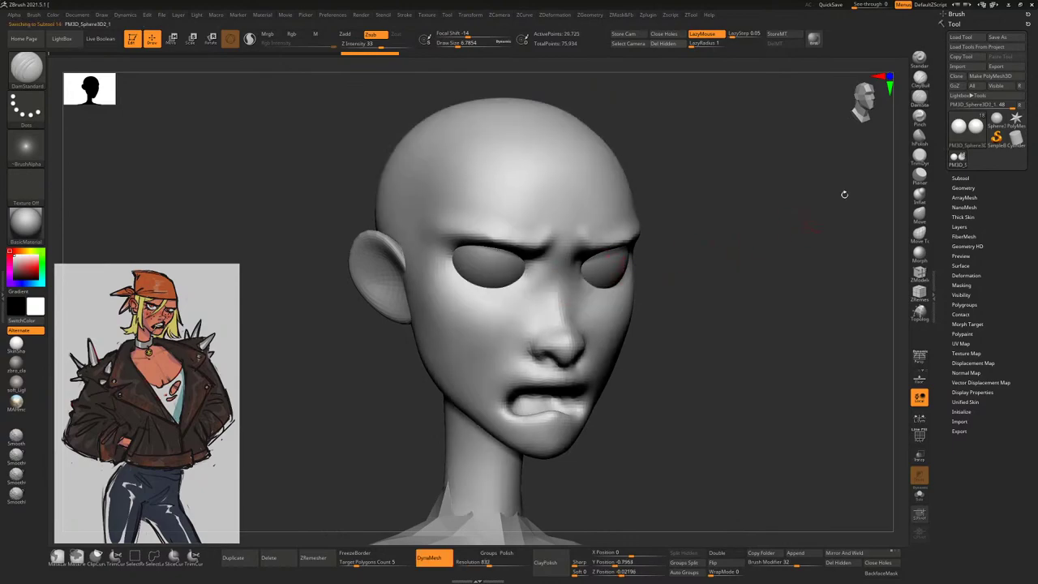
{"action": "key", "text": "b"}
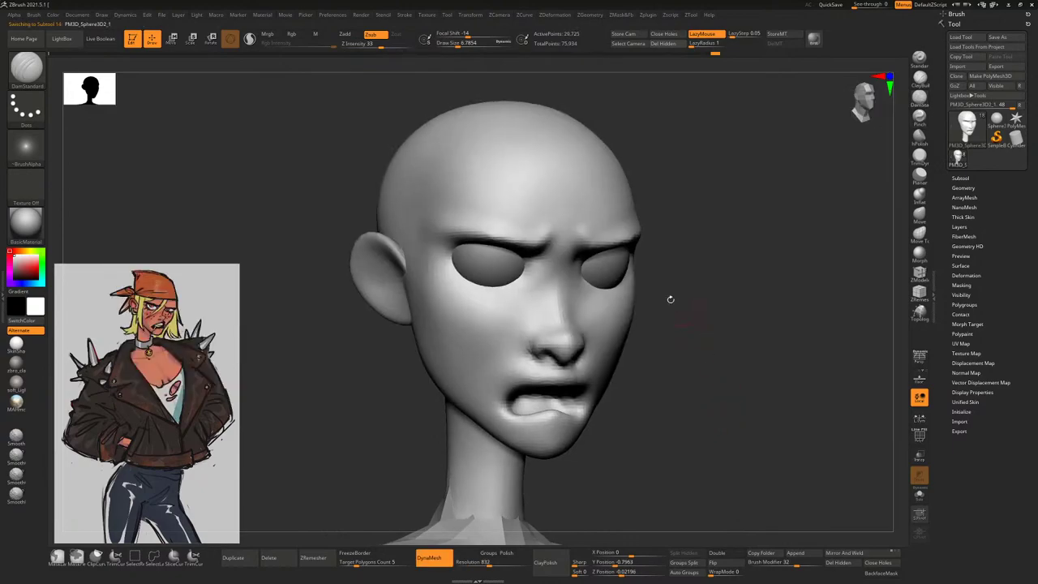
{"action": "key", "text": "space"}
{"action": "key", "text": "space"}
{"action": "mouse_move", "coordinate": [554, 256]}
{"action": "left_mouse_down"}
{"action": "mouse_move", "coordinate": [552, 321]}
{"action": "mouse_move", "coordinate": [565, 325]}
{"action": "left_mouse_up"}
Remesh the head with DynaMesh Polish enabled and smooth the sides of the nose and the inner cheeks
{"action": "left_click_drag", "start_coordinate": [646, 208], "coordinate": [533, 290]}
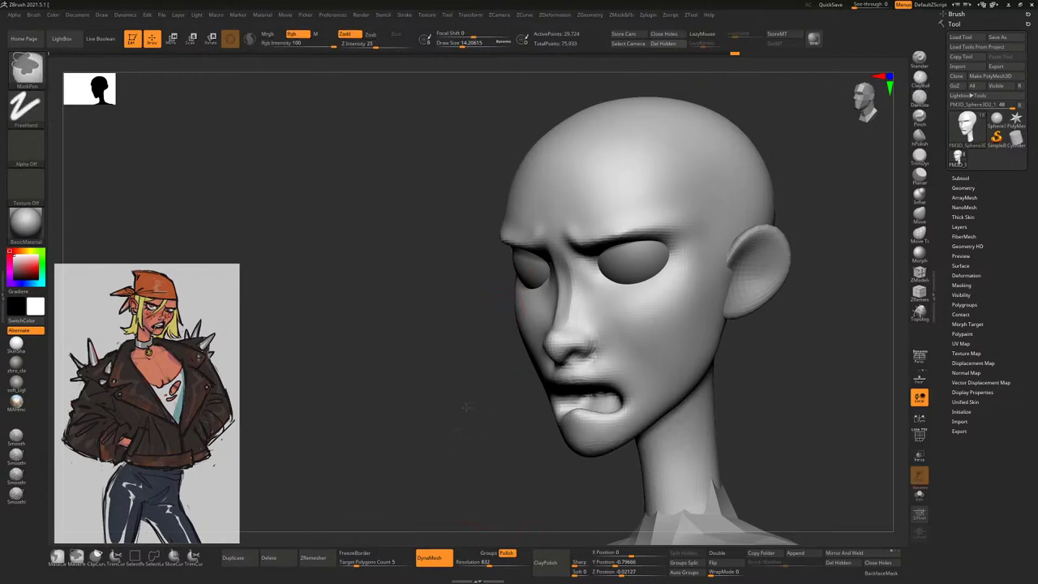
{"action": "left_click_drag", "start_coordinate": [470, 412], "coordinate": [762, 340]}
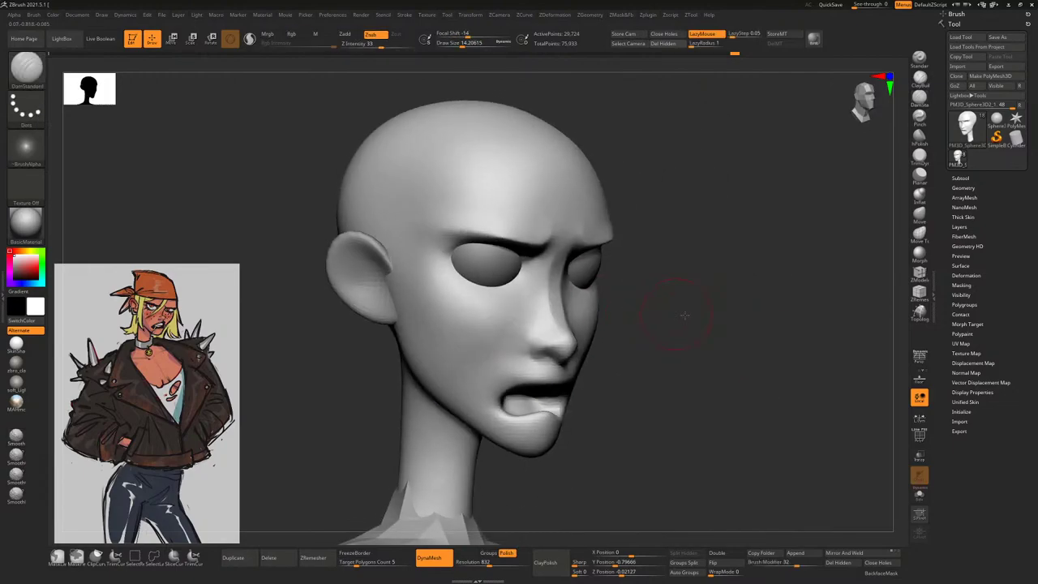
{"action": "mouse_move", "coordinate": [684, 315]}
{"action": "left_mouse_down"}
{"action": "mouse_move", "coordinate": [644, 260]}
{"action": "mouse_move", "coordinate": [538, 289]}
{"action": "mouse_move", "coordinate": [561, 294]}
{"action": "left_mouse_up"}
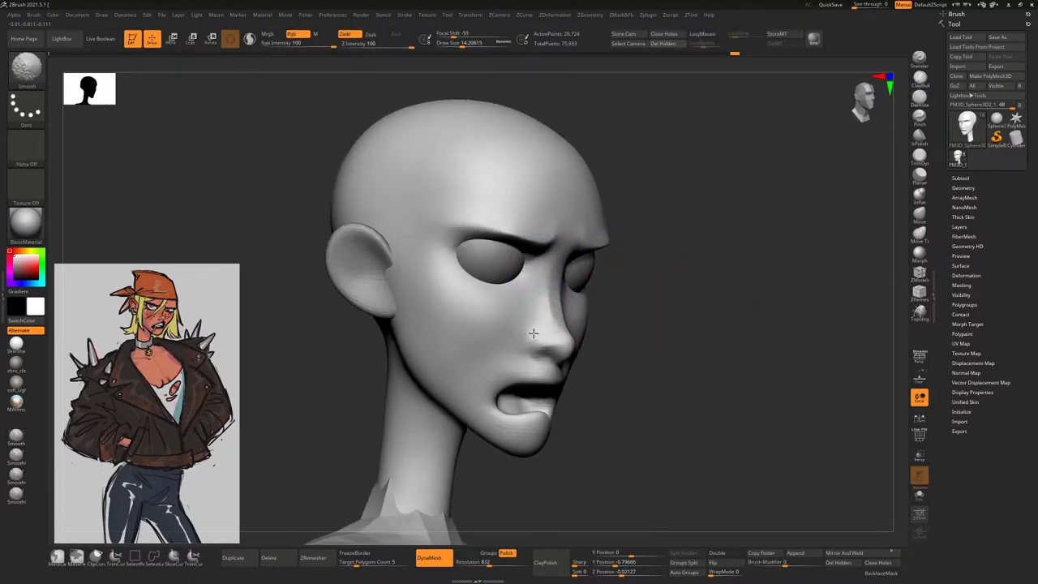
{"action": "left_click_drag", "start_coordinate": [532, 332], "coordinate": [722, 331]}
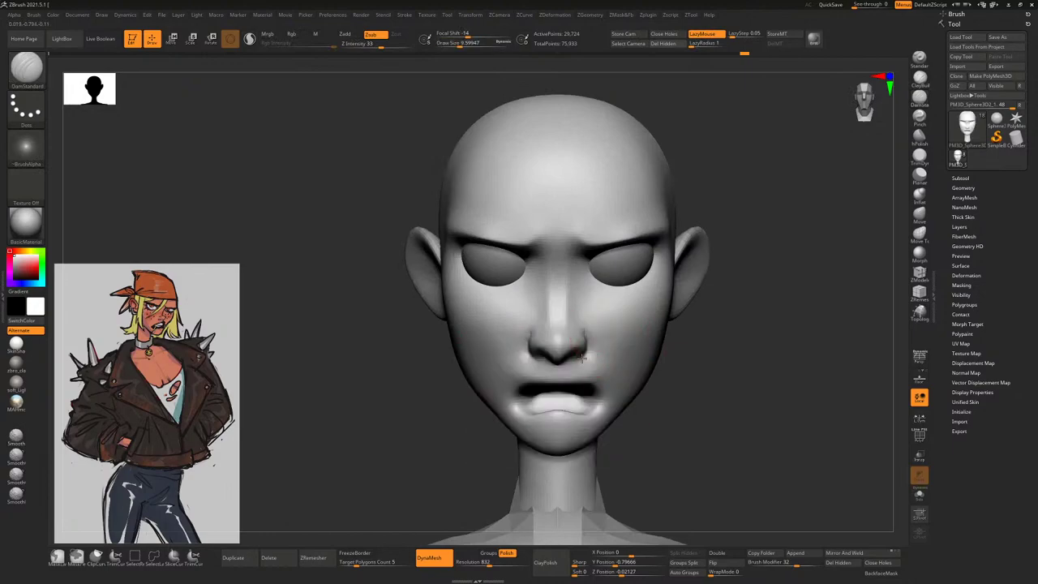
Carve the nostrils and nose wings with the DamStandard brush at size about 6 and refine the mouth corners
{"action": "mouse_move", "coordinate": [726, 378]}
{"action": "left_mouse_down", "text": "shift"}
{"action": "mouse_move", "coordinate": [505, 423]}
{"action": "mouse_move", "coordinate": [573, 357]}
{"action": "left_mouse_up", "text": "shift"}
{"action": "key", "text": "space"}
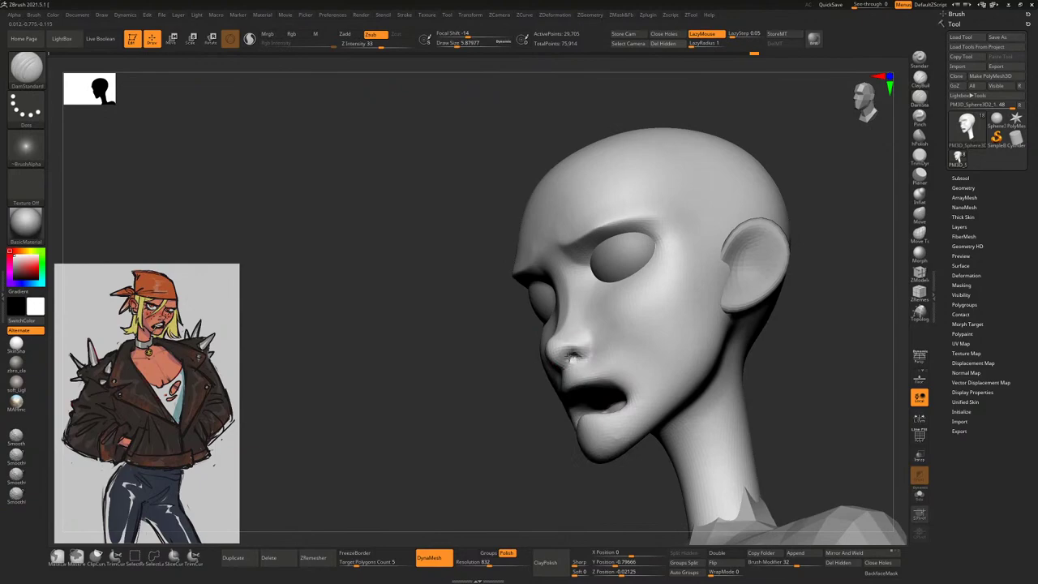
{"action": "left_click_drag", "start_coordinate": [520, 404], "coordinate": [540, 355], "text": "shift"}
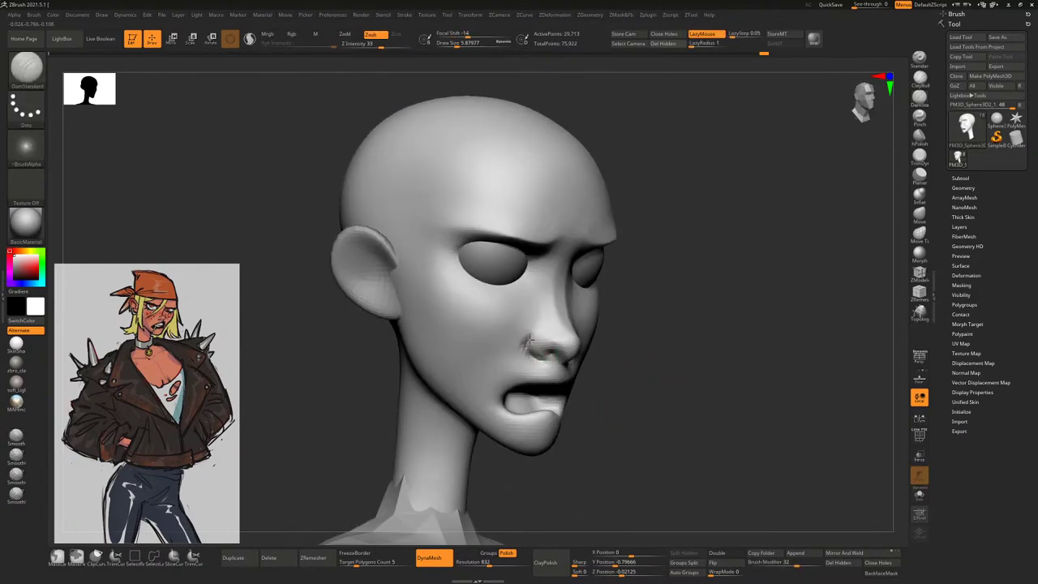
{"action": "left_click_drag", "start_coordinate": [673, 359], "coordinate": [650, 287]}
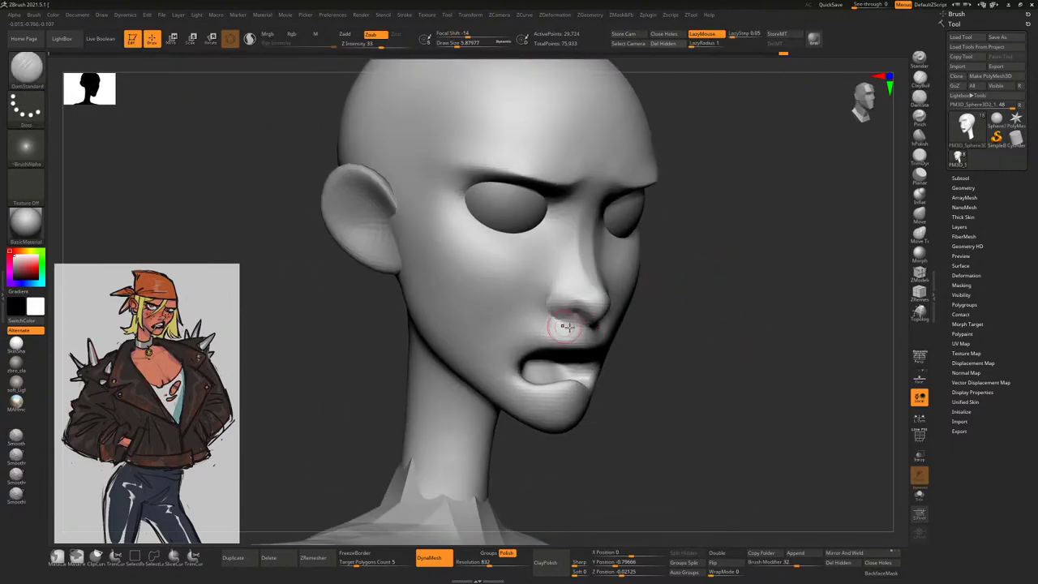
{"action": "left_click_drag", "start_coordinate": [699, 342], "coordinate": [617, 349]}
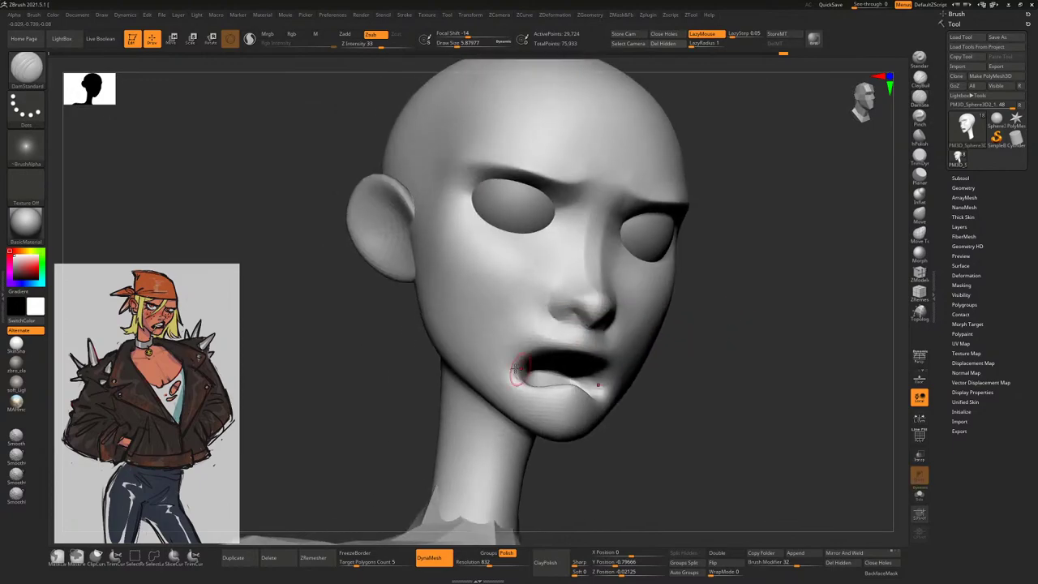
{"action": "left_click_drag", "start_coordinate": [786, 318], "coordinate": [611, 364]}
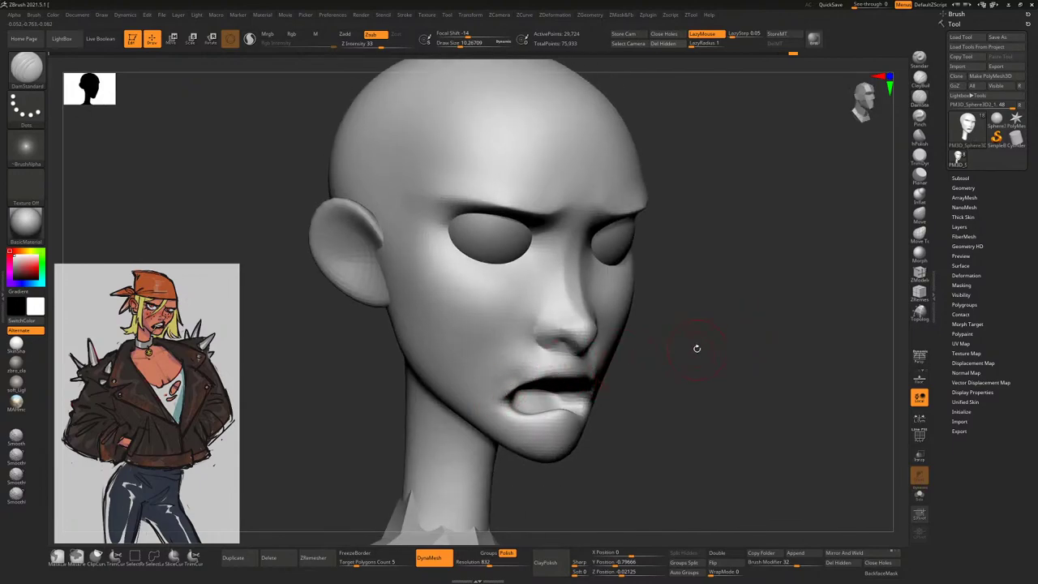
Refine the head's temples and the jaw area below the ears with the DamStandard brush at sizes about 10 to 19
{"action": "left_click_drag", "start_coordinate": [706, 364], "coordinate": [613, 302]}
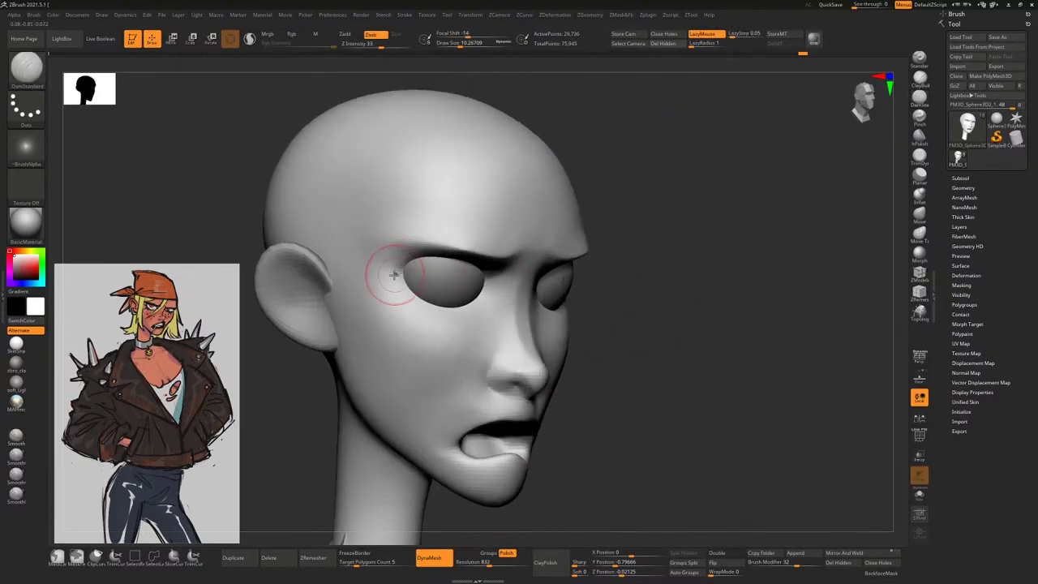
{"action": "left_click_drag", "start_coordinate": [394, 275], "coordinate": [349, 262]}
{"action": "left_click_drag", "start_coordinate": [749, 239], "coordinate": [721, 256]}
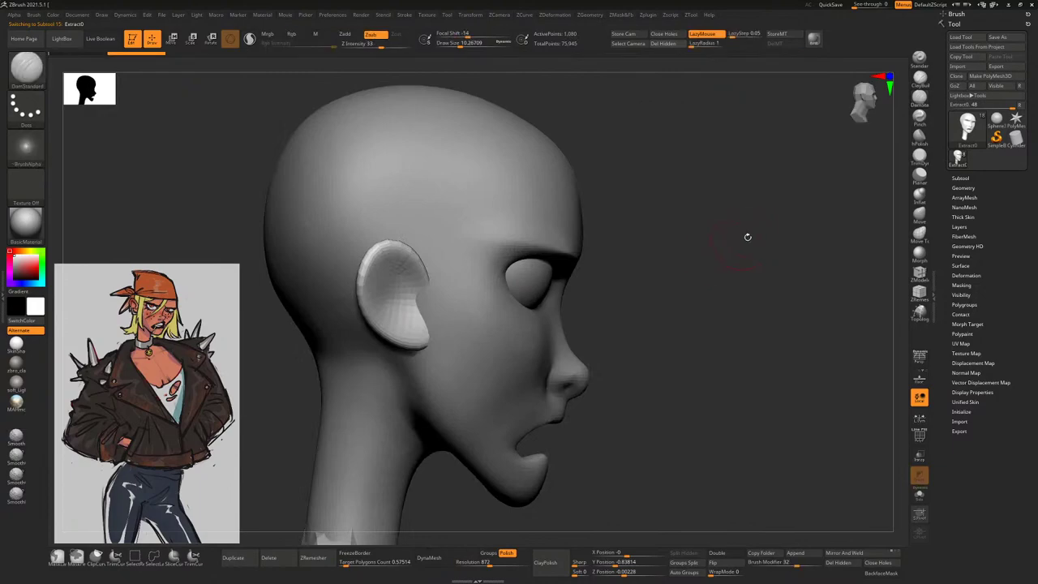
{"action": "left_click", "coordinate": [452, 365], "text": "alt"}
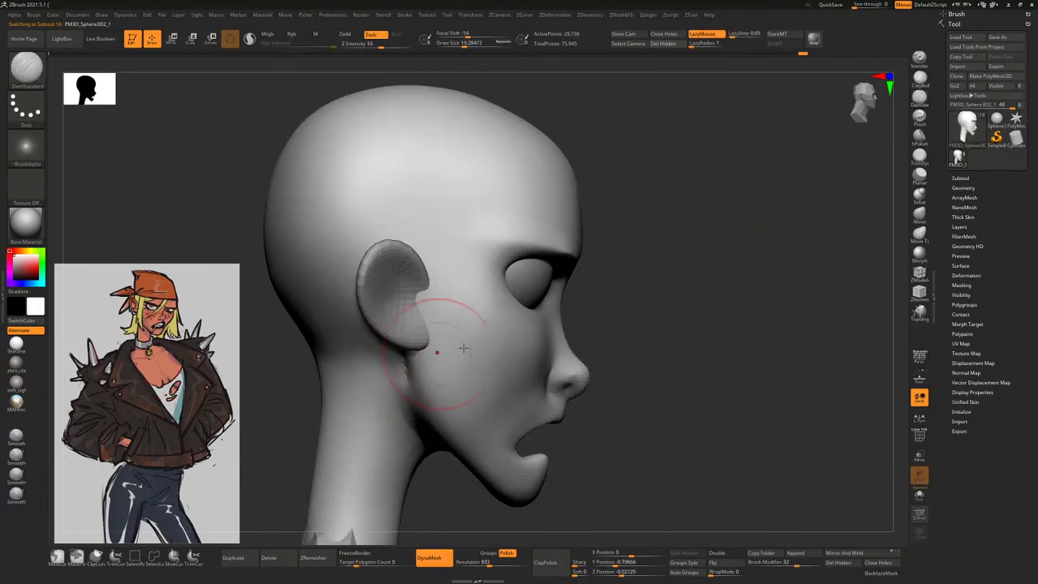
{"action": "right_click_drag", "start_coordinate": [463, 349], "coordinate": [452, 314]}
{"action": "mouse_move", "coordinate": [452, 313]}
{"action": "left_mouse_down"}
{"action": "mouse_move", "coordinate": [382, 394]}
{"action": "mouse_move", "coordinate": [389, 390]}
{"action": "left_mouse_up"}
{"action": "mouse_move", "coordinate": [390, 390]}
{"action": "right_mouse_down"}
{"action": "mouse_move", "coordinate": [726, 314]}
{"action": "mouse_move", "coordinate": [695, 296]}
{"action": "mouse_move", "coordinate": [772, 325]}
{"action": "mouse_move", "coordinate": [706, 301]}
{"action": "mouse_move", "coordinate": [716, 306]}
{"action": "mouse_move", "coordinate": [665, 304]}
{"action": "right_mouse_up"}
{"action": "key", "text": "shift"}
Select the ears subtool and subdivide its geometry twice
{"action": "left_click", "coordinate": [386, 278], "text": "alt"}
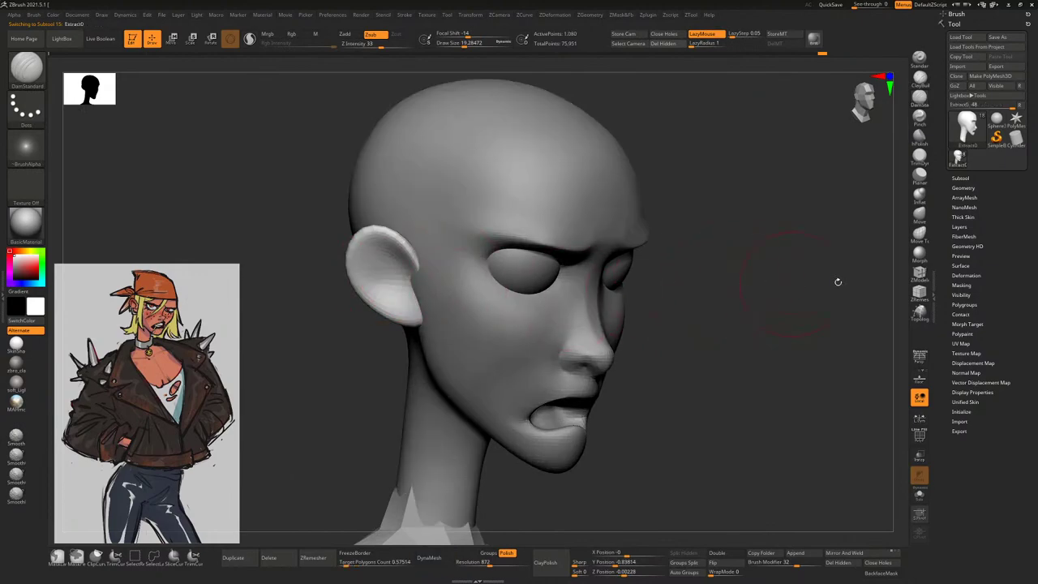
{"action": "left_click", "coordinate": [964, 189]}
{"action": "left_click", "coordinate": [961, 275]}
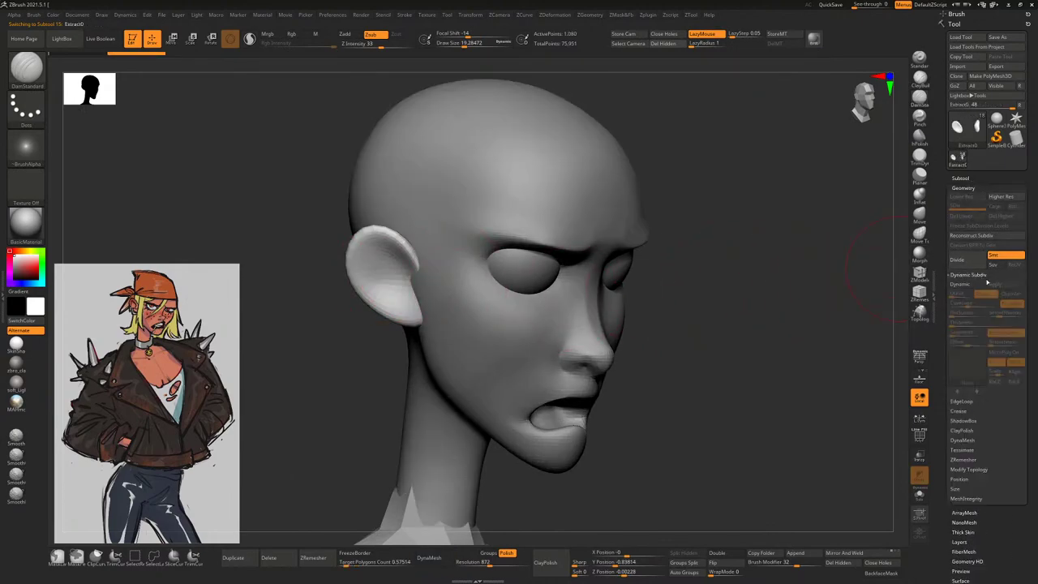
{"action": "key", "text": "ctrl+d"}
{"action": "key", "text": "ctrl+d"}
Carve the hollow inside the ears with the DamStandard brush at size about 19 and smooth the inner surface
{"action": "mouse_move", "coordinate": [779, 308]}
{"action": "left_mouse_down", "text": "shift"}
{"action": "mouse_move", "coordinate": [737, 304]}
{"action": "mouse_move", "coordinate": [700, 283]}
{"action": "left_mouse_up", "text": "shift"}
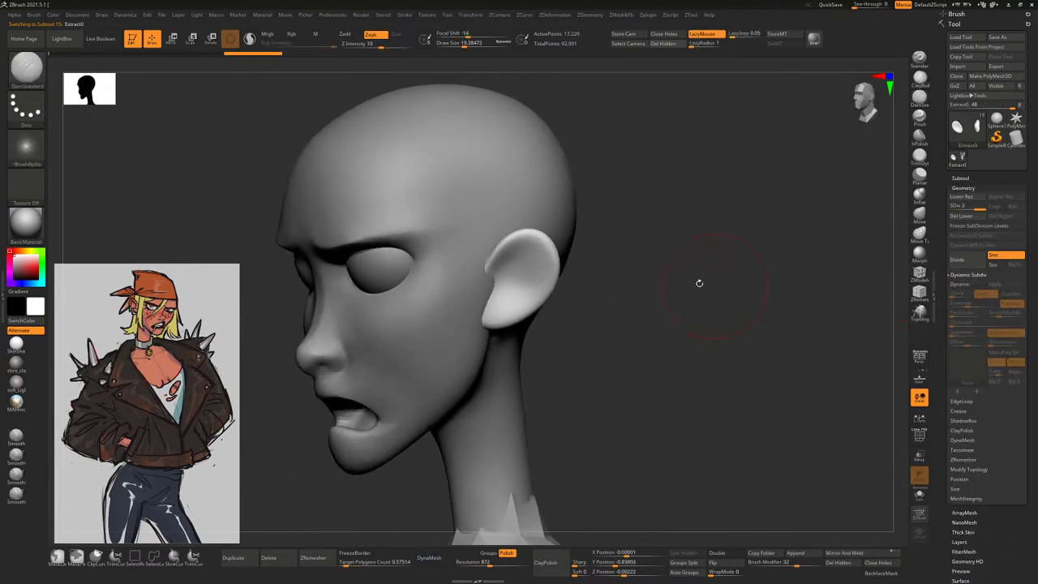
{"action": "left_click_drag", "start_coordinate": [755, 301], "coordinate": [803, 293]}
{"action": "left_click_drag", "start_coordinate": [856, 182], "coordinate": [614, 232]}
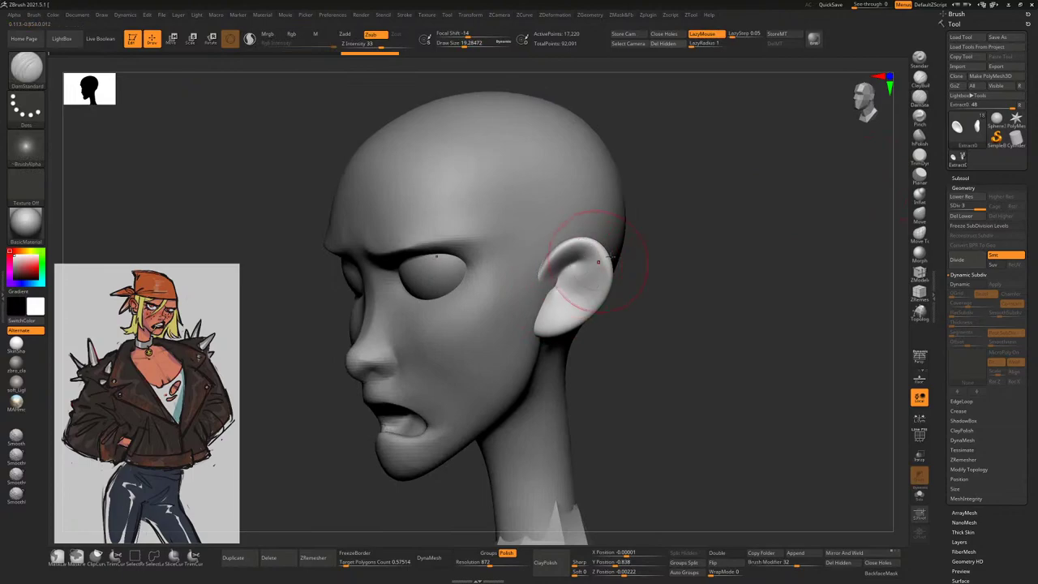
{"action": "mouse_move", "coordinate": [575, 266]}
{"action": "right_mouse_down"}
{"action": "mouse_move", "coordinate": [563, 286]}
{"action": "mouse_move", "coordinate": [698, 267]}
{"action": "mouse_move", "coordinate": [700, 290]}
{"action": "mouse_move", "coordinate": [791, 286]}
{"action": "right_mouse_up"}
{"action": "mouse_move", "coordinate": [408, 269]}
{"action": "left_mouse_down", "text": "shift"}
{"action": "mouse_move", "coordinate": [380, 272]}
{"action": "mouse_move", "coordinate": [395, 279]}
{"action": "left_mouse_up", "text": "shift"}
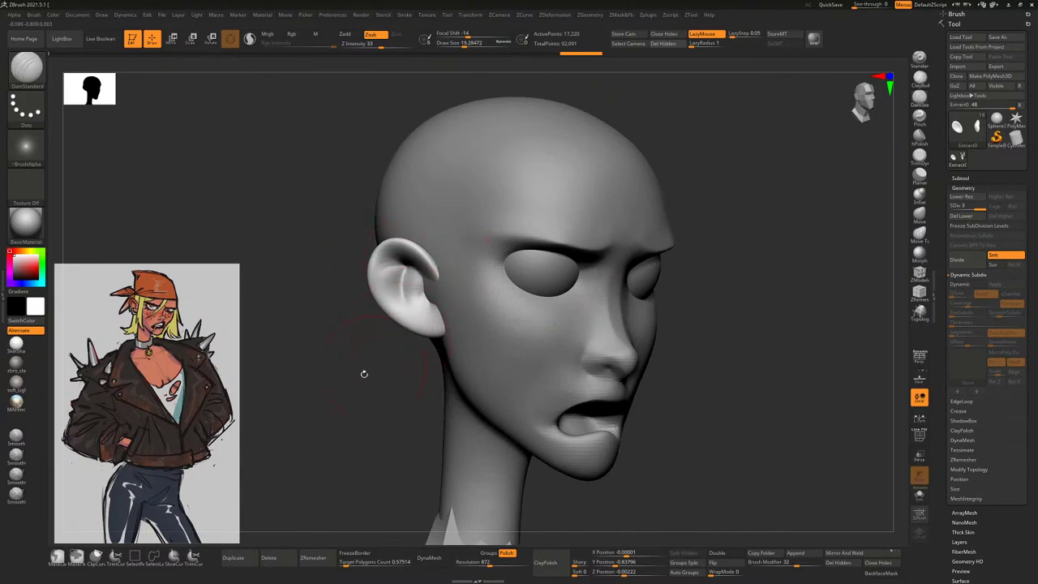
{"action": "mouse_move", "coordinate": [382, 422]}
{"action": "right_mouse_down"}
{"action": "mouse_move", "coordinate": [711, 335]}
{"action": "mouse_move", "coordinate": [638, 285]}
{"action": "right_mouse_up"}
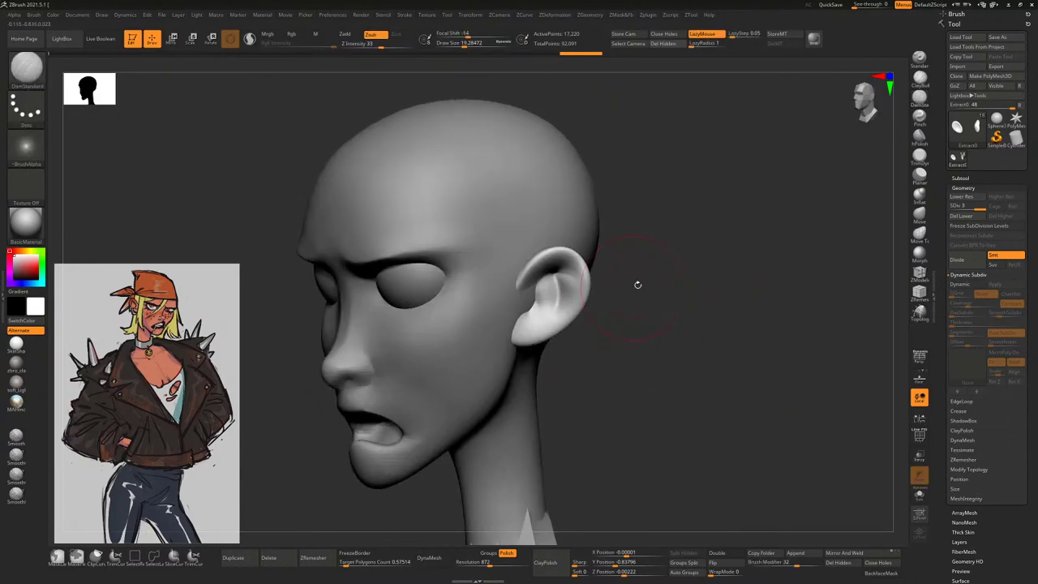
{"action": "left_click_drag", "start_coordinate": [538, 297], "coordinate": [536, 299], "text": "shift"}
Switch to the head subtool and smooth the cheek and jaw surface in front of the ears
{"action": "left_click", "coordinate": [536, 300], "text": "alt"}
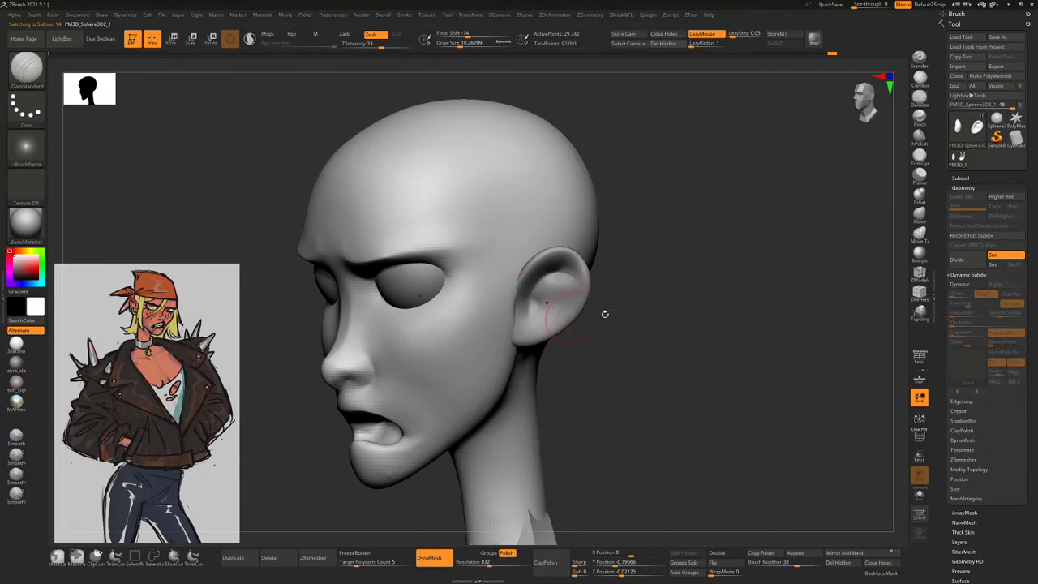
{"action": "mouse_move", "coordinate": [604, 313]}
{"action": "right_mouse_down"}
{"action": "mouse_move", "coordinate": [624, 320]}
{"action": "mouse_move", "coordinate": [515, 301]}
{"action": "right_mouse_up"}
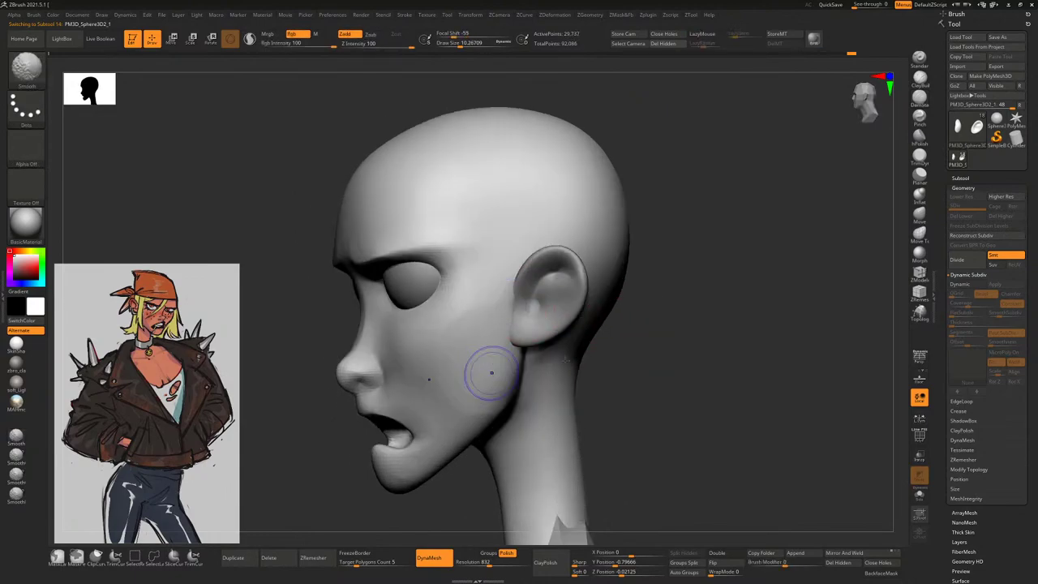
{"action": "right_click_drag", "start_coordinate": [491, 373], "coordinate": [543, 303]}
Select the ears subtool and work on their front edge with the ClayBuildup brush at size about 10
{"action": "left_click", "coordinate": [535, 302], "text": "alt"}
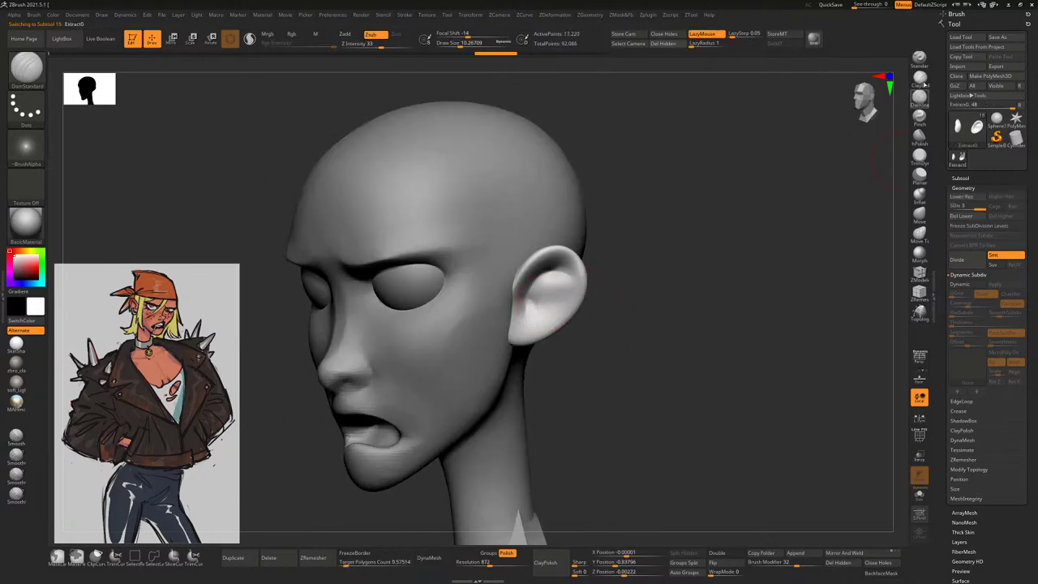
{"action": "key", "text": "b"}
{"action": "key", "text": "c"}
{"action": "key", "text": "b"}
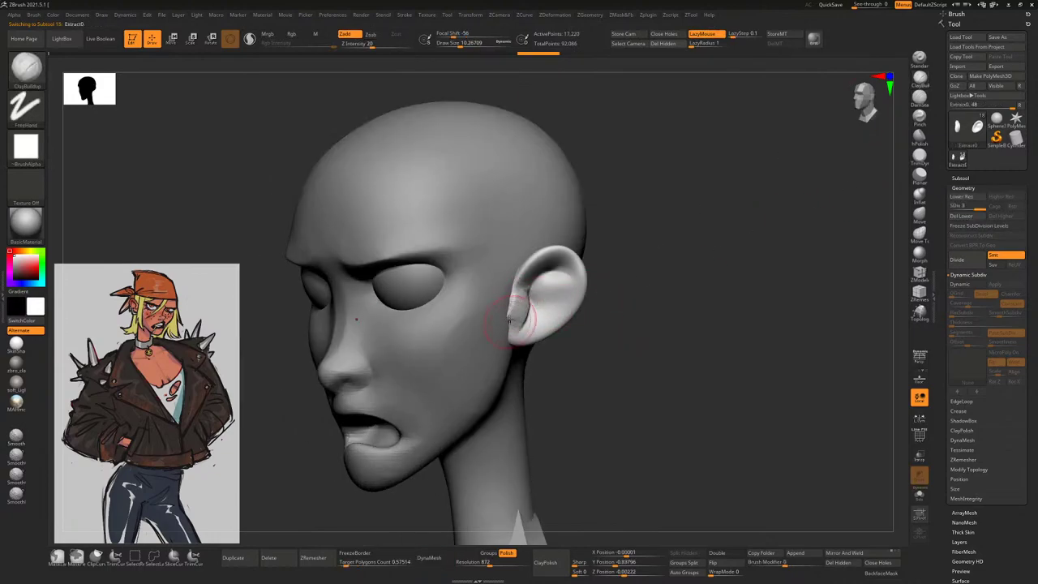
{"action": "right_click_drag", "start_coordinate": [508, 320], "coordinate": [669, 328], "text": "shift"}
{"action": "left_click_drag", "start_coordinate": [682, 318], "coordinate": [788, 234]}
Reshape the ears' front edge and overall outline with the Move brush at size about 18
{"action": "key", "text": "b"}
{"action": "key", "text": "m"}
{"action": "key", "text": "v"}
{"action": "left_click_drag", "start_coordinate": [883, 216], "coordinate": [741, 218]}
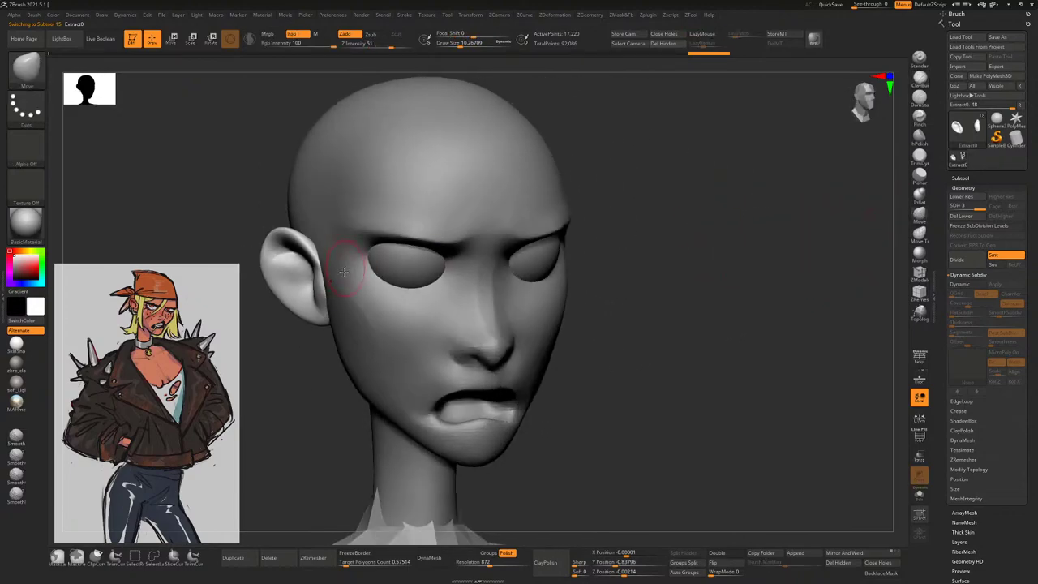
{"action": "key", "text": "space"}
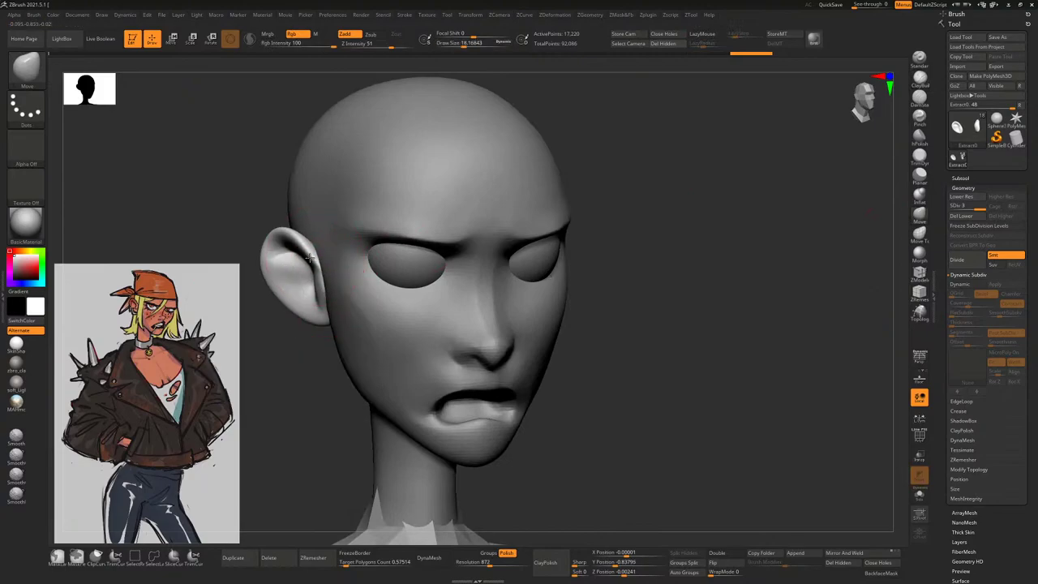
{"action": "key", "text": "shift"}
{"action": "left_click_drag", "start_coordinate": [730, 292], "coordinate": [649, 294]}
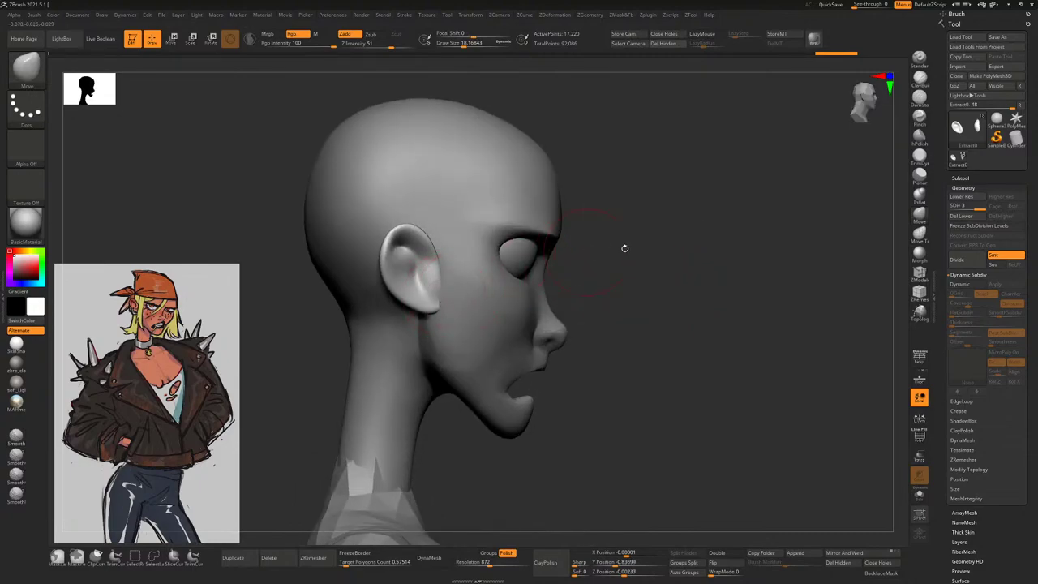
Pull out the small flap at the front of the ear canal and adjust the lobe using a smaller Move brush
{"action": "left_click_drag", "start_coordinate": [625, 248], "coordinate": [428, 277]}
{"action": "key", "text": "space"}
{"action": "key", "text": "bracketleft"}
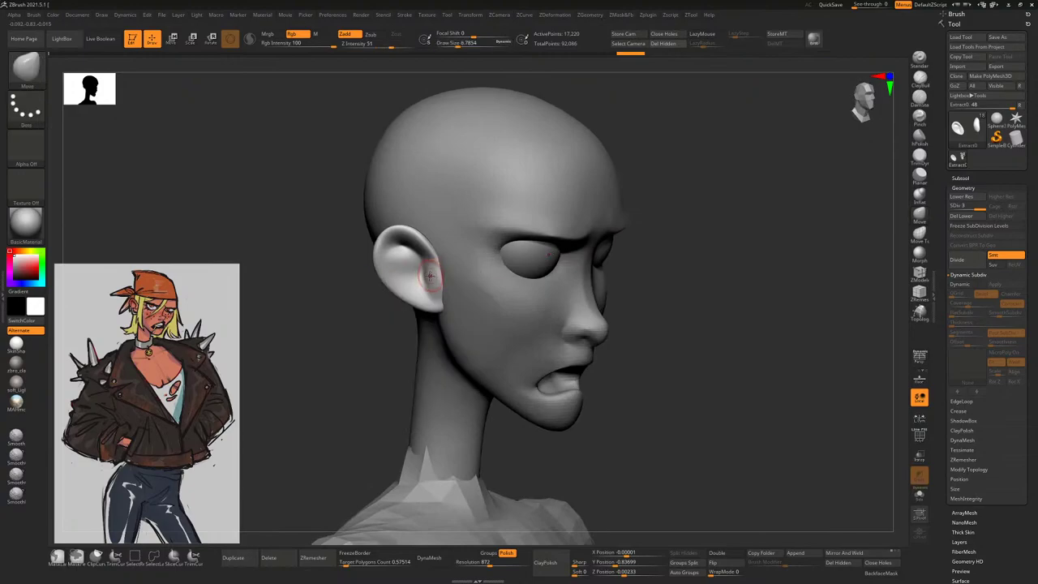
{"action": "key", "text": "bracketright"}
{"action": "left_click_drag", "start_coordinate": [393, 350], "coordinate": [405, 294]}
{"action": "left_click_drag", "start_coordinate": [795, 200], "coordinate": [884, 150]}
Flatten and clean the outer ear rim with the hPolish brush at size about 12
{"action": "left_click", "coordinate": [919, 137]}
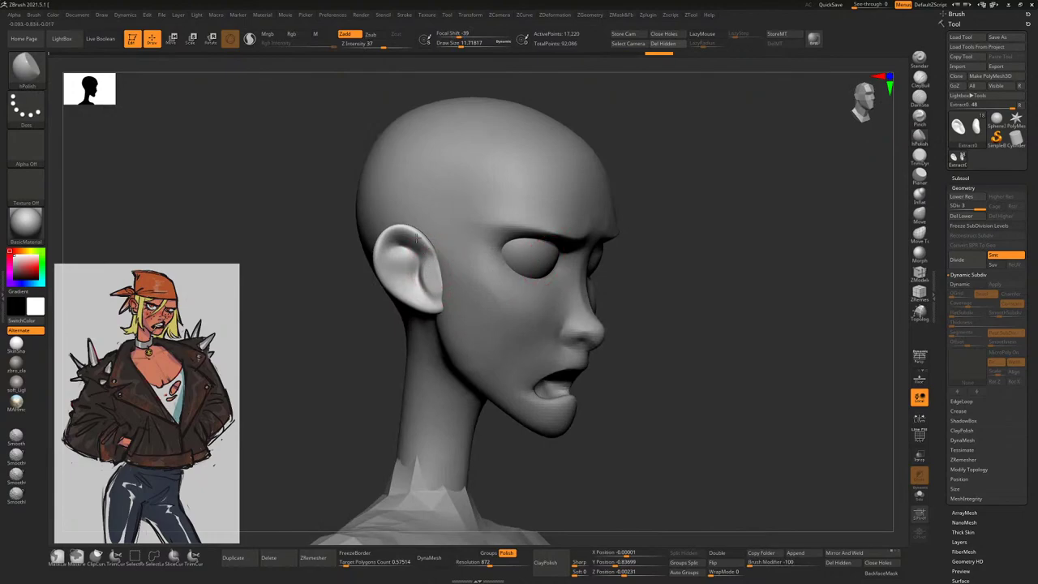
{"action": "left_click_drag", "start_coordinate": [702, 268], "coordinate": [454, 340]}
{"action": "left_click_drag", "start_coordinate": [394, 359], "coordinate": [444, 378]}
{"action": "left_click_drag", "start_coordinate": [787, 269], "coordinate": [878, 224]}
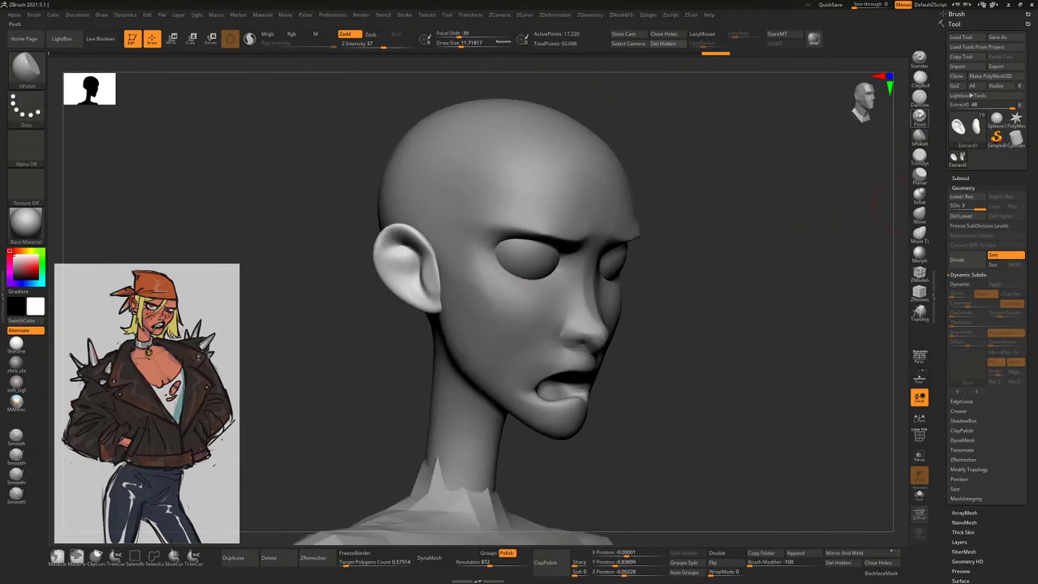
Deepen the ear canal crease behind the front flap with the DamStandard brush at size about 12 and undo the last stroke
{"action": "left_click", "coordinate": [920, 100]}
{"action": "left_click_drag", "start_coordinate": [340, 259], "coordinate": [414, 258]}
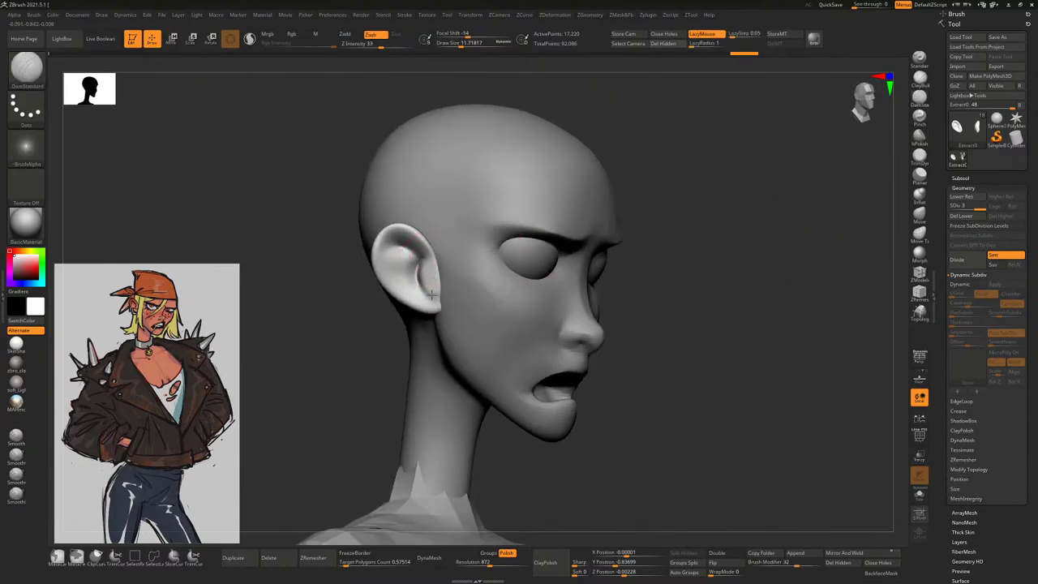
{"action": "left_click_drag", "start_coordinate": [736, 225], "coordinate": [714, 260]}
{"action": "left_click_drag", "start_coordinate": [404, 275], "coordinate": [400, 277]}
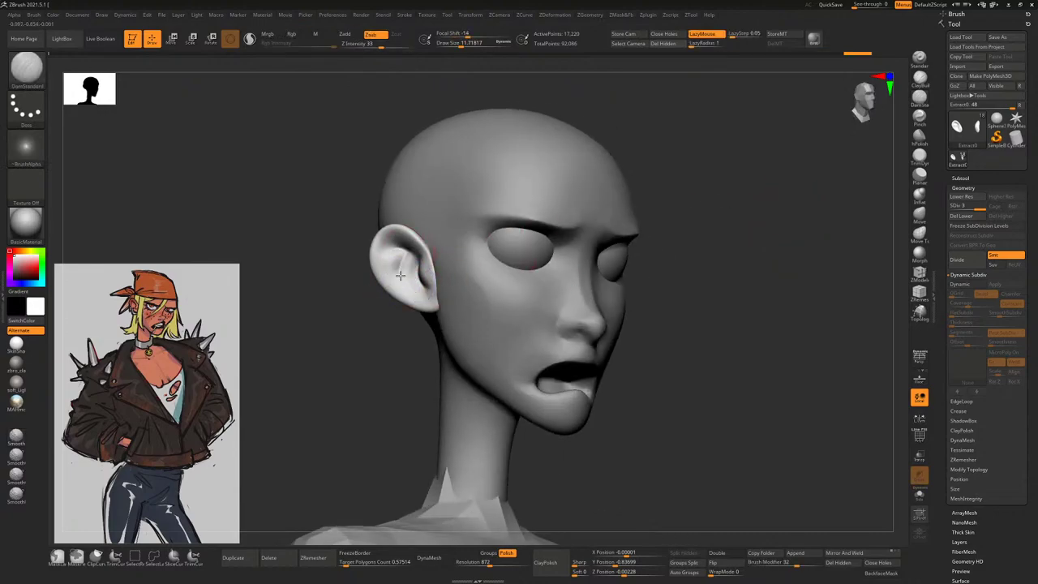
{"action": "key", "text": "ctrl+z"}
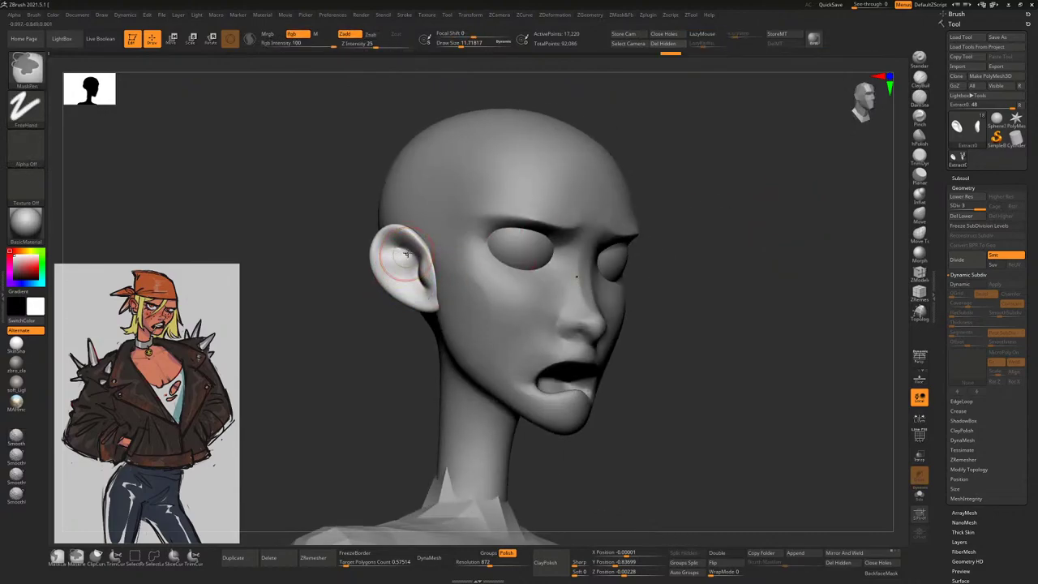
Build up the inner ear cartilage ridge with the ClayBuildup brush at size about 8
{"action": "left_click_drag", "start_coordinate": [371, 355], "coordinate": [371, 364], "text": "shift"}
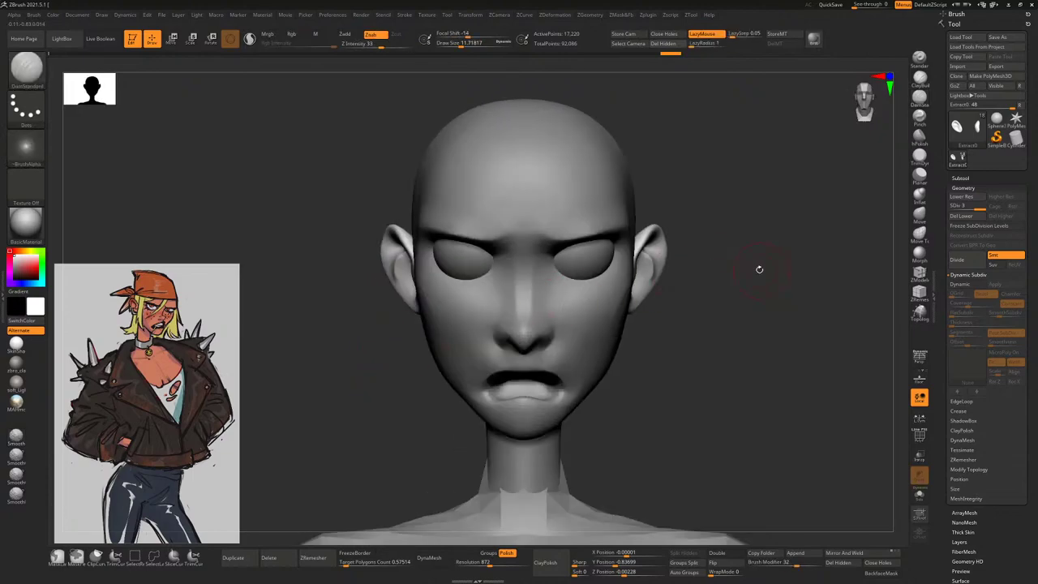
{"action": "left_click_drag", "start_coordinate": [757, 268], "coordinate": [814, 221]}
{"action": "left_click", "coordinate": [919, 78]}
{"action": "left_click_drag", "start_coordinate": [698, 268], "coordinate": [673, 267]}
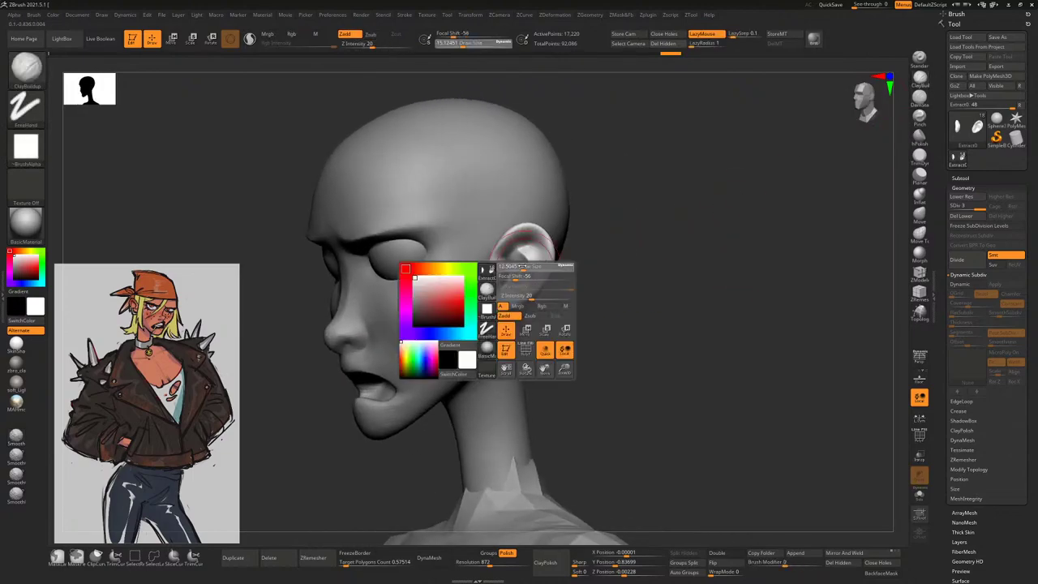
{"action": "key", "text": "space"}
{"action": "left_click_drag", "start_coordinate": [607, 281], "coordinate": [579, 257]}
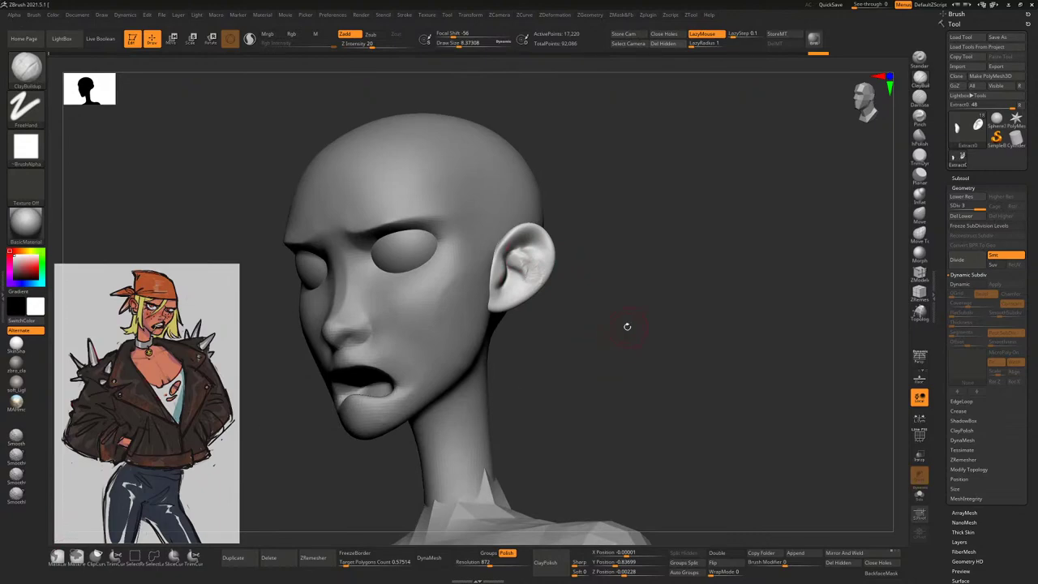
Smooth the built-up inner ear folds and refine them from the side and front
{"action": "left_click_drag", "start_coordinate": [701, 243], "coordinate": [492, 278]}
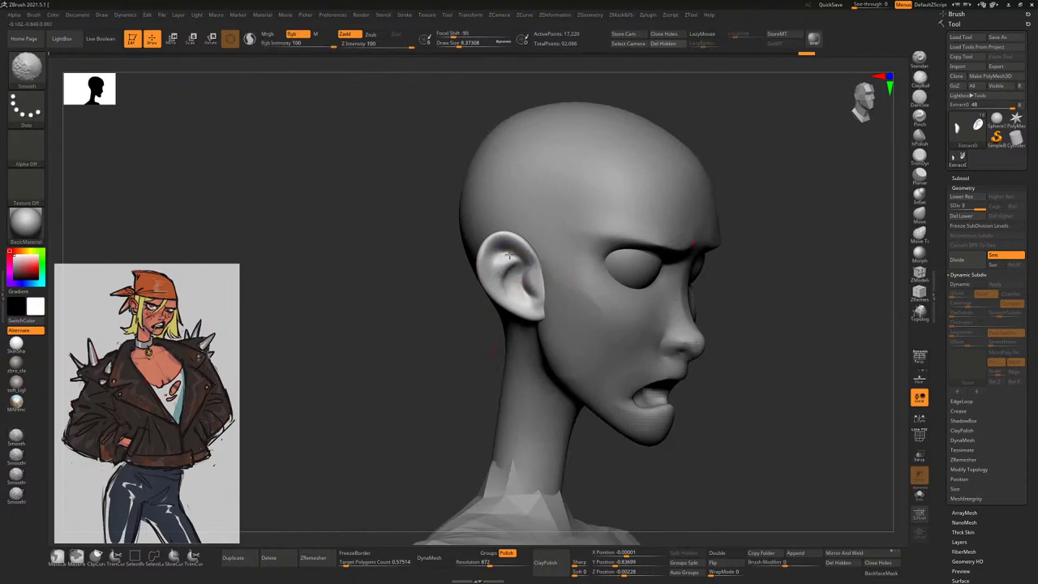
{"action": "left_click_drag", "start_coordinate": [468, 355], "coordinate": [446, 235], "text": "shift"}
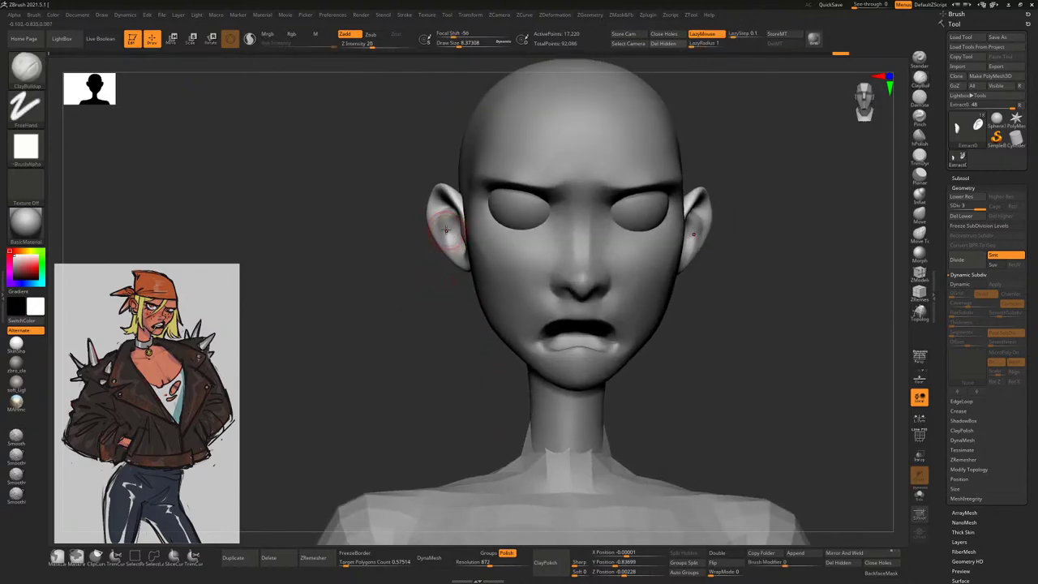
{"action": "key", "text": "shift"}
{"action": "mouse_move", "coordinate": [442, 321]}
{"action": "left_mouse_down"}
{"action": "mouse_move", "coordinate": [707, 301]}
{"action": "mouse_move", "coordinate": [861, 208]}
{"action": "left_mouse_up"}
{"action": "left_click_drag", "start_coordinate": [885, 162], "coordinate": [749, 251], "text": "shift"}
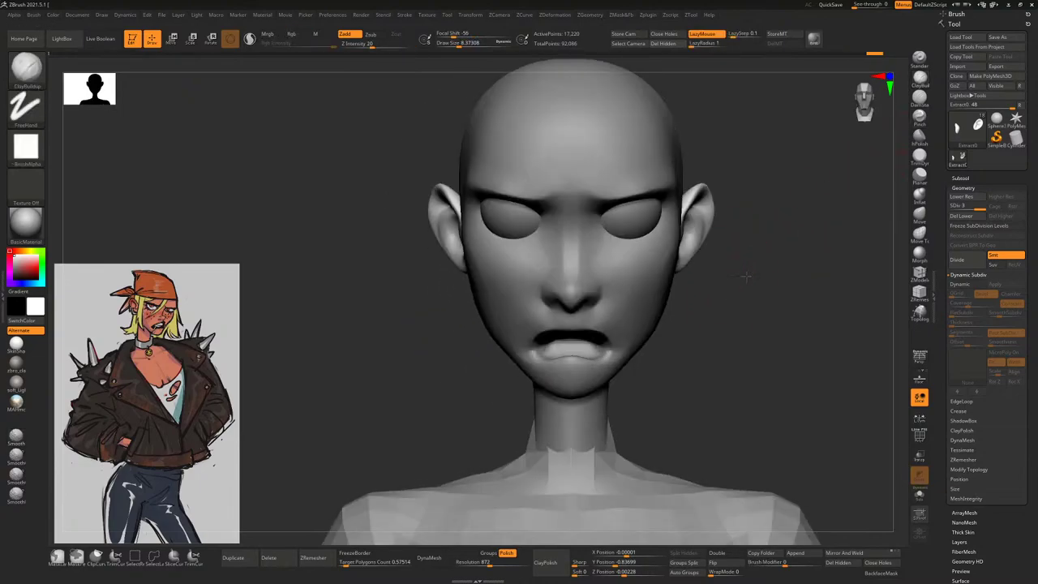
Select the eyeballs and mask their lower portion as the basis for the lower eyelids
{"action": "key", "text": "f"}
{"action": "left_click_drag", "start_coordinate": [701, 278], "coordinate": [494, 276]}
{"action": "left_click", "coordinate": [478, 280], "text": "alt"}
{"action": "key", "text": "f"}
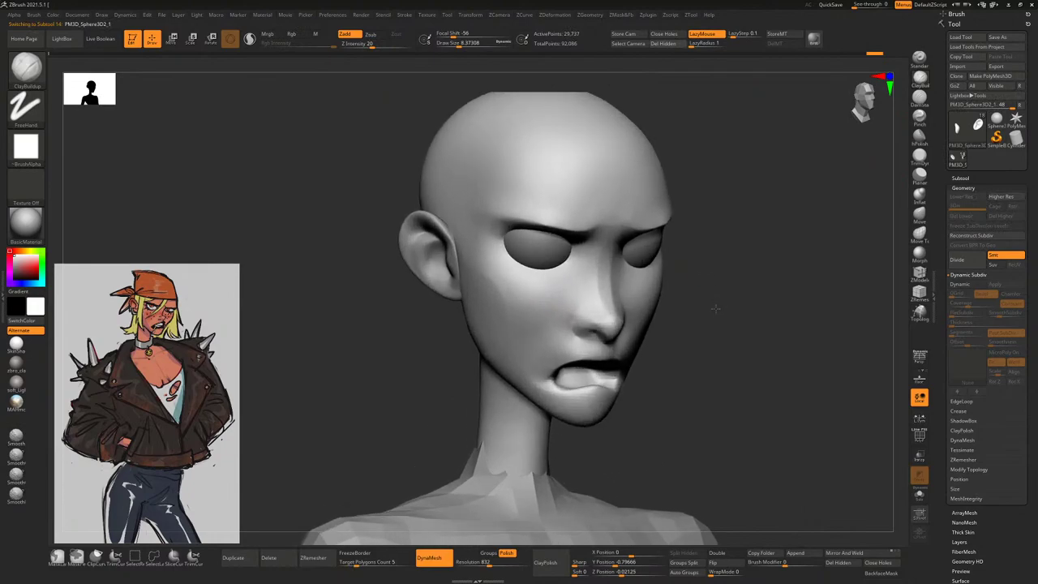
{"action": "left_click_drag", "start_coordinate": [716, 308], "coordinate": [734, 213]}
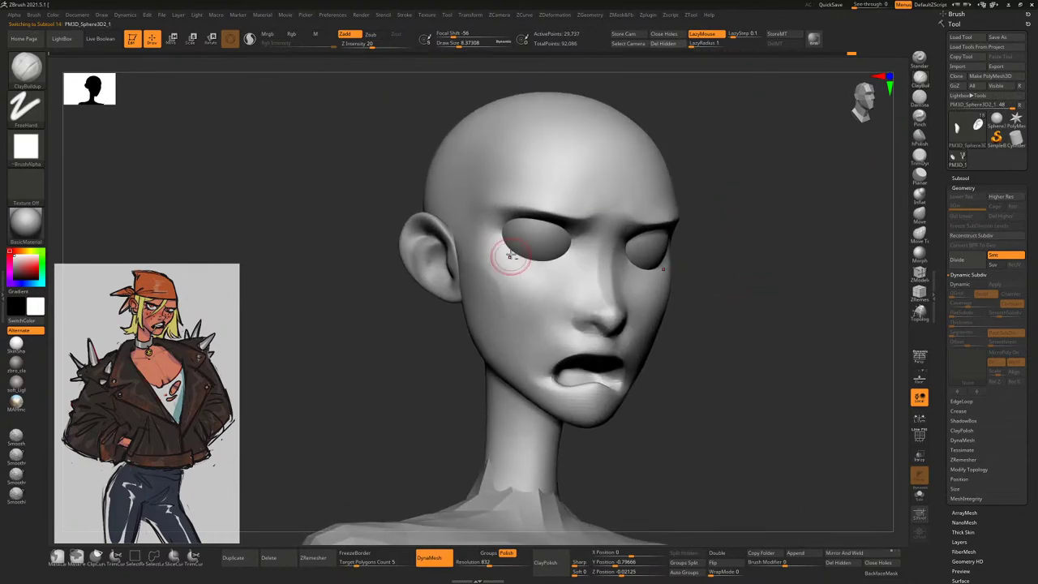
{"action": "key", "text": "space"}
{"action": "key", "text": "ctrl"}
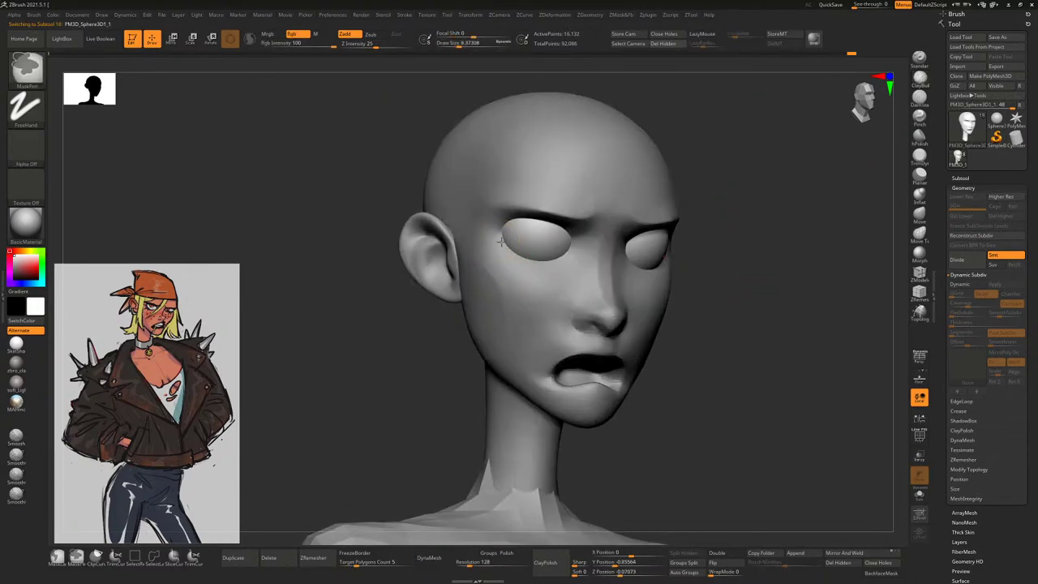
{"action": "mouse_move", "coordinate": [513, 249]}
{"action": "left_mouse_down", "text": "shift"}
{"action": "mouse_move", "coordinate": [811, 235]}
{"action": "mouse_move", "coordinate": [873, 219]}
{"action": "left_mouse_up", "text": "shift"}
Extract the masked lower part of the eyeballs at thickness 0.02 with Double turned off
{"action": "left_click", "coordinate": [964, 187]}
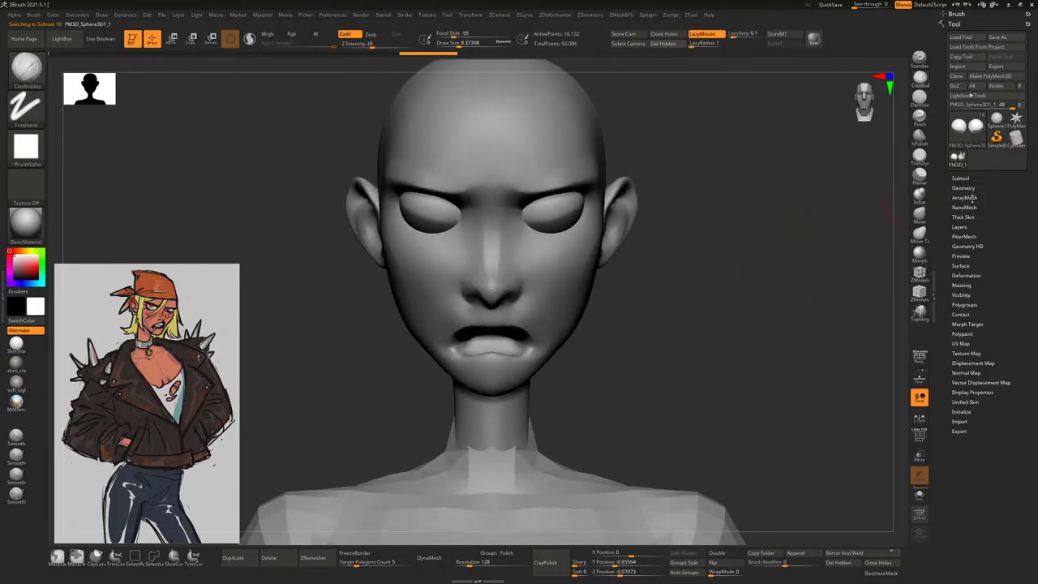
{"action": "left_click", "coordinate": [960, 178]}
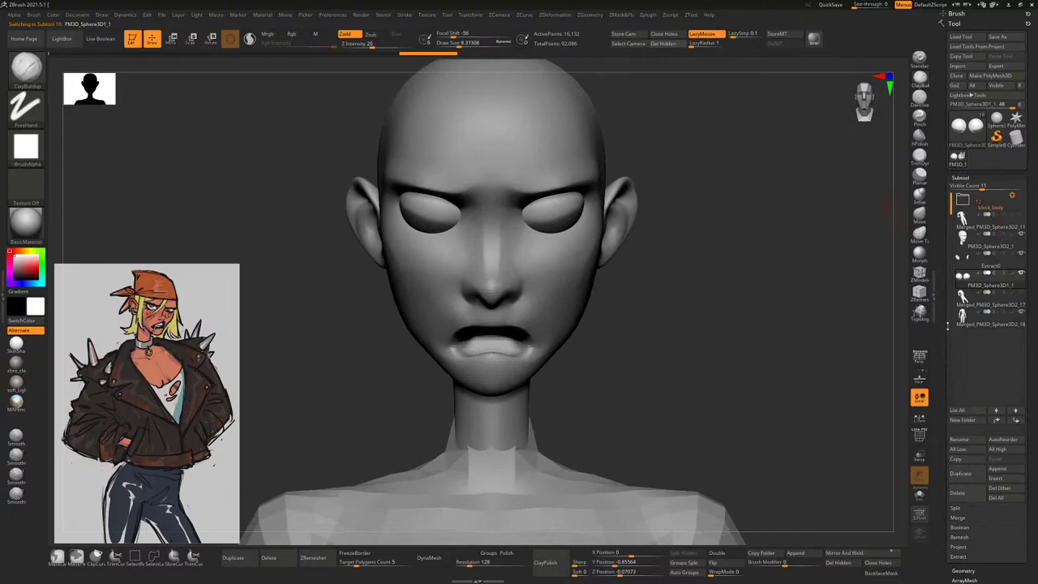
{"action": "left_click_drag", "start_coordinate": [948, 324], "coordinate": [943, 346]}
{"action": "left_click_drag", "start_coordinate": [943, 431], "coordinate": [959, 433]}
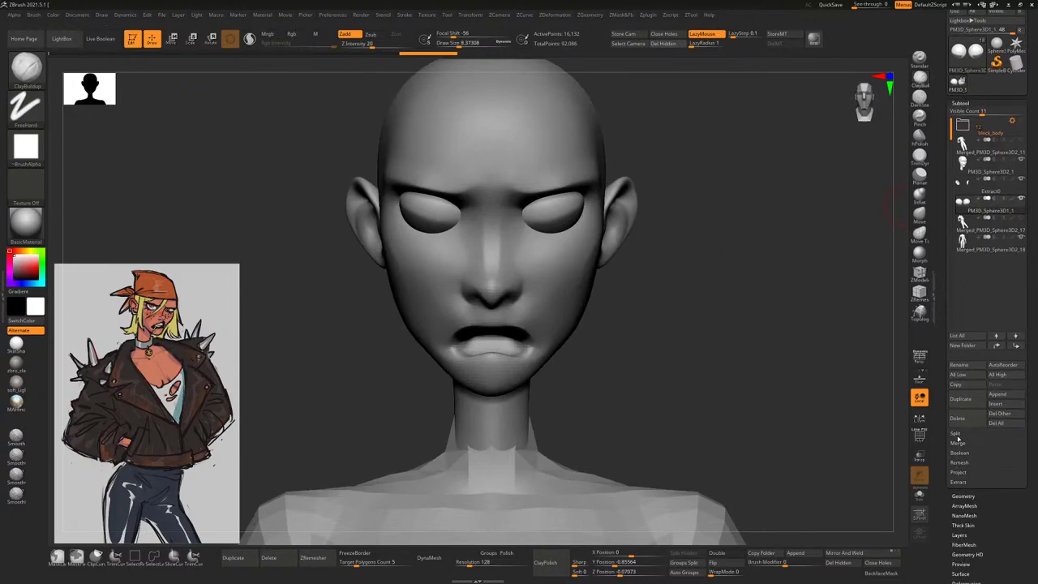
{"action": "left_click_drag", "start_coordinate": [945, 435], "coordinate": [945, 425]}
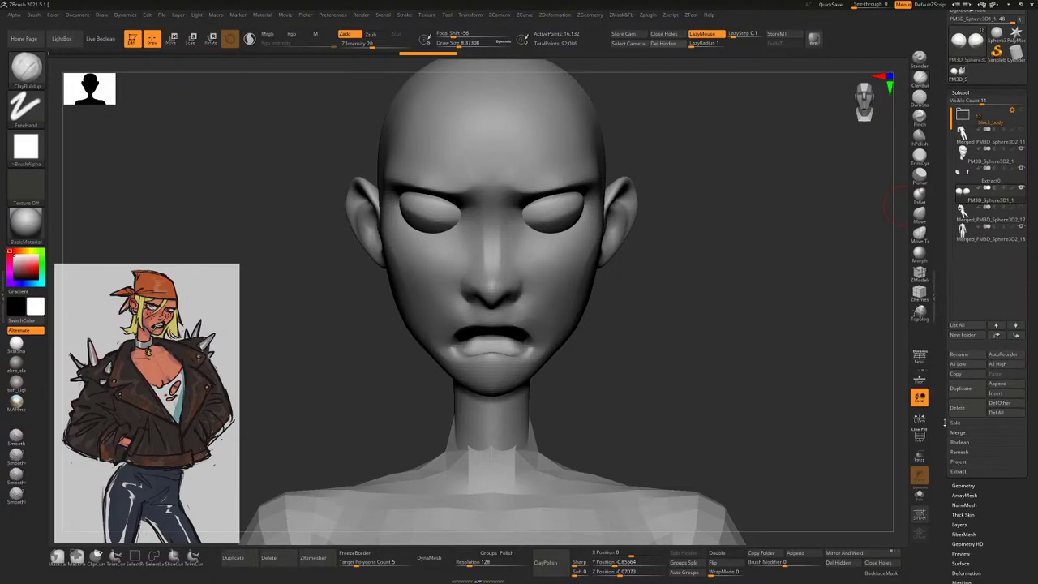
{"action": "left_click", "coordinate": [960, 471]}
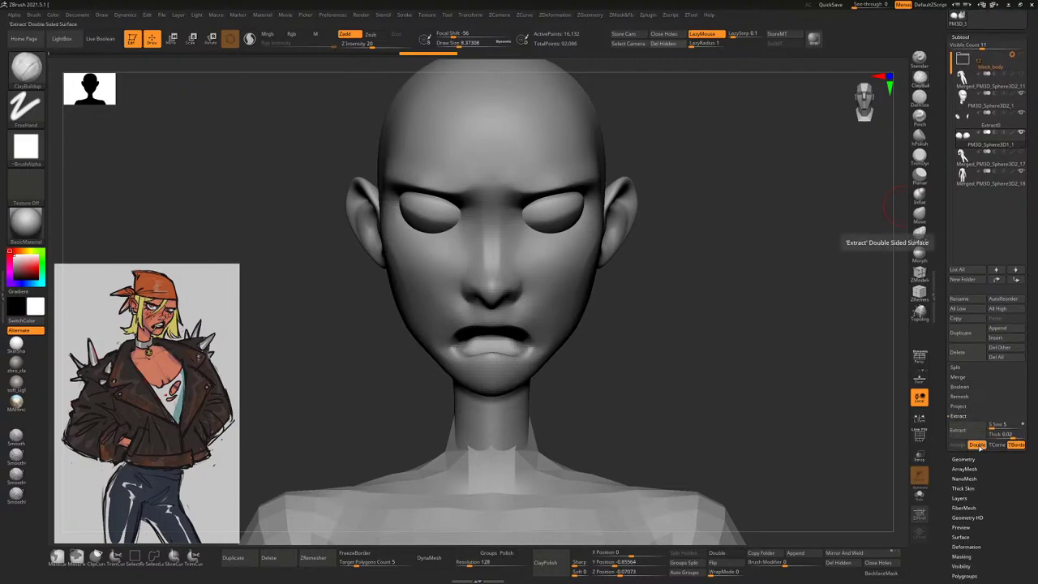
{"action": "left_click", "coordinate": [958, 430]}
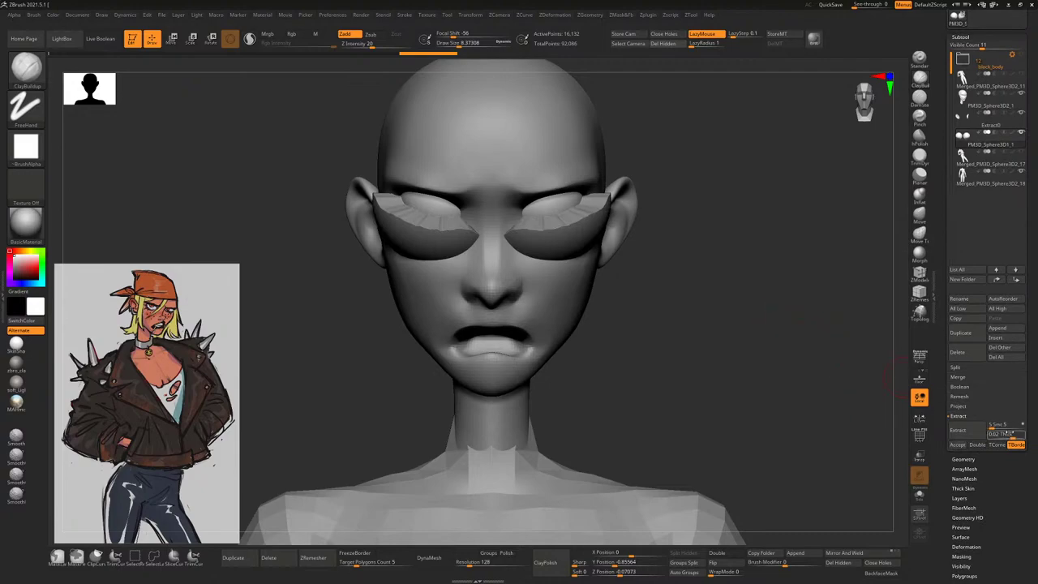
Reduce the extract thickness to almost zero, extract the lower eyelids again and accept them as a new subtool
{"action": "key", "text": "Return"}
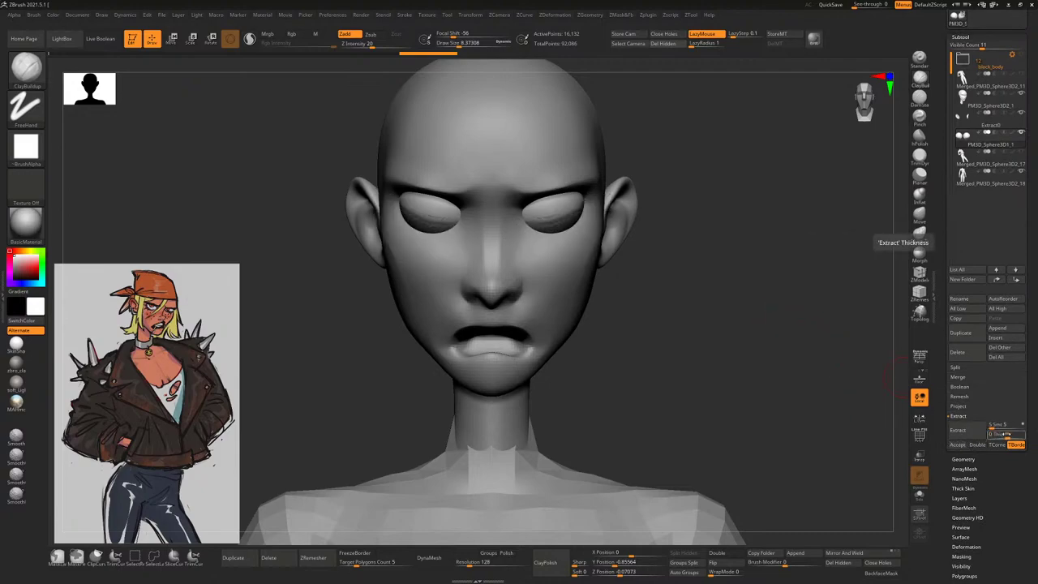
{"action": "left_click", "coordinate": [958, 430]}
{"action": "left_click", "coordinate": [959, 445]}
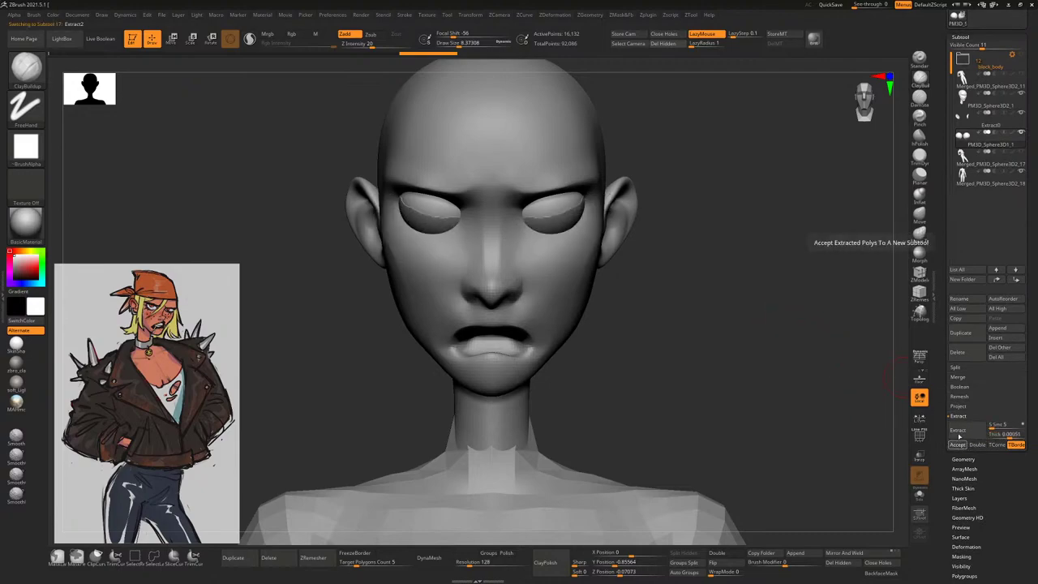
Adjust the lower eyelid strips with the Move brush at size about 17 and undo the last stroke
{"action": "mouse_move", "coordinate": [742, 314]}
{"action": "left_mouse_down"}
{"action": "mouse_move", "coordinate": [709, 219]}
{"action": "mouse_move", "coordinate": [696, 287]}
{"action": "mouse_move", "coordinate": [677, 294]}
{"action": "mouse_move", "coordinate": [763, 219]}
{"action": "left_mouse_up"}
{"action": "key", "text": "b"}
{"action": "key", "text": "m"}
{"action": "key", "text": "v"}
{"action": "mouse_move", "coordinate": [672, 227]}
{"action": "left_mouse_down"}
{"action": "mouse_move", "coordinate": [673, 240]}
{"action": "mouse_move", "coordinate": [765, 197]}
{"action": "left_mouse_up"}
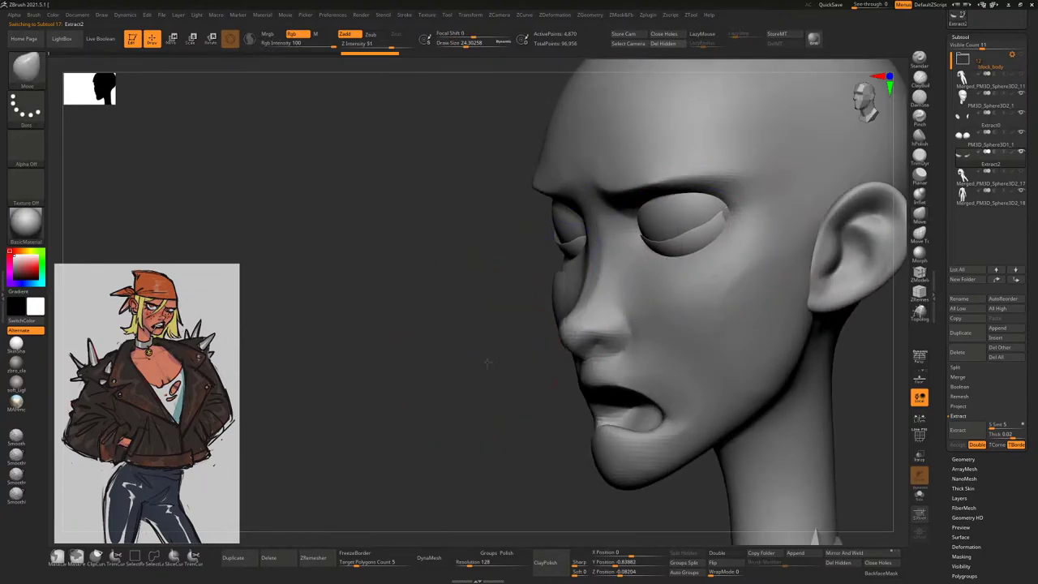
{"action": "mouse_move", "coordinate": [454, 243]}
{"action": "left_mouse_down"}
{"action": "mouse_move", "coordinate": [616, 260]}
{"action": "mouse_move", "coordinate": [758, 243]}
{"action": "left_mouse_up"}
{"action": "mouse_move", "coordinate": [728, 197]}
{"action": "left_mouse_down"}
{"action": "mouse_move", "coordinate": [616, 244]}
{"action": "mouse_move", "coordinate": [695, 174]}
{"action": "mouse_move", "coordinate": [626, 186]}
{"action": "left_mouse_up"}
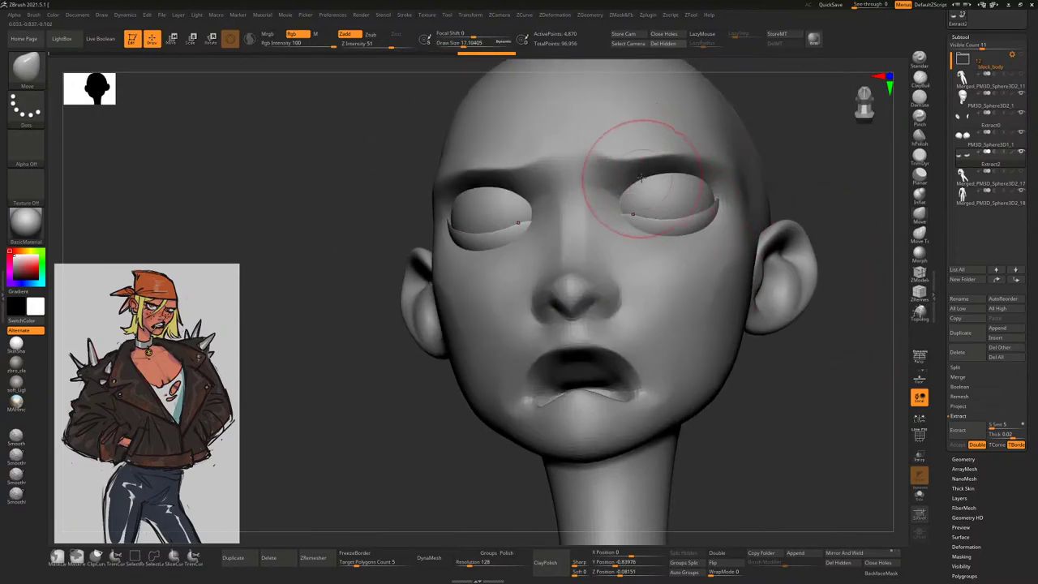
{"action": "key", "text": "ctrl+z"}
Try to DynaMesh the lower eyelid strips at a raised resolution
{"action": "mouse_move", "coordinate": [844, 187]}
{"action": "left_mouse_down"}
{"action": "mouse_move", "coordinate": [568, 277]}
{"action": "mouse_move", "coordinate": [654, 273]}
{"action": "mouse_move", "coordinate": [798, 391]}
{"action": "left_mouse_up"}
{"action": "left_click_drag", "start_coordinate": [856, 493], "coordinate": [739, 381]}
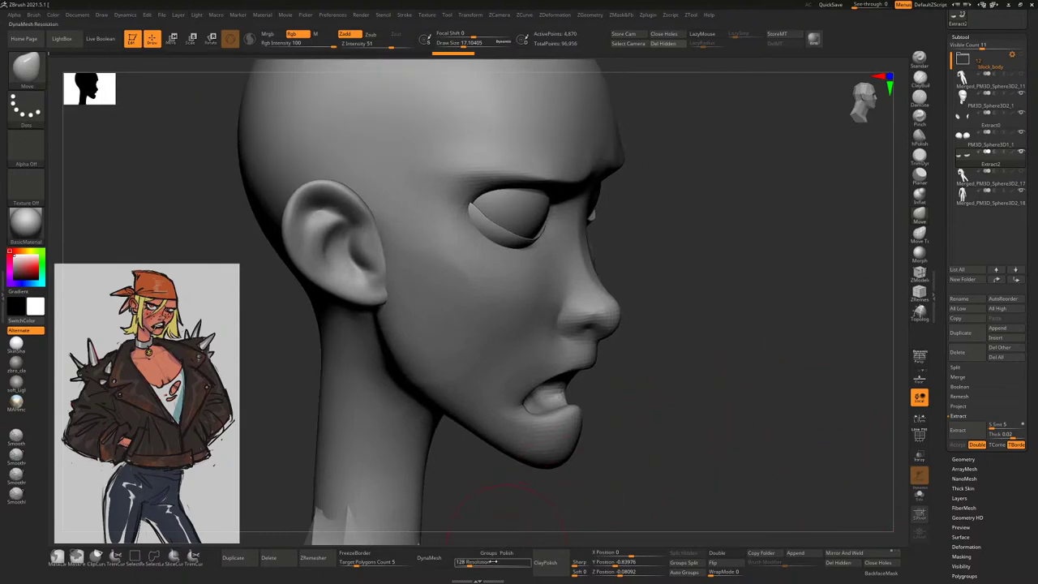
{"action": "left_click", "coordinate": [429, 558]}
{"action": "key", "text": "ctrl"}
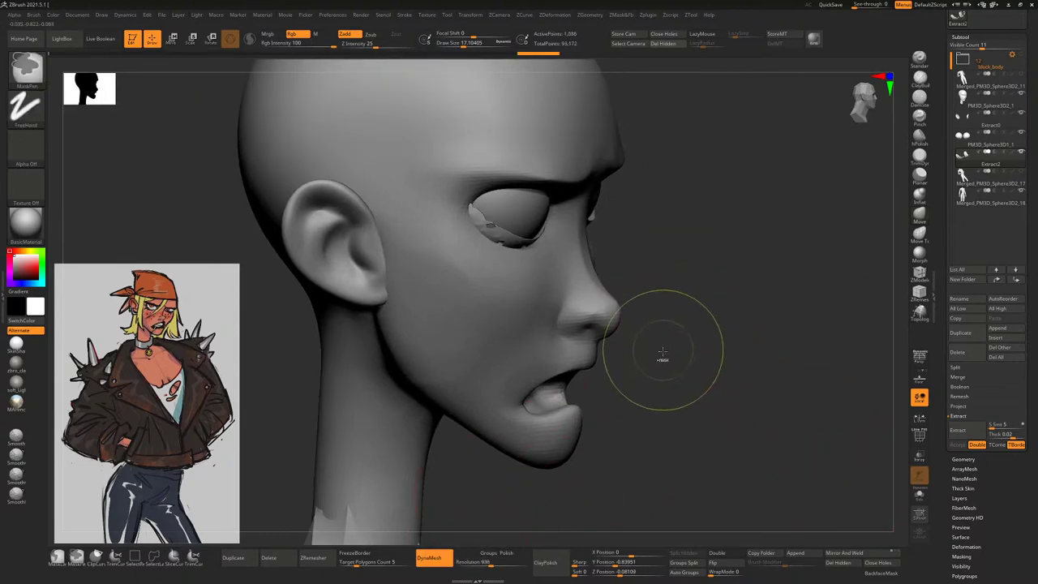
{"action": "left_click_drag", "start_coordinate": [682, 378], "coordinate": [529, 493]}
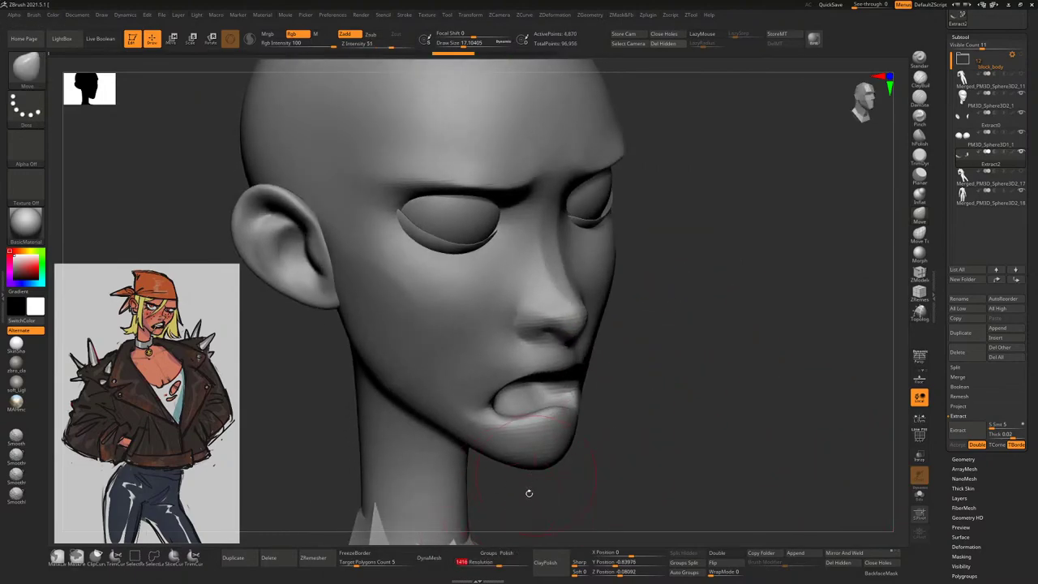
Pull the lower eyelids outward from the eyeballs with the Move brush at size about 30 and BackfaceMask enabled
{"action": "mouse_move", "coordinate": [790, 384]}
{"action": "left_mouse_down"}
{"action": "mouse_move", "coordinate": [781, 420]}
{"action": "mouse_move", "coordinate": [748, 325]}
{"action": "mouse_move", "coordinate": [803, 348]}
{"action": "mouse_move", "coordinate": [774, 340]}
{"action": "mouse_move", "coordinate": [782, 339]}
{"action": "left_mouse_up"}
{"action": "key", "text": "space"}
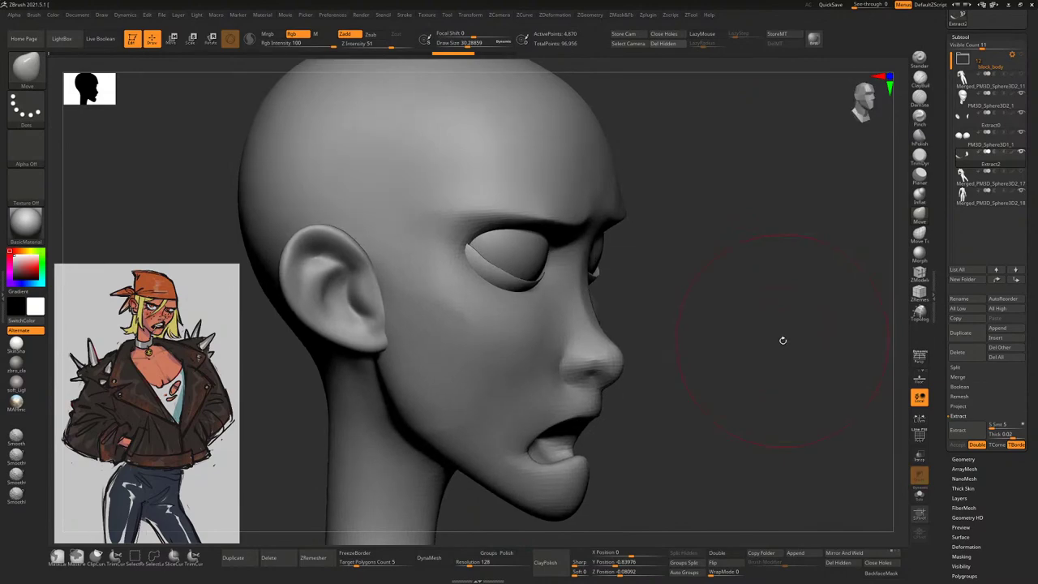
{"action": "left_click_drag", "start_coordinate": [814, 412], "coordinate": [662, 279]}
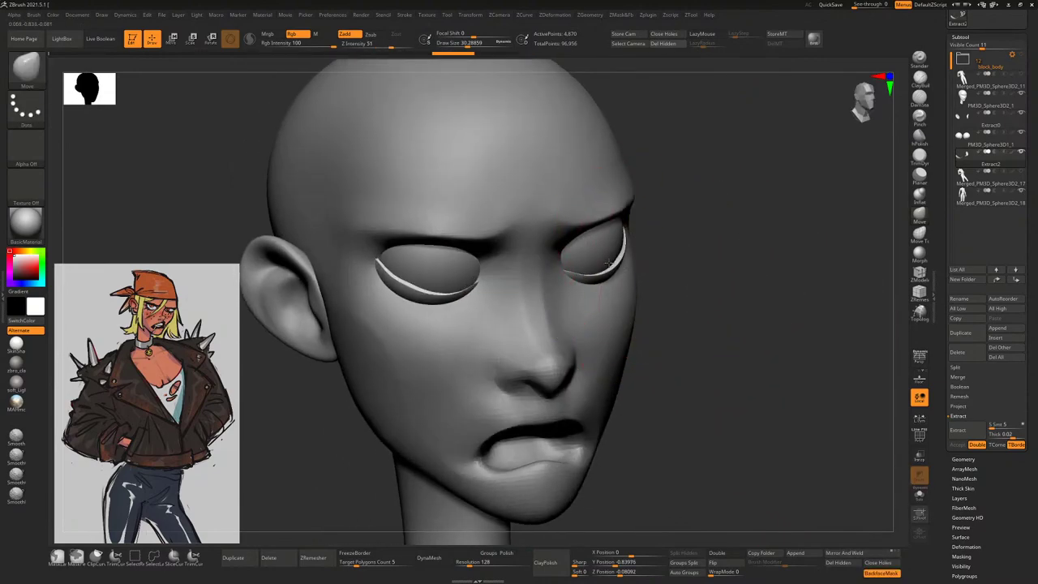
{"action": "mouse_move", "coordinate": [589, 278]}
{"action": "right_mouse_down"}
{"action": "mouse_move", "coordinate": [670, 303]}
{"action": "mouse_move", "coordinate": [580, 264]}
{"action": "right_mouse_up"}
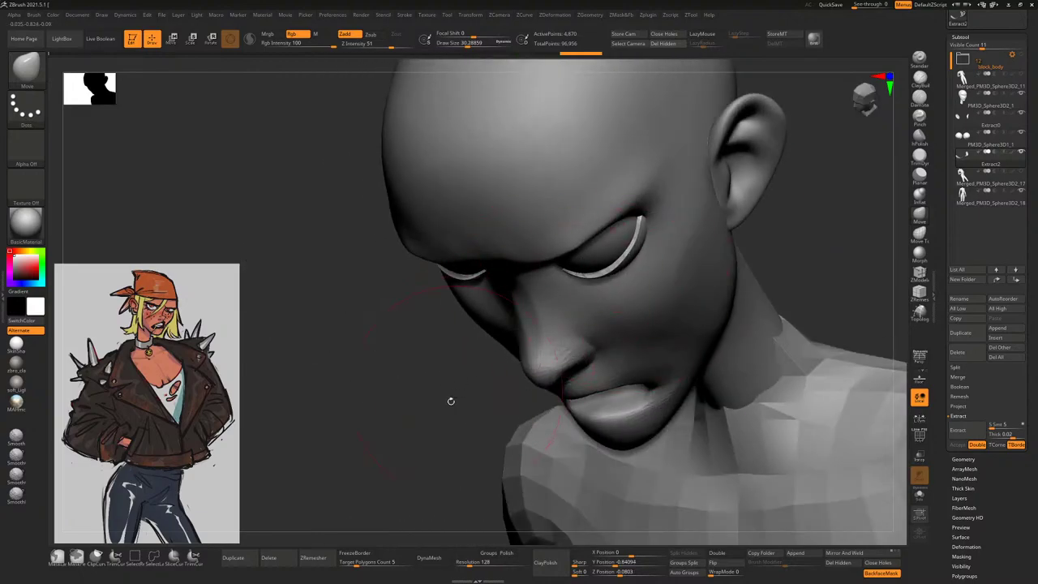
{"action": "right_click_drag", "start_coordinate": [451, 401], "coordinate": [818, 280]}
DynaMesh the lower eyelids at resolution 1584
{"action": "left_click_drag", "start_coordinate": [479, 561], "coordinate": [507, 561]}
{"action": "left_click", "coordinate": [430, 557]}
{"action": "right_click_drag", "start_coordinate": [754, 308], "coordinate": [781, 314]}
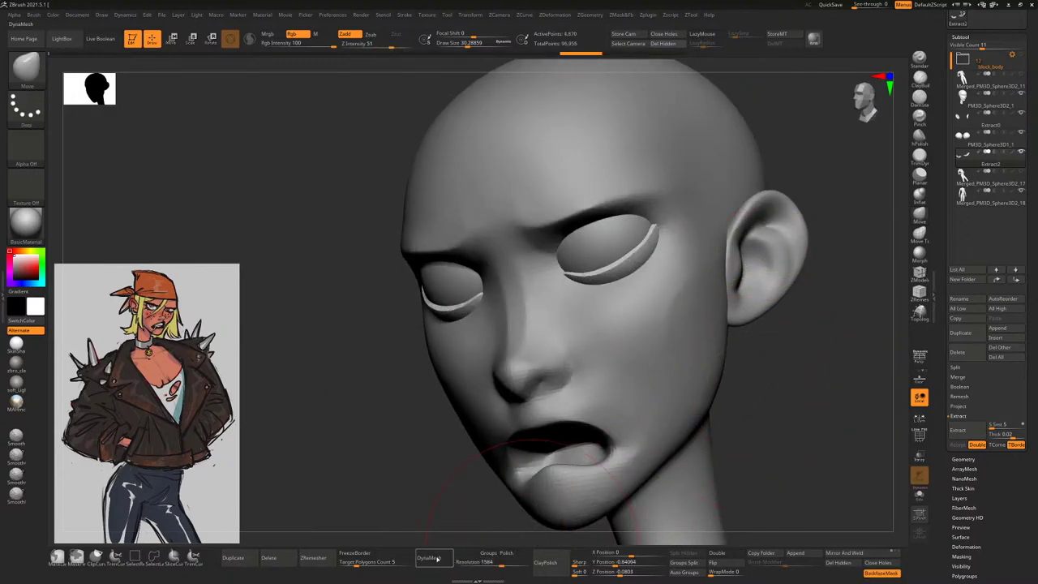
{"action": "left_click", "coordinate": [430, 559]}
Turn off BackfaceMask, smooth the lower eyelids and refine their fit around the eyes from the front
{"action": "left_click_drag", "start_coordinate": [348, 417], "coordinate": [828, 385]}
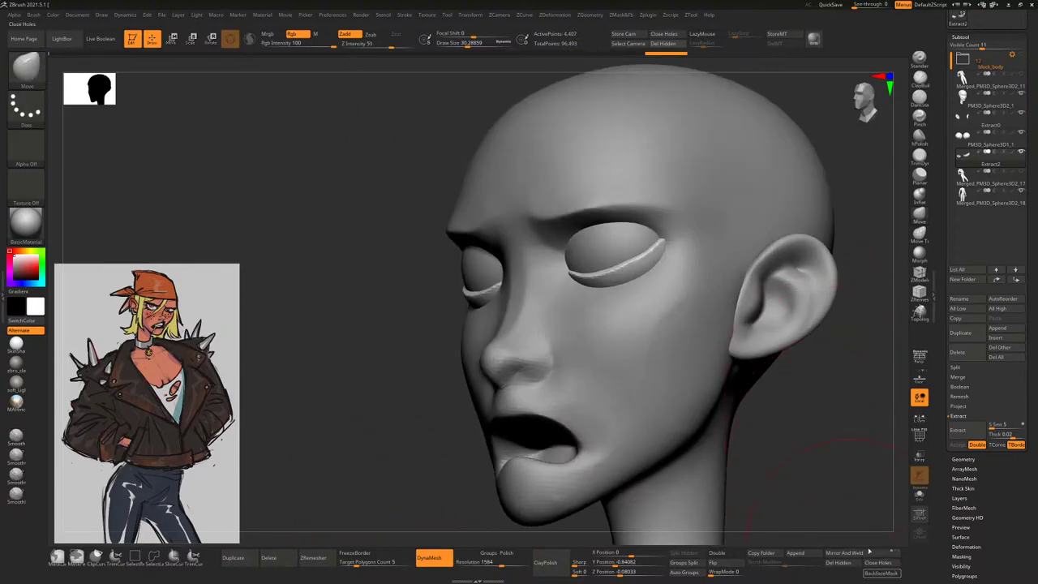
{"action": "left_click_drag", "start_coordinate": [616, 237], "coordinate": [489, 331], "text": "shift"}
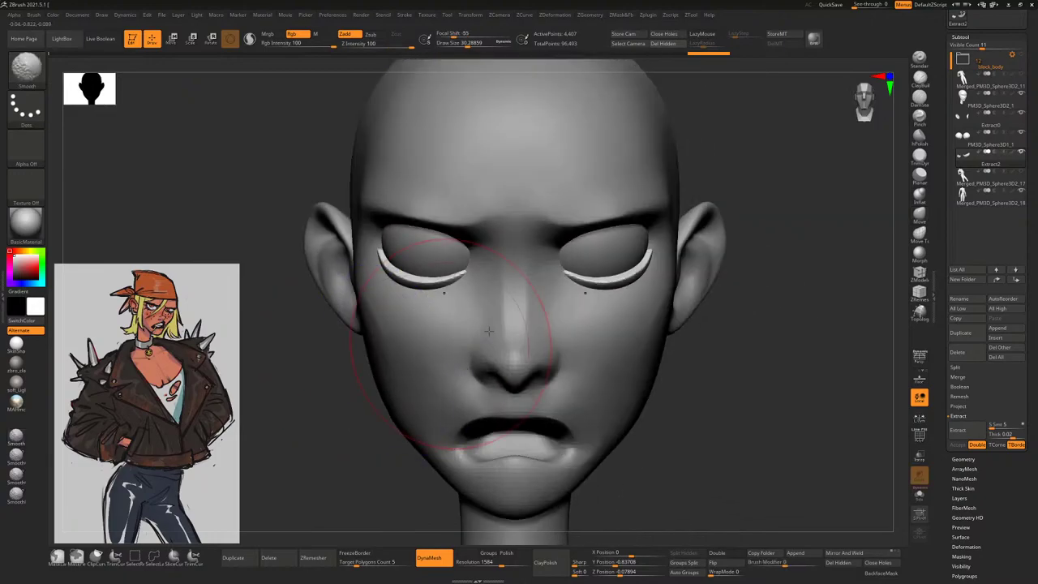
{"action": "mouse_move", "coordinate": [713, 317]}
{"action": "left_mouse_down"}
{"action": "mouse_move", "coordinate": [779, 309]}
{"action": "mouse_move", "coordinate": [722, 296]}
{"action": "mouse_move", "coordinate": [749, 292]}
{"action": "mouse_move", "coordinate": [779, 319]}
{"action": "mouse_move", "coordinate": [754, 324]}
{"action": "mouse_move", "coordinate": [753, 291]}
{"action": "mouse_move", "coordinate": [696, 321]}
{"action": "left_mouse_up"}
{"action": "left_click_drag", "start_coordinate": [733, 356], "coordinate": [753, 359], "text": "shift"}
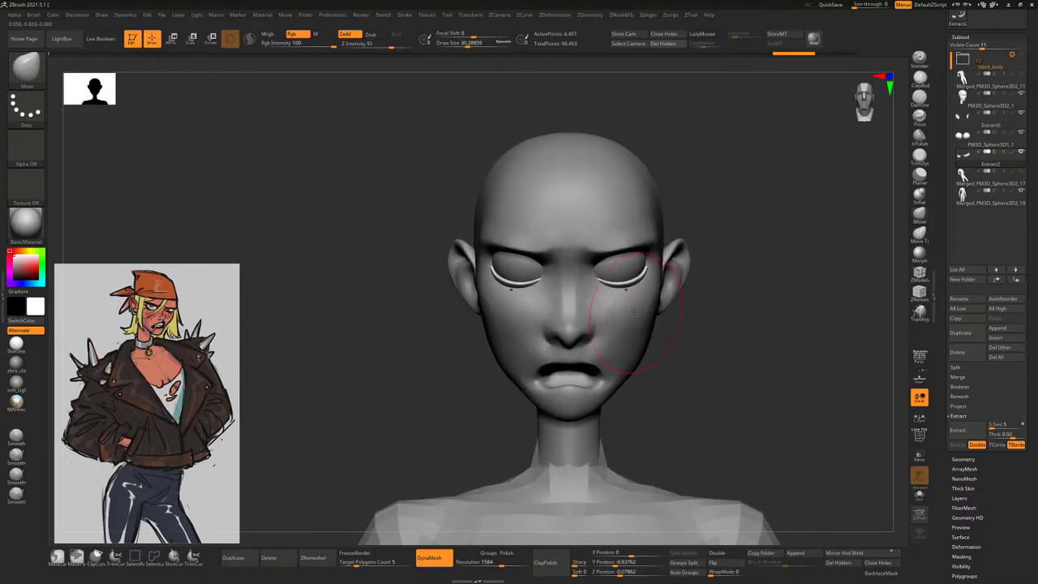
Select the head and mask both eyebrow shapes along the brow ridge, refining them at brush size about 4.4
{"action": "left_click", "coordinate": [595, 276], "text": "alt"}
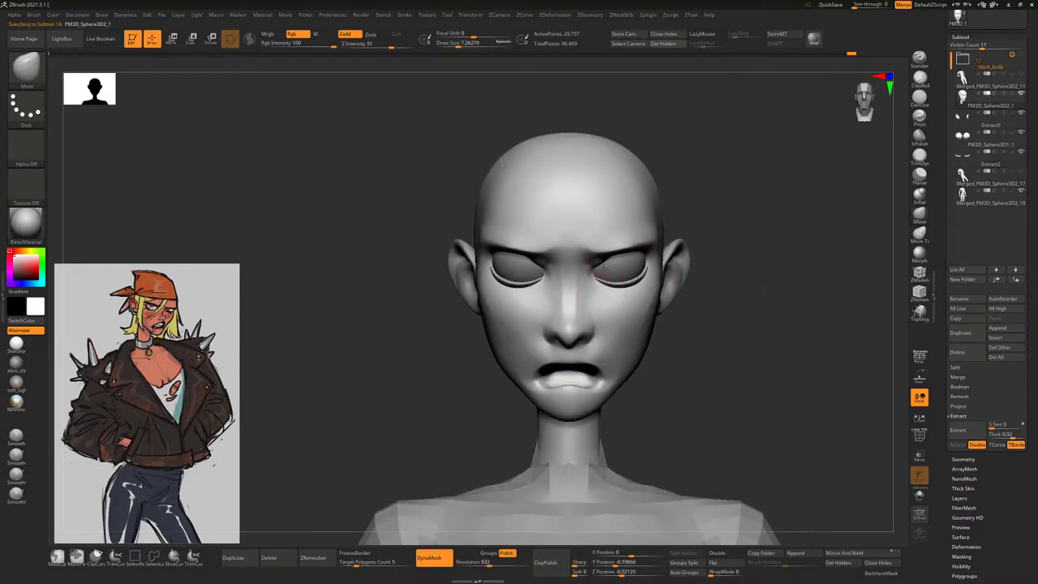
{"action": "left_click_drag", "start_coordinate": [709, 218], "coordinate": [740, 204]}
{"action": "left_click_drag", "start_coordinate": [718, 271], "coordinate": [751, 283], "text": "shift"}
{"action": "key", "text": "f"}
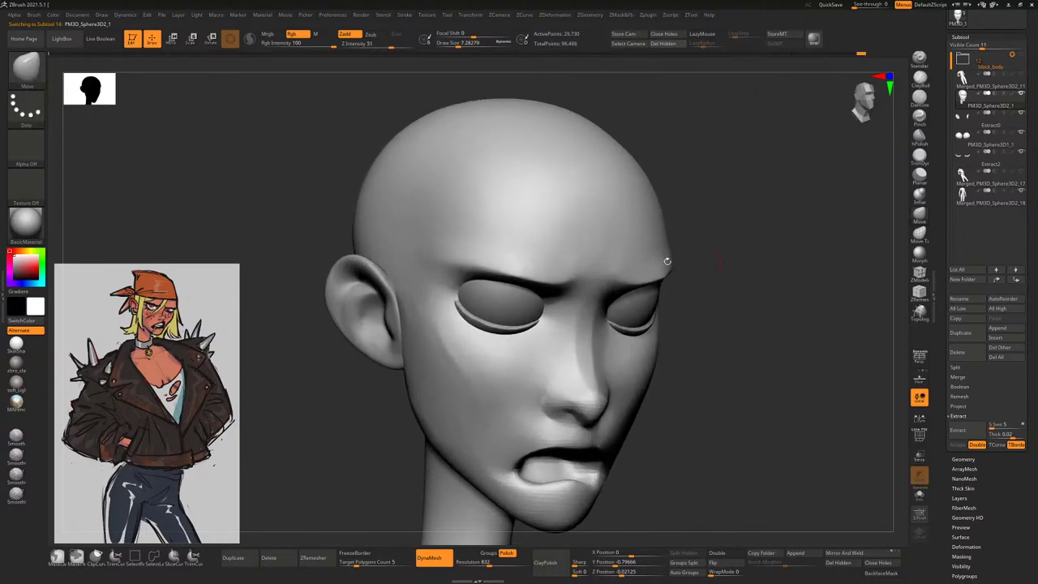
{"action": "key", "text": "ctrl"}
{"action": "mouse_move", "coordinate": [446, 249]}
{"action": "left_mouse_down", "text": "ctrl"}
{"action": "mouse_move", "coordinate": [559, 272]}
{"action": "mouse_move", "coordinate": [478, 258]}
{"action": "left_mouse_up", "text": "ctrl"}
{"action": "left_click_drag", "start_coordinate": [695, 301], "coordinate": [740, 289]}
{"action": "key", "text": "space"}
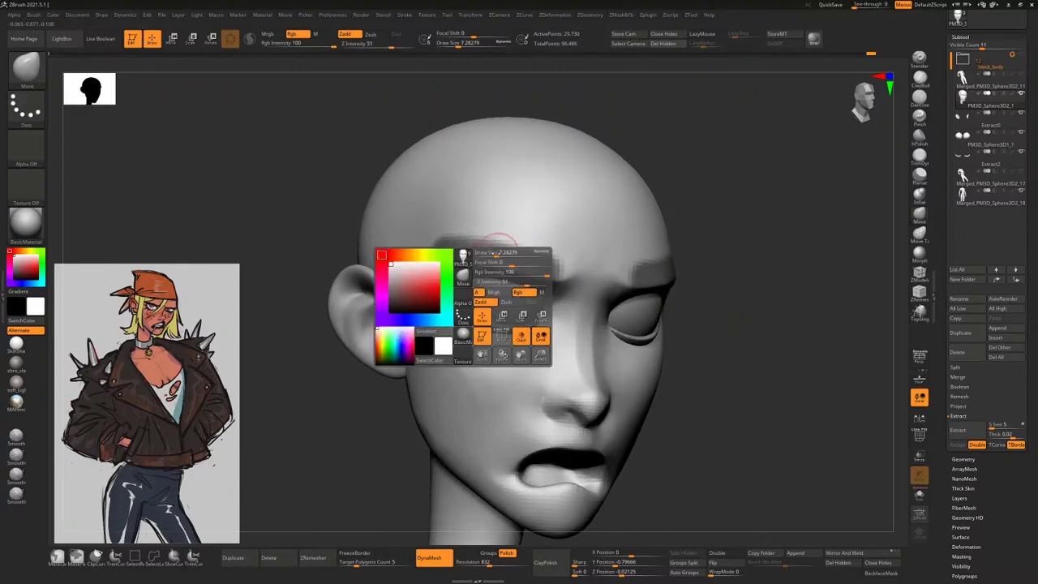
{"action": "left_click", "coordinate": [452, 246], "text": "ctrl"}
{"action": "mouse_move", "coordinate": [434, 247]}
{"action": "left_mouse_down", "text": "ctrl"}
{"action": "mouse_move", "coordinate": [552, 267]}
{"action": "mouse_move", "coordinate": [434, 242]}
{"action": "left_mouse_up", "text": "ctrl"}
Extract the masked eyebrows as a thin double-sided layer about 0.001 thick and accept them as a new subtool
{"action": "left_click", "coordinate": [966, 430]}
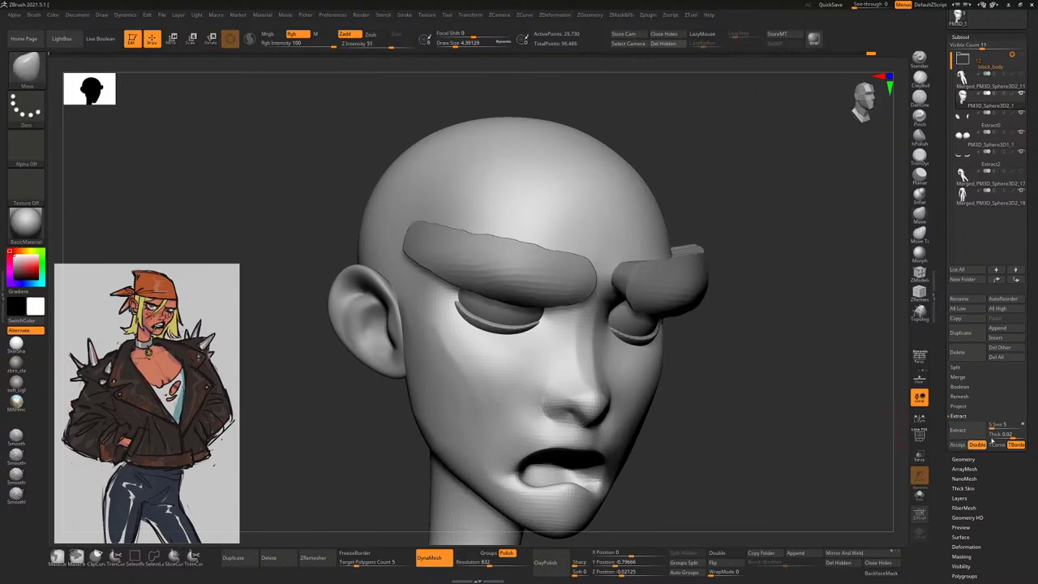
{"action": "left_click", "coordinate": [970, 432]}
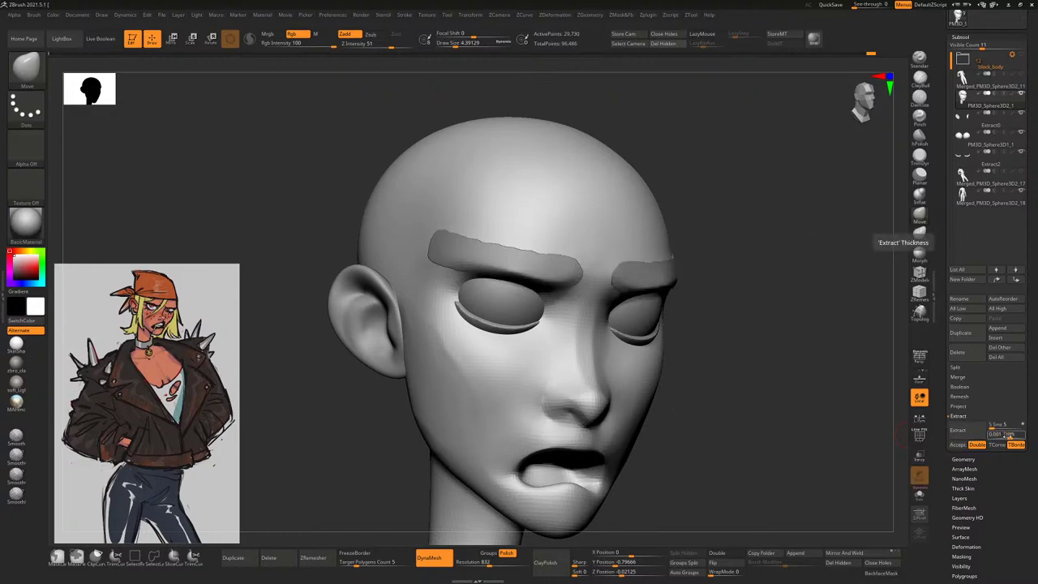
{"action": "key", "text": "Return"}
{"action": "left_click", "coordinate": [961, 447]}
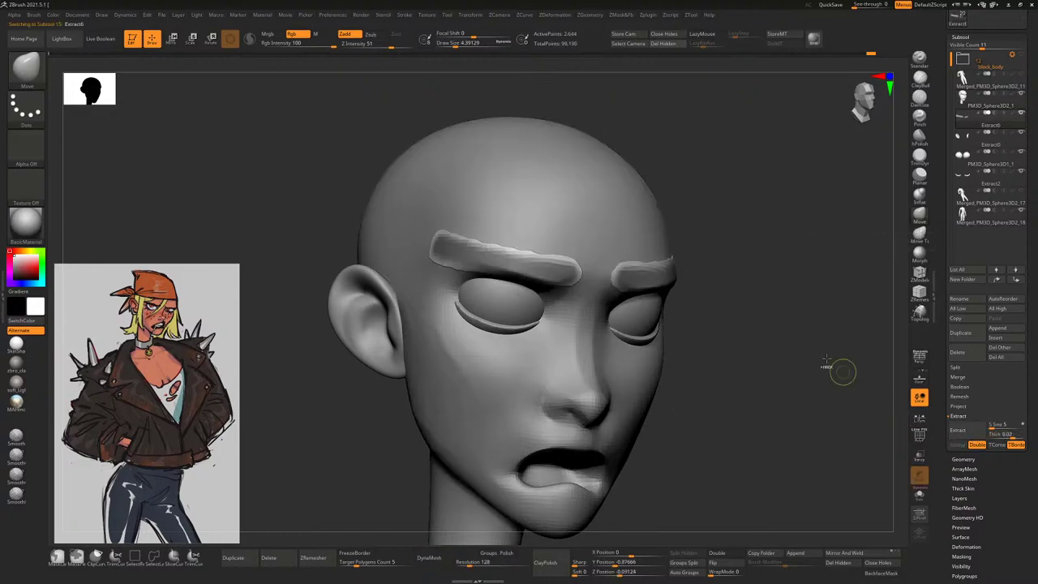
Smooth the surface and edges of the extracted eyebrows at brush size about 24
{"action": "left_click_drag", "start_coordinate": [841, 368], "coordinate": [747, 441], "text": "shift"}
{"action": "key", "text": "space"}
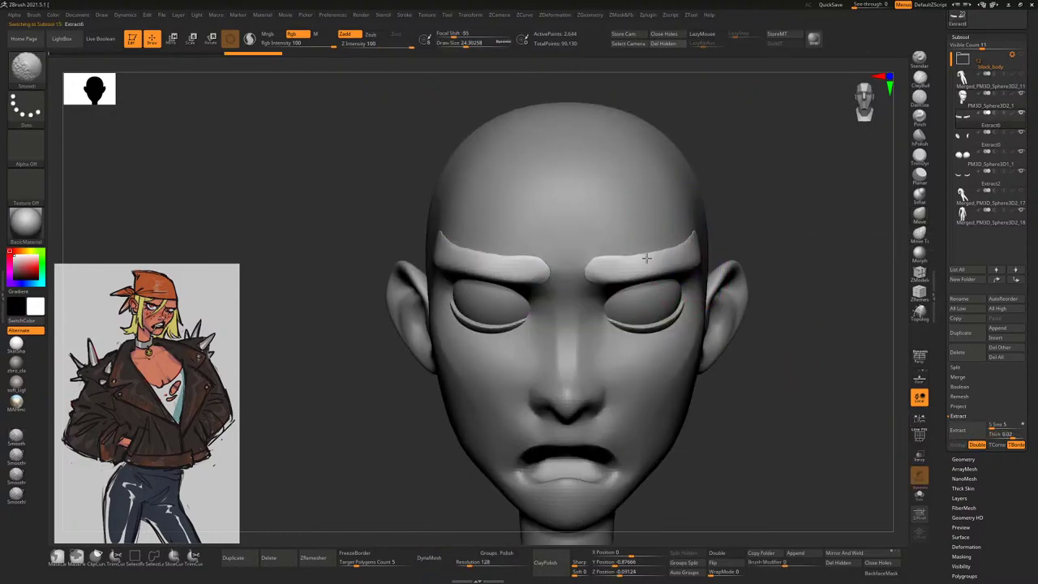
{"action": "right_click_drag", "start_coordinate": [657, 227], "coordinate": [752, 256]}
{"action": "key", "text": "space"}
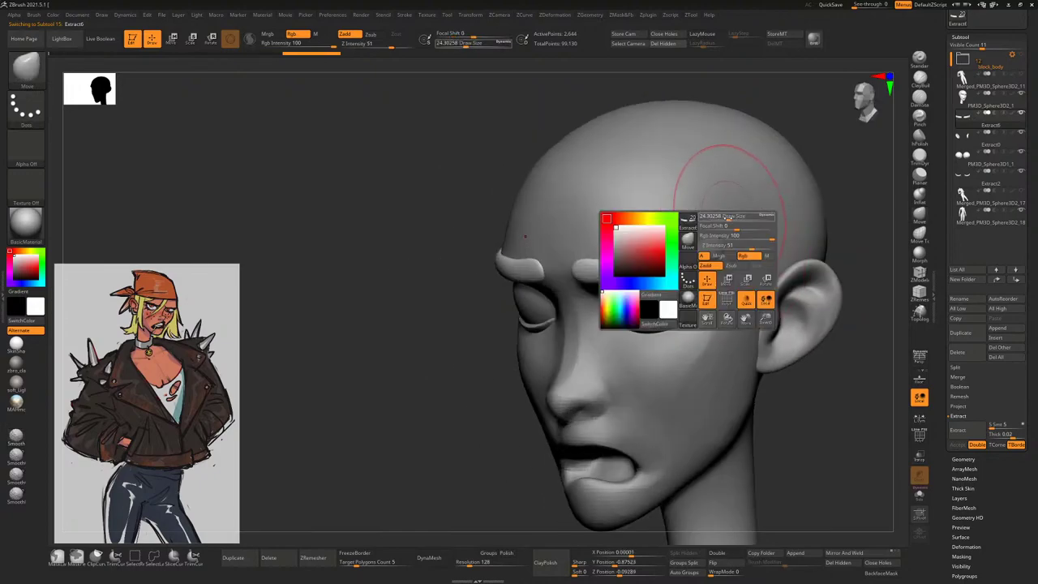
Reshape the eyebrows at brush sizes about 19 and 6.8, pulling their inner upper corners into points
{"action": "left_click_drag", "start_coordinate": [735, 246], "coordinate": [731, 229]}
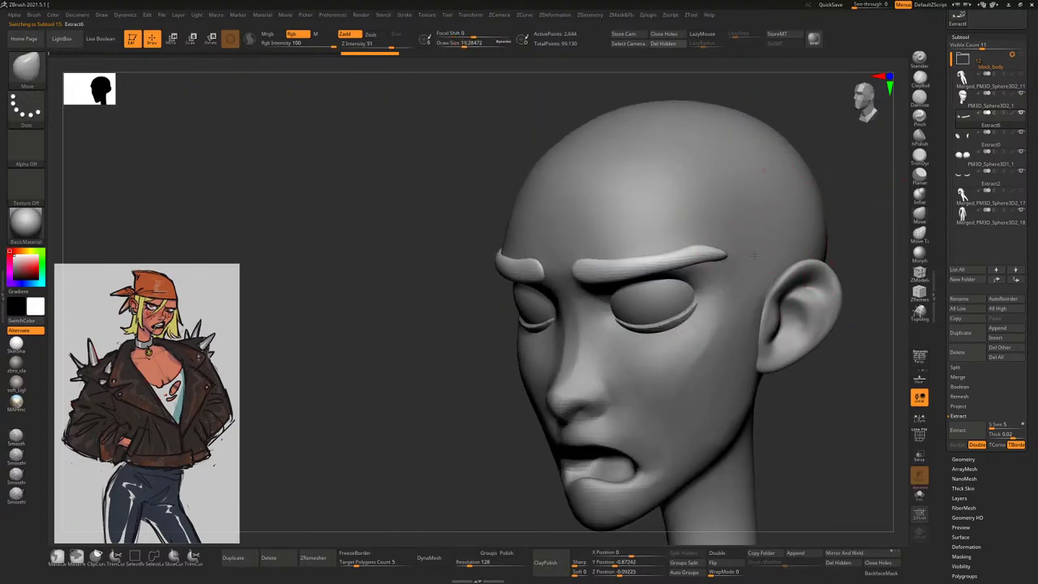
{"action": "right_click_drag", "start_coordinate": [821, 359], "coordinate": [748, 243]}
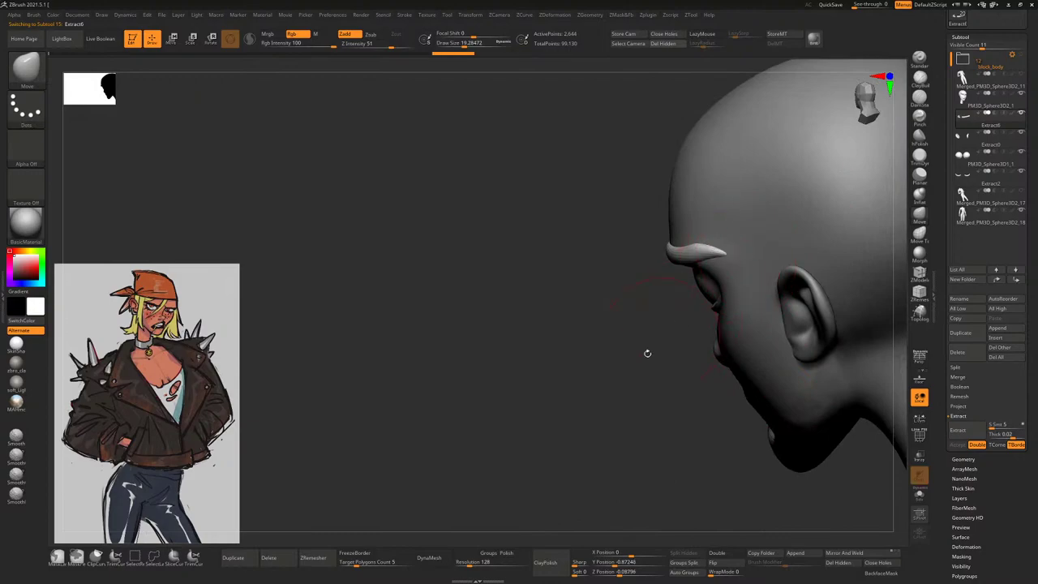
{"action": "right_click_drag", "start_coordinate": [647, 353], "coordinate": [729, 293], "text": "shift"}
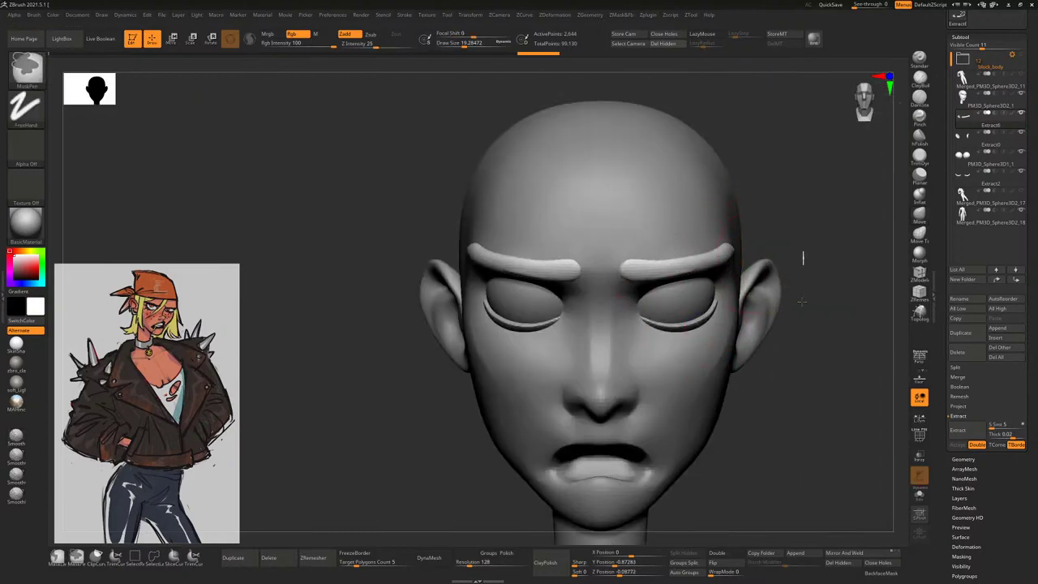
{"action": "mouse_move", "coordinate": [673, 265]}
{"action": "right_mouse_down"}
{"action": "mouse_move", "coordinate": [786, 292]}
{"action": "mouse_move", "coordinate": [819, 271]}
{"action": "mouse_move", "coordinate": [795, 271]}
{"action": "mouse_move", "coordinate": [707, 194]}
{"action": "mouse_move", "coordinate": [579, 204]}
{"action": "right_mouse_up"}
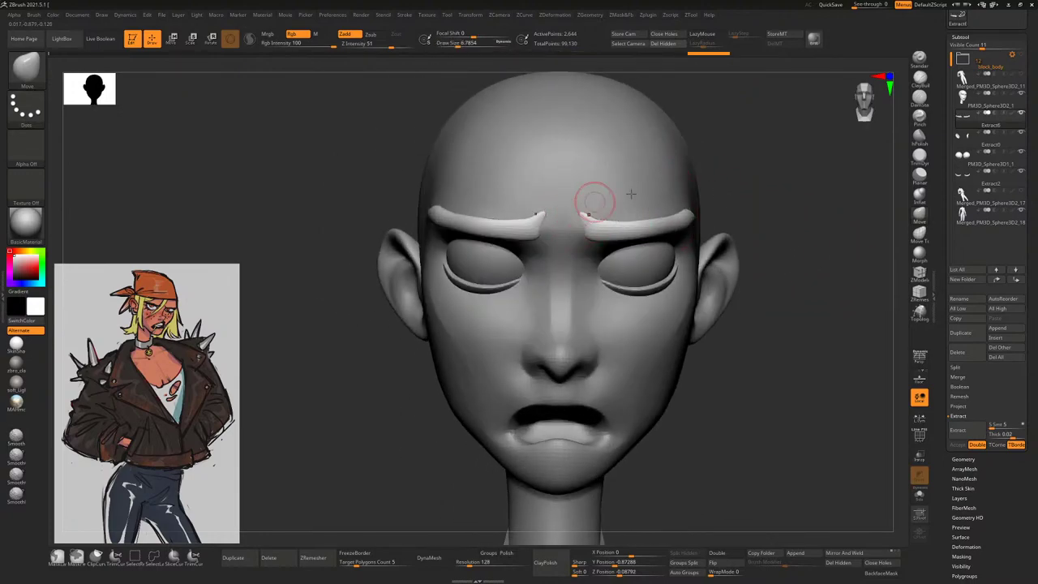
{"action": "right_click_drag", "start_coordinate": [598, 202], "coordinate": [580, 223]}
{"action": "right_click_drag", "start_coordinate": [514, 309], "coordinate": [691, 295]}
Turn on BackfaceMask, adjust the eyebrows' fit against the brow ridge and smooth them at brush size about 10
{"action": "left_click", "coordinate": [882, 572]}
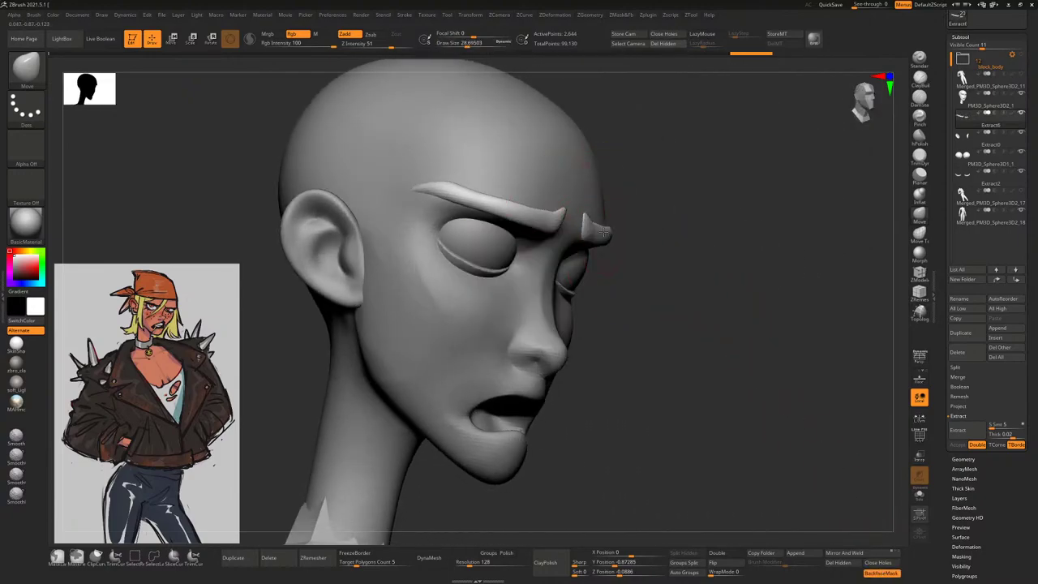
{"action": "right_click_drag", "start_coordinate": [712, 259], "coordinate": [614, 208]}
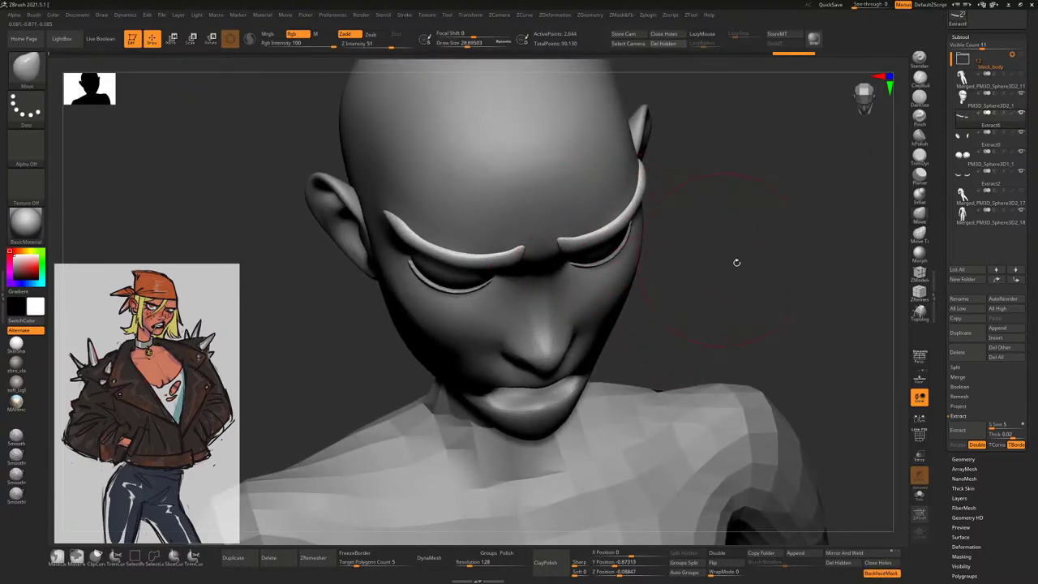
{"action": "right_click_drag", "start_coordinate": [736, 262], "coordinate": [773, 276], "text": "shift"}
{"action": "right_click_drag", "start_coordinate": [768, 324], "coordinate": [698, 312]}
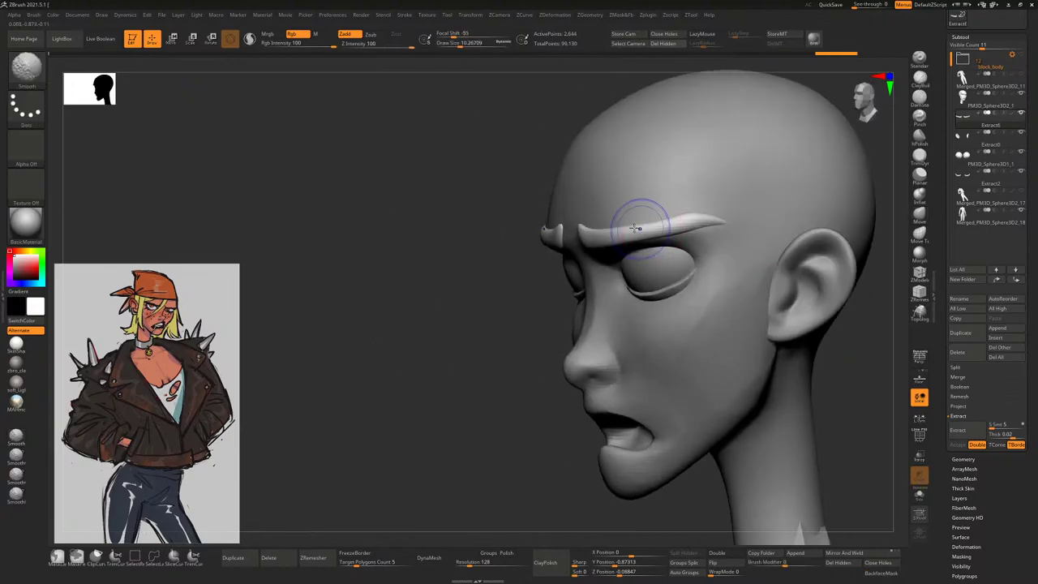
{"action": "mouse_move", "coordinate": [671, 232]}
{"action": "right_mouse_down"}
{"action": "mouse_move", "coordinate": [512, 360]}
{"action": "mouse_move", "coordinate": [754, 276]}
{"action": "right_mouse_up"}
Reshape the eyebrows' outer ends with the Move brush at sizes about 19 and 13, and turn BackfaceMask off
{"action": "right_click", "coordinate": [527, 252]}
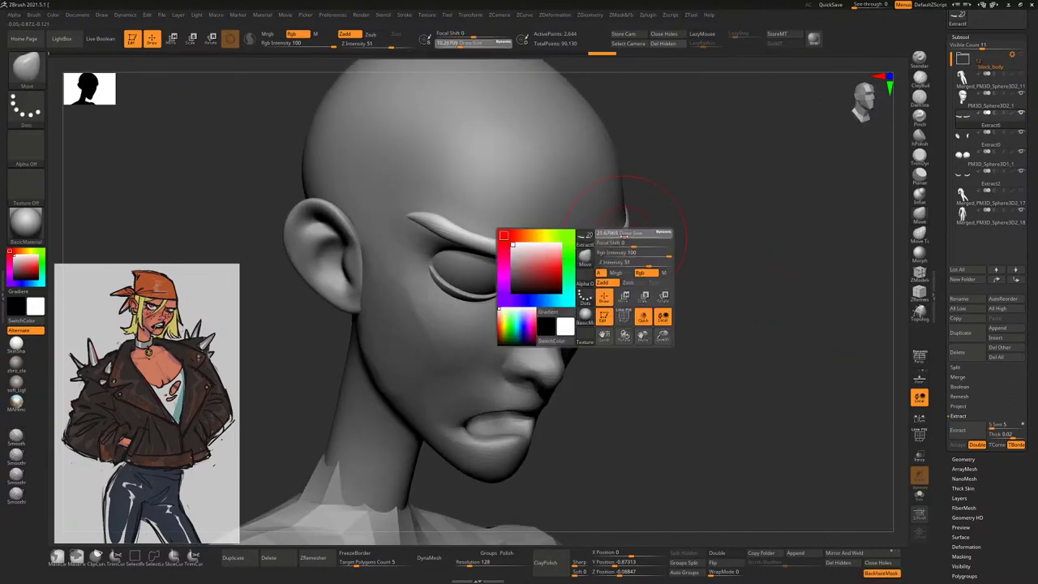
{"action": "key", "text": "b"}
{"action": "key", "text": "m"}
{"action": "key", "text": "v"}
{"action": "right_click_drag", "start_coordinate": [625, 241], "coordinate": [703, 238]}
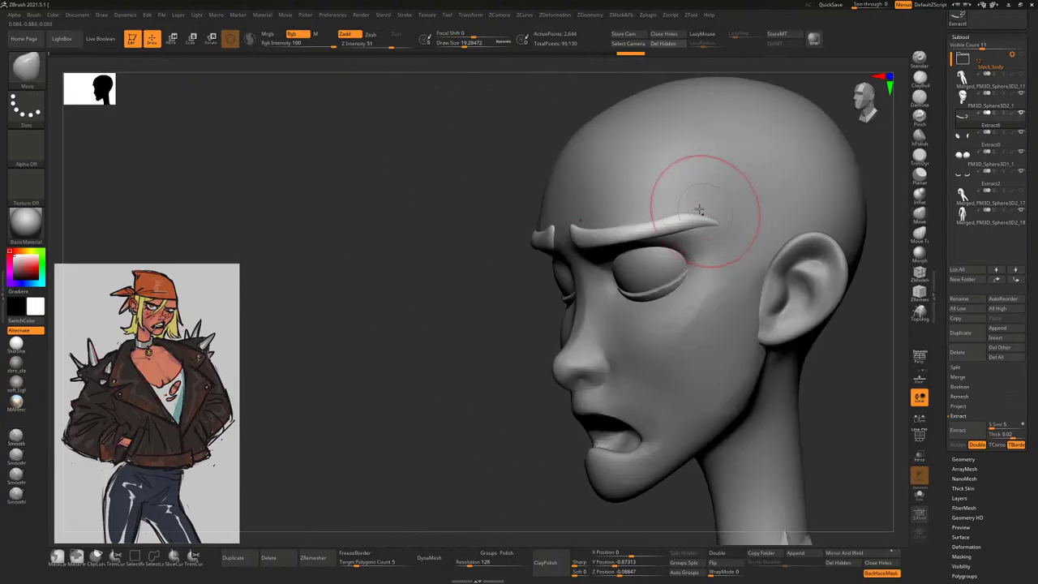
{"action": "right_click", "coordinate": [686, 209]}
{"action": "left_click_drag", "start_coordinate": [686, 210], "coordinate": [726, 223]}
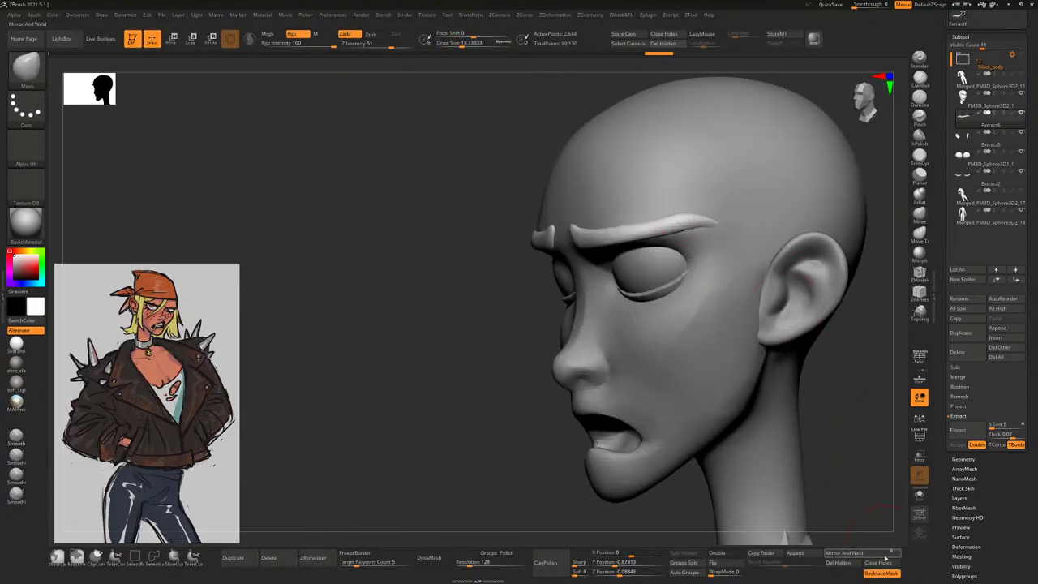
{"action": "mouse_move", "coordinate": [528, 349]}
{"action": "left_mouse_down"}
{"action": "mouse_move", "coordinate": [460, 343]}
{"action": "mouse_move", "coordinate": [538, 339]}
{"action": "left_mouse_up"}
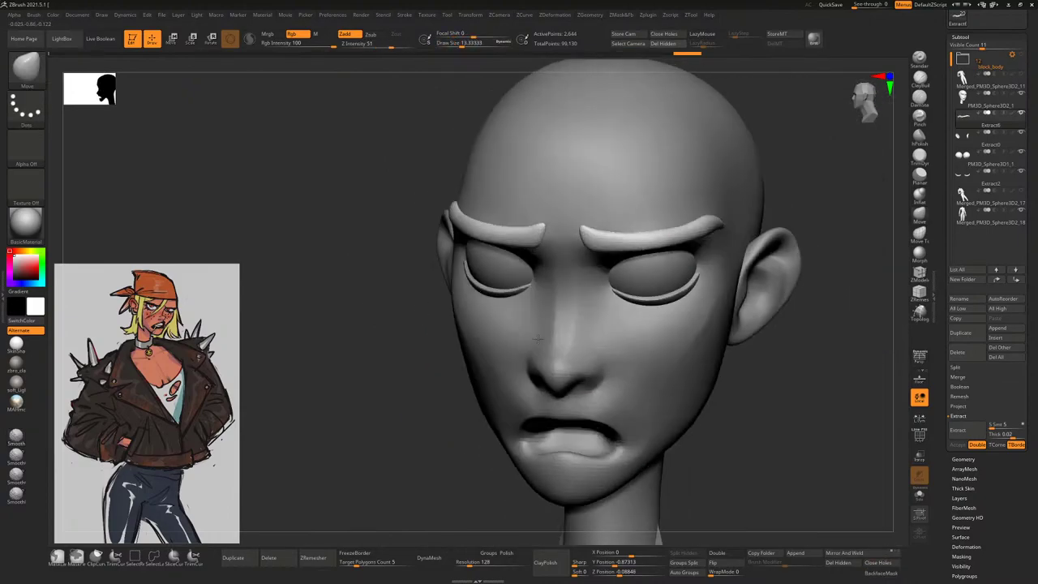
Refine the eyebrows' curve and tapered ends with the Move brush at size about 15, working from three-quarter, profile and front views
{"action": "mouse_move", "coordinate": [836, 340]}
{"action": "left_mouse_down"}
{"action": "mouse_move", "coordinate": [818, 289]}
{"action": "mouse_move", "coordinate": [735, 208]}
{"action": "mouse_move", "coordinate": [767, 185]}
{"action": "mouse_move", "coordinate": [754, 152]}
{"action": "mouse_move", "coordinate": [763, 142]}
{"action": "mouse_move", "coordinate": [707, 157]}
{"action": "mouse_move", "coordinate": [765, 186]}
{"action": "mouse_move", "coordinate": [717, 236]}
{"action": "mouse_move", "coordinate": [756, 218]}
{"action": "mouse_move", "coordinate": [615, 175]}
{"action": "left_mouse_up"}
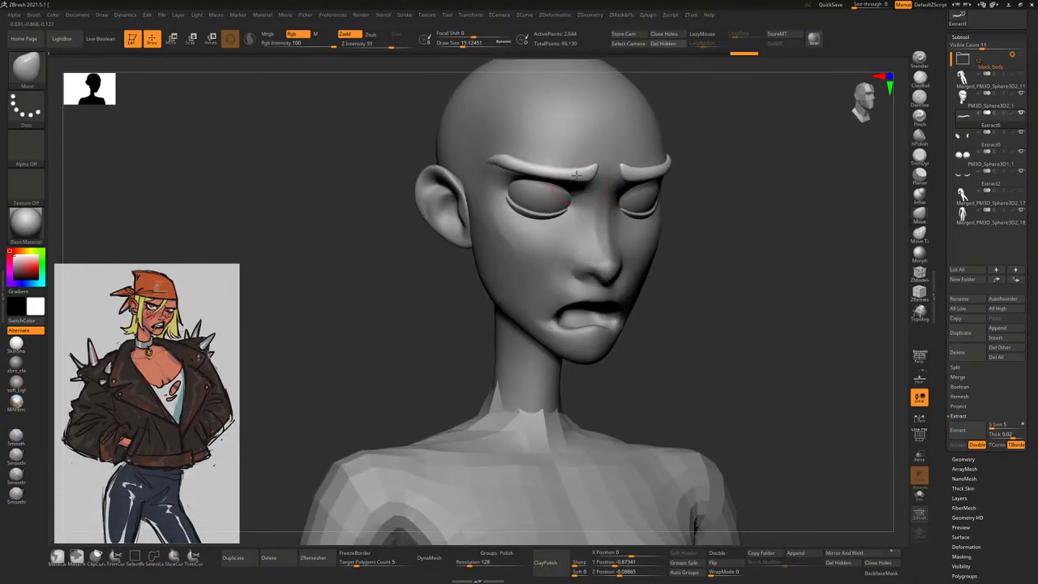
{"action": "left_click_drag", "start_coordinate": [755, 195], "coordinate": [762, 268]}
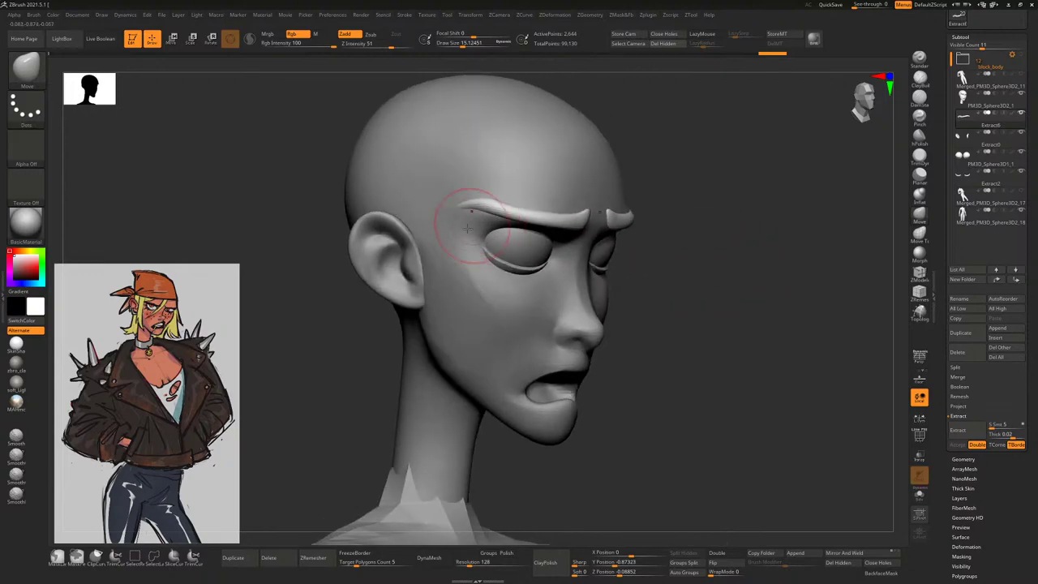
{"action": "left_click_drag", "start_coordinate": [447, 233], "coordinate": [685, 231]}
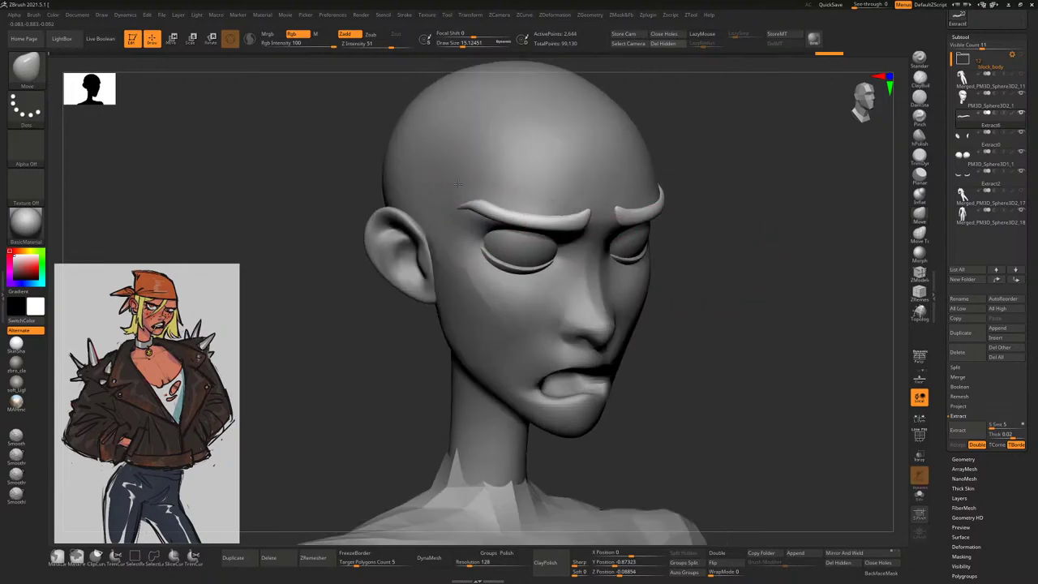
{"action": "mouse_move", "coordinate": [490, 185]}
{"action": "right_mouse_down"}
{"action": "mouse_move", "coordinate": [442, 233]}
{"action": "mouse_move", "coordinate": [584, 186]}
{"action": "right_mouse_up"}
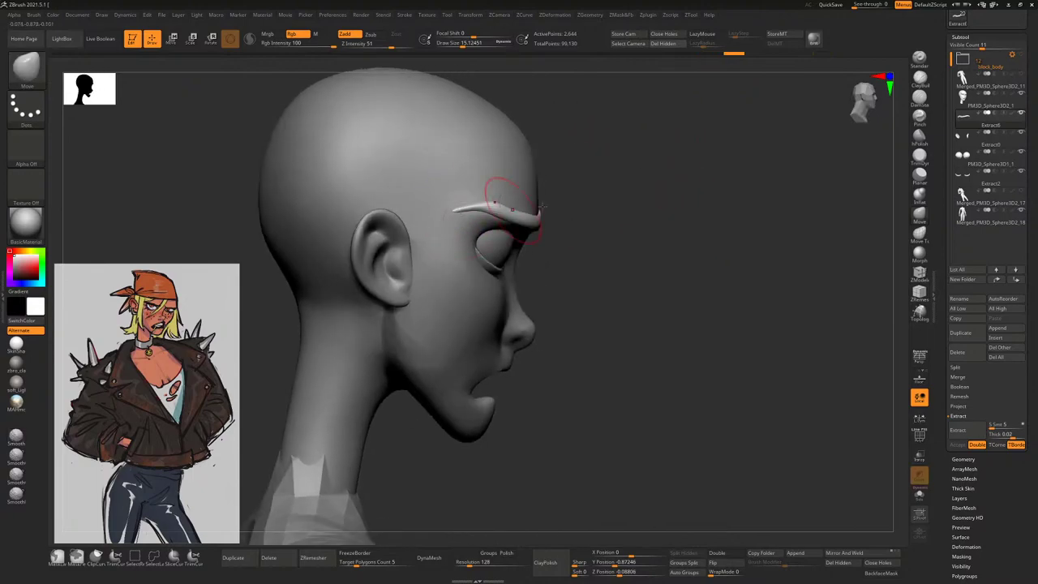
{"action": "right_click_drag", "start_coordinate": [498, 197], "coordinate": [730, 216]}
{"action": "right_click_drag", "start_coordinate": [722, 267], "coordinate": [685, 249]}
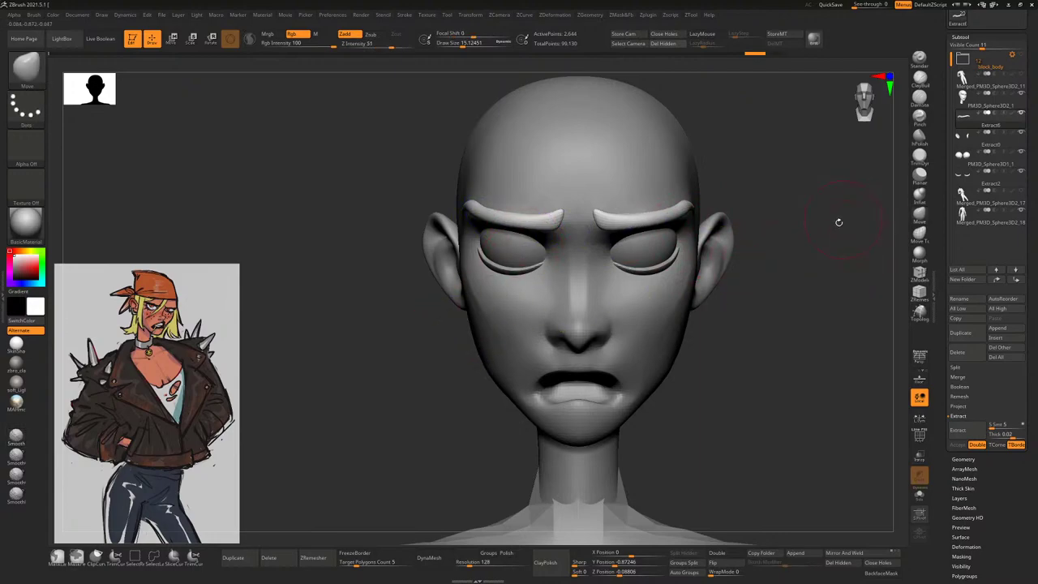
{"action": "right_click_drag", "start_coordinate": [839, 221], "coordinate": [805, 235], "text": "alt"}
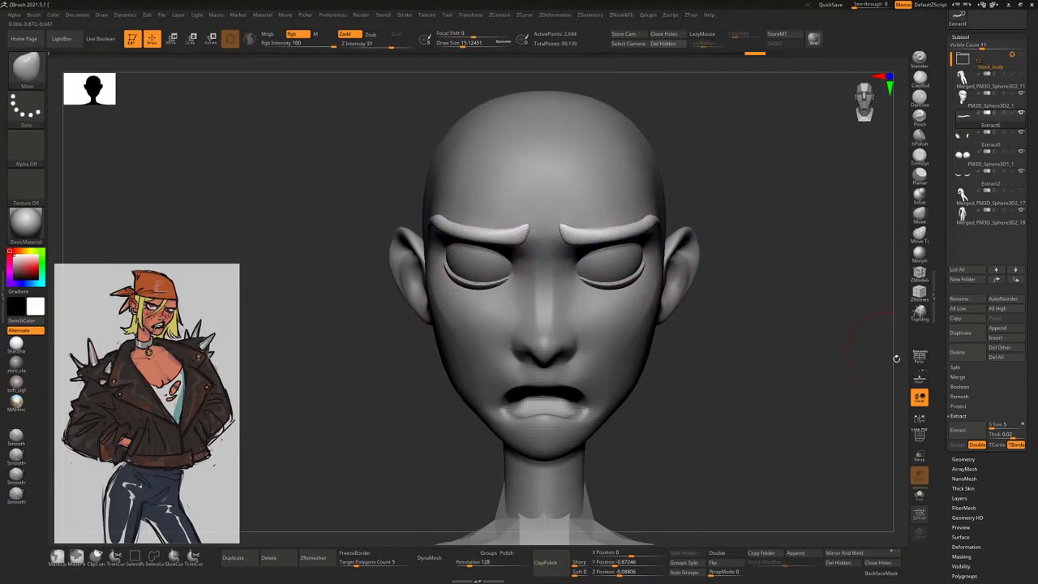
ZRemesh the eyebrows with Adapt turned off and a target polygon count of about 0.5
{"action": "left_click", "coordinate": [965, 459]}
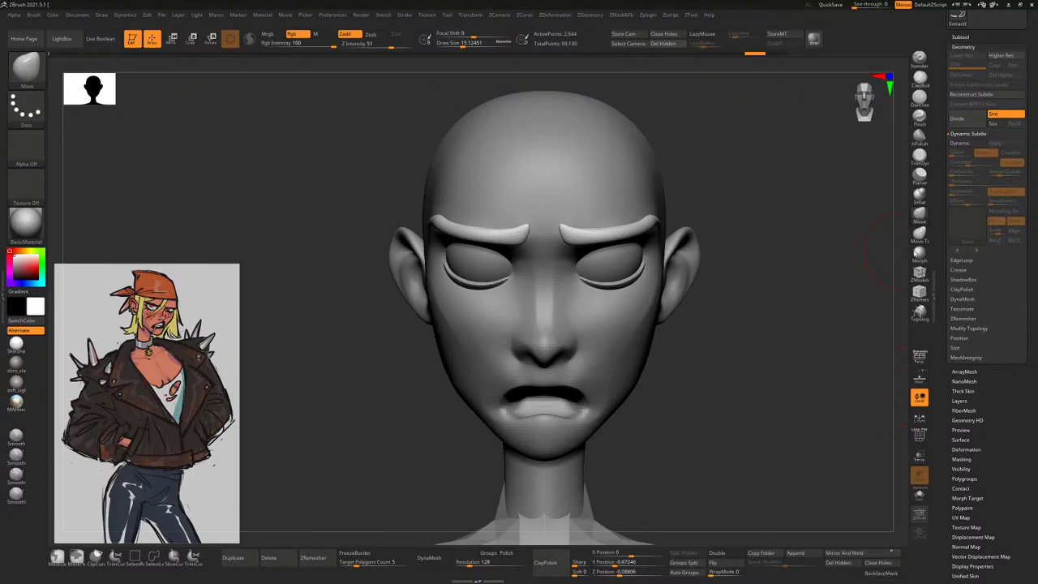
{"action": "scroll", "coordinate": [952, 297], "scroll_direction": "up", "scroll_amount": 1}
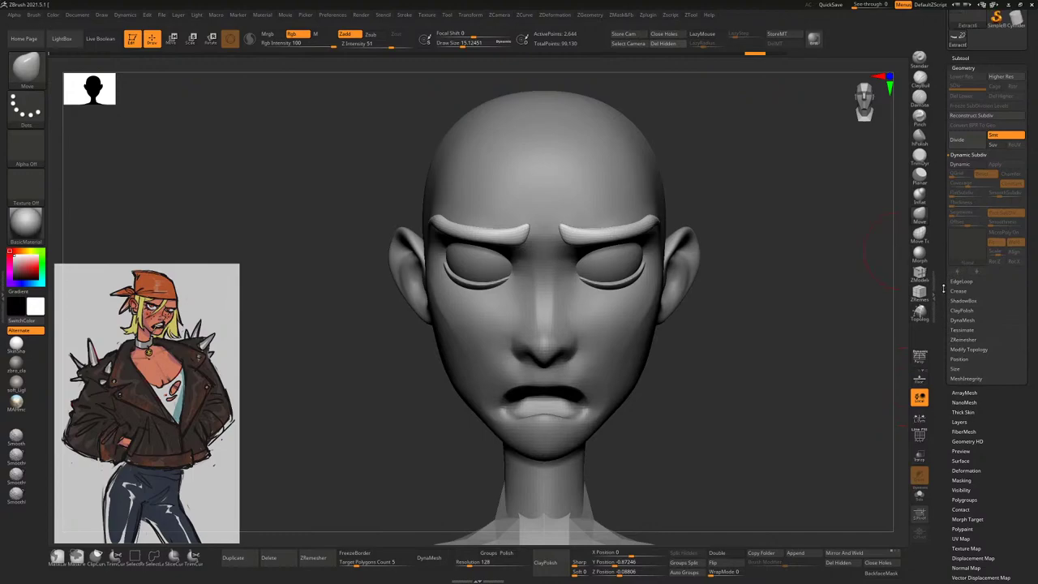
{"action": "left_click", "coordinate": [963, 336]}
{"action": "left_click", "coordinate": [1014, 287]}
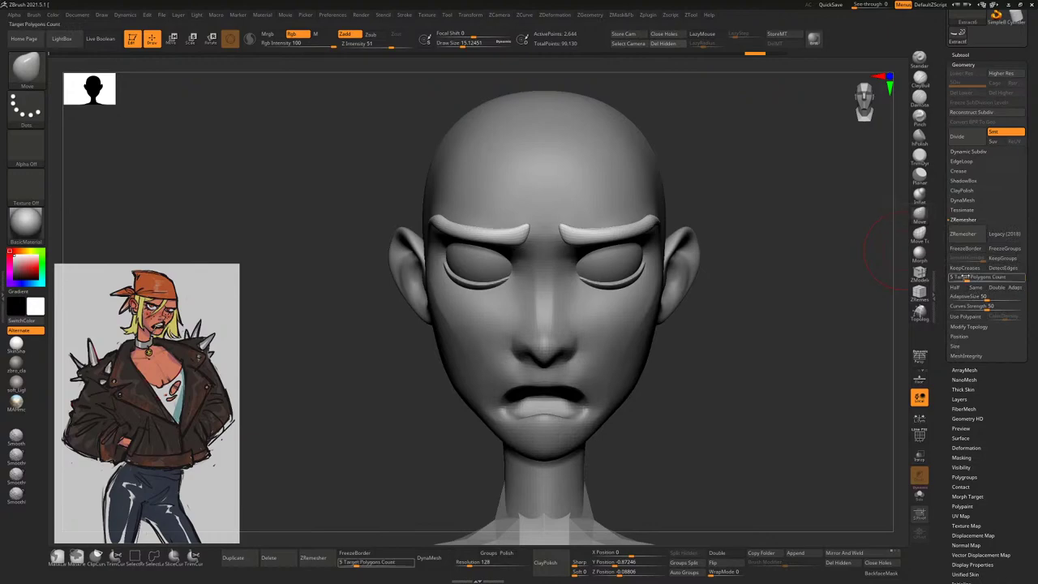
{"action": "left_click", "coordinate": [963, 234]}
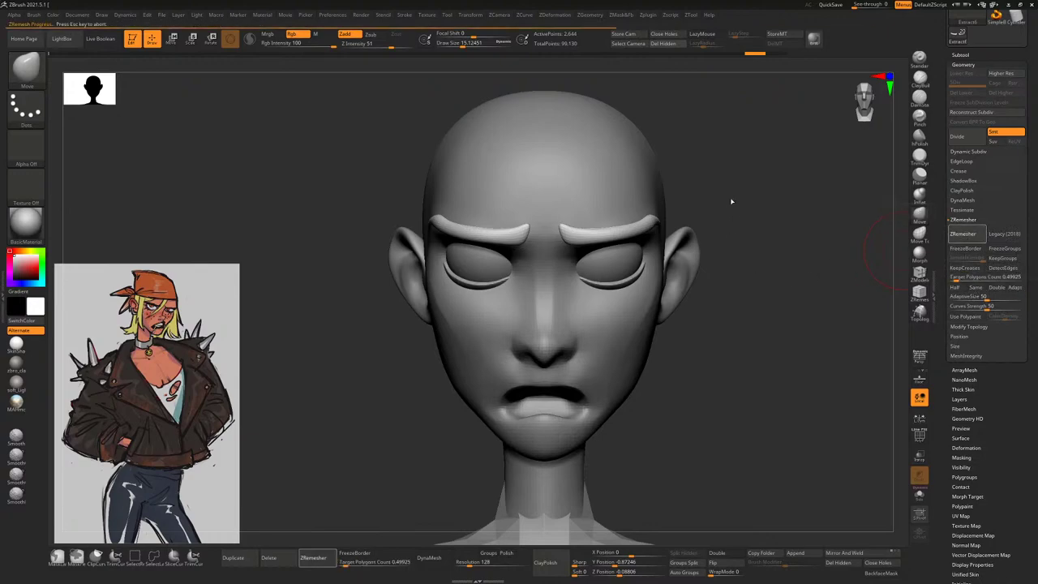
Reduce the eyebrows to a coarser mesh by running ZRemesher at a target polygon count of about 0.22
{"action": "left_click_drag", "start_coordinate": [739, 225], "coordinate": [803, 244]}
{"action": "left_click", "coordinate": [958, 277]}
{"action": "key", "text": "Return"}
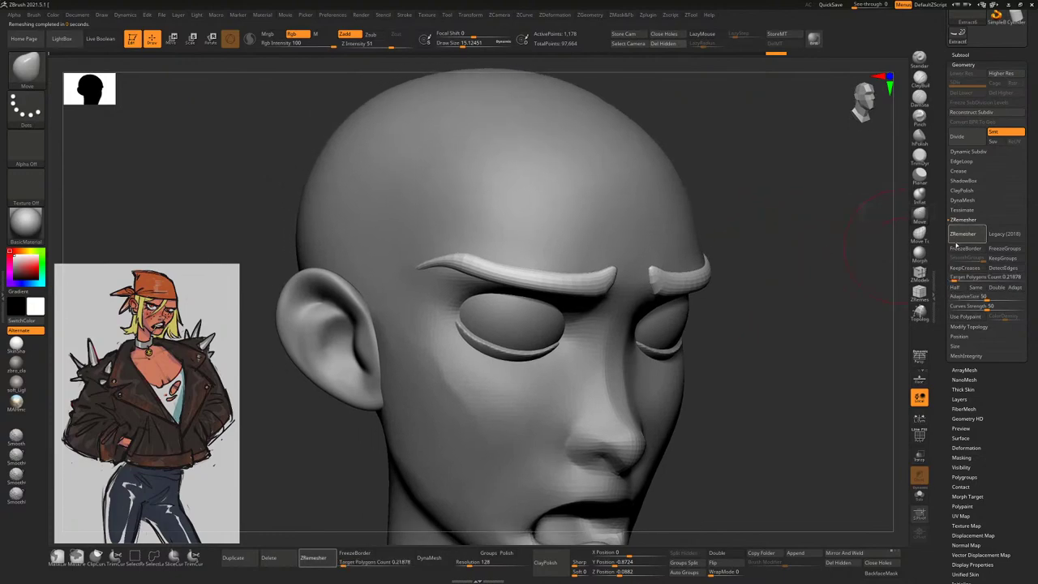
{"action": "left_click", "coordinate": [963, 234]}
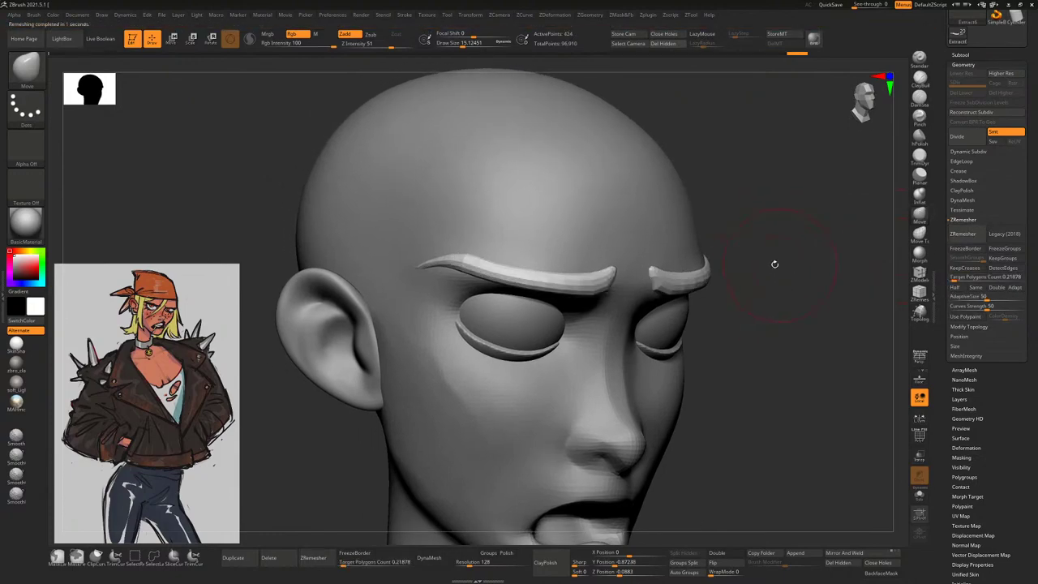
{"action": "left_click_drag", "start_coordinate": [774, 262], "coordinate": [795, 254]}
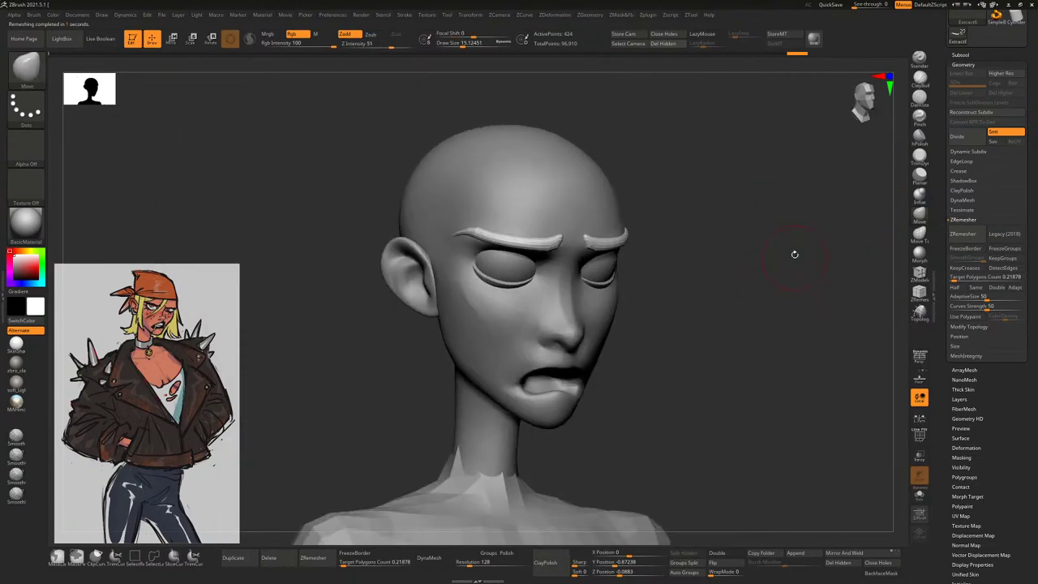
{"action": "mouse_move", "coordinate": [737, 193]}
{"action": "left_mouse_down"}
{"action": "mouse_move", "coordinate": [785, 225]}
{"action": "mouse_move", "coordinate": [770, 229]}
{"action": "mouse_move", "coordinate": [791, 224]}
{"action": "mouse_move", "coordinate": [779, 260]}
{"action": "mouse_move", "coordinate": [737, 272]}
{"action": "left_mouse_up"}
Select the head and carve creases at the outer eye corners with DamStandard at brush size about 9
{"action": "left_click", "coordinate": [920, 99]}
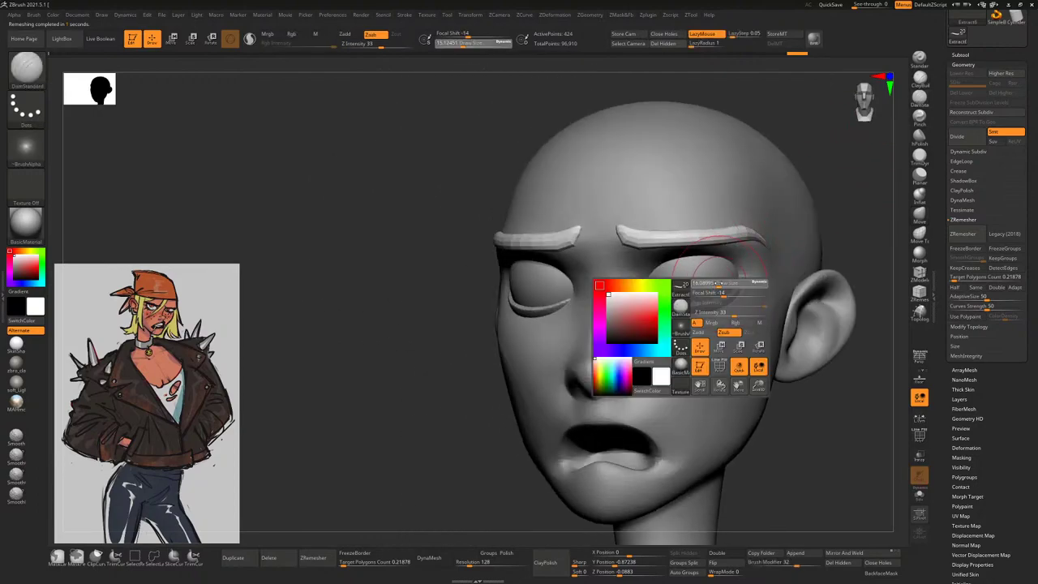
{"action": "key", "text": "space"}
{"action": "left_click", "coordinate": [761, 268], "text": "alt"}
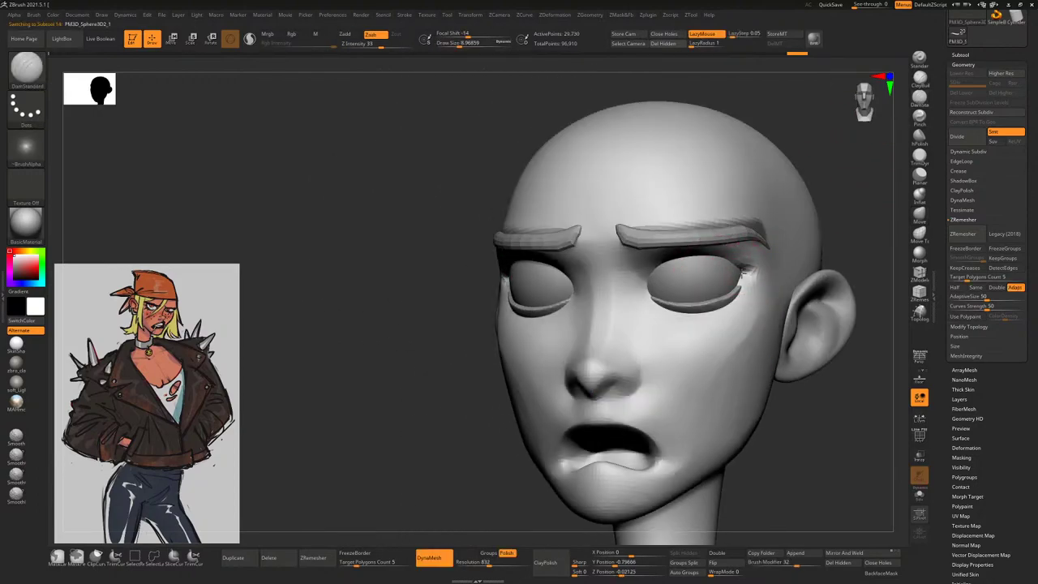
{"action": "left_click_drag", "start_coordinate": [844, 390], "coordinate": [821, 404]}
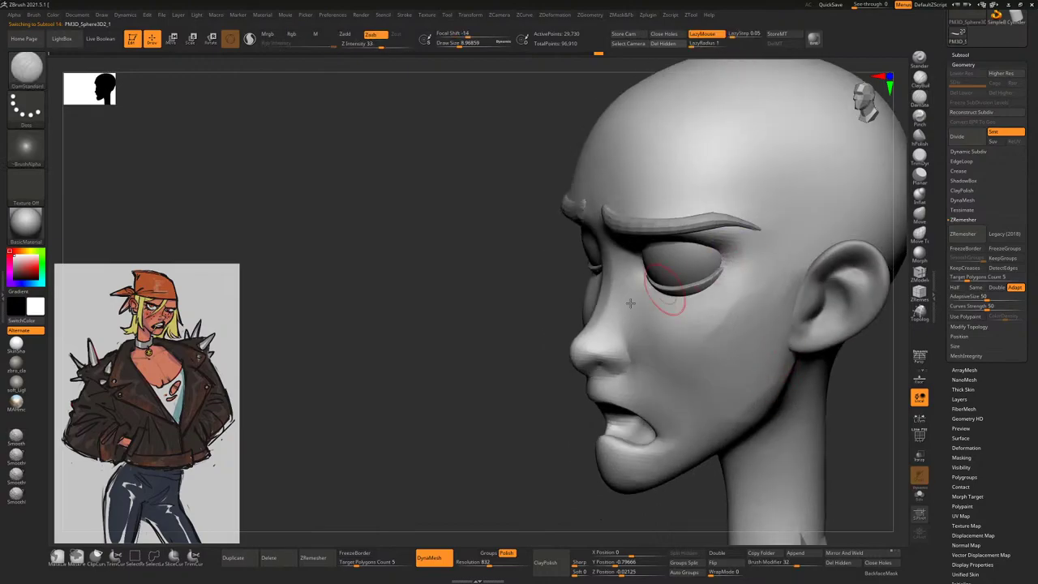
{"action": "mouse_move", "coordinate": [673, 278]}
{"action": "left_mouse_down"}
{"action": "mouse_move", "coordinate": [761, 342]}
{"action": "mouse_move", "coordinate": [719, 284]}
{"action": "mouse_move", "coordinate": [616, 260]}
{"action": "left_mouse_up"}
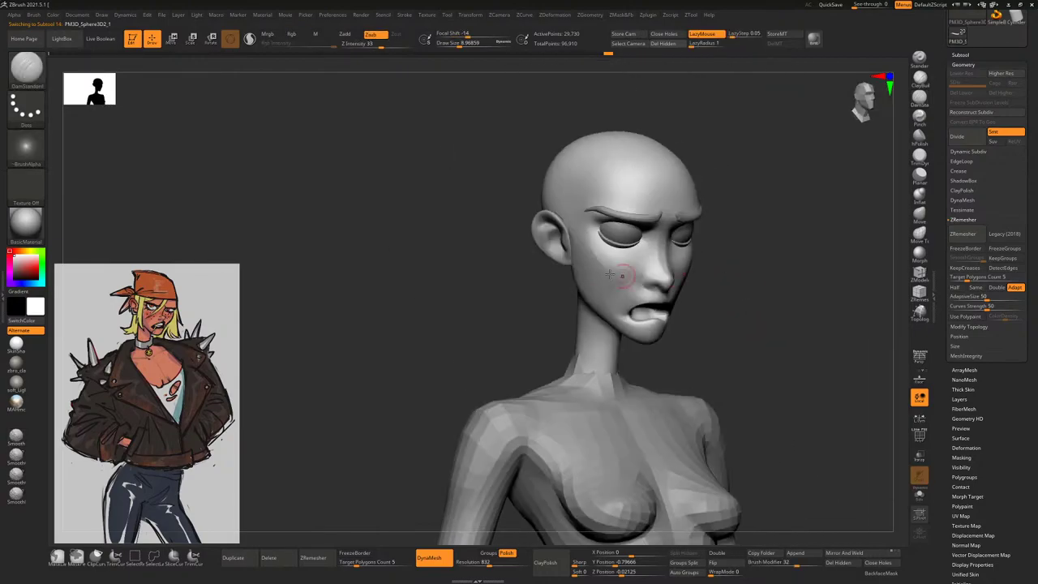
Sharpen the mouth corners and lip edges with DamStandard at brush size about 7.3, smoothing the surrounding surface
{"action": "key", "text": "shift"}
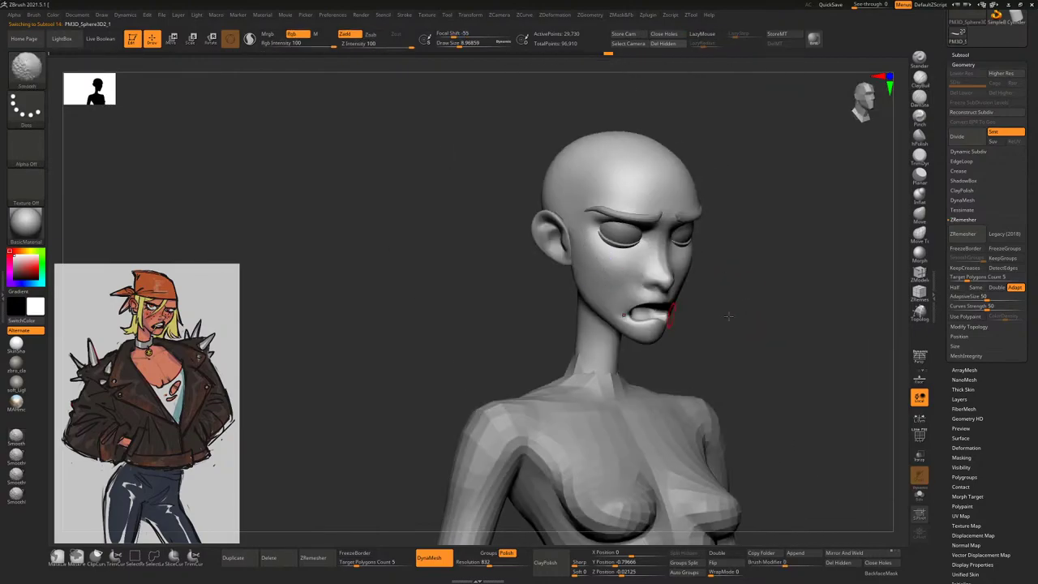
{"action": "mouse_move", "coordinate": [728, 317]}
{"action": "left_mouse_down"}
{"action": "mouse_move", "coordinate": [793, 308]}
{"action": "mouse_move", "coordinate": [744, 283]}
{"action": "mouse_move", "coordinate": [771, 299]}
{"action": "mouse_move", "coordinate": [662, 308]}
{"action": "mouse_move", "coordinate": [724, 303]}
{"action": "mouse_move", "coordinate": [743, 259]}
{"action": "mouse_move", "coordinate": [690, 370]}
{"action": "left_mouse_up"}
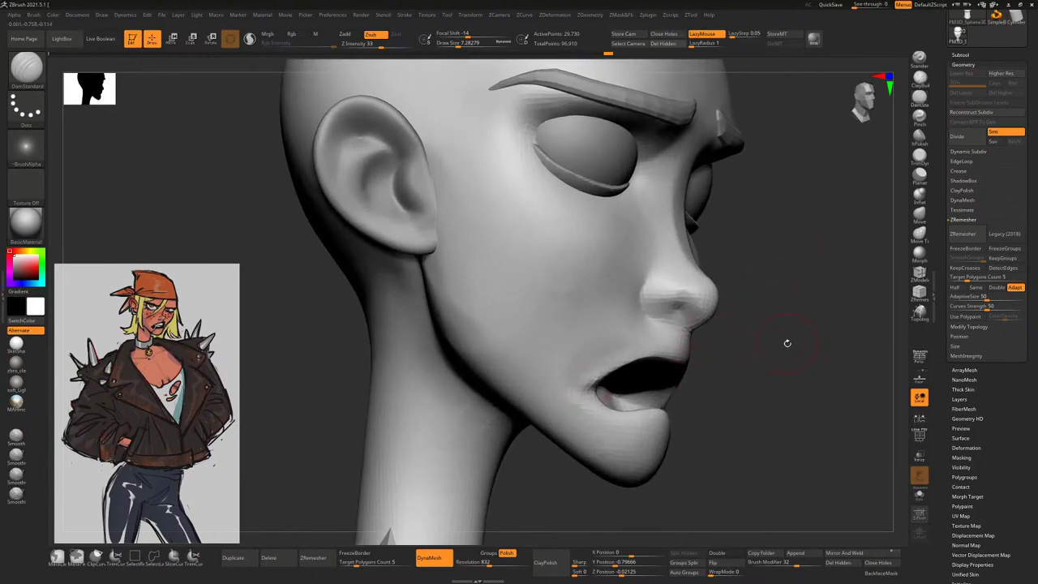
{"action": "mouse_move", "coordinate": [787, 343]}
{"action": "left_mouse_down"}
{"action": "mouse_move", "coordinate": [783, 305]}
{"action": "mouse_move", "coordinate": [802, 324]}
{"action": "mouse_move", "coordinate": [774, 351]}
{"action": "mouse_move", "coordinate": [771, 325]}
{"action": "left_mouse_up"}
{"action": "key", "text": "shift"}
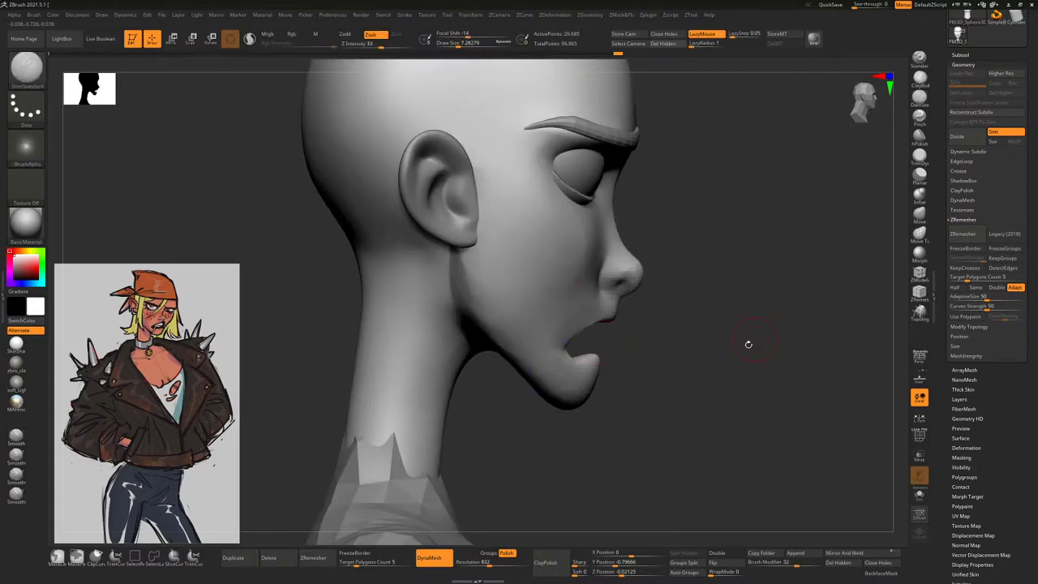
{"action": "mouse_move", "coordinate": [749, 343]}
{"action": "left_mouse_down"}
{"action": "mouse_move", "coordinate": [800, 364]}
{"action": "mouse_move", "coordinate": [707, 317]}
{"action": "mouse_move", "coordinate": [723, 314]}
{"action": "mouse_move", "coordinate": [735, 271]}
{"action": "mouse_move", "coordinate": [872, 191]}
{"action": "mouse_move", "coordinate": [890, 161]}
{"action": "left_mouse_up"}
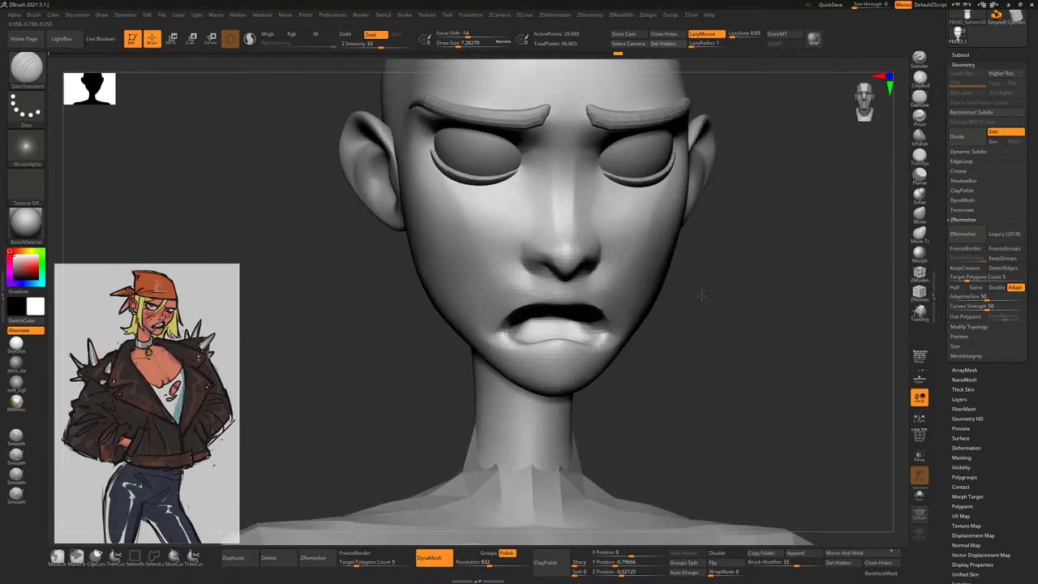
{"action": "left_click_drag", "start_coordinate": [701, 296], "coordinate": [690, 243]}
{"action": "key", "text": "shift"}
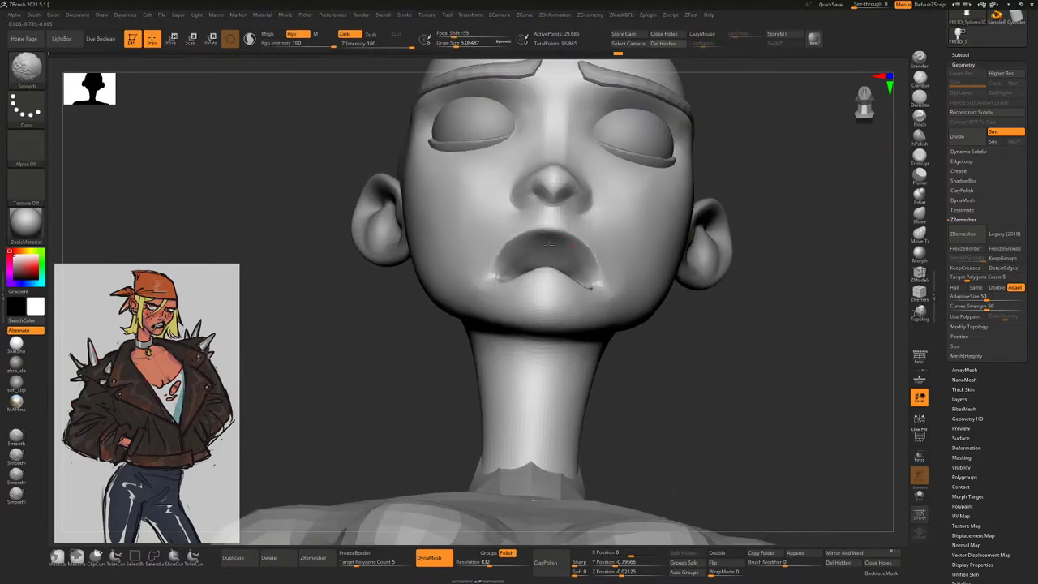
Draw a curved strip of polygons for the upper teeth inside the mouth with the Topology brush at draw size about 2.8
{"action": "key", "text": "ctrl"}
{"action": "mouse_move", "coordinate": [617, 236]}
{"action": "left_mouse_down"}
{"action": "mouse_move", "coordinate": [730, 243]}
{"action": "mouse_move", "coordinate": [788, 230]}
{"action": "mouse_move", "coordinate": [832, 285]}
{"action": "mouse_move", "coordinate": [804, 264]}
{"action": "mouse_move", "coordinate": [520, 254]}
{"action": "left_mouse_up"}
{"action": "left_click", "coordinate": [919, 314]}
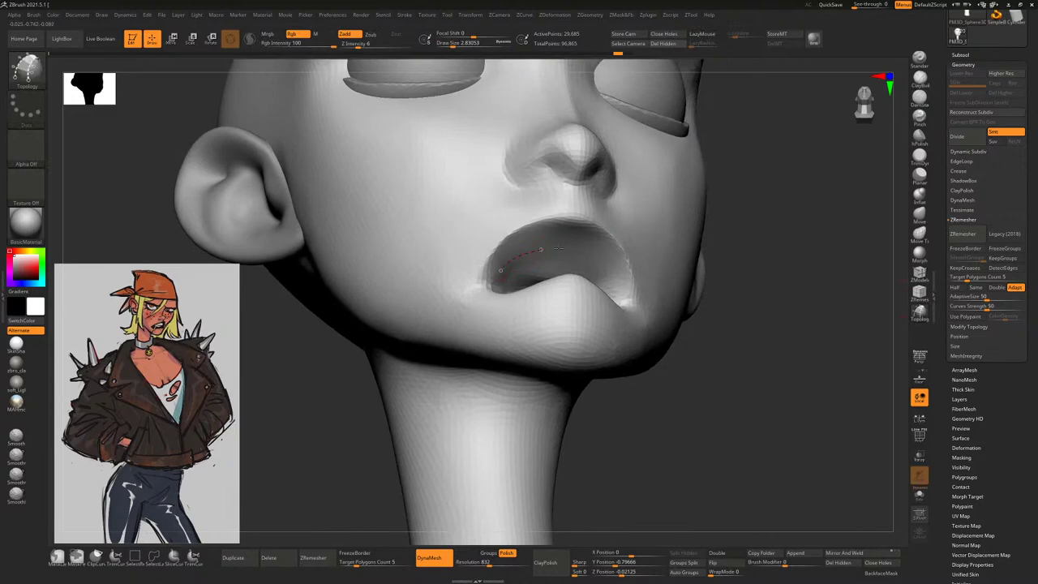
{"action": "left_click_drag", "start_coordinate": [584, 254], "coordinate": [564, 257]}
{"action": "left_click_drag", "start_coordinate": [562, 236], "coordinate": [503, 257]}
{"action": "left_click_drag", "start_coordinate": [557, 262], "coordinate": [563, 250]}
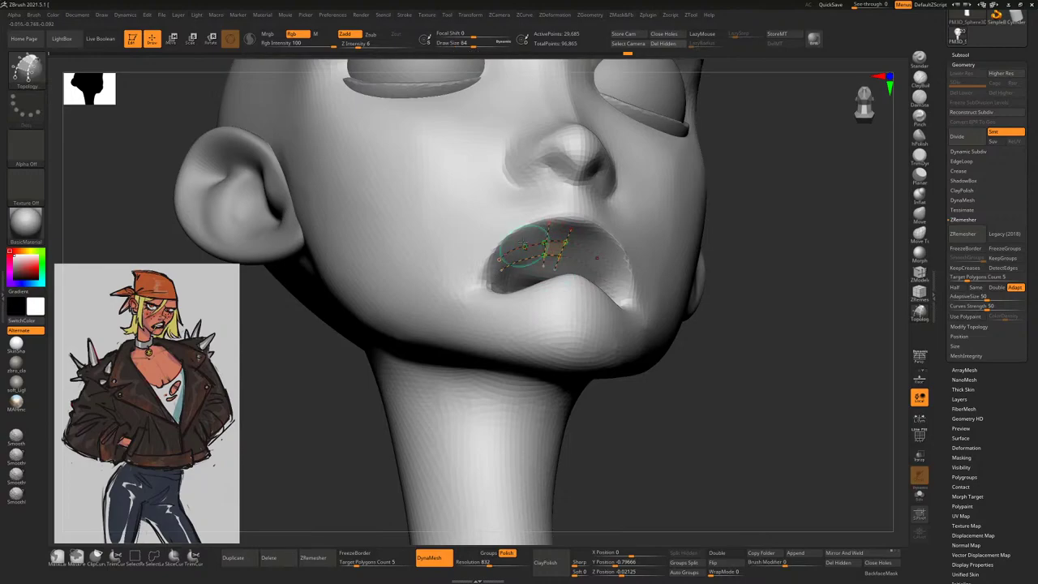
{"action": "left_click_drag", "start_coordinate": [799, 249], "coordinate": [549, 255]}
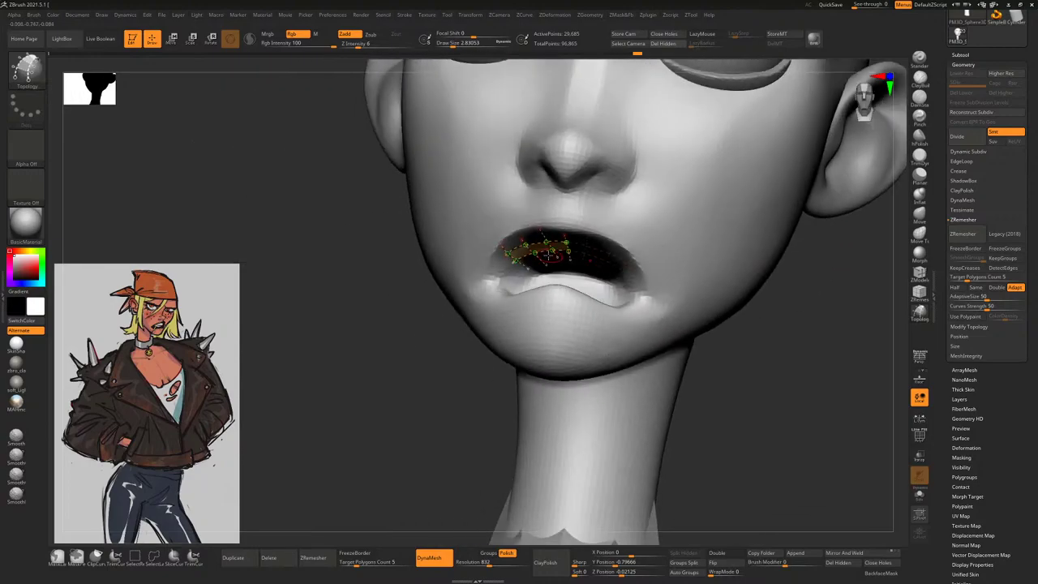
{"action": "left_click_drag", "start_coordinate": [786, 390], "coordinate": [843, 250]}
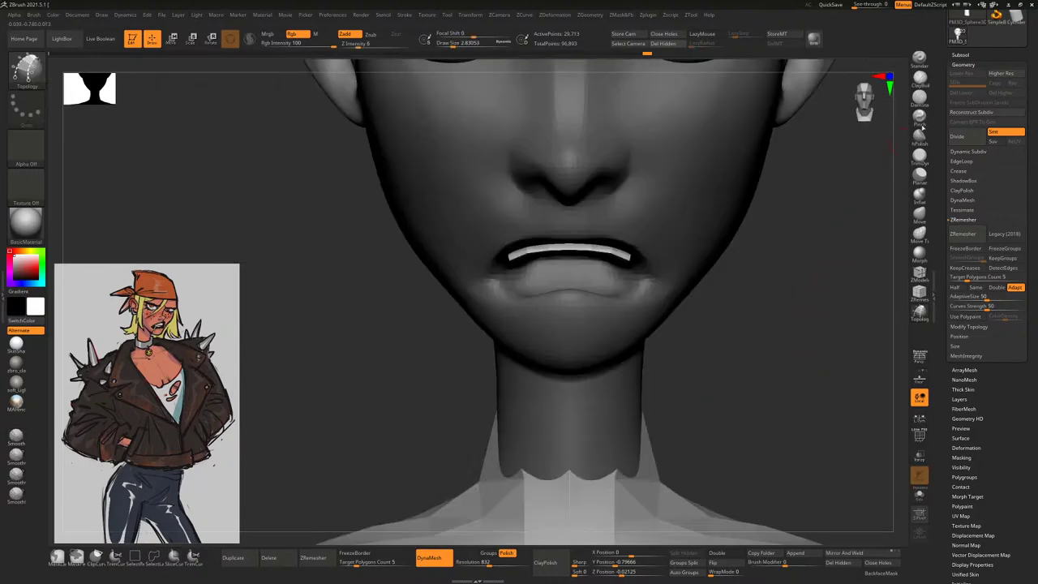
Separate the new teeth strip from the head into its own subtool by splitting the unmasked points
{"action": "left_click", "coordinate": [961, 54]}
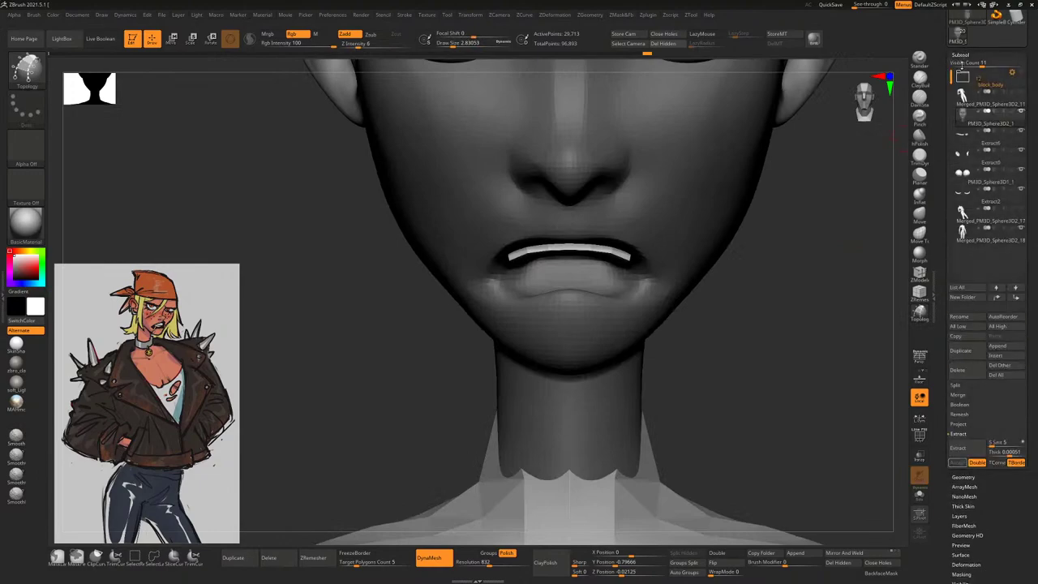
{"action": "left_click", "coordinate": [958, 385]}
{"action": "left_click", "coordinate": [974, 424]}
{"action": "left_click_drag", "start_coordinate": [812, 398], "coordinate": [820, 335]}
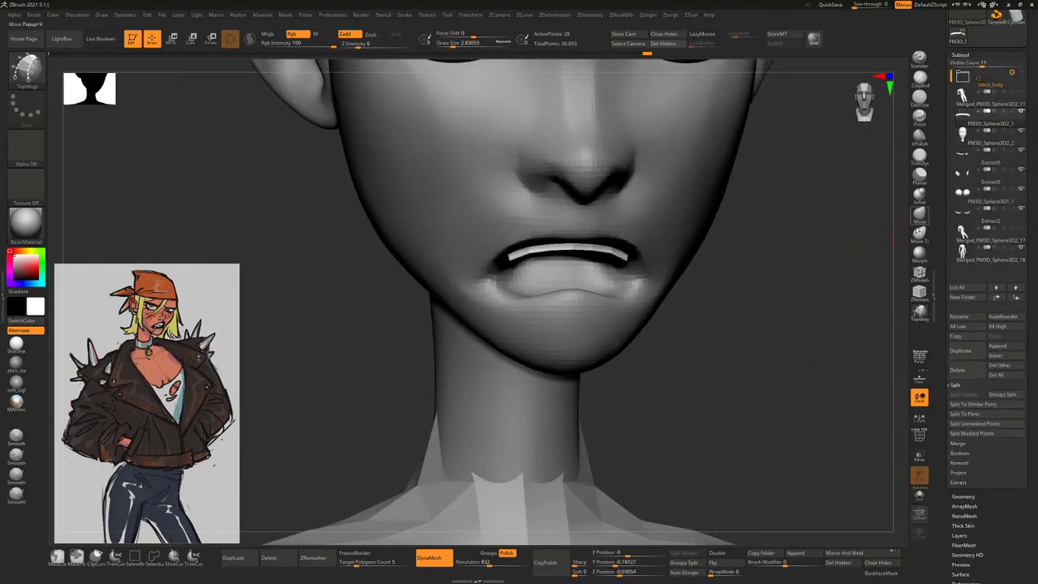
Discard a trial Move Topological stroke and reposition the teeth strip inside the mouth opening with the transform gizmo
{"action": "left_click", "coordinate": [920, 235]}
{"action": "left_click_drag", "start_coordinate": [809, 271], "coordinate": [730, 268]}
{"action": "left_click_drag", "start_coordinate": [560, 261], "coordinate": [571, 280]}
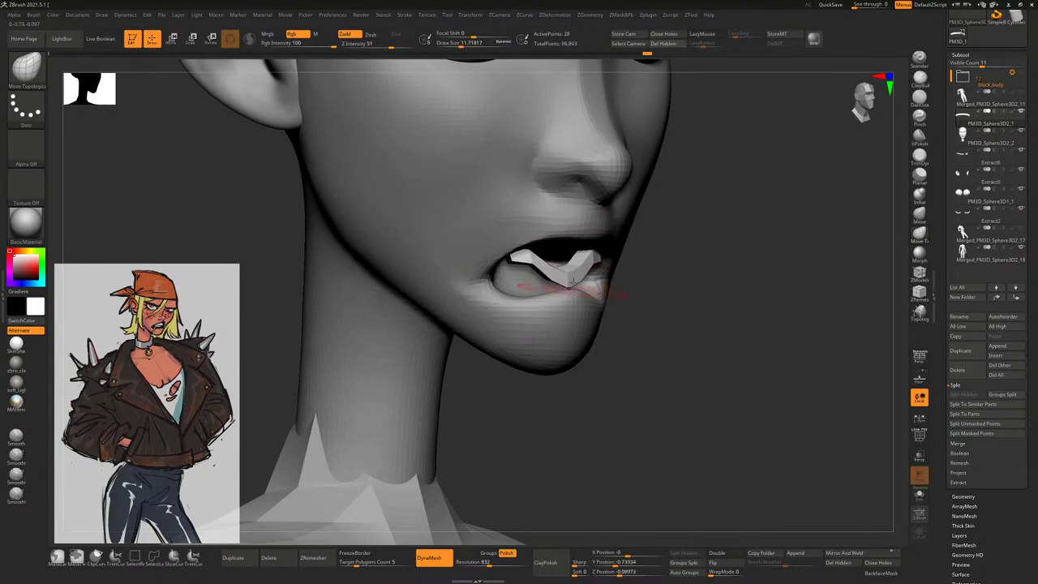
{"action": "key", "text": "ctrl+z"}
{"action": "key", "text": "w"}
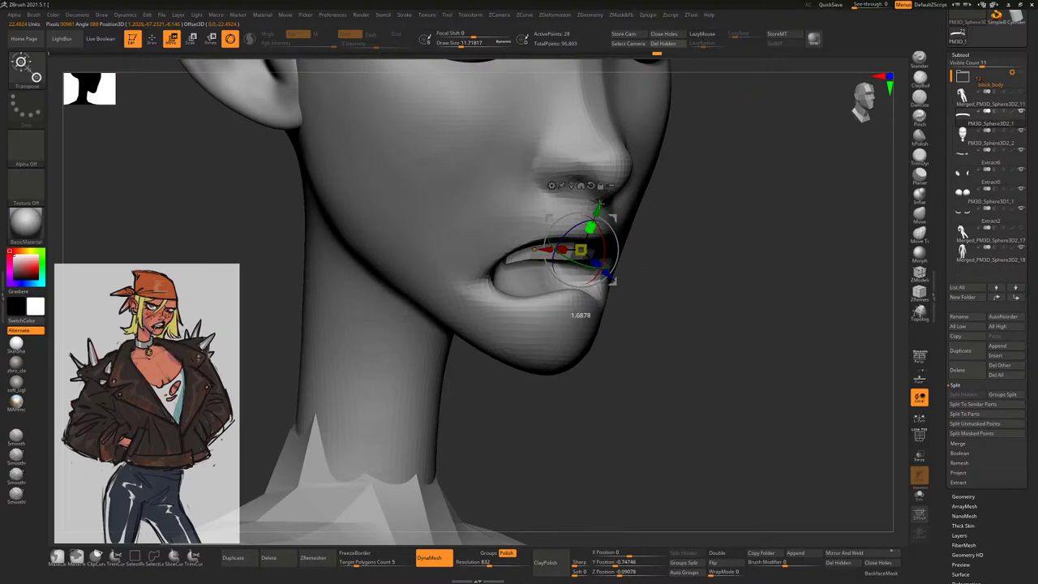
{"action": "key", "text": "q"}
Make the teeth strip taller and fit it behind the upper lip with Move Topological, starting at brush size about 11
{"action": "mouse_move", "coordinate": [814, 251]}
{"action": "left_mouse_down"}
{"action": "mouse_move", "coordinate": [551, 276]}
{"action": "mouse_move", "coordinate": [546, 250]}
{"action": "left_mouse_up"}
{"action": "key", "text": "space"}
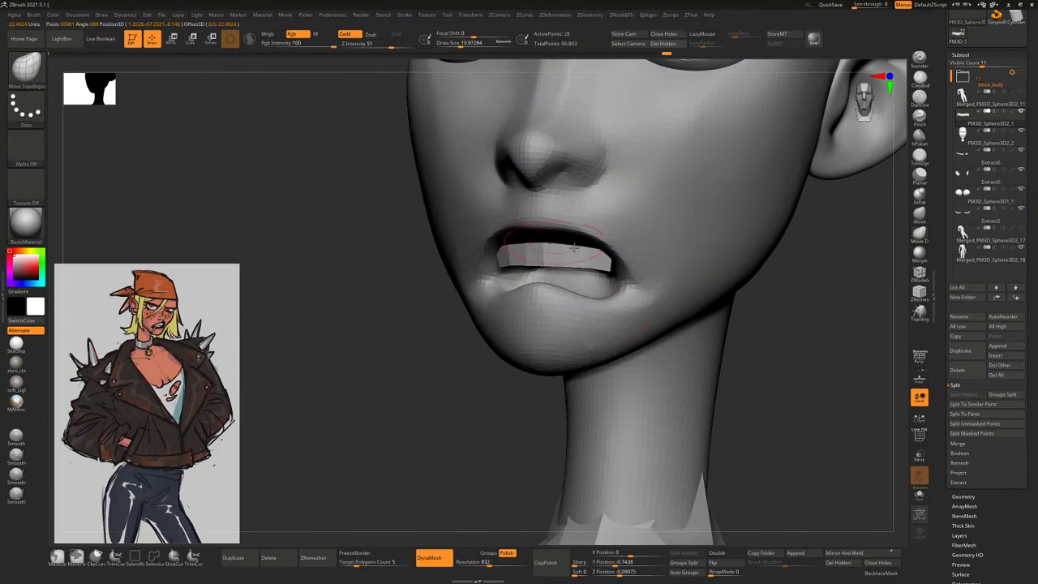
{"action": "left_click_drag", "start_coordinate": [755, 323], "coordinate": [614, 239]}
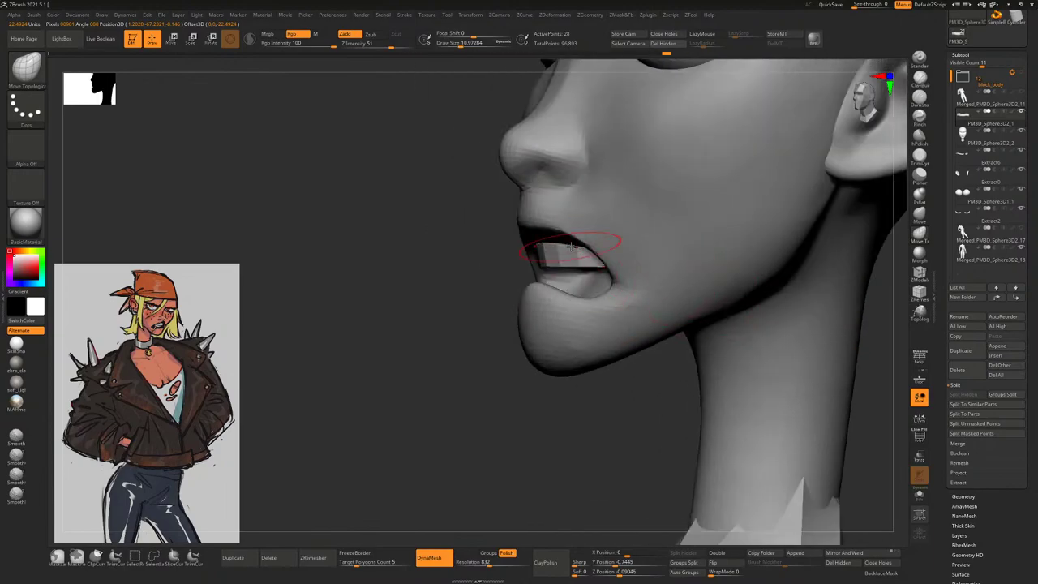
{"action": "mouse_move", "coordinate": [524, 273]}
{"action": "left_mouse_down"}
{"action": "mouse_move", "coordinate": [562, 261]}
{"action": "mouse_move", "coordinate": [535, 258]}
{"action": "left_mouse_up"}
{"action": "scroll", "coordinate": [536, 258], "scroll_direction": "up", "scroll_amount": 3}
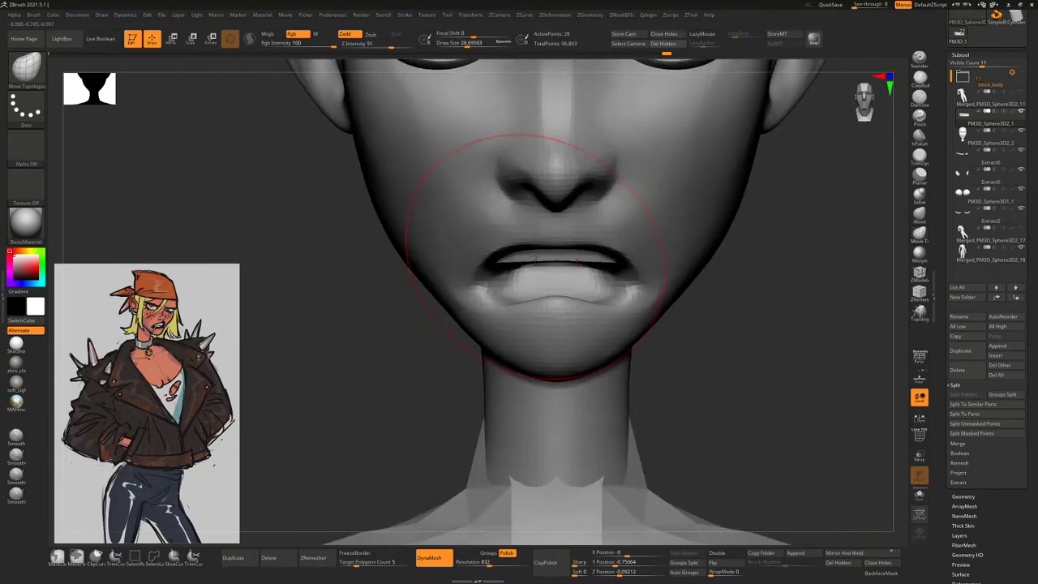
Curve the teeth strip around the inside of the mouth with Move Topological at brush size about 13
{"action": "scroll", "coordinate": [535, 258], "scroll_direction": "down", "scroll_amount": 2}
{"action": "left_click_drag", "start_coordinate": [746, 313], "coordinate": [760, 283]}
{"action": "key", "text": "space"}
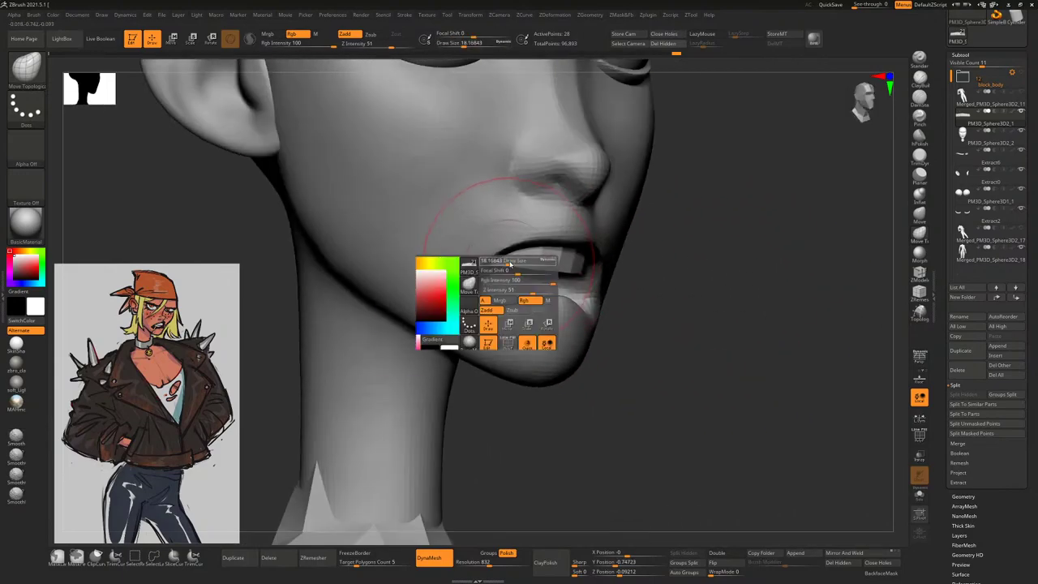
{"action": "left_click_drag", "start_coordinate": [641, 268], "coordinate": [659, 251]}
{"action": "left_click_drag", "start_coordinate": [594, 266], "coordinate": [484, 277]}
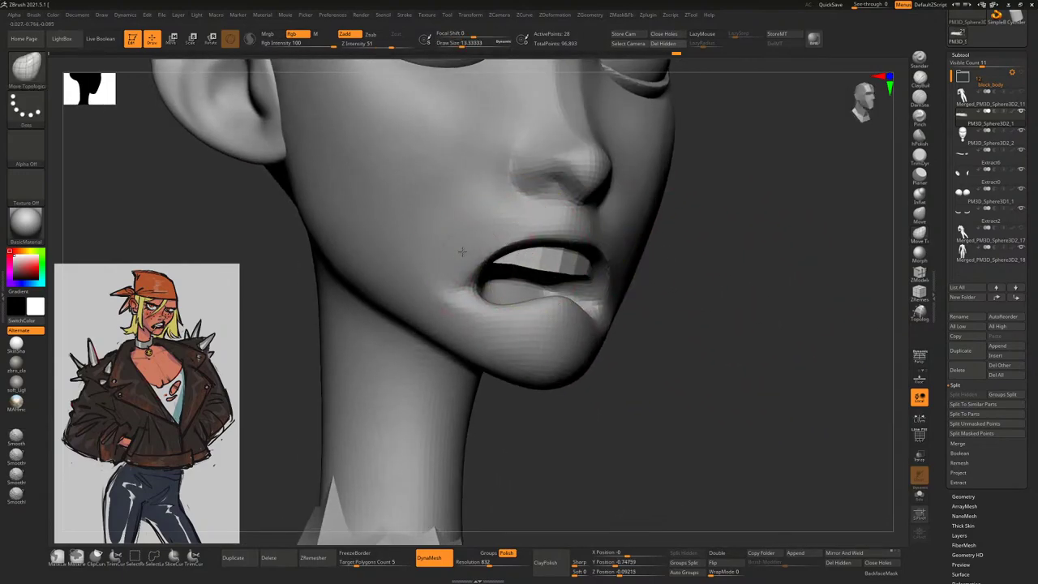
{"action": "left_click_drag", "start_coordinate": [730, 308], "coordinate": [552, 313]}
Refine the teeth strip's height and depth behind the upper lip with Move Topological at brush sizes about 7.3 and 20
{"action": "key", "text": "space"}
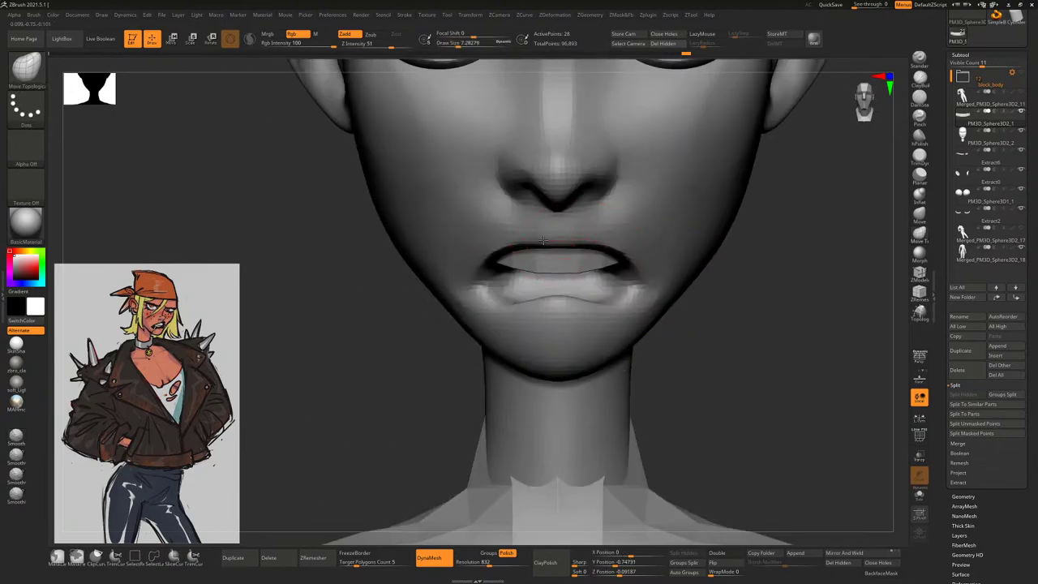
{"action": "mouse_move", "coordinate": [730, 284]}
{"action": "left_mouse_down"}
{"action": "mouse_move", "coordinate": [763, 273]}
{"action": "mouse_move", "coordinate": [675, 239]}
{"action": "mouse_move", "coordinate": [552, 273]}
{"action": "mouse_move", "coordinate": [584, 267]}
{"action": "left_mouse_up"}
{"action": "key", "text": "bracketright"}
{"action": "key", "text": "bracketright"}
{"action": "mouse_move", "coordinate": [645, 257]}
{"action": "left_mouse_down"}
{"action": "mouse_move", "coordinate": [771, 299]}
{"action": "mouse_move", "coordinate": [758, 285]}
{"action": "left_mouse_up"}
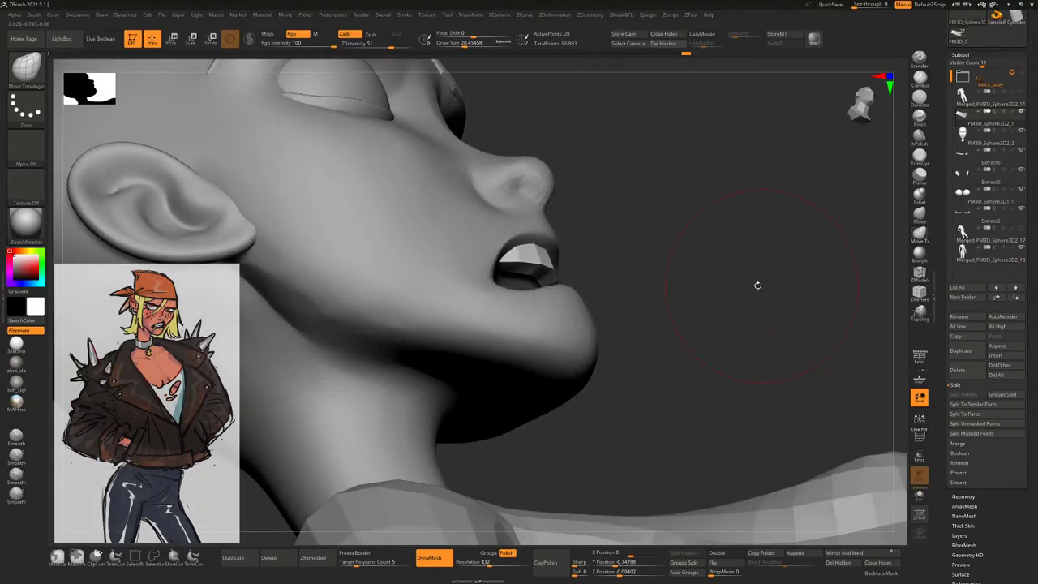
Isolate the teeth strip and adjust its horseshoe-shaped arch with Move Topological at brush size about 2.5
{"action": "left_click", "coordinate": [919, 495]}
{"action": "left_click_drag", "start_coordinate": [733, 350], "coordinate": [573, 216]}
{"action": "key", "text": "space"}
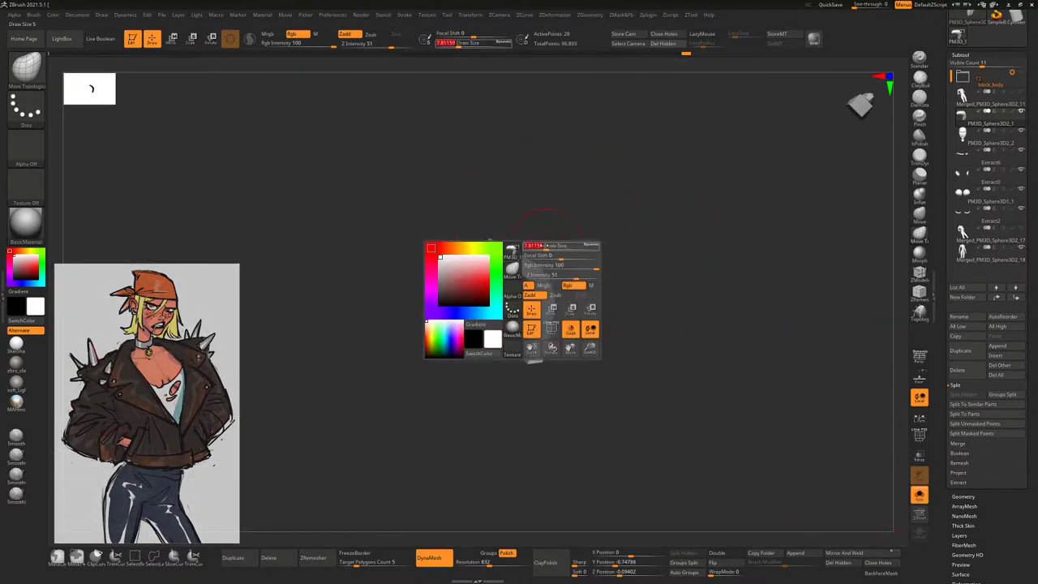
{"action": "key", "text": "bracketleft"}
{"action": "key", "text": "bracketleft"}
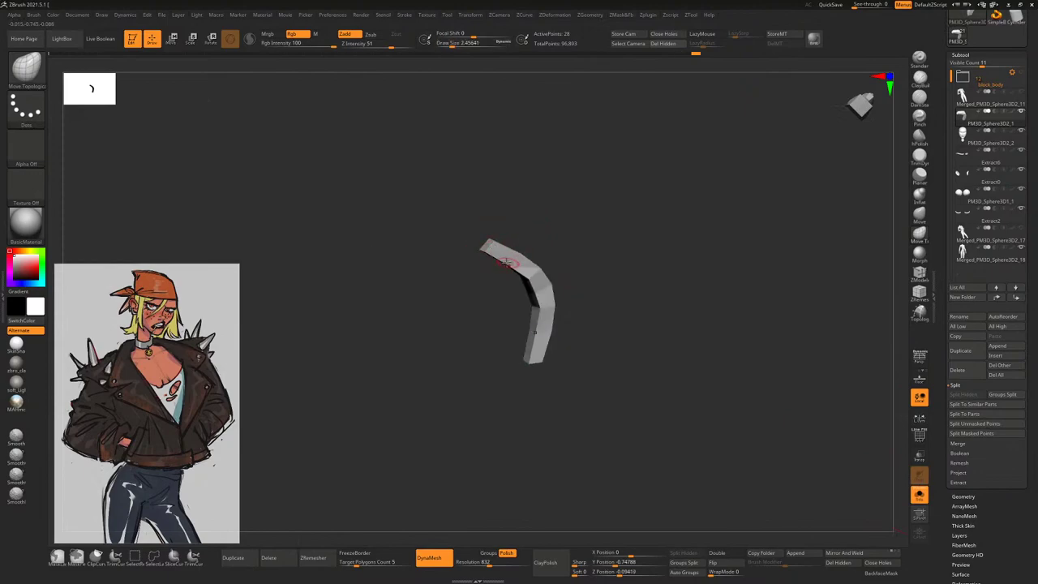
{"action": "left_click_drag", "start_coordinate": [550, 288], "coordinate": [673, 325]}
Even out the teeth strip's upper and lower edges with Move Topological at brush size about 5.5, then show the whole head again
{"action": "key", "text": "space"}
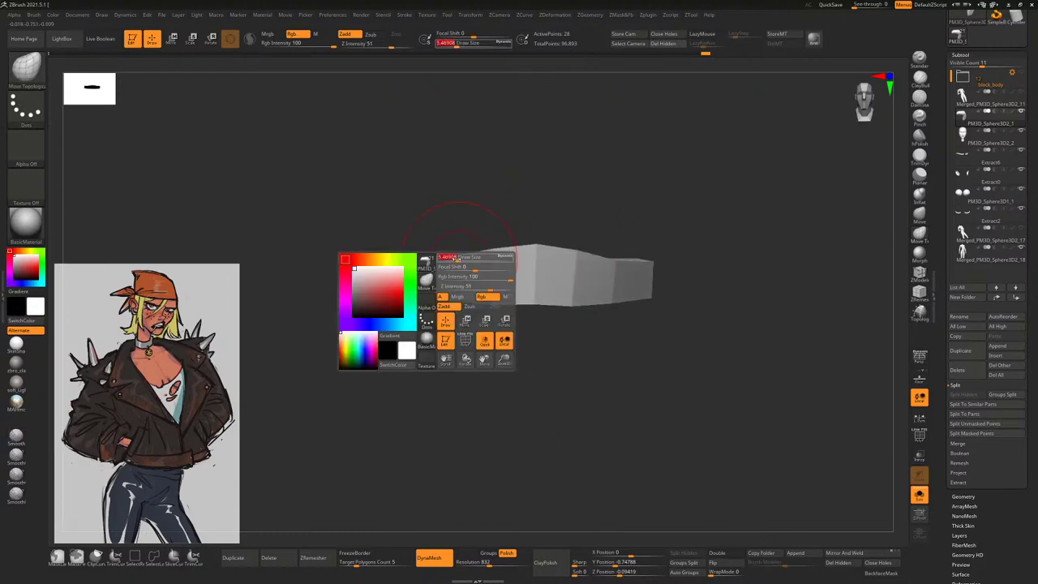
{"action": "mouse_move", "coordinate": [499, 206]}
{"action": "left_mouse_down"}
{"action": "mouse_move", "coordinate": [420, 258]}
{"action": "mouse_move", "coordinate": [428, 289]}
{"action": "mouse_move", "coordinate": [494, 308]}
{"action": "mouse_move", "coordinate": [610, 303]}
{"action": "left_mouse_up"}
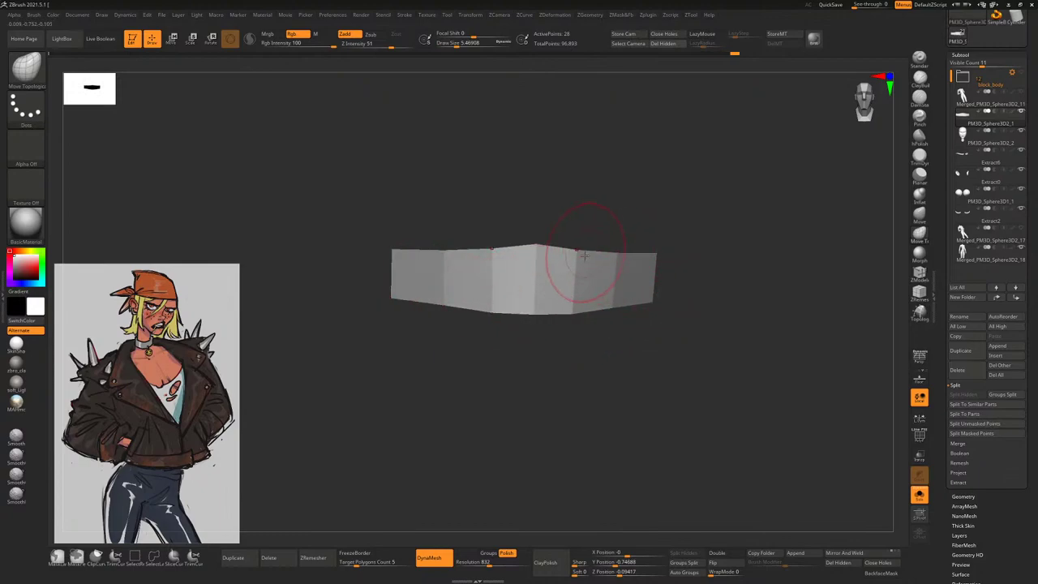
{"action": "mouse_move", "coordinate": [625, 239]}
{"action": "left_mouse_down"}
{"action": "mouse_move", "coordinate": [663, 246]}
{"action": "mouse_move", "coordinate": [667, 258]}
{"action": "left_mouse_up"}
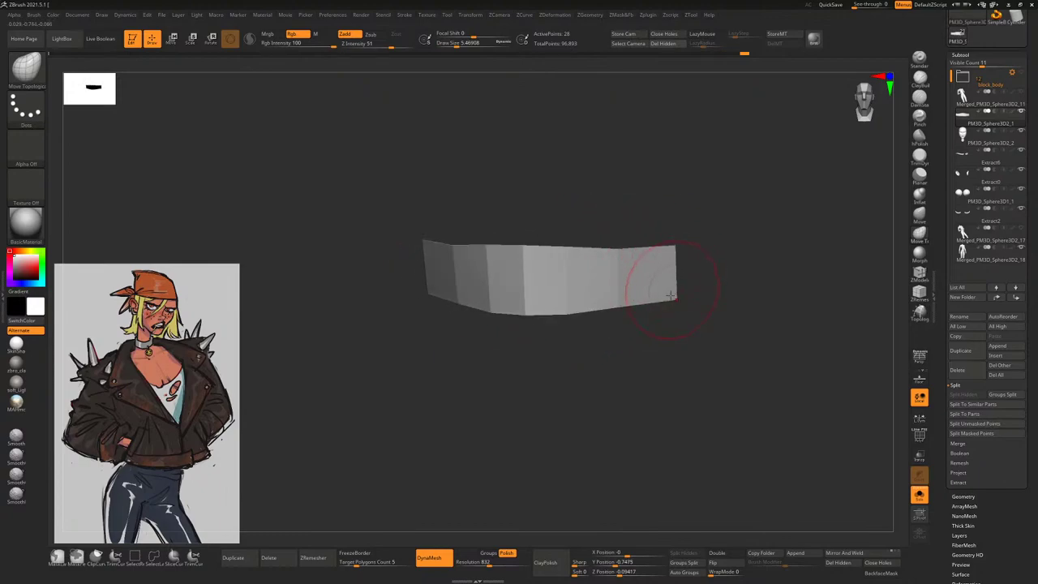
{"action": "left_click", "coordinate": [919, 496]}
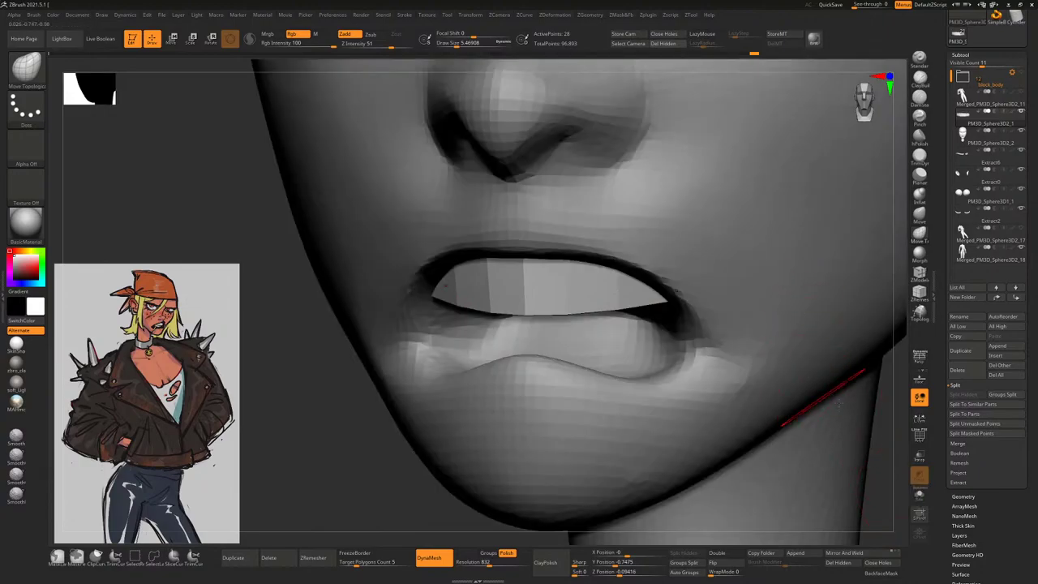
Isolate the teeth strip with its wireframe displayed and crease its border edges using ZModeler's Crease action with the EdgeLoop Complete target
{"action": "key", "text": "f"}
{"action": "mouse_move", "coordinate": [799, 303]}
{"action": "left_mouse_down", "text": "shift"}
{"action": "mouse_move", "coordinate": [778, 258]}
{"action": "mouse_move", "coordinate": [793, 144]}
{"action": "mouse_move", "coordinate": [776, 222]}
{"action": "mouse_move", "coordinate": [795, 299]}
{"action": "left_mouse_up", "text": "shift"}
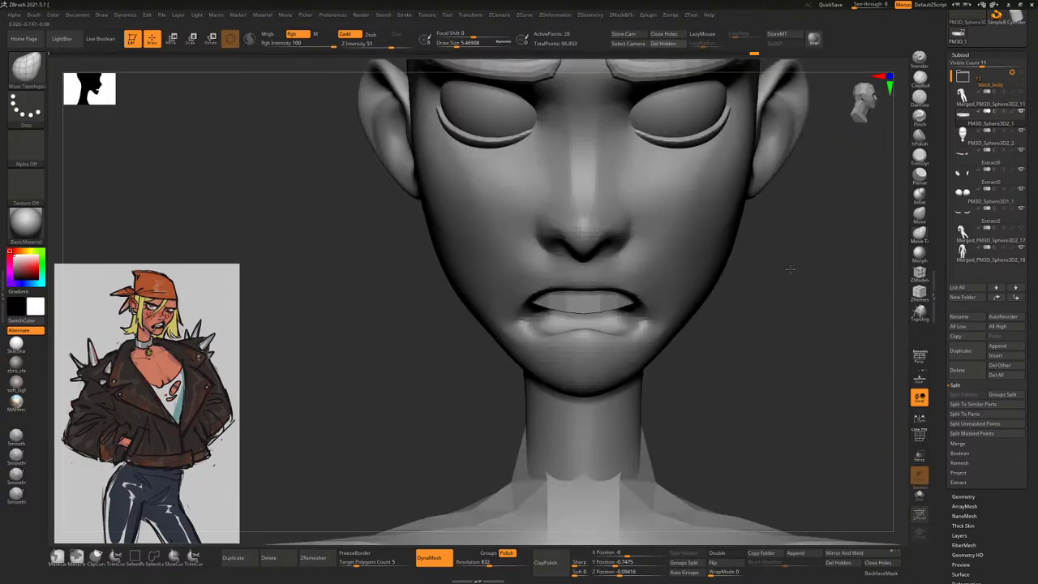
{"action": "left_click", "coordinate": [919, 436]}
{"action": "left_click_drag", "start_coordinate": [827, 395], "coordinate": [874, 443]}
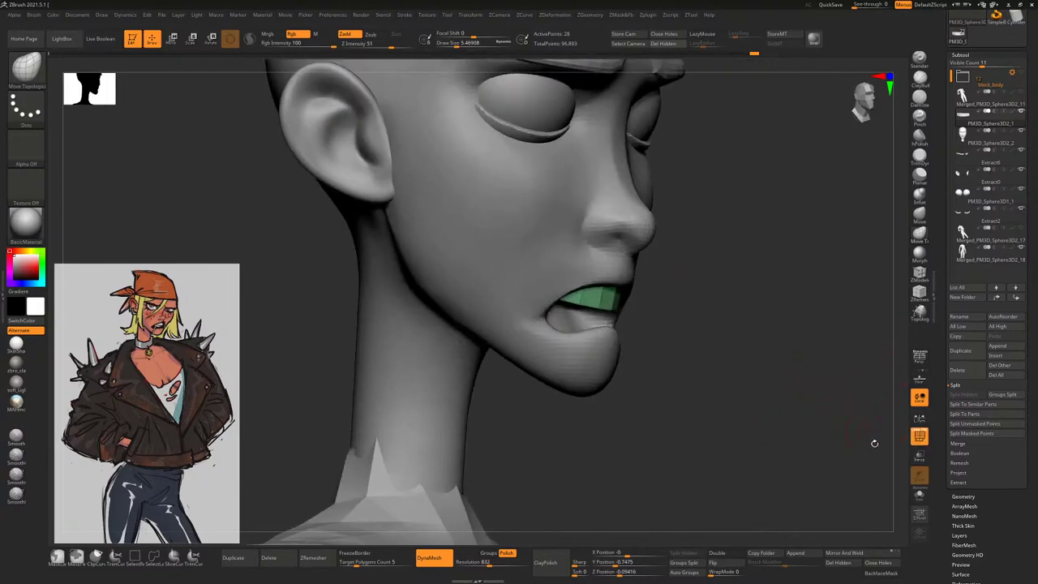
{"action": "left_click", "coordinate": [919, 494]}
{"action": "left_click_drag", "start_coordinate": [769, 360], "coordinate": [837, 319]}
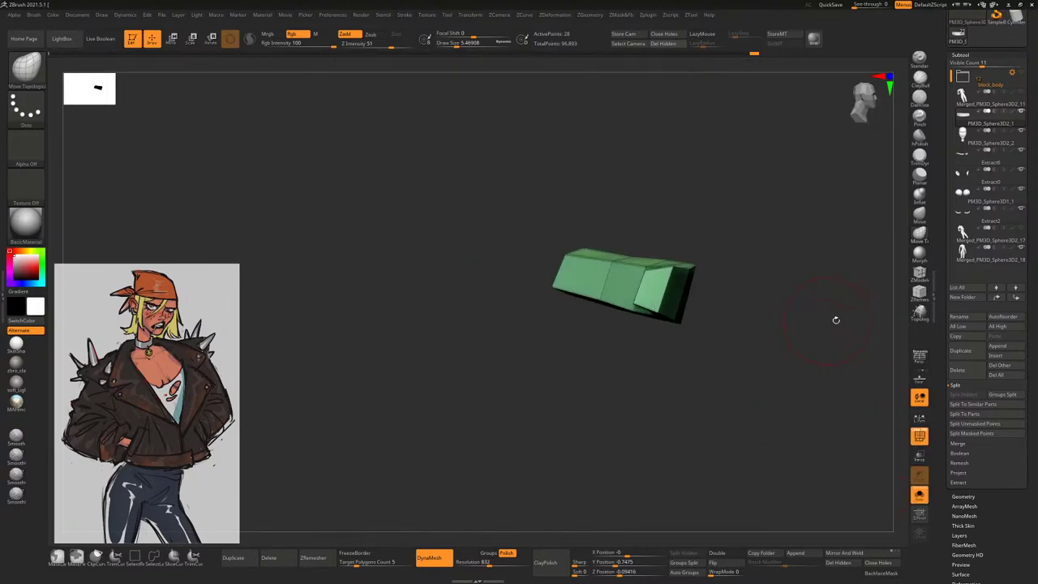
{"action": "left_click", "coordinate": [919, 274]}
{"action": "left_click_drag", "start_coordinate": [487, 369], "coordinate": [579, 370]}
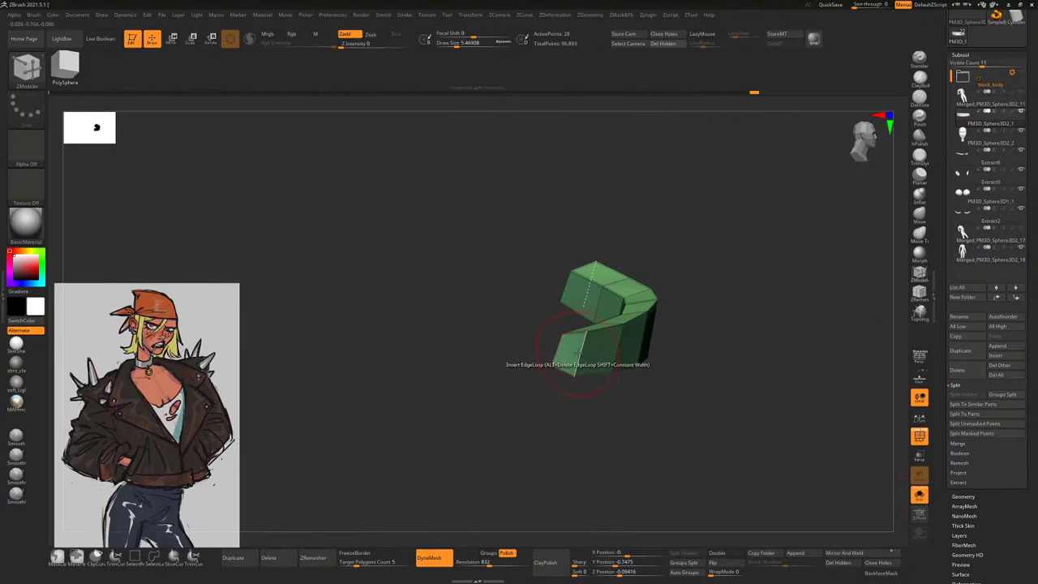
{"action": "key", "text": "space"}
{"action": "left_click", "coordinate": [502, 367]}
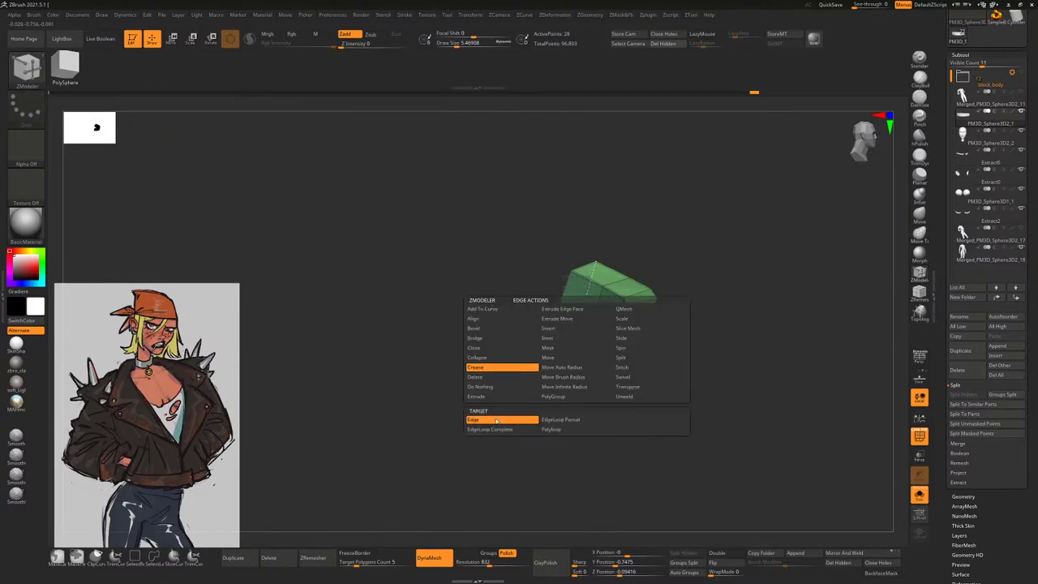
{"action": "left_click", "coordinate": [497, 427]}
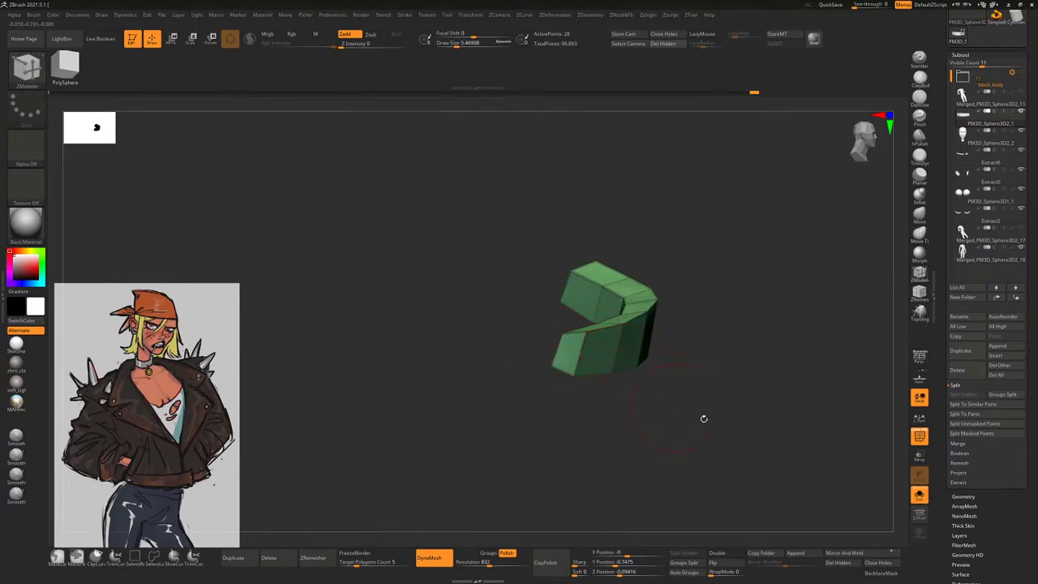
{"action": "left_click_drag", "start_coordinate": [704, 418], "coordinate": [817, 460]}
Turn on Dynamic Subdiv for the teeth strip and set its crease level to 3
{"action": "left_click", "coordinate": [965, 495]}
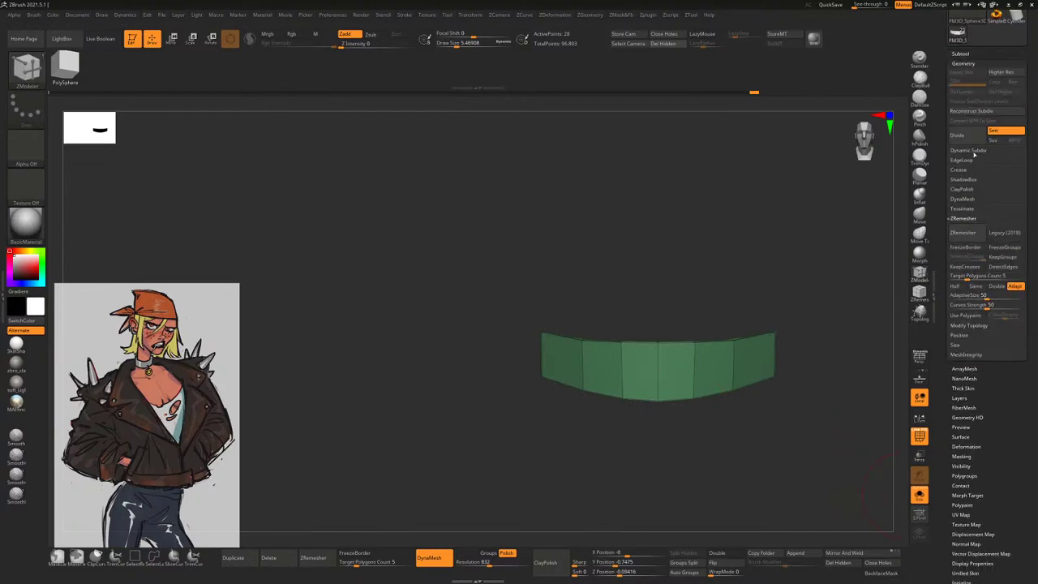
{"action": "left_click", "coordinate": [970, 151]}
{"action": "left_click", "coordinate": [962, 160]}
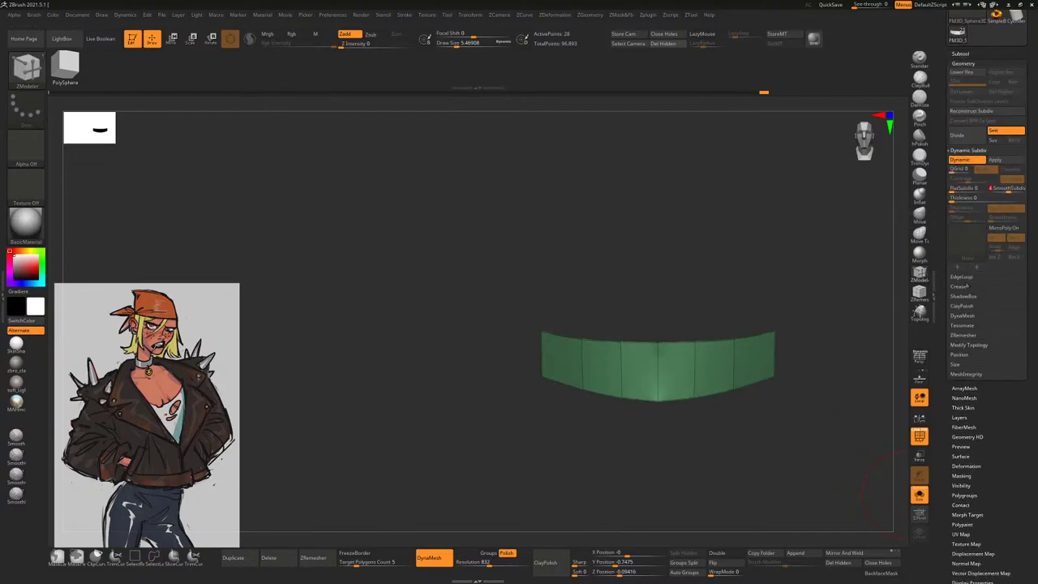
{"action": "left_click", "coordinate": [962, 286]}
{"action": "left_click_drag", "start_coordinate": [996, 189], "coordinate": [990, 188]}
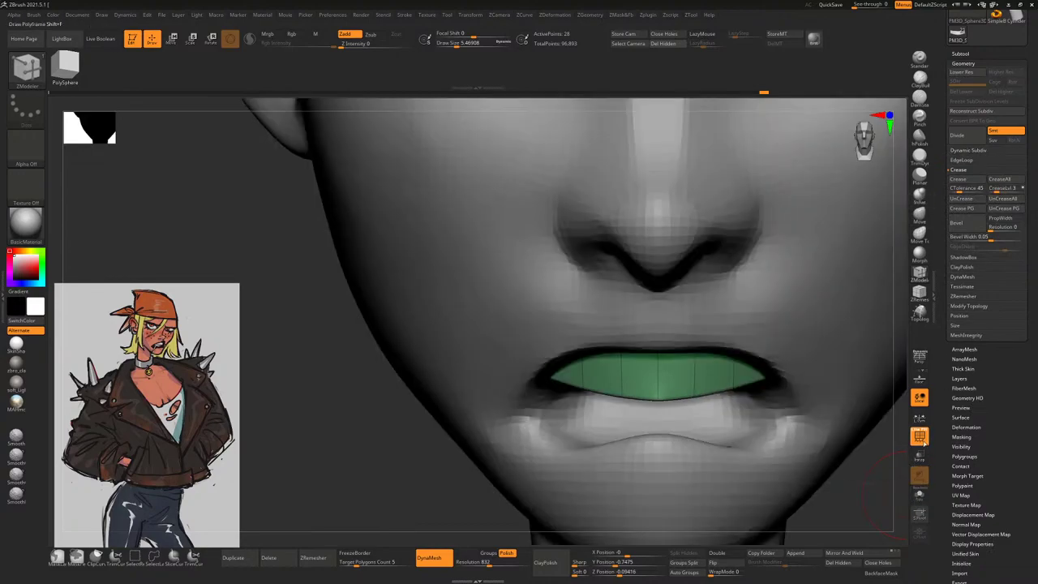
Examine the smoothed teeth within the mouth from the front and below, and in isolation with the wireframe displayed
{"action": "key", "text": "shift+f"}
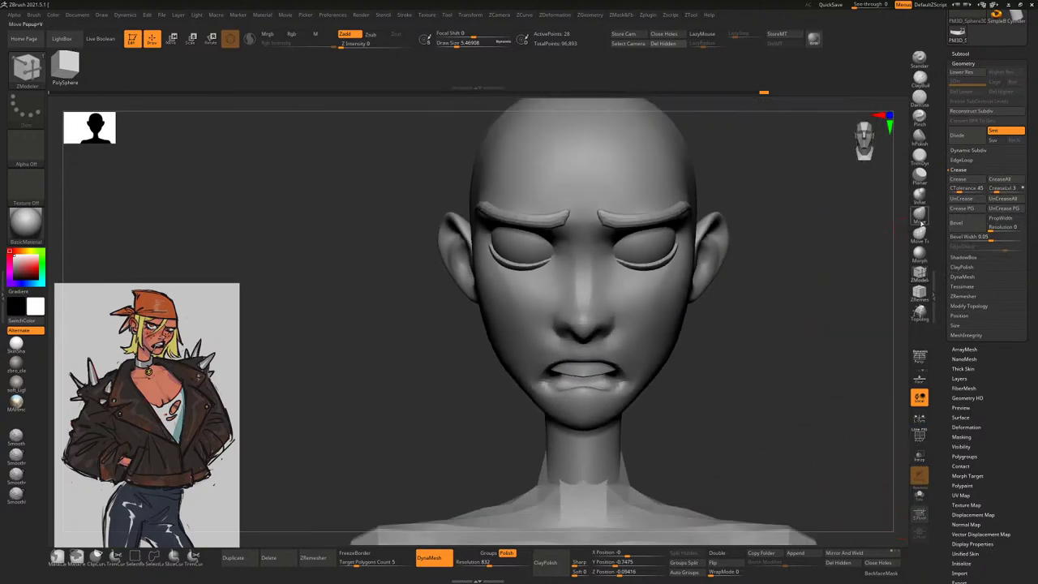
{"action": "left_click", "coordinate": [919, 233]}
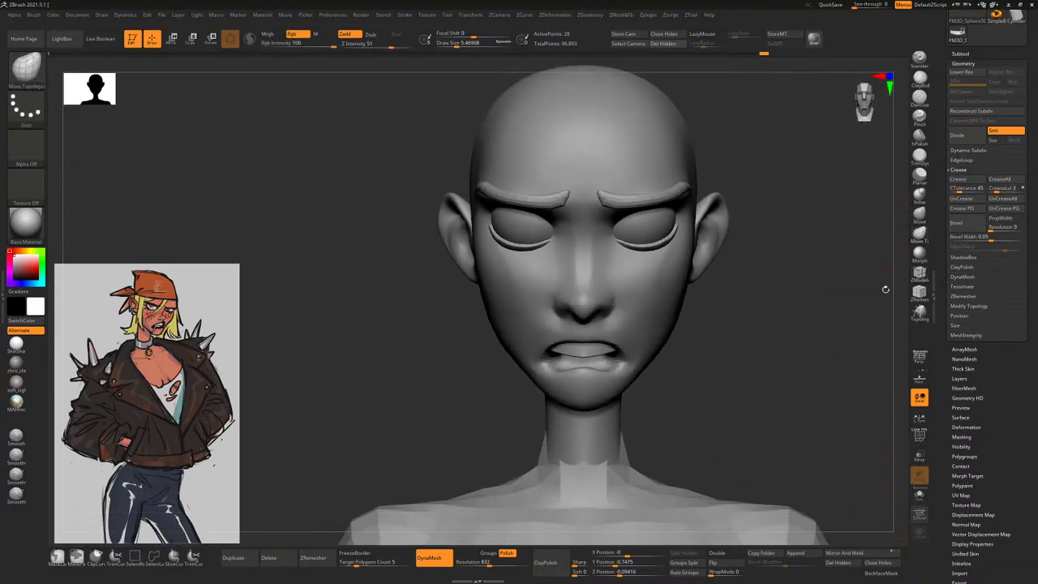
{"action": "left_click", "coordinate": [919, 435]}
{"action": "left_click", "coordinate": [919, 435]}
{"action": "left_click_drag", "start_coordinate": [822, 371], "coordinate": [640, 324], "text": "alt"}
{"action": "left_click_drag", "start_coordinate": [798, 339], "coordinate": [810, 365]}
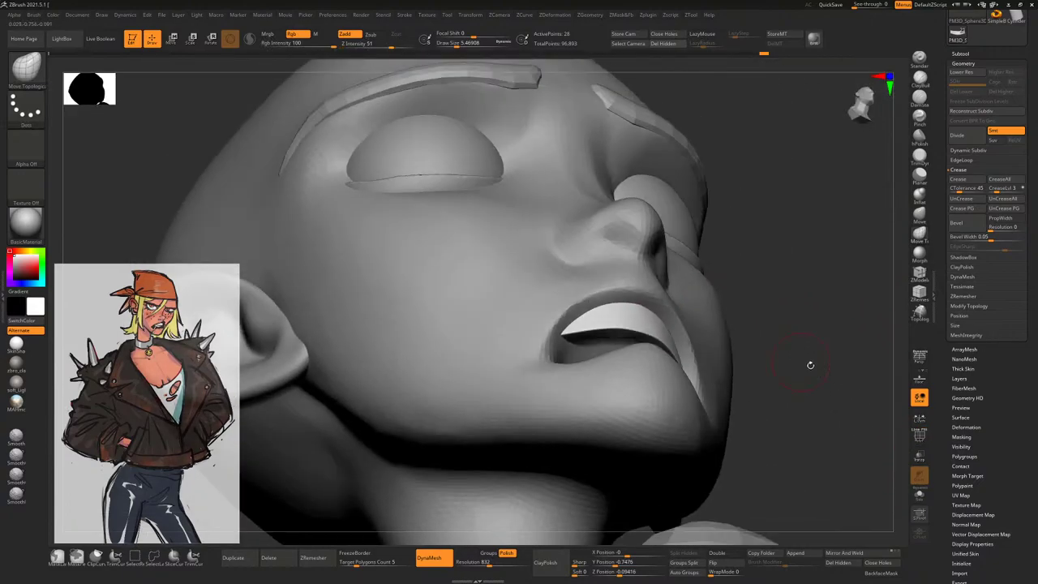
{"action": "left_click", "coordinate": [919, 435]}
{"action": "left_click", "coordinate": [919, 494]}
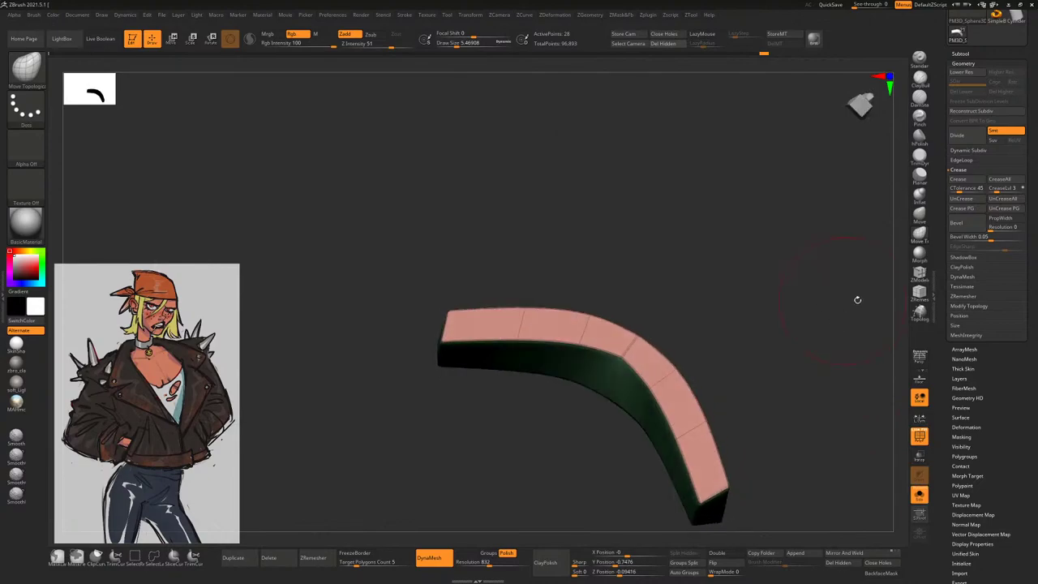
{"action": "left_click", "coordinate": [919, 273]}
{"action": "left_click_drag", "start_coordinate": [684, 299], "coordinate": [781, 393]}
{"action": "left_click", "coordinate": [919, 236]}
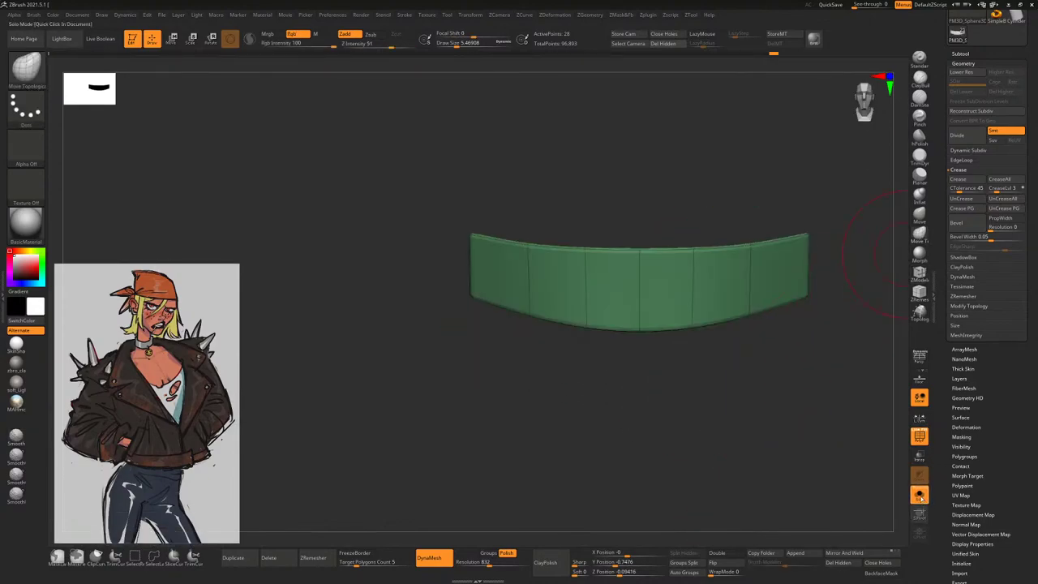
Show the whole head without wireframe and adjust the upper teeth's fit using Move Topological at brush size about 12.5
{"action": "left_click", "coordinate": [919, 494]}
{"action": "left_click", "coordinate": [919, 435]}
{"action": "mouse_move", "coordinate": [900, 354]}
{"action": "left_mouse_down"}
{"action": "mouse_move", "coordinate": [746, 139]}
{"action": "mouse_move", "coordinate": [753, 275]}
{"action": "mouse_move", "coordinate": [772, 262]}
{"action": "mouse_move", "coordinate": [752, 278]}
{"action": "mouse_move", "coordinate": [803, 252]}
{"action": "mouse_move", "coordinate": [674, 285]}
{"action": "mouse_move", "coordinate": [616, 244]}
{"action": "left_mouse_up"}
{"action": "key", "text": "space"}
{"action": "left_click_drag", "start_coordinate": [702, 303], "coordinate": [559, 324]}
{"action": "key", "text": "space"}
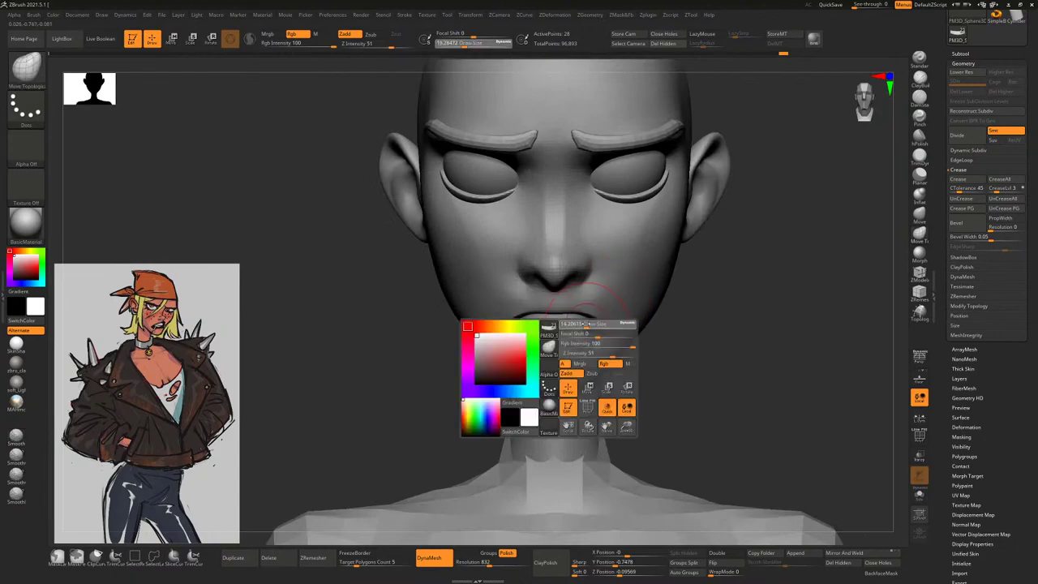
{"action": "left_click_drag", "start_coordinate": [711, 324], "coordinate": [676, 299]}
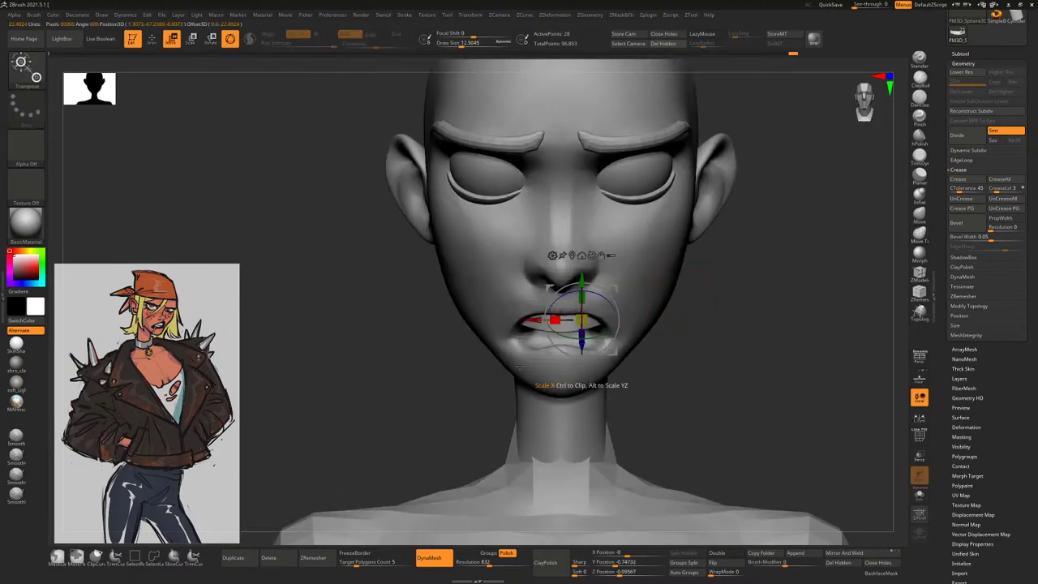
Duplicate the upper teeth and move the copy down to form the lower teeth, then resume the Move Topological brush
{"action": "left_click", "coordinate": [247, 560]}
{"action": "mouse_move", "coordinate": [582, 321]}
{"action": "left_mouse_down"}
{"action": "mouse_move", "coordinate": [582, 348]}
{"action": "mouse_move", "coordinate": [598, 328]}
{"action": "left_mouse_up"}
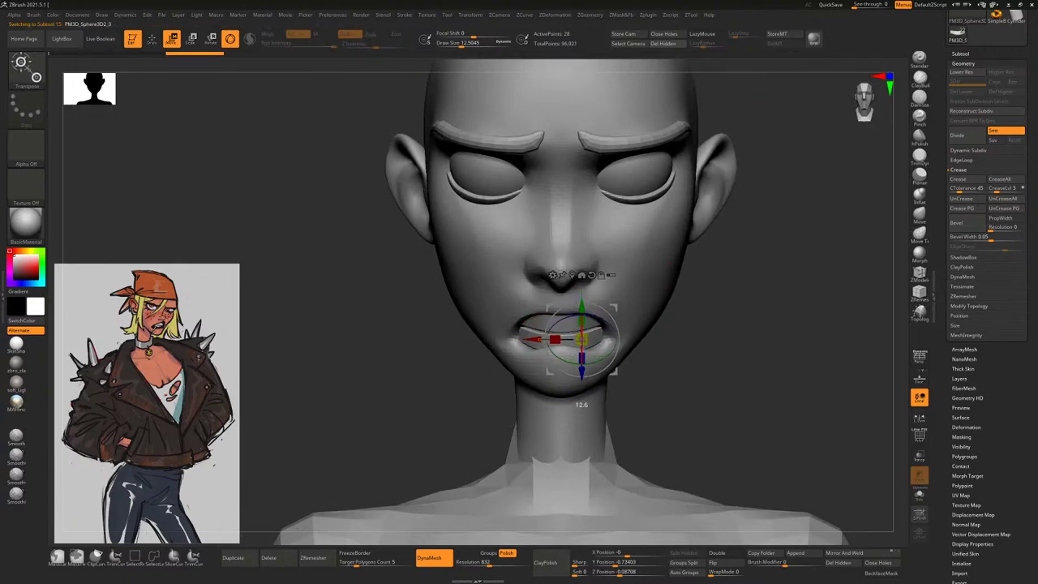
{"action": "key", "text": "q"}
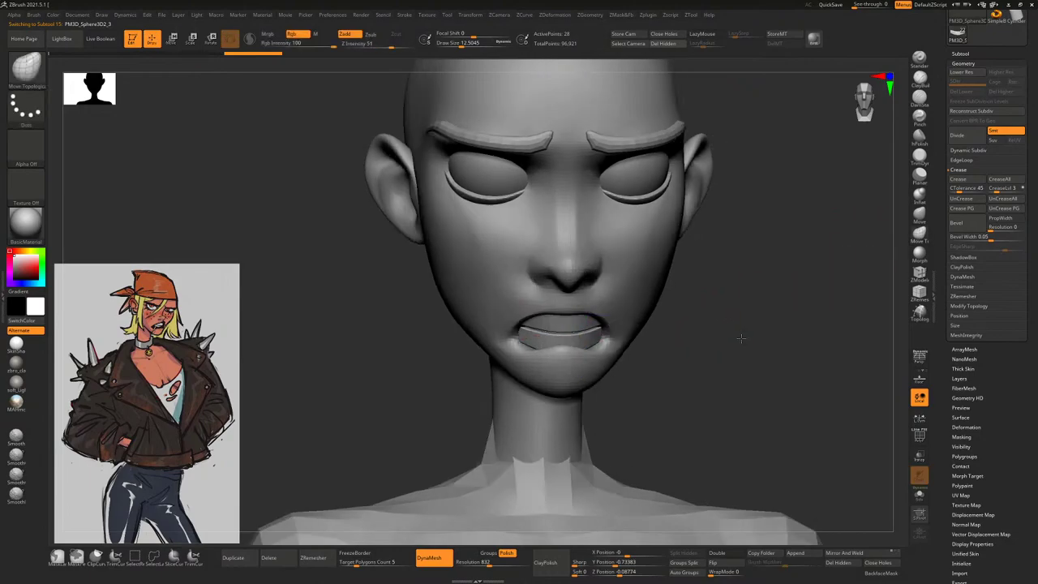
Reshape the lower teeth inside the mouth with Move Topological at brush size about 28.7
{"action": "left_click_drag", "start_coordinate": [455, 406], "coordinate": [568, 397]}
{"action": "key", "text": "space"}
{"action": "mouse_move", "coordinate": [627, 284]}
{"action": "left_mouse_down"}
{"action": "mouse_move", "coordinate": [538, 324]}
{"action": "mouse_move", "coordinate": [560, 341]}
{"action": "mouse_move", "coordinate": [657, 343]}
{"action": "mouse_move", "coordinate": [698, 361]}
{"action": "mouse_move", "coordinate": [744, 355]}
{"action": "mouse_move", "coordinate": [738, 335]}
{"action": "mouse_move", "coordinate": [662, 345]}
{"action": "mouse_move", "coordinate": [665, 325]}
{"action": "mouse_move", "coordinate": [697, 325]}
{"action": "mouse_move", "coordinate": [515, 262]}
{"action": "left_mouse_up"}
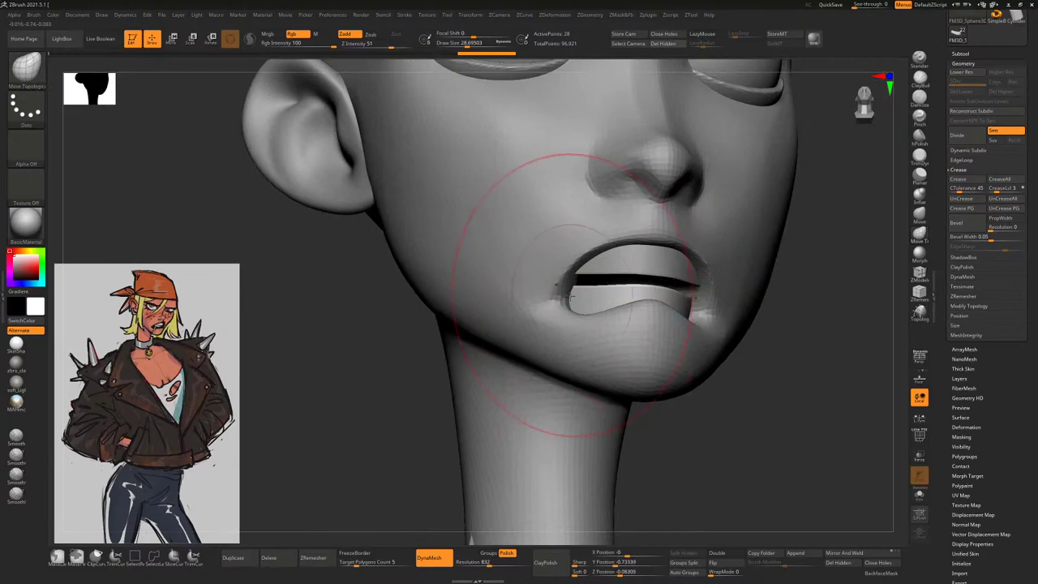
Select the upper teeth and adjust their curve behind the lip from below and both sides at brush size about 18.2
{"action": "mouse_move", "coordinate": [779, 360]}
{"action": "left_mouse_down"}
{"action": "mouse_move", "coordinate": [545, 232]}
{"action": "mouse_move", "coordinate": [597, 301]}
{"action": "mouse_move", "coordinate": [568, 316]}
{"action": "mouse_move", "coordinate": [579, 327]}
{"action": "mouse_move", "coordinate": [665, 296]}
{"action": "mouse_move", "coordinate": [602, 289]}
{"action": "left_mouse_up"}
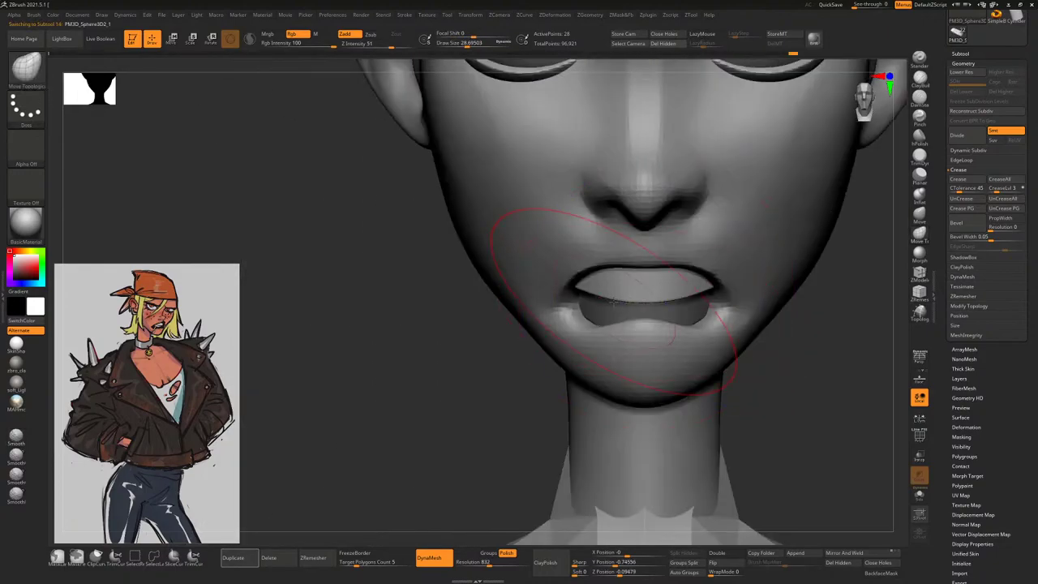
{"action": "left_click_drag", "start_coordinate": [591, 348], "coordinate": [544, 312]}
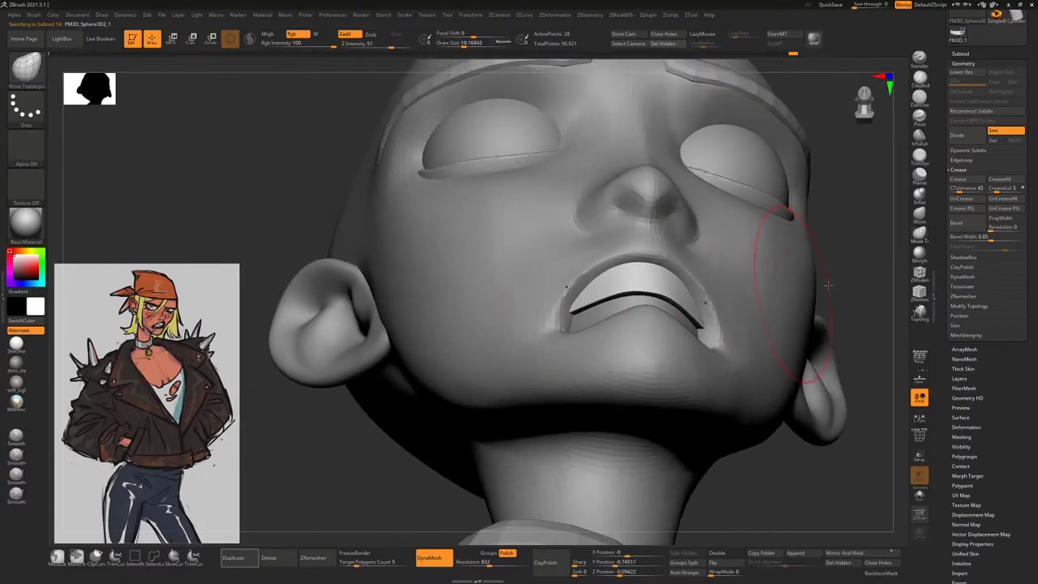
{"action": "left_click_drag", "start_coordinate": [827, 286], "coordinate": [621, 261]}
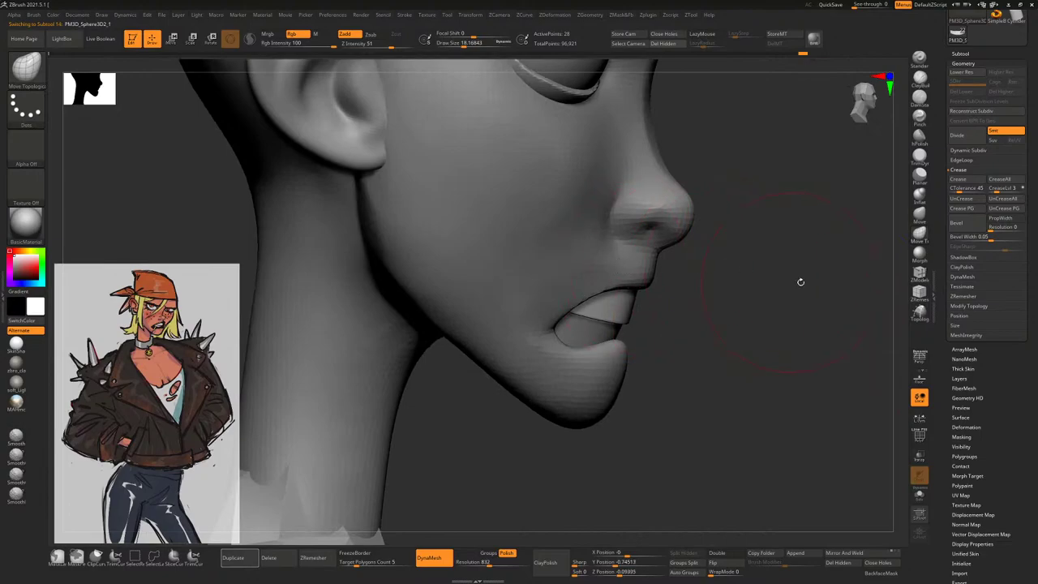
{"action": "mouse_move", "coordinate": [801, 282]}
{"action": "left_mouse_down"}
{"action": "mouse_move", "coordinate": [793, 354]}
{"action": "mouse_move", "coordinate": [563, 309]}
{"action": "left_mouse_up"}
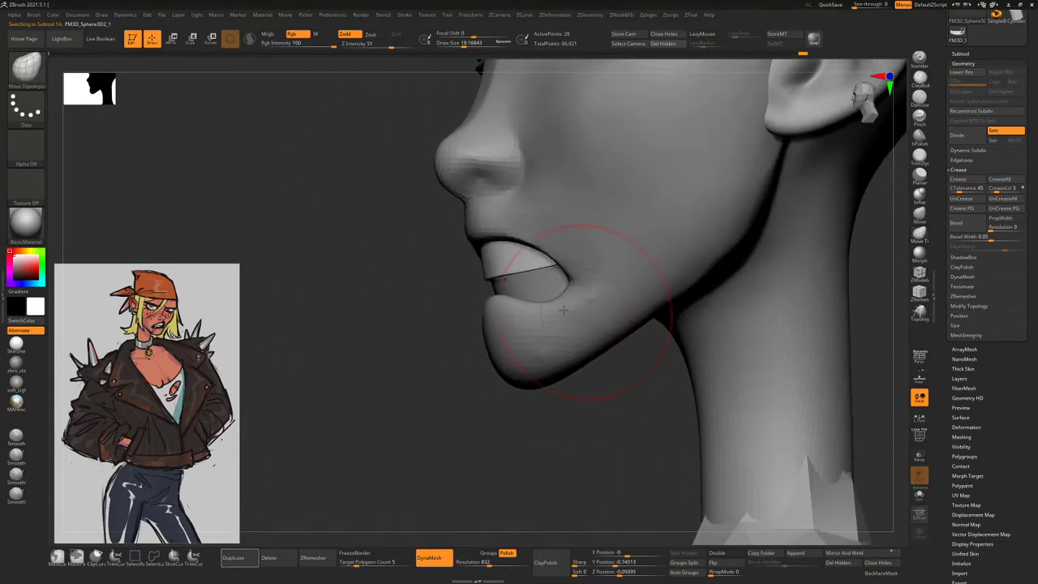
{"action": "mouse_move", "coordinate": [500, 289]}
{"action": "left_mouse_down"}
{"action": "mouse_move", "coordinate": [478, 295]}
{"action": "mouse_move", "coordinate": [484, 260]}
{"action": "mouse_move", "coordinate": [640, 287]}
{"action": "mouse_move", "coordinate": [724, 345]}
{"action": "mouse_move", "coordinate": [517, 253]}
{"action": "left_mouse_up"}
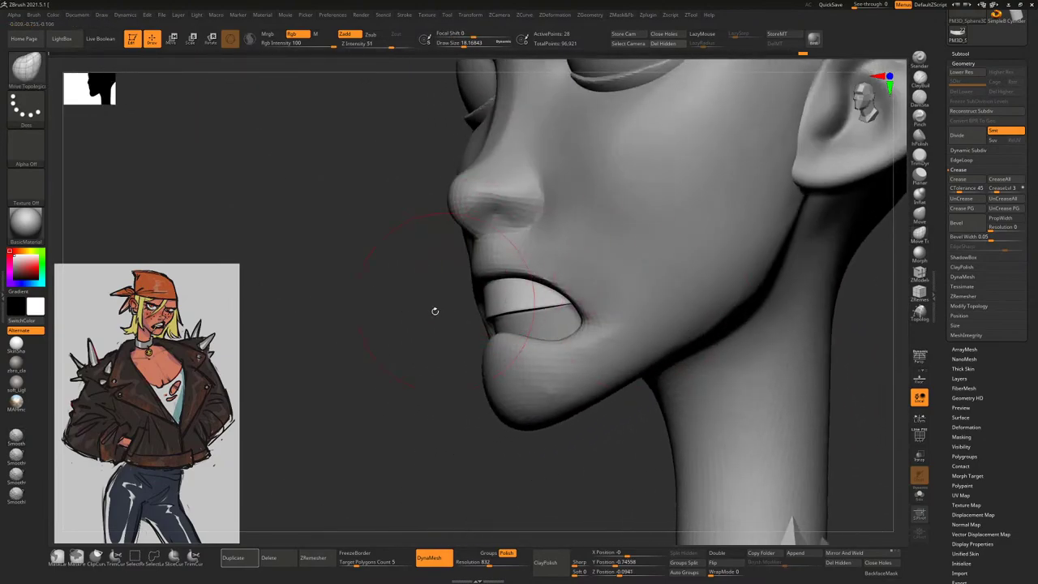
{"action": "left_click_drag", "start_coordinate": [435, 311], "coordinate": [524, 264]}
Turn on the wireframe and transparency, and pull the upper teeth's back ends into shape at brush size about 9.6
{"action": "key", "text": "space"}
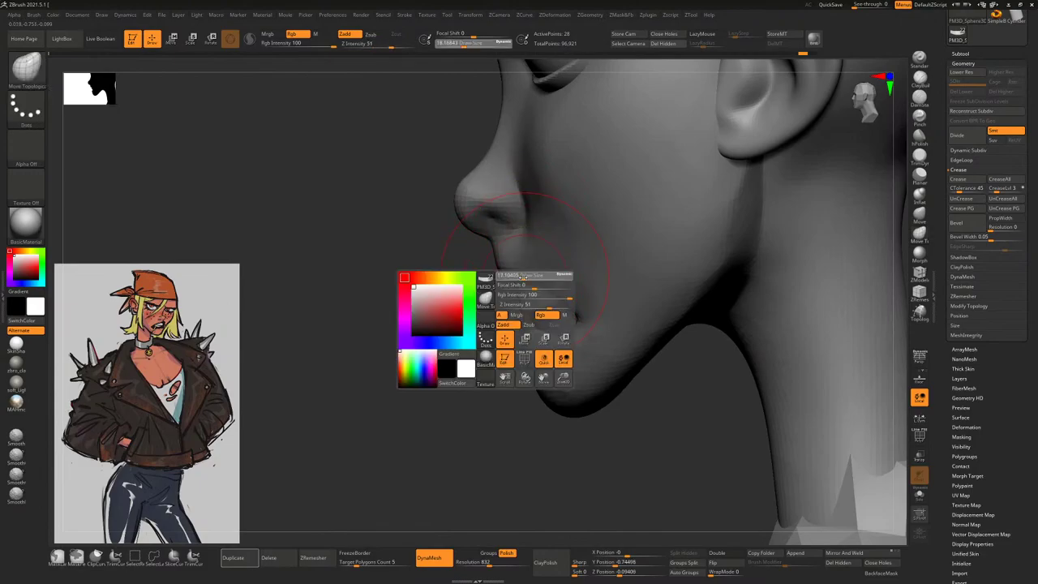
{"action": "left_click_drag", "start_coordinate": [771, 422], "coordinate": [909, 449], "text": "shift"}
{"action": "left_click", "coordinate": [919, 435]}
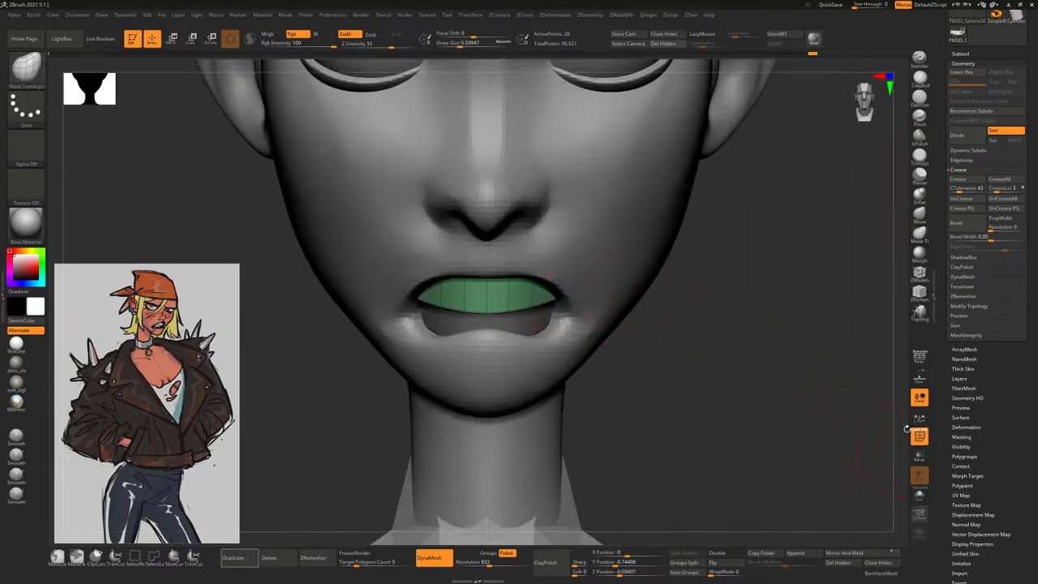
{"action": "left_click_drag", "start_coordinate": [724, 346], "coordinate": [616, 324]}
{"action": "left_click", "coordinate": [920, 455]}
{"action": "left_click_drag", "start_coordinate": [721, 306], "coordinate": [559, 256]}
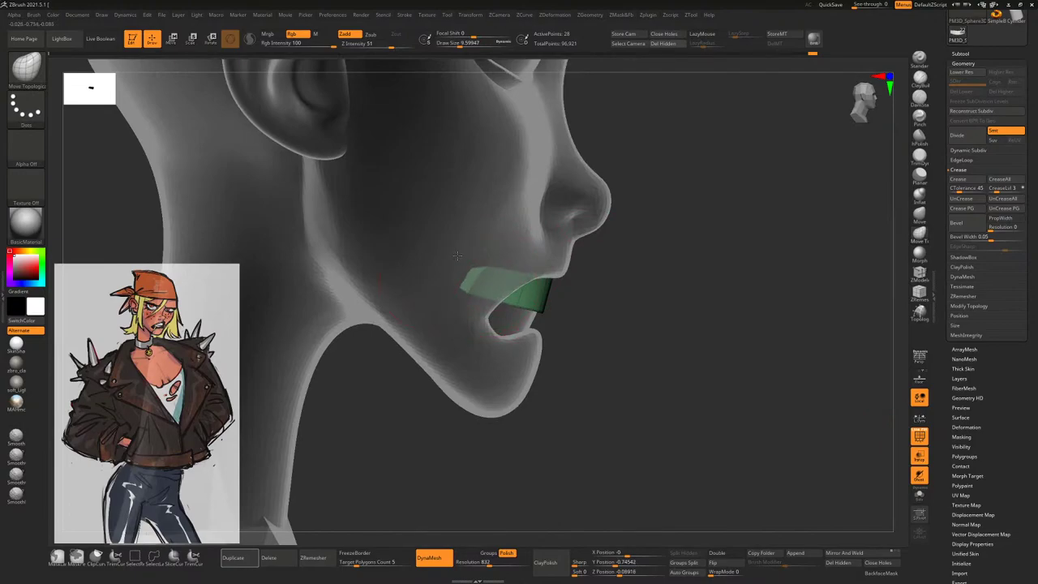
{"action": "left_click_drag", "start_coordinate": [456, 281], "coordinate": [489, 288]}
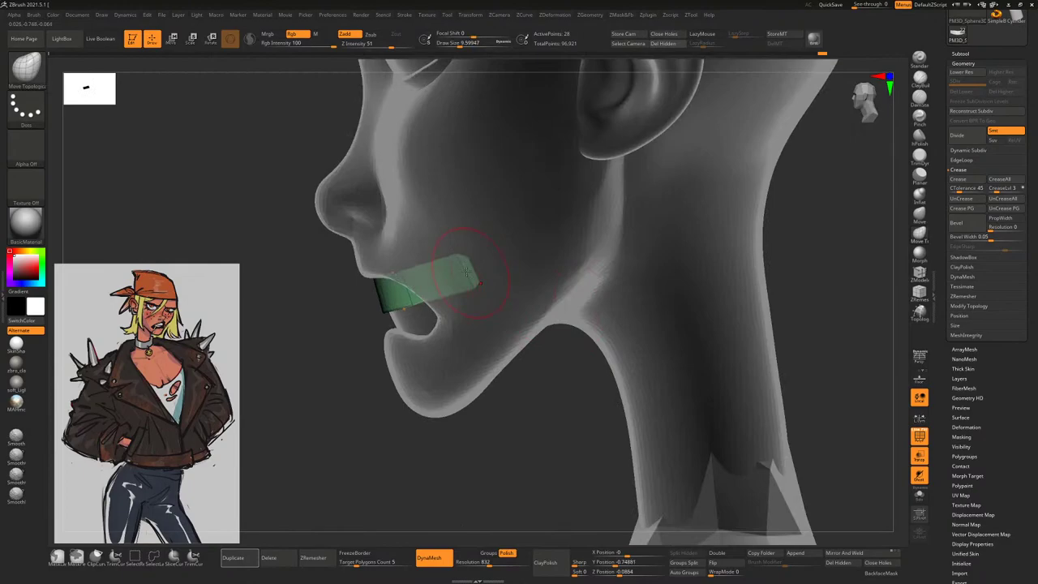
Extend the back ends of the upper teeth strip using ZModeler's QMesh edge action
{"action": "mouse_move", "coordinate": [517, 427]}
{"action": "left_mouse_down"}
{"action": "mouse_move", "coordinate": [647, 325]}
{"action": "mouse_move", "coordinate": [772, 348]}
{"action": "mouse_move", "coordinate": [802, 359]}
{"action": "mouse_move", "coordinate": [802, 373]}
{"action": "mouse_move", "coordinate": [837, 380]}
{"action": "mouse_move", "coordinate": [832, 368]}
{"action": "left_mouse_up"}
{"action": "left_click", "coordinate": [921, 276]}
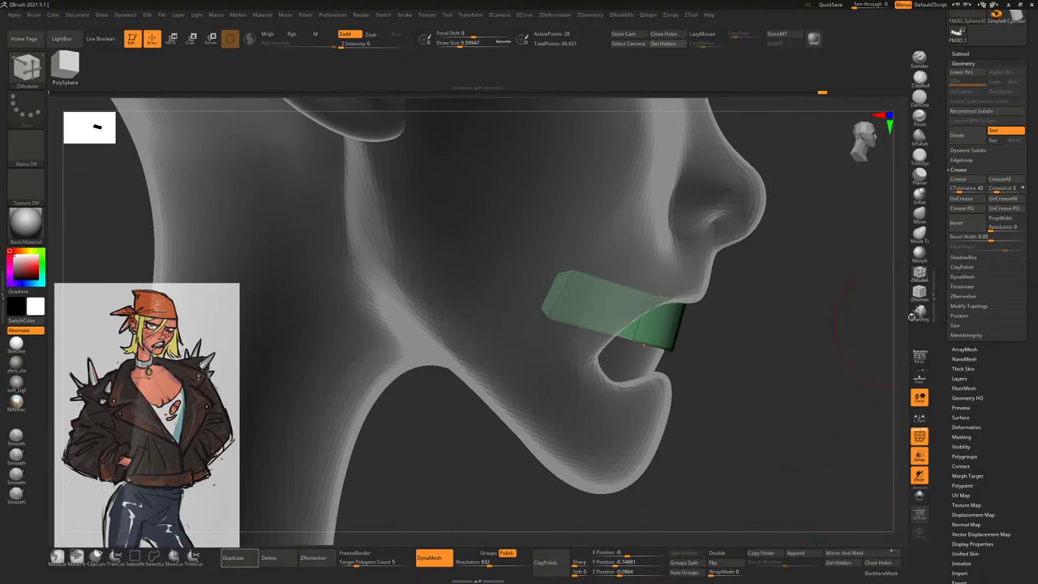
{"action": "left_click_drag", "start_coordinate": [711, 332], "coordinate": [601, 326]}
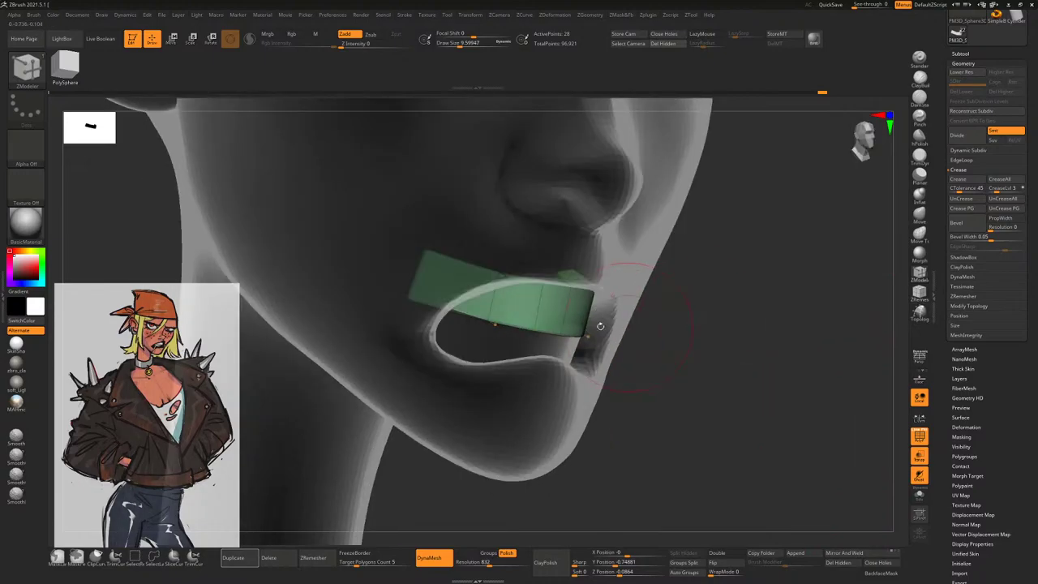
{"action": "right_click", "coordinate": [559, 315]}
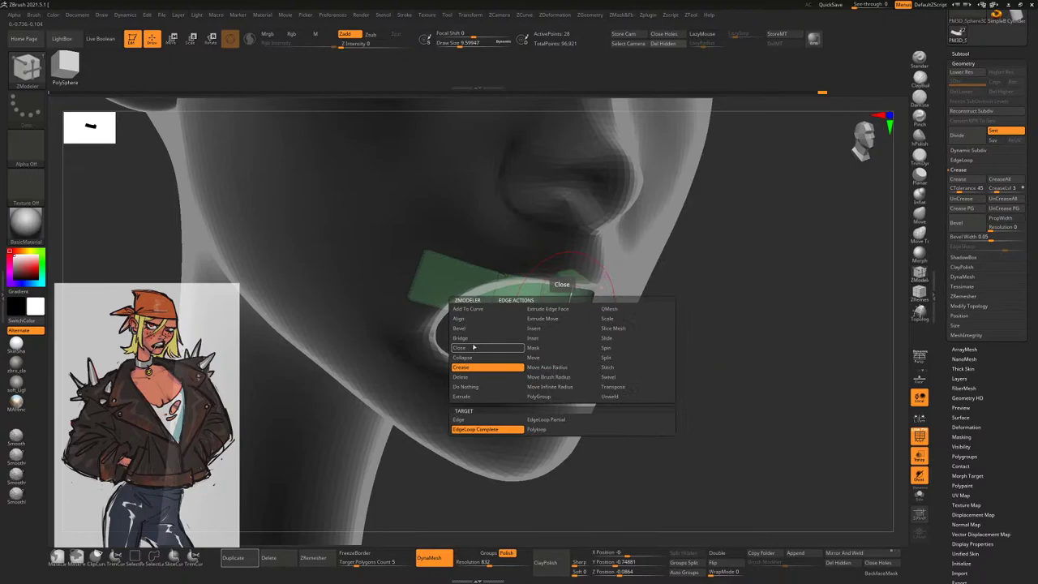
{"action": "left_click", "coordinate": [610, 309]}
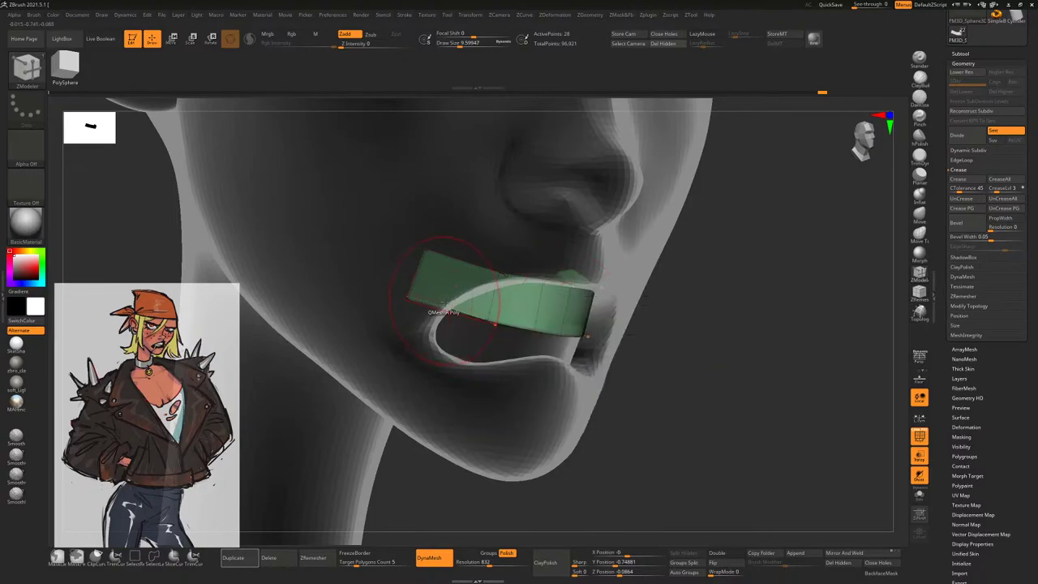
{"action": "left_click_drag", "start_coordinate": [770, 352], "coordinate": [886, 305]}
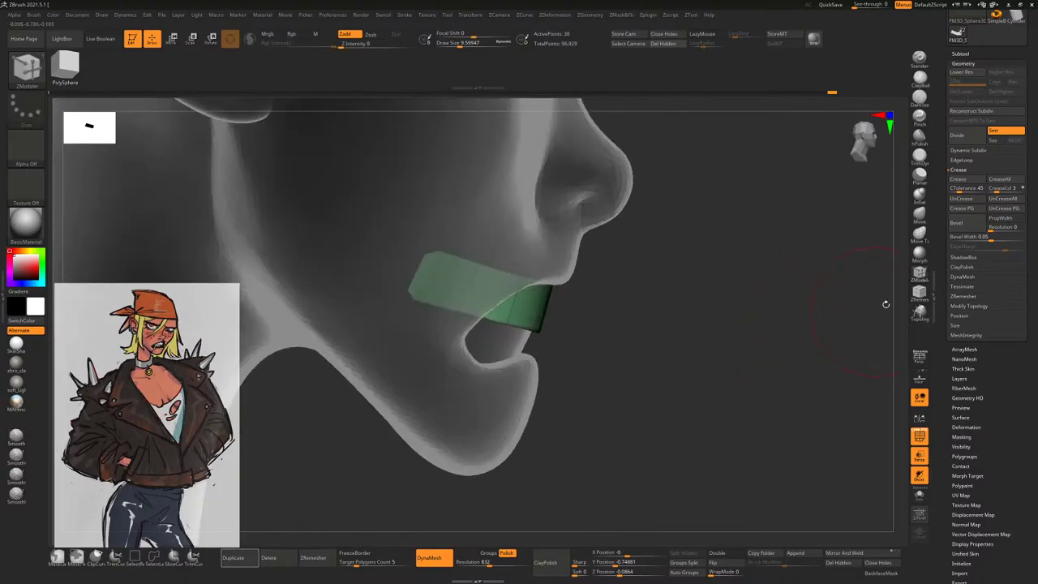
Reshape the extended back ends of the upper teeth with Move Topological at brush sizes about 3.8 and 8.4
{"action": "left_click", "coordinate": [920, 234]}
{"action": "key", "text": "["}
{"action": "key", "text": "["}
{"action": "key", "text": "["}
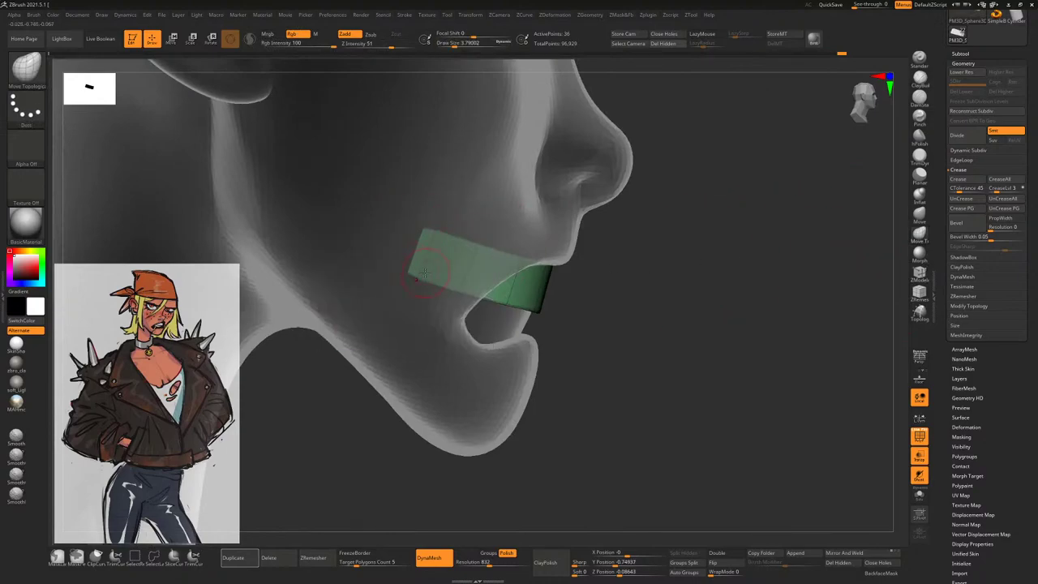
{"action": "mouse_move", "coordinate": [672, 300]}
{"action": "left_mouse_down"}
{"action": "mouse_move", "coordinate": [679, 285]}
{"action": "mouse_move", "coordinate": [636, 300]}
{"action": "left_mouse_up"}
{"action": "key", "text": "space"}
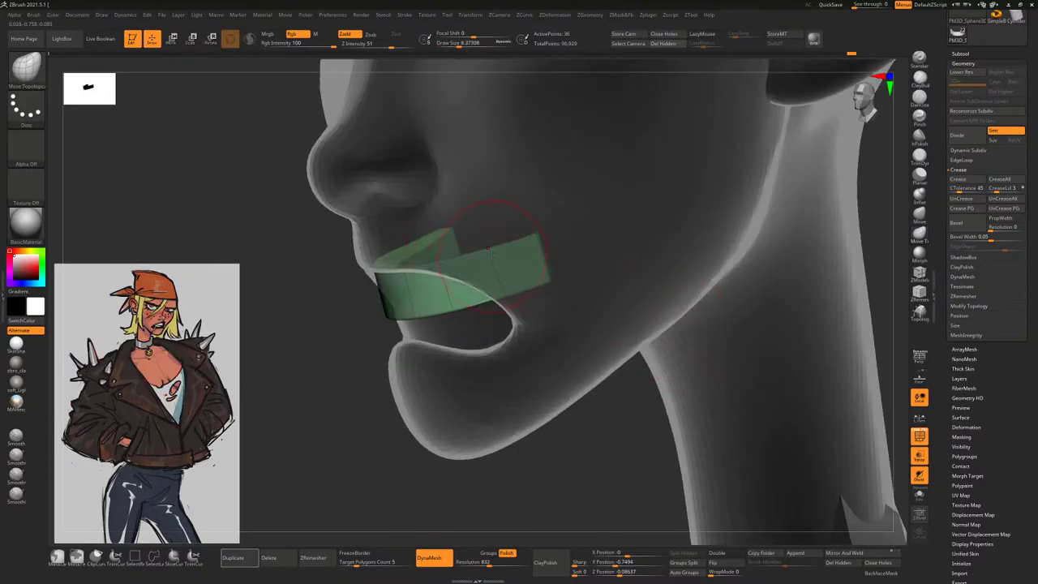
{"action": "mouse_move", "coordinate": [489, 255]}
{"action": "left_mouse_down"}
{"action": "mouse_move", "coordinate": [540, 249]}
{"action": "mouse_move", "coordinate": [522, 364]}
{"action": "left_mouse_up"}
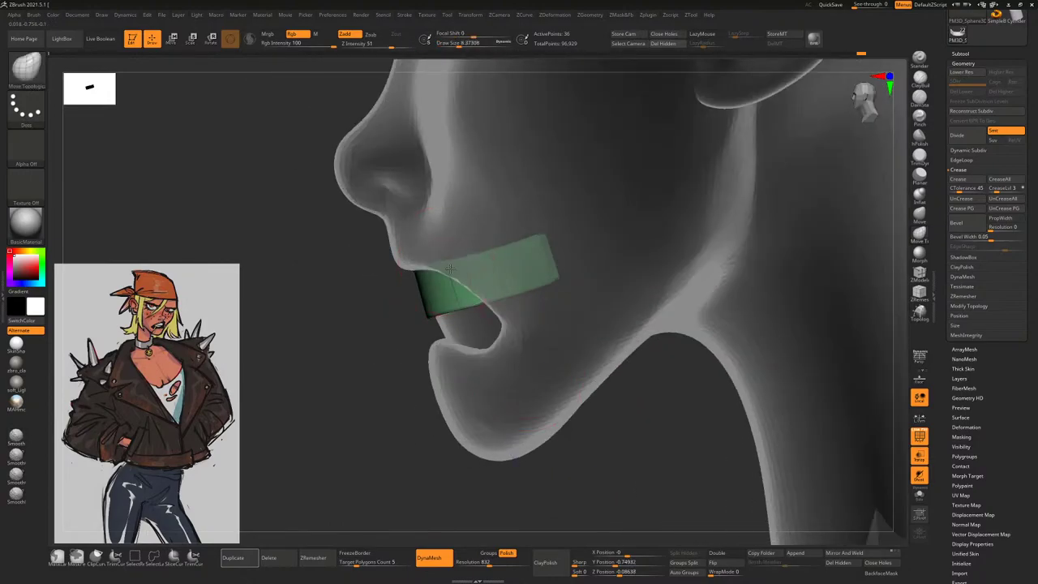
Turn off the wireframe and transparency, and adjust the upper teeth's arch from below at brush size about 29.7
{"action": "left_click_drag", "start_coordinate": [626, 345], "coordinate": [679, 278], "text": "shift"}
{"action": "left_click", "coordinate": [919, 438]}
{"action": "left_click", "coordinate": [919, 459]}
{"action": "key", "text": "space"}
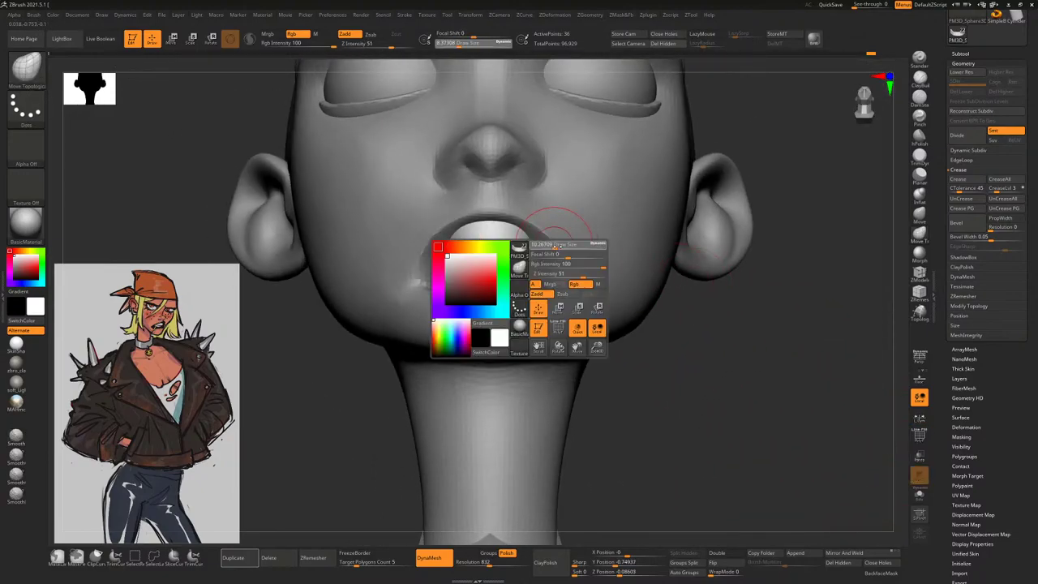
{"action": "left_click_drag", "start_coordinate": [558, 245], "coordinate": [596, 241]}
{"action": "key", "text": "space"}
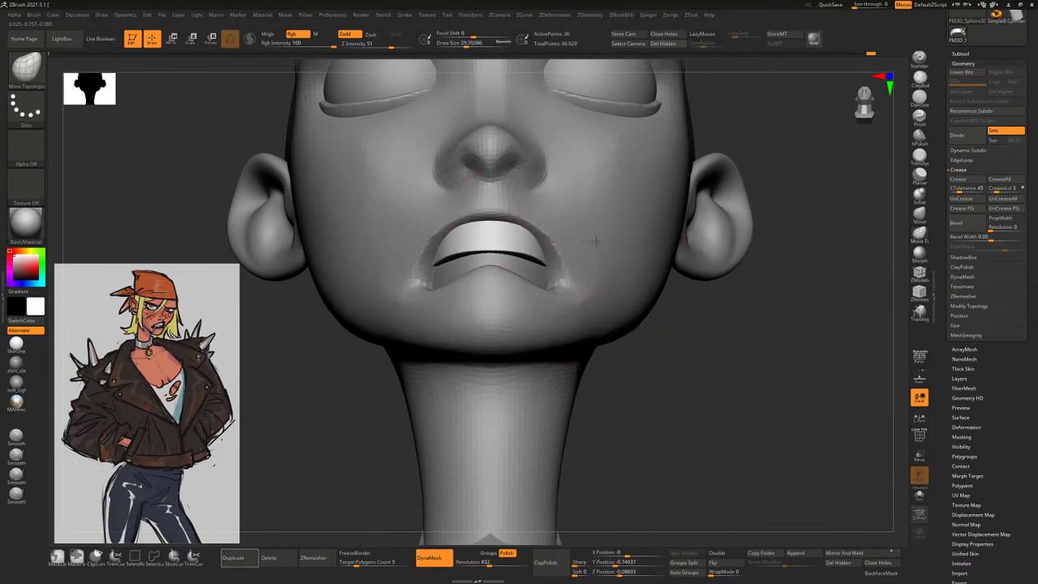
{"action": "left_click_drag", "start_coordinate": [725, 364], "coordinate": [706, 324]}
Refine the upper teeth's shape from the front and in profile at brush sizes about 9 and 19.3
{"action": "key", "text": "space"}
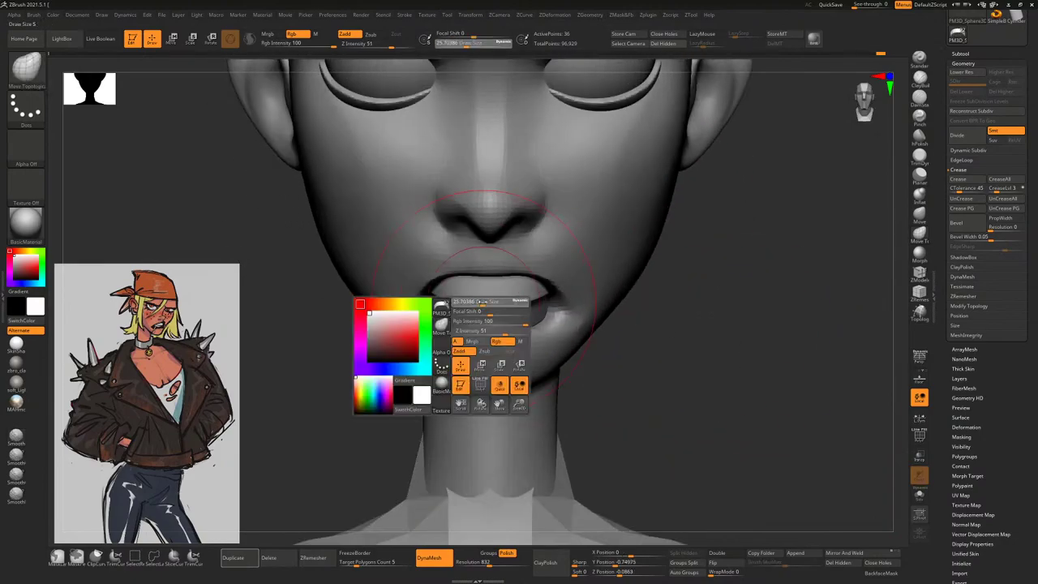
{"action": "mouse_move", "coordinate": [503, 301]}
{"action": "left_mouse_down"}
{"action": "mouse_move", "coordinate": [486, 300]}
{"action": "mouse_move", "coordinate": [556, 267]}
{"action": "mouse_move", "coordinate": [539, 279]}
{"action": "left_mouse_up"}
{"action": "key", "text": "space"}
{"action": "left_click_drag", "start_coordinate": [665, 285], "coordinate": [693, 283]}
{"action": "key", "text": "space"}
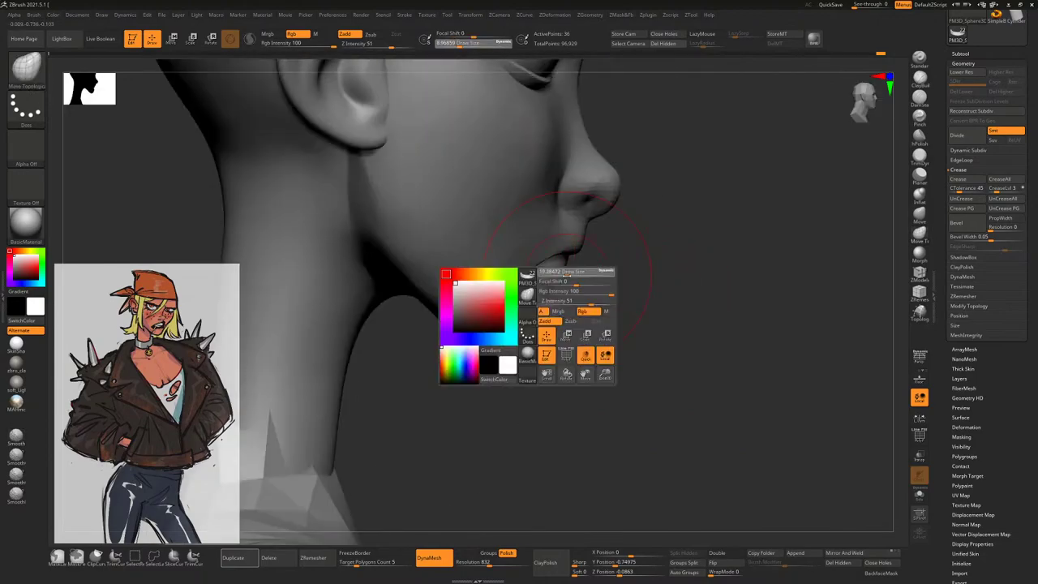
{"action": "left_click_drag", "start_coordinate": [533, 276], "coordinate": [549, 276]}
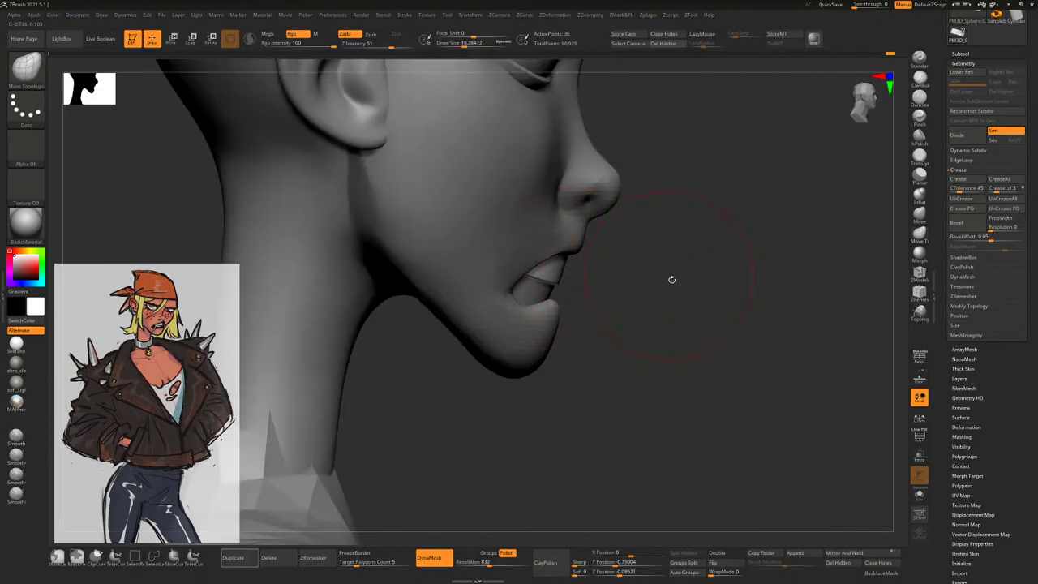
{"action": "mouse_move", "coordinate": [673, 280]}
{"action": "left_mouse_down"}
{"action": "mouse_move", "coordinate": [739, 301]}
{"action": "mouse_move", "coordinate": [670, 281]}
{"action": "mouse_move", "coordinate": [750, 347]}
{"action": "mouse_move", "coordinate": [673, 313]}
{"action": "mouse_move", "coordinate": [695, 292]}
{"action": "mouse_move", "coordinate": [604, 349]}
{"action": "left_mouse_up"}
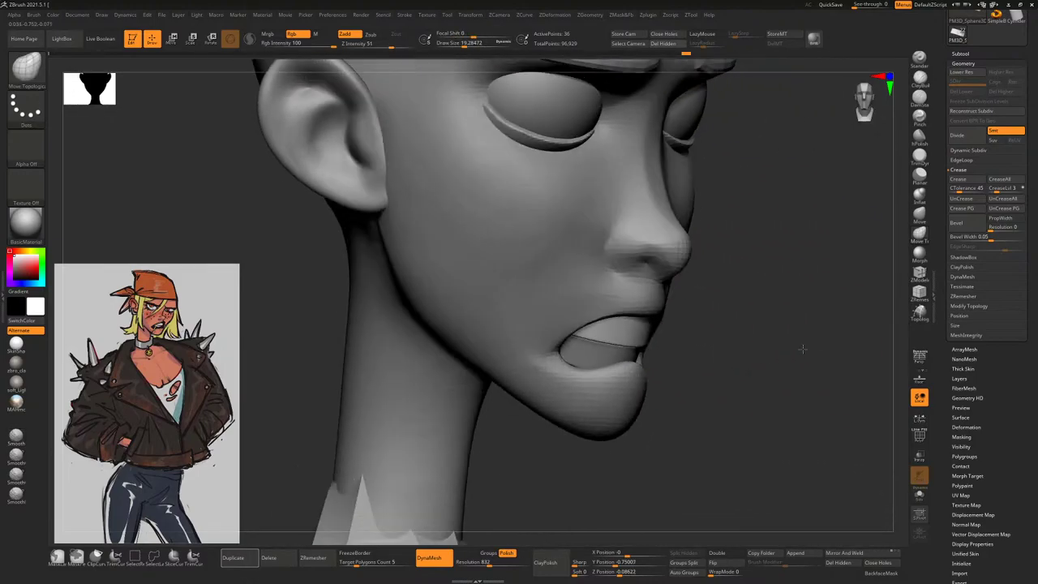
Select the lower teeth and change the model's material to ToyPlastic
{"action": "left_click", "coordinate": [604, 349], "text": "alt"}
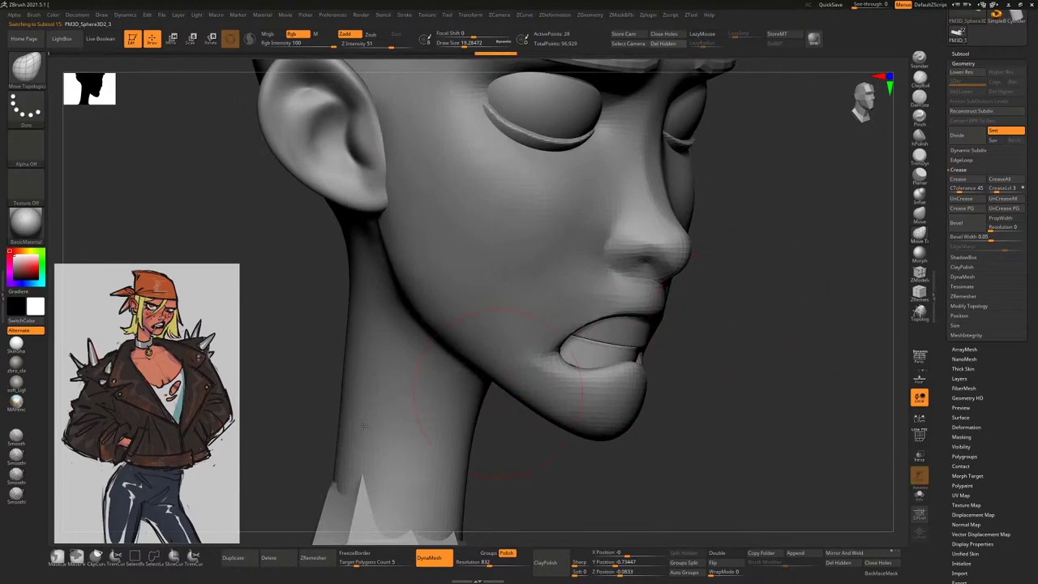
{"action": "left_click_drag", "start_coordinate": [363, 426], "coordinate": [352, 324]}
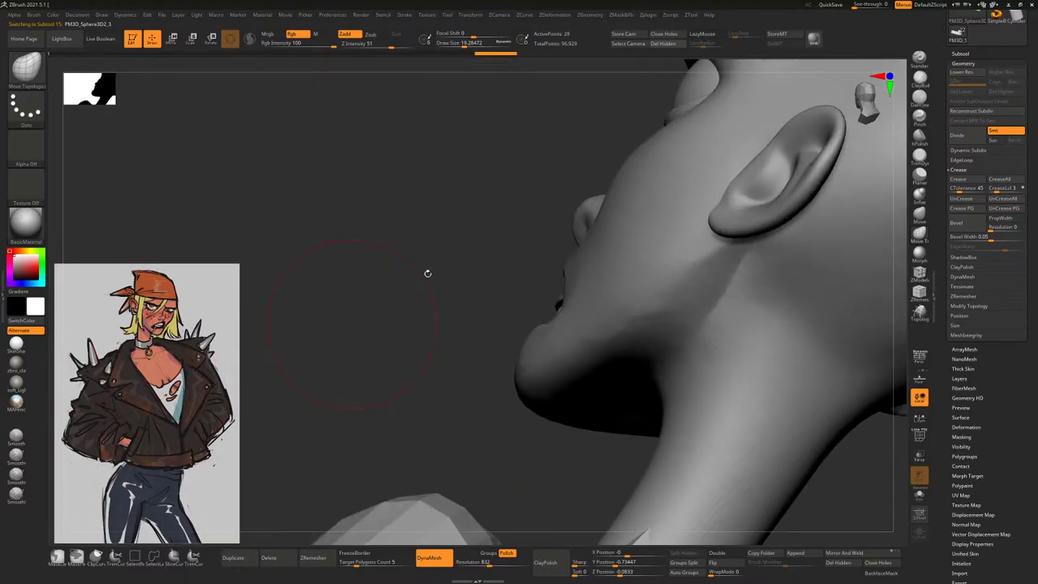
{"action": "left_click_drag", "start_coordinate": [428, 273], "coordinate": [241, 230]}
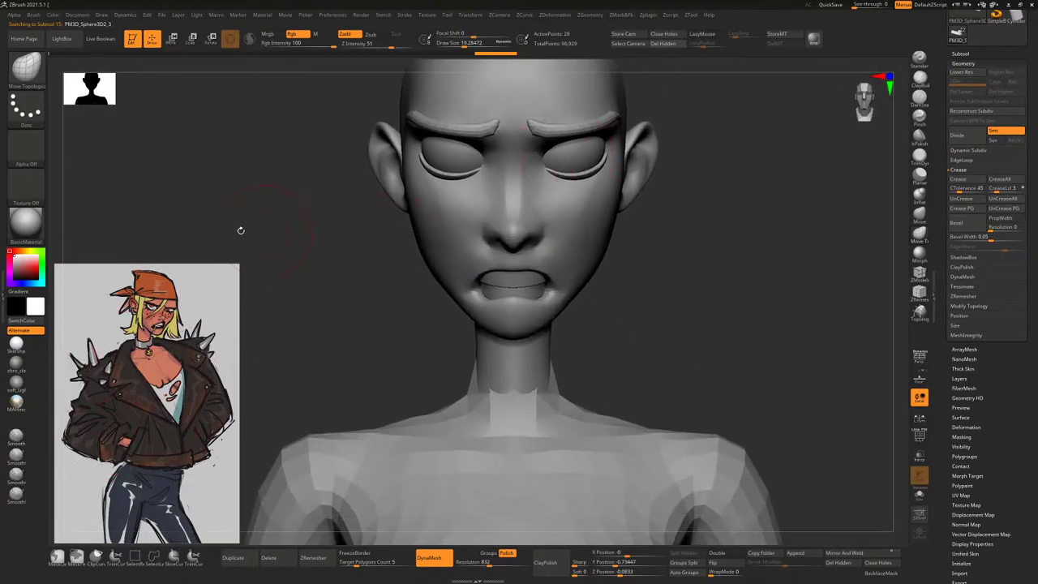
{"action": "left_click", "coordinate": [26, 220]}
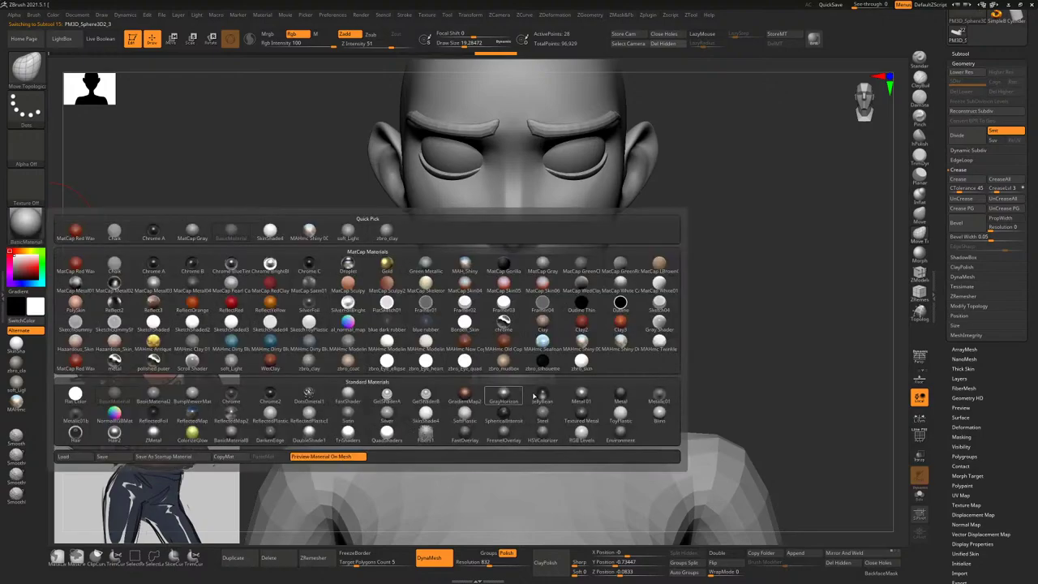
{"action": "left_click", "coordinate": [622, 420]}
Inspect the upper and lower teeth and the eyeballs in ToyPlastic from below, the front and three-quarter angles
{"action": "left_click_drag", "start_coordinate": [721, 283], "coordinate": [711, 222]}
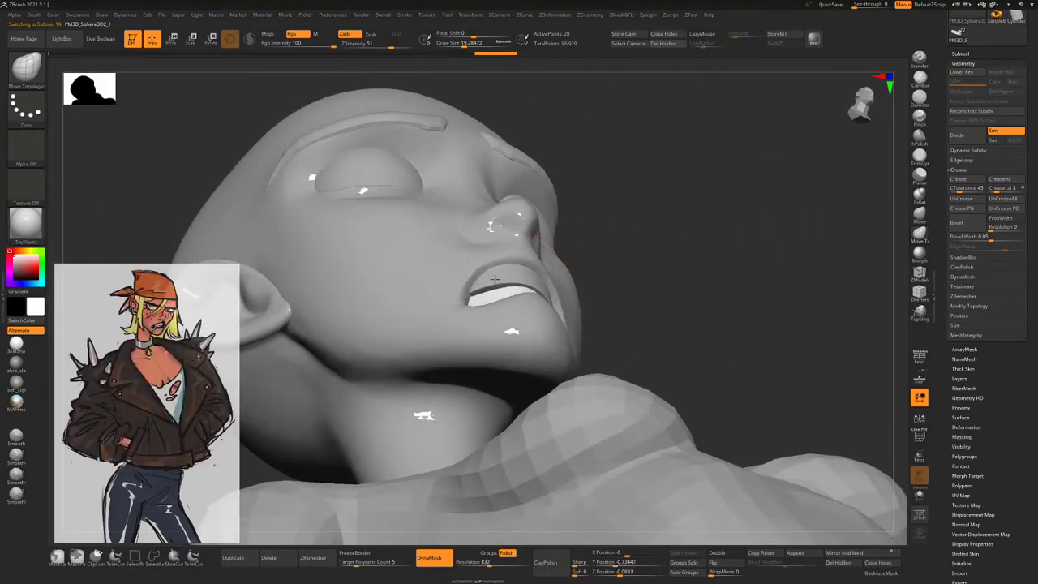
{"action": "mouse_move", "coordinate": [494, 279]}
{"action": "left_mouse_down"}
{"action": "mouse_move", "coordinate": [260, 170]}
{"action": "mouse_move", "coordinate": [164, 98]}
{"action": "left_mouse_up"}
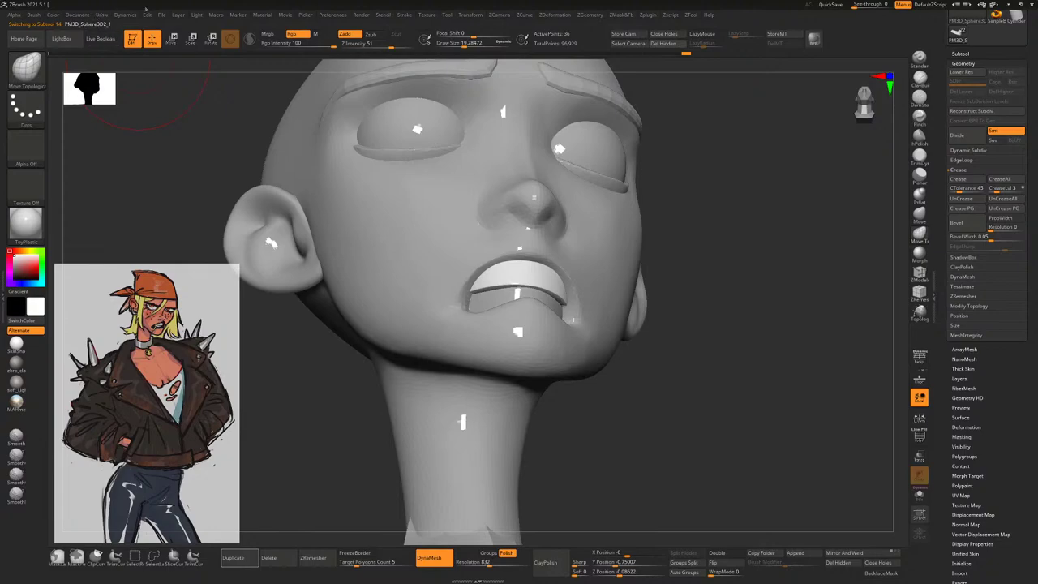
{"action": "left_click", "coordinate": [103, 15]}
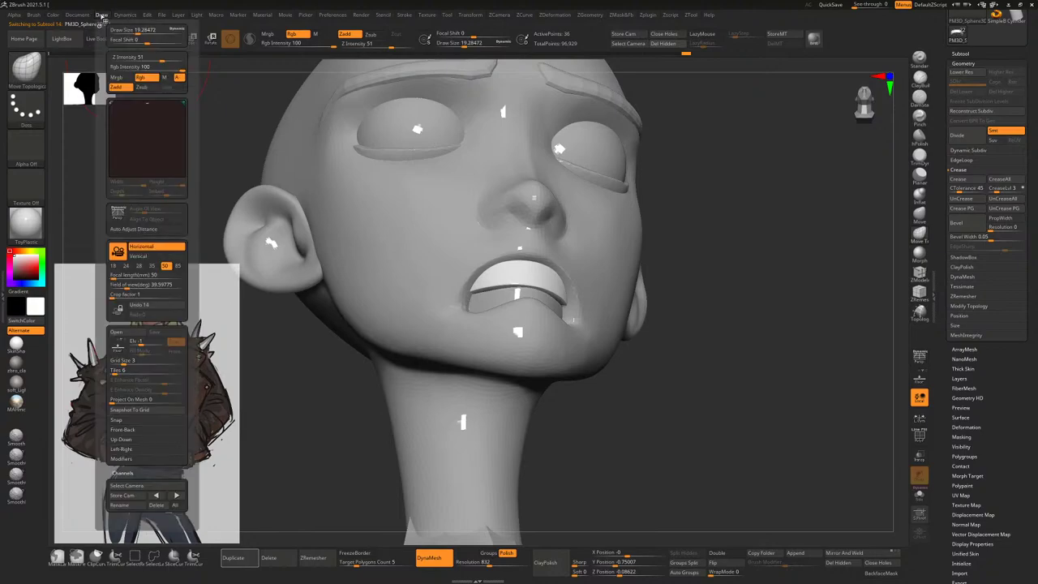
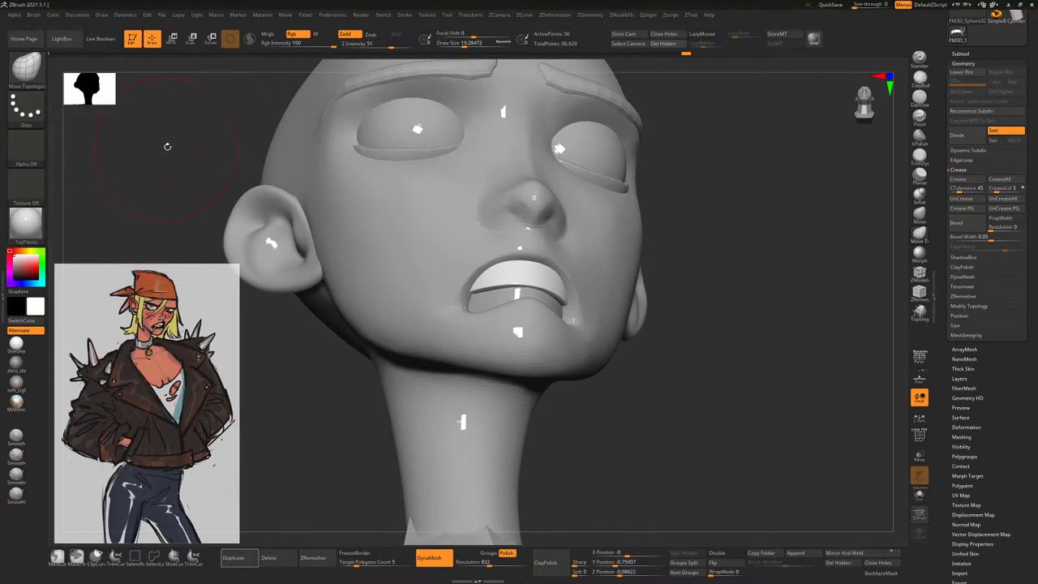
{"action": "left_click_drag", "start_coordinate": [749, 116], "coordinate": [732, 136]}
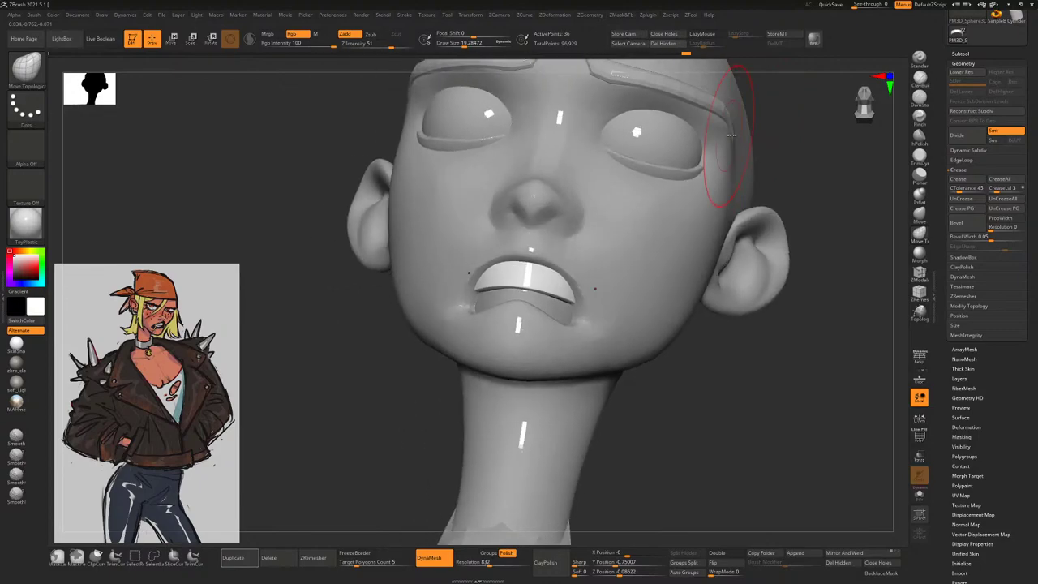
{"action": "left_click_drag", "start_coordinate": [797, 148], "coordinate": [721, 304]}
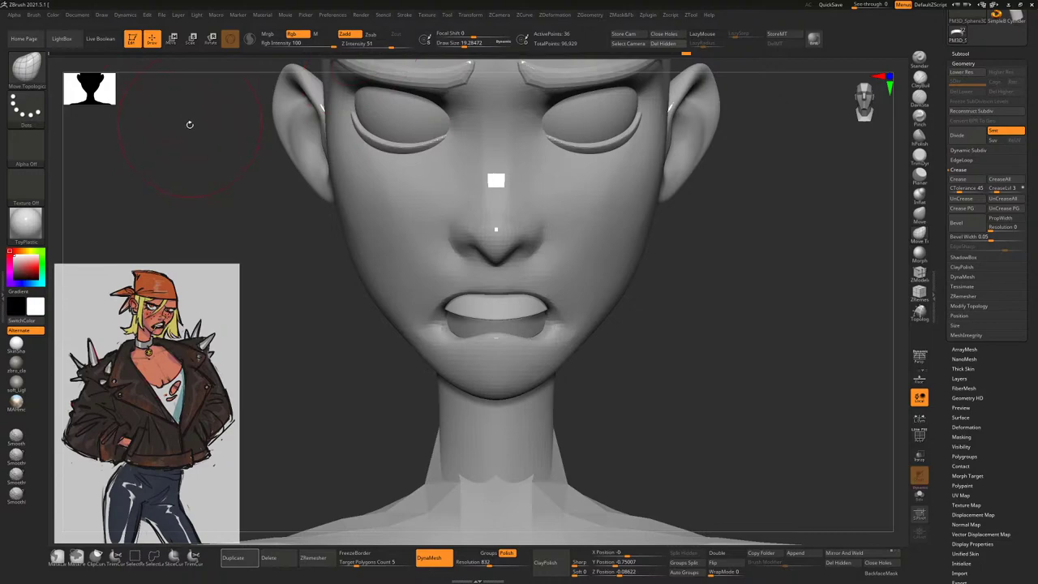
{"action": "left_click_drag", "start_coordinate": [706, 322], "coordinate": [519, 341]}
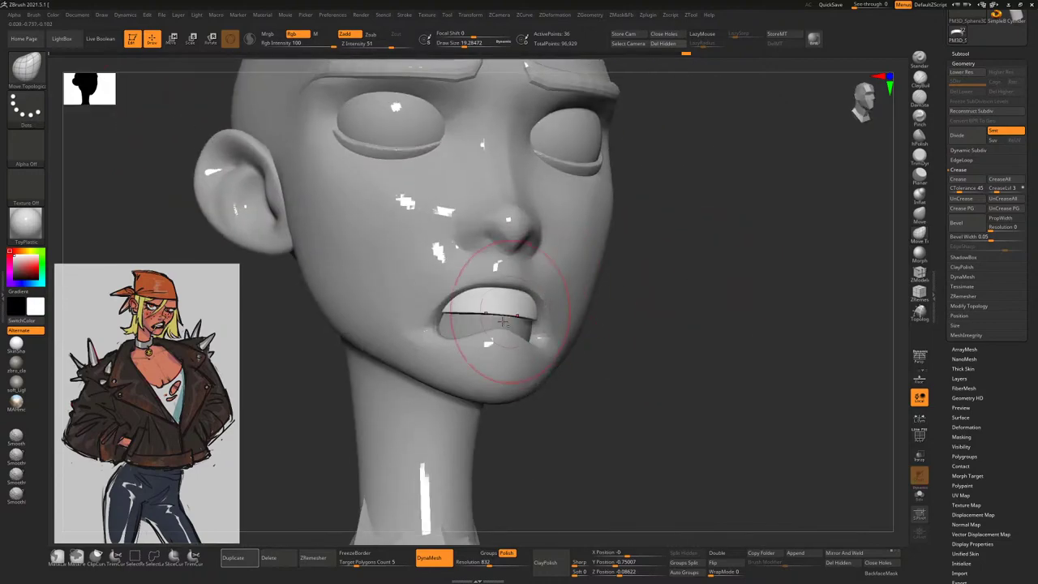
{"action": "left_click_drag", "start_coordinate": [603, 320], "coordinate": [695, 312]}
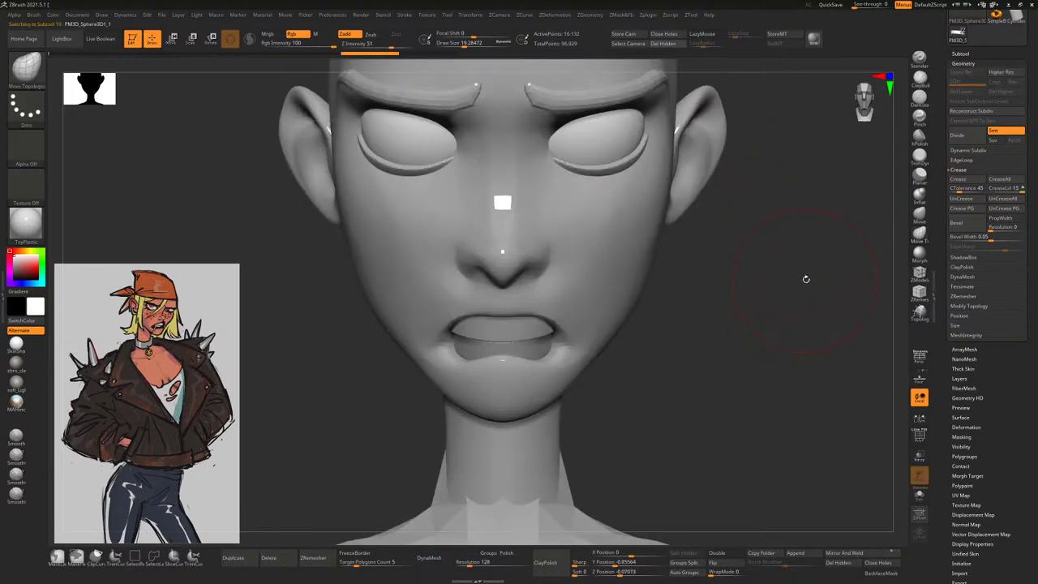
{"action": "left_click_drag", "start_coordinate": [806, 280], "coordinate": [774, 227]}
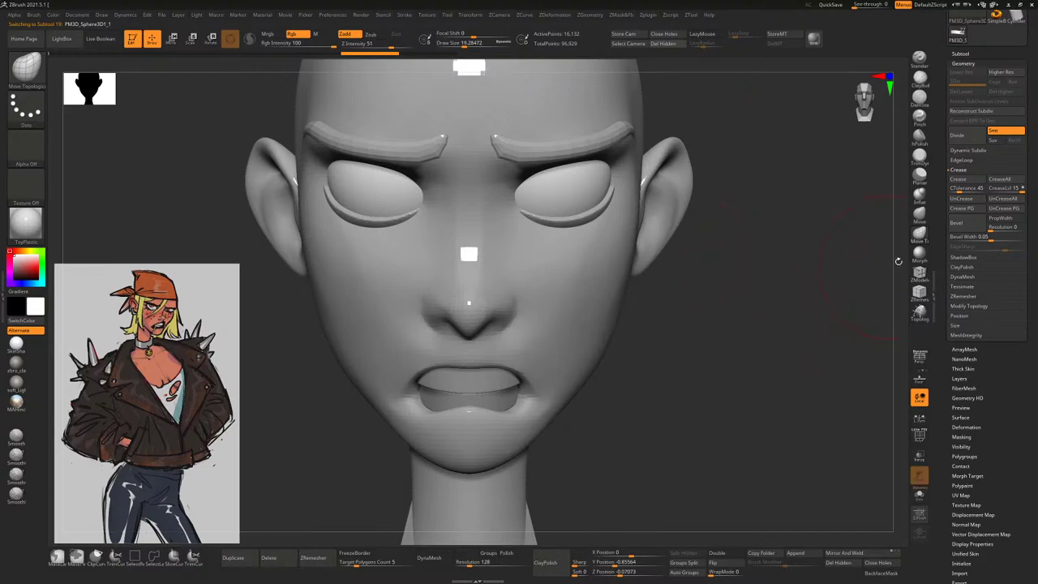
Choose the Move brush, select the head and change the model's material to BasicMaterial
{"action": "left_click", "coordinate": [917, 213]}
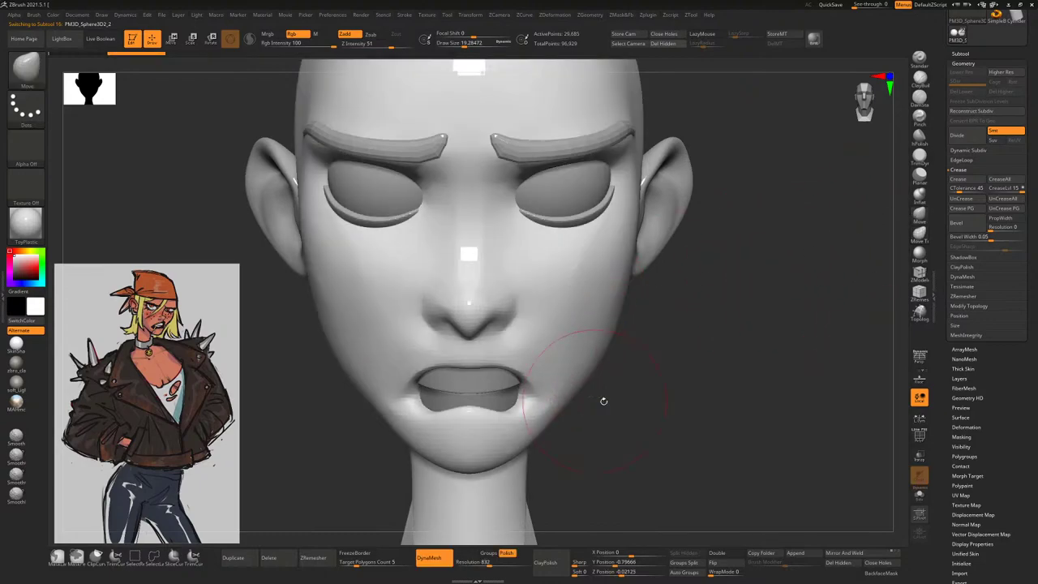
{"action": "mouse_move", "coordinate": [689, 364]}
{"action": "left_mouse_down"}
{"action": "mouse_move", "coordinate": [730, 354]}
{"action": "mouse_move", "coordinate": [705, 343]}
{"action": "left_mouse_up"}
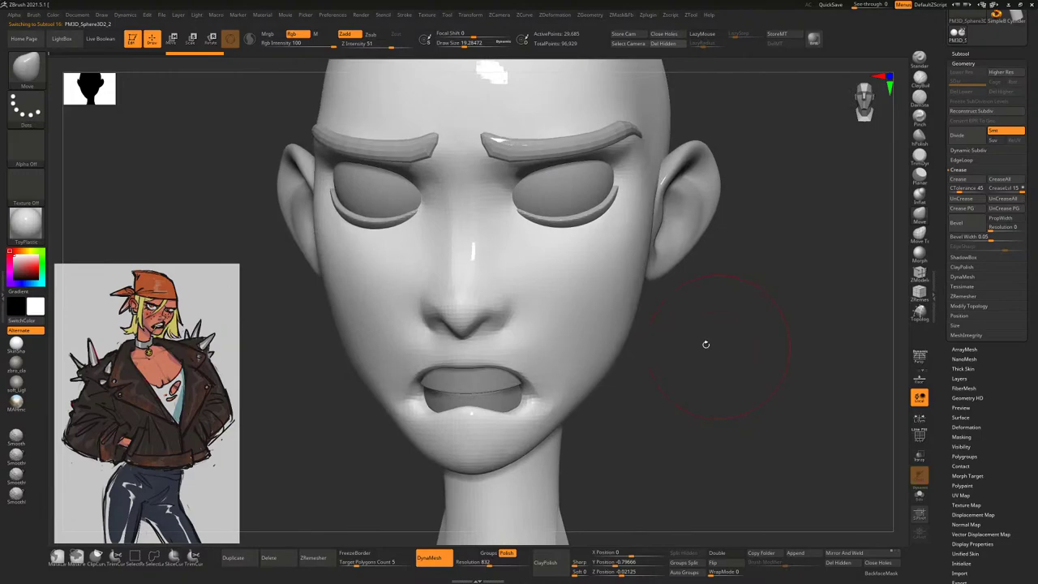
{"action": "left_click", "coordinate": [32, 230]}
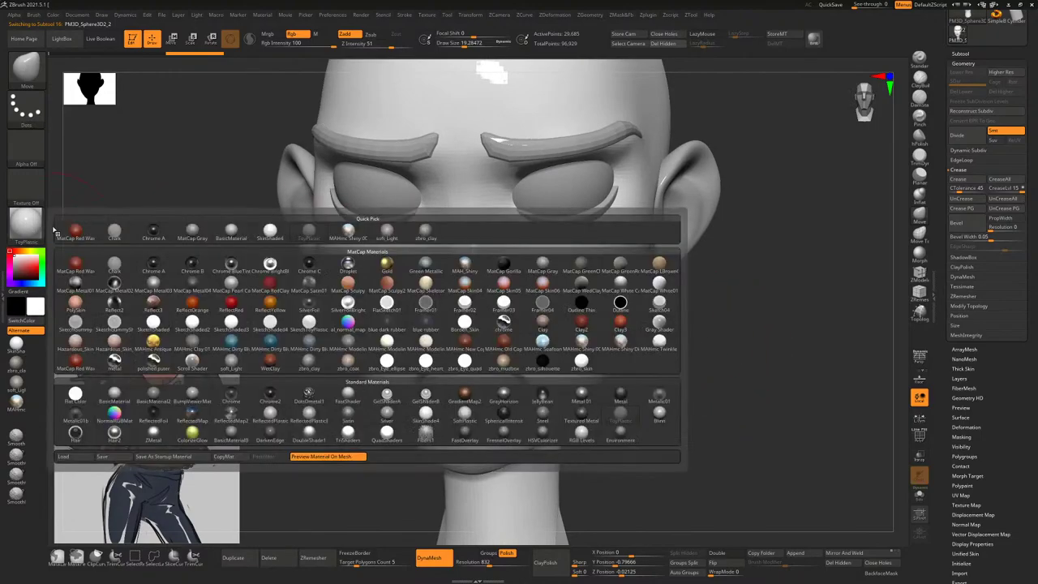
{"action": "left_click", "coordinate": [191, 370]}
Reshape the head and the jaw-to-neck area in profile with the Move brush at size about 35.5
{"action": "key", "text": "f"}
{"action": "left_click_drag", "start_coordinate": [674, 359], "coordinate": [657, 309]}
{"action": "right_click_drag", "start_coordinate": [481, 339], "coordinate": [535, 246]}
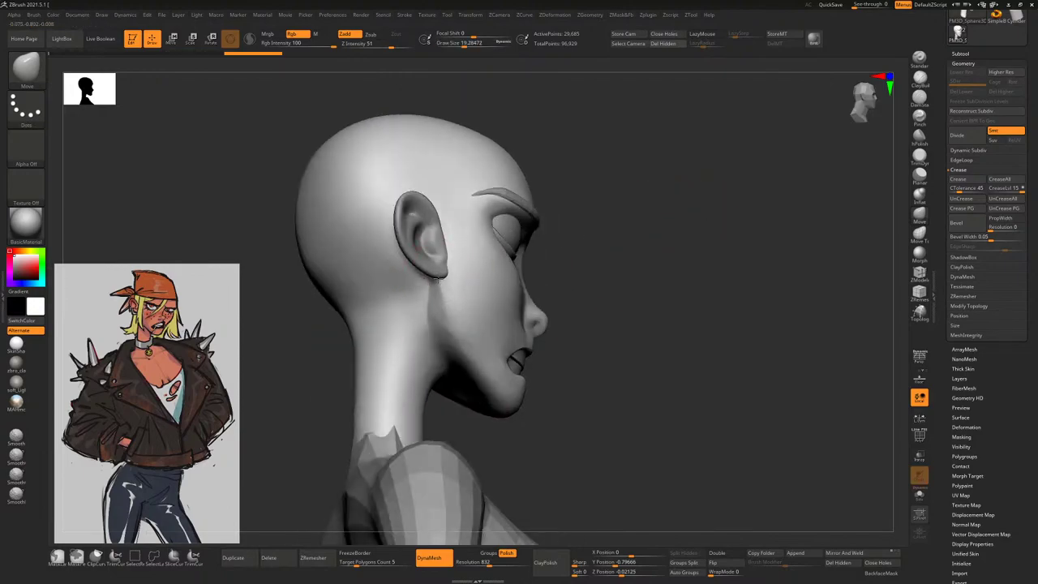
{"action": "right_click_drag", "start_coordinate": [601, 245], "coordinate": [438, 275]}
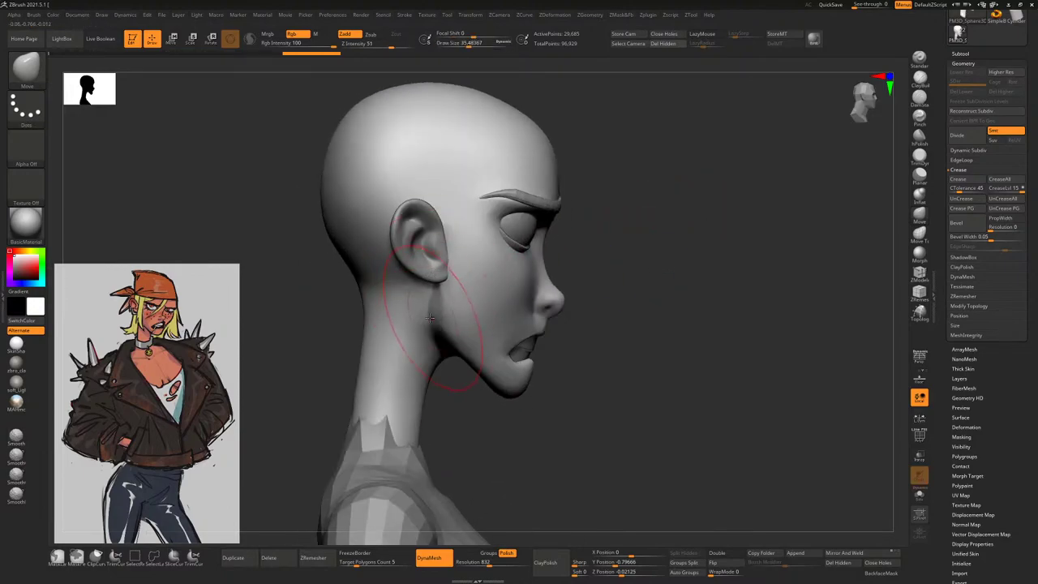
Refine the jaw, chin and cheek shapes around the open mouth with the Move brush at size about 20.5
{"action": "key", "text": "s"}
{"action": "left_click_drag", "start_coordinate": [465, 345], "coordinate": [487, 369]}
{"action": "right_click_drag", "start_coordinate": [486, 369], "coordinate": [479, 357]}
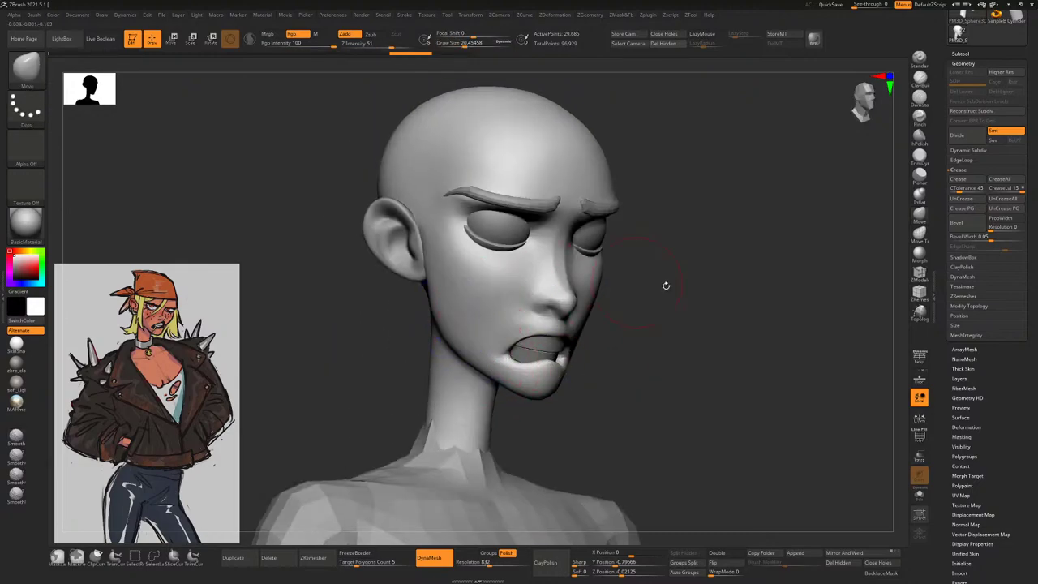
{"action": "right_click_drag", "start_coordinate": [665, 287], "coordinate": [702, 314]}
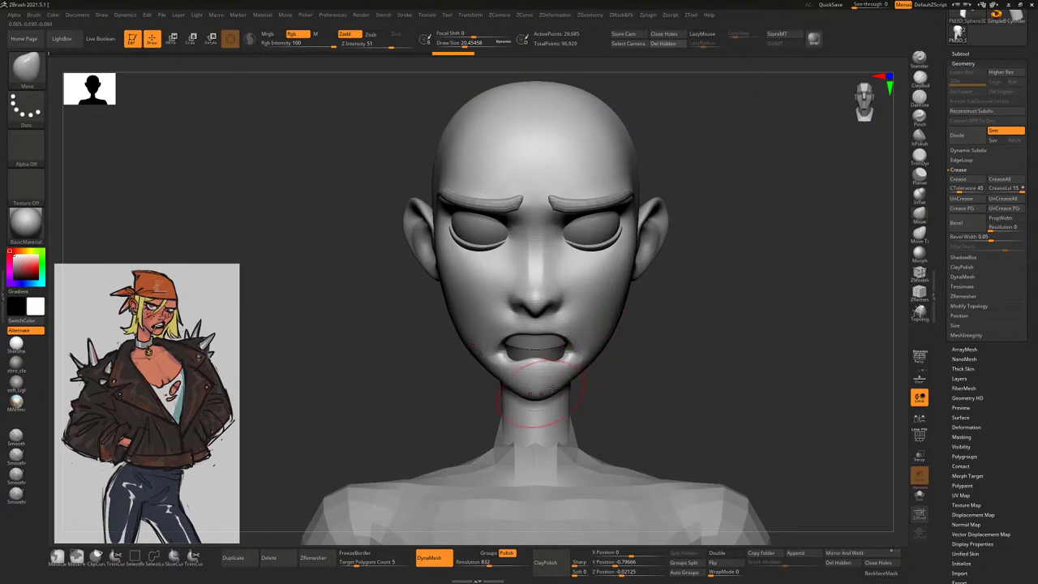
{"action": "mouse_move", "coordinate": [549, 389]}
{"action": "right_mouse_down"}
{"action": "mouse_move", "coordinate": [542, 403]}
{"action": "mouse_move", "coordinate": [498, 357]}
{"action": "right_mouse_up"}
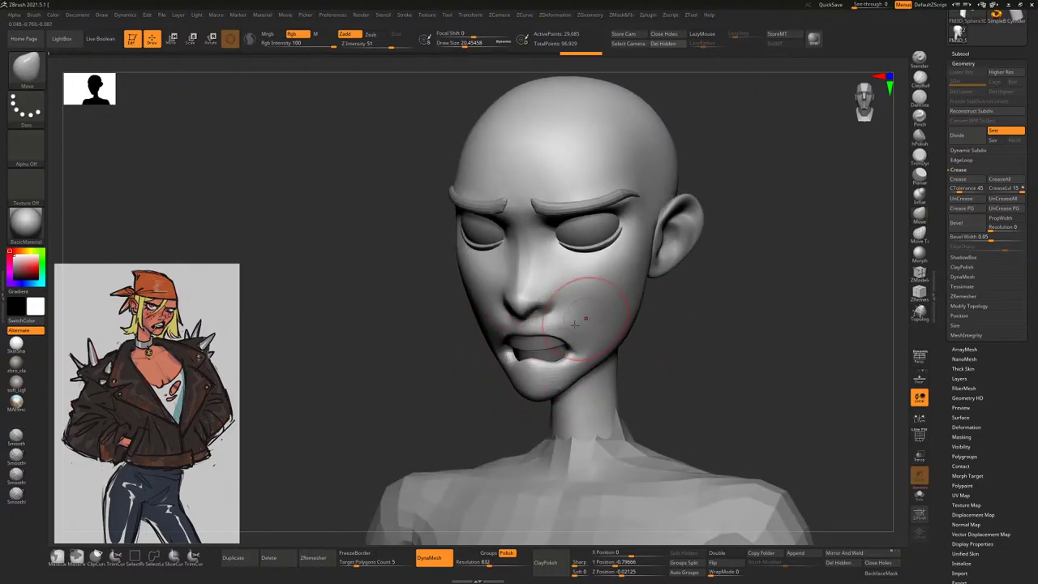
{"action": "mouse_move", "coordinate": [585, 319]}
{"action": "right_mouse_down"}
{"action": "mouse_move", "coordinate": [672, 313]}
{"action": "mouse_move", "coordinate": [795, 235]}
{"action": "mouse_move", "coordinate": [880, 156]}
{"action": "mouse_move", "coordinate": [684, 283]}
{"action": "mouse_move", "coordinate": [683, 294]}
{"action": "mouse_move", "coordinate": [545, 294]}
{"action": "right_mouse_up"}
Sharpen the forms around the nose and mouth with DamStandard at sizes about 10.3 and 7.8, and smooth around the lips
{"action": "key", "text": "b"}
{"action": "key", "text": "d"}
{"action": "key", "text": "s"}
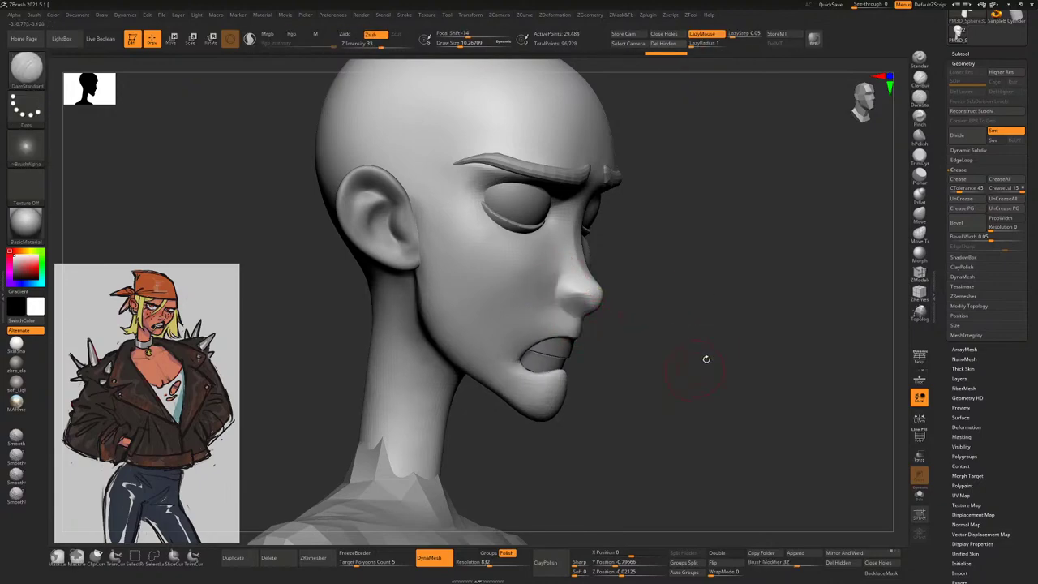
{"action": "mouse_move", "coordinate": [705, 359]}
{"action": "right_mouse_down"}
{"action": "mouse_move", "coordinate": [686, 389]}
{"action": "mouse_move", "coordinate": [752, 318]}
{"action": "mouse_move", "coordinate": [738, 269]}
{"action": "mouse_move", "coordinate": [673, 313]}
{"action": "mouse_move", "coordinate": [801, 319]}
{"action": "mouse_move", "coordinate": [716, 293]}
{"action": "mouse_move", "coordinate": [732, 273]}
{"action": "right_mouse_up"}
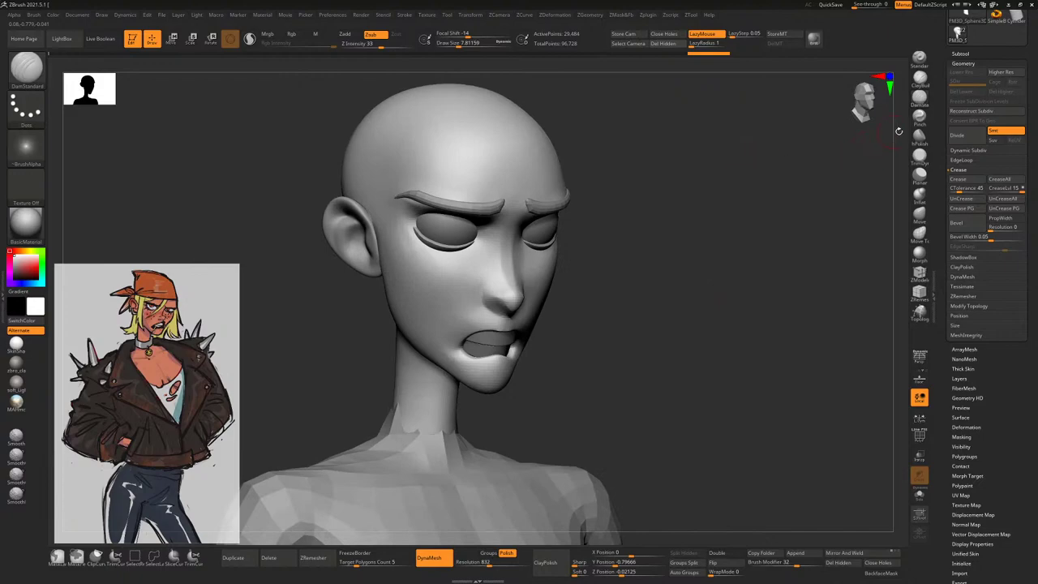
{"action": "mouse_move", "coordinate": [712, 239]}
{"action": "right_mouse_down"}
{"action": "mouse_move", "coordinate": [725, 273]}
{"action": "mouse_move", "coordinate": [744, 236]}
{"action": "mouse_move", "coordinate": [743, 255]}
{"action": "mouse_move", "coordinate": [737, 224]}
{"action": "mouse_move", "coordinate": [747, 278]}
{"action": "mouse_move", "coordinate": [694, 305]}
{"action": "right_mouse_up"}
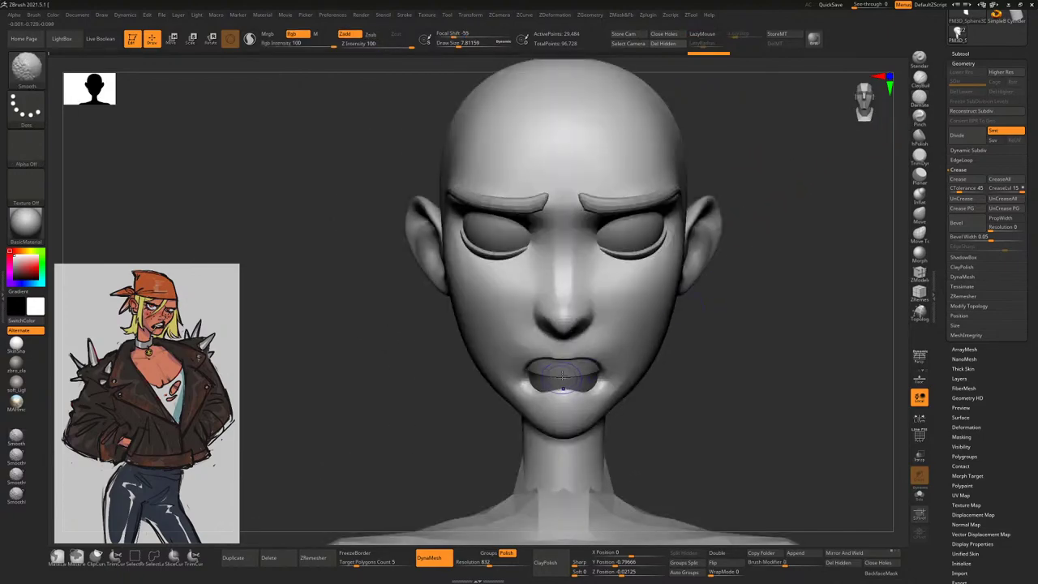
{"action": "right_click_drag", "start_coordinate": [531, 373], "coordinate": [909, 157]}
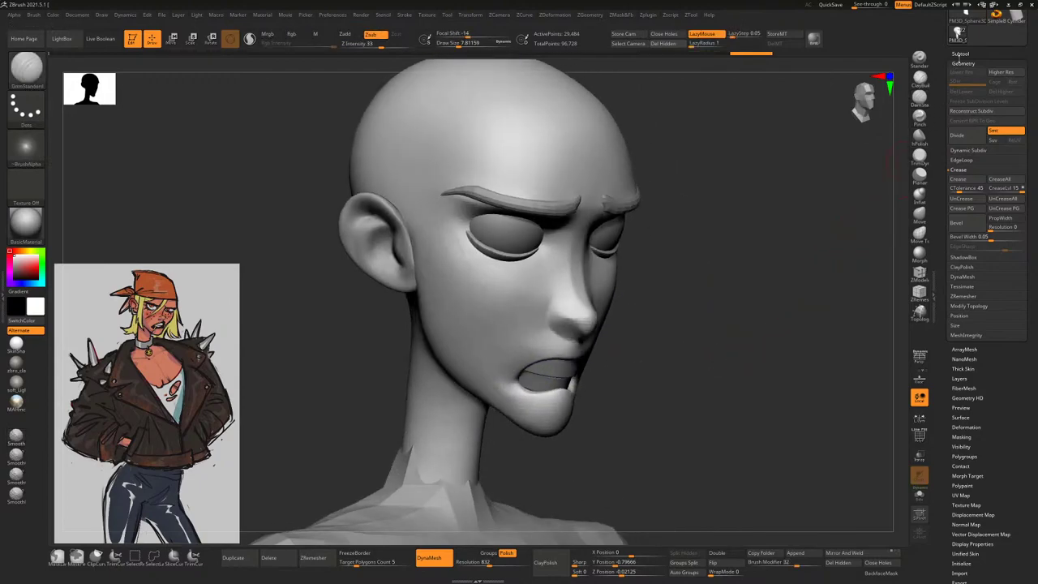
Show the subtool list and smooth the back of the neck in profile at brush size about 66.4
{"action": "left_click", "coordinate": [961, 53]}
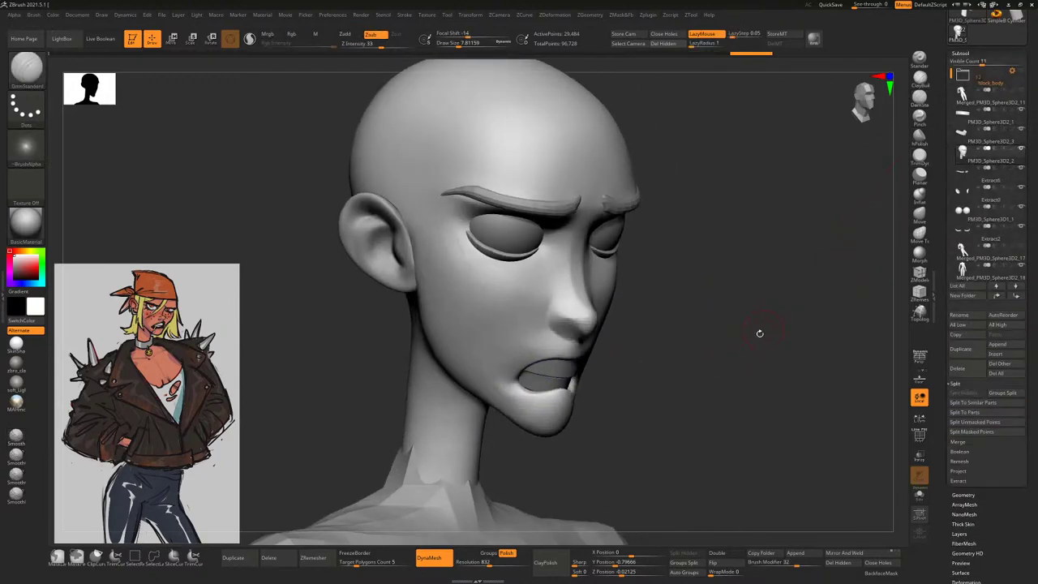
{"action": "right_click_drag", "start_coordinate": [760, 333], "coordinate": [766, 302], "text": "alt"}
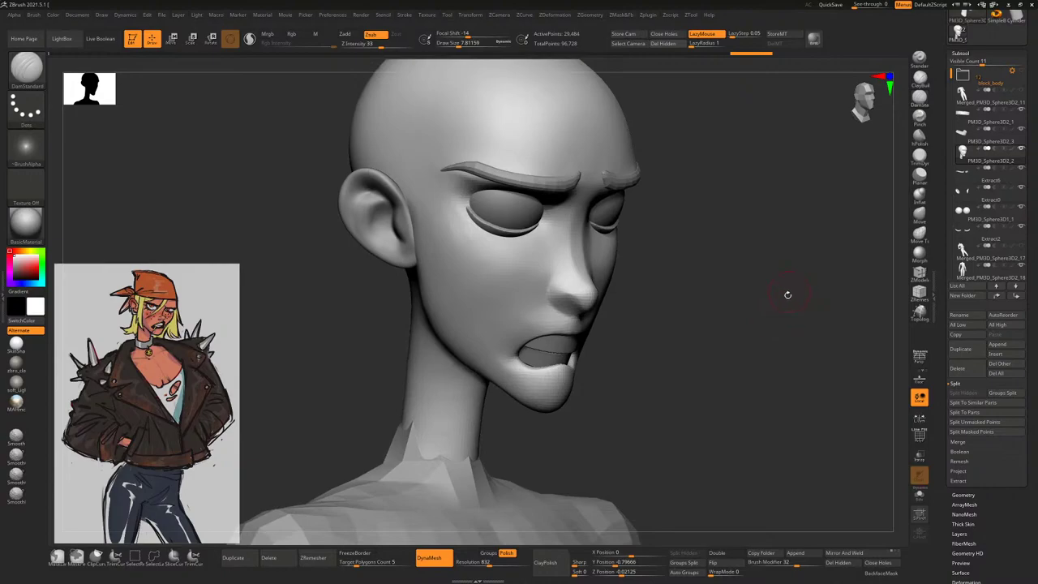
{"action": "mouse_move", "coordinate": [762, 321]}
{"action": "right_mouse_down"}
{"action": "mouse_move", "coordinate": [749, 320]}
{"action": "mouse_move", "coordinate": [772, 313]}
{"action": "mouse_move", "coordinate": [762, 255]}
{"action": "mouse_move", "coordinate": [749, 341]}
{"action": "mouse_move", "coordinate": [773, 316]}
{"action": "right_mouse_up"}
{"action": "right_click_drag", "start_coordinate": [832, 344], "coordinate": [783, 350]}
{"action": "mouse_move", "coordinate": [719, 398]}
{"action": "right_mouse_down"}
{"action": "mouse_move", "coordinate": [722, 352]}
{"action": "mouse_move", "coordinate": [758, 366]}
{"action": "right_mouse_up"}
{"action": "key", "text": "space"}
{"action": "left_click_drag", "start_coordinate": [704, 290], "coordinate": [689, 296]}
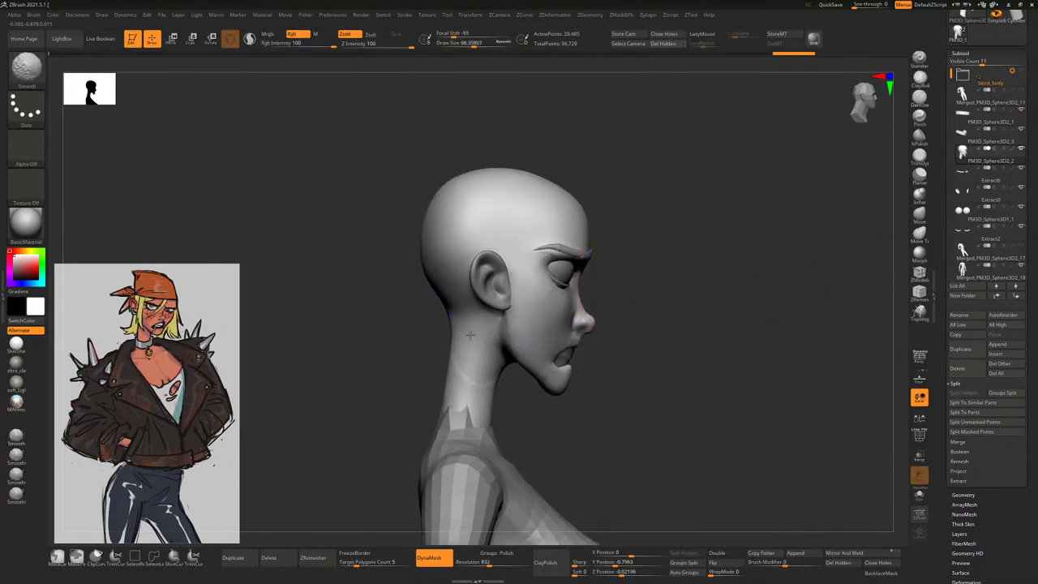
{"action": "left_click_drag", "start_coordinate": [556, 395], "coordinate": [670, 301]}
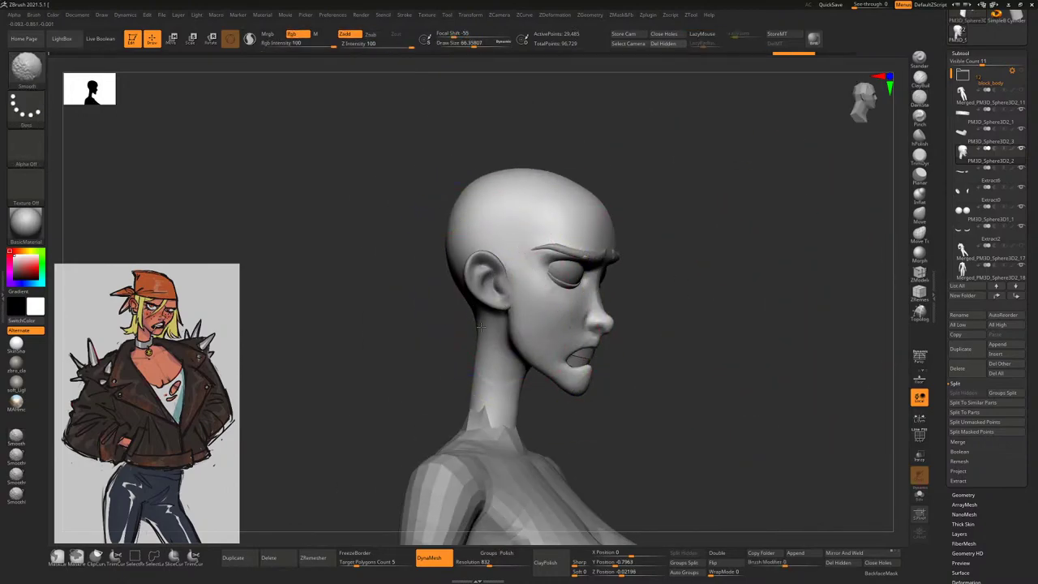
Define the edges of the upper and lower lips around the open mouth with DamStandard at size about 11
{"action": "mouse_move", "coordinate": [697, 341]}
{"action": "left_mouse_down"}
{"action": "mouse_move", "coordinate": [744, 327]}
{"action": "mouse_move", "coordinate": [711, 354]}
{"action": "mouse_move", "coordinate": [705, 327]}
{"action": "mouse_move", "coordinate": [638, 317]}
{"action": "left_mouse_up"}
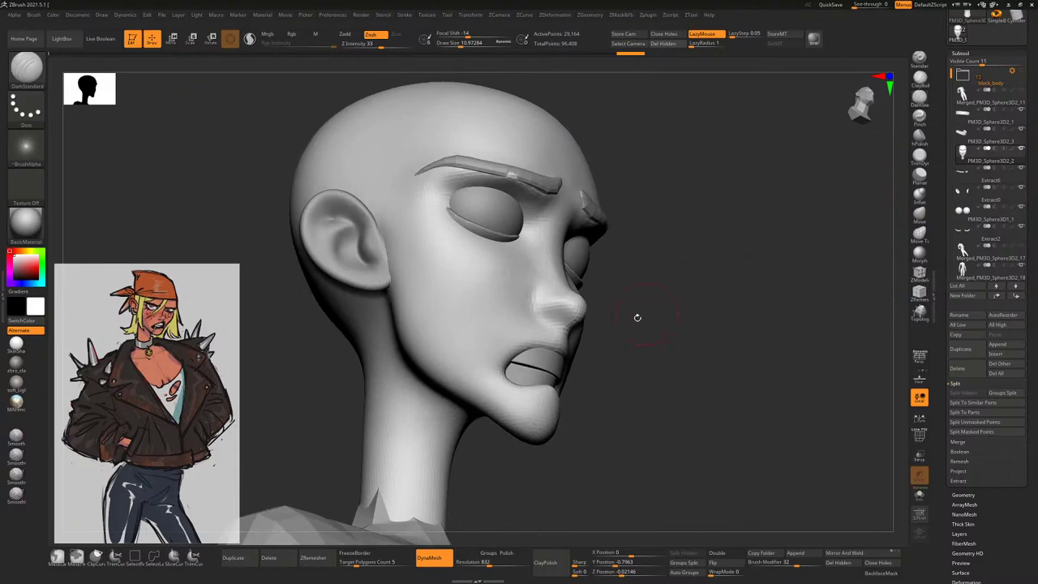
{"action": "left_click_drag", "start_coordinate": [496, 365], "coordinate": [533, 342]}
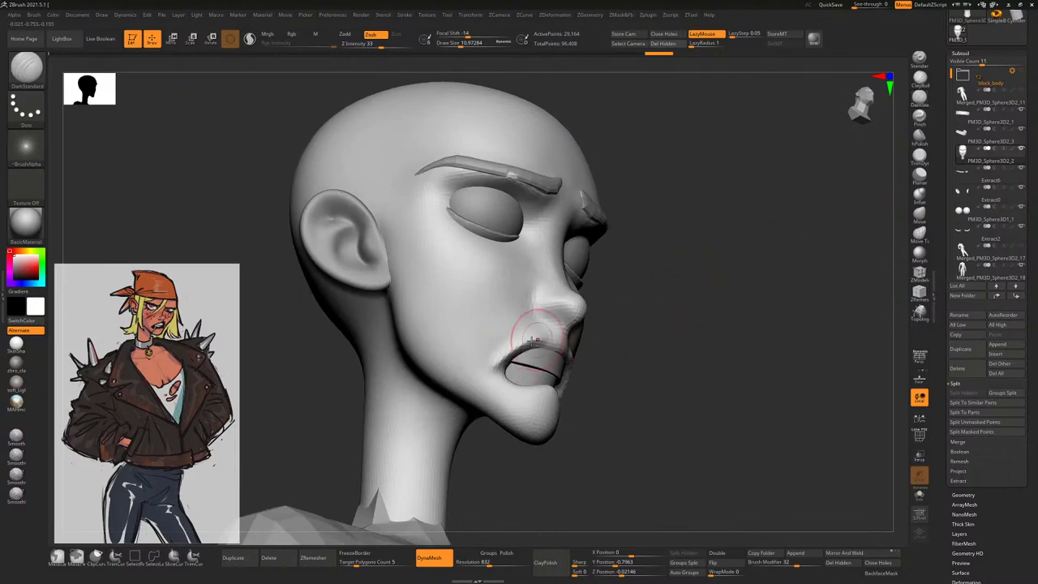
{"action": "left_click_drag", "start_coordinate": [645, 341], "coordinate": [567, 344]}
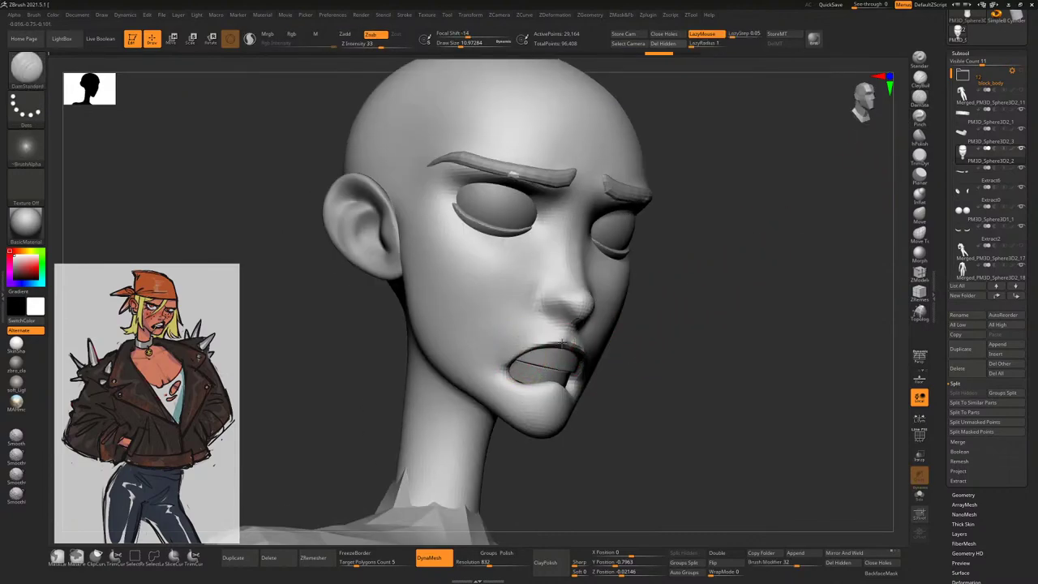
{"action": "mouse_move", "coordinate": [703, 398]}
{"action": "left_mouse_down", "text": "shift"}
{"action": "mouse_move", "coordinate": [571, 349]}
{"action": "mouse_move", "coordinate": [590, 345]}
{"action": "left_mouse_up", "text": "shift"}
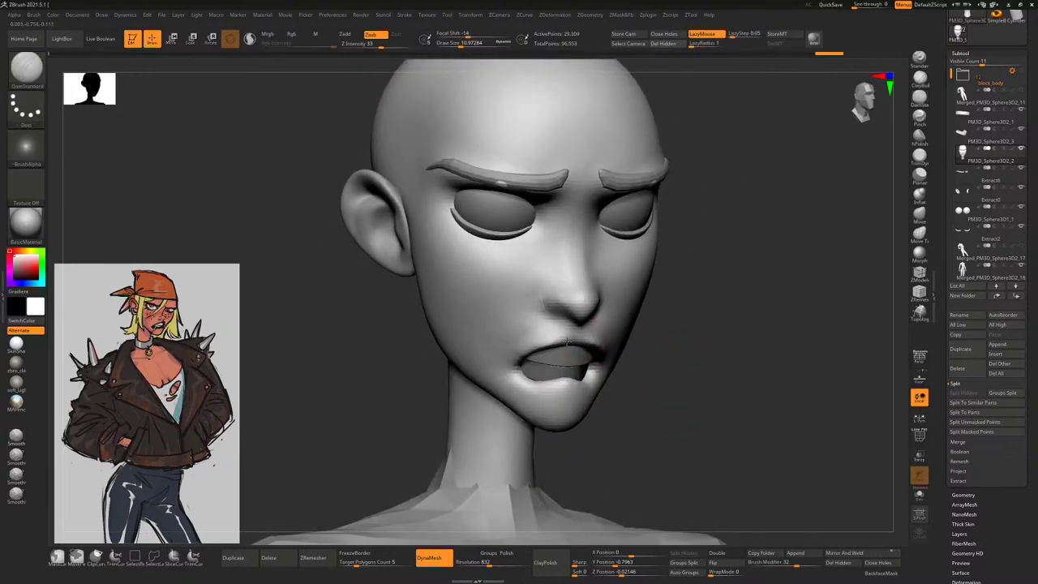
{"action": "left_click_drag", "start_coordinate": [532, 373], "coordinate": [609, 400]}
{"action": "left_click_drag", "start_coordinate": [687, 398], "coordinate": [579, 374], "text": "shift"}
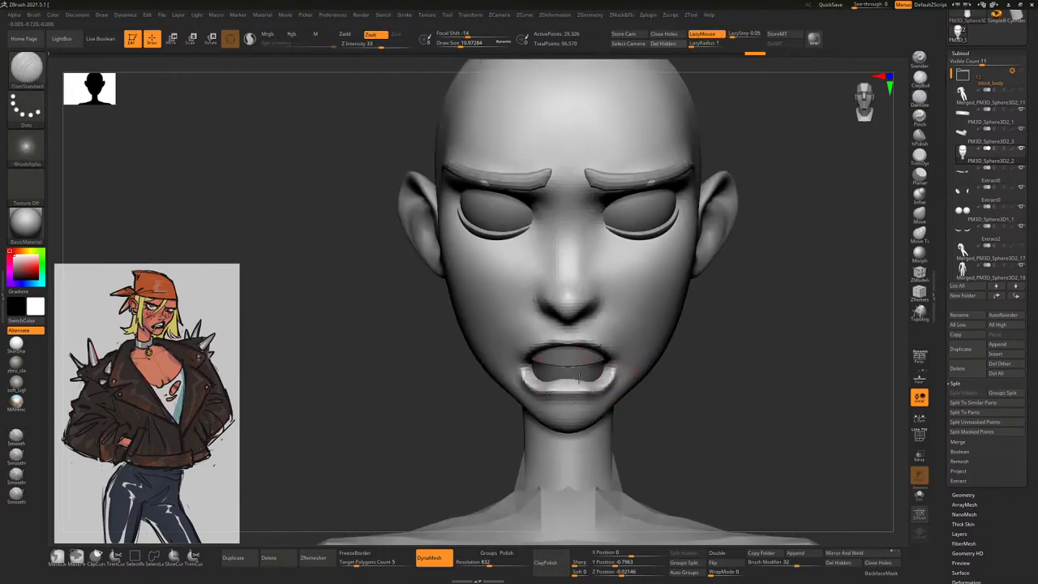
Reshape the head's forehead and brow area from the front and below with the Move brush at size about 24.3
{"action": "left_click_drag", "start_coordinate": [676, 350], "coordinate": [725, 264]}
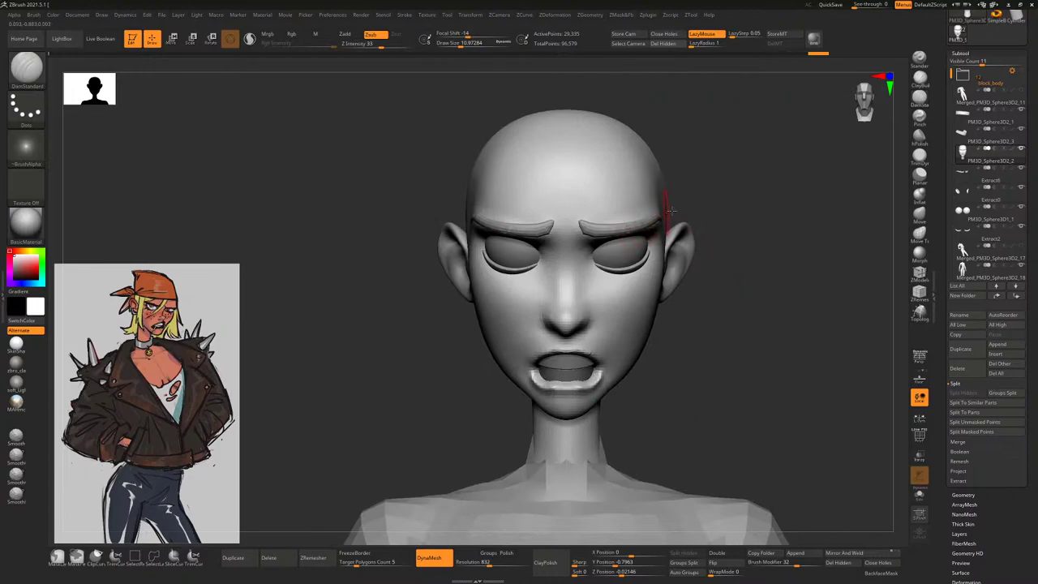
{"action": "left_click_drag", "start_coordinate": [759, 201], "coordinate": [618, 235]}
{"action": "mouse_move", "coordinate": [752, 227]}
{"action": "left_mouse_down"}
{"action": "mouse_move", "coordinate": [792, 199]}
{"action": "mouse_move", "coordinate": [646, 227]}
{"action": "mouse_move", "coordinate": [614, 268]}
{"action": "left_mouse_up"}
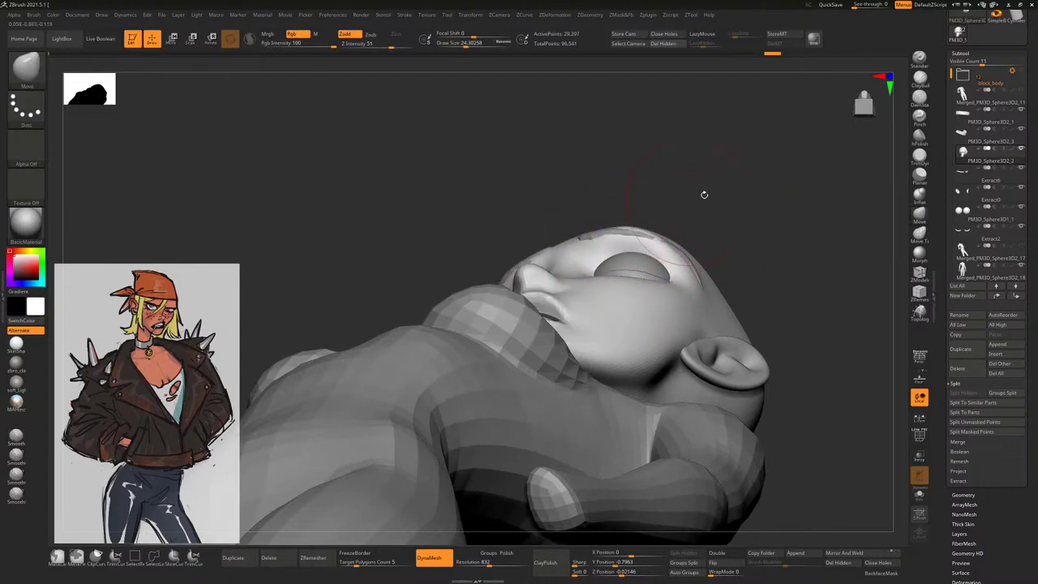
{"action": "left_click_drag", "start_coordinate": [702, 192], "coordinate": [599, 217], "text": "shift"}
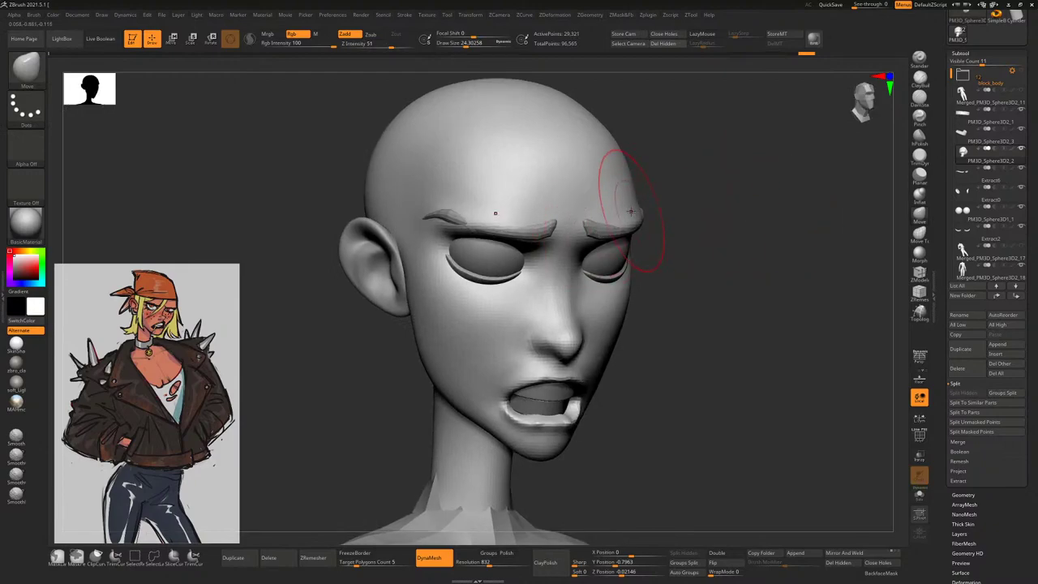
Select the eyebrows, adjust how they sit on the brow with the Move brush at size about 24.3, and reselect the head
{"action": "left_click", "coordinate": [605, 227], "text": "alt"}
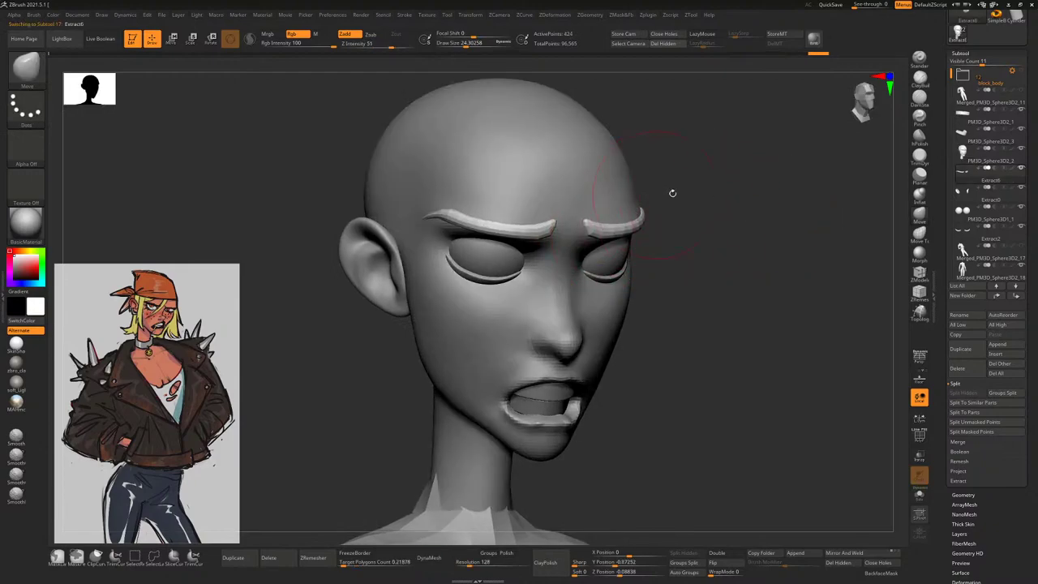
{"action": "left_click_drag", "start_coordinate": [759, 297], "coordinate": [617, 347]}
{"action": "left_click", "coordinate": [623, 342], "text": "alt"}
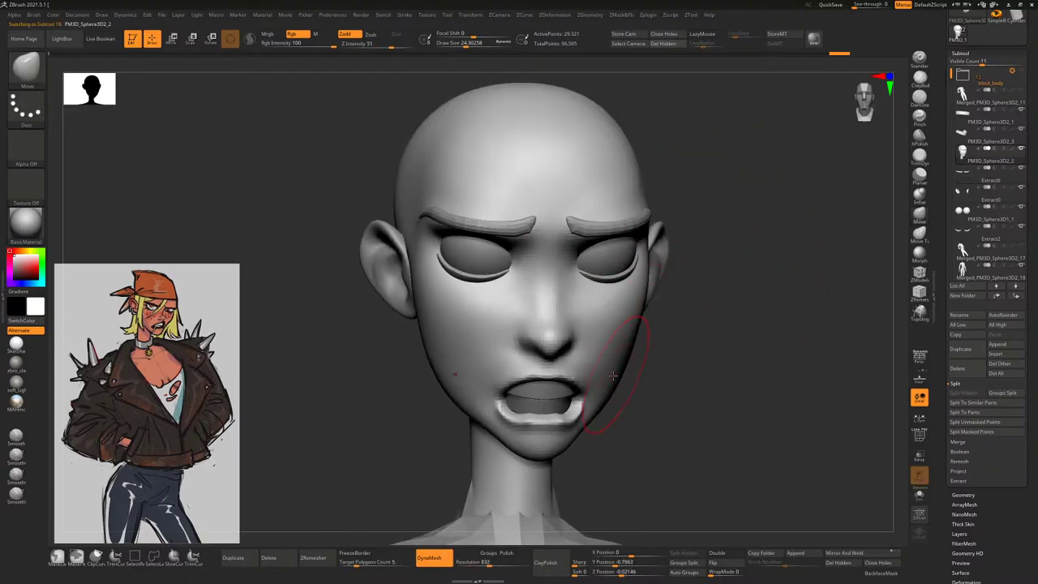
Reshape the jawline and cheeks of the head with the Move brush at size about 24.3, checking from three-quarter and front views
{"action": "left_click_drag", "start_coordinate": [661, 381], "coordinate": [660, 255]}
{"action": "key", "text": "space"}
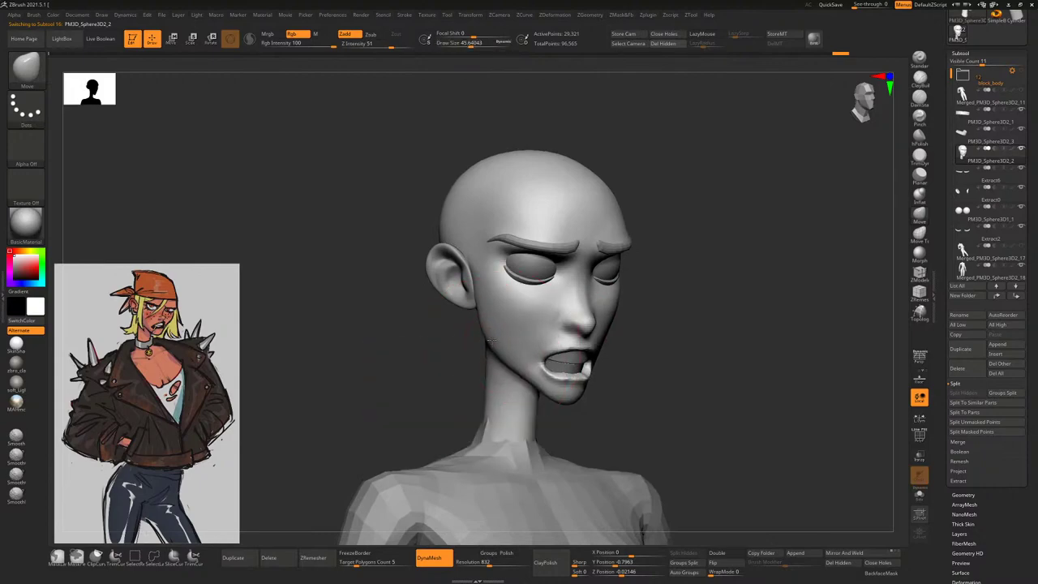
{"action": "mouse_move", "coordinate": [528, 371]}
{"action": "left_mouse_down"}
{"action": "mouse_move", "coordinate": [570, 408]}
{"action": "mouse_move", "coordinate": [527, 385]}
{"action": "left_mouse_up"}
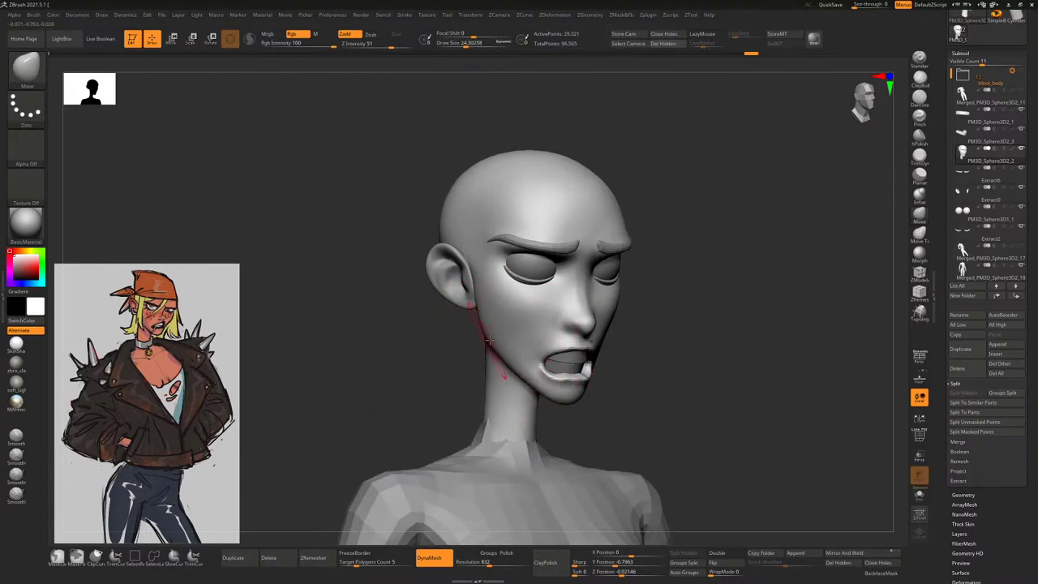
{"action": "left_click_drag", "start_coordinate": [629, 326], "coordinate": [627, 366]}
{"action": "left_click_drag", "start_coordinate": [726, 347], "coordinate": [519, 381]}
{"action": "key", "text": "space"}
{"action": "mouse_move", "coordinate": [557, 325]}
{"action": "left_mouse_down"}
{"action": "mouse_move", "coordinate": [714, 295]}
{"action": "mouse_move", "coordinate": [672, 331]}
{"action": "mouse_move", "coordinate": [568, 293]}
{"action": "mouse_move", "coordinate": [895, 182]}
{"action": "mouse_move", "coordinate": [676, 278]}
{"action": "mouse_move", "coordinate": [546, 290]}
{"action": "mouse_move", "coordinate": [476, 225]}
{"action": "left_mouse_up"}
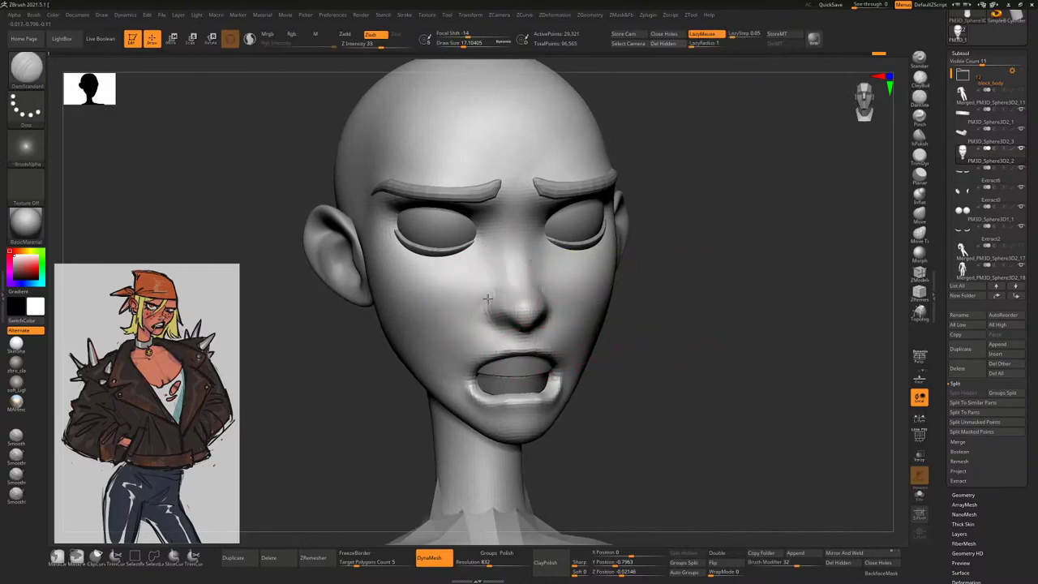
Remesh the head with DynaMesh, then set its resolution to 1440 with Polish on
{"action": "left_click_drag", "start_coordinate": [718, 300], "coordinate": [720, 308]}
{"action": "left_click_drag", "start_coordinate": [656, 283], "coordinate": [670, 344]}
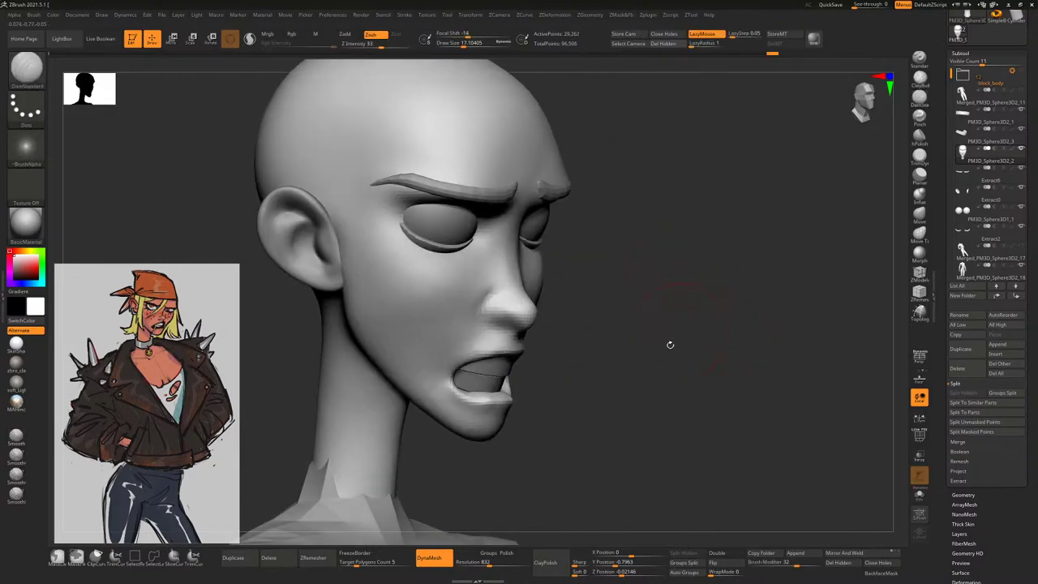
{"action": "left_click_drag", "start_coordinate": [498, 563], "coordinate": [507, 553]}
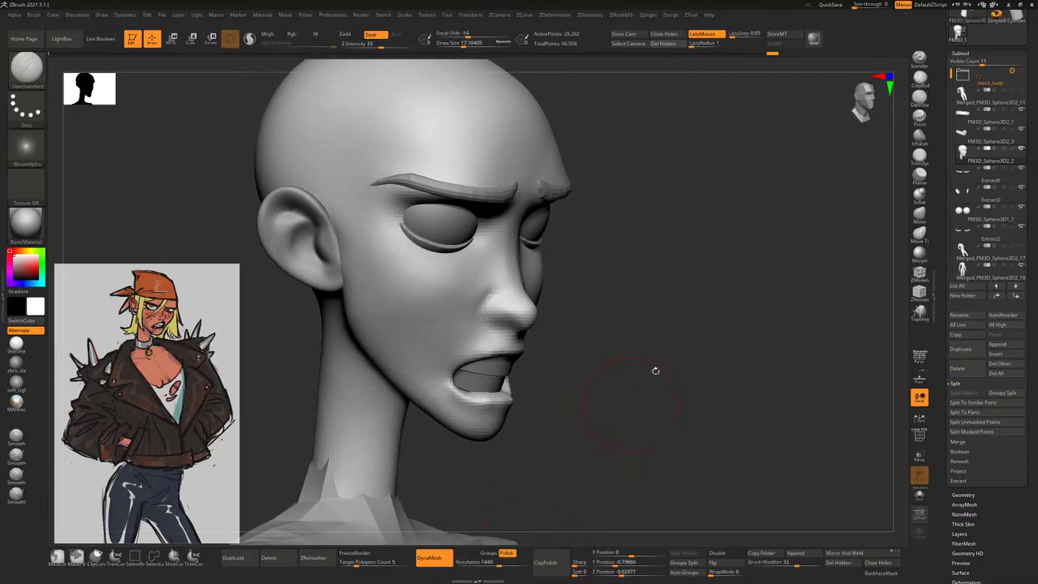
{"action": "left_click_drag", "start_coordinate": [655, 371], "coordinate": [656, 200]}
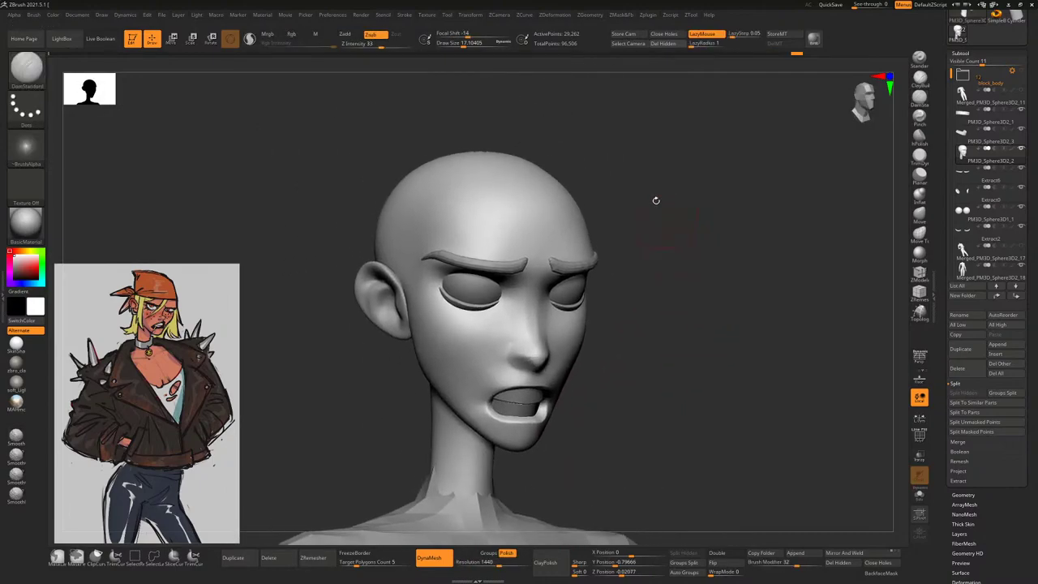
{"action": "left_click_drag", "start_coordinate": [695, 233], "coordinate": [835, 240], "text": "alt"}
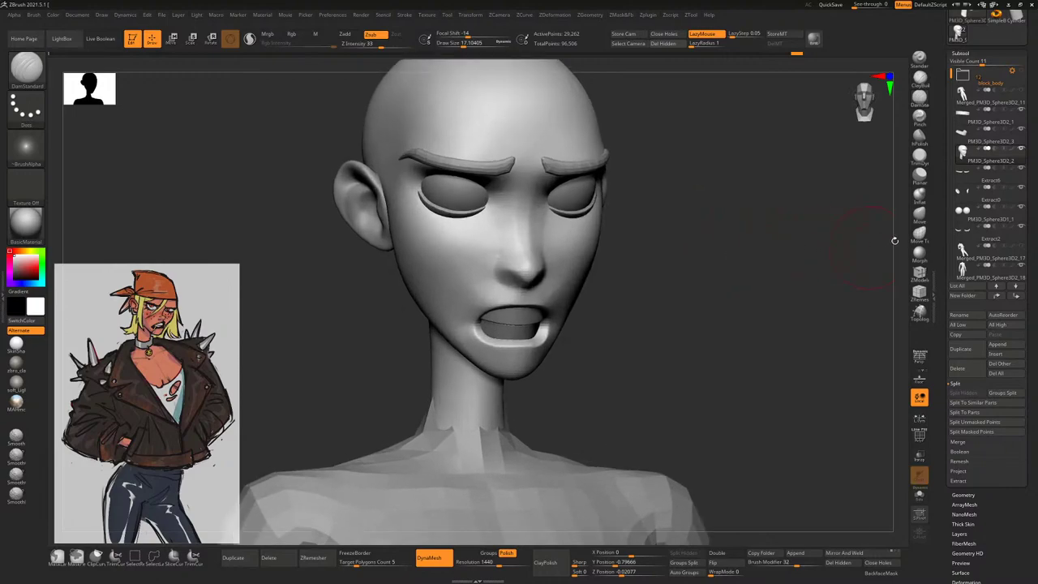
Adjust the corners of the open mouth with the Move brush at size about 12.5 and smooth the surrounding surface
{"action": "key", "text": "space"}
{"action": "key", "text": "["}
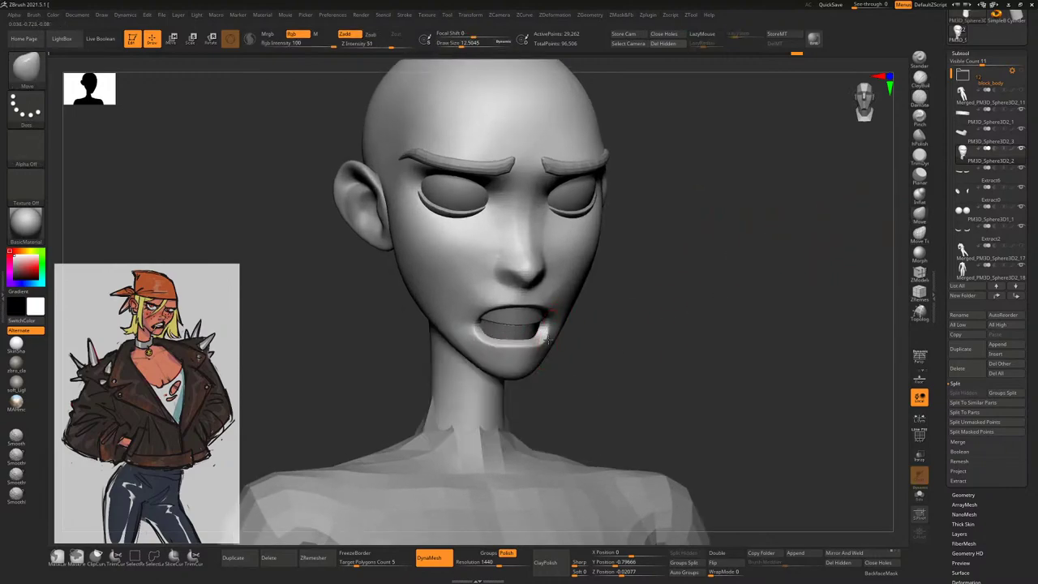
{"action": "mouse_move", "coordinate": [542, 337]}
{"action": "right_mouse_down"}
{"action": "mouse_move", "coordinate": [568, 332]}
{"action": "mouse_move", "coordinate": [554, 320]}
{"action": "right_mouse_up"}
{"action": "key", "text": "shift"}
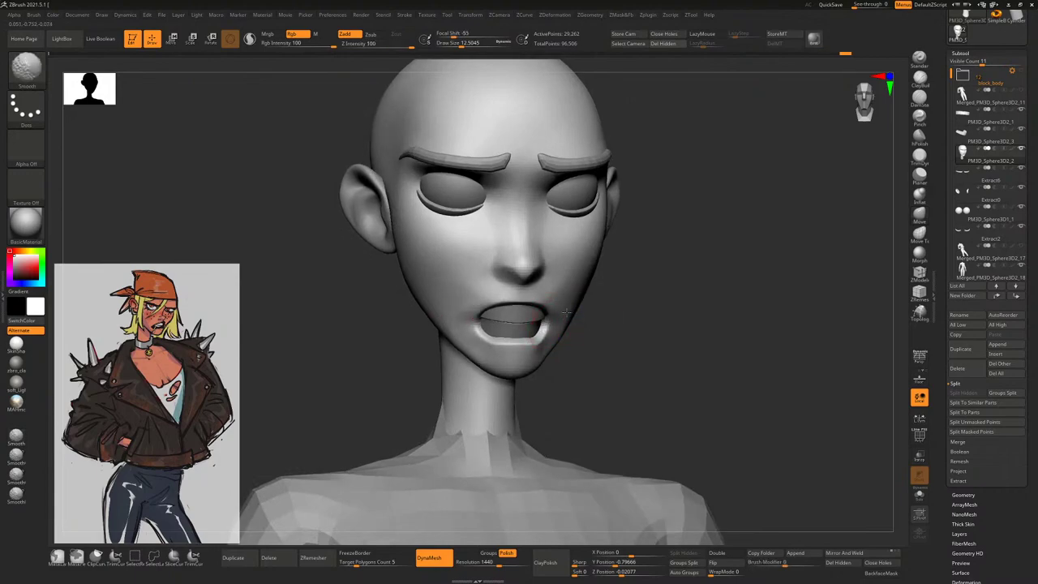
{"action": "mouse_move", "coordinate": [626, 285]}
{"action": "right_mouse_down"}
{"action": "mouse_move", "coordinate": [686, 352]}
{"action": "mouse_move", "coordinate": [696, 315]}
{"action": "right_mouse_up"}
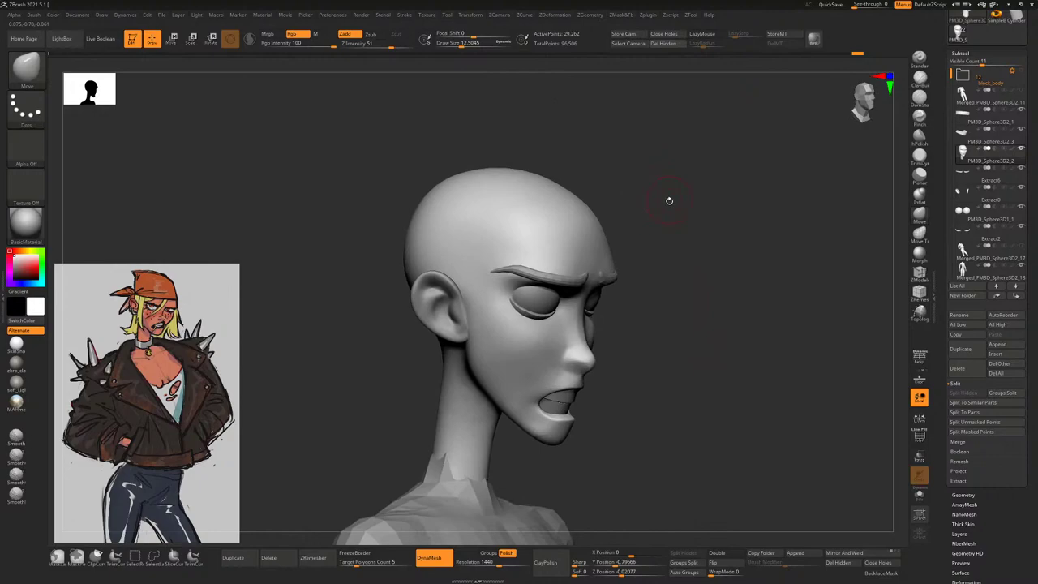
Flatten the temples into clear planes with hPolish at size about 25.7 and remesh the head at DynaMesh resolution 1440
{"action": "right_click_drag", "start_coordinate": [669, 200], "coordinate": [616, 242]}
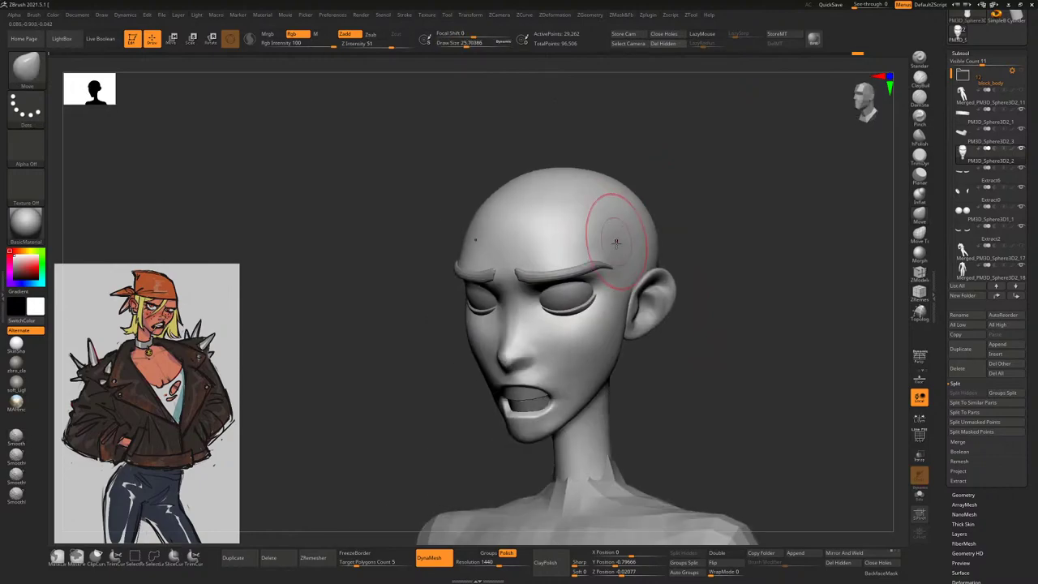
{"action": "left_click", "coordinate": [919, 136]}
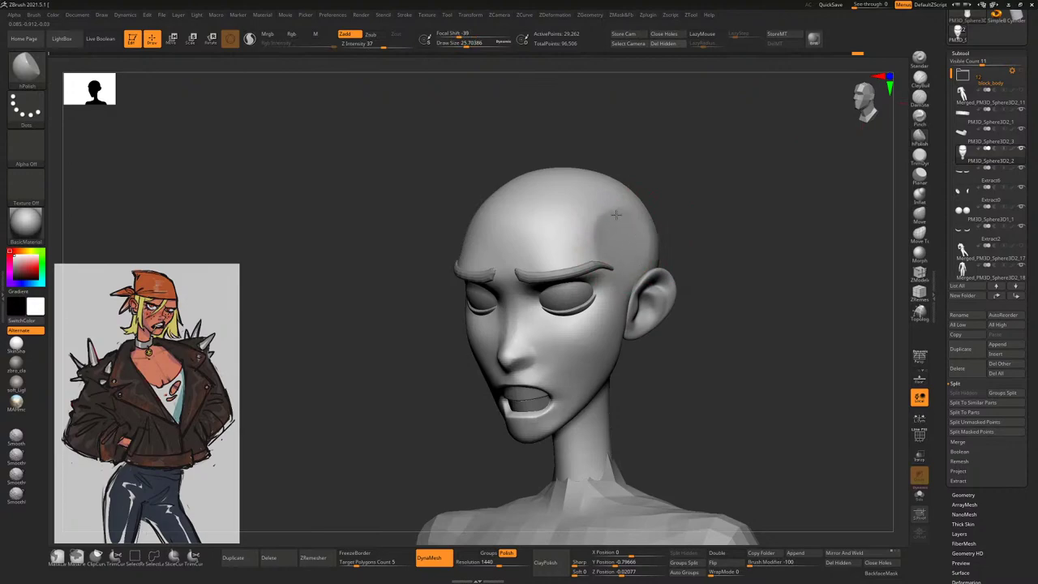
{"action": "mouse_move", "coordinate": [641, 232]}
{"action": "right_mouse_down"}
{"action": "mouse_move", "coordinate": [738, 220]}
{"action": "mouse_move", "coordinate": [731, 236]}
{"action": "mouse_move", "coordinate": [608, 216]}
{"action": "right_mouse_up"}
{"action": "right_click_drag", "start_coordinate": [534, 237], "coordinate": [557, 325]}
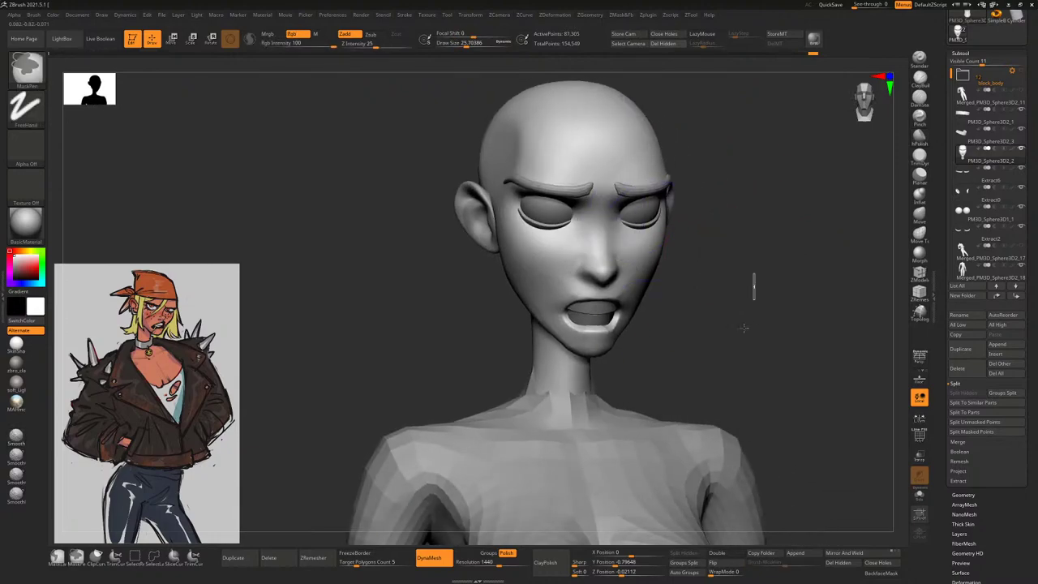
{"action": "right_click_drag", "start_coordinate": [754, 278], "coordinate": [864, 164]}
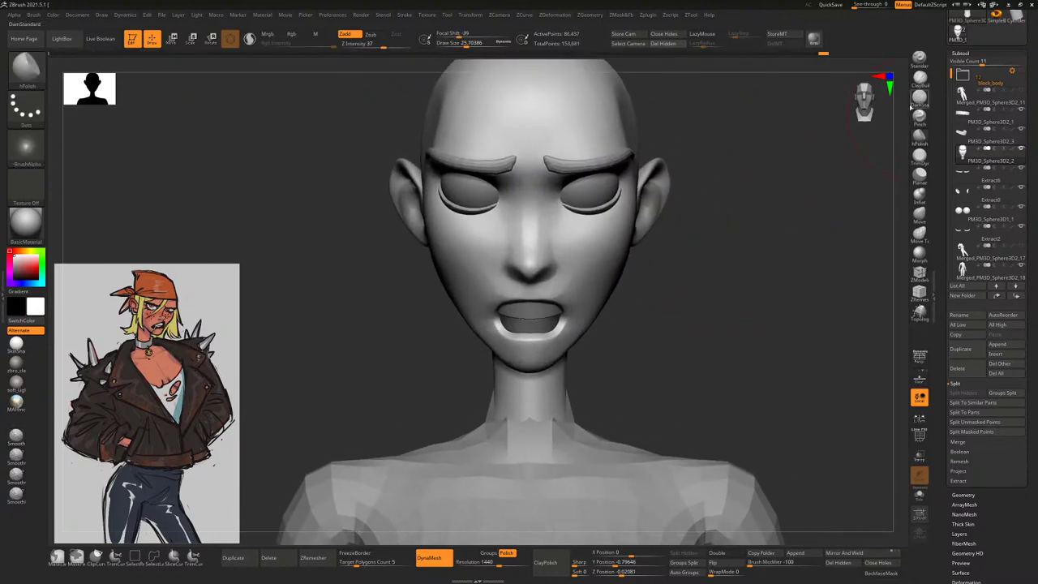
Carve the nostrils and define the nose wings on both sides with DamStandard at size about 6.8
{"action": "left_click", "coordinate": [917, 99]}
{"action": "right_click_drag", "start_coordinate": [616, 236], "coordinate": [702, 234]}
{"action": "right_click", "coordinate": [559, 246]}
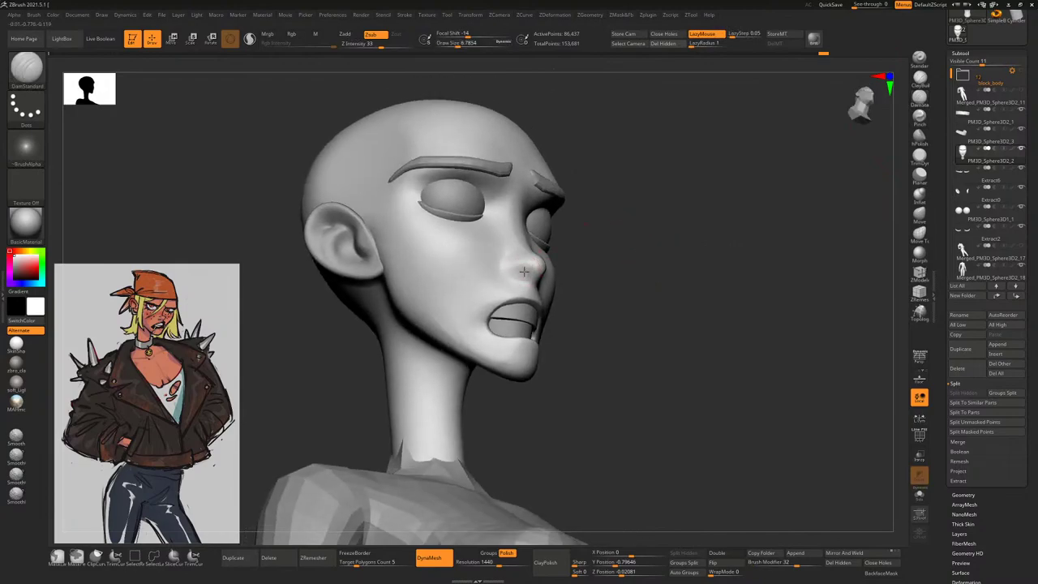
{"action": "mouse_move", "coordinate": [510, 276]}
{"action": "right_mouse_down"}
{"action": "mouse_move", "coordinate": [722, 324]}
{"action": "mouse_move", "coordinate": [688, 348]}
{"action": "mouse_move", "coordinate": [734, 322]}
{"action": "mouse_move", "coordinate": [714, 323]}
{"action": "right_mouse_up"}
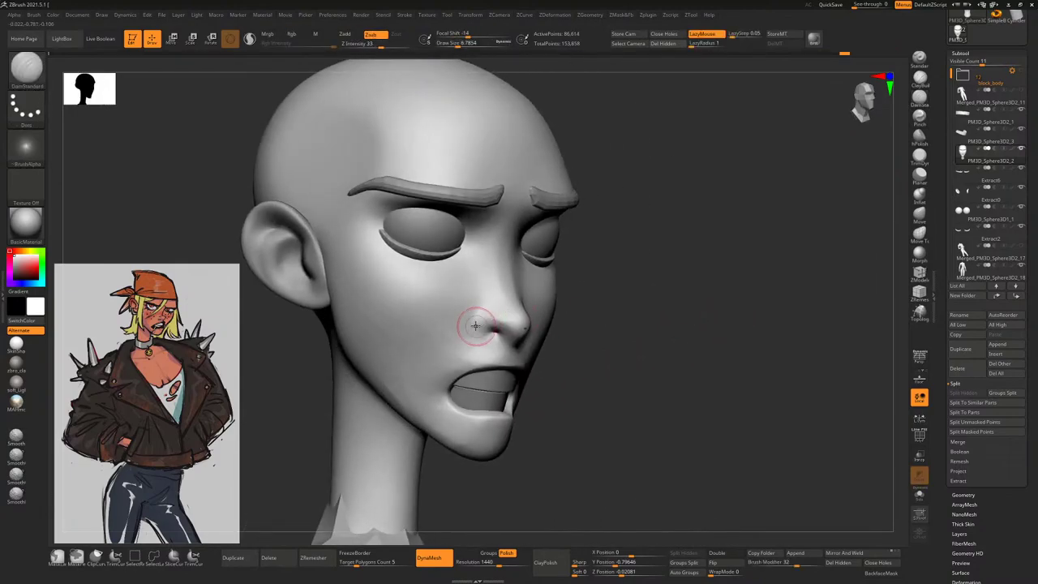
{"action": "key", "text": "ctrl"}
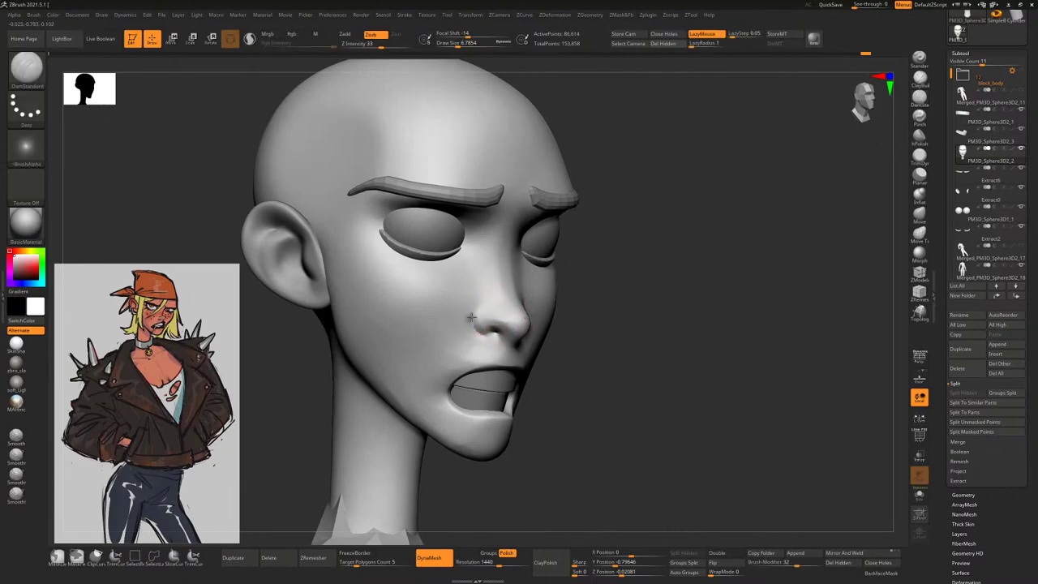
{"action": "mouse_move", "coordinate": [714, 347]}
{"action": "right_mouse_down"}
{"action": "mouse_move", "coordinate": [721, 341]}
{"action": "mouse_move", "coordinate": [636, 347]}
{"action": "right_mouse_up"}
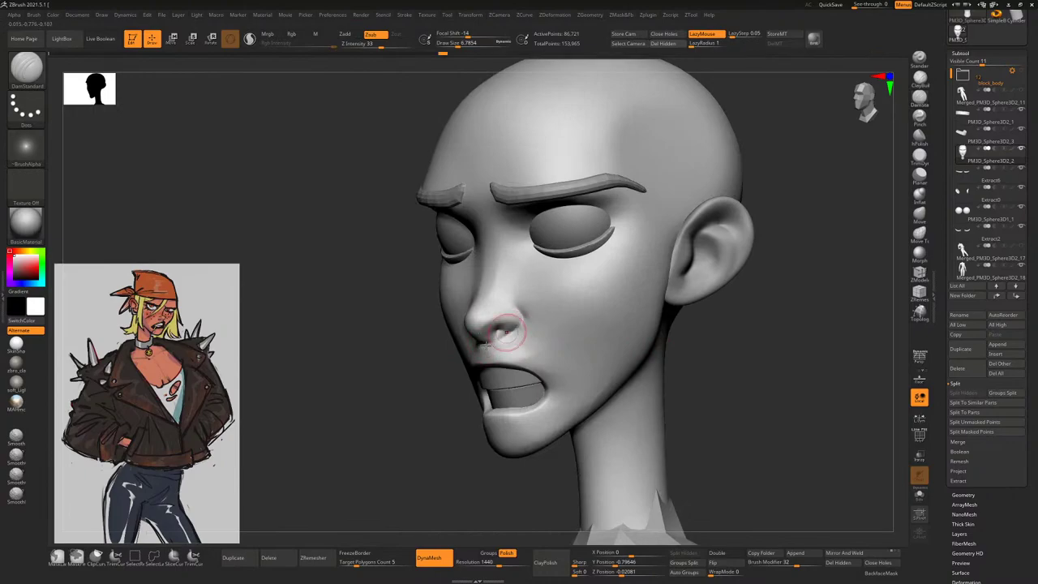
{"action": "right_click_drag", "start_coordinate": [483, 346], "coordinate": [656, 331]}
{"action": "right_click_drag", "start_coordinate": [696, 369], "coordinate": [731, 252]}
Select the eyebrows, show their wireframe and crease their border edges with ZModeler, using the Crease action on complete edge loops
{"action": "left_click", "coordinate": [609, 239], "text": "alt"}
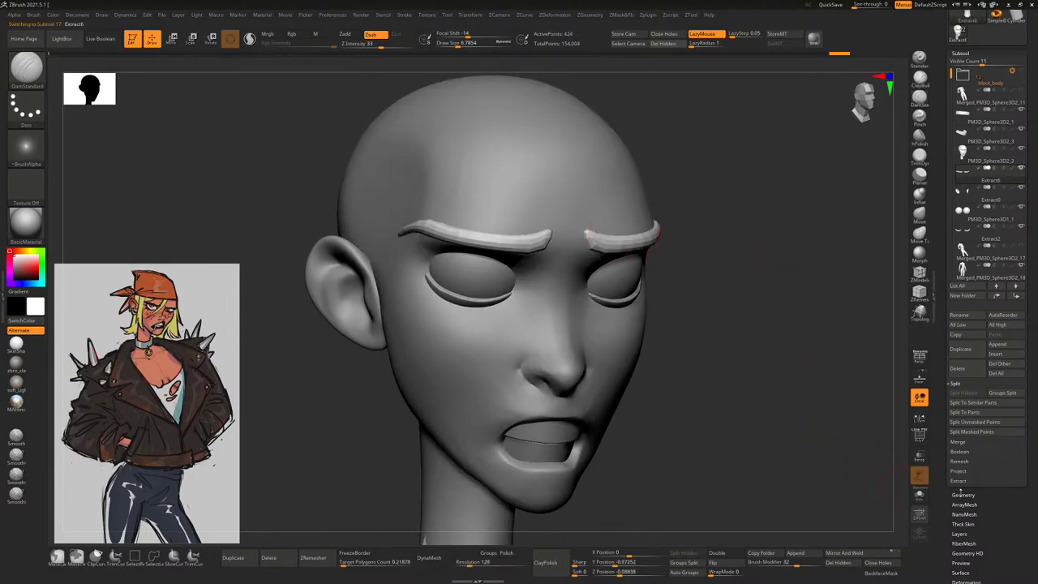
{"action": "left_click", "coordinate": [963, 495]}
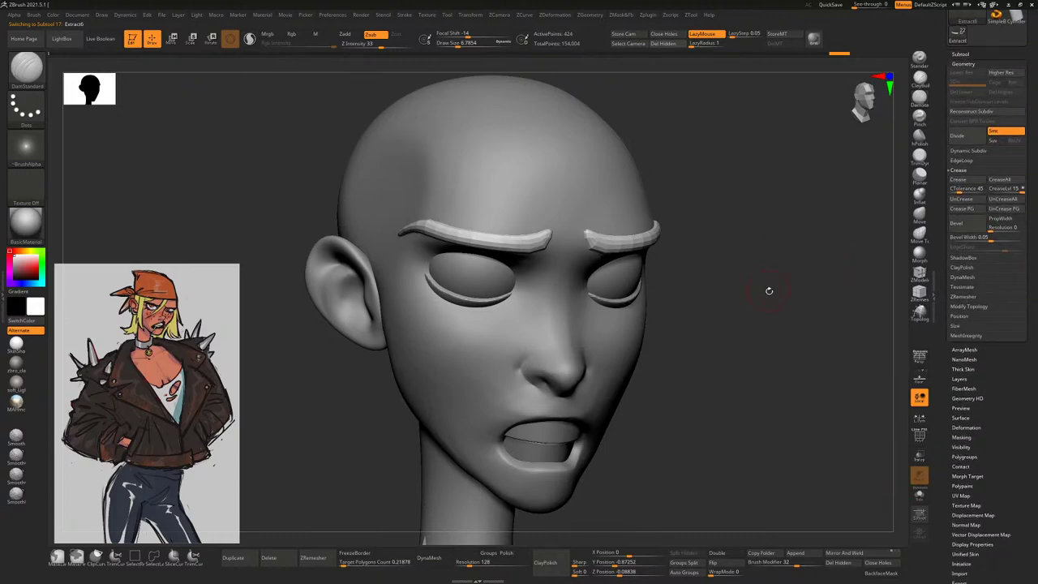
{"action": "right_click_drag", "start_coordinate": [769, 290], "coordinate": [796, 275]}
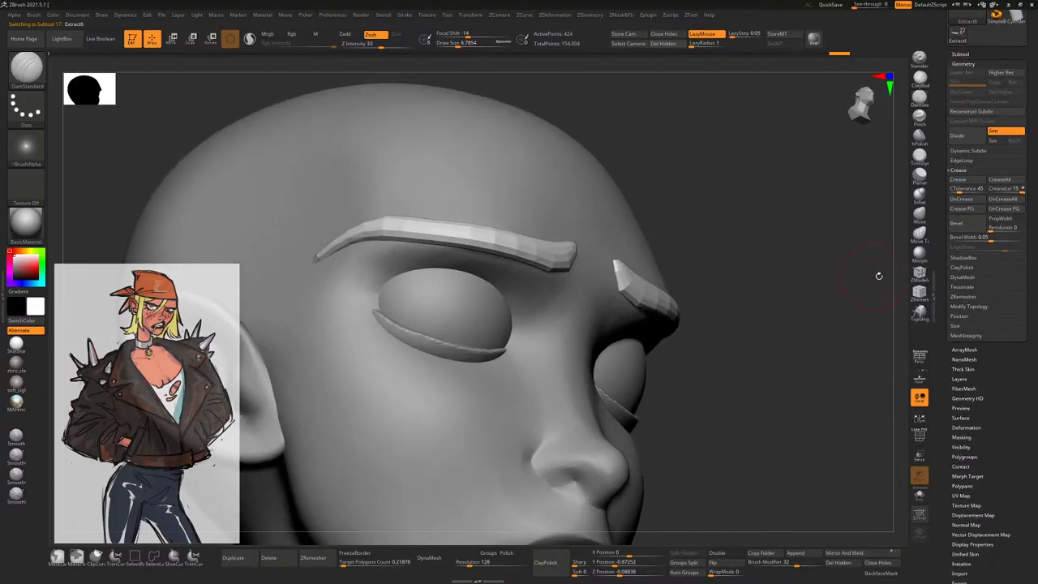
{"action": "key", "text": "b"}
{"action": "key", "text": "z"}
{"action": "key", "text": "m"}
{"action": "left_click", "coordinate": [919, 436]}
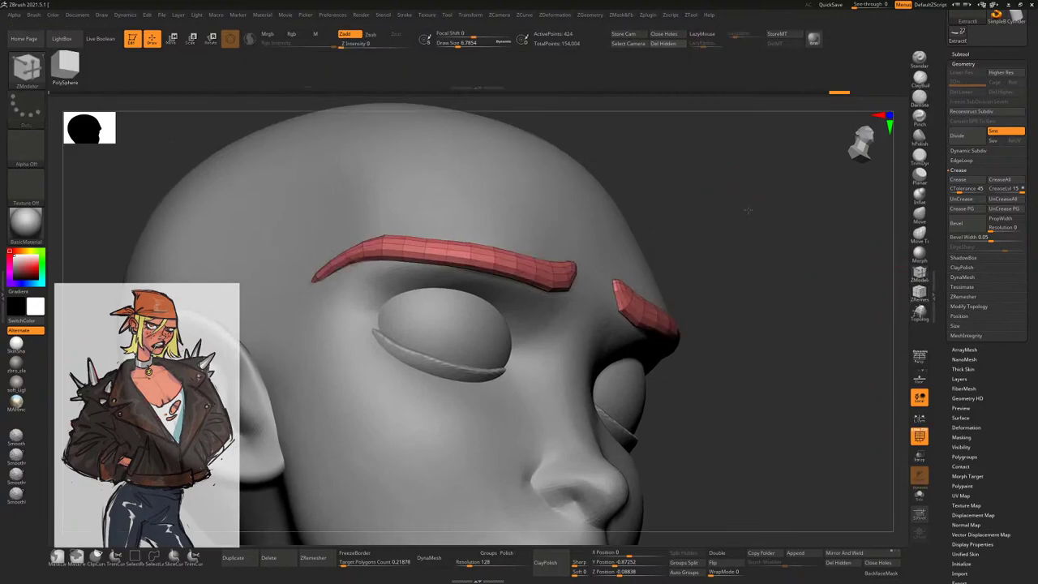
{"action": "right_click_drag", "start_coordinate": [649, 309], "coordinate": [614, 301], "text": "ctrl"}
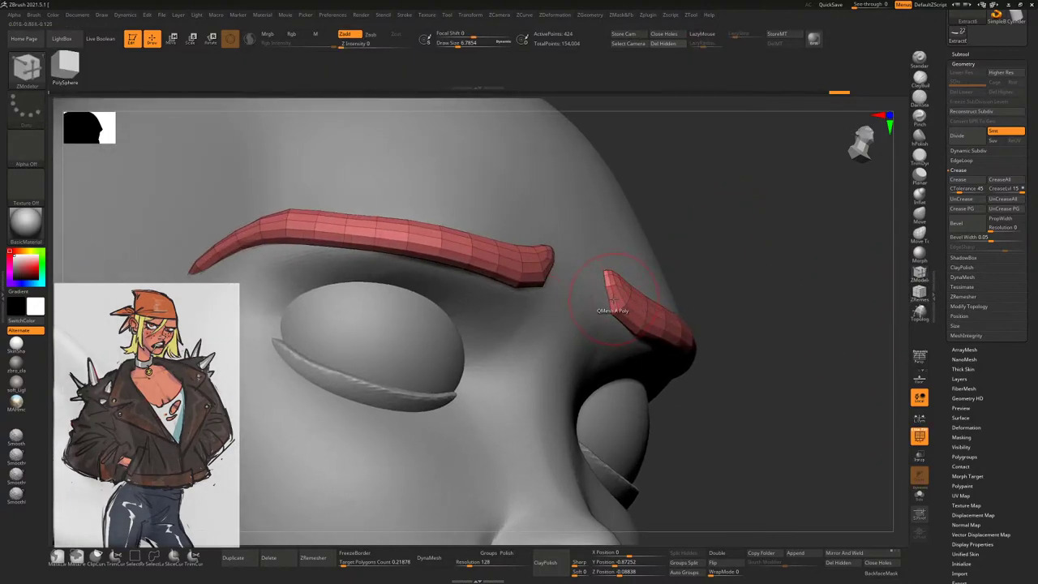
{"action": "key", "text": "space"}
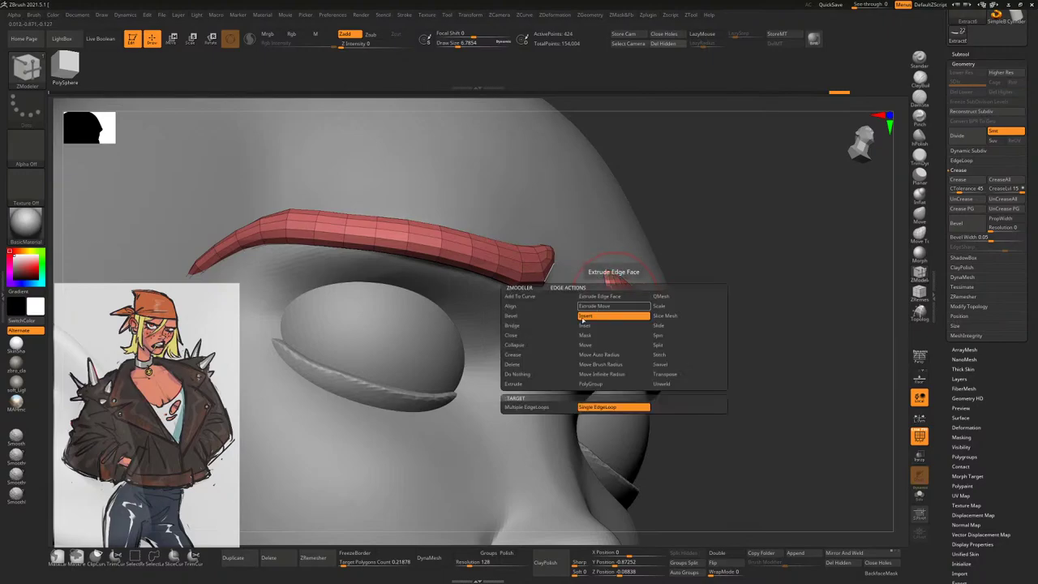
{"action": "left_click", "coordinate": [540, 354]}
{"action": "left_click", "coordinate": [540, 417]}
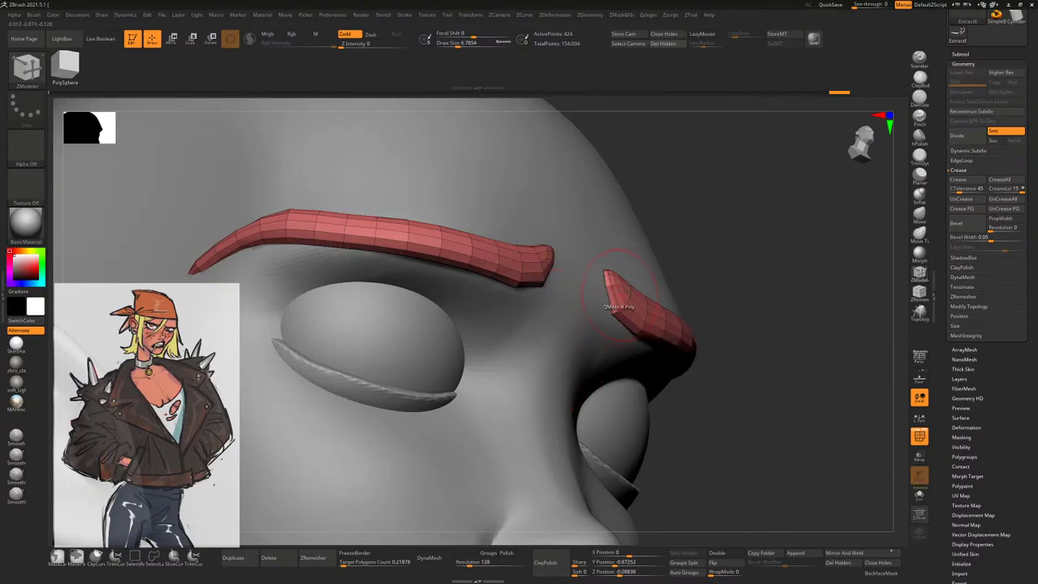
{"action": "left_click_drag", "start_coordinate": [714, 243], "coordinate": [417, 255]}
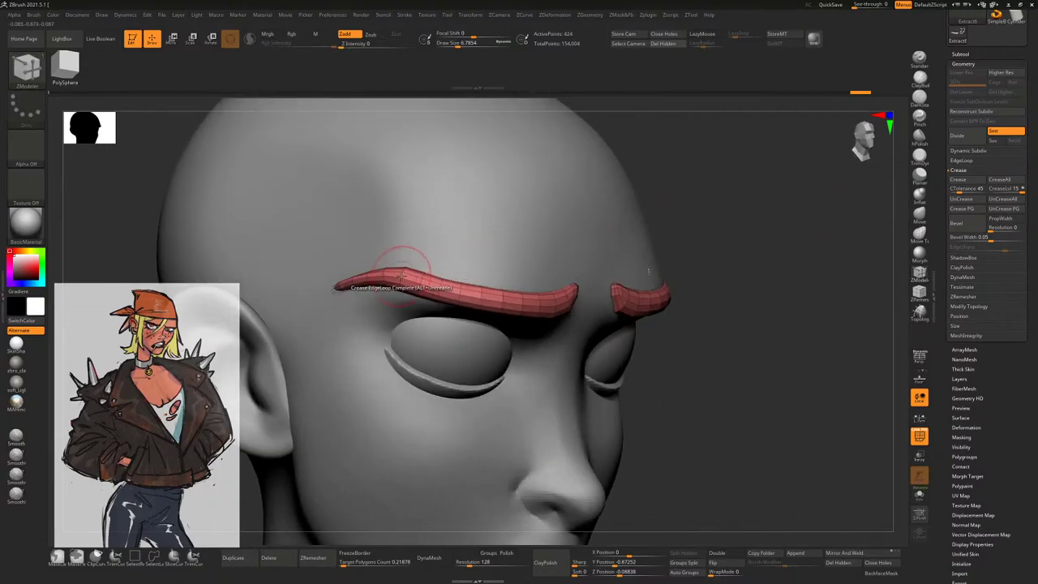
Turn on dynamic subdivision for the eyebrows, set their crease level to 3 and hide the wireframe
{"action": "left_click", "coordinate": [972, 151]}
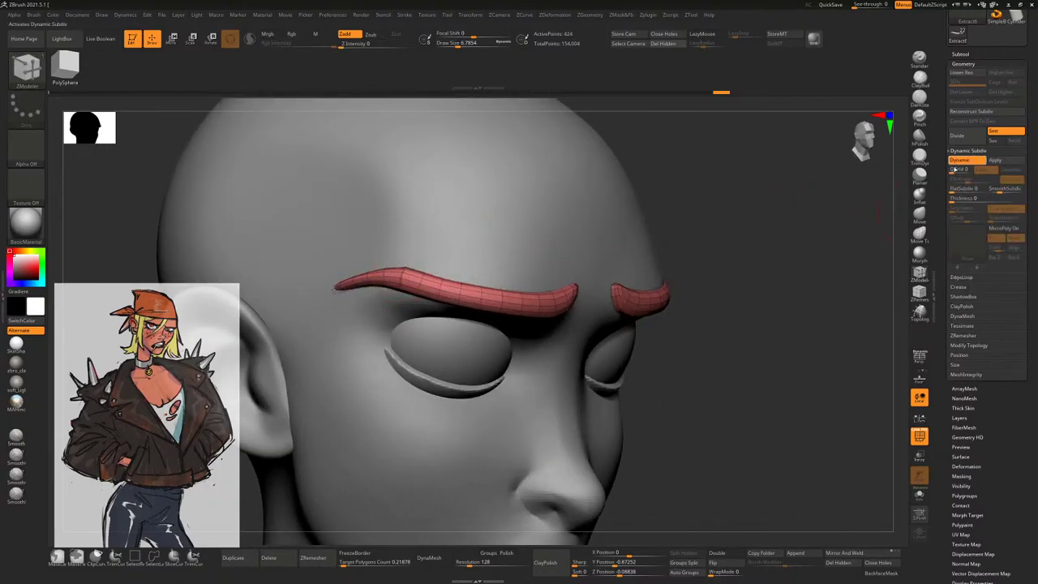
{"action": "left_click_drag", "start_coordinate": [747, 268], "coordinate": [788, 275]}
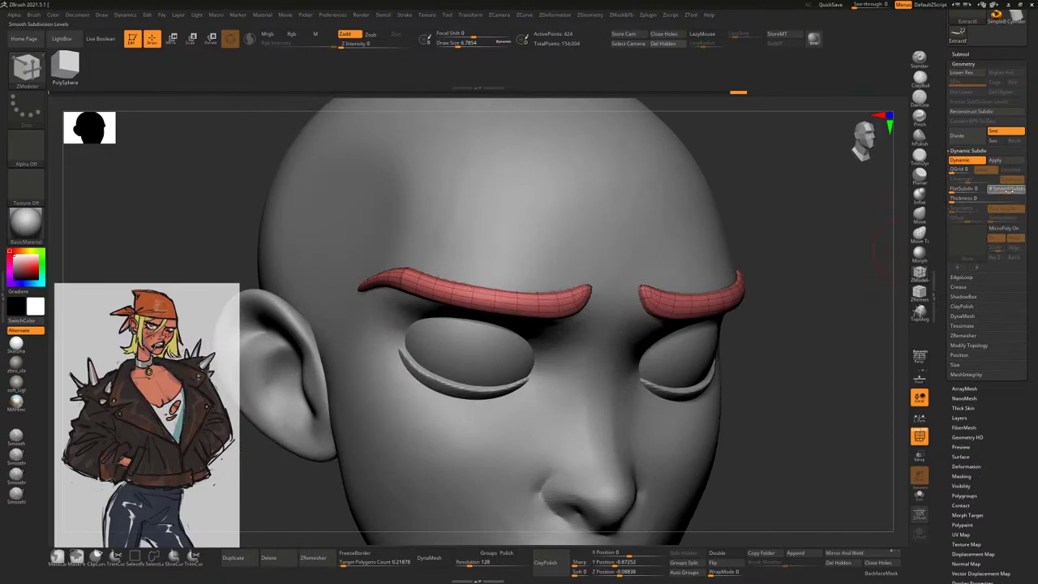
{"action": "left_click", "coordinate": [961, 286]}
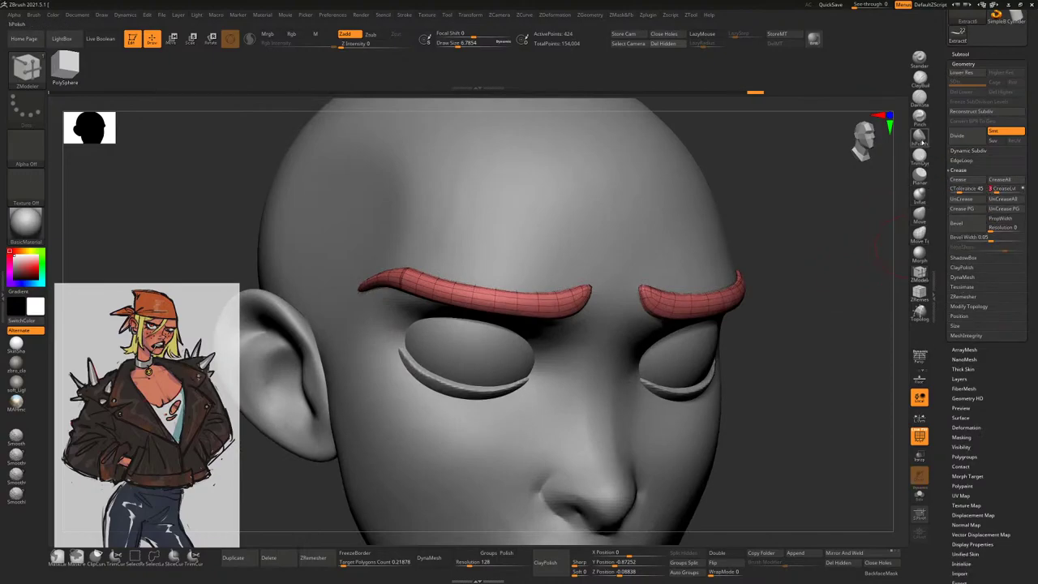
{"action": "left_click", "coordinate": [920, 138]}
{"action": "left_click_drag", "start_coordinate": [891, 349], "coordinate": [894, 418]}
{"action": "left_click", "coordinate": [919, 436]}
{"action": "key", "text": "f"}
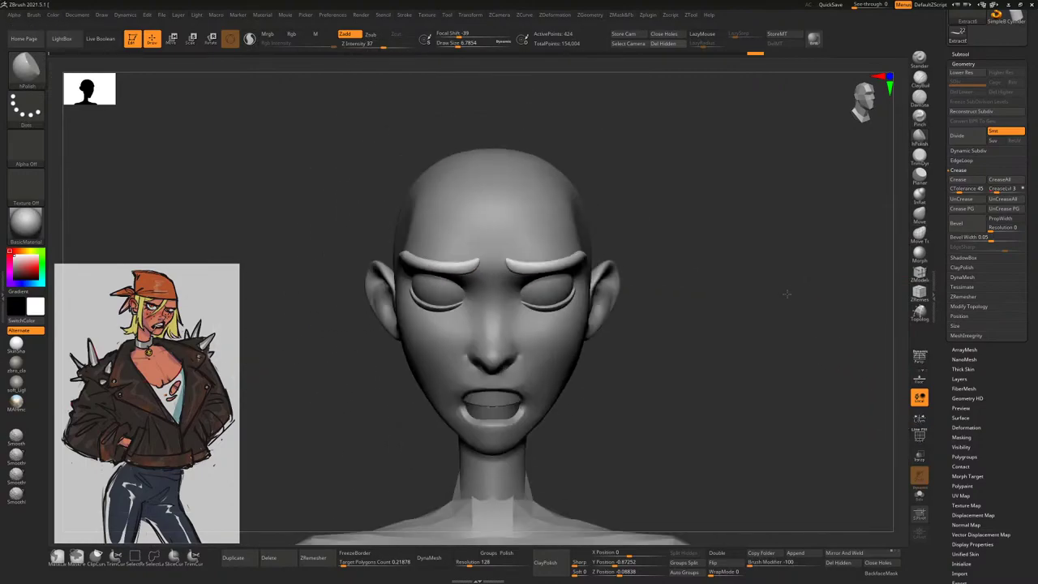
Polish the surface and arch of the eyebrows with the hPolish brush from front and side views
{"action": "mouse_move", "coordinate": [792, 294]}
{"action": "left_mouse_down"}
{"action": "mouse_move", "coordinate": [741, 248]}
{"action": "mouse_move", "coordinate": [747, 207]}
{"action": "mouse_move", "coordinate": [760, 200]}
{"action": "mouse_move", "coordinate": [796, 214]}
{"action": "left_mouse_up"}
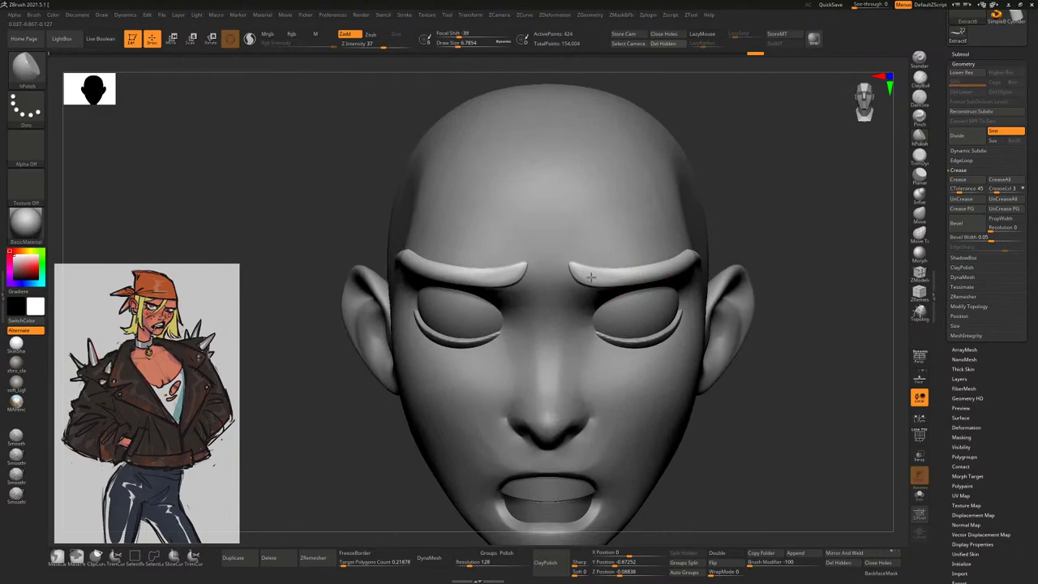
{"action": "right_click_drag", "start_coordinate": [659, 268], "coordinate": [674, 263]}
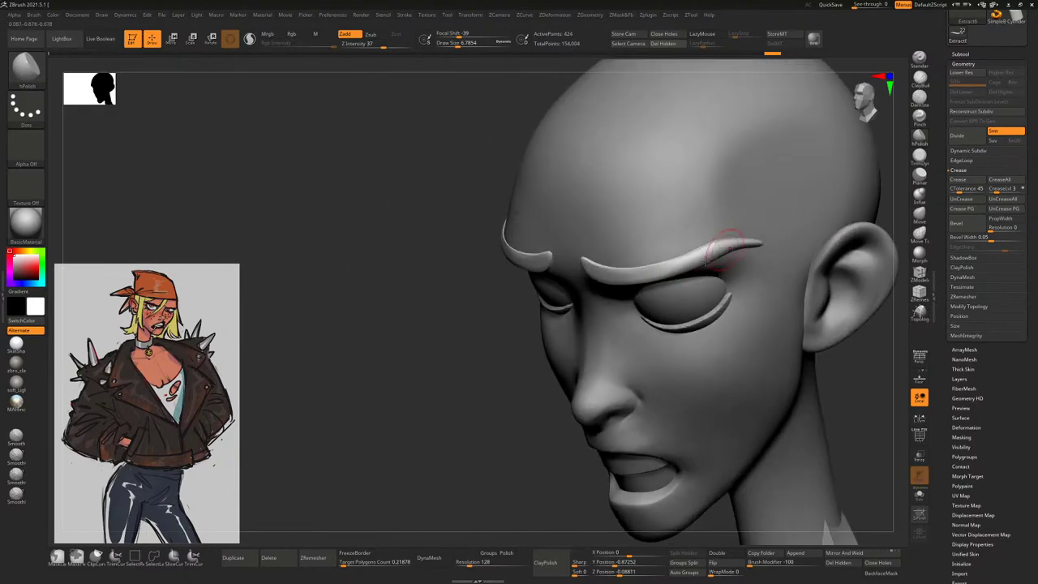
{"action": "key", "text": "space"}
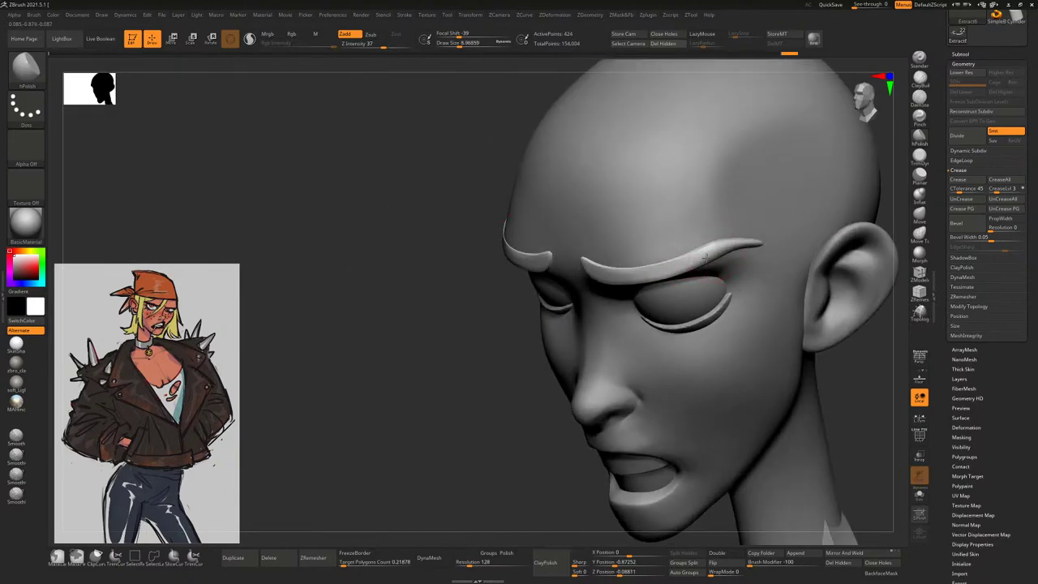
{"action": "mouse_move", "coordinate": [548, 293]}
{"action": "right_mouse_down"}
{"action": "mouse_move", "coordinate": [793, 211]}
{"action": "mouse_move", "coordinate": [819, 213]}
{"action": "right_mouse_up"}
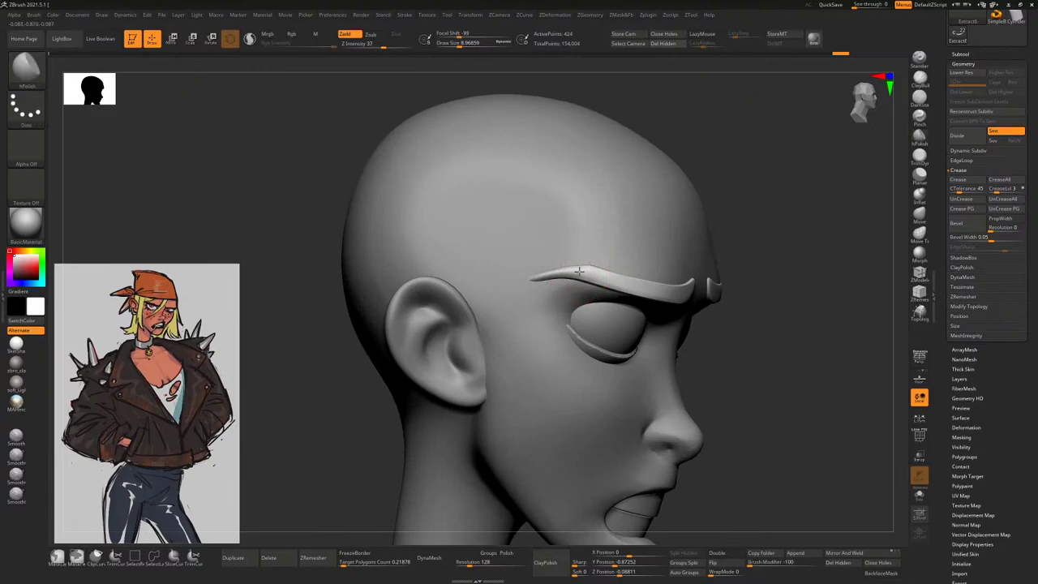
Adjust the outer tail of the eyebrow with the Move brush at size about 19.3, viewing it from the side and below
{"action": "key", "text": "b"}
{"action": "key", "text": "m"}
{"action": "key", "text": "v"}
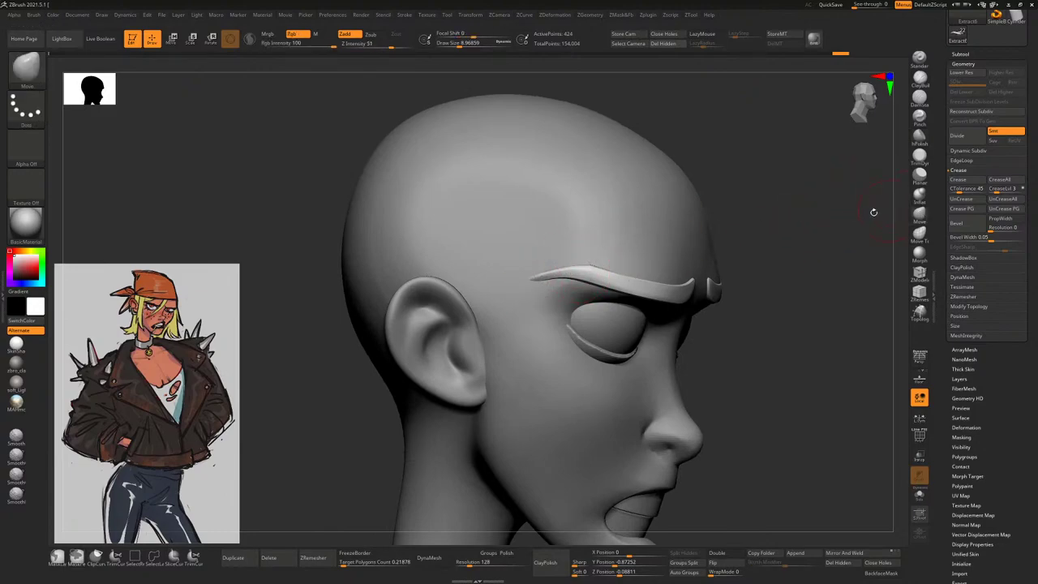
{"action": "right_click_drag", "start_coordinate": [871, 213], "coordinate": [727, 213]}
{"action": "key", "text": "space"}
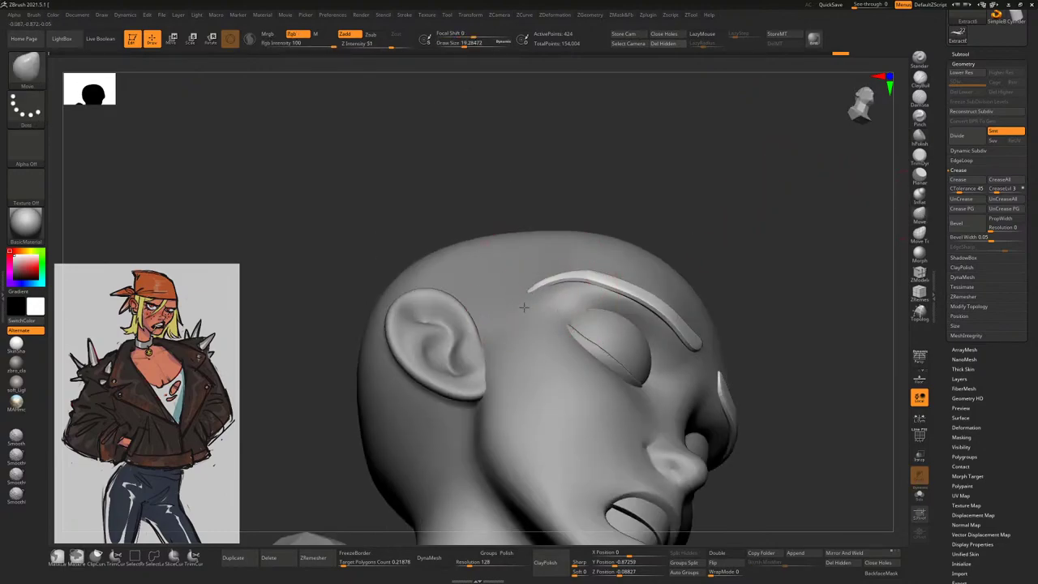
{"action": "right_click_drag", "start_coordinate": [533, 313], "coordinate": [547, 279]}
Select the head and adjust its temple surface beneath the eyebrow tail with the Move brush
{"action": "left_click", "coordinate": [547, 279], "text": "alt"}
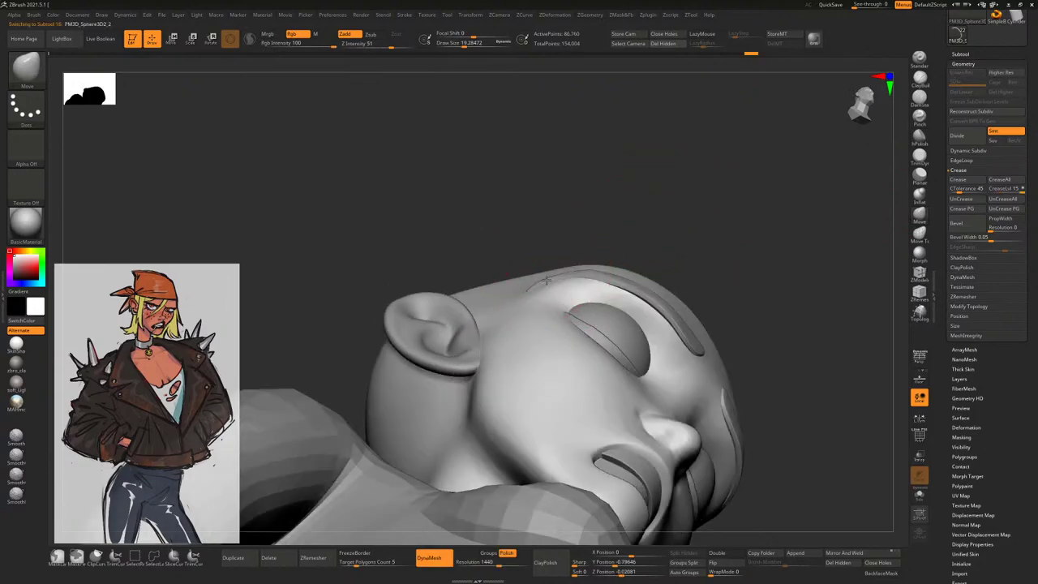
{"action": "key", "text": "b"}
{"action": "key", "text": "m"}
{"action": "key", "text": "v"}
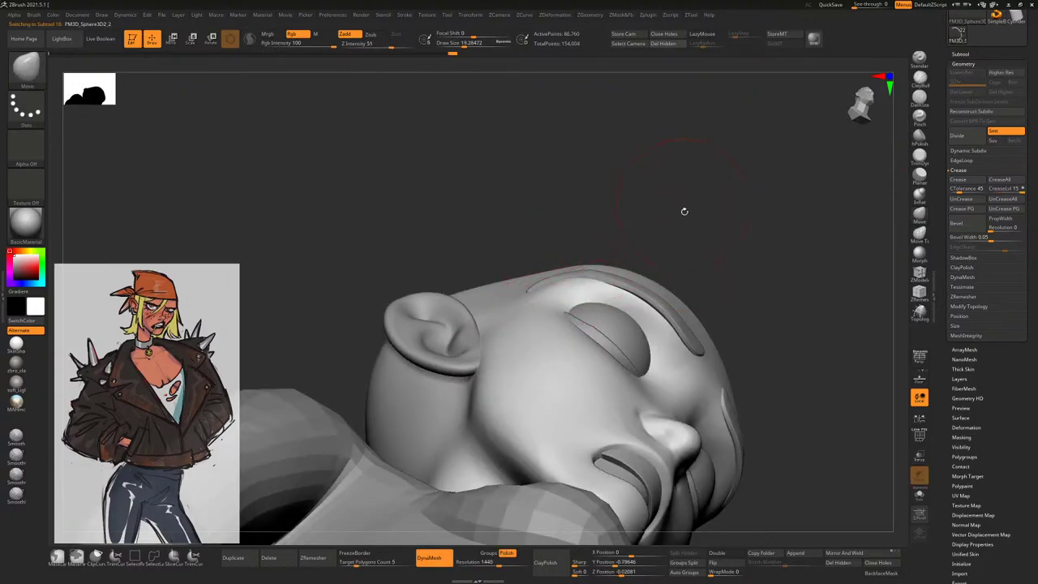
{"action": "right_click_drag", "start_coordinate": [685, 211], "coordinate": [693, 275]}
{"action": "right_click_drag", "start_coordinate": [606, 282], "coordinate": [738, 271], "text": "ctrl"}
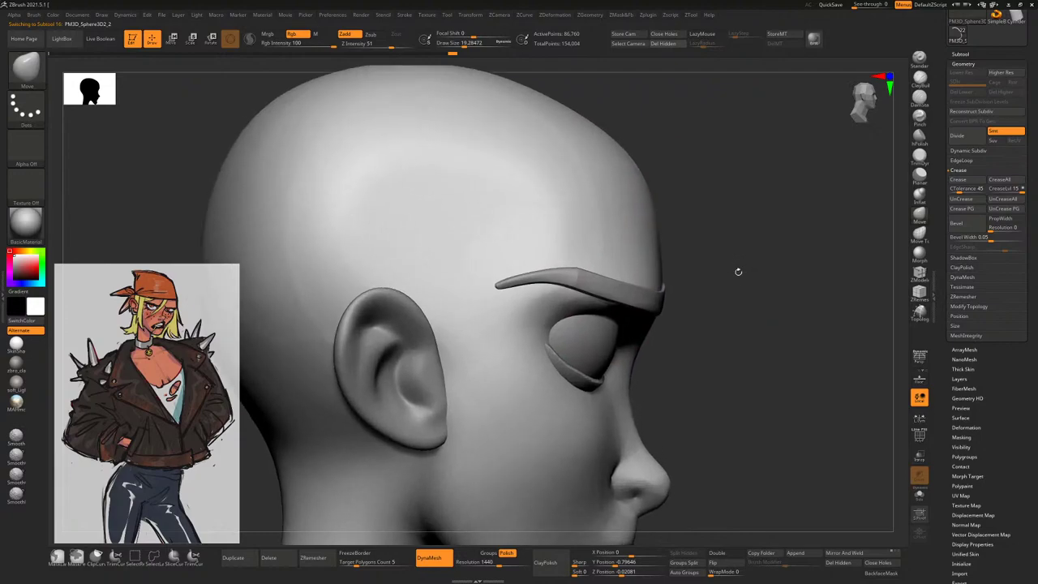
Reselect the eyebrows and taper their outer tails to a thin point, refining the arch with the Move brush at size about 5.5
{"action": "left_click", "coordinate": [614, 267], "text": "alt"}
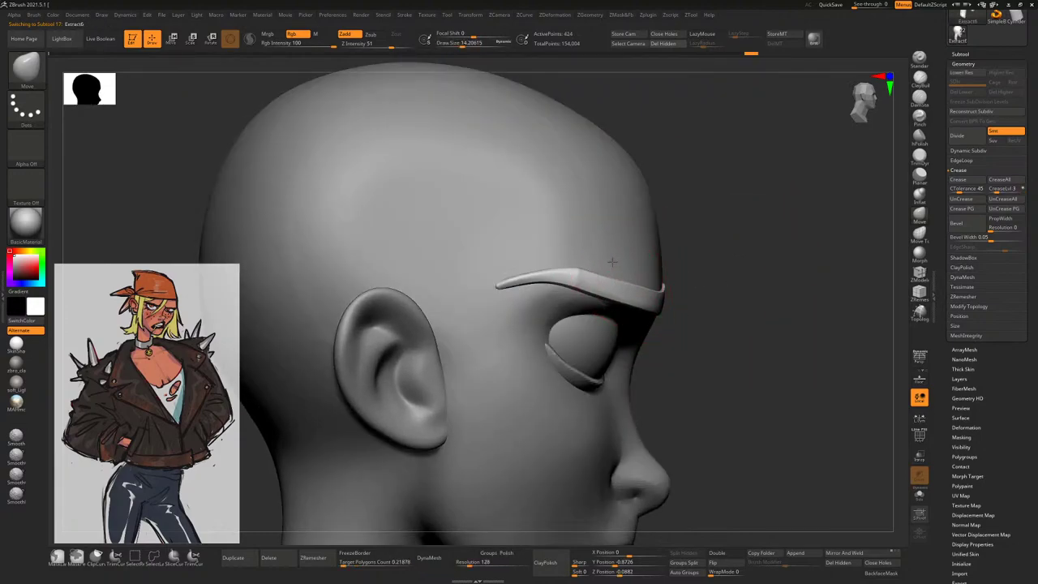
{"action": "right_click_drag", "start_coordinate": [613, 261], "coordinate": [438, 274]}
{"action": "right_click_drag", "start_coordinate": [777, 209], "coordinate": [574, 217]}
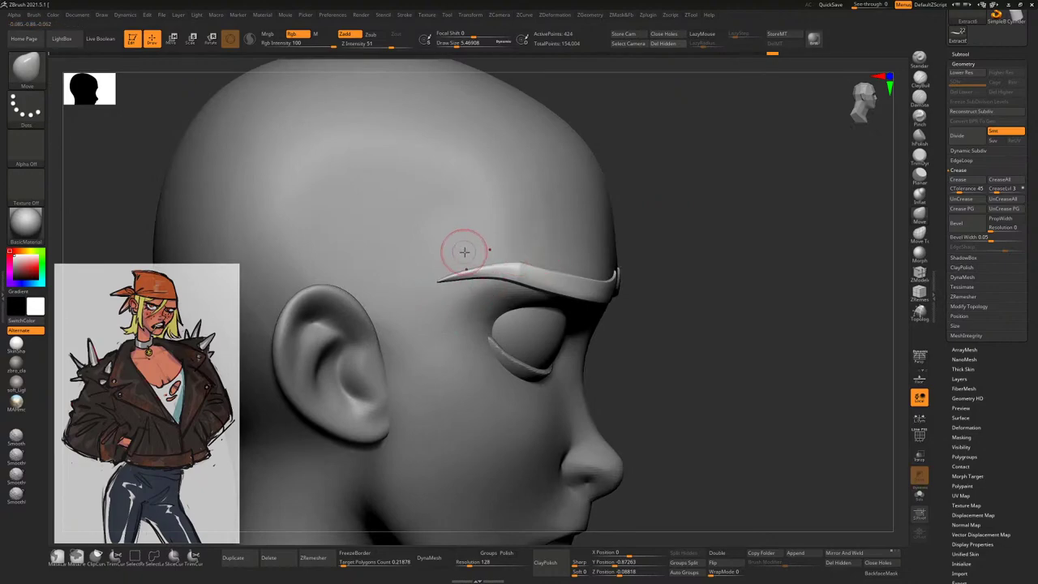
{"action": "right_click_drag", "start_coordinate": [462, 245], "coordinate": [513, 248]}
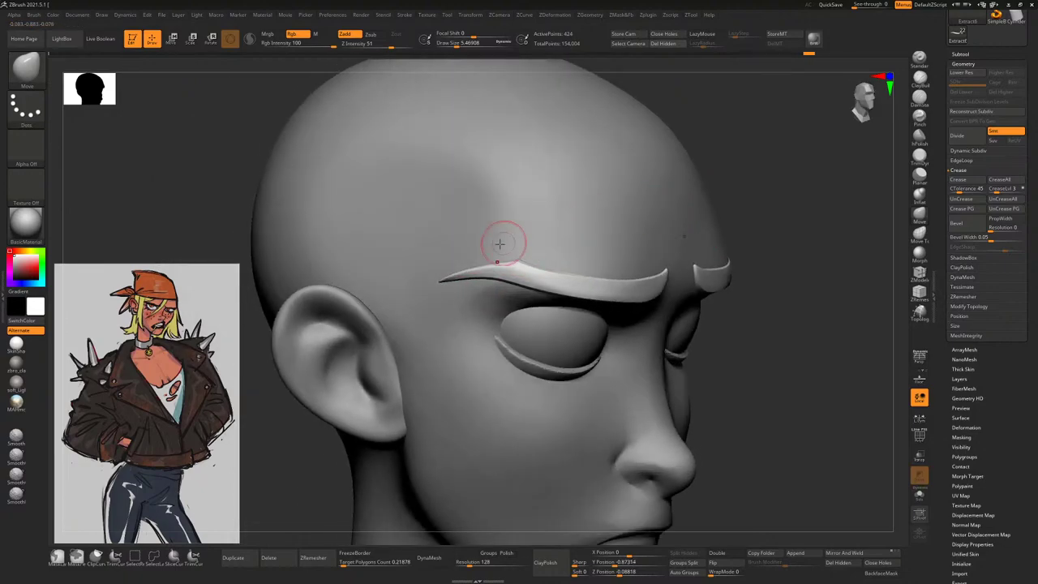
{"action": "mouse_move", "coordinate": [790, 223]}
{"action": "right_mouse_down", "text": "ctrl"}
{"action": "mouse_move", "coordinate": [747, 250]}
{"action": "mouse_move", "coordinate": [760, 211]}
{"action": "mouse_move", "coordinate": [709, 209]}
{"action": "mouse_move", "coordinate": [519, 260]}
{"action": "mouse_move", "coordinate": [633, 259]}
{"action": "mouse_move", "coordinate": [793, 213]}
{"action": "mouse_move", "coordinate": [571, 266]}
{"action": "right_mouse_up", "text": "ctrl"}
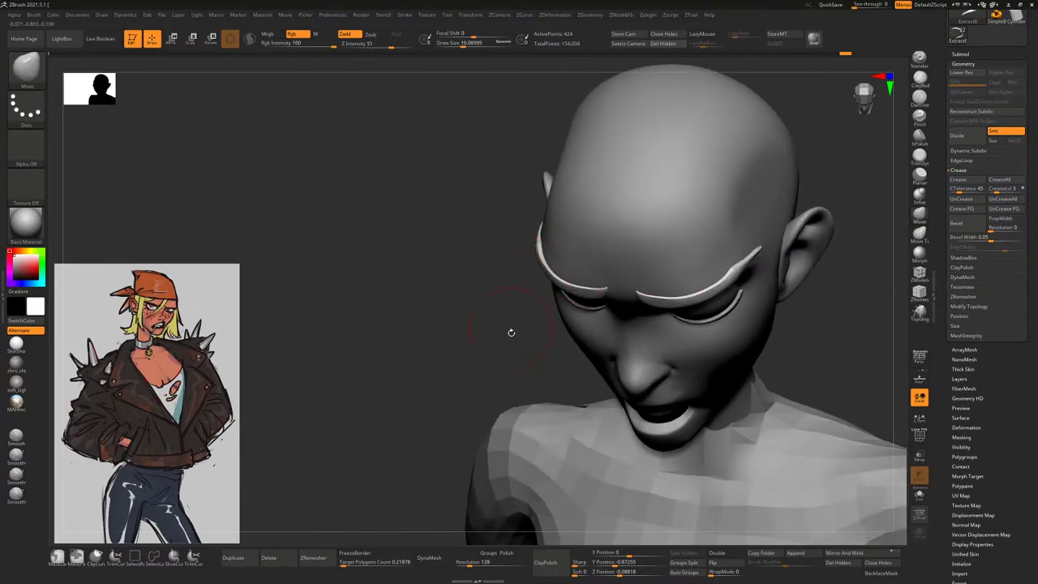
Shape the head around the temple and outer eye socket with the Move brush at size about 16.1, fitting the eyebrows against it
{"action": "right_click_drag", "start_coordinate": [511, 333], "coordinate": [682, 276]}
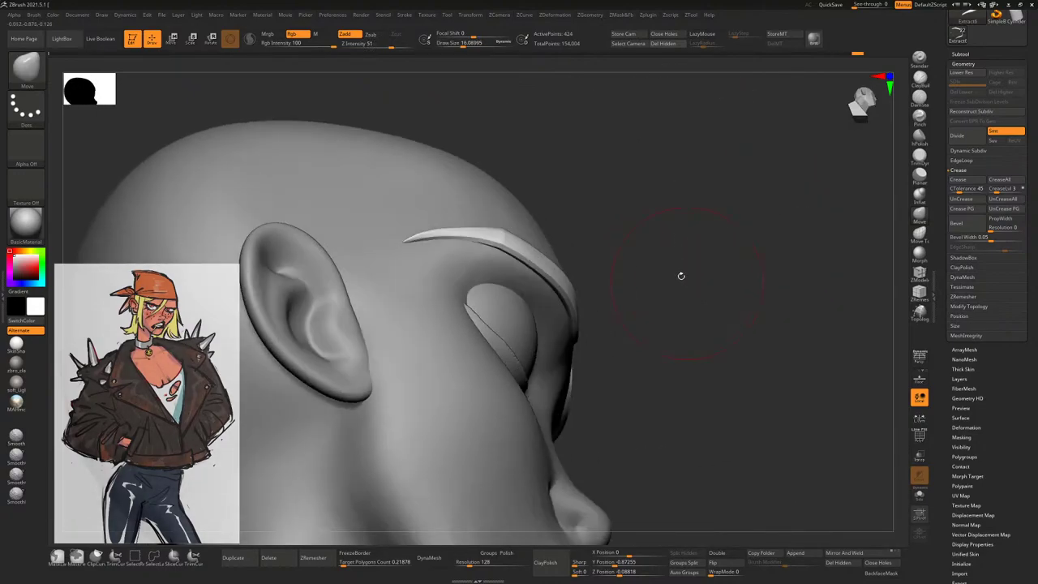
{"action": "right_click_drag", "start_coordinate": [651, 245], "coordinate": [644, 234]}
{"action": "left_click", "coordinate": [486, 336], "text": "alt"}
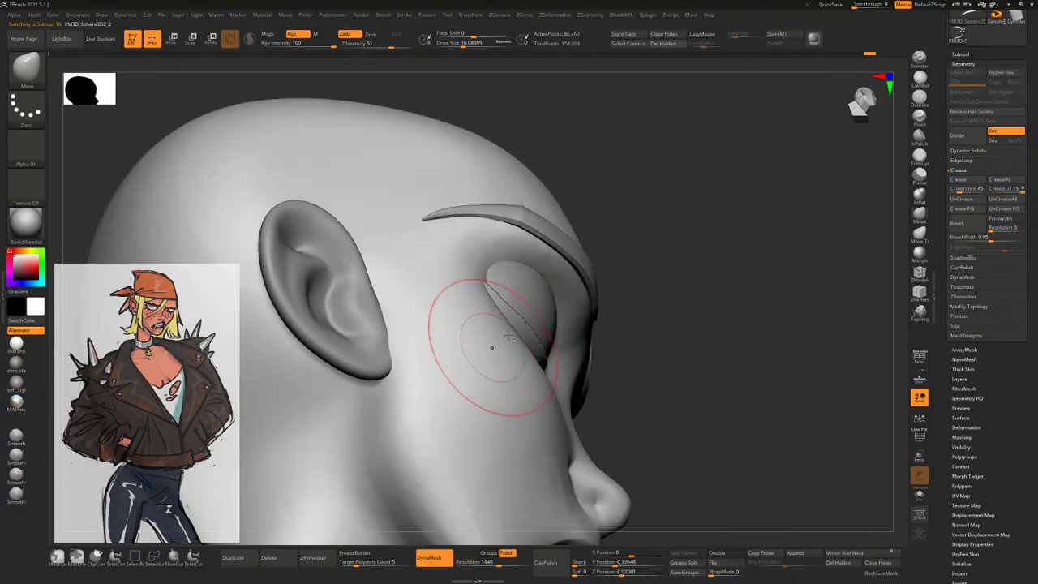
{"action": "right_click_drag", "start_coordinate": [486, 336], "coordinate": [566, 255]}
{"action": "right_click_drag", "start_coordinate": [661, 226], "coordinate": [598, 232]}
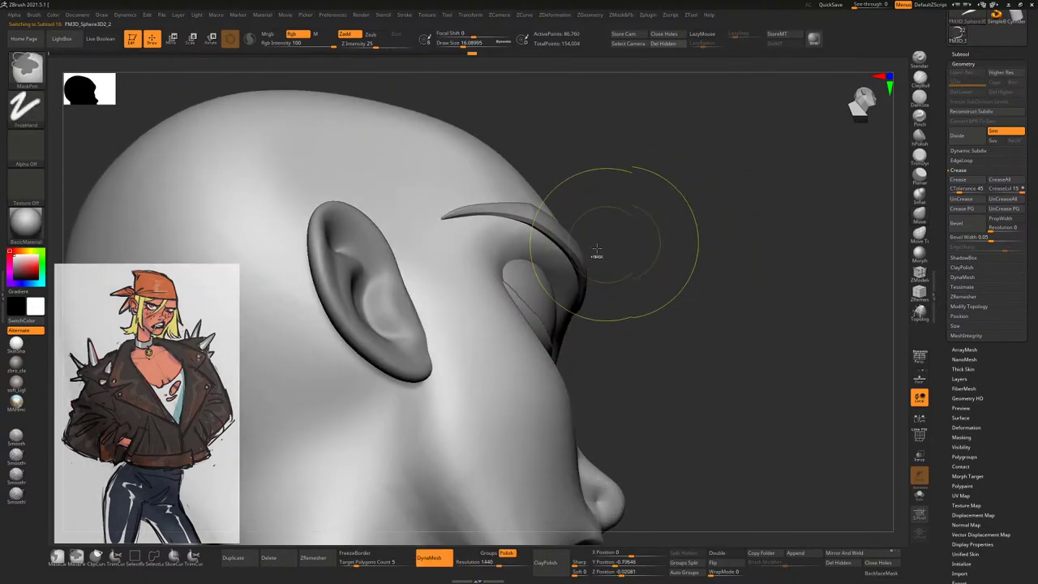
{"action": "right_click_drag", "start_coordinate": [558, 252], "coordinate": [672, 247]}
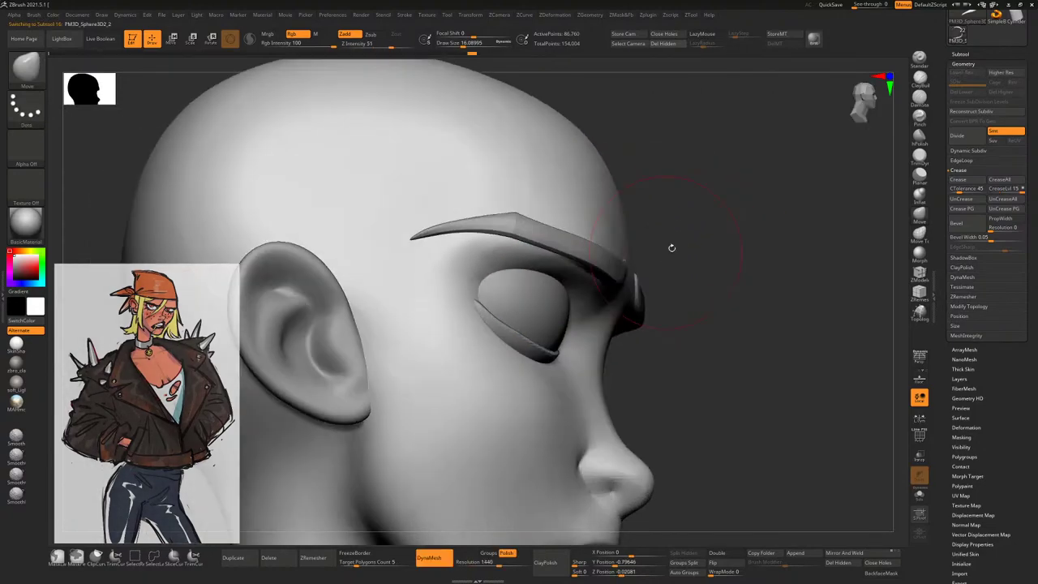
{"action": "mouse_move", "coordinate": [738, 234]}
{"action": "right_mouse_down"}
{"action": "mouse_move", "coordinate": [732, 224]}
{"action": "mouse_move", "coordinate": [770, 235]}
{"action": "mouse_move", "coordinate": [781, 204]}
{"action": "mouse_move", "coordinate": [734, 242]}
{"action": "mouse_move", "coordinate": [702, 247]}
{"action": "mouse_move", "coordinate": [721, 317]}
{"action": "mouse_move", "coordinate": [623, 305]}
{"action": "right_mouse_up"}
{"action": "left_click", "coordinate": [707, 276], "text": "alt"}
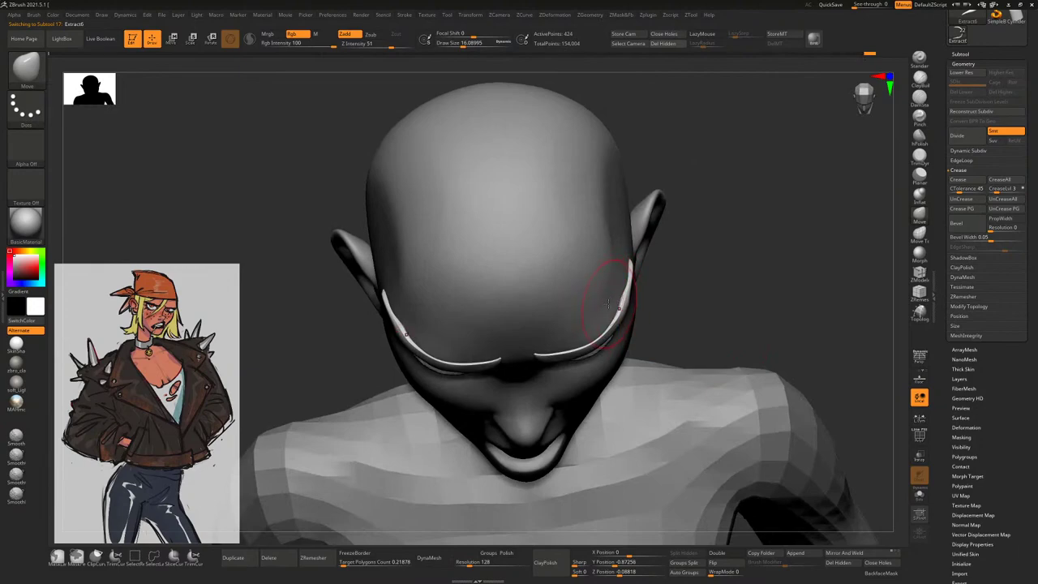
Select the head and draw two vertical curves in front of the ear with the Topology brush, correcting the short crossing stroke near the jaw
{"action": "left_click", "coordinate": [614, 300], "text": "alt"}
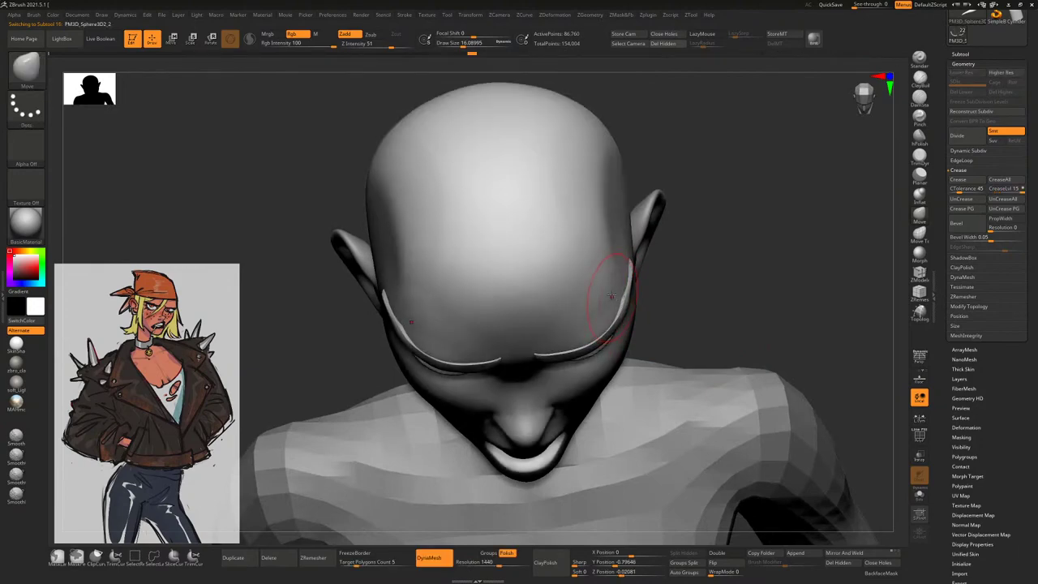
{"action": "right_click_drag", "start_coordinate": [611, 296], "coordinate": [760, 215], "text": "shift"}
{"action": "right_click_drag", "start_coordinate": [754, 281], "coordinate": [750, 236], "text": "alt"}
{"action": "mouse_move", "coordinate": [711, 279]}
{"action": "right_mouse_down"}
{"action": "mouse_move", "coordinate": [727, 238]}
{"action": "mouse_move", "coordinate": [713, 240]}
{"action": "mouse_move", "coordinate": [782, 234]}
{"action": "mouse_move", "coordinate": [809, 213]}
{"action": "mouse_move", "coordinate": [651, 242]}
{"action": "right_mouse_up"}
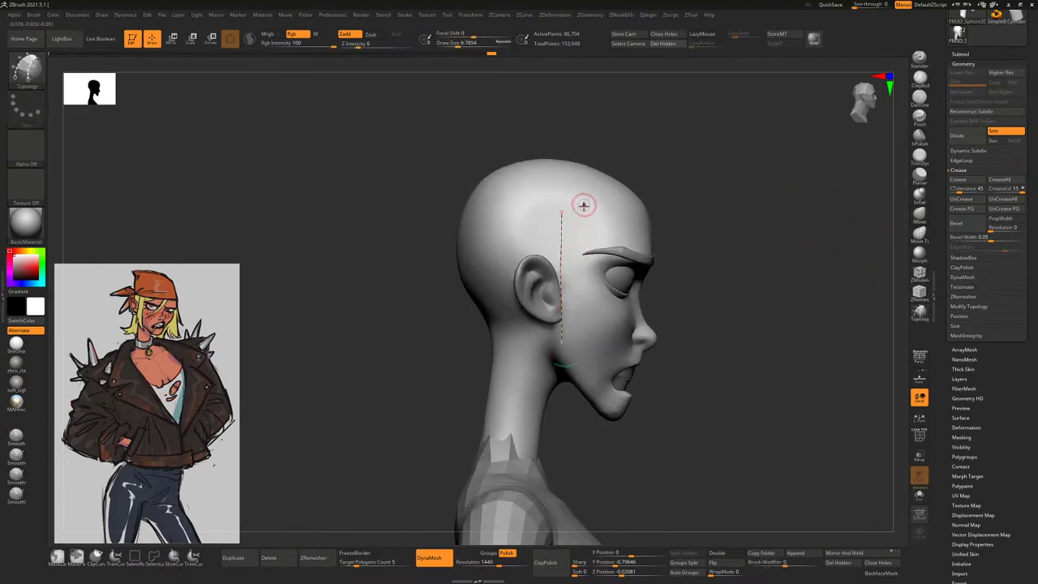
{"action": "right_click_drag", "start_coordinate": [661, 286], "coordinate": [516, 422], "text": "ctrl"}
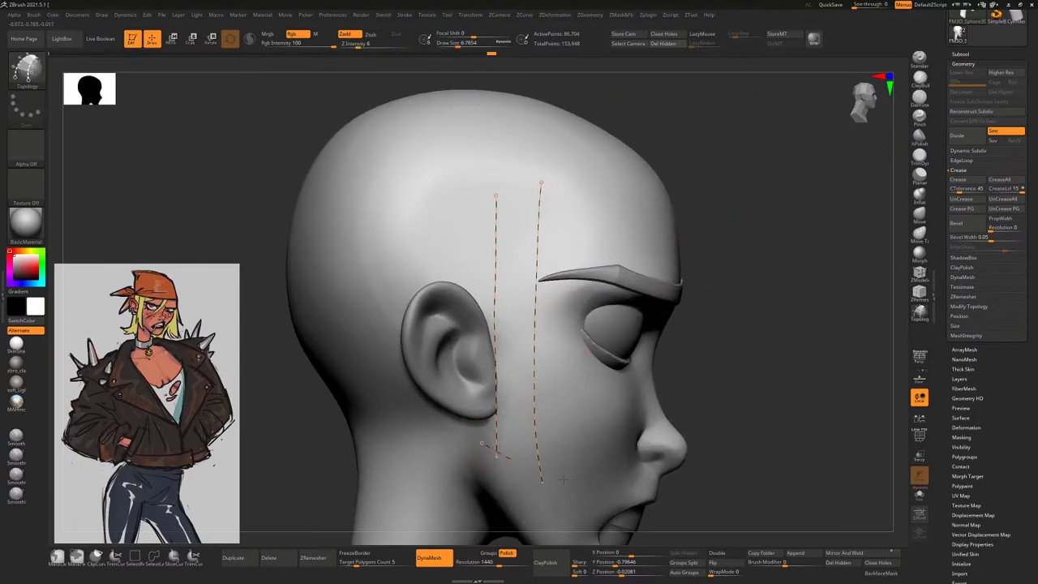
{"action": "key", "text": "ctrl+z"}
{"action": "key", "text": "ctrl+z"}
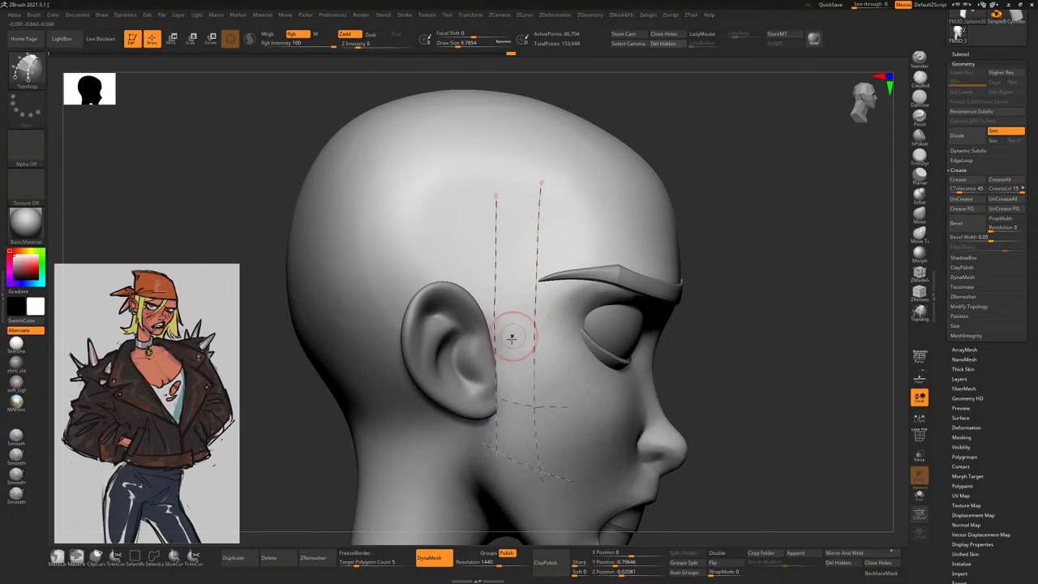
Cross the vertical curves with horizontal lines up to the temple, fix the unfilled section and generate the strip geometry on both sides
{"action": "left_click_drag", "start_coordinate": [491, 346], "coordinate": [575, 349]}
{"action": "left_click_drag", "start_coordinate": [492, 292], "coordinate": [558, 299]}
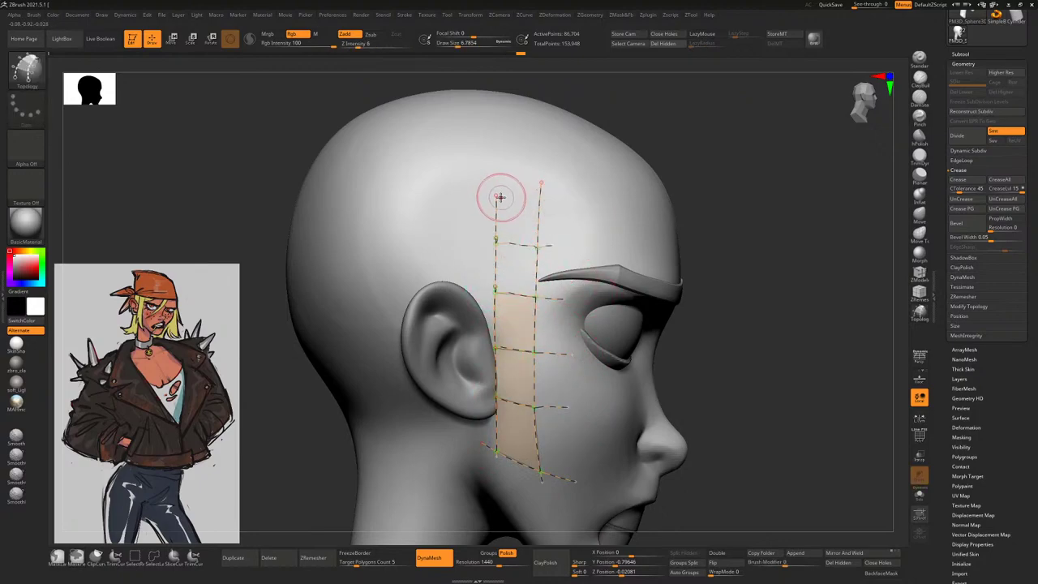
{"action": "left_click_drag", "start_coordinate": [500, 199], "coordinate": [505, 149]}
{"action": "right_click_drag", "start_coordinate": [506, 149], "coordinate": [621, 155]}
{"action": "left_click_drag", "start_coordinate": [548, 246], "coordinate": [497, 237]}
{"action": "left_click_drag", "start_coordinate": [484, 188], "coordinate": [579, 203]}
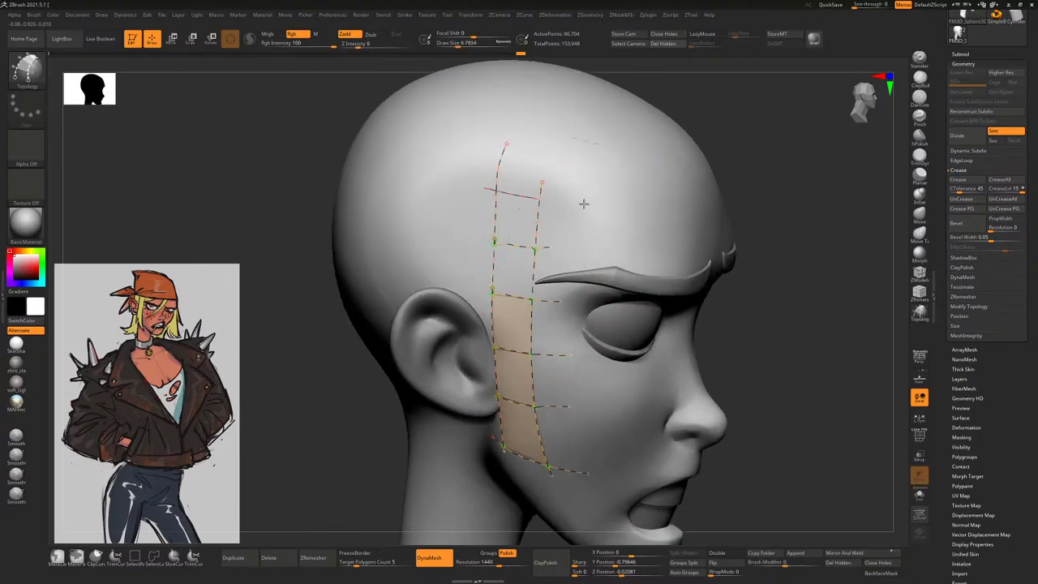
{"action": "left_click", "coordinate": [498, 236], "text": "alt"}
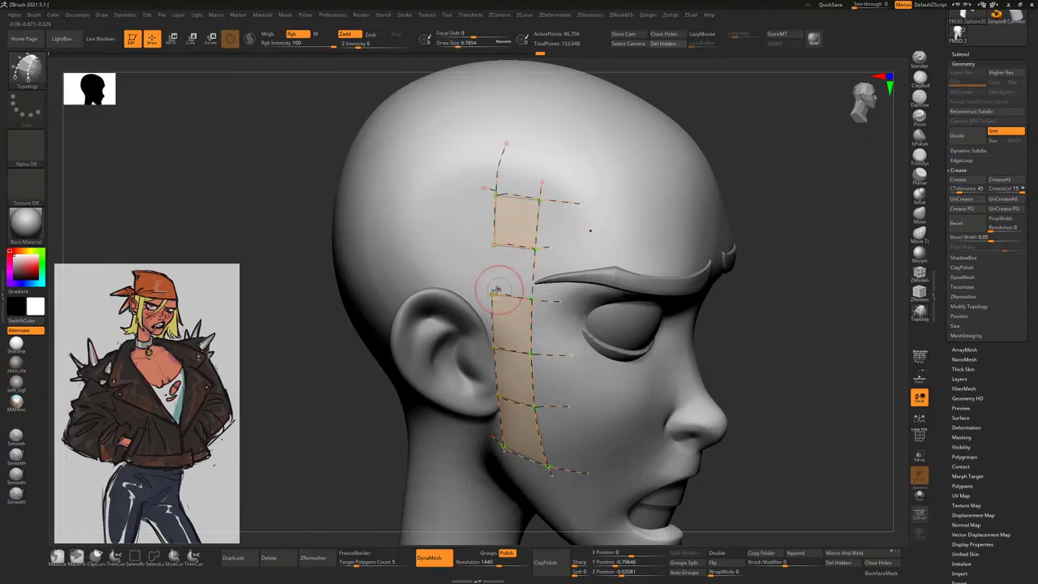
{"action": "left_click", "coordinate": [503, 260]}
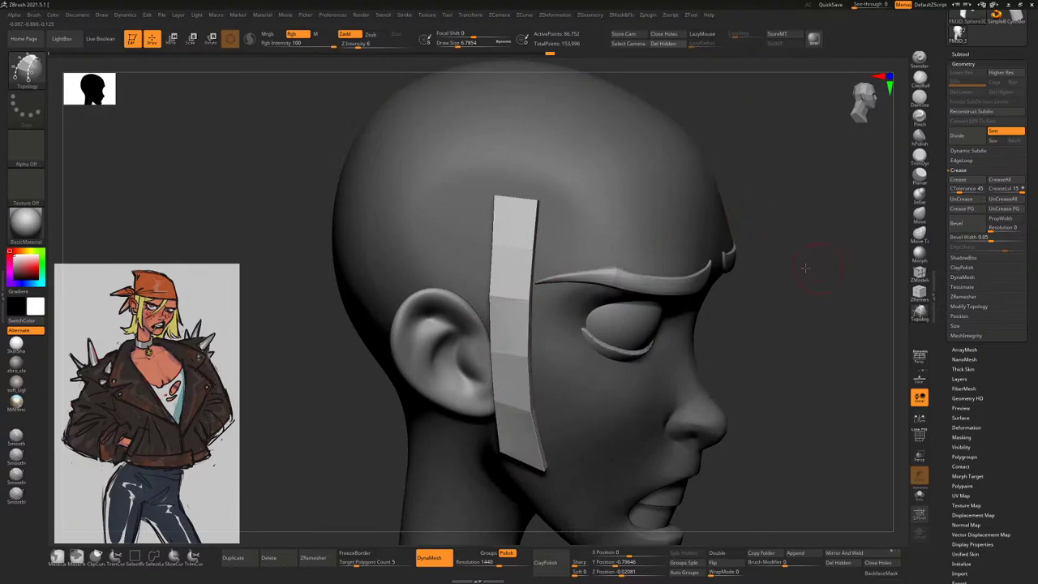
Separate the new strips from the head into their own subtool using Split Masked Points
{"action": "left_click_drag", "start_coordinate": [803, 224], "coordinate": [421, 421]}
{"action": "key", "text": "f"}
{"action": "left_click_drag", "start_coordinate": [402, 387], "coordinate": [768, 271]}
{"action": "left_click", "coordinate": [960, 55]}
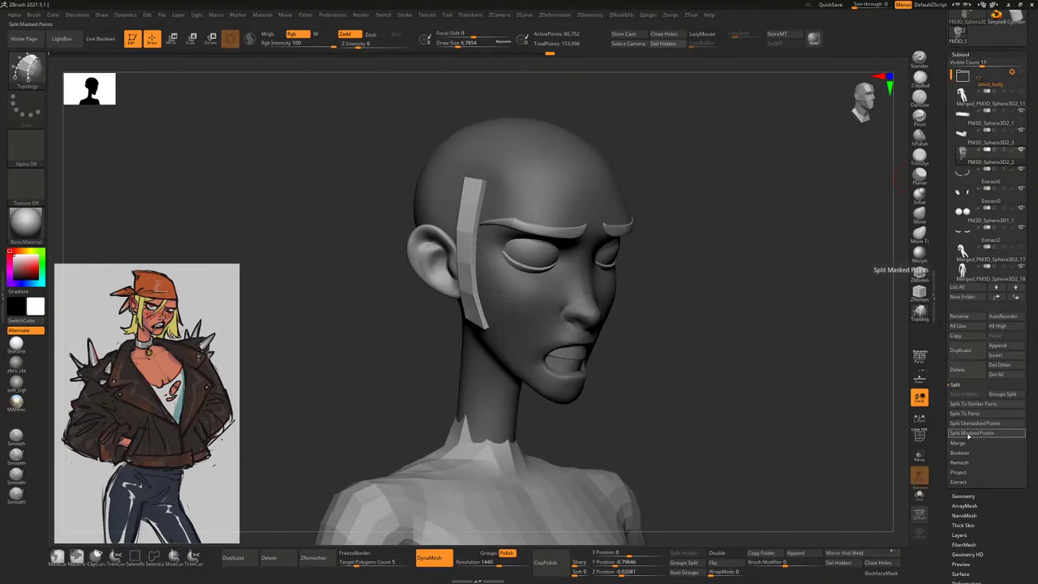
{"action": "left_click", "coordinate": [970, 436]}
Isolate the strips with their wireframe shown, crease their border edge loops with ZModeler, and restore the full shaded view
{"action": "left_click_drag", "start_coordinate": [860, 340], "coordinate": [830, 301]}
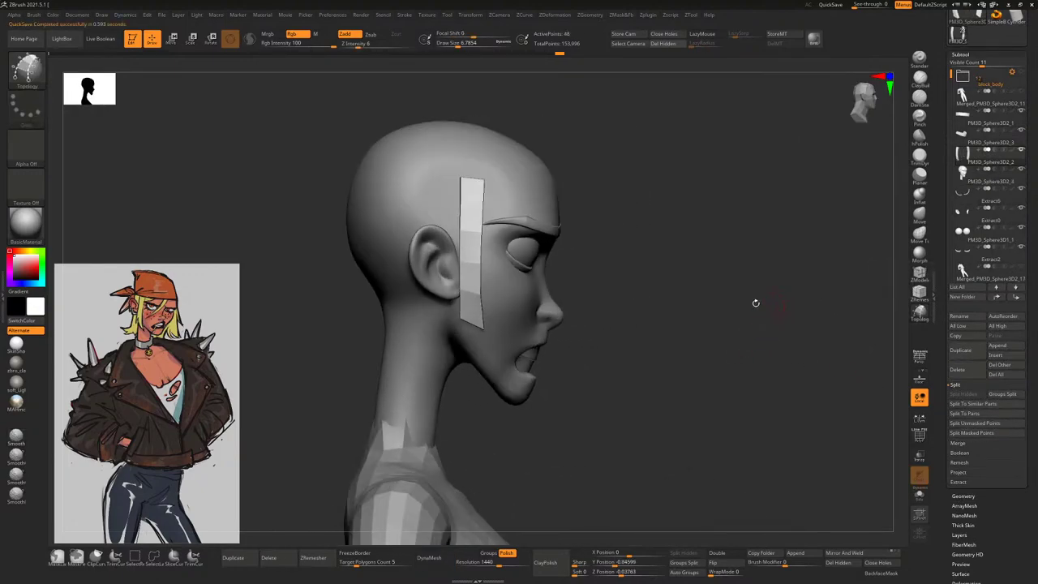
{"action": "left_click", "coordinate": [919, 273]}
{"action": "left_click", "coordinate": [919, 435]}
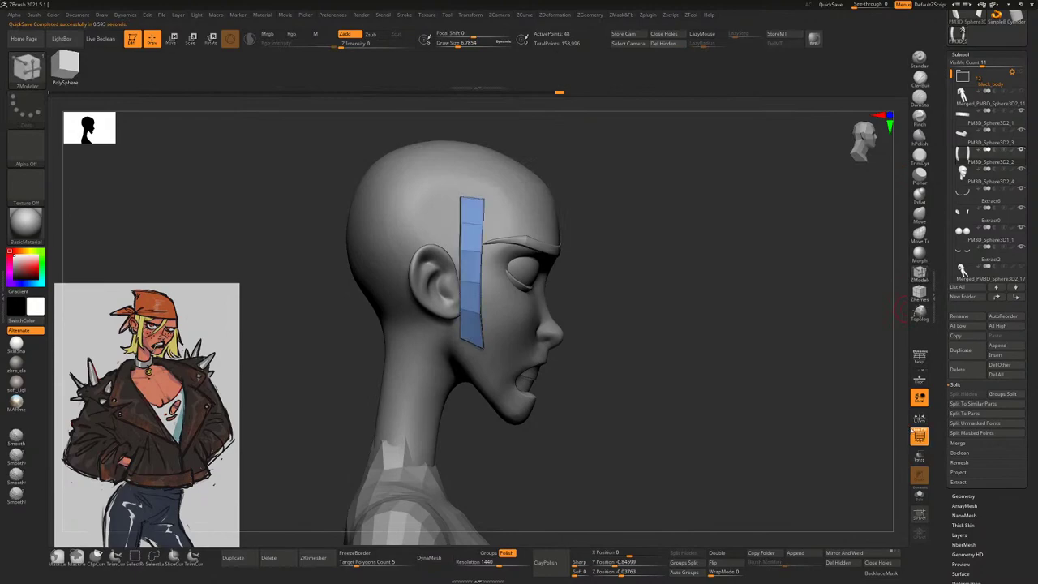
{"action": "left_click_drag", "start_coordinate": [753, 336], "coordinate": [853, 393], "text": "alt"}
{"action": "left_click", "coordinate": [919, 494]}
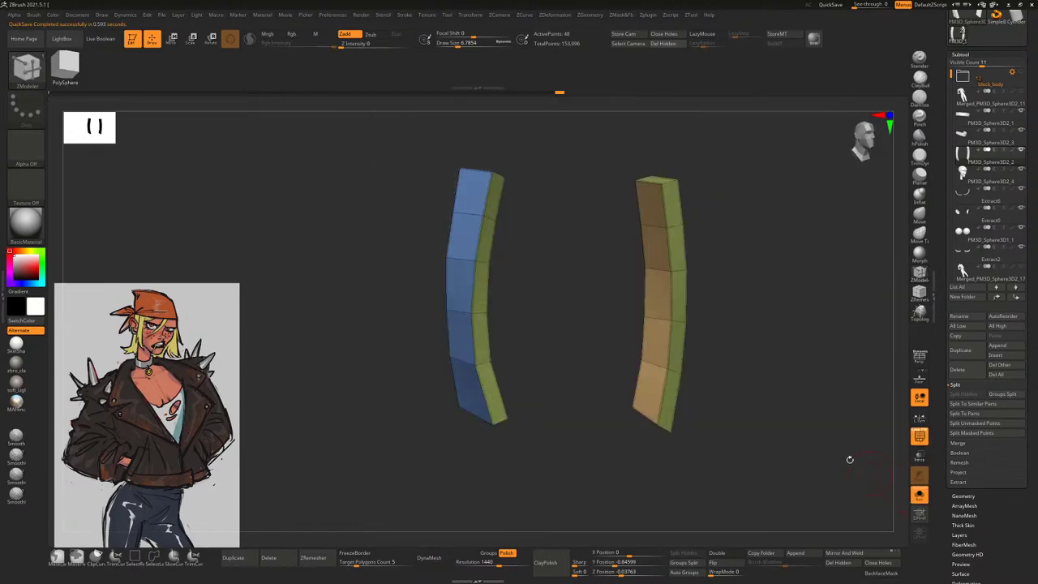
{"action": "left_click_drag", "start_coordinate": [851, 457], "coordinate": [575, 351], "text": "alt"}
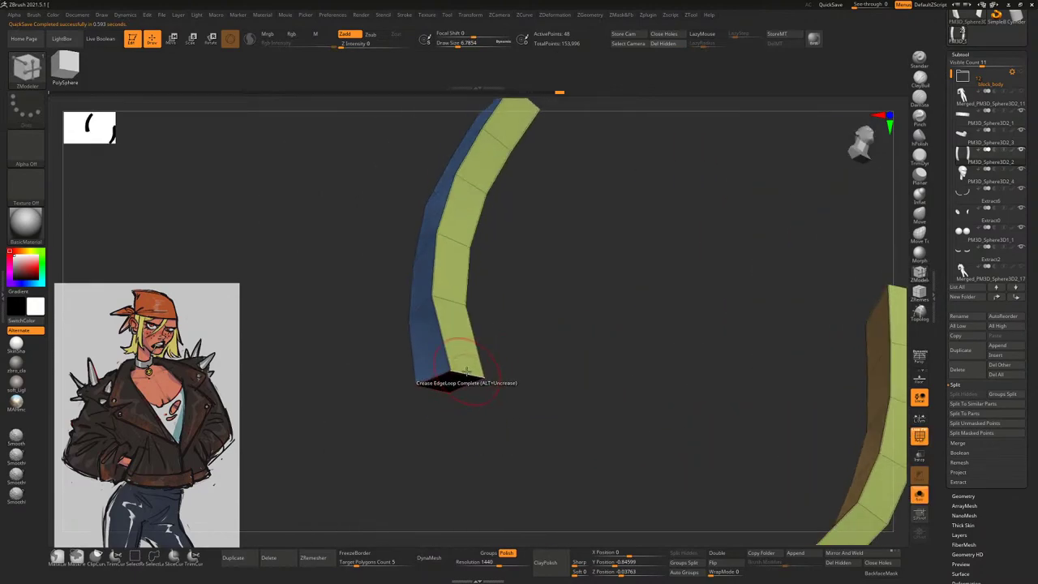
{"action": "left_click_drag", "start_coordinate": [487, 357], "coordinate": [533, 297]}
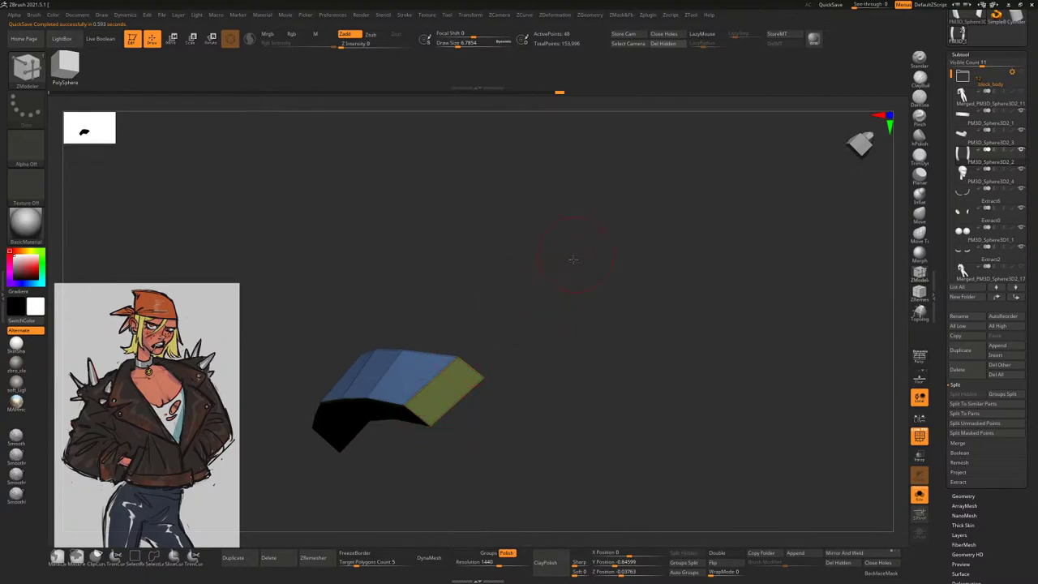
{"action": "left_click_drag", "start_coordinate": [573, 260], "coordinate": [609, 442]}
{"action": "left_click", "coordinate": [919, 495]}
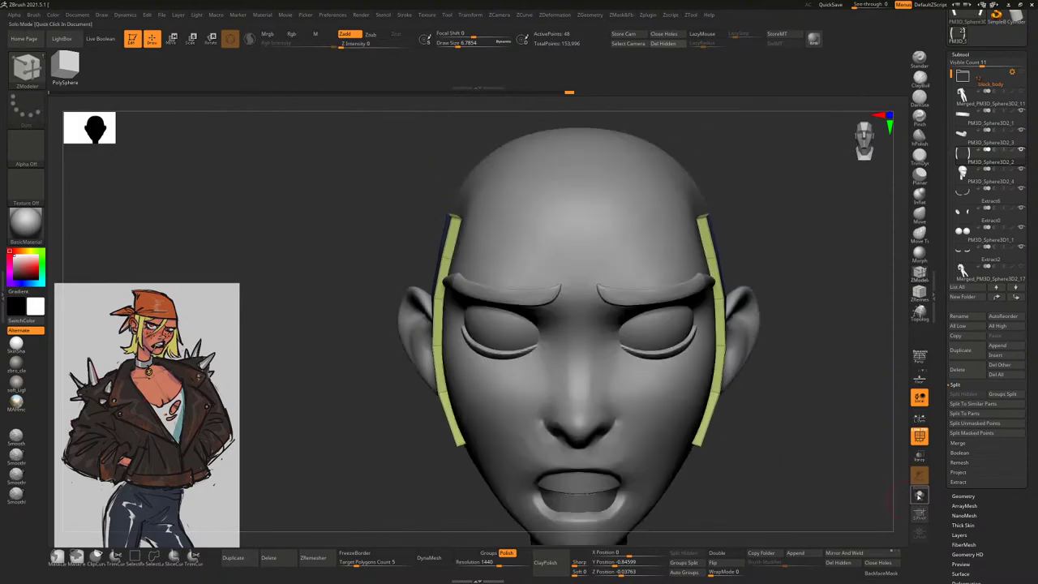
{"action": "left_click", "coordinate": [919, 436]}
Switch to the Move Topological brush, turn on Dynamic Subdivision for the strips in front of the ears, and set their crease level to 2
{"action": "left_click_drag", "start_coordinate": [794, 359], "coordinate": [852, 287]}
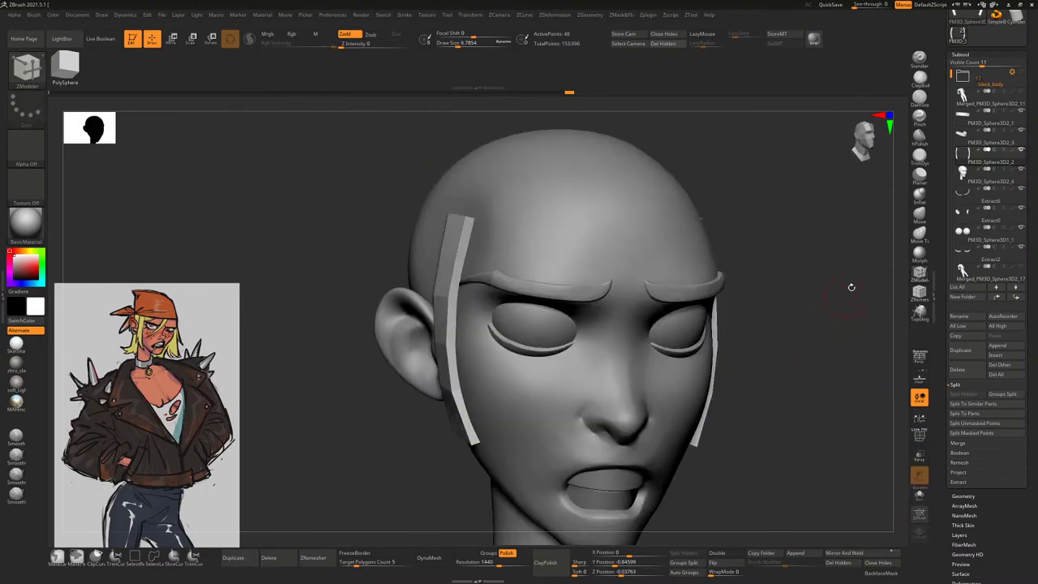
{"action": "left_click", "coordinate": [919, 235]}
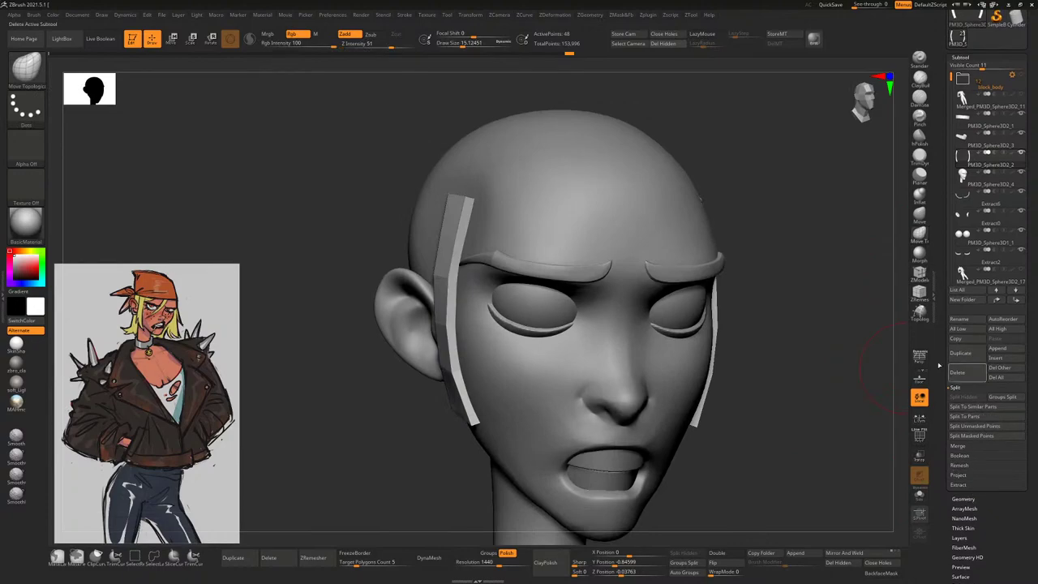
{"action": "left_click", "coordinate": [978, 498]}
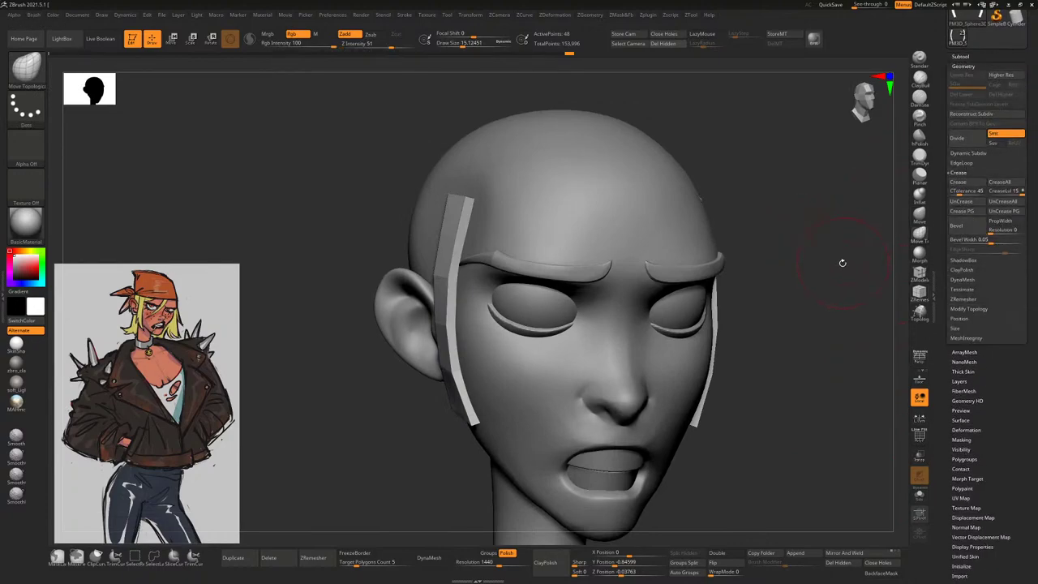
{"action": "left_click", "coordinate": [966, 153]}
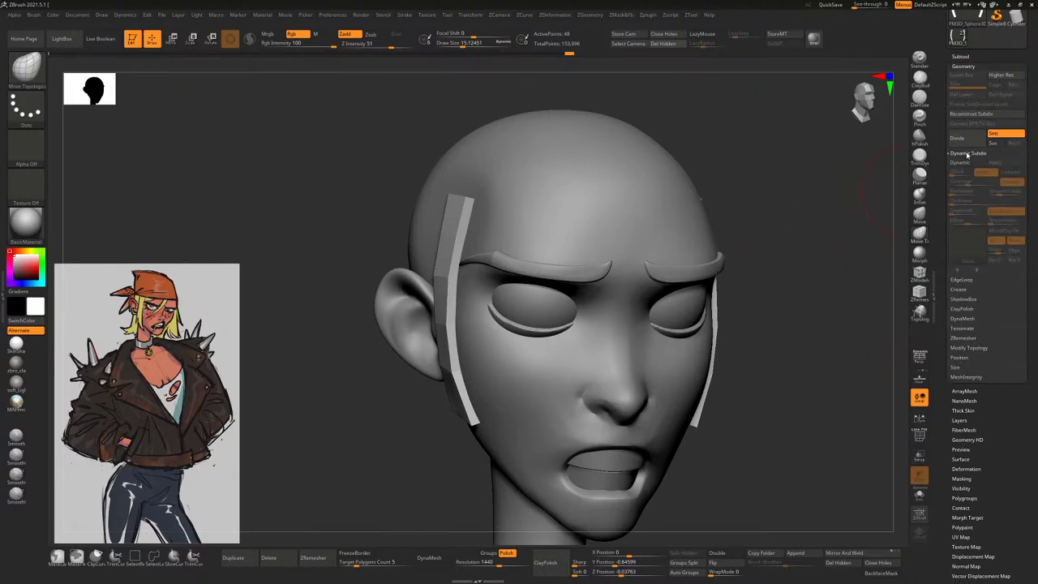
{"action": "left_click", "coordinate": [965, 163]}
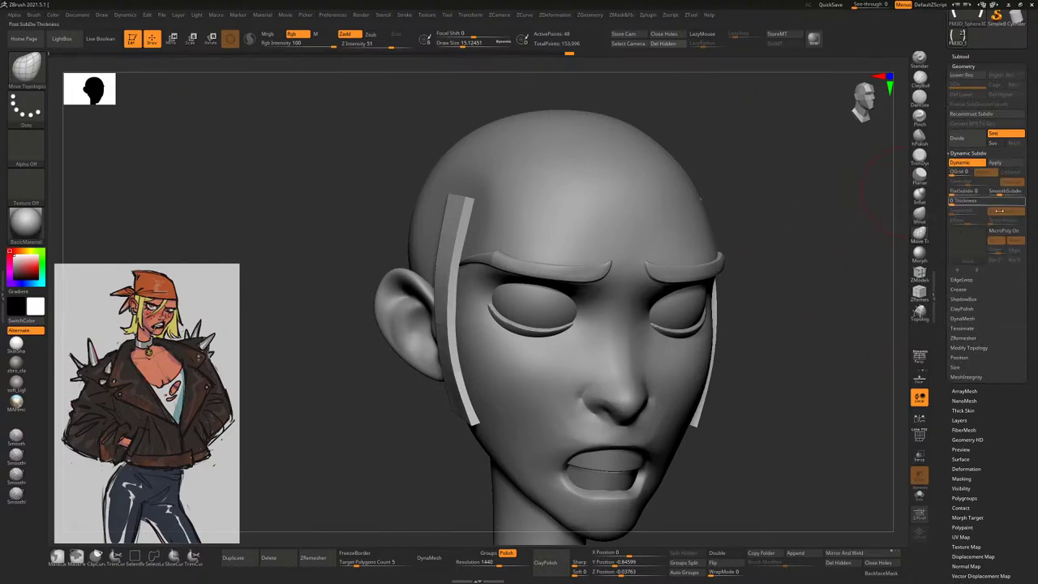
{"action": "left_click", "coordinate": [961, 289]}
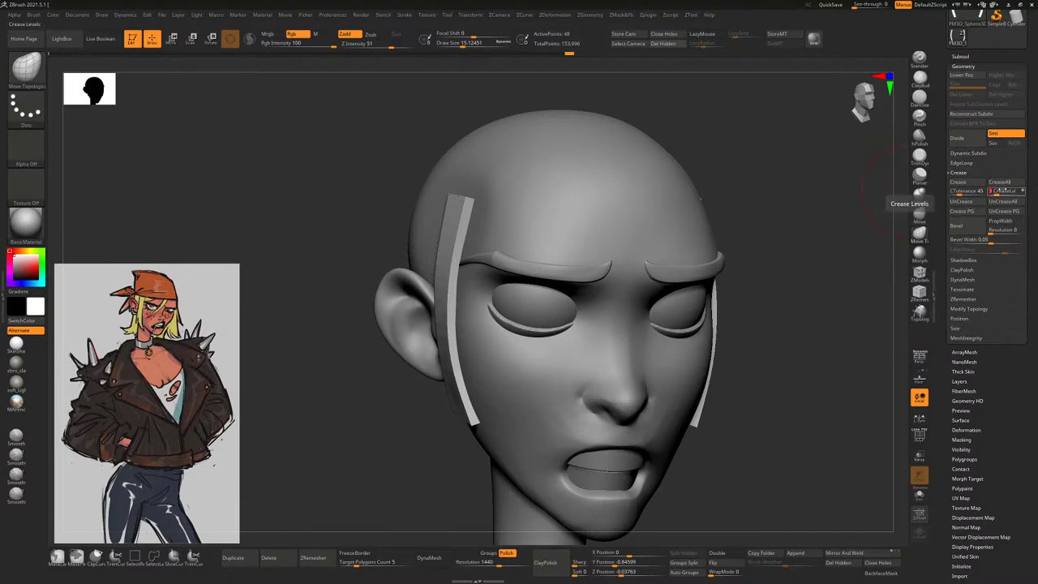
{"action": "left_click_drag", "start_coordinate": [758, 261], "coordinate": [876, 244]}
{"action": "left_click_drag", "start_coordinate": [771, 298], "coordinate": [825, 382]}
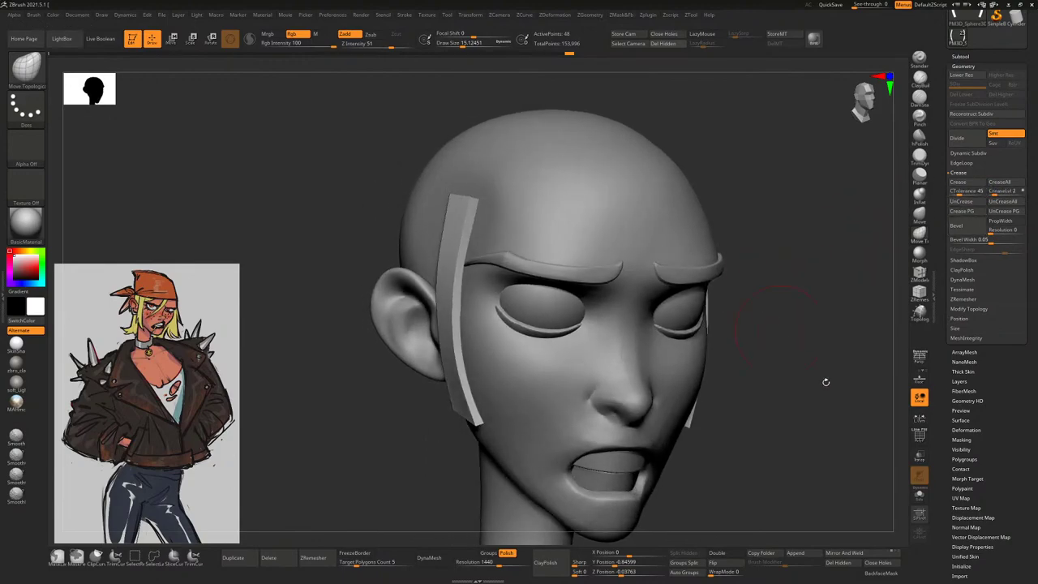
Check the isolated strip's wireframe, then raise the strips' SmoothSubdiv level and restore the plain shaded view of the whole head
{"action": "left_click", "coordinate": [919, 497]}
{"action": "left_click_drag", "start_coordinate": [795, 348], "coordinate": [823, 343]}
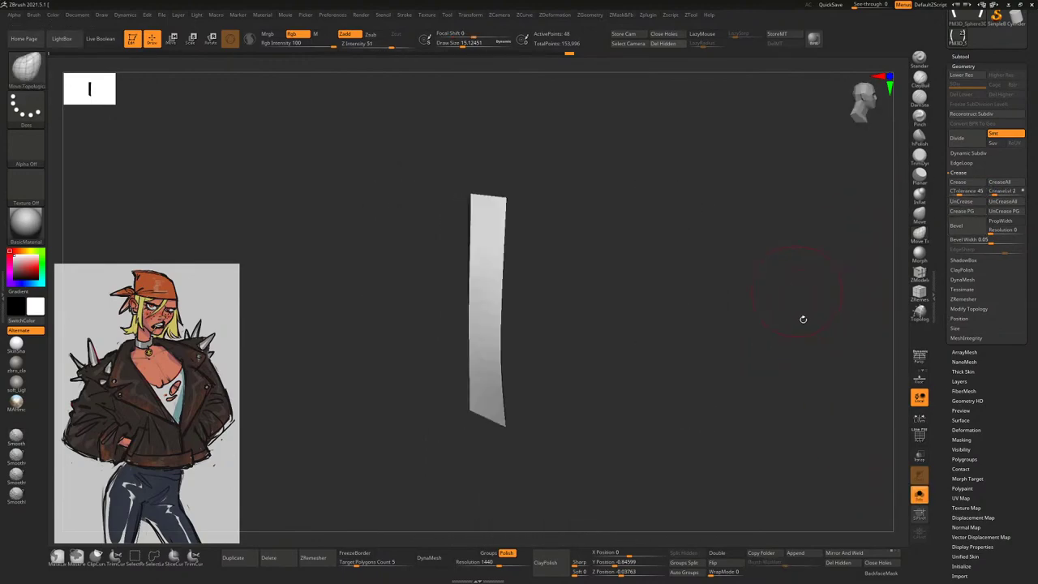
{"action": "left_click", "coordinate": [919, 436]}
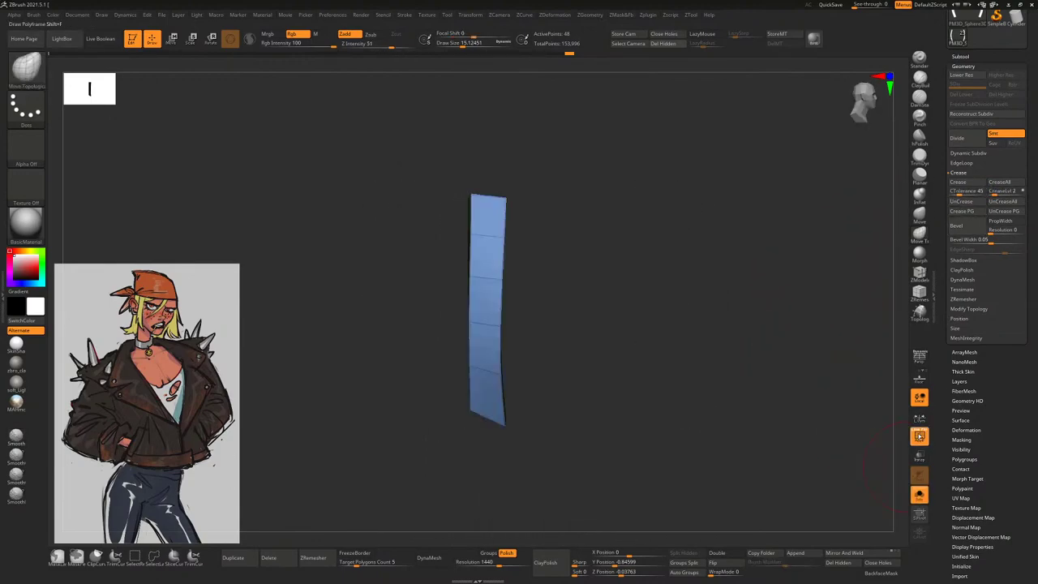
{"action": "left_click", "coordinate": [919, 496]}
{"action": "left_click", "coordinate": [980, 152]}
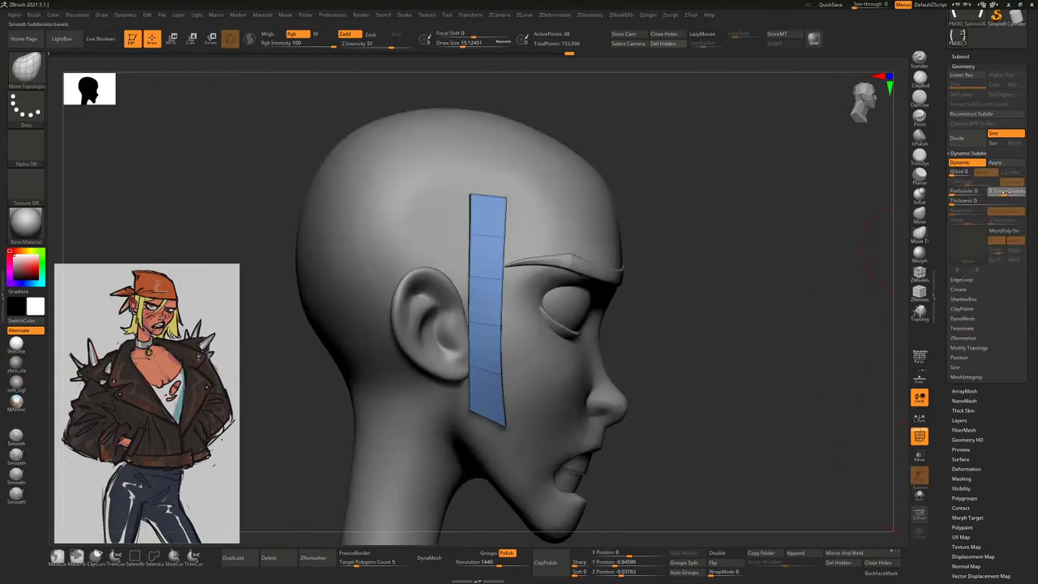
{"action": "left_click_drag", "start_coordinate": [851, 292], "coordinate": [776, 287]}
{"action": "left_click", "coordinate": [919, 437]}
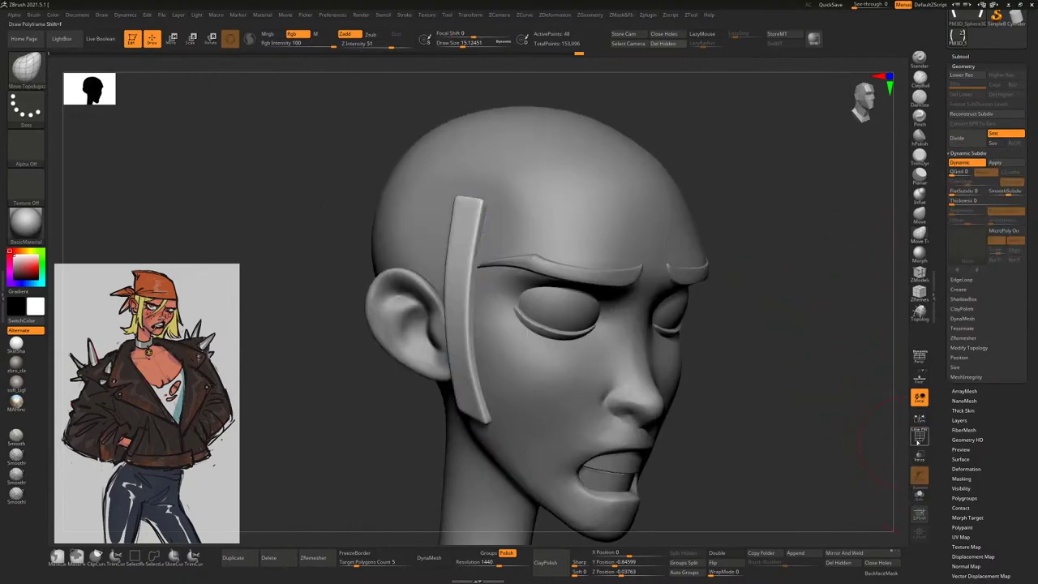
{"action": "left_click_drag", "start_coordinate": [714, 365], "coordinate": [788, 370]}
Set the strips' crease level to 3 and adjust the strip's shape from the side with the Move Topological brush
{"action": "left_click", "coordinate": [960, 290]}
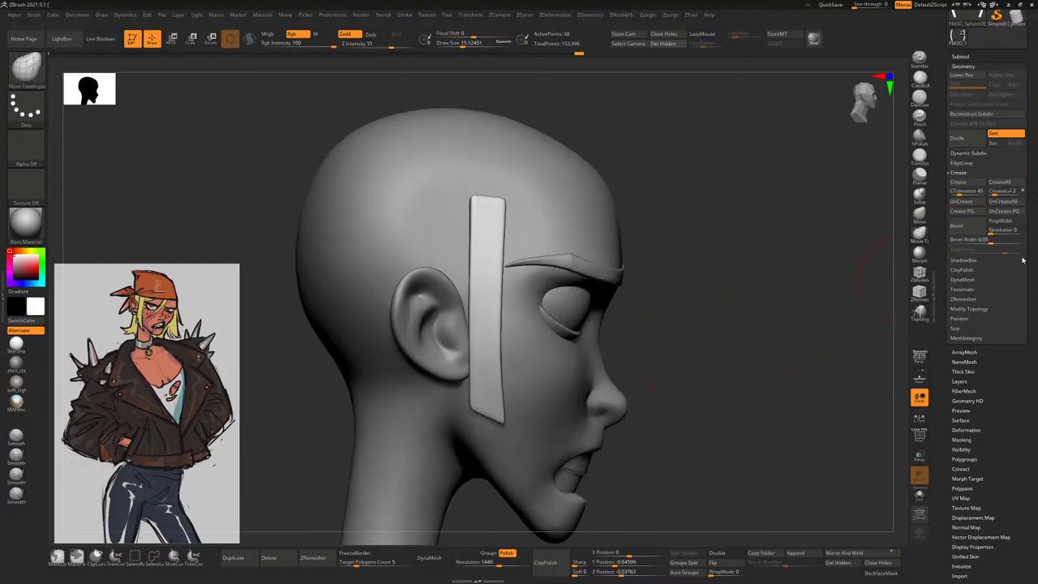
{"action": "mouse_move", "coordinate": [757, 299]}
{"action": "left_mouse_down"}
{"action": "mouse_move", "coordinate": [787, 306]}
{"action": "mouse_move", "coordinate": [753, 323]}
{"action": "mouse_move", "coordinate": [753, 349]}
{"action": "mouse_move", "coordinate": [708, 349]}
{"action": "mouse_move", "coordinate": [704, 361]}
{"action": "left_mouse_up"}
{"action": "key", "text": "space"}
{"action": "mouse_move", "coordinate": [709, 276]}
{"action": "left_mouse_down"}
{"action": "mouse_move", "coordinate": [712, 365]}
{"action": "mouse_move", "coordinate": [811, 367]}
{"action": "left_mouse_up"}
{"action": "key", "text": "space"}
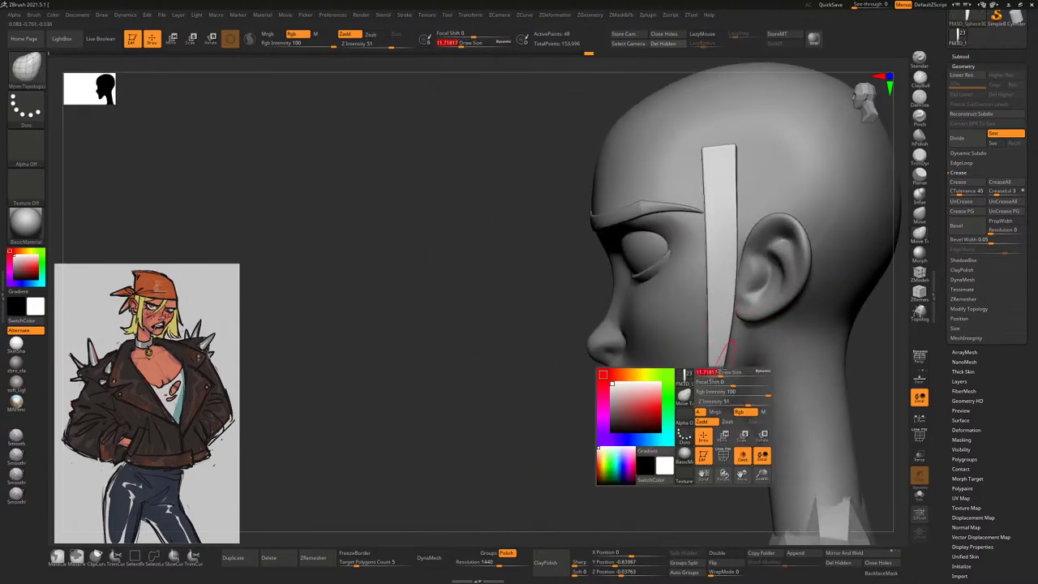
{"action": "mouse_move", "coordinate": [720, 308]}
{"action": "left_mouse_down"}
{"action": "mouse_move", "coordinate": [730, 381]}
{"action": "mouse_move", "coordinate": [681, 412]}
{"action": "left_mouse_up"}
{"action": "mouse_move", "coordinate": [718, 338]}
{"action": "left_mouse_down"}
{"action": "mouse_move", "coordinate": [748, 320]}
{"action": "mouse_move", "coordinate": [722, 347]}
{"action": "mouse_move", "coordinate": [729, 355]}
{"action": "mouse_move", "coordinate": [759, 158]}
{"action": "left_mouse_up"}
Bend the strips' lower part forward along the jaw using a larger brush, and refine the pointed lower end with a smaller one
{"action": "mouse_move", "coordinate": [524, 325]}
{"action": "left_mouse_down"}
{"action": "mouse_move", "coordinate": [666, 297]}
{"action": "mouse_move", "coordinate": [855, 301]}
{"action": "mouse_move", "coordinate": [596, 302]}
{"action": "left_mouse_up"}
{"action": "key", "text": "bracketright"}
{"action": "key", "text": "bracketright"}
{"action": "key", "text": "bracketright"}
{"action": "left_click_drag", "start_coordinate": [590, 364], "coordinate": [595, 360]}
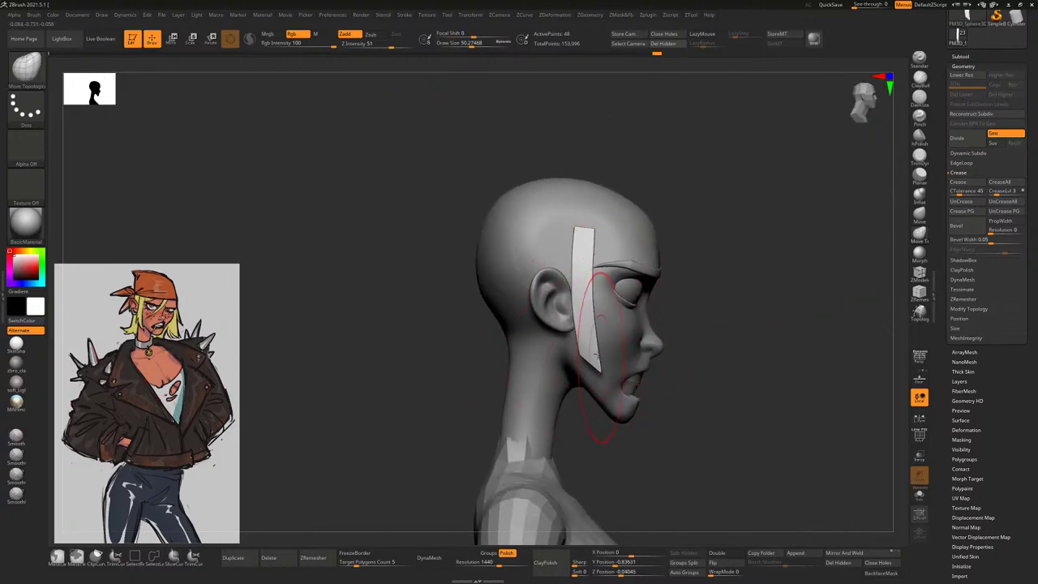
{"action": "key", "text": "space"}
{"action": "key", "text": "bracketleft"}
{"action": "key", "text": "bracketleft"}
{"action": "key", "text": "bracketleft"}
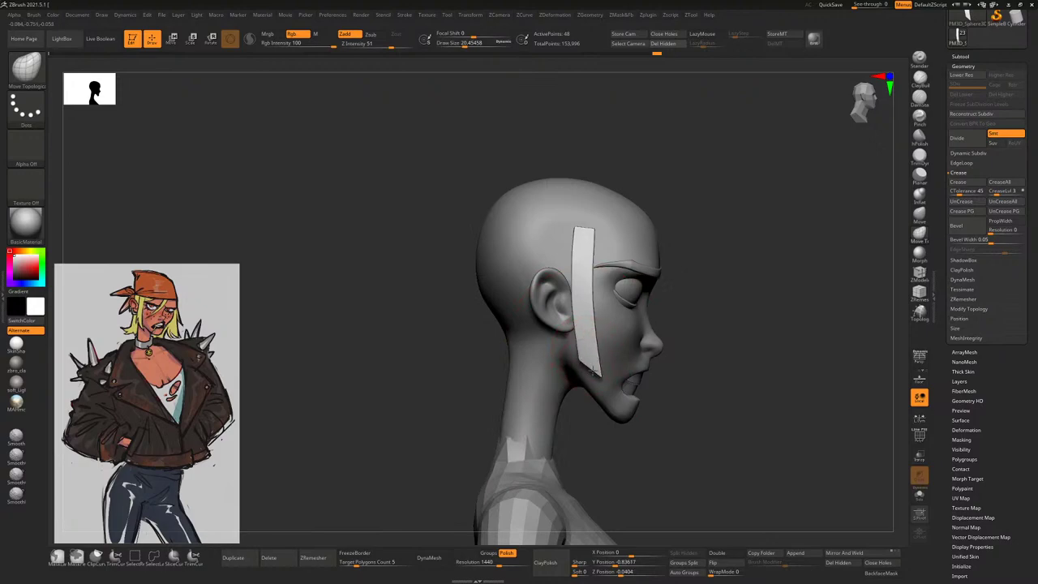
{"action": "right_click_drag", "start_coordinate": [593, 369], "coordinate": [568, 347]}
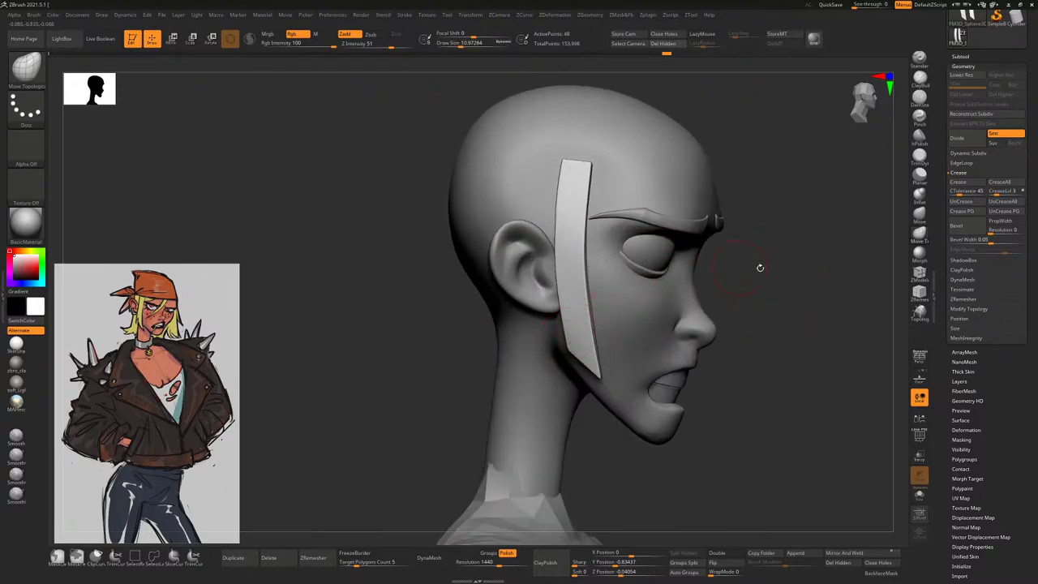
Enlarge the Move Topological brush to a draw size of about 43 for adjusting the strips from the front
{"action": "right_click_drag", "start_coordinate": [760, 268], "coordinate": [584, 345]}
{"action": "right_click_drag", "start_coordinate": [595, 284], "coordinate": [481, 370]}
{"action": "key", "text": "space"}
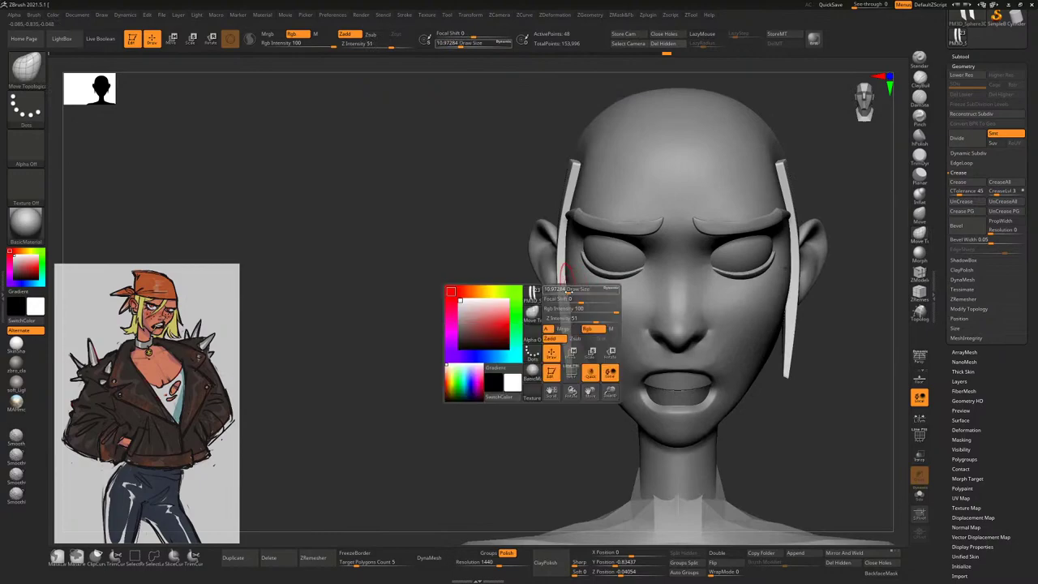
{"action": "key", "text": "space"}
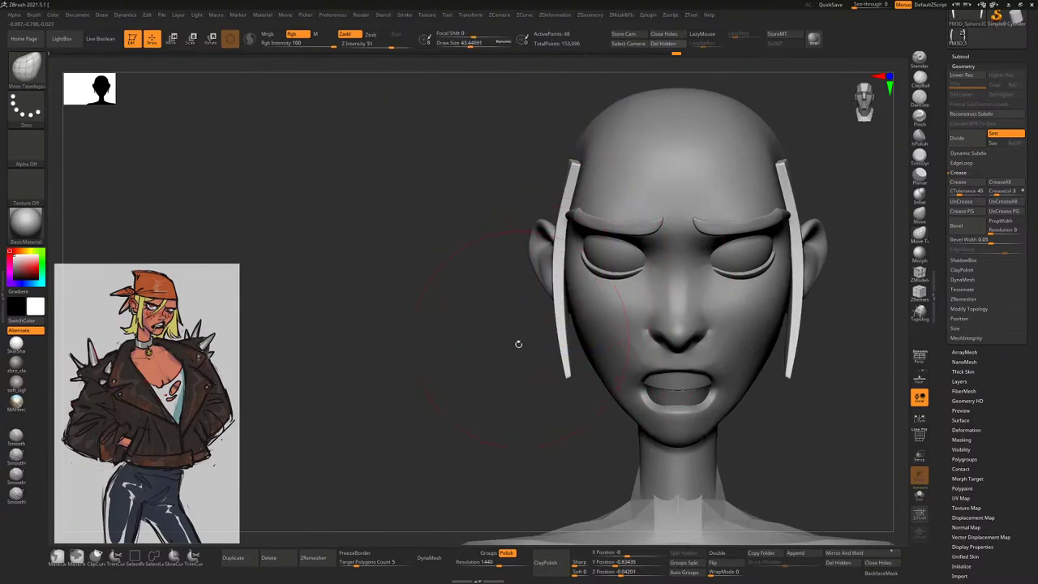
Adjust the front hair strip beside the ear in profile and bend its upper end with the Move Topological brush
{"action": "right_click_drag", "start_coordinate": [516, 343], "coordinate": [554, 344]}
{"action": "key", "text": "space"}
{"action": "left_click_drag", "start_coordinate": [554, 344], "coordinate": [537, 344]}
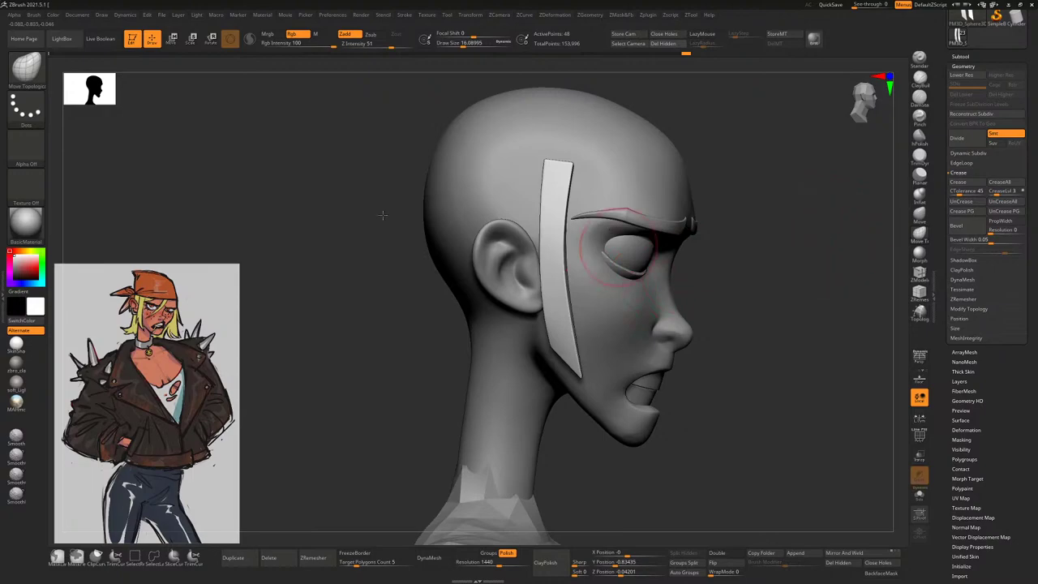
{"action": "mouse_move", "coordinate": [817, 261]}
{"action": "right_mouse_down"}
{"action": "mouse_move", "coordinate": [507, 367]}
{"action": "mouse_move", "coordinate": [568, 324]}
{"action": "right_mouse_up"}
{"action": "key", "text": "space"}
{"action": "mouse_move", "coordinate": [551, 314]}
{"action": "left_mouse_down"}
{"action": "mouse_move", "coordinate": [568, 312]}
{"action": "mouse_move", "coordinate": [559, 299]}
{"action": "left_mouse_up"}
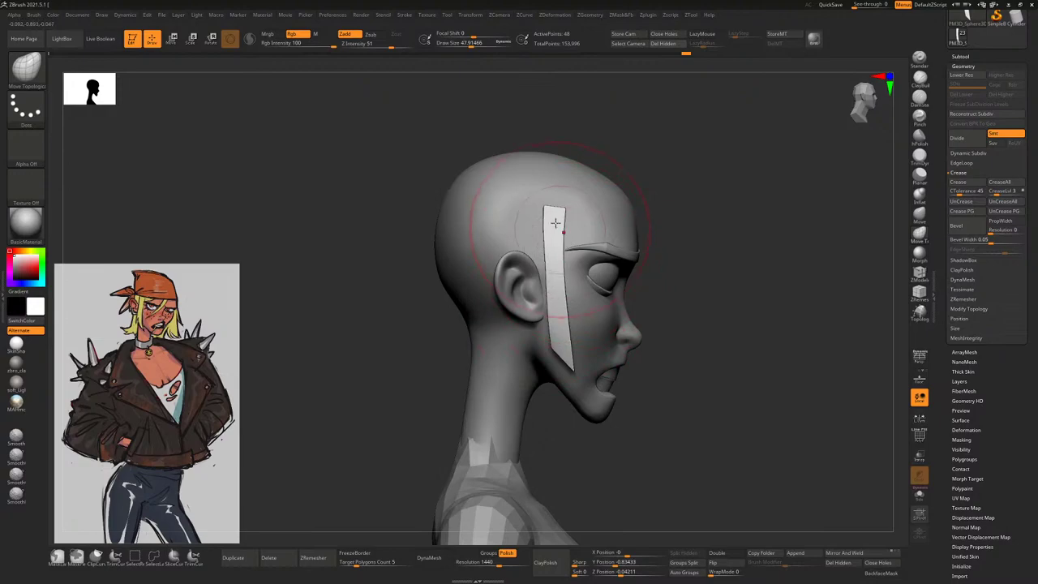
{"action": "key", "text": "["}
{"action": "key", "text": "["}
{"action": "key", "text": "["}
{"action": "right_click_drag", "start_coordinate": [679, 180], "coordinate": [557, 254]}
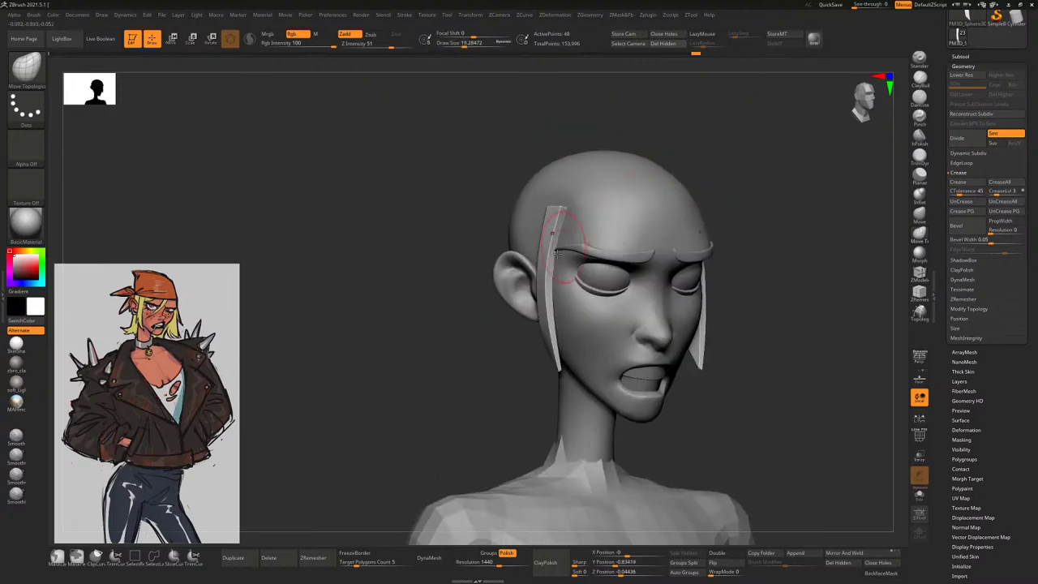
Refine the hair strip's curve and width from temple to jaw, keeping it close to the side of the head
{"action": "right_click_drag", "start_coordinate": [547, 290], "coordinate": [547, 327]}
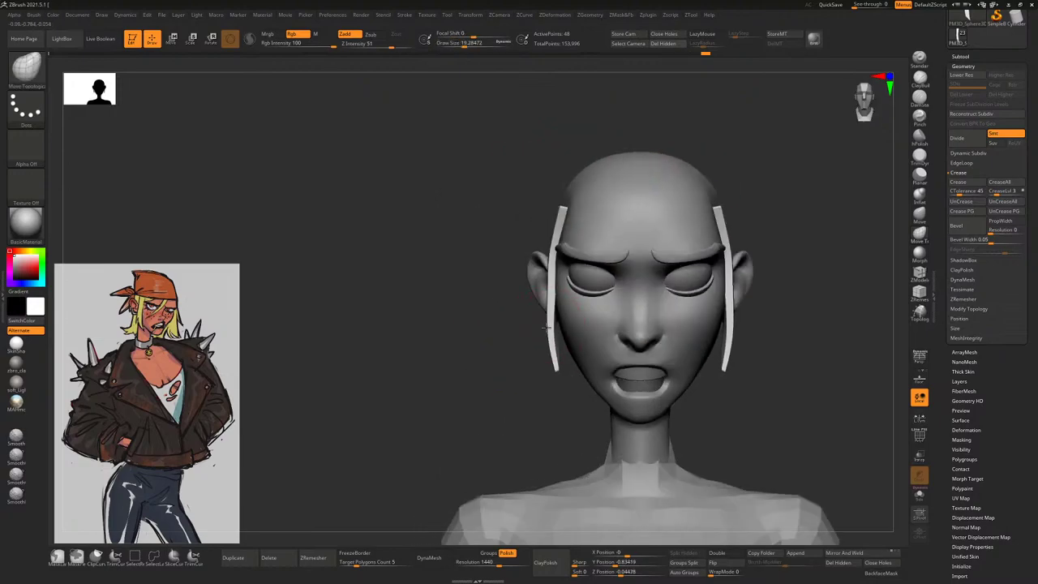
{"action": "key", "text": "shift"}
{"action": "right_click_drag", "start_coordinate": [531, 230], "coordinate": [567, 240], "text": "shift"}
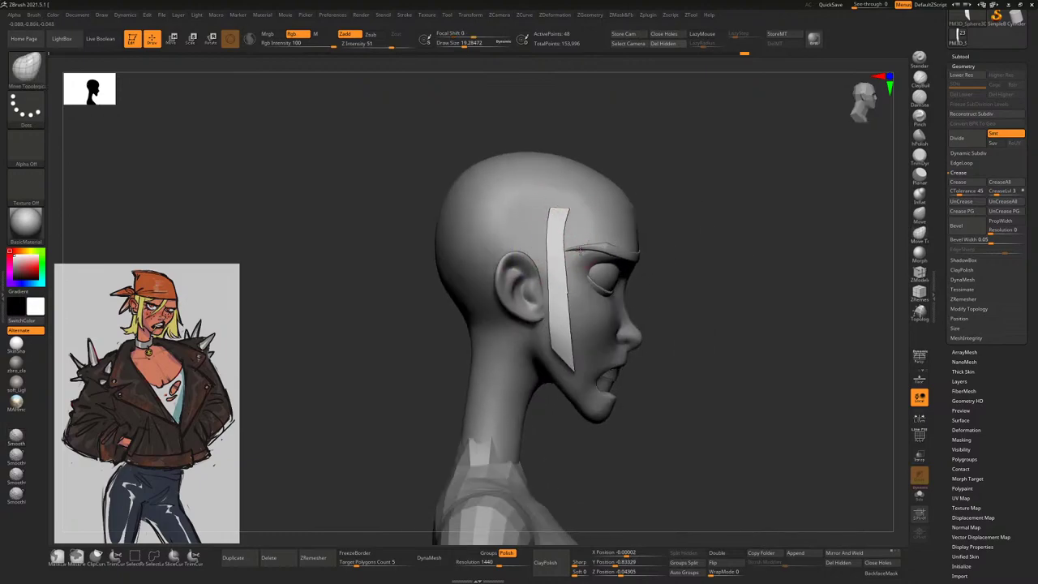
{"action": "mouse_move", "coordinate": [566, 187]}
{"action": "right_mouse_down", "text": "shift"}
{"action": "mouse_move", "coordinate": [494, 351]}
{"action": "mouse_move", "coordinate": [466, 352]}
{"action": "mouse_move", "coordinate": [533, 301]}
{"action": "right_mouse_up", "text": "shift"}
{"action": "key", "text": "space"}
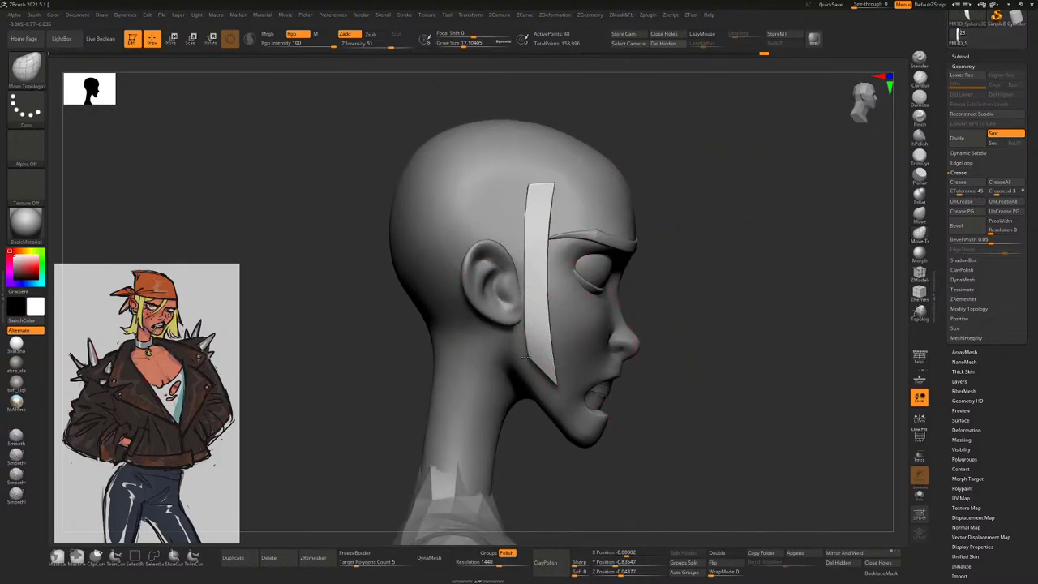
{"action": "mouse_move", "coordinate": [725, 283]}
{"action": "right_mouse_down"}
{"action": "mouse_move", "coordinate": [795, 303]}
{"action": "mouse_move", "coordinate": [672, 301]}
{"action": "right_mouse_up"}
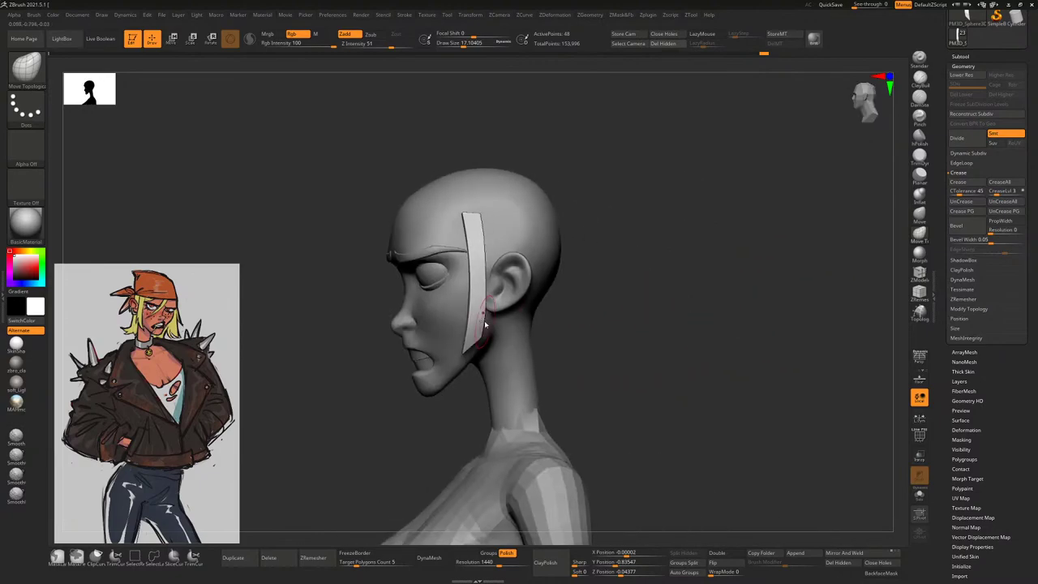
Flare the lower tip of the strip on the character's left side away from the jaw and show the polyframe
{"action": "right_click_drag", "start_coordinate": [574, 303], "coordinate": [563, 309]}
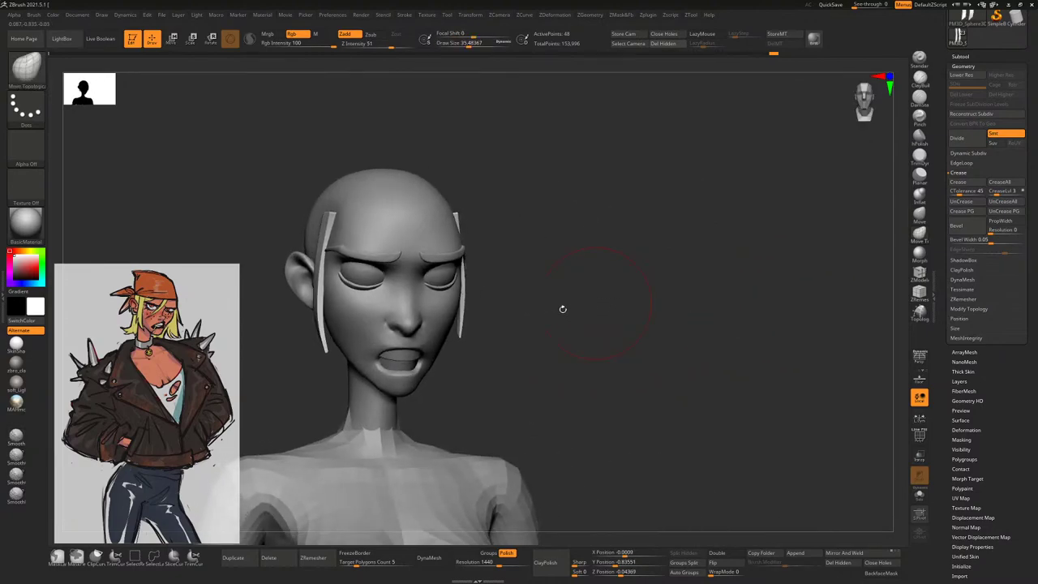
{"action": "mouse_move", "coordinate": [460, 337]}
{"action": "right_mouse_down"}
{"action": "mouse_move", "coordinate": [526, 332]}
{"action": "mouse_move", "coordinate": [494, 322]}
{"action": "mouse_move", "coordinate": [460, 332]}
{"action": "mouse_move", "coordinate": [600, 317]}
{"action": "mouse_move", "coordinate": [441, 336]}
{"action": "mouse_move", "coordinate": [487, 381]}
{"action": "mouse_move", "coordinate": [453, 402]}
{"action": "mouse_move", "coordinate": [828, 362]}
{"action": "right_mouse_up"}
{"action": "right_click", "coordinate": [459, 333]}
{"action": "right_click", "coordinate": [462, 341]}
{"action": "left_click", "coordinate": [919, 436]}
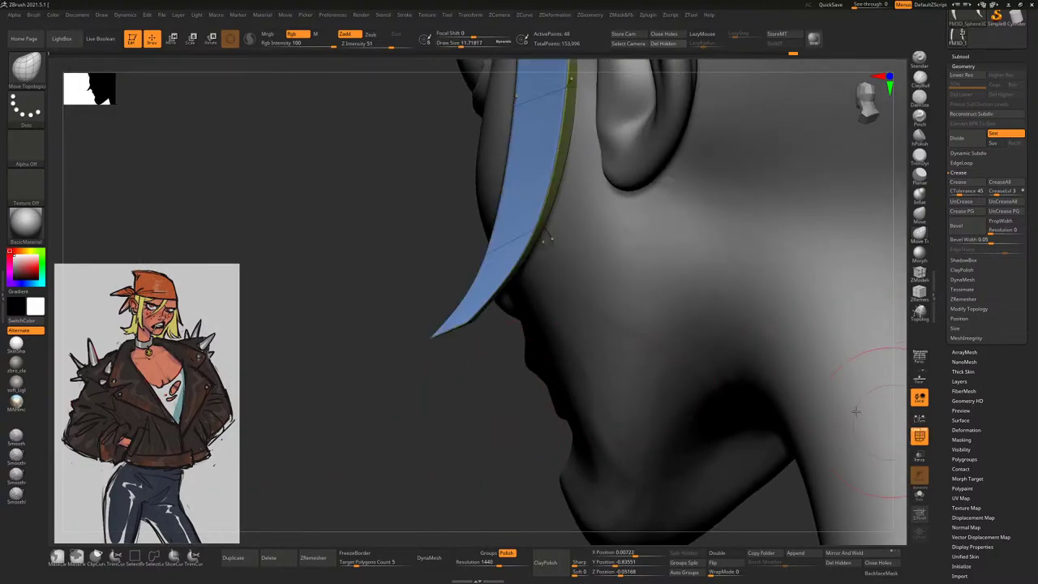
Crease the complete edge loop near the flared strip's lower tip with the ZModeler brush
{"action": "right_click_drag", "start_coordinate": [856, 412], "coordinate": [860, 243]}
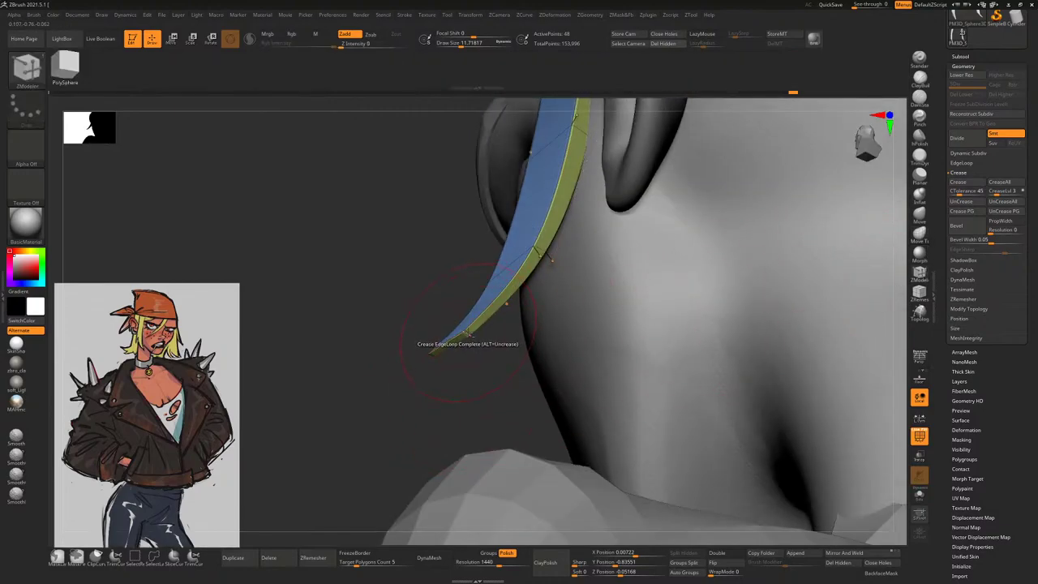
{"action": "right_click_drag", "start_coordinate": [493, 347], "coordinate": [490, 352]}
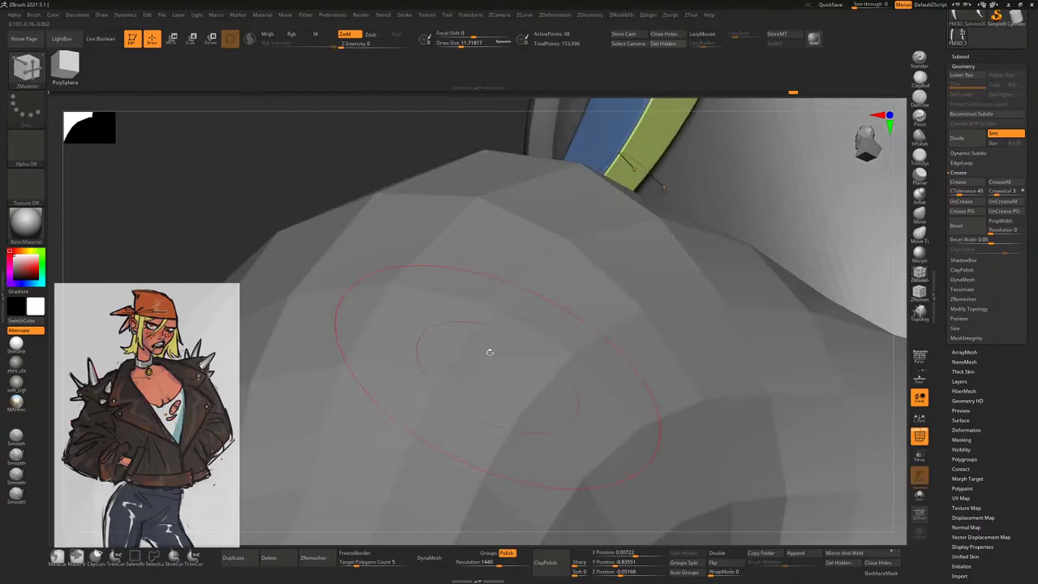
{"action": "right_click_drag", "start_coordinate": [383, 178], "coordinate": [483, 302]}
{"action": "left_click", "coordinate": [462, 331]}
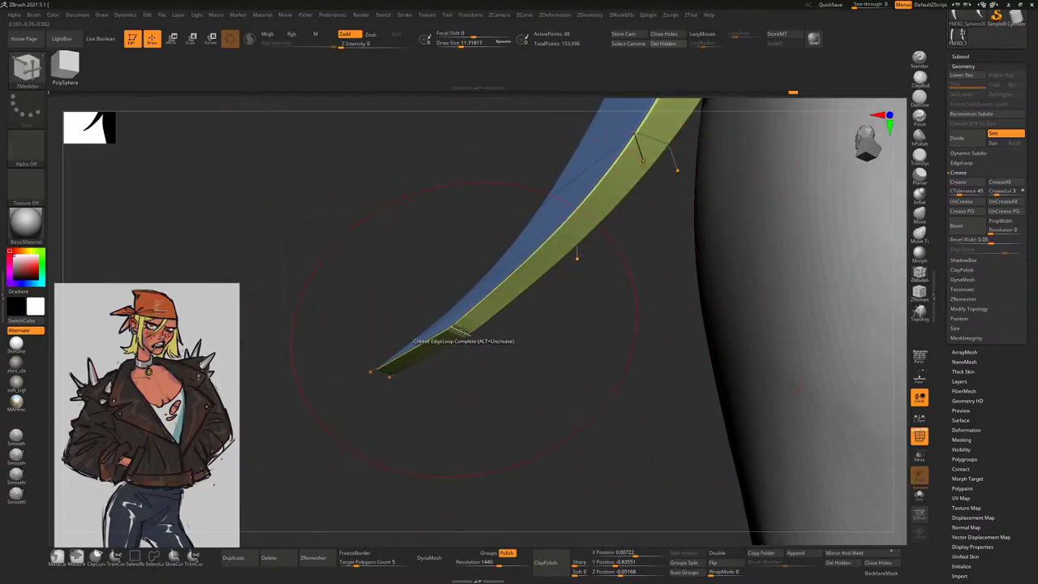
{"action": "key", "text": "space"}
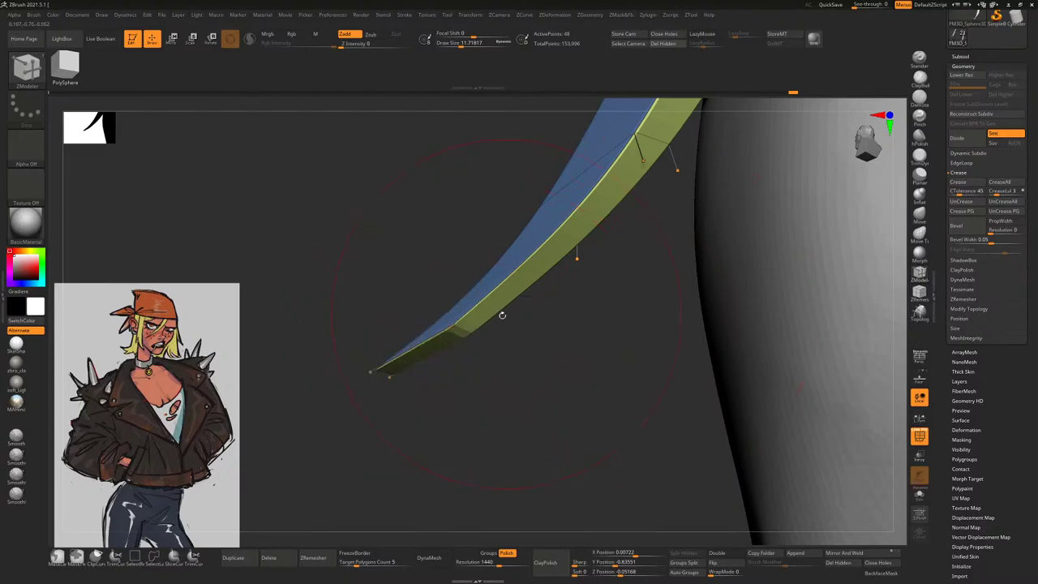
Reshape the strip on the character's right side in profile with the Move Topological brush
{"action": "mouse_move", "coordinate": [458, 334]}
{"action": "right_mouse_down"}
{"action": "mouse_move", "coordinate": [471, 336]}
{"action": "mouse_move", "coordinate": [398, 338]}
{"action": "mouse_move", "coordinate": [655, 333]}
{"action": "mouse_move", "coordinate": [604, 263]}
{"action": "mouse_move", "coordinate": [741, 304]}
{"action": "mouse_move", "coordinate": [786, 292]}
{"action": "right_mouse_up"}
{"action": "left_click", "coordinate": [919, 234]}
{"action": "right_click_drag", "start_coordinate": [673, 280], "coordinate": [630, 260], "text": "shift"}
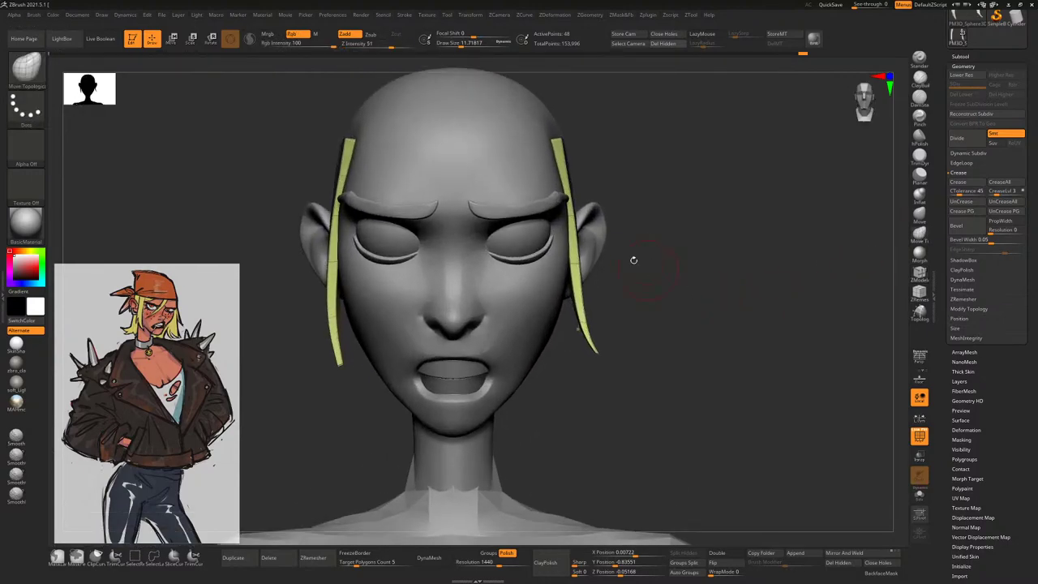
{"action": "key", "text": "space"}
{"action": "right_click_drag", "start_coordinate": [631, 165], "coordinate": [680, 258], "text": "alt"}
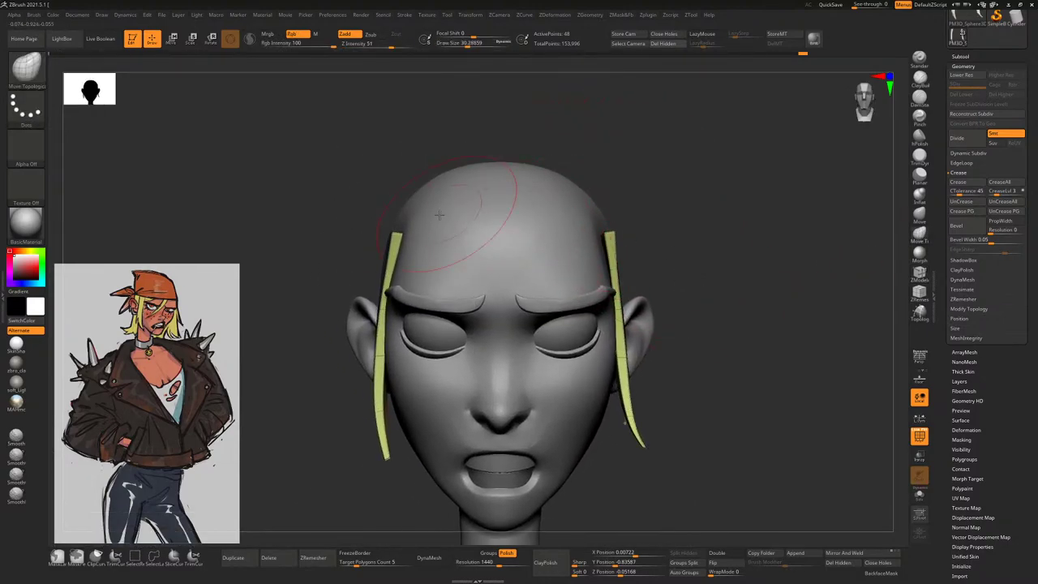
{"action": "right_click_drag", "start_coordinate": [366, 225], "coordinate": [511, 311]}
{"action": "left_click_drag", "start_coordinate": [475, 329], "coordinate": [478, 376]}
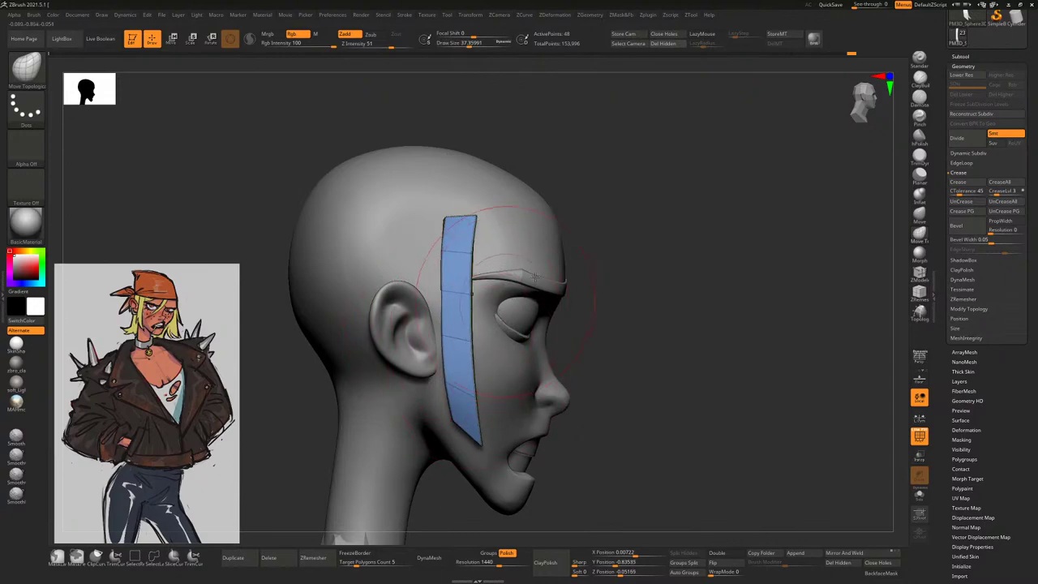
Narrow the right-side strip and pull its lower tip farther down past the jaw
{"action": "right_click_drag", "start_coordinate": [484, 312], "coordinate": [713, 226], "text": "shift"}
{"action": "key", "text": "space"}
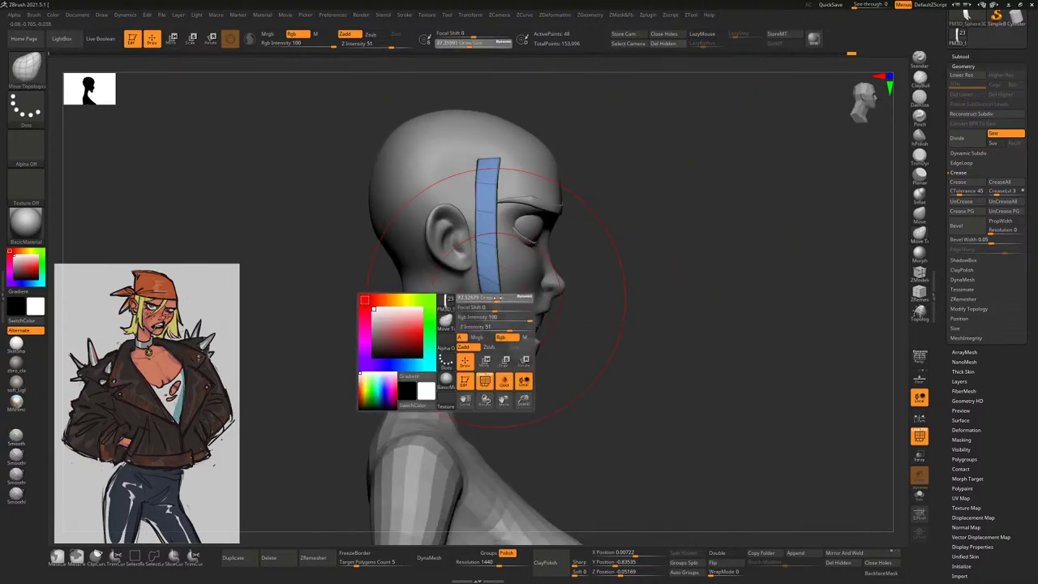
{"action": "right_click_drag", "start_coordinate": [509, 309], "coordinate": [500, 332]}
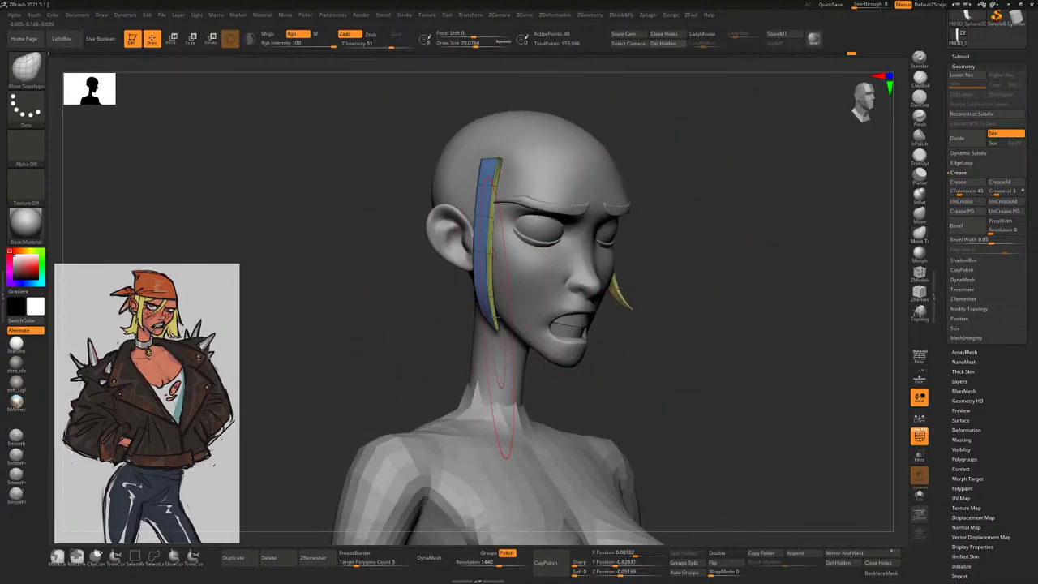
{"action": "left_click_drag", "start_coordinate": [500, 341], "coordinate": [502, 353]}
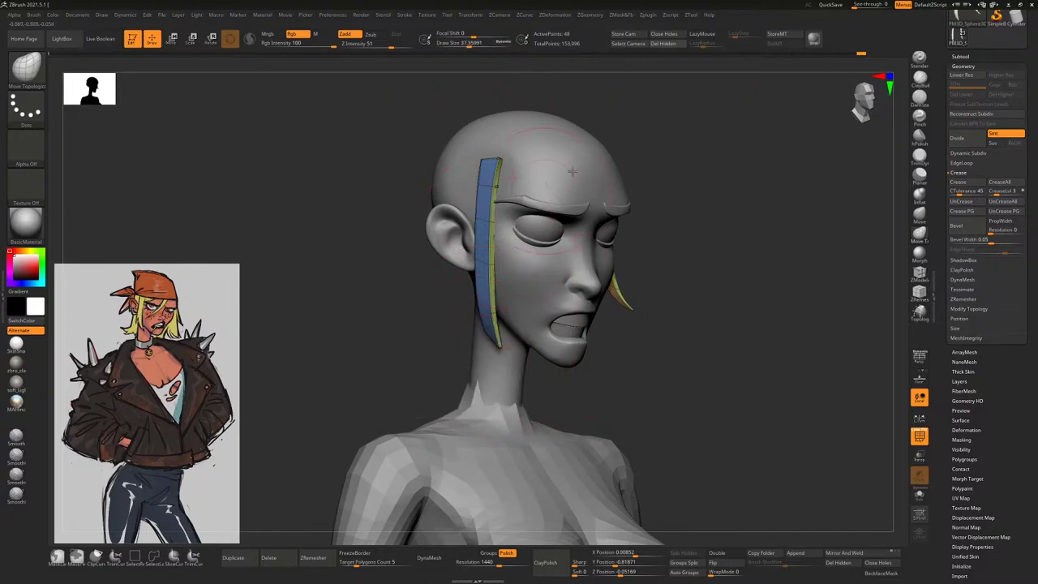
Smooth the right-side strip's edge and pull its upper end upward into a slight backward-curving taper
{"action": "right_click_drag", "start_coordinate": [502, 349], "coordinate": [536, 164], "text": "shift"}
{"action": "right_click_drag", "start_coordinate": [455, 171], "coordinate": [482, 169], "text": "shift"}
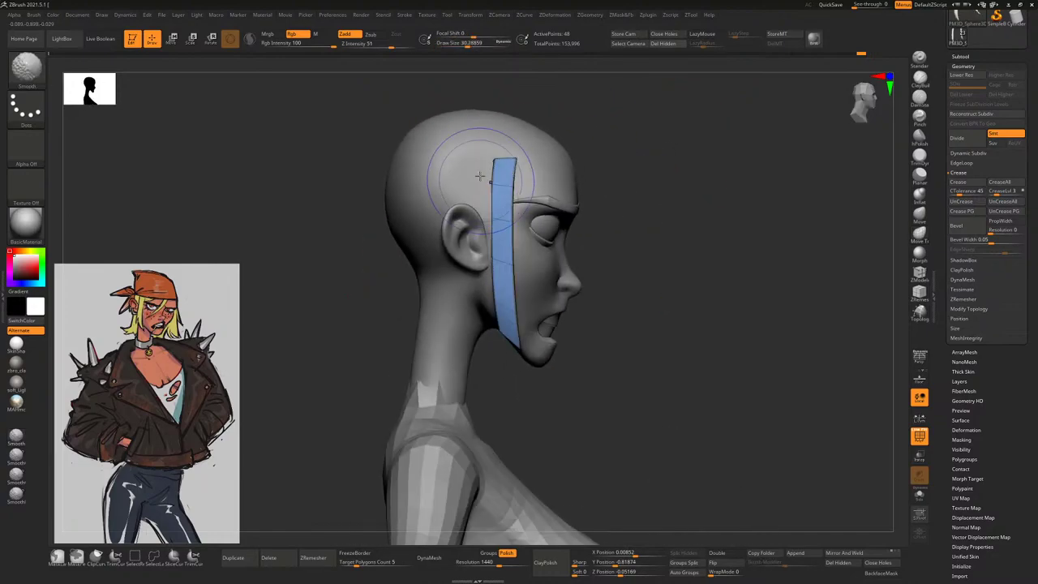
{"action": "mouse_move", "coordinate": [560, 143]}
{"action": "right_mouse_down"}
{"action": "mouse_move", "coordinate": [504, 145]}
{"action": "mouse_move", "coordinate": [550, 141]}
{"action": "right_mouse_up"}
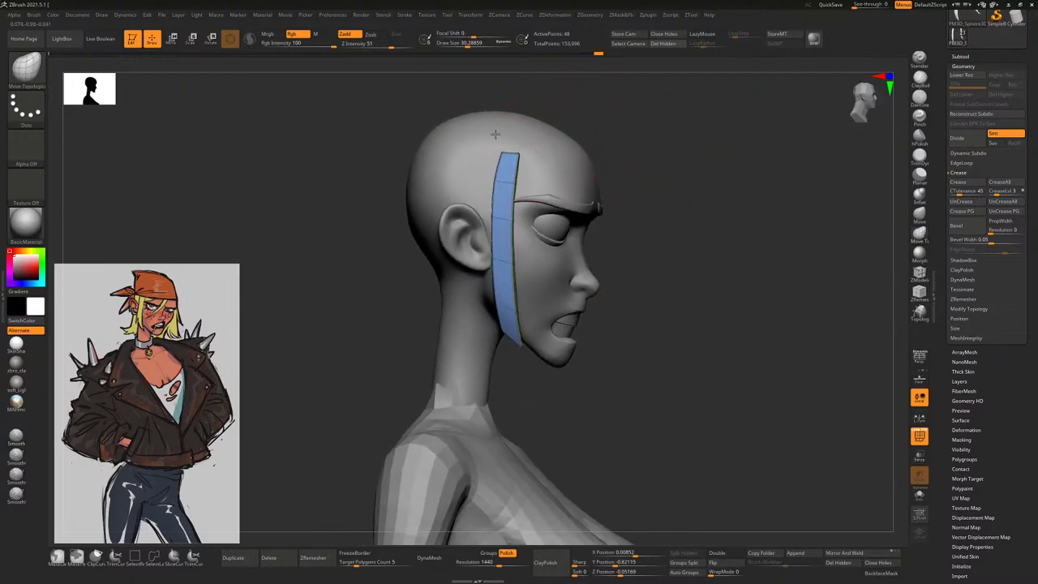
{"action": "right_click_drag", "start_coordinate": [491, 186], "coordinate": [752, 251]}
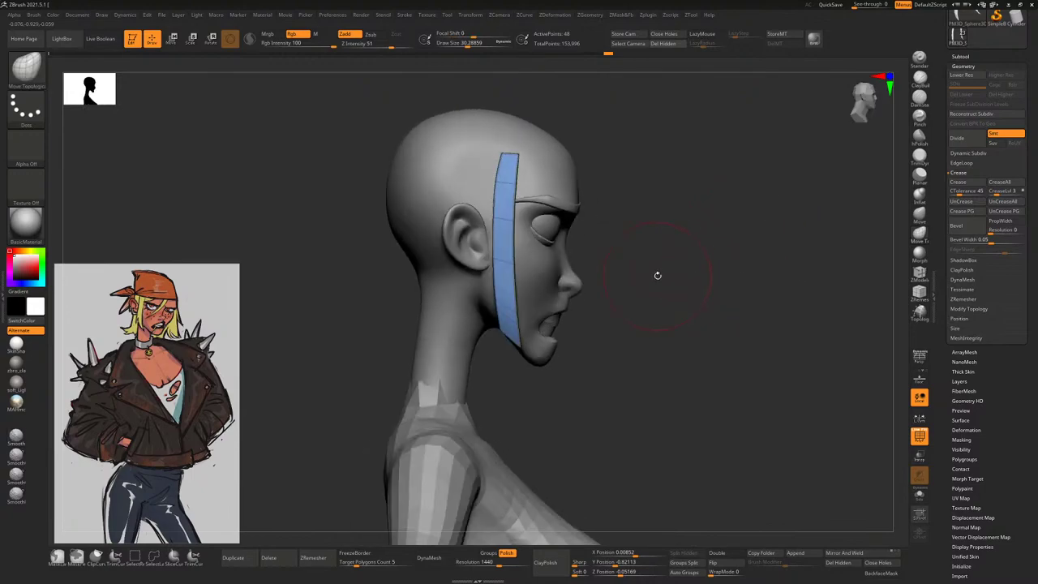
Duplicate the hair strip and move the copy backward toward the ear
{"action": "key", "text": "w"}
{"action": "left_click_drag", "start_coordinate": [656, 260], "coordinate": [664, 291]}
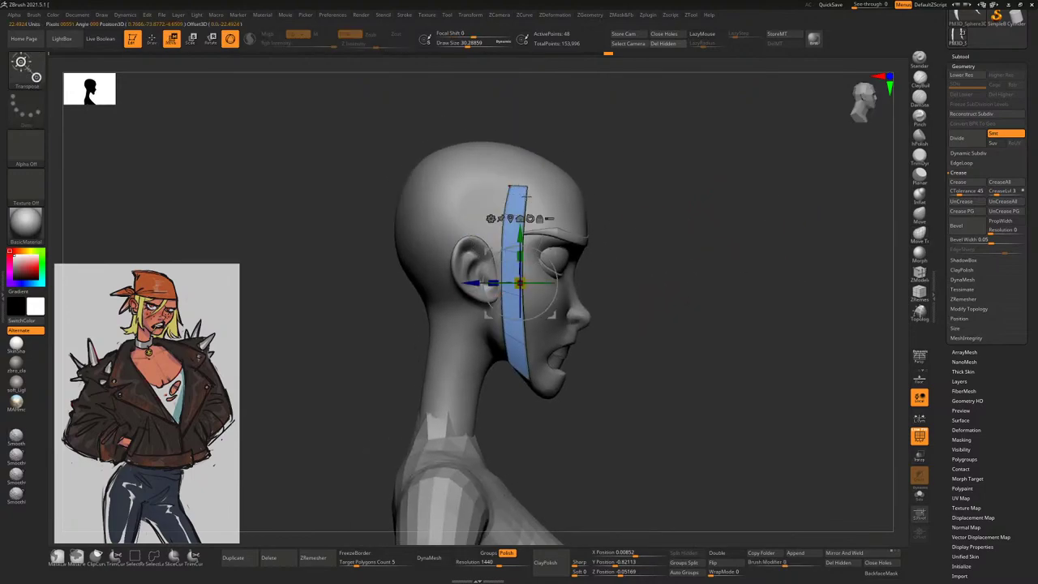
{"action": "left_click", "coordinate": [233, 557]}
{"action": "left_click_drag", "start_coordinate": [473, 283], "coordinate": [457, 283]}
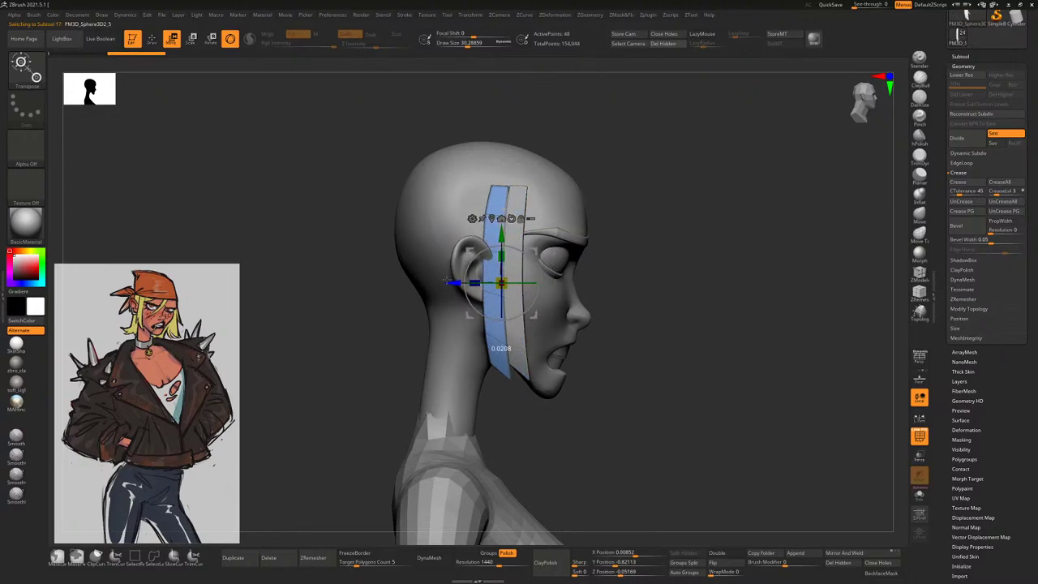
Narrow and shorten the duplicated strip into a thinner lock behind the front one with the Move Topological brush
{"action": "key", "text": "q"}
{"action": "left_click_drag", "start_coordinate": [663, 247], "coordinate": [584, 260]}
{"action": "key", "text": "shift"}
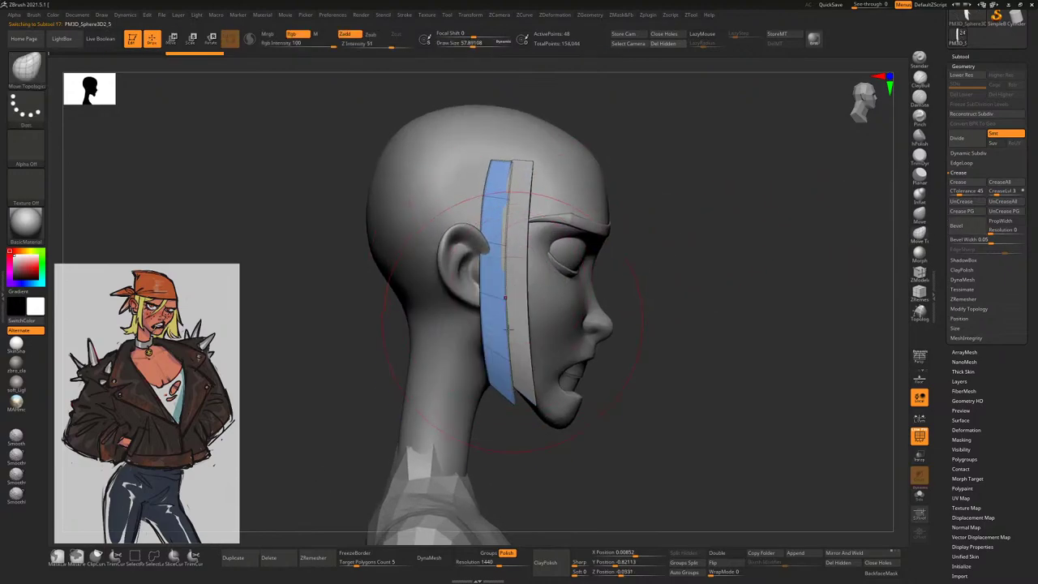
{"action": "key", "text": "b"}
{"action": "key", "text": "m"}
{"action": "key", "text": "t"}
{"action": "left_click_drag", "start_coordinate": [673, 272], "coordinate": [622, 271]}
{"action": "key", "text": "space"}
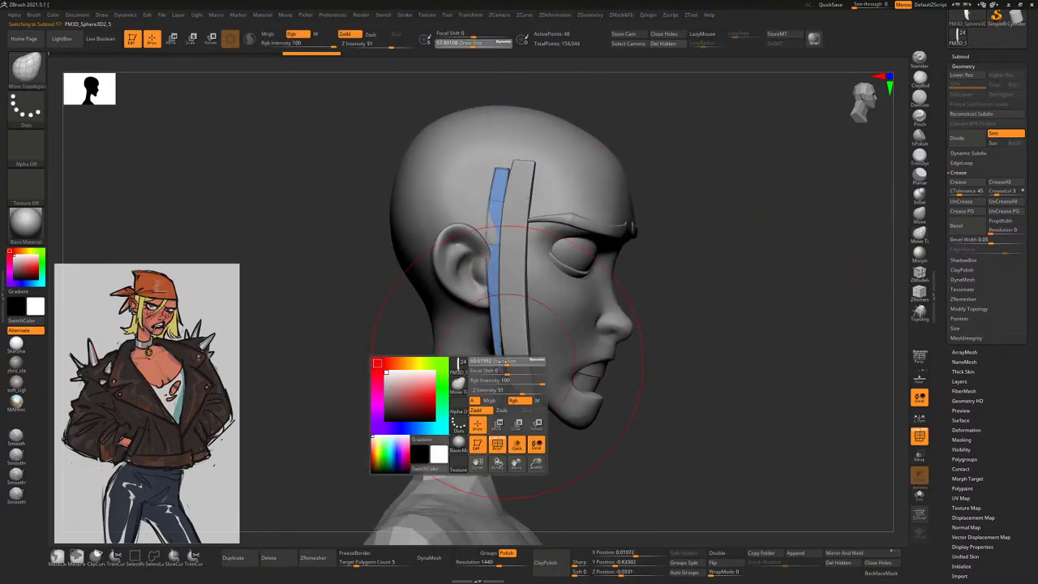
Bow the duplicated strip outward around the ear so that it follows the front strip's curve
{"action": "left_click_drag", "start_coordinate": [485, 344], "coordinate": [559, 242]}
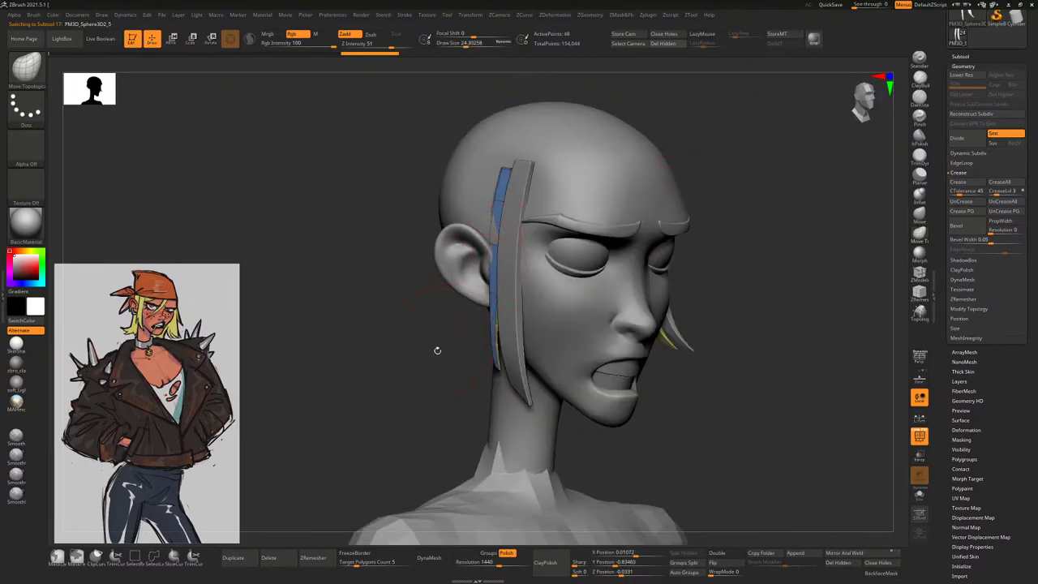
{"action": "left_click_drag", "start_coordinate": [437, 350], "coordinate": [528, 275]}
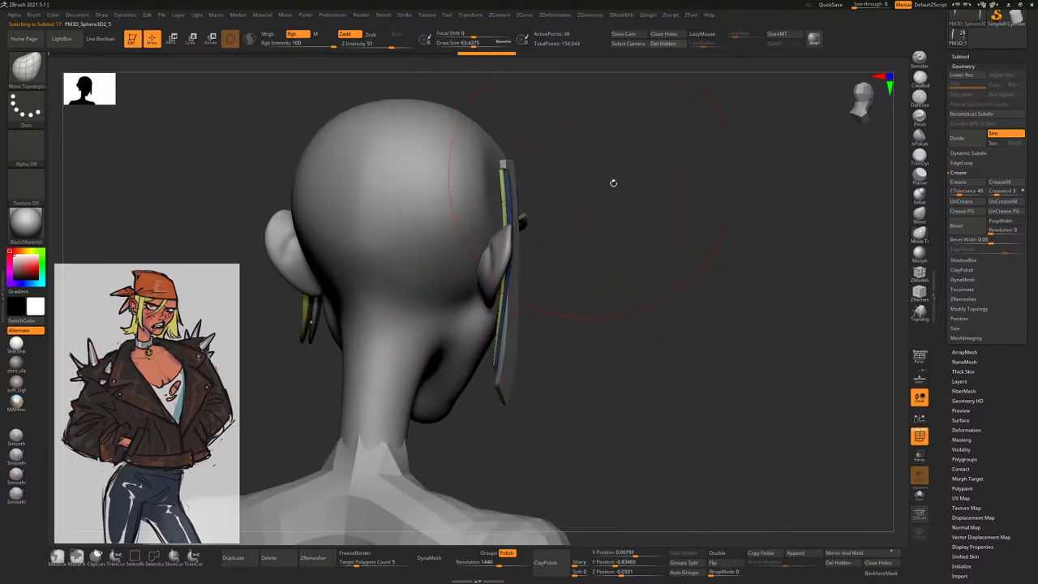
{"action": "left_click_drag", "start_coordinate": [613, 182], "coordinate": [504, 201]}
{"action": "left_click_drag", "start_coordinate": [489, 301], "coordinate": [497, 352]}
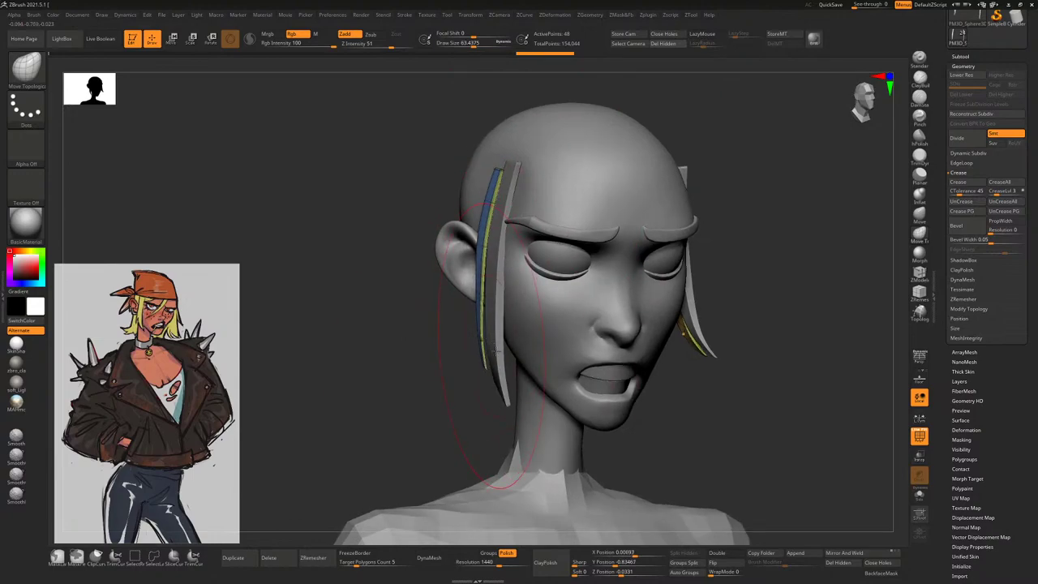
{"action": "left_click", "coordinate": [881, 573]}
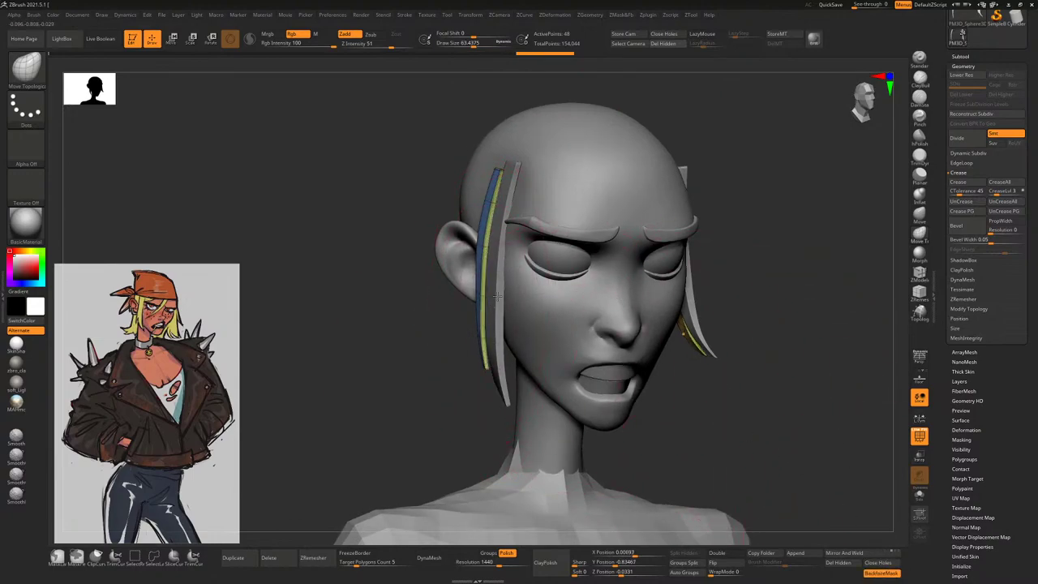
{"action": "left_click_drag", "start_coordinate": [441, 303], "coordinate": [498, 197]}
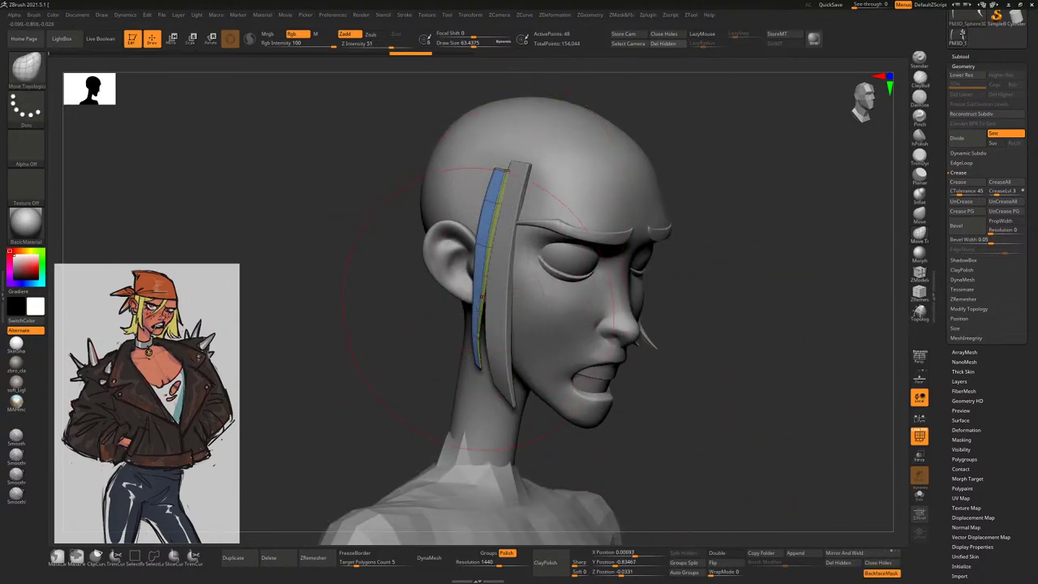
{"action": "left_click_drag", "start_coordinate": [761, 299], "coordinate": [698, 302]}
{"action": "left_click", "coordinate": [881, 572]}
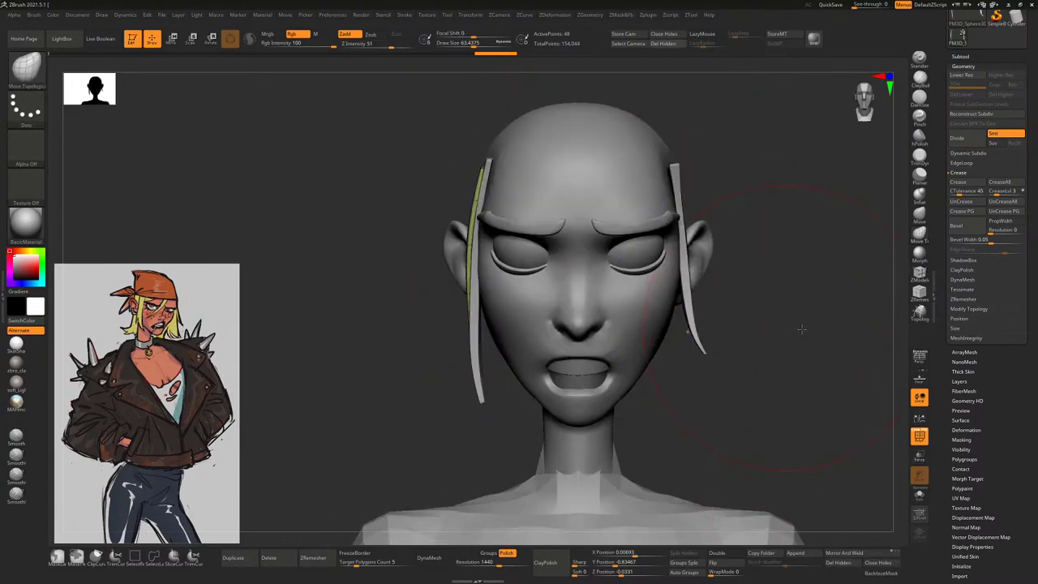
Refine the duplicated strip's lower end, hide the polyframe and activate the ZModeler brush
{"action": "mouse_move", "coordinate": [389, 328]}
{"action": "left_mouse_down"}
{"action": "mouse_move", "coordinate": [473, 332]}
{"action": "mouse_move", "coordinate": [524, 248]}
{"action": "left_mouse_up"}
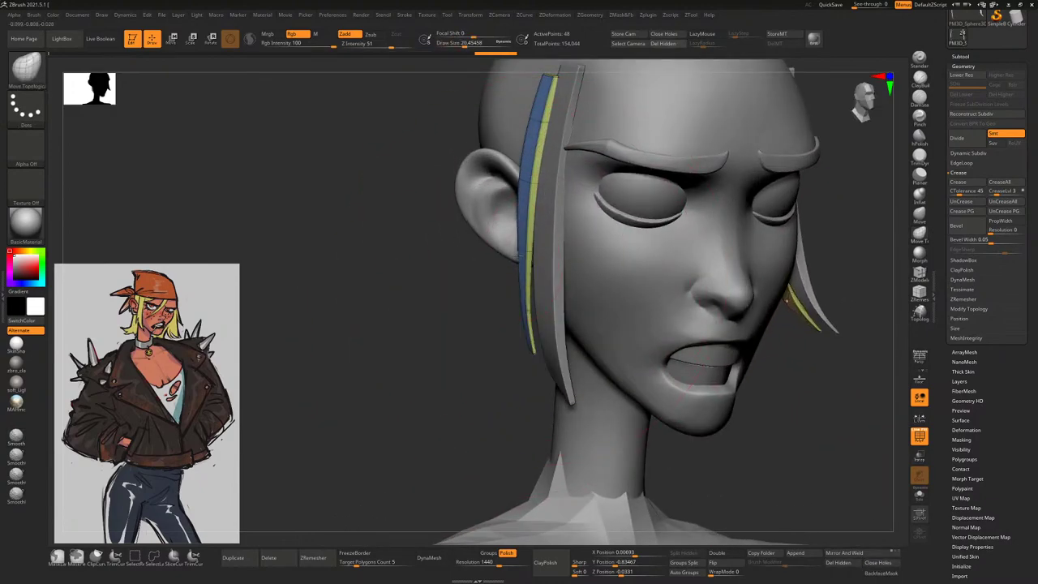
{"action": "left_click_drag", "start_coordinate": [457, 331], "coordinate": [866, 439]}
{"action": "key", "text": "b"}
{"action": "key", "text": "z"}
{"action": "key", "text": "m"}
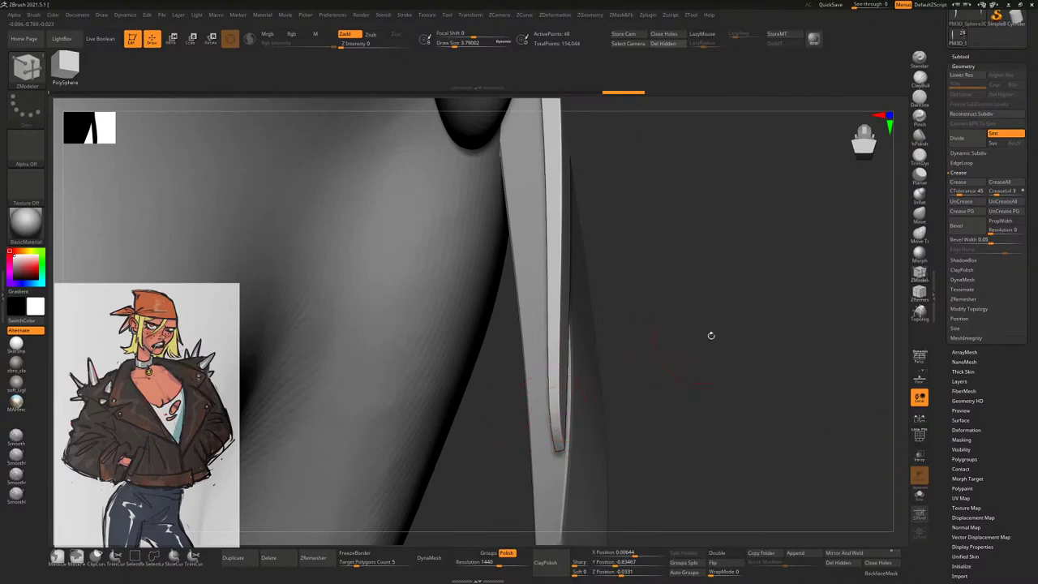
{"action": "left_click_drag", "start_coordinate": [709, 336], "coordinate": [910, 315]}
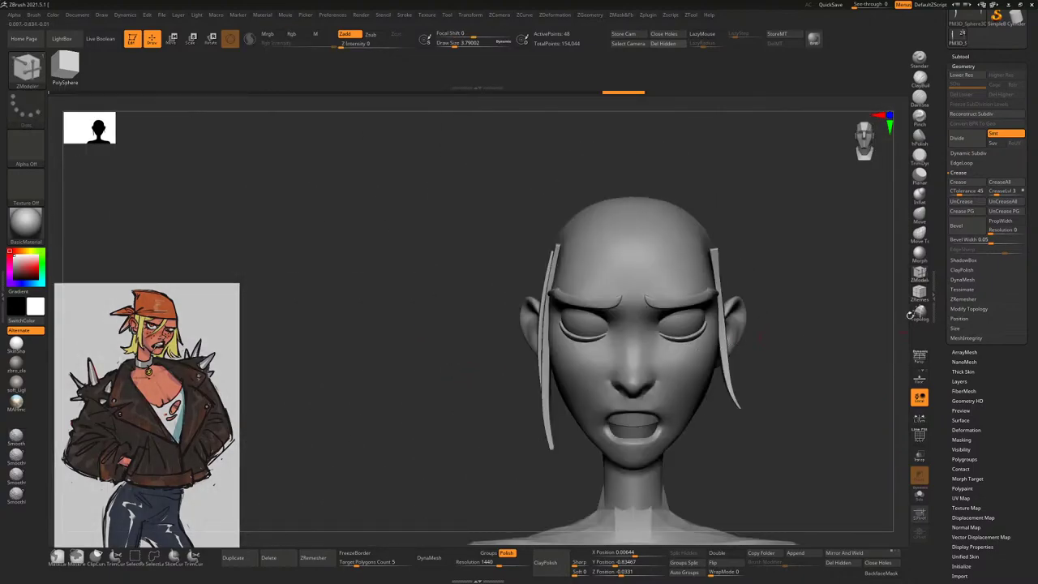
Reshape the lower half of the rear hair strip beside the ear with the Move Topological brush
{"action": "left_click", "coordinate": [920, 233]}
{"action": "left_click_drag", "start_coordinate": [827, 378], "coordinate": [804, 257]}
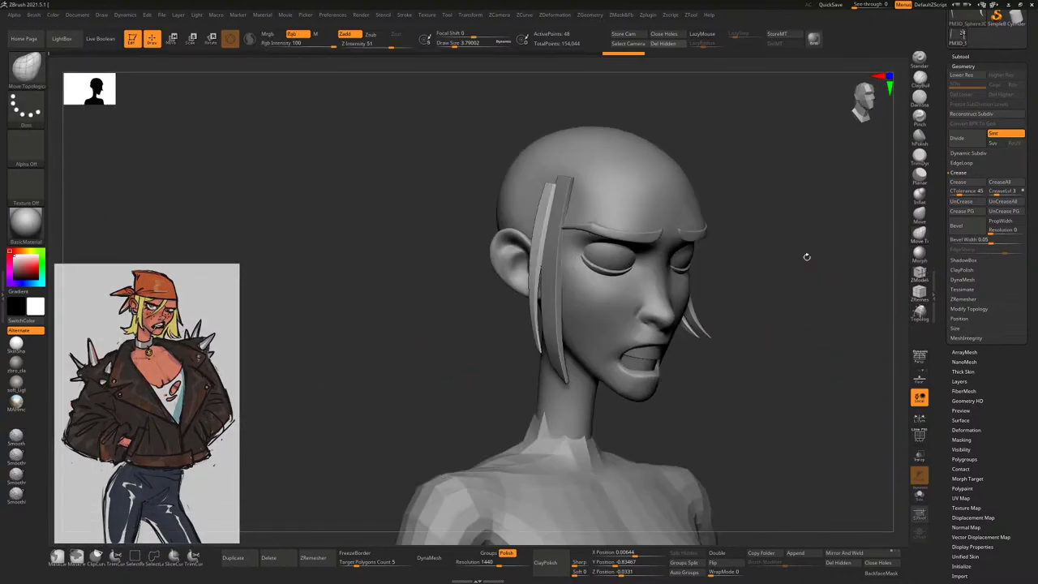
{"action": "key", "text": "space"}
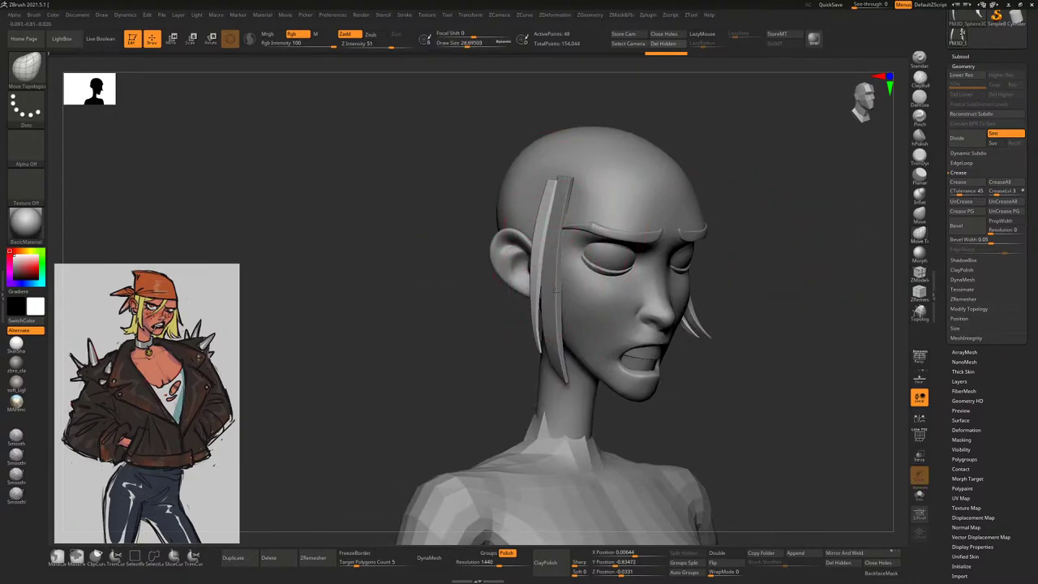
{"action": "left_click_drag", "start_coordinate": [497, 360], "coordinate": [554, 146], "text": "alt"}
{"action": "left_click_drag", "start_coordinate": [803, 163], "coordinate": [556, 346]}
{"action": "mouse_move", "coordinate": [542, 428]}
{"action": "left_mouse_down"}
{"action": "mouse_move", "coordinate": [580, 423]}
{"action": "mouse_move", "coordinate": [562, 371]}
{"action": "mouse_move", "coordinate": [684, 312]}
{"action": "left_mouse_up"}
{"action": "key", "text": "space"}
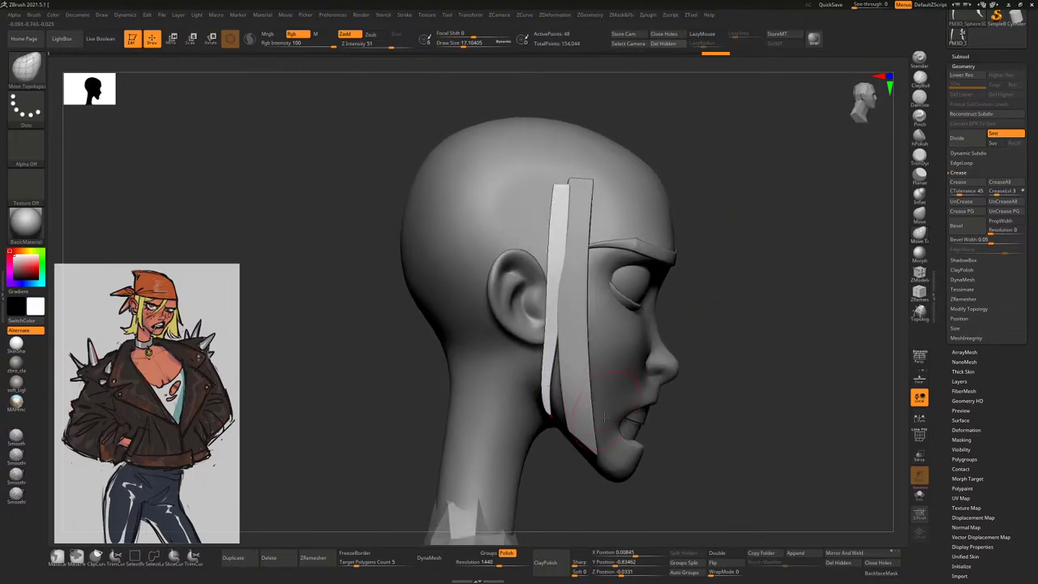
{"action": "key", "text": "space"}
{"action": "left_click_drag", "start_coordinate": [555, 413], "coordinate": [566, 430]}
Select the front hair strip and smooth its lower end toward the pointed tip
{"action": "right_click_drag", "start_coordinate": [558, 422], "coordinate": [670, 361]}
{"action": "right_click_drag", "start_coordinate": [490, 407], "coordinate": [560, 385]}
{"action": "key", "text": "ctrl+shift+d"}
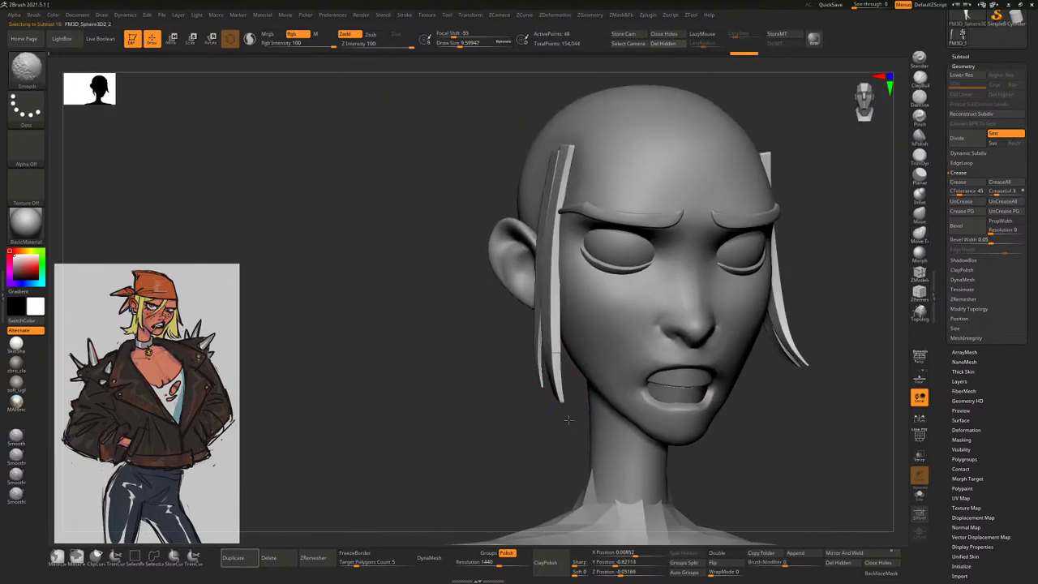
{"action": "right_click_drag", "start_coordinate": [540, 424], "coordinate": [809, 362]}
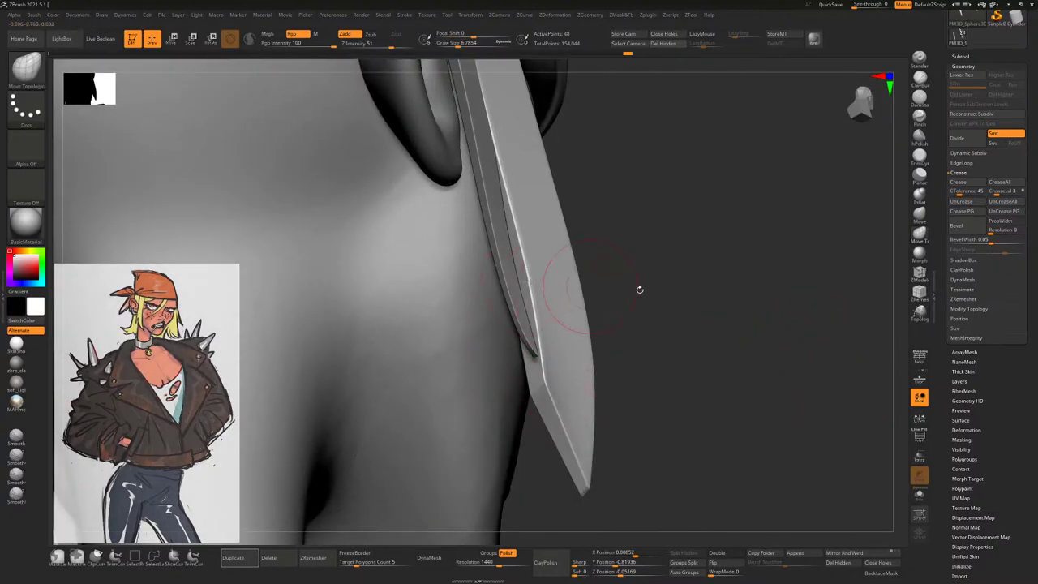
{"action": "right_click_drag", "start_coordinate": [640, 290], "coordinate": [625, 308]}
Check the front strip's polygons at the tip and refine its lower edge with the Move Topological brush
{"action": "left_click", "coordinate": [919, 275]}
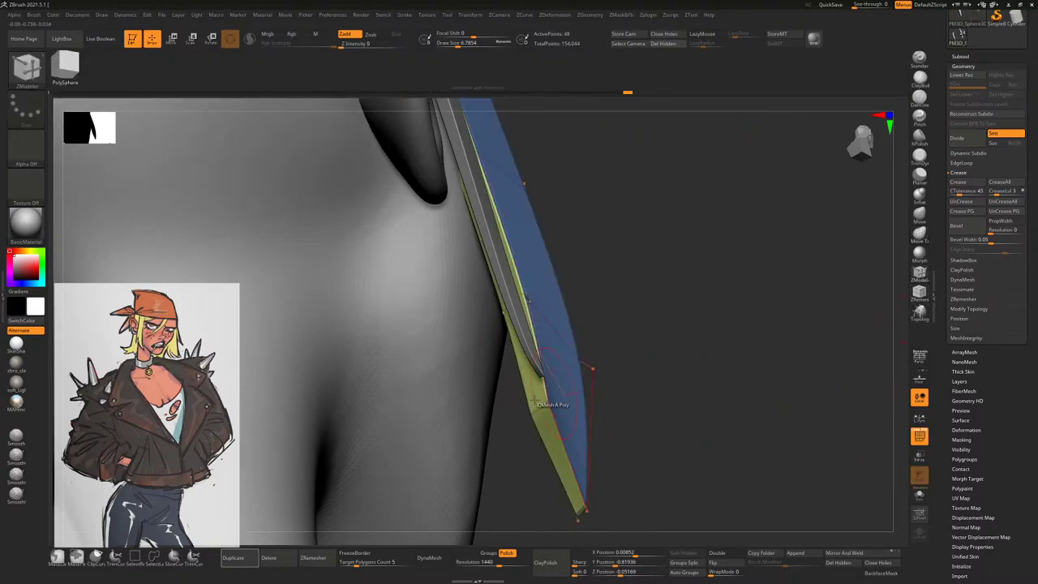
{"action": "right_click_drag", "start_coordinate": [752, 320], "coordinate": [765, 312]}
{"action": "left_click", "coordinate": [919, 236]}
{"action": "right_click_drag", "start_coordinate": [875, 268], "coordinate": [782, 370]}
{"action": "key", "text": "shift+f"}
{"action": "key", "text": "s"}
{"action": "left_click_drag", "start_coordinate": [516, 335], "coordinate": [525, 340]}
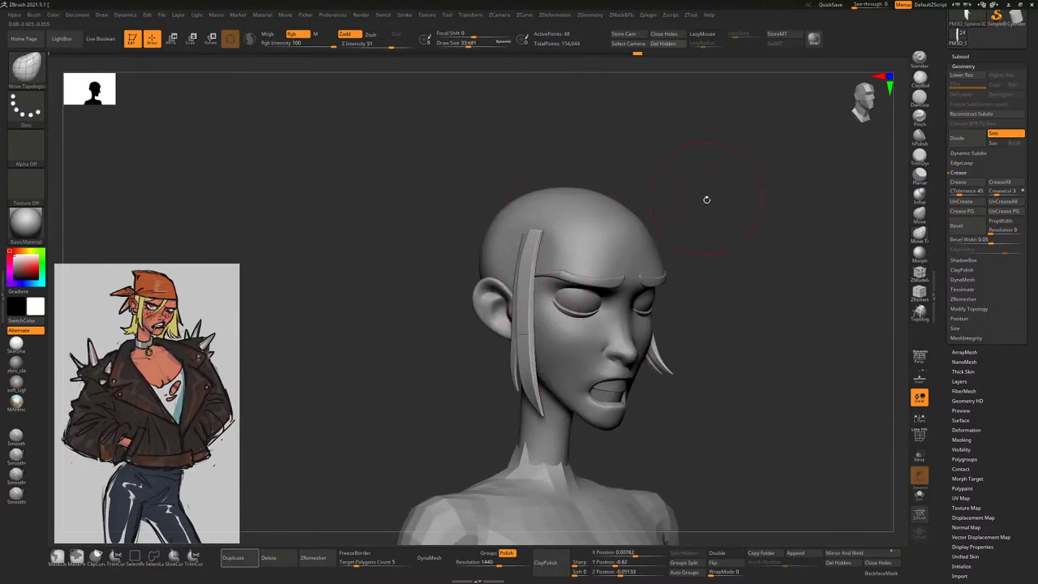
Adjust the top of the front hair strip in profile and smooth the strip's outline
{"action": "mouse_move", "coordinate": [707, 199]}
{"action": "right_mouse_down"}
{"action": "mouse_move", "coordinate": [689, 197]}
{"action": "mouse_move", "coordinate": [749, 197]}
{"action": "mouse_move", "coordinate": [623, 202]}
{"action": "right_mouse_up"}
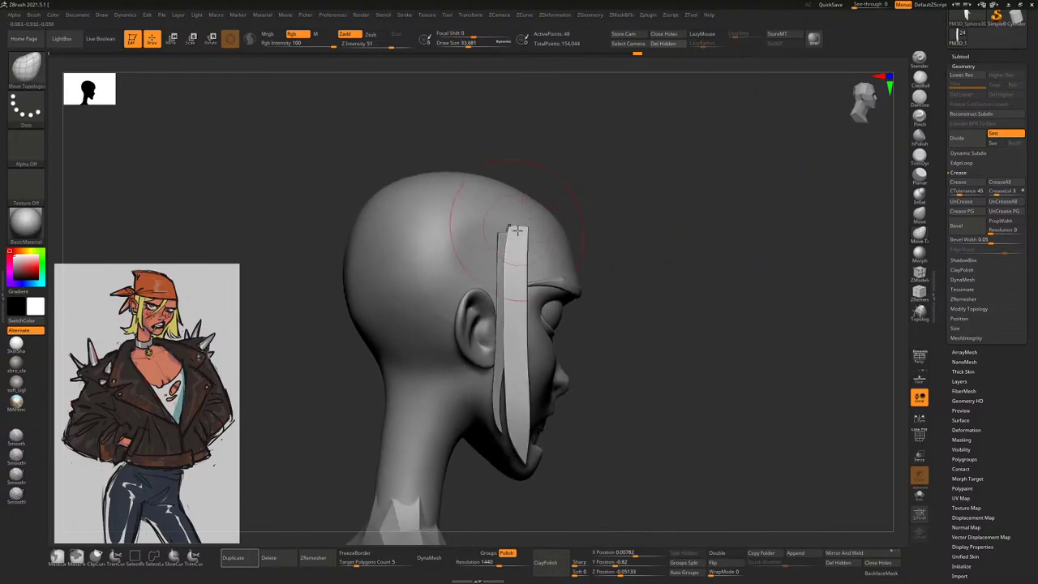
{"action": "right_click_drag", "start_coordinate": [523, 229], "coordinate": [537, 283]}
{"action": "right_click_drag", "start_coordinate": [585, 211], "coordinate": [542, 318]}
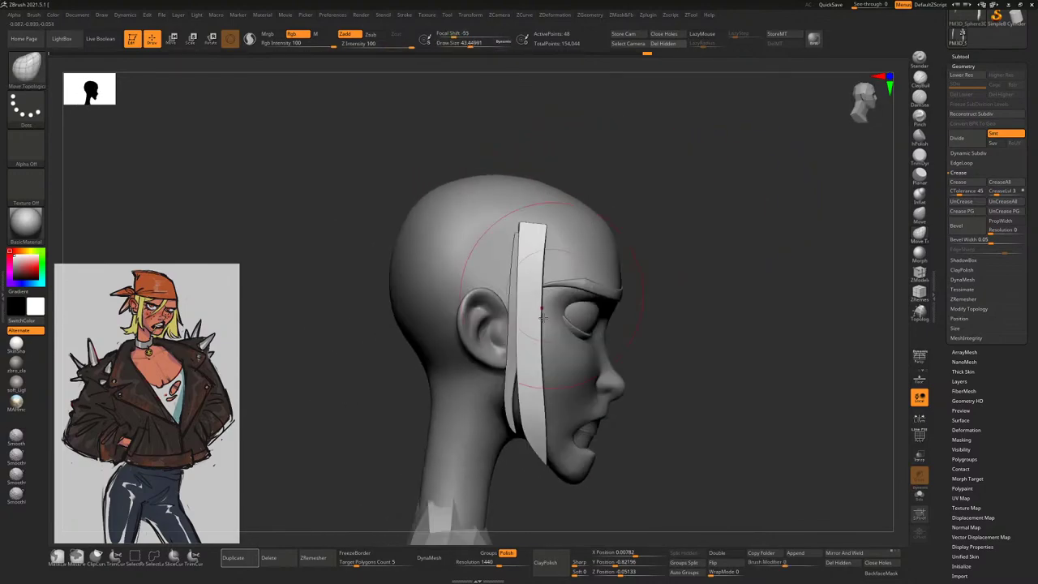
{"action": "key", "text": "shift"}
Select the rear hair strip and shift its lower end outward below the ear, behind the front strip
{"action": "left_click", "coordinate": [514, 369], "text": "alt"}
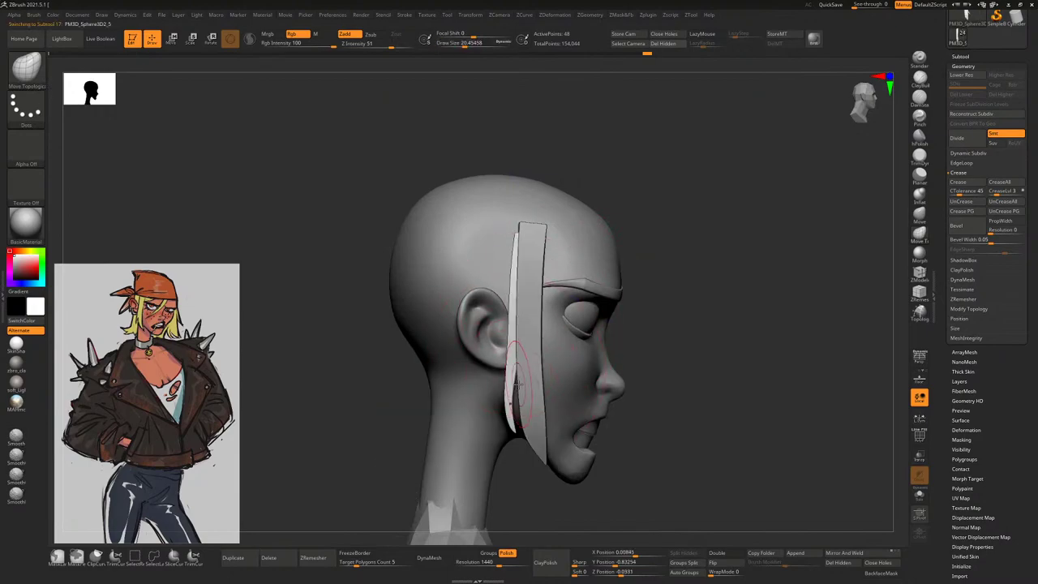
{"action": "right_click_drag", "start_coordinate": [698, 317], "coordinate": [482, 329]}
{"action": "key", "text": "s"}
{"action": "left_click_drag", "start_coordinate": [481, 328], "coordinate": [485, 347]}
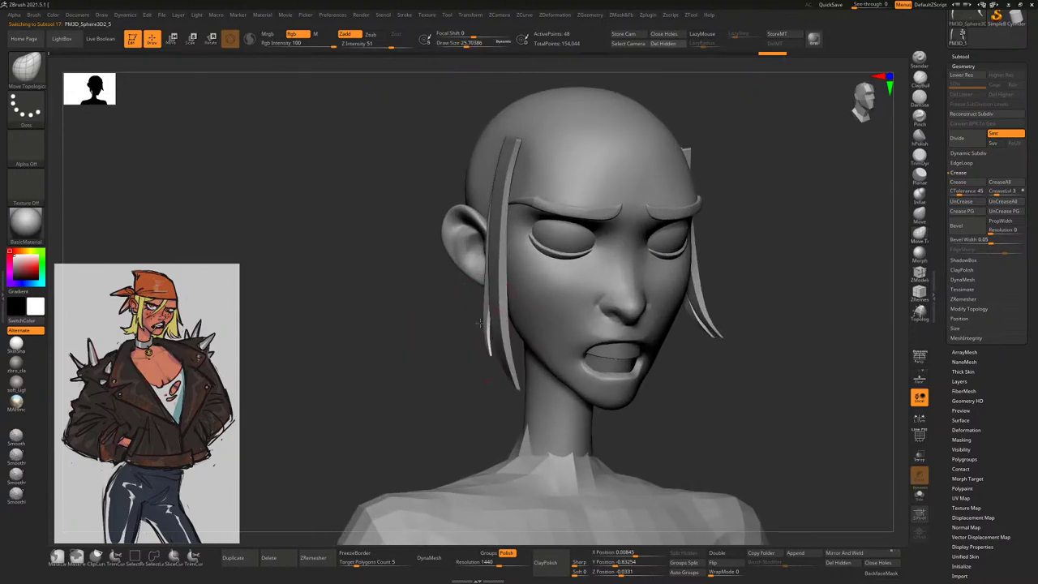
{"action": "right_click_drag", "start_coordinate": [472, 370], "coordinate": [487, 341]}
{"action": "key", "text": "s"}
{"action": "left_click_drag", "start_coordinate": [487, 341], "coordinate": [495, 321]}
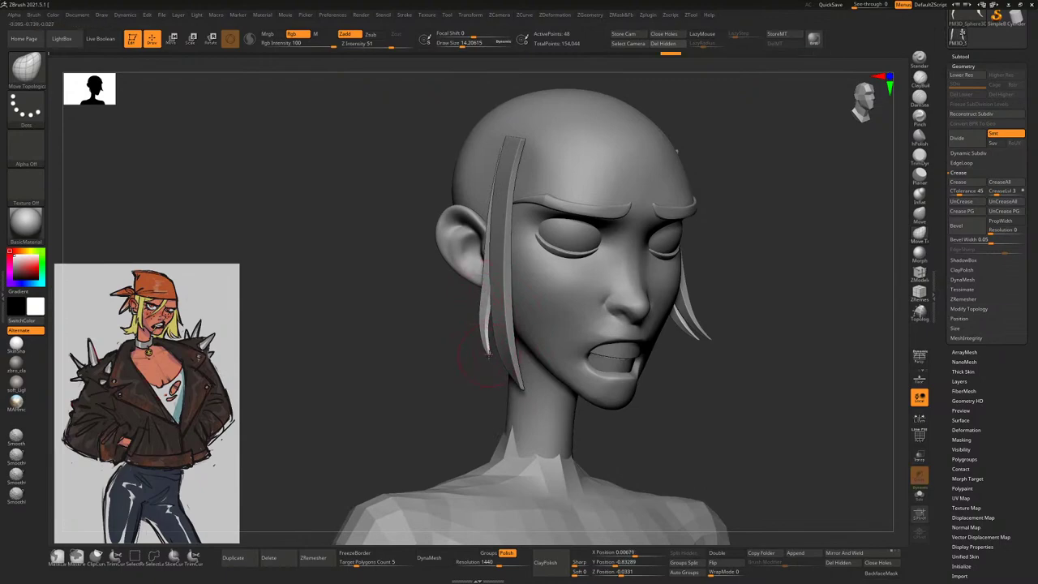
Select the front hair strip and pull its upper part outward so that it overlaps the rear strip
{"action": "left_click", "coordinate": [232, 558]}
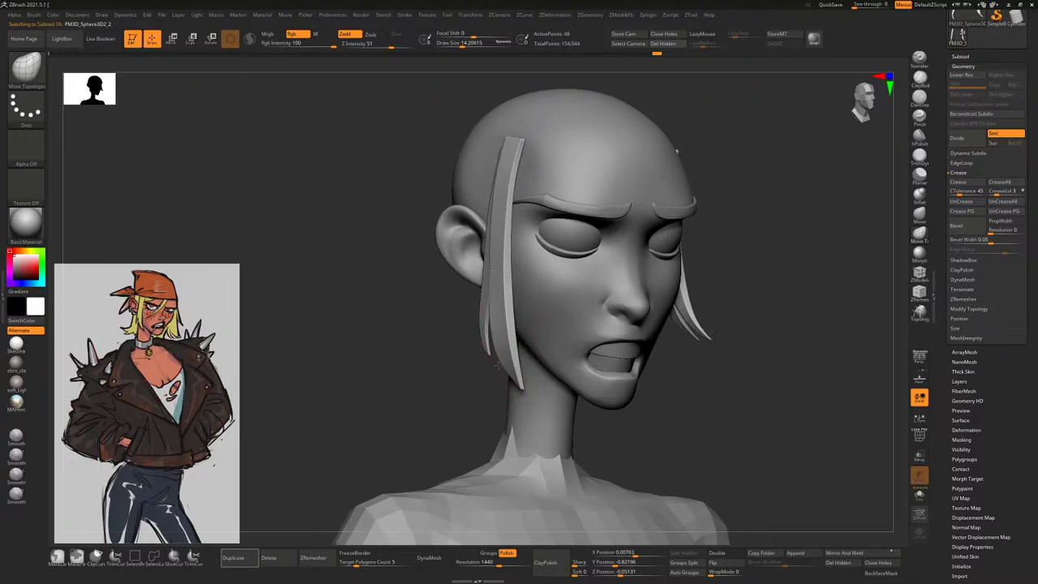
{"action": "right_click_drag", "start_coordinate": [472, 406], "coordinate": [528, 171]}
{"action": "right_click_drag", "start_coordinate": [440, 290], "coordinate": [723, 232]}
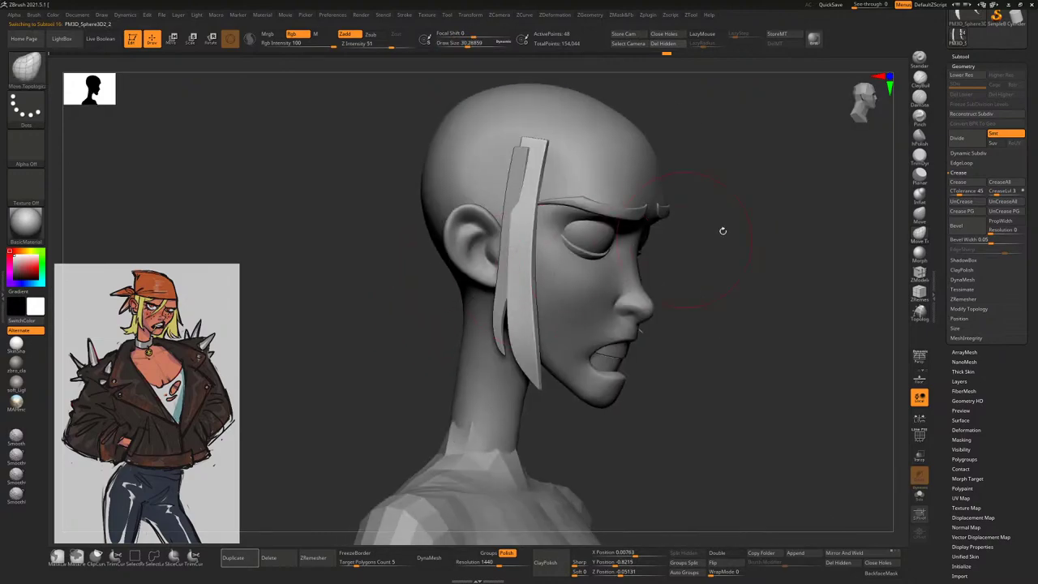
{"action": "right_click_drag", "start_coordinate": [705, 132], "coordinate": [689, 154]}
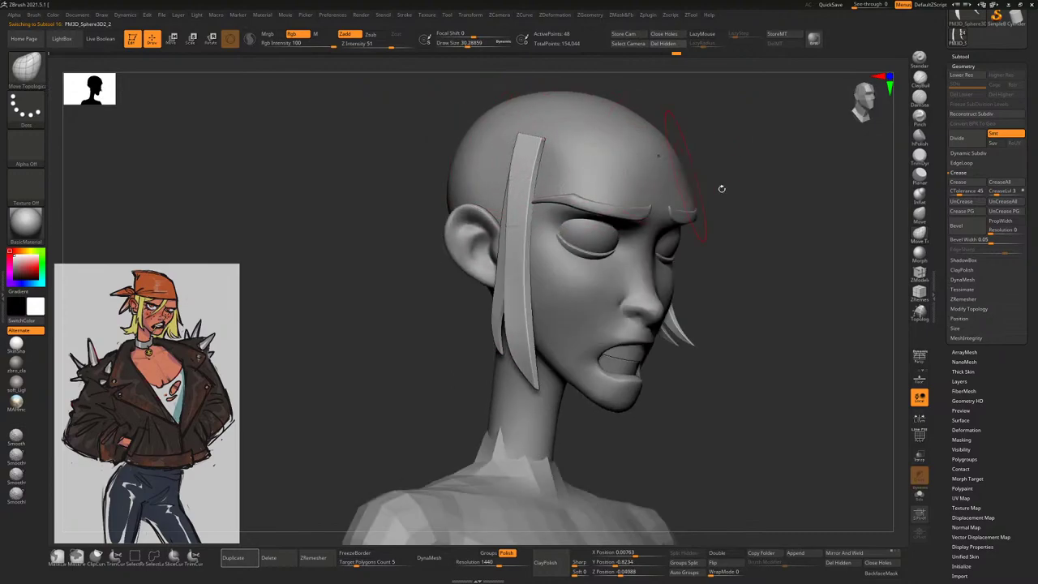
{"action": "right_click_drag", "start_coordinate": [797, 234], "coordinate": [754, 334]}
{"action": "right_click_drag", "start_coordinate": [663, 345], "coordinate": [491, 300]}
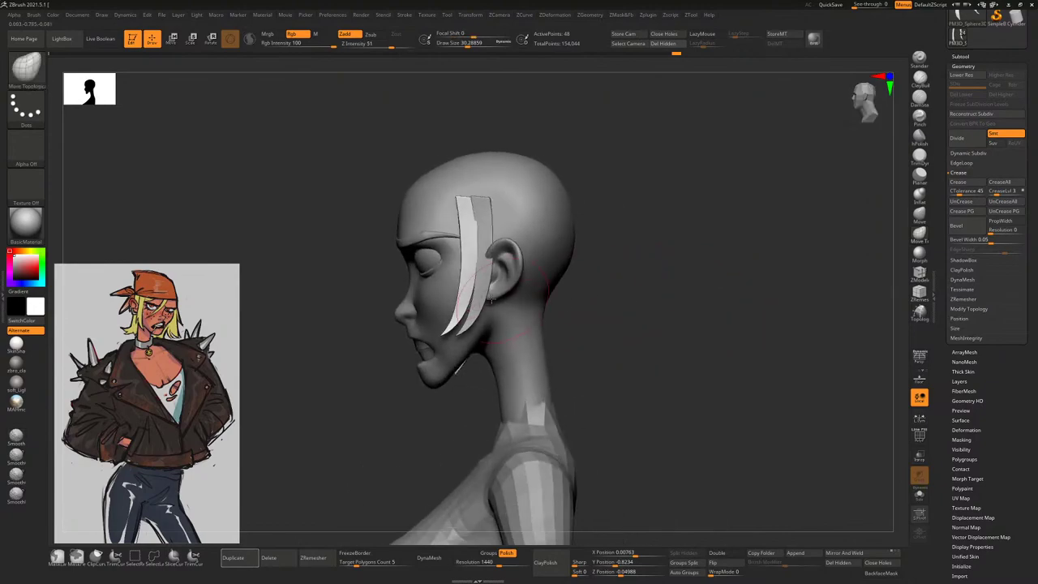
Lengthen the rear hair strip on the character's left side to below the jaw and show its polyframe
{"action": "mouse_move", "coordinate": [480, 302]}
{"action": "left_mouse_down"}
{"action": "mouse_move", "coordinate": [486, 351]}
{"action": "mouse_move", "coordinate": [470, 361]}
{"action": "left_mouse_up"}
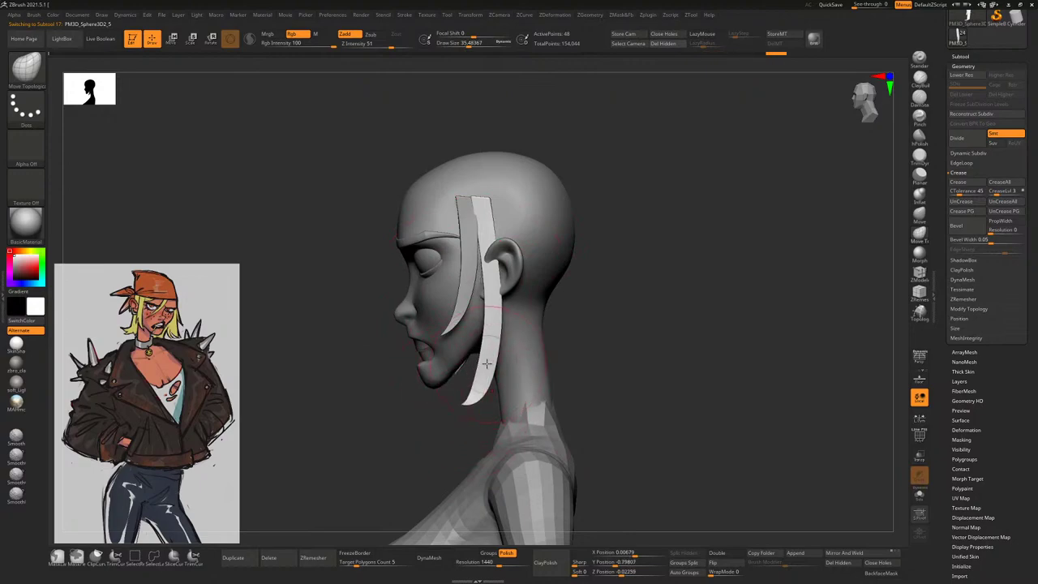
{"action": "left_click_drag", "start_coordinate": [500, 335], "coordinate": [483, 323]}
{"action": "left_click", "coordinate": [919, 436]}
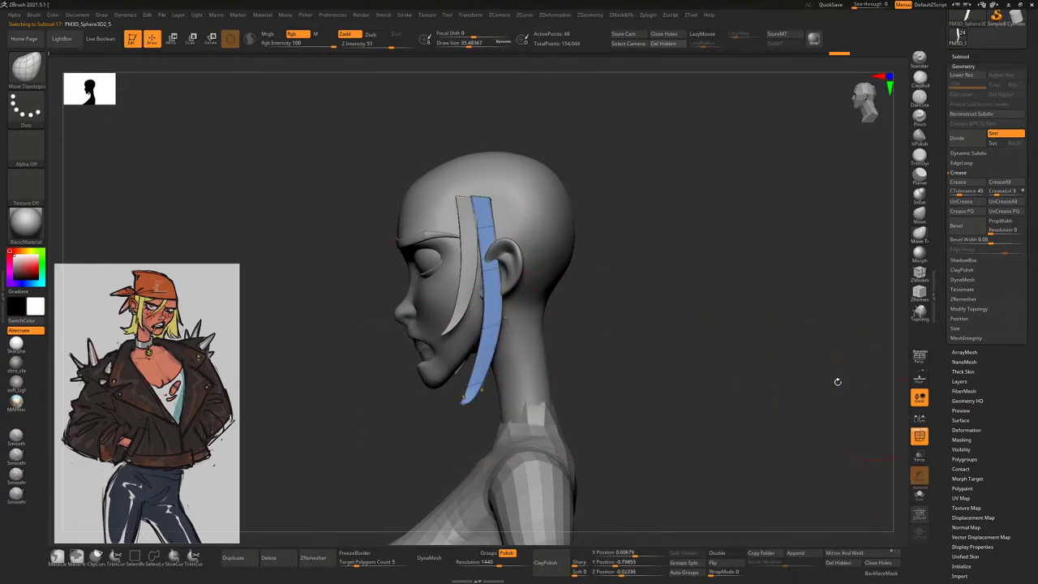
Turn on backface masking and widen the left-side rear strip around the ear with the Move Topological brush
{"action": "key", "text": "space"}
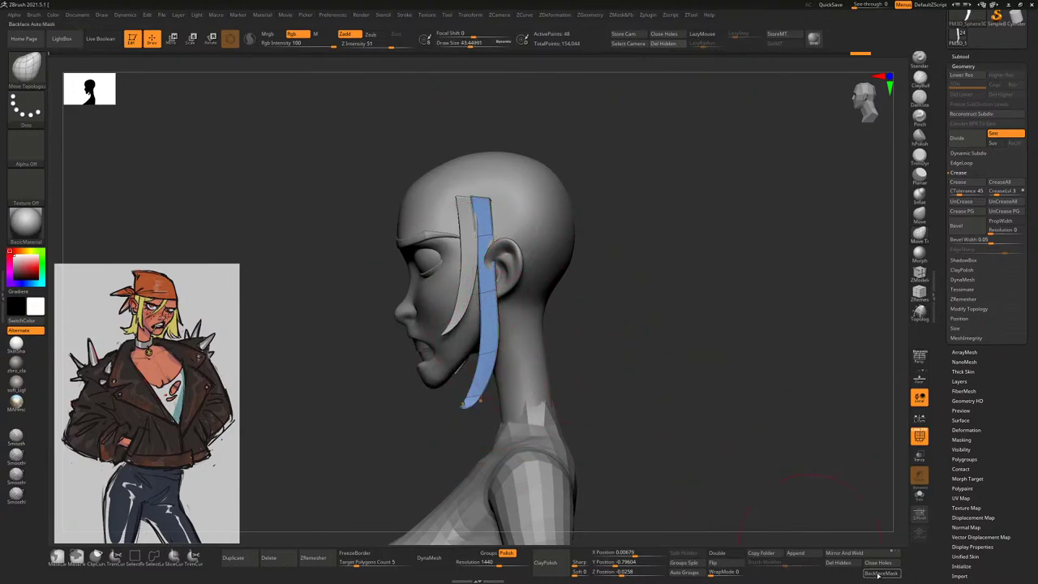
{"action": "key", "text": "space"}
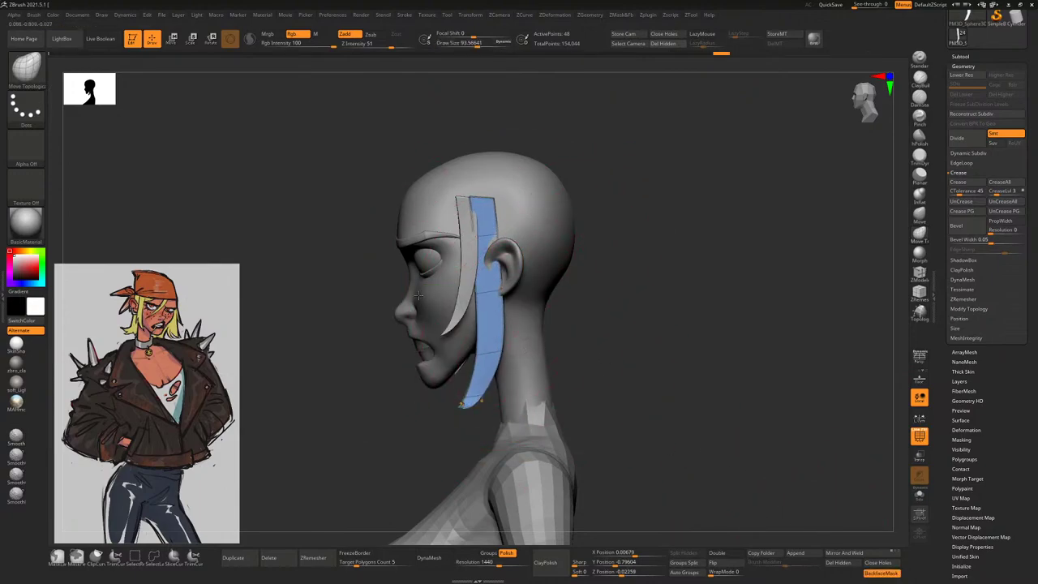
{"action": "left_click_drag", "start_coordinate": [541, 318], "coordinate": [658, 357]}
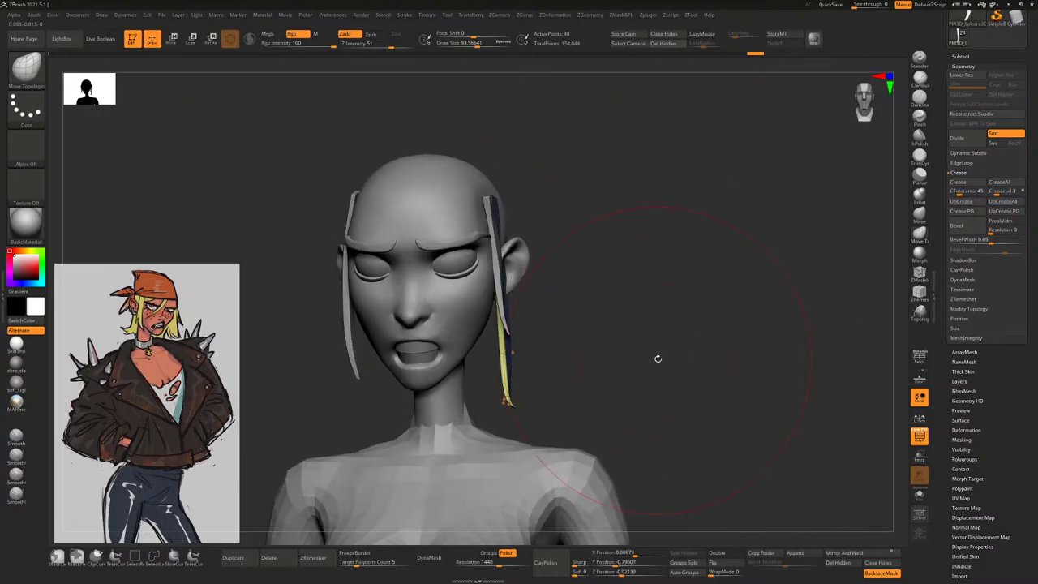
{"action": "mouse_move", "coordinate": [811, 489]}
{"action": "left_mouse_down"}
{"action": "mouse_move", "coordinate": [568, 349]}
{"action": "mouse_move", "coordinate": [649, 307]}
{"action": "mouse_move", "coordinate": [508, 306]}
{"action": "mouse_move", "coordinate": [507, 316]}
{"action": "mouse_move", "coordinate": [624, 333]}
{"action": "mouse_move", "coordinate": [530, 325]}
{"action": "mouse_move", "coordinate": [559, 315]}
{"action": "mouse_move", "coordinate": [542, 246]}
{"action": "left_mouse_up"}
{"action": "key", "text": "b"}
{"action": "key", "text": "m"}
{"action": "key", "text": "t"}
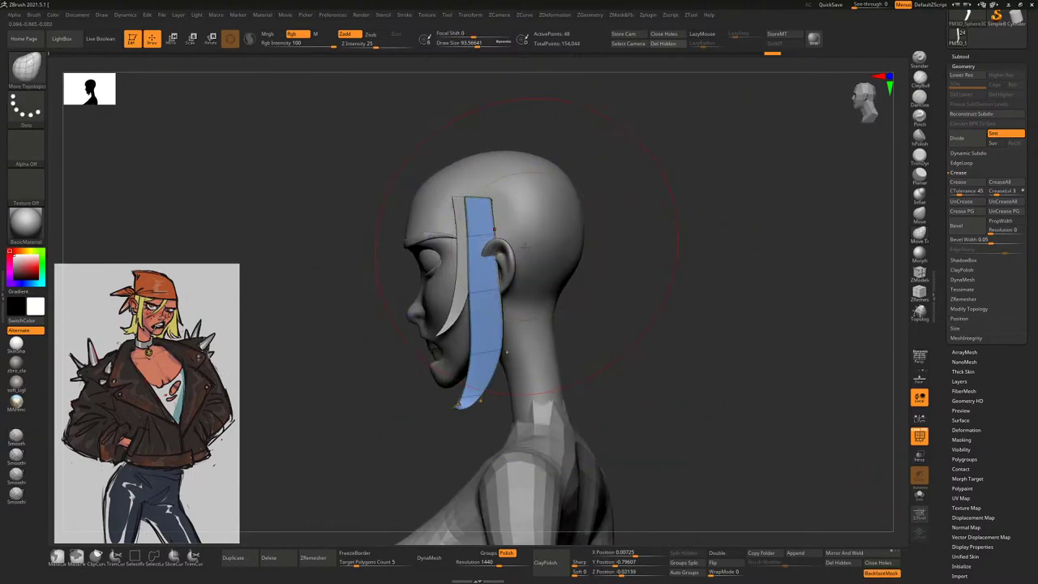
{"action": "left_click_drag", "start_coordinate": [642, 286], "coordinate": [677, 332]}
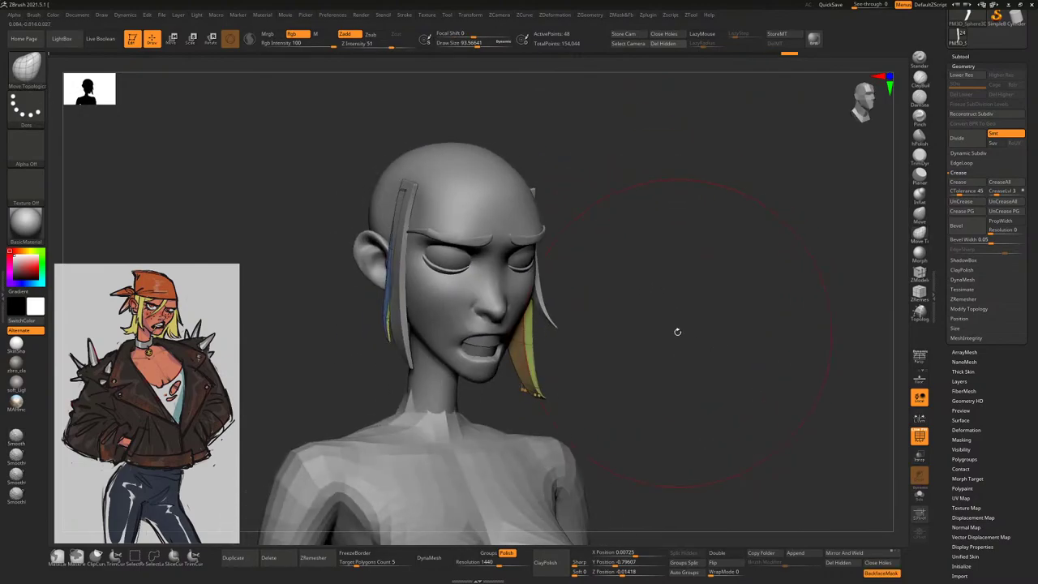
Turn off backface masking and flare the lower tip of the left-side rear strip outward and forward
{"action": "left_click", "coordinate": [882, 574]}
{"action": "mouse_move", "coordinate": [679, 249]}
{"action": "left_mouse_down"}
{"action": "mouse_move", "coordinate": [595, 322]}
{"action": "mouse_move", "coordinate": [609, 285]}
{"action": "mouse_move", "coordinate": [620, 300]}
{"action": "mouse_move", "coordinate": [554, 397]}
{"action": "mouse_move", "coordinate": [551, 371]}
{"action": "left_mouse_up"}
{"action": "key", "text": "space"}
{"action": "left_click_drag", "start_coordinate": [674, 301], "coordinate": [716, 292]}
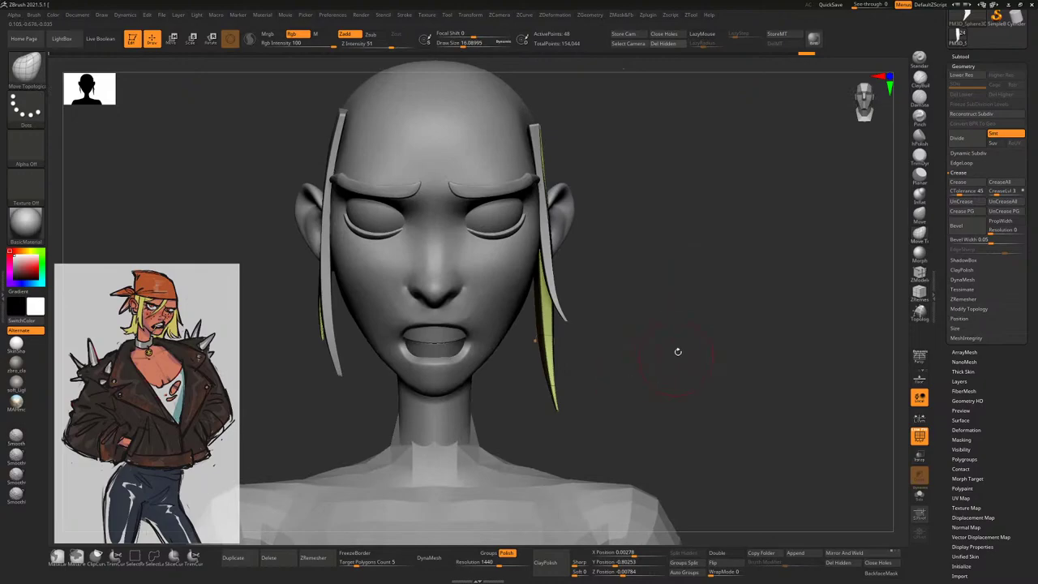
{"action": "mouse_move", "coordinate": [678, 352]}
{"action": "left_mouse_down"}
{"action": "mouse_move", "coordinate": [556, 417]}
{"action": "mouse_move", "coordinate": [727, 336]}
{"action": "mouse_move", "coordinate": [571, 417]}
{"action": "mouse_move", "coordinate": [541, 413]}
{"action": "mouse_move", "coordinate": [575, 440]}
{"action": "mouse_move", "coordinate": [681, 410]}
{"action": "mouse_move", "coordinate": [611, 403]}
{"action": "left_mouse_up"}
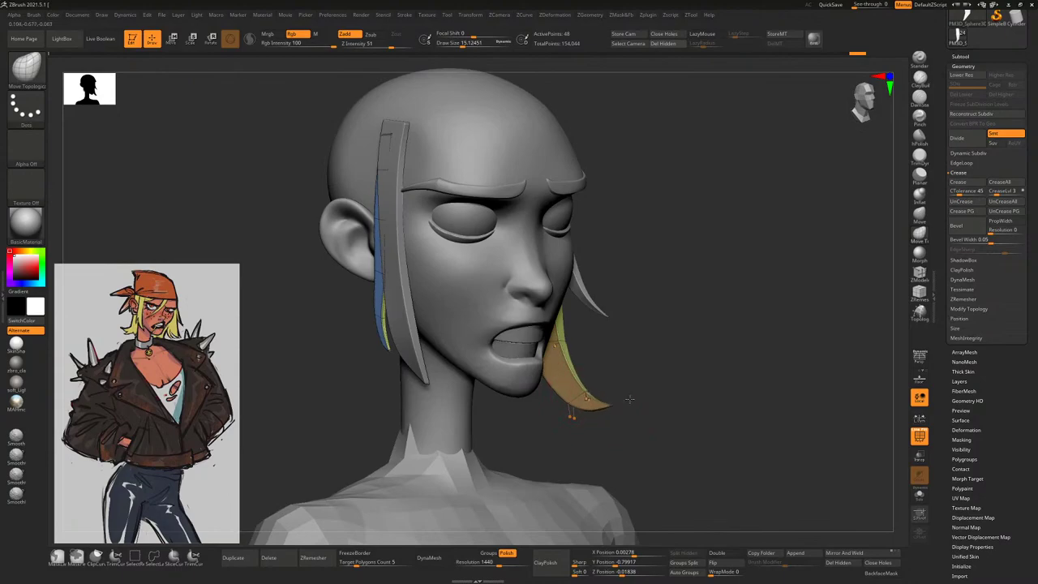
Broaden the left-side rear strip below the ear and curl its lower tip inward under the jaw
{"action": "left_click_drag", "start_coordinate": [695, 355], "coordinate": [649, 355]}
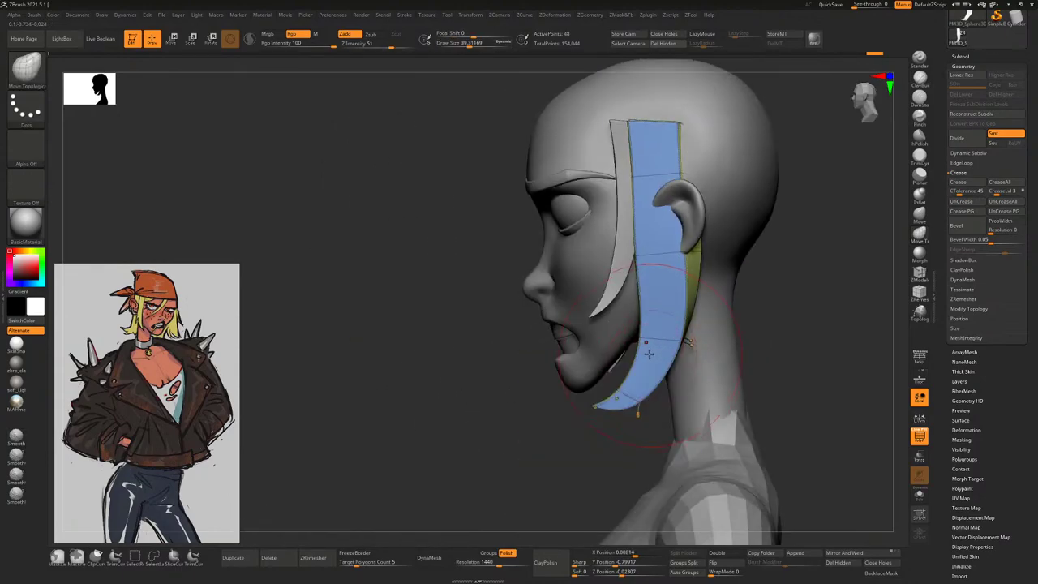
{"action": "right_click_drag", "start_coordinate": [680, 362], "coordinate": [659, 388]}
{"action": "mouse_move", "coordinate": [750, 331]}
{"action": "right_mouse_down"}
{"action": "mouse_move", "coordinate": [692, 349]}
{"action": "mouse_move", "coordinate": [733, 396]}
{"action": "mouse_move", "coordinate": [689, 402]}
{"action": "right_mouse_up"}
{"action": "key", "text": "space"}
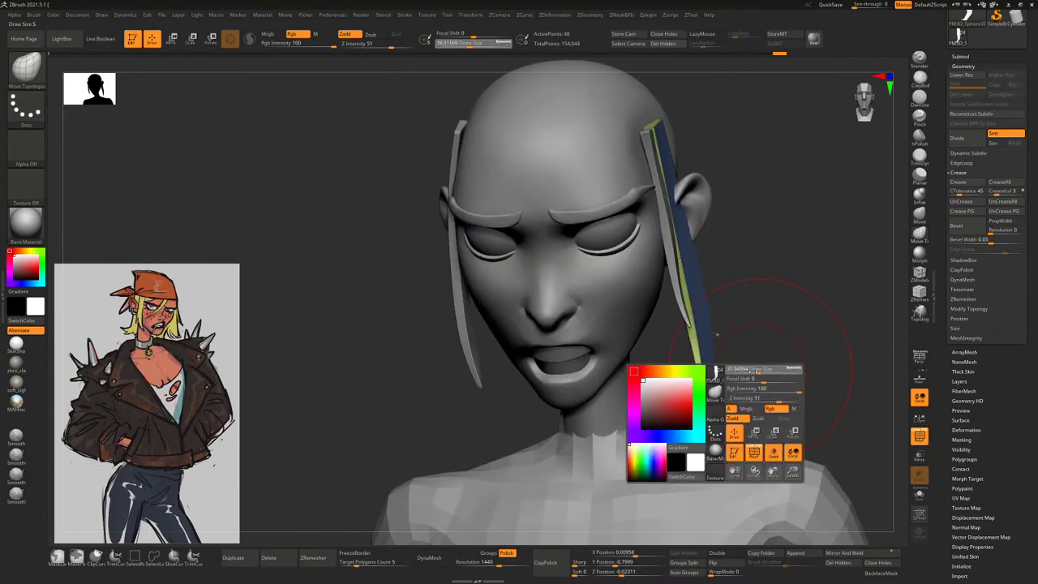
{"action": "right_click_drag", "start_coordinate": [780, 342], "coordinate": [777, 344]}
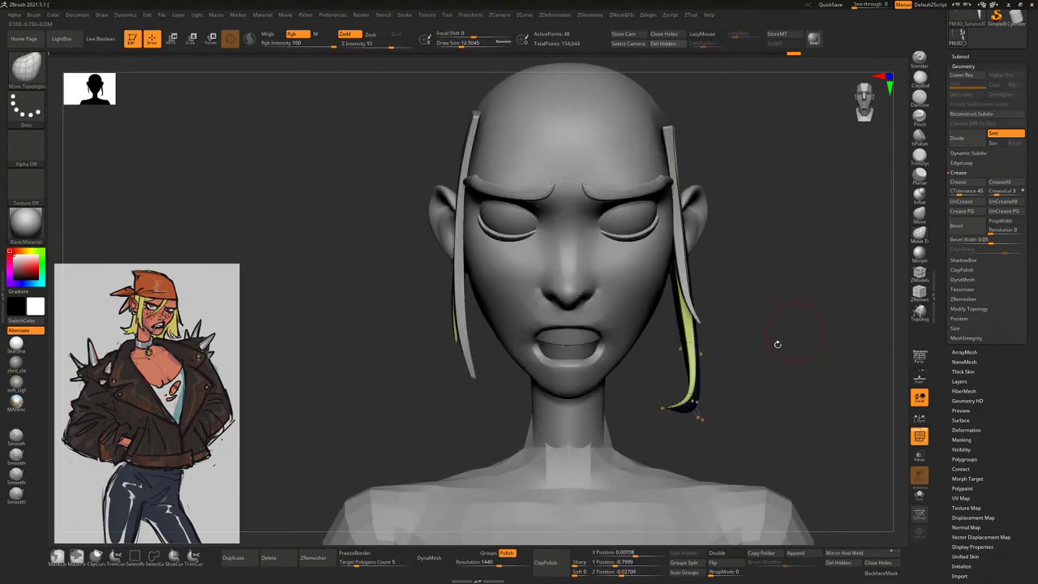
{"action": "left_click_drag", "start_coordinate": [685, 396], "coordinate": [633, 384]}
{"action": "right_click_drag", "start_coordinate": [759, 324], "coordinate": [600, 348]}
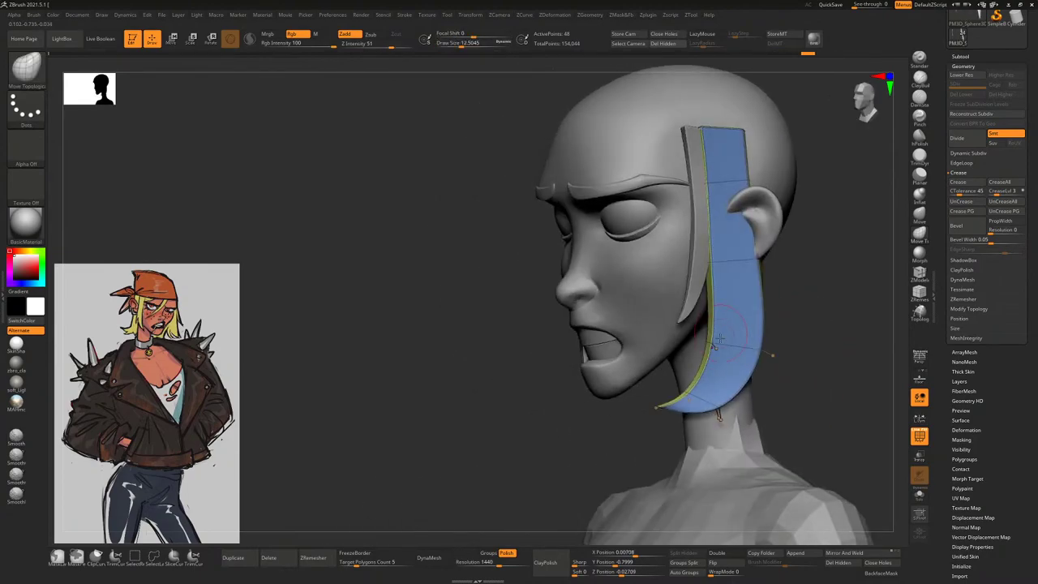
{"action": "mouse_move", "coordinate": [826, 333]}
{"action": "right_mouse_down"}
{"action": "mouse_move", "coordinate": [728, 370]}
{"action": "mouse_move", "coordinate": [603, 352]}
{"action": "right_mouse_up"}
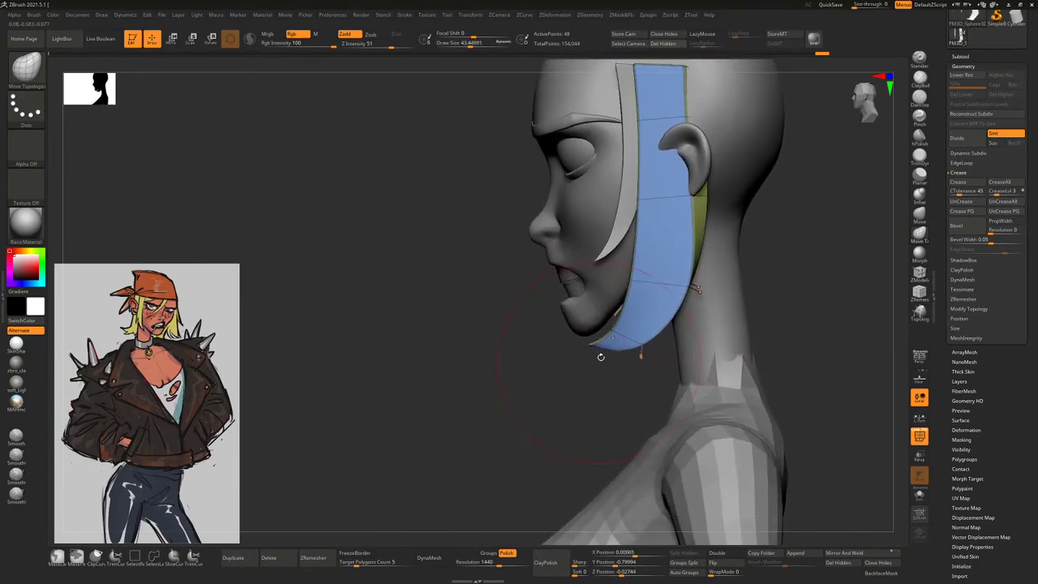
Taper the lower end of the left-side rear strip into a sharp tip pointing forward and down
{"action": "key", "text": "space"}
{"action": "mouse_move", "coordinate": [643, 324]}
{"action": "left_mouse_down"}
{"action": "mouse_move", "coordinate": [632, 324]}
{"action": "mouse_move", "coordinate": [673, 360]}
{"action": "left_mouse_up"}
{"action": "left_click_drag", "start_coordinate": [611, 343], "coordinate": [604, 383]}
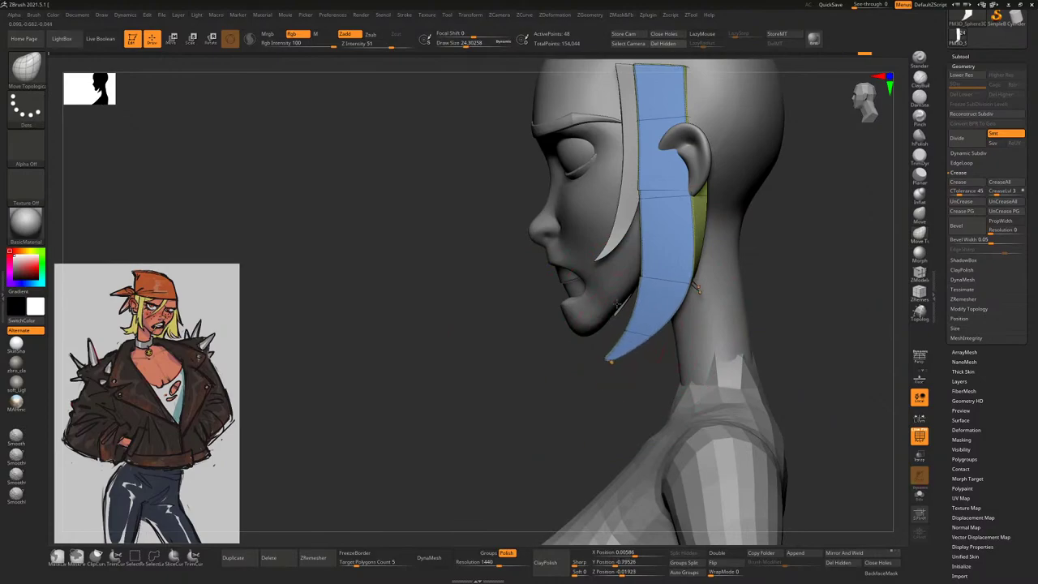
{"action": "right_click_drag", "start_coordinate": [696, 288], "coordinate": [697, 321]}
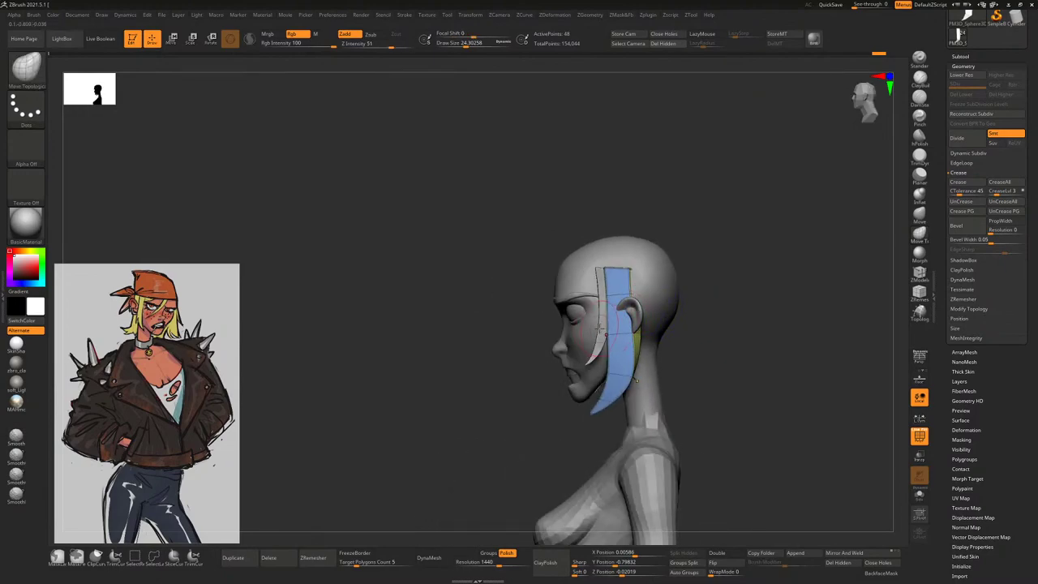
Select the front hair strip and move its left side forward over the cheek, curving the tip toward the mouth
{"action": "left_click", "coordinate": [607, 323], "text": "alt"}
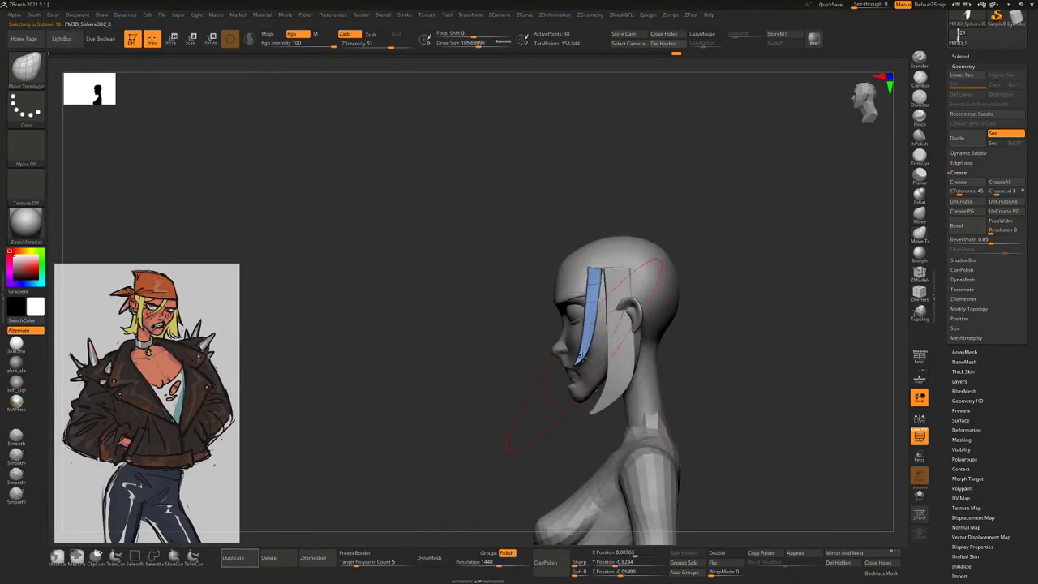
{"action": "key", "text": "bracketleft"}
{"action": "key", "text": "bracketleft"}
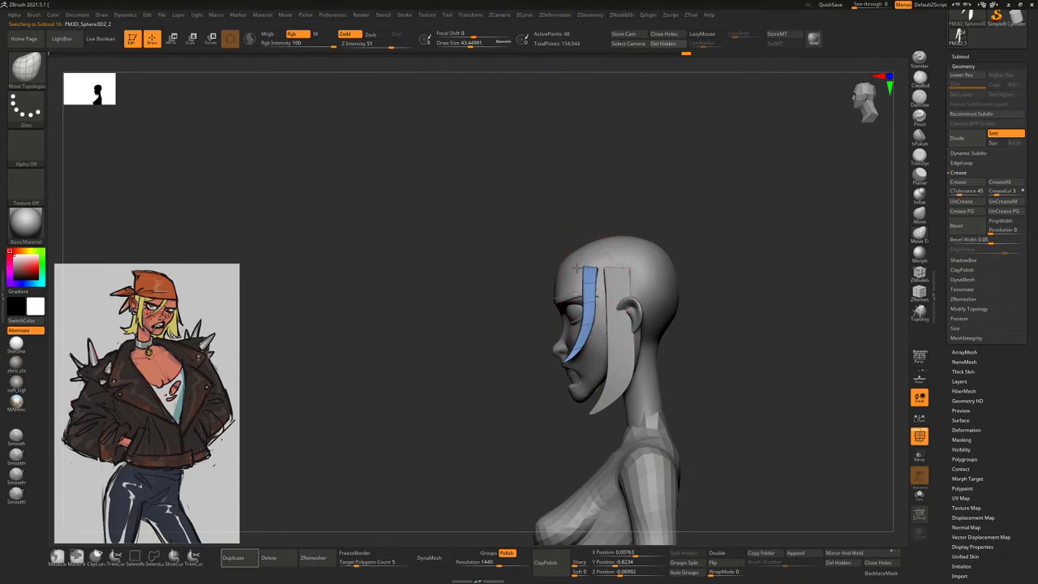
{"action": "right_click_drag", "start_coordinate": [610, 277], "coordinate": [599, 329]}
{"action": "key", "text": "bracketleft"}
{"action": "key", "text": "bracketleft"}
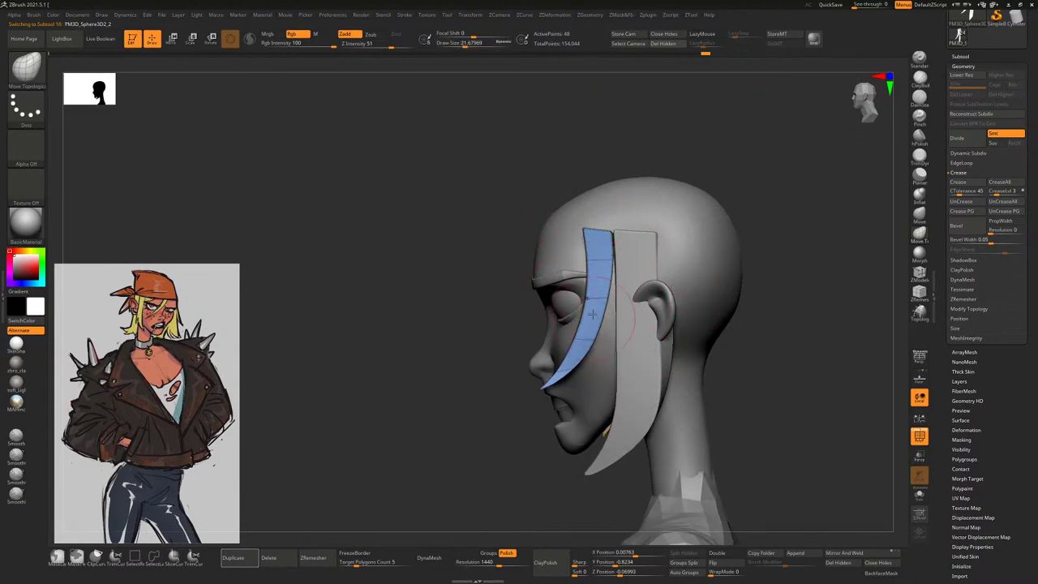
Move the upper part of the front hair strip's front edge back toward the rear strip
{"action": "key", "text": "bracketright"}
{"action": "key", "text": "bracketright"}
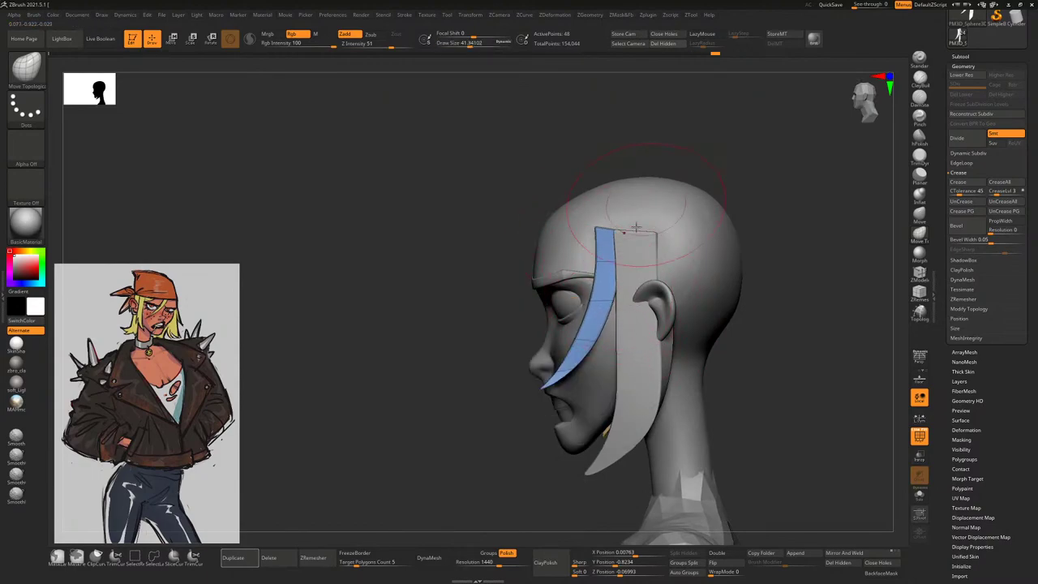
{"action": "right_click_drag", "start_coordinate": [615, 325], "coordinate": [641, 335]}
Select the left-side rear strip and flare its lower end outward from the jaw, curling the tip away
{"action": "left_click", "coordinate": [619, 331], "text": "alt"}
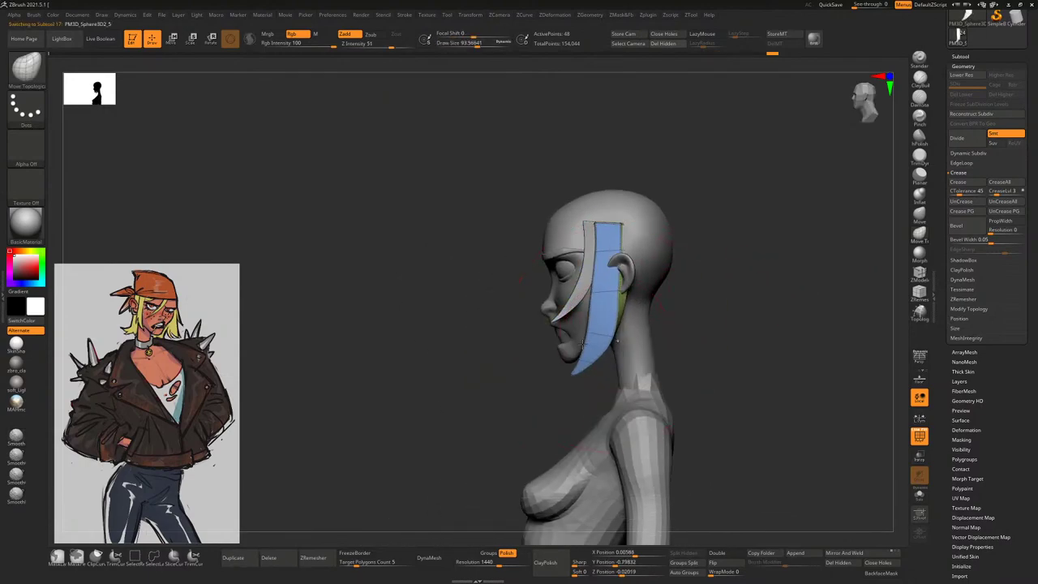
{"action": "left_click_drag", "start_coordinate": [581, 344], "coordinate": [688, 358]}
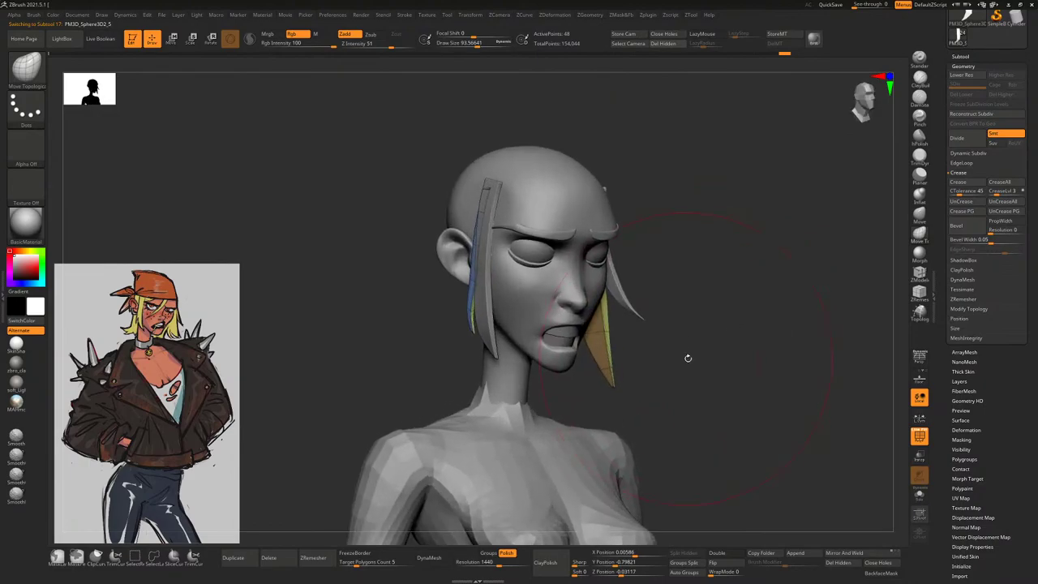
{"action": "key", "text": "bracketleft"}
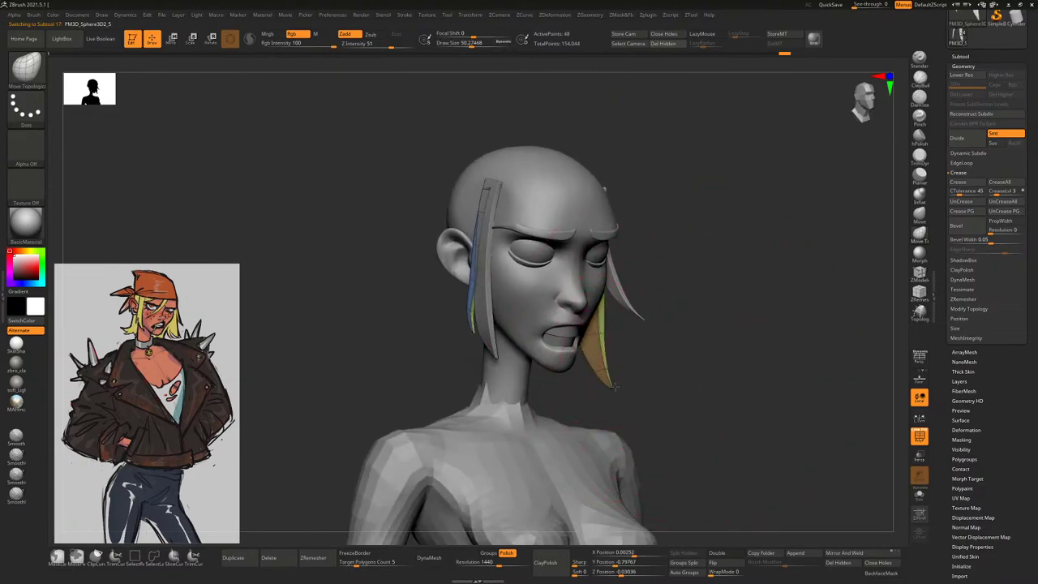
{"action": "mouse_move", "coordinate": [683, 344]}
{"action": "left_mouse_down"}
{"action": "mouse_move", "coordinate": [605, 378]}
{"action": "mouse_move", "coordinate": [649, 338]}
{"action": "left_mouse_up"}
{"action": "key", "text": "bracketright"}
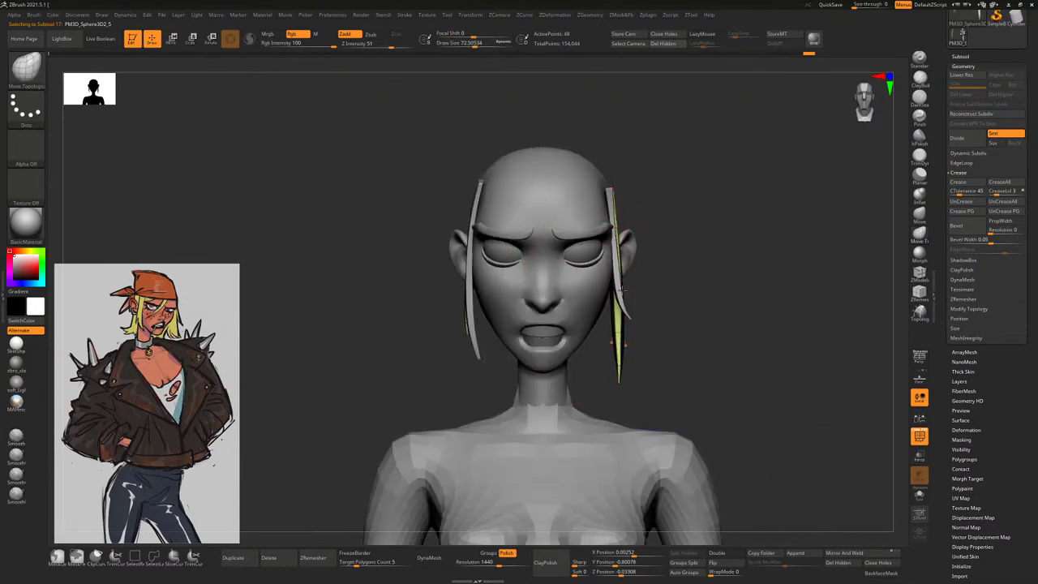
{"action": "left_click_drag", "start_coordinate": [632, 291], "coordinate": [635, 341]}
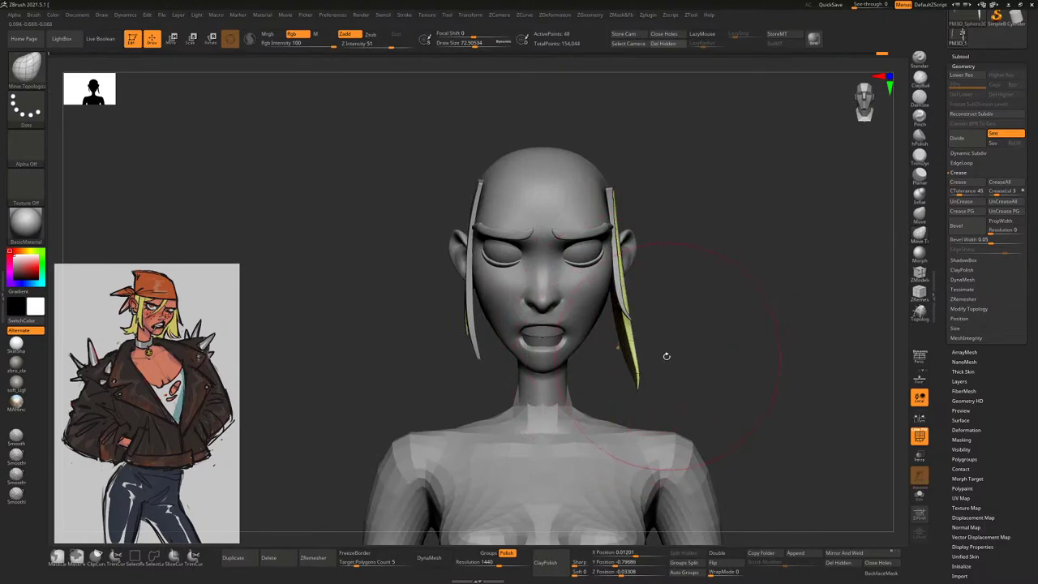
{"action": "key", "text": "bracketleft"}
{"action": "key", "text": "bracketleft"}
{"action": "key", "text": "bracketleft"}
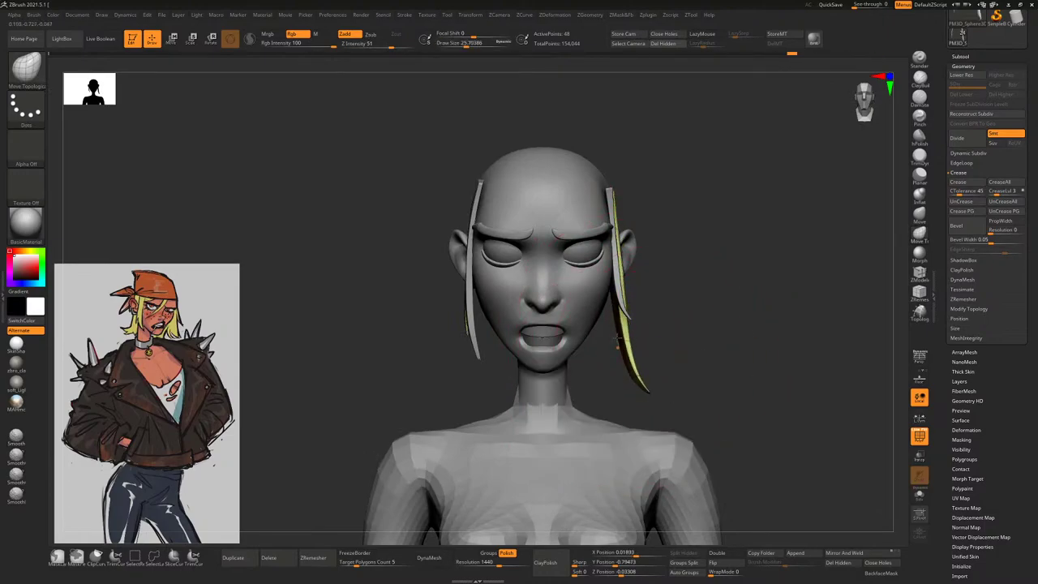
Pull the rear strip's outer front edge back from temple to tip, narrowing its outer face
{"action": "mouse_move", "coordinate": [690, 357]}
{"action": "left_mouse_down"}
{"action": "mouse_move", "coordinate": [730, 348]}
{"action": "mouse_move", "coordinate": [684, 359]}
{"action": "mouse_move", "coordinate": [702, 349]}
{"action": "mouse_move", "coordinate": [665, 292]}
{"action": "mouse_move", "coordinate": [625, 259]}
{"action": "mouse_move", "coordinate": [637, 236]}
{"action": "left_mouse_up"}
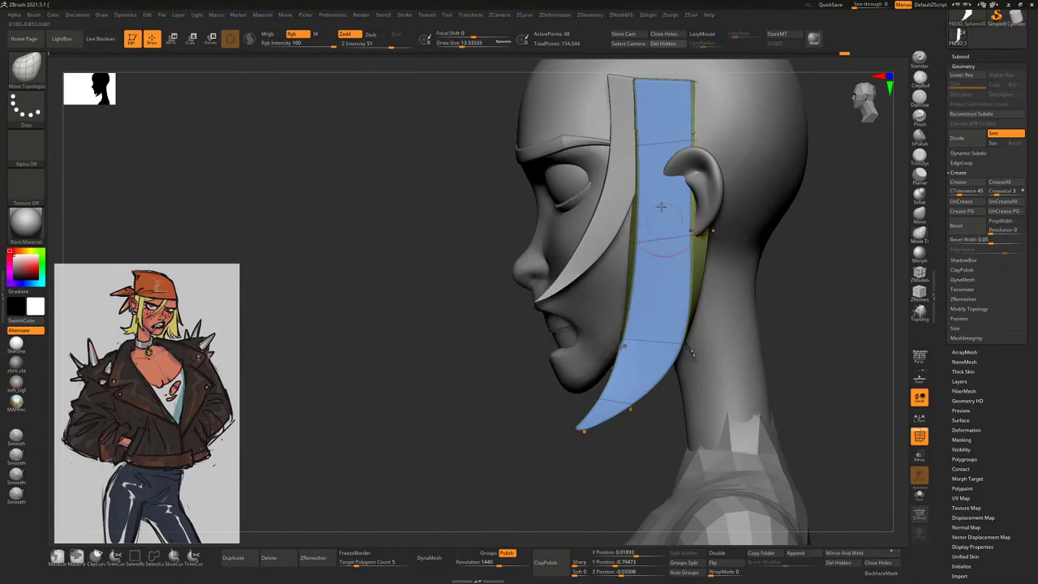
{"action": "left_click_drag", "start_coordinate": [638, 75], "coordinate": [647, 78]}
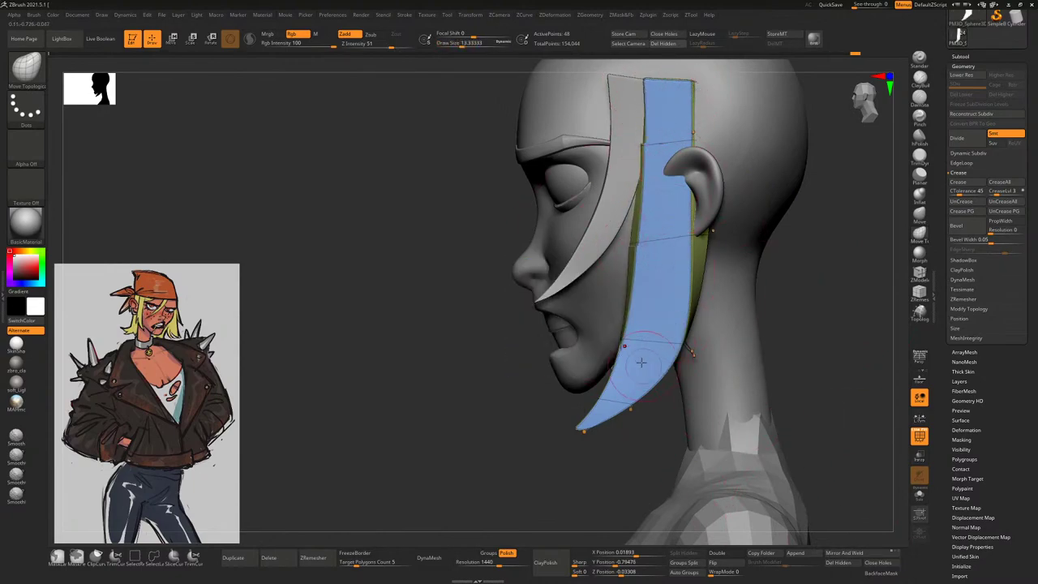
{"action": "left_click_drag", "start_coordinate": [641, 363], "coordinate": [621, 406]}
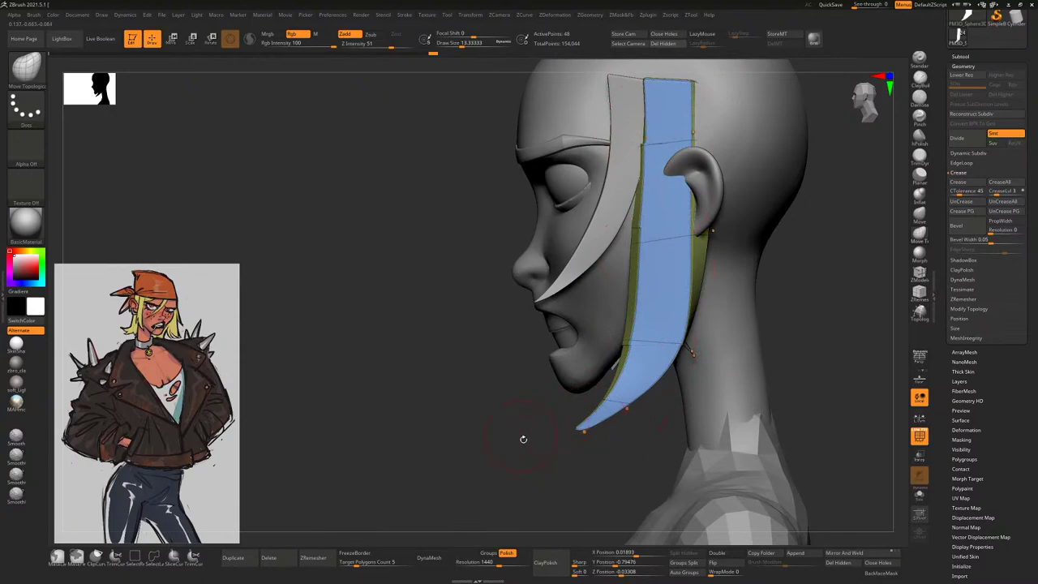
Bring the rear strip closer to the head and slant its upper rear side inward above the ear
{"action": "left_click_drag", "start_coordinate": [523, 439], "coordinate": [643, 349]}
{"action": "scroll", "coordinate": [701, 313], "scroll_direction": "up", "scroll_amount": 4}
{"action": "mouse_move", "coordinate": [701, 324]}
{"action": "left_mouse_down", "text": "alt"}
{"action": "mouse_move", "coordinate": [733, 344]}
{"action": "mouse_move", "coordinate": [614, 354]}
{"action": "left_mouse_up", "text": "alt"}
{"action": "right_click", "coordinate": [659, 363]}
{"action": "right_click", "coordinate": [689, 331]}
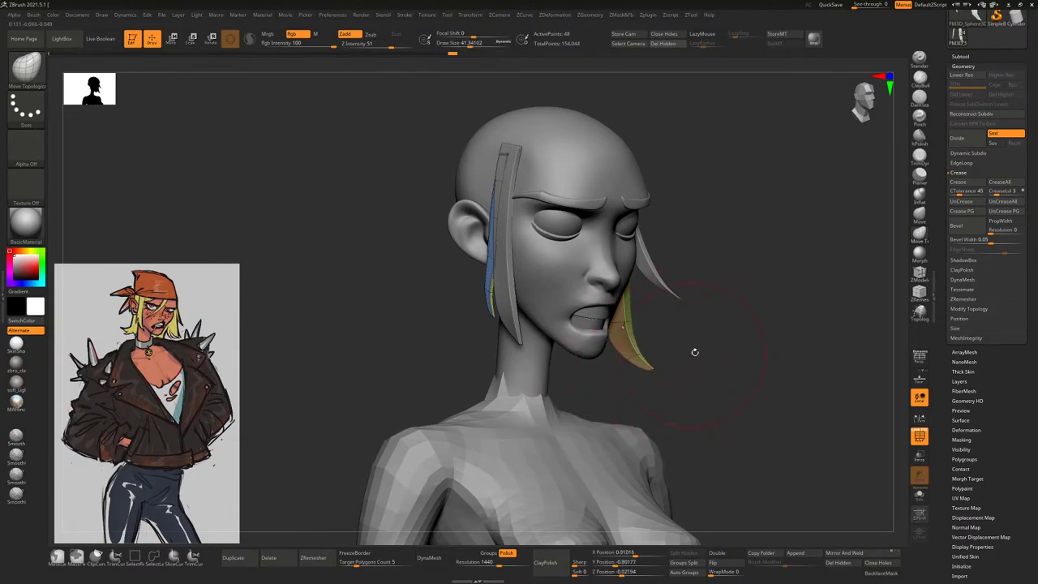
{"action": "mouse_move", "coordinate": [699, 344]}
{"action": "left_mouse_down"}
{"action": "mouse_move", "coordinate": [695, 320]}
{"action": "mouse_move", "coordinate": [650, 309]}
{"action": "left_mouse_up"}
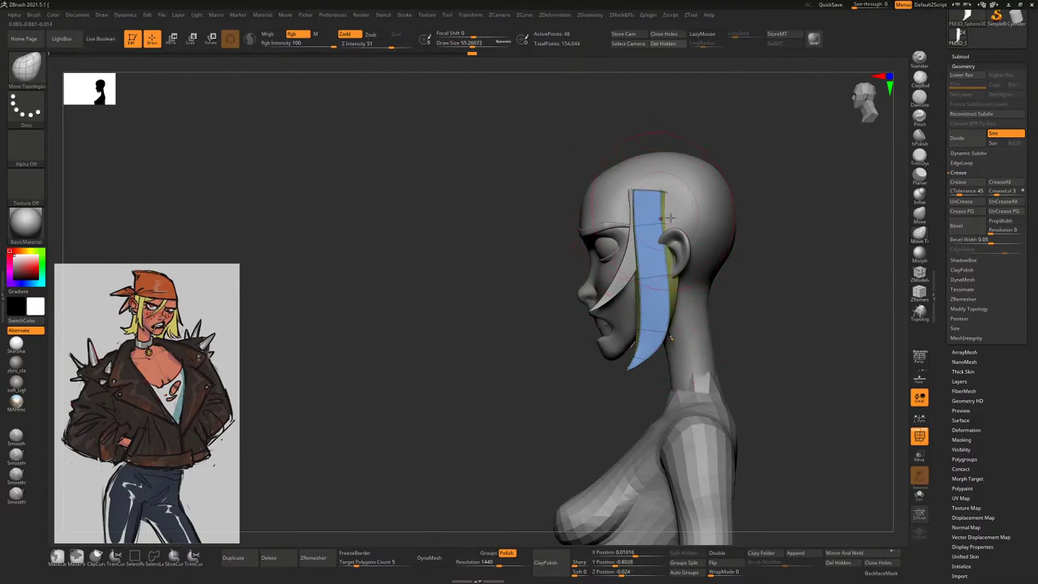
{"action": "left_click_drag", "start_coordinate": [803, 260], "coordinate": [734, 251]}
{"action": "left_click_drag", "start_coordinate": [630, 211], "coordinate": [655, 268]}
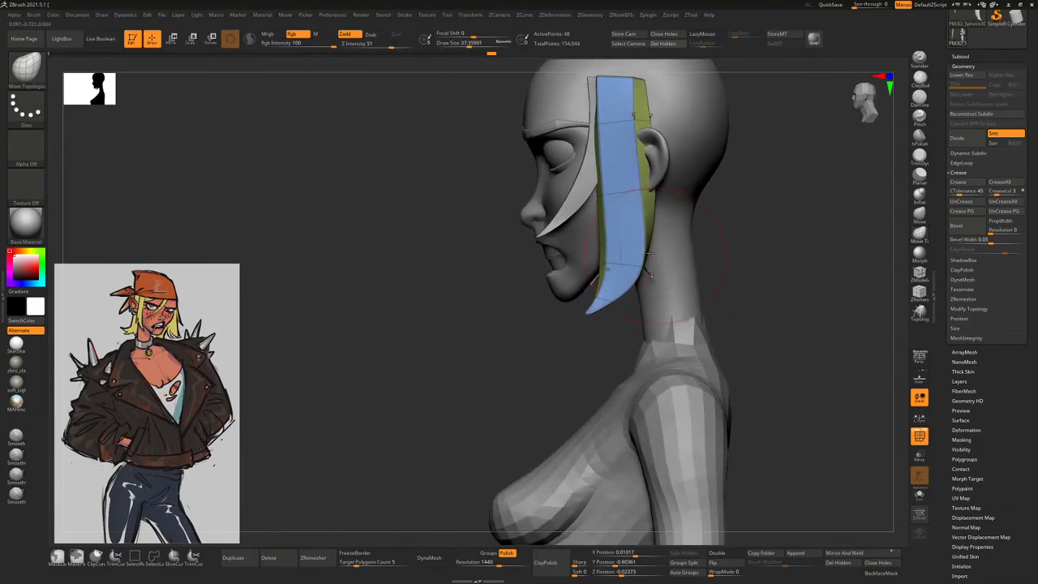
Move the rear strip outward from the temple and cheek, straightening its length from the front
{"action": "left_click_drag", "start_coordinate": [747, 231], "coordinate": [701, 305]}
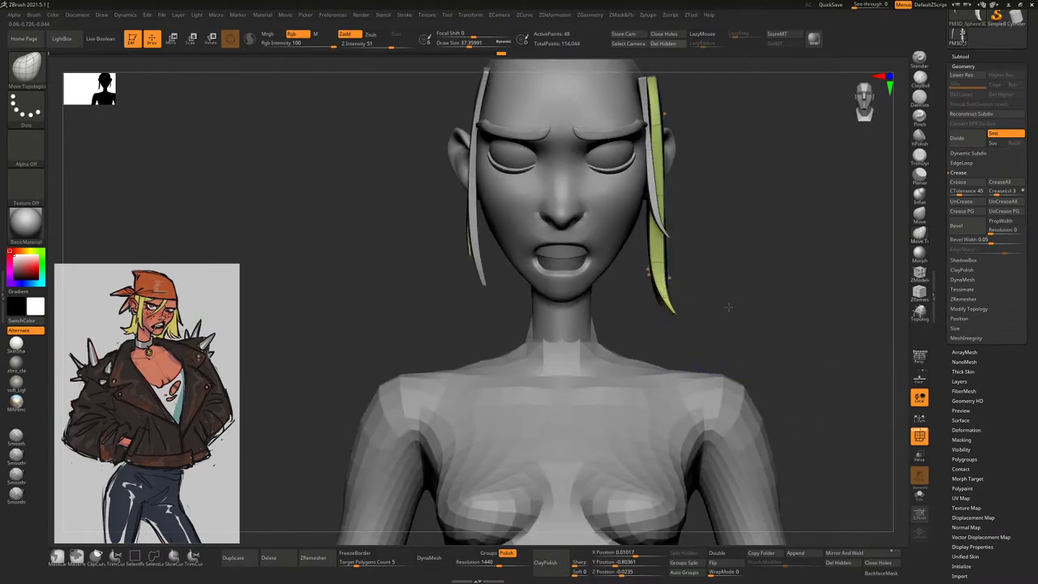
{"action": "mouse_move", "coordinate": [660, 246]}
{"action": "left_mouse_down"}
{"action": "mouse_move", "coordinate": [632, 248]}
{"action": "mouse_move", "coordinate": [633, 212]}
{"action": "mouse_move", "coordinate": [683, 154]}
{"action": "mouse_move", "coordinate": [625, 185]}
{"action": "left_mouse_up"}
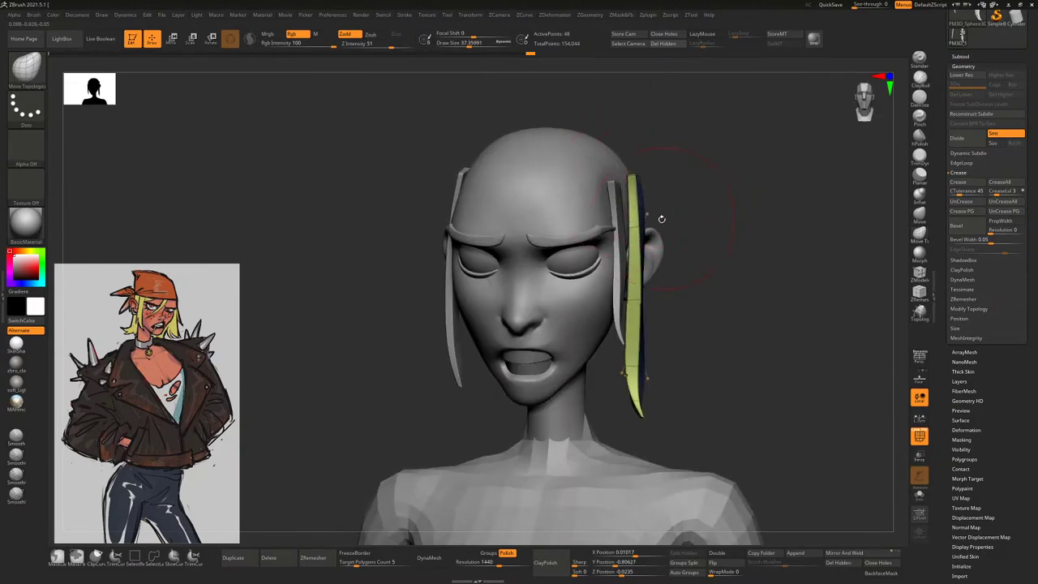
{"action": "left_click_drag", "start_coordinate": [661, 222], "coordinate": [618, 251]}
Thicken the front strip by moving its outer surface outward with backface masking on, and turn the masking off again
{"action": "left_click", "coordinate": [621, 248], "text": "alt"}
{"action": "left_click_drag", "start_coordinate": [705, 232], "coordinate": [775, 306]}
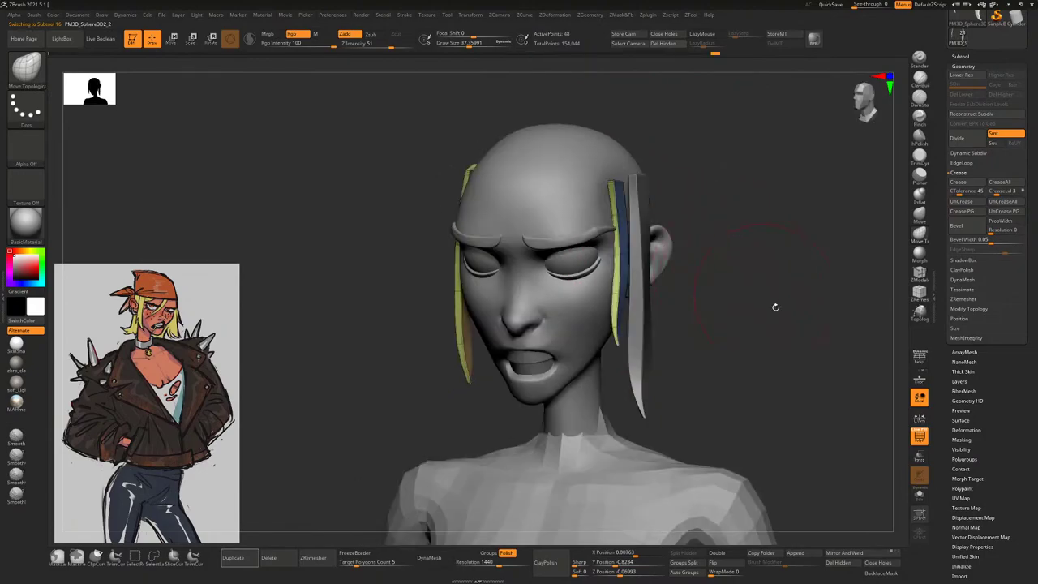
{"action": "left_click", "coordinate": [882, 573]}
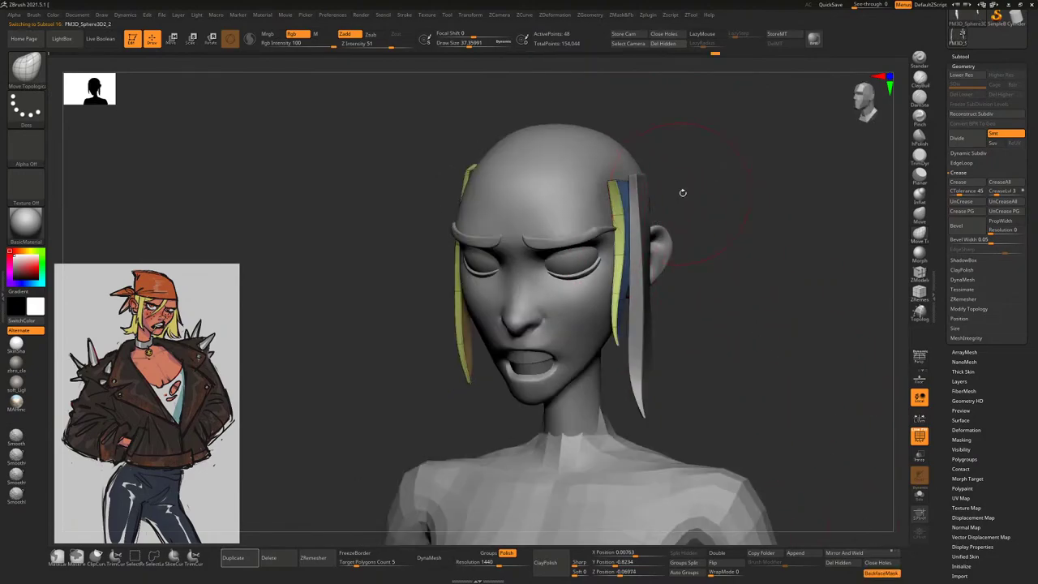
{"action": "left_click_drag", "start_coordinate": [684, 193], "coordinate": [641, 172]}
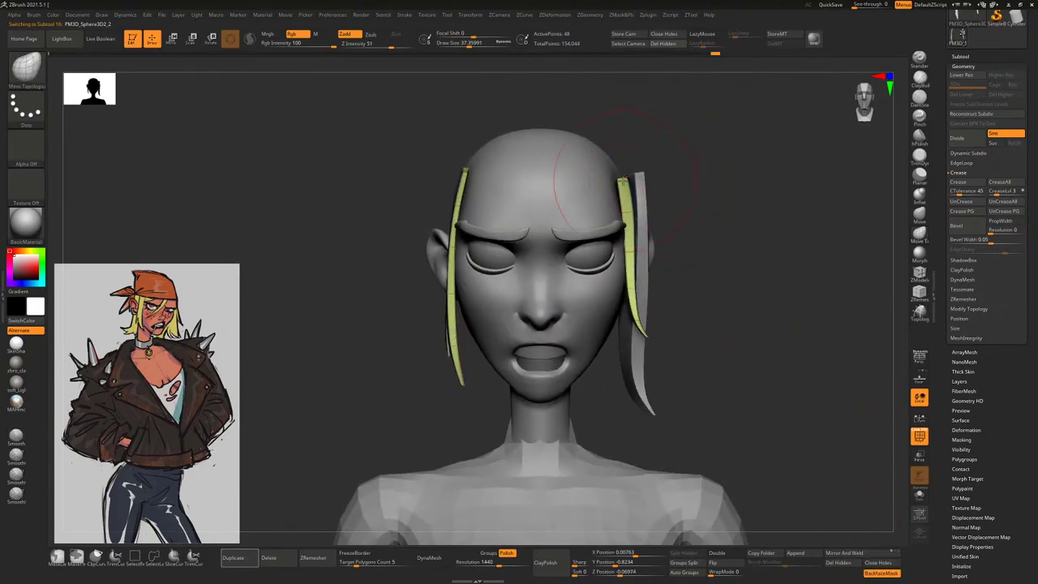
{"action": "left_click", "coordinate": [883, 573]}
Select the rear strip and reshape its lower part, bringing the back edge inward beneath the ear
{"action": "mouse_move", "coordinate": [788, 408]}
{"action": "left_mouse_down"}
{"action": "mouse_move", "coordinate": [707, 301]}
{"action": "mouse_move", "coordinate": [747, 317]}
{"action": "mouse_move", "coordinate": [681, 332]}
{"action": "mouse_move", "coordinate": [745, 346]}
{"action": "mouse_move", "coordinate": [677, 349]}
{"action": "mouse_move", "coordinate": [691, 378]}
{"action": "left_mouse_up"}
{"action": "key", "text": "space"}
{"action": "left_click_drag", "start_coordinate": [647, 318], "coordinate": [658, 355]}
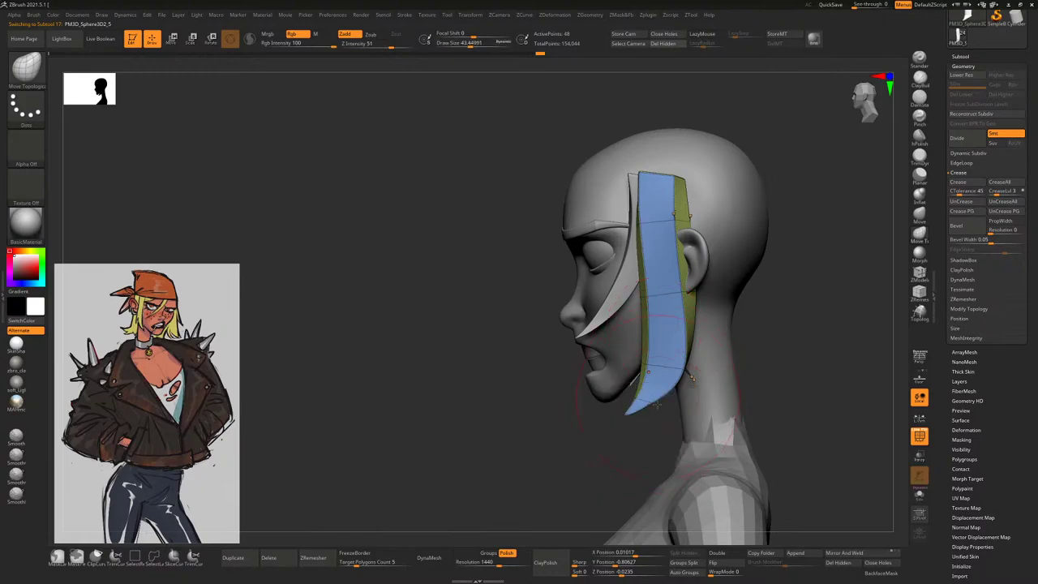
{"action": "mouse_move", "coordinate": [657, 405]}
{"action": "left_mouse_down"}
{"action": "mouse_move", "coordinate": [641, 414]}
{"action": "mouse_move", "coordinate": [682, 404]}
{"action": "mouse_move", "coordinate": [641, 324]}
{"action": "left_mouse_up"}
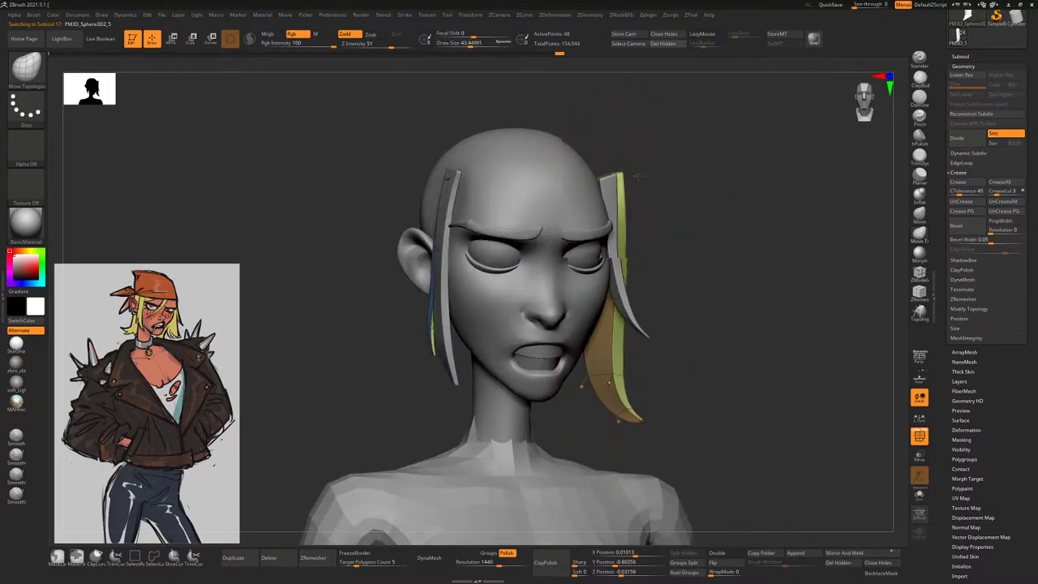
Move the tops of the left-side front and rear strips inward against the temple
{"action": "left_click_drag", "start_coordinate": [637, 175], "coordinate": [600, 178]}
{"action": "key", "text": "space"}
{"action": "left_click", "coordinate": [599, 174], "text": "alt"}
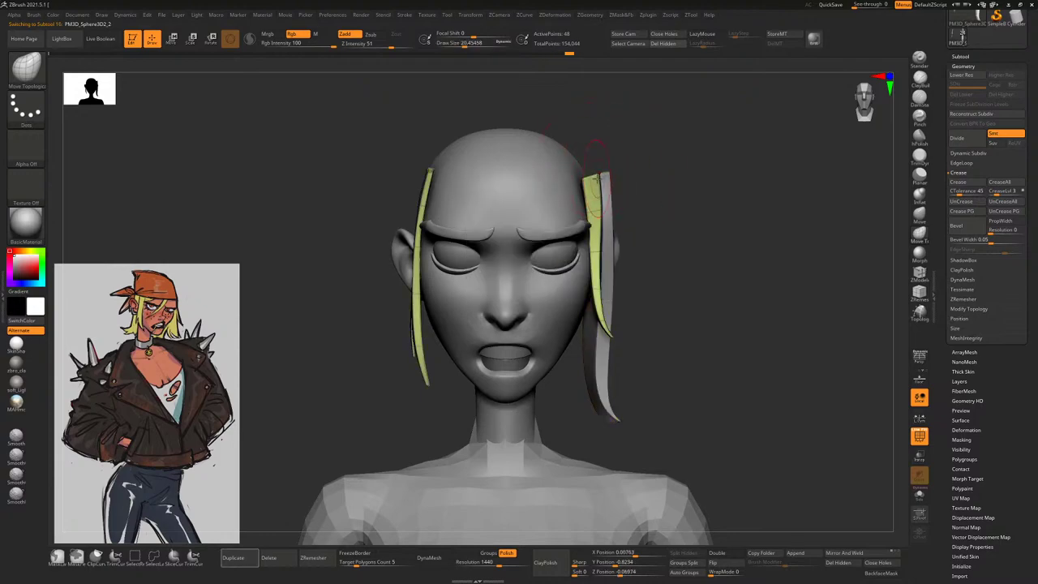
{"action": "left_click", "coordinate": [604, 174], "text": "alt"}
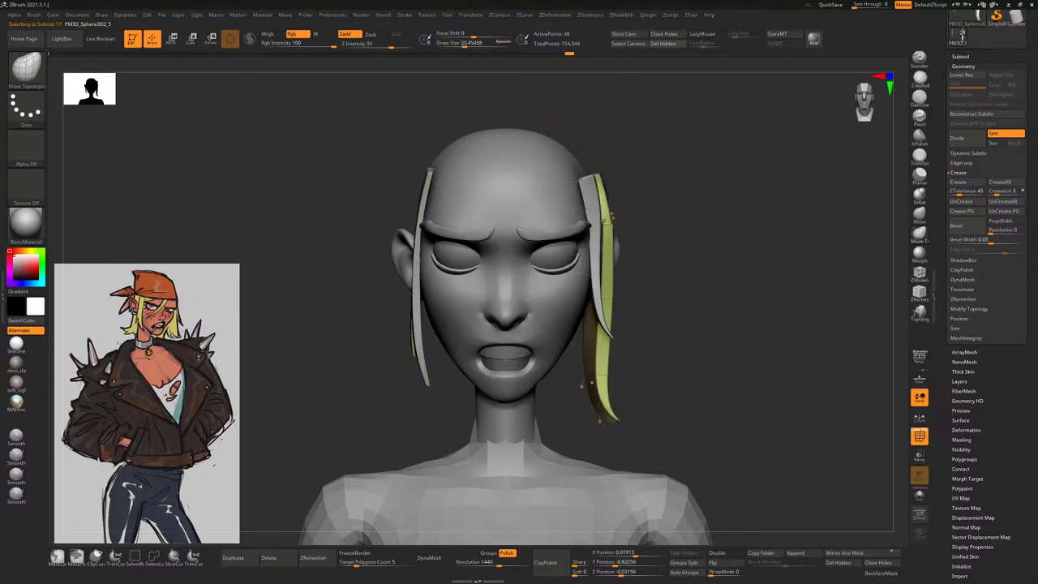
{"action": "left_click", "coordinate": [593, 190], "text": "alt"}
Widen the top of the front strip forward over the temple in side view
{"action": "left_click_drag", "start_coordinate": [448, 175], "coordinate": [567, 193]}
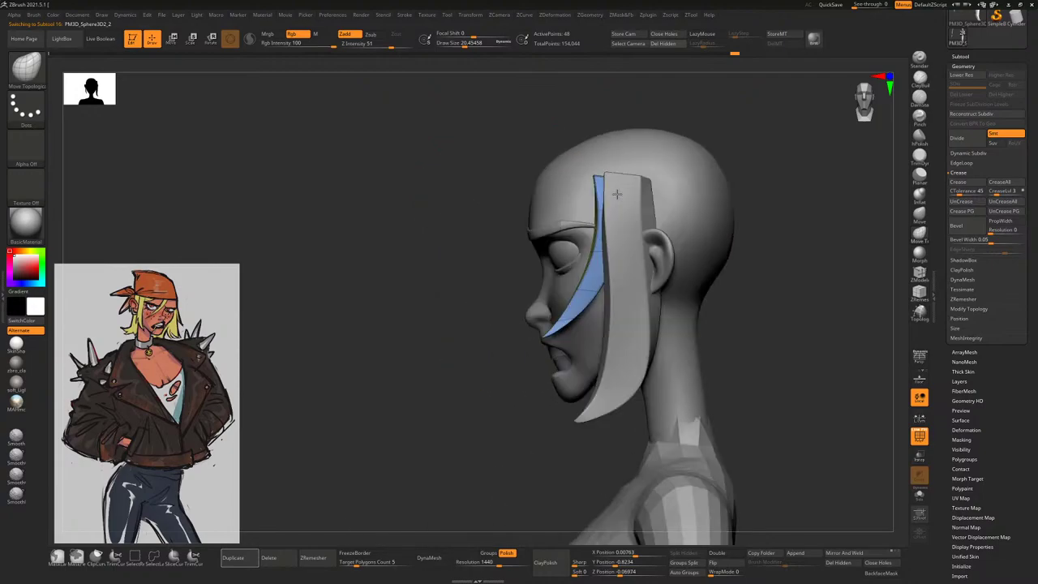
{"action": "key", "text": "space"}
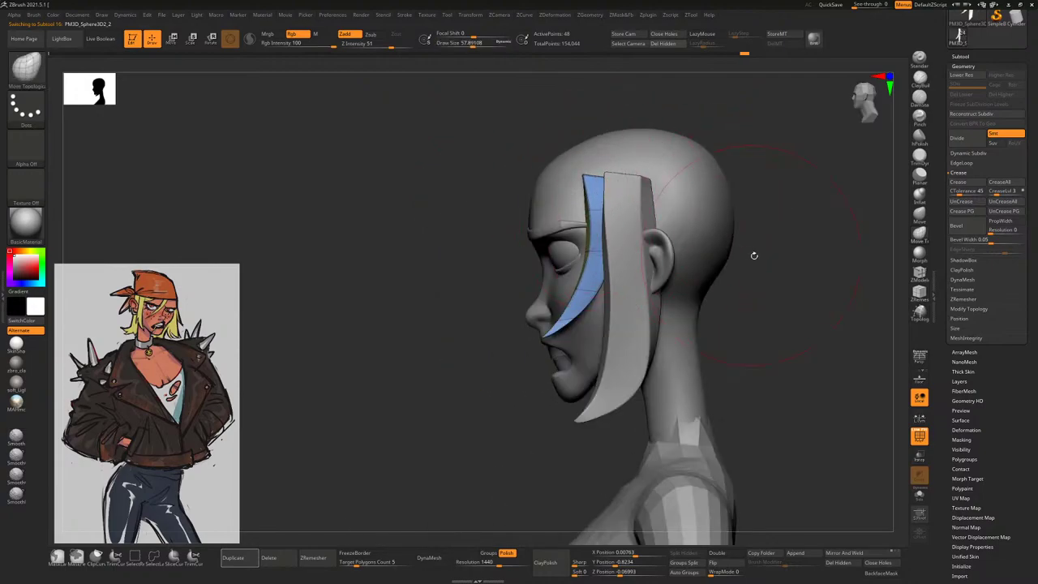
{"action": "mouse_move", "coordinate": [755, 255]}
{"action": "left_mouse_down"}
{"action": "mouse_move", "coordinate": [783, 249]}
{"action": "mouse_move", "coordinate": [730, 243]}
{"action": "left_mouse_up"}
{"action": "left_click", "coordinate": [591, 173], "text": "alt"}
Pull the outer front edge at the top of the front strip back so its front side slants toward the temple
{"action": "key", "text": "space"}
{"action": "right_click_drag", "start_coordinate": [593, 172], "coordinate": [639, 170]}
{"action": "key", "text": "space"}
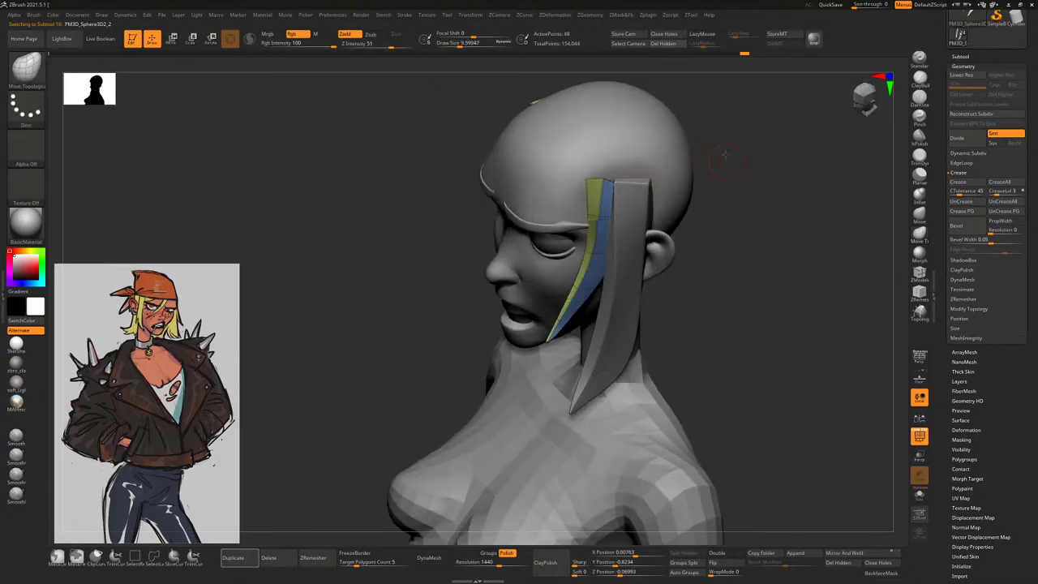
{"action": "right_click_drag", "start_coordinate": [724, 154], "coordinate": [593, 187]}
{"action": "key", "text": "space"}
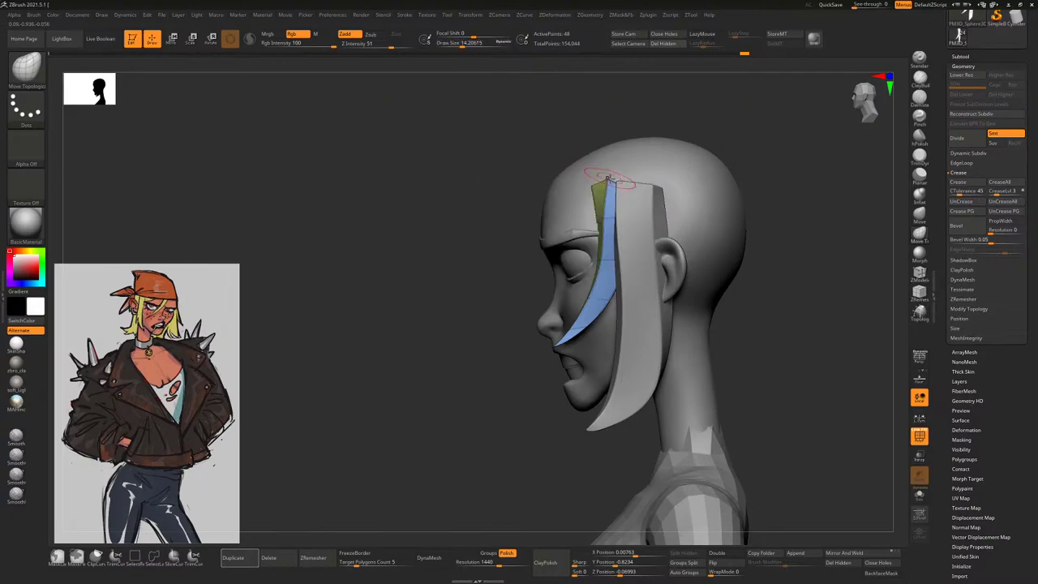
{"action": "mouse_move", "coordinate": [520, 218]}
{"action": "right_mouse_down", "text": "shift"}
{"action": "mouse_move", "coordinate": [654, 211]}
{"action": "mouse_move", "coordinate": [653, 312]}
{"action": "right_mouse_up", "text": "shift"}
{"action": "key", "text": "space"}
Select the rear hair strip and auto-group it so its left and right pieces get separate polygroups
{"action": "right_click_drag", "start_coordinate": [777, 343], "coordinate": [730, 331], "text": "alt"}
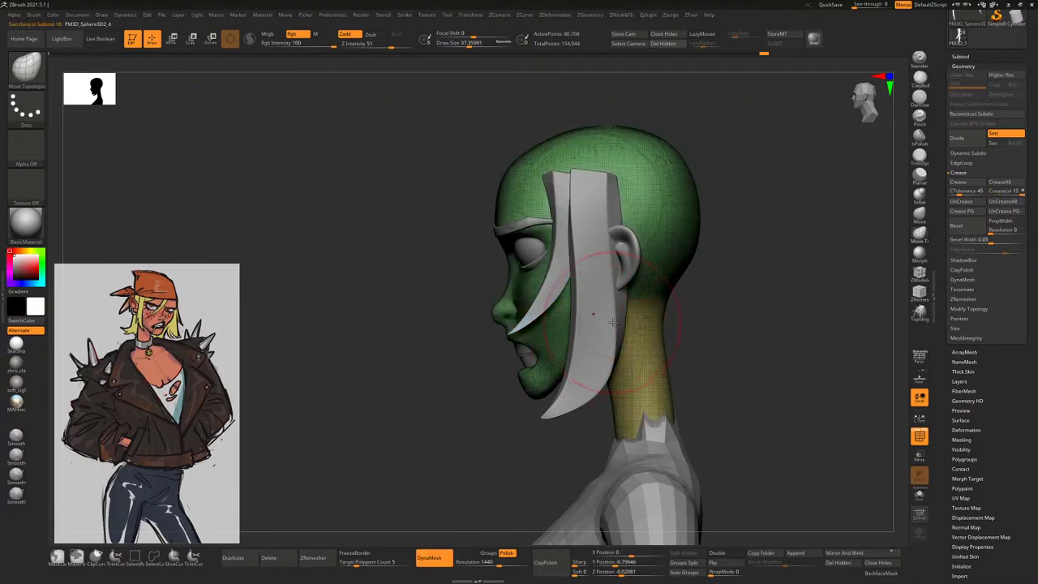
{"action": "left_click", "coordinate": [600, 338], "text": "alt"}
{"action": "right_click_drag", "start_coordinate": [753, 281], "coordinate": [767, 381], "text": "shift"}
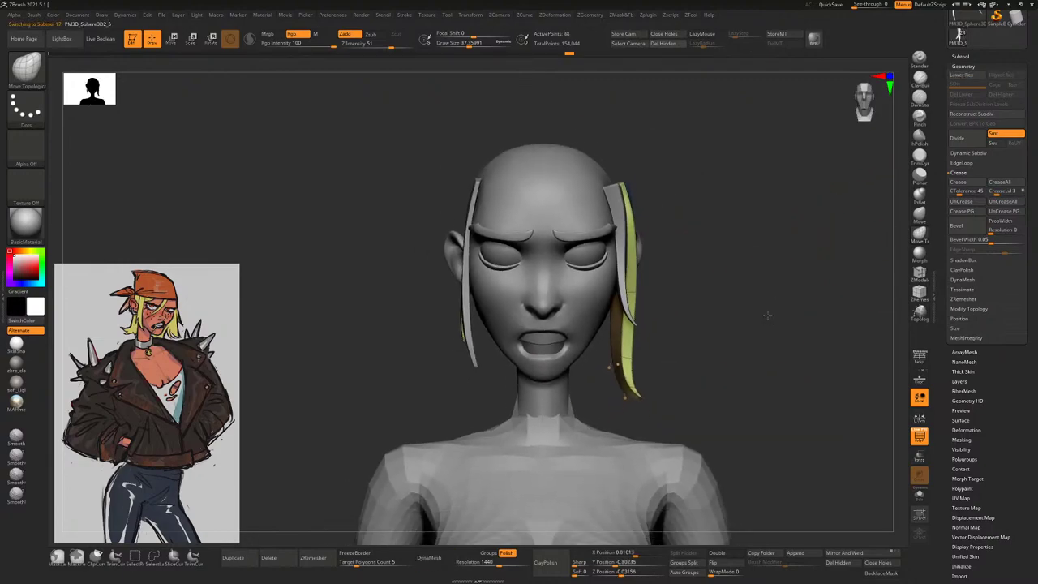
{"action": "left_click", "coordinate": [684, 572]}
{"action": "right_click_drag", "start_coordinate": [733, 366], "coordinate": [670, 281]}
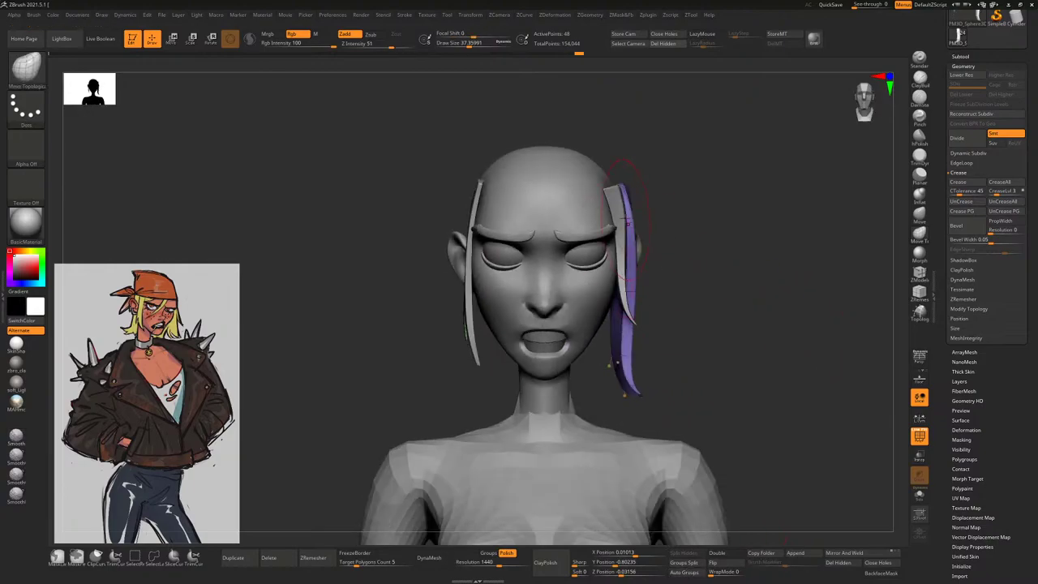
{"action": "left_click", "coordinate": [626, 217], "text": "alt"}
{"action": "right_click_drag", "start_coordinate": [705, 194], "coordinate": [808, 246]}
{"action": "left_click", "coordinate": [683, 572]}
{"action": "left_click", "coordinate": [641, 324], "text": "alt"}
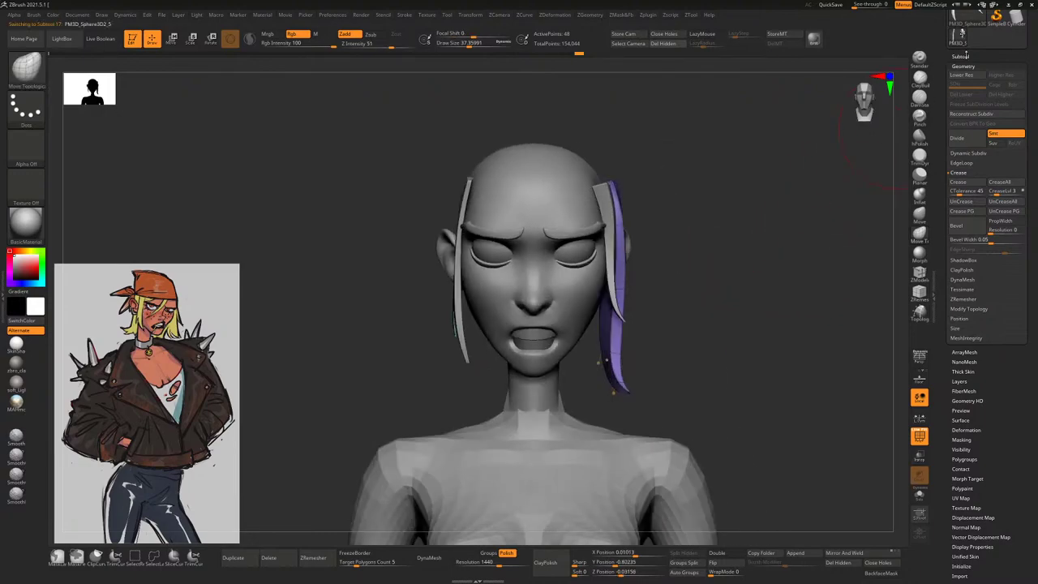
Split the rear hair strip into separate subtools by polygroup and accept the non-undoable operation
{"action": "left_click", "coordinate": [961, 56]}
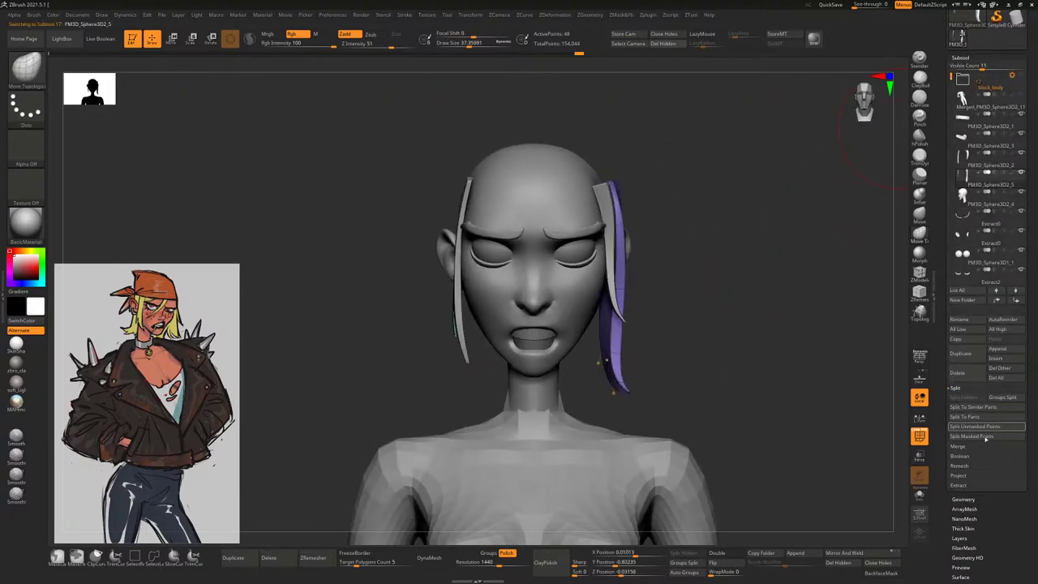
{"action": "left_click", "coordinate": [1003, 398]}
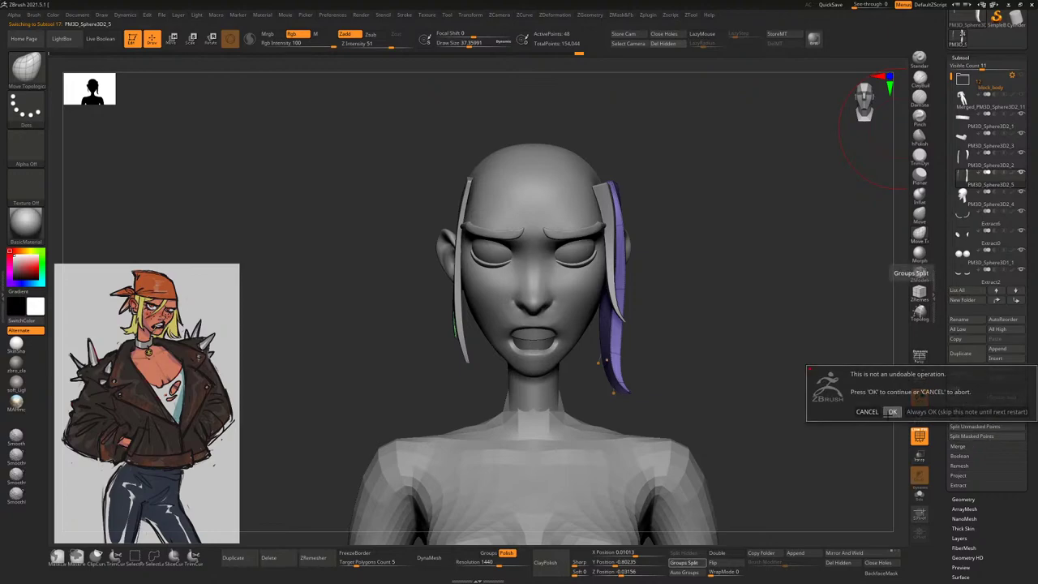
{"action": "left_click", "coordinate": [893, 411]}
Set the crease level of the rear hair strip to 3 in the geometry crease settings
{"action": "right_click_drag", "start_coordinate": [843, 373], "coordinate": [799, 324]}
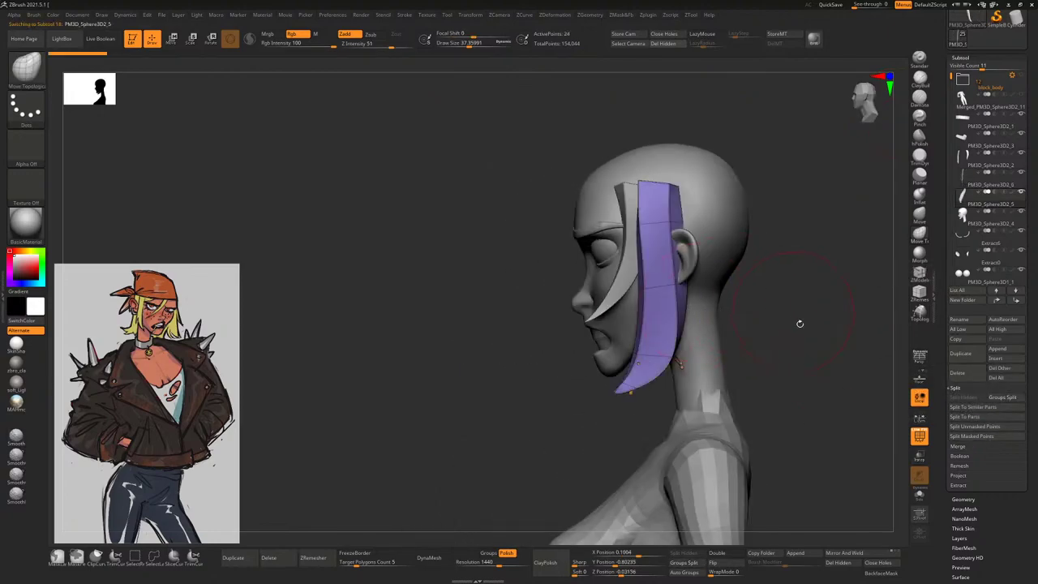
{"action": "left_click", "coordinate": [965, 500]}
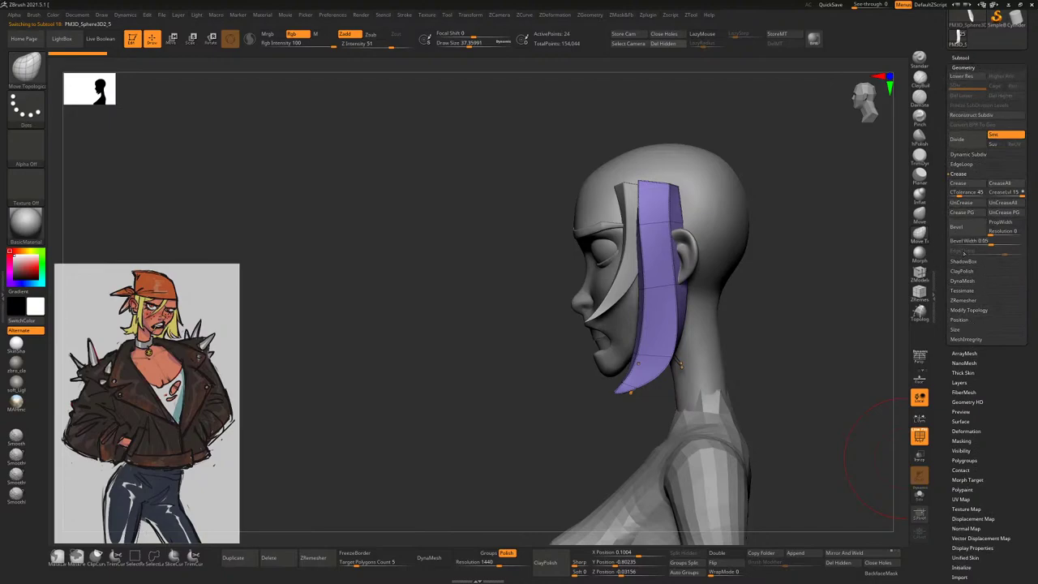
{"action": "mouse_move", "coordinate": [821, 256]}
{"action": "right_mouse_down"}
{"action": "mouse_move", "coordinate": [833, 250]}
{"action": "mouse_move", "coordinate": [779, 276]}
{"action": "mouse_move", "coordinate": [822, 265]}
{"action": "right_mouse_up"}
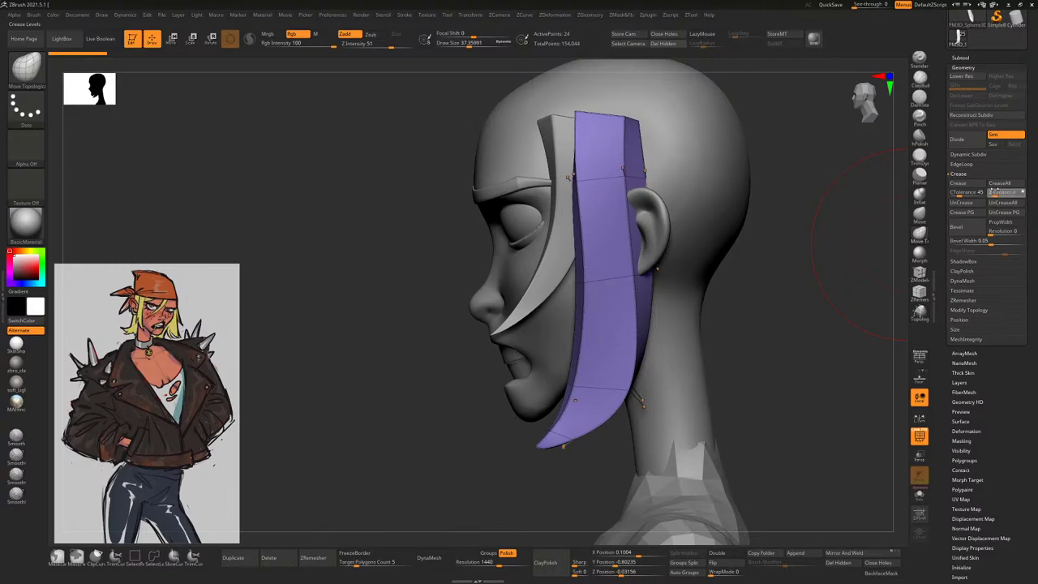
{"action": "left_click", "coordinate": [994, 191]}
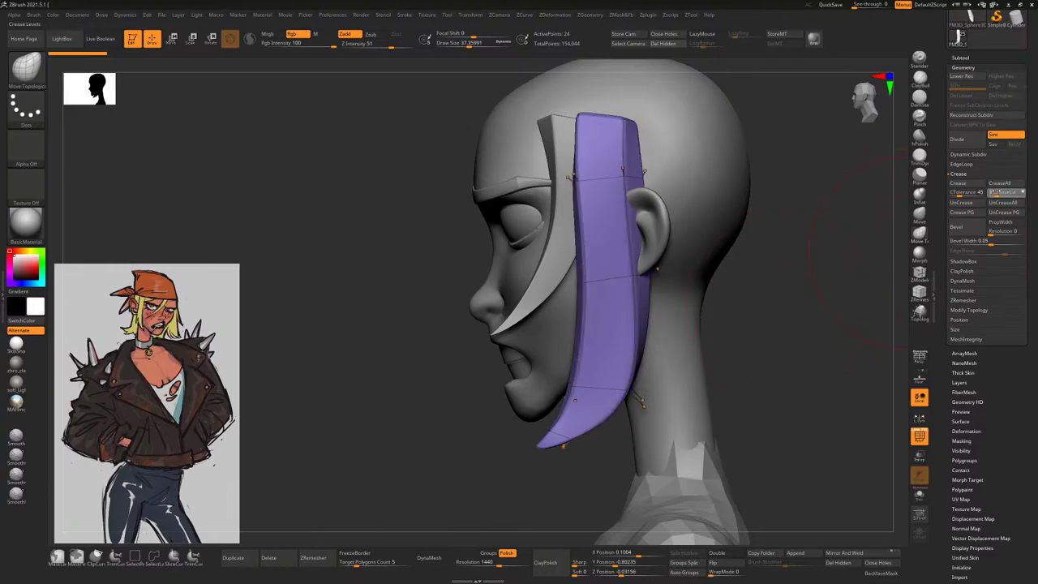
{"action": "right_click_drag", "start_coordinate": [768, 297], "coordinate": [703, 311]}
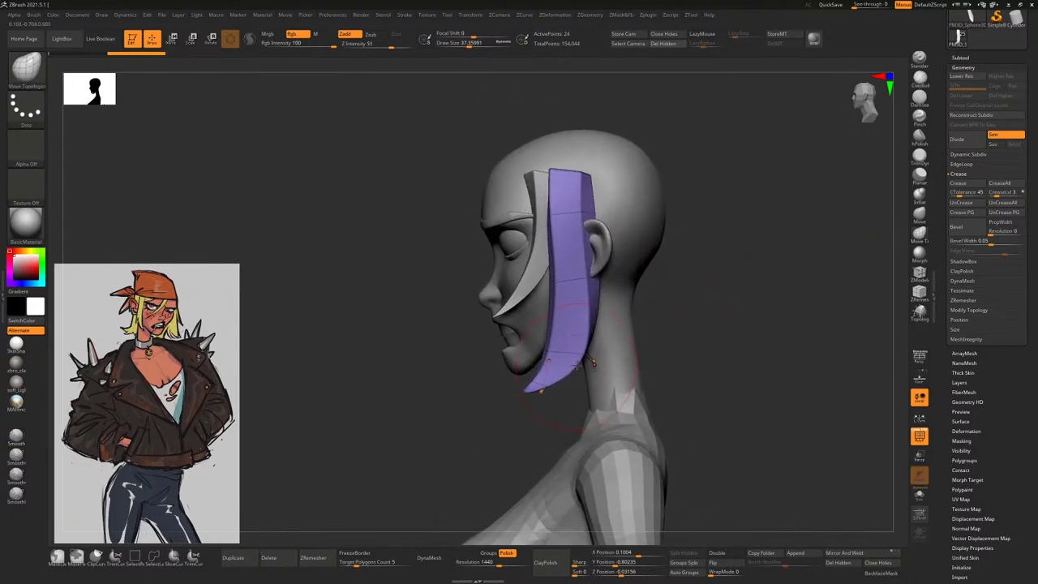
Duplicate the rear hair strip, move the copy back over the ear and rotate it about 25 degrees to follow the head
{"action": "key", "text": "w"}
{"action": "right_click_drag", "start_coordinate": [681, 276], "coordinate": [552, 257]}
{"action": "left_click", "coordinate": [528, 144]}
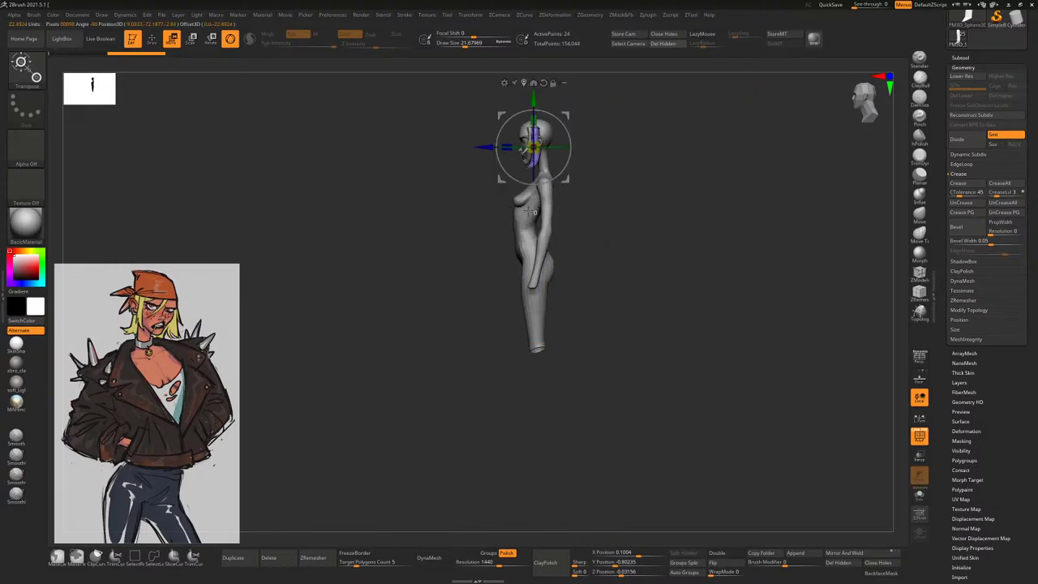
{"action": "right_click_drag", "start_coordinate": [528, 143], "coordinate": [528, 284]}
{"action": "mouse_move", "coordinate": [490, 367]}
{"action": "left_mouse_down"}
{"action": "mouse_move", "coordinate": [479, 357]}
{"action": "mouse_move", "coordinate": [536, 369]}
{"action": "mouse_move", "coordinate": [503, 367]}
{"action": "left_mouse_up"}
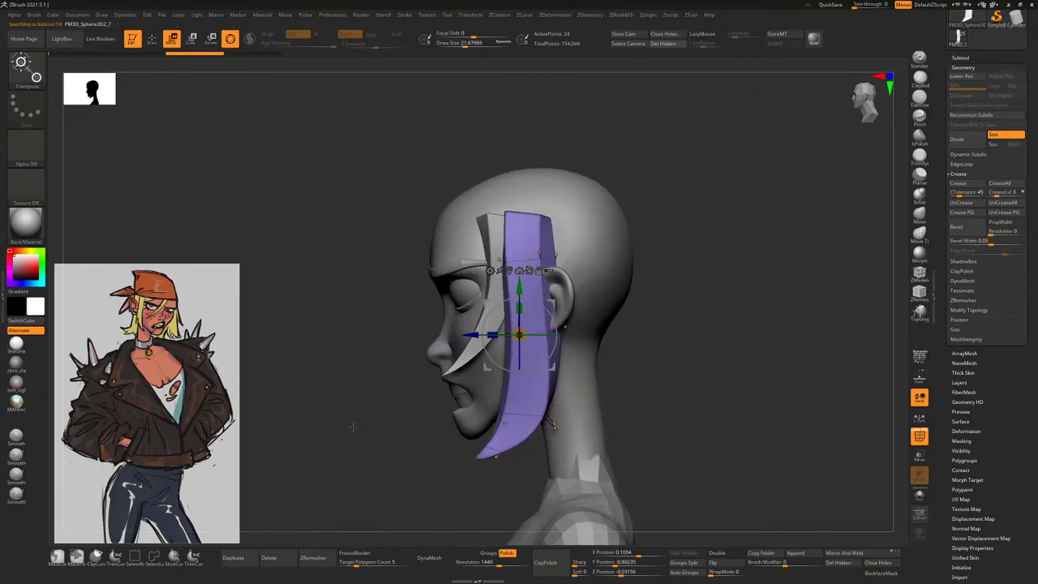
{"action": "left_click_drag", "start_coordinate": [467, 337], "coordinate": [513, 335]}
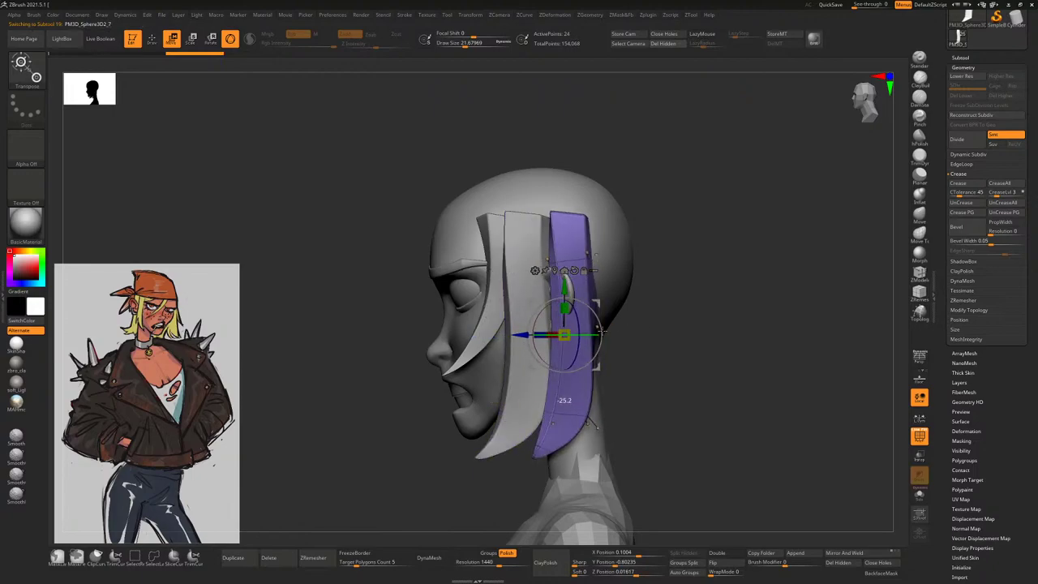
Pull the upper part of the copied ear strip forward to meet its neighbour and fit its top against the head
{"action": "key", "text": "q"}
{"action": "key", "text": "space"}
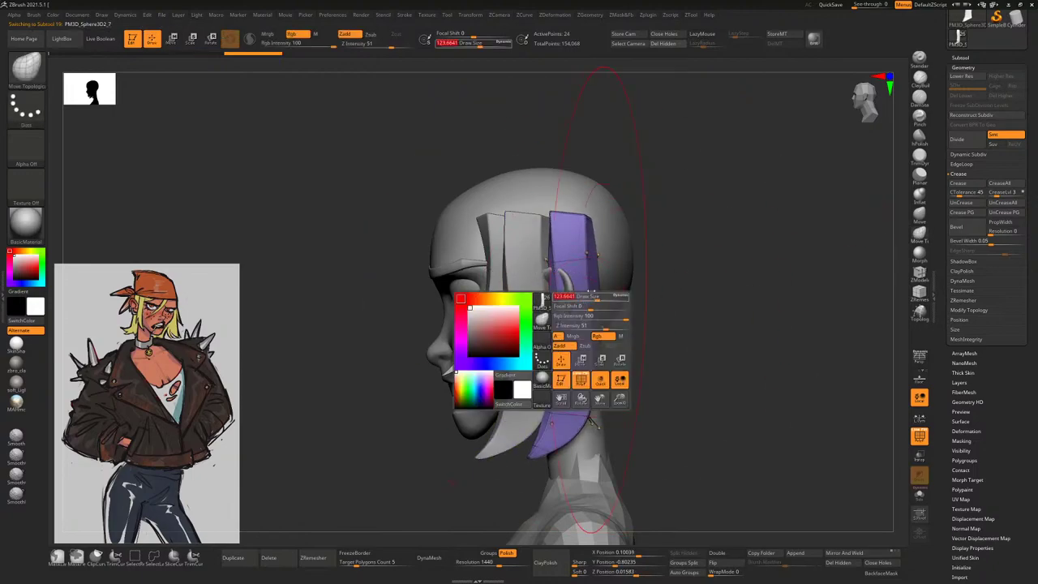
{"action": "key", "text": "space"}
{"action": "left_click_drag", "start_coordinate": [596, 252], "coordinate": [560, 253]}
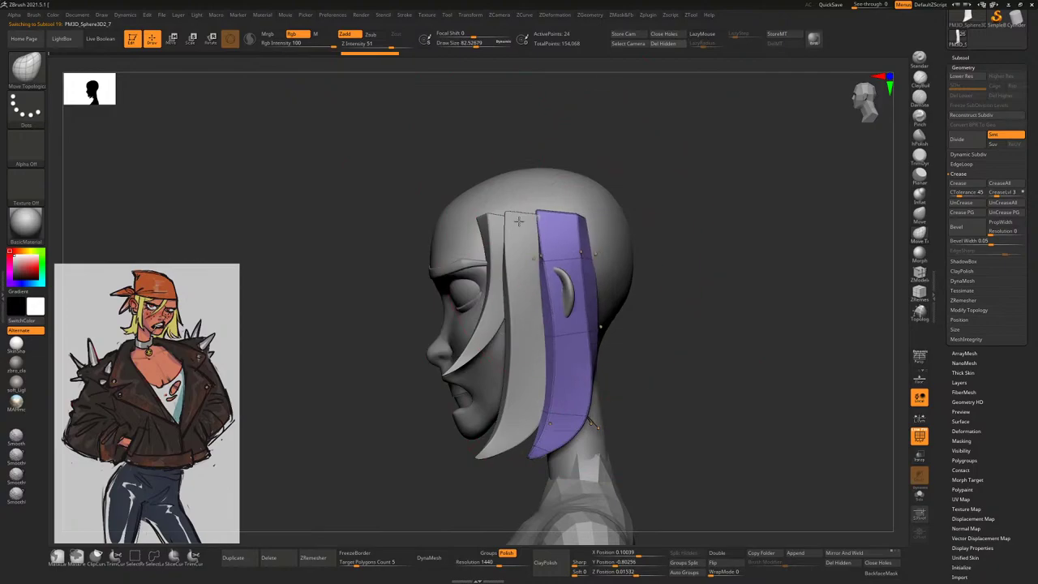
{"action": "key", "text": "space"}
{"action": "right_click_drag", "start_coordinate": [587, 208], "coordinate": [592, 233]}
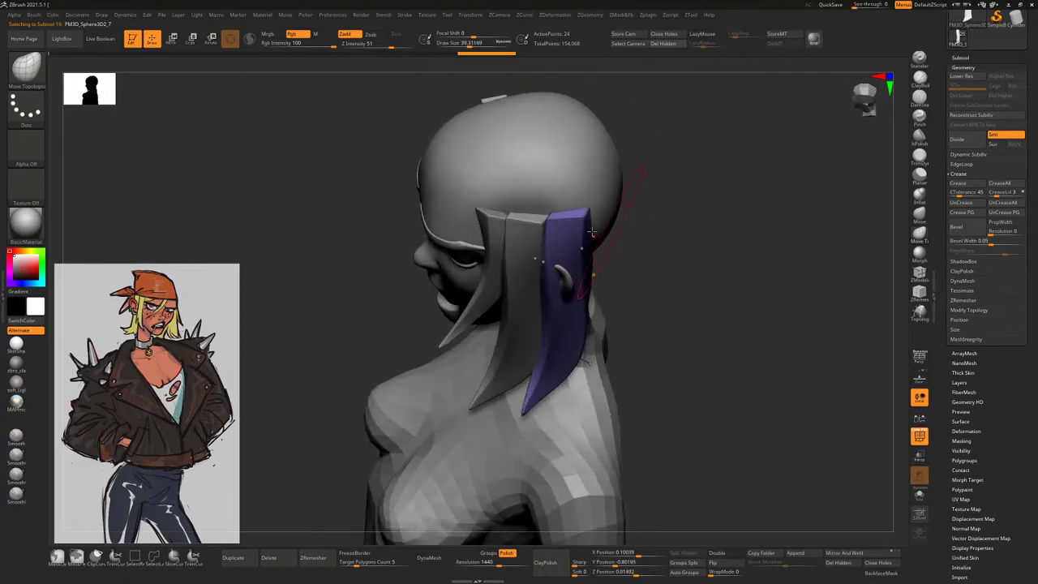
{"action": "left_click_drag", "start_coordinate": [554, 203], "coordinate": [495, 199]}
{"action": "right_click_drag", "start_coordinate": [570, 225], "coordinate": [731, 298]}
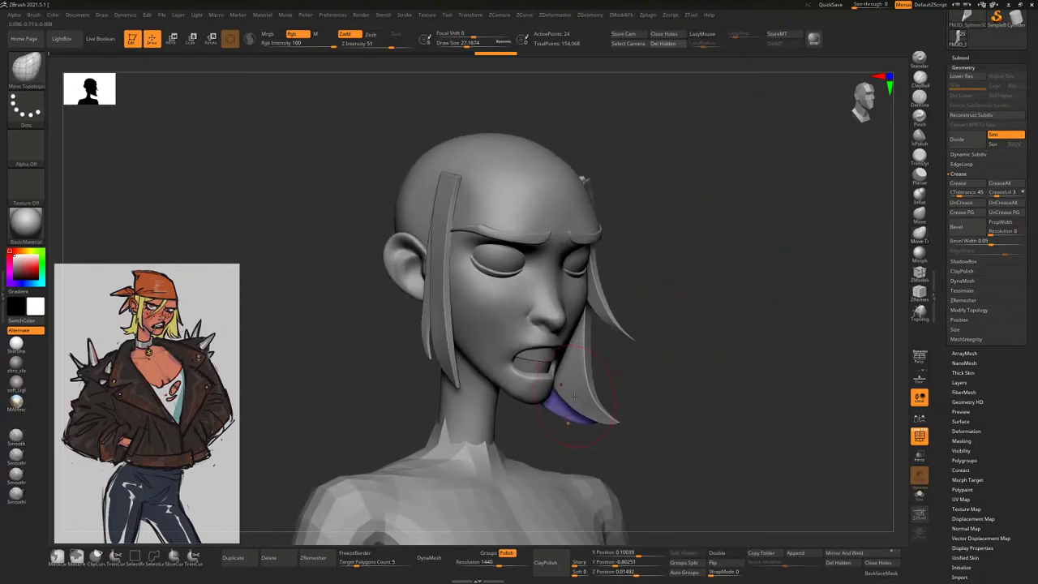
Taper the lower end of the ear strip into a narrow tip curving forward beneath the neighbouring strip
{"action": "right_click_drag", "start_coordinate": [573, 395], "coordinate": [592, 344], "text": "alt"}
{"action": "key", "text": "s"}
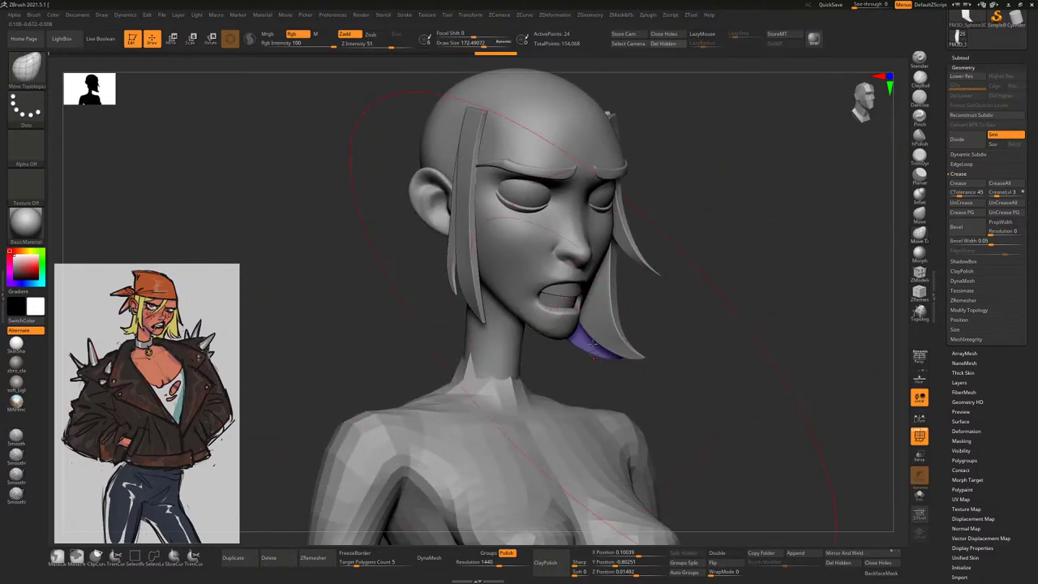
{"action": "right_click_drag", "start_coordinate": [650, 327], "coordinate": [636, 309]}
{"action": "key", "text": "space"}
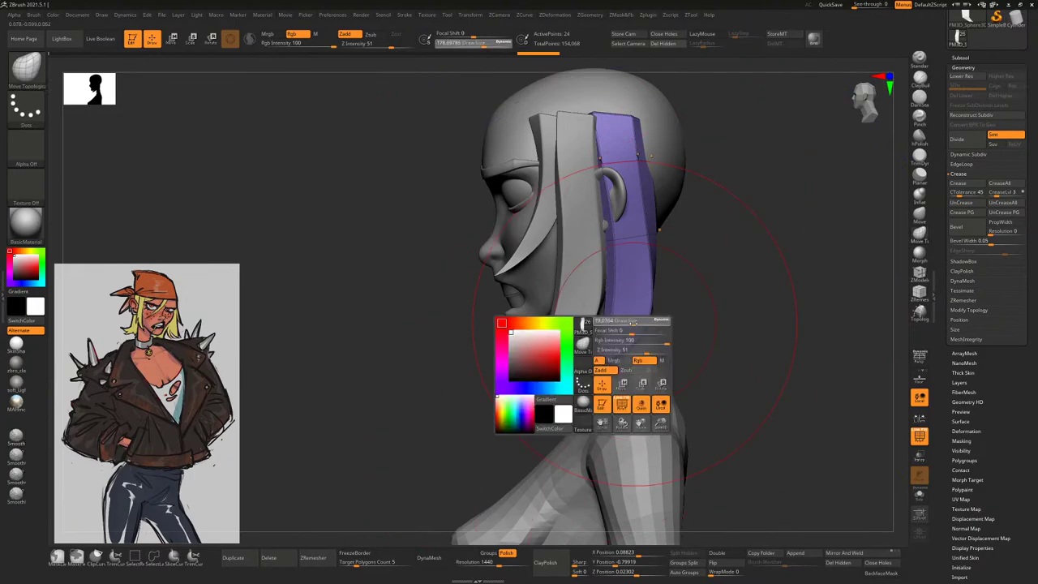
{"action": "key", "text": "shift"}
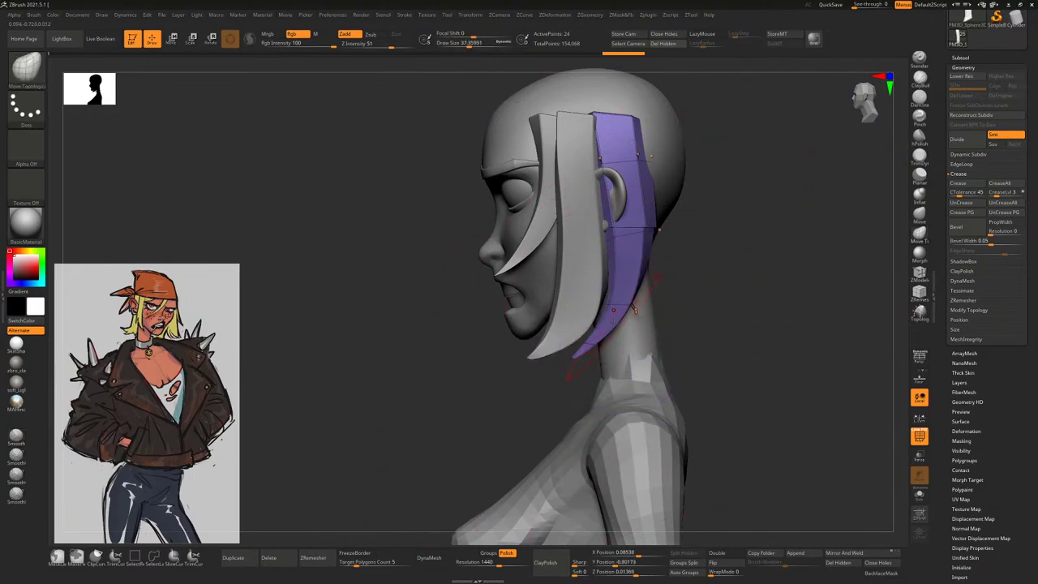
{"action": "left_click_drag", "start_coordinate": [594, 355], "coordinate": [584, 356]}
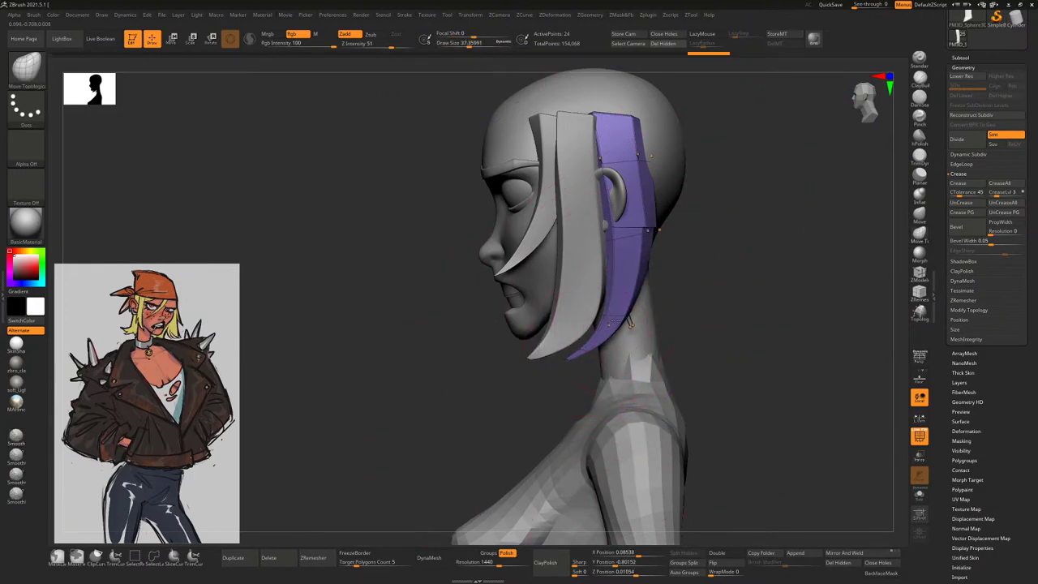
{"action": "key", "text": "space"}
Narrow the ear strip and adjust its upper and middle sections so it drapes around the ear
{"action": "mouse_move", "coordinate": [704, 261]}
{"action": "right_mouse_down"}
{"action": "mouse_move", "coordinate": [580, 290]}
{"action": "mouse_move", "coordinate": [639, 306]}
{"action": "mouse_move", "coordinate": [666, 167]}
{"action": "mouse_move", "coordinate": [616, 243]}
{"action": "mouse_move", "coordinate": [640, 265]}
{"action": "mouse_move", "coordinate": [713, 264]}
{"action": "mouse_move", "coordinate": [682, 245]}
{"action": "mouse_move", "coordinate": [638, 248]}
{"action": "right_mouse_up"}
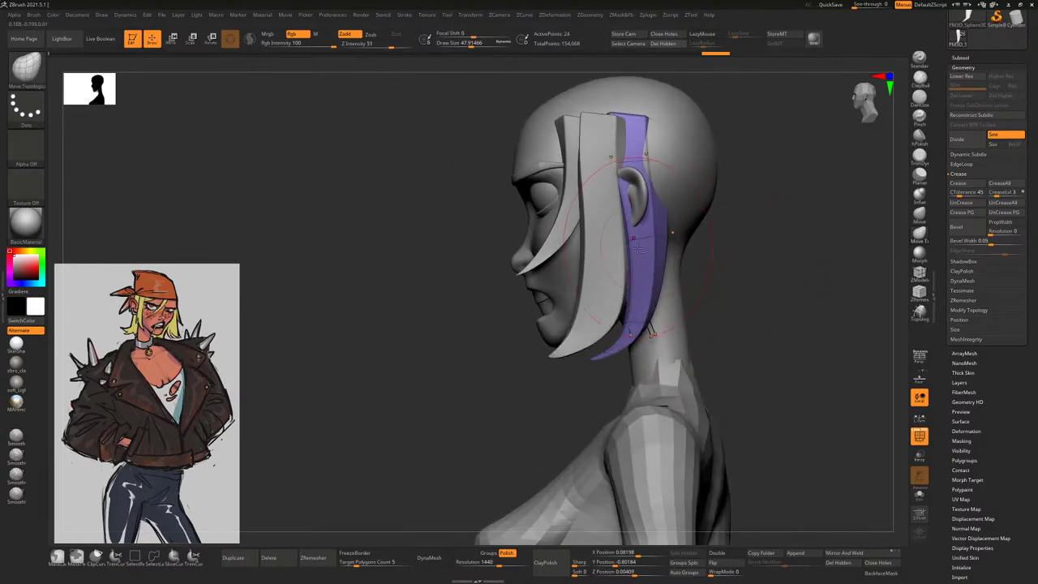
{"action": "mouse_move", "coordinate": [670, 210]}
{"action": "right_mouse_down"}
{"action": "mouse_move", "coordinate": [593, 206]}
{"action": "mouse_move", "coordinate": [669, 241]}
{"action": "mouse_move", "coordinate": [661, 262]}
{"action": "mouse_move", "coordinate": [679, 267]}
{"action": "mouse_move", "coordinate": [623, 276]}
{"action": "right_mouse_up"}
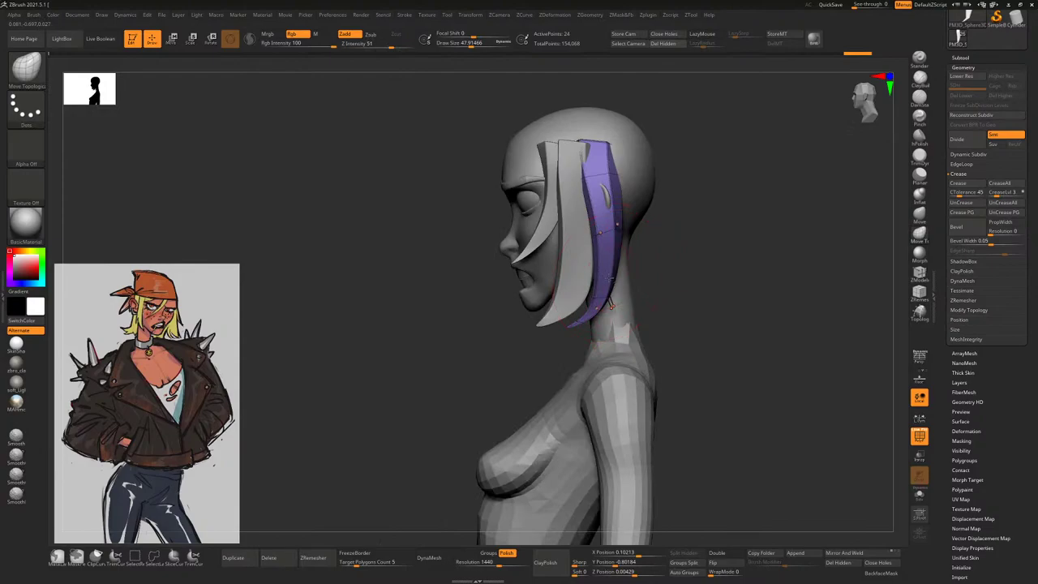
{"action": "right_click_drag", "start_coordinate": [613, 219], "coordinate": [746, 271]}
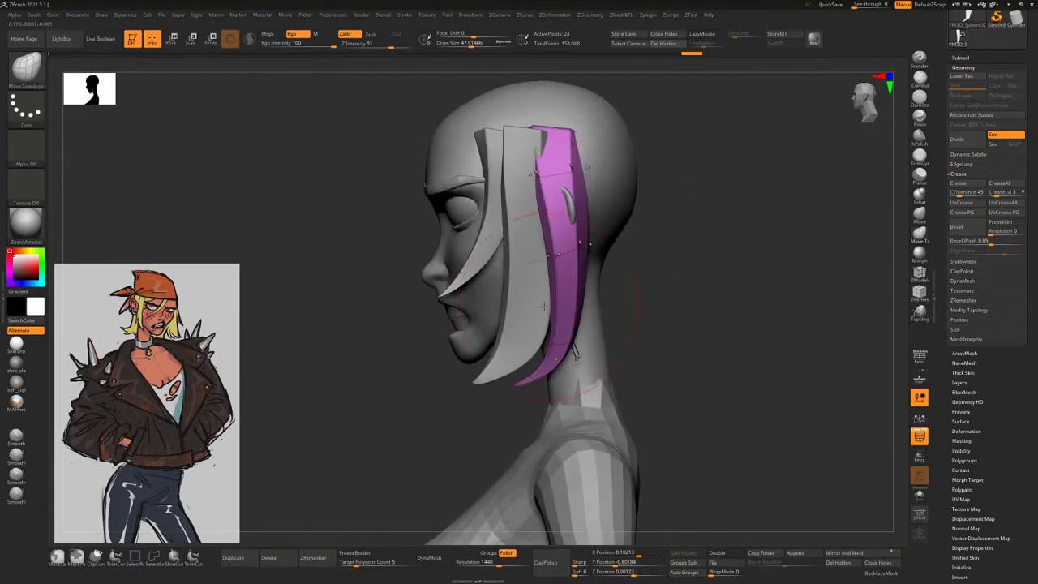
Duplicate the wide middle strip, move the copy behind the ear strip and turn it toward the back of the head
{"action": "left_click", "coordinate": [537, 309], "text": "alt"}
{"action": "key", "text": "w"}
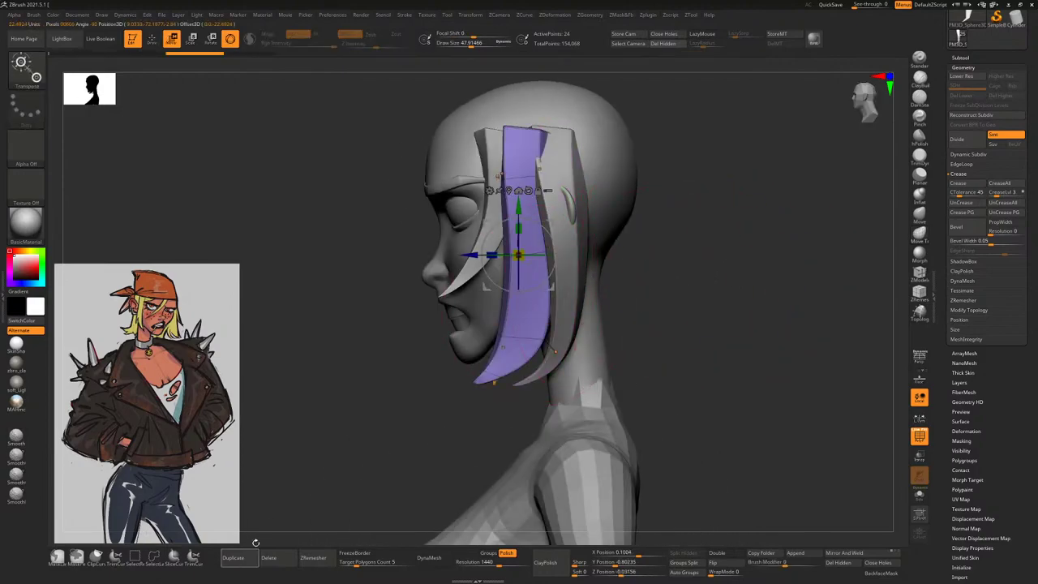
{"action": "left_click", "coordinate": [233, 558]}
{"action": "left_click_drag", "start_coordinate": [472, 255], "coordinate": [559, 256]}
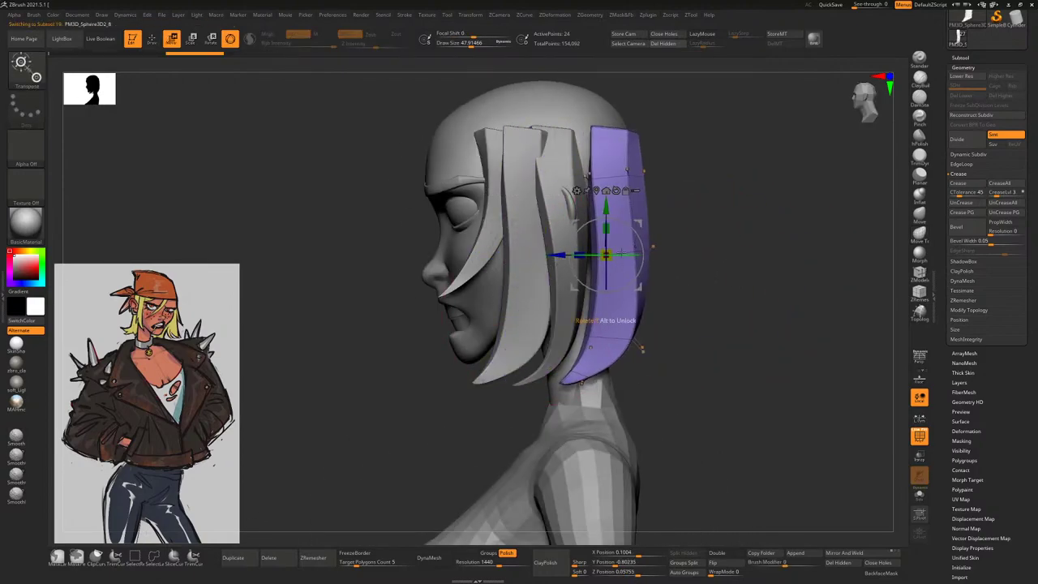
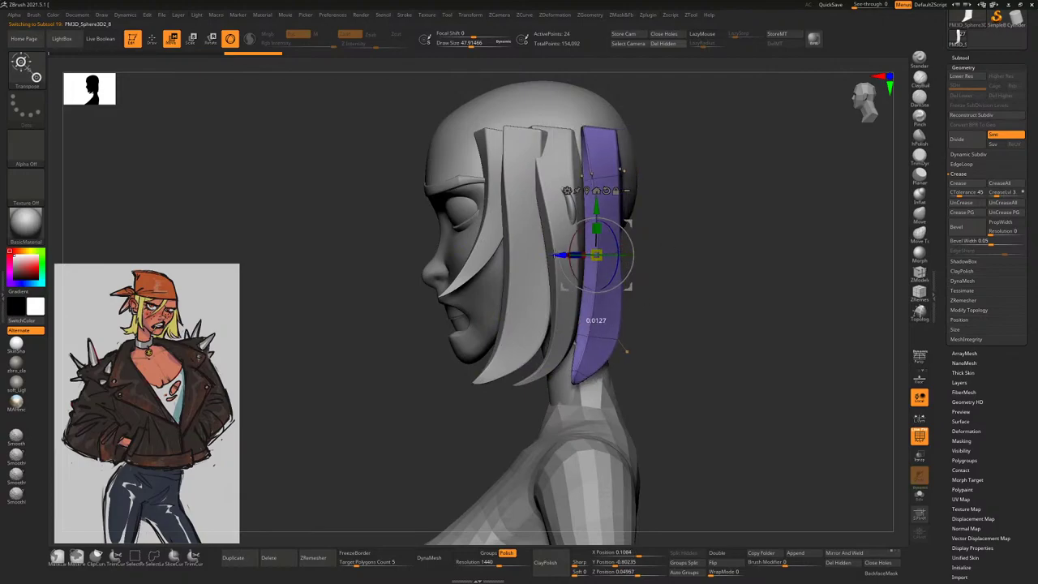
{"action": "right_click_drag", "start_coordinate": [746, 260], "coordinate": [811, 259]}
{"action": "left_click_drag", "start_coordinate": [600, 254], "coordinate": [636, 255]}
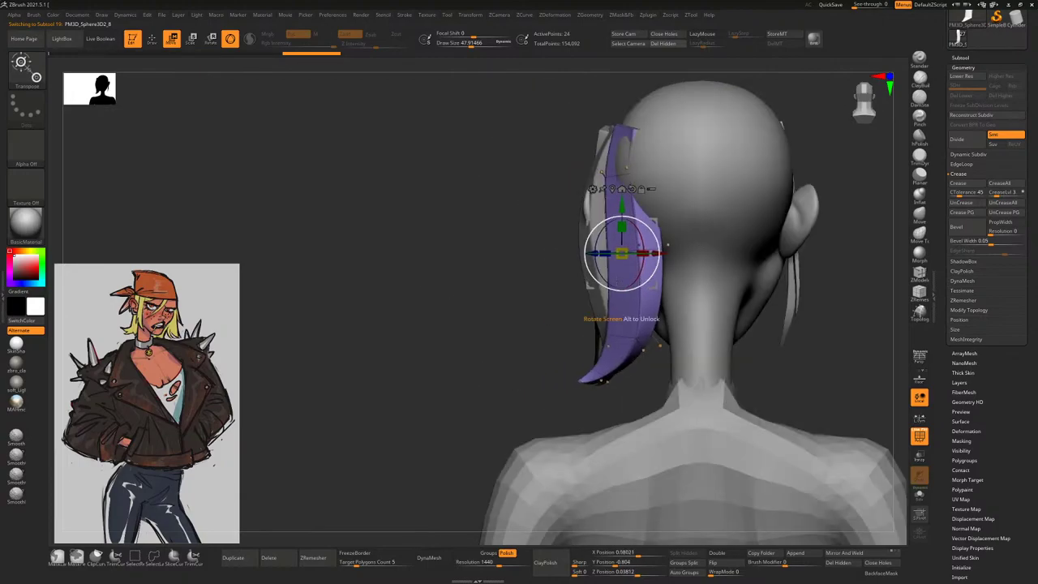
{"action": "right_click_drag", "start_coordinate": [812, 259], "coordinate": [749, 261]}
Reshape the new rearmost strip with the Move Topological brush so its body follows the back of the head
{"action": "key", "text": "q"}
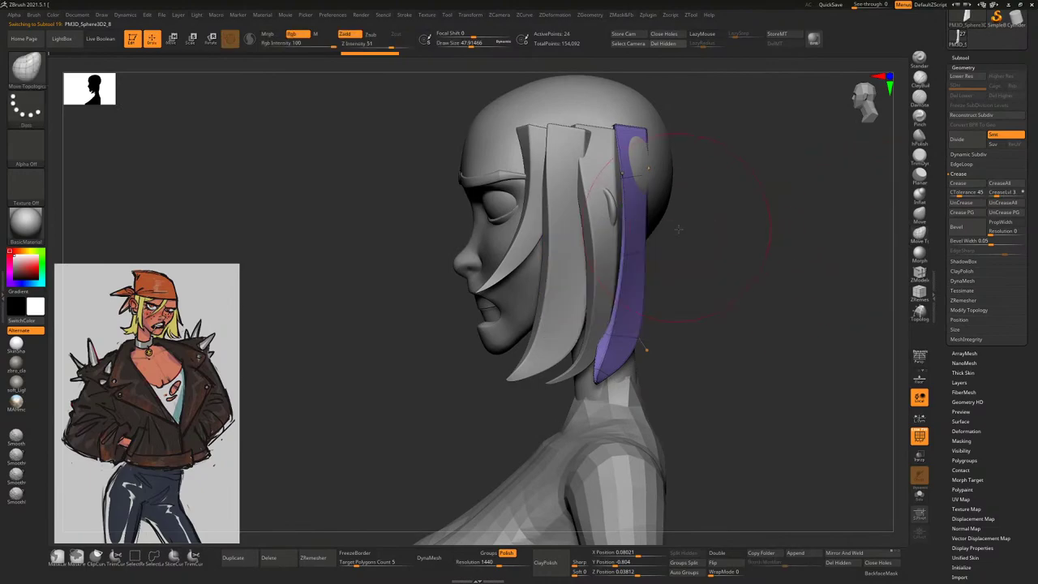
{"action": "mouse_move", "coordinate": [678, 229]}
{"action": "right_mouse_down"}
{"action": "mouse_move", "coordinate": [690, 219]}
{"action": "mouse_move", "coordinate": [674, 215]}
{"action": "mouse_move", "coordinate": [642, 354]}
{"action": "mouse_move", "coordinate": [631, 334]}
{"action": "right_mouse_up"}
{"action": "key", "text": "s"}
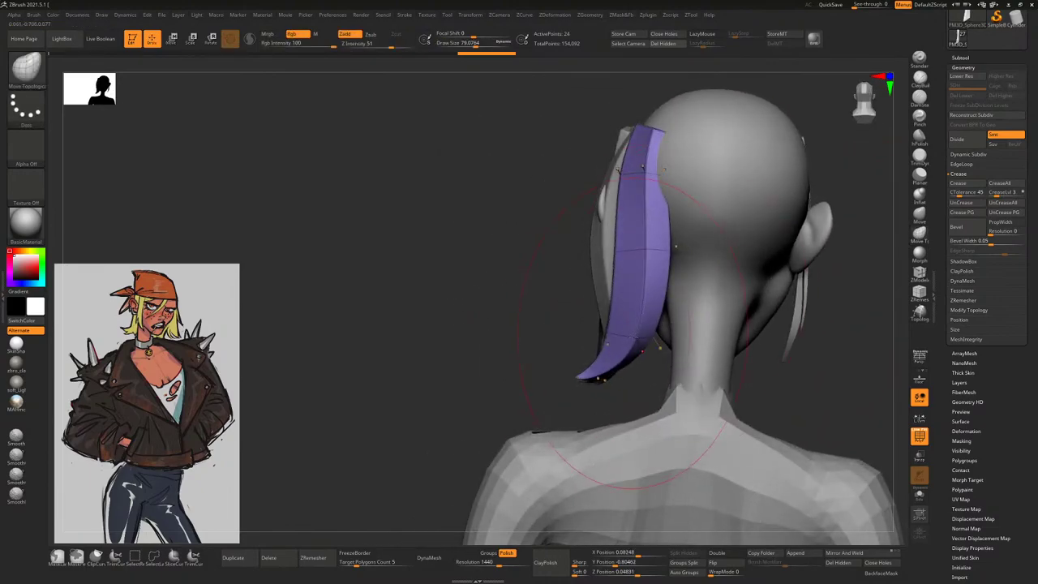
{"action": "left_click_drag", "start_coordinate": [641, 329], "coordinate": [606, 217], "text": "shift"}
{"action": "key", "text": "b"}
{"action": "key", "text": "m"}
{"action": "key", "text": "t"}
{"action": "right_click_drag", "start_coordinate": [637, 234], "coordinate": [637, 318]}
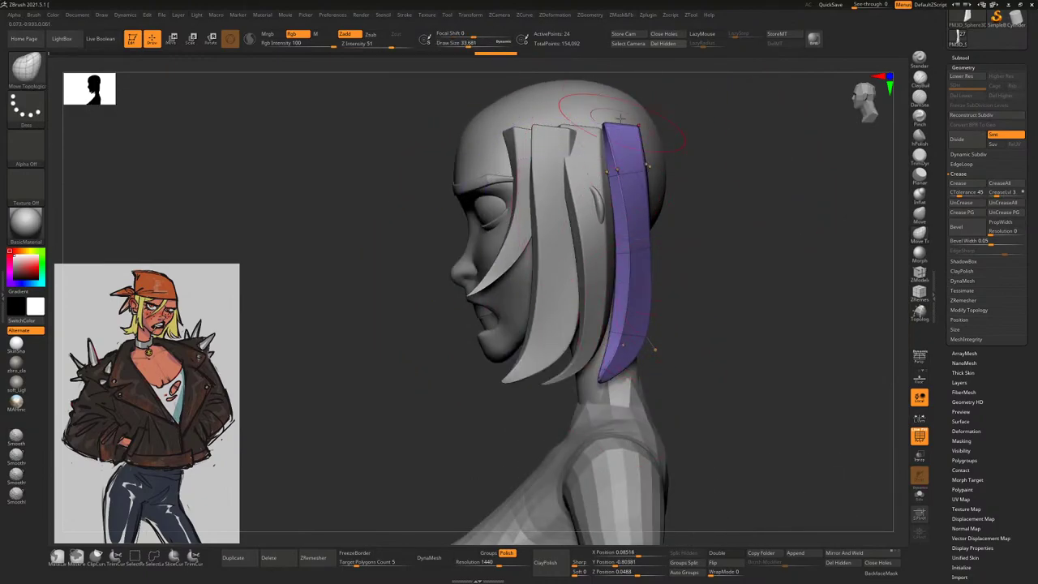
Adjust the top and outer side of the rearmost strip to line up with the ear strip
{"action": "key", "text": "bracketleft"}
{"action": "right_click_drag", "start_coordinate": [548, 130], "coordinate": [637, 290]}
{"action": "key", "text": "space"}
{"action": "left_click_drag", "start_coordinate": [637, 290], "coordinate": [621, 191]}
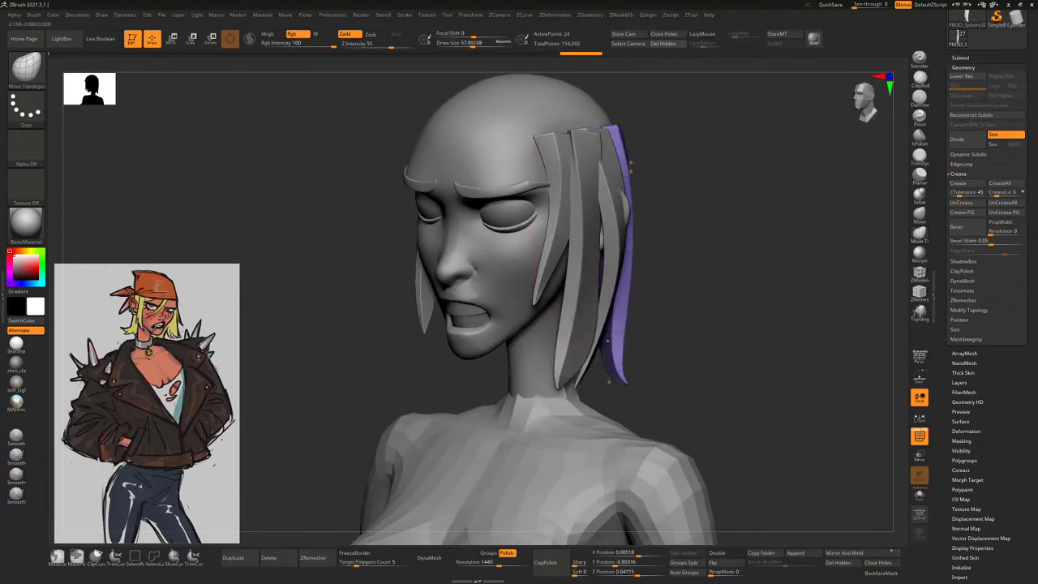
Pull the lower end of the rearmost strip inward toward the neck
{"action": "right_click_drag", "start_coordinate": [702, 214], "coordinate": [707, 363]}
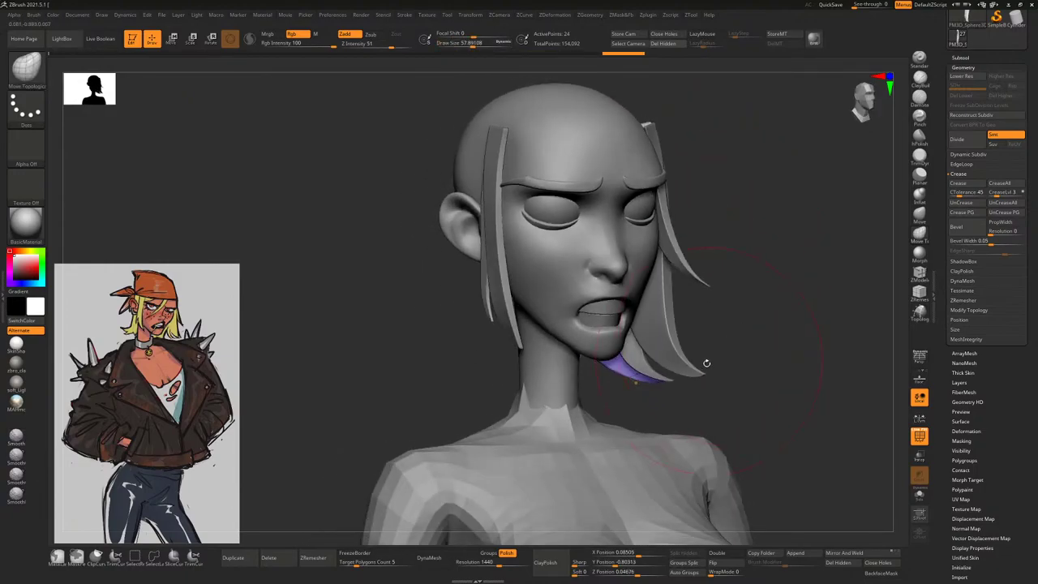
{"action": "left_click_drag", "start_coordinate": [588, 390], "coordinate": [560, 403]}
{"action": "right_click_drag", "start_coordinate": [722, 303], "coordinate": [592, 397]}
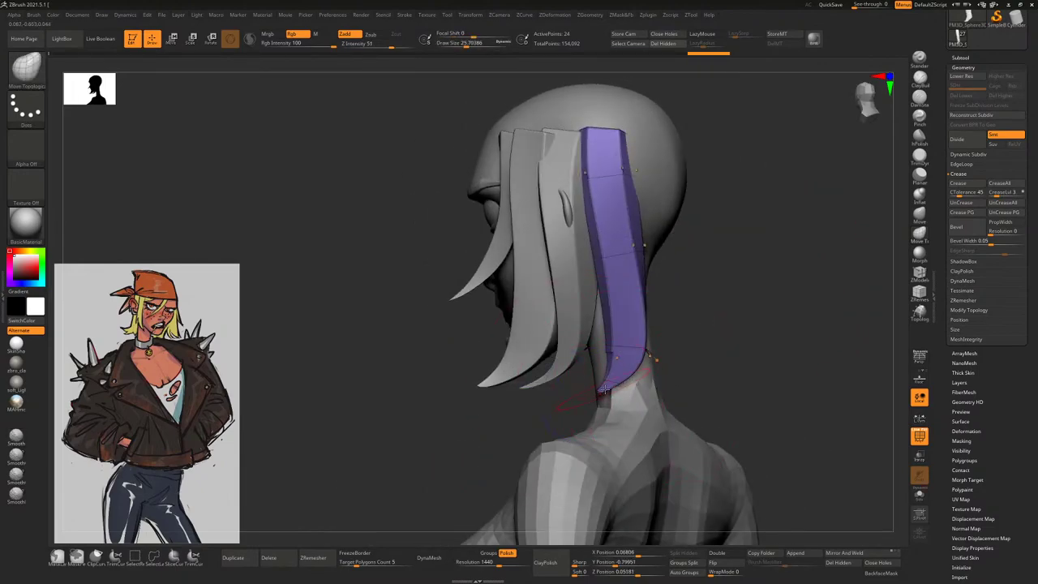
Lengthen the rearmost strip down toward the shoulder and shape its end into a broad forward-curving point
{"action": "right_click_drag", "start_coordinate": [733, 318], "coordinate": [733, 258], "text": "alt"}
{"action": "key", "text": "["}
{"action": "key", "text": "["}
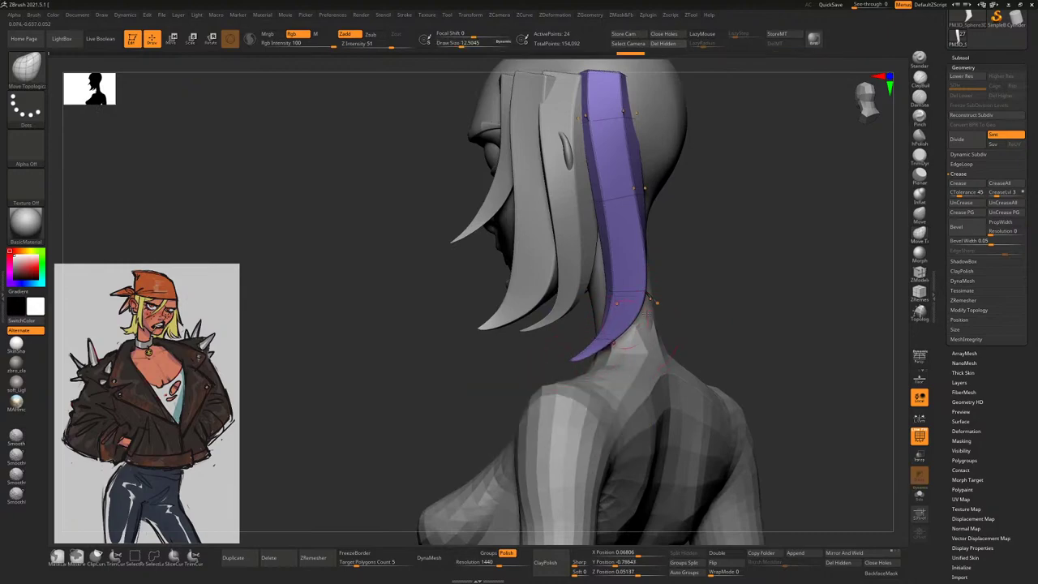
{"action": "key", "text": "space"}
{"action": "left_click_drag", "start_coordinate": [646, 315], "coordinate": [668, 355]}
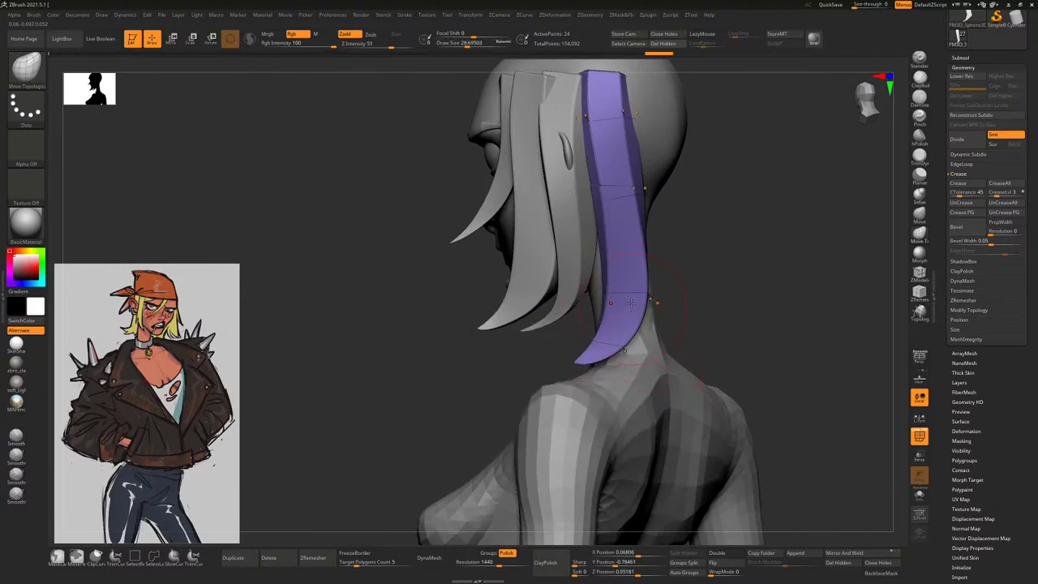
{"action": "right_click_drag", "start_coordinate": [631, 303], "coordinate": [601, 276]}
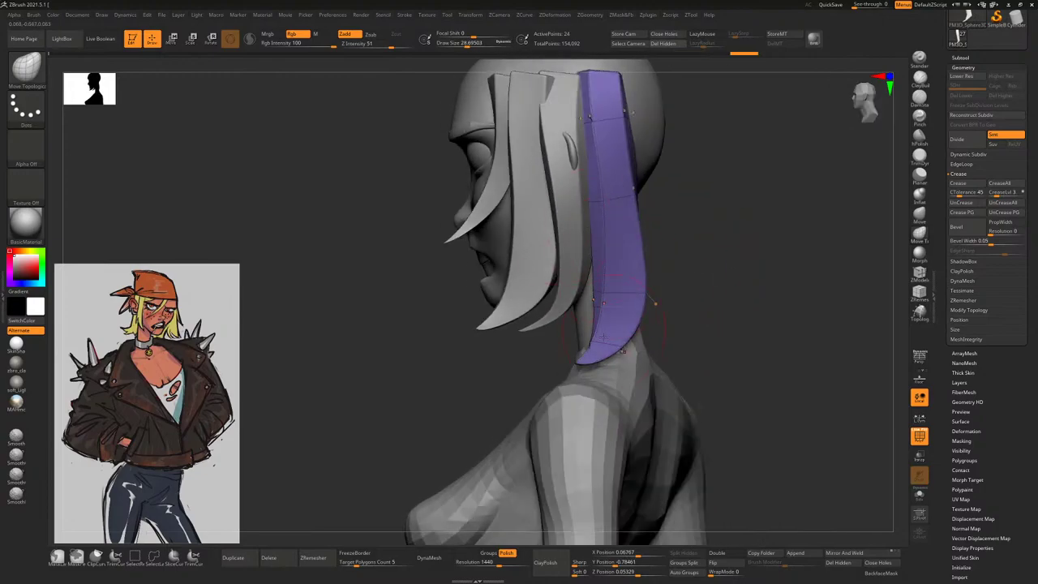
Refine the rearmost strip's tip and lower edges from behind and in front so it hangs close to the neck
{"action": "right_click_drag", "start_coordinate": [716, 299], "coordinate": [753, 296]}
{"action": "right_click_drag", "start_coordinate": [596, 349], "coordinate": [662, 262]}
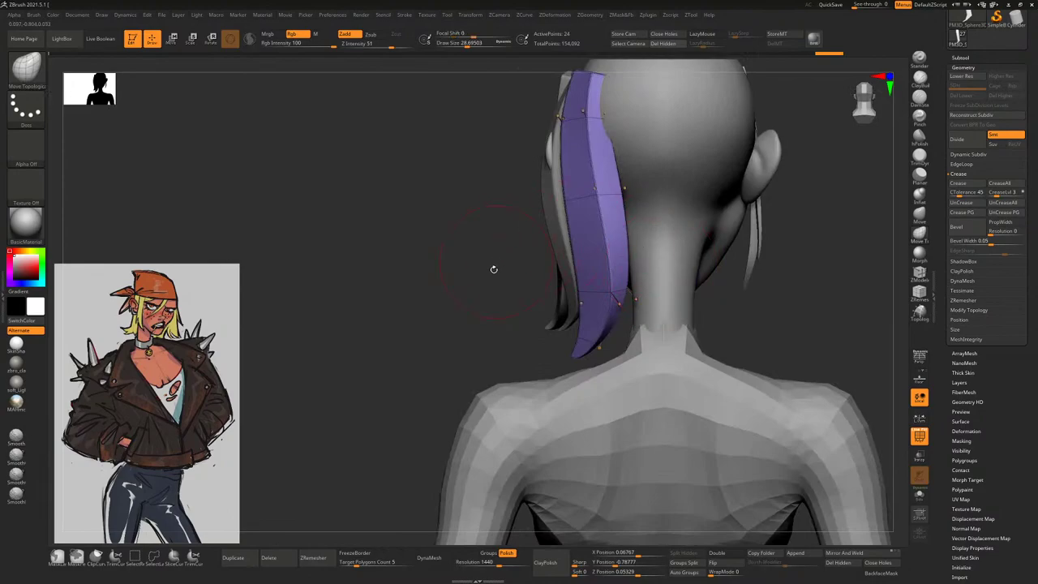
{"action": "right_click_drag", "start_coordinate": [493, 270], "coordinate": [641, 215]}
{"action": "right_click_drag", "start_coordinate": [550, 253], "coordinate": [646, 339]}
{"action": "mouse_move", "coordinate": [637, 381]}
{"action": "right_mouse_down"}
{"action": "mouse_move", "coordinate": [679, 384]}
{"action": "mouse_move", "coordinate": [649, 411]}
{"action": "right_mouse_up"}
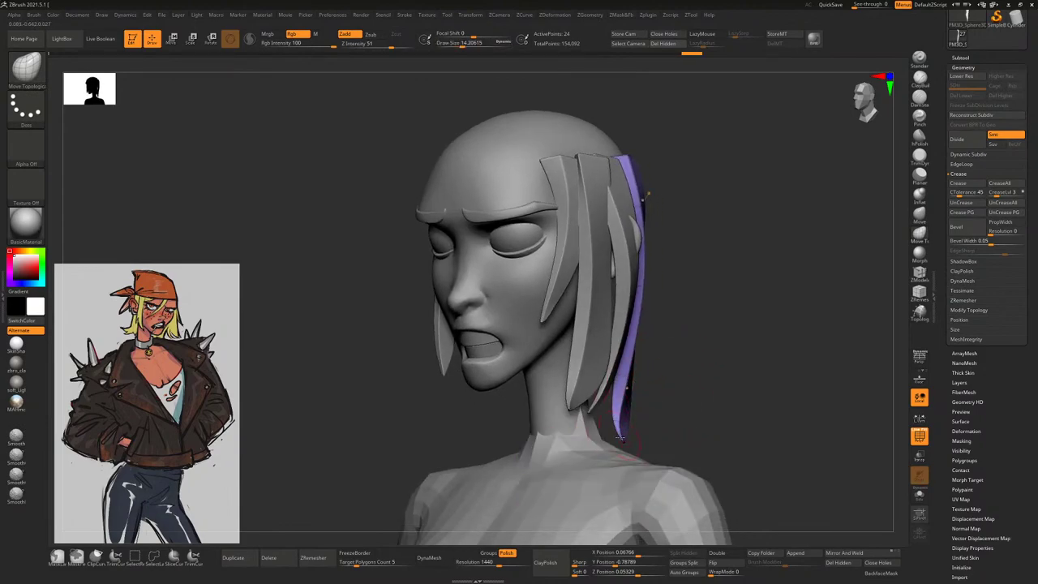
{"action": "right_click_drag", "start_coordinate": [668, 375], "coordinate": [649, 324]}
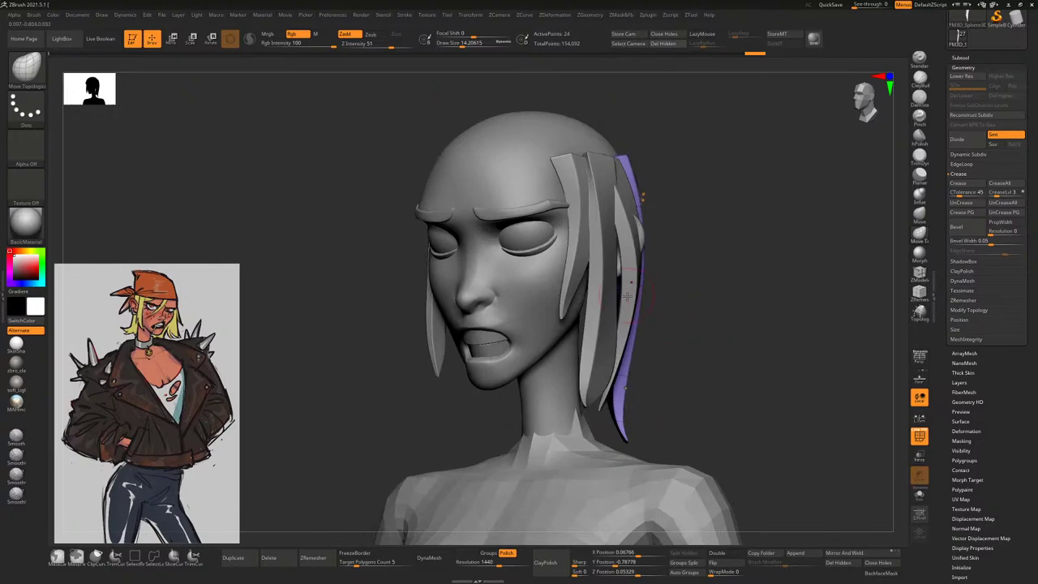
Select the strip covering the ear and push its front edge back so it runs behind the ear
{"action": "left_click", "coordinate": [631, 268], "text": "alt"}
{"action": "right_click_drag", "start_coordinate": [687, 262], "coordinate": [631, 267]}
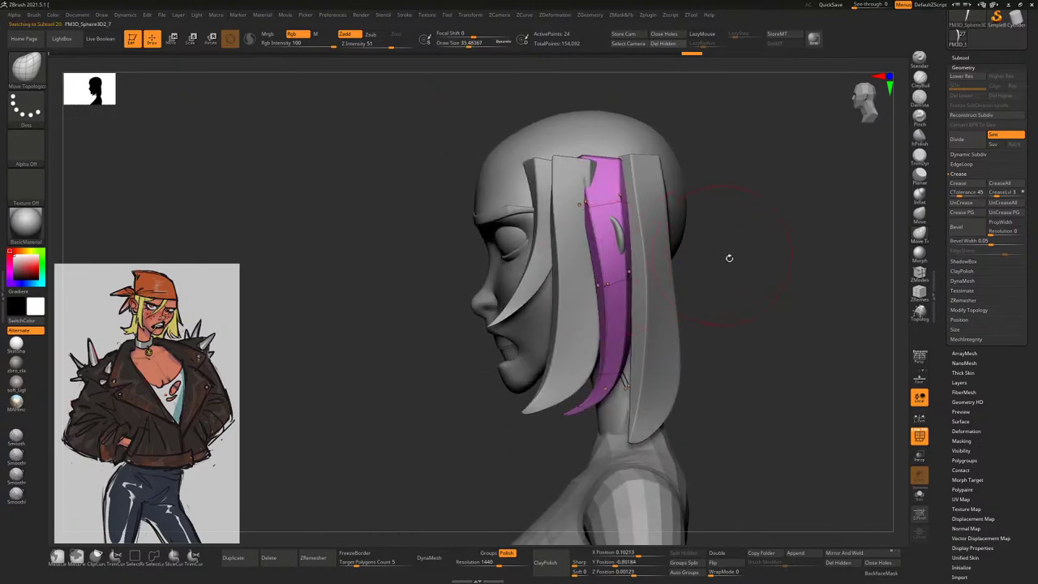
{"action": "right_click_drag", "start_coordinate": [730, 258], "coordinate": [629, 267]}
{"action": "right_click_drag", "start_coordinate": [703, 262], "coordinate": [654, 240]}
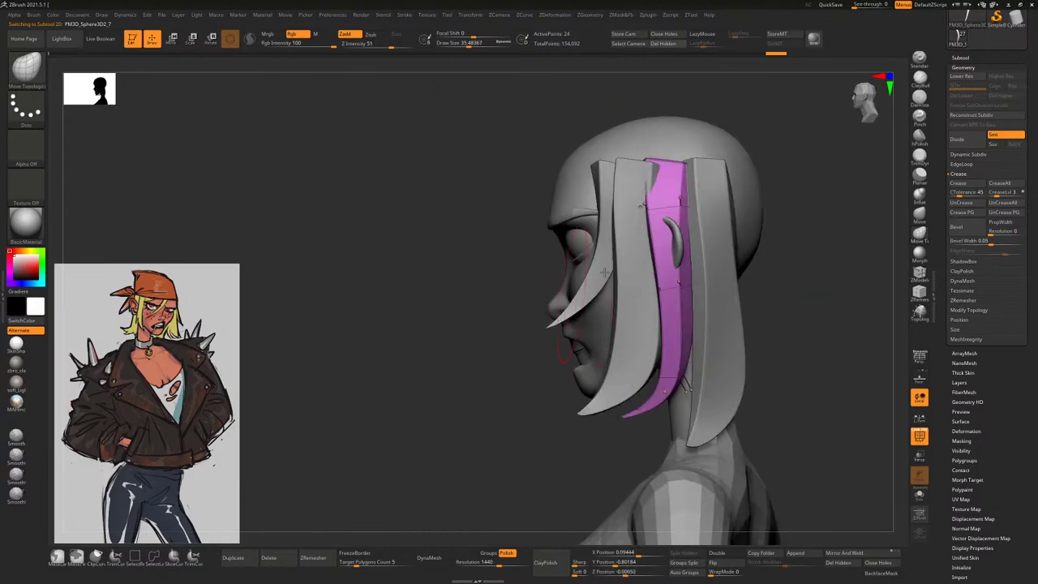
{"action": "key", "text": "space"}
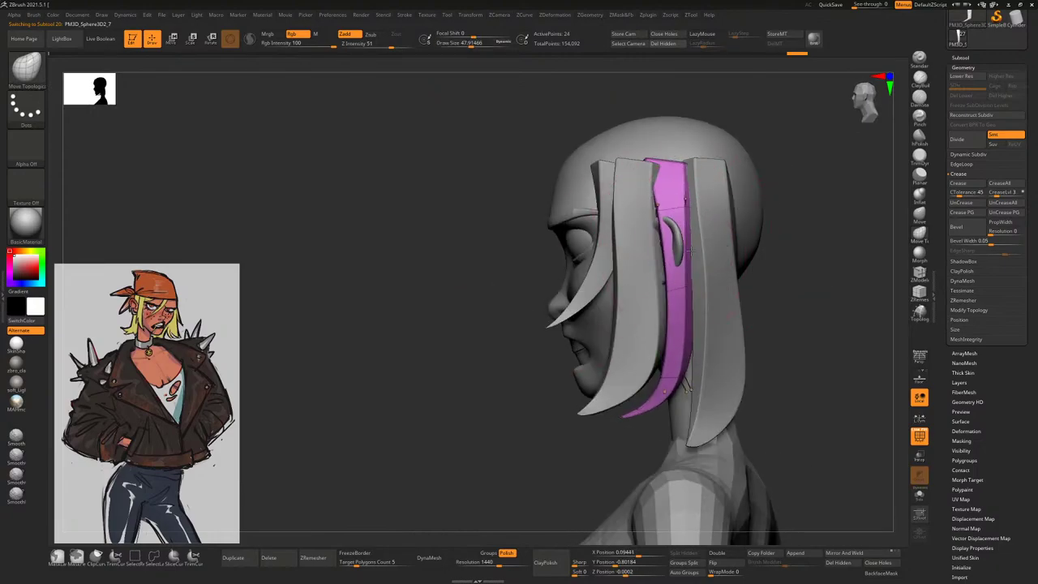
{"action": "left_click_drag", "start_coordinate": [691, 249], "coordinate": [728, 254]}
{"action": "left_click_drag", "start_coordinate": [662, 217], "coordinate": [702, 281]}
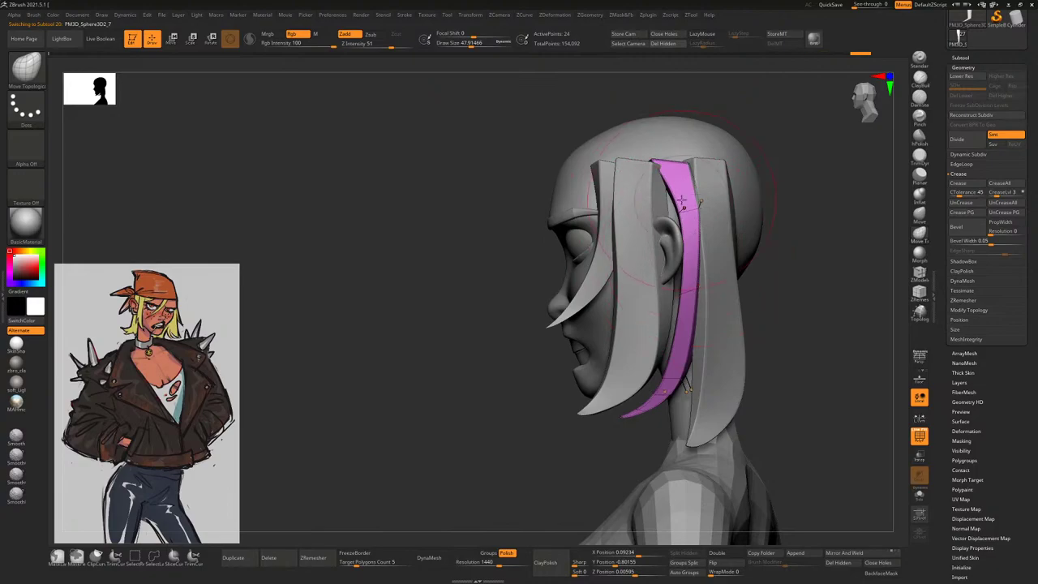
Widen the upper part of the strip behind the ear toward the front so its top meets the neighboring strips
{"action": "left_click_drag", "start_coordinate": [684, 203], "coordinate": [616, 234]}
{"action": "key", "text": "["}
{"action": "right_click_drag", "start_coordinate": [625, 225], "coordinate": [685, 210]}
{"action": "right_click_drag", "start_coordinate": [761, 237], "coordinate": [722, 239]}
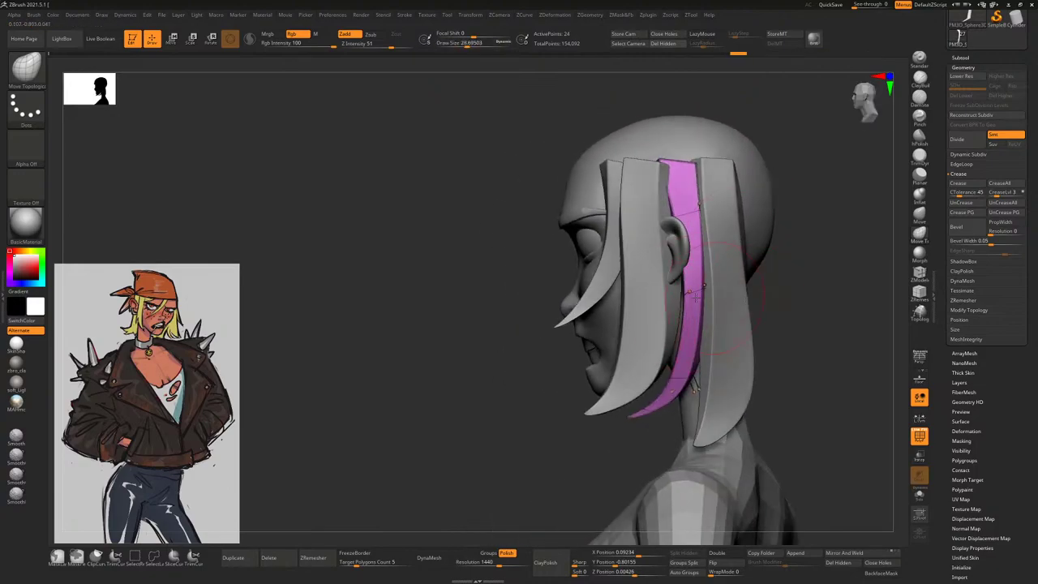
{"action": "key", "text": "space"}
{"action": "key", "text": "]"}
{"action": "key", "text": "]"}
Select the broad strip in front of the ear and adjust its lower end from the front
{"action": "left_click", "coordinate": [658, 301], "text": "alt"}
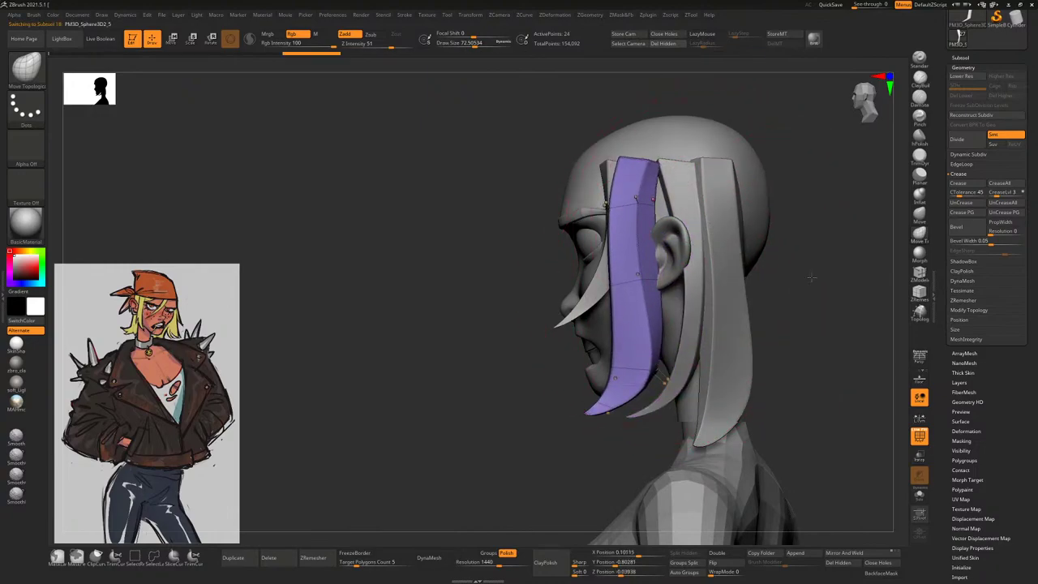
{"action": "right_click_drag", "start_coordinate": [634, 220], "coordinate": [683, 260]}
{"action": "key", "text": "bracketleft"}
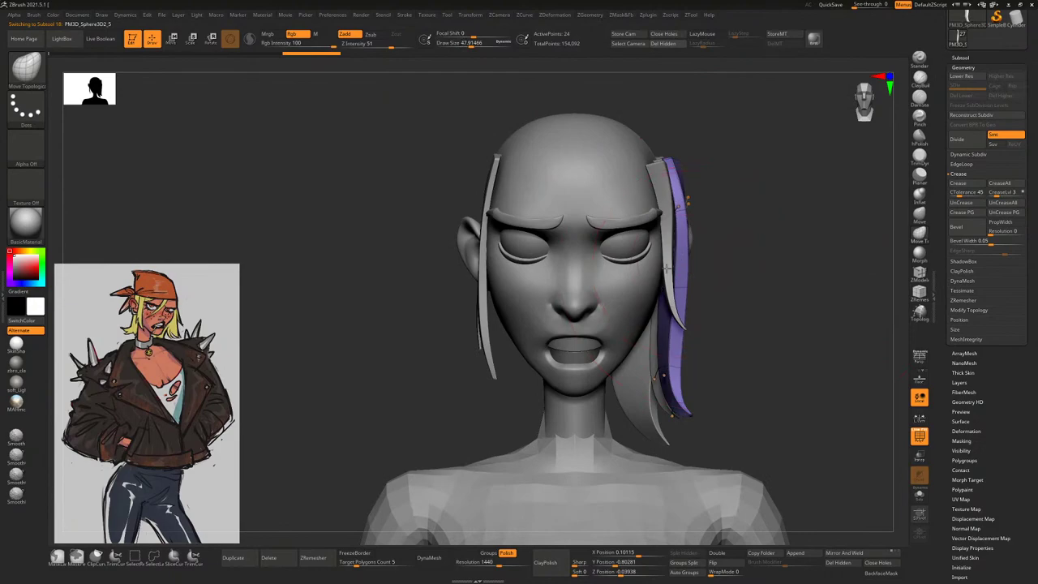
{"action": "mouse_move", "coordinate": [683, 390]}
{"action": "left_mouse_down"}
{"action": "mouse_move", "coordinate": [723, 403]}
{"action": "mouse_move", "coordinate": [668, 411]}
{"action": "mouse_move", "coordinate": [706, 348]}
{"action": "mouse_move", "coordinate": [661, 373]}
{"action": "mouse_move", "coordinate": [689, 373]}
{"action": "mouse_move", "coordinate": [679, 375]}
{"action": "left_mouse_up"}
{"action": "key", "text": "space"}
{"action": "key", "text": "space"}
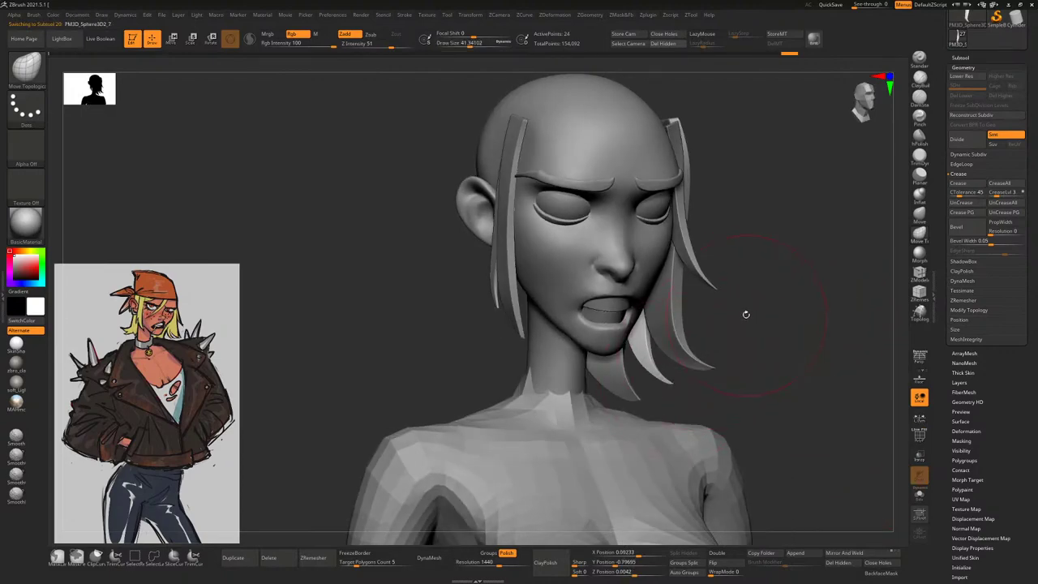
Duplicate the rearmost hair strip and position the copy beside it at the back of the head
{"action": "left_click_drag", "start_coordinate": [746, 314], "coordinate": [689, 365]}
{"action": "left_click_drag", "start_coordinate": [727, 327], "coordinate": [585, 362]}
{"action": "key", "text": "w"}
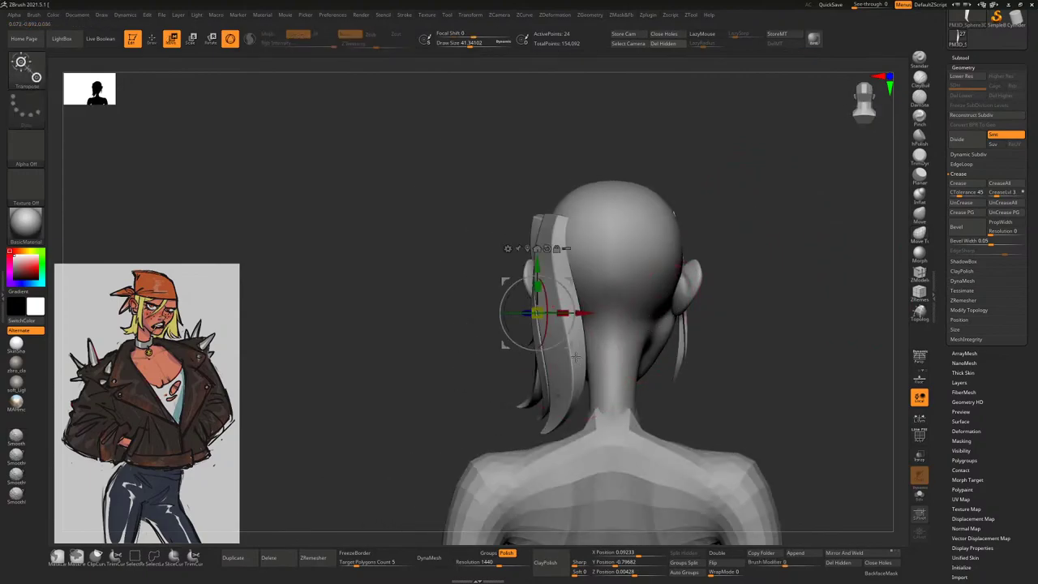
{"action": "left_click", "coordinate": [553, 332], "text": "alt"}
{"action": "left_click", "coordinate": [561, 324], "text": "alt"}
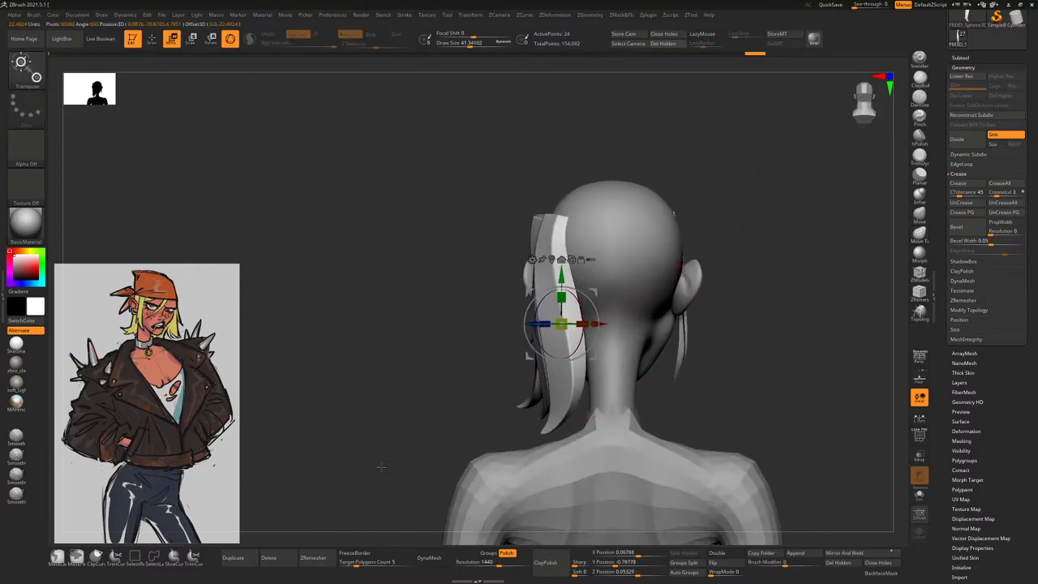
{"action": "left_click", "coordinate": [243, 559]}
{"action": "left_click_drag", "start_coordinate": [561, 324], "coordinate": [643, 318]}
{"action": "left_click_drag", "start_coordinate": [706, 349], "coordinate": [730, 341]}
{"action": "left_click_drag", "start_coordinate": [583, 315], "coordinate": [604, 315]}
Shape the new rear strip with Move Topological, switching backface masking off and flaring its tip away from the neck
{"action": "left_click", "coordinate": [919, 234]}
{"action": "mouse_move", "coordinate": [795, 365]}
{"action": "left_mouse_down"}
{"action": "mouse_move", "coordinate": [597, 373]}
{"action": "mouse_move", "coordinate": [604, 389]}
{"action": "left_mouse_up"}
{"action": "left_click_drag", "start_coordinate": [737, 241], "coordinate": [656, 281]}
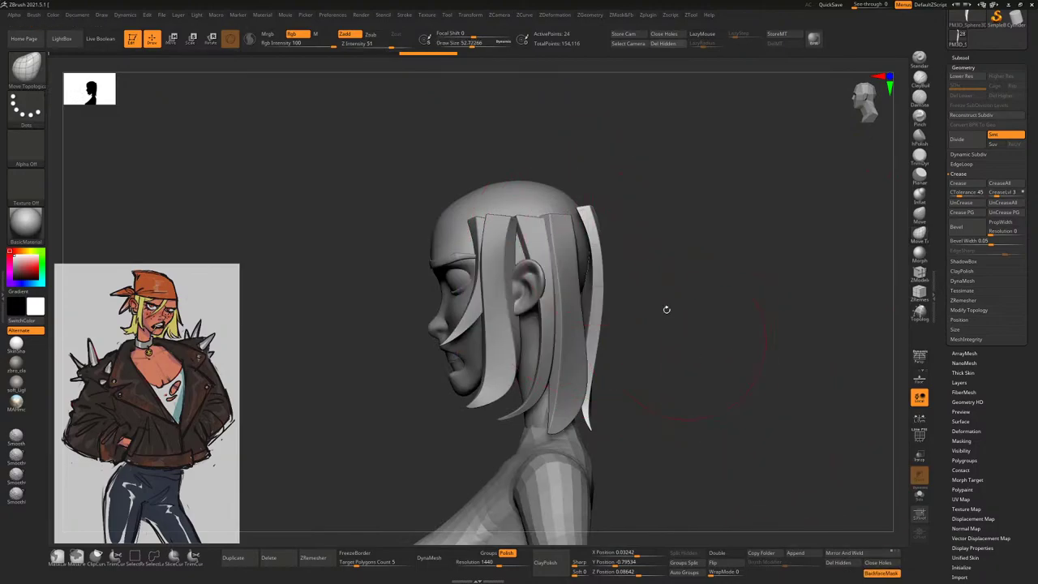
{"action": "left_click_drag", "start_coordinate": [591, 243], "coordinate": [581, 247]}
{"action": "left_click_drag", "start_coordinate": [719, 310], "coordinate": [563, 340]}
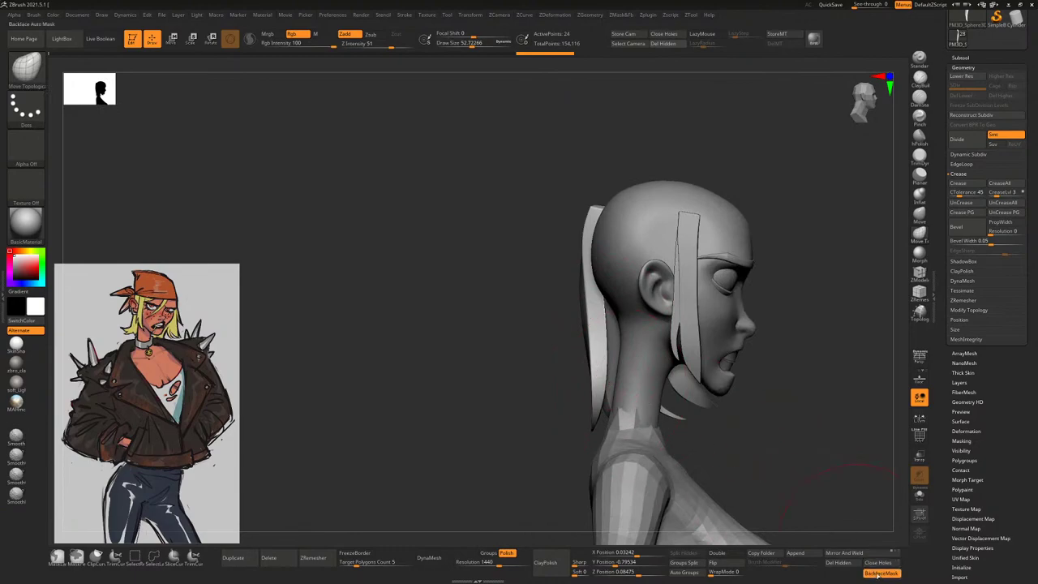
{"action": "key", "text": "bracketleft"}
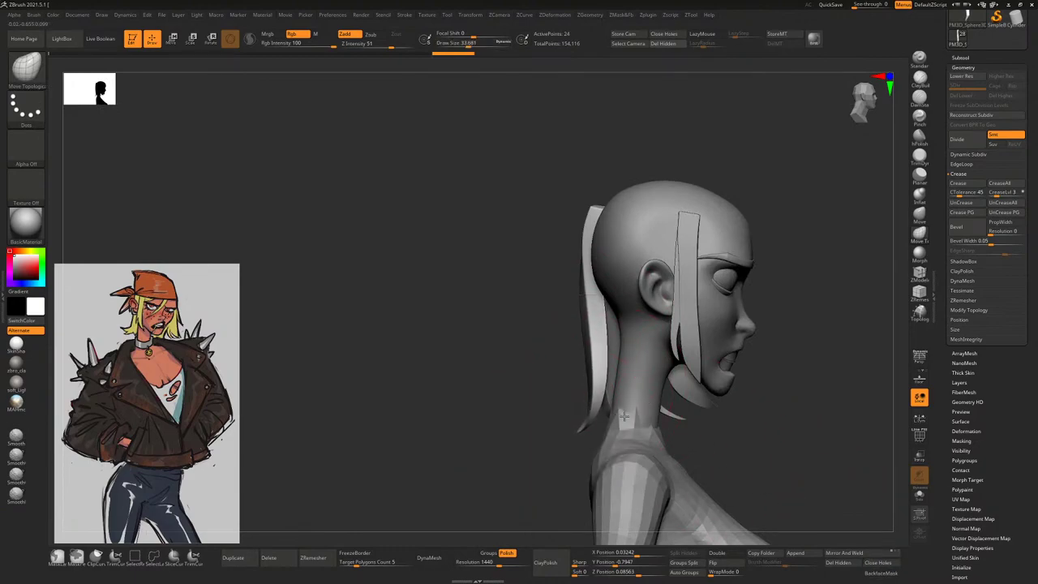
{"action": "left_click_drag", "start_coordinate": [562, 310], "coordinate": [612, 339]}
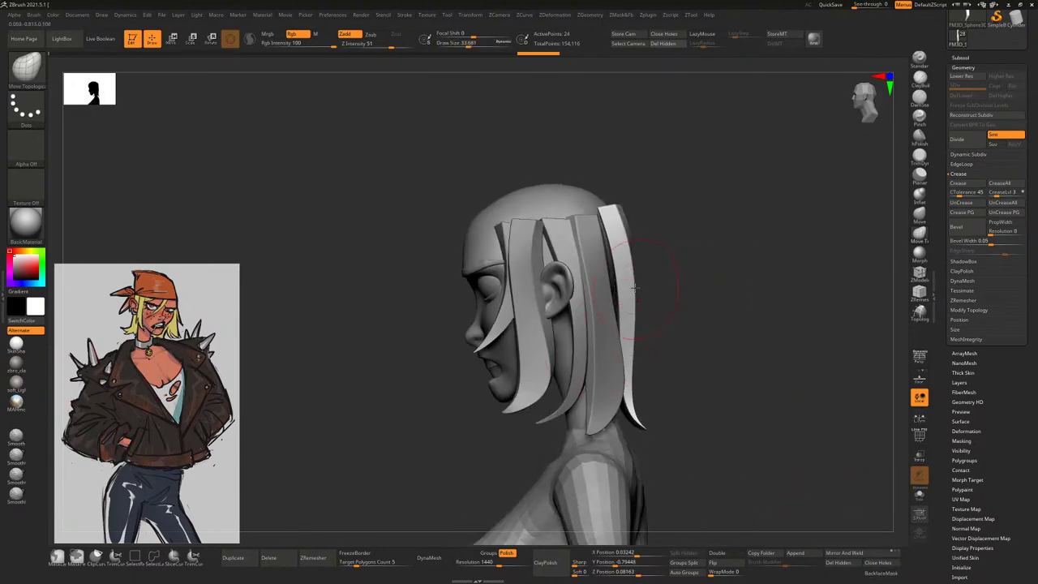
Pull the top and upper edges of the new rear strip into line with the neighboring strip
{"action": "left_click_drag", "start_coordinate": [635, 288], "coordinate": [665, 249]}
{"action": "key", "text": "bracketright"}
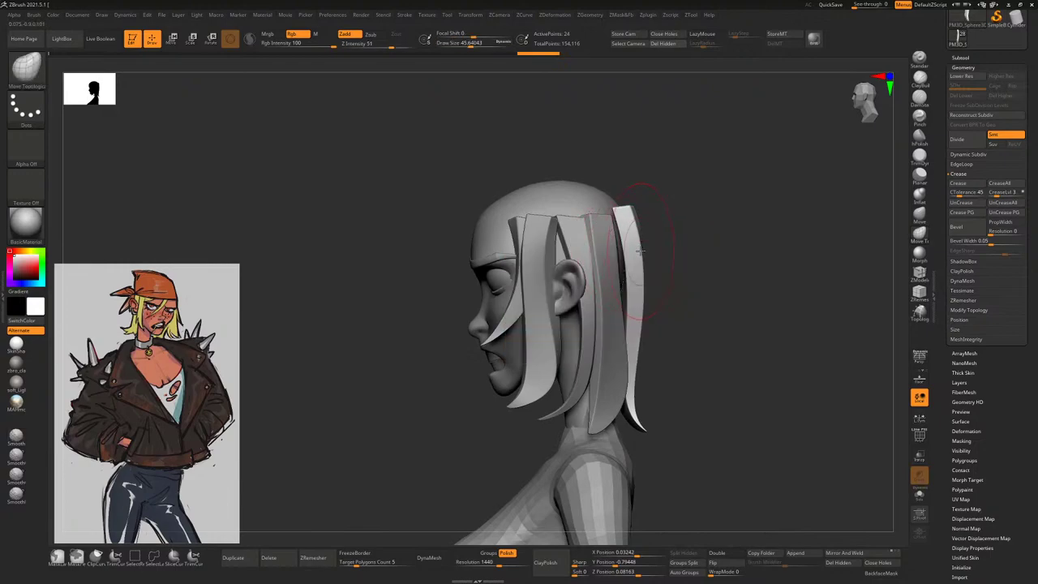
{"action": "mouse_move", "coordinate": [626, 223]}
{"action": "left_mouse_down"}
{"action": "mouse_move", "coordinate": [629, 243]}
{"action": "mouse_move", "coordinate": [625, 195]}
{"action": "mouse_move", "coordinate": [642, 209]}
{"action": "left_mouse_up"}
{"action": "mouse_move", "coordinate": [730, 243]}
{"action": "left_mouse_down"}
{"action": "mouse_move", "coordinate": [601, 243]}
{"action": "mouse_move", "coordinate": [621, 243]}
{"action": "mouse_move", "coordinate": [625, 260]}
{"action": "left_mouse_up"}
{"action": "mouse_move", "coordinate": [730, 203]}
{"action": "left_mouse_down"}
{"action": "mouse_move", "coordinate": [780, 189]}
{"action": "mouse_move", "coordinate": [631, 290]}
{"action": "left_mouse_up"}
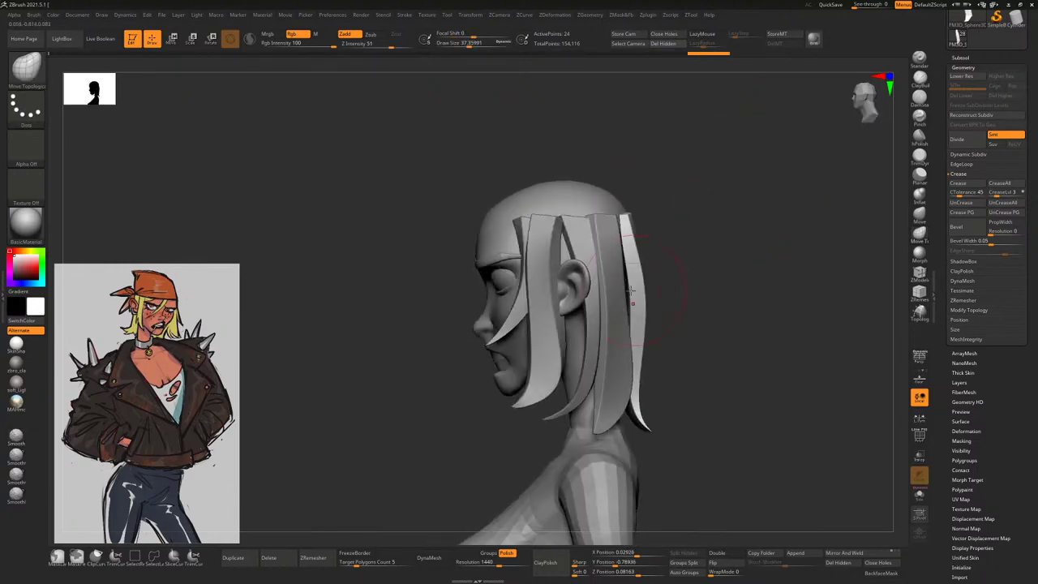
Adjust the strip beside the new one to close the gap between them and carry its tip forward
{"action": "key", "text": "ctrl+shift+d"}
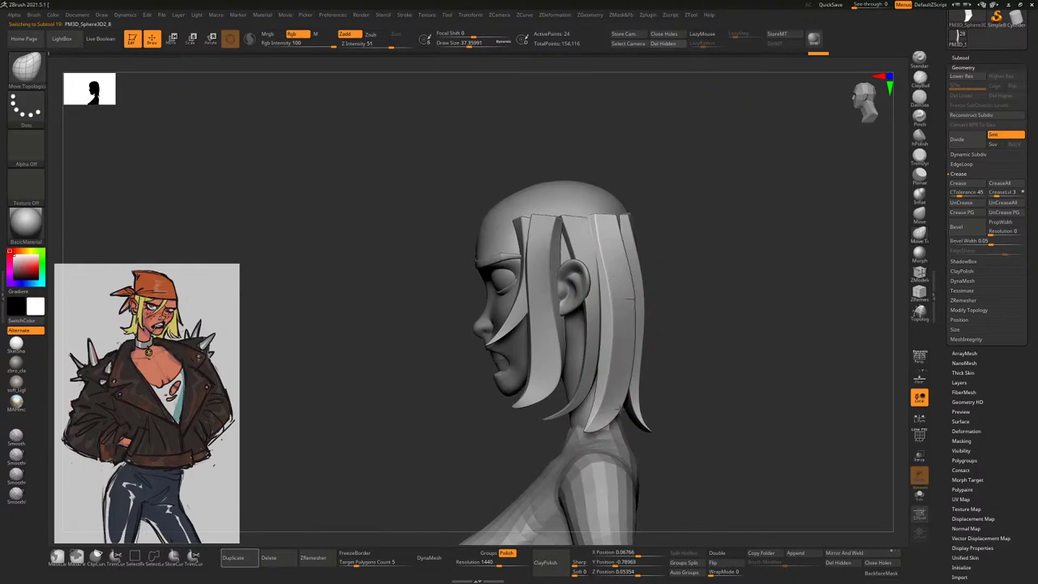
{"action": "mouse_move", "coordinate": [673, 378]}
{"action": "left_mouse_down"}
{"action": "mouse_move", "coordinate": [707, 381]}
{"action": "mouse_move", "coordinate": [748, 360]}
{"action": "mouse_move", "coordinate": [675, 364]}
{"action": "left_mouse_up"}
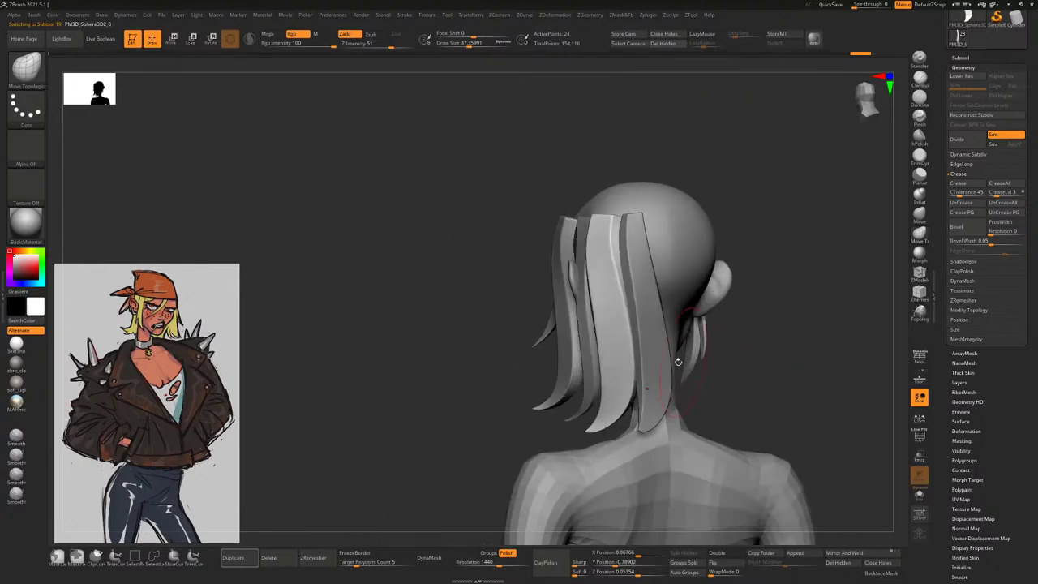
{"action": "left_click_drag", "start_coordinate": [746, 354], "coordinate": [577, 373]}
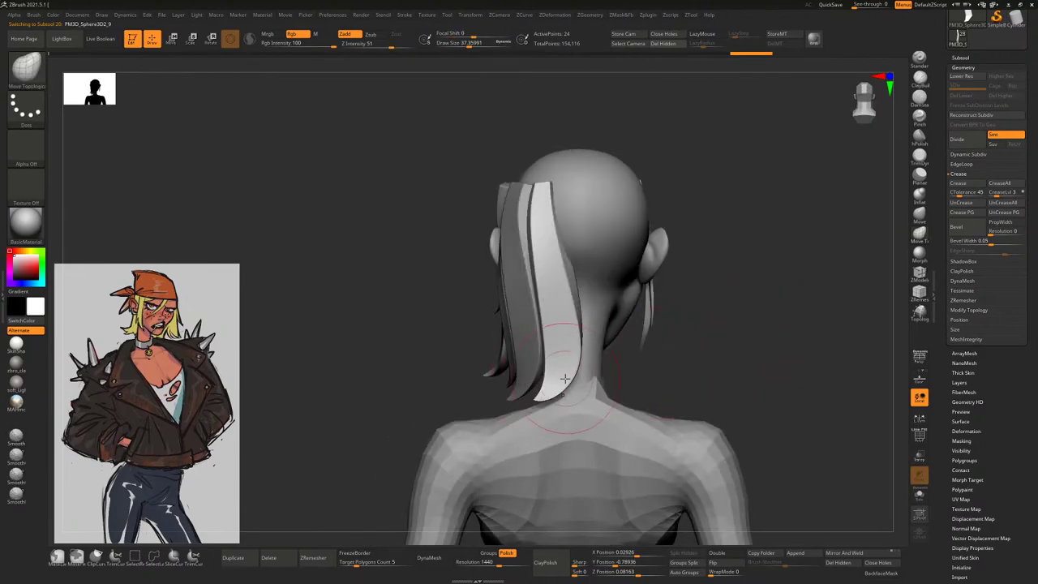
Refine the lower end of the rearmost strip from the side with backface masking on
{"action": "key", "text": "space"}
{"action": "mouse_move", "coordinate": [732, 343]}
{"action": "left_mouse_down"}
{"action": "mouse_move", "coordinate": [548, 381]}
{"action": "mouse_move", "coordinate": [791, 479]}
{"action": "left_mouse_up"}
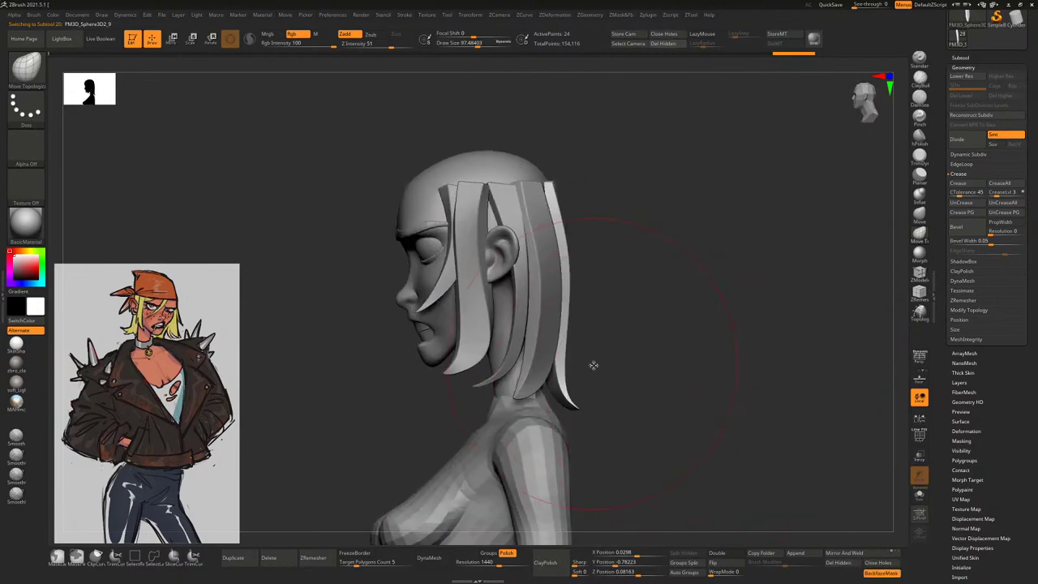
{"action": "key", "text": "bracketleft"}
{"action": "mouse_move", "coordinate": [544, 363]}
{"action": "left_mouse_down"}
{"action": "mouse_move", "coordinate": [495, 380]}
{"action": "mouse_move", "coordinate": [574, 392]}
{"action": "mouse_move", "coordinate": [511, 366]}
{"action": "mouse_move", "coordinate": [725, 383]}
{"action": "mouse_move", "coordinate": [794, 424]}
{"action": "left_mouse_up"}
{"action": "right_click", "coordinate": [506, 356]}
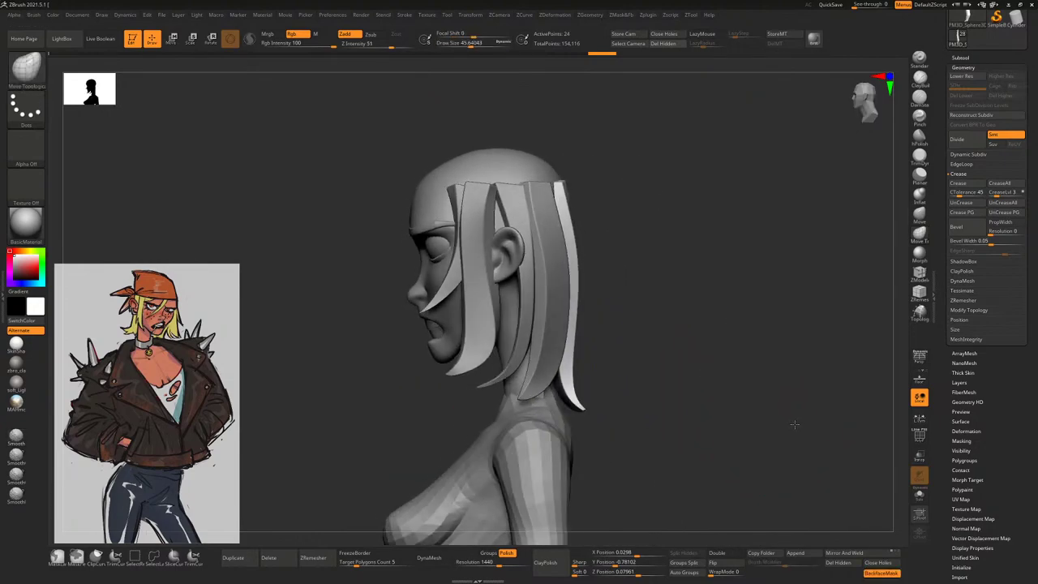
Pull the top corner of the rearmost strip forward against its neighbor with a smaller brush and backface masking off
{"action": "key", "text": "bracketleft"}
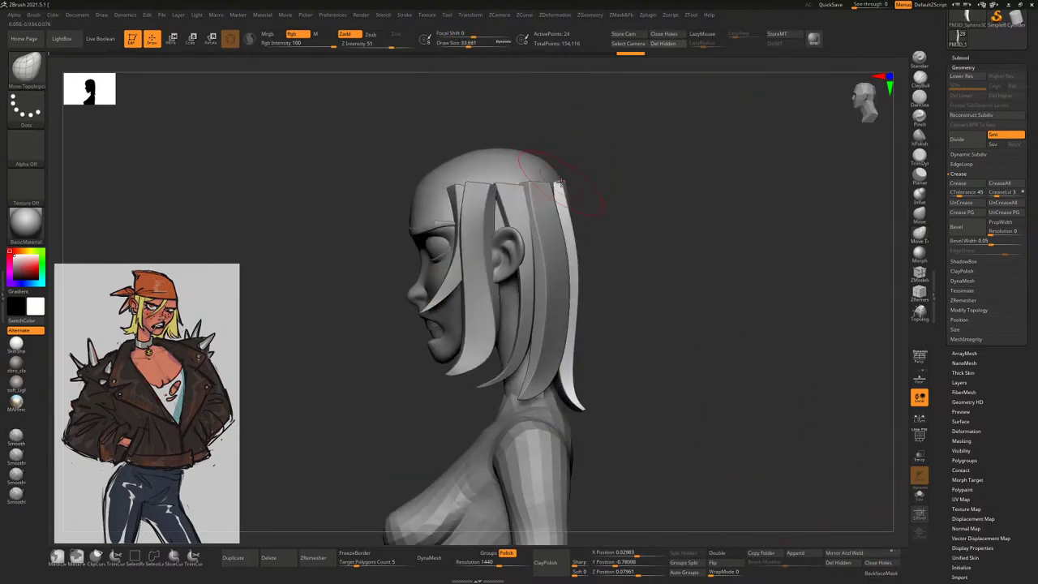
{"action": "key", "text": "ctrl+z"}
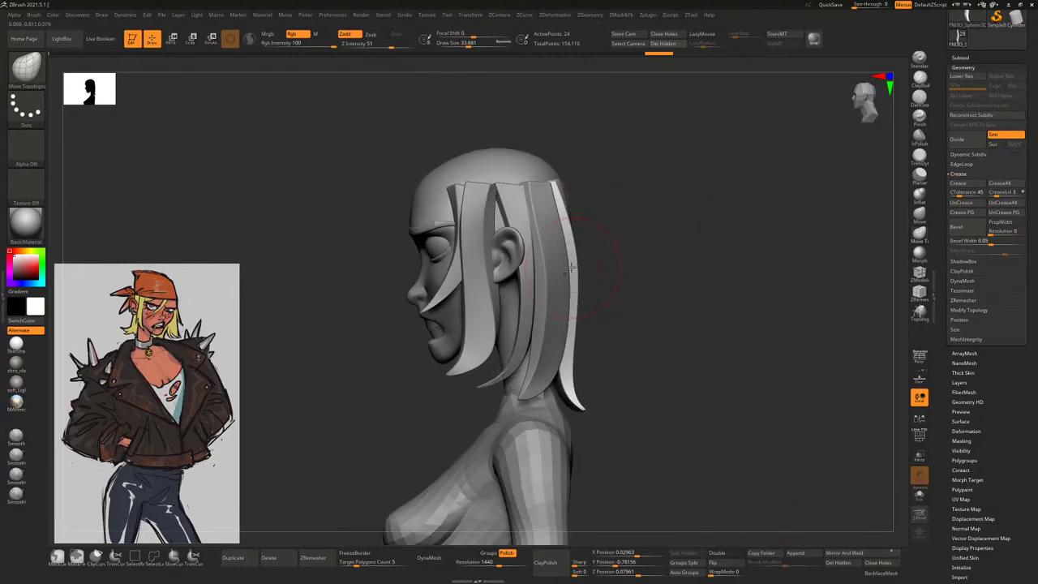
{"action": "mouse_move", "coordinate": [623, 280]}
{"action": "left_mouse_down"}
{"action": "mouse_move", "coordinate": [826, 252]}
{"action": "mouse_move", "coordinate": [718, 251]}
{"action": "mouse_move", "coordinate": [793, 267]}
{"action": "mouse_move", "coordinate": [733, 297]}
{"action": "mouse_move", "coordinate": [633, 279]}
{"action": "mouse_move", "coordinate": [651, 287]}
{"action": "mouse_move", "coordinate": [661, 231]}
{"action": "left_mouse_up"}
Select the mirrored pair of strands, center the gizmo on them and shift the pair sideways at the back of the head
{"action": "left_click", "coordinate": [654, 275], "text": "alt"}
{"action": "key", "text": "w"}
{"action": "left_click_drag", "start_coordinate": [581, 243], "coordinate": [587, 230]}
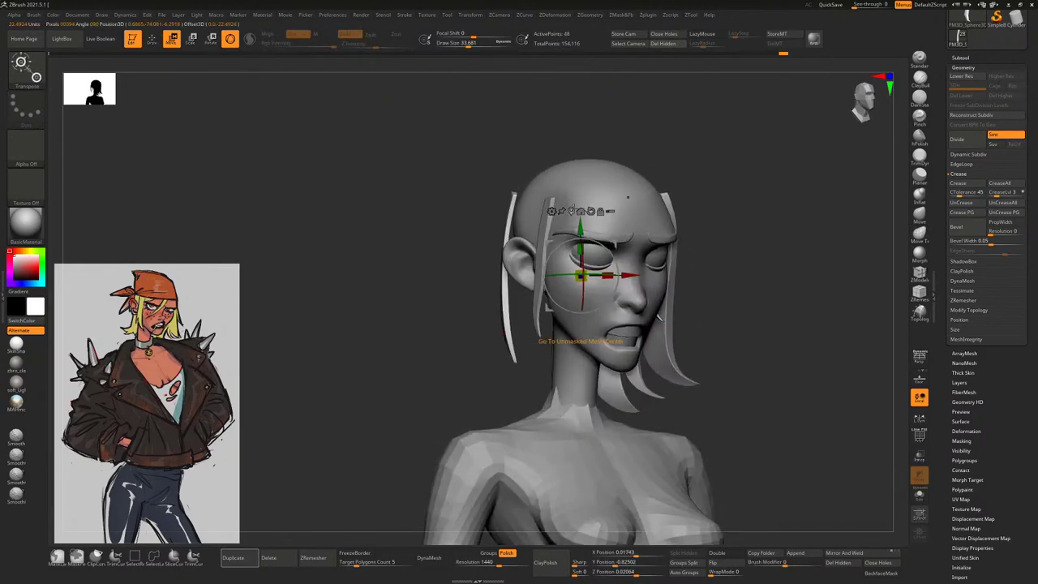
{"action": "left_click", "coordinate": [582, 211]}
{"action": "left_click_drag", "start_coordinate": [435, 347], "coordinate": [587, 276], "text": "shift"}
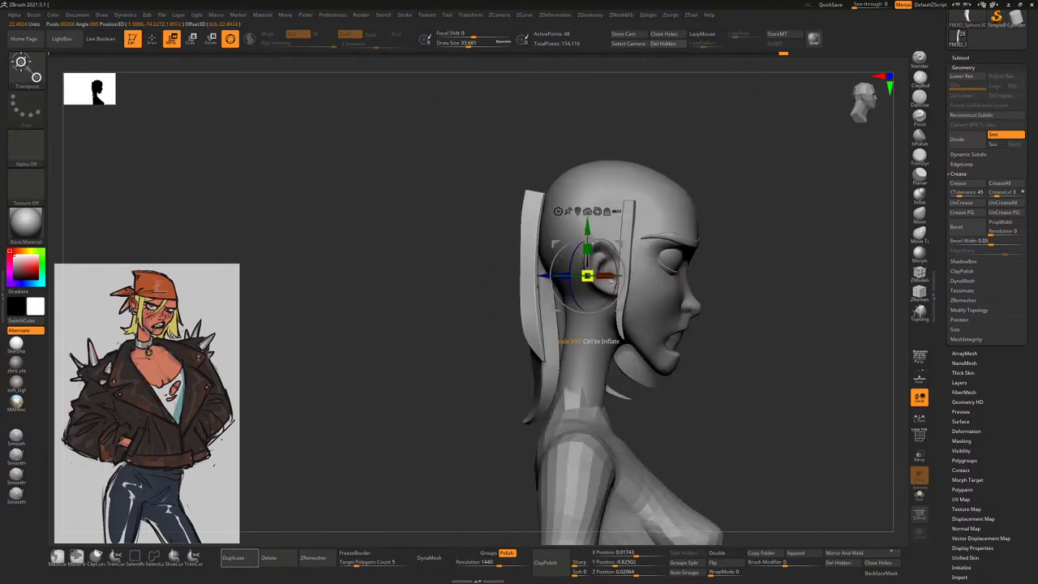
{"action": "left_click_drag", "start_coordinate": [704, 197], "coordinate": [747, 245], "text": "shift"}
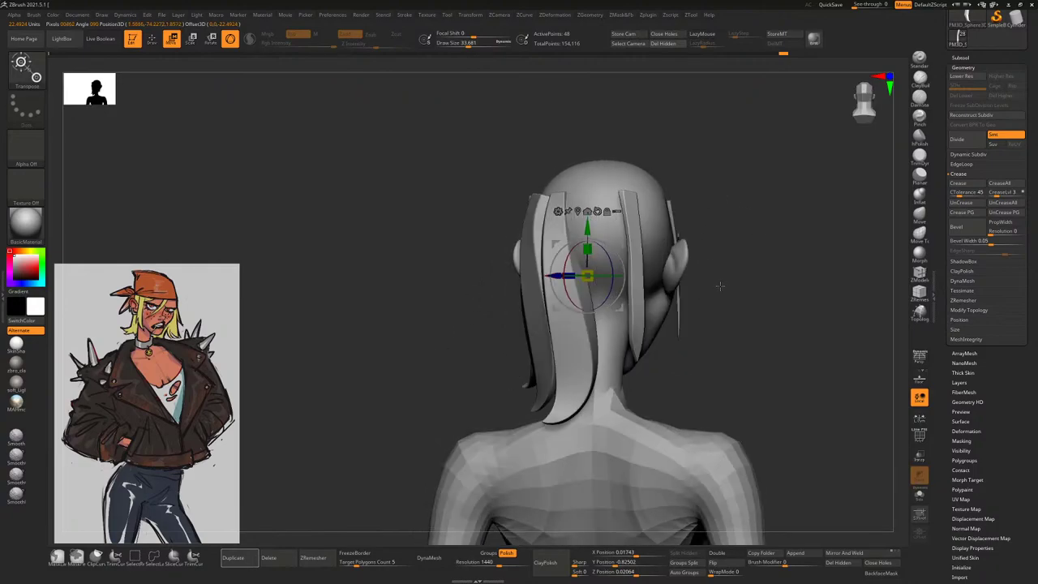
{"action": "left_click_drag", "start_coordinate": [630, 295], "coordinate": [566, 309]}
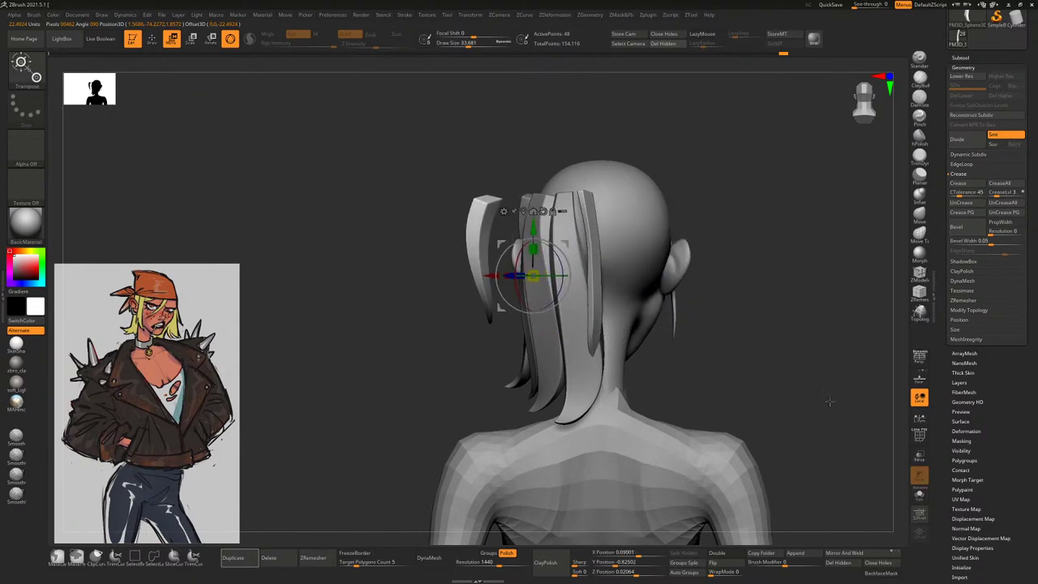
Hide the outer strand of the mirrored pair and delete the hidden geometry
{"action": "mouse_move", "coordinate": [772, 257]}
{"action": "left_mouse_down"}
{"action": "mouse_move", "coordinate": [756, 262]}
{"action": "mouse_move", "coordinate": [772, 257]}
{"action": "left_mouse_up"}
{"action": "mouse_move", "coordinate": [424, 177]}
{"action": "left_mouse_down", "text": "ctrl+shift"}
{"action": "mouse_move", "coordinate": [464, 348]}
{"action": "mouse_move", "coordinate": [509, 355]}
{"action": "left_mouse_up", "text": "ctrl+shift"}
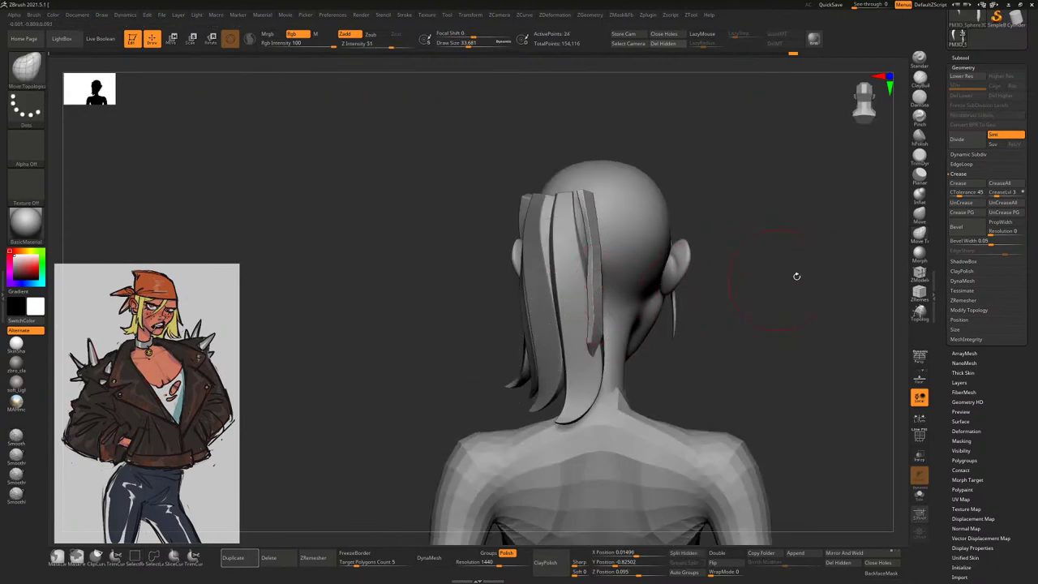
{"action": "left_click", "coordinate": [840, 562]}
Center the gizmo on the remaining strand and place it behind the uncovered ear
{"action": "left_click_drag", "start_coordinate": [828, 503], "coordinate": [664, 351]}
{"action": "key", "text": "w"}
{"action": "left_click", "coordinate": [547, 210]}
{"action": "left_click", "coordinate": [659, 289]}
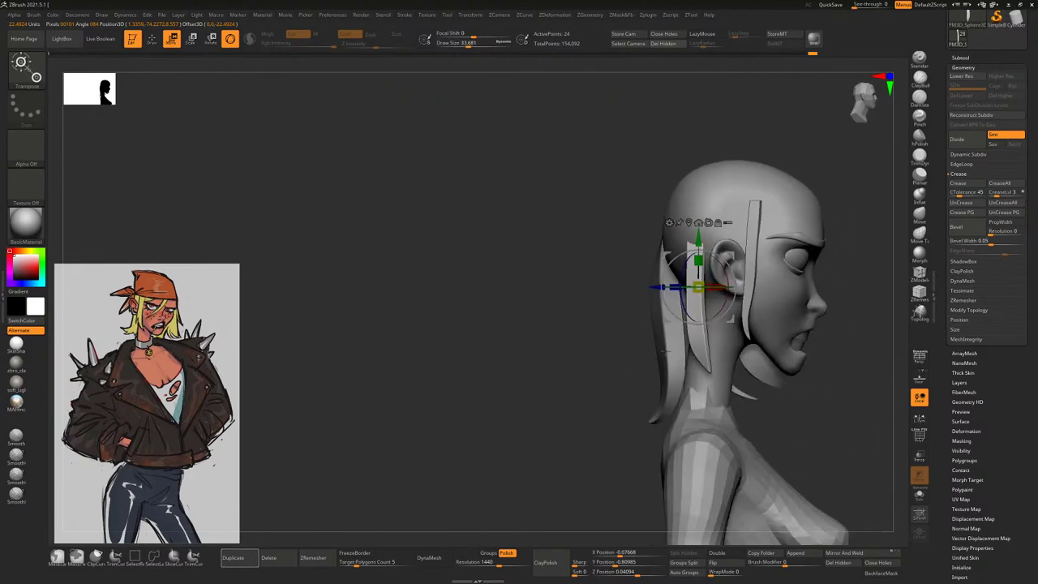
{"action": "left_click_drag", "start_coordinate": [697, 286], "coordinate": [706, 273]}
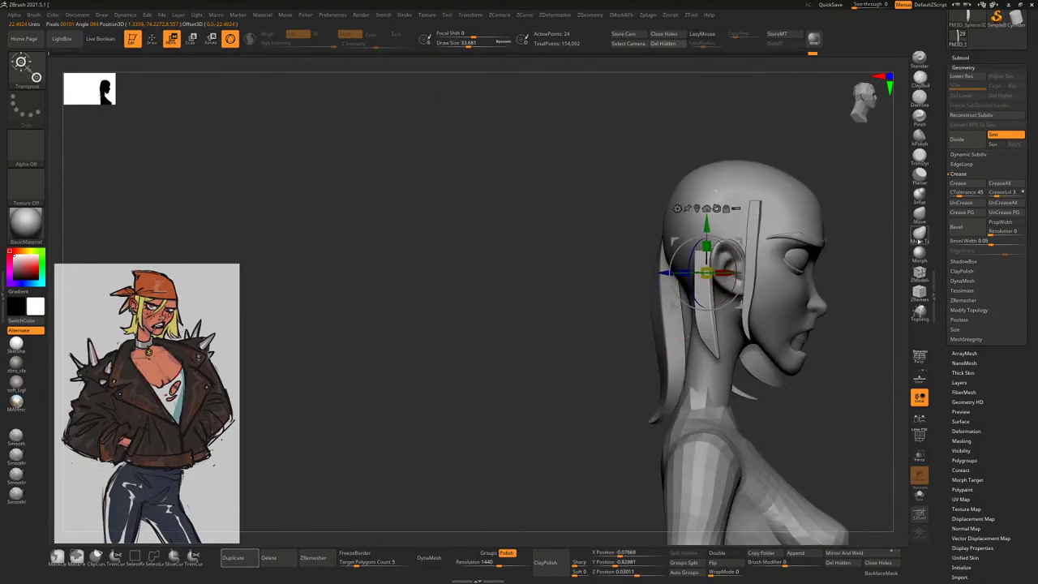
Stretch the strand behind the uncovered ear up to the hairline with Move Topological and curve it around the ear
{"action": "left_click", "coordinate": [919, 237]}
{"action": "mouse_move", "coordinate": [880, 241]}
{"action": "left_mouse_down"}
{"action": "mouse_move", "coordinate": [808, 245]}
{"action": "mouse_move", "coordinate": [718, 230]}
{"action": "left_mouse_up"}
{"action": "key", "text": "space"}
{"action": "left_click_drag", "start_coordinate": [791, 241], "coordinate": [753, 193]}
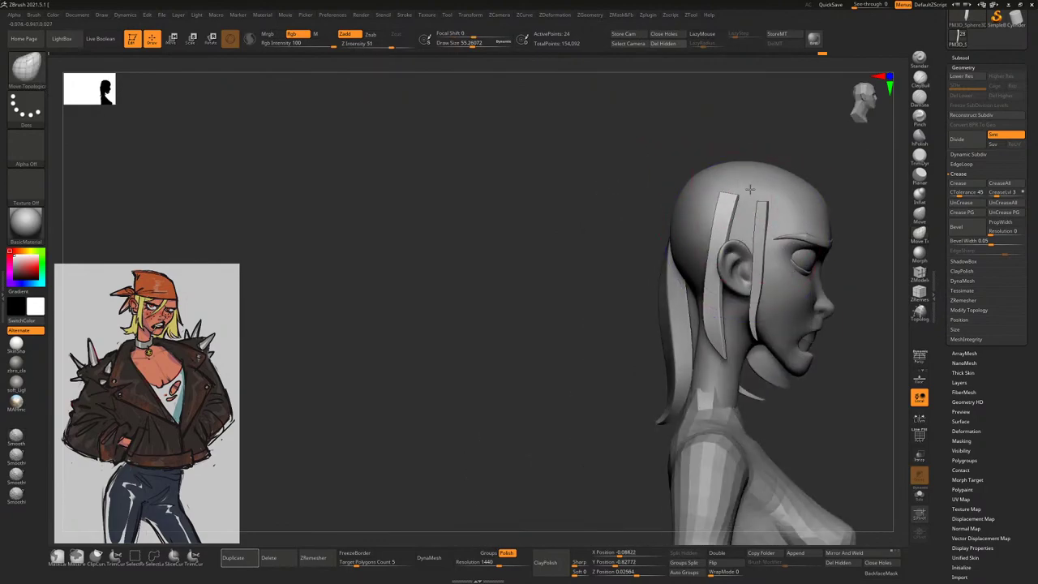
{"action": "mouse_move", "coordinate": [714, 323]}
{"action": "left_mouse_down"}
{"action": "mouse_move", "coordinate": [688, 351]}
{"action": "mouse_move", "coordinate": [695, 390]}
{"action": "mouse_move", "coordinate": [884, 393]}
{"action": "left_mouse_up"}
Show the wireframe, turn off dynamic subdivision and crease the edges at the lower tip of the strand behind the uncovered ear with ZModeler
{"action": "left_click_drag", "start_coordinate": [919, 436], "coordinate": [822, 352]}
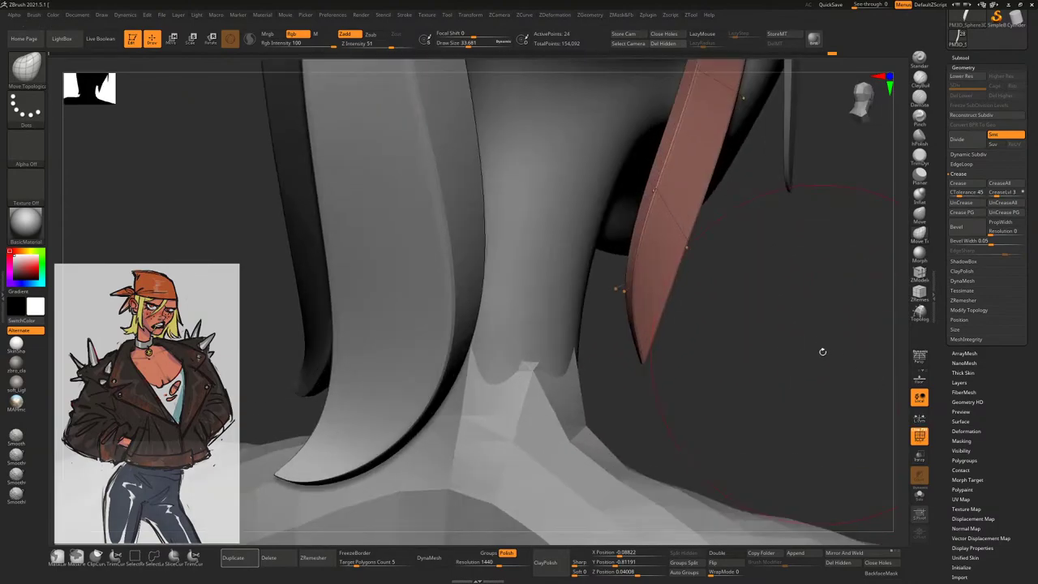
{"action": "left_click", "coordinate": [980, 154]}
{"action": "left_click_drag", "start_coordinate": [799, 243], "coordinate": [877, 277]}
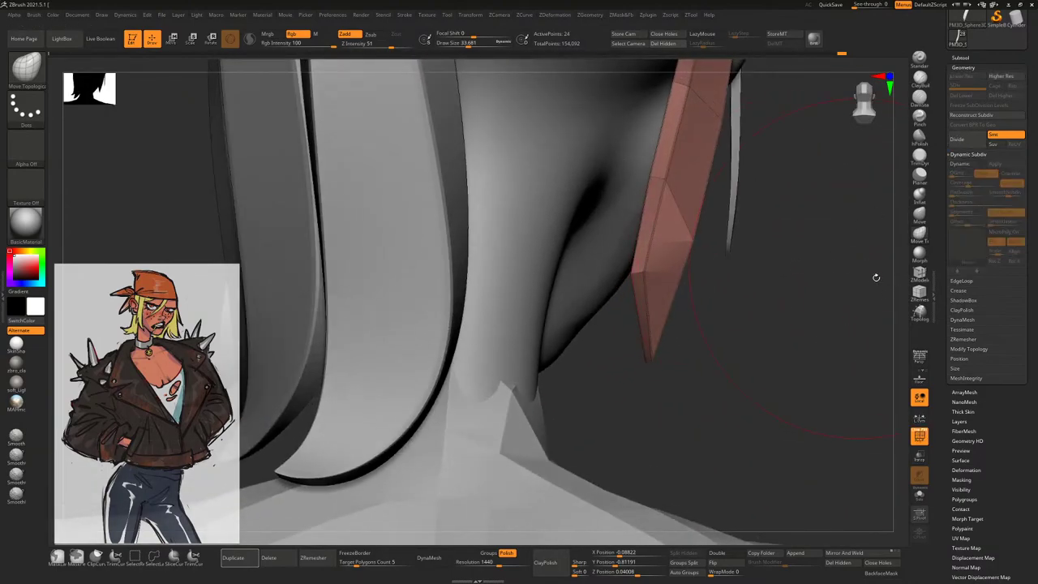
{"action": "left_click", "coordinate": [919, 273]}
{"action": "key", "text": "space"}
{"action": "right_click_drag", "start_coordinate": [738, 349], "coordinate": [755, 278]}
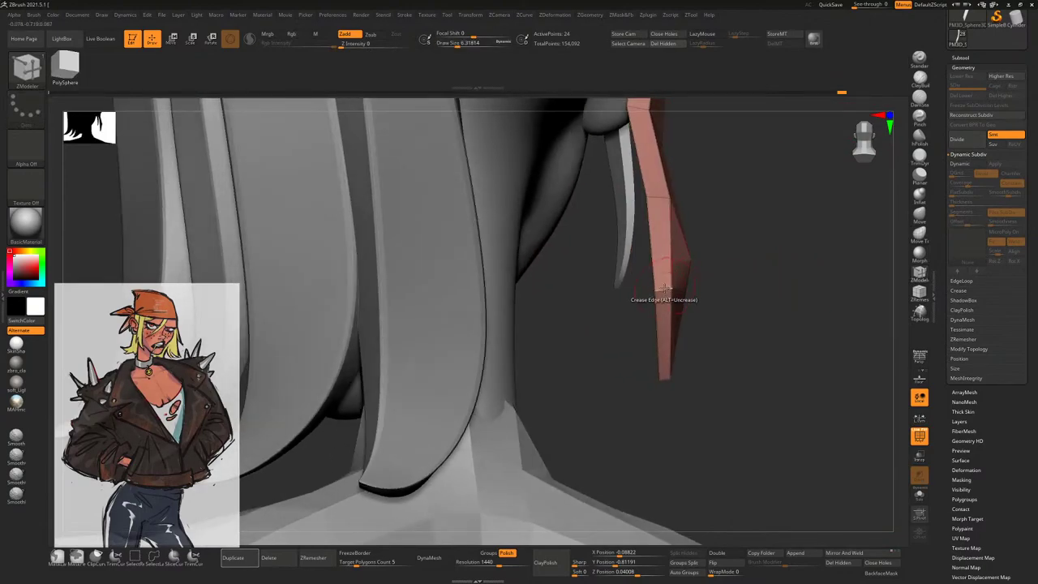
{"action": "right_click_drag", "start_coordinate": [761, 322], "coordinate": [798, 317]}
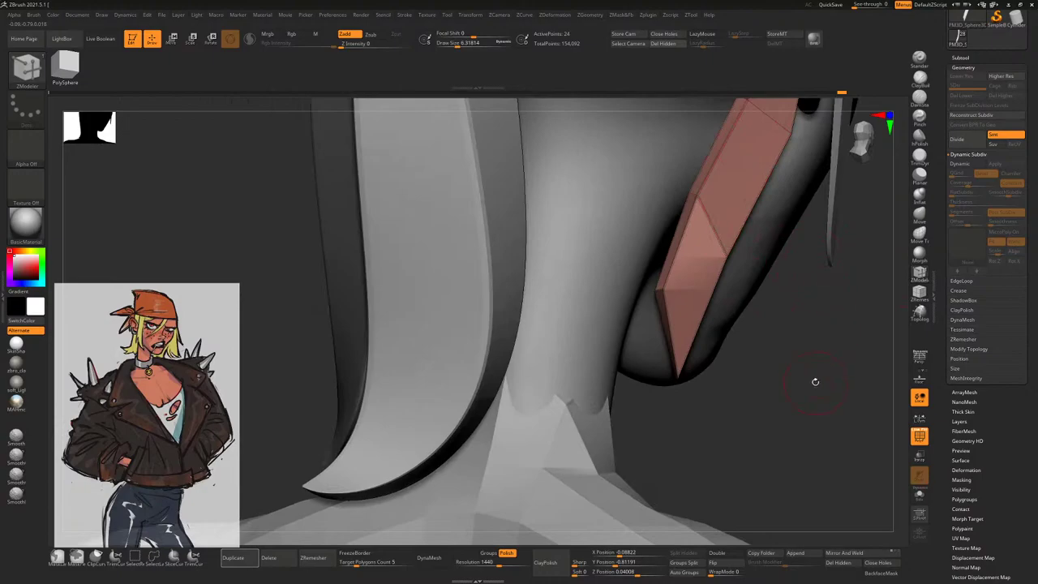
{"action": "right_click_drag", "start_coordinate": [774, 374], "coordinate": [730, 348]}
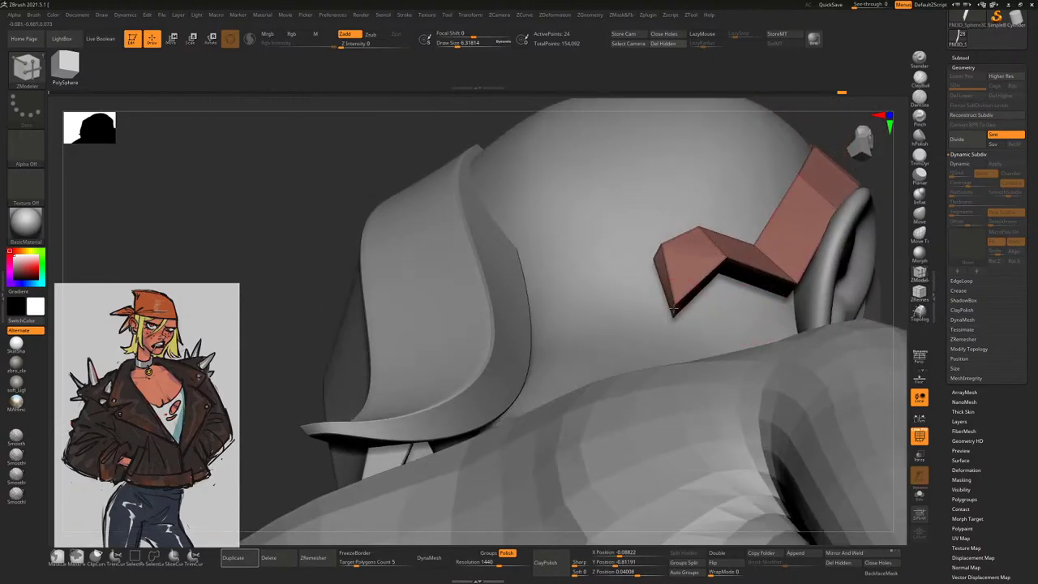
Restore dynamic subdivision and pull the lower end of the strand behind the ear outward with Move Topological, adjusting the brush size
{"action": "left_click", "coordinate": [919, 235]}
{"action": "mouse_move", "coordinate": [920, 235]}
{"action": "right_mouse_down"}
{"action": "mouse_move", "coordinate": [844, 236]}
{"action": "mouse_move", "coordinate": [851, 290]}
{"action": "mouse_move", "coordinate": [617, 292]}
{"action": "right_mouse_up"}
{"action": "key", "text": "d"}
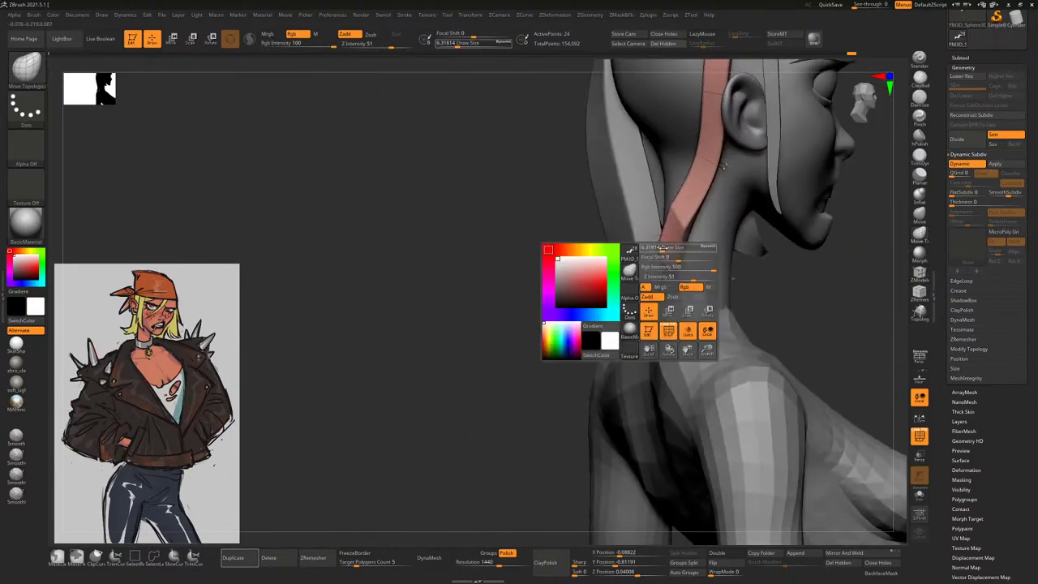
{"action": "left_click_drag", "start_coordinate": [670, 271], "coordinate": [598, 282]}
{"action": "right_click_drag", "start_coordinate": [599, 282], "coordinate": [685, 242]}
{"action": "key", "text": "space"}
{"action": "mouse_move", "coordinate": [690, 243]}
{"action": "left_mouse_down"}
{"action": "mouse_move", "coordinate": [702, 232]}
{"action": "mouse_move", "coordinate": [728, 246]}
{"action": "mouse_move", "coordinate": [720, 243]}
{"action": "left_mouse_up"}
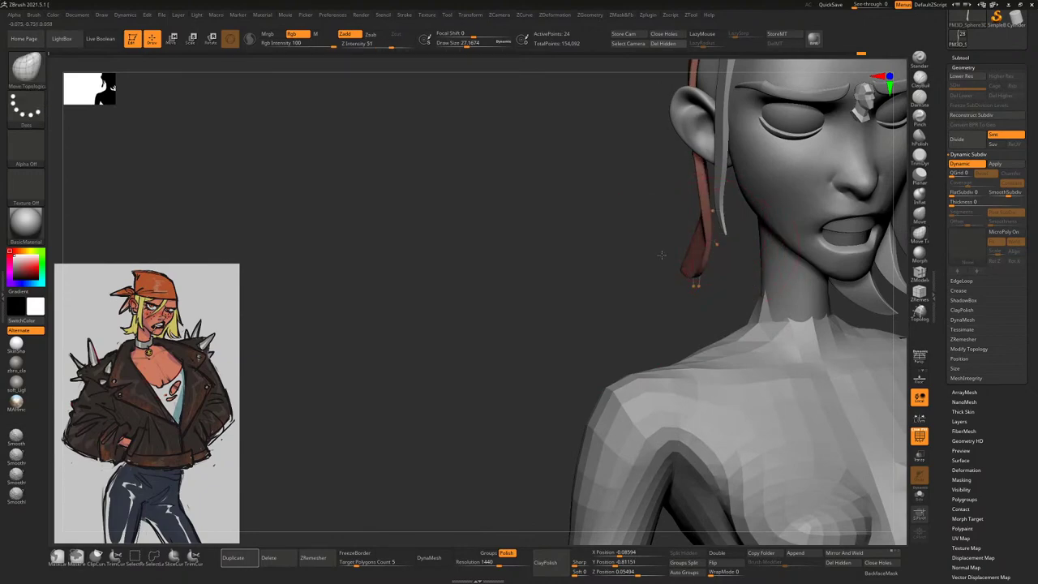
{"action": "right_click_drag", "start_coordinate": [662, 254], "coordinate": [703, 252]}
{"action": "left_click_drag", "start_coordinate": [807, 322], "coordinate": [774, 304]}
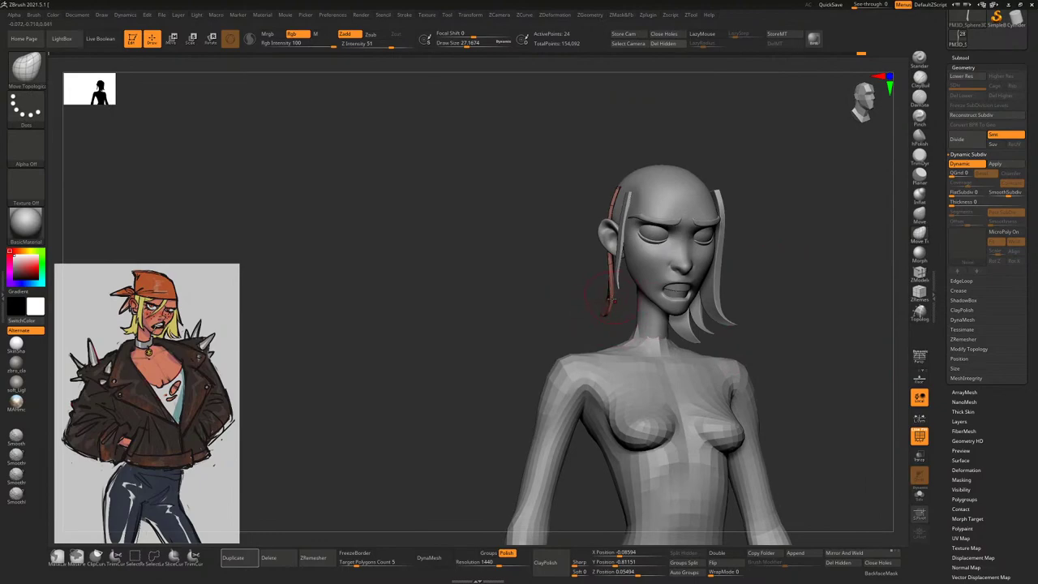
{"action": "key", "text": "space"}
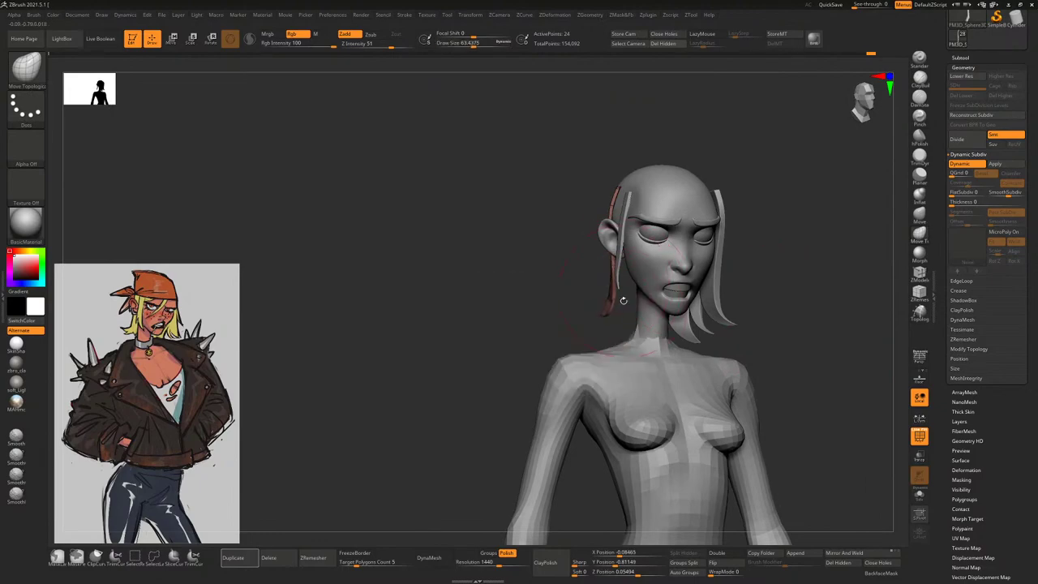
{"action": "mouse_move", "coordinate": [612, 312]}
{"action": "left_mouse_down"}
{"action": "mouse_move", "coordinate": [586, 296]}
{"action": "mouse_move", "coordinate": [602, 283]}
{"action": "left_mouse_up"}
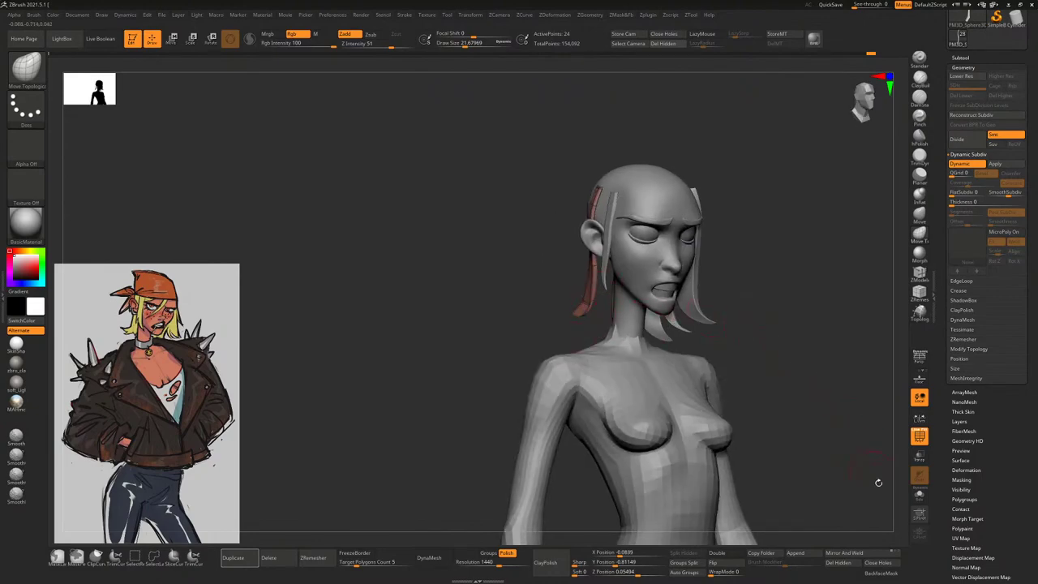
Hide the wireframe, enable BackfaceMask and adjust the strand's placement behind the ear from the back and side
{"action": "left_click_drag", "start_coordinate": [827, 376], "coordinate": [811, 329], "text": "shift"}
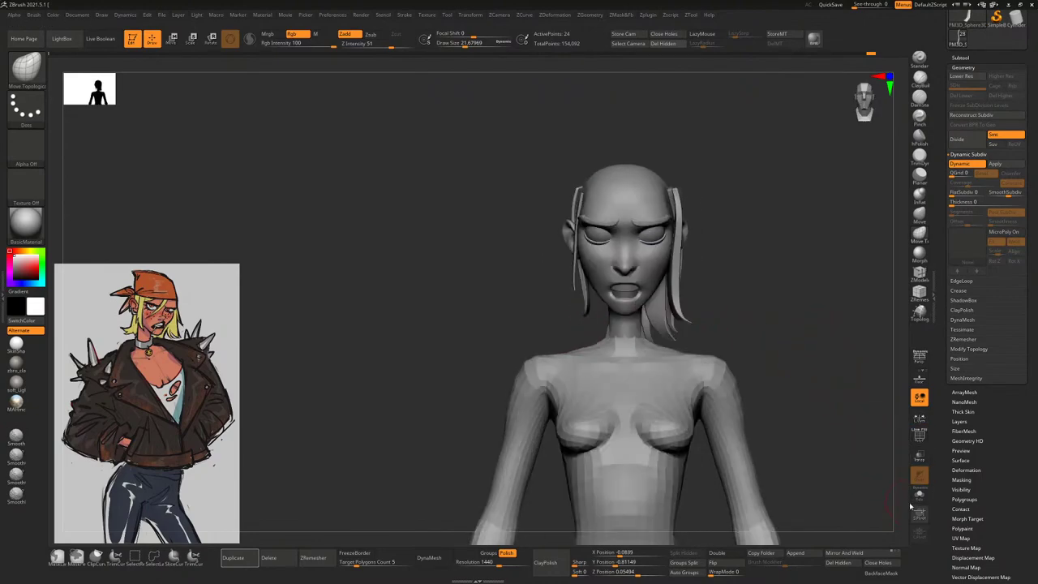
{"action": "left_click", "coordinate": [882, 573]}
{"action": "left_click_drag", "start_coordinate": [568, 302], "coordinate": [746, 309]}
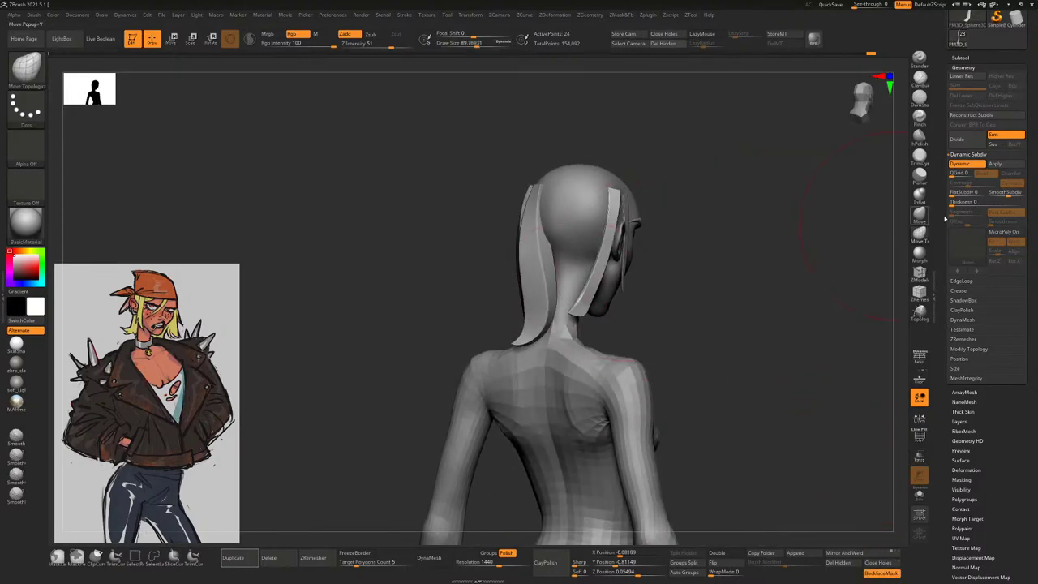
{"action": "left_click", "coordinate": [962, 291]}
{"action": "left_click_drag", "start_coordinate": [803, 265], "coordinate": [573, 207]}
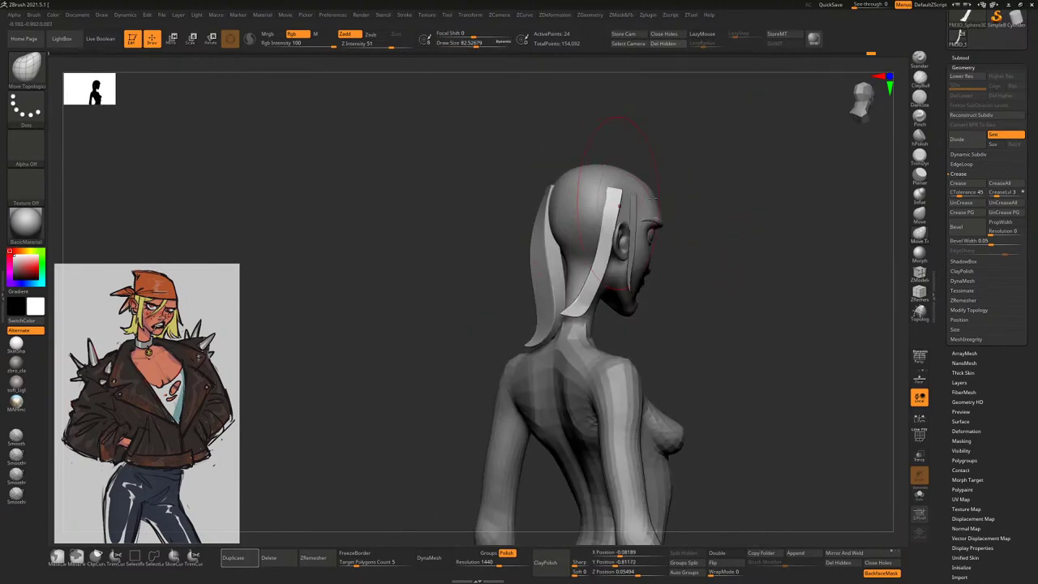
{"action": "left_click_drag", "start_coordinate": [655, 197], "coordinate": [767, 294]}
{"action": "key", "text": "space"}
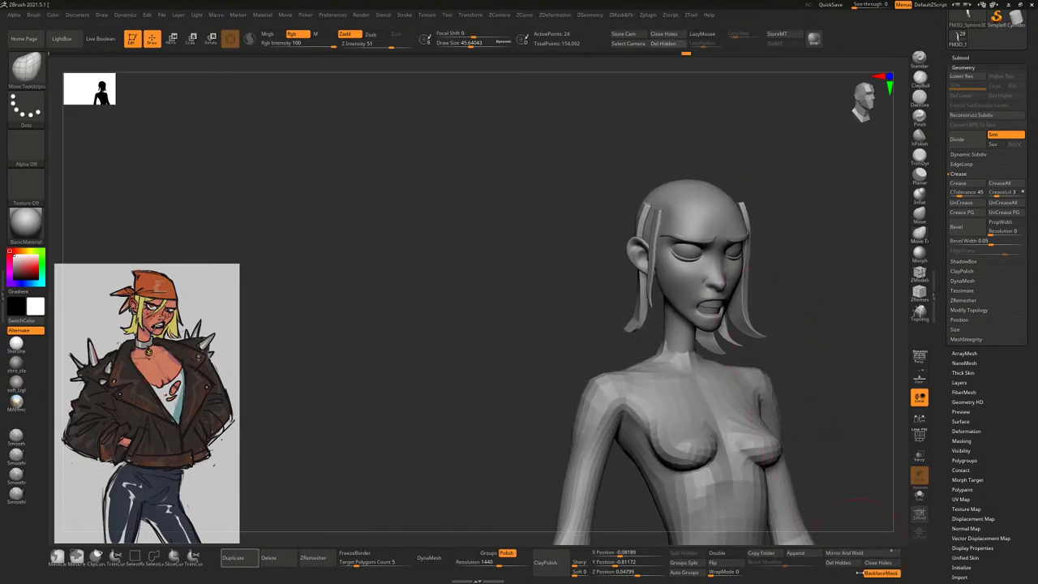
Turn off BackfaceMask and fit the upper part of the strand against the skull above and behind the ear
{"action": "left_click_drag", "start_coordinate": [811, 381], "coordinate": [502, 339]}
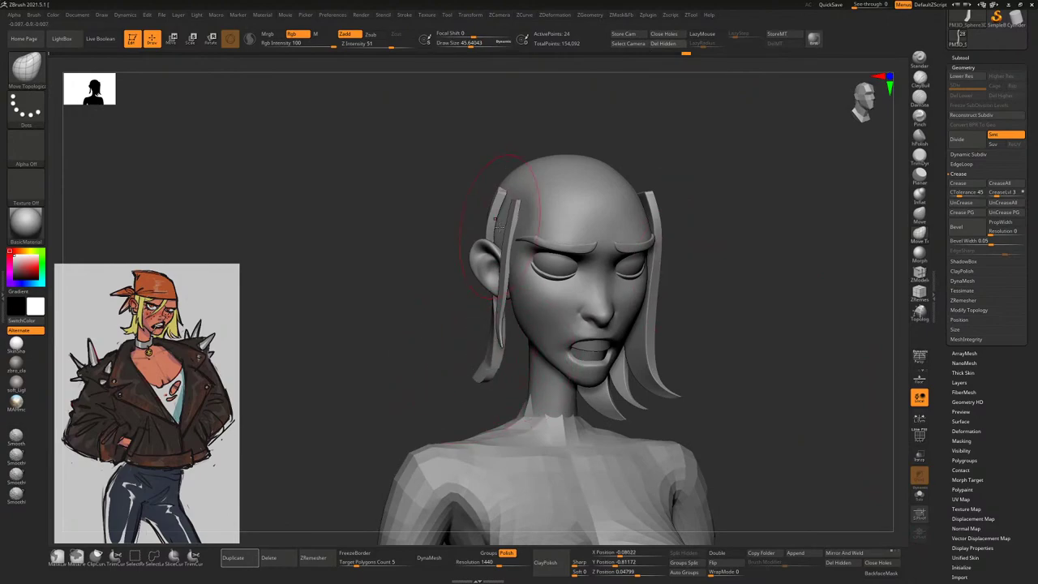
{"action": "left_click_drag", "start_coordinate": [473, 195], "coordinate": [502, 213]}
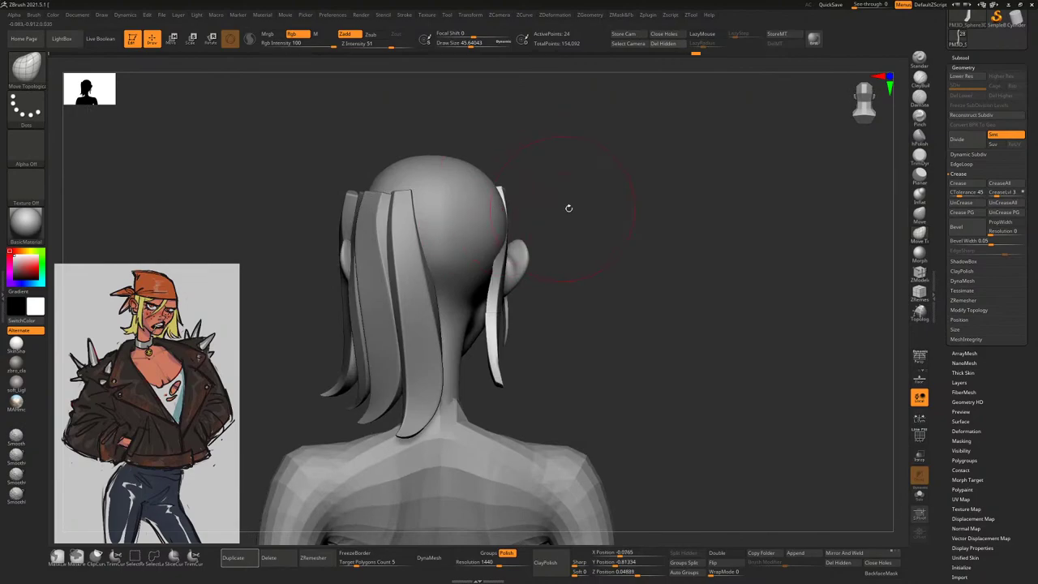
{"action": "left_click_drag", "start_coordinate": [568, 209], "coordinate": [523, 189]}
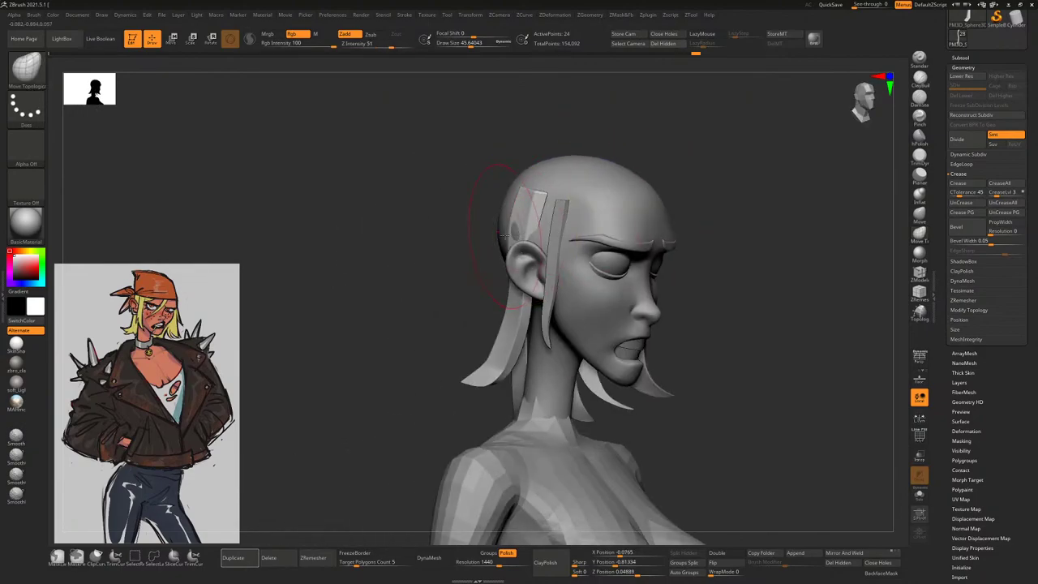
{"action": "left_click_drag", "start_coordinate": [481, 302], "coordinate": [508, 211]}
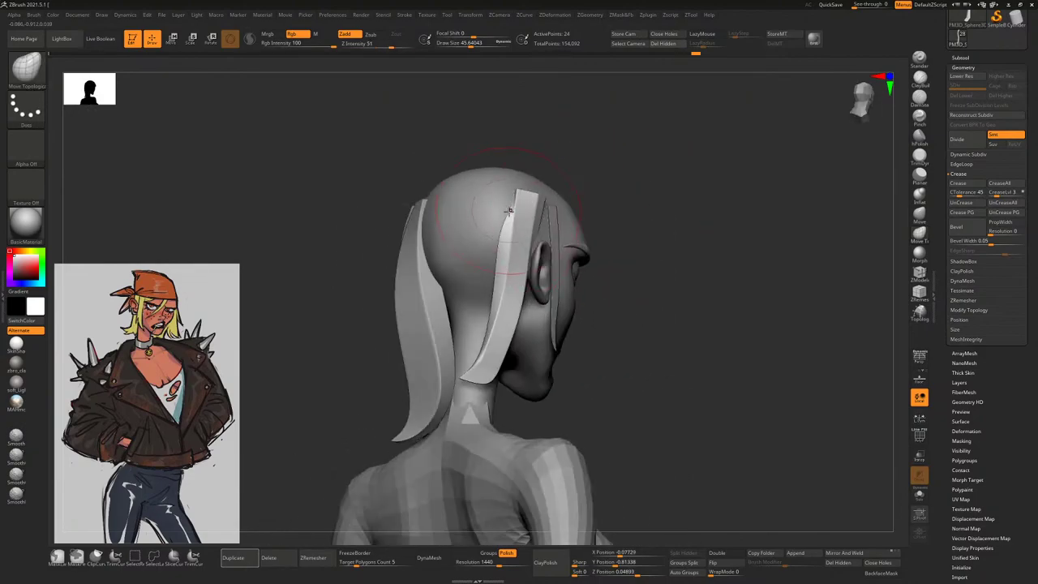
{"action": "left_click_drag", "start_coordinate": [586, 193], "coordinate": [525, 370]}
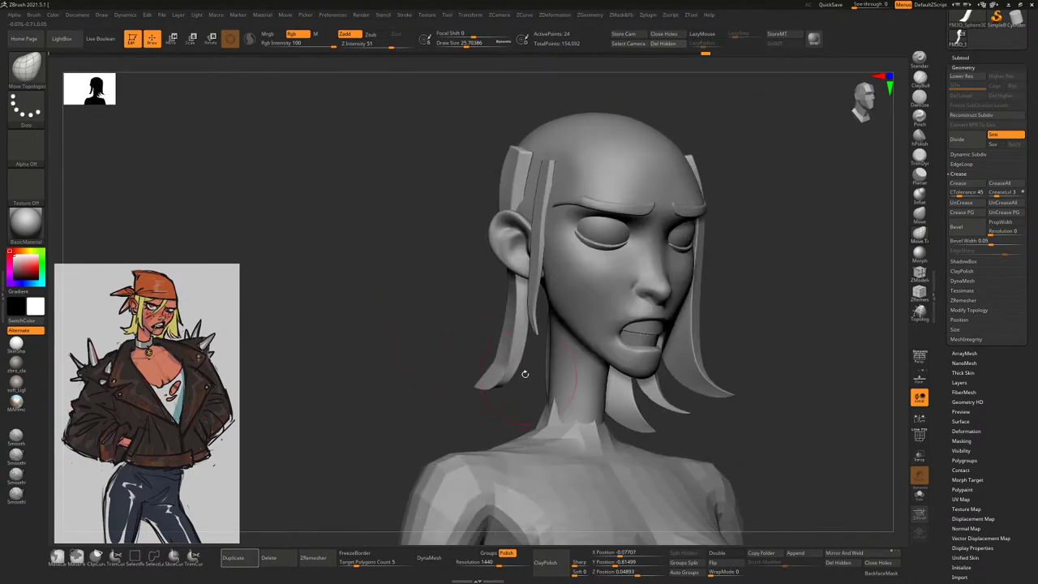
Reshape the strand's lower end with smaller and larger Move Topological strokes so it hangs beside the neck and flares at the tip
{"action": "right_click", "coordinate": [503, 382]}
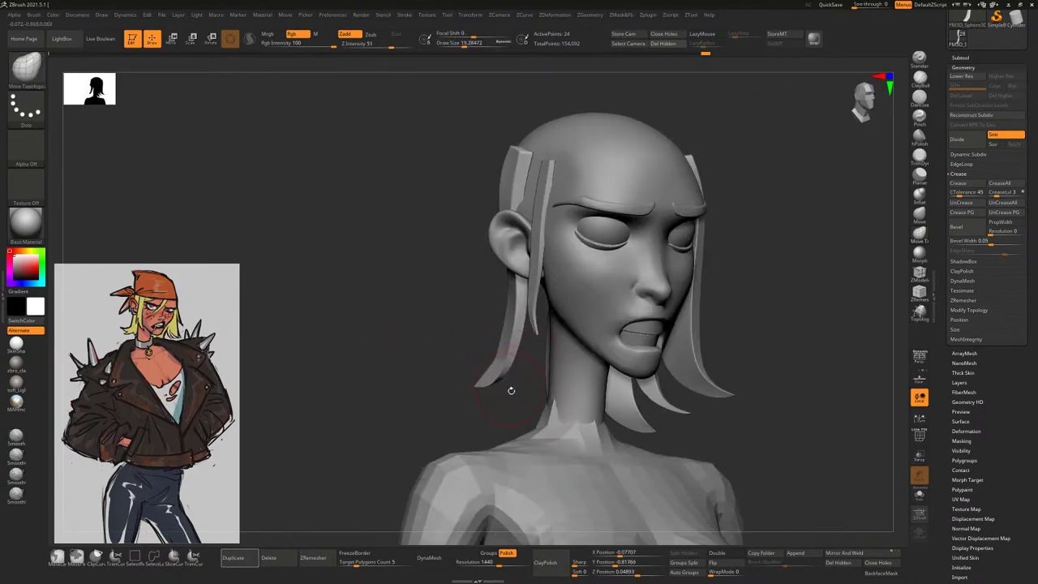
{"action": "right_click_drag", "start_coordinate": [509, 382], "coordinate": [532, 268], "text": "ctrl"}
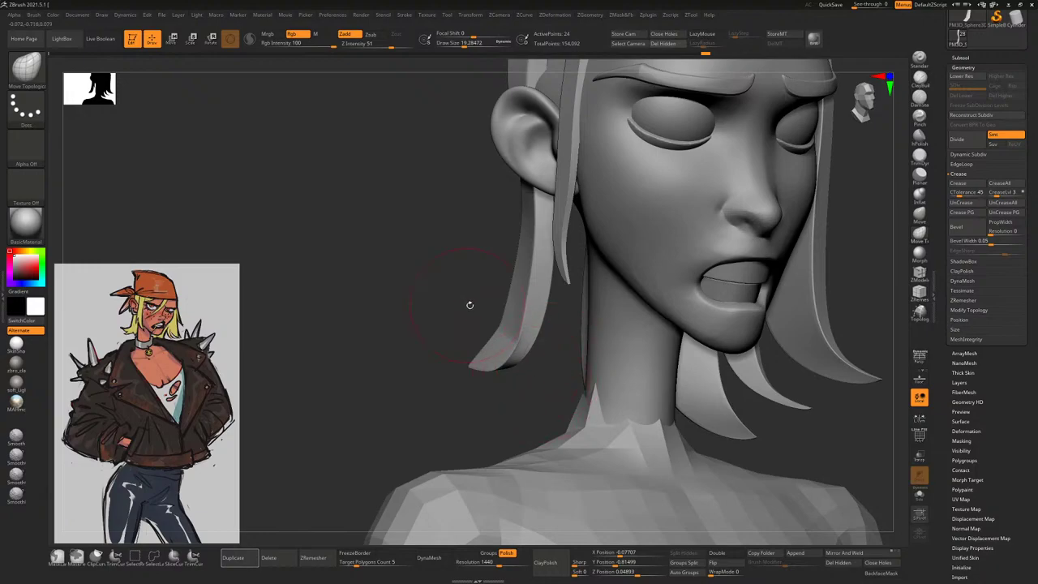
{"action": "left_click_drag", "start_coordinate": [470, 305], "coordinate": [513, 290]}
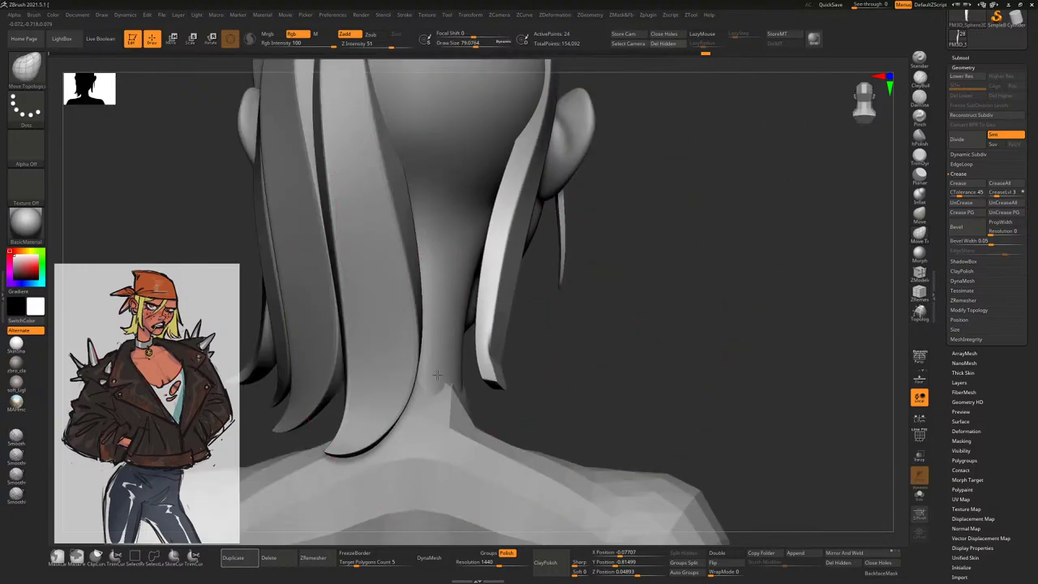
{"action": "left_click_drag", "start_coordinate": [616, 336], "coordinate": [463, 348]}
{"action": "right_click", "coordinate": [463, 348]}
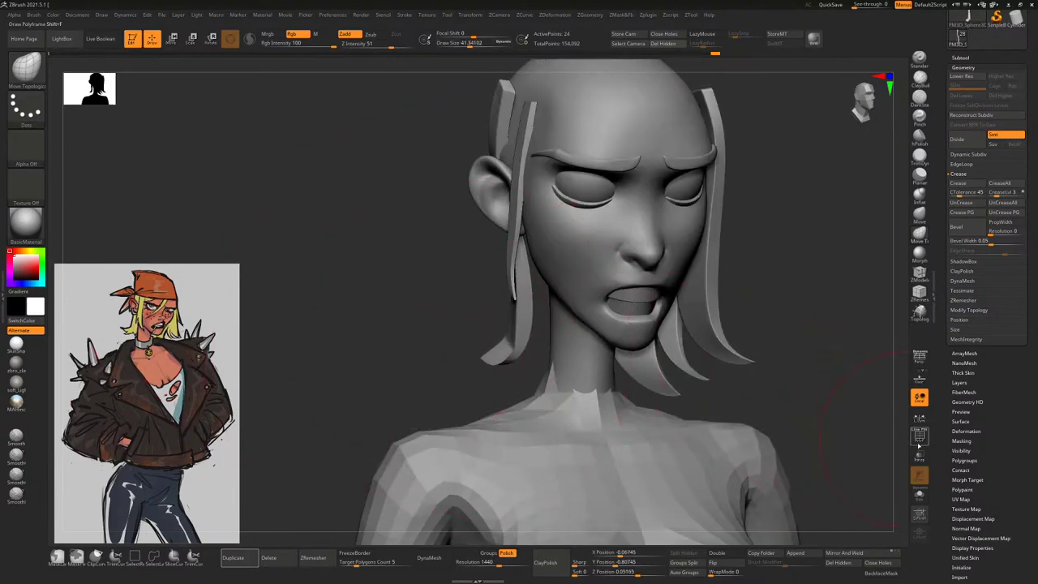
Insert a single edge loop across the strand's lower segment with ZModeler on the unsmoothed mesh, and restore dynamic subdivision with Move Topological selected
{"action": "left_click", "coordinate": [919, 435]}
{"action": "left_click", "coordinate": [968, 155]}
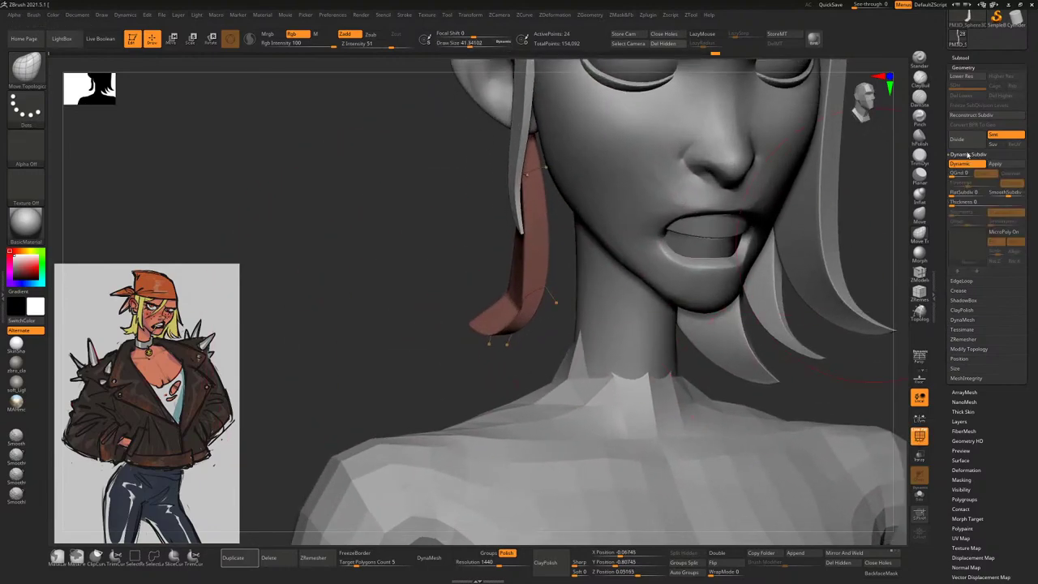
{"action": "left_click", "coordinate": [961, 163]}
{"action": "left_click_drag", "start_coordinate": [890, 213], "coordinate": [913, 270]}
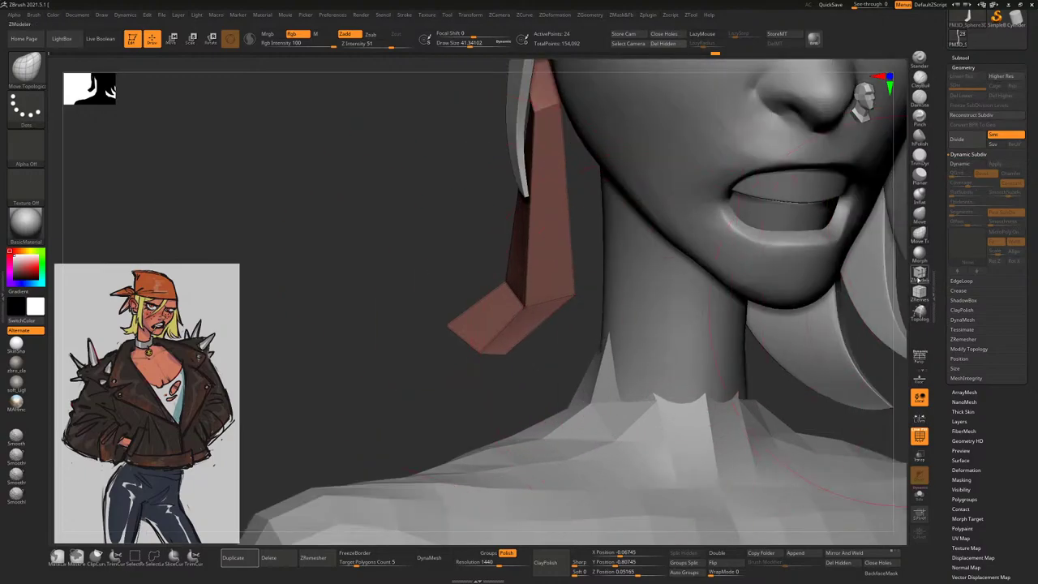
{"action": "left_click", "coordinate": [919, 276]}
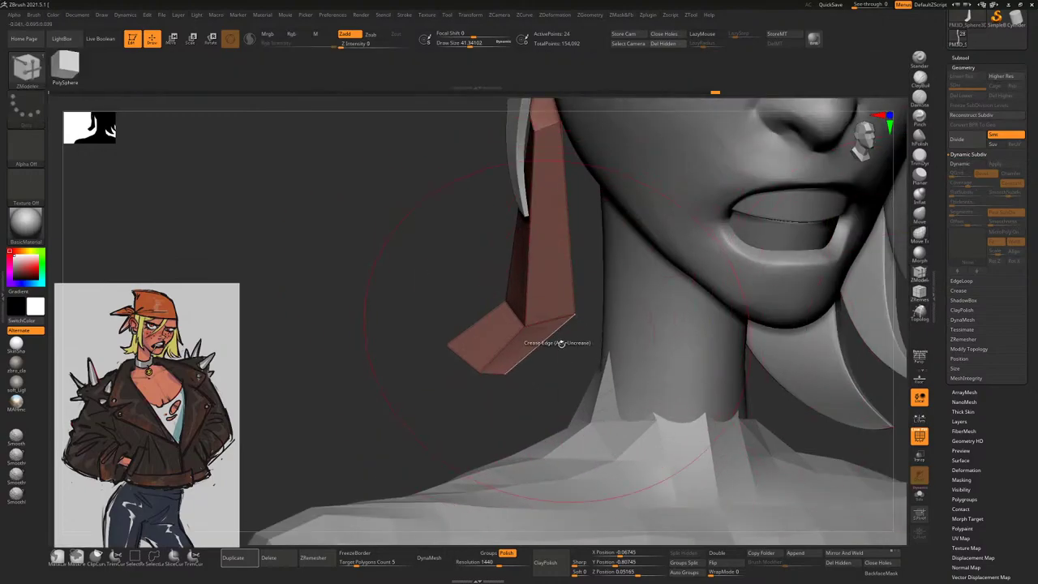
{"action": "left_click_drag", "start_coordinate": [557, 341], "coordinate": [656, 250]}
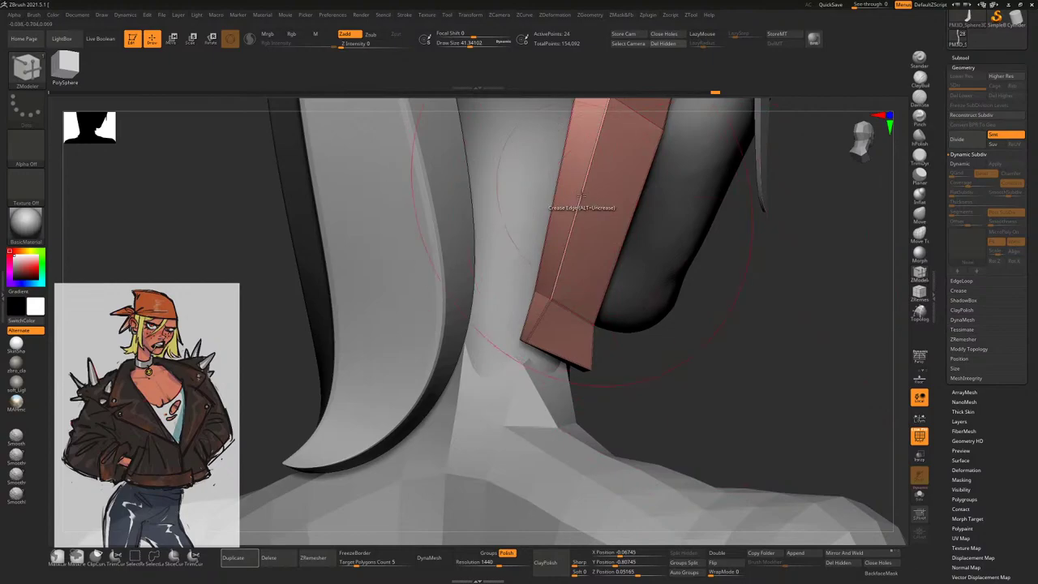
{"action": "key", "text": "space"}
{"action": "left_click", "coordinate": [503, 256]}
{"action": "left_click", "coordinate": [581, 203]}
{"action": "left_click_drag", "start_coordinate": [787, 270], "coordinate": [817, 273]}
{"action": "left_click", "coordinate": [919, 237]}
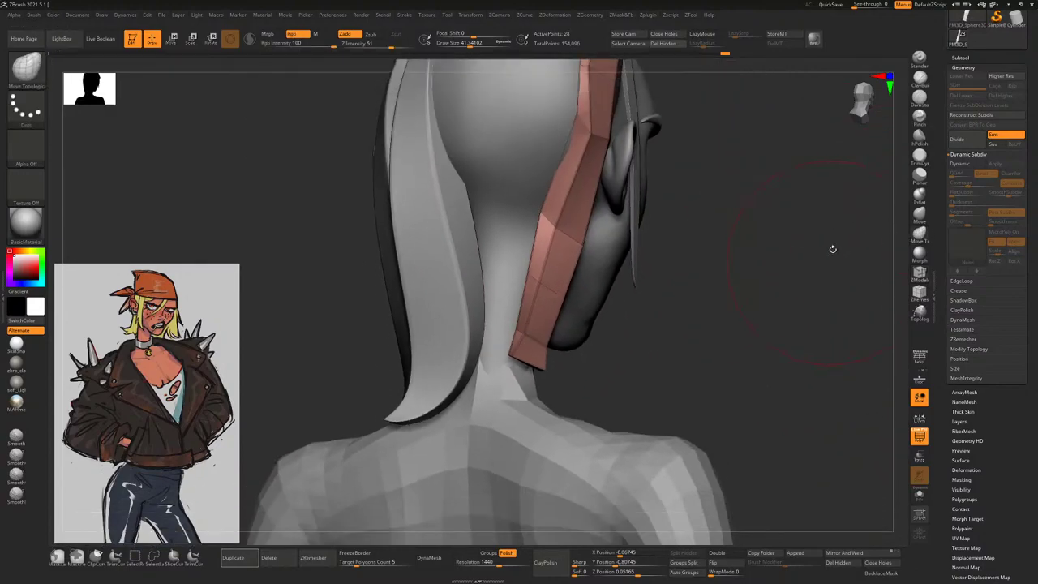
{"action": "key", "text": "d"}
{"action": "left_click_drag", "start_coordinate": [784, 254], "coordinate": [764, 281]}
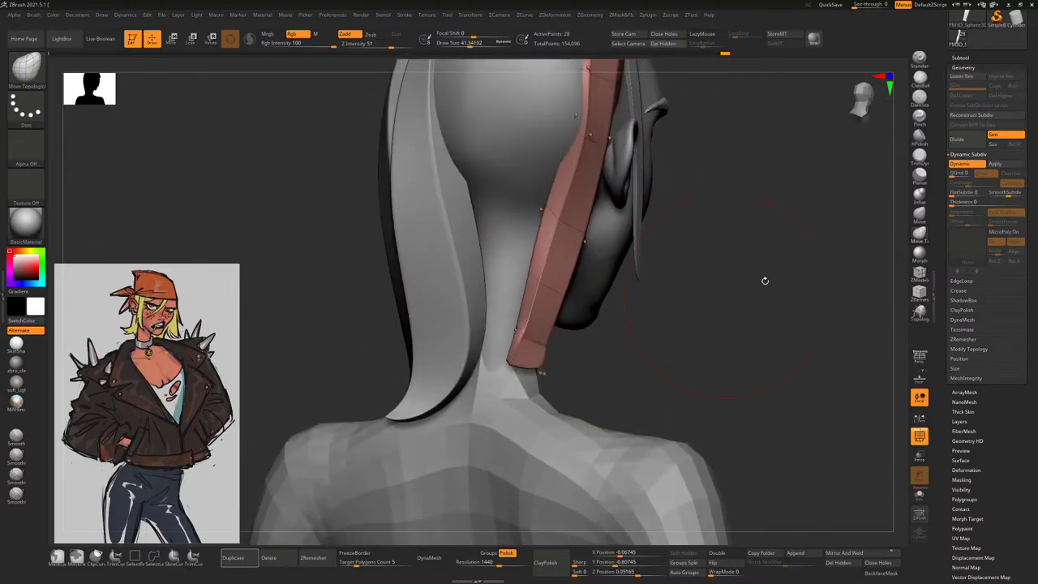
Turn off dynamic subdivision, adjust the creasing at the strand's lower bend using the Crease EdgeLoop Complete action, and restore smoothing in front view
{"action": "left_click", "coordinate": [961, 164]}
{"action": "left_click_drag", "start_coordinate": [856, 212], "coordinate": [807, 329], "text": "alt"}
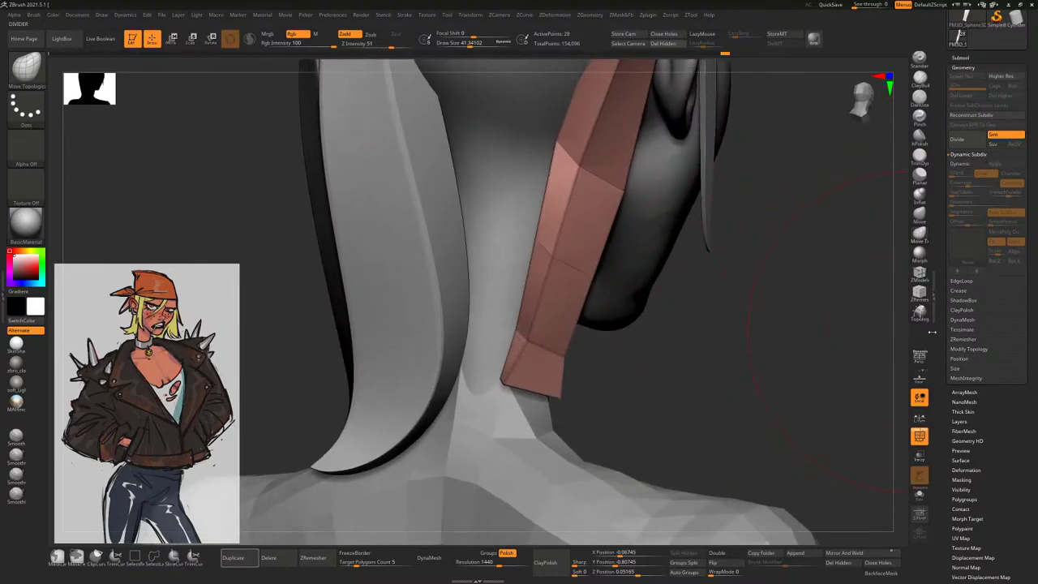
{"action": "left_click", "coordinate": [919, 276]}
{"action": "left_click_drag", "start_coordinate": [811, 244], "coordinate": [498, 365], "text": "alt"}
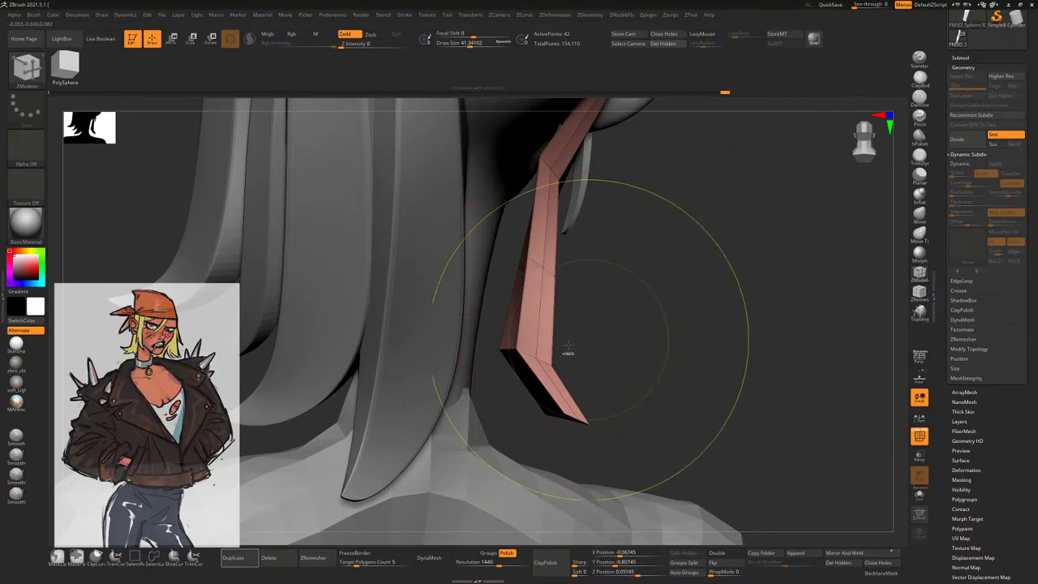
{"action": "key", "text": "space"}
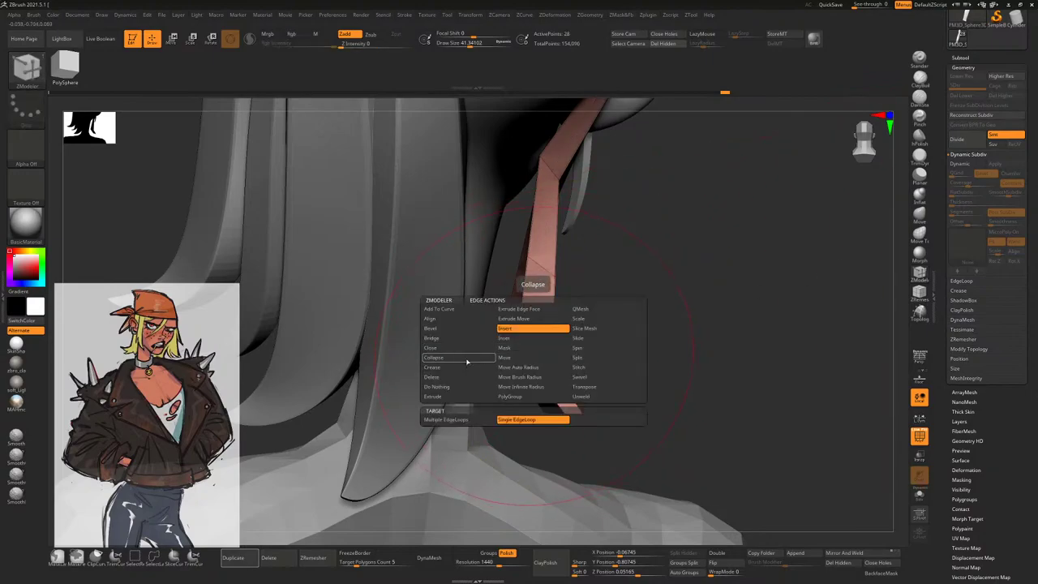
{"action": "left_click", "coordinate": [432, 367]}
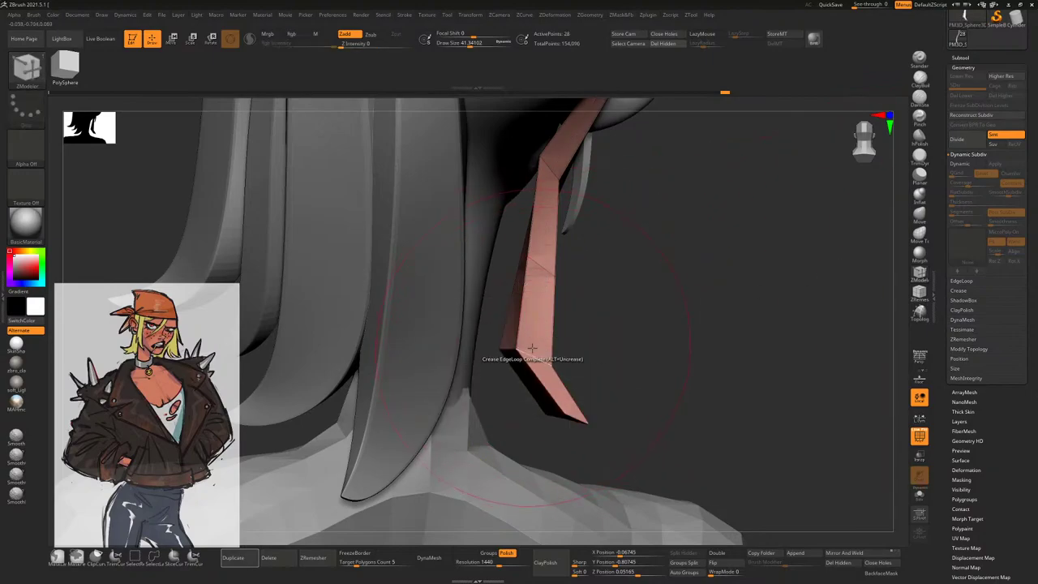
{"action": "left_click_drag", "start_coordinate": [690, 301], "coordinate": [567, 316]}
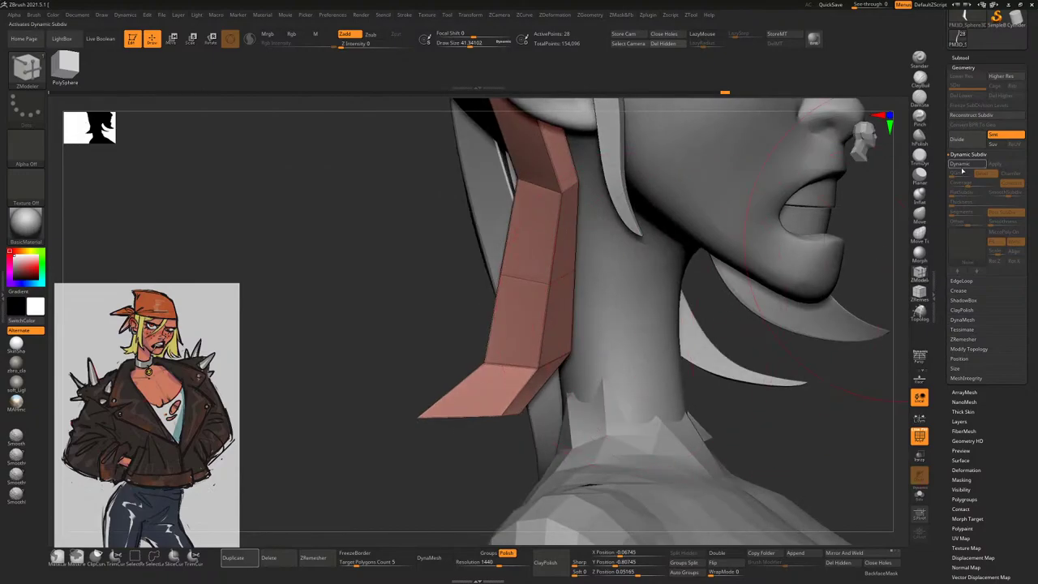
{"action": "left_click", "coordinate": [960, 165]}
{"action": "key", "text": "f"}
{"action": "left_click_drag", "start_coordinate": [783, 364], "coordinate": [813, 323], "text": "shift"}
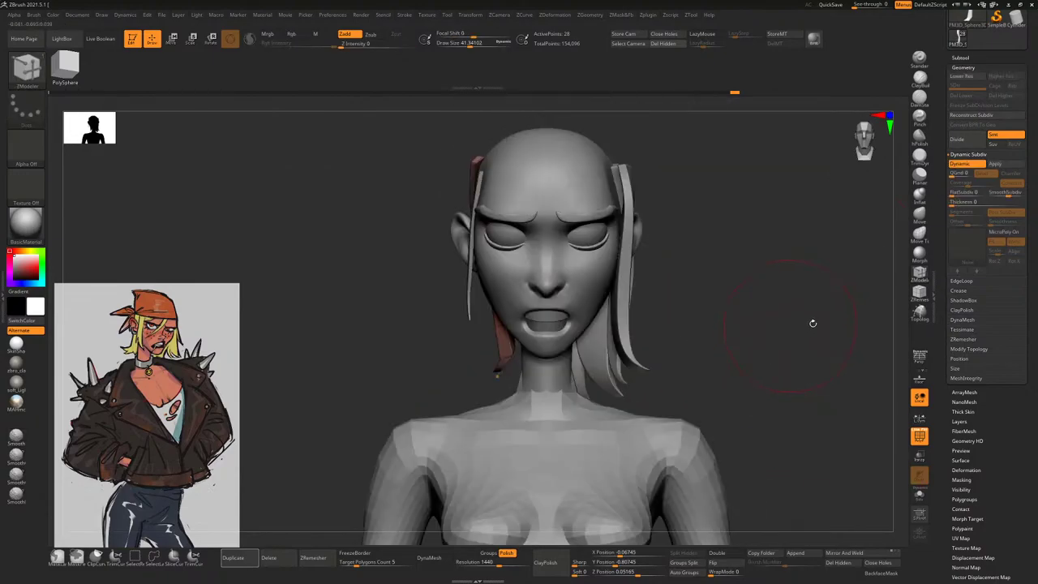
Hide the polyframe and reshape the lower length of the strand behind the uncovered ear with Move Topological at varied brush sizes
{"action": "left_click", "coordinate": [919, 436]}
{"action": "left_click_drag", "start_coordinate": [811, 360], "coordinate": [888, 242]}
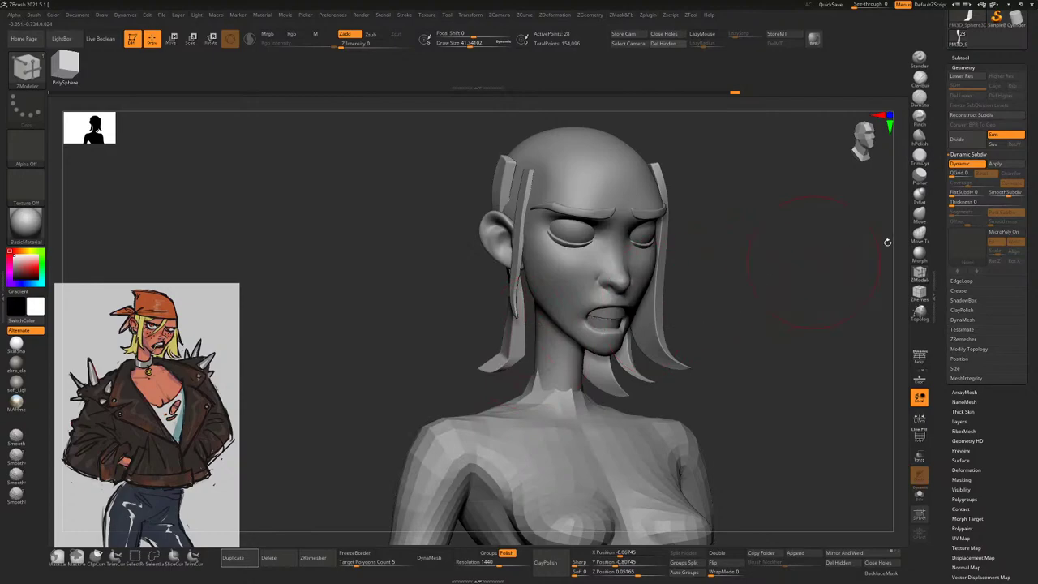
{"action": "key", "text": "b"}
{"action": "key", "text": "m"}
{"action": "key", "text": "t"}
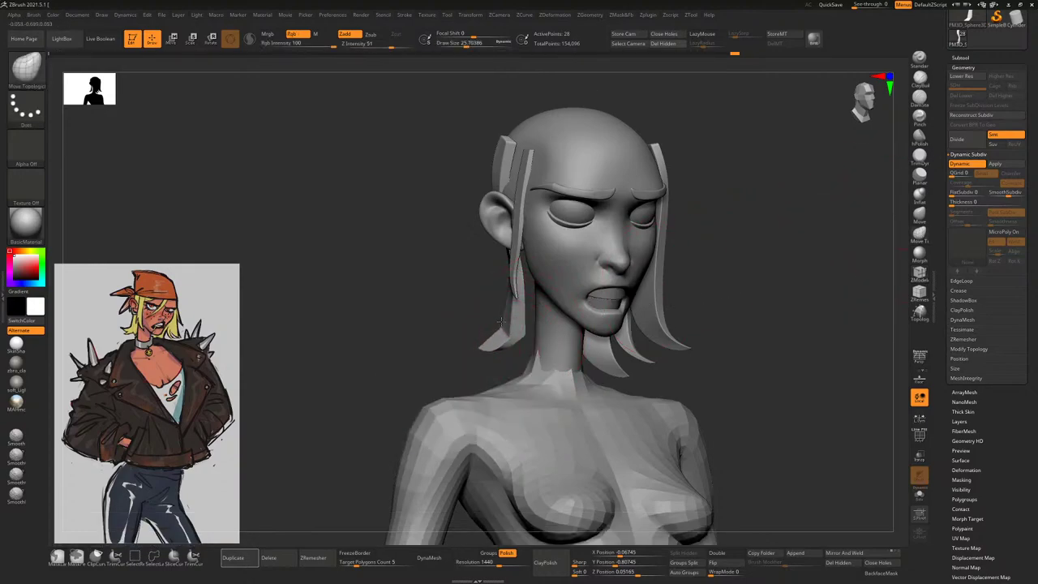
{"action": "key", "text": "["}
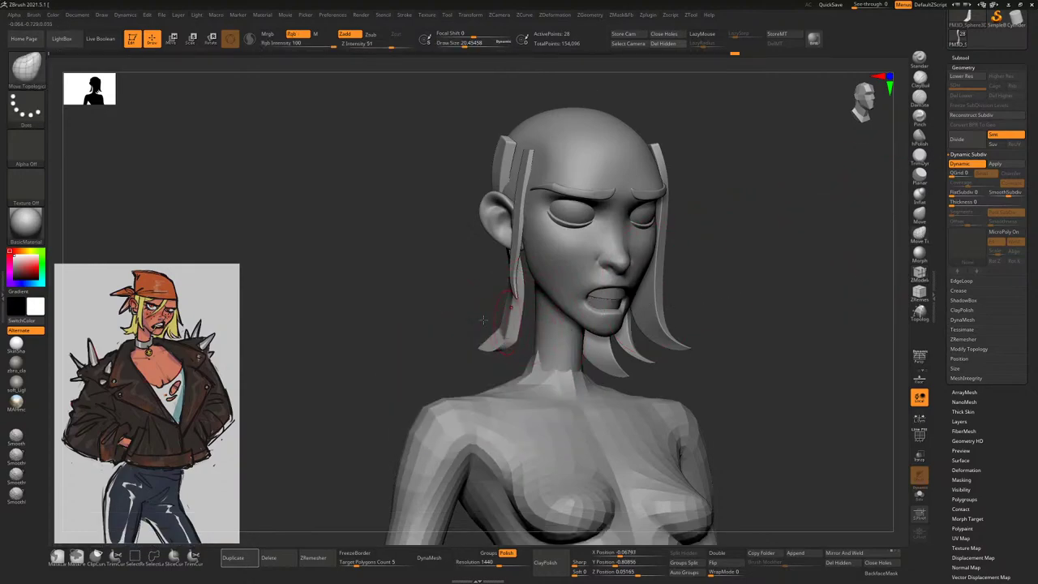
{"action": "key", "text": "space"}
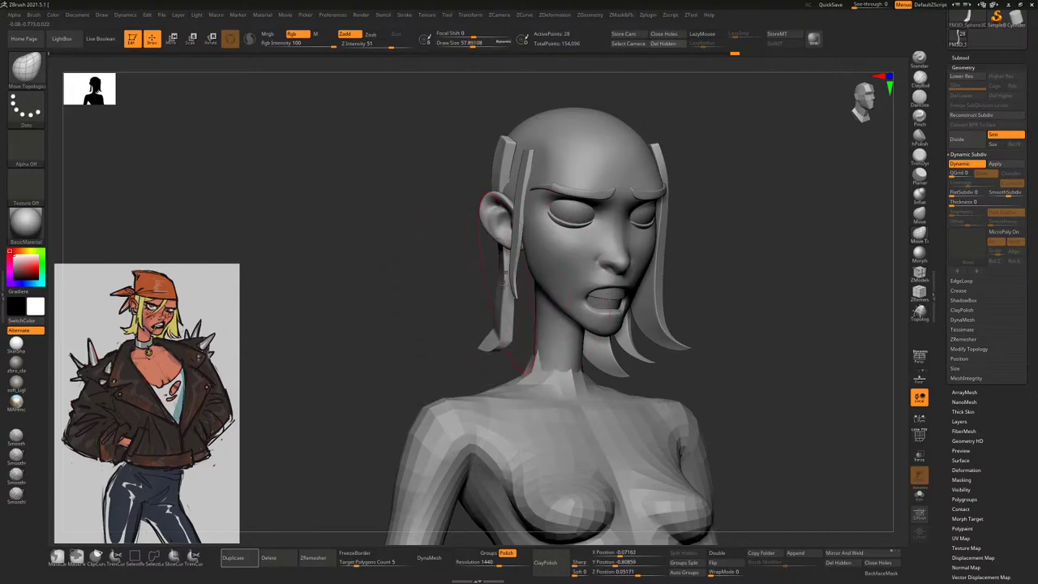
{"action": "key", "text": "["}
{"action": "left_click_drag", "start_coordinate": [470, 321], "coordinate": [572, 323]}
{"action": "key", "text": "space"}
{"action": "left_click_drag", "start_coordinate": [504, 294], "coordinate": [510, 290]}
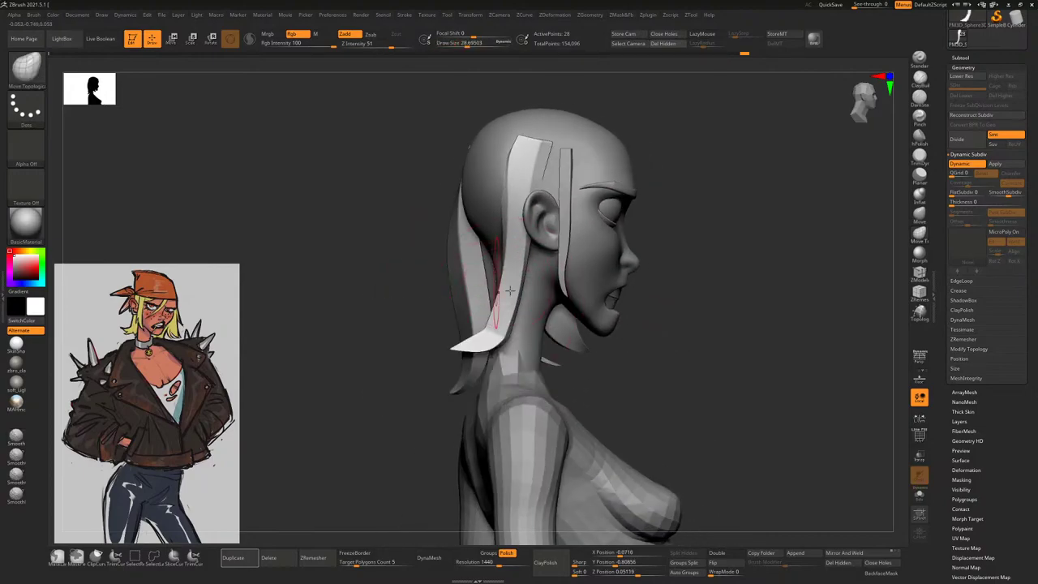
Shift the strand's lower half outward from the neck with Move Topological, judging its hang from the front, side and back
{"action": "right_click_drag", "start_coordinate": [521, 324], "coordinate": [560, 360]}
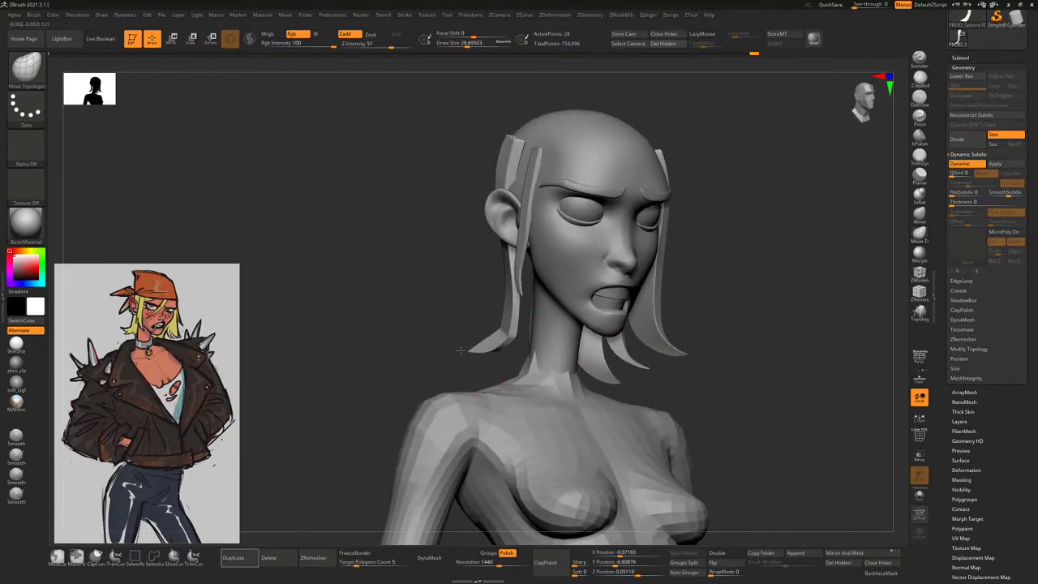
{"action": "left_click_drag", "start_coordinate": [443, 325], "coordinate": [497, 325]}
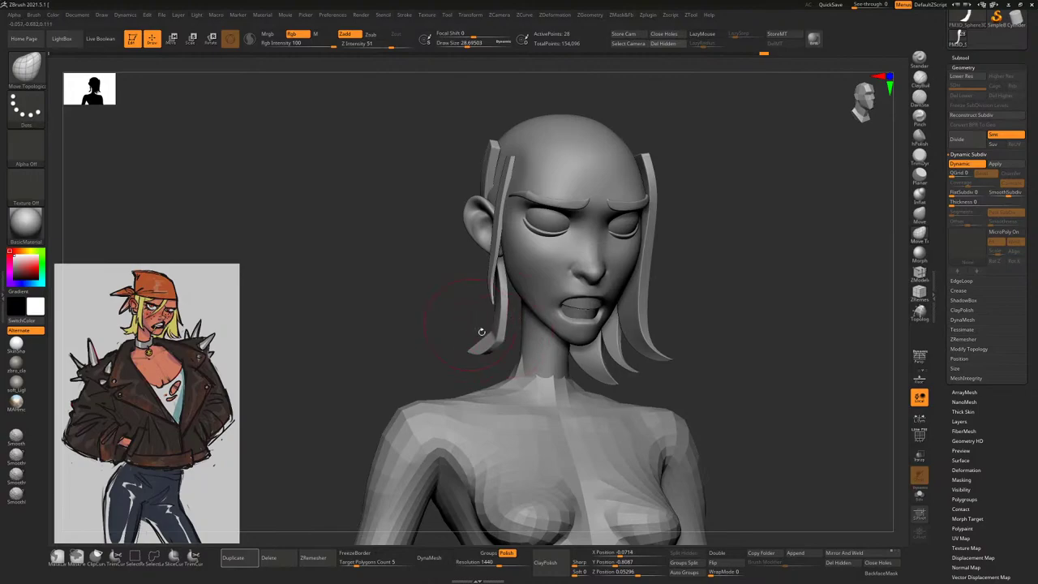
{"action": "key", "text": "bracketleft"}
{"action": "mouse_move", "coordinate": [466, 324]}
{"action": "left_mouse_down"}
{"action": "mouse_move", "coordinate": [531, 329]}
{"action": "mouse_move", "coordinate": [510, 353]}
{"action": "mouse_move", "coordinate": [560, 341]}
{"action": "left_mouse_up"}
{"action": "right_click", "coordinate": [551, 345]}
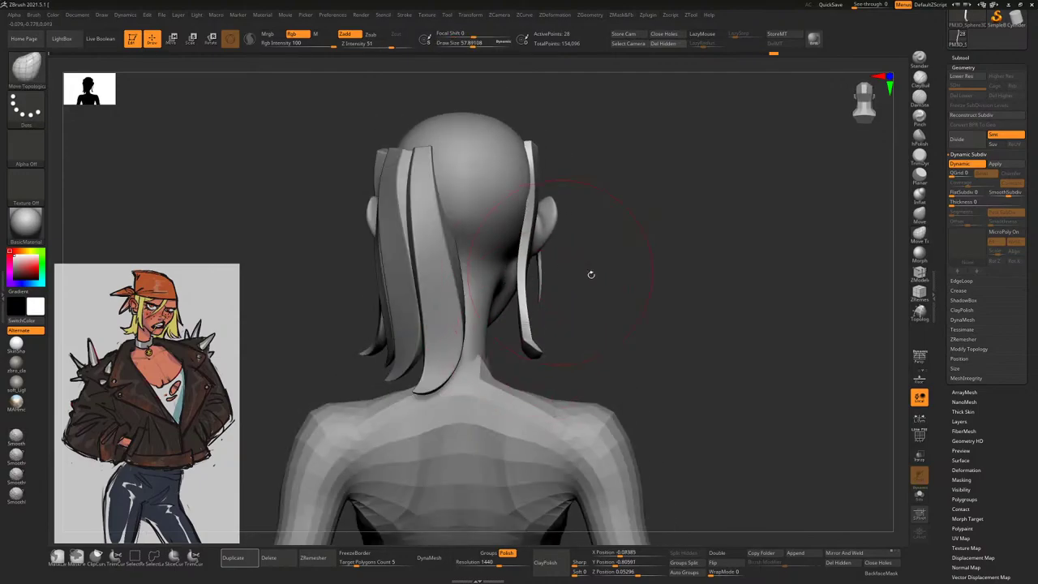
{"action": "mouse_move", "coordinate": [592, 273]}
{"action": "left_mouse_down"}
{"action": "mouse_move", "coordinate": [547, 298]}
{"action": "mouse_move", "coordinate": [581, 304]}
{"action": "mouse_move", "coordinate": [478, 365]}
{"action": "left_mouse_up"}
{"action": "right_click", "coordinate": [479, 365]}
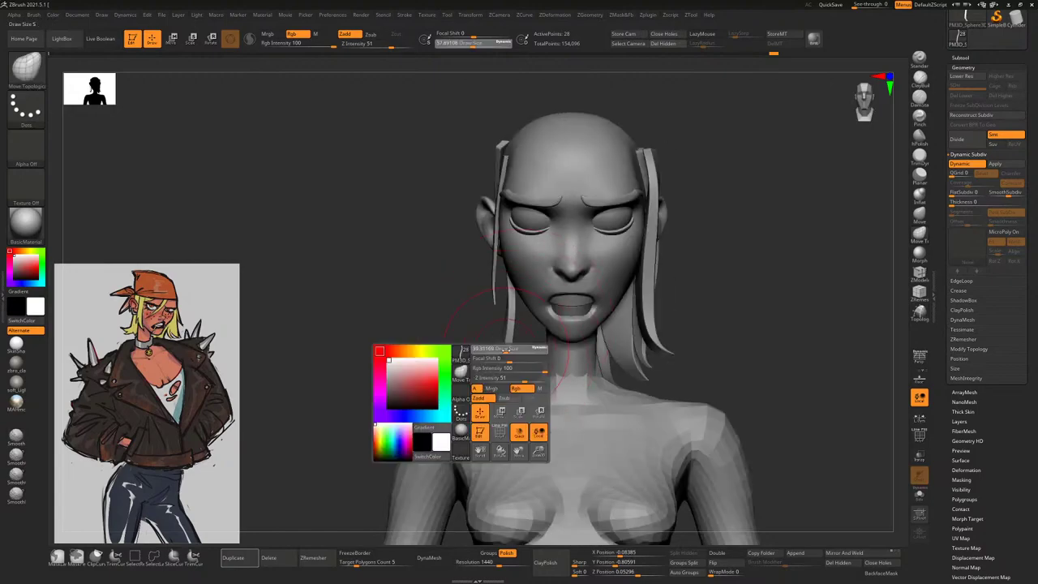
Refine the strand's lower bend and flared tip with larger and smaller Move Topological strokes, sweeping the tip backward into a point
{"action": "right_click_drag", "start_coordinate": [510, 301], "coordinate": [501, 307]}
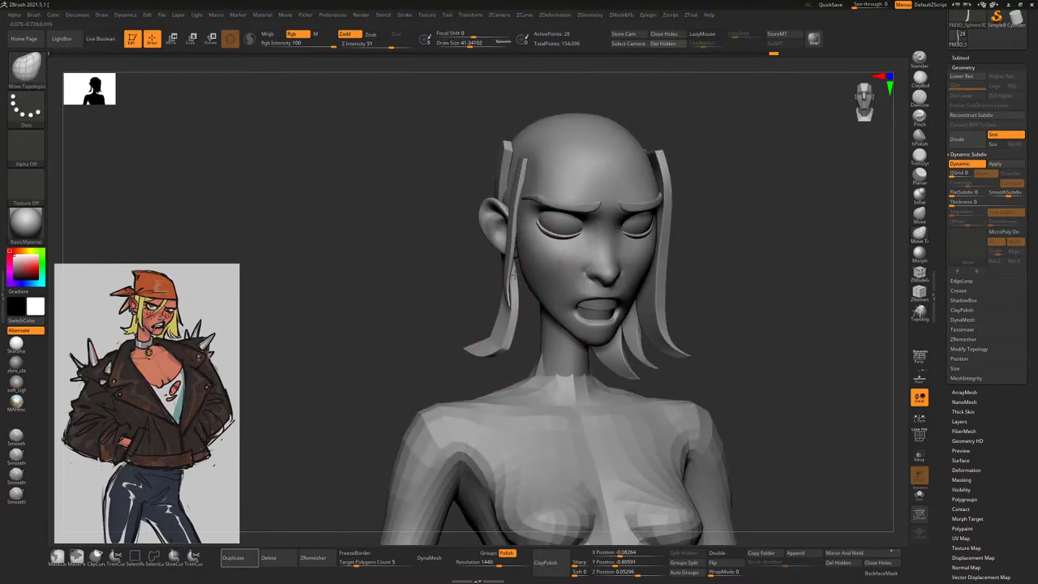
{"action": "left_click_drag", "start_coordinate": [512, 275], "coordinate": [514, 315]}
{"action": "right_click", "coordinate": [508, 322]}
{"action": "left_click_drag", "start_coordinate": [454, 354], "coordinate": [491, 353]}
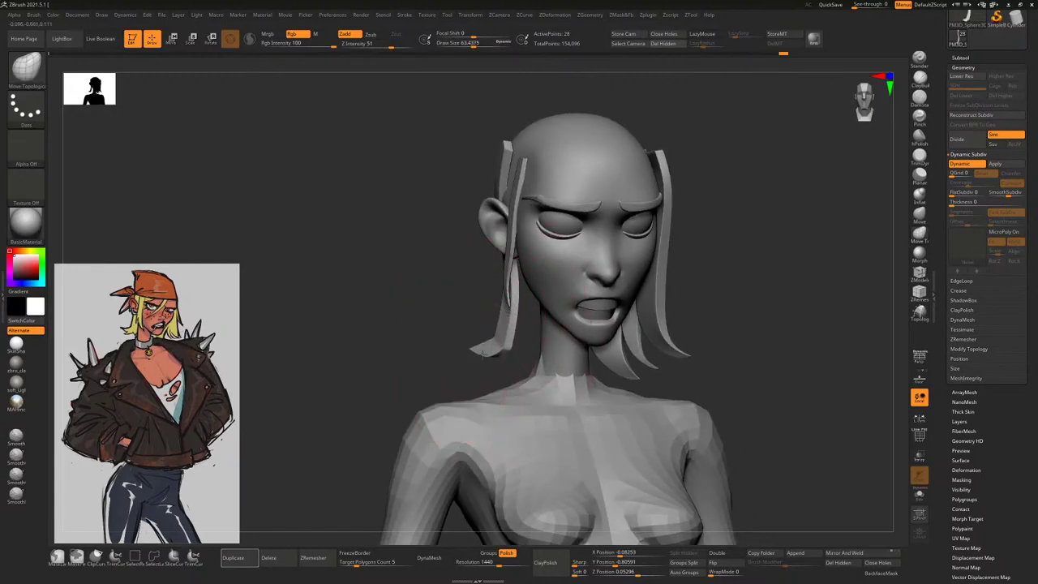
{"action": "right_click_drag", "start_coordinate": [519, 269], "coordinate": [610, 268]}
{"action": "key", "text": "bracketleft"}
{"action": "key", "text": "bracketleft"}
{"action": "key", "text": "bracketleft"}
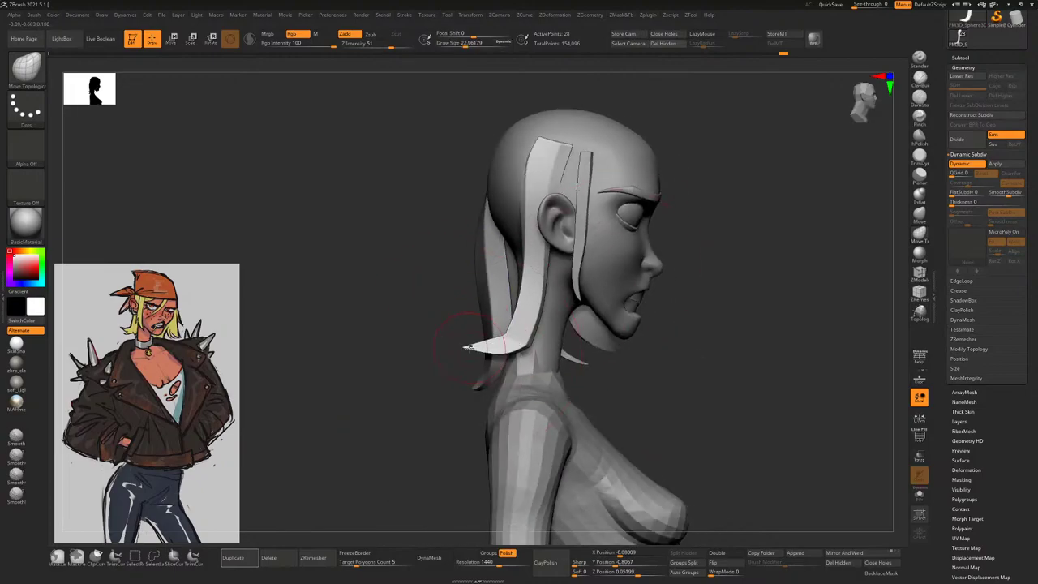
Show the polyframe, turn off dynamic subdivision, and insert a single edge loop across the strand's flared tip with ZModeler
{"action": "left_click", "coordinate": [919, 436]}
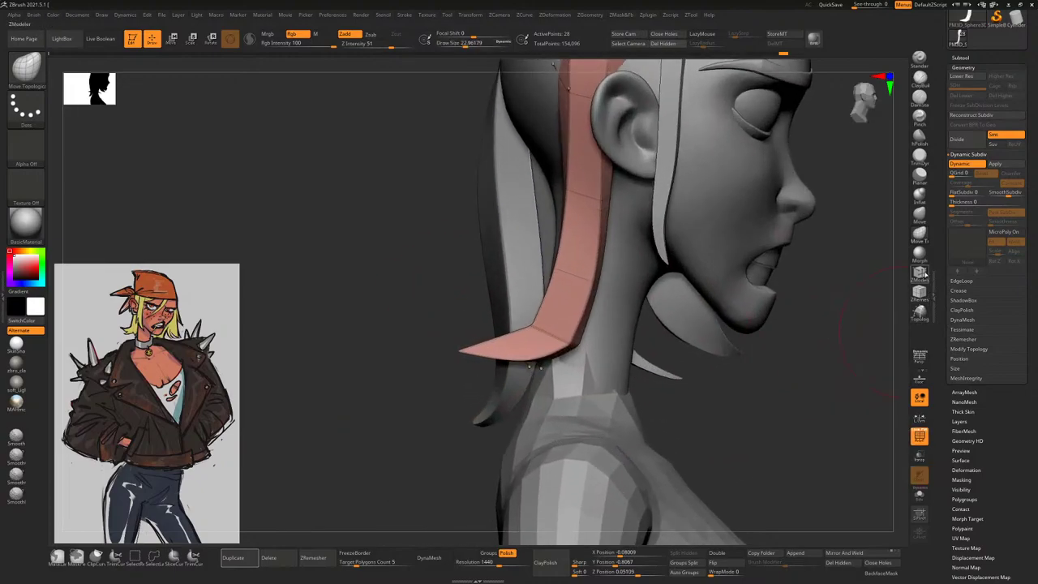
{"action": "left_click", "coordinate": [920, 274]}
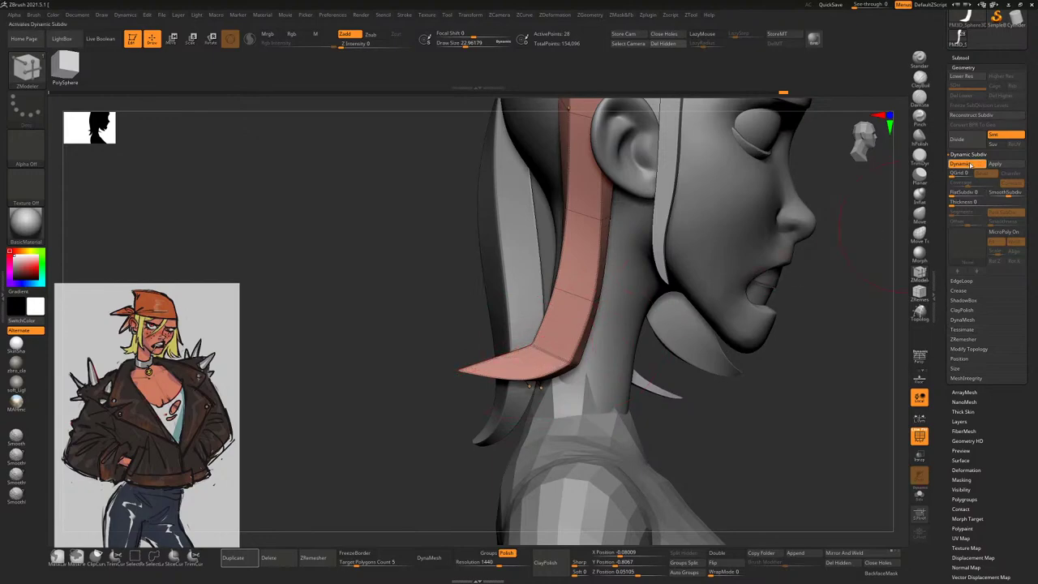
{"action": "left_click", "coordinate": [571, 335]}
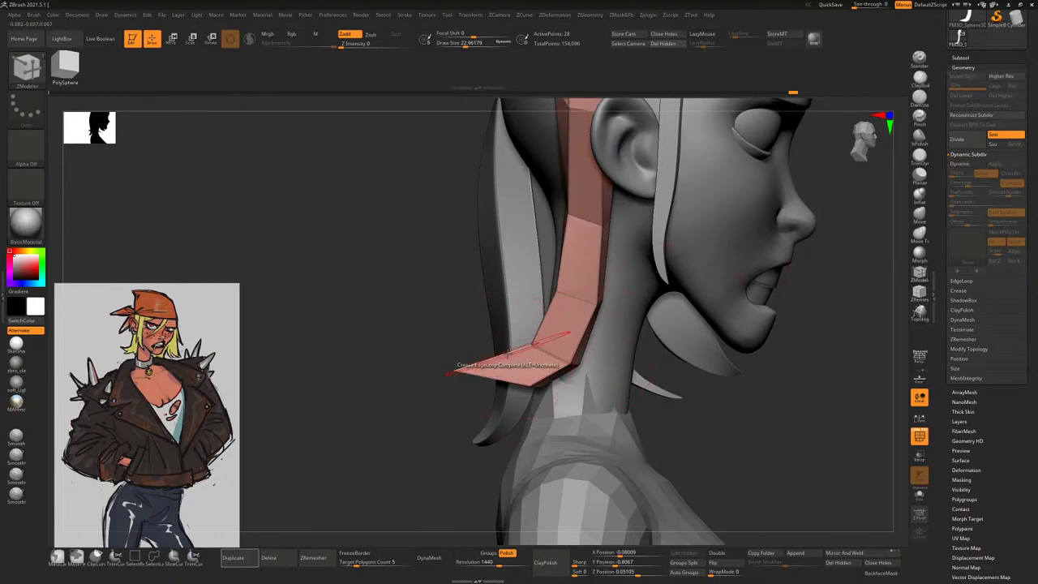
{"action": "key", "text": "space"}
{"action": "left_click", "coordinate": [496, 329]}
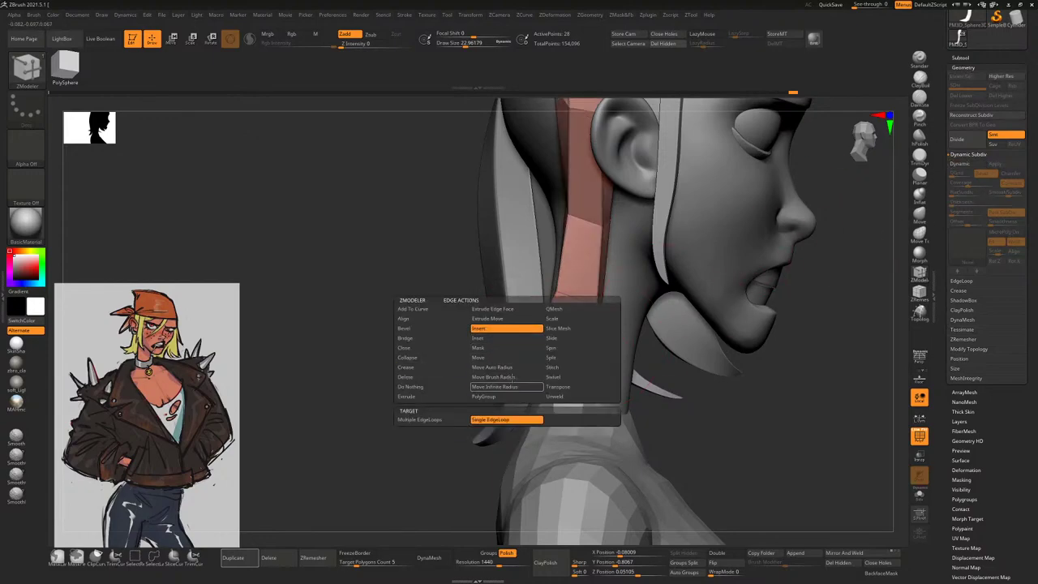
Turn on BackfaceMask and widen the strand at its lower bend with Move Topological from behind
{"action": "mouse_move", "coordinate": [485, 386]}
{"action": "right_mouse_down"}
{"action": "mouse_move", "coordinate": [513, 334]}
{"action": "mouse_move", "coordinate": [410, 384]}
{"action": "mouse_move", "coordinate": [452, 322]}
{"action": "mouse_move", "coordinate": [491, 380]}
{"action": "mouse_move", "coordinate": [546, 367]}
{"action": "mouse_move", "coordinate": [649, 382]}
{"action": "mouse_move", "coordinate": [736, 366]}
{"action": "right_mouse_up"}
{"action": "key", "text": "b"}
{"action": "key", "text": "m"}
{"action": "key", "text": "t"}
{"action": "key", "text": "space"}
{"action": "left_click", "coordinate": [881, 573]}
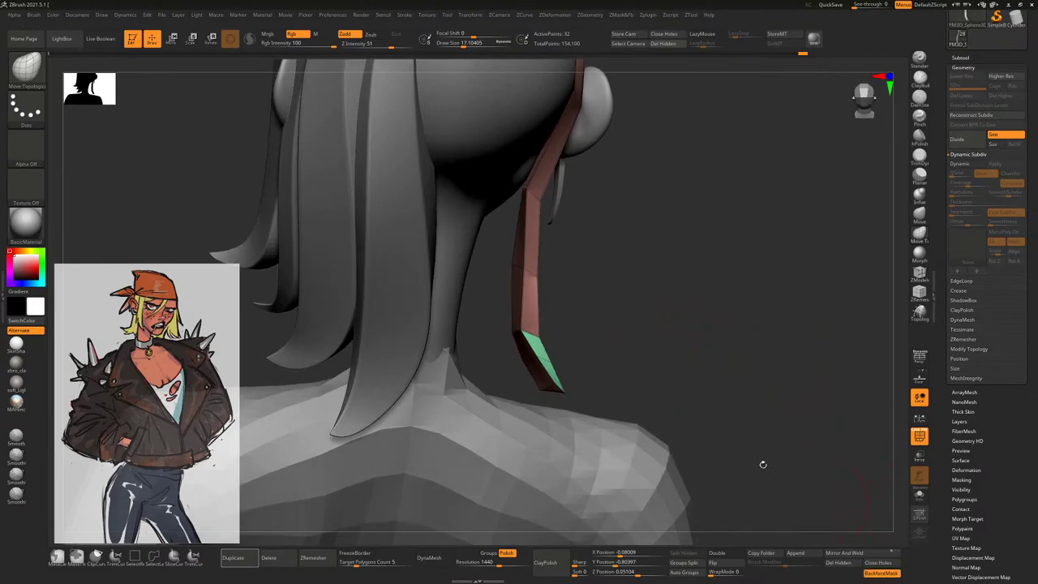
{"action": "key", "text": "space"}
{"action": "left_click_drag", "start_coordinate": [537, 351], "coordinate": [505, 349]}
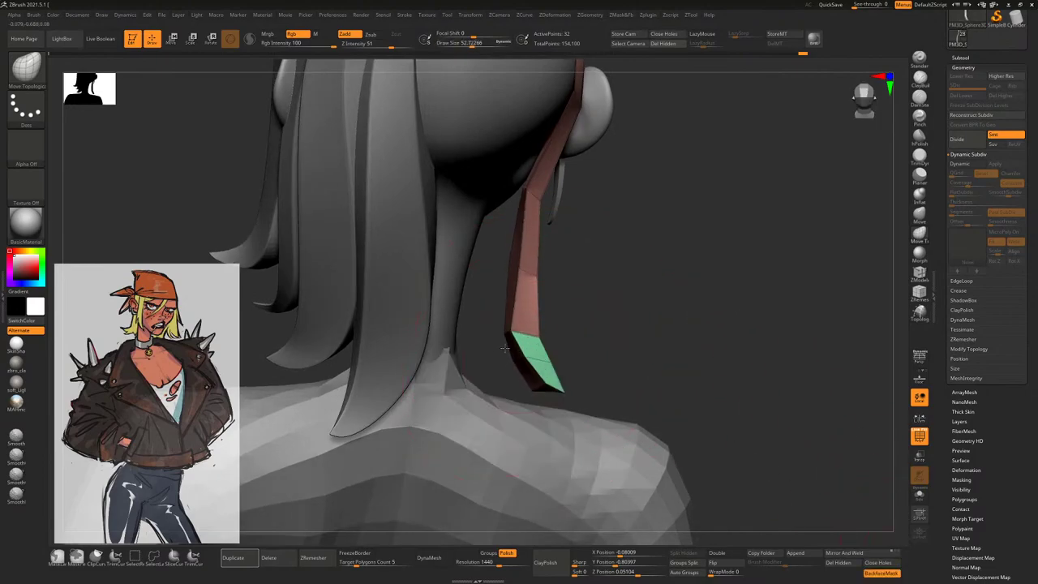
Adjust the strand's lower bend from the front, restore dynamic subdivision, and hide the polyframe
{"action": "right_click_drag", "start_coordinate": [616, 206], "coordinate": [489, 303]}
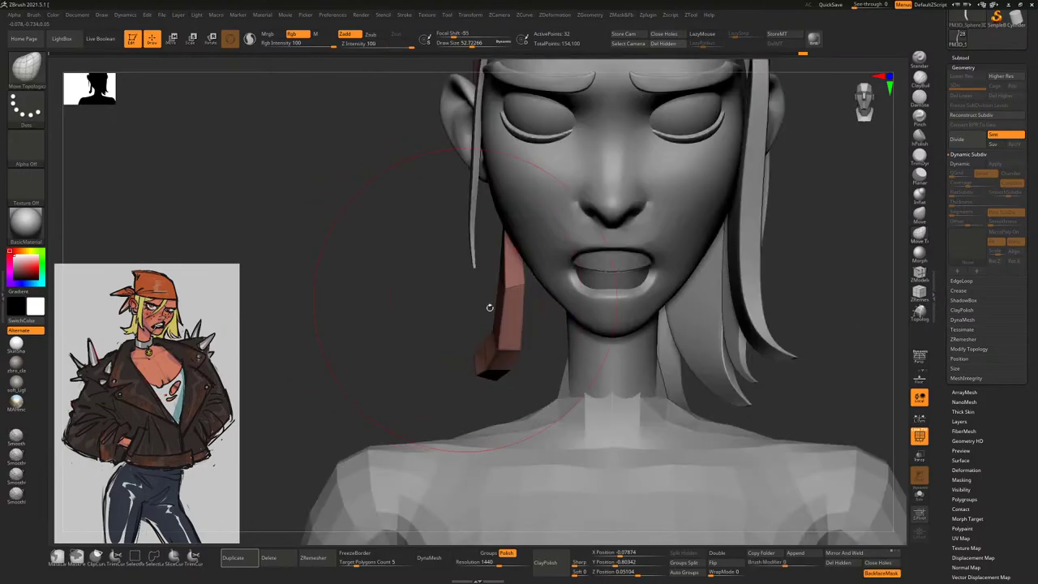
{"action": "key", "text": "d"}
{"action": "right_click_drag", "start_coordinate": [730, 283], "coordinate": [813, 291]}
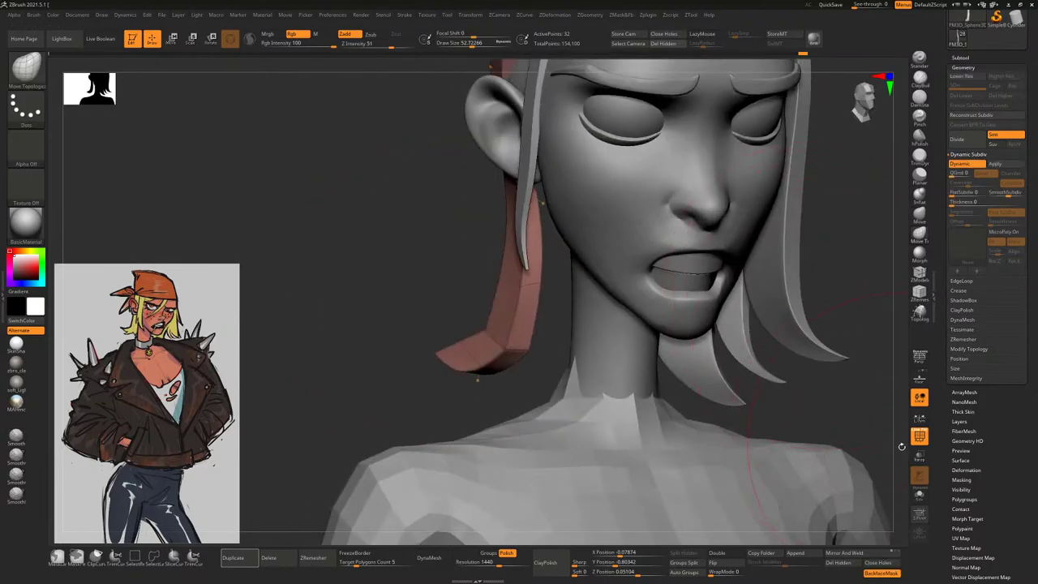
{"action": "right_click_drag", "start_coordinate": [917, 445], "coordinate": [770, 296]}
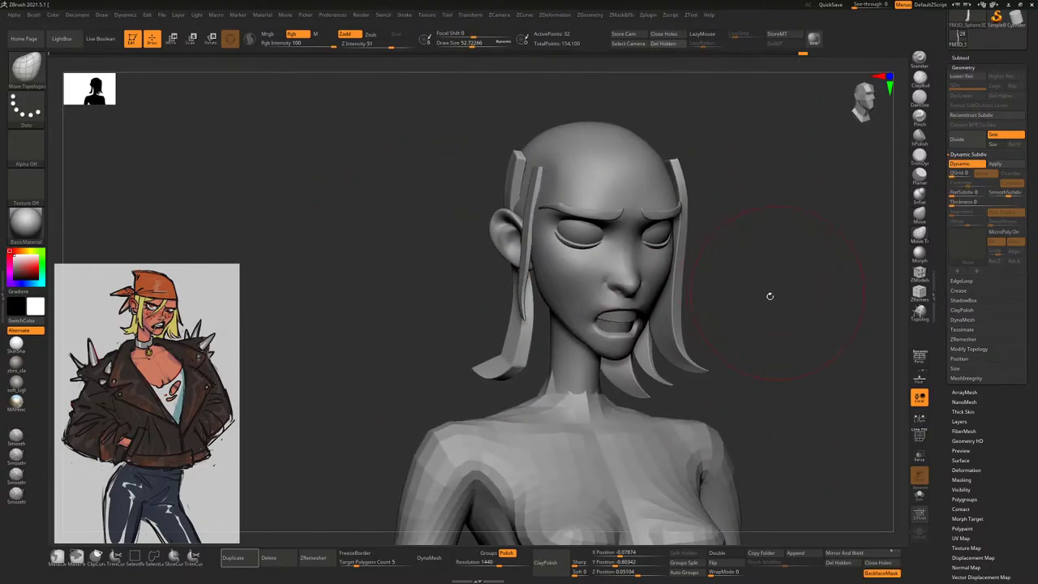
Turn off BackfaceMask and fine-tune the curve of the strand's lower end beside the neck with Move Topological
{"action": "key", "text": "bracketleft"}
{"action": "key", "text": "bracketleft"}
{"action": "key", "text": "bracketleft"}
{"action": "mouse_move", "coordinate": [520, 363]}
{"action": "right_mouse_down"}
{"action": "mouse_move", "coordinate": [511, 354]}
{"action": "mouse_move", "coordinate": [519, 337]}
{"action": "mouse_move", "coordinate": [523, 346]}
{"action": "right_mouse_up"}
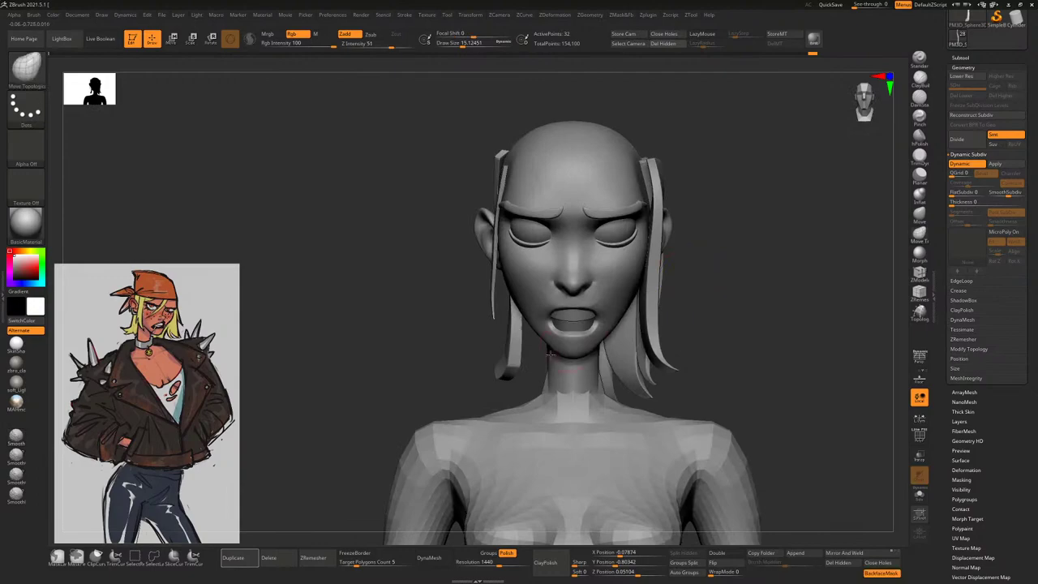
{"action": "key", "text": "space"}
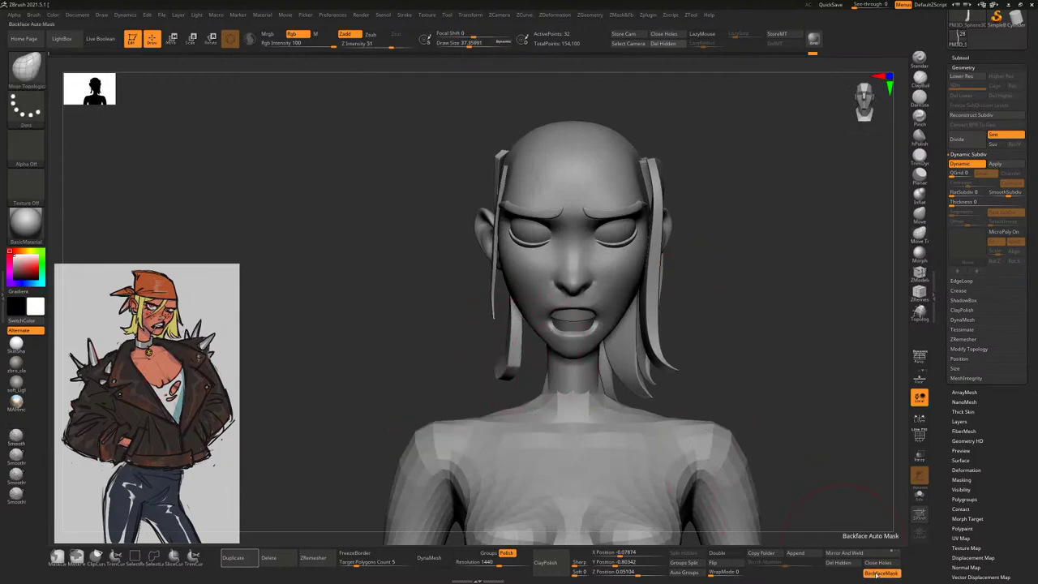
{"action": "right_click_drag", "start_coordinate": [495, 323], "coordinate": [494, 334]}
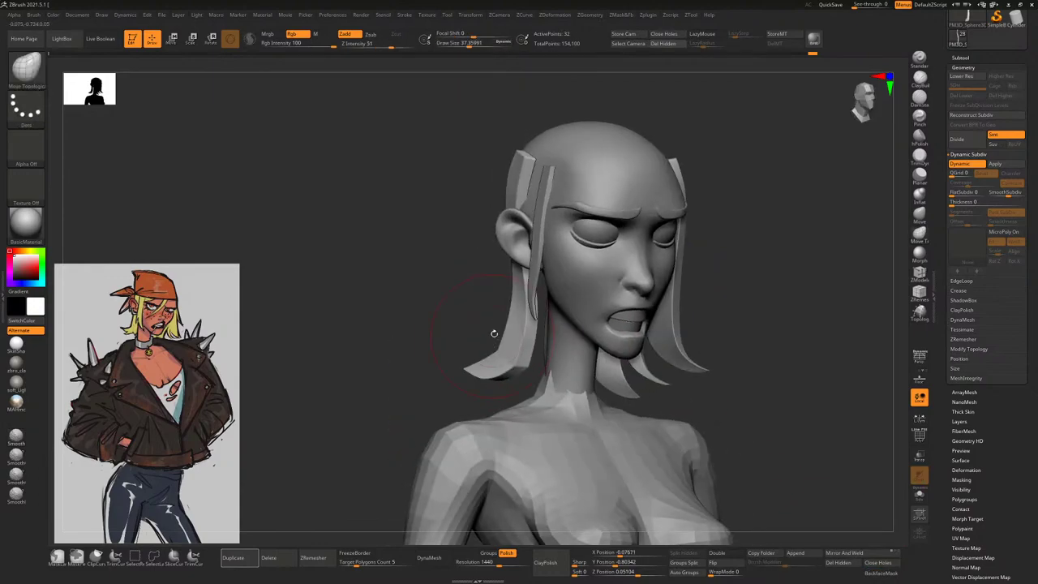
Duplicate the strand and move the copy outward and behind the original
{"action": "key", "text": "w"}
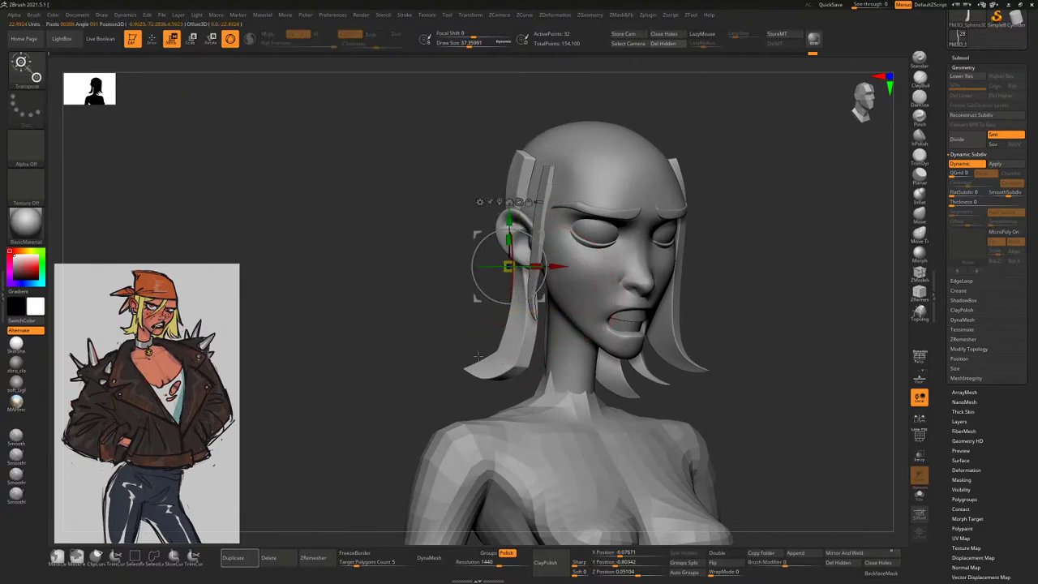
{"action": "left_click", "coordinate": [256, 554]}
{"action": "left_click_drag", "start_coordinate": [552, 266], "coordinate": [537, 266]}
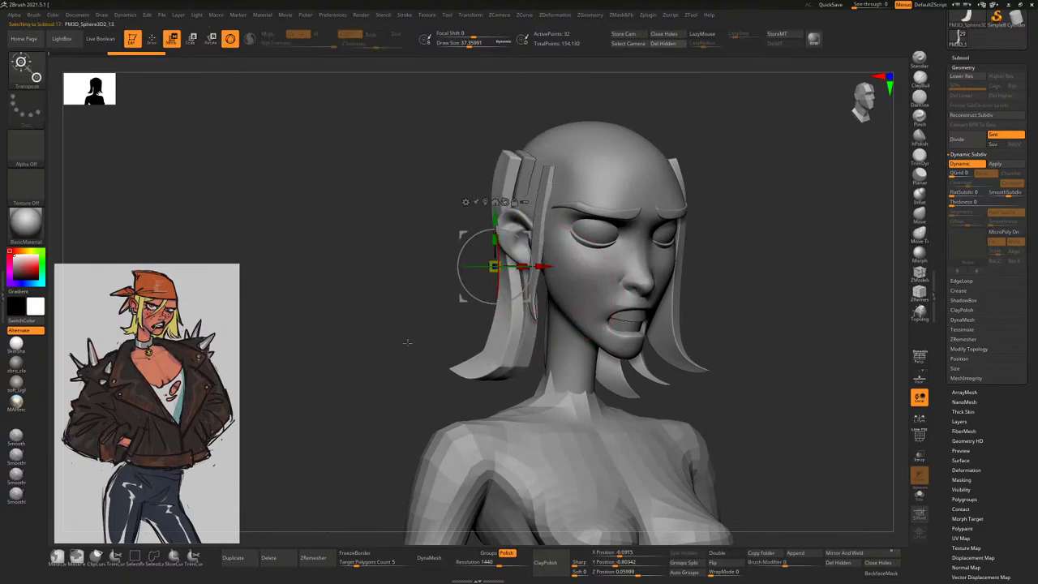
{"action": "right_click_drag", "start_coordinate": [537, 266], "coordinate": [538, 276]}
{"action": "left_click_drag", "start_coordinate": [538, 276], "coordinate": [519, 284]}
{"action": "right_click_drag", "start_coordinate": [568, 277], "coordinate": [732, 277]}
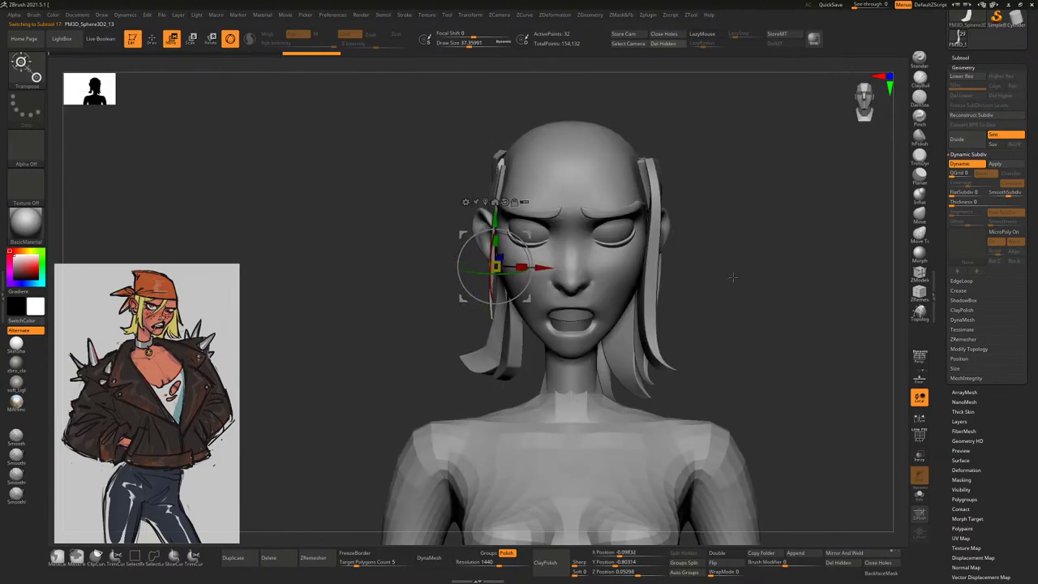
Flare the duplicated strand's lower end outward and bend its upper part toward the back of the skull with large Move Topological strokes
{"action": "left_click", "coordinate": [920, 235]}
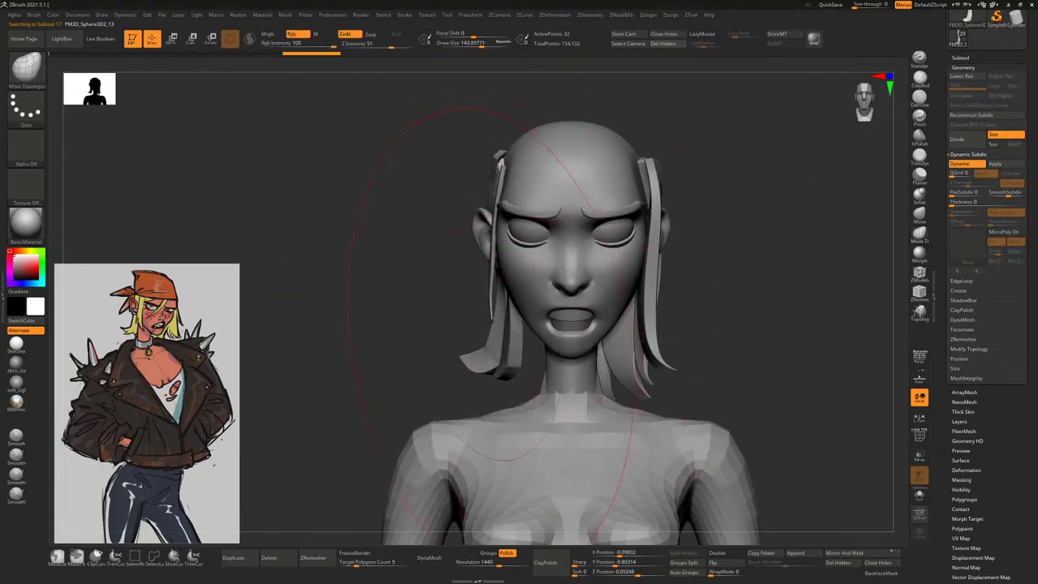
{"action": "left_click_drag", "start_coordinate": [491, 350], "coordinate": [468, 369]}
{"action": "right_click_drag", "start_coordinate": [459, 375], "coordinate": [514, 360]}
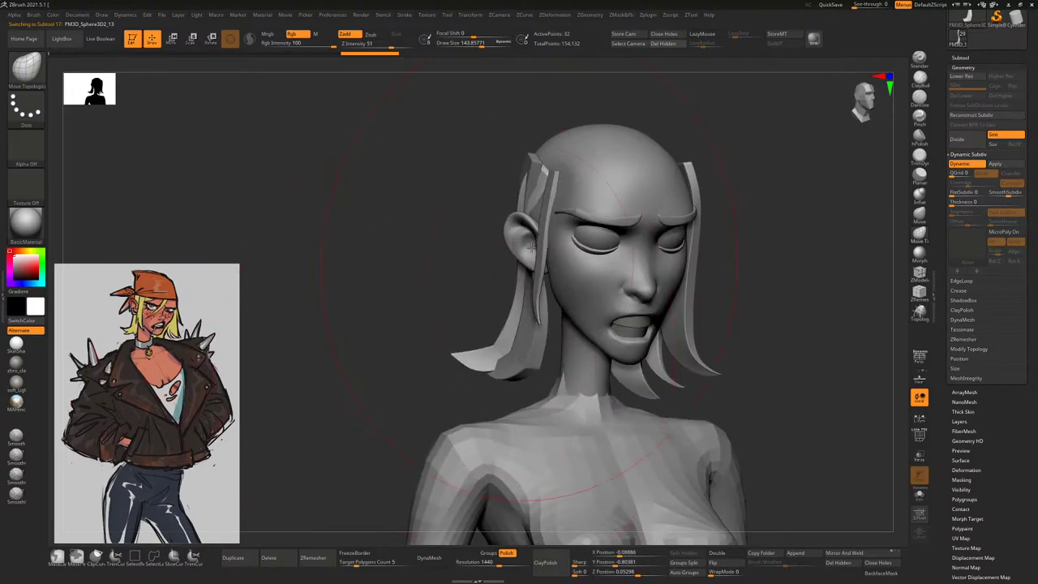
{"action": "mouse_move", "coordinate": [532, 247]}
{"action": "right_mouse_down"}
{"action": "mouse_move", "coordinate": [551, 357]}
{"action": "mouse_move", "coordinate": [527, 324]}
{"action": "mouse_move", "coordinate": [503, 244]}
{"action": "right_mouse_up"}
{"action": "key", "text": "space"}
{"action": "left_click_drag", "start_coordinate": [535, 221], "coordinate": [508, 221]}
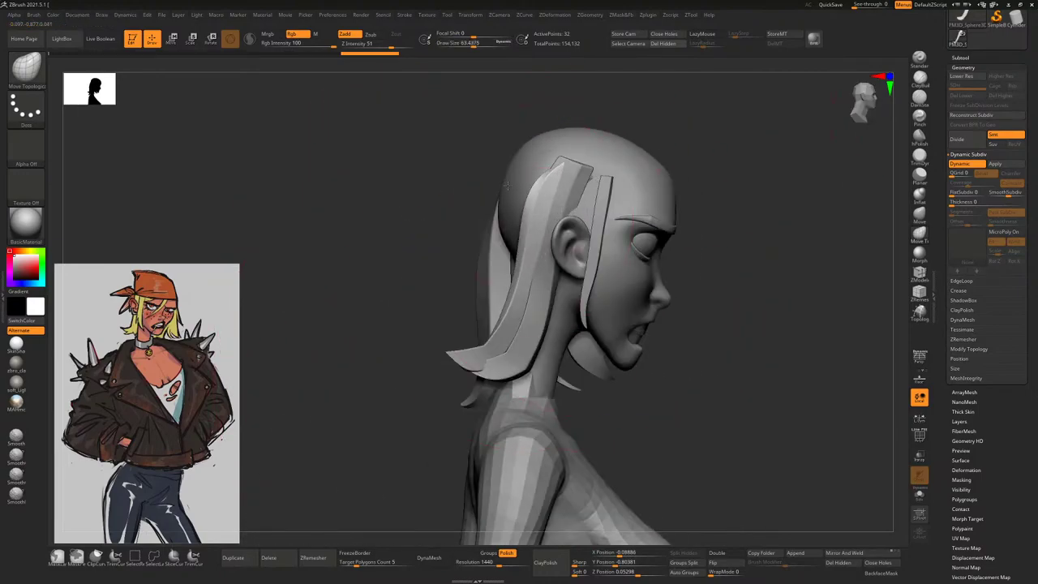
Tuck the duplicated strand behind the original and refine the original's flared lower end with a smaller Move Topological brush
{"action": "mouse_move", "coordinate": [514, 187]}
{"action": "right_mouse_down"}
{"action": "mouse_move", "coordinate": [668, 173]}
{"action": "mouse_move", "coordinate": [781, 434]}
{"action": "mouse_move", "coordinate": [664, 370]}
{"action": "mouse_move", "coordinate": [673, 332]}
{"action": "mouse_move", "coordinate": [721, 334]}
{"action": "mouse_move", "coordinate": [851, 519]}
{"action": "mouse_move", "coordinate": [844, 512]}
{"action": "right_mouse_up"}
{"action": "key", "text": "b"}
{"action": "key", "text": "m"}
{"action": "key", "text": "t"}
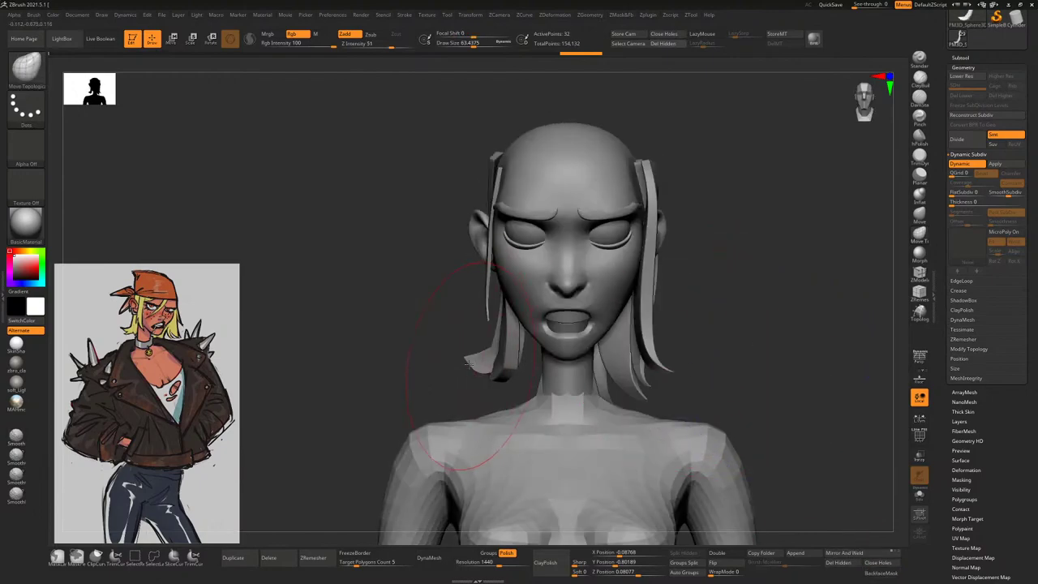
{"action": "right_click_drag", "start_coordinate": [466, 443], "coordinate": [519, 450]}
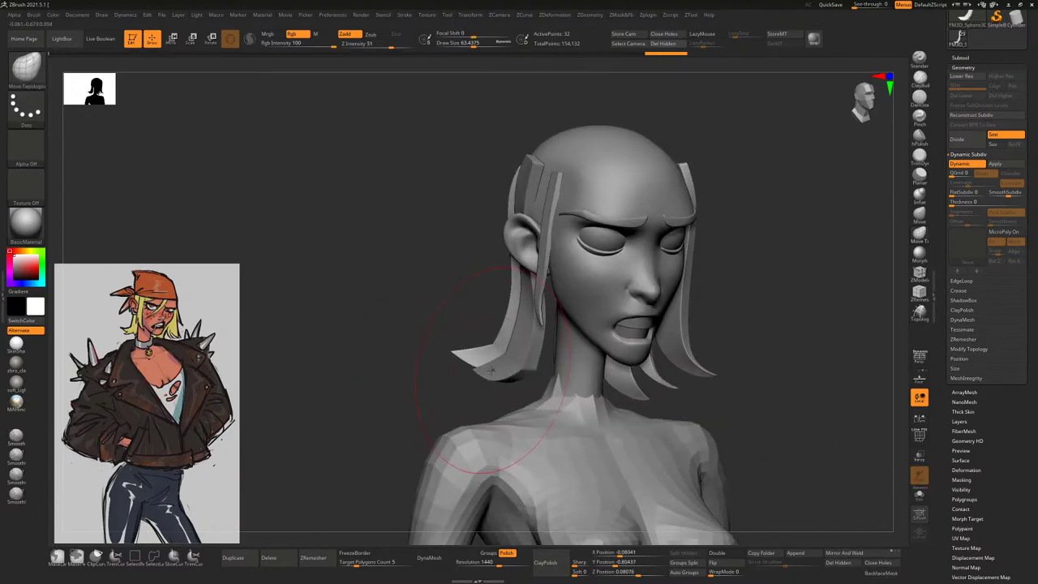
{"action": "key", "text": "space"}
{"action": "left_click_drag", "start_coordinate": [488, 373], "coordinate": [484, 369]}
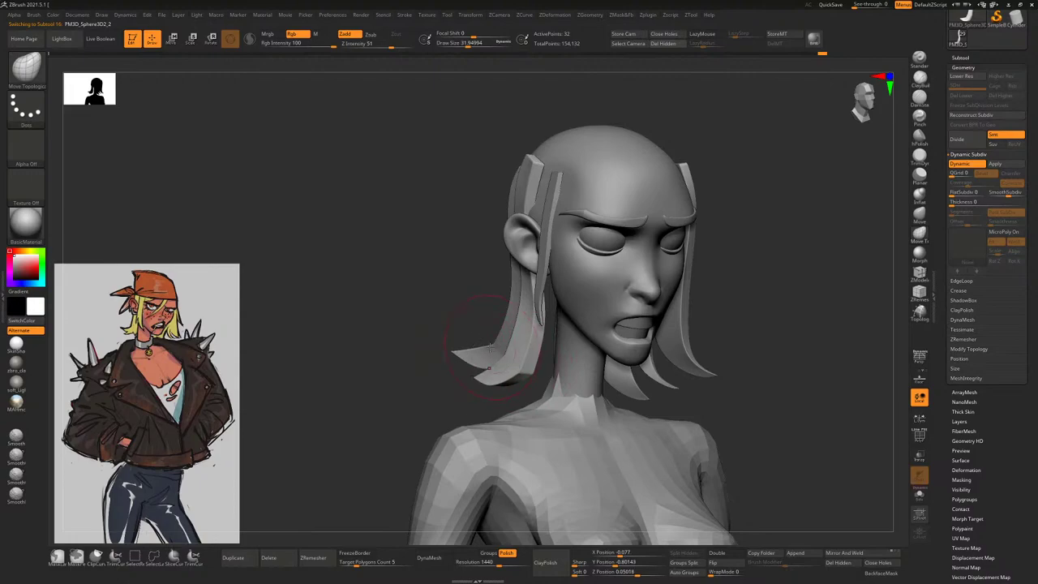
Select the duplicated rear strand and adjust how it sits behind the original using Move Topological
{"action": "left_click", "coordinate": [479, 347], "text": "alt"}
{"action": "right_click_drag", "start_coordinate": [480, 308], "coordinate": [513, 313]}
{"action": "left_click", "coordinate": [513, 313], "text": "alt"}
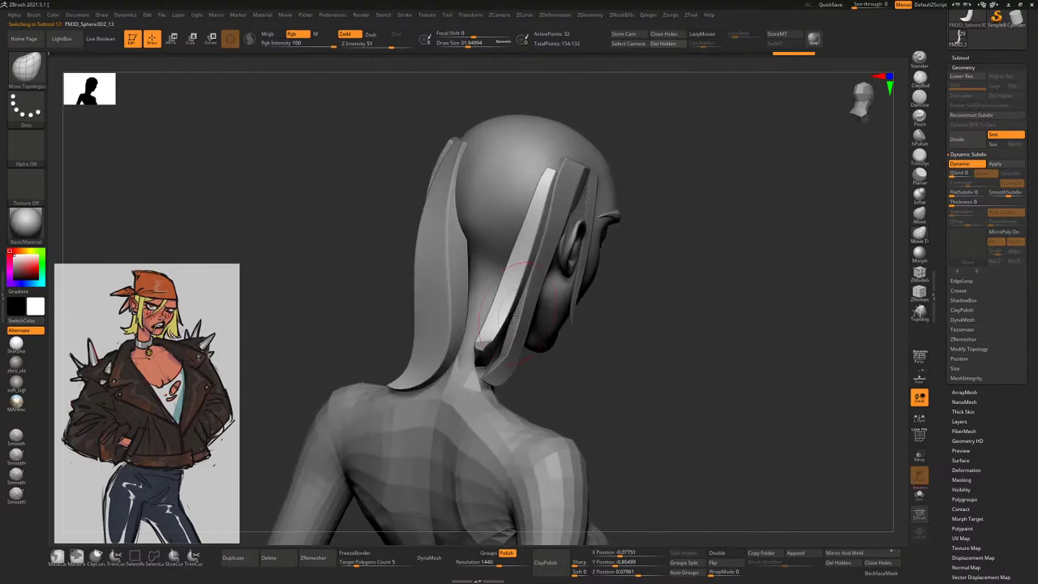
{"action": "right_click_drag", "start_coordinate": [586, 371], "coordinate": [486, 381]}
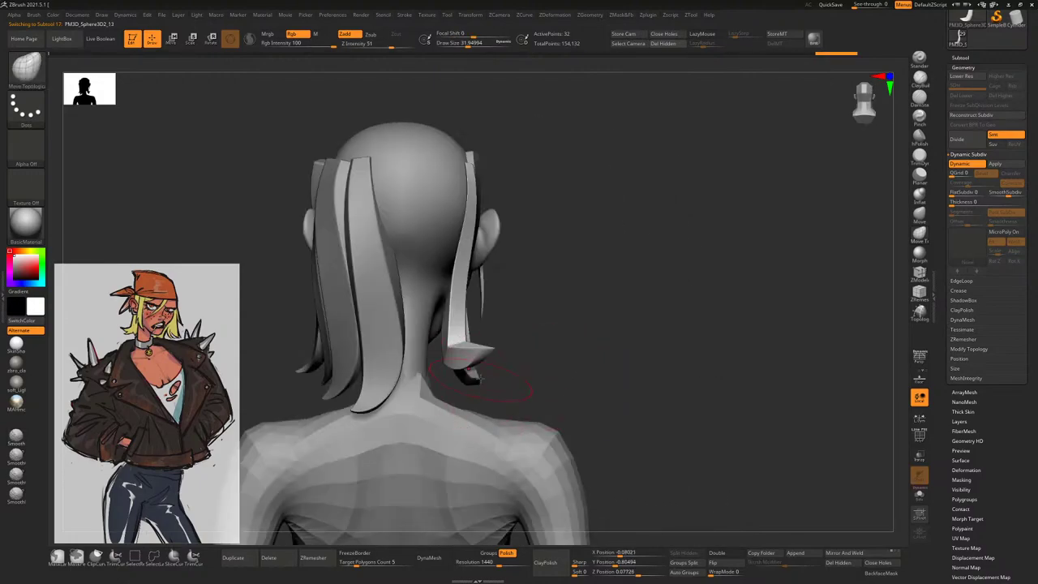
Select the original strand behind the ear and reshape its lower end beside the neck with Move Topological, draw size about 20
{"action": "left_click", "coordinate": [473, 377], "text": "alt"}
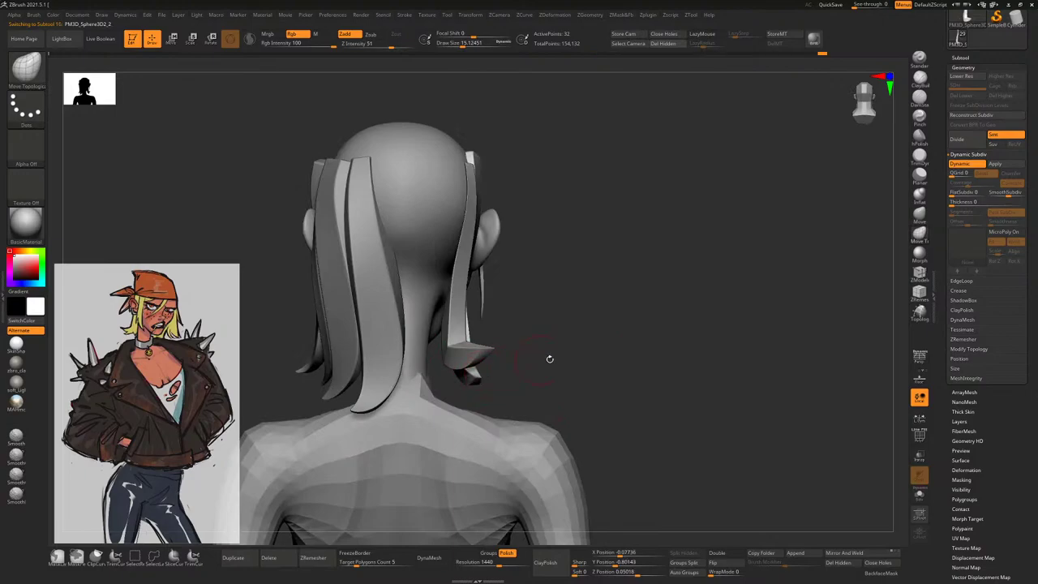
{"action": "mouse_move", "coordinate": [550, 359]}
{"action": "right_mouse_down"}
{"action": "mouse_move", "coordinate": [409, 387]}
{"action": "mouse_move", "coordinate": [499, 375]}
{"action": "mouse_move", "coordinate": [479, 375]}
{"action": "mouse_move", "coordinate": [487, 380]}
{"action": "right_mouse_up"}
{"action": "key", "text": "space"}
{"action": "right_click_drag", "start_coordinate": [442, 256], "coordinate": [475, 332], "text": "ctrl"}
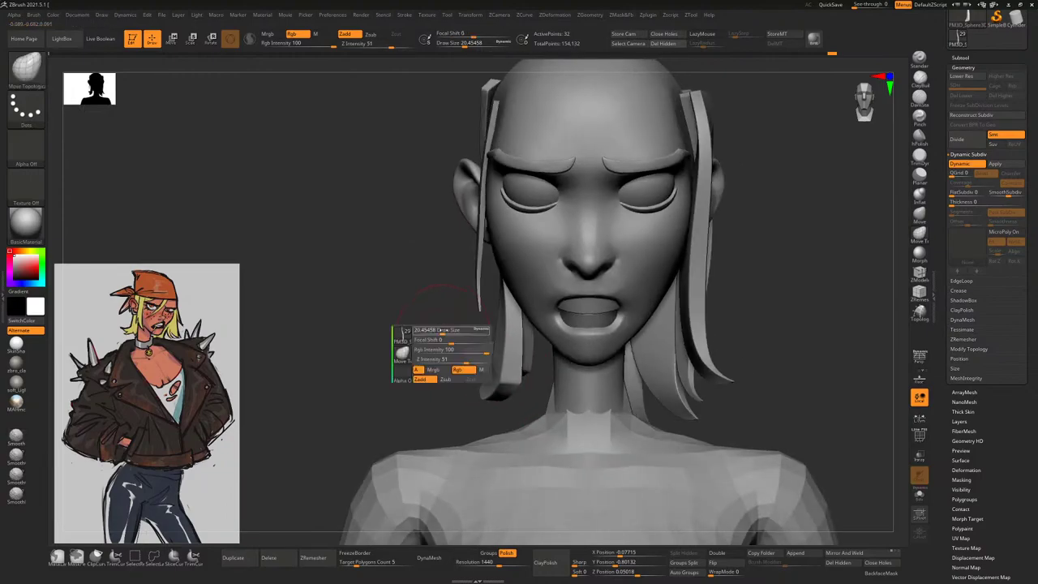
{"action": "mouse_move", "coordinate": [454, 306]}
{"action": "left_mouse_down"}
{"action": "mouse_move", "coordinate": [466, 289]}
{"action": "mouse_move", "coordinate": [450, 290]}
{"action": "mouse_move", "coordinate": [565, 245]}
{"action": "mouse_move", "coordinate": [438, 268]}
{"action": "mouse_move", "coordinate": [440, 245]}
{"action": "mouse_move", "coordinate": [511, 210]}
{"action": "mouse_move", "coordinate": [543, 229]}
{"action": "mouse_move", "coordinate": [522, 354]}
{"action": "mouse_move", "coordinate": [431, 381]}
{"action": "mouse_move", "coordinate": [458, 358]}
{"action": "left_mouse_up"}
{"action": "right_click", "coordinate": [471, 366]}
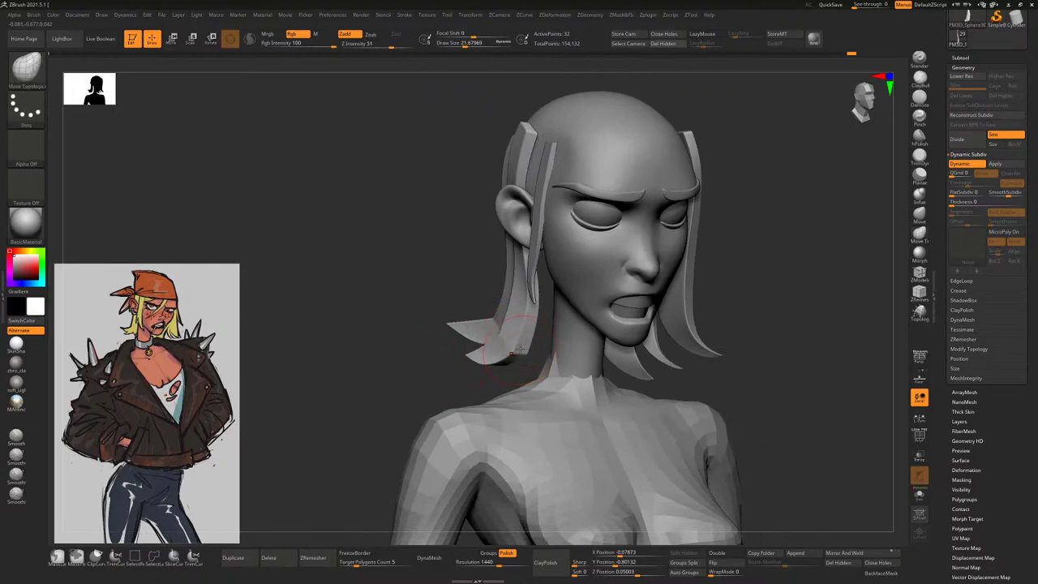
{"action": "right_click_drag", "start_coordinate": [532, 353], "coordinate": [522, 350]}
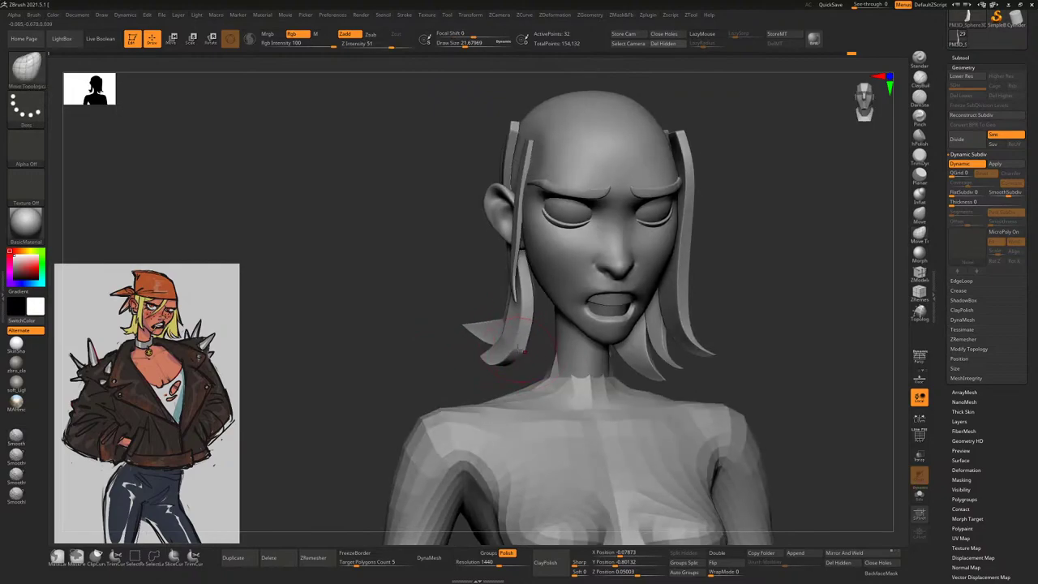
Refine the flare of the original strand's lower end from front and side, varying the Move Topological size from about 16 to 29
{"action": "key", "text": "bracketleft"}
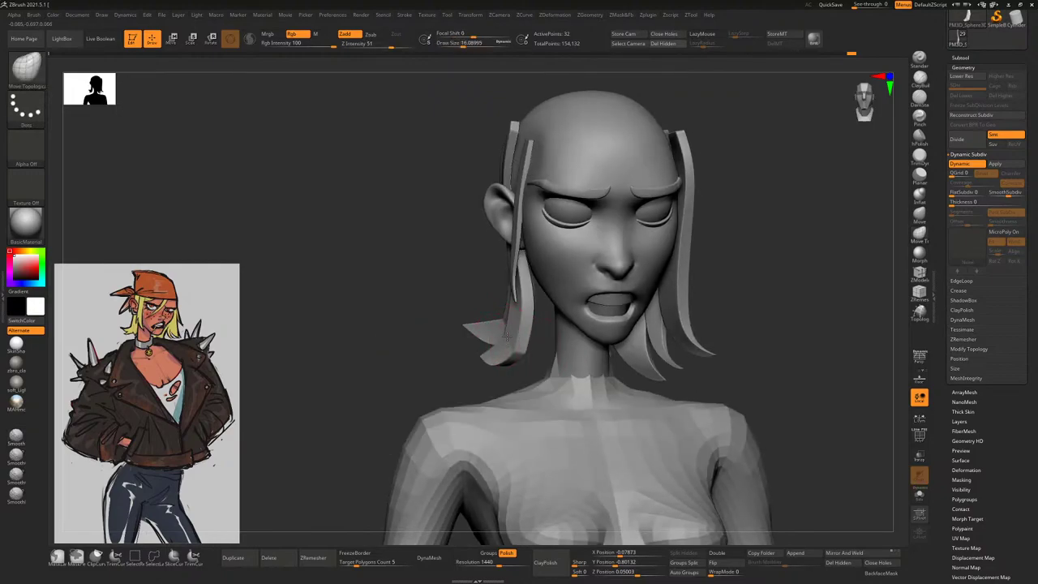
{"action": "key", "text": "space"}
{"action": "mouse_move", "coordinate": [447, 358]}
{"action": "right_mouse_down", "text": "ctrl"}
{"action": "mouse_move", "coordinate": [532, 326]}
{"action": "mouse_move", "coordinate": [498, 364]}
{"action": "mouse_move", "coordinate": [500, 284]}
{"action": "mouse_move", "coordinate": [772, 235]}
{"action": "mouse_move", "coordinate": [584, 241]}
{"action": "right_mouse_up", "text": "ctrl"}
{"action": "key", "text": "space"}
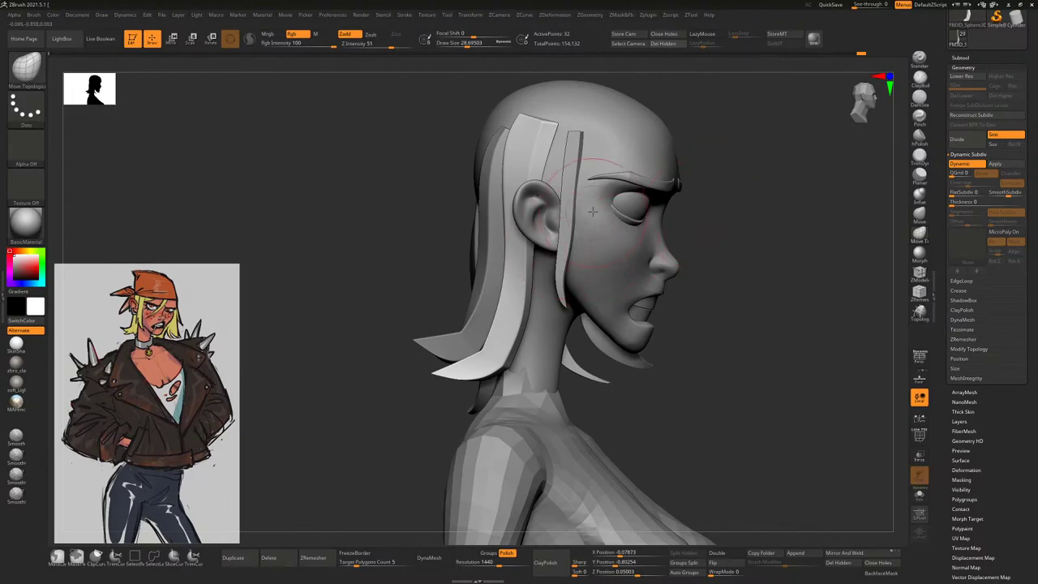
{"action": "mouse_move", "coordinate": [718, 236]}
{"action": "right_mouse_down"}
{"action": "mouse_move", "coordinate": [749, 232]}
{"action": "mouse_move", "coordinate": [710, 211]}
{"action": "right_mouse_up"}
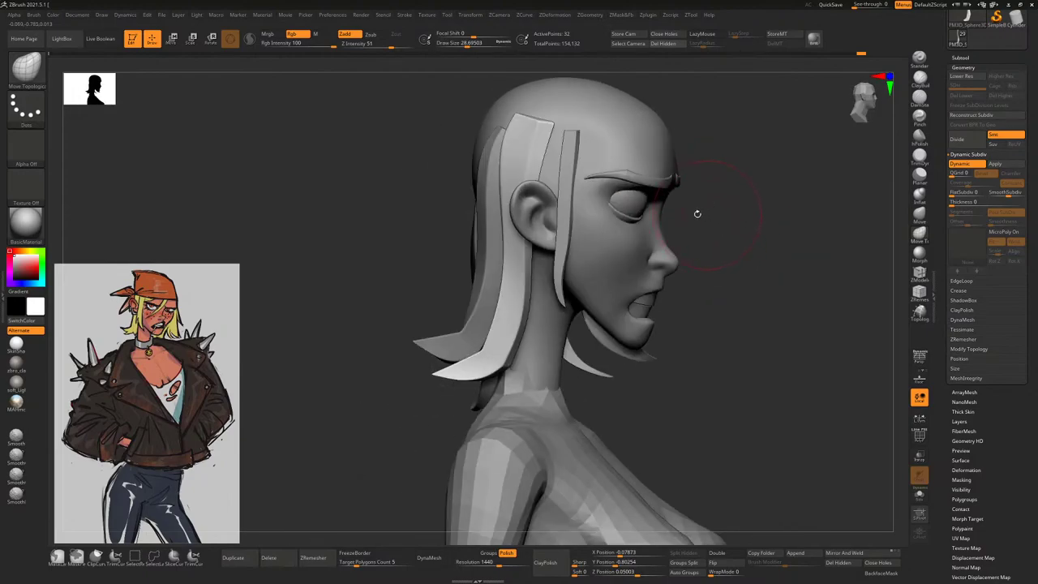
Fine-tune the flared tip of the strand behind the ear with Move Topological, reducing the draw size to about 11
{"action": "left_click", "coordinate": [568, 234], "text": "alt"}
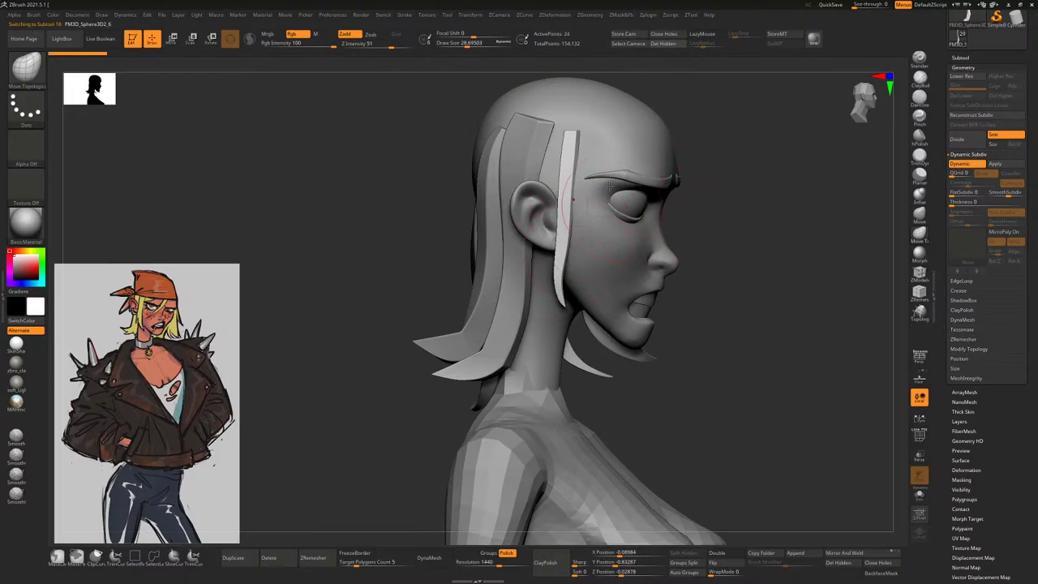
{"action": "mouse_move", "coordinate": [753, 235]}
{"action": "right_mouse_down"}
{"action": "mouse_move", "coordinate": [778, 231]}
{"action": "mouse_move", "coordinate": [732, 217]}
{"action": "mouse_move", "coordinate": [413, 290]}
{"action": "right_mouse_up"}
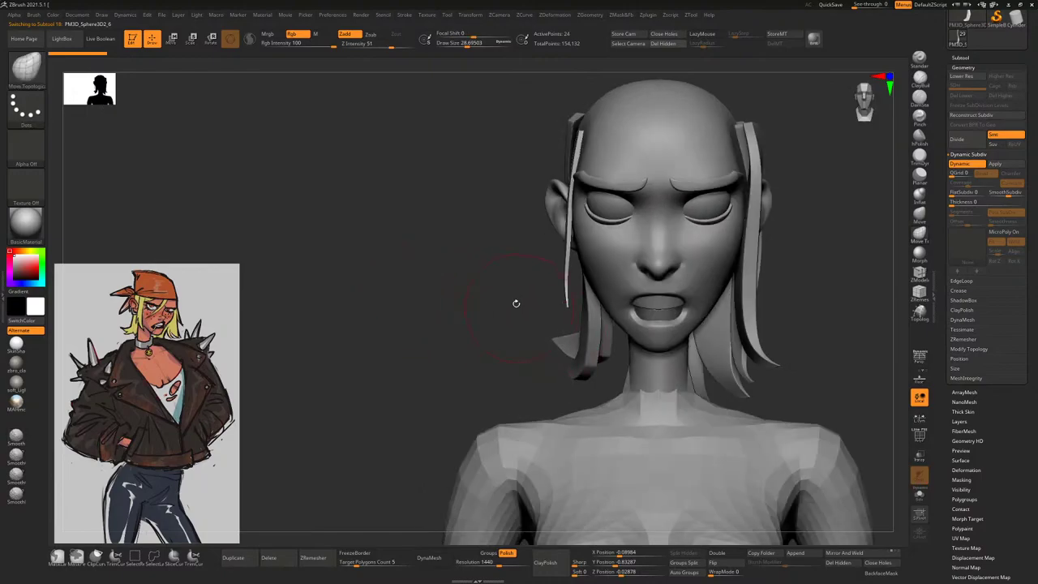
{"action": "mouse_move", "coordinate": [516, 303]}
{"action": "right_mouse_down"}
{"action": "mouse_move", "coordinate": [555, 326]}
{"action": "mouse_move", "coordinate": [580, 365]}
{"action": "mouse_move", "coordinate": [538, 371]}
{"action": "mouse_move", "coordinate": [558, 370]}
{"action": "right_mouse_up"}
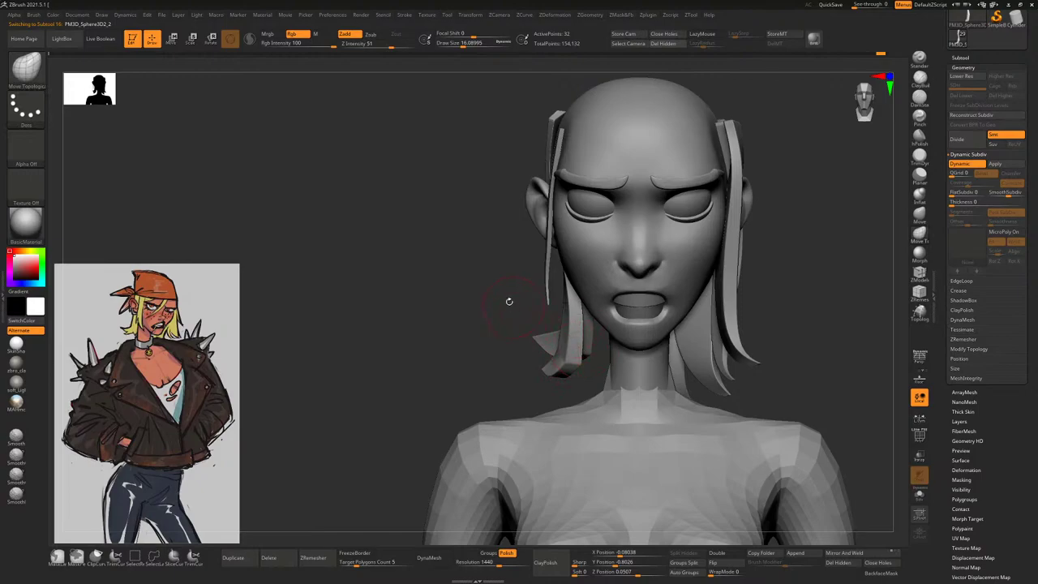
{"action": "mouse_move", "coordinate": [508, 301]}
{"action": "right_mouse_down"}
{"action": "mouse_move", "coordinate": [656, 382]}
{"action": "mouse_move", "coordinate": [621, 320]}
{"action": "mouse_move", "coordinate": [535, 329]}
{"action": "mouse_move", "coordinate": [420, 320]}
{"action": "right_mouse_up"}
{"action": "key", "text": "space"}
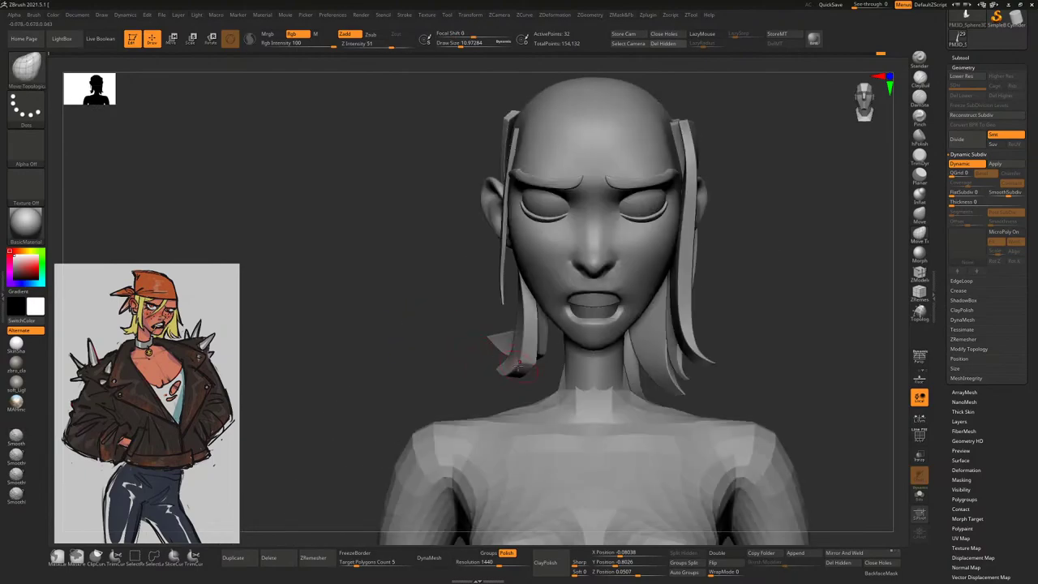
{"action": "right_click_drag", "start_coordinate": [519, 365], "coordinate": [472, 282]}
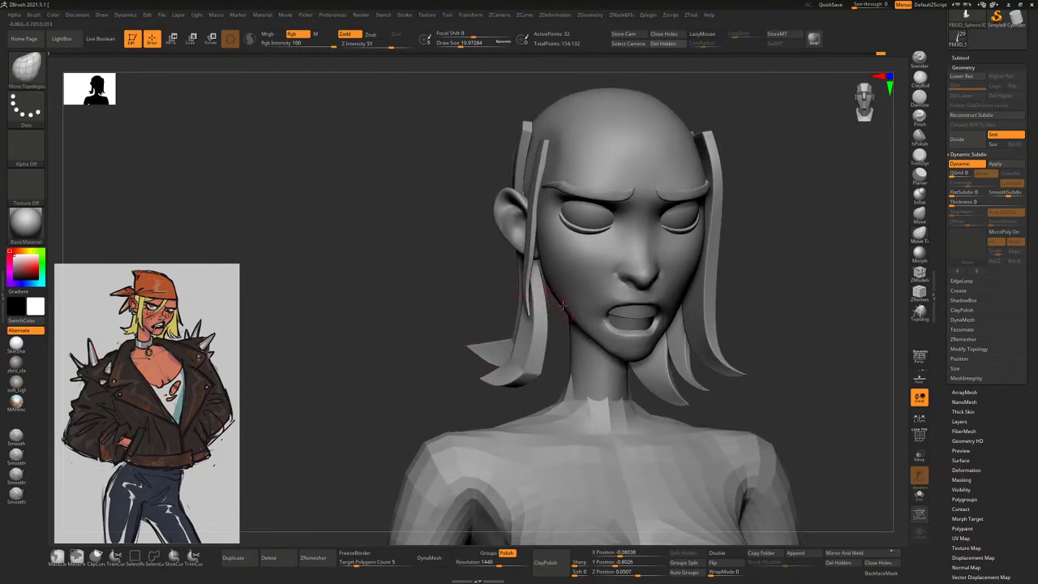
Select the thin strand in front of the ear and duplicate it, moving the copy forward toward the face
{"action": "key", "text": "w"}
{"action": "key", "text": "q"}
{"action": "right_click_drag", "start_coordinate": [456, 292], "coordinate": [549, 253]}
{"action": "left_click", "coordinate": [598, 251], "text": "alt"}
{"action": "key", "text": "w"}
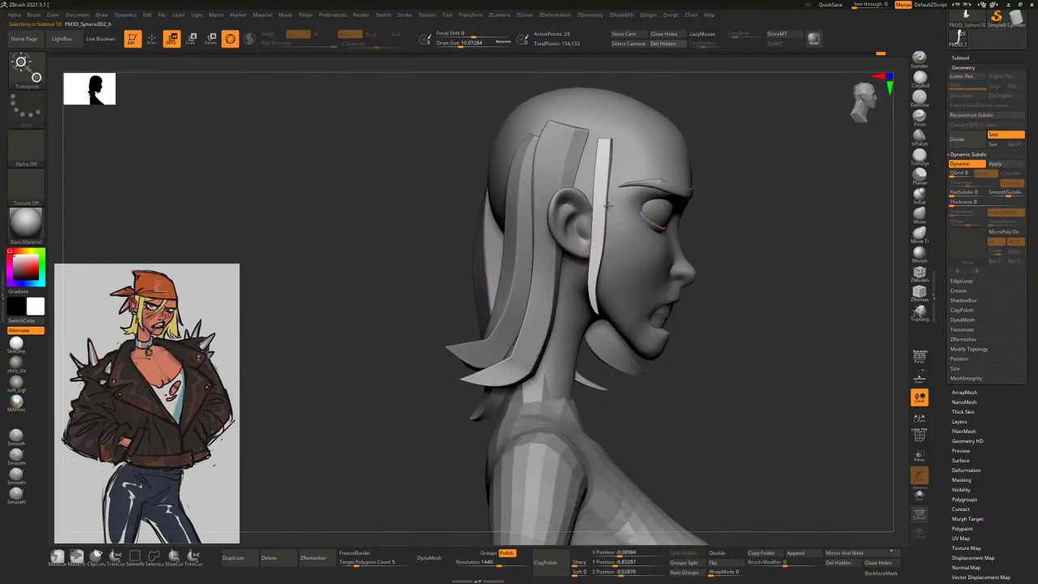
{"action": "right_click_drag", "start_coordinate": [730, 197], "coordinate": [658, 319], "text": "ctrl"}
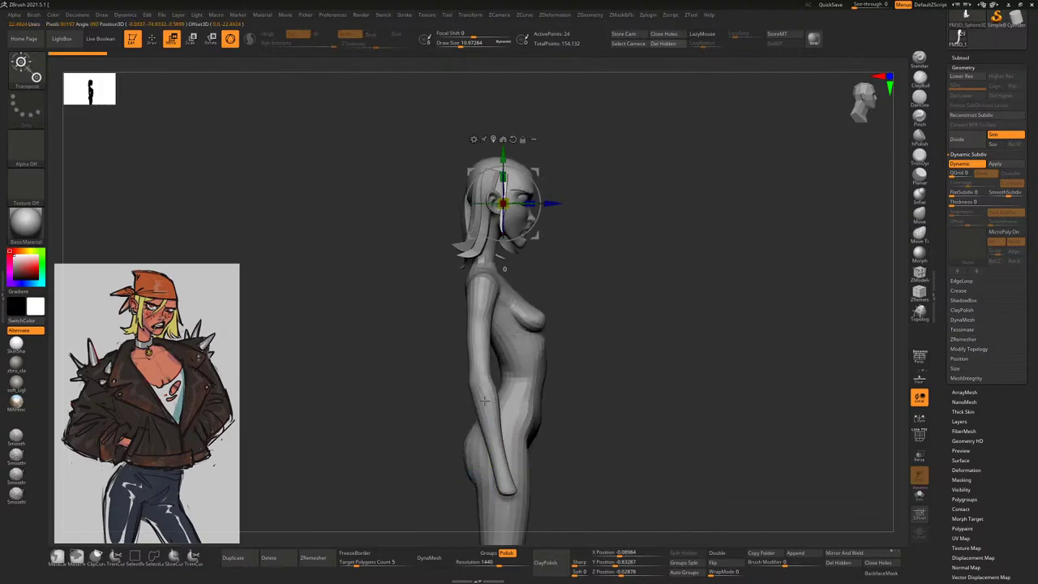
{"action": "key", "text": "f"}
{"action": "right_click_drag", "start_coordinate": [714, 276], "coordinate": [716, 205], "text": "alt"}
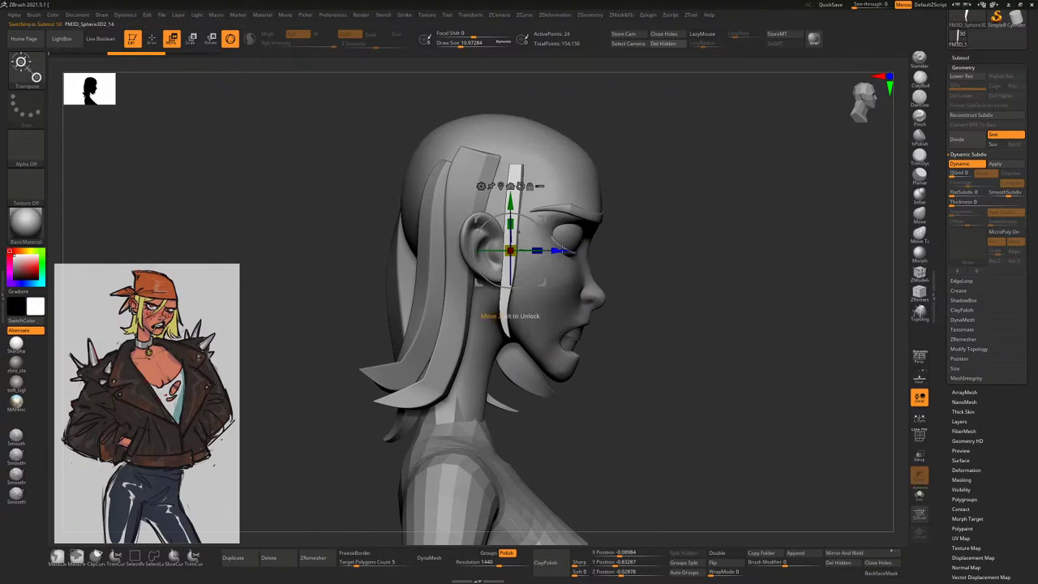
{"action": "left_click_drag", "start_coordinate": [539, 251], "coordinate": [554, 250], "text": "ctrl"}
Lengthen the front copy down toward the chin with Move Topological at draw size about 60, and widen it with BackfaceMask on
{"action": "left_click", "coordinate": [920, 232]}
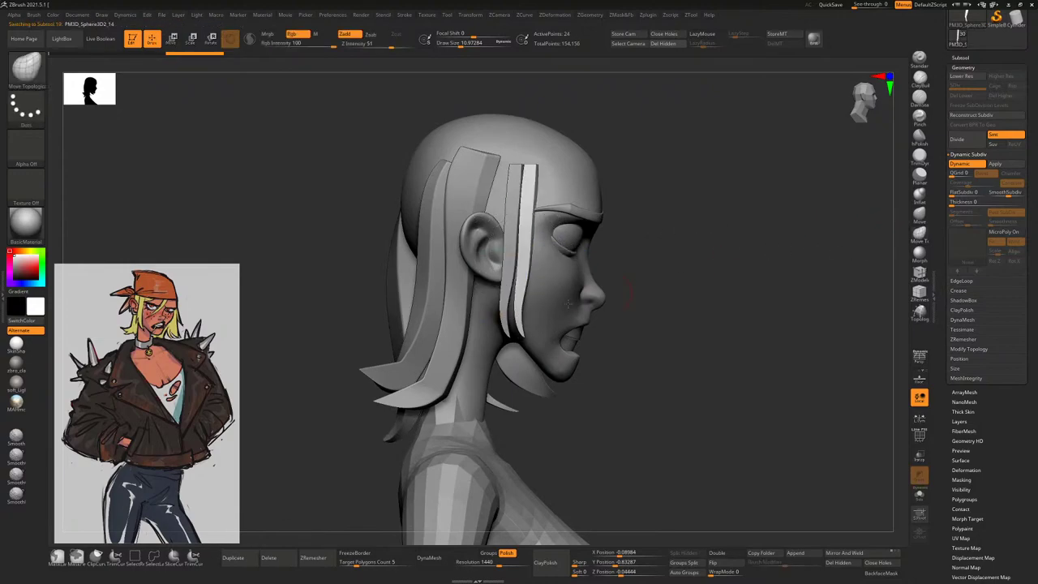
{"action": "key", "text": "space"}
{"action": "left_click_drag", "start_coordinate": [525, 328], "coordinate": [538, 375]}
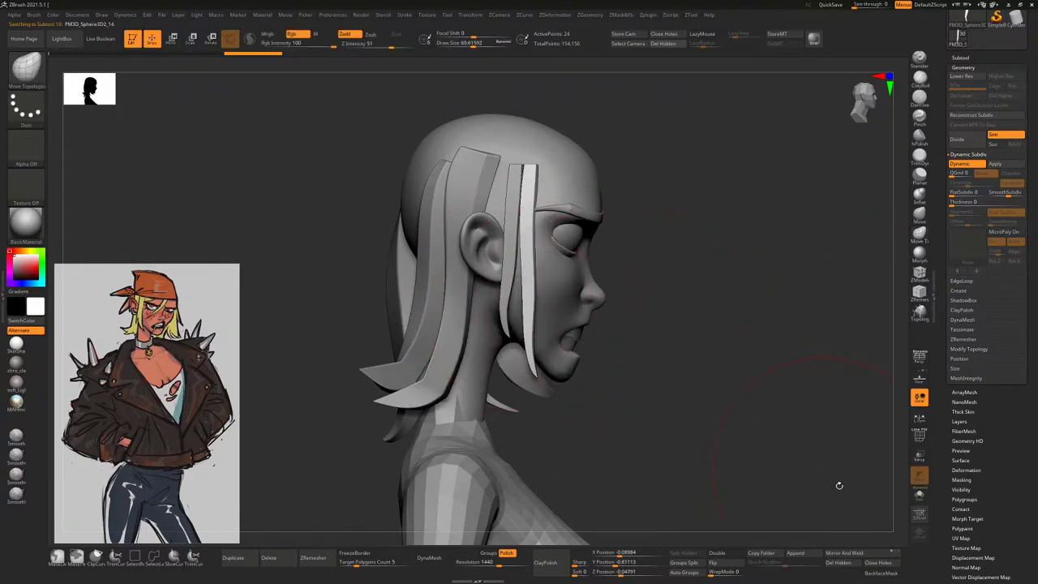
{"action": "left_click", "coordinate": [875, 573]}
{"action": "mouse_move", "coordinate": [533, 219]}
{"action": "left_mouse_down"}
{"action": "mouse_move", "coordinate": [542, 203]}
{"action": "mouse_move", "coordinate": [519, 243]}
{"action": "mouse_move", "coordinate": [457, 283]}
{"action": "left_mouse_up"}
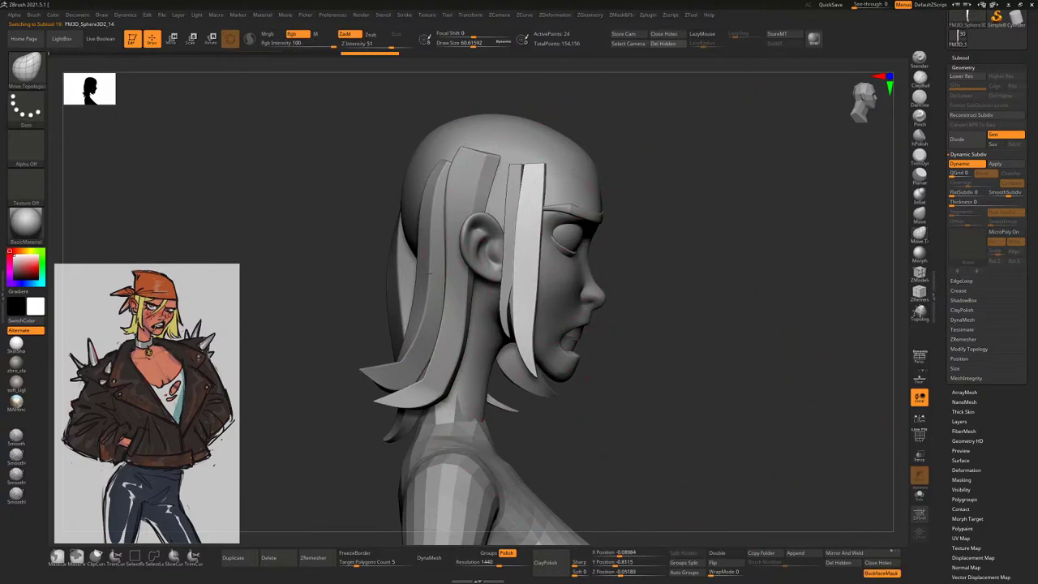
{"action": "mouse_move", "coordinate": [705, 239]}
{"action": "left_mouse_down"}
{"action": "mouse_move", "coordinate": [531, 297]}
{"action": "mouse_move", "coordinate": [538, 239]}
{"action": "mouse_move", "coordinate": [460, 297]}
{"action": "left_mouse_up"}
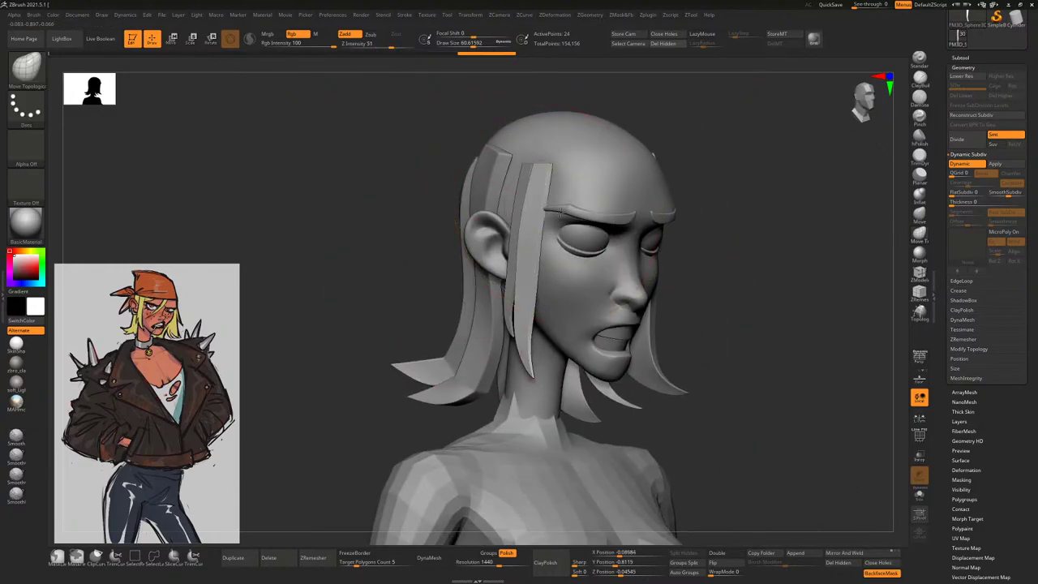
Pull the front copy's upper face-side edge inward toward the forehead and set its crease level to 3
{"action": "left_click", "coordinate": [962, 290]}
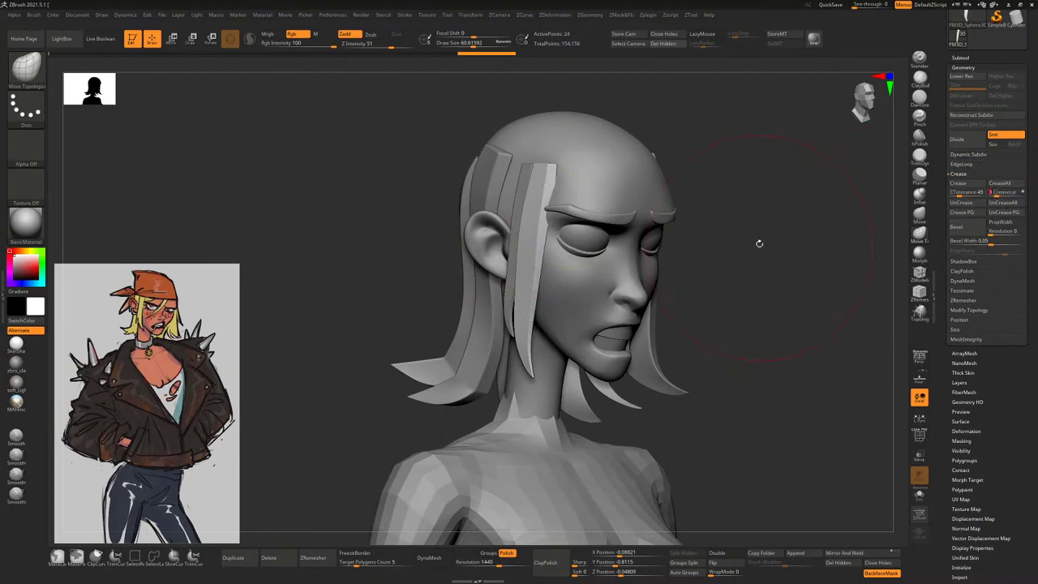
{"action": "left_click_drag", "start_coordinate": [757, 239], "coordinate": [781, 243]}
{"action": "left_click_drag", "start_coordinate": [633, 239], "coordinate": [585, 320]}
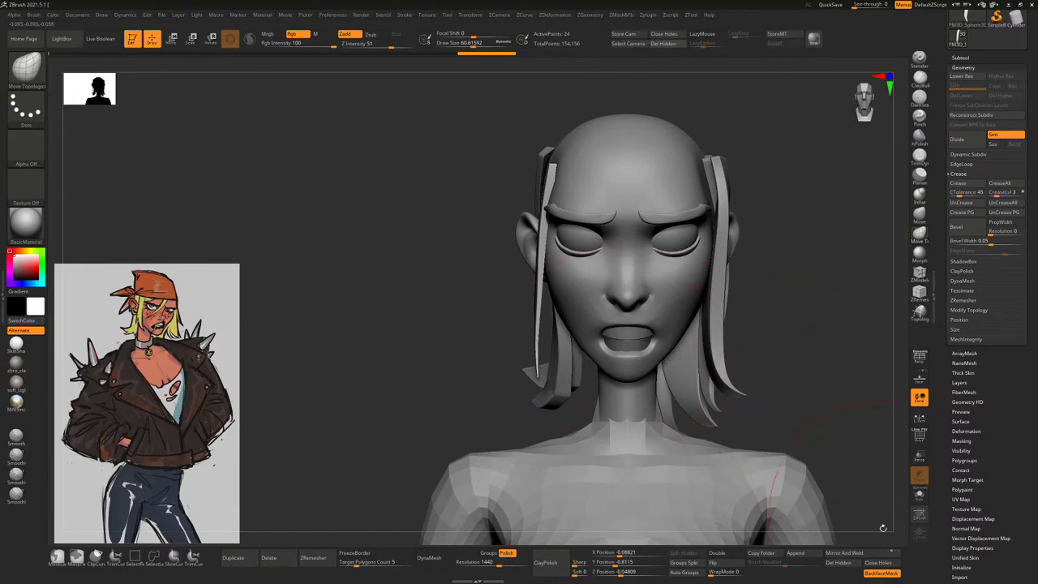
{"action": "left_click_drag", "start_coordinate": [493, 340], "coordinate": [559, 265]}
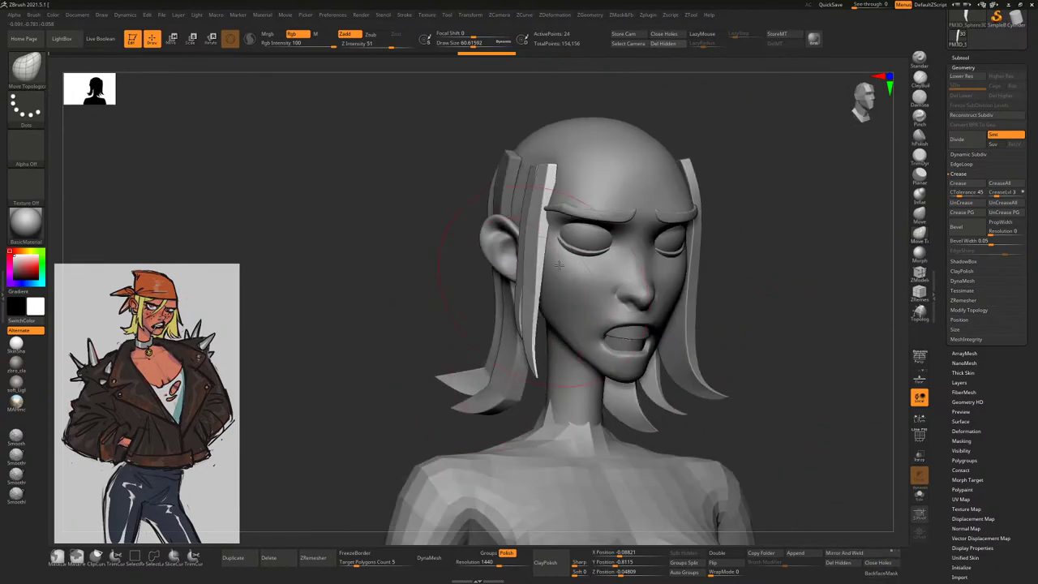
Turn off BackfaceMask and fit the front copy's upper part against the temple, reducing the Move Topological size to about 17
{"action": "mouse_move", "coordinate": [778, 341]}
{"action": "left_mouse_down"}
{"action": "mouse_move", "coordinate": [551, 360]}
{"action": "mouse_move", "coordinate": [551, 308]}
{"action": "mouse_move", "coordinate": [689, 390]}
{"action": "mouse_move", "coordinate": [883, 563]}
{"action": "left_mouse_up"}
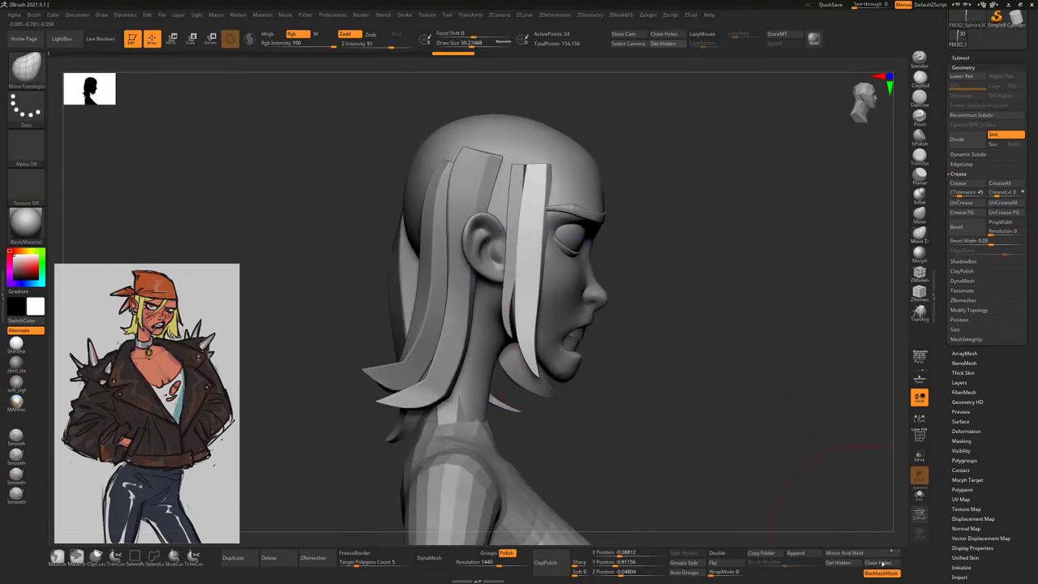
{"action": "mouse_move", "coordinate": [637, 329]}
{"action": "left_mouse_down"}
{"action": "mouse_move", "coordinate": [548, 367]}
{"action": "mouse_move", "coordinate": [629, 373]}
{"action": "left_mouse_up"}
{"action": "key", "text": "["}
{"action": "key", "text": "["}
{"action": "left_click_drag", "start_coordinate": [778, 143], "coordinate": [718, 141]}
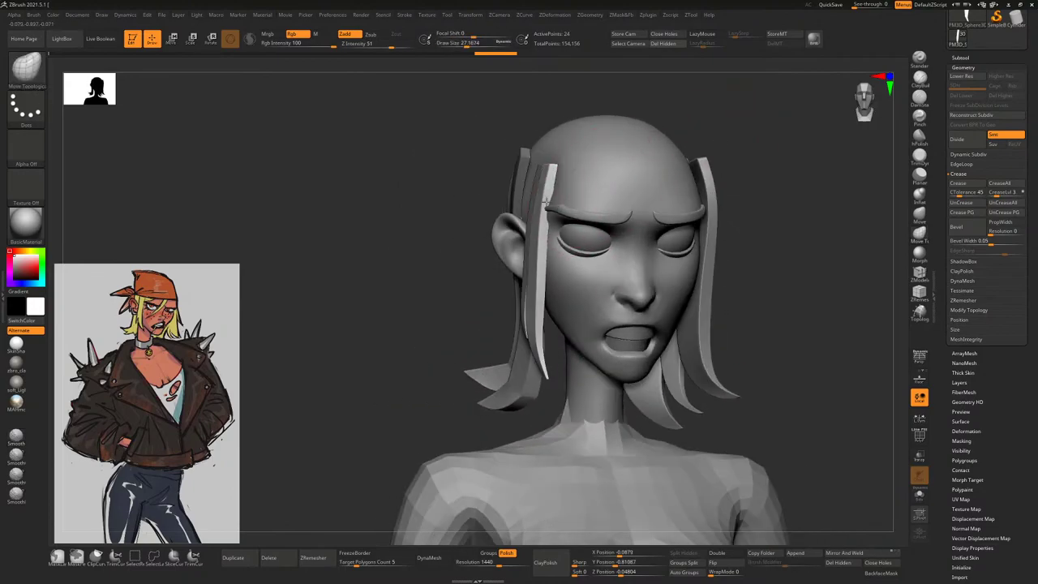
{"action": "left_click_drag", "start_coordinate": [655, 107], "coordinate": [603, 139]}
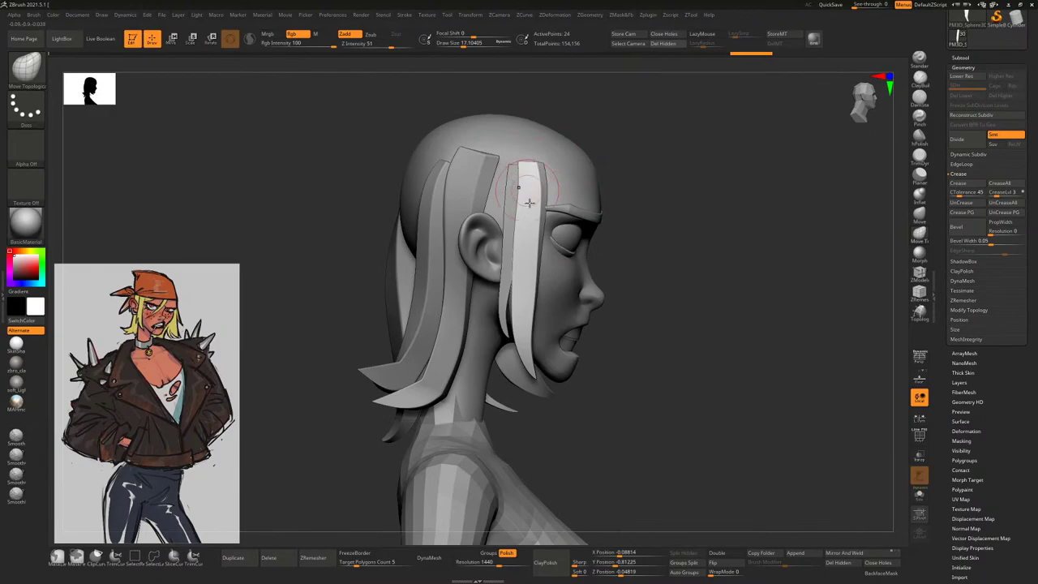
{"action": "left_click_drag", "start_coordinate": [530, 240], "coordinate": [532, 207]}
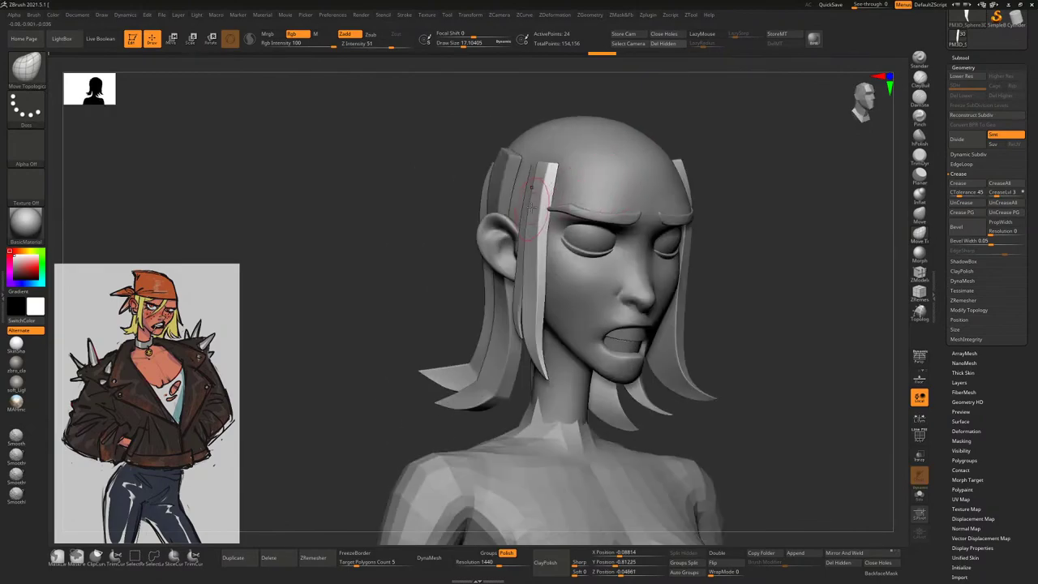
{"action": "left_click_drag", "start_coordinate": [401, 279], "coordinate": [486, 288]}
Sweep the front copy's lower half forward along the jaw with draw size about 53, and refine its curve at about 34
{"action": "key", "text": "space"}
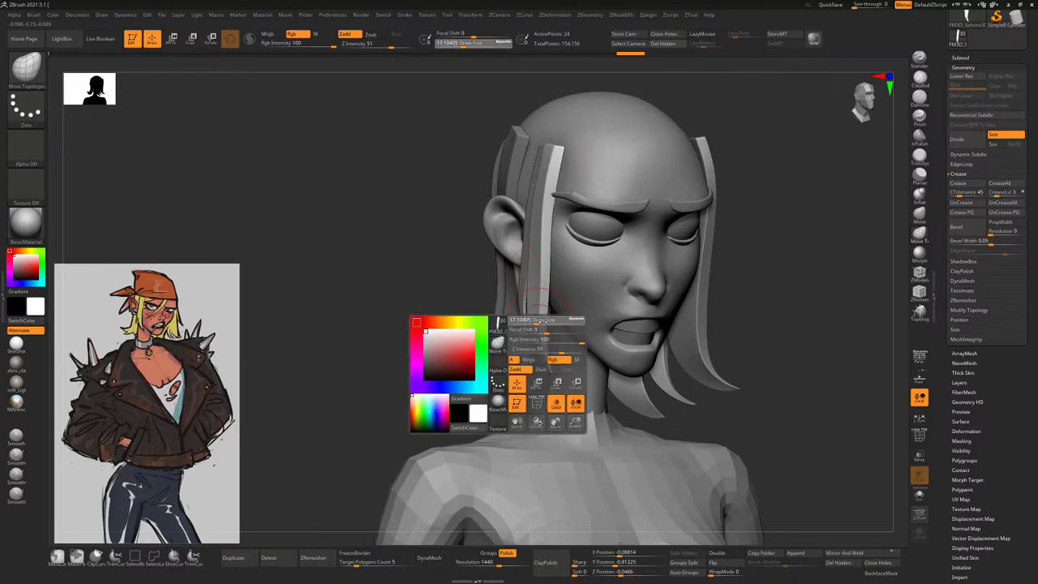
{"action": "left_click_drag", "start_coordinate": [538, 327], "coordinate": [531, 304]}
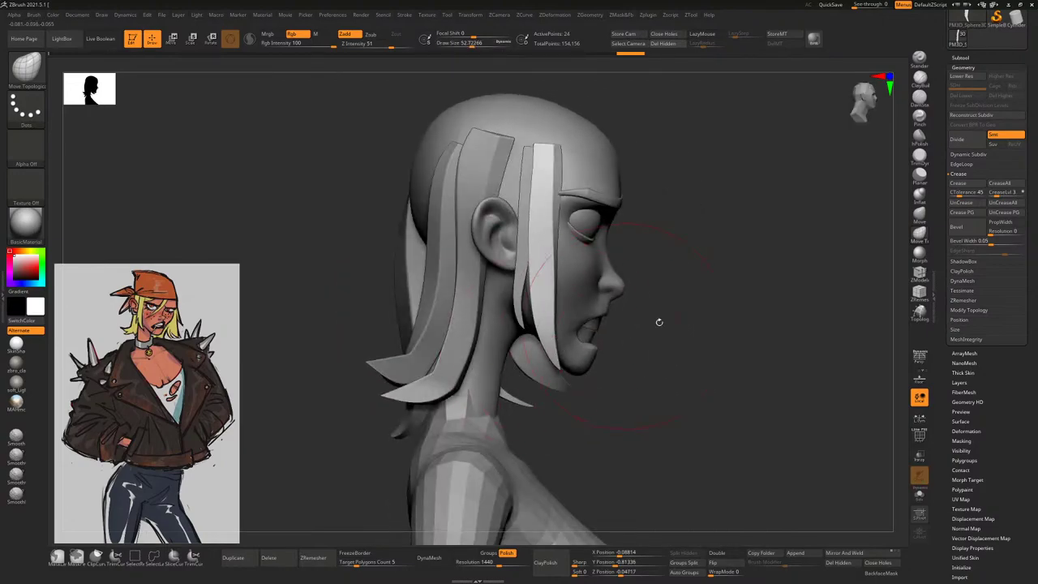
{"action": "left_click_drag", "start_coordinate": [660, 319], "coordinate": [610, 346]}
{"action": "left_click_drag", "start_coordinate": [737, 287], "coordinate": [681, 290]}
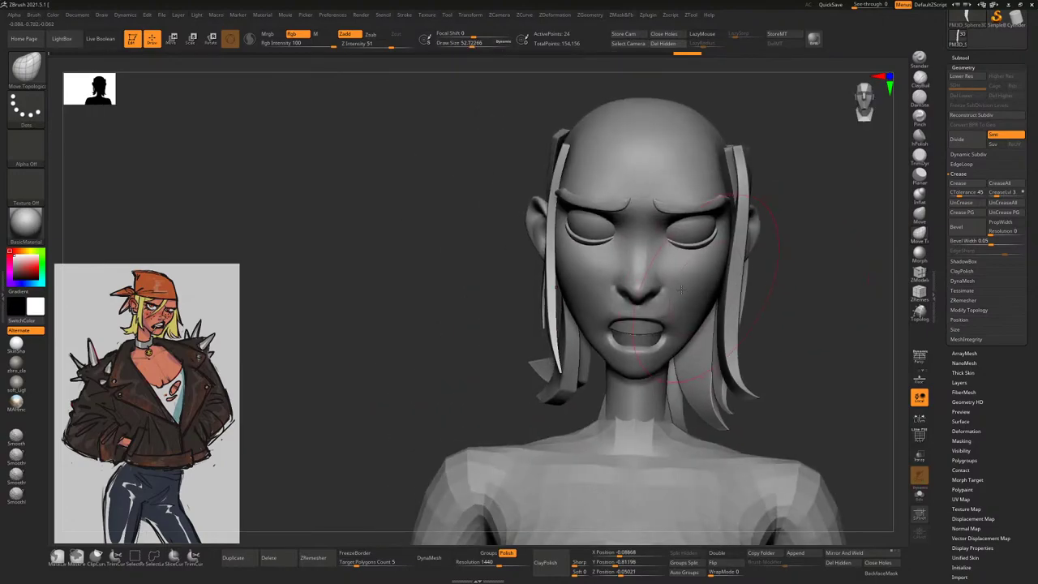
{"action": "left_click_drag", "start_coordinate": [473, 296], "coordinate": [503, 306]}
{"action": "key", "text": "space"}
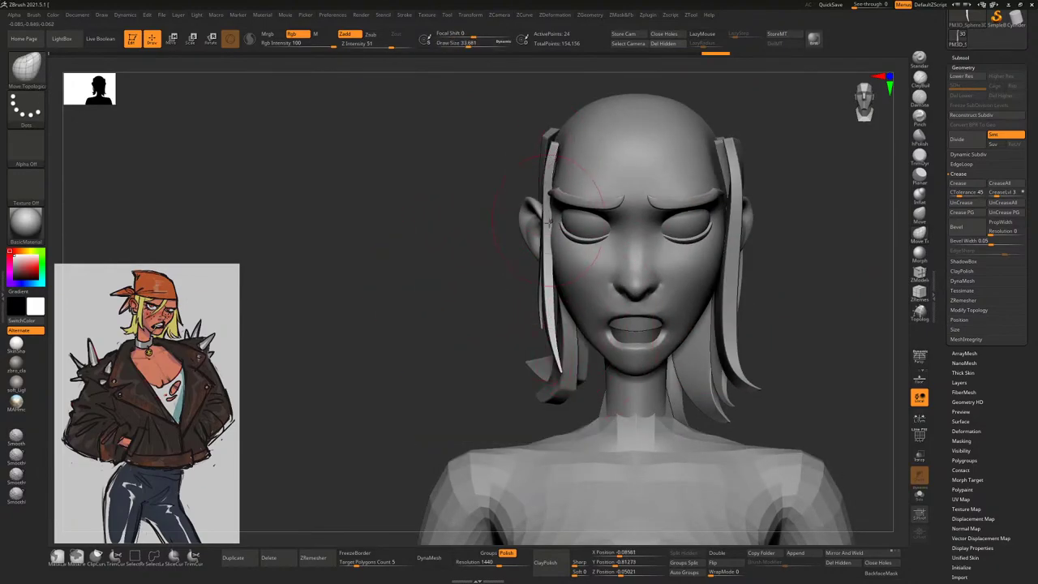
{"action": "left_click_drag", "start_coordinate": [459, 264], "coordinate": [528, 265]}
Select the original strand in front of the ear, widen it with BackfaceMask on, and set its crease level to 2
{"action": "left_click", "coordinate": [526, 280], "text": "alt"}
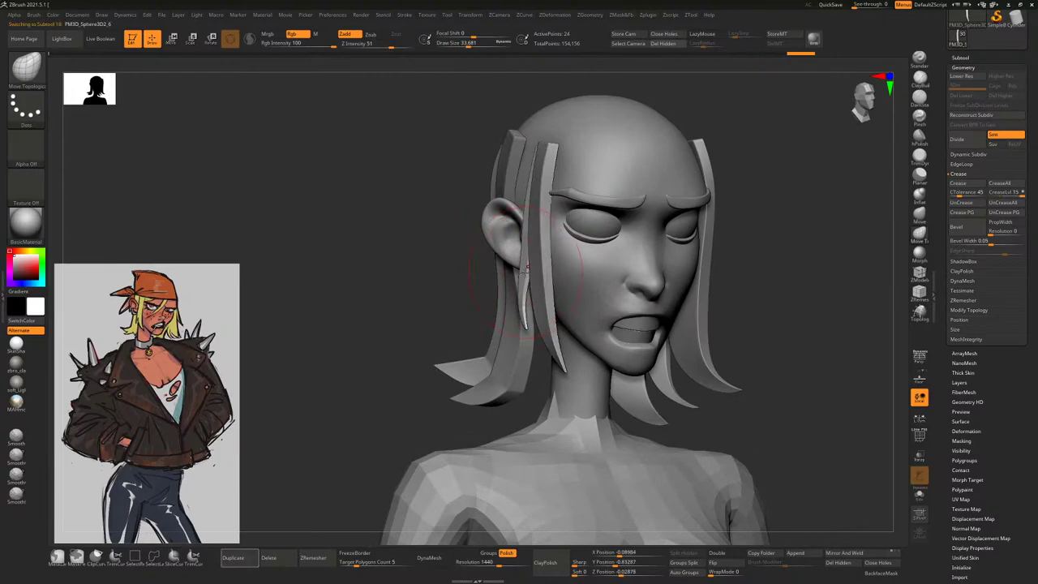
{"action": "left_click_drag", "start_coordinate": [439, 297], "coordinate": [529, 266]}
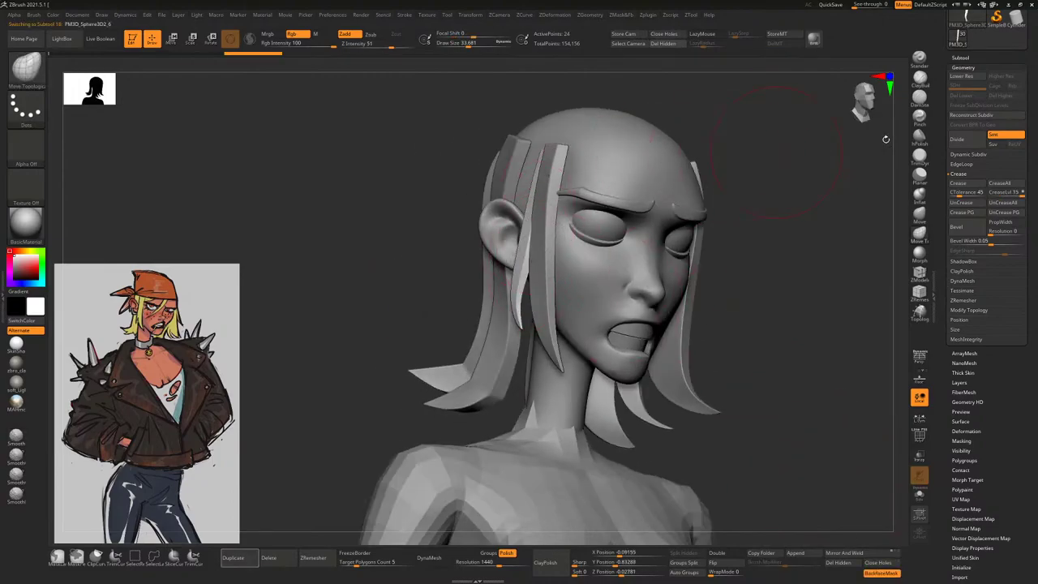
{"action": "left_click_drag", "start_coordinate": [1010, 193], "coordinate": [993, 192]}
{"action": "left_click_drag", "start_coordinate": [802, 220], "coordinate": [786, 233]}
{"action": "right_click_drag", "start_coordinate": [534, 173], "coordinate": [504, 268]}
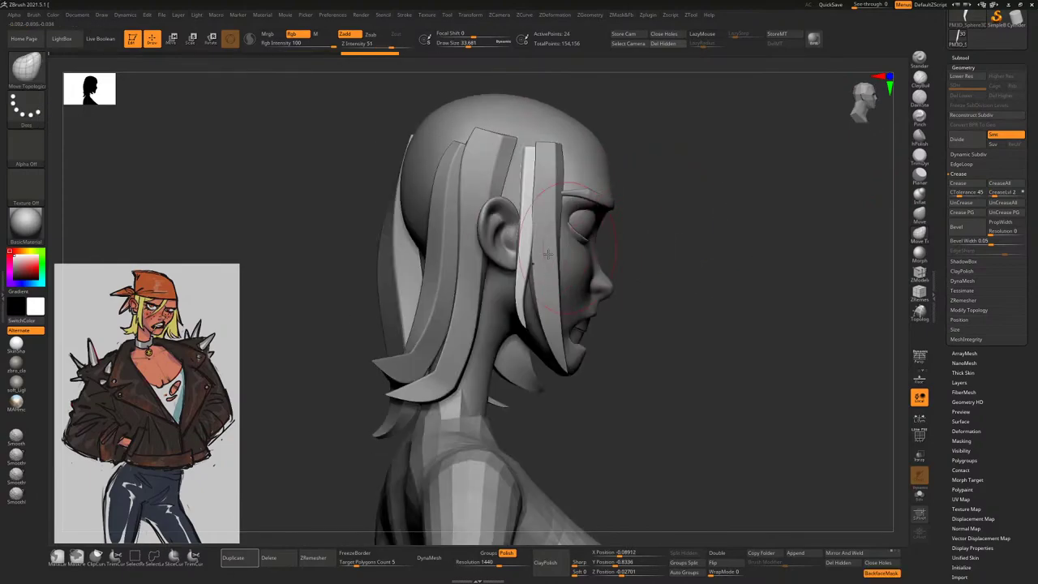
Turn off BackfaceMask and fit the strand in front of the ear closer to the cheek at draw size about 34, undoing the last stroke
{"action": "right_click_drag", "start_coordinate": [639, 243], "coordinate": [529, 311]}
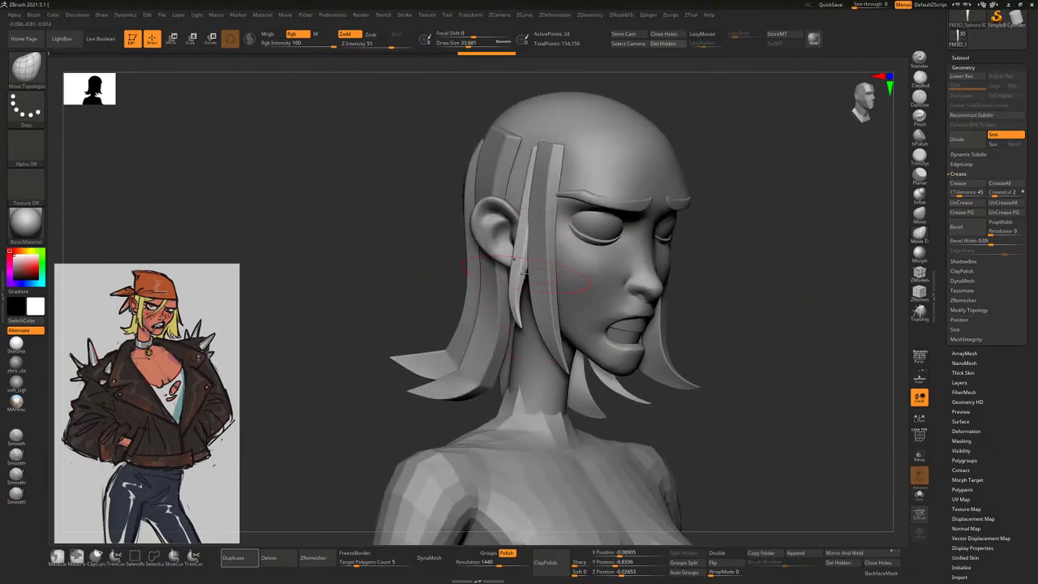
{"action": "left_click_drag", "start_coordinate": [529, 312], "coordinate": [516, 266]}
{"action": "left_click_drag", "start_coordinate": [730, 192], "coordinate": [554, 237]}
{"action": "left_click_drag", "start_coordinate": [675, 166], "coordinate": [536, 264]}
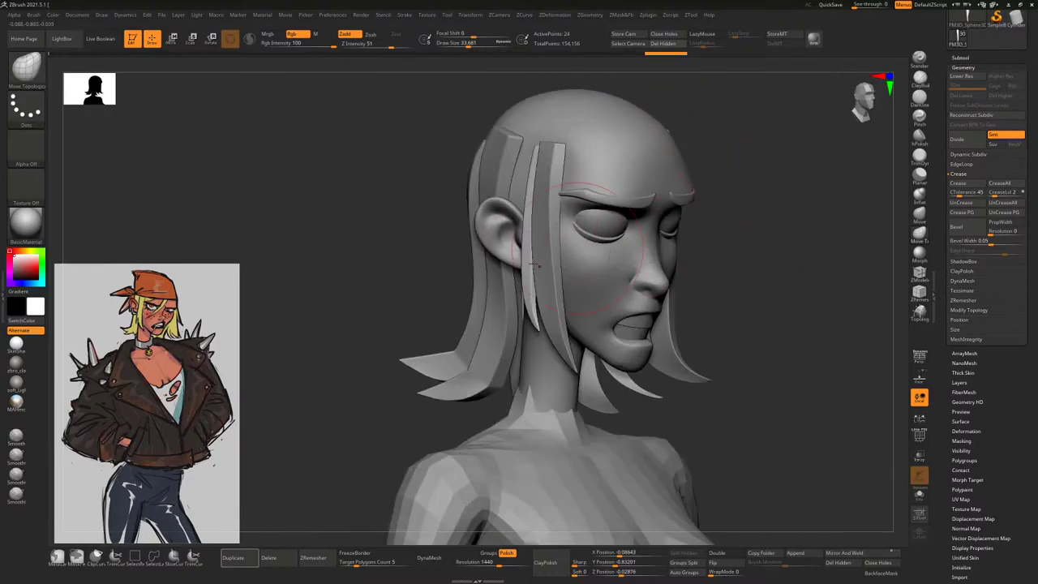
{"action": "key", "text": "ctrl+z"}
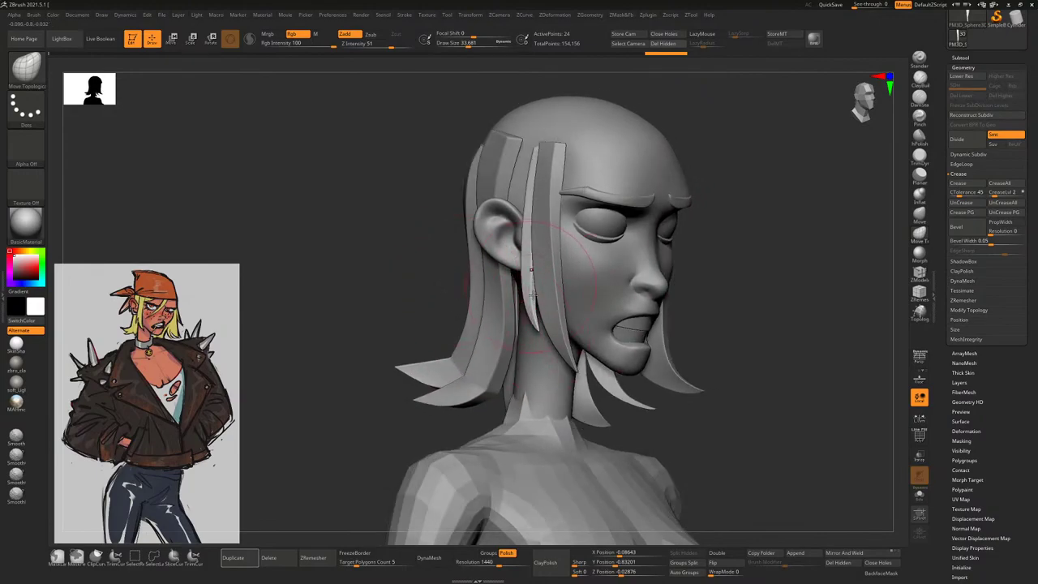
Refine the lower tip of the strand in front of the ear with Move Topological, reducing the draw size to about 16
{"action": "right_click_drag", "start_coordinate": [589, 294], "coordinate": [477, 334]}
{"action": "right_click", "coordinate": [477, 334]}
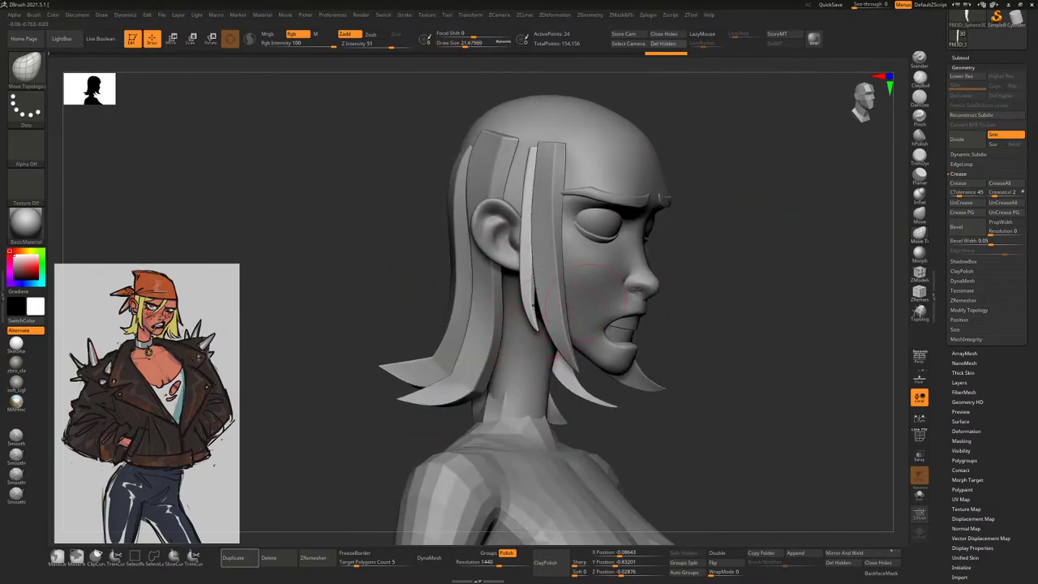
{"action": "right_click_drag", "start_coordinate": [517, 364], "coordinate": [556, 310]}
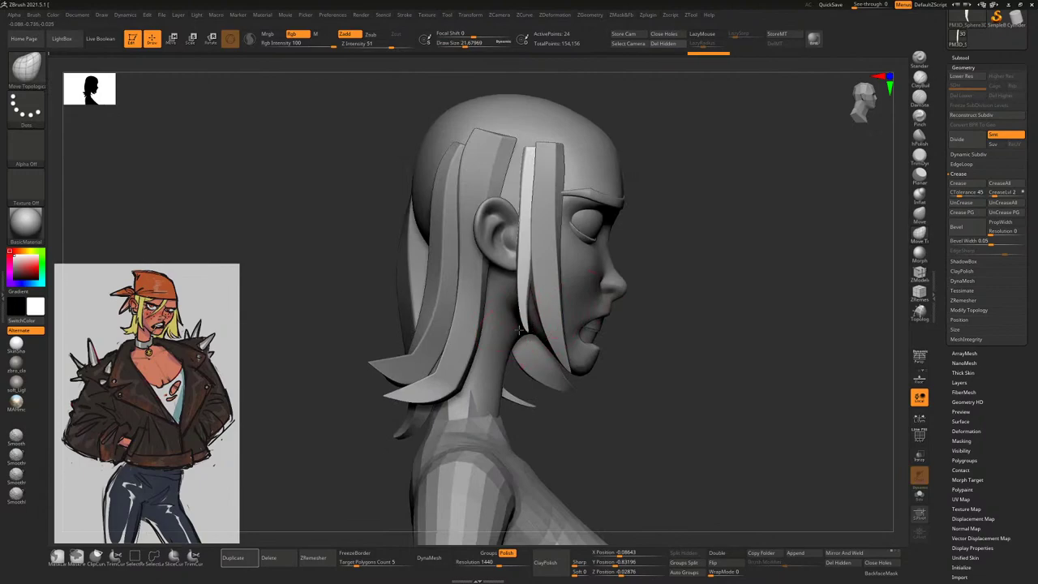
{"action": "key", "text": "bracketleft"}
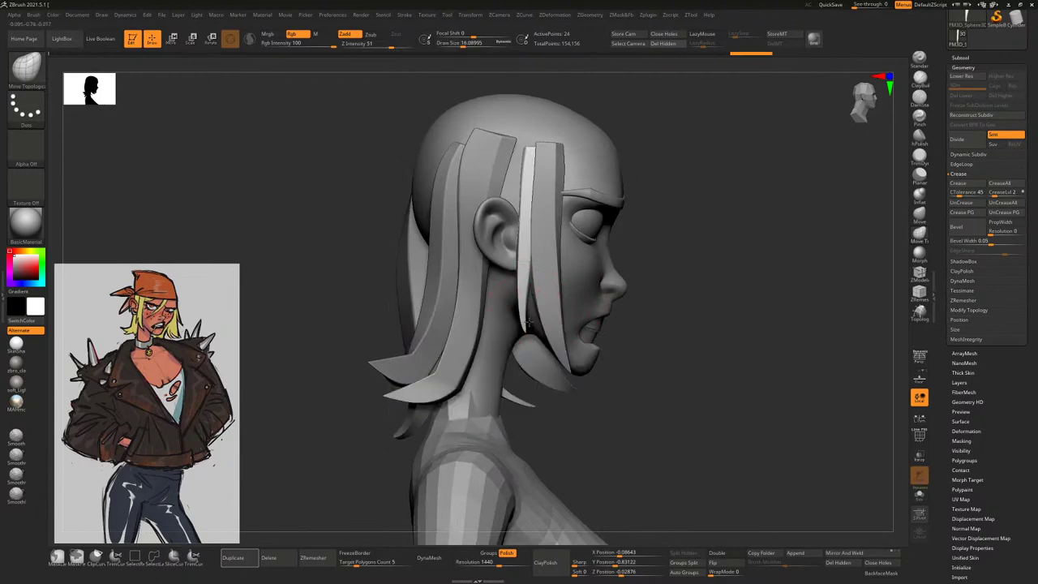
{"action": "left_click_drag", "start_coordinate": [527, 322], "coordinate": [523, 298]}
{"action": "mouse_move", "coordinate": [545, 286]}
{"action": "right_mouse_down"}
{"action": "mouse_move", "coordinate": [463, 308]}
{"action": "mouse_move", "coordinate": [487, 313]}
{"action": "right_mouse_up"}
{"action": "right_click", "coordinate": [529, 288]}
Select the front strand beside the face and shape its lower tip along the jaw, reducing the Move Topological size to about 7
{"action": "left_click", "coordinate": [552, 205], "text": "alt"}
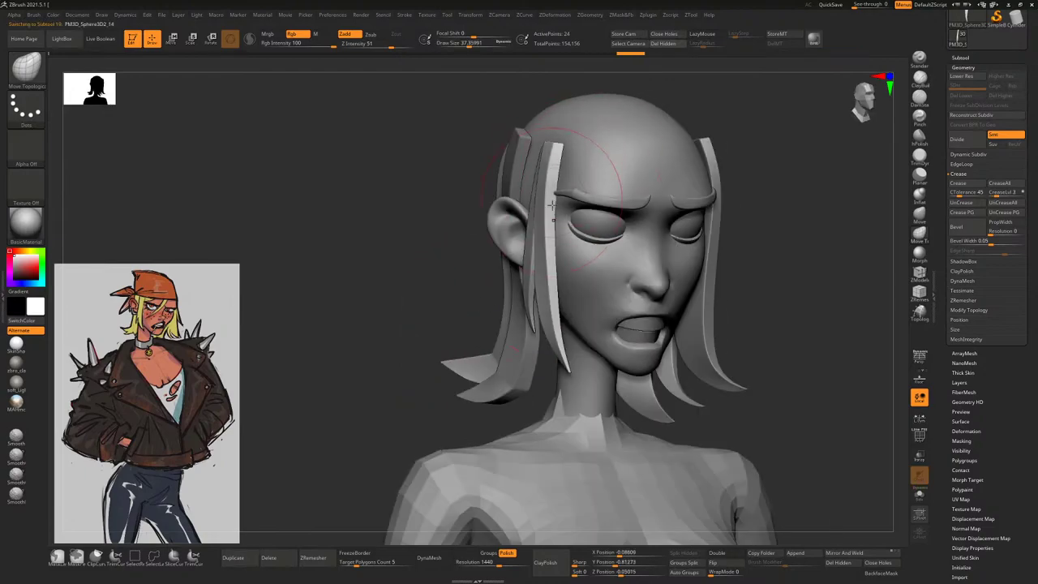
{"action": "right_click", "coordinate": [575, 352]}
{"action": "left_click_drag", "start_coordinate": [574, 351], "coordinate": [542, 335]}
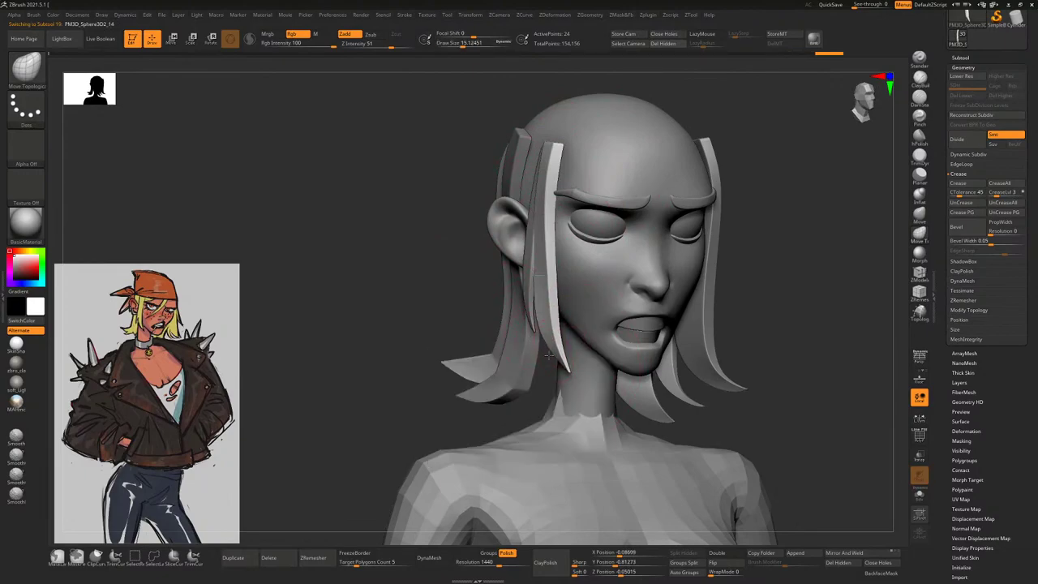
{"action": "mouse_move", "coordinate": [695, 301]}
{"action": "right_mouse_down"}
{"action": "mouse_move", "coordinate": [759, 238]}
{"action": "mouse_move", "coordinate": [558, 324]}
{"action": "mouse_move", "coordinate": [487, 325]}
{"action": "mouse_move", "coordinate": [560, 325]}
{"action": "right_mouse_up"}
{"action": "key", "text": "b"}
{"action": "key", "text": "m"}
{"action": "key", "text": "t"}
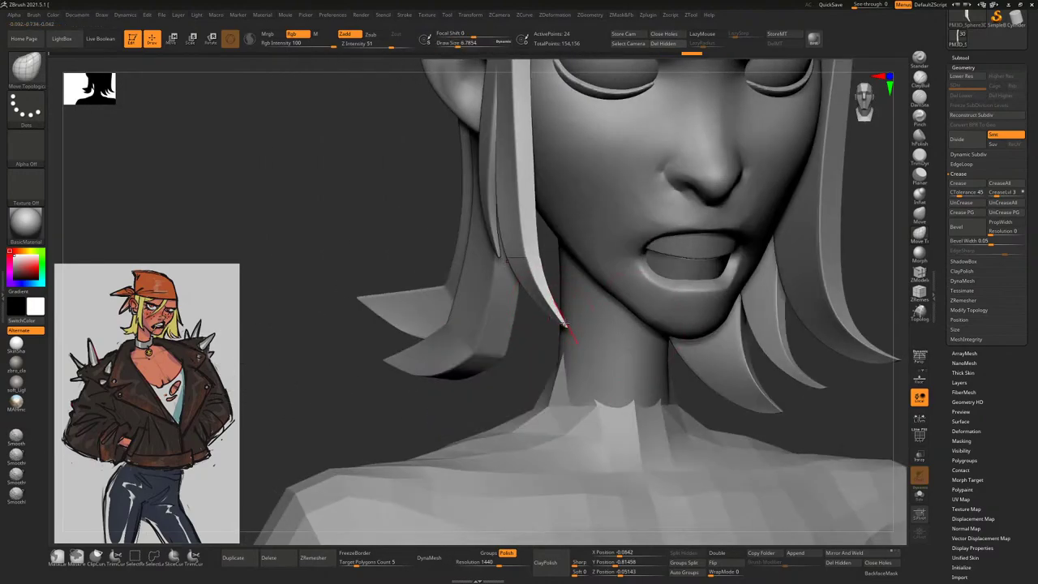
{"action": "right_click_drag", "start_coordinate": [559, 318], "coordinate": [684, 260], "text": "ctrl"}
{"action": "key", "text": "space"}
{"action": "right_click_drag", "start_coordinate": [745, 228], "coordinate": [746, 265], "text": "alt"}
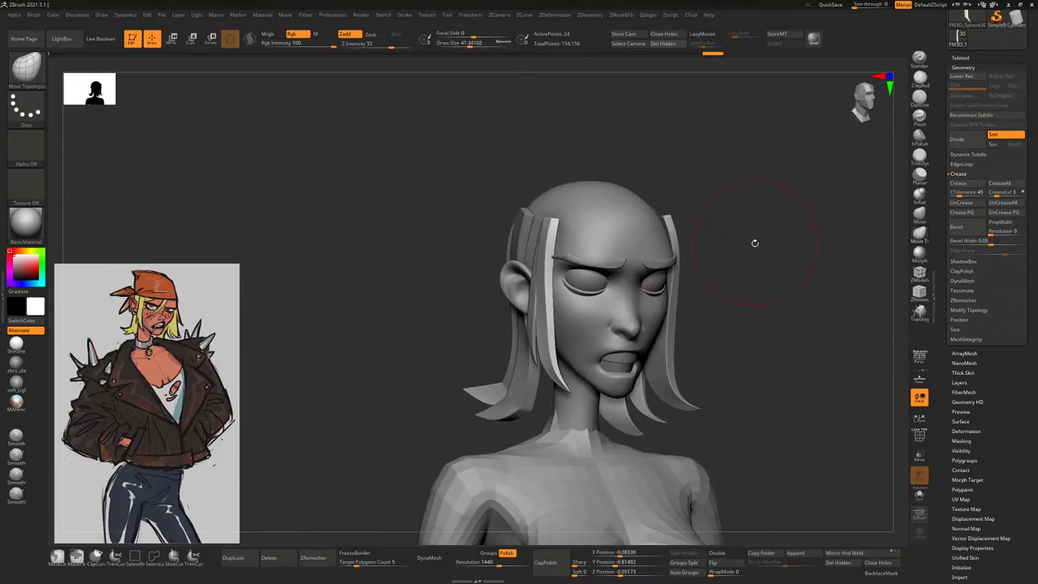
Duplicate the front strand and move the copy back behind the ear, lowering it and shifting it inward beside the neck
{"action": "right_click_drag", "start_coordinate": [726, 231], "coordinate": [582, 293]}
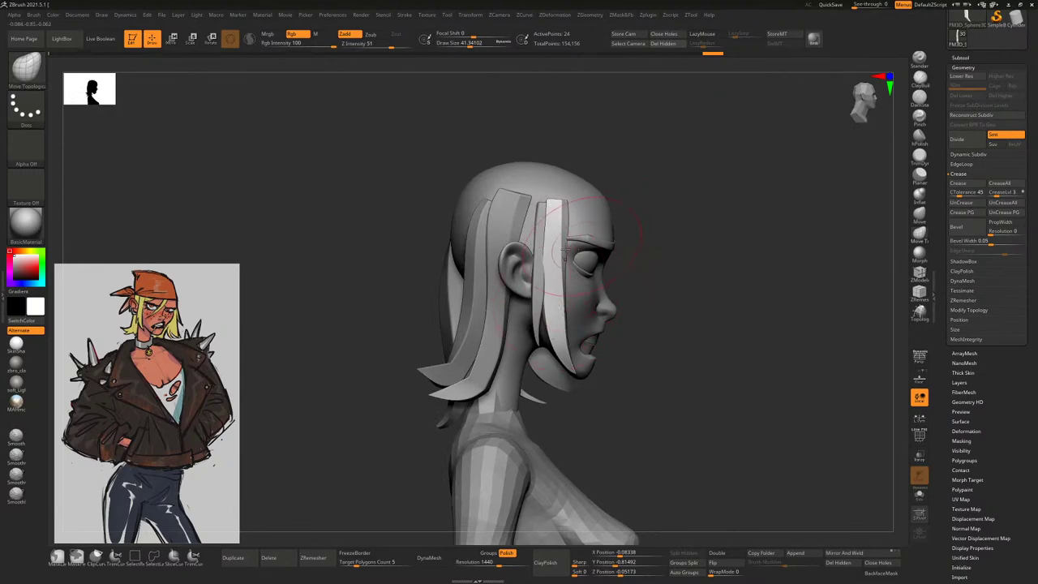
{"action": "key", "text": "w"}
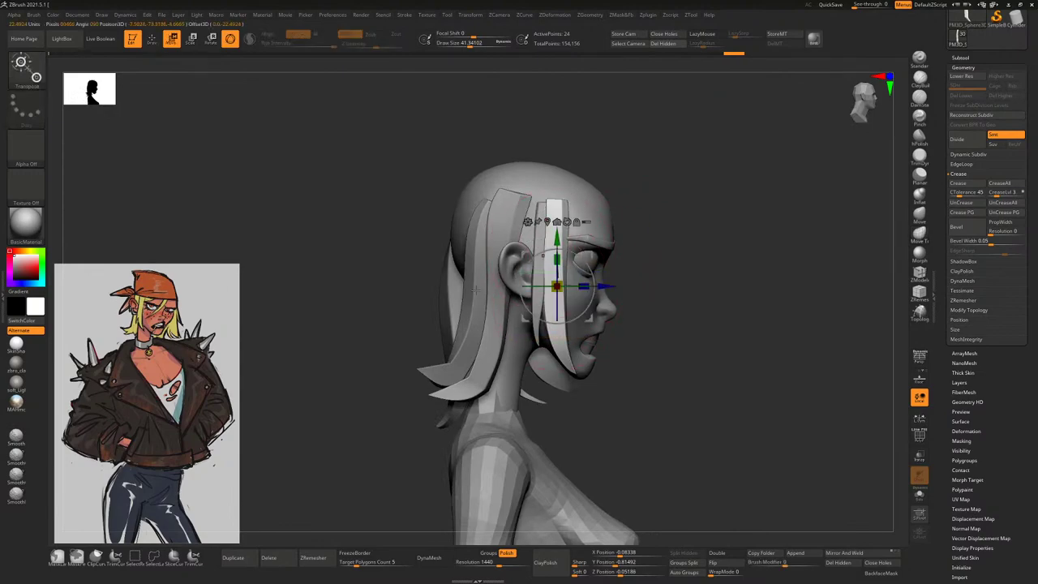
{"action": "left_click", "coordinate": [515, 268], "text": "alt"}
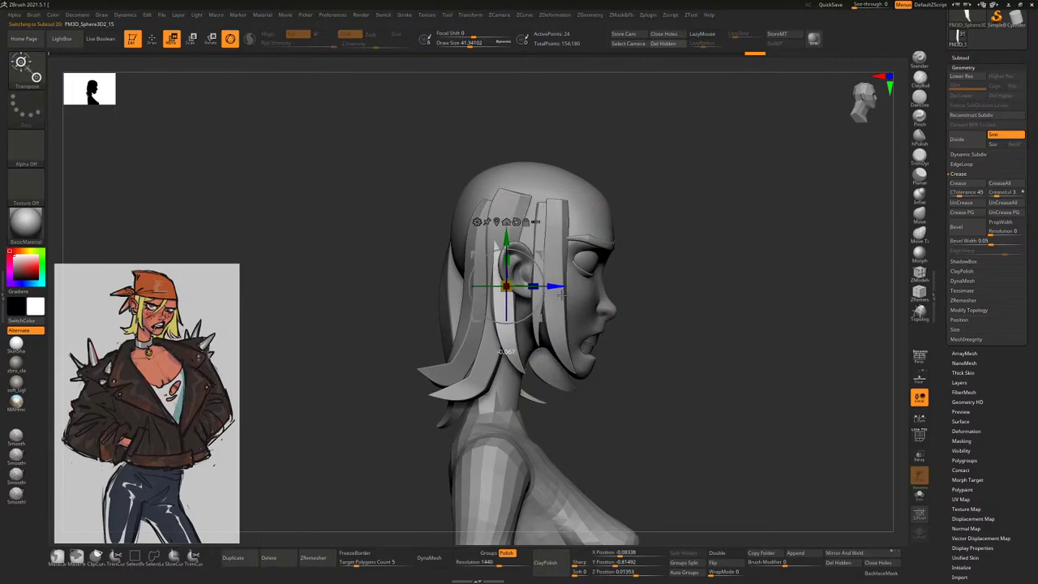
{"action": "right_click_drag", "start_coordinate": [747, 264], "coordinate": [601, 271]}
{"action": "left_click_drag", "start_coordinate": [458, 288], "coordinate": [467, 318]}
{"action": "right_click_drag", "start_coordinate": [466, 308], "coordinate": [527, 304]}
{"action": "left_click_drag", "start_coordinate": [521, 249], "coordinate": [521, 274]}
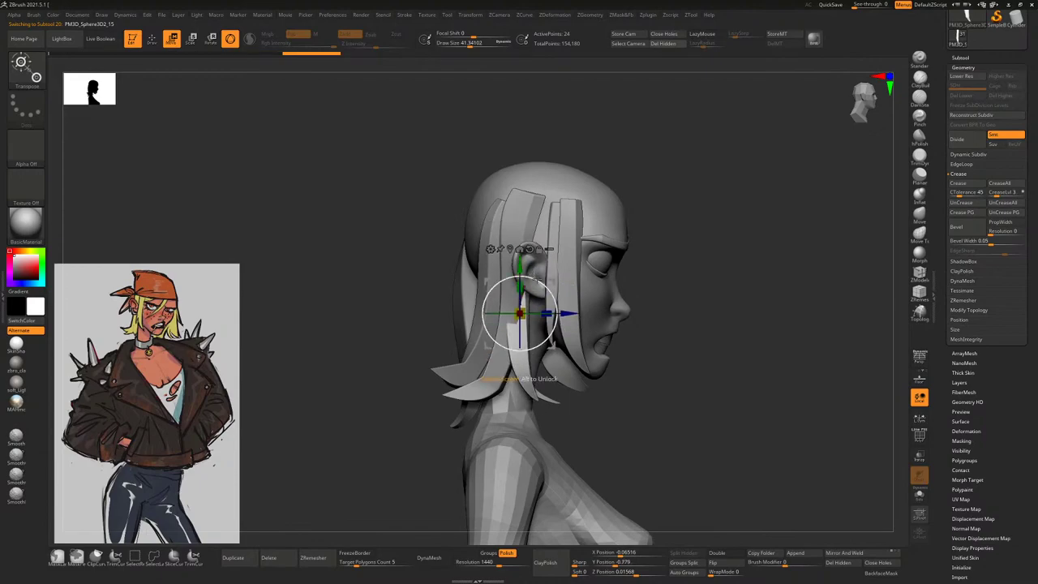
{"action": "right_click_drag", "start_coordinate": [521, 274], "coordinate": [580, 274]}
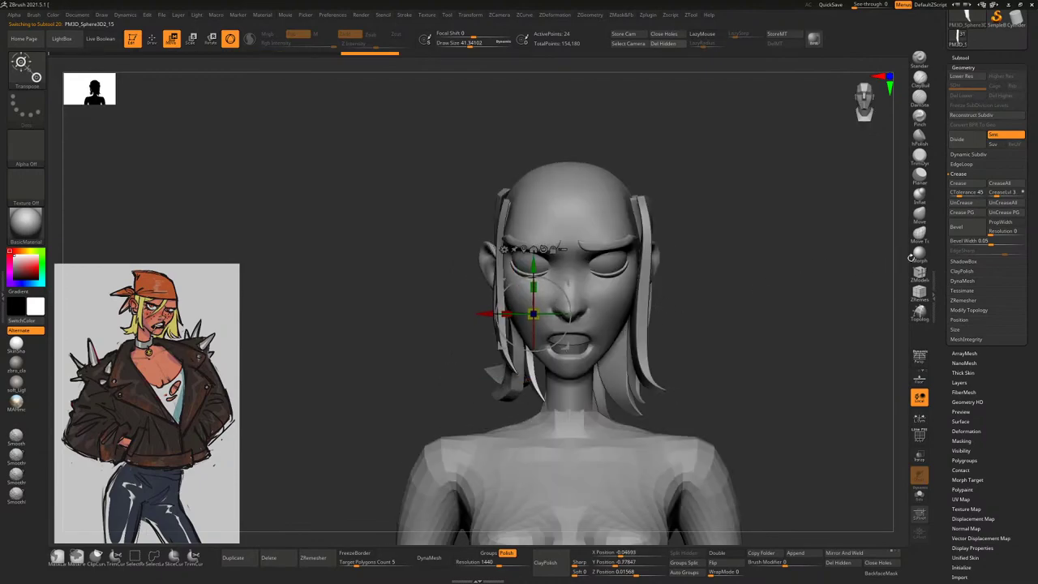
Widen the neck-side copy beneath the hair behind the ear using Move Topological with BackfaceMask on and draw size about 41
{"action": "key", "text": "b"}
{"action": "key", "text": "m"}
{"action": "key", "text": "t"}
{"action": "key", "text": "f"}
{"action": "right_click_drag", "start_coordinate": [795, 280], "coordinate": [804, 308]}
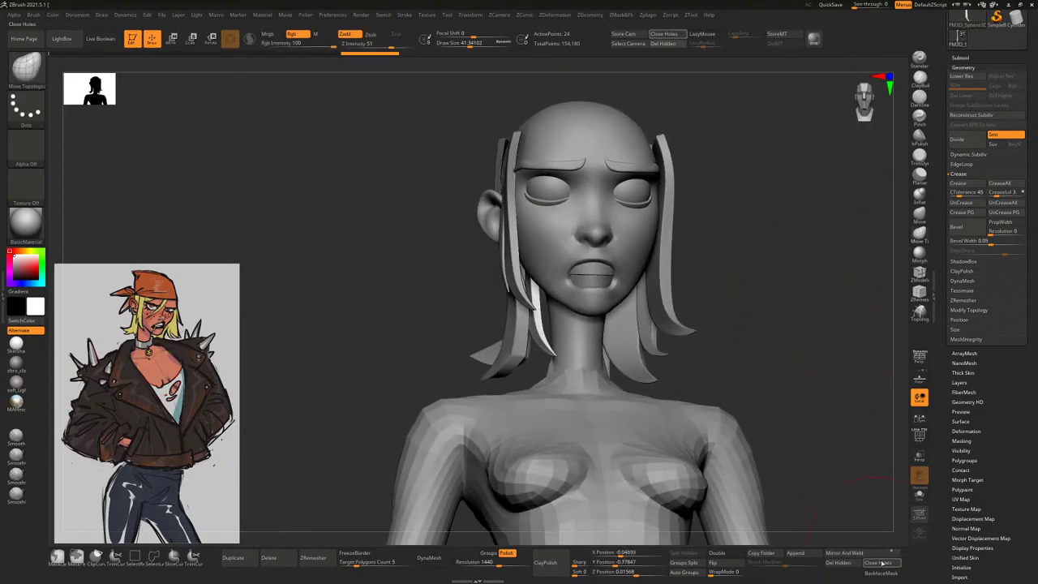
{"action": "right_click_drag", "start_coordinate": [790, 398], "coordinate": [716, 329]}
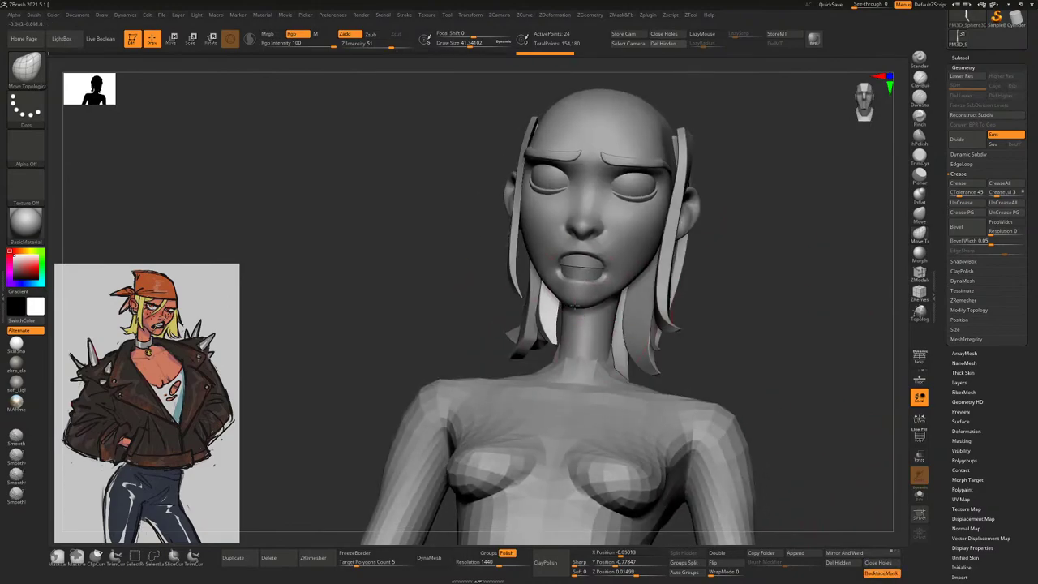
{"action": "mouse_move", "coordinate": [736, 276]}
{"action": "left_mouse_down"}
{"action": "mouse_move", "coordinate": [592, 284]}
{"action": "mouse_move", "coordinate": [499, 323]}
{"action": "left_mouse_up"}
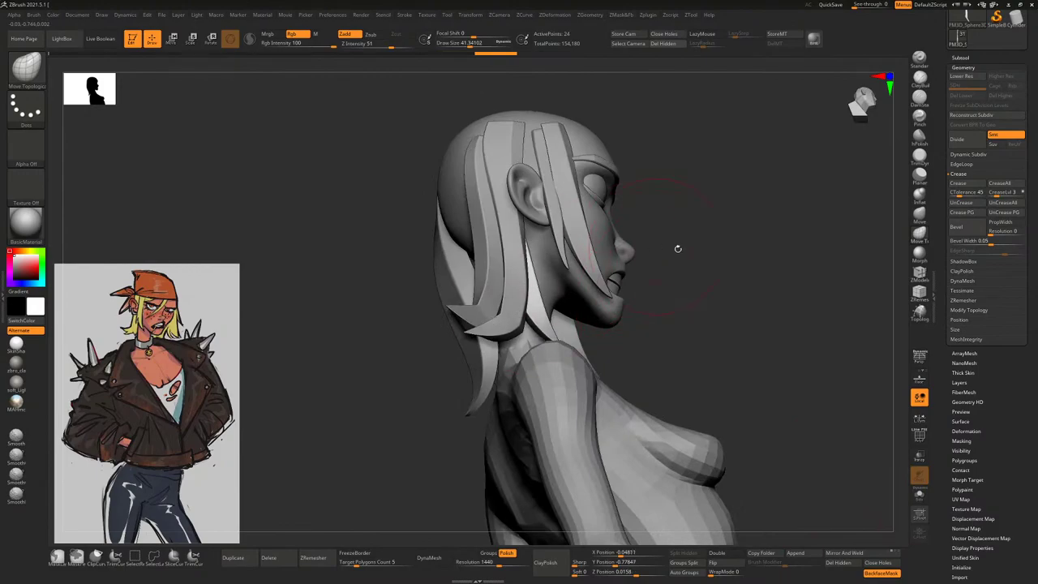
{"action": "mouse_move", "coordinate": [678, 248]}
{"action": "left_mouse_down"}
{"action": "mouse_move", "coordinate": [700, 260]}
{"action": "mouse_move", "coordinate": [490, 232]}
{"action": "left_mouse_up"}
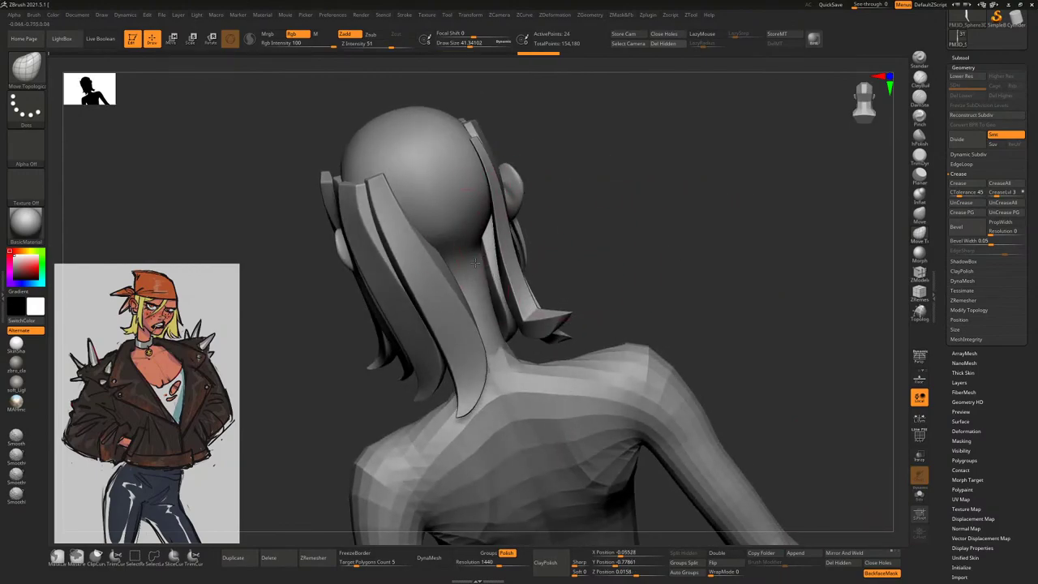
{"action": "mouse_move", "coordinate": [635, 232]}
{"action": "left_mouse_down"}
{"action": "mouse_move", "coordinate": [742, 365]}
{"action": "mouse_move", "coordinate": [757, 363]}
{"action": "left_mouse_up"}
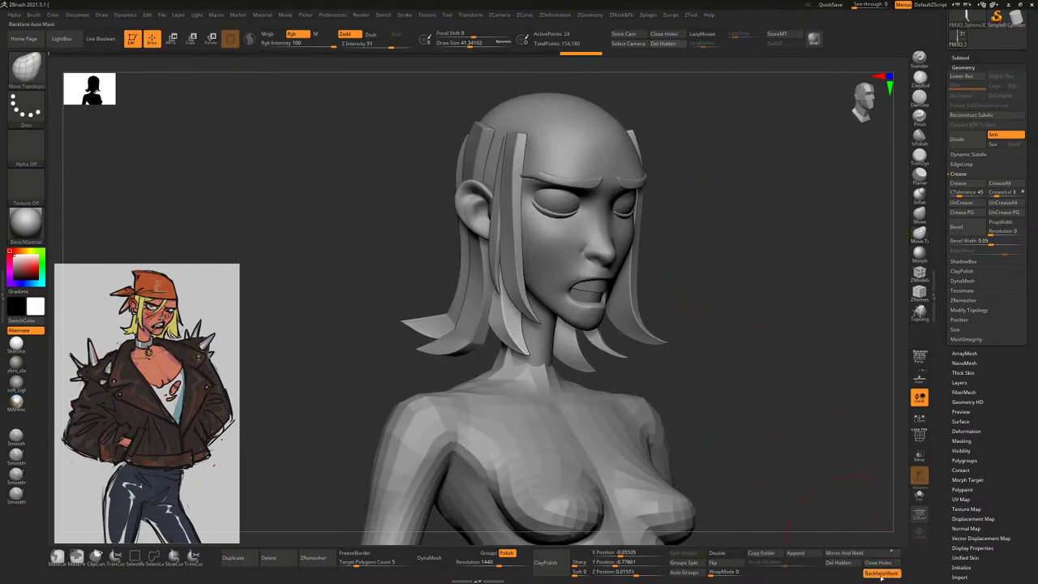
Turn off BackfaceMask and reshape the copy's lower tip beside the neck, reducing the draw size from about 16 to 9
{"action": "mouse_move", "coordinate": [813, 387]}
{"action": "left_mouse_down"}
{"action": "mouse_move", "coordinate": [537, 338]}
{"action": "mouse_move", "coordinate": [511, 345]}
{"action": "mouse_move", "coordinate": [527, 355]}
{"action": "left_mouse_up"}
{"action": "left_click_drag", "start_coordinate": [704, 308], "coordinate": [689, 236], "text": "alt"}
{"action": "key", "text": "space"}
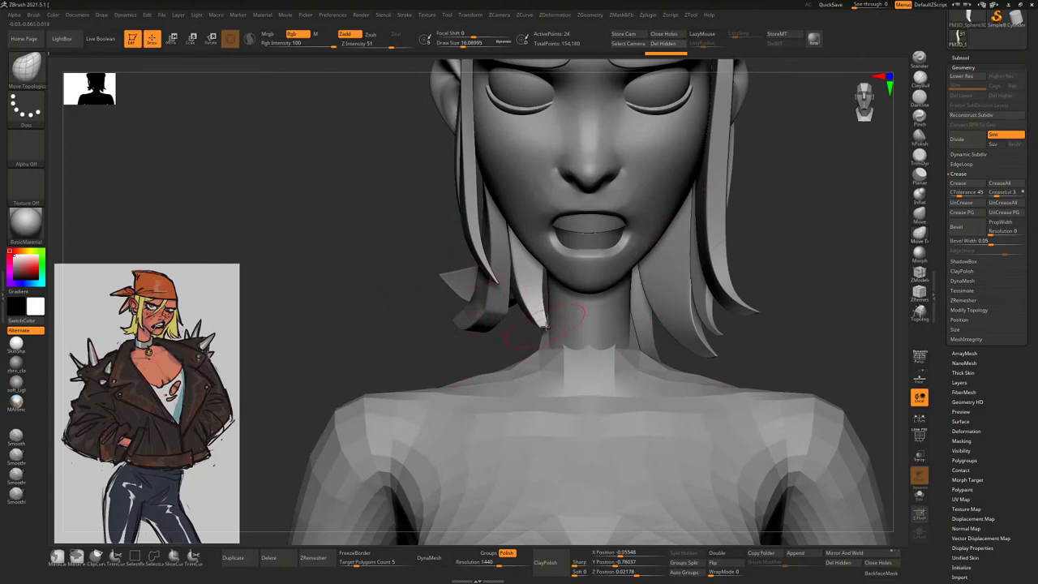
{"action": "key", "text": "bracketleft"}
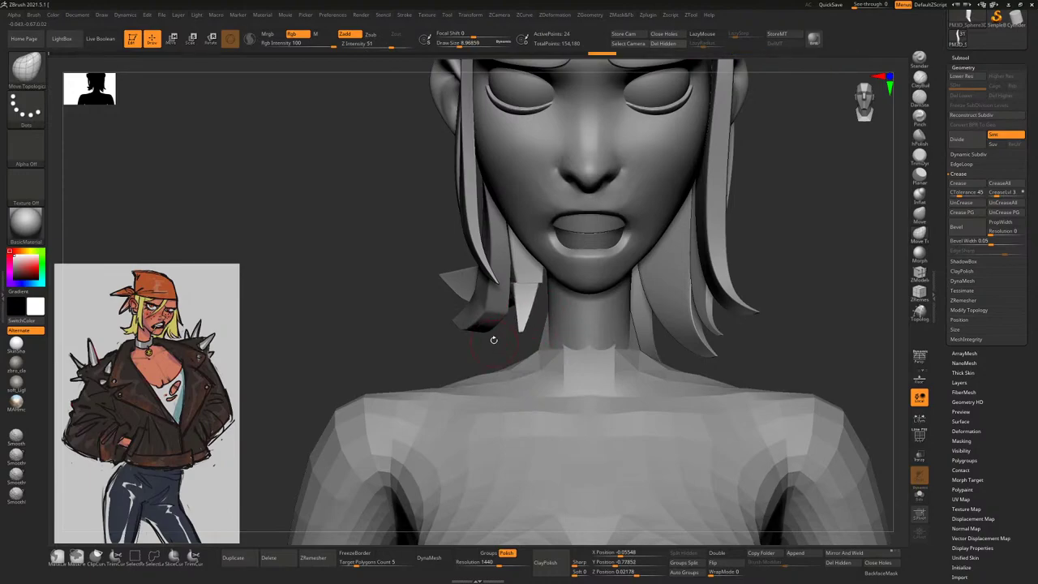
{"action": "left_click_drag", "start_coordinate": [493, 340], "coordinate": [676, 231]}
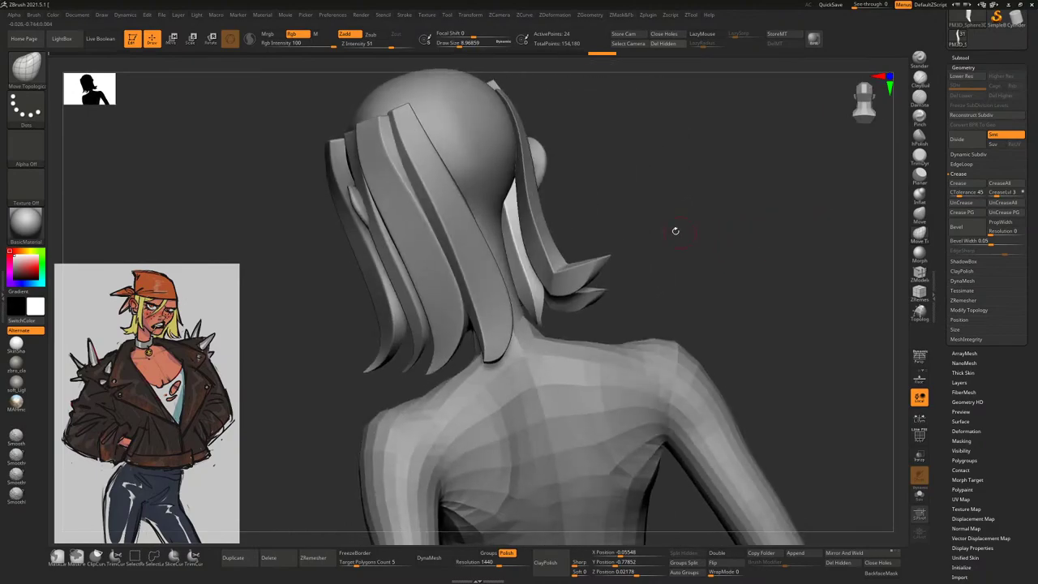
{"action": "left_click_drag", "start_coordinate": [563, 298], "coordinate": [787, 226]}
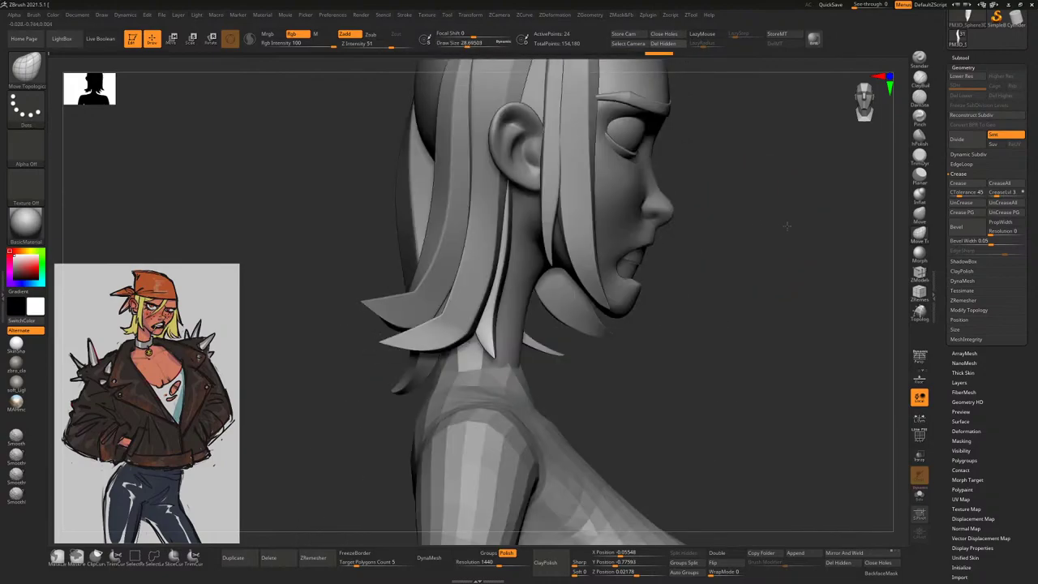
Adjust the neck copy's overall position at draw size about 73, and refine its pointed end at about 18
{"action": "left_click_drag", "start_coordinate": [609, 343], "coordinate": [546, 333], "text": "shift"}
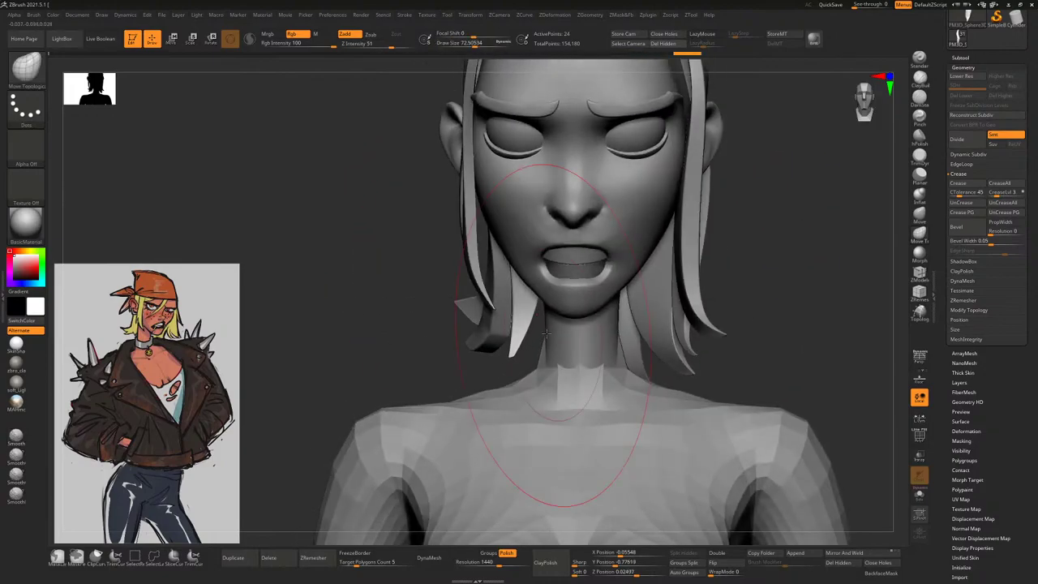
{"action": "mouse_move", "coordinate": [484, 354]}
{"action": "left_mouse_down"}
{"action": "mouse_move", "coordinate": [511, 332]}
{"action": "mouse_move", "coordinate": [534, 287]}
{"action": "left_mouse_up"}
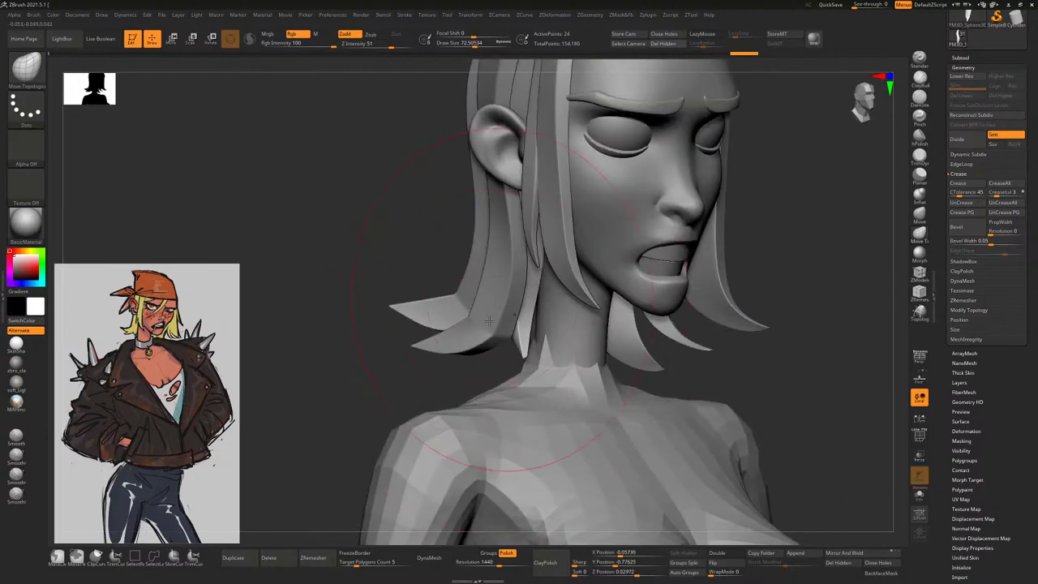
{"action": "left_click_drag", "start_coordinate": [489, 321], "coordinate": [482, 343], "text": "shift"}
{"action": "key", "text": "space"}
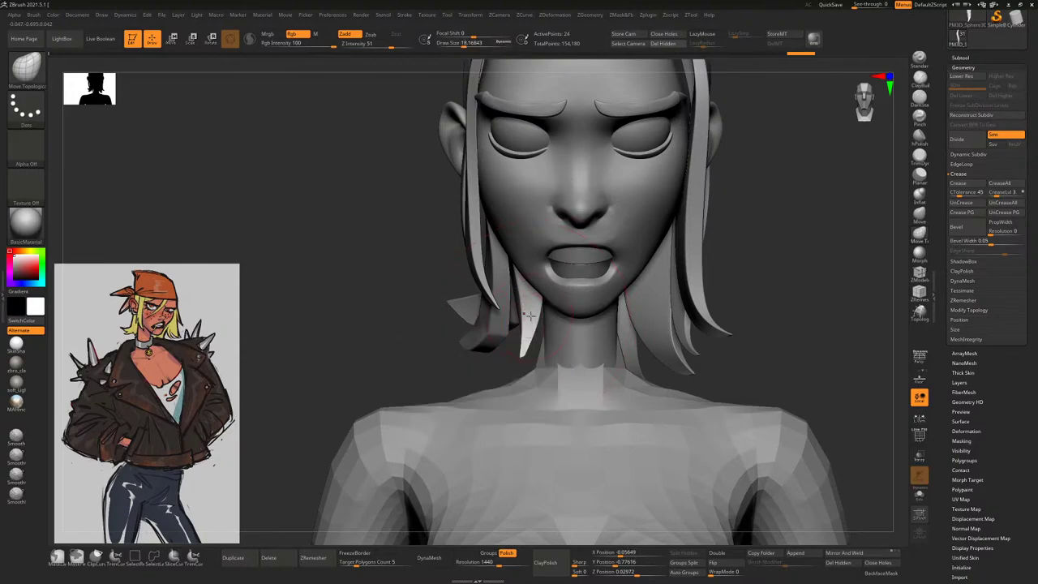
{"action": "key", "text": "space"}
{"action": "mouse_move", "coordinate": [523, 353]}
{"action": "left_mouse_down"}
{"action": "mouse_move", "coordinate": [497, 348]}
{"action": "mouse_move", "coordinate": [537, 339]}
{"action": "left_mouse_up"}
{"action": "key", "text": "space"}
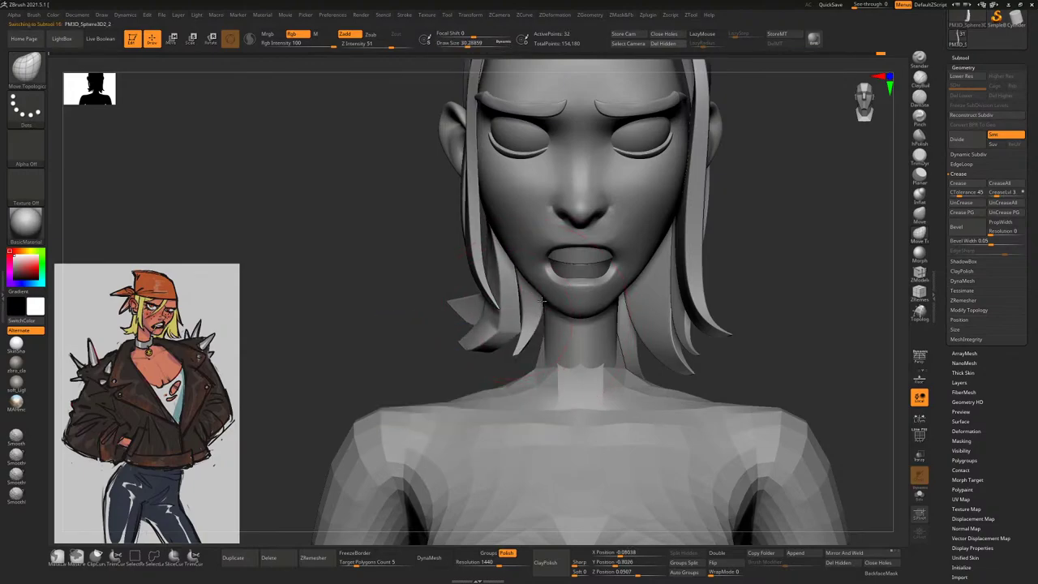
Select the front strand on the opposite side of the head and adjust its upper edge near the temple at draw size about 9
{"action": "right_click_drag", "start_coordinate": [541, 300], "coordinate": [699, 268]}
{"action": "right_click_drag", "start_coordinate": [747, 224], "coordinate": [687, 248]}
{"action": "left_click", "coordinate": [599, 297], "text": "alt"}
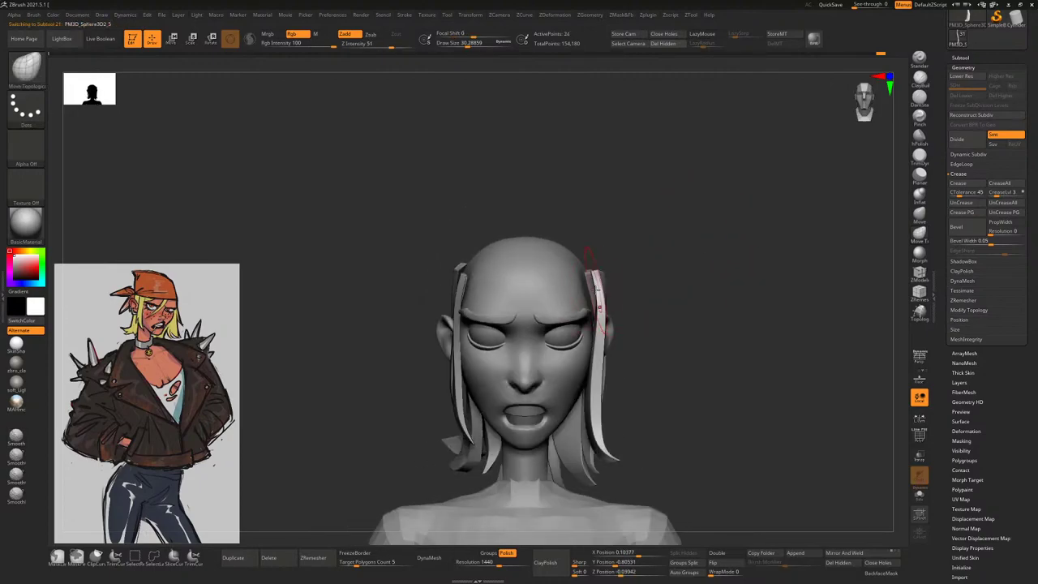
{"action": "left_click", "coordinate": [568, 271], "text": "alt"}
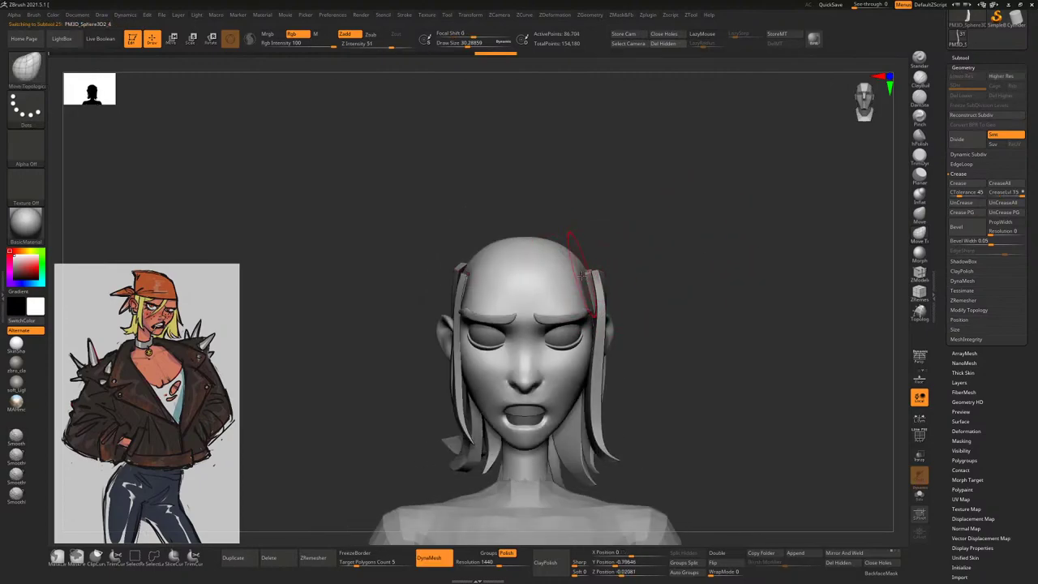
{"action": "left_click", "coordinate": [599, 304], "text": "alt"}
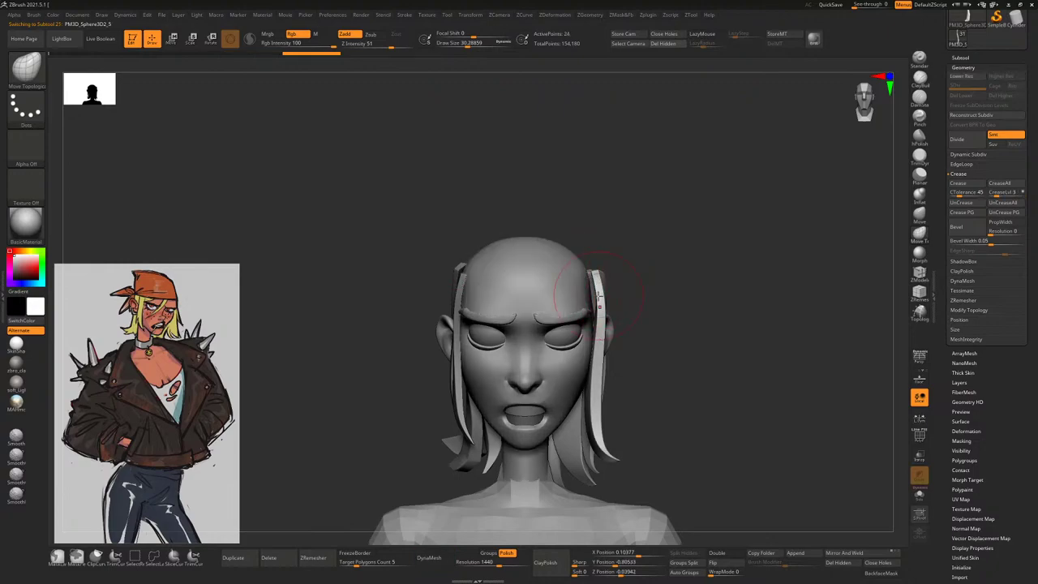
{"action": "left_click_drag", "start_coordinate": [619, 278], "coordinate": [844, 283]}
{"action": "left_click_drag", "start_coordinate": [568, 280], "coordinate": [803, 284]}
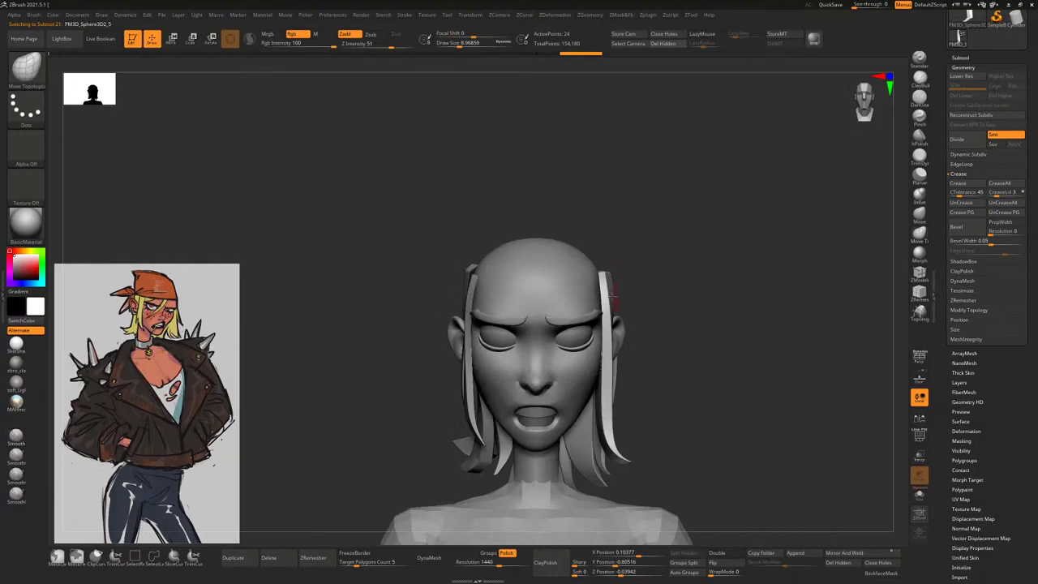
{"action": "key", "text": "space"}
{"action": "left_click_drag", "start_coordinate": [648, 288], "coordinate": [611, 301]}
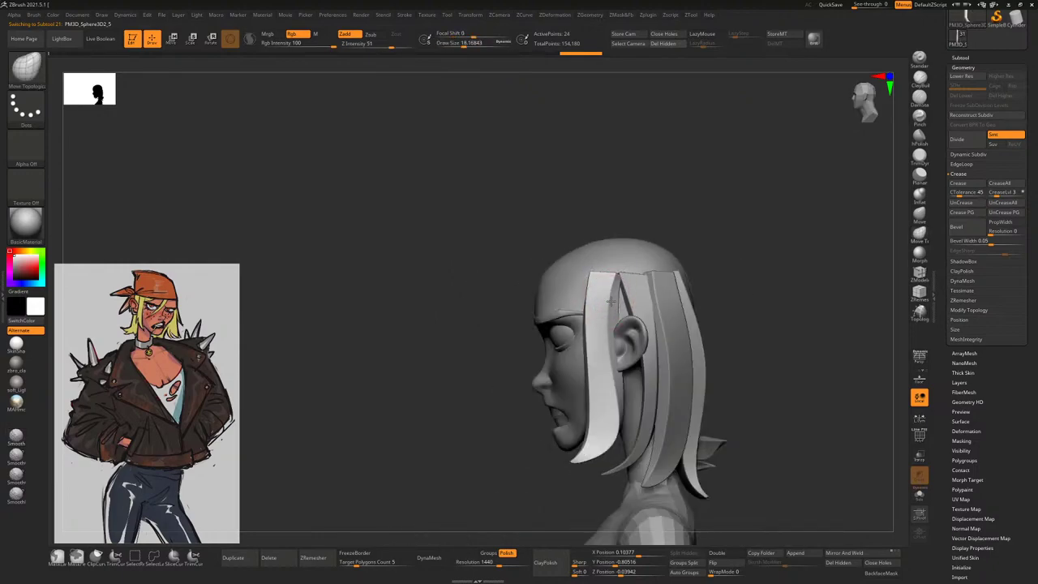
Broaden the opposite front strand's lower half along the jaw at draw size about 41, and refine its curve and tip at about 32
{"action": "left_click_drag", "start_coordinate": [753, 243], "coordinate": [561, 287]}
{"action": "left_click_drag", "start_coordinate": [690, 258], "coordinate": [661, 298]}
{"action": "mouse_move", "coordinate": [646, 337]}
{"action": "left_mouse_down"}
{"action": "mouse_move", "coordinate": [584, 331]}
{"action": "mouse_move", "coordinate": [585, 346]}
{"action": "mouse_move", "coordinate": [552, 366]}
{"action": "left_mouse_up"}
{"action": "key", "text": "space"}
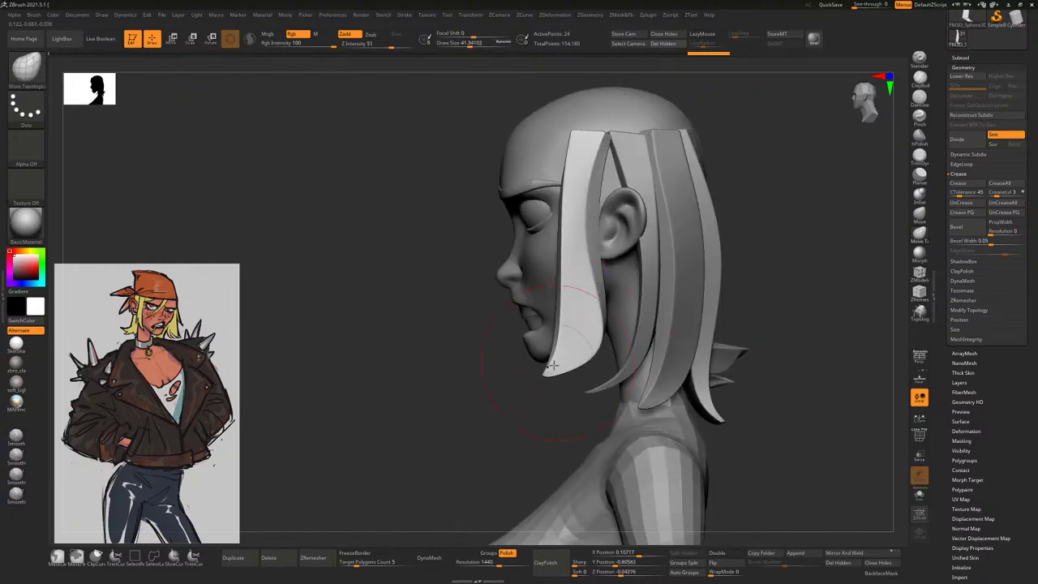
{"action": "mouse_move", "coordinate": [524, 403]}
{"action": "left_mouse_down"}
{"action": "mouse_move", "coordinate": [574, 393]}
{"action": "mouse_move", "coordinate": [617, 365]}
{"action": "mouse_move", "coordinate": [543, 381]}
{"action": "mouse_move", "coordinate": [613, 323]}
{"action": "left_mouse_up"}
{"action": "key", "text": "space"}
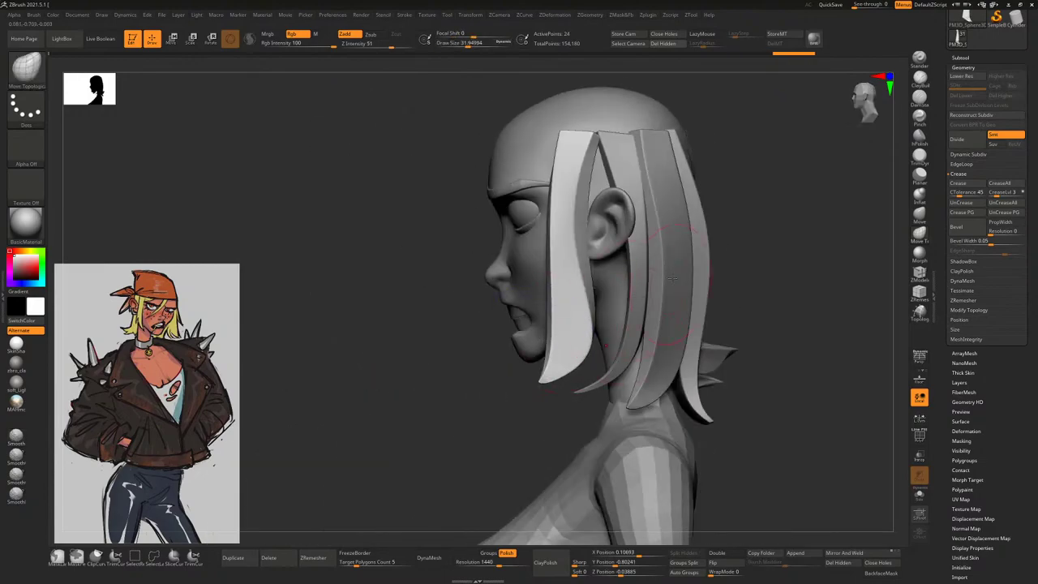
Select the thin strand between the front strand and the ear, and reshape it at draw size about 27
{"action": "mouse_move", "coordinate": [654, 257]}
{"action": "left_mouse_down"}
{"action": "mouse_move", "coordinate": [584, 252]}
{"action": "mouse_move", "coordinate": [591, 166]}
{"action": "mouse_move", "coordinate": [595, 243]}
{"action": "left_mouse_up"}
{"action": "key", "text": "space"}
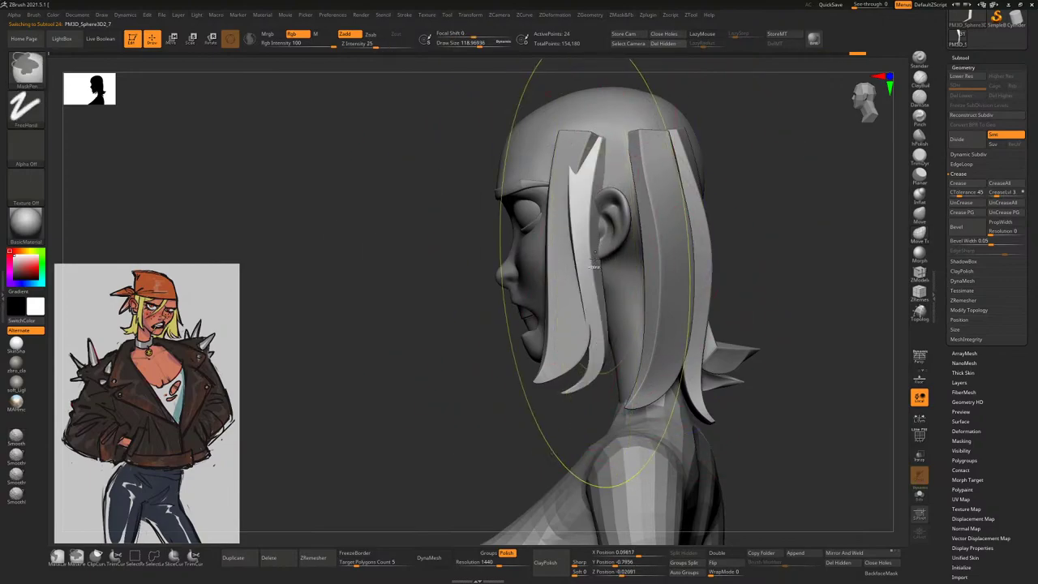
{"action": "mouse_move", "coordinate": [755, 238]}
{"action": "left_mouse_down"}
{"action": "mouse_move", "coordinate": [827, 235]}
{"action": "mouse_move", "coordinate": [633, 272]}
{"action": "mouse_move", "coordinate": [519, 276]}
{"action": "mouse_move", "coordinate": [527, 283]}
{"action": "mouse_move", "coordinate": [571, 230]}
{"action": "left_mouse_up"}
{"action": "key", "text": "space"}
{"action": "mouse_move", "coordinate": [756, 212]}
{"action": "left_mouse_down"}
{"action": "mouse_move", "coordinate": [674, 215]}
{"action": "mouse_move", "coordinate": [756, 214]}
{"action": "mouse_move", "coordinate": [722, 267]}
{"action": "mouse_move", "coordinate": [730, 329]}
{"action": "left_mouse_up"}
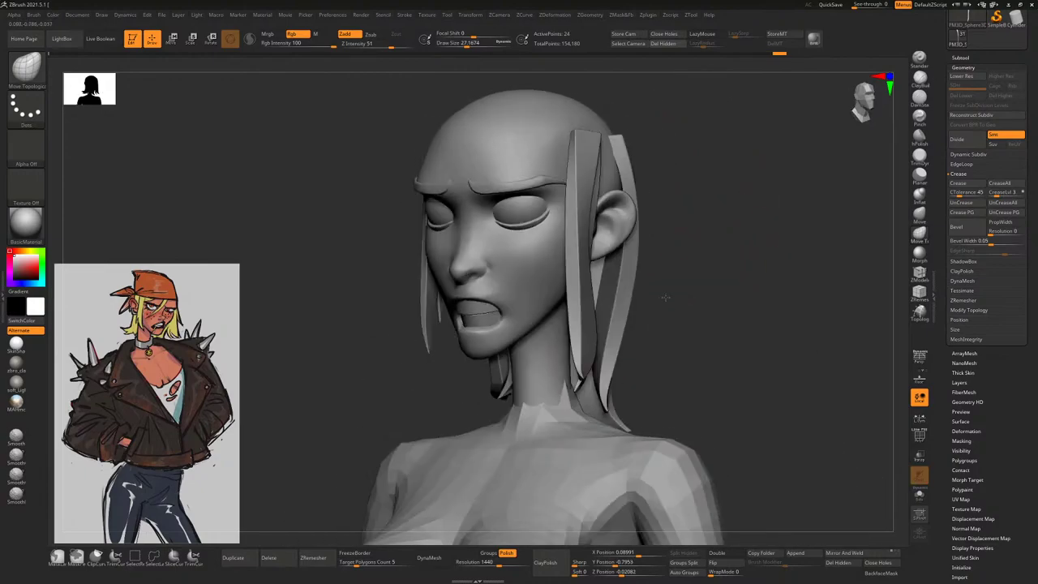
Refine the thin strand's curve beside the jaw with BackfaceMask on, reducing the draw size from about 68 to 32
{"action": "mouse_move", "coordinate": [665, 297]}
{"action": "left_mouse_down"}
{"action": "mouse_move", "coordinate": [633, 298]}
{"action": "mouse_move", "coordinate": [728, 299]}
{"action": "mouse_move", "coordinate": [600, 324]}
{"action": "mouse_move", "coordinate": [709, 257]}
{"action": "mouse_move", "coordinate": [740, 262]}
{"action": "mouse_move", "coordinate": [593, 372]}
{"action": "mouse_move", "coordinate": [598, 343]}
{"action": "mouse_move", "coordinate": [721, 274]}
{"action": "mouse_move", "coordinate": [741, 279]}
{"action": "mouse_move", "coordinate": [734, 243]}
{"action": "left_mouse_up"}
{"action": "key", "text": "space"}
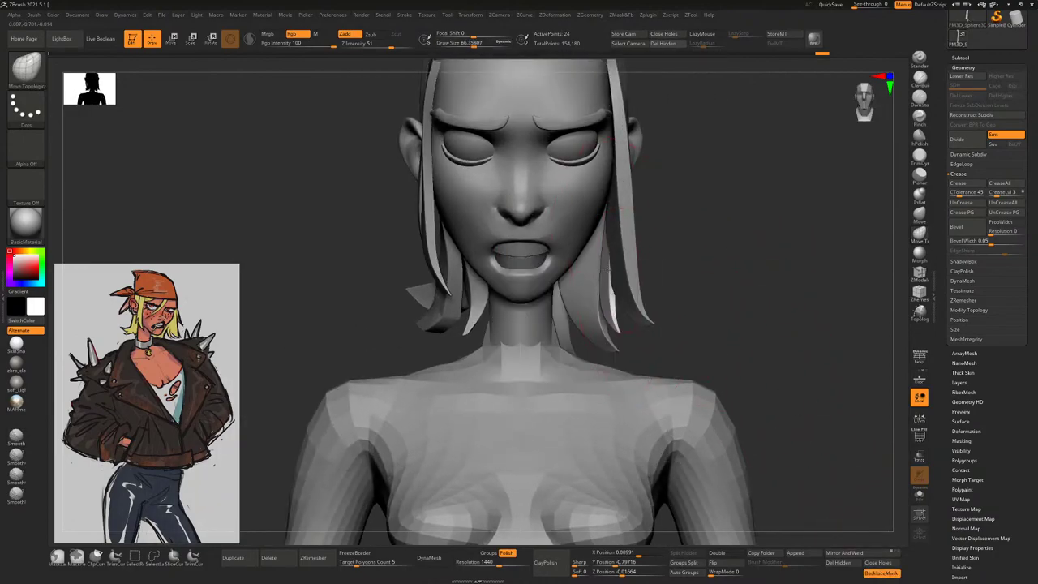
{"action": "left_click_drag", "start_coordinate": [690, 325], "coordinate": [614, 228]}
{"action": "mouse_move", "coordinate": [711, 201]}
{"action": "left_mouse_down"}
{"action": "mouse_move", "coordinate": [562, 281]}
{"action": "mouse_move", "coordinate": [737, 278]}
{"action": "mouse_move", "coordinate": [712, 280]}
{"action": "left_mouse_up"}
{"action": "key", "text": "space"}
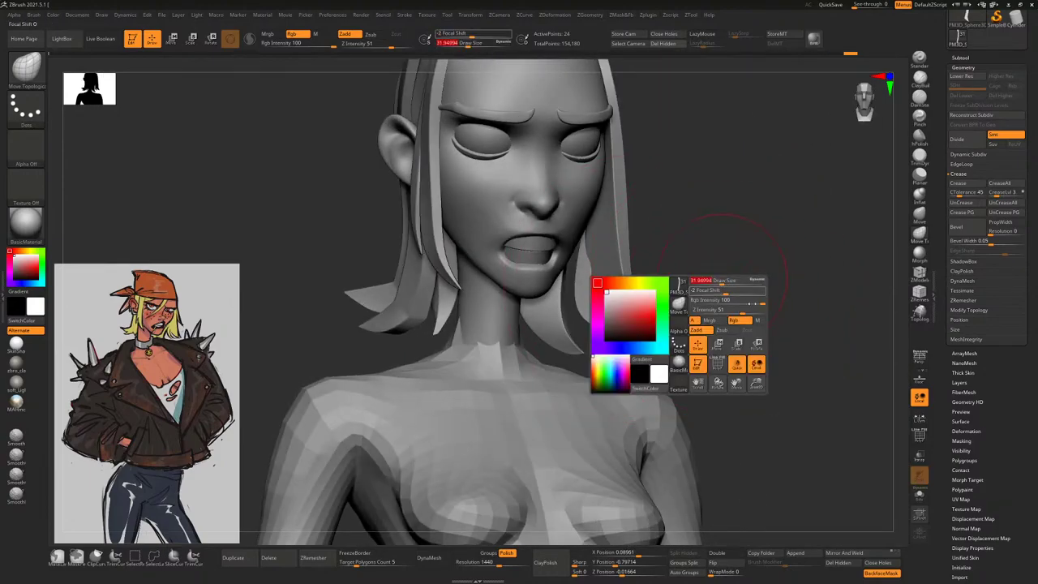
{"action": "mouse_move", "coordinate": [790, 381]}
{"action": "left_mouse_down"}
{"action": "mouse_move", "coordinate": [739, 284]}
{"action": "mouse_move", "coordinate": [661, 200]}
{"action": "left_mouse_up"}
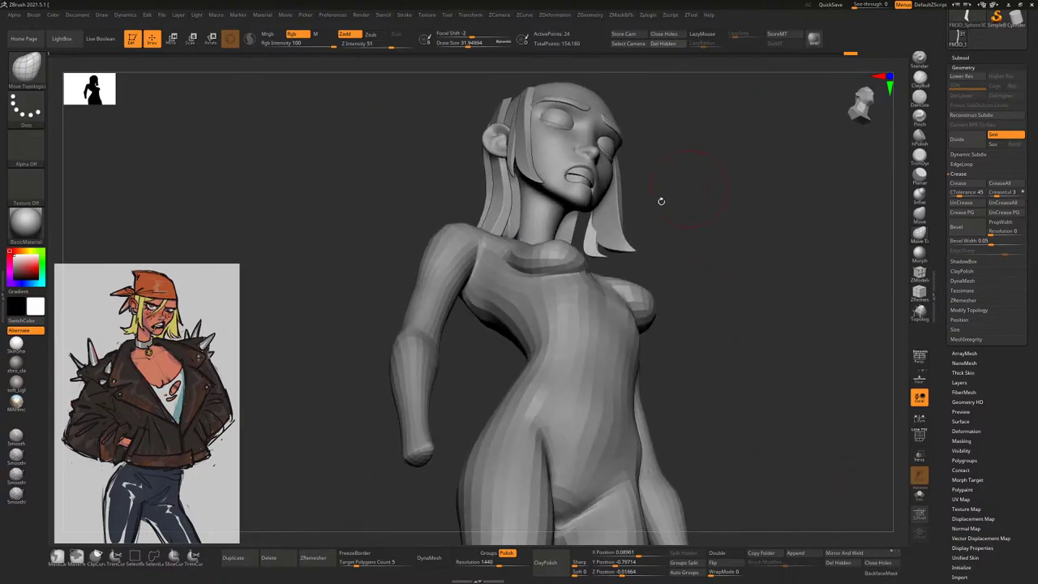
Duplicate the broad strand behind the ear and move the copy forward and inward so it sits beneath the ear
{"action": "mouse_move", "coordinate": [589, 235]}
{"action": "left_mouse_down"}
{"action": "mouse_move", "coordinate": [763, 236]}
{"action": "mouse_move", "coordinate": [632, 250]}
{"action": "left_mouse_up"}
{"action": "key", "text": "w"}
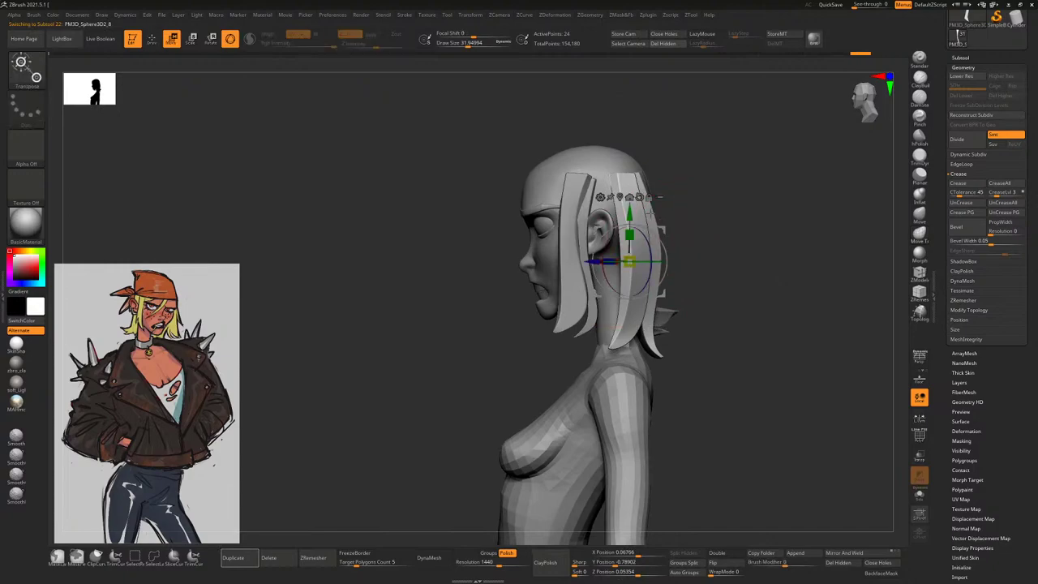
{"action": "left_click", "coordinate": [233, 557]}
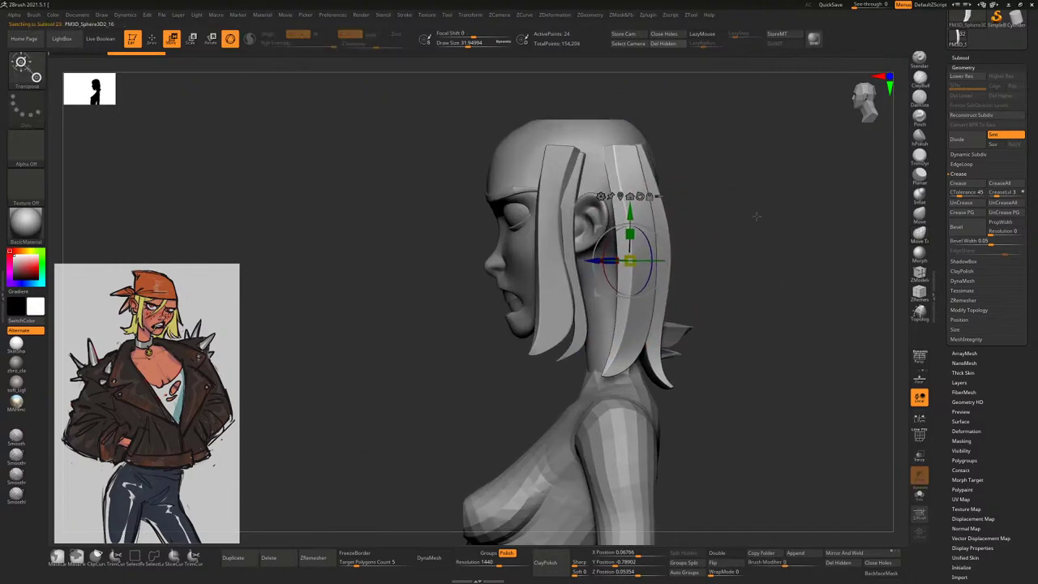
{"action": "left_click_drag", "start_coordinate": [579, 263], "coordinate": [602, 252]}
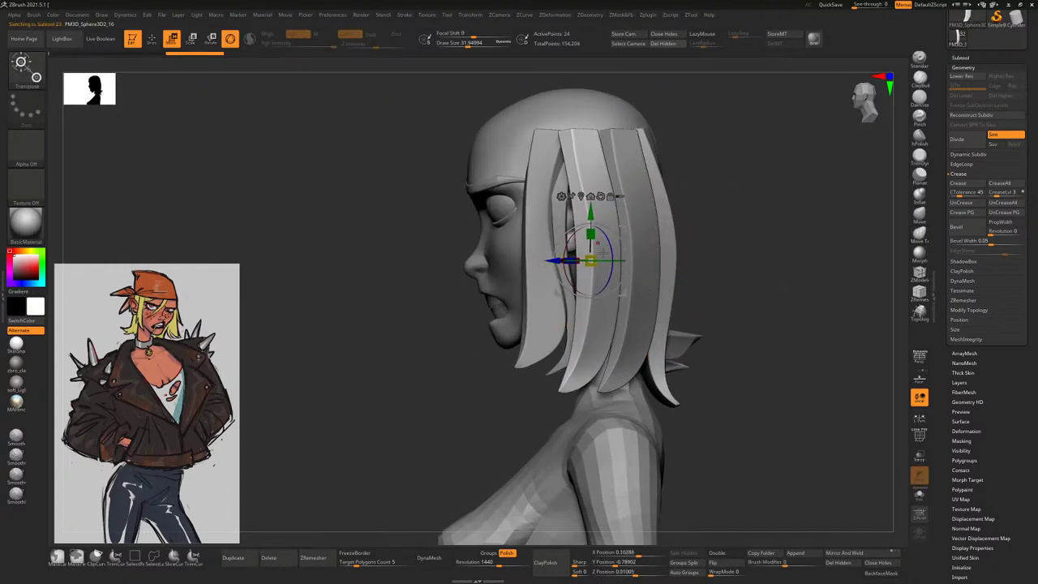
{"action": "left_click_drag", "start_coordinate": [730, 365], "coordinate": [799, 366]}
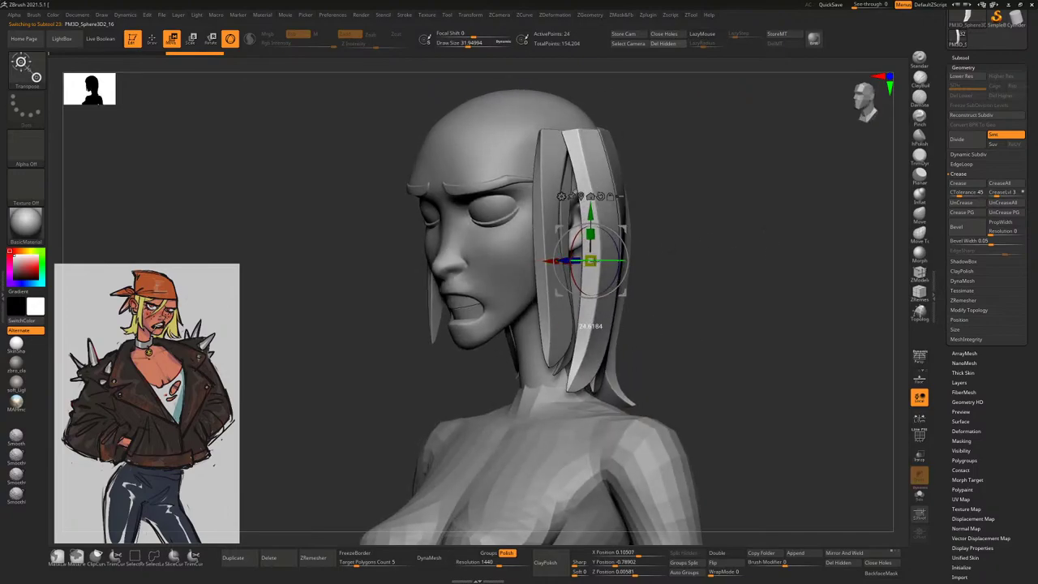
{"action": "left_click_drag", "start_coordinate": [590, 262], "coordinate": [558, 261]}
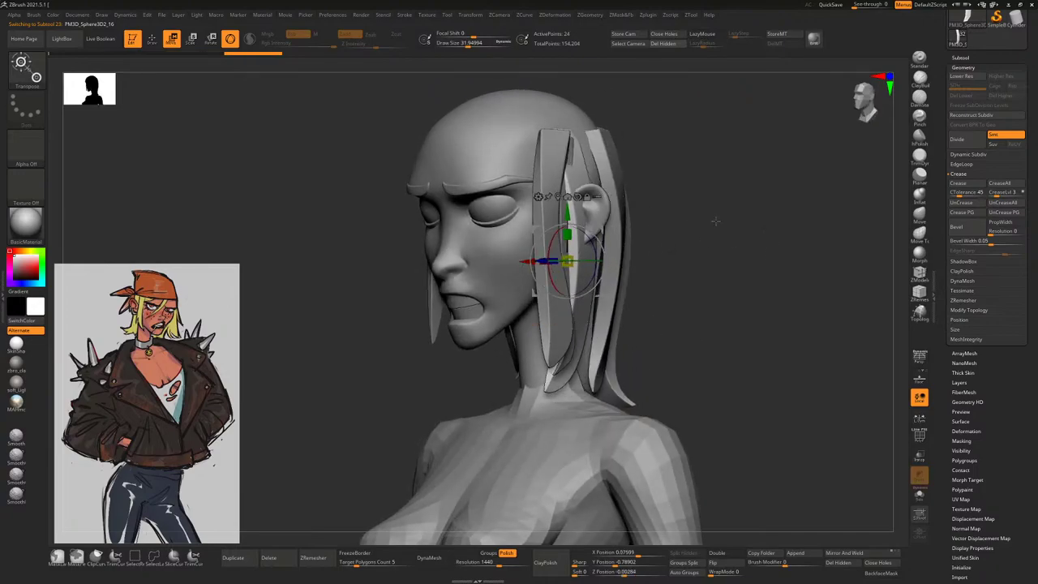
{"action": "left_click_drag", "start_coordinate": [795, 264], "coordinate": [883, 261]}
Reshape the duplicated strand around the ear and neck with Move Topological, reducing the draw size from about 97 to 48 and 34
{"action": "left_click", "coordinate": [920, 234]}
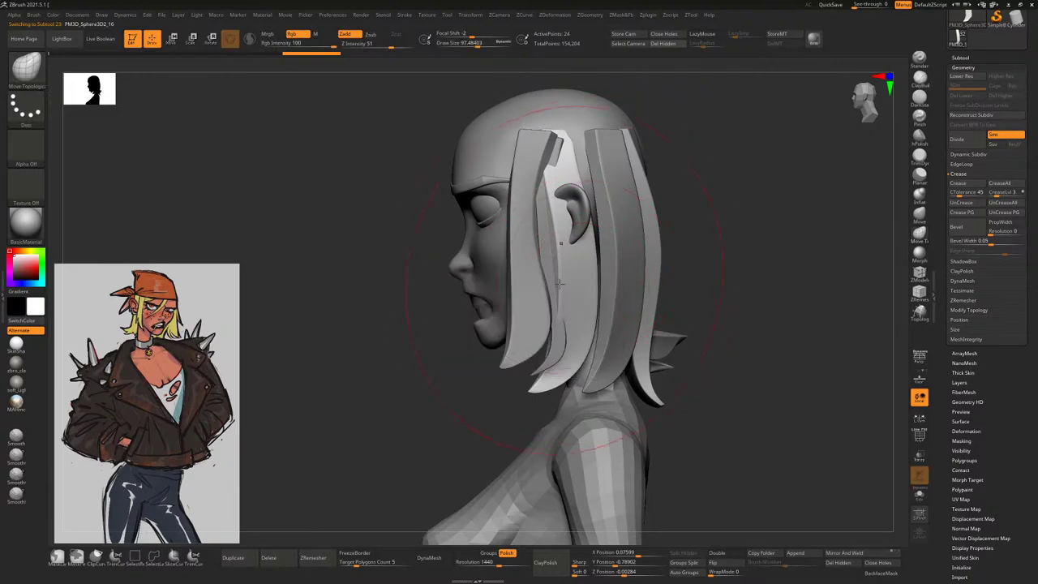
{"action": "mouse_move", "coordinate": [697, 302]}
{"action": "left_mouse_down"}
{"action": "mouse_move", "coordinate": [753, 301]}
{"action": "mouse_move", "coordinate": [567, 507]}
{"action": "left_mouse_up"}
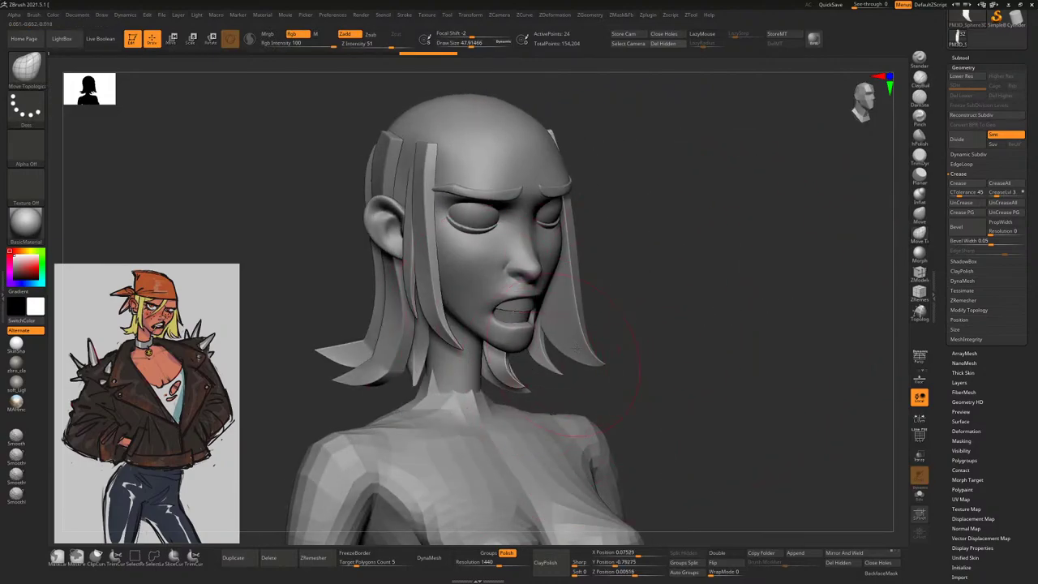
{"action": "left_click_drag", "start_coordinate": [577, 349], "coordinate": [579, 281]}
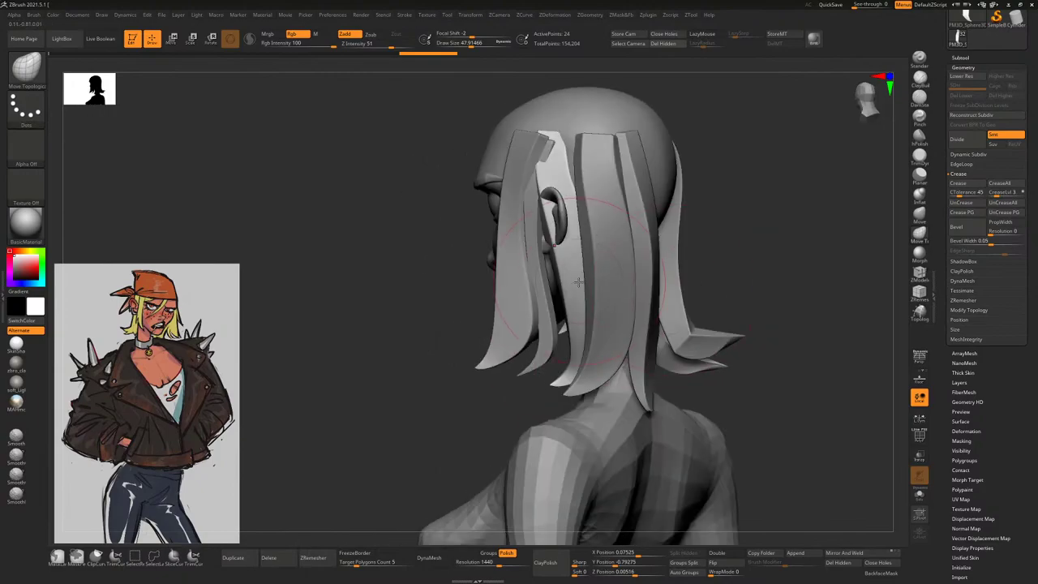
{"action": "left_click_drag", "start_coordinate": [468, 310], "coordinate": [535, 349]}
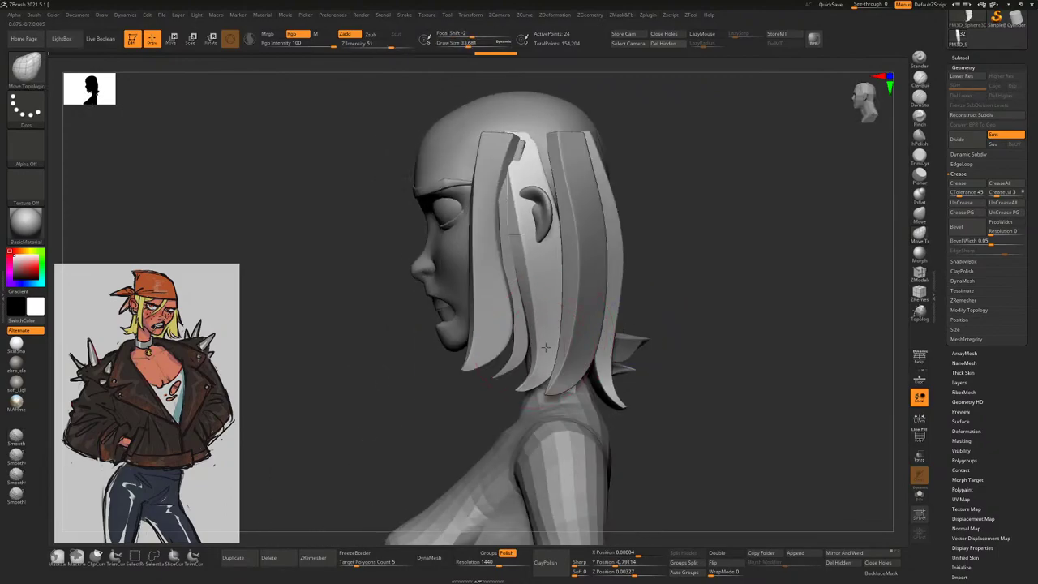
{"action": "key", "text": "space"}
{"action": "mouse_move", "coordinate": [673, 310]}
{"action": "left_mouse_down"}
{"action": "mouse_move", "coordinate": [538, 377]}
{"action": "mouse_move", "coordinate": [519, 406]}
{"action": "left_mouse_up"}
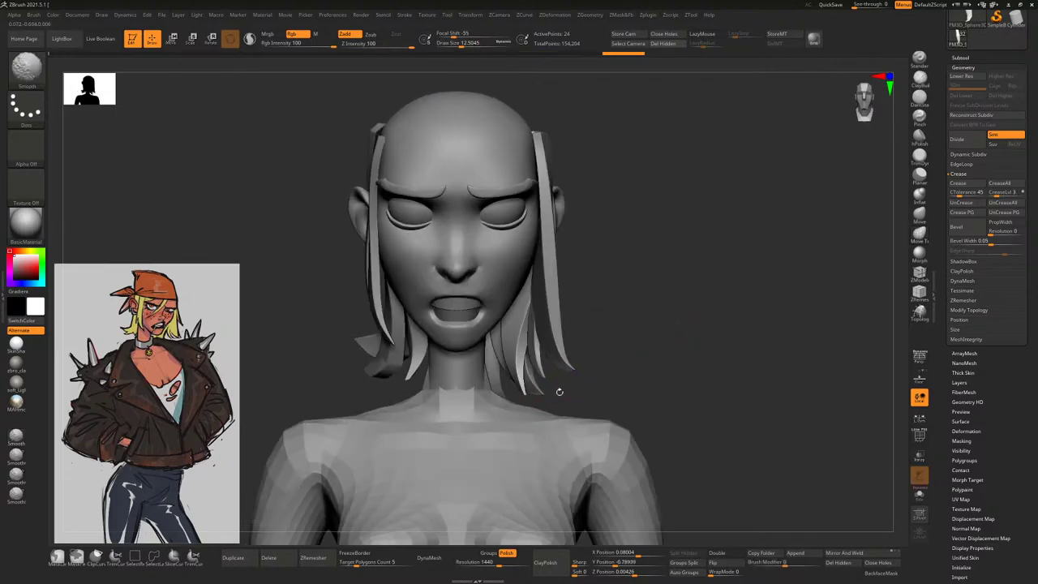
Refine the duplicated strand's lower end beneath the jaw, using draw size about 48
{"action": "key", "text": "space"}
{"action": "mouse_move", "coordinate": [592, 375]}
{"action": "left_mouse_down"}
{"action": "mouse_move", "coordinate": [628, 351]}
{"action": "mouse_move", "coordinate": [625, 336]}
{"action": "mouse_move", "coordinate": [654, 332]}
{"action": "mouse_move", "coordinate": [649, 320]}
{"action": "mouse_move", "coordinate": [671, 345]}
{"action": "mouse_move", "coordinate": [709, 225]}
{"action": "mouse_move", "coordinate": [559, 250]}
{"action": "left_mouse_up"}
{"action": "key", "text": "space"}
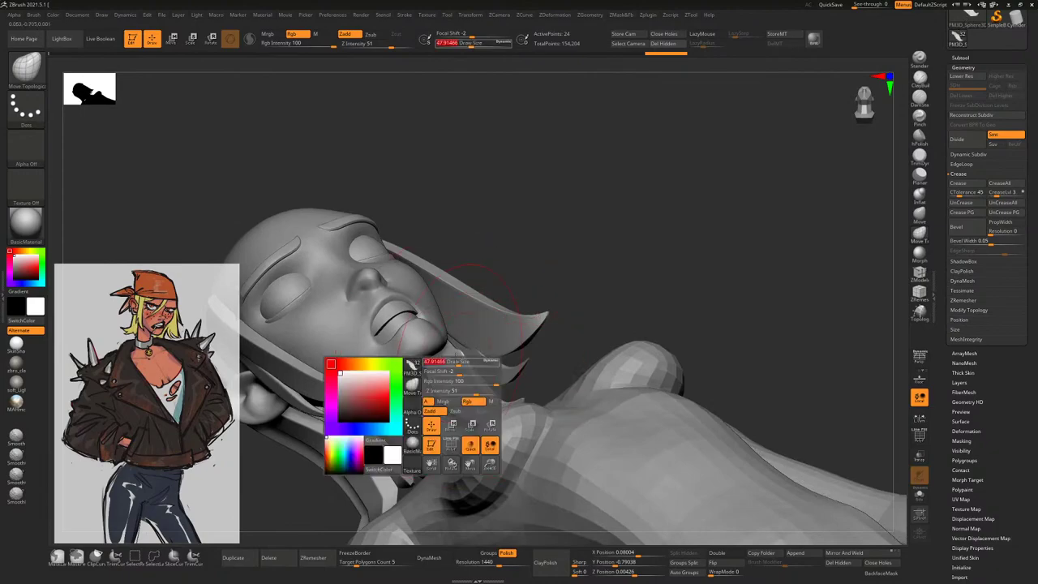
{"action": "mouse_move", "coordinate": [560, 300]}
{"action": "left_mouse_down"}
{"action": "mouse_move", "coordinate": [590, 279]}
{"action": "mouse_move", "coordinate": [554, 318]}
{"action": "mouse_move", "coordinate": [539, 315]}
{"action": "mouse_move", "coordinate": [450, 187]}
{"action": "left_mouse_up"}
{"action": "key", "text": "space"}
Adjust the duplicated strand's upper end and its width around the ear at draw size about 37
{"action": "key", "text": "space"}
{"action": "mouse_move", "coordinate": [551, 177]}
{"action": "left_mouse_down"}
{"action": "mouse_move", "coordinate": [417, 169]}
{"action": "mouse_move", "coordinate": [633, 162]}
{"action": "mouse_move", "coordinate": [479, 176]}
{"action": "left_mouse_up"}
{"action": "left_click_drag", "start_coordinate": [560, 189], "coordinate": [503, 212]}
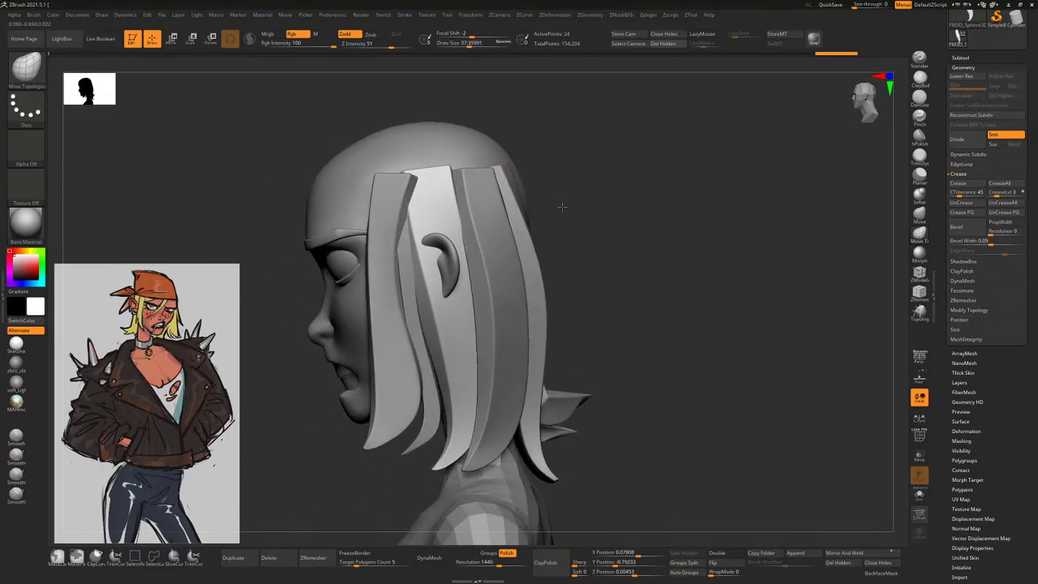
{"action": "left_click_drag", "start_coordinate": [568, 192], "coordinate": [438, 290]}
{"action": "mouse_move", "coordinate": [617, 243]}
{"action": "left_mouse_down"}
{"action": "mouse_move", "coordinate": [668, 248]}
{"action": "mouse_move", "coordinate": [441, 292]}
{"action": "left_mouse_up"}
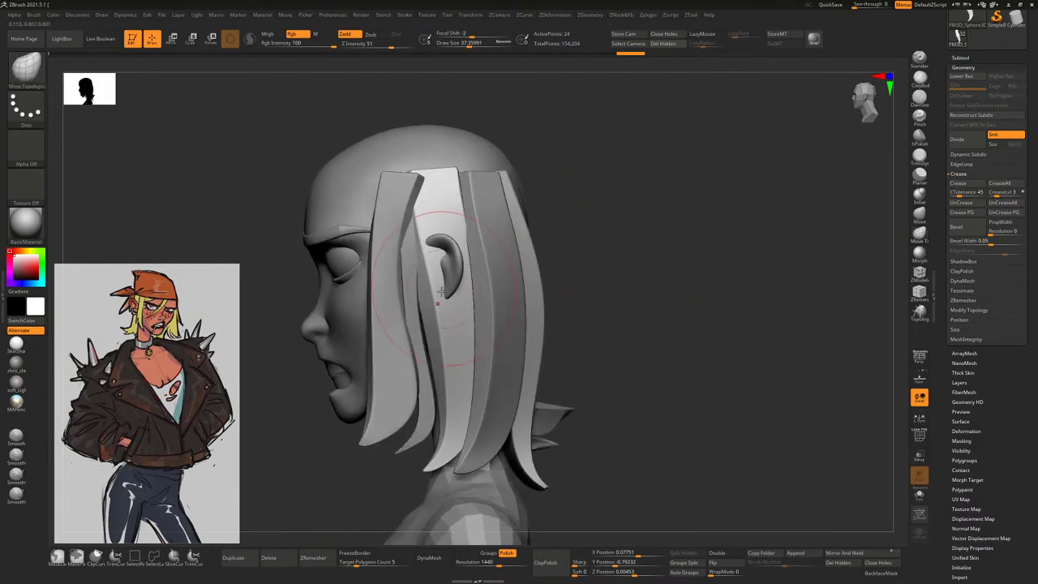
{"action": "mouse_move", "coordinate": [577, 250]}
{"action": "left_mouse_down"}
{"action": "mouse_move", "coordinate": [714, 271]}
{"action": "mouse_move", "coordinate": [677, 322]}
{"action": "mouse_move", "coordinate": [629, 314]}
{"action": "left_mouse_up"}
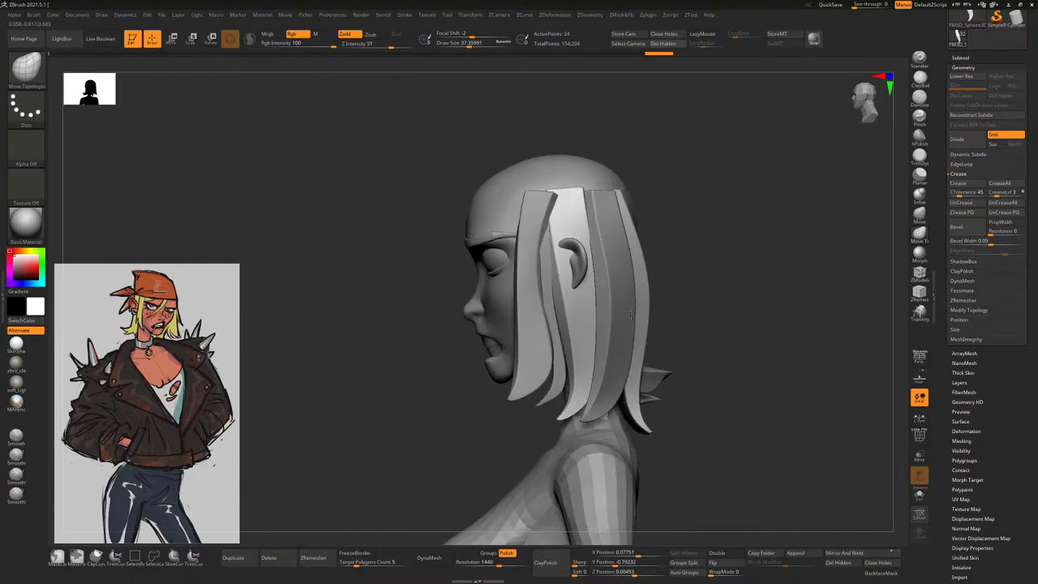
Select the narrow strand in front of the opposite ear and mirror it across the X axis, merged into one SubTool
{"action": "left_click", "coordinate": [528, 350], "text": "alt"}
{"action": "left_click_drag", "start_coordinate": [667, 282], "coordinate": [711, 287]}
{"action": "left_click_drag", "start_coordinate": [603, 347], "coordinate": [422, 308]}
{"action": "left_click", "coordinate": [435, 301], "text": "alt"}
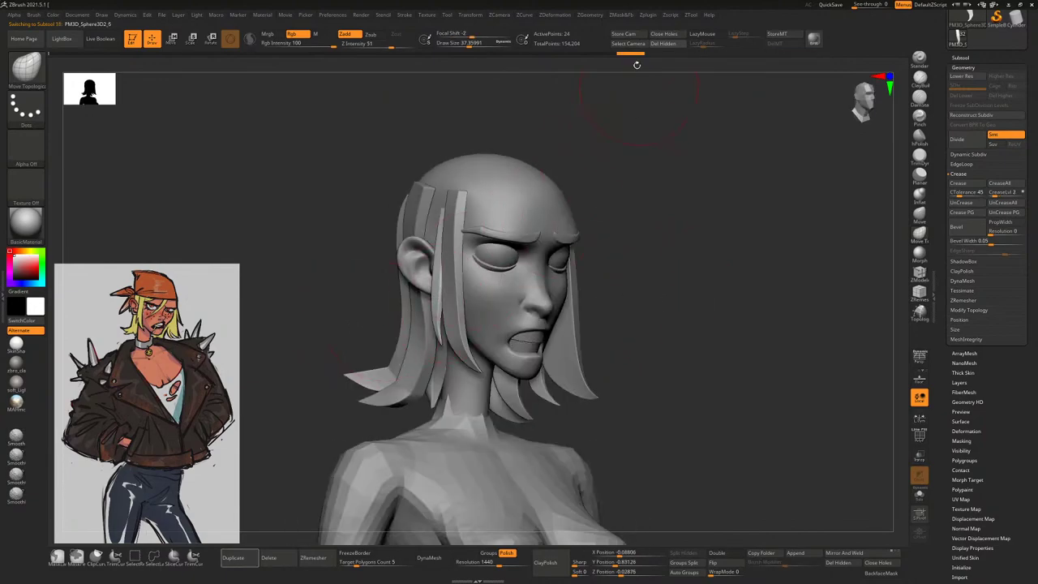
{"action": "left_click", "coordinate": [648, 16]}
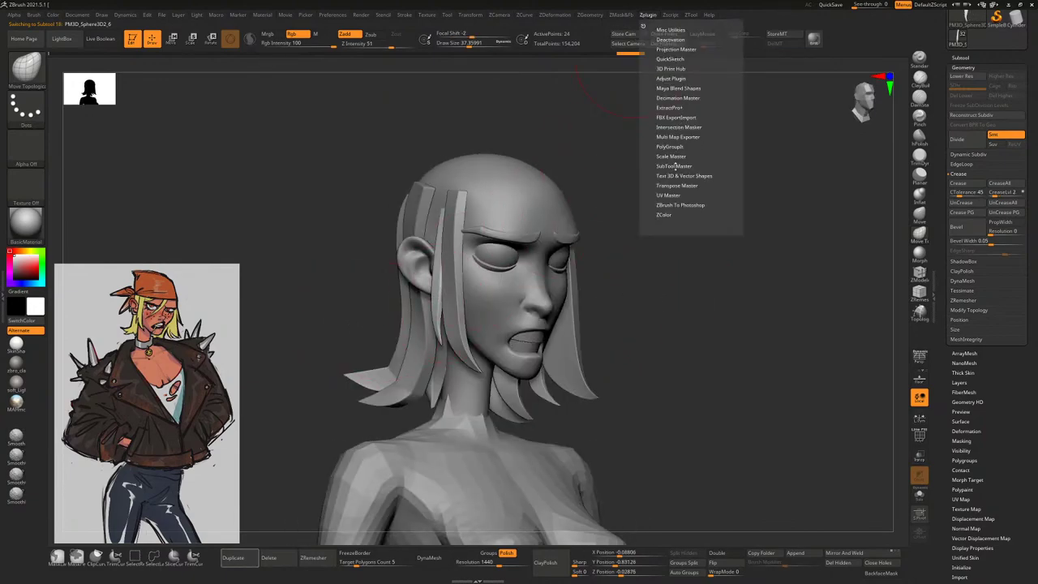
{"action": "left_click", "coordinate": [674, 165]}
{"action": "left_click", "coordinate": [706, 203]}
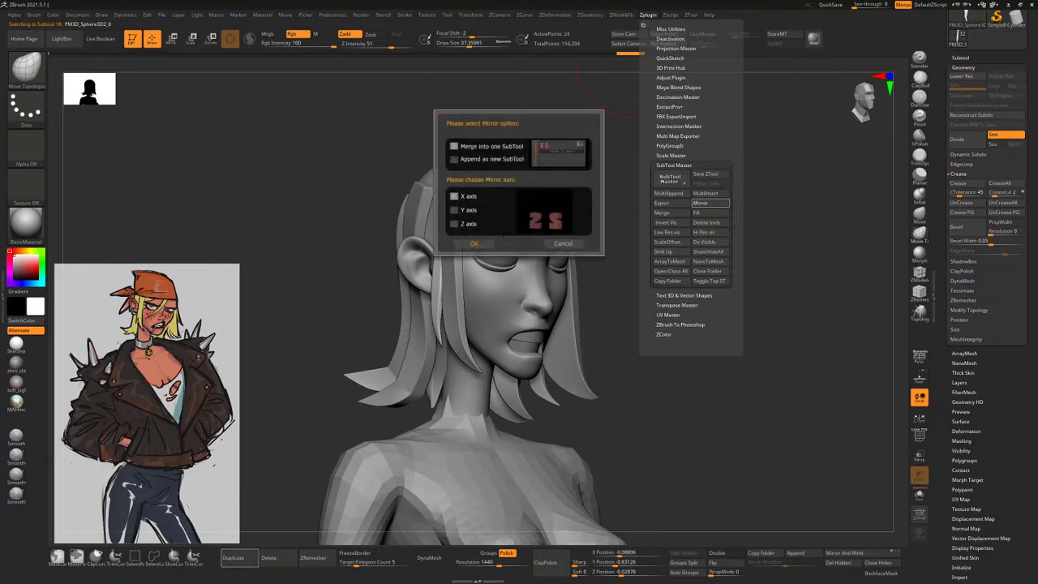
{"action": "left_click", "coordinate": [488, 242]}
Reshape the mirrored strand beside the cheek into a curved lock, using draw sizes about 24 and 50
{"action": "left_click_drag", "start_coordinate": [373, 268], "coordinate": [301, 267]}
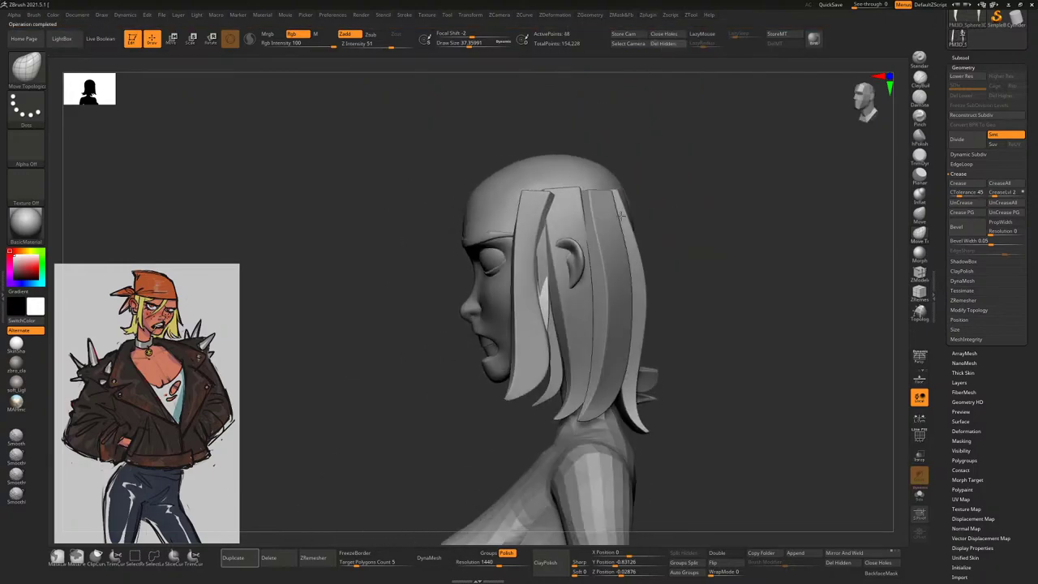
{"action": "mouse_move", "coordinate": [669, 214]}
{"action": "left_mouse_down"}
{"action": "mouse_move", "coordinate": [519, 325]}
{"action": "mouse_move", "coordinate": [450, 310]}
{"action": "mouse_move", "coordinate": [511, 329]}
{"action": "mouse_move", "coordinate": [501, 333]}
{"action": "left_mouse_up"}
{"action": "key", "text": "space"}
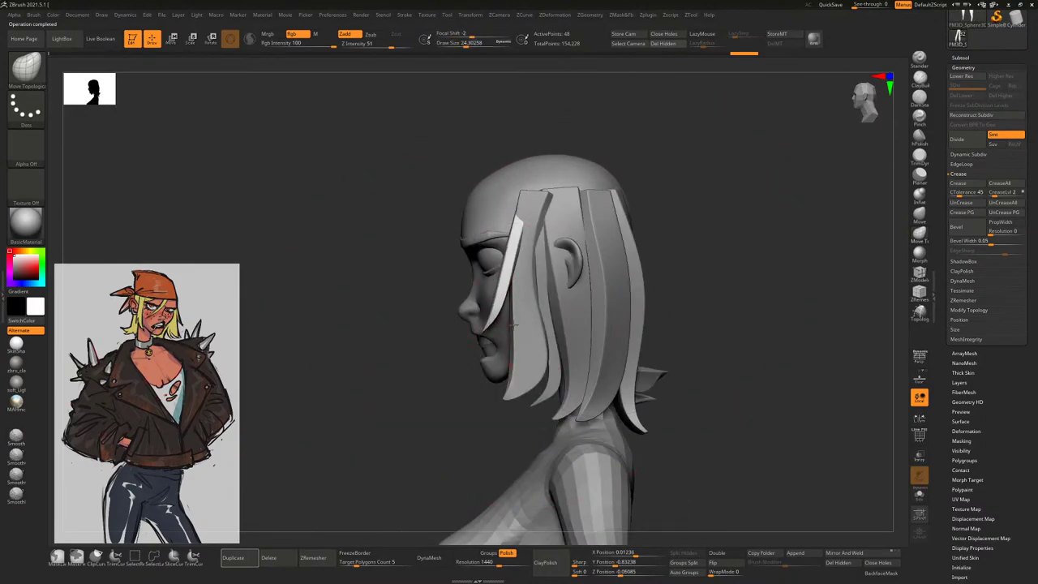
{"action": "left_click_drag", "start_coordinate": [565, 552], "coordinate": [705, 146], "text": "ctrl+alt+shift"}
{"action": "left_click", "coordinate": [706, 197], "text": "ctrl+shift"}
{"action": "mouse_move", "coordinate": [706, 197]}
{"action": "left_mouse_down"}
{"action": "mouse_move", "coordinate": [526, 294]}
{"action": "mouse_move", "coordinate": [497, 274]}
{"action": "left_mouse_up"}
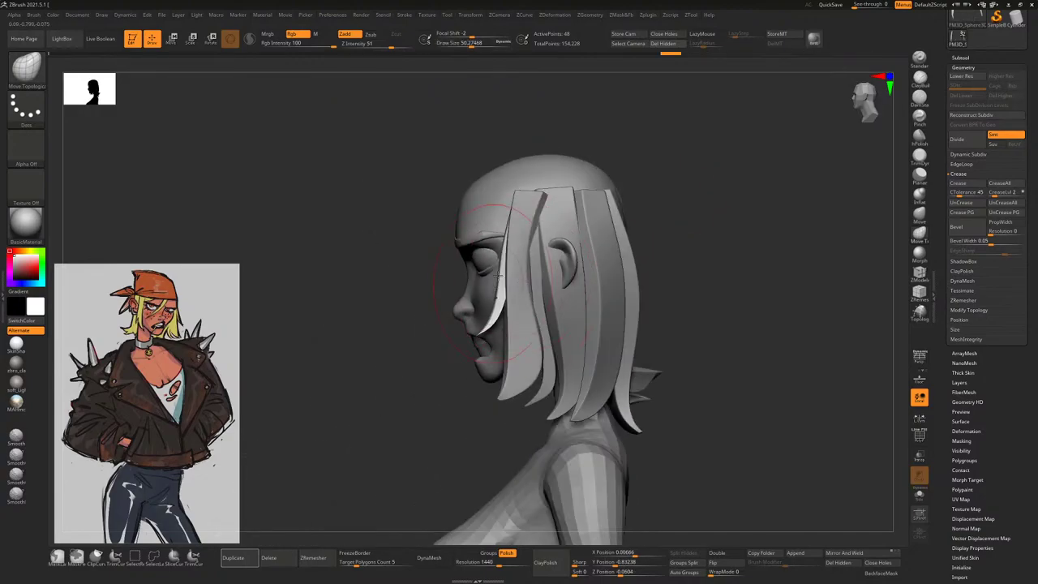
Fit the mirrored strand against the temple at draw size about 39
{"action": "right_click_drag", "start_coordinate": [503, 203], "coordinate": [525, 218]}
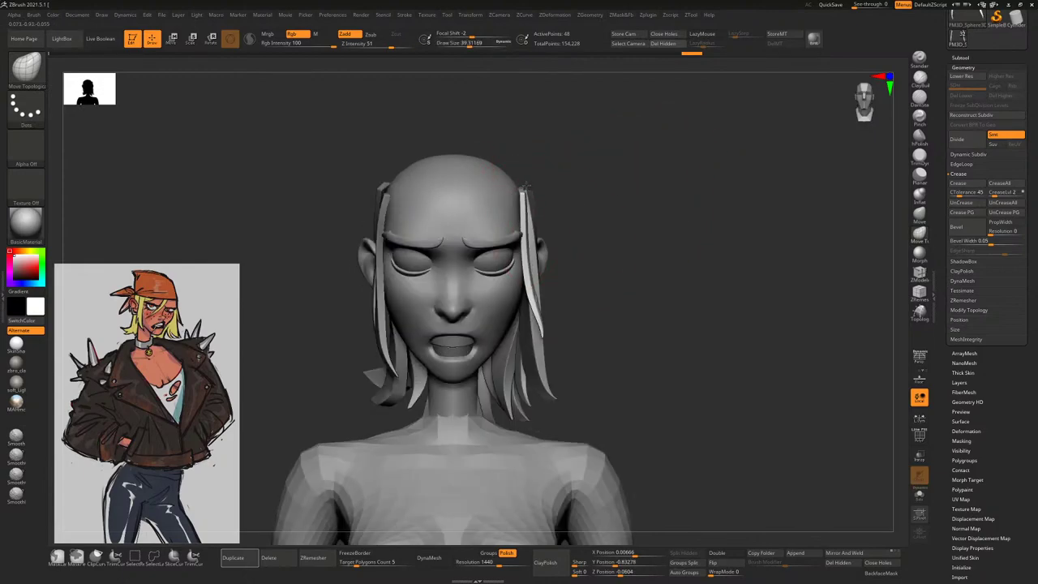
{"action": "mouse_move", "coordinate": [597, 309]}
{"action": "right_mouse_down"}
{"action": "mouse_move", "coordinate": [584, 312]}
{"action": "mouse_move", "coordinate": [593, 290]}
{"action": "right_mouse_up"}
{"action": "mouse_move", "coordinate": [586, 288]}
{"action": "left_mouse_down"}
{"action": "mouse_move", "coordinate": [528, 305]}
{"action": "mouse_move", "coordinate": [572, 309]}
{"action": "mouse_move", "coordinate": [600, 251]}
{"action": "mouse_move", "coordinate": [584, 246]}
{"action": "mouse_move", "coordinate": [641, 284]}
{"action": "left_mouse_up"}
Reselect the mirrored strand and refine its curve and tip at draw size about 24, with BackfaceMask on
{"action": "left_click", "coordinate": [599, 251], "text": "alt"}
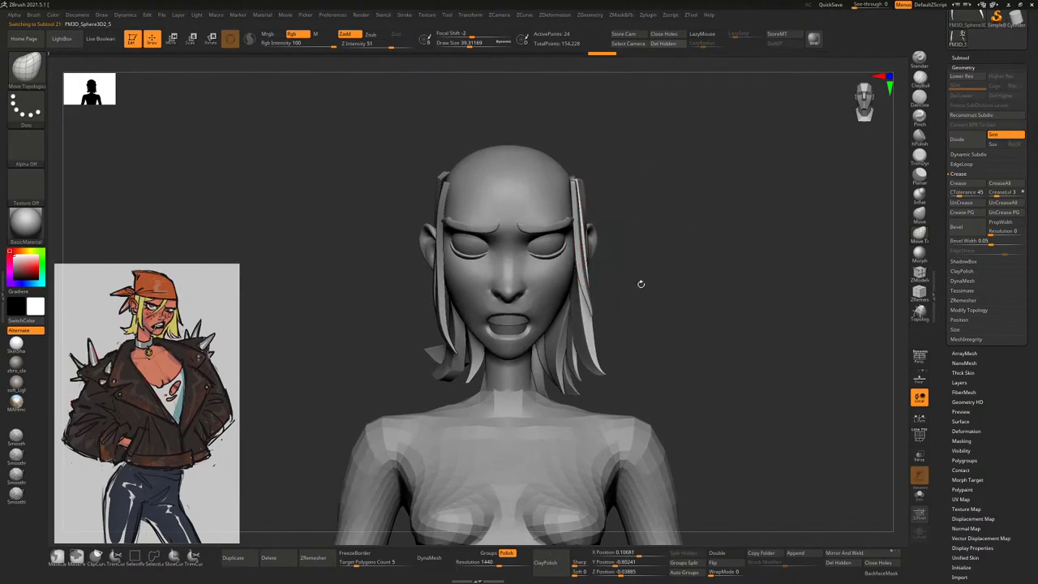
{"action": "left_click", "coordinate": [594, 309], "text": "alt"}
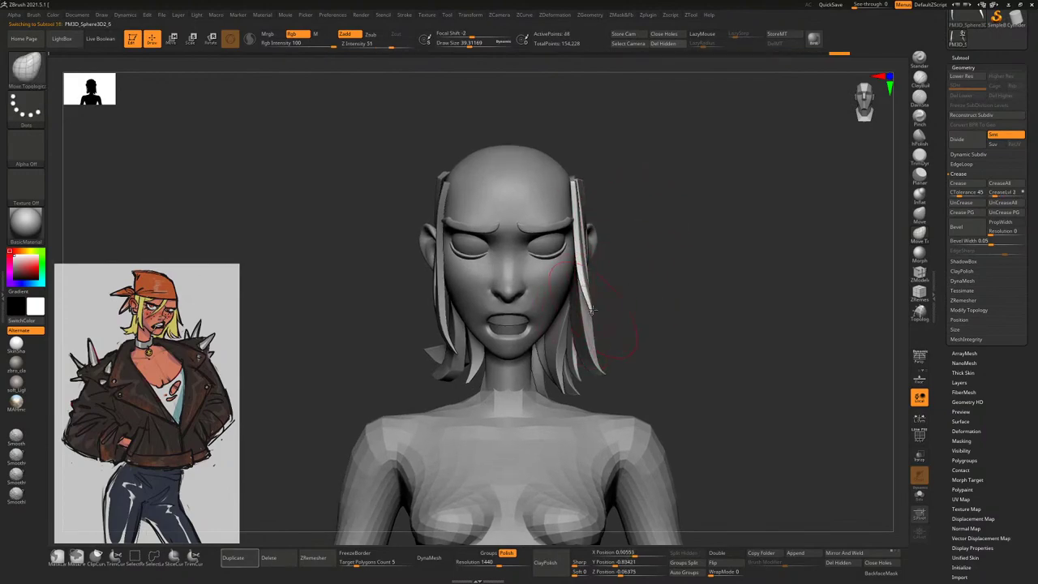
{"action": "left_click", "coordinate": [594, 300], "text": "alt"}
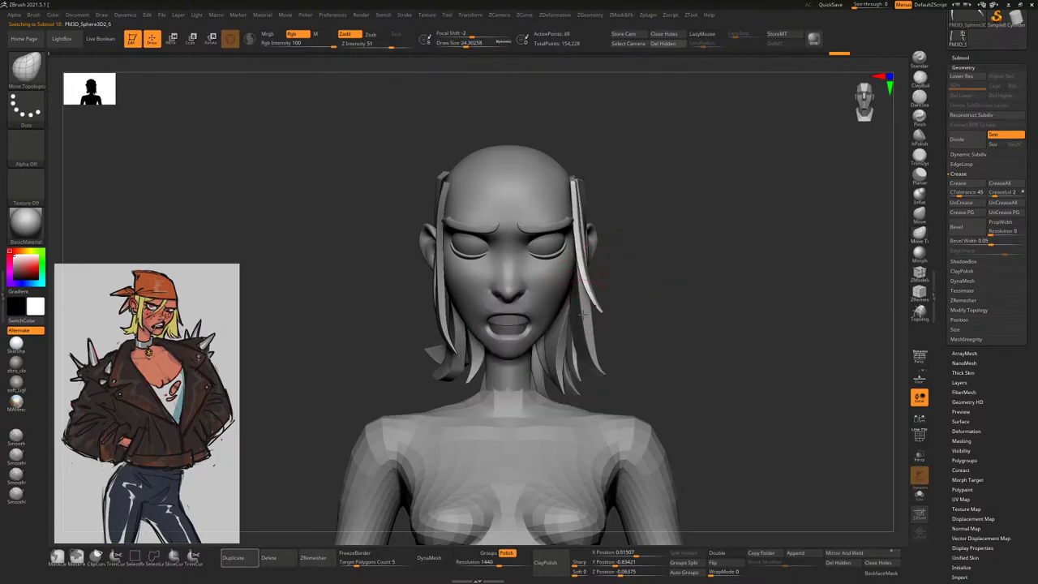
{"action": "left_click_drag", "start_coordinate": [582, 313], "coordinate": [864, 533]}
{"action": "mouse_move", "coordinate": [637, 300]}
{"action": "left_mouse_down"}
{"action": "mouse_move", "coordinate": [606, 287]}
{"action": "mouse_move", "coordinate": [651, 304]}
{"action": "left_mouse_up"}
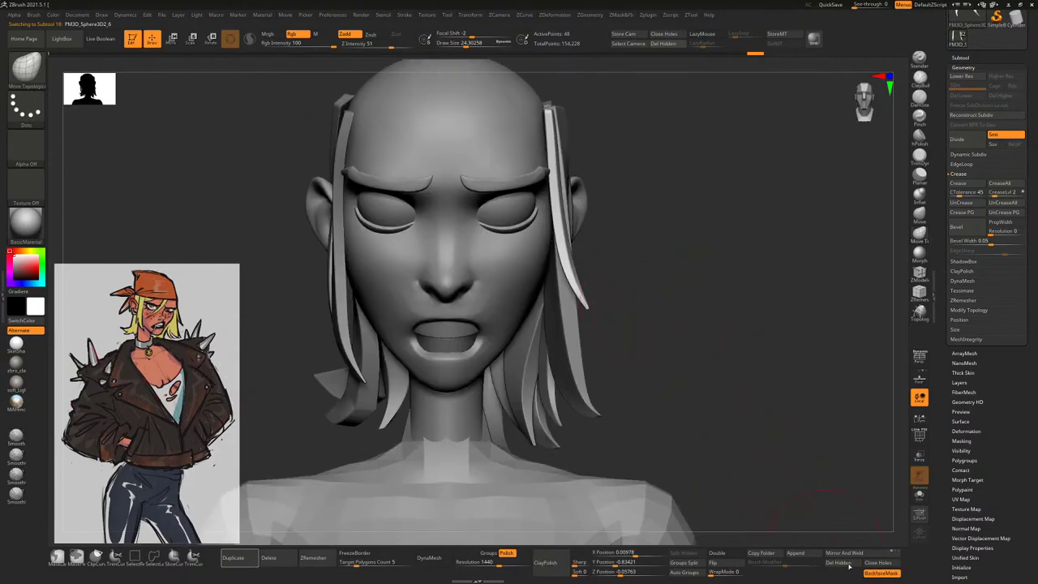
{"action": "left_click_drag", "start_coordinate": [737, 343], "coordinate": [811, 210]}
Select the head subtool and insert a CubeSplit mesh on the forehead with the IMM_3DCW brush
{"action": "left_click", "coordinate": [960, 57]}
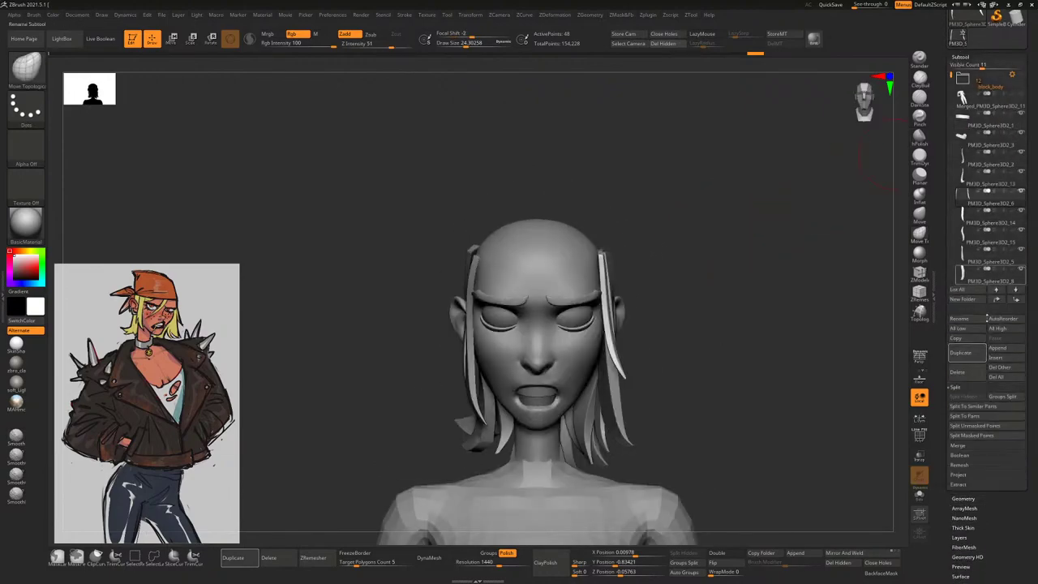
{"action": "left_click", "coordinate": [560, 239], "text": "alt"}
{"action": "key", "text": "b"}
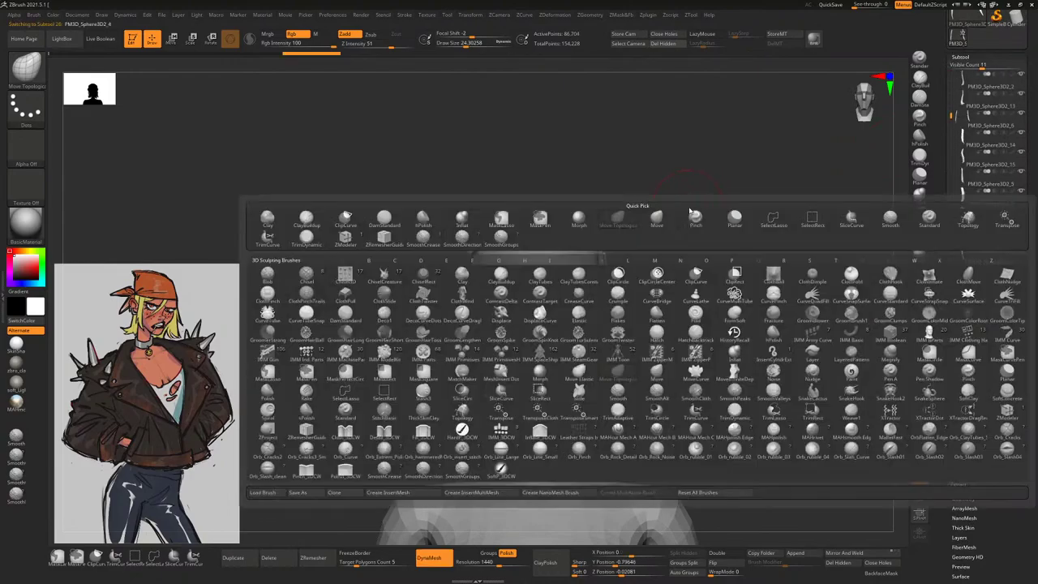
{"action": "left_click", "coordinate": [500, 429]}
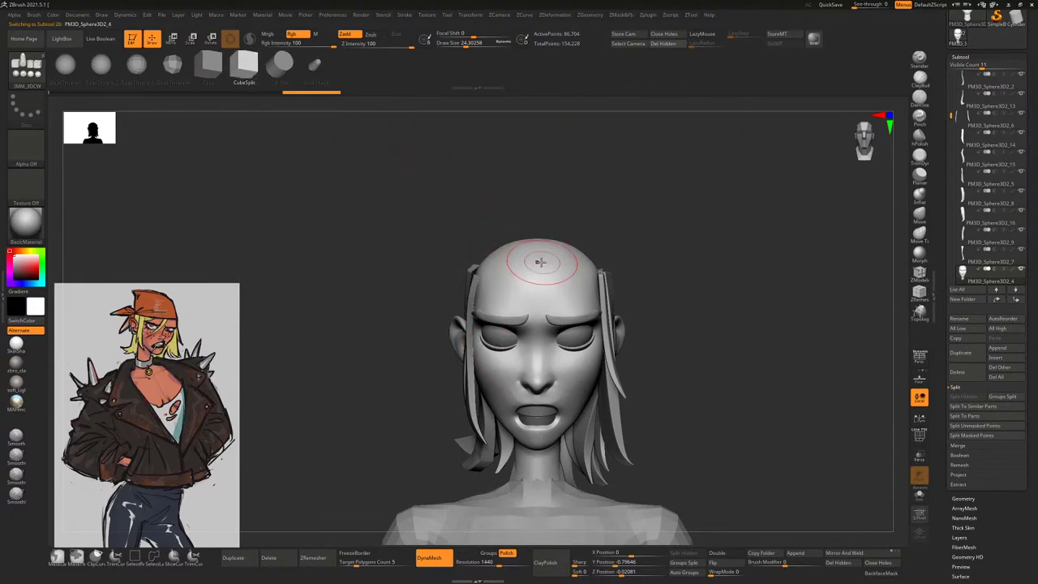
{"action": "left_click_drag", "start_coordinate": [538, 263], "coordinate": [679, 267]}
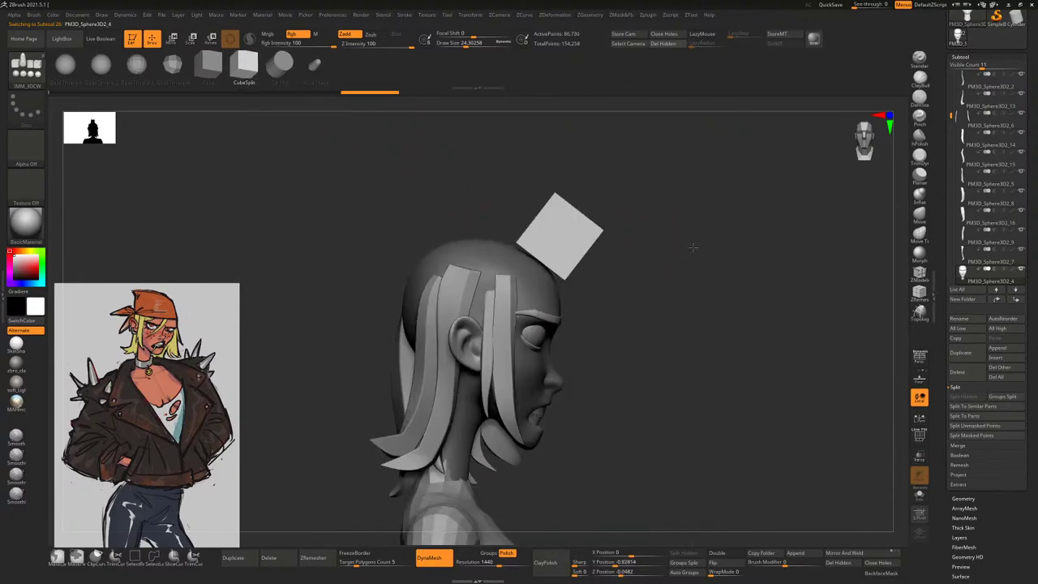
Move and scale the cube onto the top of the head, and begin shaping it with the Move Topological brush at draw size about 61
{"action": "key", "text": "w"}
{"action": "left_click_drag", "start_coordinate": [574, 243], "coordinate": [455, 218]}
{"action": "mouse_move", "coordinate": [560, 223]}
{"action": "left_mouse_down"}
{"action": "mouse_move", "coordinate": [669, 222]}
{"action": "mouse_move", "coordinate": [592, 239]}
{"action": "mouse_move", "coordinate": [517, 235]}
{"action": "mouse_move", "coordinate": [584, 224]}
{"action": "left_mouse_up"}
{"action": "left_click", "coordinate": [919, 235]}
{"action": "key", "text": "space"}
{"action": "left_click_drag", "start_coordinate": [382, 232], "coordinate": [371, 195]}
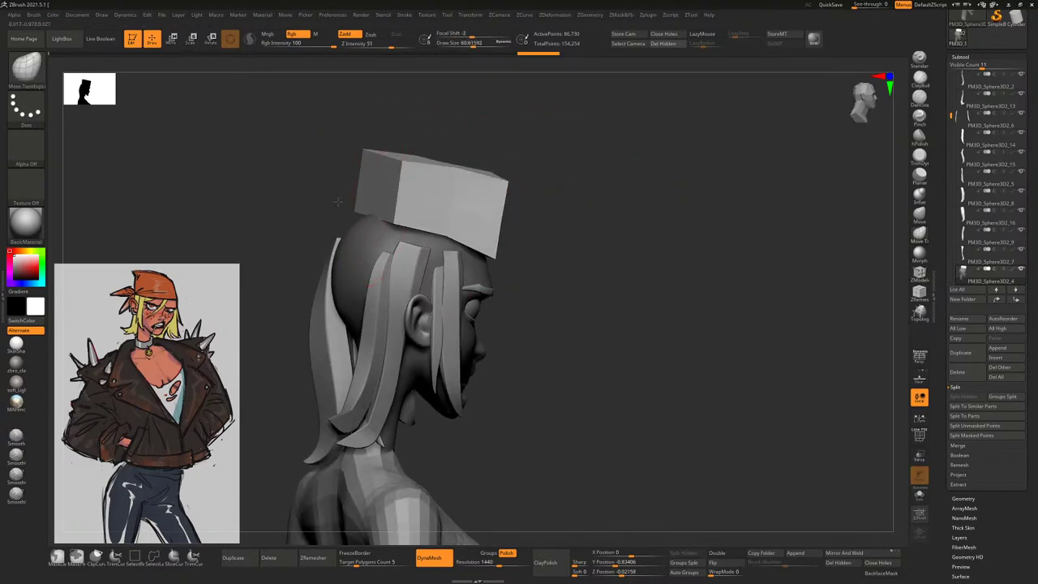
Pull the rear of the cube back over the crown with the Move brush at draw size about 94
{"action": "left_click_drag", "start_coordinate": [594, 214], "coordinate": [473, 256]}
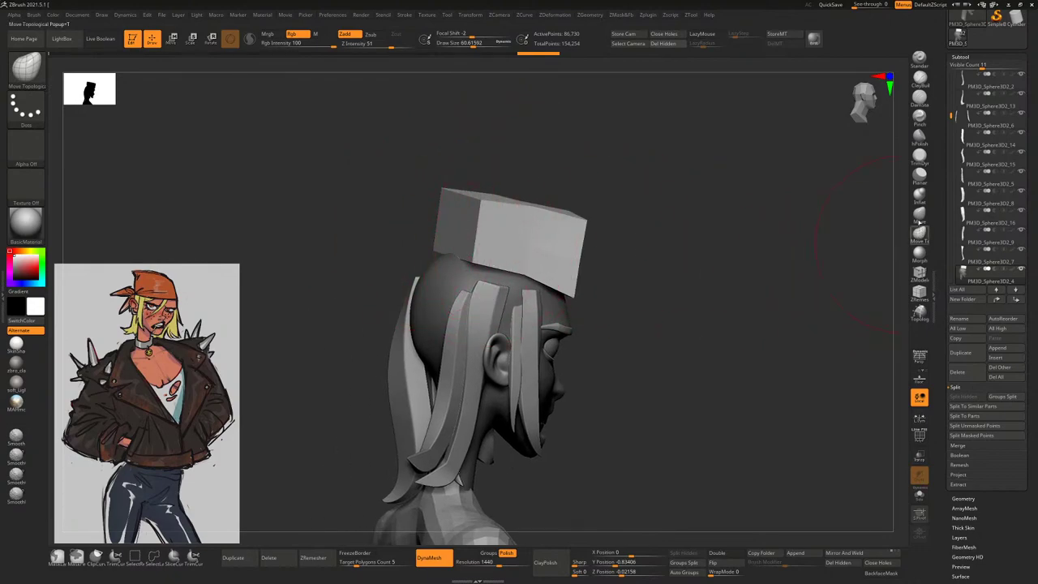
{"action": "left_click", "coordinate": [919, 213]}
{"action": "left_click_drag", "start_coordinate": [466, 227], "coordinate": [434, 243]}
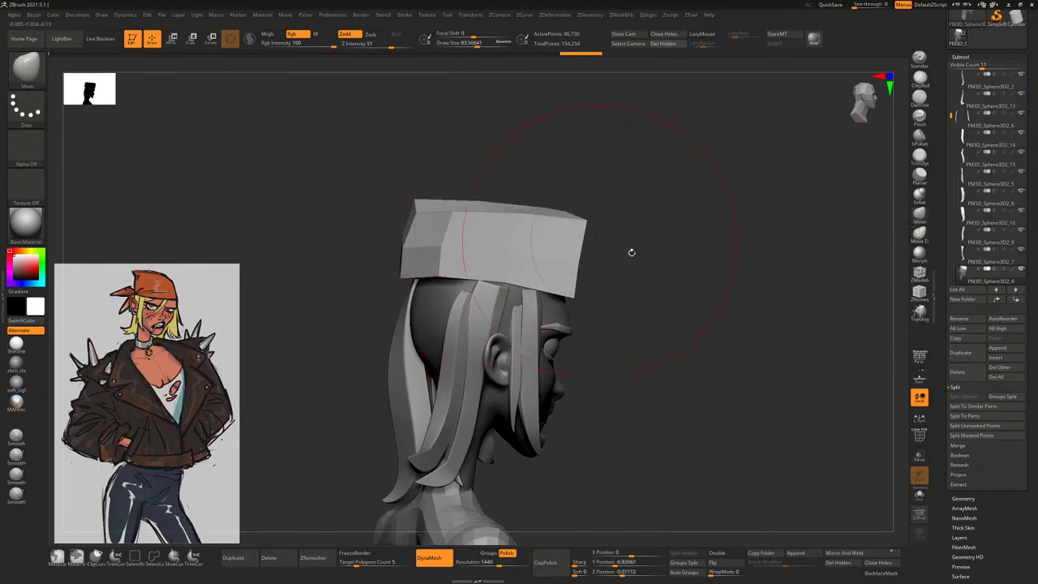
Shape the bandana block's back and front faces around the head with the Move brush at draw size about 46
{"action": "left_click_drag", "start_coordinate": [631, 252], "coordinate": [686, 275]}
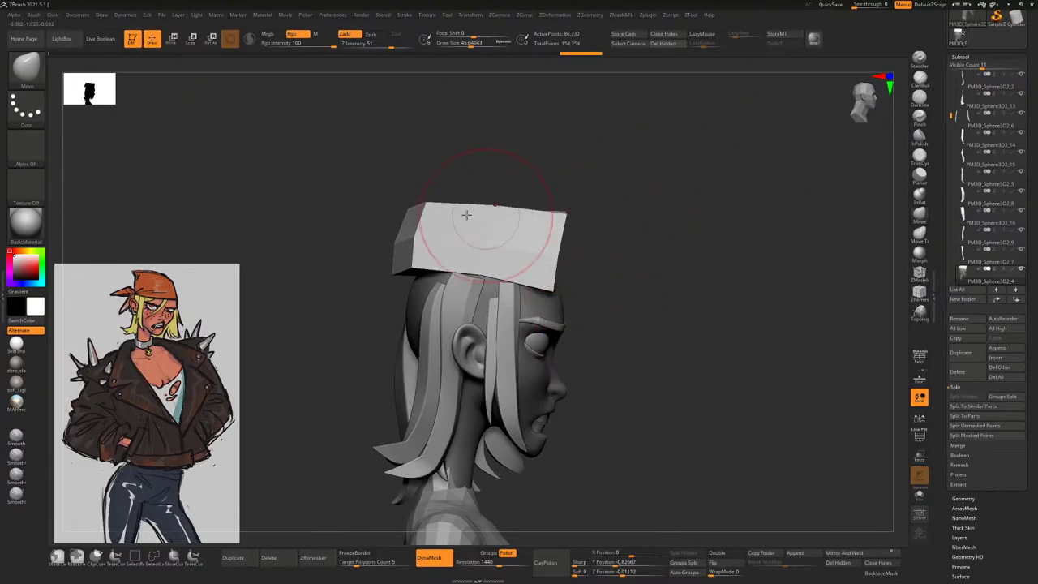
{"action": "left_click_drag", "start_coordinate": [411, 185], "coordinate": [508, 193]}
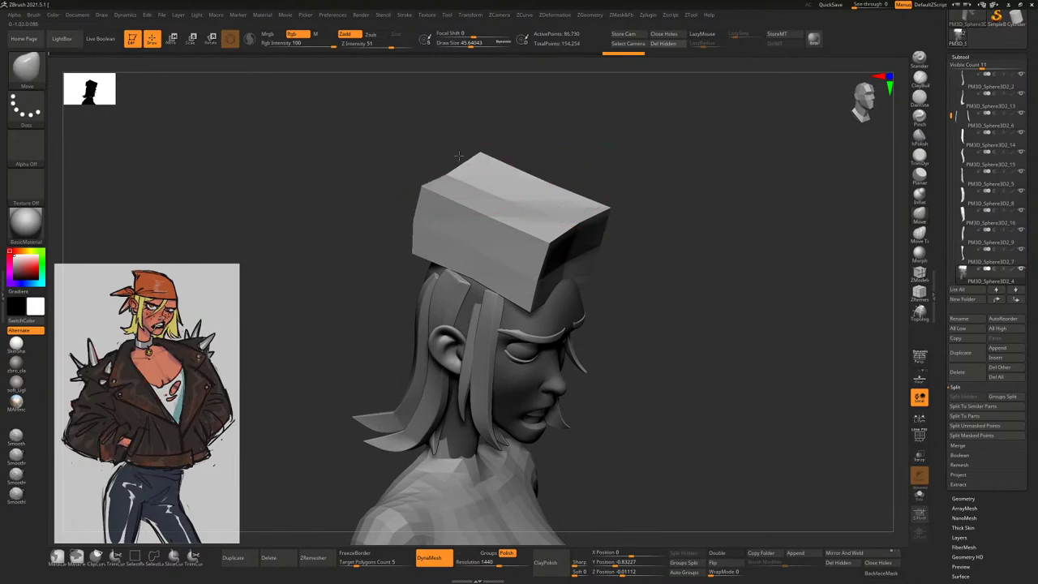
{"action": "left_click_drag", "start_coordinate": [458, 155], "coordinate": [440, 153]}
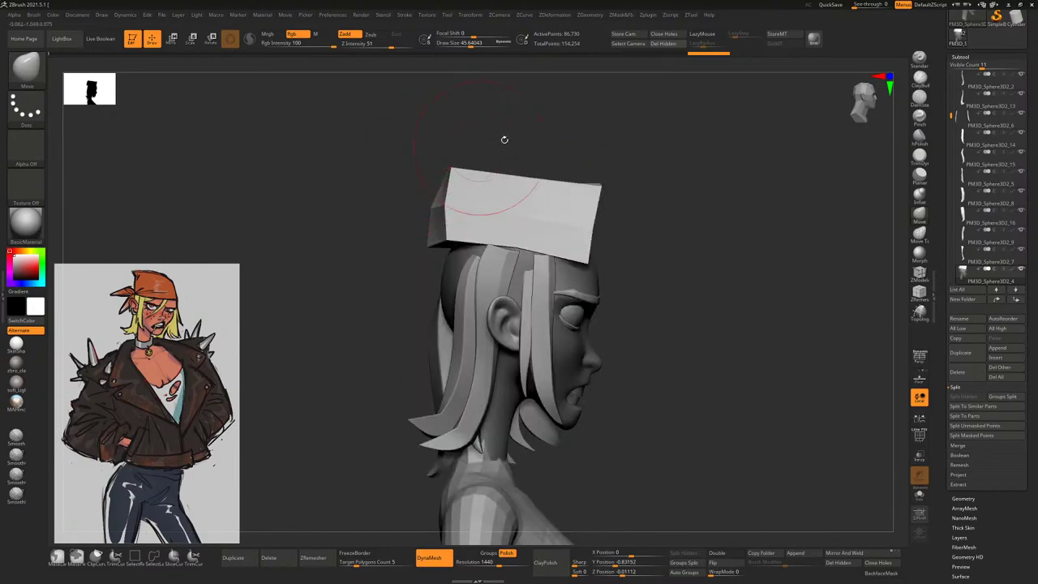
{"action": "left_click_drag", "start_coordinate": [504, 139], "coordinate": [486, 200]}
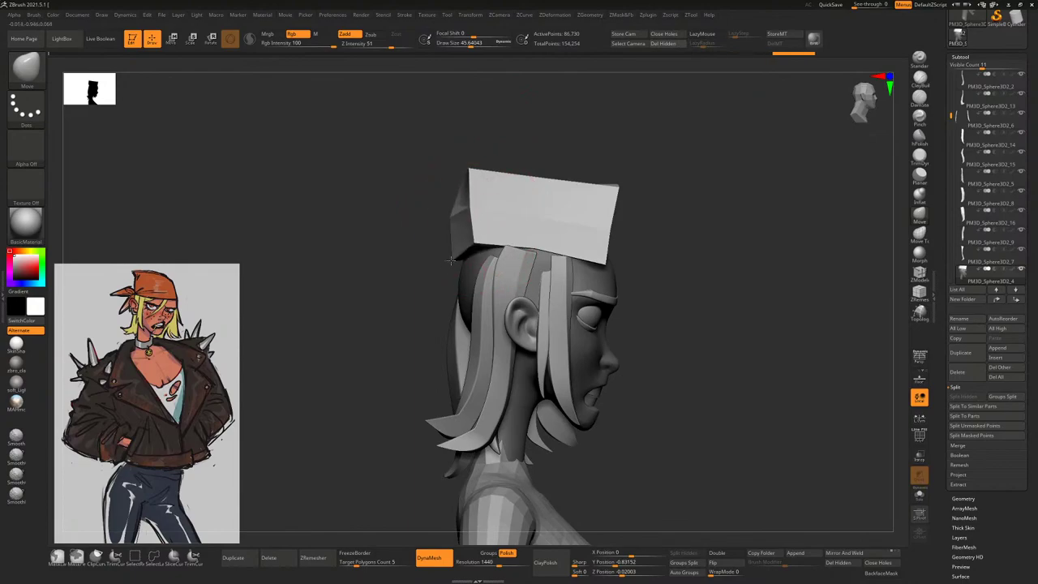
{"action": "left_click_drag", "start_coordinate": [507, 237], "coordinate": [469, 254]}
{"action": "key", "text": "space"}
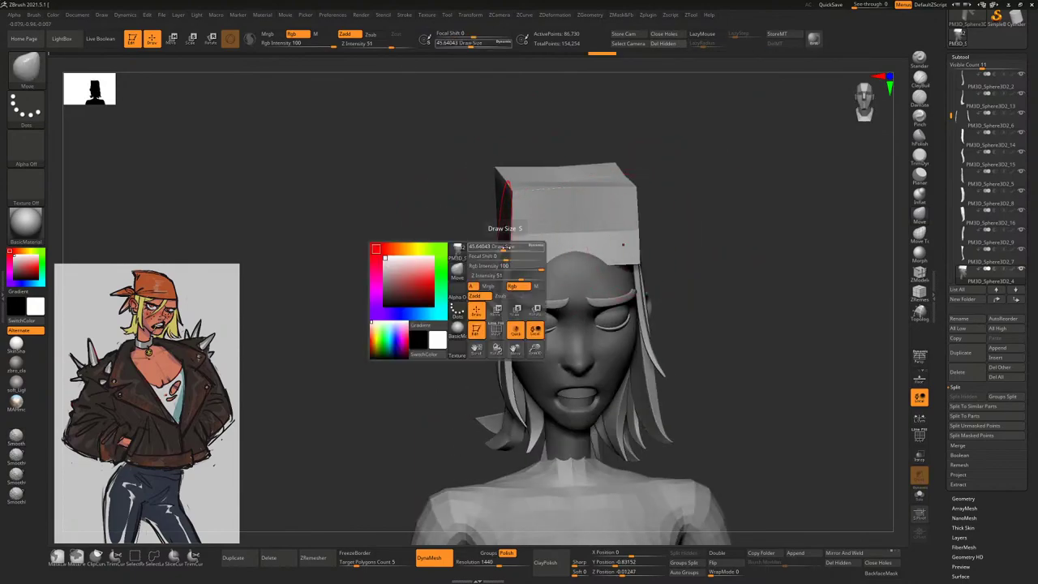
{"action": "left_click_drag", "start_coordinate": [672, 249], "coordinate": [640, 225]}
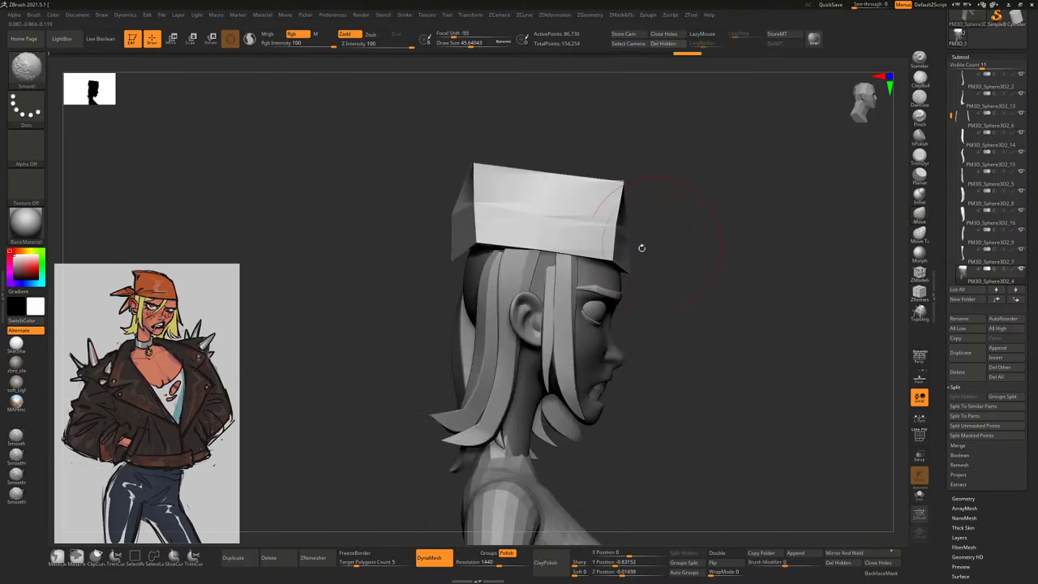
Shape the low-poly bandana block around the head with the Move brush, fitting its front, sides and top to the skull
{"action": "mouse_move", "coordinate": [621, 267]}
{"action": "left_mouse_down"}
{"action": "mouse_move", "coordinate": [645, 232]}
{"action": "mouse_move", "coordinate": [624, 188]}
{"action": "mouse_move", "coordinate": [615, 238]}
{"action": "mouse_move", "coordinate": [660, 203]}
{"action": "mouse_move", "coordinate": [648, 189]}
{"action": "mouse_move", "coordinate": [582, 181]}
{"action": "mouse_move", "coordinate": [549, 191]}
{"action": "mouse_move", "coordinate": [606, 210]}
{"action": "left_mouse_up"}
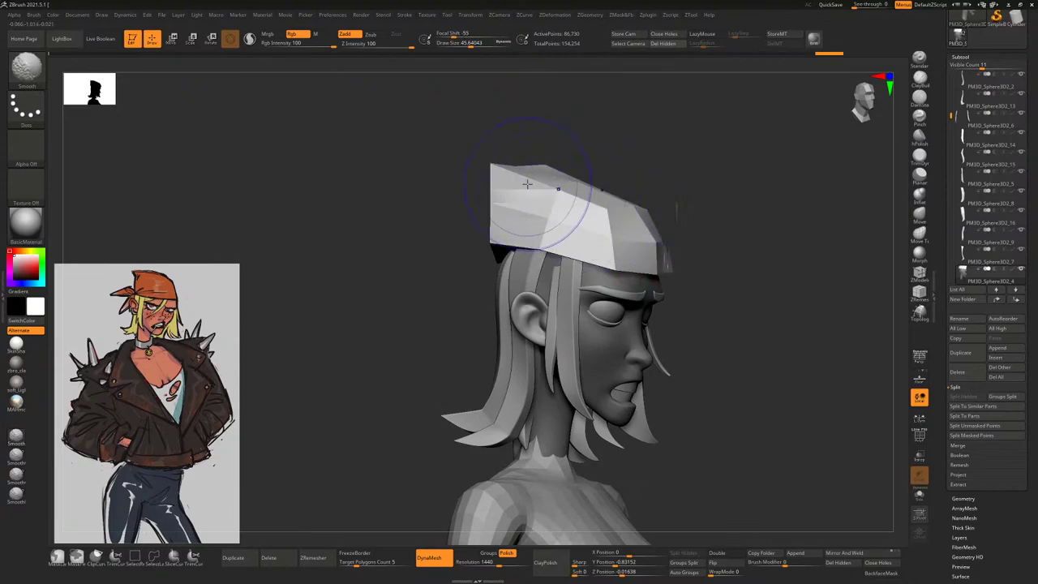
{"action": "mouse_move", "coordinate": [527, 185]}
{"action": "left_mouse_down"}
{"action": "mouse_move", "coordinate": [609, 165]}
{"action": "mouse_move", "coordinate": [645, 219]}
{"action": "mouse_move", "coordinate": [657, 219]}
{"action": "left_mouse_up"}
{"action": "key", "text": "space"}
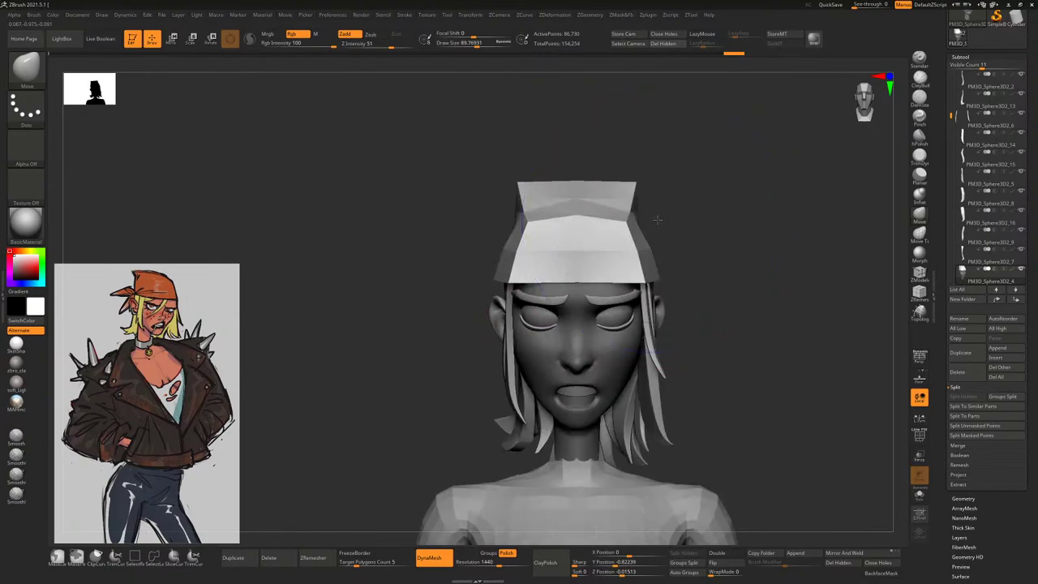
{"action": "key", "text": "space"}
{"action": "left_click_drag", "start_coordinate": [429, 220], "coordinate": [493, 282]}
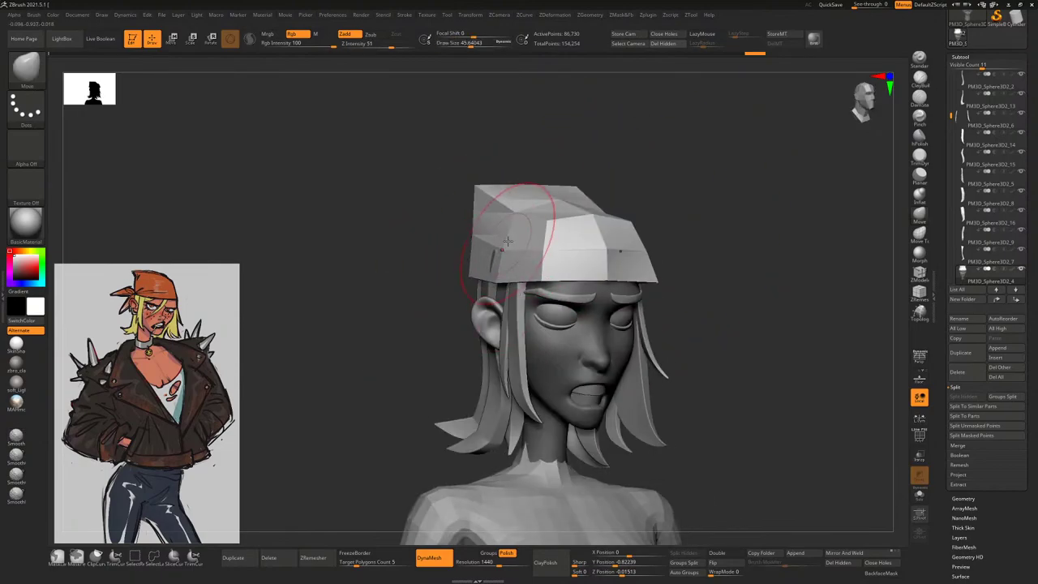
{"action": "left_click_drag", "start_coordinate": [454, 222], "coordinate": [503, 164]}
{"action": "left_click_drag", "start_coordinate": [459, 204], "coordinate": [593, 262]}
{"action": "key", "text": "space"}
{"action": "mouse_move", "coordinate": [505, 276]}
{"action": "left_mouse_down"}
{"action": "mouse_move", "coordinate": [550, 238]}
{"action": "mouse_move", "coordinate": [652, 234]}
{"action": "mouse_move", "coordinate": [686, 248]}
{"action": "mouse_move", "coordinate": [755, 316]}
{"action": "left_mouse_up"}
Crease the edges at the back of the bandana with ZModeler's Crease action, using the Edge and EdgeLoop Partial targets
{"action": "left_click", "coordinate": [919, 435]}
{"action": "left_click_drag", "start_coordinate": [830, 355], "coordinate": [846, 305]}
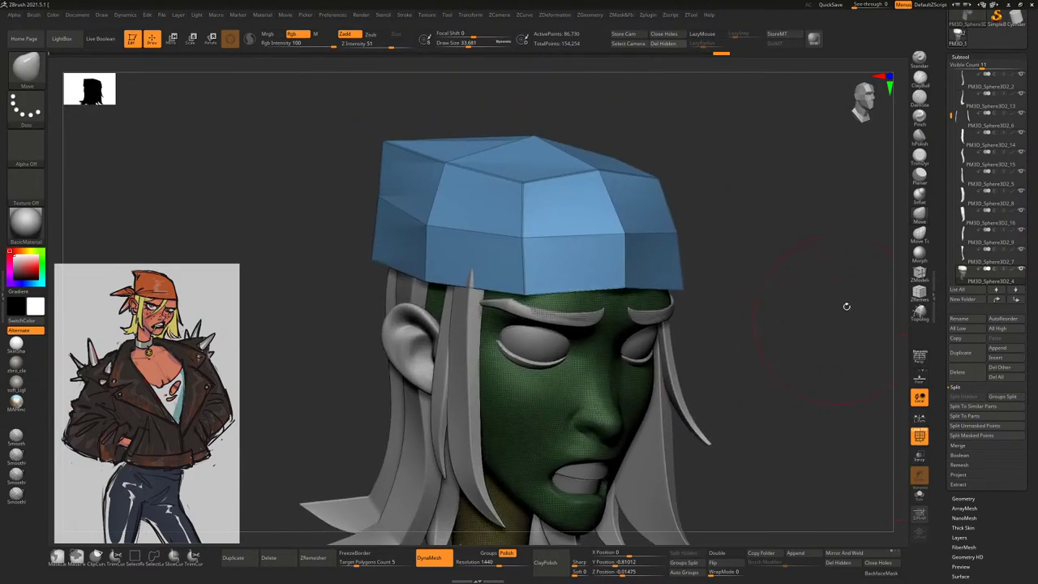
{"action": "left_click", "coordinate": [919, 274]}
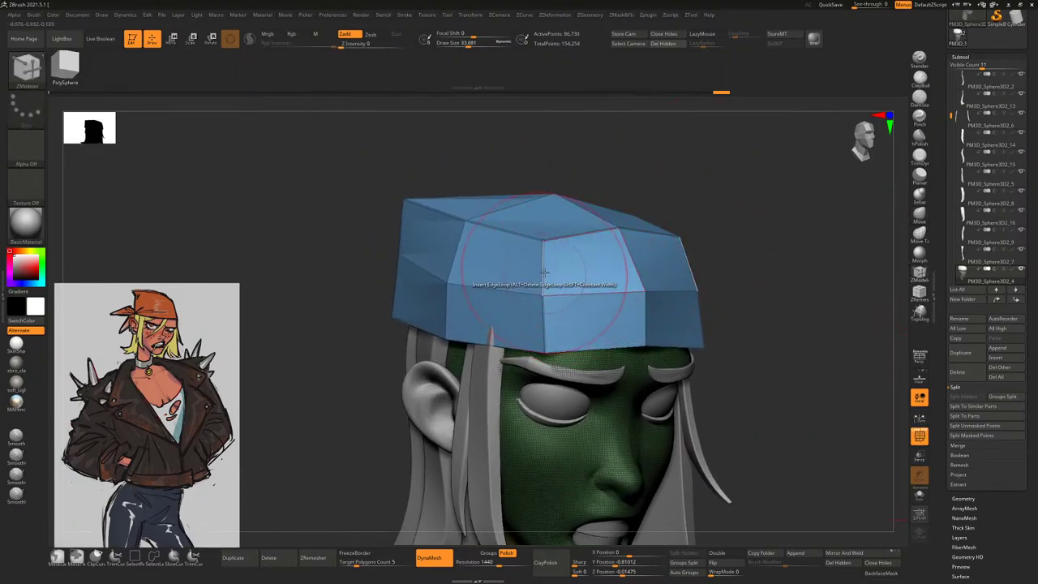
{"action": "key", "text": "space"}
{"action": "left_click", "coordinate": [460, 330]}
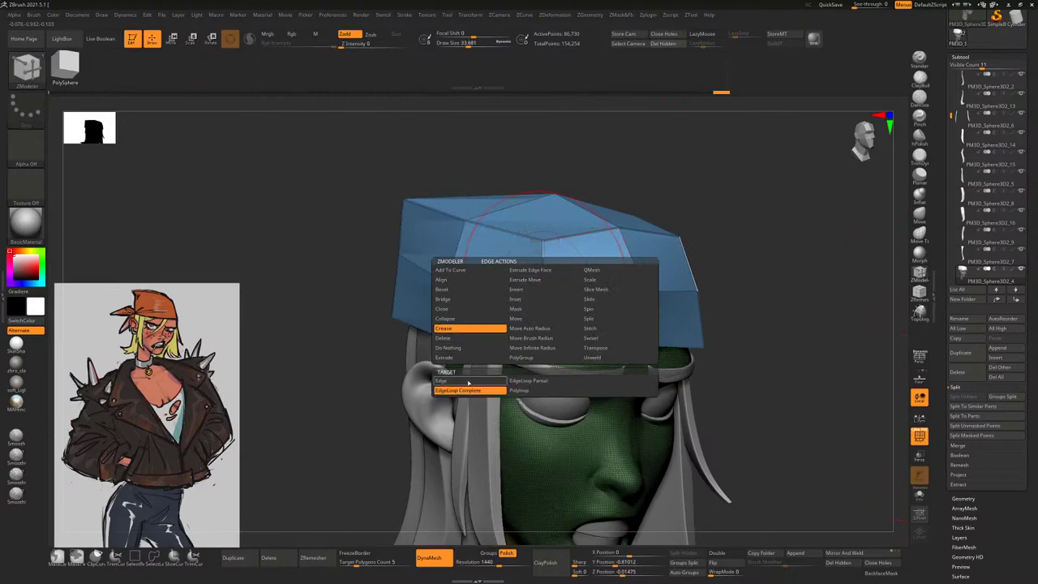
{"action": "left_click_drag", "start_coordinate": [659, 219], "coordinate": [474, 302]}
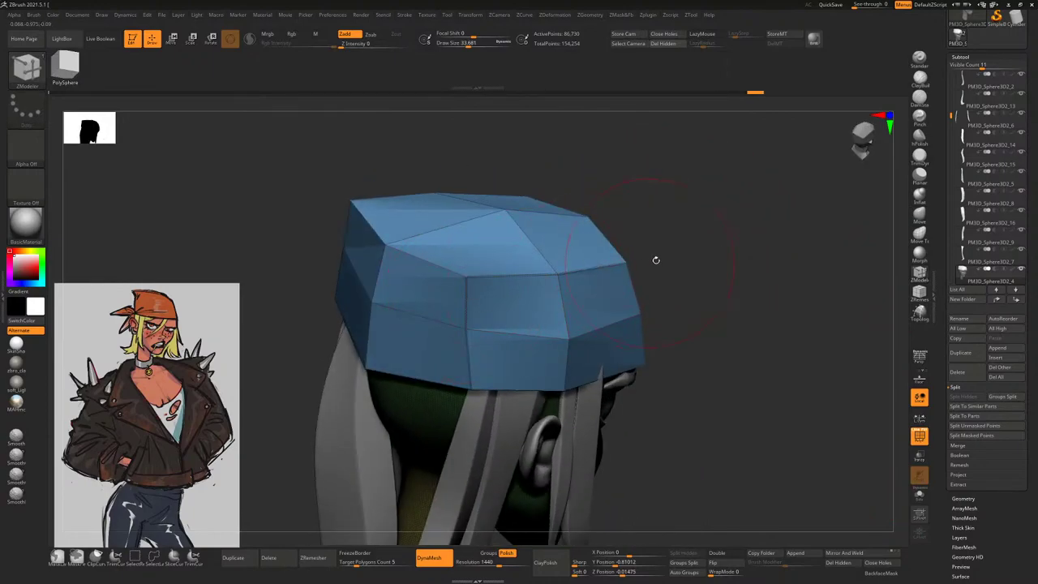
{"action": "key", "text": "space"}
{"action": "left_click", "coordinate": [390, 414]}
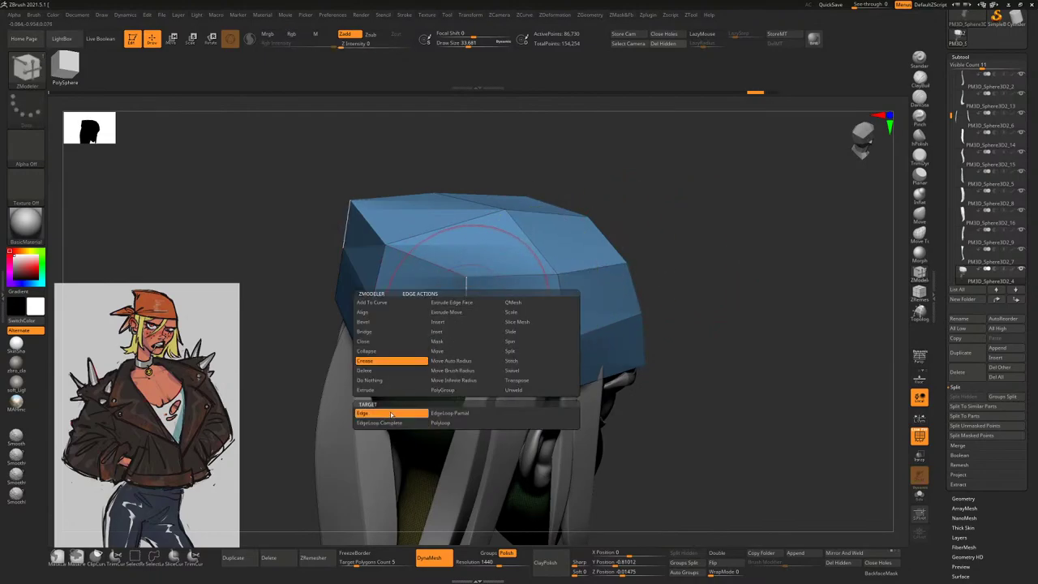
{"action": "left_click", "coordinate": [447, 413]}
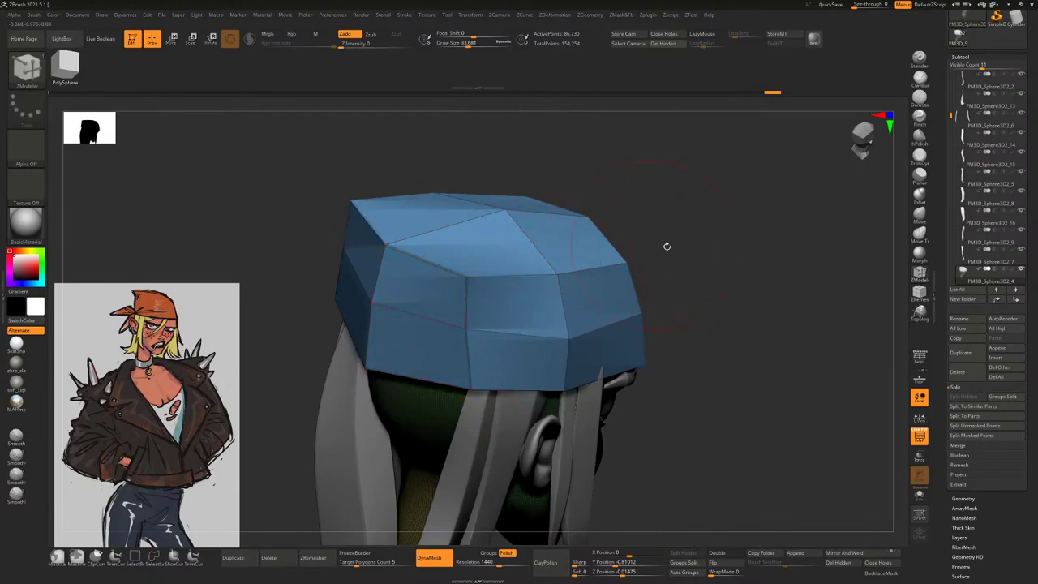
{"action": "left_click_drag", "start_coordinate": [667, 246], "coordinate": [620, 246]}
{"action": "left_click_drag", "start_coordinate": [537, 309], "coordinate": [474, 306]}
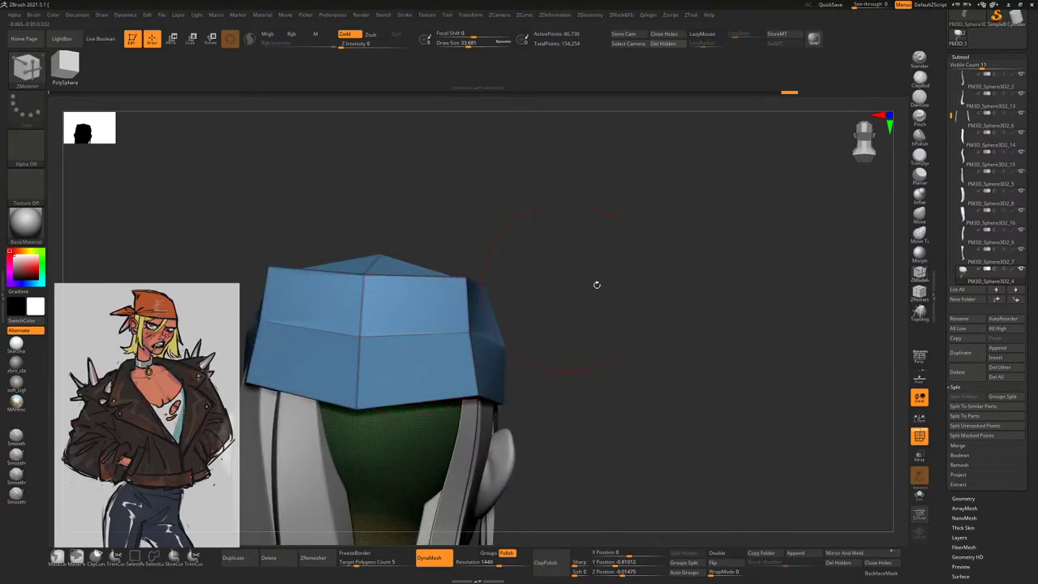
{"action": "mouse_move", "coordinate": [598, 284]}
{"action": "left_mouse_down"}
{"action": "mouse_move", "coordinate": [673, 234]}
{"action": "mouse_move", "coordinate": [652, 254]}
{"action": "mouse_move", "coordinate": [676, 270]}
{"action": "mouse_move", "coordinate": [463, 357]}
{"action": "left_mouse_up"}
Check the mesh in isolation and separate the bandana from the head with Split Masked Points
{"action": "left_click", "coordinate": [925, 496]}
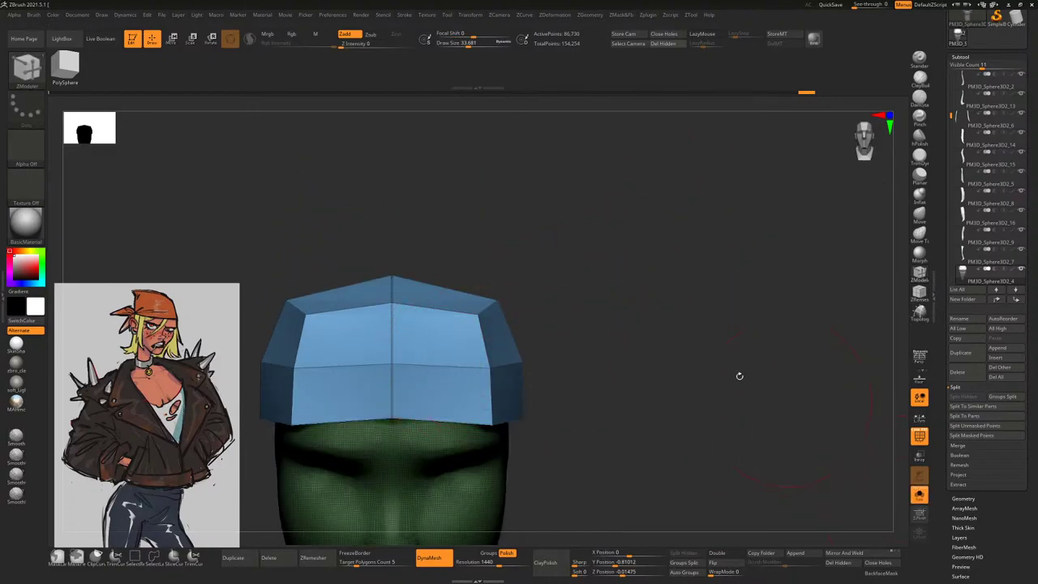
{"action": "left_click", "coordinate": [919, 495]}
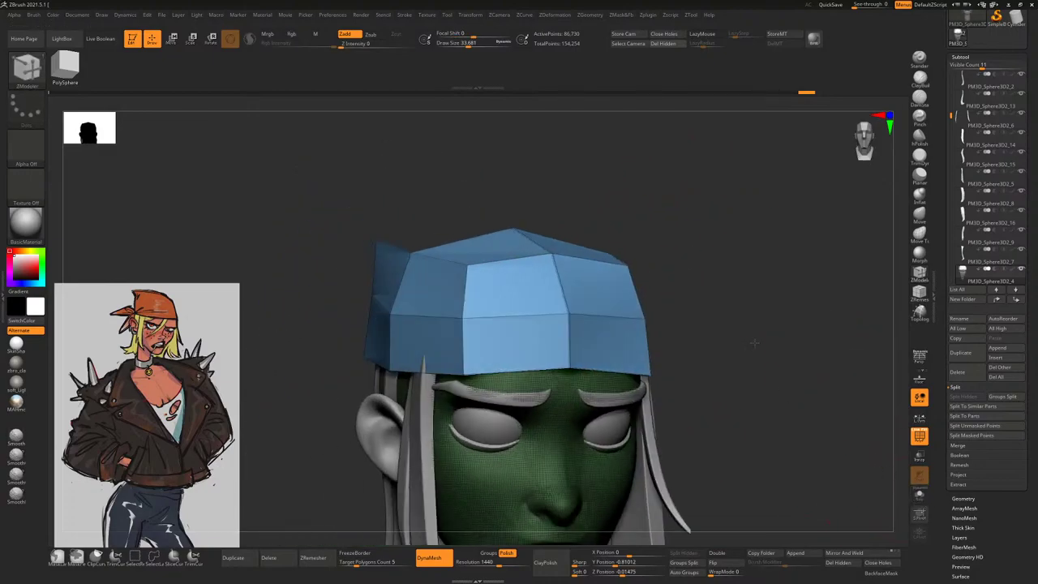
{"action": "left_click_drag", "start_coordinate": [793, 406], "coordinate": [819, 345]}
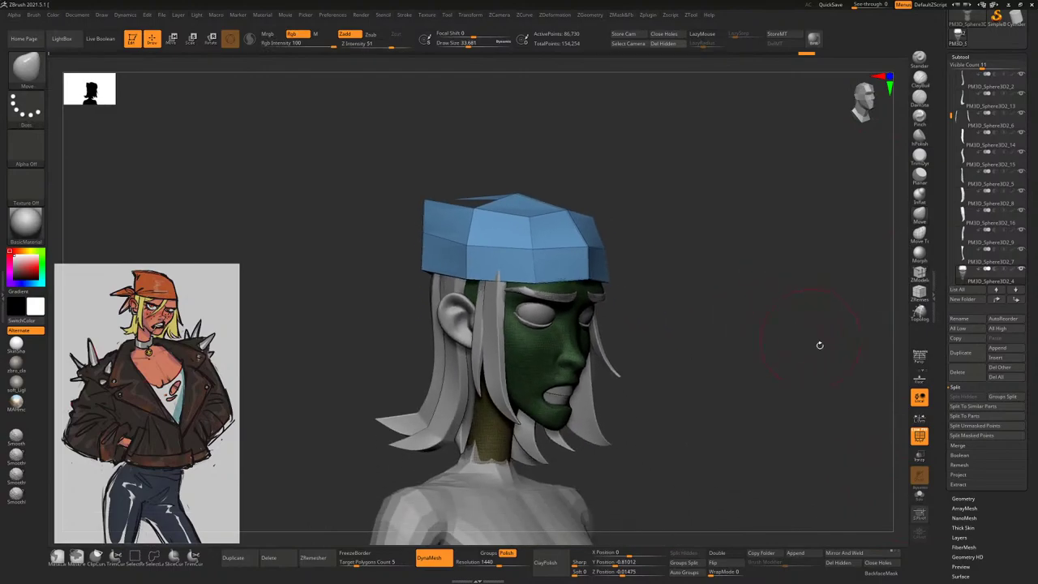
{"action": "left_click", "coordinate": [919, 437]}
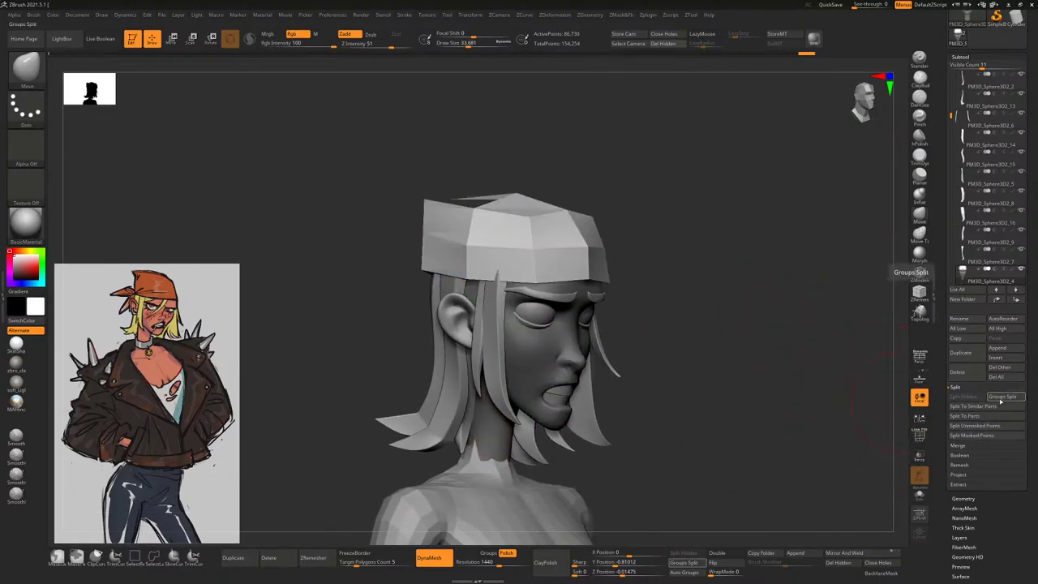
{"action": "left_click", "coordinate": [973, 436]}
Refine the separated bandana with the Move brush, adjusting its back, front edge and crown to wrap the head
{"action": "left_click_drag", "start_coordinate": [734, 243], "coordinate": [612, 211]}
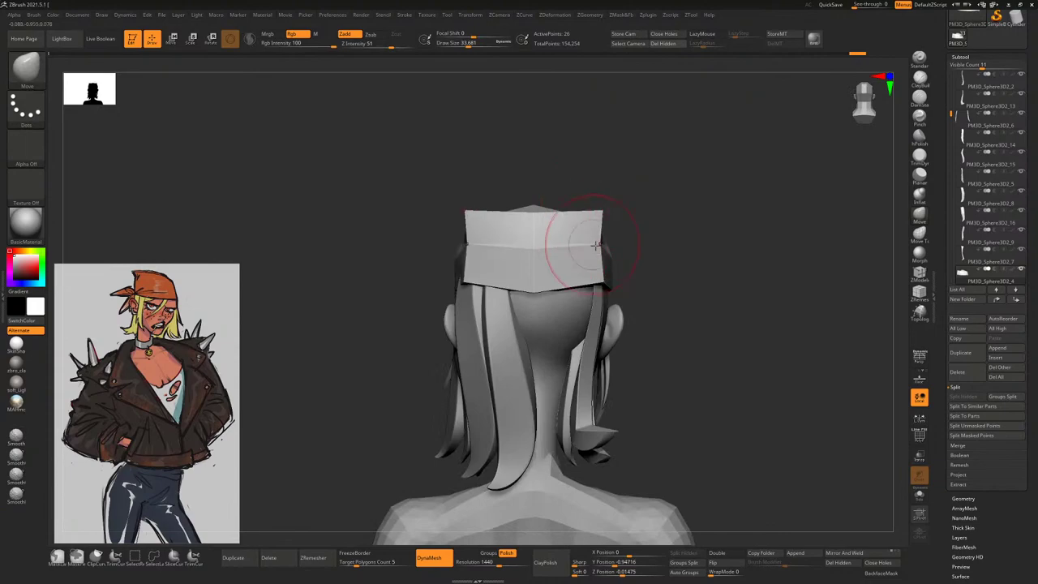
{"action": "left_click_drag", "start_coordinate": [688, 220], "coordinate": [529, 292]}
{"action": "left_click_drag", "start_coordinate": [764, 211], "coordinate": [559, 284]}
{"action": "right_click", "coordinate": [560, 283]}
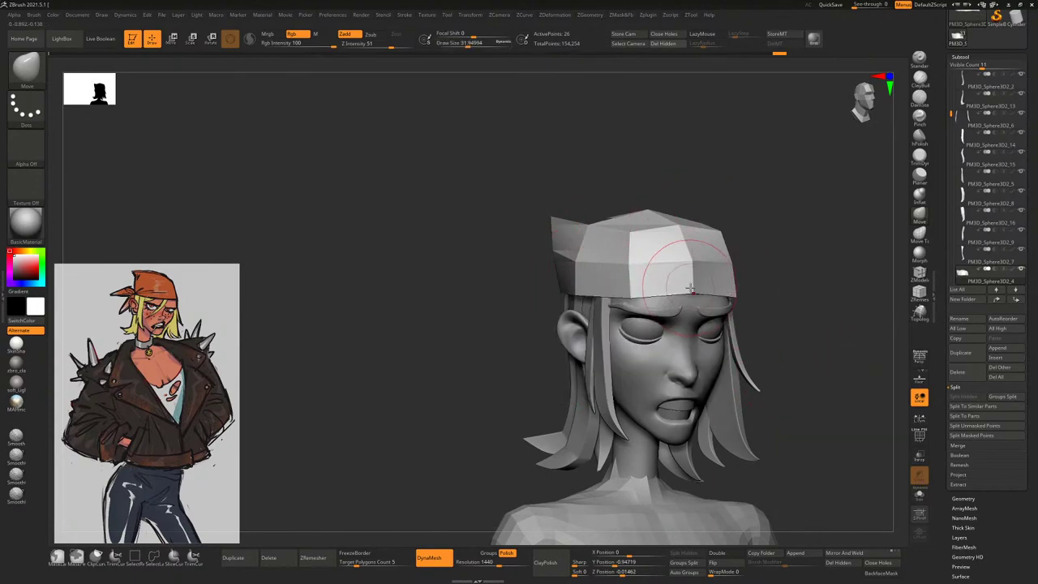
{"action": "key", "text": "space"}
{"action": "left_click_drag", "start_coordinate": [645, 267], "coordinate": [613, 211]}
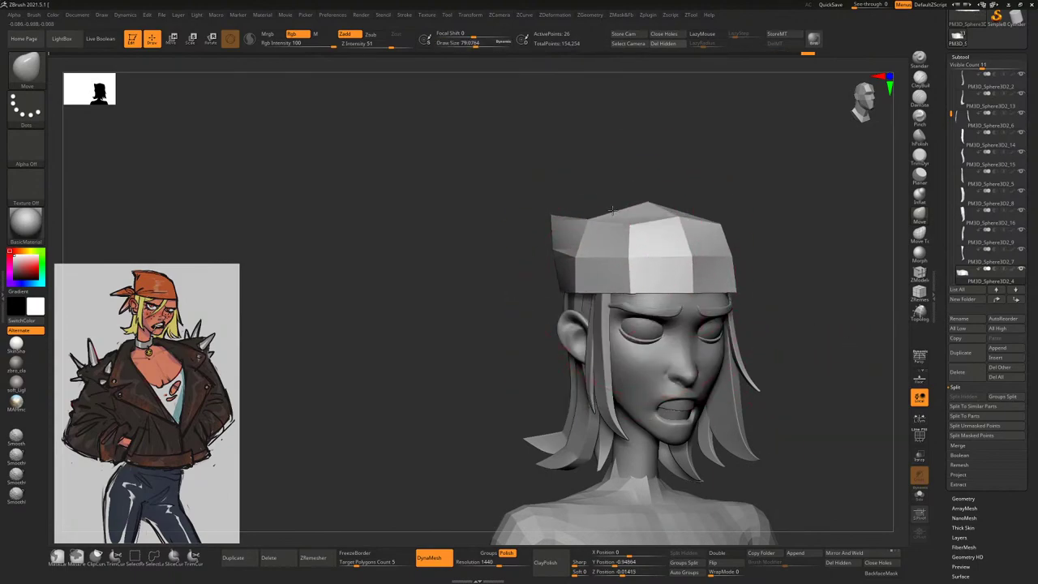
{"action": "left_click_drag", "start_coordinate": [715, 198], "coordinate": [750, 266]}
Display the bandana's polyframe and turn on dynamic subdivision for it
{"action": "left_click", "coordinate": [918, 436]}
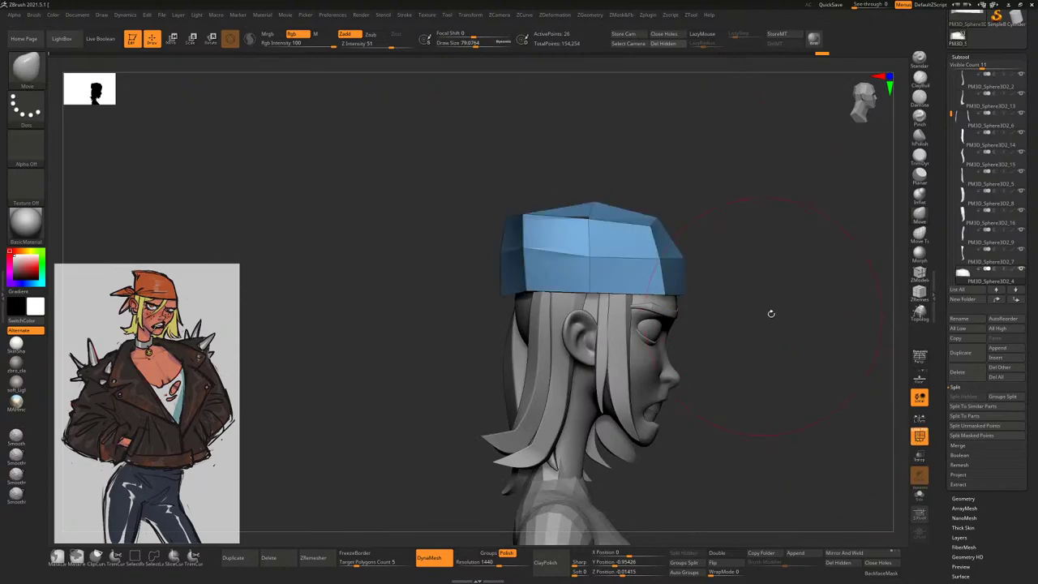
{"action": "left_click_drag", "start_coordinate": [770, 314], "coordinate": [845, 382]}
{"action": "left_click", "coordinate": [976, 498]}
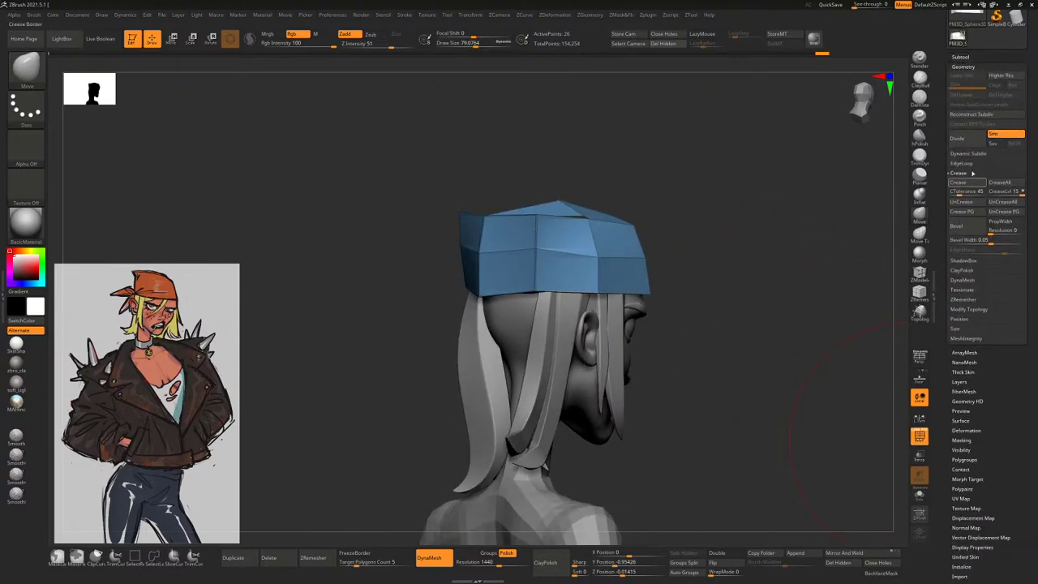
{"action": "left_click", "coordinate": [968, 154]}
{"action": "left_click", "coordinate": [960, 163]}
{"action": "mouse_move", "coordinate": [811, 195]}
{"action": "left_mouse_down"}
{"action": "mouse_move", "coordinate": [780, 228]}
{"action": "mouse_move", "coordinate": [804, 234]}
{"action": "mouse_move", "coordinate": [797, 251]}
{"action": "mouse_move", "coordinate": [786, 248]}
{"action": "mouse_move", "coordinate": [892, 397]}
{"action": "mouse_move", "coordinate": [688, 296]}
{"action": "mouse_move", "coordinate": [777, 333]}
{"action": "mouse_move", "coordinate": [708, 364]}
{"action": "mouse_move", "coordinate": [641, 361]}
{"action": "left_mouse_up"}
Isolate the bandana and crease its rear and border edges with ZModeler, using Crease with the EdgeLoop Partial target
{"action": "left_click", "coordinate": [919, 495]}
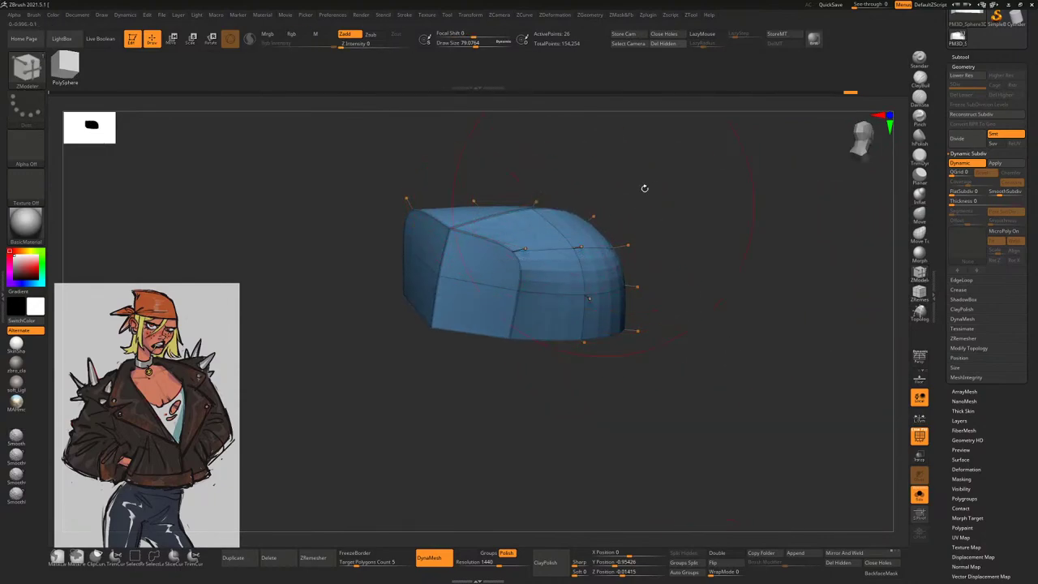
{"action": "left_click_drag", "start_coordinate": [644, 188], "coordinate": [548, 365]}
{"action": "key", "text": "space"}
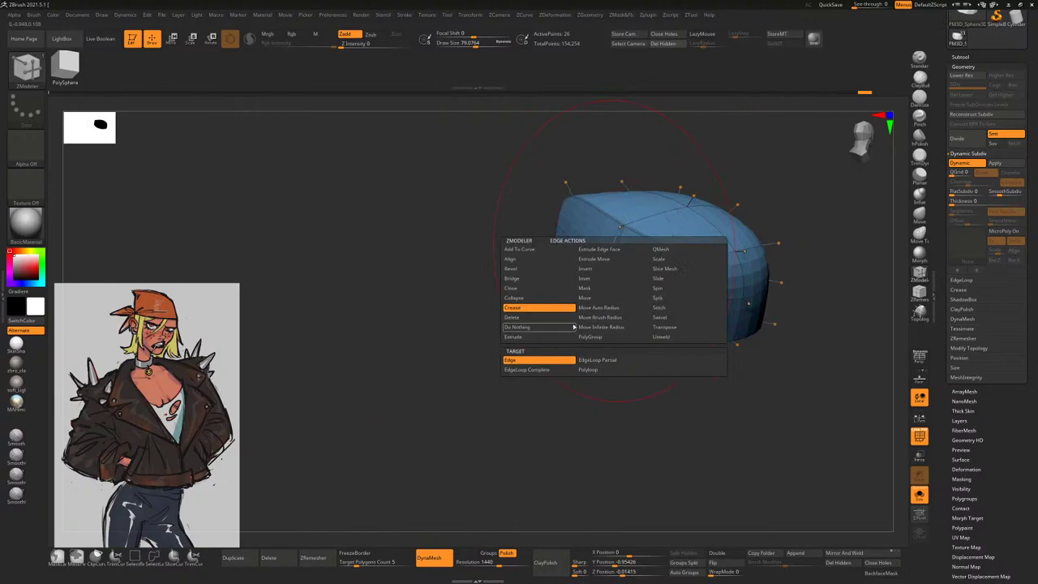
{"action": "left_click", "coordinate": [589, 359]}
{"action": "left_click", "coordinate": [541, 364]}
{"action": "left_click_drag", "start_coordinate": [689, 391], "coordinate": [683, 342]}
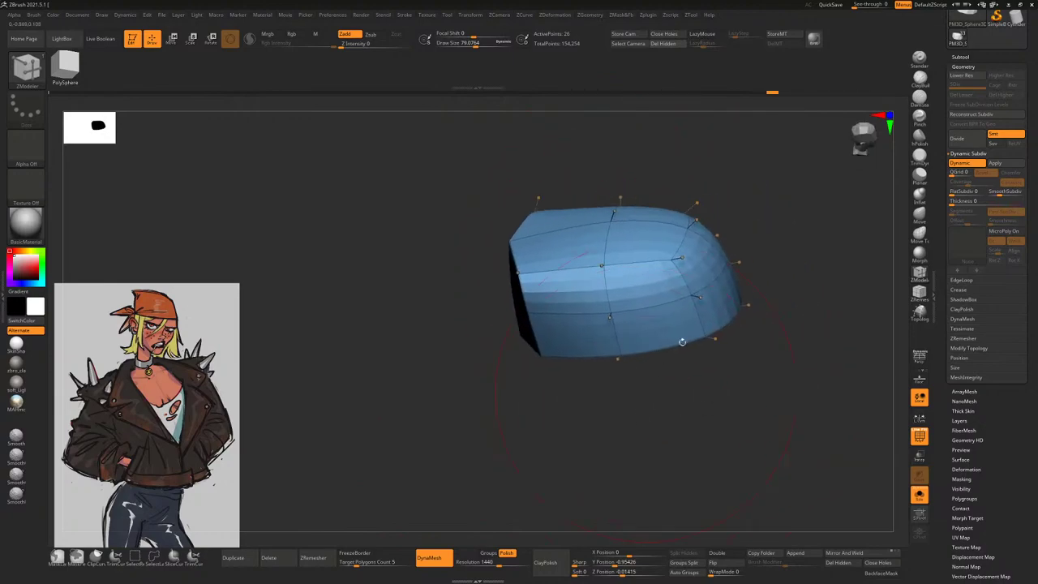
Raise the bandana's smooth subdivision level, set its crease level to 3, and return to the full shaded model
{"action": "left_click_drag", "start_coordinate": [417, 239], "coordinate": [915, 193]}
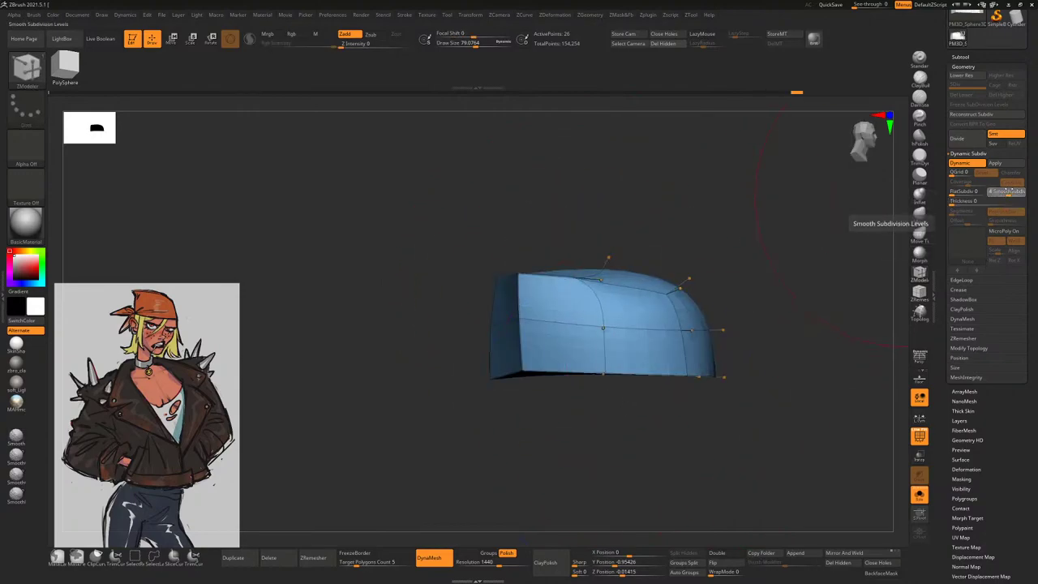
{"action": "left_click", "coordinate": [962, 289]}
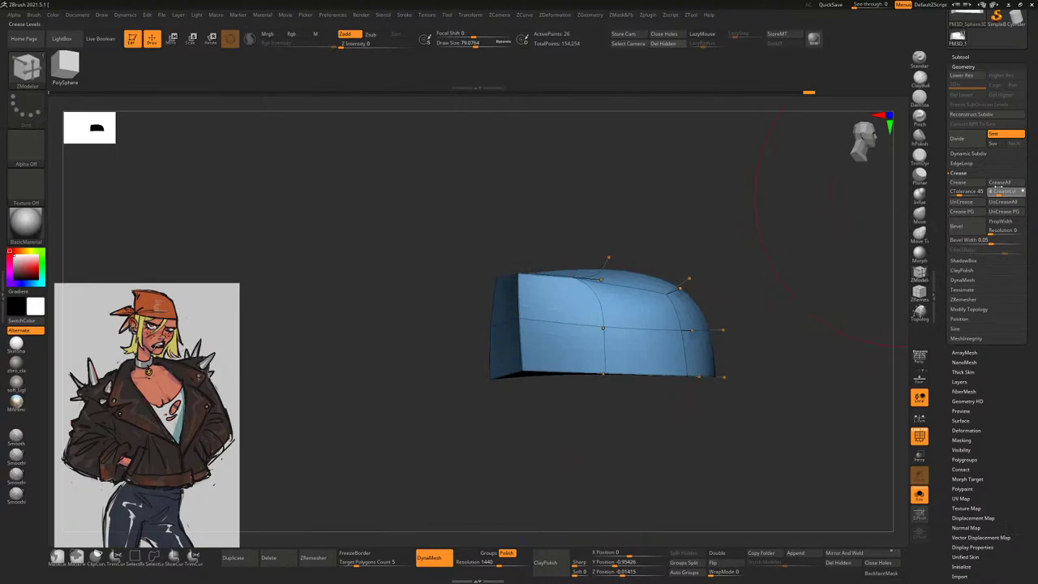
{"action": "left_click", "coordinate": [1000, 183]}
{"action": "left_click", "coordinate": [919, 494]}
{"action": "left_click", "coordinate": [919, 435]}
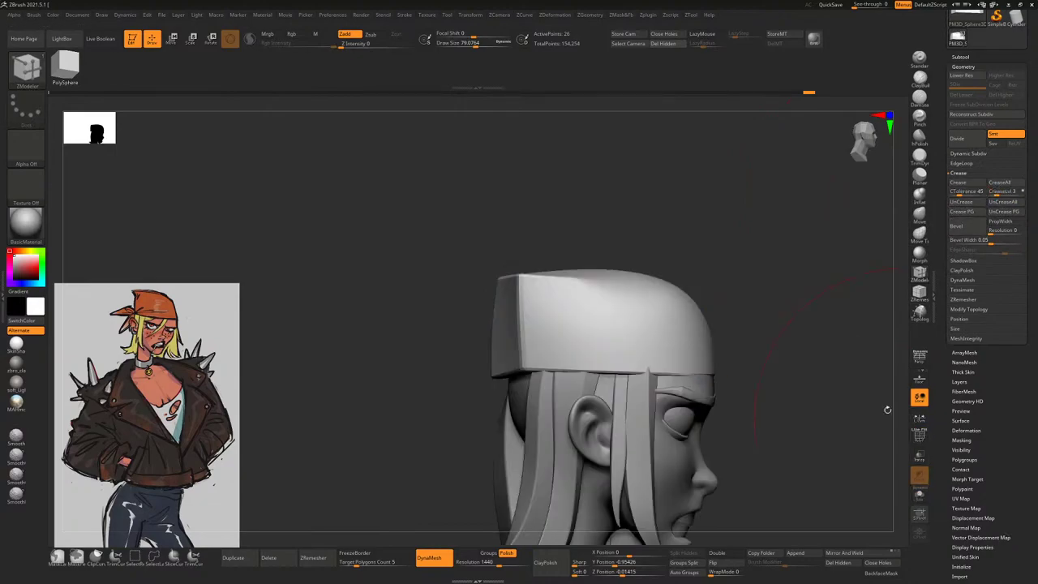
Reshape the sides of the smoothed bandana with the Move Topological brush so it hugs the head
{"action": "left_click_drag", "start_coordinate": [707, 274], "coordinate": [832, 263]}
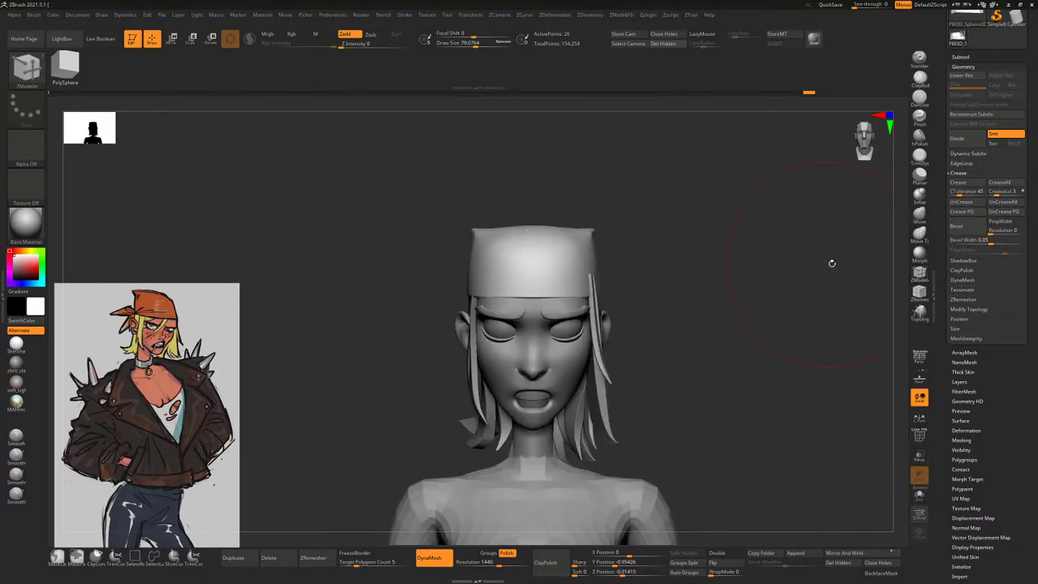
{"action": "left_click", "coordinate": [920, 234]}
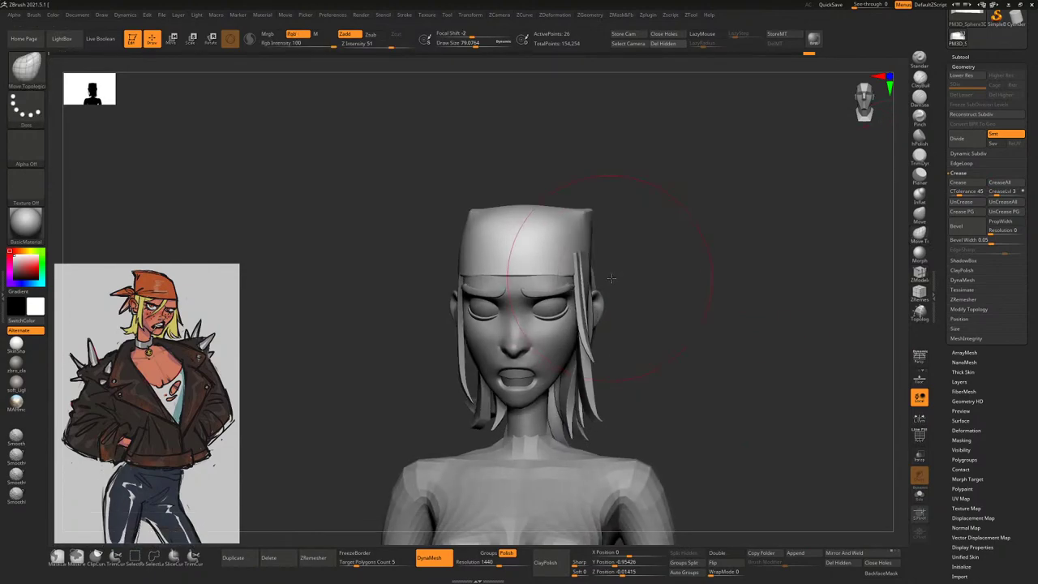
{"action": "mouse_move", "coordinate": [600, 285]}
{"action": "left_mouse_down"}
{"action": "mouse_move", "coordinate": [662, 280]}
{"action": "mouse_move", "coordinate": [493, 286]}
{"action": "left_mouse_up"}
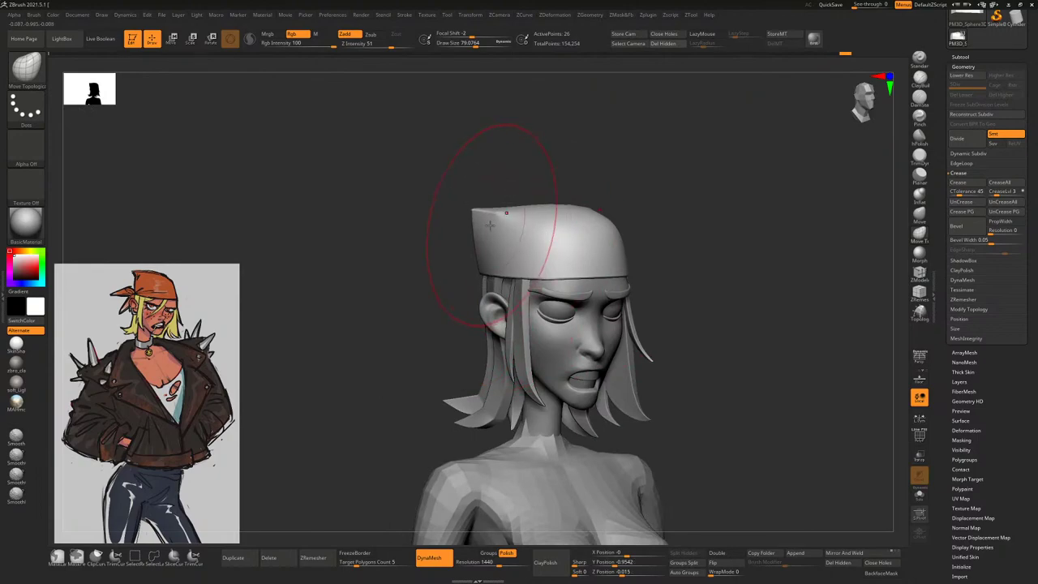
Pull the bandana's rear top corners into points using a smaller Move Topological brush, draw size about 24
{"action": "key", "text": "bracketleft"}
{"action": "key", "text": "bracketleft"}
{"action": "mouse_move", "coordinate": [514, 192]}
{"action": "left_mouse_down"}
{"action": "mouse_move", "coordinate": [484, 214]}
{"action": "mouse_move", "coordinate": [507, 212]}
{"action": "mouse_move", "coordinate": [451, 199]}
{"action": "left_mouse_up"}
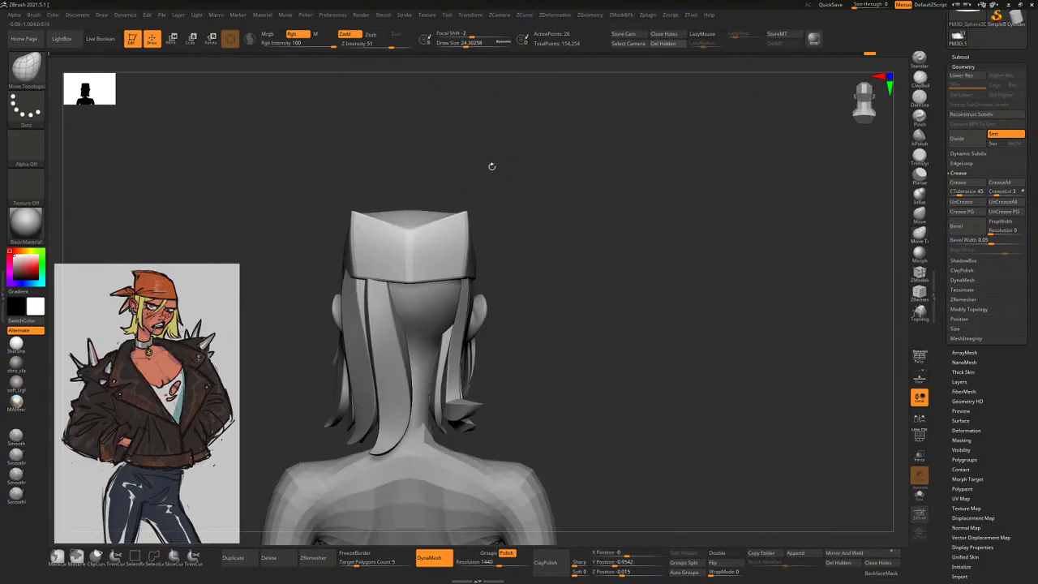
{"action": "left_click_drag", "start_coordinate": [489, 164], "coordinate": [459, 177]}
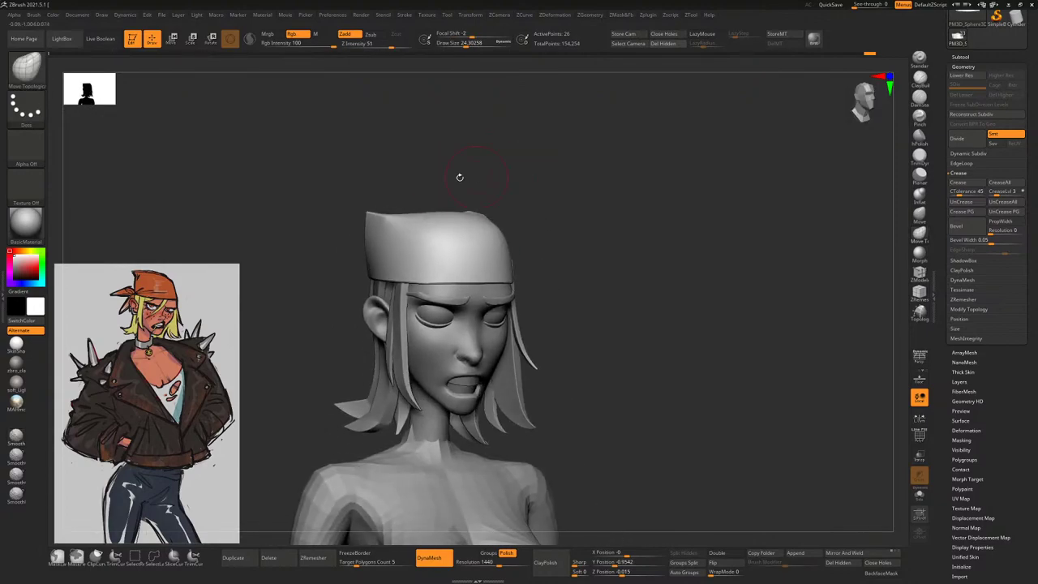
{"action": "mouse_move", "coordinate": [367, 217]}
{"action": "left_mouse_down"}
{"action": "mouse_move", "coordinate": [388, 228]}
{"action": "mouse_move", "coordinate": [438, 167]}
{"action": "mouse_move", "coordinate": [362, 211]}
{"action": "left_mouse_up"}
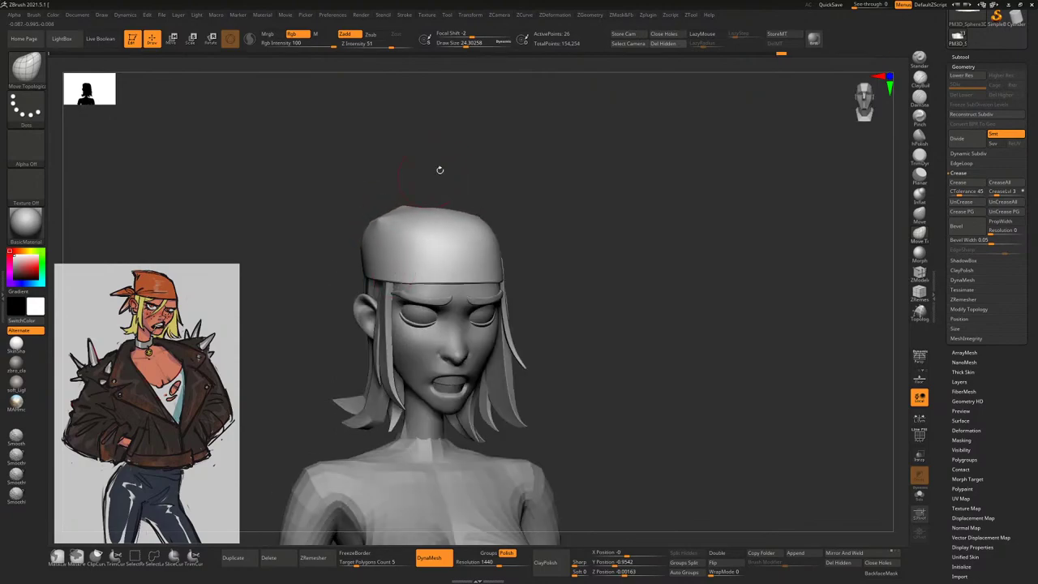
{"action": "left_click_drag", "start_coordinate": [440, 169], "coordinate": [365, 209]}
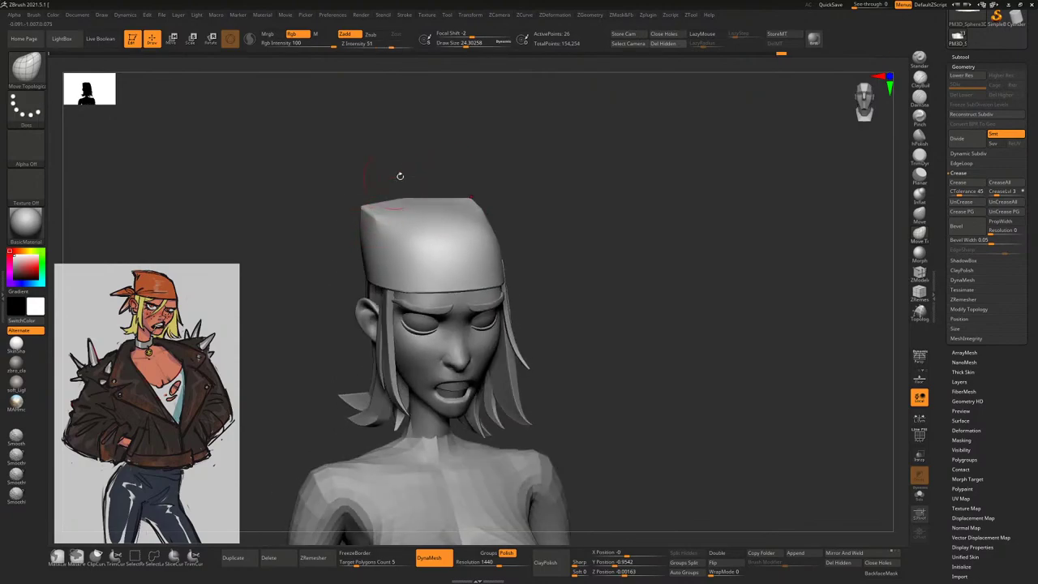
Reshape the back panel and crown of the bandana with Move Topological, and display its polyframe
{"action": "left_click_drag", "start_coordinate": [400, 176], "coordinate": [569, 206]}
{"action": "left_click_drag", "start_coordinate": [562, 278], "coordinate": [510, 239]}
{"action": "left_click_drag", "start_coordinate": [573, 211], "coordinate": [523, 242]}
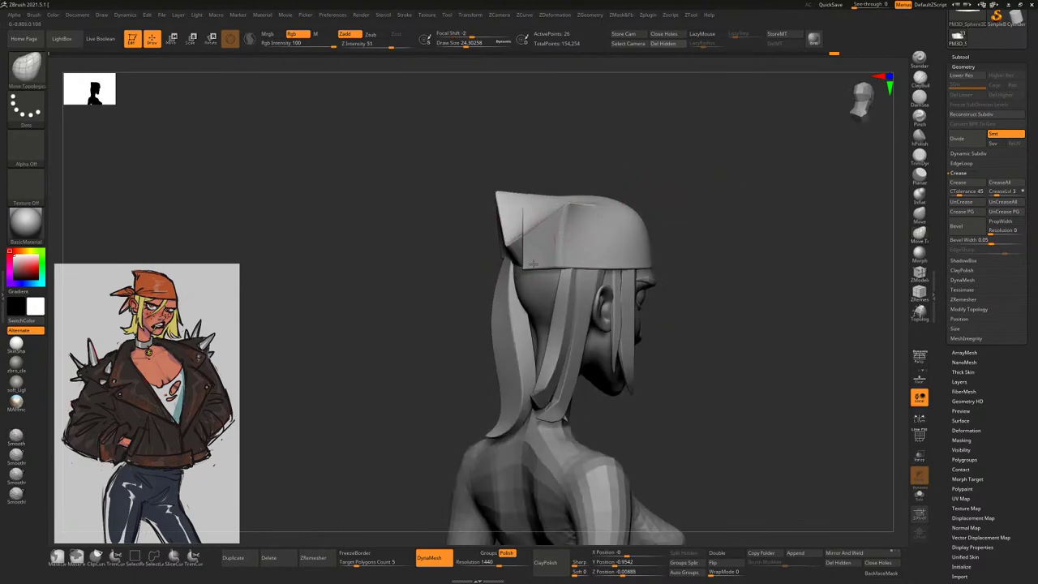
{"action": "mouse_move", "coordinate": [534, 264]}
{"action": "left_mouse_down"}
{"action": "mouse_move", "coordinate": [537, 232]}
{"action": "mouse_move", "coordinate": [653, 183]}
{"action": "mouse_move", "coordinate": [563, 186]}
{"action": "mouse_move", "coordinate": [580, 226]}
{"action": "mouse_move", "coordinate": [540, 193]}
{"action": "mouse_move", "coordinate": [463, 214]}
{"action": "mouse_move", "coordinate": [519, 167]}
{"action": "mouse_move", "coordinate": [430, 202]}
{"action": "mouse_move", "coordinate": [649, 174]}
{"action": "mouse_move", "coordinate": [642, 179]}
{"action": "mouse_move", "coordinate": [697, 228]}
{"action": "mouse_move", "coordinate": [672, 209]}
{"action": "mouse_move", "coordinate": [721, 202]}
{"action": "mouse_move", "coordinate": [698, 268]}
{"action": "mouse_move", "coordinate": [707, 251]}
{"action": "mouse_move", "coordinate": [662, 257]}
{"action": "mouse_move", "coordinate": [674, 258]}
{"action": "mouse_move", "coordinate": [632, 241]}
{"action": "mouse_move", "coordinate": [656, 240]}
{"action": "mouse_move", "coordinate": [617, 218]}
{"action": "left_mouse_up"}
{"action": "key", "text": "space"}
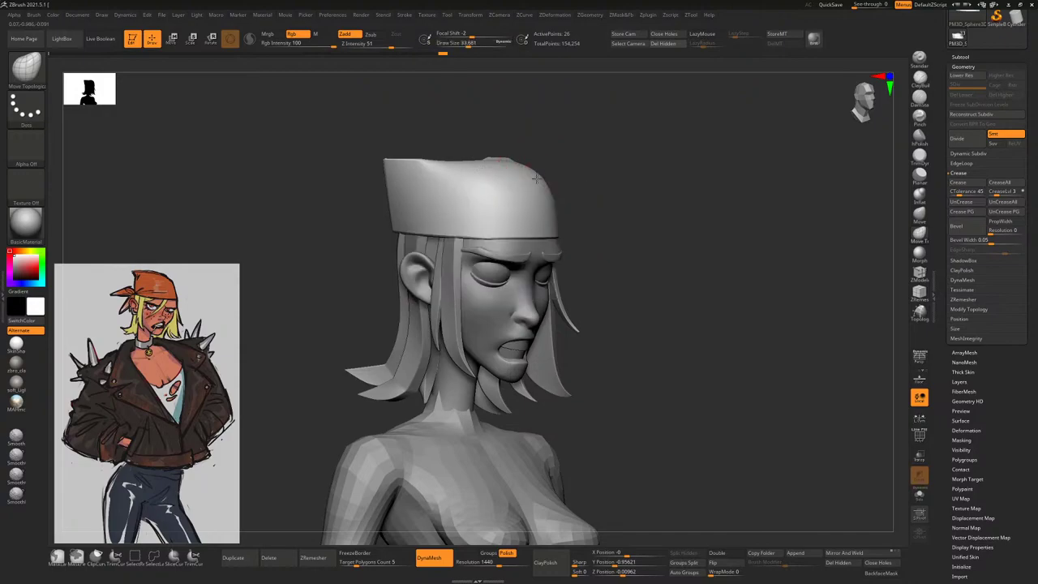
{"action": "mouse_move", "coordinate": [574, 217]}
{"action": "left_mouse_down"}
{"action": "mouse_move", "coordinate": [558, 220]}
{"action": "mouse_move", "coordinate": [657, 235]}
{"action": "mouse_move", "coordinate": [791, 345]}
{"action": "mouse_move", "coordinate": [788, 316]}
{"action": "mouse_move", "coordinate": [765, 366]}
{"action": "mouse_move", "coordinate": [786, 332]}
{"action": "mouse_move", "coordinate": [748, 286]}
{"action": "mouse_move", "coordinate": [762, 272]}
{"action": "mouse_move", "coordinate": [609, 283]}
{"action": "left_mouse_up"}
{"action": "key", "text": "shift+f"}
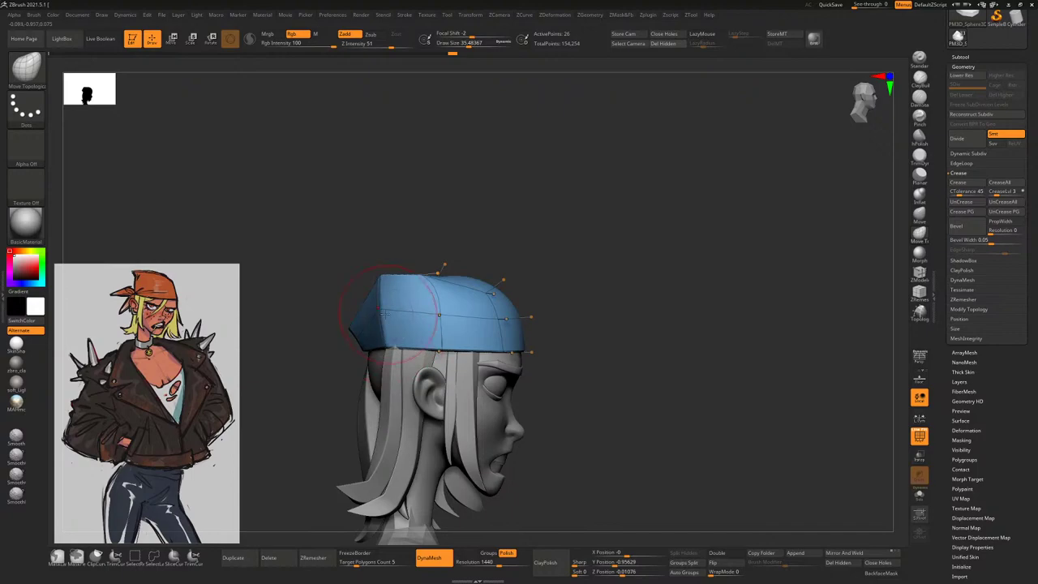
Shape the bandana's rear top corners with Move Topological at a smaller draw size of about 23, and hide its polyframe
{"action": "mouse_move", "coordinate": [425, 320]}
{"action": "right_mouse_down"}
{"action": "mouse_move", "coordinate": [389, 341]}
{"action": "mouse_move", "coordinate": [432, 300]}
{"action": "right_mouse_up"}
{"action": "right_click", "coordinate": [349, 381]}
{"action": "left_click_drag", "start_coordinate": [487, 238], "coordinate": [414, 284]}
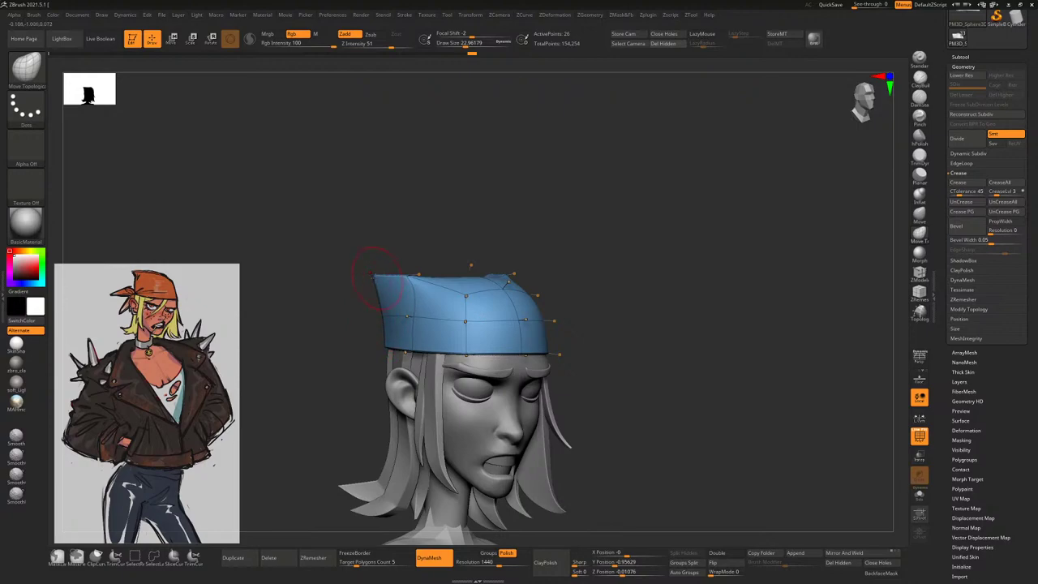
{"action": "left_click_drag", "start_coordinate": [394, 267], "coordinate": [726, 261]}
{"action": "left_click", "coordinate": [920, 437]}
Select the base head subtool and isolate it, with the forehead in view
{"action": "left_click", "coordinate": [493, 323], "text": "alt"}
{"action": "left_click", "coordinate": [542, 371], "text": "alt"}
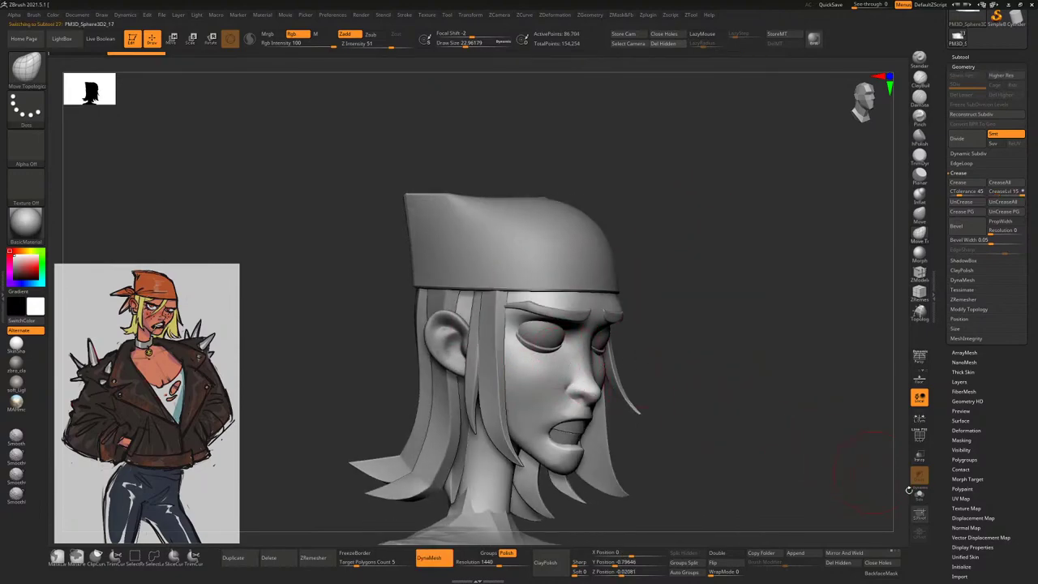
{"action": "left_click", "coordinate": [919, 494]}
{"action": "left_click_drag", "start_coordinate": [813, 394], "coordinate": [742, 296]}
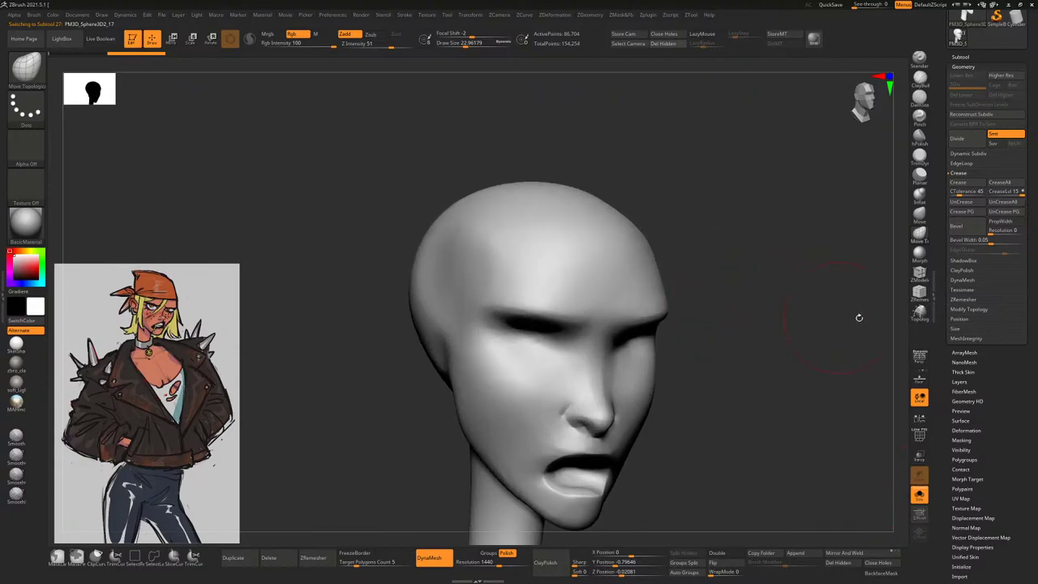
With the Topology brush, draw two long curves slanting across the right side of the forehead and begin crossing them with short curves
{"action": "left_click", "coordinate": [919, 313]}
{"action": "key", "text": "space"}
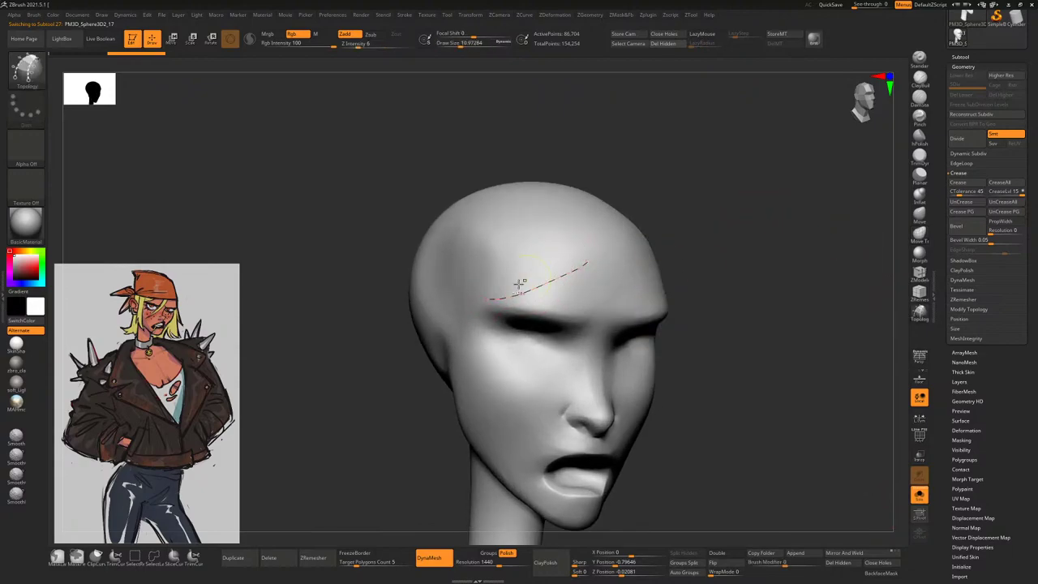
{"action": "left_click_drag", "start_coordinate": [519, 283], "coordinate": [492, 303]}
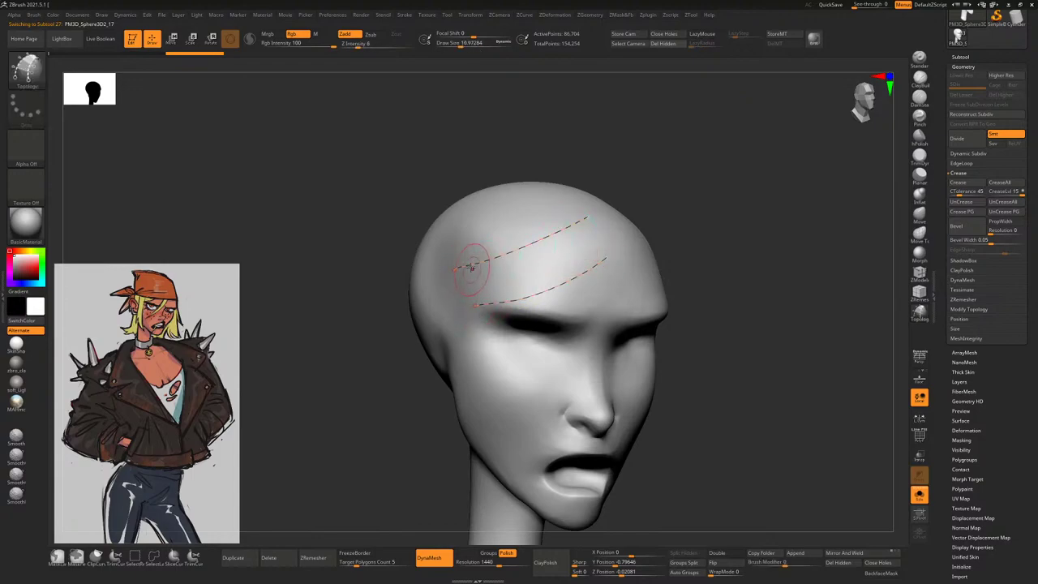
{"action": "left_click_drag", "start_coordinate": [472, 267], "coordinate": [478, 321]}
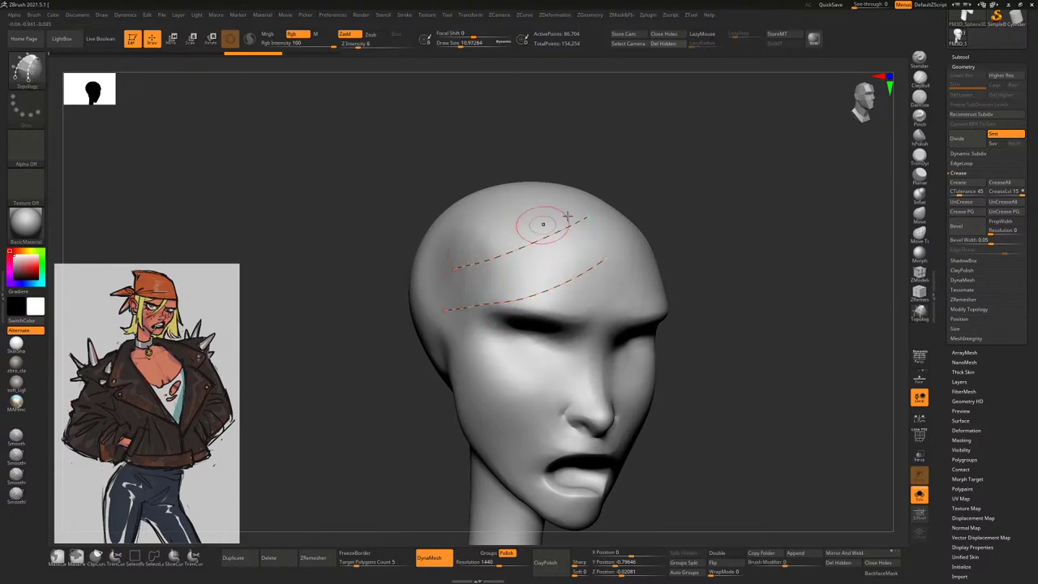
{"action": "right_click_drag", "start_coordinate": [528, 216], "coordinate": [538, 232]}
{"action": "left_click_drag", "start_coordinate": [499, 241], "coordinate": [494, 314]}
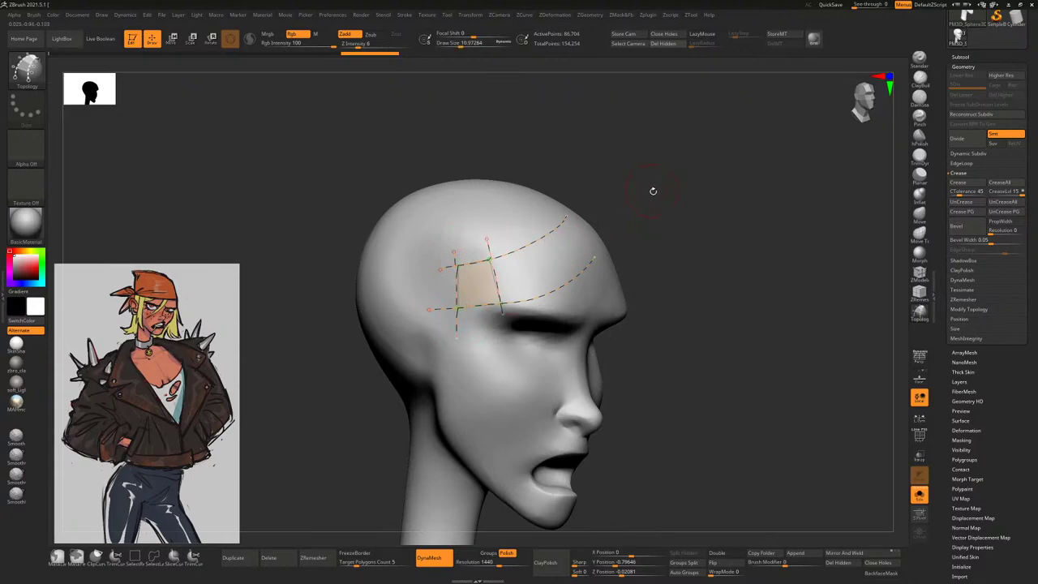
Complete the cross curves along the slanted forehead band and generate a thick four-section strip from them
{"action": "mouse_move", "coordinate": [653, 190]}
{"action": "left_mouse_down"}
{"action": "mouse_move", "coordinate": [585, 222]}
{"action": "mouse_move", "coordinate": [529, 229]}
{"action": "mouse_move", "coordinate": [548, 320]}
{"action": "left_mouse_up"}
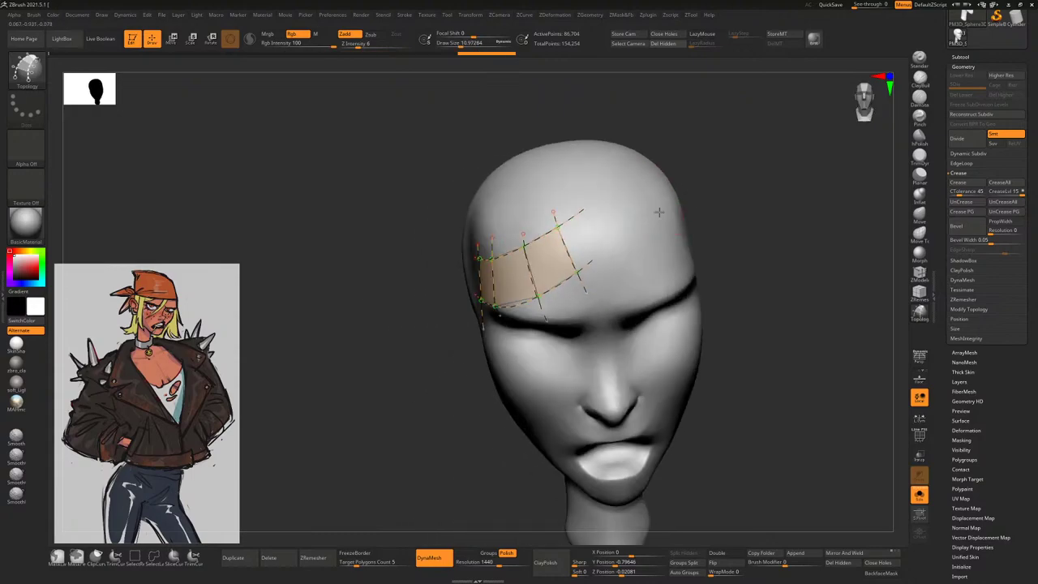
{"action": "right_click_drag", "start_coordinate": [568, 246], "coordinate": [606, 253]}
{"action": "mouse_move", "coordinate": [661, 235]}
{"action": "right_mouse_down"}
{"action": "mouse_move", "coordinate": [564, 244]}
{"action": "mouse_move", "coordinate": [753, 220]}
{"action": "right_mouse_up"}
{"action": "left_click", "coordinate": [584, 235]}
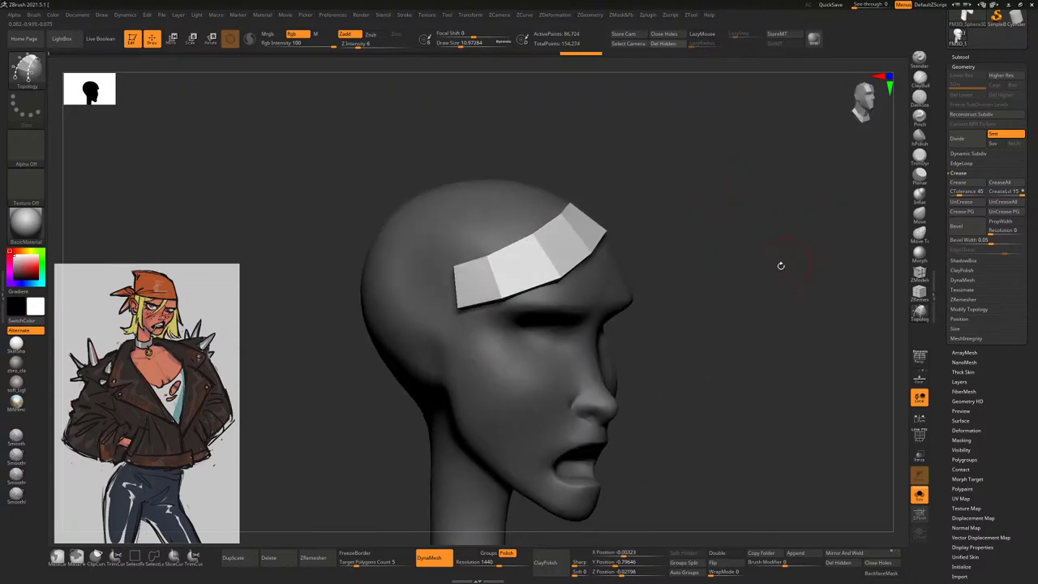
Split the masked head points from the new forehead strip into a separate subtool and show the whole model
{"action": "left_click", "coordinate": [959, 57]}
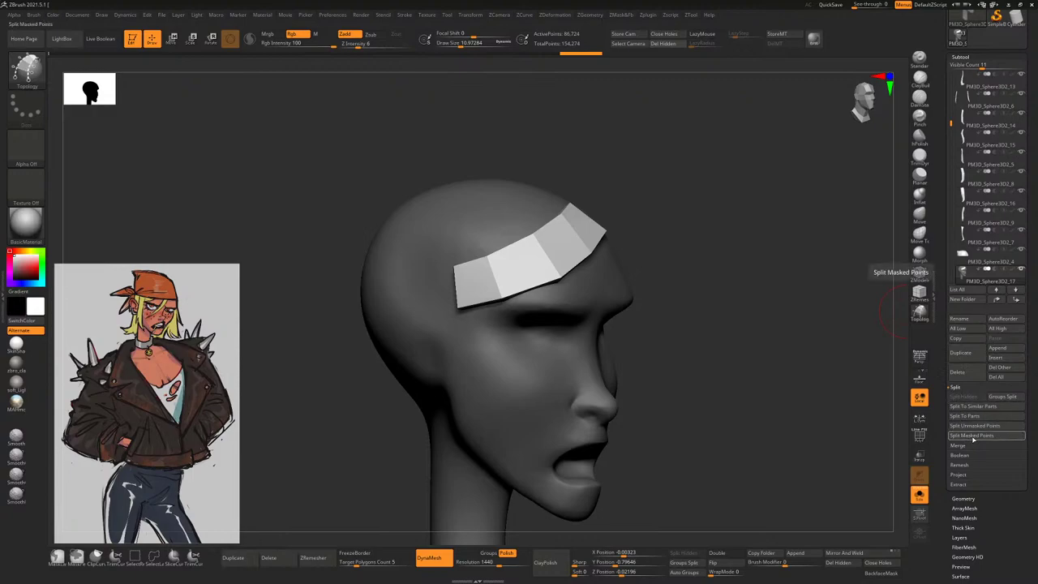
{"action": "left_click_drag", "start_coordinate": [793, 368], "coordinate": [867, 374]}
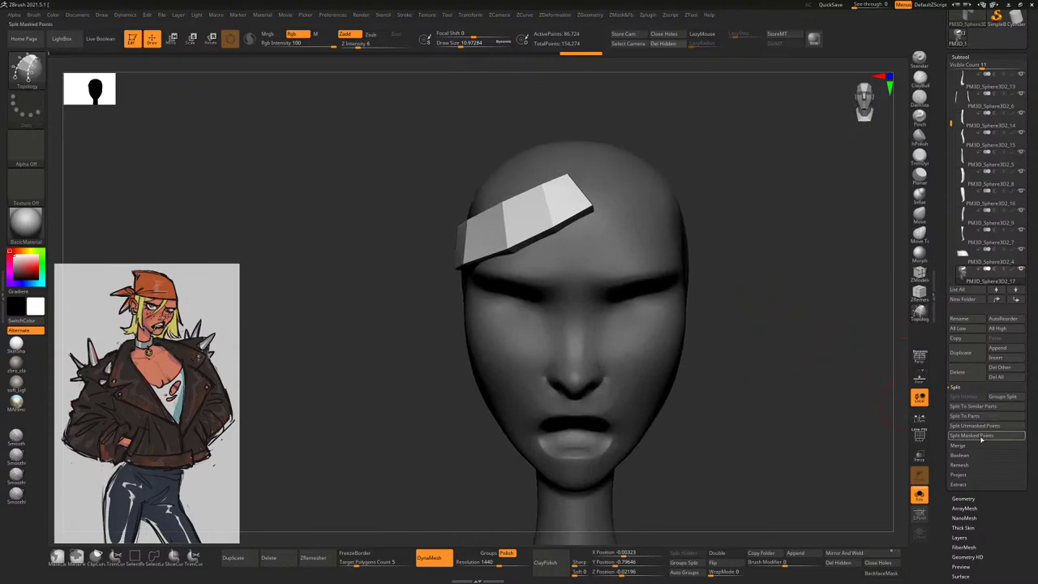
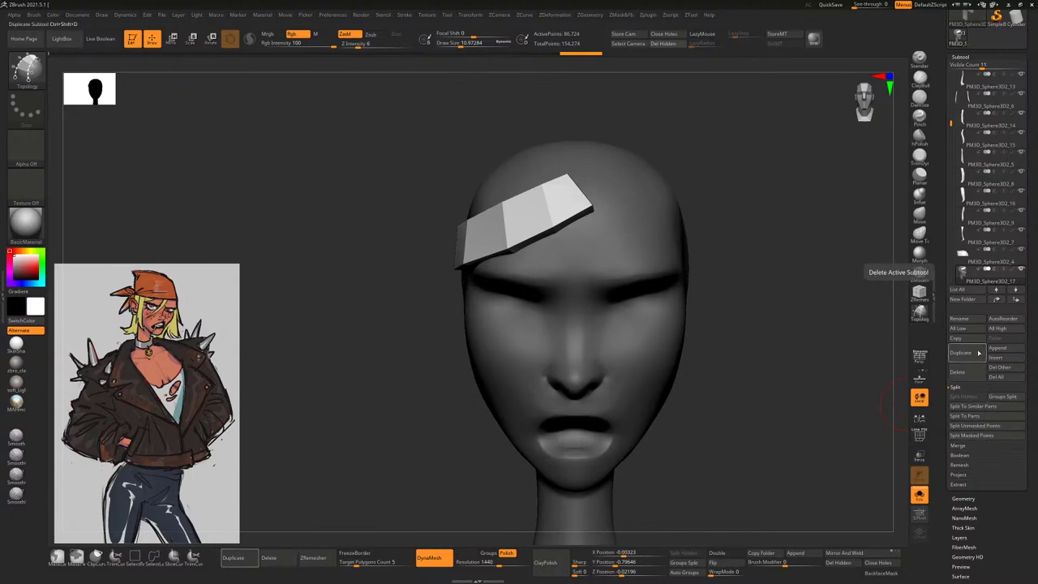
{"action": "left_click", "coordinate": [984, 436]}
{"action": "left_click", "coordinate": [919, 495]}
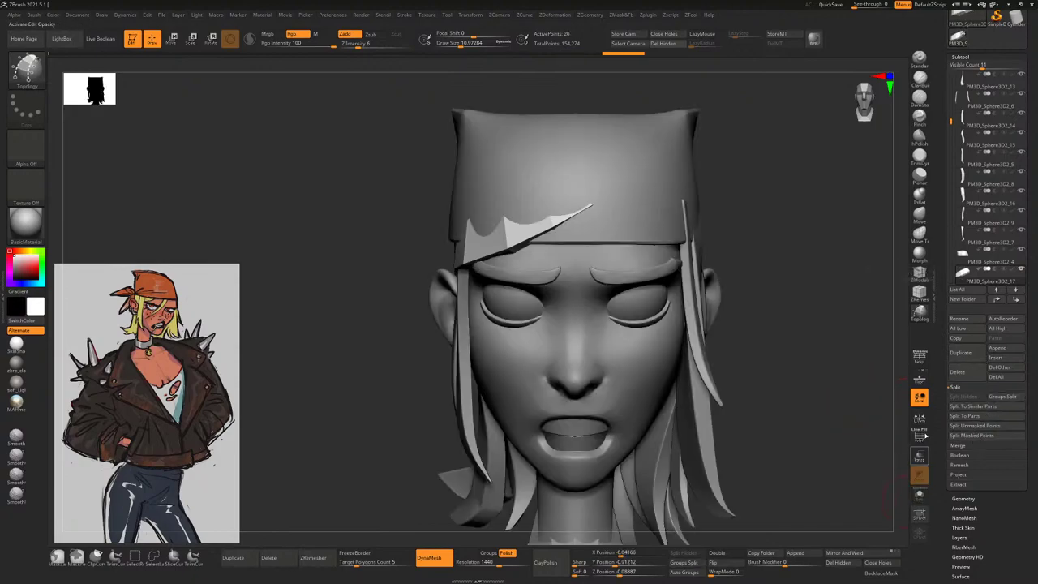
Try dynamic subdivision on the uncreased forehead strip
{"action": "left_click_drag", "start_coordinate": [836, 304], "coordinate": [837, 259]}
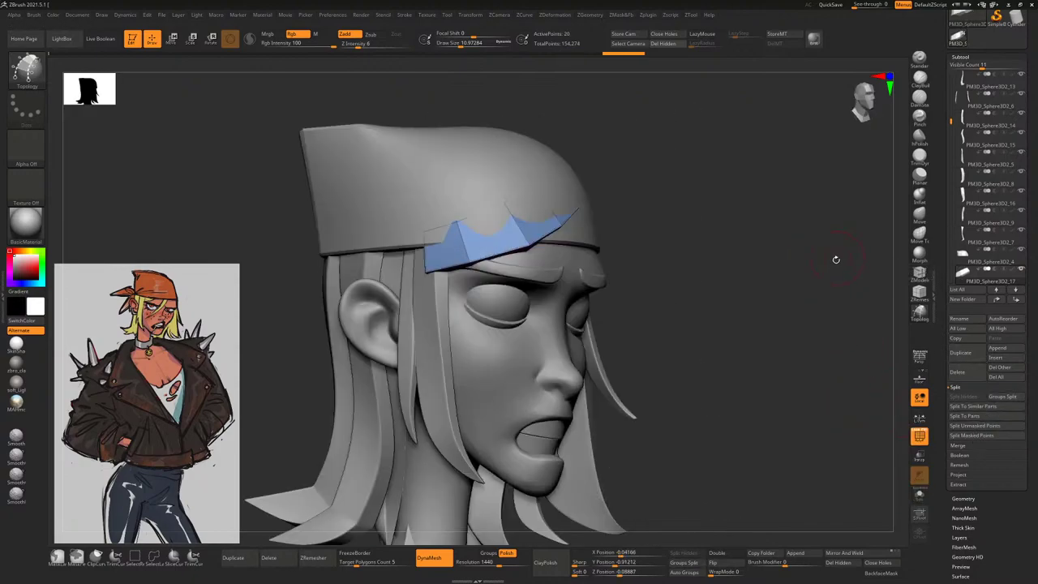
{"action": "left_click", "coordinate": [963, 501]}
{"action": "left_click", "coordinate": [968, 155]}
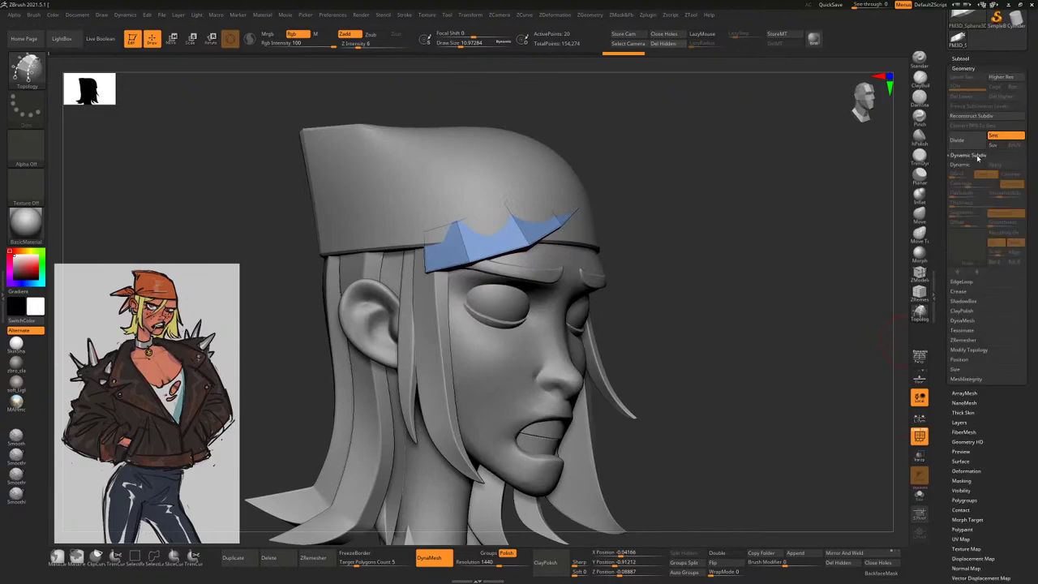
{"action": "left_click", "coordinate": [963, 165]}
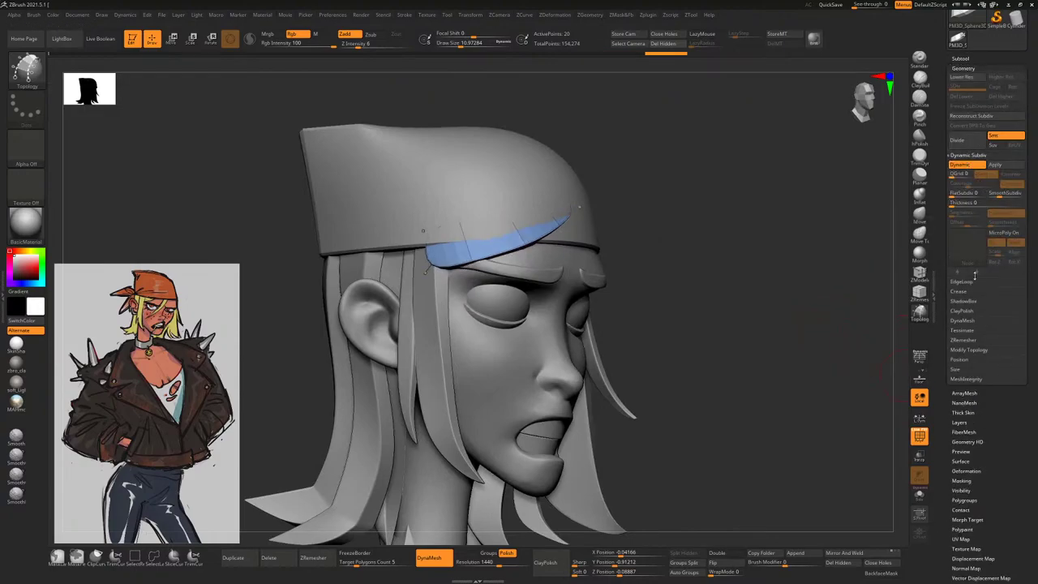
{"action": "left_click", "coordinate": [920, 438]}
{"action": "left_click_drag", "start_coordinate": [776, 324], "coordinate": [788, 284]}
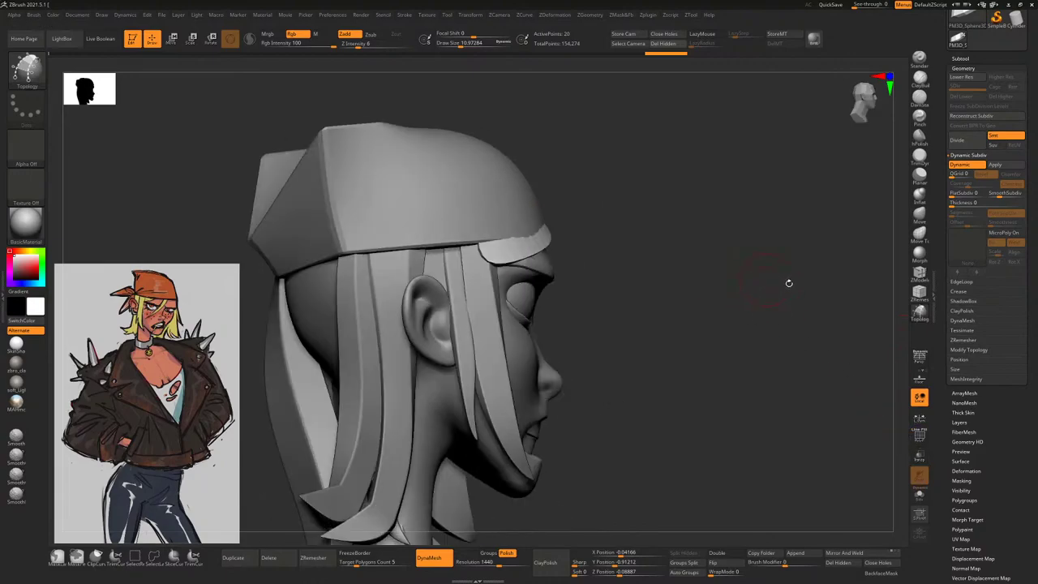
Isolate the forehead strip with polyframe shown, turn off its dynamic subdivision, and crease its border edges with ZModeler
{"action": "left_click", "coordinate": [921, 491]}
{"action": "left_click_drag", "start_coordinate": [784, 323], "coordinate": [774, 312]}
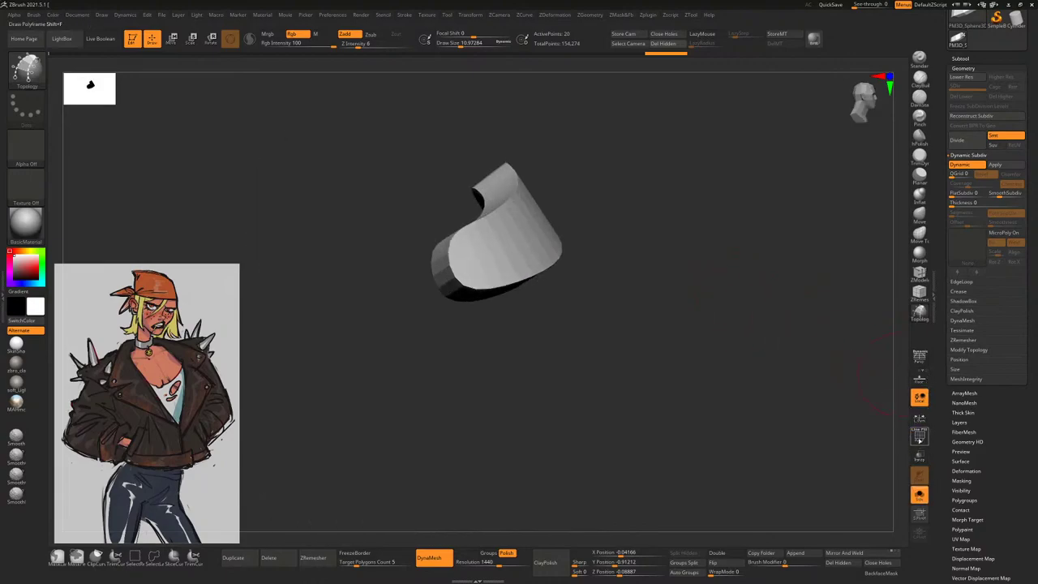
{"action": "left_click", "coordinate": [920, 438]}
{"action": "left_click", "coordinate": [966, 166]}
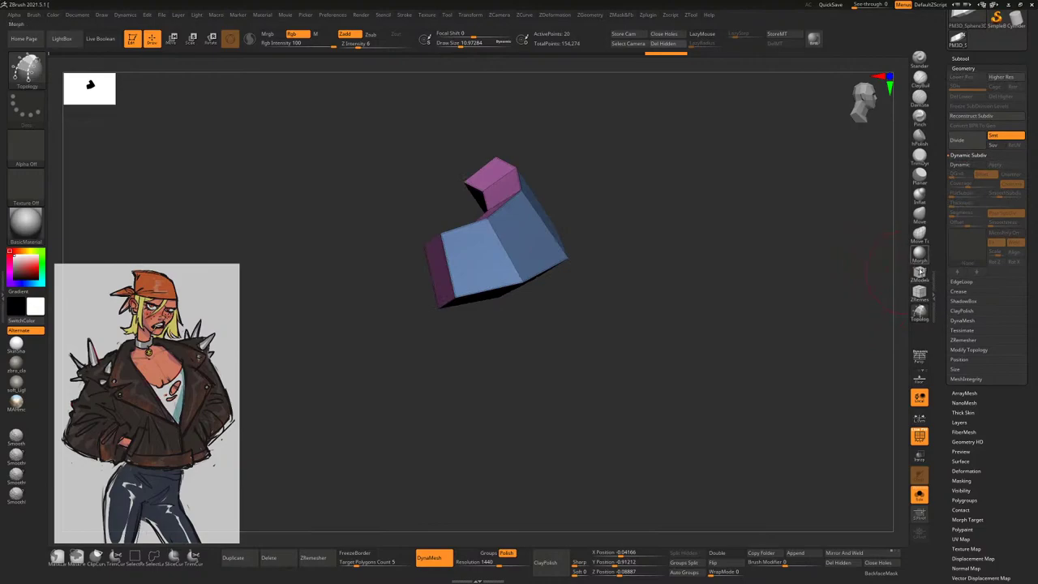
{"action": "left_click", "coordinate": [919, 272]}
{"action": "left_click_drag", "start_coordinate": [709, 214], "coordinate": [538, 284]}
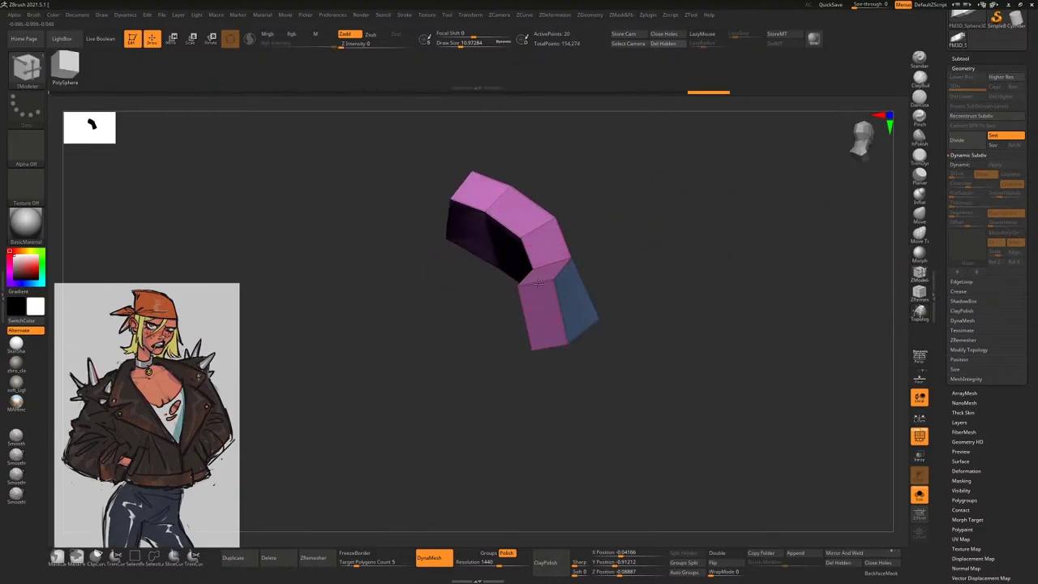
{"action": "left_click_drag", "start_coordinate": [440, 192], "coordinate": [567, 182]}
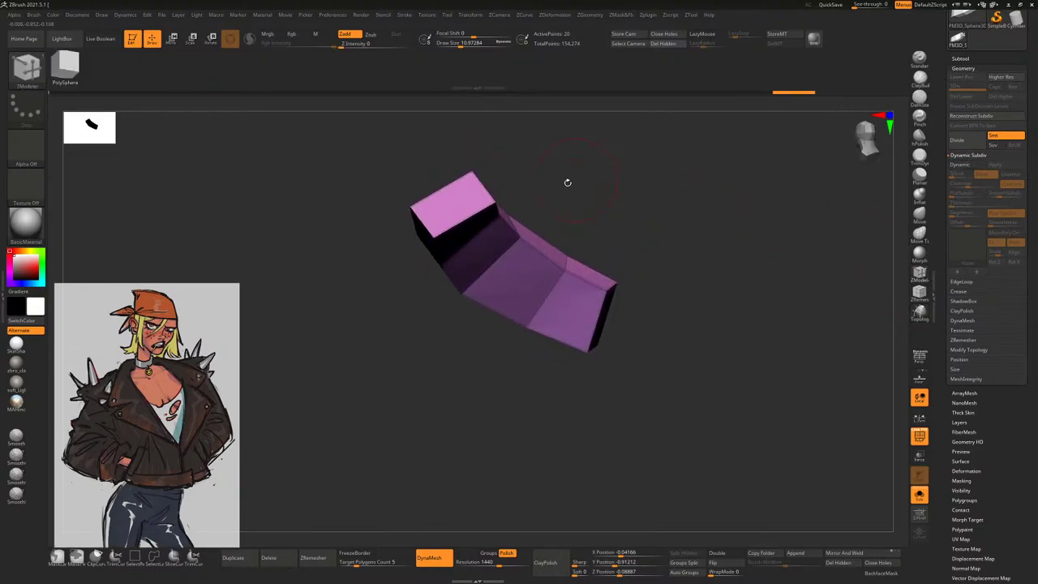
{"action": "left_click_drag", "start_coordinate": [700, 222], "coordinate": [745, 309]}
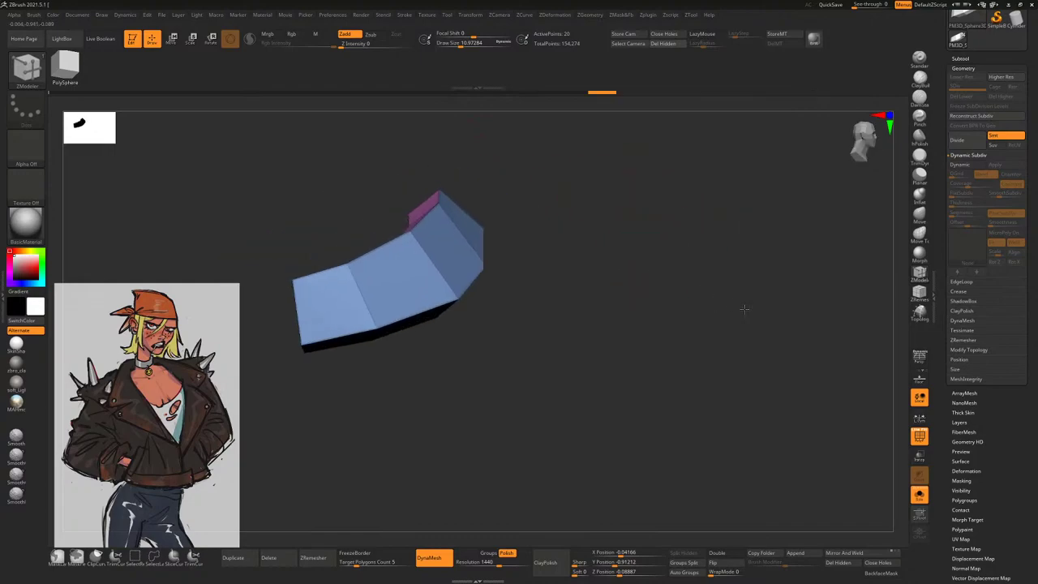
In the full shaded model, apply dynamic subdivision to the forehead strip with smooth subdivision level 5 and crease level 3
{"action": "left_click", "coordinate": [919, 235]}
{"action": "left_click", "coordinate": [919, 436]}
{"action": "left_click", "coordinate": [919, 495]}
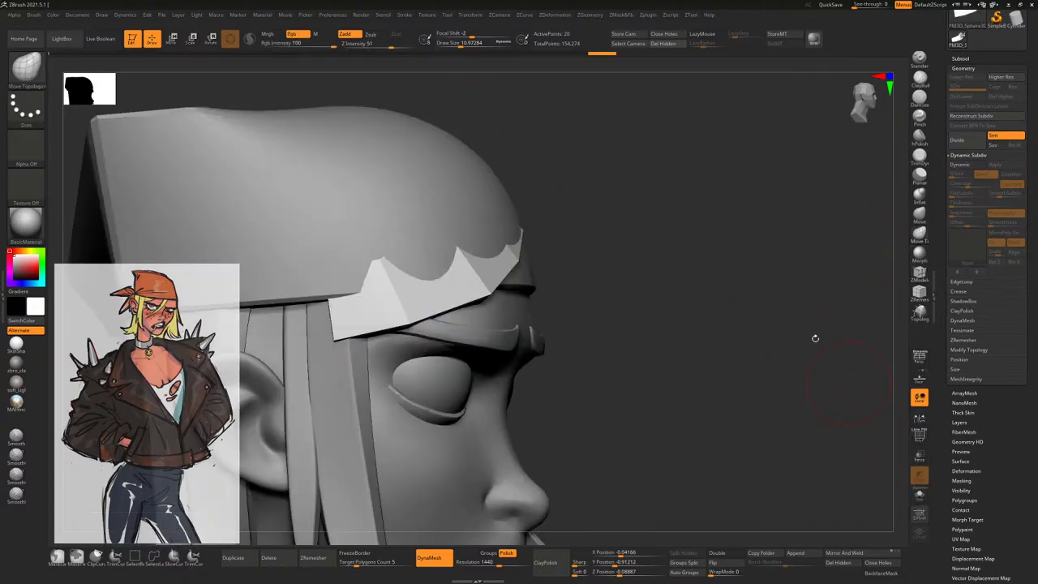
{"action": "left_click_drag", "start_coordinate": [816, 338], "coordinate": [881, 217]}
{"action": "left_click", "coordinate": [961, 164]}
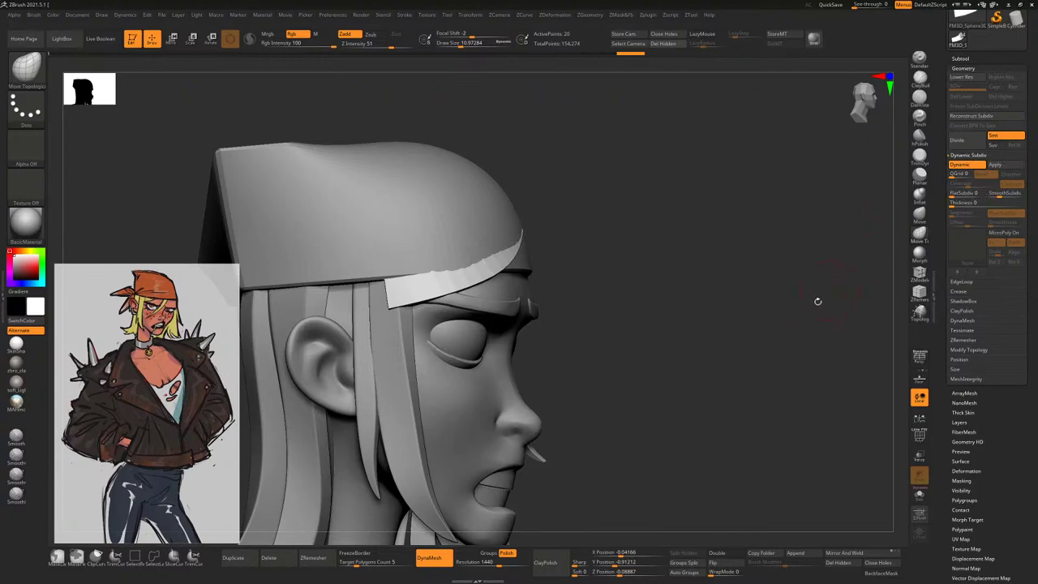
{"action": "left_click_drag", "start_coordinate": [818, 301], "coordinate": [869, 268]}
{"action": "left_click", "coordinate": [1013, 194]}
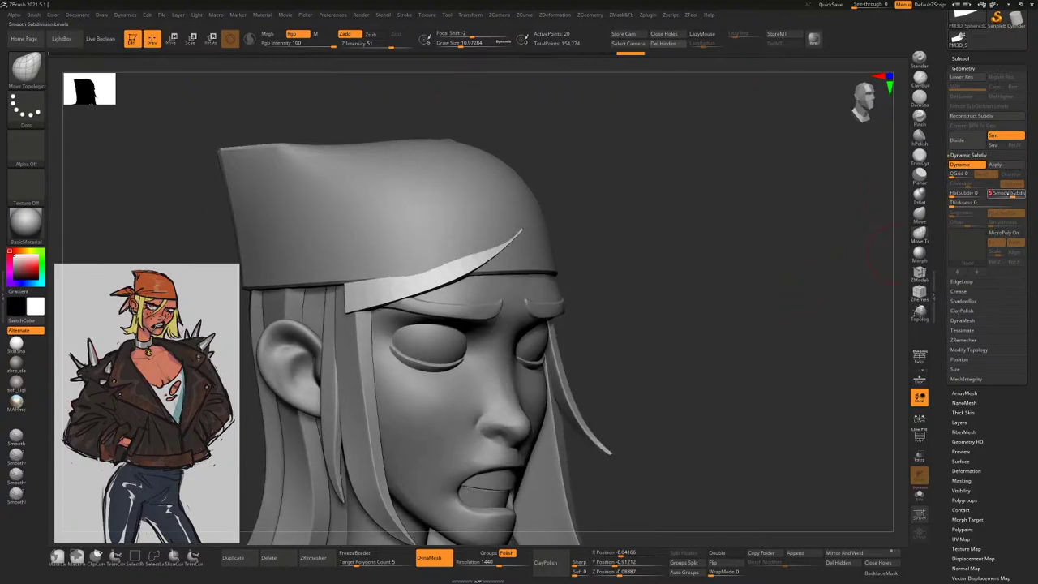
{"action": "left_click", "coordinate": [959, 291]}
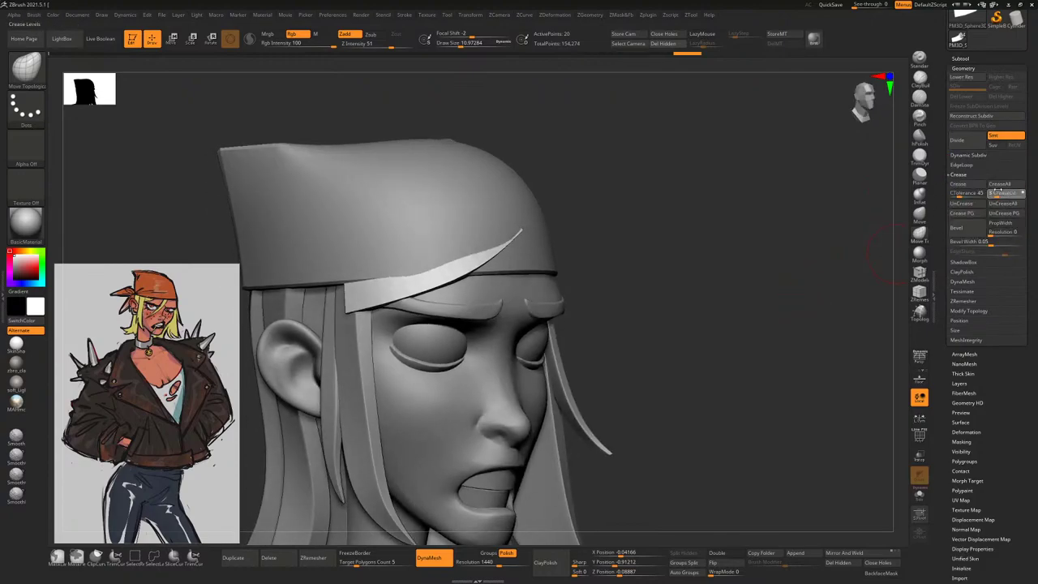
{"action": "left_click_drag", "start_coordinate": [803, 285], "coordinate": [720, 257]}
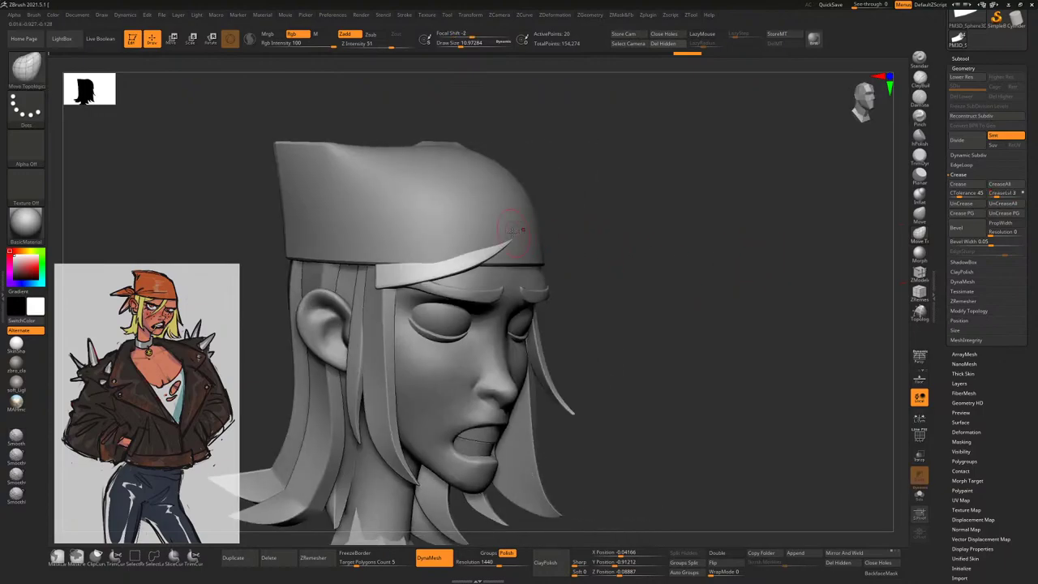
Tuck the forehead strip under the bandana's front edge using Move Topological at draw size about 27, and adjust the bandana over it
{"action": "left_click_drag", "start_coordinate": [568, 227], "coordinate": [705, 281]}
{"action": "right_click", "coordinate": [560, 275]}
{"action": "mouse_move", "coordinate": [612, 280]}
{"action": "right_mouse_down"}
{"action": "mouse_move", "coordinate": [774, 237]}
{"action": "mouse_move", "coordinate": [759, 250]}
{"action": "right_mouse_up"}
{"action": "left_click", "coordinate": [661, 248], "text": "alt"}
{"action": "right_click_drag", "start_coordinate": [653, 256], "coordinate": [737, 251]}
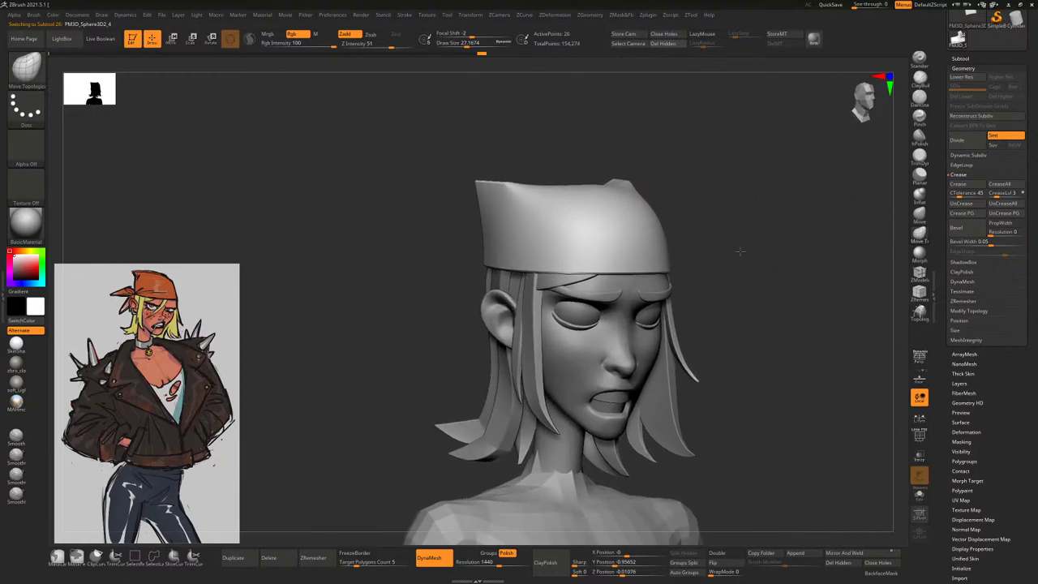
Examine the forehead strip and the side hair strands, isolating the thin strand pair to compare both sides of the face
{"action": "left_click", "coordinate": [538, 286], "text": "alt"}
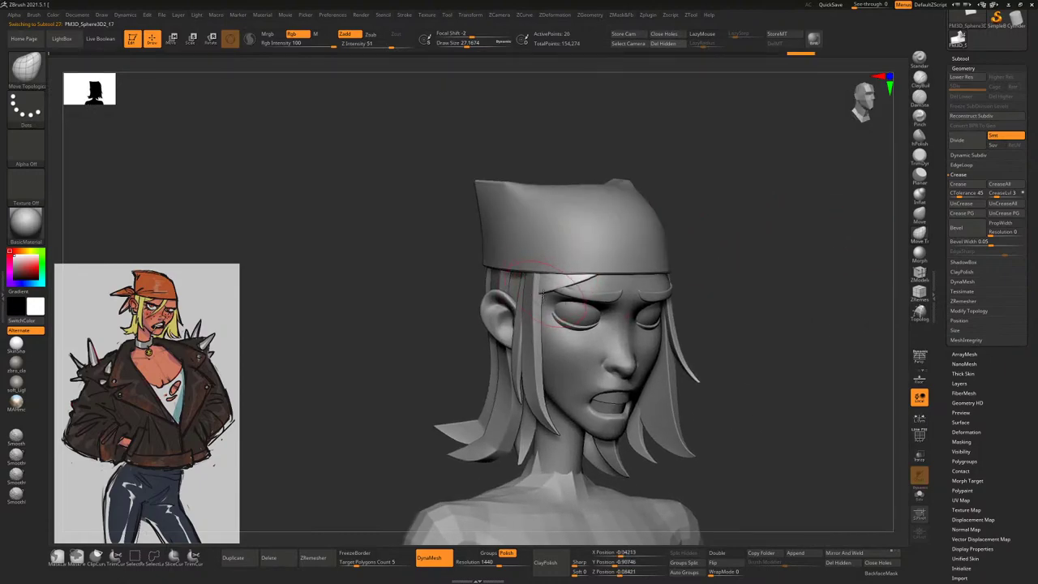
{"action": "left_click", "coordinate": [548, 293], "text": "alt"}
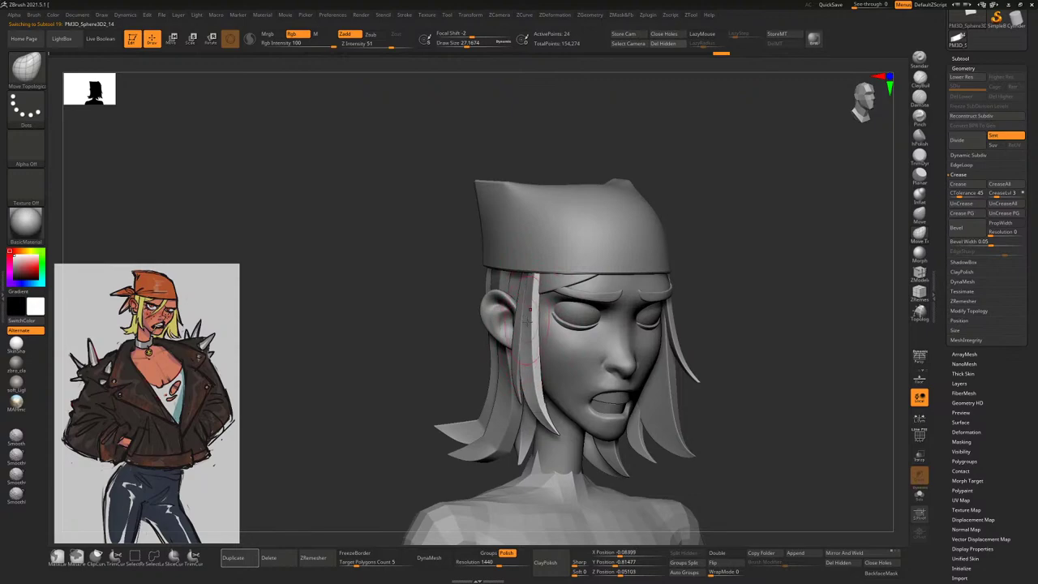
{"action": "mouse_move", "coordinate": [700, 218]}
{"action": "left_mouse_down"}
{"action": "mouse_move", "coordinate": [767, 214]}
{"action": "mouse_move", "coordinate": [756, 229]}
{"action": "mouse_move", "coordinate": [722, 229]}
{"action": "mouse_move", "coordinate": [497, 339]}
{"action": "left_mouse_up"}
{"action": "left_click", "coordinate": [484, 334], "text": "alt"}
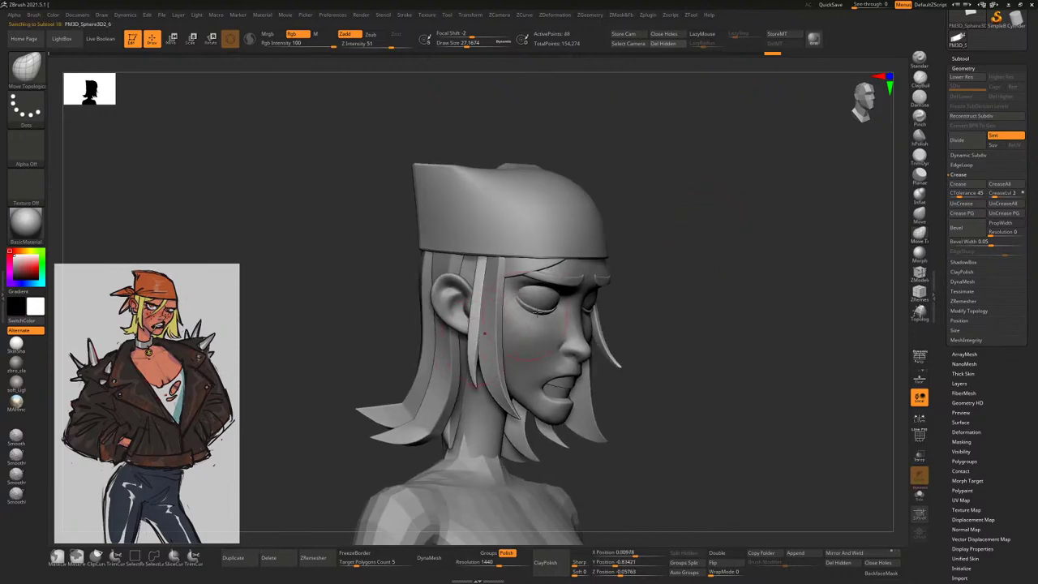
{"action": "left_click", "coordinate": [919, 496]}
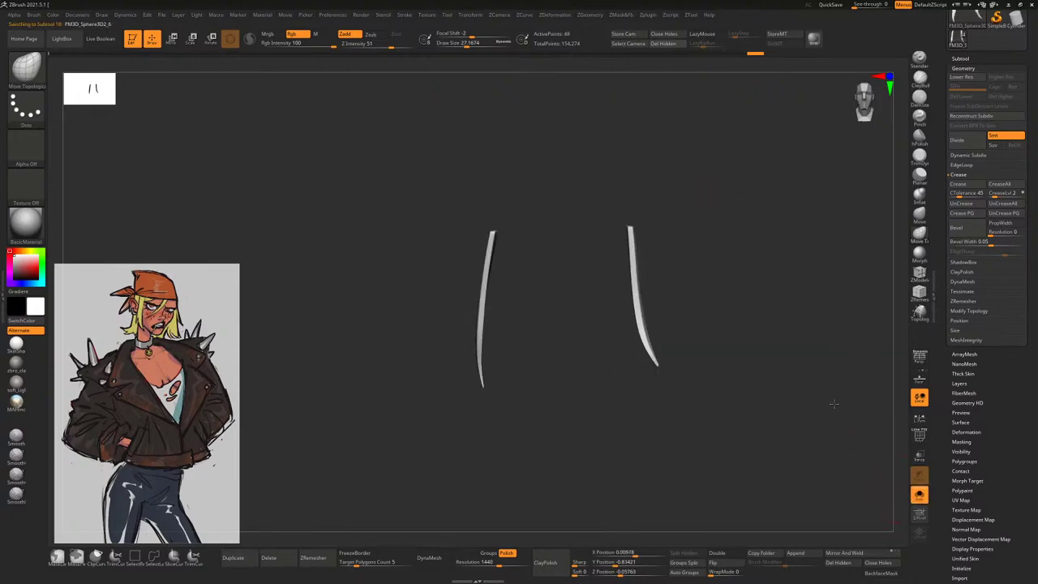
{"action": "left_click", "coordinate": [919, 494]}
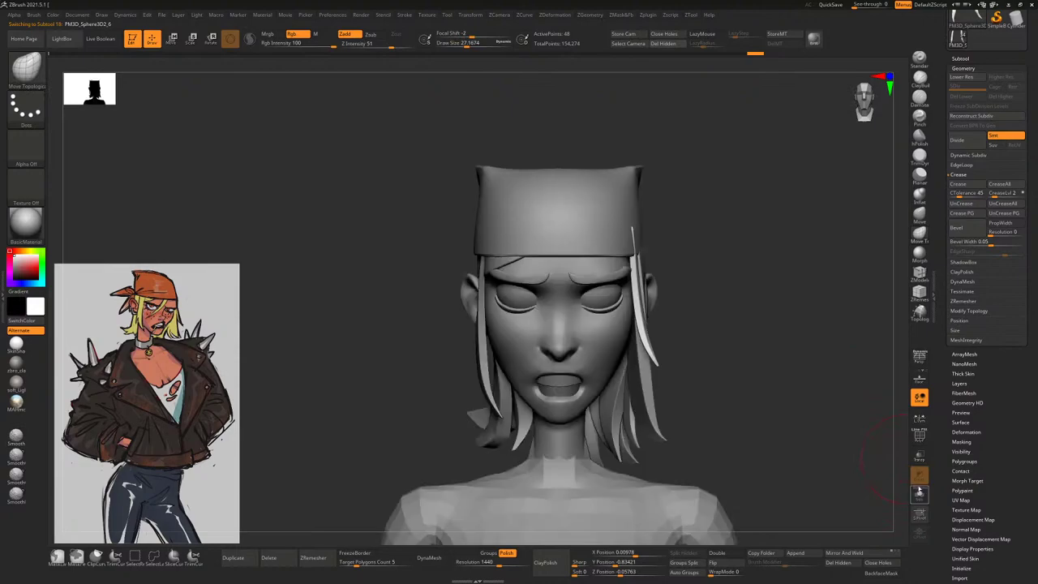
Duplicate the long hair strand in front of the ear and move the copy forward to the front of the face
{"action": "left_click", "coordinate": [482, 367], "text": "alt"}
{"action": "left_click_drag", "start_coordinate": [752, 303], "coordinate": [763, 301]}
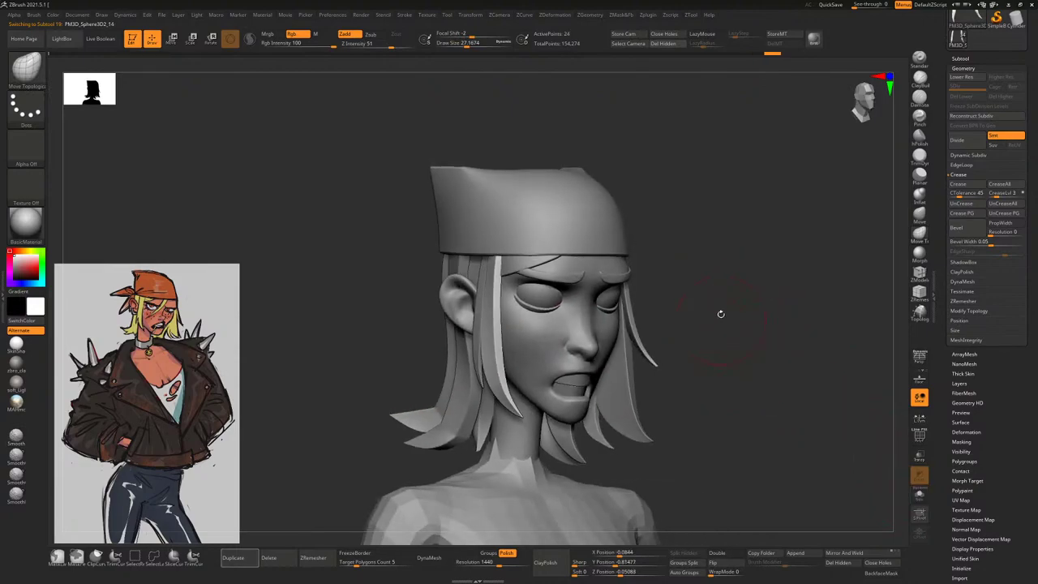
{"action": "key", "text": "w"}
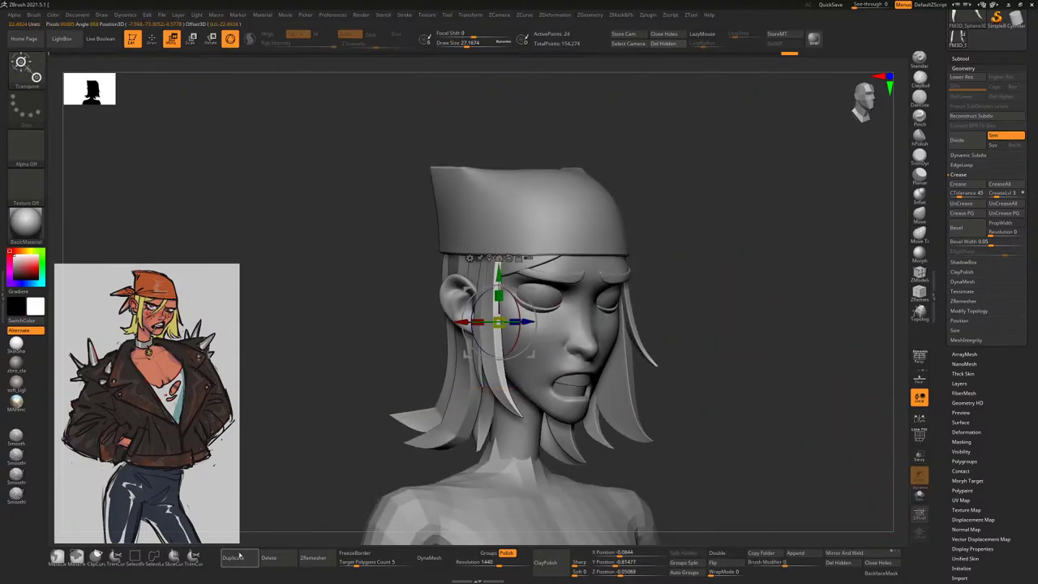
{"action": "left_click", "coordinate": [233, 558]}
{"action": "left_click_drag", "start_coordinate": [617, 325], "coordinate": [730, 324]}
{"action": "mouse_move", "coordinate": [537, 323]}
{"action": "left_mouse_down"}
{"action": "mouse_move", "coordinate": [682, 305]}
{"action": "mouse_move", "coordinate": [586, 316]}
{"action": "mouse_move", "coordinate": [628, 351]}
{"action": "mouse_move", "coordinate": [589, 390]}
{"action": "mouse_move", "coordinate": [534, 391]}
{"action": "mouse_move", "coordinate": [476, 362]}
{"action": "mouse_move", "coordinate": [465, 291]}
{"action": "mouse_move", "coordinate": [483, 258]}
{"action": "mouse_move", "coordinate": [518, 245]}
{"action": "mouse_move", "coordinate": [560, 292]}
{"action": "mouse_move", "coordinate": [634, 329]}
{"action": "mouse_move", "coordinate": [618, 349]}
{"action": "mouse_move", "coordinate": [692, 286]}
{"action": "left_mouse_up"}
Bring the duplicated strand's root back against the bandana's front edge with Move Topological, using a large draw size
{"action": "key", "text": "q"}
{"action": "key", "text": "space"}
{"action": "left_click_drag", "start_coordinate": [519, 267], "coordinate": [730, 258]}
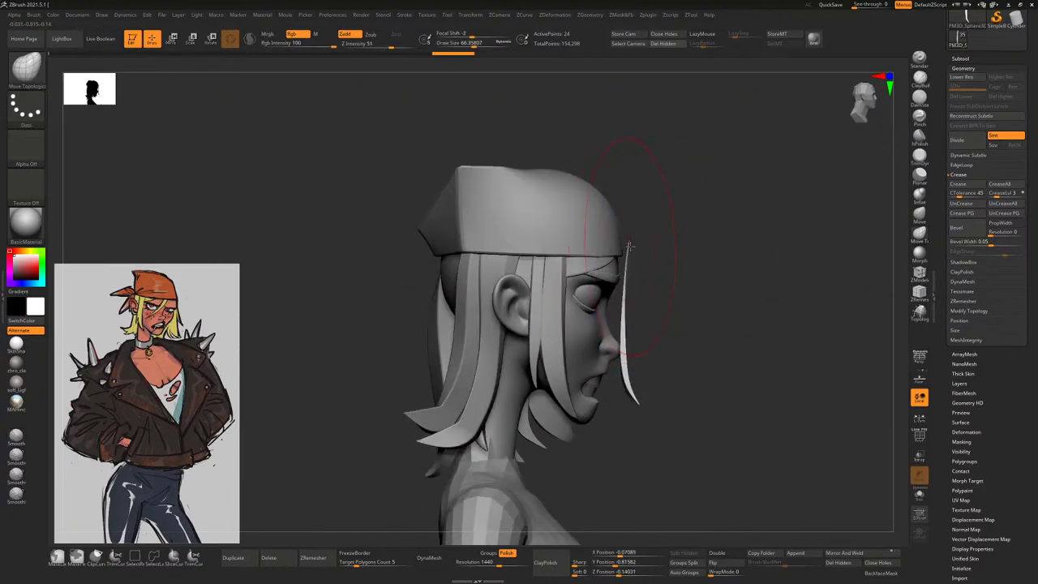
{"action": "left_click", "coordinate": [919, 196]}
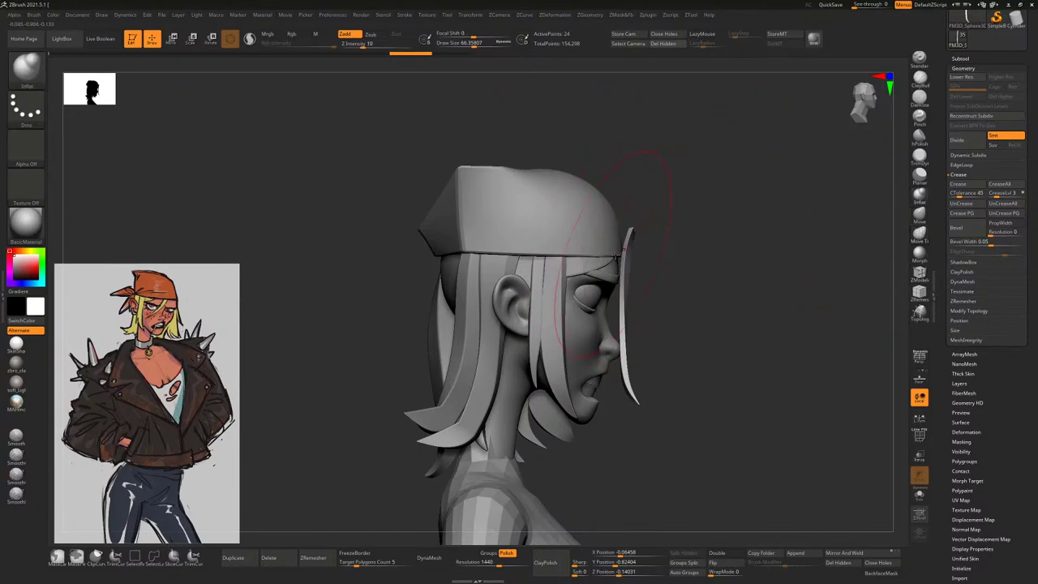
{"action": "key", "text": "shift"}
{"action": "key", "text": "b"}
{"action": "key", "text": "m"}
{"action": "key", "text": "t"}
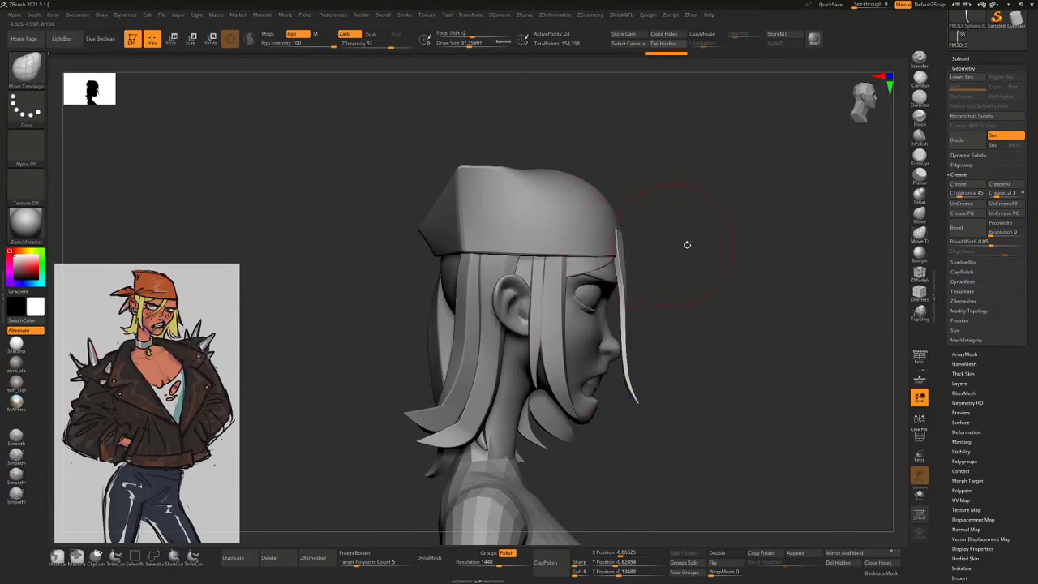
{"action": "left_click_drag", "start_coordinate": [686, 240], "coordinate": [616, 268]}
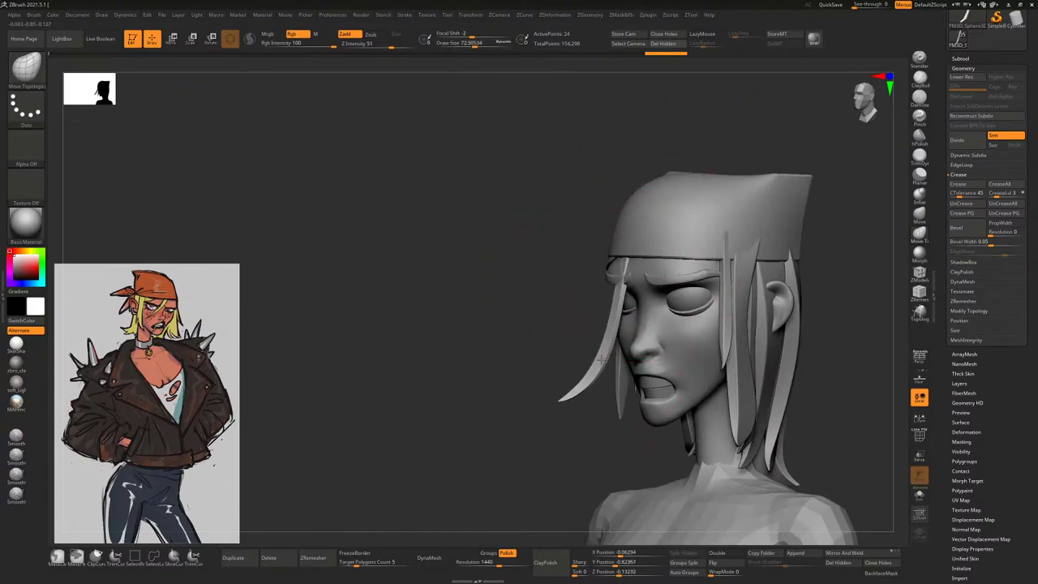
Curve the front strand diagonally across the face toward the cheek with Move Topological at draw sizes from about 27 to 46
{"action": "mouse_move", "coordinate": [586, 364]}
{"action": "left_mouse_down"}
{"action": "mouse_move", "coordinate": [626, 499]}
{"action": "mouse_move", "coordinate": [782, 265]}
{"action": "mouse_move", "coordinate": [615, 375]}
{"action": "mouse_move", "coordinate": [503, 348]}
{"action": "mouse_move", "coordinate": [564, 301]}
{"action": "mouse_move", "coordinate": [519, 276]}
{"action": "mouse_move", "coordinate": [546, 262]}
{"action": "mouse_move", "coordinate": [527, 300]}
{"action": "mouse_move", "coordinate": [556, 333]}
{"action": "mouse_move", "coordinate": [536, 320]}
{"action": "mouse_move", "coordinate": [668, 313]}
{"action": "left_mouse_up"}
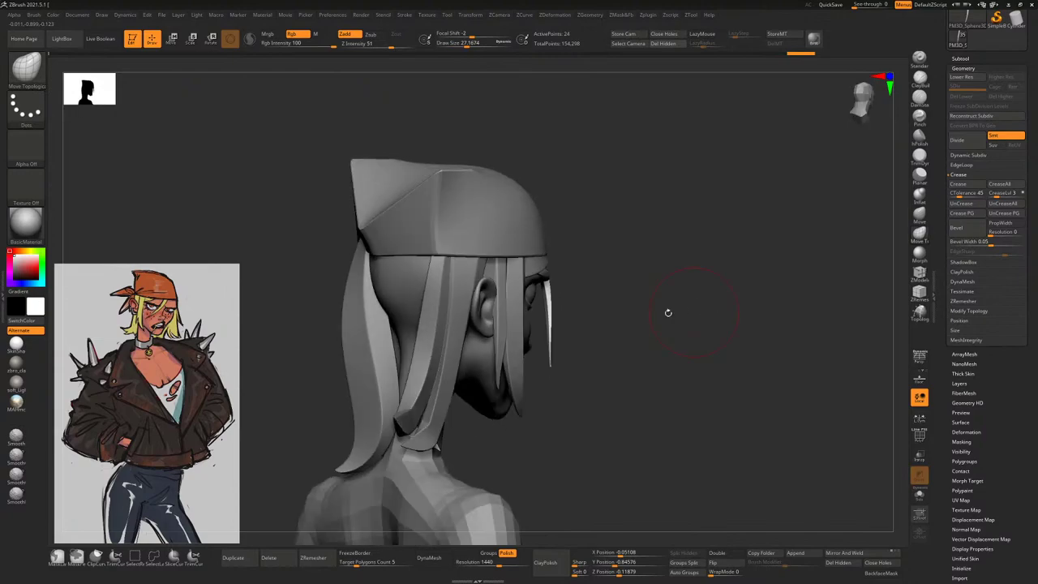
{"action": "right_click_drag", "start_coordinate": [512, 361], "coordinate": [625, 317]}
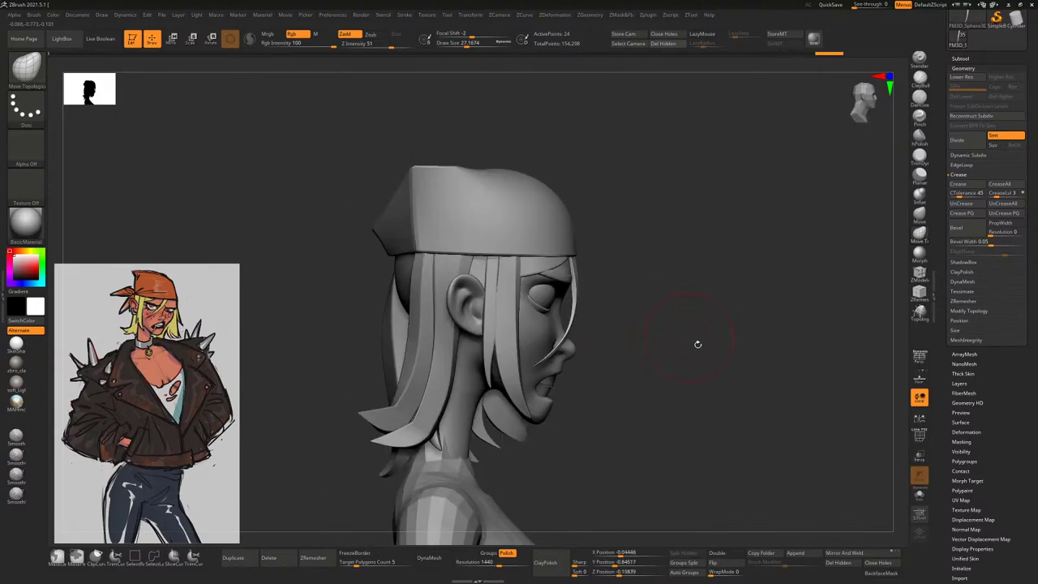
{"action": "left_click", "coordinate": [882, 573]}
{"action": "right_click_drag", "start_coordinate": [717, 352], "coordinate": [700, 364]}
{"action": "key", "text": "space"}
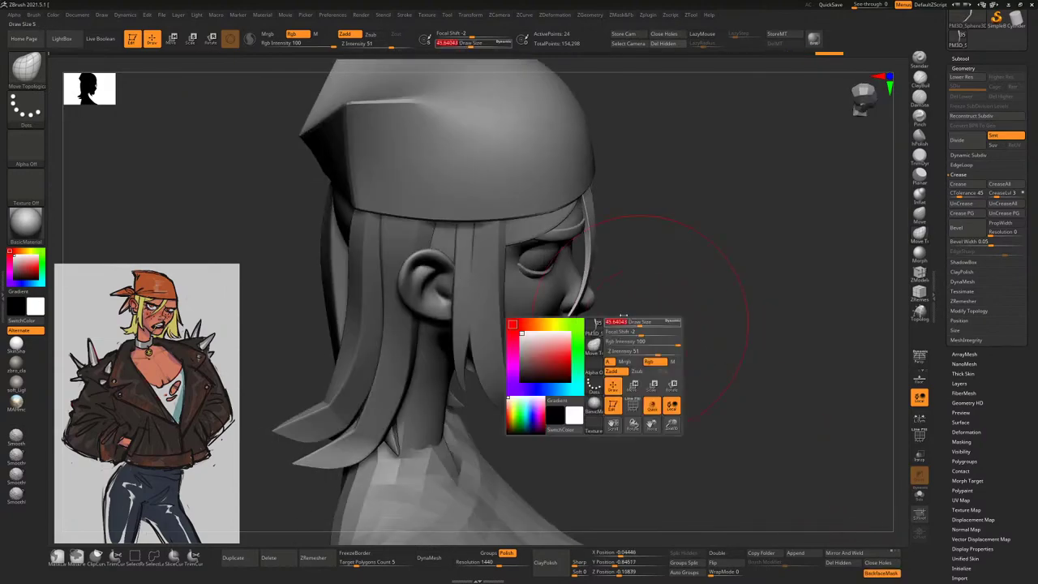
{"action": "right_click_drag", "start_coordinate": [548, 313], "coordinate": [756, 234]}
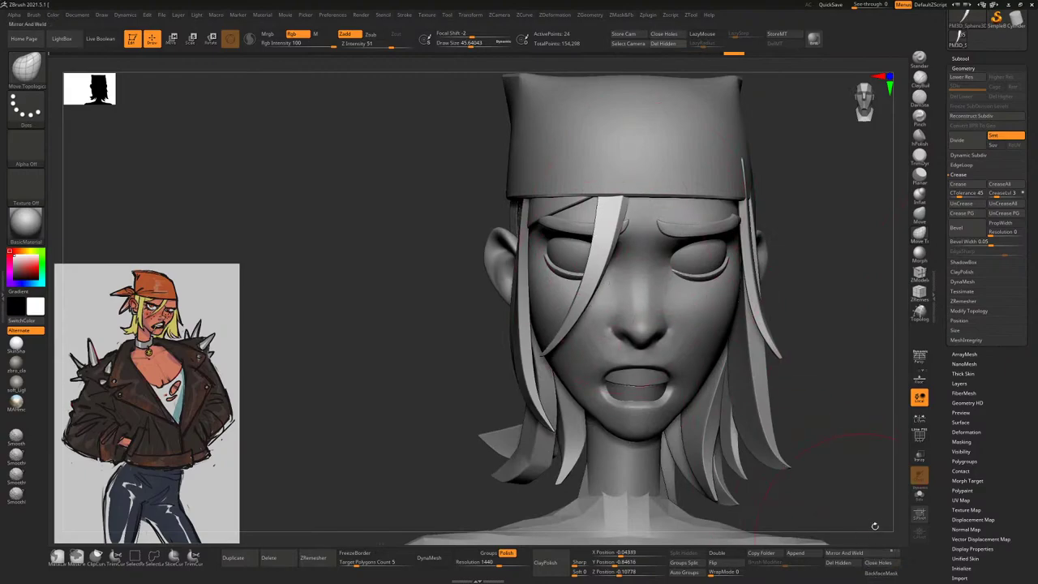
{"action": "right_click_drag", "start_coordinate": [850, 367], "coordinate": [815, 283], "text": "ctrl"}
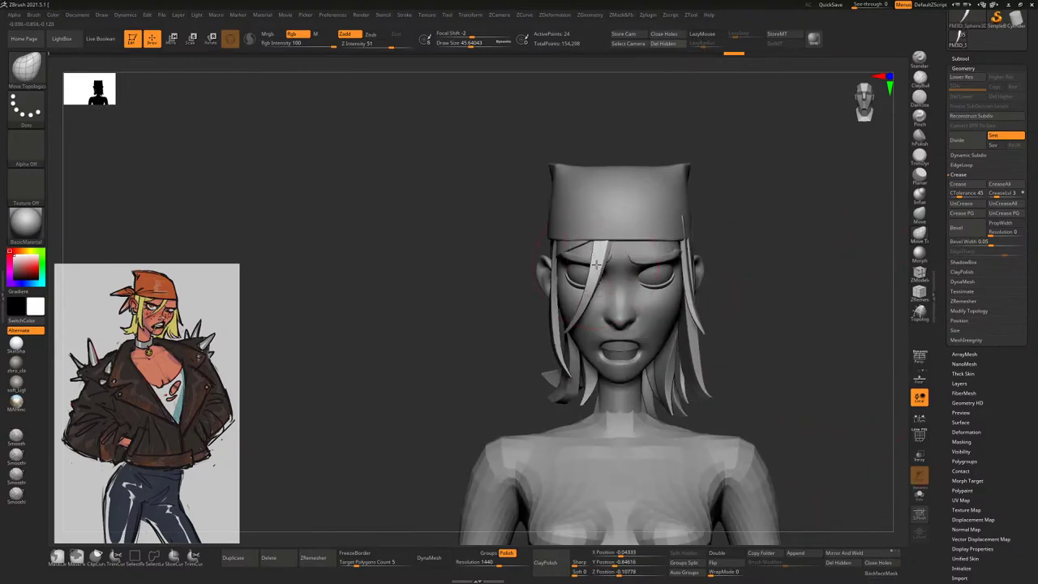
Refine the fringe strand's sweep over the eye and tuck its root under the bandana, using draw sizes about 106 and 39
{"action": "right_click_drag", "start_coordinate": [597, 263], "coordinate": [604, 244]}
{"action": "key", "text": "space"}
{"action": "left_click_drag", "start_coordinate": [580, 242], "coordinate": [607, 241]}
{"action": "right_click_drag", "start_coordinate": [635, 234], "coordinate": [681, 216]}
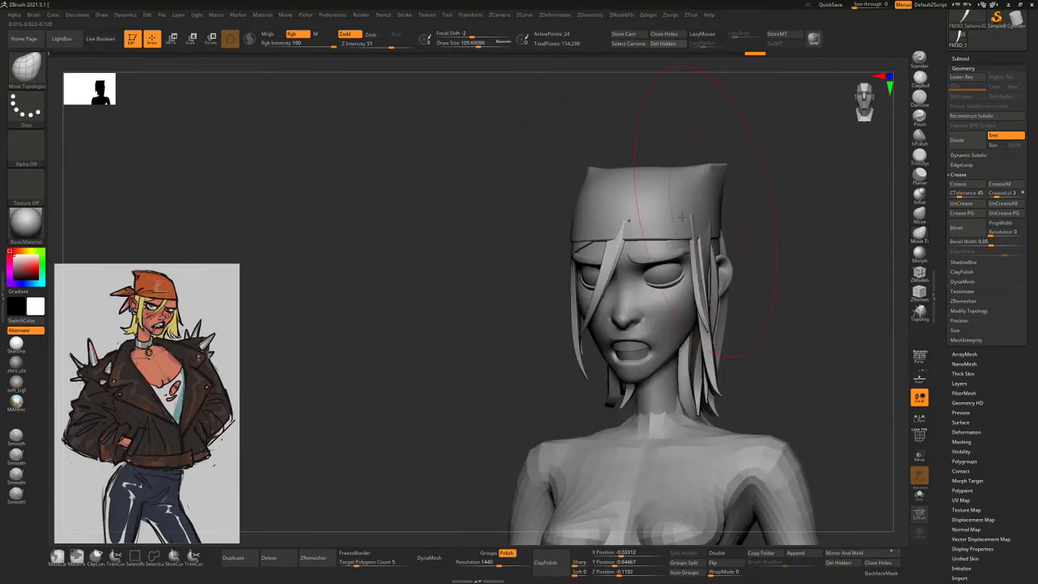
{"action": "right_click_drag", "start_coordinate": [783, 249], "coordinate": [738, 268]}
{"action": "left_click_drag", "start_coordinate": [570, 329], "coordinate": [570, 325], "text": "shift"}
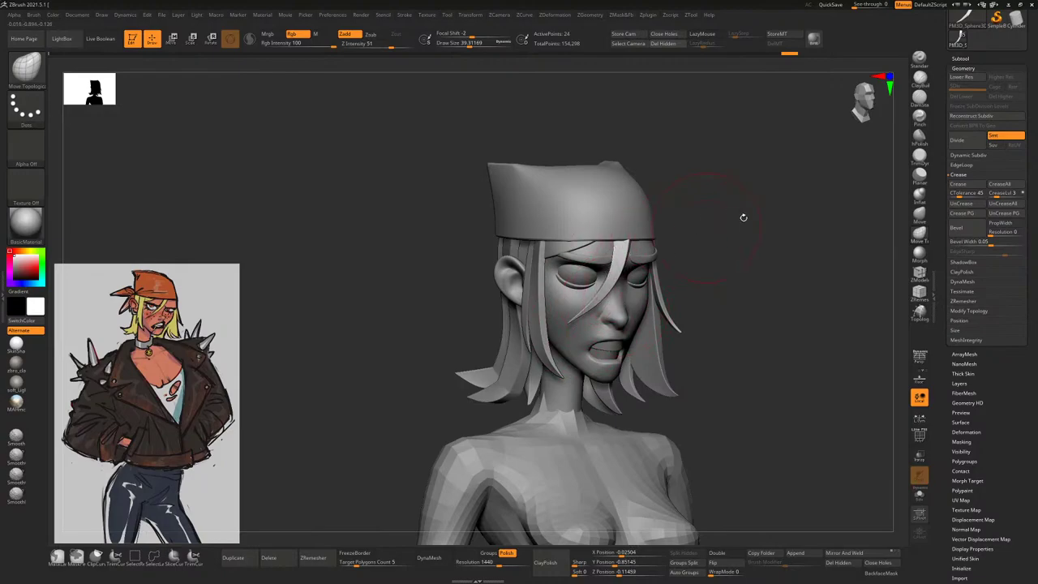
{"action": "mouse_move", "coordinate": [743, 217]}
{"action": "right_mouse_down"}
{"action": "mouse_move", "coordinate": [765, 168]}
{"action": "mouse_move", "coordinate": [733, 183]}
{"action": "mouse_move", "coordinate": [742, 227]}
{"action": "mouse_move", "coordinate": [807, 230]}
{"action": "right_mouse_up"}
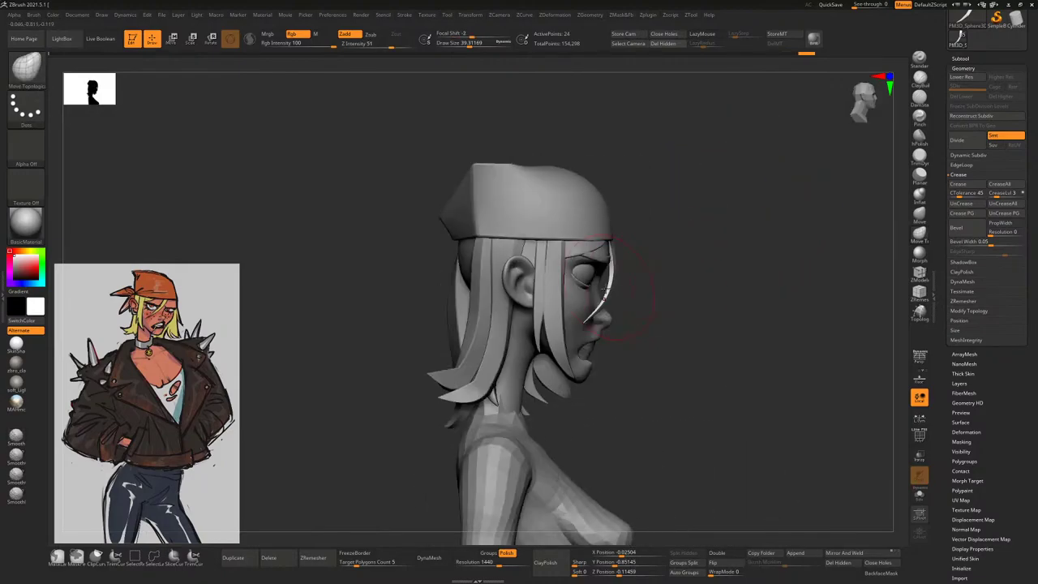
{"action": "mouse_move", "coordinate": [612, 260]}
{"action": "right_mouse_down"}
{"action": "mouse_move", "coordinate": [760, 232]}
{"action": "mouse_move", "coordinate": [723, 222]}
{"action": "mouse_move", "coordinate": [709, 259]}
{"action": "mouse_move", "coordinate": [700, 225]}
{"action": "mouse_move", "coordinate": [717, 246]}
{"action": "right_mouse_up"}
{"action": "left_click", "coordinate": [587, 355], "text": "alt"}
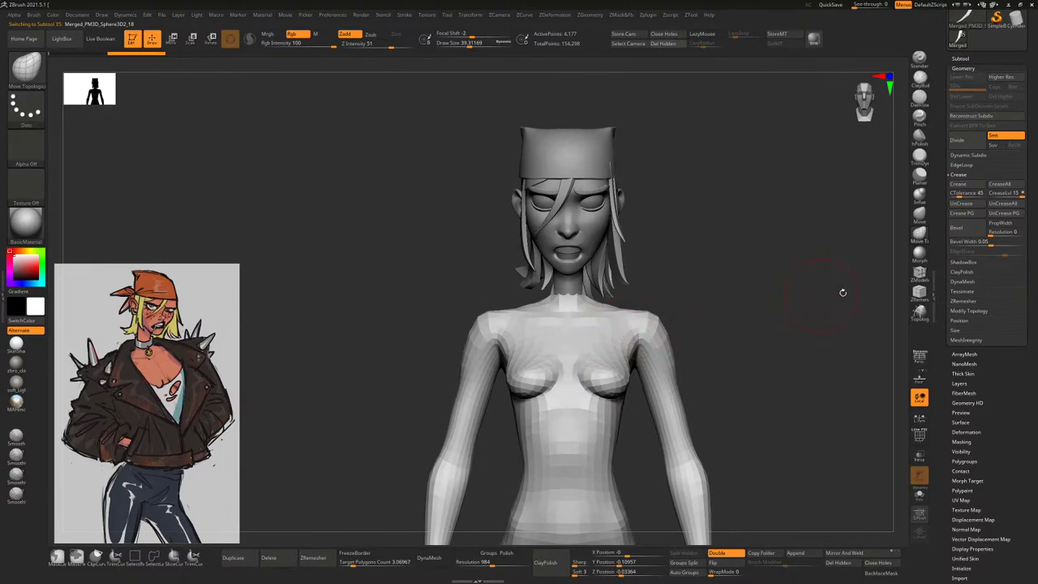
{"action": "left_click", "coordinate": [919, 312]}
{"action": "right_click_drag", "start_coordinate": [741, 269], "coordinate": [522, 295]}
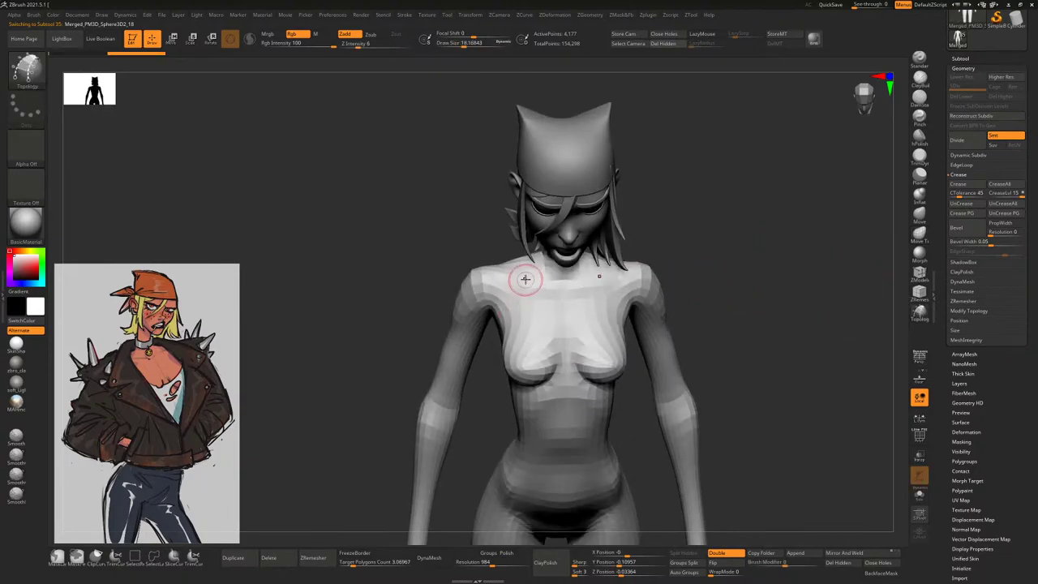
{"action": "right_click_drag", "start_coordinate": [721, 220], "coordinate": [886, 307]}
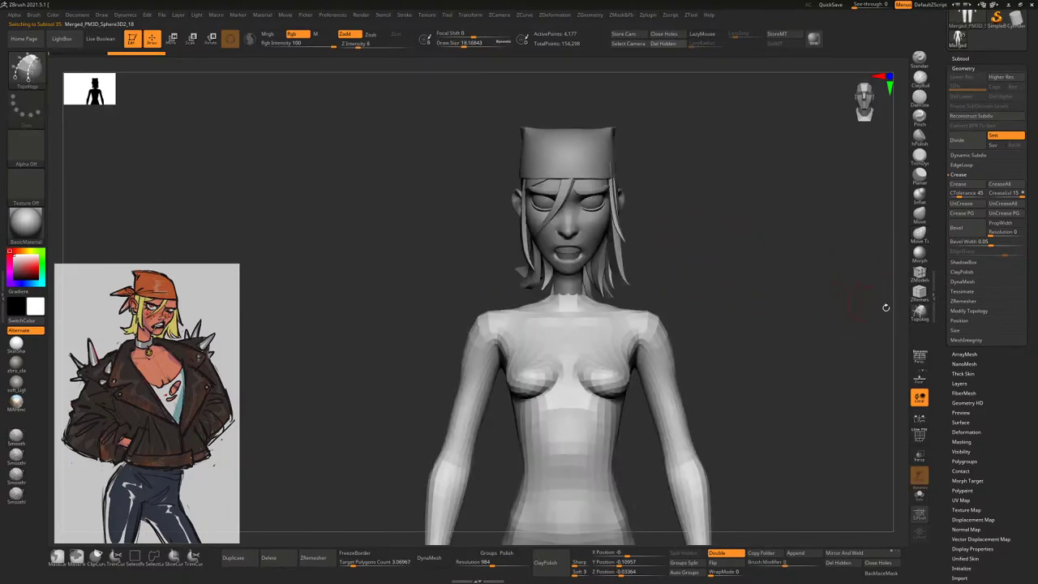
{"action": "left_click", "coordinate": [919, 233]}
Adjust the thin side strand pair and the strand behind the ear beneath the bandana with Move Topological at draw size about 32
{"action": "right_click_drag", "start_coordinate": [781, 227], "coordinate": [690, 273], "text": "ctrl"}
{"action": "left_click", "coordinate": [633, 232], "text": "alt"}
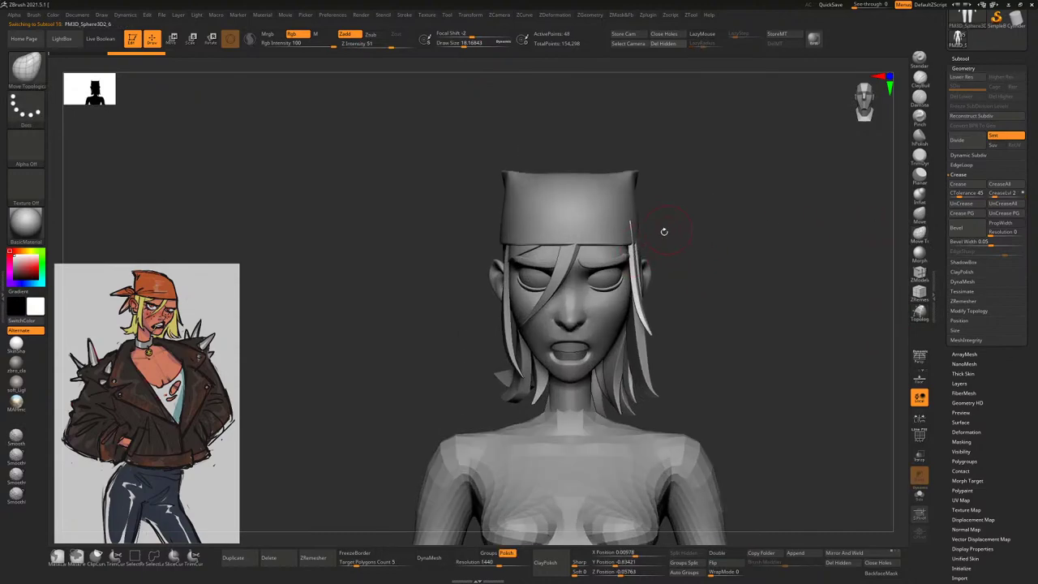
{"action": "key", "text": "space"}
{"action": "right_click_drag", "start_coordinate": [682, 216], "coordinate": [705, 282]}
{"action": "left_click", "coordinate": [694, 237], "text": "alt"}
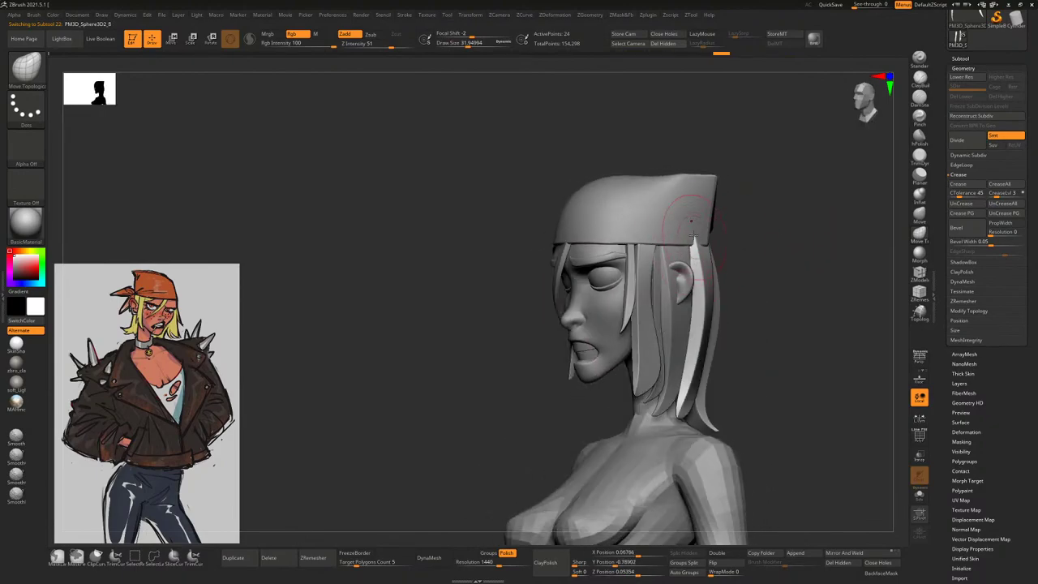
{"action": "right_click_drag", "start_coordinate": [677, 236], "coordinate": [680, 267]}
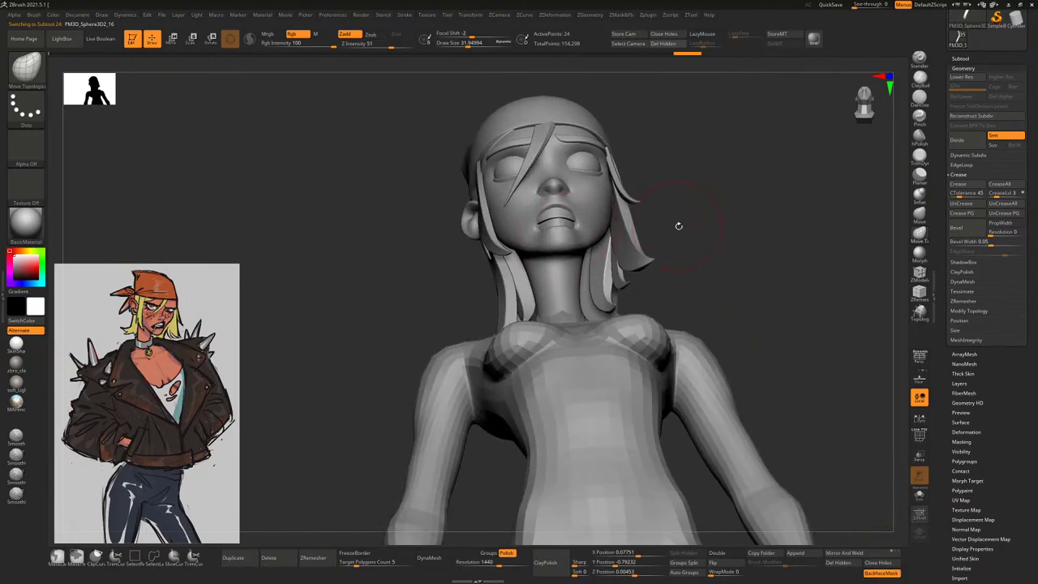
Reshape the hair strands around the neck and back of the head with Move Topological, with backface masking on
{"action": "right_click", "coordinate": [572, 296]}
{"action": "mouse_move", "coordinate": [679, 226]}
{"action": "right_mouse_down"}
{"action": "mouse_move", "coordinate": [571, 297]}
{"action": "mouse_move", "coordinate": [527, 259]}
{"action": "mouse_move", "coordinate": [542, 253]}
{"action": "mouse_move", "coordinate": [705, 366]}
{"action": "mouse_move", "coordinate": [719, 320]}
{"action": "mouse_move", "coordinate": [774, 273]}
{"action": "mouse_move", "coordinate": [713, 269]}
{"action": "right_mouse_up"}
{"action": "mouse_move", "coordinate": [594, 288]}
{"action": "right_mouse_down"}
{"action": "mouse_move", "coordinate": [568, 294]}
{"action": "mouse_move", "coordinate": [594, 301]}
{"action": "right_mouse_up"}
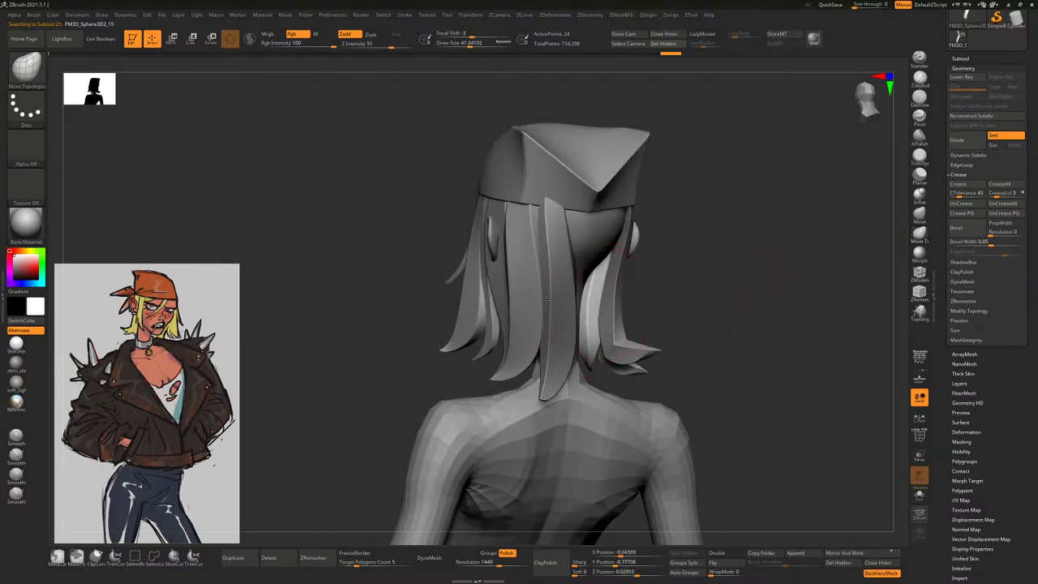
{"action": "left_click", "coordinate": [615, 320], "text": "alt"}
{"action": "mouse_move", "coordinate": [615, 322]}
{"action": "right_mouse_down", "text": "shift"}
{"action": "mouse_move", "coordinate": [520, 327]}
{"action": "mouse_move", "coordinate": [570, 347]}
{"action": "mouse_move", "coordinate": [486, 382]}
{"action": "mouse_move", "coordinate": [576, 357]}
{"action": "right_mouse_up", "text": "shift"}
{"action": "right_click", "coordinate": [513, 321]}
{"action": "right_click", "coordinate": [562, 350]}
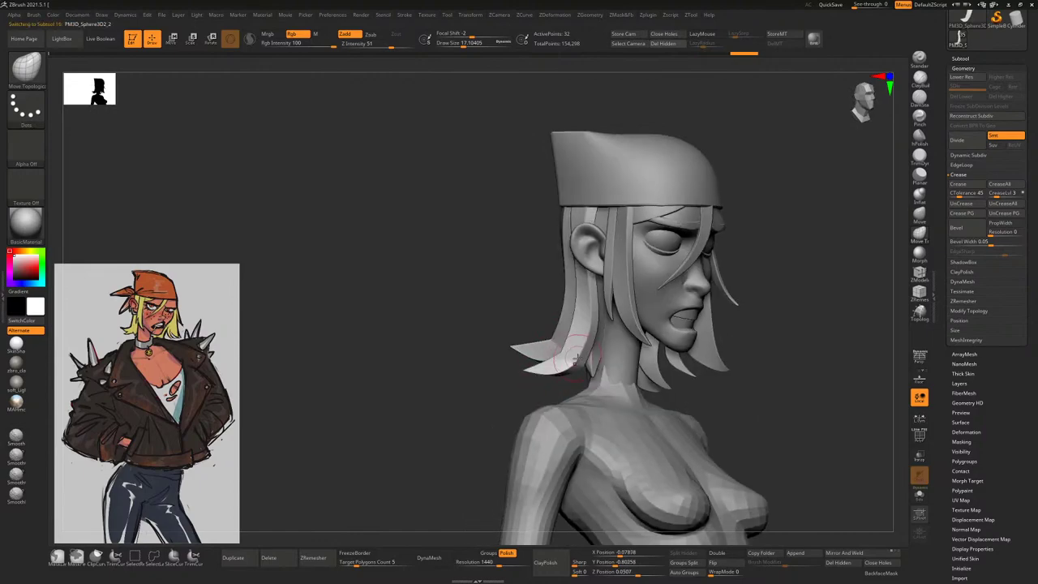
Adjust the outward-flaring strand below the ear with Move Topological at draw size about 18
{"action": "right_click_drag", "start_coordinate": [501, 351], "coordinate": [576, 314]}
{"action": "right_click", "coordinate": [576, 315]}
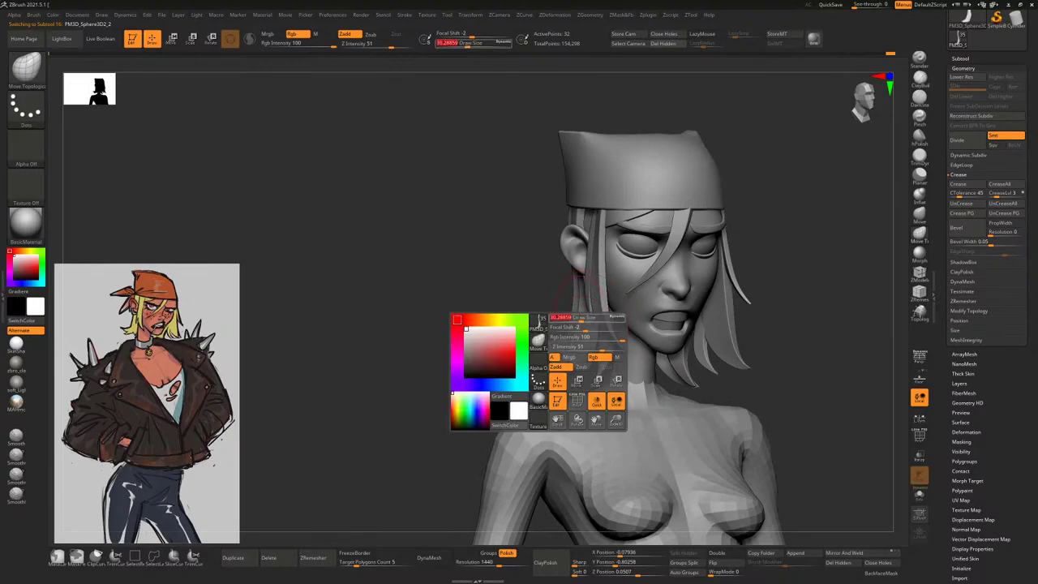
{"action": "key", "text": "bracketleft"}
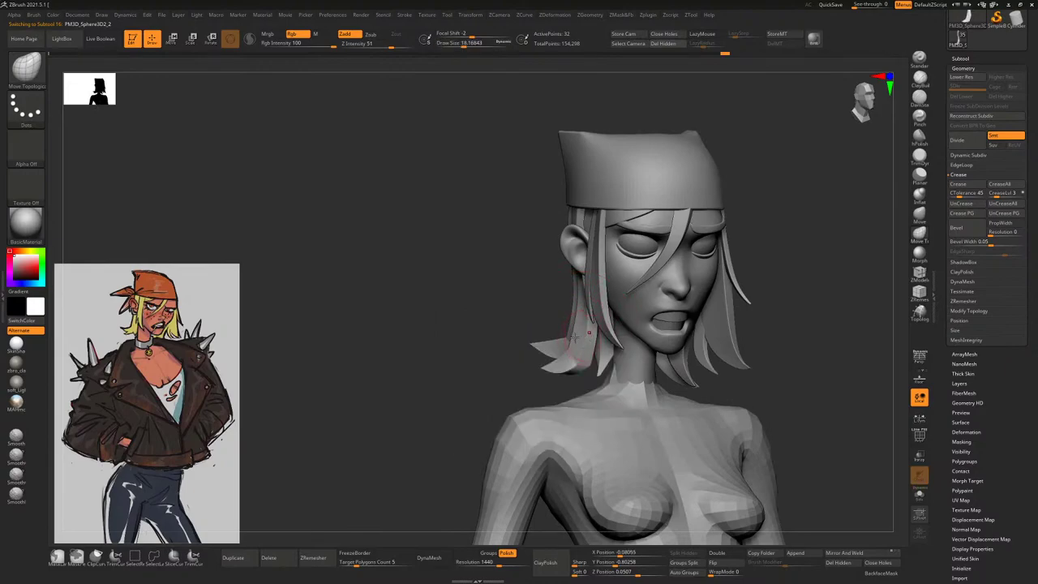
{"action": "mouse_move", "coordinate": [512, 293]}
{"action": "right_mouse_down"}
{"action": "mouse_move", "coordinate": [501, 331]}
{"action": "mouse_move", "coordinate": [546, 368]}
{"action": "mouse_move", "coordinate": [517, 336]}
{"action": "mouse_move", "coordinate": [580, 320]}
{"action": "mouse_move", "coordinate": [627, 284]}
{"action": "right_mouse_up"}
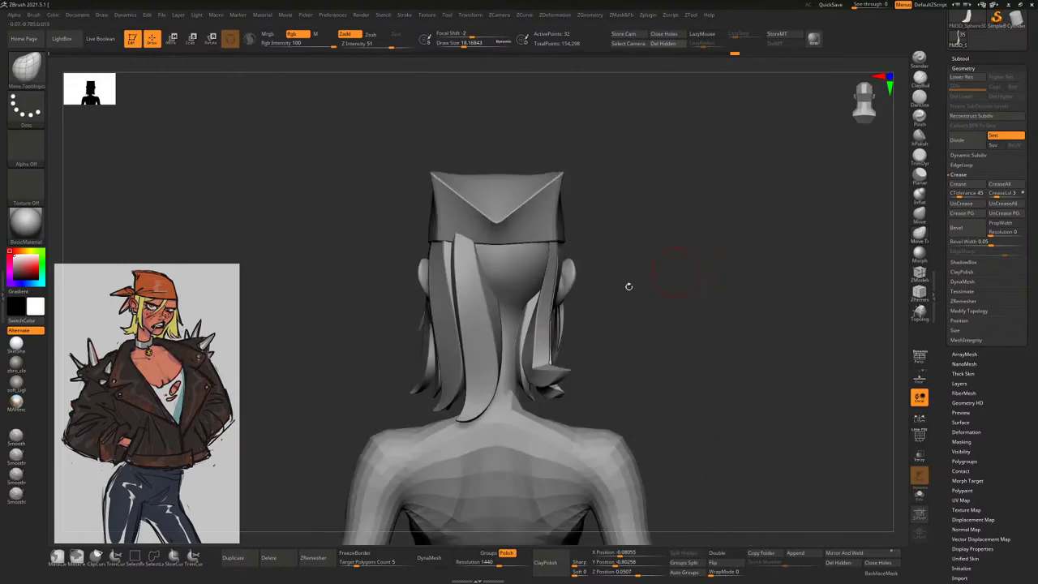
Try to mirror the wide strand at the back of the head across the X axis into one subtool with SubTool Master
{"action": "left_click", "coordinate": [484, 346], "text": "alt"}
{"action": "key", "text": "w"}
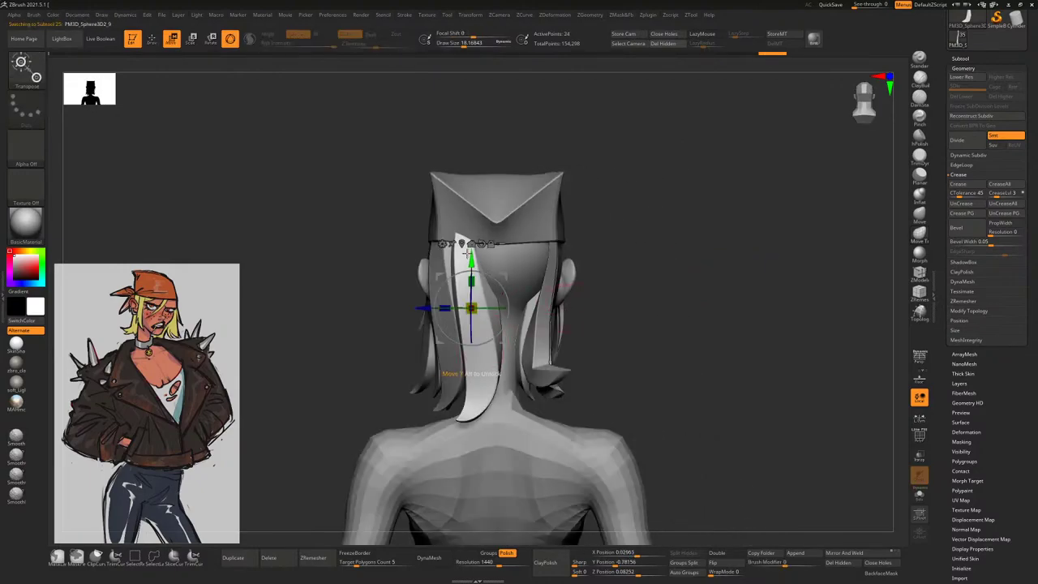
{"action": "left_click_drag", "start_coordinate": [467, 254], "coordinate": [546, 195]}
{"action": "left_click", "coordinate": [649, 15]}
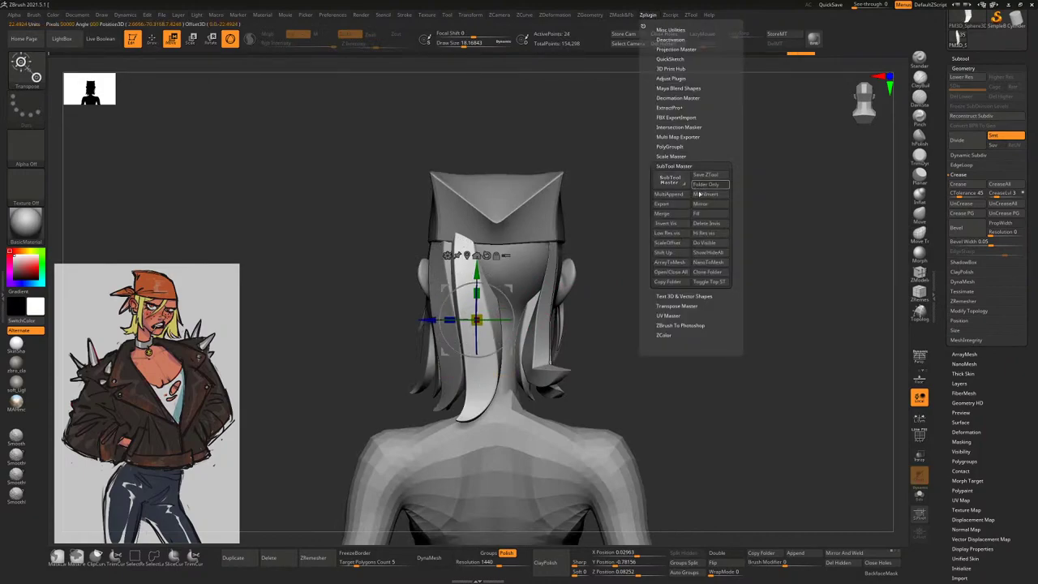
{"action": "left_click", "coordinate": [702, 203]}
{"action": "left_click", "coordinate": [482, 243]}
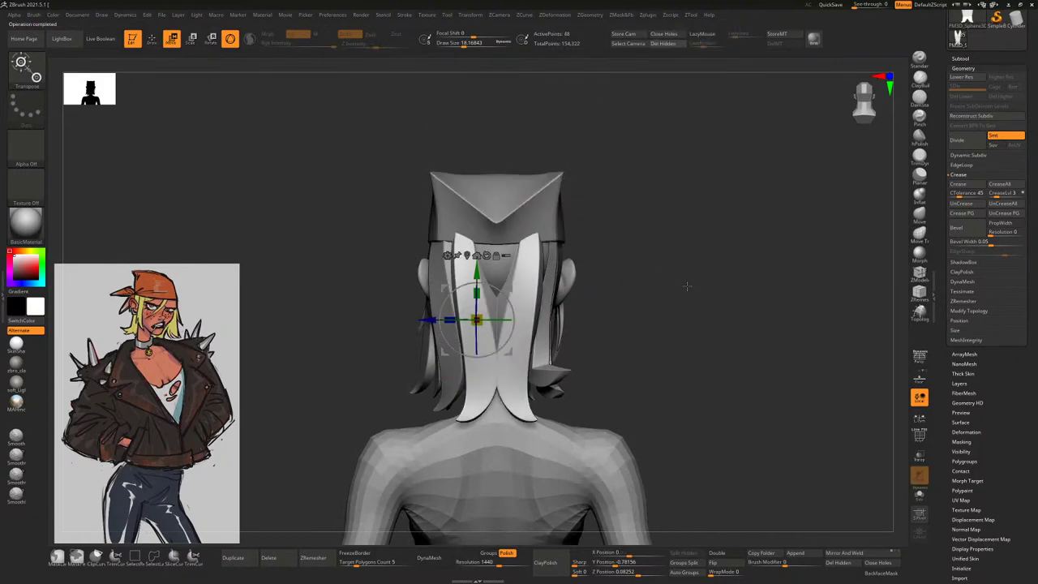
{"action": "mouse_move", "coordinate": [531, 276]}
{"action": "left_mouse_down"}
{"action": "mouse_move", "coordinate": [581, 285]}
{"action": "mouse_move", "coordinate": [568, 276]}
{"action": "mouse_move", "coordinate": [617, 272]}
{"action": "left_mouse_up"}
{"action": "key", "text": "q"}
Mirror the strand beside the wide back strand across the X axis with SubTool Master, merging both into one subtool
{"action": "left_click", "coordinate": [484, 285], "text": "alt"}
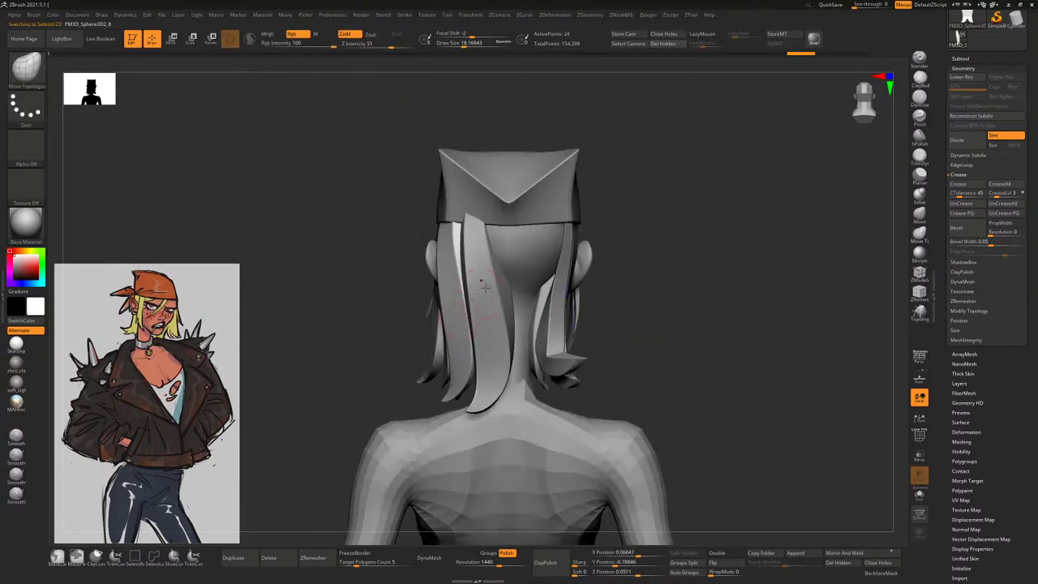
{"action": "left_click", "coordinate": [650, 15]}
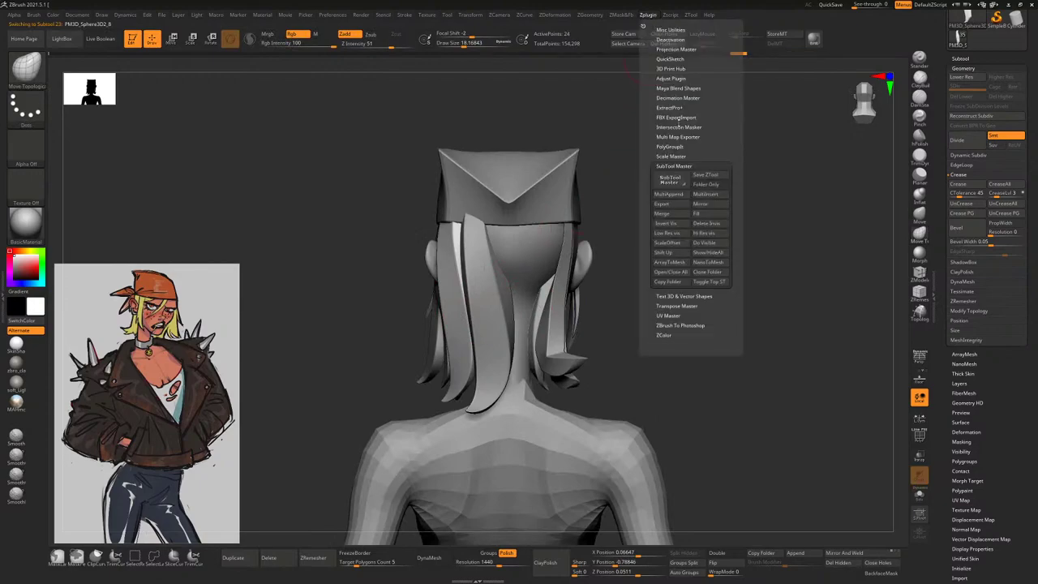
{"action": "left_click", "coordinate": [713, 204]}
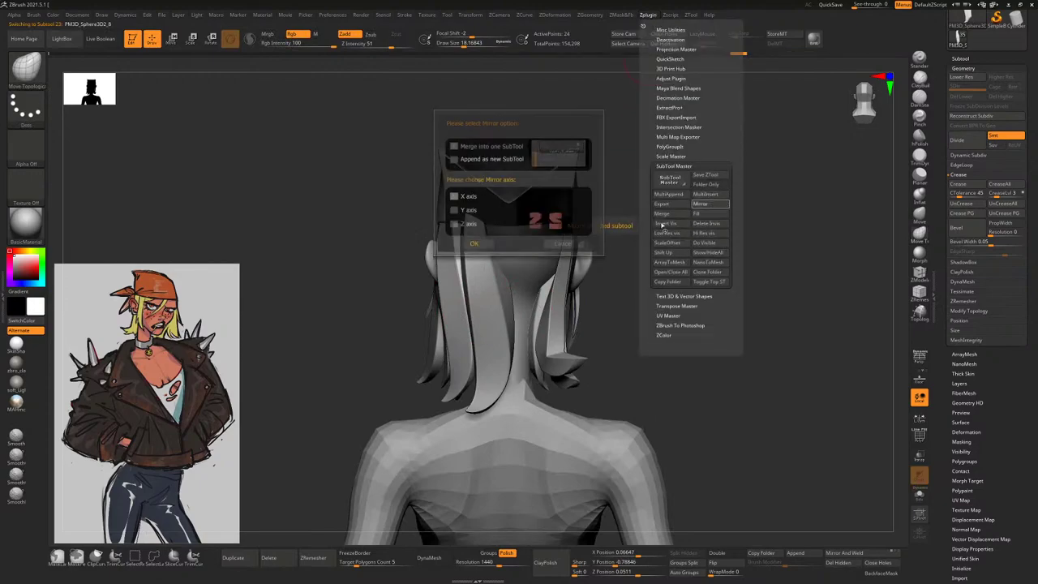
{"action": "left_click", "coordinate": [484, 244]}
{"action": "left_click_drag", "start_coordinate": [668, 248], "coordinate": [721, 289]}
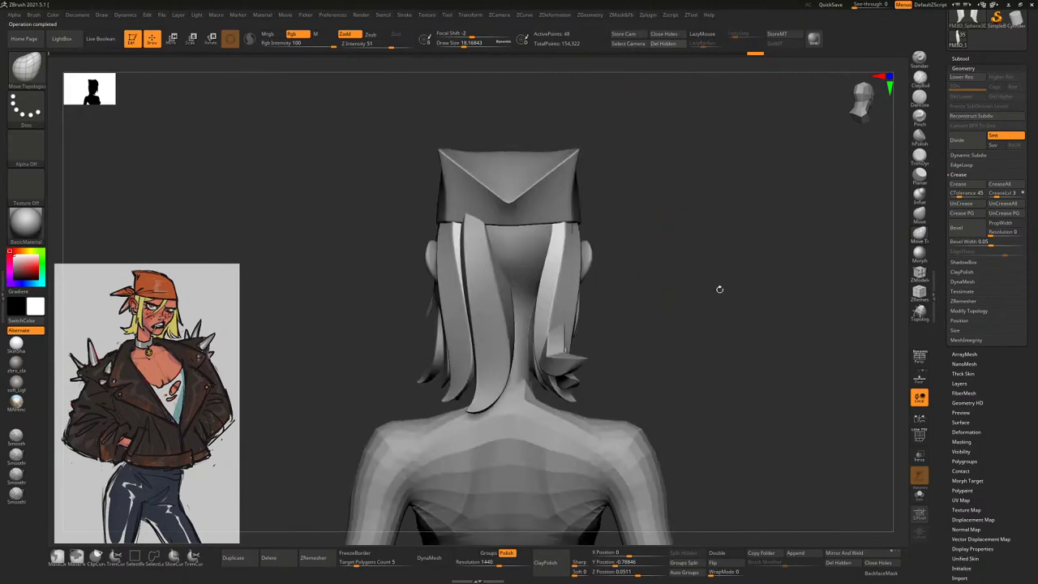
Give the two mirrored back hair strands separate polygroups and split them by group into individual subtools
{"action": "left_click", "coordinate": [919, 438]}
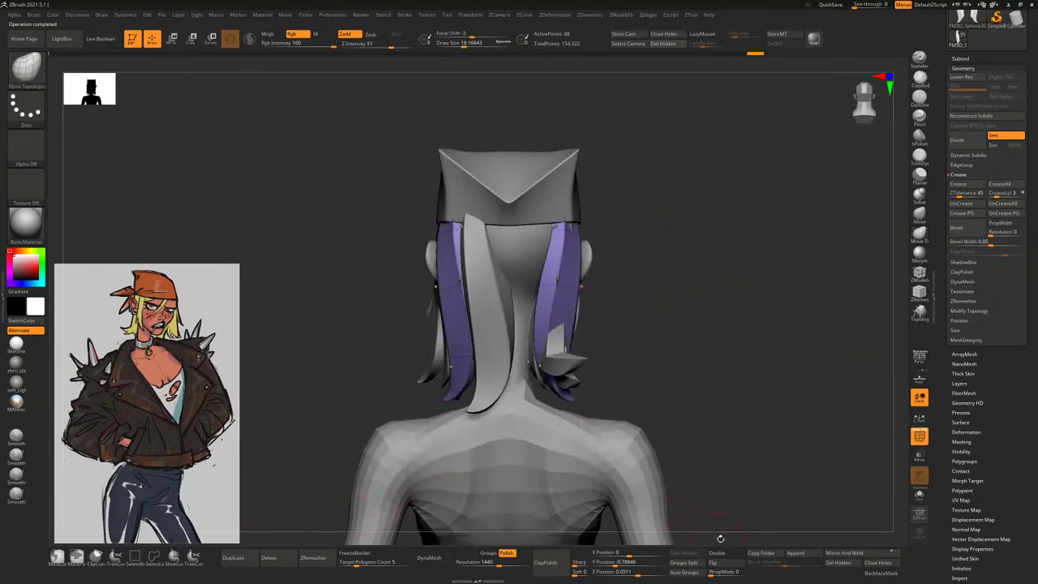
{"action": "left_click", "coordinate": [691, 573]}
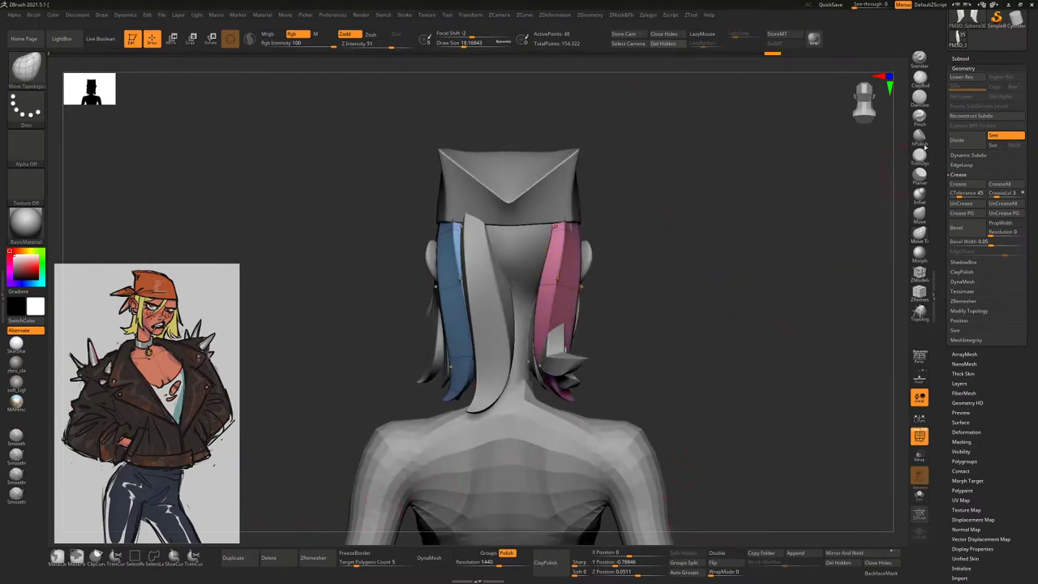
{"action": "left_click", "coordinate": [961, 58]}
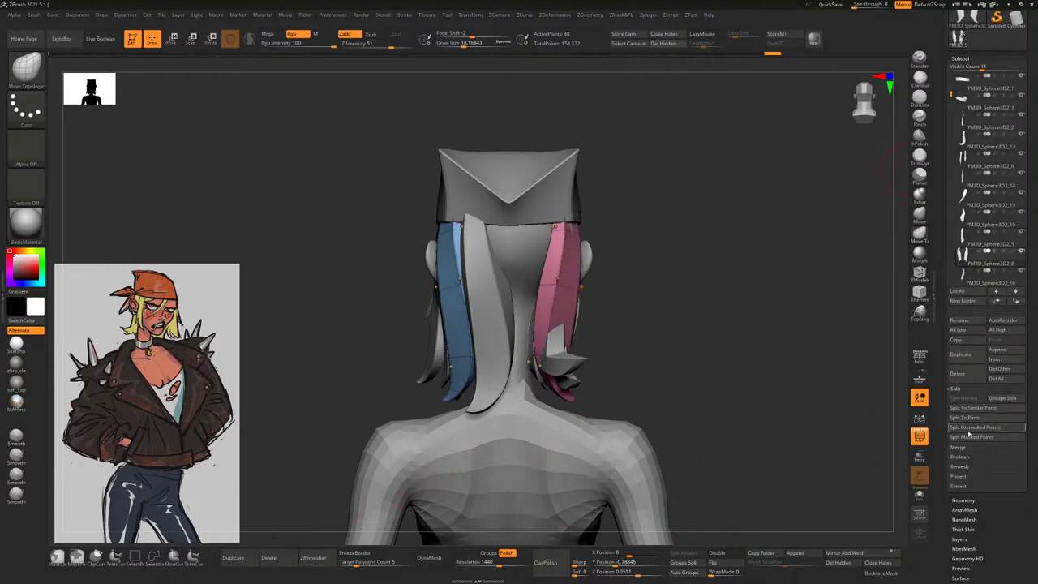
{"action": "left_click", "coordinate": [1003, 399]}
{"action": "left_click", "coordinate": [933, 412]}
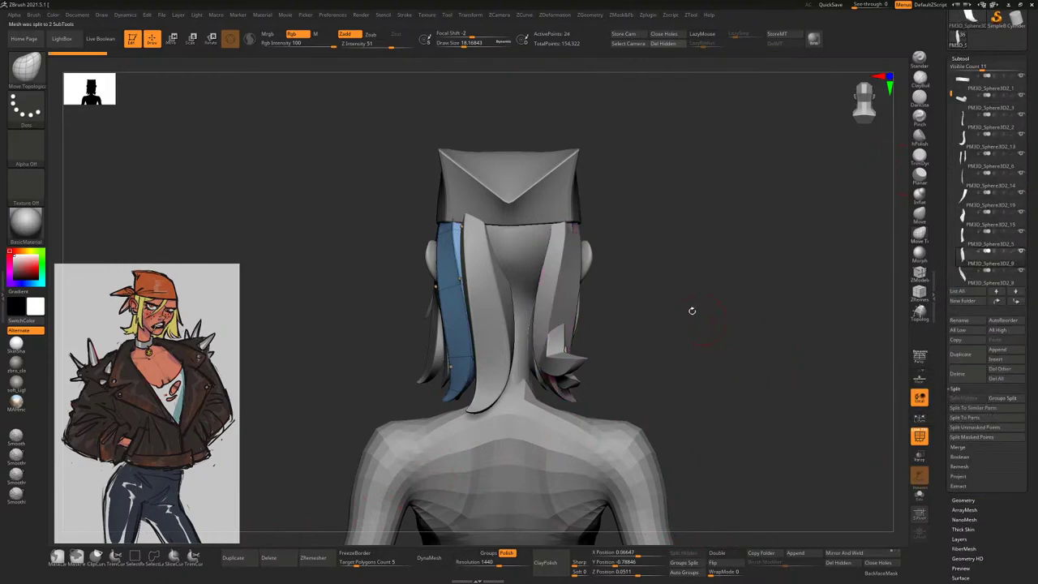
Select the separated strand on the character's right side and set its crease level to 3
{"action": "left_click", "coordinate": [571, 296], "text": "alt"}
{"action": "left_click", "coordinate": [1019, 503]}
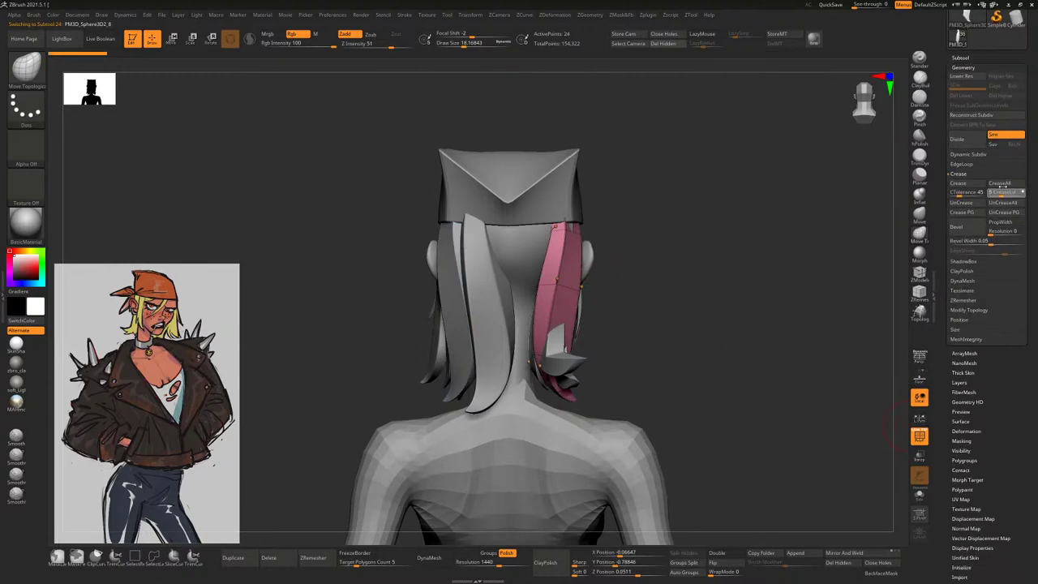
{"action": "left_click", "coordinate": [970, 154]}
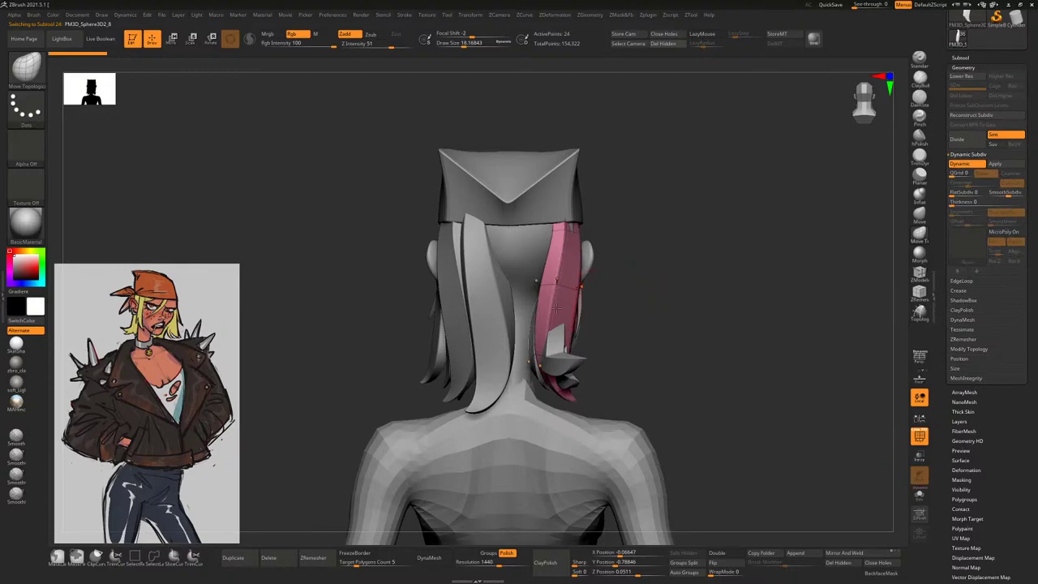
{"action": "left_click", "coordinate": [457, 302], "text": "alt"}
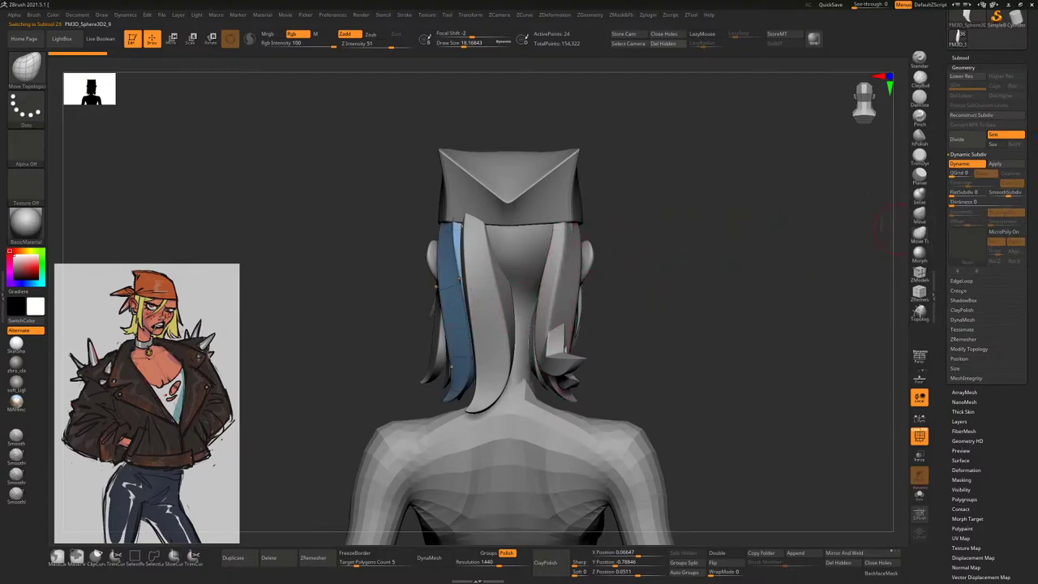
{"action": "left_click", "coordinate": [958, 291]}
{"action": "left_click", "coordinate": [572, 288], "text": "alt"}
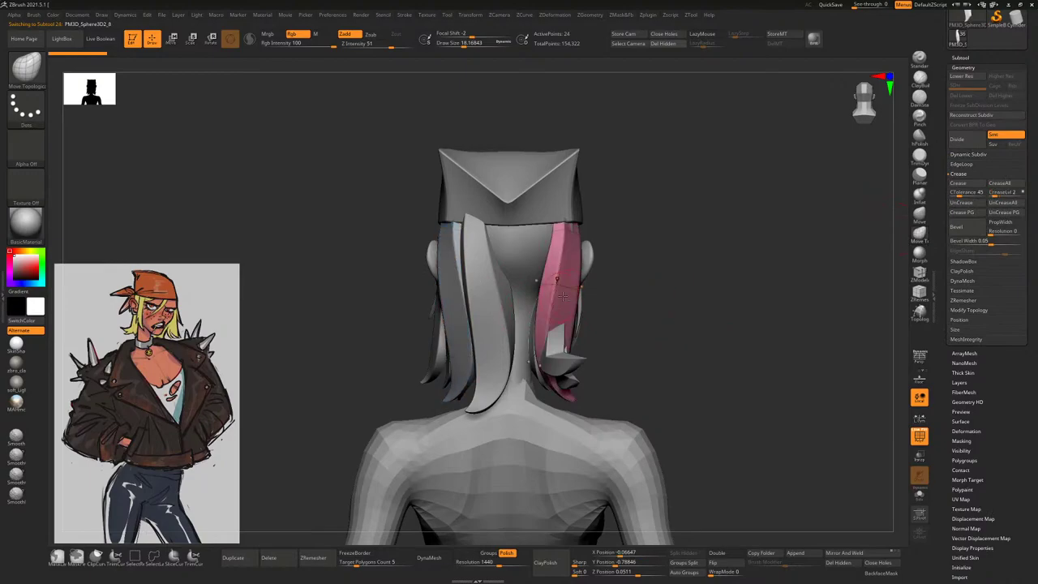
{"action": "left_click_drag", "start_coordinate": [635, 286], "coordinate": [740, 283]}
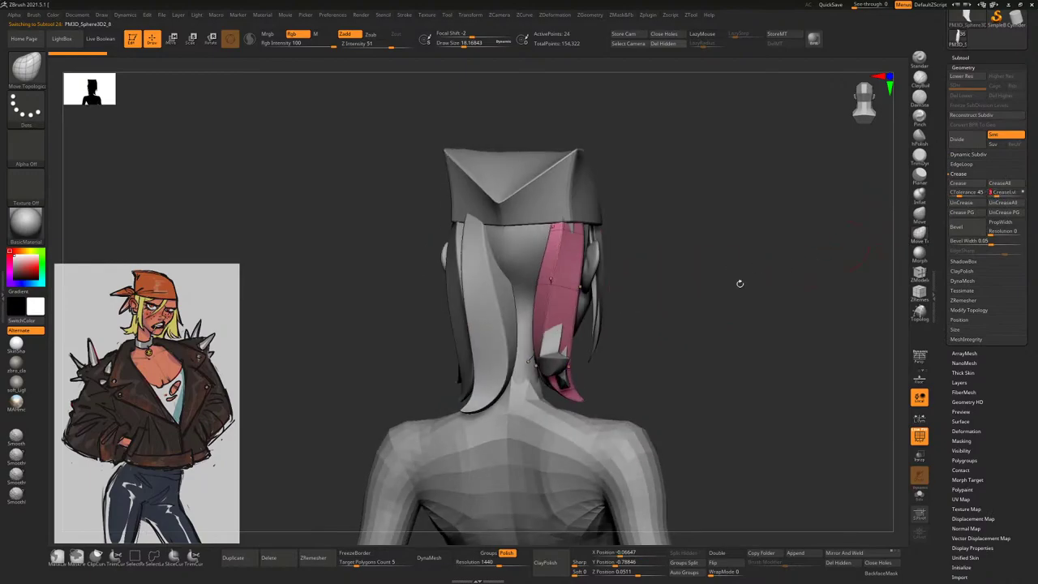
Sweep the separated strand's lower end outward behind the neck with Move Topological at draw size about 50, smoothing the bend
{"action": "left_click_drag", "start_coordinate": [669, 296], "coordinate": [536, 401]}
{"action": "mouse_move", "coordinate": [585, 268]}
{"action": "left_mouse_down"}
{"action": "mouse_move", "coordinate": [625, 377]}
{"action": "mouse_move", "coordinate": [560, 396]}
{"action": "mouse_move", "coordinate": [578, 372]}
{"action": "mouse_move", "coordinate": [616, 381]}
{"action": "mouse_move", "coordinate": [549, 393]}
{"action": "left_mouse_up"}
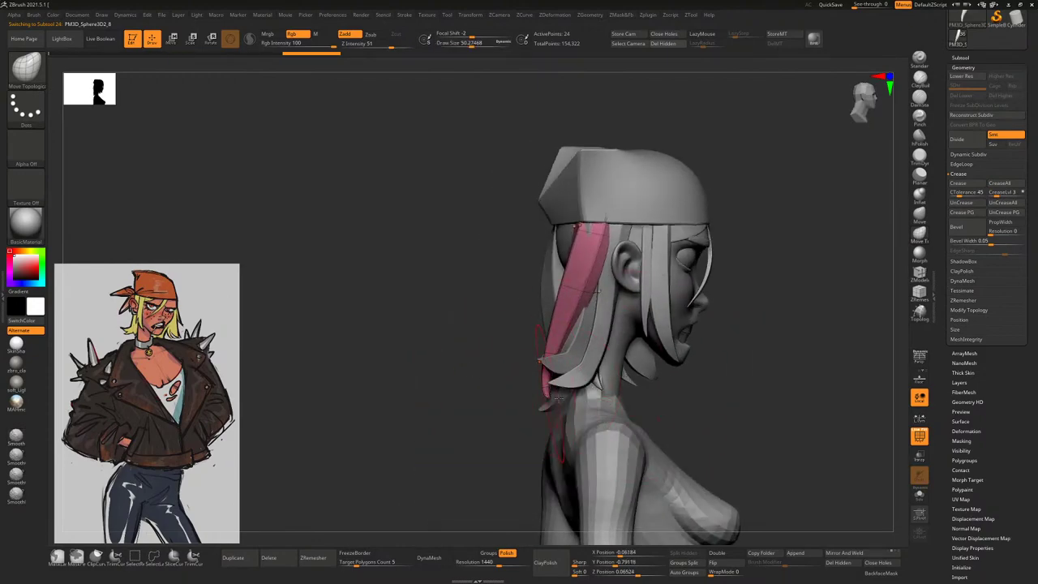
{"action": "key", "text": "s"}
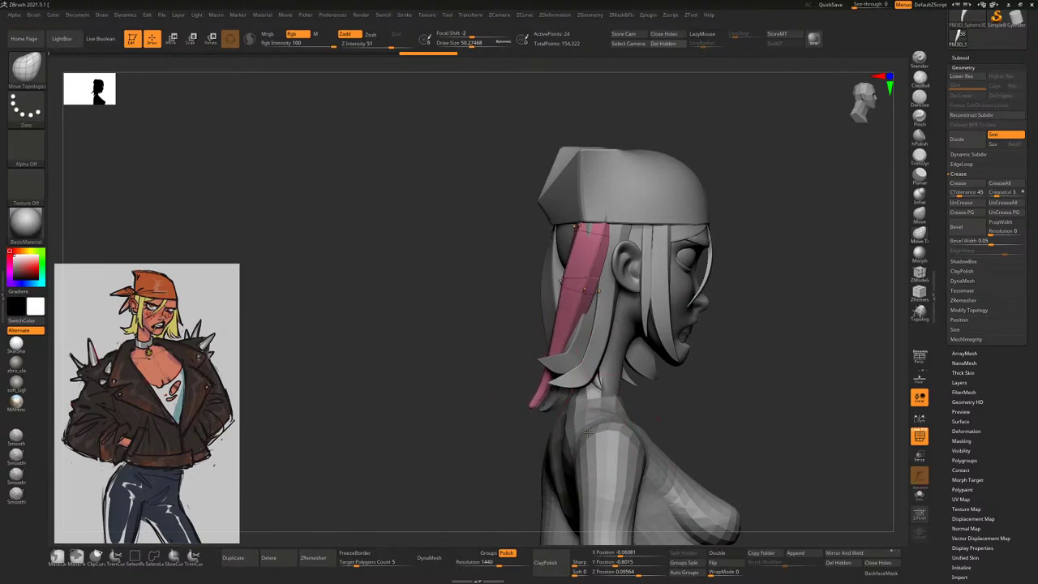
{"action": "left_click_drag", "start_coordinate": [534, 406], "coordinate": [539, 401]}
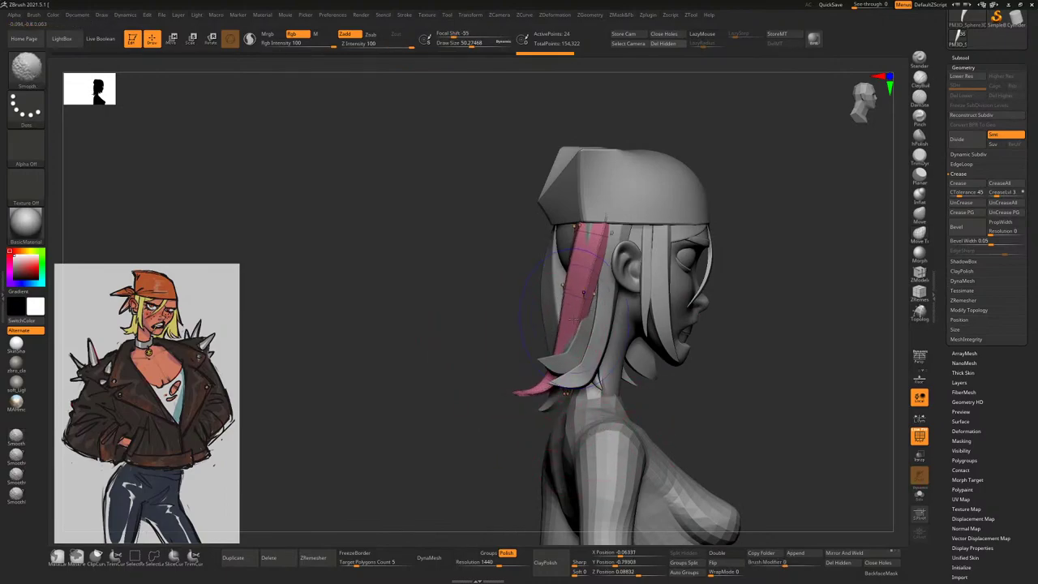
{"action": "left_click_drag", "start_coordinate": [600, 421], "coordinate": [673, 414]}
{"action": "left_click_drag", "start_coordinate": [527, 209], "coordinate": [542, 383]}
{"action": "key", "text": "space"}
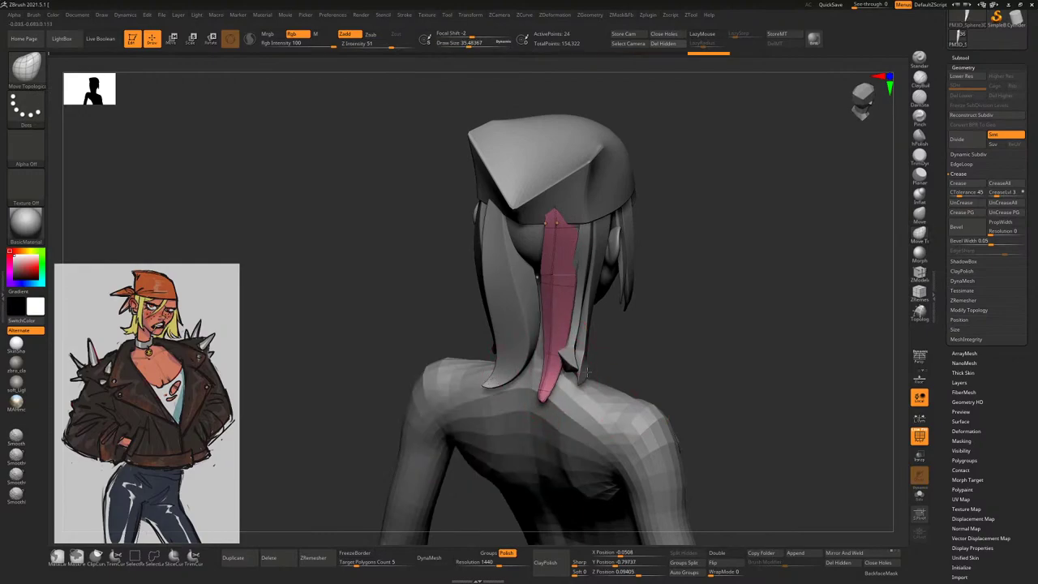
Narrow and curve the strand over the back of the neck with Move Topological at draw size about 55, with backface masking on
{"action": "mouse_move", "coordinate": [656, 328]}
{"action": "left_mouse_down"}
{"action": "mouse_move", "coordinate": [531, 385]}
{"action": "mouse_move", "coordinate": [515, 364]}
{"action": "mouse_move", "coordinate": [542, 392]}
{"action": "mouse_move", "coordinate": [637, 359]}
{"action": "mouse_move", "coordinate": [613, 361]}
{"action": "mouse_move", "coordinate": [772, 407]}
{"action": "mouse_move", "coordinate": [641, 408]}
{"action": "left_mouse_up"}
{"action": "key", "text": "space"}
{"action": "key", "text": "space"}
{"action": "key", "text": "space"}
{"action": "left_click_drag", "start_coordinate": [568, 410], "coordinate": [523, 409]}
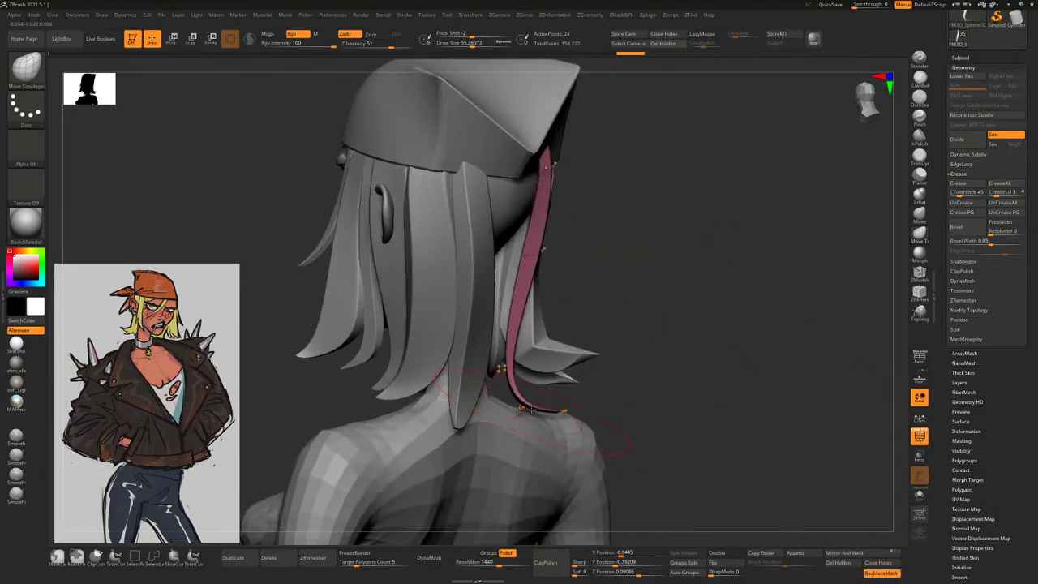
{"action": "mouse_move", "coordinate": [617, 381]}
{"action": "left_mouse_down"}
{"action": "mouse_move", "coordinate": [689, 356]}
{"action": "mouse_move", "coordinate": [519, 410]}
{"action": "mouse_move", "coordinate": [677, 406]}
{"action": "mouse_move", "coordinate": [733, 419]}
{"action": "mouse_move", "coordinate": [781, 451]}
{"action": "left_mouse_up"}
{"action": "key", "text": "shift"}
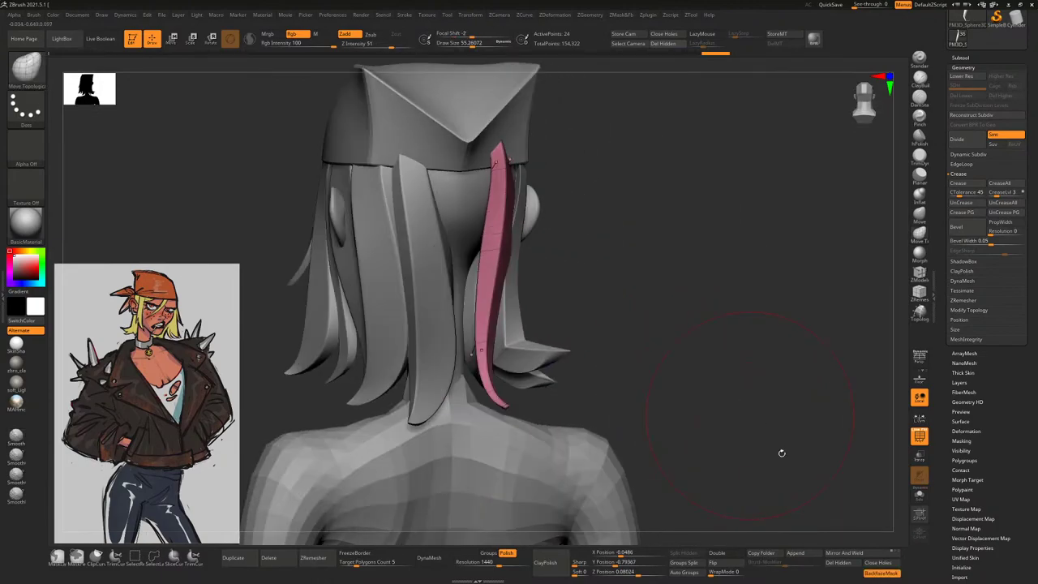
Turn off backface masking and pull the strand's tip into an outward flick with Move Topological at draw size about 34
{"action": "left_click", "coordinate": [882, 573]}
{"action": "left_click_drag", "start_coordinate": [665, 343], "coordinate": [518, 402]}
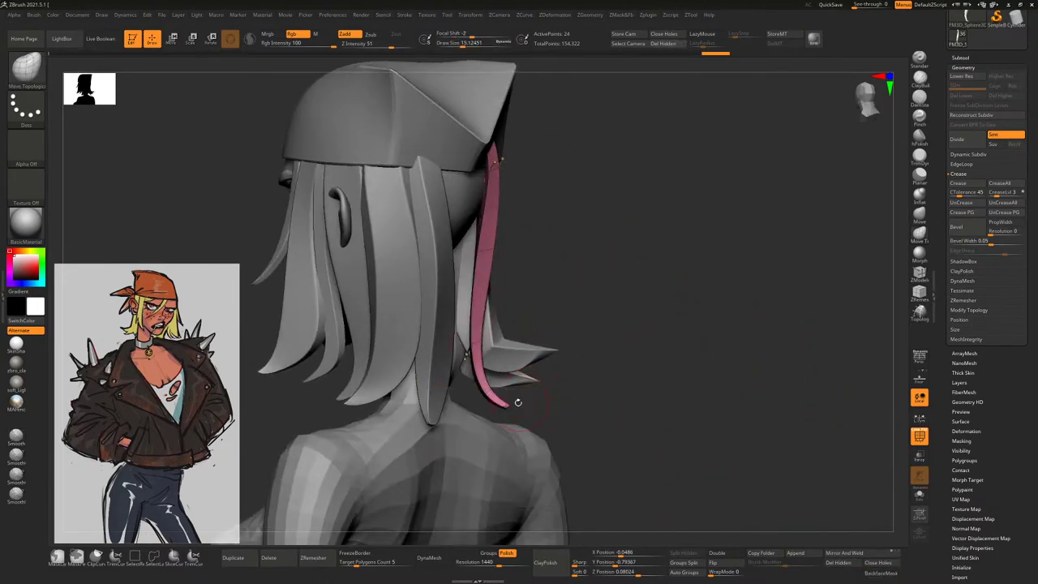
{"action": "mouse_move", "coordinate": [576, 367]}
{"action": "left_mouse_down"}
{"action": "mouse_move", "coordinate": [534, 347]}
{"action": "mouse_move", "coordinate": [484, 375]}
{"action": "mouse_move", "coordinate": [558, 365]}
{"action": "mouse_move", "coordinate": [506, 370]}
{"action": "mouse_move", "coordinate": [631, 319]}
{"action": "mouse_move", "coordinate": [578, 318]}
{"action": "mouse_move", "coordinate": [556, 335]}
{"action": "mouse_move", "coordinate": [522, 336]}
{"action": "mouse_move", "coordinate": [496, 372]}
{"action": "mouse_move", "coordinate": [533, 396]}
{"action": "left_mouse_up"}
{"action": "key", "text": "space"}
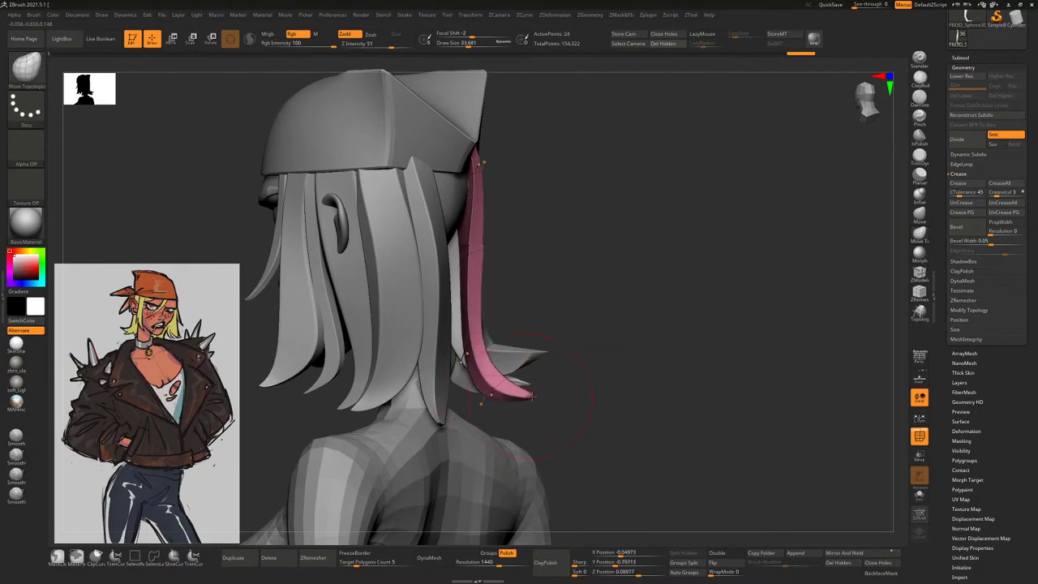
{"action": "left_click_drag", "start_coordinate": [625, 333], "coordinate": [477, 418]}
Reshape the strand's upper and middle sections in side view with Move Topological at draw size about 46
{"action": "mouse_move", "coordinate": [575, 221]}
{"action": "left_mouse_down", "text": "shift"}
{"action": "mouse_move", "coordinate": [492, 244]}
{"action": "mouse_move", "coordinate": [528, 154]}
{"action": "left_mouse_up", "text": "shift"}
{"action": "mouse_move", "coordinate": [624, 132]}
{"action": "left_mouse_down"}
{"action": "mouse_move", "coordinate": [469, 202]}
{"action": "mouse_move", "coordinate": [479, 204]}
{"action": "left_mouse_up"}
{"action": "key", "text": "space"}
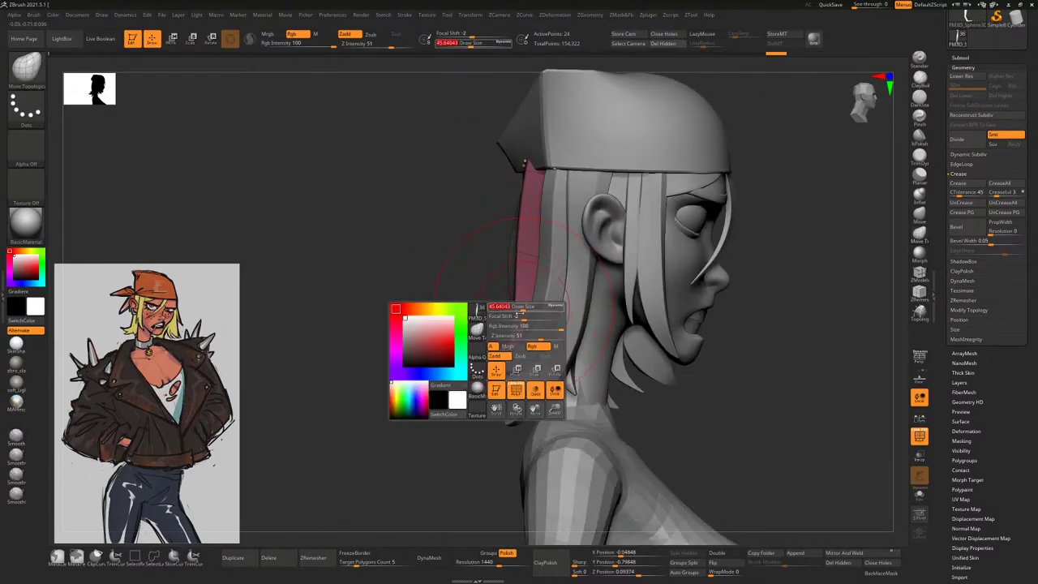
{"action": "left_click_drag", "start_coordinate": [422, 309], "coordinate": [469, 402]}
{"action": "key", "text": "space"}
{"action": "left_click_drag", "start_coordinate": [541, 264], "coordinate": [524, 396]}
{"action": "key", "text": "space"}
Refine the strand's flicked end with Move Topological at draw size about 8, and adjust its back-view curve at about 20
{"action": "left_click_drag", "start_coordinate": [440, 357], "coordinate": [463, 277]}
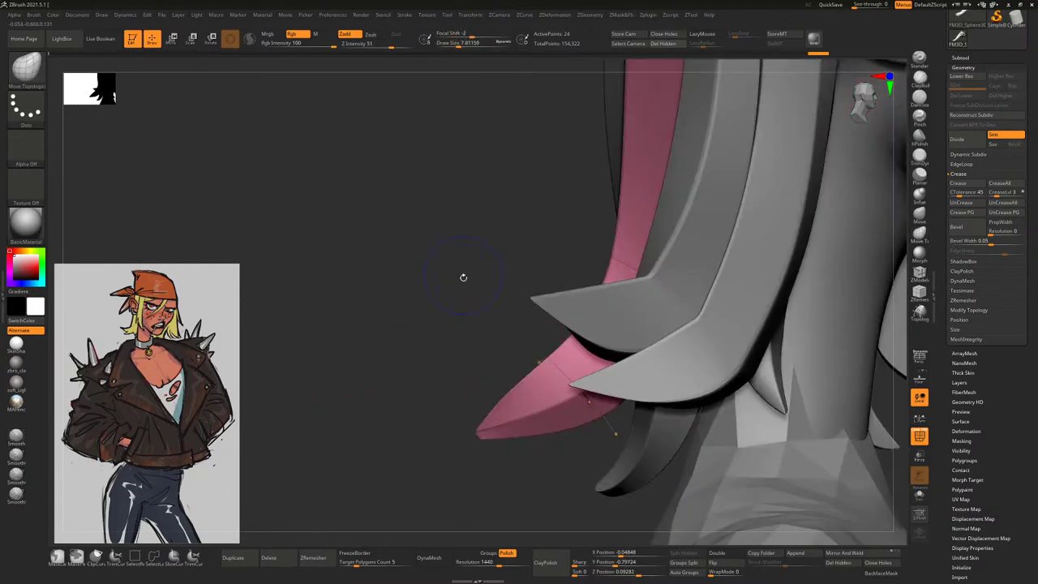
{"action": "left_click_drag", "start_coordinate": [506, 399], "coordinate": [488, 390]}
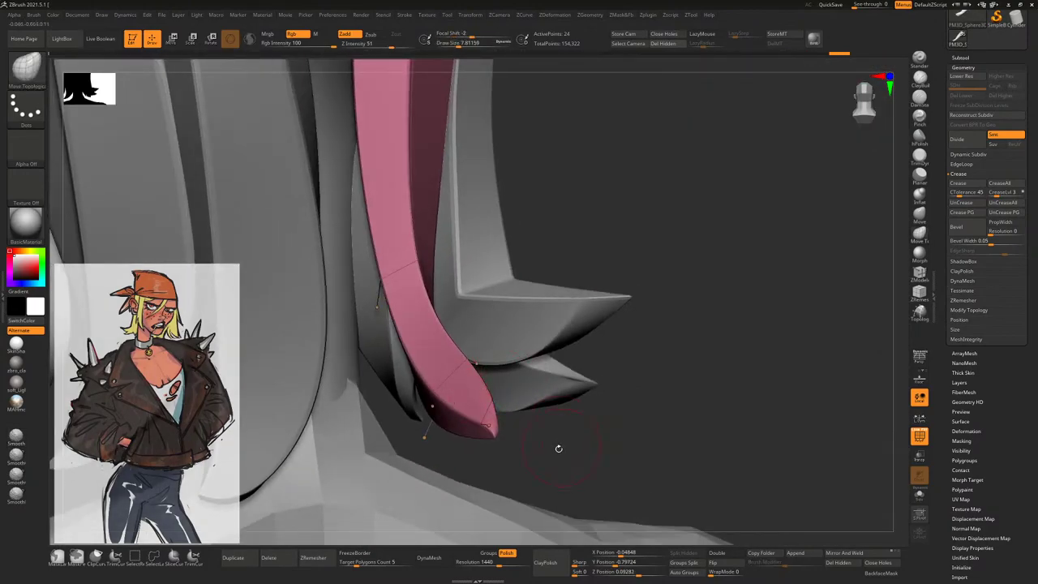
{"action": "left_click_drag", "start_coordinate": [558, 449], "coordinate": [608, 387]}
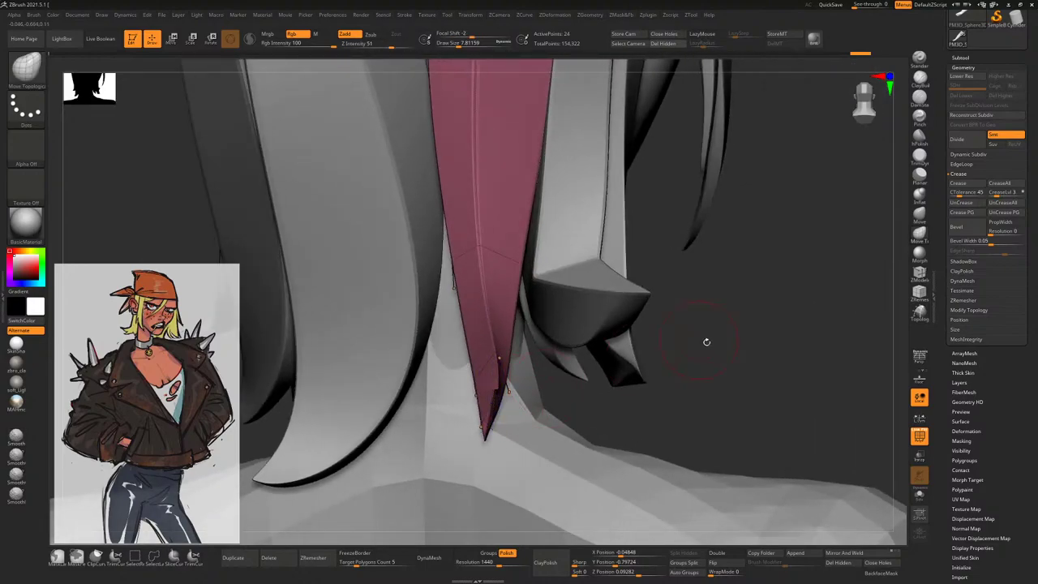
{"action": "key", "text": "f"}
{"action": "right_click", "coordinate": [605, 357]}
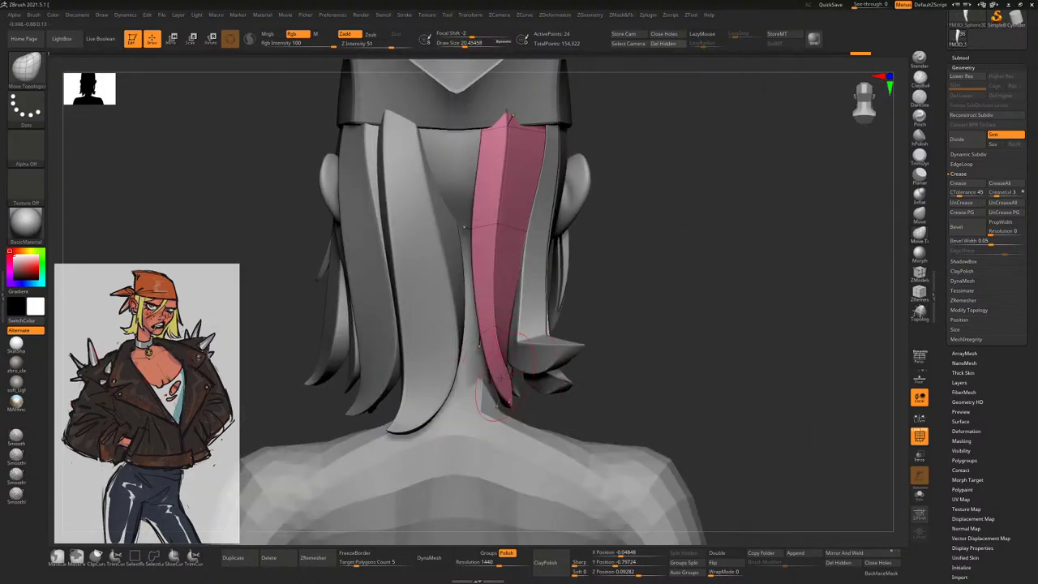
{"action": "left_click_drag", "start_coordinate": [498, 392], "coordinate": [468, 391]}
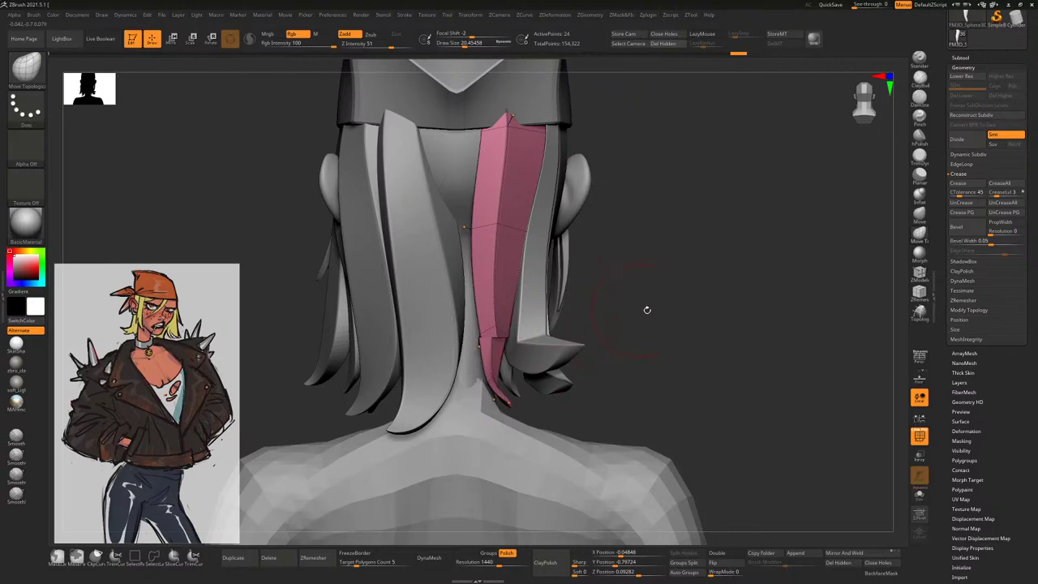
Taper the strand's tip to a sharp curved point with Move Topological at draw size about 10
{"action": "left_click_drag", "start_coordinate": [647, 310], "coordinate": [506, 436]}
{"action": "key", "text": "space"}
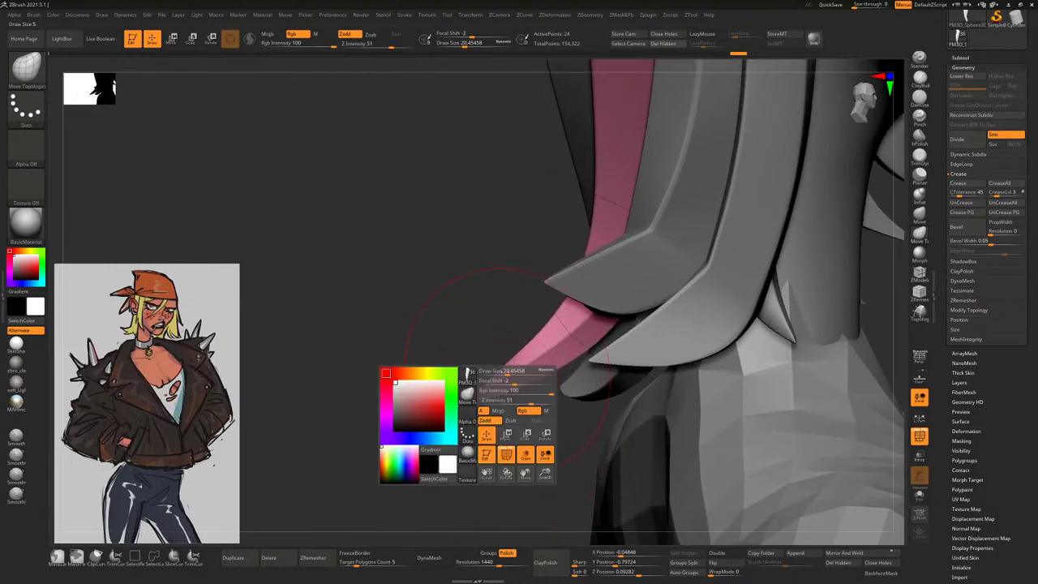
{"action": "right_click_drag", "start_coordinate": [503, 377], "coordinate": [519, 375]}
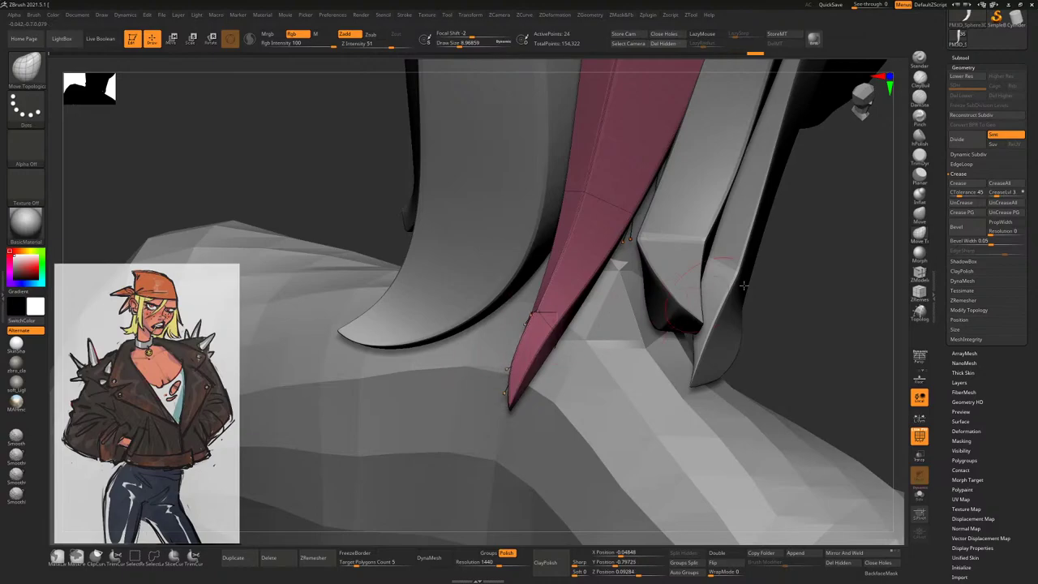
{"action": "right_click_drag", "start_coordinate": [743, 285], "coordinate": [576, 372]}
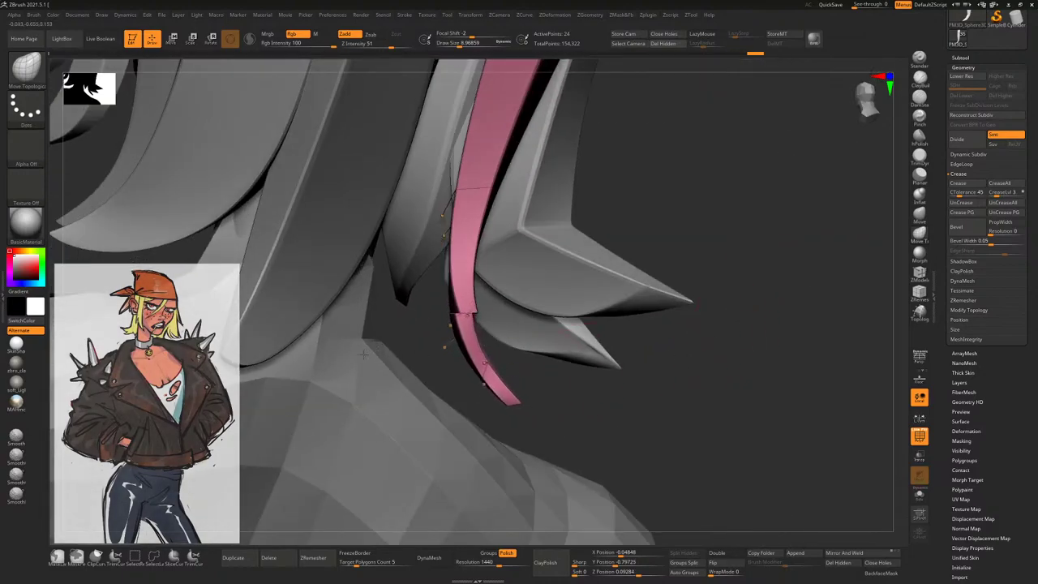
{"action": "right_click_drag", "start_coordinate": [491, 375], "coordinate": [543, 386]}
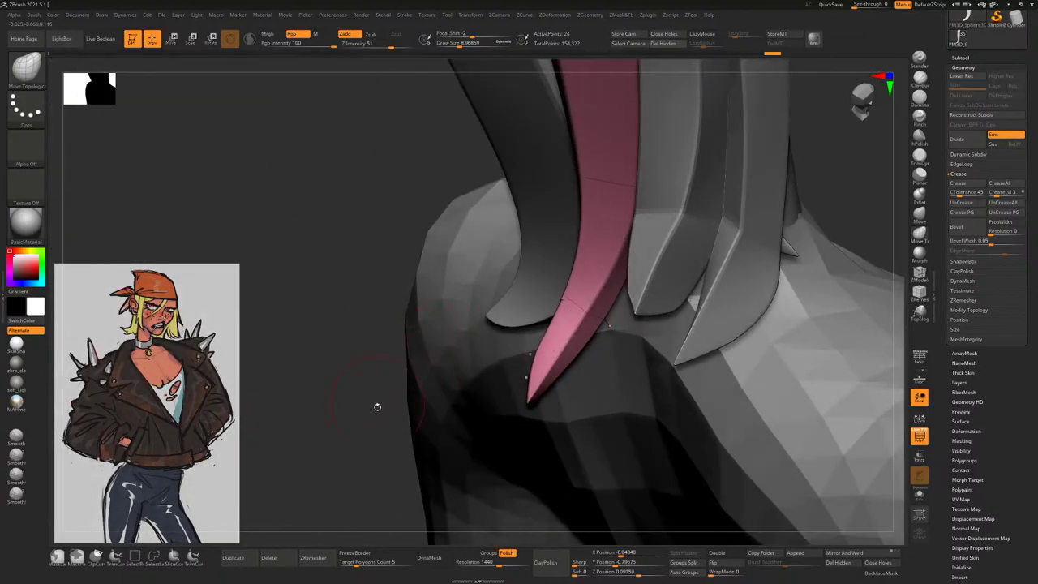
{"action": "right_click_drag", "start_coordinate": [377, 406], "coordinate": [467, 305]}
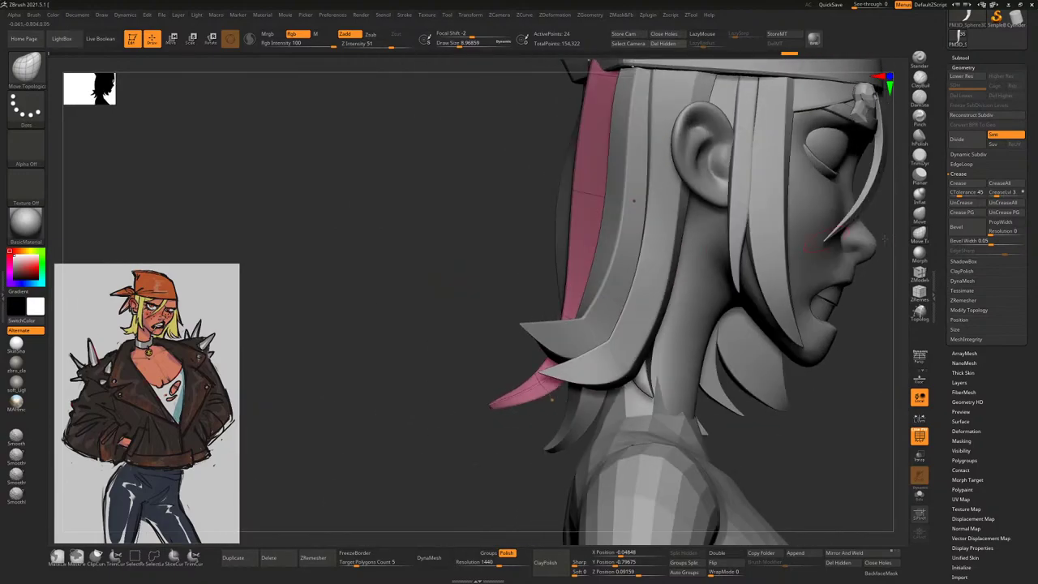
Switch to ZModeler and set its edge action to Crease with EdgeLoop Complete as the target for the strand's lower loop
{"action": "key", "text": "b"}
{"action": "key", "text": "z"}
{"action": "key", "text": "m"}
{"action": "right_click_drag", "start_coordinate": [448, 340], "coordinate": [560, 365]}
{"action": "right_click_drag", "start_coordinate": [762, 362], "coordinate": [558, 342]}
{"action": "key", "text": "space"}
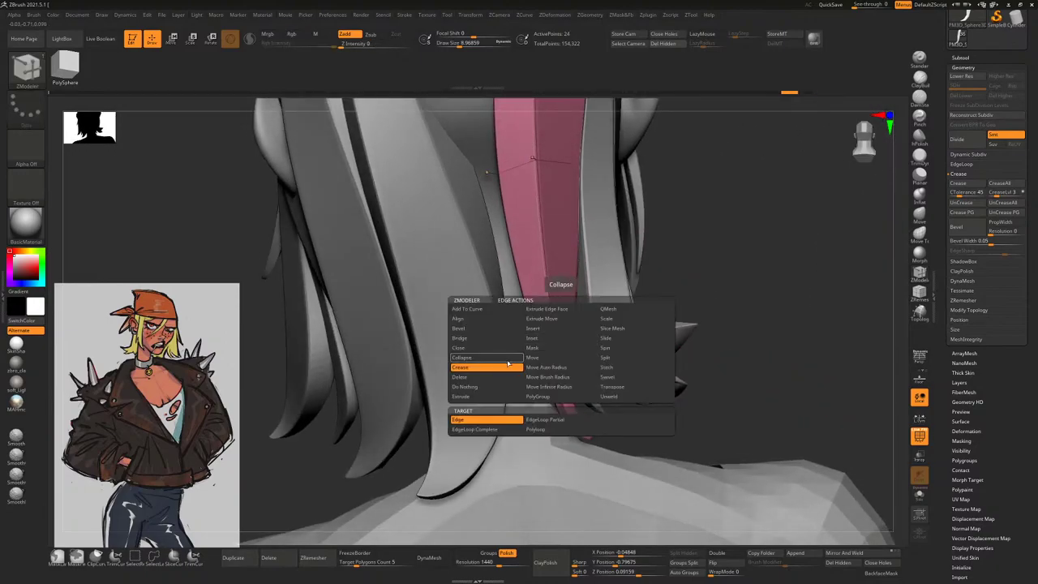
{"action": "left_click", "coordinate": [475, 429]}
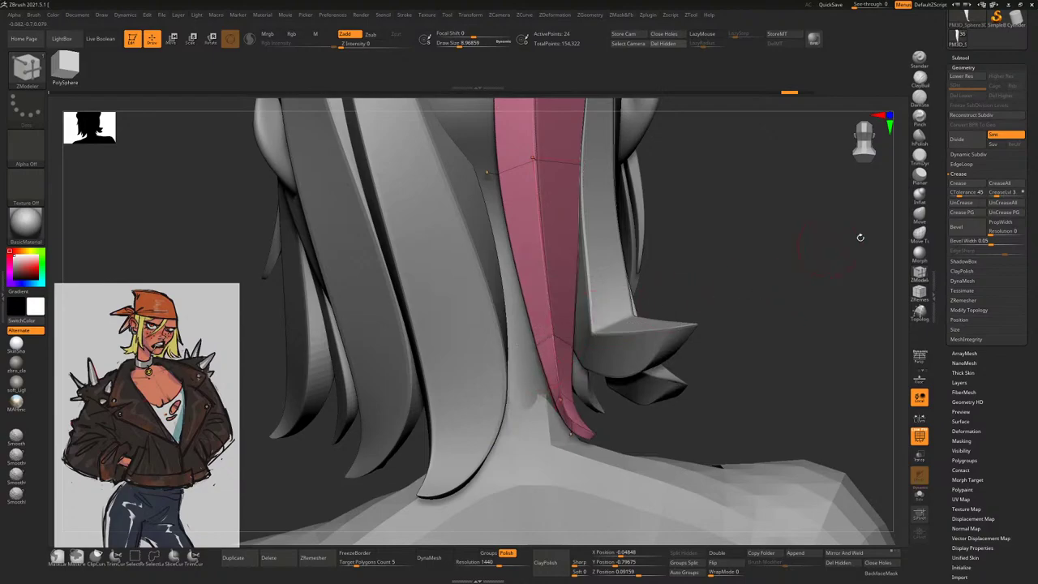
{"action": "right_click_drag", "start_coordinate": [861, 237], "coordinate": [872, 217]}
Rework the strand's lower bend with Move Topological at draw size about 29, with backface masking on
{"action": "left_click", "coordinate": [919, 234]}
{"action": "right_click_drag", "start_coordinate": [844, 275], "coordinate": [746, 295]}
{"action": "key", "text": "space"}
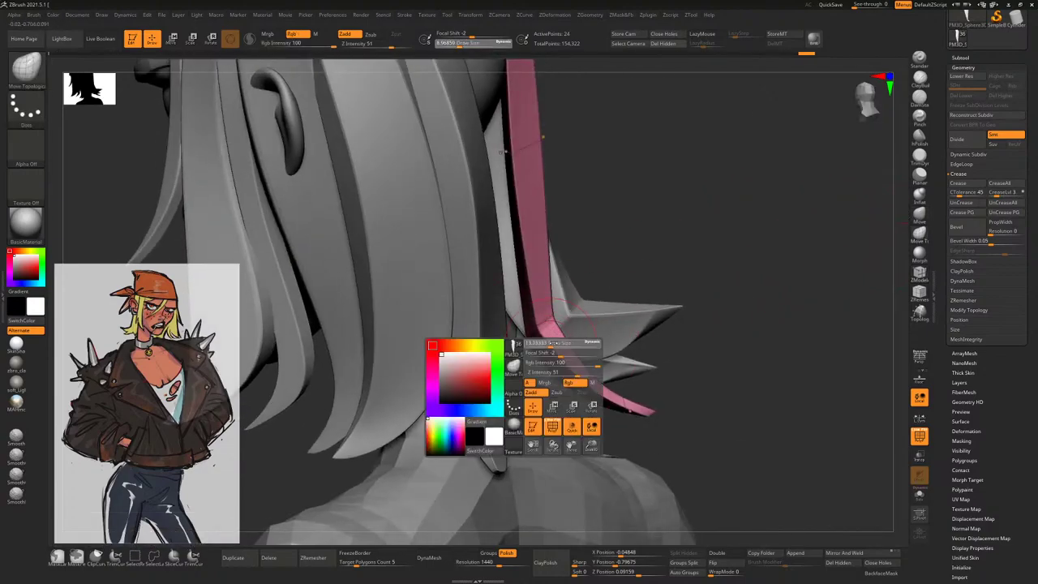
{"action": "left_click", "coordinate": [552, 343]}
{"action": "left_click", "coordinate": [882, 573]}
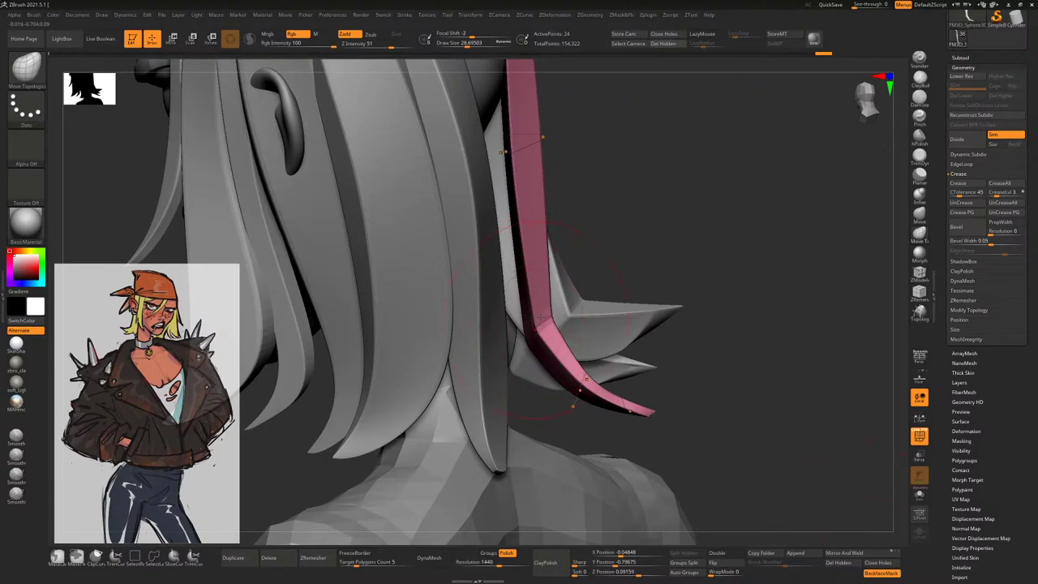
{"action": "left_click_drag", "start_coordinate": [568, 349], "coordinate": [553, 403]}
Adjust the strand's lower end and overall fall from the back with Move Topological
{"action": "right_click_drag", "start_coordinate": [552, 403], "coordinate": [646, 323]}
{"action": "left_click_drag", "start_coordinate": [647, 322], "coordinate": [647, 370]}
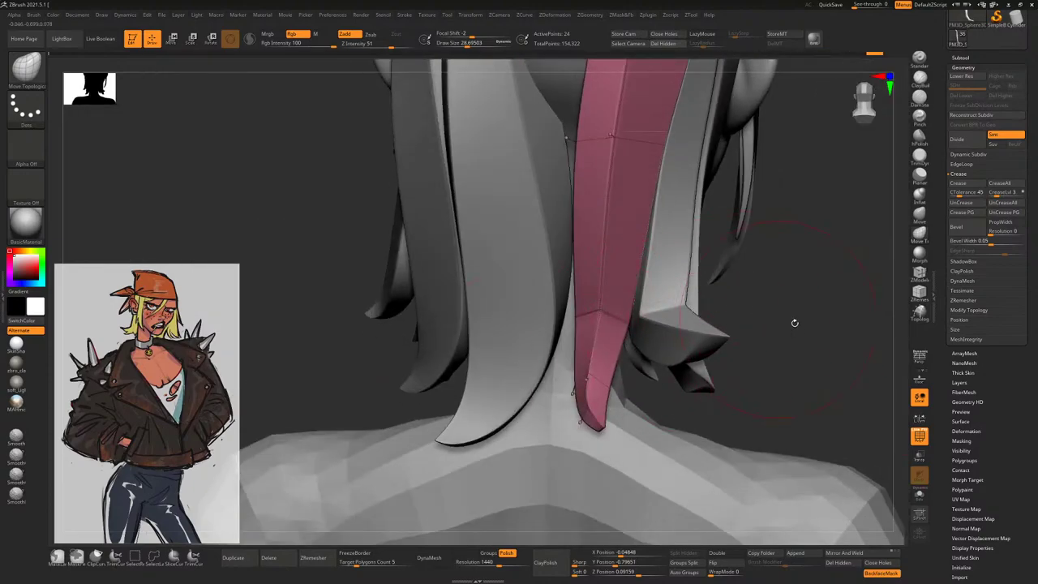
{"action": "mouse_move", "coordinate": [795, 323]}
{"action": "right_mouse_down", "text": "ctrl"}
{"action": "mouse_move", "coordinate": [795, 347]}
{"action": "mouse_move", "coordinate": [738, 316]}
{"action": "mouse_move", "coordinate": [765, 309]}
{"action": "mouse_move", "coordinate": [754, 313]}
{"action": "right_mouse_up", "text": "ctrl"}
{"action": "left_click_drag", "start_coordinate": [588, 292], "coordinate": [598, 282]}
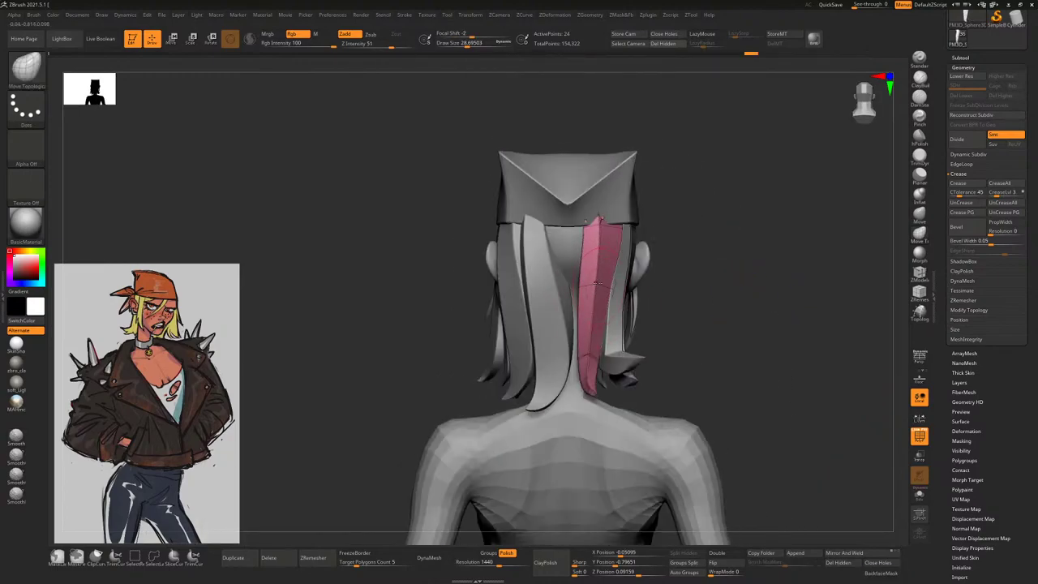
{"action": "right_click_drag", "start_coordinate": [689, 212], "coordinate": [763, 162]}
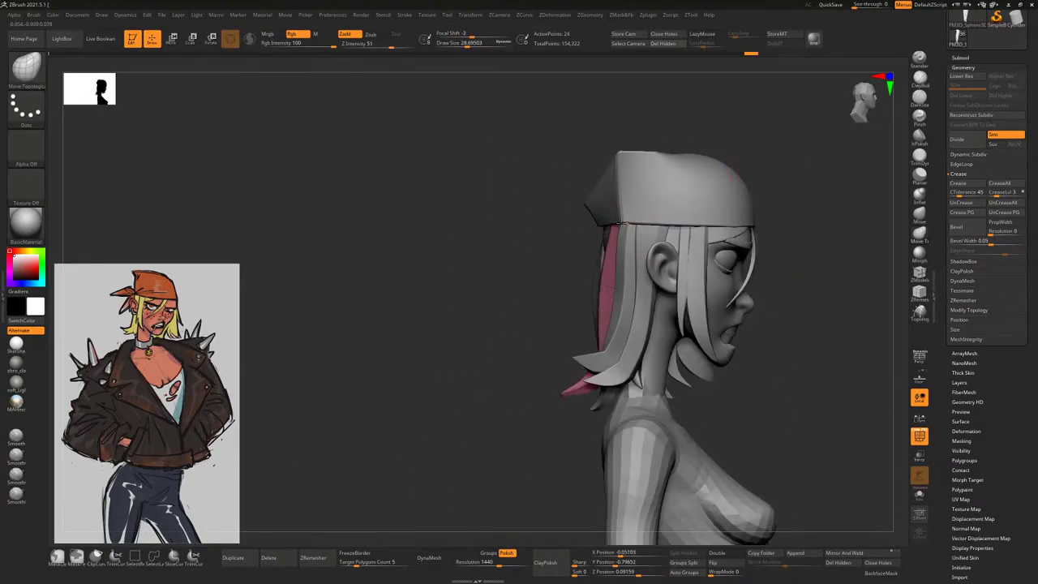
Select the back strand behind the ear and reshape its width and fall with Move Topological at draw size about 29
{"action": "left_click", "coordinate": [615, 273], "text": "alt"}
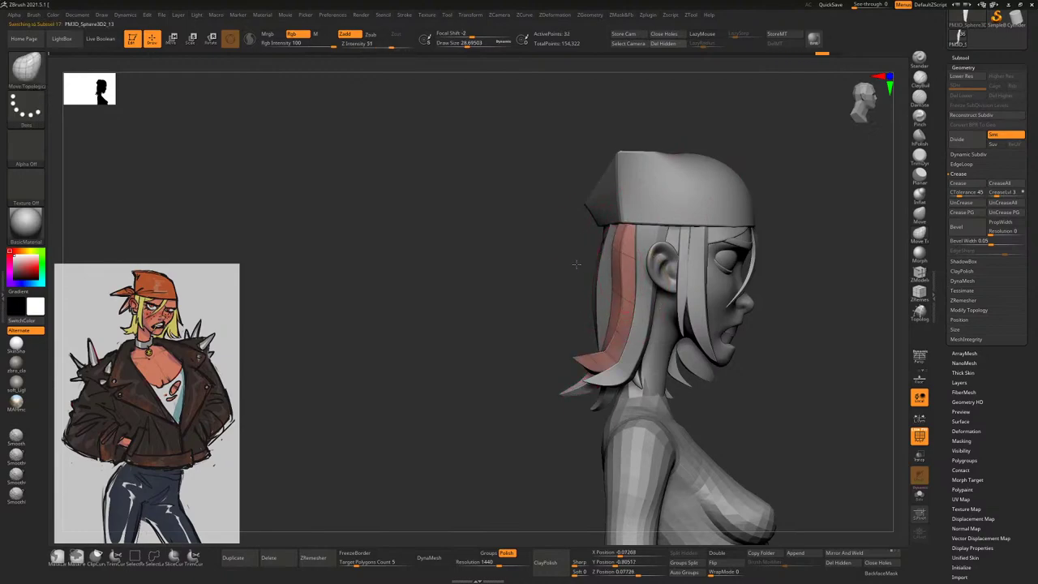
{"action": "right_click_drag", "start_coordinate": [672, 201], "coordinate": [754, 181]}
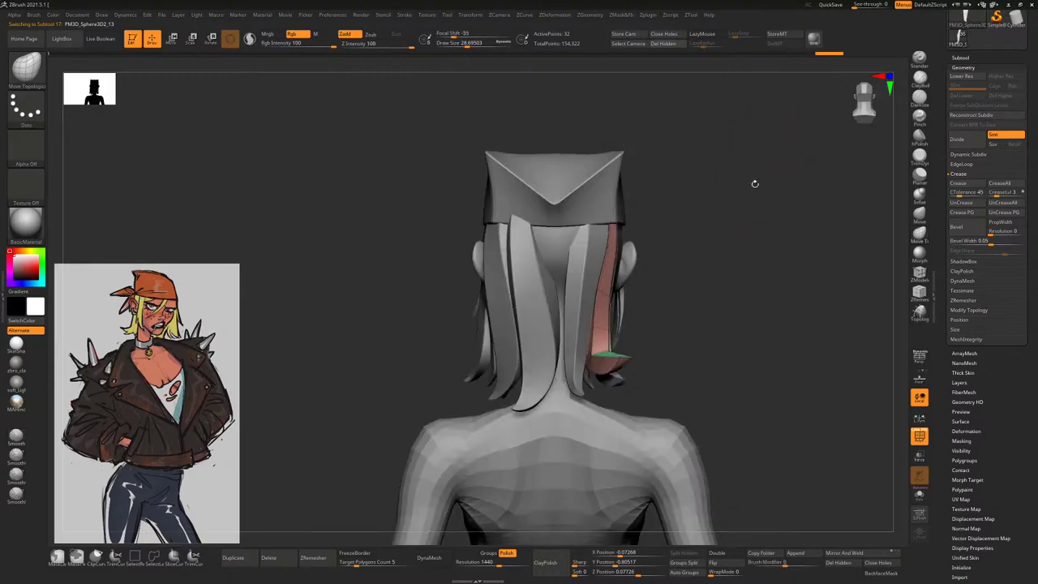
{"action": "right_click_drag", "start_coordinate": [602, 213], "coordinate": [671, 213]}
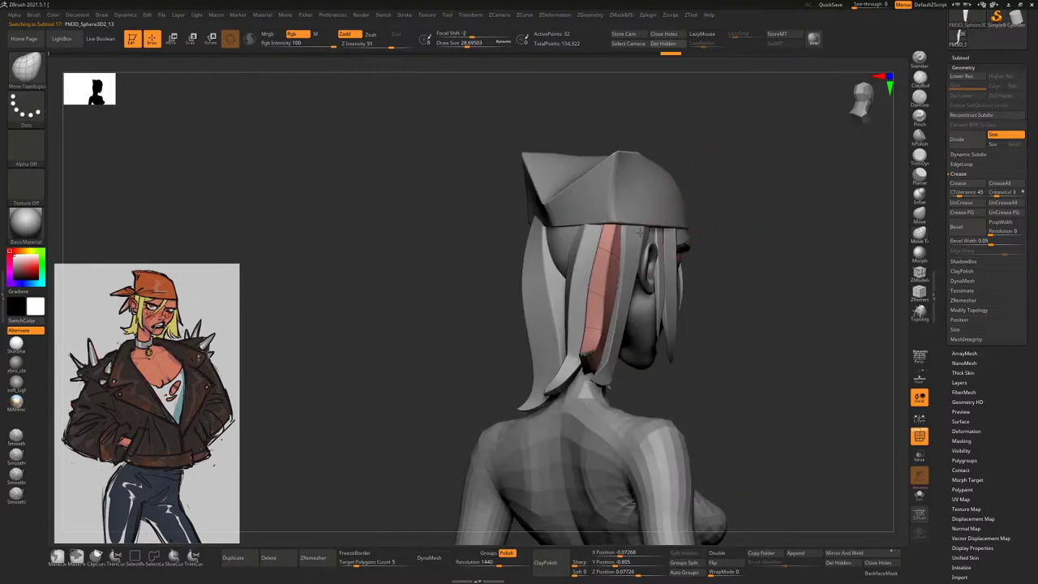
{"action": "right_click_drag", "start_coordinate": [742, 218], "coordinate": [612, 229]}
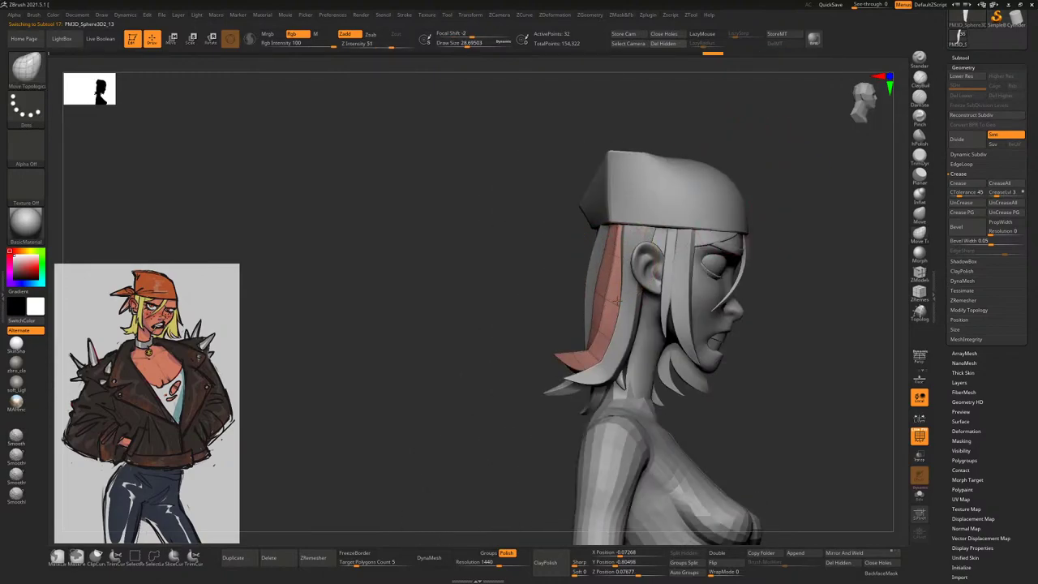
{"action": "right_click_drag", "start_coordinate": [581, 325], "coordinate": [558, 314]}
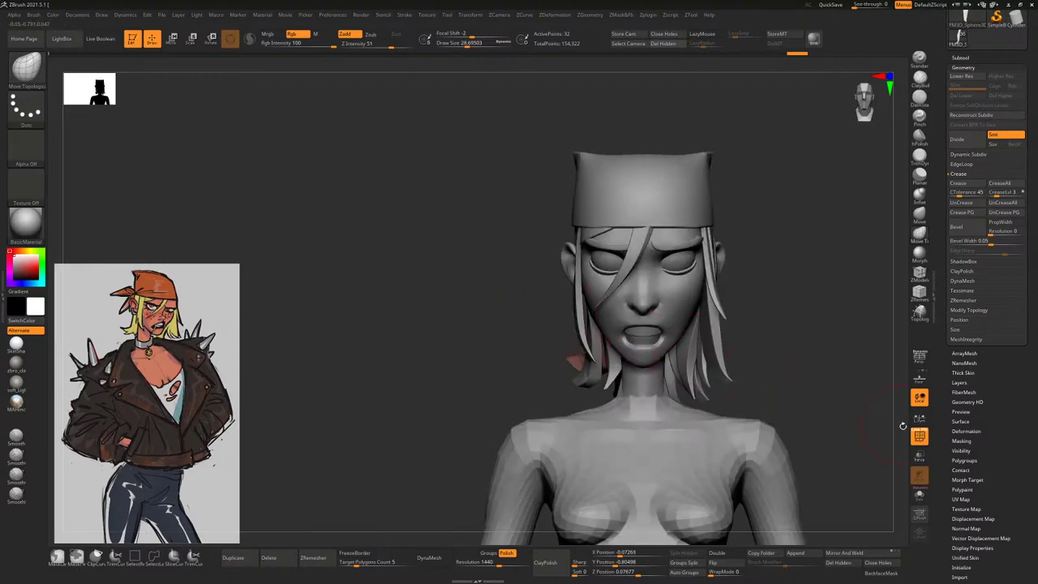
Adjust the lower ends of the side strands from the front with Move Topological at draw size about 12, and enable backface masking
{"action": "right_click_drag", "start_coordinate": [822, 336], "coordinate": [509, 422]}
{"action": "key", "text": "]"}
{"action": "key", "text": "]"}
{"action": "key", "text": "space"}
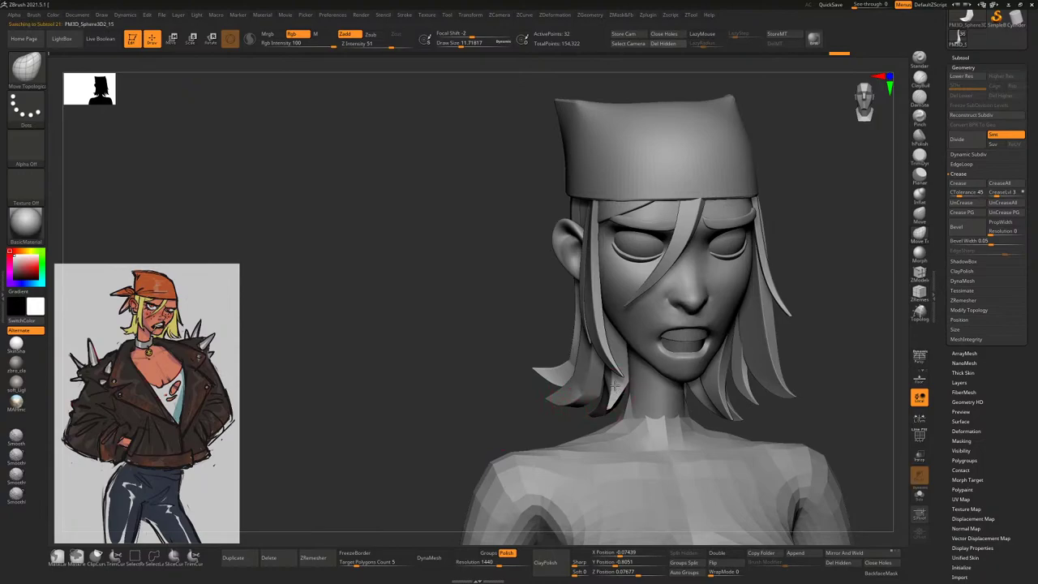
{"action": "right_click", "coordinate": [614, 386]}
{"action": "right_click_drag", "start_coordinate": [614, 385], "coordinate": [893, 572]}
{"action": "left_click", "coordinate": [891, 573]}
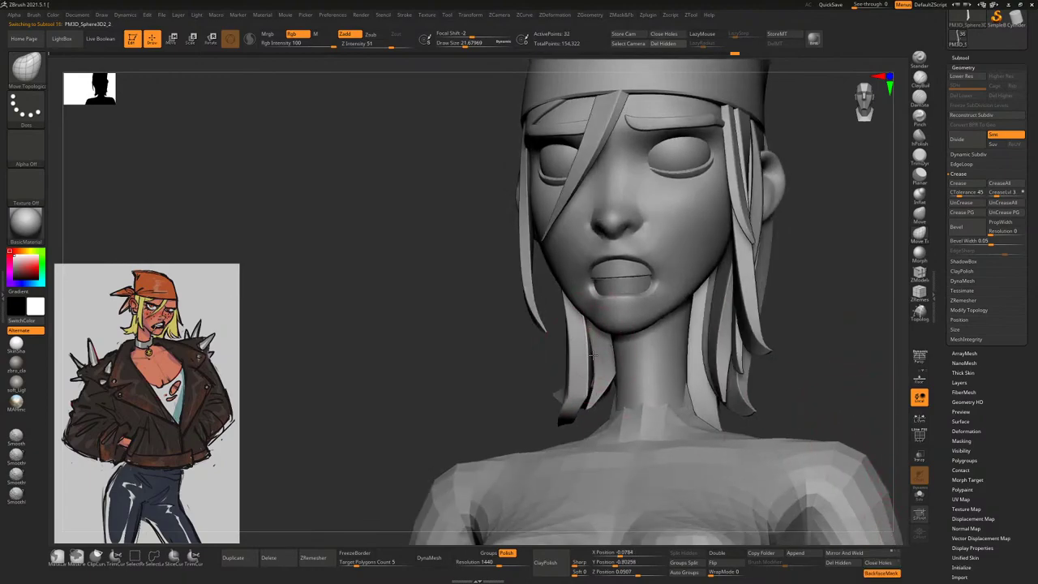
Reshape the side strand beside the neck with Move Topological at draw size about 22, and turn backface masking off
{"action": "right_click_drag", "start_coordinate": [821, 334], "coordinate": [604, 365]}
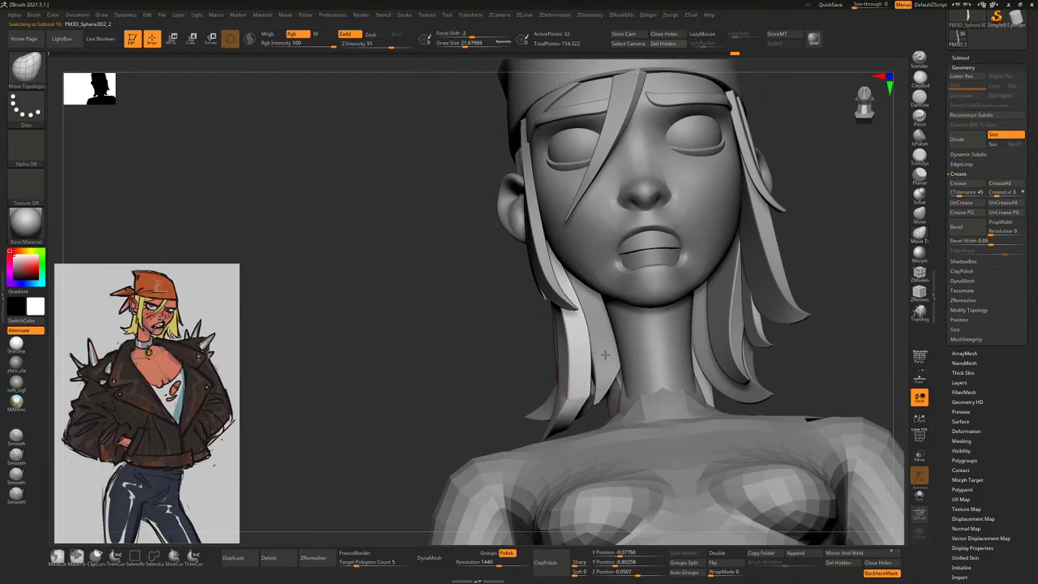
{"action": "right_click_drag", "start_coordinate": [824, 350], "coordinate": [812, 425]}
{"action": "left_click", "coordinate": [881, 571]}
{"action": "right_click_drag", "start_coordinate": [757, 342], "coordinate": [783, 318]}
{"action": "right_click_drag", "start_coordinate": [566, 352], "coordinate": [528, 394]}
Adjust the lower end of the inner strand below the jaw with Move Topological at draw sizes of about 8 and 29
{"action": "key", "text": "space"}
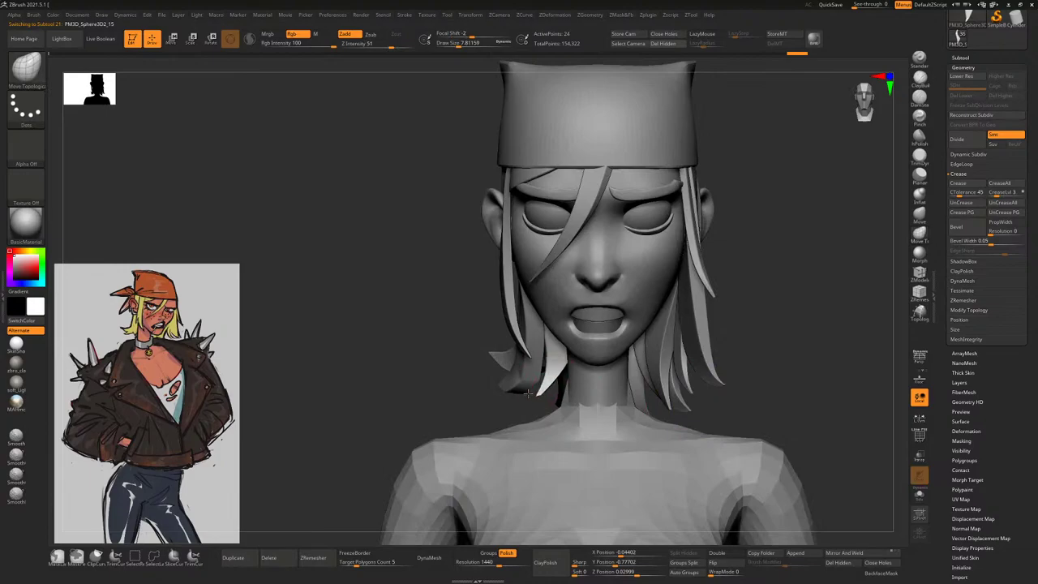
{"action": "key", "text": "space"}
{"action": "right_click_drag", "start_coordinate": [531, 395], "coordinate": [508, 400]}
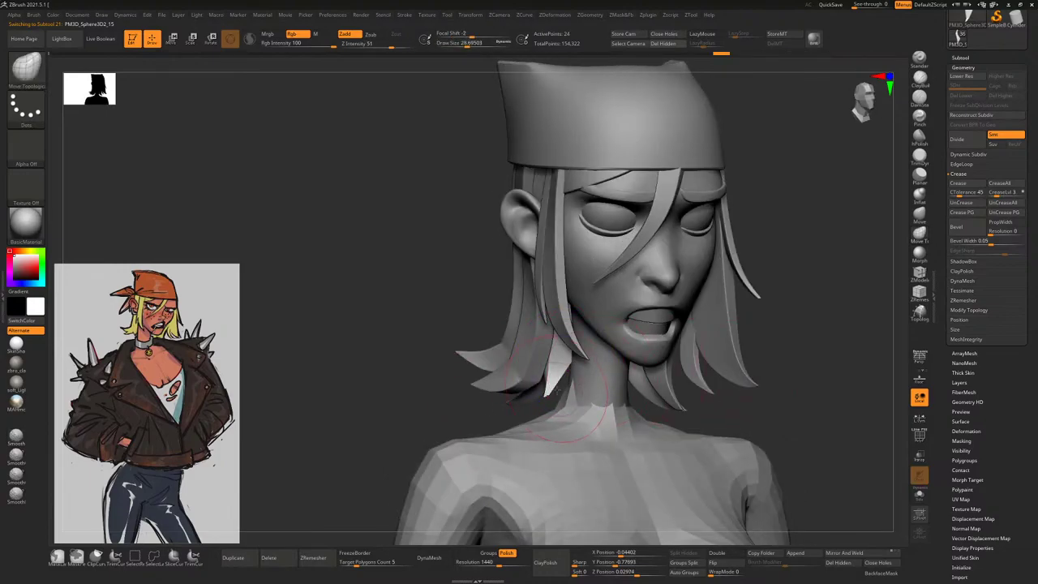
{"action": "key", "text": "space"}
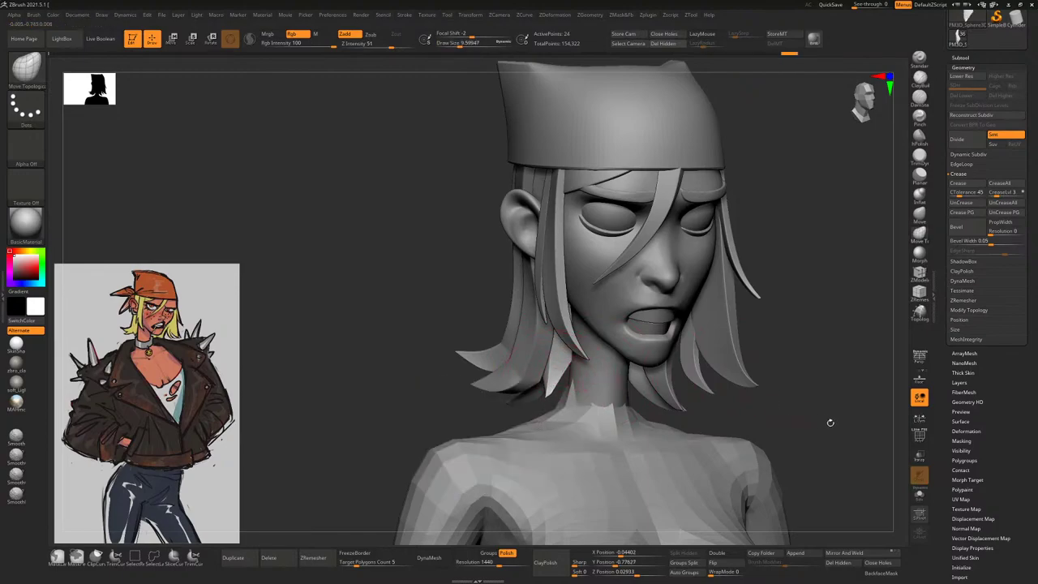
Insert an edge loop across the middle of the inner neck strand with ZModeler, with its wireframe displayed
{"action": "left_click", "coordinate": [919, 436]}
{"action": "scroll", "coordinate": [610, 377], "scroll_direction": "up", "scroll_amount": 5}
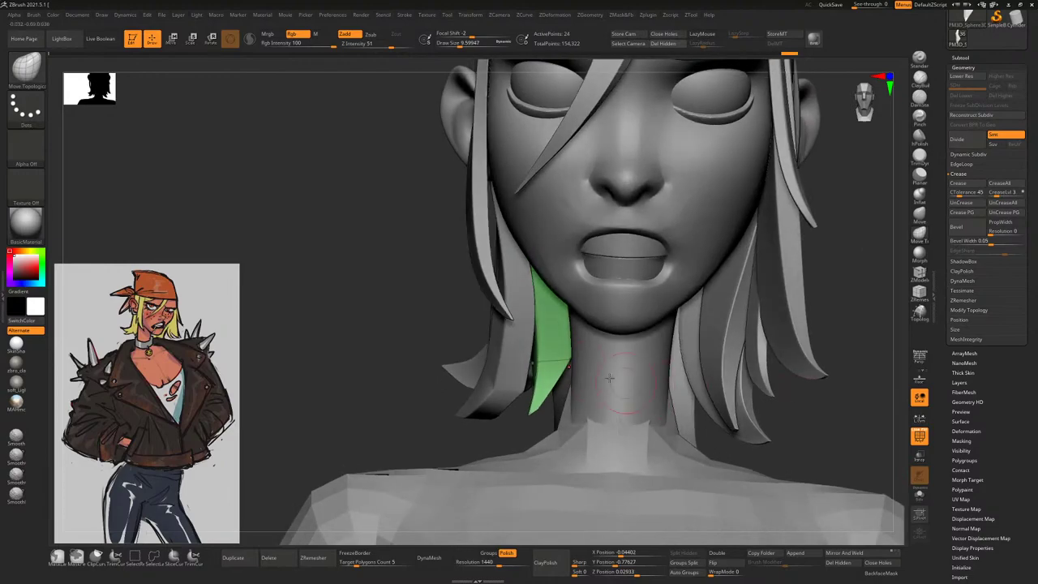
{"action": "left_click_drag", "start_coordinate": [408, 395], "coordinate": [632, 393]}
{"action": "left_click_drag", "start_coordinate": [791, 421], "coordinate": [827, 370]}
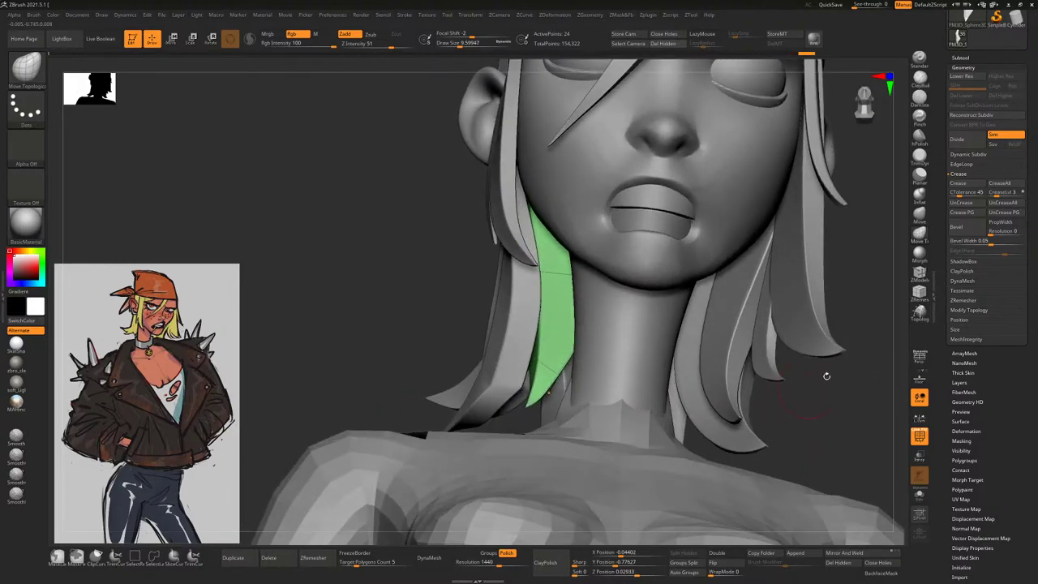
{"action": "key", "text": "b"}
{"action": "key", "text": "z"}
{"action": "key", "text": "m"}
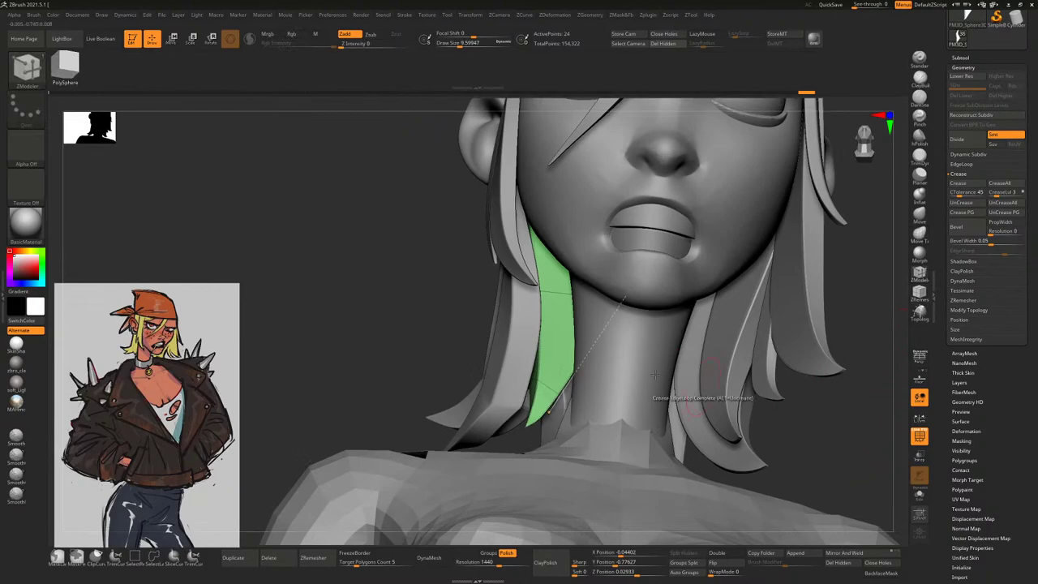
{"action": "key", "text": "space"}
{"action": "left_click", "coordinate": [540, 328]}
{"action": "left_click", "coordinate": [540, 328]}
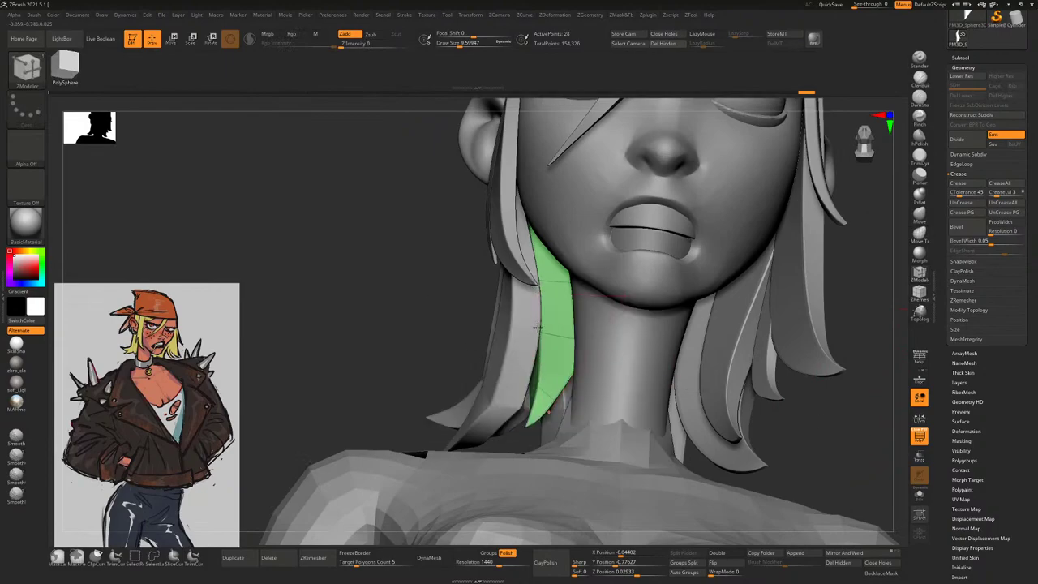
Isolate the inner neck strand, smooth out its outer curve with Move Topological at draw size about 26, and show the full model again
{"action": "key", "text": "b"}
{"action": "key", "text": "m"}
{"action": "key", "text": "t"}
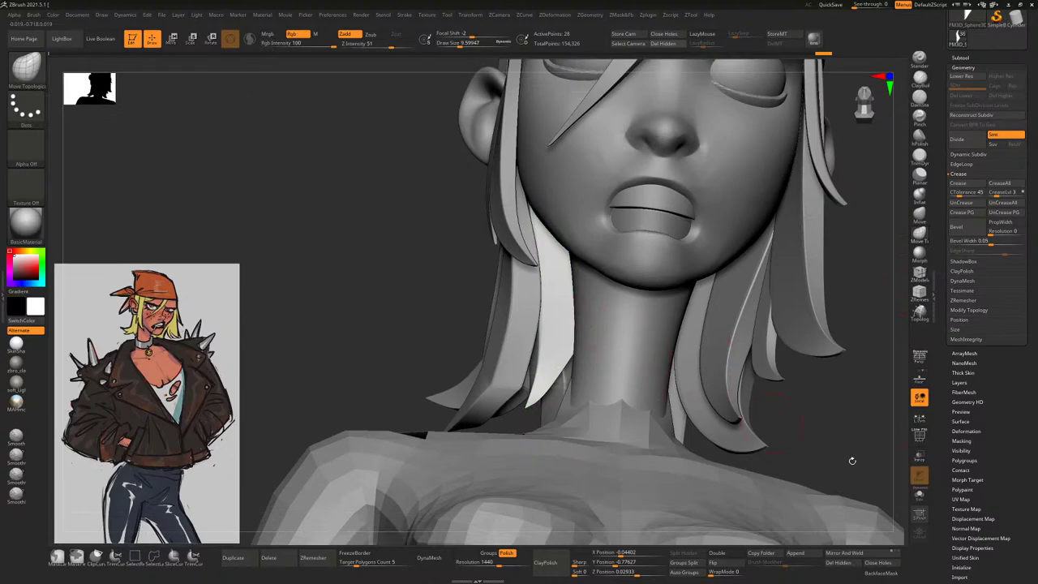
{"action": "left_click", "coordinate": [919, 495]}
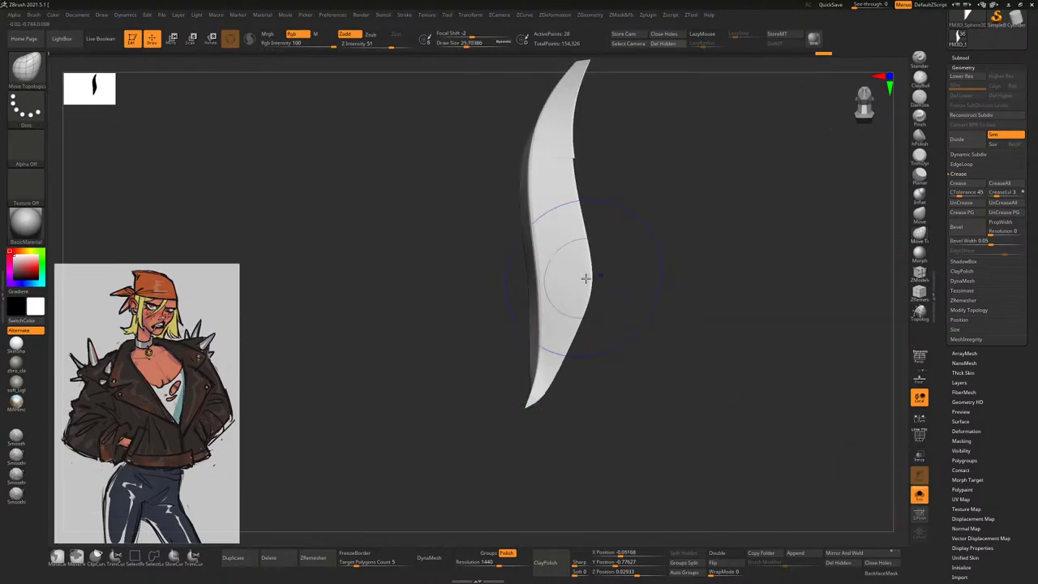
{"action": "mouse_move", "coordinate": [586, 278]}
{"action": "left_mouse_down"}
{"action": "mouse_move", "coordinate": [625, 232]}
{"action": "mouse_move", "coordinate": [739, 425]}
{"action": "left_mouse_up"}
{"action": "left_click", "coordinate": [919, 495]}
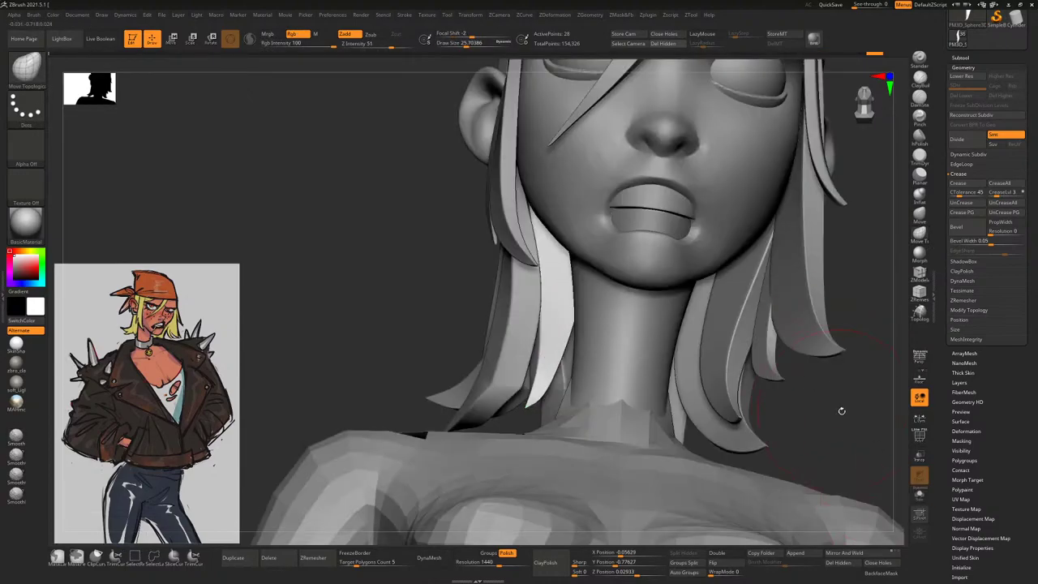
Refine the inner neck strand's pointed tip with Move Topological at draw sizes of about 12 and 5
{"action": "key", "text": "space"}
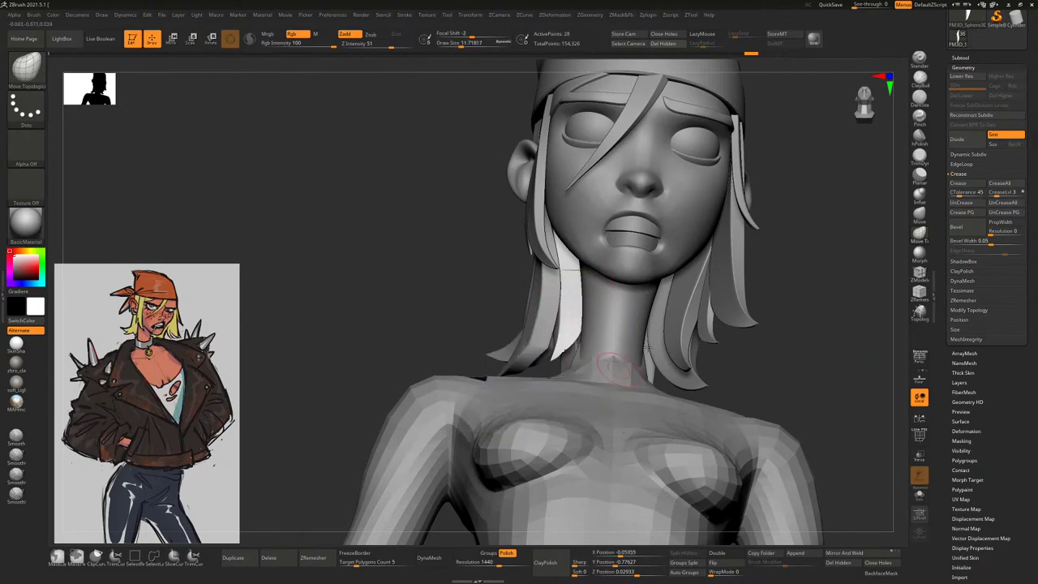
{"action": "right_click_drag", "start_coordinate": [616, 365], "coordinate": [580, 350]}
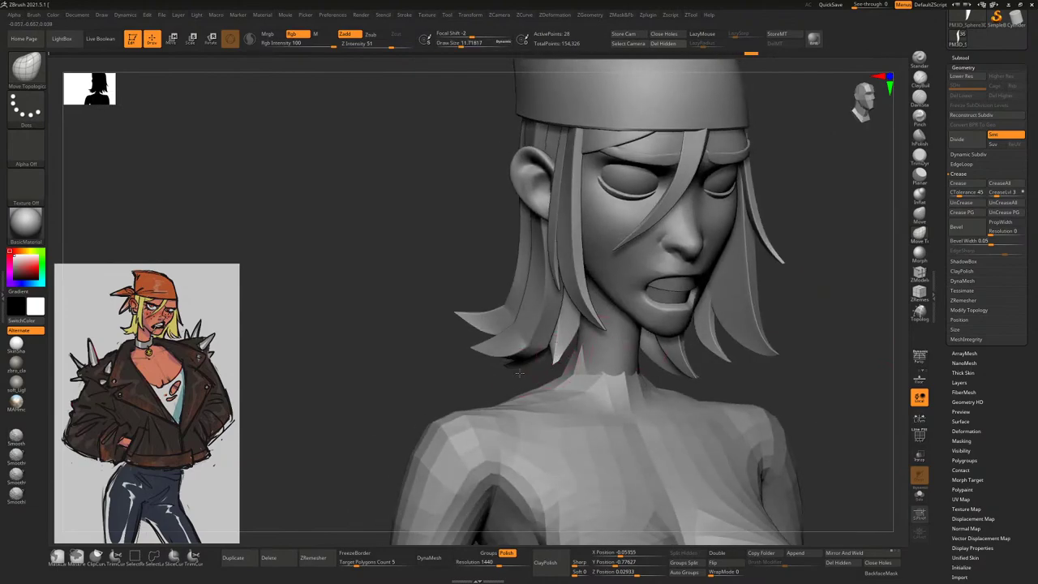
{"action": "right_click_drag", "start_coordinate": [519, 373], "coordinate": [542, 385], "text": "ctrl"}
{"action": "key", "text": "space"}
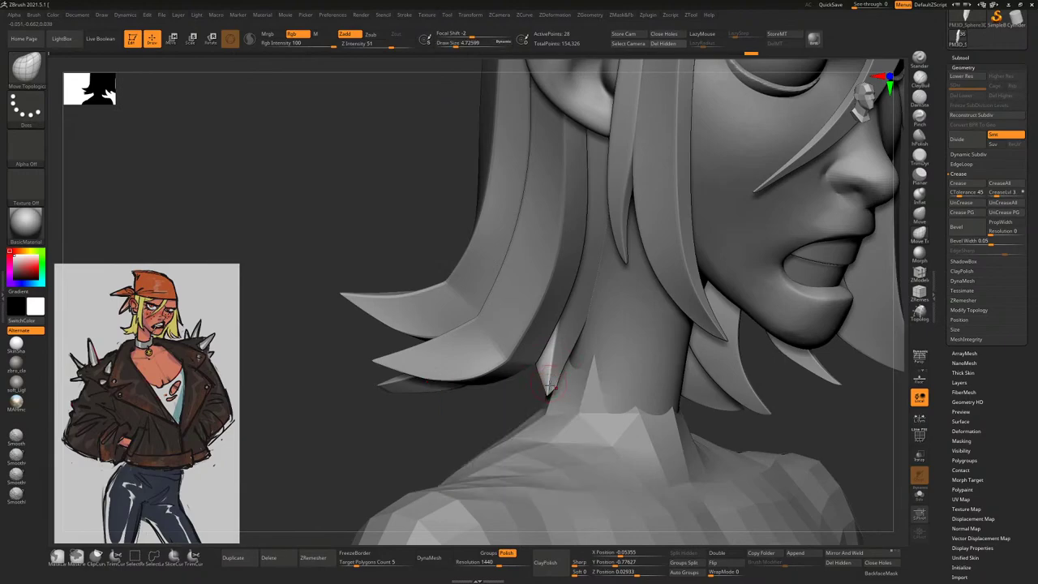
{"action": "right_click_drag", "start_coordinate": [504, 399], "coordinate": [601, 282]}
Select the strand next to the gap at the back and tuck its upper end under the bandana with Move Topological
{"action": "left_click", "coordinate": [528, 262], "text": "alt"}
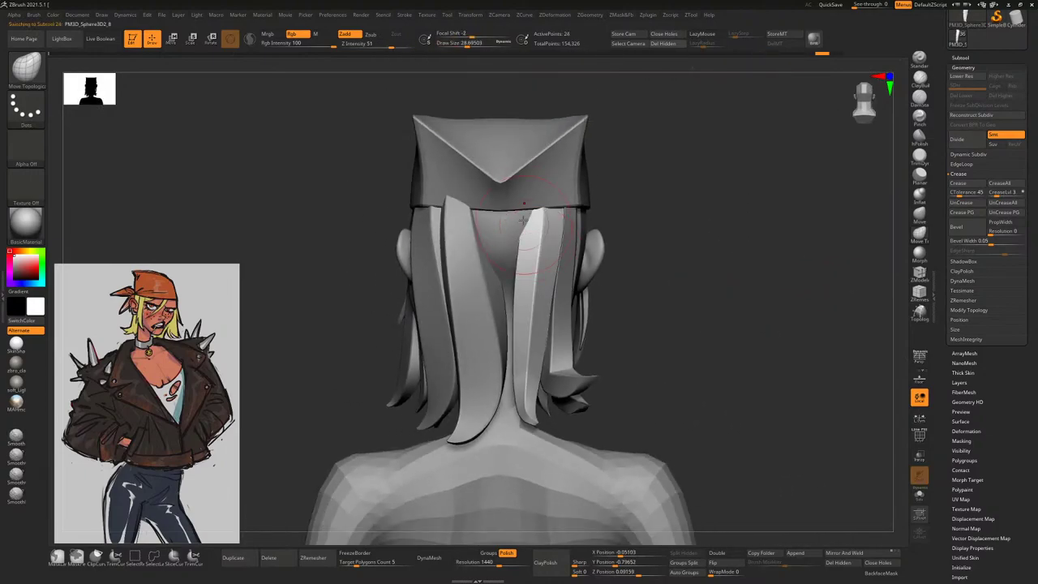
{"action": "right_click_drag", "start_coordinate": [536, 231], "coordinate": [540, 219]}
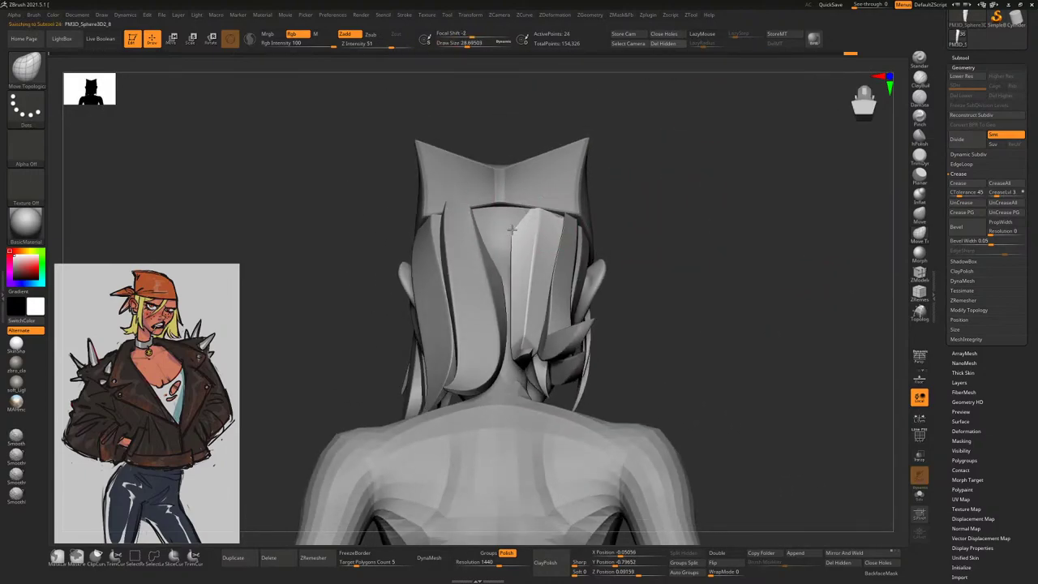
{"action": "left_click", "coordinate": [542, 204], "text": "alt"}
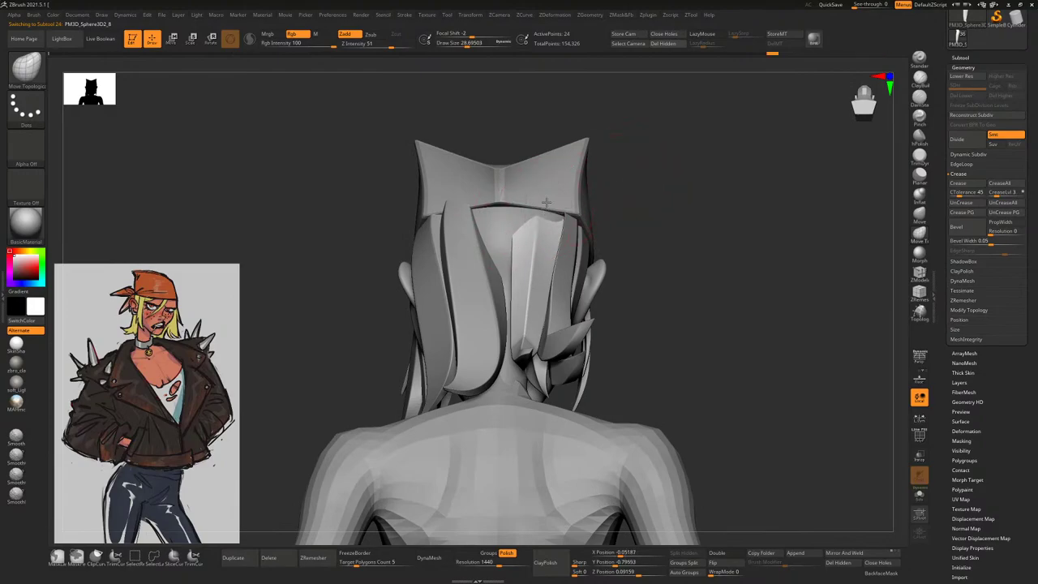
{"action": "right_click_drag", "start_coordinate": [551, 180], "coordinate": [461, 290]}
Reshape the back strand's lower end into an outward flick with Move Topological, starting at draw size about 15
{"action": "left_click", "coordinate": [503, 369], "text": "alt"}
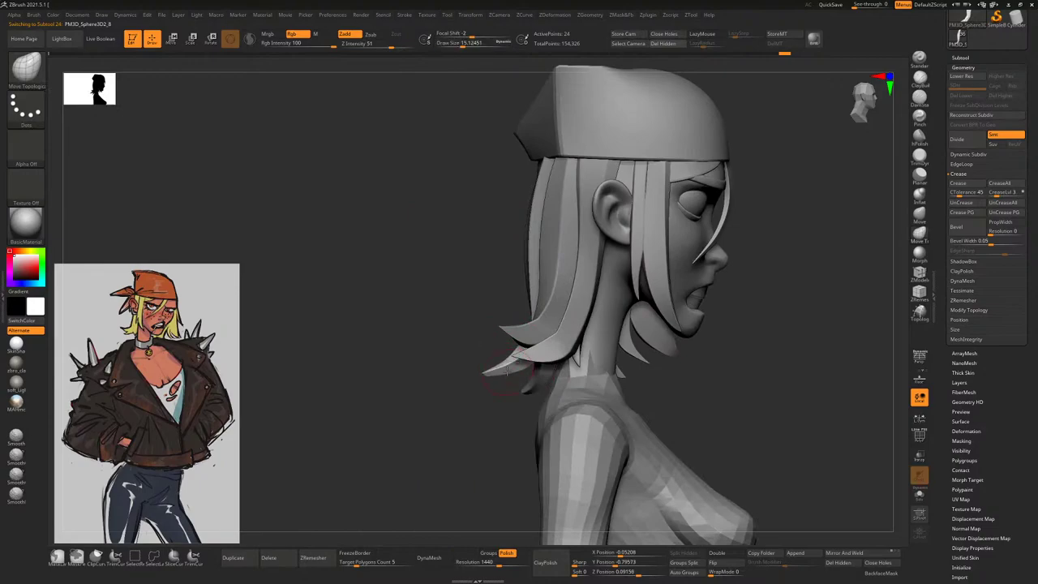
{"action": "right_click_drag", "start_coordinate": [504, 392], "coordinate": [534, 348], "text": "ctrl"}
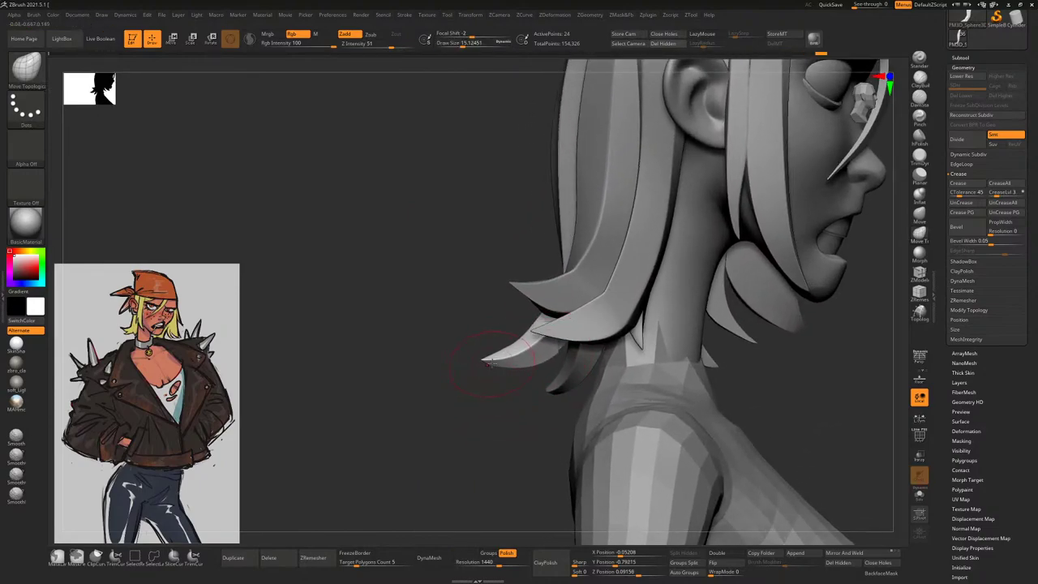
{"action": "right_click_drag", "start_coordinate": [490, 384], "coordinate": [507, 325]}
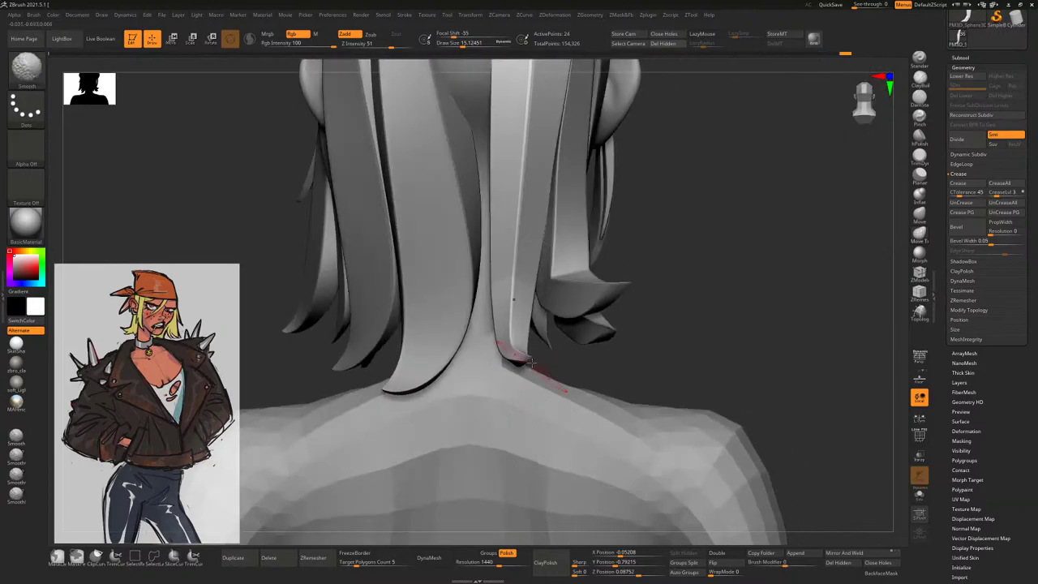
{"action": "left_click", "coordinate": [519, 332], "text": "alt"}
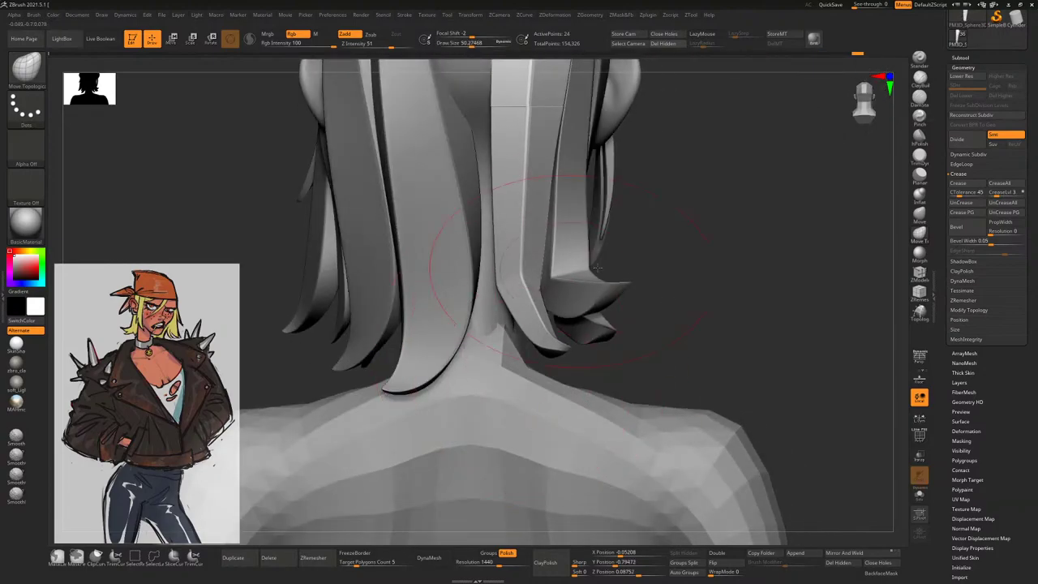
Refine the back strand's flicked tip with Move Topological at draw size about 10, checking its edge loops in wireframe display
{"action": "mouse_move", "coordinate": [597, 267]}
{"action": "right_mouse_down"}
{"action": "mouse_move", "coordinate": [531, 353]}
{"action": "mouse_move", "coordinate": [505, 336]}
{"action": "mouse_move", "coordinate": [552, 341]}
{"action": "right_mouse_up"}
{"action": "key", "text": "space"}
{"action": "key", "text": "space"}
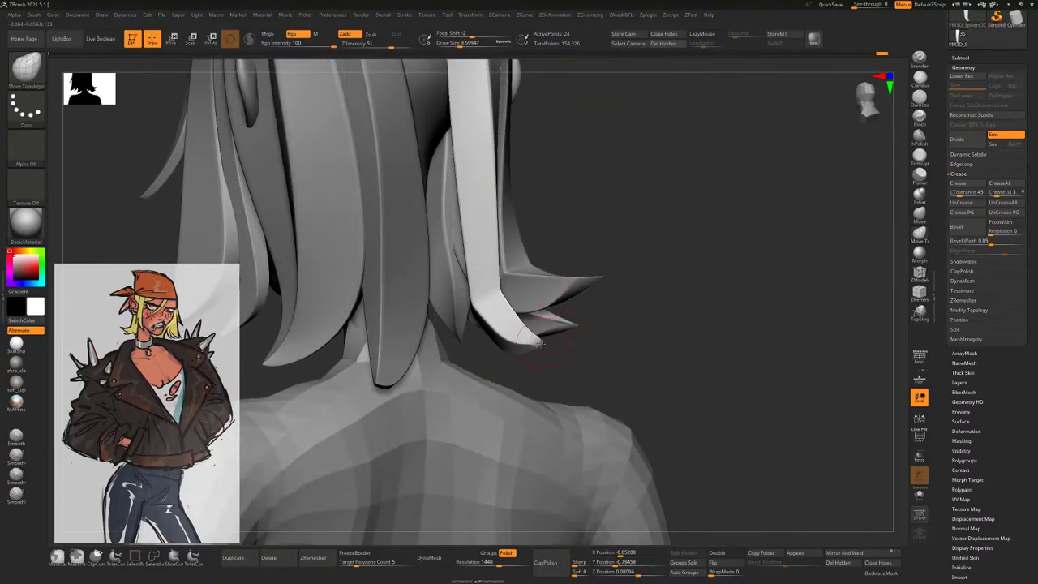
{"action": "right_click_drag", "start_coordinate": [682, 315], "coordinate": [866, 391]}
{"action": "left_click", "coordinate": [919, 438]}
{"action": "mouse_move", "coordinate": [730, 341]}
{"action": "right_mouse_down"}
{"action": "mouse_move", "coordinate": [737, 327]}
{"action": "mouse_move", "coordinate": [679, 318]}
{"action": "mouse_move", "coordinate": [732, 359]}
{"action": "right_mouse_up"}
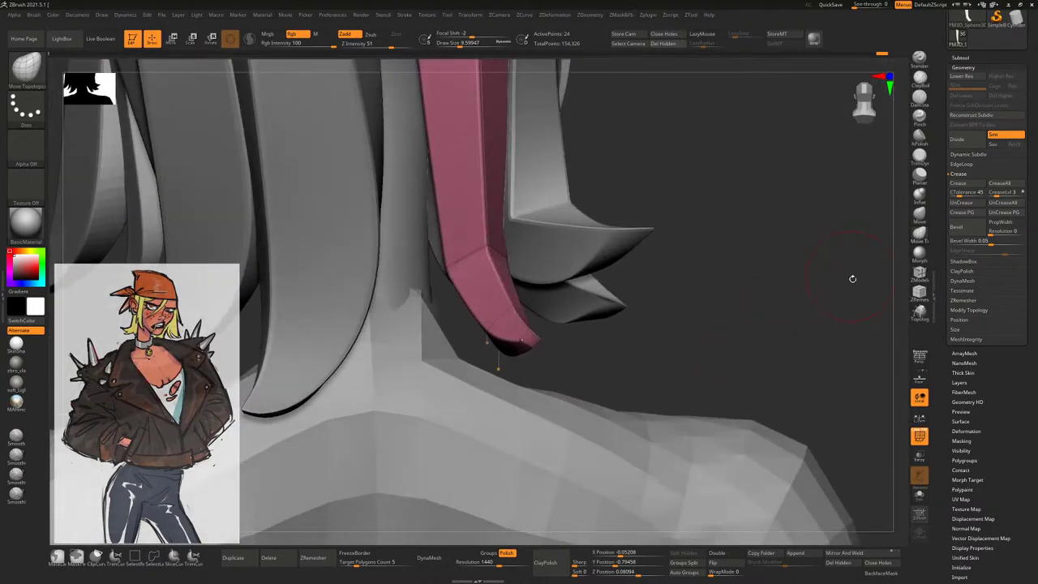
{"action": "mouse_move", "coordinate": [852, 278]}
{"action": "right_mouse_down"}
{"action": "mouse_move", "coordinate": [638, 325]}
{"action": "mouse_move", "coordinate": [522, 427]}
{"action": "mouse_move", "coordinate": [464, 366]}
{"action": "mouse_move", "coordinate": [433, 357]}
{"action": "mouse_move", "coordinate": [451, 373]}
{"action": "mouse_move", "coordinate": [584, 325]}
{"action": "mouse_move", "coordinate": [728, 251]}
{"action": "mouse_move", "coordinate": [860, 259]}
{"action": "right_mouse_up"}
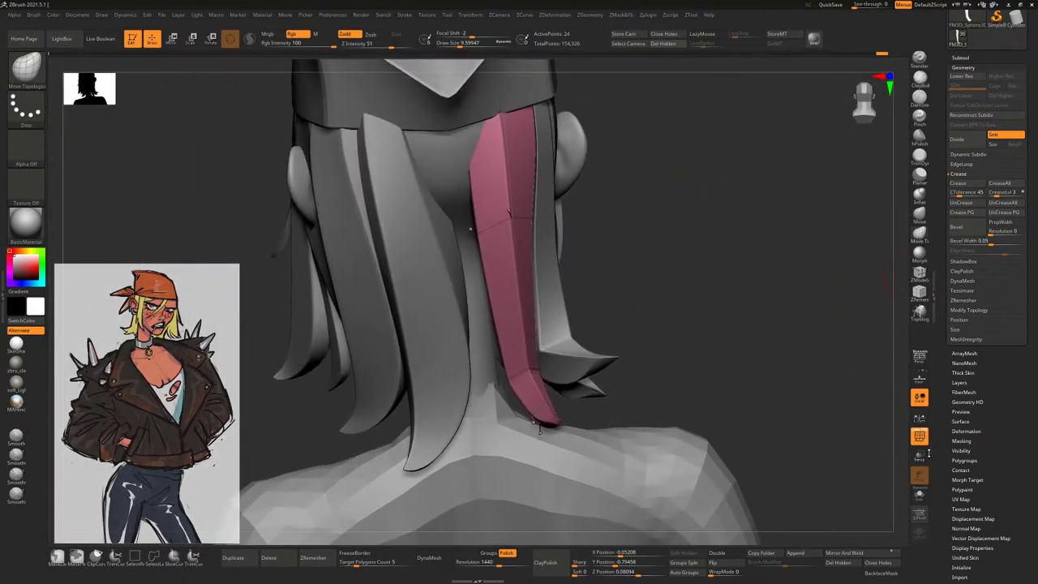
Hide the wireframe and curve the back strand's tip upward to a narrower point with Move Topological at draw sizes between about 8 and 24
{"action": "right_click_drag", "start_coordinate": [885, 438], "coordinate": [705, 400]}
{"action": "key", "text": "space"}
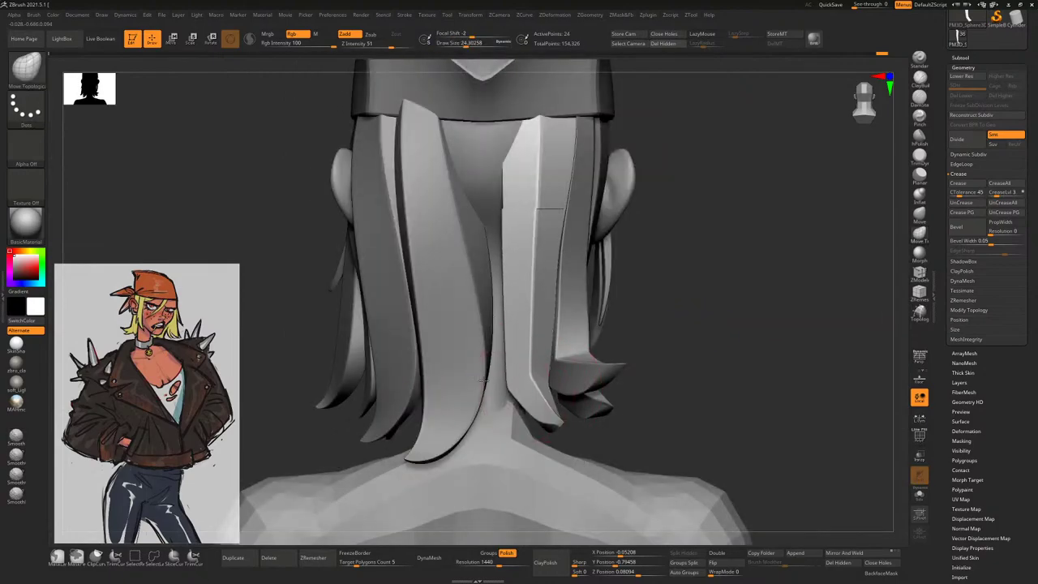
{"action": "right_click_drag", "start_coordinate": [481, 382], "coordinate": [580, 417]}
{"action": "key", "text": "space"}
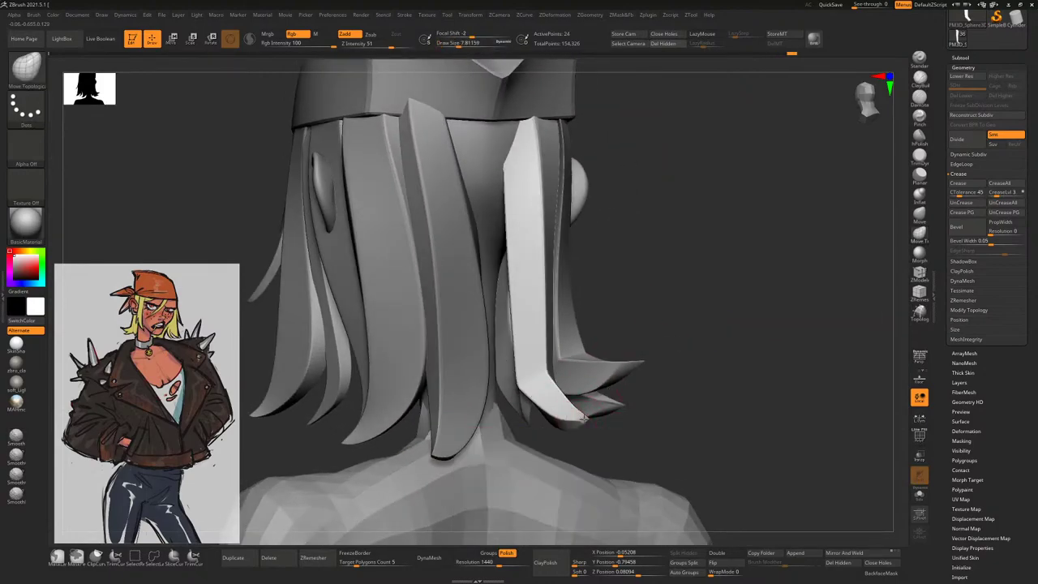
{"action": "mouse_move", "coordinate": [721, 335]}
{"action": "right_mouse_down"}
{"action": "mouse_move", "coordinate": [737, 332]}
{"action": "mouse_move", "coordinate": [707, 364]}
{"action": "mouse_move", "coordinate": [617, 390]}
{"action": "right_mouse_up"}
{"action": "key", "text": "space"}
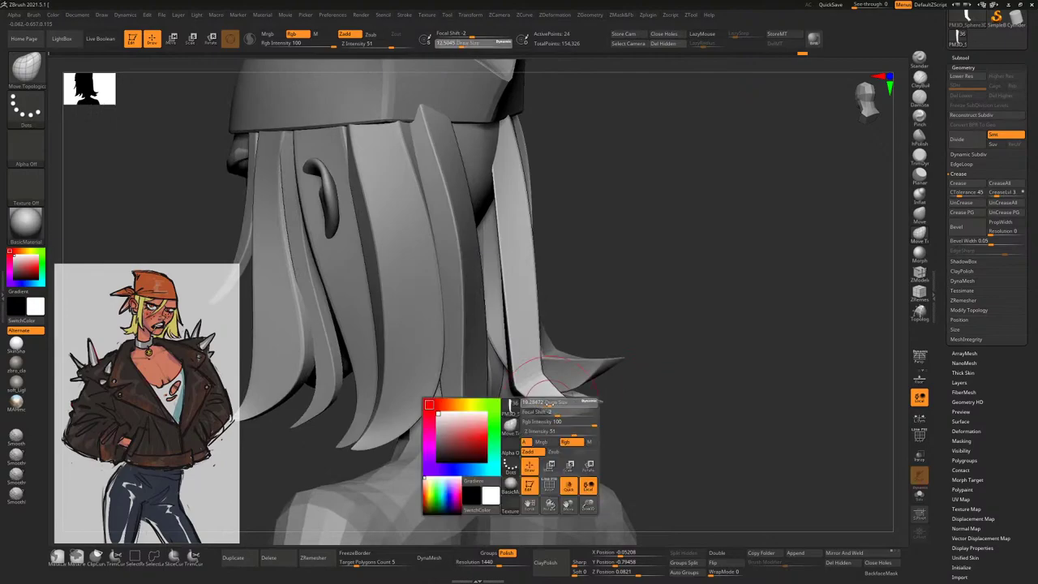
{"action": "right_click_drag", "start_coordinate": [660, 352], "coordinate": [724, 381], "text": "ctrl"}
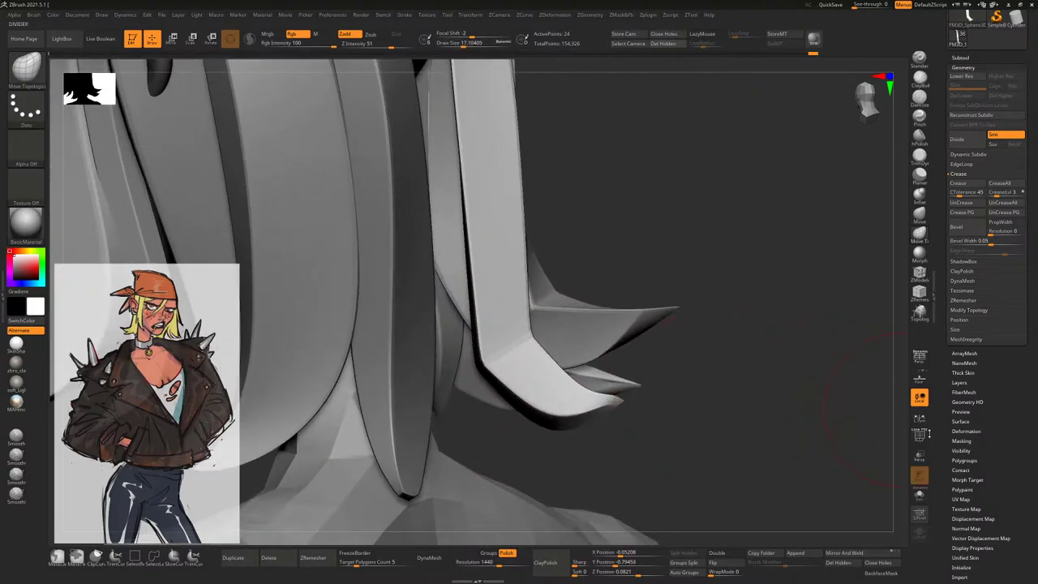
Show the wireframe and insert an edge loop across the back strand with ZModeler, inspecting its flicked tip from several angles
{"action": "left_click", "coordinate": [925, 435]}
{"action": "key", "text": "b"}
{"action": "key", "text": "z"}
{"action": "key", "text": "m"}
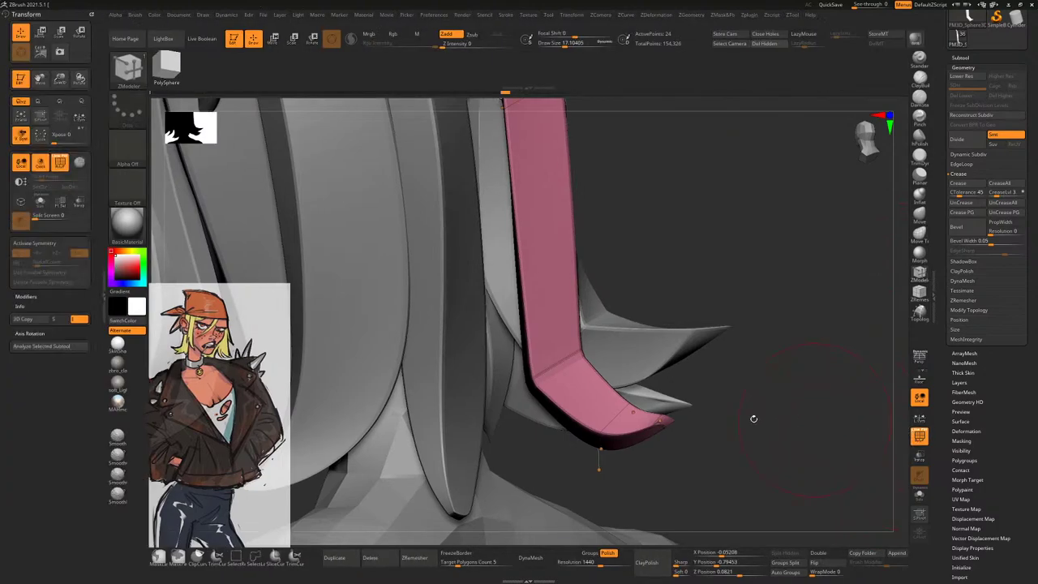
{"action": "double_click", "coordinate": [102, 297]}
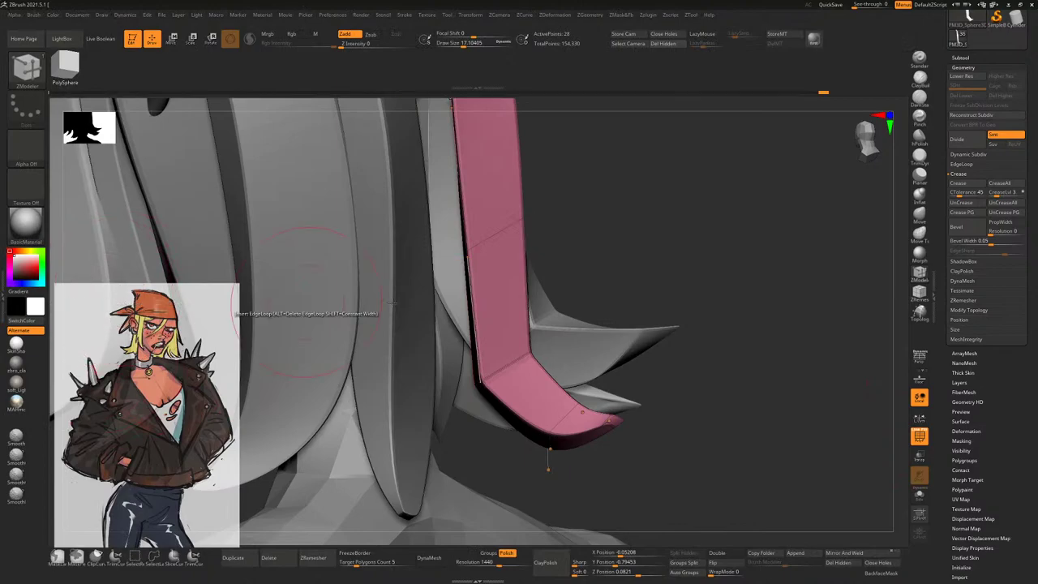
{"action": "left_click_drag", "start_coordinate": [730, 316], "coordinate": [883, 255]}
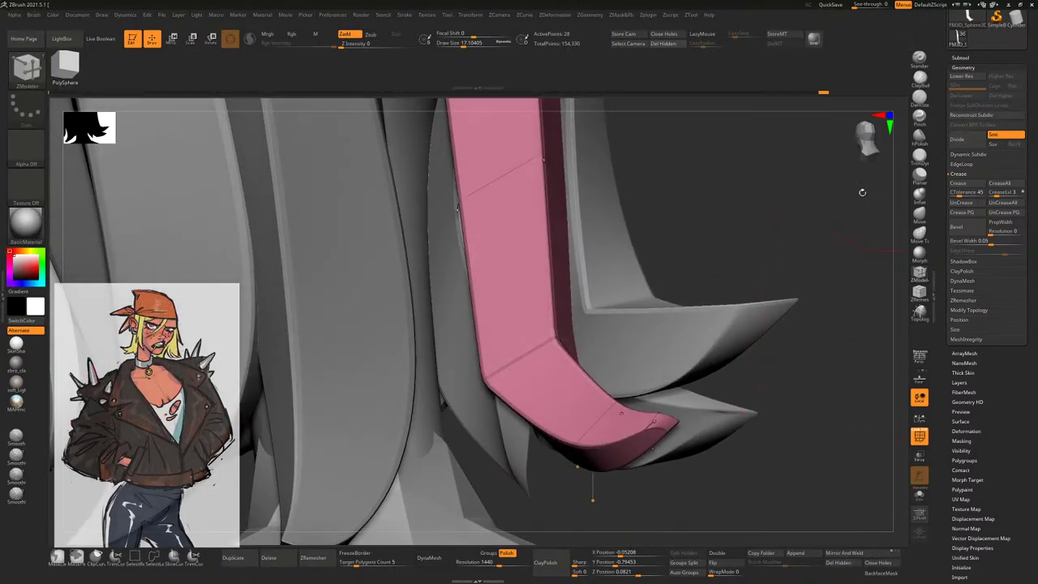
{"action": "left_click_drag", "start_coordinate": [862, 192], "coordinate": [824, 304]}
{"action": "left_click_drag", "start_coordinate": [820, 343], "coordinate": [815, 330]}
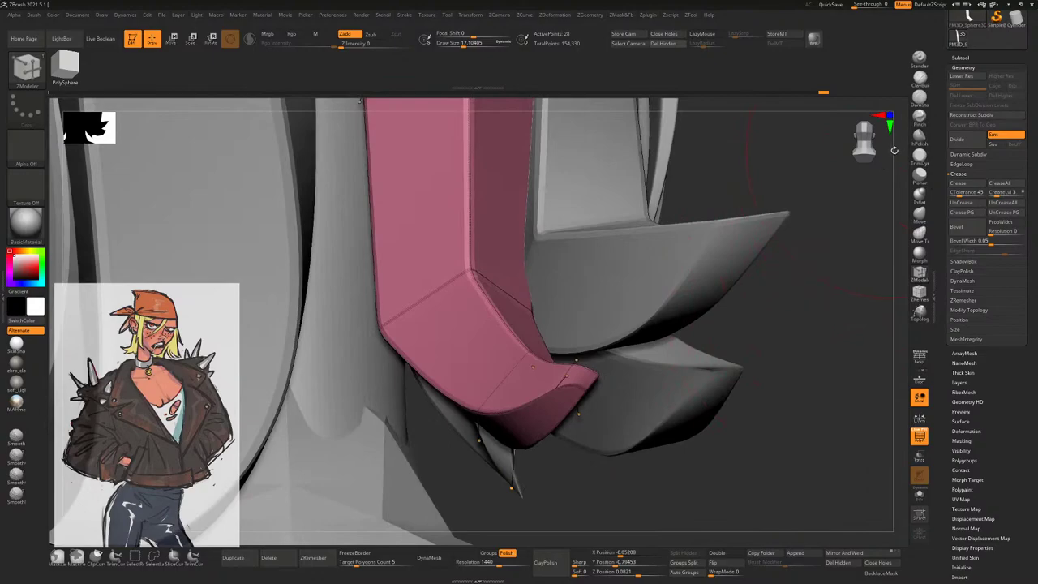
{"action": "left_click_drag", "start_coordinate": [823, 264], "coordinate": [831, 282]}
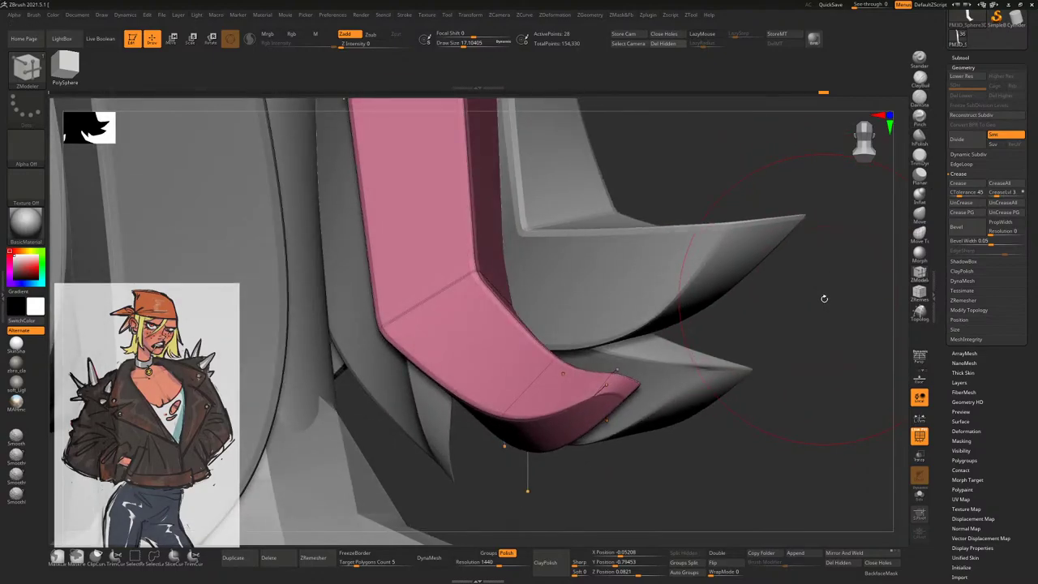
{"action": "left_click_drag", "start_coordinate": [781, 331], "coordinate": [730, 357]}
Turn off the dynamic subdivision preview and crease edges at the back strand's flicked tip with the ZModeler edge action Crease
{"action": "left_click", "coordinate": [967, 154]}
{"action": "key", "text": "shift+d"}
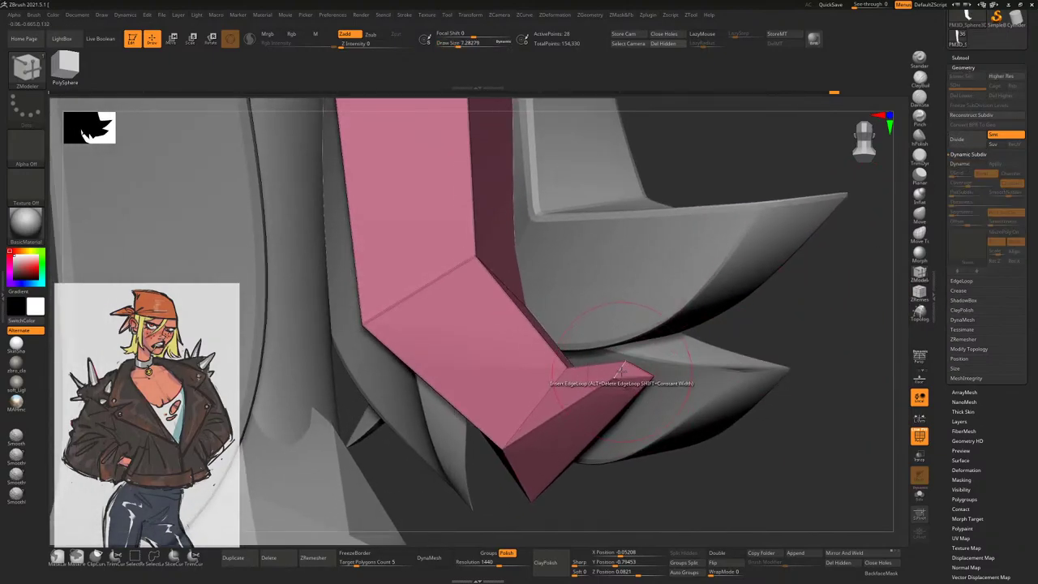
{"action": "key", "text": "space"}
{"action": "left_click", "coordinate": [531, 367]}
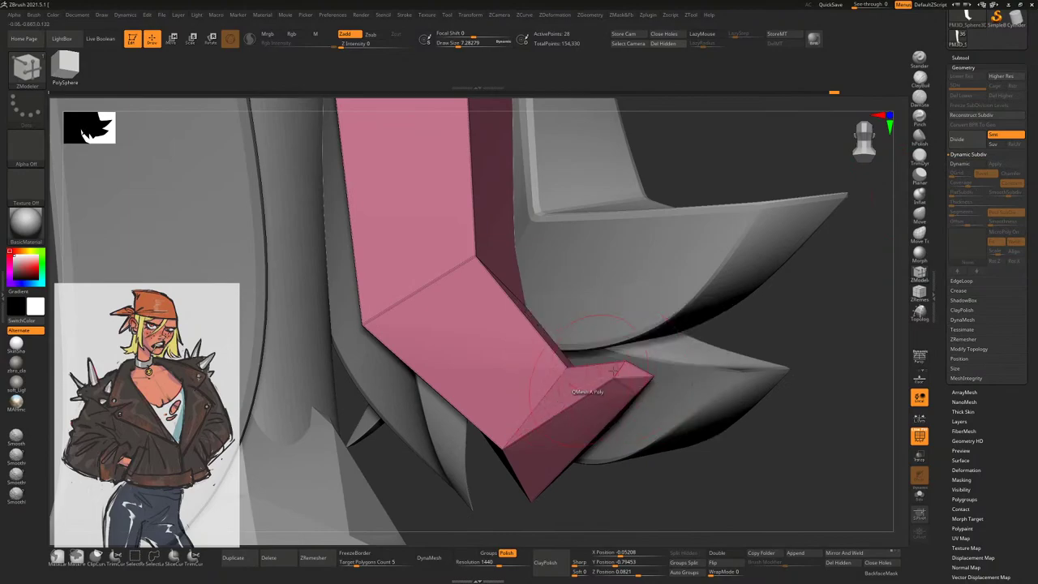
{"action": "left_click_drag", "start_coordinate": [616, 420], "coordinate": [643, 389]}
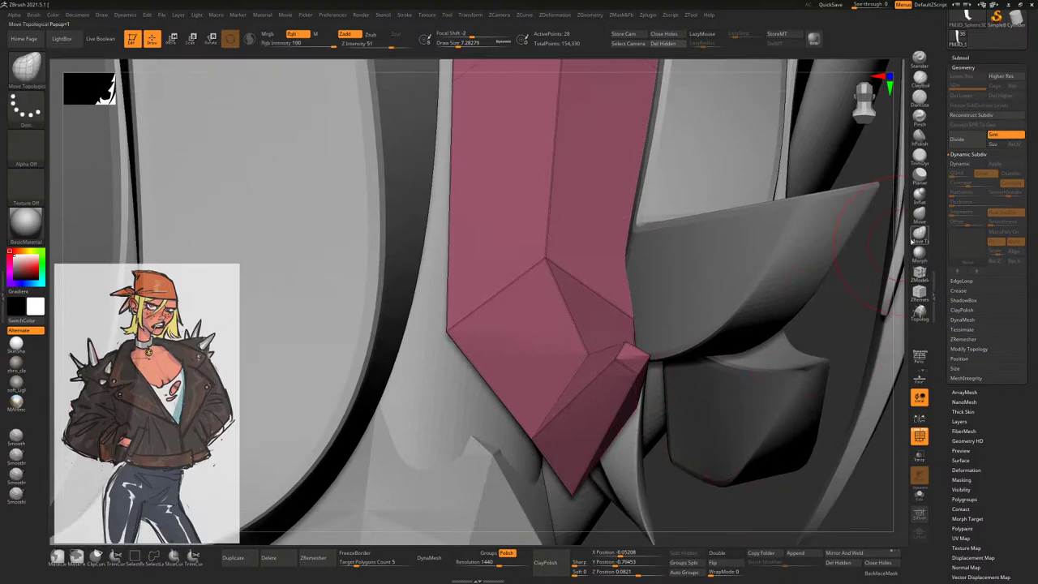
Refine the back strand's unsmoothed tip with Move Topological and ZModeler, and turn the dynamic subdivision preview back on
{"action": "key", "text": "b"}
{"action": "key", "text": "m"}
{"action": "key", "text": "t"}
{"action": "left_click_drag", "start_coordinate": [888, 392], "coordinate": [888, 280]}
{"action": "left_click", "coordinate": [919, 275]}
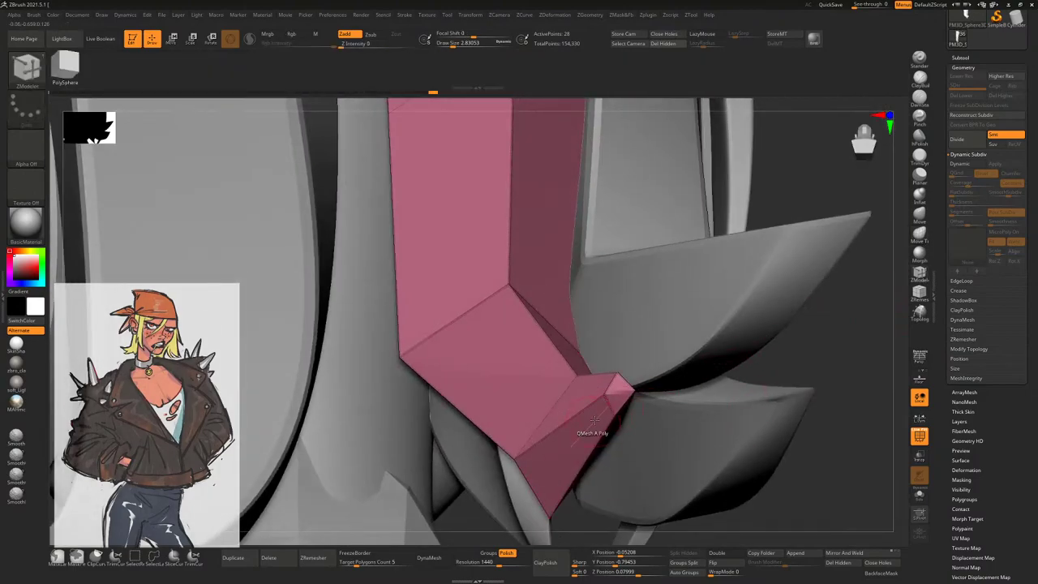
{"action": "mouse_move", "coordinate": [608, 404]}
{"action": "left_mouse_down"}
{"action": "mouse_move", "coordinate": [568, 389]}
{"action": "mouse_move", "coordinate": [610, 403]}
{"action": "left_mouse_up"}
{"action": "right_click_drag", "start_coordinate": [530, 390], "coordinate": [812, 391]}
{"action": "left_click", "coordinate": [978, 168]}
Reshape the back strand's length and flicked end with Move Topological at draw sizes between about 11 and 35, with the wireframe hidden
{"action": "mouse_move", "coordinate": [811, 461]}
{"action": "right_mouse_down"}
{"action": "mouse_move", "coordinate": [811, 341]}
{"action": "mouse_move", "coordinate": [556, 395]}
{"action": "mouse_move", "coordinate": [541, 359]}
{"action": "mouse_move", "coordinate": [604, 392]}
{"action": "right_mouse_up"}
{"action": "key", "text": "b"}
{"action": "key", "text": "m"}
{"action": "key", "text": "t"}
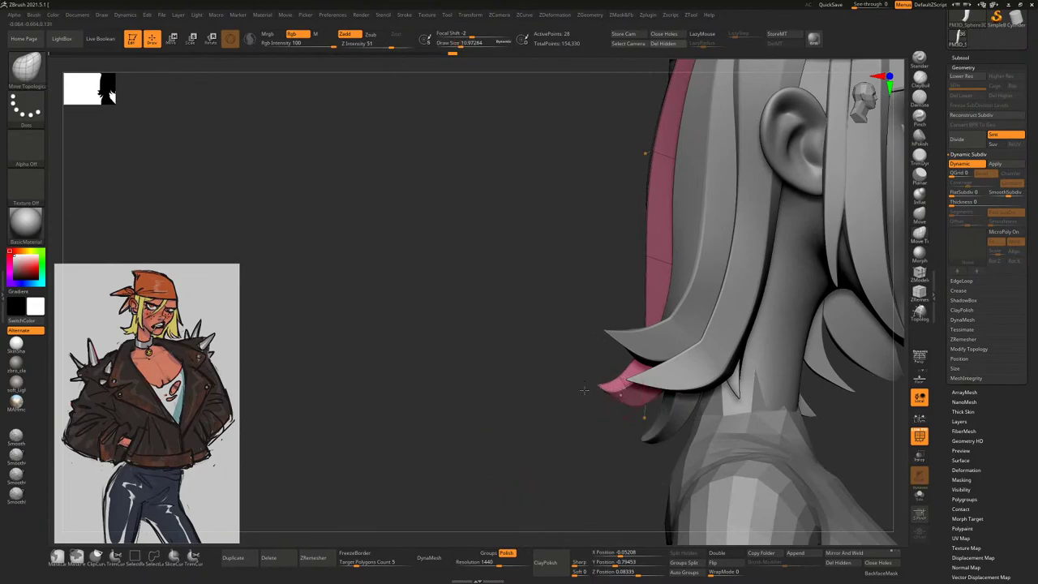
{"action": "right_click_drag", "start_coordinate": [851, 422], "coordinate": [568, 373]}
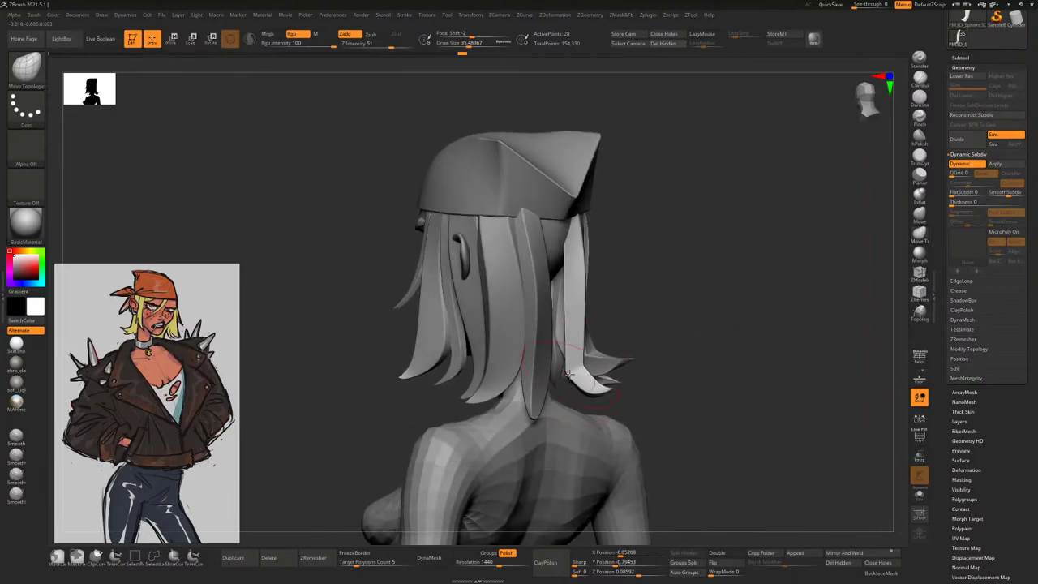
{"action": "mouse_move", "coordinate": [618, 350]}
{"action": "right_mouse_down"}
{"action": "mouse_move", "coordinate": [598, 343]}
{"action": "mouse_move", "coordinate": [609, 330]}
{"action": "mouse_move", "coordinate": [529, 367]}
{"action": "right_mouse_up"}
{"action": "key", "text": "space"}
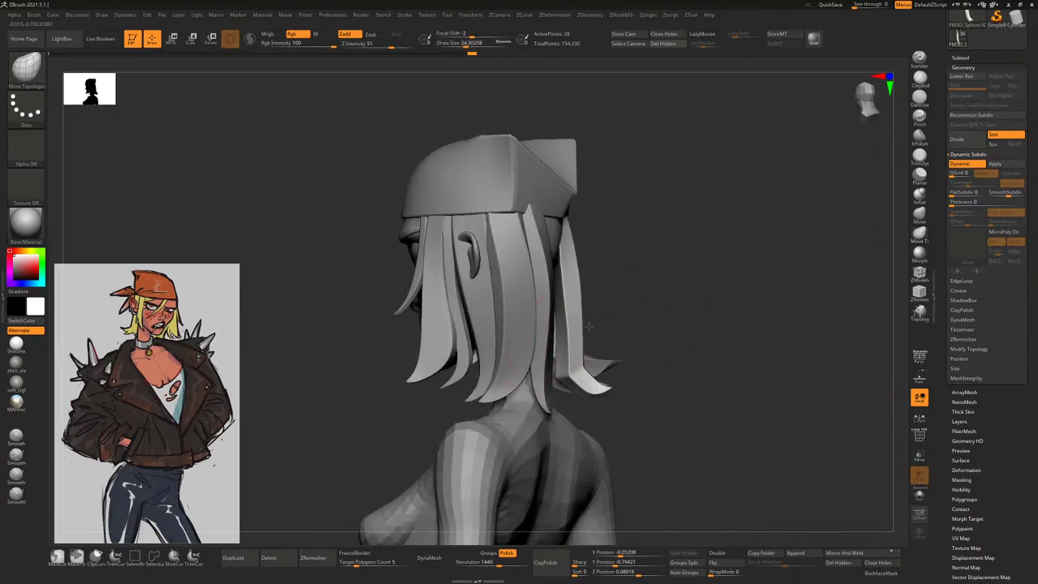
{"action": "mouse_move", "coordinate": [570, 313]}
{"action": "right_mouse_down"}
{"action": "mouse_move", "coordinate": [597, 309]}
{"action": "mouse_move", "coordinate": [569, 298]}
{"action": "mouse_move", "coordinate": [559, 268]}
{"action": "mouse_move", "coordinate": [574, 229]}
{"action": "mouse_move", "coordinate": [560, 268]}
{"action": "mouse_move", "coordinate": [562, 324]}
{"action": "mouse_move", "coordinate": [542, 323]}
{"action": "right_mouse_up"}
Select the neighbouring strand behind the ear and adjust its shape with Move Topological at draw sizes between about 27 and 50
{"action": "left_click", "coordinate": [562, 324], "text": "alt"}
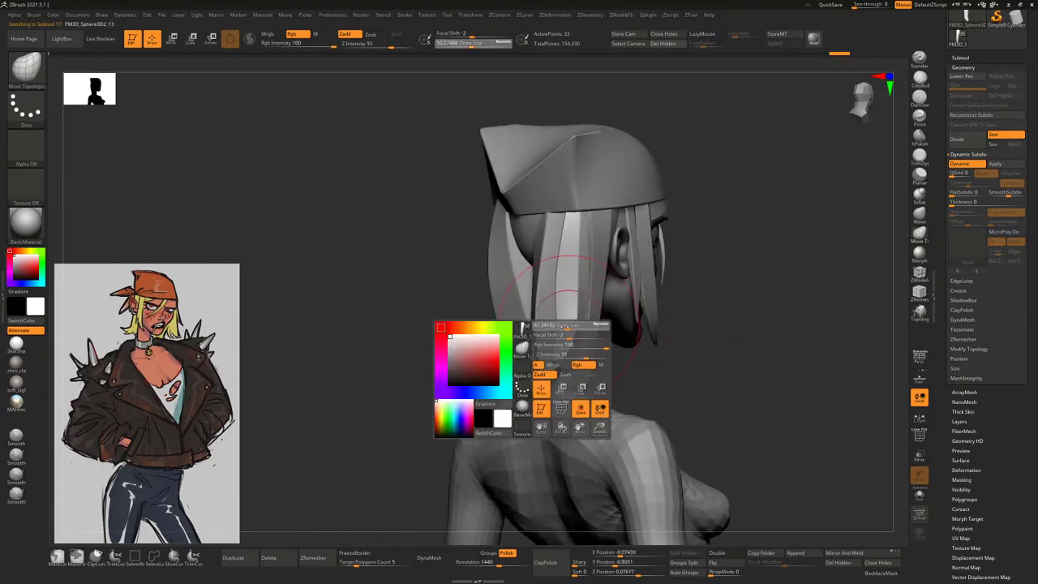
{"action": "right_click_drag", "start_coordinate": [593, 267], "coordinate": [705, 307]}
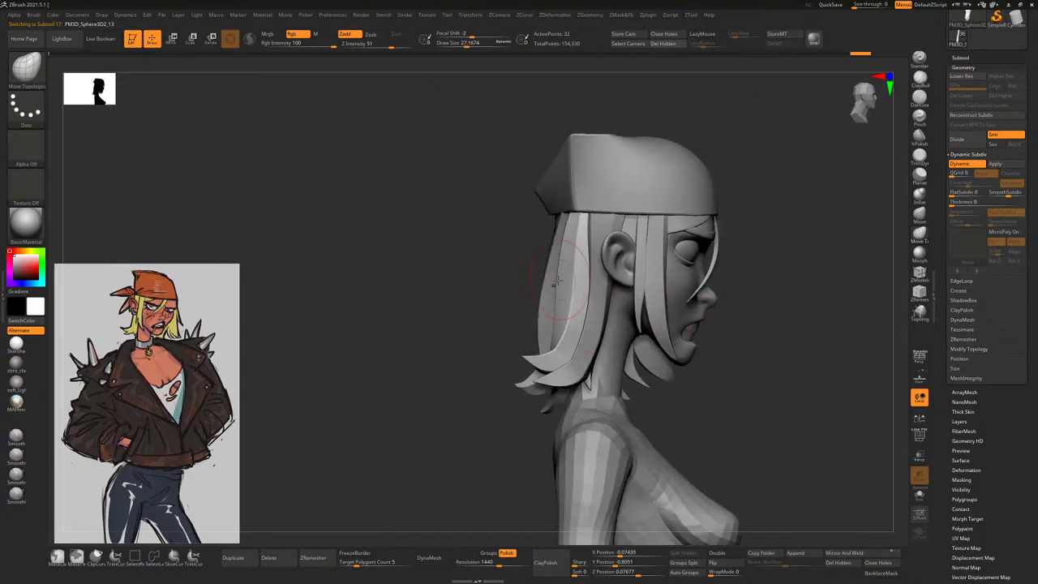
{"action": "right_click_drag", "start_coordinate": [503, 305], "coordinate": [540, 307]}
Reselect the strand beside the central gap and insert an edge loop across its flicked lower end with ZModeler's edge action Insert
{"action": "left_click", "coordinate": [540, 307], "text": "alt"}
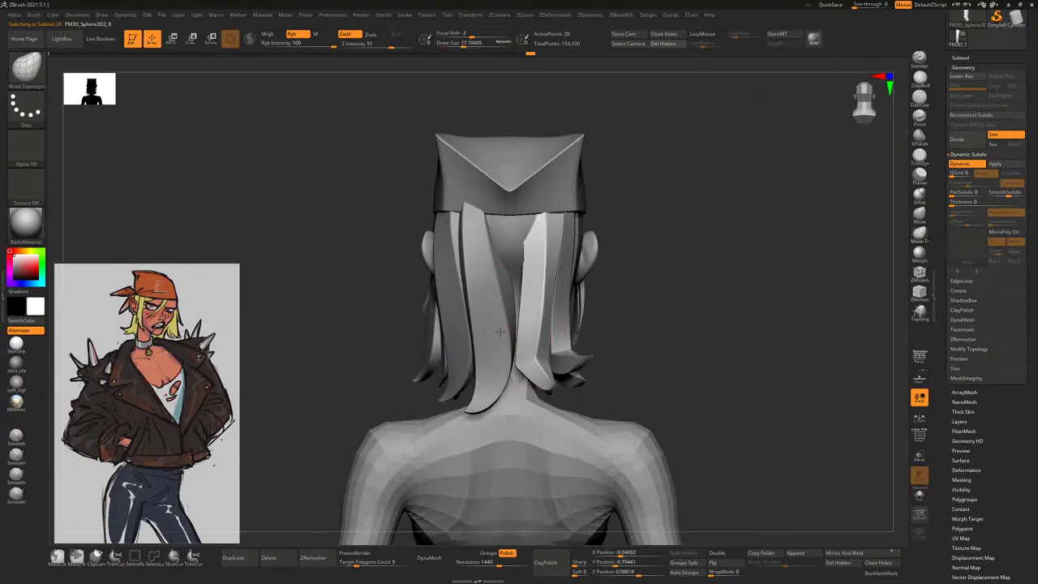
{"action": "right_click_drag", "start_coordinate": [535, 358], "coordinate": [537, 388]}
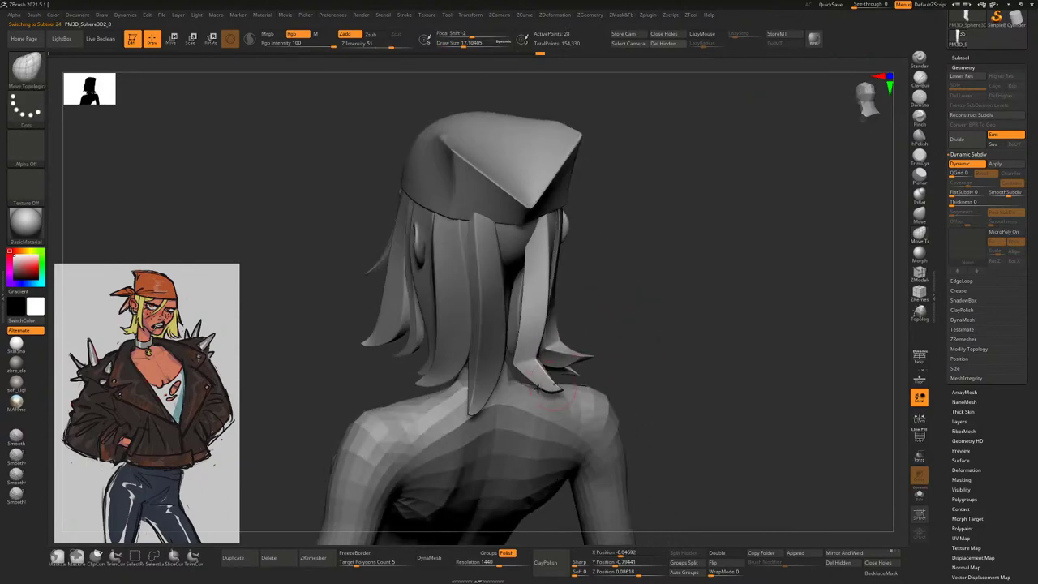
{"action": "left_click", "coordinate": [919, 436]}
{"action": "right_click_drag", "start_coordinate": [721, 364], "coordinate": [846, 331], "text": "alt"}
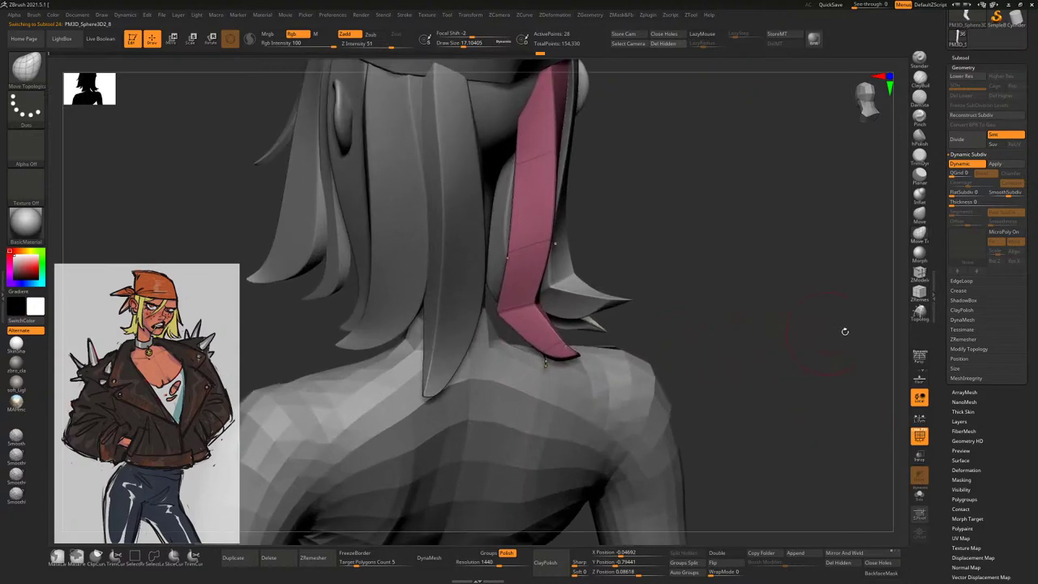
{"action": "left_click", "coordinate": [919, 274]}
{"action": "key", "text": "space"}
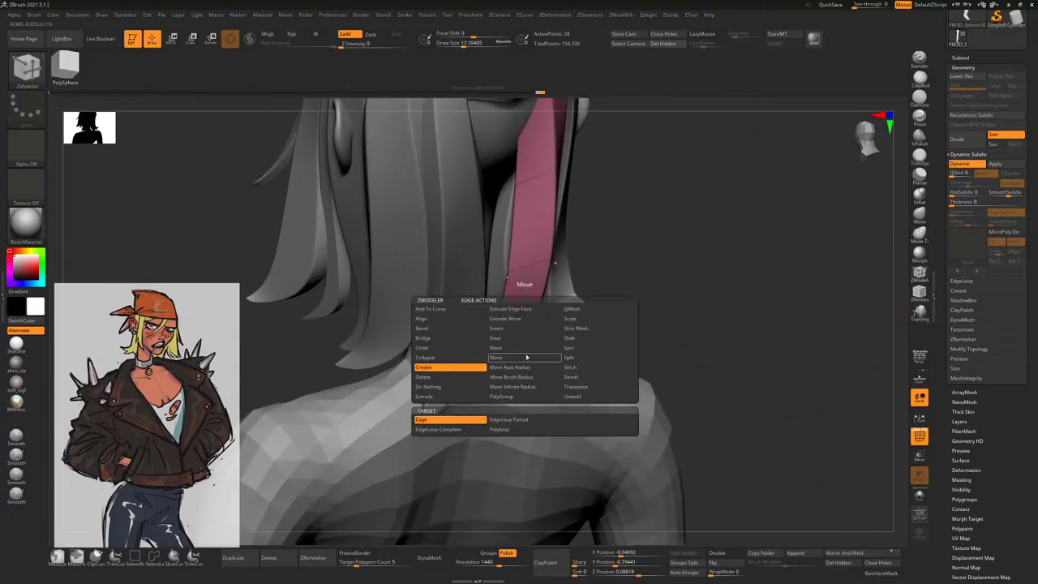
{"action": "left_click", "coordinate": [525, 328]}
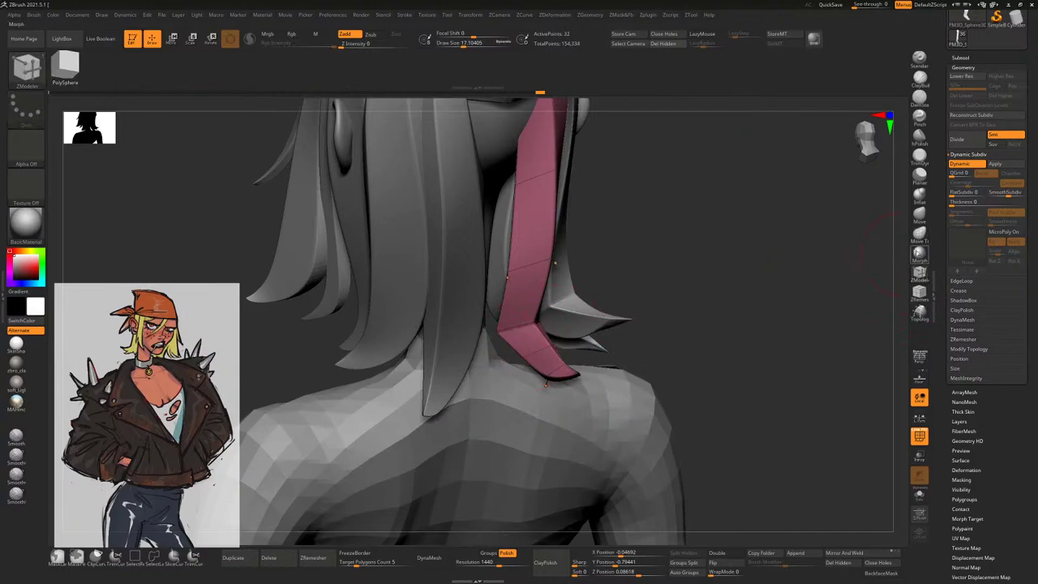
Hide the wireframe and round out the strand's lower flick with Move Topological at draw sizes of about 17 and 29
{"action": "key", "text": "b"}
{"action": "key", "text": "m"}
{"action": "key", "text": "t"}
{"action": "left_click_drag", "start_coordinate": [697, 303], "coordinate": [774, 396], "text": "shift"}
{"action": "left_click", "coordinate": [919, 436]}
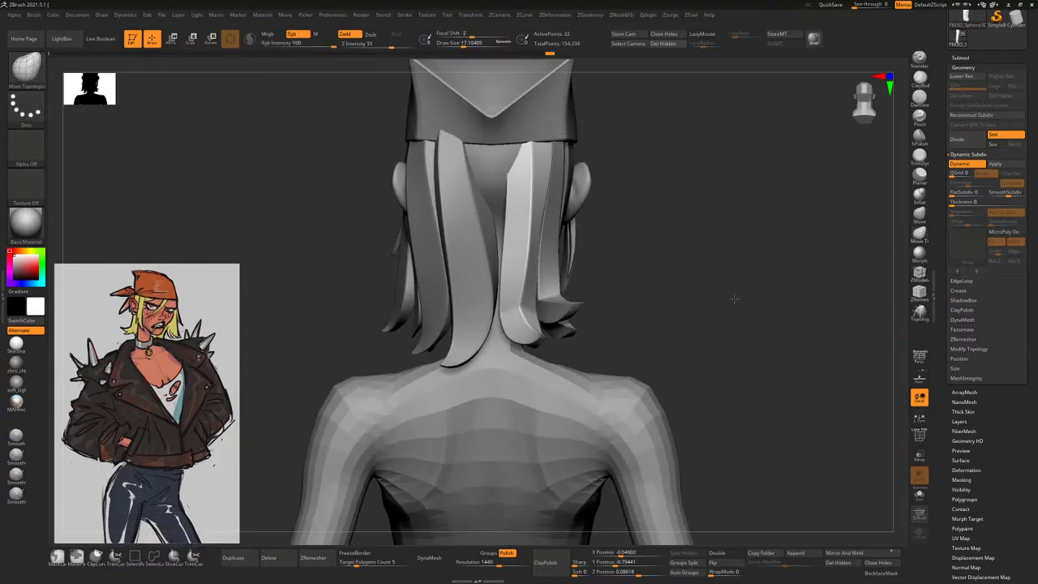
{"action": "mouse_move", "coordinate": [672, 262]}
{"action": "left_mouse_down", "text": "shift"}
{"action": "mouse_move", "coordinate": [490, 365]}
{"action": "mouse_move", "coordinate": [455, 373]}
{"action": "mouse_move", "coordinate": [472, 355]}
{"action": "left_mouse_up", "text": "shift"}
{"action": "key", "text": "s"}
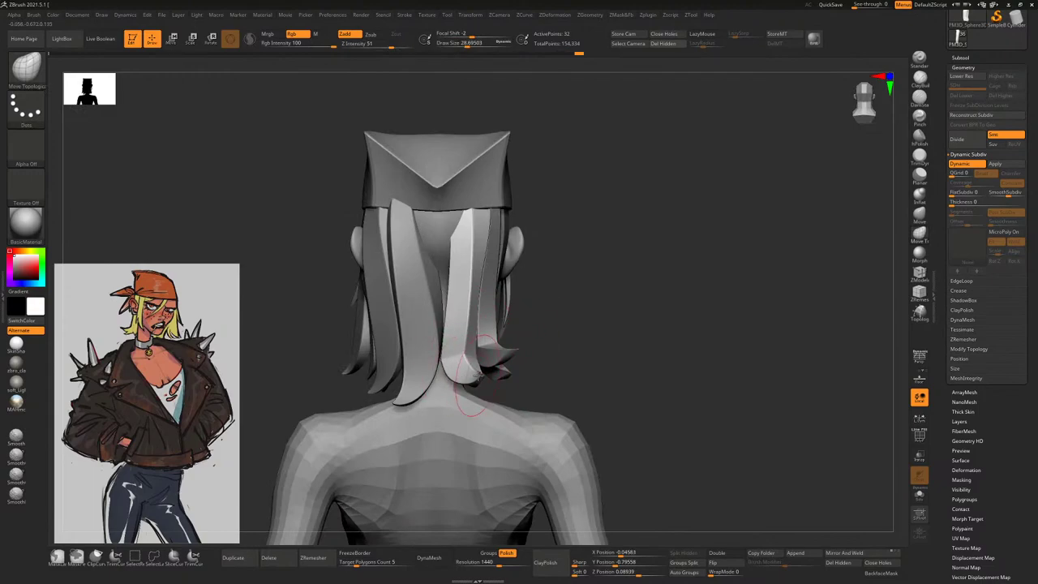
Raise the long central back strand's lower tip with Move Topological and soften the bend of the strand across the gap
{"action": "left_click", "coordinate": [416, 377], "text": "alt"}
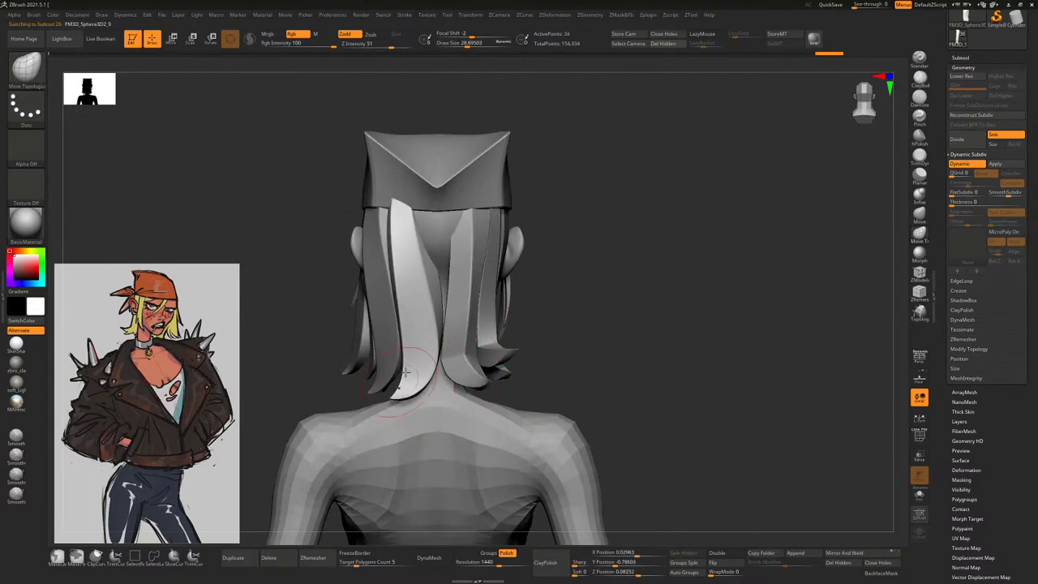
{"action": "left_click_drag", "start_coordinate": [620, 313], "coordinate": [537, 332], "text": "alt"}
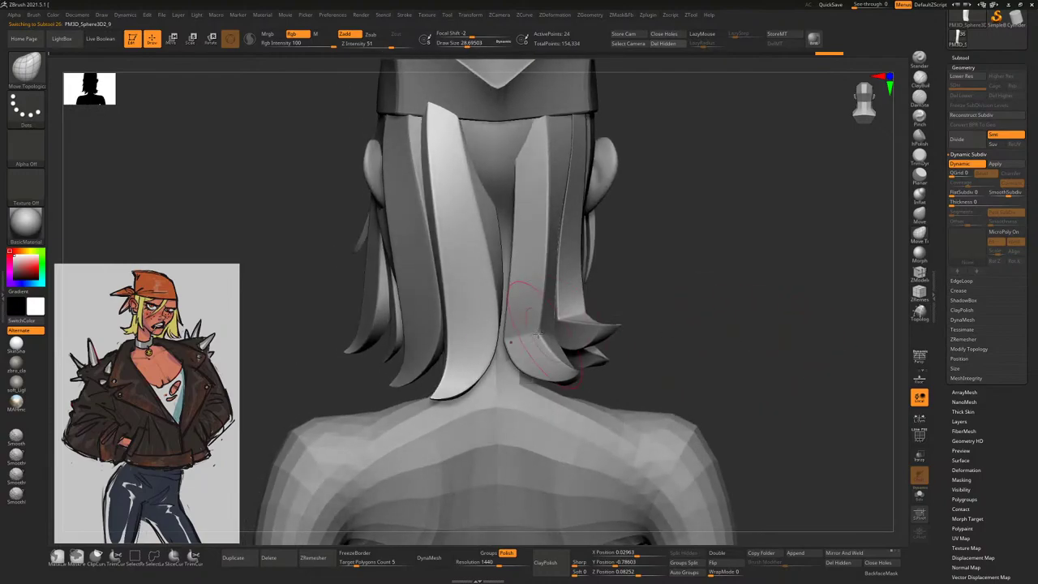
{"action": "left_click_drag", "start_coordinate": [656, 288], "coordinate": [616, 283]}
{"action": "left_click", "coordinate": [555, 276], "text": "alt"}
Select the long central back strand, show its wireframe, and crease the edge loop at its lower bend using ZModeler's EdgeLoop Complete target
{"action": "left_click", "coordinate": [483, 243], "text": "alt"}
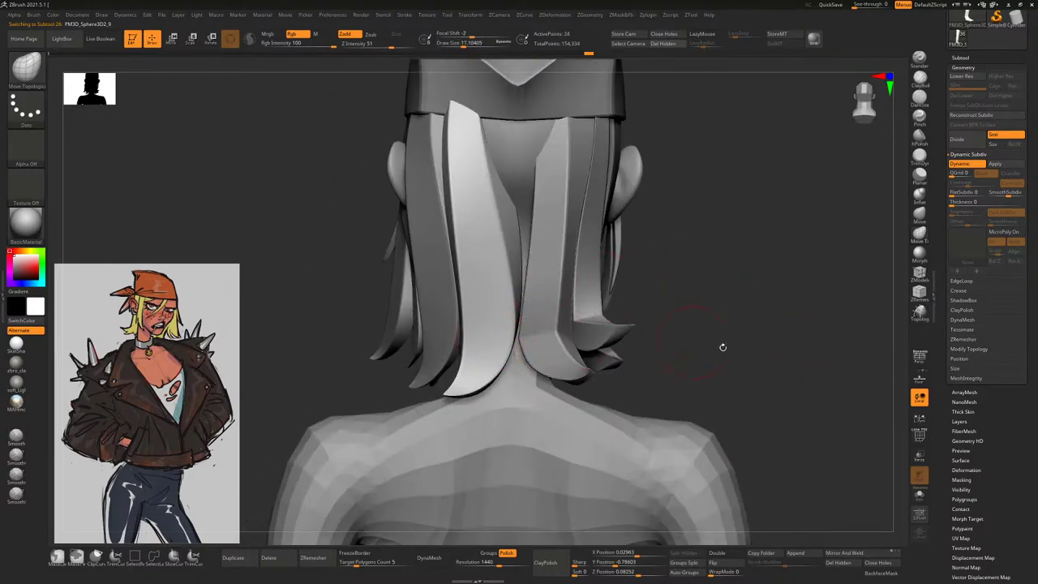
{"action": "left_click", "coordinate": [919, 439]}
{"action": "left_click", "coordinate": [920, 274]}
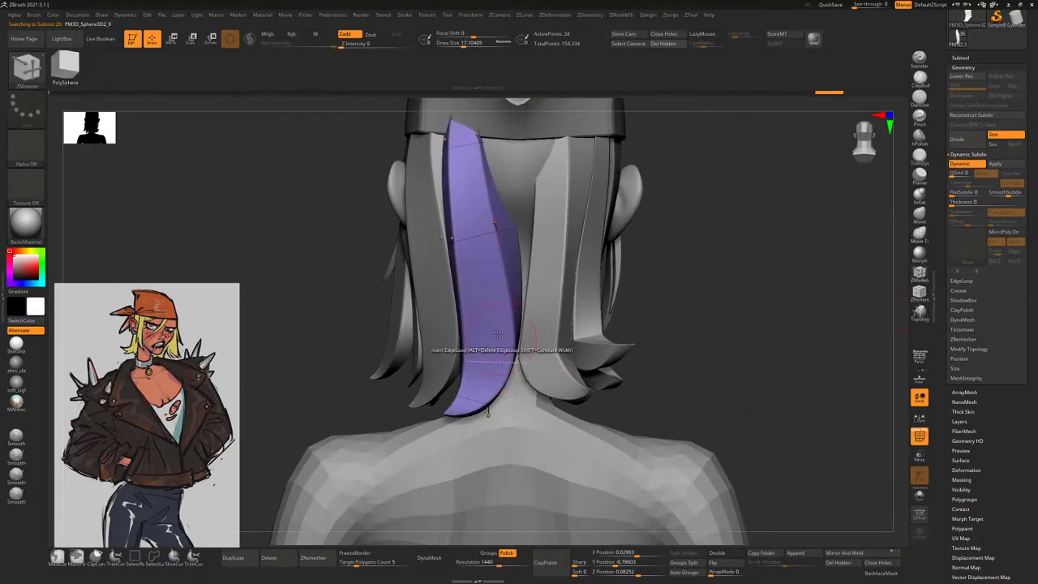
{"action": "key", "text": "space"}
{"action": "left_click", "coordinate": [414, 366]}
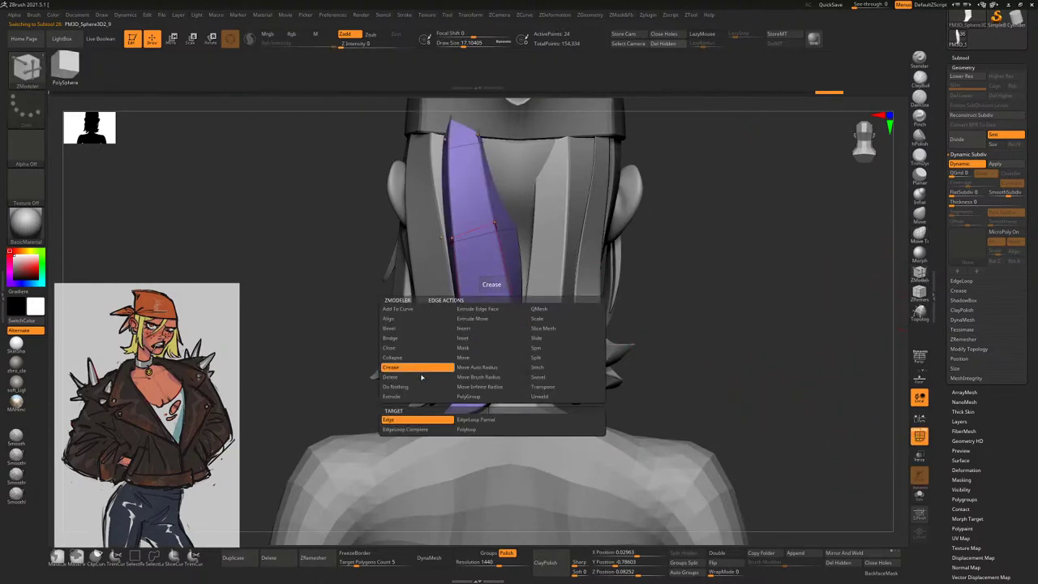
{"action": "left_click", "coordinate": [418, 429]}
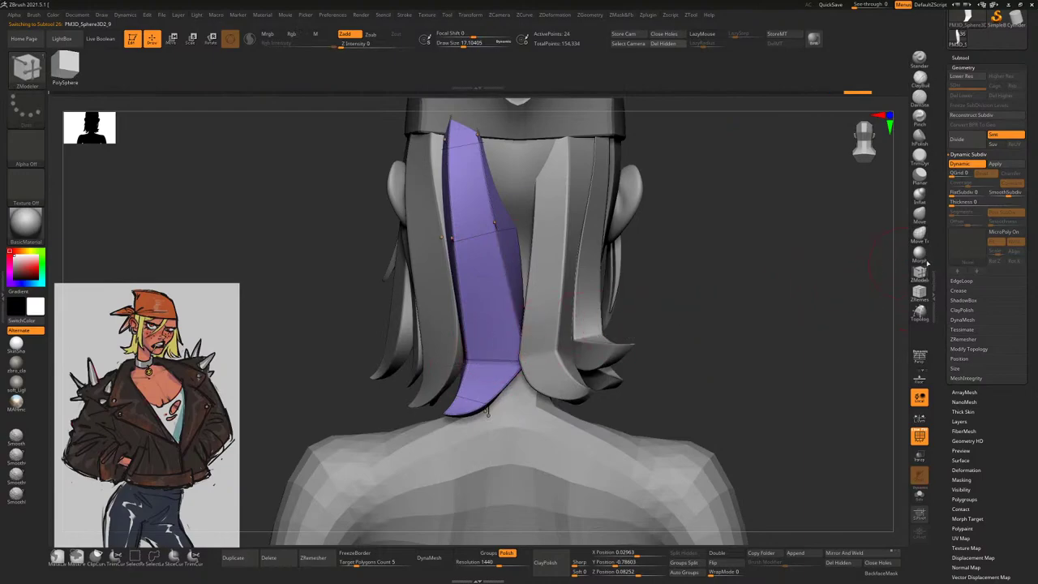
Reshape the long central strand's lower end around the creased bend with Move Topological at draw size about 26
{"action": "left_click", "coordinate": [920, 236]}
{"action": "key", "text": "space"}
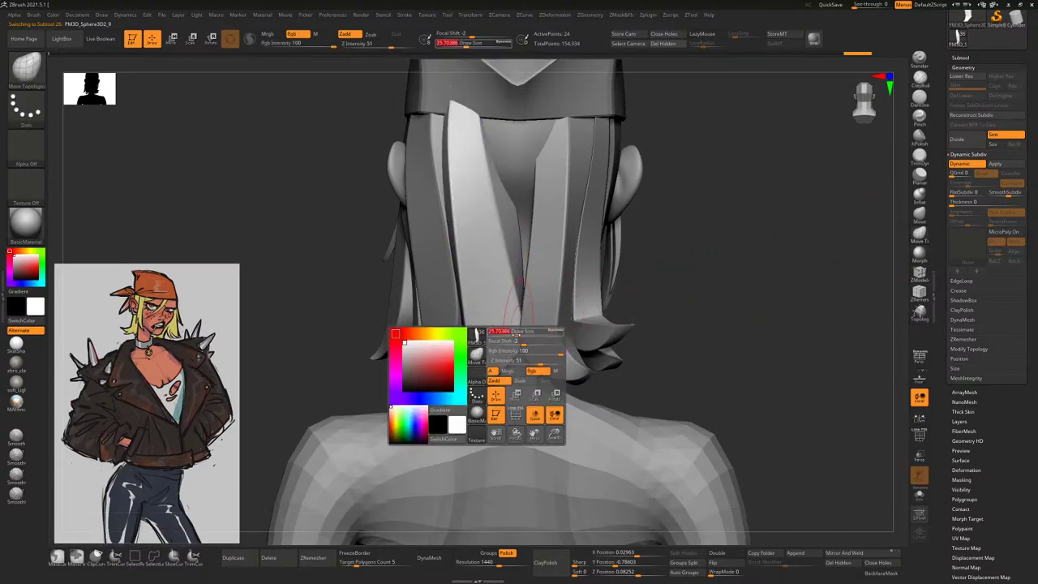
{"action": "left_click_drag", "start_coordinate": [694, 301], "coordinate": [616, 309]}
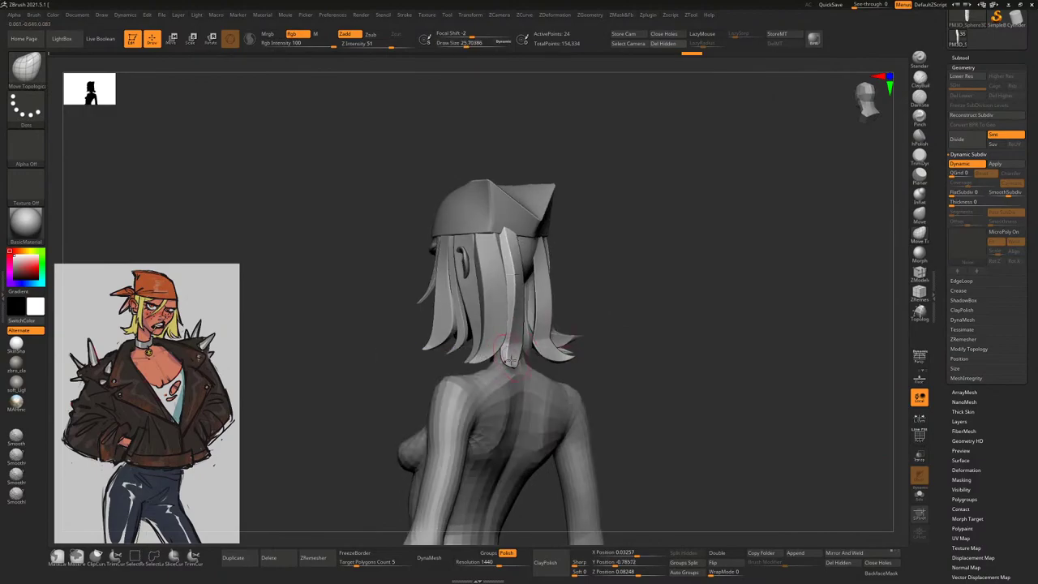
{"action": "left_click_drag", "start_coordinate": [509, 358], "coordinate": [725, 279]}
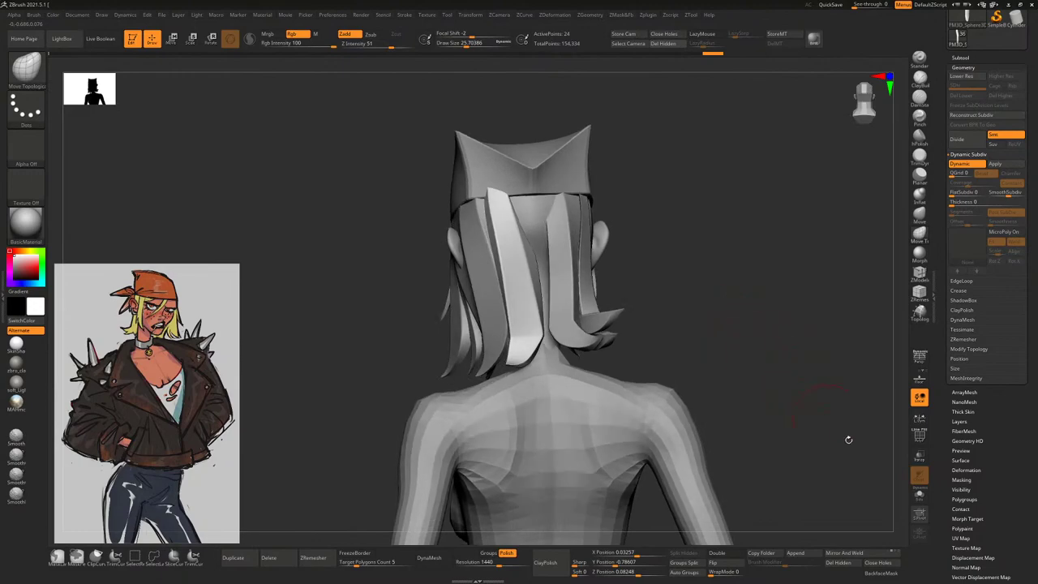
Isolate the long central strand in Solo mode and refine its tip with Move Topological at draw size about 8
{"action": "left_click", "coordinate": [919, 498]}
{"action": "left_click_drag", "start_coordinate": [644, 378], "coordinate": [579, 385]}
{"action": "key", "text": "space"}
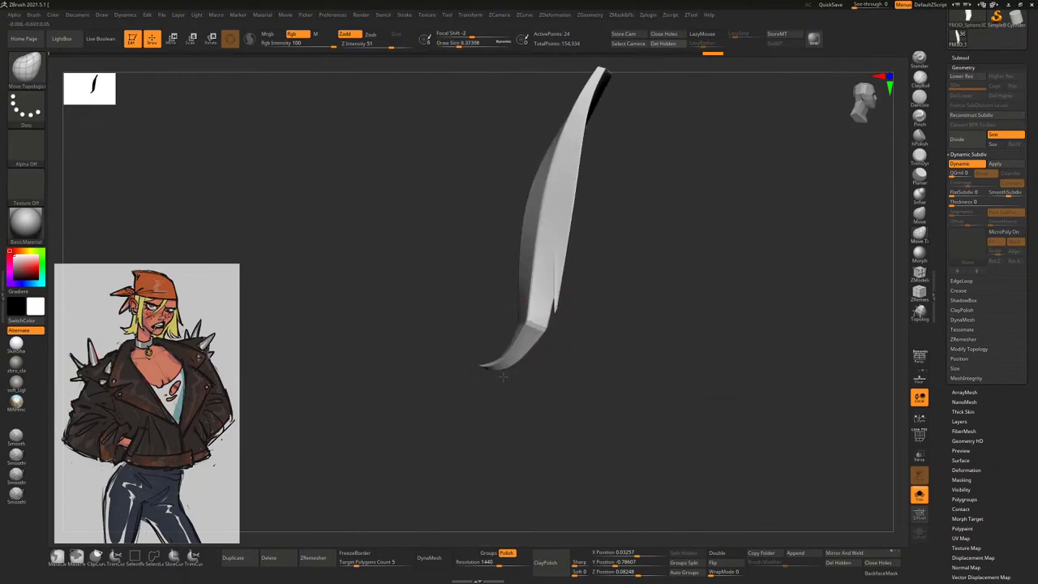
{"action": "left_click", "coordinate": [919, 495]}
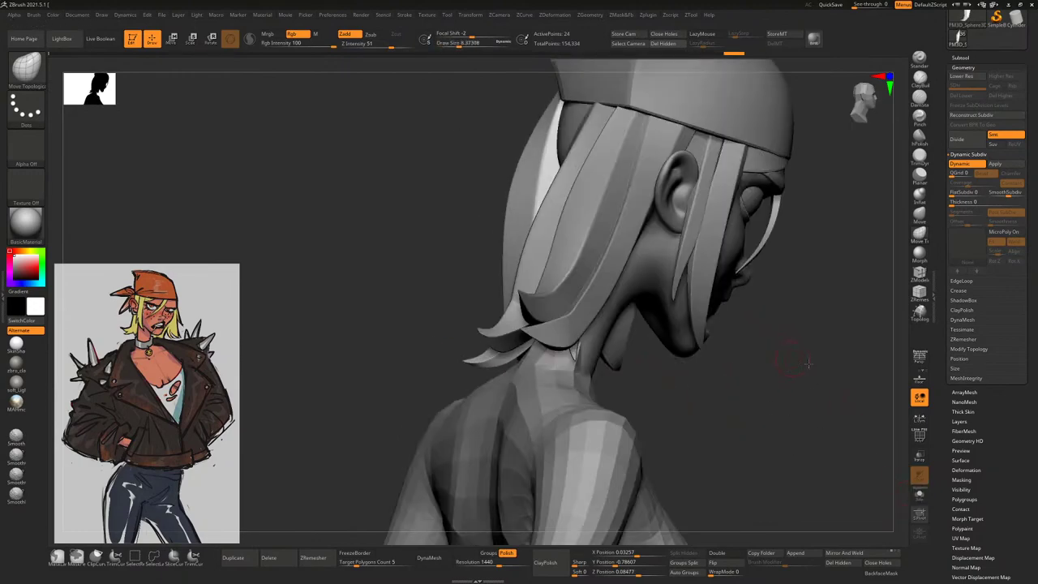
Smooth the long central strand's lower end and flick its tip outward with Move Topological at draw sizes of about 23 to 27
{"action": "mouse_move", "coordinate": [807, 364]}
{"action": "left_mouse_down"}
{"action": "mouse_move", "coordinate": [550, 361]}
{"action": "mouse_move", "coordinate": [523, 373]}
{"action": "left_mouse_up"}
{"action": "key", "text": "space"}
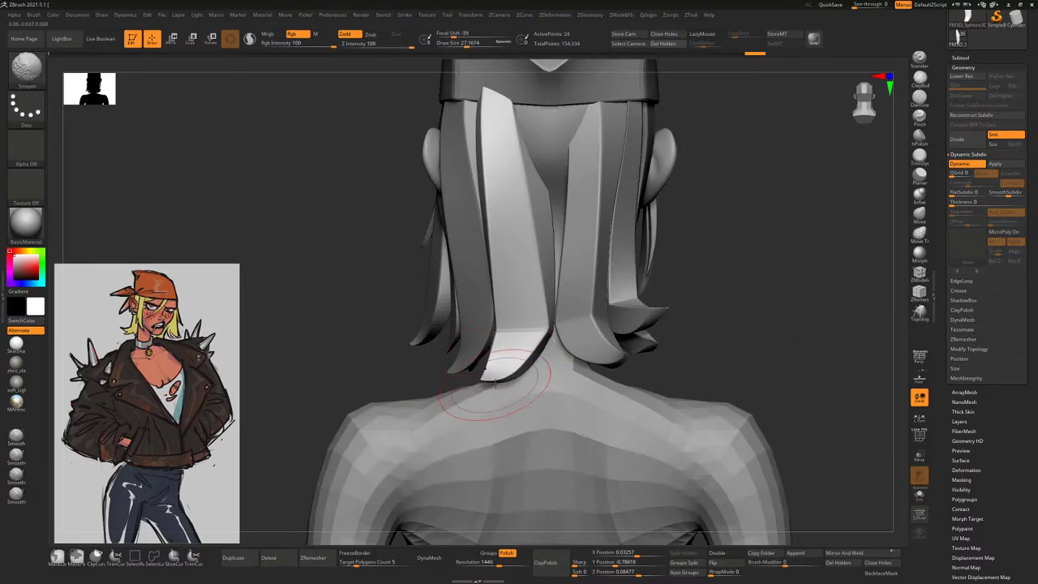
{"action": "left_click_drag", "start_coordinate": [692, 288], "coordinate": [583, 312]}
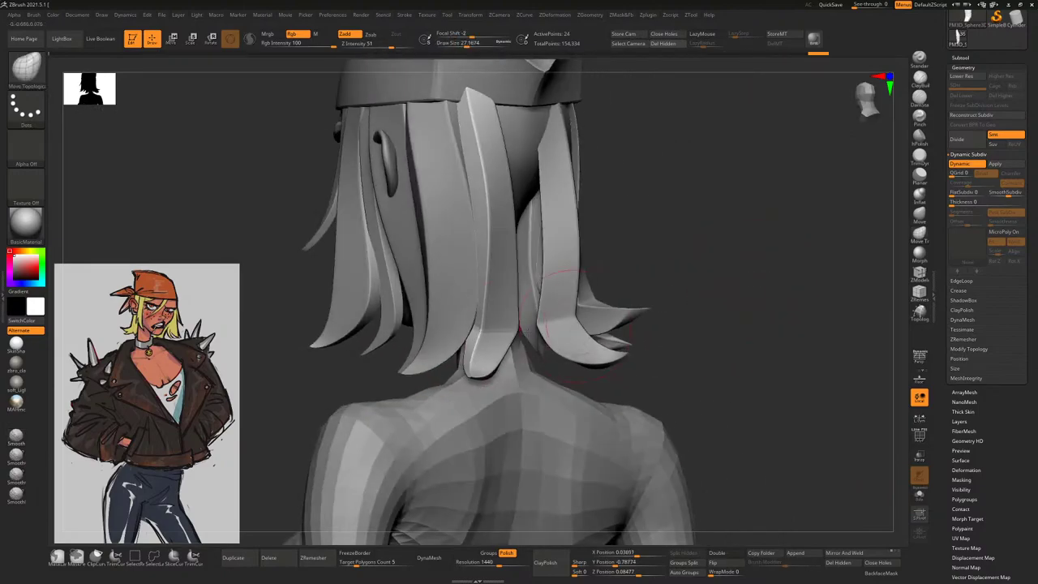
{"action": "left_click_drag", "start_coordinate": [747, 292], "coordinate": [475, 372]}
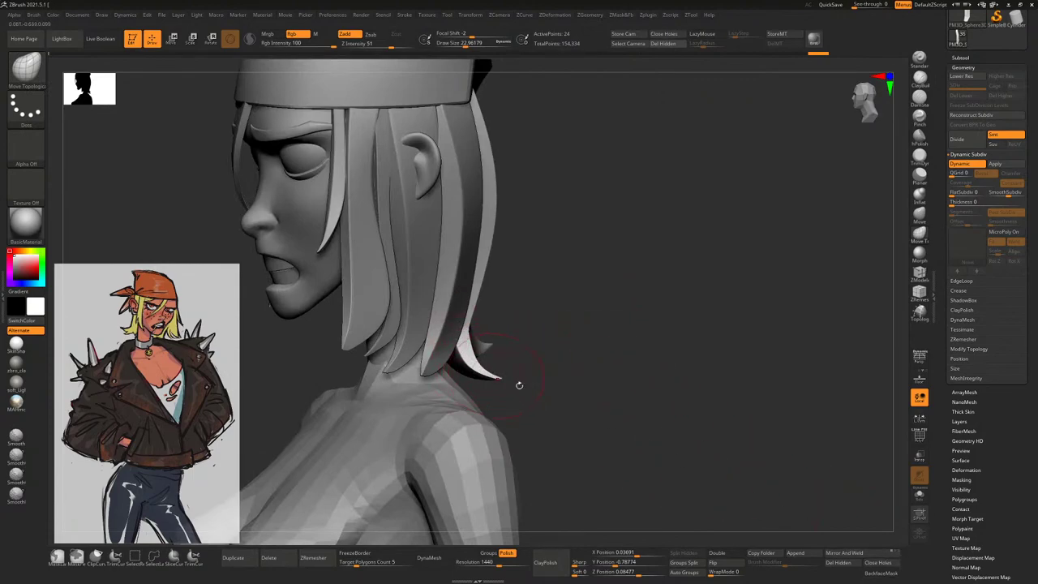
Refine the lower inner edge of the selected long back strand with Move Topological, briefly using backface masking
{"action": "left_click", "coordinate": [882, 572]}
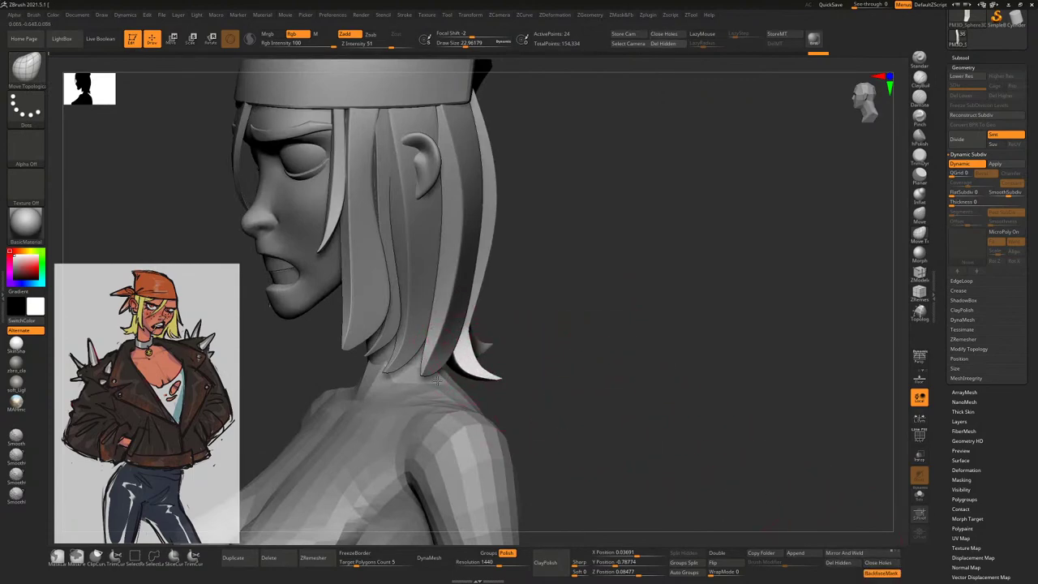
{"action": "right_click_drag", "start_coordinate": [422, 382], "coordinate": [525, 347]}
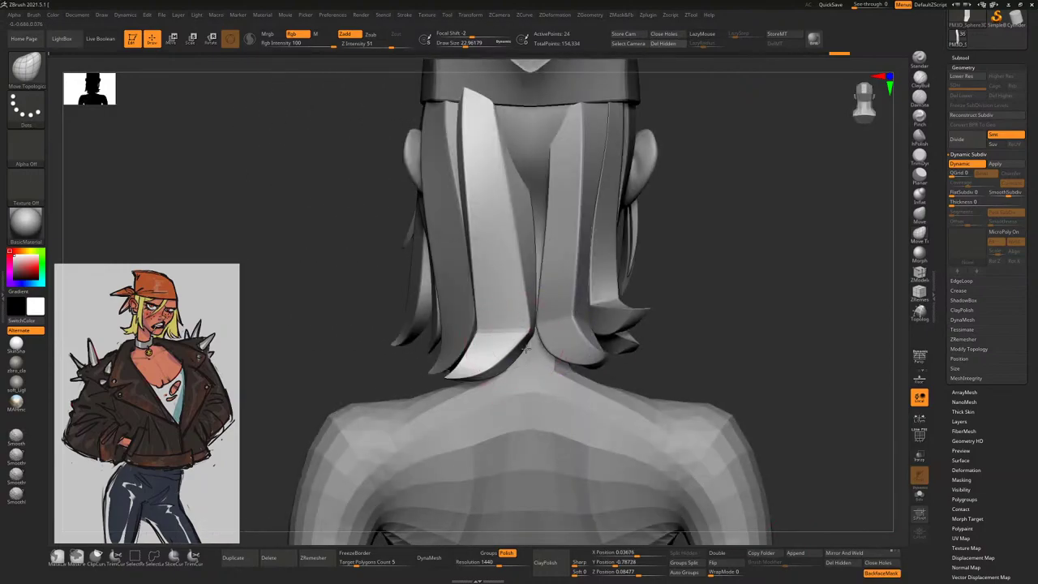
{"action": "left_click", "coordinate": [878, 572]}
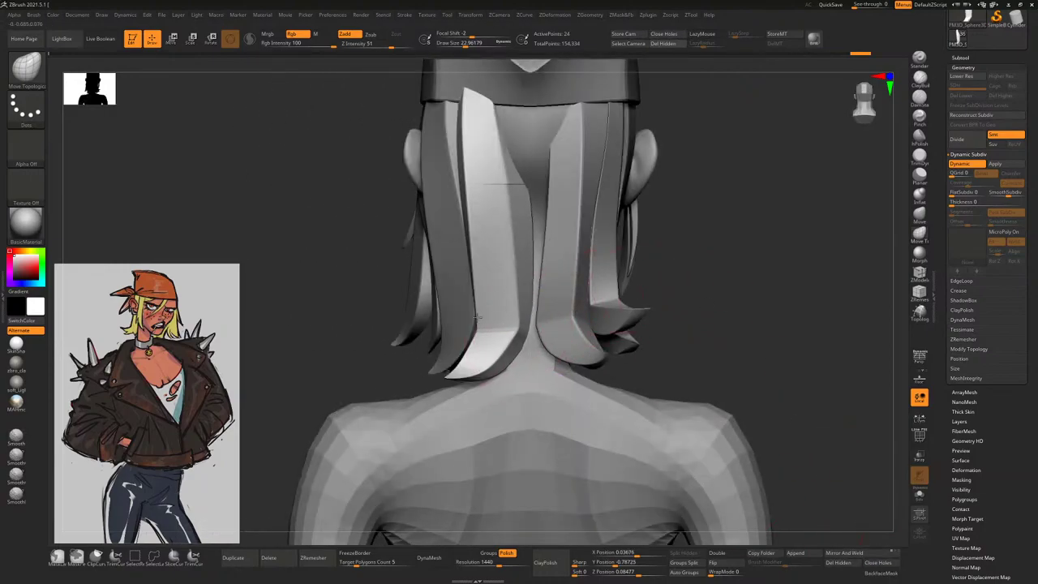
{"action": "right_click_drag", "start_coordinate": [728, 308], "coordinate": [511, 333]}
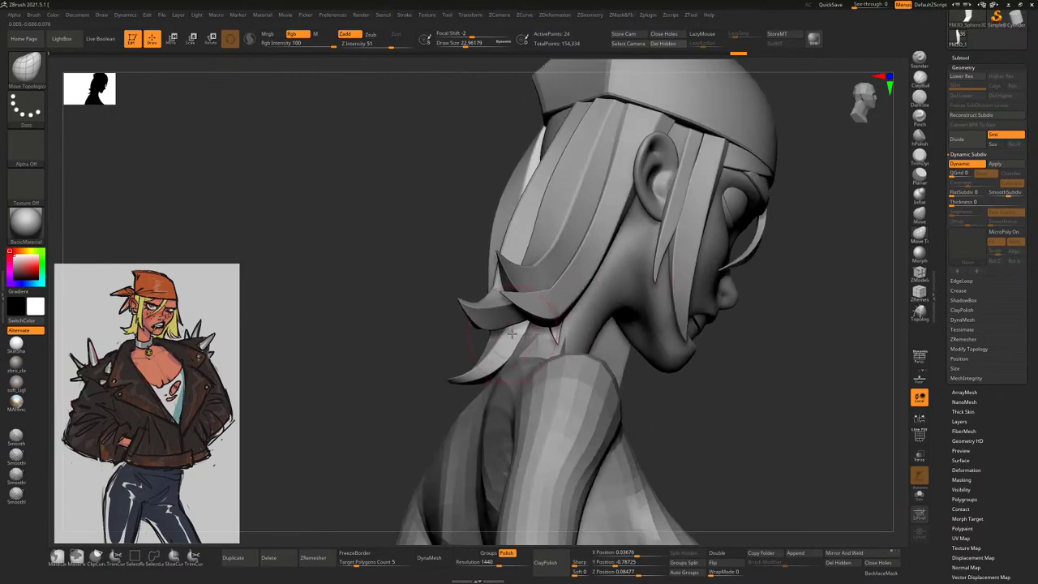
{"action": "right_click_drag", "start_coordinate": [448, 321], "coordinate": [669, 298]}
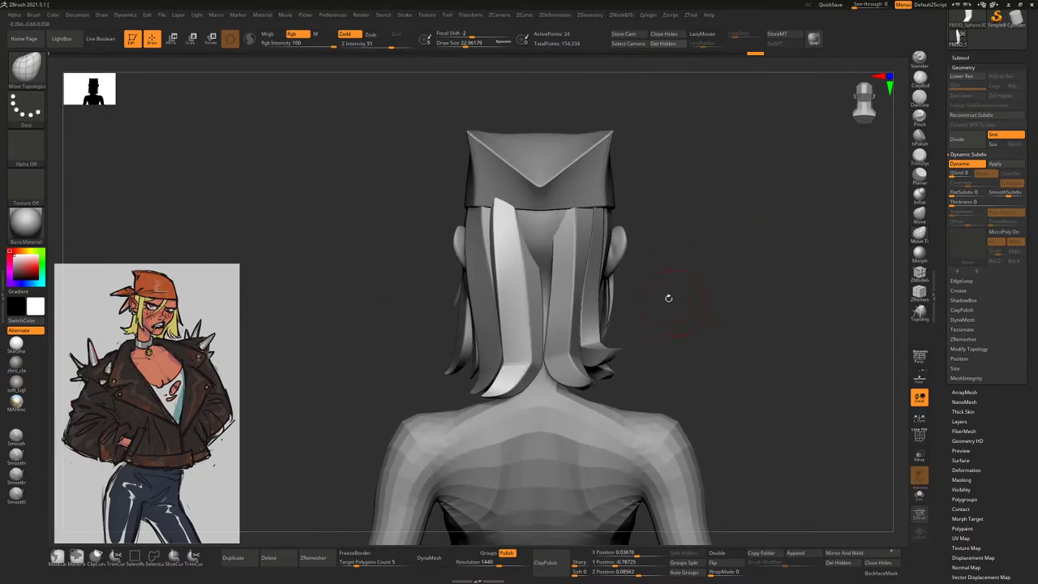
Select the strand just behind the ear and adjust its silhouette with Move Topological at draw sizes of about 46 and 32
{"action": "key", "text": "bracketright"}
{"action": "key", "text": "bracketright"}
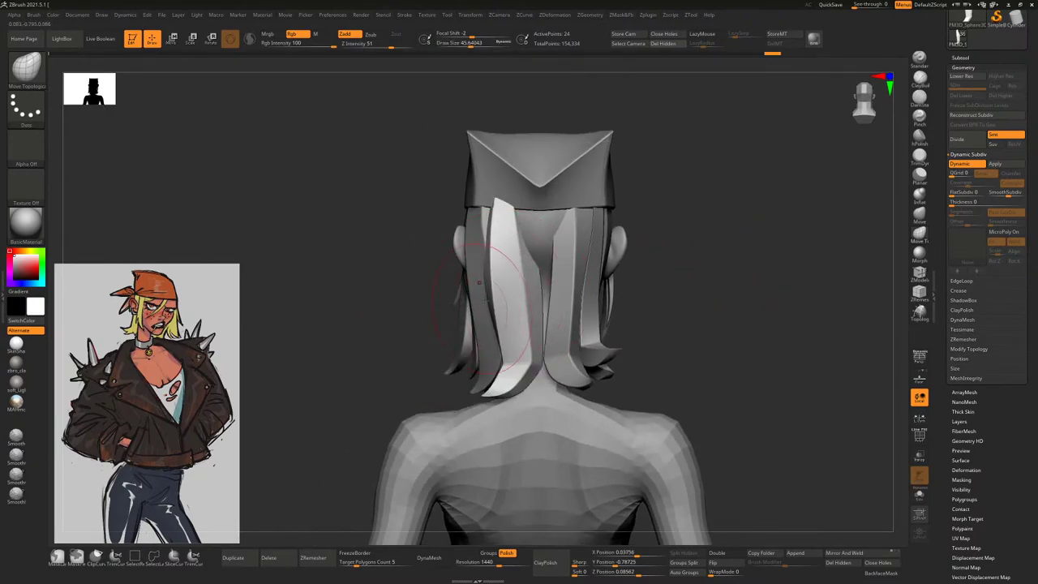
{"action": "left_click", "coordinate": [507, 269], "text": "alt"}
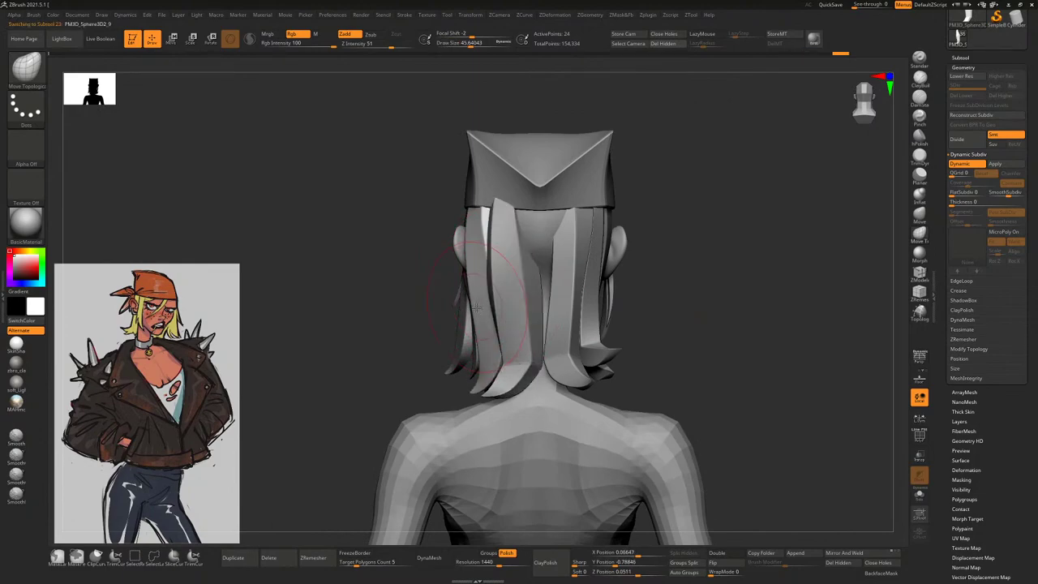
{"action": "mouse_move", "coordinate": [508, 267]}
{"action": "right_mouse_down"}
{"action": "mouse_move", "coordinate": [625, 241]}
{"action": "mouse_move", "coordinate": [554, 257]}
{"action": "right_mouse_up"}
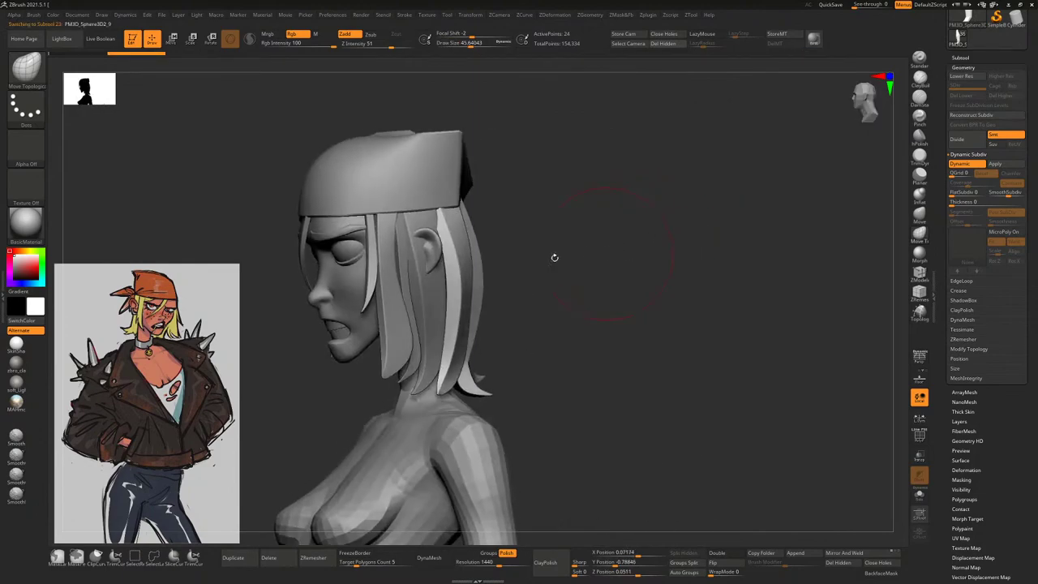
{"action": "right_click", "coordinate": [475, 257]}
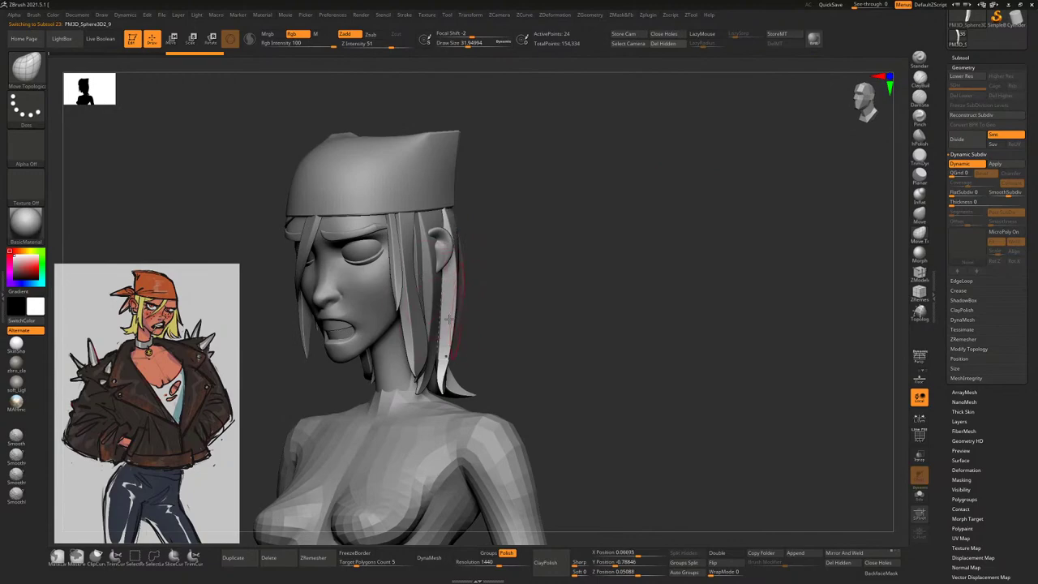
{"action": "right_click_drag", "start_coordinate": [489, 317], "coordinate": [806, 342]}
Show the wireframe of the strand behind the ear and insert an edge loop across its lower part with ZModeler
{"action": "left_click", "coordinate": [919, 436]}
{"action": "right_click_drag", "start_coordinate": [884, 430], "coordinate": [748, 333]}
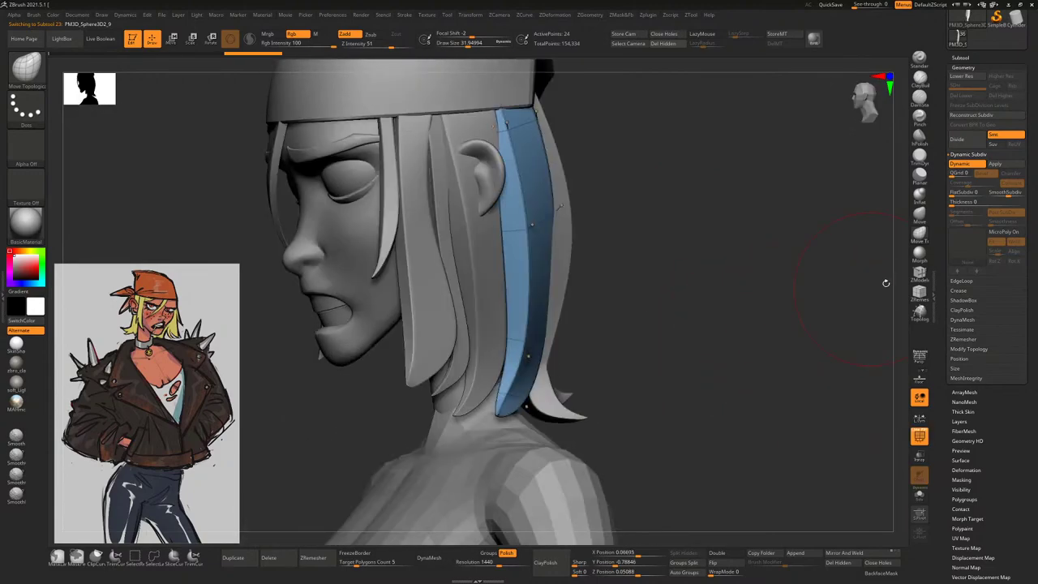
{"action": "left_click", "coordinate": [919, 274]}
{"action": "key", "text": "space"}
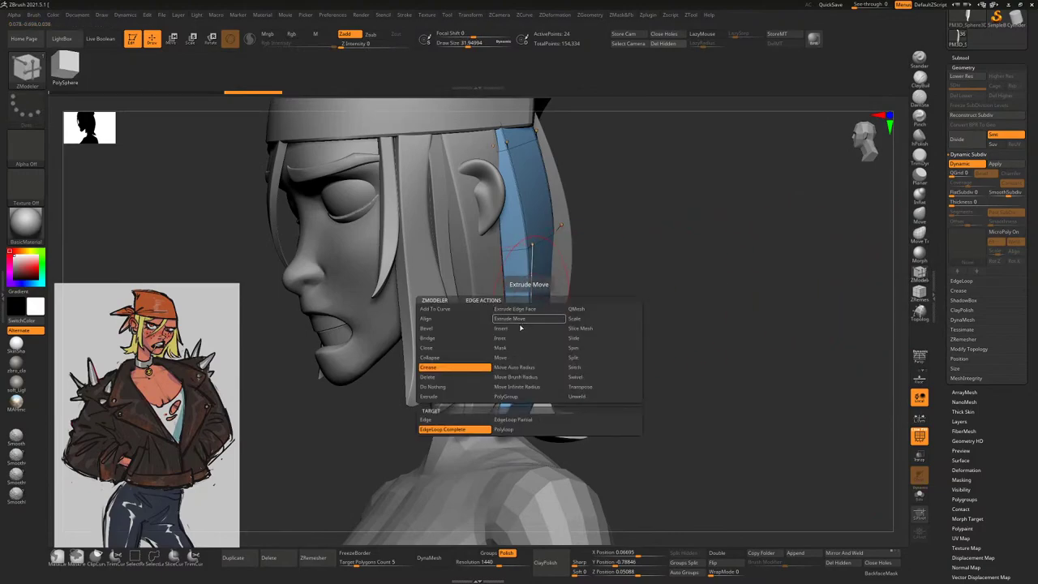
{"action": "left_click", "coordinate": [524, 316]}
{"action": "mouse_move", "coordinate": [527, 312]}
{"action": "right_mouse_down"}
{"action": "mouse_move", "coordinate": [737, 262]}
{"action": "mouse_move", "coordinate": [628, 319]}
{"action": "right_mouse_up"}
Bend the lower end of the strand behind the ear and curve its tip with Move Topological at draw size about 23
{"action": "key", "text": "b"}
{"action": "key", "text": "m"}
{"action": "key", "text": "t"}
{"action": "key", "text": "space"}
{"action": "mouse_move", "coordinate": [527, 306]}
{"action": "left_mouse_down"}
{"action": "mouse_move", "coordinate": [569, 310]}
{"action": "mouse_move", "coordinate": [516, 341]}
{"action": "mouse_move", "coordinate": [474, 341]}
{"action": "mouse_move", "coordinate": [506, 374]}
{"action": "left_mouse_up"}
{"action": "right_click_drag", "start_coordinate": [505, 373], "coordinate": [611, 314]}
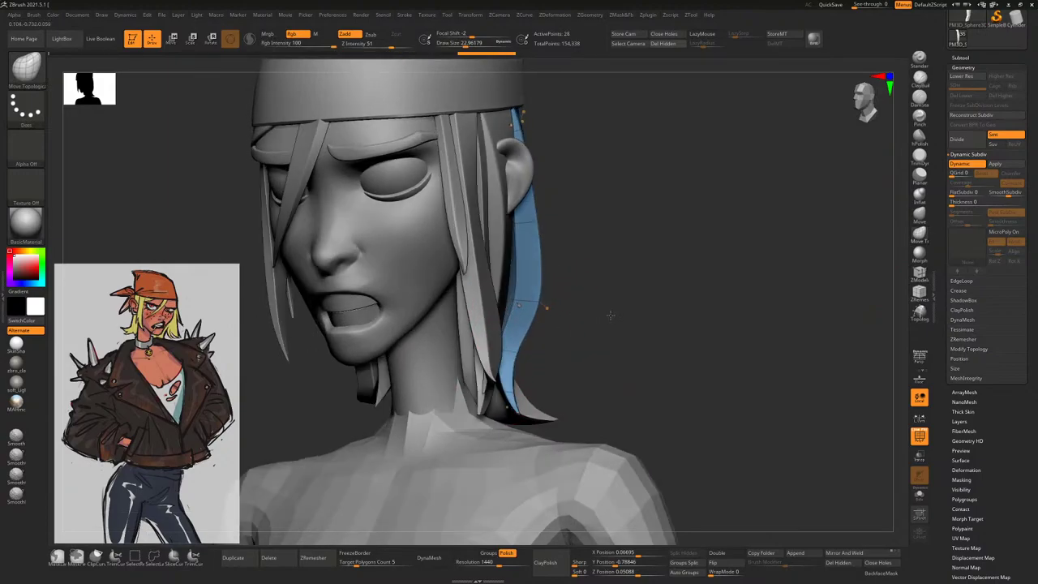
{"action": "right_click_drag", "start_coordinate": [787, 371], "coordinate": [568, 333]}
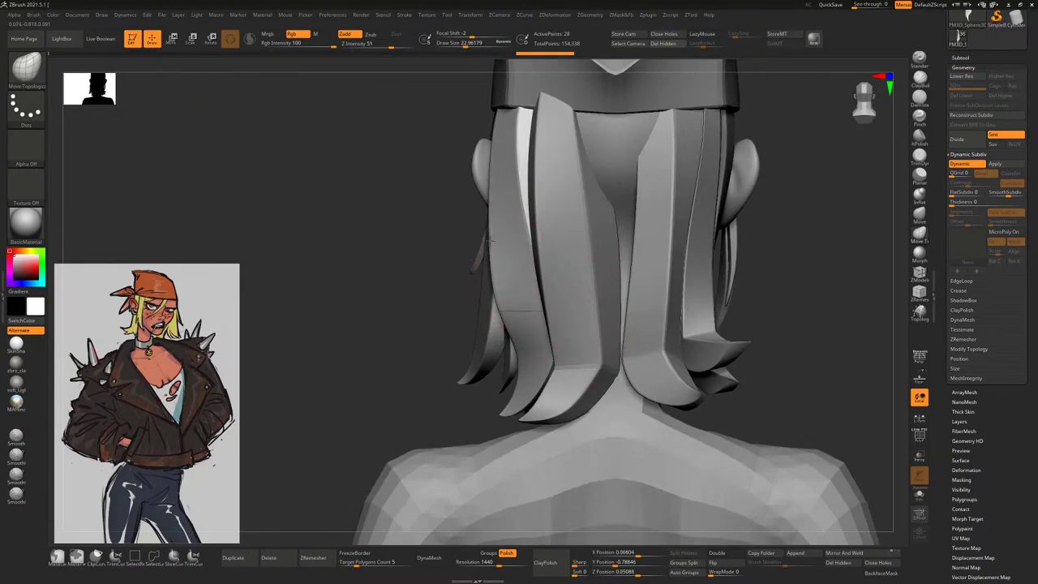
Fit the top of the strand behind the ear beneath the bandana and refine its shape with Move Topological at draw sizes of about 23 and 17
{"action": "right_click_drag", "start_coordinate": [490, 282], "coordinate": [453, 177]}
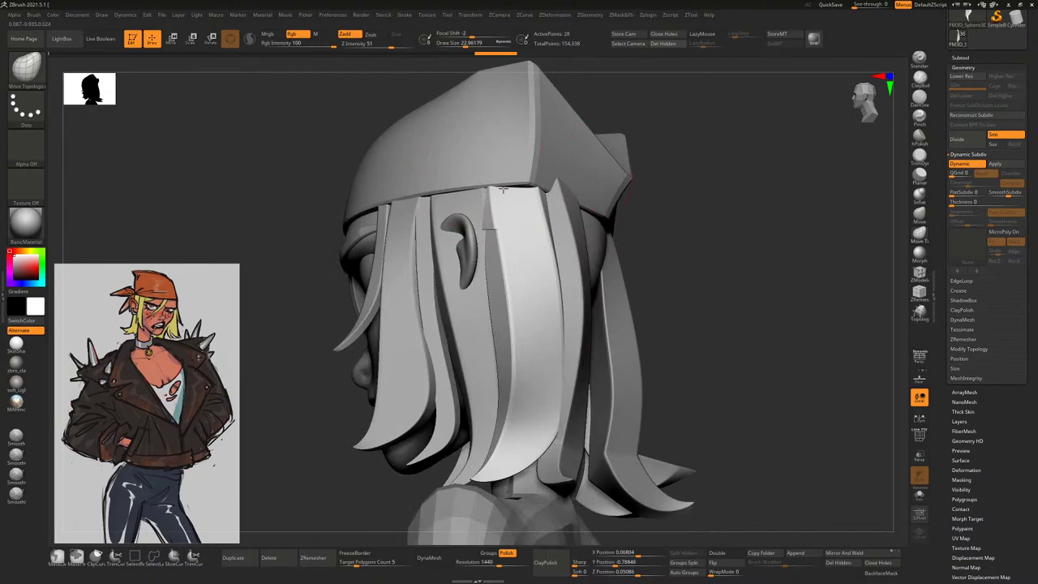
{"action": "right_click_drag", "start_coordinate": [723, 232], "coordinate": [531, 177]}
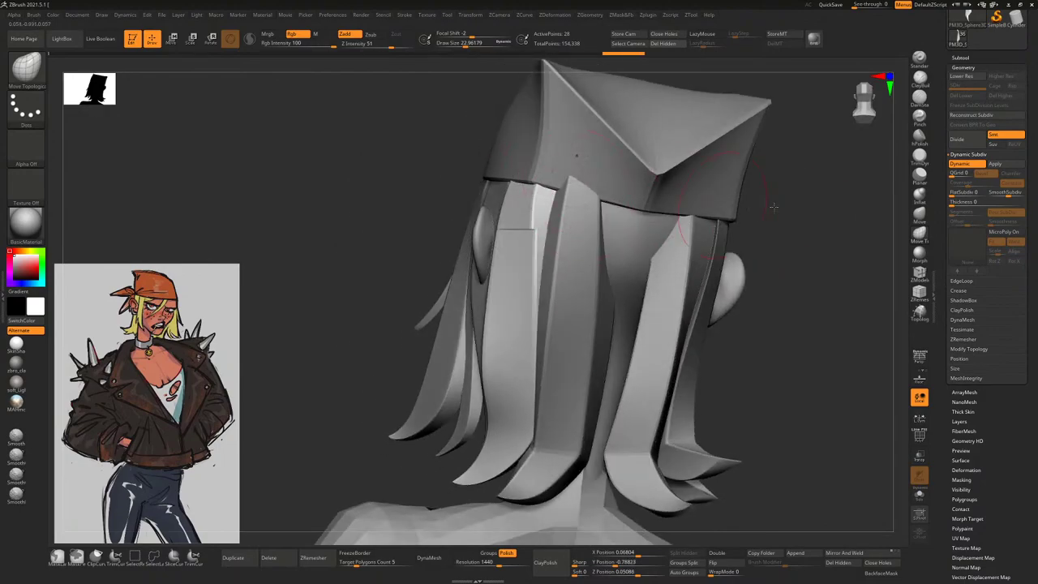
{"action": "right_click_drag", "start_coordinate": [773, 208], "coordinate": [511, 389]}
{"action": "right_click", "coordinate": [501, 382]}
{"action": "right_click_drag", "start_coordinate": [605, 340], "coordinate": [688, 294]}
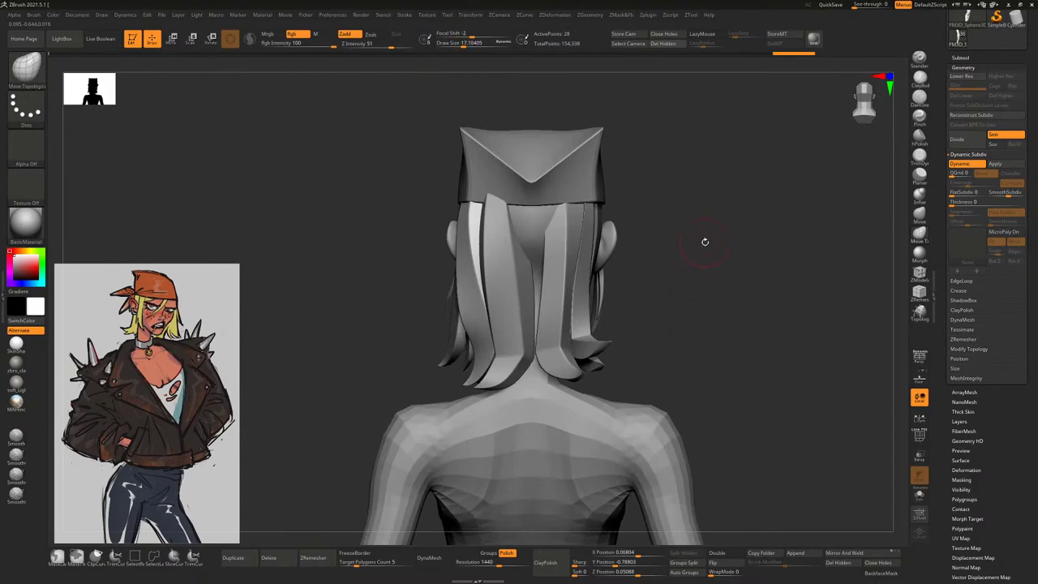
Duplicate the long back strand and move the copy sideways into the central gap at the back of the head
{"action": "right_click_drag", "start_coordinate": [705, 242], "coordinate": [733, 255], "text": "ctrl"}
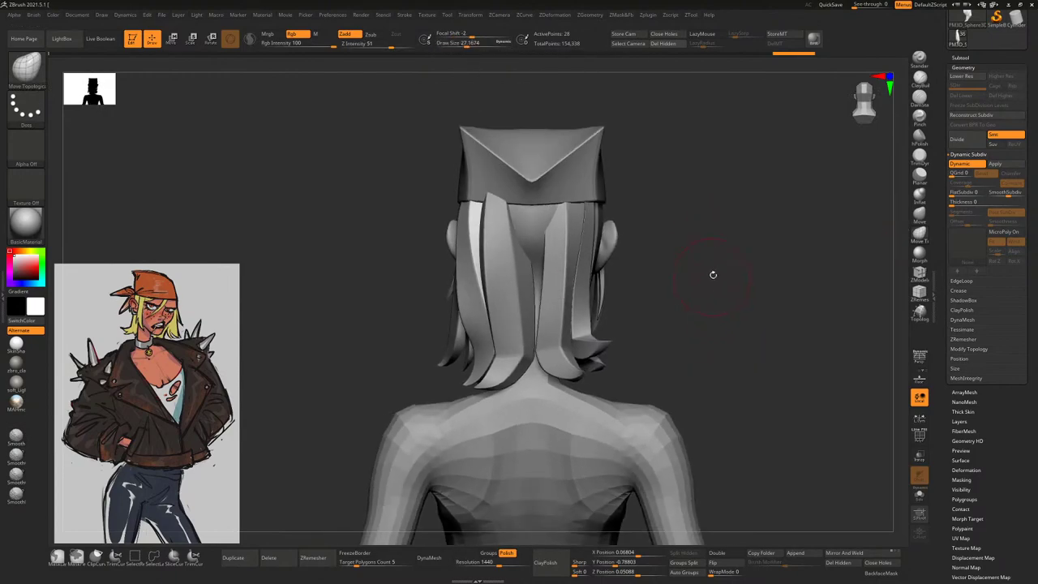
{"action": "right_click_drag", "start_coordinate": [737, 276], "coordinate": [749, 275], "text": "ctrl"}
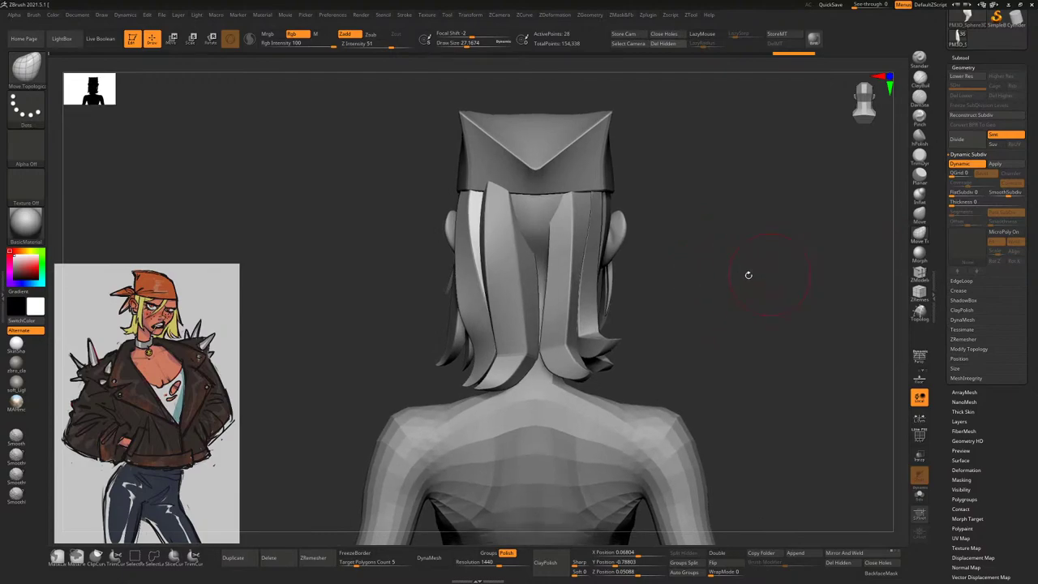
{"action": "left_click", "coordinate": [505, 276], "text": "alt"}
{"action": "key", "text": "w"}
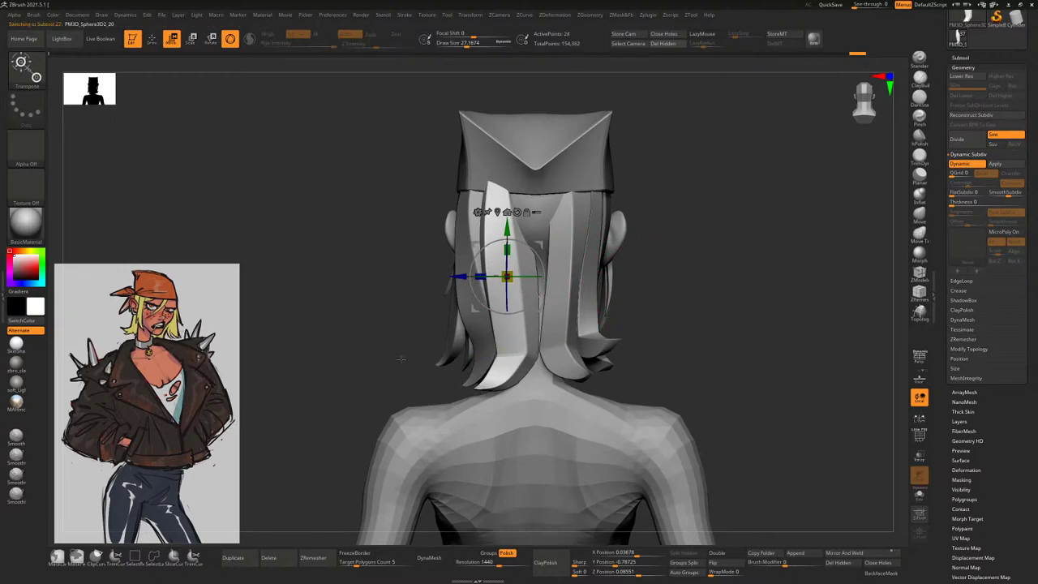
{"action": "left_click", "coordinate": [537, 341], "text": "alt"}
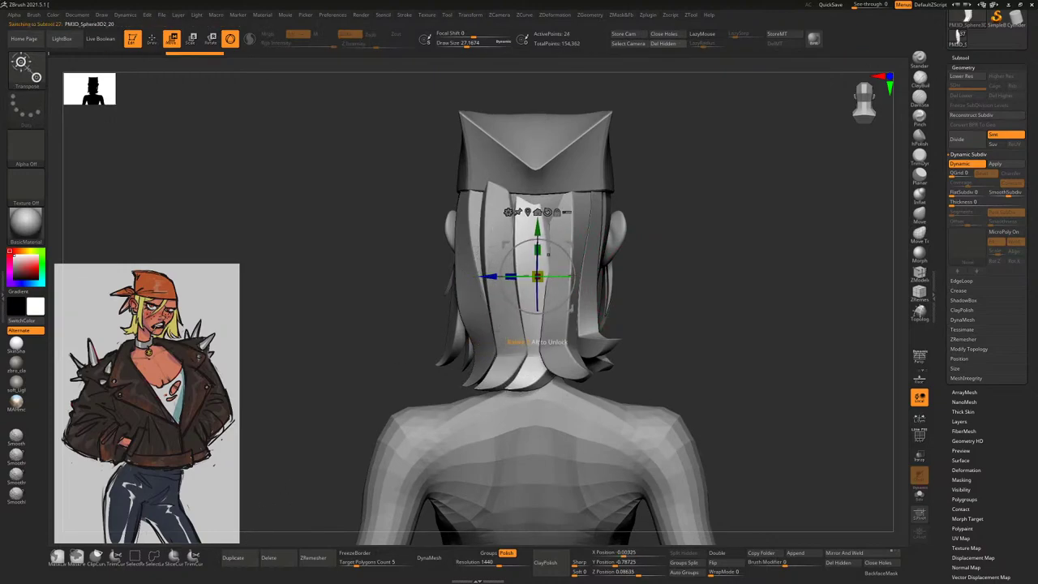
{"action": "left_click_drag", "start_coordinate": [568, 276], "coordinate": [548, 272]}
{"action": "key", "text": "q"}
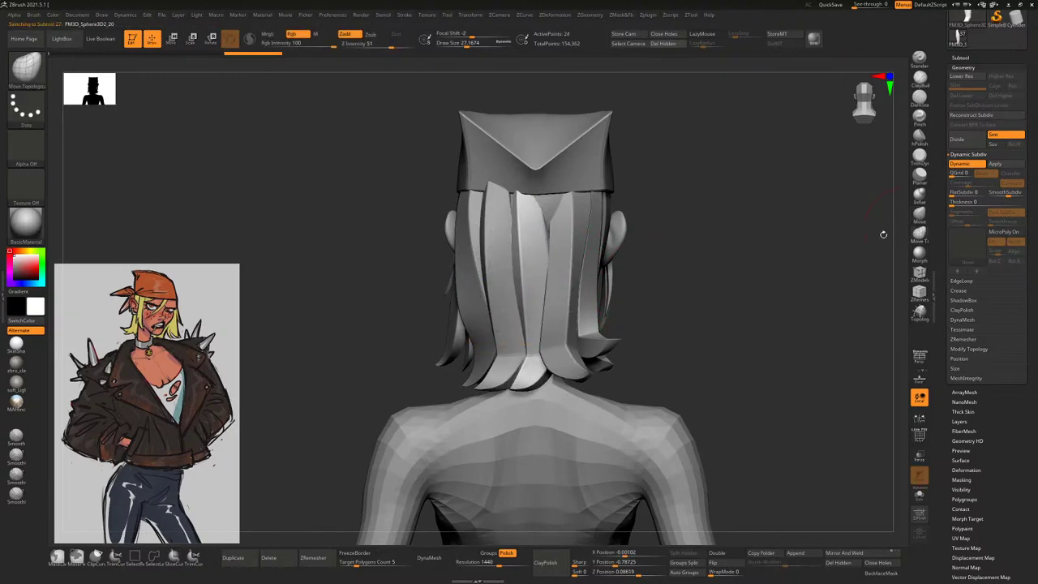
Reshape the duplicated central strand and narrow its lower end with Move Topological at draw size about 55
{"action": "key", "text": "space"}
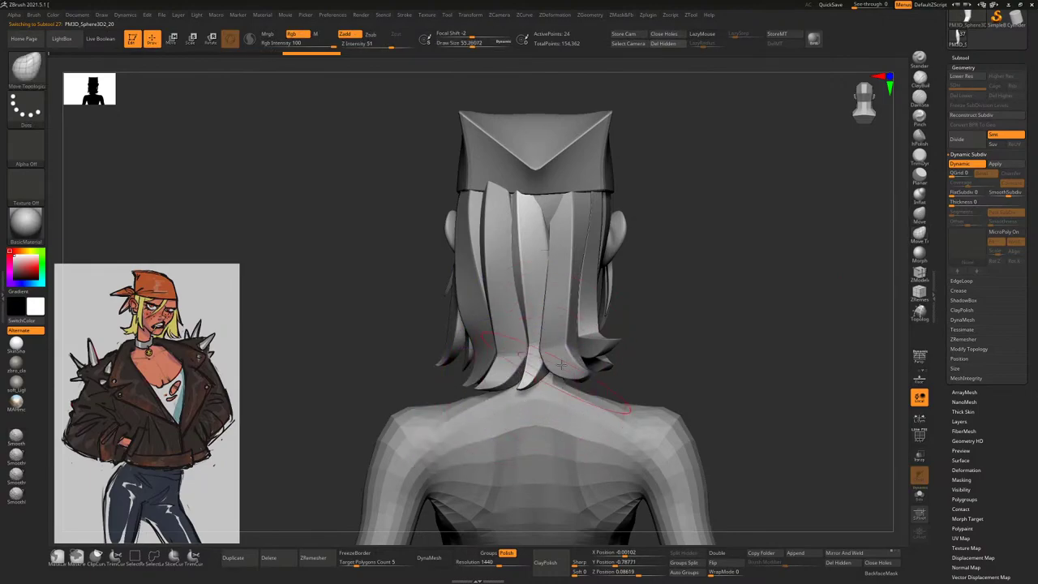
{"action": "mouse_move", "coordinate": [668, 204]}
{"action": "left_mouse_down"}
{"action": "mouse_move", "coordinate": [637, 166]}
{"action": "mouse_move", "coordinate": [641, 149]}
{"action": "mouse_move", "coordinate": [575, 189]}
{"action": "mouse_move", "coordinate": [621, 171]}
{"action": "left_mouse_up"}
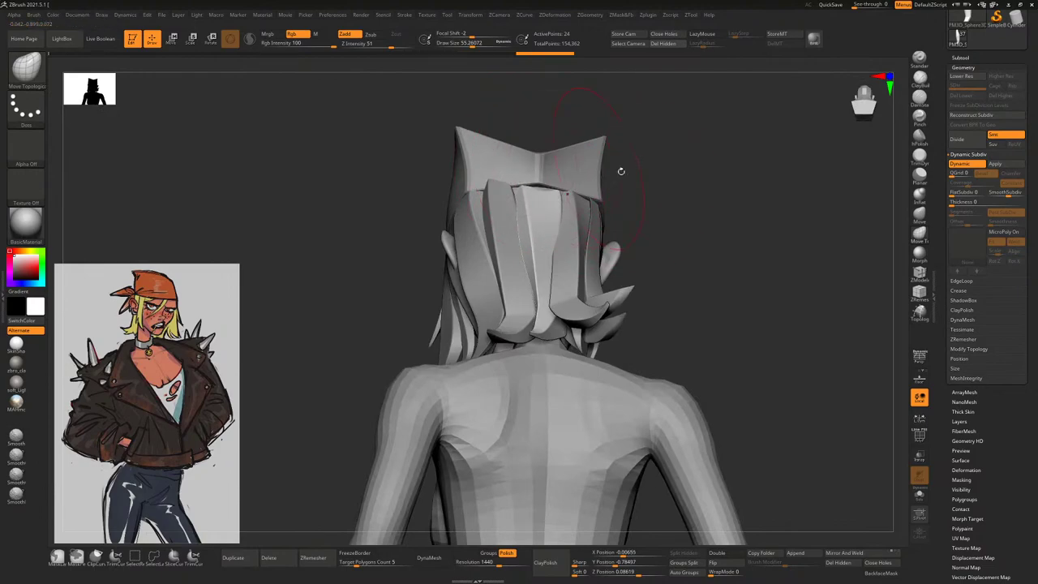
{"action": "key", "text": "space"}
Show the duplicated central strand's wireframe and insert a lengthwise edge loop along it with ZModeler
{"action": "key", "text": "shift+f"}
{"action": "left_click_drag", "start_coordinate": [763, 262], "coordinate": [900, 270]}
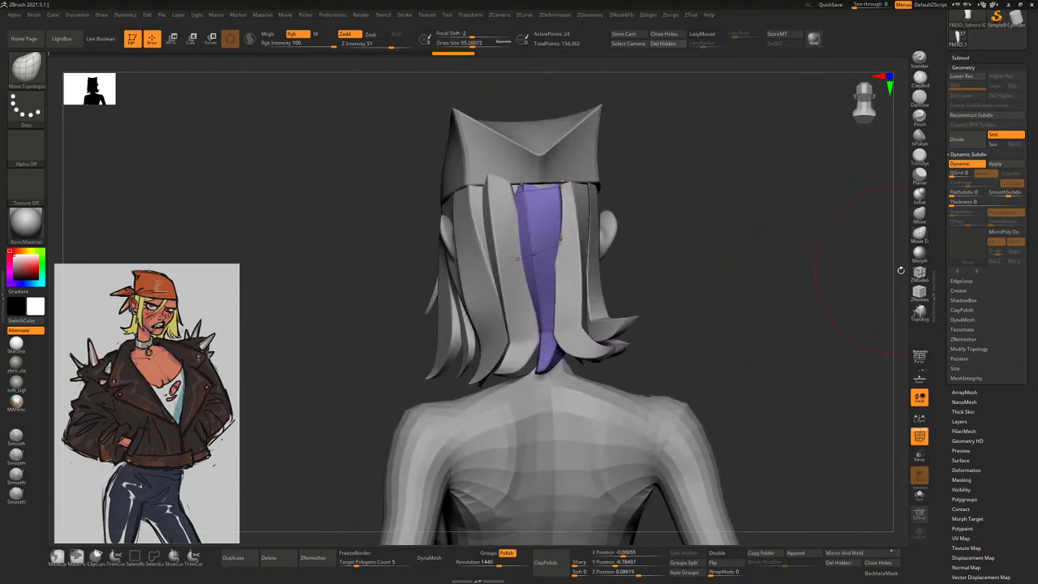
{"action": "key", "text": "b"}
{"action": "key", "text": "z"}
{"action": "key", "text": "m"}
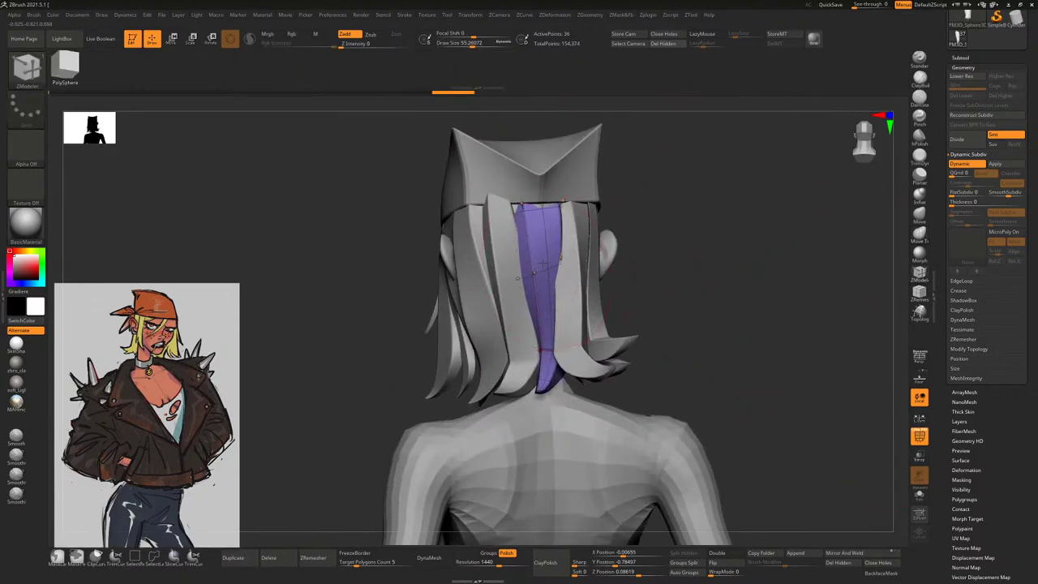
Round out the duplicated central strand's middle and upper section around the new loop with Move Topological at draw size about 20
{"action": "key", "text": "b"}
{"action": "key", "text": "m"}
{"action": "key", "text": "t"}
{"action": "left_click_drag", "start_coordinate": [714, 267], "coordinate": [617, 243]}
{"action": "key", "text": "space"}
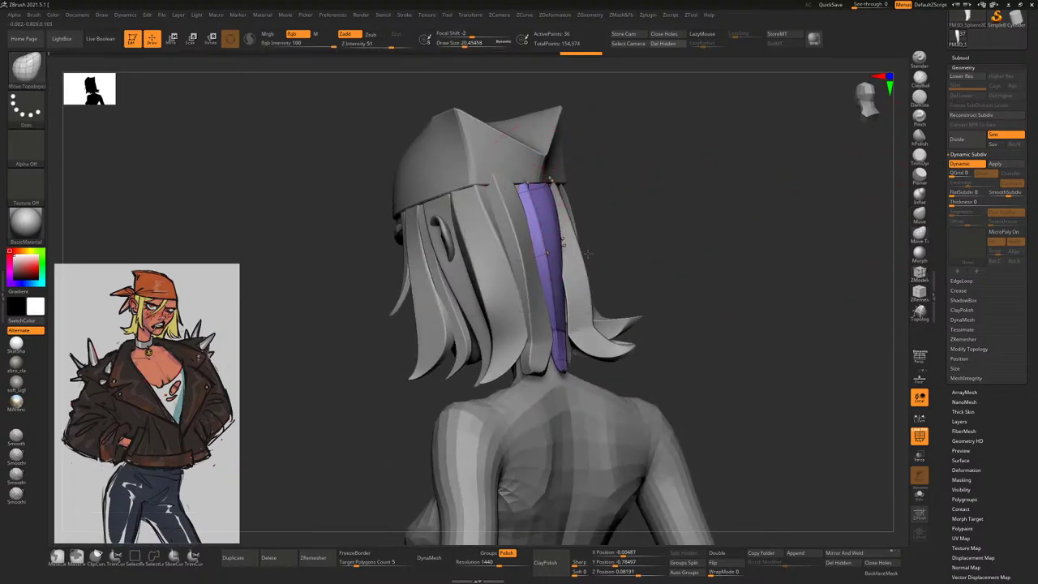
{"action": "left_click_drag", "start_coordinate": [542, 255], "coordinate": [507, 317]}
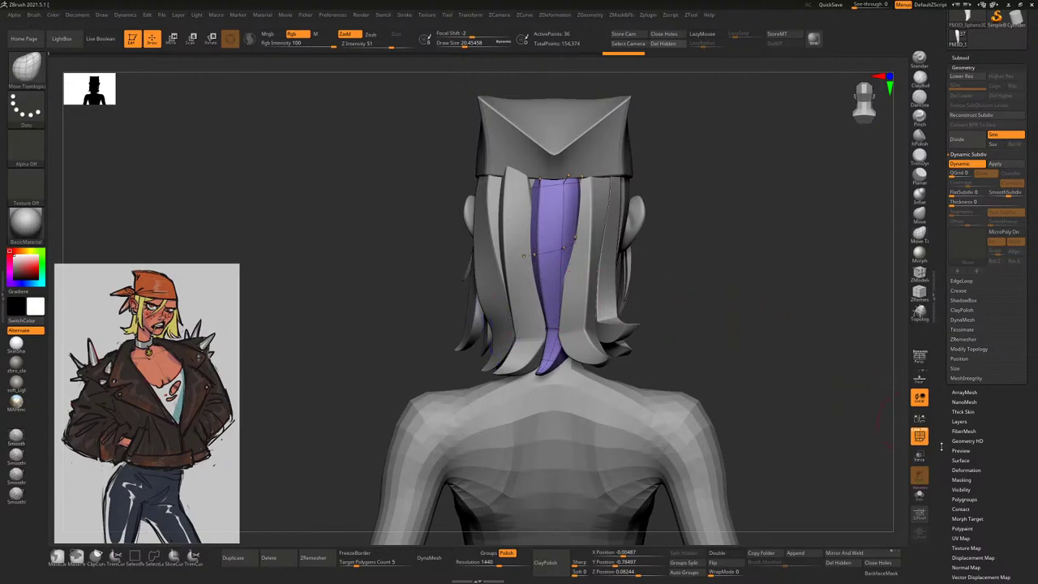
Hide the wireframe and widen the central strand's top to fill the gap under the bandana with Move Topological at draw size about 35
{"action": "key", "text": "shift+f"}
{"action": "key", "text": "space"}
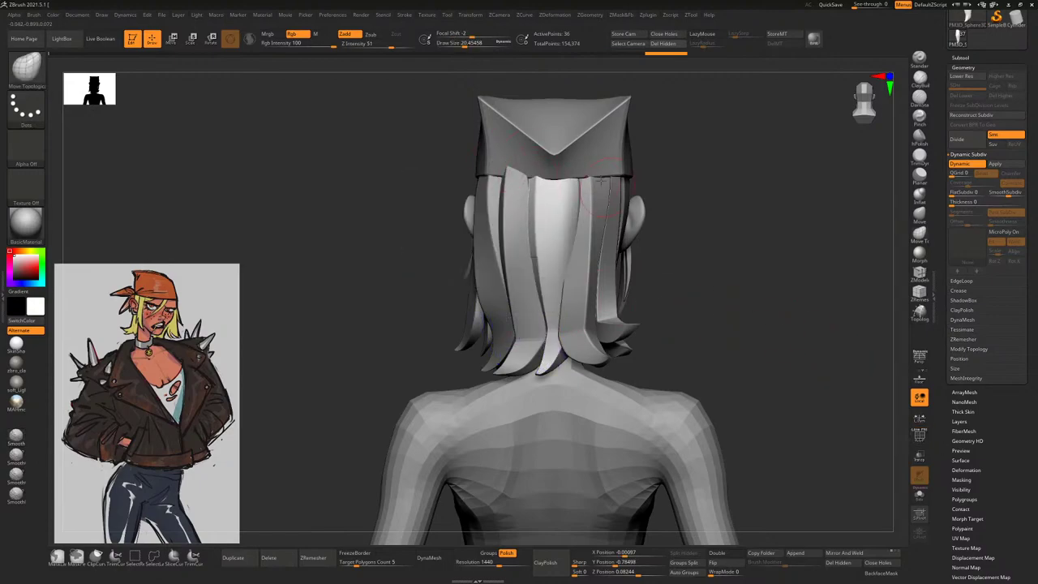
{"action": "mouse_move", "coordinate": [571, 199]}
{"action": "left_mouse_down"}
{"action": "mouse_move", "coordinate": [560, 196]}
{"action": "mouse_move", "coordinate": [580, 203]}
{"action": "left_mouse_up"}
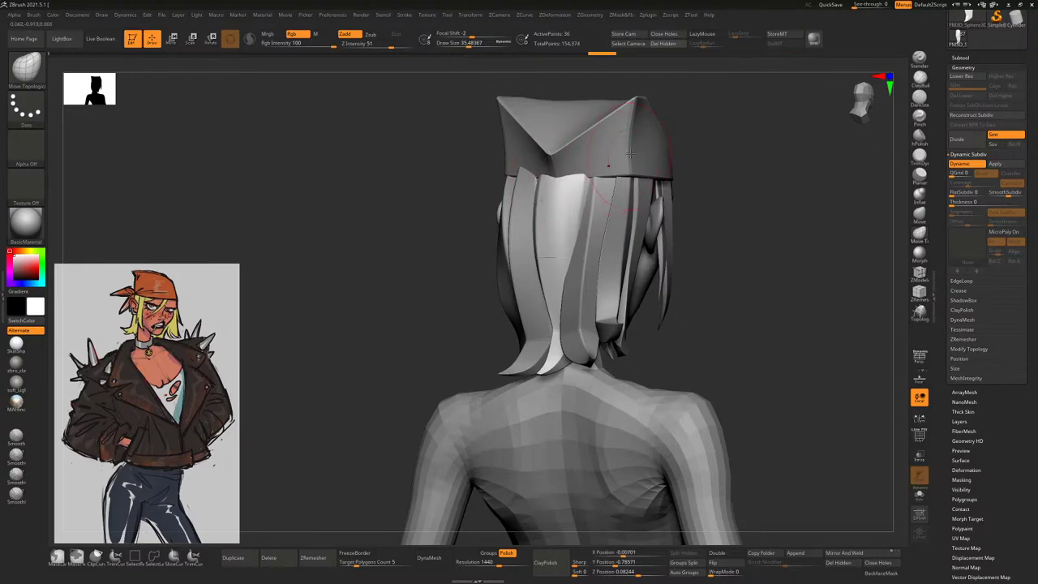
{"action": "left_click_drag", "start_coordinate": [629, 152], "coordinate": [596, 304]}
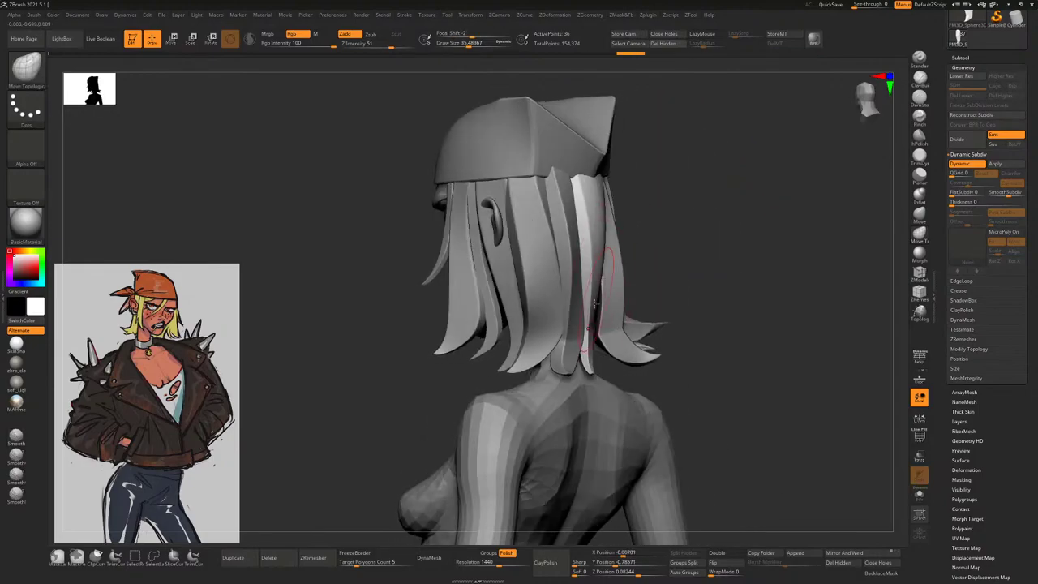
Pull the central strand's tip down and curve it sideways with Move Topological, reducing the draw size to about 24
{"action": "left_click_drag", "start_coordinate": [702, 290], "coordinate": [575, 355]}
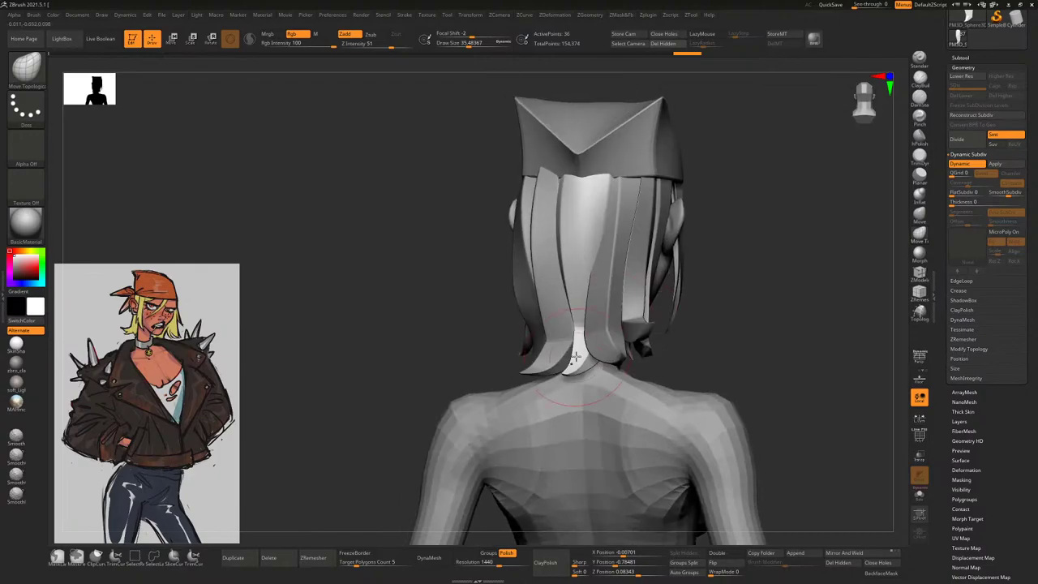
{"action": "left_click_drag", "start_coordinate": [714, 292], "coordinate": [579, 356]}
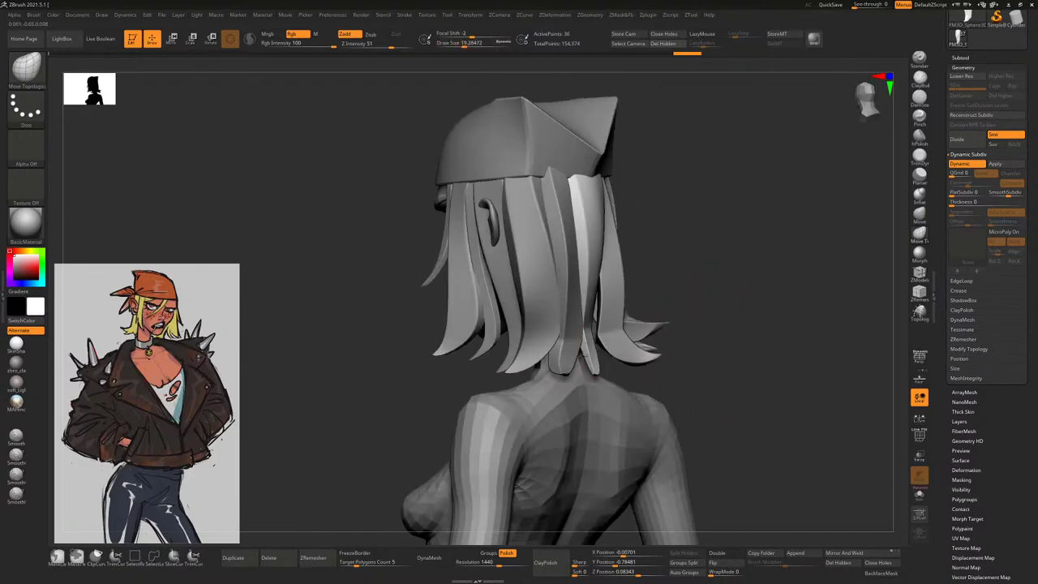
{"action": "left_click_drag", "start_coordinate": [738, 258], "coordinate": [561, 365]}
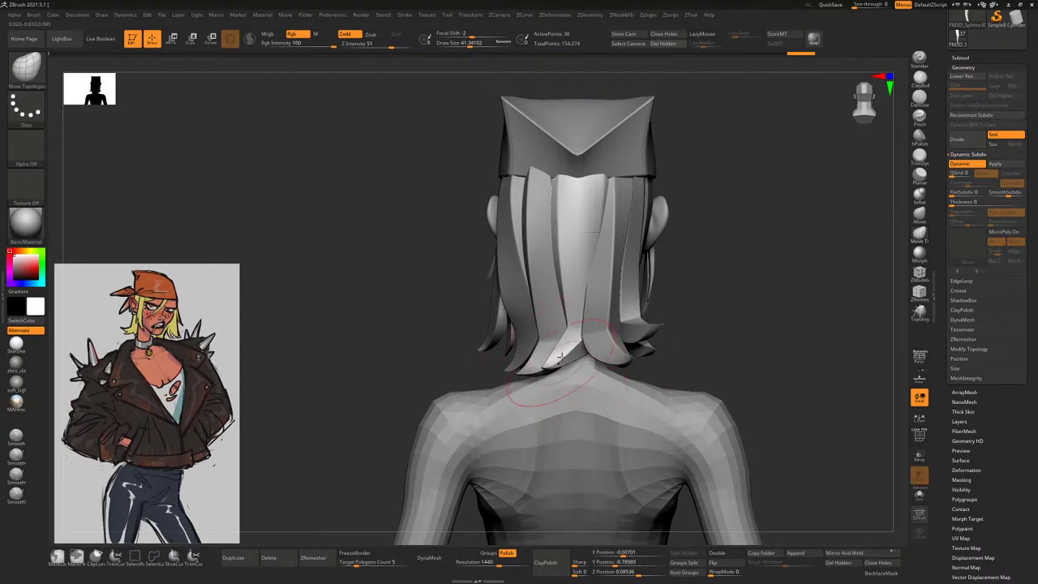
{"action": "key", "text": "bracketleft"}
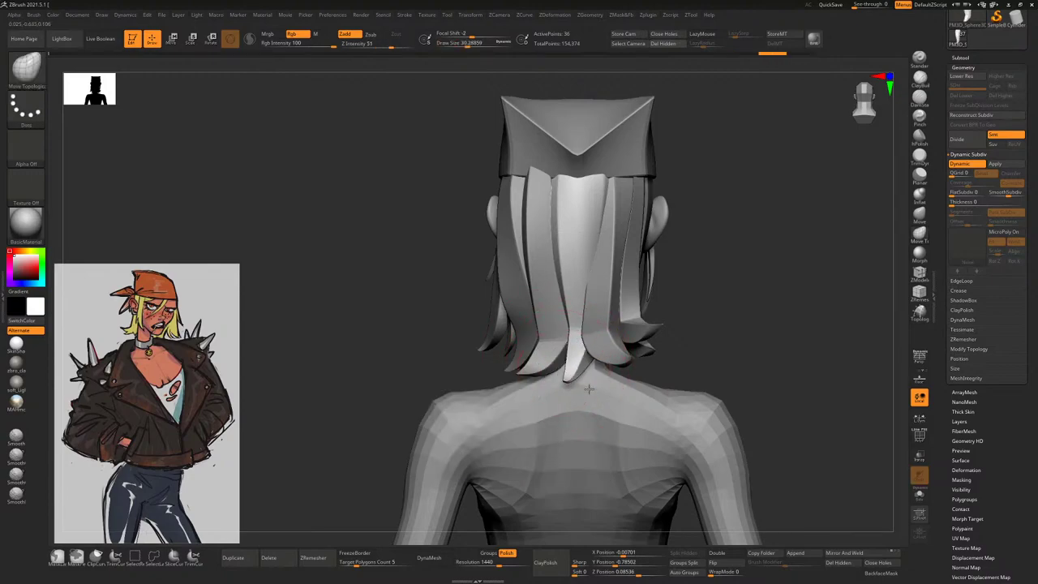
{"action": "key", "text": "bracketleft"}
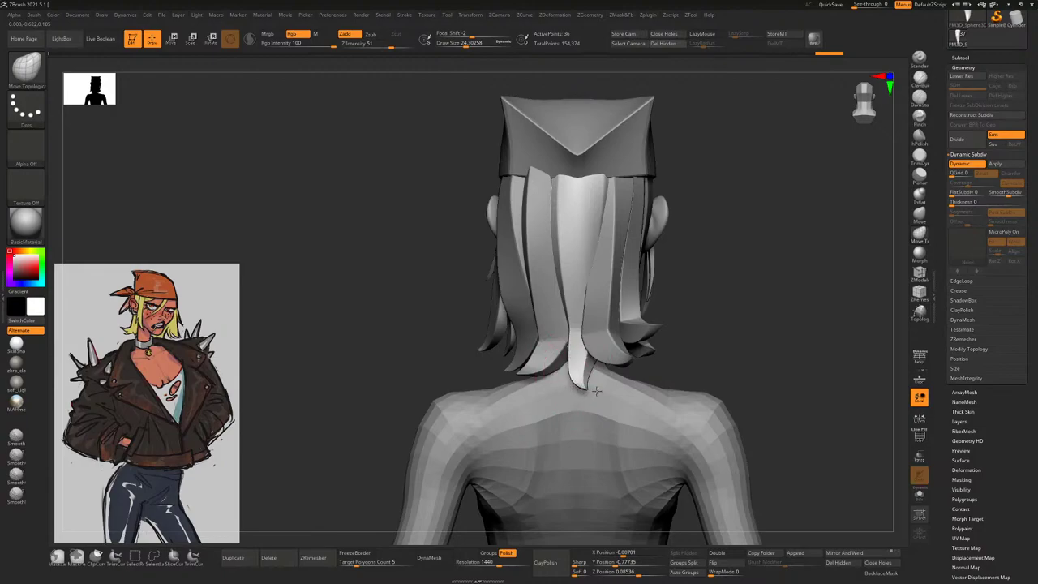
Pull the central strand's tip down and outward from the neck with Move Topological, reducing the draw size to about 27
{"action": "left_click_drag", "start_coordinate": [597, 391], "coordinate": [595, 399]}
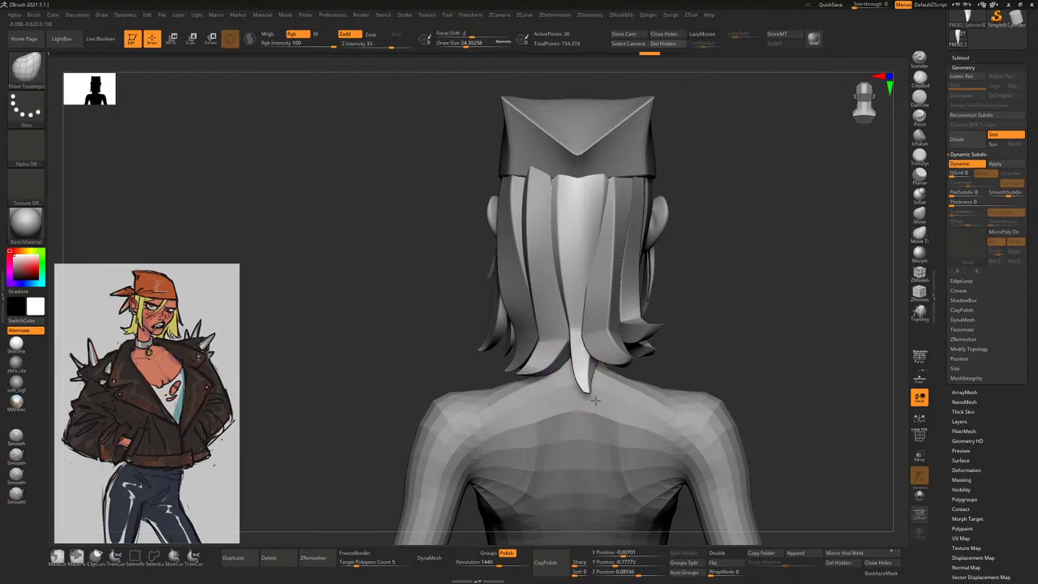
{"action": "left_click_drag", "start_coordinate": [588, 391], "coordinate": [566, 355]}
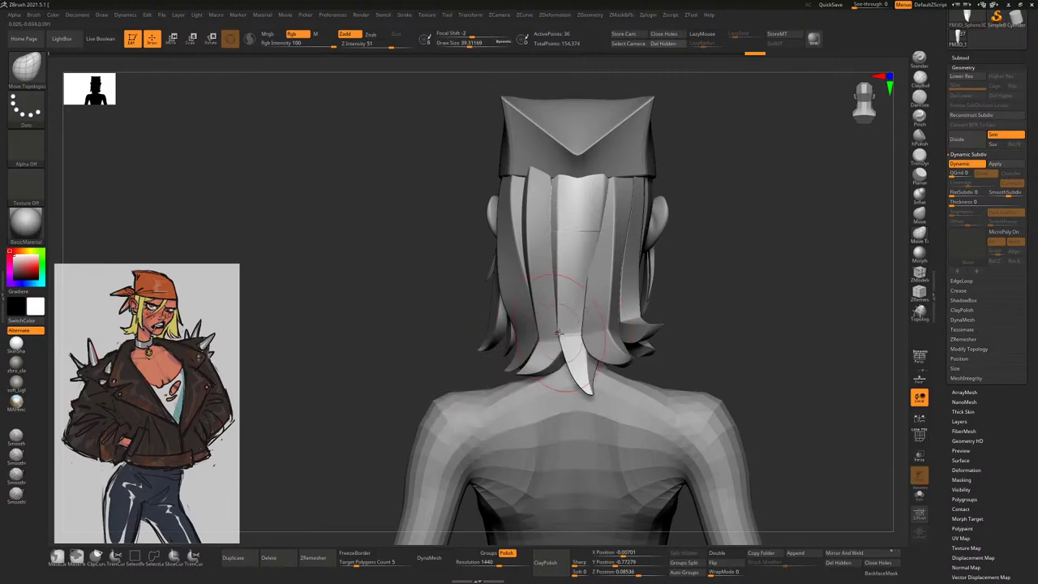
{"action": "left_click_drag", "start_coordinate": [689, 307], "coordinate": [713, 300]}
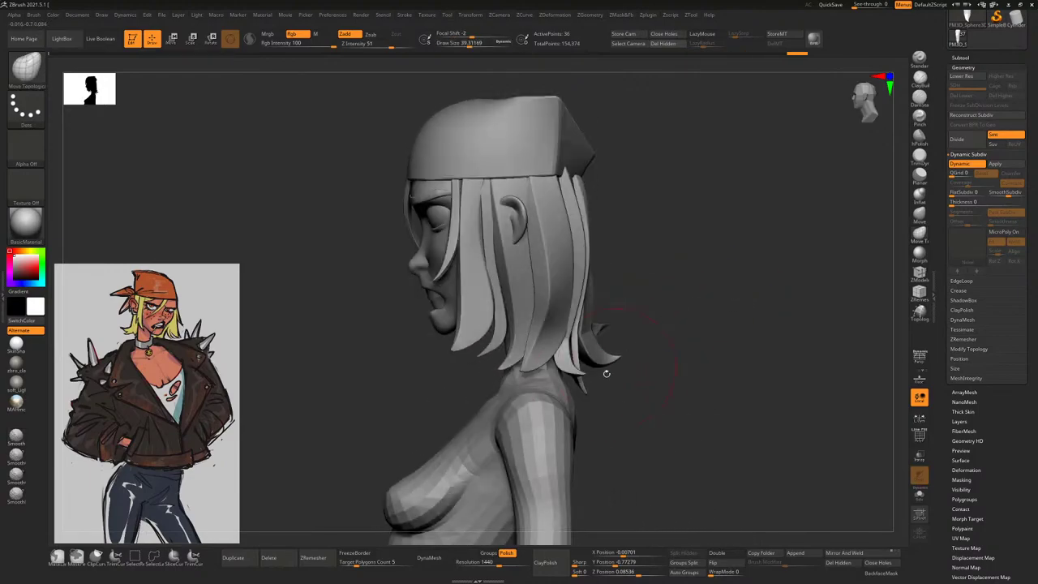
{"action": "key", "text": "s"}
{"action": "left_click_drag", "start_coordinate": [590, 365], "coordinate": [568, 367]}
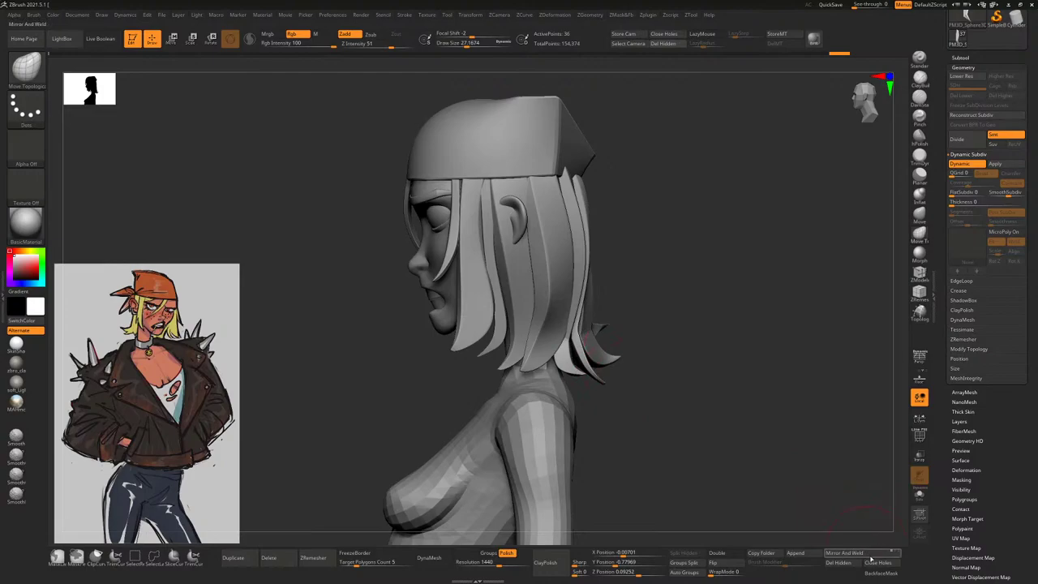
Turn on backface masking and refine the flick of the central strand's tip in side view
{"action": "left_click", "coordinate": [881, 572]}
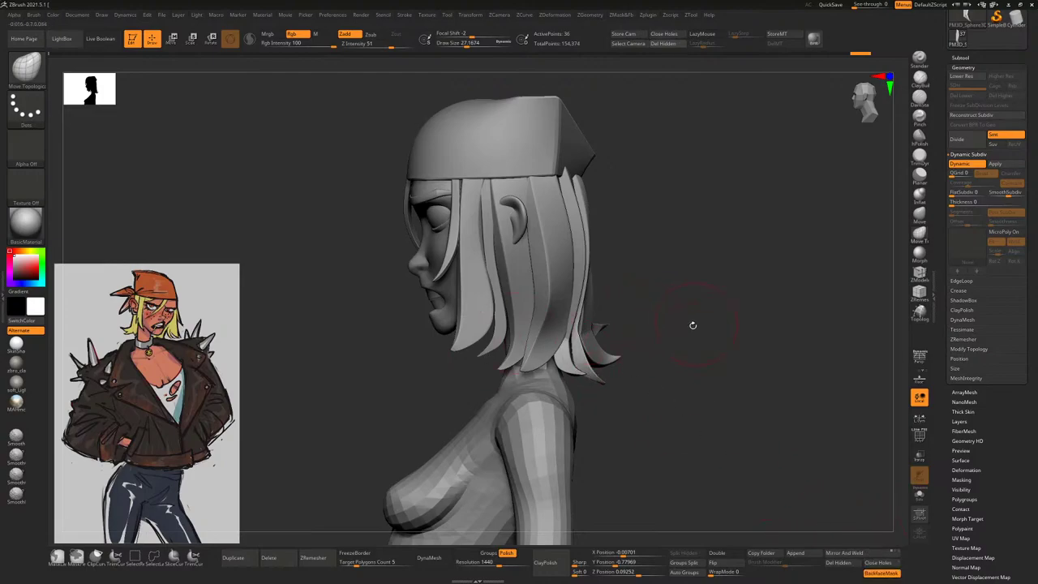
{"action": "left_click_drag", "start_coordinate": [693, 326], "coordinate": [702, 322]}
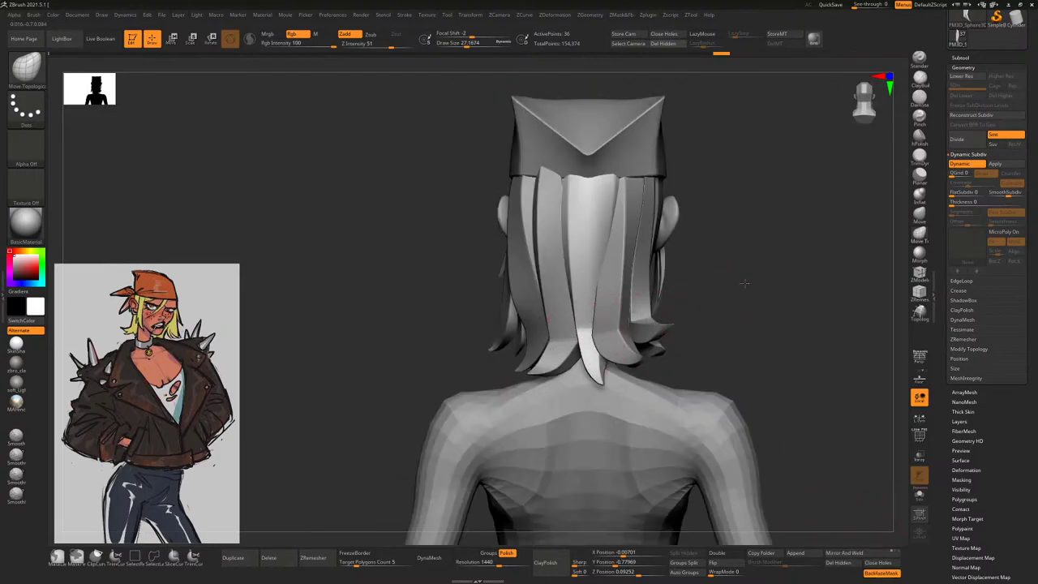
{"action": "left_click_drag", "start_coordinate": [745, 283], "coordinate": [590, 371]}
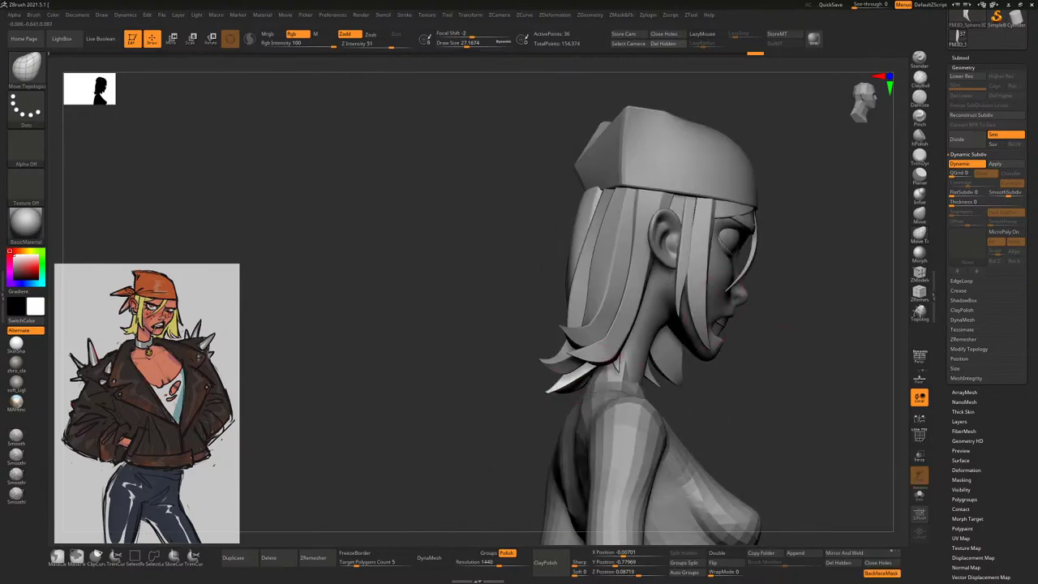
{"action": "left_click_drag", "start_coordinate": [811, 422], "coordinate": [515, 430]}
Show the wireframe and insert a crosswise edge loop near the central strand's tip with ZModeler
{"action": "left_click", "coordinate": [919, 435]}
{"action": "left_click_drag", "start_coordinate": [807, 355], "coordinate": [822, 309]}
{"action": "key", "text": "b"}
{"action": "key", "text": "z"}
{"action": "key", "text": "m"}
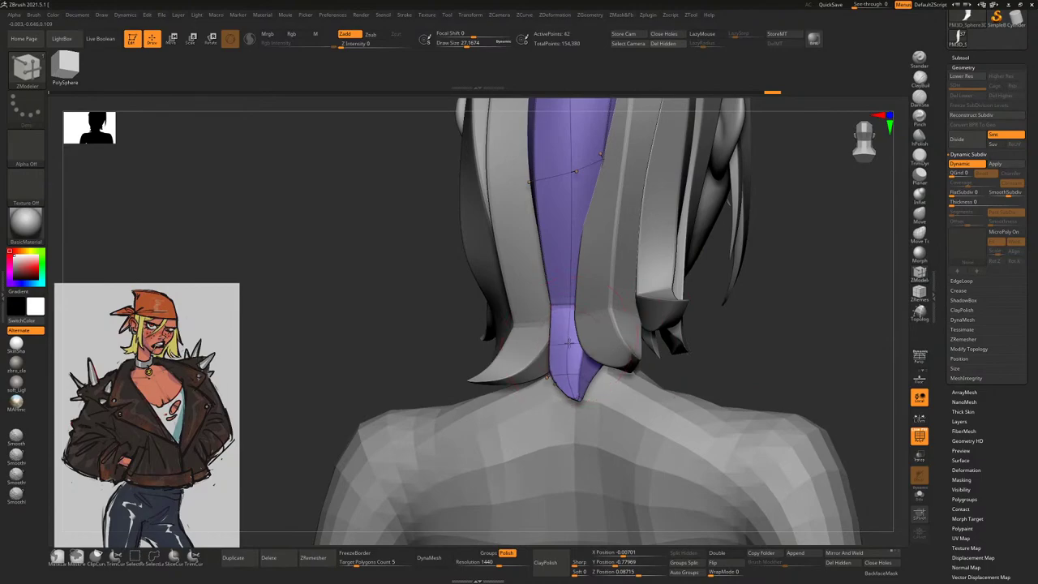
Curve the central strand's tip upward in side view with Move Topological at draw sizes of about 8 to 15
{"action": "left_click", "coordinate": [919, 233]}
{"action": "left_click_drag", "start_coordinate": [869, 259], "coordinate": [592, 345]}
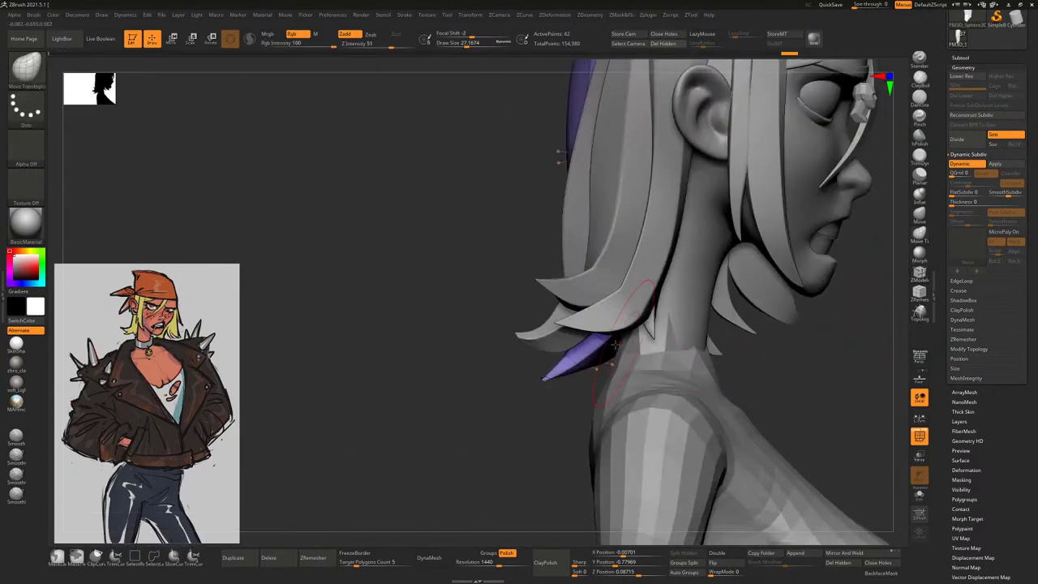
{"action": "key", "text": "space"}
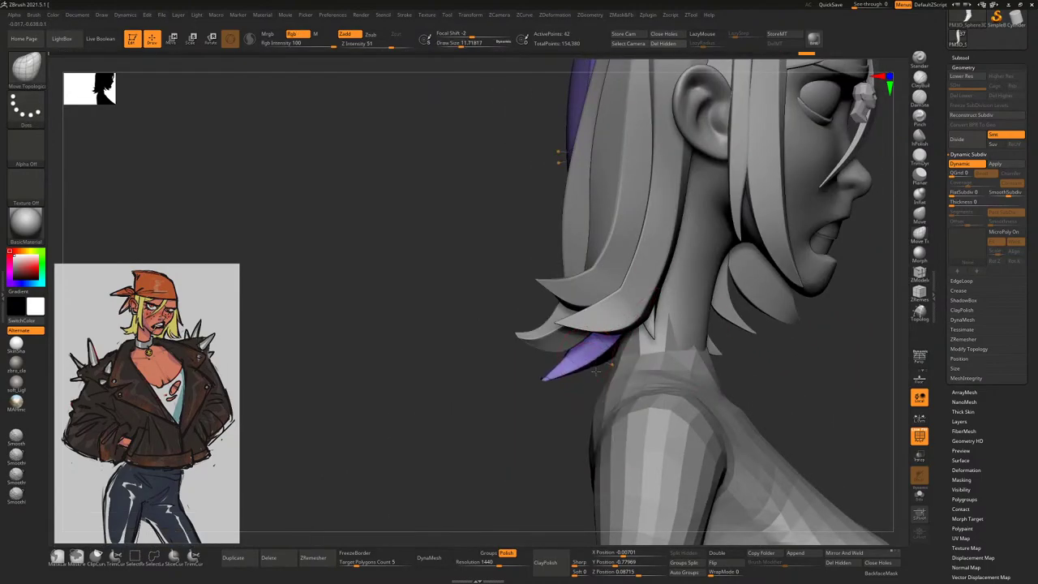
{"action": "key", "text": "space"}
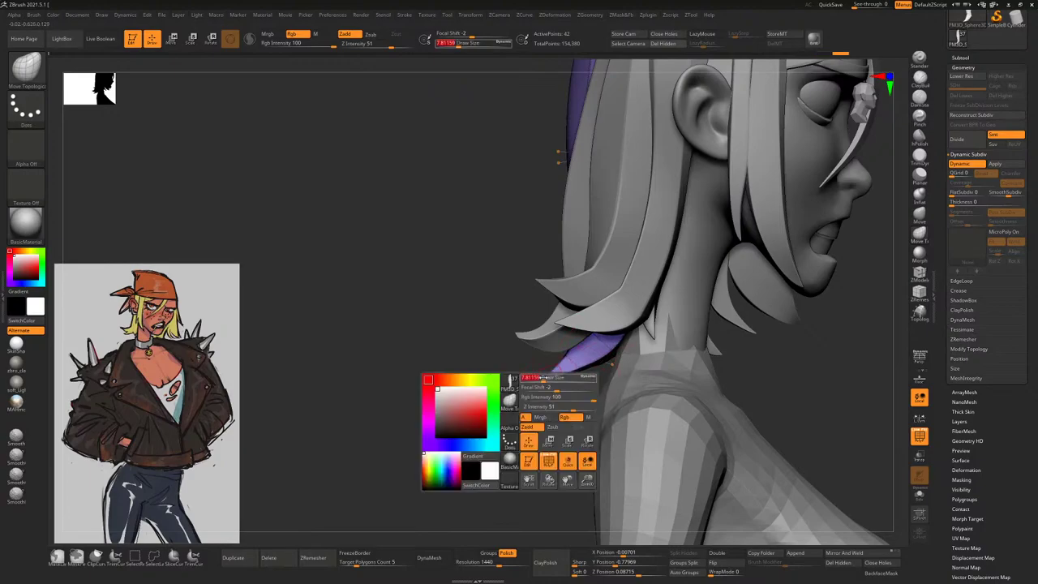
{"action": "left_click_drag", "start_coordinate": [542, 377], "coordinate": [522, 354]}
{"action": "key", "text": "space"}
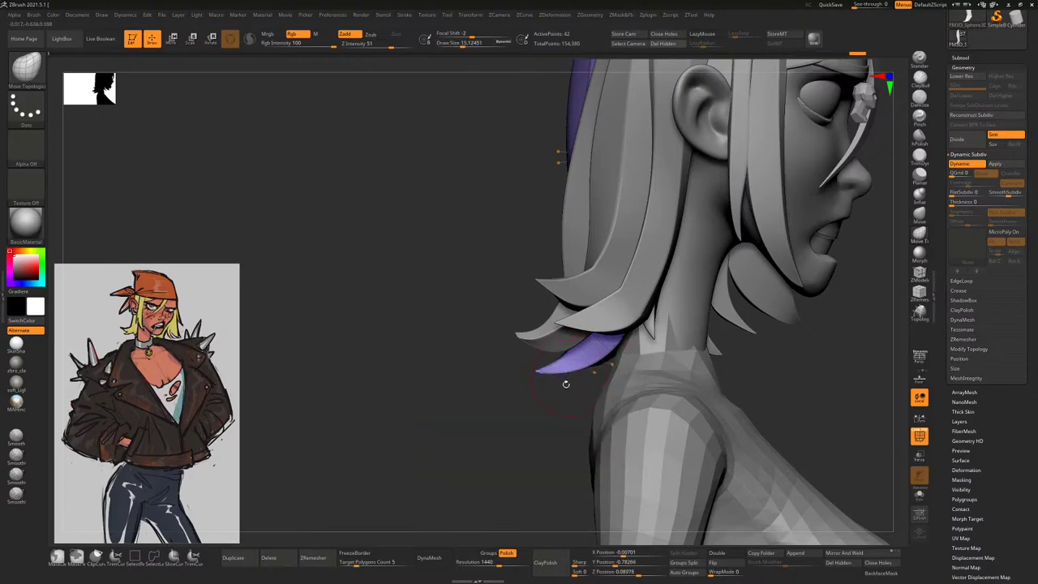
{"action": "left_click_drag", "start_coordinate": [565, 384], "coordinate": [598, 378]}
Adjust the central strand's outline at draw size about 29 and hide the wireframe
{"action": "mouse_move", "coordinate": [730, 321]}
{"action": "left_mouse_down"}
{"action": "mouse_move", "coordinate": [777, 306]}
{"action": "mouse_move", "coordinate": [754, 292]}
{"action": "left_mouse_up"}
{"action": "key", "text": "space"}
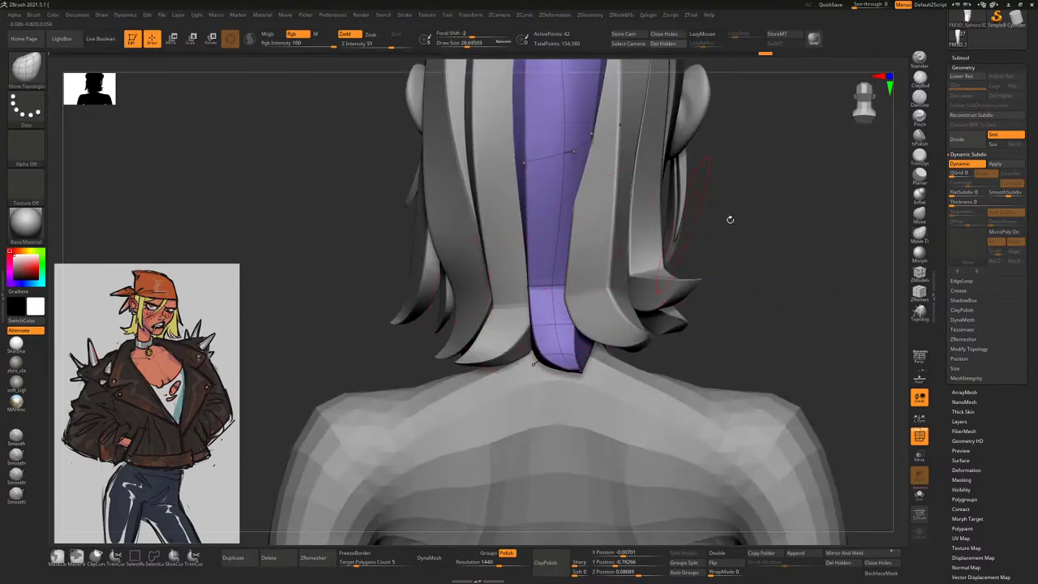
{"action": "left_click_drag", "start_coordinate": [730, 219], "coordinate": [671, 253], "text": "alt"}
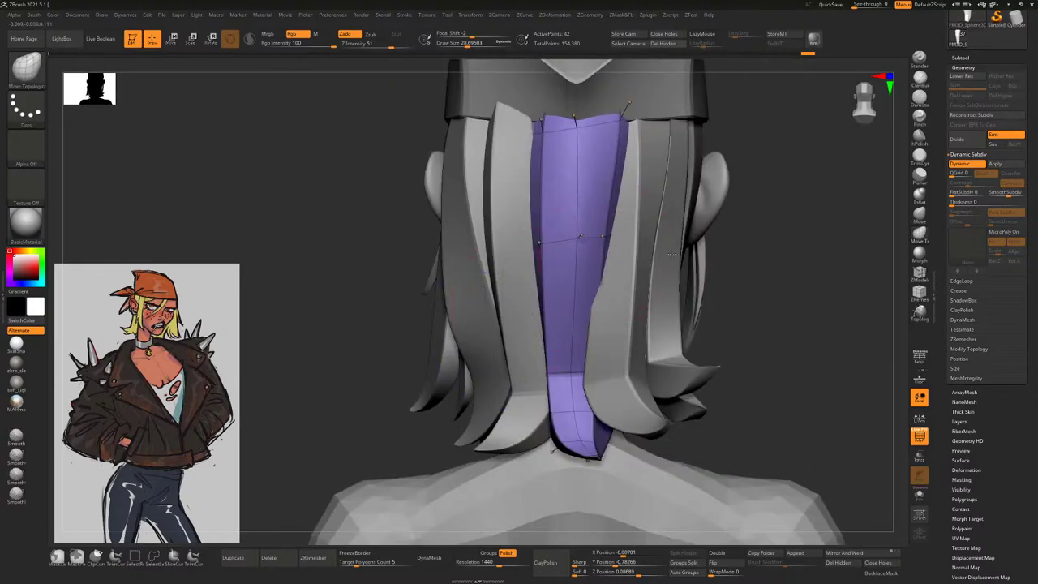
{"action": "left_click_drag", "start_coordinate": [634, 130], "coordinate": [587, 343]}
{"action": "key", "text": "shift+f"}
Select the back strand beside the central one on the right and reshape it with backface masking at draw size about 29
{"action": "left_click", "coordinate": [587, 349], "text": "alt"}
{"action": "left_click_drag", "start_coordinate": [689, 357], "coordinate": [775, 383]}
{"action": "left_click", "coordinate": [883, 573]}
{"action": "left_click_drag", "start_coordinate": [804, 430], "coordinate": [614, 328]}
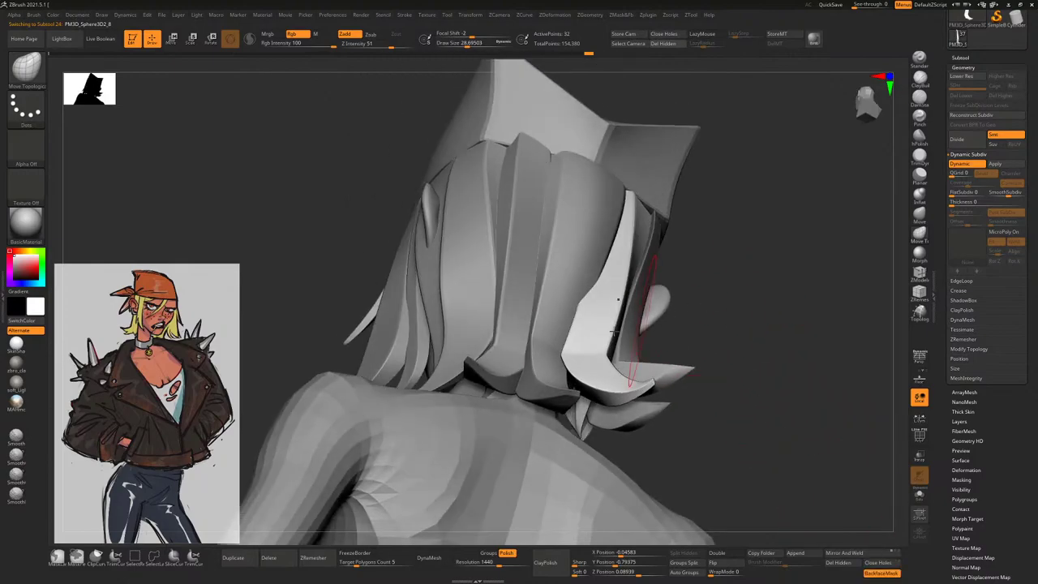
{"action": "left_click_drag", "start_coordinate": [732, 311], "coordinate": [596, 394]}
{"action": "left_click_drag", "start_coordinate": [809, 177], "coordinate": [790, 408]}
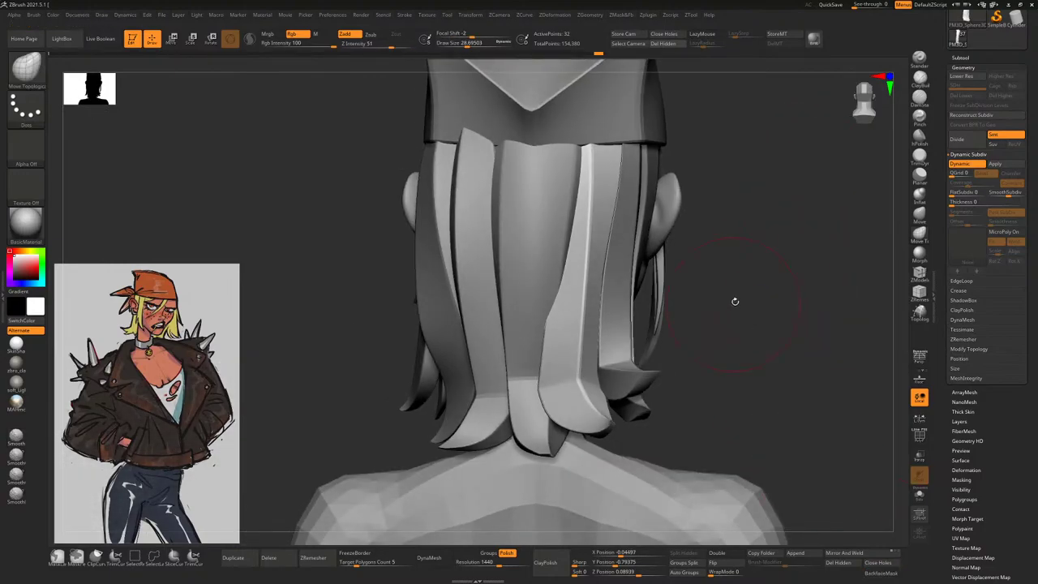
Refine the lower part and tip of the strand beside the central one at draw sizes of about 9 to 13
{"action": "left_click_drag", "start_coordinate": [736, 298], "coordinate": [458, 378]}
{"action": "key", "text": "space"}
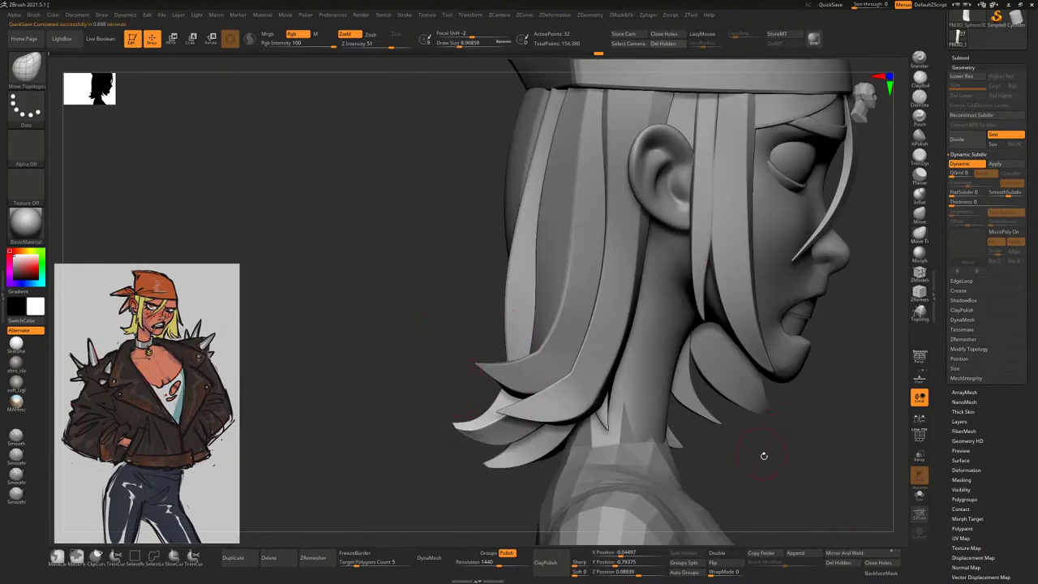
{"action": "mouse_move", "coordinate": [763, 456]}
{"action": "left_mouse_down", "text": "alt"}
{"action": "mouse_move", "coordinate": [742, 355]}
{"action": "mouse_move", "coordinate": [768, 343]}
{"action": "mouse_move", "coordinate": [684, 352]}
{"action": "mouse_move", "coordinate": [681, 364]}
{"action": "mouse_move", "coordinate": [598, 383]}
{"action": "left_mouse_up", "text": "alt"}
{"action": "left_click_drag", "start_coordinate": [702, 321], "coordinate": [560, 438]}
{"action": "key", "text": "space"}
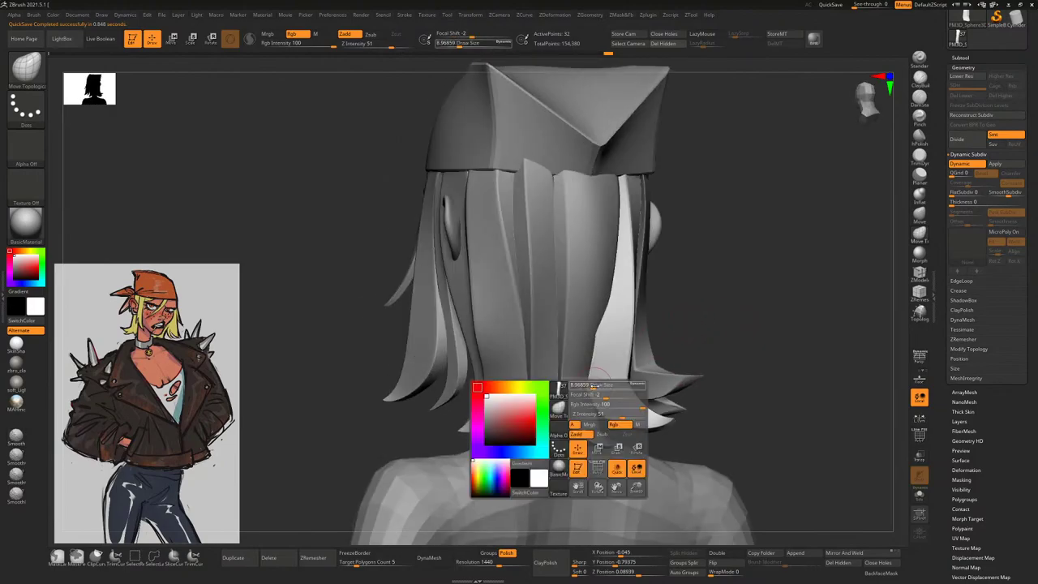
{"action": "left_click_drag", "start_coordinate": [614, 365], "coordinate": [581, 362]}
Reshape the middle and top of that back strand under the bandana at draw size about 32
{"action": "key", "text": "space"}
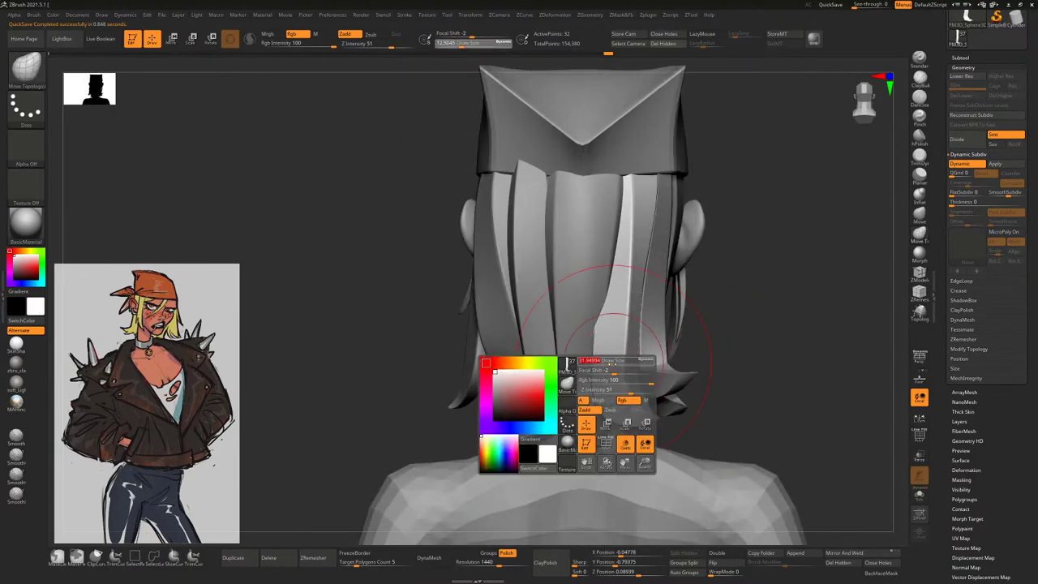
{"action": "mouse_move", "coordinate": [631, 229]}
{"action": "left_mouse_down"}
{"action": "mouse_move", "coordinate": [680, 233]}
{"action": "mouse_move", "coordinate": [632, 266]}
{"action": "left_mouse_up"}
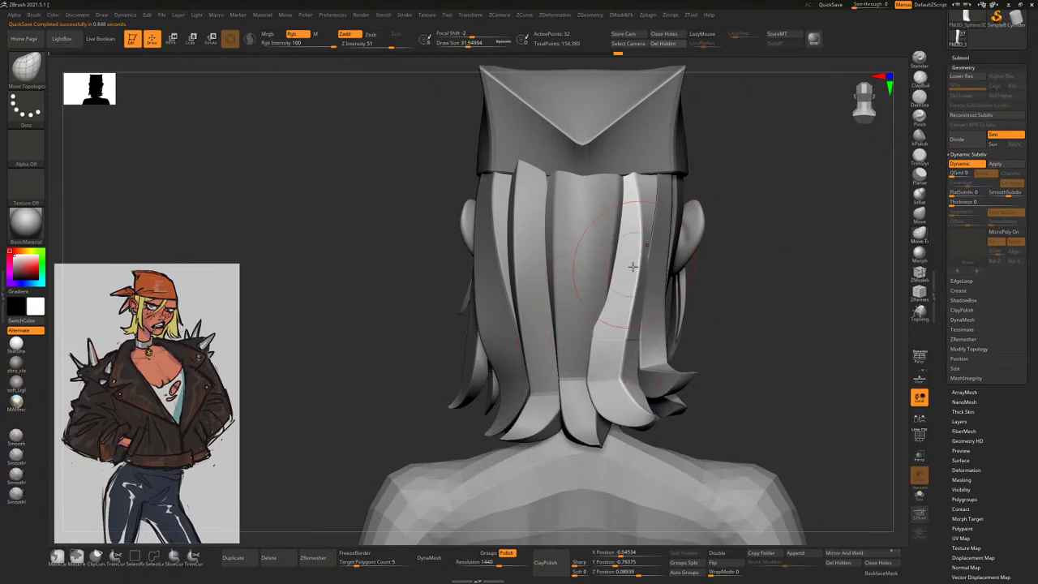
{"action": "left_click_drag", "start_coordinate": [633, 174], "coordinate": [663, 281]}
Select the next strand toward the ear and push its length outward, raising the draw size from about 32 to 58
{"action": "left_click", "coordinate": [663, 282], "text": "alt"}
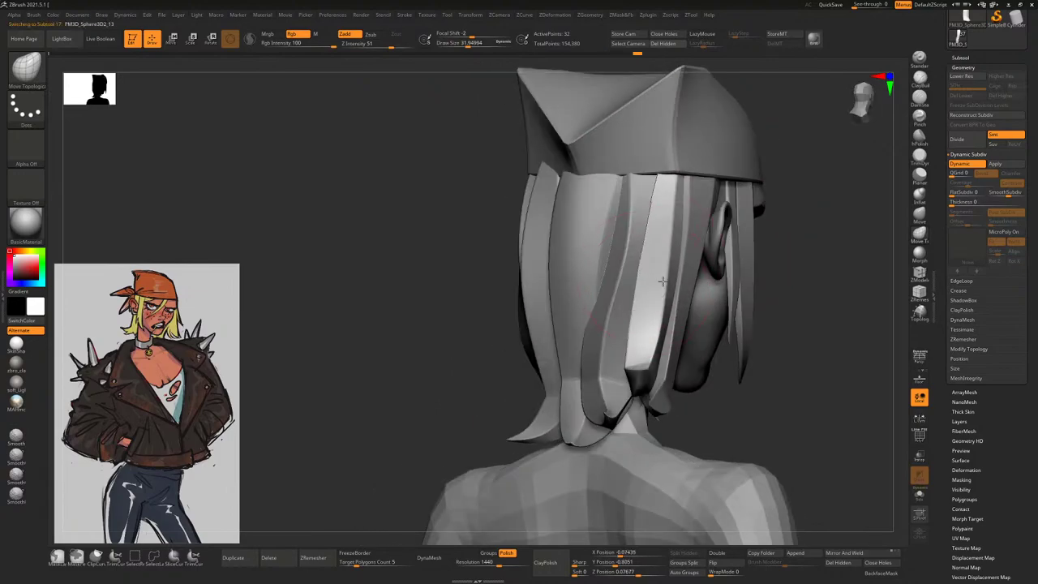
{"action": "left_click_drag", "start_coordinate": [800, 292], "coordinate": [656, 292]}
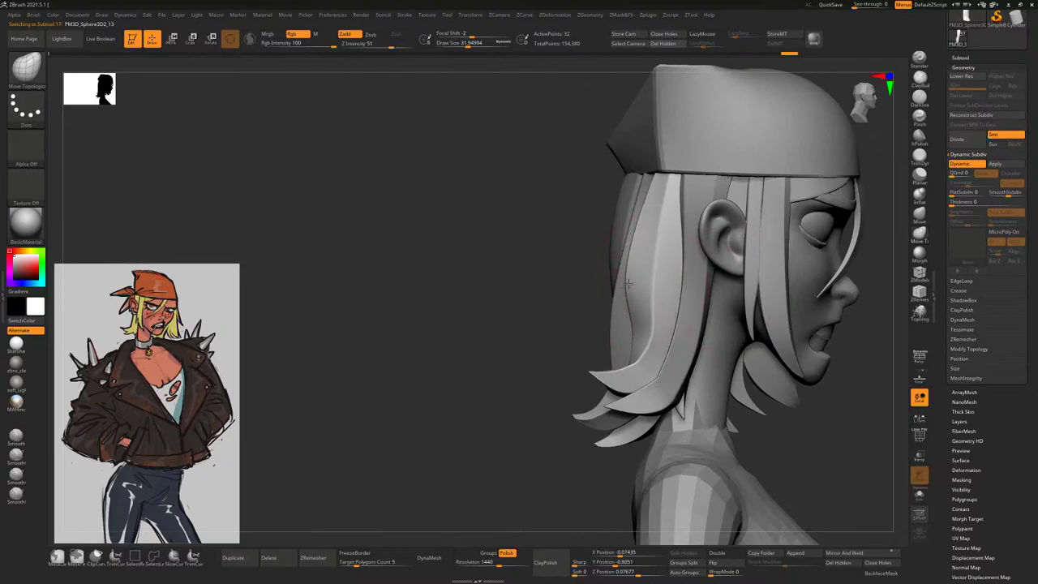
{"action": "mouse_move", "coordinate": [627, 285]}
{"action": "left_mouse_down"}
{"action": "mouse_move", "coordinate": [754, 296]}
{"action": "mouse_move", "coordinate": [593, 322]}
{"action": "mouse_move", "coordinate": [641, 358]}
{"action": "mouse_move", "coordinate": [568, 345]}
{"action": "mouse_move", "coordinate": [621, 341]}
{"action": "mouse_move", "coordinate": [681, 357]}
{"action": "mouse_move", "coordinate": [572, 373]}
{"action": "mouse_move", "coordinate": [514, 341]}
{"action": "mouse_move", "coordinate": [535, 322]}
{"action": "mouse_move", "coordinate": [471, 281]}
{"action": "mouse_move", "coordinate": [500, 279]}
{"action": "mouse_move", "coordinate": [559, 211]}
{"action": "mouse_move", "coordinate": [581, 219]}
{"action": "left_mouse_up"}
{"action": "key", "text": "space"}
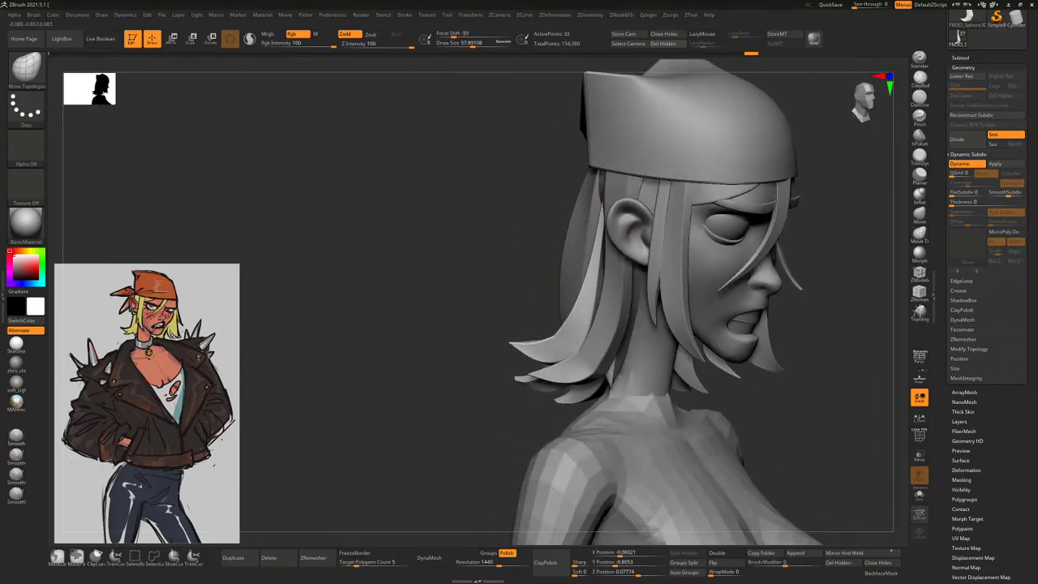
Reselect the back strand beside the central one and shift it to fit its neighbours at draw size about 58
{"action": "key", "text": "ctrl"}
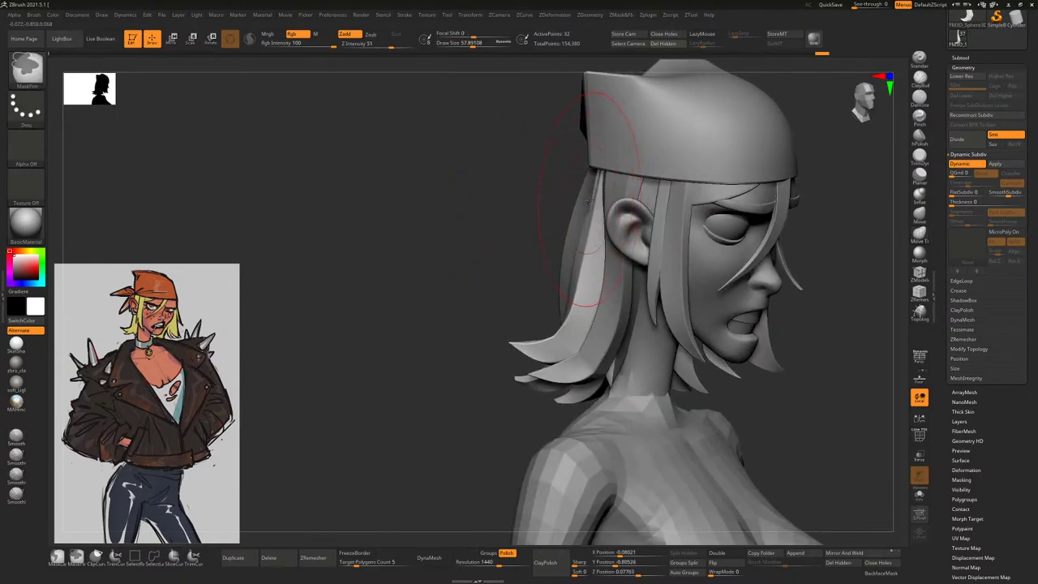
{"action": "left_click", "coordinate": [583, 202], "text": "alt"}
{"action": "left_click_drag", "start_coordinate": [582, 202], "coordinate": [575, 277]}
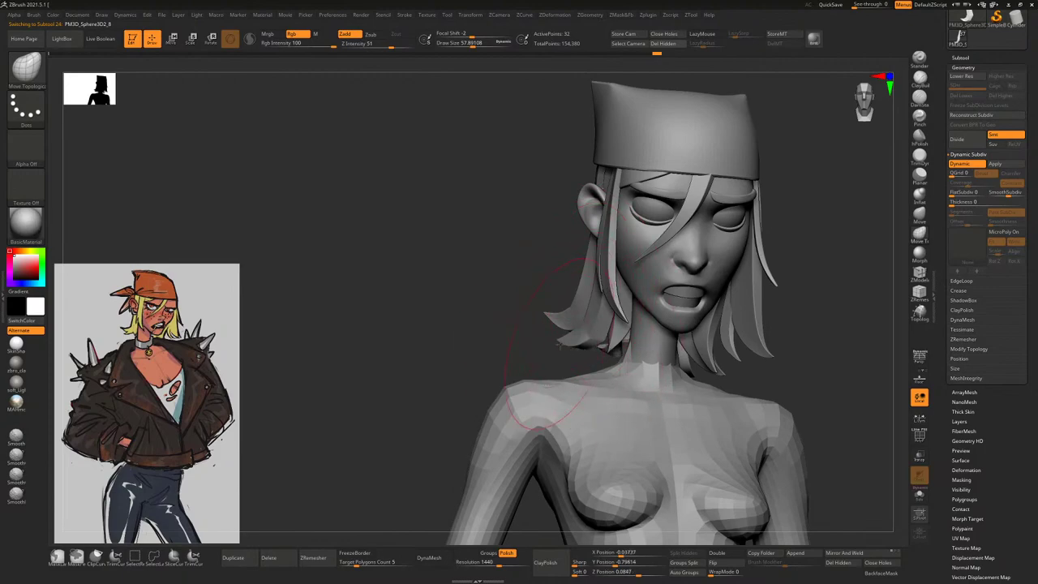
Select the lower flicked strand behind the ear and adjust its tip in front view at draw size about 23
{"action": "left_click", "coordinate": [609, 358], "text": "alt"}
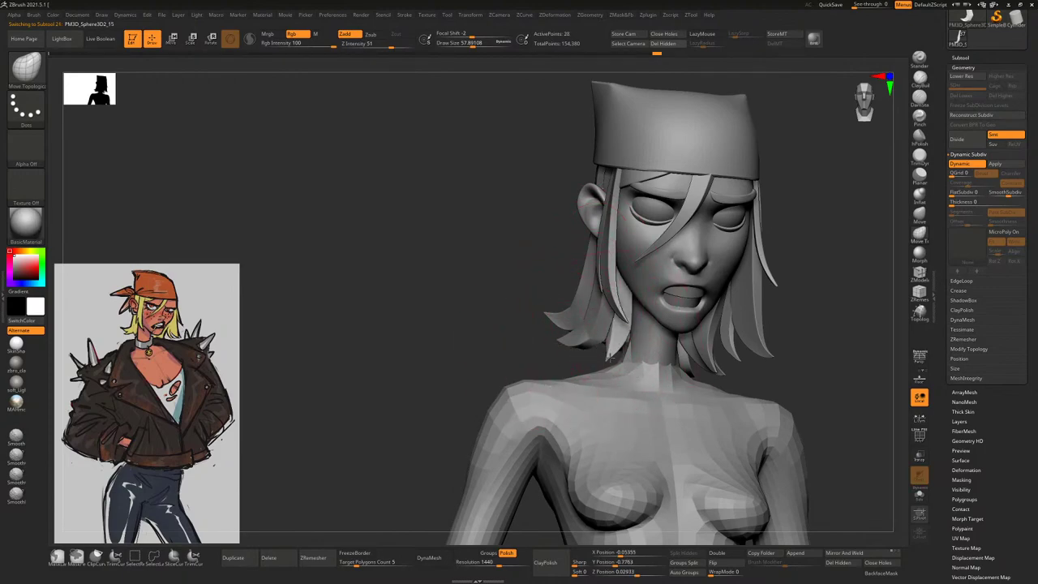
{"action": "left_click", "coordinate": [611, 345], "text": "alt"}
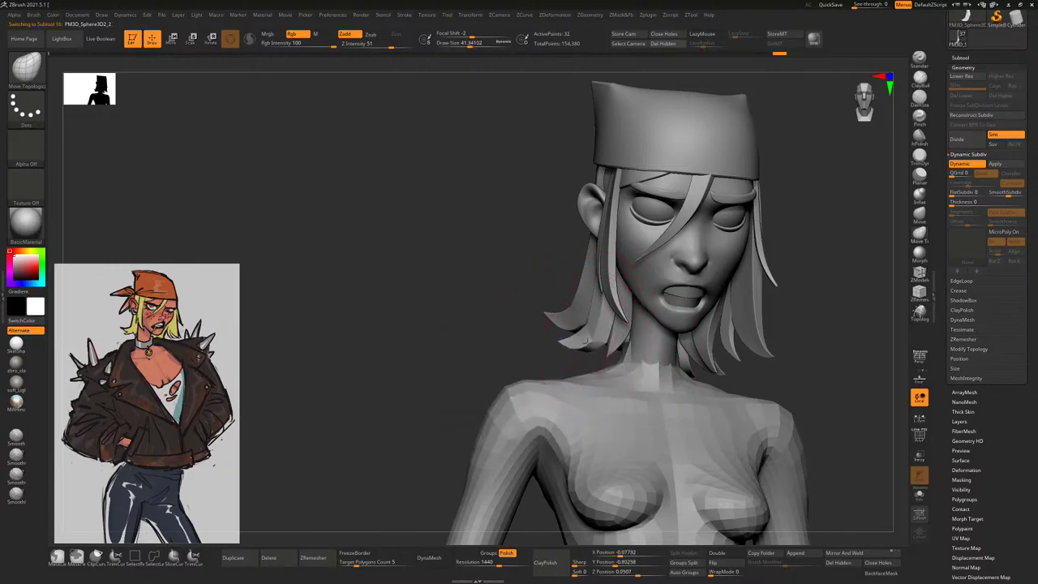
{"action": "key", "text": "space"}
{"action": "left_click_drag", "start_coordinate": [569, 343], "coordinate": [572, 342]}
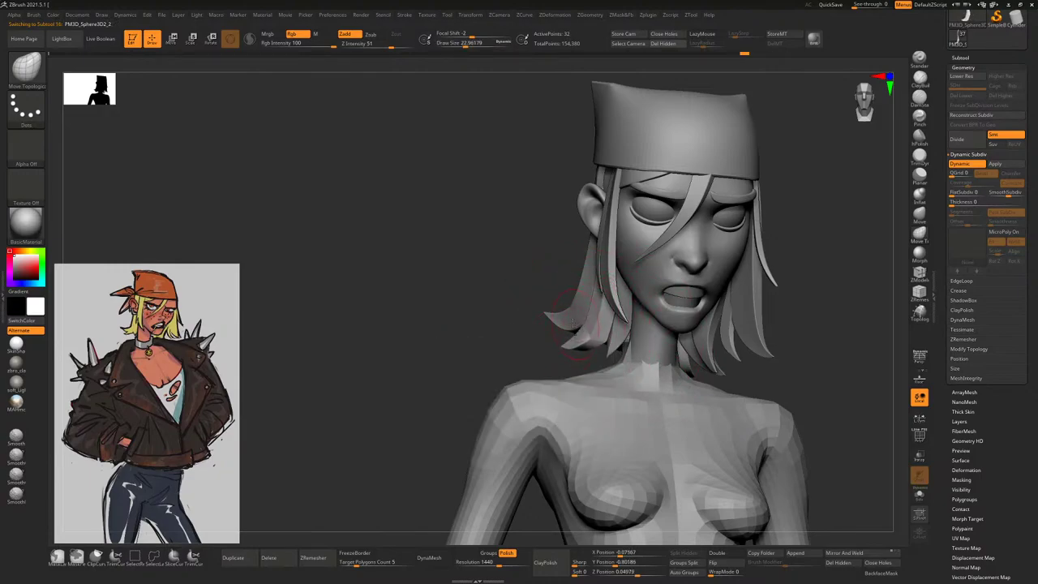
Select the upper flicked strand behind the ear and pull its tip outward at draw sizes of about 43 and 30
{"action": "left_click", "coordinate": [568, 320], "text": "alt"}
{"action": "key", "text": "space"}
{"action": "left_click_drag", "start_coordinate": [562, 315], "coordinate": [542, 325]}
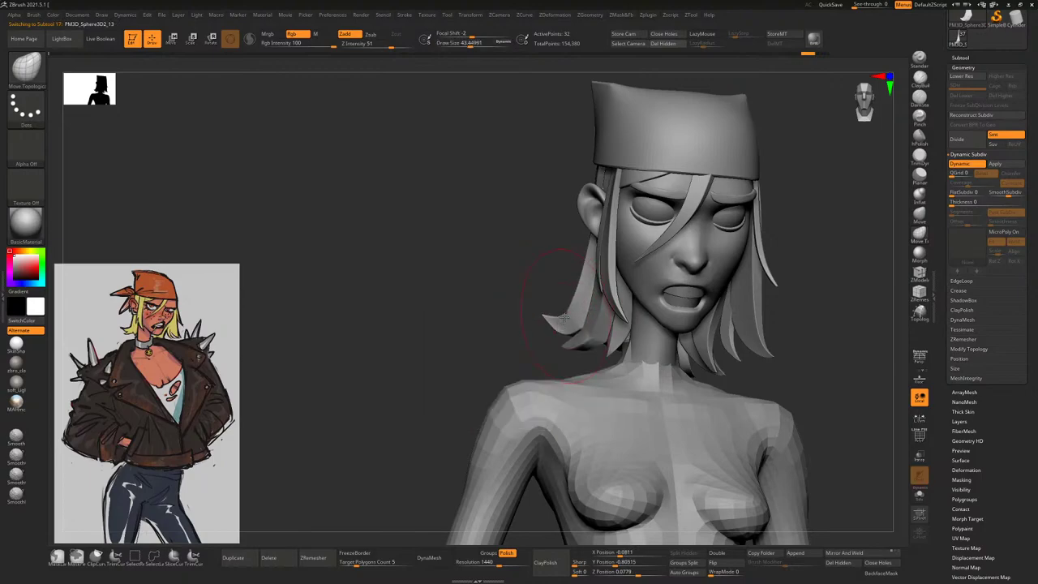
{"action": "key", "text": "space"}
{"action": "key", "text": "space"}
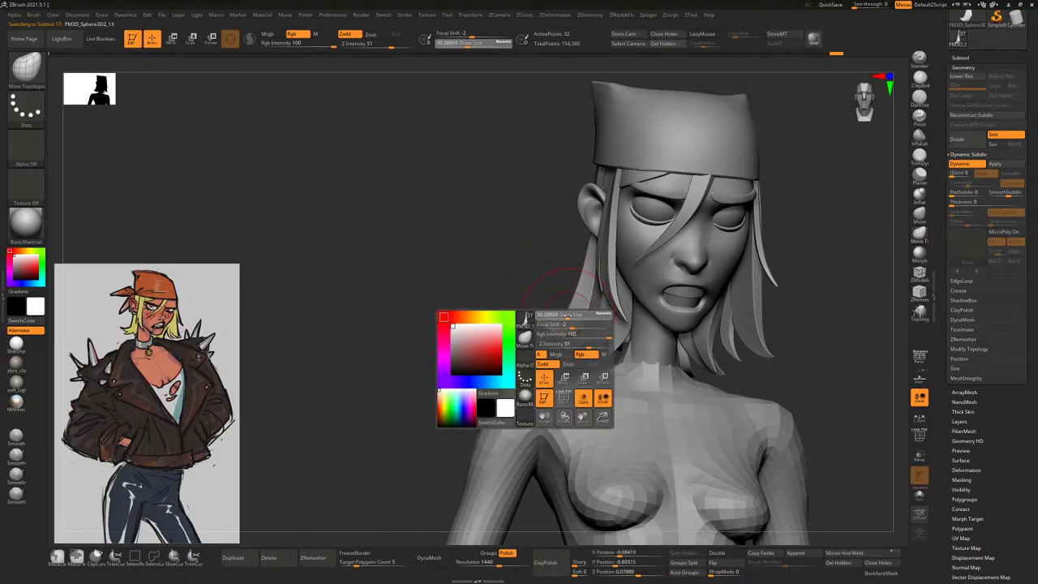
{"action": "mouse_move", "coordinate": [535, 320]}
{"action": "right_mouse_down"}
{"action": "mouse_move", "coordinate": [556, 310]}
{"action": "mouse_move", "coordinate": [506, 300]}
{"action": "mouse_move", "coordinate": [509, 291]}
{"action": "right_mouse_up"}
Select the back strand beside the central one and reposition it at draw size about 97, refining its inner edge at about 22
{"action": "left_click", "coordinate": [506, 300], "text": "alt"}
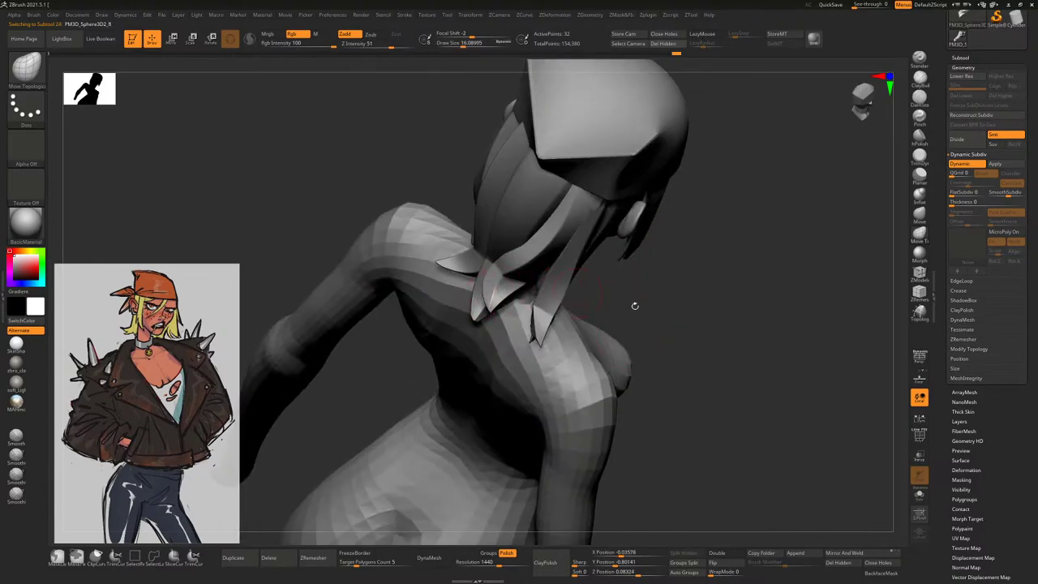
{"action": "right_click_drag", "start_coordinate": [633, 304], "coordinate": [494, 263], "text": "shift"}
{"action": "key", "text": "space"}
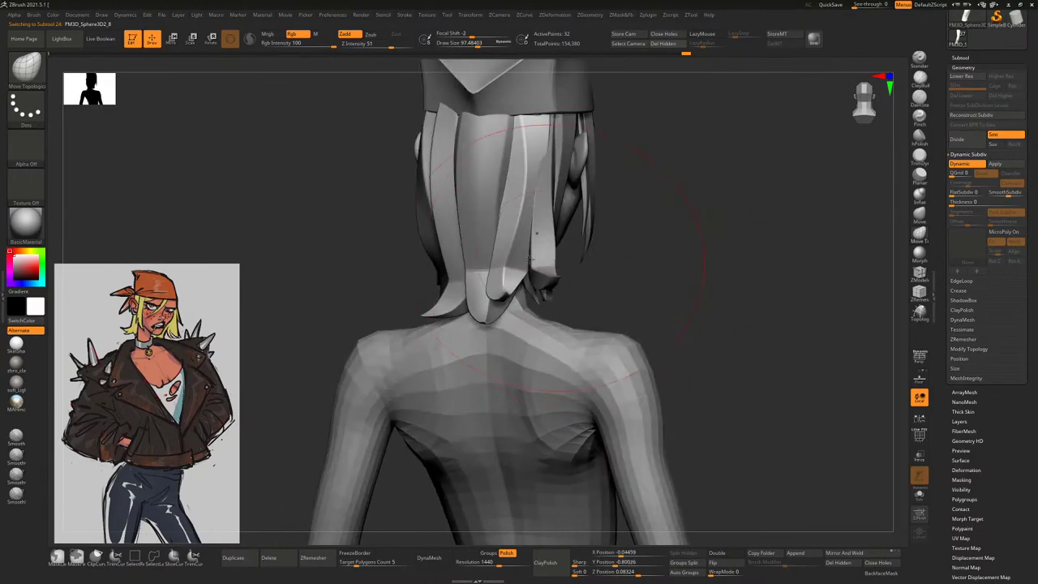
{"action": "key", "text": "space"}
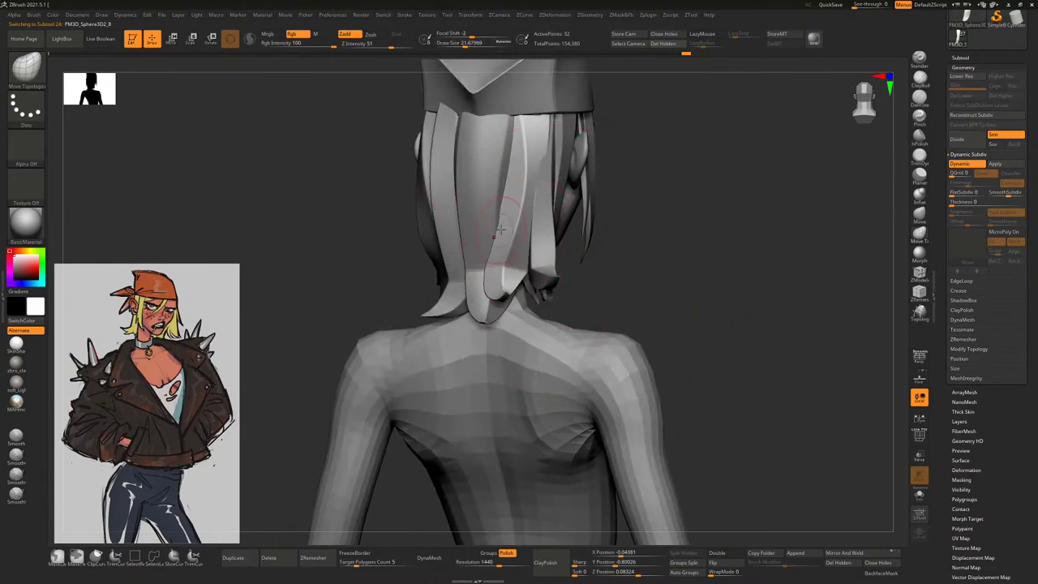
Reposition the back strand beside the central one at draw sizes of about 55 and 35, checking its fit from side and back
{"action": "key", "text": "bracketright"}
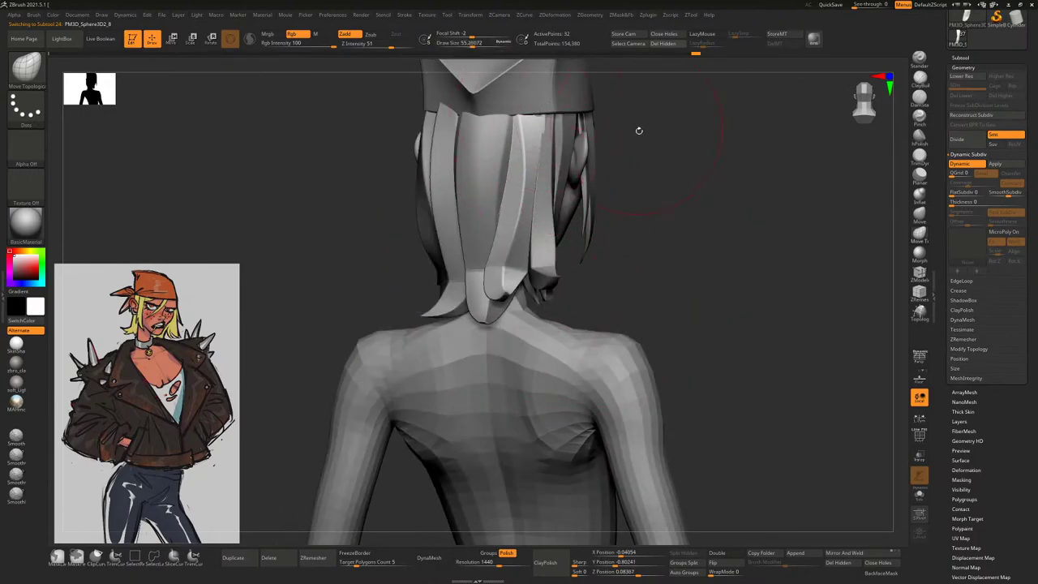
{"action": "right_click_drag", "start_coordinate": [639, 130], "coordinate": [526, 147]}
{"action": "key", "text": "space"}
{"action": "right_click_drag", "start_coordinate": [443, 167], "coordinate": [496, 169]}
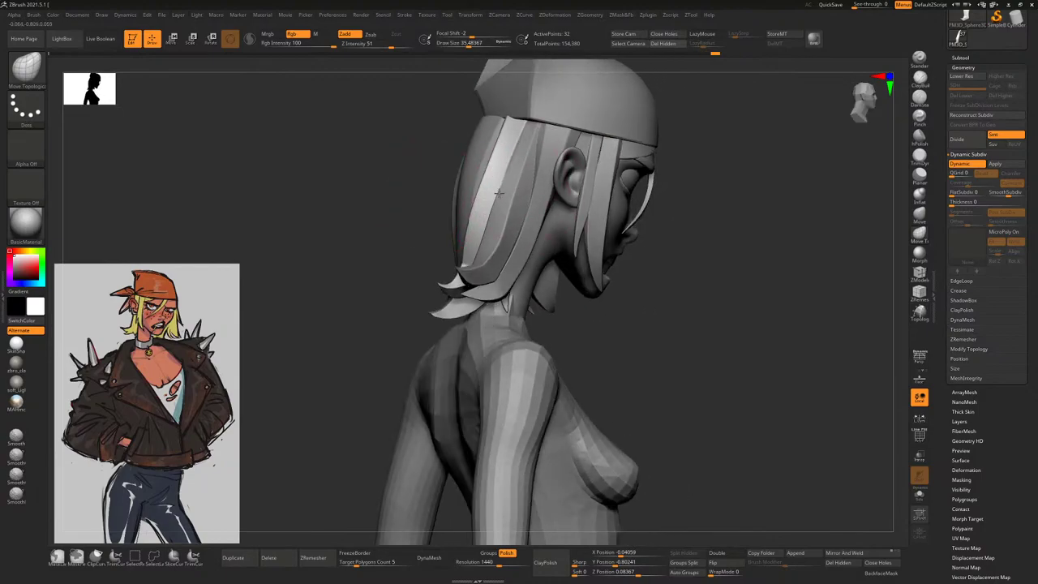
{"action": "right_click_drag", "start_coordinate": [537, 201], "coordinate": [593, 264]}
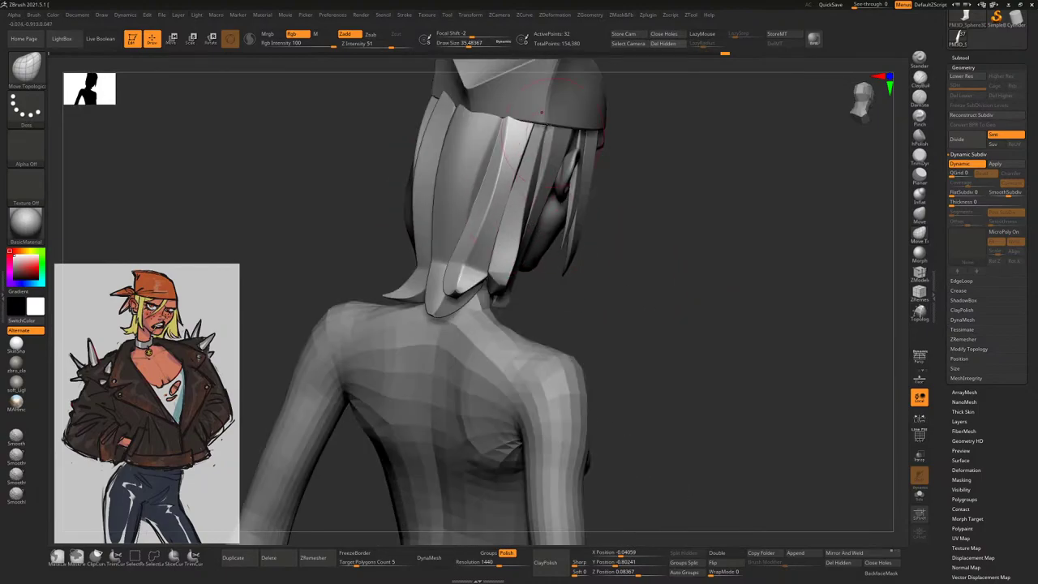
{"action": "right_click_drag", "start_coordinate": [637, 127], "coordinate": [561, 141]}
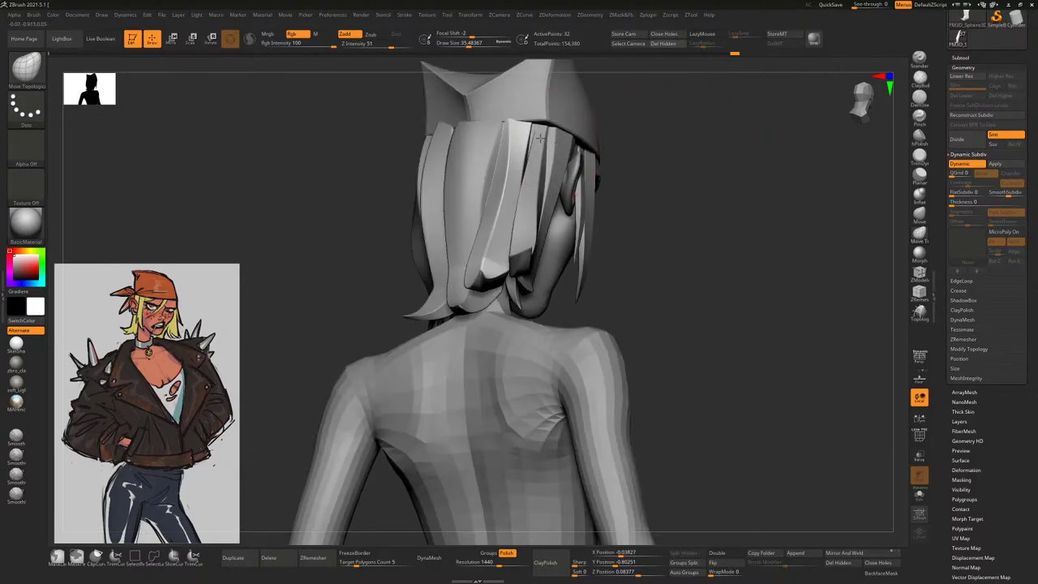
Select the lower flicked strand behind the ear and reshape its tip at draw sizes of about 23 and 16
{"action": "right_click_drag", "start_coordinate": [654, 140], "coordinate": [456, 343]}
{"action": "key", "text": "s"}
{"action": "left_click_drag", "start_coordinate": [445, 356], "coordinate": [434, 355]}
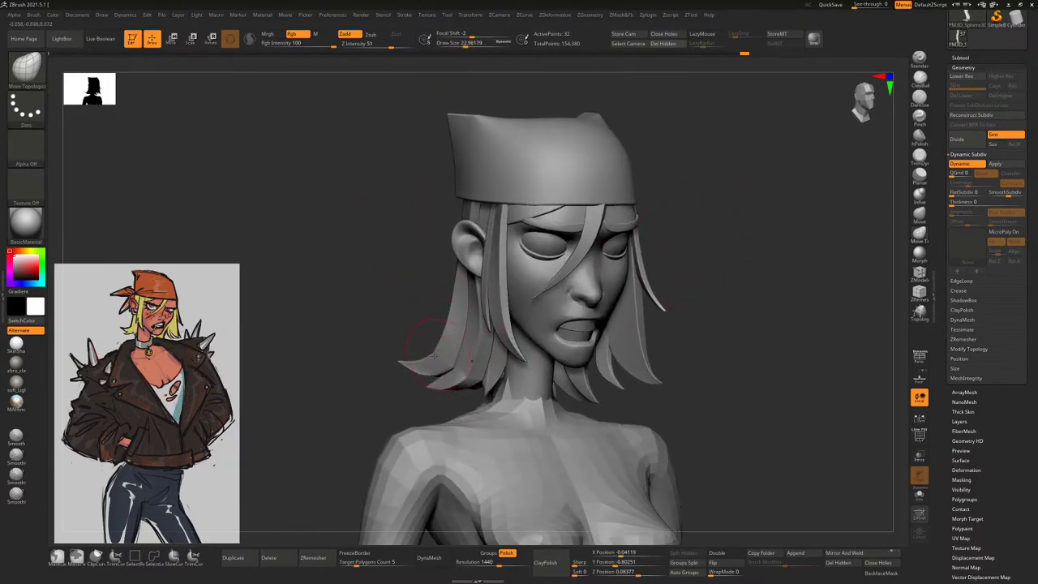
{"action": "left_click", "coordinate": [445, 347], "text": "alt"}
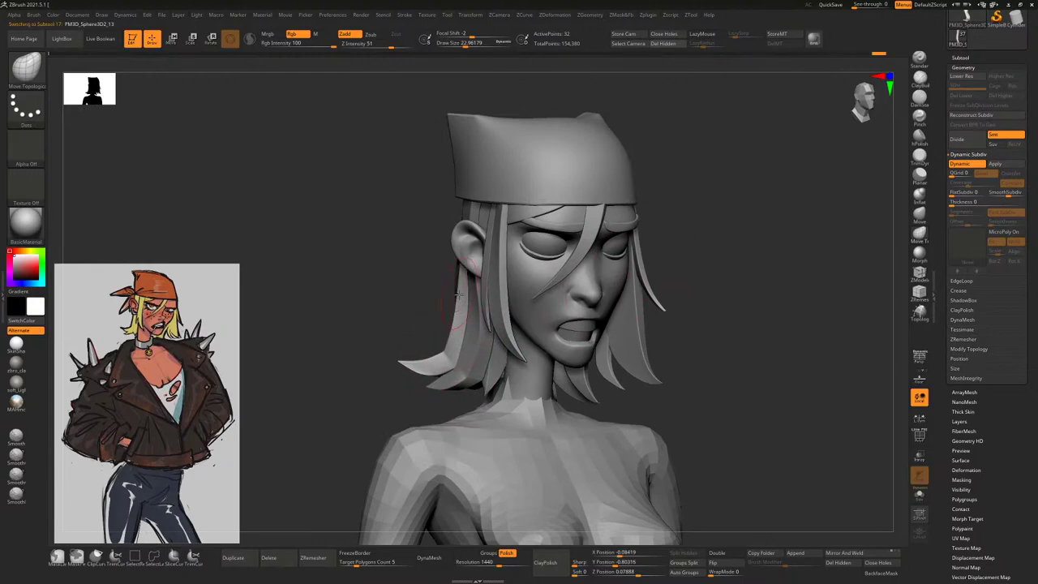
{"action": "left_click", "coordinate": [450, 381], "text": "alt"}
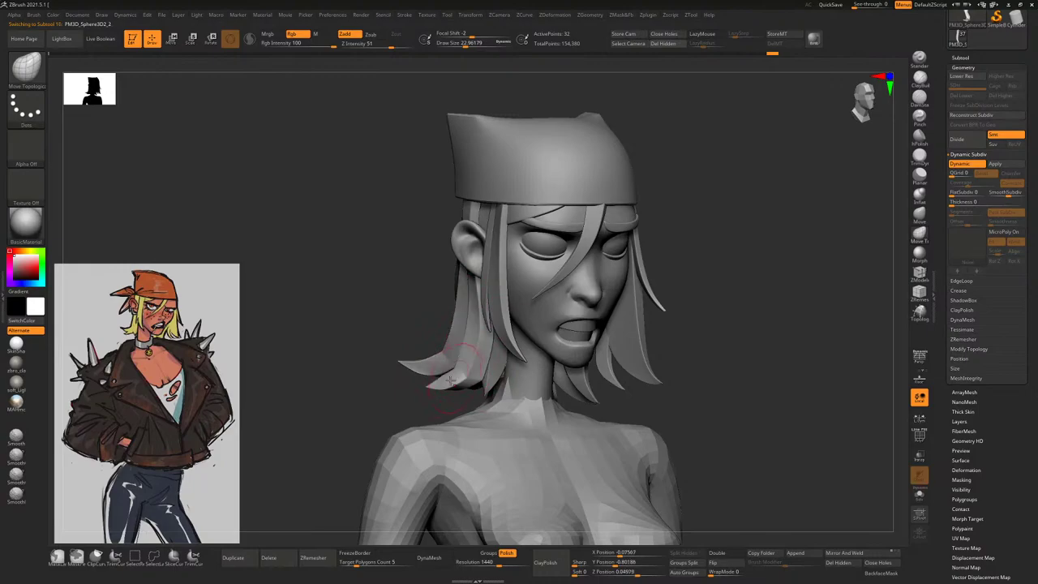
{"action": "mouse_move", "coordinate": [417, 392]}
{"action": "left_mouse_down"}
{"action": "mouse_move", "coordinate": [545, 378]}
{"action": "mouse_move", "coordinate": [533, 305]}
{"action": "left_mouse_up"}
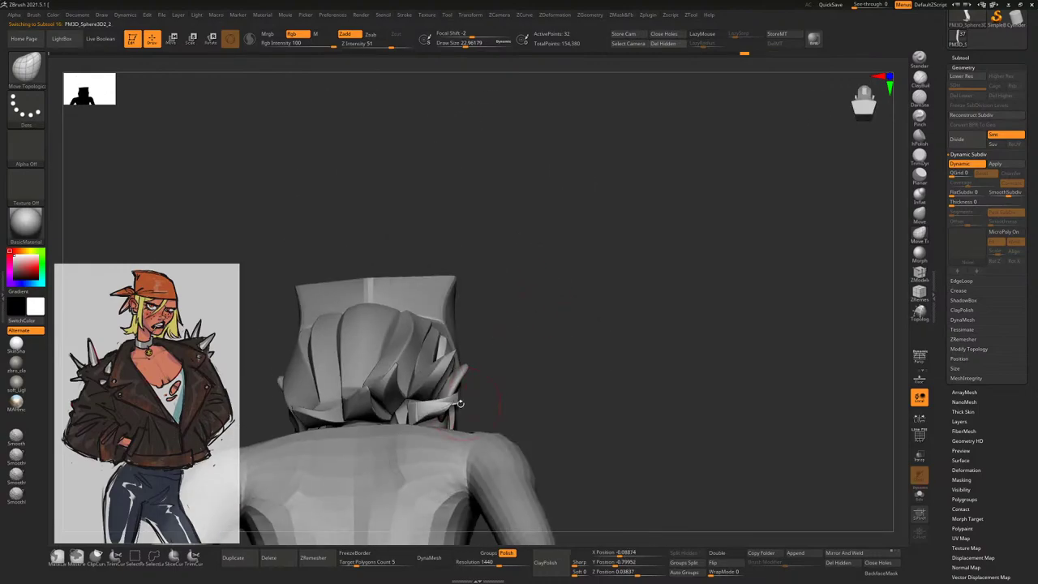
{"action": "left_click_drag", "start_coordinate": [556, 352], "coordinate": [469, 391]}
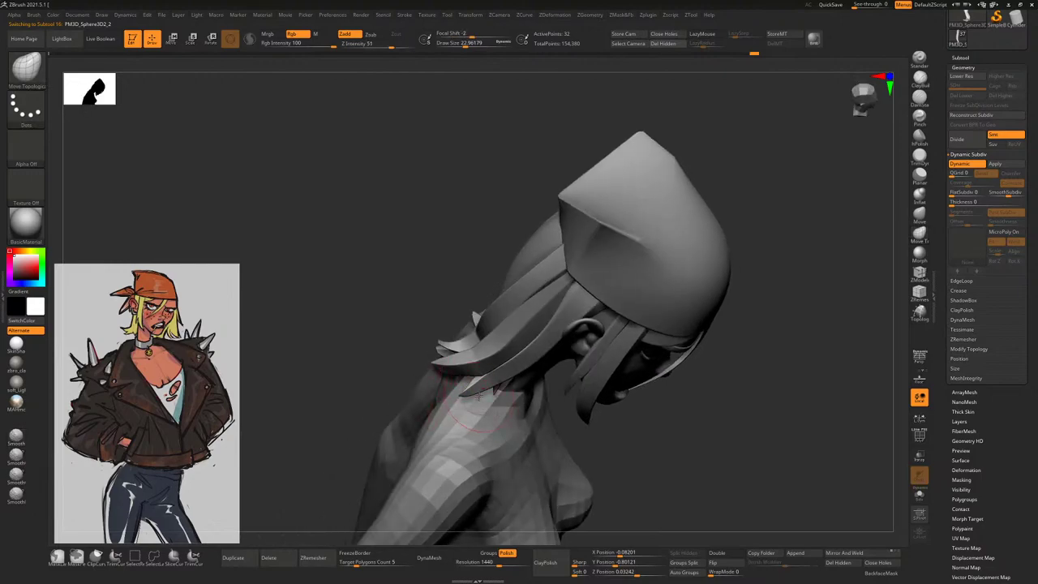
{"action": "left_click_drag", "start_coordinate": [391, 365], "coordinate": [471, 401]}
{"action": "key", "text": "["}
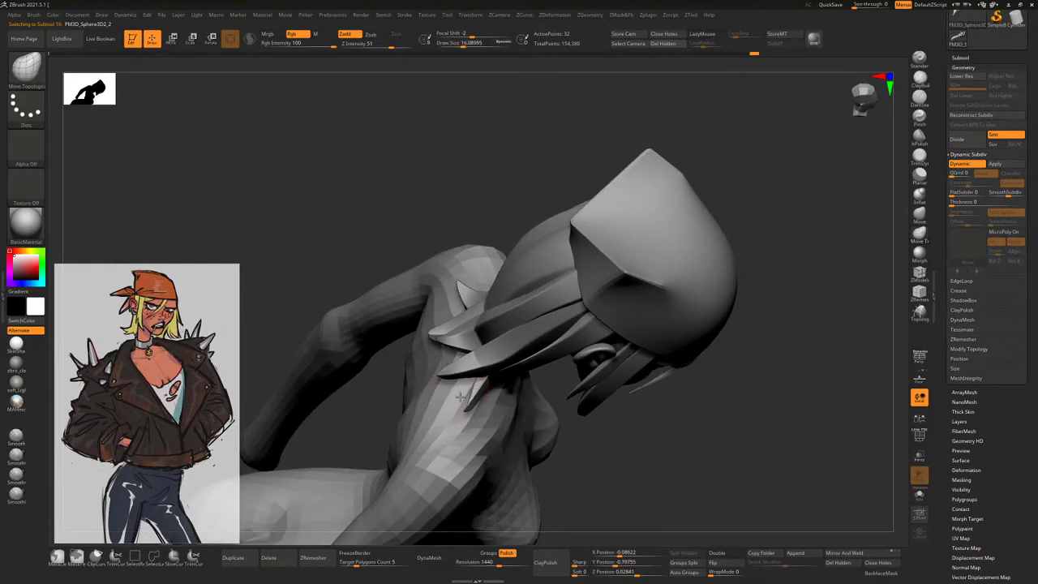
{"action": "mouse_move", "coordinate": [451, 402]}
{"action": "right_mouse_down"}
{"action": "mouse_move", "coordinate": [428, 394]}
{"action": "mouse_move", "coordinate": [457, 393]}
{"action": "right_mouse_up"}
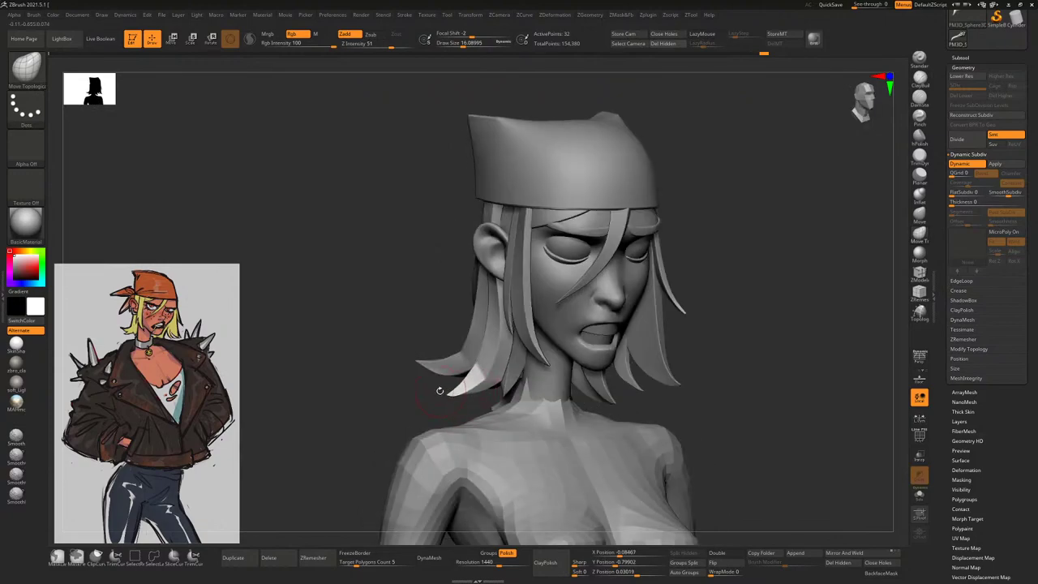
Refine the curve of the lower flicked strand at draw sizes of about 39 and 20
{"action": "key", "text": "space"}
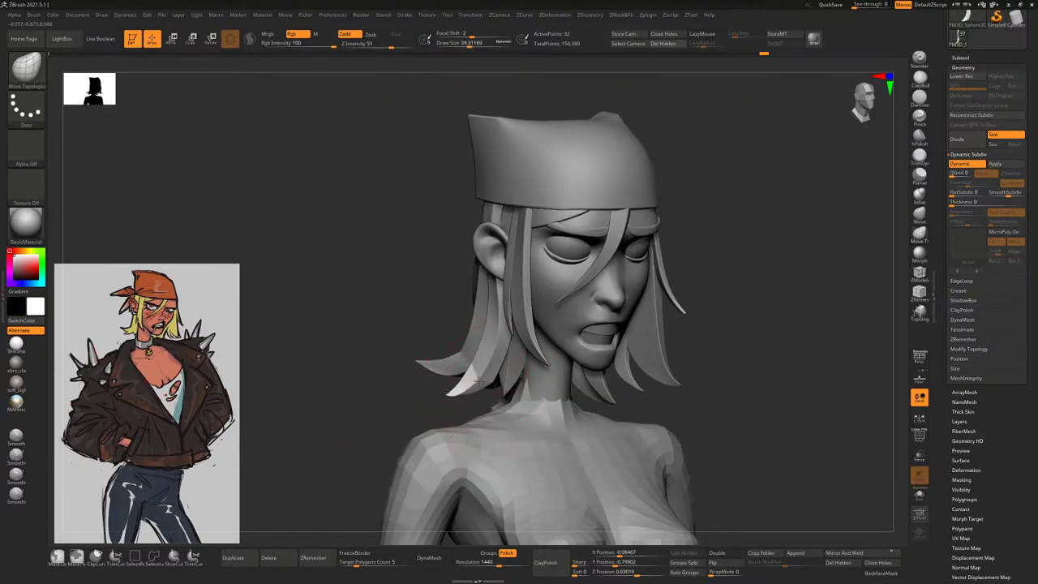
{"action": "key", "text": "["}
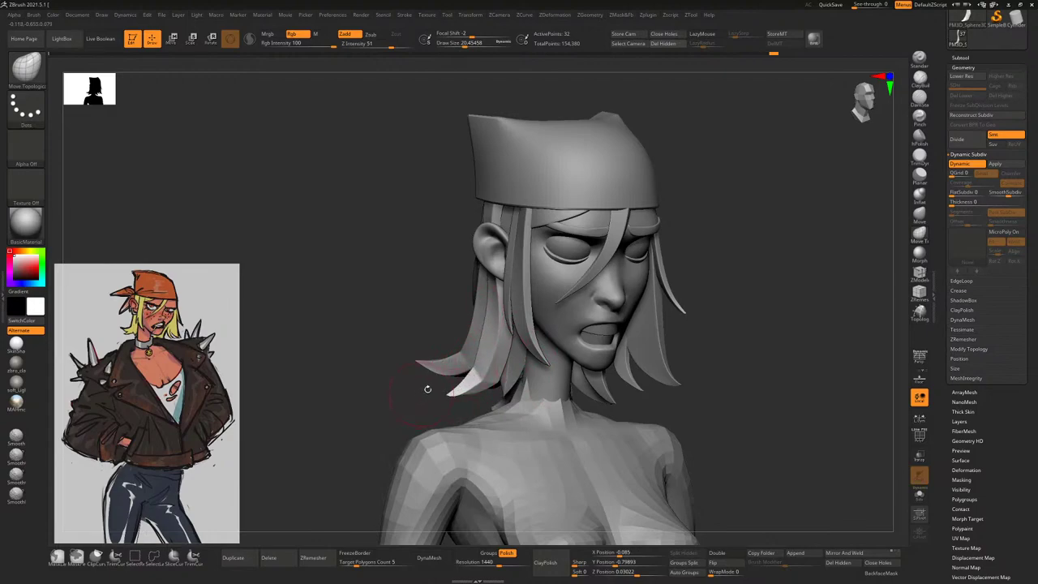
{"action": "right_click_drag", "start_coordinate": [470, 362], "coordinate": [456, 375]}
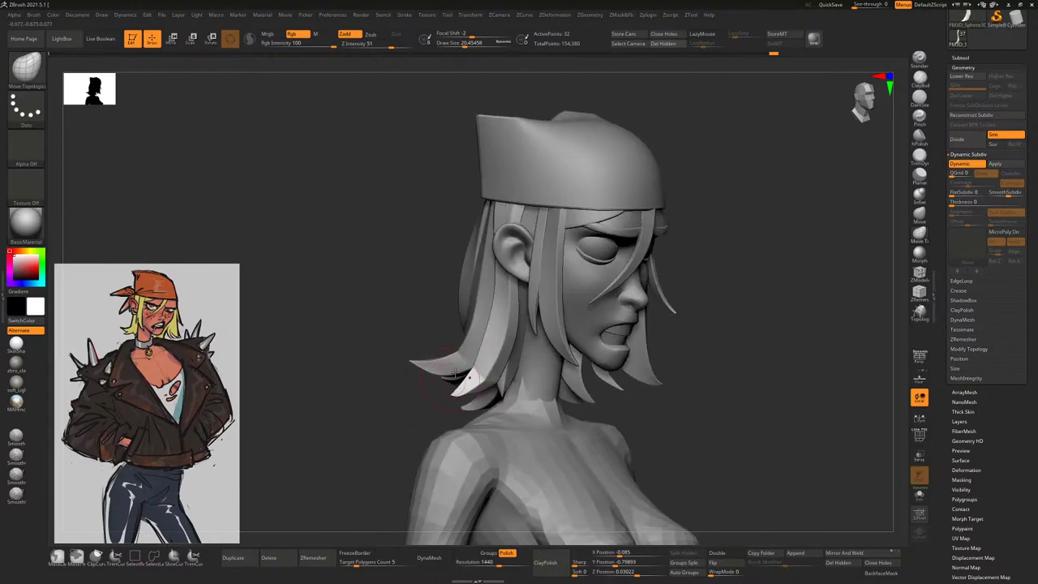
Select the strand just in front of the opposite ear and shift it into place at draw size about 41
{"action": "left_click", "coordinate": [457, 389], "text": "alt"}
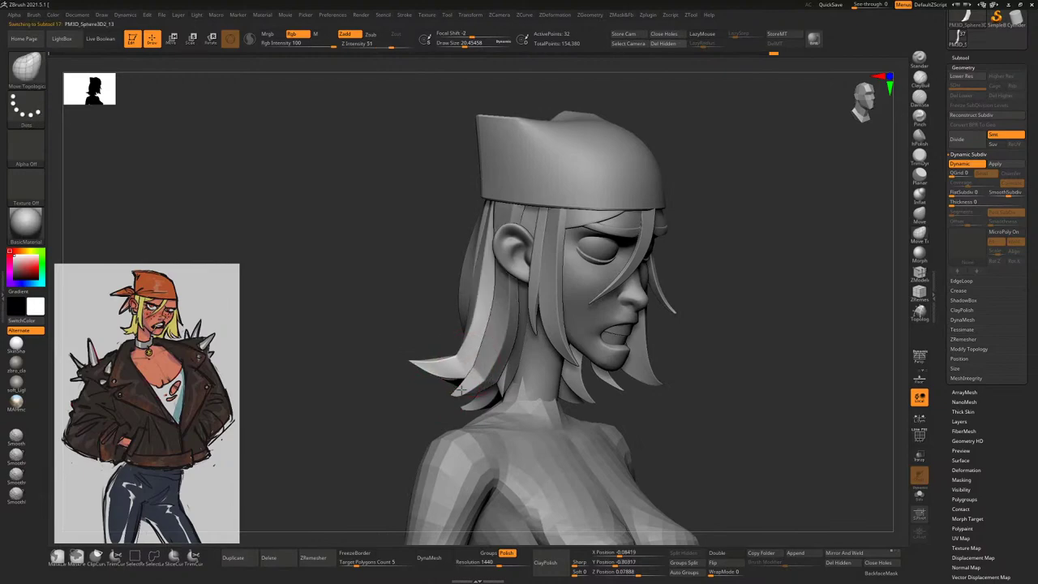
{"action": "mouse_move", "coordinate": [457, 357]}
{"action": "right_mouse_down"}
{"action": "mouse_move", "coordinate": [466, 361]}
{"action": "mouse_move", "coordinate": [394, 301]}
{"action": "mouse_move", "coordinate": [421, 308]}
{"action": "mouse_move", "coordinate": [650, 269]}
{"action": "mouse_move", "coordinate": [667, 233]}
{"action": "mouse_move", "coordinate": [688, 251]}
{"action": "mouse_move", "coordinate": [608, 306]}
{"action": "right_mouse_up"}
{"action": "key", "text": "s"}
{"action": "left_click_drag", "start_coordinate": [568, 306], "coordinate": [609, 306]}
{"action": "right_click_drag", "start_coordinate": [608, 307], "coordinate": [589, 310]}
{"action": "mouse_move", "coordinate": [588, 310]}
{"action": "left_mouse_down"}
{"action": "mouse_move", "coordinate": [582, 252]}
{"action": "mouse_move", "coordinate": [582, 289]}
{"action": "mouse_move", "coordinate": [566, 325]}
{"action": "left_mouse_up"}
{"action": "key", "text": "s"}
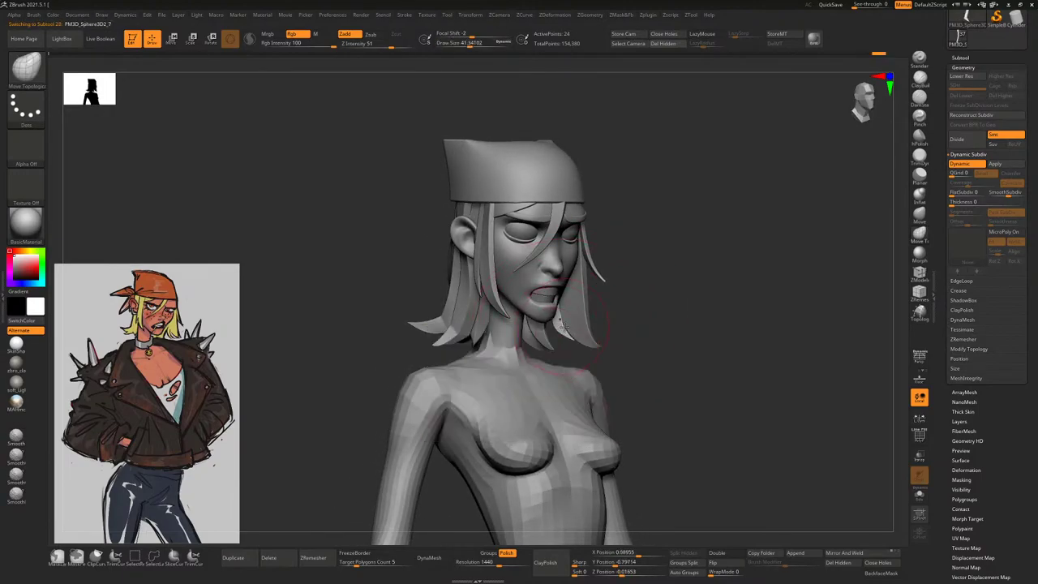
{"action": "right_click_drag", "start_coordinate": [576, 319], "coordinate": [571, 328]}
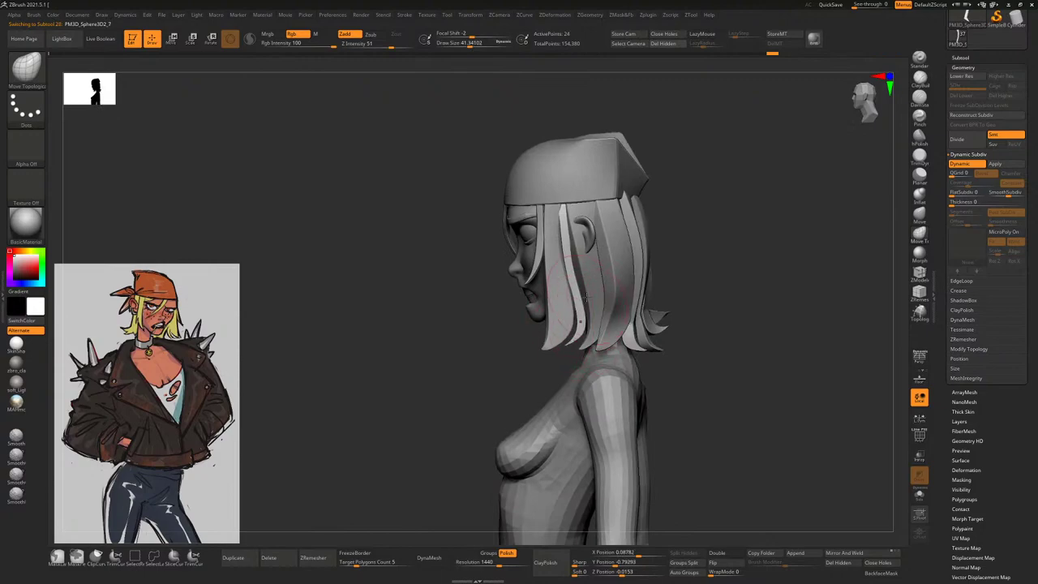
Select the head mesh and isolate it with Solo in a close front view
{"action": "mouse_move", "coordinate": [584, 213]}
{"action": "right_mouse_down"}
{"action": "mouse_move", "coordinate": [703, 182]}
{"action": "mouse_move", "coordinate": [563, 264]}
{"action": "mouse_move", "coordinate": [681, 276]}
{"action": "mouse_move", "coordinate": [656, 297]}
{"action": "mouse_move", "coordinate": [576, 318]}
{"action": "mouse_move", "coordinate": [693, 289]}
{"action": "mouse_move", "coordinate": [525, 278]}
{"action": "right_mouse_up"}
{"action": "key", "text": "shift+d"}
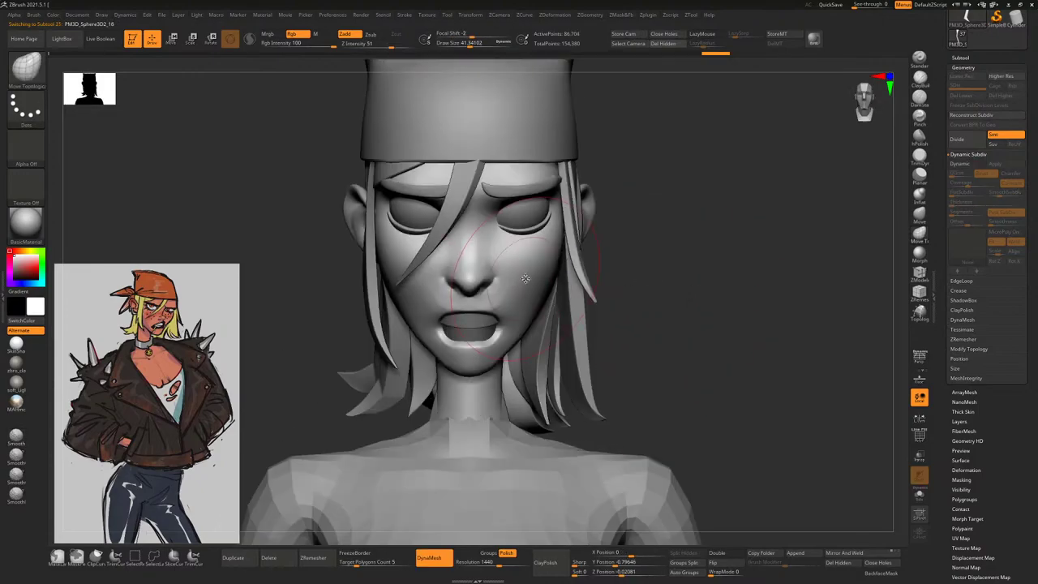
{"action": "mouse_move", "coordinate": [669, 252]}
{"action": "right_mouse_down"}
{"action": "mouse_move", "coordinate": [690, 209]}
{"action": "mouse_move", "coordinate": [695, 230]}
{"action": "mouse_move", "coordinate": [695, 219]}
{"action": "mouse_move", "coordinate": [629, 359]}
{"action": "right_mouse_up"}
{"action": "left_click", "coordinate": [919, 495]}
{"action": "right_click_drag", "start_coordinate": [730, 276], "coordinate": [816, 194], "text": "ctrl"}
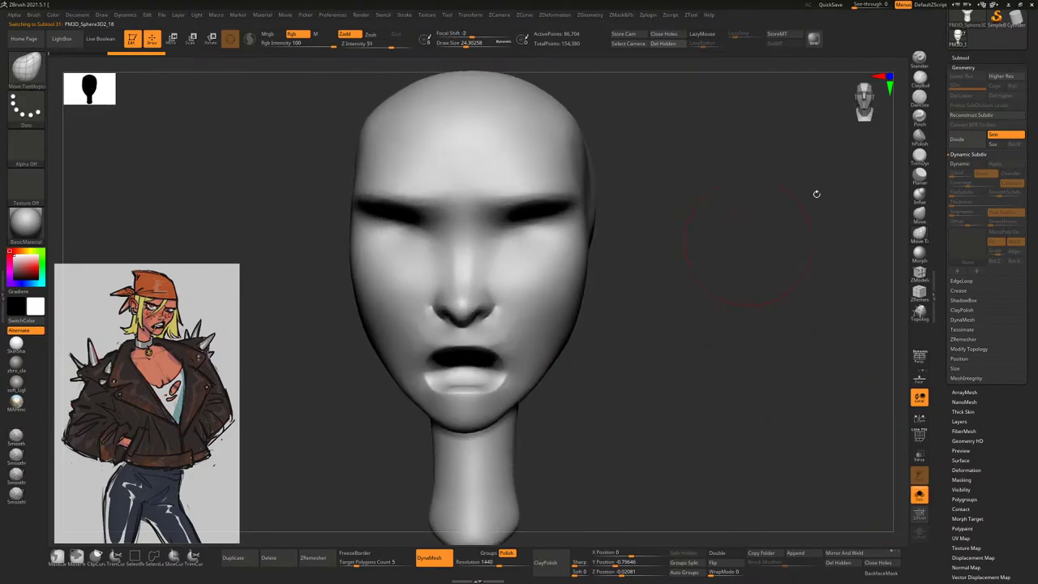
Try to carve the eye socket area of the head with the DamStandard brush
{"action": "key", "text": "b"}
{"action": "key", "text": "d"}
{"action": "key", "text": "s"}
{"action": "key", "text": "space"}
{"action": "mouse_move", "coordinate": [519, 232]}
{"action": "left_mouse_down"}
{"action": "mouse_move", "coordinate": [568, 235]}
{"action": "mouse_move", "coordinate": [533, 232]}
{"action": "left_mouse_up"}
{"action": "key", "text": "space"}
{"action": "key", "text": "ctrl+z"}
Build up the eye socket area with the ClayBuildup brush at draw size about 12.5 and check it with all parts shown
{"action": "key", "text": "b"}
{"action": "key", "text": "c"}
{"action": "key", "text": "b"}
{"action": "key", "text": "ctrl+z"}
{"action": "key", "text": "ctrl+z"}
{"action": "key", "text": "ctrl+z"}
{"action": "mouse_move", "coordinate": [525, 217]}
{"action": "left_mouse_down"}
{"action": "mouse_move", "coordinate": [549, 219]}
{"action": "mouse_move", "coordinate": [551, 231]}
{"action": "mouse_move", "coordinate": [511, 242]}
{"action": "mouse_move", "coordinate": [518, 224]}
{"action": "mouse_move", "coordinate": [517, 236]}
{"action": "mouse_move", "coordinate": [545, 228]}
{"action": "left_mouse_up"}
{"action": "mouse_move", "coordinate": [524, 243]}
{"action": "right_mouse_down"}
{"action": "mouse_move", "coordinate": [522, 251]}
{"action": "mouse_move", "coordinate": [730, 298]}
{"action": "mouse_move", "coordinate": [753, 327]}
{"action": "right_mouse_up"}
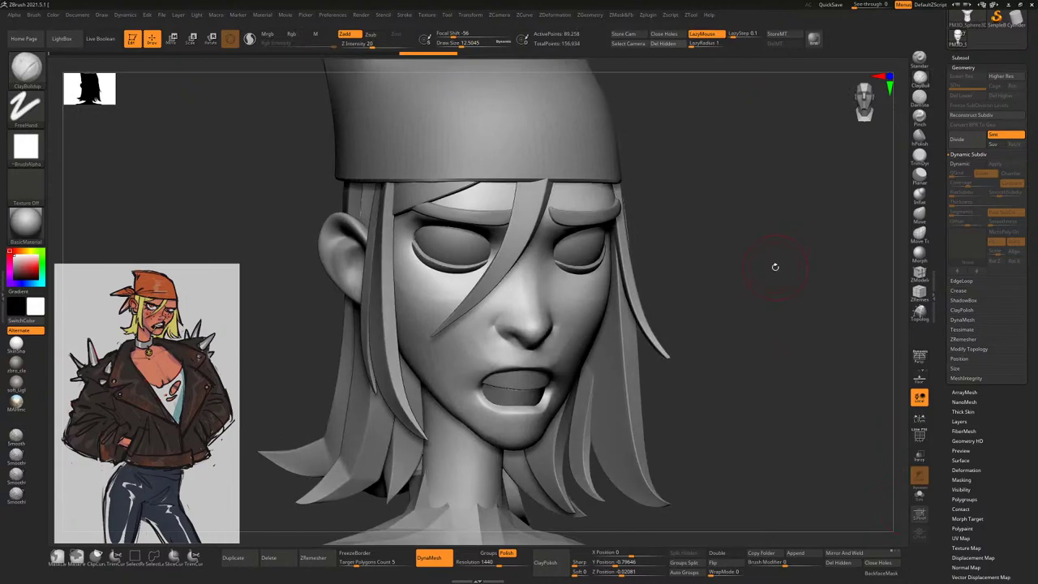
{"action": "mouse_move", "coordinate": [776, 267]}
{"action": "right_mouse_down"}
{"action": "mouse_move", "coordinate": [725, 281]}
{"action": "mouse_move", "coordinate": [735, 271]}
{"action": "mouse_move", "coordinate": [701, 275]}
{"action": "mouse_move", "coordinate": [725, 258]}
{"action": "mouse_move", "coordinate": [734, 221]}
{"action": "mouse_move", "coordinate": [723, 262]}
{"action": "mouse_move", "coordinate": [677, 294]}
{"action": "mouse_move", "coordinate": [720, 276]}
{"action": "mouse_move", "coordinate": [810, 276]}
{"action": "right_mouse_up"}
Isolate the head and carve the jawline from below the ear toward the chin with DamStandard at draw size about 12.5, smoothing it
{"action": "left_click", "coordinate": [919, 494]}
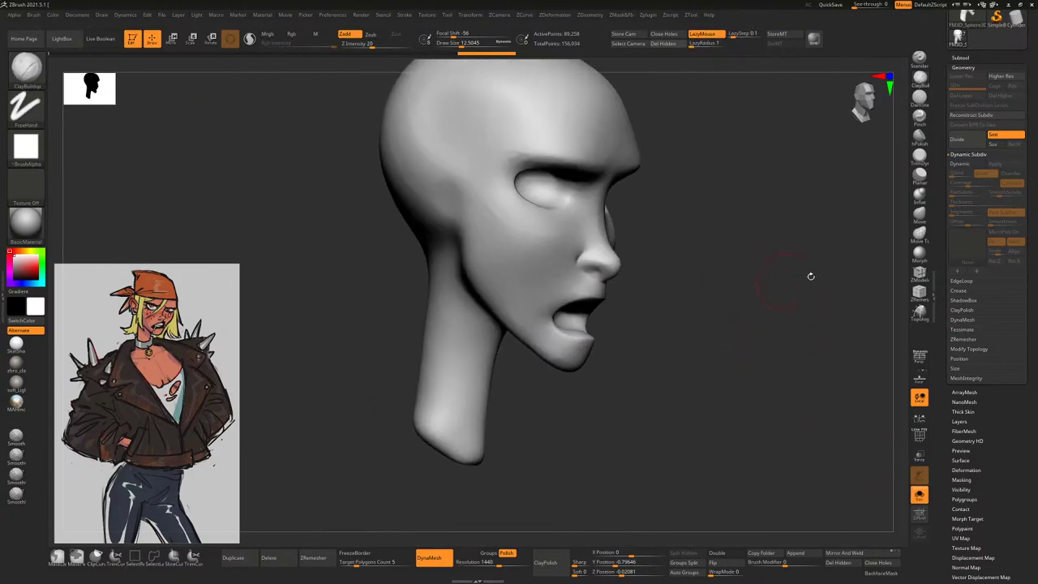
{"action": "left_click", "coordinate": [920, 99]}
{"action": "right_click_drag", "start_coordinate": [641, 231], "coordinate": [674, 220]}
{"action": "right_click", "coordinate": [432, 308]}
{"action": "right_click_drag", "start_coordinate": [496, 382], "coordinate": [469, 244]}
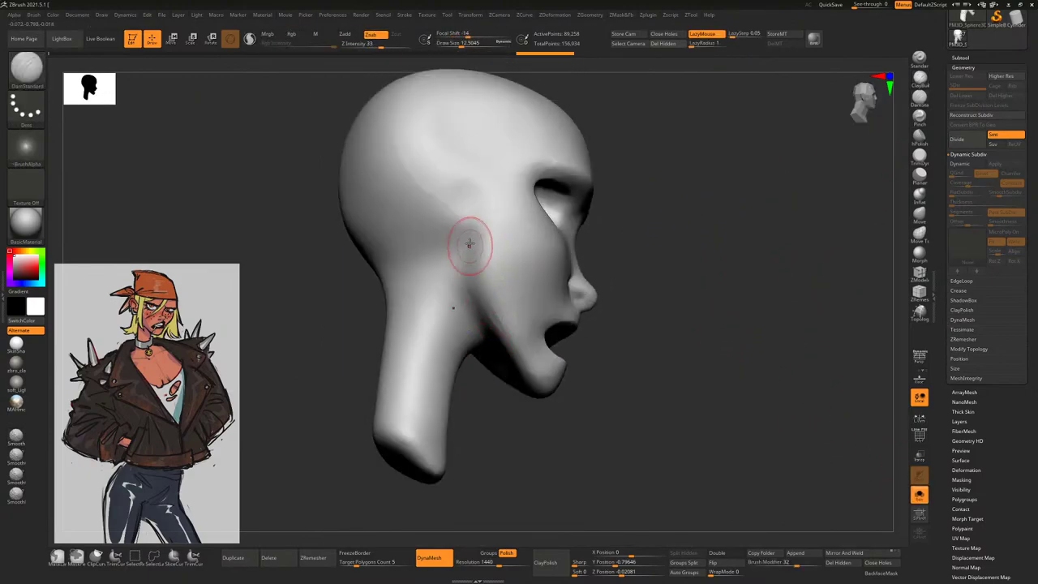
{"action": "mouse_move", "coordinate": [494, 338]}
{"action": "left_mouse_down", "text": "shift"}
{"action": "mouse_move", "coordinate": [471, 255]}
{"action": "mouse_move", "coordinate": [486, 251]}
{"action": "mouse_move", "coordinate": [470, 317]}
{"action": "left_mouse_up", "text": "shift"}
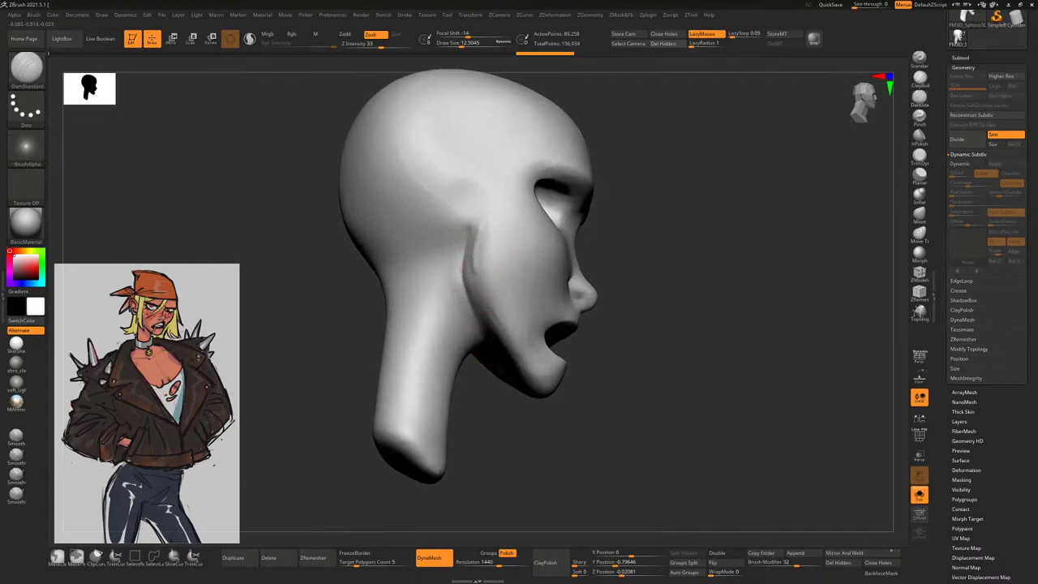
{"action": "right_click_drag", "start_coordinate": [706, 324], "coordinate": [522, 262]}
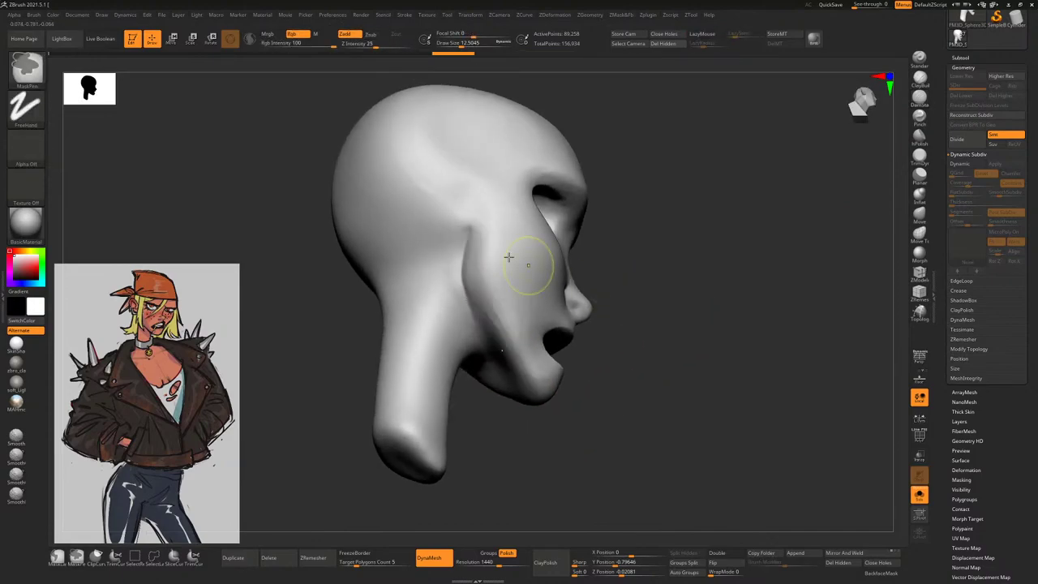
{"action": "right_click_drag", "start_coordinate": [660, 325], "coordinate": [645, 364], "text": "shift"}
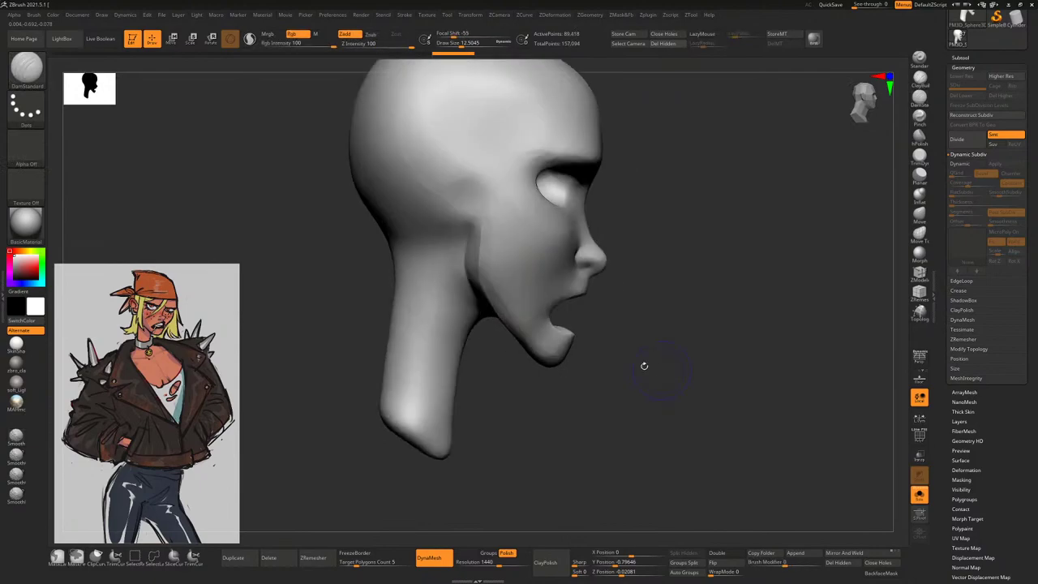
{"action": "mouse_move", "coordinate": [490, 232]}
{"action": "right_mouse_down"}
{"action": "mouse_move", "coordinate": [727, 324]}
{"action": "mouse_move", "coordinate": [699, 361]}
{"action": "mouse_move", "coordinate": [710, 316]}
{"action": "right_mouse_up"}
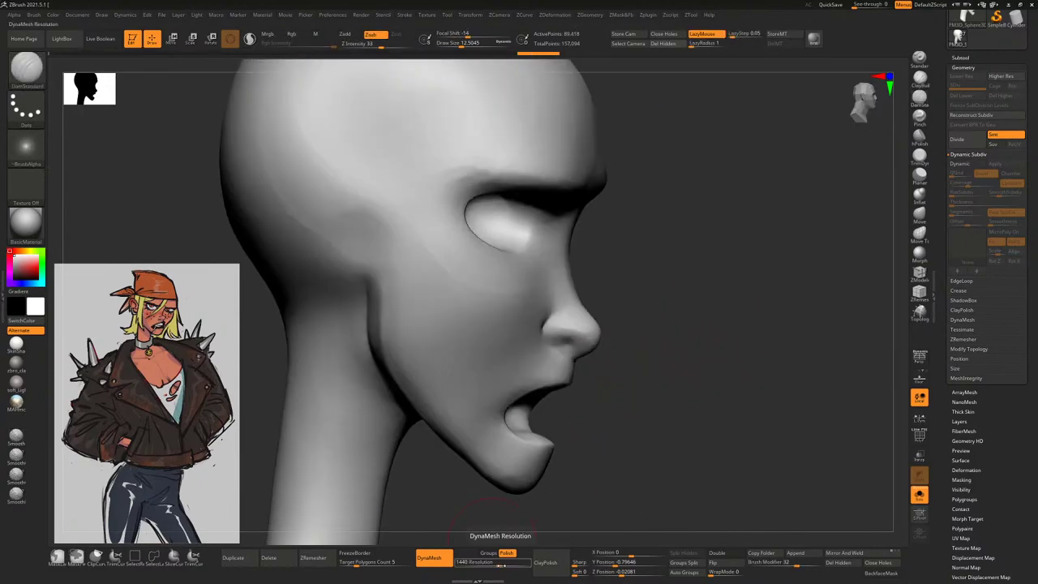
Raise the DynaMesh resolution to 1584 and remesh the head
{"action": "left_click_drag", "start_coordinate": [501, 565], "coordinate": [504, 565]}
{"action": "left_click_drag", "start_coordinate": [586, 389], "coordinate": [690, 311], "text": "ctrl"}
{"action": "right_click_drag", "start_coordinate": [690, 311], "coordinate": [605, 291]}
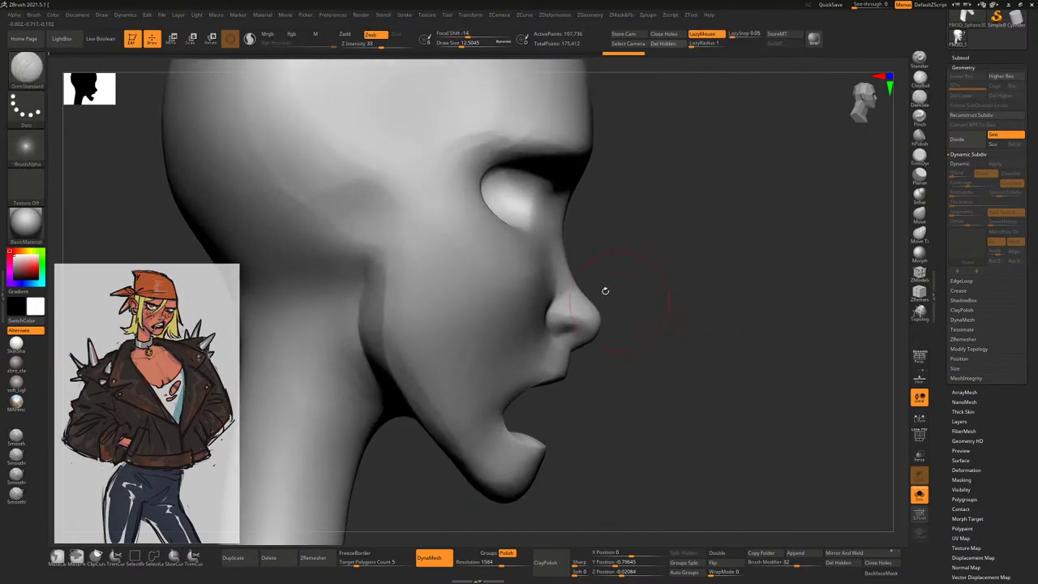
Adjust the nose bridge in profile with the Move Topological brush at draw sizes of about 22 and 12.5
{"action": "left_click", "coordinate": [920, 234]}
{"action": "key", "text": "space"}
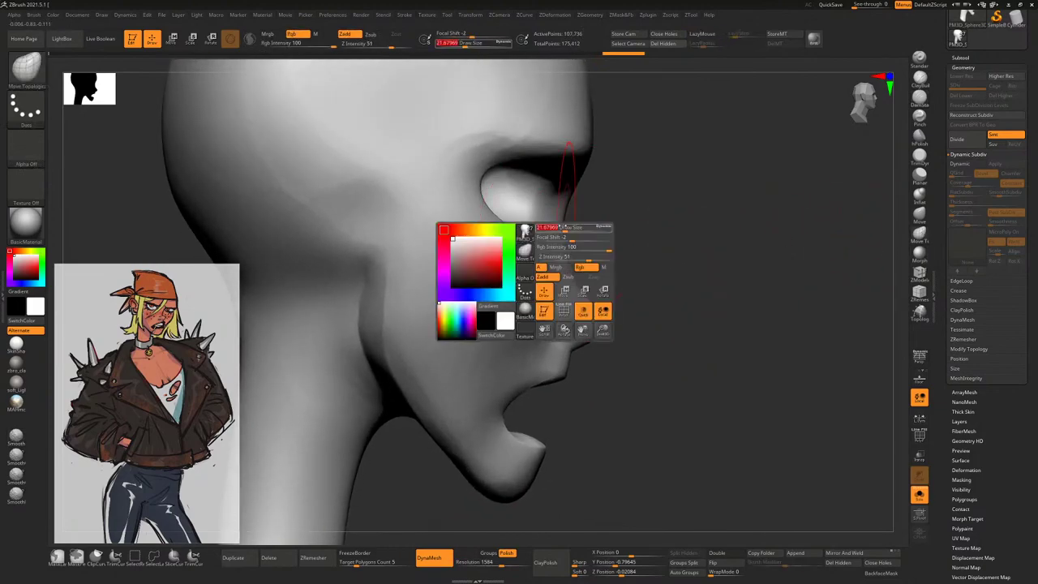
{"action": "key", "text": "ctrl+z"}
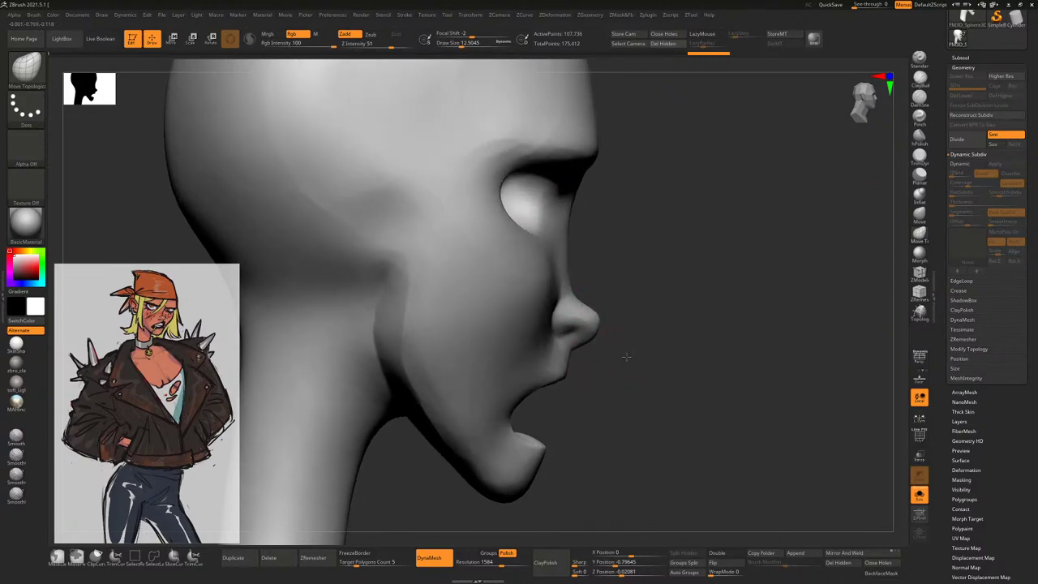
{"action": "key", "text": "]"}
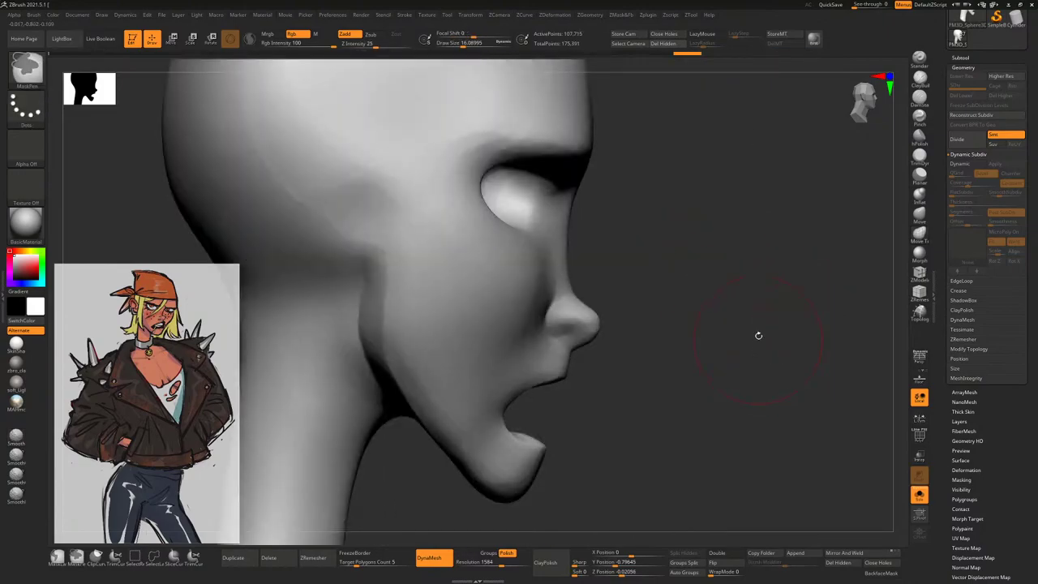
Adjust the mouth's shape in three-quarter and front views at draw sizes of about 19 and 12
{"action": "mouse_move", "coordinate": [758, 338]}
{"action": "left_mouse_down"}
{"action": "mouse_move", "coordinate": [730, 267]}
{"action": "mouse_move", "coordinate": [762, 283]}
{"action": "mouse_move", "coordinate": [692, 369]}
{"action": "left_mouse_up"}
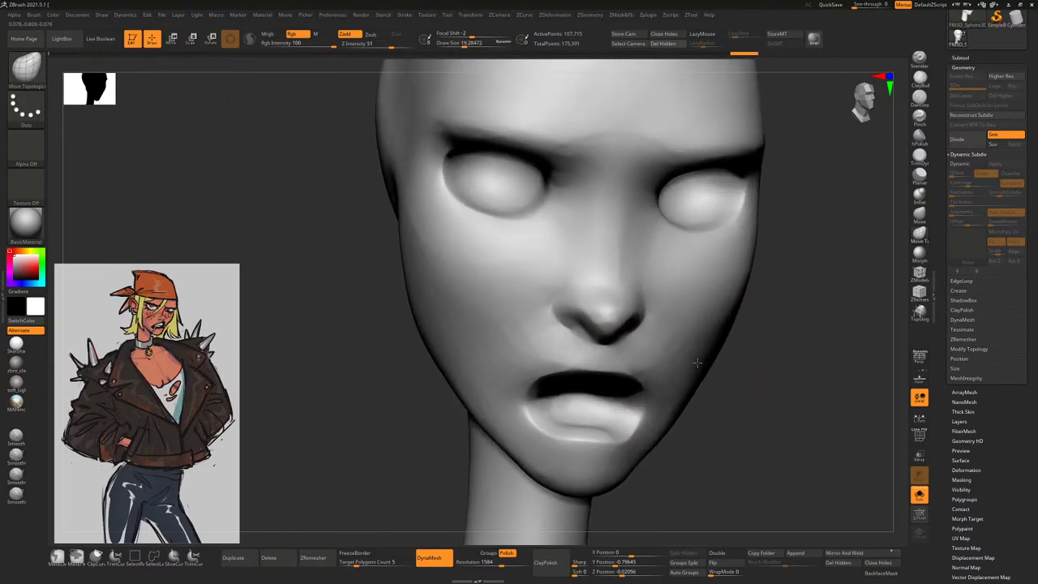
{"action": "mouse_move", "coordinate": [745, 392]}
{"action": "left_mouse_down"}
{"action": "mouse_move", "coordinate": [733, 316]}
{"action": "mouse_move", "coordinate": [714, 334]}
{"action": "mouse_move", "coordinate": [672, 313]}
{"action": "left_mouse_up"}
{"action": "left_click_drag", "start_coordinate": [569, 340], "coordinate": [617, 308]}
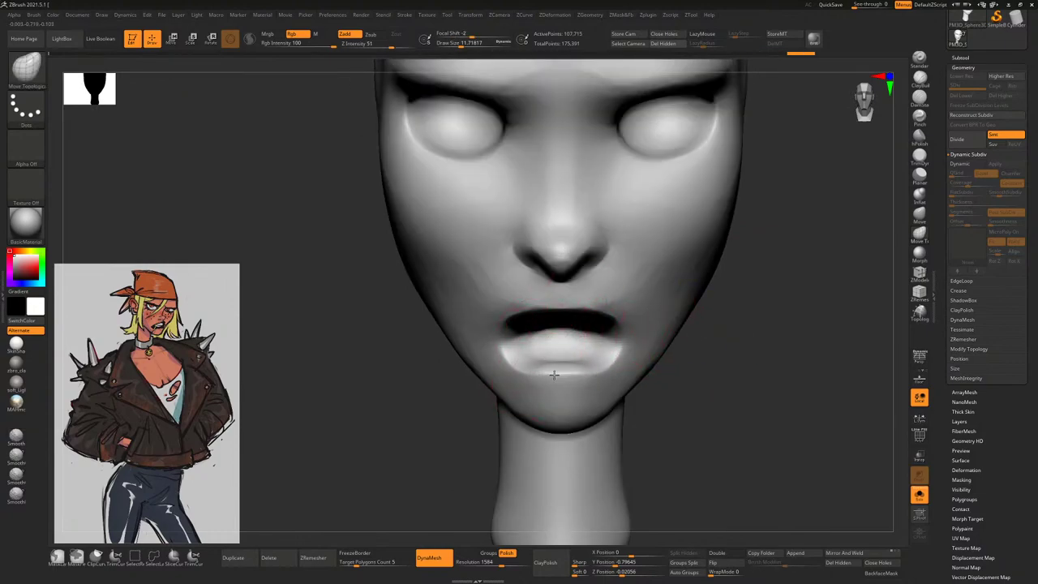
{"action": "key", "text": "space"}
Reshape the chin and lower jaw in profile and three-quarter views with the Move Topological brush at draw size about 17
{"action": "left_click_drag", "start_coordinate": [588, 438], "coordinate": [660, 417]}
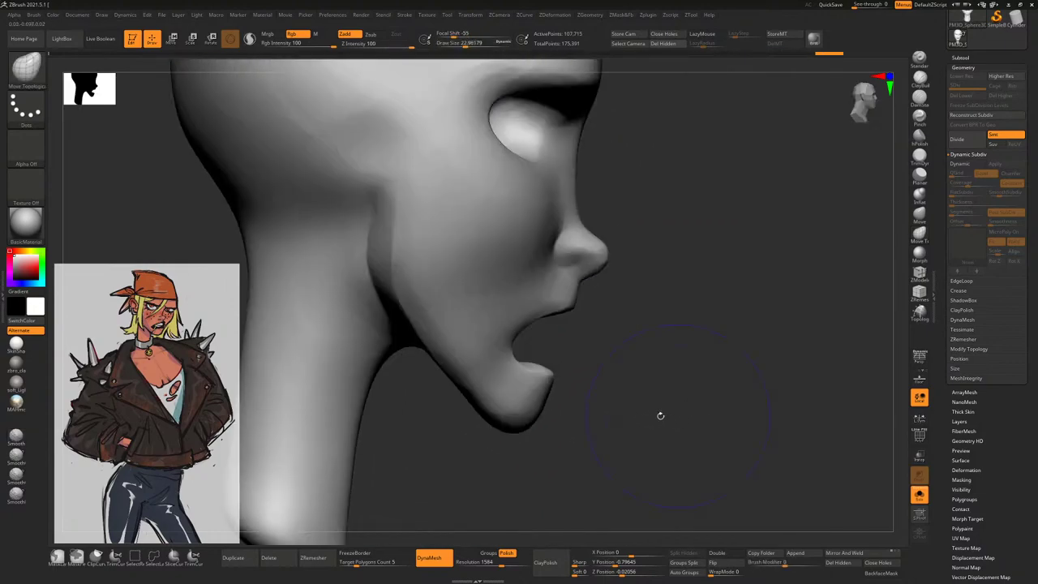
{"action": "key", "text": "space"}
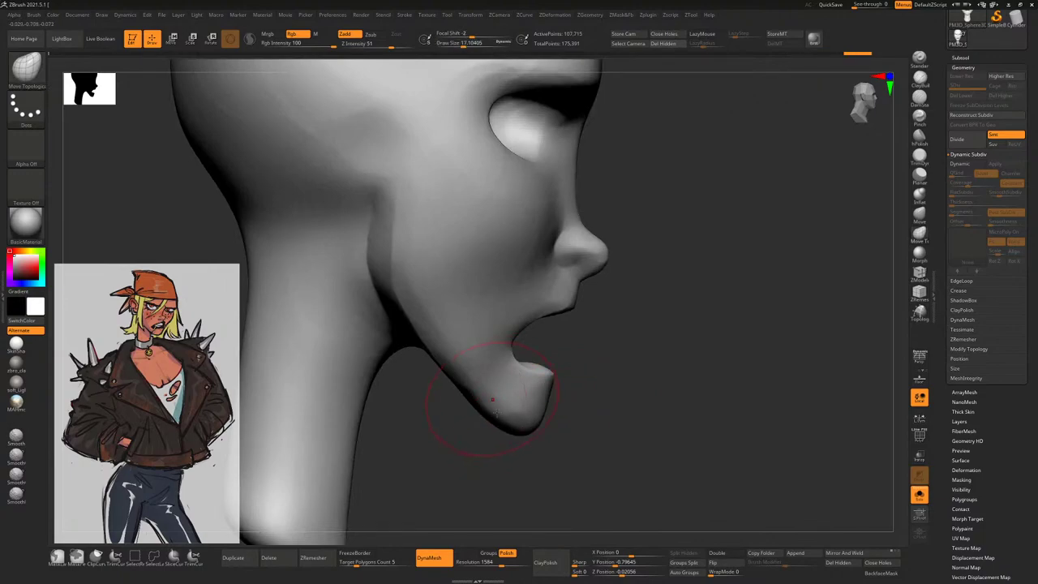
{"action": "right_click_drag", "start_coordinate": [493, 399], "coordinate": [468, 440]}
{"action": "right_click_drag", "start_coordinate": [475, 399], "coordinate": [597, 416]}
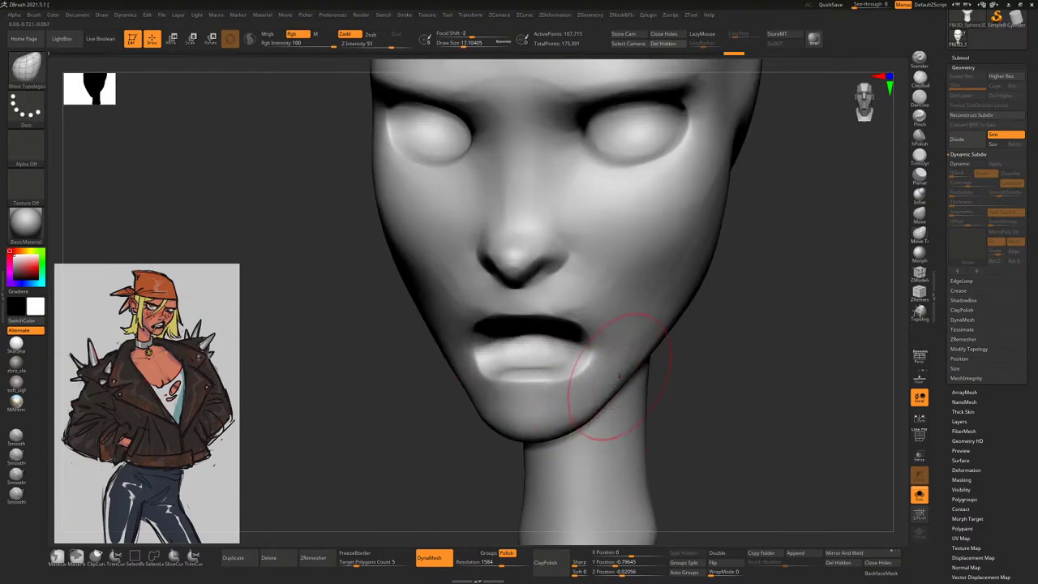
{"action": "mouse_move", "coordinate": [649, 351]}
{"action": "right_mouse_down"}
{"action": "mouse_move", "coordinate": [765, 314]}
{"action": "mouse_move", "coordinate": [820, 420]}
{"action": "right_mouse_up"}
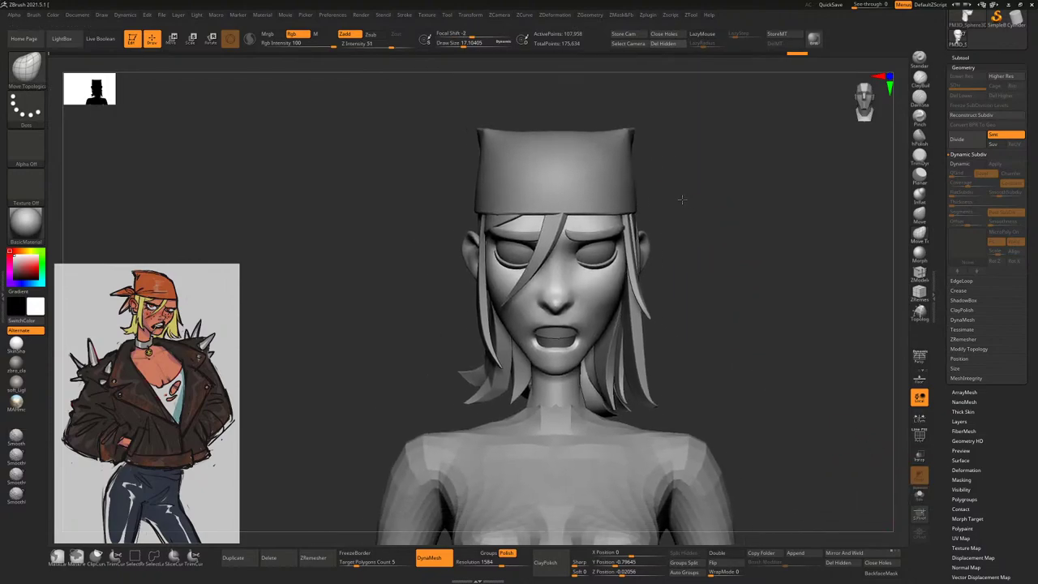
Adjust the bandana's top edge with the Move Topological brush at draw size about 27 and check it from several angles
{"action": "mouse_move", "coordinate": [735, 327]}
{"action": "right_mouse_down"}
{"action": "mouse_move", "coordinate": [725, 273]}
{"action": "mouse_move", "coordinate": [770, 288]}
{"action": "mouse_move", "coordinate": [751, 253]}
{"action": "mouse_move", "coordinate": [664, 201]}
{"action": "mouse_move", "coordinate": [624, 208]}
{"action": "right_mouse_up"}
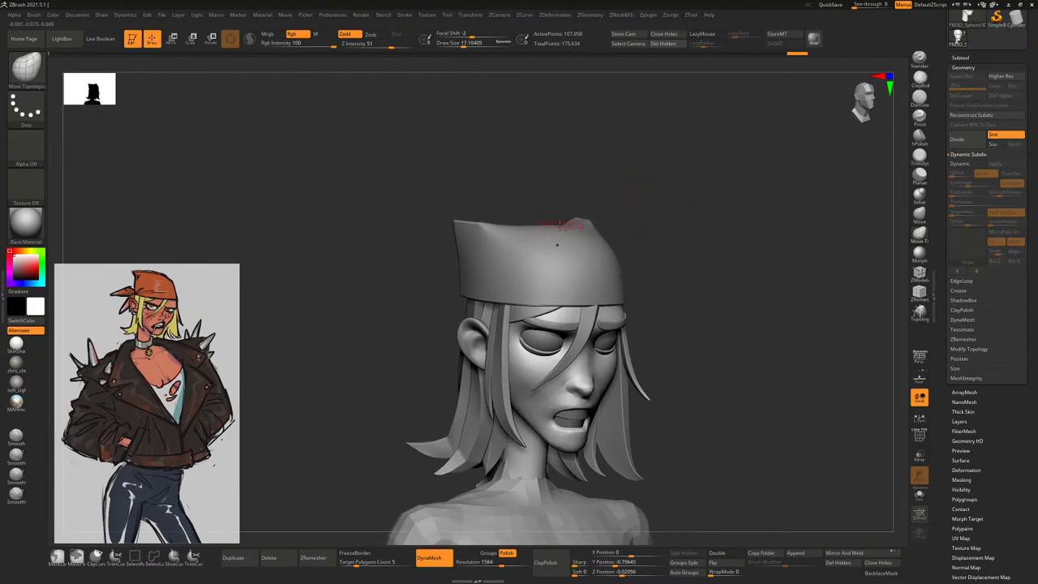
{"action": "left_click", "coordinate": [553, 229], "text": "alt"}
{"action": "key", "text": "space"}
{"action": "mouse_move", "coordinate": [552, 229]}
{"action": "left_mouse_down"}
{"action": "mouse_move", "coordinate": [497, 227]}
{"action": "mouse_move", "coordinate": [503, 191]}
{"action": "mouse_move", "coordinate": [440, 197]}
{"action": "mouse_move", "coordinate": [565, 149]}
{"action": "mouse_move", "coordinate": [681, 190]}
{"action": "mouse_move", "coordinate": [668, 188]}
{"action": "mouse_move", "coordinate": [692, 230]}
{"action": "mouse_move", "coordinate": [691, 262]}
{"action": "mouse_move", "coordinate": [679, 216]}
{"action": "mouse_move", "coordinate": [711, 241]}
{"action": "mouse_move", "coordinate": [693, 244]}
{"action": "mouse_move", "coordinate": [825, 273]}
{"action": "mouse_move", "coordinate": [837, 334]}
{"action": "left_mouse_up"}
{"action": "key", "text": "alt+d"}
{"action": "left_click", "coordinate": [645, 241], "text": "alt"}
{"action": "left_click", "coordinate": [572, 251], "text": "alt"}
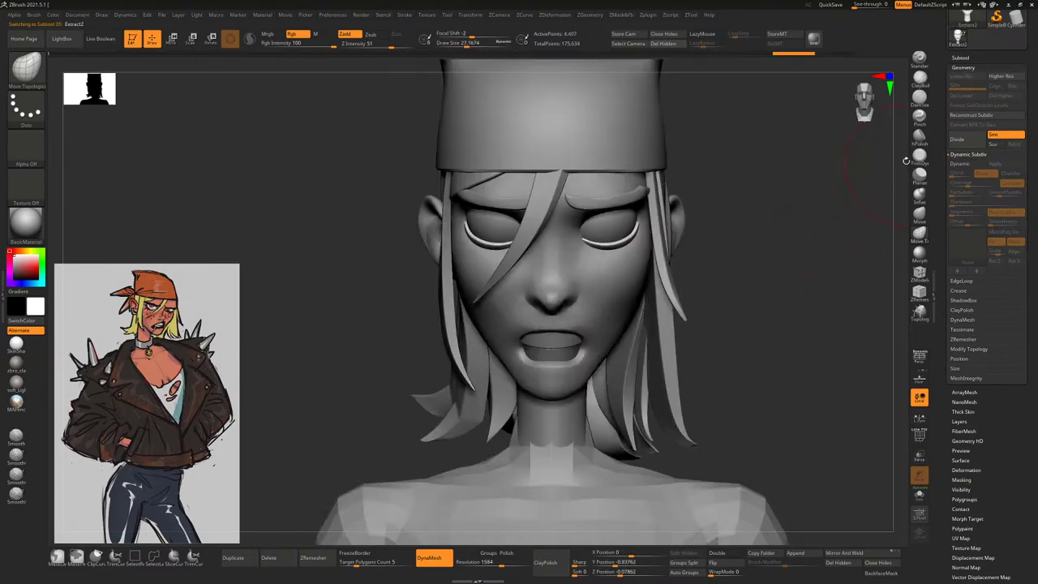
{"action": "left_click_drag", "start_coordinate": [813, 216], "coordinate": [824, 223]}
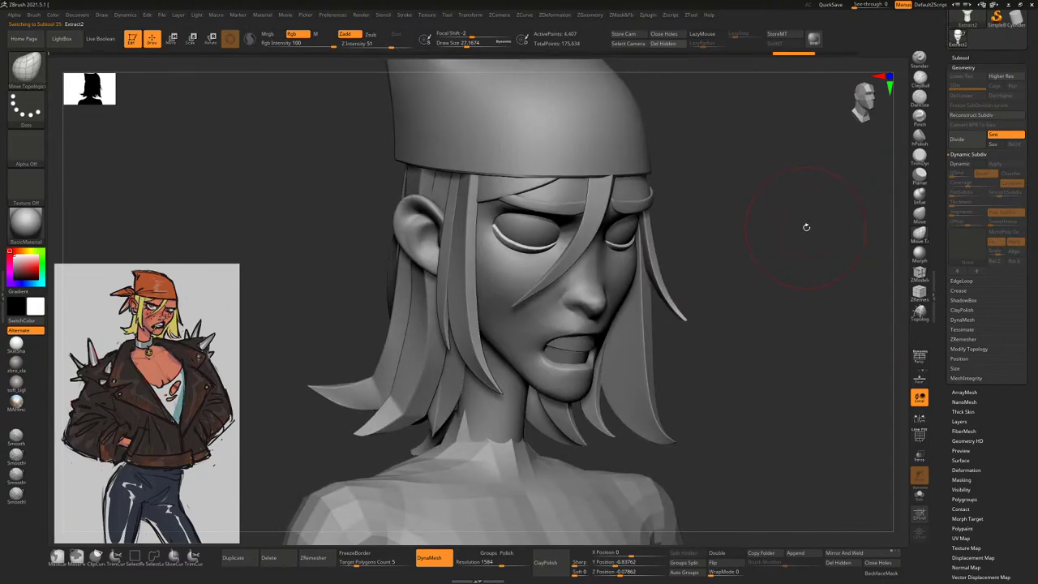
{"action": "left_click_drag", "start_coordinate": [792, 238], "coordinate": [679, 276]}
Isolate the head, define the lower lip's edge and mouth corners with DamStandard at draw size about 8.4, smooth them, and show all parts
{"action": "left_click", "coordinate": [573, 314], "text": "alt"}
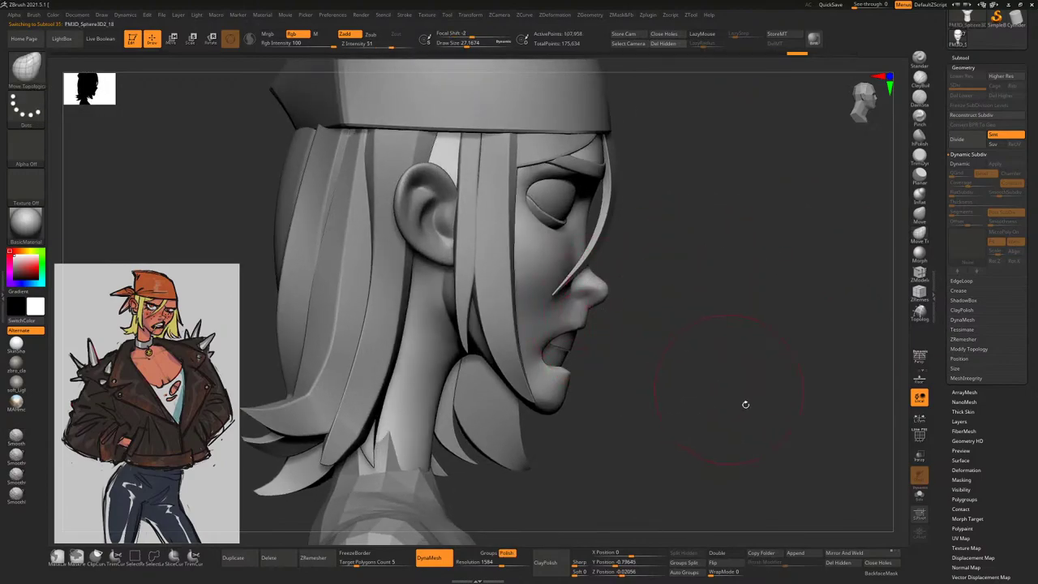
{"action": "left_click", "coordinate": [919, 494]}
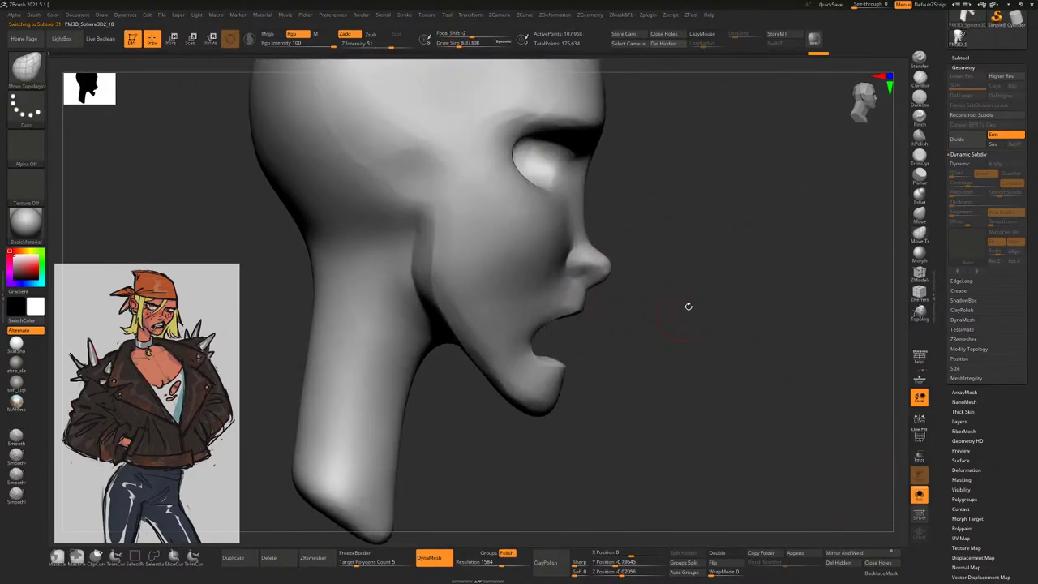
{"action": "mouse_move", "coordinate": [690, 237]}
{"action": "left_mouse_down"}
{"action": "mouse_move", "coordinate": [670, 239]}
{"action": "mouse_move", "coordinate": [680, 237]}
{"action": "left_mouse_up"}
{"action": "left_click", "coordinate": [920, 97]}
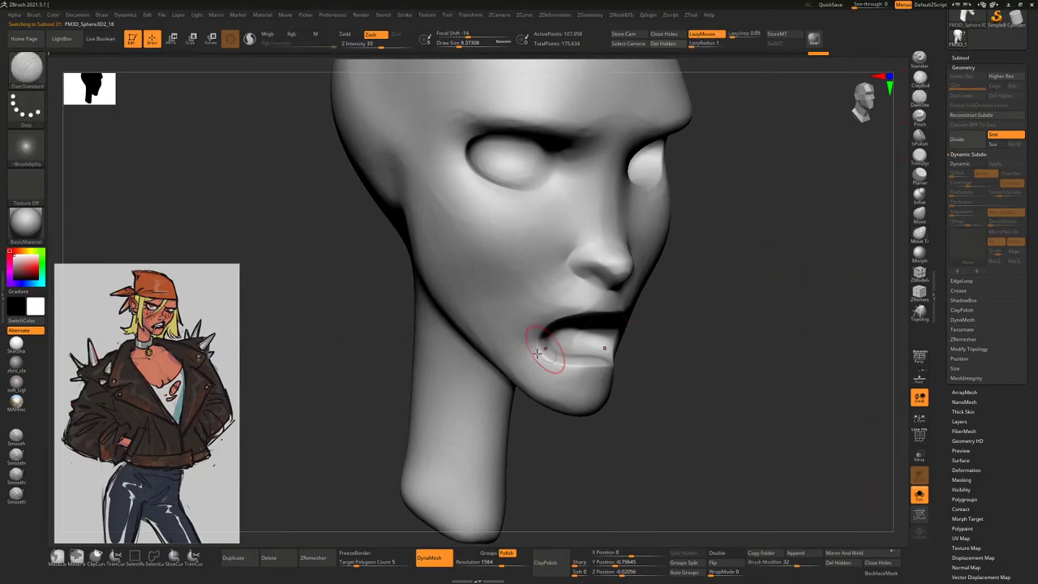
{"action": "left_click_drag", "start_coordinate": [542, 368], "coordinate": [536, 367], "text": "shift"}
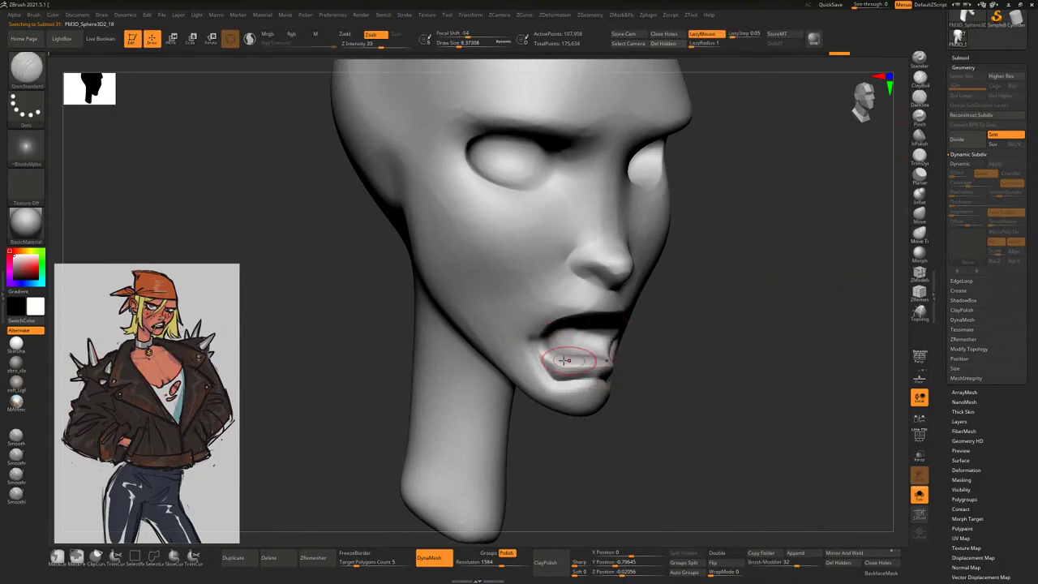
{"action": "left_click_drag", "start_coordinate": [641, 375], "coordinate": [540, 349], "text": "shift"}
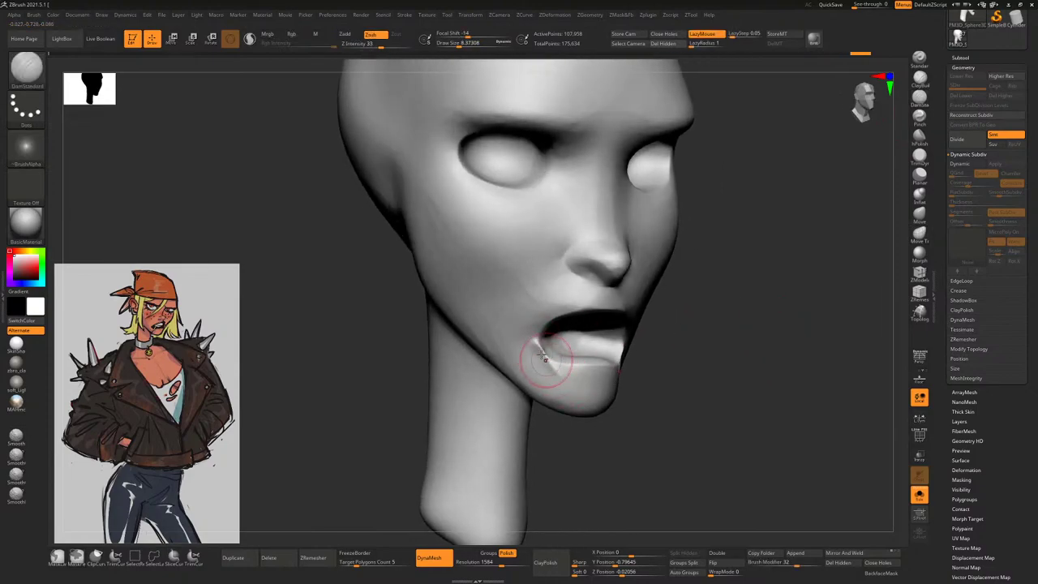
{"action": "mouse_move", "coordinate": [615, 375]}
{"action": "left_mouse_down", "text": "shift"}
{"action": "mouse_move", "coordinate": [538, 346]}
{"action": "mouse_move", "coordinate": [552, 367]}
{"action": "left_mouse_up", "text": "shift"}
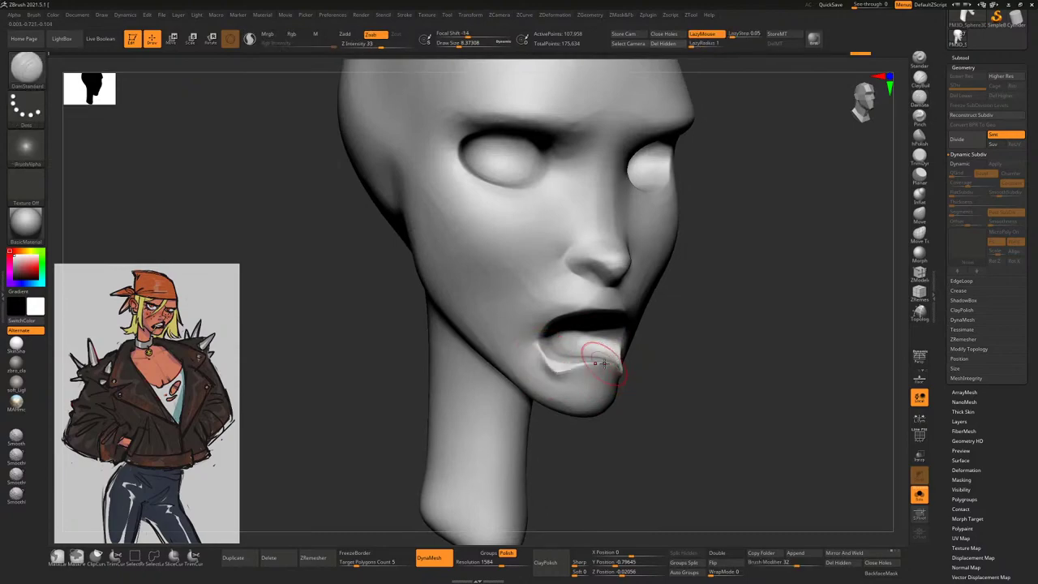
{"action": "mouse_move", "coordinate": [718, 386]}
{"action": "left_mouse_down", "text": "shift"}
{"action": "mouse_move", "coordinate": [718, 366]}
{"action": "mouse_move", "coordinate": [634, 366]}
{"action": "left_mouse_up", "text": "shift"}
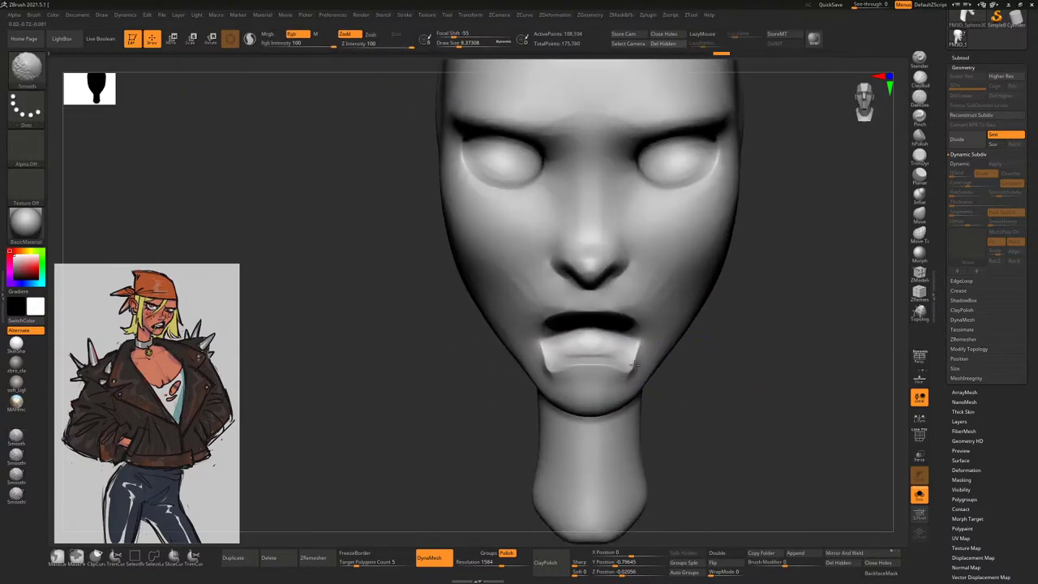
{"action": "mouse_move", "coordinate": [706, 371]}
{"action": "left_mouse_down"}
{"action": "mouse_move", "coordinate": [719, 352]}
{"action": "mouse_move", "coordinate": [742, 352]}
{"action": "mouse_move", "coordinate": [566, 361]}
{"action": "left_mouse_up"}
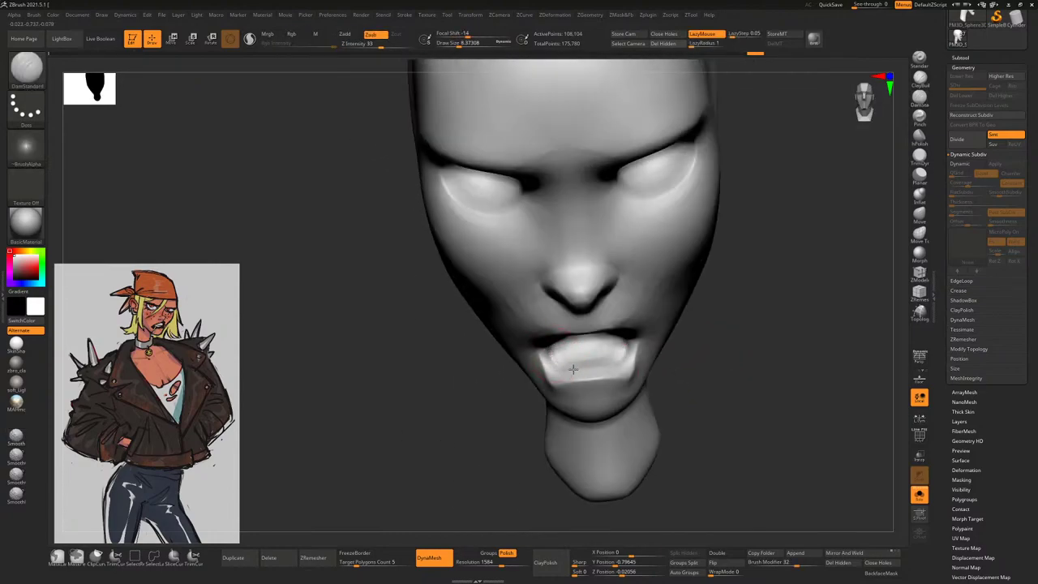
{"action": "left_click_drag", "start_coordinate": [744, 365], "coordinate": [891, 449]}
{"action": "left_click", "coordinate": [919, 497]}
Adjust the chin and mouth profile with the Move brush at draw sizes of about 44 and 32
{"action": "mouse_move", "coordinate": [803, 361]}
{"action": "left_mouse_down"}
{"action": "mouse_move", "coordinate": [748, 312]}
{"action": "mouse_move", "coordinate": [613, 344]}
{"action": "mouse_move", "coordinate": [673, 292]}
{"action": "mouse_move", "coordinate": [761, 267]}
{"action": "mouse_move", "coordinate": [761, 297]}
{"action": "mouse_move", "coordinate": [750, 299]}
{"action": "mouse_move", "coordinate": [851, 323]}
{"action": "left_mouse_up"}
{"action": "left_click", "coordinate": [915, 234]}
{"action": "key", "text": "space"}
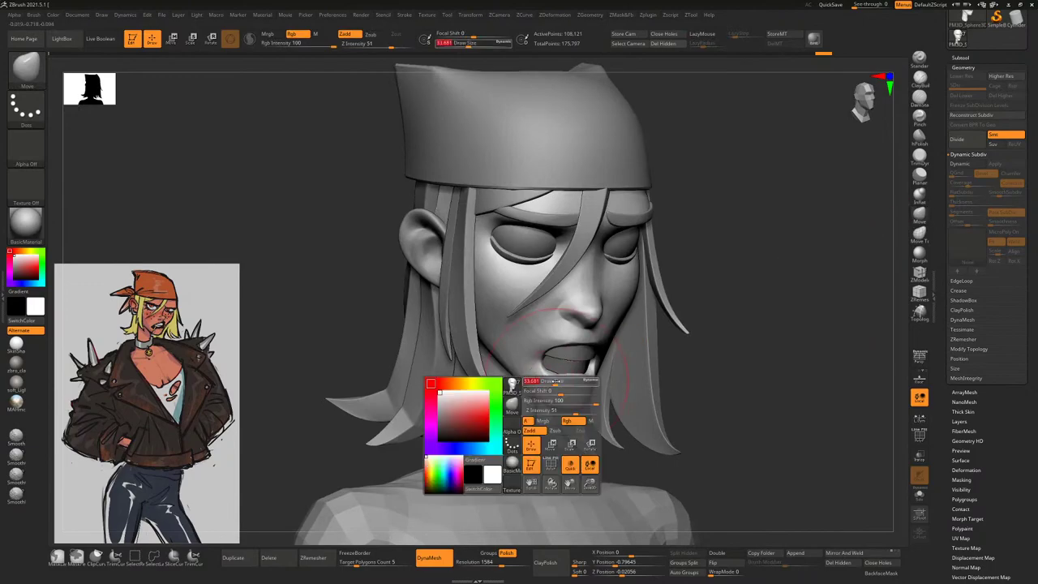
{"action": "right_click_drag", "start_coordinate": [648, 350], "coordinate": [598, 355]}
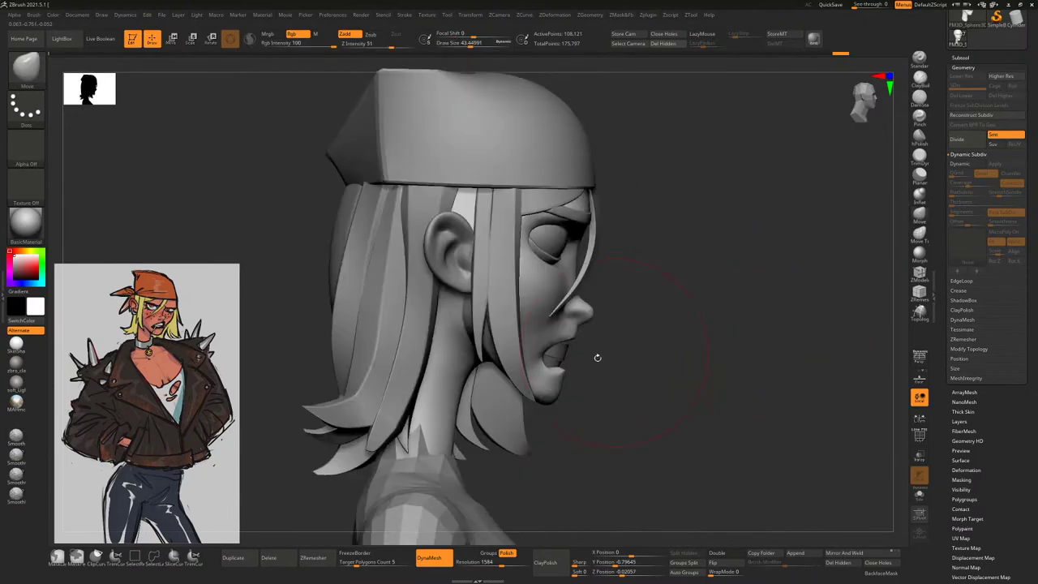
{"action": "key", "text": "space"}
{"action": "key", "text": "]"}
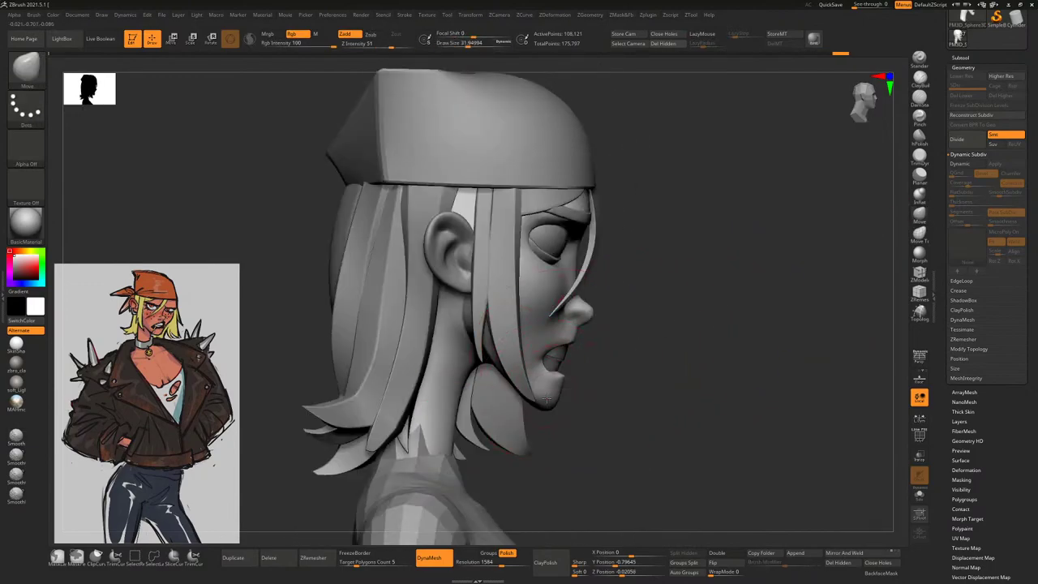
{"action": "right_click_drag", "start_coordinate": [550, 391], "coordinate": [647, 357]}
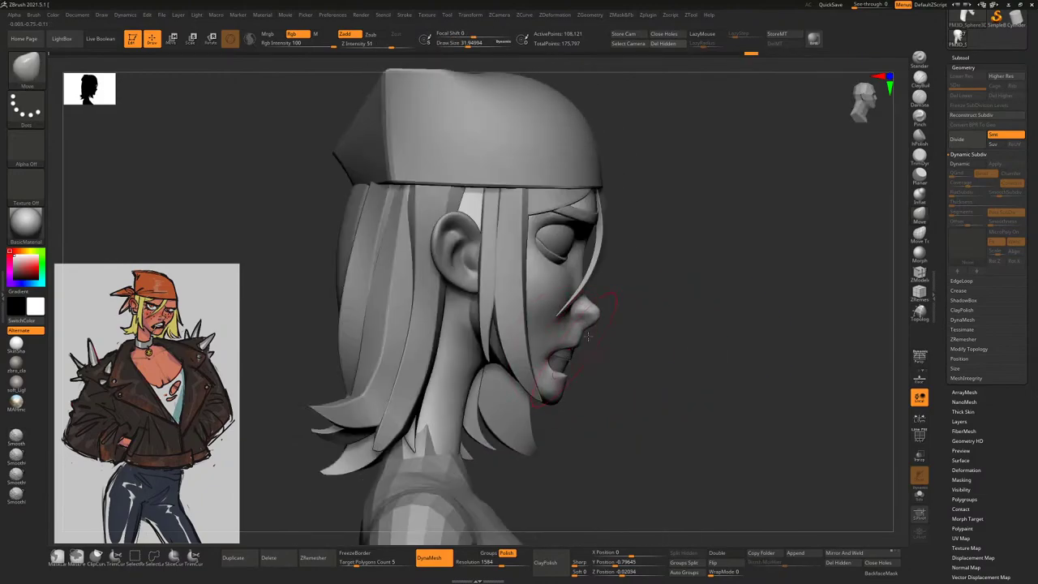
Refine the nose and its bridge with the Move brush at draw sizes of about 9.6 and 13.3
{"action": "key", "text": "["}
{"action": "mouse_move", "coordinate": [616, 303]}
{"action": "right_mouse_down"}
{"action": "mouse_move", "coordinate": [783, 260]}
{"action": "mouse_move", "coordinate": [600, 314]}
{"action": "mouse_move", "coordinate": [765, 267]}
{"action": "mouse_move", "coordinate": [738, 273]}
{"action": "right_mouse_up"}
{"action": "key", "text": "space"}
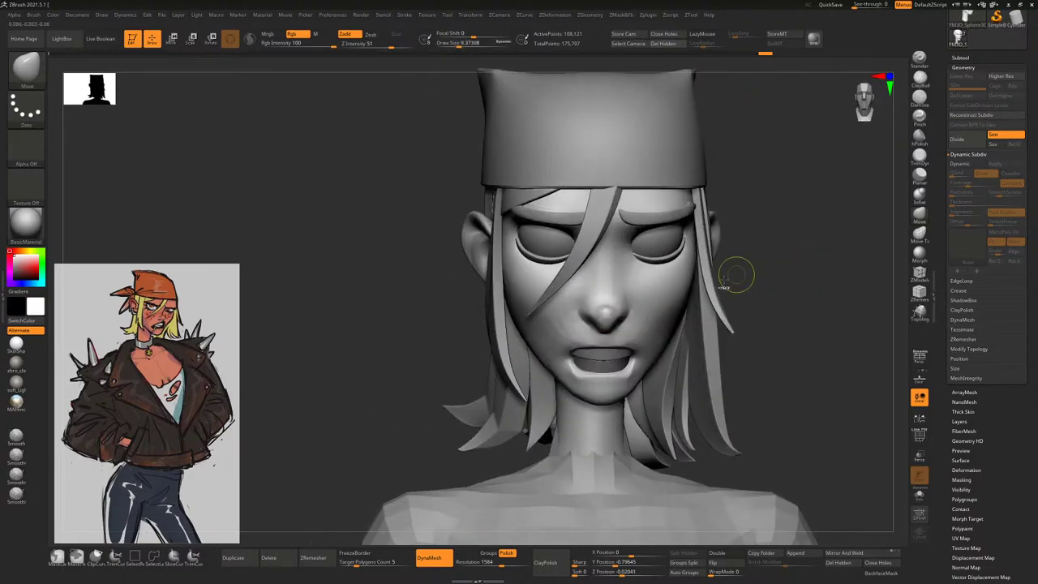
{"action": "key", "text": "space"}
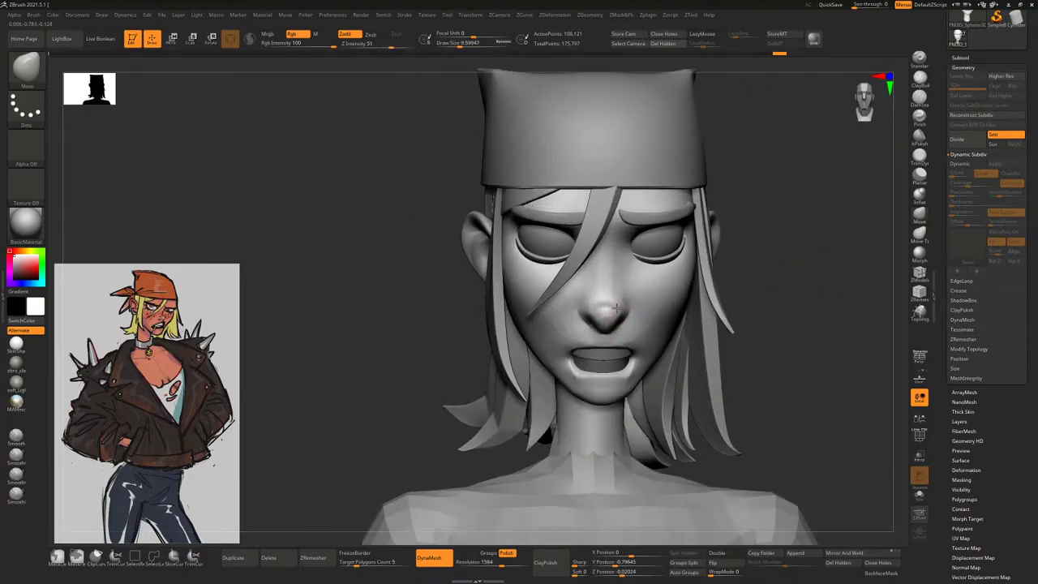
{"action": "right_click_drag", "start_coordinate": [615, 309], "coordinate": [721, 301]}
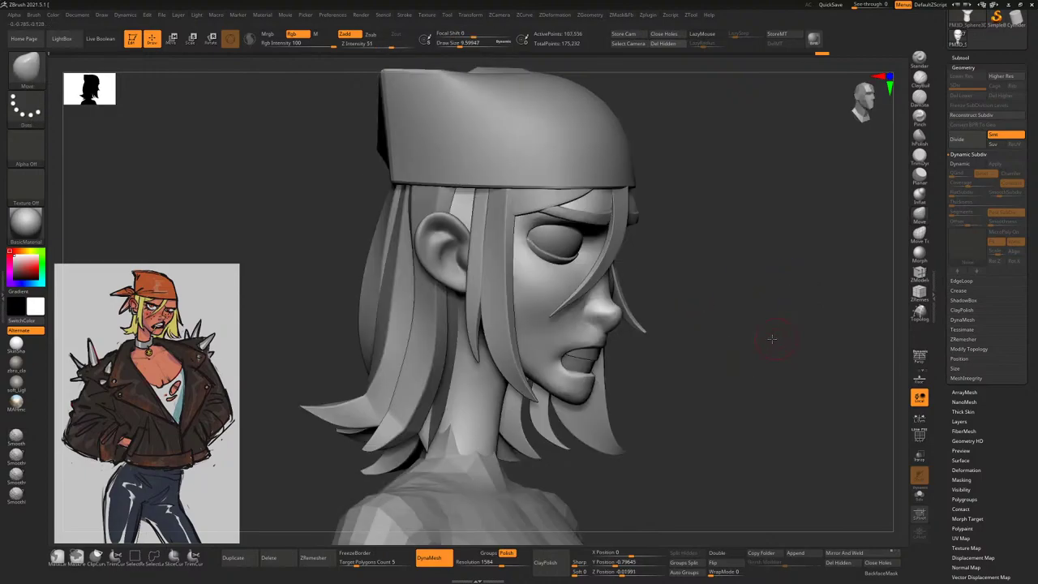
{"action": "mouse_move", "coordinate": [771, 339]}
{"action": "right_mouse_down"}
{"action": "mouse_move", "coordinate": [703, 303]}
{"action": "mouse_move", "coordinate": [722, 294]}
{"action": "mouse_move", "coordinate": [655, 298]}
{"action": "mouse_move", "coordinate": [705, 288]}
{"action": "mouse_move", "coordinate": [584, 308]}
{"action": "right_mouse_up"}
{"action": "key", "text": "space"}
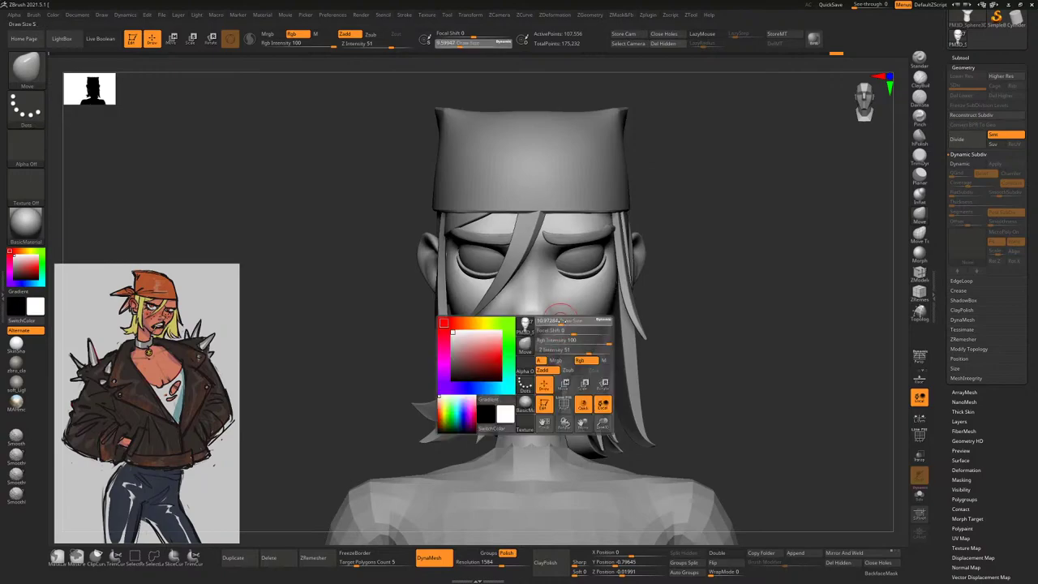
{"action": "left_click_drag", "start_coordinate": [560, 322], "coordinate": [550, 300]}
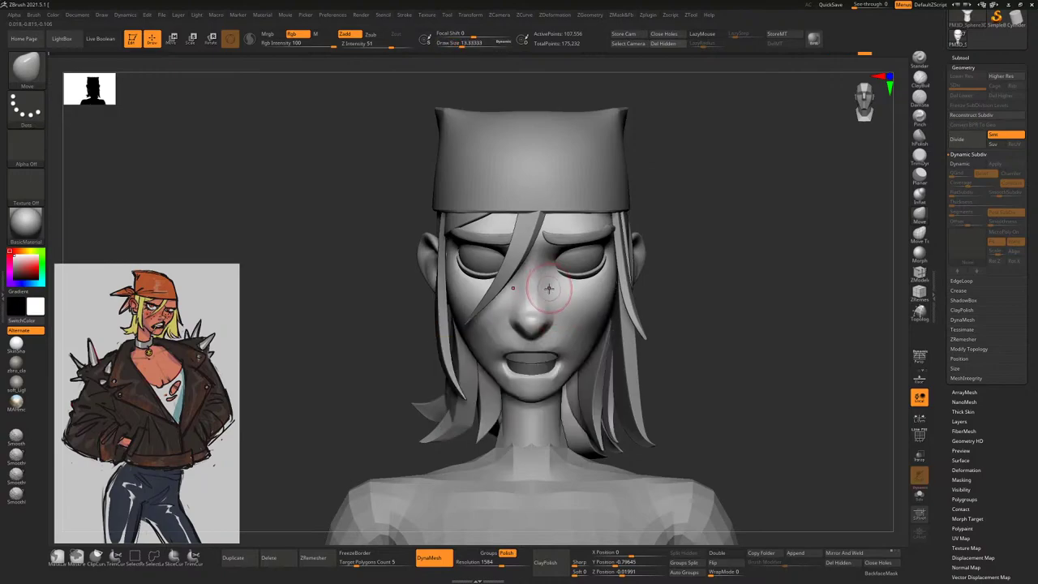
{"action": "right_click_drag", "start_coordinate": [737, 264], "coordinate": [691, 263]}
Select the eyebrows and reshape their arch and outer end with the Move brush at draw size about 6.8
{"action": "left_click", "coordinate": [623, 283], "text": "alt"}
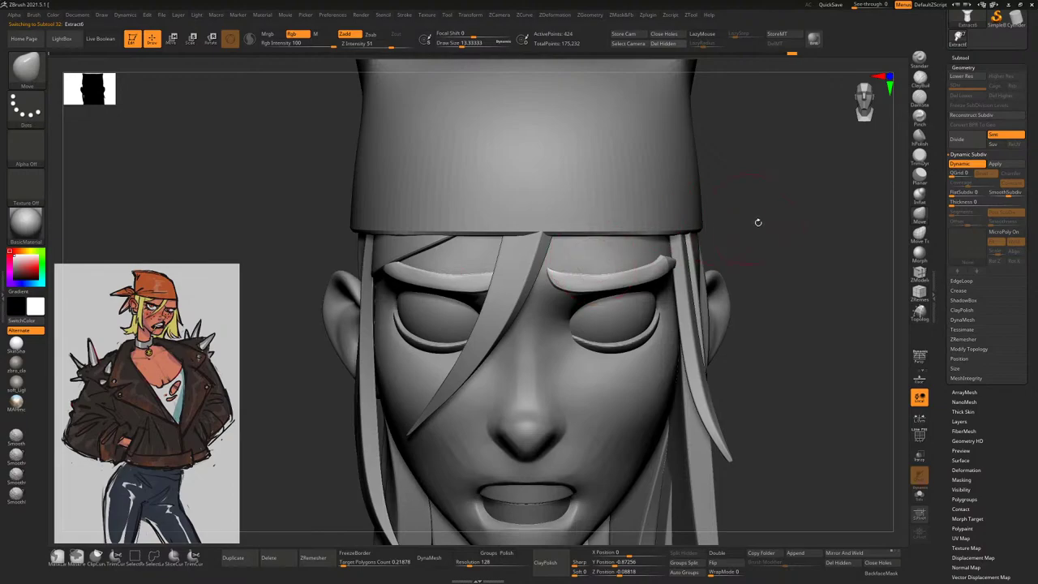
{"action": "right_click", "coordinate": [519, 329]}
{"action": "left_click_drag", "start_coordinate": [584, 285], "coordinate": [565, 276]}
{"action": "left_click_drag", "start_coordinate": [756, 224], "coordinate": [496, 344]}
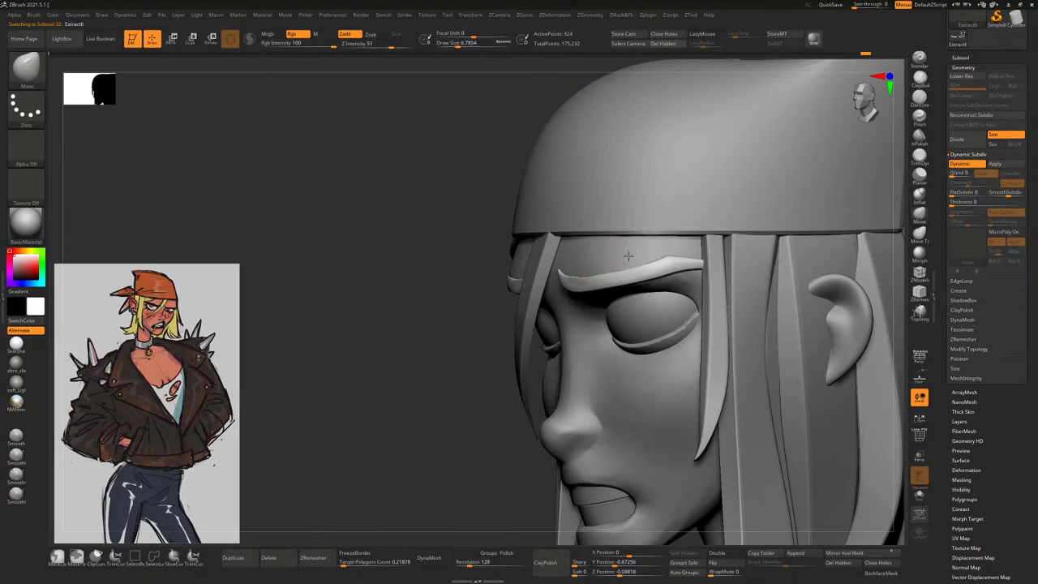
{"action": "left_click_drag", "start_coordinate": [660, 244], "coordinate": [649, 237]}
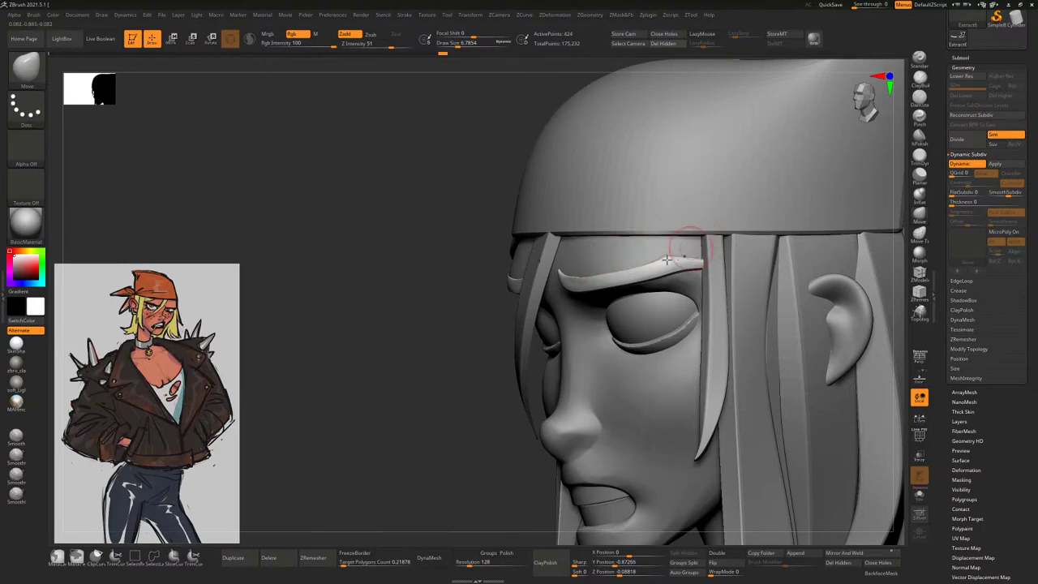
Reselect the head and smooth the cheek beside the mouth at draw size about 17
{"action": "left_click_drag", "start_coordinate": [452, 374], "coordinate": [571, 375]}
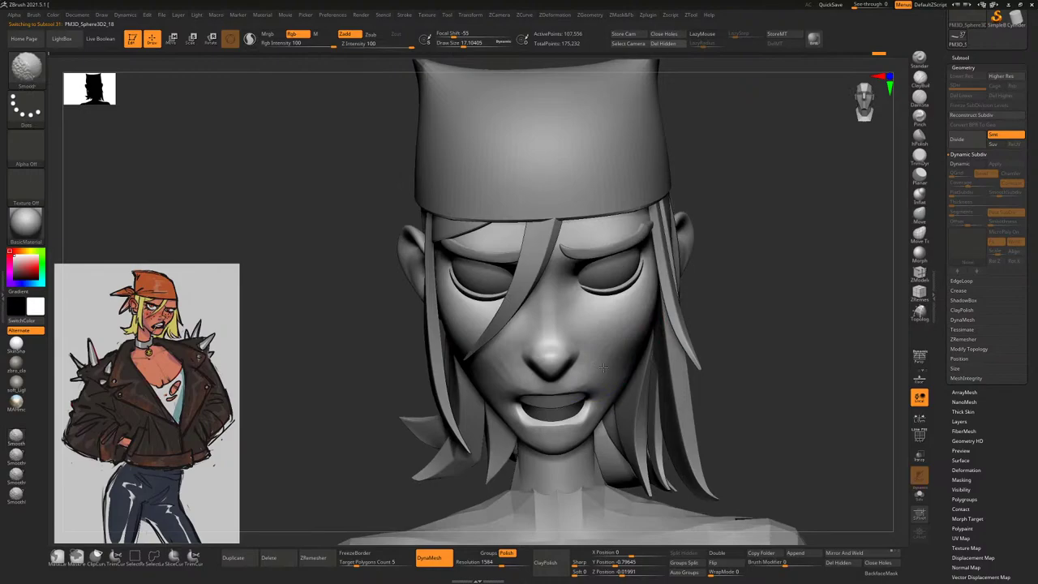
{"action": "left_click_drag", "start_coordinate": [681, 329], "coordinate": [757, 352]}
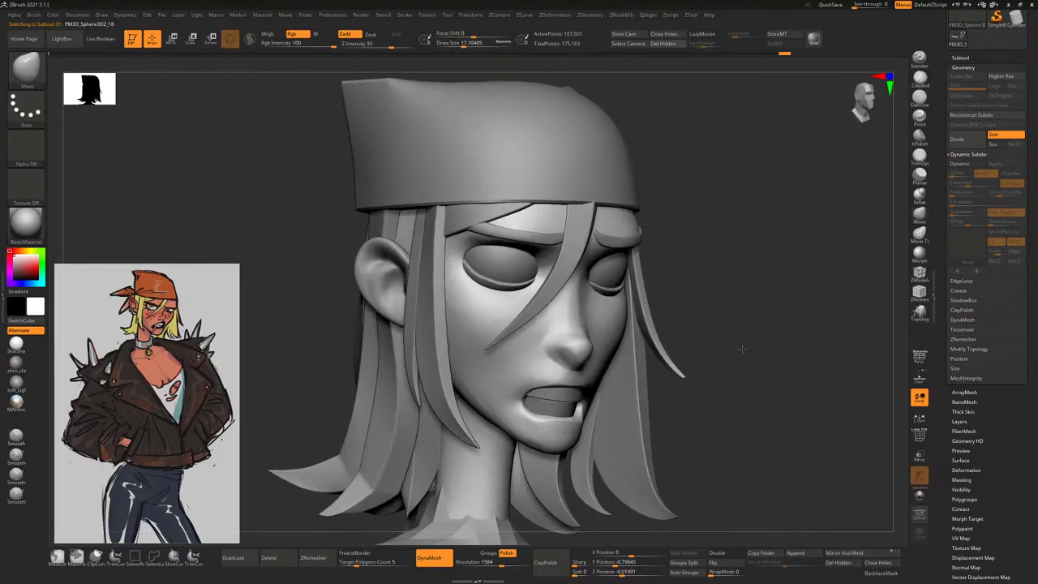
{"action": "mouse_move", "coordinate": [755, 341]}
{"action": "left_mouse_down"}
{"action": "mouse_move", "coordinate": [741, 227]}
{"action": "mouse_move", "coordinate": [811, 203]}
{"action": "left_mouse_up"}
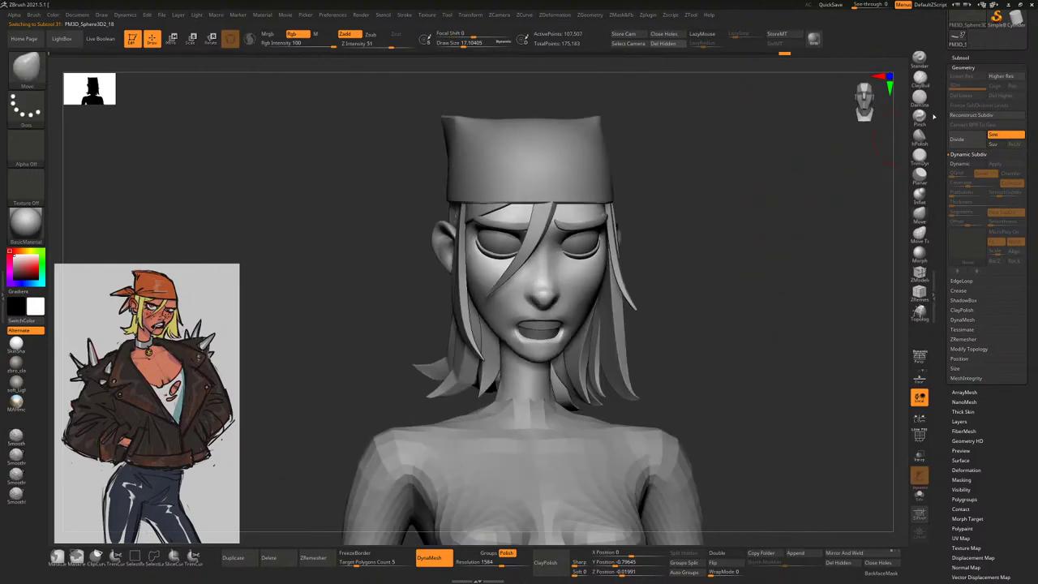
Reorder the subtools so that the eyelids, Extract2, sit directly below the head, PM3D_Sphere3D2_18
{"action": "left_click", "coordinate": [961, 57]}
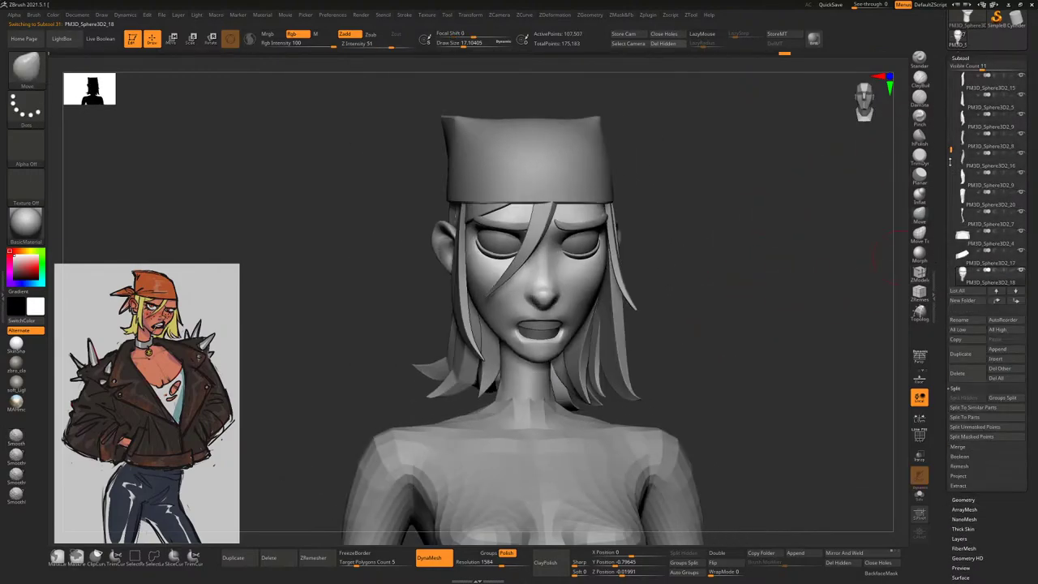
{"action": "left_click_drag", "start_coordinate": [951, 161], "coordinate": [951, 160]}
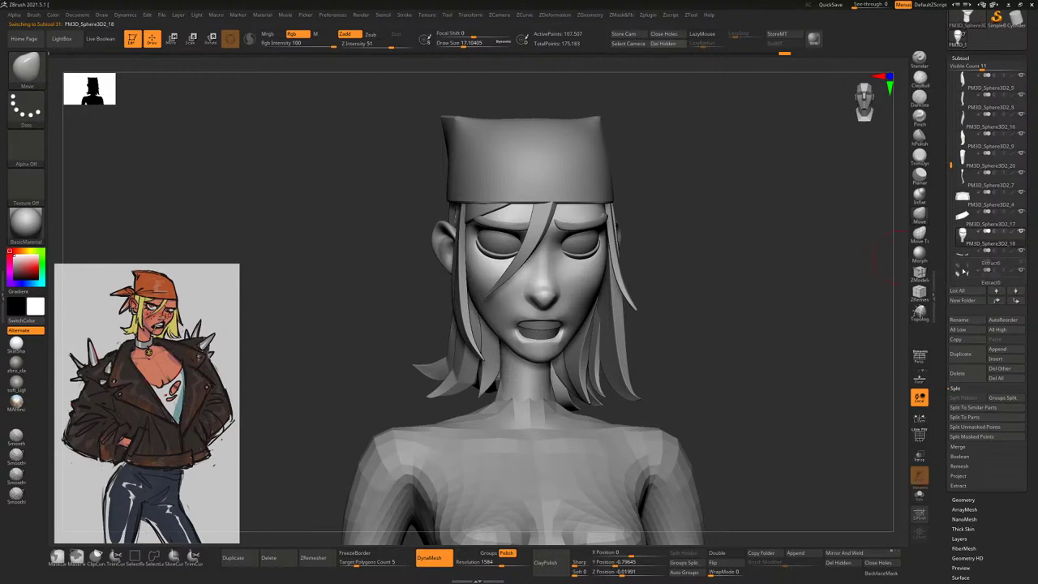
{"action": "left_click_drag", "start_coordinate": [951, 166], "coordinate": [948, 187]}
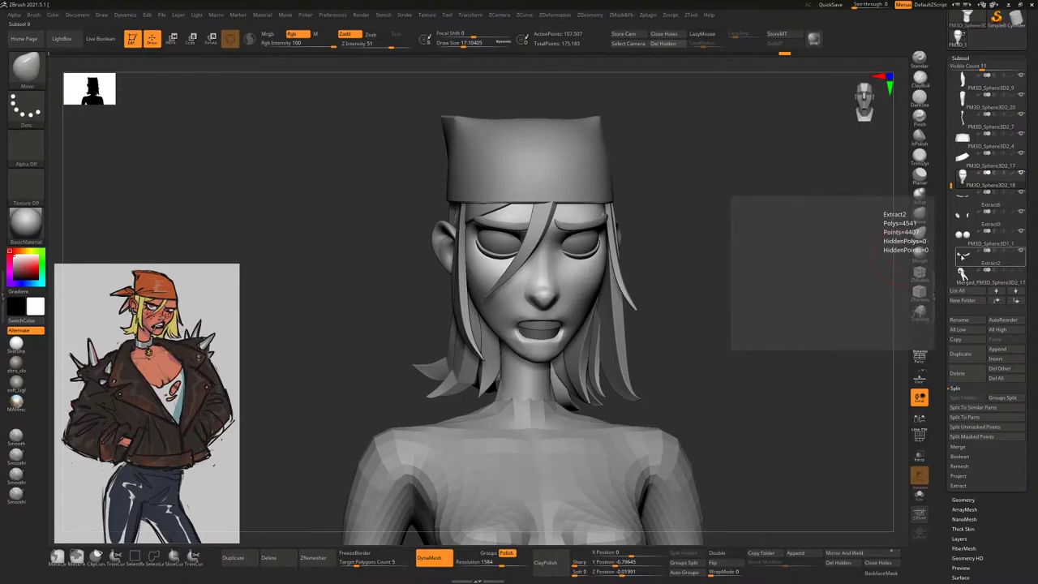
{"action": "left_click", "coordinate": [968, 194]}
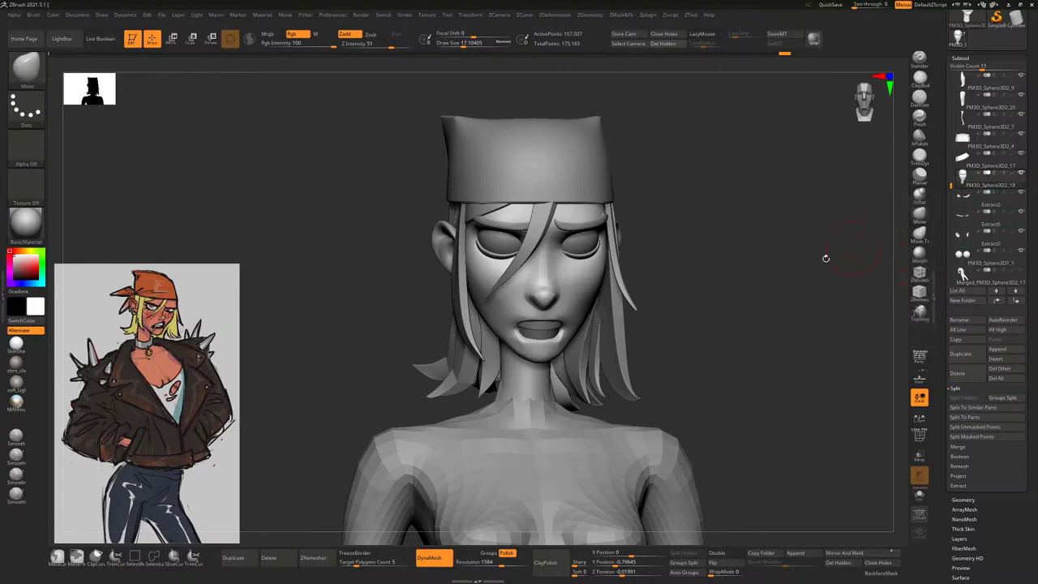
{"action": "left_click_drag", "start_coordinate": [764, 299], "coordinate": [732, 208]}
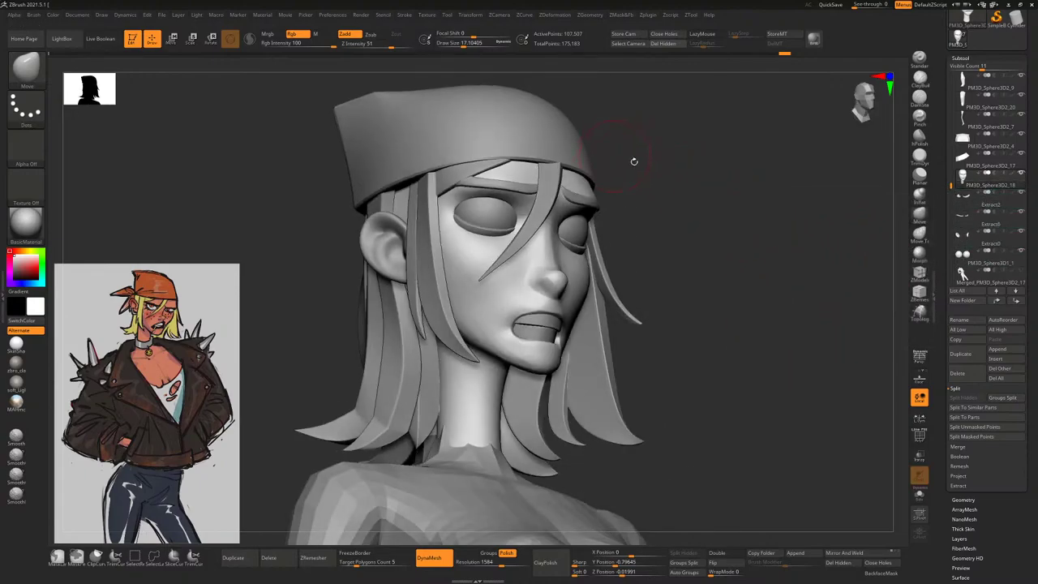
Merge the eyelids, Extract2, down into the head, PM3D_Sphere3D2_18, and DynaMesh the combined mesh at resolution 2120
{"action": "left_click_drag", "start_coordinate": [746, 265], "coordinate": [834, 286], "text": "shift"}
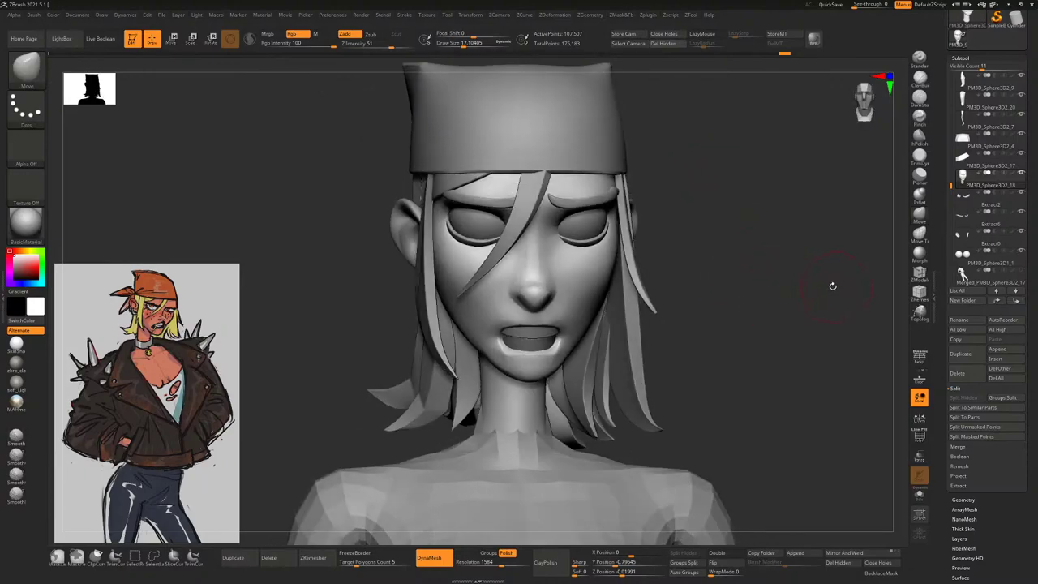
{"action": "left_click_drag", "start_coordinate": [747, 242], "coordinate": [607, 256]}
{"action": "left_click_drag", "start_coordinate": [769, 277], "coordinate": [795, 273]}
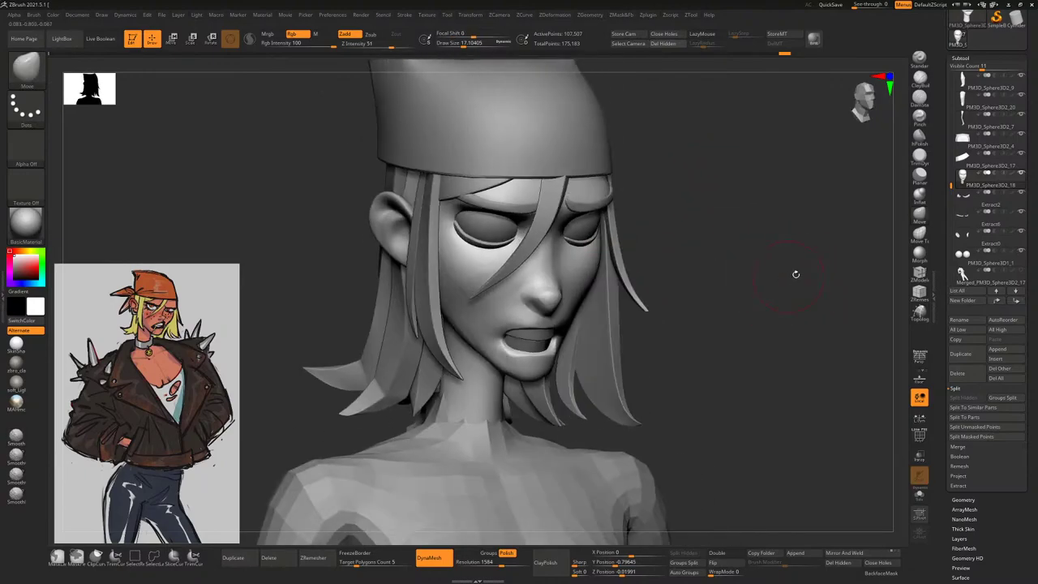
{"action": "mouse_move", "coordinate": [967, 201]}
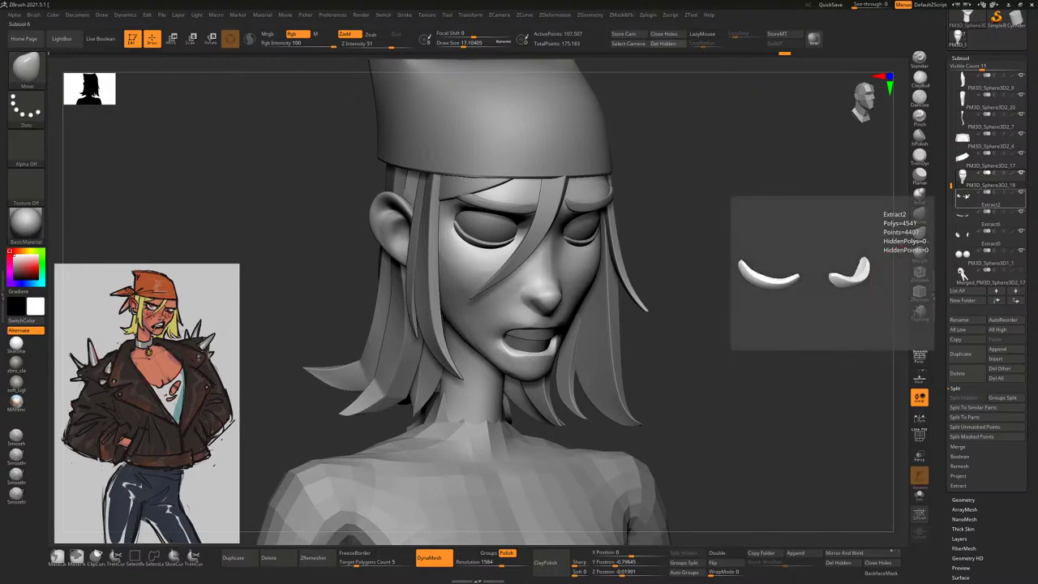
{"action": "left_click", "coordinate": [959, 446]}
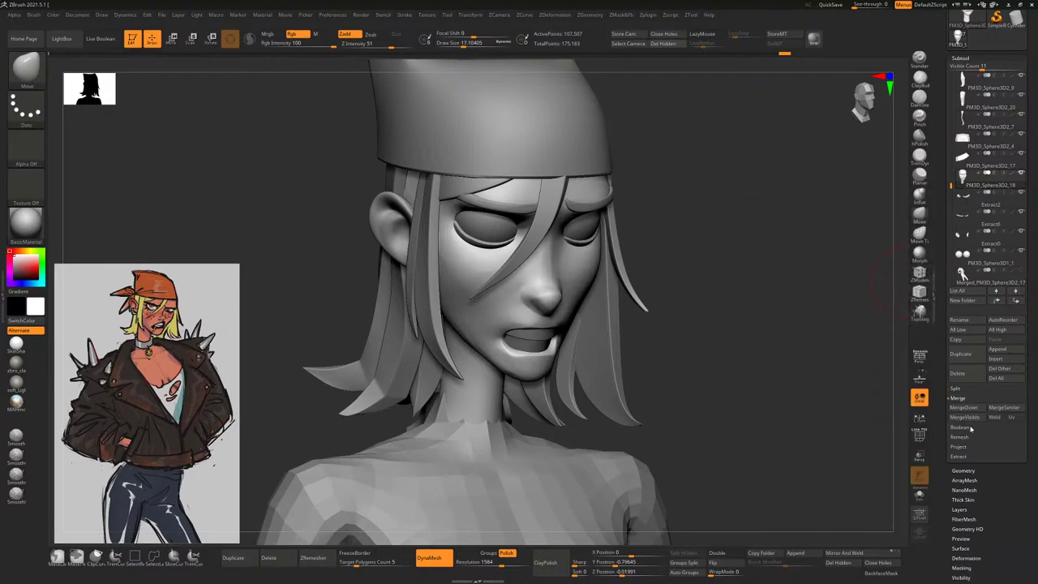
{"action": "left_click", "coordinate": [964, 407]}
{"action": "left_click", "coordinate": [892, 424]}
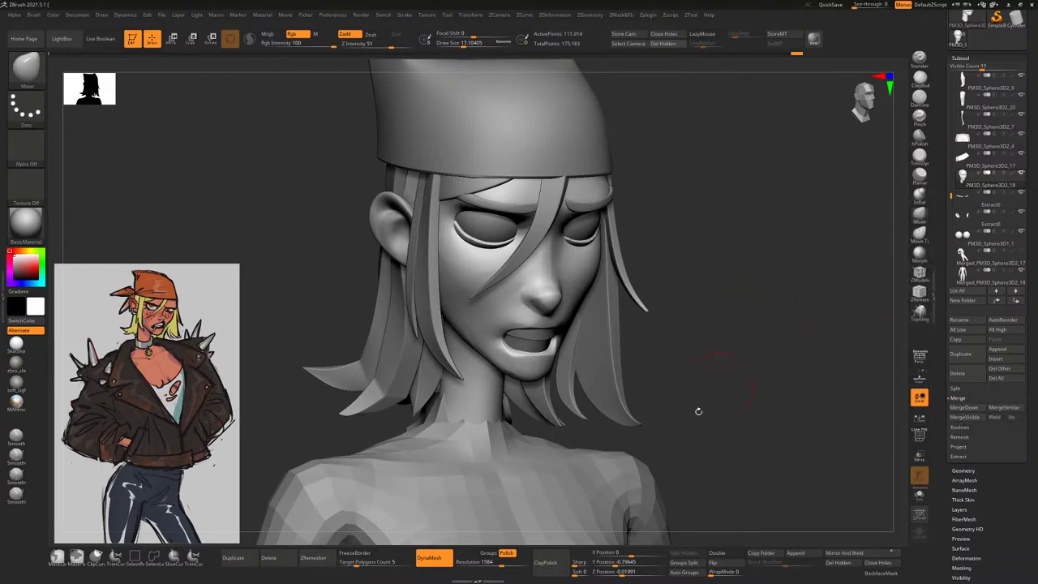
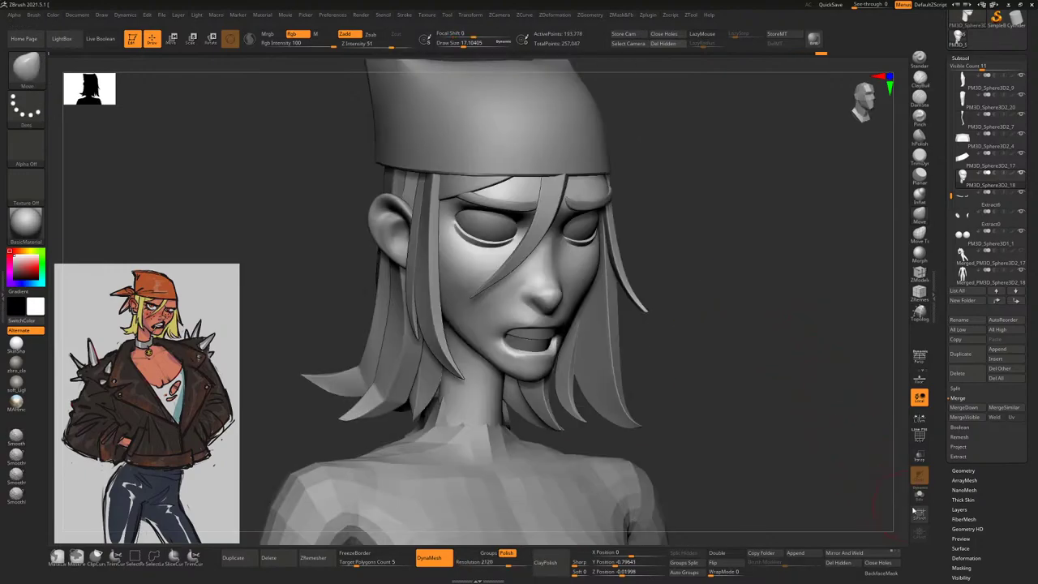
Isolate the head to inspect the merged lower eyelids from the front, and show all the visible subtools again
{"action": "left_click", "coordinate": [920, 495]}
{"action": "left_click_drag", "start_coordinate": [843, 349], "coordinate": [748, 365]}
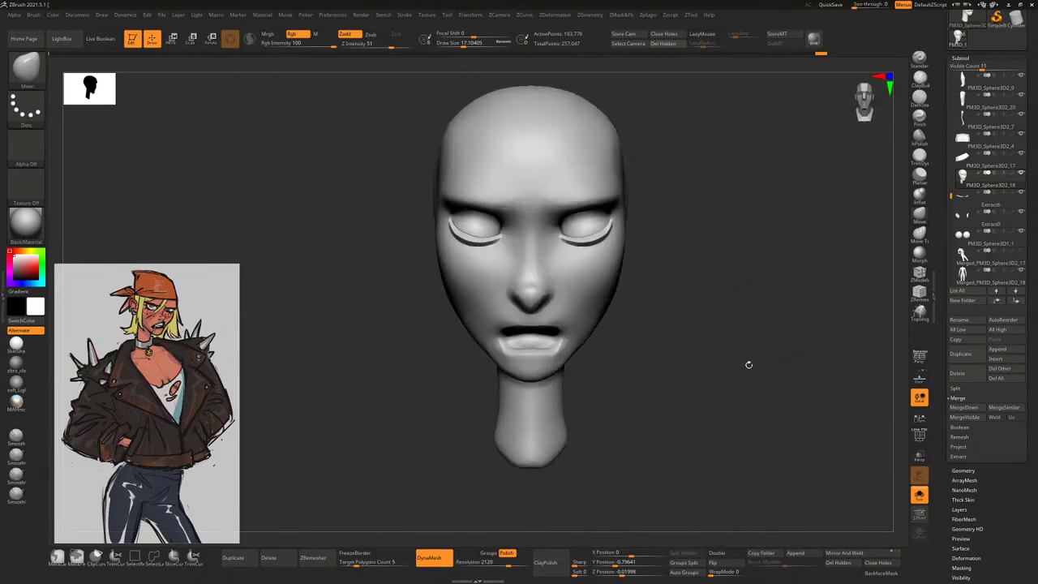
{"action": "left_click", "coordinate": [919, 495]}
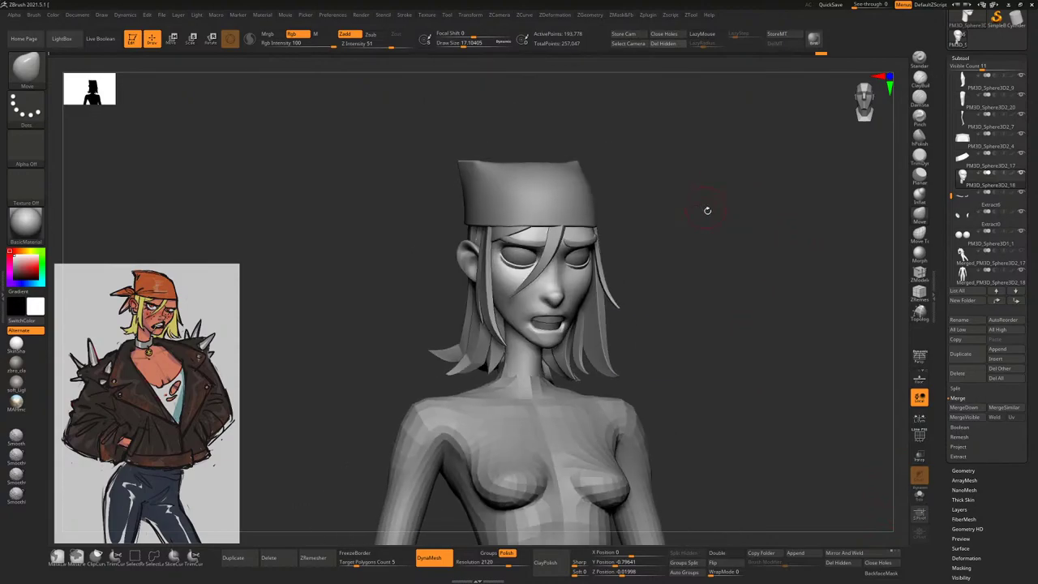
Switch the active tool from the character to the PolyMesh3D star
{"action": "mouse_move", "coordinate": [707, 209]}
{"action": "left_mouse_down"}
{"action": "mouse_move", "coordinate": [709, 232]}
{"action": "mouse_move", "coordinate": [726, 243]}
{"action": "mouse_move", "coordinate": [824, 203]}
{"action": "left_mouse_up"}
{"action": "left_click_drag", "start_coordinate": [933, 79], "coordinate": [936, 153]}
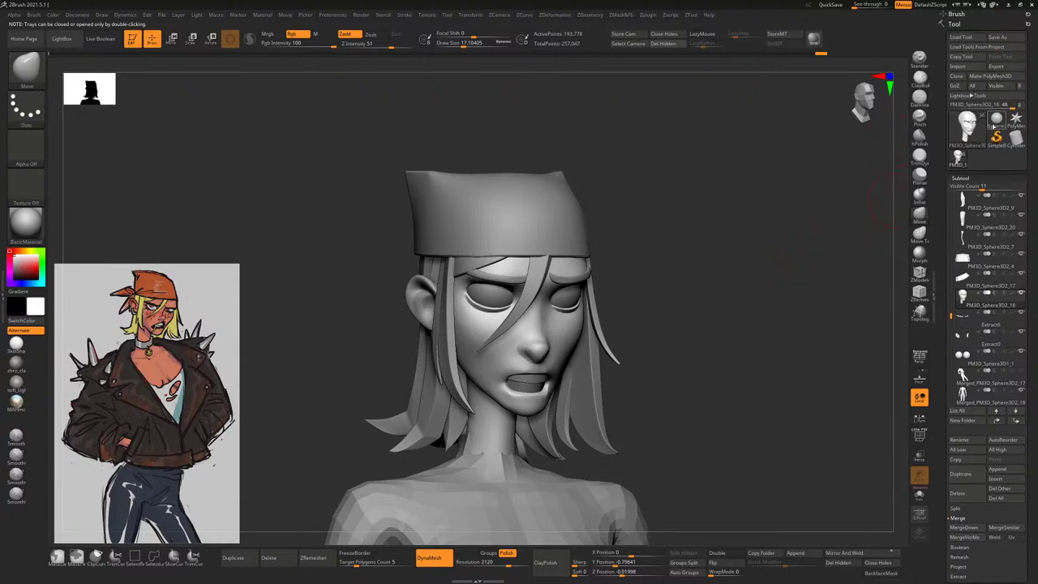
{"action": "left_click", "coordinate": [1016, 120]}
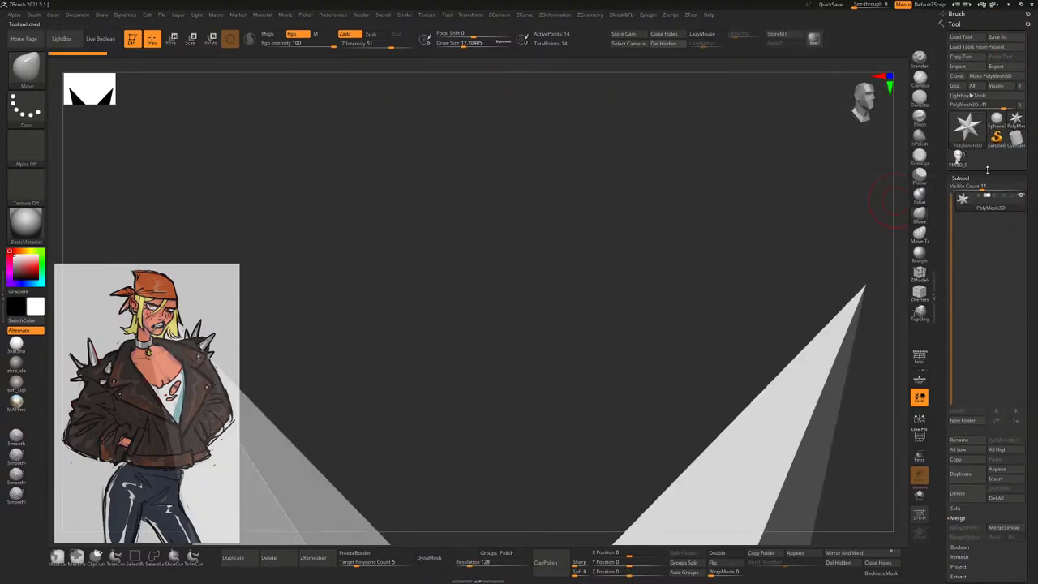
Append the sculpted head to the PolyMesh3D star tool and delete the star subtool
{"action": "left_click", "coordinate": [998, 468]}
{"action": "left_click", "coordinate": [886, 375]}
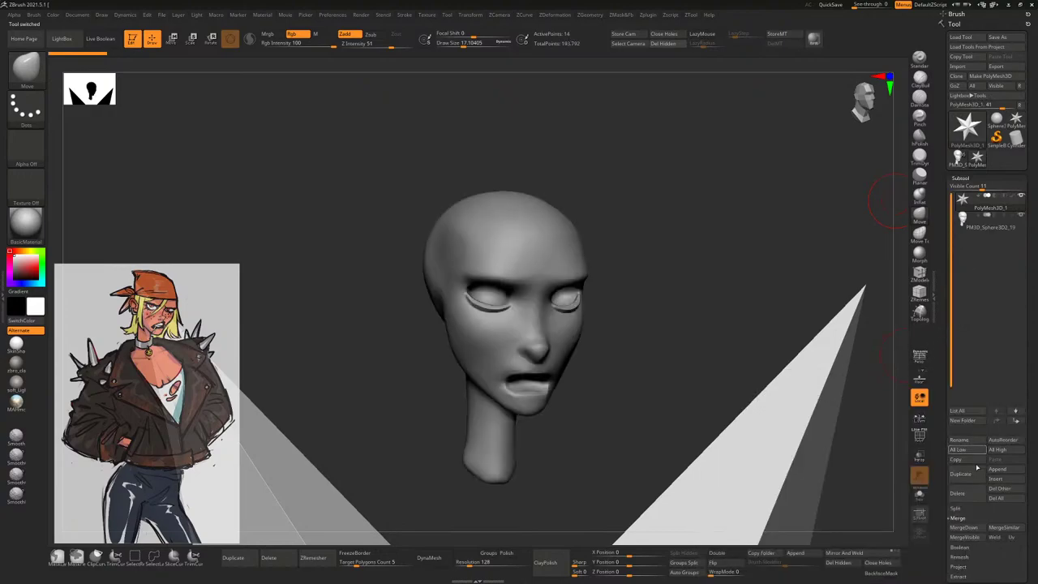
{"action": "left_click", "coordinate": [958, 493]}
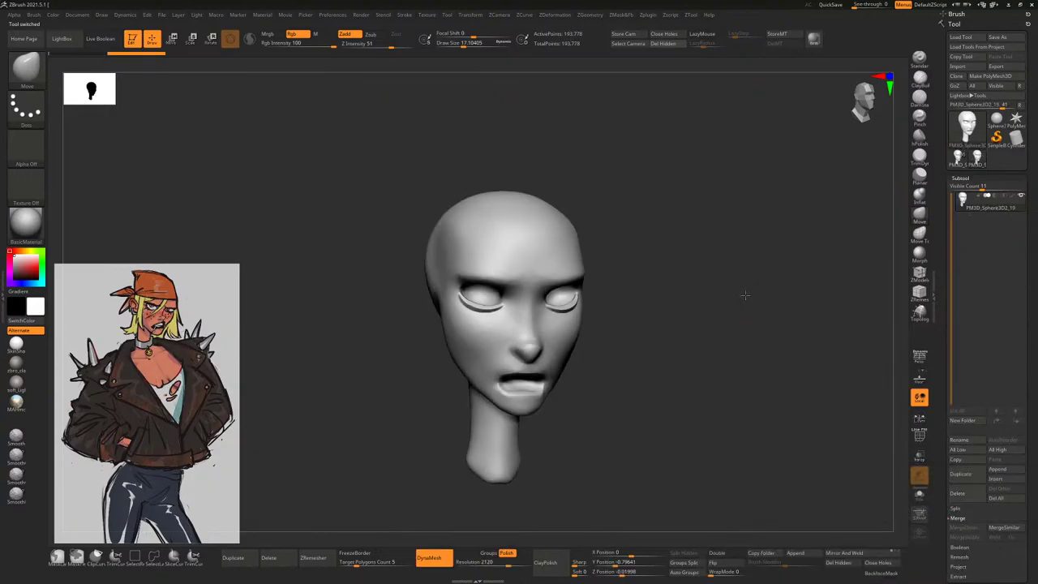
{"action": "left_click_drag", "start_coordinate": [745, 294], "coordinate": [871, 297]}
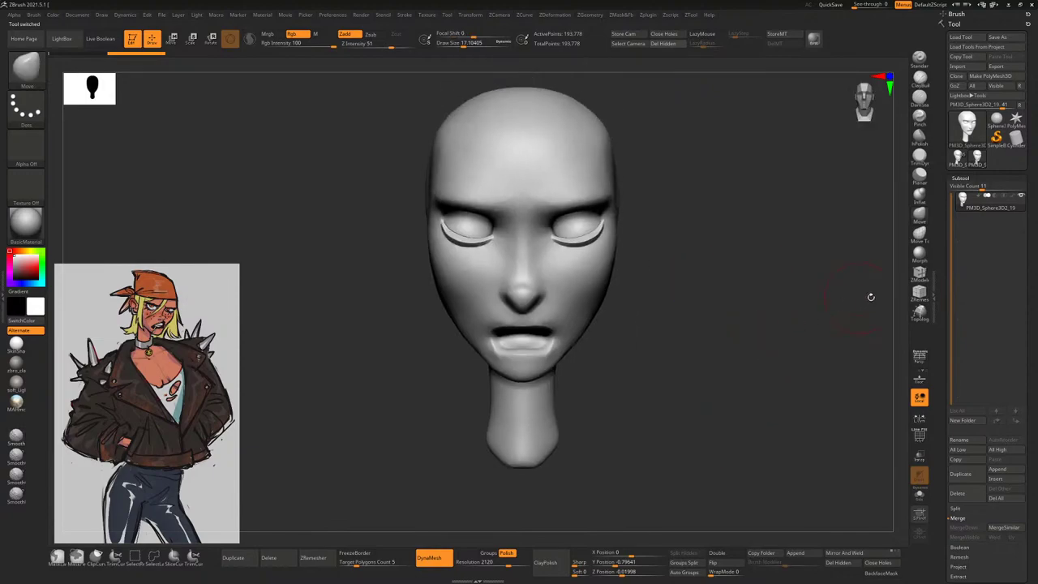
With the ZRemesher Guides brush at draw size 5.46908, draw a guide from the nose bridge around the eye socket and along the brow
{"action": "left_click", "coordinate": [919, 295]}
{"action": "mouse_move", "coordinate": [714, 251]}
{"action": "left_mouse_down"}
{"action": "mouse_move", "coordinate": [653, 198]}
{"action": "mouse_move", "coordinate": [567, 244]}
{"action": "mouse_move", "coordinate": [593, 208]}
{"action": "mouse_move", "coordinate": [616, 248]}
{"action": "mouse_move", "coordinate": [578, 245]}
{"action": "left_mouse_up"}
{"action": "left_click_drag", "start_coordinate": [698, 243], "coordinate": [758, 297]}
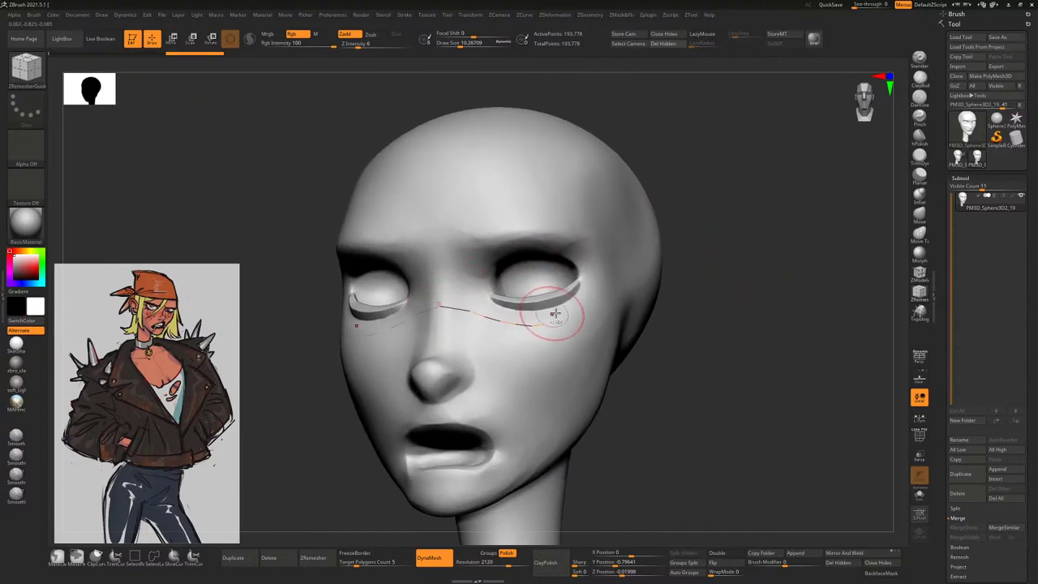
{"action": "key", "text": "space"}
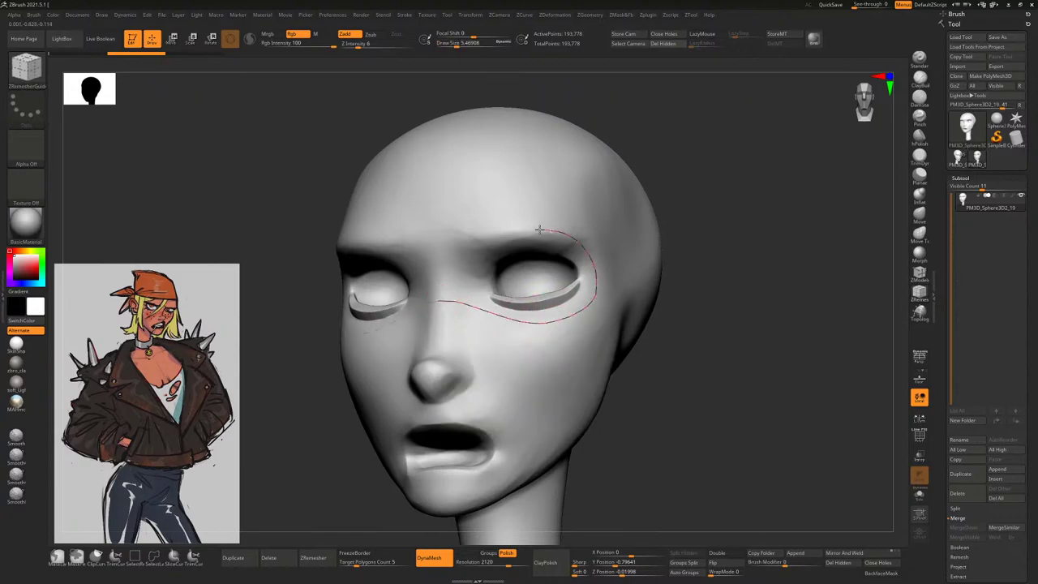
{"action": "left_click_drag", "start_coordinate": [437, 240], "coordinate": [439, 240]}
{"action": "left_click_drag", "start_coordinate": [494, 204], "coordinate": [749, 203]}
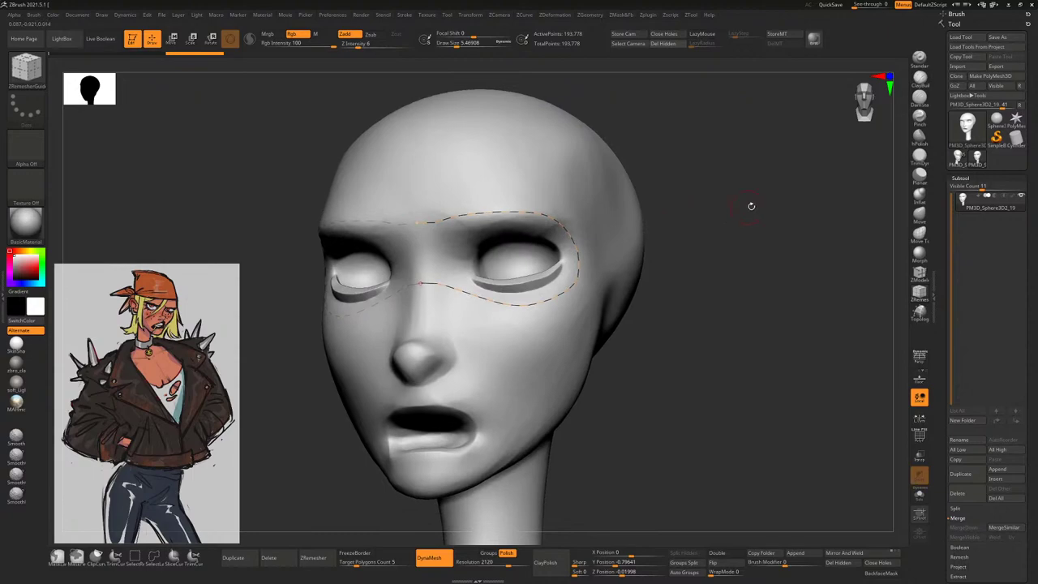
Draw a closed ZRemesher guide loop around the eye opening, following the upper and lower eyelids
{"action": "scroll", "coordinate": [851, 225], "scroll_direction": "up", "scroll_amount": 5}
{"action": "left_click_drag", "start_coordinate": [489, 292], "coordinate": [484, 279]}
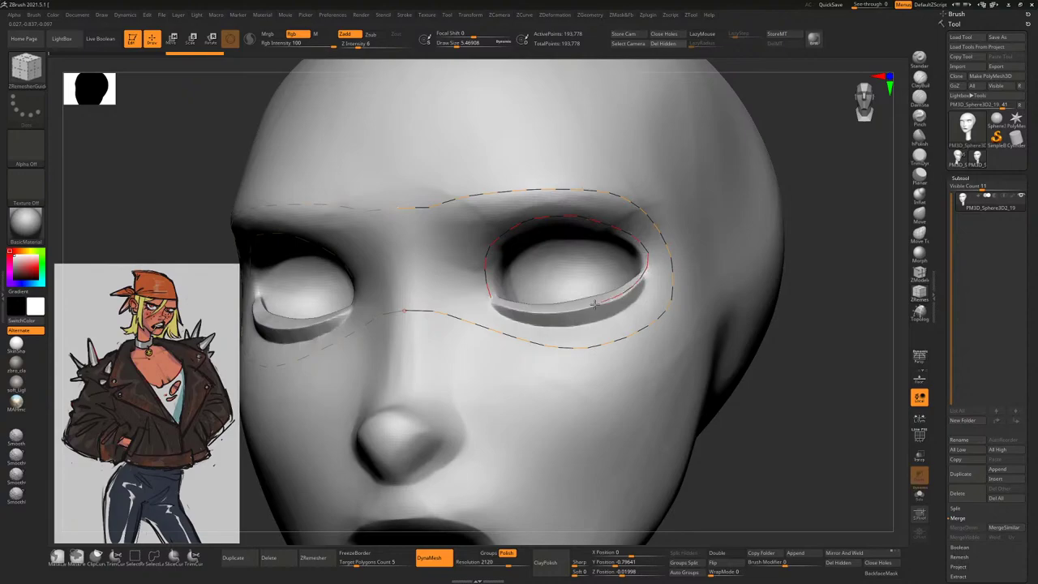
{"action": "left_click_drag", "start_coordinate": [488, 297], "coordinate": [487, 296]}
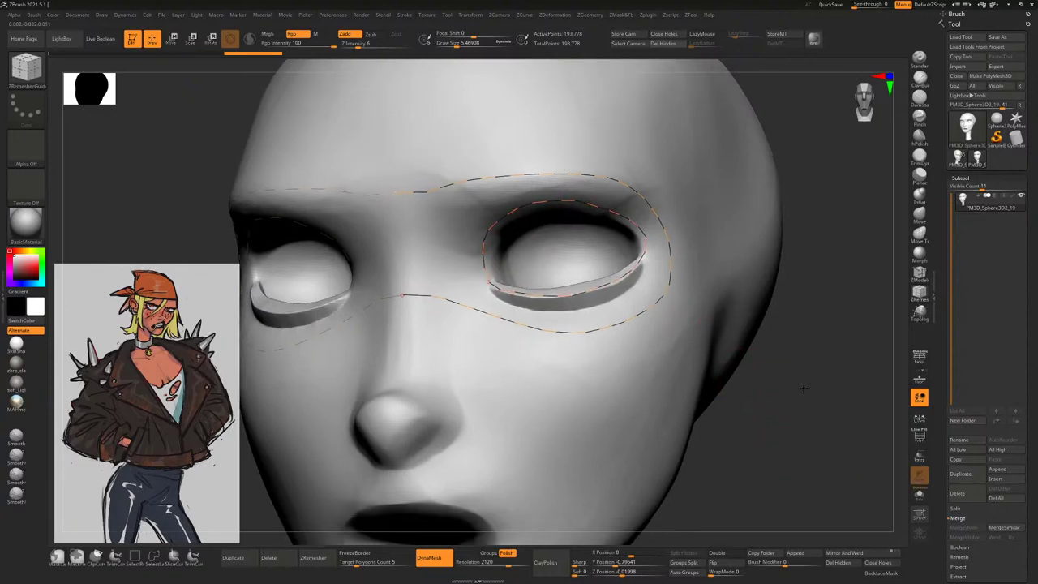
Draw a ZRemesher guide around the mouth from the middle of the upper lip to beneath the lower lip
{"action": "right_click_drag", "start_coordinate": [507, 475], "coordinate": [533, 273], "text": "alt"}
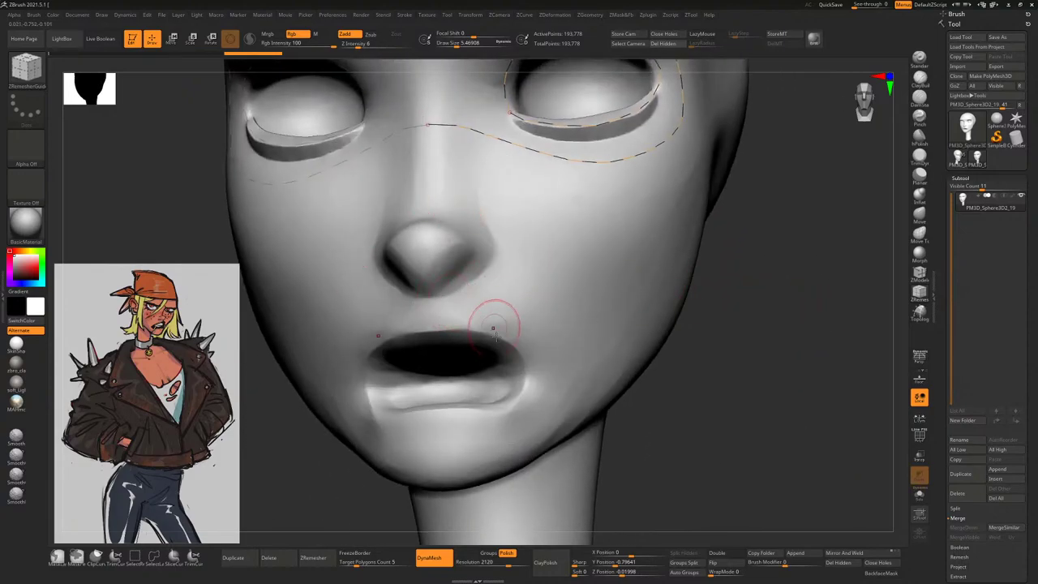
{"action": "mouse_move", "coordinate": [490, 315]}
{"action": "left_mouse_down"}
{"action": "mouse_move", "coordinate": [441, 316]}
{"action": "mouse_move", "coordinate": [455, 324]}
{"action": "left_mouse_up"}
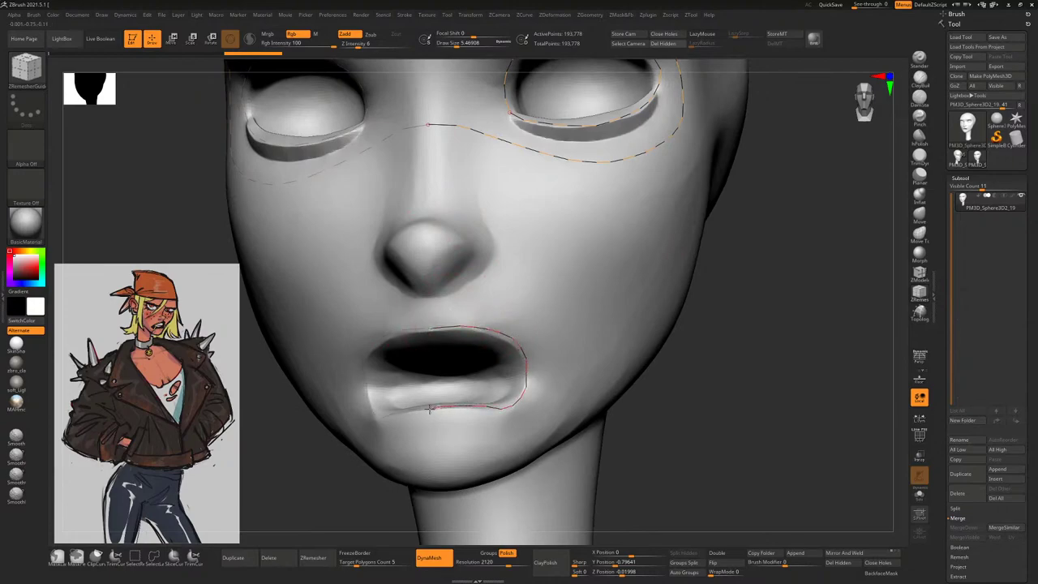
{"action": "left_click_drag", "start_coordinate": [430, 410], "coordinate": [423, 408]}
{"action": "right_click_drag", "start_coordinate": [749, 372], "coordinate": [746, 413], "text": "alt"}
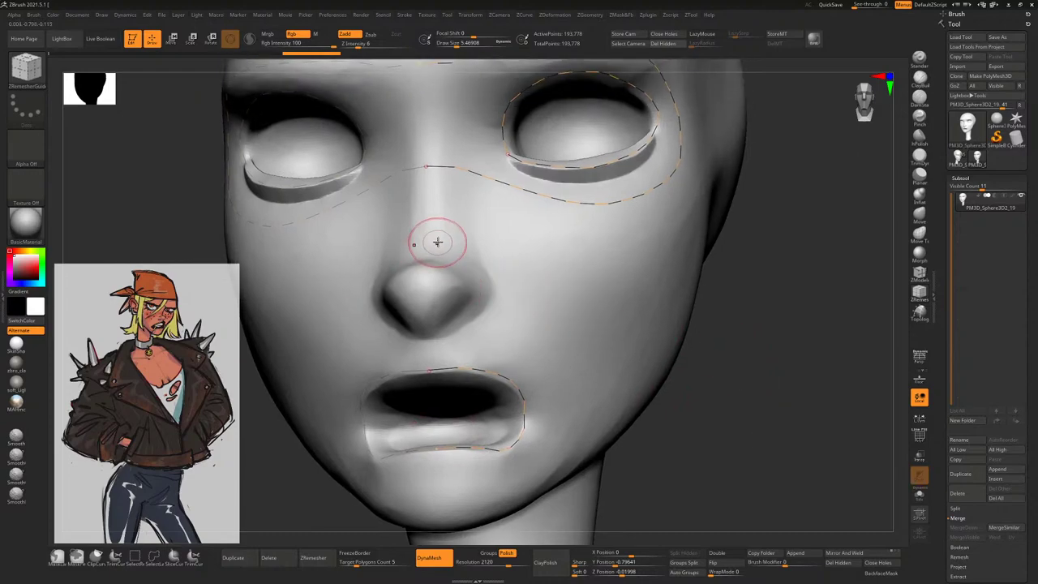
Draw a guide around the nose tip and a wider one from the nose bridge past the mouth corner to the chin
{"action": "left_click_drag", "start_coordinate": [426, 238], "coordinate": [456, 242]}
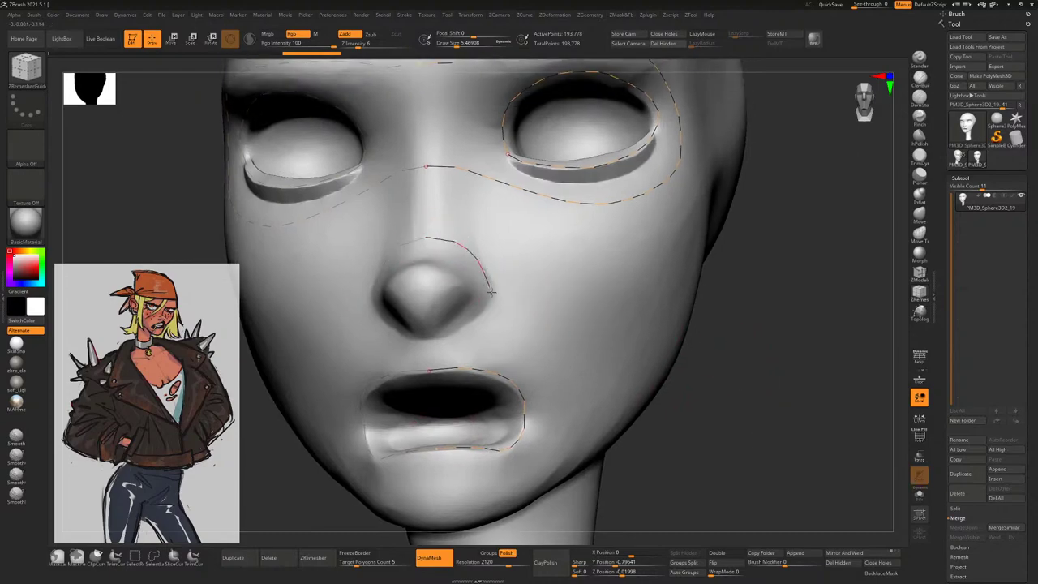
{"action": "left_click_drag", "start_coordinate": [448, 335], "coordinate": [448, 334]}
{"action": "left_click_drag", "start_coordinate": [430, 219], "coordinate": [501, 254]}
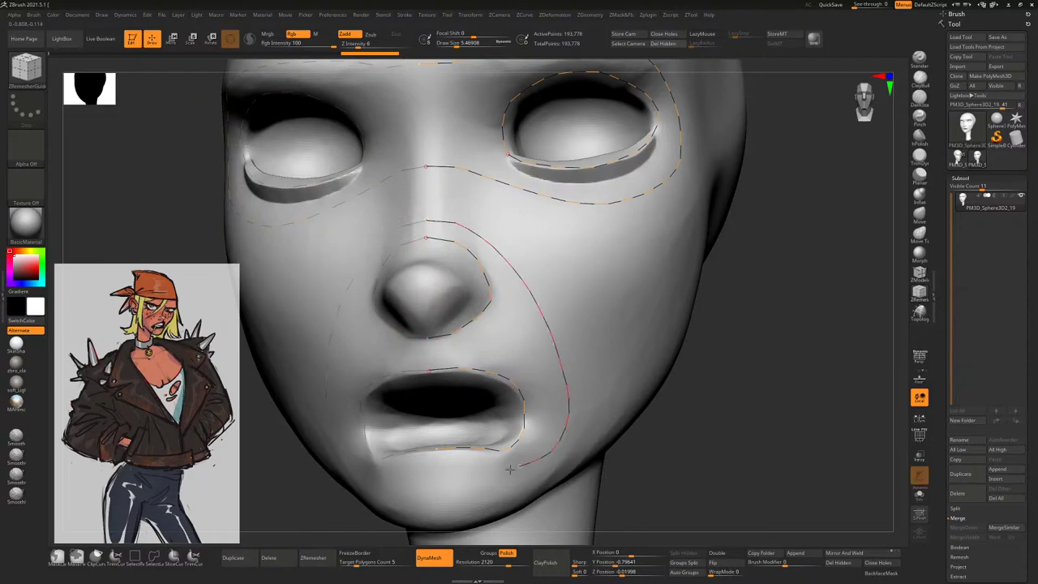
{"action": "left_click_drag", "start_coordinate": [448, 479], "coordinate": [441, 463]}
{"action": "mouse_move", "coordinate": [440, 463]}
{"action": "right_mouse_down", "text": "alt"}
{"action": "mouse_move", "coordinate": [731, 340]}
{"action": "mouse_move", "coordinate": [683, 284]}
{"action": "mouse_move", "coordinate": [718, 241]}
{"action": "mouse_move", "coordinate": [727, 246]}
{"action": "mouse_move", "coordinate": [711, 292]}
{"action": "mouse_move", "coordinate": [734, 290]}
{"action": "mouse_move", "coordinate": [727, 269]}
{"action": "mouse_move", "coordinate": [748, 244]}
{"action": "mouse_move", "coordinate": [748, 262]}
{"action": "mouse_move", "coordinate": [723, 276]}
{"action": "mouse_move", "coordinate": [794, 334]}
{"action": "right_mouse_up", "text": "alt"}
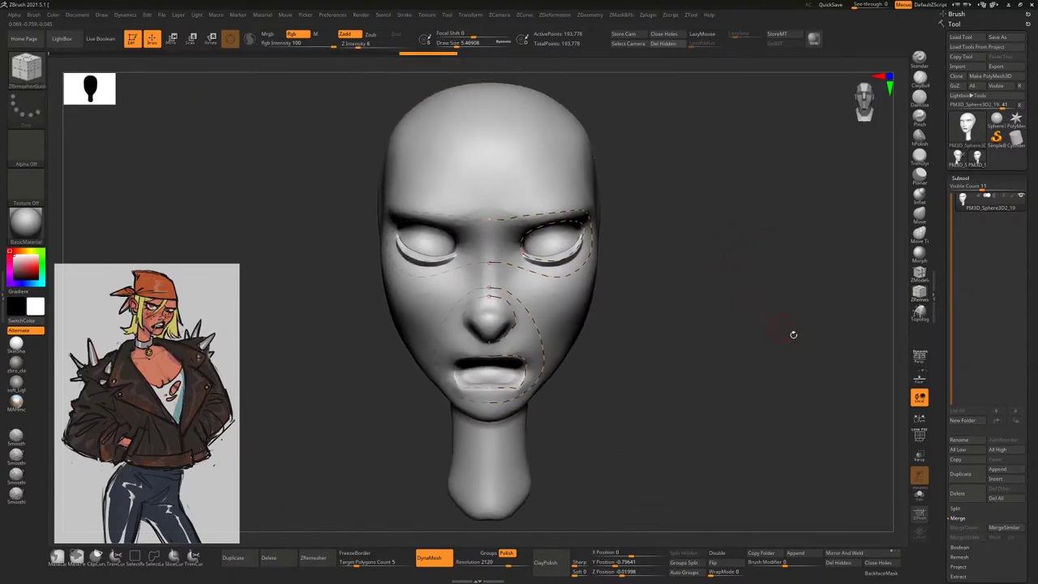
Try remeshing the head with ZRemesher at a target polygons count of 5 and show the wireframe
{"action": "left_click", "coordinate": [960, 178]}
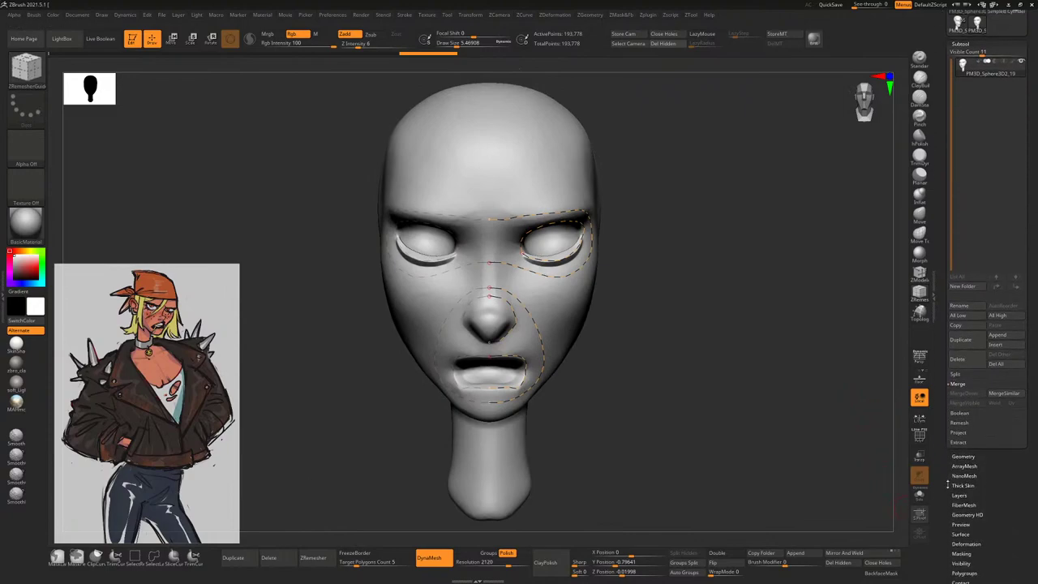
{"action": "left_click", "coordinate": [964, 187]}
{"action": "left_click", "coordinate": [961, 328]}
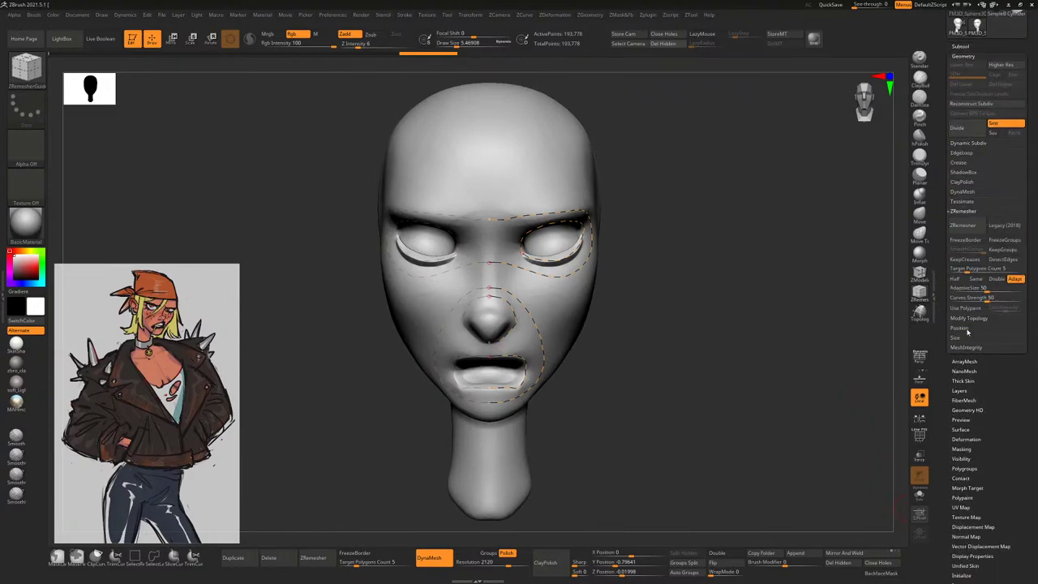
{"action": "left_click", "coordinate": [962, 224]}
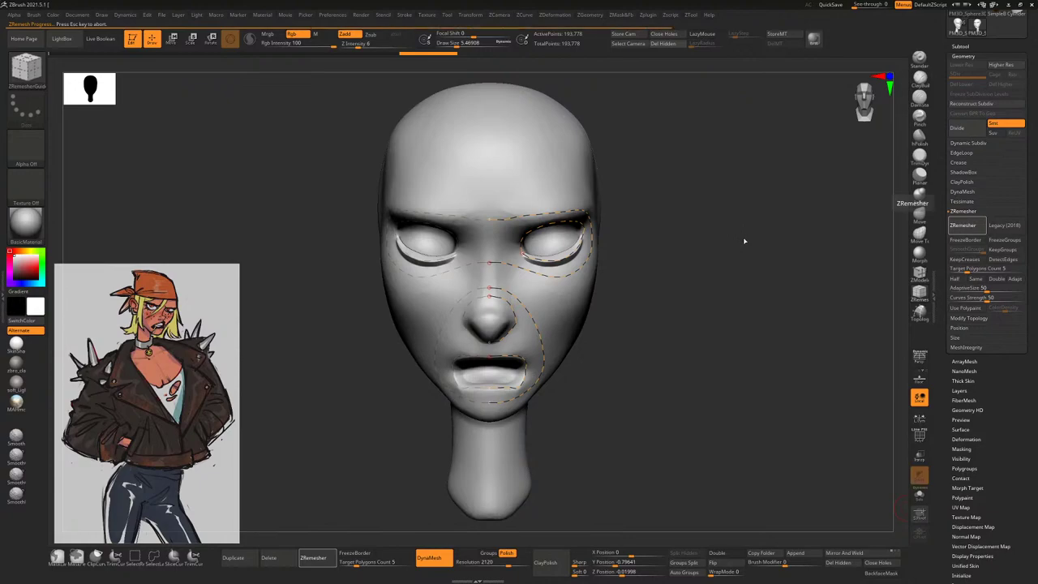
{"action": "left_click_drag", "start_coordinate": [746, 227], "coordinate": [791, 285]}
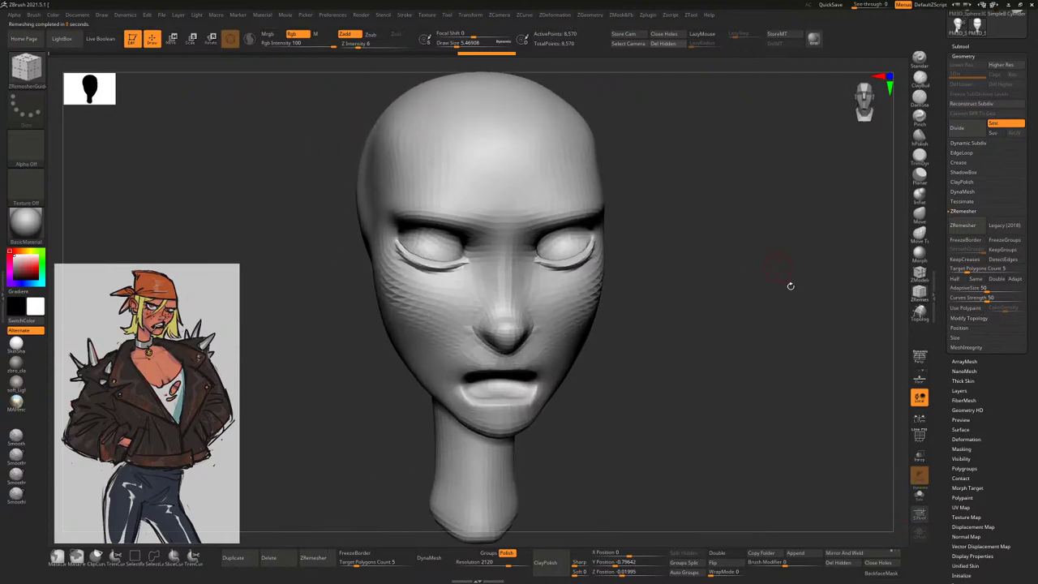
{"action": "left_click", "coordinate": [920, 436]}
Undo the ZRemesher pass on the head and hide the wireframe display
{"action": "key", "text": "ctrl+z"}
{"action": "key", "text": "ctrl+z"}
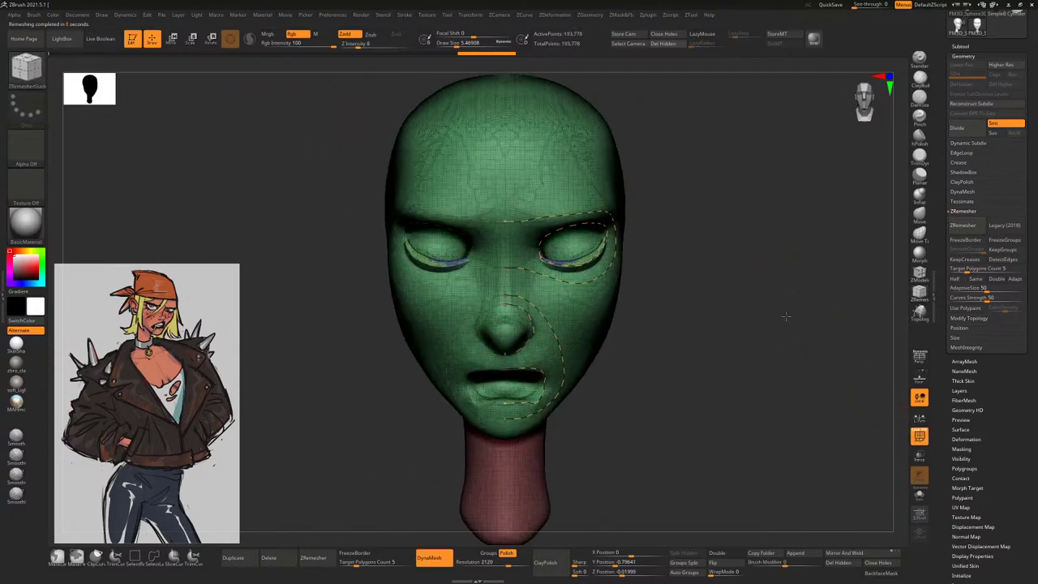
{"action": "left_click", "coordinate": [920, 436]}
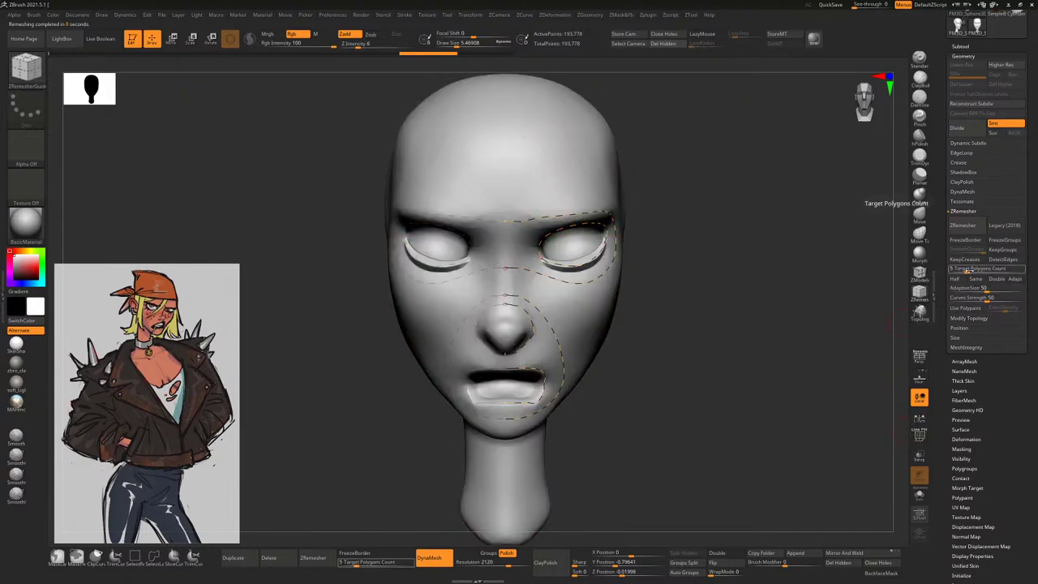
Set the ZRemesher target polygons count to 3.27095, try the remesh on the head and undo it
{"action": "left_click", "coordinate": [962, 225]}
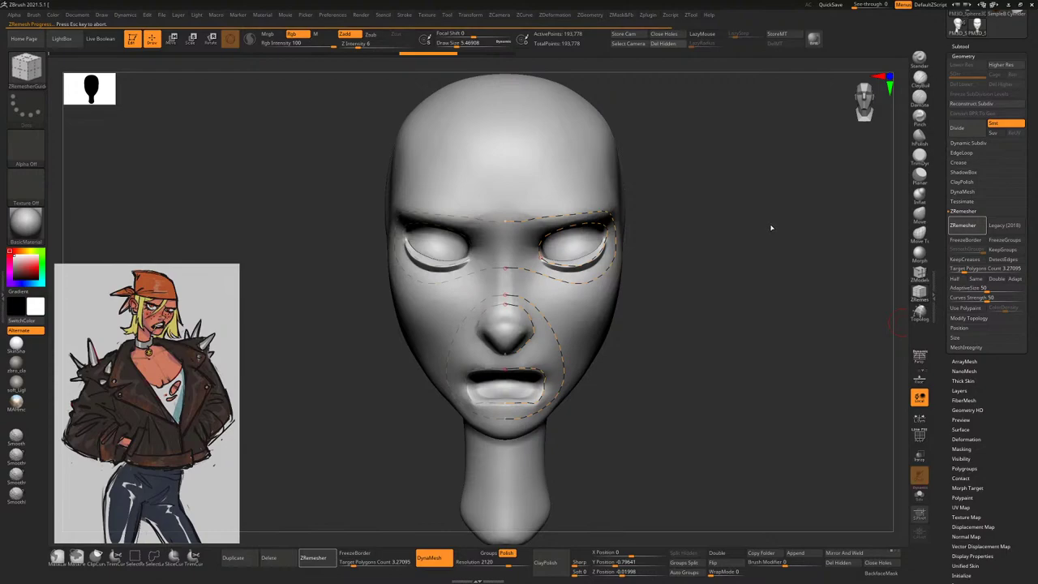
{"action": "left_click_drag", "start_coordinate": [767, 228], "coordinate": [430, 276]}
{"action": "key", "text": "ctrl+z"}
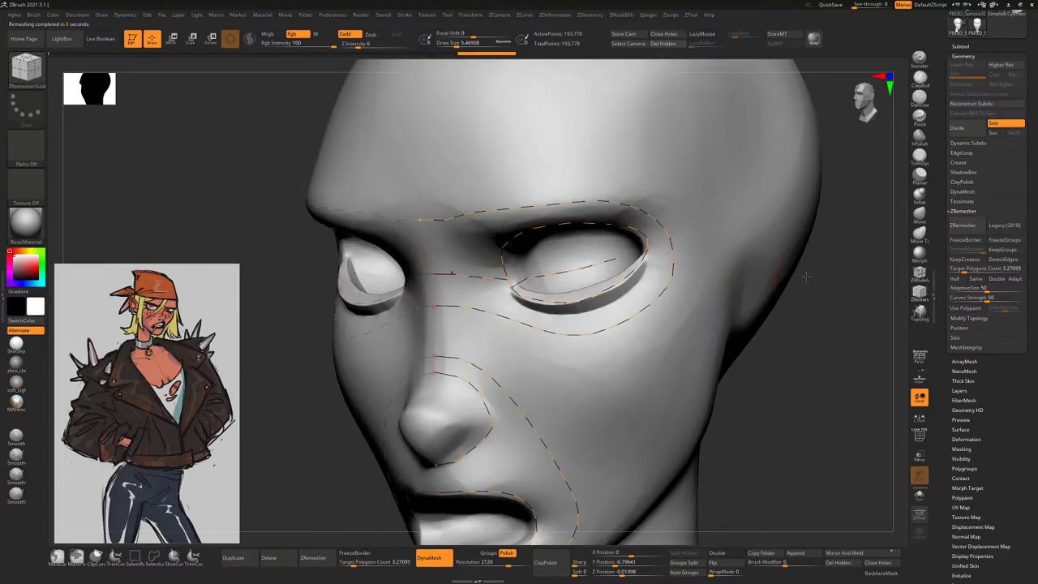
With draw size 3.52131, draw a guide from the nose bridge across the eye and another from the outer eye corner to the temple
{"action": "key", "text": "space"}
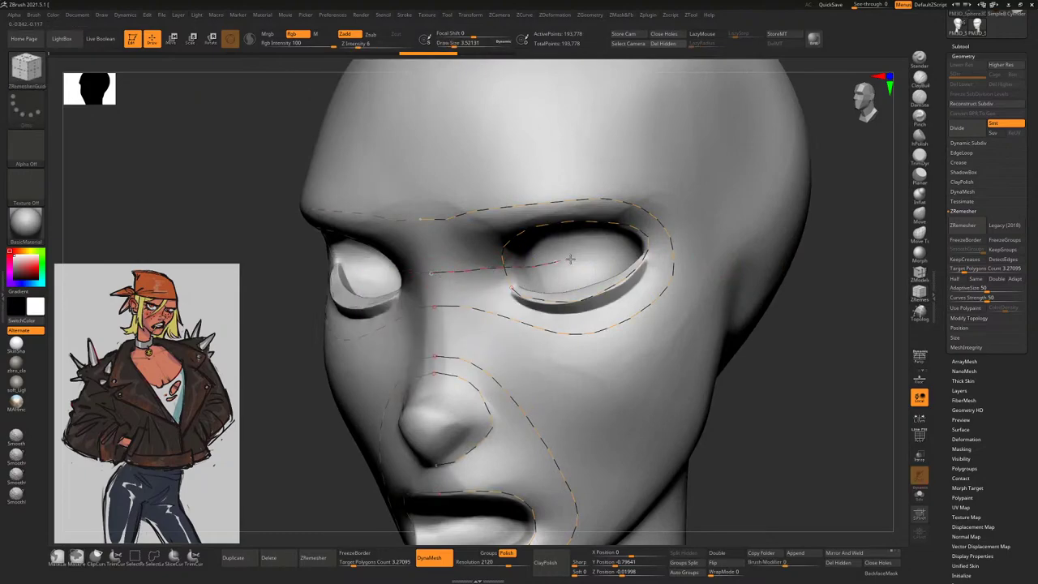
{"action": "left_click_drag", "start_coordinate": [822, 255], "coordinate": [444, 283]}
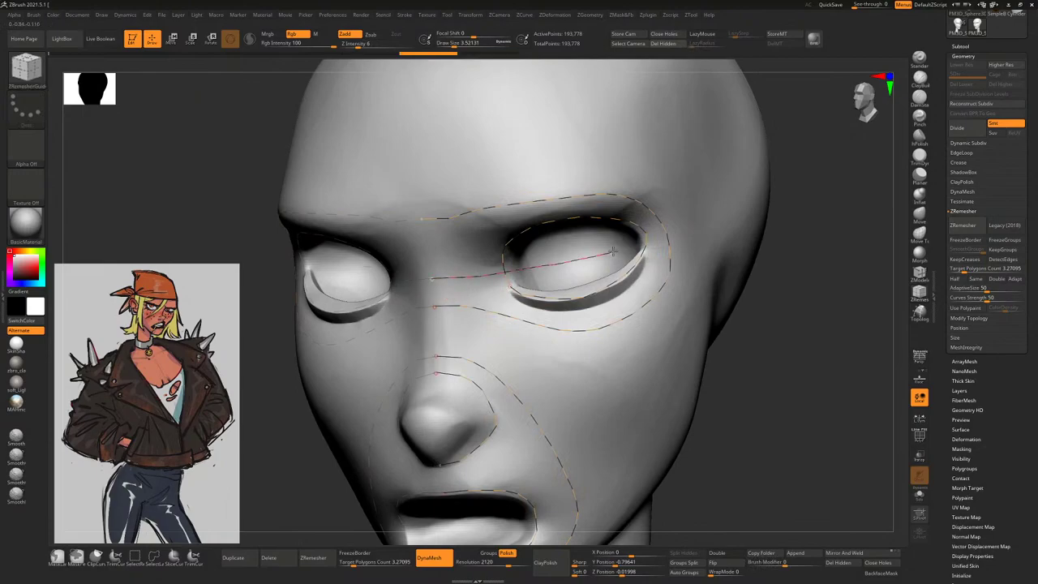
{"action": "right_click_drag", "start_coordinate": [614, 253], "coordinate": [640, 232]}
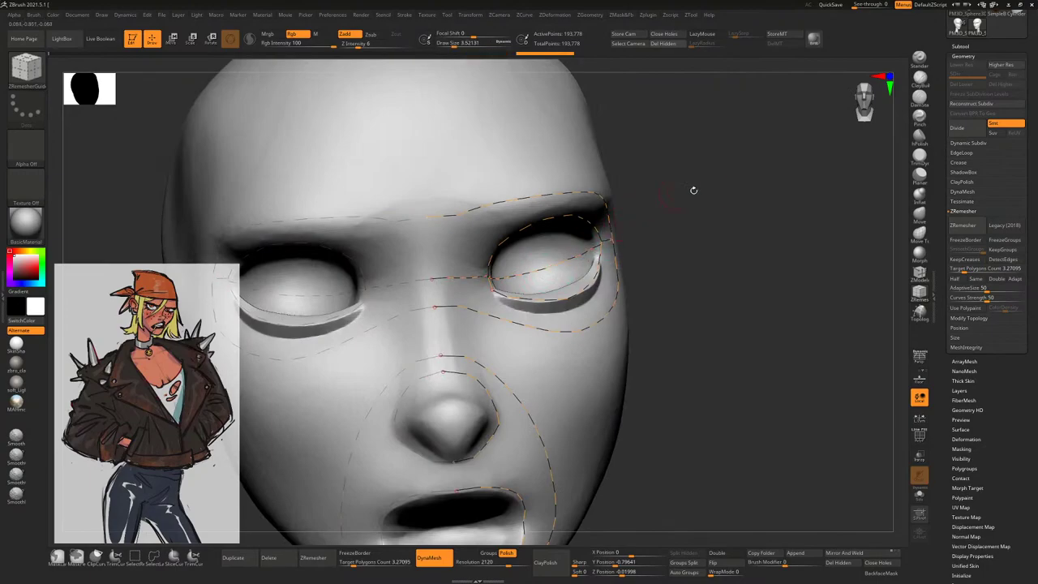
{"action": "right_click_drag", "start_coordinate": [690, 190], "coordinate": [640, 216]}
{"action": "mouse_move", "coordinate": [787, 351]}
{"action": "right_mouse_down"}
{"action": "mouse_move", "coordinate": [772, 276]}
{"action": "mouse_move", "coordinate": [730, 260]}
{"action": "mouse_move", "coordinate": [608, 249]}
{"action": "right_mouse_up"}
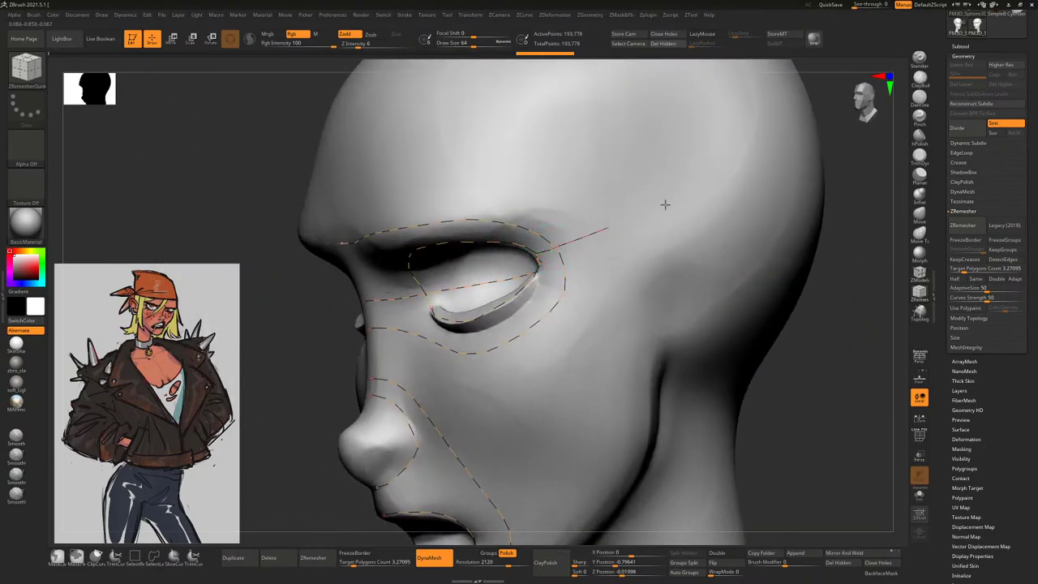
{"action": "key", "text": "f"}
Rework the guide curve around the nose and add a guide from the mouth corner up onto the cheek
{"action": "right_click_drag", "start_coordinate": [786, 315], "coordinate": [457, 232]}
{"action": "right_click_drag", "start_coordinate": [424, 279], "coordinate": [401, 292]}
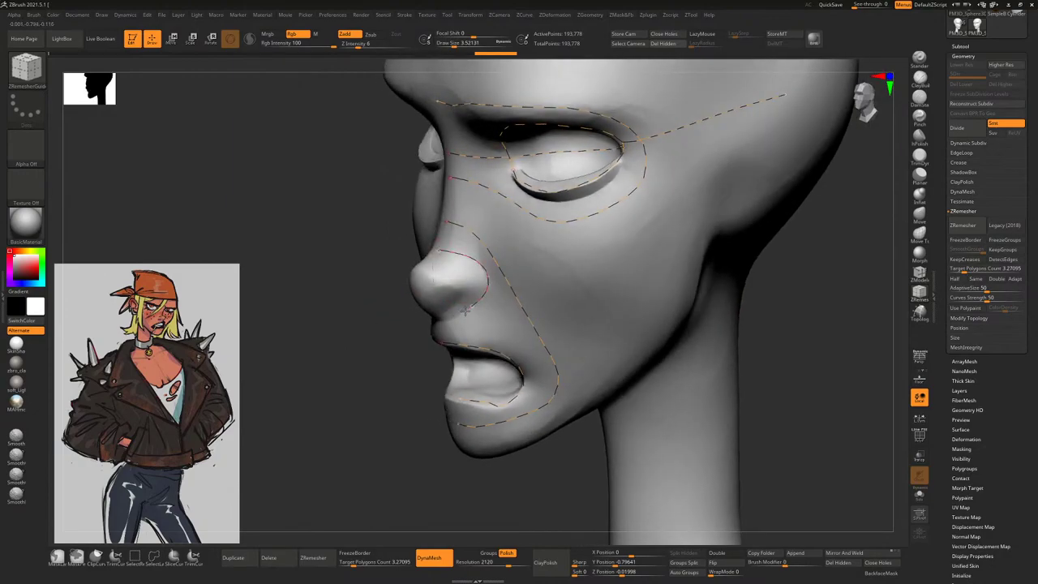
{"action": "right_click_drag", "start_coordinate": [394, 360], "coordinate": [519, 381]}
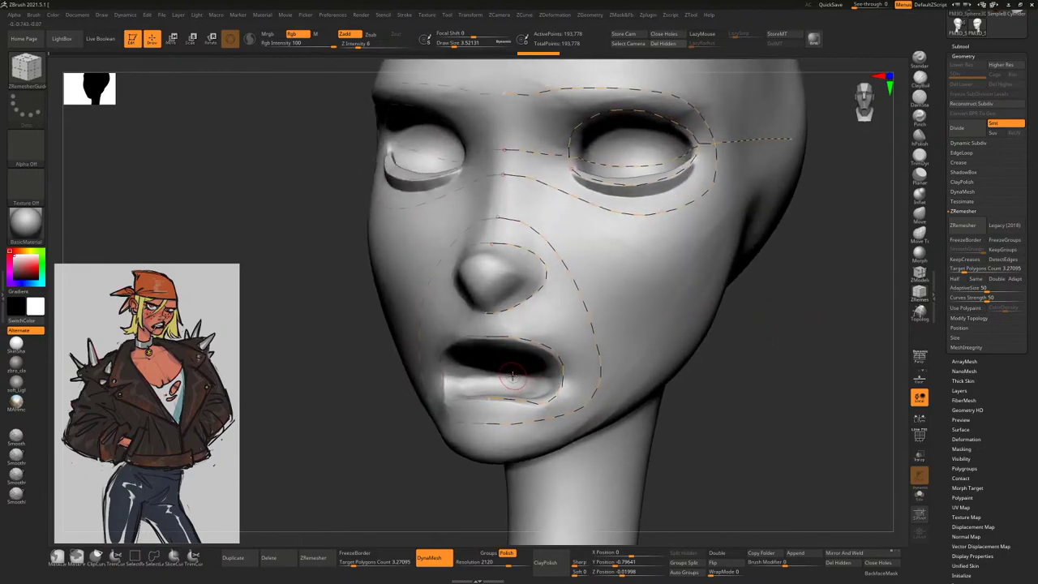
{"action": "right_click_drag", "start_coordinate": [784, 359], "coordinate": [785, 355]}
{"action": "right_click_drag", "start_coordinate": [834, 321], "coordinate": [822, 290]}
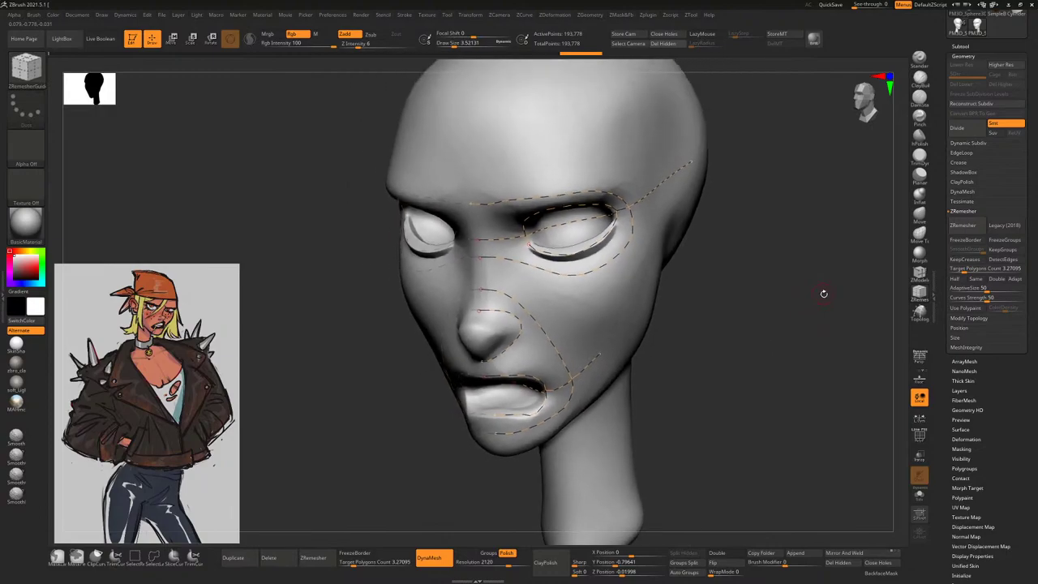
Remesh the head with ZRemesher using the added guides and a target polygons count of 3.27095
{"action": "left_click", "coordinate": [966, 225]}
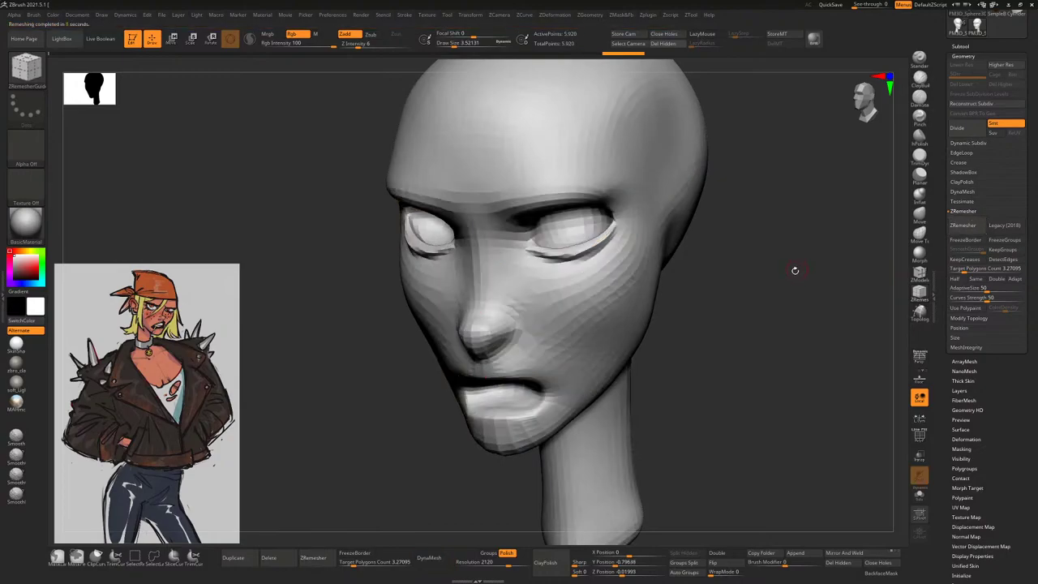
{"action": "mouse_move", "coordinate": [795, 271]}
{"action": "right_mouse_down"}
{"action": "mouse_move", "coordinate": [803, 276]}
{"action": "mouse_move", "coordinate": [783, 286]}
{"action": "mouse_move", "coordinate": [756, 276]}
{"action": "mouse_move", "coordinate": [778, 274]}
{"action": "right_mouse_up"}
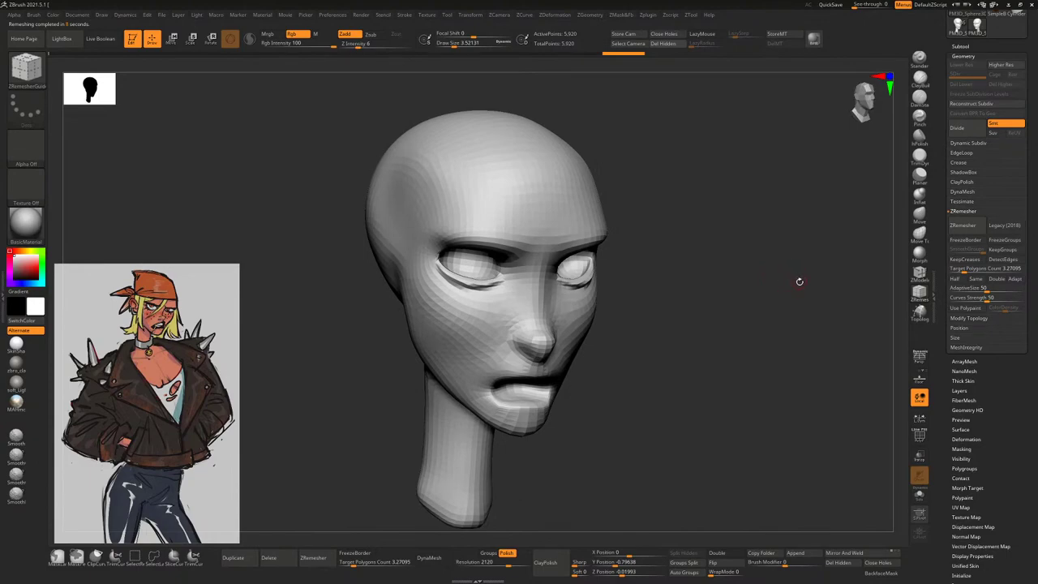
{"action": "right_click_drag", "start_coordinate": [799, 281], "coordinate": [788, 283]}
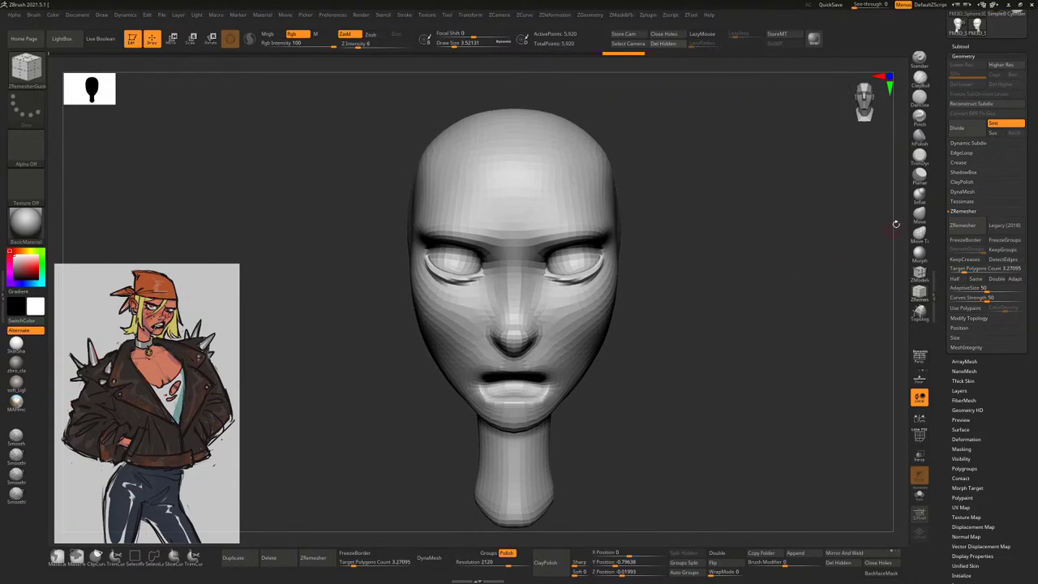
Duplicate the high-resolution head from the undo history as a second subtool, keeping the remeshed version on the original subtool
{"action": "left_click", "coordinate": [964, 46]}
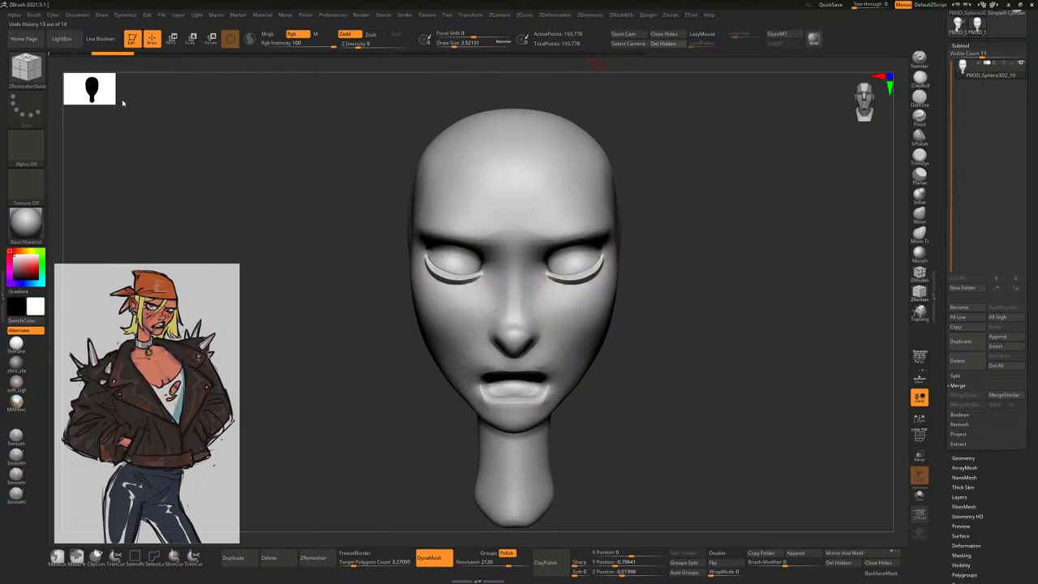
{"action": "left_click", "coordinate": [960, 341]}
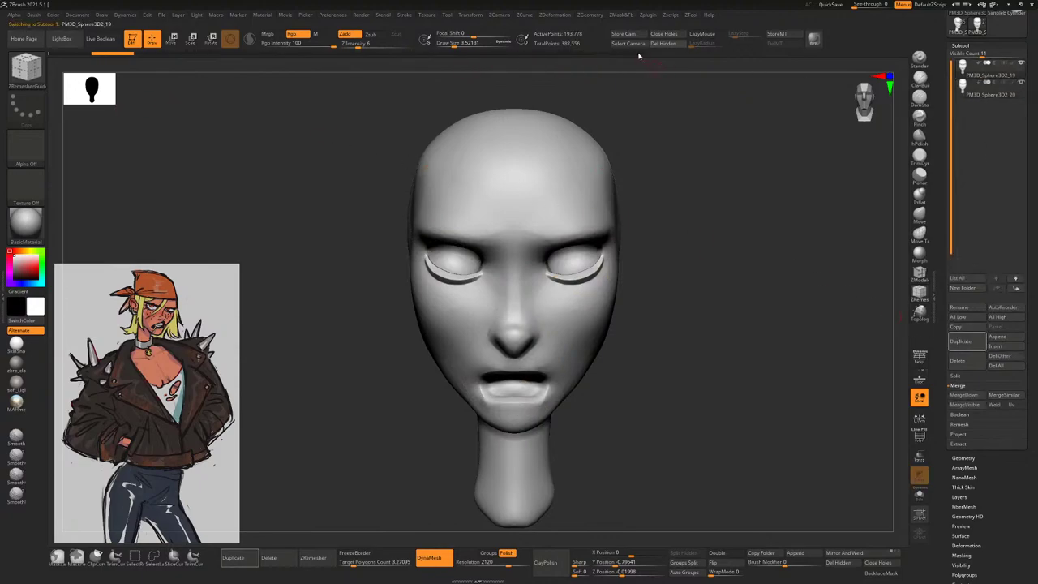
{"action": "left_click", "coordinate": [981, 94]}
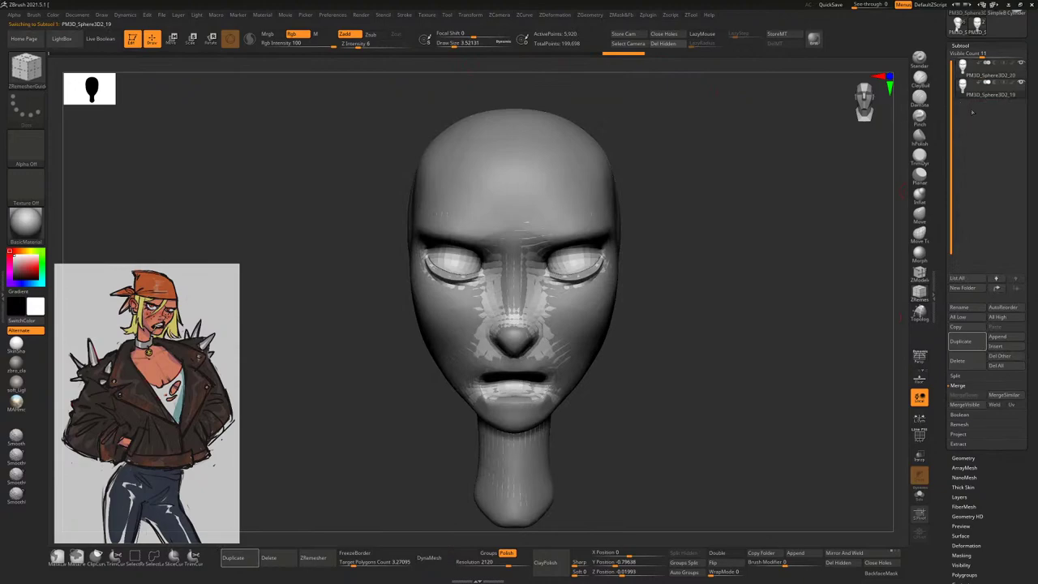
Choose the Move Topological brush and set its draw size to 14.20615
{"action": "left_click", "coordinate": [919, 233]}
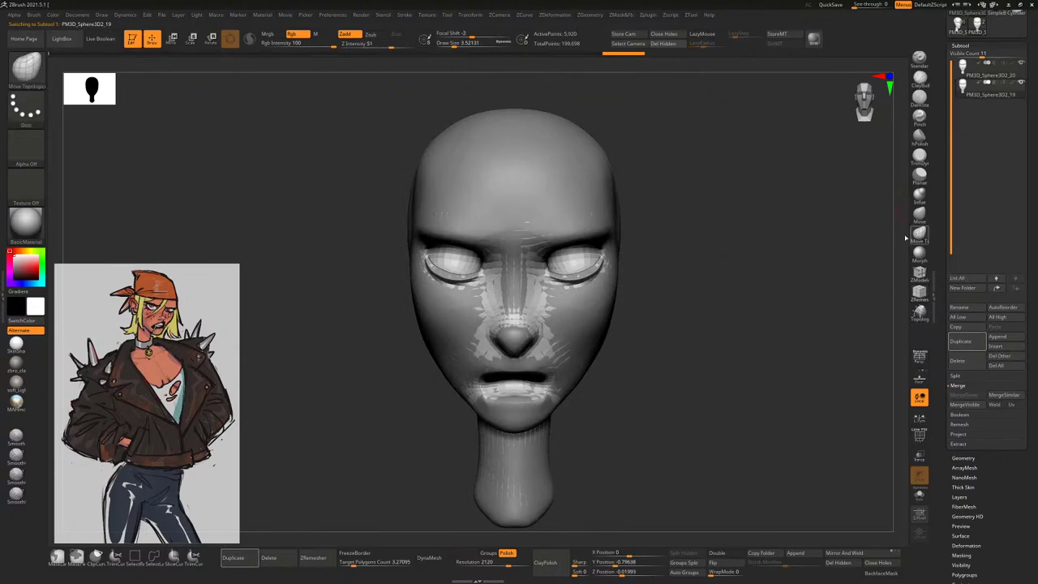
{"action": "key", "text": "space"}
{"action": "mouse_move", "coordinate": [717, 253]}
{"action": "left_mouse_down"}
{"action": "mouse_move", "coordinate": [753, 232]}
{"action": "mouse_move", "coordinate": [786, 239]}
{"action": "left_mouse_up"}
{"action": "key", "text": "space"}
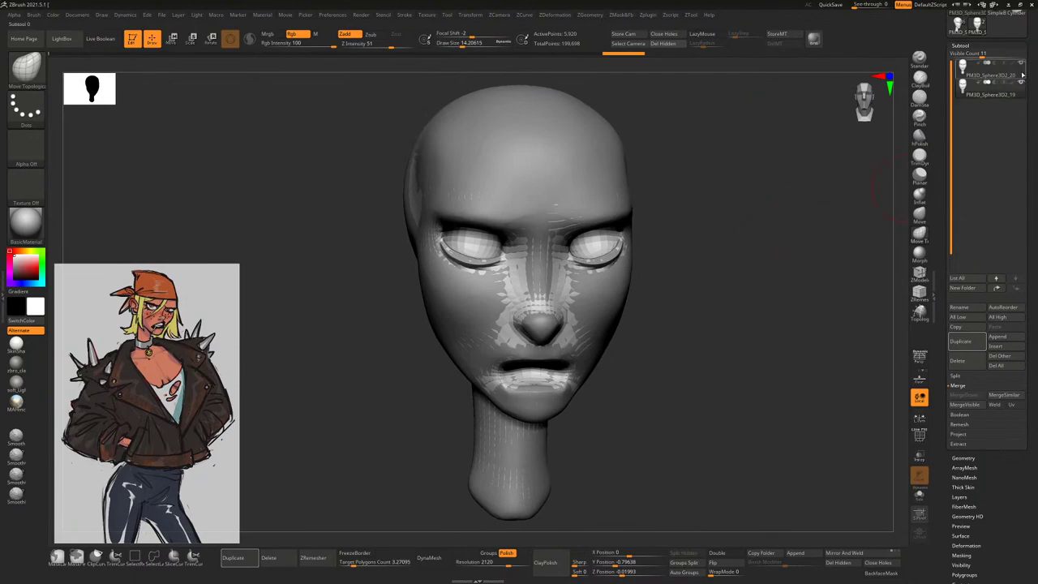
Try to project all geometry onto the high-resolution duplicate PM3D_Sphere3D2_20
{"action": "left_click", "coordinate": [978, 92]}
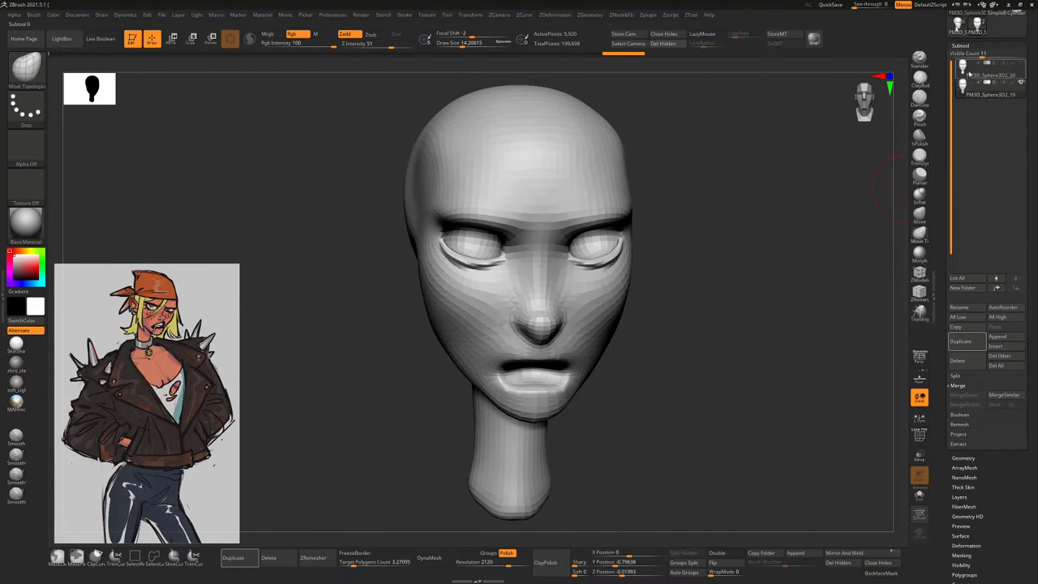
{"action": "left_click", "coordinate": [969, 74]}
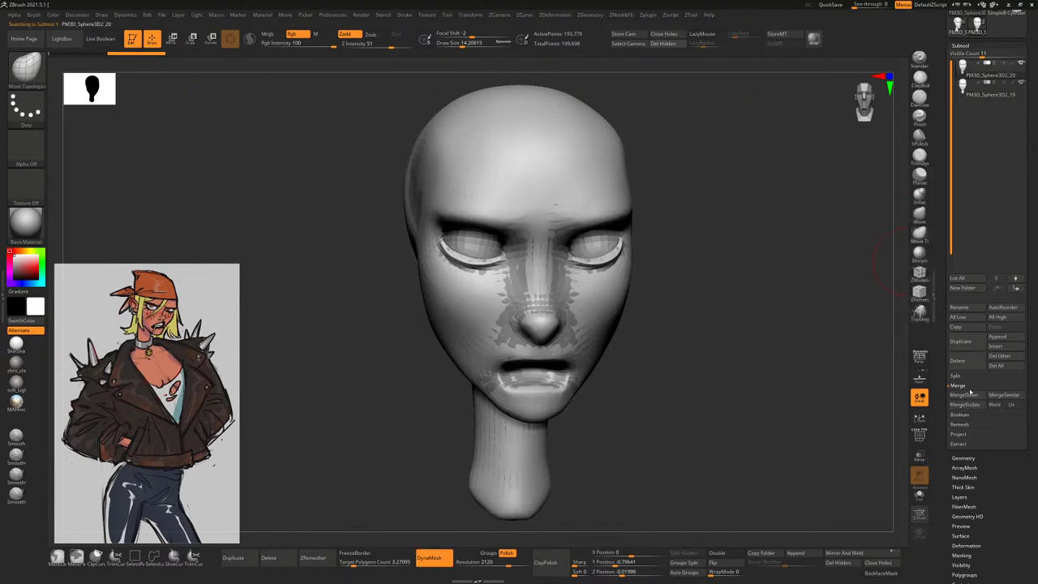
{"action": "left_click", "coordinate": [964, 435]}
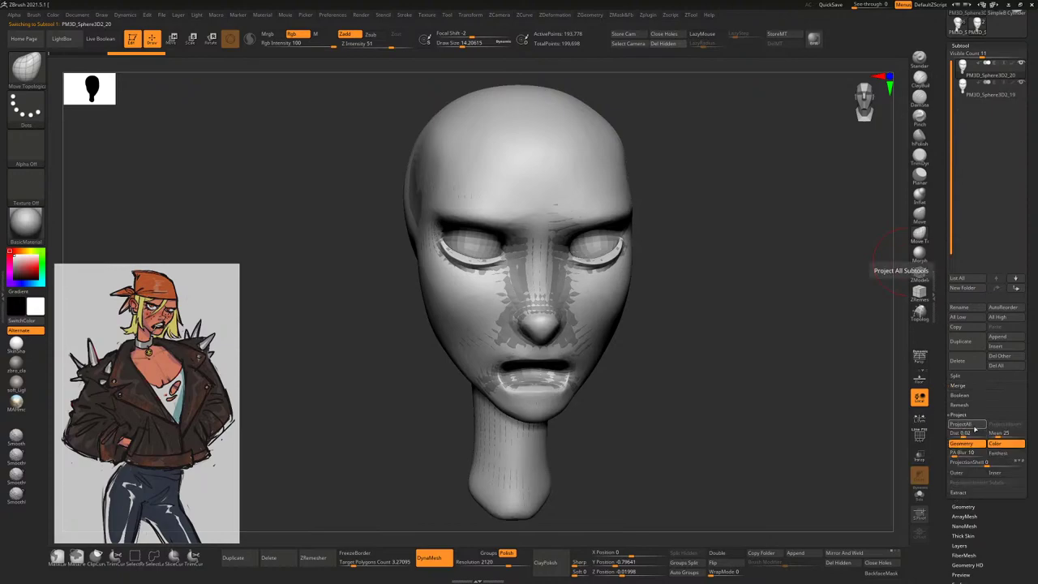
{"action": "left_click", "coordinate": [961, 423]}
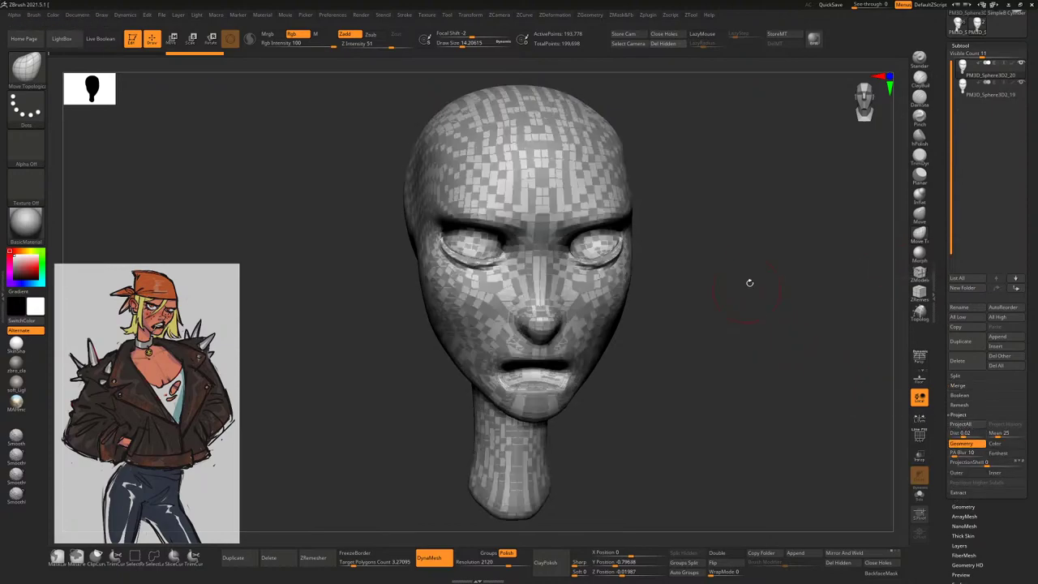
{"action": "key", "text": "ctrl+z"}
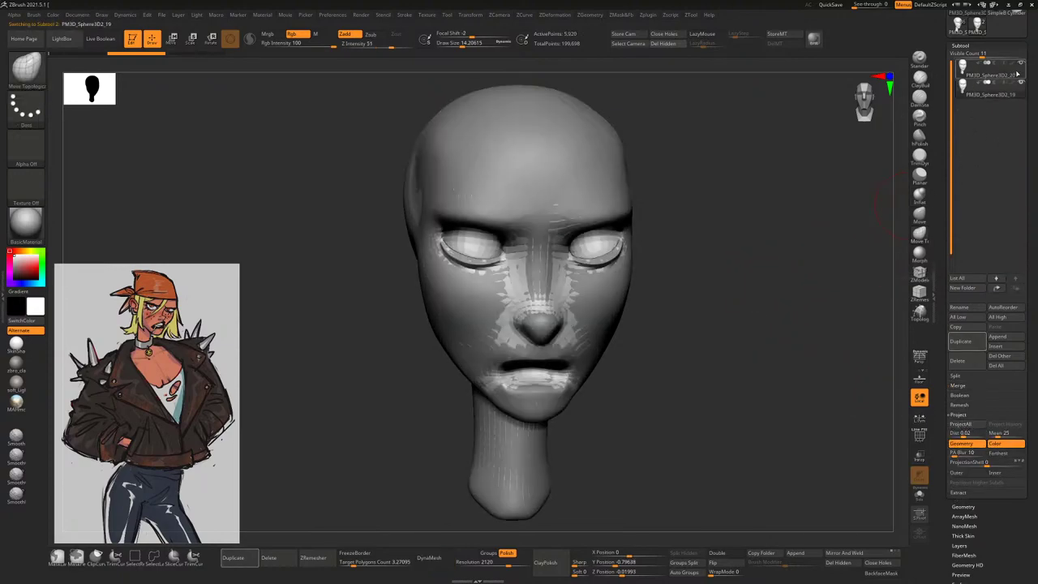
{"action": "key", "text": "ctrl+z"}
Subdivide the remeshed head PM3D_Sphere3D2_19 up to subdivision level 5
{"action": "left_click", "coordinate": [961, 506]}
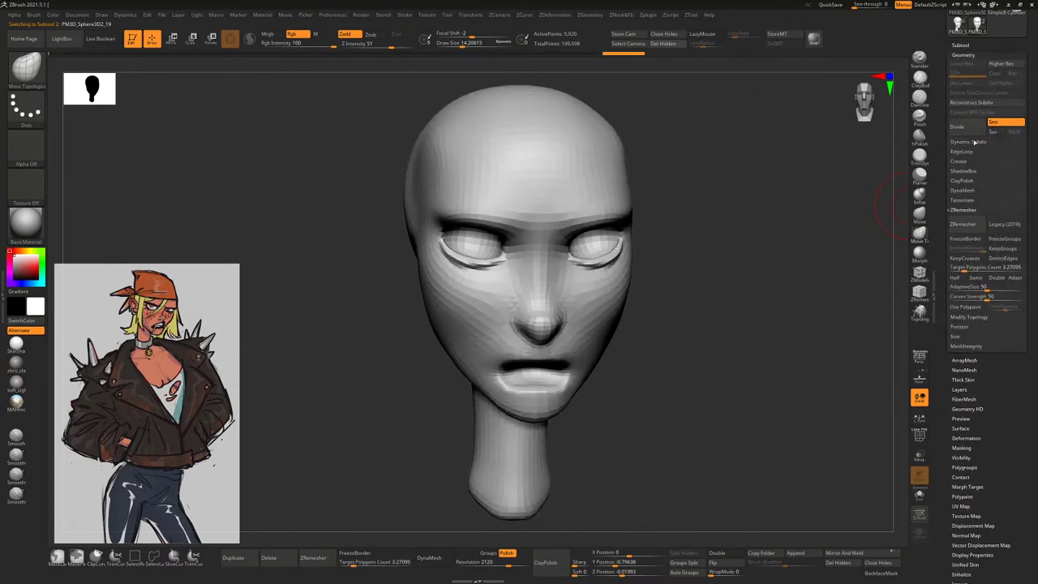
{"action": "left_click", "coordinate": [960, 151]}
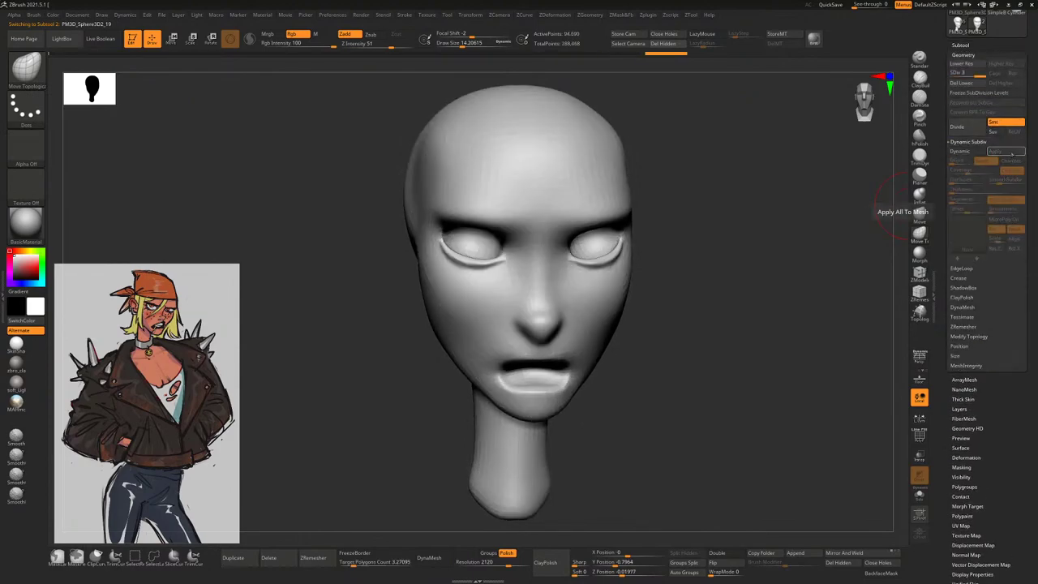
{"action": "left_click", "coordinate": [958, 127]}
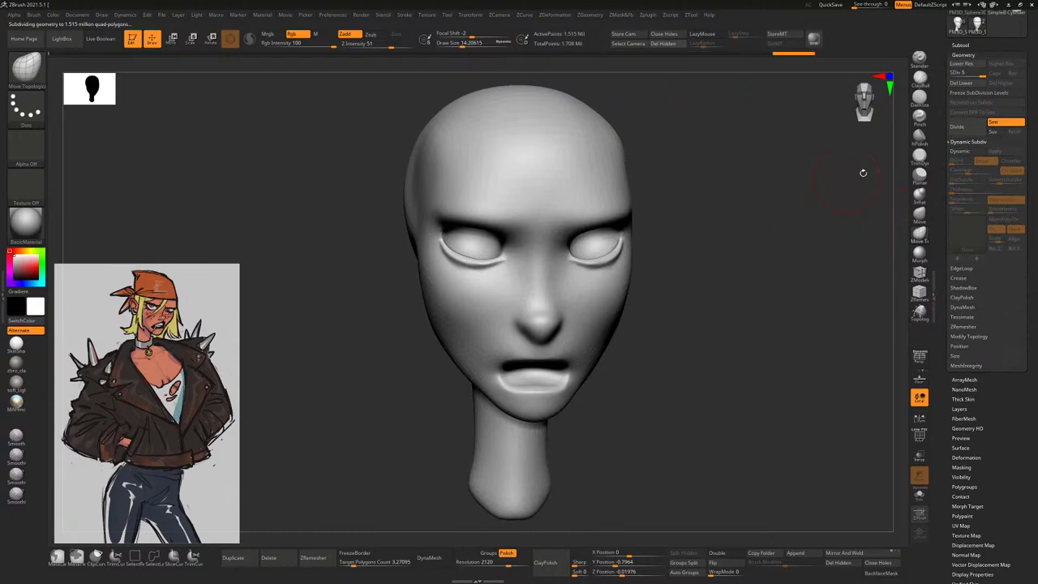
{"action": "left_click", "coordinate": [962, 44]}
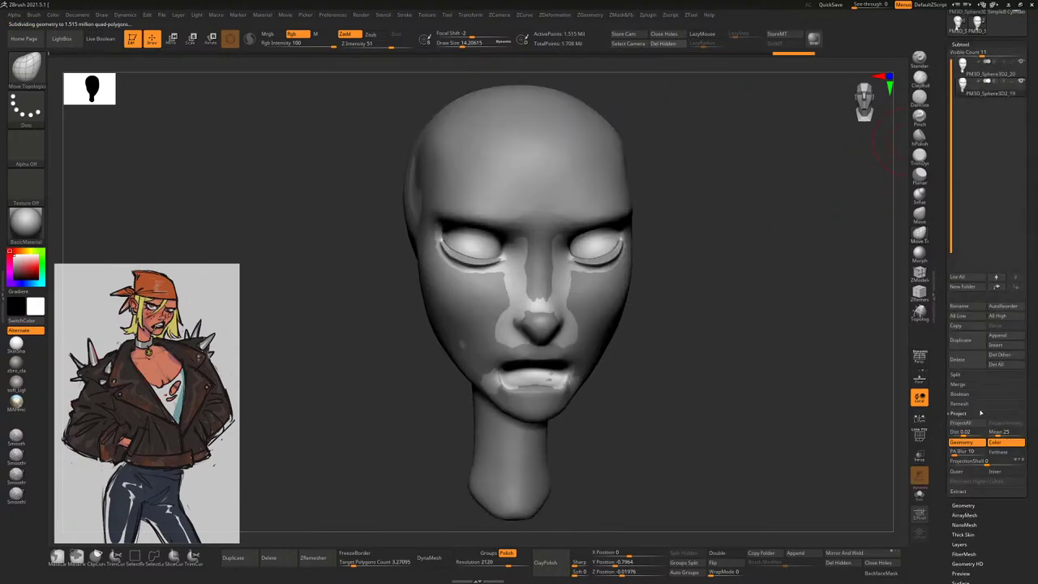
Project the high-resolution sculpt onto the subdivided head with a projection distance of 0.22971, and hide the duplicate
{"action": "left_click", "coordinate": [964, 504]}
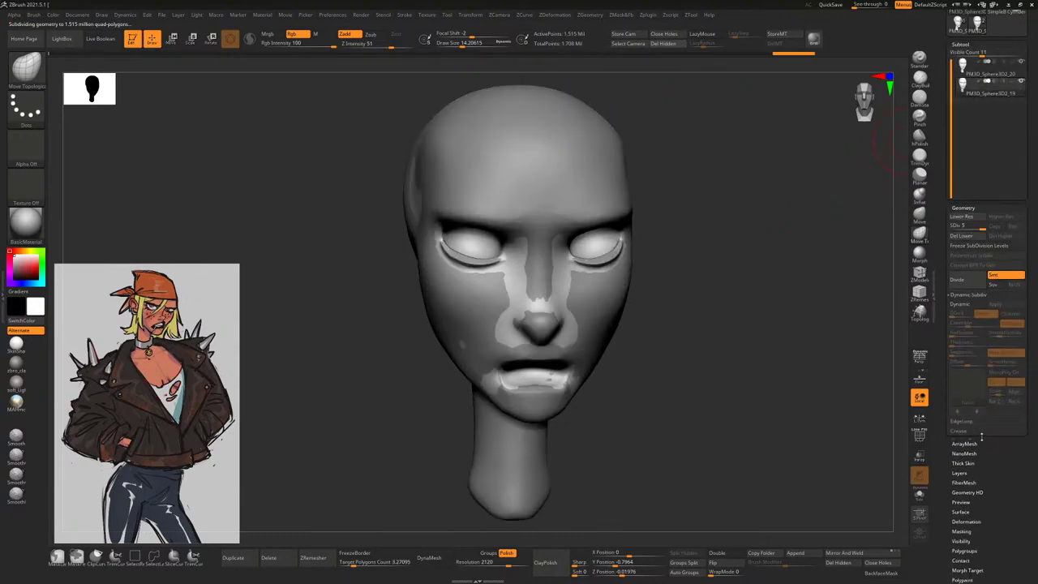
{"action": "left_click", "coordinate": [962, 44]}
{"action": "left_click", "coordinate": [963, 431]}
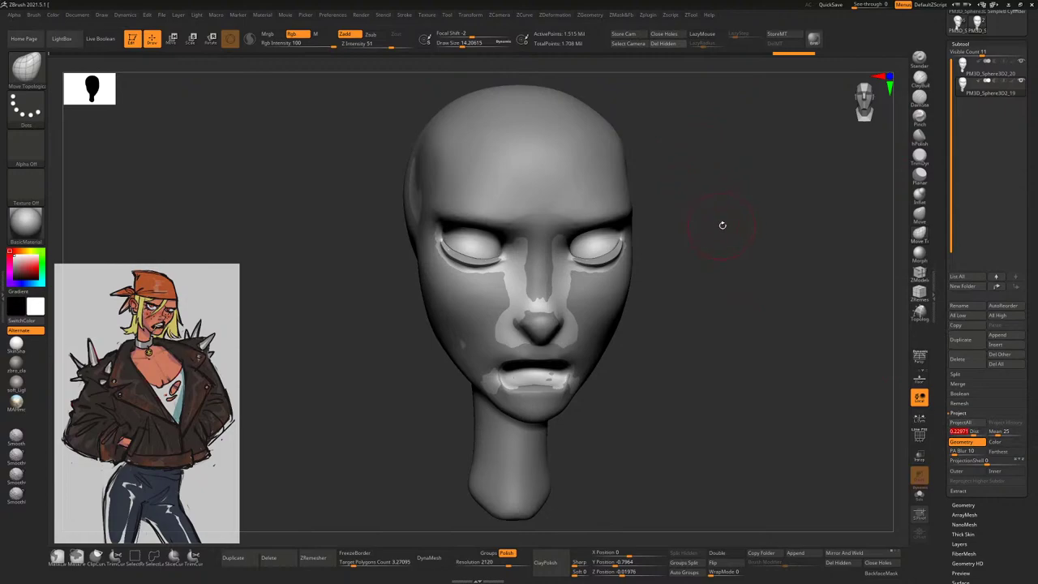
{"action": "left_click", "coordinate": [983, 424]}
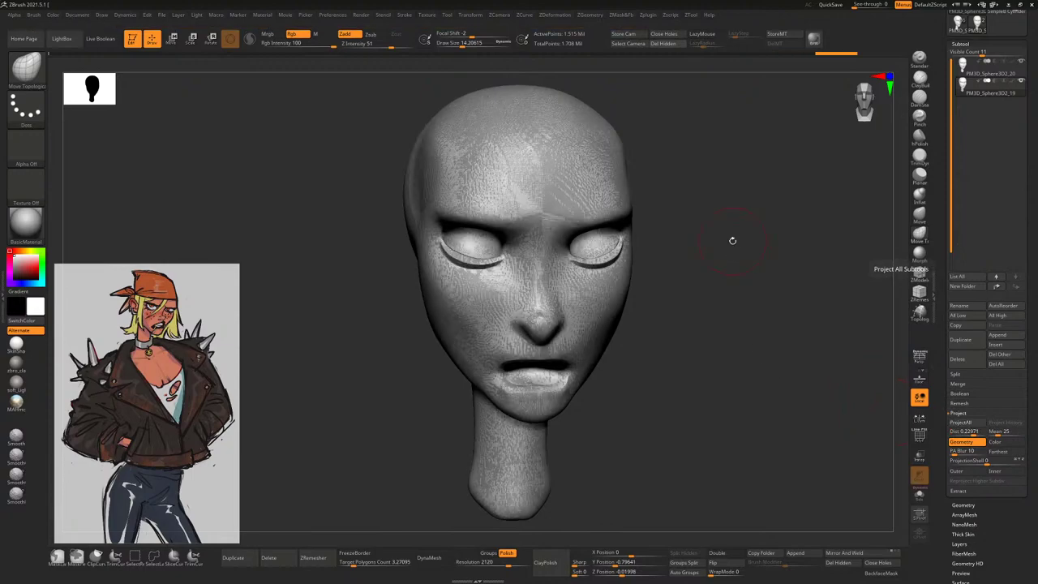
{"action": "left_click_drag", "start_coordinate": [757, 236], "coordinate": [986, 101]}
{"action": "key", "text": "ctrl+z"}
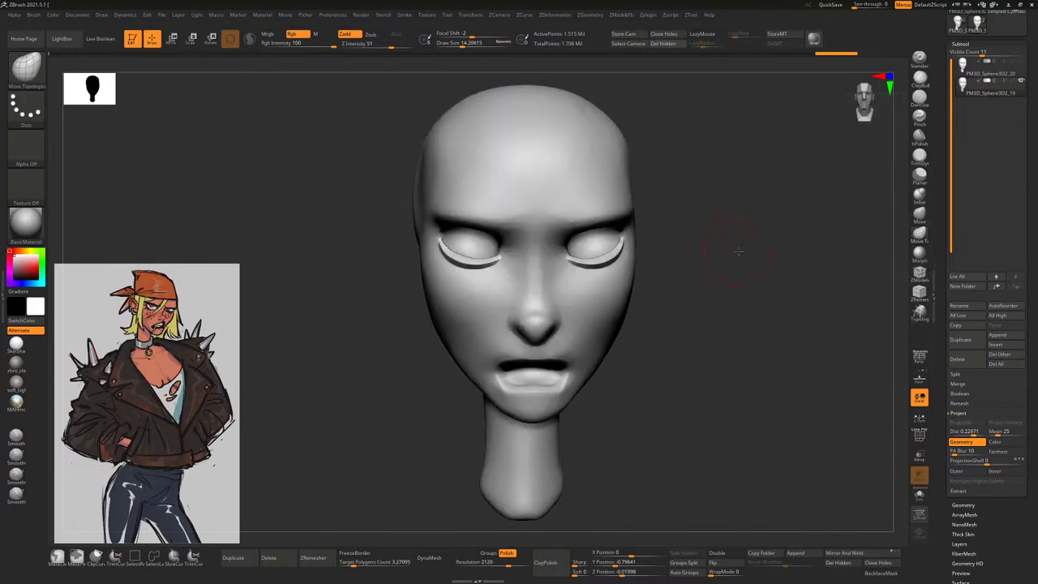
Smooth the cheek and mouth area, then lower the head to subdivision level 3 and smooth the forehead
{"action": "mouse_move", "coordinate": [737, 239]}
{"action": "left_mouse_down"}
{"action": "mouse_move", "coordinate": [742, 246]}
{"action": "mouse_move", "coordinate": [595, 214]}
{"action": "left_mouse_up"}
{"action": "key", "text": "shift"}
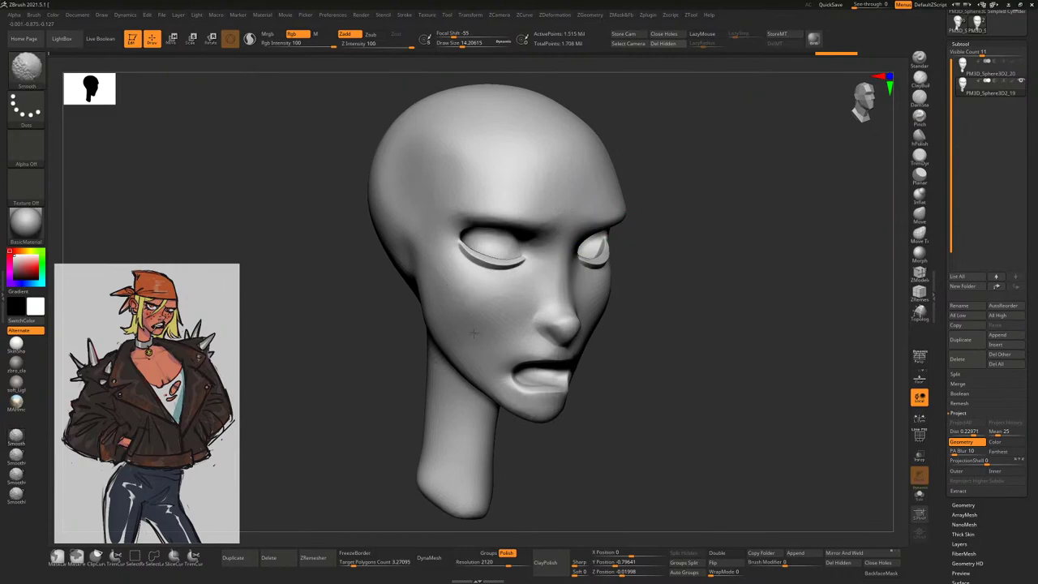
{"action": "left_click_drag", "start_coordinate": [490, 187], "coordinate": [537, 354], "text": "shift"}
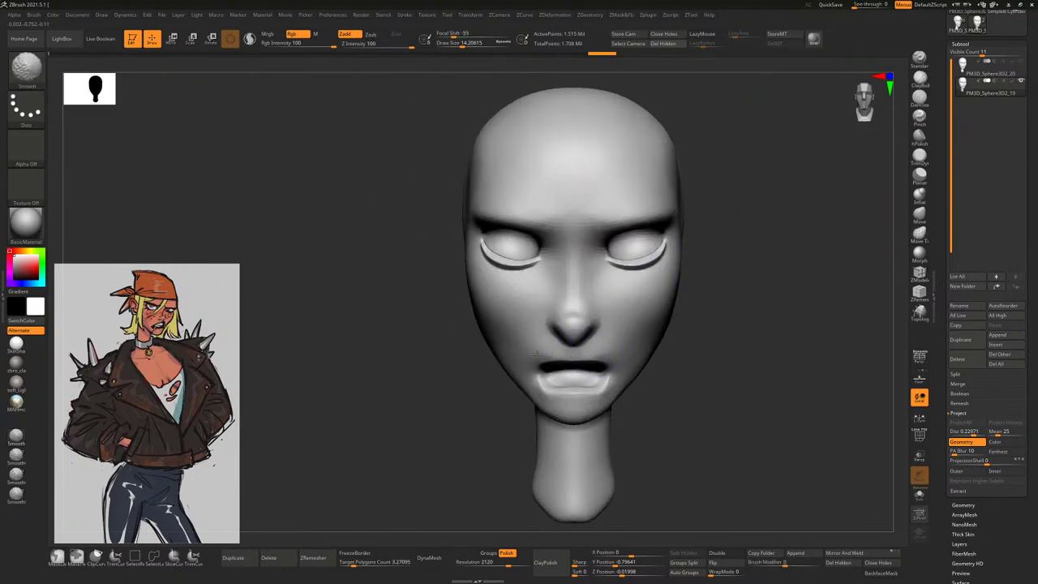
{"action": "left_click_drag", "start_coordinate": [551, 401], "coordinate": [614, 352]}
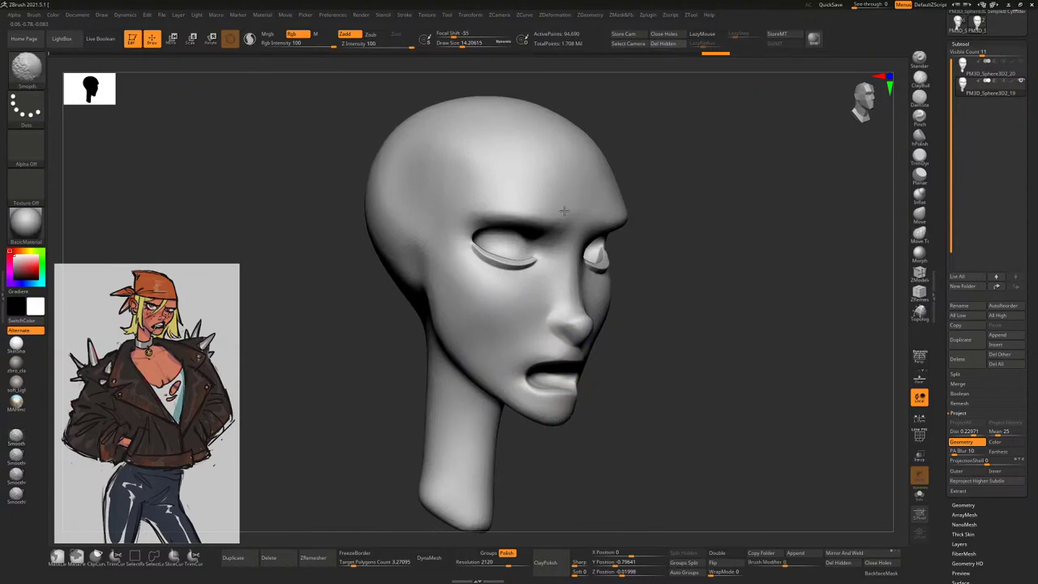
{"action": "left_click_drag", "start_coordinate": [519, 173], "coordinate": [644, 167], "text": "shift"}
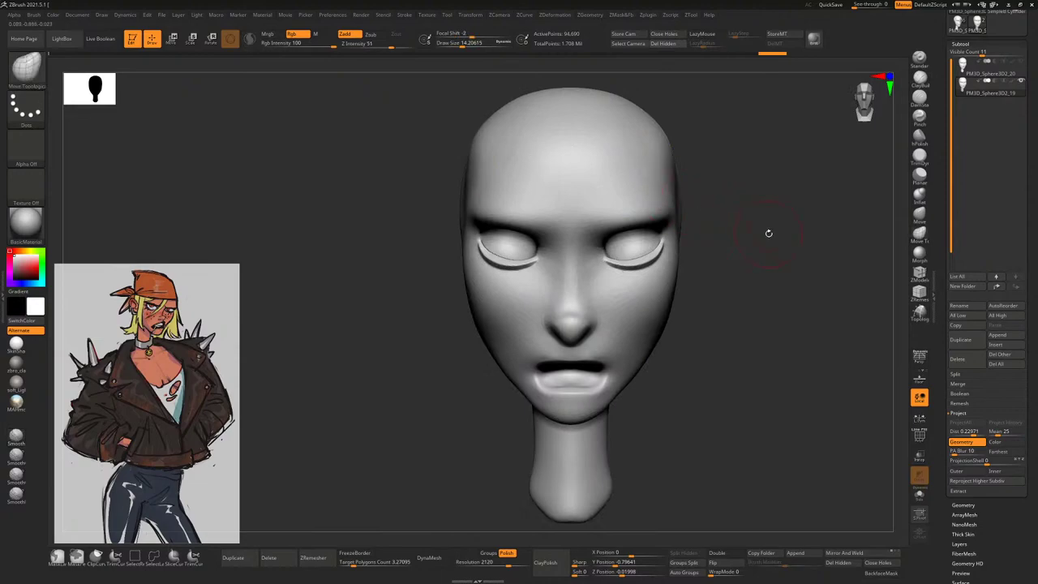
Smooth the nose bridge, the side of the face and the back of the jaw on the projected head
{"action": "left_click_drag", "start_coordinate": [769, 233], "coordinate": [654, 308]}
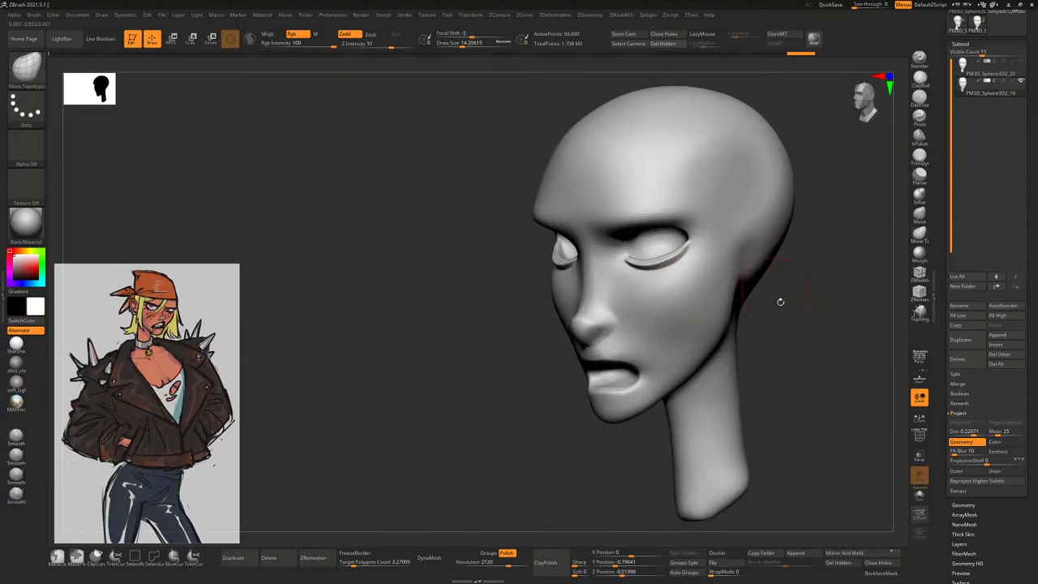
{"action": "left_click_drag", "start_coordinate": [779, 297], "coordinate": [598, 308], "text": "shift"}
{"action": "left_click_drag", "start_coordinate": [714, 366], "coordinate": [549, 331]}
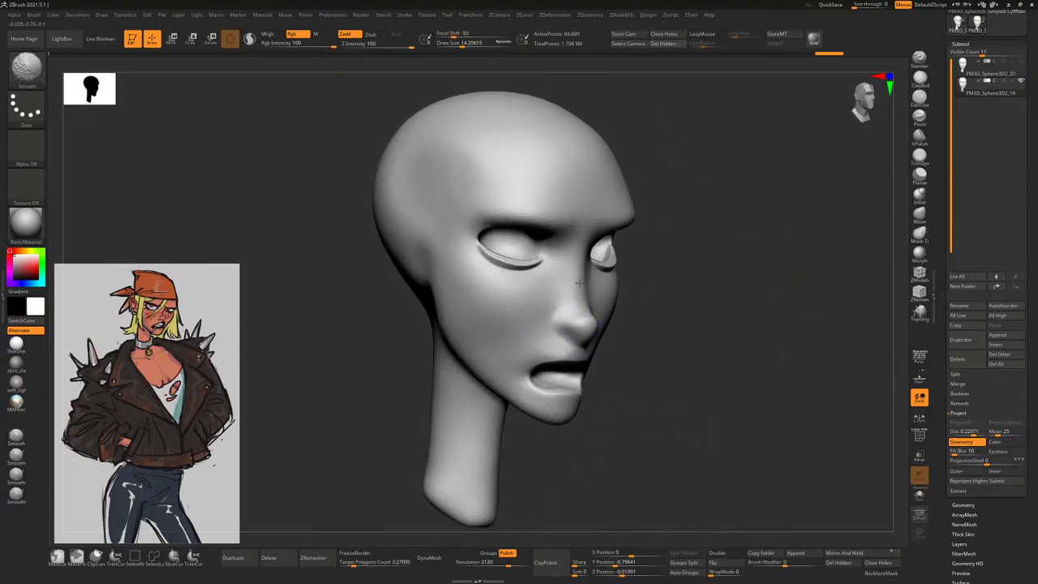
{"action": "left_click_drag", "start_coordinate": [730, 316], "coordinate": [686, 301], "text": "shift"}
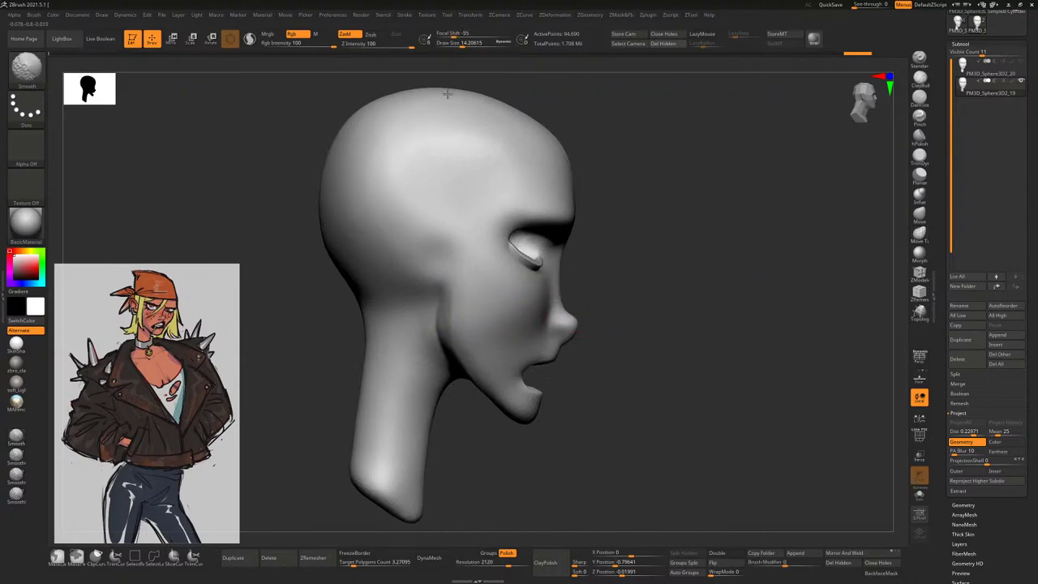
{"action": "mouse_move", "coordinate": [428, 393]}
{"action": "left_mouse_down", "text": "shift"}
{"action": "mouse_move", "coordinate": [519, 421]}
{"action": "mouse_move", "coordinate": [528, 322]}
{"action": "mouse_move", "coordinate": [476, 314]}
{"action": "mouse_move", "coordinate": [472, 333]}
{"action": "left_mouse_up", "text": "shift"}
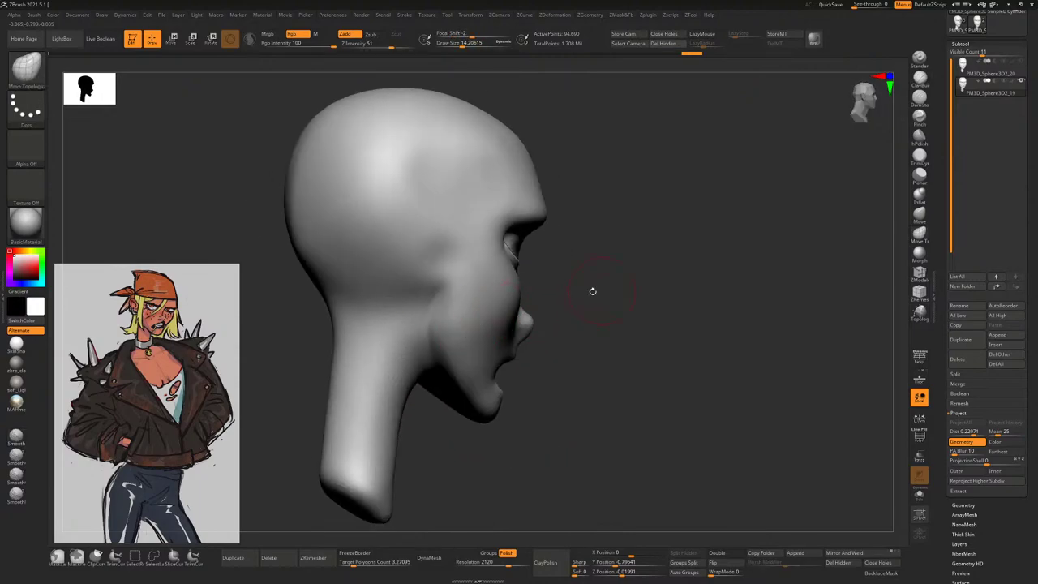
{"action": "left_click_drag", "start_coordinate": [592, 290], "coordinate": [592, 440], "text": "shift"}
Reduce the draw size to 5.46908 and smooth the surface around the nose and upper lip
{"action": "mouse_move", "coordinate": [759, 391]}
{"action": "left_mouse_down"}
{"action": "mouse_move", "coordinate": [706, 292]}
{"action": "mouse_move", "coordinate": [641, 320]}
{"action": "mouse_move", "coordinate": [631, 310]}
{"action": "mouse_move", "coordinate": [571, 311]}
{"action": "left_mouse_up"}
{"action": "key", "text": "space"}
{"action": "key", "text": "space"}
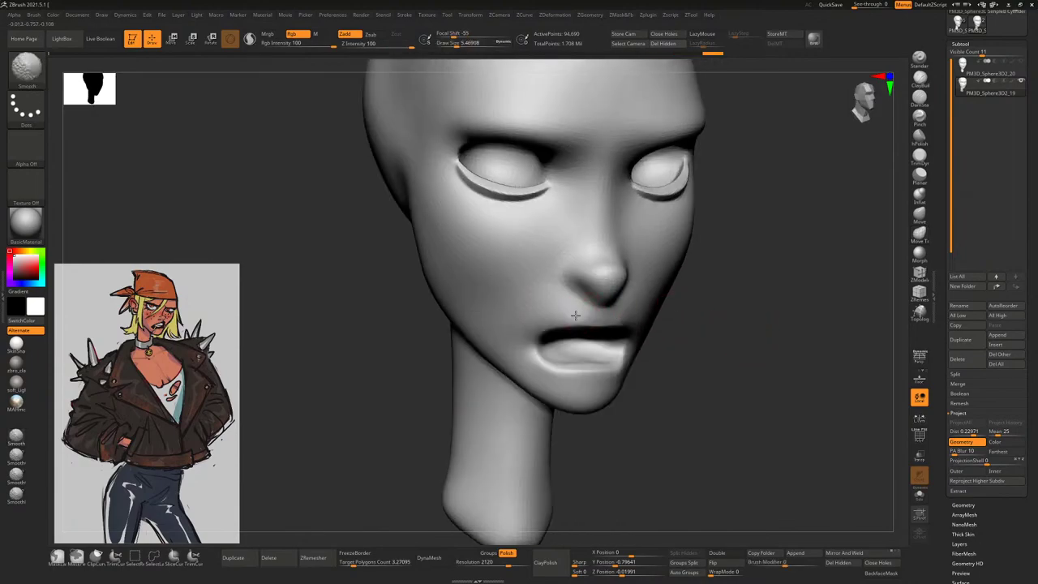
{"action": "mouse_move", "coordinate": [706, 326]}
{"action": "left_mouse_down", "text": "shift"}
{"action": "mouse_move", "coordinate": [742, 331]}
{"action": "mouse_move", "coordinate": [767, 292]}
{"action": "mouse_move", "coordinate": [746, 260]}
{"action": "mouse_move", "coordinate": [787, 243]}
{"action": "mouse_move", "coordinate": [839, 284]}
{"action": "left_mouse_up", "text": "shift"}
{"action": "left_click_drag", "start_coordinate": [615, 242], "coordinate": [649, 226], "text": "shift"}
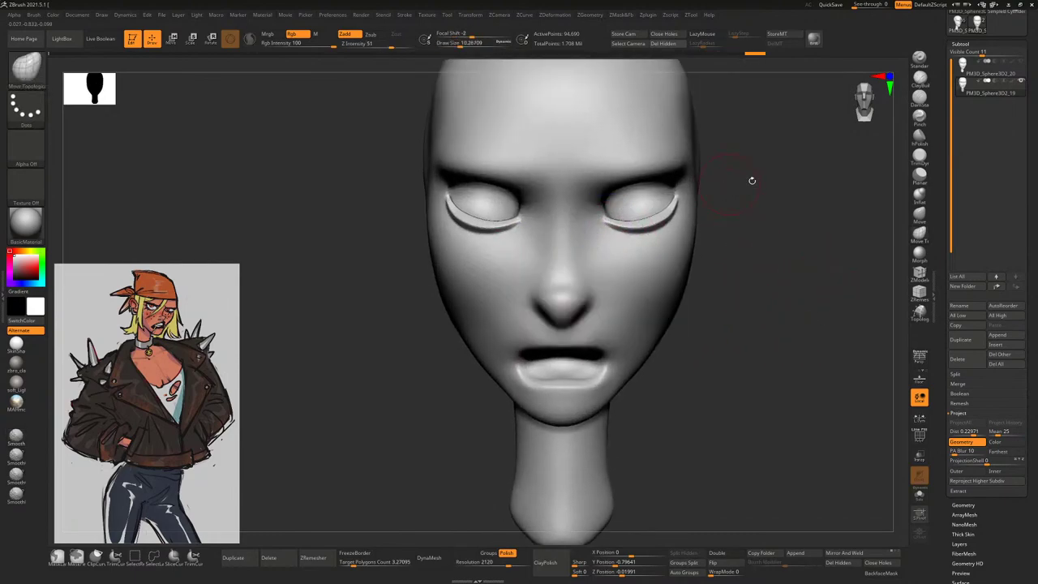
{"action": "mouse_move", "coordinate": [791, 226]}
{"action": "left_mouse_down"}
{"action": "mouse_move", "coordinate": [678, 219]}
{"action": "mouse_move", "coordinate": [748, 172]}
{"action": "mouse_move", "coordinate": [815, 285]}
{"action": "mouse_move", "coordinate": [822, 252]}
{"action": "mouse_move", "coordinate": [764, 233]}
{"action": "mouse_move", "coordinate": [717, 169]}
{"action": "left_mouse_up"}
{"action": "mouse_move", "coordinate": [797, 276]}
{"action": "left_mouse_down", "text": "shift"}
{"action": "mouse_move", "coordinate": [788, 248]}
{"action": "mouse_move", "coordinate": [772, 279]}
{"action": "left_mouse_up", "text": "shift"}
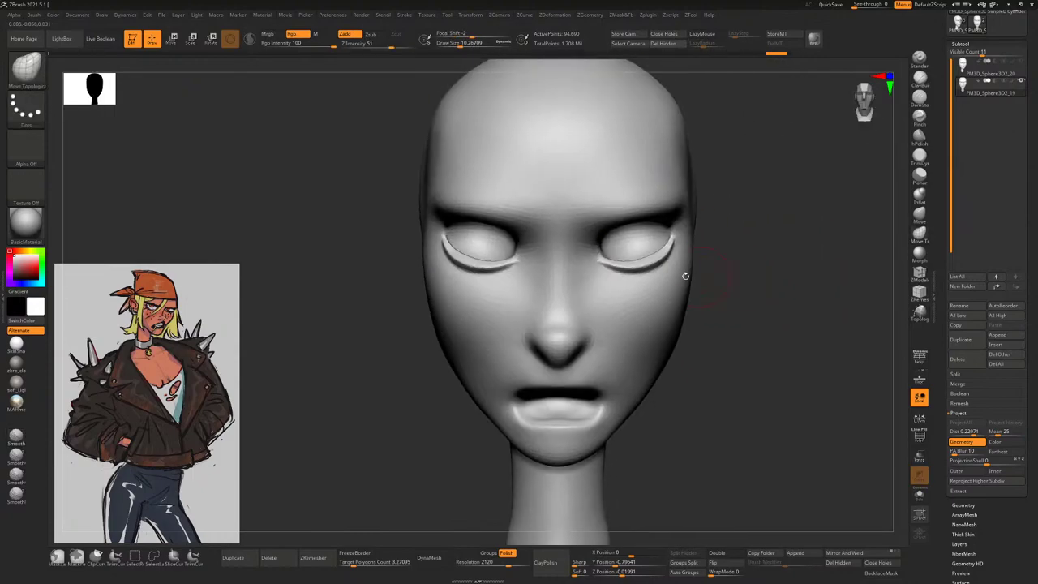
Mask both eye areas symmetrically with a draw size of 19.28472, and invert the mask so only the eyes are editable
{"action": "left_click_drag", "start_coordinate": [770, 325], "coordinate": [820, 315]}
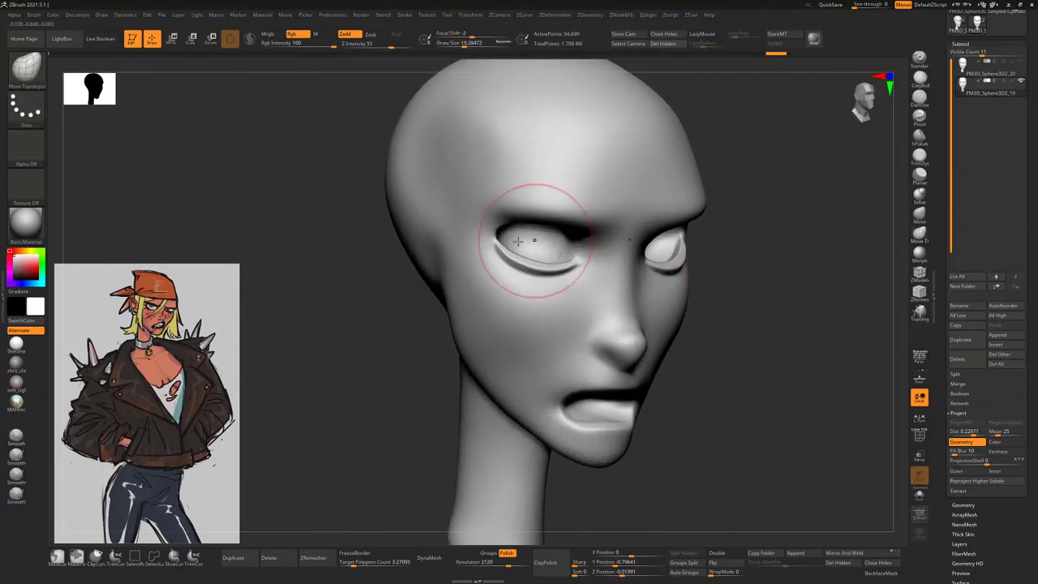
{"action": "mouse_move", "coordinate": [491, 244]}
{"action": "left_mouse_down", "text": "ctrl"}
{"action": "mouse_move", "coordinate": [541, 277]}
{"action": "mouse_move", "coordinate": [657, 247]}
{"action": "mouse_move", "coordinate": [698, 198]}
{"action": "left_mouse_up", "text": "ctrl"}
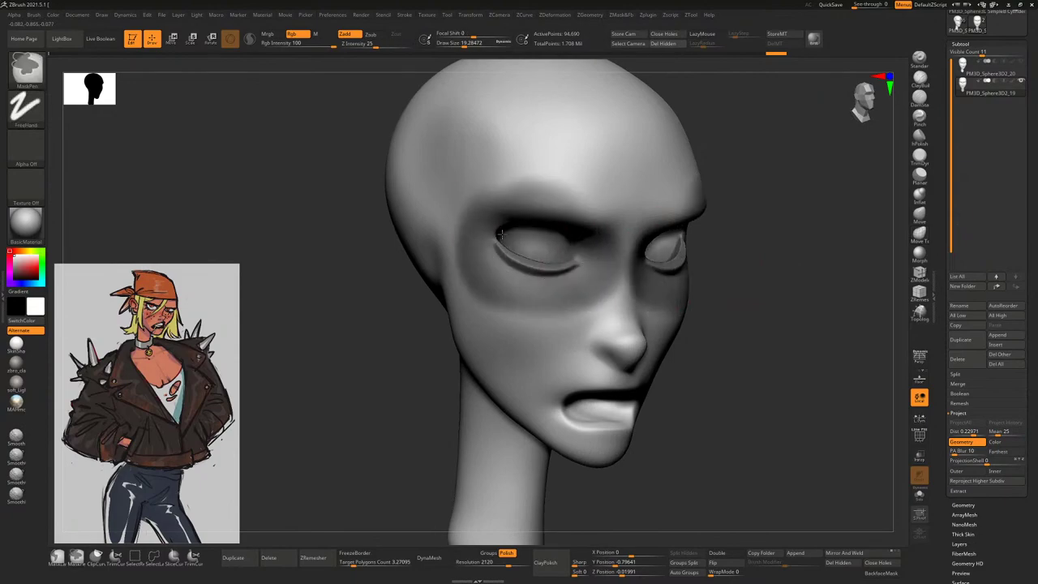
{"action": "key", "text": "b"}
{"action": "key", "text": "m"}
{"action": "key", "text": "t"}
{"action": "left_click_drag", "start_coordinate": [747, 262], "coordinate": [754, 313], "text": "shift"}
{"action": "left_click", "coordinate": [754, 313], "text": "ctrl"}
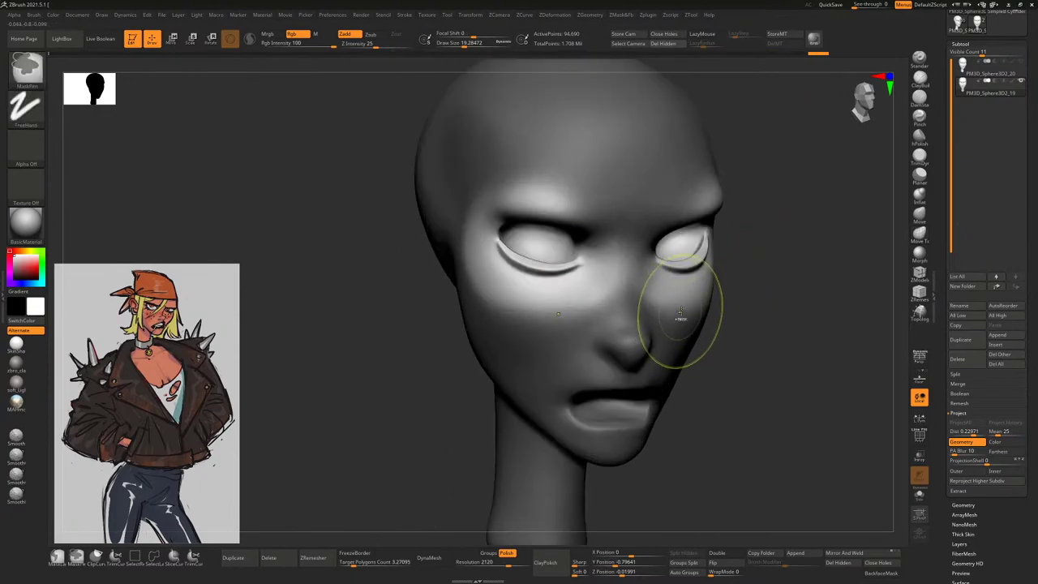
Adjust the ClayPolish sharpness and apply ClayPolish to the unmasked eye areas
{"action": "left_click_drag", "start_coordinate": [867, 443], "coordinate": [792, 387]}
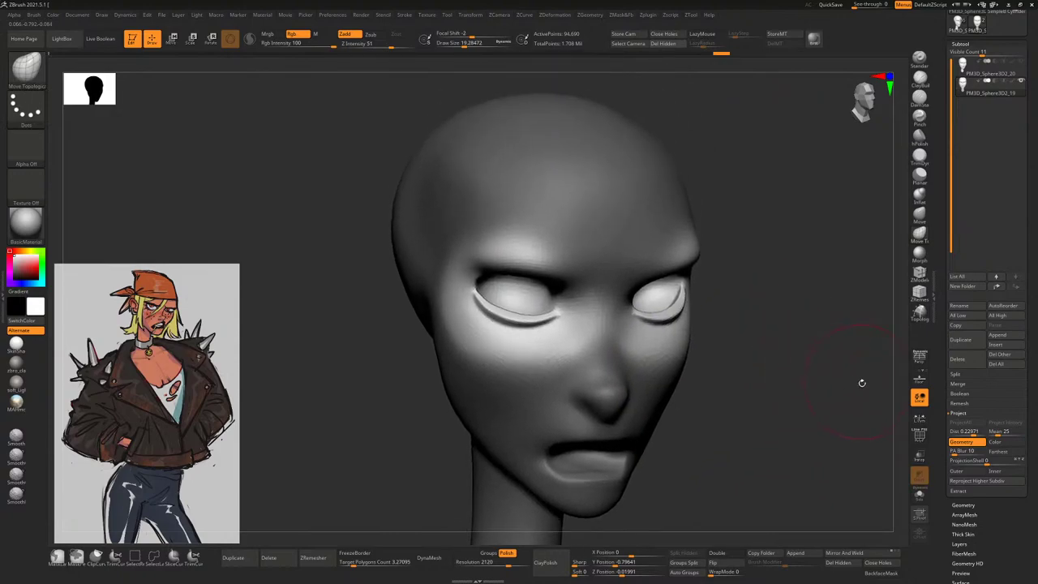
{"action": "left_click_drag", "start_coordinate": [862, 383], "coordinate": [813, 362]}
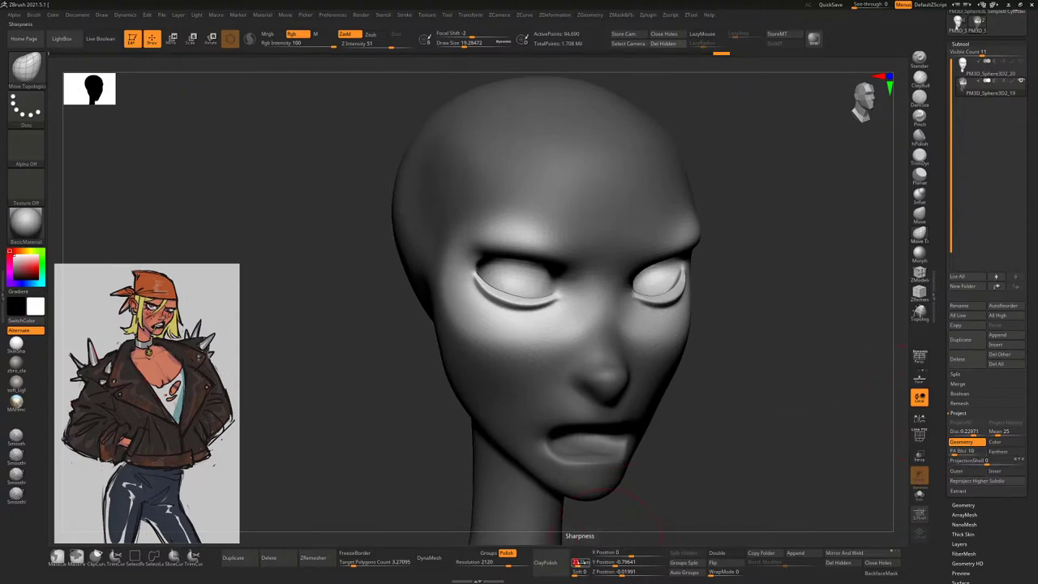
{"action": "left_click_drag", "start_coordinate": [577, 563], "coordinate": [582, 562]}
{"action": "left_click", "coordinate": [545, 562]}
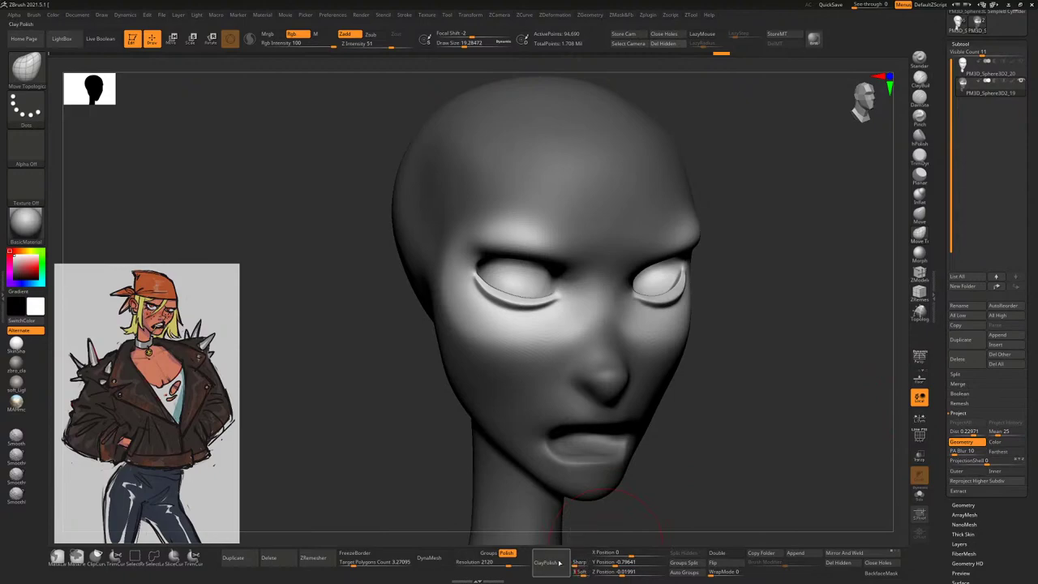
Append the cleaned head to the full character's subtools and make it the active subtool
{"action": "left_click_drag", "start_coordinate": [755, 364], "coordinate": [766, 261], "text": "alt"}
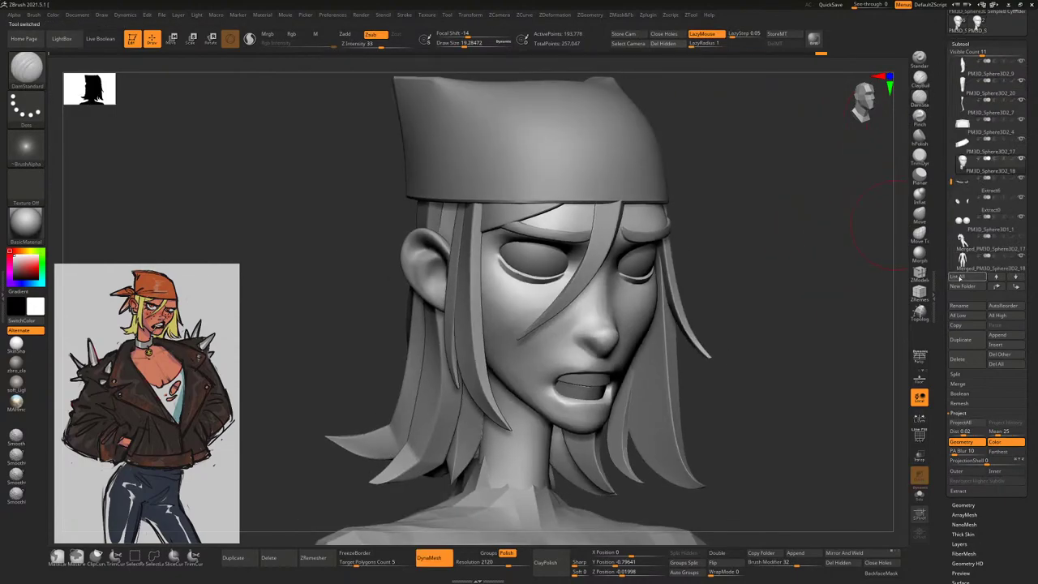
{"action": "key", "text": "Down"}
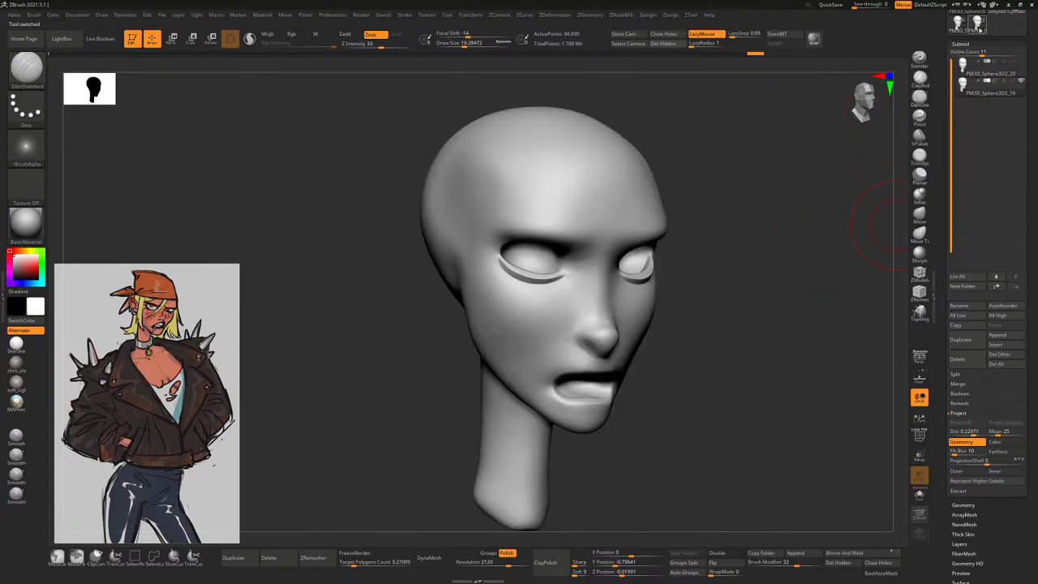
{"action": "key", "text": "Up"}
{"action": "left_click_drag", "start_coordinate": [953, 183], "coordinate": [949, 210]}
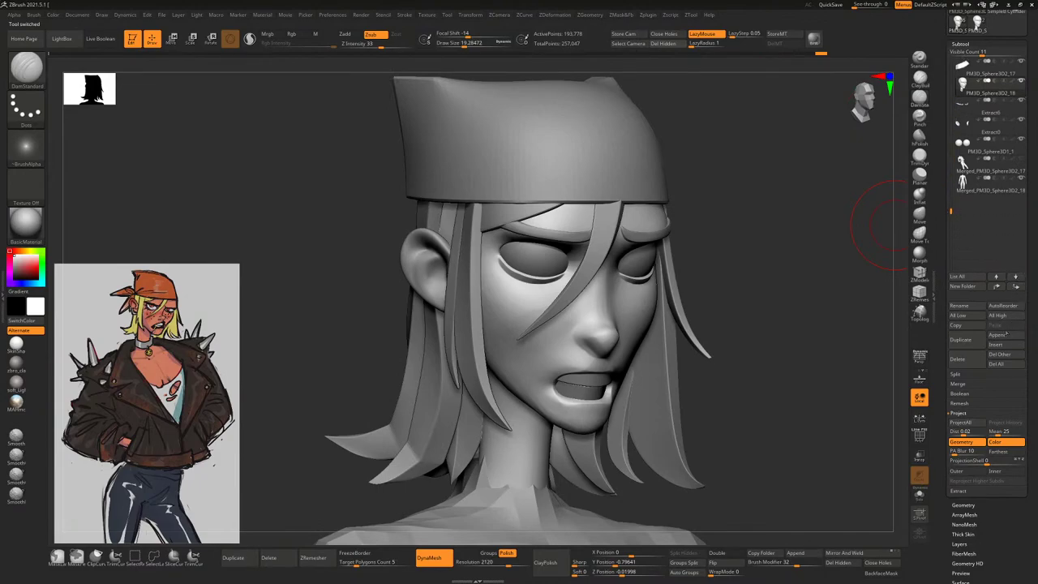
{"action": "left_click", "coordinate": [1000, 334]}
{"action": "left_click", "coordinate": [773, 354]}
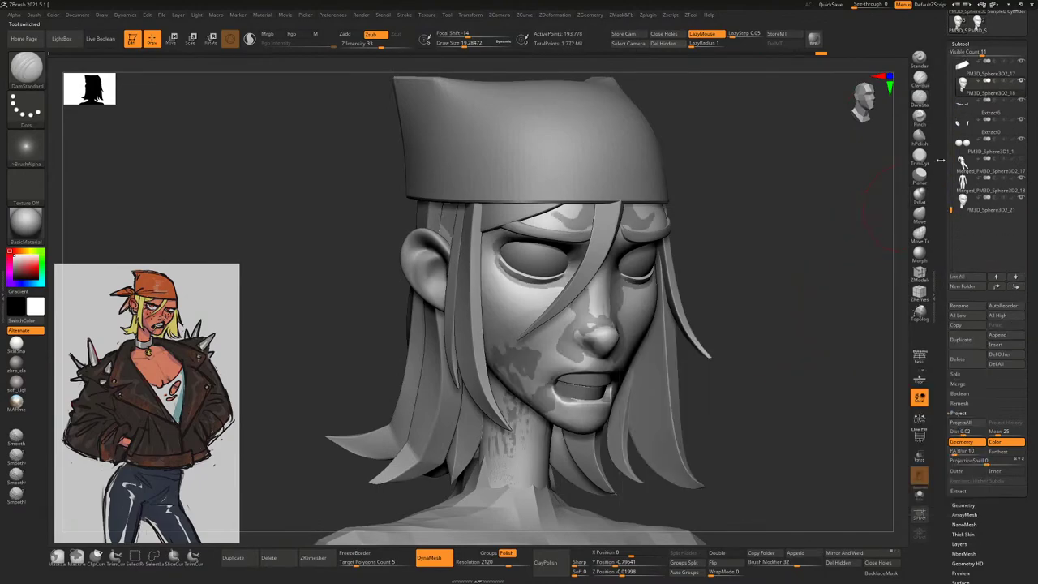
{"action": "left_click", "coordinate": [973, 210]}
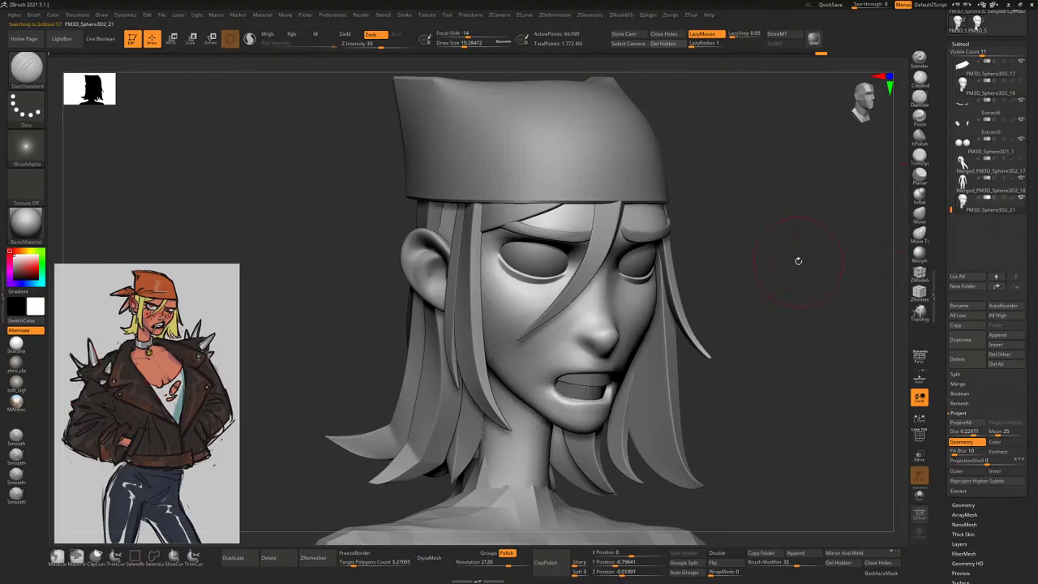
Define the nostrils and the underside of the nose with DamStandard and Pinch_3DCW, finishing with DamStandard at draw size 5.87977
{"action": "left_click_drag", "start_coordinate": [800, 261], "coordinate": [747, 268]}
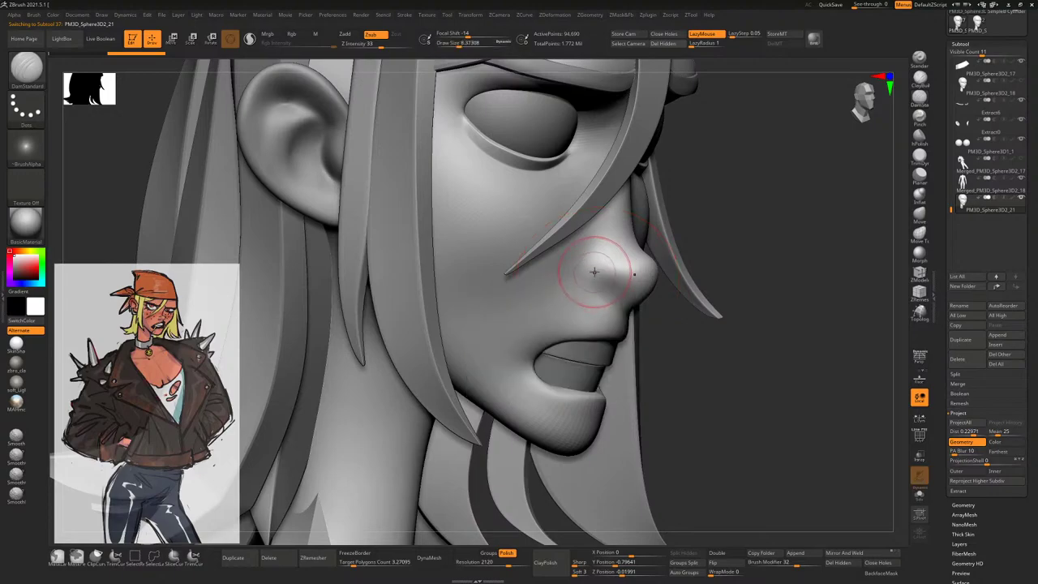
{"action": "mouse_move", "coordinate": [594, 272]}
{"action": "left_mouse_down"}
{"action": "mouse_move", "coordinate": [604, 243]}
{"action": "mouse_move", "coordinate": [624, 268]}
{"action": "left_mouse_up"}
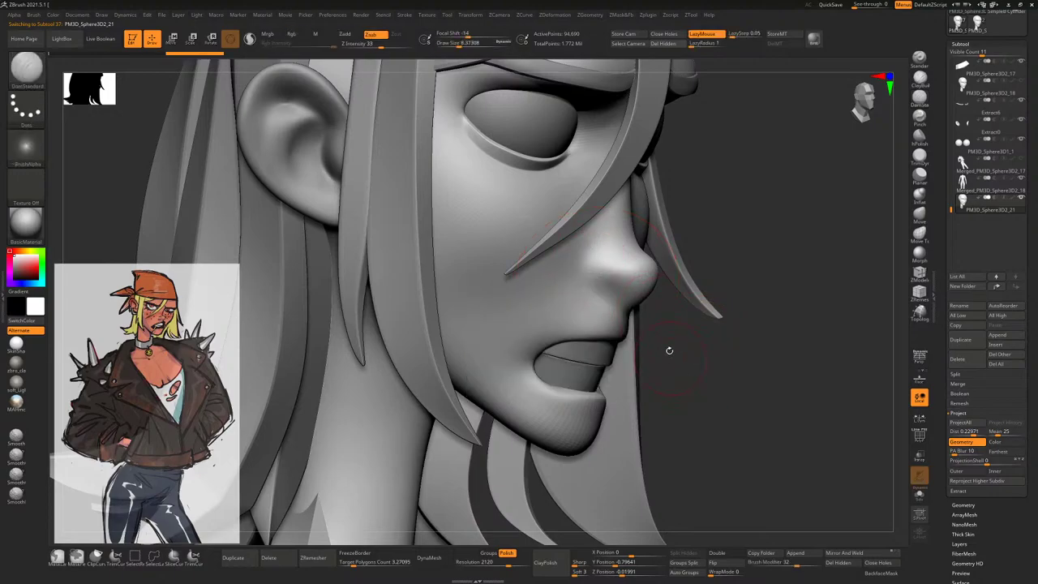
{"action": "mouse_move", "coordinate": [670, 350]}
{"action": "left_mouse_down"}
{"action": "mouse_move", "coordinate": [688, 317]}
{"action": "mouse_move", "coordinate": [664, 332]}
{"action": "left_mouse_up"}
{"action": "key", "text": "b"}
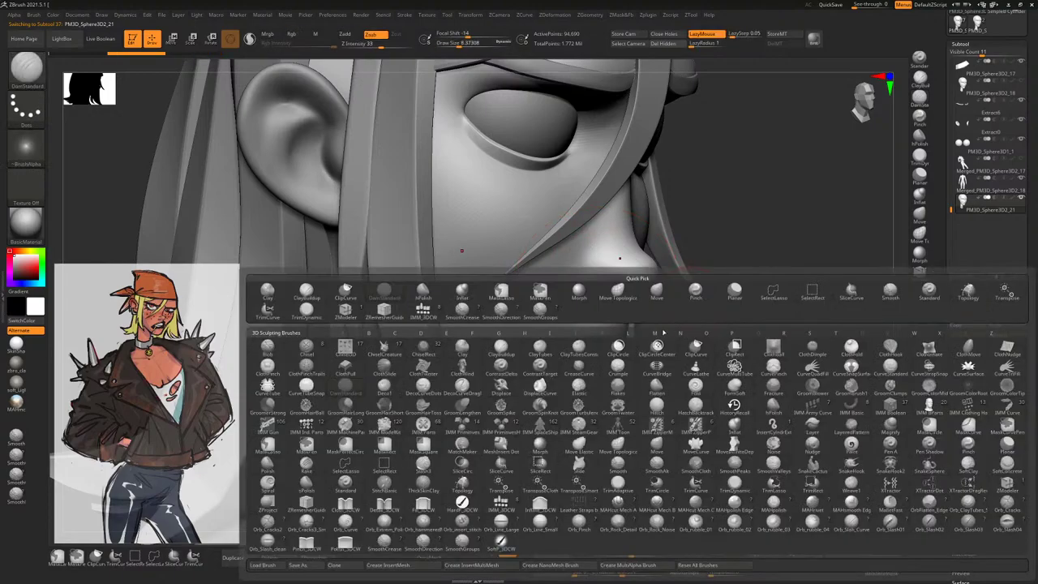
{"action": "left_click", "coordinate": [312, 543]}
{"action": "mouse_move", "coordinate": [579, 297]}
{"action": "left_mouse_down"}
{"action": "mouse_move", "coordinate": [598, 250]}
{"action": "mouse_move", "coordinate": [588, 296]}
{"action": "left_mouse_up"}
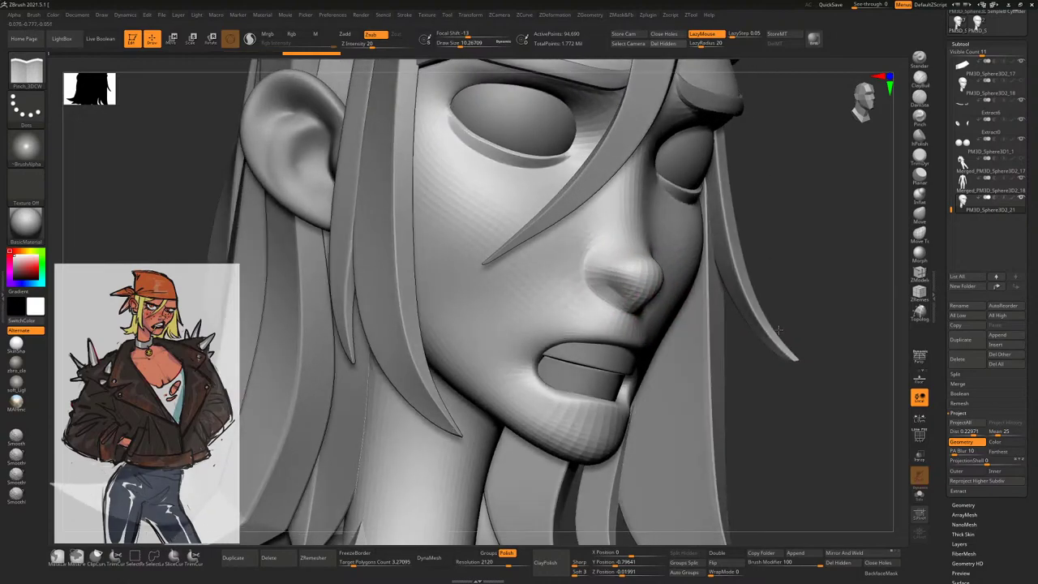
{"action": "left_click", "coordinate": [920, 97]}
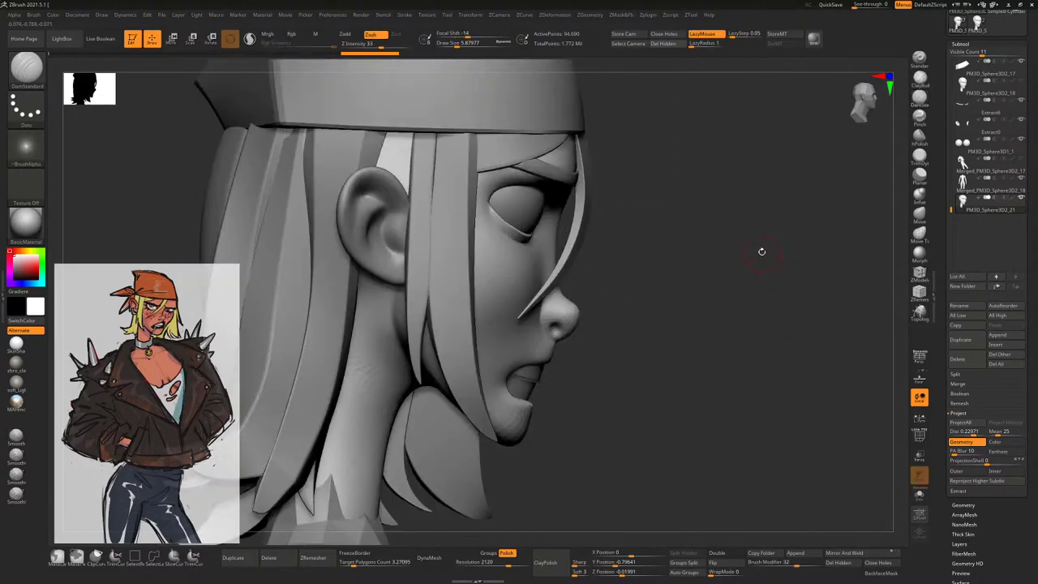
{"action": "left_click_drag", "start_coordinate": [762, 252], "coordinate": [786, 256]}
Tighten the forms around the nose and cheeks with Pinch_3DCW at draw size 19.28472
{"action": "key", "text": "b"}
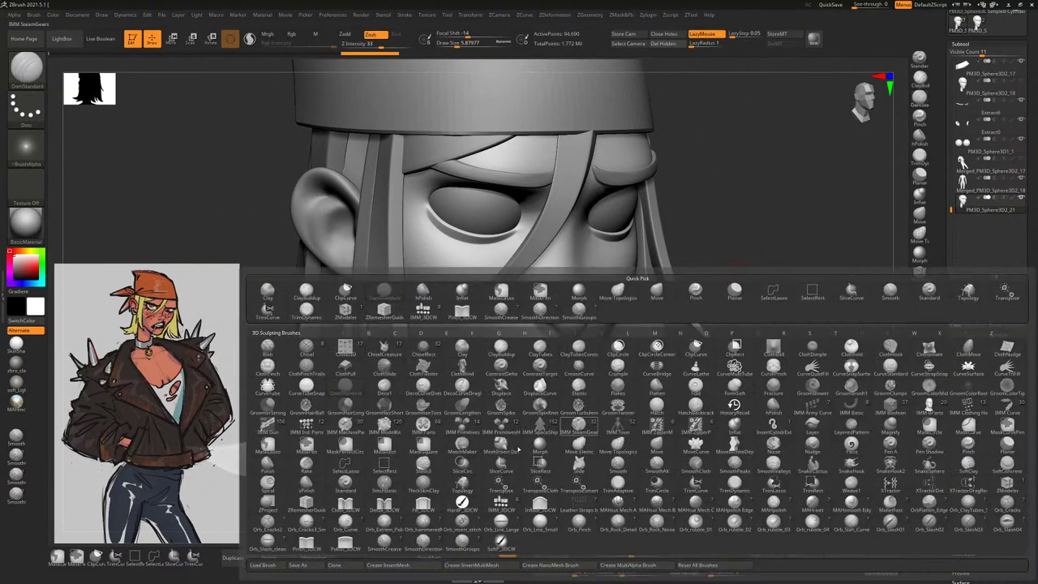
{"action": "key", "text": "p"}
{"action": "key", "text": "i"}
{"action": "left_click_drag", "start_coordinate": [743, 224], "coordinate": [553, 296]}
{"action": "key", "text": "space"}
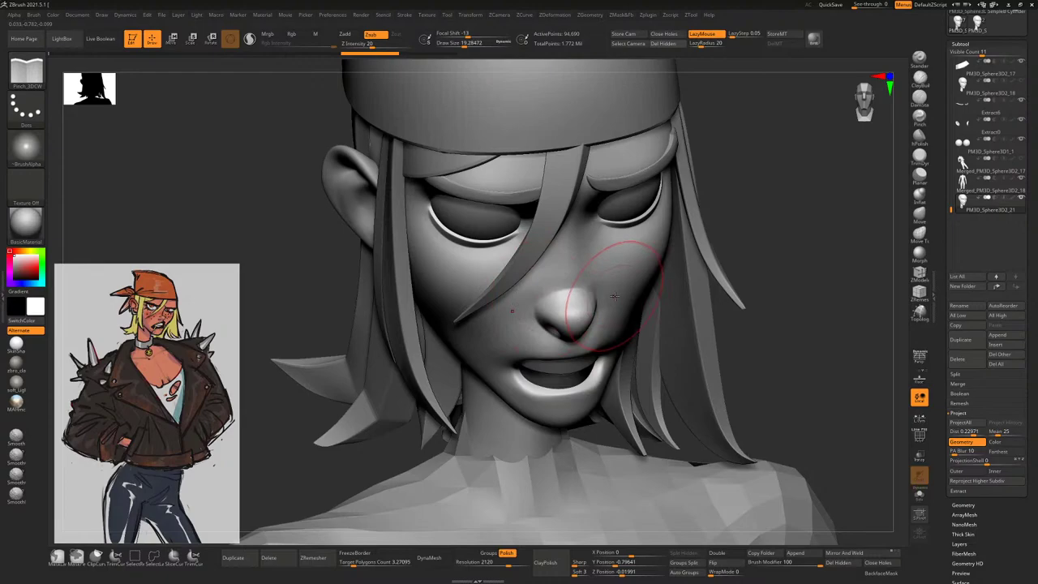
{"action": "left_click_drag", "start_coordinate": [614, 297], "coordinate": [559, 285]}
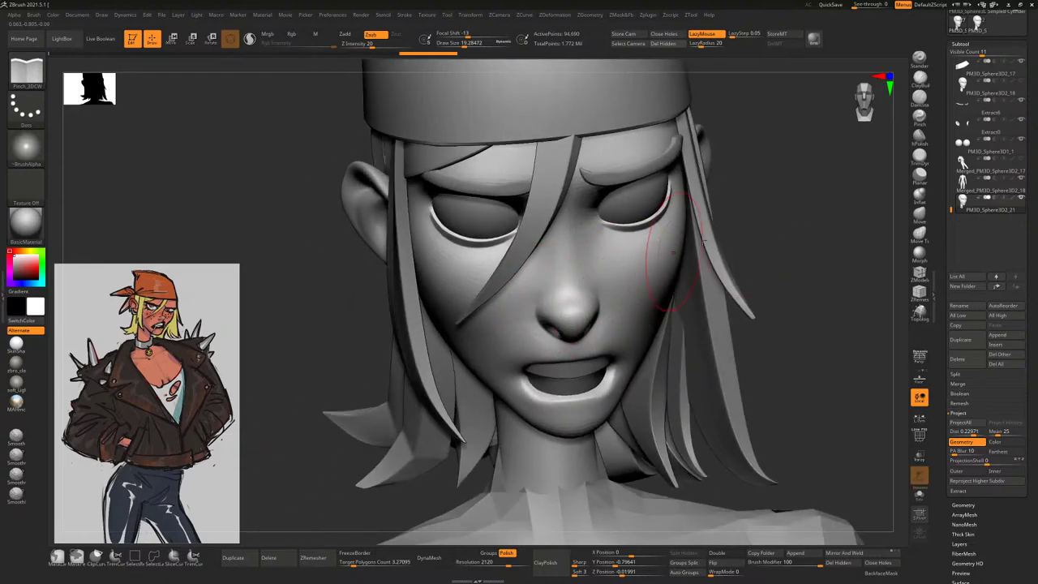
{"action": "mouse_move", "coordinate": [672, 253]}
{"action": "left_mouse_down"}
{"action": "mouse_move", "coordinate": [787, 214]}
{"action": "mouse_move", "coordinate": [807, 225]}
{"action": "mouse_move", "coordinate": [809, 252]}
{"action": "mouse_move", "coordinate": [751, 262]}
{"action": "mouse_move", "coordinate": [737, 279]}
{"action": "mouse_move", "coordinate": [562, 297]}
{"action": "left_mouse_up"}
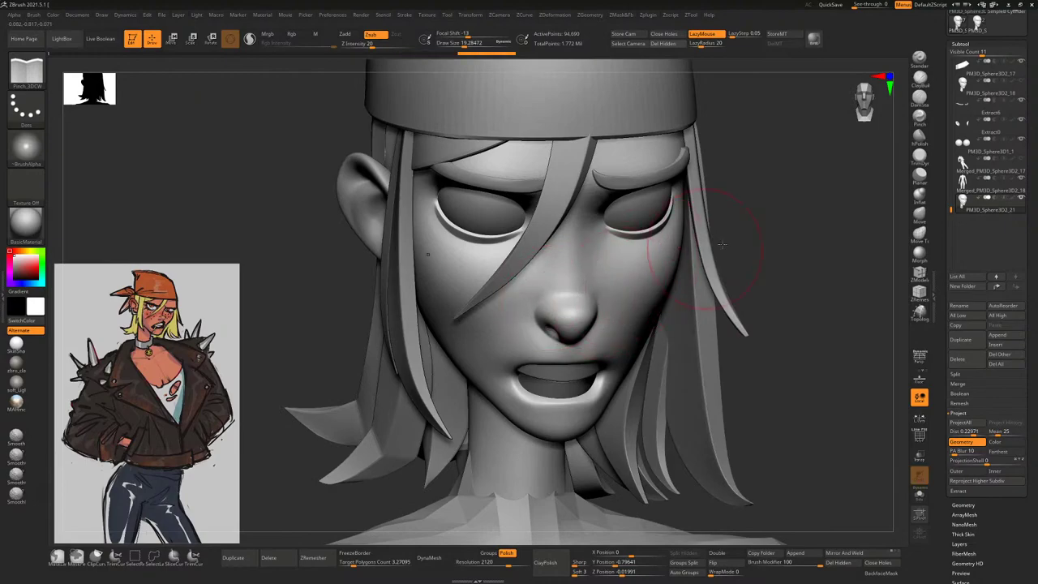
{"action": "left_click_drag", "start_coordinate": [722, 244], "coordinate": [774, 213]}
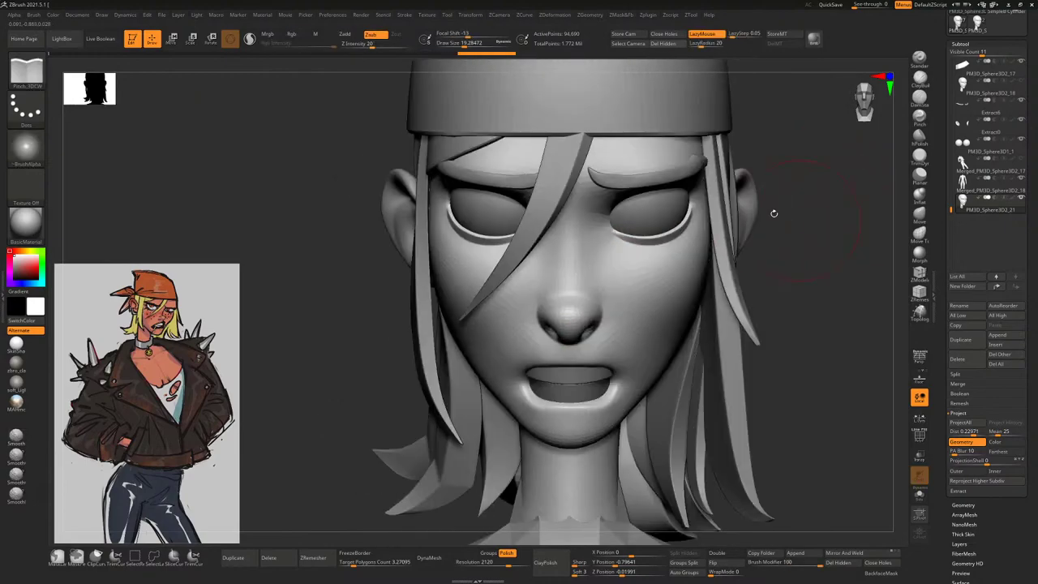
Isolate the head in Solo and pinch the inner brows and nose bridge
{"action": "left_click", "coordinate": [919, 497]}
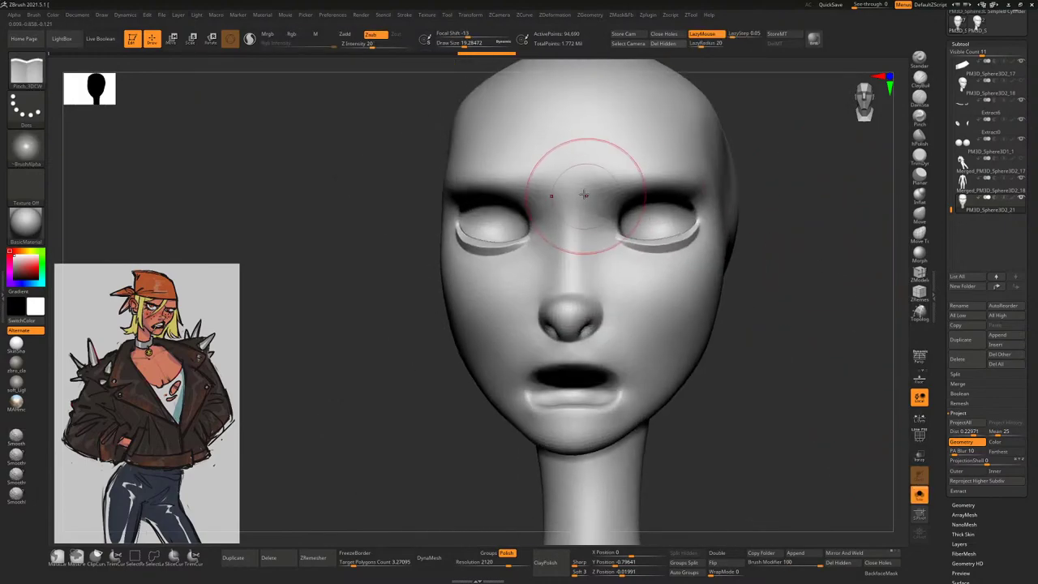
{"action": "mouse_move", "coordinate": [836, 202]}
{"action": "left_mouse_down"}
{"action": "mouse_move", "coordinate": [795, 168]}
{"action": "mouse_move", "coordinate": [730, 178]}
{"action": "left_mouse_up"}
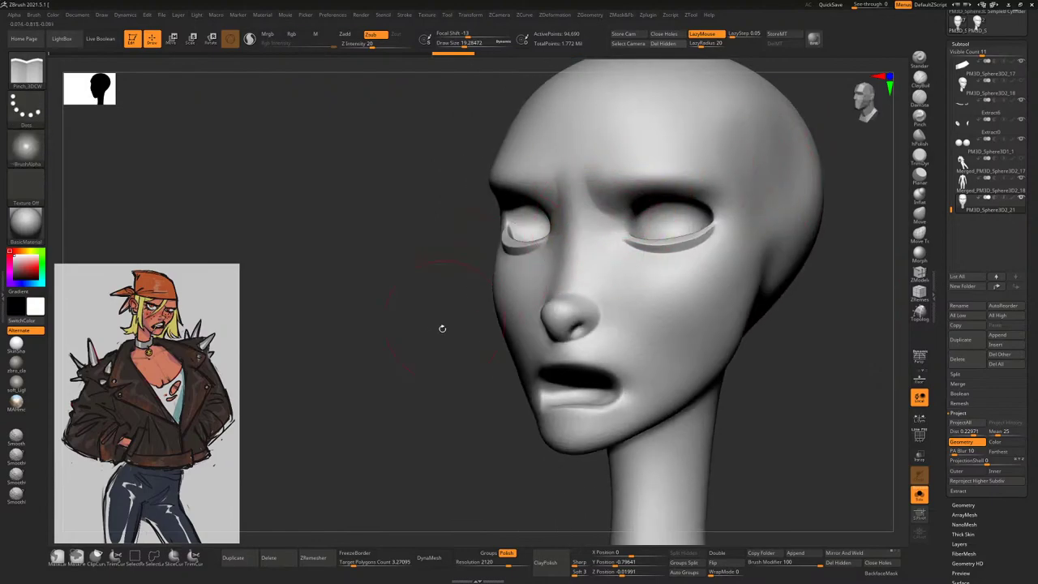
{"action": "left_click_drag", "start_coordinate": [441, 327], "coordinate": [503, 267]}
{"action": "left_click_drag", "start_coordinate": [682, 252], "coordinate": [787, 317]}
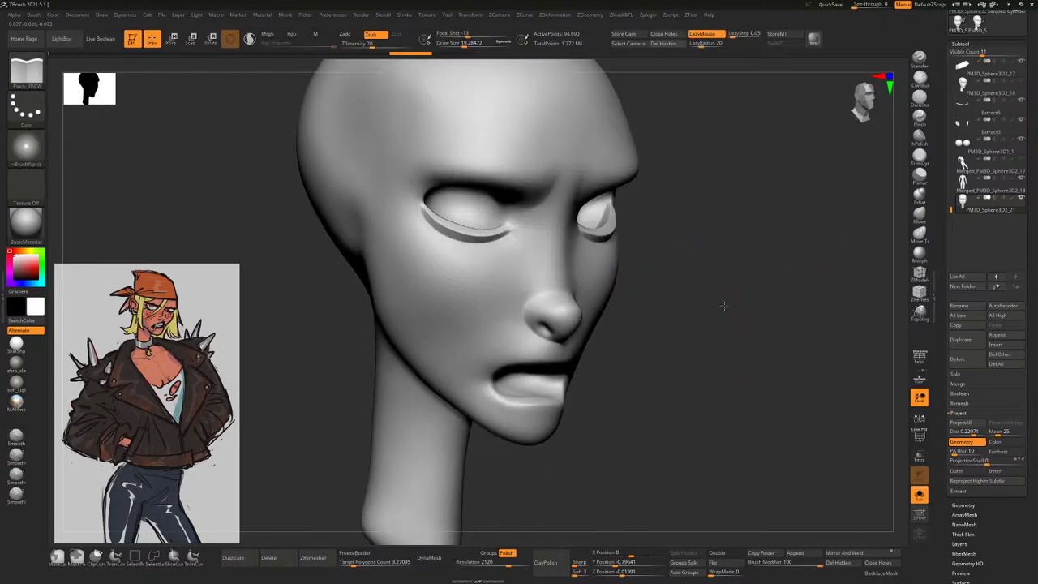
{"action": "left_click_drag", "start_coordinate": [723, 305], "coordinate": [827, 189]}
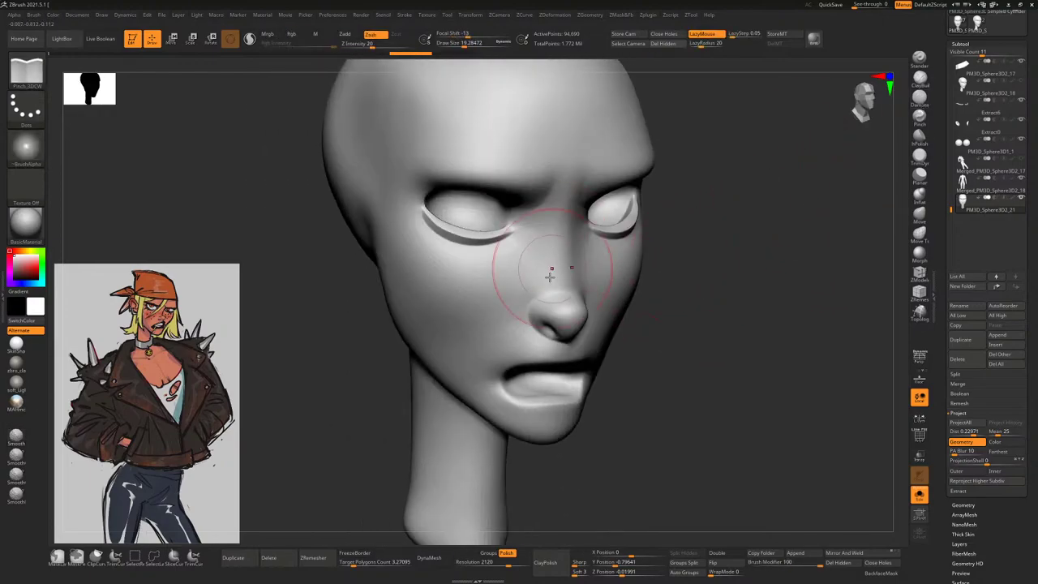
Set the draw size to 9.59947, isolate the nose bridge with an inverted mask, clear the mask, and smooth the bridge
{"action": "key", "text": "space"}
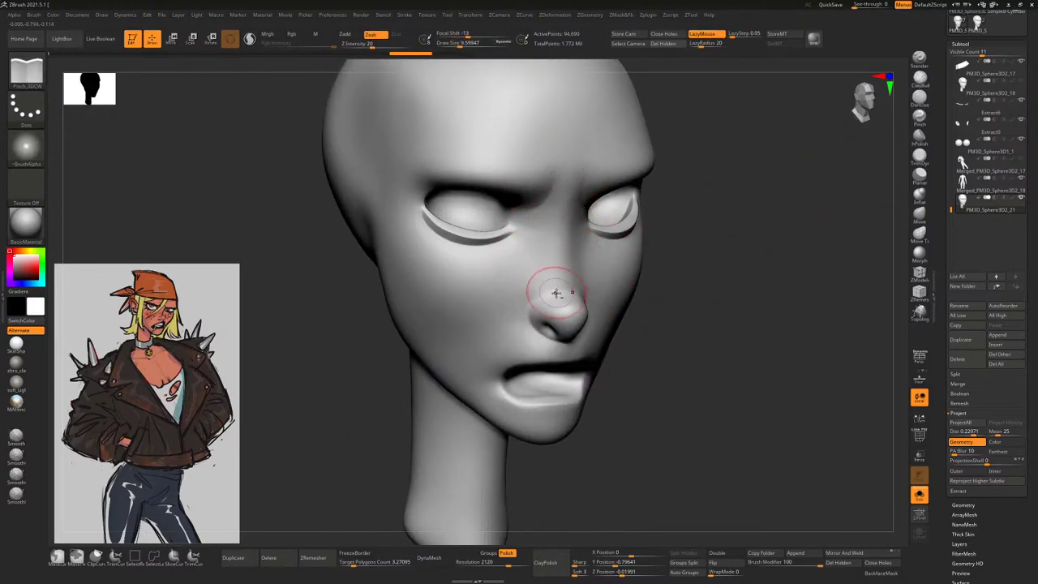
{"action": "right_click_drag", "start_coordinate": [563, 162], "coordinate": [721, 227]}
{"action": "left_click_drag", "start_coordinate": [813, 198], "coordinate": [819, 244]}
{"action": "mouse_move", "coordinate": [575, 232]}
{"action": "left_mouse_down", "text": "ctrl"}
{"action": "mouse_move", "coordinate": [562, 258]}
{"action": "mouse_move", "coordinate": [568, 297]}
{"action": "left_mouse_up", "text": "ctrl"}
{"action": "left_click", "coordinate": [737, 333], "text": "ctrl"}
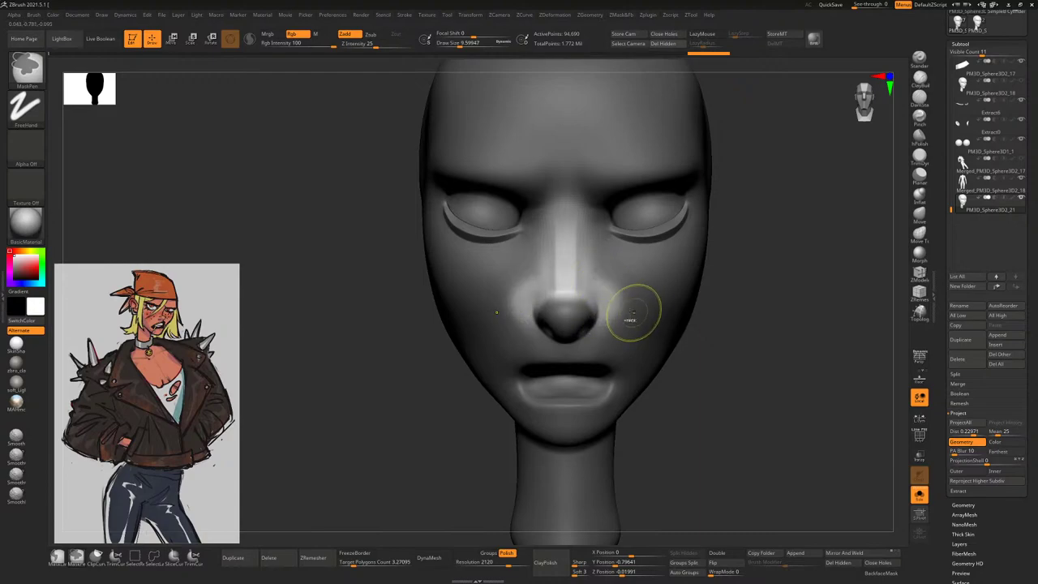
{"action": "mouse_move", "coordinate": [713, 388]}
{"action": "left_mouse_down", "text": "ctrl"}
{"action": "mouse_move", "coordinate": [727, 397]}
{"action": "mouse_move", "coordinate": [595, 271]}
{"action": "left_mouse_up", "text": "ctrl"}
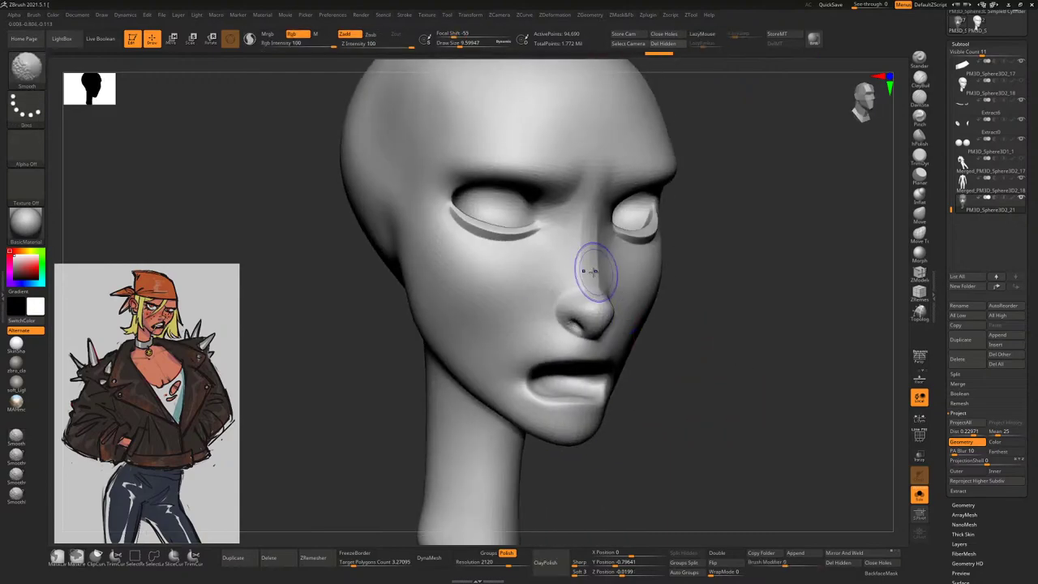
{"action": "mouse_move", "coordinate": [689, 276]}
{"action": "left_mouse_down"}
{"action": "mouse_move", "coordinate": [721, 296]}
{"action": "mouse_move", "coordinate": [665, 279]}
{"action": "left_mouse_up"}
{"action": "left_click_drag", "start_coordinate": [748, 319], "coordinate": [814, 249]}
Refine the creases around the nostrils with DamStandard at draw size 6.31814
{"action": "left_click", "coordinate": [919, 98]}
{"action": "left_click_drag", "start_coordinate": [742, 324], "coordinate": [611, 343], "text": "alt"}
{"action": "key", "text": "space"}
{"action": "left_click_drag", "start_coordinate": [754, 325], "coordinate": [800, 314]}
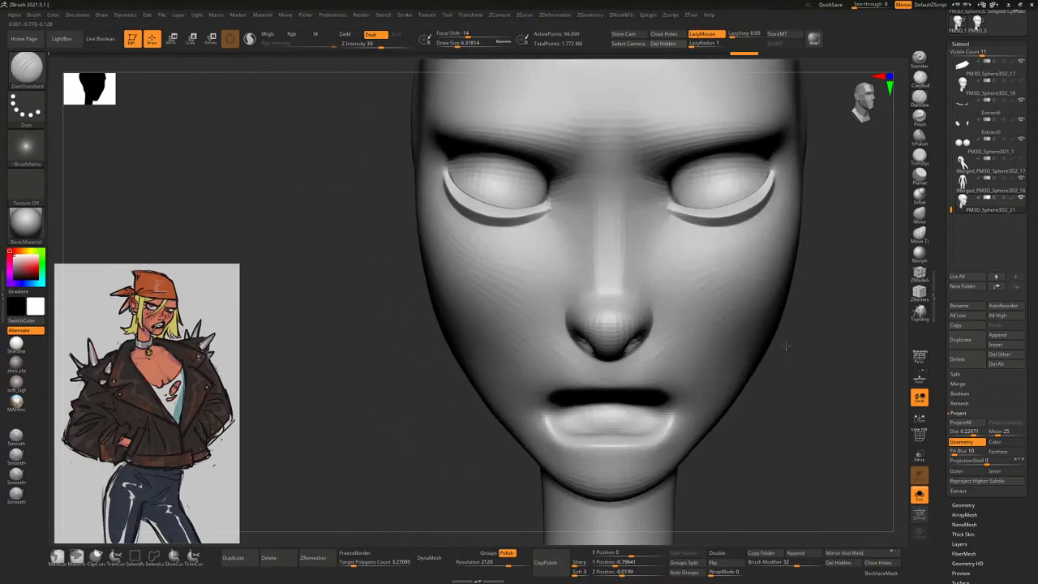
Drop to a lower subdivision level and reshape the nostrils and nose tip with the Move brush at draw size 8.37308
{"action": "key", "text": "b"}
{"action": "key", "text": "m"}
{"action": "key", "text": "v"}
{"action": "key", "text": "space"}
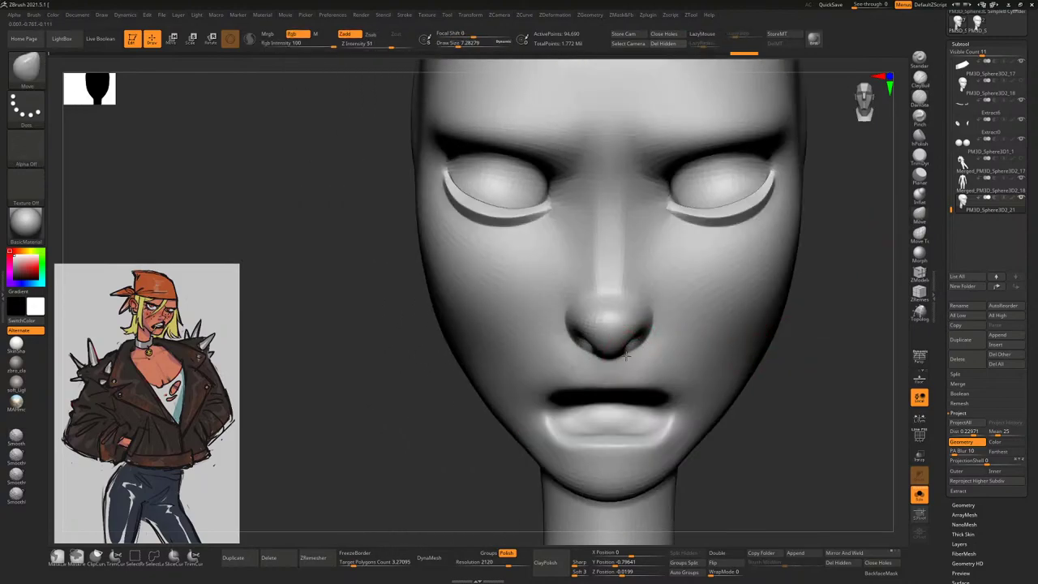
{"action": "key", "text": "shift+d"}
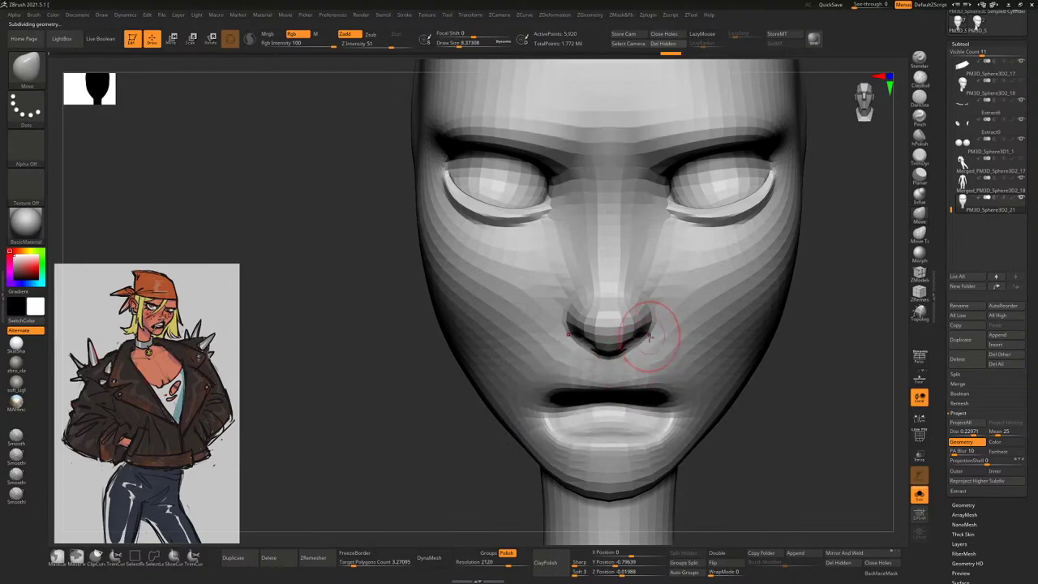
{"action": "left_click_drag", "start_coordinate": [797, 348], "coordinate": [608, 359]}
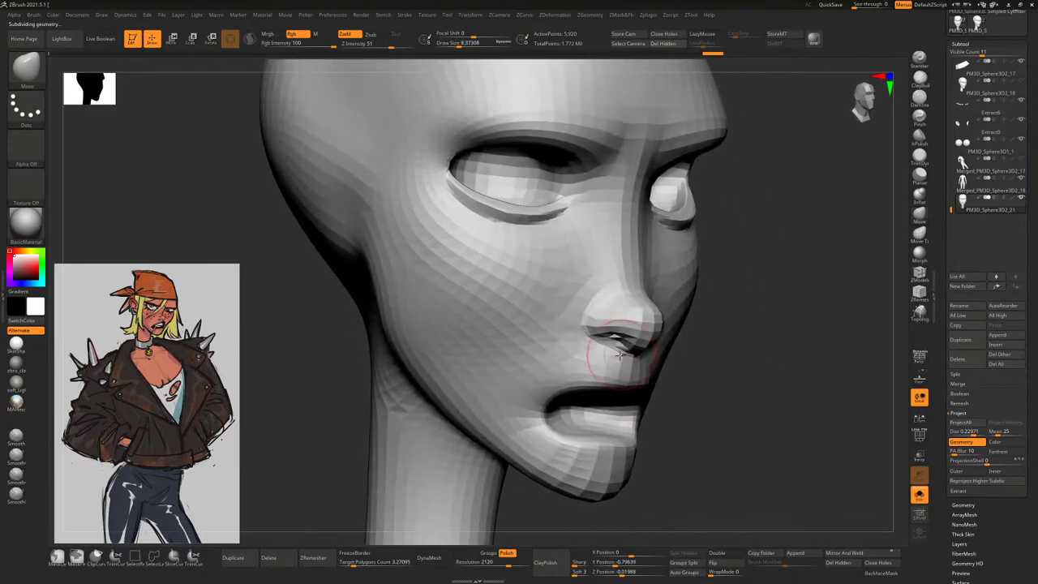
{"action": "mouse_move", "coordinate": [781, 309]}
{"action": "left_mouse_down"}
{"action": "mouse_move", "coordinate": [726, 301]}
{"action": "mouse_move", "coordinate": [741, 294]}
{"action": "left_mouse_up"}
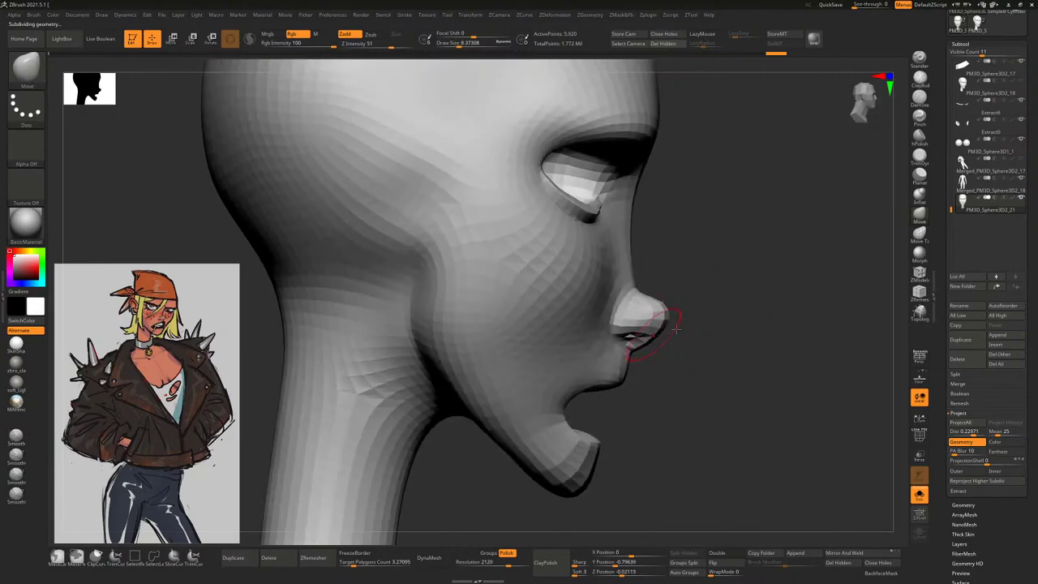
{"action": "mouse_move", "coordinate": [676, 329]}
{"action": "left_mouse_down"}
{"action": "mouse_move", "coordinate": [776, 345]}
{"action": "mouse_move", "coordinate": [832, 408]}
{"action": "mouse_move", "coordinate": [752, 376]}
{"action": "mouse_move", "coordinate": [741, 354]}
{"action": "mouse_move", "coordinate": [638, 301]}
{"action": "left_mouse_up"}
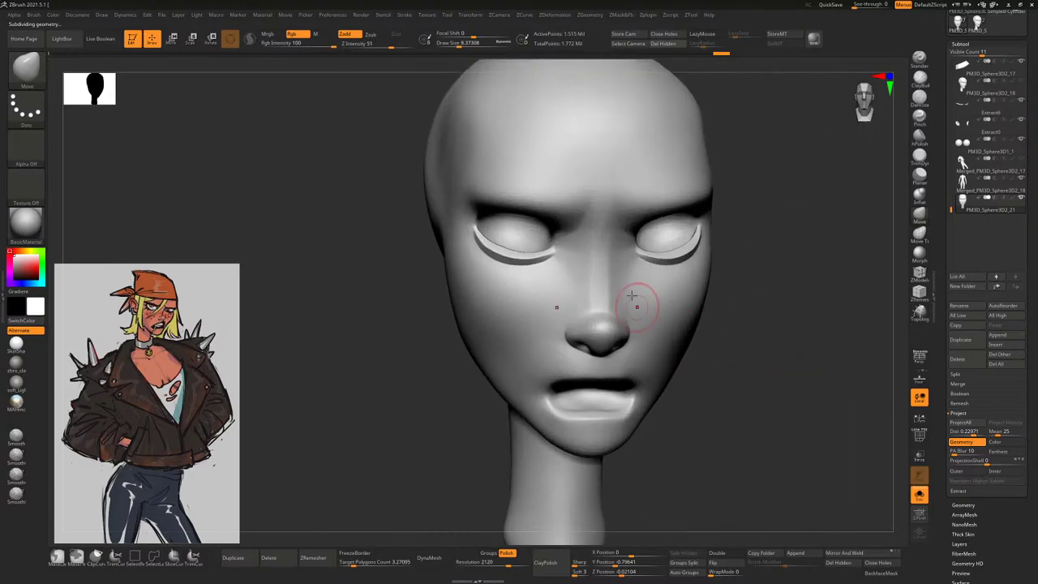
Smooth the nose bridge at the high subdivision level and exit Solo to bring back the full character
{"action": "key", "text": "shift"}
{"action": "left_click_drag", "start_coordinate": [613, 248], "coordinate": [730, 259]}
{"action": "left_click", "coordinate": [919, 495]}
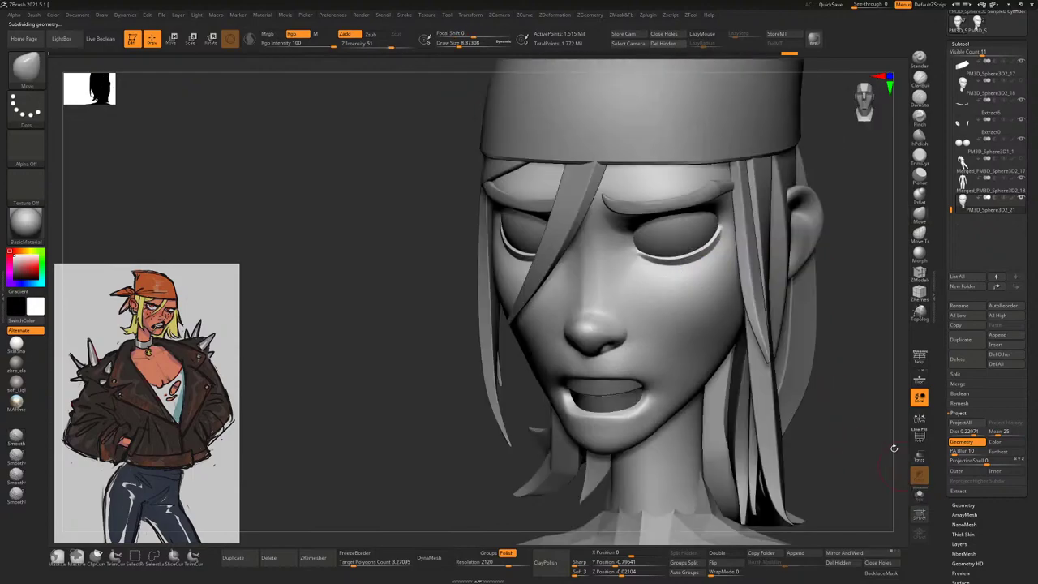
Select the eyebrows and reshape their inner ends with the Move brush, reducing the draw size to 6.7894
{"action": "left_click_drag", "start_coordinate": [850, 368], "coordinate": [830, 288]}
{"action": "mouse_move", "coordinate": [791, 223]}
{"action": "left_mouse_down"}
{"action": "mouse_move", "coordinate": [808, 244]}
{"action": "mouse_move", "coordinate": [762, 232]}
{"action": "mouse_move", "coordinate": [759, 218]}
{"action": "mouse_move", "coordinate": [775, 204]}
{"action": "mouse_move", "coordinate": [650, 204]}
{"action": "left_mouse_up"}
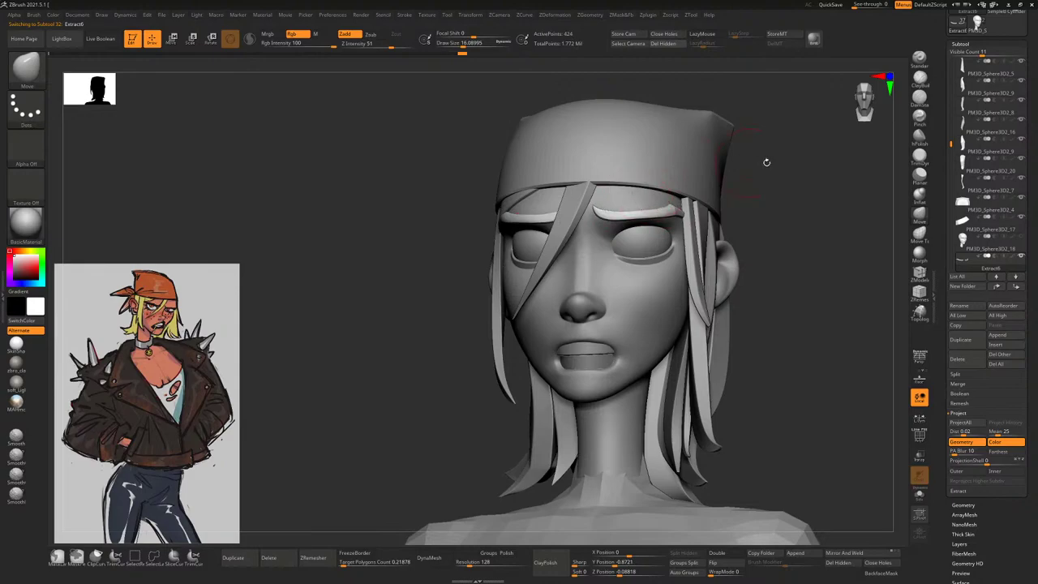
{"action": "left_click_drag", "start_coordinate": [767, 162], "coordinate": [626, 225]}
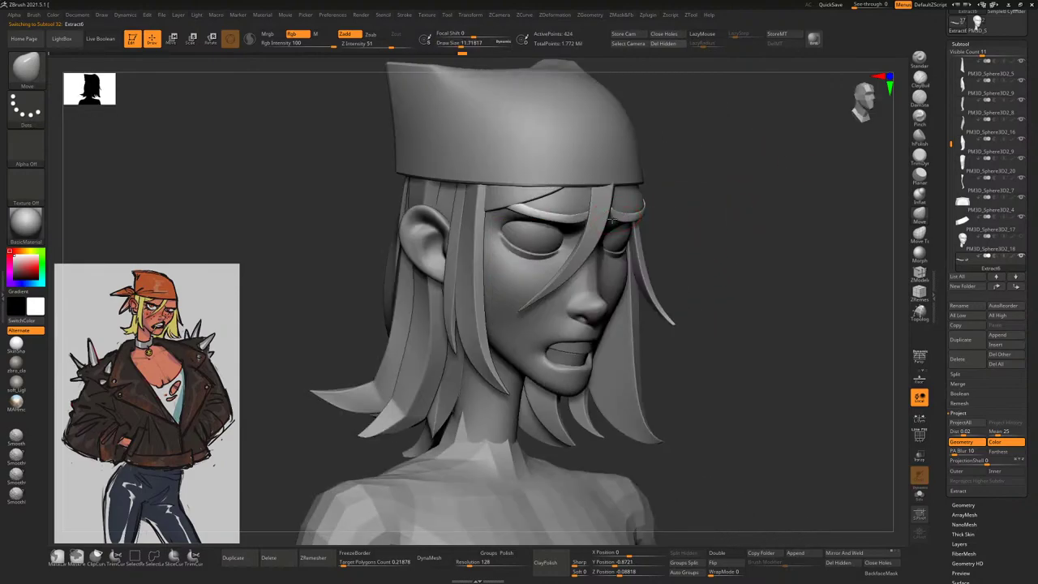
{"action": "right_click_drag", "start_coordinate": [615, 205], "coordinate": [618, 216]}
{"action": "key", "text": "space"}
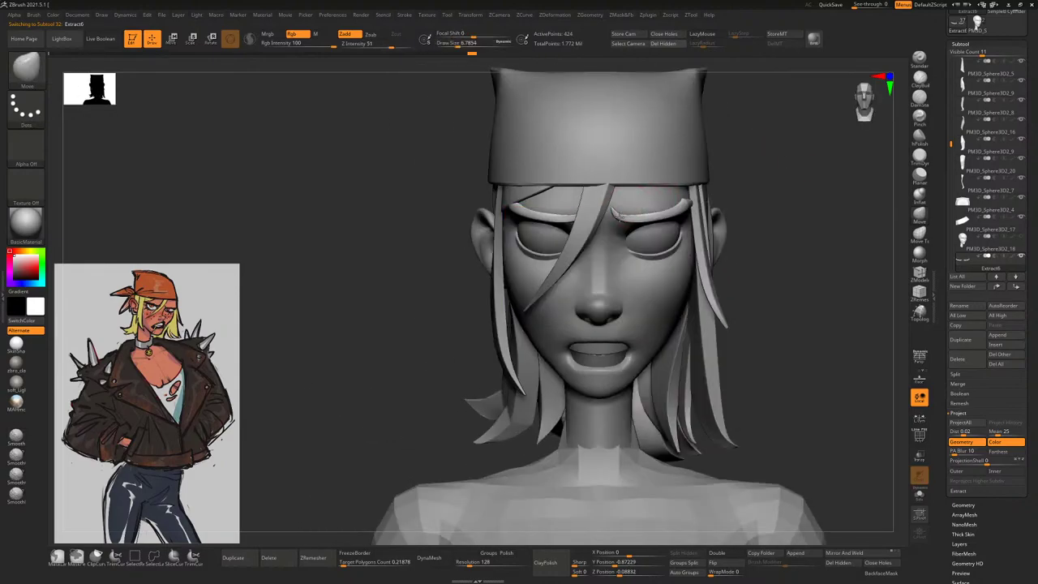
{"action": "left_click_drag", "start_coordinate": [773, 218], "coordinate": [627, 219]}
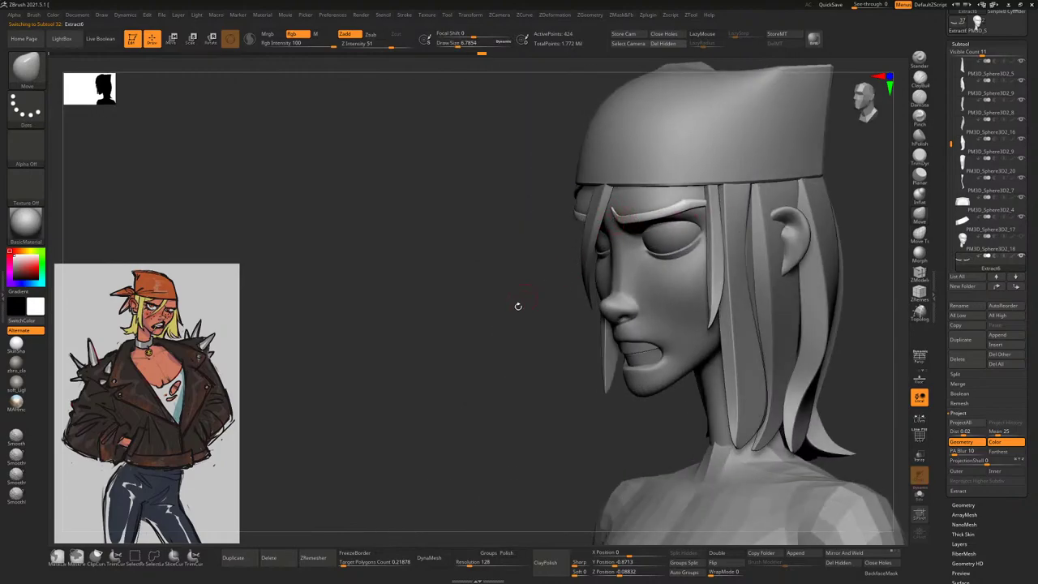
{"action": "mouse_move", "coordinate": [518, 306]}
{"action": "left_mouse_down"}
{"action": "mouse_move", "coordinate": [637, 202]}
{"action": "mouse_move", "coordinate": [547, 314]}
{"action": "mouse_move", "coordinate": [749, 220]}
{"action": "mouse_move", "coordinate": [812, 262]}
{"action": "mouse_move", "coordinate": [749, 206]}
{"action": "mouse_move", "coordinate": [747, 231]}
{"action": "mouse_move", "coordinate": [718, 259]}
{"action": "mouse_move", "coordinate": [726, 269]}
{"action": "mouse_move", "coordinate": [758, 234]}
{"action": "mouse_move", "coordinate": [723, 222]}
{"action": "mouse_move", "coordinate": [734, 239]}
{"action": "left_mouse_up"}
Select the hair strand behind the ear and curl its lower end backward with the Move brush, reducing the draw size to 10.26709
{"action": "left_click", "coordinate": [479, 172], "text": "alt"}
{"action": "key", "text": "space"}
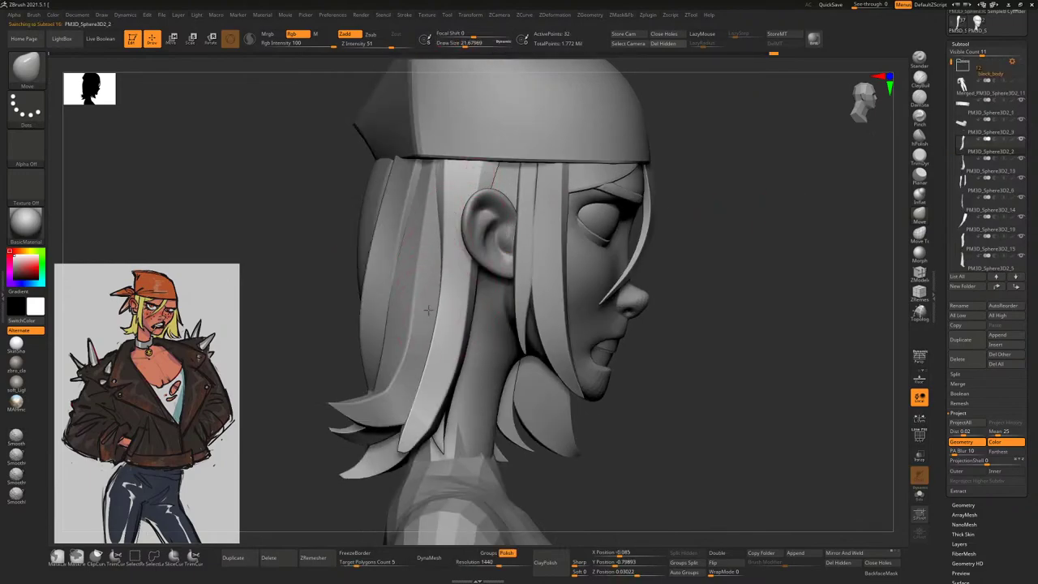
{"action": "key", "text": "["}
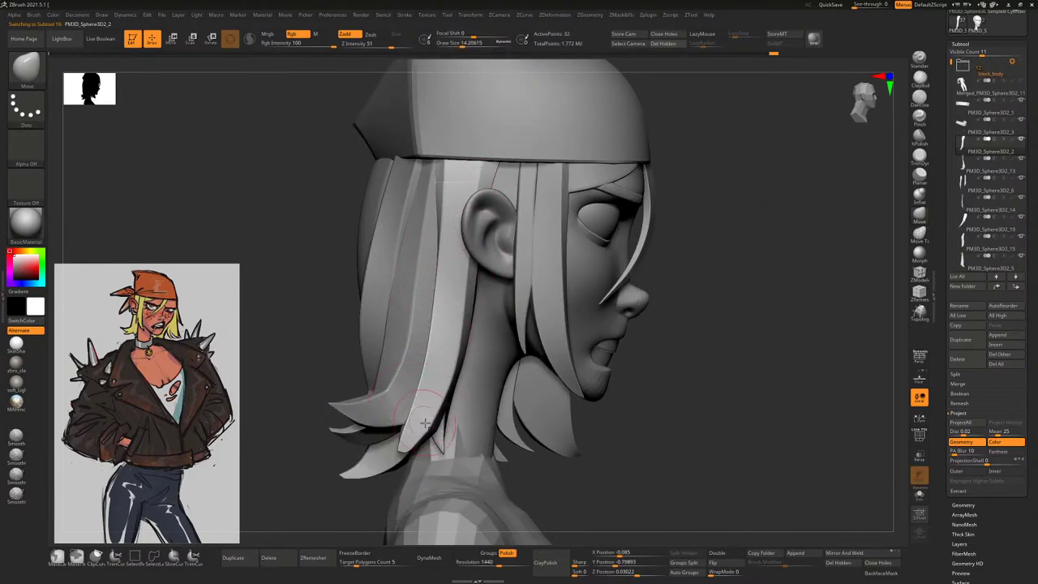
{"action": "key", "text": "["}
{"action": "key", "text": "space"}
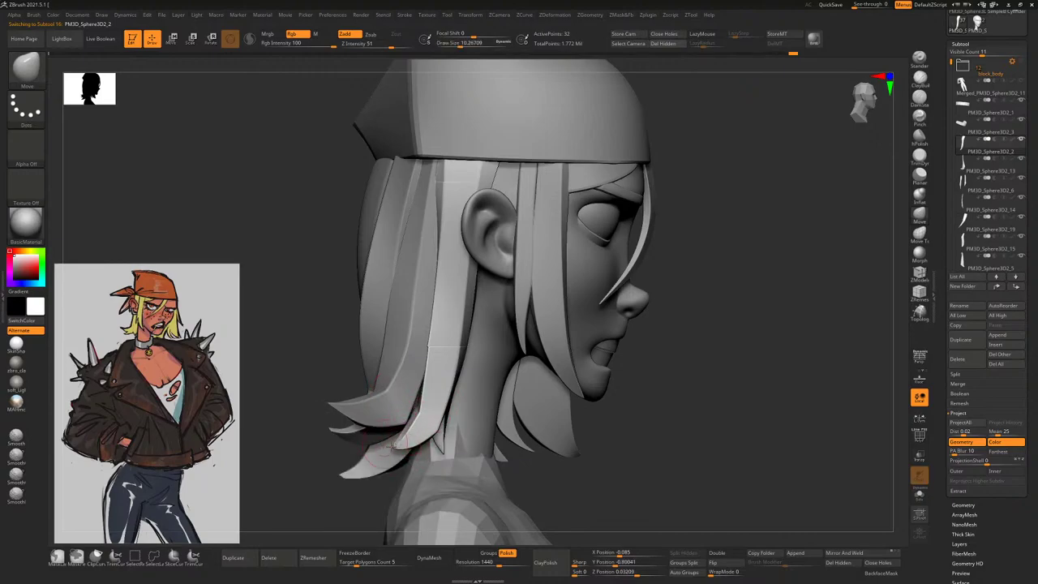
{"action": "right_click_drag", "start_coordinate": [379, 438], "coordinate": [415, 439]}
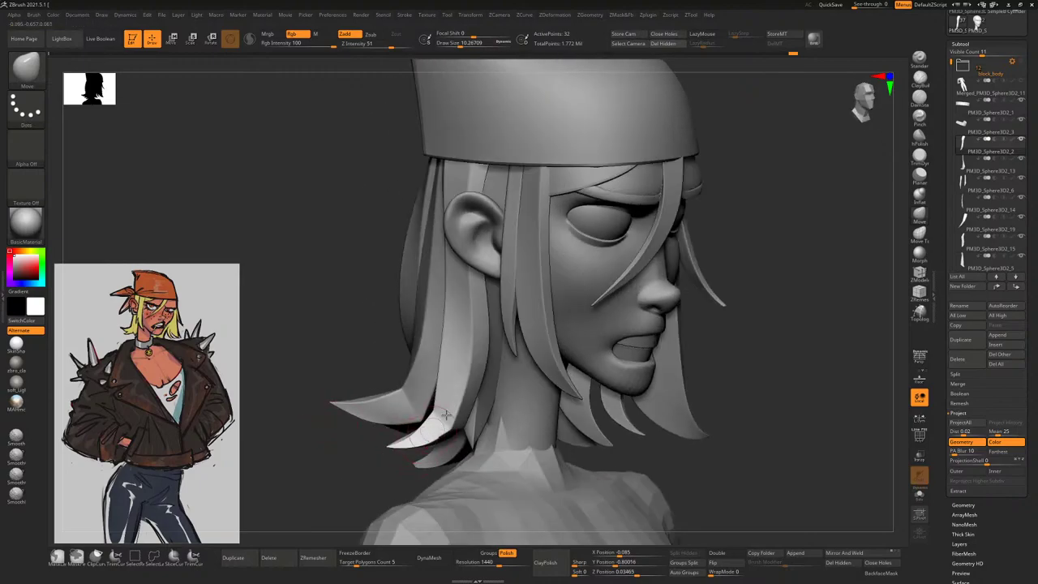
{"action": "left_click_drag", "start_coordinate": [497, 398], "coordinate": [488, 419]}
{"action": "right_click_drag", "start_coordinate": [408, 412], "coordinate": [438, 407], "text": "shift"}
Widen and flare the same strand away from the neck with the Move brush, using draw sizes from 20.45458 to 31.94994
{"action": "key", "text": "space"}
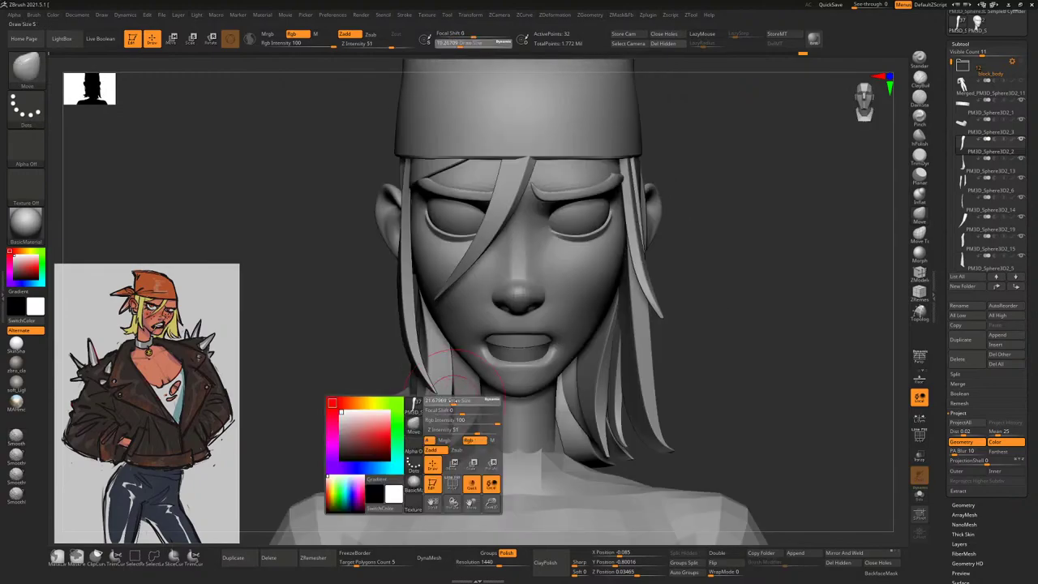
{"action": "mouse_move", "coordinate": [440, 406]}
{"action": "left_mouse_down"}
{"action": "mouse_move", "coordinate": [417, 393]}
{"action": "mouse_move", "coordinate": [411, 406]}
{"action": "left_mouse_up"}
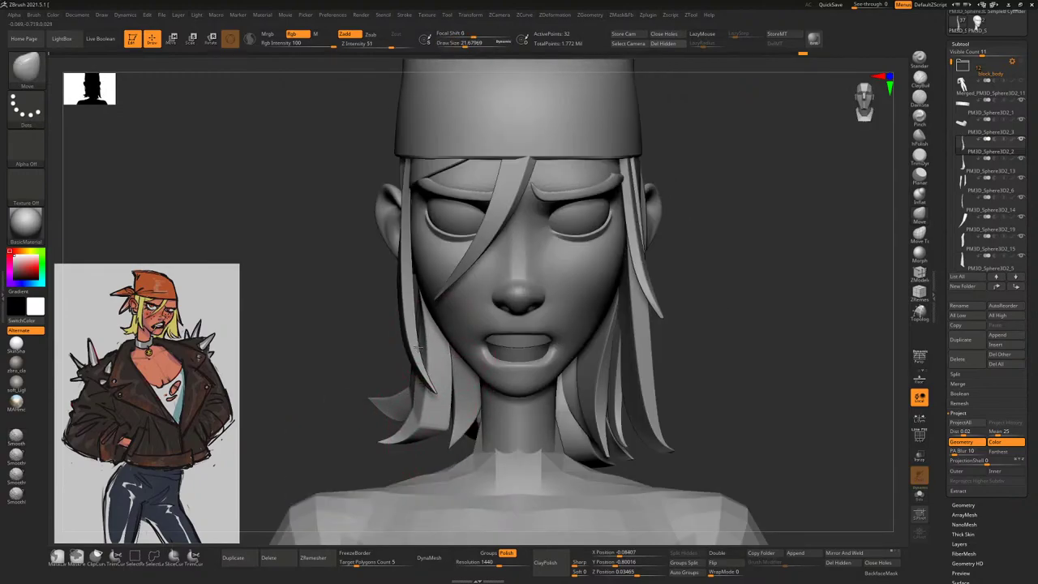
{"action": "mouse_move", "coordinate": [365, 343]}
{"action": "left_mouse_down"}
{"action": "mouse_move", "coordinate": [406, 353]}
{"action": "mouse_move", "coordinate": [371, 315]}
{"action": "left_mouse_up"}
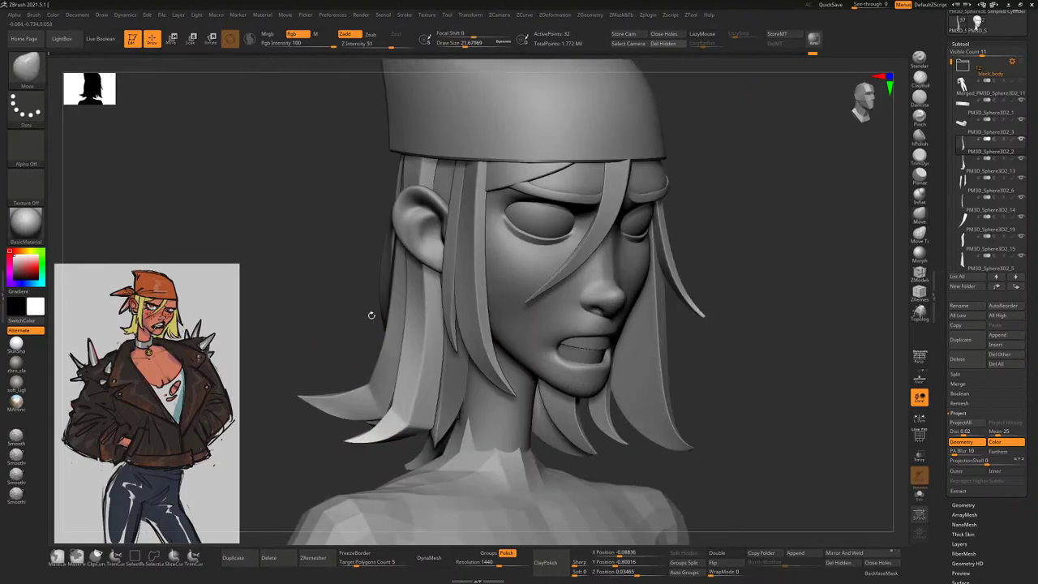
{"action": "mouse_move", "coordinate": [365, 262]}
{"action": "left_mouse_down"}
{"action": "mouse_move", "coordinate": [413, 243]}
{"action": "mouse_move", "coordinate": [349, 283]}
{"action": "mouse_move", "coordinate": [436, 278]}
{"action": "left_mouse_up"}
{"action": "right_click", "coordinate": [341, 292]}
{"action": "right_click", "coordinate": [436, 279]}
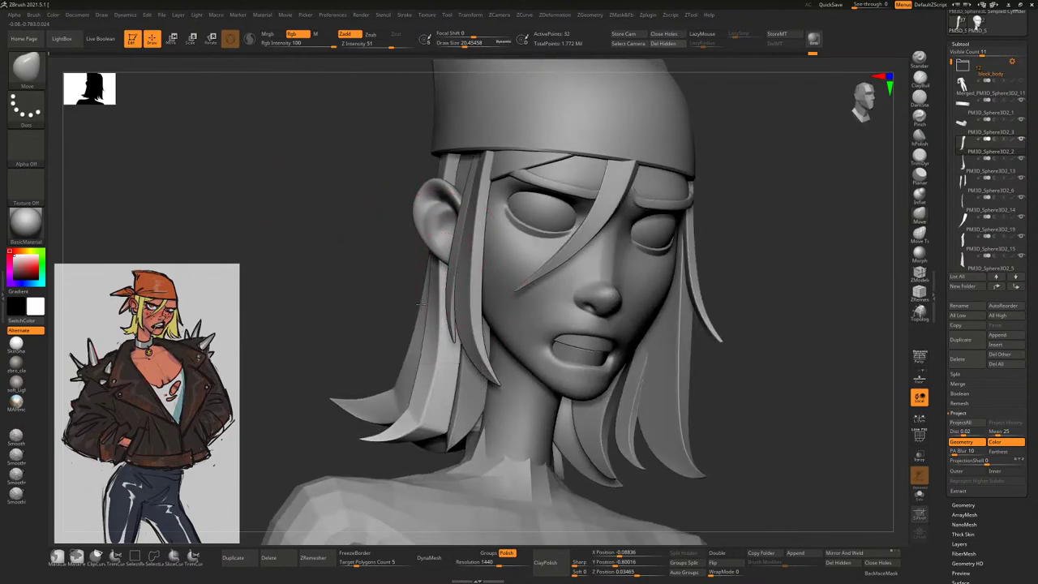
{"action": "mouse_move", "coordinate": [425, 324]}
{"action": "left_mouse_down"}
{"action": "mouse_move", "coordinate": [440, 241]}
{"action": "mouse_move", "coordinate": [399, 325]}
{"action": "mouse_move", "coordinate": [458, 381]}
{"action": "left_mouse_up"}
{"action": "right_click", "coordinate": [397, 326]}
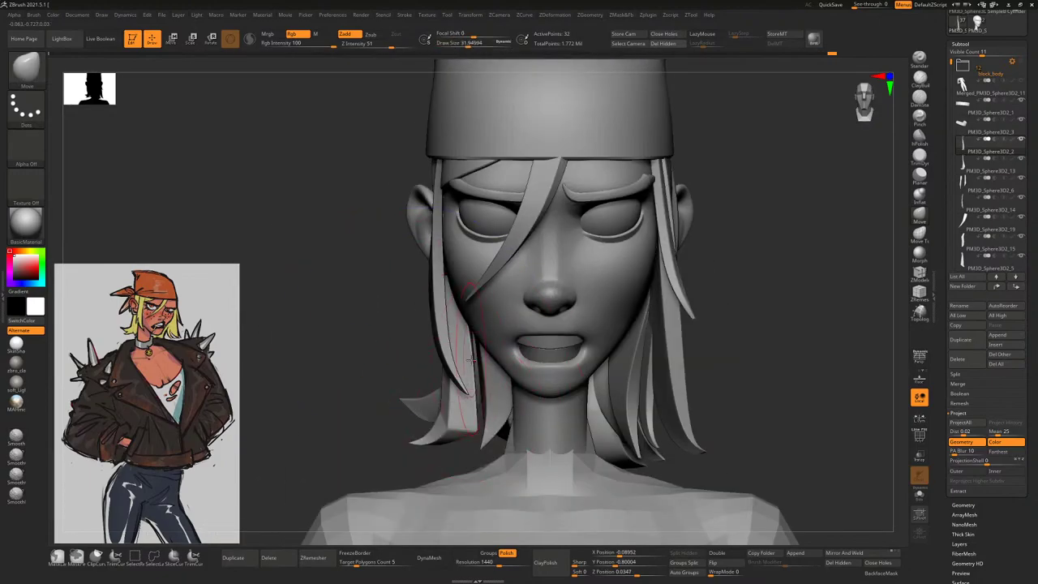
{"action": "mouse_move", "coordinate": [440, 343]}
{"action": "left_mouse_down"}
{"action": "mouse_move", "coordinate": [385, 297]}
{"action": "mouse_move", "coordinate": [665, 273]}
{"action": "mouse_move", "coordinate": [700, 219]}
{"action": "mouse_move", "coordinate": [817, 253]}
{"action": "mouse_move", "coordinate": [784, 225]}
{"action": "mouse_move", "coordinate": [709, 230]}
{"action": "mouse_move", "coordinate": [727, 260]}
{"action": "mouse_move", "coordinate": [723, 226]}
{"action": "mouse_move", "coordinate": [772, 203]}
{"action": "mouse_move", "coordinate": [657, 239]}
{"action": "left_mouse_up"}
Select the ears and adjust their outer rims with the Move brush at draw sizes 21.67969 and 28.69503
{"action": "key", "text": "space"}
{"action": "left_click", "coordinate": [410, 256], "text": "alt"}
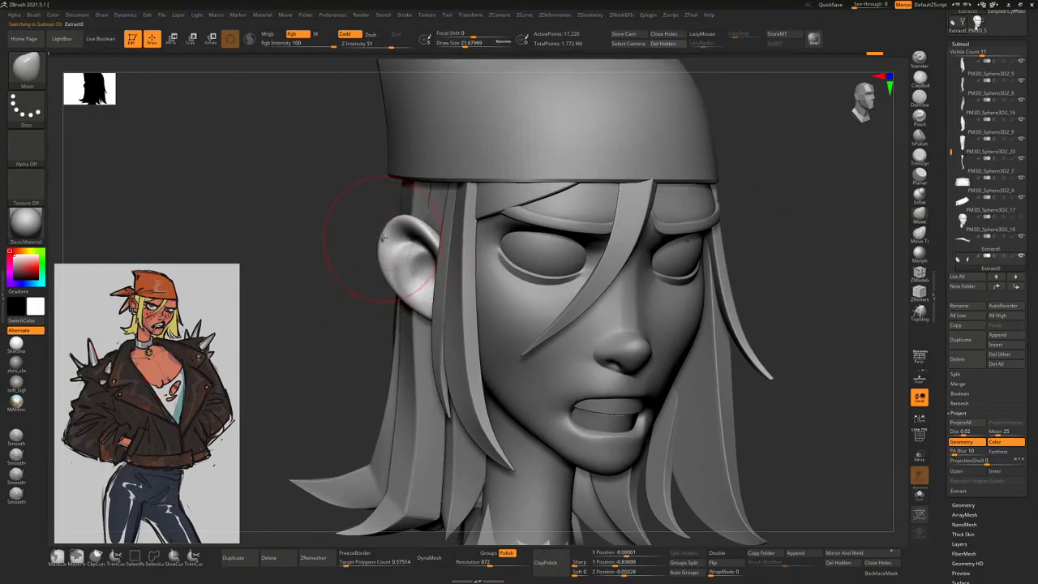
{"action": "left_click_drag", "start_coordinate": [375, 240], "coordinate": [379, 241]}
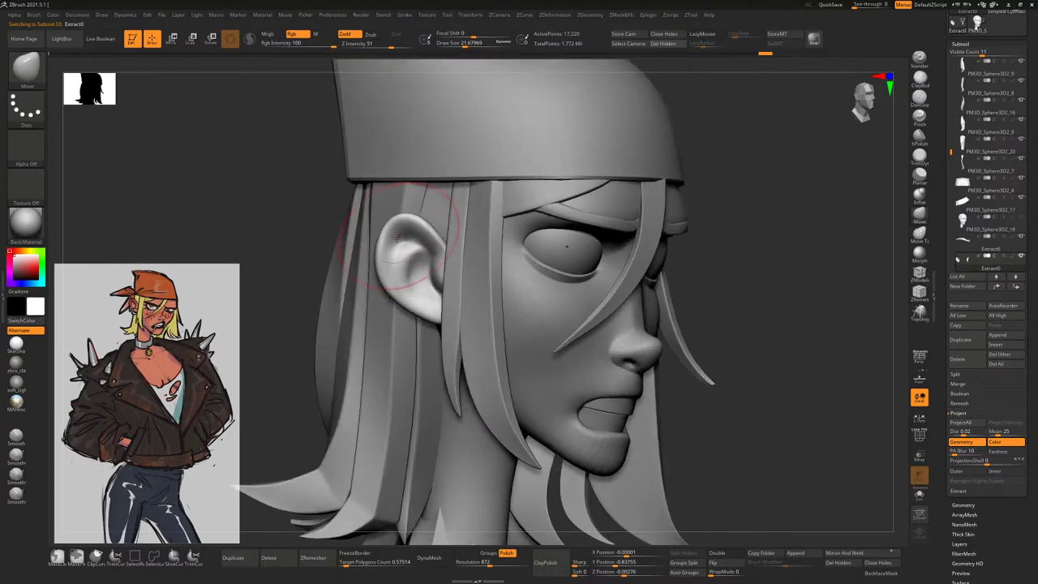
{"action": "right_click_drag", "start_coordinate": [432, 235], "coordinate": [672, 209]}
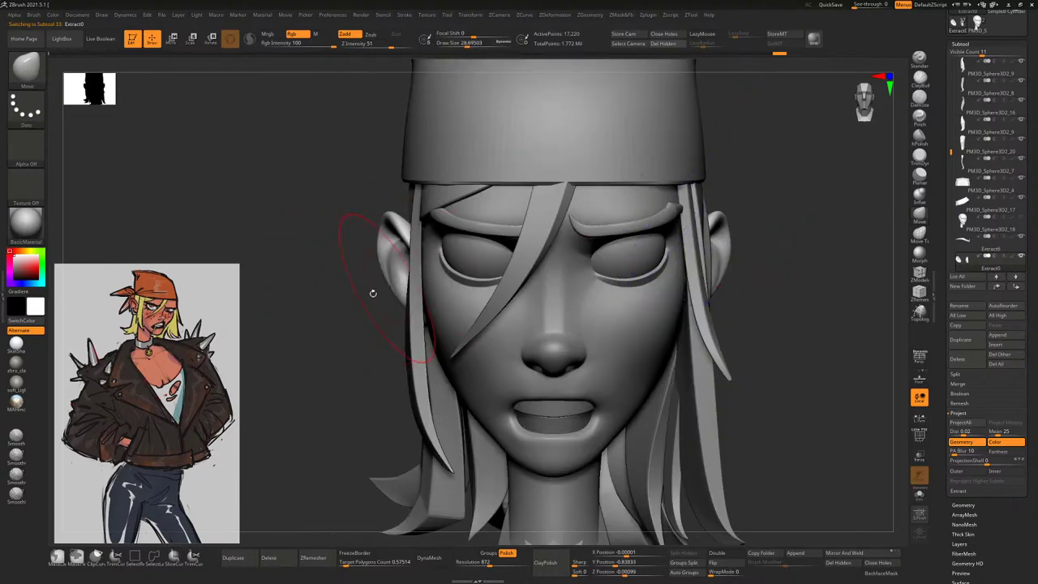
{"action": "right_click_drag", "start_coordinate": [370, 289], "coordinate": [406, 282]}
Refine the earlobes with the Move brush at draw size 16.08995, and adjust the overall ear shape at 63.4375
{"action": "key", "text": "space"}
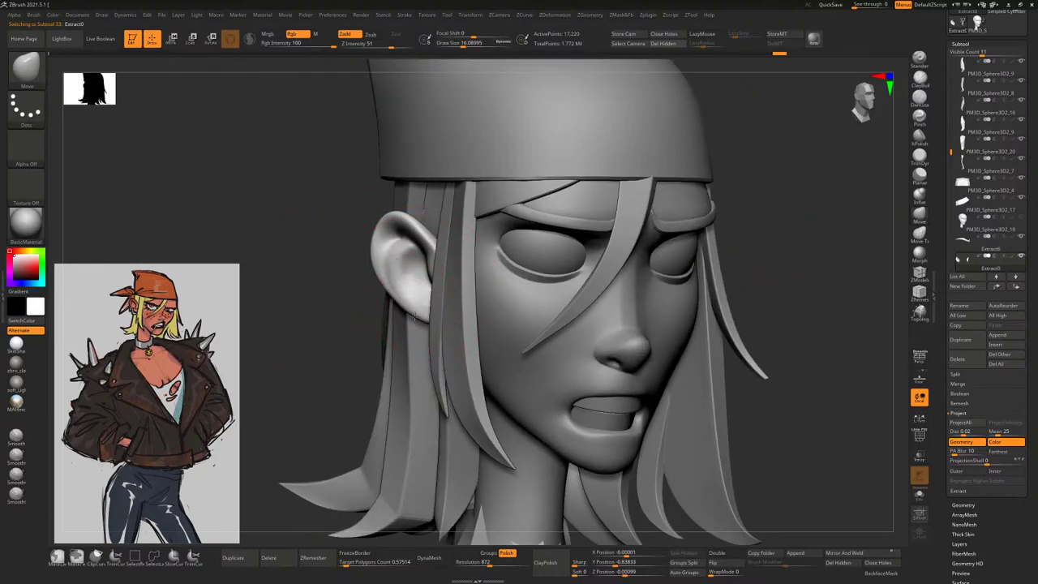
{"action": "right_click_drag", "start_coordinate": [341, 305], "coordinate": [434, 301]}
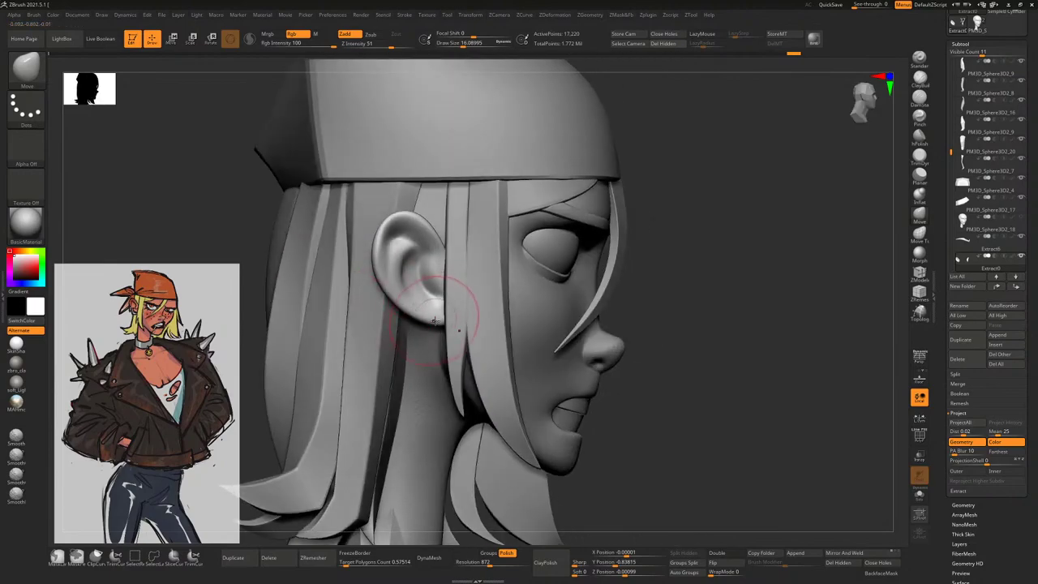
{"action": "right_click_drag", "start_coordinate": [687, 232], "coordinate": [417, 280]}
{"action": "key", "text": "space"}
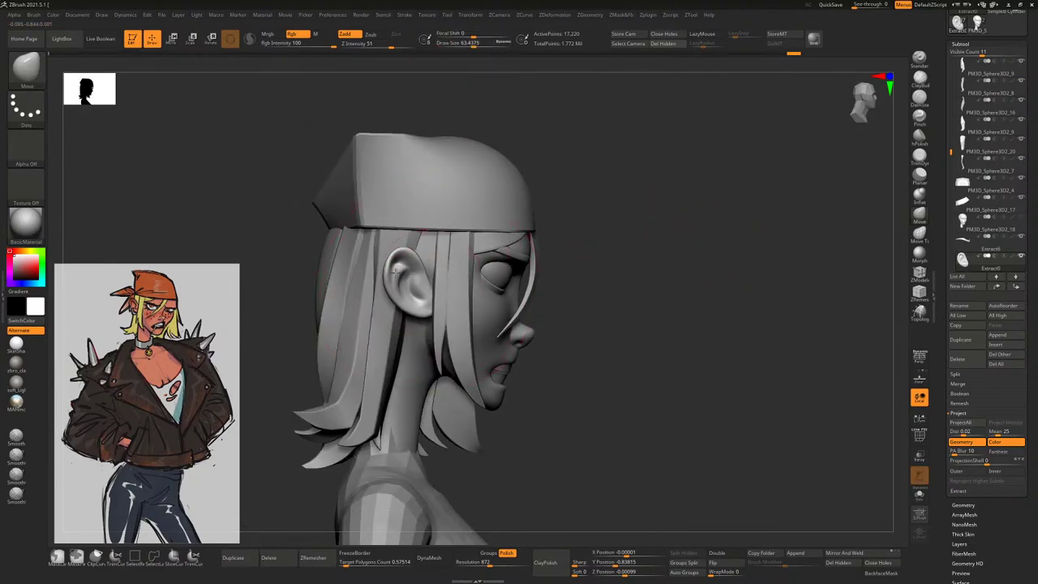
{"action": "mouse_move", "coordinate": [586, 244]}
{"action": "right_mouse_down"}
{"action": "mouse_move", "coordinate": [668, 241]}
{"action": "mouse_move", "coordinate": [612, 246]}
{"action": "right_mouse_up"}
{"action": "mouse_move", "coordinate": [476, 267]}
{"action": "right_mouse_down"}
{"action": "mouse_move", "coordinate": [688, 249]}
{"action": "mouse_move", "coordinate": [629, 242]}
{"action": "right_mouse_up"}
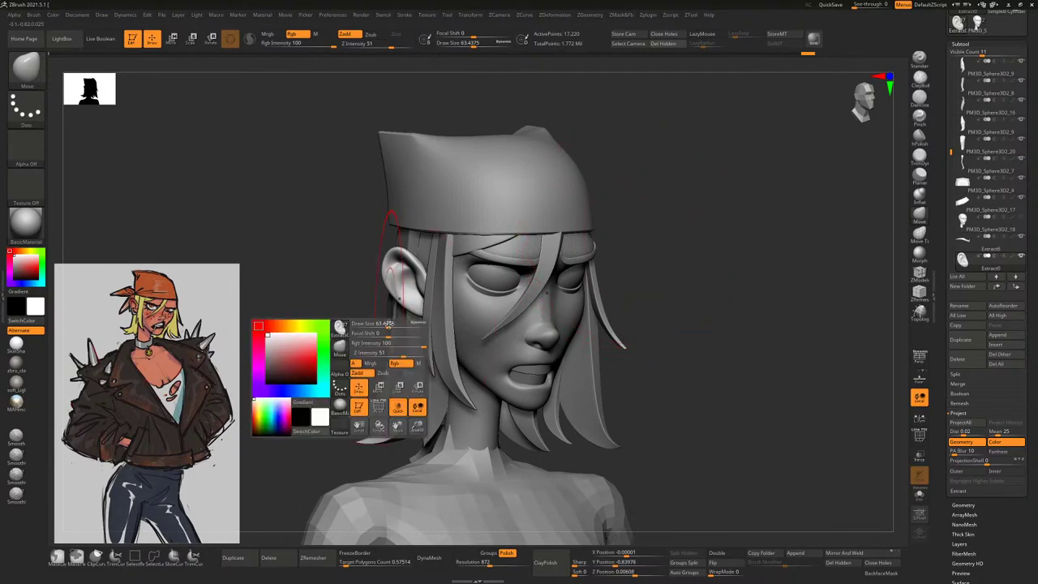
Select the back hair strand PM3D_Sphere3D2_8 and reshape its length with the Move brush, reducing the draw size to 19.28472
{"action": "left_click", "coordinate": [388, 435], "text": "alt"}
{"action": "mouse_move", "coordinate": [398, 320]}
{"action": "right_mouse_down"}
{"action": "mouse_move", "coordinate": [388, 323]}
{"action": "mouse_move", "coordinate": [381, 289]}
{"action": "right_mouse_up"}
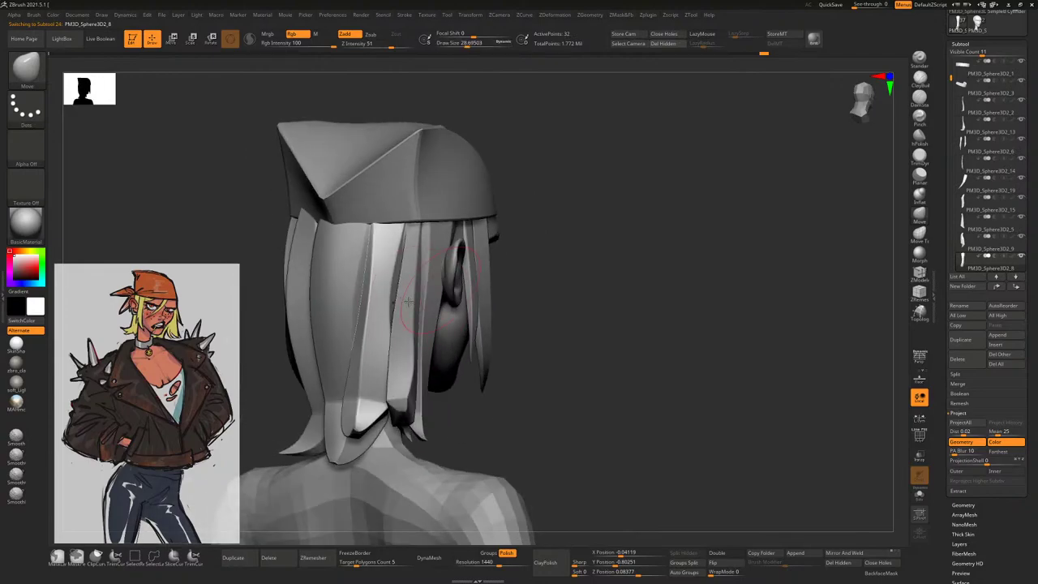
{"action": "key", "text": "space"}
{"action": "left_click_drag", "start_coordinate": [385, 285], "coordinate": [357, 294]}
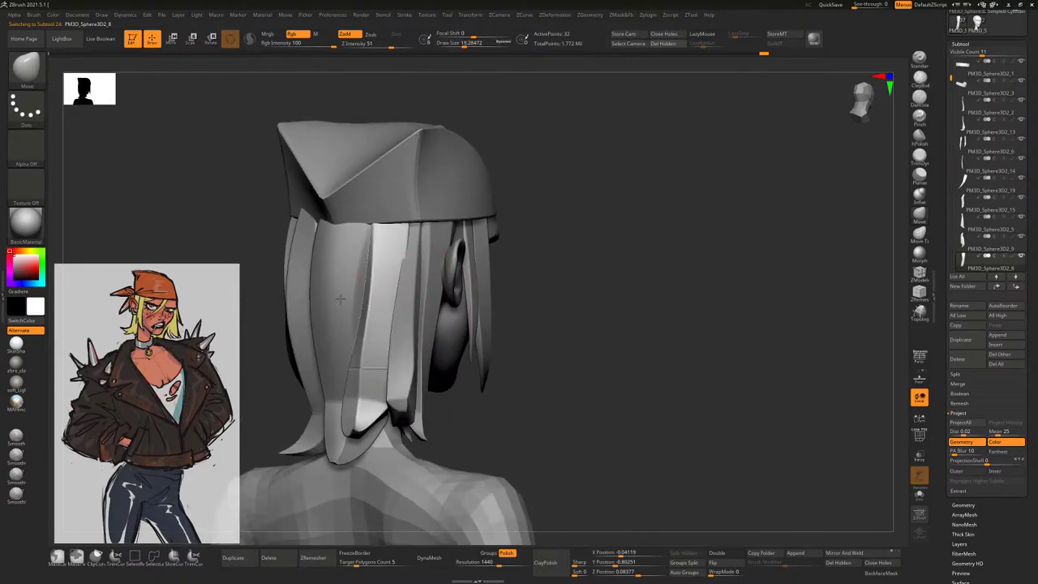
{"action": "mouse_move", "coordinate": [345, 320]}
{"action": "right_mouse_down"}
{"action": "mouse_move", "coordinate": [556, 278]}
{"action": "mouse_move", "coordinate": [372, 349]}
{"action": "right_mouse_up"}
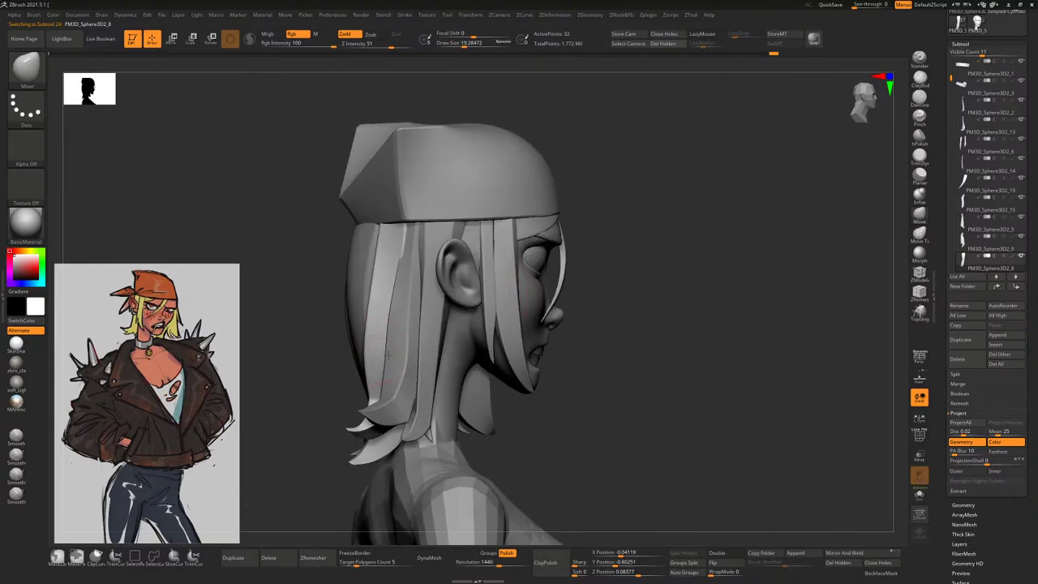
{"action": "key", "text": "space"}
{"action": "left_click_drag", "start_coordinate": [388, 355], "coordinate": [406, 355]}
Shift the lower part of the back strand sideways with the Move brush at draw sizes 45.64043 and 33.681
{"action": "right_click_drag", "start_coordinate": [381, 345], "coordinate": [365, 328]}
{"action": "key", "text": "space"}
{"action": "left_click_drag", "start_coordinate": [365, 329], "coordinate": [390, 328]}
{"action": "right_click_drag", "start_coordinate": [389, 329], "coordinate": [490, 259]}
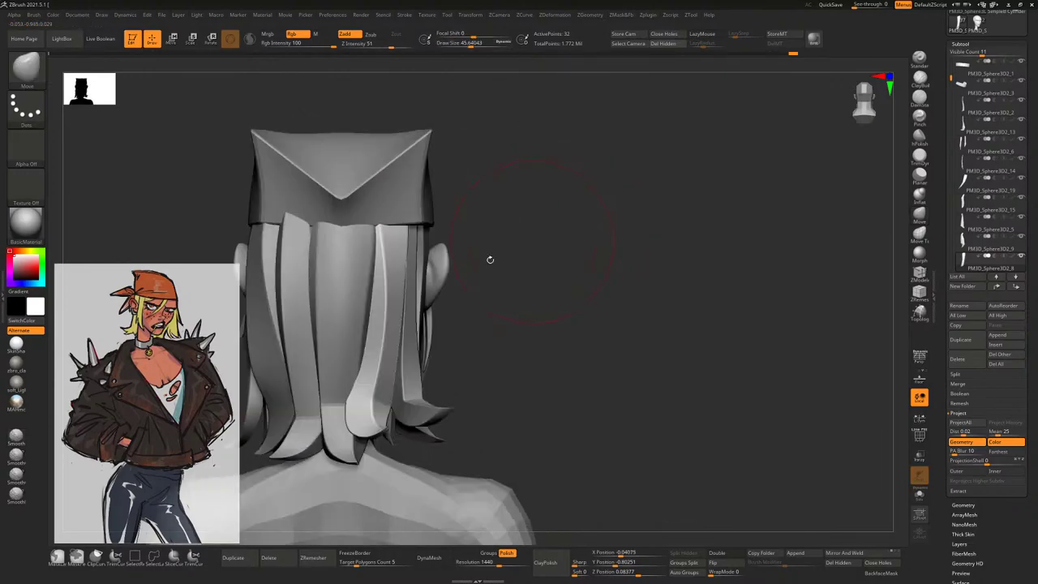
{"action": "key", "text": "space"}
{"action": "left_click_drag", "start_coordinate": [397, 413], "coordinate": [372, 412]}
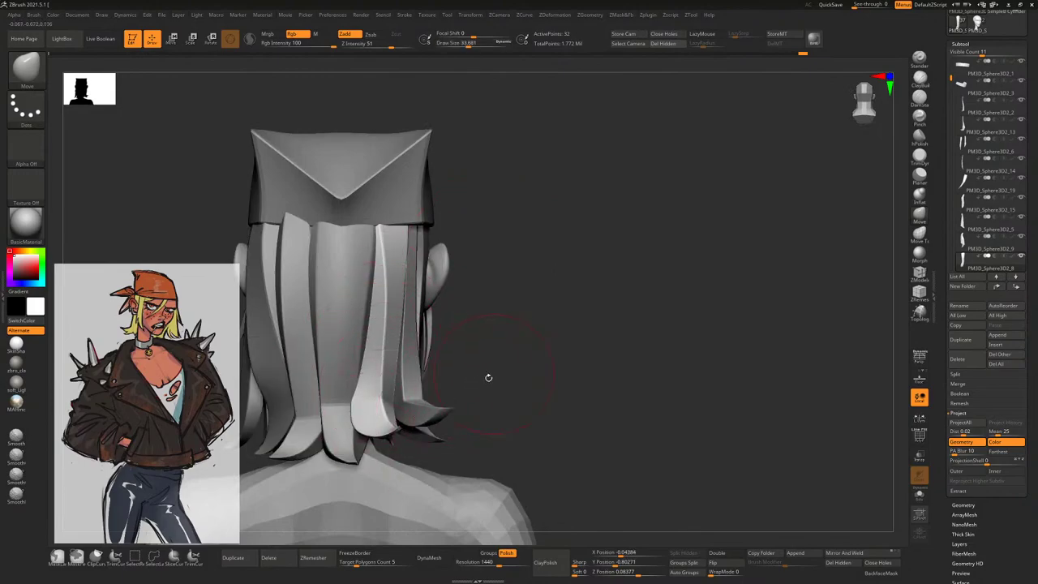
Shape the back strand's curled tip with the Move brush at draw size 19.28472, and enlarge the brush to adjust its body
{"action": "mouse_move", "coordinate": [488, 377]}
{"action": "right_mouse_down"}
{"action": "mouse_move", "coordinate": [348, 412]}
{"action": "mouse_move", "coordinate": [415, 433]}
{"action": "right_mouse_up"}
{"action": "key", "text": "space"}
{"action": "left_click_drag", "start_coordinate": [438, 433], "coordinate": [414, 432]}
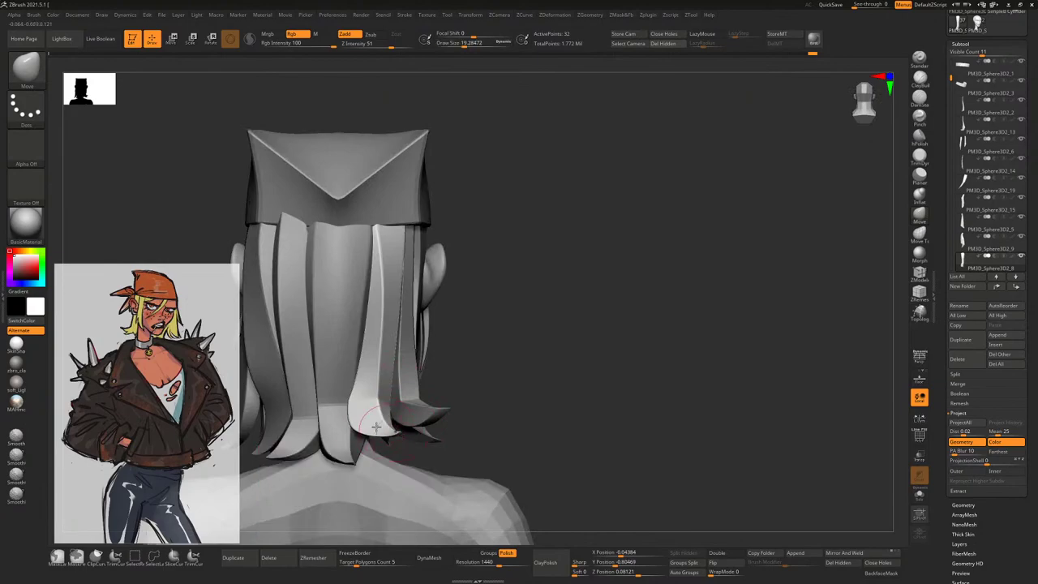
{"action": "key", "text": "bracketright"}
{"action": "key", "text": "space"}
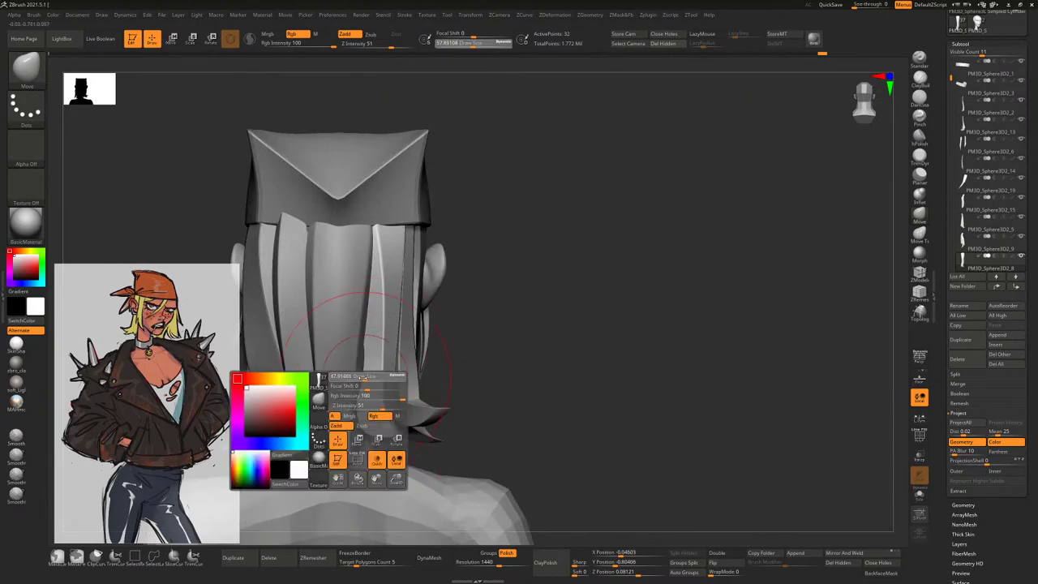
{"action": "left_click_drag", "start_coordinate": [355, 403], "coordinate": [329, 403]}
Fit the back strand's side profile to the surrounding hair with the Move brush, ending at draw size 35.48367
{"action": "mouse_move", "coordinate": [449, 336]}
{"action": "right_mouse_down"}
{"action": "mouse_move", "coordinate": [364, 370]}
{"action": "mouse_move", "coordinate": [420, 322]}
{"action": "mouse_move", "coordinate": [357, 349]}
{"action": "right_mouse_up"}
{"action": "key", "text": "space"}
{"action": "key", "text": "space"}
{"action": "key", "text": "space"}
{"action": "left_click_drag", "start_coordinate": [292, 371], "coordinate": [339, 334]}
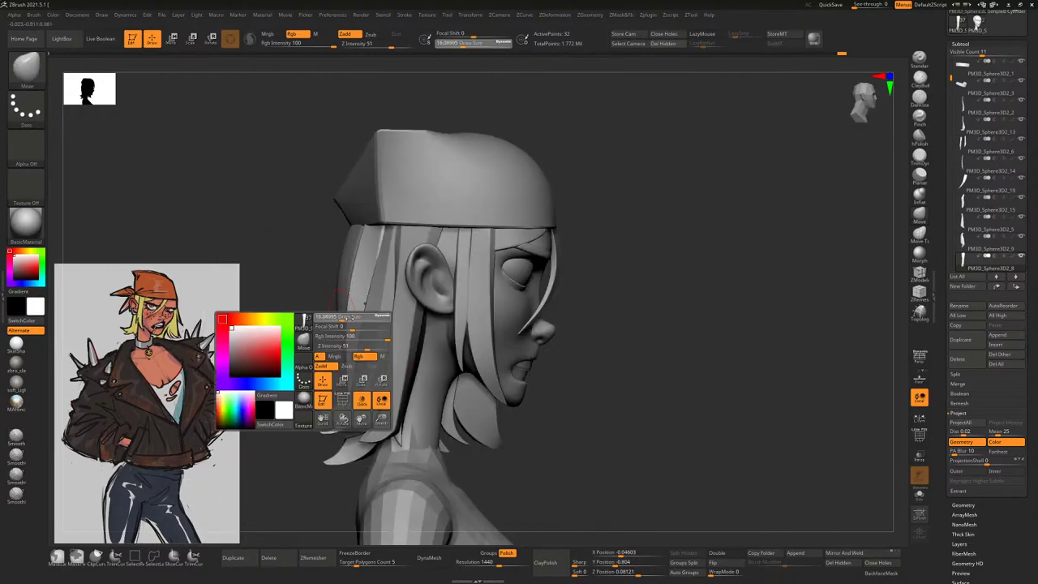
{"action": "right_click_drag", "start_coordinate": [309, 354], "coordinate": [336, 332]}
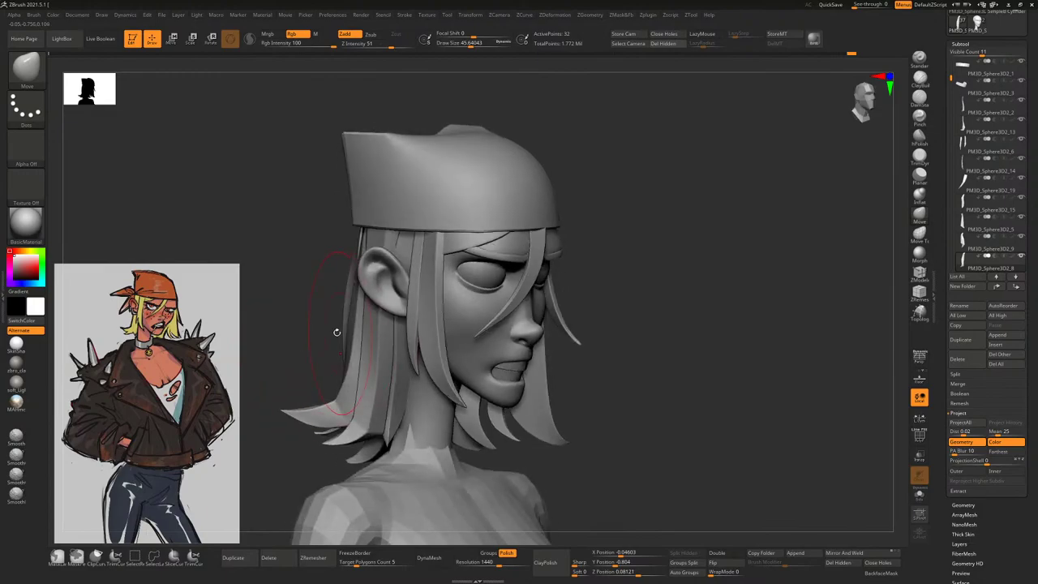
{"action": "key", "text": "space"}
{"action": "mouse_move", "coordinate": [355, 298]}
{"action": "right_mouse_down"}
{"action": "mouse_move", "coordinate": [333, 305]}
{"action": "mouse_move", "coordinate": [351, 296]}
{"action": "right_mouse_up"}
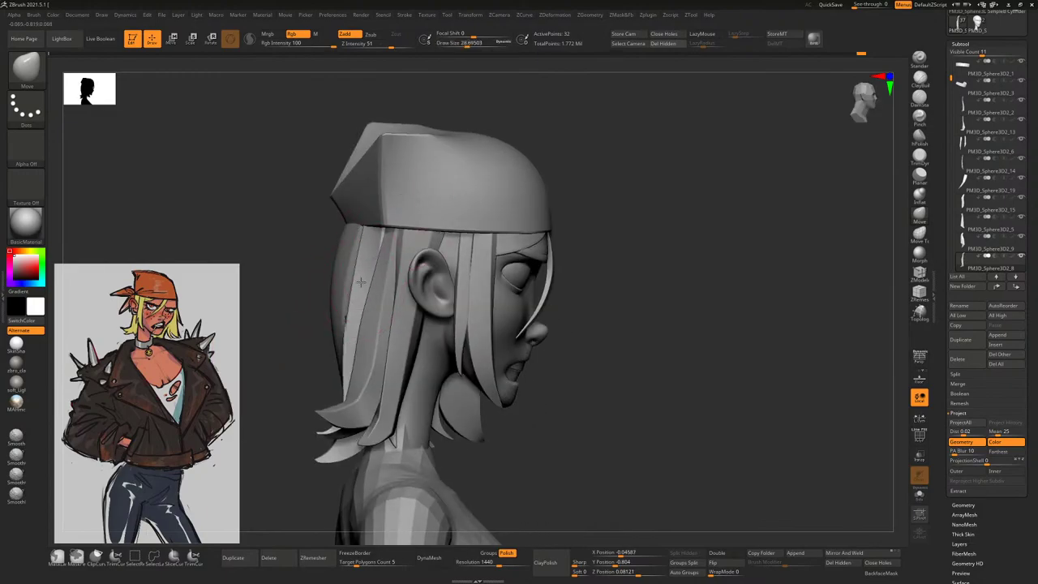
{"action": "key", "text": "space"}
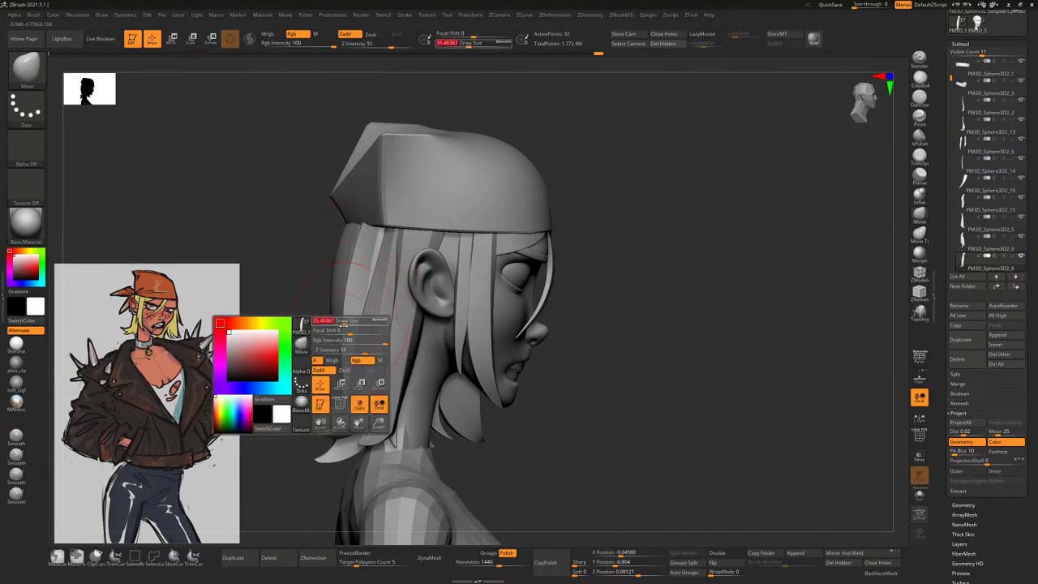
Select the neighbouring strand PM3D_Sphere3D2_13 to adjust its fit, and return to PM3D_Sphere3D2_8 to tuck its top under the bandana
{"action": "right_click_drag", "start_coordinate": [553, 155], "coordinate": [390, 260]}
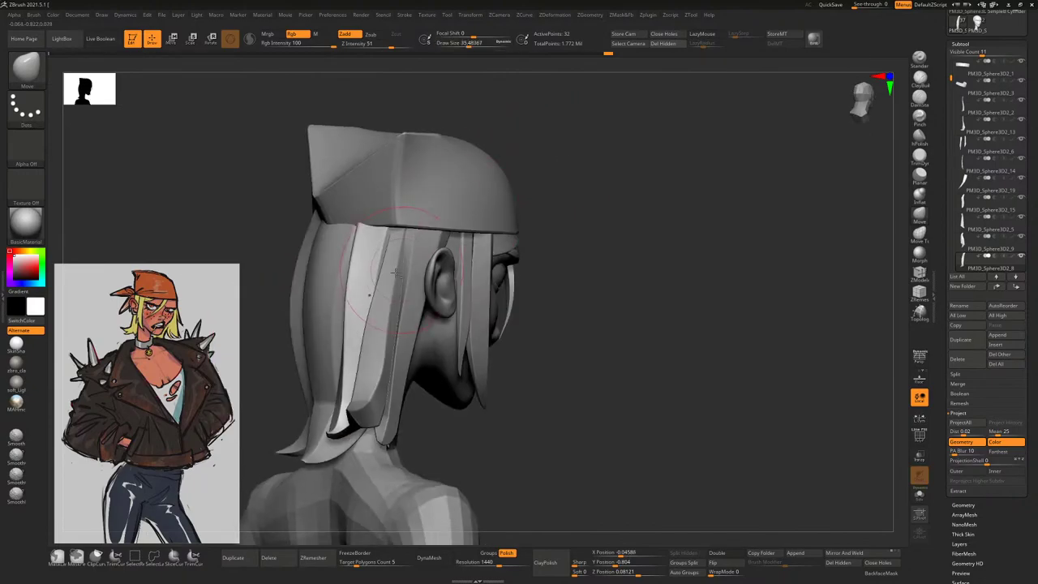
{"action": "left_click", "coordinate": [381, 264], "text": "alt"}
{"action": "right_click_drag", "start_coordinate": [400, 210], "coordinate": [463, 209]}
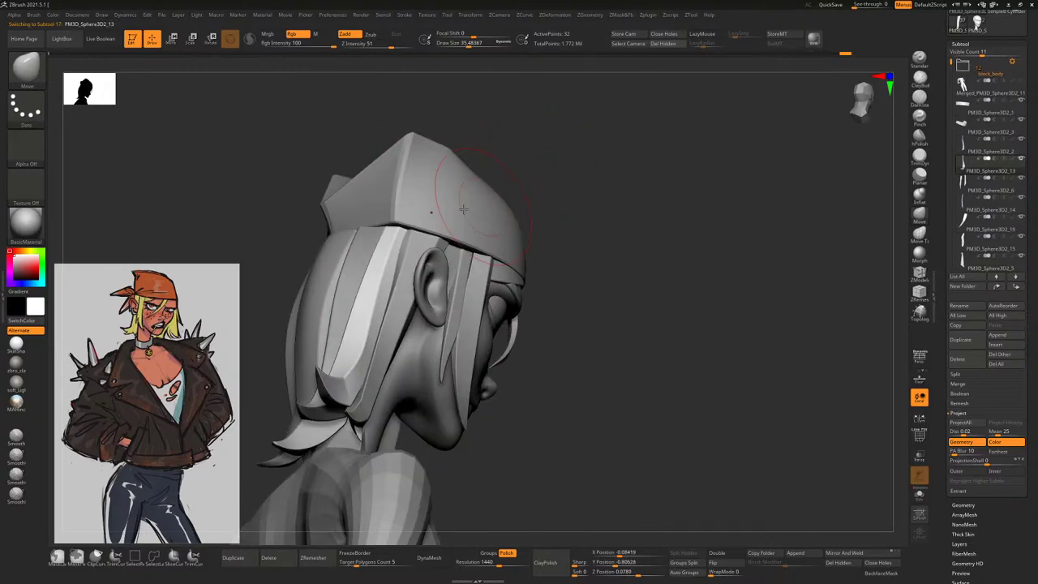
{"action": "right_click_drag", "start_coordinate": [355, 231], "coordinate": [349, 219]}
{"action": "right_click", "coordinate": [335, 232]}
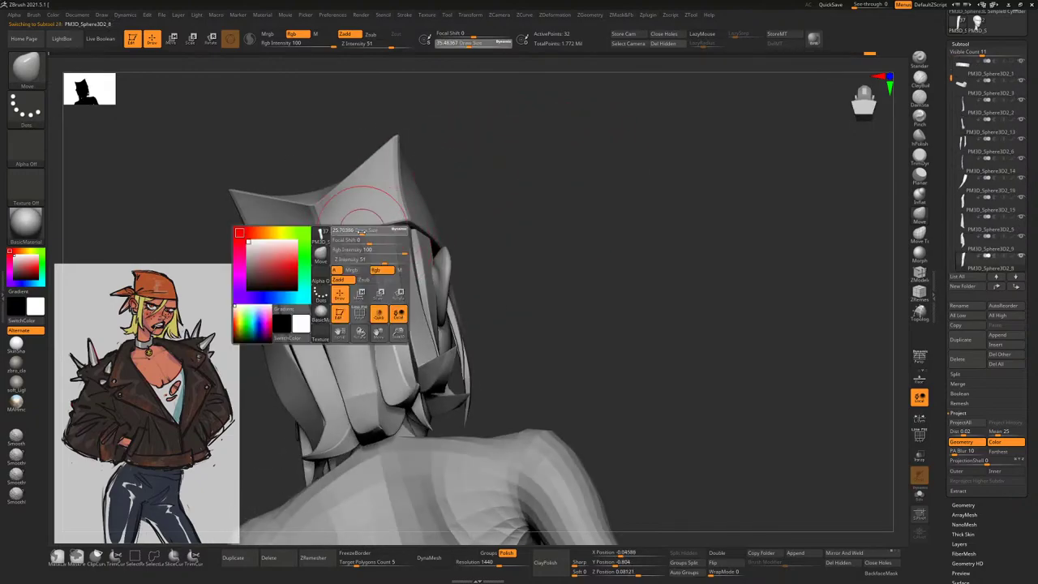
{"action": "left_click", "coordinate": [406, 188], "text": "alt"}
Select the head, drop it to a lower subdivision level and adjust the far cheek with the Move brush at draw size 27.1674
{"action": "right_click_drag", "start_coordinate": [477, 165], "coordinate": [684, 251]}
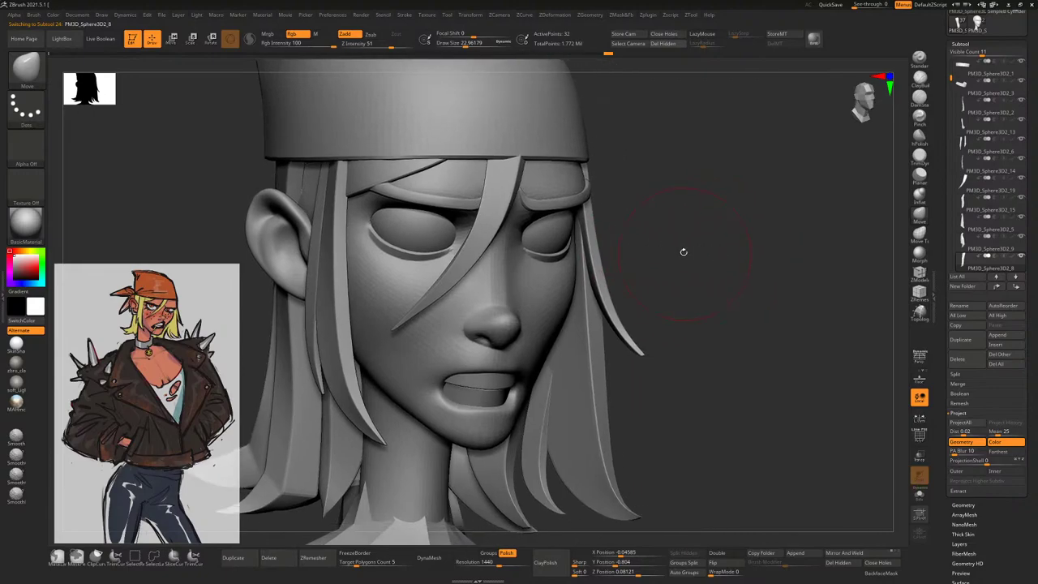
{"action": "mouse_move", "coordinate": [538, 248]}
{"action": "left_mouse_down"}
{"action": "mouse_move", "coordinate": [568, 301]}
{"action": "mouse_move", "coordinate": [564, 357]}
{"action": "mouse_move", "coordinate": [559, 319]}
{"action": "mouse_move", "coordinate": [527, 357]}
{"action": "mouse_move", "coordinate": [540, 244]}
{"action": "mouse_move", "coordinate": [560, 348]}
{"action": "mouse_move", "coordinate": [572, 307]}
{"action": "mouse_move", "coordinate": [560, 329]}
{"action": "left_mouse_up"}
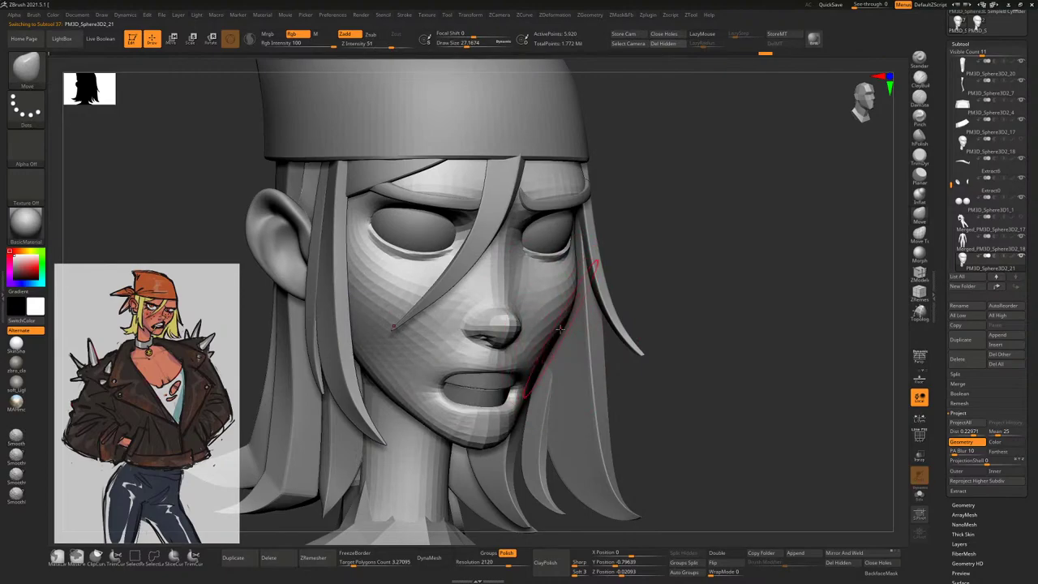
{"action": "mouse_move", "coordinate": [487, 365]}
{"action": "left_mouse_down", "text": "shift"}
{"action": "mouse_move", "coordinate": [421, 422]}
{"action": "mouse_move", "coordinate": [466, 377]}
{"action": "mouse_move", "coordinate": [454, 421]}
{"action": "mouse_move", "coordinate": [491, 379]}
{"action": "left_mouse_up", "text": "shift"}
Select the upper teeth and reshape them inside the open mouth with the Move brush at draw sizes 37.35991 and 30.28859
{"action": "right_click", "coordinate": [466, 377]}
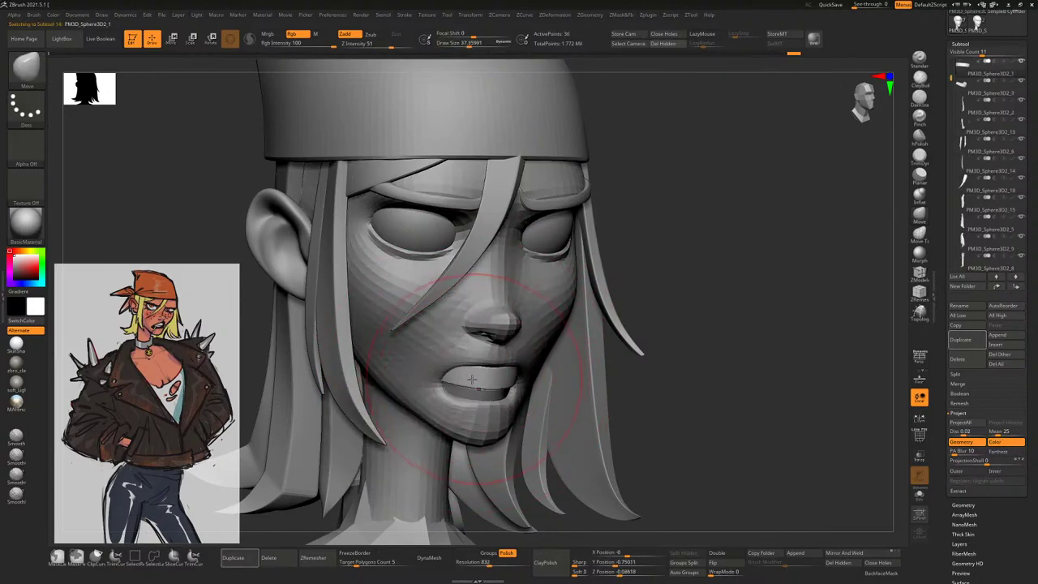
{"action": "left_click", "coordinate": [491, 378], "text": "alt"}
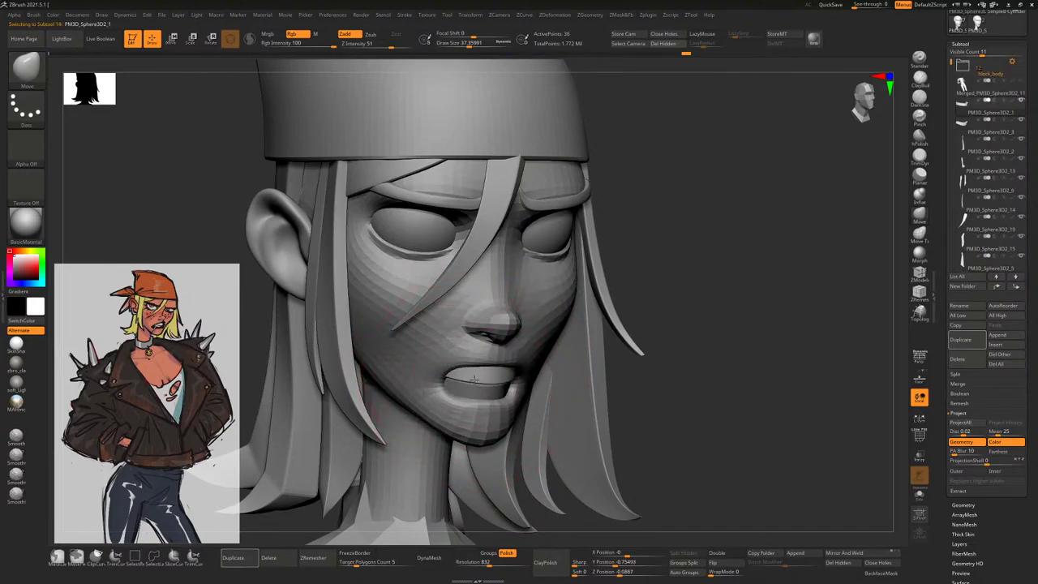
{"action": "right_click_drag", "start_coordinate": [481, 355], "coordinate": [550, 362]}
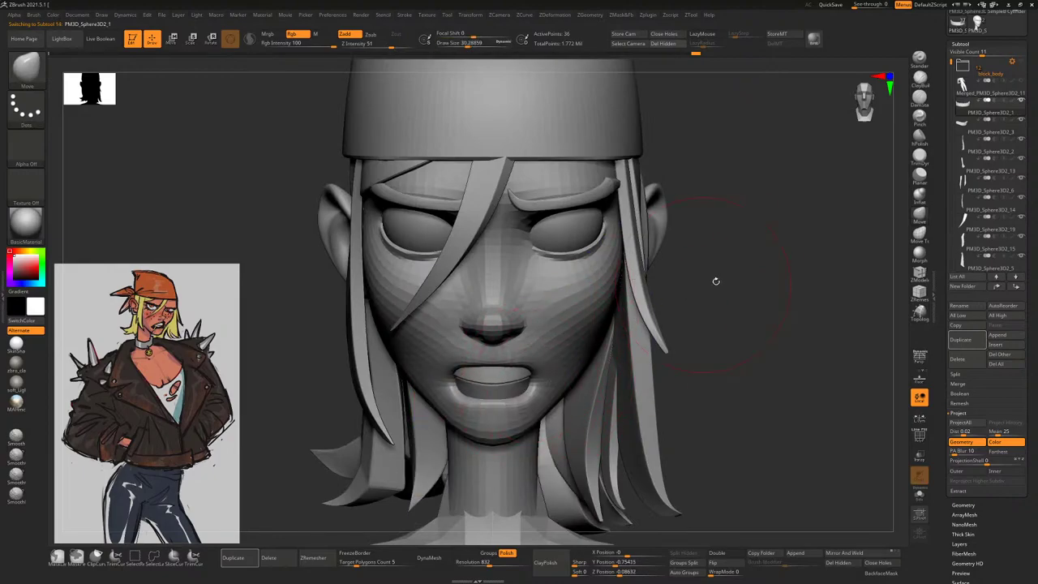
Select the head, raise its subdivision level and refine the lower face with the Move brush at draw sizes 19.16843 and 13.33333
{"action": "right_click_drag", "start_coordinate": [717, 281], "coordinate": [631, 316]}
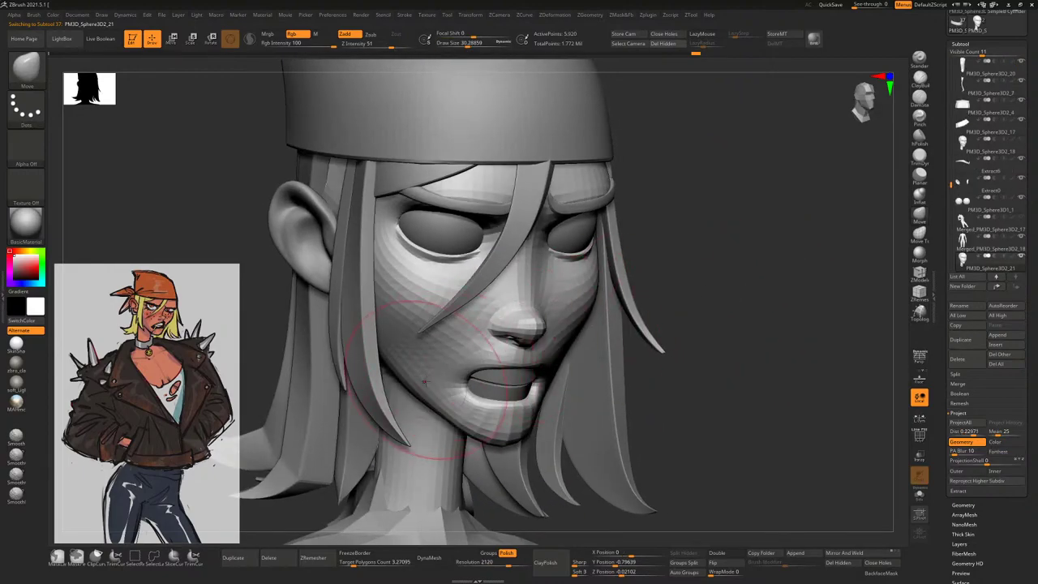
{"action": "key", "text": "space"}
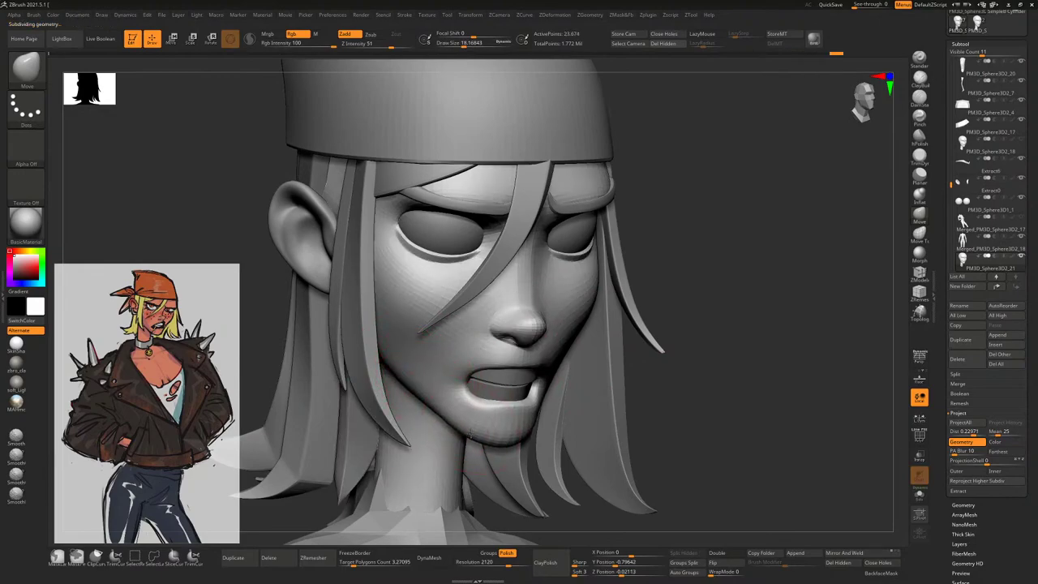
{"action": "key", "text": "["}
{"action": "left_click_drag", "start_coordinate": [734, 288], "coordinate": [753, 250]}
{"action": "left_click_drag", "start_coordinate": [737, 286], "coordinate": [735, 251]}
{"action": "left_click_drag", "start_coordinate": [777, 310], "coordinate": [710, 277]}
Isolate the head and smooth the sides and back of the cranium at a lower subdivision level with draw size 35.48367
{"action": "left_click", "coordinate": [919, 495]}
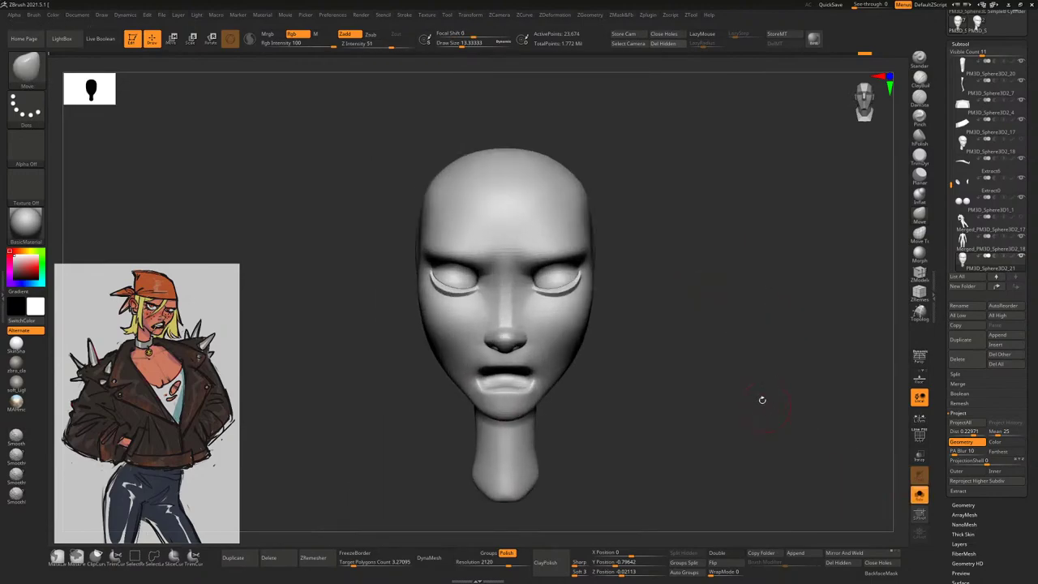
{"action": "left_click_drag", "start_coordinate": [762, 398], "coordinate": [595, 342]}
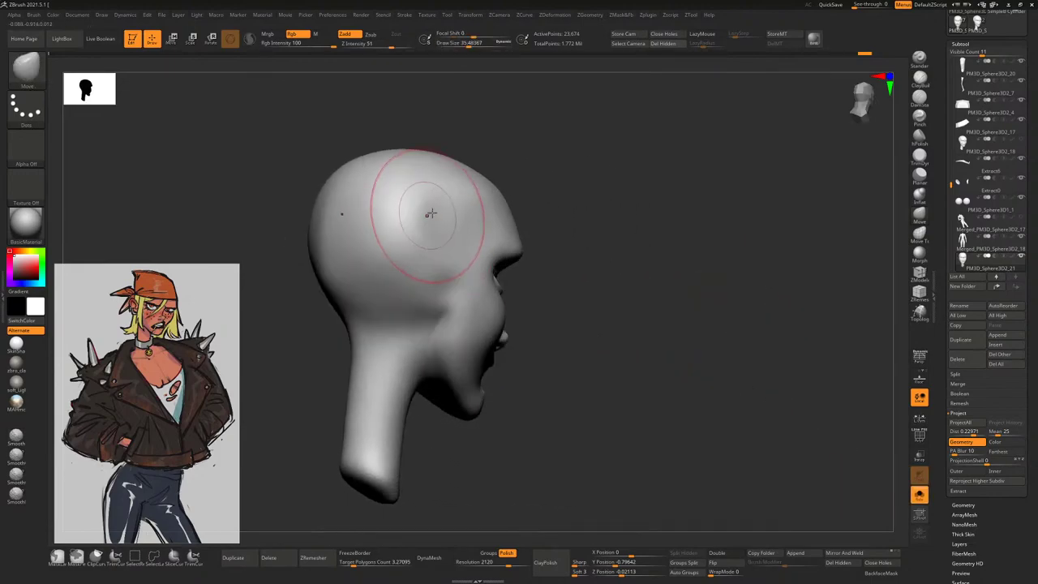
{"action": "mouse_move", "coordinate": [665, 243]}
{"action": "left_mouse_down"}
{"action": "mouse_move", "coordinate": [641, 232]}
{"action": "mouse_move", "coordinate": [515, 257]}
{"action": "mouse_move", "coordinate": [478, 223]}
{"action": "mouse_move", "coordinate": [483, 250]}
{"action": "left_mouse_up"}
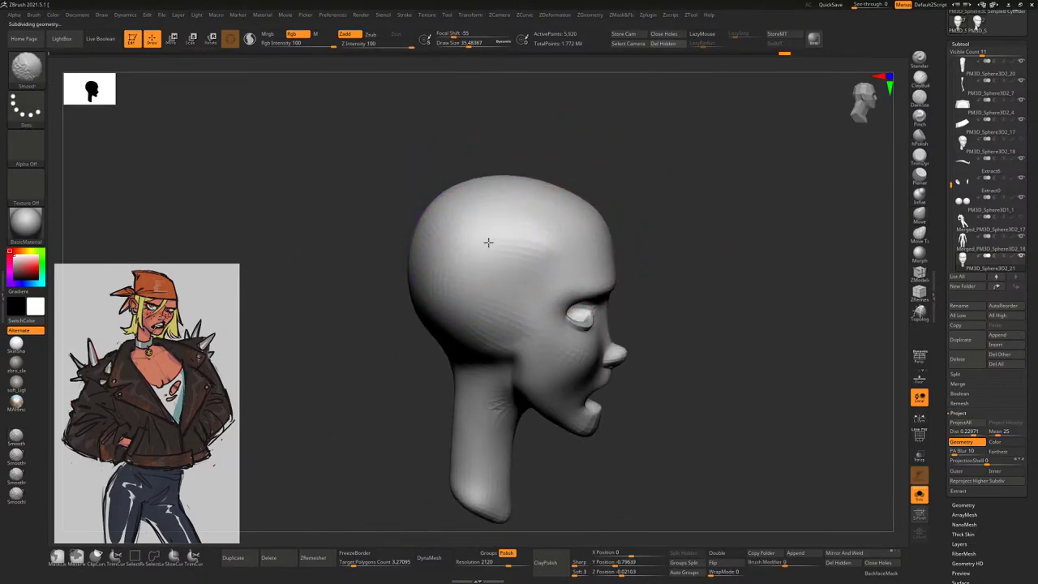
{"action": "left_click_drag", "start_coordinate": [638, 197], "coordinate": [448, 339]}
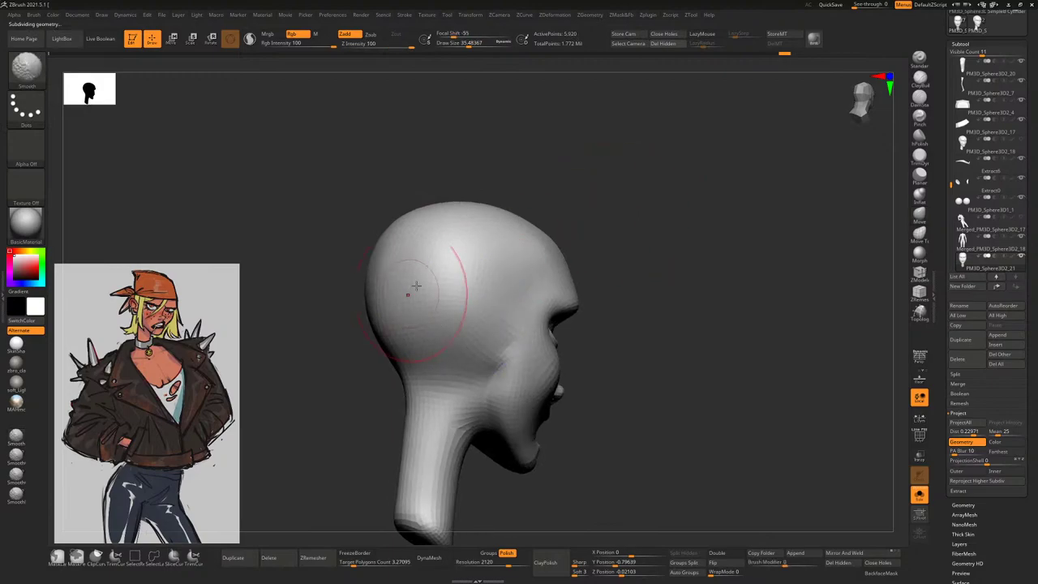
{"action": "left_click_drag", "start_coordinate": [602, 225], "coordinate": [491, 273]}
{"action": "left_click_drag", "start_coordinate": [551, 220], "coordinate": [665, 215], "text": "shift"}
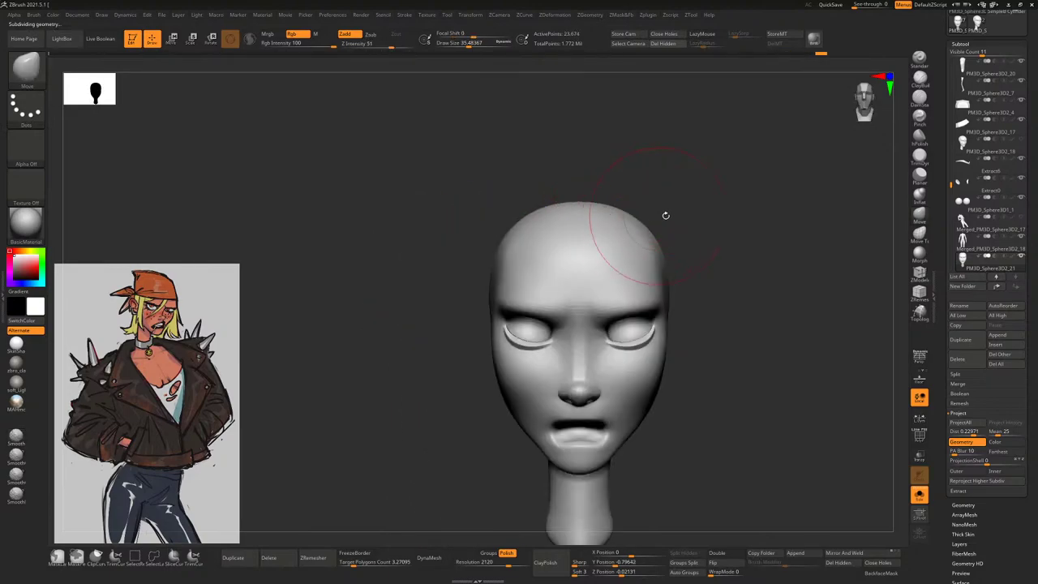
{"action": "left_click_drag", "start_coordinate": [707, 265], "coordinate": [736, 275]}
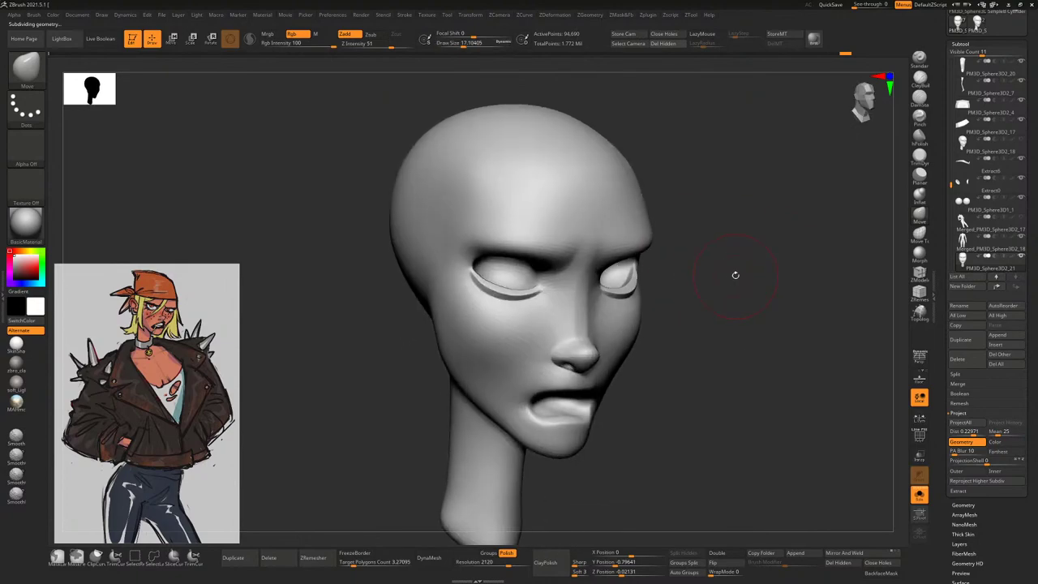
Show the full character again and adjust the jawline below the ear with the Move brush at draw sizes 17.10405 and 30.28859
{"action": "left_click", "coordinate": [919, 494]}
{"action": "left_click_drag", "start_coordinate": [792, 329], "coordinate": [751, 279]}
{"action": "right_click_drag", "start_coordinate": [752, 288], "coordinate": [803, 288]}
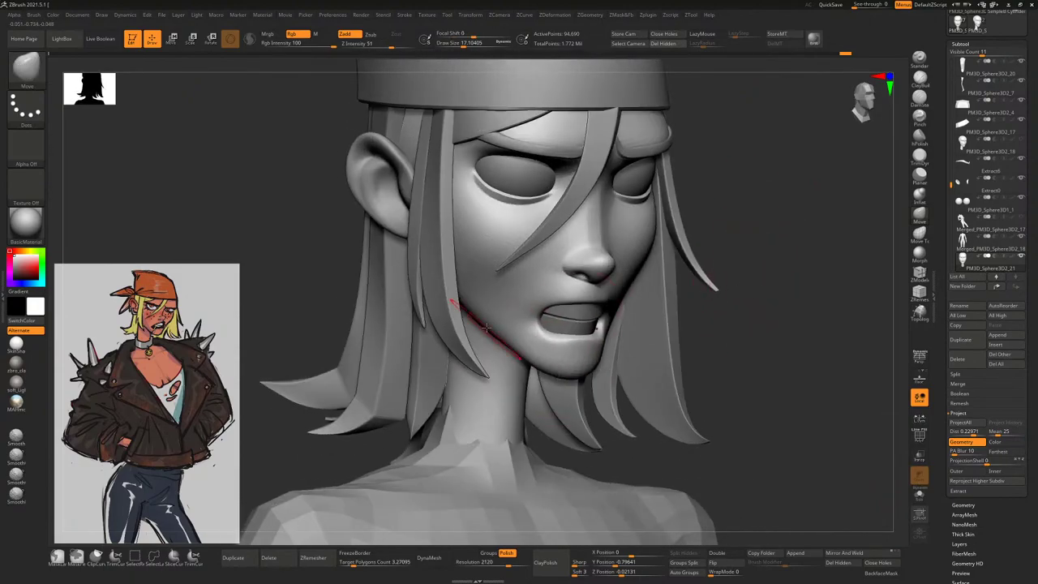
{"action": "right_click", "coordinate": [446, 341]}
{"action": "mouse_move", "coordinate": [431, 313]}
{"action": "right_mouse_down"}
{"action": "mouse_move", "coordinate": [800, 241]}
{"action": "mouse_move", "coordinate": [766, 284]}
{"action": "right_mouse_up"}
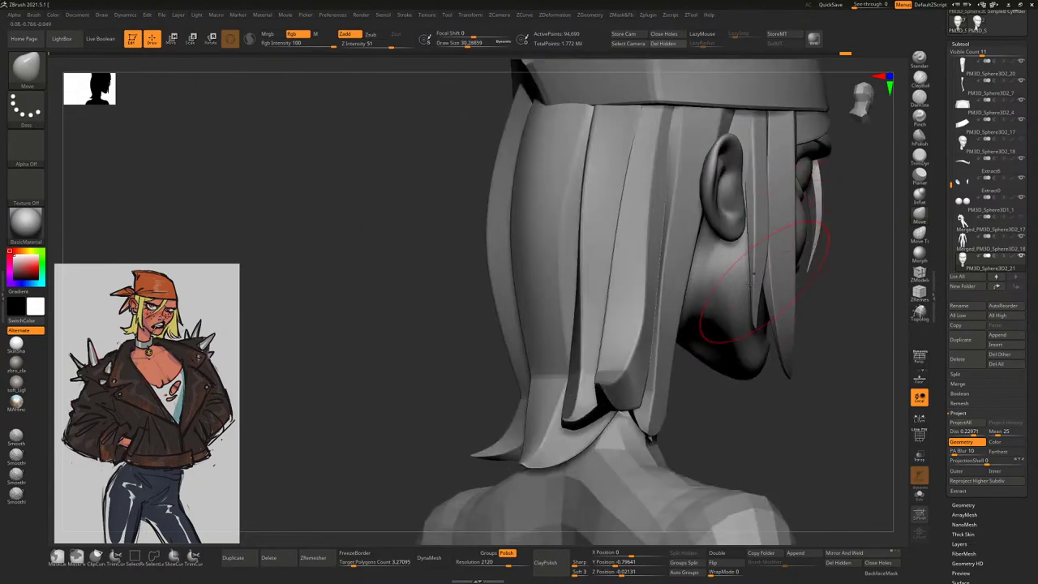
{"action": "mouse_move", "coordinate": [825, 303]}
{"action": "right_mouse_down"}
{"action": "mouse_move", "coordinate": [723, 281]}
{"action": "mouse_move", "coordinate": [741, 291]}
{"action": "mouse_move", "coordinate": [750, 326]}
{"action": "right_mouse_up"}
Isolate the head, drop its subdivision level, and reshape and smooth the rear jaw and neck at draw size 22.96179
{"action": "left_click", "coordinate": [919, 495]}
{"action": "mouse_move", "coordinate": [885, 465]}
{"action": "right_mouse_down"}
{"action": "mouse_move", "coordinate": [776, 406]}
{"action": "mouse_move", "coordinate": [625, 359]}
{"action": "mouse_move", "coordinate": [721, 274]}
{"action": "mouse_move", "coordinate": [750, 308]}
{"action": "mouse_move", "coordinate": [754, 285]}
{"action": "right_mouse_up"}
{"action": "key", "text": "shift+d"}
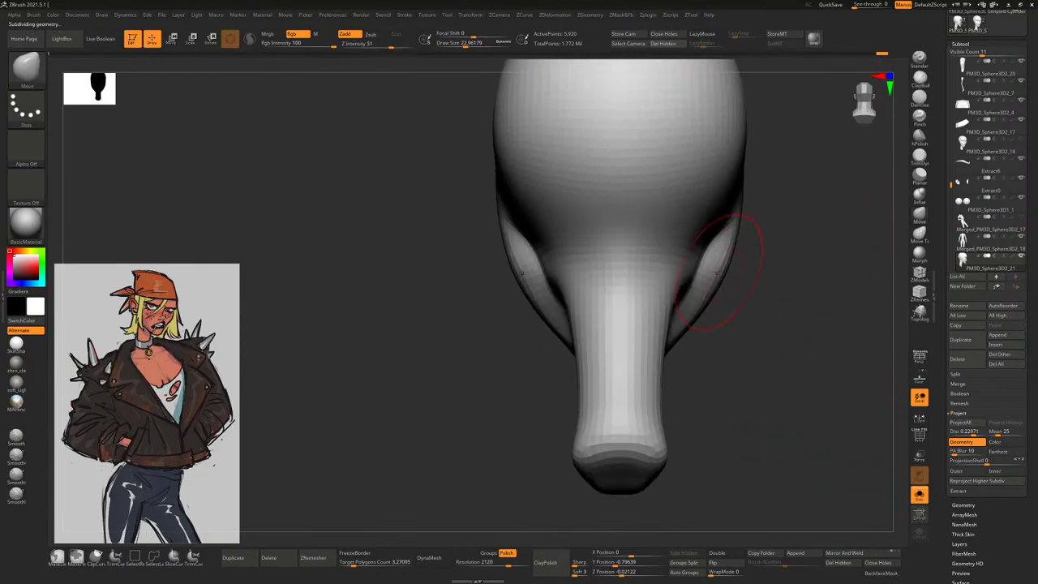
{"action": "right_click_drag", "start_coordinate": [706, 245], "coordinate": [684, 262]}
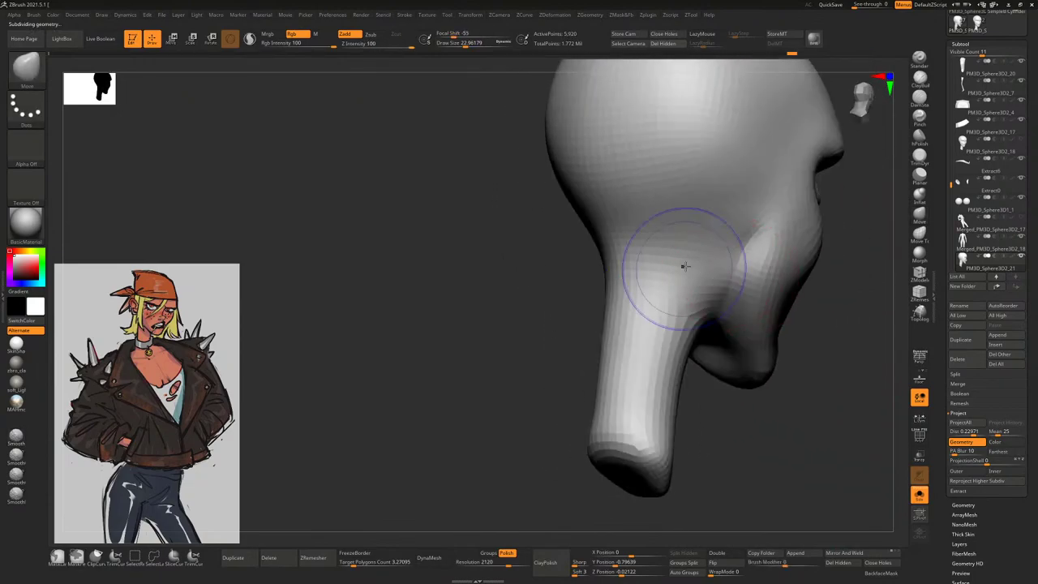
{"action": "right_click_drag", "start_coordinate": [811, 355], "coordinate": [694, 267]}
{"action": "key", "text": "d"}
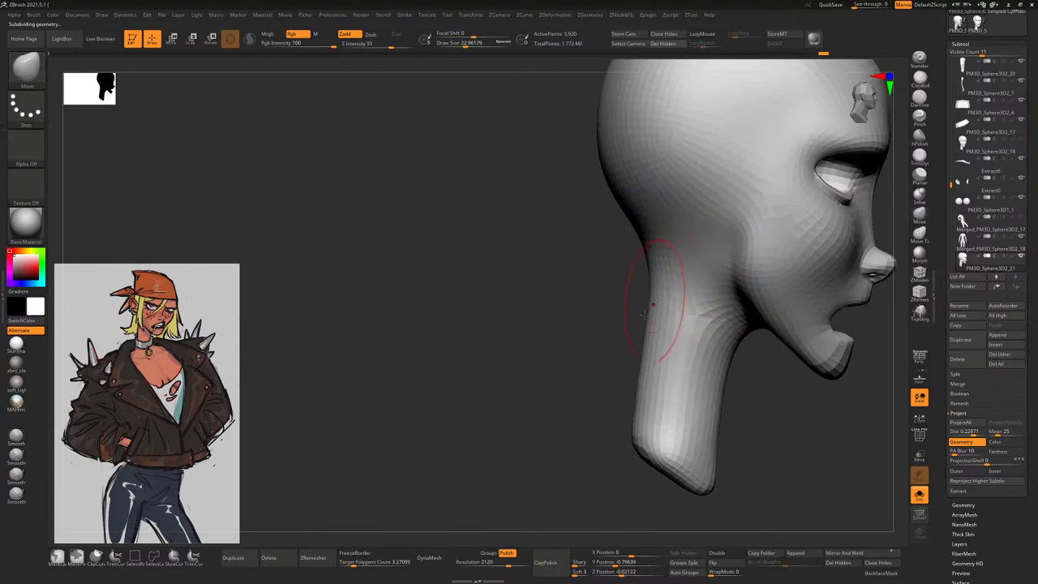
{"action": "right_click_drag", "start_coordinate": [660, 301], "coordinate": [893, 447]}
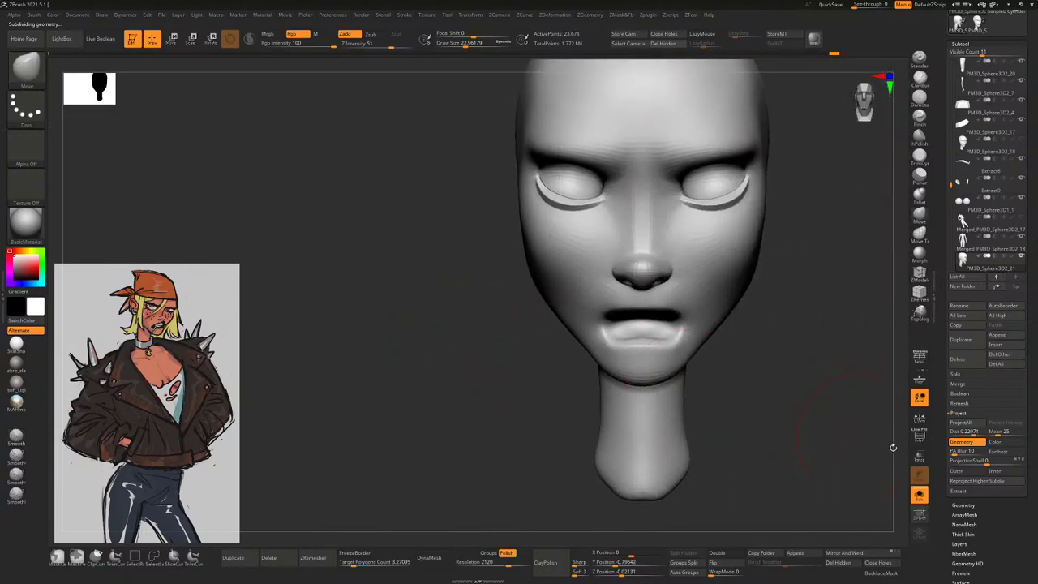
Show the full character again and adjust the head's chin and brow ridge with the Move brush, ending at draw size 30.28859
{"action": "left_click", "coordinate": [918, 494]}
{"action": "right_click_drag", "start_coordinate": [834, 347], "coordinate": [657, 381]}
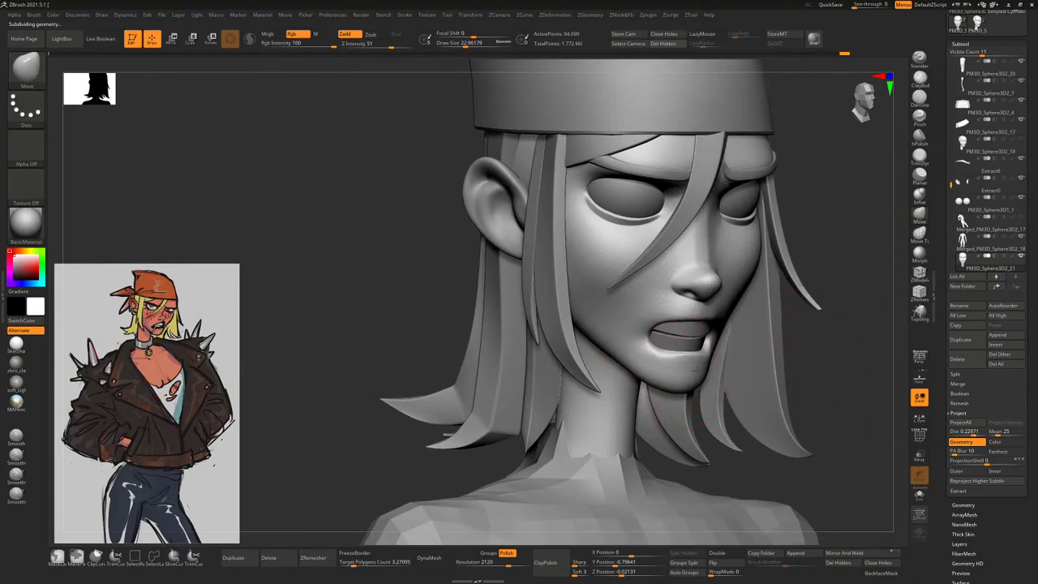
{"action": "mouse_move", "coordinate": [701, 370]}
{"action": "right_mouse_down"}
{"action": "mouse_move", "coordinate": [736, 362]}
{"action": "mouse_move", "coordinate": [695, 347]}
{"action": "mouse_move", "coordinate": [717, 318]}
{"action": "mouse_move", "coordinate": [809, 290]}
{"action": "mouse_move", "coordinate": [806, 230]}
{"action": "mouse_move", "coordinate": [705, 249]}
{"action": "mouse_move", "coordinate": [747, 220]}
{"action": "mouse_move", "coordinate": [734, 200]}
{"action": "mouse_move", "coordinate": [759, 199]}
{"action": "right_mouse_up"}
{"action": "key", "text": "]"}
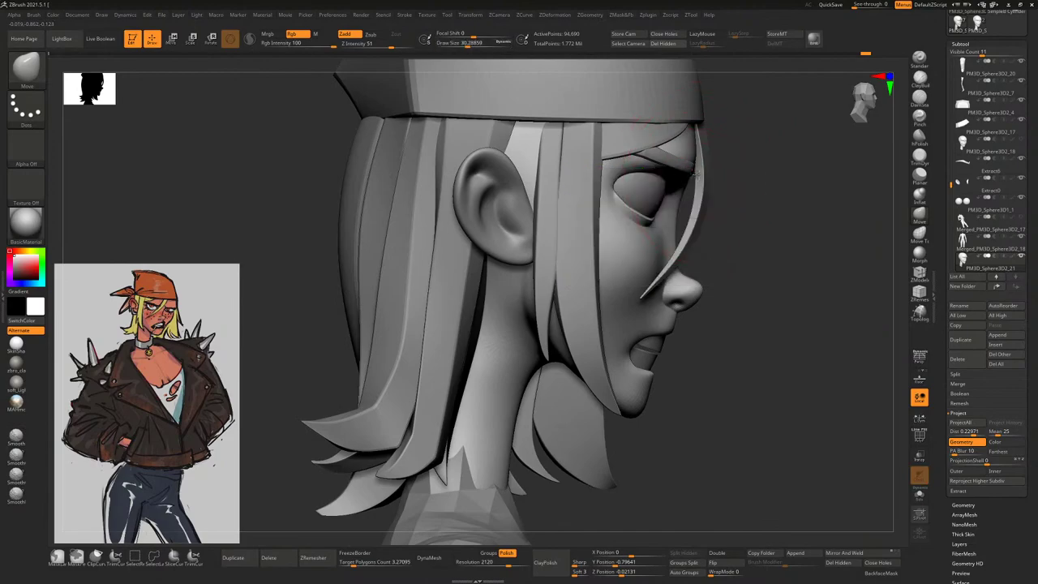
{"action": "key", "text": "space"}
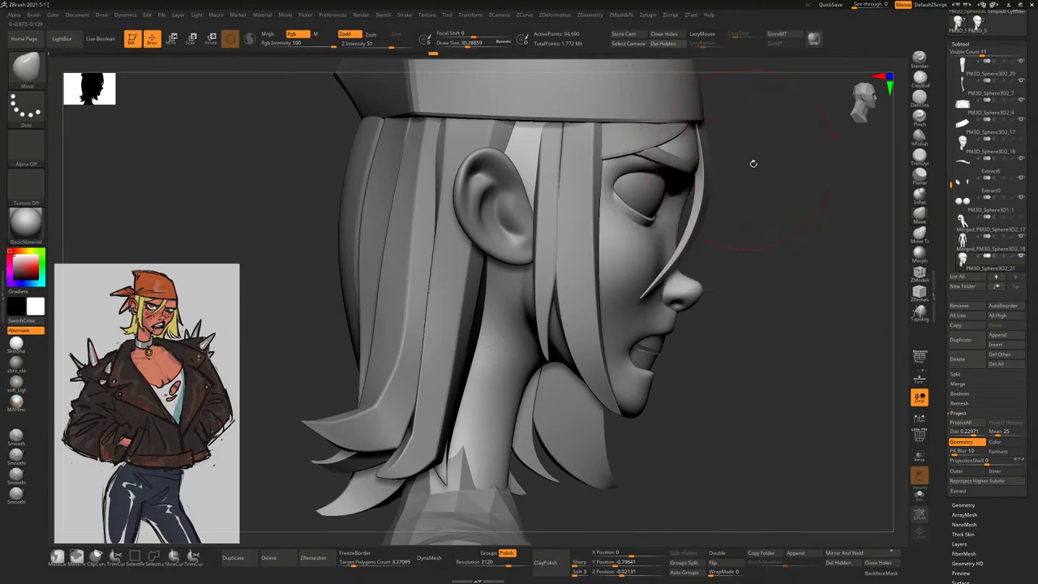
{"action": "right_click_drag", "start_coordinate": [753, 163], "coordinate": [672, 169]}
Select the eyebrows and fit their inner parts to the brow from front and below with the Move brush at draw size 7.81159
{"action": "left_click", "coordinate": [687, 179], "text": "alt"}
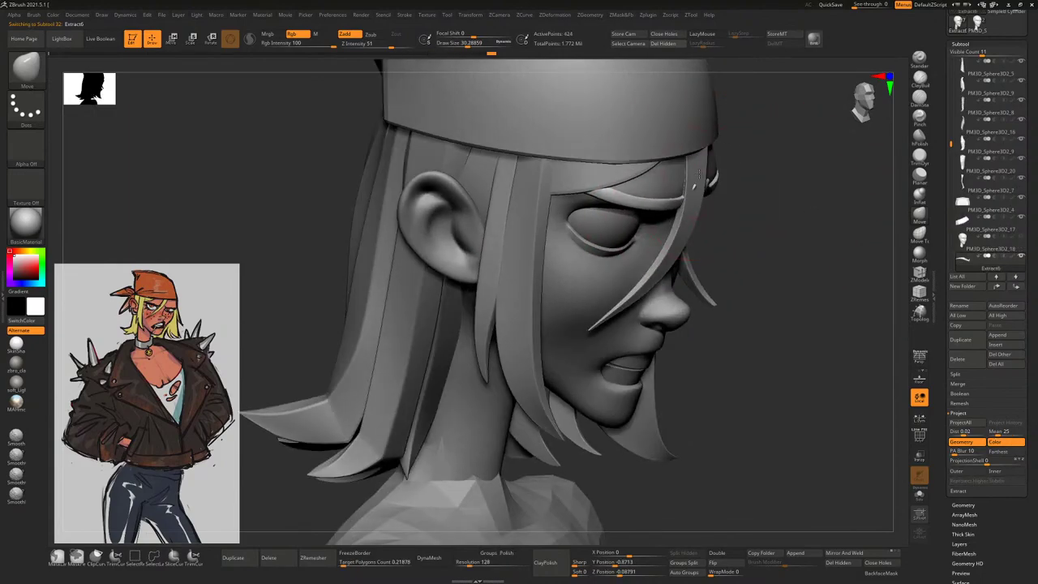
{"action": "right_click_drag", "start_coordinate": [673, 201], "coordinate": [653, 242]}
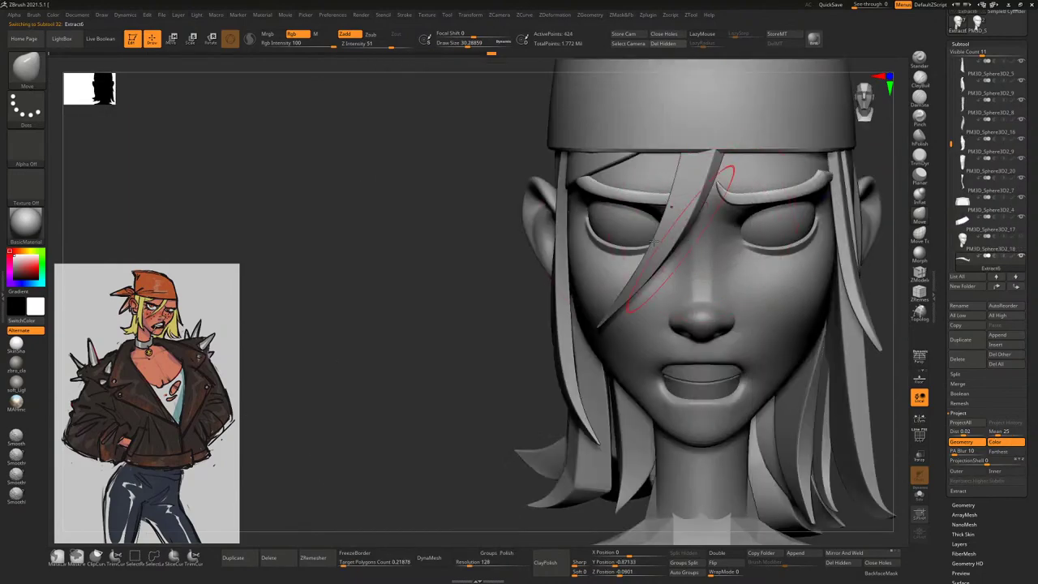
{"action": "right_click_drag", "start_coordinate": [487, 301], "coordinate": [577, 192]}
{"action": "right_click", "coordinate": [649, 232]}
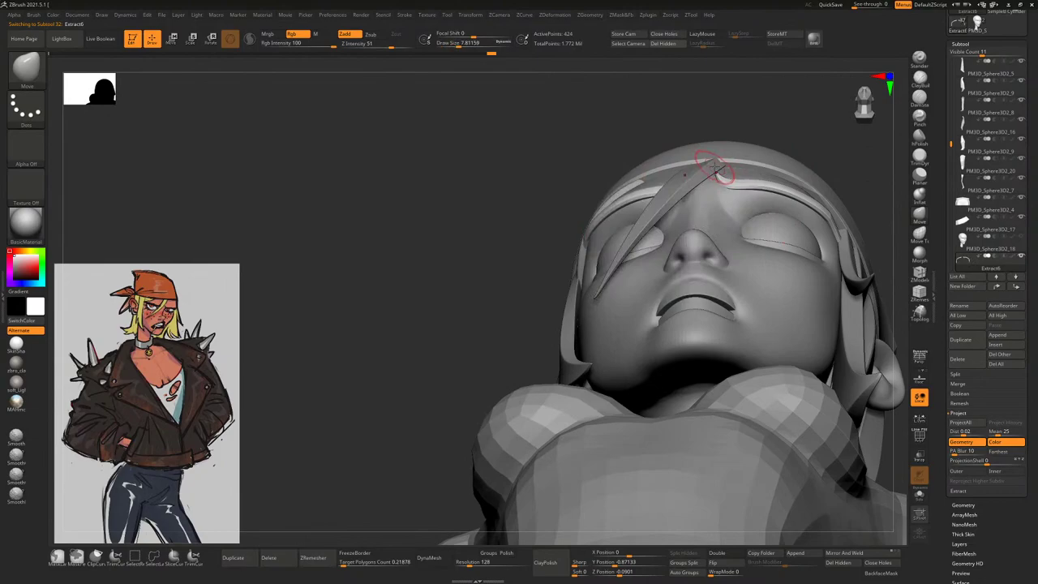
{"action": "right_click_drag", "start_coordinate": [718, 182], "coordinate": [777, 215]}
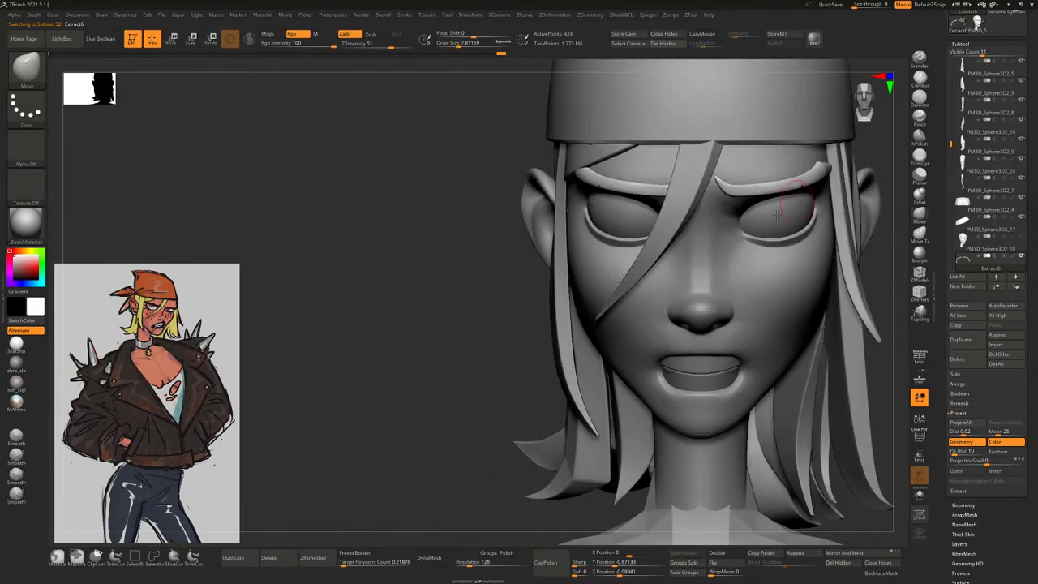
Shape the outer ends of the eyebrows around the face with the Move brush at draw size 11.71817
{"action": "right_click_drag", "start_coordinate": [486, 340], "coordinate": [469, 295]}
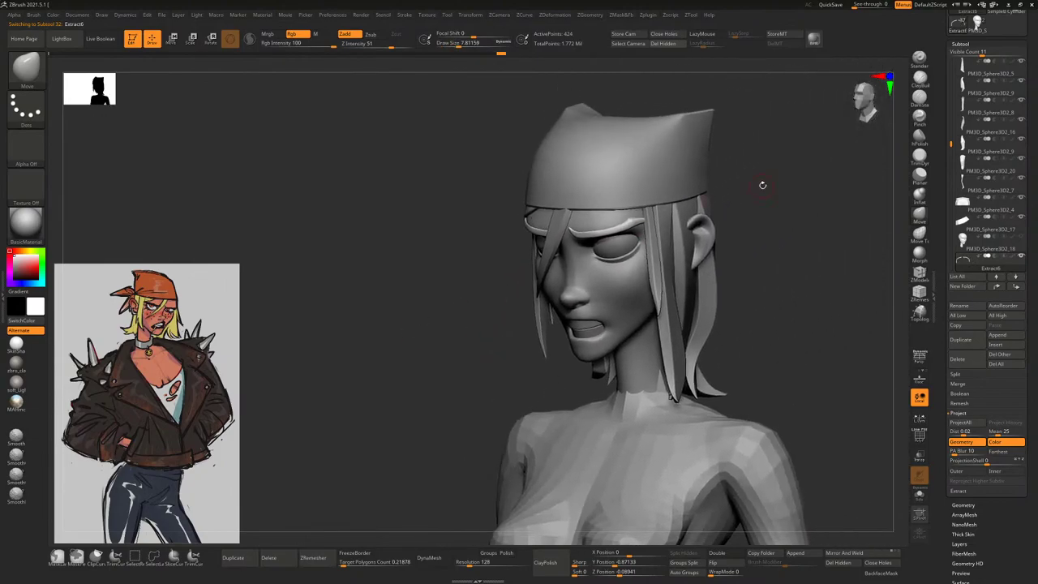
{"action": "right_click_drag", "start_coordinate": [760, 186], "coordinate": [659, 217]}
{"action": "right_click_drag", "start_coordinate": [553, 277], "coordinate": [664, 220]}
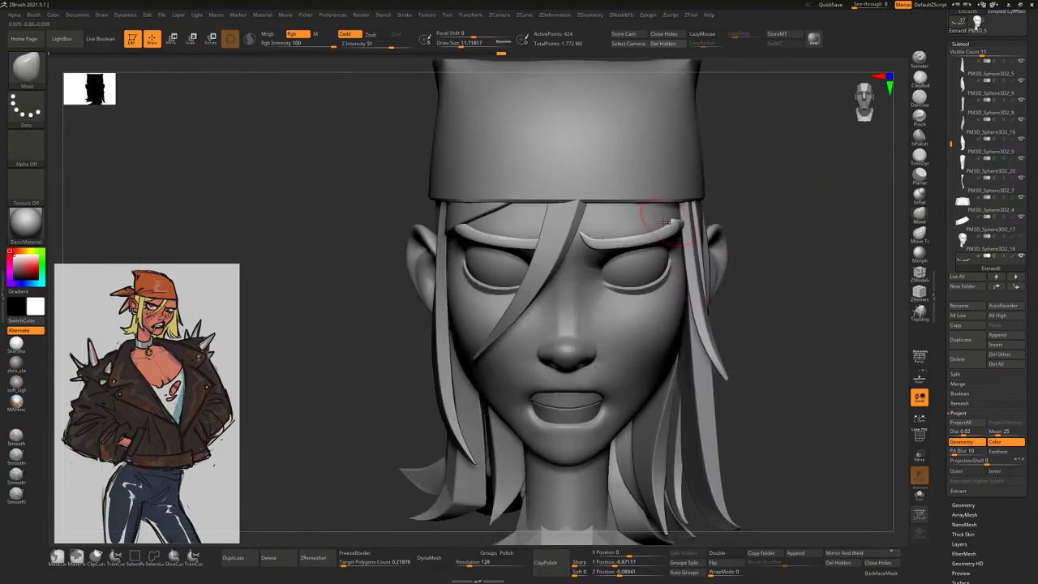
{"action": "right_click_drag", "start_coordinate": [737, 198], "coordinate": [673, 213]}
{"action": "right_click_drag", "start_coordinate": [790, 232], "coordinate": [543, 254]}
Select the ears and carve their inner folds with the DamStandard brush at draw sizes 9.59947 and 11.71817
{"action": "left_click", "coordinate": [542, 254], "text": "alt"}
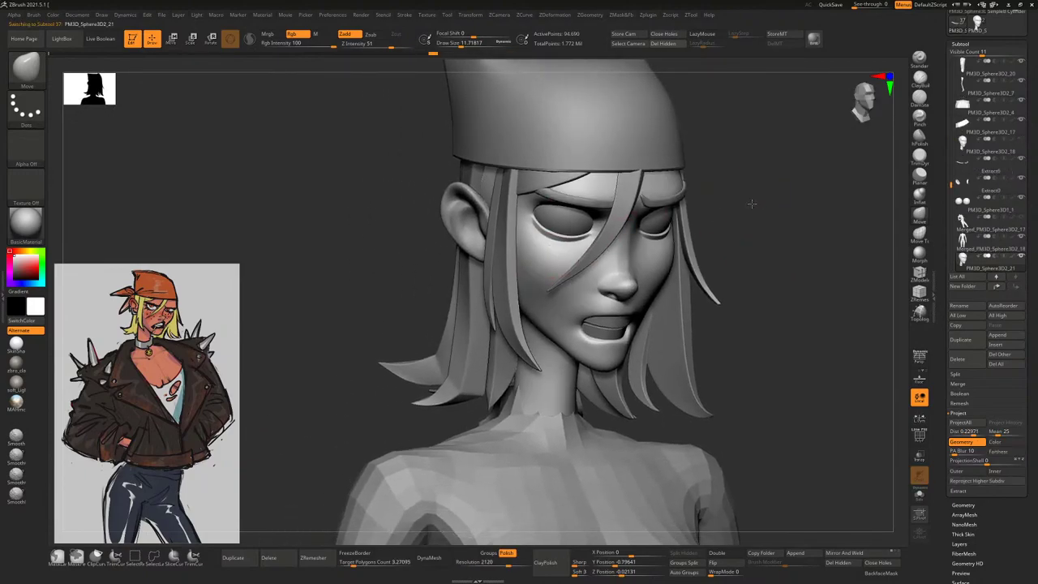
{"action": "right_click_drag", "start_coordinate": [749, 199], "coordinate": [459, 273]}
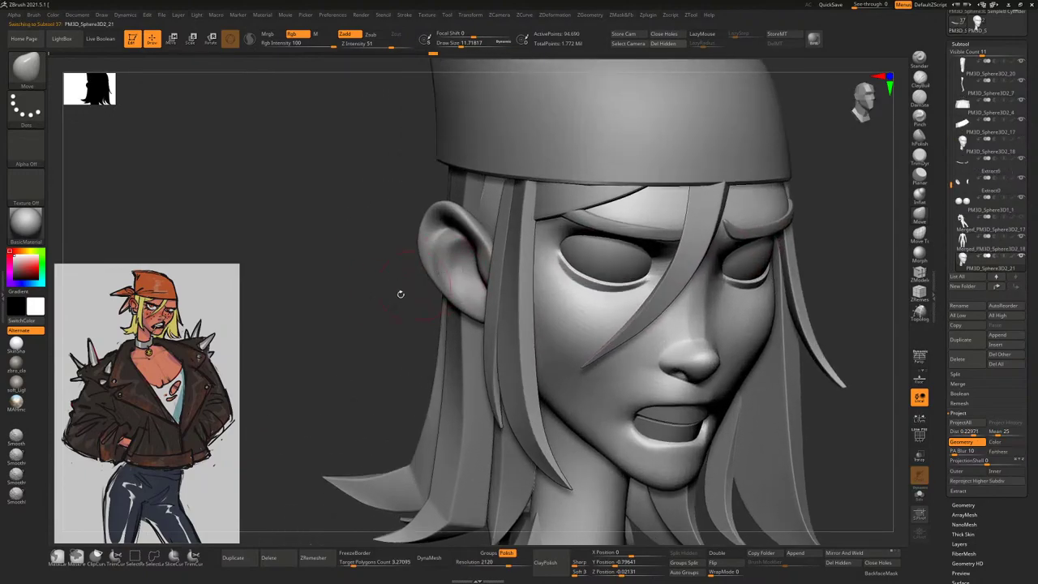
{"action": "right_click_drag", "start_coordinate": [400, 294], "coordinate": [511, 270]}
{"action": "left_click", "coordinate": [455, 275], "text": "alt"}
{"action": "key", "text": "space"}
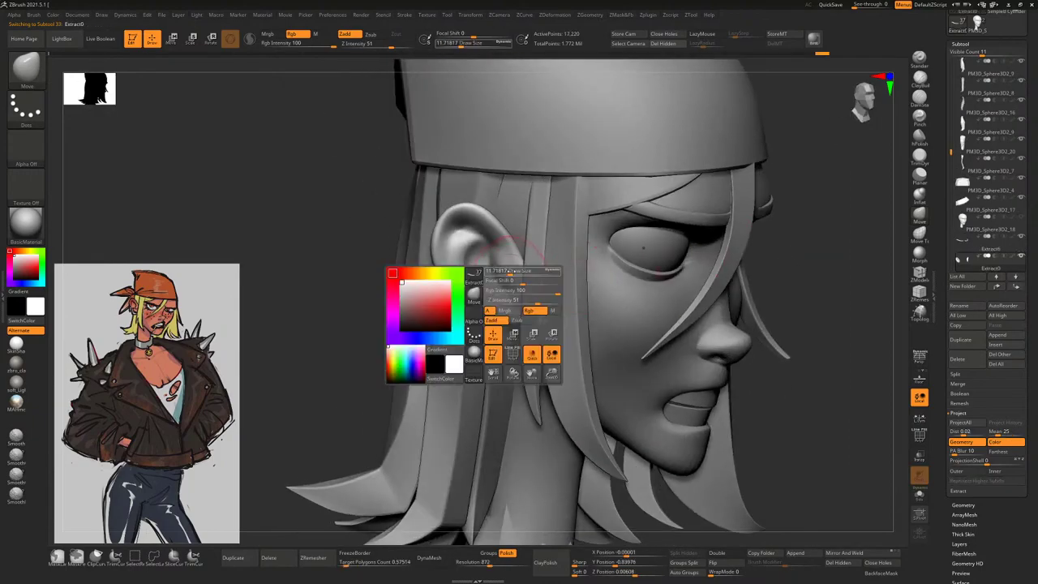
{"action": "left_click_drag", "start_coordinate": [511, 270], "coordinate": [516, 266]}
{"action": "key", "text": "b"}
{"action": "key", "text": "d"}
{"action": "key", "text": "s"}
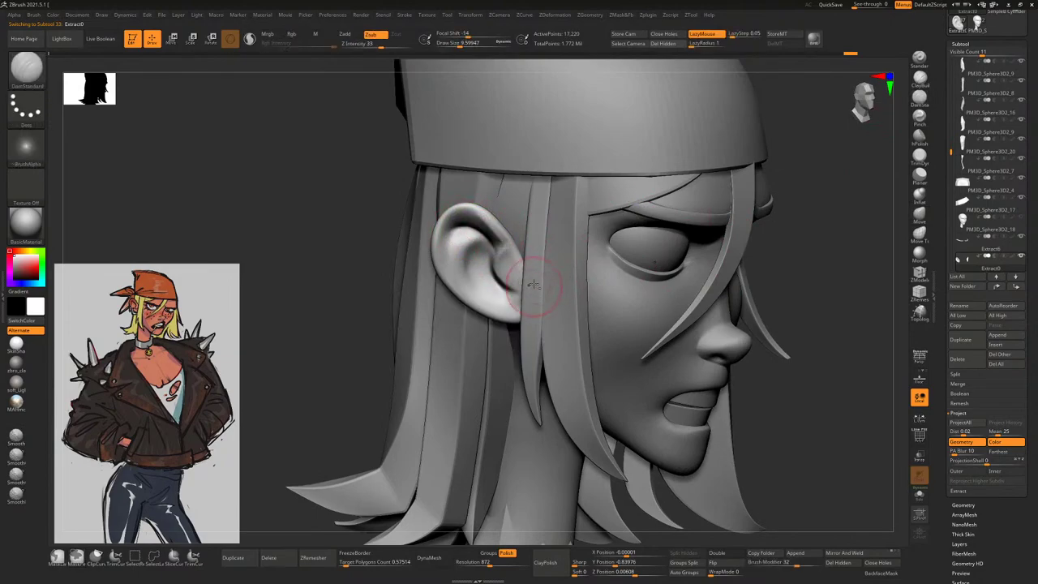
{"action": "mouse_move", "coordinate": [388, 315]}
{"action": "left_mouse_down"}
{"action": "mouse_move", "coordinate": [378, 311]}
{"action": "mouse_move", "coordinate": [475, 262]}
{"action": "left_mouse_up"}
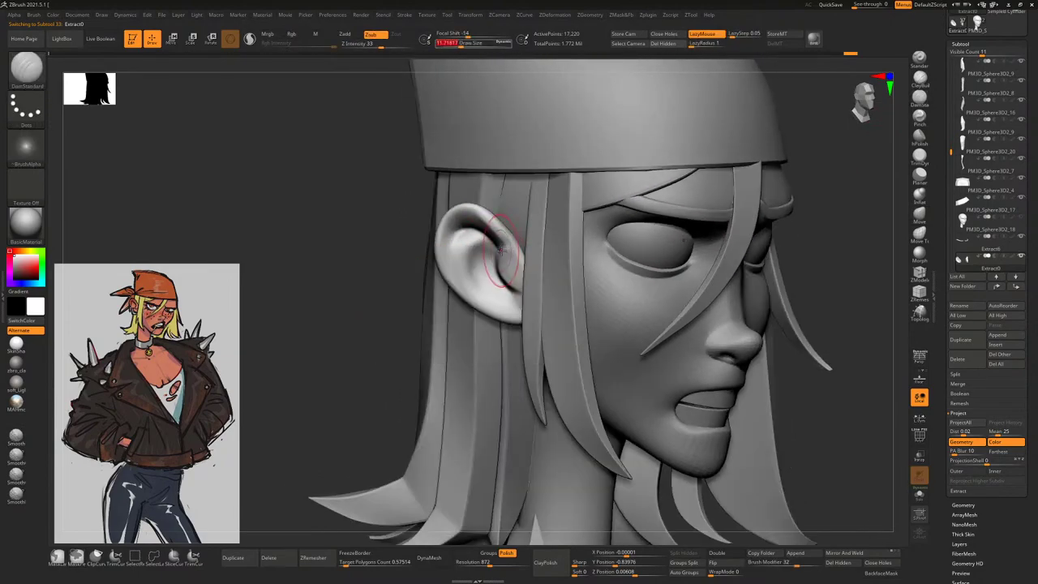
Reshape the ear's inner hollow and front edge with the Move brush at draw size 11.71817
{"action": "key", "text": "b"}
{"action": "key", "text": "m"}
{"action": "key", "text": "v"}
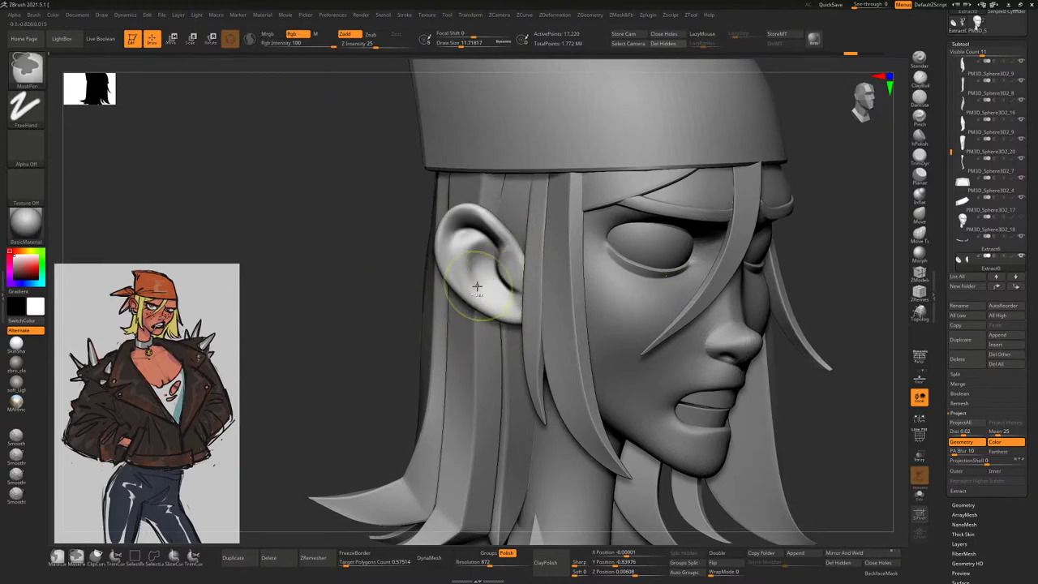
Deepen the crease under the ear's outer rim with the DamStandard brush at draw size 11.71817
{"action": "key", "text": "b"}
{"action": "key", "text": "d"}
{"action": "key", "text": "s"}
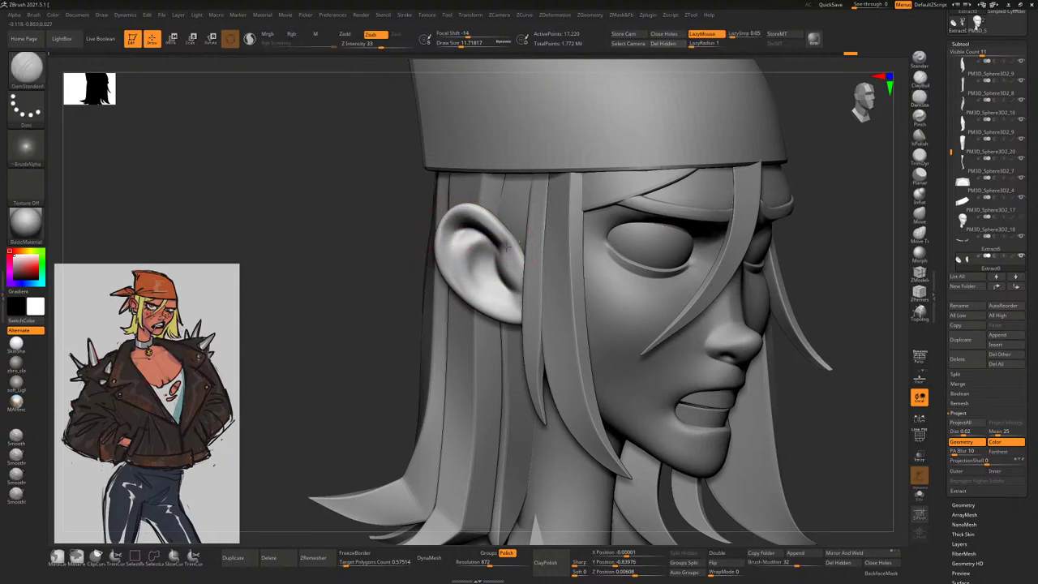
{"action": "mouse_move", "coordinate": [381, 315]}
{"action": "left_mouse_down"}
{"action": "mouse_move", "coordinate": [362, 317]}
{"action": "mouse_move", "coordinate": [393, 325]}
{"action": "left_mouse_up"}
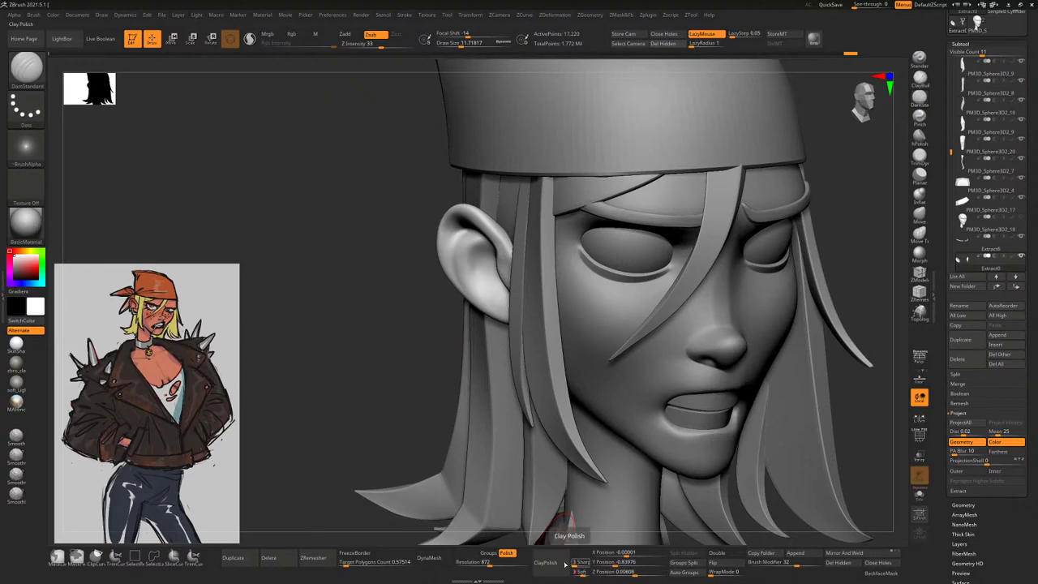
Carve the ear's concha and inner ridges with the DamStandard brush at draw size 8.96859 and smooth the strokes
{"action": "mouse_move", "coordinate": [359, 312]}
{"action": "left_mouse_down"}
{"action": "mouse_move", "coordinate": [373, 304]}
{"action": "mouse_move", "coordinate": [368, 318]}
{"action": "mouse_move", "coordinate": [429, 269]}
{"action": "left_mouse_up"}
{"action": "key", "text": "space"}
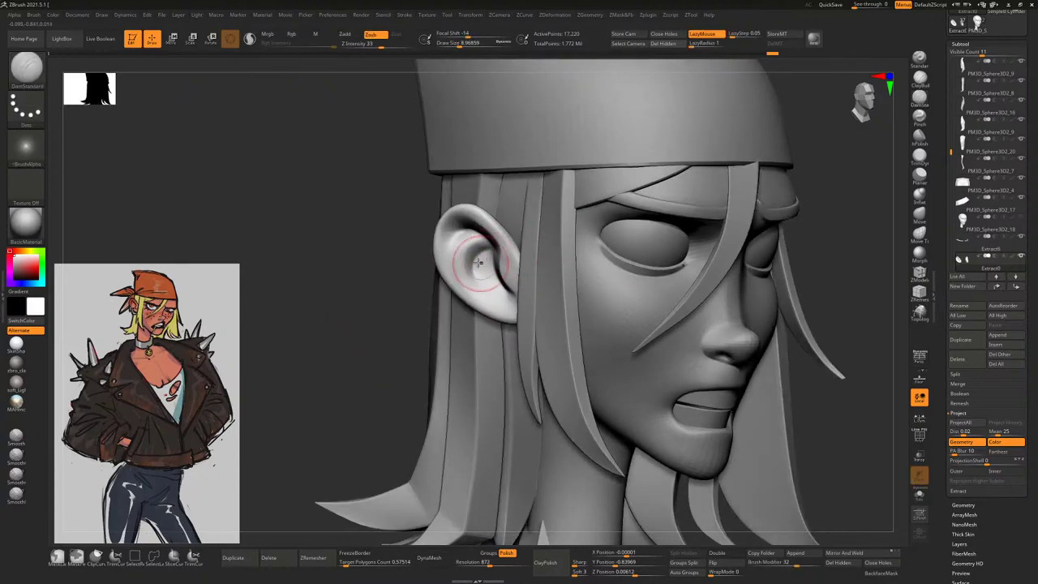
{"action": "left_click_drag", "start_coordinate": [384, 314], "coordinate": [462, 242]}
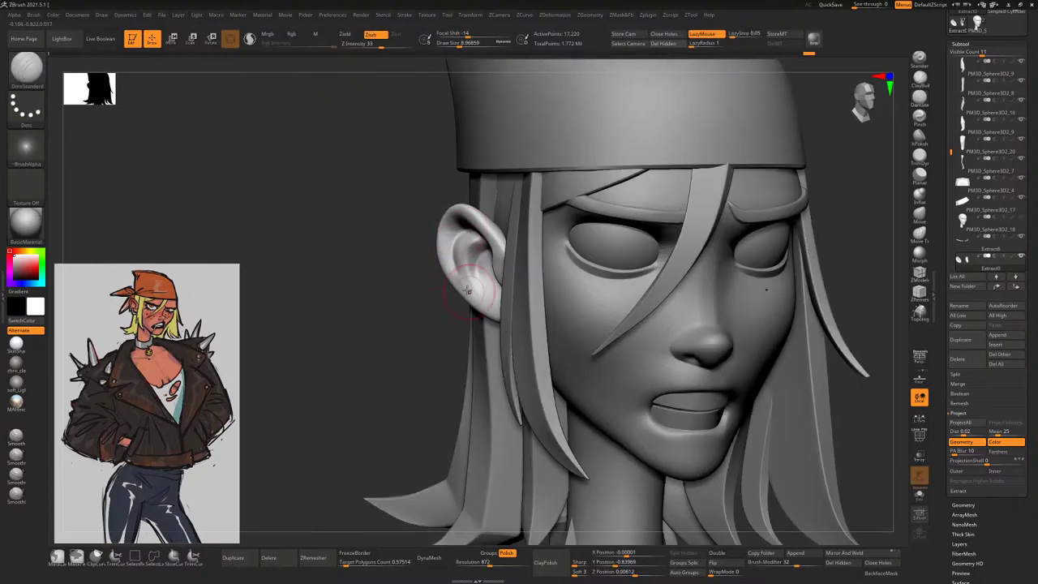
{"action": "left_click_drag", "start_coordinate": [468, 289], "coordinate": [453, 249]}
{"action": "left_click_drag", "start_coordinate": [370, 308], "coordinate": [456, 274]}
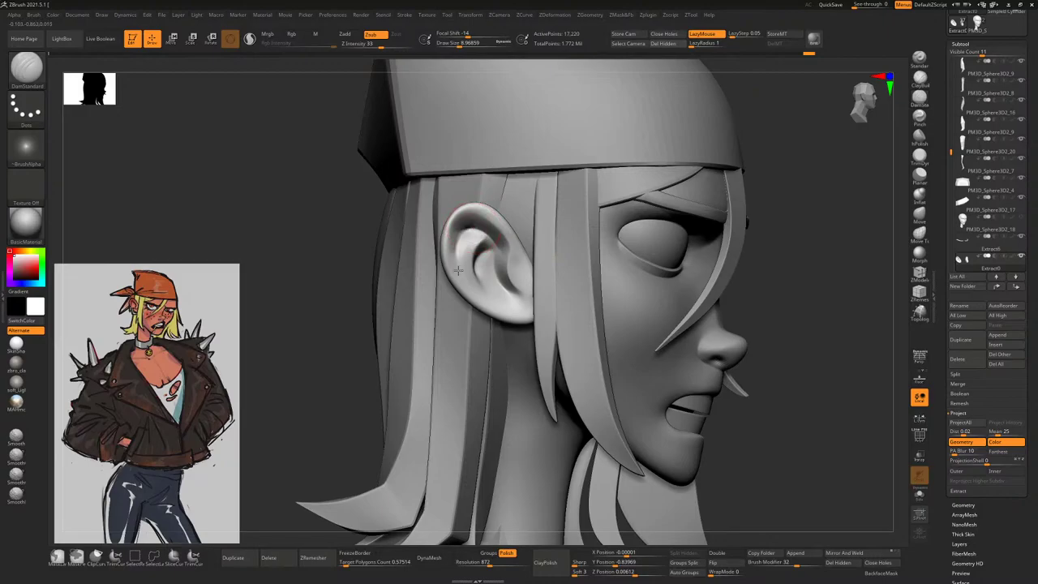
{"action": "left_click_drag", "start_coordinate": [357, 302], "coordinate": [340, 301]}
{"action": "left_click_drag", "start_coordinate": [389, 269], "coordinate": [616, 211]}
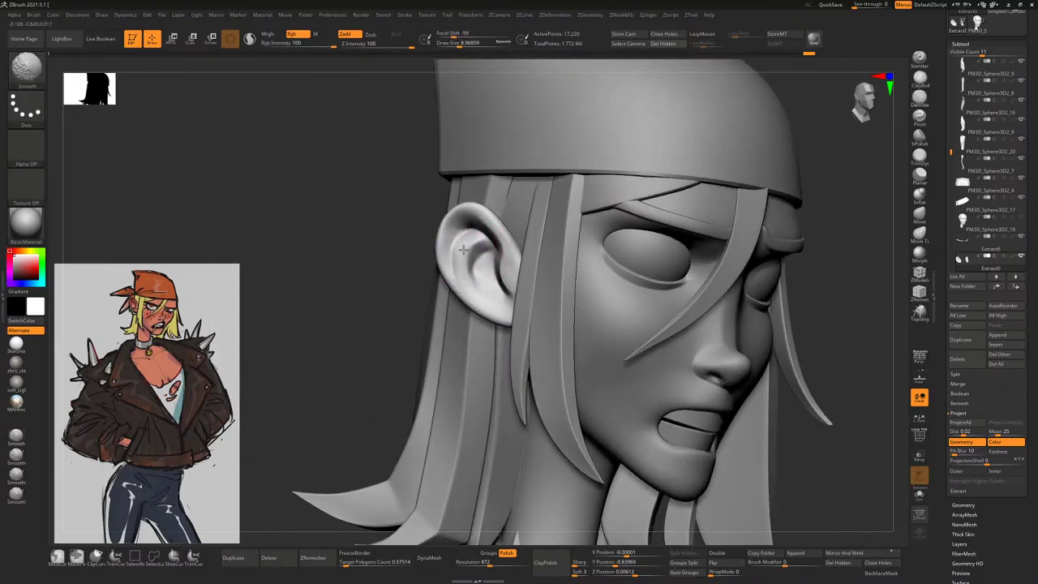
Flatten the ear's rim and inner hollow with the hPolish brush, reducing its draw size to 6.31814
{"action": "left_click_drag", "start_coordinate": [390, 304], "coordinate": [503, 270]}
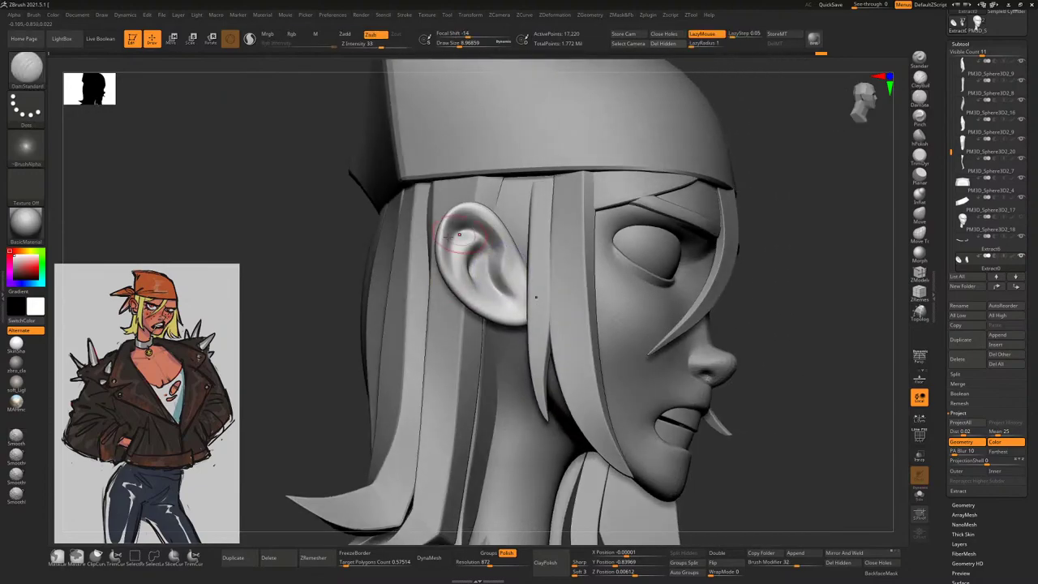
{"action": "left_click_drag", "start_coordinate": [379, 301], "coordinate": [937, 139]}
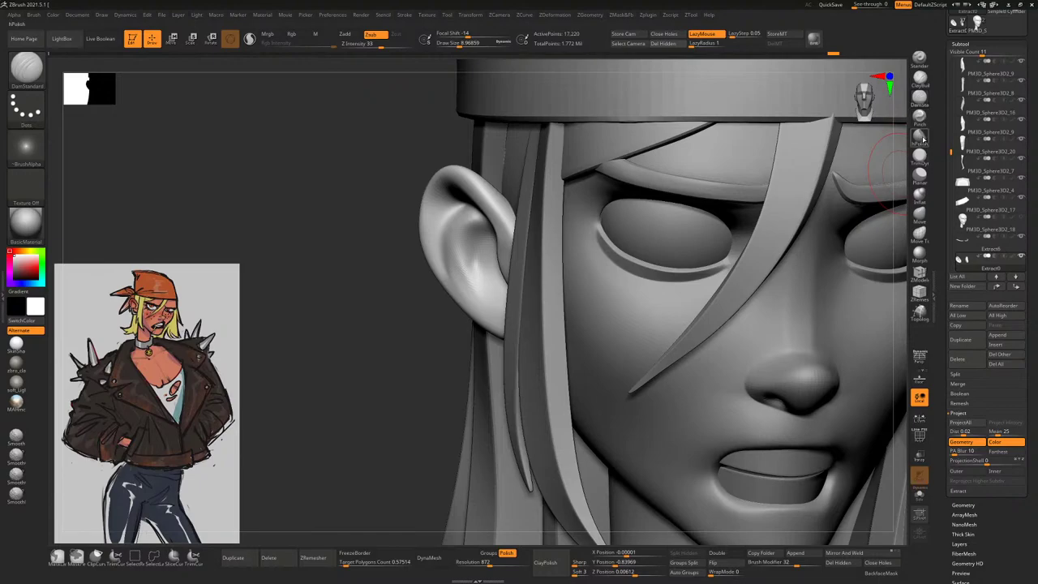
{"action": "left_click", "coordinate": [921, 138]}
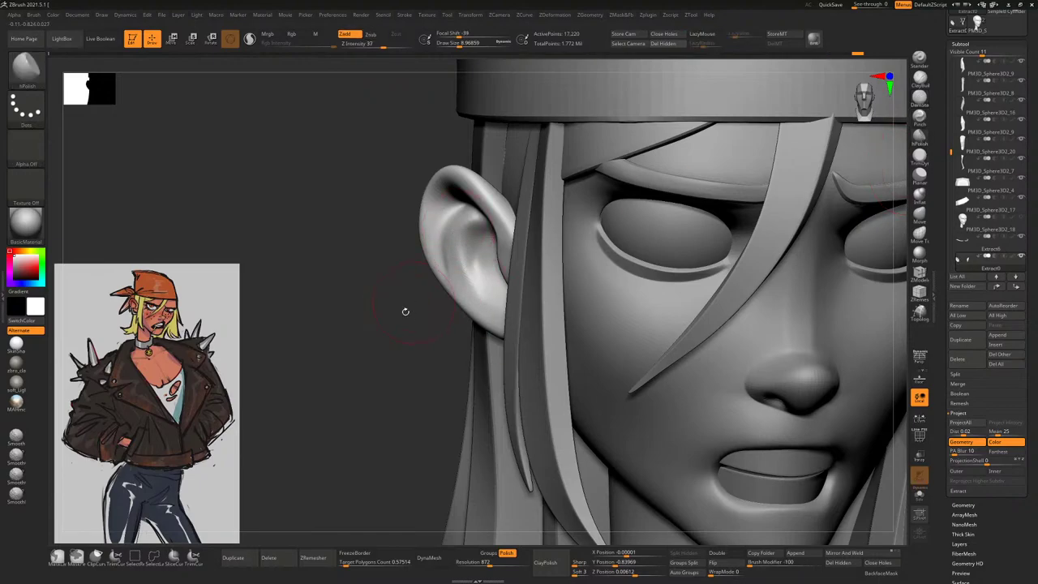
{"action": "left_click_drag", "start_coordinate": [405, 311], "coordinate": [467, 183]}
{"action": "left_click_drag", "start_coordinate": [837, 340], "coordinate": [875, 342]}
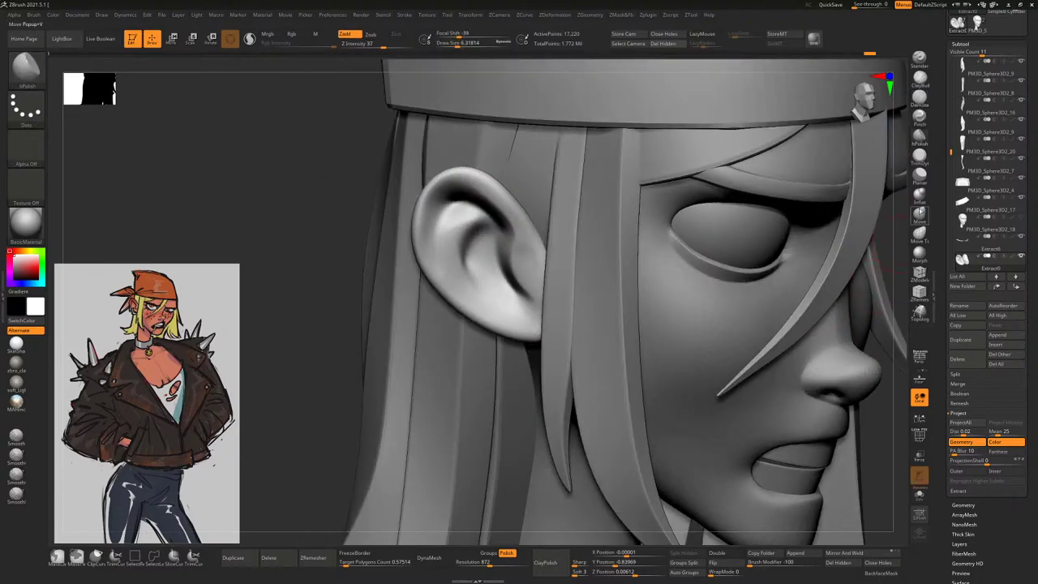
Reshape the ear's back rim with the Move brush at draw size 9.59947 with backface masking enabled
{"action": "left_click", "coordinate": [919, 214]}
{"action": "left_click", "coordinate": [881, 573]}
{"action": "left_click_drag", "start_coordinate": [313, 247], "coordinate": [343, 232]}
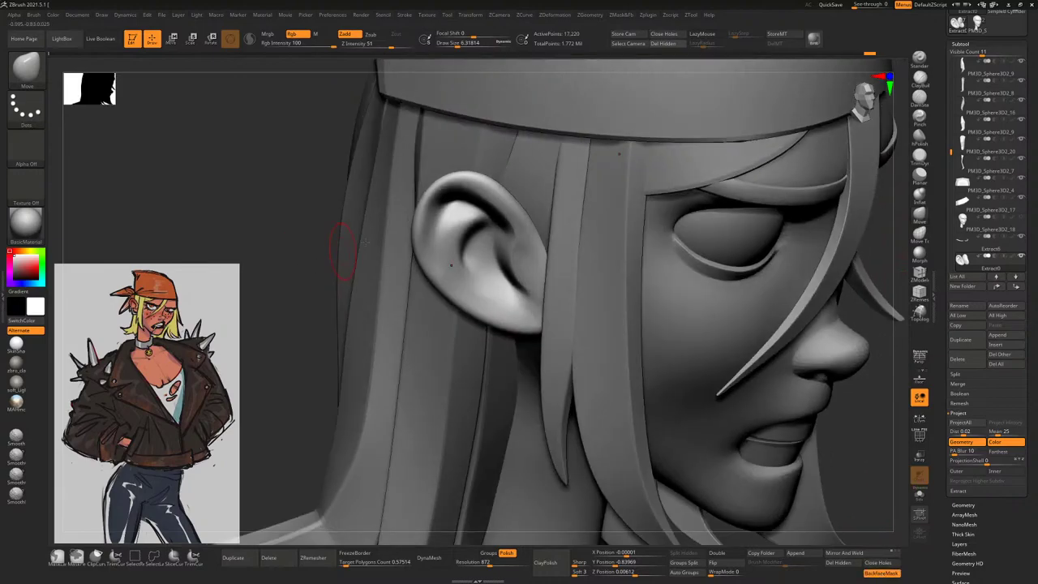
{"action": "key", "text": "space"}
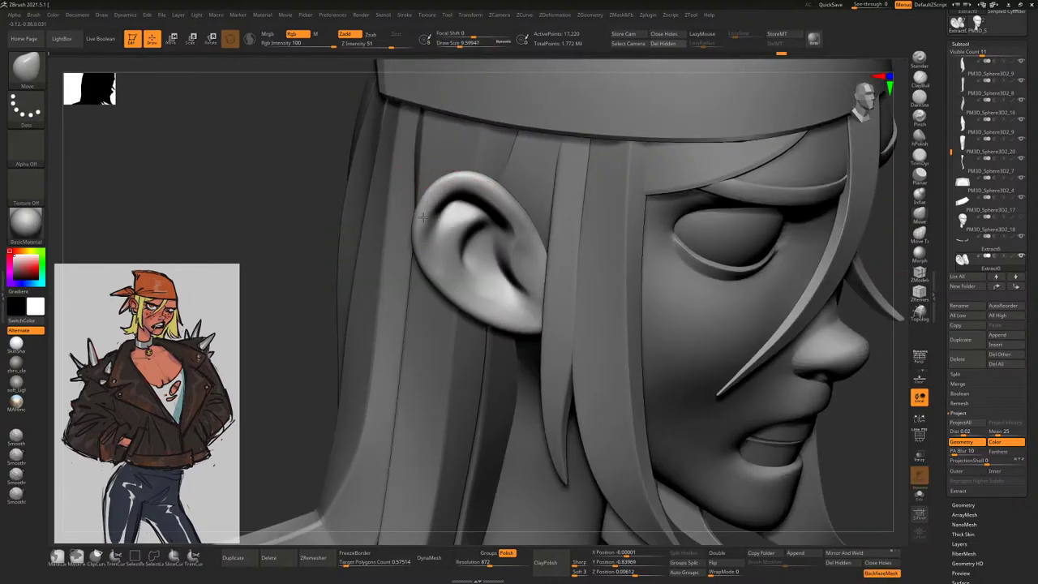
{"action": "right_click_drag", "start_coordinate": [423, 217], "coordinate": [411, 258]}
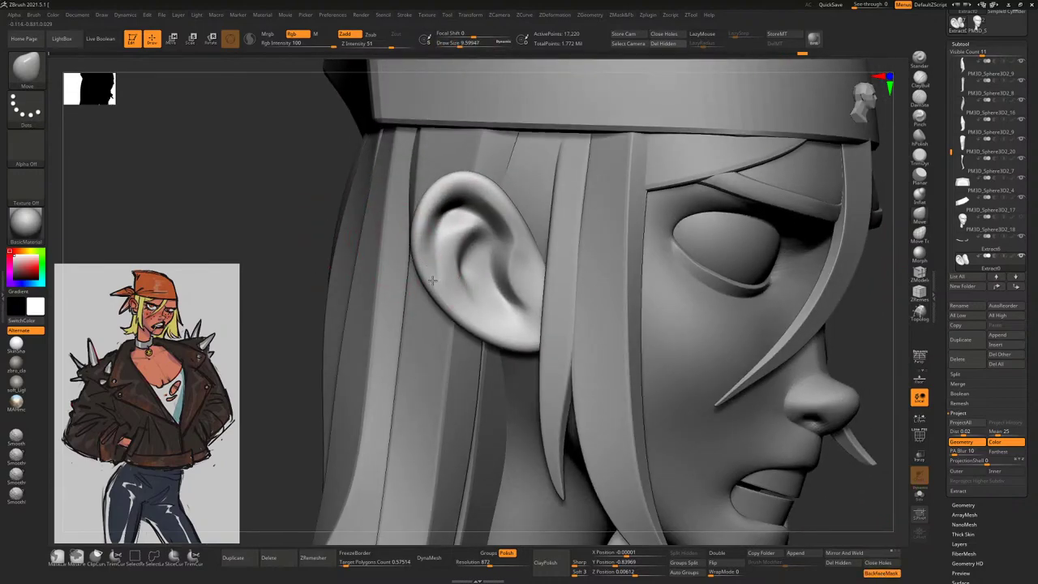
{"action": "left_click_drag", "start_coordinate": [432, 280], "coordinate": [445, 243]}
Plane the ear's upper rim with the TrimDynamic brush at draw size 6.7854
{"action": "left_click", "coordinate": [919, 161]}
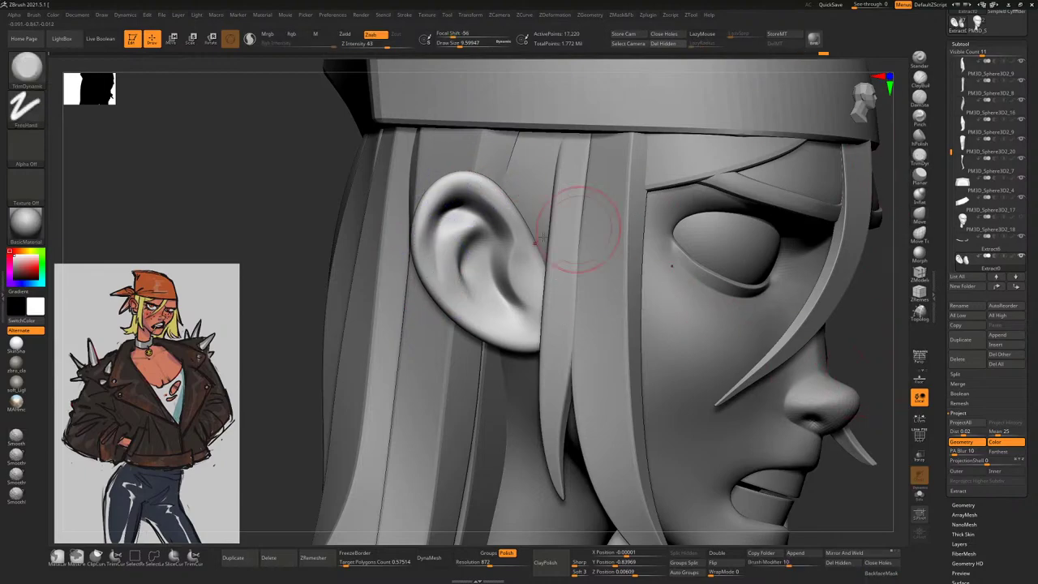
{"action": "key", "text": "space"}
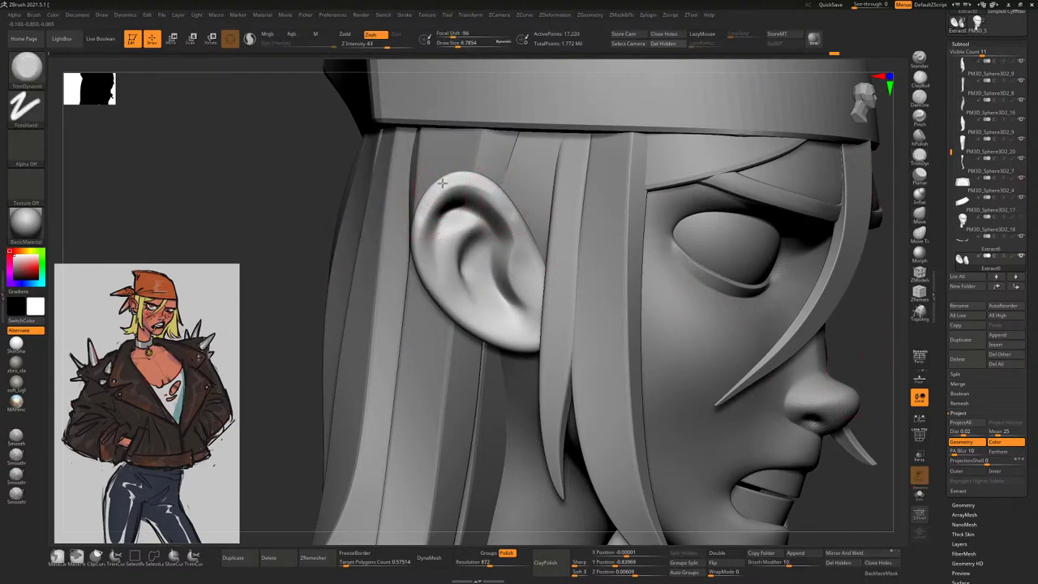
{"action": "left_click_drag", "start_coordinate": [496, 213], "coordinate": [533, 198]}
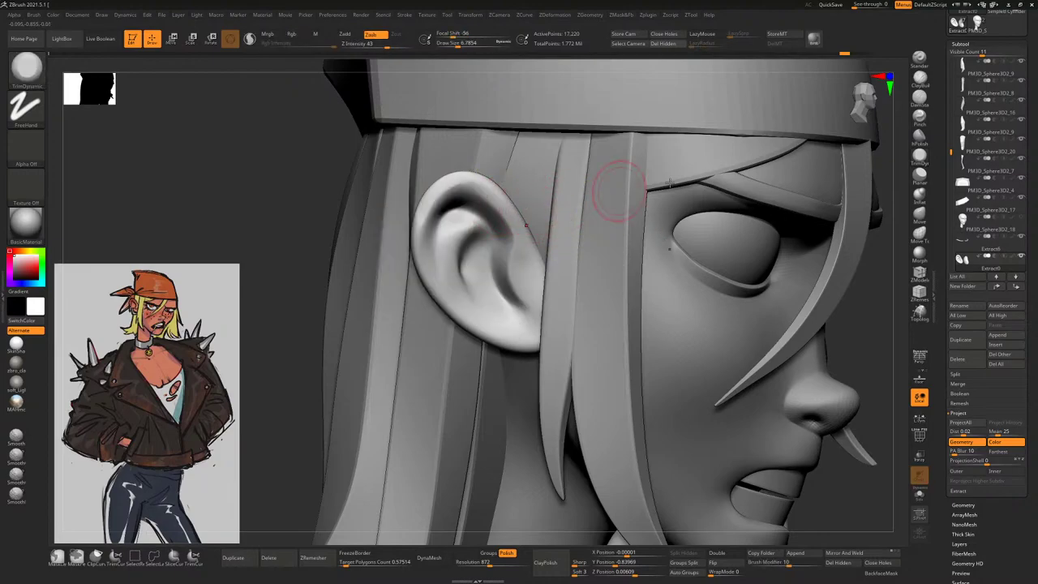
Polish the ear's upper rim and inner folds with the hPolish brush, reducing its draw size to 9.08487
{"action": "left_click", "coordinate": [920, 136]}
{"action": "key", "text": "space"}
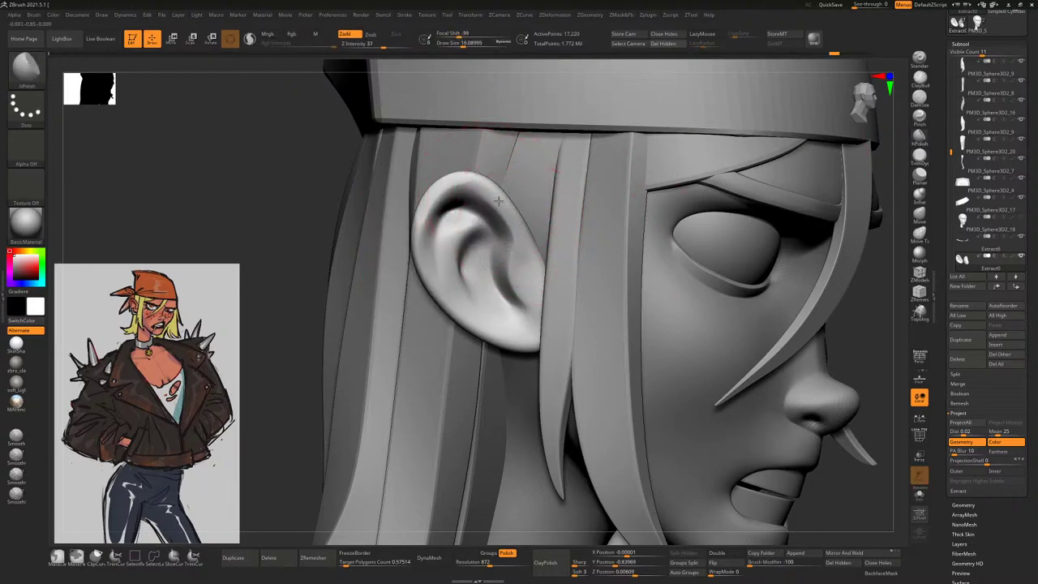
{"action": "key", "text": "space"}
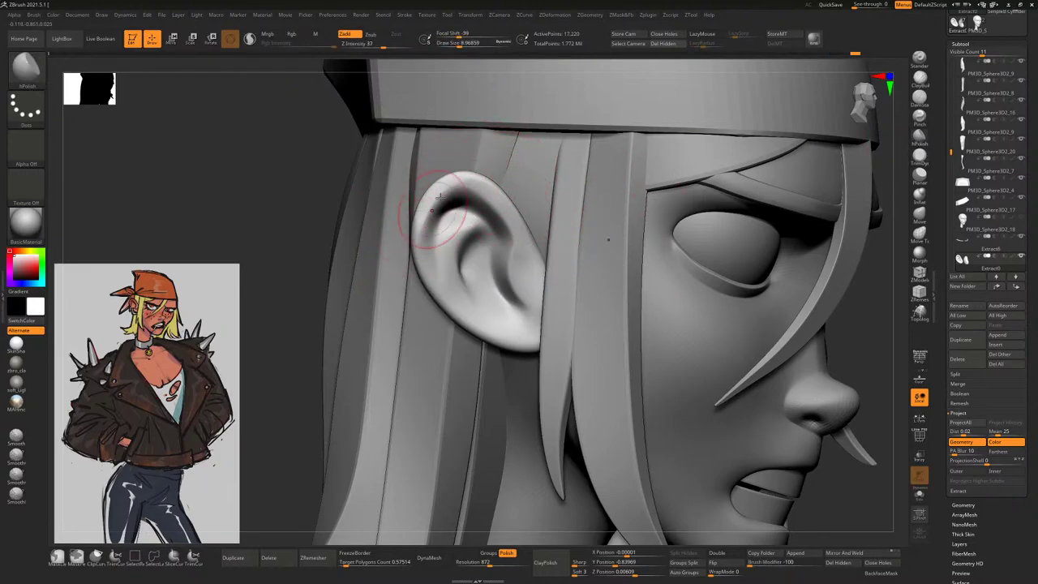
{"action": "mouse_move", "coordinate": [312, 237]}
{"action": "left_mouse_down"}
{"action": "mouse_move", "coordinate": [406, 231]}
{"action": "mouse_move", "coordinate": [393, 225]}
{"action": "left_mouse_up"}
{"action": "mouse_move", "coordinate": [459, 213]}
{"action": "left_mouse_down"}
{"action": "mouse_move", "coordinate": [341, 248]}
{"action": "mouse_move", "coordinate": [360, 254]}
{"action": "mouse_move", "coordinate": [390, 302]}
{"action": "mouse_move", "coordinate": [438, 288]}
{"action": "mouse_move", "coordinate": [442, 240]}
{"action": "left_mouse_up"}
{"action": "key", "text": "space"}
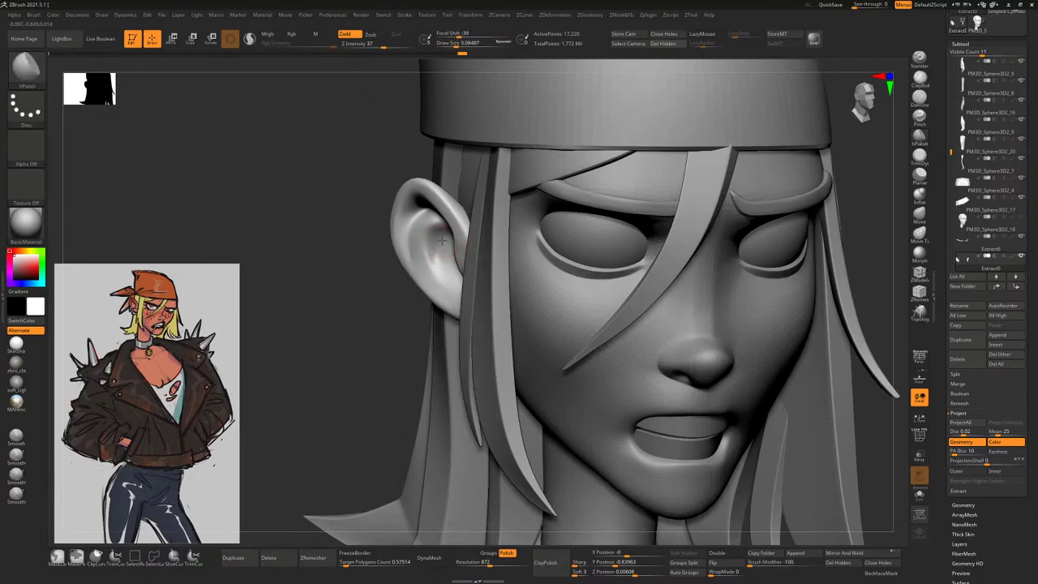
{"action": "mouse_move", "coordinate": [439, 260]}
{"action": "right_mouse_down"}
{"action": "mouse_move", "coordinate": [486, 255]}
{"action": "mouse_move", "coordinate": [447, 250]}
{"action": "right_mouse_up"}
Adjust the ear's lobe and front edge with the Move brush at draw sizes 13.33333 and 12.5045
{"action": "key", "text": "f"}
{"action": "mouse_move", "coordinate": [760, 190]}
{"action": "right_mouse_down"}
{"action": "mouse_move", "coordinate": [713, 210]}
{"action": "mouse_move", "coordinate": [801, 215]}
{"action": "right_mouse_up"}
{"action": "key", "text": "b"}
{"action": "key", "text": "m"}
{"action": "key", "text": "v"}
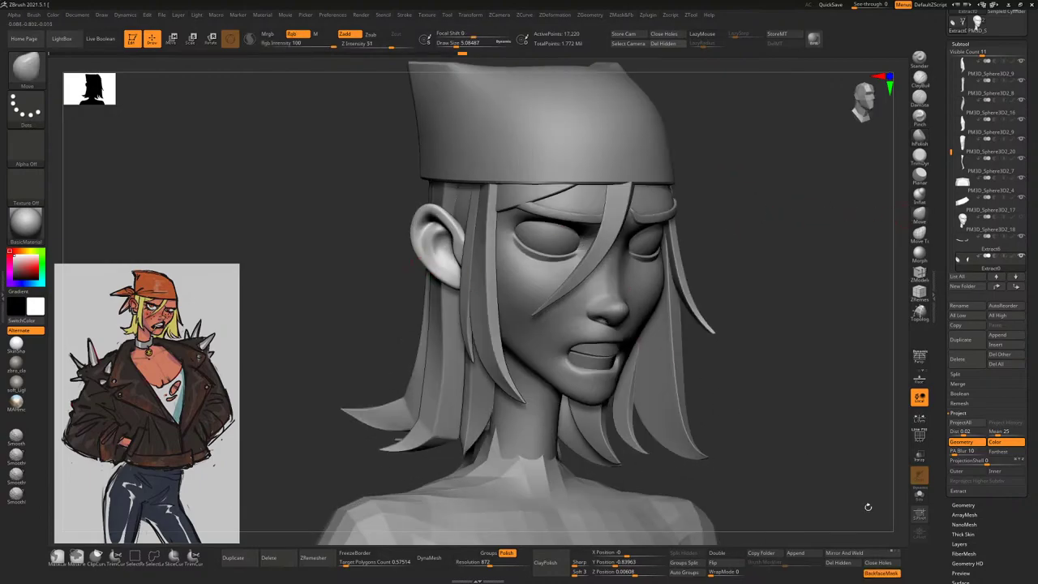
{"action": "key", "text": "bracketright"}
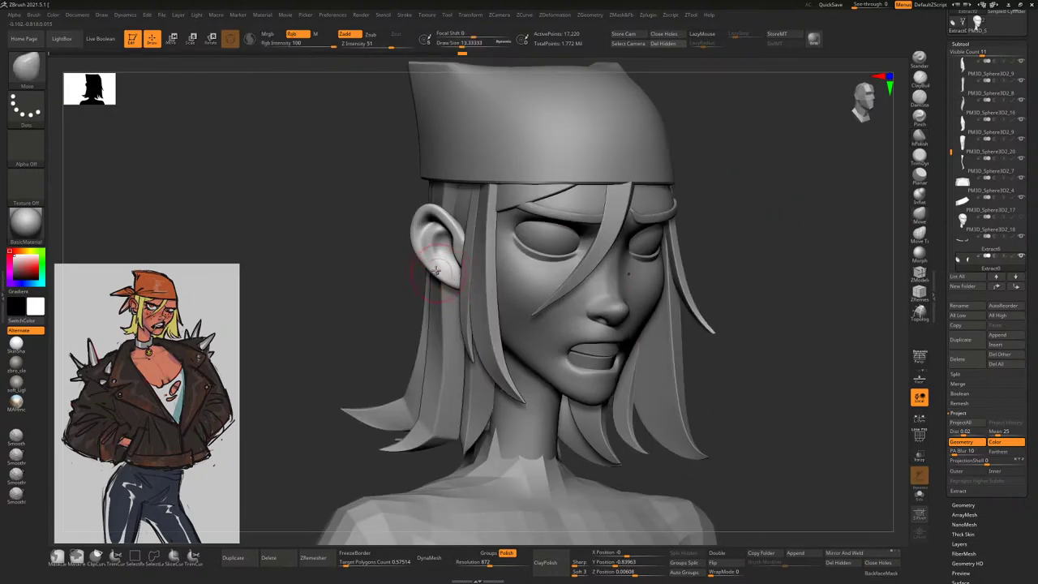
{"action": "key", "text": "bracketright"}
{"action": "right_click_drag", "start_coordinate": [385, 319], "coordinate": [438, 316]}
{"action": "key", "text": "space"}
{"action": "key", "text": "ctrl"}
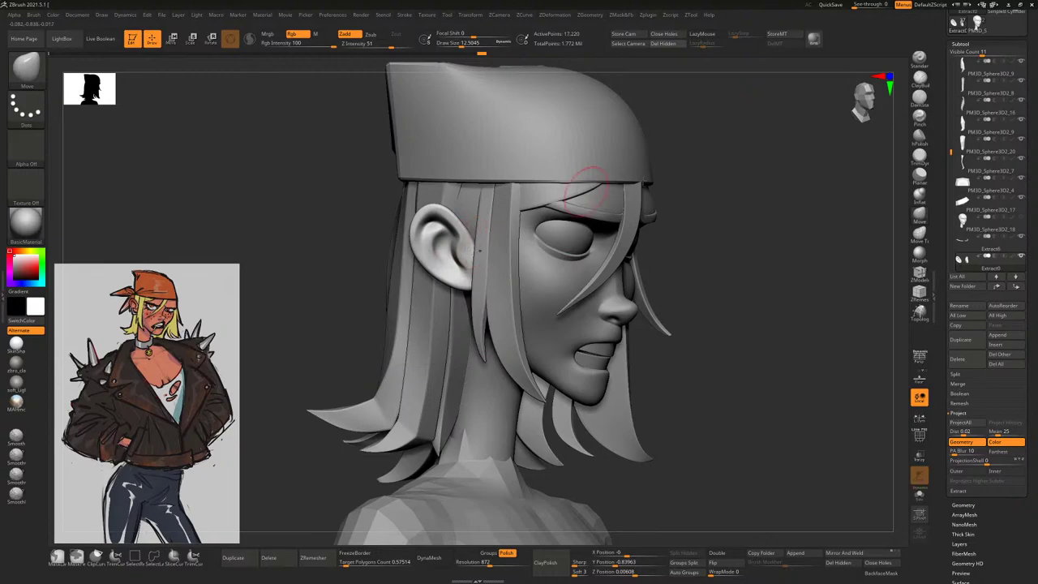
{"action": "right_click_drag", "start_coordinate": [480, 250], "coordinate": [496, 249]}
Refine the ear's thickness and rim from behind with the Move brush, reducing its draw size to 8.37308
{"action": "right_click_drag", "start_coordinate": [366, 302], "coordinate": [539, 238]}
{"action": "key", "text": "space"}
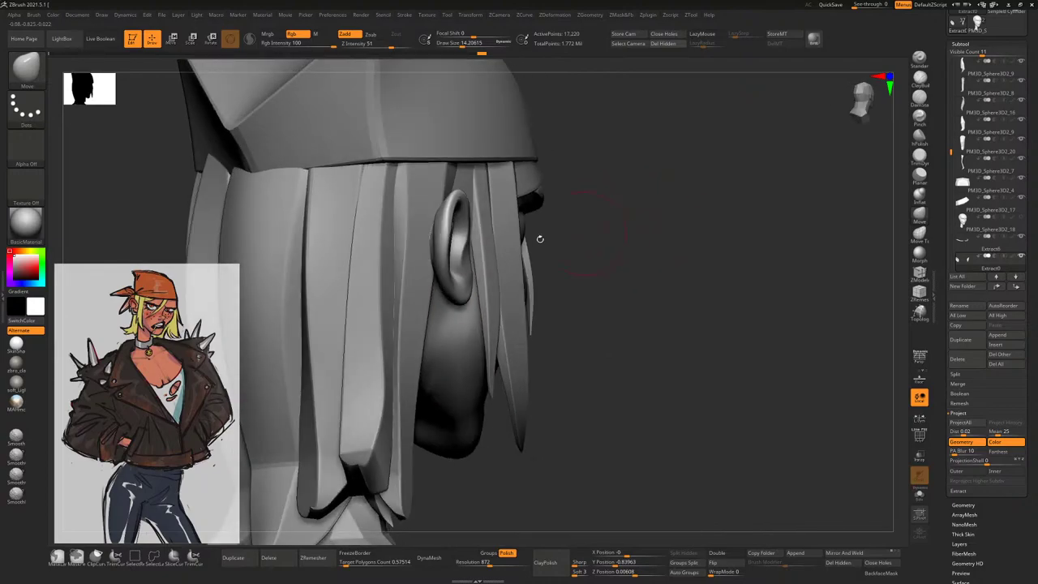
{"action": "key", "text": "["}
{"action": "key", "text": "space"}
{"action": "key", "text": "["}
{"action": "key", "text": "space"}
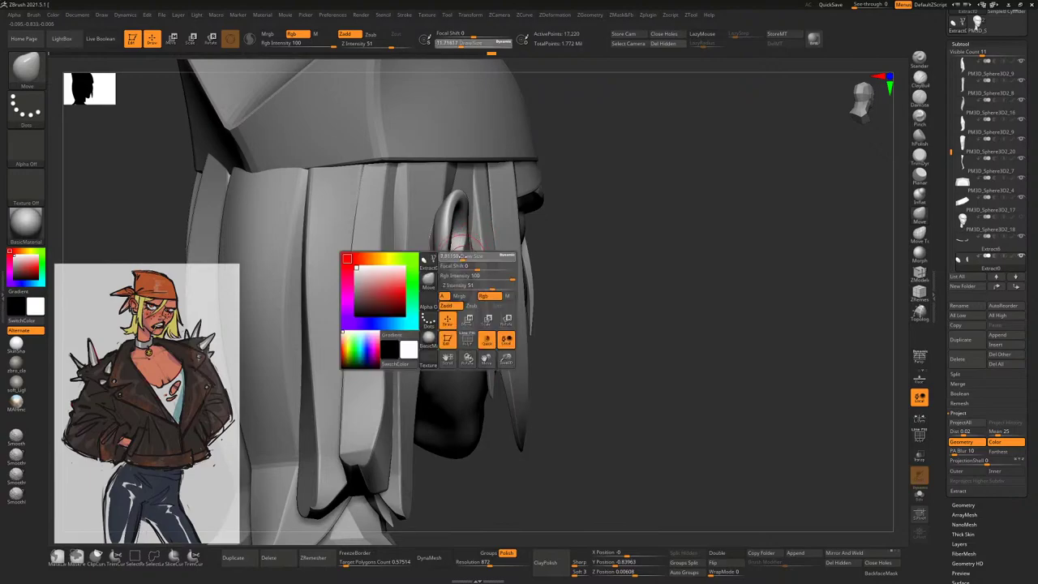
{"action": "key", "text": "["}
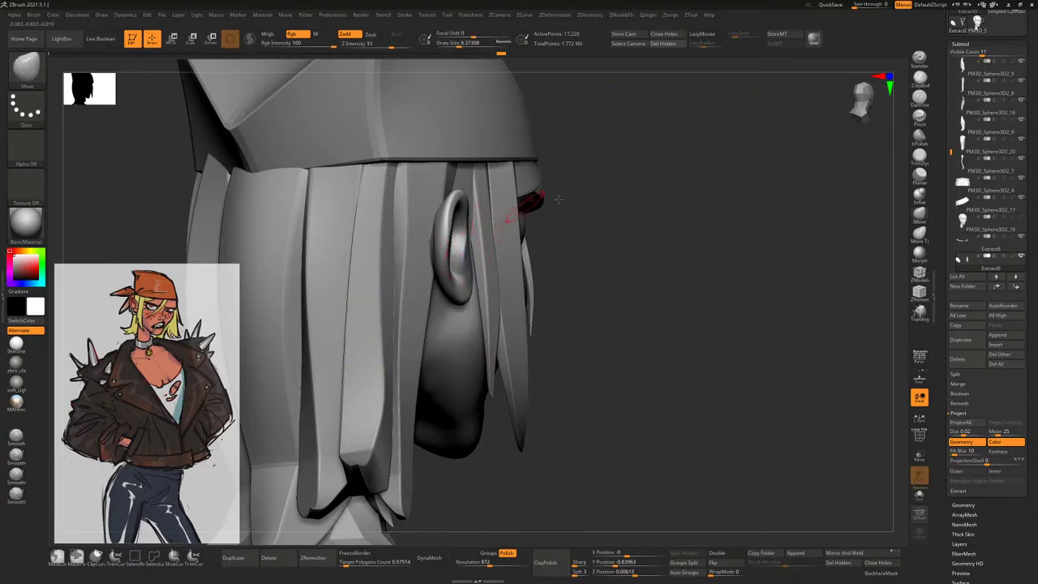
{"action": "right_click_drag", "start_coordinate": [528, 204], "coordinate": [477, 266]}
Shift the whole ear's shape and placement against the head with the Move brush at draw sizes 25.70386 and 37.35991
{"action": "mouse_move", "coordinate": [336, 322]}
{"action": "right_mouse_down", "text": "ctrl"}
{"action": "mouse_move", "coordinate": [360, 281]}
{"action": "mouse_move", "coordinate": [378, 283]}
{"action": "right_mouse_up", "text": "ctrl"}
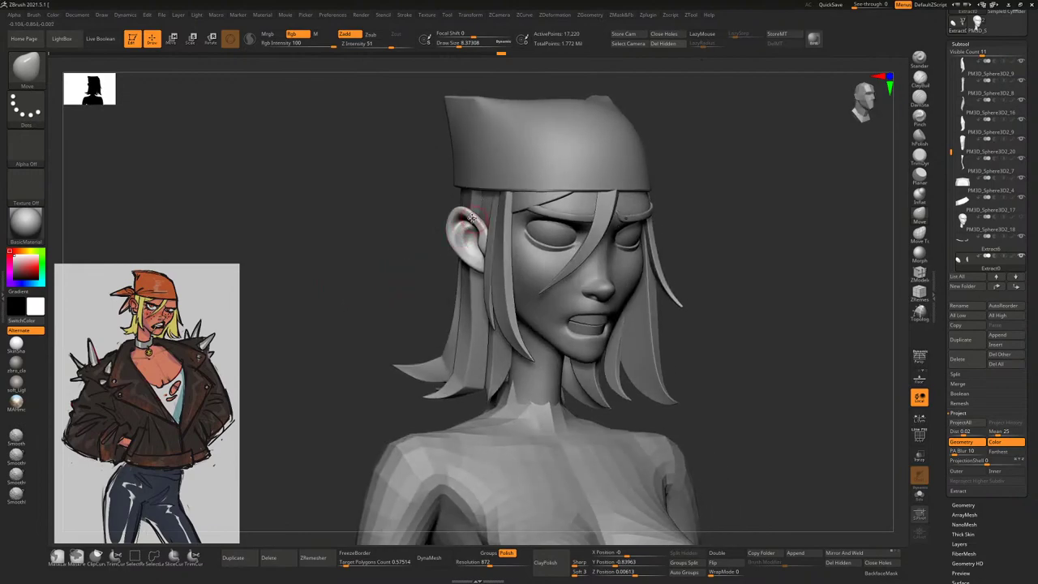
{"action": "key", "text": "bracketright"}
{"action": "right_click_drag", "start_coordinate": [438, 234], "coordinate": [474, 221]}
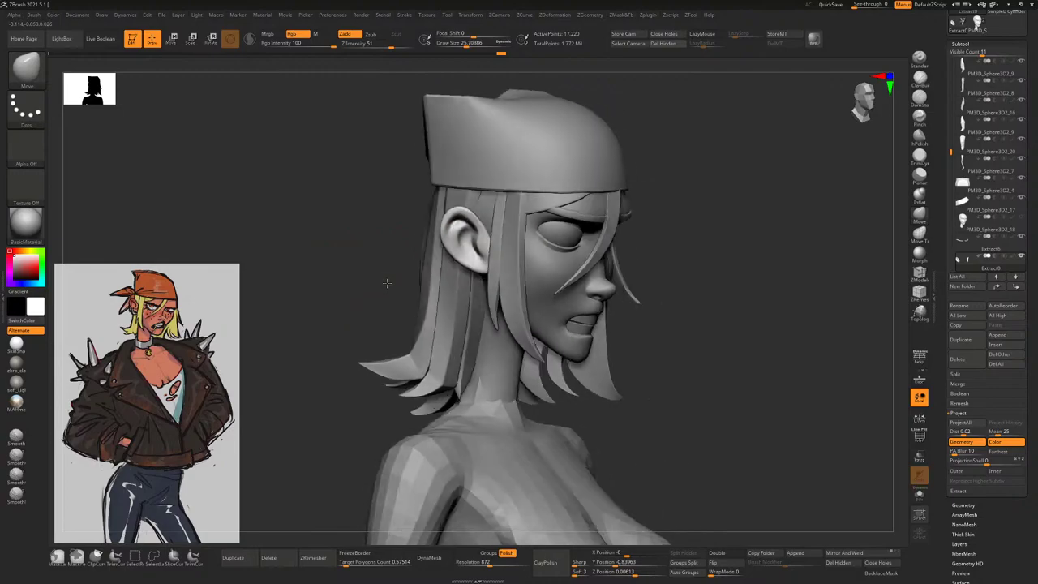
{"action": "key", "text": "space"}
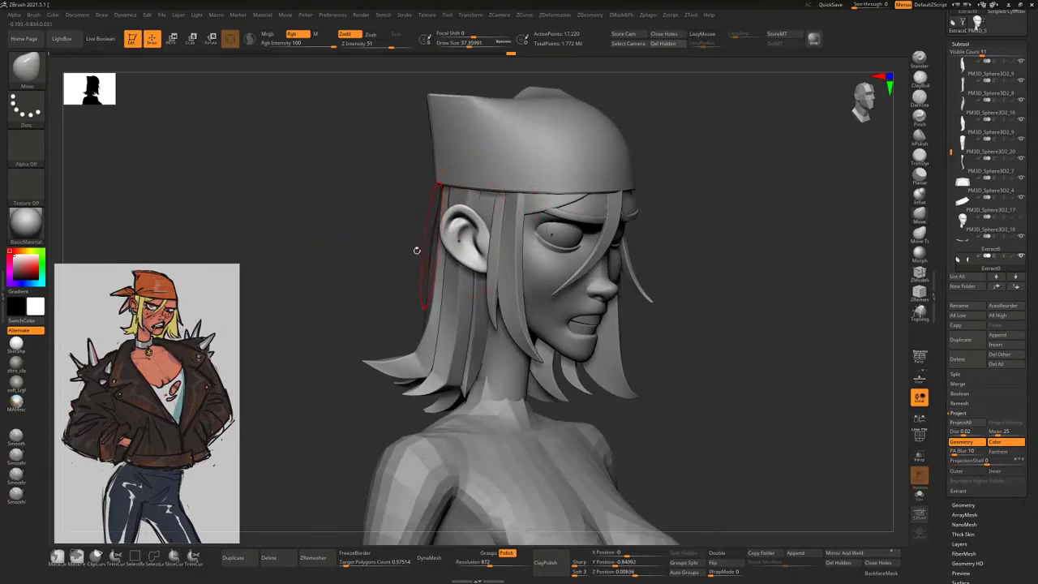
Select the hair strand behind the ear, enable backface masking and adjust the strand with the Move brush at draw size 22.96179
{"action": "mouse_move", "coordinate": [416, 250]}
{"action": "right_mouse_down"}
{"action": "mouse_move", "coordinate": [376, 274]}
{"action": "mouse_move", "coordinate": [567, 225]}
{"action": "mouse_move", "coordinate": [476, 197]}
{"action": "mouse_move", "coordinate": [543, 235]}
{"action": "mouse_move", "coordinate": [595, 225]}
{"action": "right_mouse_up"}
{"action": "left_click", "coordinate": [454, 219], "text": "alt"}
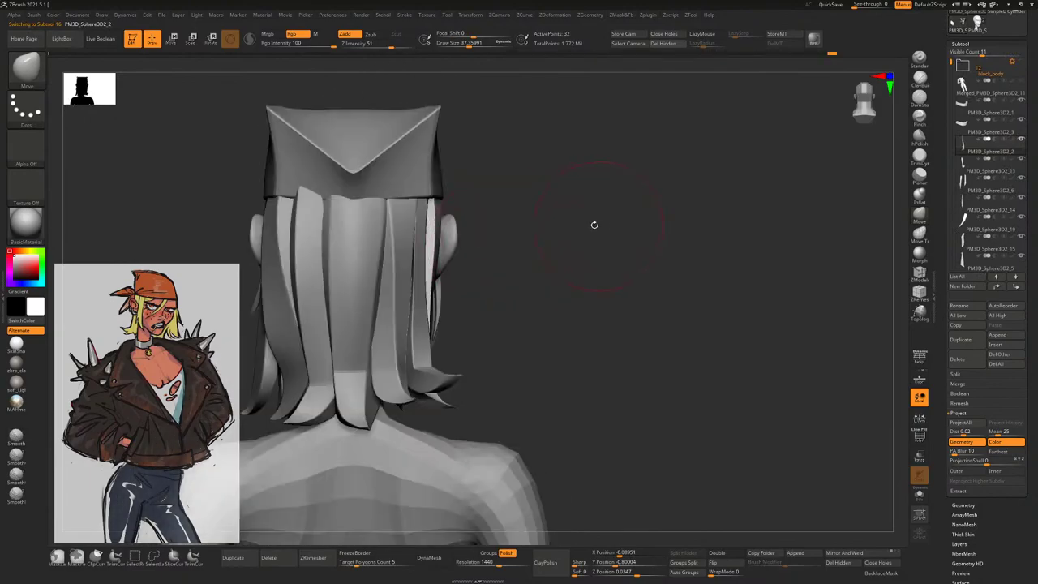
{"action": "left_click", "coordinate": [432, 235], "text": "alt"}
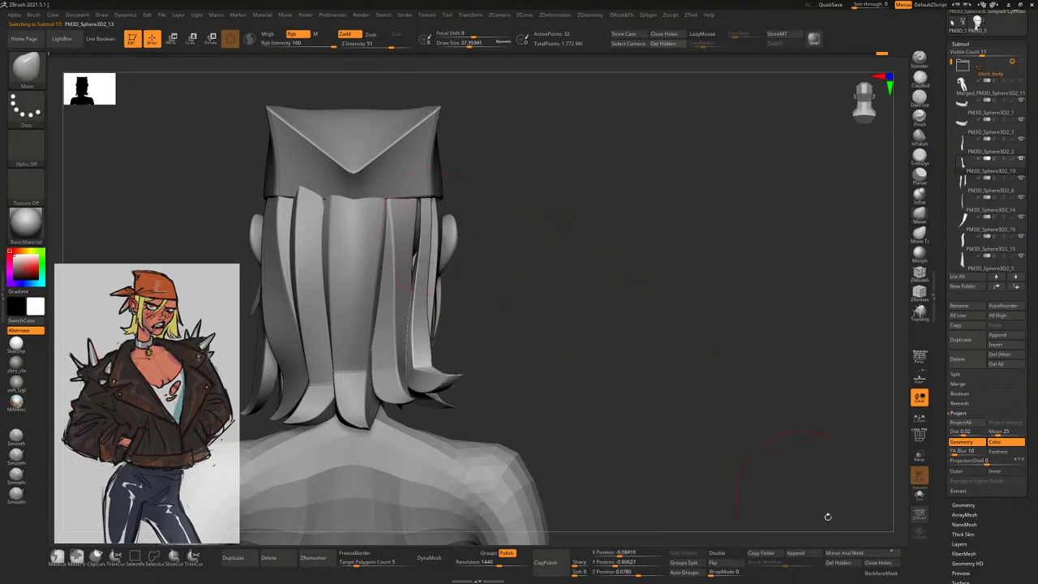
{"action": "left_click", "coordinate": [881, 574]}
{"action": "mouse_move", "coordinate": [399, 209]}
{"action": "right_mouse_down"}
{"action": "mouse_move", "coordinate": [514, 197]}
{"action": "mouse_move", "coordinate": [404, 230]}
{"action": "mouse_move", "coordinate": [487, 197]}
{"action": "right_mouse_up"}
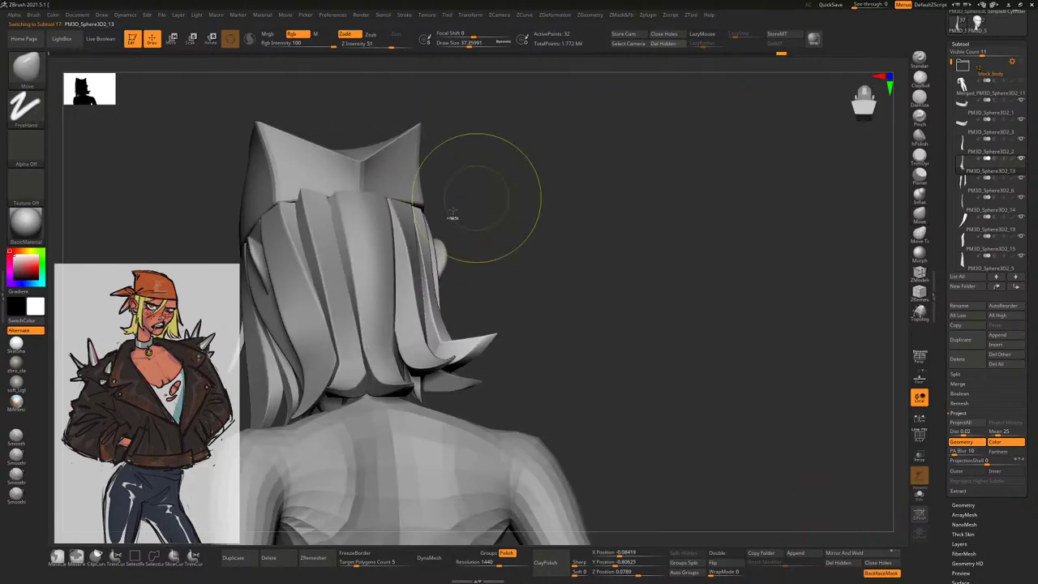
{"action": "right_click", "coordinate": [375, 240]}
{"action": "right_click_drag", "start_coordinate": [314, 266], "coordinate": [503, 241]}
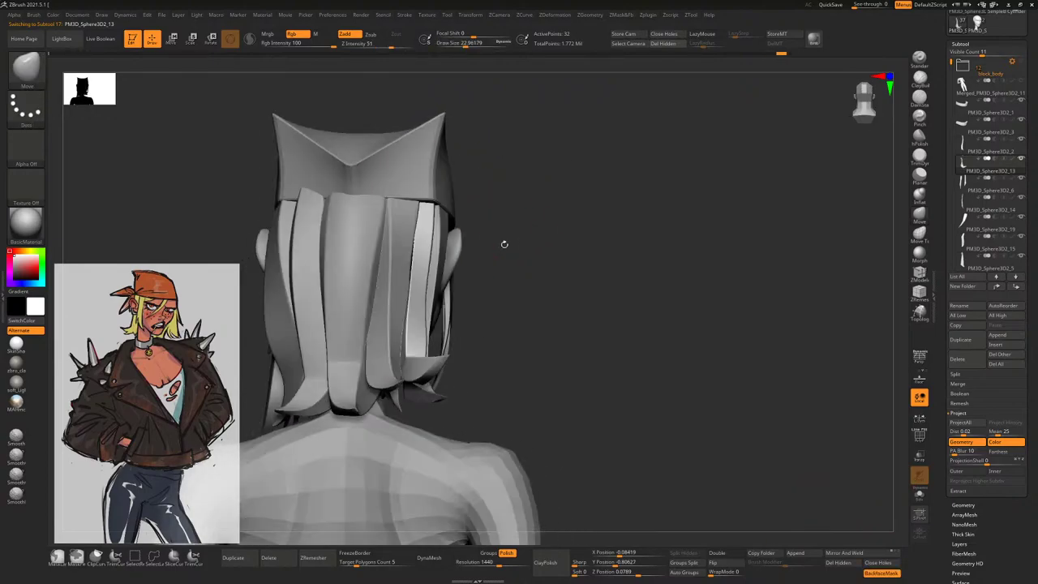
Isolate the strand behind the ear to check its shape, then restore the full model and reposition it with the Move brush
{"action": "left_click", "coordinate": [920, 495]}
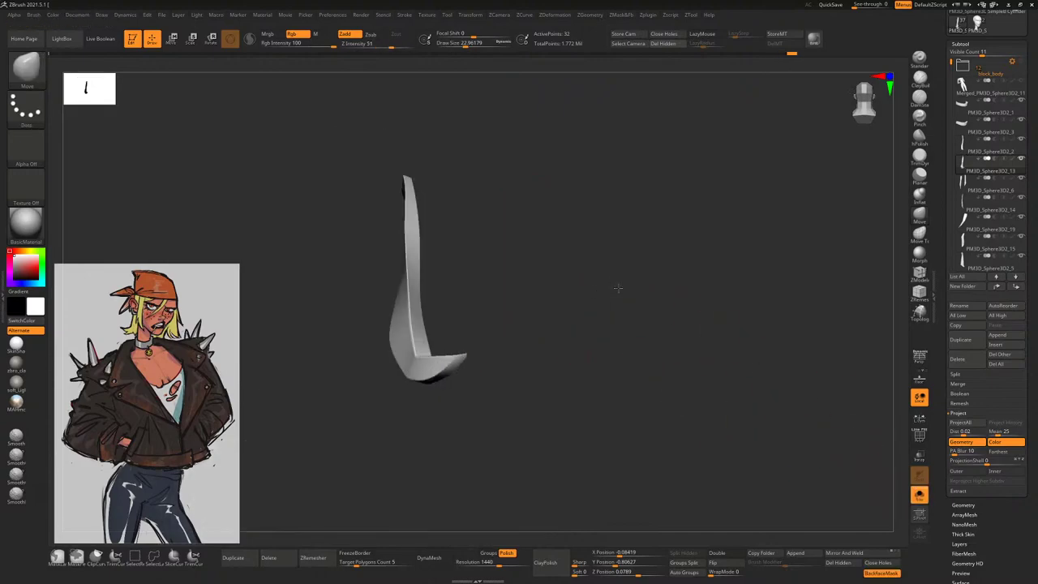
{"action": "mouse_move", "coordinate": [616, 287]}
{"action": "right_mouse_down"}
{"action": "mouse_move", "coordinate": [533, 225]}
{"action": "mouse_move", "coordinate": [382, 200]}
{"action": "mouse_move", "coordinate": [454, 219]}
{"action": "mouse_move", "coordinate": [589, 289]}
{"action": "mouse_move", "coordinate": [412, 227]}
{"action": "mouse_move", "coordinate": [460, 223]}
{"action": "mouse_move", "coordinate": [478, 243]}
{"action": "mouse_move", "coordinate": [600, 297]}
{"action": "right_mouse_up"}
{"action": "left_click", "coordinate": [919, 495]}
{"action": "right_click_drag", "start_coordinate": [860, 426], "coordinate": [720, 420]}
{"action": "right_click_drag", "start_coordinate": [519, 340], "coordinate": [548, 190]}
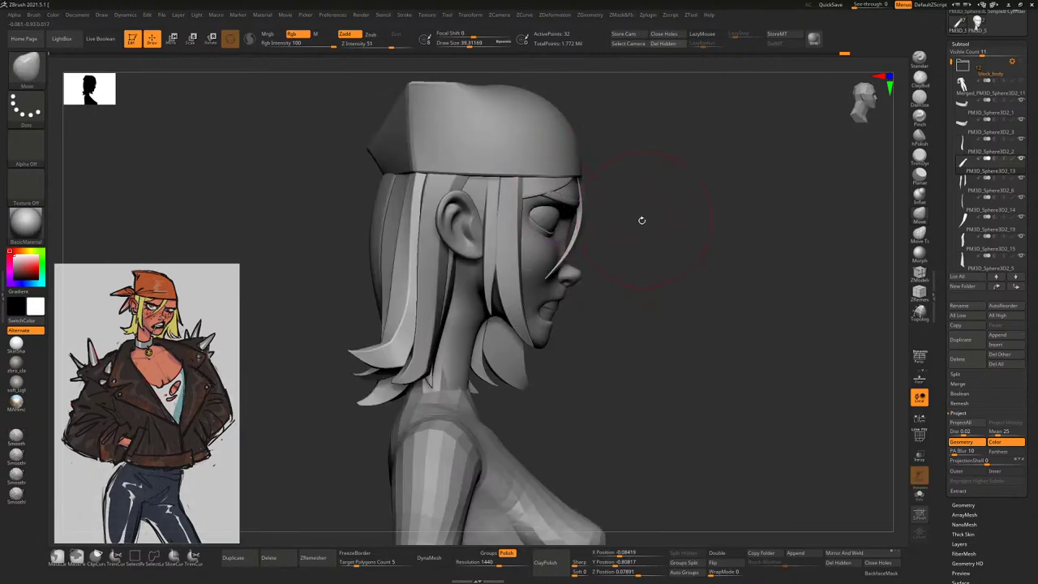
Select the wide central hair strand at the back of the head and adjust it with the Move brush at draw size 39.31169
{"action": "left_click", "coordinate": [378, 256], "text": "alt"}
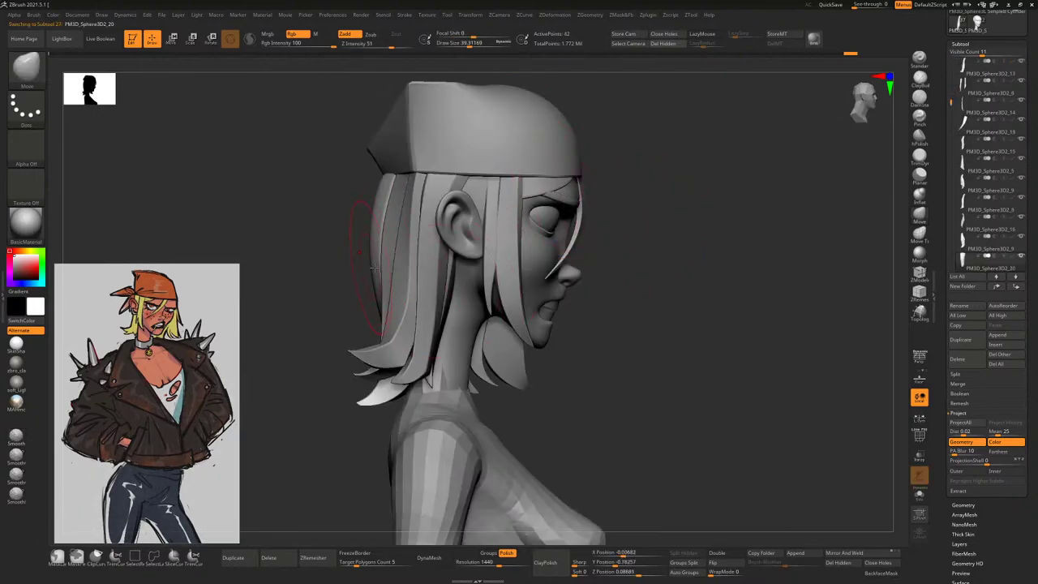
{"action": "left_click", "coordinate": [394, 260], "text": "alt"}
{"action": "right_click_drag", "start_coordinate": [348, 281], "coordinate": [687, 245], "text": "shift"}
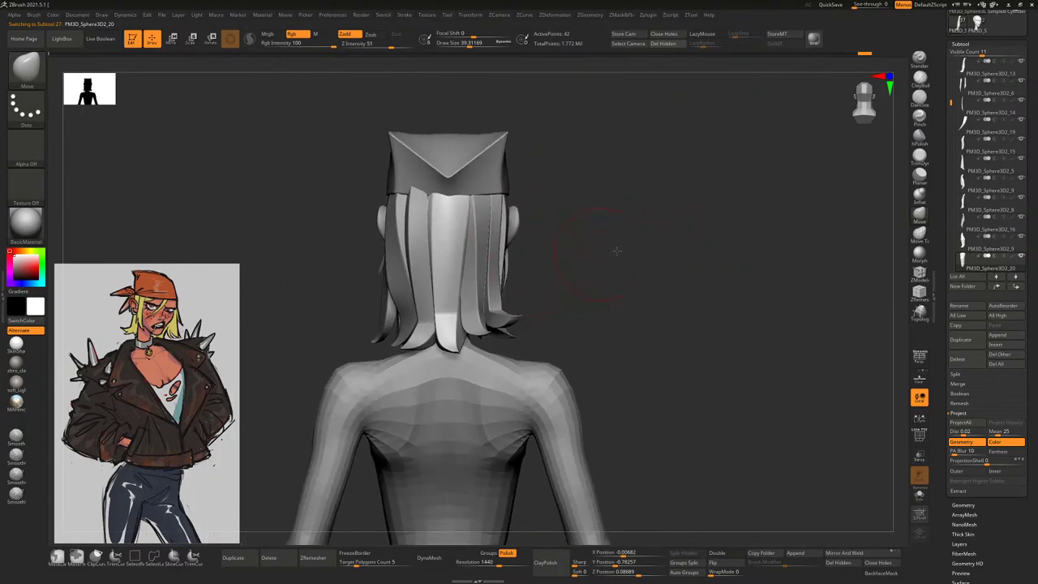
{"action": "mouse_move", "coordinate": [617, 250]}
{"action": "right_mouse_down"}
{"action": "mouse_move", "coordinate": [688, 239]}
{"action": "mouse_move", "coordinate": [637, 271]}
{"action": "mouse_move", "coordinate": [640, 236]}
{"action": "mouse_move", "coordinate": [665, 268]}
{"action": "mouse_move", "coordinate": [714, 297]}
{"action": "mouse_move", "coordinate": [668, 266]}
{"action": "mouse_move", "coordinate": [707, 255]}
{"action": "mouse_move", "coordinate": [674, 267]}
{"action": "right_mouse_up"}
Select the head, reshape its nose with the Move brush at draw size 27.1674 and subdivide the mesh
{"action": "left_click", "coordinate": [594, 311], "text": "alt"}
{"action": "key", "text": "ctrl+d"}
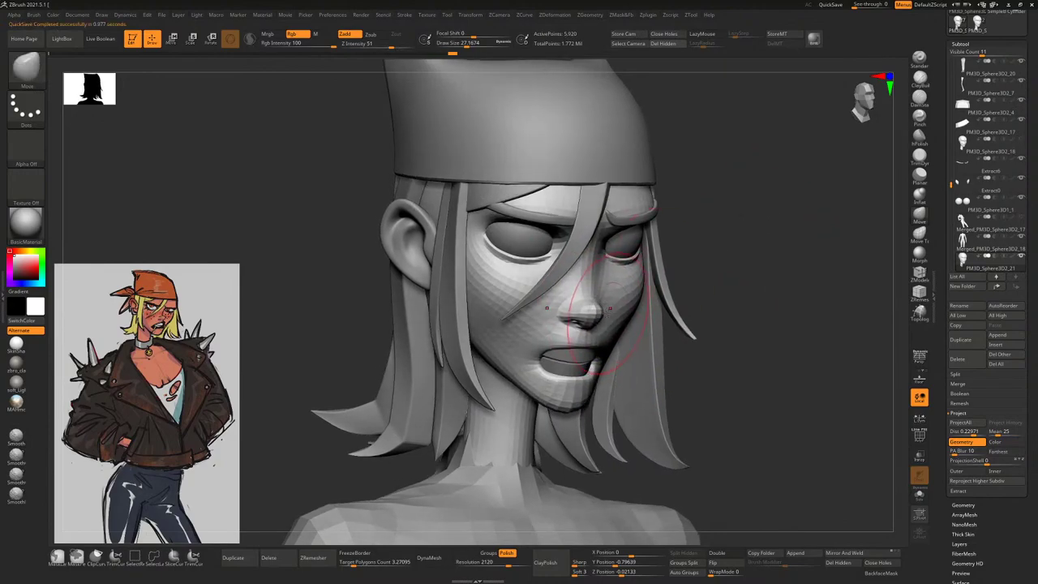
{"action": "right_click", "coordinate": [595, 313]}
{"action": "mouse_move", "coordinate": [604, 313]}
{"action": "left_mouse_down"}
{"action": "mouse_move", "coordinate": [596, 302]}
{"action": "mouse_move", "coordinate": [601, 313]}
{"action": "left_mouse_up"}
{"action": "right_click", "coordinate": [596, 302]}
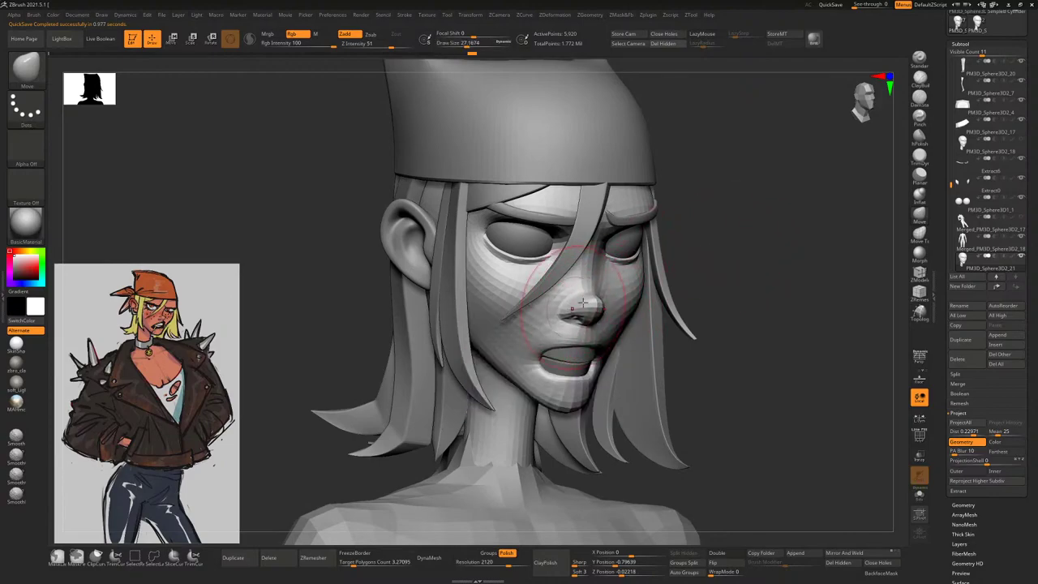
{"action": "mouse_move", "coordinate": [582, 303]}
{"action": "right_mouse_down"}
{"action": "mouse_move", "coordinate": [575, 327]}
{"action": "mouse_move", "coordinate": [734, 267]}
{"action": "mouse_move", "coordinate": [735, 235]}
{"action": "right_mouse_up"}
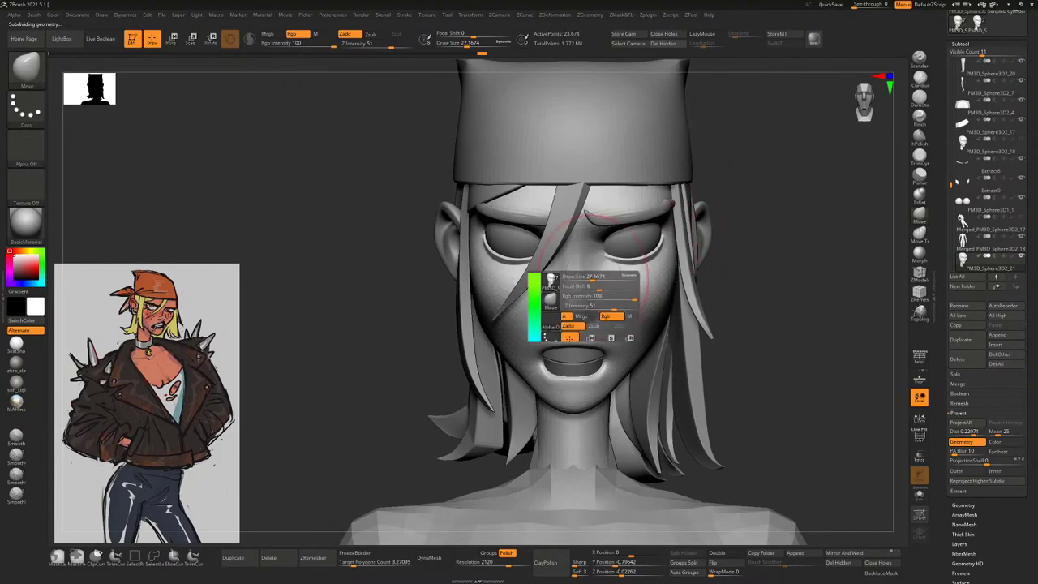
Refine the nose and surrounding cheeks, using the Move brush at draw size 6.31814 and smoothing
{"action": "left_click_drag", "start_coordinate": [592, 277], "coordinate": [584, 290]}
{"action": "key", "text": "space"}
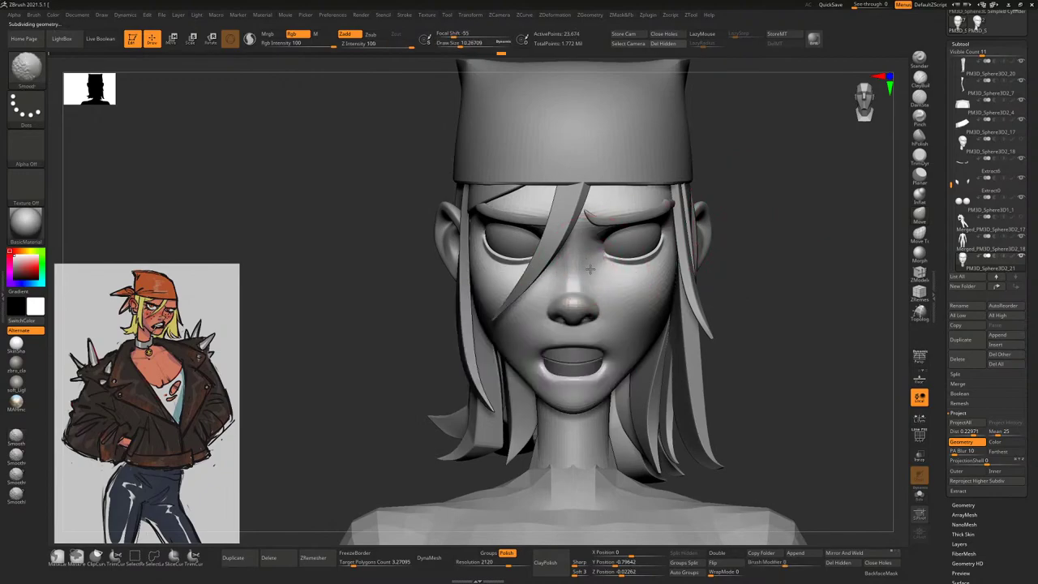
{"action": "right_click_drag", "start_coordinate": [586, 264], "coordinate": [594, 270]}
{"action": "key", "text": "space"}
{"action": "left_click_drag", "start_coordinate": [592, 270], "coordinate": [589, 273]}
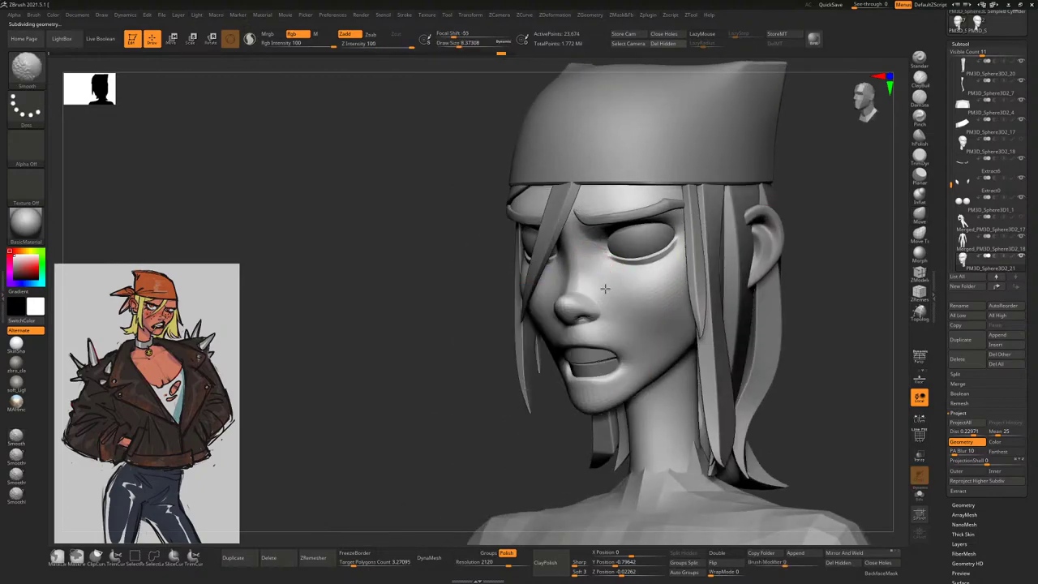
{"action": "key", "text": "shift"}
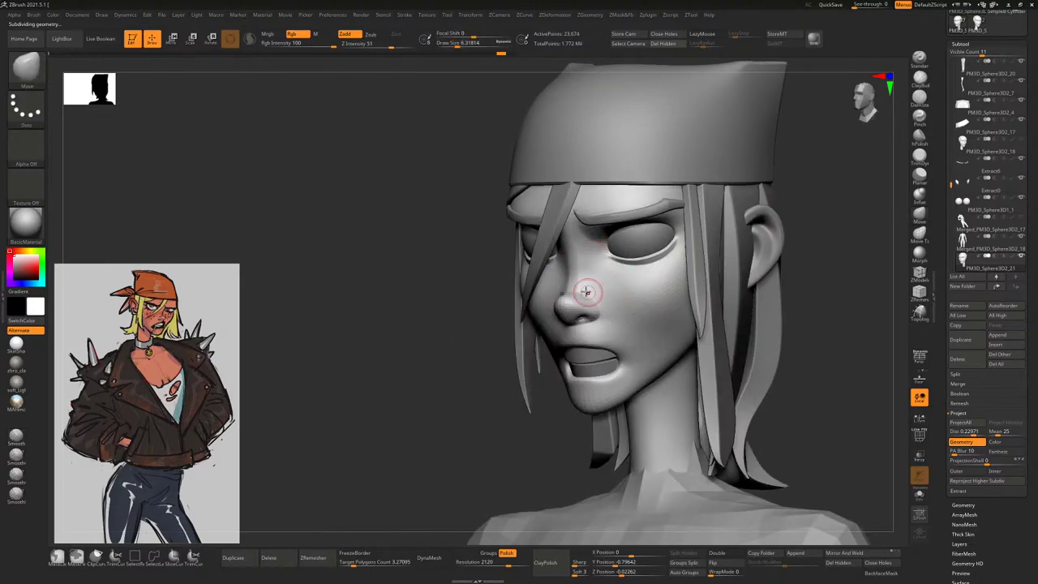
{"action": "left_click_drag", "start_coordinate": [486, 351], "coordinate": [601, 280]}
{"action": "key", "text": "shift"}
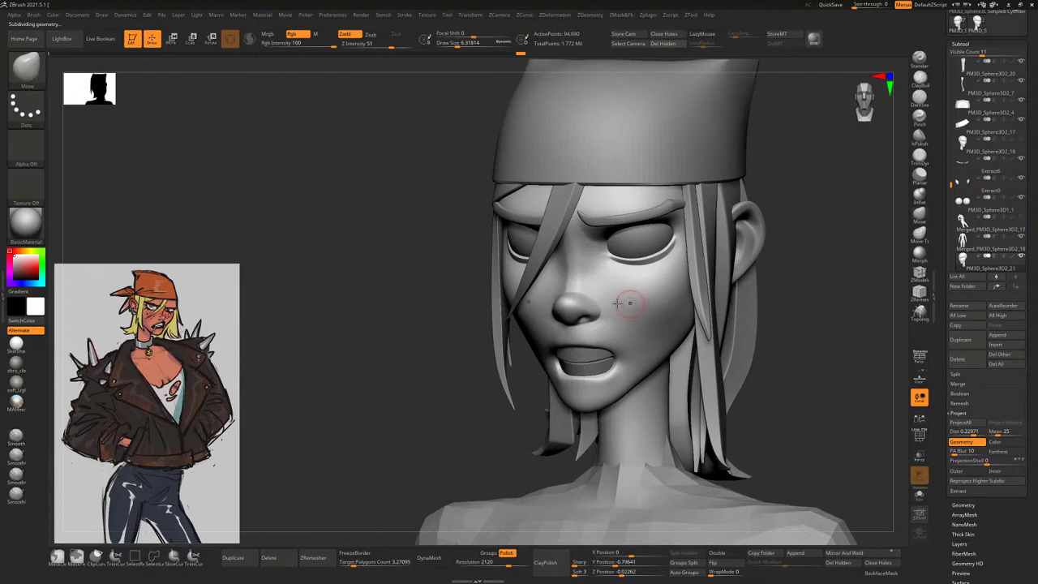
{"action": "mouse_move", "coordinate": [472, 362]}
{"action": "left_mouse_down"}
{"action": "mouse_move", "coordinate": [725, 254]}
{"action": "mouse_move", "coordinate": [734, 270]}
{"action": "mouse_move", "coordinate": [723, 271]}
{"action": "mouse_move", "coordinate": [733, 269]}
{"action": "mouse_move", "coordinate": [714, 232]}
{"action": "mouse_move", "coordinate": [724, 246]}
{"action": "mouse_move", "coordinate": [666, 224]}
{"action": "mouse_move", "coordinate": [653, 357]}
{"action": "left_mouse_up"}
Adjust the nose in profile at a lower subdivision level, return to the highest level and smooth the face
{"action": "key", "text": "shift+d"}
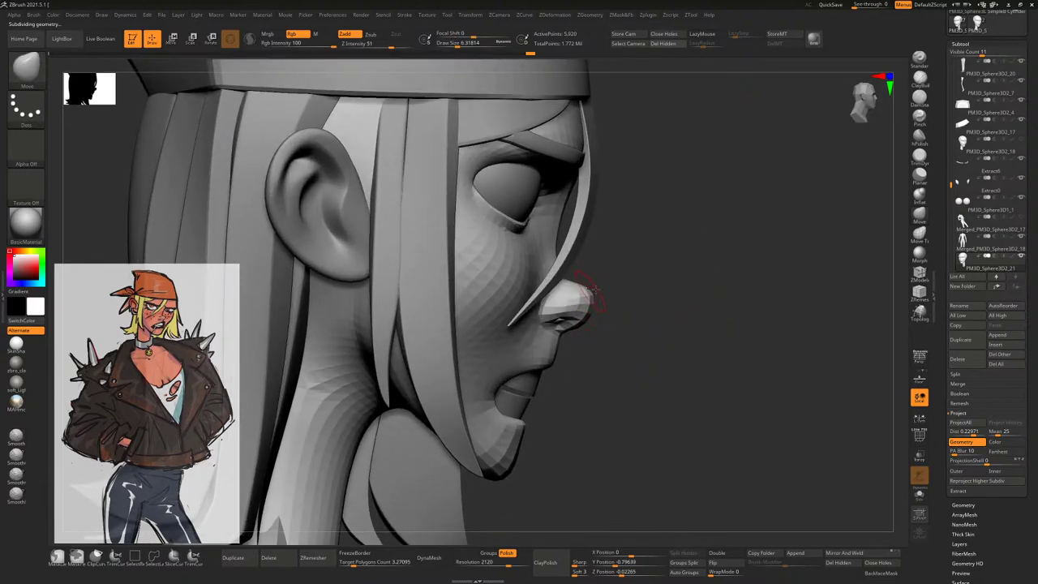
{"action": "key", "text": "d"}
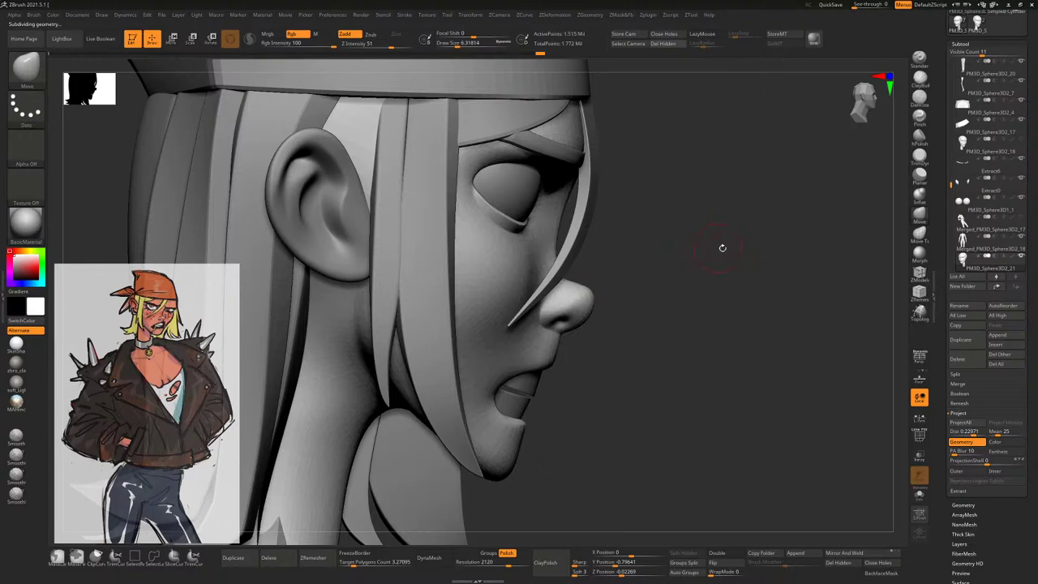
{"action": "left_click_drag", "start_coordinate": [723, 248], "coordinate": [654, 296]}
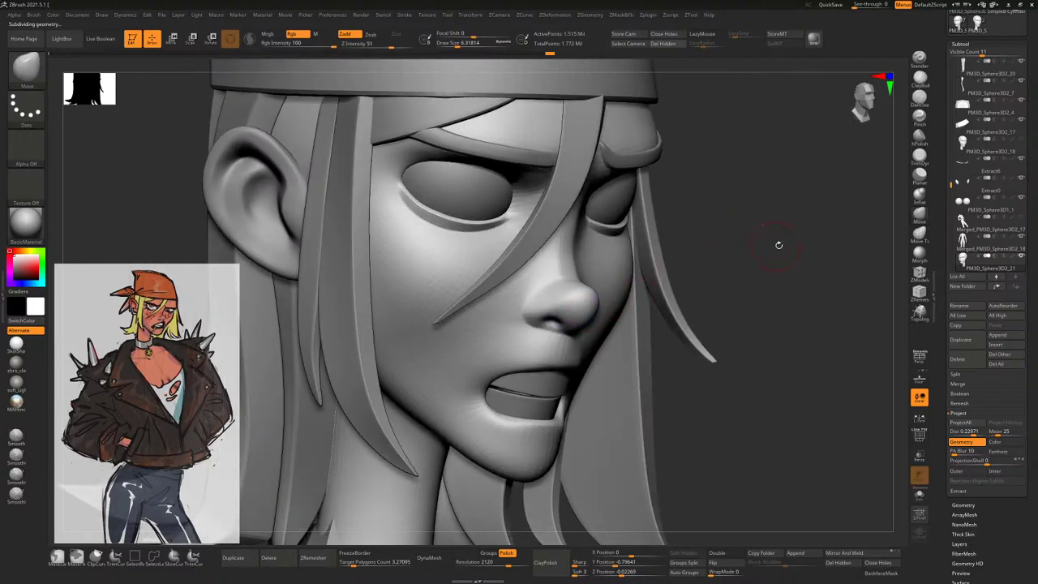
{"action": "key", "text": "f"}
{"action": "mouse_move", "coordinate": [732, 209]}
{"action": "left_mouse_down", "text": "shift"}
{"action": "mouse_move", "coordinate": [767, 222]}
{"action": "mouse_move", "coordinate": [473, 250]}
{"action": "mouse_move", "coordinate": [469, 234]}
{"action": "left_mouse_up", "text": "shift"}
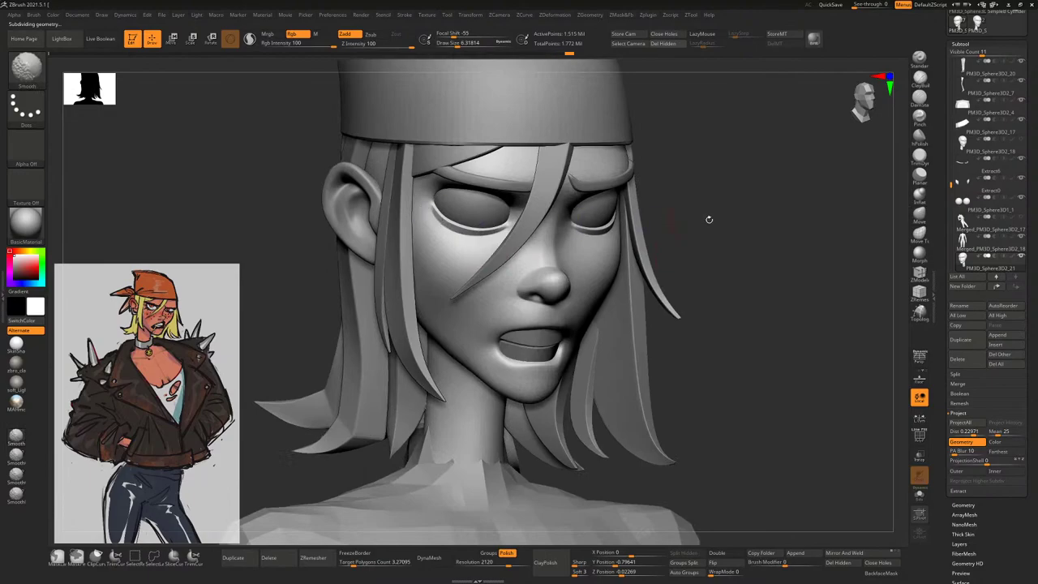
{"action": "key", "text": "f"}
{"action": "mouse_move", "coordinate": [711, 184]}
{"action": "left_mouse_down"}
{"action": "mouse_move", "coordinate": [690, 226]}
{"action": "mouse_move", "coordinate": [741, 283]}
{"action": "mouse_move", "coordinate": [765, 259]}
{"action": "mouse_move", "coordinate": [790, 282]}
{"action": "mouse_move", "coordinate": [794, 275]}
{"action": "mouse_move", "coordinate": [755, 234]}
{"action": "left_mouse_up"}
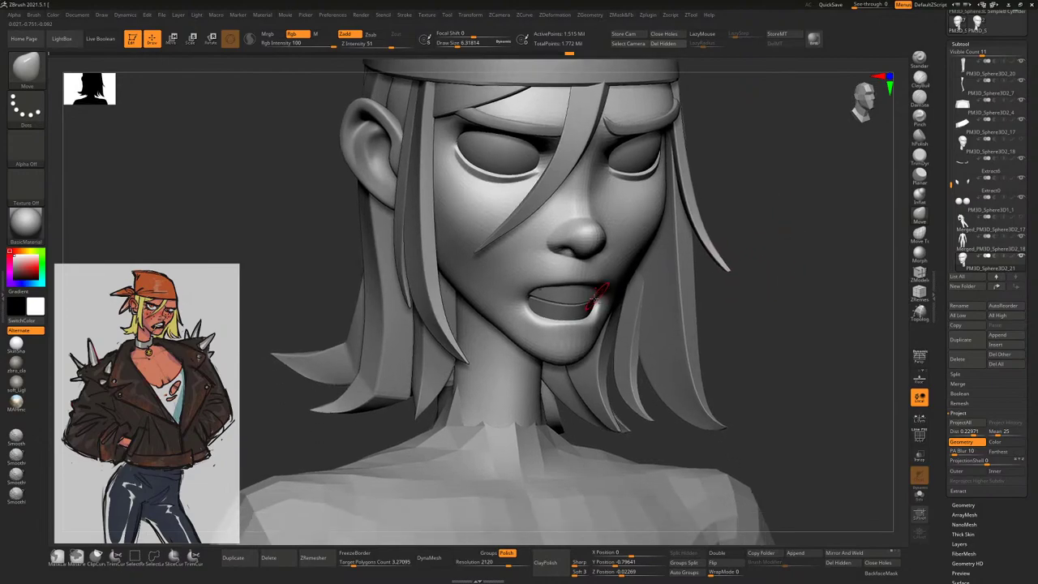
Select the upper teeth, choose the ToyPlastic material with Mrgb on and fill the object with white
{"action": "left_click", "coordinate": [618, 268], "text": "alt"}
{"action": "left_click", "coordinate": [35, 226]}
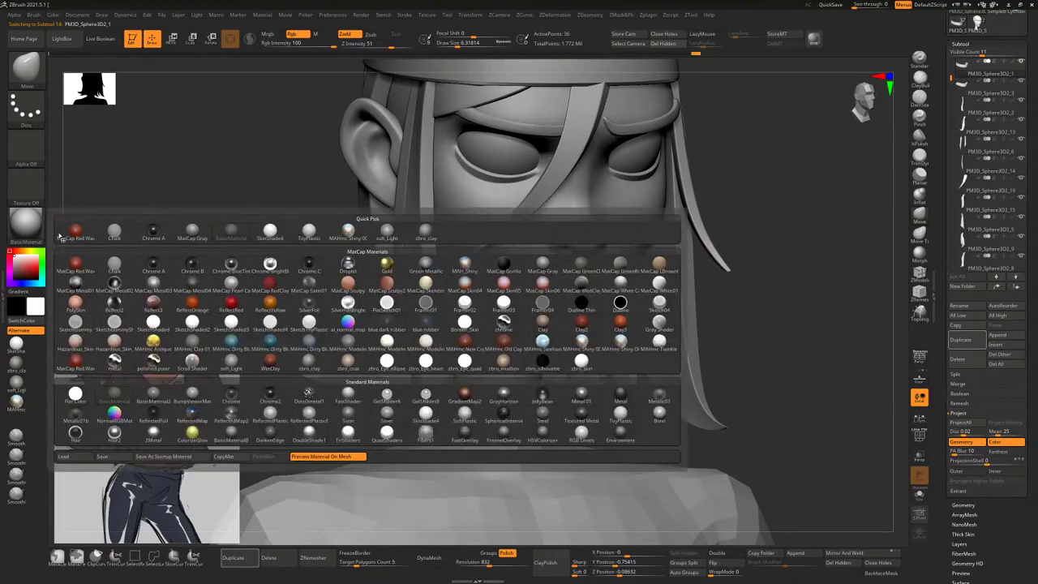
{"action": "left_click", "coordinate": [620, 414]}
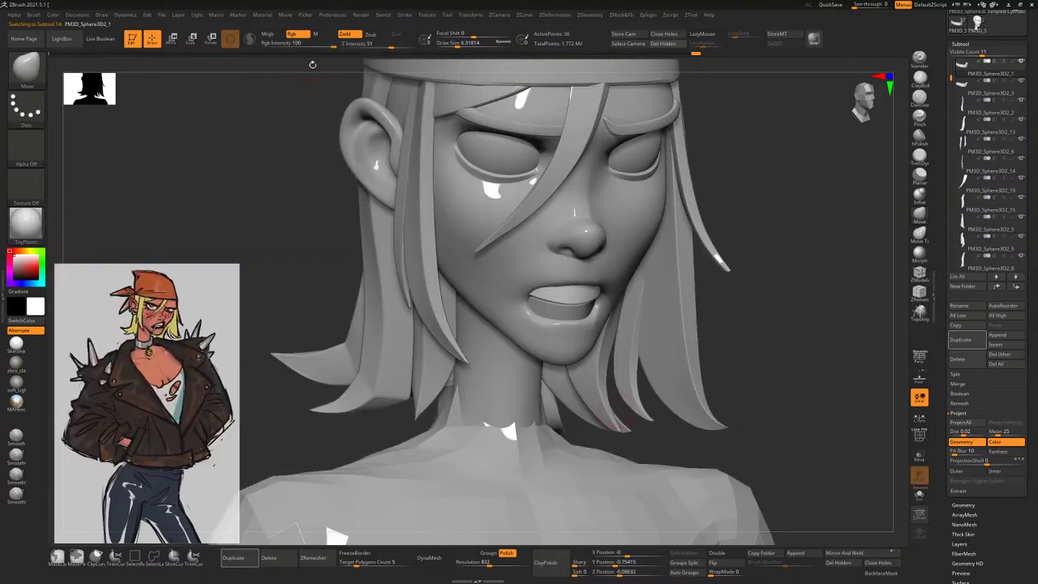
{"action": "left_click", "coordinate": [268, 34]}
{"action": "left_click", "coordinate": [56, 15]}
{"action": "left_click", "coordinate": [54, 17]}
{"action": "left_click", "coordinate": [82, 189]}
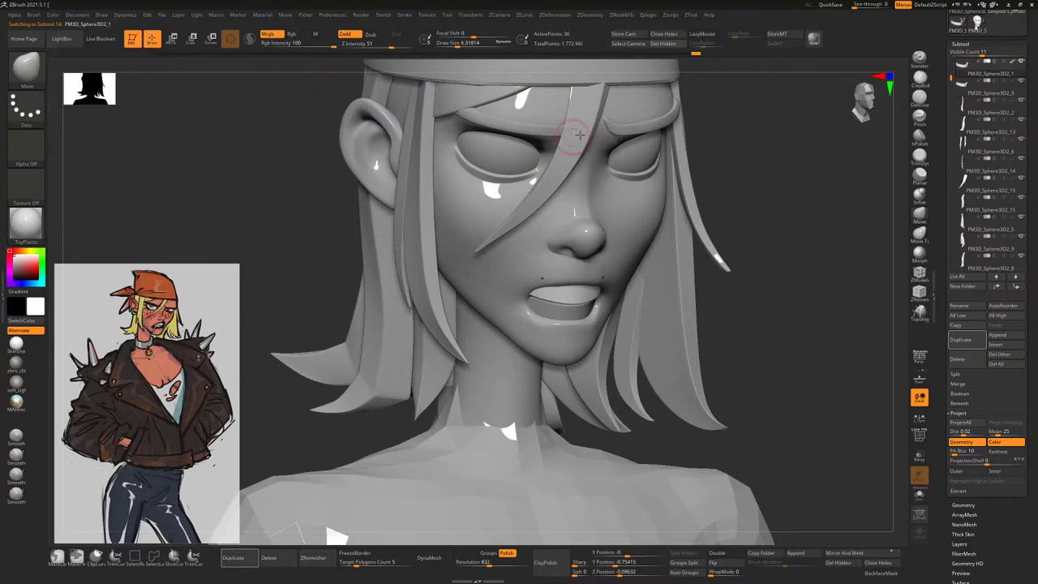
Fill the eyeballs and the lower teeth with white ToyPlastic and switch the active material back to BasicMaterial
{"action": "left_click", "coordinate": [559, 135], "text": "alt"}
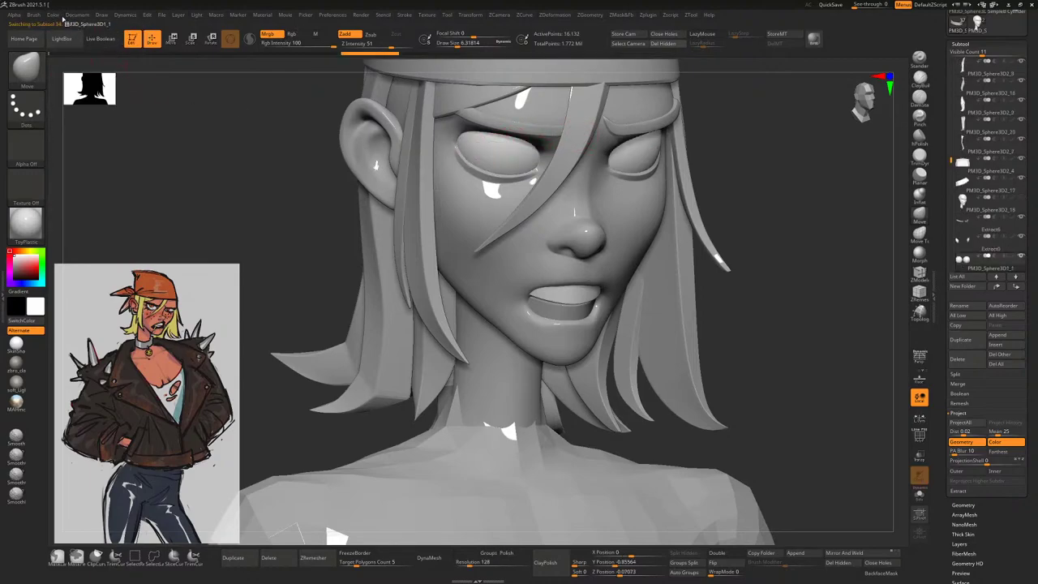
{"action": "left_click", "coordinate": [56, 15]}
{"action": "left_click", "coordinate": [84, 189]}
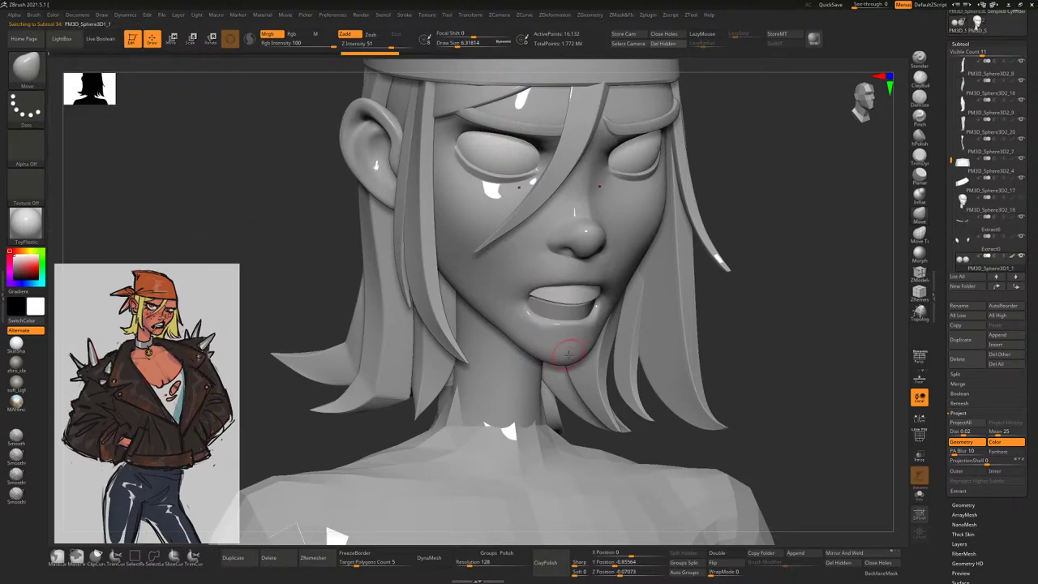
{"action": "left_click", "coordinate": [560, 302], "text": "alt"}
{"action": "left_click", "coordinate": [53, 16]}
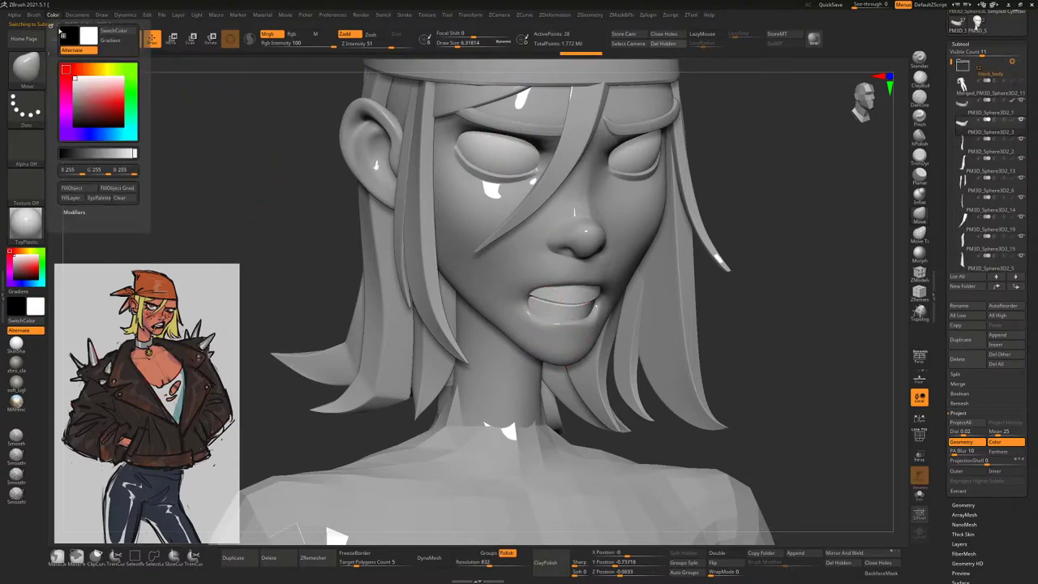
{"action": "left_click", "coordinate": [73, 189]}
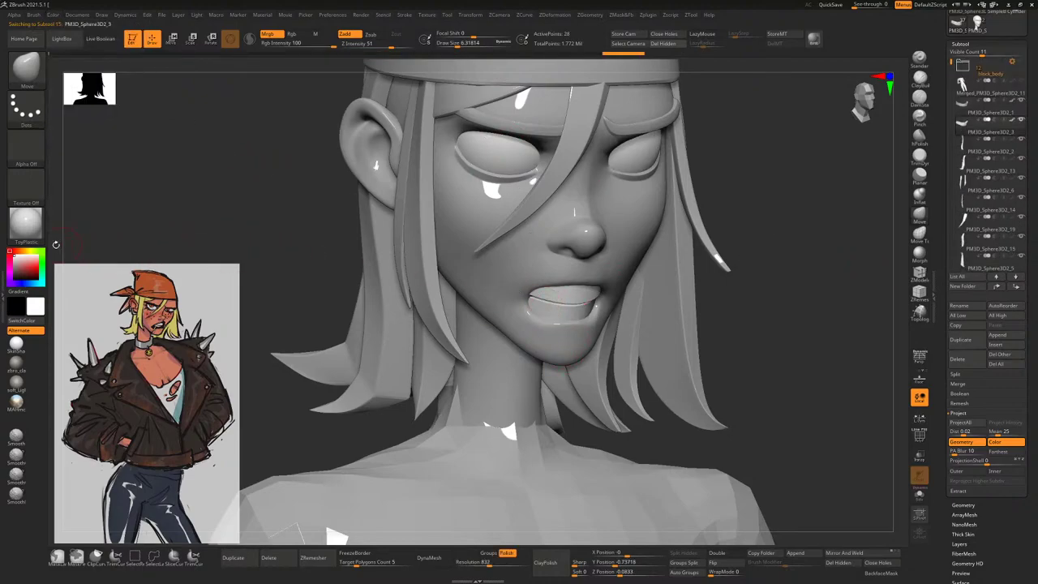
{"action": "left_click", "coordinate": [31, 233]}
{"action": "left_click", "coordinate": [128, 394]}
Isolate the head, mask the upper rims of the eye sockets with MaskPen at draw size 3.79002 and restore the full model
{"action": "left_click_drag", "start_coordinate": [799, 247], "coordinate": [764, 260]}
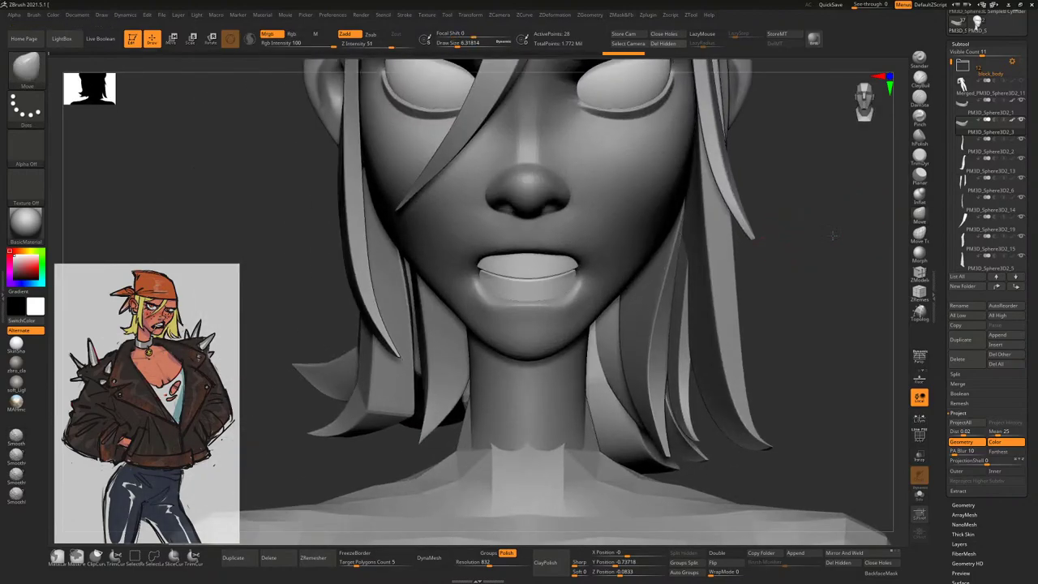
{"action": "left_click_drag", "start_coordinate": [833, 236], "coordinate": [814, 213]}
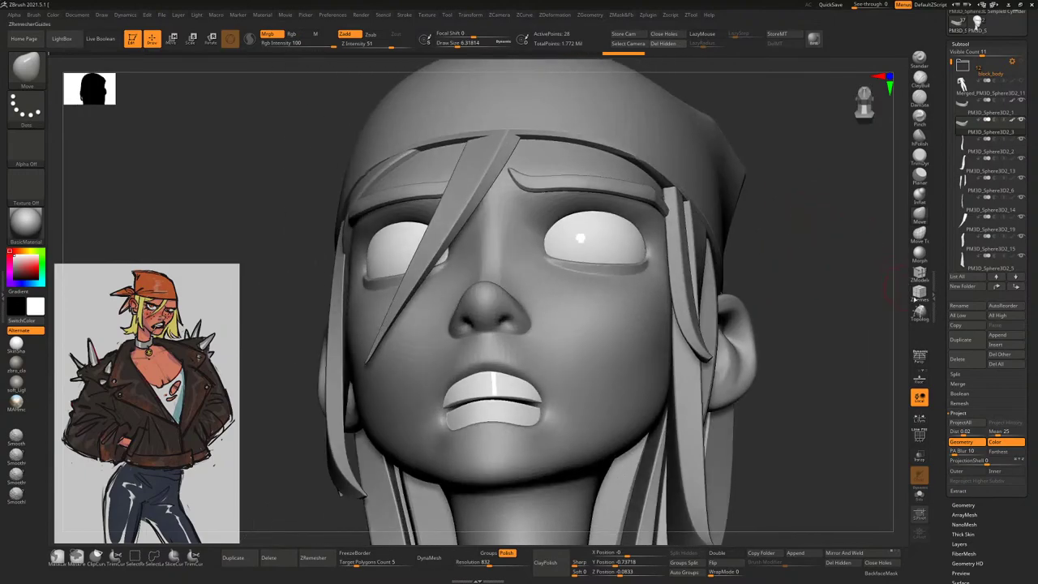
{"action": "left_click_drag", "start_coordinate": [901, 312], "coordinate": [649, 332]}
{"action": "left_click_drag", "start_coordinate": [851, 280], "coordinate": [839, 224]}
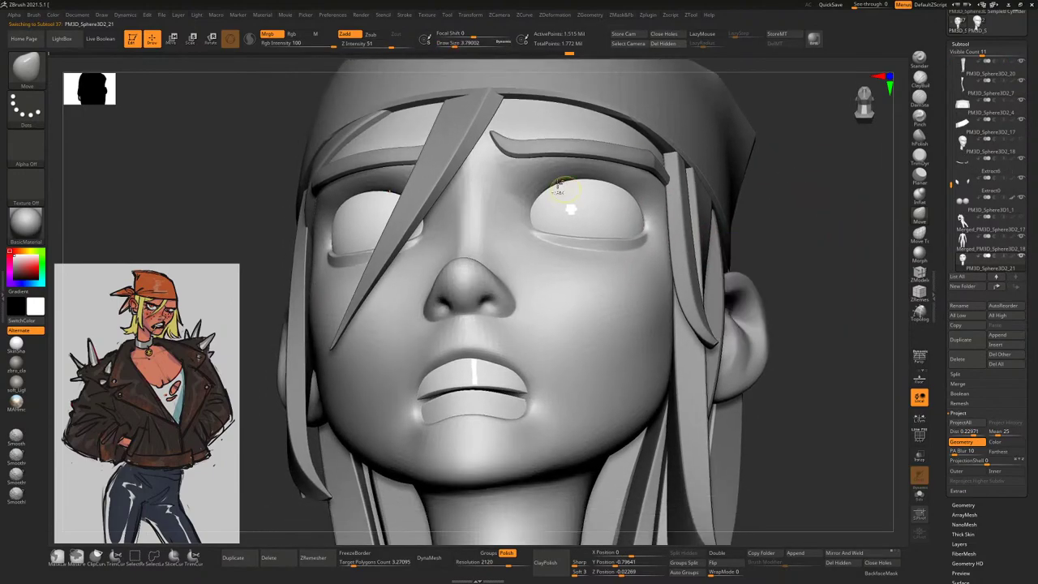
{"action": "key", "text": "ctrl"}
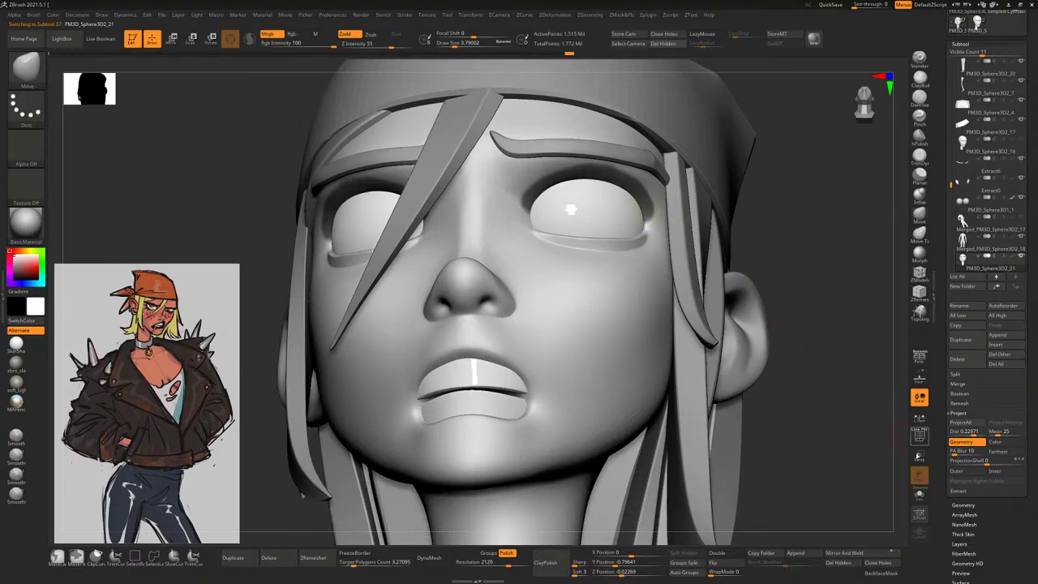
{"action": "left_click", "coordinate": [919, 495]}
{"action": "left_click_drag", "start_coordinate": [819, 341], "coordinate": [570, 189]}
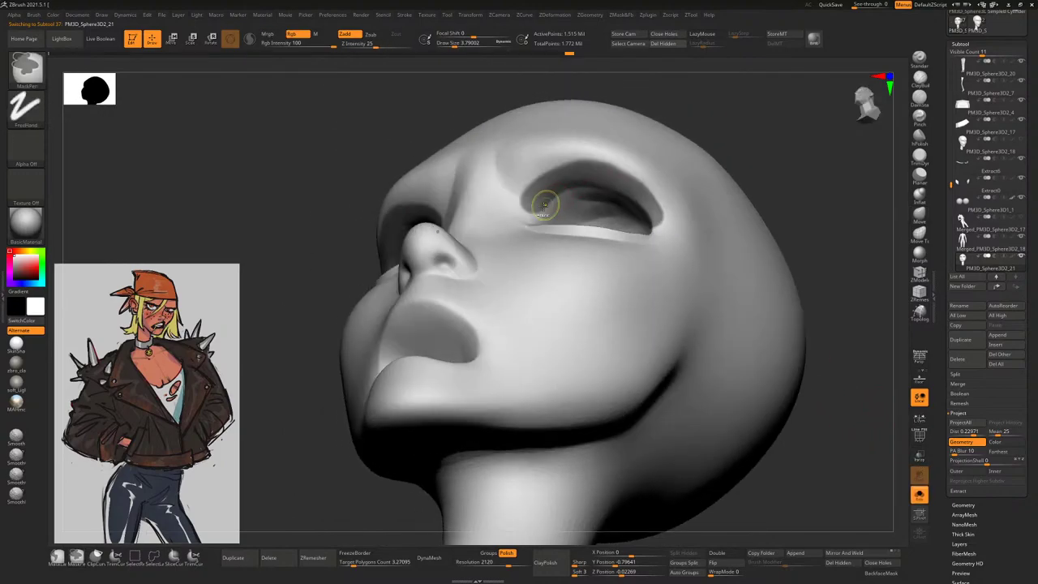
{"action": "mouse_move", "coordinate": [700, 167]}
{"action": "left_mouse_down"}
{"action": "mouse_move", "coordinate": [584, 191]}
{"action": "mouse_move", "coordinate": [530, 215]}
{"action": "left_mouse_up"}
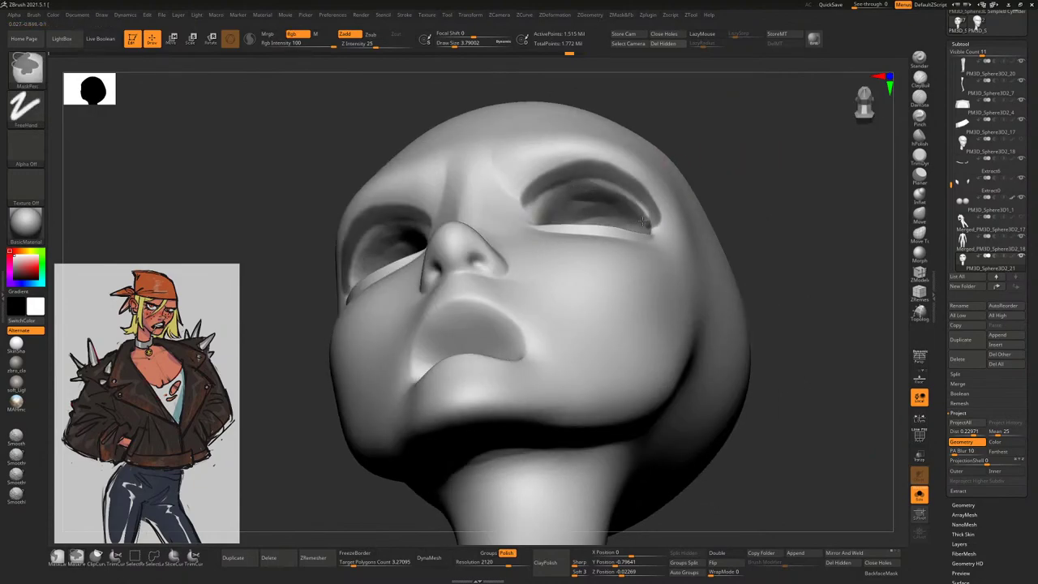
{"action": "left_click_drag", "start_coordinate": [746, 212], "coordinate": [757, 214]}
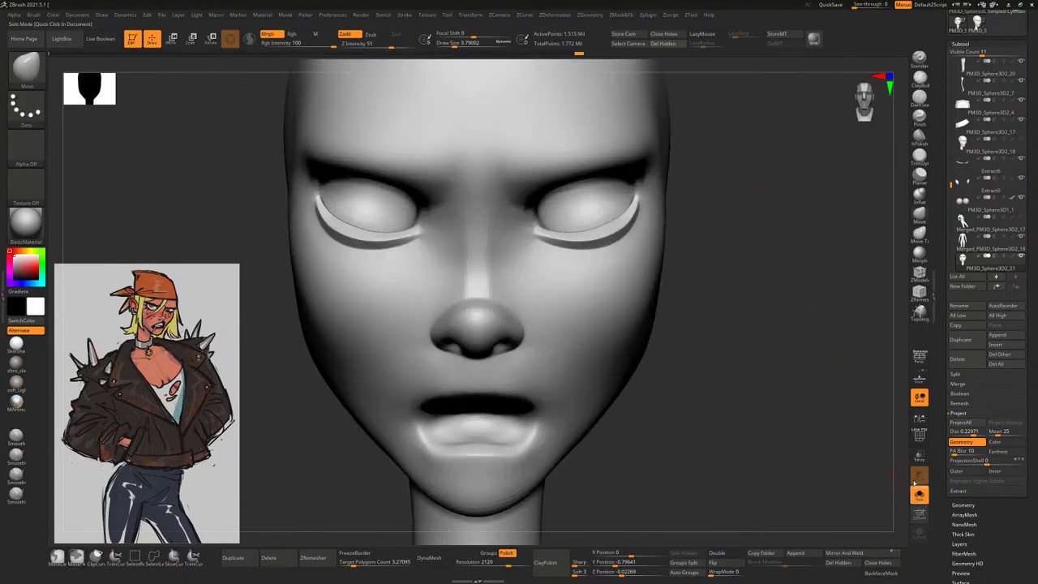
{"action": "left_click", "coordinate": [919, 494]}
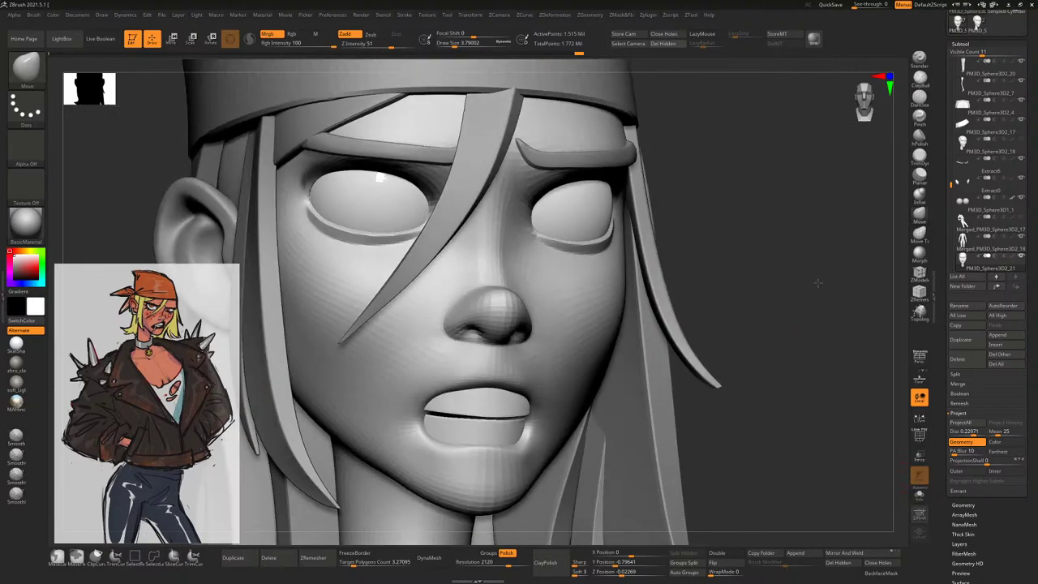
Extract the masked upper eye rims as a separate subtool with ExtractPro+
{"action": "mouse_move", "coordinate": [805, 332]}
{"action": "left_mouse_down"}
{"action": "mouse_move", "coordinate": [808, 258]}
{"action": "mouse_move", "coordinate": [757, 196]}
{"action": "mouse_move", "coordinate": [773, 200]}
{"action": "left_mouse_up"}
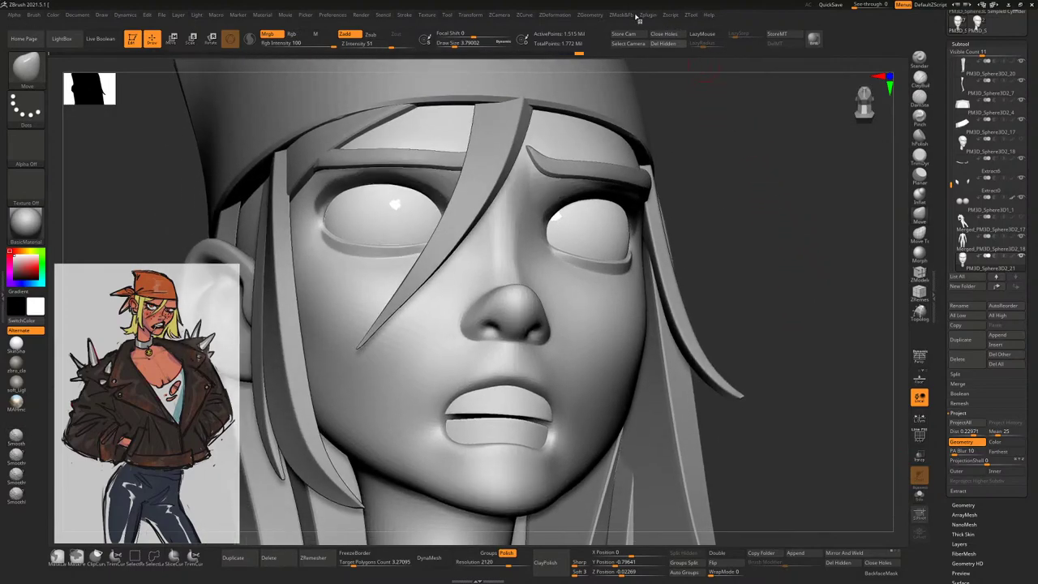
{"action": "left_click", "coordinate": [646, 16]}
{"action": "left_click", "coordinate": [650, 15]}
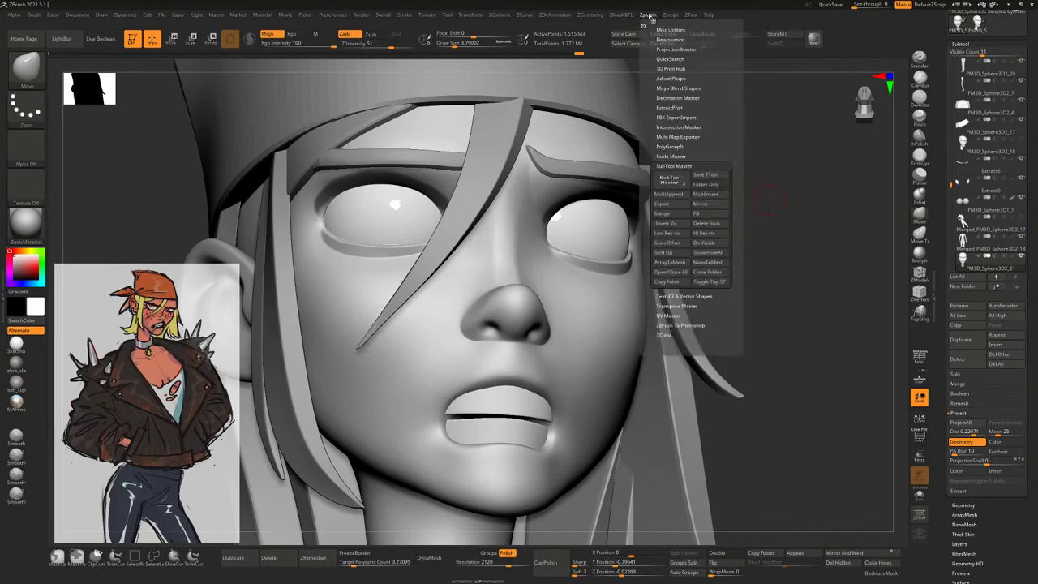
{"action": "left_click", "coordinate": [674, 108]}
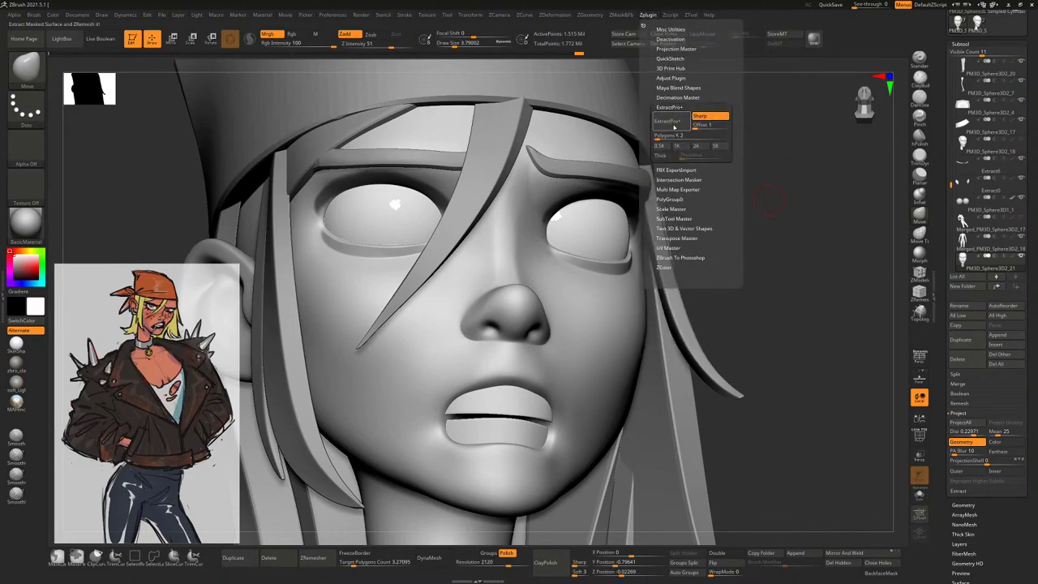
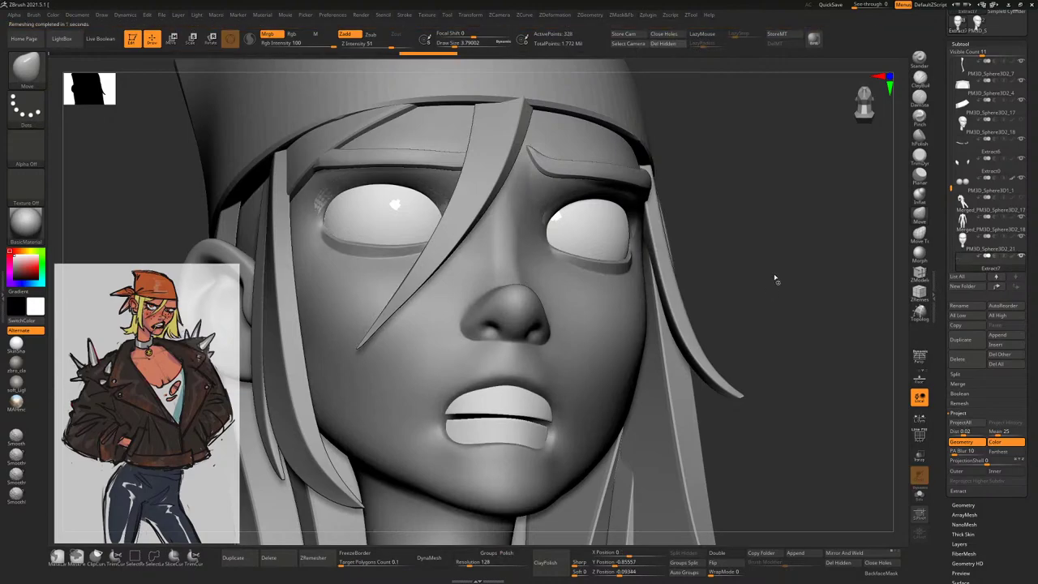
Isolate the extracted eyelid strips with the polyframe shown and remesh them with ZRemesher
{"action": "mouse_move", "coordinate": [779, 235]}
{"action": "left_mouse_down"}
{"action": "mouse_move", "coordinate": [775, 191]}
{"action": "mouse_move", "coordinate": [771, 233]}
{"action": "left_mouse_up"}
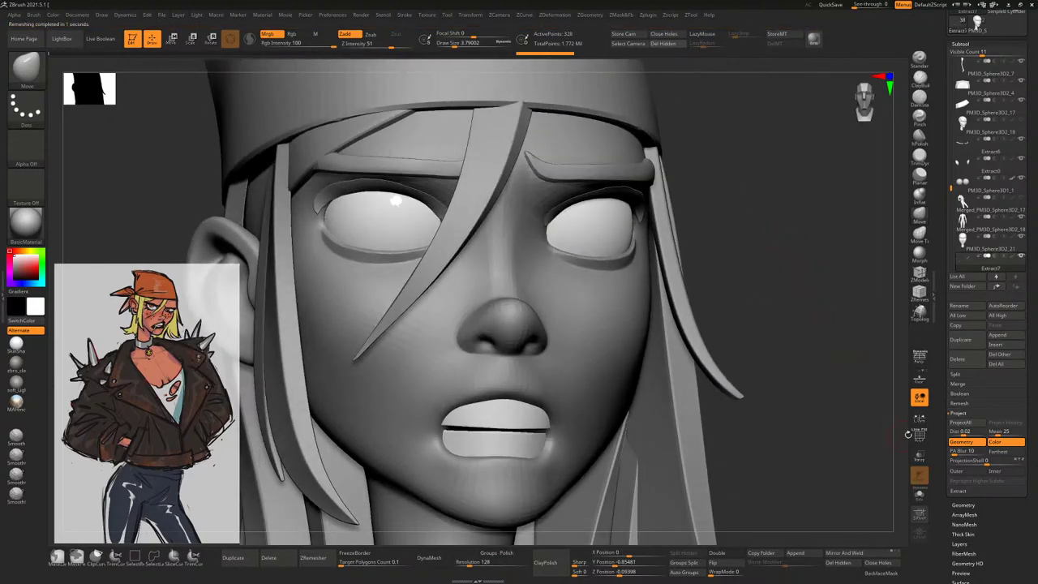
{"action": "left_click_drag", "start_coordinate": [858, 364], "coordinate": [809, 373]}
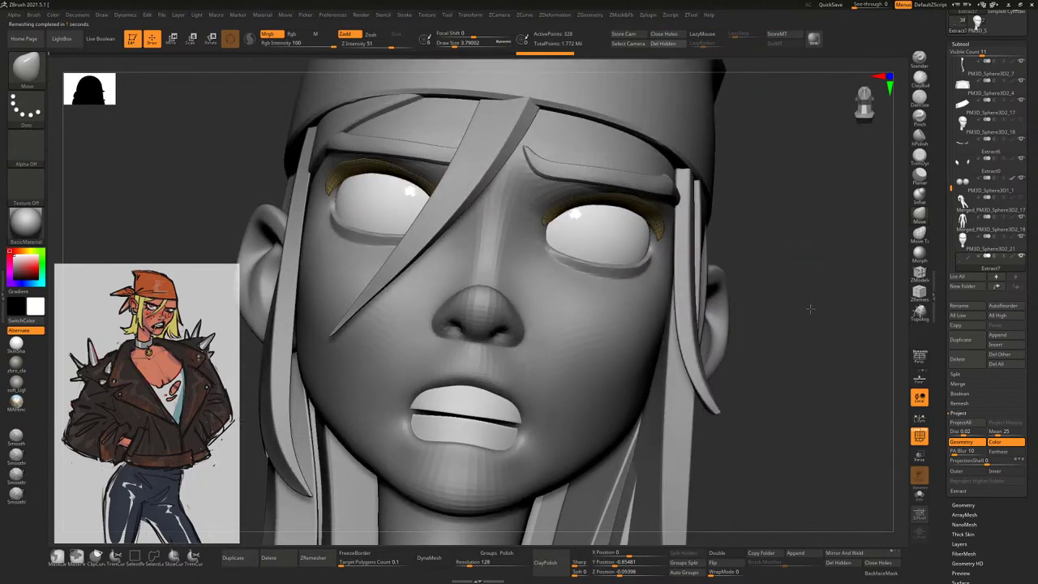
{"action": "left_click", "coordinate": [919, 495]}
{"action": "left_click_drag", "start_coordinate": [848, 413], "coordinate": [824, 329]}
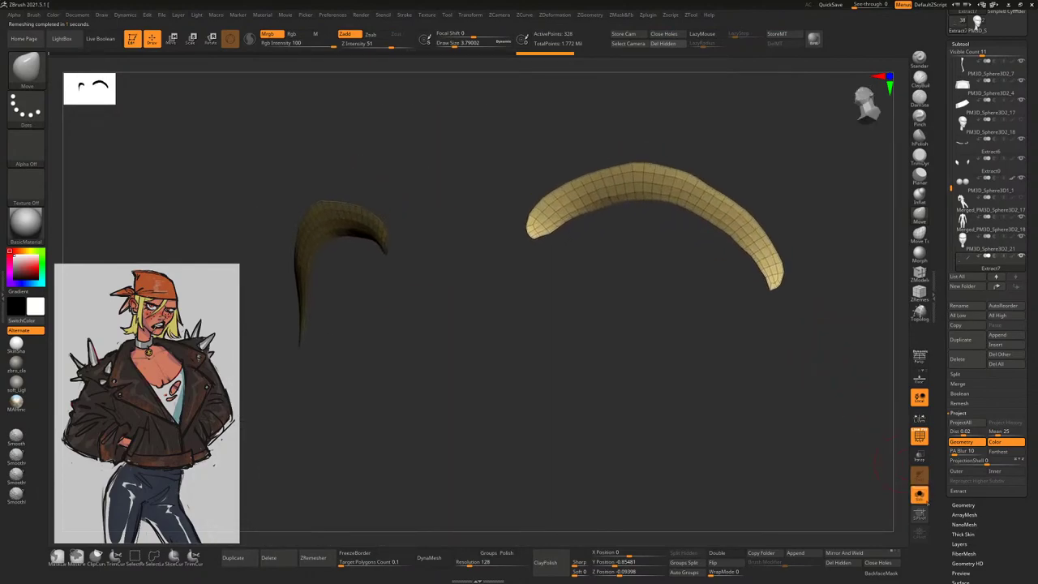
{"action": "left_click", "coordinate": [974, 506]}
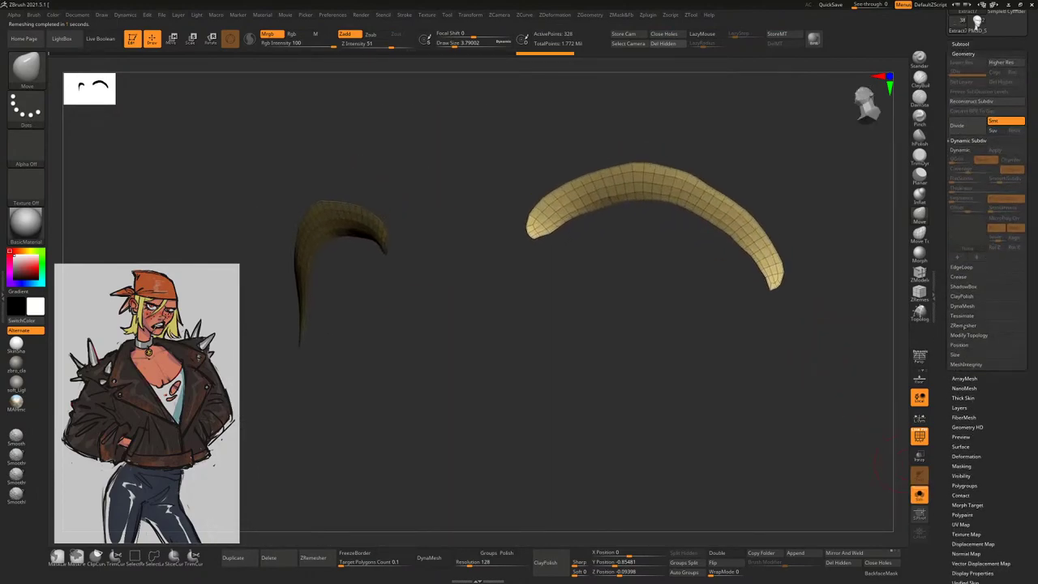
{"action": "left_click", "coordinate": [964, 326]}
{"action": "left_click", "coordinate": [1003, 247]}
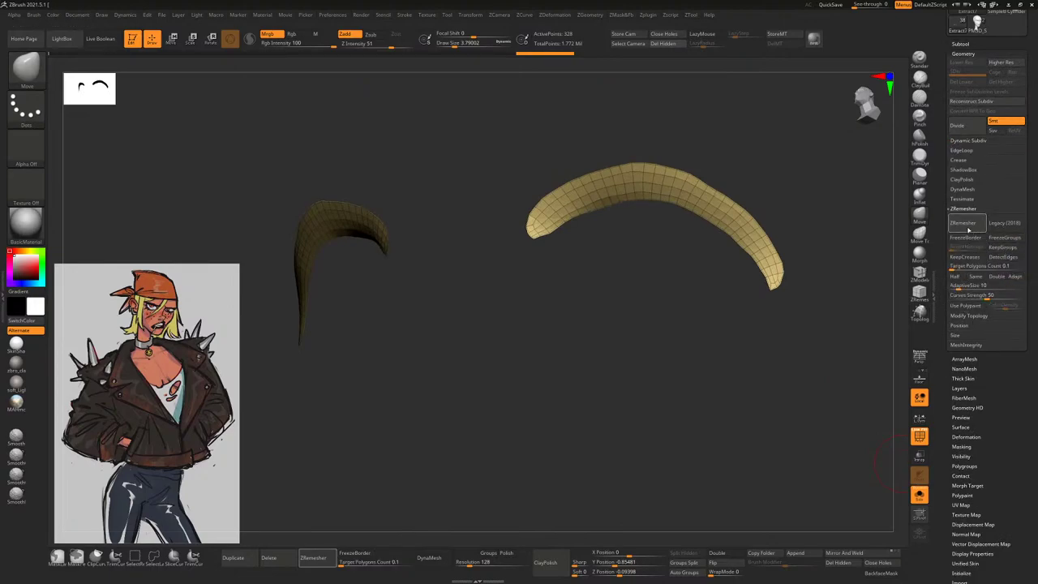
{"action": "left_click", "coordinate": [963, 222]}
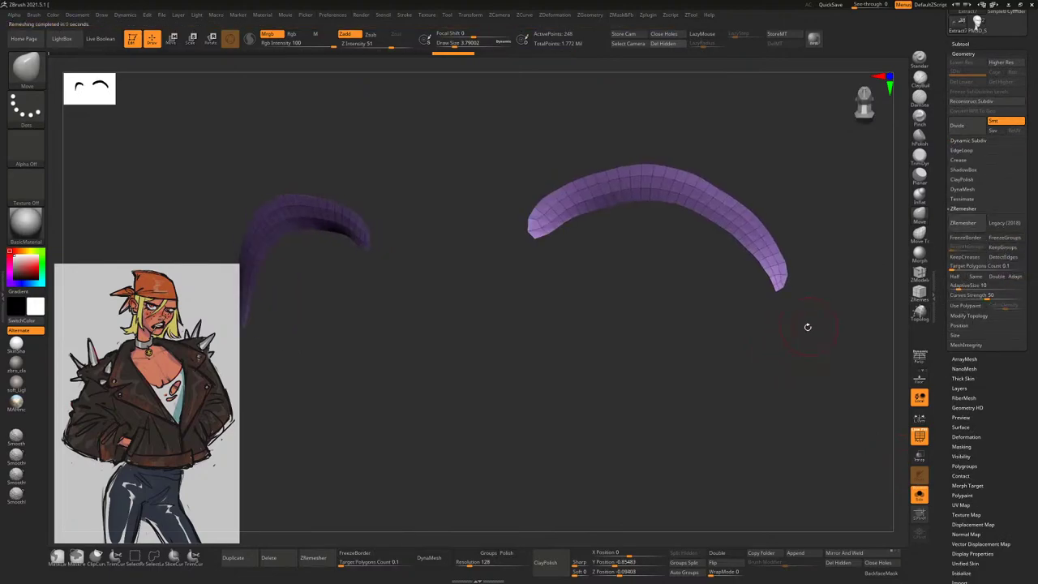
Simplify the eyelid strips by deleting surplus crosswise edge loops along their length with the ZModeler brush
{"action": "left_click_drag", "start_coordinate": [806, 324], "coordinate": [880, 320]}
{"action": "key", "text": "b"}
{"action": "key", "text": "z"}
{"action": "key", "text": "m"}
{"action": "left_click_drag", "start_coordinate": [758, 329], "coordinate": [547, 232]}
{"action": "key", "text": "space"}
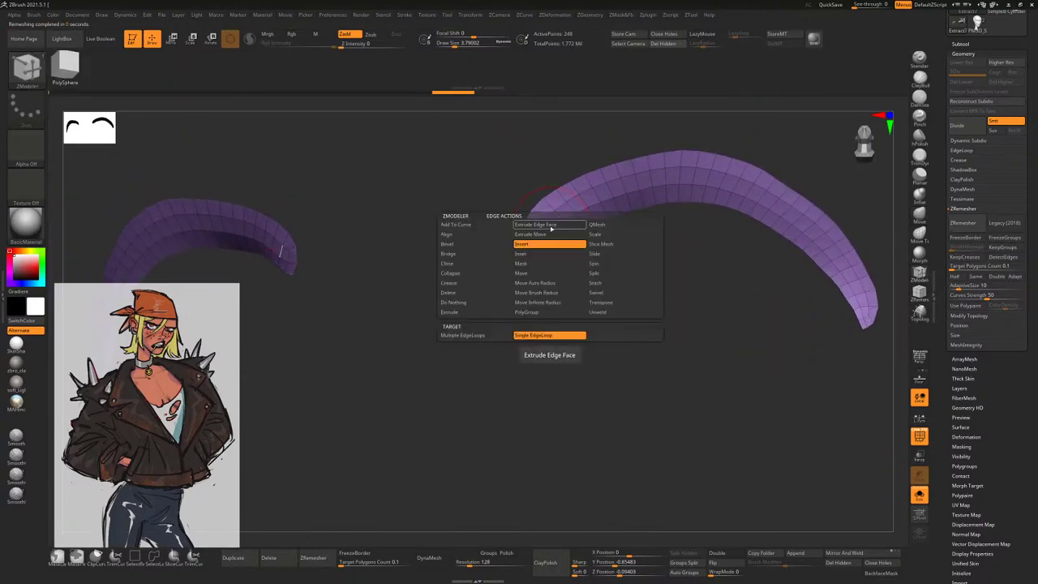
{"action": "left_click", "coordinate": [572, 215], "text": "alt"}
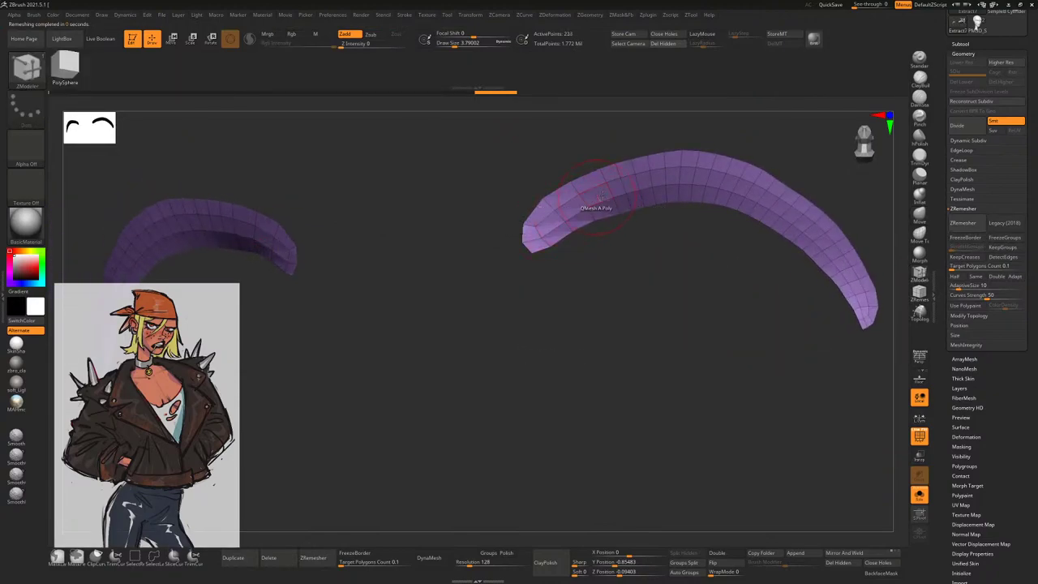
{"action": "left_click", "coordinate": [582, 200], "text": "alt"}
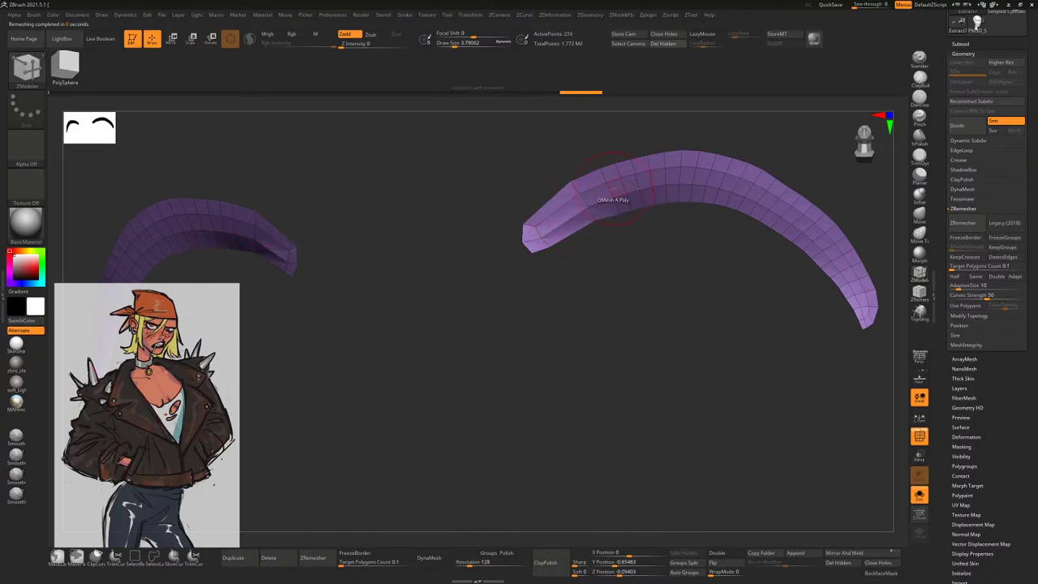
{"action": "left_click", "coordinate": [670, 179], "text": "alt"}
{"action": "left_click", "coordinate": [693, 176], "text": "alt"}
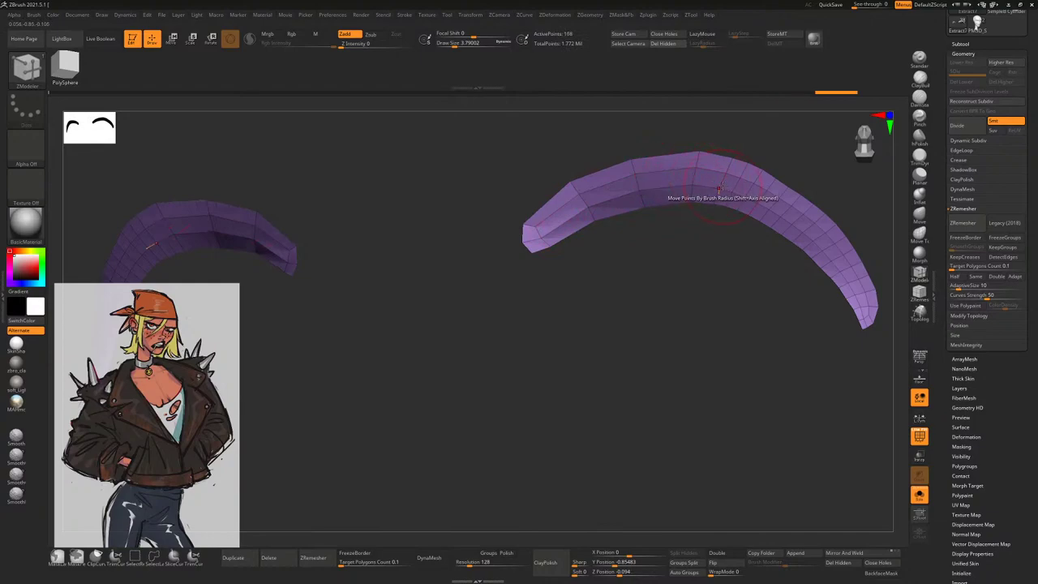
{"action": "left_click", "coordinate": [734, 194], "text": "alt"}
{"action": "left_click", "coordinate": [758, 201], "text": "alt"}
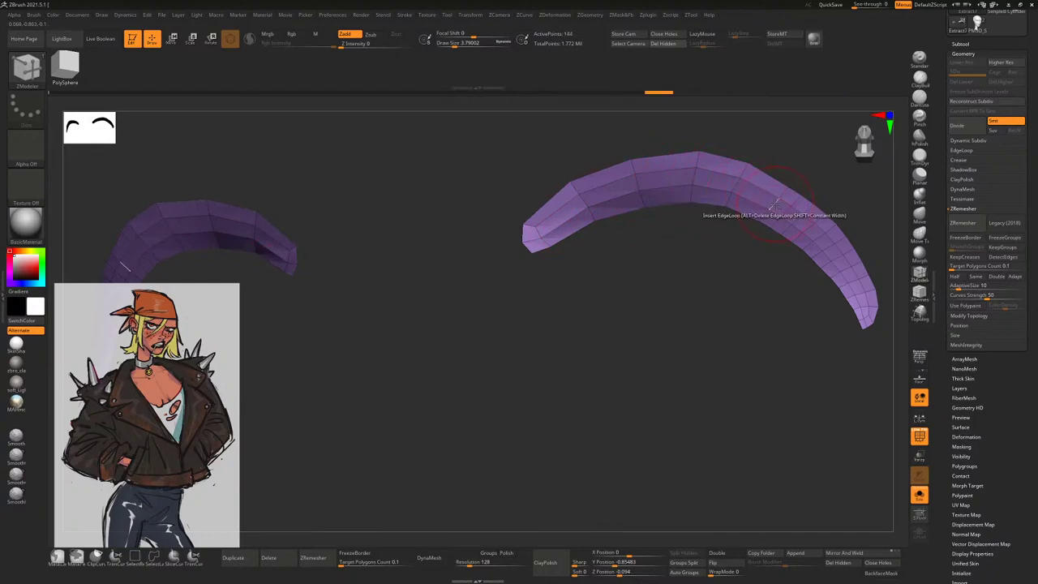
{"action": "left_click", "coordinate": [782, 208], "text": "alt"}
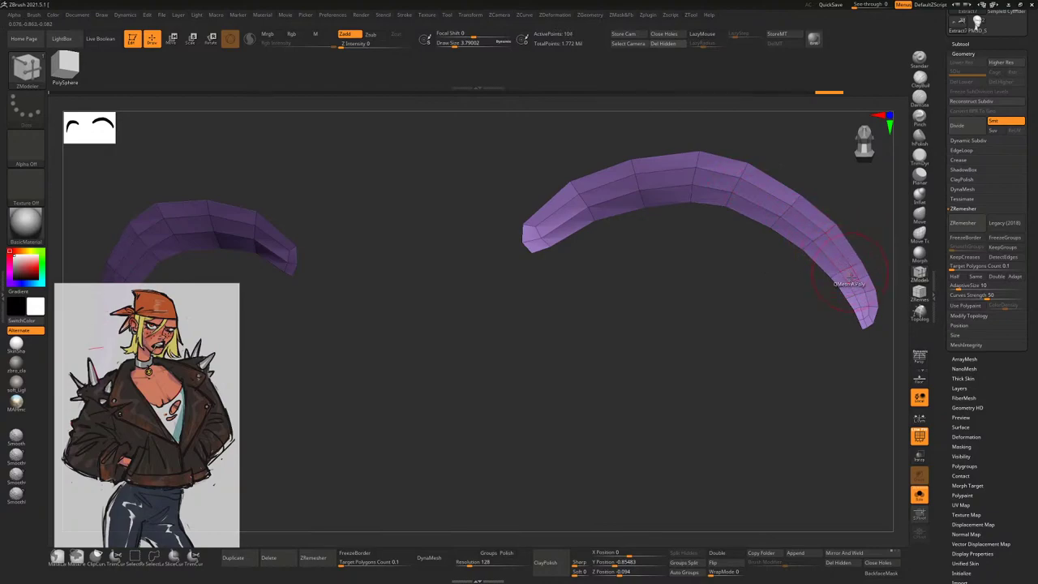
{"action": "key", "text": "ctrl+z"}
{"action": "key", "text": "ctrl+z"}
{"action": "left_click_drag", "start_coordinate": [825, 342], "coordinate": [806, 331]}
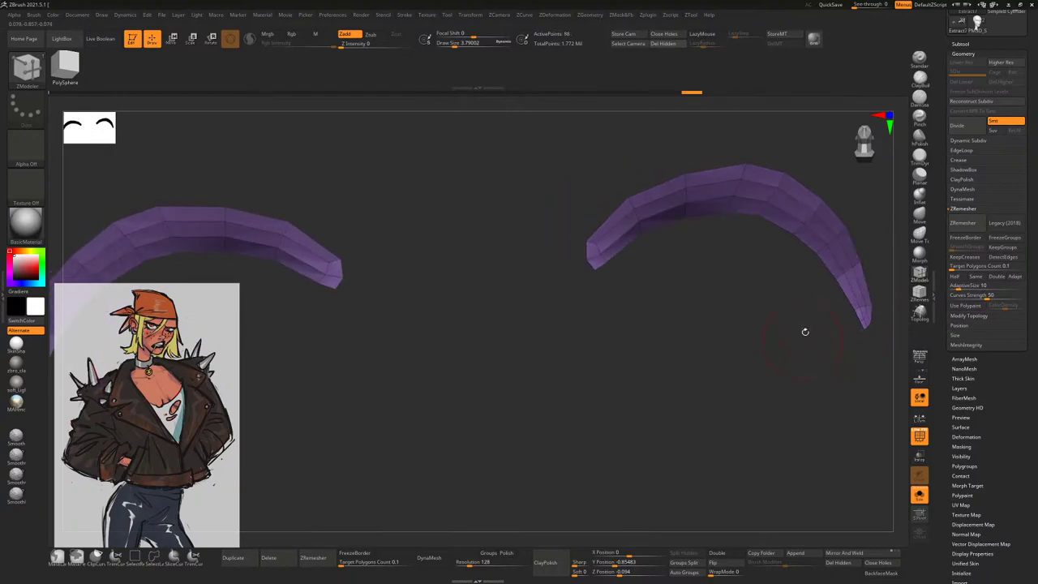
Thicken the eyelid strips with ZModeler's QMesh polygon action targeting Island
{"action": "left_click_drag", "start_coordinate": [720, 257], "coordinate": [747, 198]}
{"action": "key", "text": "space"}
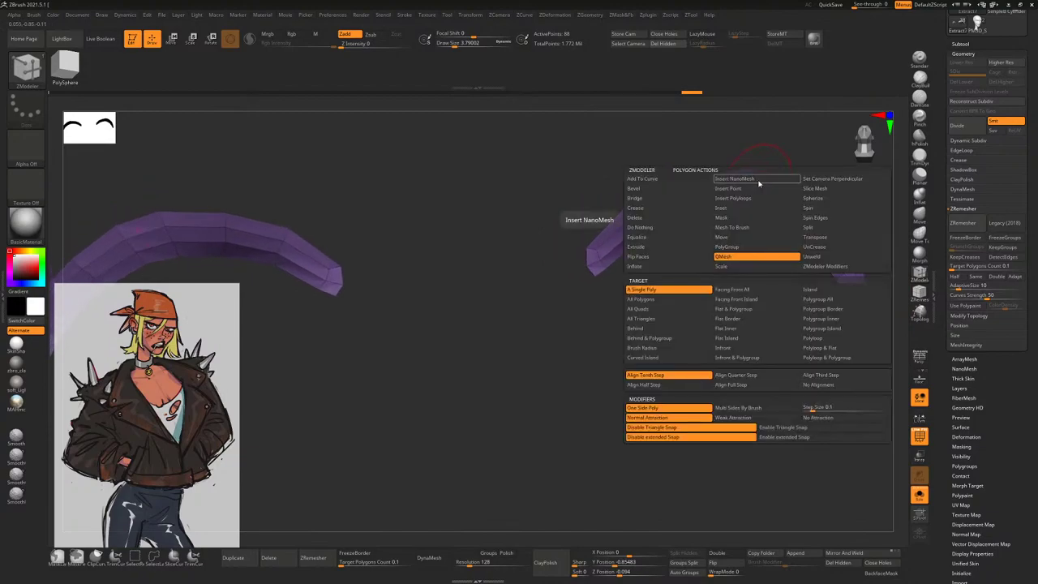
{"action": "left_click", "coordinate": [811, 290]}
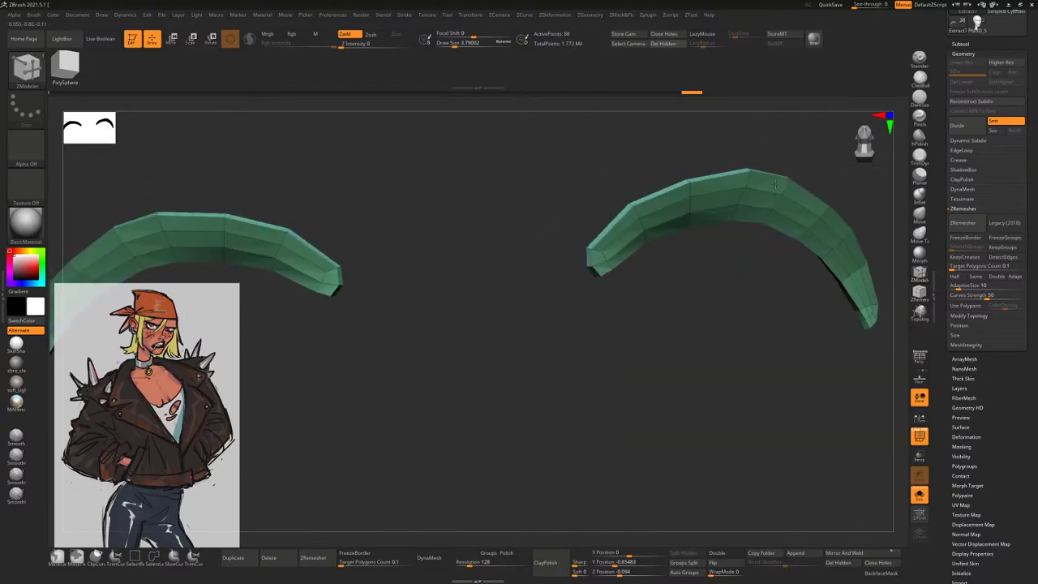
{"action": "left_click", "coordinate": [776, 185]}
Crease the border edge loops of the thickened eyelid strips with ZModeler's Crease action set to EdgeLoop Complete
{"action": "left_click", "coordinate": [974, 141]}
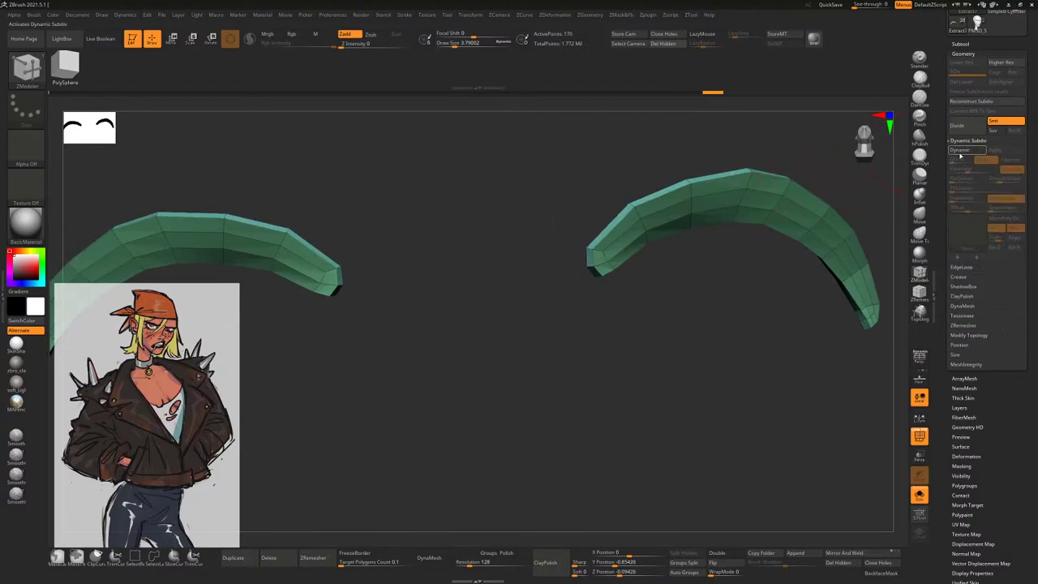
{"action": "left_click", "coordinate": [960, 150]}
{"action": "left_click", "coordinate": [973, 152]}
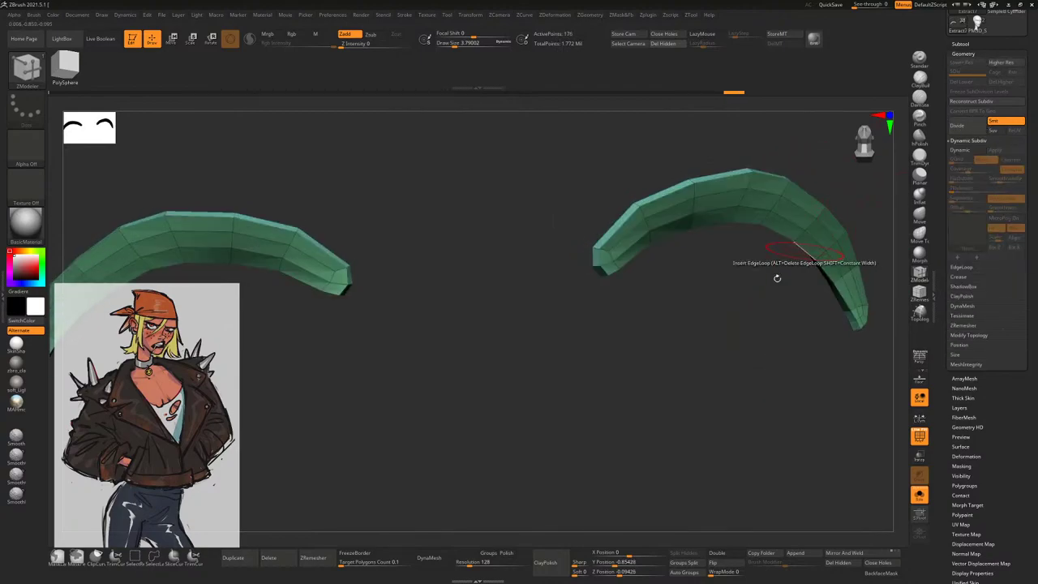
{"action": "left_click_drag", "start_coordinate": [744, 264], "coordinate": [719, 284]}
{"action": "key", "text": "space"}
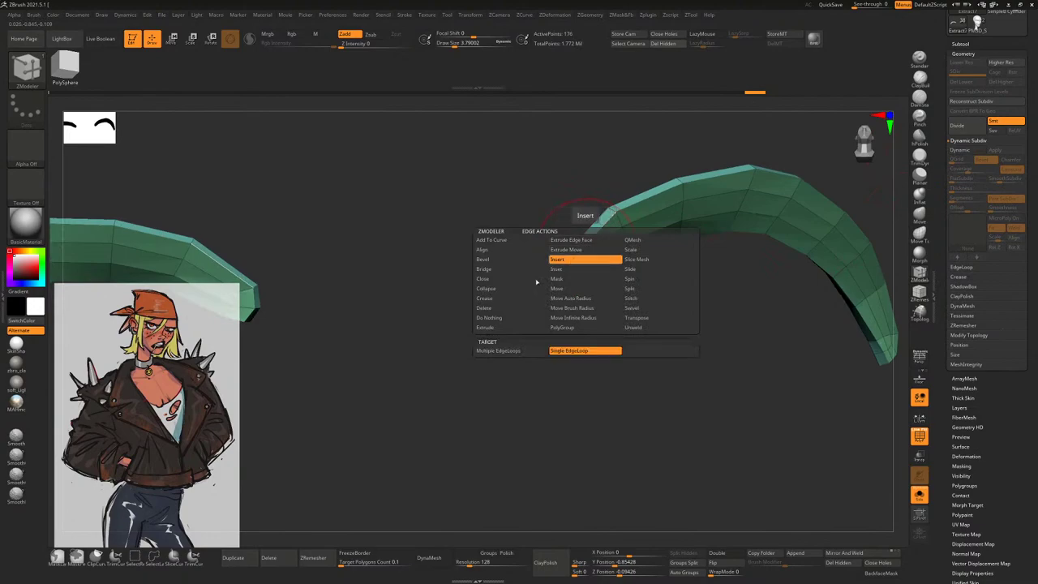
{"action": "left_click", "coordinate": [485, 298]}
{"action": "left_click", "coordinate": [503, 355]}
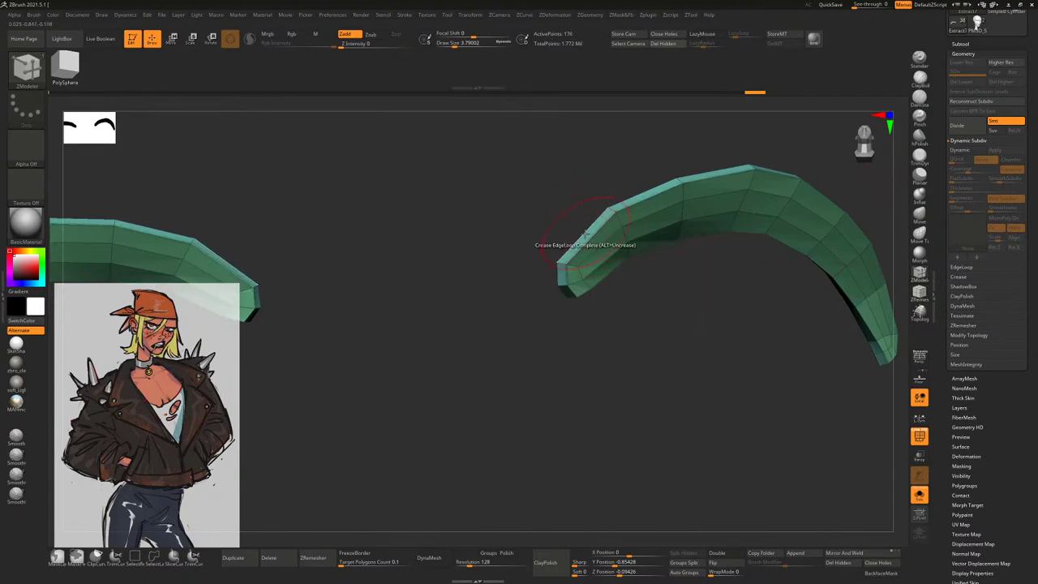
{"action": "left_click_drag", "start_coordinate": [551, 292], "coordinate": [810, 427]}
Enable dynamic subdivision on the eyelid strips, restore the full model and hide the polyframe
{"action": "left_click", "coordinate": [959, 150]}
{"action": "left_click", "coordinate": [919, 495]}
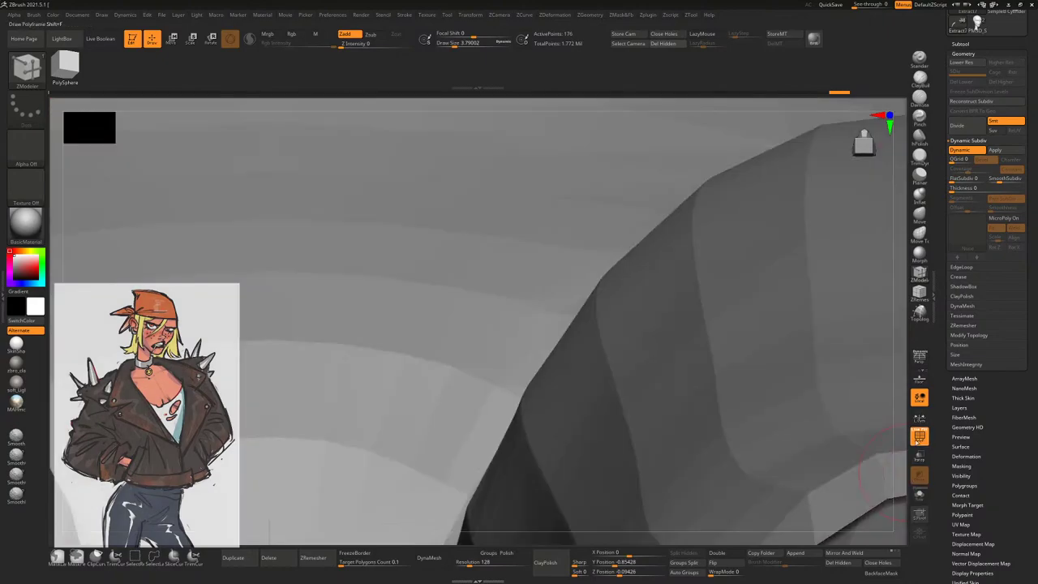
{"action": "left_click_drag", "start_coordinate": [906, 379], "coordinate": [812, 221]}
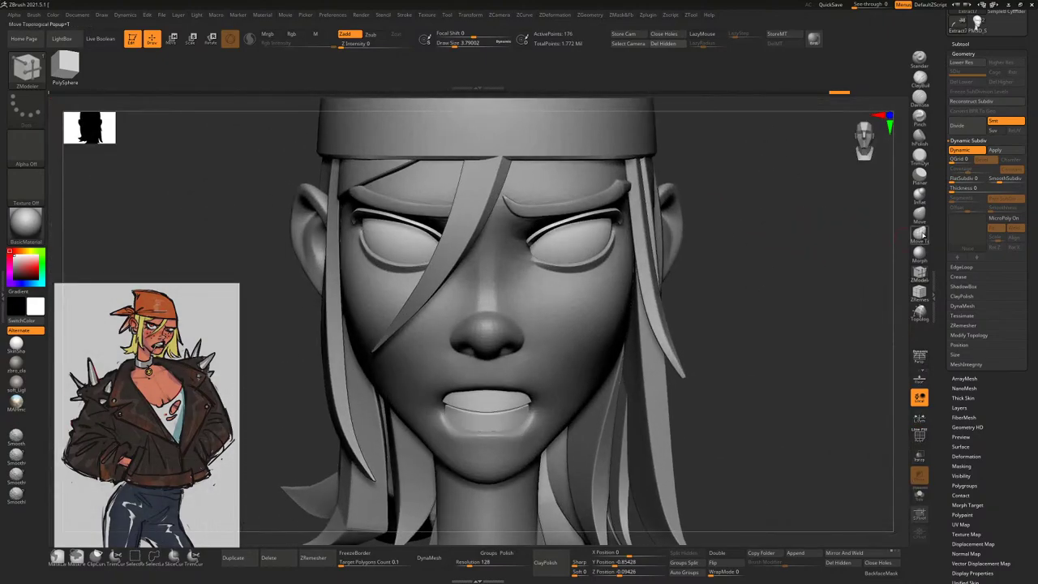
Pull the inner part of the eyelid strips into place along the eye sockets with the Move Topological brush
{"action": "left_click", "coordinate": [919, 235]}
{"action": "left_click_drag", "start_coordinate": [811, 341], "coordinate": [568, 244]}
{"action": "key", "text": "space"}
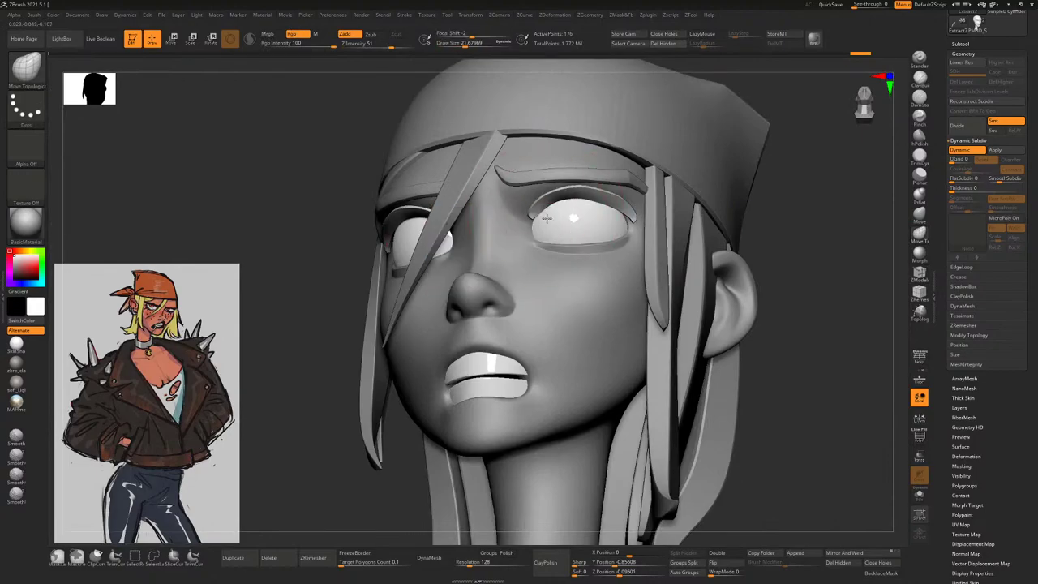
{"action": "left_click_drag", "start_coordinate": [816, 234], "coordinate": [889, 215]}
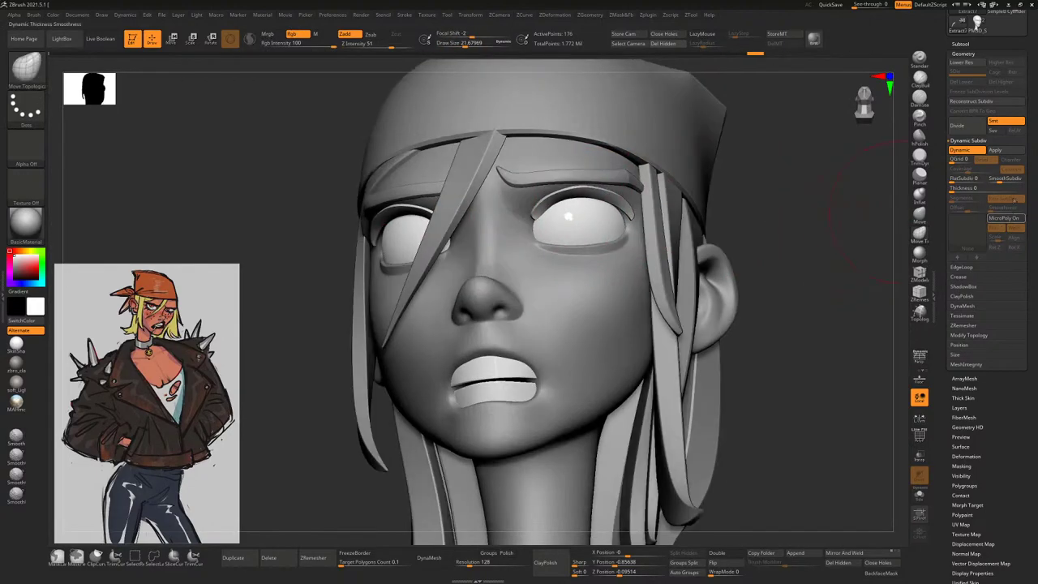
Set the eyelid strips' crease level to 3
{"action": "left_click", "coordinate": [960, 278]}
{"action": "left_click", "coordinate": [966, 141]}
{"action": "left_click", "coordinate": [966, 279]}
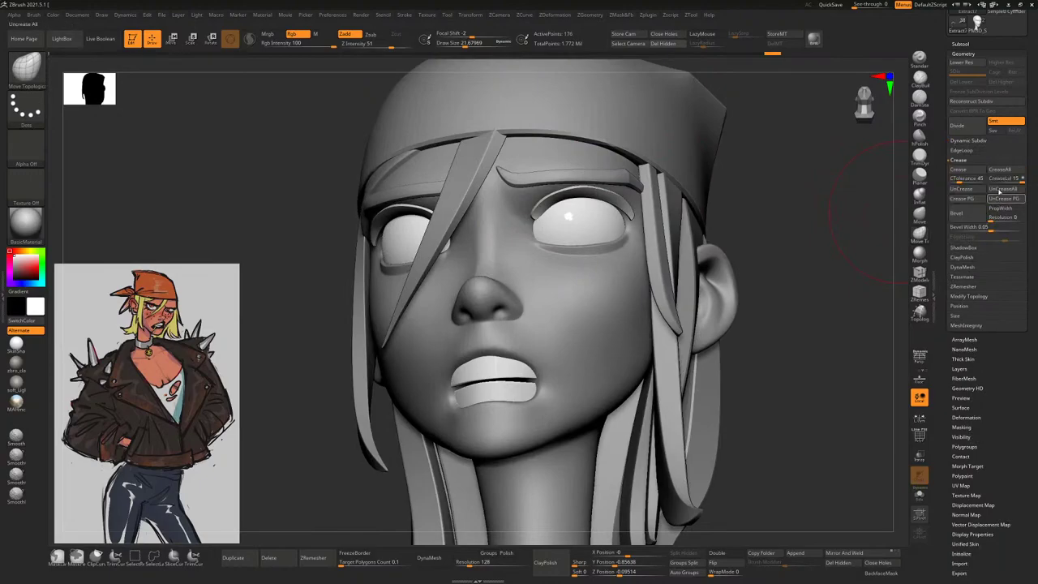
{"action": "left_click_drag", "start_coordinate": [800, 232], "coordinate": [689, 224], "text": "shift"}
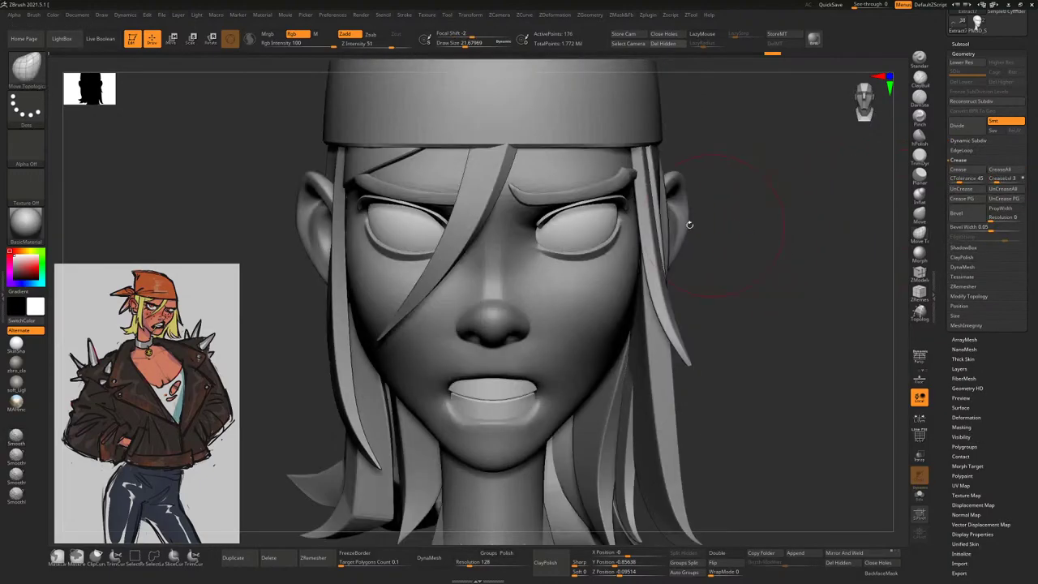
Reshape the eyelid strips around the upper eye rims with Move Topological at draw sizes of about 14 and 26
{"action": "left_click_drag", "start_coordinate": [862, 209], "coordinate": [795, 244]}
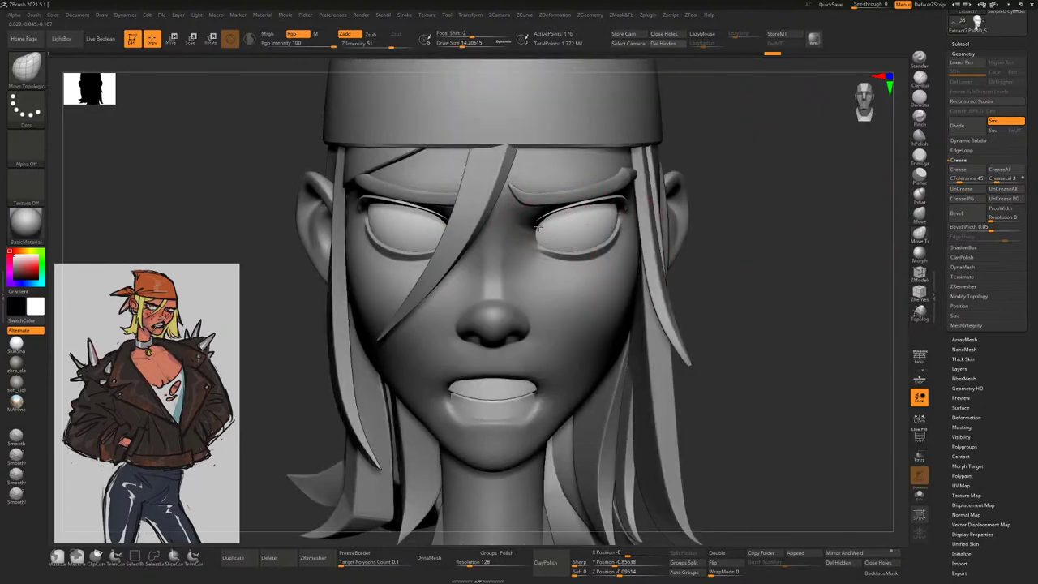
{"action": "mouse_move", "coordinate": [722, 138]}
{"action": "left_mouse_down"}
{"action": "mouse_move", "coordinate": [743, 203]}
{"action": "mouse_move", "coordinate": [754, 176]}
{"action": "mouse_move", "coordinate": [536, 235]}
{"action": "left_mouse_up"}
{"action": "key", "text": "space"}
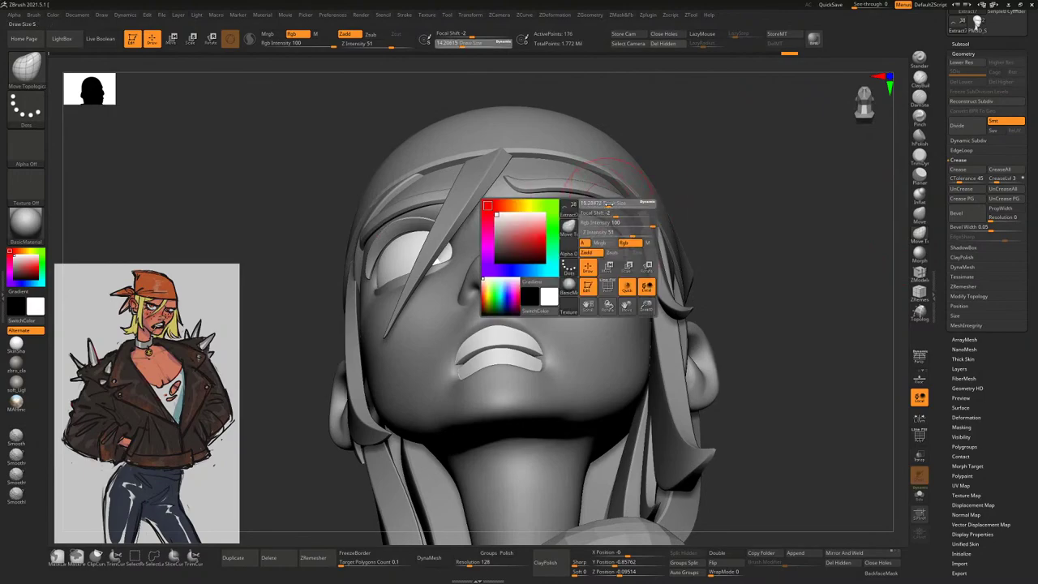
{"action": "left_click_drag", "start_coordinate": [698, 221], "coordinate": [676, 232], "text": "shift"}
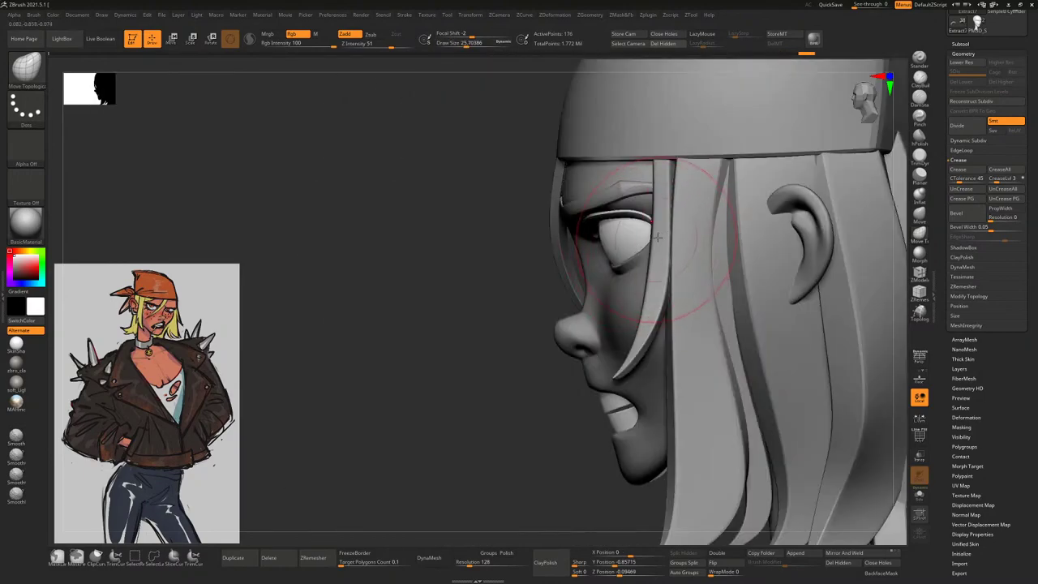
{"action": "left_click_drag", "start_coordinate": [510, 298], "coordinate": [560, 243], "text": "shift"}
Refine the inner corners of the eyelid strips with Move Topological, reducing the draw size to about 7
{"action": "key", "text": "space"}
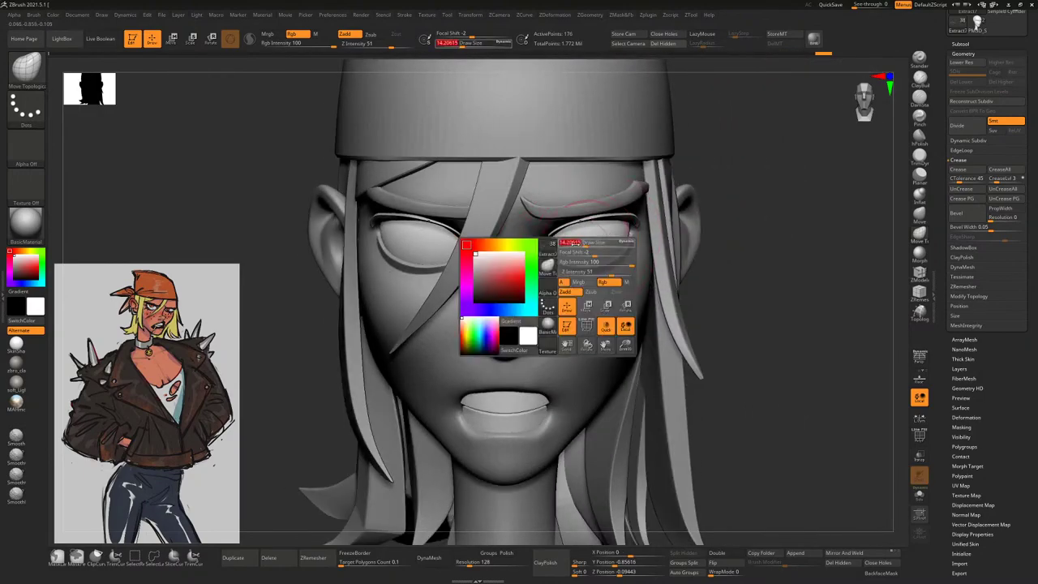
{"action": "mouse_move", "coordinate": [721, 207]}
{"action": "left_mouse_down"}
{"action": "mouse_move", "coordinate": [765, 174]}
{"action": "mouse_move", "coordinate": [543, 248]}
{"action": "left_mouse_up"}
{"action": "key", "text": "space"}
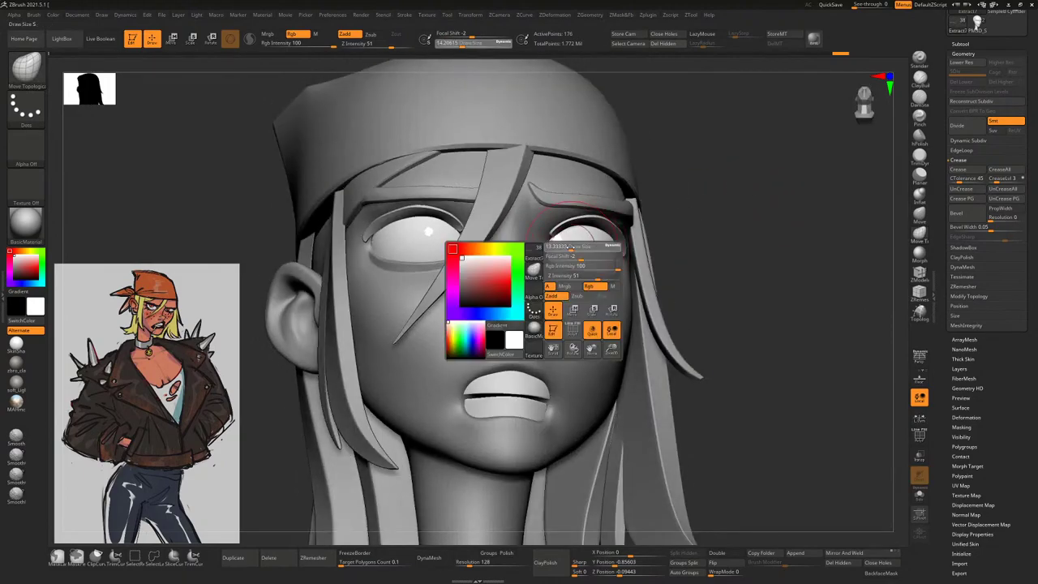
{"action": "mouse_move", "coordinate": [734, 197]}
{"action": "left_mouse_down"}
{"action": "mouse_move", "coordinate": [568, 235]}
{"action": "mouse_move", "coordinate": [556, 224]}
{"action": "left_mouse_up"}
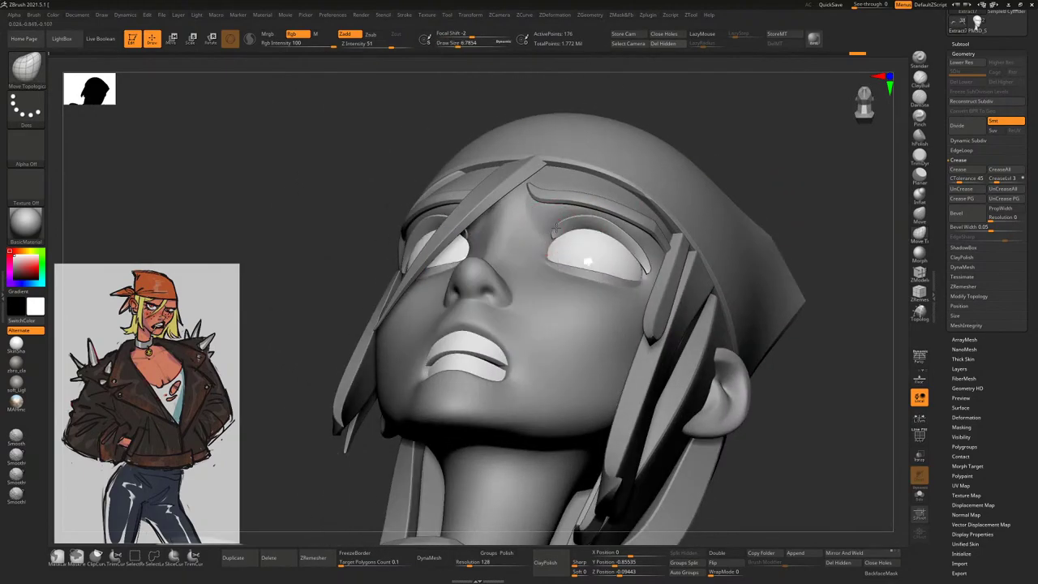
{"action": "left_click_drag", "start_coordinate": [708, 219], "coordinate": [679, 225]}
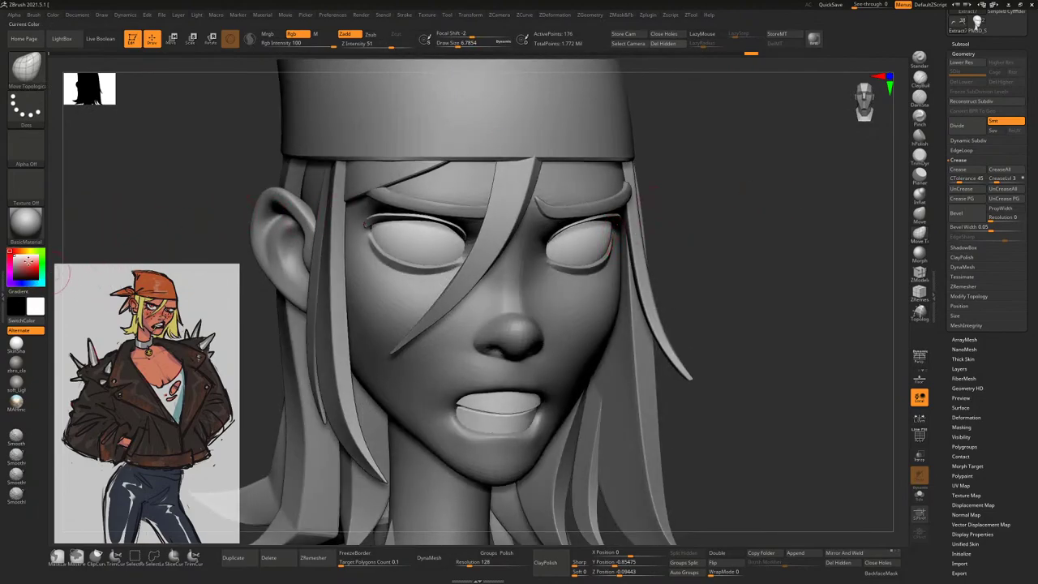
Fill the eyelid strips with black BasicMaterial, applying both material and color with Mrgb
{"action": "left_click", "coordinate": [13, 276]}
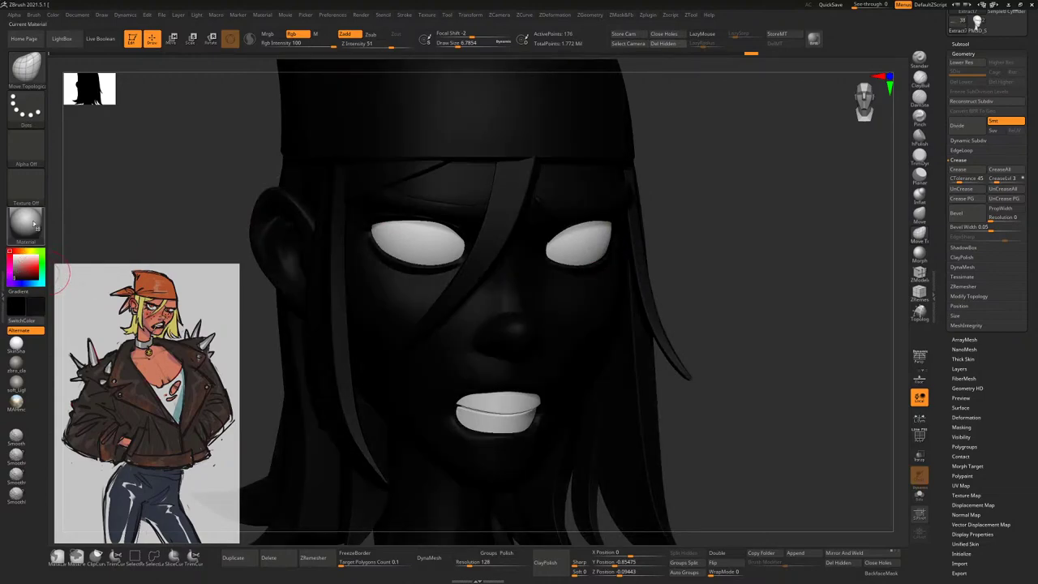
{"action": "left_click", "coordinate": [19, 270]}
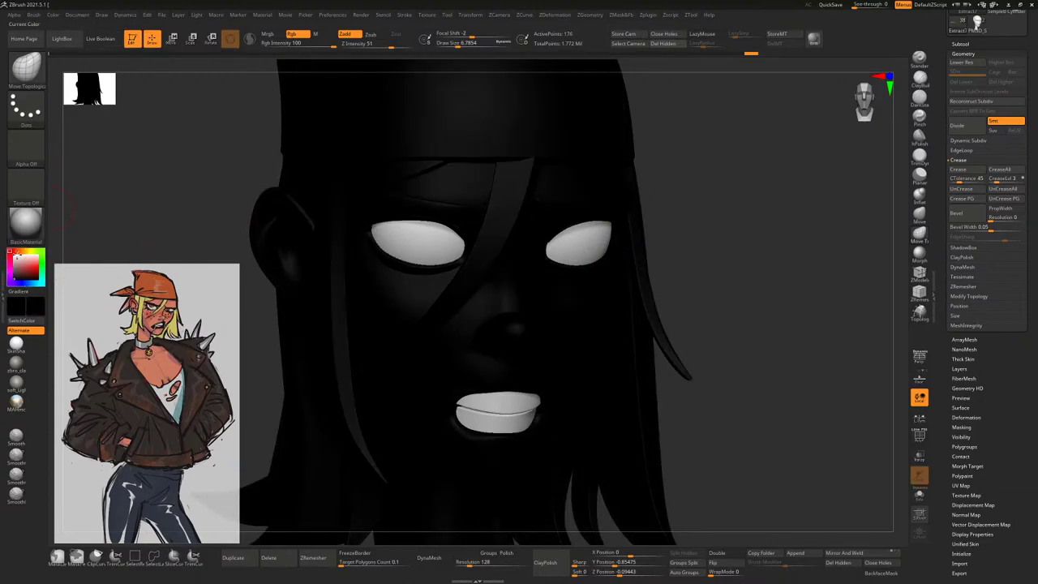
{"action": "left_click", "coordinate": [58, 15]}
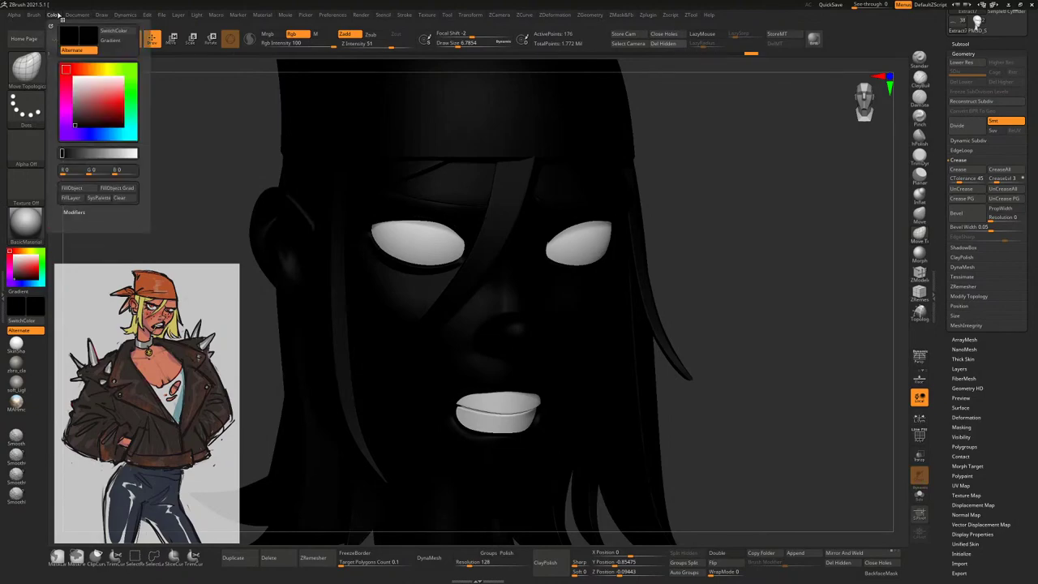
{"action": "left_click", "coordinate": [268, 35]}
{"action": "left_click", "coordinate": [52, 16]}
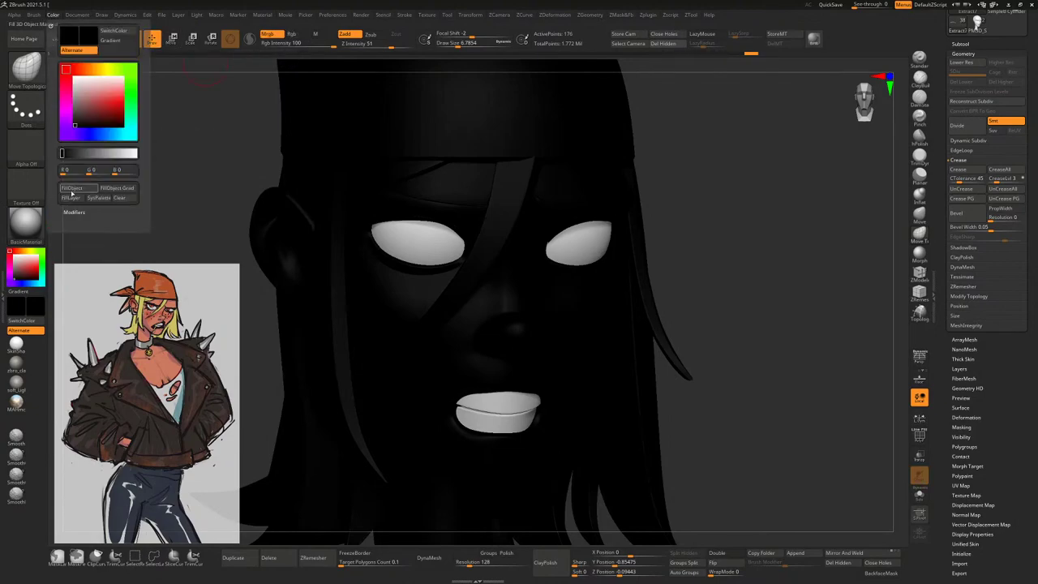
{"action": "left_click", "coordinate": [71, 193]}
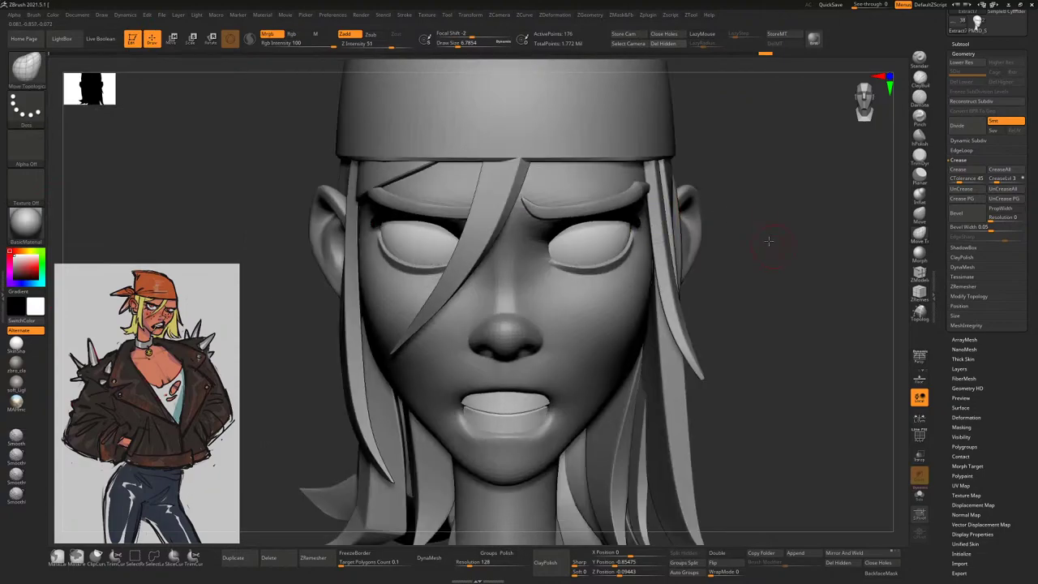
Fit the outer portions of the black eyelid strips to the eye rims with Move Topological at draw sizes of about 14, 6 and 13
{"action": "mouse_move", "coordinate": [641, 203]}
{"action": "left_mouse_down"}
{"action": "mouse_move", "coordinate": [708, 188]}
{"action": "mouse_move", "coordinate": [699, 234]}
{"action": "mouse_move", "coordinate": [641, 270]}
{"action": "left_mouse_up"}
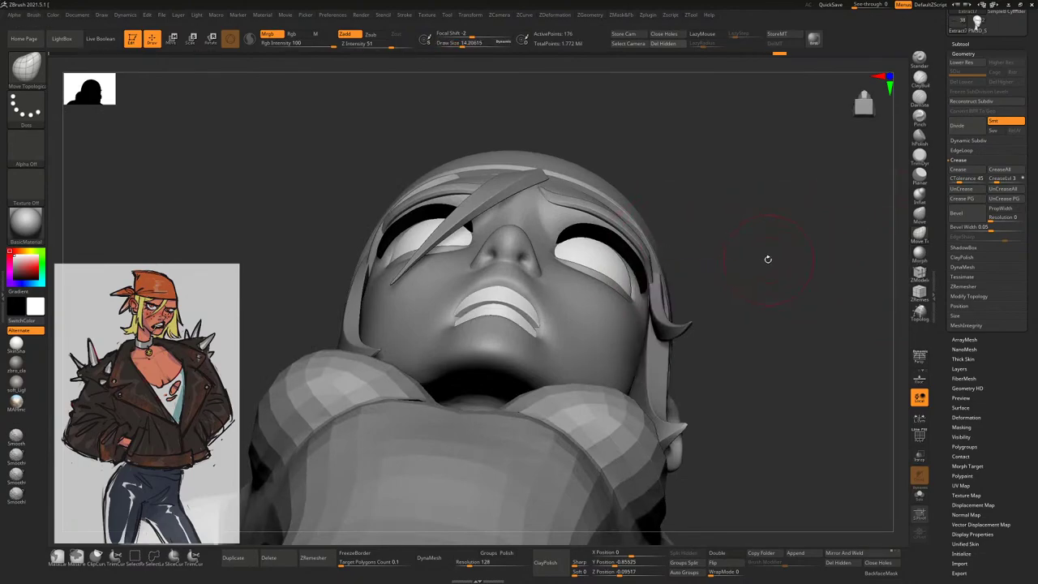
{"action": "left_click_drag", "start_coordinate": [806, 251], "coordinate": [615, 280]}
{"action": "left_click_drag", "start_coordinate": [724, 229], "coordinate": [670, 266]}
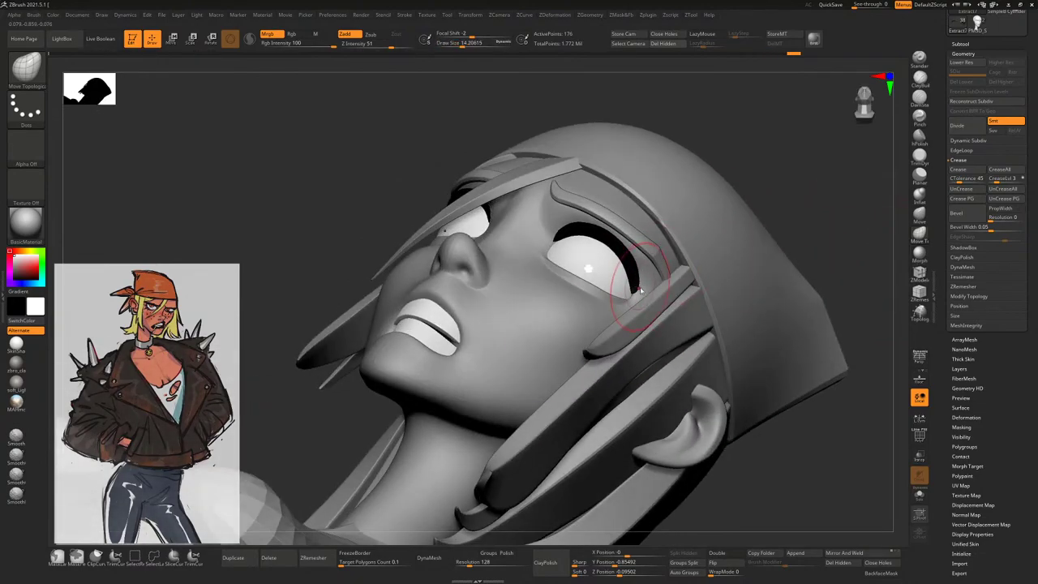
{"action": "left_click_drag", "start_coordinate": [804, 179], "coordinate": [665, 276]}
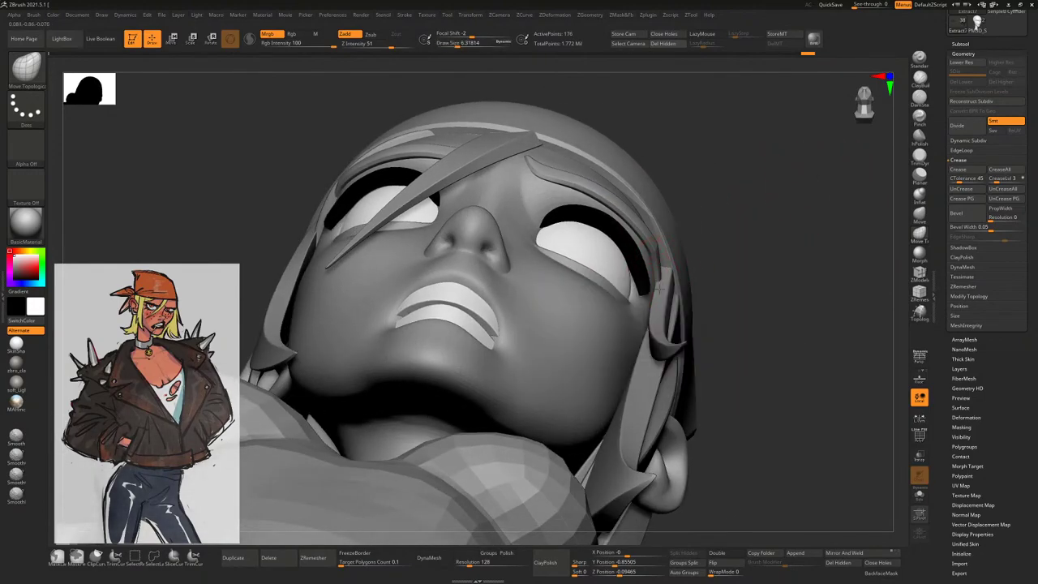
{"action": "left_click_drag", "start_coordinate": [739, 213], "coordinate": [622, 274]}
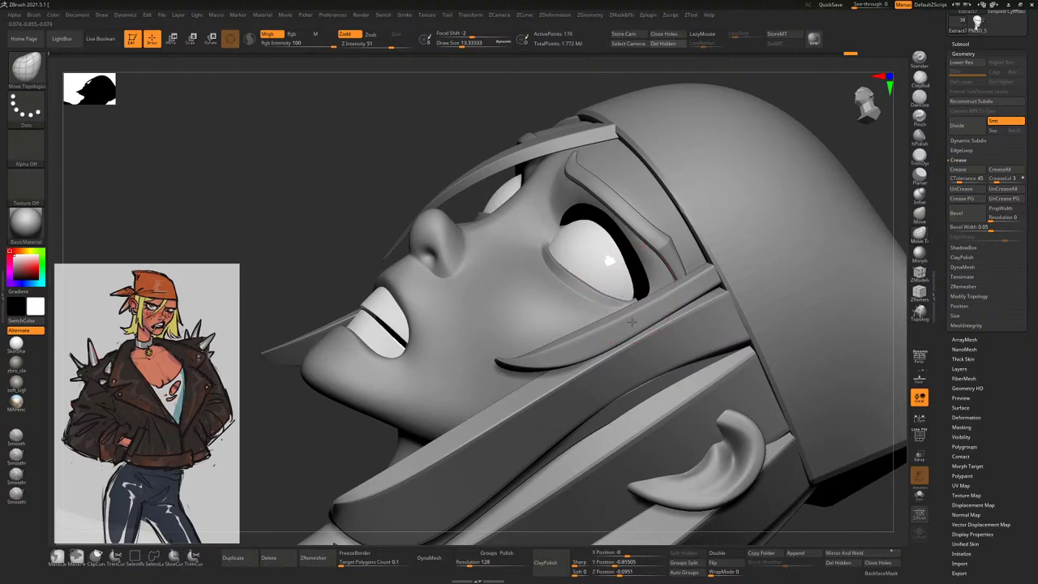
{"action": "left_click_drag", "start_coordinate": [754, 203], "coordinate": [784, 155], "text": "shift"}
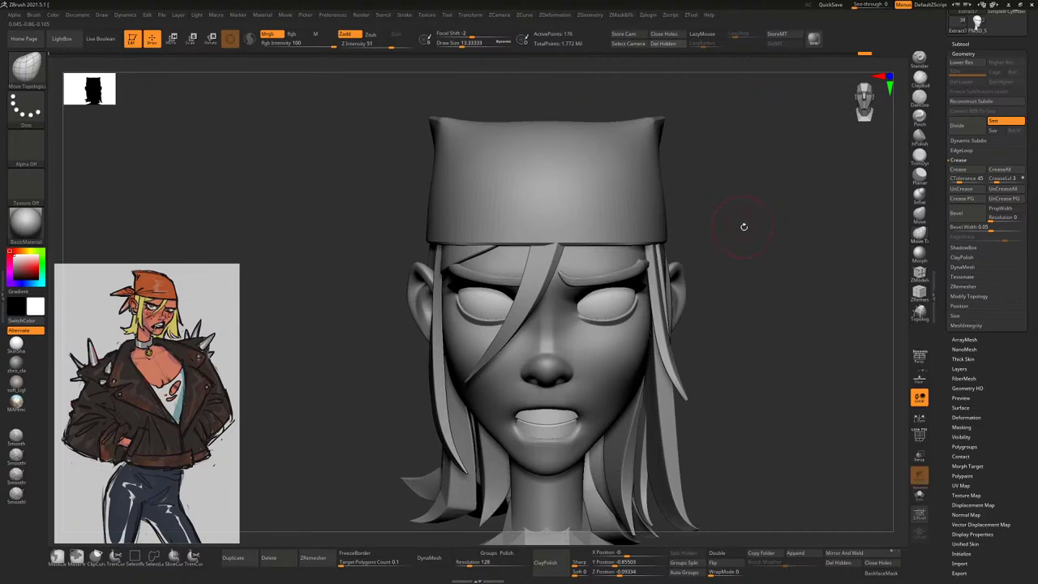
Adjust the eyelid strips above the eyes with Move Topological from front and three-quarter views, using draw sizes of about 13, 17 and 12
{"action": "mouse_move", "coordinate": [767, 252]}
{"action": "left_mouse_down"}
{"action": "mouse_move", "coordinate": [764, 236]}
{"action": "mouse_move", "coordinate": [737, 278]}
{"action": "mouse_move", "coordinate": [776, 266]}
{"action": "mouse_move", "coordinate": [790, 246]}
{"action": "mouse_move", "coordinate": [780, 213]}
{"action": "mouse_move", "coordinate": [799, 252]}
{"action": "mouse_move", "coordinate": [647, 324]}
{"action": "left_mouse_up"}
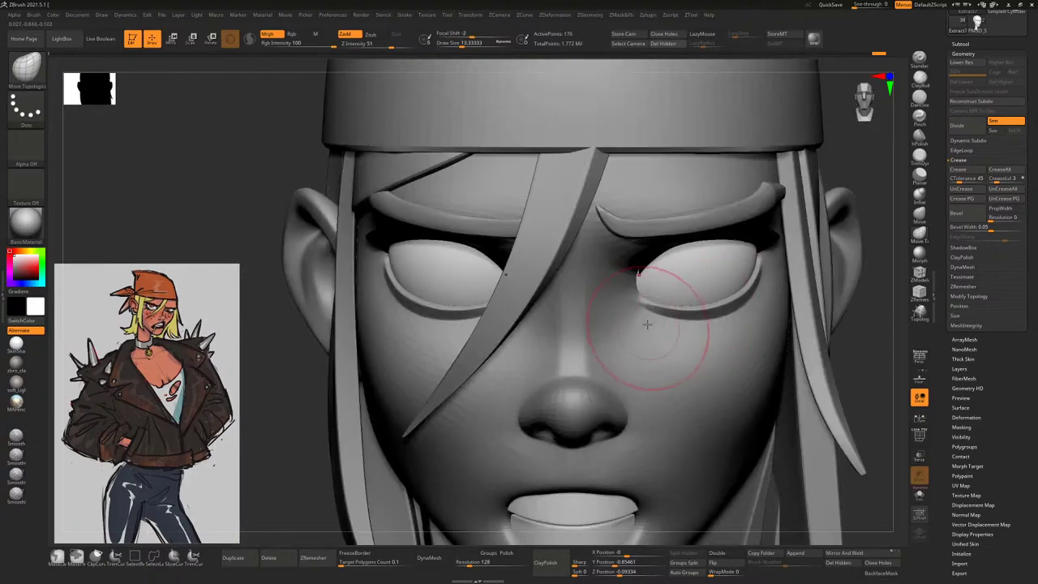
{"action": "mouse_move", "coordinate": [859, 328]}
{"action": "left_mouse_down"}
{"action": "mouse_move", "coordinate": [858, 244]}
{"action": "mouse_move", "coordinate": [685, 291]}
{"action": "left_mouse_up"}
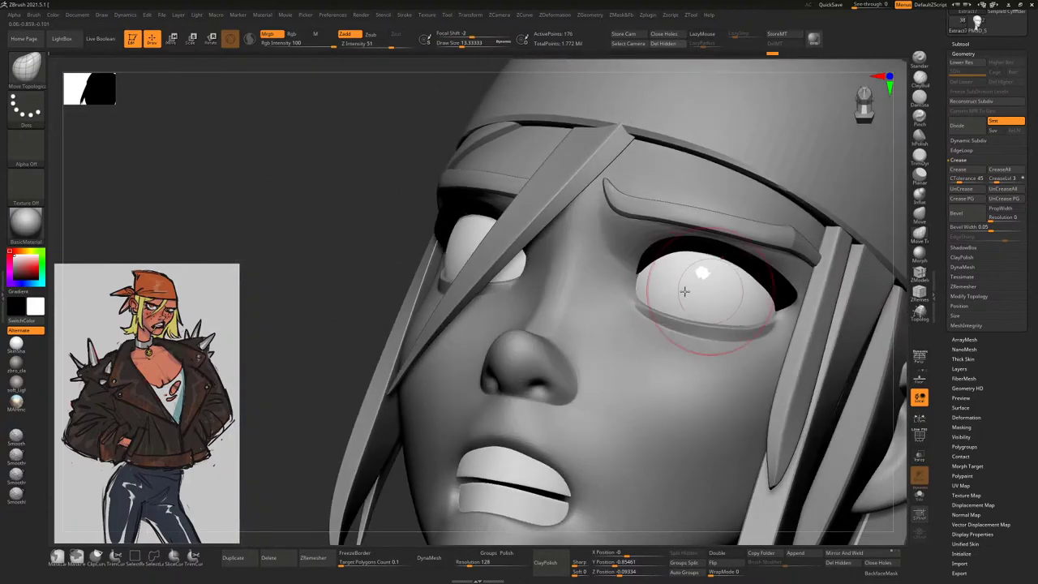
{"action": "mouse_move", "coordinate": [327, 255]}
{"action": "left_mouse_down"}
{"action": "mouse_move", "coordinate": [470, 235]}
{"action": "mouse_move", "coordinate": [820, 252]}
{"action": "mouse_move", "coordinate": [800, 239]}
{"action": "mouse_move", "coordinate": [525, 250]}
{"action": "left_mouse_up"}
{"action": "left_click_drag", "start_coordinate": [799, 233], "coordinate": [673, 301], "text": "shift"}
{"action": "key", "text": "space"}
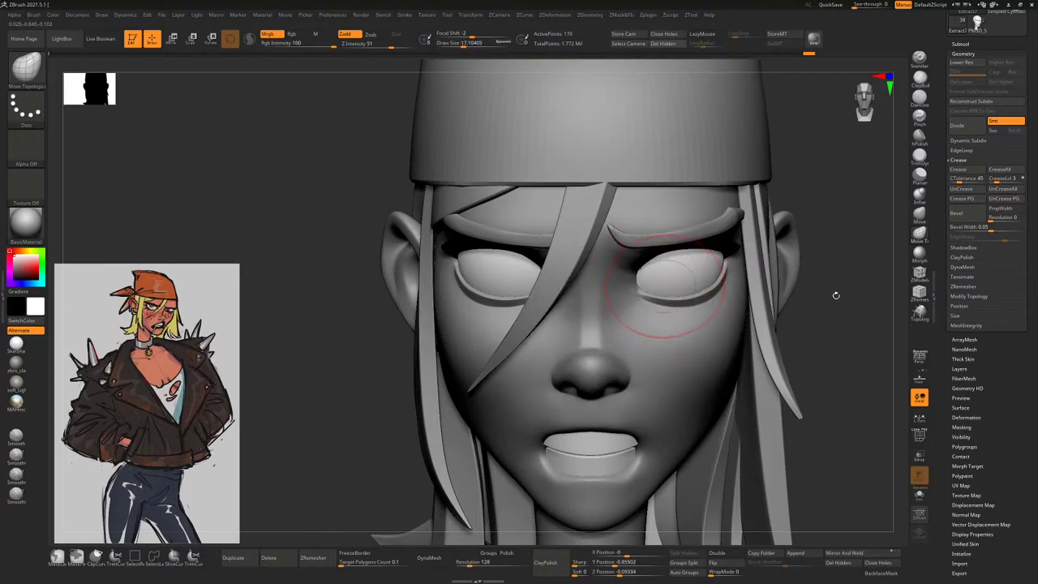
{"action": "left_click_drag", "start_coordinate": [836, 295], "coordinate": [688, 271]}
{"action": "mouse_move", "coordinate": [809, 238]}
{"action": "left_mouse_down"}
{"action": "mouse_move", "coordinate": [684, 262]}
{"action": "mouse_move", "coordinate": [685, 276]}
{"action": "mouse_move", "coordinate": [782, 252]}
{"action": "mouse_move", "coordinate": [858, 264]}
{"action": "mouse_move", "coordinate": [745, 268]}
{"action": "left_mouse_up"}
{"action": "key", "text": "space"}
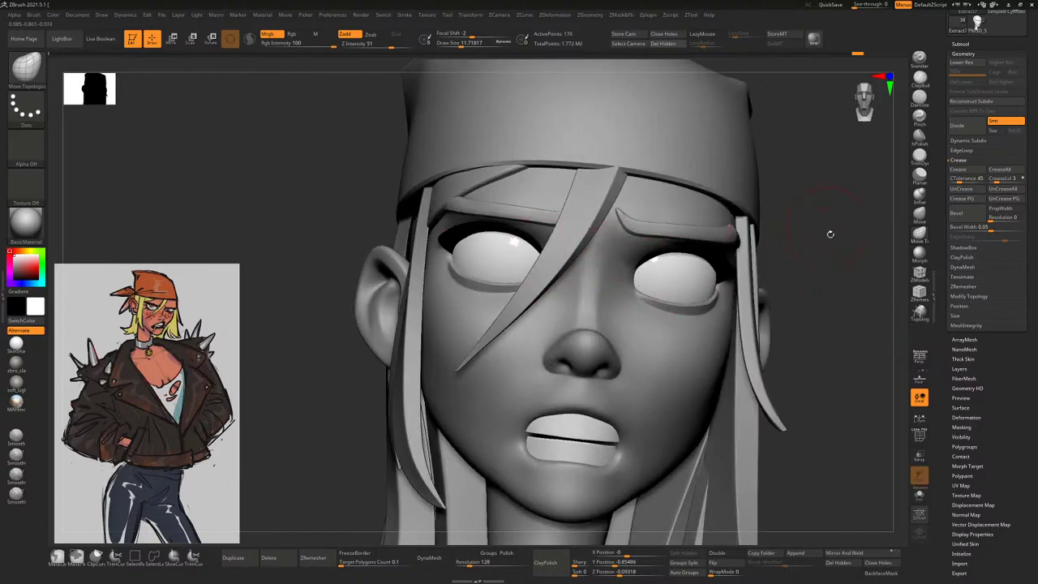
{"action": "mouse_move", "coordinate": [831, 233]}
{"action": "left_mouse_down"}
{"action": "mouse_move", "coordinate": [823, 251]}
{"action": "mouse_move", "coordinate": [787, 248]}
{"action": "mouse_move", "coordinate": [815, 276]}
{"action": "left_mouse_up"}
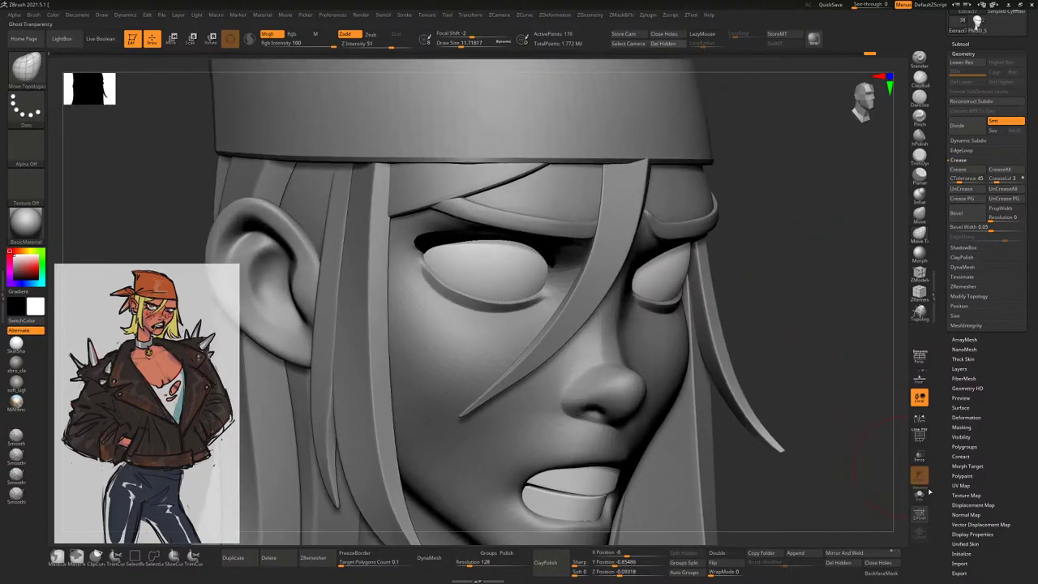
Isolate the eyelid strips with Solo, display their polyframe and activate the ZModeler brush
{"action": "left_click", "coordinate": [928, 493]}
{"action": "left_click_drag", "start_coordinate": [792, 394], "coordinate": [603, 392]}
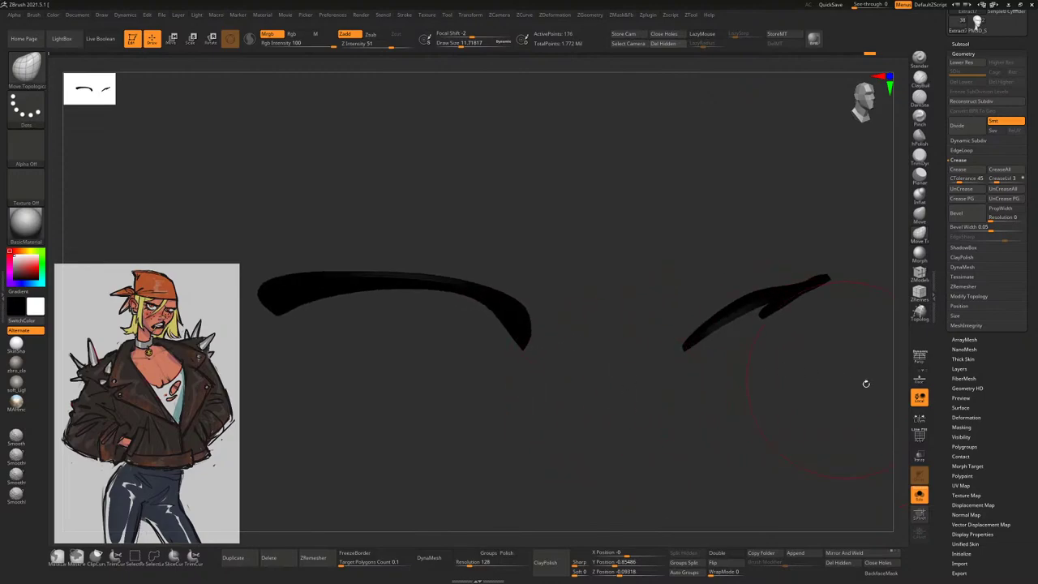
{"action": "left_click_drag", "start_coordinate": [888, 422], "coordinate": [865, 249]}
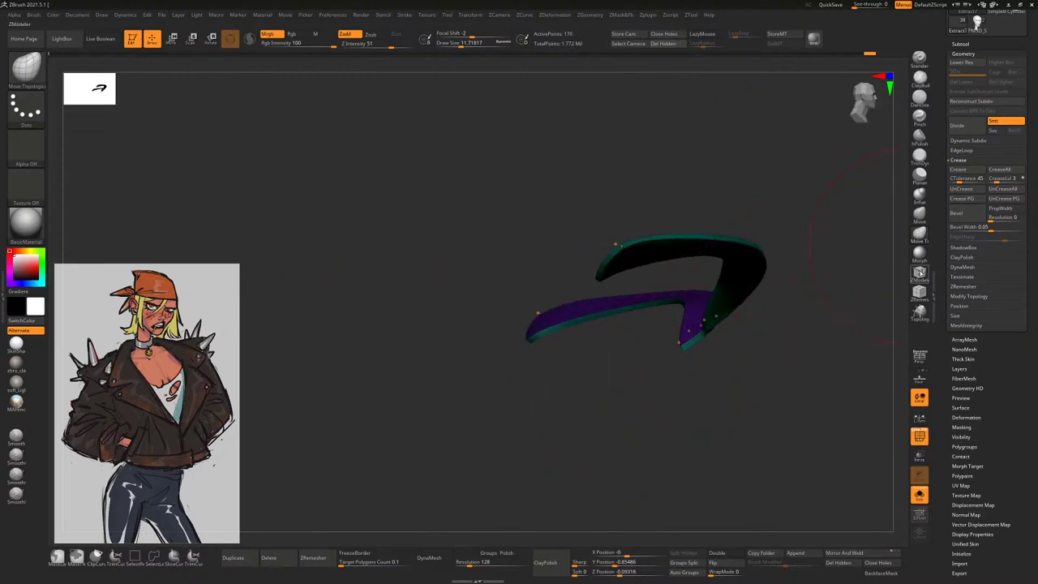
{"action": "key", "text": "space"}
{"action": "mouse_move", "coordinate": [769, 204]}
{"action": "left_mouse_down"}
{"action": "mouse_move", "coordinate": [656, 162]}
{"action": "mouse_move", "coordinate": [682, 278]}
{"action": "left_mouse_up"}
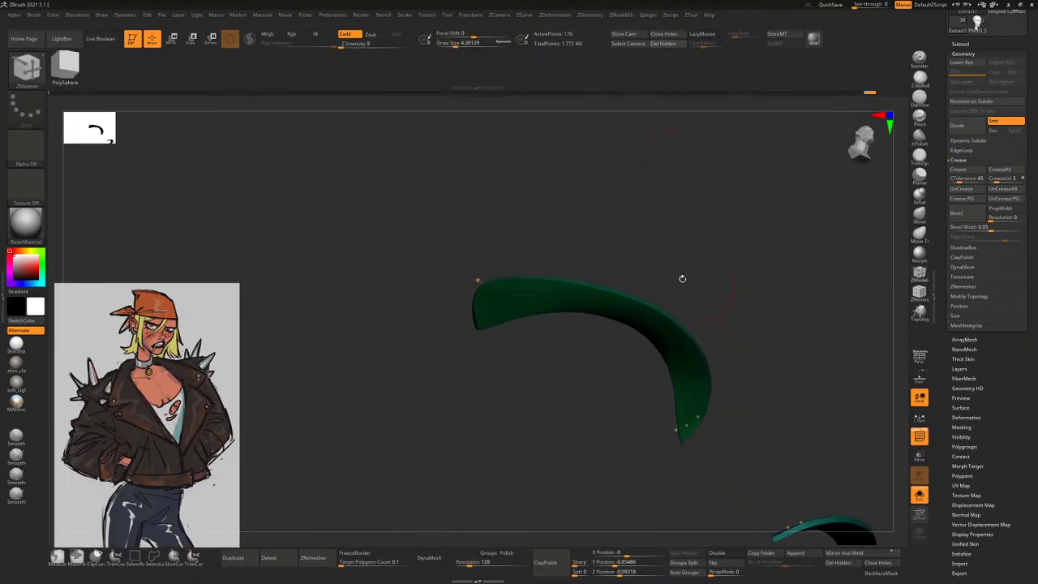
Crease the outer end edges of the unsmoothed eyelid strips with ZModeler, then restore the full head with dynamic subdivision on
{"action": "left_click", "coordinate": [968, 141]}
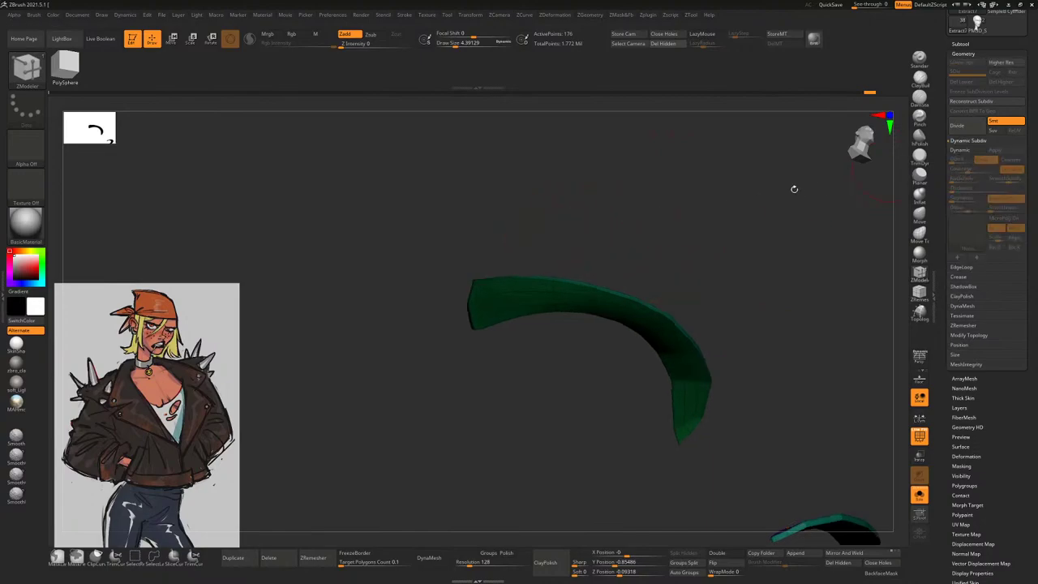
{"action": "mouse_move", "coordinate": [514, 222]}
{"action": "left_mouse_down"}
{"action": "mouse_move", "coordinate": [585, 256]}
{"action": "mouse_move", "coordinate": [613, 235]}
{"action": "mouse_move", "coordinate": [663, 248]}
{"action": "mouse_move", "coordinate": [557, 230]}
{"action": "mouse_move", "coordinate": [592, 259]}
{"action": "left_mouse_up"}
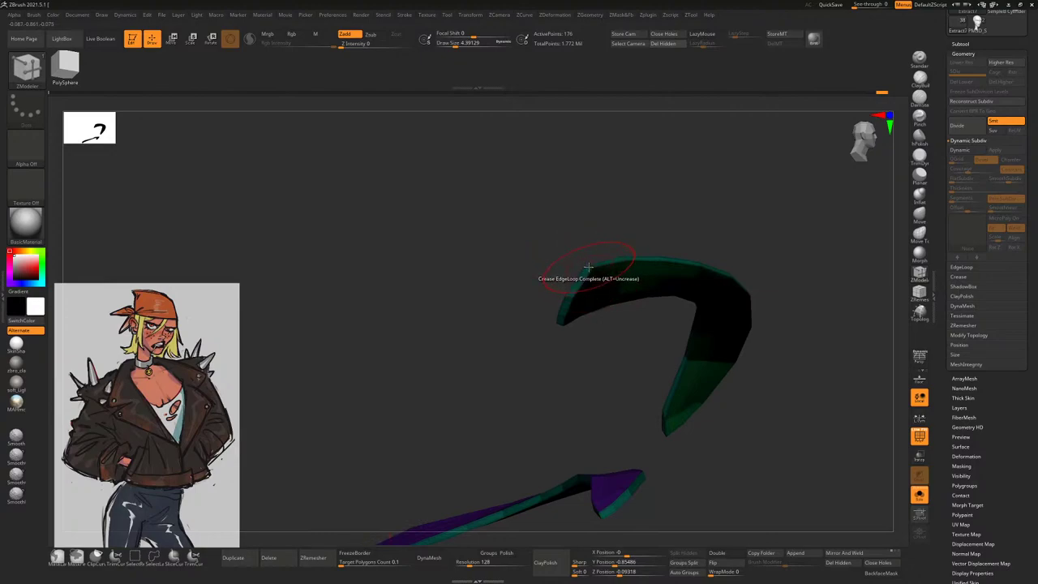
{"action": "key", "text": "space"}
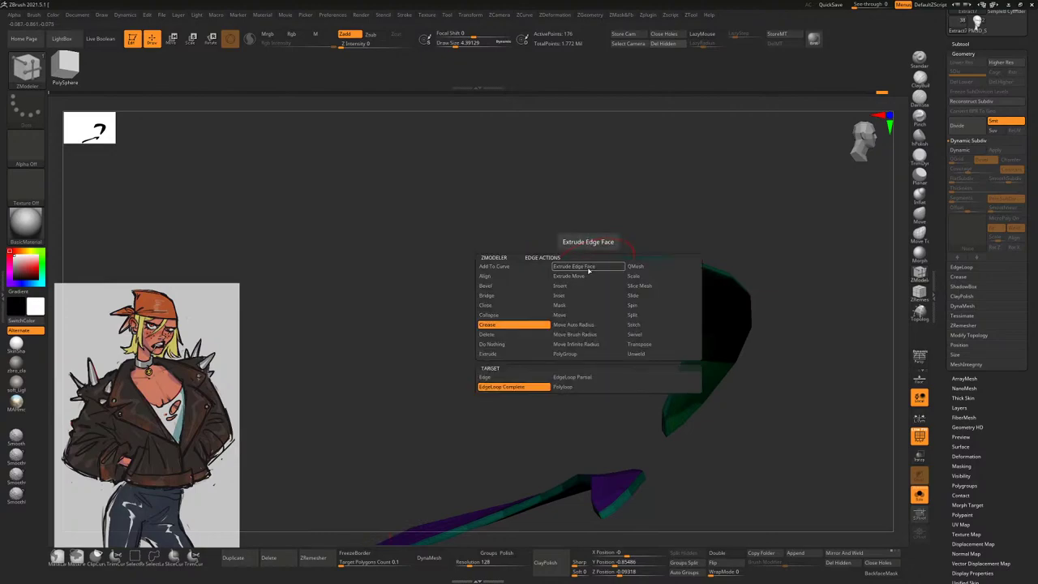
{"action": "left_click_drag", "start_coordinate": [554, 276], "coordinate": [903, 398]}
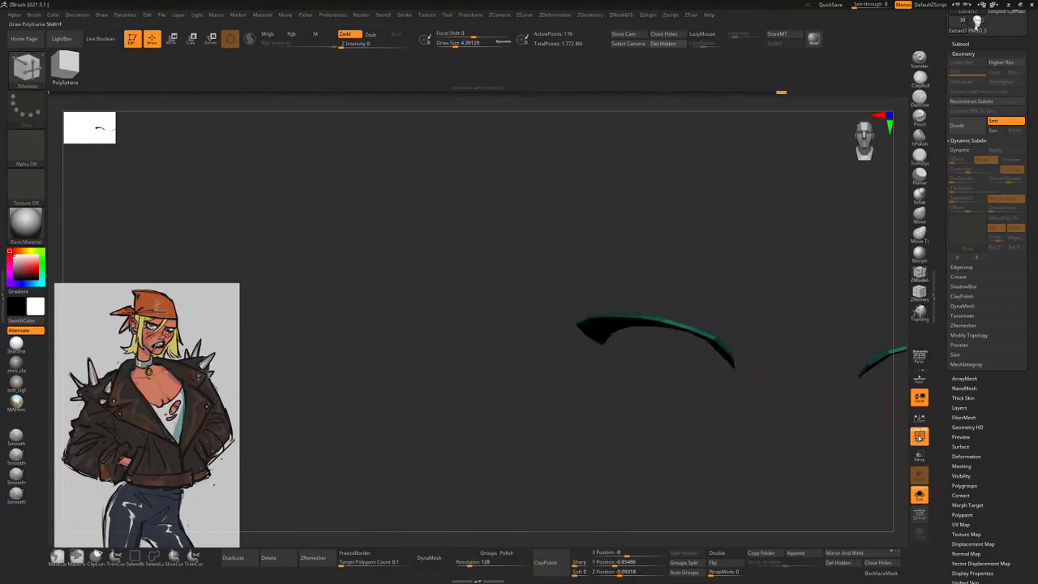
{"action": "left_click", "coordinate": [919, 436]}
{"action": "left_click", "coordinate": [920, 496]}
{"action": "key", "text": "d"}
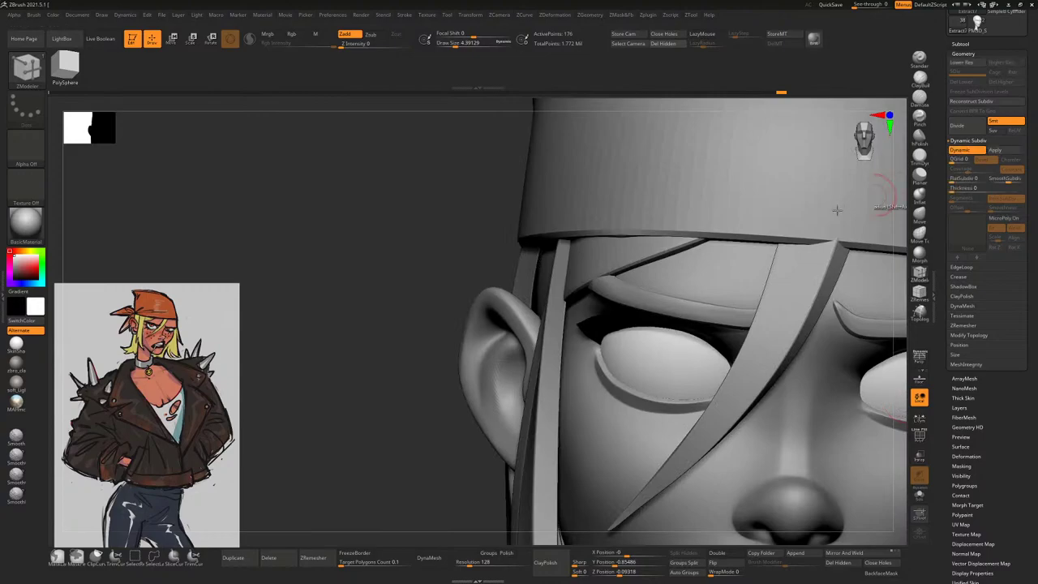
Shape the outer corners of the eyelid strips with Move Topological at a draw size of about 10
{"action": "left_click_drag", "start_coordinate": [423, 370], "coordinate": [550, 317]}
{"action": "left_click", "coordinate": [919, 234]}
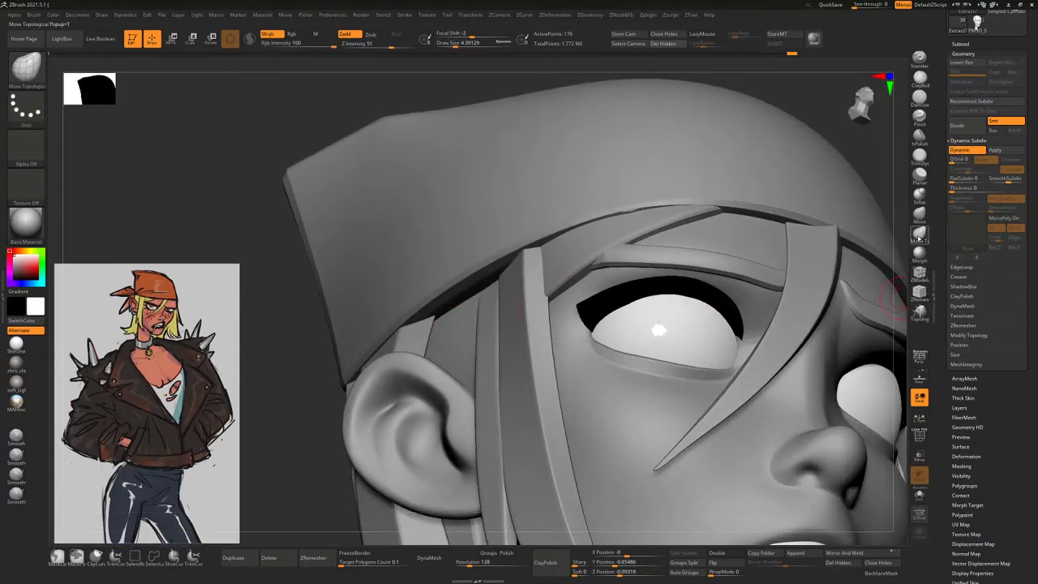
{"action": "key", "text": "f"}
{"action": "left_click_drag", "start_coordinate": [797, 222], "coordinate": [741, 226]}
{"action": "scroll", "coordinate": [741, 226], "scroll_direction": "up", "scroll_amount": 3}
{"action": "key", "text": "space"}
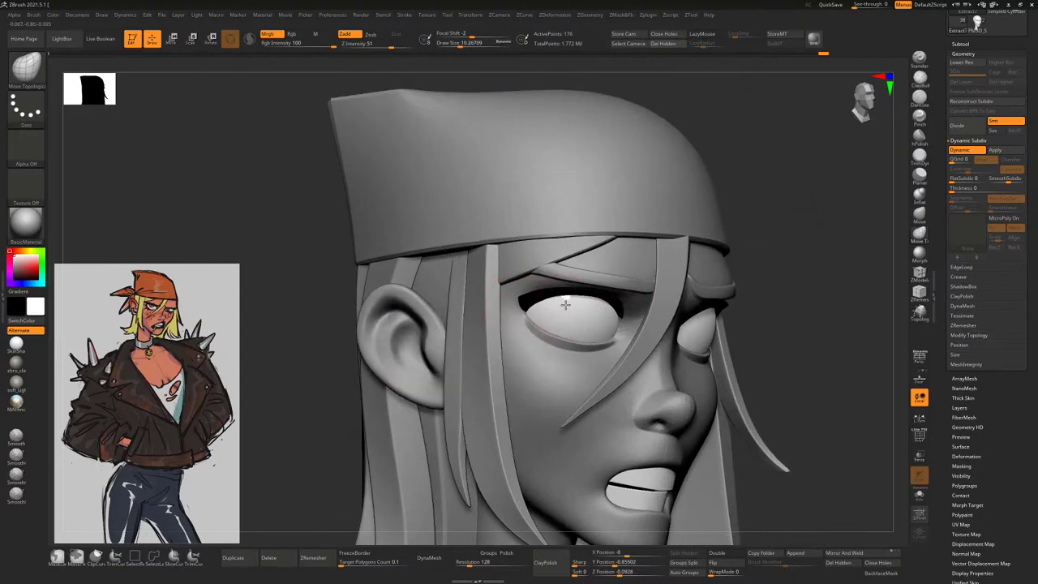
{"action": "left_click_drag", "start_coordinate": [566, 303], "coordinate": [535, 277]}
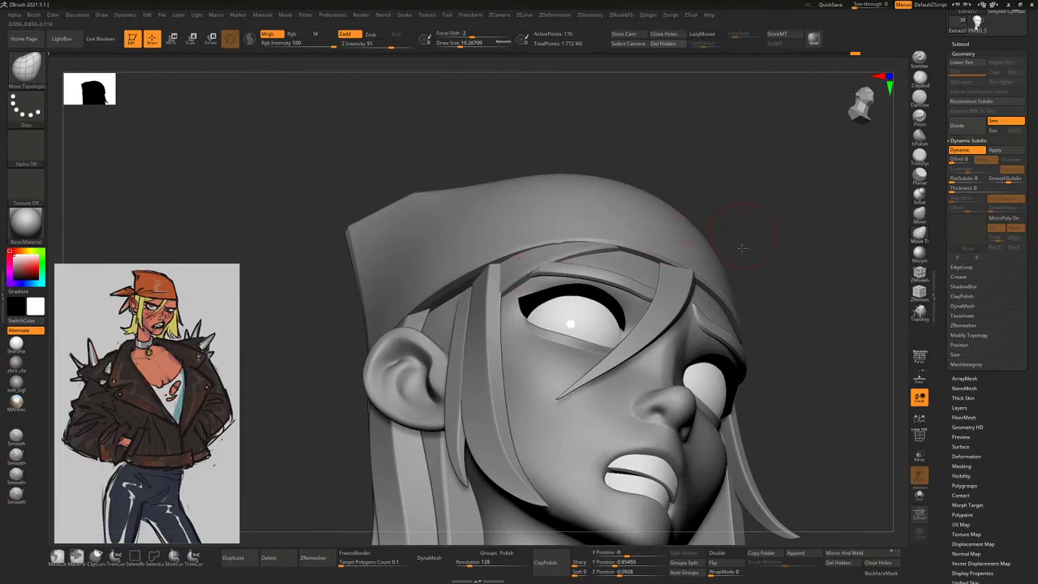
{"action": "left_click_drag", "start_coordinate": [742, 247], "coordinate": [806, 233]}
{"action": "left_click_drag", "start_coordinate": [416, 373], "coordinate": [501, 290]}
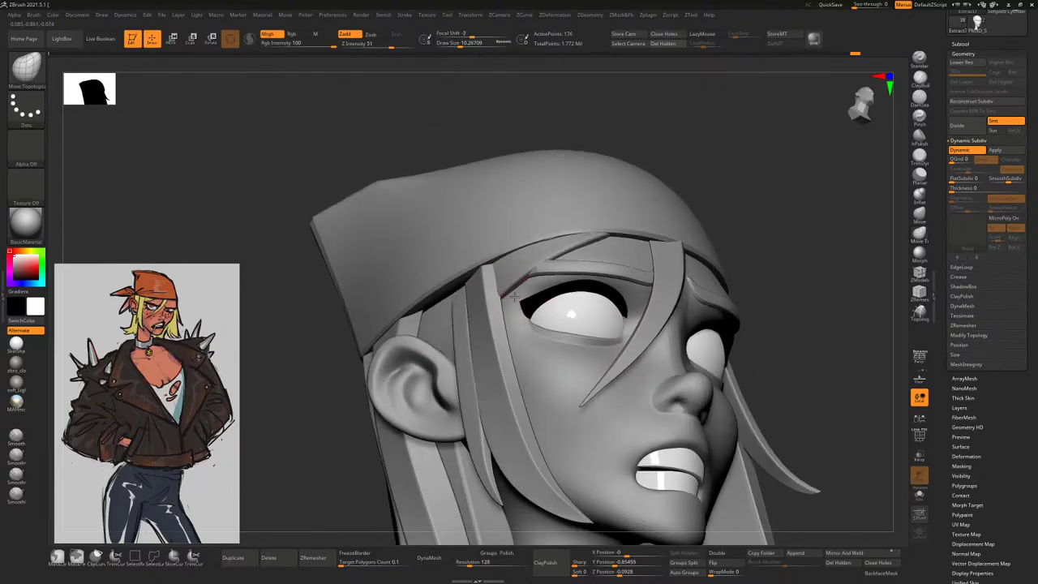
Adjust the upper outer curve of the eyelid strips with Move Topological at draw sizes of about 15 and 7
{"action": "left_click_drag", "start_coordinate": [438, 381], "coordinate": [535, 335], "text": "shift"}
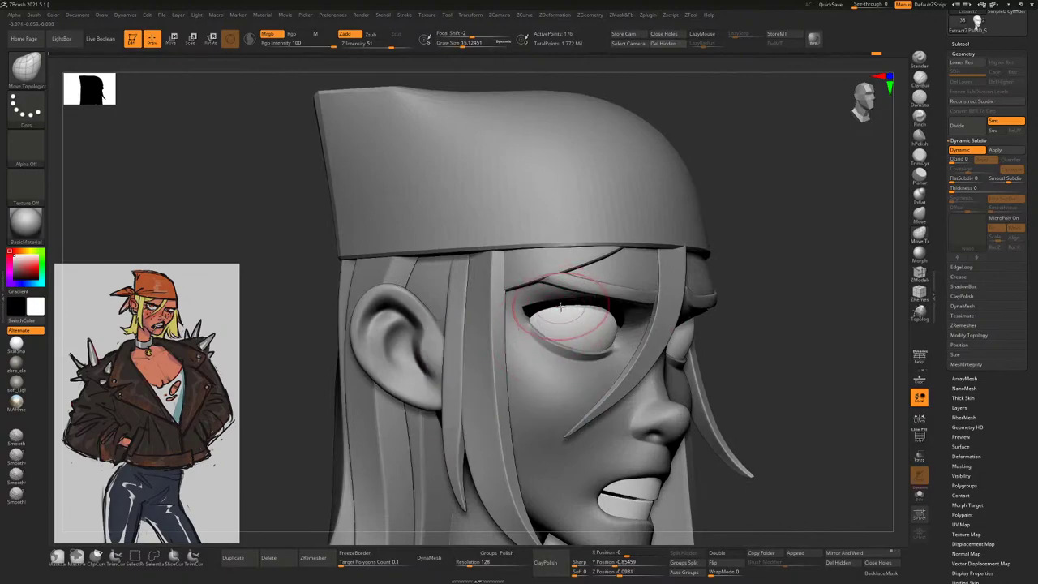
{"action": "key", "text": "s"}
{"action": "mouse_move", "coordinate": [556, 295]}
{"action": "right_mouse_down"}
{"action": "mouse_move", "coordinate": [519, 341]}
{"action": "mouse_move", "coordinate": [564, 293]}
{"action": "right_mouse_up"}
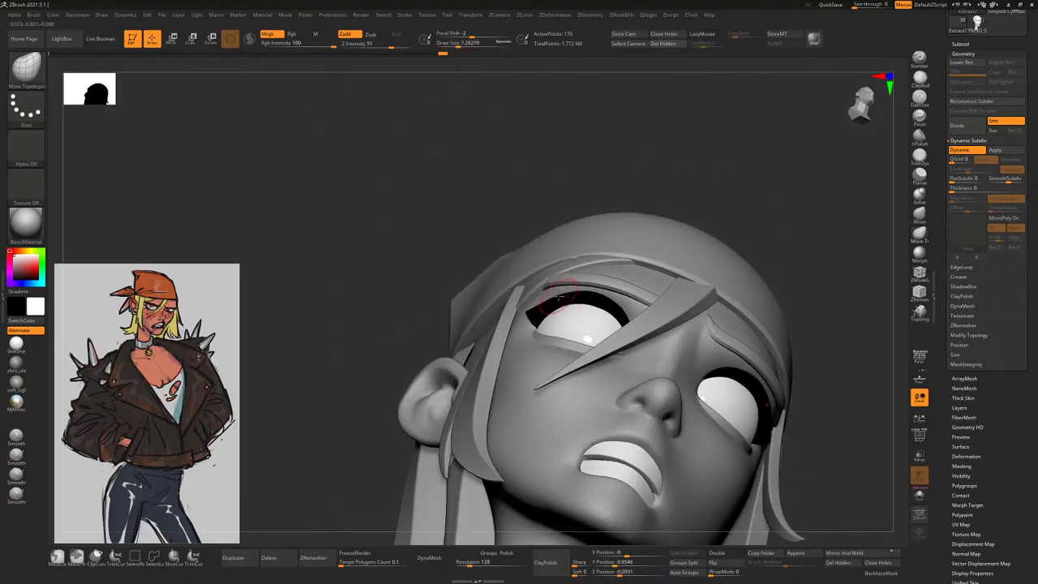
{"action": "right_click_drag", "start_coordinate": [608, 258], "coordinate": [811, 193], "text": "ctrl"}
{"action": "key", "text": "f"}
Refine the eyelid strips' fit around both eyes from three-quarter views with Move Topological at a draw size of about 12
{"action": "right_click_drag", "start_coordinate": [407, 364], "coordinate": [803, 267]}
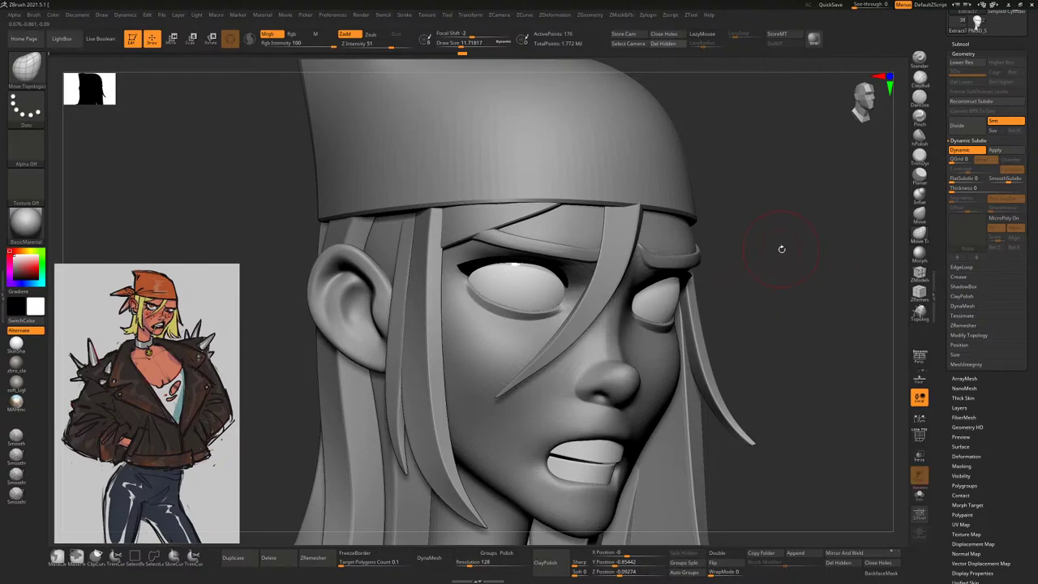
{"action": "right_click_drag", "start_coordinate": [781, 249], "coordinate": [669, 325]}
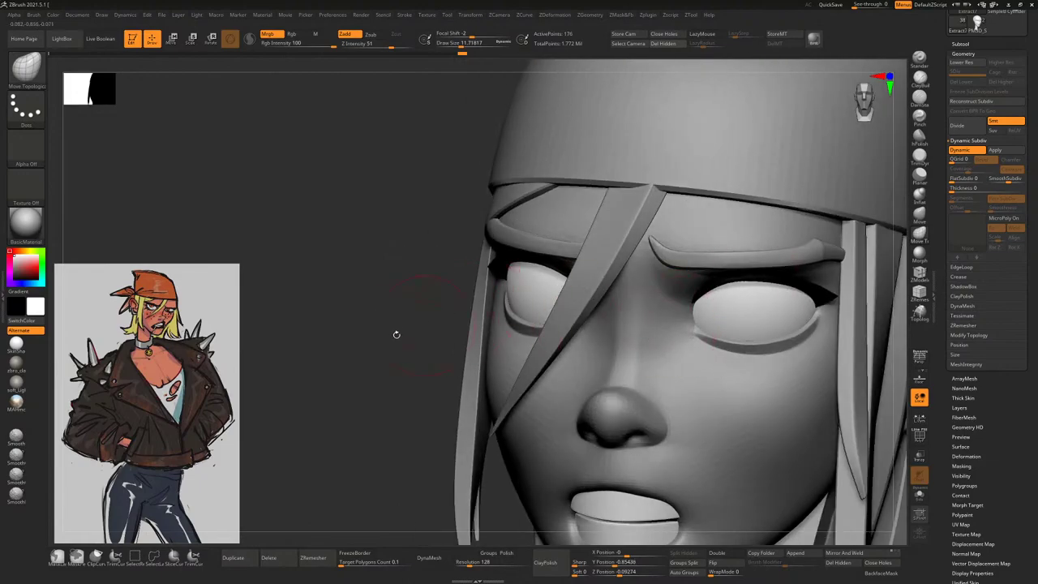
{"action": "right_click_drag", "start_coordinate": [396, 334], "coordinate": [410, 338]}
{"action": "right_click_drag", "start_coordinate": [373, 382], "coordinate": [529, 309]}
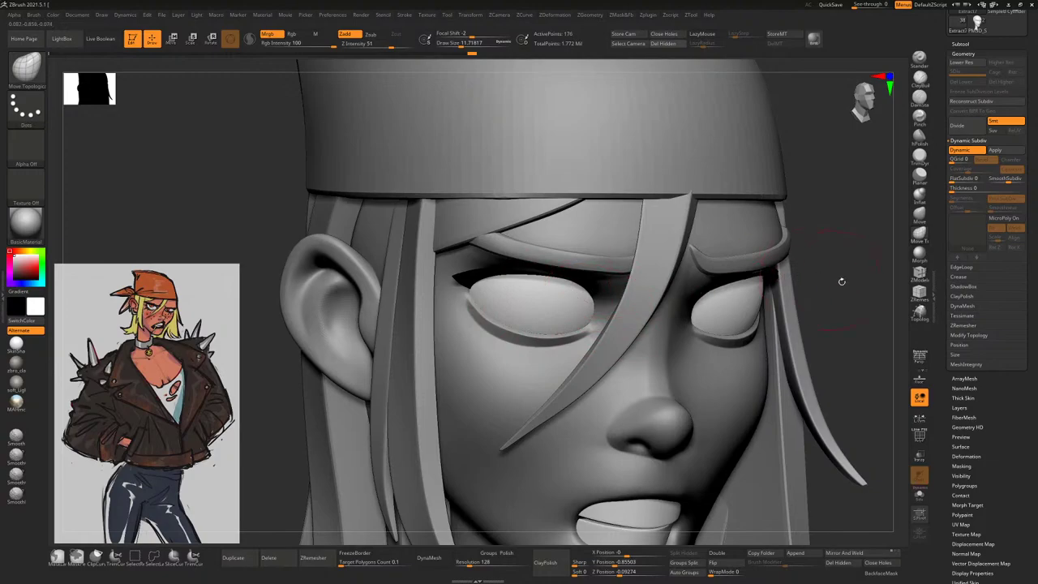
{"action": "right_click_drag", "start_coordinate": [842, 281], "coordinate": [870, 181]}
{"action": "key", "text": "f"}
Choose the DamStandard brush, make the head mesh active and lower it to subdivision level 1
{"action": "left_click", "coordinate": [919, 98]}
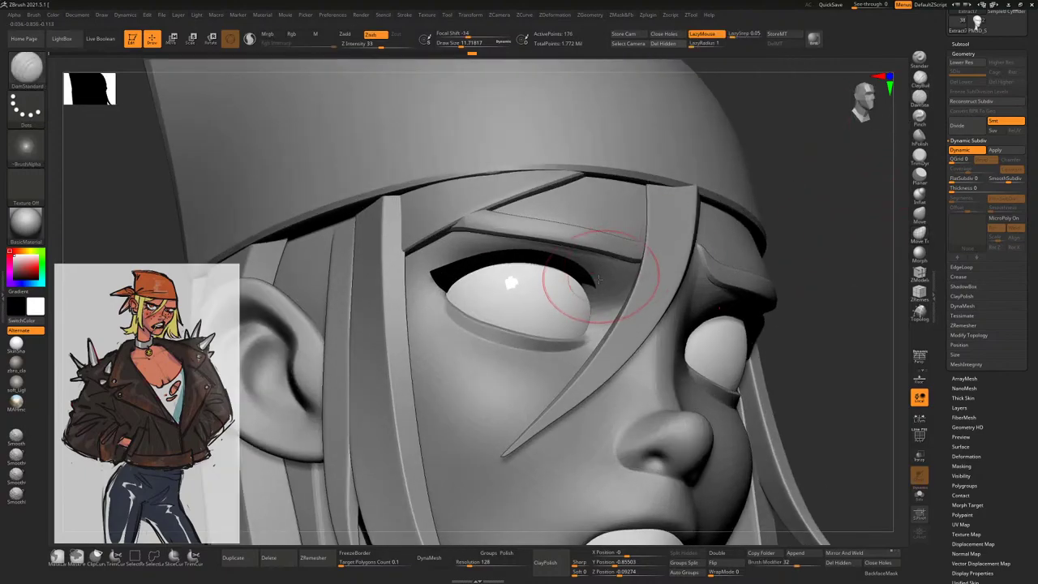
{"action": "right_click", "coordinate": [607, 281]}
{"action": "right_click_drag", "start_coordinate": [600, 286], "coordinate": [578, 292]}
{"action": "key", "text": "shift+d"}
{"action": "key", "text": "shift"}
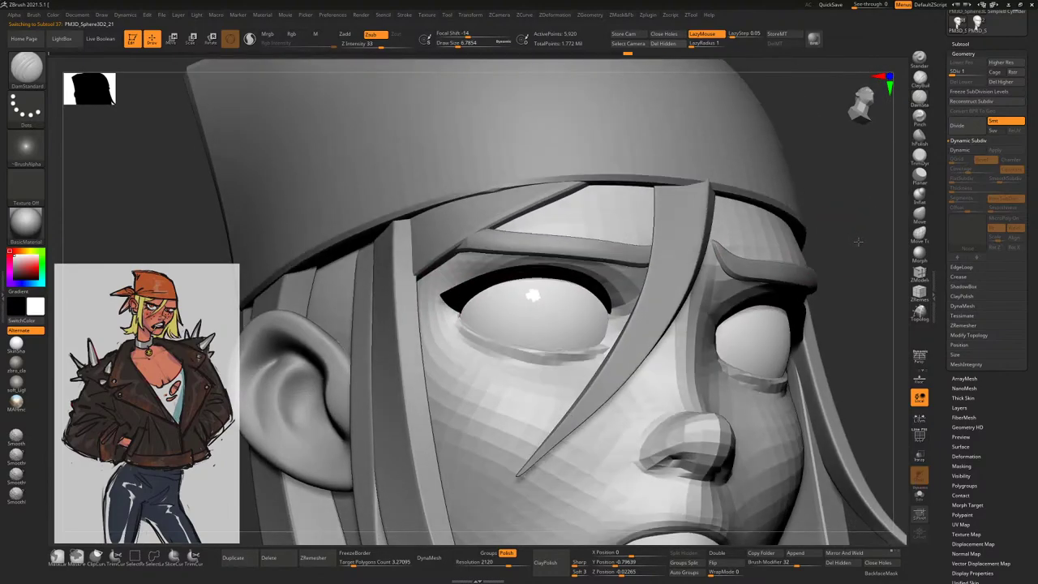
{"action": "left_click_drag", "start_coordinate": [858, 241], "coordinate": [872, 242]}
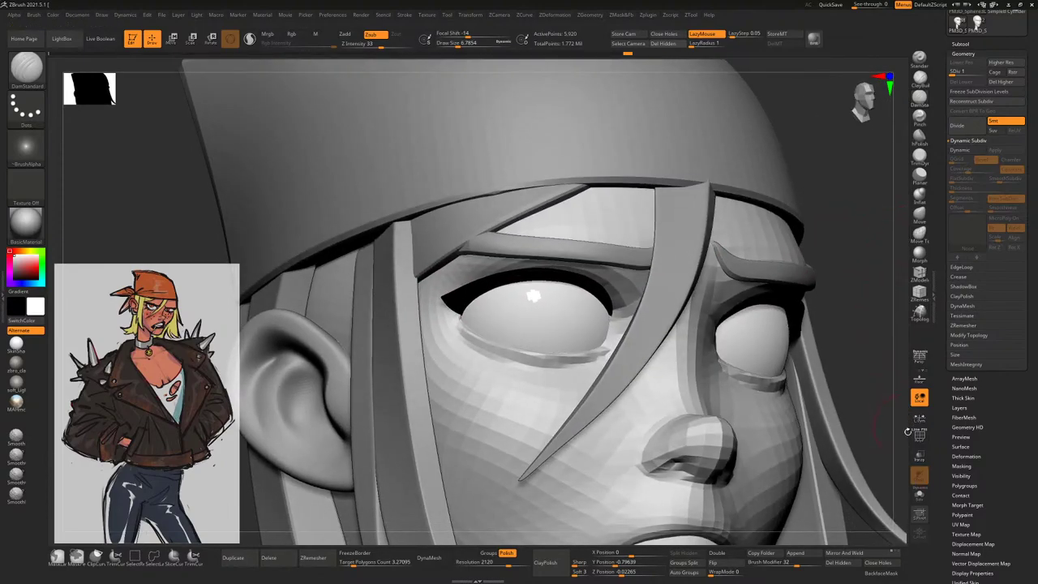
Return the head to subdivision level 5 and adjust its upper eyelid area with Move Topological at a draw size of about 19
{"action": "left_click", "coordinate": [919, 237]}
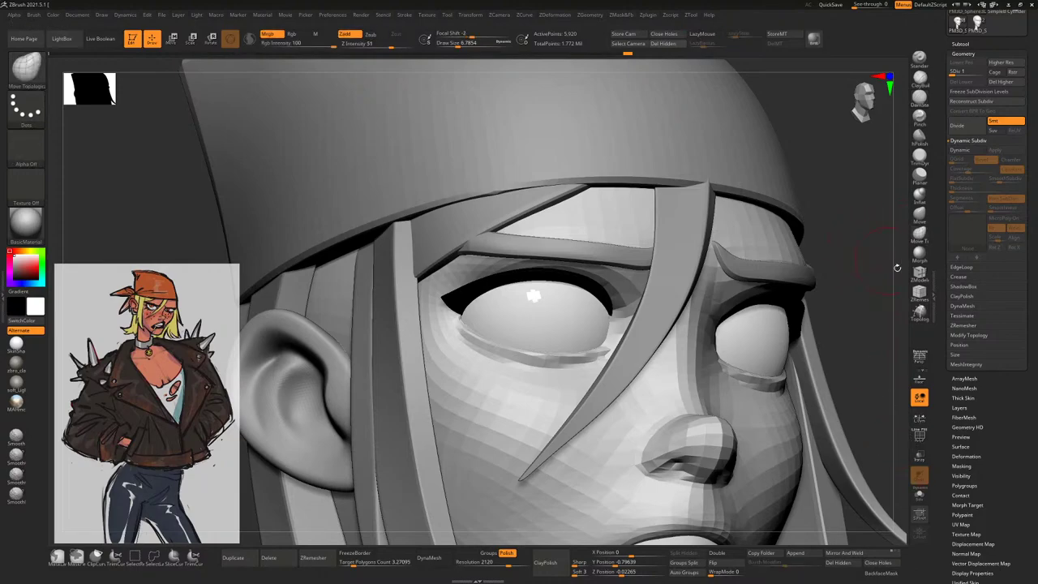
{"action": "left_click_drag", "start_coordinate": [973, 73], "coordinate": [984, 73]}
{"action": "scroll", "coordinate": [830, 243], "scroll_direction": "down", "scroll_amount": 5}
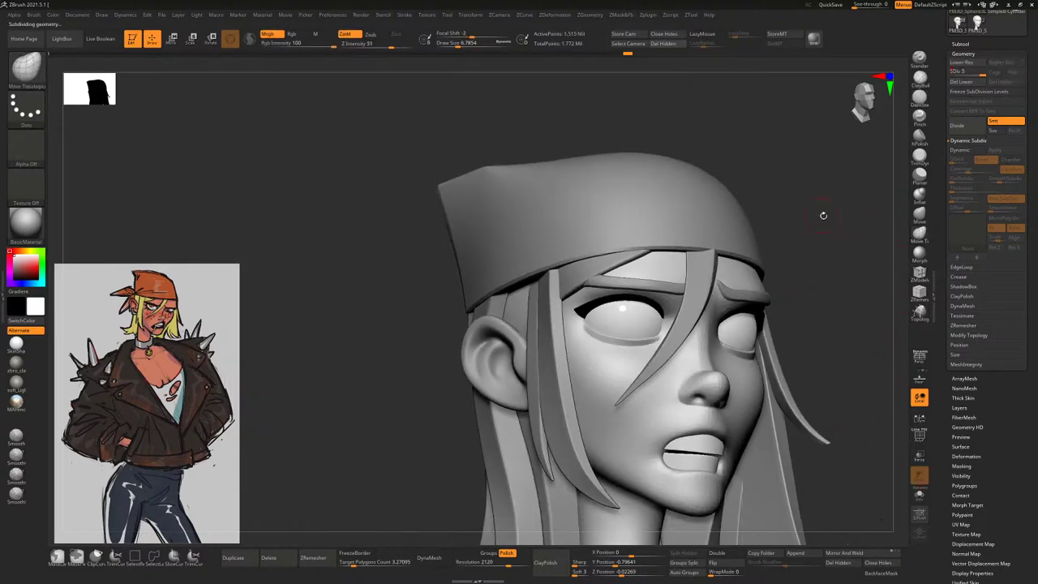
{"action": "left_click_drag", "start_coordinate": [822, 216], "coordinate": [848, 225], "text": "shift"}
{"action": "mouse_move", "coordinate": [787, 209]}
{"action": "left_mouse_down"}
{"action": "mouse_move", "coordinate": [751, 214]}
{"action": "mouse_move", "coordinate": [774, 202]}
{"action": "left_mouse_up"}
{"action": "scroll", "coordinate": [783, 208], "scroll_direction": "up", "scroll_amount": 3}
{"action": "key", "text": "space"}
{"action": "left_click_drag", "start_coordinate": [494, 252], "coordinate": [511, 252]}
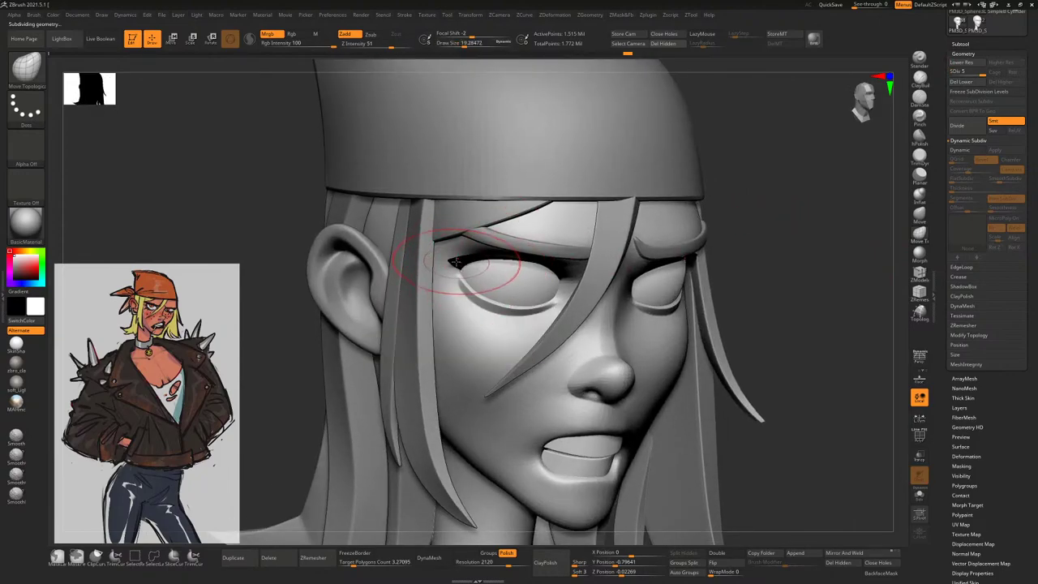
Reselect the eyelid strips and nudge their outer corners with Move Topological at a draw size of about 12
{"action": "left_click", "coordinate": [449, 262], "text": "alt"}
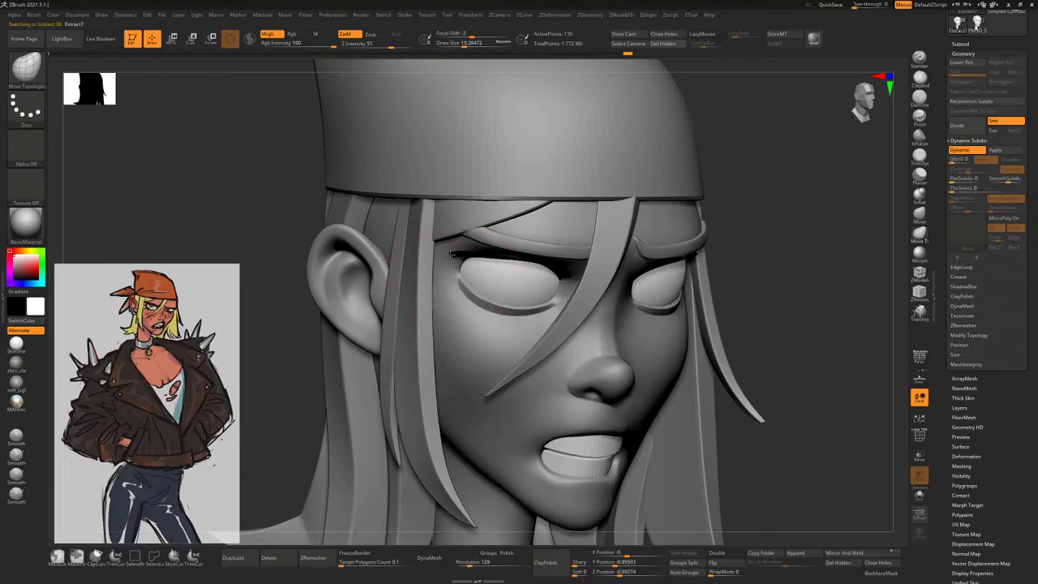
{"action": "key", "text": "space"}
{"action": "left_click_drag", "start_coordinate": [481, 267], "coordinate": [464, 269]}
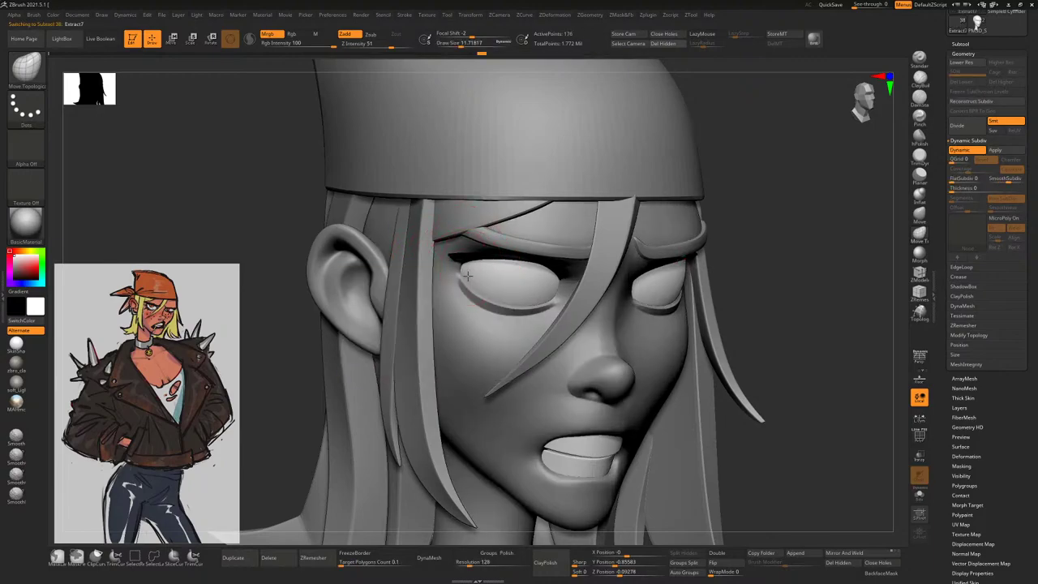
Fine-tune the outer corners of the eyelid strips from several angles with Move Topological at draw sizes of about 6 to 9
{"action": "left_click_drag", "start_coordinate": [714, 195], "coordinate": [476, 274]}
{"action": "left_click_drag", "start_coordinate": [632, 190], "coordinate": [456, 274]}
{"action": "key", "text": "space"}
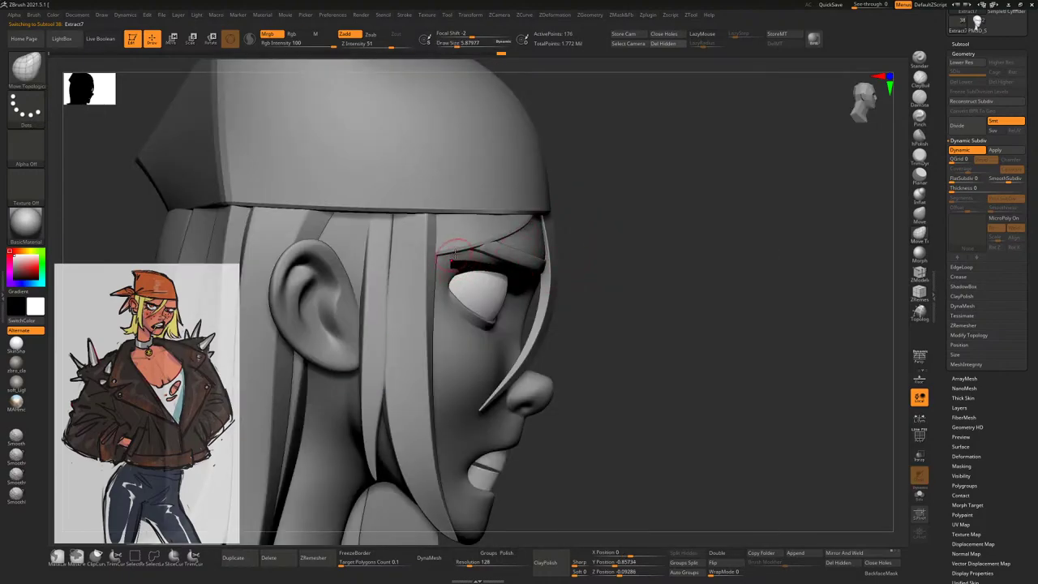
{"action": "left_click_drag", "start_coordinate": [568, 231], "coordinate": [625, 192]}
{"action": "left_click_drag", "start_coordinate": [354, 330], "coordinate": [387, 289]}
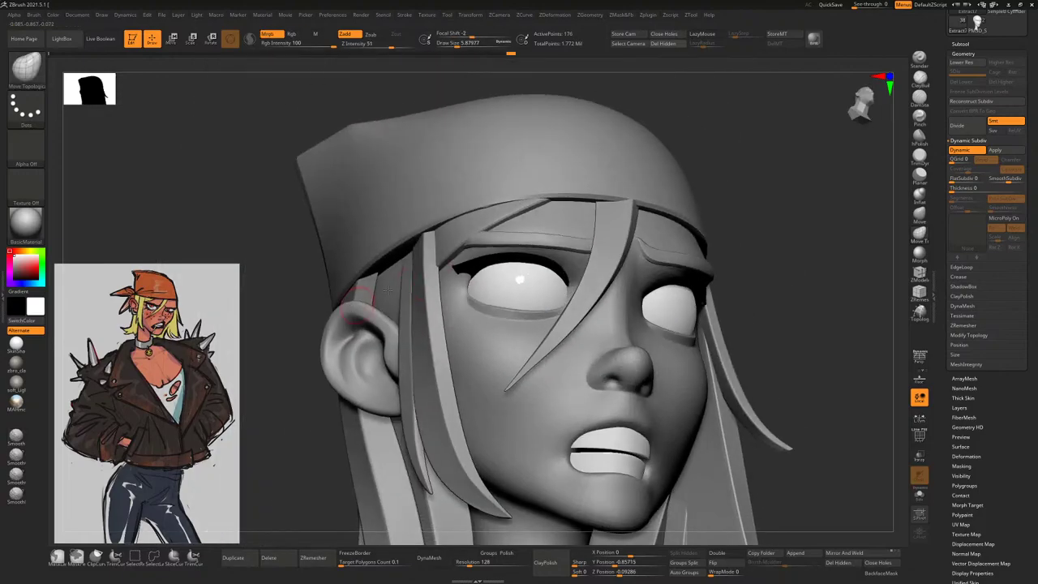
{"action": "left_click_drag", "start_coordinate": [696, 174], "coordinate": [632, 227]}
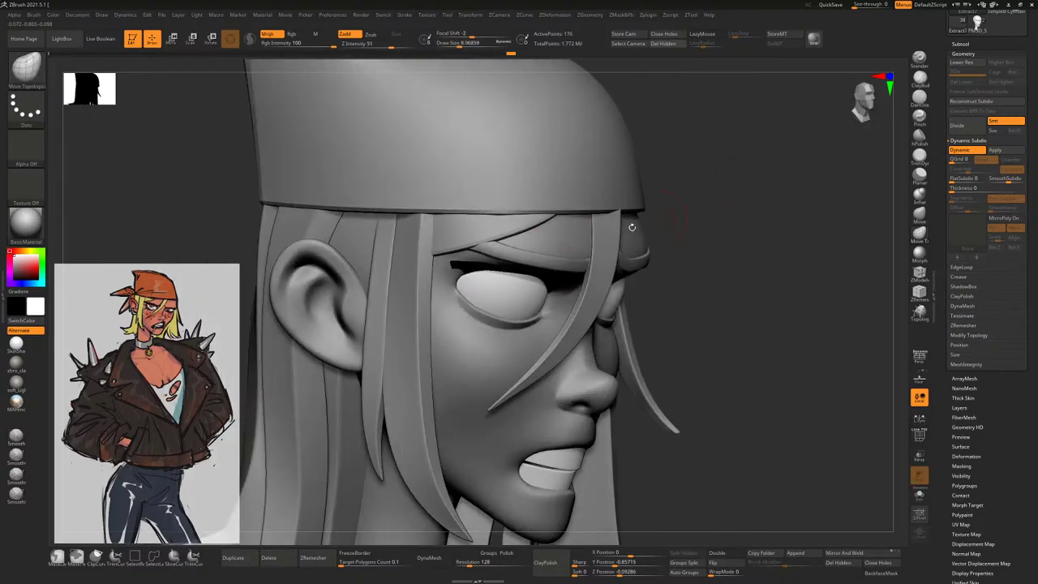
{"action": "left_click_drag", "start_coordinate": [730, 243], "coordinate": [476, 254]}
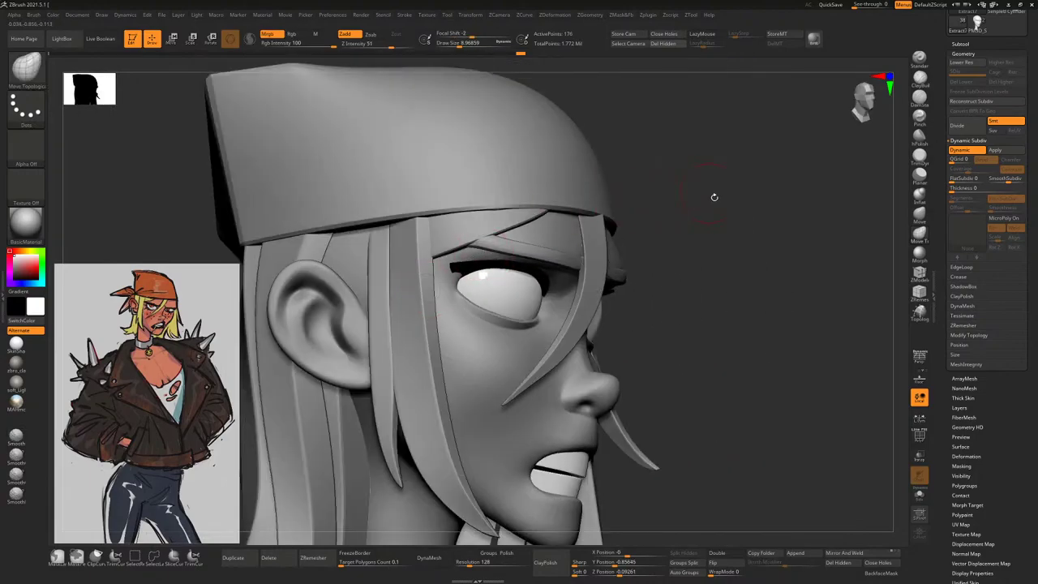
{"action": "left_click_drag", "start_coordinate": [715, 197], "coordinate": [742, 298]}
{"action": "left_click_drag", "start_coordinate": [698, 363], "coordinate": [915, 162]}
Refine the head's outer eye corner at subdivision level 1 with DamStandard at a draw size of about 8, then return to level 5
{"action": "left_click", "coordinate": [920, 99]}
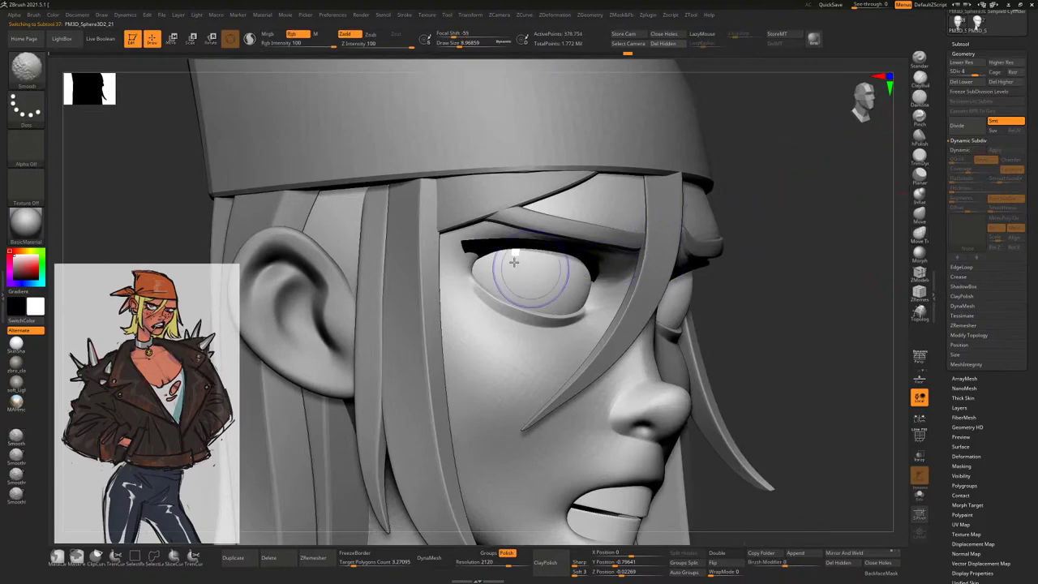
{"action": "key", "text": "shift+d"}
{"action": "key", "text": "shift+d"}
{"action": "key", "text": "shift+d"}
{"action": "key", "text": "shift+d"}
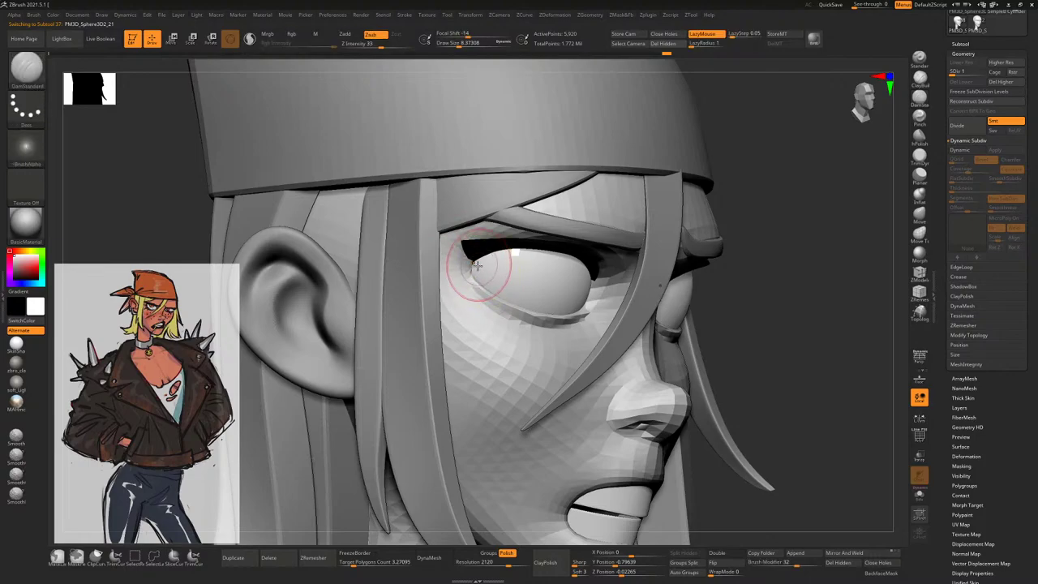
{"action": "key", "text": "d"}
{"action": "key", "text": "d"}
{"action": "left_click_drag", "start_coordinate": [382, 381], "coordinate": [837, 295]}
{"action": "key", "text": "d"}
{"action": "key", "text": "d"}
Shape the head's inner eye corners at subdivision level 1 with Move Topological at a draw size of about 4, then return to level 5
{"action": "left_click", "coordinate": [920, 236]}
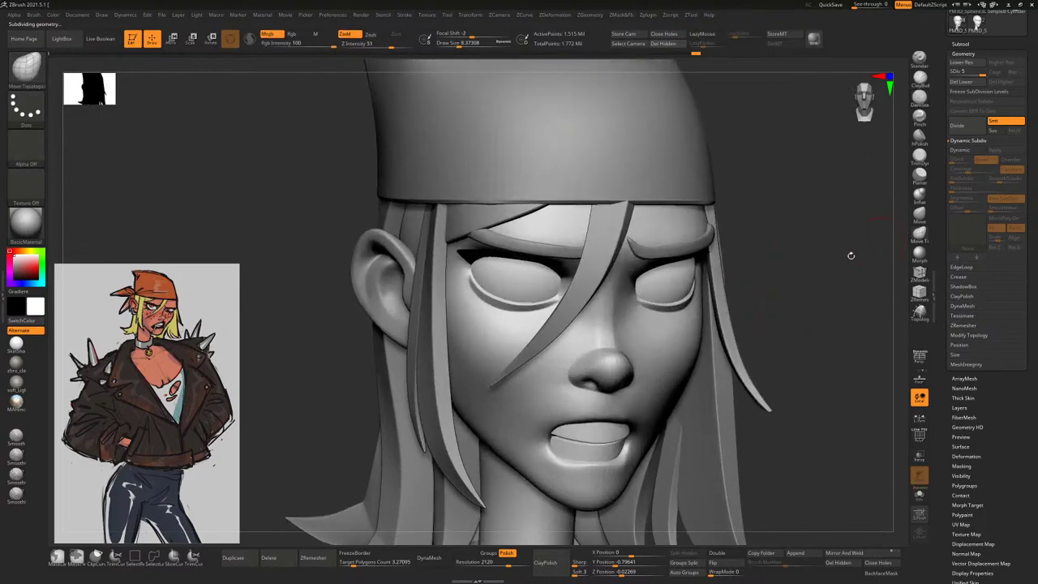
{"action": "left_click_drag", "start_coordinate": [800, 245], "coordinate": [597, 252]}
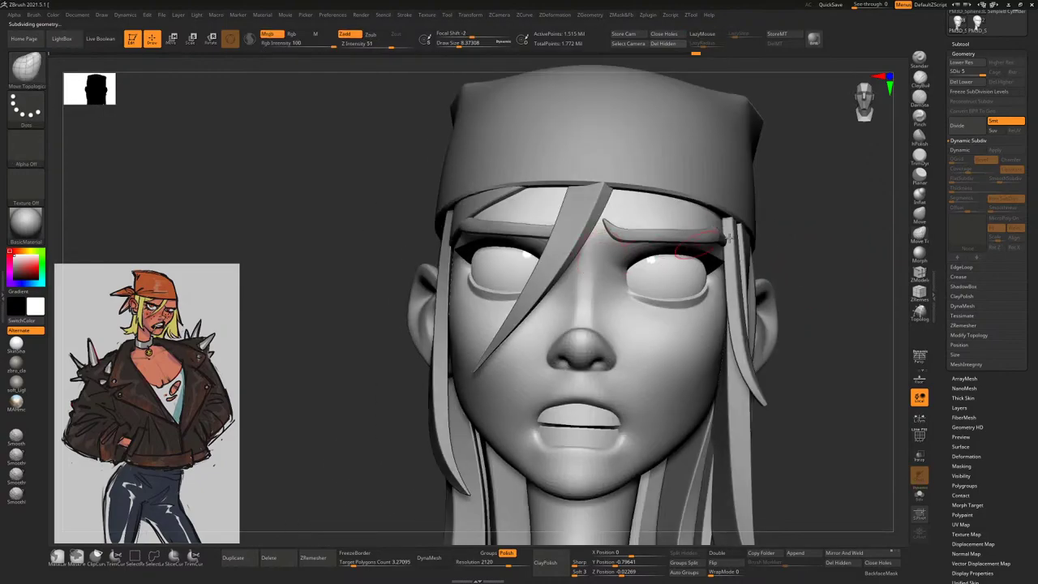
{"action": "mouse_move", "coordinate": [812, 243]}
{"action": "left_mouse_down"}
{"action": "mouse_move", "coordinate": [876, 252]}
{"action": "mouse_move", "coordinate": [629, 271]}
{"action": "left_mouse_up"}
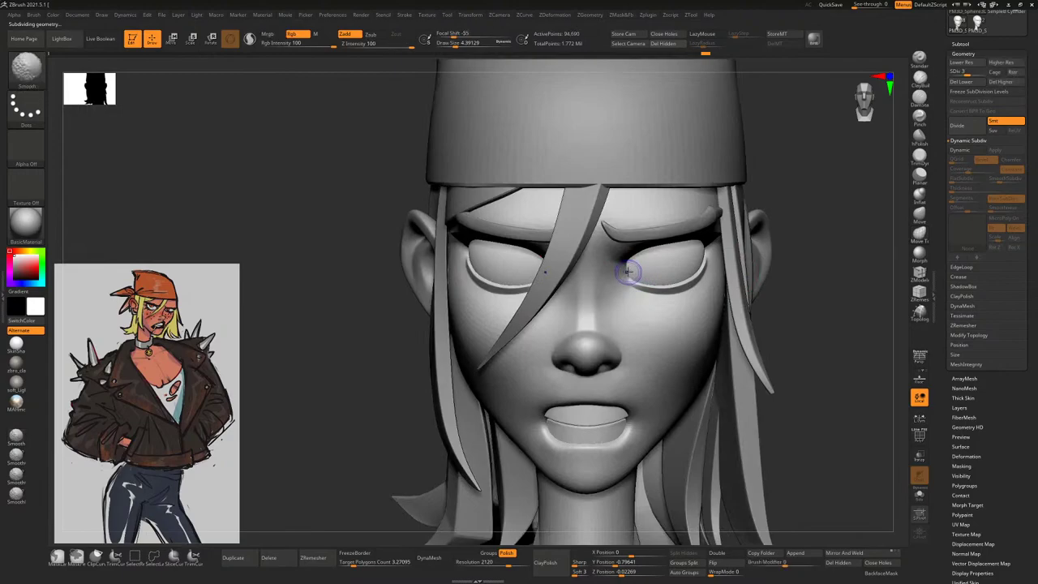
{"action": "key", "text": "shift+d"}
{"action": "key", "text": "shift+d"}
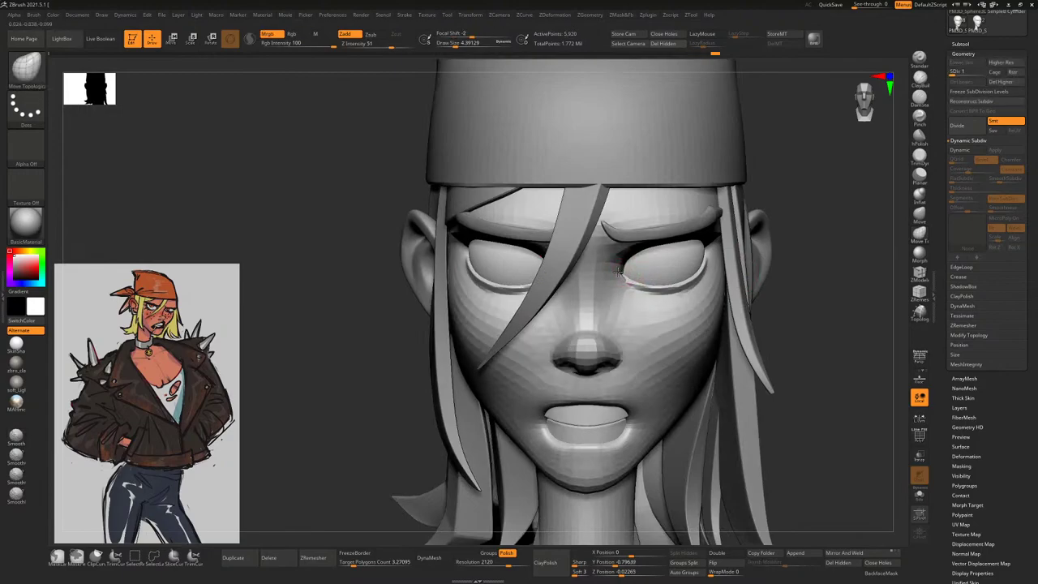
{"action": "key", "text": "d"}
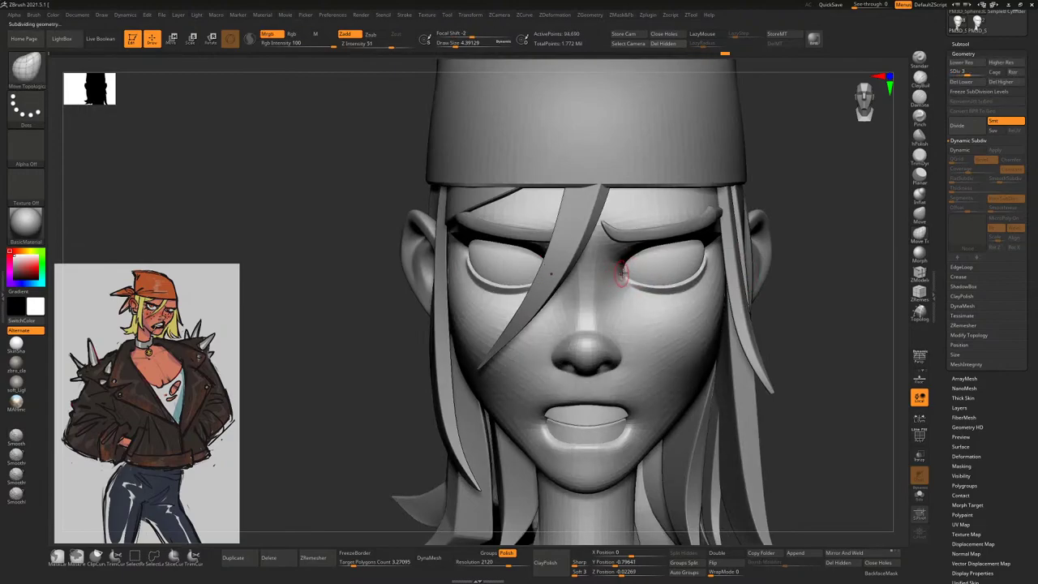
{"action": "key", "text": "d"}
{"action": "key", "text": "d"}
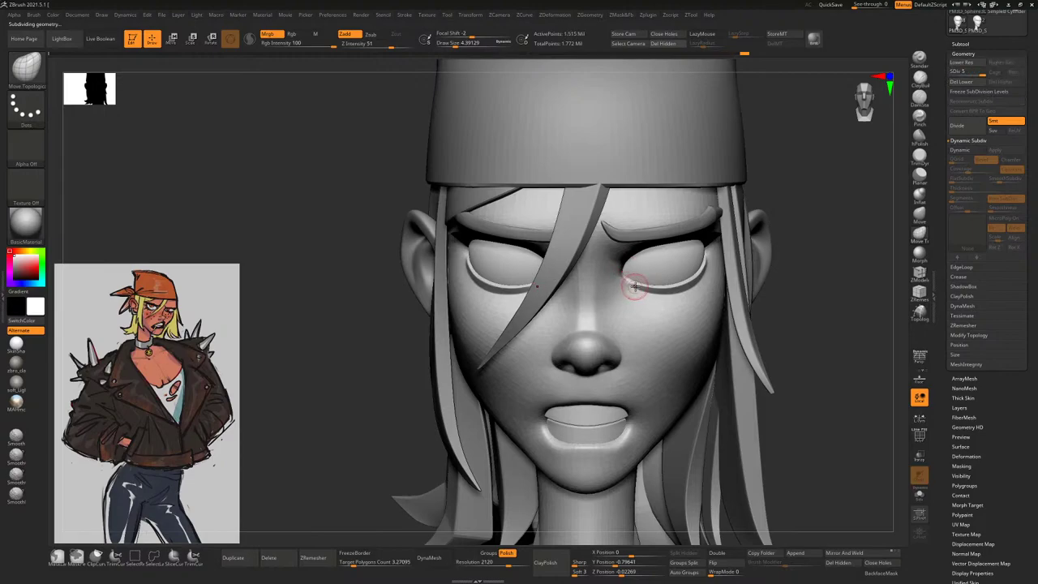
{"action": "key", "text": "shift"}
{"action": "mouse_move", "coordinate": [675, 268]}
{"action": "right_mouse_down"}
{"action": "mouse_move", "coordinate": [820, 248]}
{"action": "mouse_move", "coordinate": [787, 256]}
{"action": "right_mouse_up"}
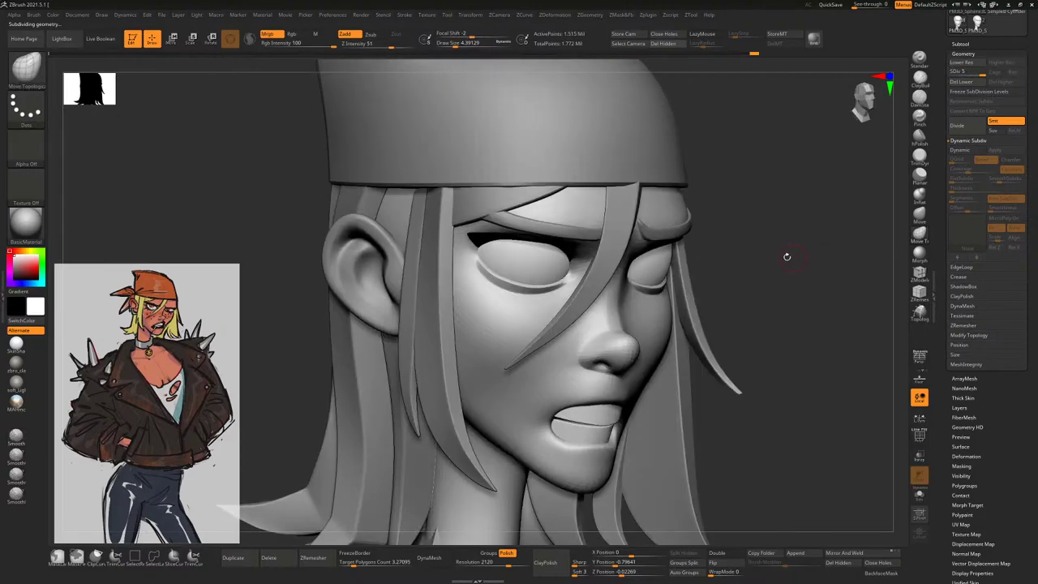
Isolate the head, refine and smooth its inner eye corner at subdivision level 2 with ClayBuildup, raise it to level 4 and unhide the other parts
{"action": "left_click", "coordinate": [919, 496]}
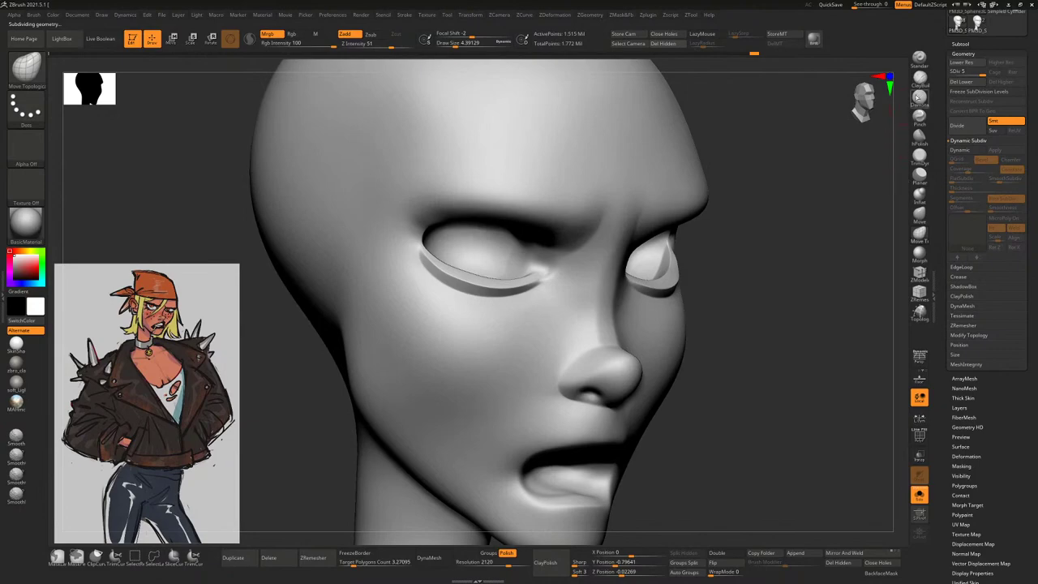
{"action": "key", "text": "b"}
{"action": "key", "text": "c"}
{"action": "key", "text": "b"}
{"action": "key", "text": "shift+d"}
{"action": "key", "text": "shift+d"}
{"action": "key", "text": "shift+d"}
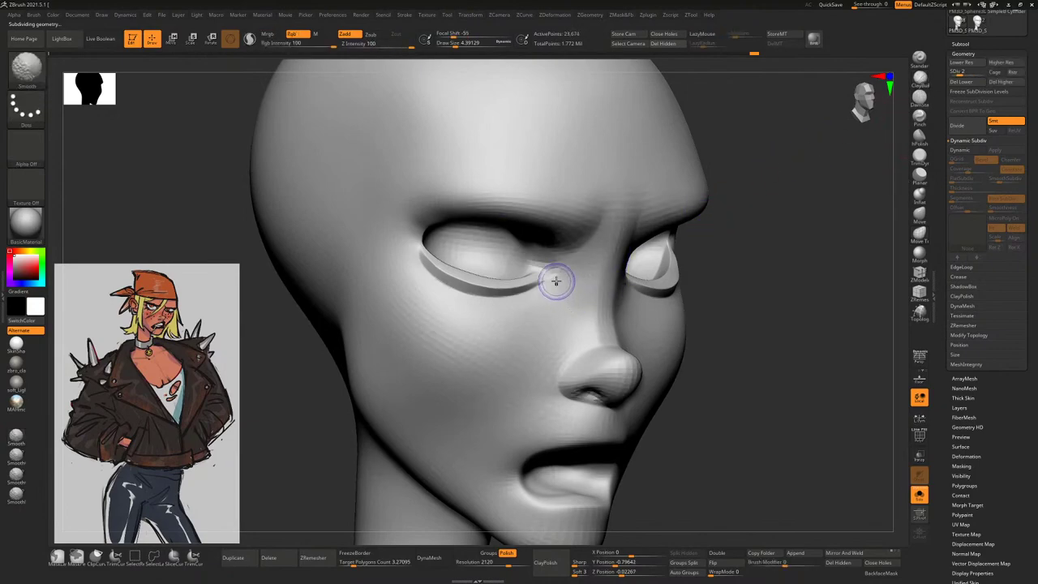
{"action": "left_click_drag", "start_coordinate": [557, 272], "coordinate": [550, 277], "text": "shift"}
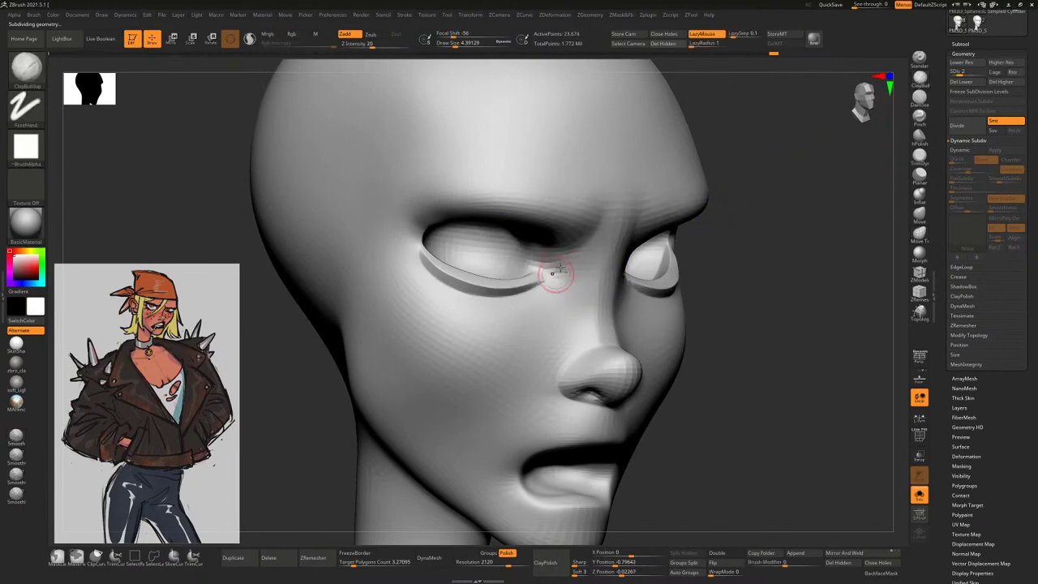
{"action": "key", "text": "d"}
{"action": "key", "text": "d"}
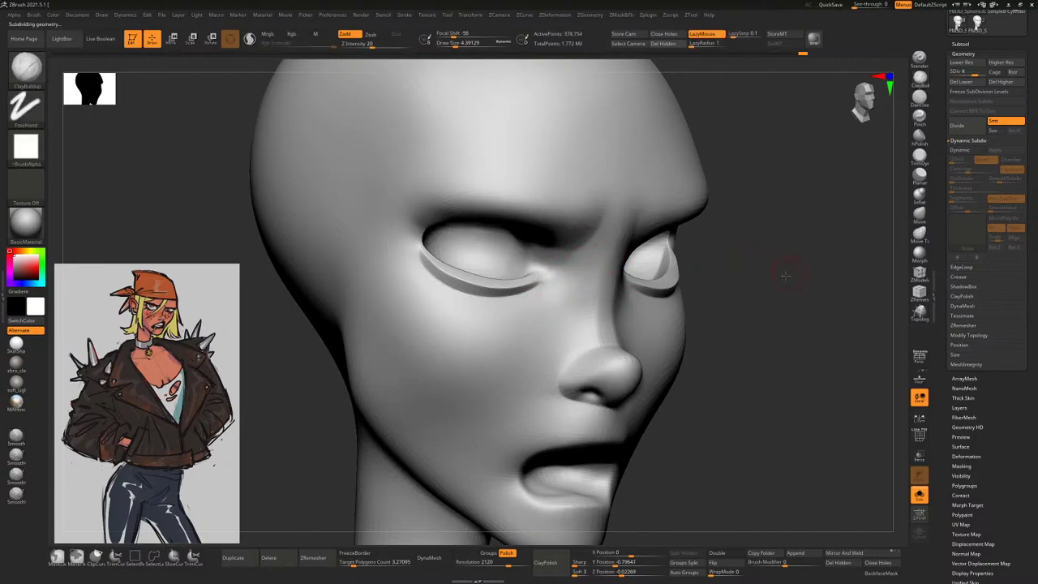
{"action": "right_click_drag", "start_coordinate": [577, 273], "coordinate": [670, 303], "text": "shift"}
{"action": "left_click", "coordinate": [919, 495]}
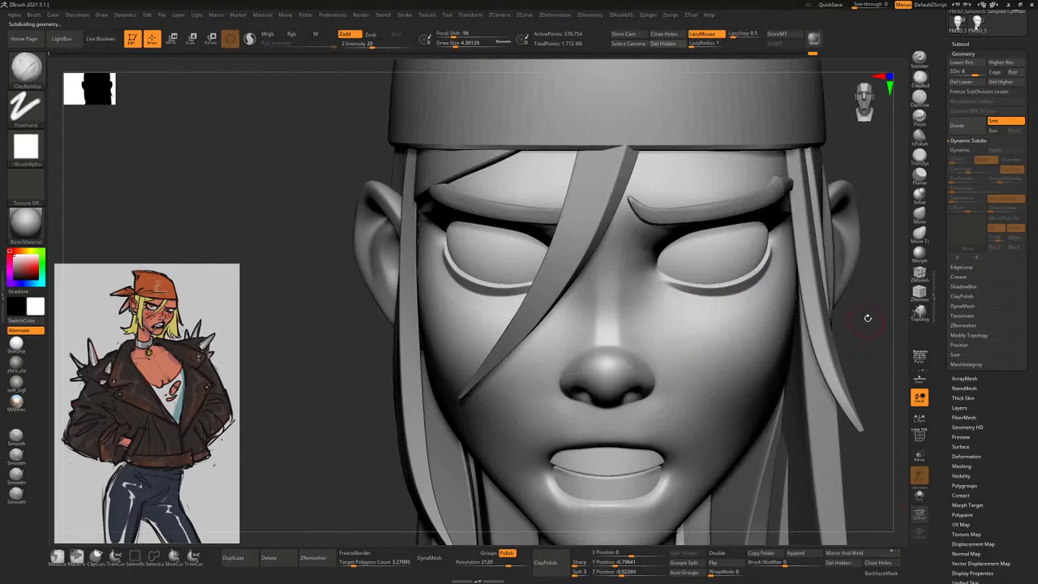
Reselect the eyelid strips and adjust their curve over the eyes with Move Topological at a draw size of about 17
{"action": "key", "text": "f"}
{"action": "right_click_drag", "start_coordinate": [818, 251], "coordinate": [765, 228]}
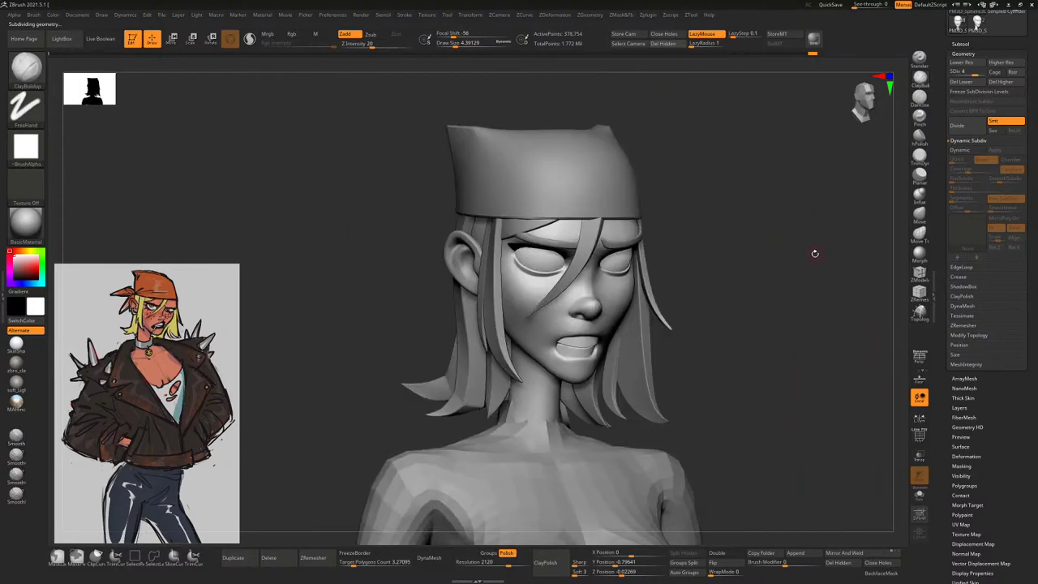
{"action": "left_click", "coordinate": [920, 236]}
{"action": "right_click_drag", "start_coordinate": [519, 267], "coordinate": [467, 215], "text": "ctrl"}
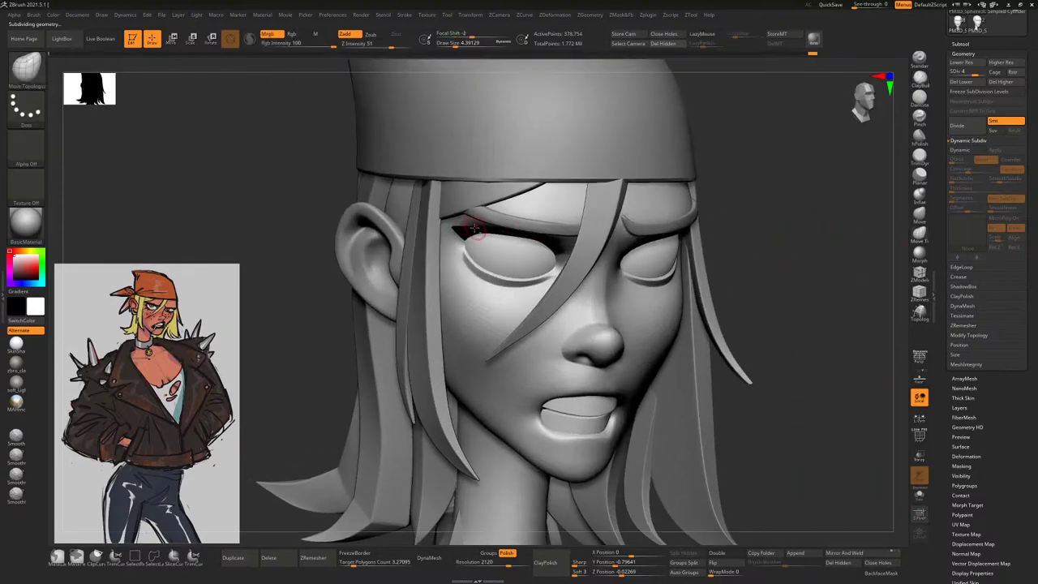
{"action": "left_click", "coordinate": [464, 240], "text": "alt"}
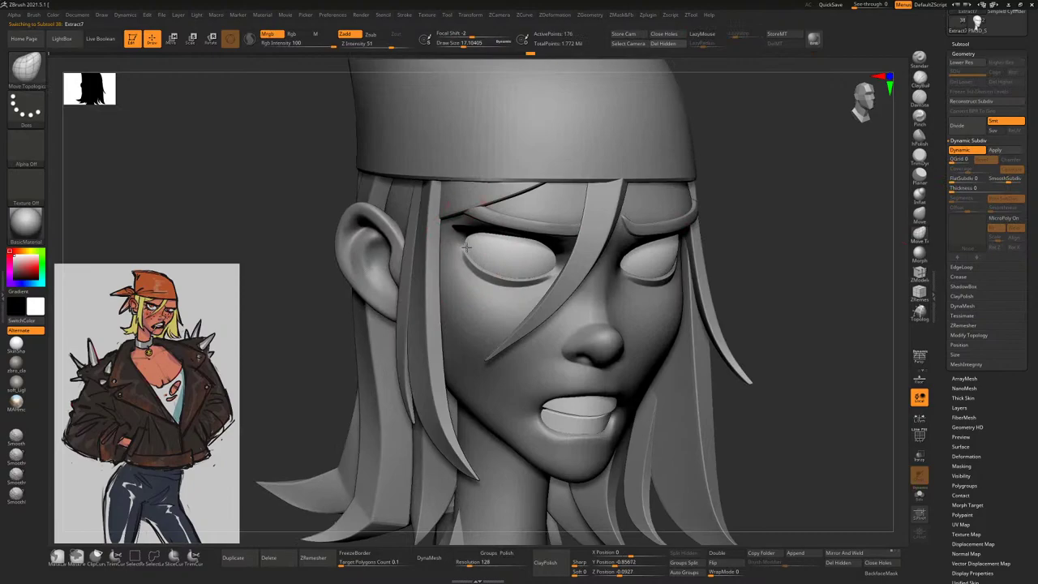
{"action": "right_click_drag", "start_coordinate": [527, 243], "coordinate": [501, 202]}
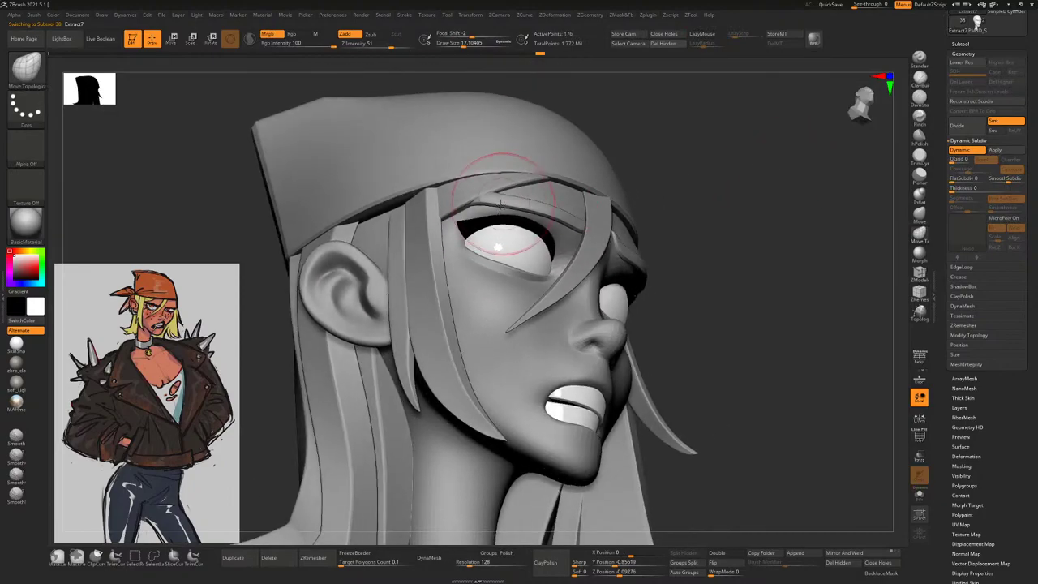
{"action": "right_click_drag", "start_coordinate": [668, 169], "coordinate": [549, 192]}
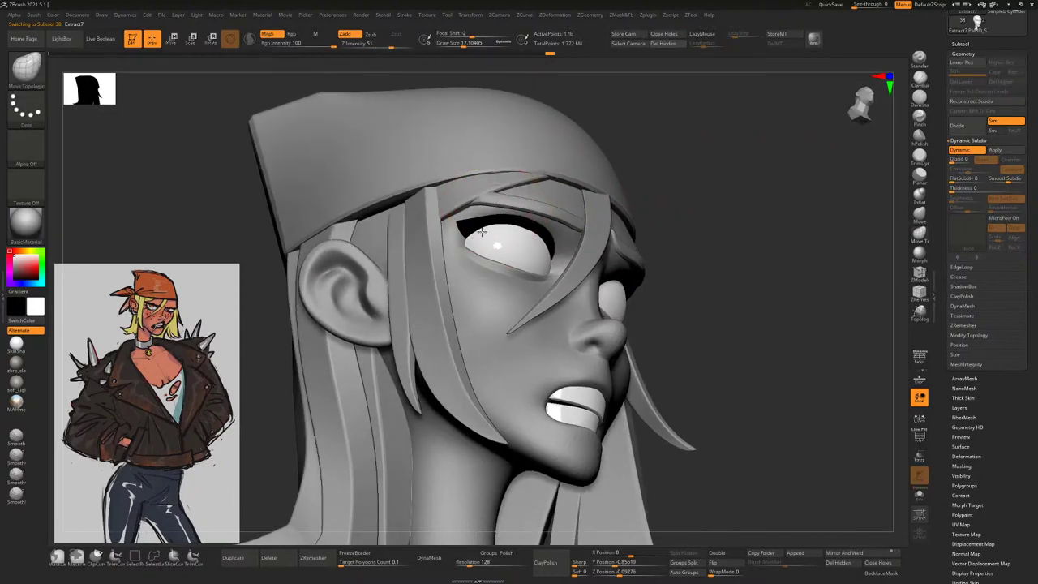
{"action": "right_click_drag", "start_coordinate": [696, 163], "coordinate": [613, 284]}
Make the head active, adjust its inner eye area at subdivision level 1 with Move Topological at about draw size 9, and return to level 5
{"action": "left_click", "coordinate": [614, 284], "text": "alt"}
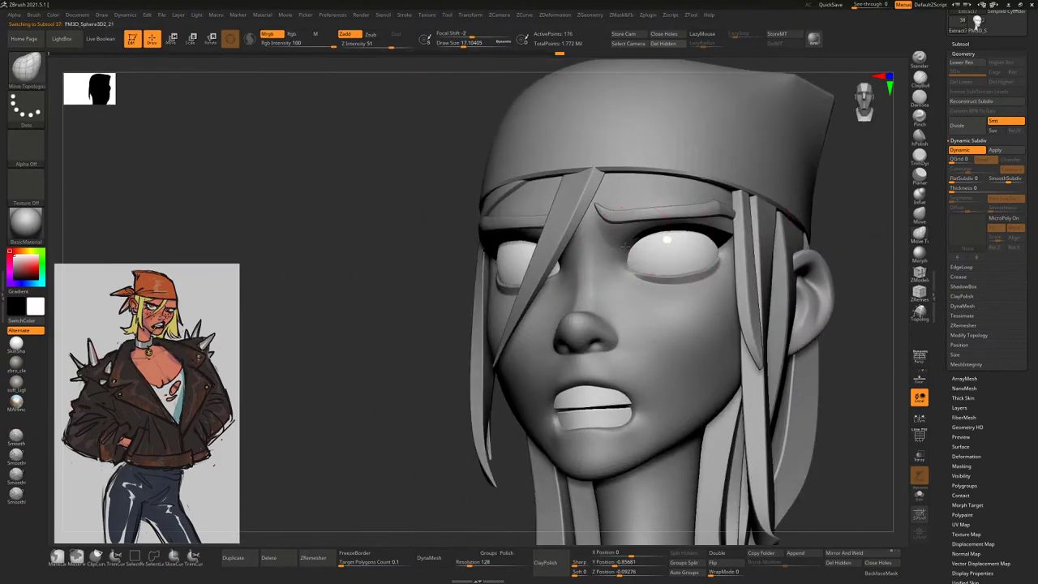
{"action": "key", "text": "space"}
{"action": "key", "text": "shift+d"}
{"action": "key", "text": "shift+d"}
{"action": "key", "text": "shift+d"}
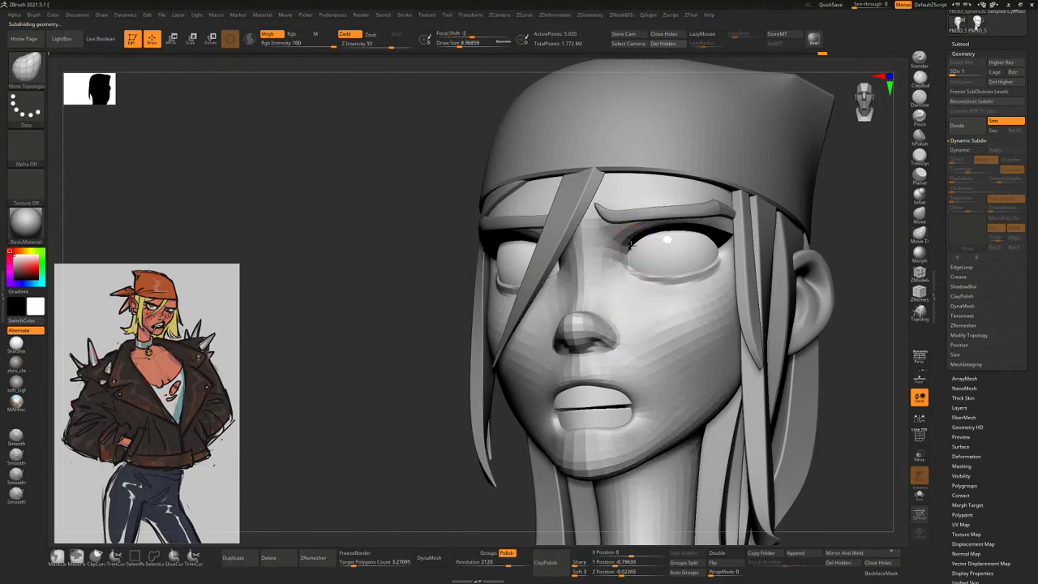
{"action": "key", "text": "d"}
{"action": "key", "text": "d"}
{"action": "key", "text": "d"}
{"action": "key", "text": "d"}
Adjust the head's lower eyelid and upper cheek area with Move Topological at a draw size of about 9
{"action": "mouse_move", "coordinate": [385, 330]}
{"action": "right_mouse_down", "text": "shift"}
{"action": "mouse_move", "coordinate": [784, 254]}
{"action": "mouse_move", "coordinate": [788, 266]}
{"action": "mouse_move", "coordinate": [805, 264]}
{"action": "right_mouse_up", "text": "shift"}
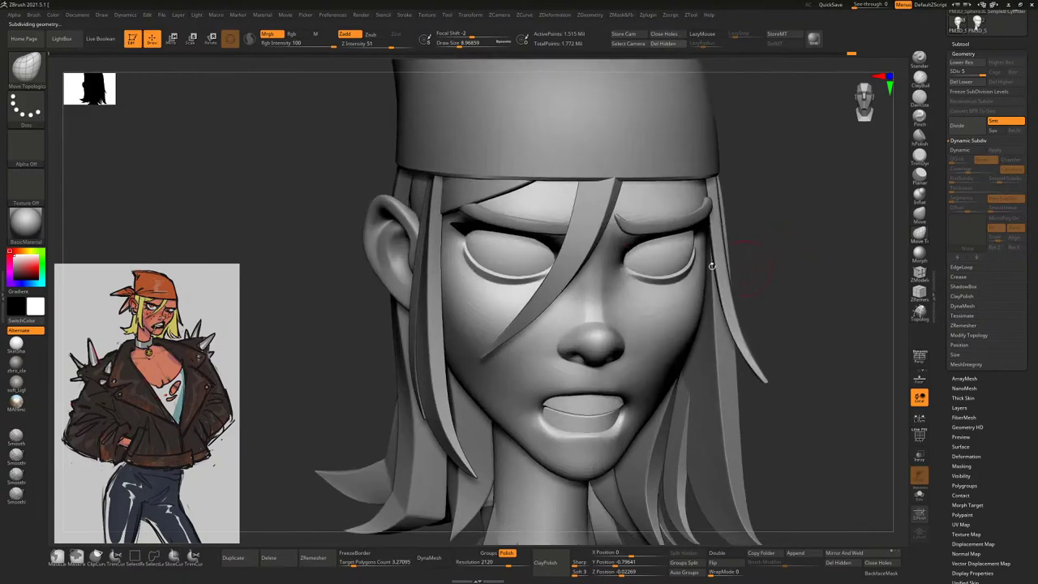
{"action": "right_click_drag", "start_coordinate": [578, 260], "coordinate": [487, 296]}
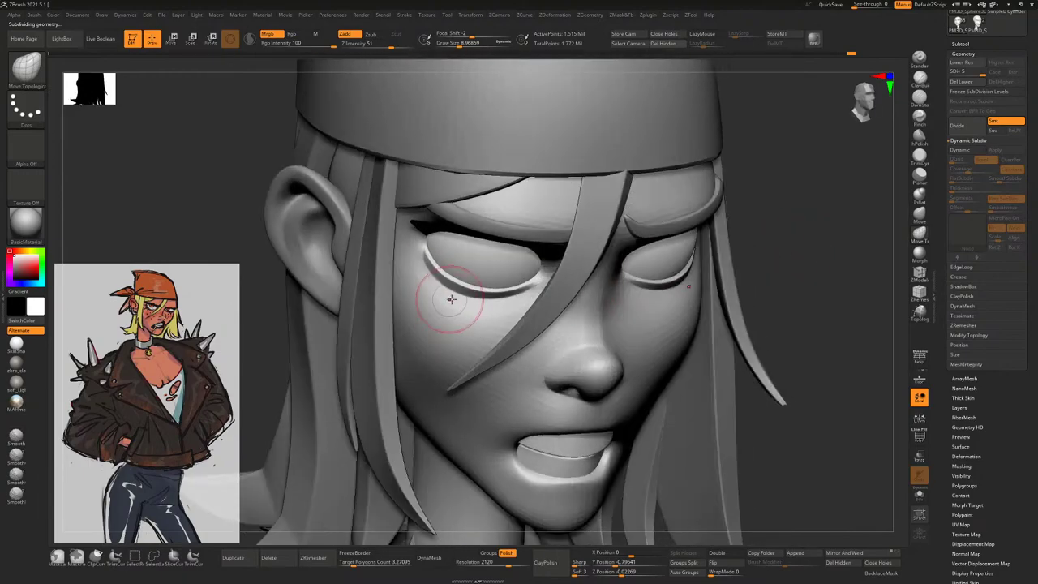
{"action": "left_click_drag", "start_coordinate": [457, 302], "coordinate": [461, 301]}
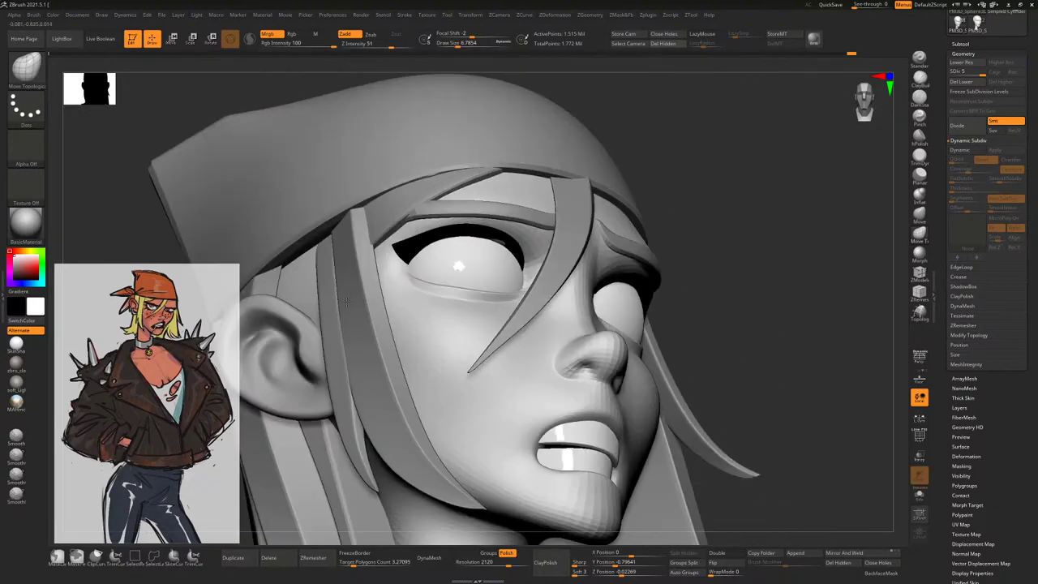
Reselect the eyelid strips and refine their inner ends near the nose with Move Topological at draw sizes of about 12 and 10
{"action": "key", "text": "space"}
{"action": "left_click", "coordinate": [499, 244], "text": "alt"}
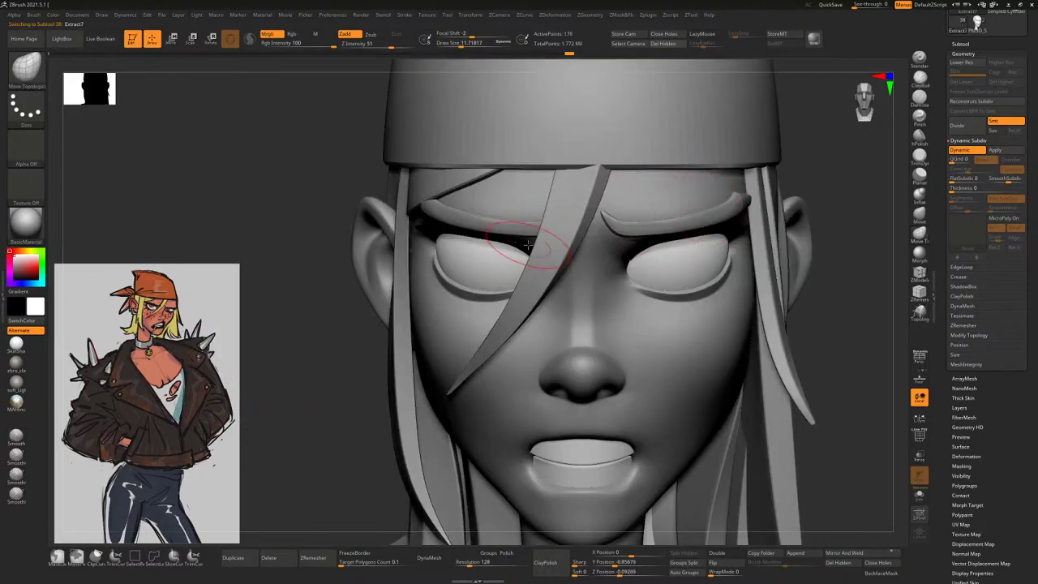
{"action": "key", "text": "space"}
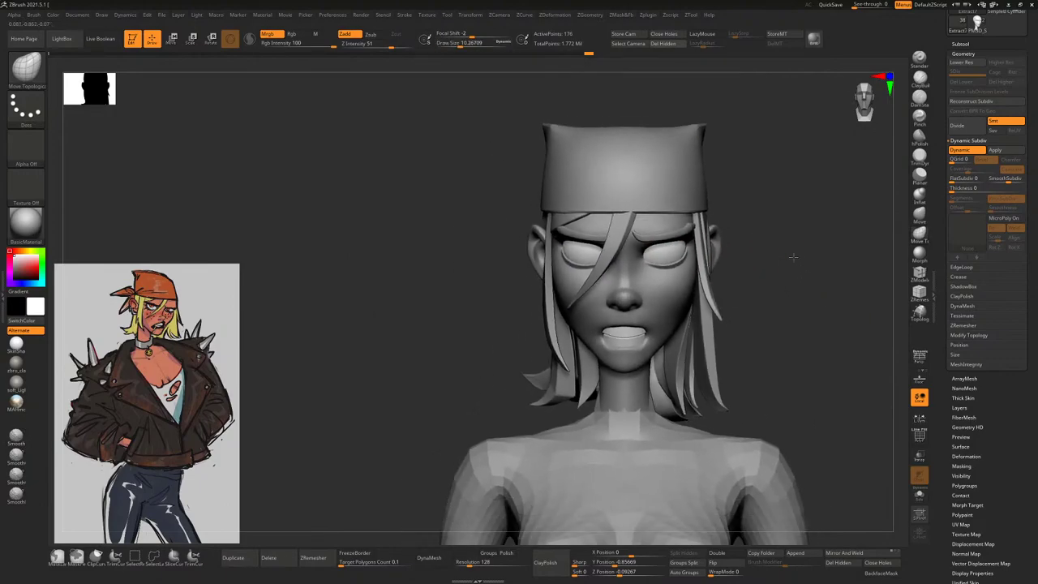
Make the head active at subdivision level 1 and skew the mouth into a slanted shape with Move Topological at a draw size of about 18
{"action": "left_click_drag", "start_coordinate": [793, 255], "coordinate": [790, 215]}
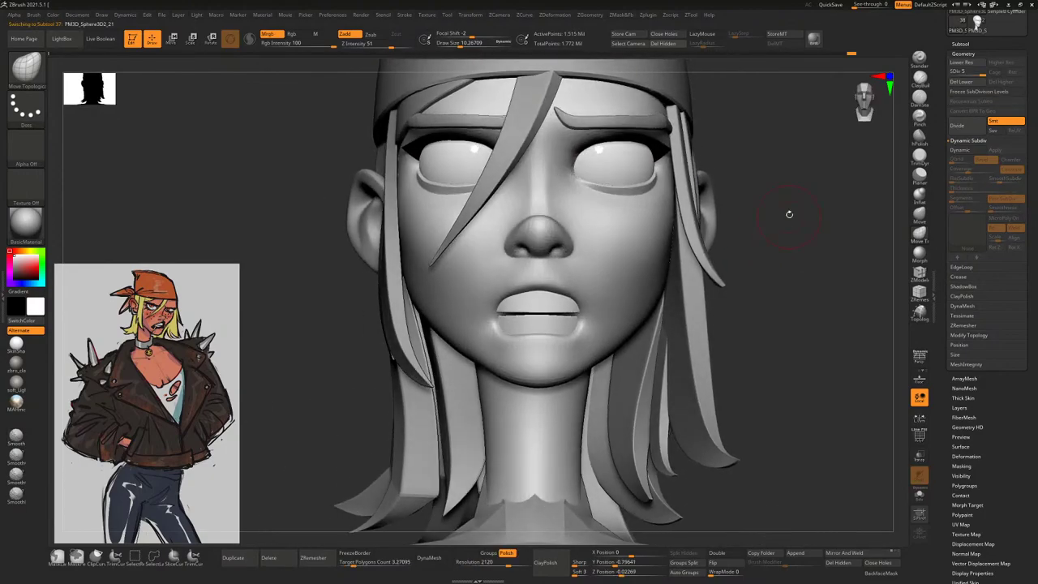
{"action": "key", "text": "shift+d"}
{"action": "key", "text": "shift+d"}
{"action": "key", "text": "shift+d"}
{"action": "key", "text": "shift+d"}
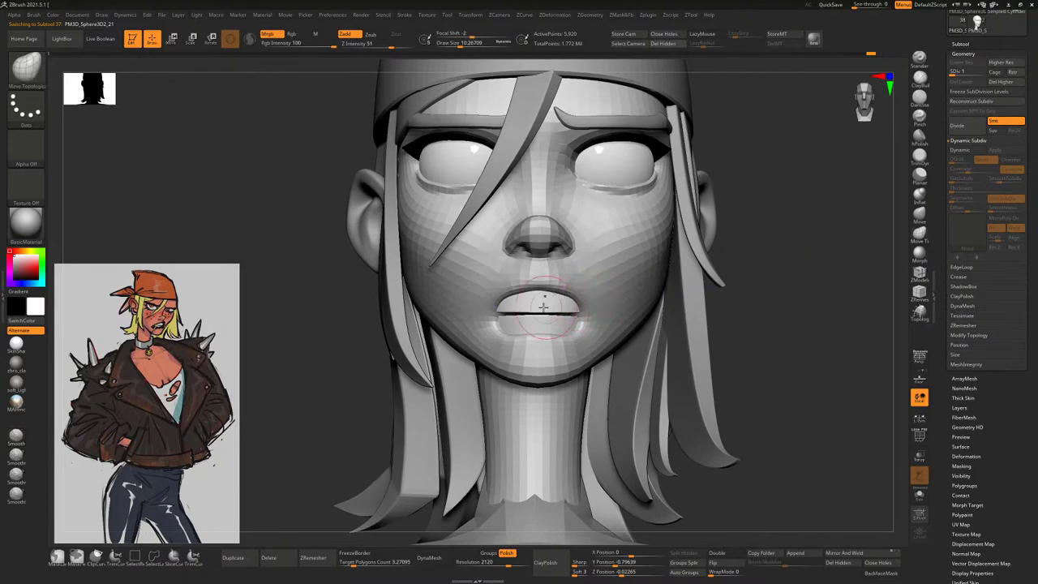
{"action": "key", "text": "bracketright"}
{"action": "key", "text": "bracketright"}
{"action": "key", "text": "bracketleft"}
{"action": "mouse_move", "coordinate": [772, 215]}
{"action": "left_mouse_down"}
{"action": "mouse_move", "coordinate": [742, 257]}
{"action": "mouse_move", "coordinate": [723, 252]}
{"action": "left_mouse_up"}
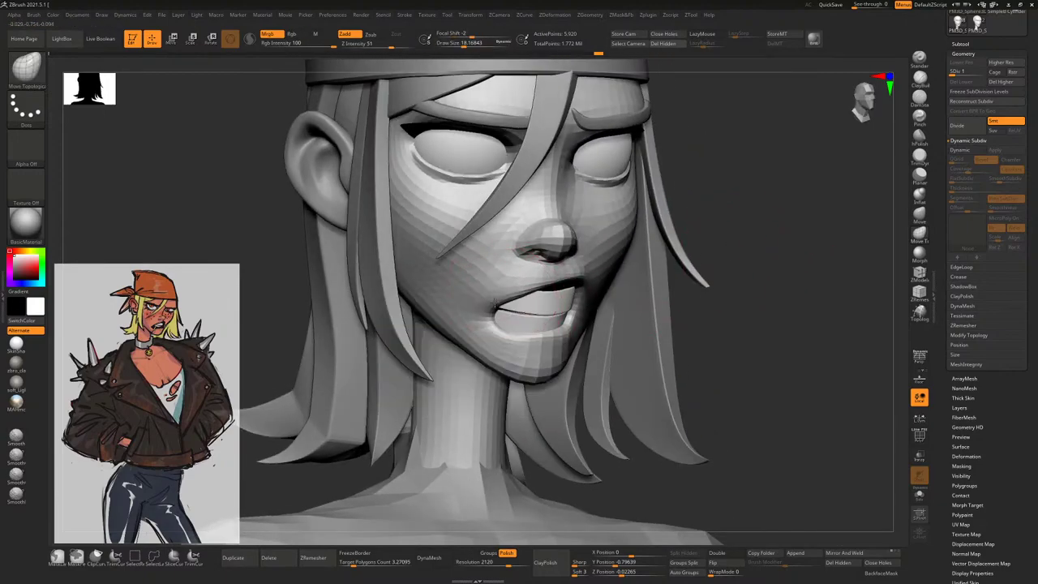
Refine the lower lip and mouth corners with Move Topological at a draw size of about 15, smoothing the area around them
{"action": "key", "text": "space"}
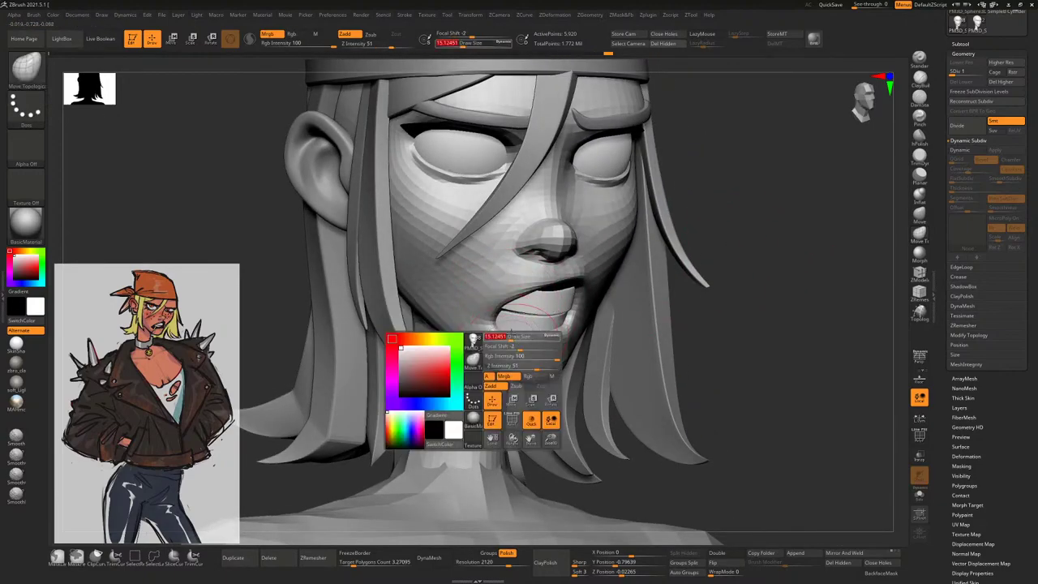
{"action": "key", "text": "bracketleft"}
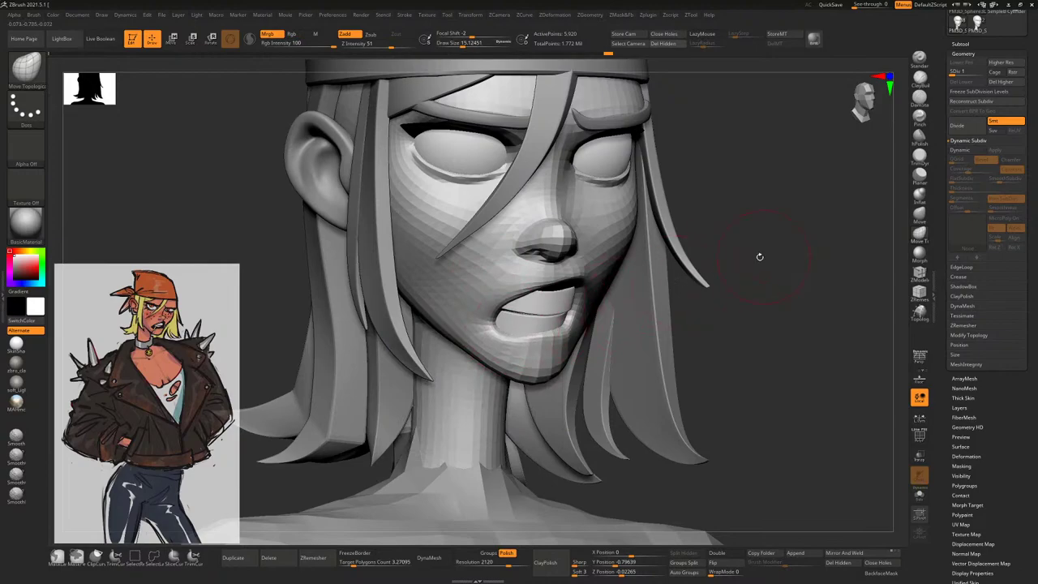
{"action": "left_click_drag", "start_coordinate": [760, 257], "coordinate": [578, 322]}
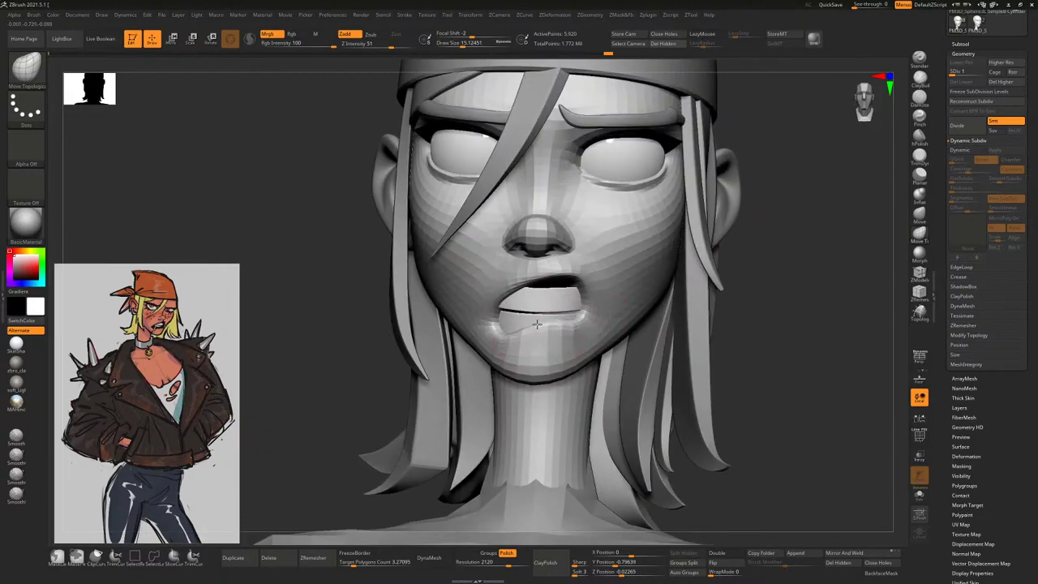
{"action": "mouse_move", "coordinate": [772, 281]}
{"action": "left_mouse_down"}
{"action": "mouse_move", "coordinate": [716, 274]}
{"action": "mouse_move", "coordinate": [700, 247]}
{"action": "mouse_move", "coordinate": [656, 228]}
{"action": "left_mouse_up"}
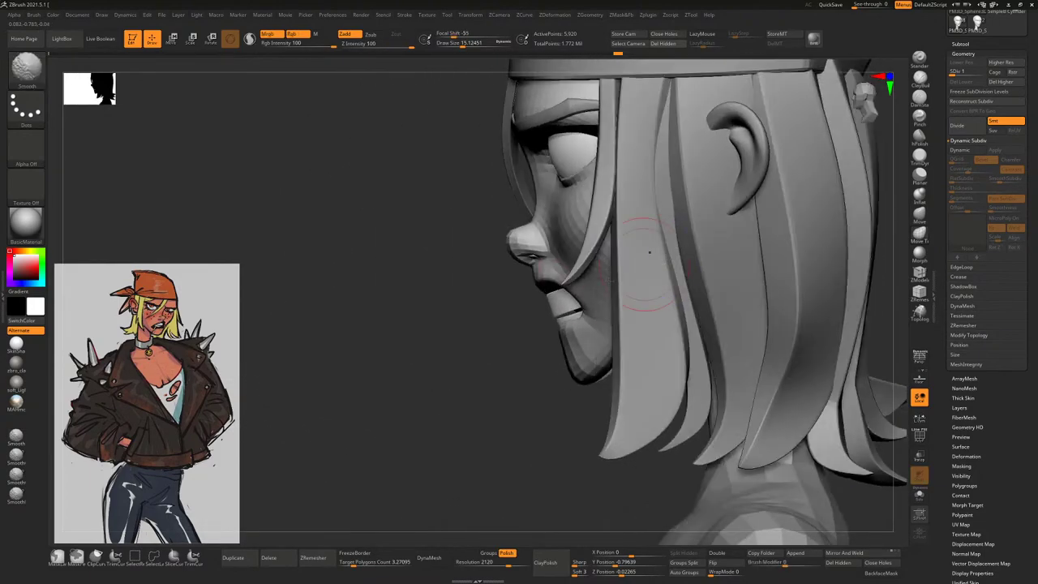
{"action": "left_click_drag", "start_coordinate": [510, 290], "coordinate": [545, 321]}
Define the lower lip's rim and the crease beneath it with DamStandard at a draw size of about 10
{"action": "key", "text": "b"}
{"action": "key", "text": "d"}
{"action": "key", "text": "s"}
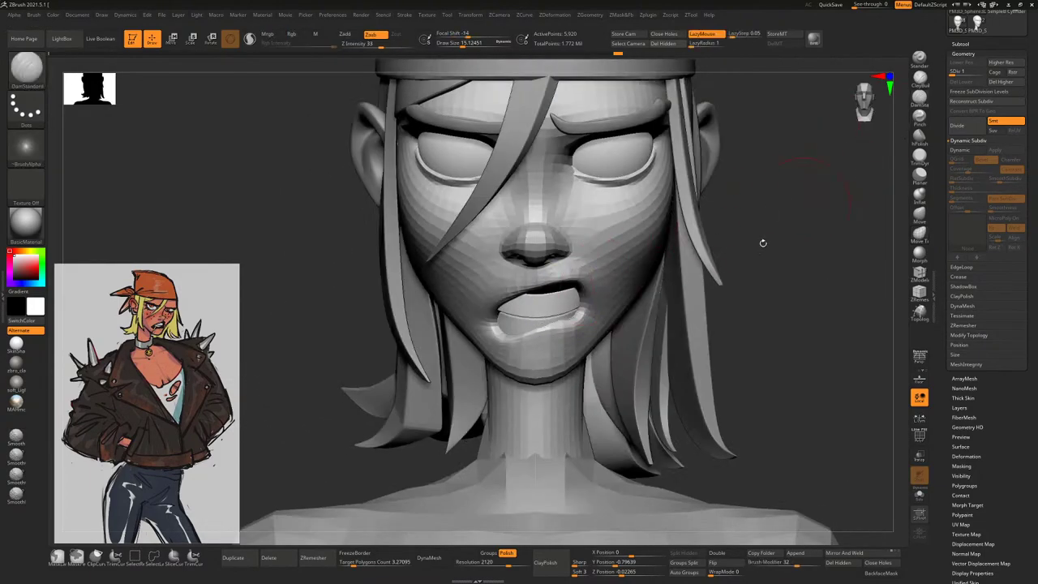
{"action": "left_click_drag", "start_coordinate": [795, 357], "coordinate": [698, 300]}
{"action": "left_click_drag", "start_coordinate": [739, 247], "coordinate": [714, 268]}
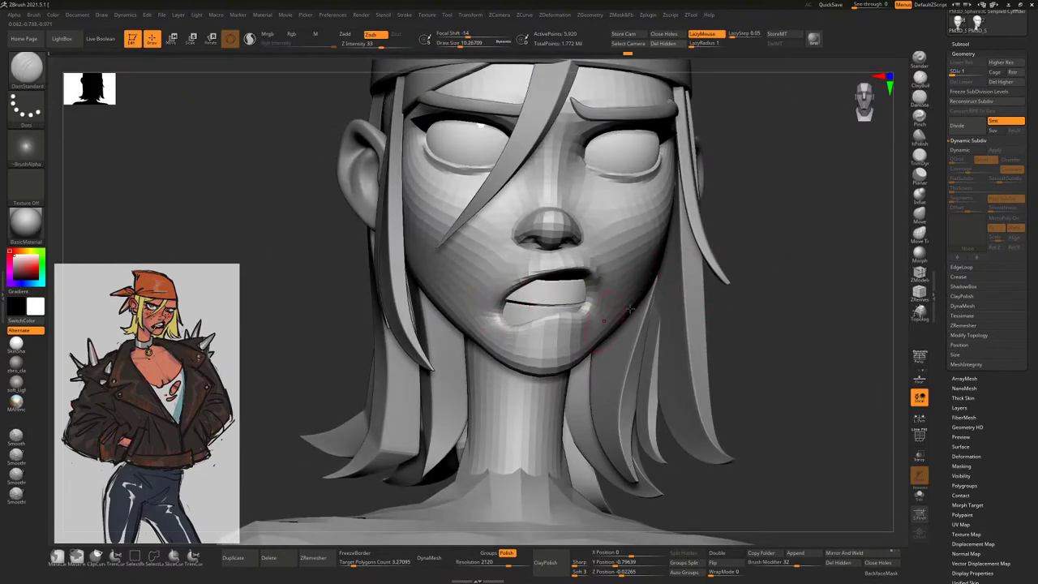
{"action": "mouse_move", "coordinate": [773, 256]}
{"action": "left_mouse_down"}
{"action": "mouse_move", "coordinate": [730, 251]}
{"action": "mouse_move", "coordinate": [807, 244]}
{"action": "mouse_move", "coordinate": [779, 259]}
{"action": "mouse_move", "coordinate": [791, 251]}
{"action": "left_mouse_up"}
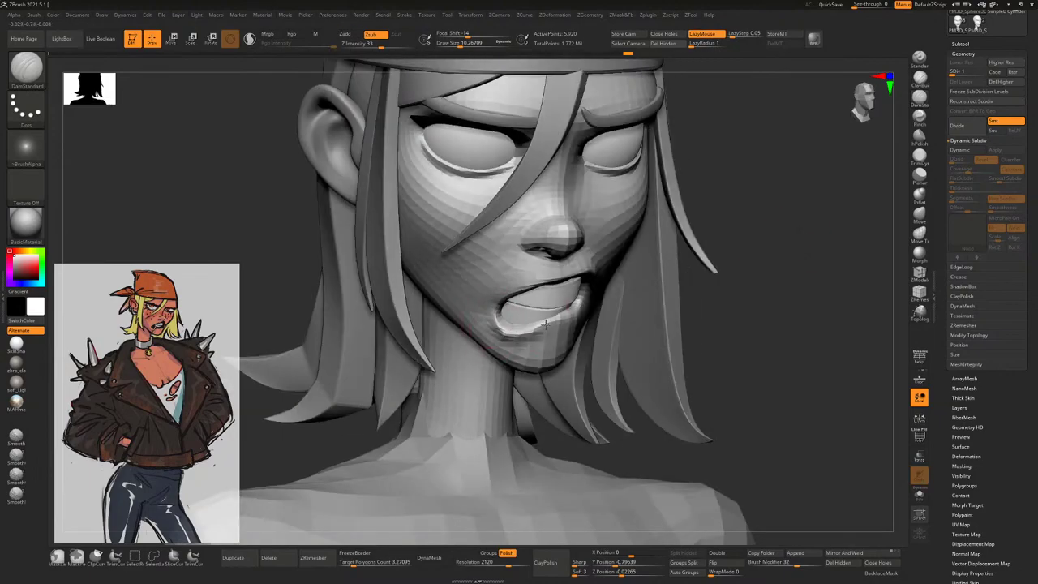
{"action": "left_click_drag", "start_coordinate": [737, 276], "coordinate": [546, 331]}
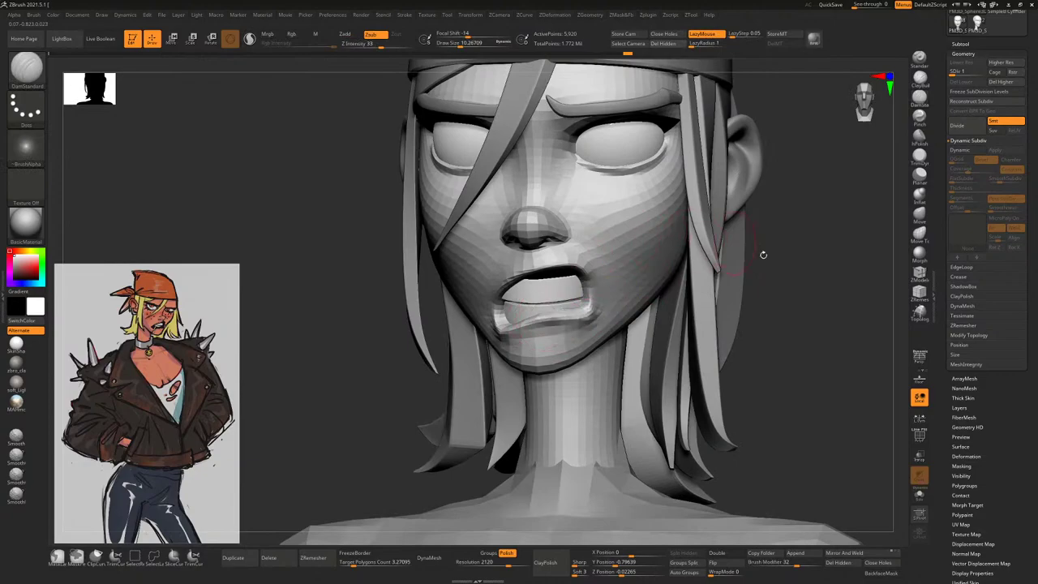
{"action": "mouse_move", "coordinate": [763, 255]}
{"action": "left_mouse_down"}
{"action": "mouse_move", "coordinate": [776, 265]}
{"action": "mouse_move", "coordinate": [724, 258]}
{"action": "mouse_move", "coordinate": [457, 387]}
{"action": "mouse_move", "coordinate": [465, 397]}
{"action": "mouse_move", "coordinate": [519, 341]}
{"action": "left_mouse_up"}
Raise the head to subdivision level 2, then smooth and adjust the lips and mouth corners with Move Topological at a draw size of about 10
{"action": "key", "text": "ctrl+d"}
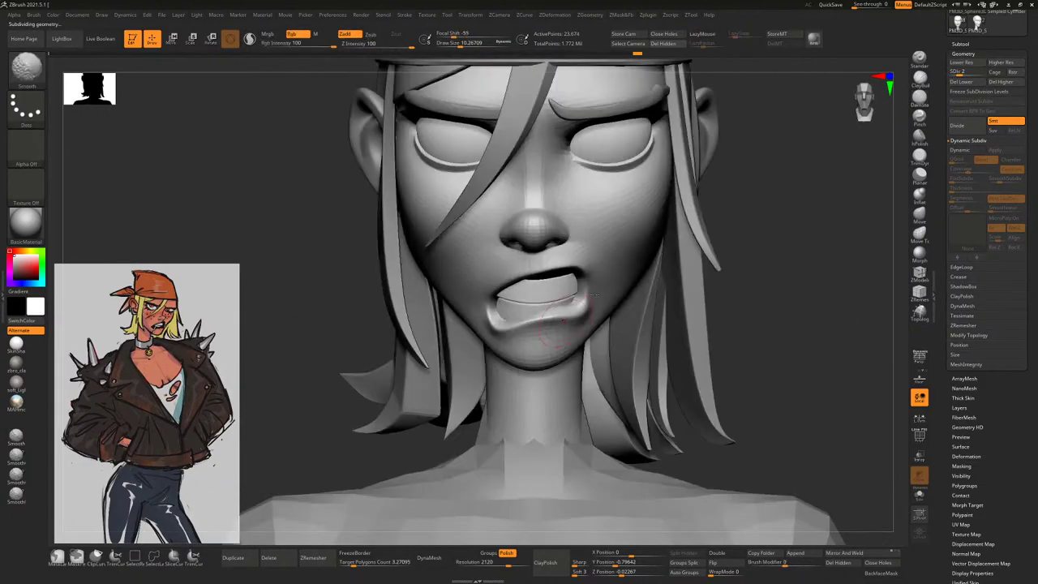
{"action": "mouse_move", "coordinate": [581, 272]}
{"action": "left_mouse_down"}
{"action": "mouse_move", "coordinate": [616, 280]}
{"action": "mouse_move", "coordinate": [592, 286]}
{"action": "left_mouse_up"}
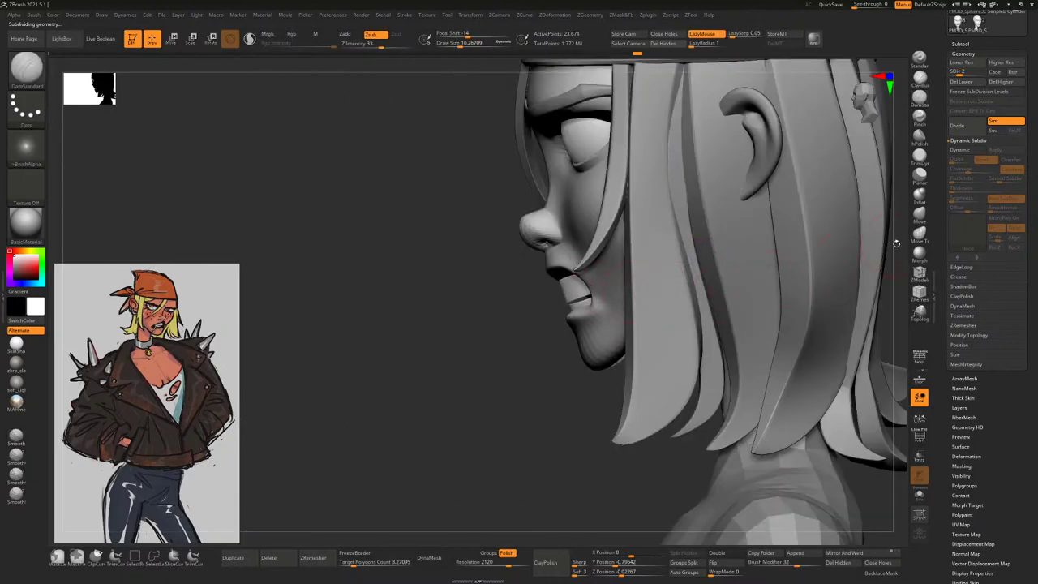
{"action": "left_click_drag", "start_coordinate": [470, 375], "coordinate": [584, 275]}
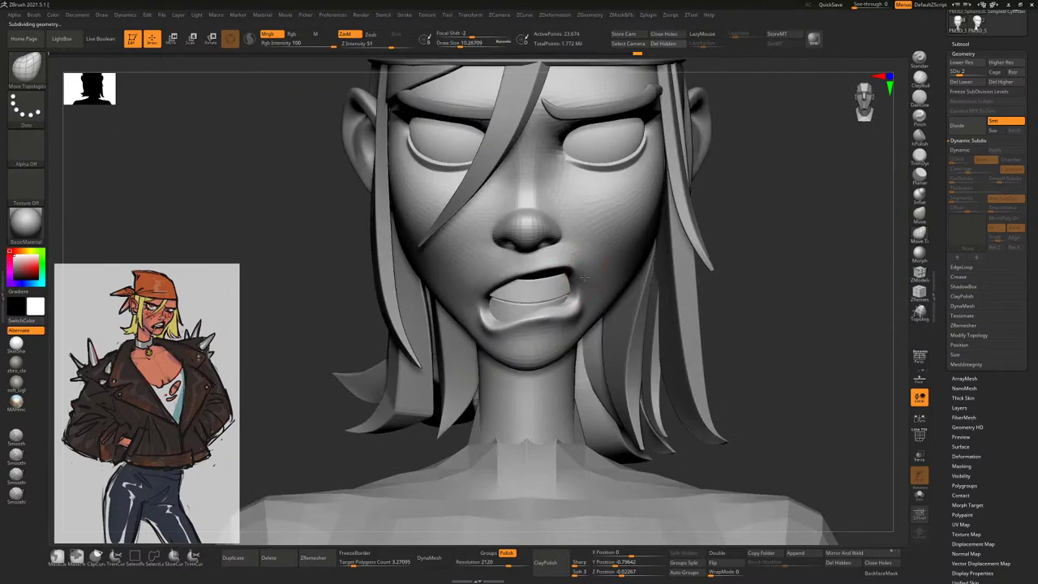
{"action": "left_click_drag", "start_coordinate": [763, 273], "coordinate": [525, 319]}
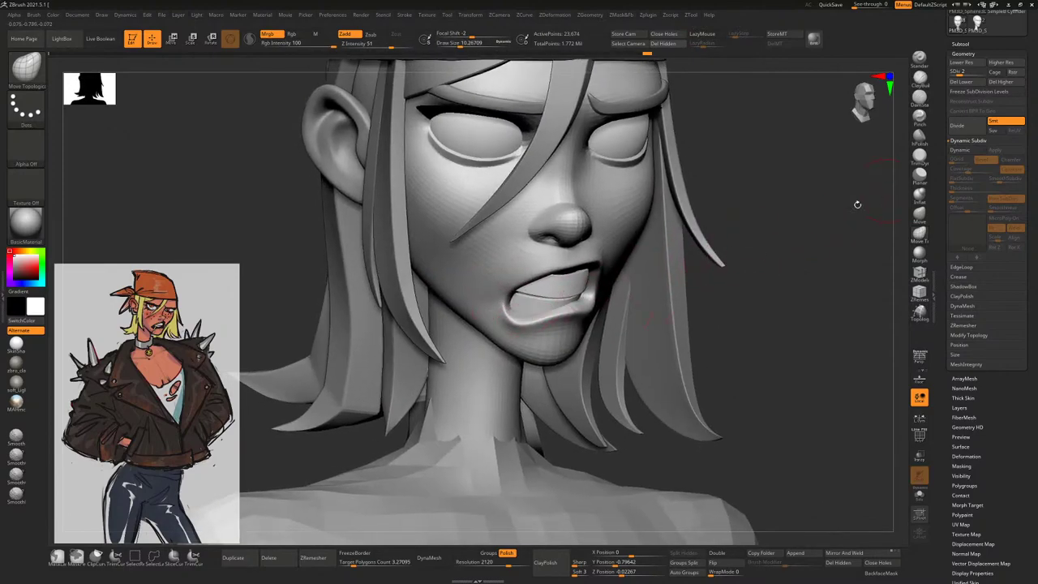
Sharpen the corner of the mouth with DamStandard at a draw size of about 12
{"action": "key", "text": "b"}
{"action": "key", "text": "d"}
{"action": "key", "text": "s"}
{"action": "left_click_drag", "start_coordinate": [788, 186], "coordinate": [763, 243]}
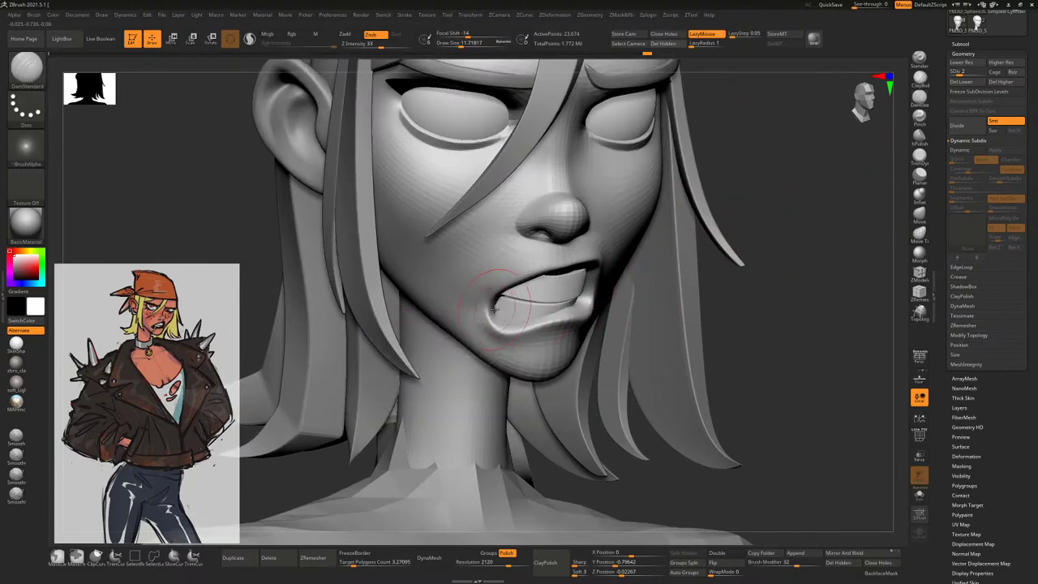
Refine the crease around the corner of the mouth with the DamStandard brush and raise the head to subdivision level 3
{"action": "left_click_drag", "start_coordinate": [489, 310], "coordinate": [454, 325]}
{"action": "left_click_drag", "start_coordinate": [809, 236], "coordinate": [755, 259]}
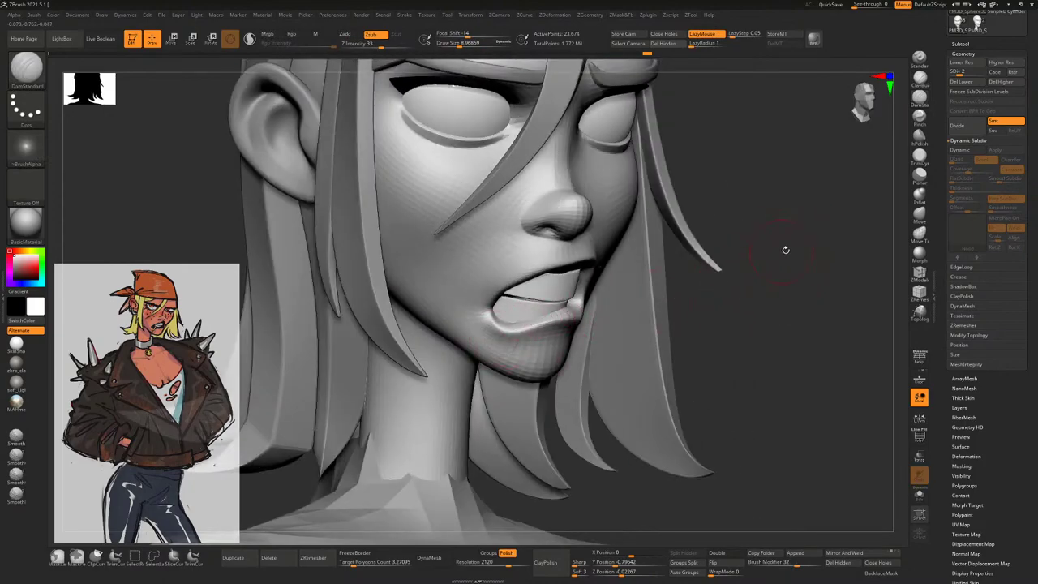
{"action": "left_click_drag", "start_coordinate": [688, 293], "coordinate": [739, 271]}
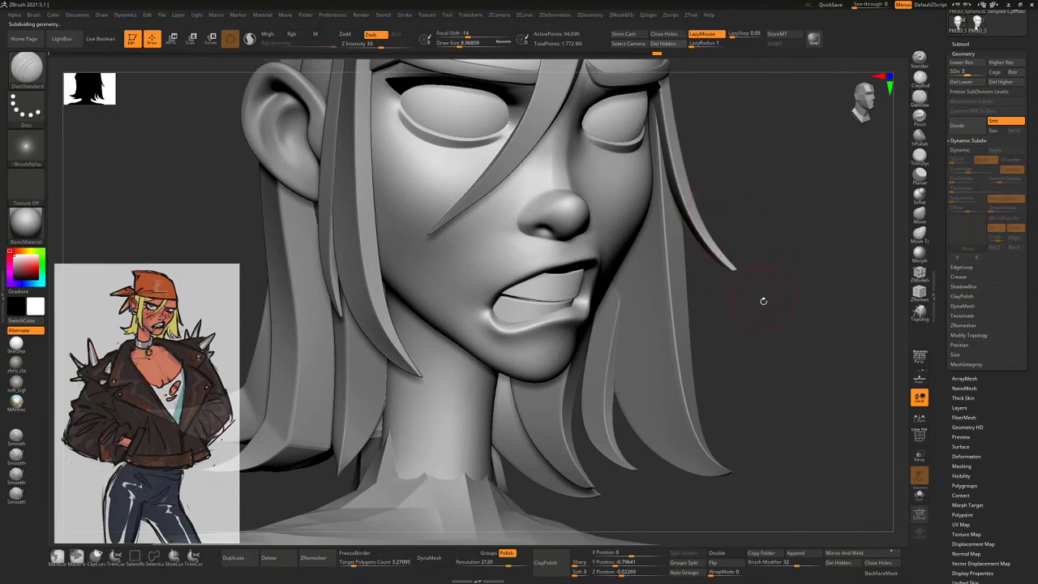
{"action": "mouse_move", "coordinate": [763, 301]}
{"action": "left_mouse_down"}
{"action": "mouse_move", "coordinate": [807, 299]}
{"action": "mouse_move", "coordinate": [837, 245]}
{"action": "mouse_move", "coordinate": [572, 241]}
{"action": "left_mouse_up"}
Select the upper teeth piece and reshape it within the mouth opening using the Move Topological brush
{"action": "left_click", "coordinate": [557, 283], "text": "alt"}
{"action": "key", "text": "space"}
{"action": "left_click", "coordinate": [919, 235]}
{"action": "right_click_drag", "start_coordinate": [707, 208], "coordinate": [609, 233]}
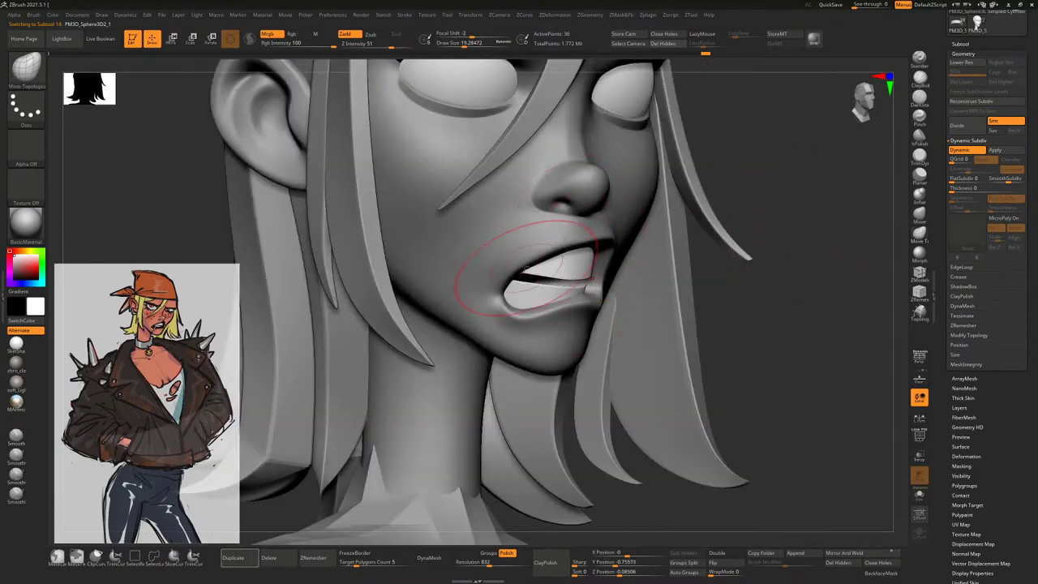
{"action": "right_click_drag", "start_coordinate": [727, 249], "coordinate": [673, 252]}
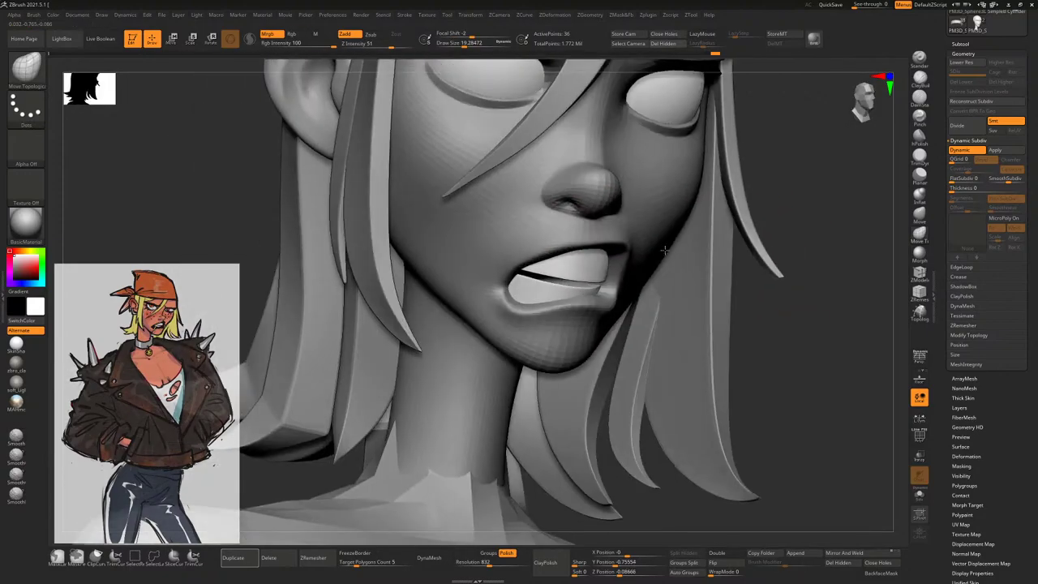
{"action": "right_click_drag", "start_coordinate": [665, 250], "coordinate": [623, 243]}
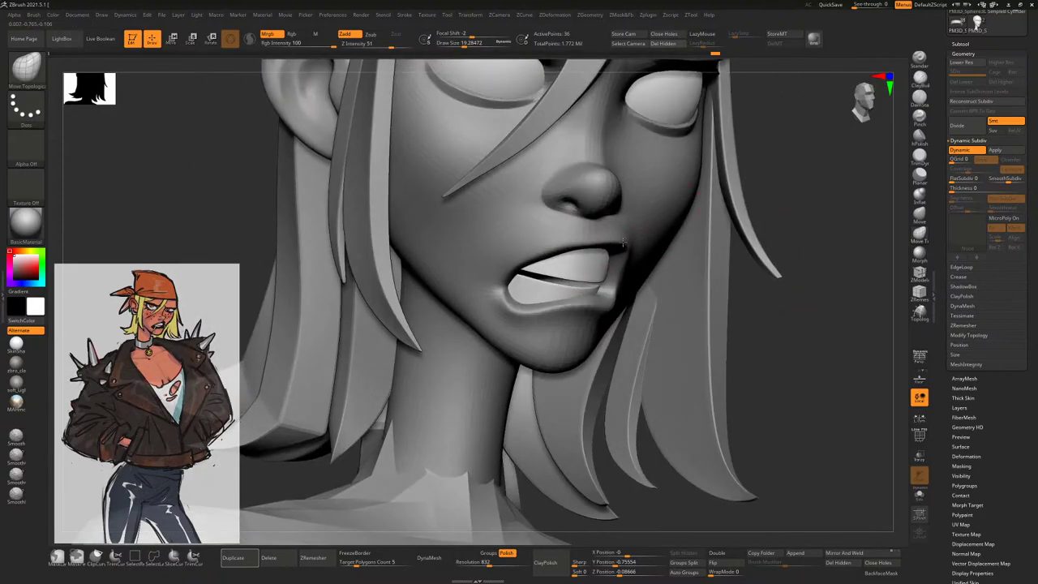
{"action": "right_click_drag", "start_coordinate": [730, 307], "coordinate": [746, 235]}
{"action": "key", "text": "bracketleft"}
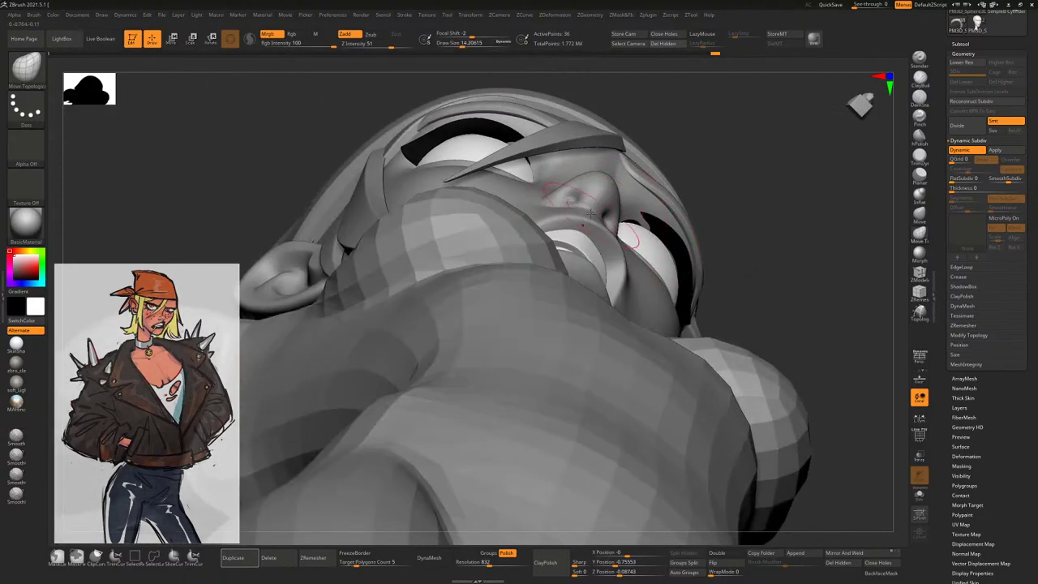
Refine the lower edge and sides of the upper teeth to follow the curve of the mouth, varying the brush size
{"action": "left_click_drag", "start_coordinate": [775, 200], "coordinate": [606, 239]}
{"action": "left_click_drag", "start_coordinate": [756, 210], "coordinate": [590, 271]}
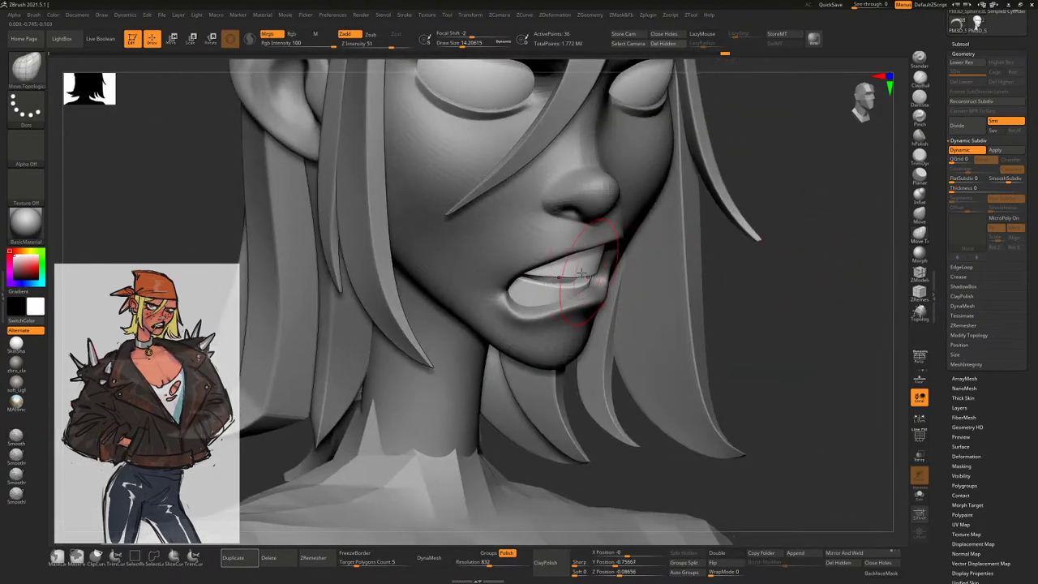
{"action": "key", "text": "space"}
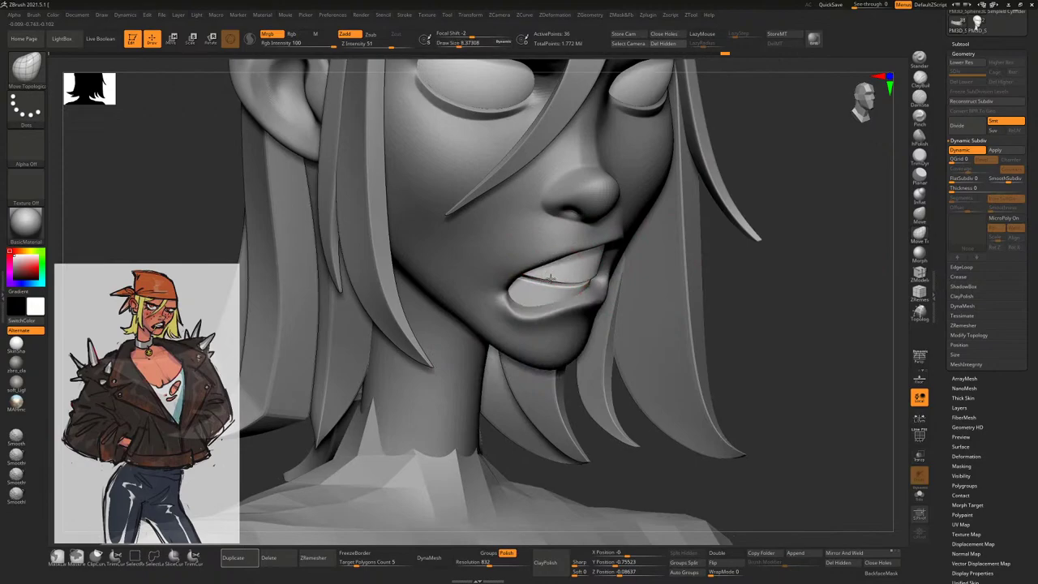
{"action": "key", "text": "space"}
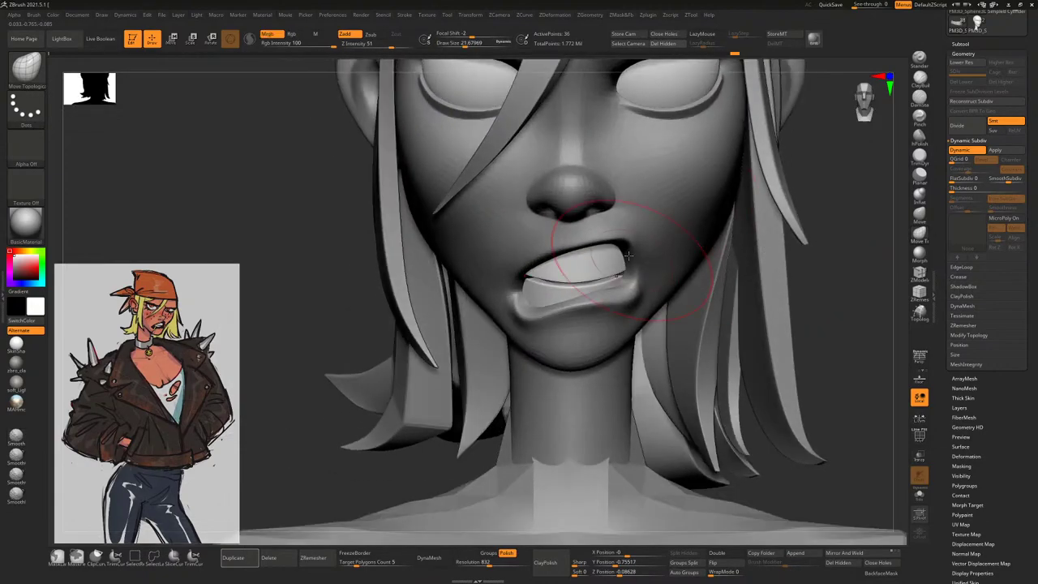
{"action": "key", "text": "space"}
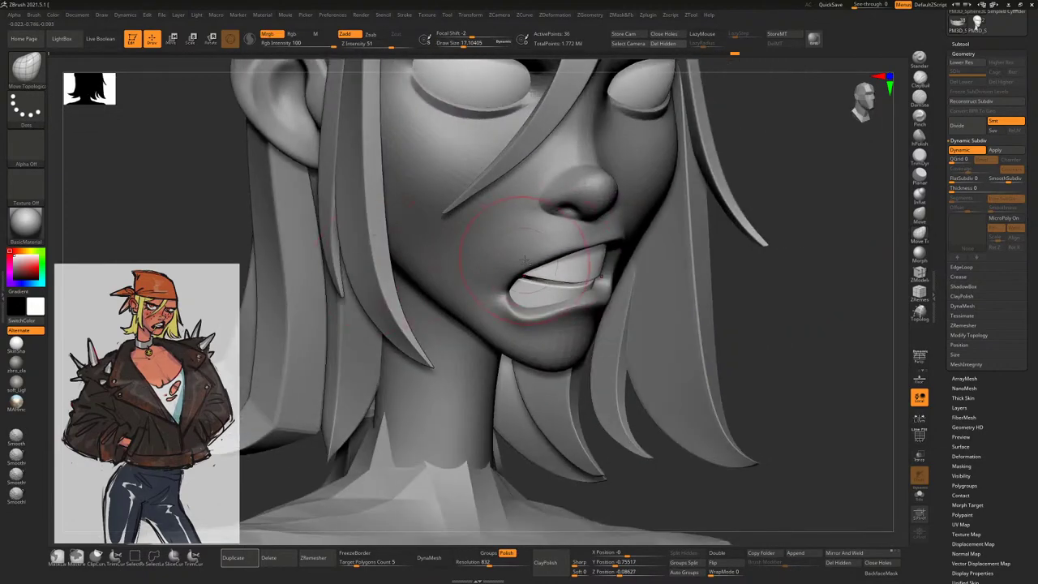
{"action": "key", "text": "space"}
Select the head mesh and adjust the corners of the mouth at subdivision level 2 with the Move brush
{"action": "left_click", "coordinate": [513, 264], "text": "alt"}
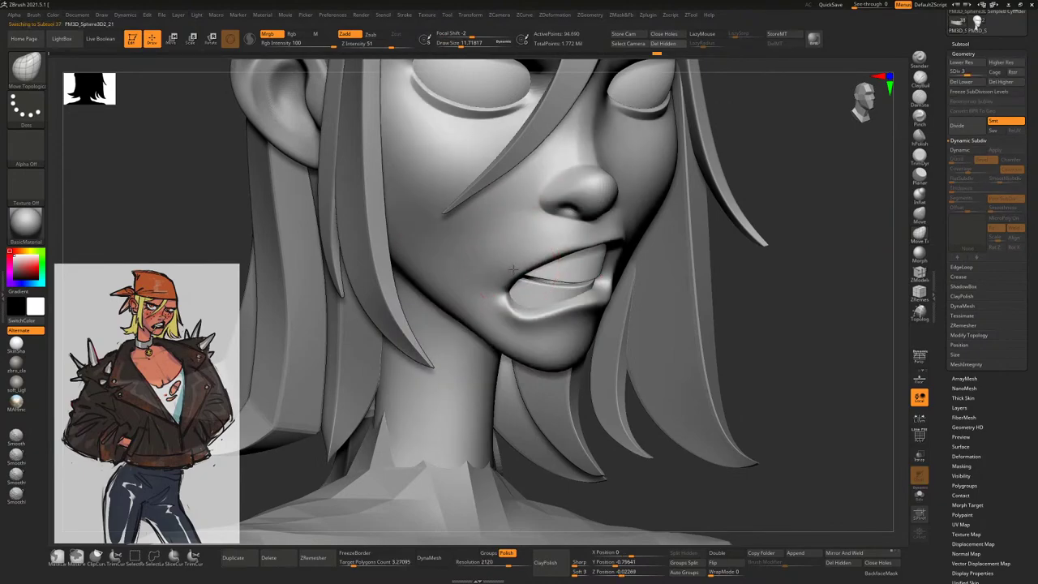
{"action": "left_click_drag", "start_coordinate": [784, 290], "coordinate": [890, 228]}
{"action": "left_click", "coordinate": [914, 216]}
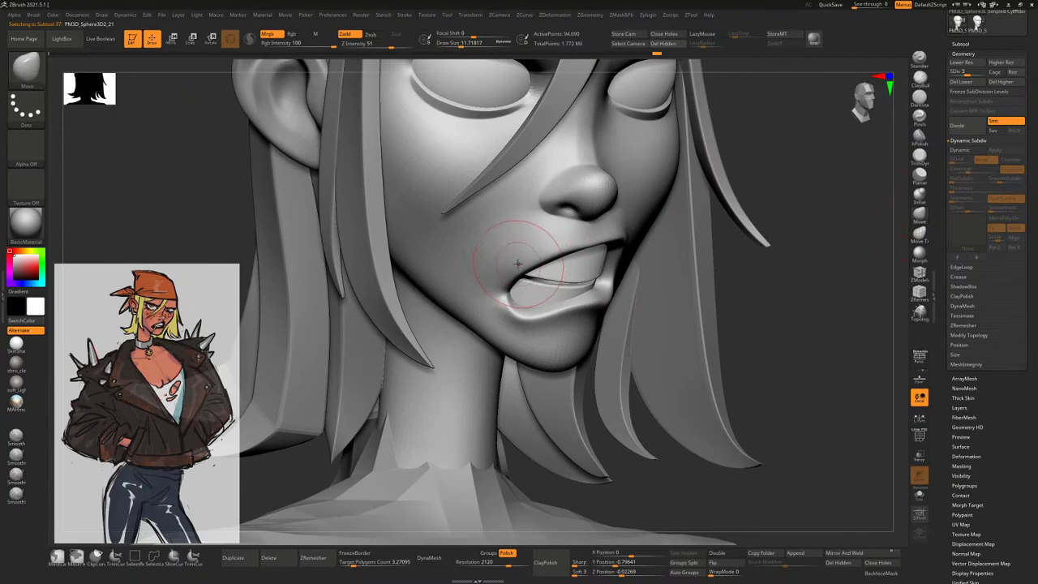
{"action": "key", "text": "shift+d"}
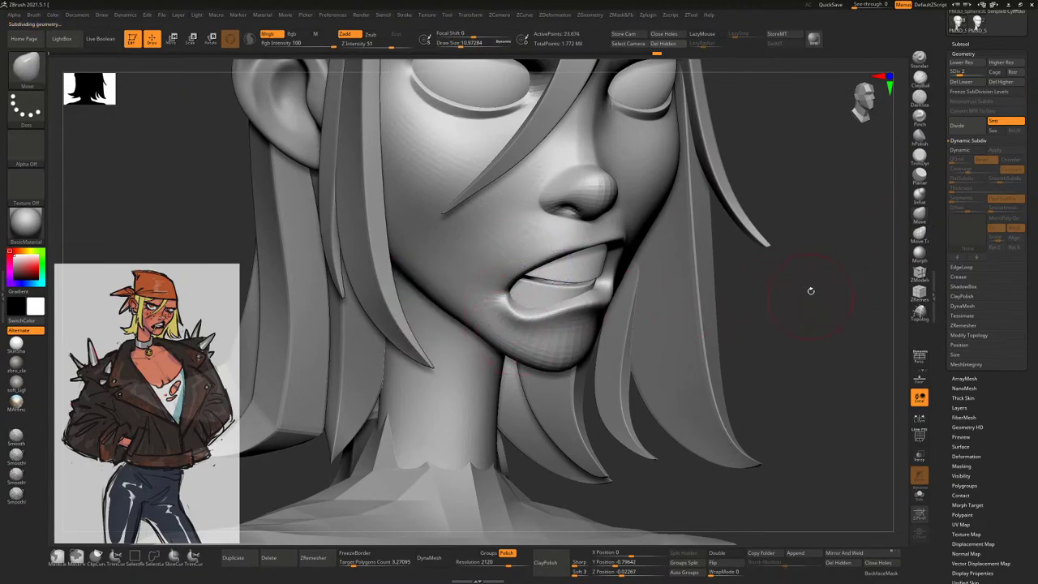
{"action": "mouse_move", "coordinate": [811, 290]}
{"action": "left_mouse_down"}
{"action": "mouse_move", "coordinate": [742, 290]}
{"action": "mouse_move", "coordinate": [822, 290]}
{"action": "mouse_move", "coordinate": [830, 284]}
{"action": "mouse_move", "coordinate": [800, 250]}
{"action": "mouse_move", "coordinate": [809, 240]}
{"action": "mouse_move", "coordinate": [825, 292]}
{"action": "mouse_move", "coordinate": [619, 260]}
{"action": "left_mouse_up"}
{"action": "key", "text": "space"}
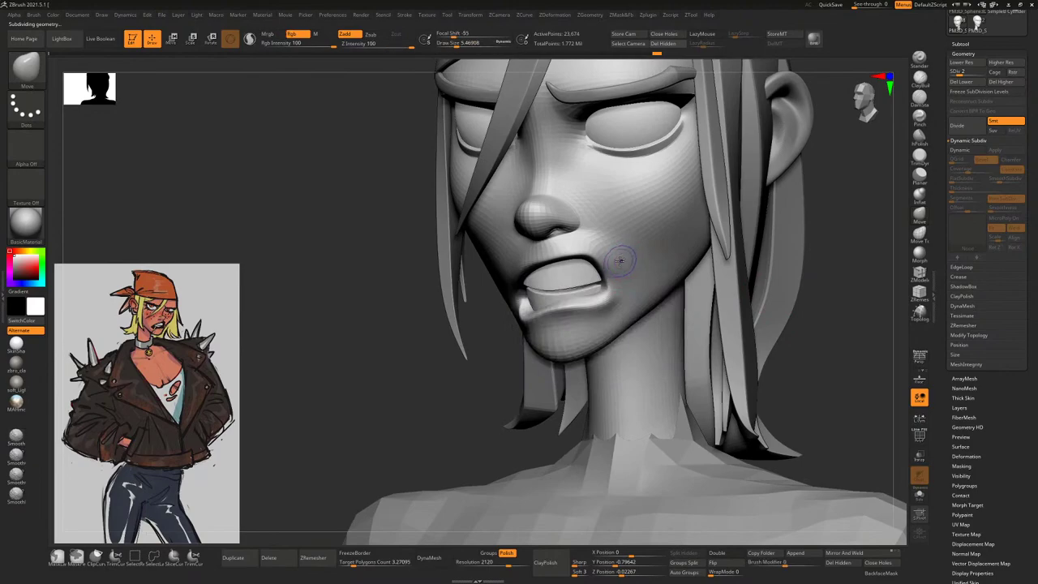
{"action": "key", "text": "shift"}
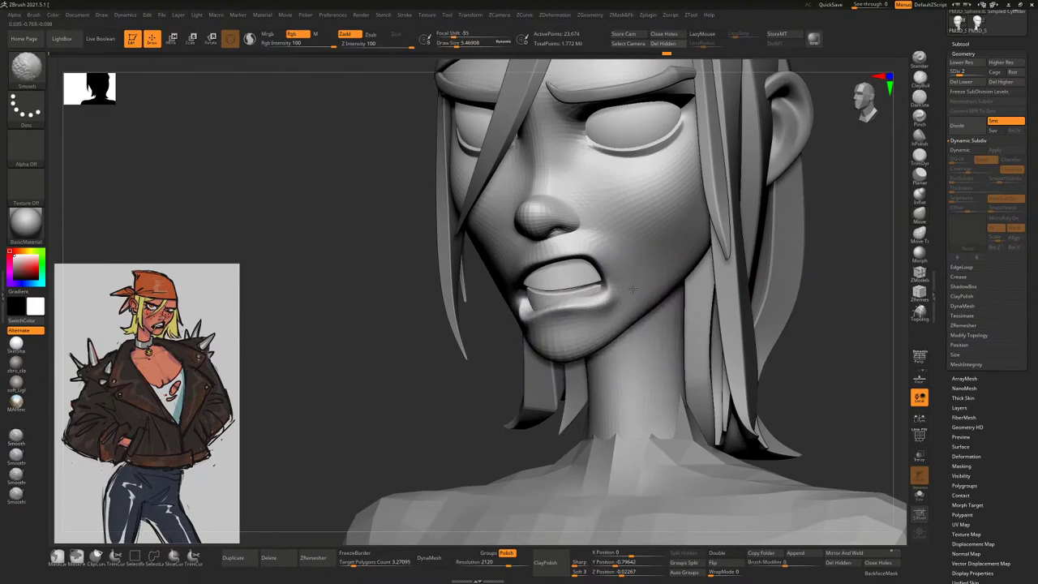
{"action": "mouse_move", "coordinate": [779, 267]}
{"action": "left_mouse_down"}
{"action": "mouse_move", "coordinate": [795, 257]}
{"action": "mouse_move", "coordinate": [808, 269]}
{"action": "mouse_move", "coordinate": [767, 239]}
{"action": "mouse_move", "coordinate": [739, 234]}
{"action": "mouse_move", "coordinate": [774, 297]}
{"action": "mouse_move", "coordinate": [786, 273]}
{"action": "mouse_move", "coordinate": [844, 241]}
{"action": "left_mouse_up"}
Lower the head to subdivision level 1 and nudge the raised side of the upper lip with the Move Topological brush
{"action": "key", "text": "ctrl+d"}
{"action": "key", "text": "shift+d"}
{"action": "key", "text": "shift+d"}
{"action": "scroll", "coordinate": [827, 248], "scroll_direction": "up", "scroll_amount": 2}
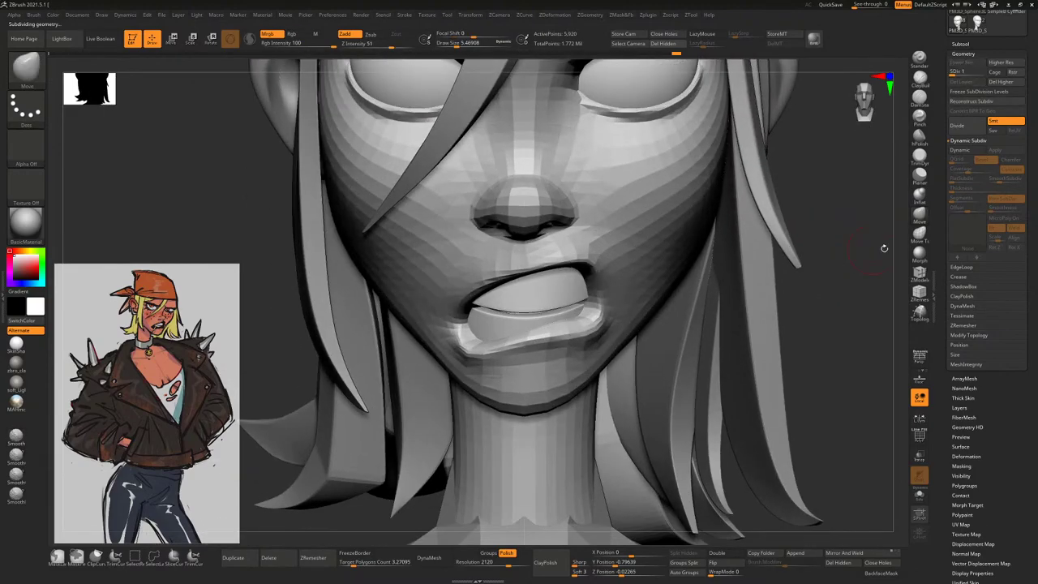
{"action": "key", "text": "b"}
{"action": "key", "text": "m"}
{"action": "key", "text": "t"}
{"action": "mouse_move", "coordinate": [561, 259]}
{"action": "left_mouse_down"}
{"action": "mouse_move", "coordinate": [544, 249]}
{"action": "mouse_move", "coordinate": [528, 259]}
{"action": "mouse_move", "coordinate": [558, 243]}
{"action": "mouse_move", "coordinate": [555, 289]}
{"action": "mouse_move", "coordinate": [578, 235]}
{"action": "left_mouse_up"}
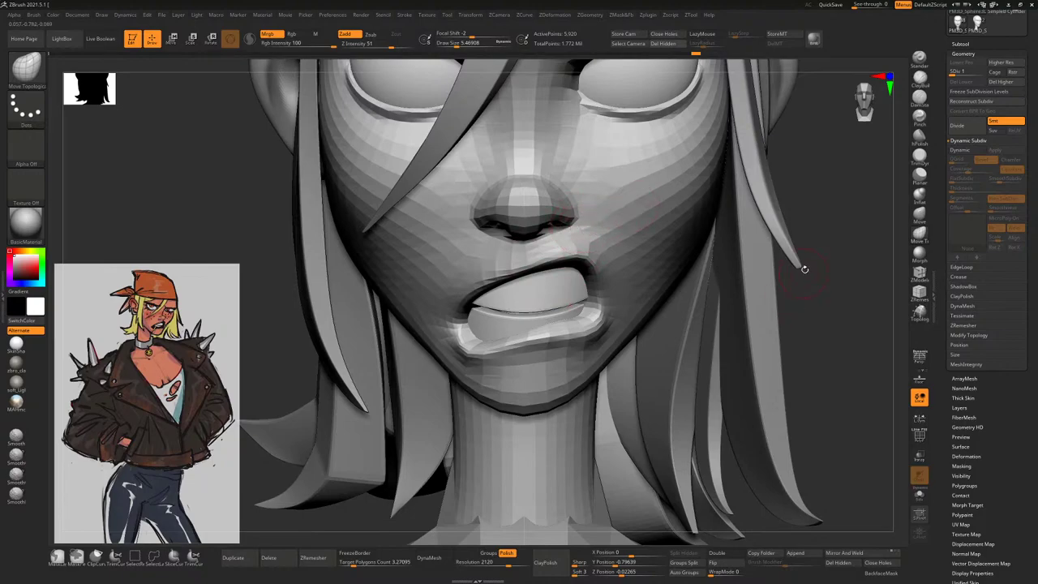
Pull the lower corner of the mouth outward into a sharper point with the Move Topological brush
{"action": "left_click_drag", "start_coordinate": [817, 248], "coordinate": [726, 266]}
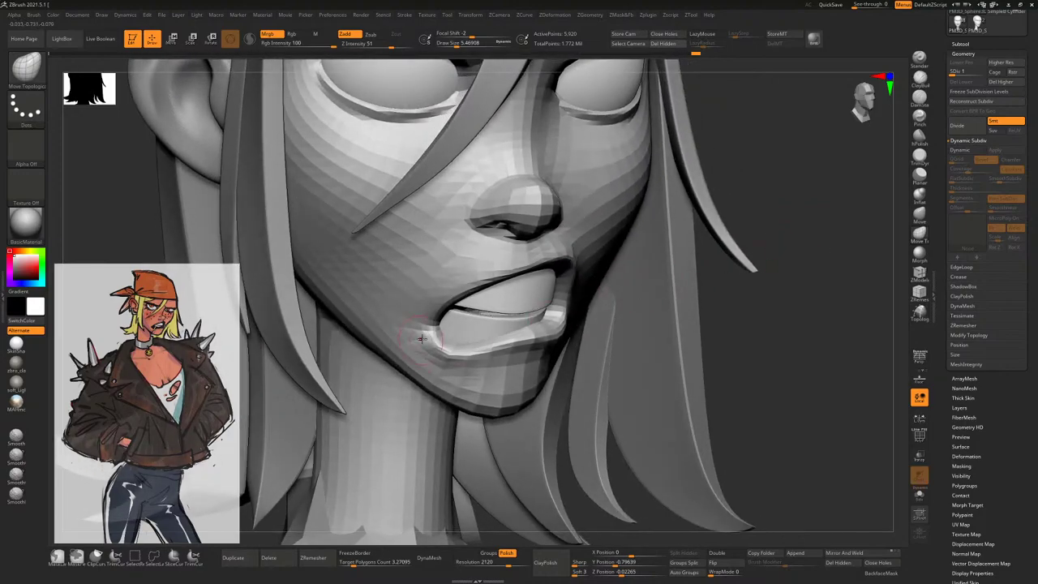
{"action": "left_click_drag", "start_coordinate": [438, 326], "coordinate": [428, 328]}
{"action": "right_click_drag", "start_coordinate": [442, 332], "coordinate": [461, 331]}
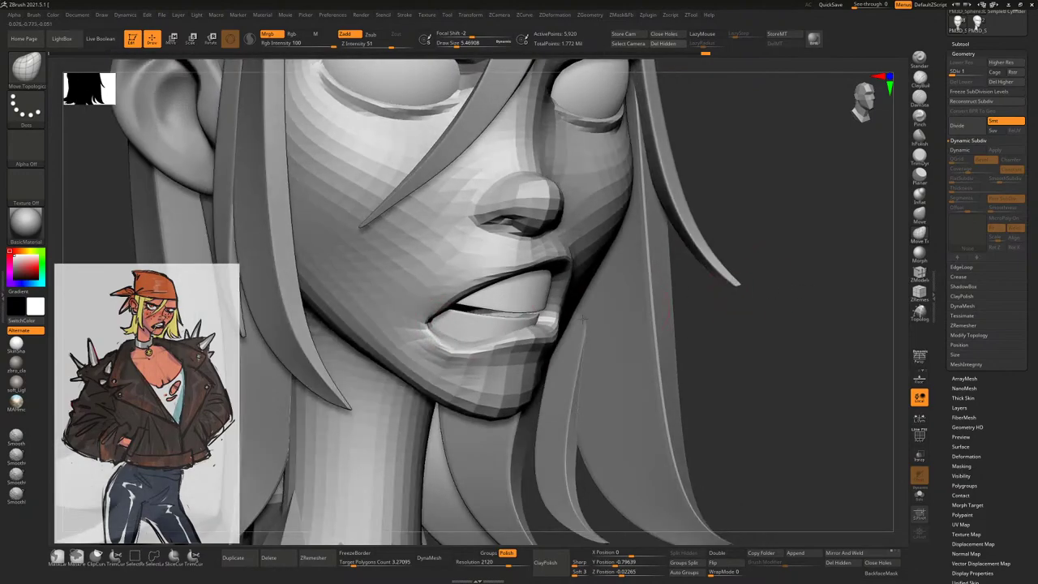
Reshape the lower lip to overlap more of the lower teeth, using varying Move Topological brush sizes
{"action": "key", "text": "space"}
{"action": "mouse_move", "coordinate": [461, 331]}
{"action": "left_mouse_down"}
{"action": "mouse_move", "coordinate": [482, 324]}
{"action": "mouse_move", "coordinate": [443, 354]}
{"action": "left_mouse_up"}
{"action": "key", "text": "space"}
{"action": "key", "text": "space"}
{"action": "key", "text": "space"}
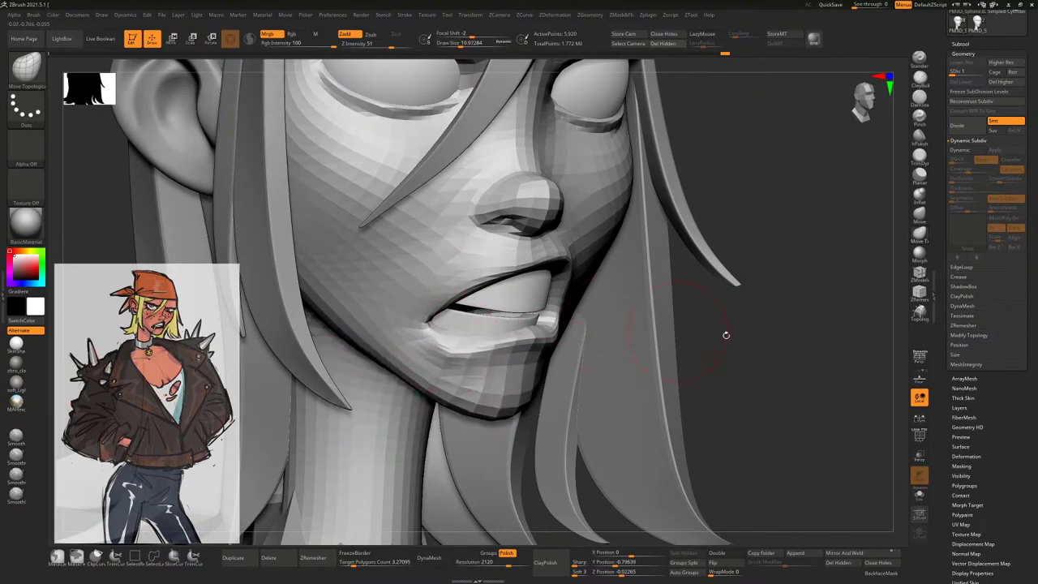
{"action": "left_click_drag", "start_coordinate": [726, 335], "coordinate": [570, 344], "text": "shift"}
{"action": "key", "text": "space"}
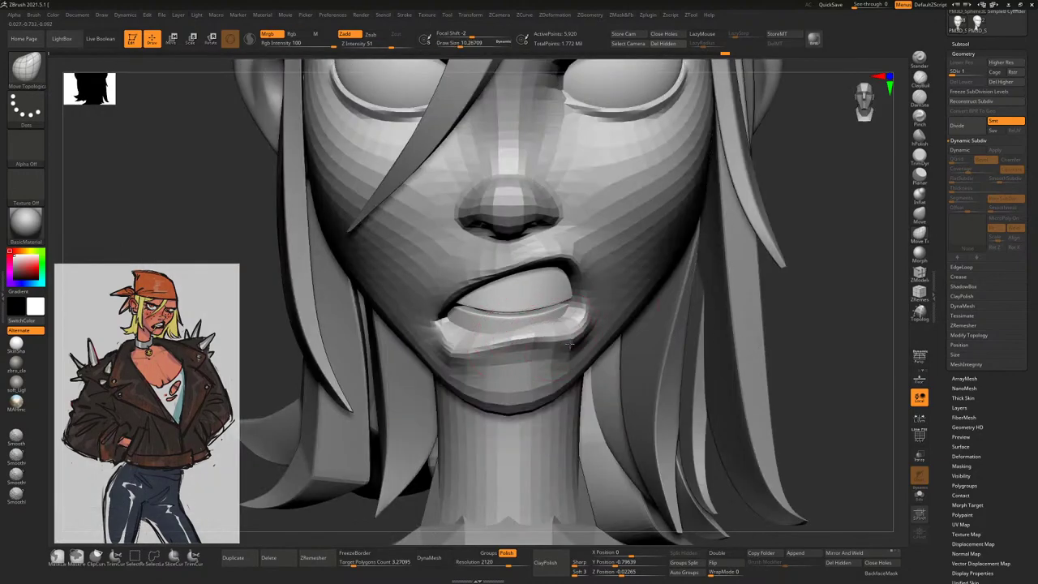
{"action": "left_click_drag", "start_coordinate": [802, 287], "coordinate": [558, 325]}
{"action": "mouse_move", "coordinate": [726, 297]}
{"action": "left_mouse_down"}
{"action": "mouse_move", "coordinate": [770, 312]}
{"action": "mouse_move", "coordinate": [598, 291]}
{"action": "mouse_move", "coordinate": [790, 328]}
{"action": "mouse_move", "coordinate": [741, 285]}
{"action": "mouse_move", "coordinate": [772, 292]}
{"action": "mouse_move", "coordinate": [778, 260]}
{"action": "mouse_move", "coordinate": [703, 233]}
{"action": "mouse_move", "coordinate": [784, 231]}
{"action": "mouse_move", "coordinate": [769, 218]}
{"action": "mouse_move", "coordinate": [714, 243]}
{"action": "left_mouse_up"}
Raise the head back to subdivision level 3, then select and adjust the upper teeth with the Move Topological brush
{"action": "key", "text": "ctrl+d"}
{"action": "key", "text": "space"}
{"action": "left_click", "coordinate": [534, 282], "text": "alt"}
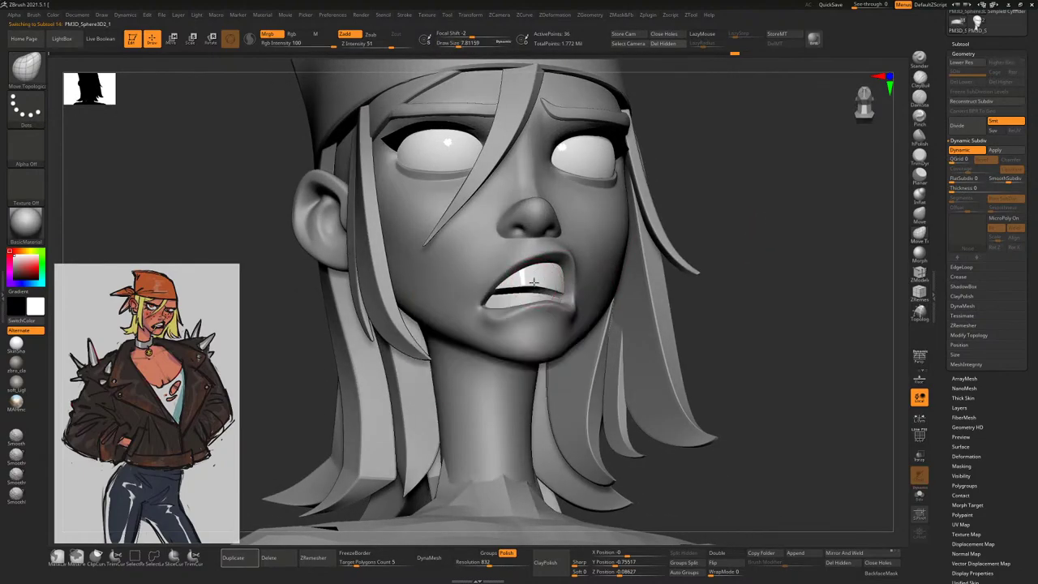
{"action": "left_click_drag", "start_coordinate": [756, 271], "coordinate": [539, 280]}
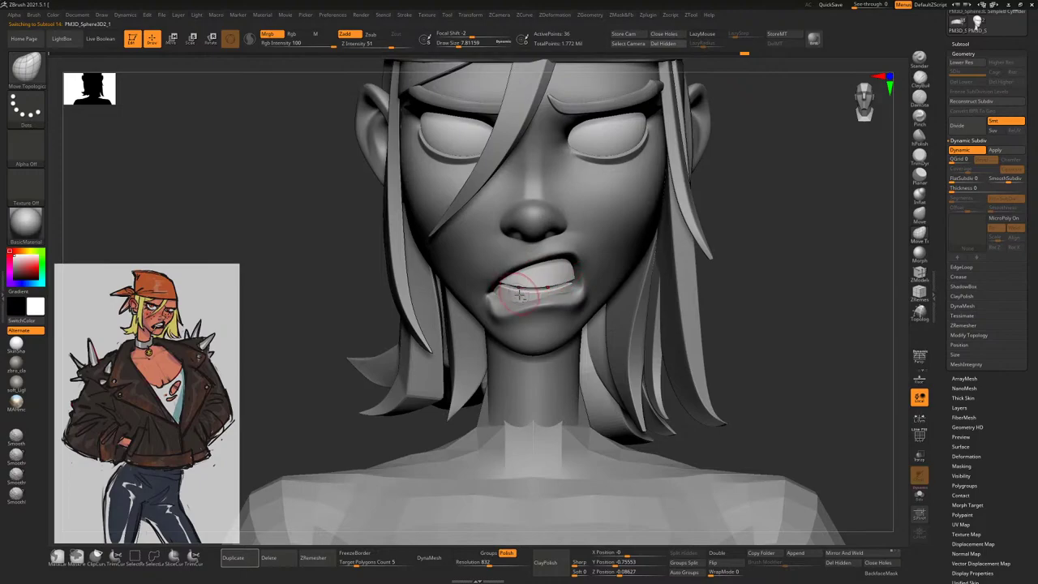
Select the lower teeth piece and shift it to fit behind the lower lip using a larger Move Topological brush
{"action": "left_click_drag", "start_coordinate": [680, 281], "coordinate": [529, 297]}
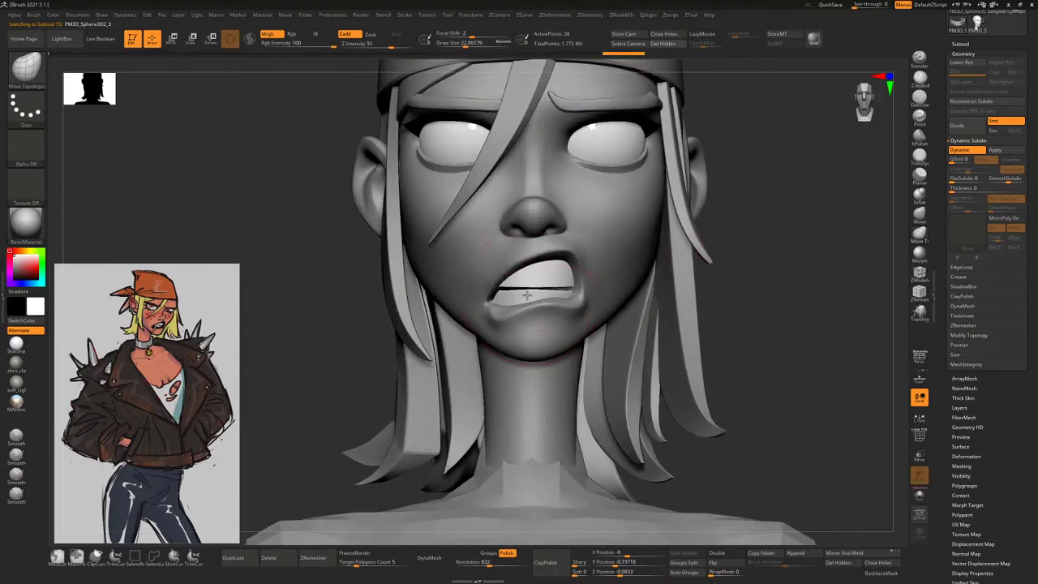
{"action": "mouse_move", "coordinate": [787, 255]}
{"action": "left_mouse_down"}
{"action": "mouse_move", "coordinate": [610, 270]}
{"action": "mouse_move", "coordinate": [596, 289]}
{"action": "left_mouse_up"}
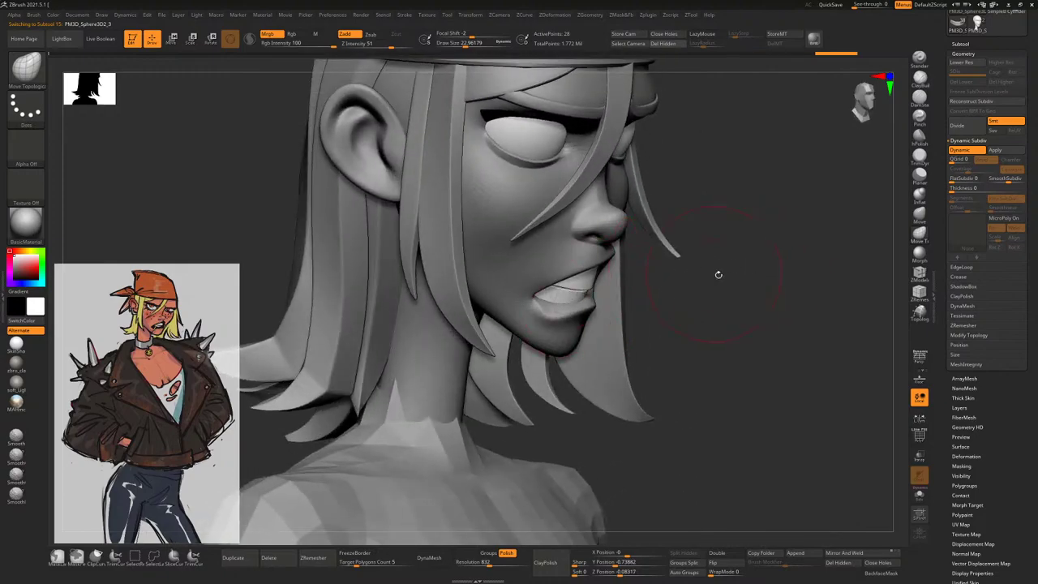
{"action": "left_click_drag", "start_coordinate": [716, 273], "coordinate": [661, 292]}
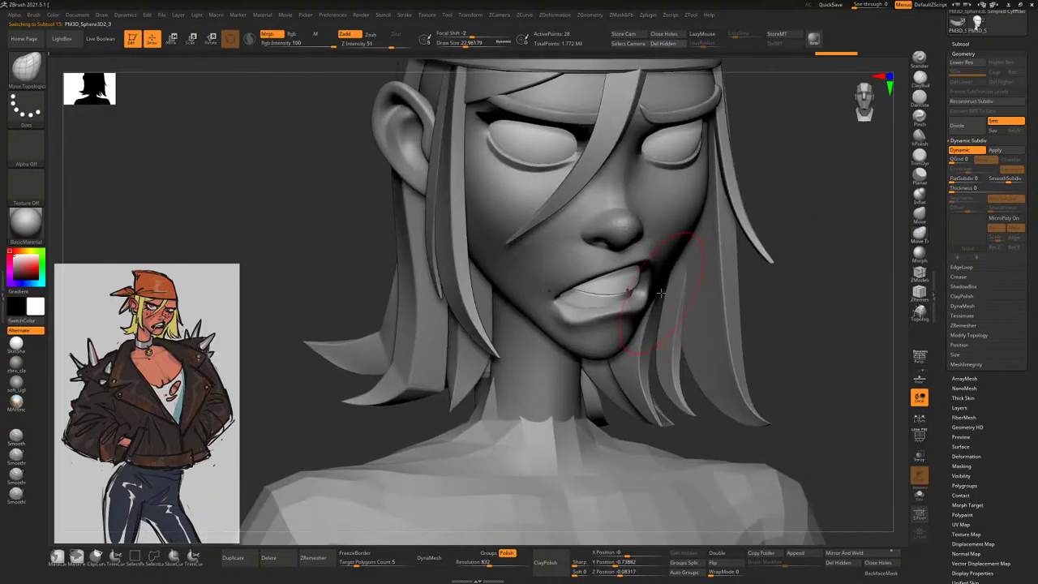
{"action": "left_click_drag", "start_coordinate": [781, 288], "coordinate": [817, 258]}
Set the crease level to 2 on both the lower teeth and the upper teeth
{"action": "left_click", "coordinate": [960, 277]}
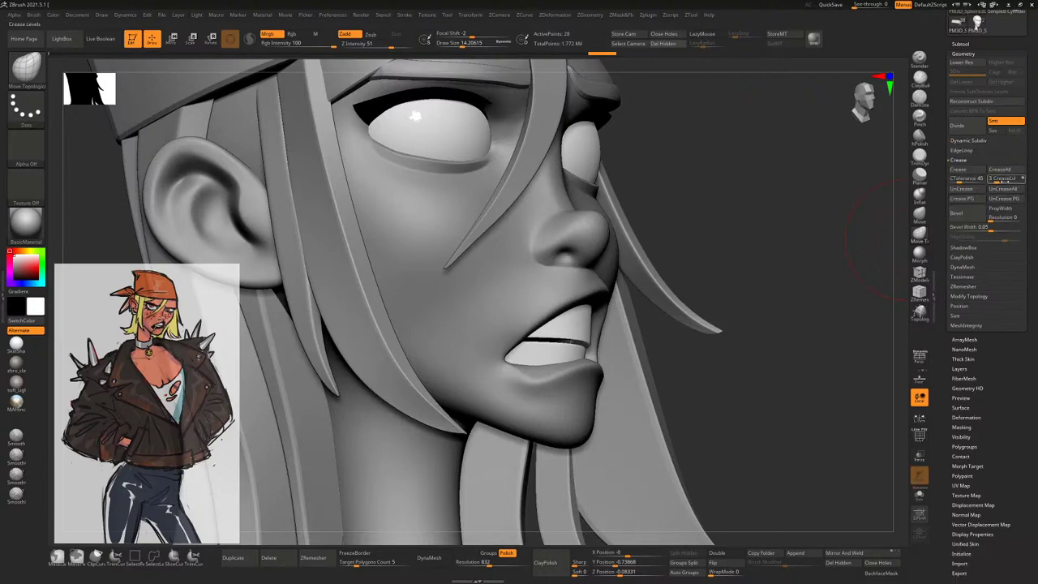
{"action": "mouse_move", "coordinate": [755, 313]}
{"action": "left_mouse_down"}
{"action": "mouse_move", "coordinate": [774, 306]}
{"action": "mouse_move", "coordinate": [762, 309]}
{"action": "left_mouse_up"}
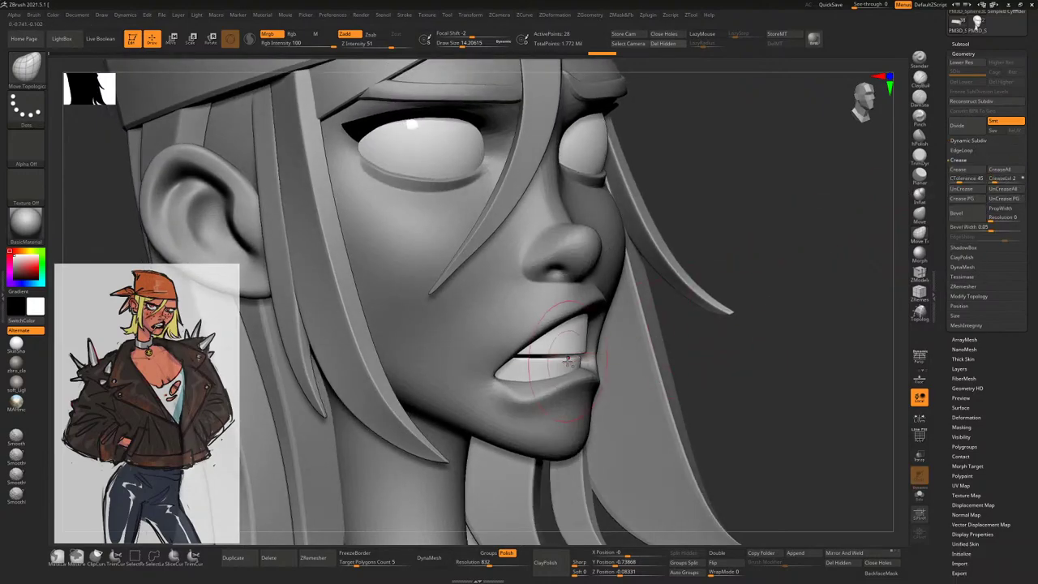
{"action": "left_click", "coordinate": [568, 358], "text": "alt"}
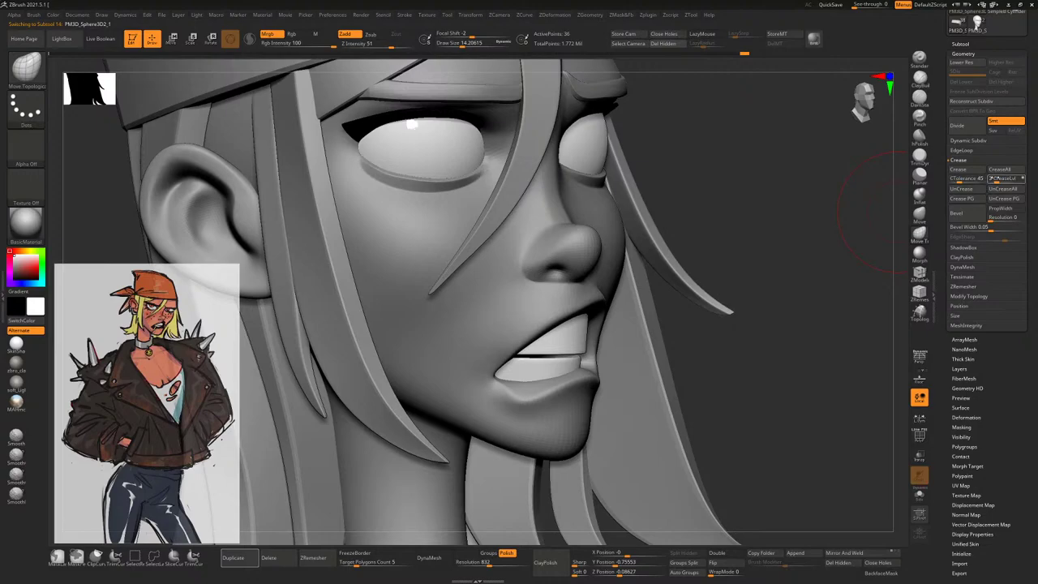
{"action": "left_click_drag", "start_coordinate": [844, 219], "coordinate": [793, 260]}
Select the head, lower it to subdivision level 1 and adjust the area between nostril and cheek with Move Topological
{"action": "left_click", "coordinate": [614, 232], "text": "alt"}
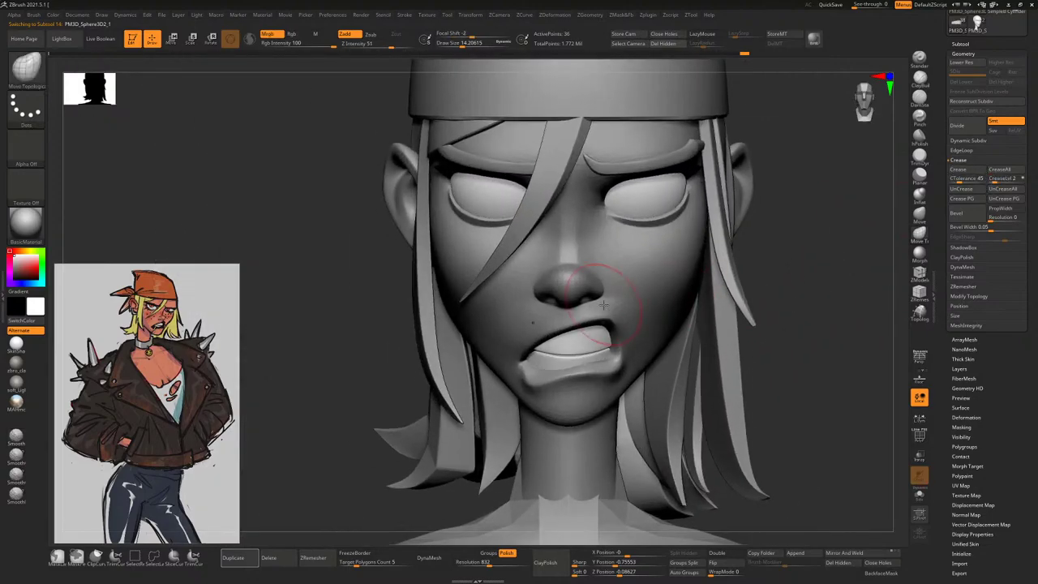
{"action": "left_click_drag", "start_coordinate": [614, 232], "coordinate": [607, 291], "text": "alt"}
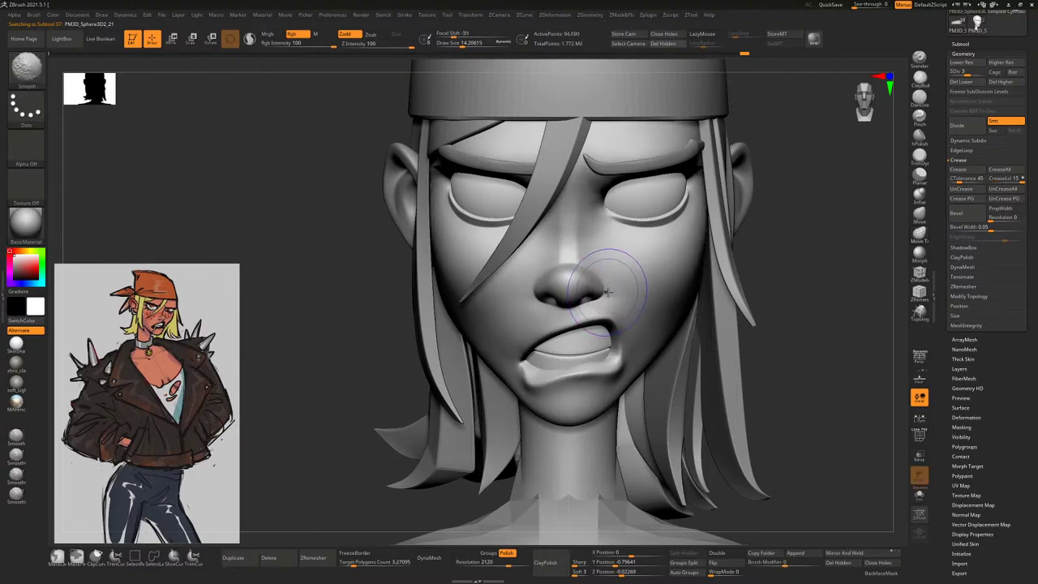
{"action": "key", "text": "shift+d"}
{"action": "key", "text": "shift+d"}
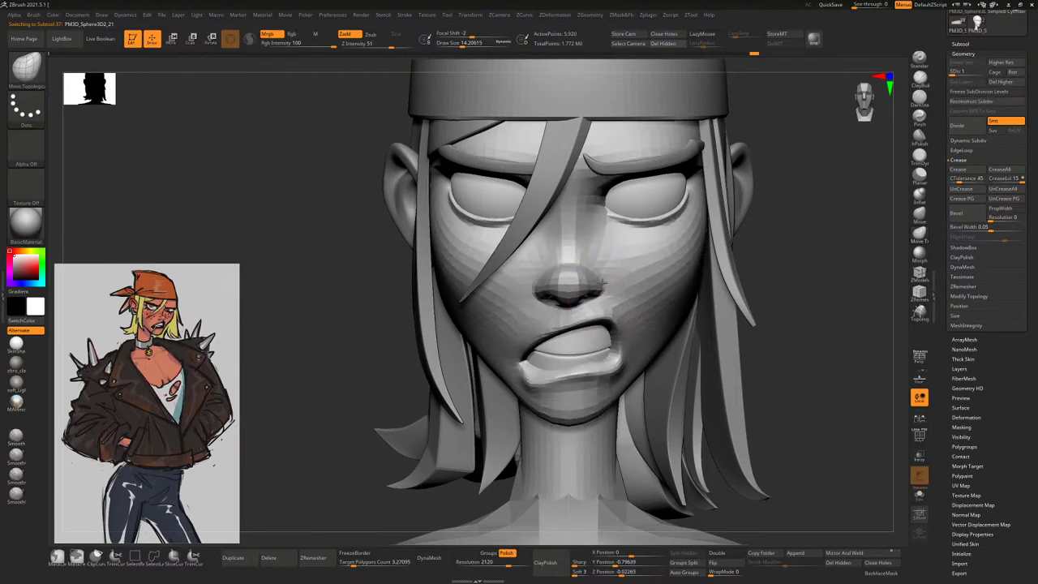
{"action": "right_click_drag", "start_coordinate": [614, 273], "coordinate": [627, 299]}
Carve the fold between nostril and cheek with the DamStandard brush, raising the head to subdivision level 2
{"action": "left_click", "coordinate": [920, 97]}
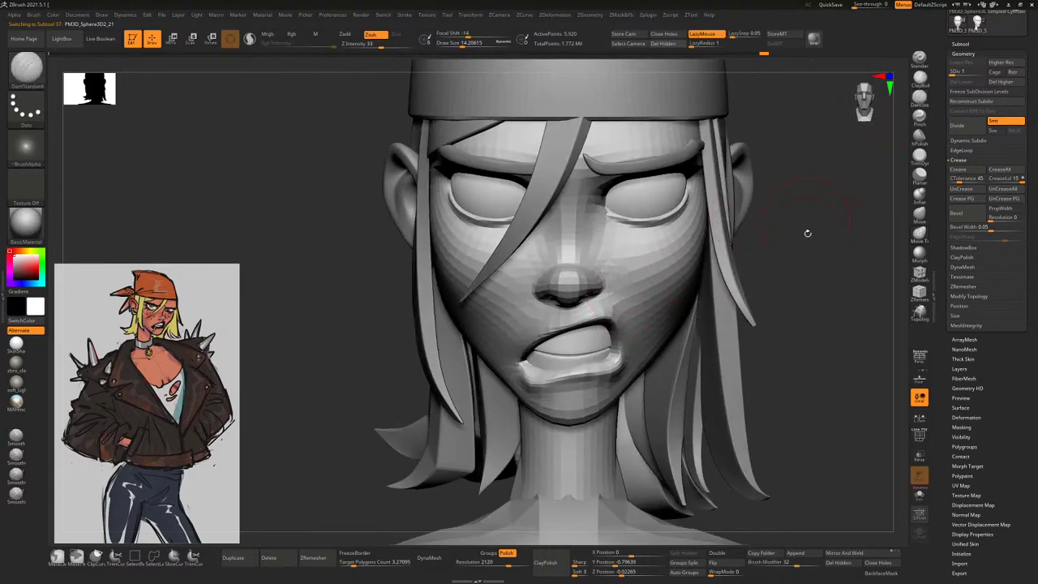
{"action": "right_click_drag", "start_coordinate": [807, 232], "coordinate": [714, 259]}
{"action": "key", "text": "ctrl+d"}
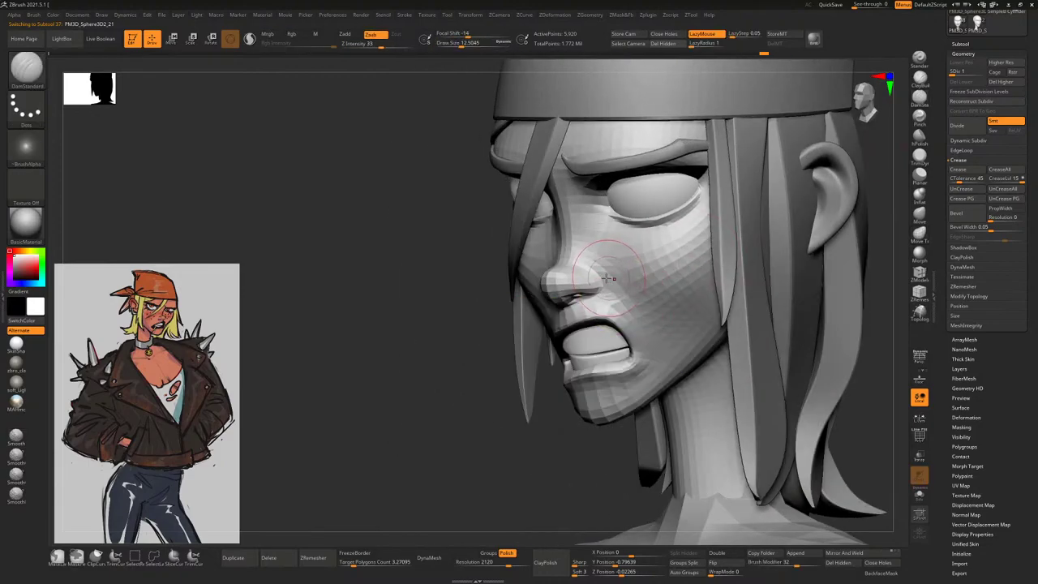
{"action": "right_click_drag", "start_coordinate": [619, 299], "coordinate": [825, 253]}
Sharpen the nose-to-cheek fold with the Pinch_3DCW brush and raise the head to subdivision level 3
{"action": "key", "text": "b"}
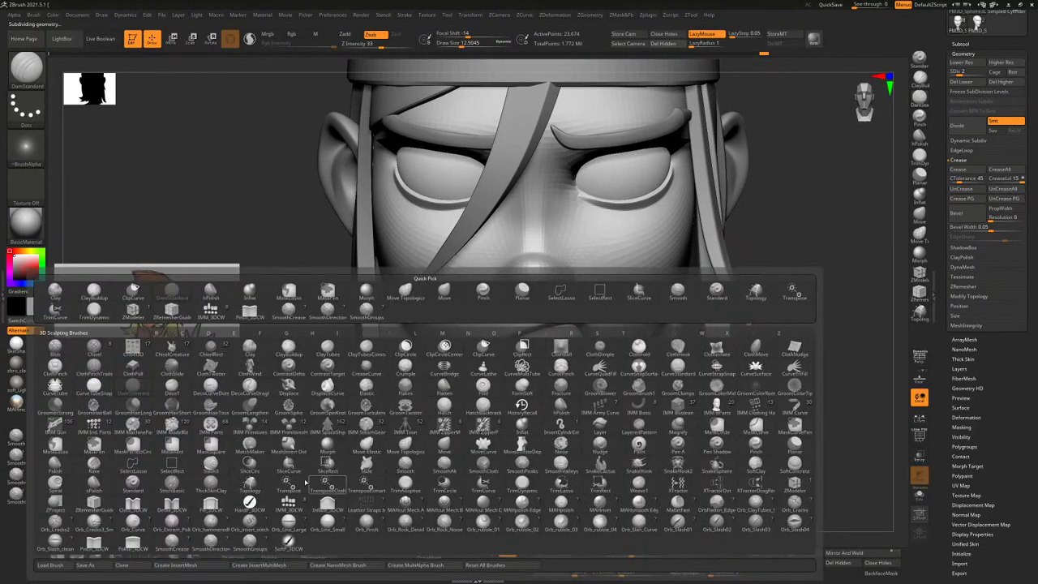
{"action": "left_click", "coordinate": [249, 310]}
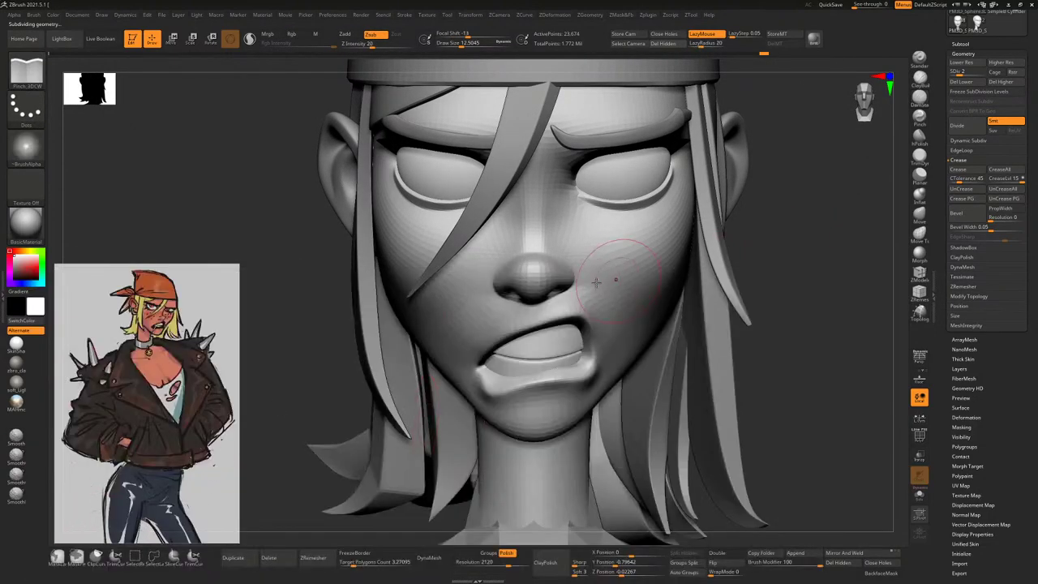
{"action": "right_click_drag", "start_coordinate": [797, 255], "coordinate": [763, 229]}
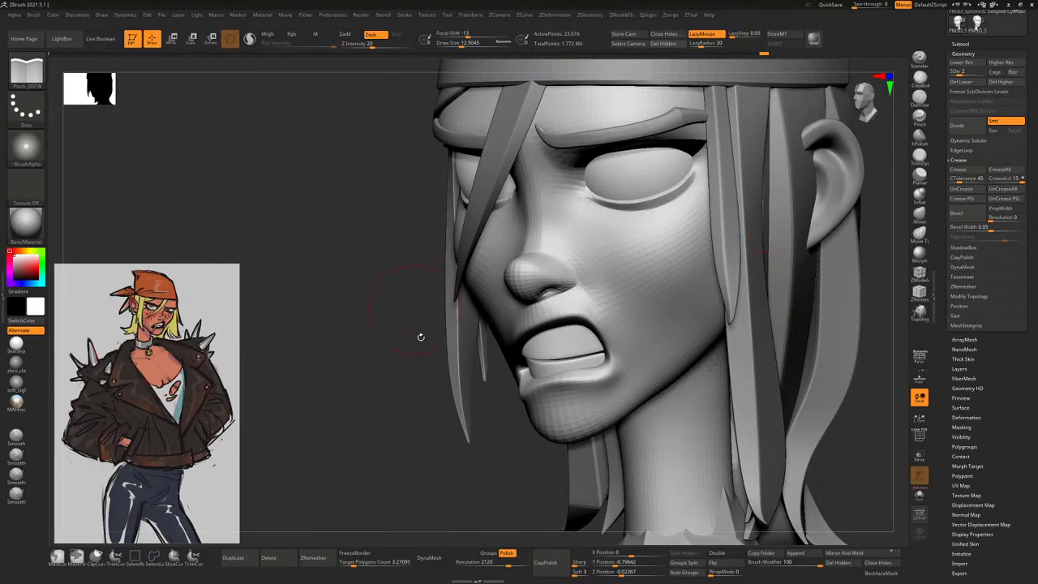
{"action": "right_click_drag", "start_coordinate": [421, 337], "coordinate": [600, 239]}
{"action": "right_click_drag", "start_coordinate": [807, 290], "coordinate": [576, 261]}
{"action": "key", "text": "ctrl+d"}
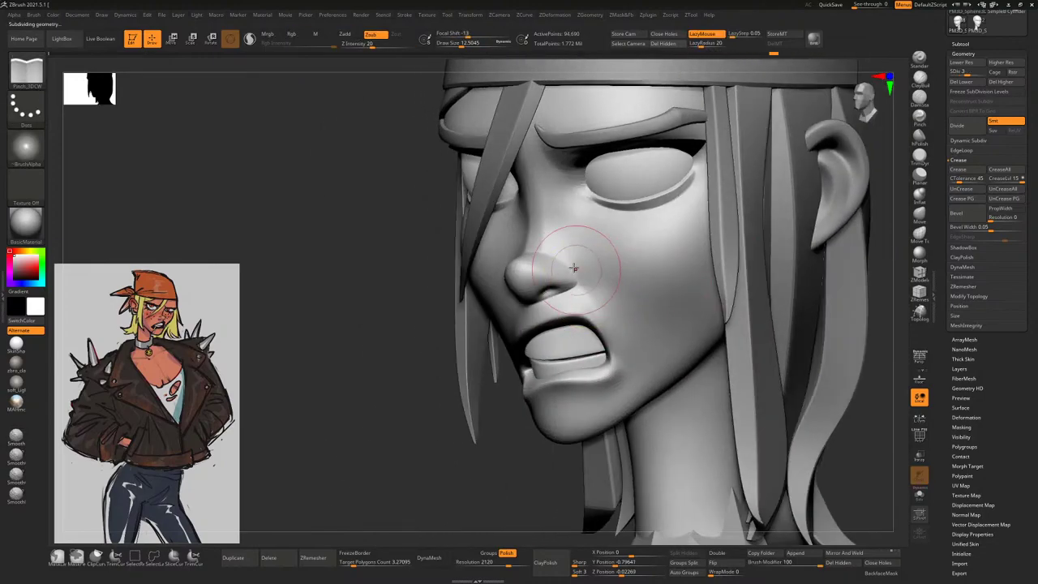
{"action": "right_click_drag", "start_coordinate": [493, 343], "coordinate": [649, 344]}
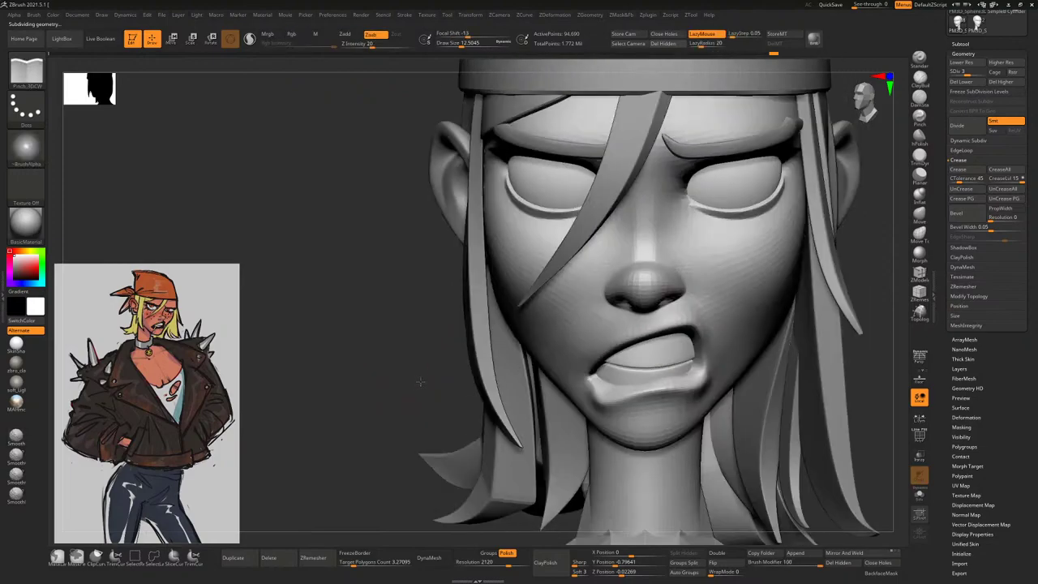
{"action": "right_click_drag", "start_coordinate": [865, 344], "coordinate": [568, 347]}
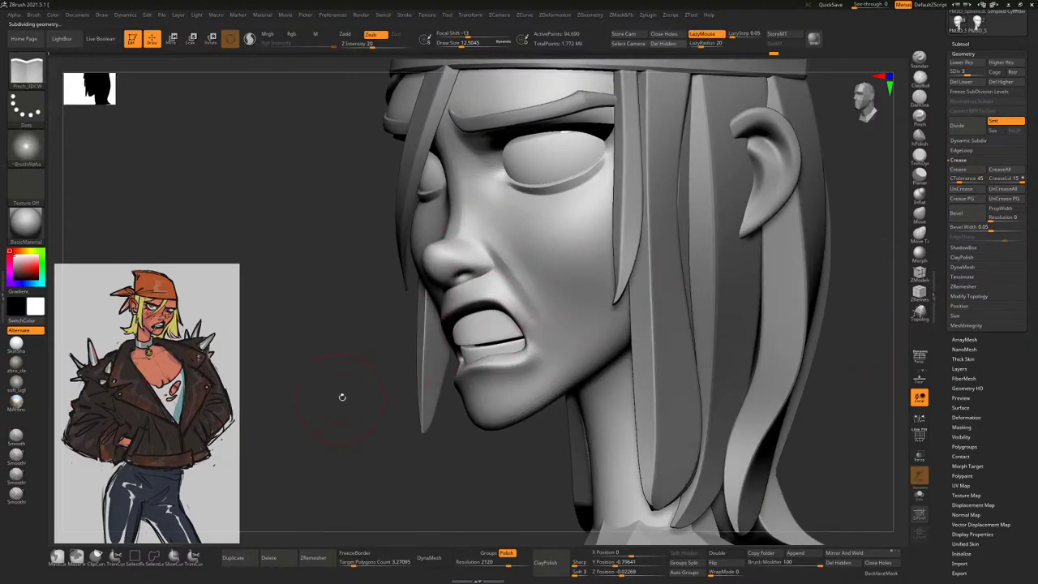
Raise the head to subdivision level 4 and cut the fold beside the nostril with a smaller DamStandard brush, about 5.9 in size
{"action": "right_click_drag", "start_coordinate": [341, 397], "coordinate": [738, 232]}
{"action": "key", "text": "b"}
{"action": "key", "text": "d"}
{"action": "key", "text": "s"}
{"action": "mouse_move", "coordinate": [880, 144]}
{"action": "right_mouse_down"}
{"action": "mouse_move", "coordinate": [804, 225]}
{"action": "mouse_move", "coordinate": [519, 284]}
{"action": "right_mouse_up"}
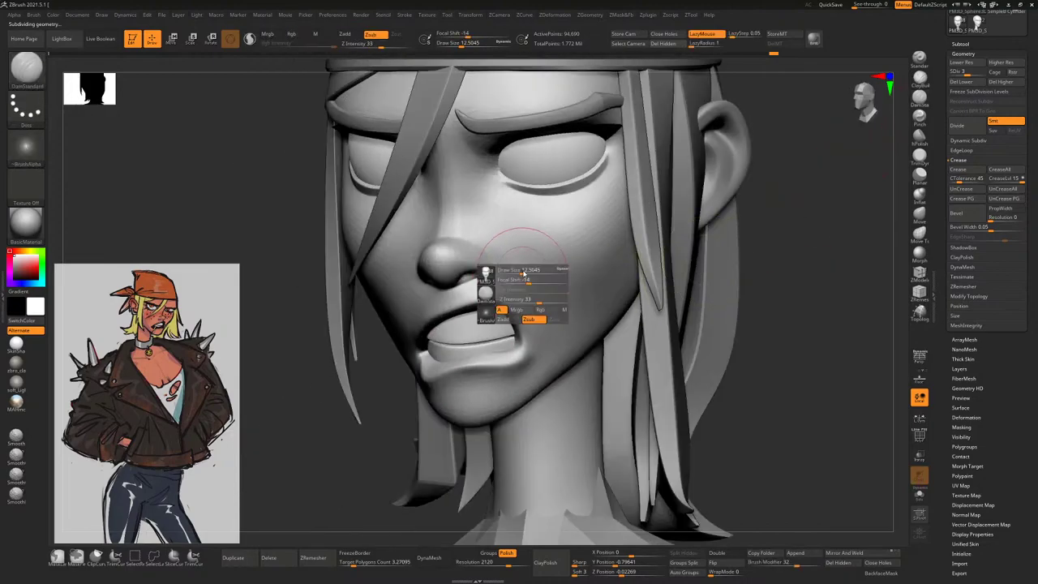
{"action": "left_click_drag", "start_coordinate": [489, 241], "coordinate": [523, 302]}
{"action": "key", "text": "ctrl+d"}
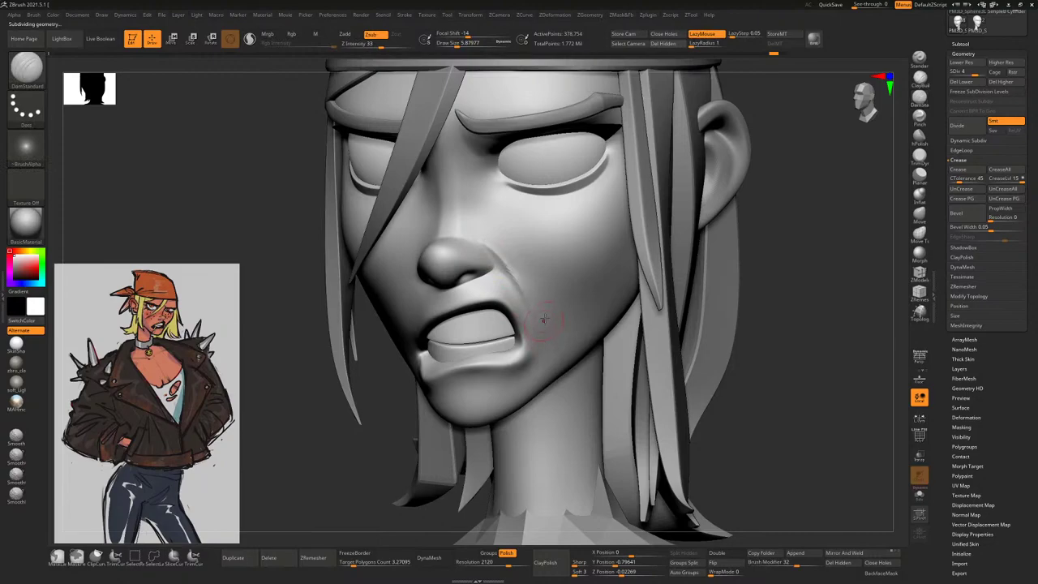
{"action": "key", "text": "shift"}
Drop the head to subdivision level 2, carve the crease under the lower lip's corner, then refine and smooth it at level 3
{"action": "mouse_move", "coordinate": [500, 241]}
{"action": "right_mouse_down", "text": "shift"}
{"action": "mouse_move", "coordinate": [560, 280]}
{"action": "mouse_move", "coordinate": [451, 370]}
{"action": "right_mouse_up", "text": "shift"}
{"action": "key", "text": "shift+d"}
{"action": "key", "text": "shift+d"}
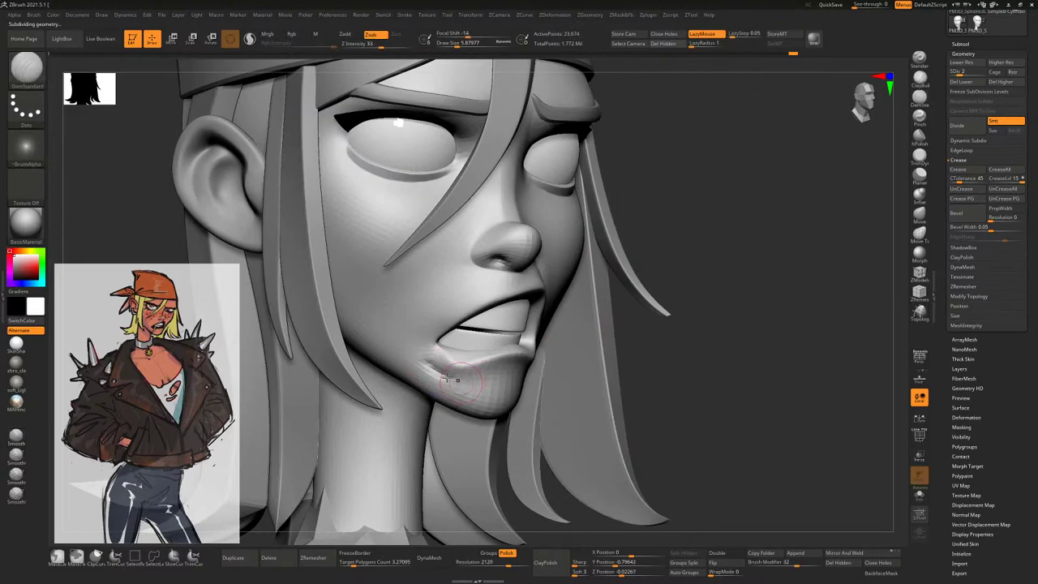
{"action": "key", "text": "d"}
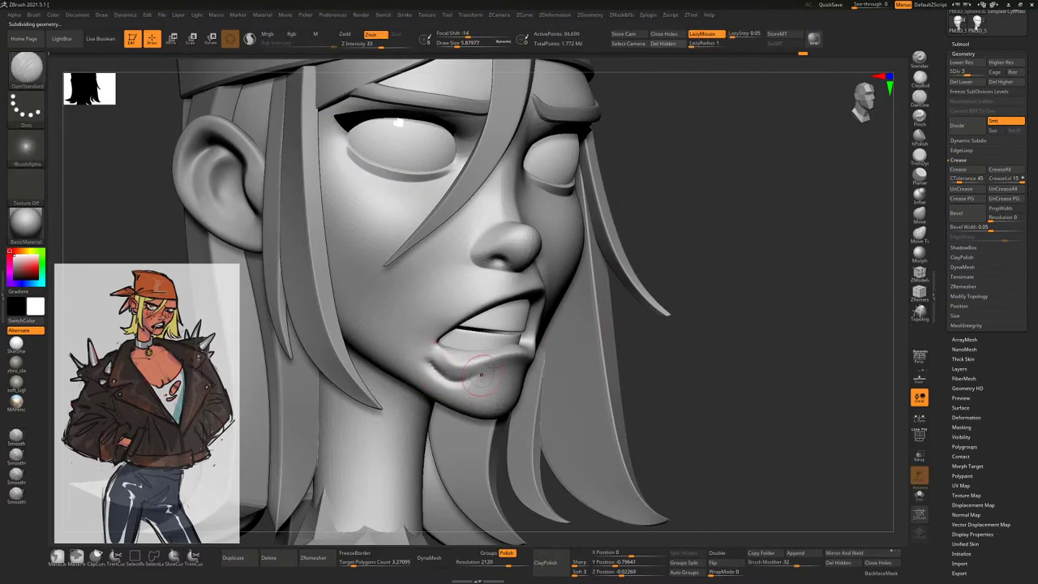
{"action": "right_click_drag", "start_coordinate": [758, 222], "coordinate": [433, 350], "text": "ctrl"}
{"action": "key", "text": "shift"}
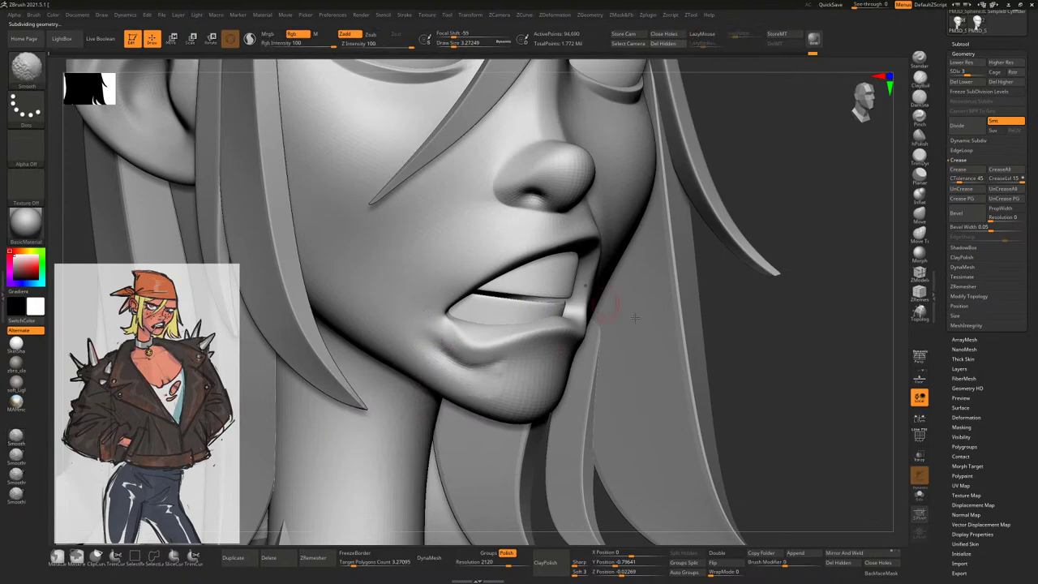
{"action": "key", "text": "shift"}
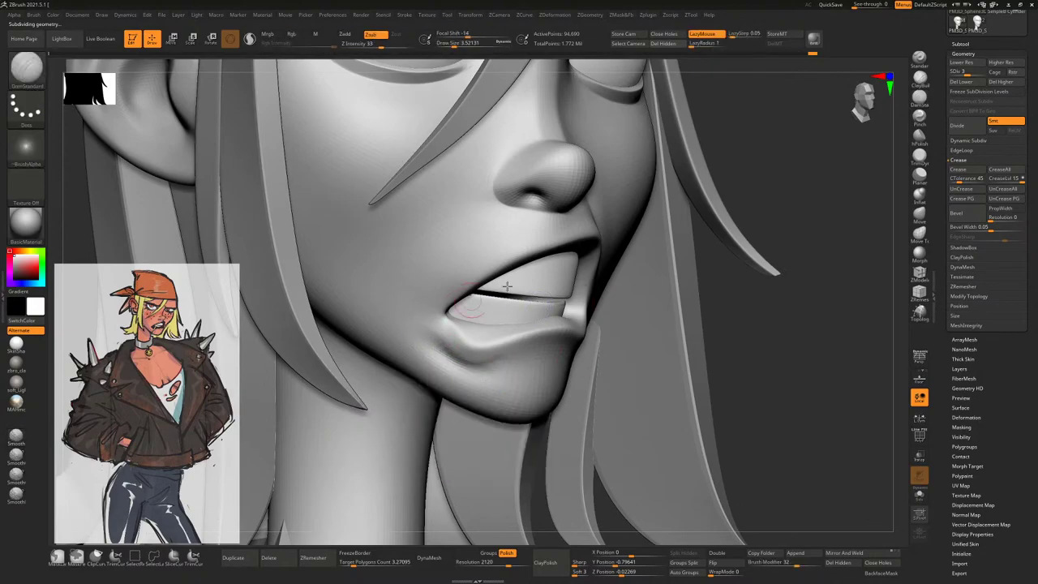
Build up volume around the lower lip's corner with the ClayBuildup brush and smooth it into the cheek
{"action": "left_click", "coordinate": [919, 79]}
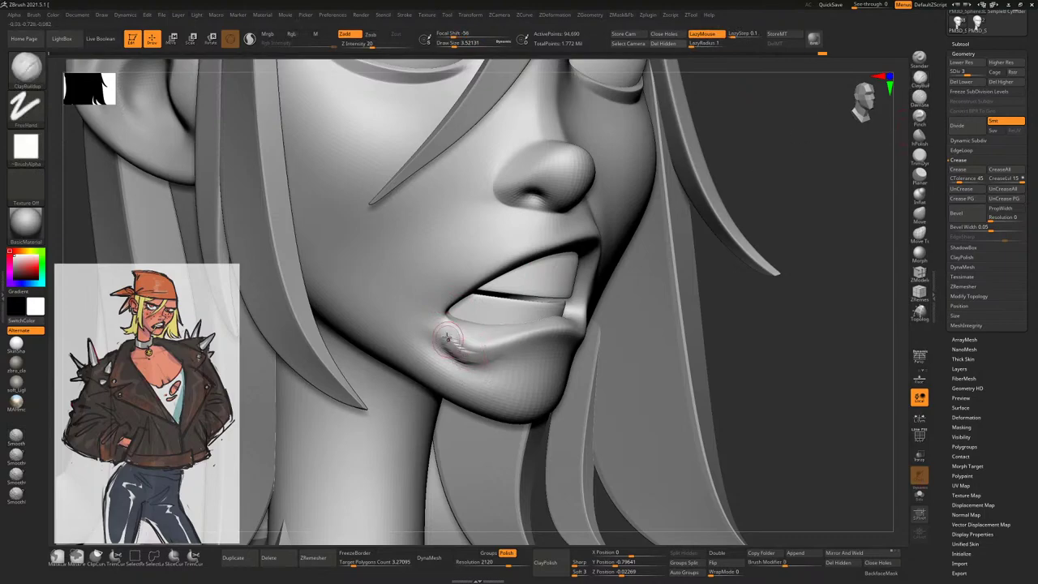
{"action": "key", "text": "shift"}
{"action": "right_click_drag", "start_coordinate": [527, 358], "coordinate": [404, 401]}
{"action": "right_click_drag", "start_coordinate": [856, 295], "coordinate": [649, 308]}
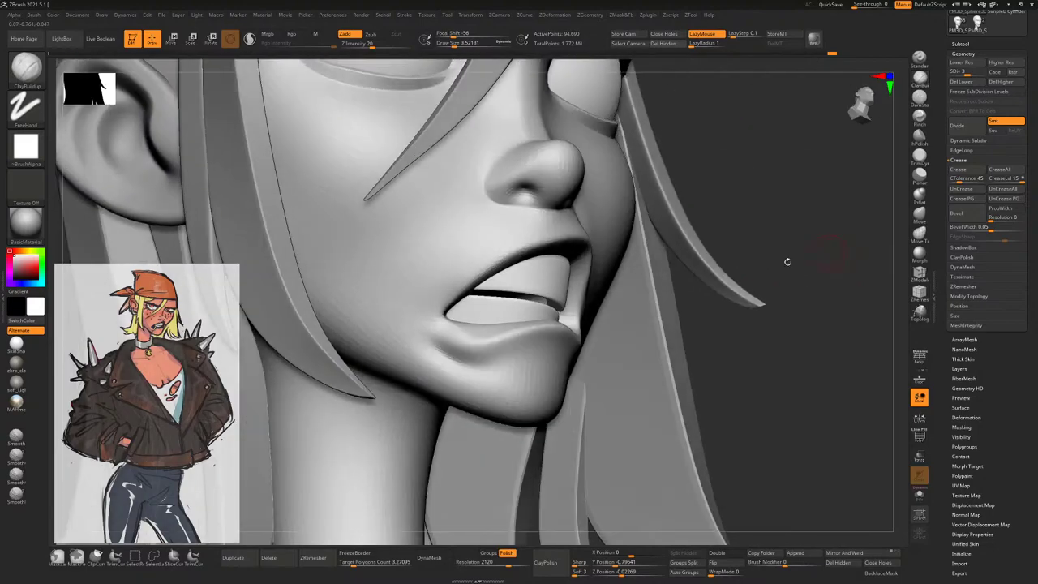
{"action": "mouse_move", "coordinate": [440, 328]}
{"action": "left_mouse_down"}
{"action": "mouse_move", "coordinate": [457, 347]}
{"action": "mouse_move", "coordinate": [441, 328]}
{"action": "left_mouse_up"}
{"action": "right_click_drag", "start_coordinate": [486, 316], "coordinate": [740, 288]}
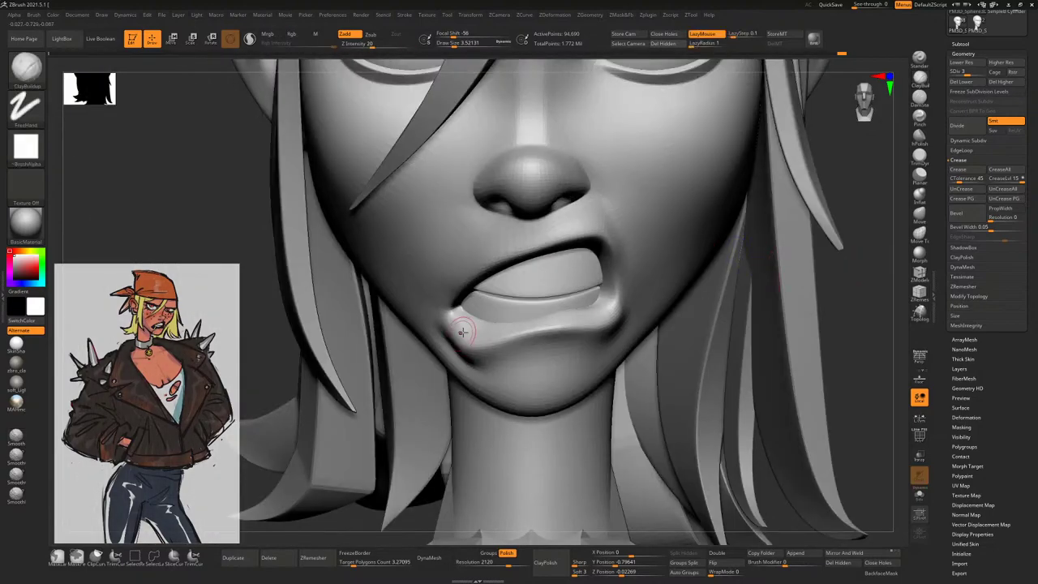
{"action": "mouse_move", "coordinate": [849, 264]}
{"action": "right_mouse_down"}
{"action": "mouse_move", "coordinate": [793, 291]}
{"action": "mouse_move", "coordinate": [817, 297]}
{"action": "mouse_move", "coordinate": [765, 246]}
{"action": "mouse_move", "coordinate": [781, 281]}
{"action": "mouse_move", "coordinate": [803, 243]}
{"action": "mouse_move", "coordinate": [538, 360]}
{"action": "mouse_move", "coordinate": [537, 373]}
{"action": "mouse_move", "coordinate": [774, 222]}
{"action": "right_mouse_up"}
{"action": "key", "text": "f"}
Tighten the crease under the lower lip and the fold beside the nose with the Pinch_3DCW brush, reducing its draw size
{"action": "key", "text": "b"}
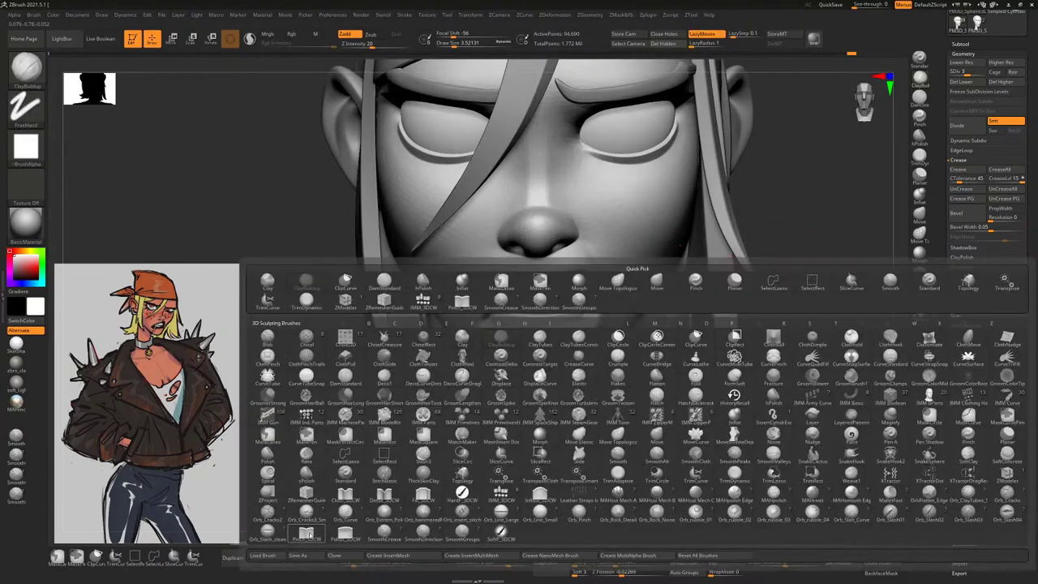
{"action": "key", "text": "p"}
{"action": "key", "text": "i"}
{"action": "key", "text": "space"}
{"action": "key", "text": "space"}
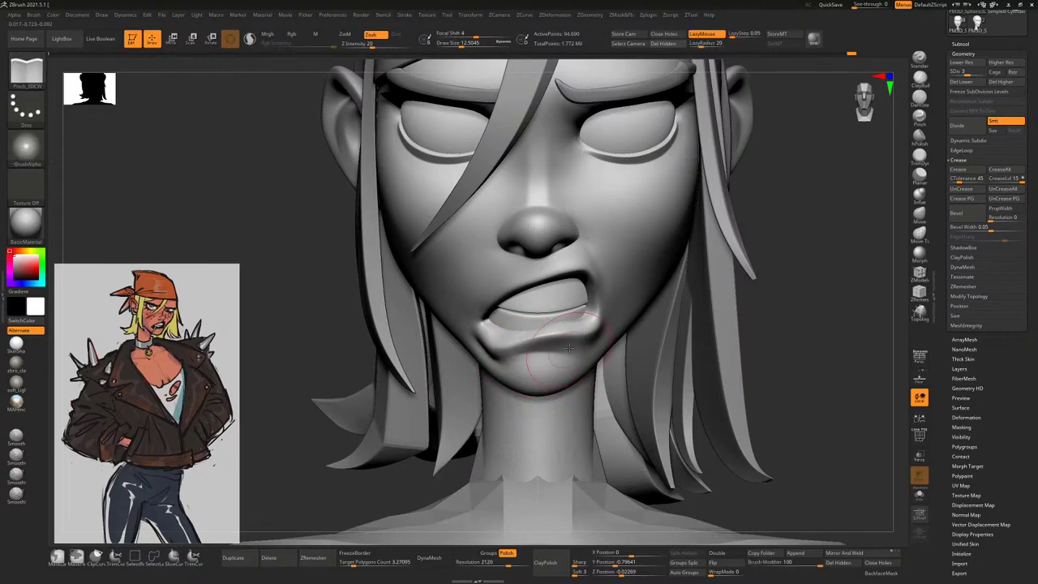
{"action": "left_click_drag", "start_coordinate": [538, 360], "coordinate": [580, 374]}
{"action": "mouse_move", "coordinate": [738, 272]}
{"action": "right_mouse_down"}
{"action": "mouse_move", "coordinate": [783, 268]}
{"action": "mouse_move", "coordinate": [531, 371]}
{"action": "right_mouse_up"}
{"action": "right_click_drag", "start_coordinate": [495, 405], "coordinate": [859, 142]}
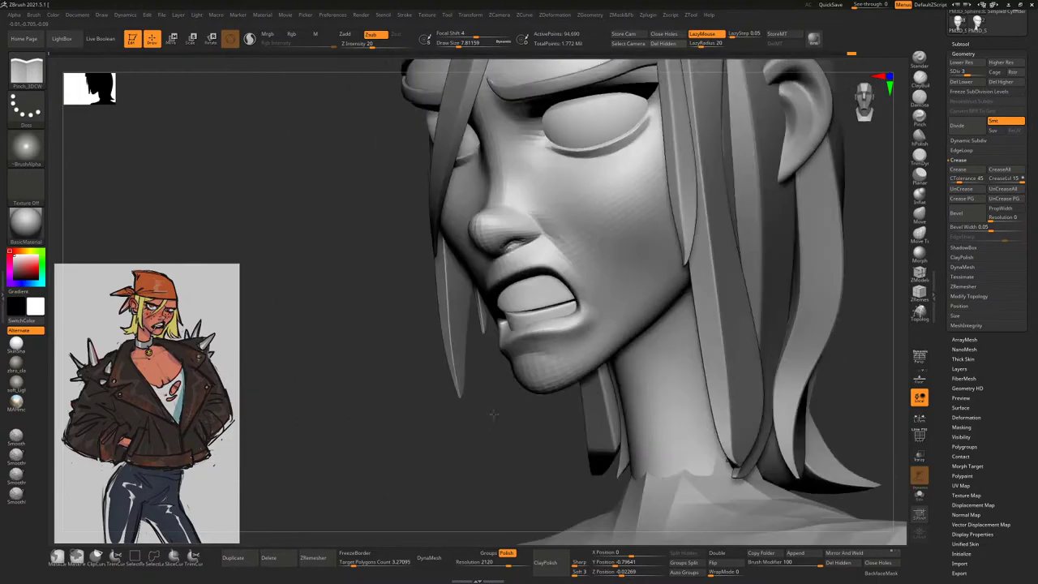
Build up the cheek side of the nasolabial fold with the ClayBuildup brush and smooth the strokes
{"action": "left_click", "coordinate": [921, 80]}
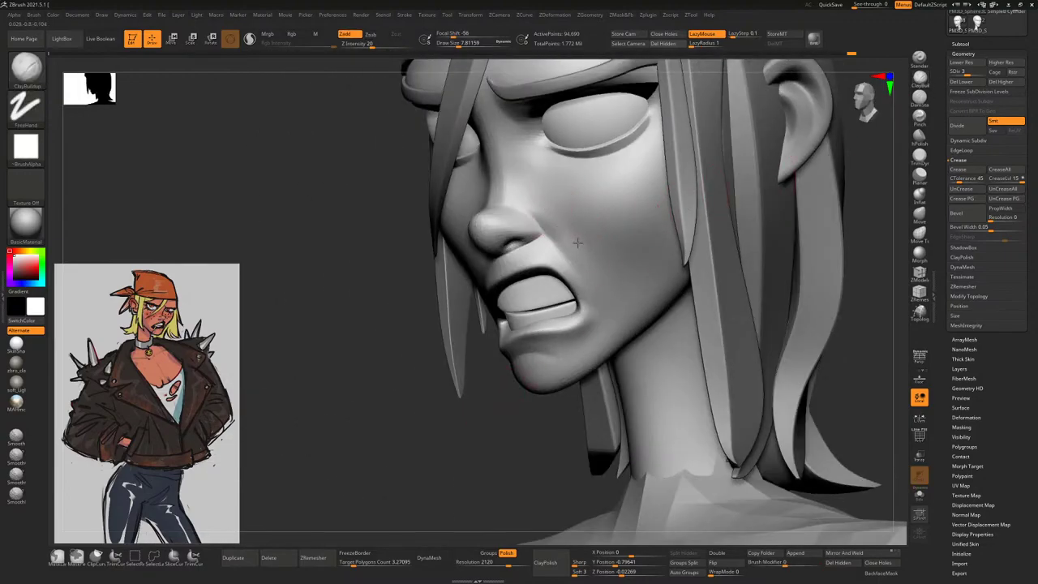
{"action": "key", "text": "shift"}
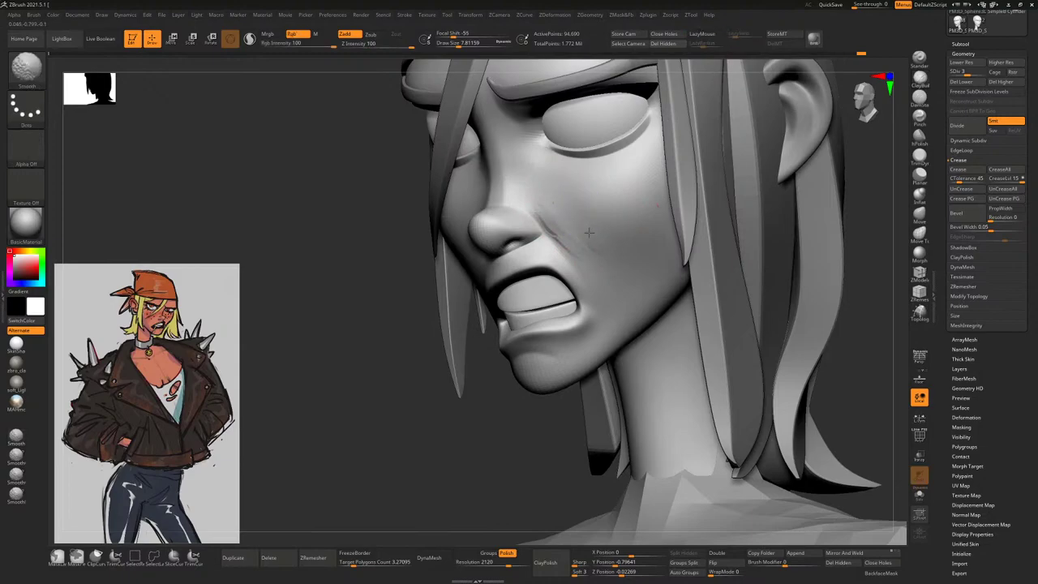
{"action": "mouse_move", "coordinate": [587, 229]}
{"action": "right_mouse_down"}
{"action": "mouse_move", "coordinate": [784, 230]}
{"action": "mouse_move", "coordinate": [625, 228]}
{"action": "right_mouse_up"}
{"action": "mouse_move", "coordinate": [539, 202]}
{"action": "left_mouse_down"}
{"action": "mouse_move", "coordinate": [572, 237]}
{"action": "mouse_move", "coordinate": [596, 242]}
{"action": "left_mouse_up"}
{"action": "key", "text": "shift"}
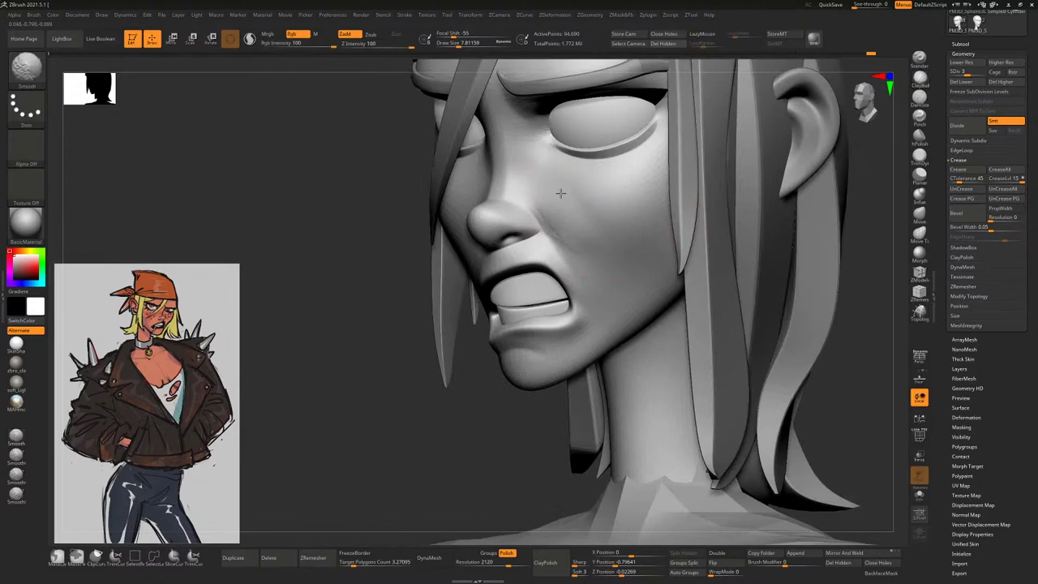
{"action": "mouse_move", "coordinate": [560, 193]}
{"action": "right_mouse_down", "text": "shift"}
{"action": "mouse_move", "coordinate": [574, 230]}
{"action": "mouse_move", "coordinate": [788, 211]}
{"action": "mouse_move", "coordinate": [757, 222]}
{"action": "mouse_move", "coordinate": [765, 152]}
{"action": "mouse_move", "coordinate": [788, 225]}
{"action": "mouse_move", "coordinate": [774, 250]}
{"action": "mouse_move", "coordinate": [770, 187]}
{"action": "mouse_move", "coordinate": [847, 213]}
{"action": "right_mouse_up", "text": "shift"}
{"action": "key", "text": "b"}
{"action": "key", "text": "c"}
{"action": "key", "text": "b"}
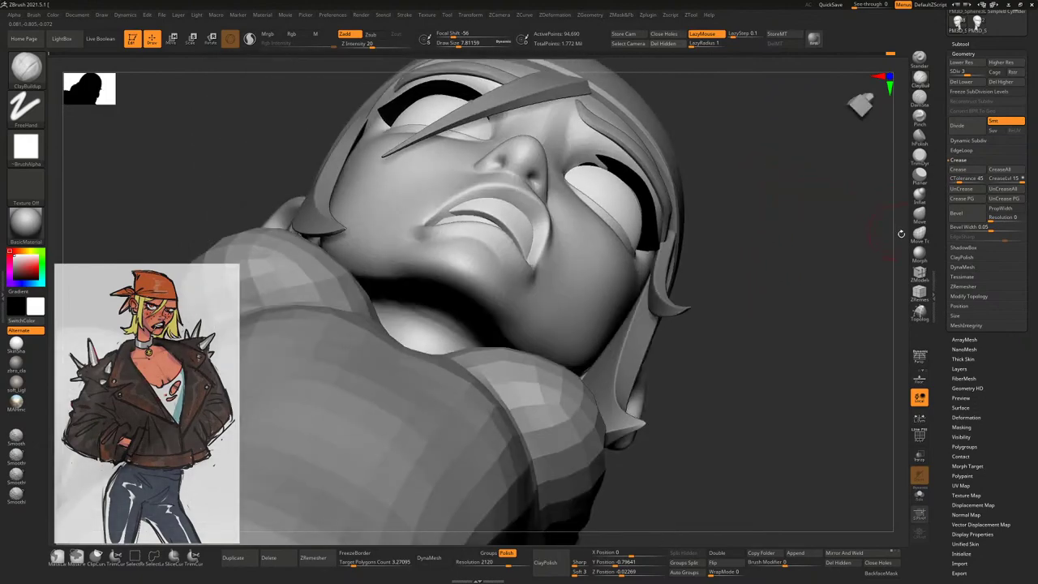
Lower the head to subdivision level 1 and reshape the upper lip and mouth area with the Move Topological brush
{"action": "left_click", "coordinate": [919, 233]}
{"action": "key", "text": "shift+d"}
{"action": "key", "text": "shift+d"}
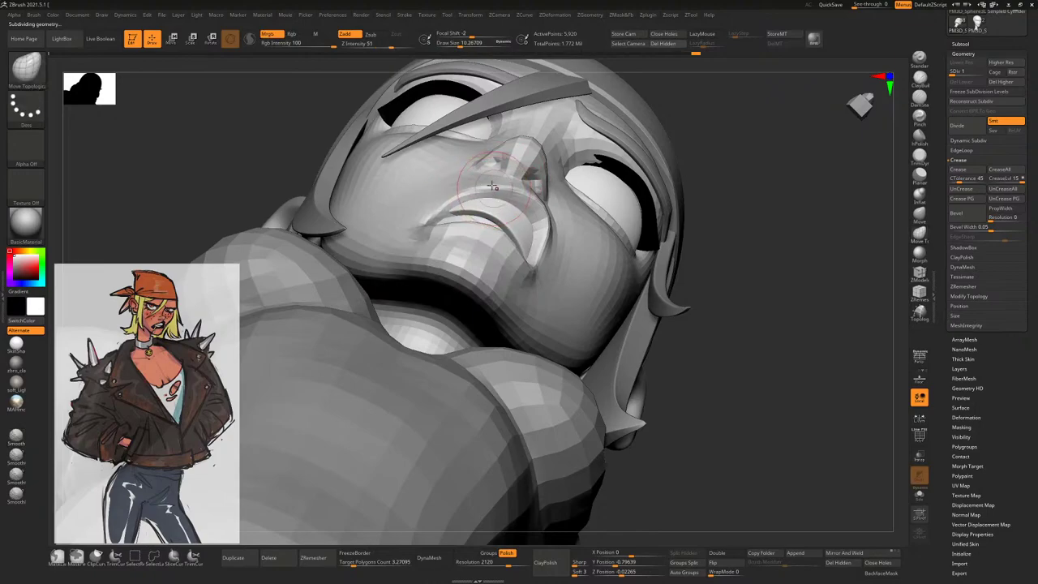
{"action": "left_click_drag", "start_coordinate": [761, 153], "coordinate": [529, 206]}
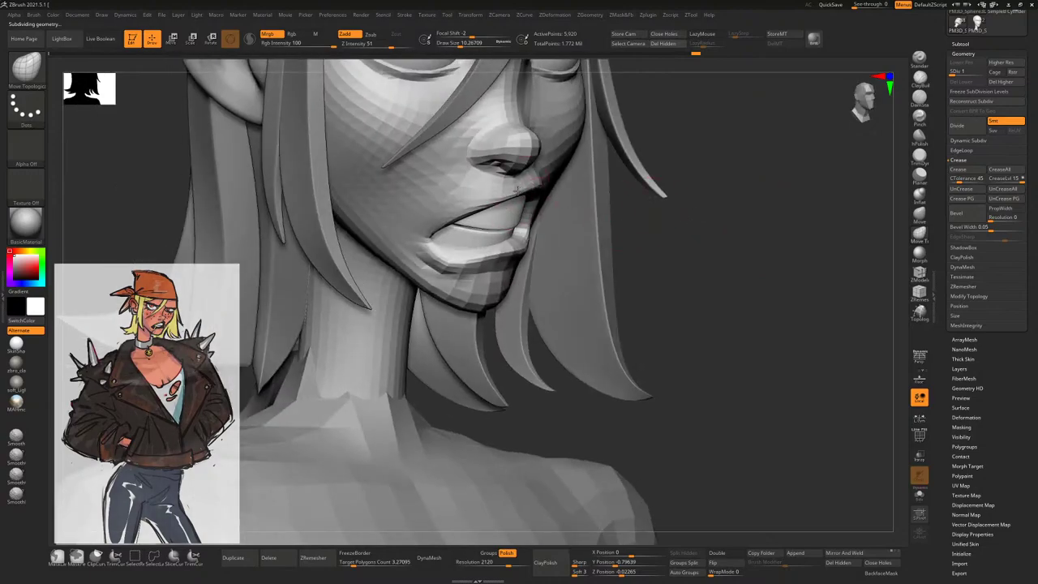
{"action": "mouse_move", "coordinate": [717, 230]}
{"action": "left_mouse_down"}
{"action": "mouse_move", "coordinate": [723, 242]}
{"action": "mouse_move", "coordinate": [525, 235]}
{"action": "left_mouse_up"}
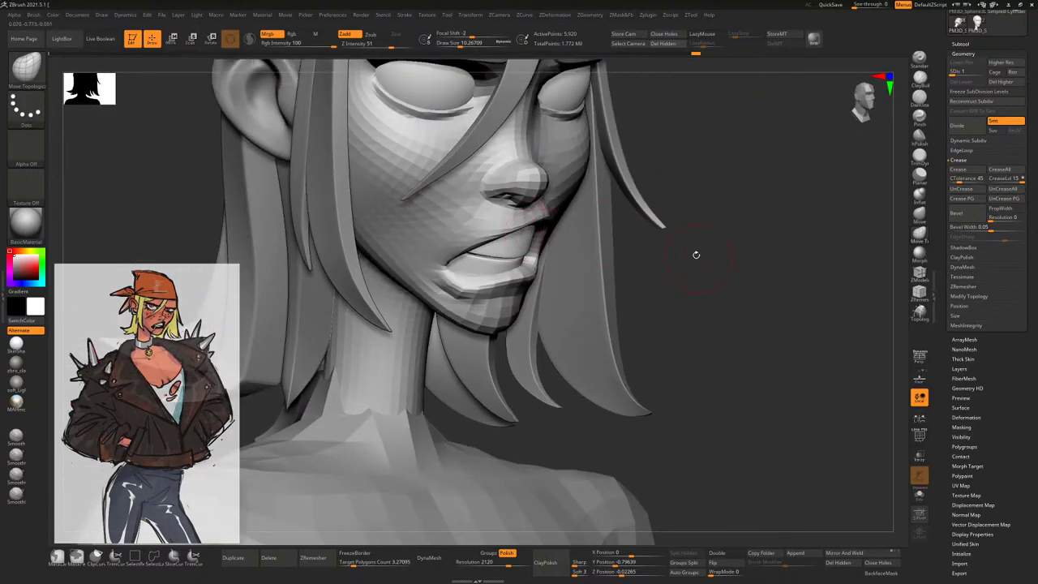
{"action": "left_click_drag", "start_coordinate": [696, 255], "coordinate": [568, 239]}
{"action": "mouse_move", "coordinate": [698, 240]}
{"action": "left_mouse_down"}
{"action": "mouse_move", "coordinate": [568, 237]}
{"action": "mouse_move", "coordinate": [725, 243]}
{"action": "mouse_move", "coordinate": [540, 239]}
{"action": "mouse_move", "coordinate": [517, 251]}
{"action": "left_mouse_up"}
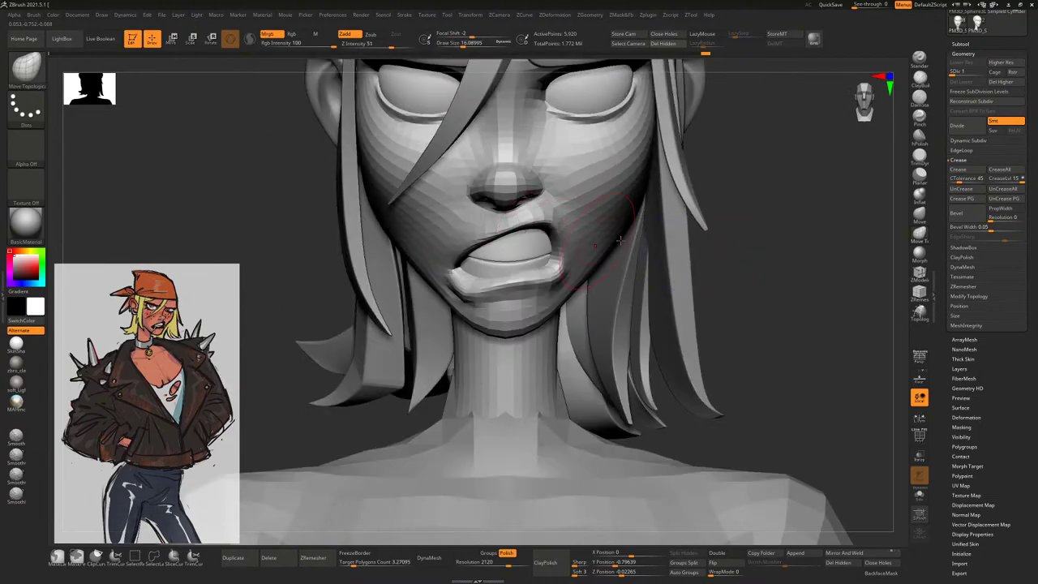
Select the upper teeth and reposition them behind the lips with the Move Topological brush
{"action": "left_click", "coordinate": [517, 256], "text": "alt"}
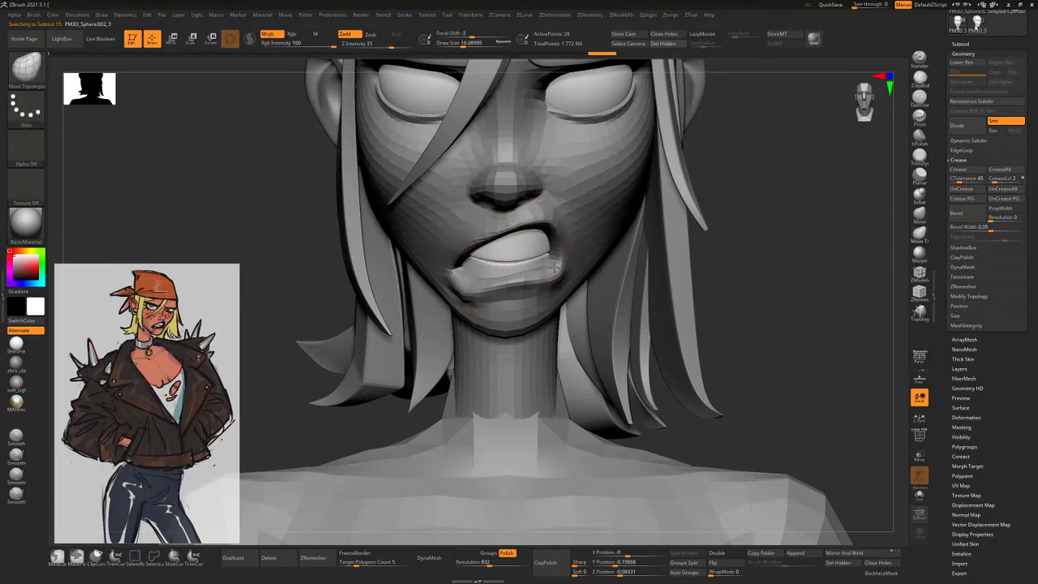
{"action": "mouse_move", "coordinate": [684, 242]}
{"action": "left_mouse_down"}
{"action": "mouse_move", "coordinate": [584, 278]}
{"action": "mouse_move", "coordinate": [738, 251]}
{"action": "mouse_move", "coordinate": [658, 249]}
{"action": "left_mouse_up"}
{"action": "left_click_drag", "start_coordinate": [550, 255], "coordinate": [517, 271]}
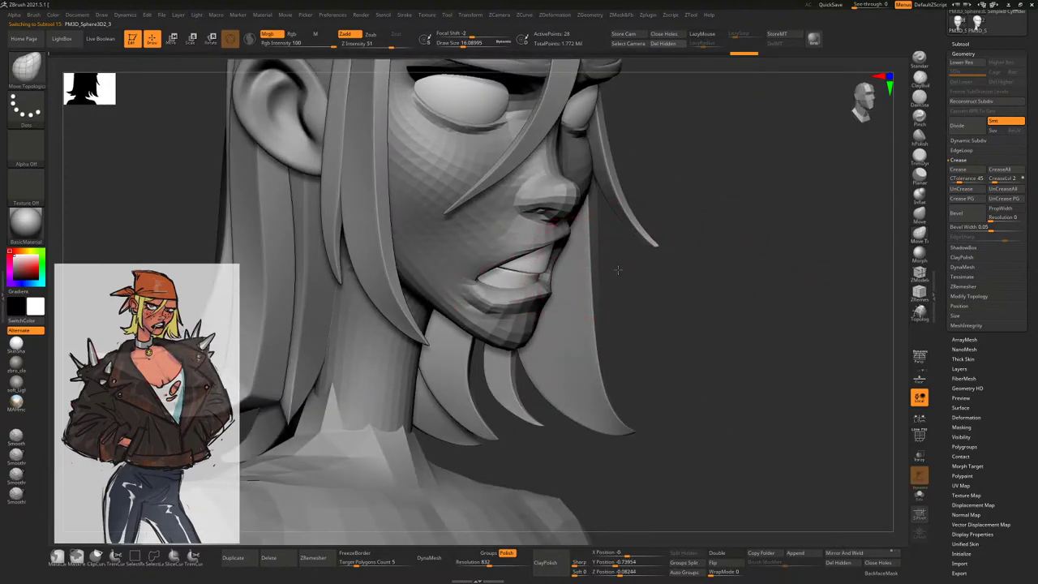
{"action": "mouse_move", "coordinate": [618, 270]}
{"action": "left_mouse_down"}
{"action": "mouse_move", "coordinate": [539, 264]}
{"action": "mouse_move", "coordinate": [777, 192]}
{"action": "mouse_move", "coordinate": [742, 212]}
{"action": "mouse_move", "coordinate": [735, 236]}
{"action": "mouse_move", "coordinate": [535, 250]}
{"action": "mouse_move", "coordinate": [552, 243]}
{"action": "mouse_move", "coordinate": [471, 243]}
{"action": "mouse_move", "coordinate": [552, 244]}
{"action": "mouse_move", "coordinate": [507, 241]}
{"action": "left_mouse_up"}
{"action": "key", "text": "space"}
Select the head and adjust the upper lip near the mouth corner with a smaller Move Topological brush, about 9 in size
{"action": "left_click", "coordinate": [514, 237], "text": "alt"}
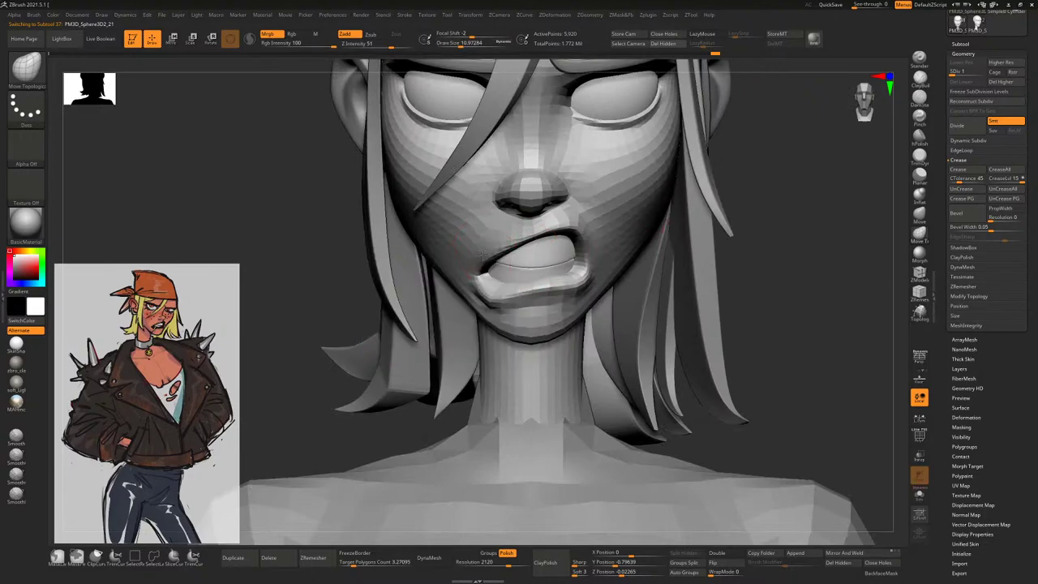
{"action": "right_click_drag", "start_coordinate": [468, 258], "coordinate": [480, 254]}
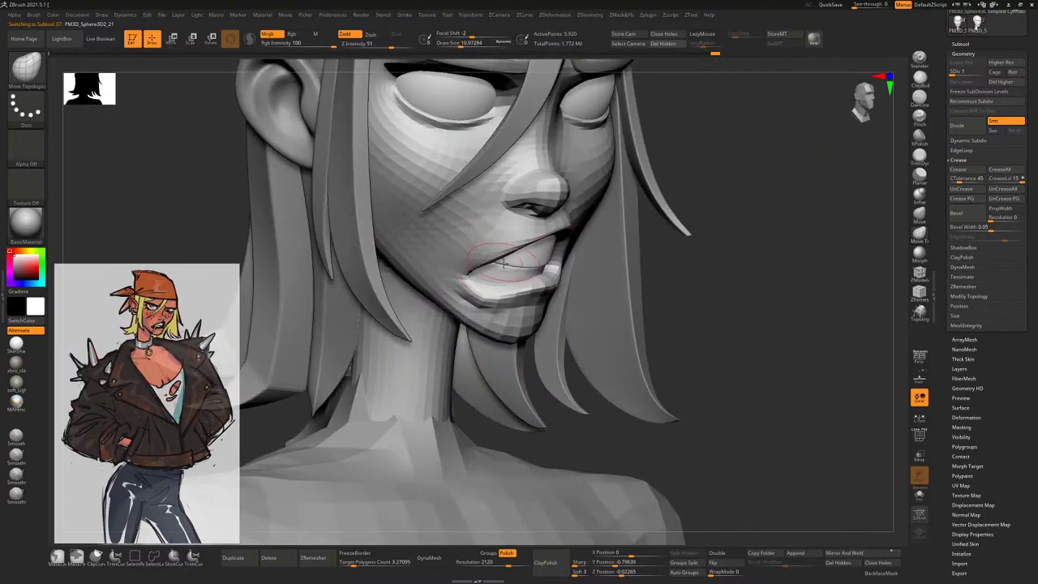
{"action": "key", "text": "space"}
{"action": "left_click_drag", "start_coordinate": [492, 270], "coordinate": [529, 258]}
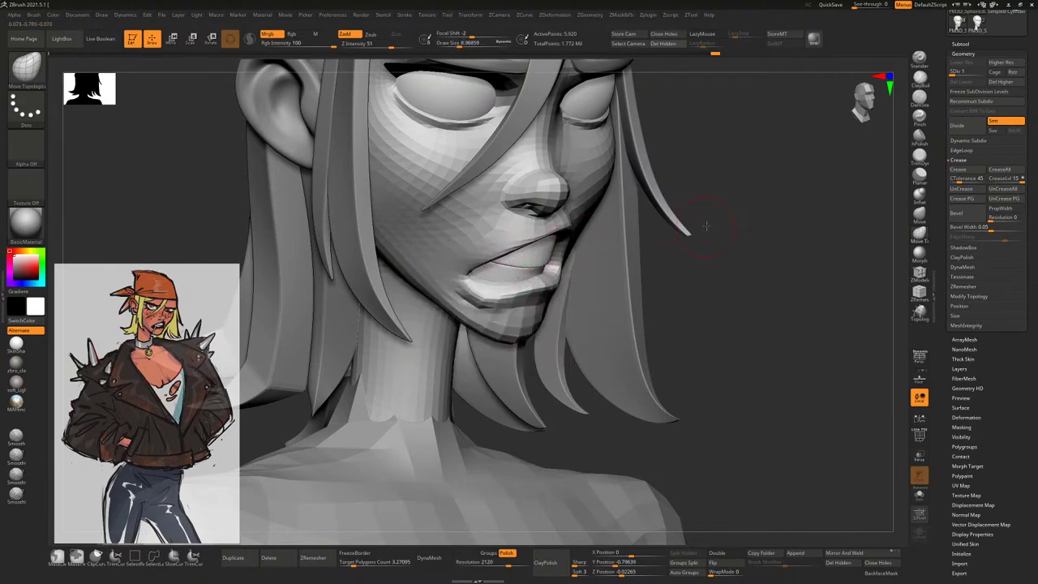
{"action": "right_click_drag", "start_coordinate": [706, 226], "coordinate": [795, 186]}
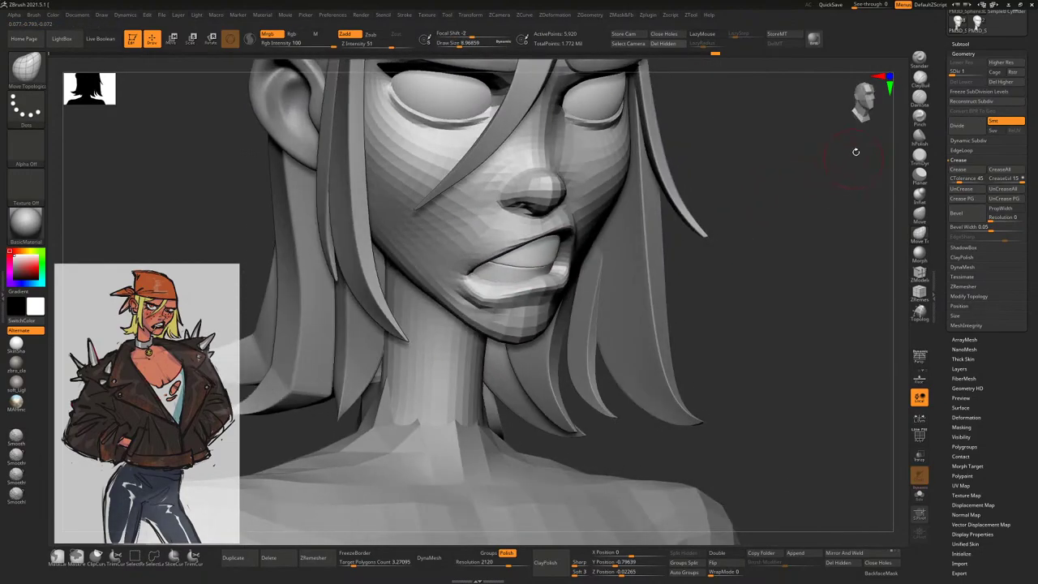
Raise the head to subdivision level 3 and build up the lower lip near the mouth corner with the ClayBuildup brush, smoothing the strokes
{"action": "left_click", "coordinate": [920, 78]}
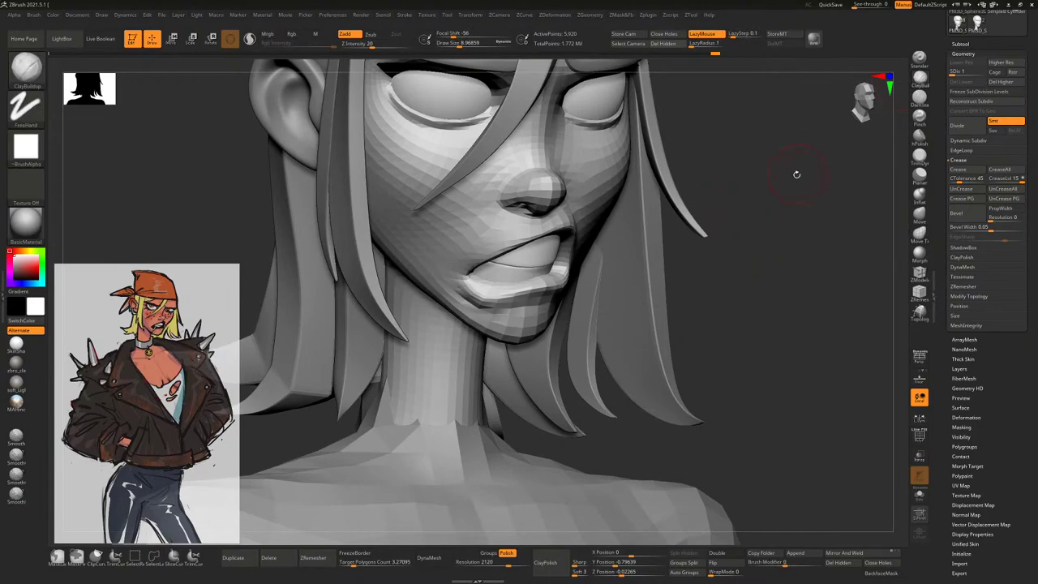
{"action": "right_click_drag", "start_coordinate": [796, 174], "coordinate": [472, 289]}
{"action": "key", "text": "ctrl+d"}
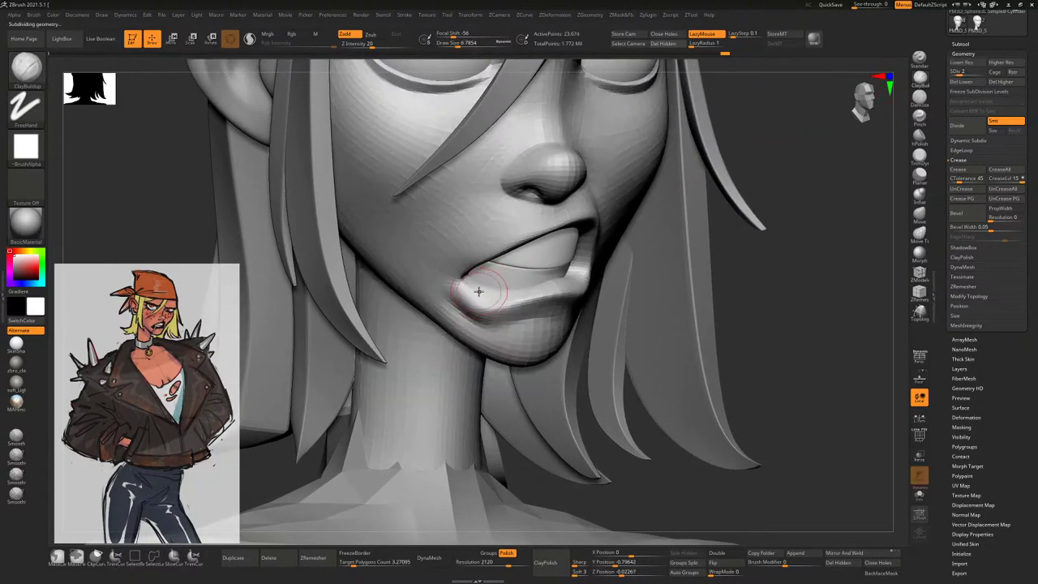
{"action": "key", "text": "ctrl+d"}
{"action": "key", "text": "b"}
{"action": "key", "text": "c"}
{"action": "key", "text": "b"}
{"action": "key", "text": "space"}
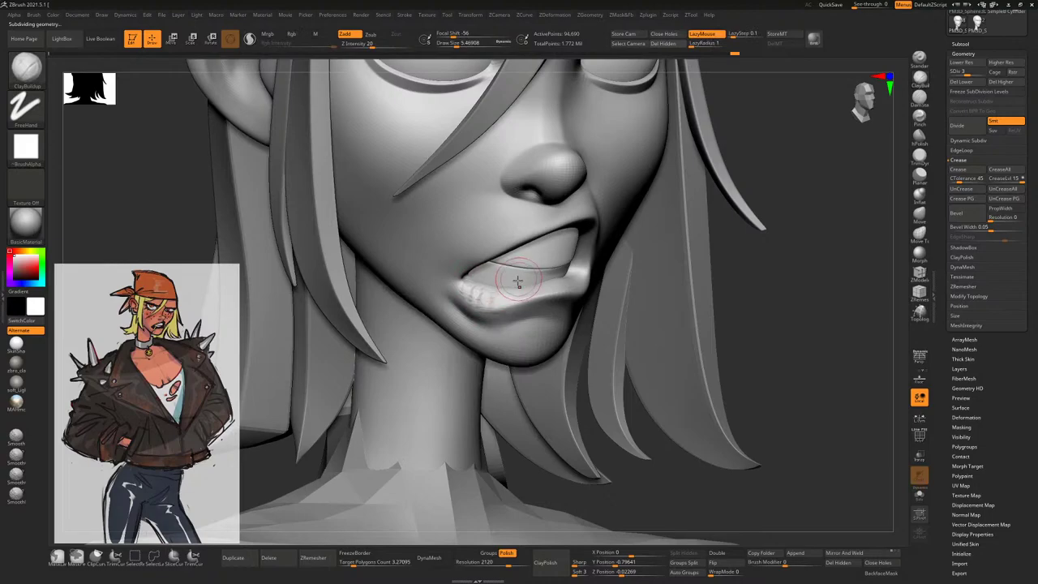
{"action": "left_click_drag", "start_coordinate": [503, 284], "coordinate": [497, 289], "text": "shift"}
Smooth the area below the inner eye corner on the isolated head, raise it to subdivision level 5, and show the other parts again
{"action": "mouse_move", "coordinate": [795, 243]}
{"action": "left_mouse_down"}
{"action": "mouse_move", "coordinate": [809, 253]}
{"action": "mouse_move", "coordinate": [804, 262]}
{"action": "mouse_move", "coordinate": [769, 217]}
{"action": "mouse_move", "coordinate": [753, 236]}
{"action": "mouse_move", "coordinate": [744, 232]}
{"action": "mouse_move", "coordinate": [783, 211]}
{"action": "mouse_move", "coordinate": [797, 216]}
{"action": "mouse_move", "coordinate": [765, 283]}
{"action": "mouse_move", "coordinate": [822, 399]}
{"action": "left_mouse_up"}
{"action": "left_click", "coordinate": [919, 397]}
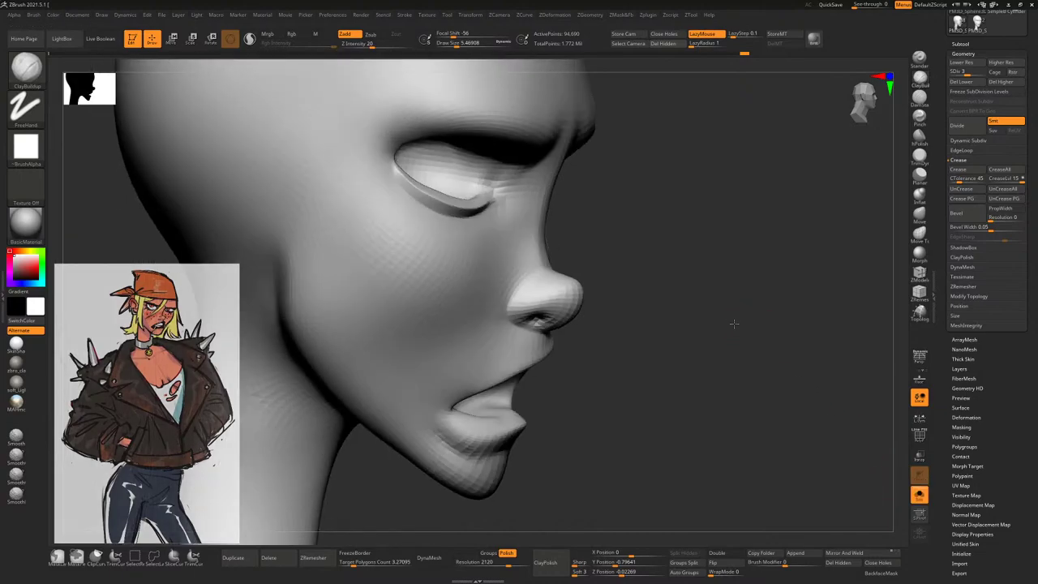
{"action": "key", "text": "shift+d"}
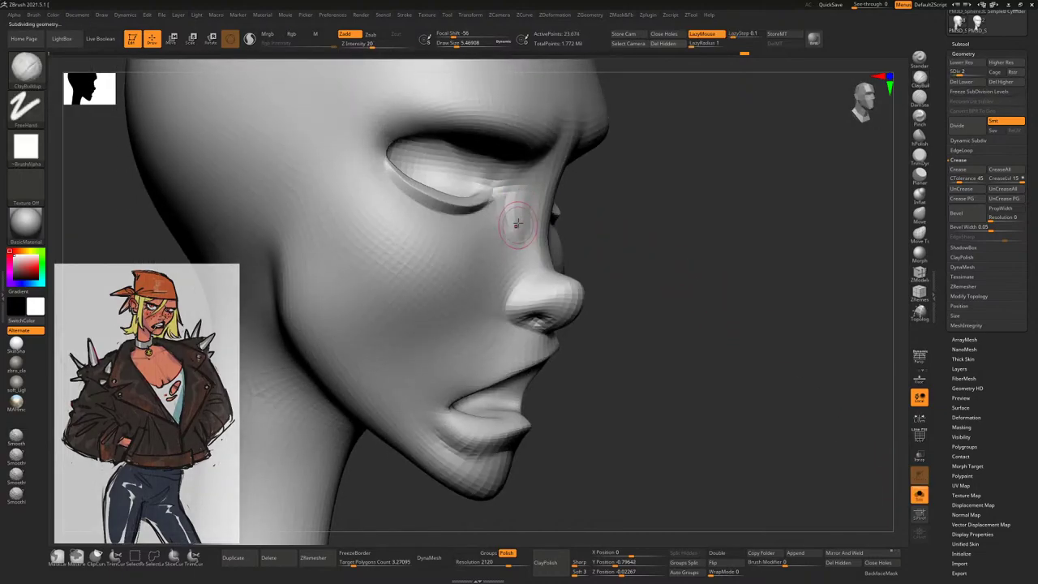
{"action": "right_click_drag", "start_coordinate": [519, 216], "coordinate": [552, 208], "text": "shift"}
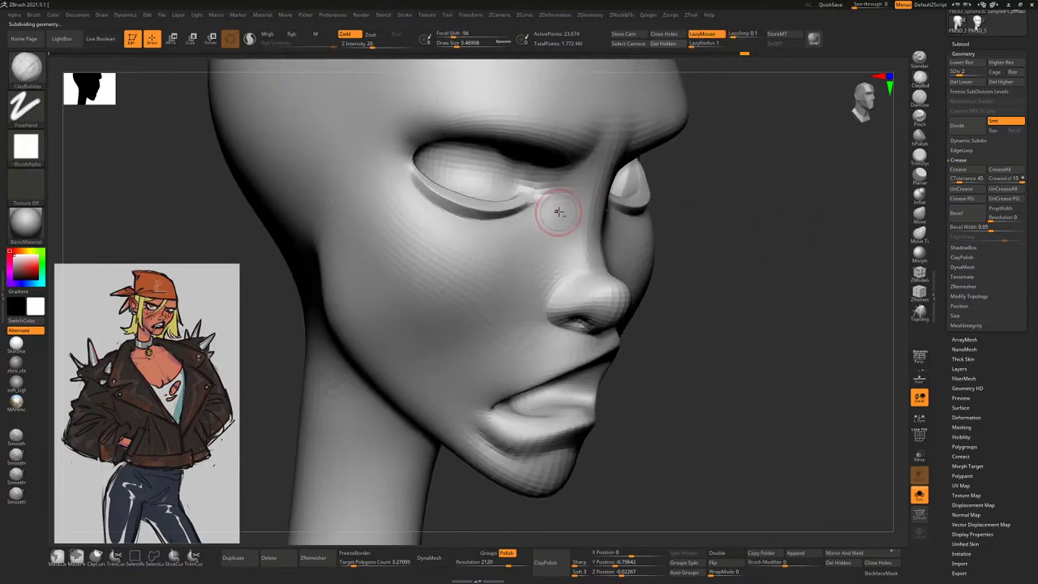
{"action": "key", "text": "ctrl+d"}
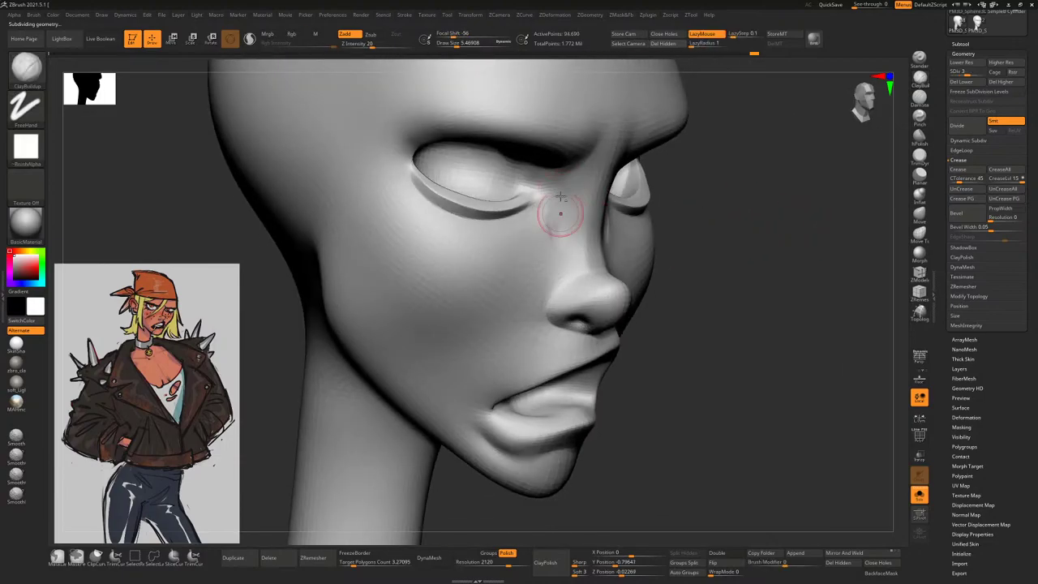
{"action": "key", "text": "shift"}
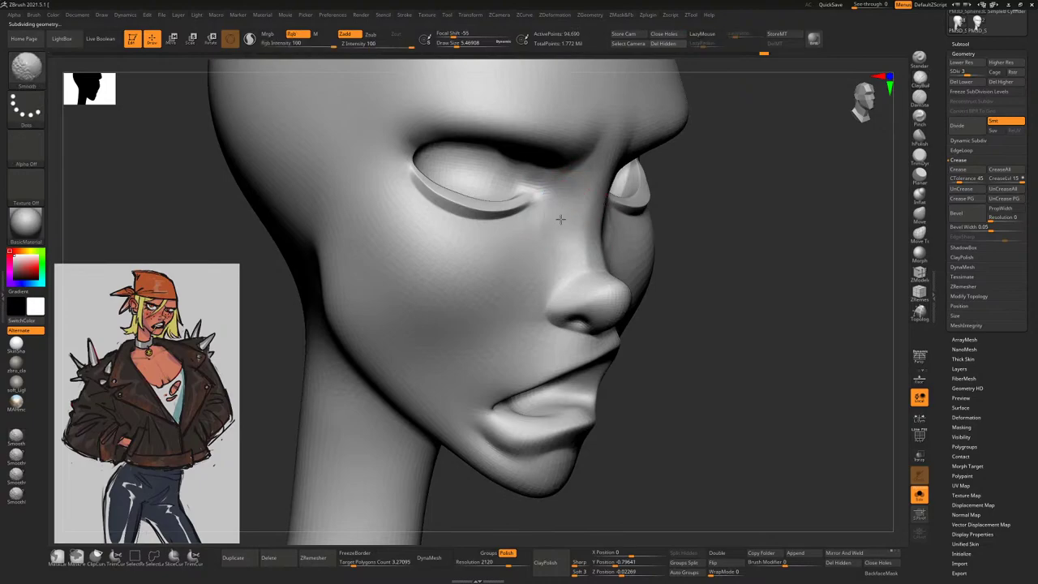
{"action": "right_click_drag", "start_coordinate": [749, 257], "coordinate": [811, 332]}
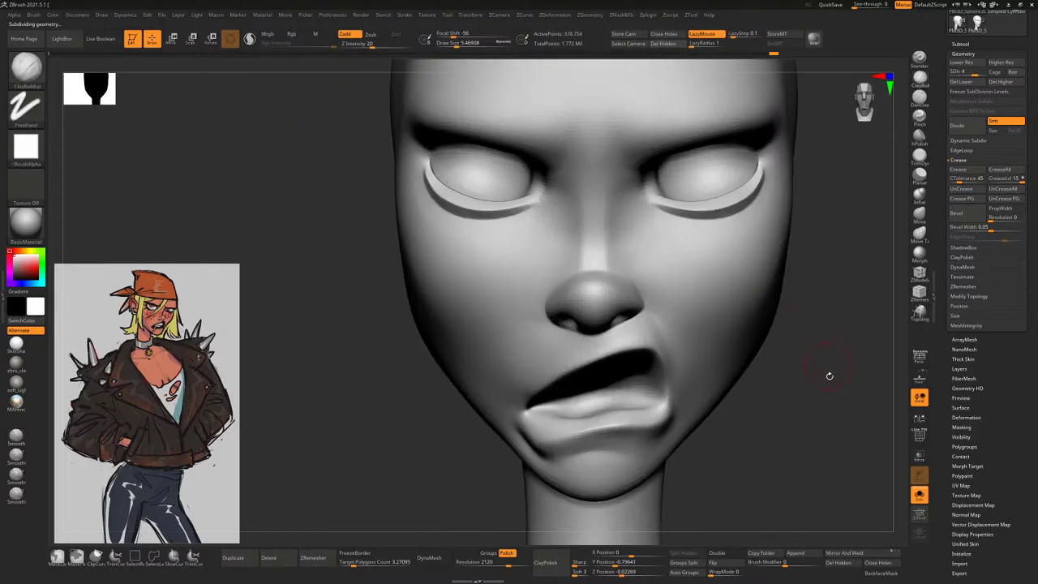
{"action": "right_click_drag", "start_coordinate": [829, 376], "coordinate": [830, 403]}
{"action": "left_click", "coordinate": [919, 497]}
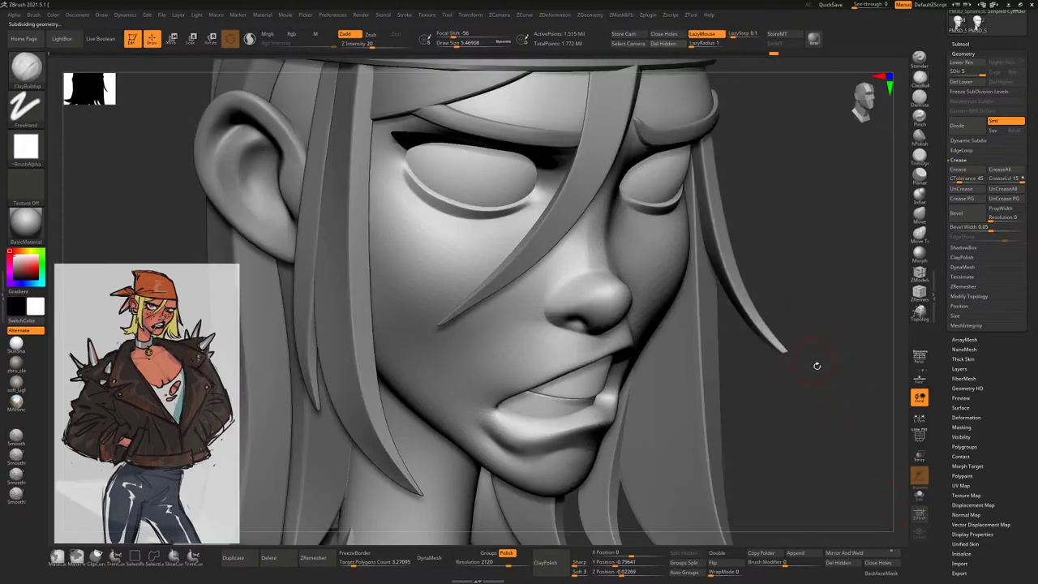
Lower the head to subdivision level 3 and flatten the area above the upper lip with the hPolish brush, smoothing with a size of about 4
{"action": "mouse_move", "coordinate": [816, 364]}
{"action": "right_mouse_down"}
{"action": "mouse_move", "coordinate": [768, 250]}
{"action": "mouse_move", "coordinate": [735, 262]}
{"action": "mouse_move", "coordinate": [760, 225]}
{"action": "mouse_move", "coordinate": [767, 232]}
{"action": "mouse_move", "coordinate": [764, 202]}
{"action": "mouse_move", "coordinate": [832, 251]}
{"action": "mouse_move", "coordinate": [811, 251]}
{"action": "right_mouse_up"}
{"action": "key", "text": "b"}
{"action": "key", "text": "m"}
{"action": "key", "text": "v"}
{"action": "right_click_drag", "start_coordinate": [537, 319], "coordinate": [675, 308]}
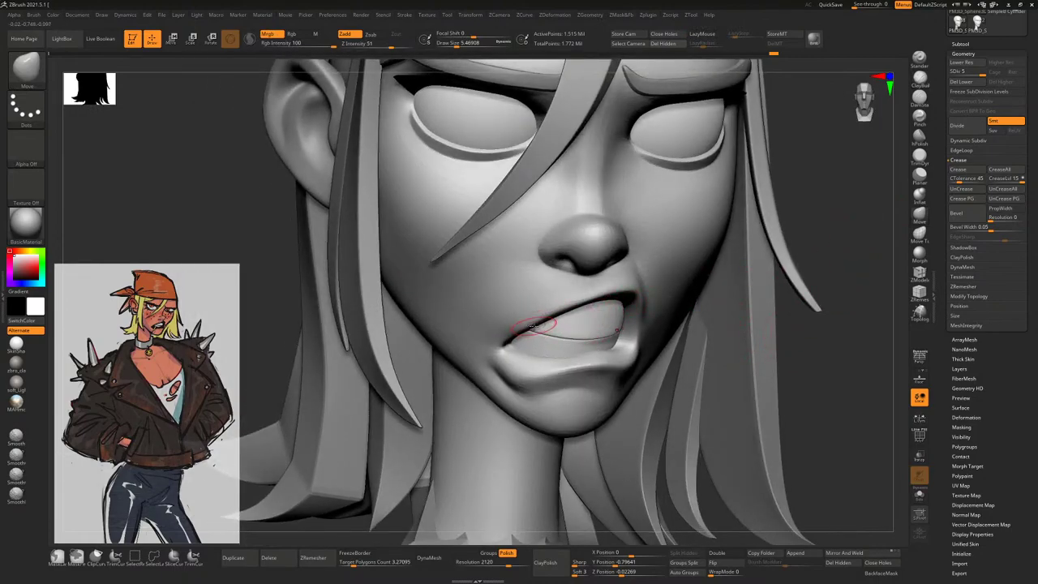
{"action": "left_click", "coordinate": [920, 138]}
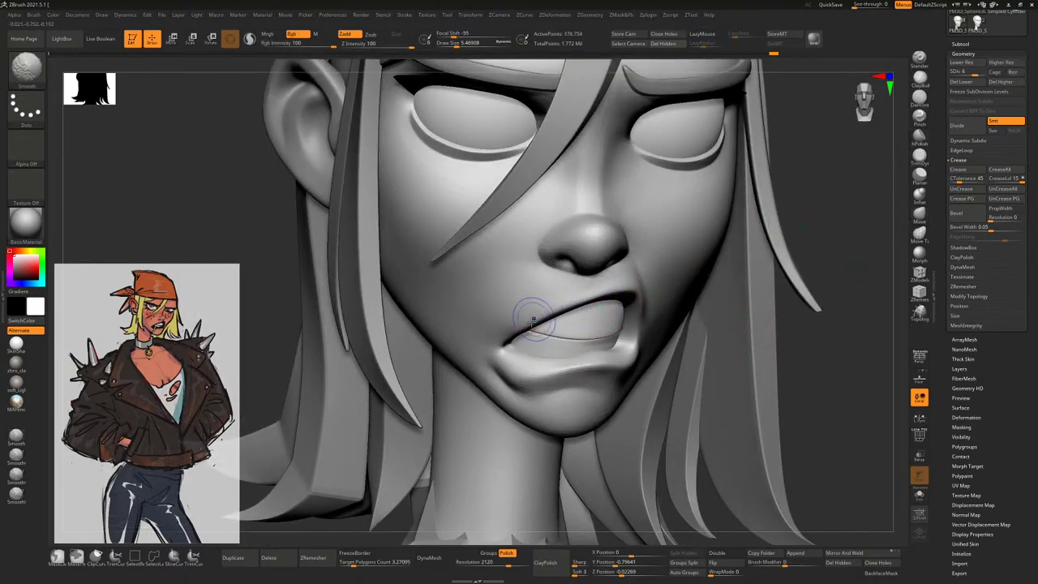
{"action": "right_click_drag", "start_coordinate": [733, 271], "coordinate": [505, 250]}
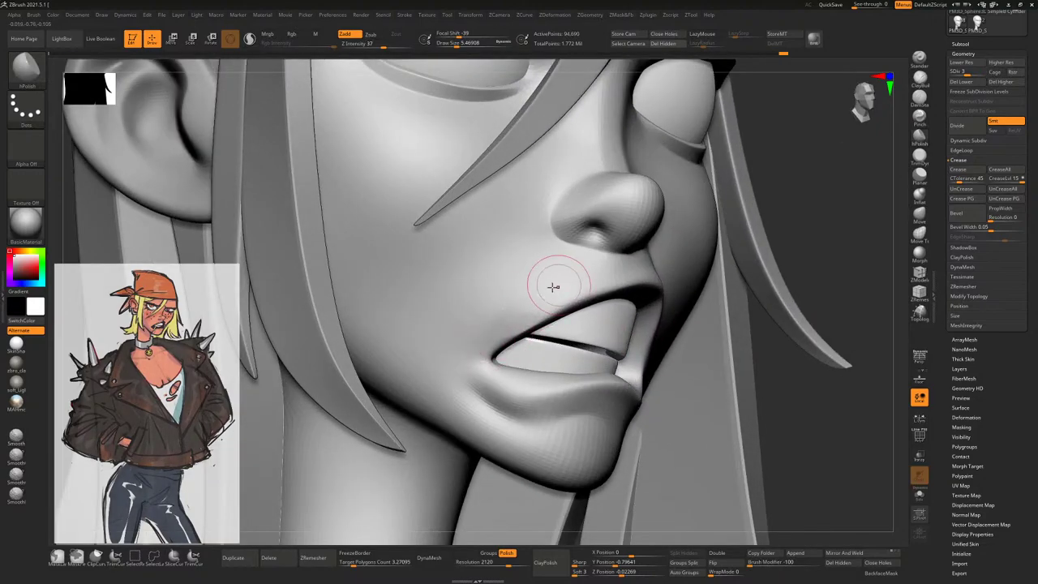
{"action": "key", "text": "shift"}
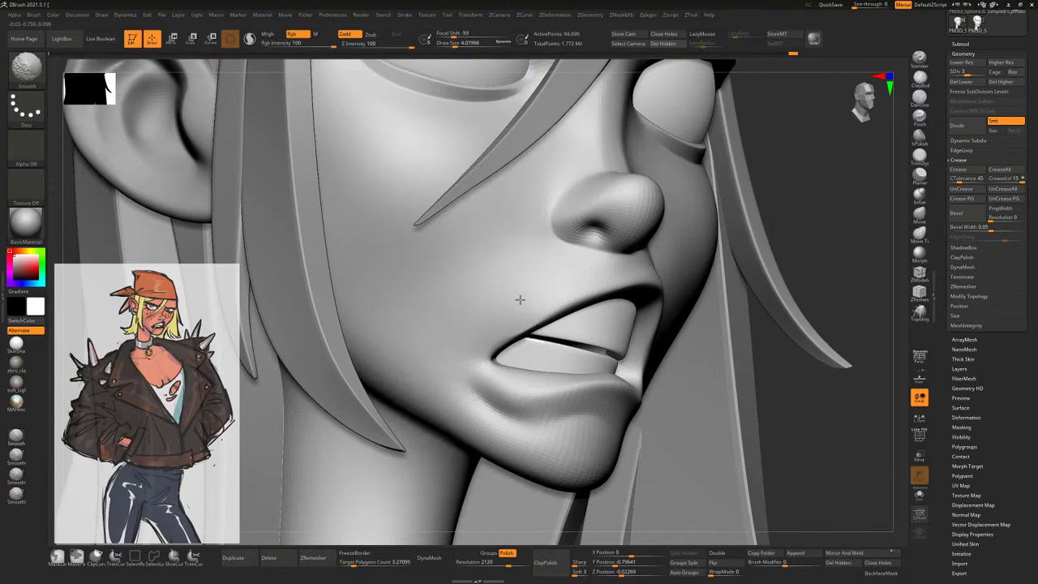
{"action": "mouse_move", "coordinate": [473, 344]}
{"action": "right_mouse_down"}
{"action": "mouse_move", "coordinate": [781, 294]}
{"action": "mouse_move", "coordinate": [771, 290]}
{"action": "mouse_move", "coordinate": [785, 285]}
{"action": "mouse_move", "coordinate": [787, 264]}
{"action": "mouse_move", "coordinate": [692, 230]}
{"action": "right_mouse_up"}
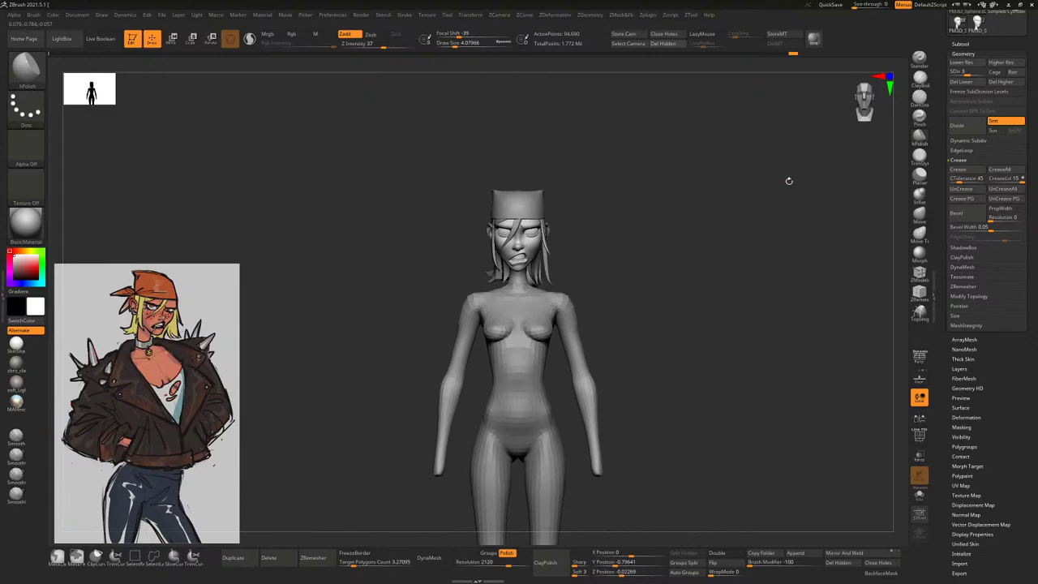
Show the posed body in place of the straight-standing one to compare it with the reference, and restore the original visibility
{"action": "scroll", "coordinate": [945, 154], "scroll_direction": "up", "scroll_amount": 2}
{"action": "left_click", "coordinate": [960, 85]}
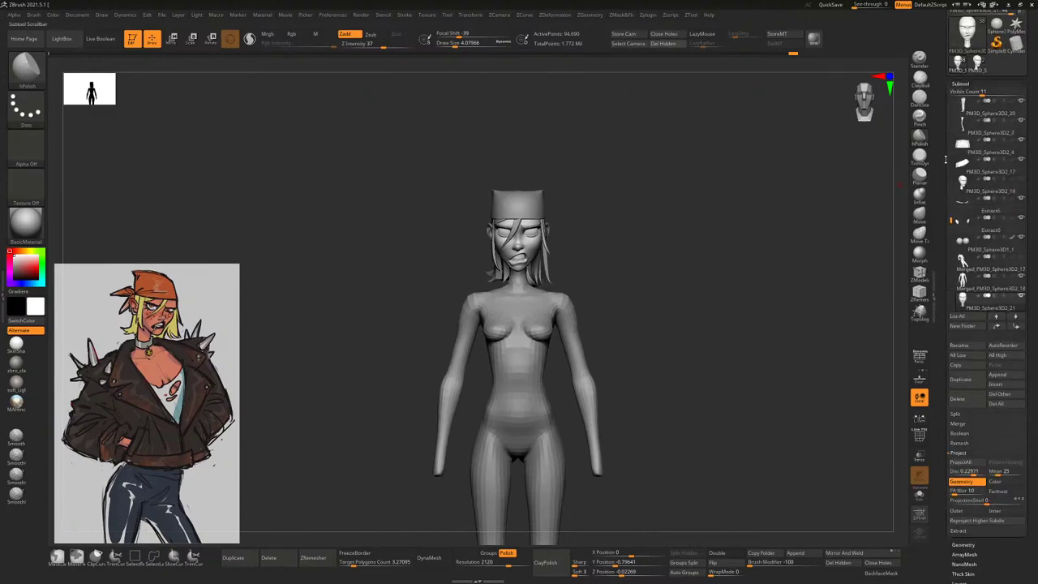
{"action": "left_click", "coordinate": [1021, 259]}
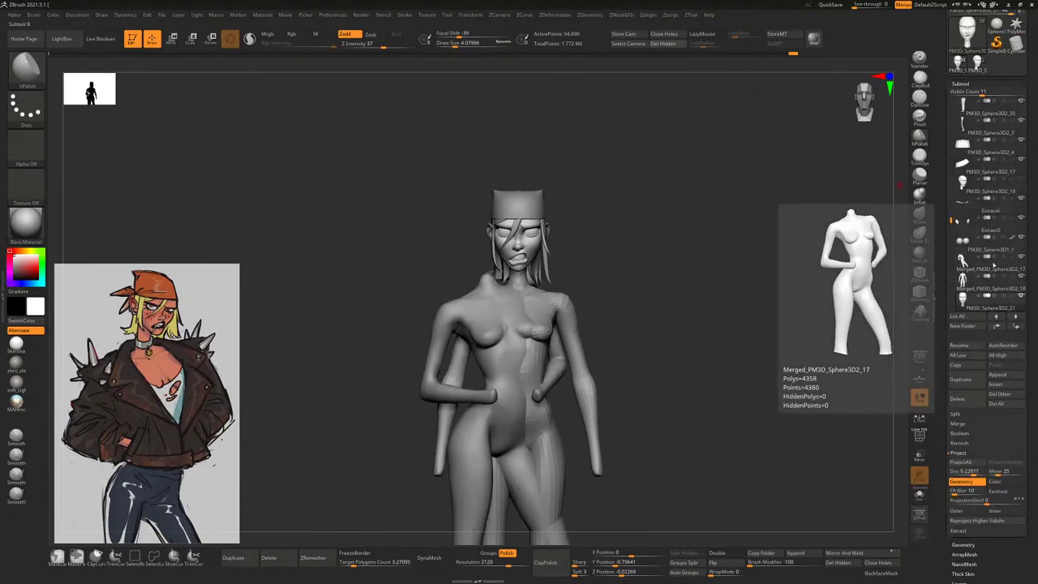
{"action": "left_click", "coordinate": [994, 280]}
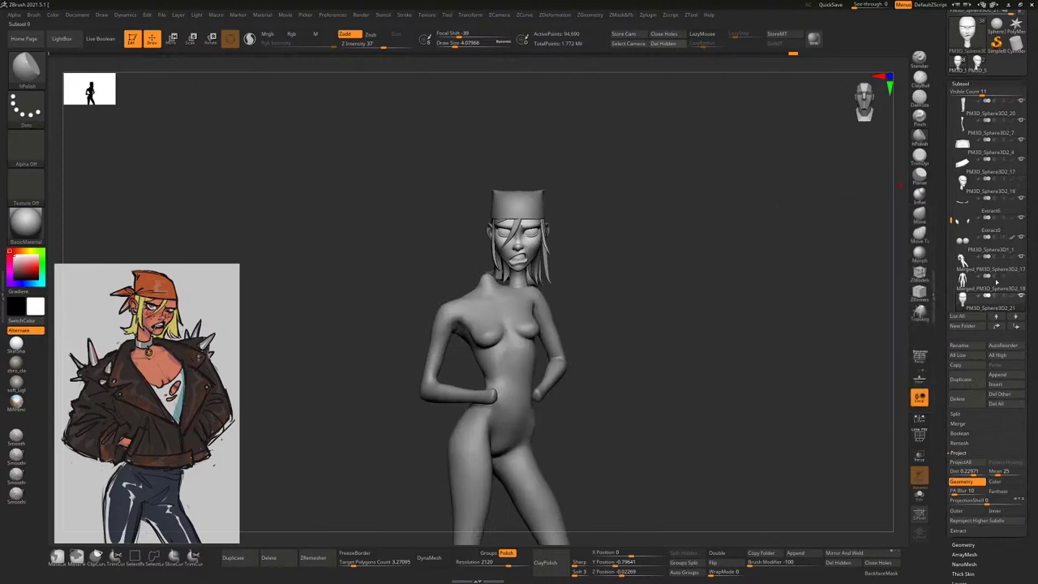
{"action": "mouse_move", "coordinate": [711, 302]}
{"action": "left_mouse_down"}
{"action": "mouse_move", "coordinate": [778, 301]}
{"action": "mouse_move", "coordinate": [746, 301]}
{"action": "mouse_move", "coordinate": [754, 309]}
{"action": "mouse_move", "coordinate": [765, 235]}
{"action": "mouse_move", "coordinate": [770, 273]}
{"action": "mouse_move", "coordinate": [762, 251]}
{"action": "mouse_move", "coordinate": [705, 215]}
{"action": "mouse_move", "coordinate": [717, 229]}
{"action": "mouse_move", "coordinate": [749, 227]}
{"action": "mouse_move", "coordinate": [740, 217]}
{"action": "mouse_move", "coordinate": [672, 216]}
{"action": "mouse_move", "coordinate": [754, 231]}
{"action": "left_mouse_up"}
{"action": "mouse_move", "coordinate": [755, 284]}
{"action": "left_mouse_down"}
{"action": "mouse_move", "coordinate": [737, 294]}
{"action": "mouse_move", "coordinate": [750, 285]}
{"action": "left_mouse_up"}
{"action": "left_click", "coordinate": [1019, 258]}
{"action": "left_click", "coordinate": [1019, 284]}
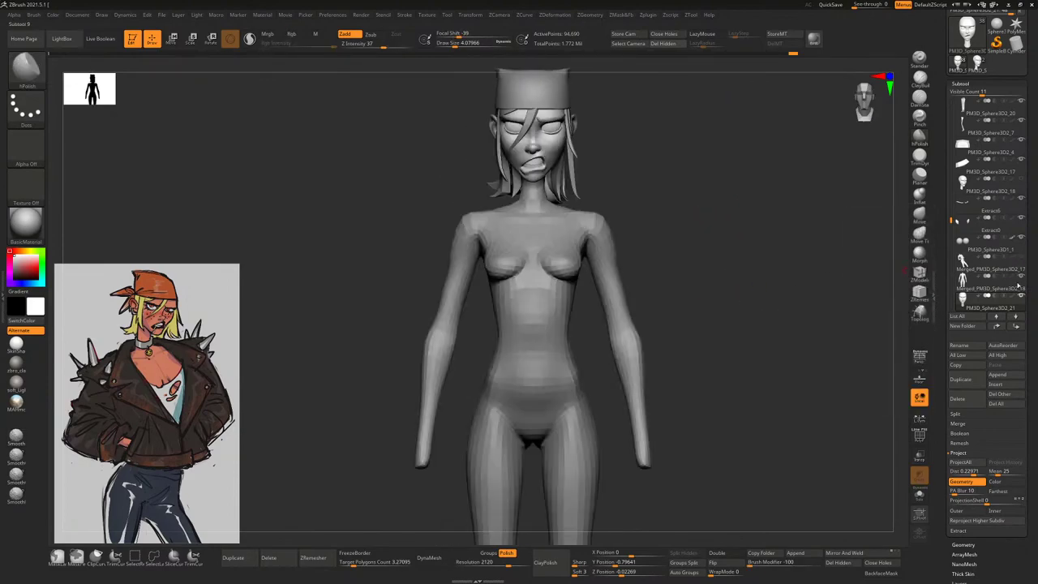
Adjust individual hair strands at the back and sides of the head with a large Move Topological brush
{"action": "left_click", "coordinate": [991, 288]}
{"action": "mouse_move", "coordinate": [687, 246]}
{"action": "left_mouse_down"}
{"action": "mouse_move", "coordinate": [741, 268]}
{"action": "mouse_move", "coordinate": [717, 281]}
{"action": "mouse_move", "coordinate": [733, 225]}
{"action": "mouse_move", "coordinate": [746, 220]}
{"action": "mouse_move", "coordinate": [748, 251]}
{"action": "mouse_move", "coordinate": [725, 255]}
{"action": "mouse_move", "coordinate": [714, 243]}
{"action": "mouse_move", "coordinate": [725, 292]}
{"action": "mouse_move", "coordinate": [743, 249]}
{"action": "mouse_move", "coordinate": [753, 262]}
{"action": "mouse_move", "coordinate": [809, 273]}
{"action": "mouse_move", "coordinate": [819, 243]}
{"action": "left_mouse_up"}
{"action": "left_click", "coordinate": [919, 235]}
{"action": "left_click_drag", "start_coordinate": [714, 275], "coordinate": [701, 246], "text": "alt"}
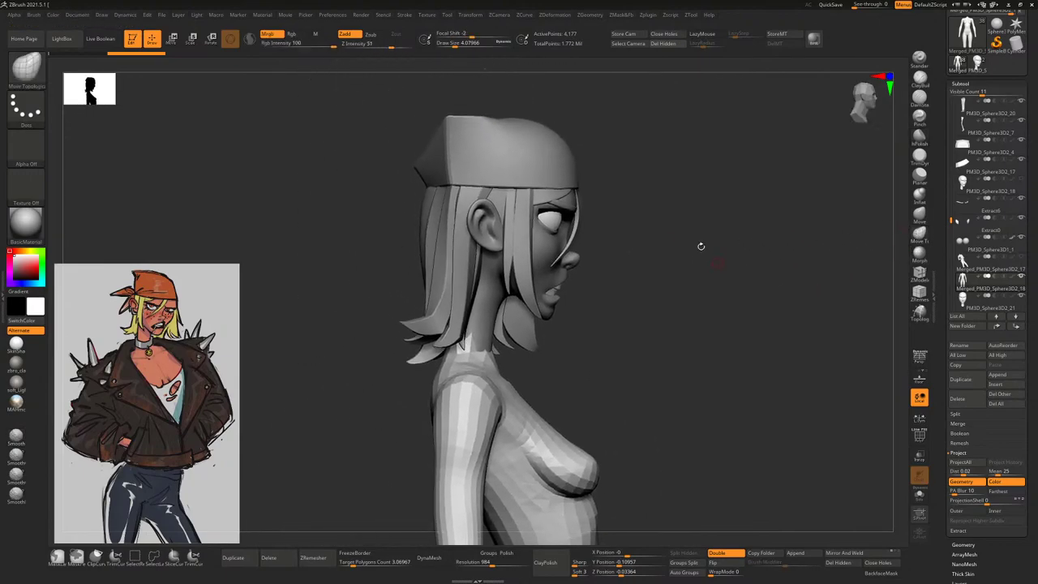
{"action": "left_click", "coordinate": [431, 251], "text": "alt"}
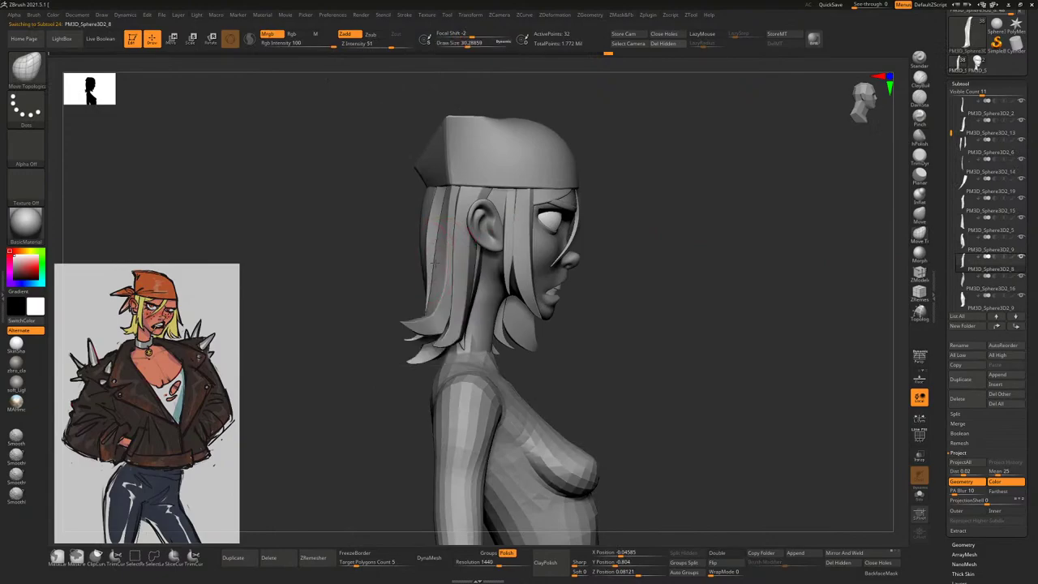
{"action": "left_click", "coordinate": [442, 249], "text": "alt"}
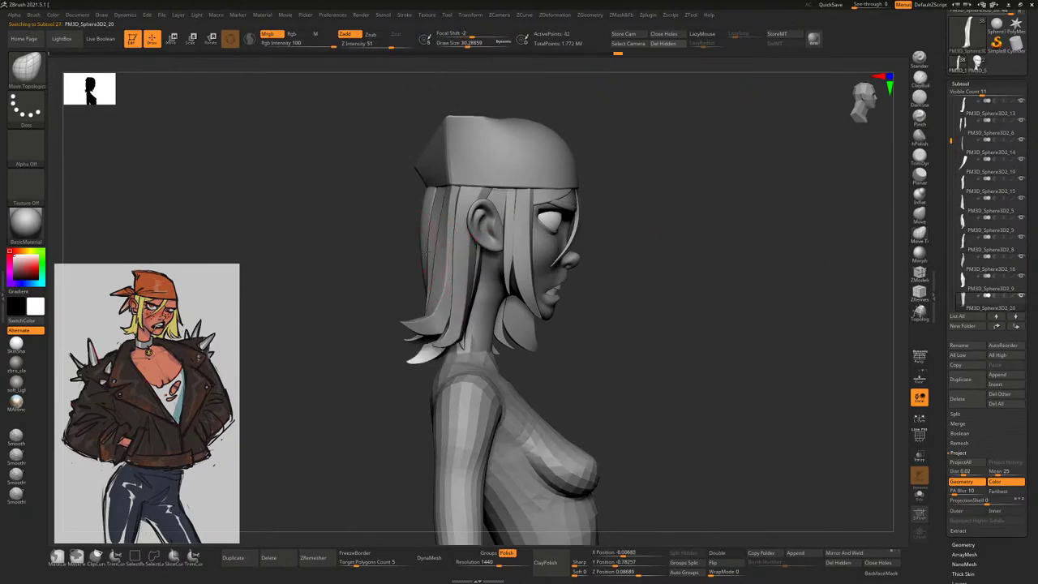
{"action": "left_click_drag", "start_coordinate": [428, 249], "coordinate": [452, 268]}
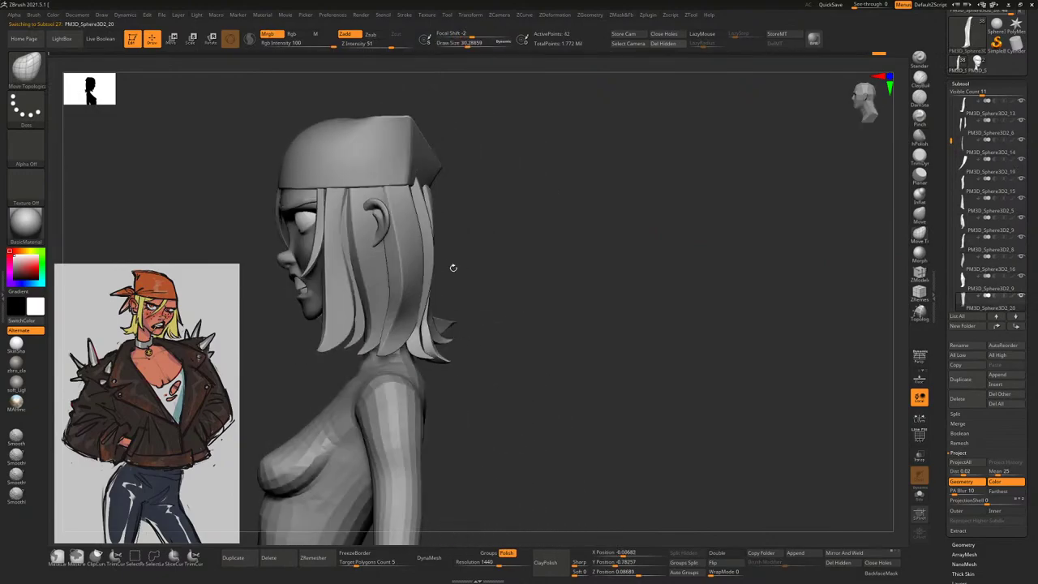
{"action": "left_click", "coordinate": [430, 264], "text": "alt"}
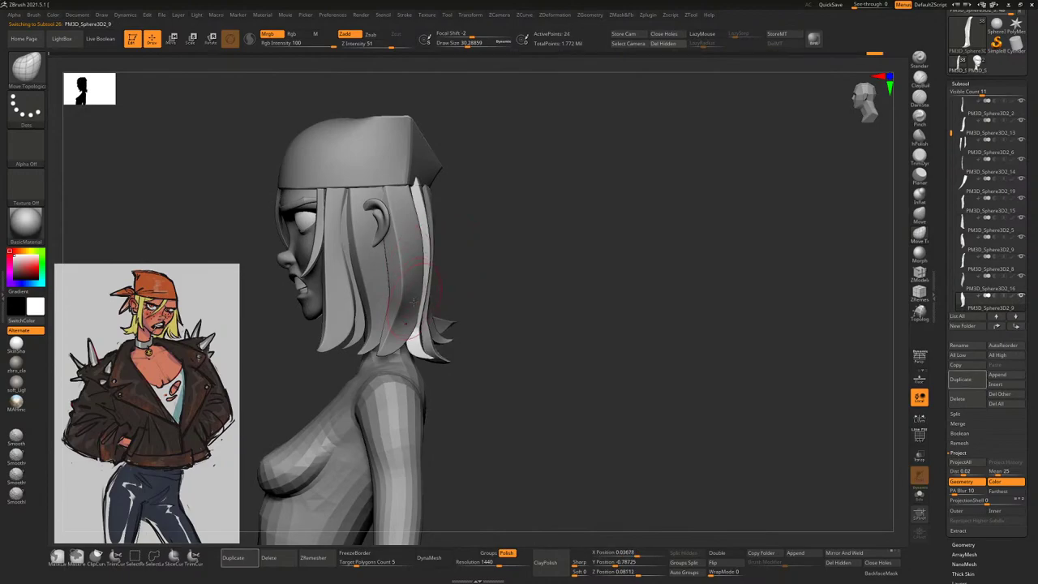
{"action": "left_click", "coordinate": [411, 285], "text": "alt"}
{"action": "left_click_drag", "start_coordinate": [463, 284], "coordinate": [431, 296]}
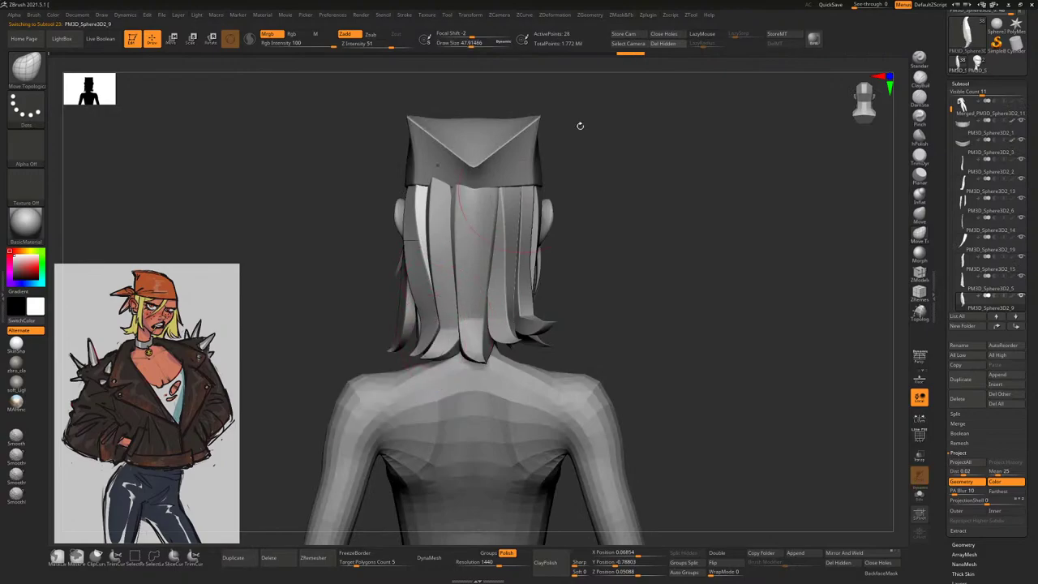
Examine the head, hair and shoulders from the front and both sides against the reference
{"action": "left_click", "coordinate": [649, 14]}
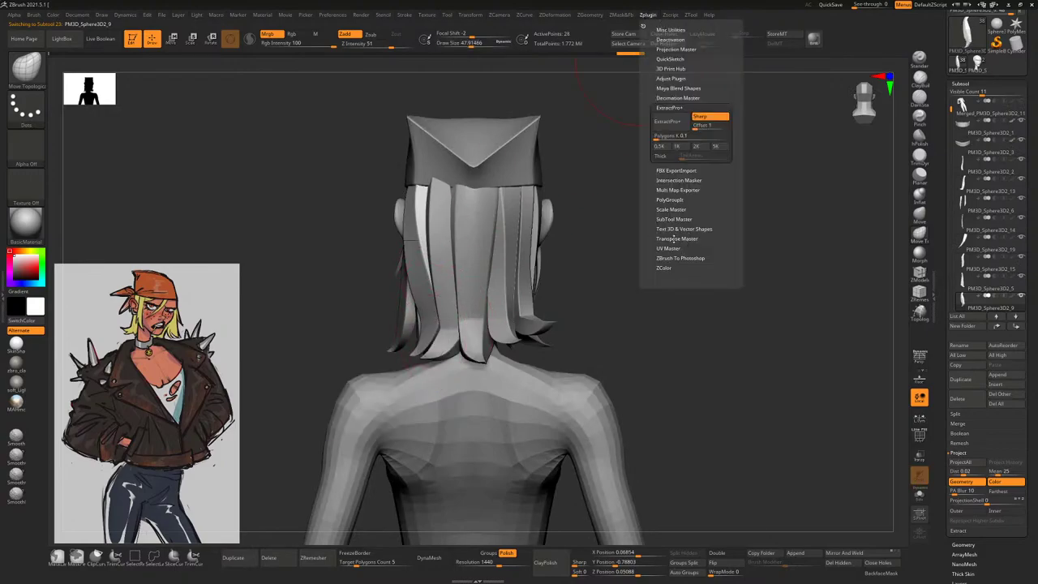
{"action": "mouse_move", "coordinate": [631, 273]}
{"action": "left_mouse_down"}
{"action": "mouse_move", "coordinate": [679, 271]}
{"action": "mouse_move", "coordinate": [630, 271]}
{"action": "mouse_move", "coordinate": [512, 329]}
{"action": "mouse_move", "coordinate": [580, 267]}
{"action": "mouse_move", "coordinate": [492, 319]}
{"action": "mouse_move", "coordinate": [567, 304]}
{"action": "mouse_move", "coordinate": [501, 435]}
{"action": "left_mouse_up"}
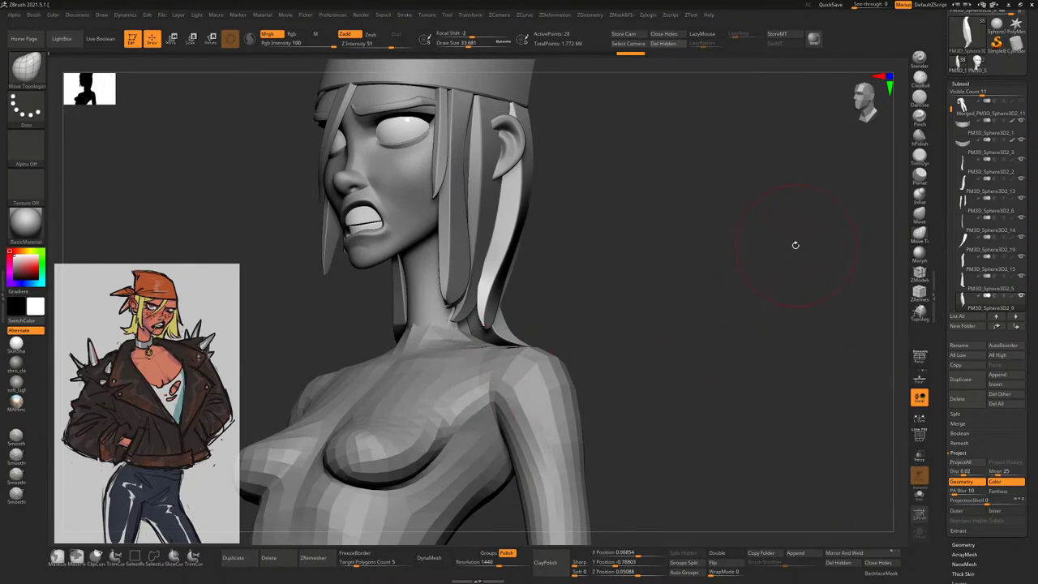
{"action": "left_click_drag", "start_coordinate": [705, 305], "coordinate": [815, 339]}
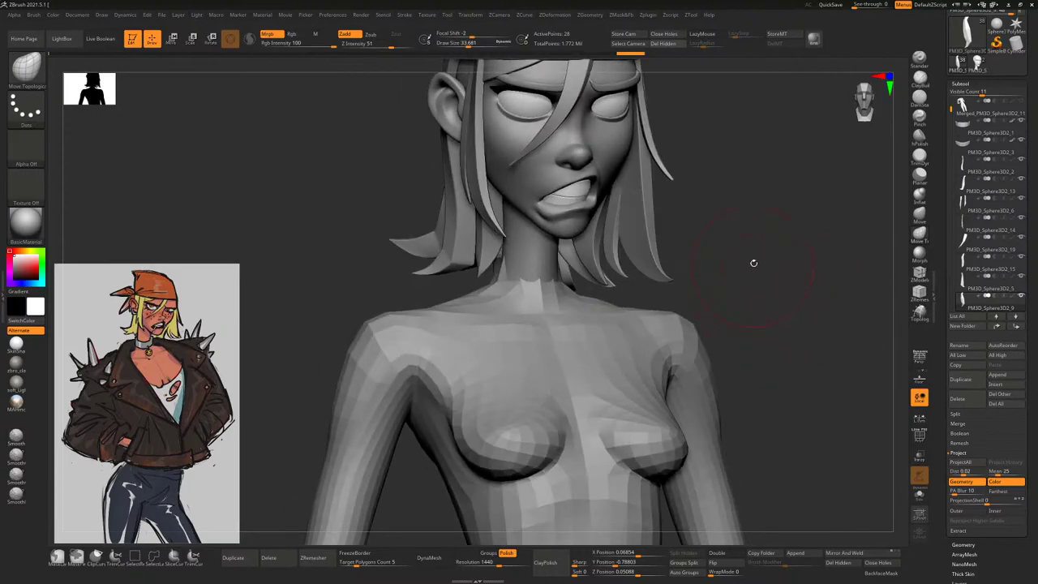
{"action": "left_click_drag", "start_coordinate": [754, 263], "coordinate": [745, 287]}
{"action": "left_click_drag", "start_coordinate": [711, 232], "coordinate": [726, 266]}
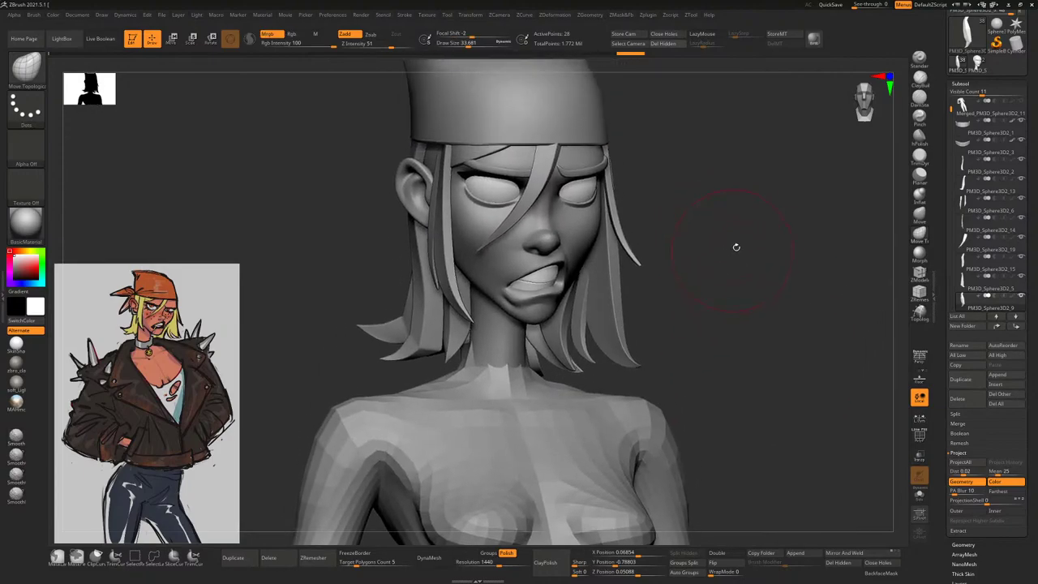
{"action": "scroll", "coordinate": [736, 246], "scroll_direction": "up", "scroll_amount": 5}
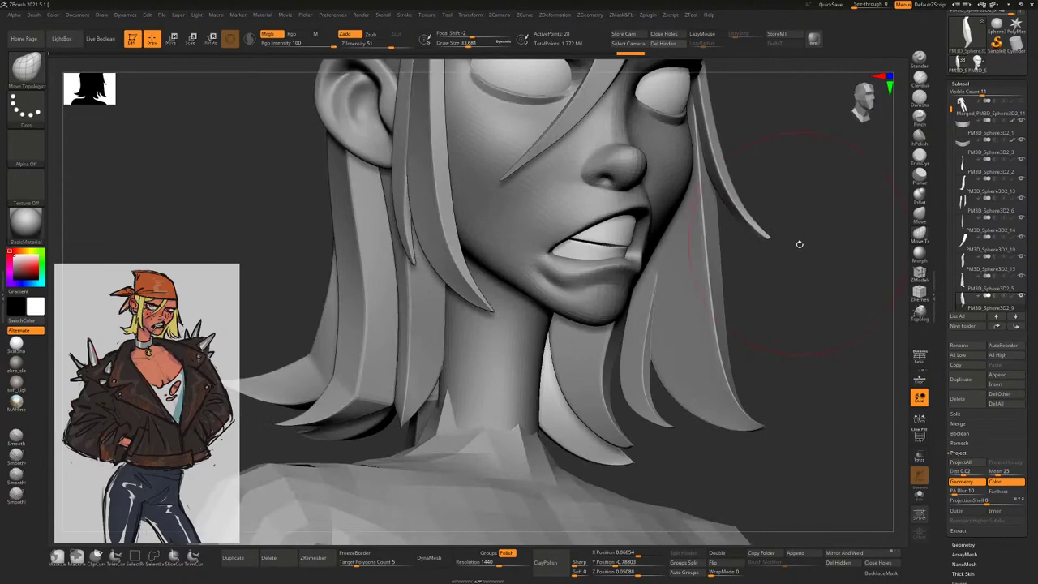
{"action": "left_click_drag", "start_coordinate": [800, 244], "coordinate": [783, 293]}
Isolate the head and sharpen the lip edges with the Pinch_3DCW brush at a size of about 7, undoing an unwanted stroke
{"action": "key", "text": "b"}
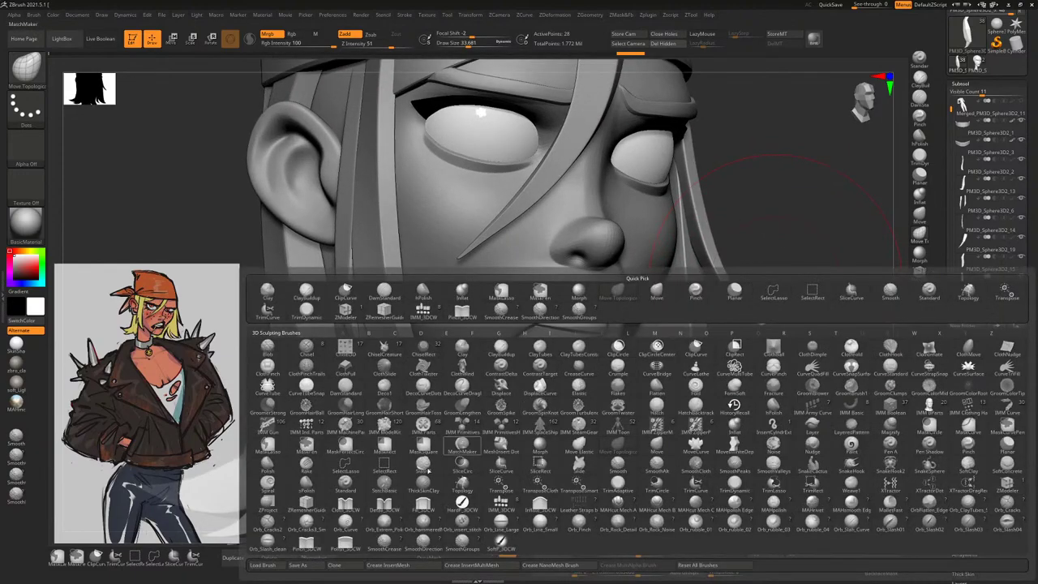
{"action": "key", "text": "p"}
{"action": "key", "text": "i"}
{"action": "mouse_move", "coordinate": [755, 244]}
{"action": "left_mouse_down"}
{"action": "mouse_move", "coordinate": [712, 255]}
{"action": "mouse_move", "coordinate": [784, 239]}
{"action": "mouse_move", "coordinate": [382, 391]}
{"action": "mouse_move", "coordinate": [477, 375]}
{"action": "left_mouse_up"}
{"action": "key", "text": "space"}
{"action": "left_click", "coordinate": [477, 375], "text": "alt"}
{"action": "left_click", "coordinate": [919, 494]}
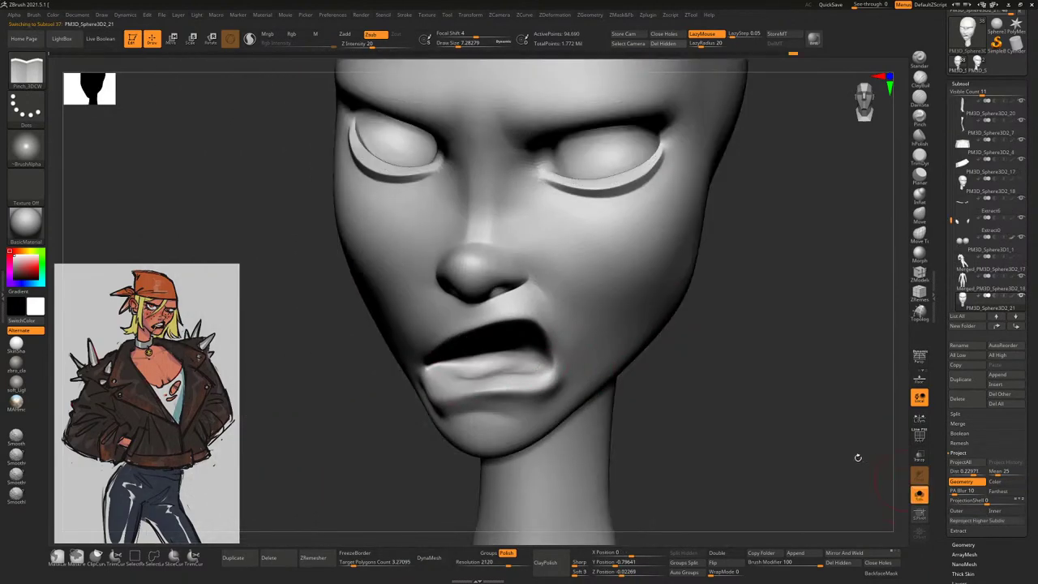
{"action": "left_click_drag", "start_coordinate": [863, 457], "coordinate": [545, 368]}
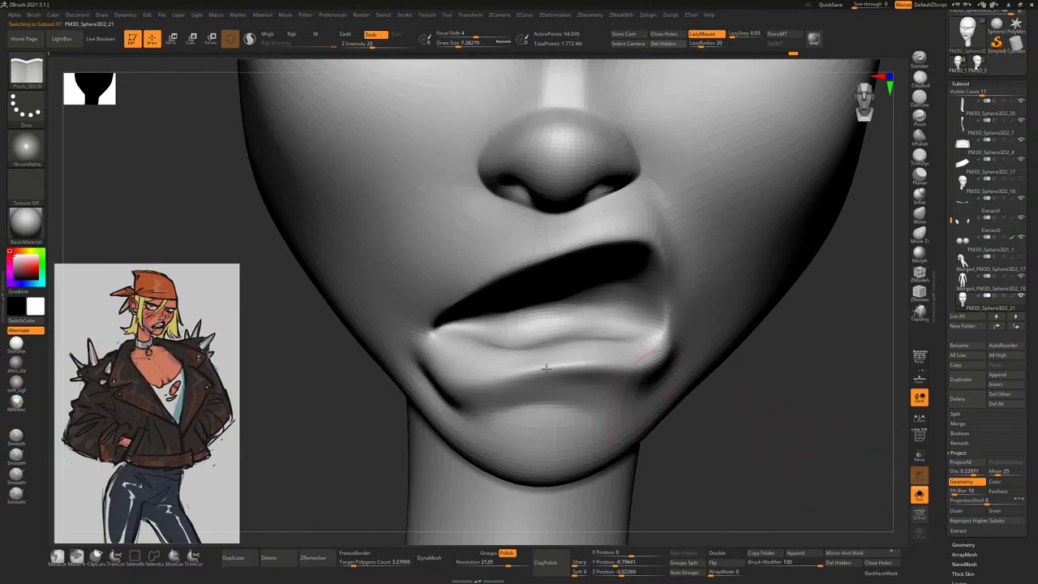
{"action": "key", "text": "ctrl+z"}
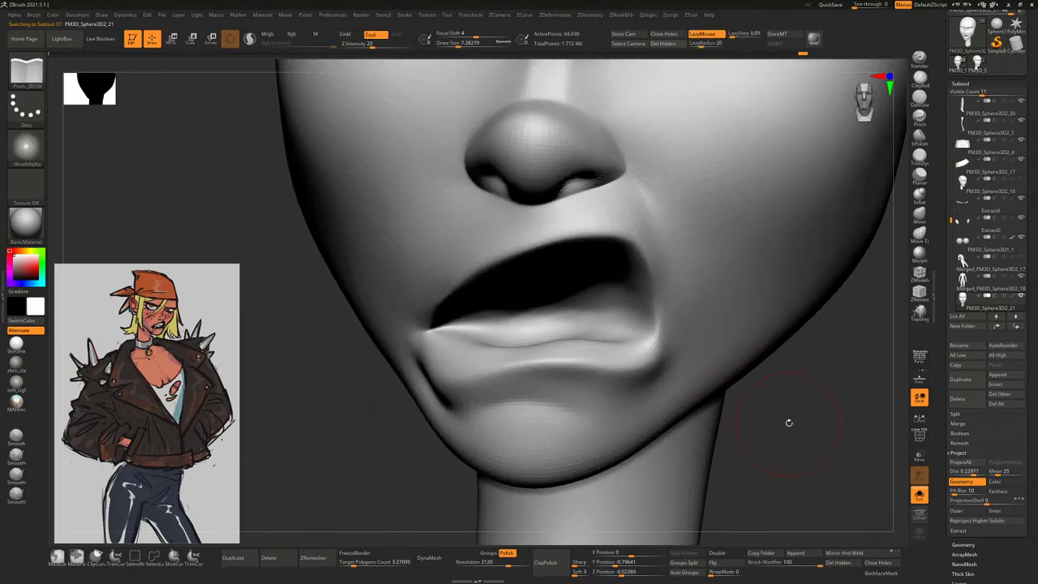
Flatten and smooth the skin around the character's right mouth corner with the hPolish brush at a size of about 3.5
{"action": "mouse_move", "coordinate": [789, 422]}
{"action": "left_mouse_down"}
{"action": "mouse_move", "coordinate": [797, 386]}
{"action": "mouse_move", "coordinate": [770, 354]}
{"action": "left_mouse_up"}
{"action": "left_click", "coordinate": [920, 96]}
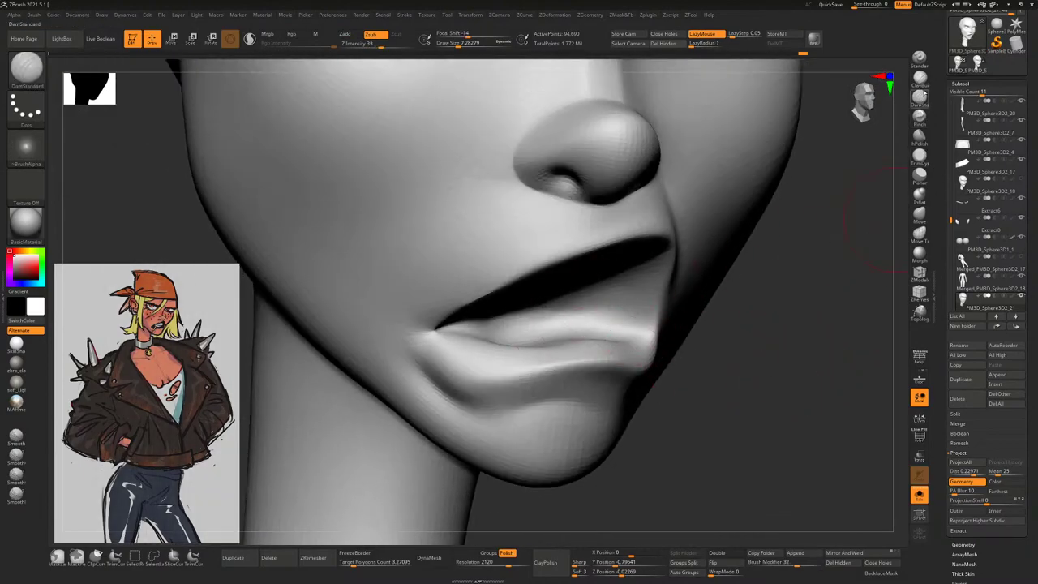
{"action": "left_click", "coordinate": [920, 134]}
{"action": "key", "text": "space"}
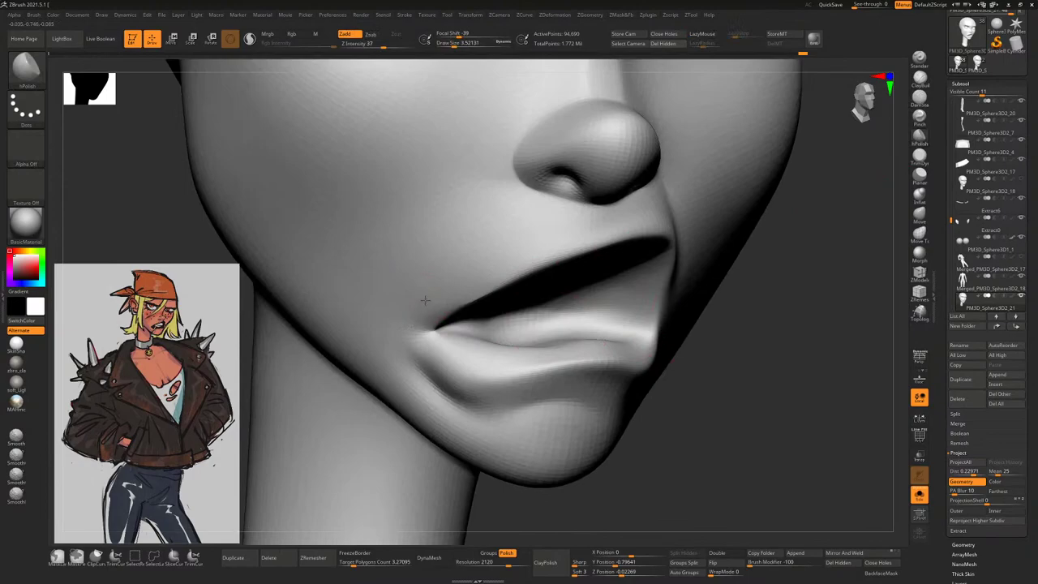
{"action": "key", "text": "shift"}
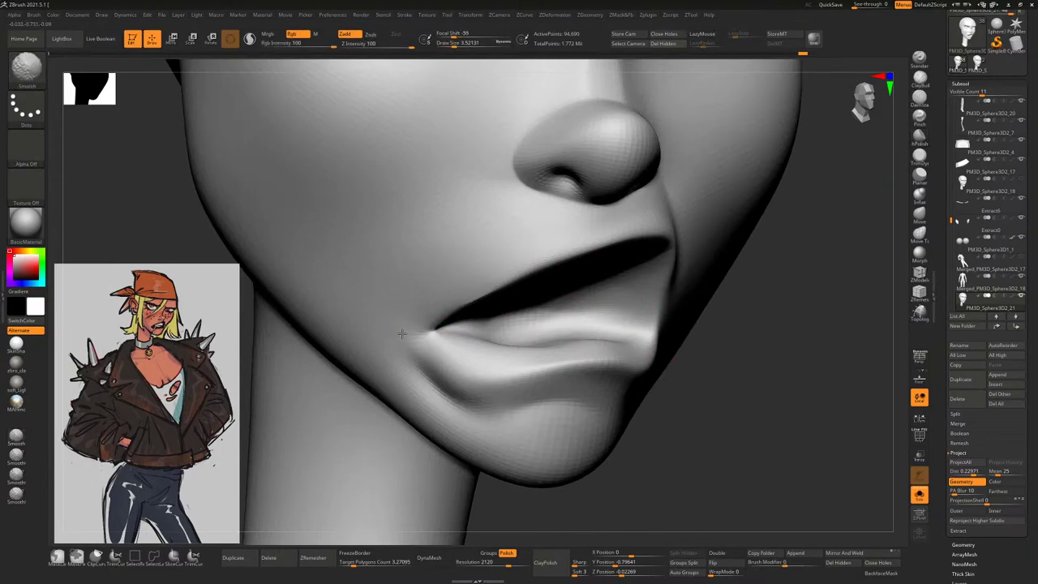
{"action": "mouse_move", "coordinate": [530, 234]}
{"action": "left_mouse_down", "text": "shift"}
{"action": "mouse_move", "coordinate": [459, 289]}
{"action": "mouse_move", "coordinate": [530, 255]}
{"action": "mouse_move", "coordinate": [427, 317]}
{"action": "mouse_move", "coordinate": [561, 244]}
{"action": "mouse_move", "coordinate": [461, 290]}
{"action": "left_mouse_up", "text": "shift"}
Raise the head's subdivision level and polish the lower lip surface with the hPolish brush at a size of about 4
{"action": "mouse_move", "coordinate": [809, 308]}
{"action": "left_mouse_down"}
{"action": "mouse_move", "coordinate": [793, 354]}
{"action": "mouse_move", "coordinate": [544, 355]}
{"action": "left_mouse_up"}
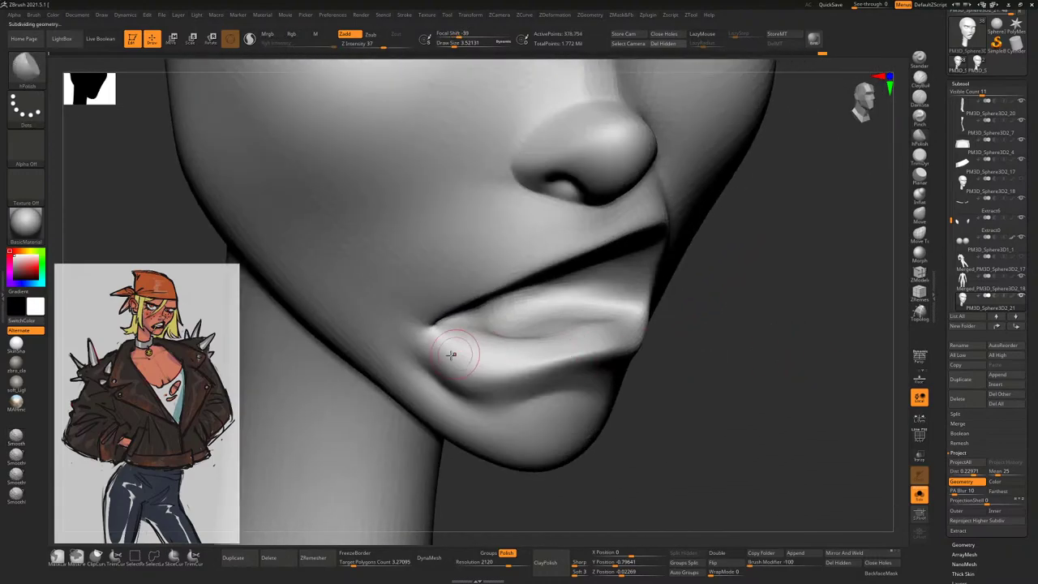
{"action": "mouse_move", "coordinate": [457, 345]}
{"action": "left_mouse_down"}
{"action": "mouse_move", "coordinate": [492, 352]}
{"action": "mouse_move", "coordinate": [476, 345]}
{"action": "left_mouse_up"}
{"action": "left_click_drag", "start_coordinate": [773, 372], "coordinate": [732, 350]}
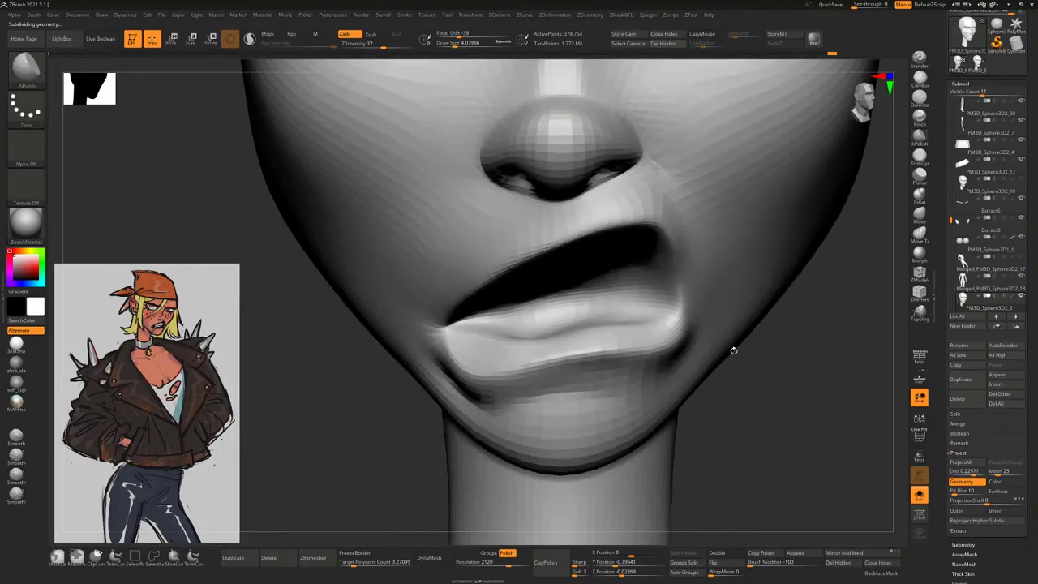
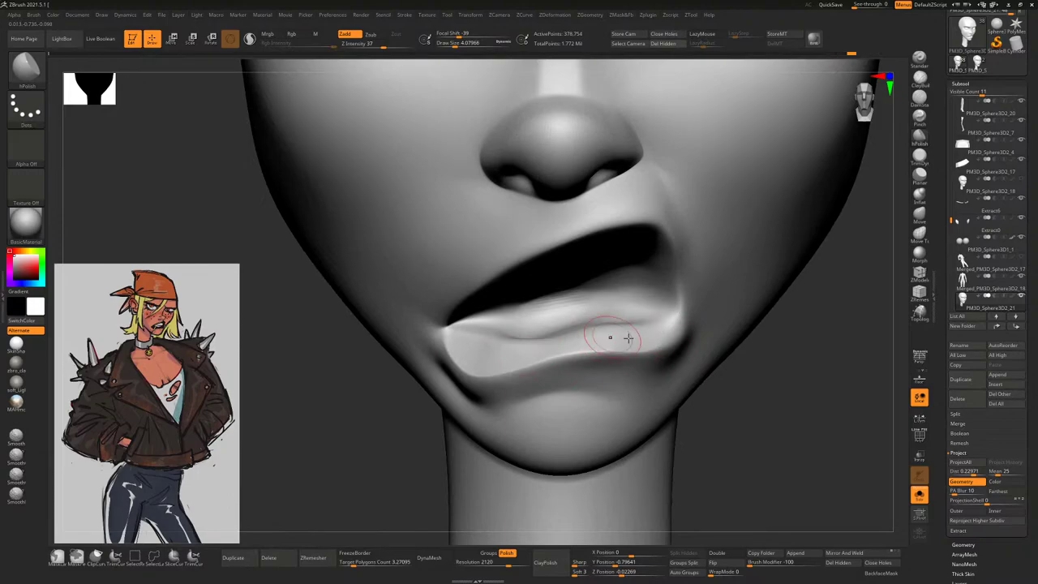
{"action": "right_click_drag", "start_coordinate": [689, 301], "coordinate": [707, 347]}
{"action": "mouse_move", "coordinate": [633, 327]}
{"action": "right_mouse_down"}
{"action": "mouse_move", "coordinate": [649, 337]}
{"action": "mouse_move", "coordinate": [618, 349]}
{"action": "mouse_move", "coordinate": [684, 341]}
{"action": "right_mouse_up"}
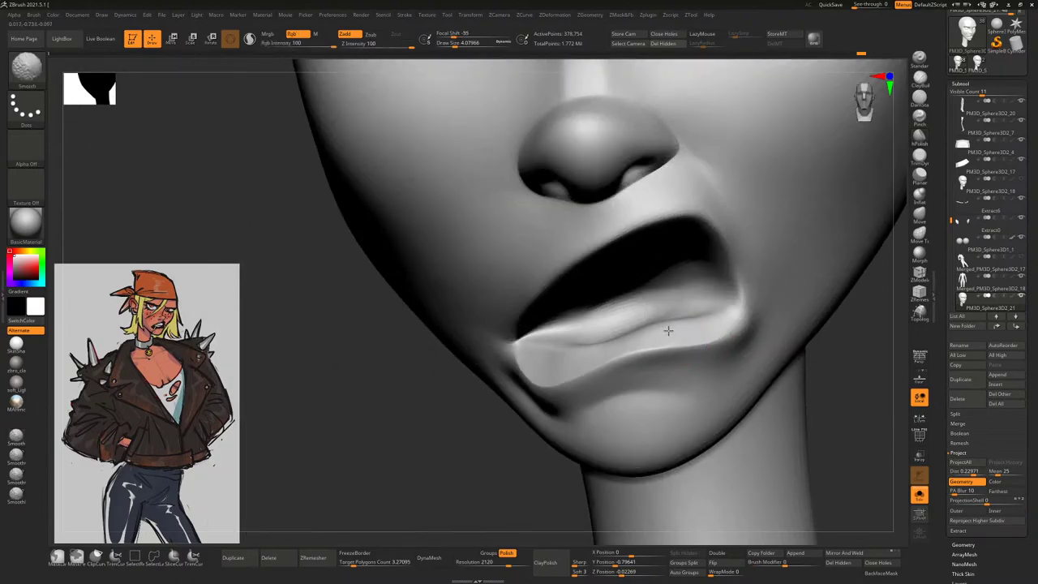
Polish the upper lip edge and the right mouth corner with hPolish at sizes of about 4 and 2, smoothing the transitions
{"action": "right_click_drag", "start_coordinate": [459, 468], "coordinate": [702, 297]}
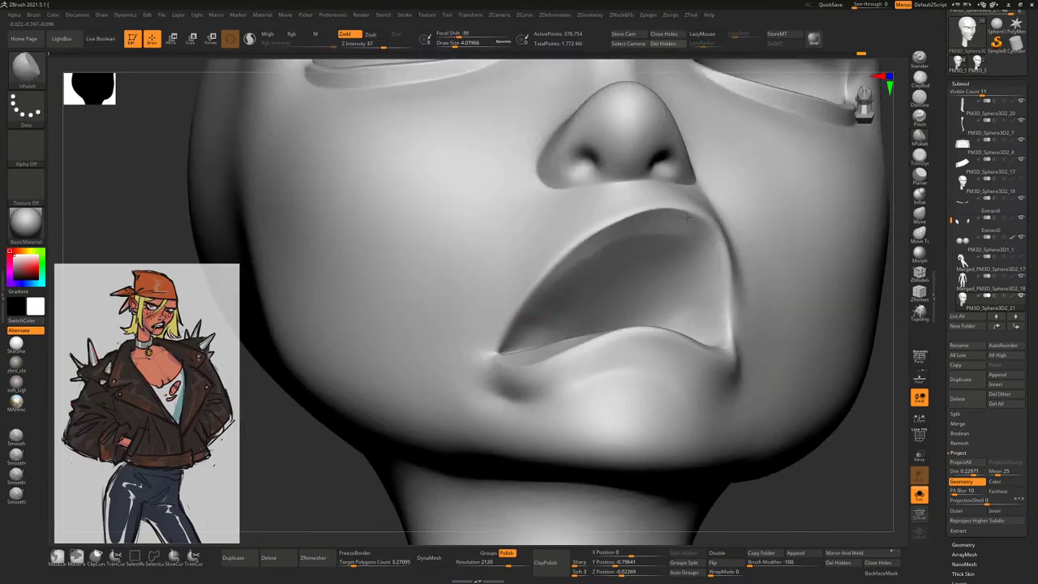
{"action": "right_click_drag", "start_coordinate": [829, 519], "coordinate": [685, 238]}
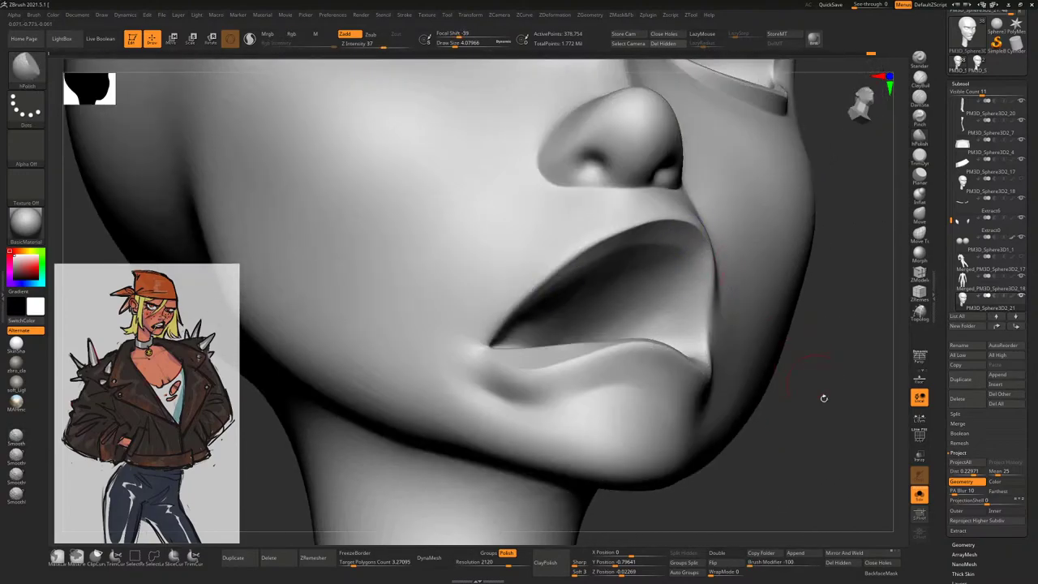
{"action": "mouse_move", "coordinate": [823, 398]}
{"action": "right_mouse_down"}
{"action": "mouse_move", "coordinate": [839, 417]}
{"action": "mouse_move", "coordinate": [807, 375]}
{"action": "mouse_move", "coordinate": [809, 384]}
{"action": "mouse_move", "coordinate": [504, 376]}
{"action": "right_mouse_up"}
{"action": "left_click_drag", "start_coordinate": [505, 377], "coordinate": [474, 335]}
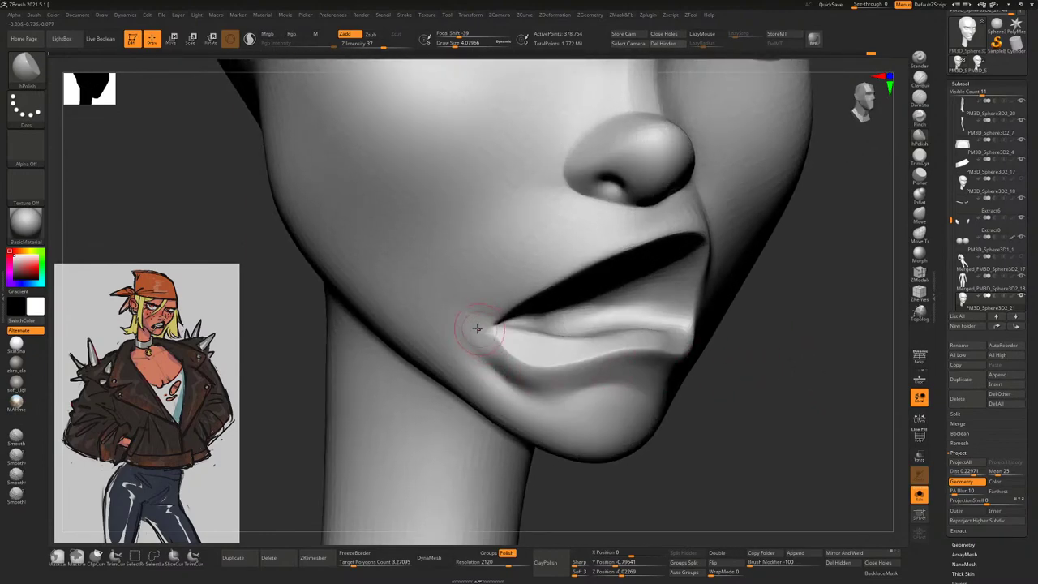
{"action": "key", "text": "["}
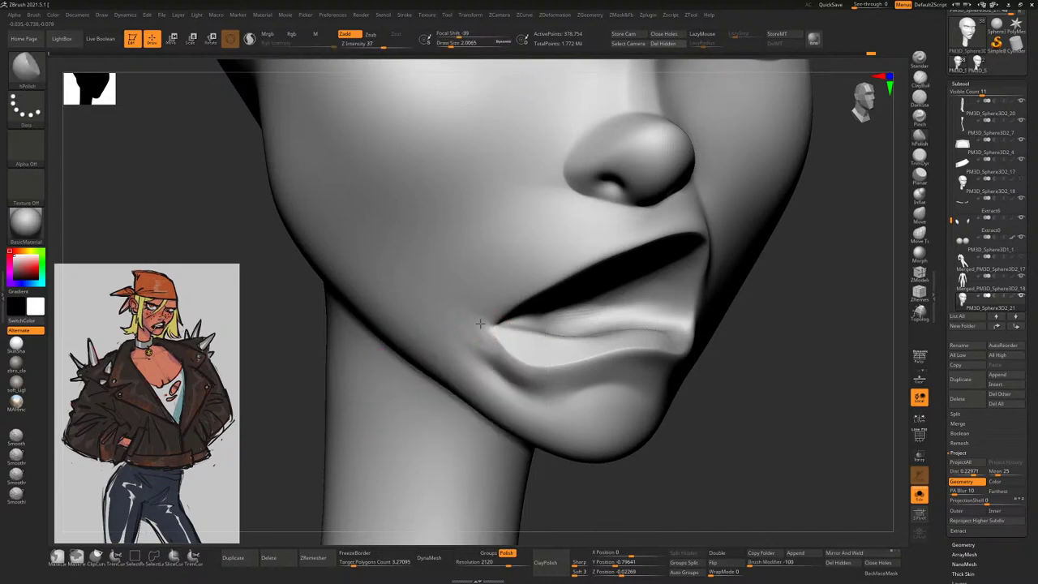
{"action": "key", "text": "shift"}
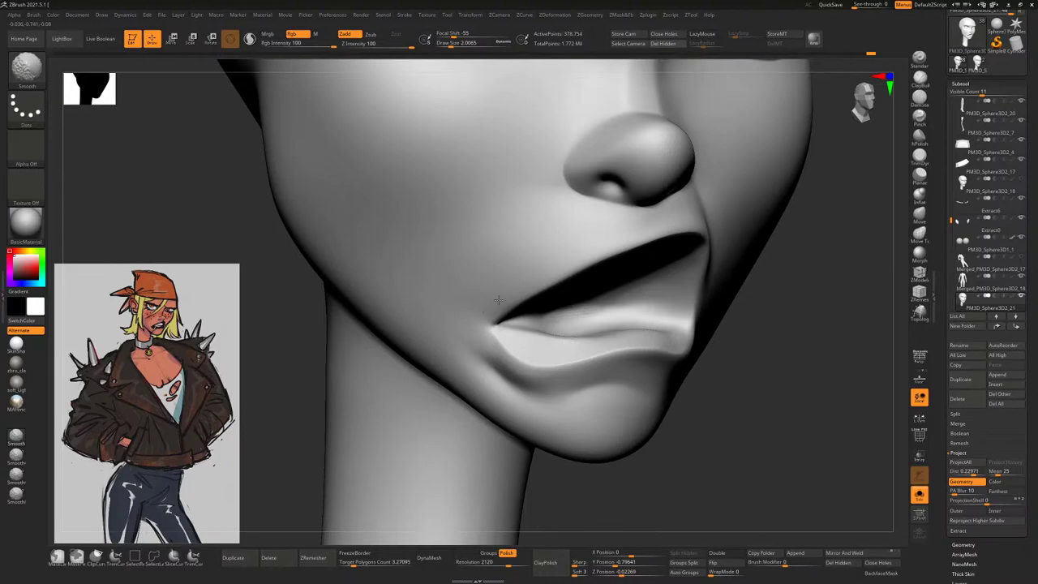
{"action": "mouse_move", "coordinate": [790, 383]}
{"action": "left_mouse_down"}
{"action": "mouse_move", "coordinate": [816, 408]}
{"action": "mouse_move", "coordinate": [812, 399]}
{"action": "mouse_move", "coordinate": [459, 332]}
{"action": "left_mouse_up"}
{"action": "key", "text": "shift"}
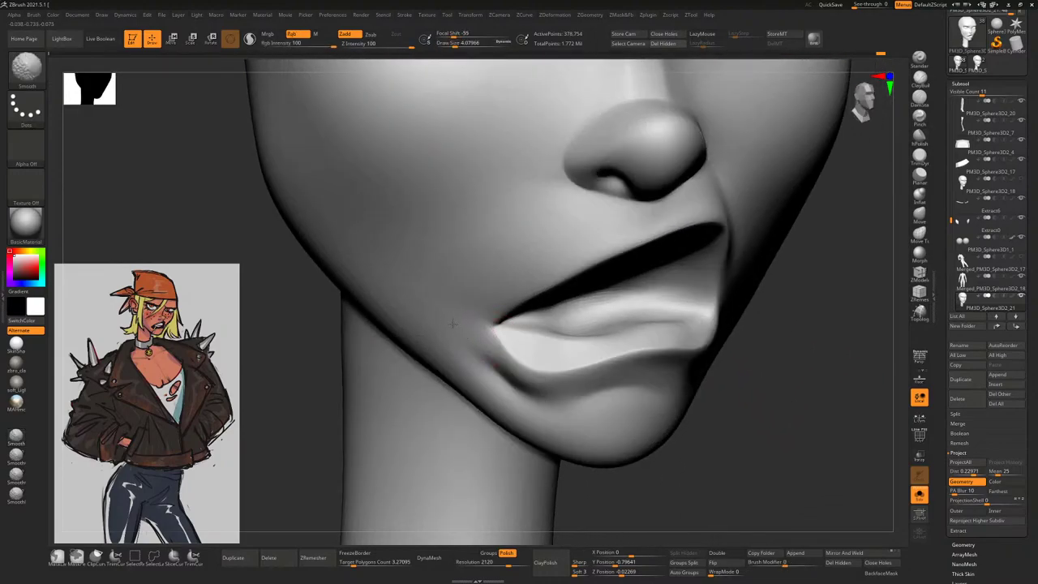
Show the hair and teeth again and adjust the lips with the Move brush at a size of about 9 on a lower subdivision level
{"action": "left_click_drag", "start_coordinate": [788, 481], "coordinate": [917, 495]}
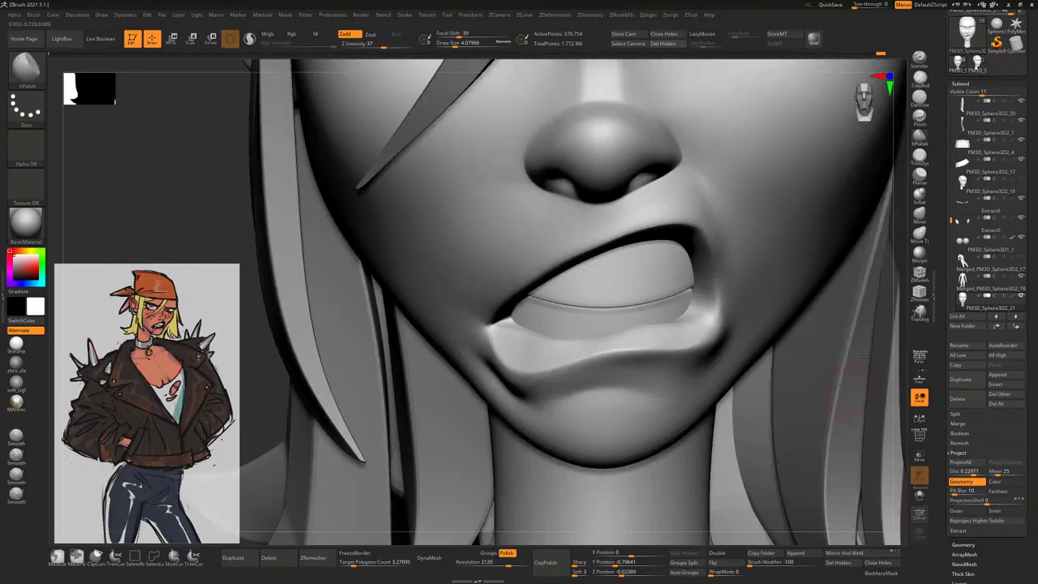
{"action": "key", "text": "f"}
{"action": "left_click_drag", "start_coordinate": [749, 297], "coordinate": [831, 272]}
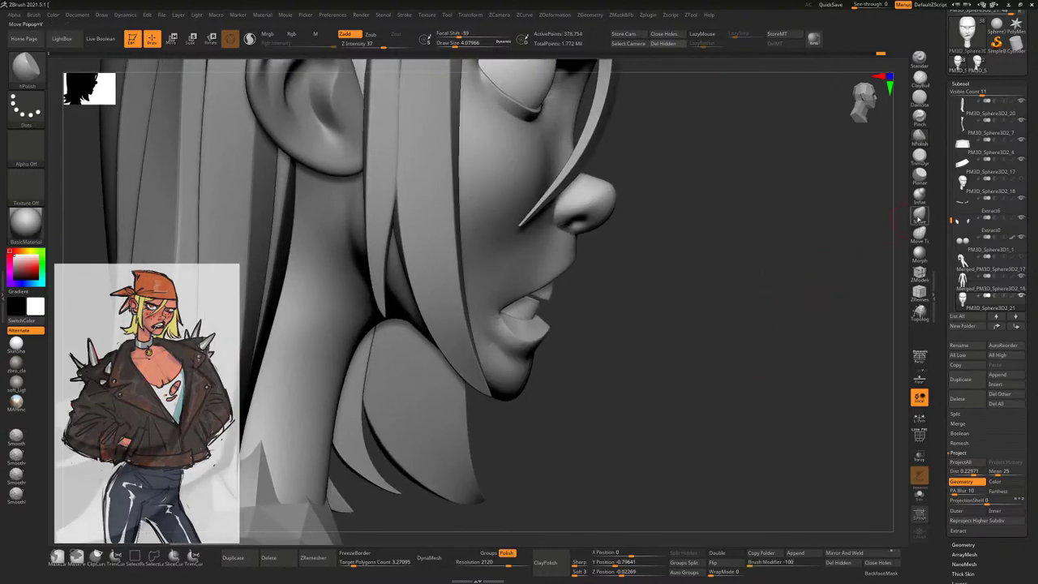
{"action": "left_click_drag", "start_coordinate": [779, 292], "coordinate": [690, 287]}
{"action": "key", "text": "space"}
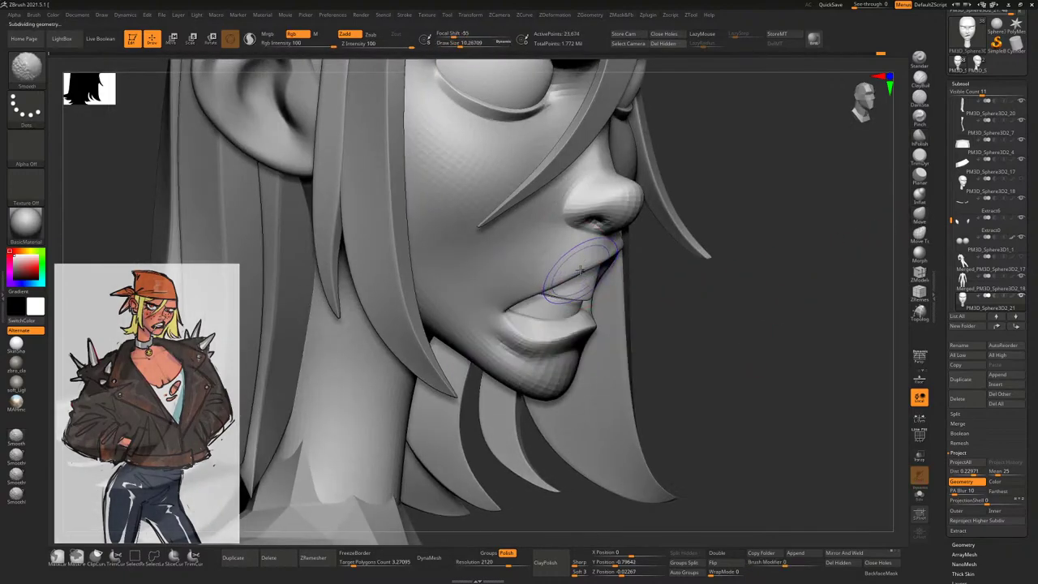
{"action": "key", "text": "shift+d"}
{"action": "key", "text": "space"}
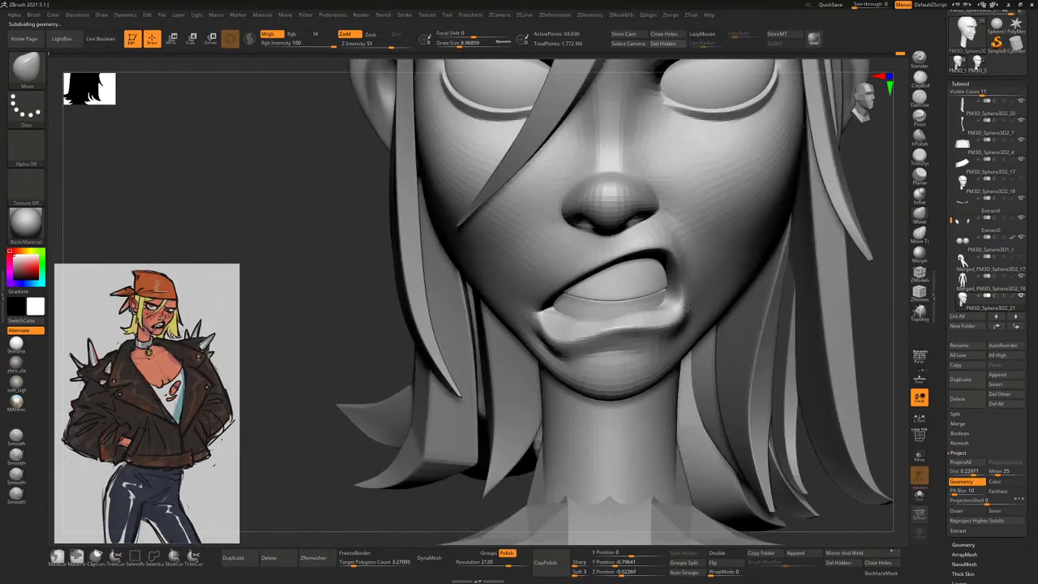
Reshape the upper lip around the teeth with the Move brush at a size of about 6.3 on a coarser subdivision level
{"action": "right_click_drag", "start_coordinate": [560, 274], "coordinate": [586, 274]}
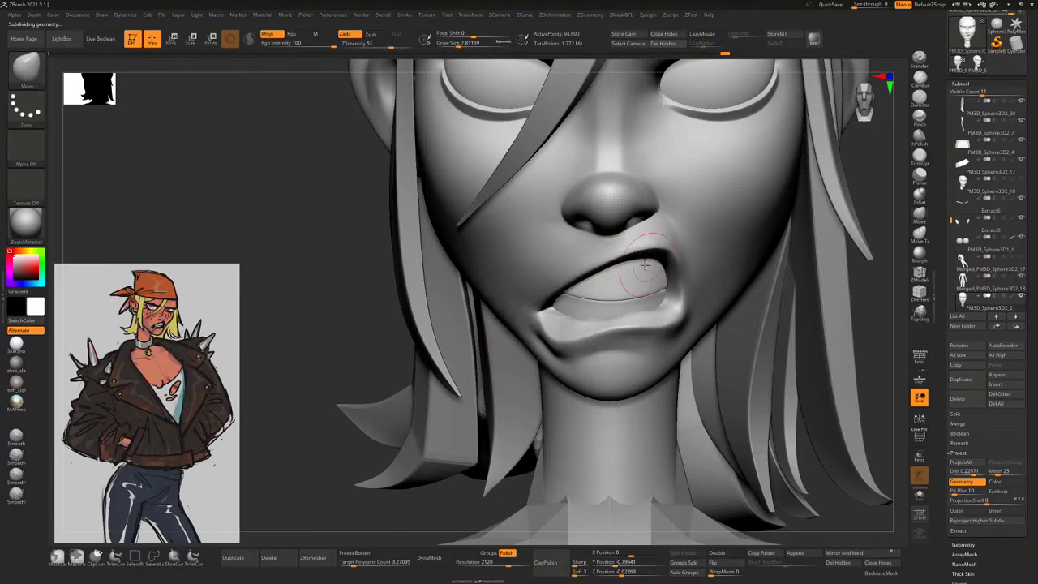
{"action": "key", "text": "shift+d"}
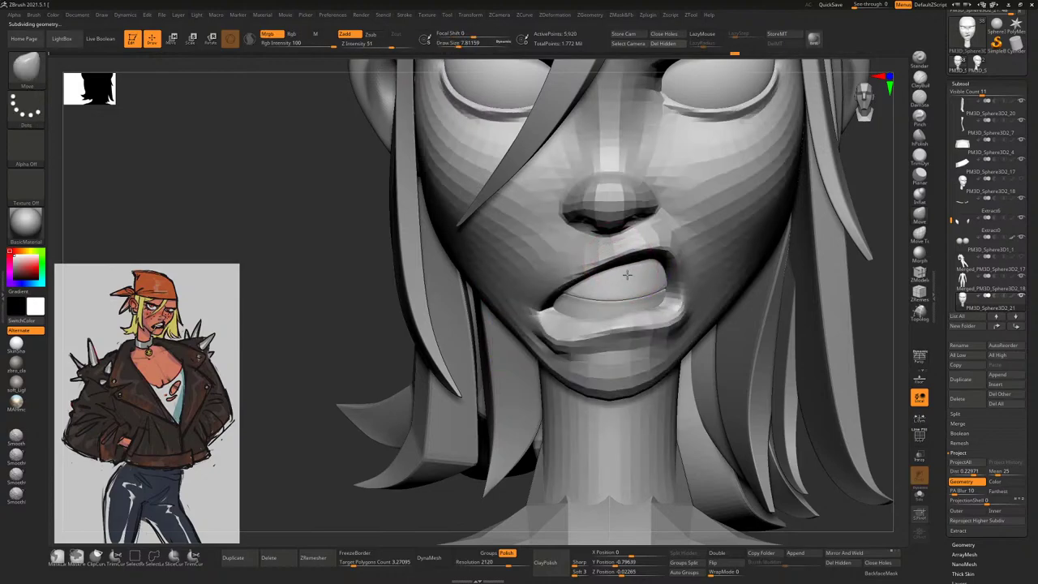
{"action": "right_click", "coordinate": [627, 275]}
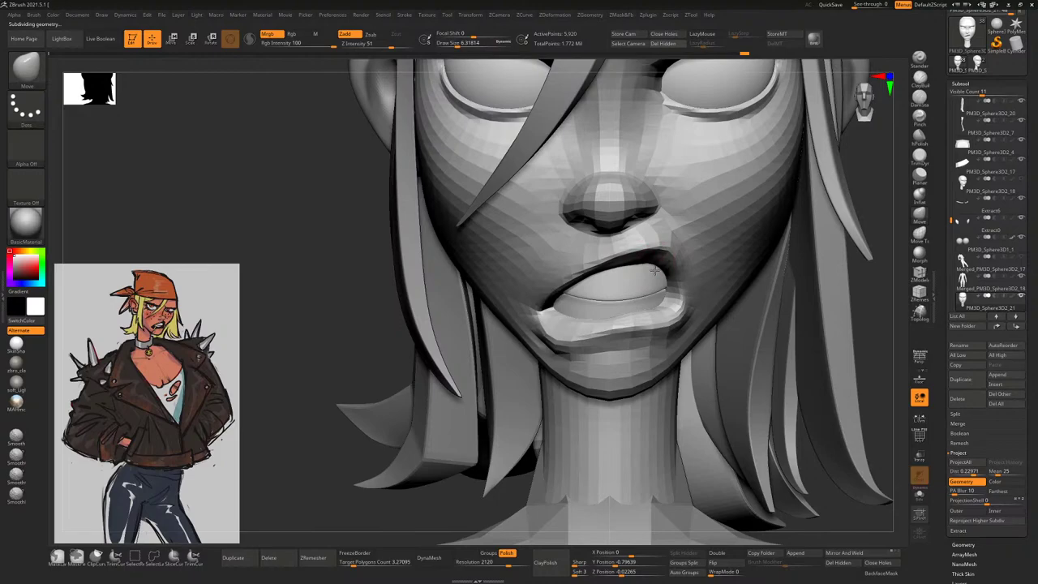
{"action": "right_click_drag", "start_coordinate": [844, 274], "coordinate": [855, 268]}
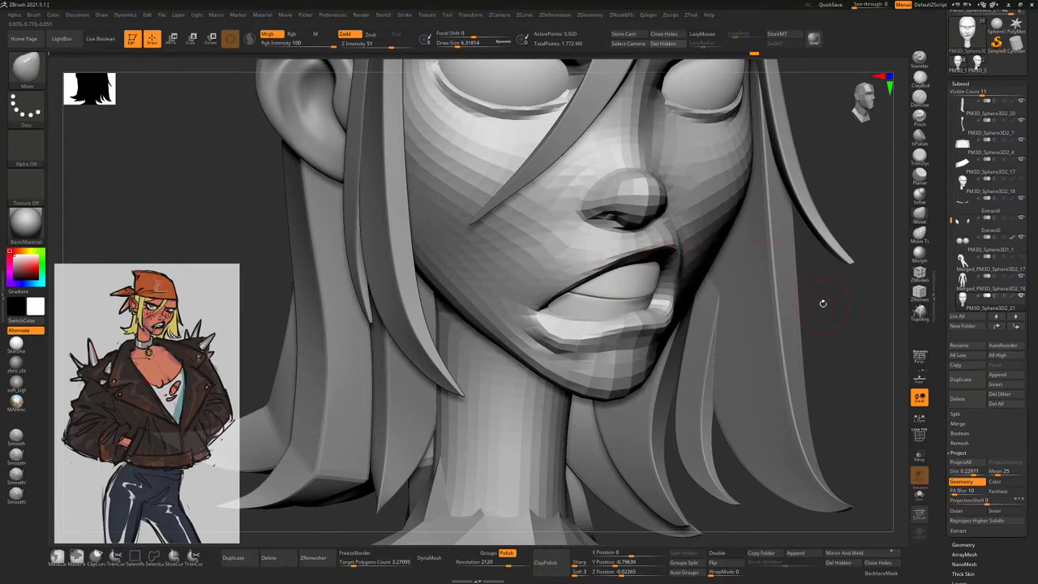
{"action": "right_click_drag", "start_coordinate": [823, 296], "coordinate": [602, 263]}
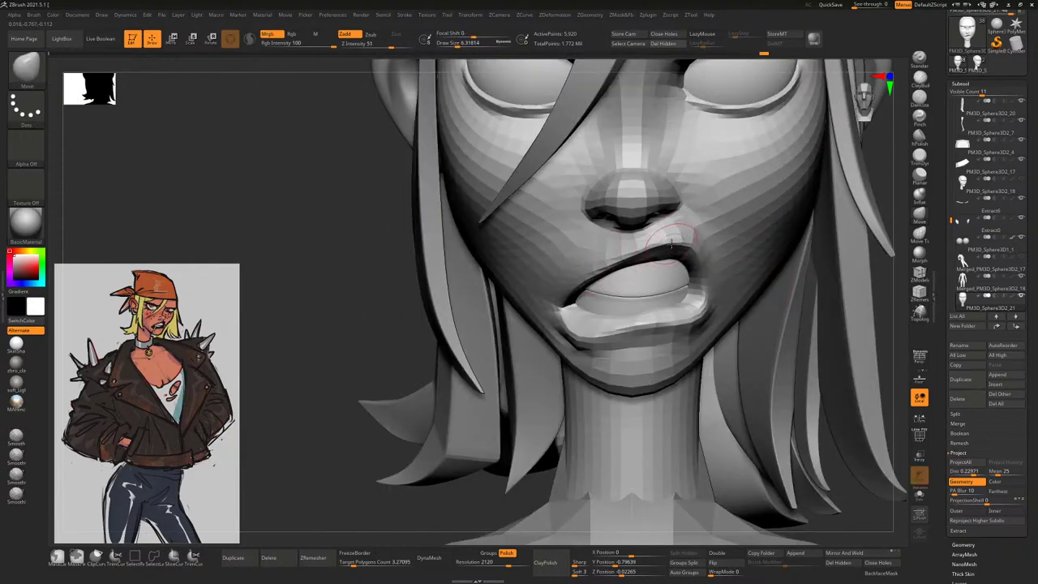
{"action": "right_click_drag", "start_coordinate": [363, 322], "coordinate": [640, 240]}
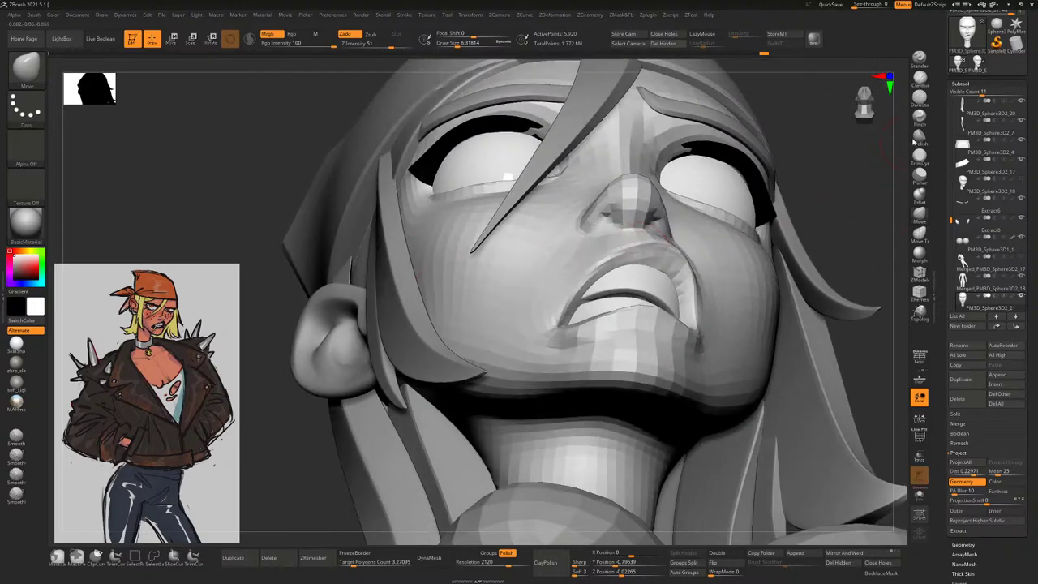
Isolate the head and define the inner edge of the upper lip with the DamStandard brush at a size of about 6.3
{"action": "left_click", "coordinate": [919, 99]}
{"action": "left_click", "coordinate": [919, 494]}
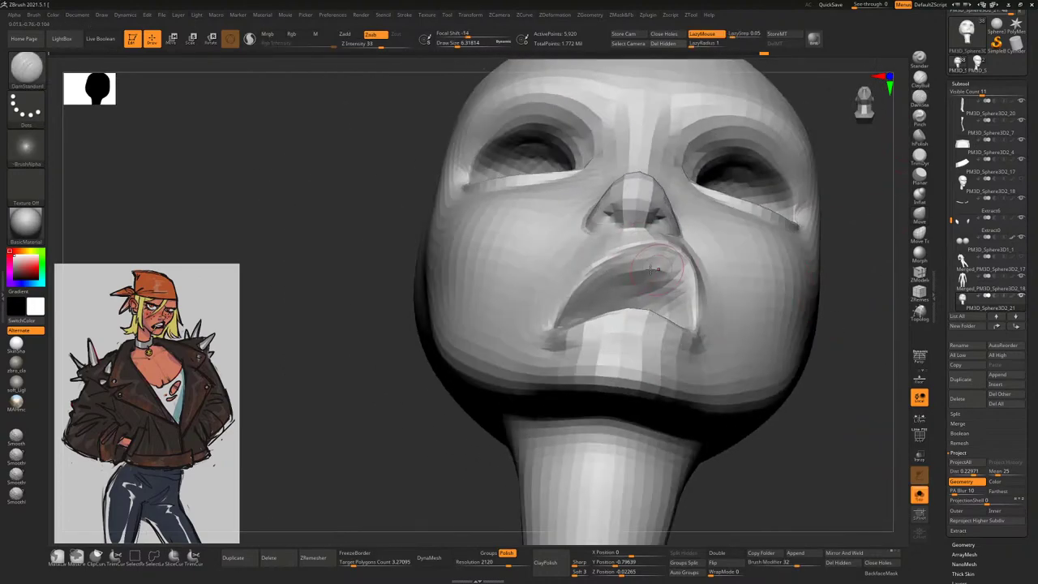
{"action": "mouse_move", "coordinate": [567, 294]}
{"action": "left_mouse_down"}
{"action": "mouse_move", "coordinate": [612, 273]}
{"action": "mouse_move", "coordinate": [674, 278]}
{"action": "left_mouse_up"}
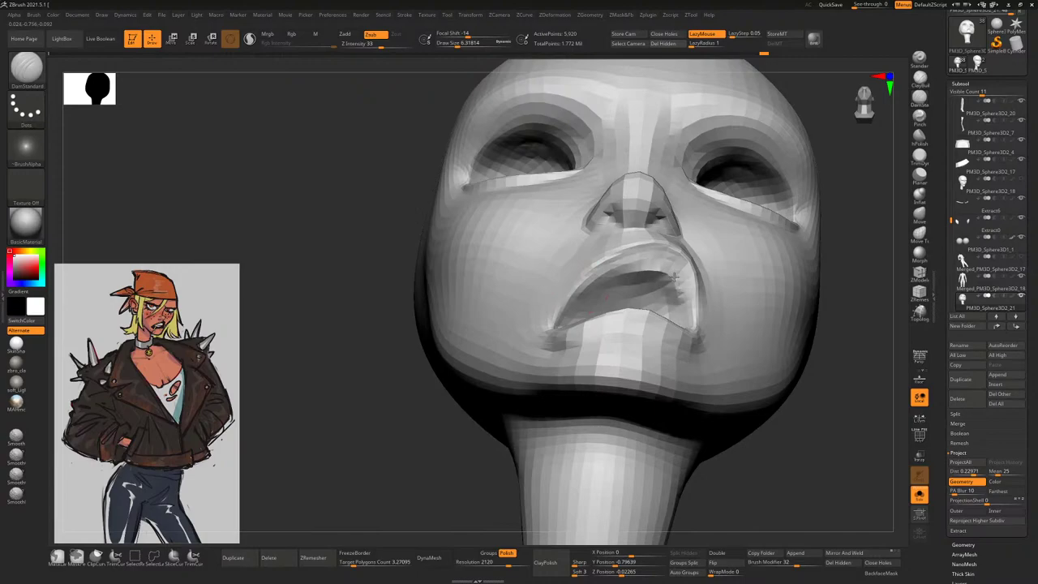
{"action": "mouse_move", "coordinate": [673, 277]}
{"action": "right_mouse_down"}
{"action": "mouse_move", "coordinate": [800, 323]}
{"action": "mouse_move", "coordinate": [733, 370]}
{"action": "right_mouse_up"}
{"action": "mouse_move", "coordinate": [491, 348]}
{"action": "left_mouse_down"}
{"action": "mouse_move", "coordinate": [542, 356]}
{"action": "mouse_move", "coordinate": [649, 328]}
{"action": "left_mouse_up"}
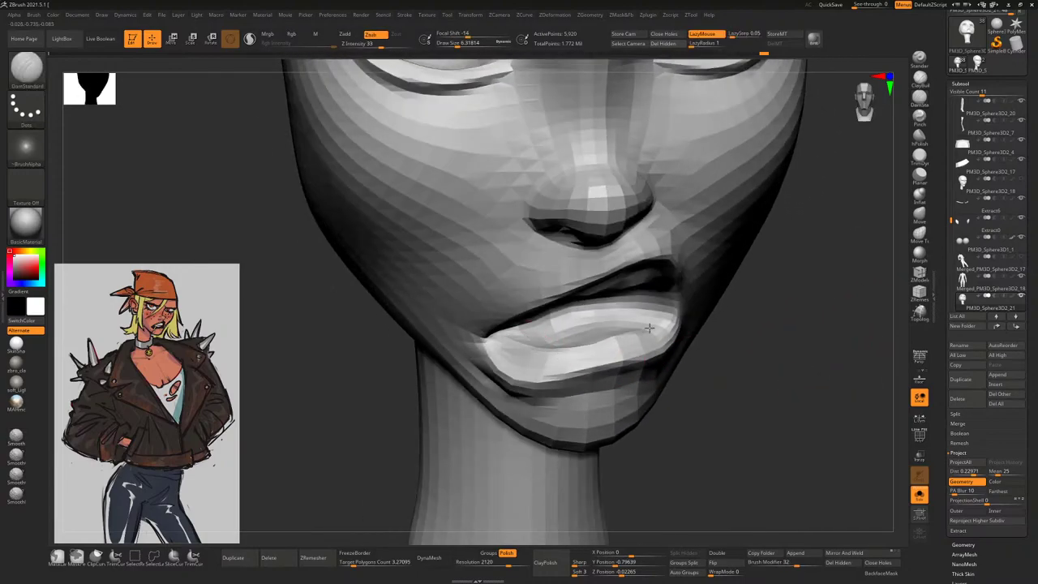
{"action": "right_click_drag", "start_coordinate": [786, 366], "coordinate": [809, 388]}
Raise the subdivision level and build up the underside of the upper lip with ClayBuildup at a size of about 2.3, smoothing the result
{"action": "key", "text": "ctrl+d"}
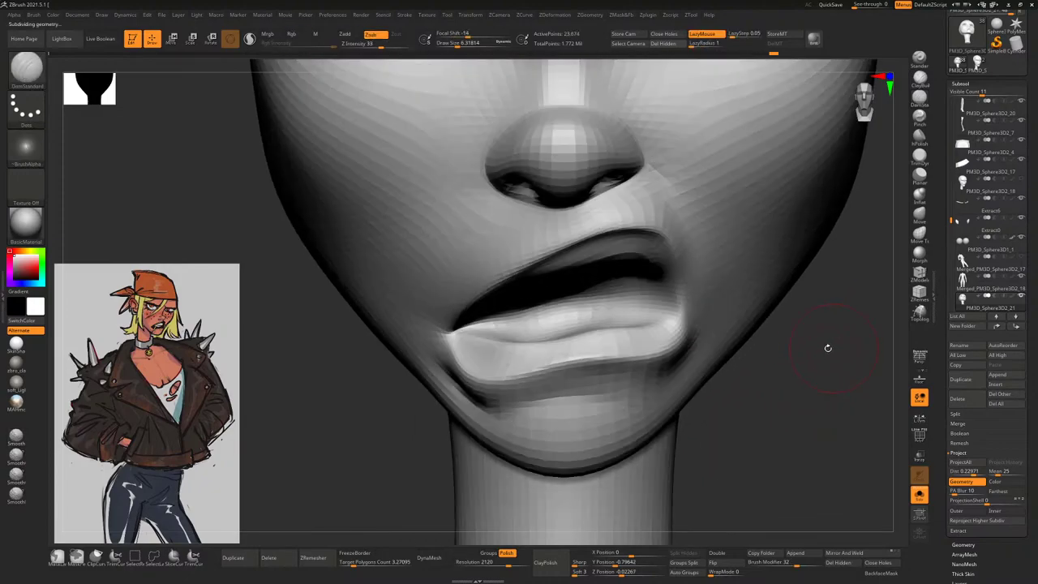
{"action": "right_click_drag", "start_coordinate": [828, 347], "coordinate": [833, 232]}
{"action": "left_click", "coordinate": [919, 78]}
{"action": "right_click_drag", "start_coordinate": [730, 268], "coordinate": [706, 256]}
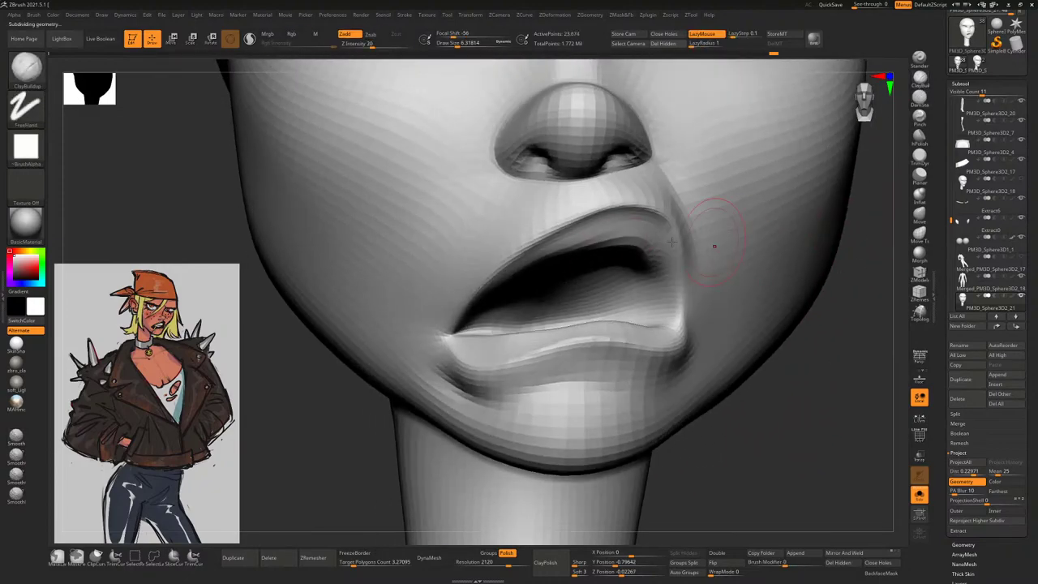
{"action": "key", "text": "space"}
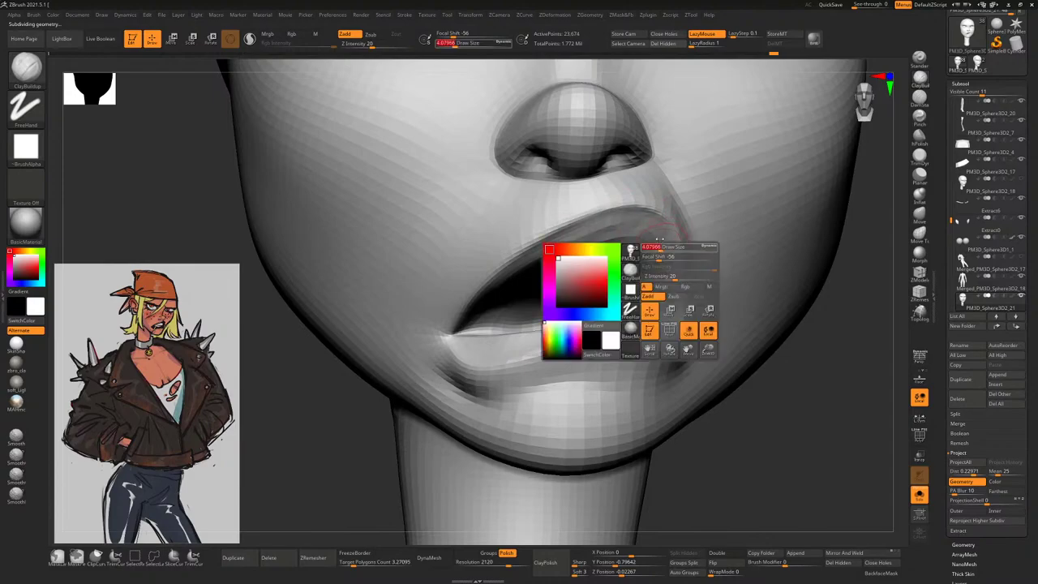
{"action": "mouse_move", "coordinate": [647, 232]}
{"action": "left_mouse_down"}
{"action": "mouse_move", "coordinate": [615, 221]}
{"action": "mouse_move", "coordinate": [584, 232]}
{"action": "left_mouse_up"}
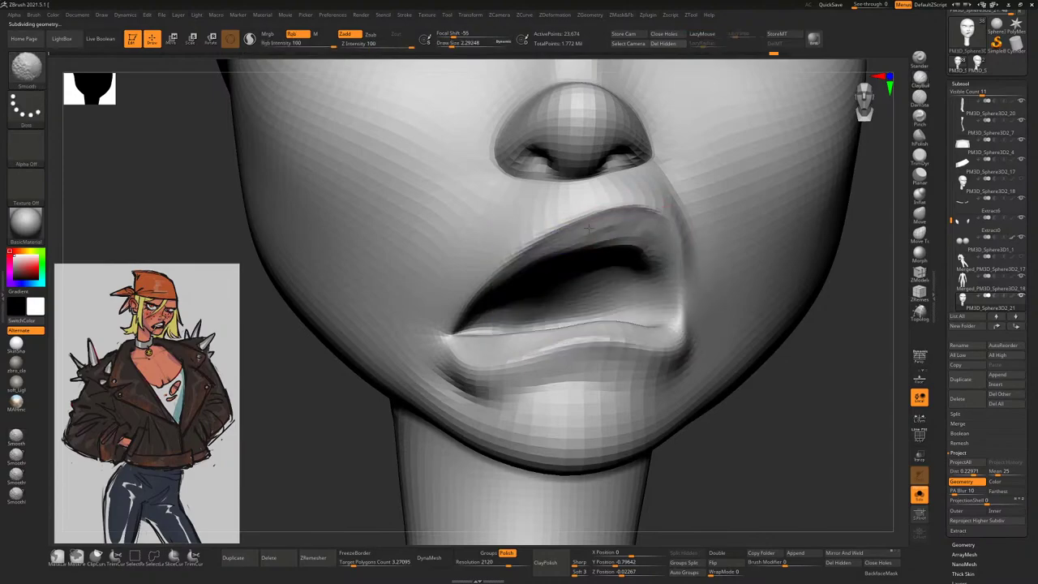
{"action": "mouse_move", "coordinate": [837, 339]}
{"action": "left_mouse_down"}
{"action": "mouse_move", "coordinate": [795, 390]}
{"action": "mouse_move", "coordinate": [901, 493]}
{"action": "left_mouse_up"}
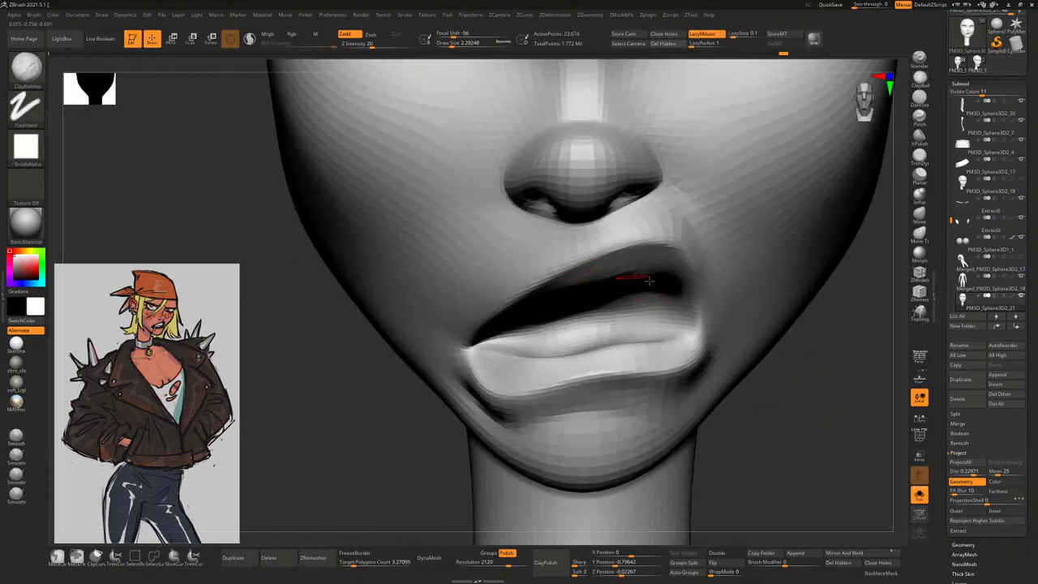
Show the hair and teeth again, raise the subdivision level and build up the inner eye sockets with ClayBuildup at a size of about 4.1, smoothing the result
{"action": "left_click", "coordinate": [919, 493]}
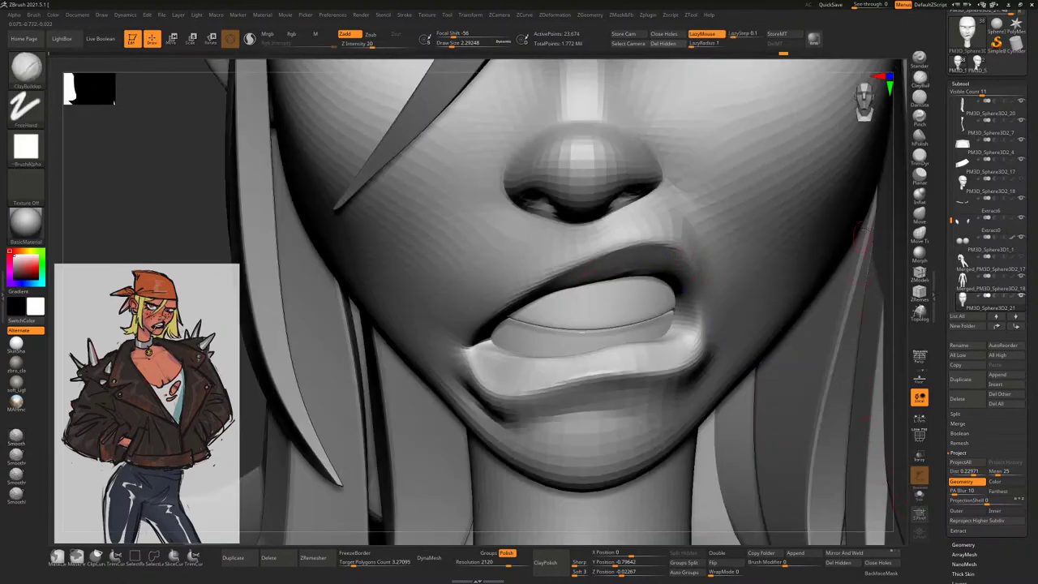
{"action": "right_click_drag", "start_coordinate": [821, 147], "coordinate": [679, 253], "text": "ctrl"}
{"action": "right_click_drag", "start_coordinate": [800, 214], "coordinate": [592, 248]}
{"action": "key", "text": "space"}
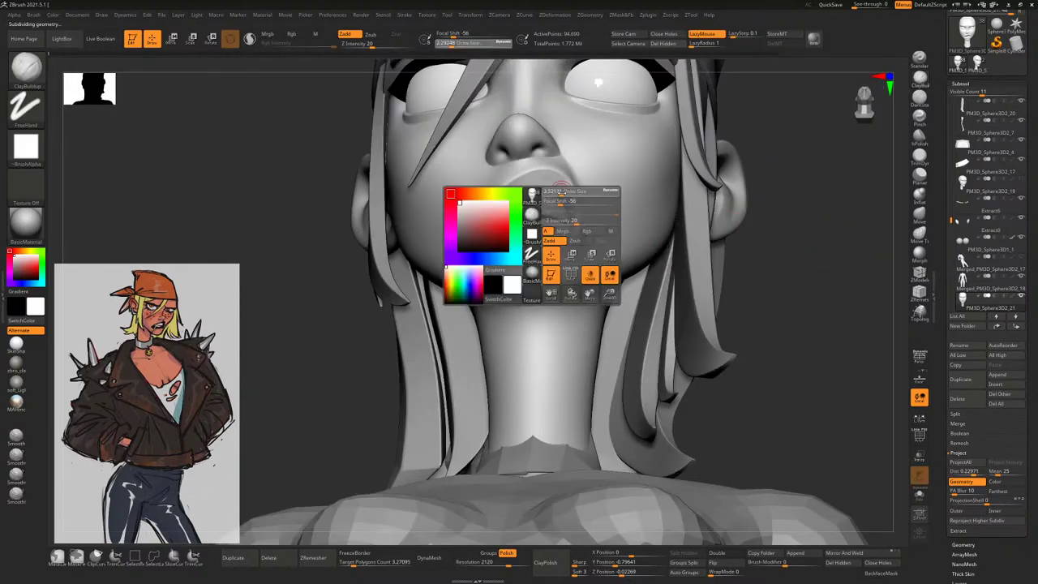
{"action": "key", "text": "shift"}
{"action": "mouse_move", "coordinate": [511, 191]}
{"action": "right_mouse_down"}
{"action": "mouse_move", "coordinate": [714, 219]}
{"action": "mouse_move", "coordinate": [756, 208]}
{"action": "mouse_move", "coordinate": [742, 260]}
{"action": "mouse_move", "coordinate": [768, 234]}
{"action": "mouse_move", "coordinate": [765, 214]}
{"action": "mouse_move", "coordinate": [771, 228]}
{"action": "mouse_move", "coordinate": [758, 192]}
{"action": "mouse_move", "coordinate": [771, 173]}
{"action": "mouse_move", "coordinate": [758, 192]}
{"action": "mouse_move", "coordinate": [767, 183]}
{"action": "mouse_move", "coordinate": [769, 270]}
{"action": "mouse_move", "coordinate": [820, 218]}
{"action": "right_mouse_up"}
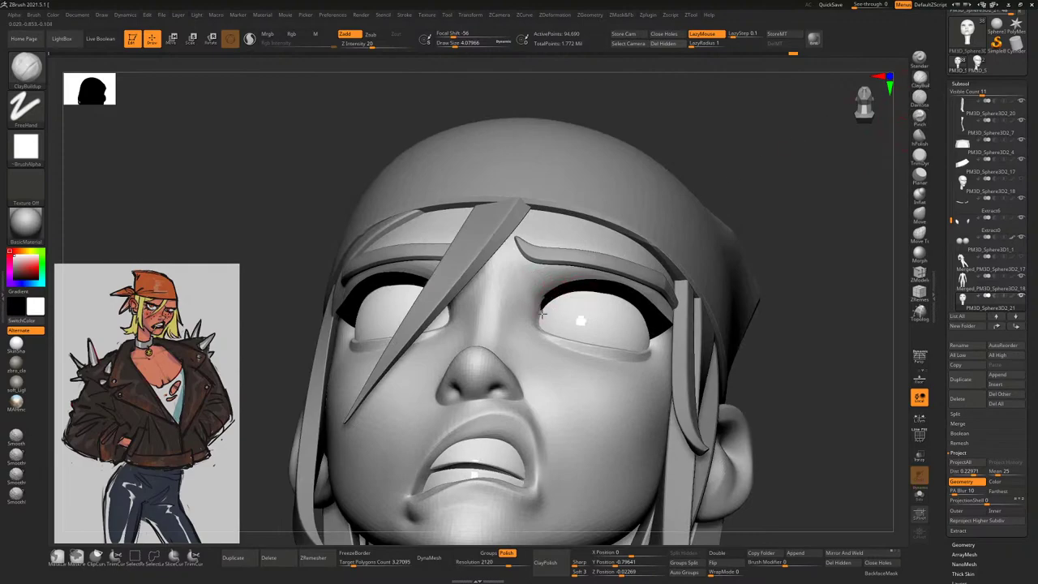
{"action": "right_click_drag", "start_coordinate": [541, 307], "coordinate": [660, 203]}
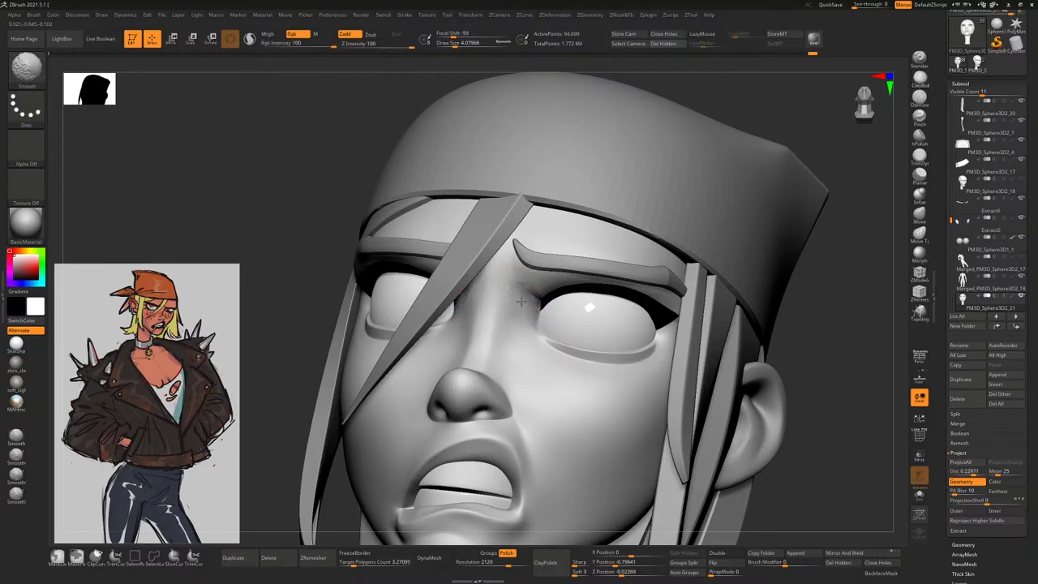
{"action": "right_click_drag", "start_coordinate": [813, 130], "coordinate": [538, 259]}
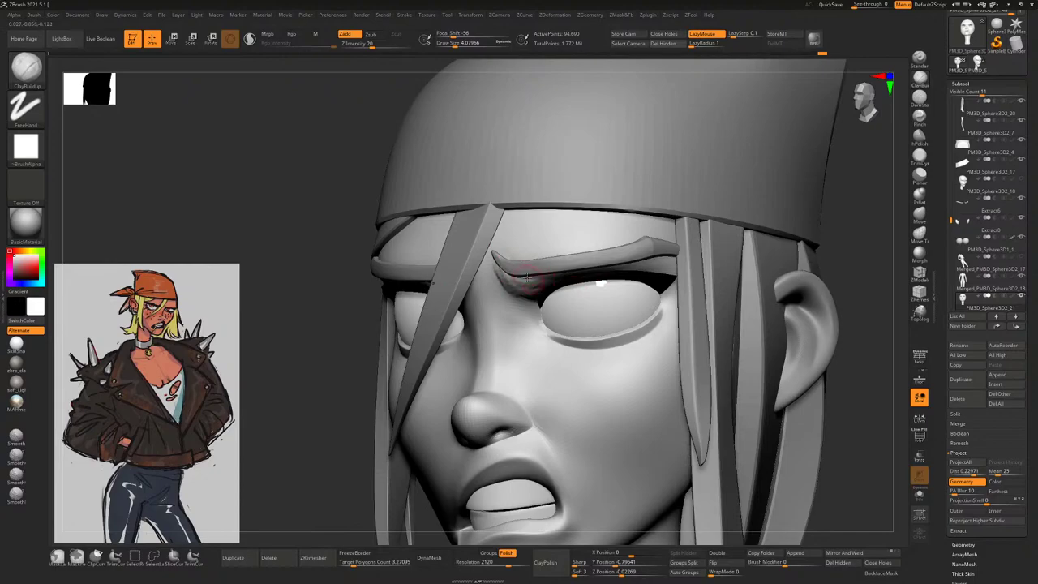
{"action": "key", "text": "shift"}
{"action": "right_click_drag", "start_coordinate": [509, 271], "coordinate": [785, 259]}
Isolate the head and sculpt the frown folds between the brows with ClayBuildup at a size of about 4.7, smoothing them
{"action": "left_click", "coordinate": [919, 497]}
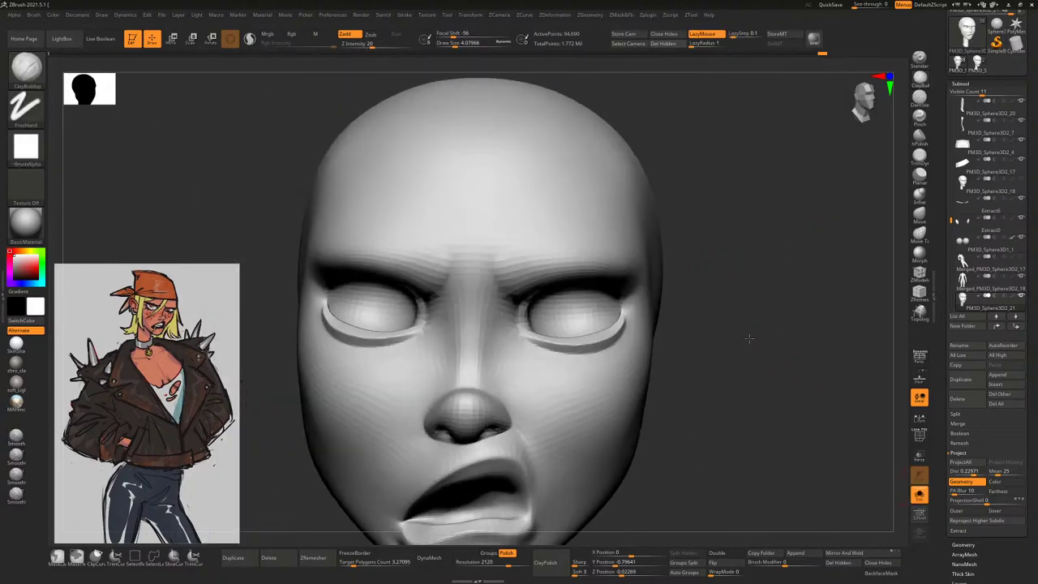
{"action": "right_click_drag", "start_coordinate": [512, 245], "coordinate": [462, 255]}
{"action": "mouse_move", "coordinate": [462, 256]}
{"action": "left_mouse_down"}
{"action": "mouse_move", "coordinate": [475, 232]}
{"action": "mouse_move", "coordinate": [441, 244]}
{"action": "mouse_move", "coordinate": [451, 229]}
{"action": "left_mouse_up"}
{"action": "key", "text": "space"}
{"action": "key", "text": "shift"}
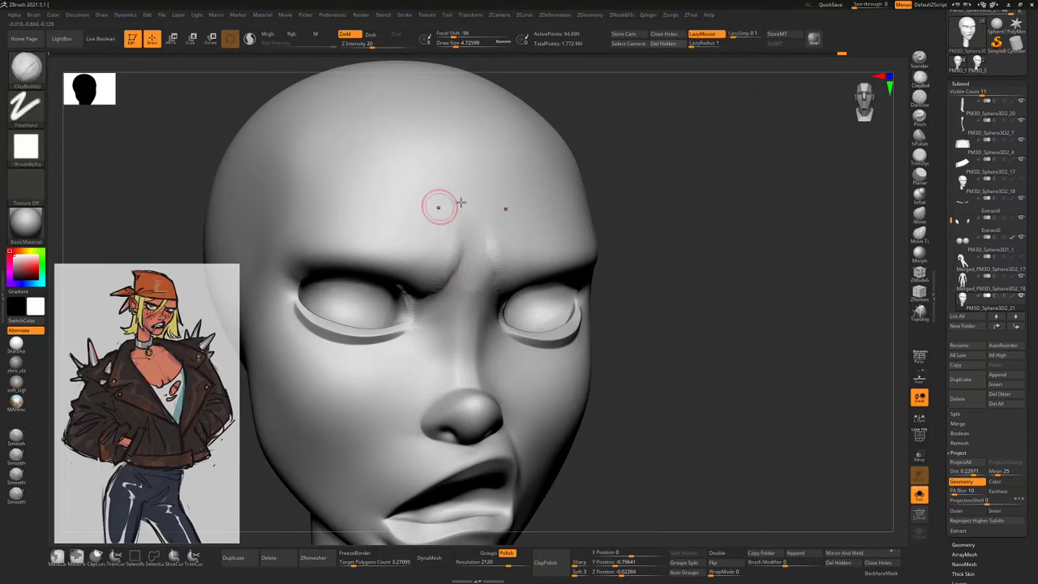
Raise the subdivision level and sharpen the frown folds between the brows with a Pinch brush at a size of about 6.8
{"action": "key", "text": "ctrl+d"}
{"action": "mouse_move", "coordinate": [604, 219]}
{"action": "left_mouse_down"}
{"action": "mouse_move", "coordinate": [711, 232]}
{"action": "mouse_move", "coordinate": [471, 278]}
{"action": "mouse_move", "coordinate": [462, 301]}
{"action": "left_mouse_up"}
{"action": "key", "text": "b"}
{"action": "left_click", "coordinate": [463, 263]}
{"action": "left_click_drag", "start_coordinate": [657, 190], "coordinate": [582, 234]}
Mask the frown folds, invert the mask, run ClayPolish on the head and clear the mask
{"action": "left_click_drag", "start_coordinate": [523, 217], "coordinate": [524, 261], "text": "ctrl"}
{"action": "left_click_drag", "start_coordinate": [478, 217], "coordinate": [476, 270], "text": "ctrl"}
{"action": "key", "text": "ctrl+i"}
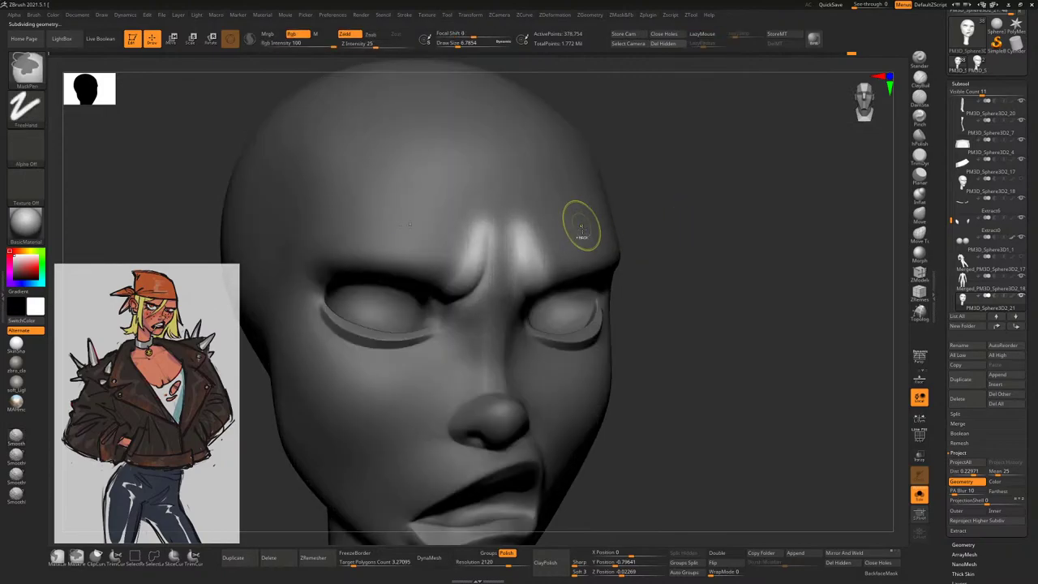
{"action": "left_click", "coordinate": [555, 564]}
{"action": "left_click", "coordinate": [700, 348], "text": "ctrl"}
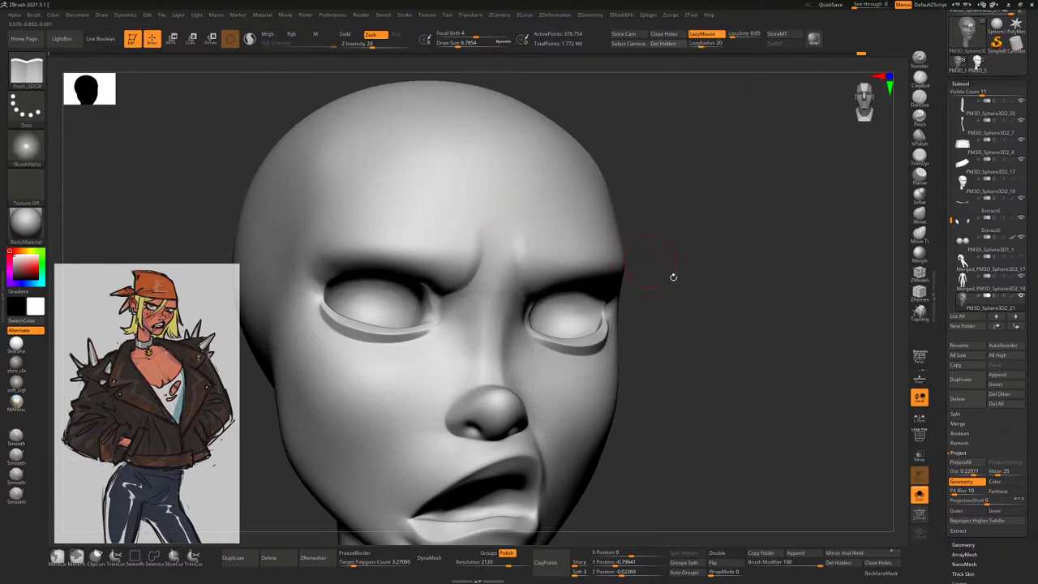
Show all parts again and shift the head's inner brow area with the Move brush at a size of about 6.8
{"action": "left_click_drag", "start_coordinate": [672, 278], "coordinate": [901, 446], "text": "shift"}
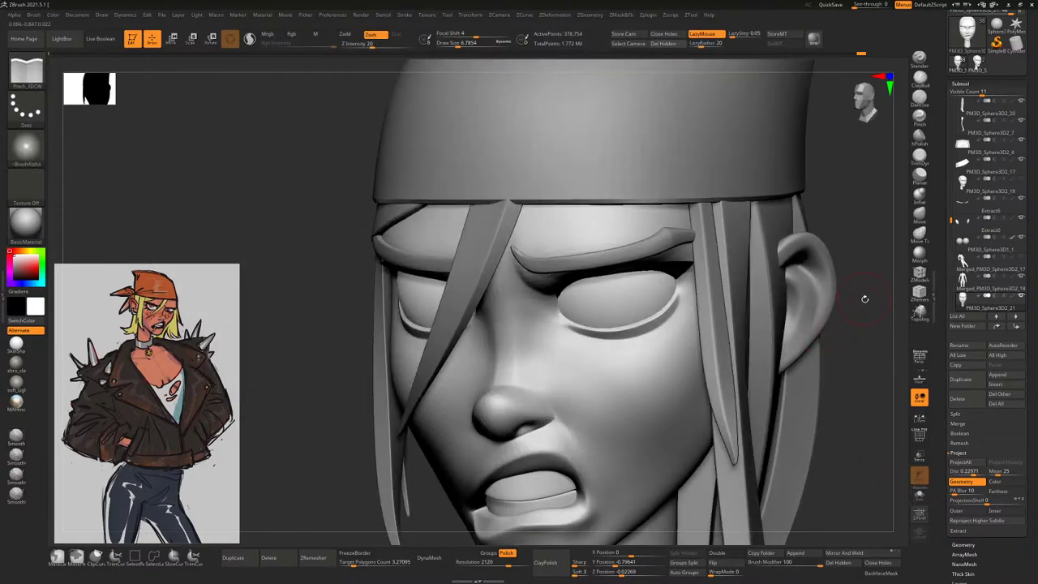
{"action": "left_click", "coordinate": [919, 213]}
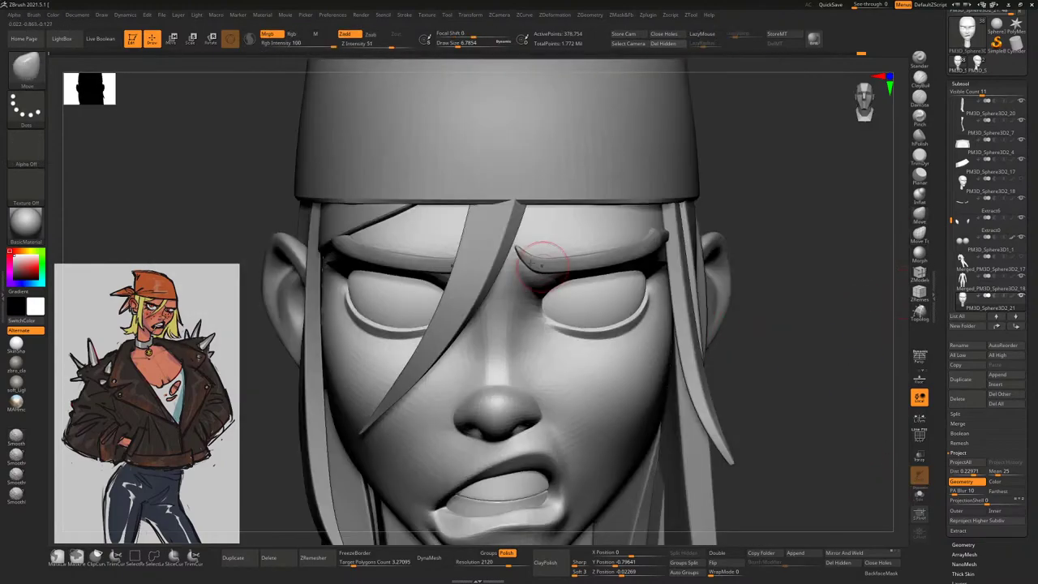
{"action": "mouse_move", "coordinate": [542, 260]}
{"action": "left_mouse_down"}
{"action": "mouse_move", "coordinate": [522, 238]}
{"action": "mouse_move", "coordinate": [510, 261]}
{"action": "left_mouse_up"}
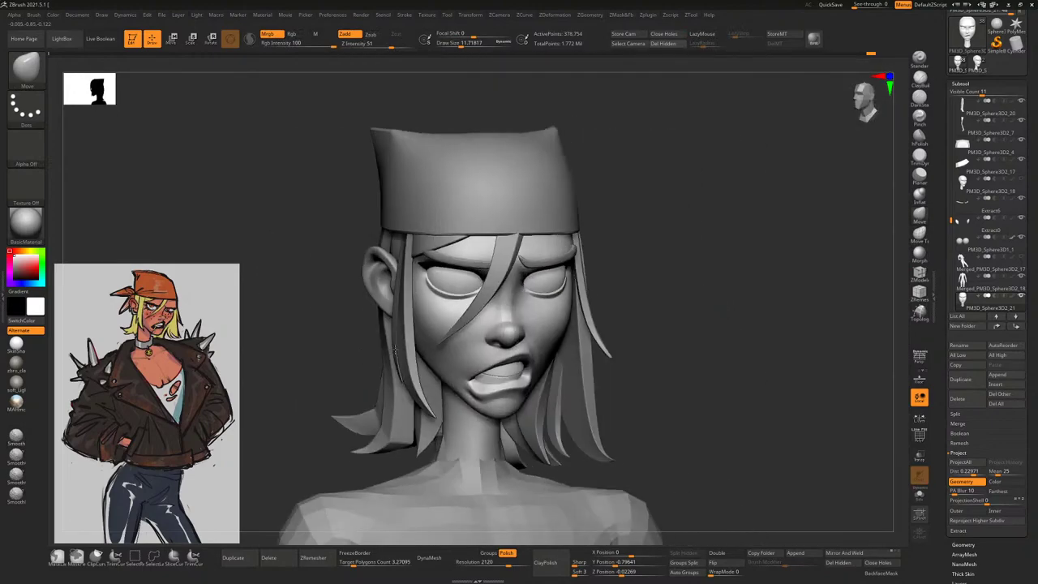
{"action": "left_click_drag", "start_coordinate": [726, 269], "coordinate": [747, 238]}
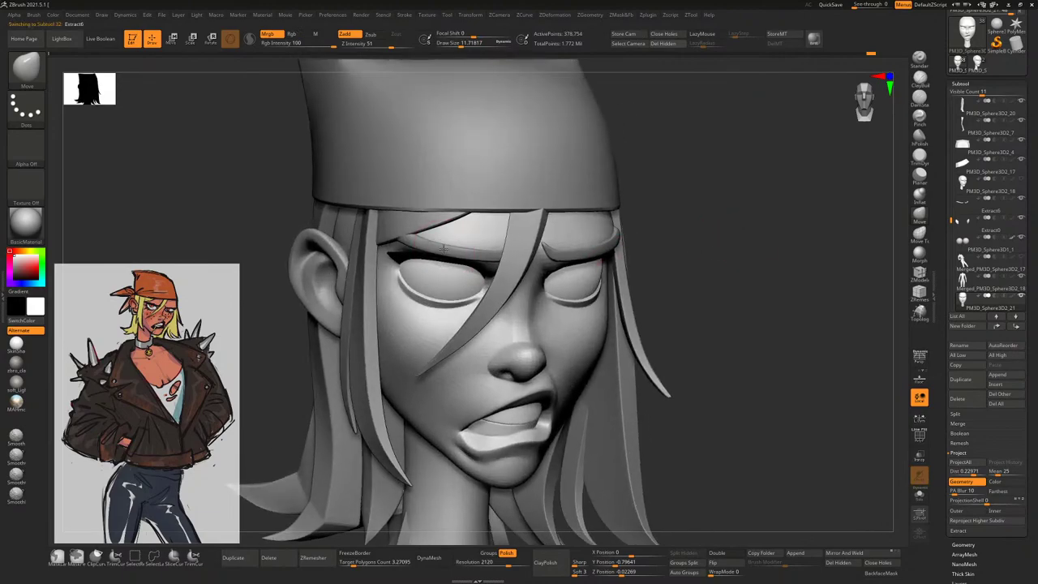
Select the eyebrows and reshape them with the Move brush at a size of about 11.7
{"action": "left_click", "coordinate": [440, 238], "text": "alt"}
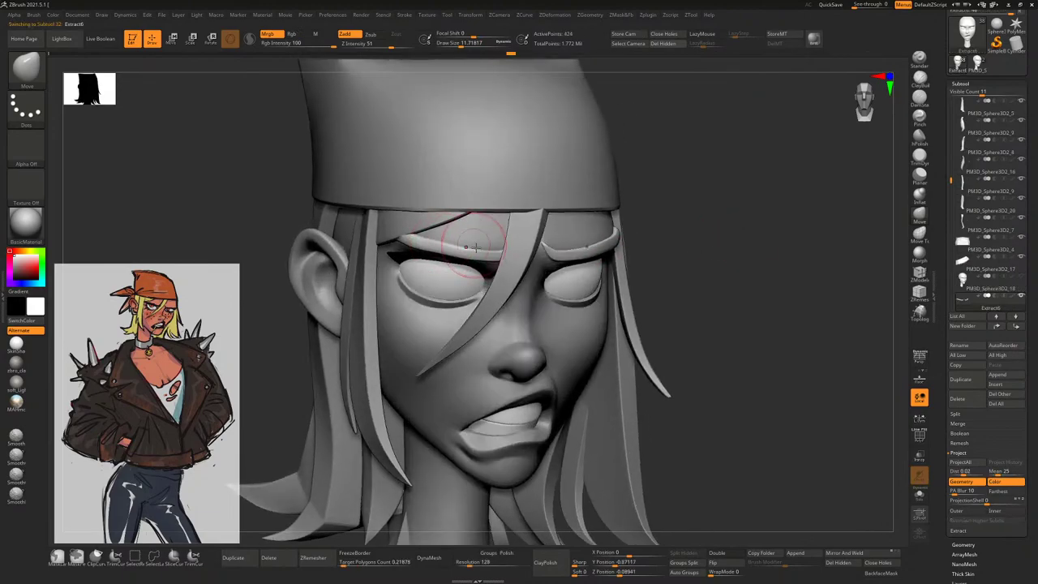
{"action": "left_click_drag", "start_coordinate": [475, 248], "coordinate": [490, 254]}
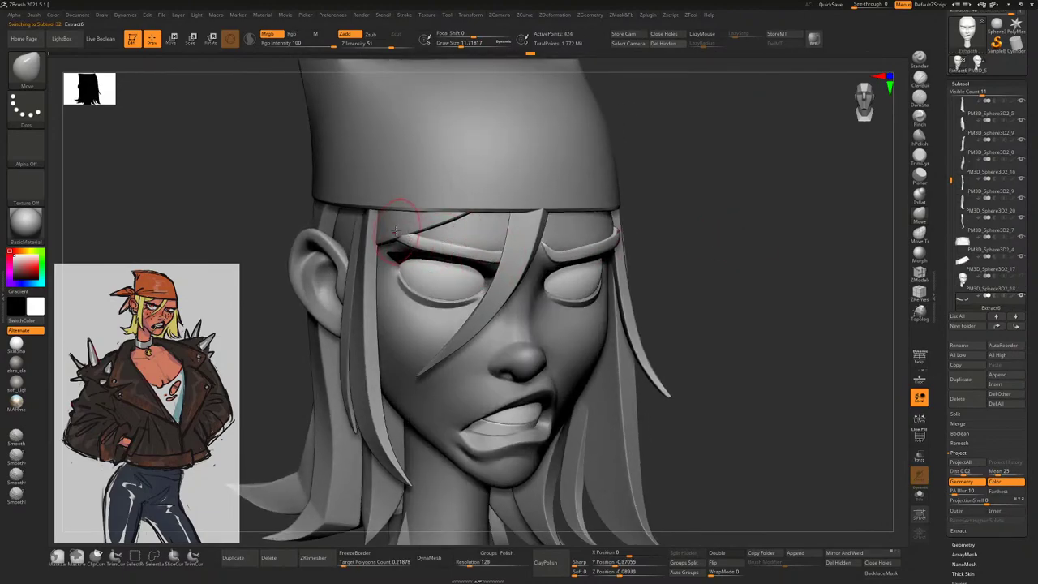
{"action": "mouse_move", "coordinate": [724, 198]}
{"action": "left_mouse_down"}
{"action": "mouse_move", "coordinate": [393, 219]}
{"action": "mouse_move", "coordinate": [622, 220]}
{"action": "mouse_move", "coordinate": [641, 242]}
{"action": "mouse_move", "coordinate": [616, 245]}
{"action": "left_mouse_up"}
Enlarge the Move brush to about 20.5, turn on backface masking and adjust the eyebrows' curve
{"action": "right_click", "coordinate": [438, 267]}
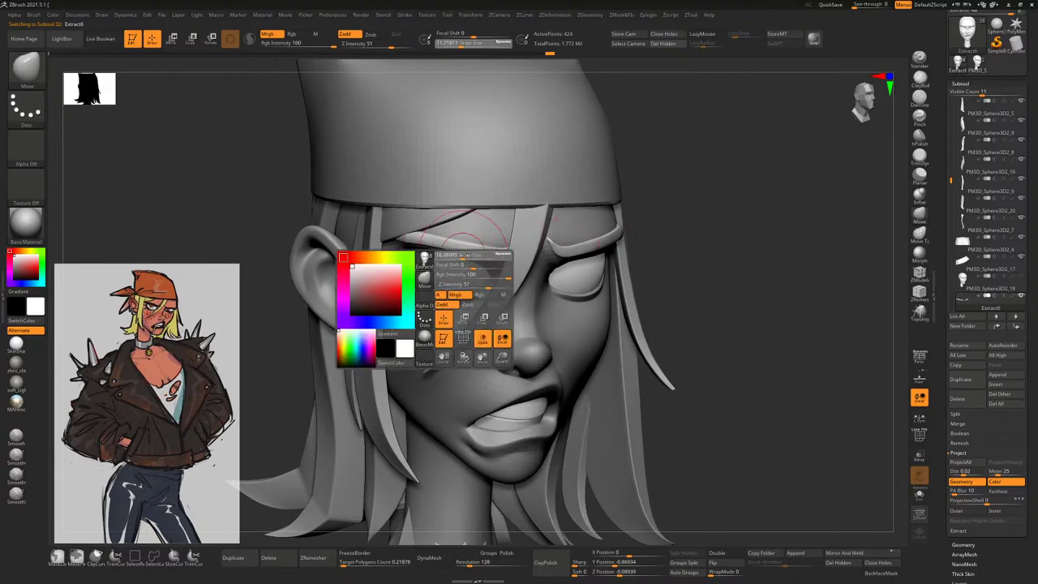
{"action": "left_click_drag", "start_coordinate": [680, 231], "coordinate": [714, 337]}
{"action": "left_click", "coordinate": [881, 573]}
{"action": "left_click_drag", "start_coordinate": [853, 524], "coordinate": [511, 265]}
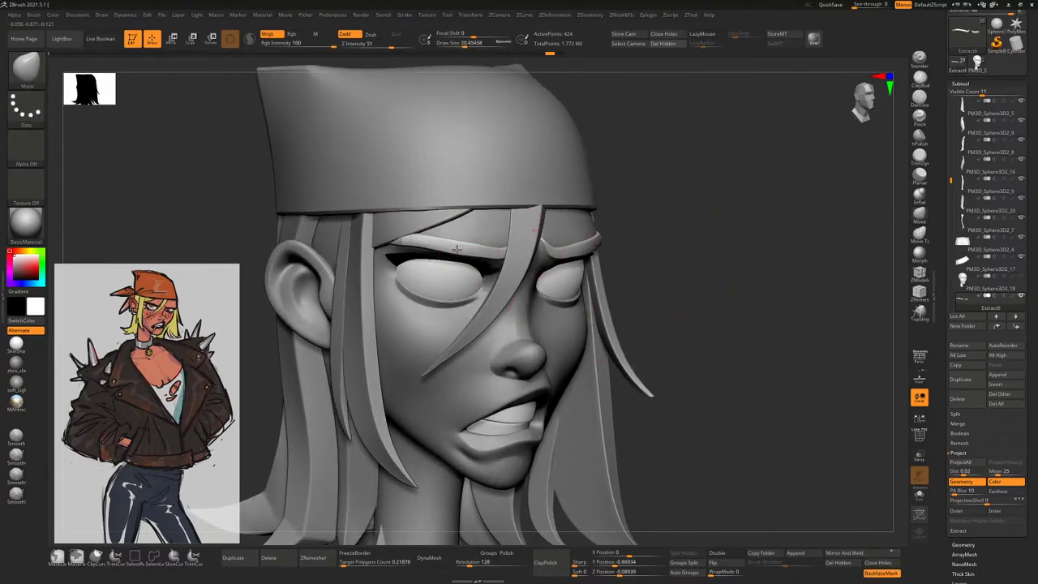
{"action": "left_click_drag", "start_coordinate": [641, 209], "coordinate": [655, 202]}
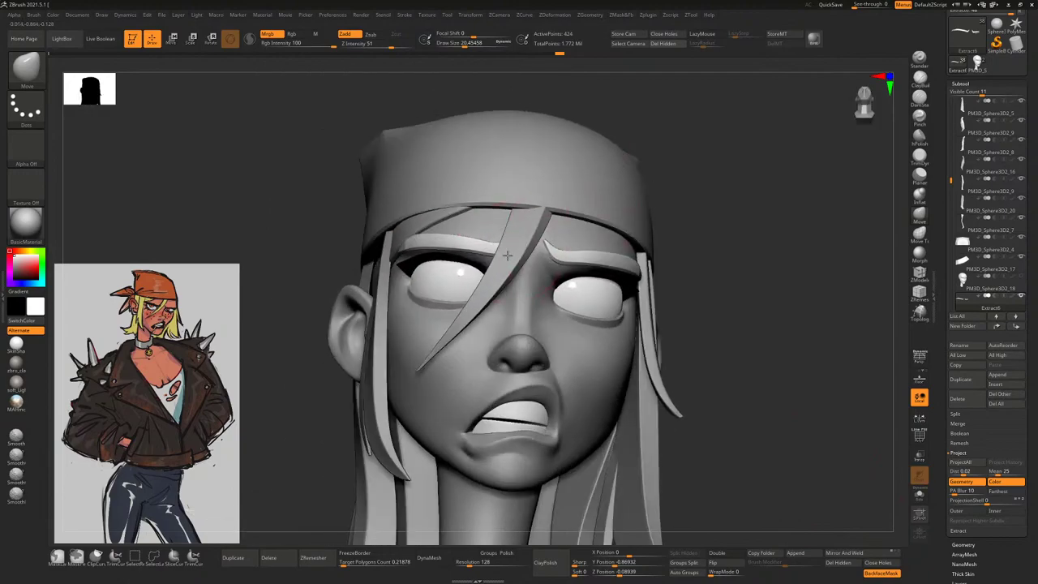
Turn off backface masking, open the geometry settings and refit the eyebrows to the brow ridge with the Move brush at a size of about 20.5
{"action": "right_click_drag", "start_coordinate": [508, 252], "coordinate": [872, 481]}
{"action": "left_click", "coordinate": [965, 544]}
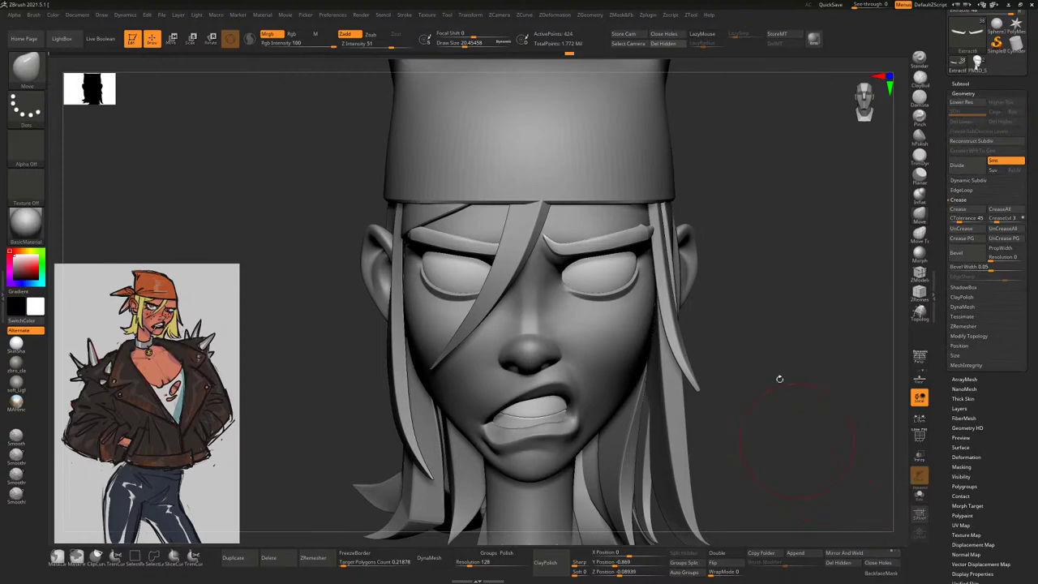
{"action": "right_click_drag", "start_coordinate": [779, 378], "coordinate": [678, 276]}
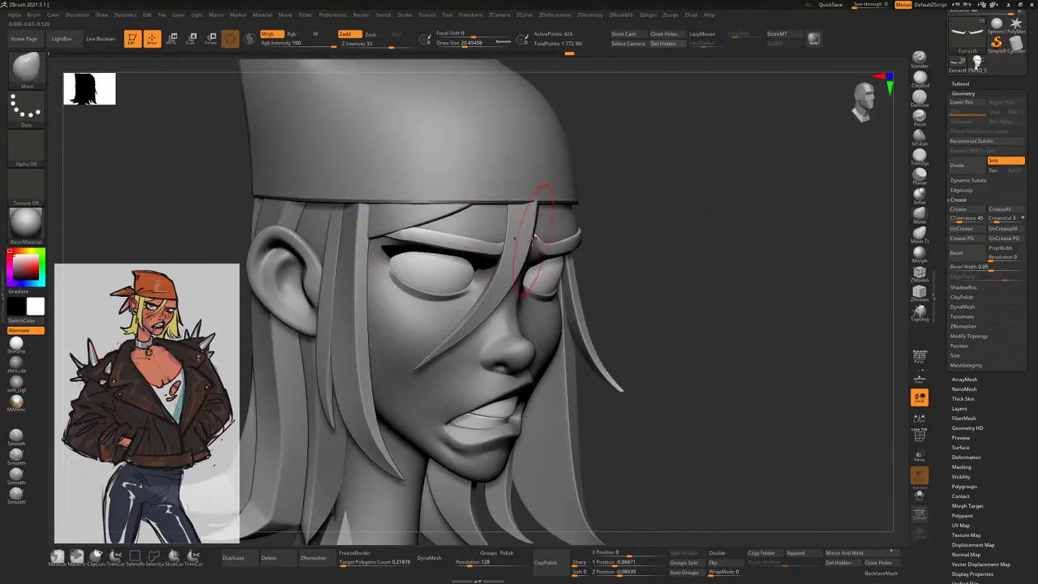
{"action": "right_click_drag", "start_coordinate": [661, 196], "coordinate": [516, 232]}
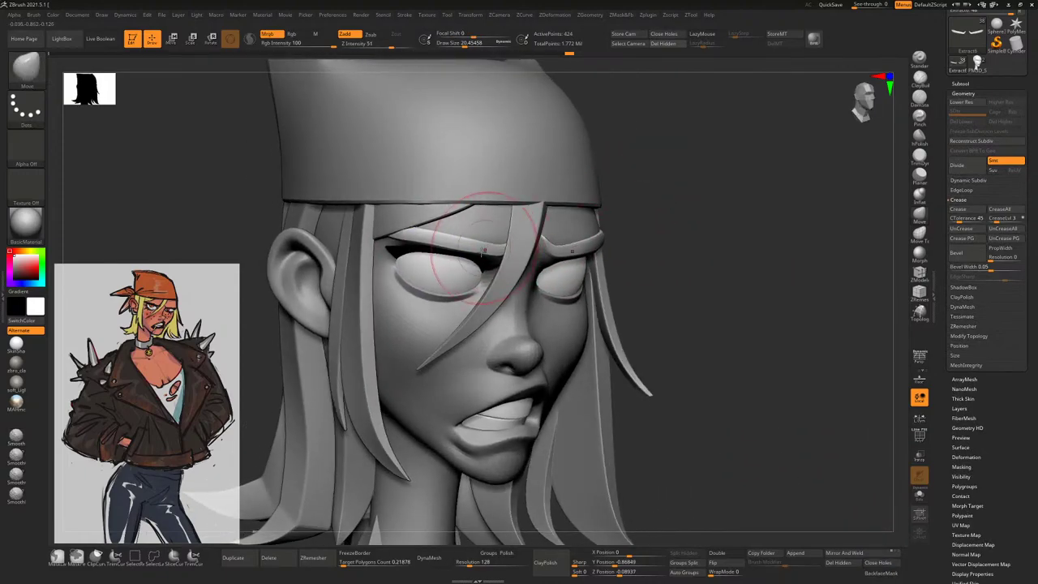
{"action": "right_click_drag", "start_coordinate": [649, 208], "coordinate": [480, 208]}
{"action": "right_click_drag", "start_coordinate": [646, 196], "coordinate": [679, 167]}
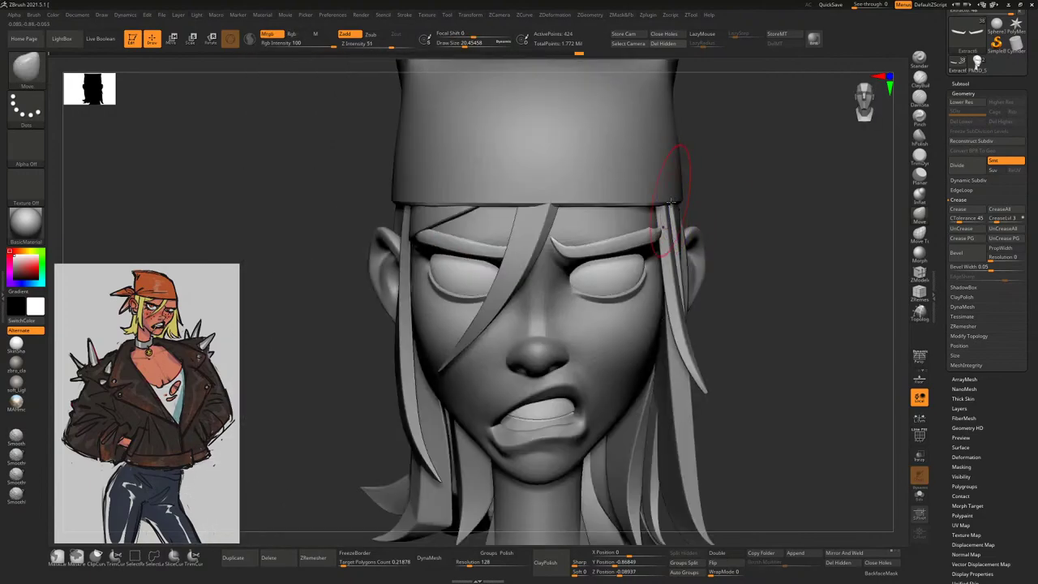
{"action": "right_click_drag", "start_coordinate": [573, 216], "coordinate": [499, 256]}
Refine the eyebrows' ends and arch with the Move brush, using sizes of about 8.4, 18.2 and 9.6
{"action": "mouse_move", "coordinate": [627, 201]}
{"action": "right_mouse_down"}
{"action": "mouse_move", "coordinate": [660, 173]}
{"action": "mouse_move", "coordinate": [616, 186]}
{"action": "right_mouse_up"}
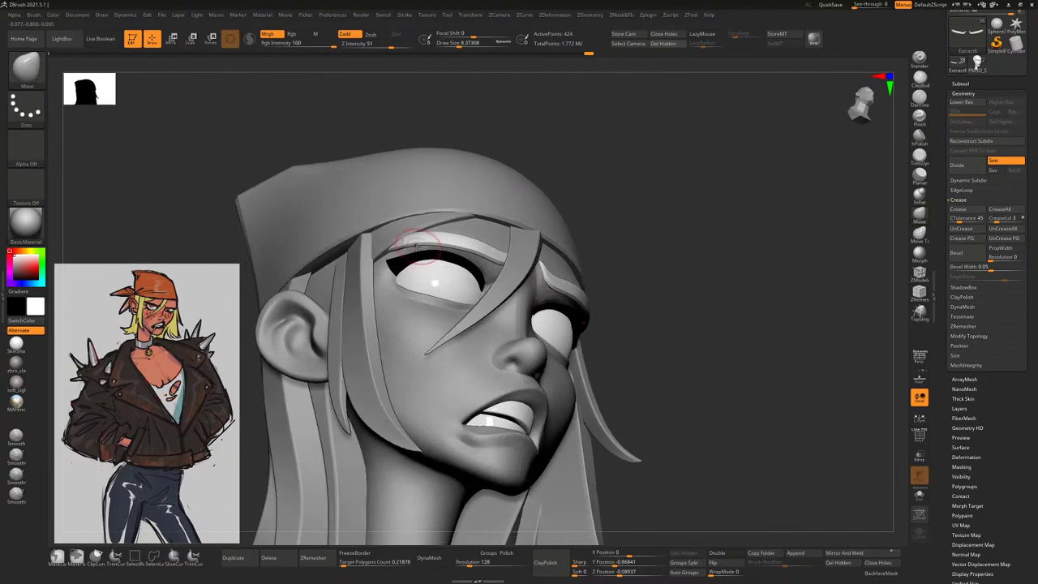
{"action": "mouse_move", "coordinate": [394, 235]}
{"action": "right_mouse_down"}
{"action": "mouse_move", "coordinate": [422, 243]}
{"action": "mouse_move", "coordinate": [412, 258]}
{"action": "right_mouse_up"}
{"action": "mouse_move", "coordinate": [319, 339]}
{"action": "right_mouse_down"}
{"action": "mouse_move", "coordinate": [405, 246]}
{"action": "mouse_move", "coordinate": [370, 232]}
{"action": "mouse_move", "coordinate": [676, 215]}
{"action": "mouse_move", "coordinate": [628, 246]}
{"action": "right_mouse_up"}
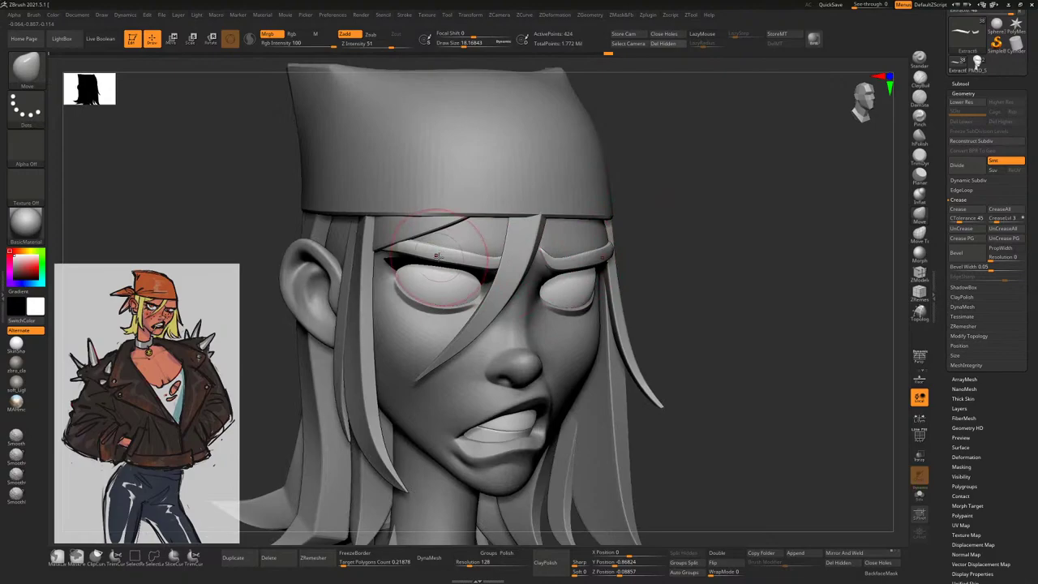
{"action": "left_click_drag", "start_coordinate": [436, 247], "coordinate": [461, 266]}
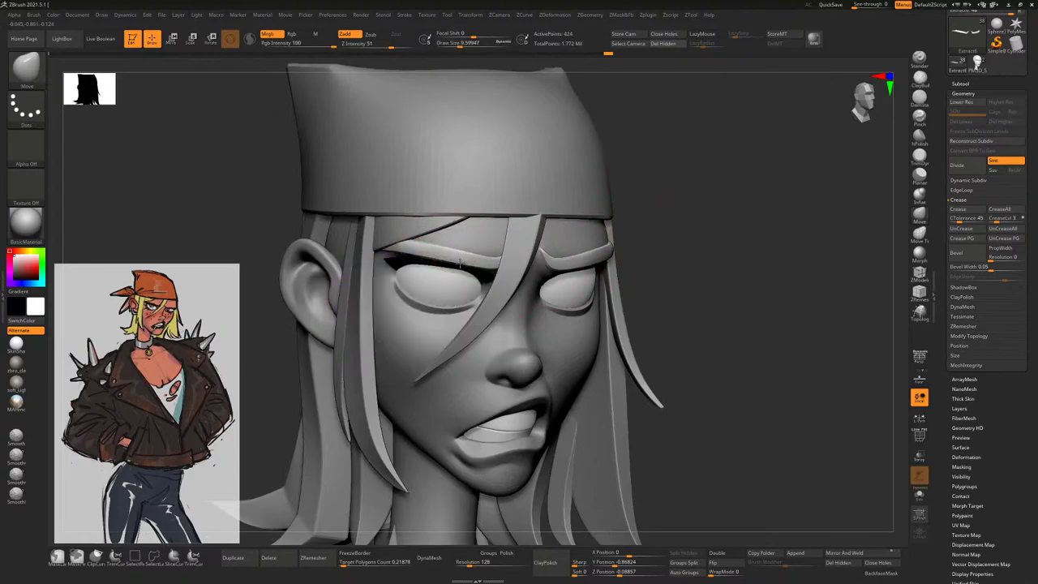
{"action": "right_click_drag", "start_coordinate": [700, 213], "coordinate": [653, 222]}
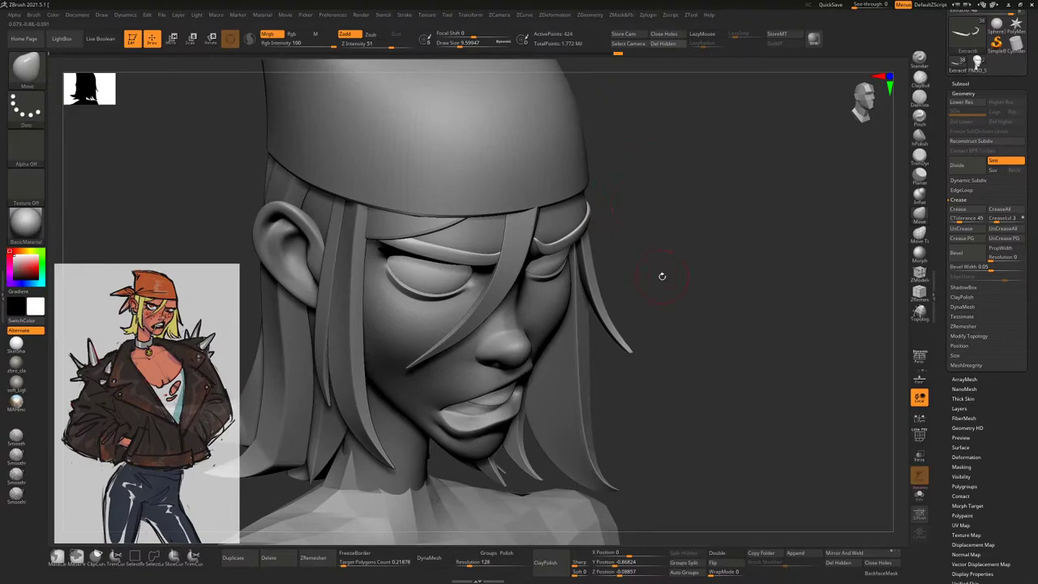
{"action": "right_click_drag", "start_coordinate": [676, 215], "coordinate": [591, 221]}
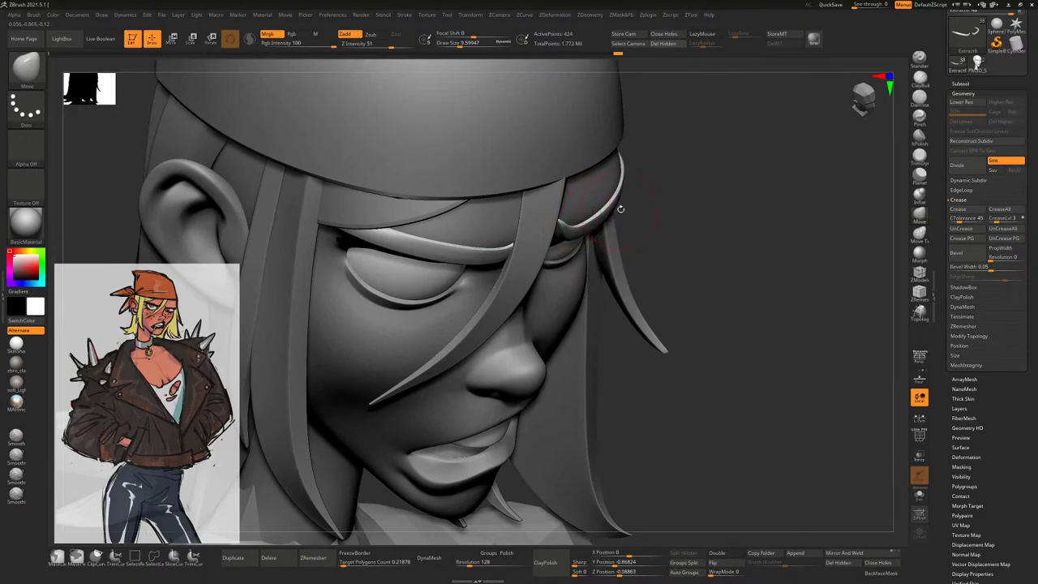
Select the head, adjust the upper eye socket edge with the Move brush at about 5.9 on subdivision level 3, and return to level 5
{"action": "left_click", "coordinate": [581, 217], "text": "alt"}
{"action": "right_click_drag", "start_coordinate": [687, 228], "coordinate": [763, 253]}
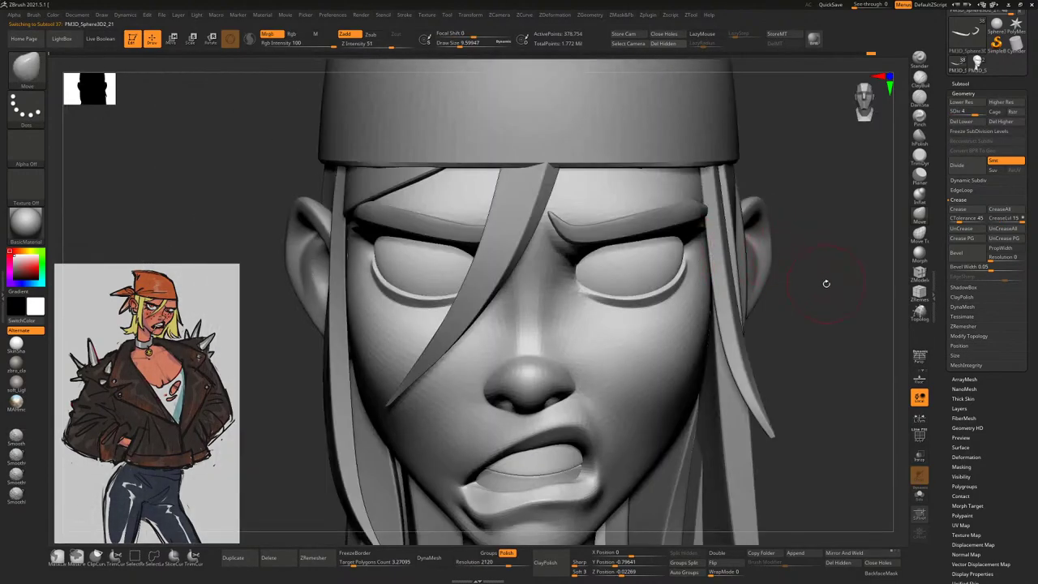
{"action": "right_click_drag", "start_coordinate": [826, 282], "coordinate": [827, 217]}
{"action": "key", "text": "space"}
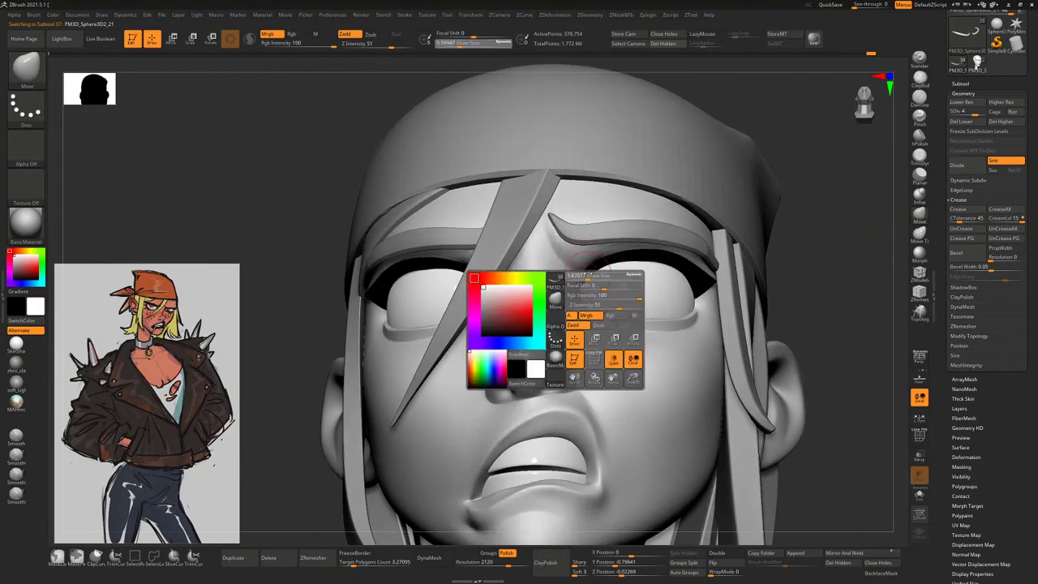
{"action": "key", "text": "shift+d"}
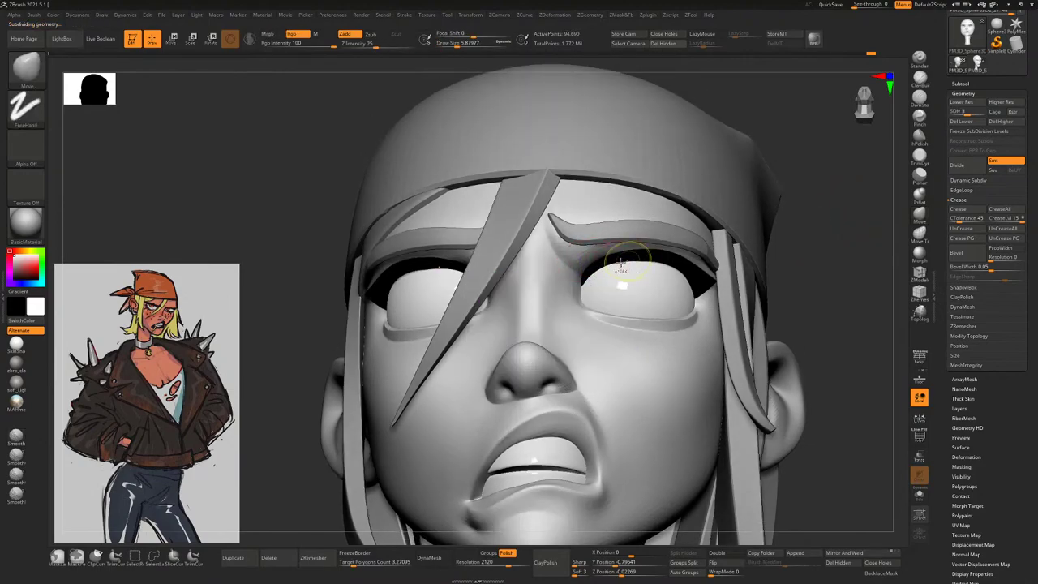
{"action": "mouse_move", "coordinate": [595, 265]}
{"action": "right_mouse_down"}
{"action": "mouse_move", "coordinate": [835, 274]}
{"action": "mouse_move", "coordinate": [746, 256]}
{"action": "mouse_move", "coordinate": [667, 262]}
{"action": "right_mouse_up"}
{"action": "key", "text": "d"}
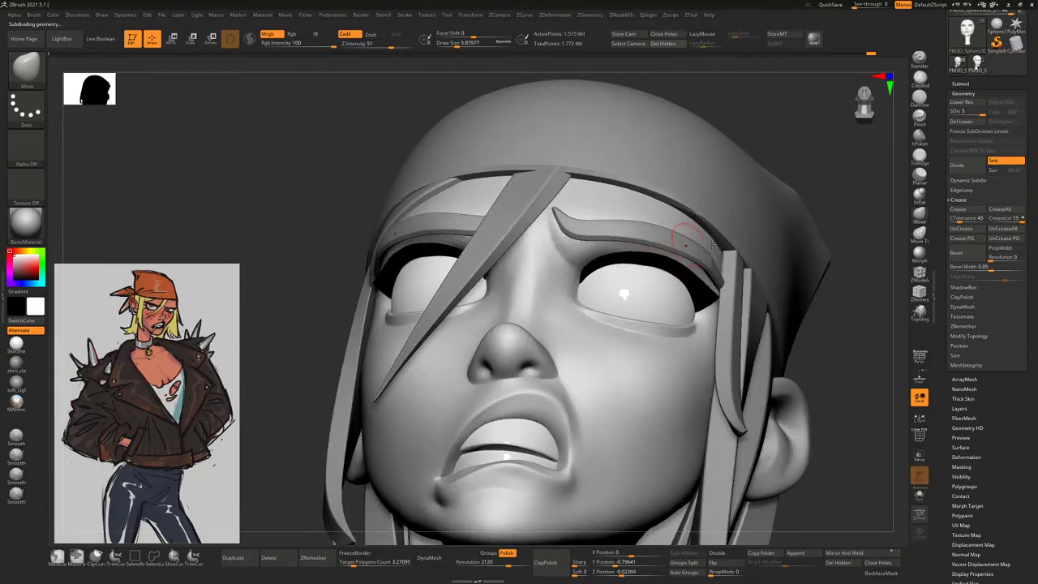
Select the upper eyelash strips, adjust their outer corners with the Move brush at a size of about 9.6, and turn on the polyframe display
{"action": "left_click", "coordinate": [705, 294], "text": "alt"}
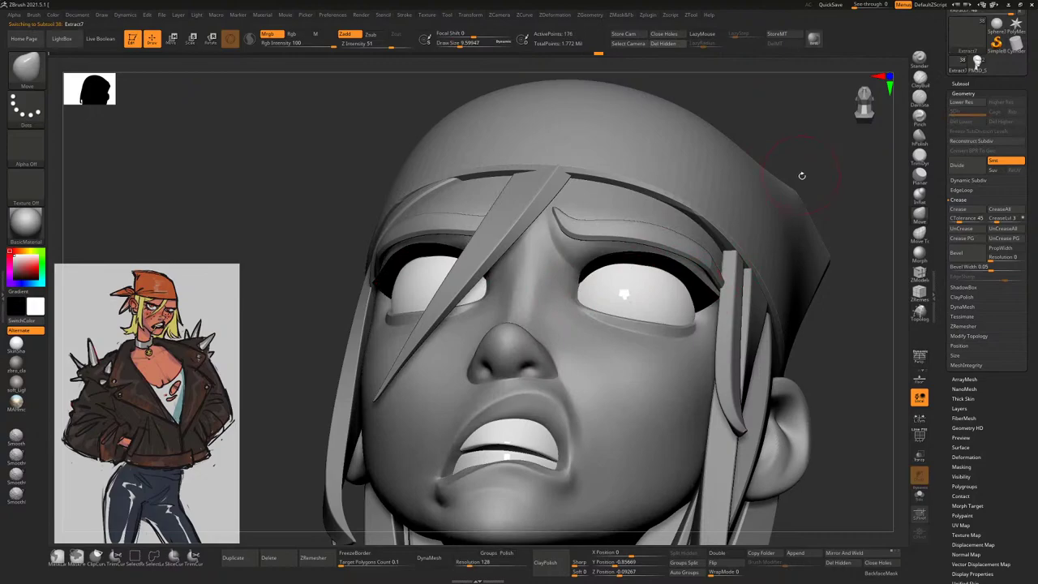
{"action": "right_click_drag", "start_coordinate": [801, 176], "coordinate": [556, 294]}
{"action": "right_click_drag", "start_coordinate": [308, 295], "coordinate": [601, 285]}
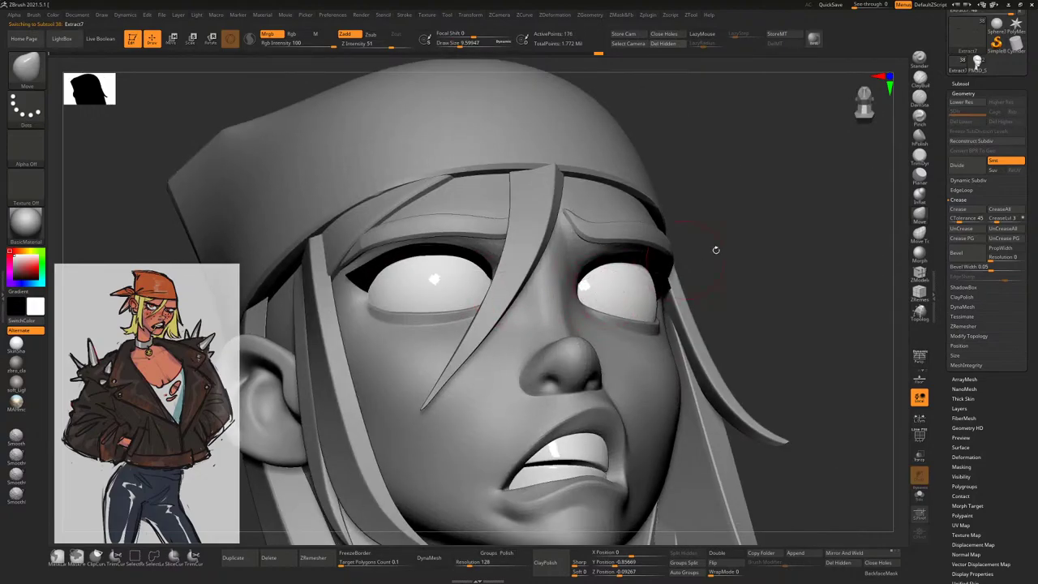
{"action": "right_click_drag", "start_coordinate": [715, 250], "coordinate": [574, 301]}
{"action": "right_click_drag", "start_coordinate": [519, 285], "coordinate": [370, 305]}
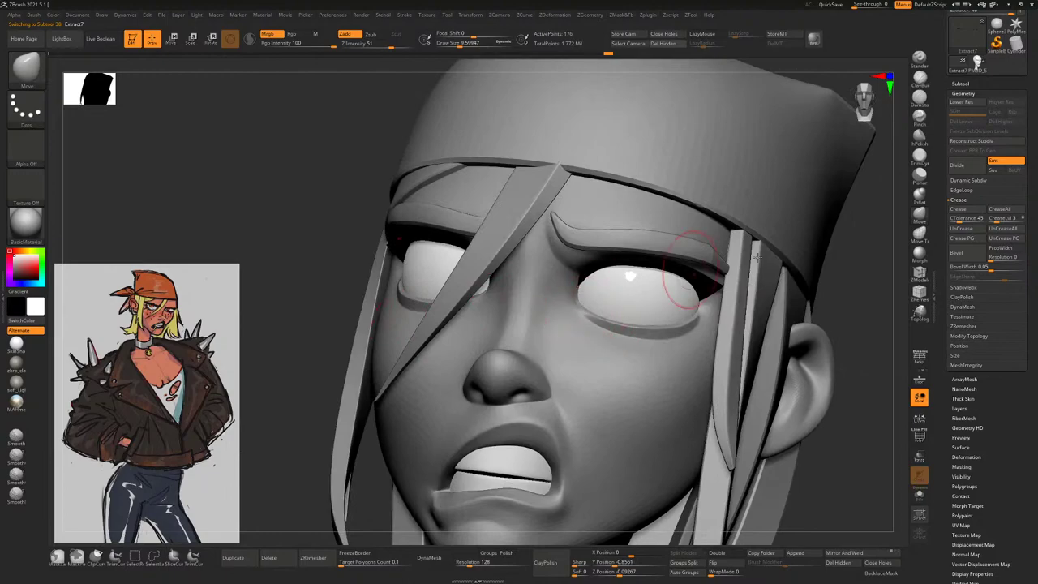
{"action": "right_click_drag", "start_coordinate": [756, 258], "coordinate": [907, 359]}
{"action": "left_click", "coordinate": [920, 437]}
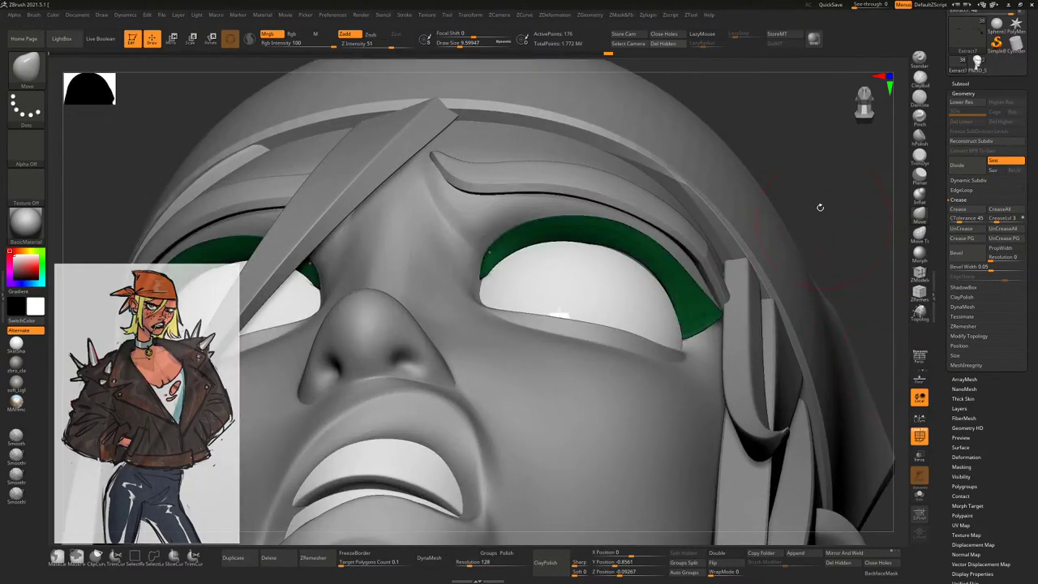
Crease a complete edge loop on the upper eyelash strips with the ZModeler brush
{"action": "right_click_drag", "start_coordinate": [876, 292], "coordinate": [828, 222]}
{"action": "right_click_drag", "start_coordinate": [770, 186], "coordinate": [792, 199]}
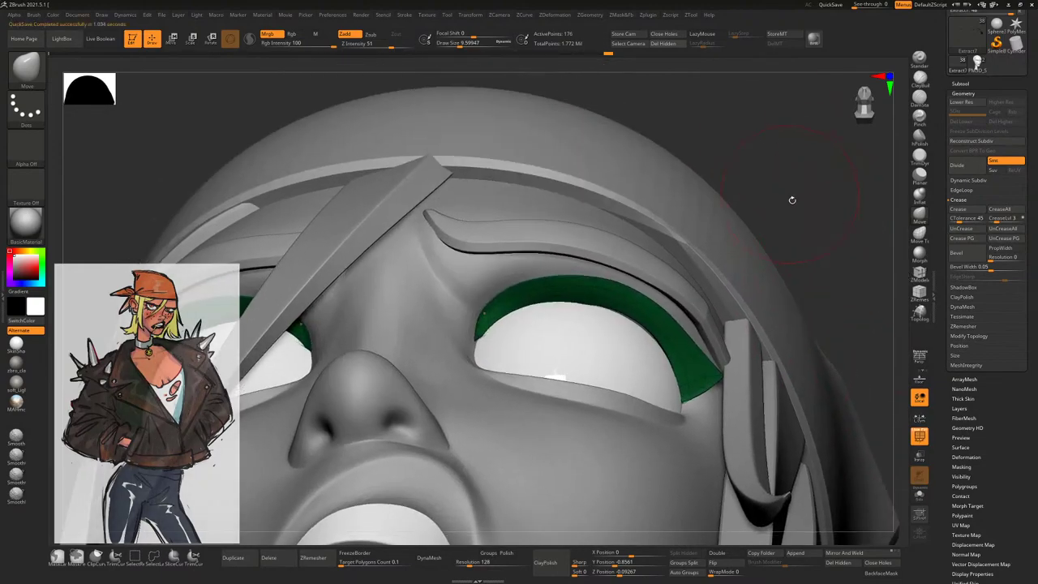
{"action": "left_click", "coordinate": [919, 279]}
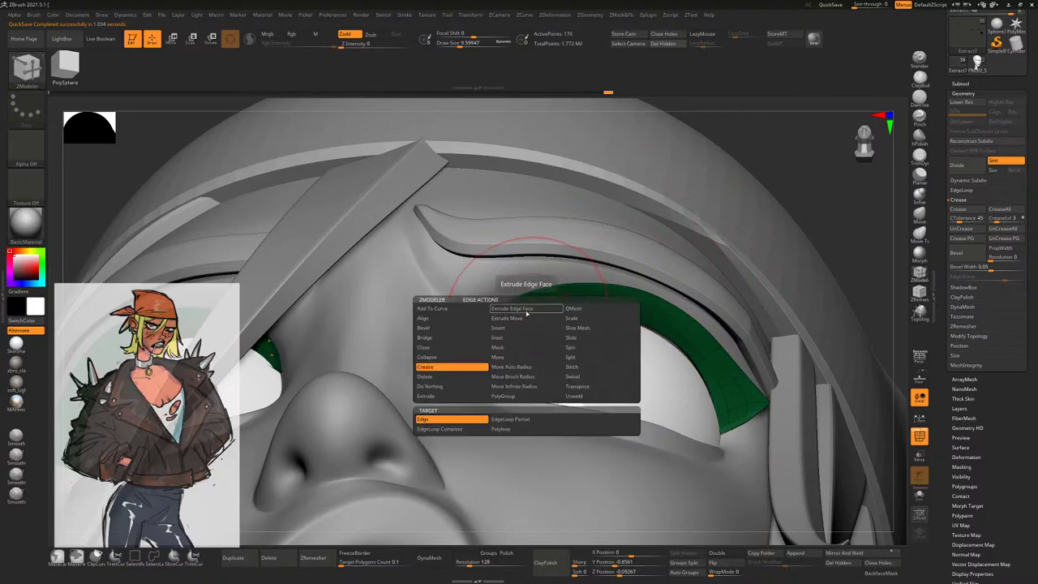
{"action": "key", "text": "space"}
{"action": "left_click", "coordinate": [440, 429]}
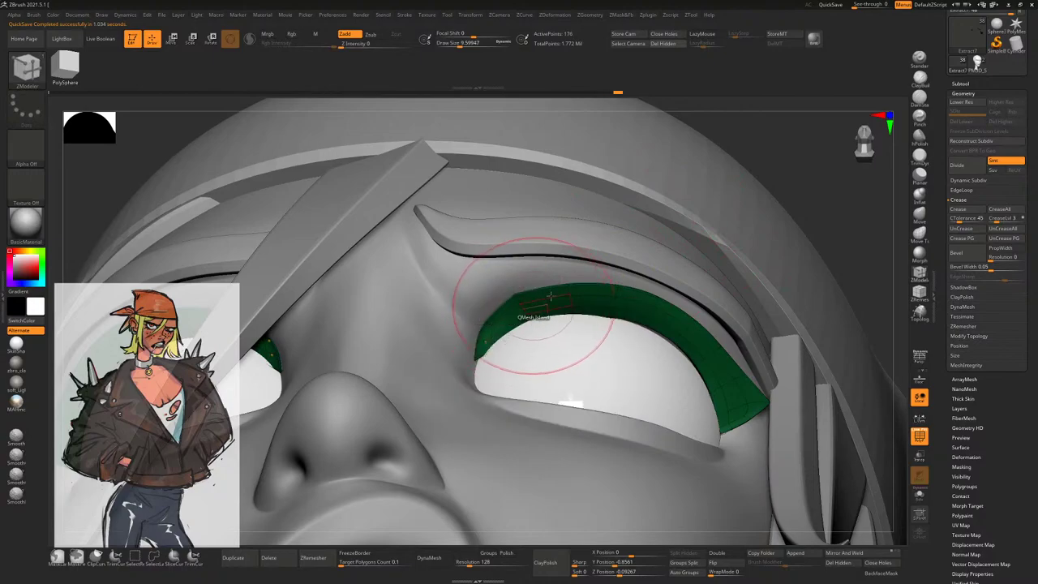
Adjust the upper eyelash strips with the Move Topological brush at sizes of about 5.5 and 8.4, and turn off the polyframe display
{"action": "left_click", "coordinate": [920, 235]}
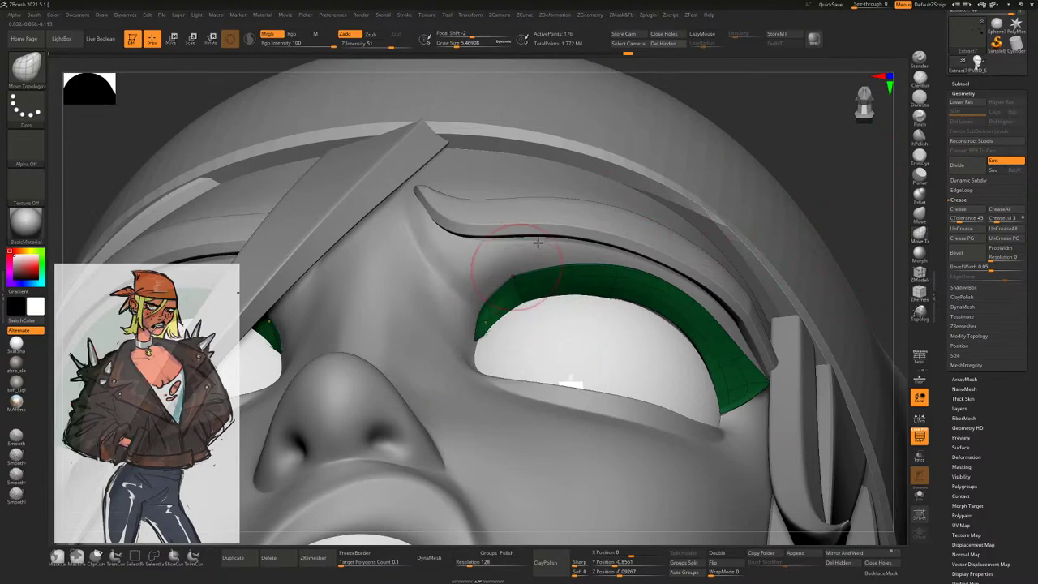
{"action": "right_click_drag", "start_coordinate": [507, 278], "coordinate": [514, 280]}
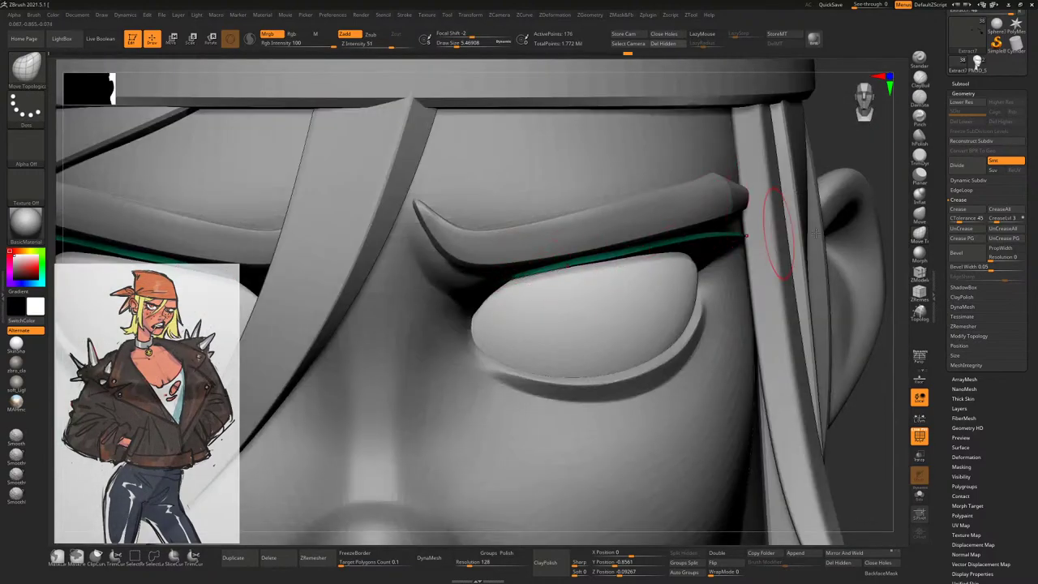
{"action": "key", "text": "space"}
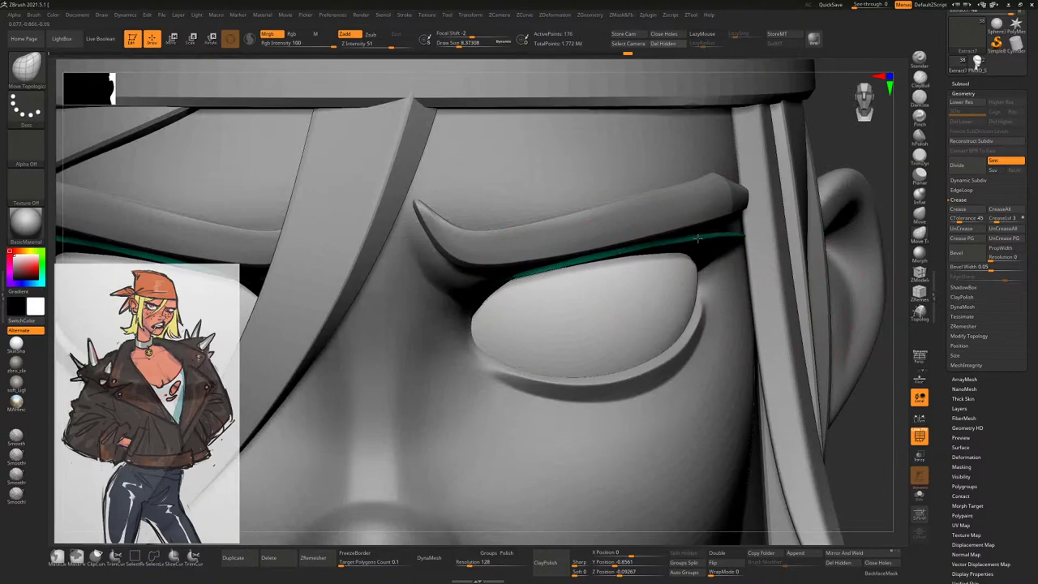
{"action": "key", "text": "f"}
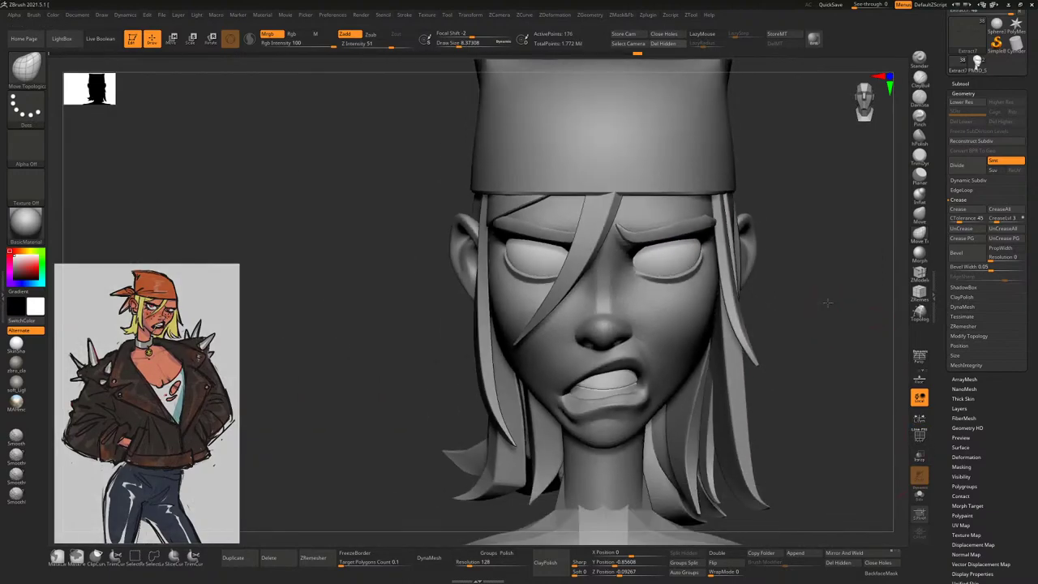
Refine the upper eyelash strips around the eye's inner corner with the Move Topological brush at a size of about 6.3
{"action": "mouse_move", "coordinate": [871, 431]}
{"action": "right_mouse_down"}
{"action": "mouse_move", "coordinate": [835, 259]}
{"action": "mouse_move", "coordinate": [556, 232]}
{"action": "mouse_move", "coordinate": [511, 276]}
{"action": "mouse_move", "coordinate": [599, 262]}
{"action": "mouse_move", "coordinate": [546, 240]}
{"action": "right_mouse_up"}
{"action": "key", "text": "space"}
{"action": "mouse_move", "coordinate": [846, 260]}
{"action": "right_mouse_down"}
{"action": "mouse_move", "coordinate": [800, 209]}
{"action": "mouse_move", "coordinate": [609, 215]}
{"action": "mouse_move", "coordinate": [779, 236]}
{"action": "mouse_move", "coordinate": [862, 234]}
{"action": "mouse_move", "coordinate": [439, 261]}
{"action": "mouse_move", "coordinate": [572, 219]}
{"action": "right_mouse_up"}
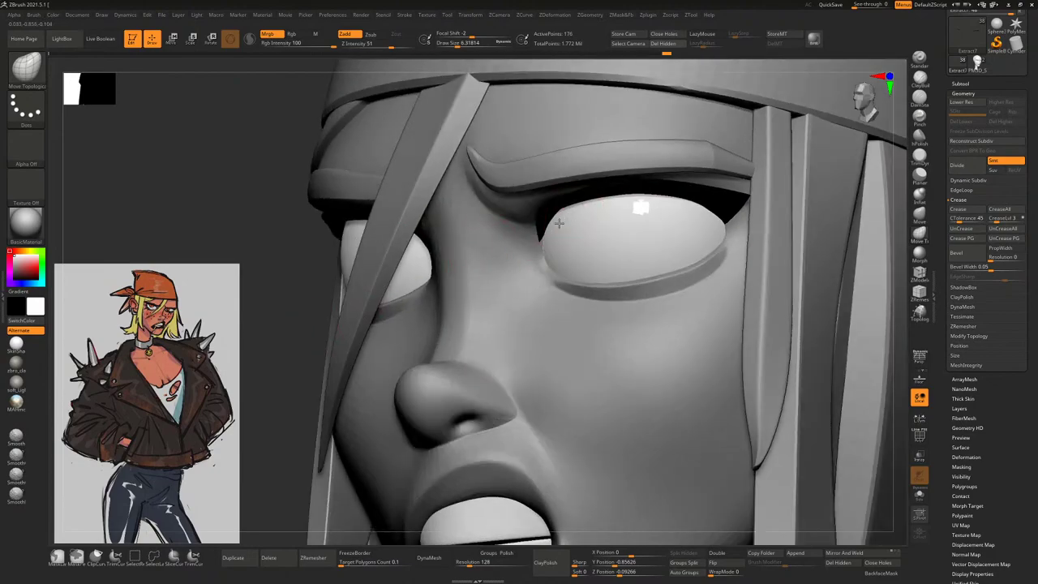
{"action": "mouse_move", "coordinate": [295, 285]}
{"action": "right_mouse_down"}
{"action": "mouse_move", "coordinate": [592, 232]}
{"action": "mouse_move", "coordinate": [764, 236]}
{"action": "mouse_move", "coordinate": [800, 226]}
{"action": "mouse_move", "coordinate": [762, 195]}
{"action": "mouse_move", "coordinate": [788, 204]}
{"action": "mouse_move", "coordinate": [751, 193]}
{"action": "mouse_move", "coordinate": [777, 225]}
{"action": "mouse_move", "coordinate": [487, 259]}
{"action": "right_mouse_up"}
Select the head and adjust the eye area on subdivision level 1 with the Move Topological brush, using sizes of about 12.5 and 17.1
{"action": "right_click", "coordinate": [474, 255]}
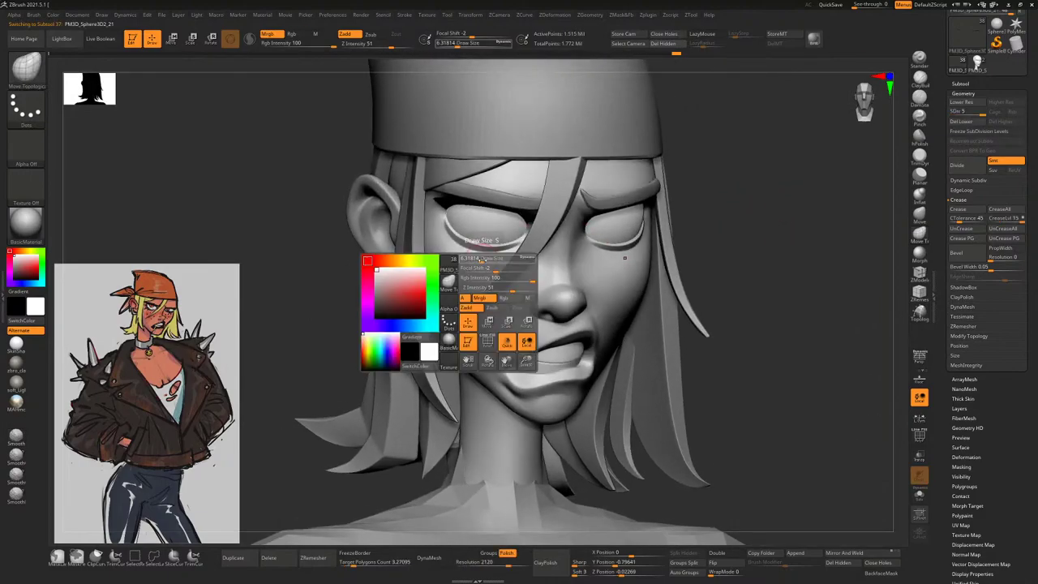
{"action": "left_click", "coordinate": [470, 249], "text": "alt"}
{"action": "key", "text": "space"}
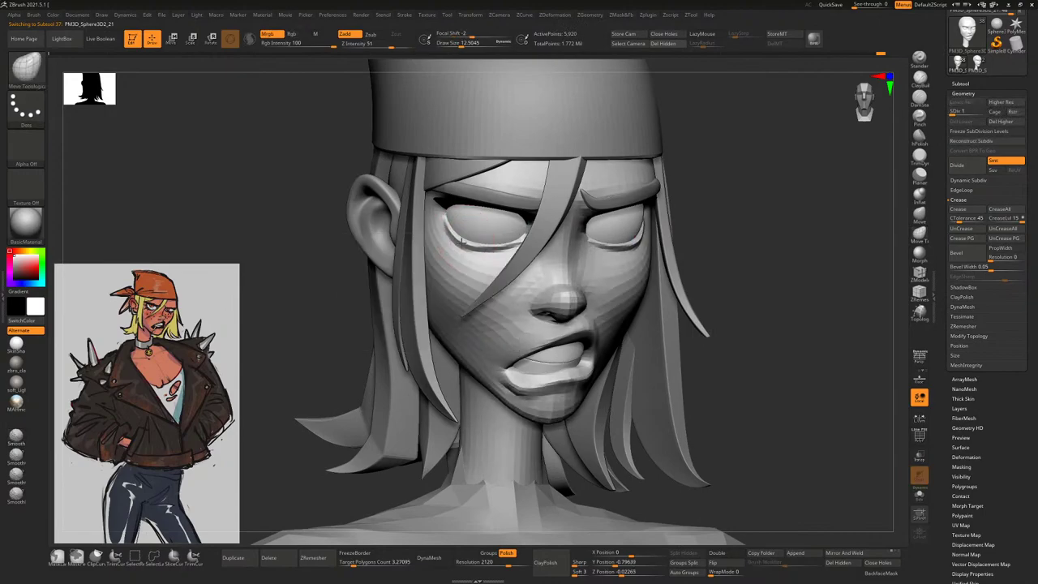
{"action": "right_click_drag", "start_coordinate": [574, 231], "coordinate": [670, 194]}
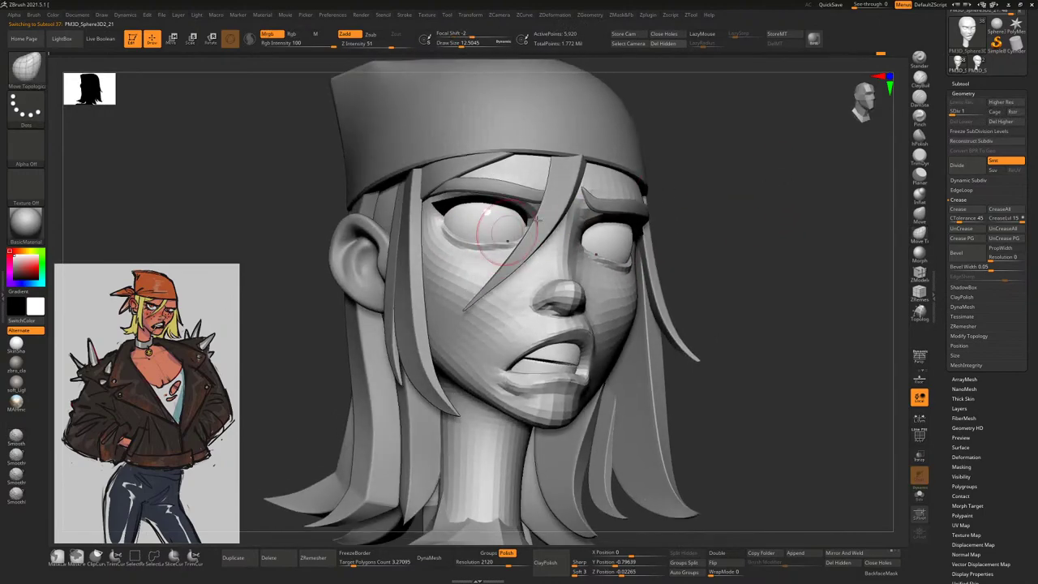
{"action": "right_click_drag", "start_coordinate": [535, 219], "coordinate": [652, 220]}
{"action": "key", "text": "space"}
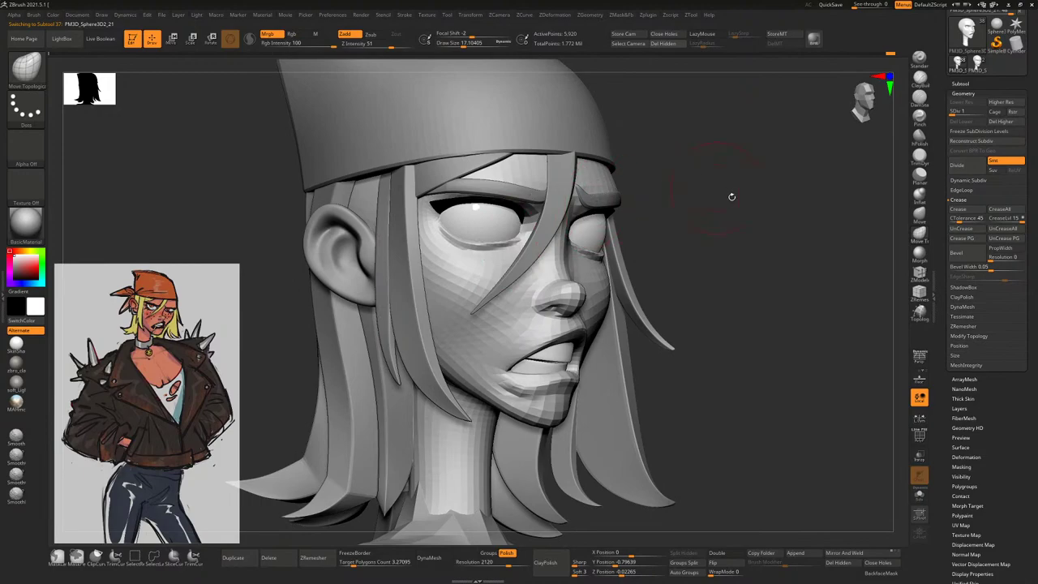
{"action": "mouse_move", "coordinate": [732, 196]}
{"action": "right_mouse_down"}
{"action": "mouse_move", "coordinate": [447, 296]}
{"action": "mouse_move", "coordinate": [766, 209]}
{"action": "mouse_move", "coordinate": [649, 227]}
{"action": "right_mouse_up"}
{"action": "key", "text": "space"}
Refine the inner eye corners on subdivision level 2 with the Move Topological brush at about 13.3, and return the head to level 5
{"action": "key", "text": "ctrl+d"}
{"action": "key", "text": "["}
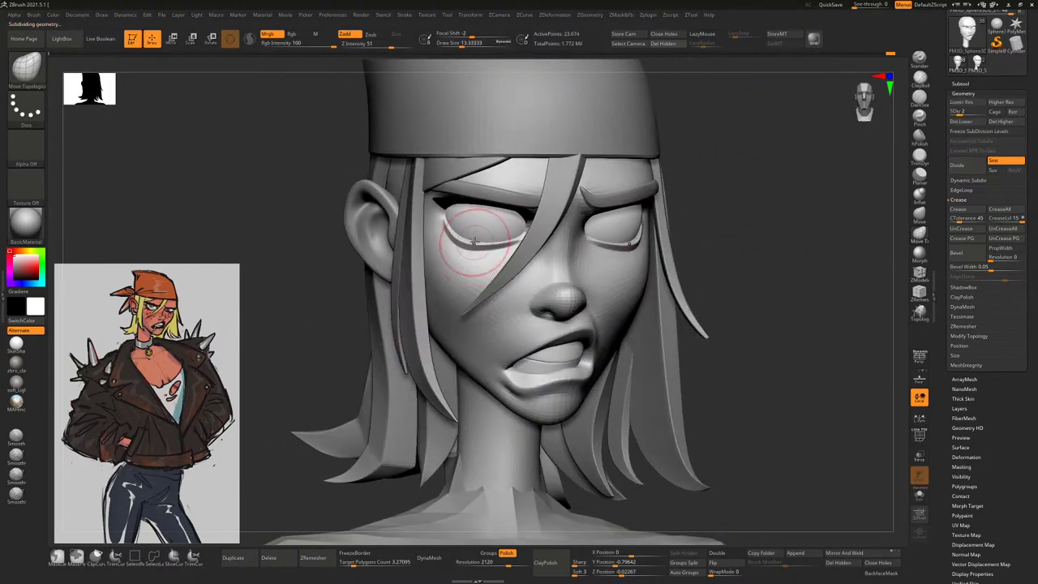
{"action": "right_click_drag", "start_coordinate": [721, 190], "coordinate": [513, 241]}
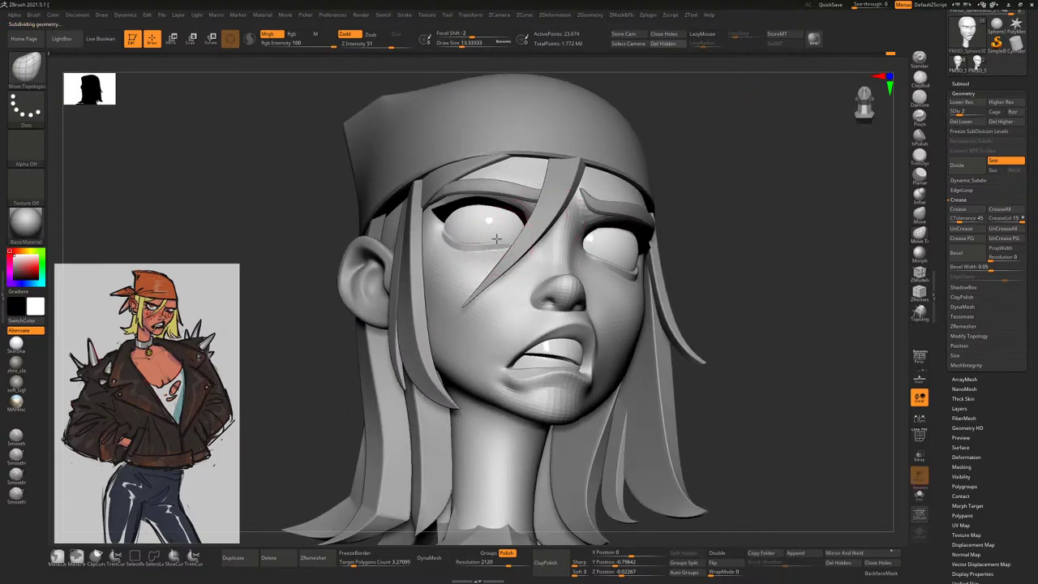
{"action": "right_click_drag", "start_coordinate": [588, 193], "coordinate": [527, 234]}
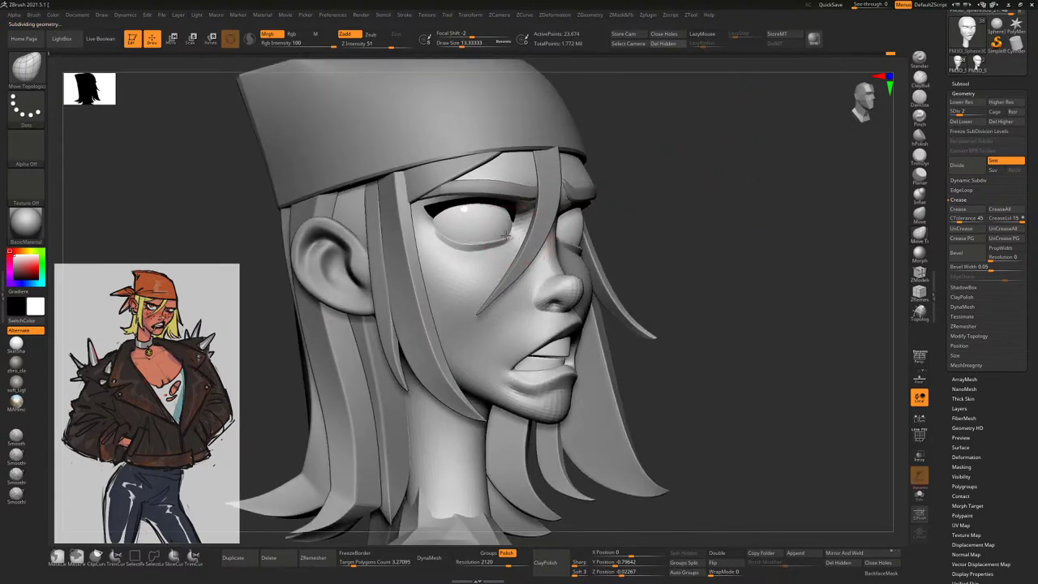
{"action": "right_click_drag", "start_coordinate": [682, 168], "coordinate": [670, 196]}
{"action": "right_click_drag", "start_coordinate": [758, 225], "coordinate": [515, 235]}
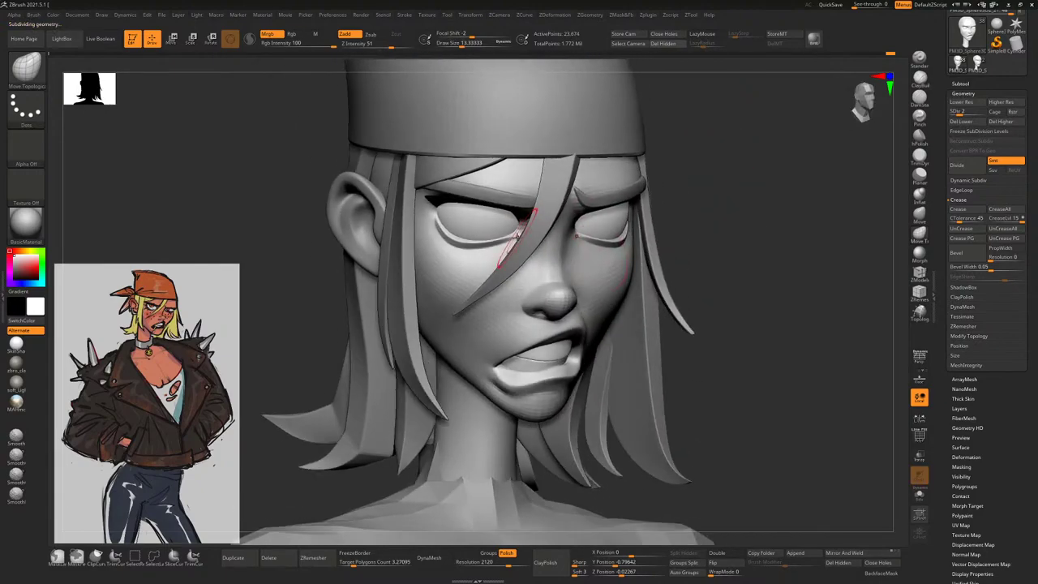
{"action": "right_click_drag", "start_coordinate": [739, 238], "coordinate": [698, 295], "text": "shift"}
{"action": "key", "text": "shift"}
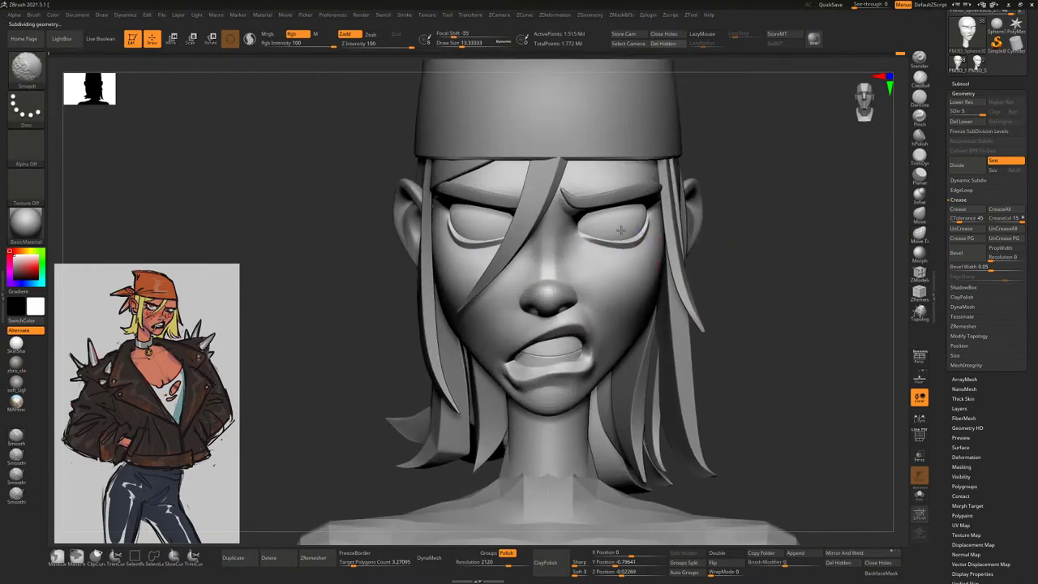
{"action": "mouse_move", "coordinate": [620, 231]}
{"action": "right_mouse_down"}
{"action": "mouse_move", "coordinate": [763, 227]}
{"action": "mouse_move", "coordinate": [745, 215]}
{"action": "mouse_move", "coordinate": [716, 238]}
{"action": "mouse_move", "coordinate": [644, 230]}
{"action": "right_mouse_up"}
Select the long front hair strand and reshape it with the Move Topological brush at about 37.4, enabling backface masking only for this edit
{"action": "left_click", "coordinate": [572, 203], "text": "alt"}
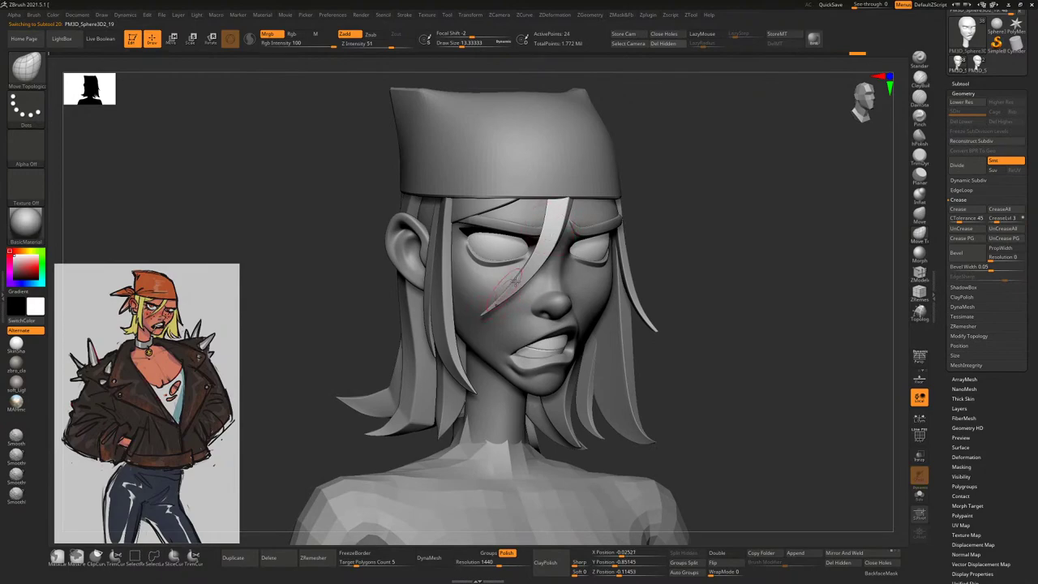
{"action": "key", "text": "space"}
{"action": "left_click_drag", "start_coordinate": [527, 275], "coordinate": [719, 320]}
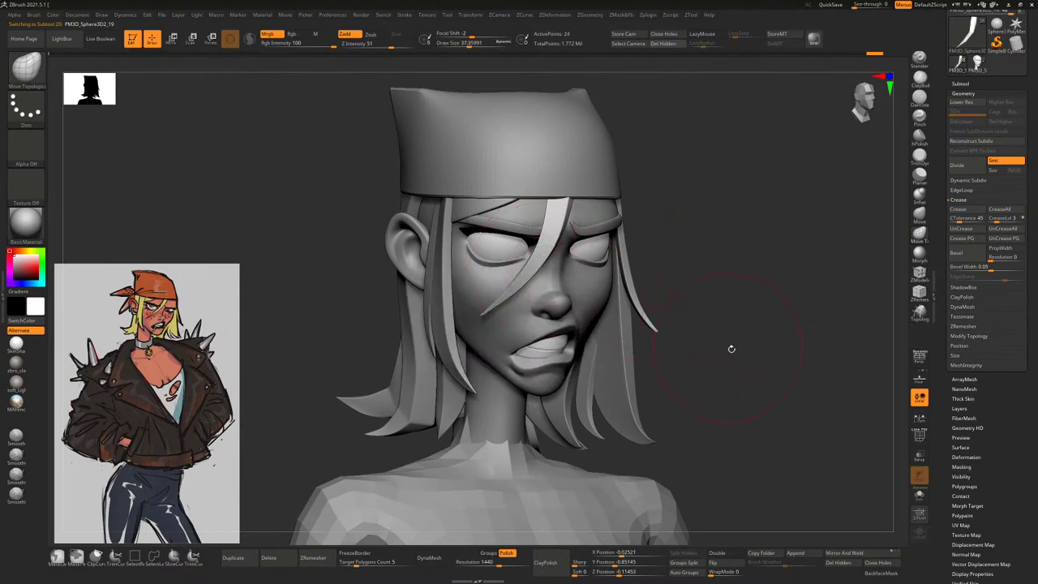
{"action": "left_click", "coordinate": [881, 573]}
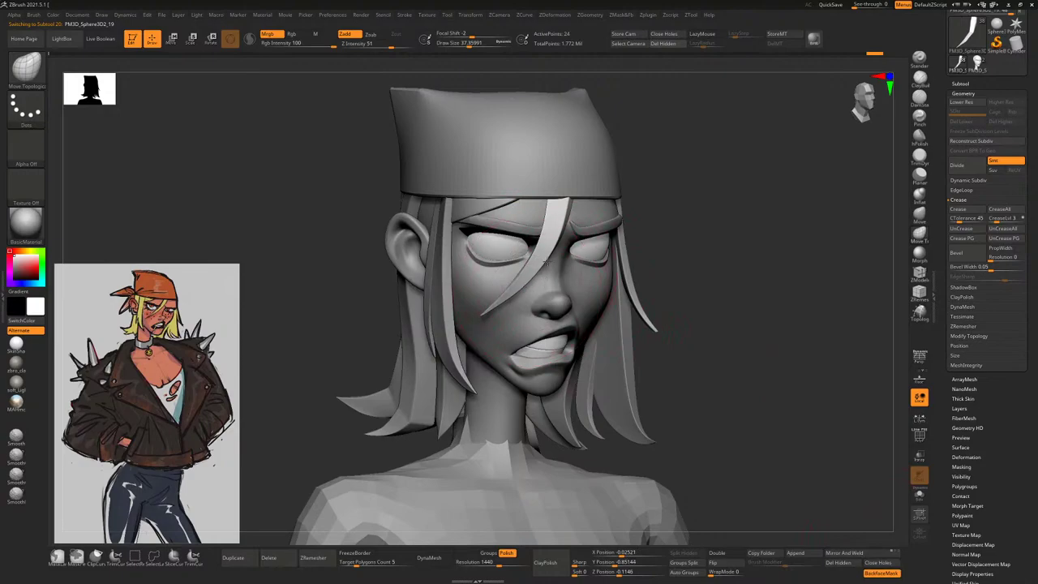
{"action": "mouse_move", "coordinate": [528, 280]}
{"action": "left_mouse_down", "text": "shift"}
{"action": "mouse_move", "coordinate": [495, 253]}
{"action": "mouse_move", "coordinate": [503, 256]}
{"action": "left_mouse_up", "text": "shift"}
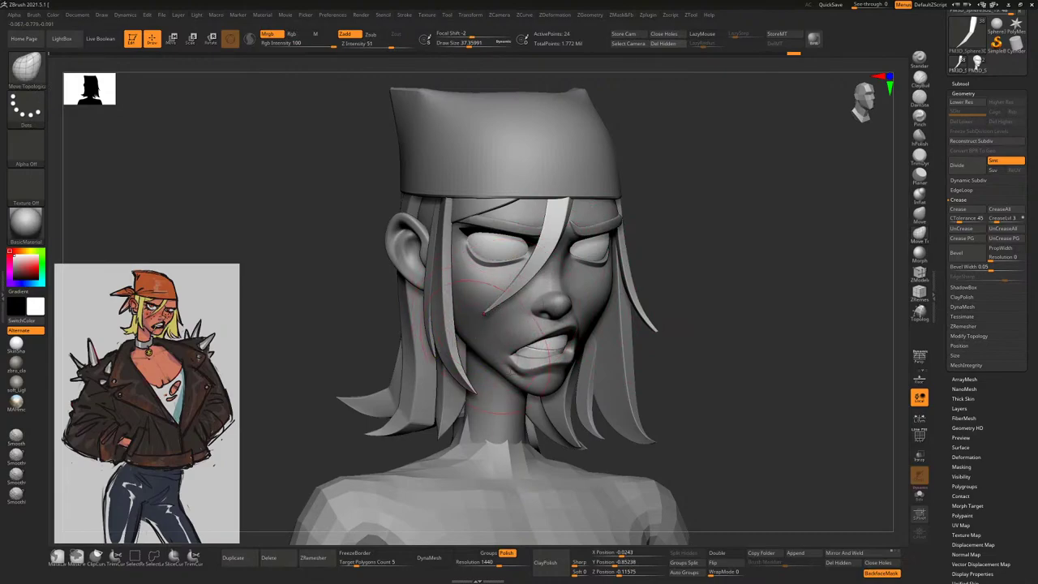
{"action": "left_click", "coordinate": [881, 572]}
Refine the curve and tip of the front hair strand with the Move Topological brush at a size of about 15.1
{"action": "key", "text": "space"}
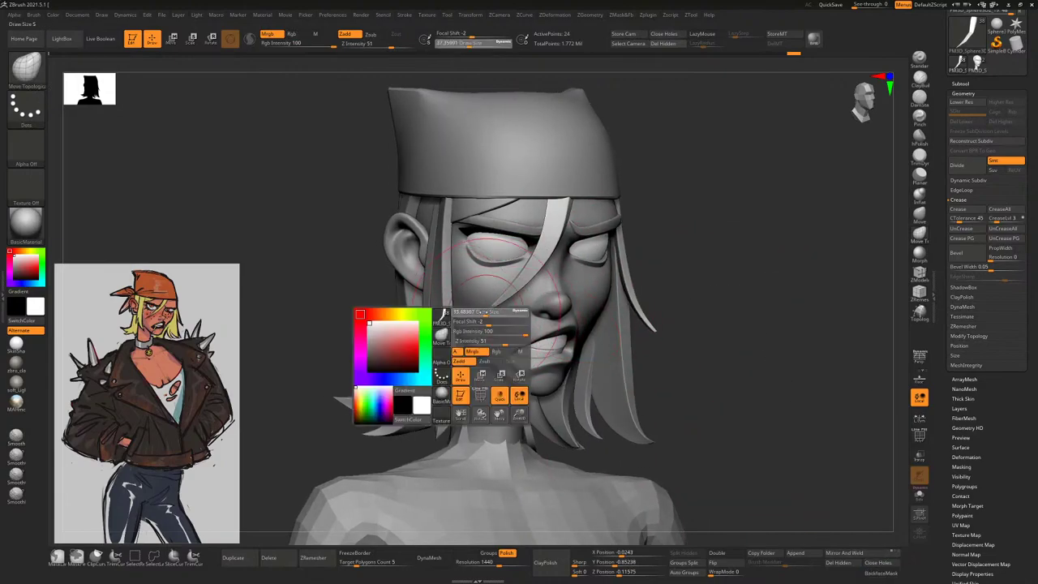
{"action": "left_click_drag", "start_coordinate": [641, 258], "coordinate": [684, 255]}
{"action": "left_click_drag", "start_coordinate": [478, 318], "coordinate": [615, 278]}
{"action": "left_click_drag", "start_coordinate": [354, 358], "coordinate": [568, 275]}
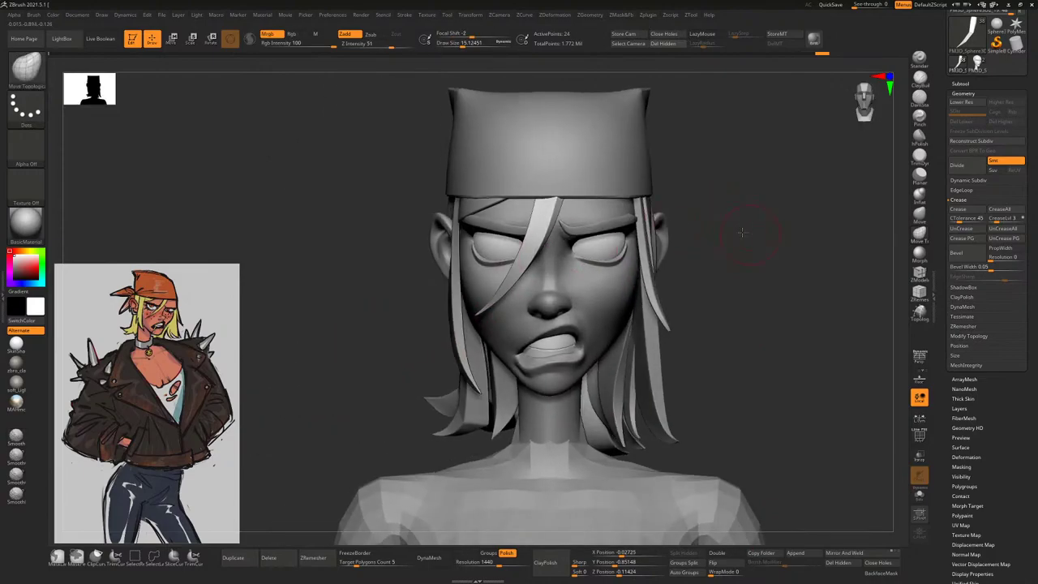
{"action": "mouse_move", "coordinate": [741, 232]}
{"action": "left_mouse_down", "text": "alt"}
{"action": "mouse_move", "coordinate": [665, 204]}
{"action": "mouse_move", "coordinate": [662, 213]}
{"action": "mouse_move", "coordinate": [719, 232]}
{"action": "mouse_move", "coordinate": [731, 225]}
{"action": "mouse_move", "coordinate": [503, 195]}
{"action": "left_mouse_up", "text": "alt"}
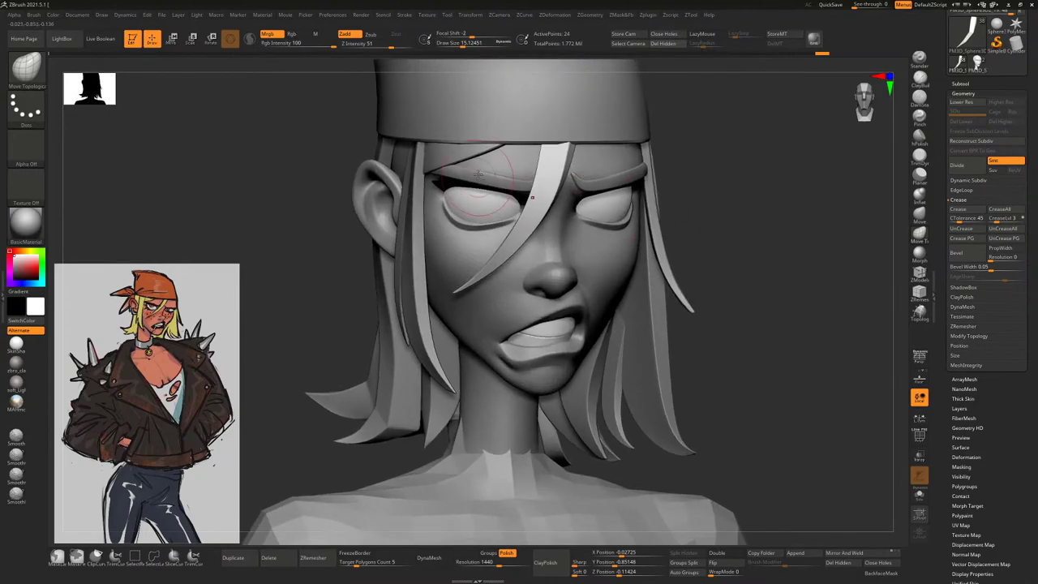
{"action": "key", "text": "space"}
Select the eyebrows, fill them with a very dark brown color, and set the active color back to white
{"action": "left_click", "coordinate": [481, 169], "text": "alt"}
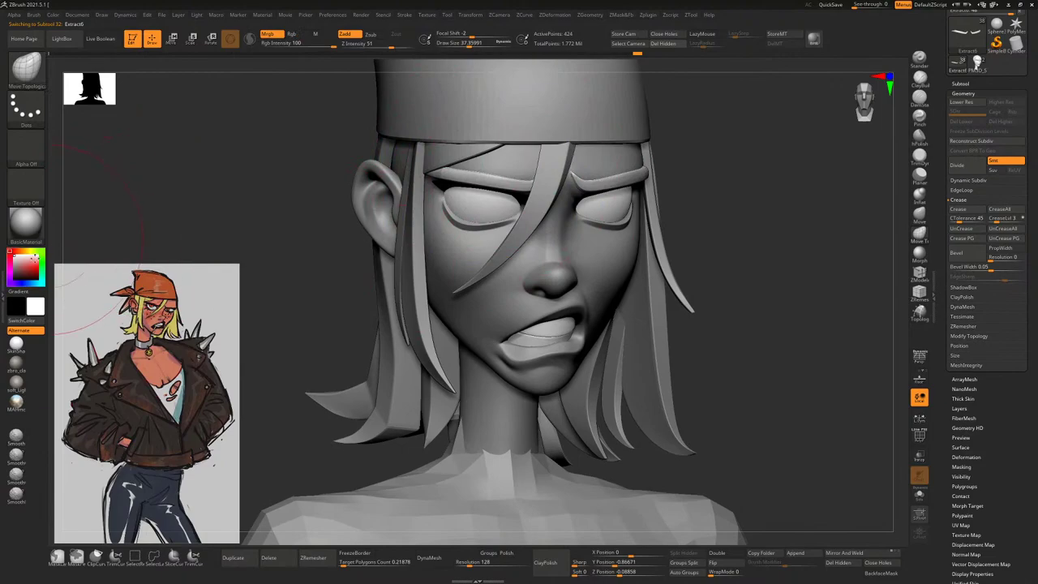
{"action": "left_click", "coordinate": [12, 283]}
{"action": "key", "text": "ctrl+f"}
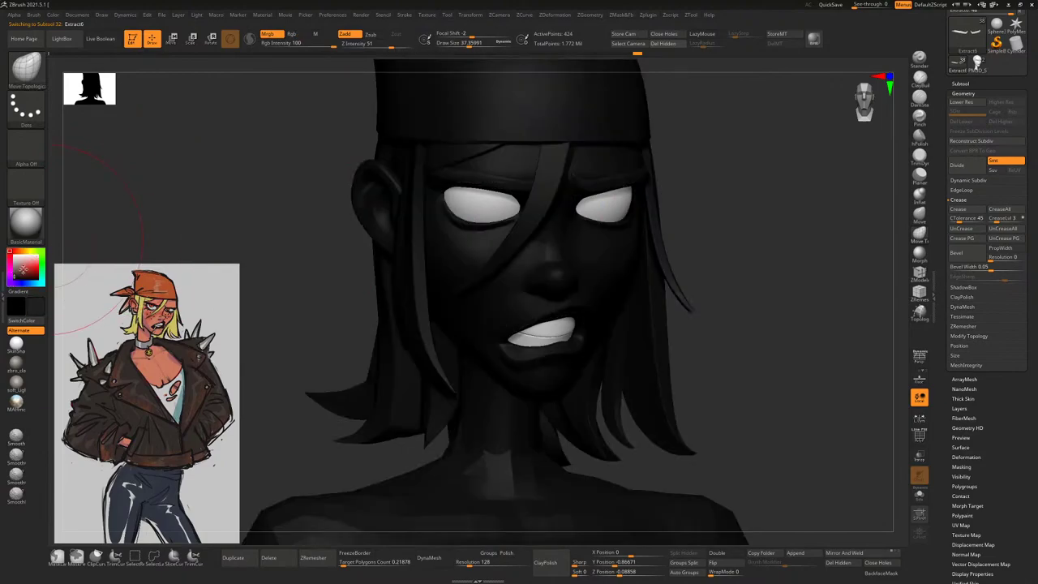
{"action": "left_click_drag", "start_coordinate": [16, 251], "coordinate": [35, 274]}
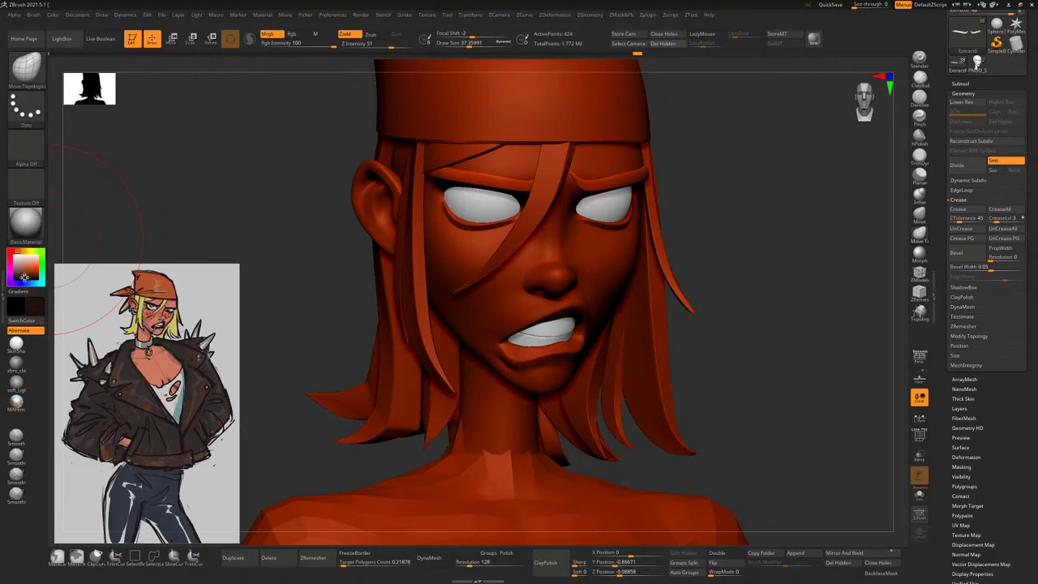
{"action": "left_click", "coordinate": [23, 277]}
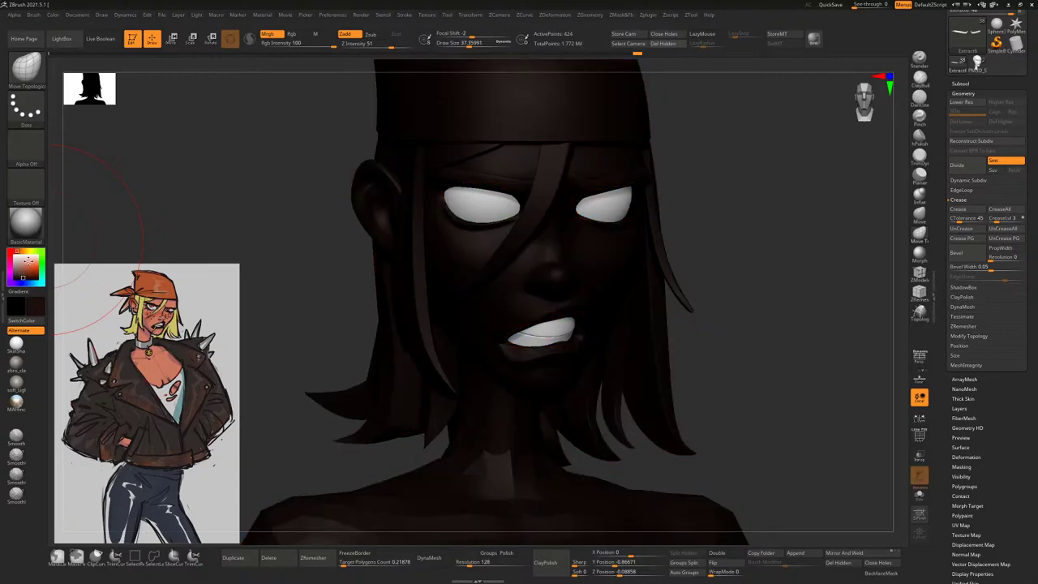
{"action": "left_click", "coordinate": [54, 15]}
{"action": "left_click", "coordinate": [82, 190]}
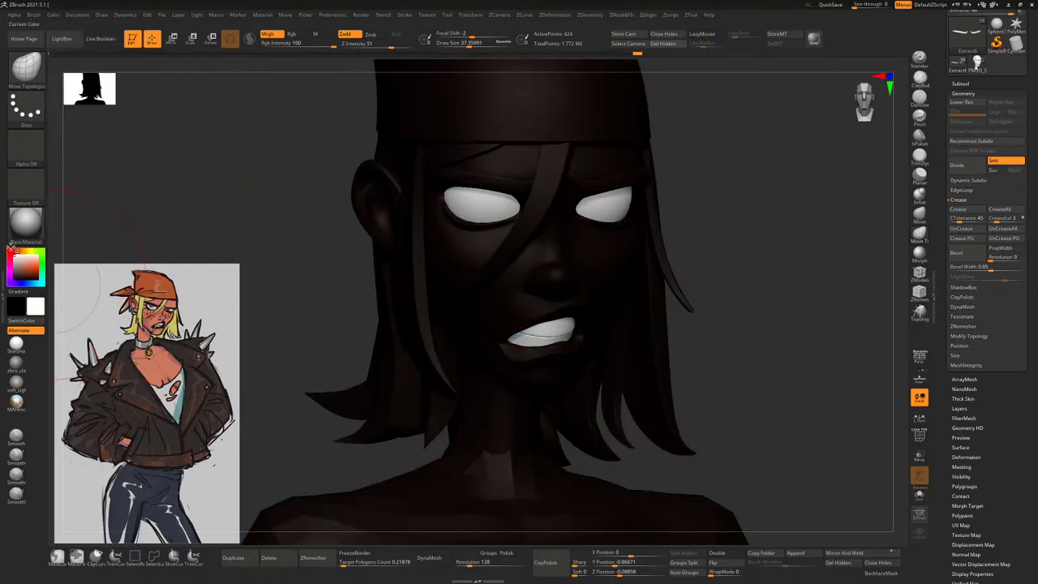
{"action": "mouse_move", "coordinate": [692, 214]}
{"action": "left_mouse_down"}
{"action": "mouse_move", "coordinate": [684, 216]}
{"action": "mouse_move", "coordinate": [696, 225]}
{"action": "mouse_move", "coordinate": [759, 215]}
{"action": "left_mouse_up"}
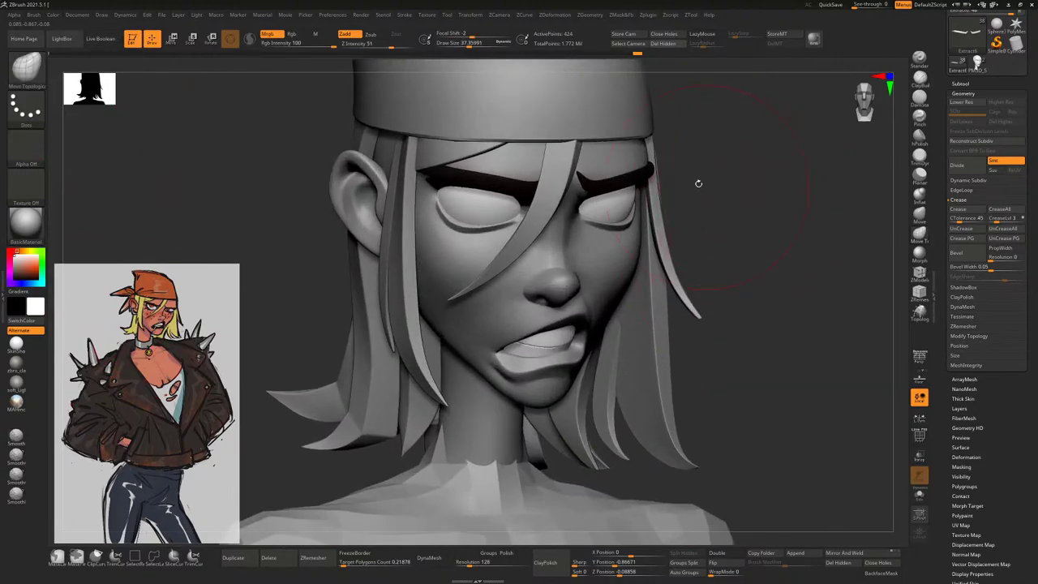
{"action": "left_click_drag", "start_coordinate": [699, 183], "coordinate": [703, 166], "text": "alt"}
{"action": "left_click_drag", "start_coordinate": [769, 225], "coordinate": [661, 175]}
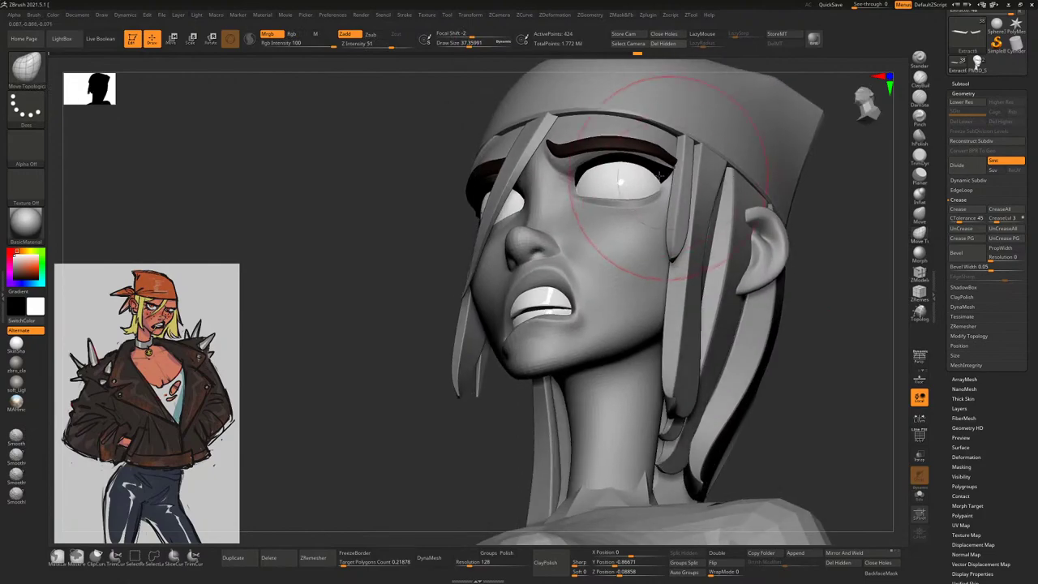
{"action": "left_click_drag", "start_coordinate": [359, 249], "coordinate": [610, 180], "text": "shift"}
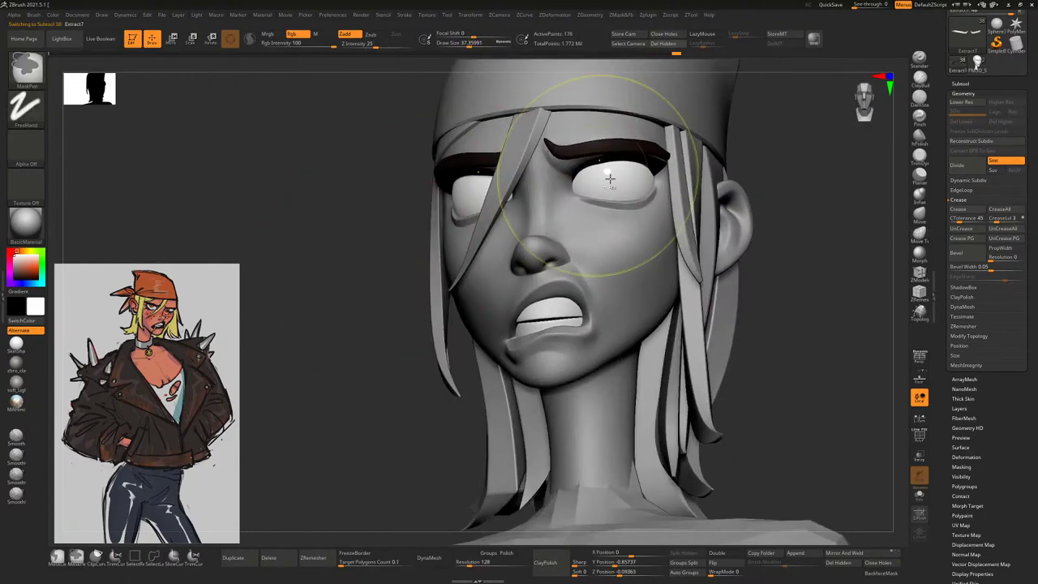
{"action": "mouse_move", "coordinate": [763, 113]}
{"action": "left_mouse_down"}
{"action": "mouse_move", "coordinate": [805, 249]}
{"action": "mouse_move", "coordinate": [568, 243]}
{"action": "left_mouse_up"}
Select the head and refine the inner eye corners on subdivision level 1 with the Move Topological brush at about 16.1
{"action": "left_click", "coordinate": [532, 235], "text": "alt"}
{"action": "key", "text": "space"}
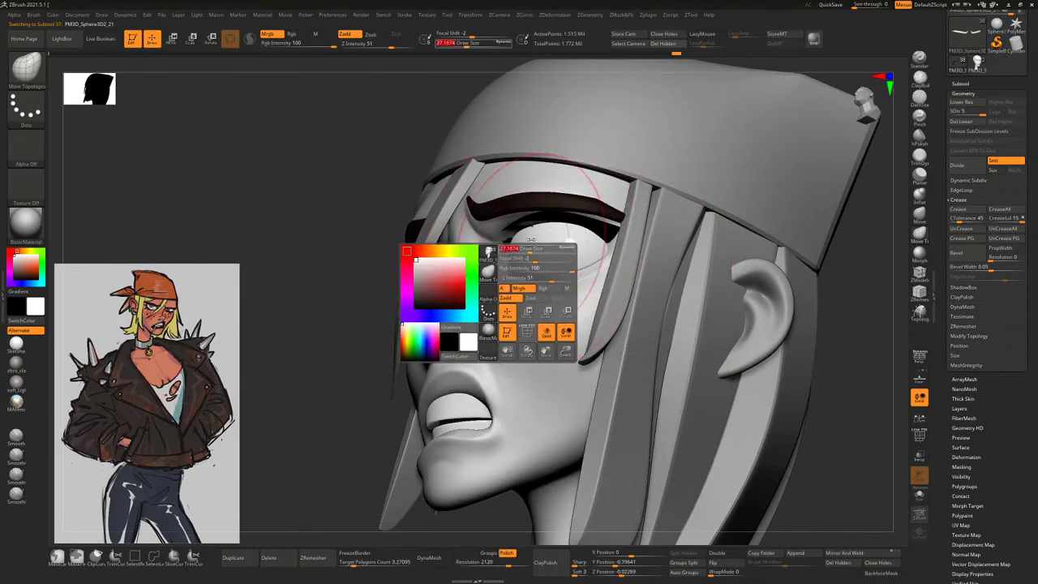
{"action": "key", "text": "shift+d"}
{"action": "key", "text": "shift+d"}
{"action": "key", "text": "shift+d"}
{"action": "key", "text": "shift+d"}
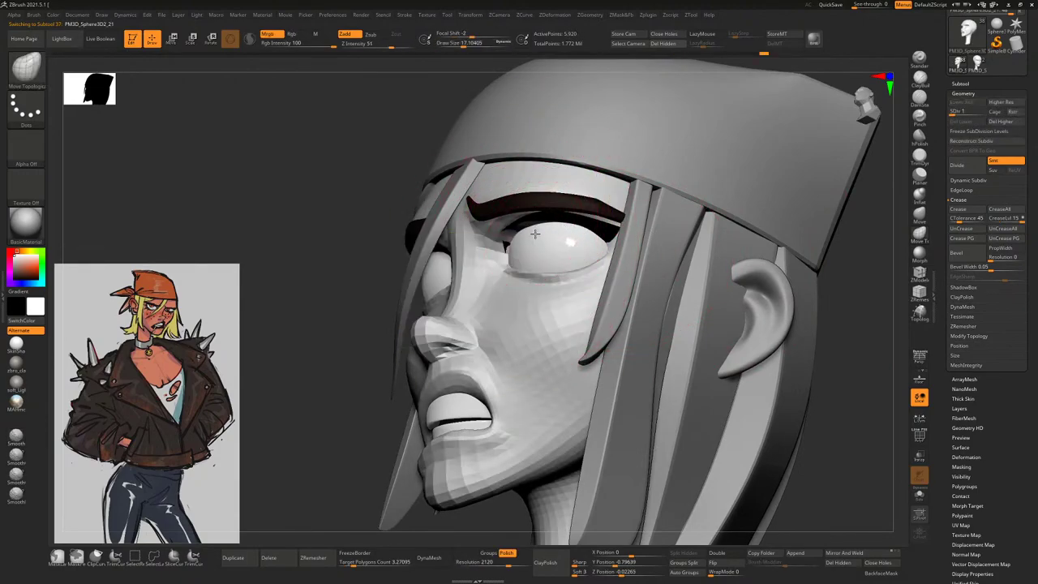
{"action": "key", "text": "space"}
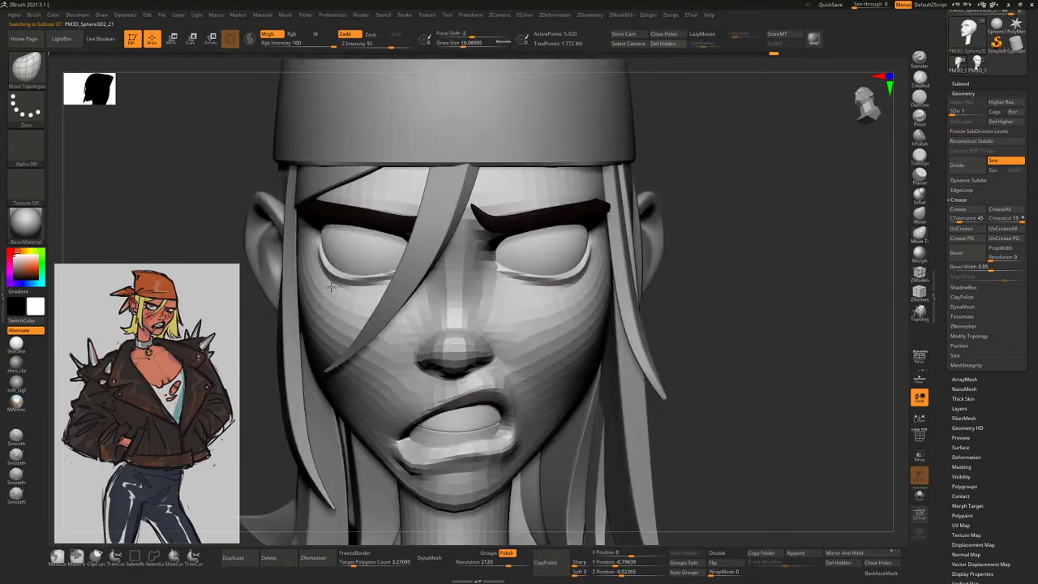
{"action": "right_click_drag", "start_coordinate": [761, 242], "coordinate": [743, 225], "text": "ctrl"}
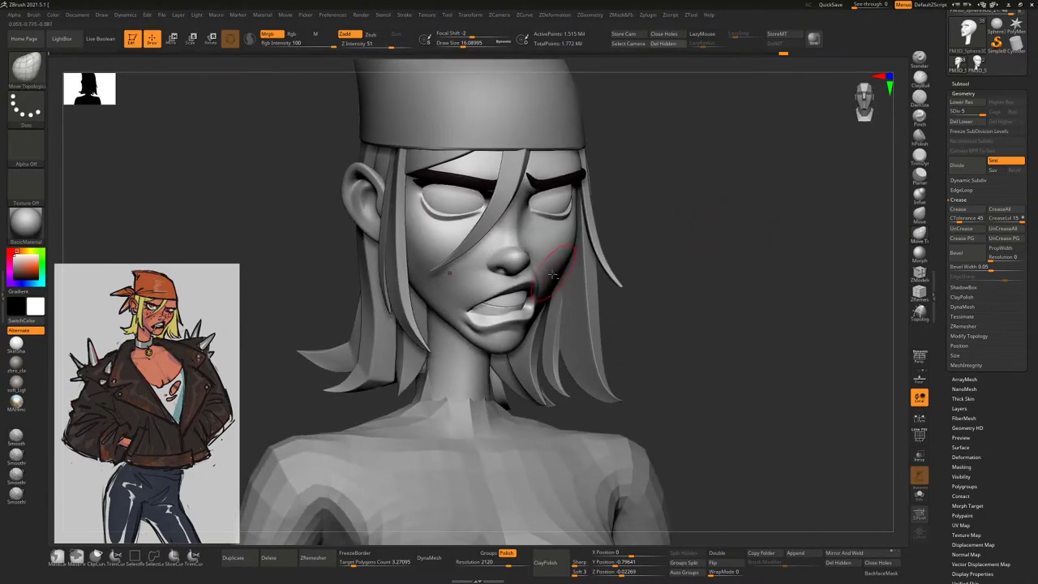
Lower the head to subdivision level 1 and reshape the cheek contours with the Move Topological brush at about 16.1 to 19.3
{"action": "key", "text": "shift+d"}
{"action": "key", "text": "shift+d"}
{"action": "key", "text": "shift+d"}
{"action": "key", "text": "shift+d"}
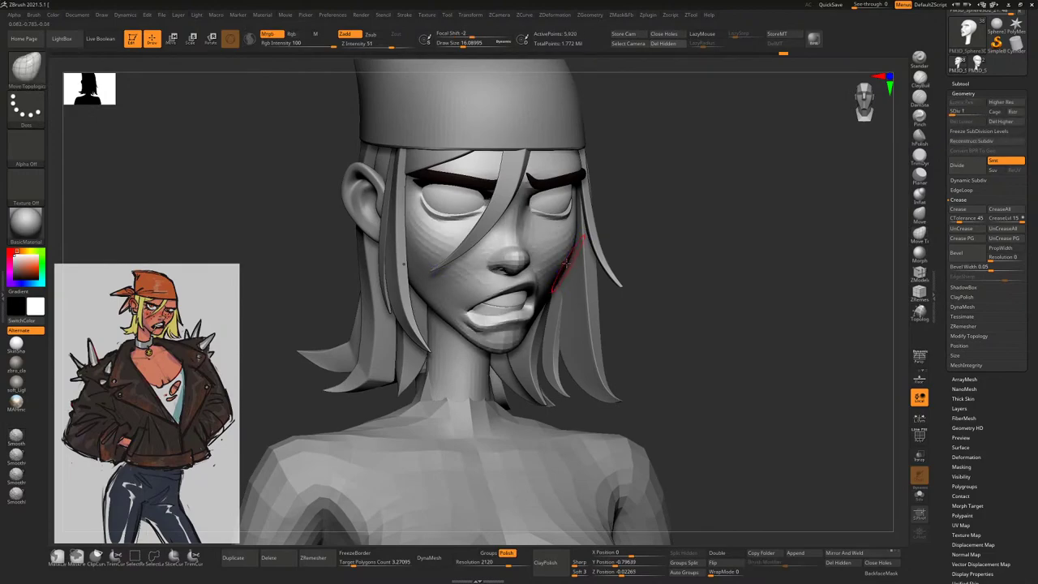
{"action": "mouse_move", "coordinate": [573, 257]}
{"action": "right_mouse_down"}
{"action": "mouse_move", "coordinate": [565, 235]}
{"action": "mouse_move", "coordinate": [555, 256]}
{"action": "right_mouse_up"}
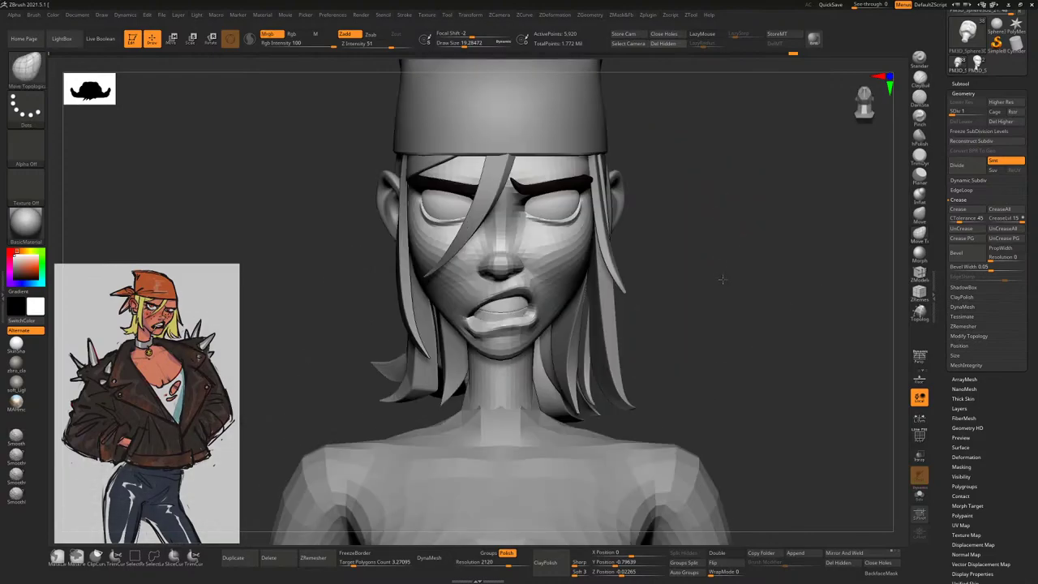
Refine the cheeks beside the nose and the outer lower eyelids with the Move Topological brush at about 11.7
{"action": "left_click_drag", "start_coordinate": [739, 250], "coordinate": [754, 197]}
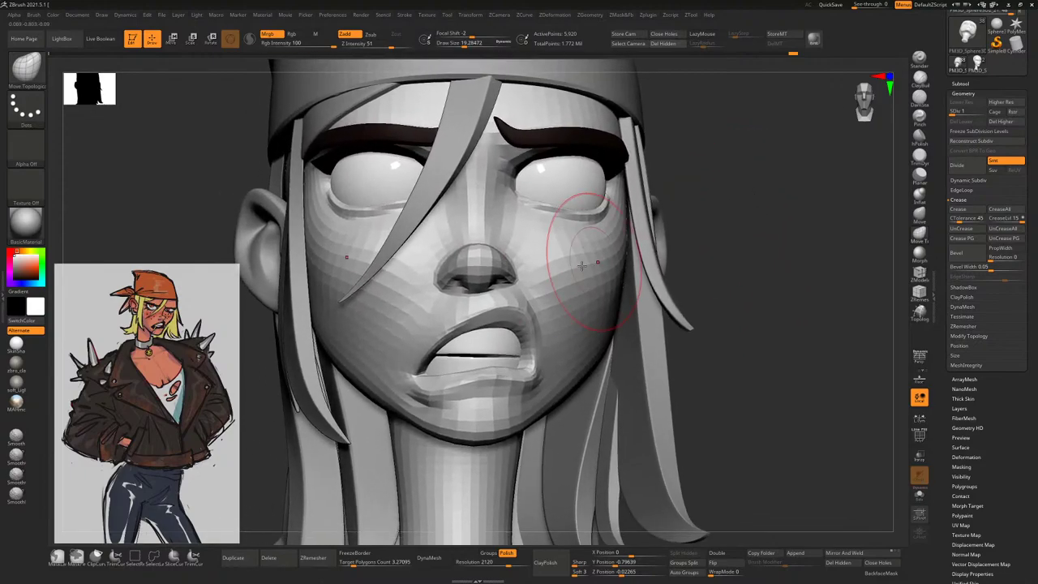
{"action": "key", "text": "space"}
{"action": "left_click_drag", "start_coordinate": [555, 278], "coordinate": [545, 278]}
{"action": "left_click_drag", "start_coordinate": [762, 454], "coordinate": [754, 357]}
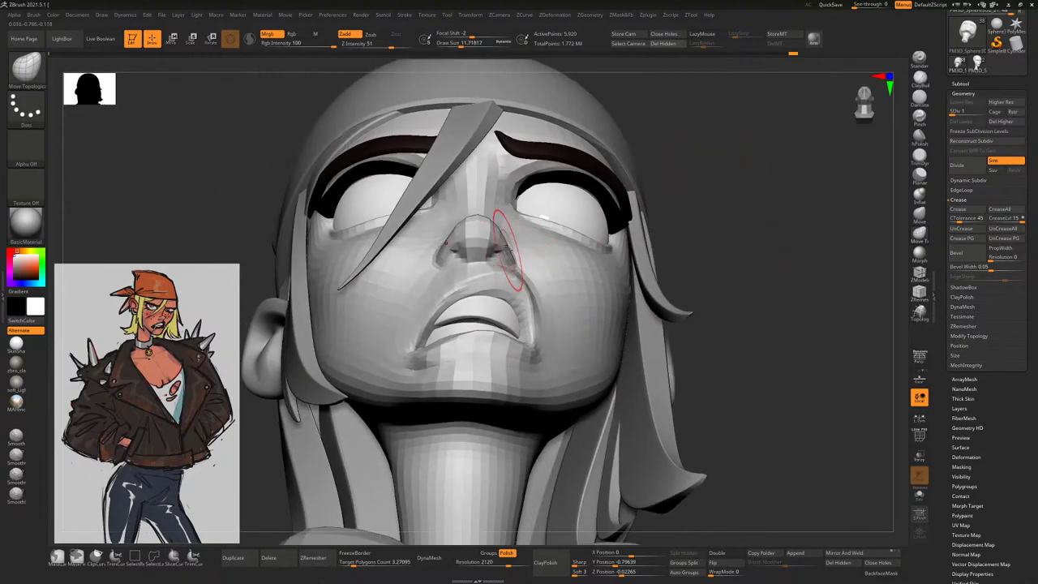
{"action": "mouse_move", "coordinate": [750, 174]}
{"action": "left_mouse_down"}
{"action": "mouse_move", "coordinate": [775, 244]}
{"action": "mouse_move", "coordinate": [786, 207]}
{"action": "mouse_move", "coordinate": [751, 170]}
{"action": "mouse_move", "coordinate": [568, 243]}
{"action": "left_mouse_up"}
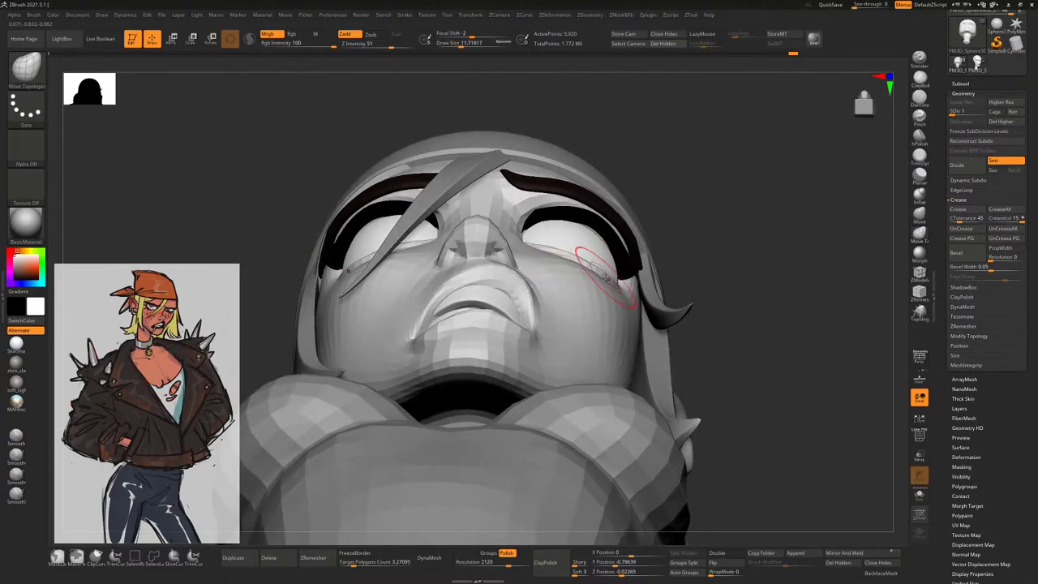
{"action": "mouse_move", "coordinate": [605, 278]}
{"action": "left_mouse_down"}
{"action": "mouse_move", "coordinate": [591, 267]}
{"action": "mouse_move", "coordinate": [605, 284]}
{"action": "left_mouse_up"}
Refine the mouth corner and jawline with the Move Topological brush at about 15.1, and raise the head to subdivision level 2
{"action": "mouse_move", "coordinate": [751, 246]}
{"action": "left_mouse_down"}
{"action": "mouse_move", "coordinate": [779, 273]}
{"action": "mouse_move", "coordinate": [597, 319]}
{"action": "left_mouse_up"}
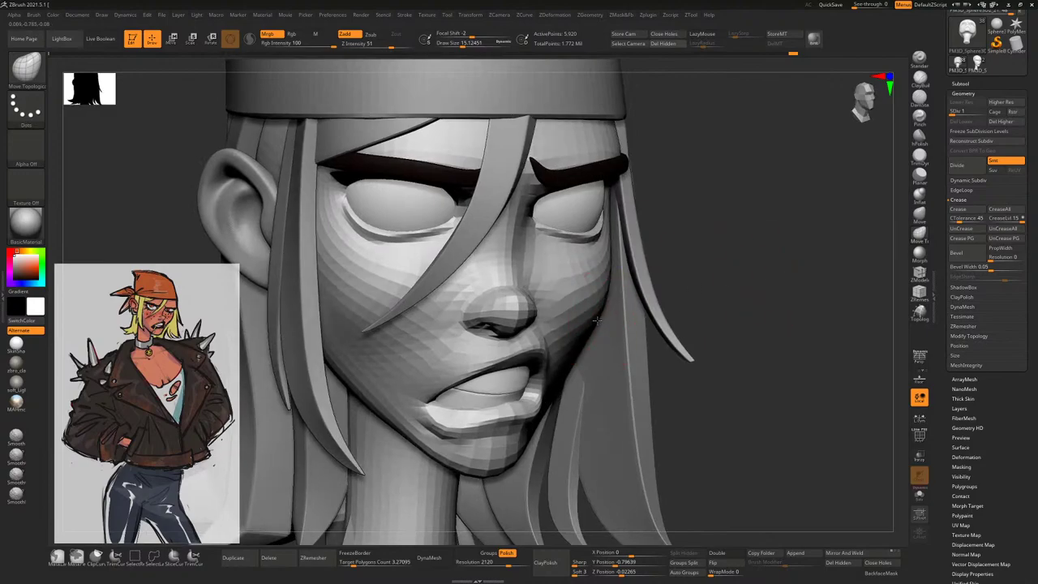
{"action": "left_click_drag", "start_coordinate": [716, 263], "coordinate": [705, 299]}
{"action": "right_click_drag", "start_coordinate": [509, 406], "coordinate": [517, 399]}
{"action": "left_click_drag", "start_coordinate": [538, 371], "coordinate": [531, 381]}
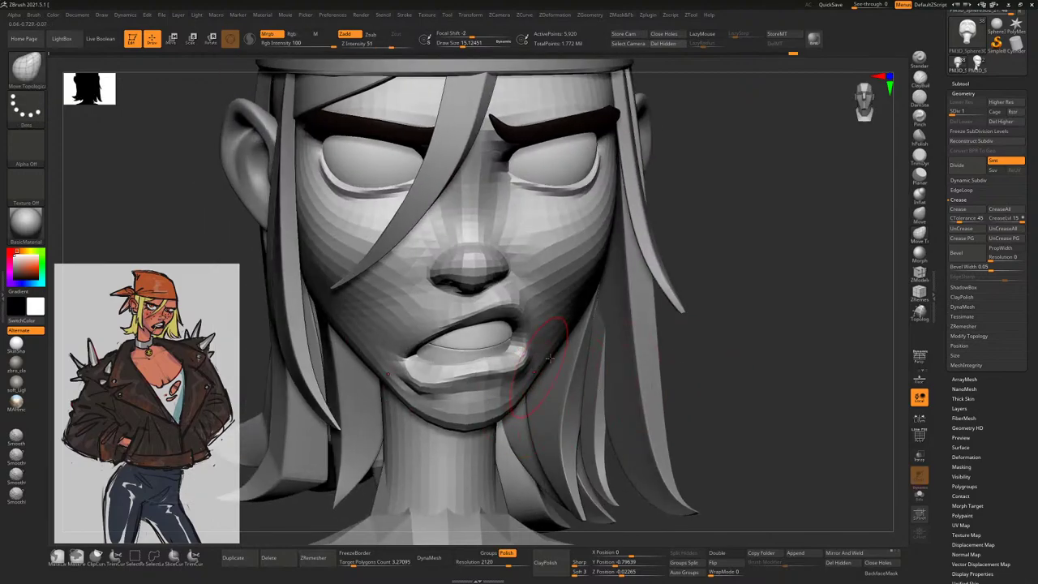
{"action": "left_click_drag", "start_coordinate": [753, 297], "coordinate": [687, 296]}
{"action": "left_click_drag", "start_coordinate": [520, 410], "coordinate": [577, 325]}
{"action": "left_click_drag", "start_coordinate": [714, 333], "coordinate": [712, 260]}
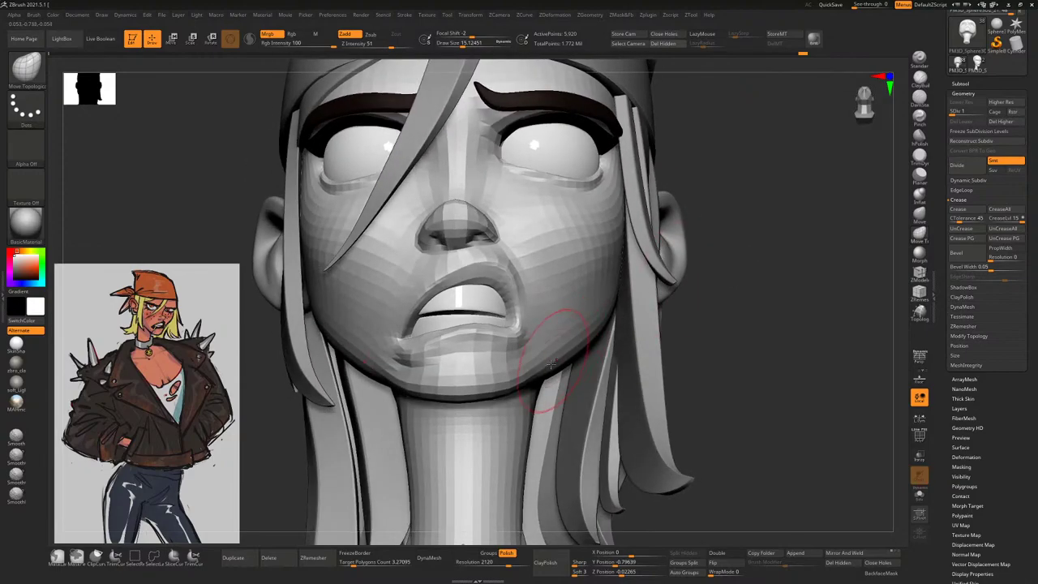
{"action": "mouse_move", "coordinate": [738, 295]}
{"action": "left_mouse_down"}
{"action": "mouse_move", "coordinate": [714, 276]}
{"action": "mouse_move", "coordinate": [778, 276]}
{"action": "left_mouse_up"}
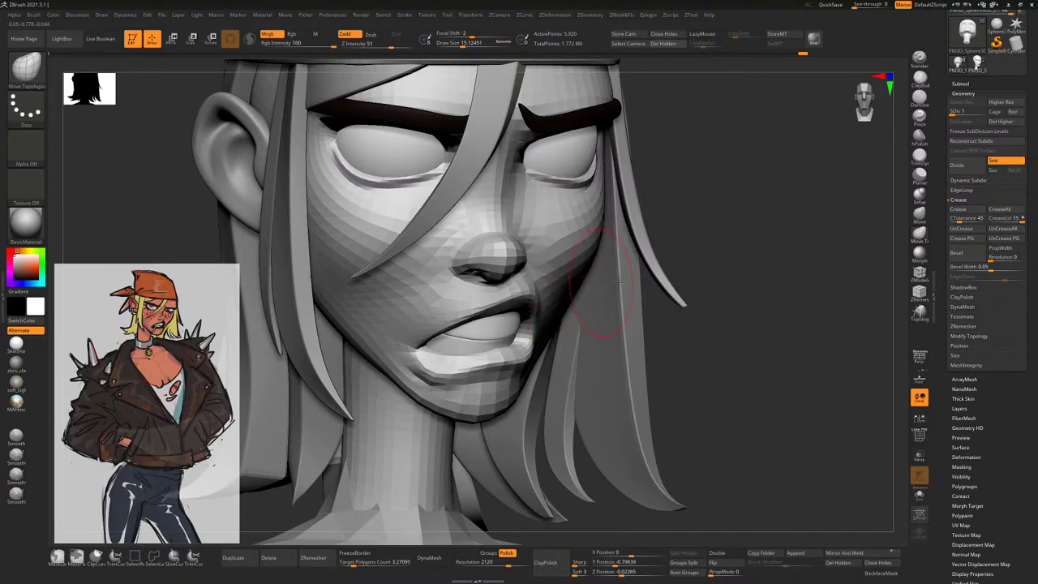
{"action": "key", "text": "ctrl+d"}
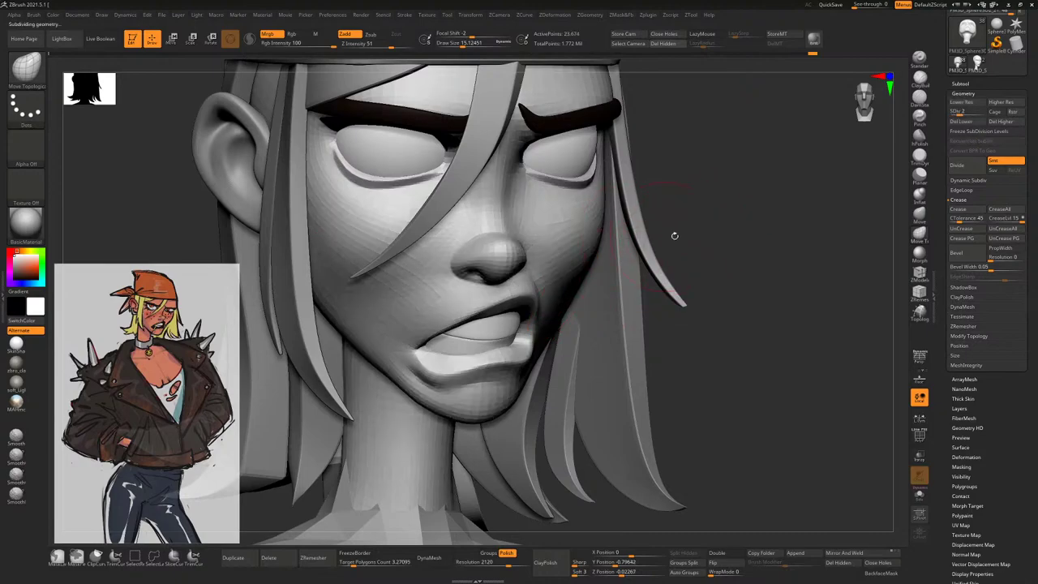
{"action": "mouse_move", "coordinate": [674, 235]}
{"action": "left_mouse_down"}
{"action": "mouse_move", "coordinate": [693, 228]}
{"action": "mouse_move", "coordinate": [703, 253]}
{"action": "mouse_move", "coordinate": [719, 253]}
{"action": "left_mouse_up"}
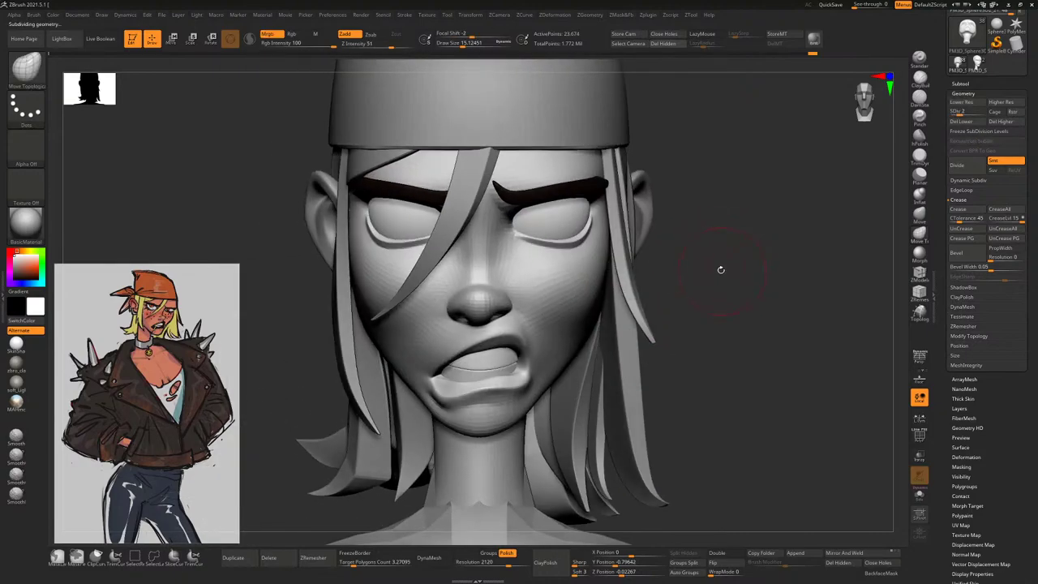
Isolate the head and define the temple plane behind the outer eye corner on subdivision level 1 with the Pinch brush, enlarged to about 28.7
{"action": "key", "text": "b"}
{"action": "left_click", "coordinate": [558, 462]}
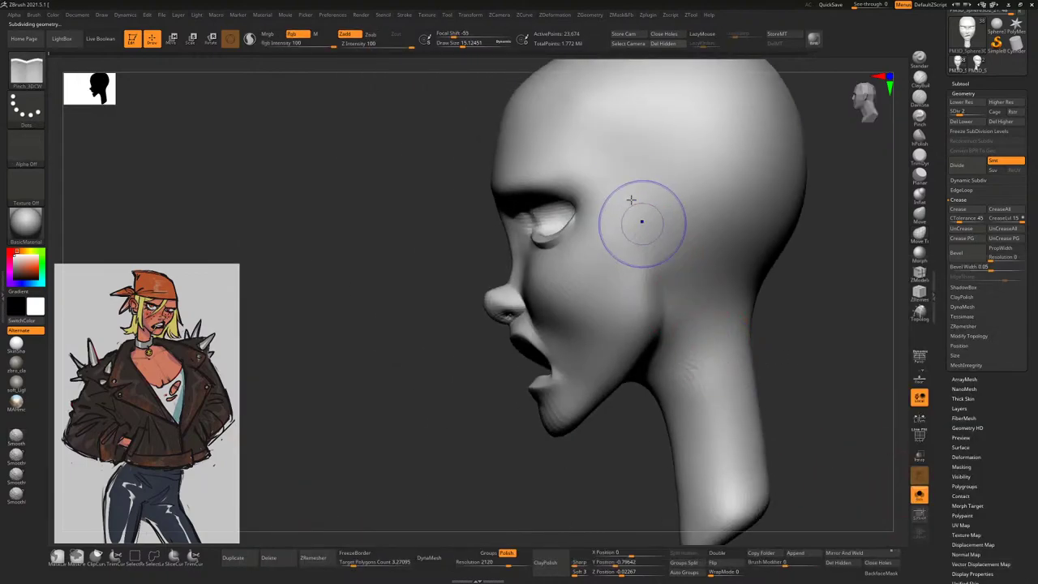
{"action": "mouse_move", "coordinate": [642, 220]}
{"action": "left_mouse_down"}
{"action": "mouse_move", "coordinate": [583, 200]}
{"action": "mouse_move", "coordinate": [718, 191]}
{"action": "left_mouse_up"}
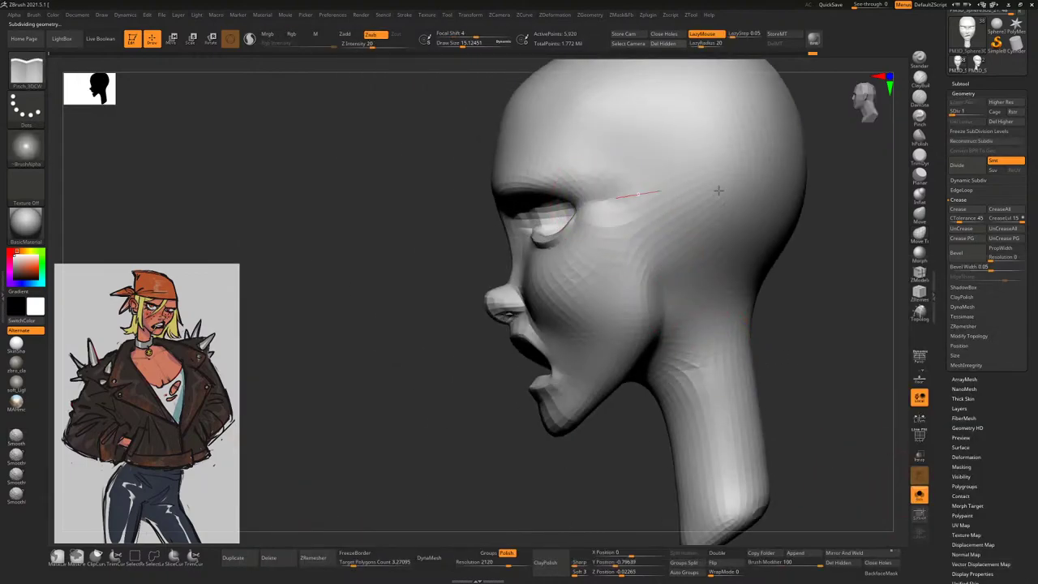
{"action": "key", "text": "space"}
{"action": "mouse_move", "coordinate": [820, 211]}
{"action": "left_mouse_down"}
{"action": "mouse_move", "coordinate": [851, 242]}
{"action": "mouse_move", "coordinate": [795, 229]}
{"action": "left_mouse_up"}
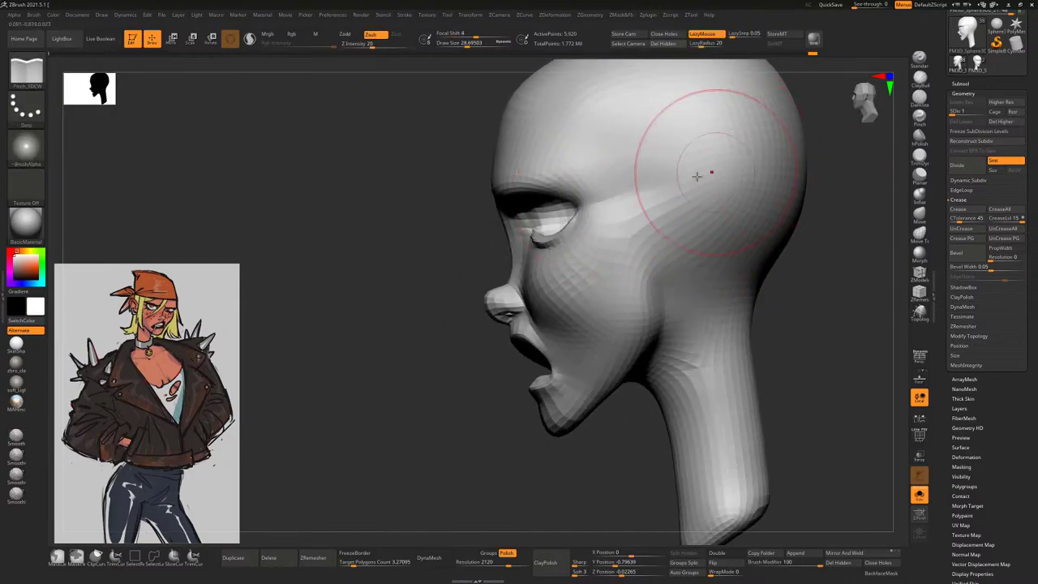
{"action": "left_click_drag", "start_coordinate": [816, 157], "coordinate": [895, 265], "text": "shift"}
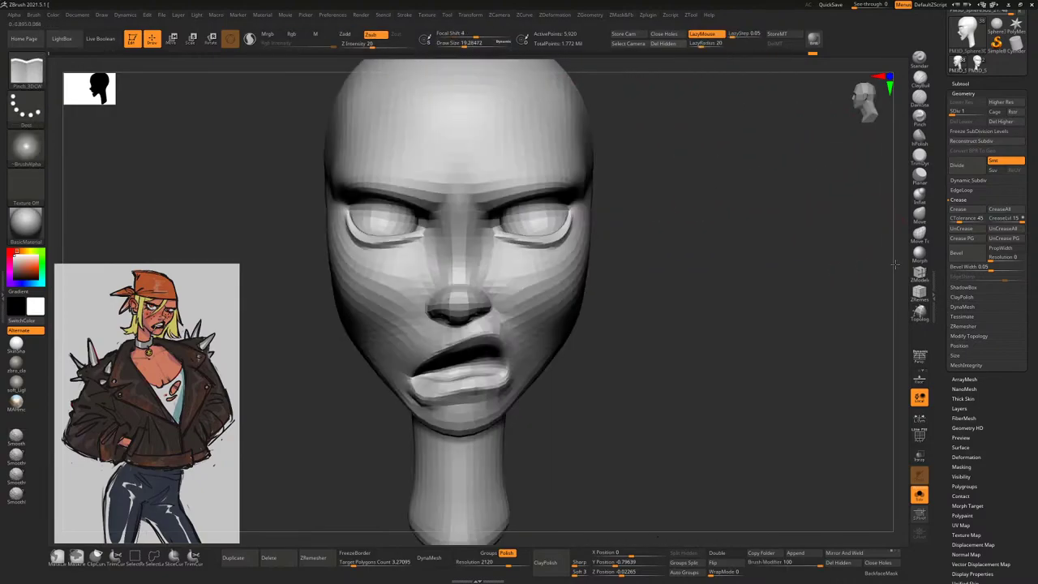
{"action": "mouse_move", "coordinate": [735, 250]}
{"action": "left_mouse_down"}
{"action": "mouse_move", "coordinate": [708, 251]}
{"action": "mouse_move", "coordinate": [604, 194]}
{"action": "mouse_move", "coordinate": [650, 166]}
{"action": "mouse_move", "coordinate": [607, 243]}
{"action": "left_mouse_up"}
Apply ClayPolish to the head, clear the mask, and show the other subtools again
{"action": "key", "text": "ctrl"}
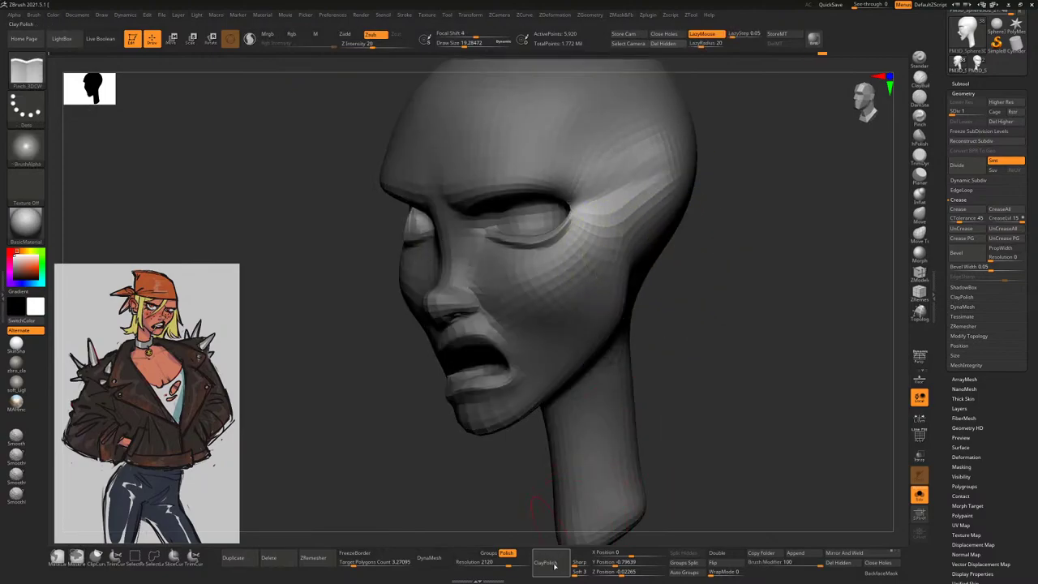
{"action": "left_click", "coordinate": [555, 565]}
{"action": "left_click_drag", "start_coordinate": [730, 454], "coordinate": [823, 378], "text": "ctrl"}
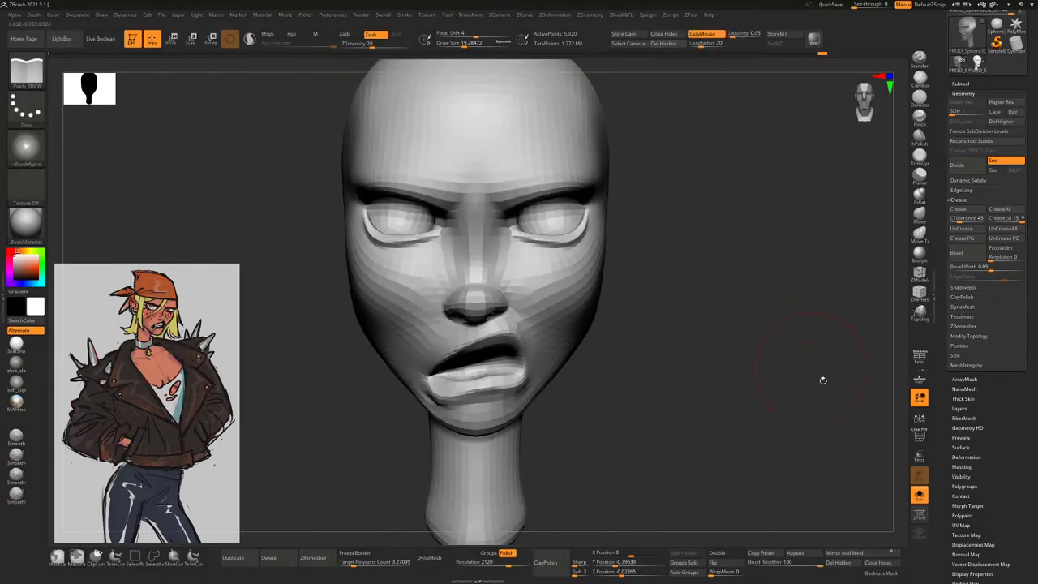
{"action": "left_click", "coordinate": [919, 494]}
{"action": "left_click_drag", "start_coordinate": [795, 331], "coordinate": [748, 225]}
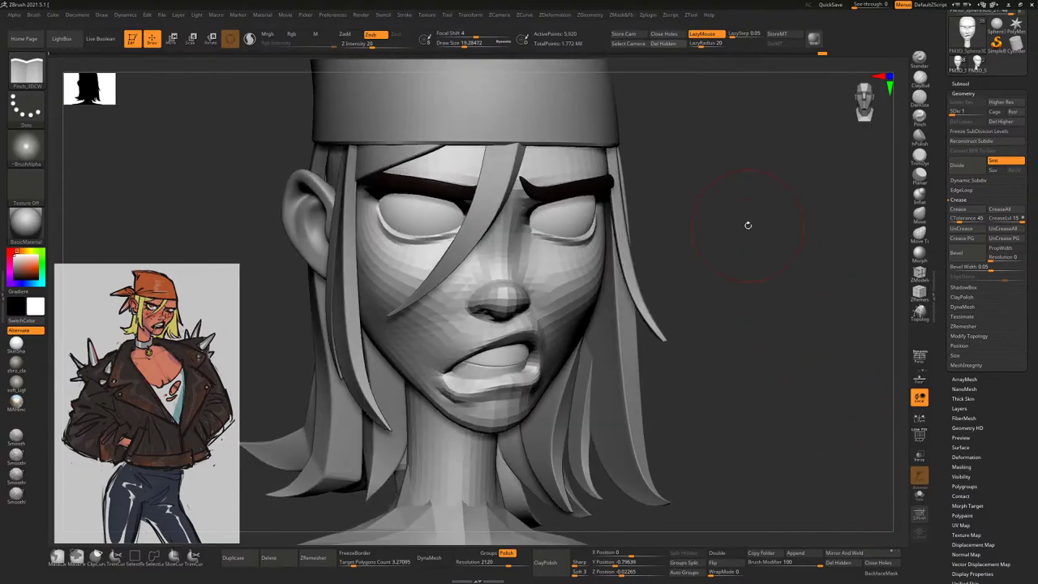
Adjust the outer eye corners with the Move Topological brush at about 10.3 and 17.1, and return the head to subdivision level 5
{"action": "left_click", "coordinate": [919, 233]}
{"action": "left_click_drag", "start_coordinate": [852, 235], "coordinate": [584, 213]}
{"action": "key", "text": "space"}
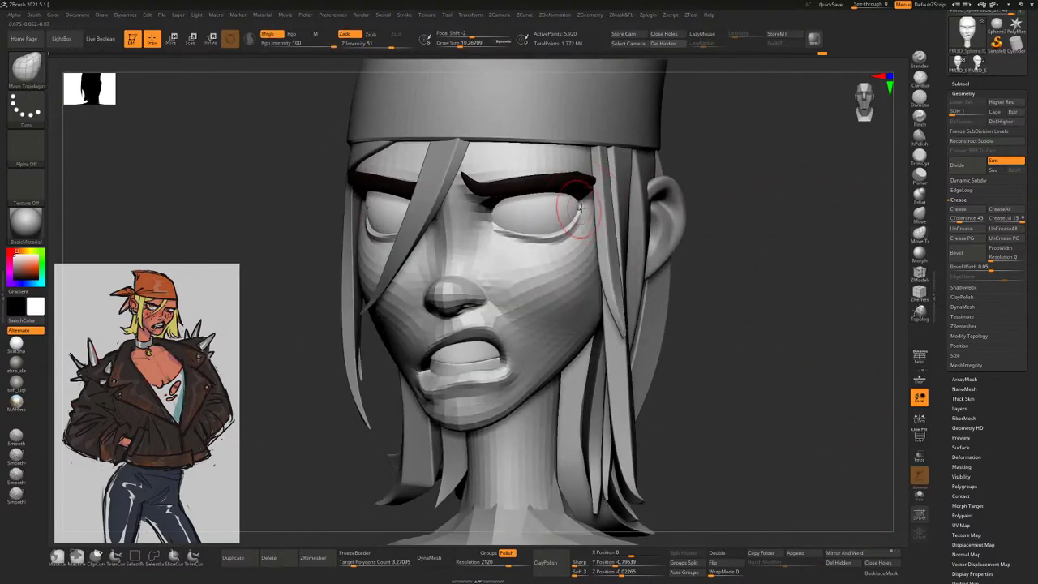
{"action": "left_click_drag", "start_coordinate": [776, 204], "coordinate": [660, 204]}
{"action": "key", "text": "space"}
{"action": "left_click_drag", "start_coordinate": [595, 215], "coordinate": [587, 210]}
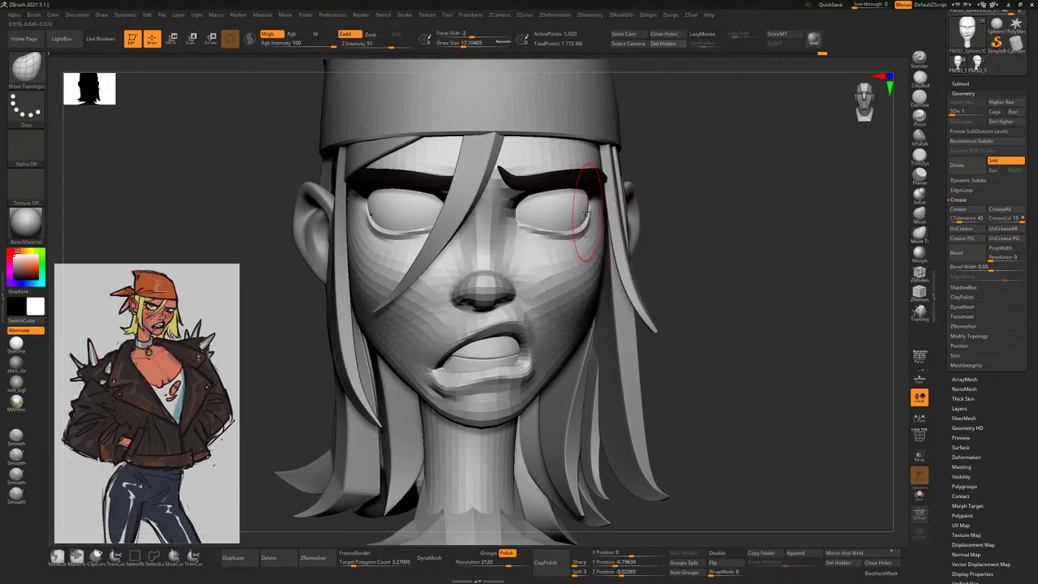
{"action": "left_click_drag", "start_coordinate": [698, 214], "coordinate": [730, 224]}
{"action": "key", "text": "ctrl+d"}
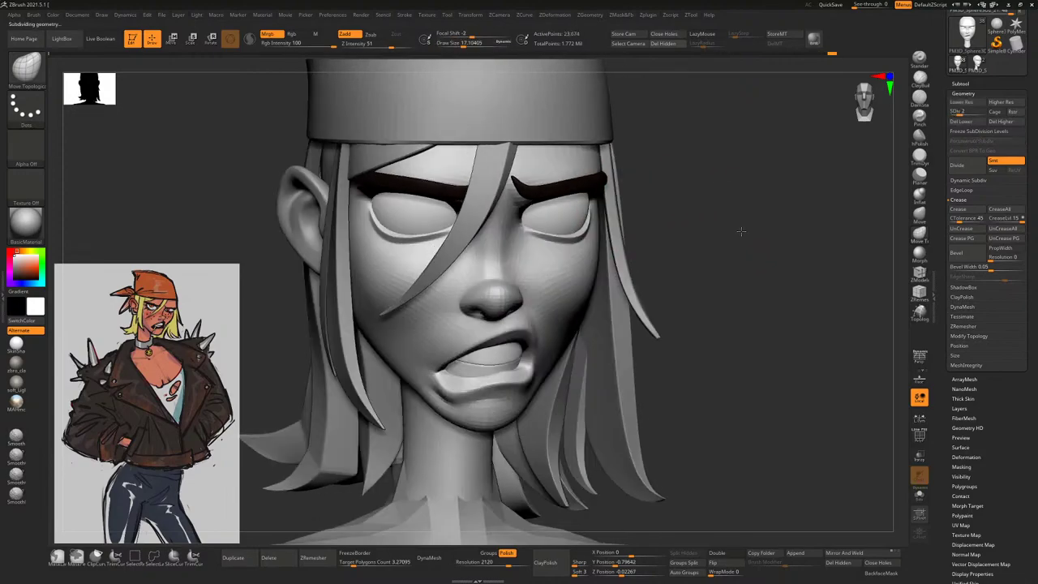
{"action": "mouse_move", "coordinate": [677, 197]}
{"action": "left_mouse_down"}
{"action": "mouse_move", "coordinate": [638, 259]}
{"action": "mouse_move", "coordinate": [726, 297]}
{"action": "left_mouse_up"}
{"action": "key", "text": "ctrl+d"}
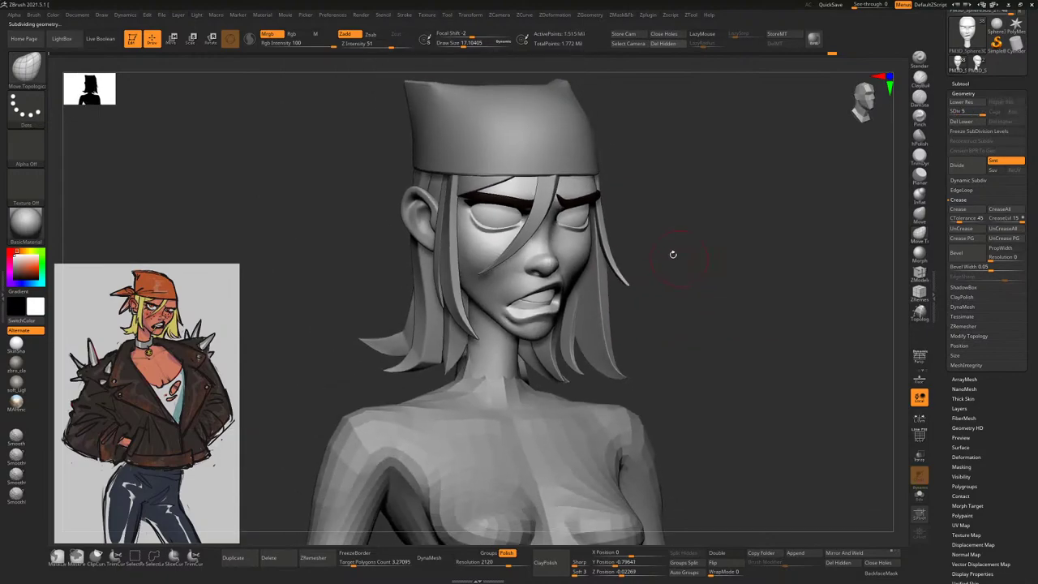
Smooth the outer lower eyelid on subdivision level 4, and lower the head to level 2
{"action": "mouse_move", "coordinate": [702, 236]}
{"action": "left_mouse_down"}
{"action": "mouse_move", "coordinate": [690, 248]}
{"action": "mouse_move", "coordinate": [480, 275]}
{"action": "mouse_move", "coordinate": [462, 218]}
{"action": "mouse_move", "coordinate": [487, 243]}
{"action": "mouse_move", "coordinate": [459, 247]}
{"action": "left_mouse_up"}
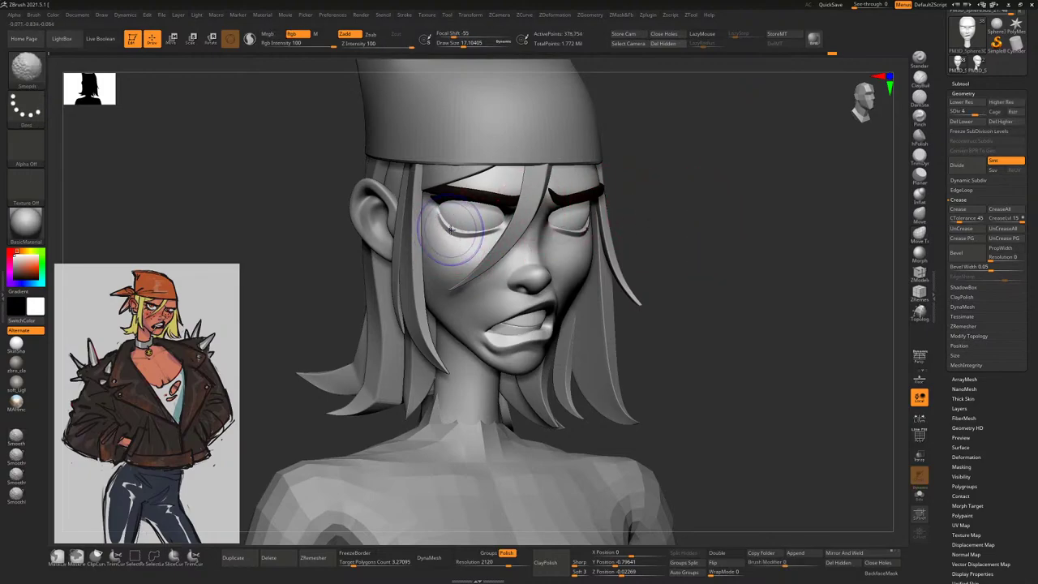
{"action": "mouse_move", "coordinate": [463, 232]}
{"action": "left_mouse_down", "text": "shift"}
{"action": "mouse_move", "coordinate": [463, 219]}
{"action": "mouse_move", "coordinate": [438, 207]}
{"action": "left_mouse_up", "text": "shift"}
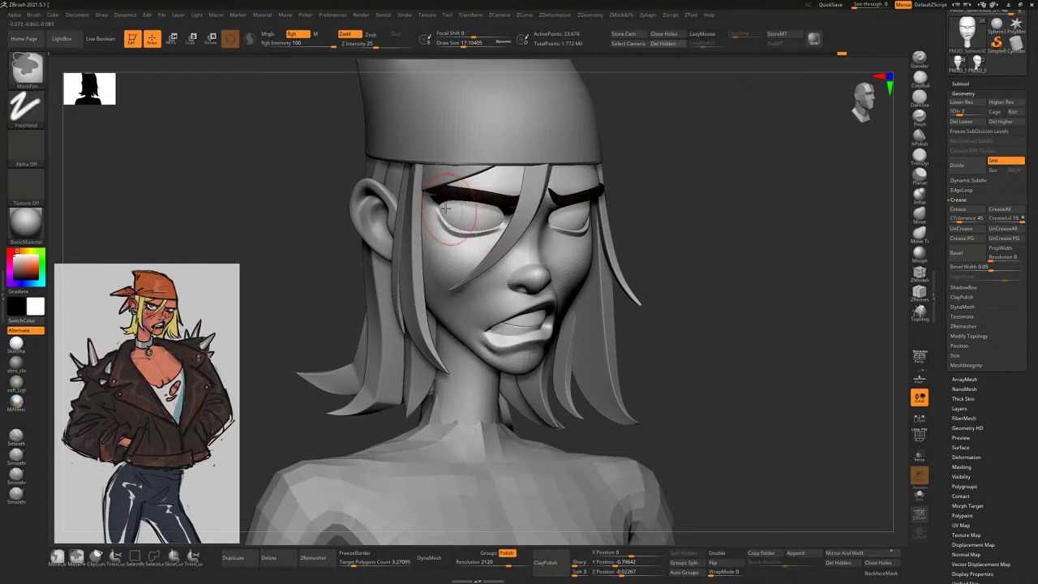
{"action": "mouse_move", "coordinate": [701, 185]}
{"action": "left_mouse_down"}
{"action": "mouse_move", "coordinate": [690, 193]}
{"action": "mouse_move", "coordinate": [703, 219]}
{"action": "mouse_move", "coordinate": [681, 217]}
{"action": "mouse_move", "coordinate": [713, 221]}
{"action": "left_mouse_up"}
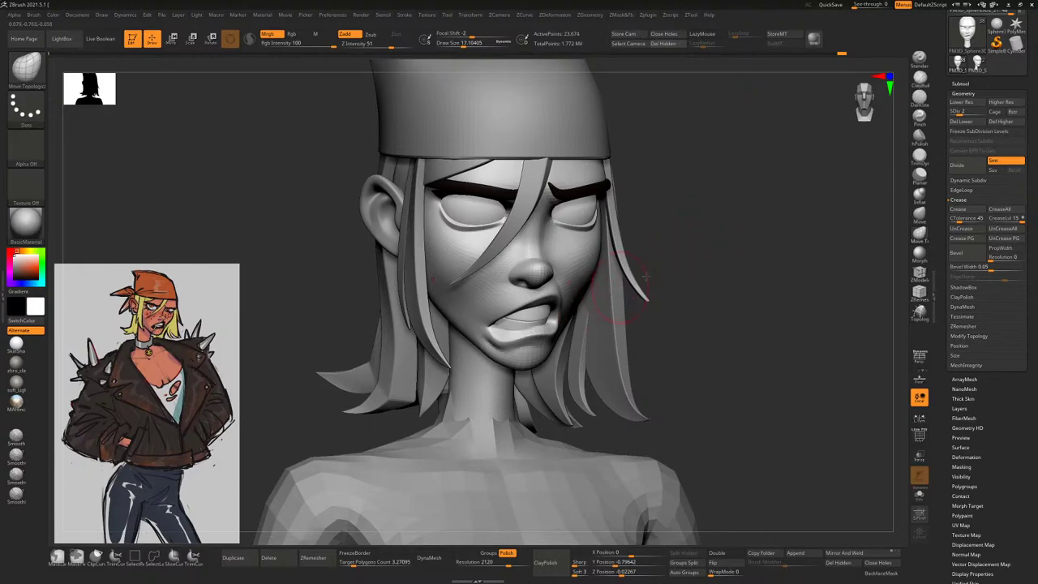
Refine the cheek beside the mouth corner with the Move Topological brush at about 7.3, and smooth the area
{"action": "left_click_drag", "start_coordinate": [646, 277], "coordinate": [660, 273]}
{"action": "key", "text": "space"}
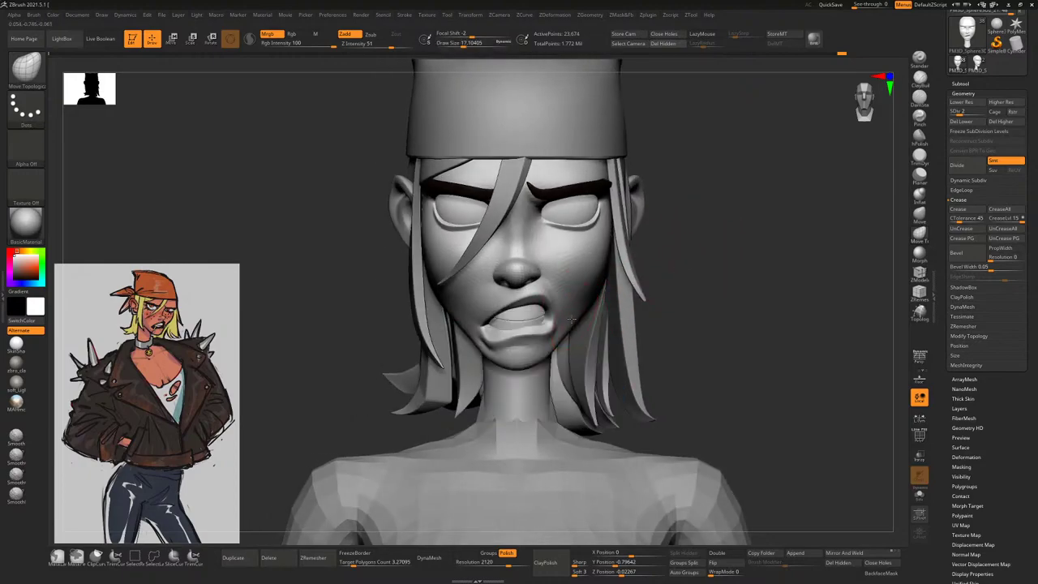
{"action": "key", "text": "s"}
{"action": "left_click_drag", "start_coordinate": [574, 311], "coordinate": [544, 311]}
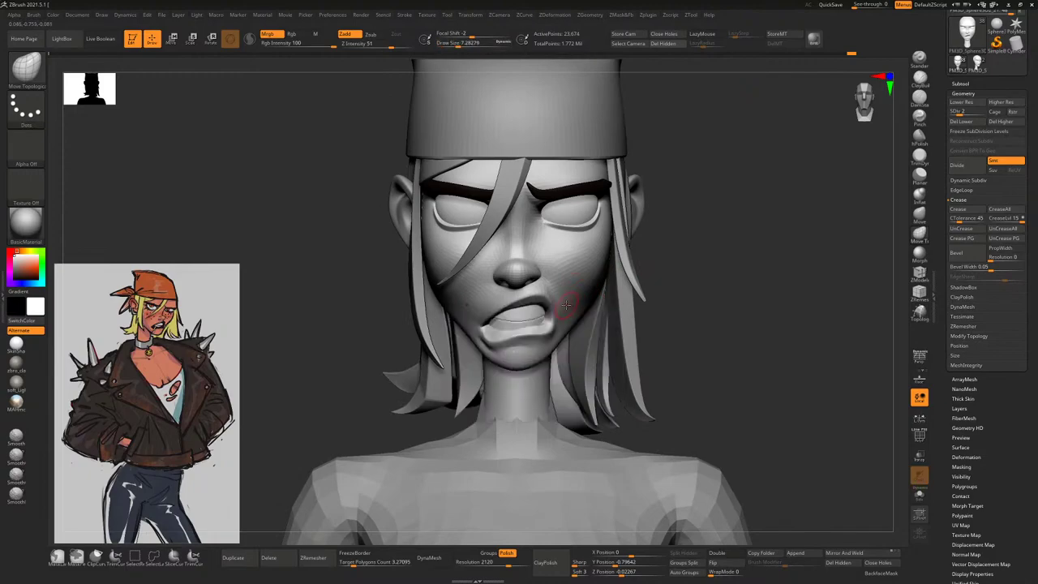
{"action": "left_click_drag", "start_coordinate": [690, 253], "coordinate": [557, 301]}
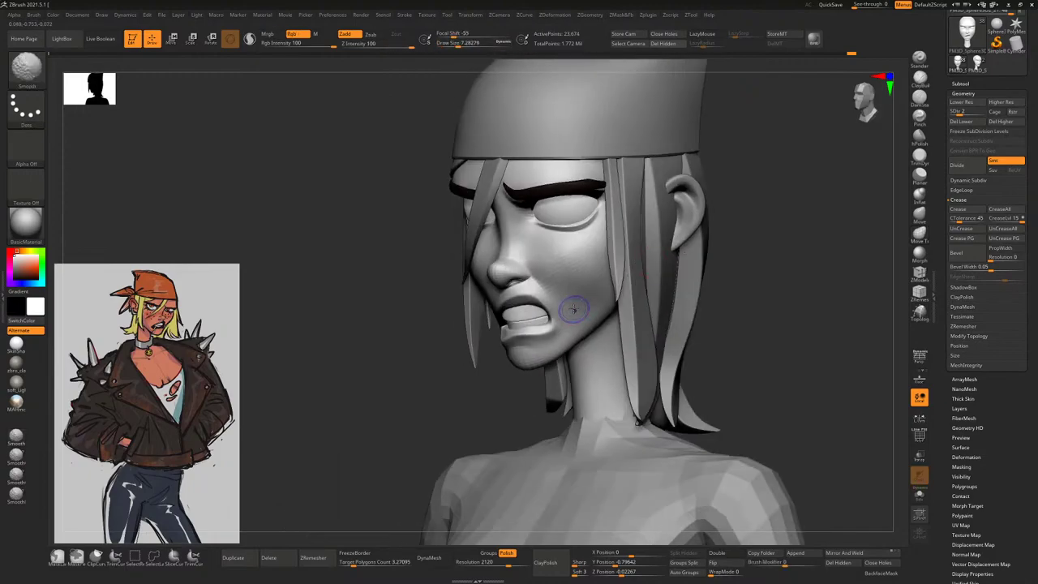
{"action": "mouse_move", "coordinate": [616, 268]}
{"action": "left_mouse_down"}
{"action": "mouse_move", "coordinate": [720, 254]}
{"action": "mouse_move", "coordinate": [698, 256]}
{"action": "mouse_move", "coordinate": [706, 251]}
{"action": "mouse_move", "coordinate": [596, 322]}
{"action": "left_mouse_up"}
Adjust the lower lip and jaw beside the mouth corner with the Move Topological brush at about 24.3
{"action": "key", "text": "["}
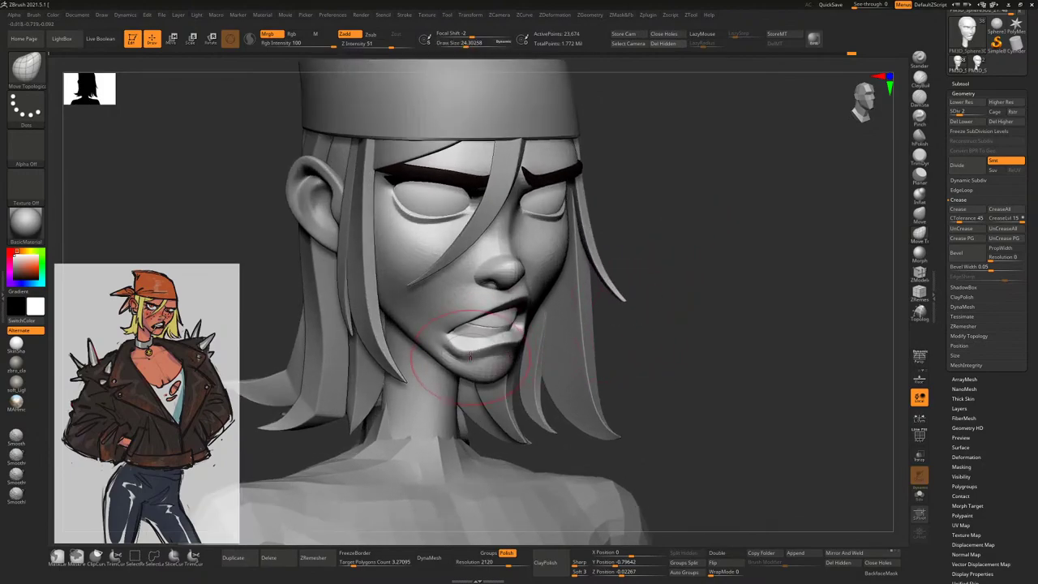
{"action": "left_click_drag", "start_coordinate": [442, 347], "coordinate": [462, 350]}
{"action": "left_click_drag", "start_coordinate": [671, 247], "coordinate": [425, 341]}
{"action": "mouse_move", "coordinate": [699, 241]}
{"action": "left_mouse_down"}
{"action": "mouse_move", "coordinate": [685, 247]}
{"action": "mouse_move", "coordinate": [723, 250]}
{"action": "mouse_move", "coordinate": [503, 317]}
{"action": "left_mouse_up"}
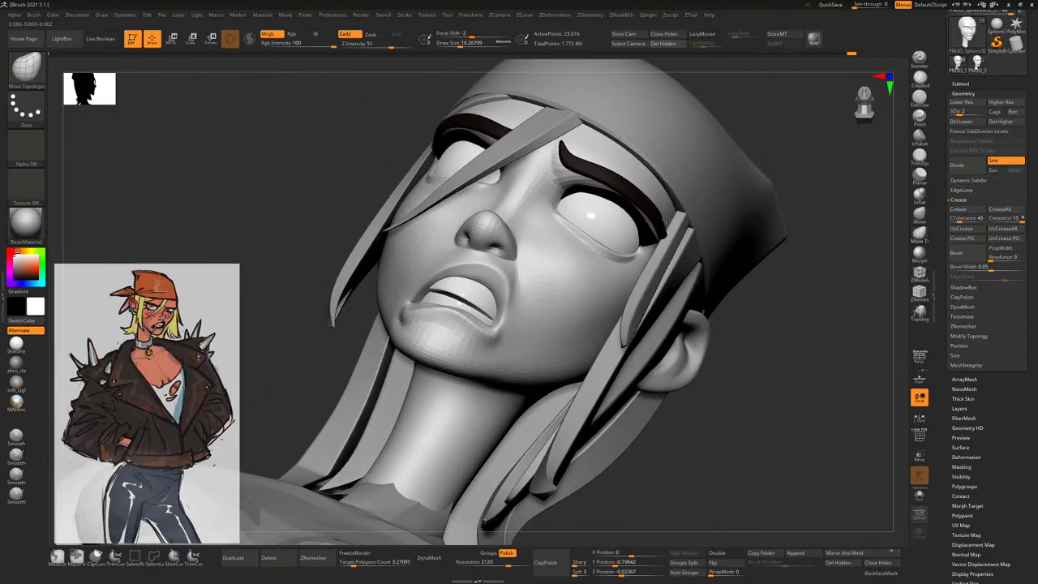
Reshape the upper lip and mouth corner with the Move Topological brush at about 18.2 and 11
{"action": "key", "text": "]"}
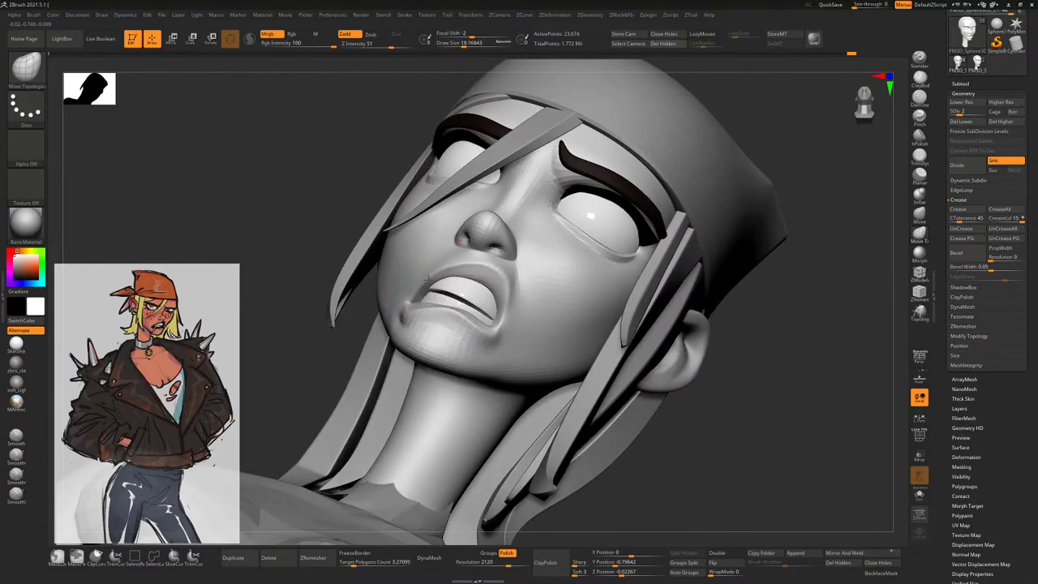
{"action": "mouse_move", "coordinate": [357, 316]}
{"action": "left_mouse_down"}
{"action": "mouse_move", "coordinate": [449, 307]}
{"action": "mouse_move", "coordinate": [416, 299]}
{"action": "left_mouse_up"}
{"action": "key", "text": "space"}
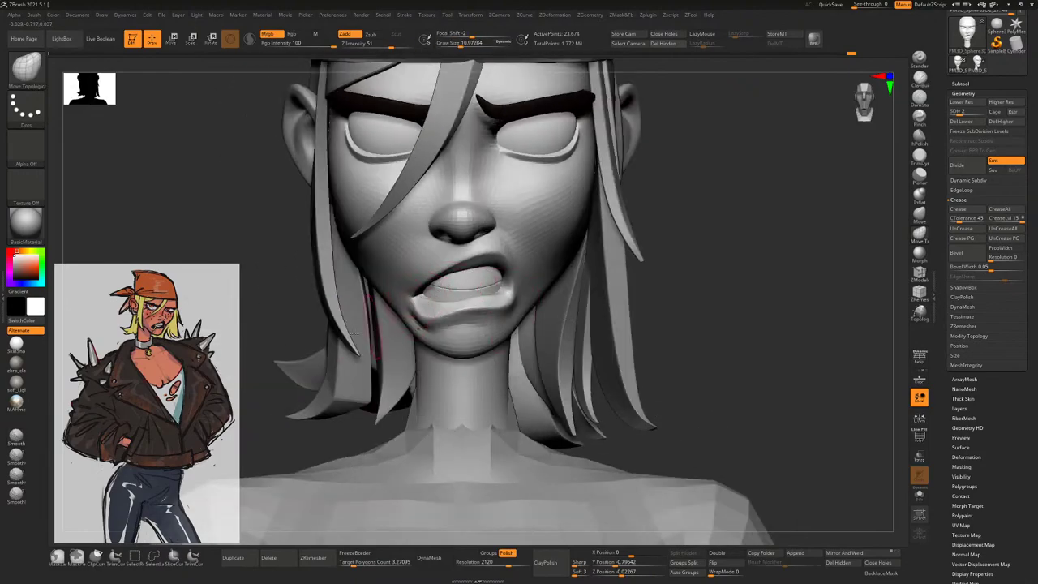
{"action": "mouse_move", "coordinate": [352, 333]}
{"action": "left_mouse_down"}
{"action": "mouse_move", "coordinate": [445, 297]}
{"action": "mouse_move", "coordinate": [480, 303]}
{"action": "mouse_move", "coordinate": [505, 268]}
{"action": "mouse_move", "coordinate": [508, 291]}
{"action": "mouse_move", "coordinate": [670, 235]}
{"action": "mouse_move", "coordinate": [506, 258]}
{"action": "left_mouse_up"}
{"action": "mouse_move", "coordinate": [618, 238]}
{"action": "left_mouse_down"}
{"action": "mouse_move", "coordinate": [660, 224]}
{"action": "mouse_move", "coordinate": [738, 228]}
{"action": "left_mouse_up"}
Define the mouth line with a Zsub freehand brush at about 5.9, on subdivision level 3 of the head
{"action": "key", "text": "b"}
{"action": "left_click", "coordinate": [361, 454]}
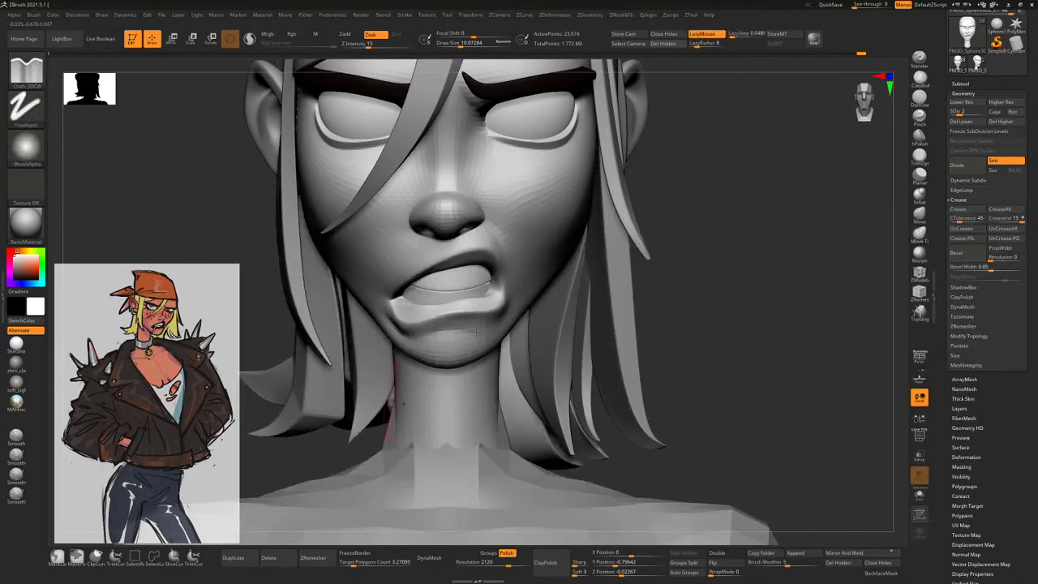
{"action": "scroll", "coordinate": [714, 205], "scroll_direction": "up", "scroll_amount": 2}
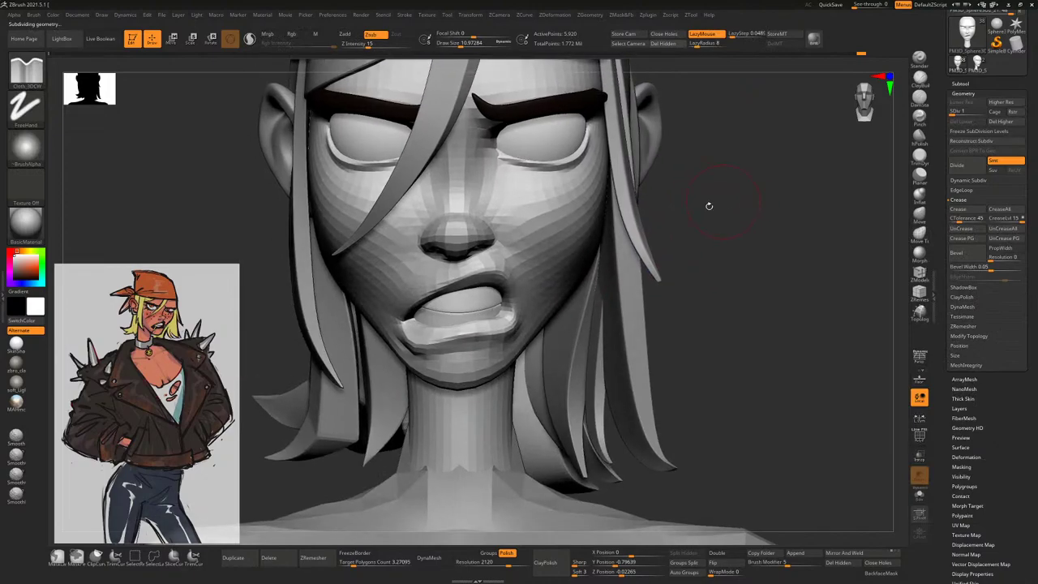
{"action": "scroll", "coordinate": [714, 213], "scroll_direction": "up", "scroll_amount": 2}
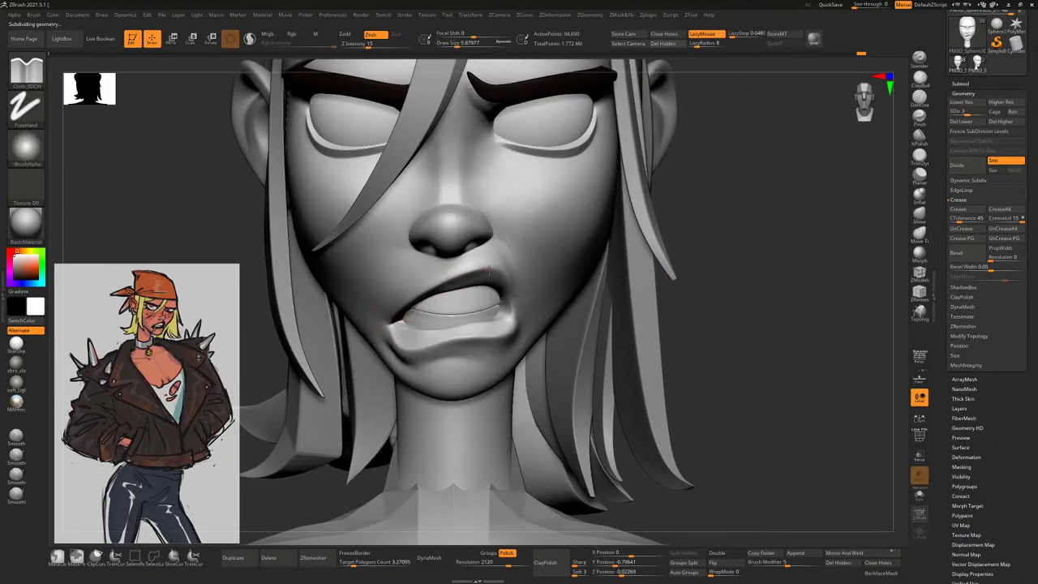
{"action": "mouse_move", "coordinate": [744, 251]}
{"action": "left_mouse_down"}
{"action": "mouse_move", "coordinate": [689, 243]}
{"action": "mouse_move", "coordinate": [741, 241]}
{"action": "left_mouse_up"}
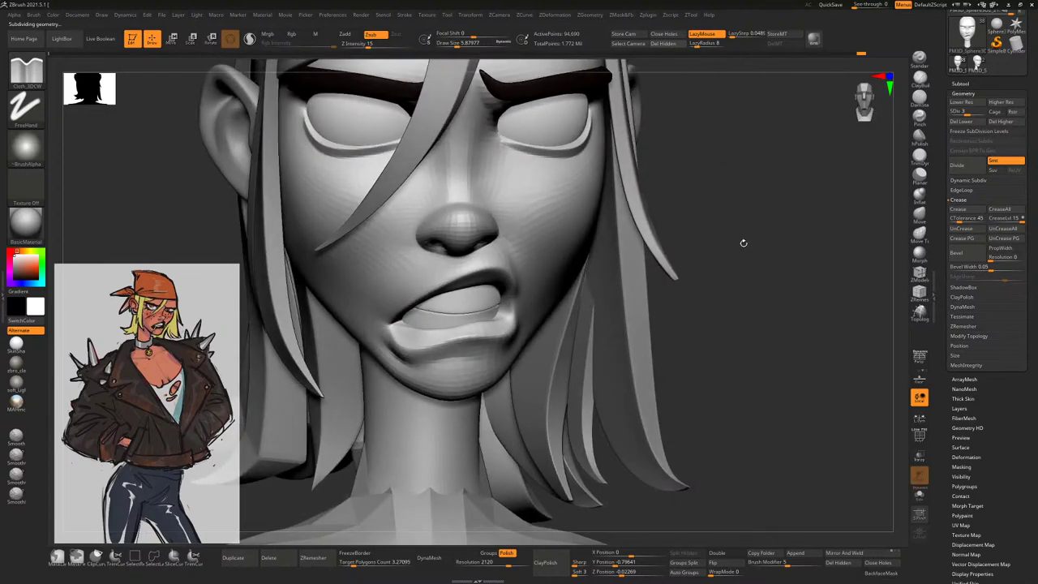
{"action": "scroll", "coordinate": [741, 241], "scroll_direction": "up", "scroll_amount": 3}
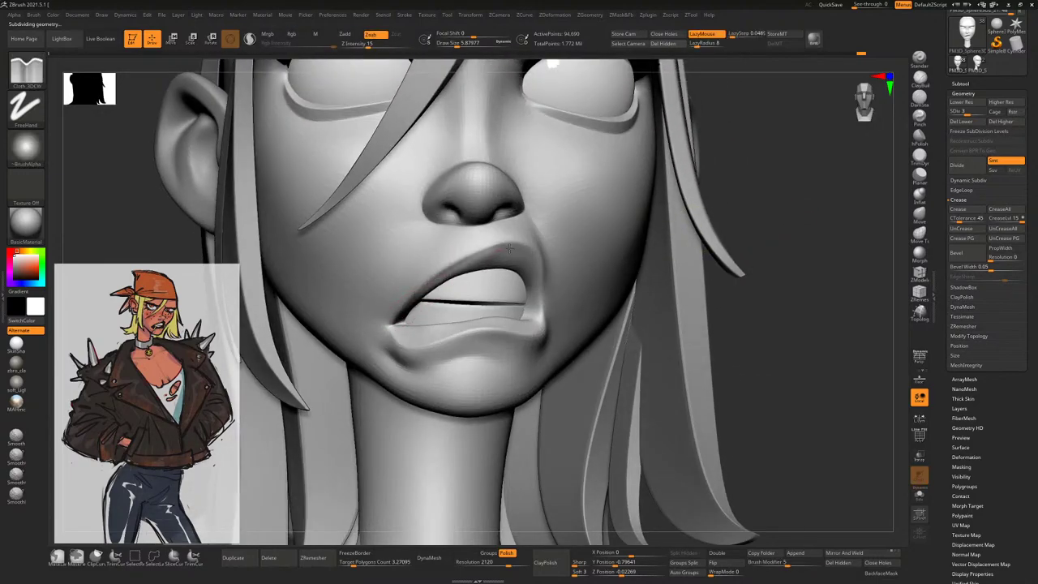
Carve the crease around the raised mouth corner with the Zsub brush at about 4.4
{"action": "left_click_drag", "start_coordinate": [769, 250], "coordinate": [584, 262]}
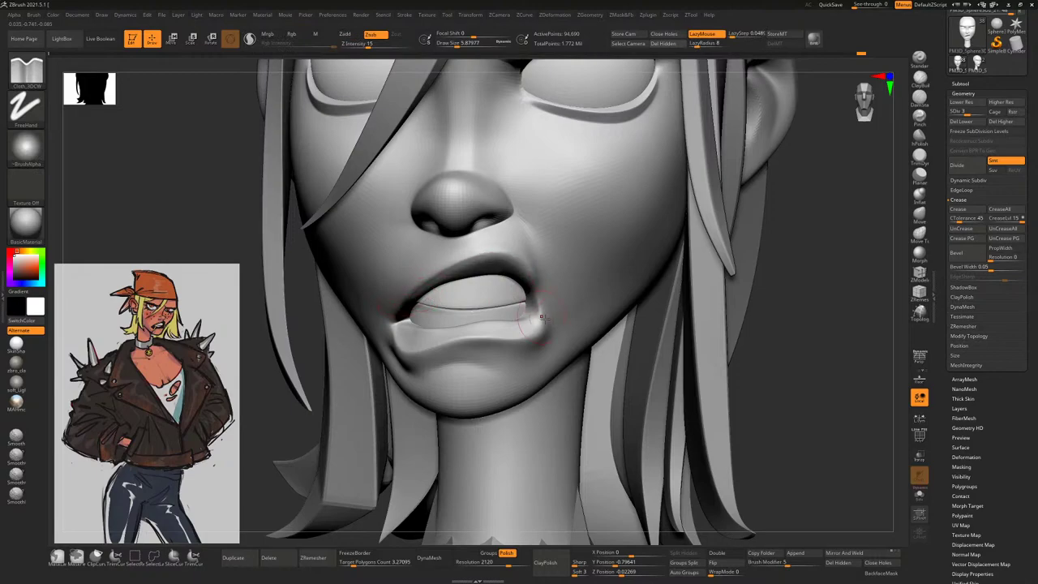
{"action": "left_click_drag", "start_coordinate": [814, 278], "coordinate": [616, 280]}
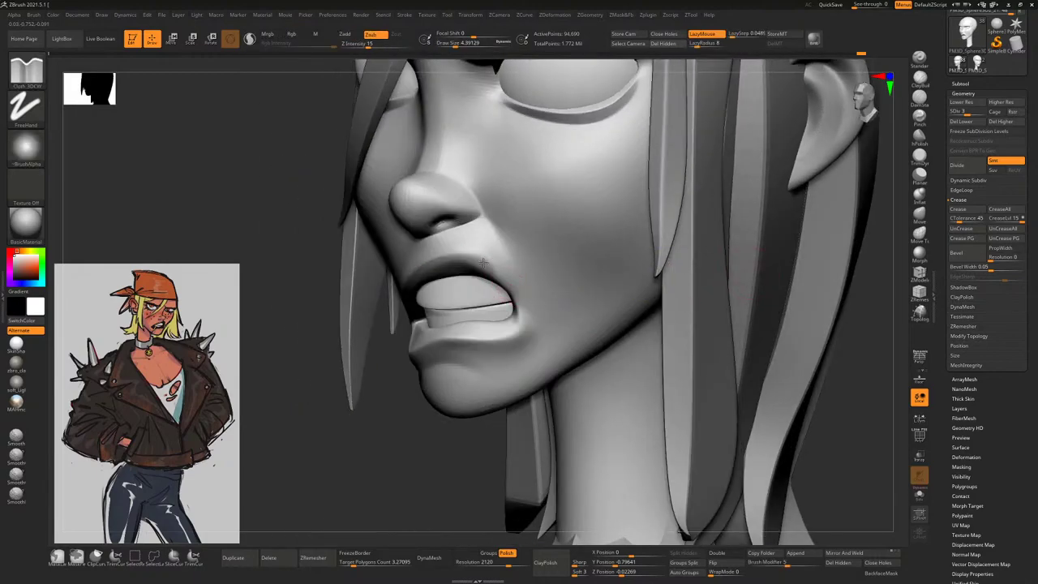
{"action": "left_click_drag", "start_coordinate": [410, 445], "coordinate": [475, 313]}
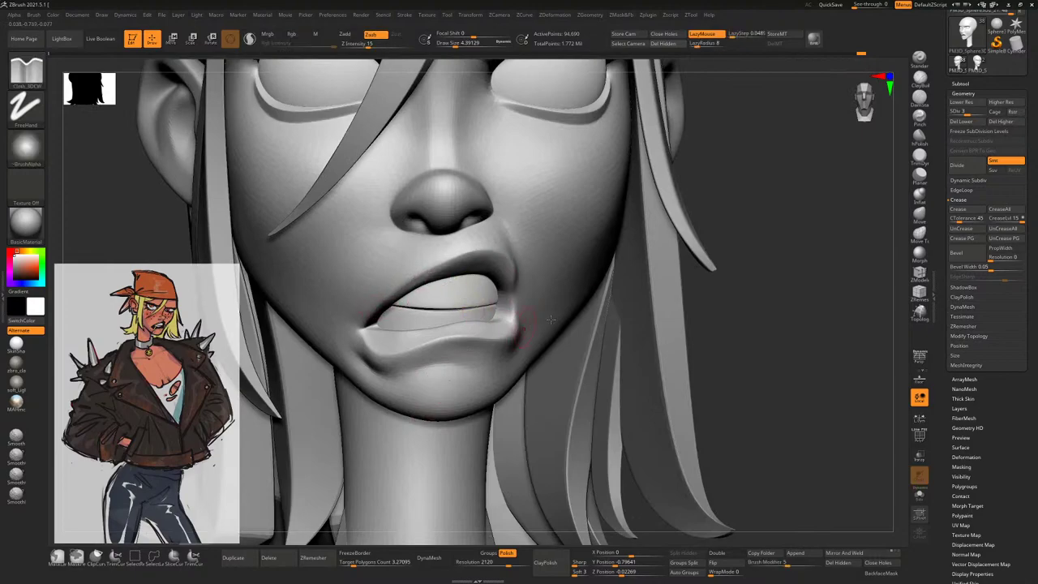
{"action": "right_click_drag", "start_coordinate": [551, 319], "coordinate": [560, 273]}
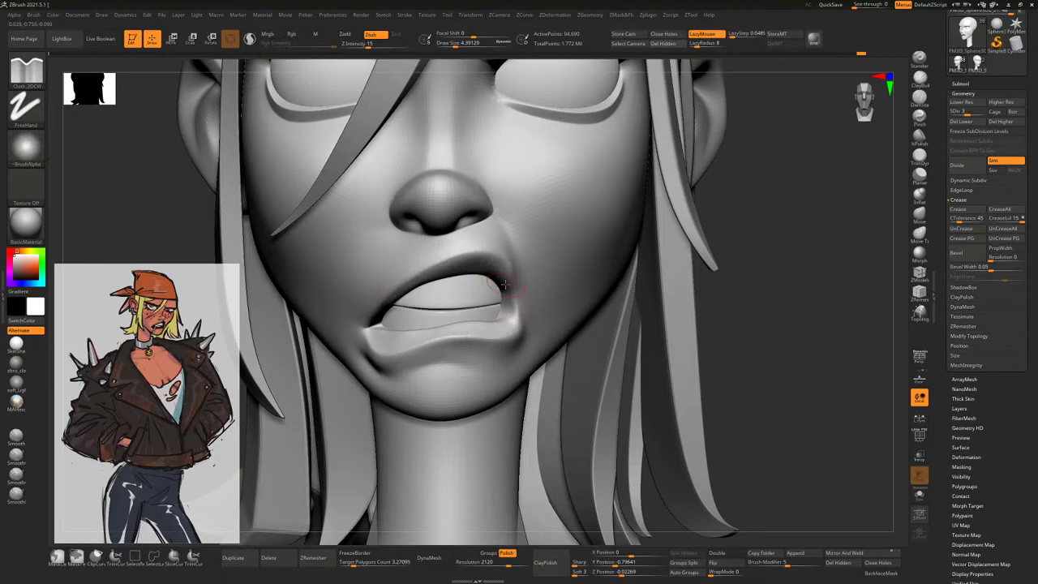
Reshape the raised mouth corner in profile with the Move brush at about 6.3, on subdivision level 1
{"action": "left_click_drag", "start_coordinate": [776, 258], "coordinate": [515, 404]}
{"action": "key", "text": "b"}
{"action": "key", "text": "m"}
{"action": "key", "text": "v"}
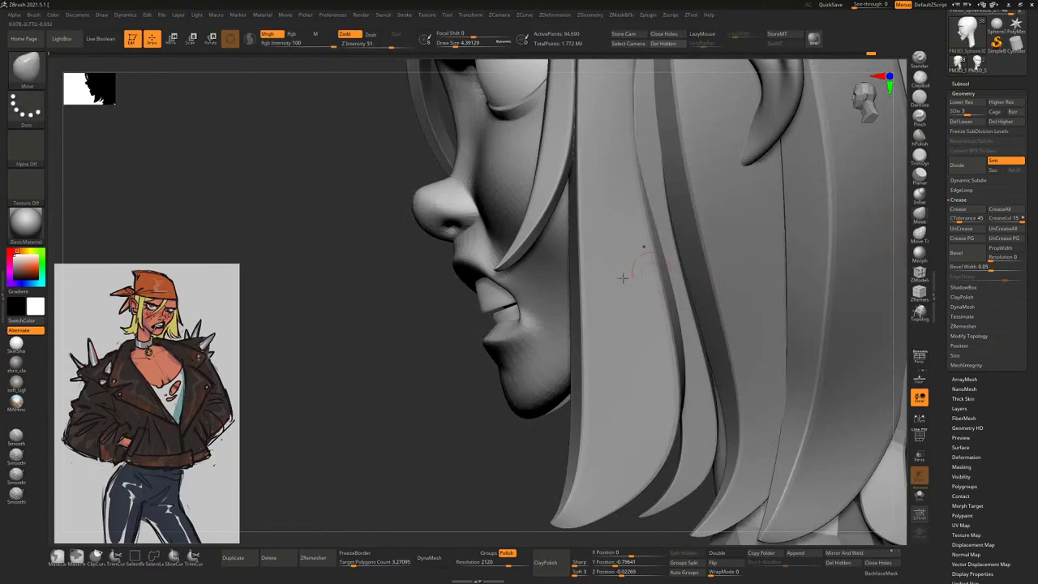
{"action": "key", "text": "shift+d"}
{"action": "key", "text": "shift+d"}
{"action": "key", "text": "]"}
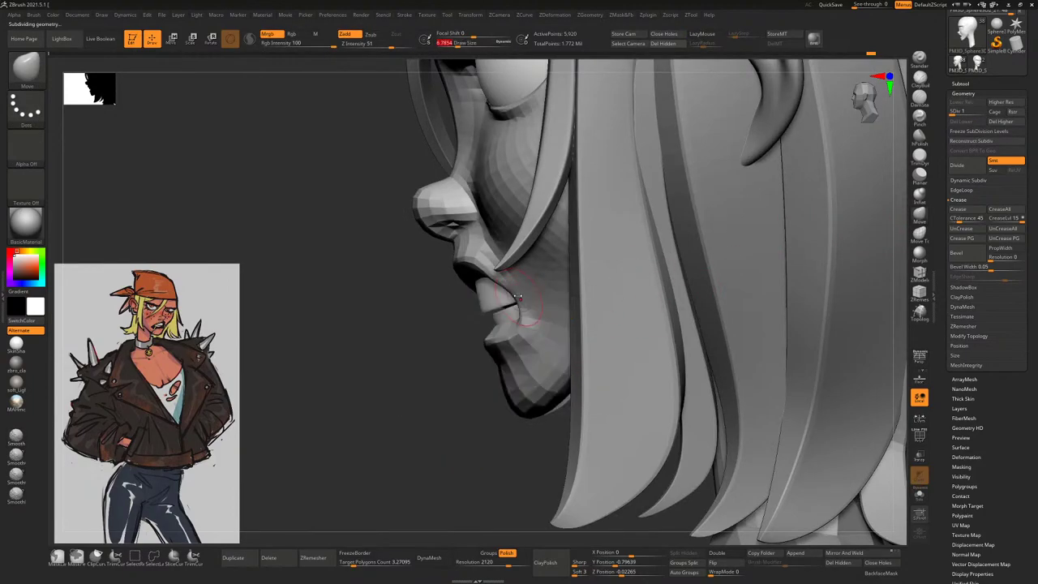
{"action": "key", "text": "space"}
{"action": "key", "text": "["}
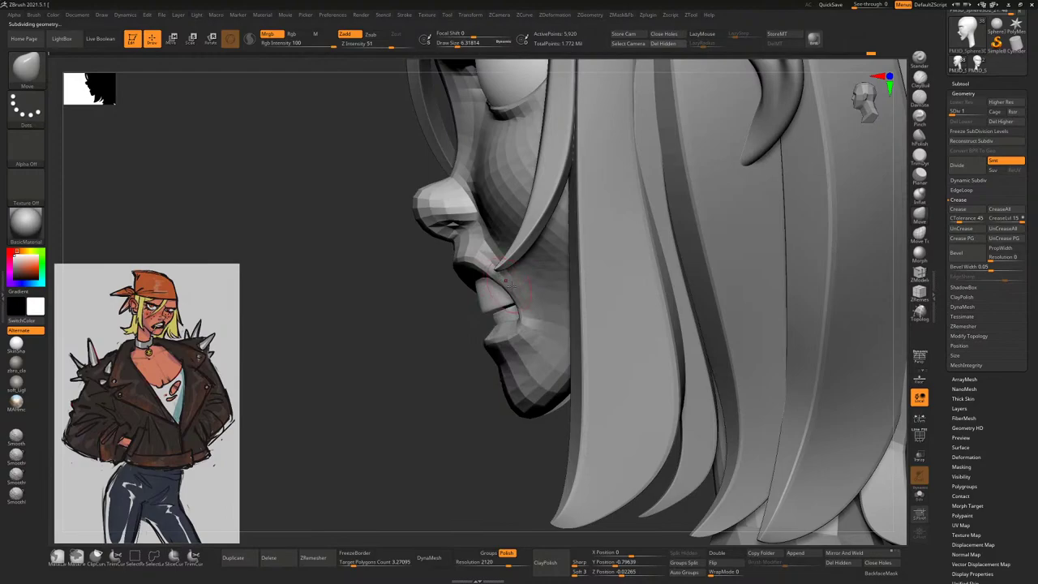
Refine and smooth the area around the mouth corner on subdivision level 2
{"action": "key", "text": "d"}
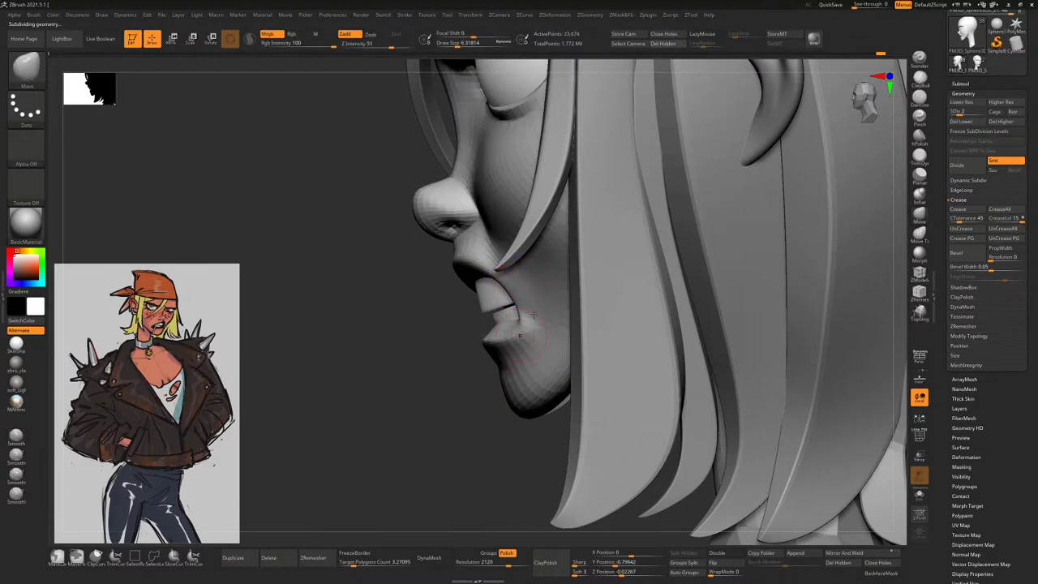
{"action": "key", "text": "shift"}
{"action": "left_click_drag", "start_coordinate": [453, 436], "coordinate": [525, 303]}
{"action": "left_click_drag", "start_coordinate": [705, 280], "coordinate": [742, 256]}
Build up the fold above the raised mouth corner with ClayBuildup at about 3.8 on subdivision level 3, and smooth it
{"action": "left_click", "coordinate": [921, 79]}
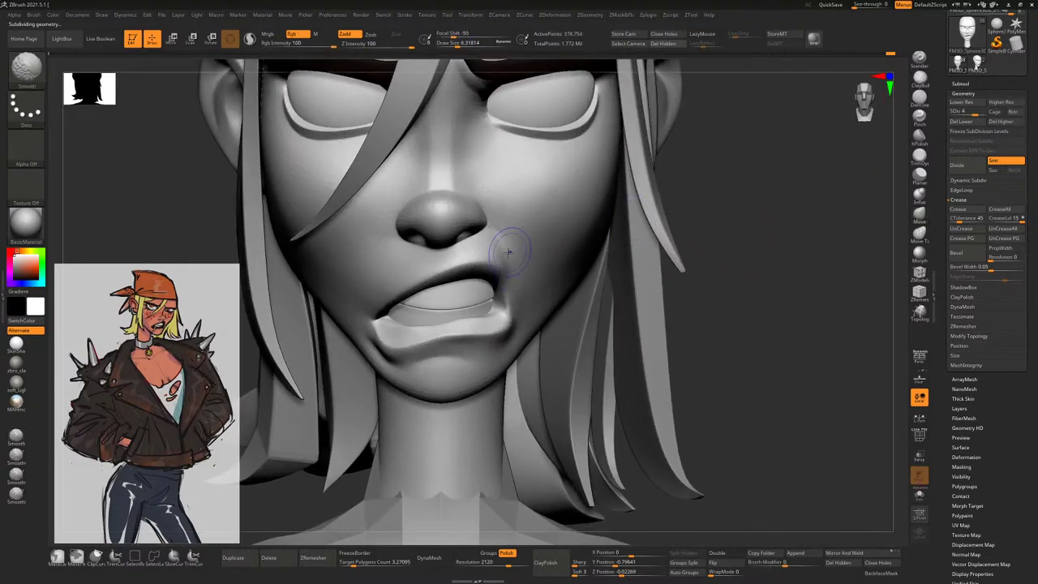
{"action": "key", "text": "space"}
{"action": "key", "text": "shift+d"}
{"action": "key", "text": "shift+d"}
{"action": "left_click_drag", "start_coordinate": [731, 254], "coordinate": [493, 255]}
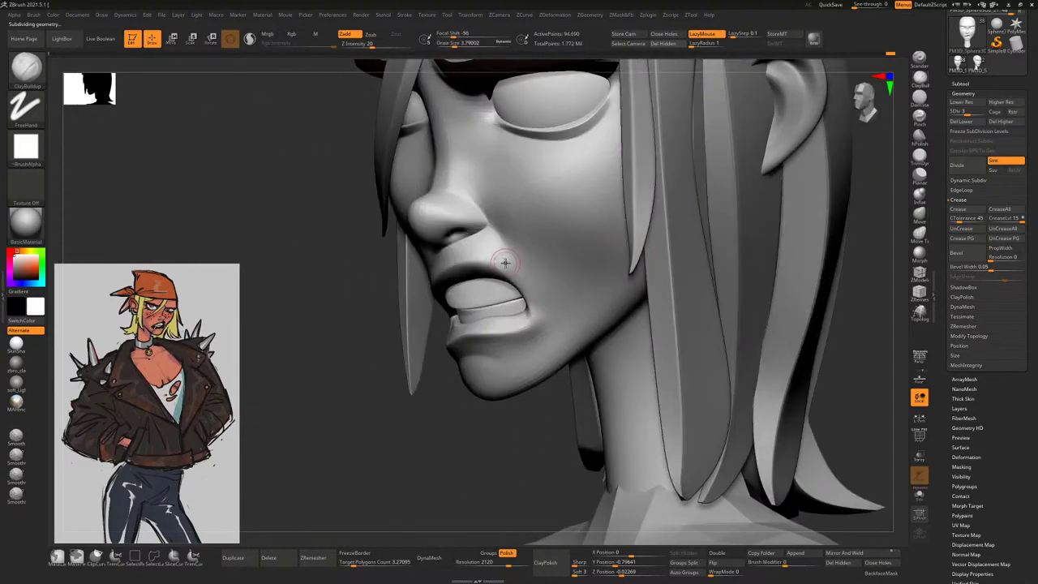
{"action": "key", "text": "shift"}
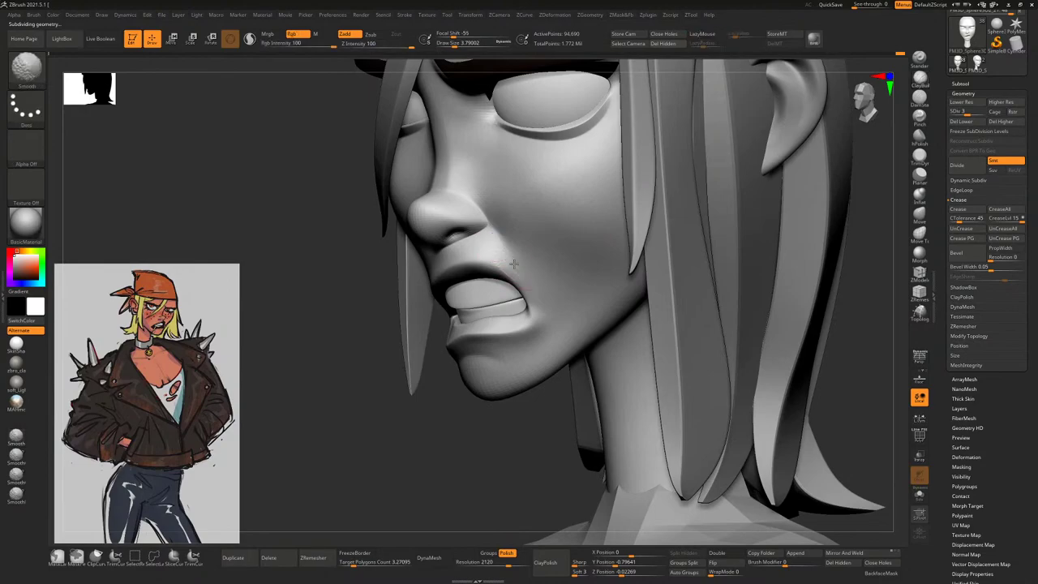
{"action": "right_click_drag", "start_coordinate": [513, 262], "coordinate": [507, 262], "text": "shift"}
{"action": "key", "text": "shift"}
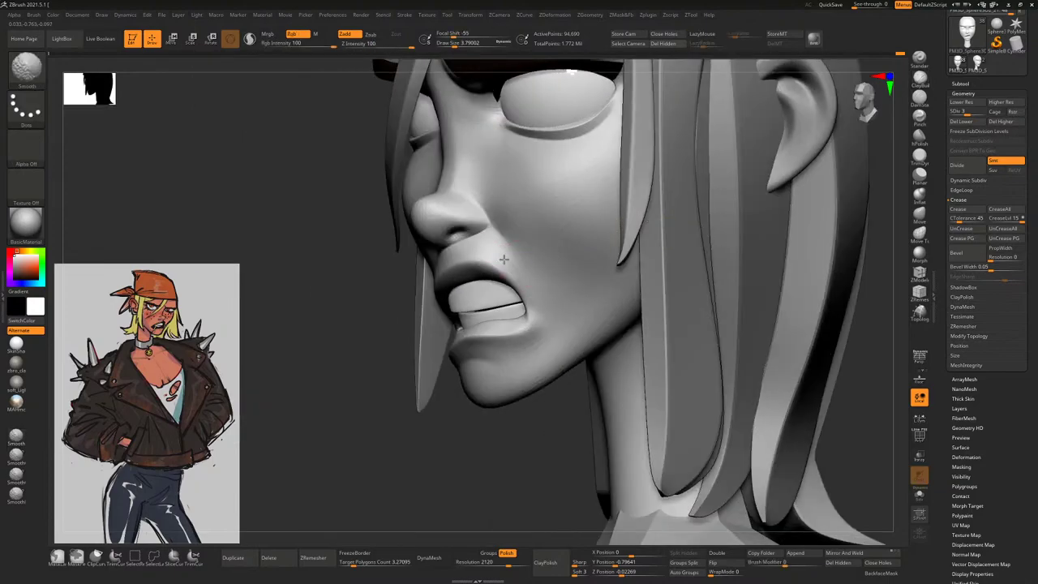
{"action": "mouse_move", "coordinate": [408, 279]}
{"action": "right_mouse_down", "text": "shift"}
{"action": "mouse_move", "coordinate": [475, 271]}
{"action": "mouse_move", "coordinate": [487, 308]}
{"action": "mouse_move", "coordinate": [422, 259]}
{"action": "right_mouse_up", "text": "shift"}
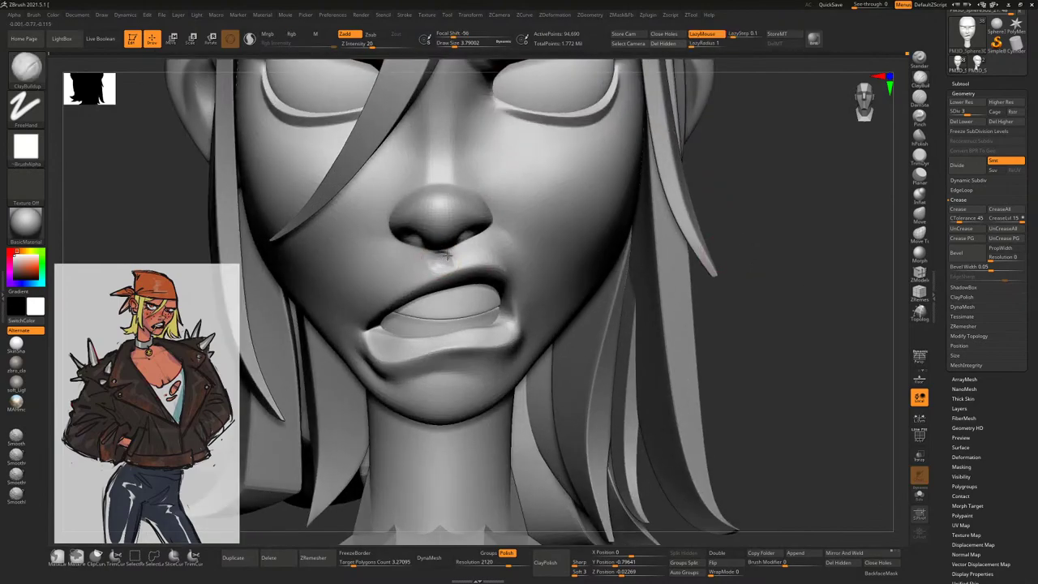
Shape the area between nose and upper lip with ClayBuildup at about 2.3, smoothing the strokes
{"action": "key", "text": "space"}
{"action": "key", "text": "shift"}
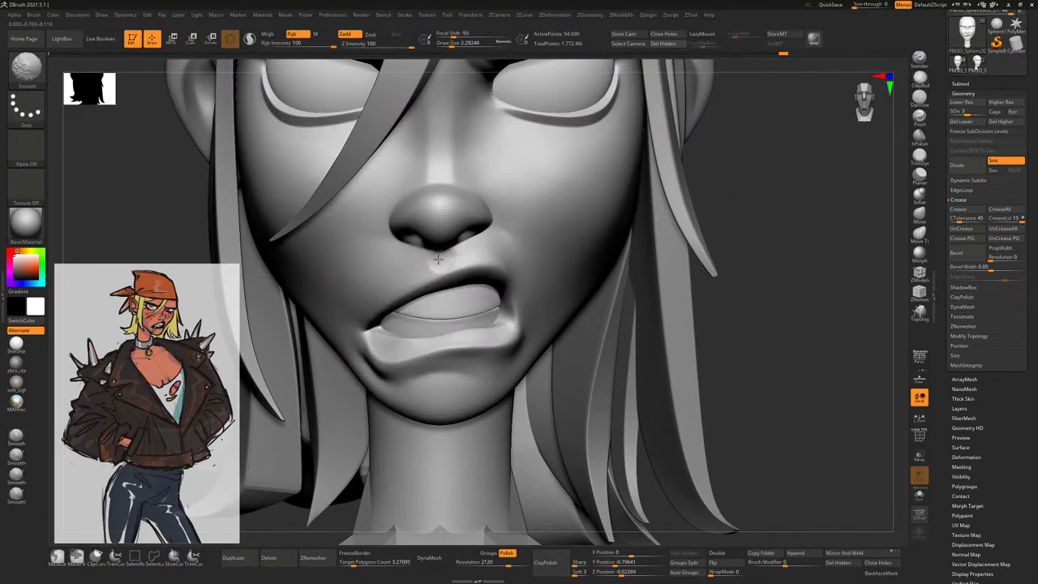
{"action": "mouse_move", "coordinate": [473, 241]}
{"action": "right_mouse_down"}
{"action": "mouse_move", "coordinate": [771, 191]}
{"action": "mouse_move", "coordinate": [527, 245]}
{"action": "mouse_move", "coordinate": [568, 202]}
{"action": "mouse_move", "coordinate": [716, 158]}
{"action": "mouse_move", "coordinate": [479, 276]}
{"action": "right_mouse_up"}
{"action": "key", "text": "shift"}
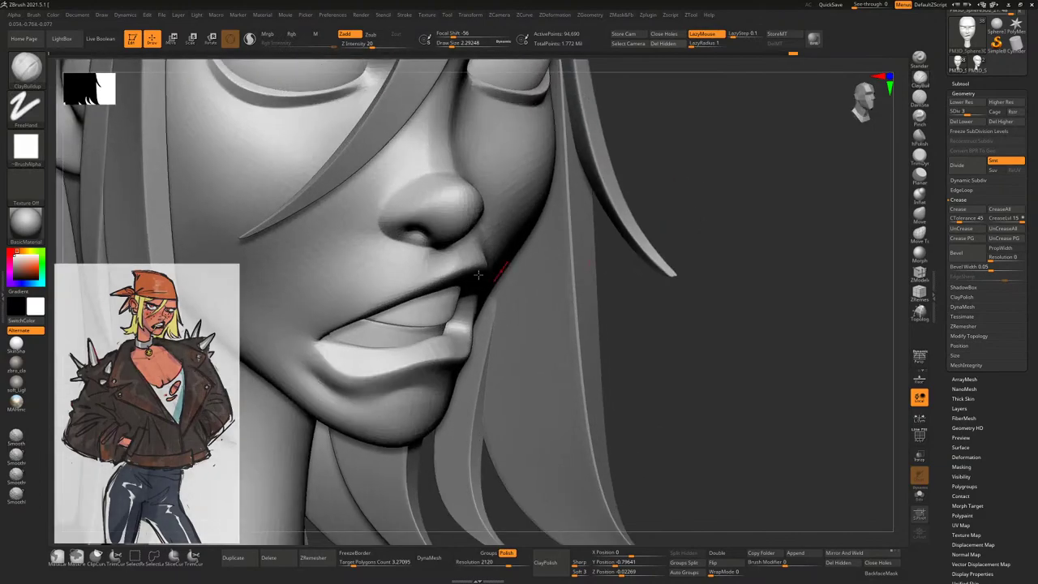
{"action": "key", "text": "shift"}
{"action": "mouse_move", "coordinate": [734, 221]}
{"action": "right_mouse_down", "text": "ctrl"}
{"action": "mouse_move", "coordinate": [651, 168]}
{"action": "mouse_move", "coordinate": [652, 192]}
{"action": "mouse_move", "coordinate": [674, 222]}
{"action": "mouse_move", "coordinate": [678, 197]}
{"action": "mouse_move", "coordinate": [696, 207]}
{"action": "mouse_move", "coordinate": [454, 349]}
{"action": "mouse_move", "coordinate": [419, 382]}
{"action": "mouse_move", "coordinate": [595, 263]}
{"action": "mouse_move", "coordinate": [769, 215]}
{"action": "mouse_move", "coordinate": [514, 251]}
{"action": "mouse_move", "coordinate": [636, 224]}
{"action": "right_mouse_up", "text": "ctrl"}
{"action": "key", "text": "shift"}
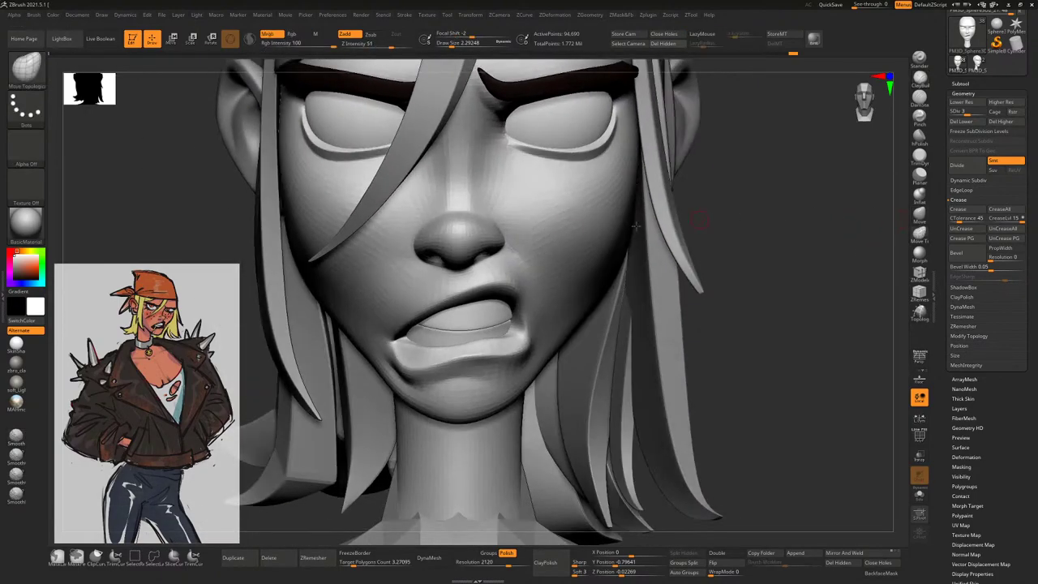
Refine the cheek beside the nose with the Move Topological brush at about 7.3, and smooth the area below the eye
{"action": "key", "text": "space"}
{"action": "key", "text": "bracketleft"}
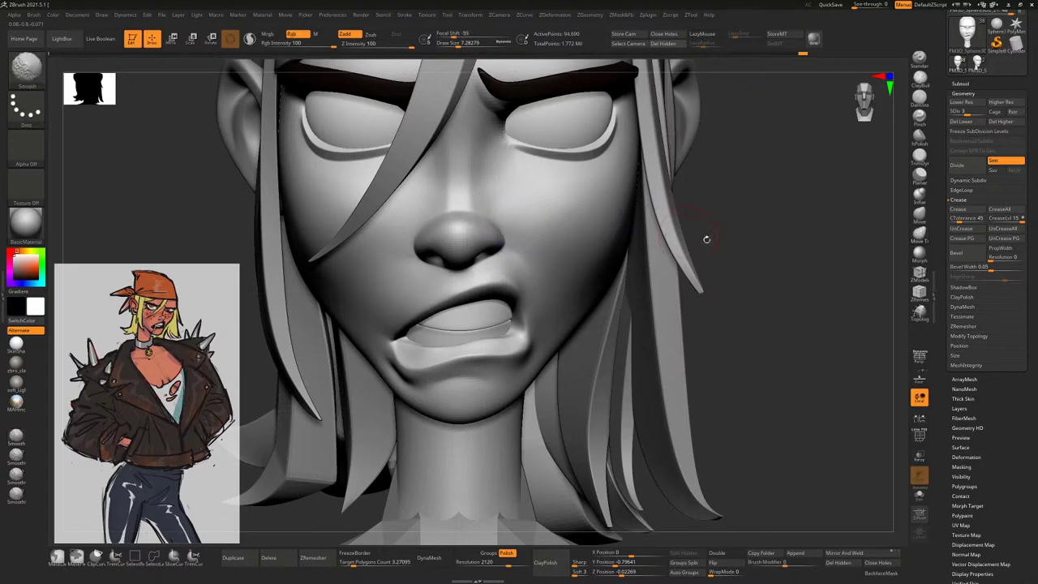
{"action": "left_click_drag", "start_coordinate": [470, 334], "coordinate": [495, 268]}
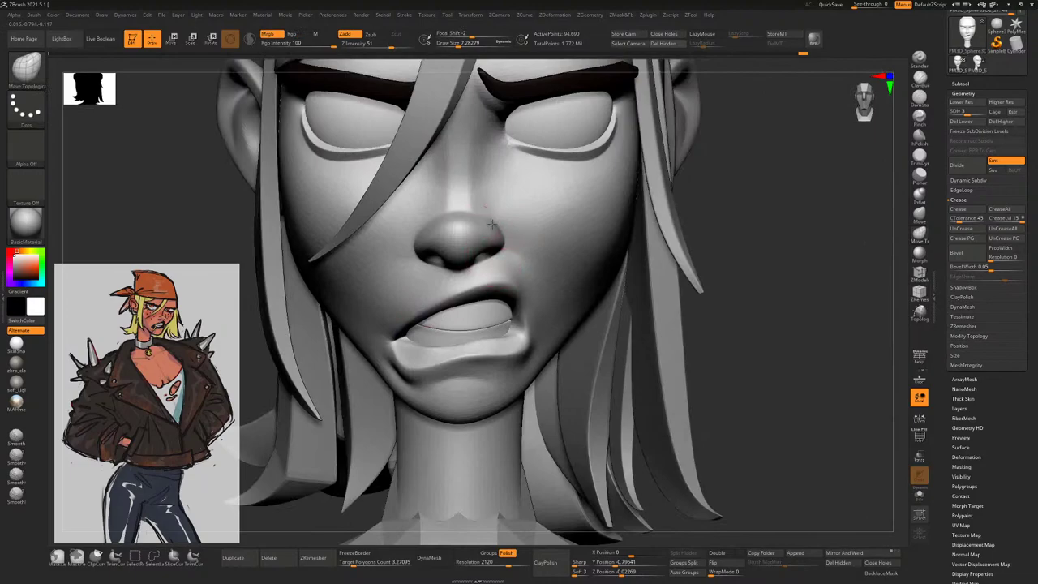
{"action": "left_click_drag", "start_coordinate": [515, 217], "coordinate": [633, 216]}
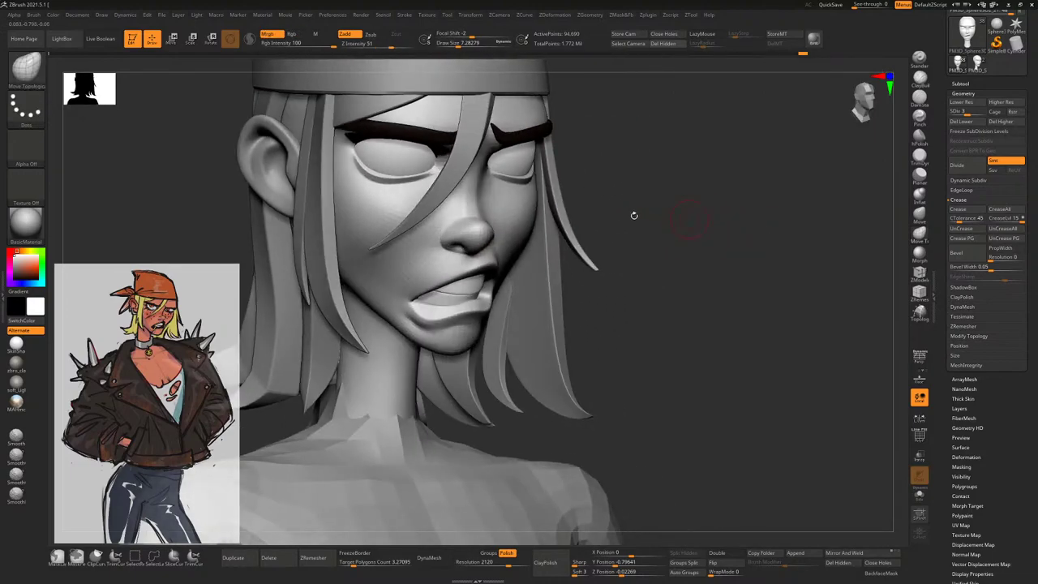
{"action": "left_click_drag", "start_coordinate": [660, 173], "coordinate": [497, 215]}
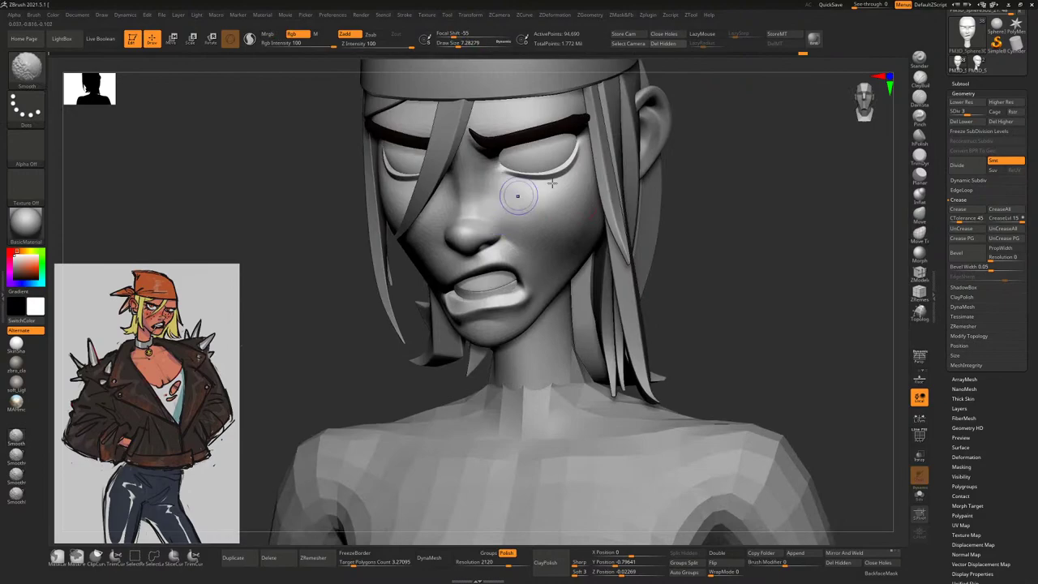
{"action": "left_click_drag", "start_coordinate": [697, 186], "coordinate": [711, 167], "text": "shift"}
Adjust the outer eye area in profile with the Move brush at about 25.7
{"action": "key", "text": "b"}
{"action": "key", "text": "m"}
{"action": "key", "text": "t"}
{"action": "mouse_move", "coordinate": [649, 162]}
{"action": "left_mouse_down", "text": "alt"}
{"action": "mouse_move", "coordinate": [685, 148]}
{"action": "mouse_move", "coordinate": [485, 201]}
{"action": "left_mouse_up", "text": "alt"}
{"action": "mouse_move", "coordinate": [472, 149]}
{"action": "left_mouse_down"}
{"action": "mouse_move", "coordinate": [784, 155]}
{"action": "mouse_move", "coordinate": [665, 190]}
{"action": "mouse_move", "coordinate": [709, 202]}
{"action": "mouse_move", "coordinate": [480, 231]}
{"action": "mouse_move", "coordinate": [679, 216]}
{"action": "mouse_move", "coordinate": [665, 227]}
{"action": "mouse_move", "coordinate": [695, 260]}
{"action": "mouse_move", "coordinate": [688, 264]}
{"action": "mouse_move", "coordinate": [707, 248]}
{"action": "mouse_move", "coordinate": [625, 215]}
{"action": "left_mouse_up"}
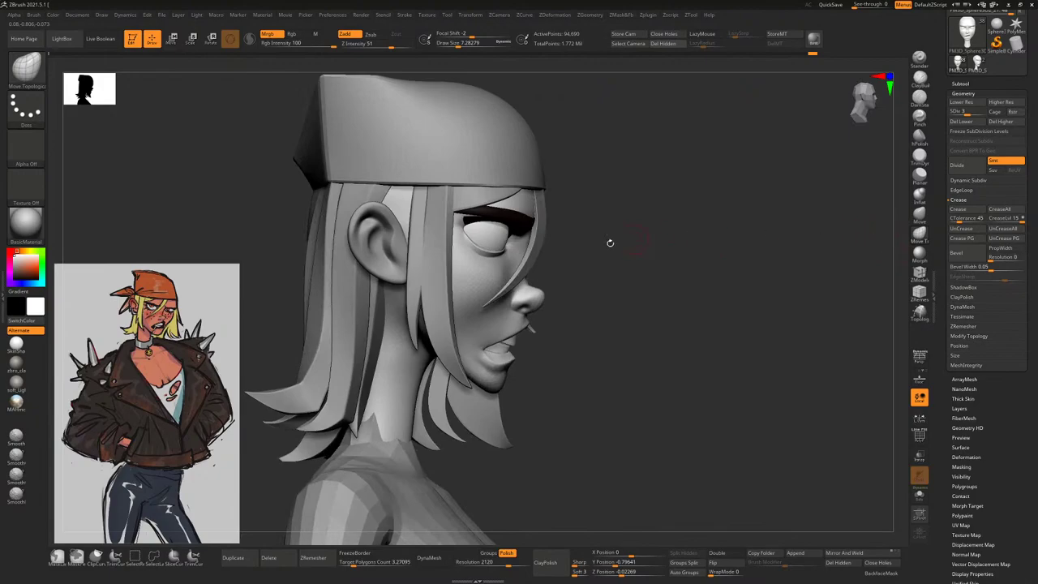
{"action": "key", "text": "bracketright"}
{"action": "left_click_drag", "start_coordinate": [896, 212], "coordinate": [568, 227]}
{"action": "key", "text": "bracketright"}
{"action": "left_click_drag", "start_coordinate": [485, 233], "coordinate": [487, 234]}
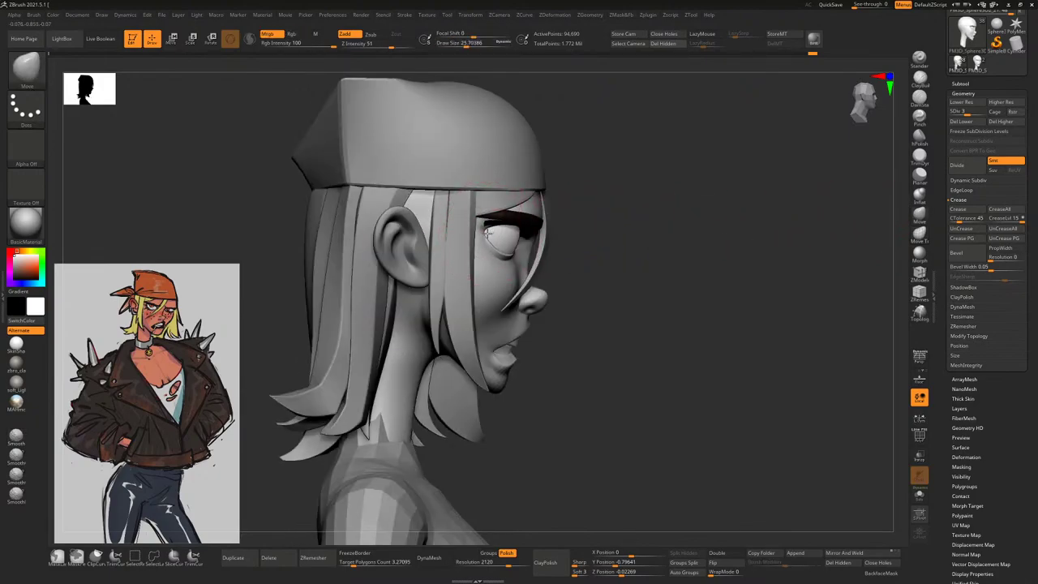
{"action": "left_click_drag", "start_coordinate": [651, 218], "coordinate": [737, 220]}
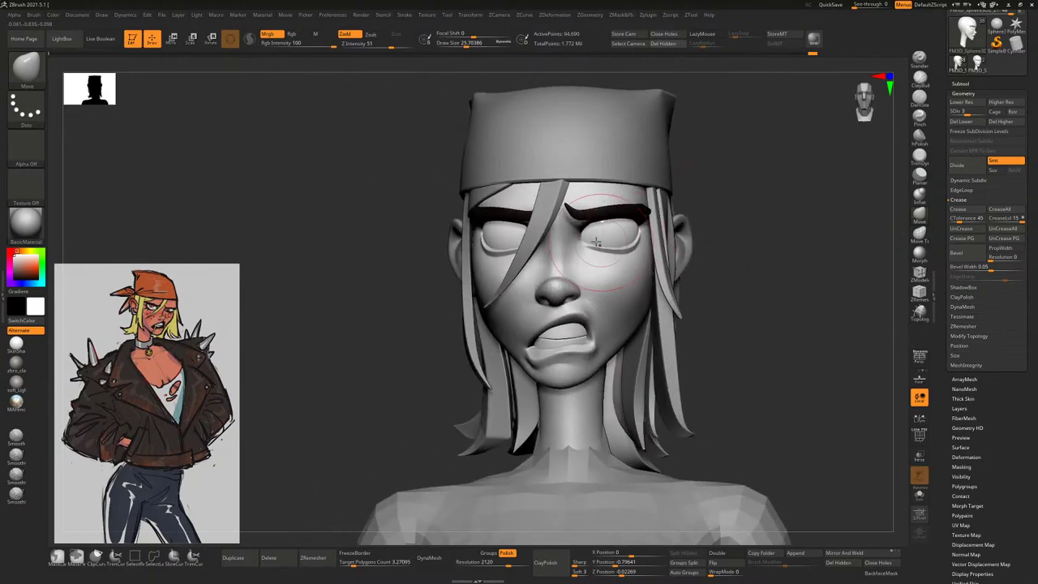
Adjust the outer eye area of the head with the Move brush at about 16.1
{"action": "key", "text": "bracketleft"}
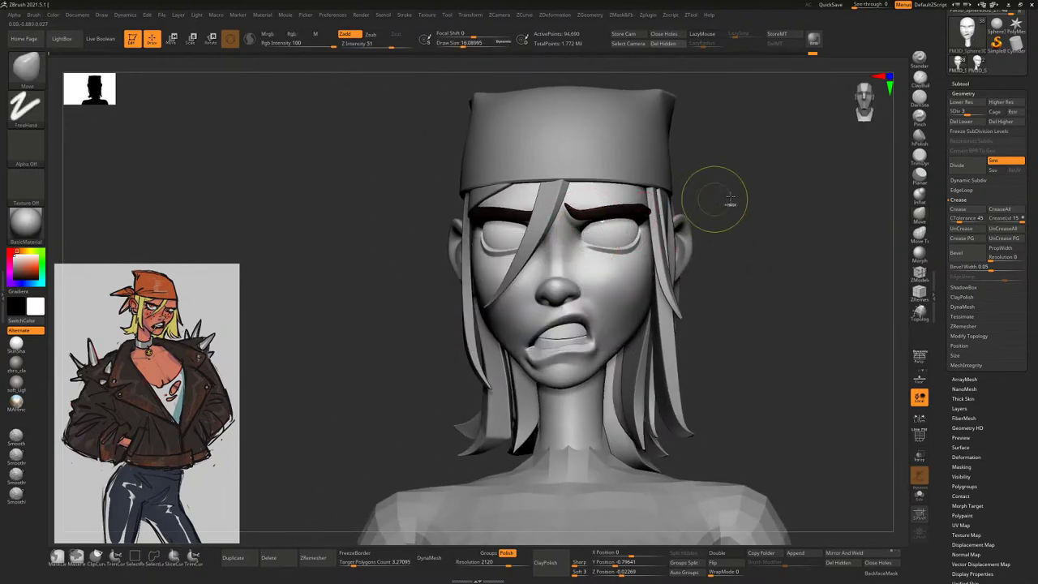
{"action": "left_click_drag", "start_coordinate": [746, 202], "coordinate": [726, 209]}
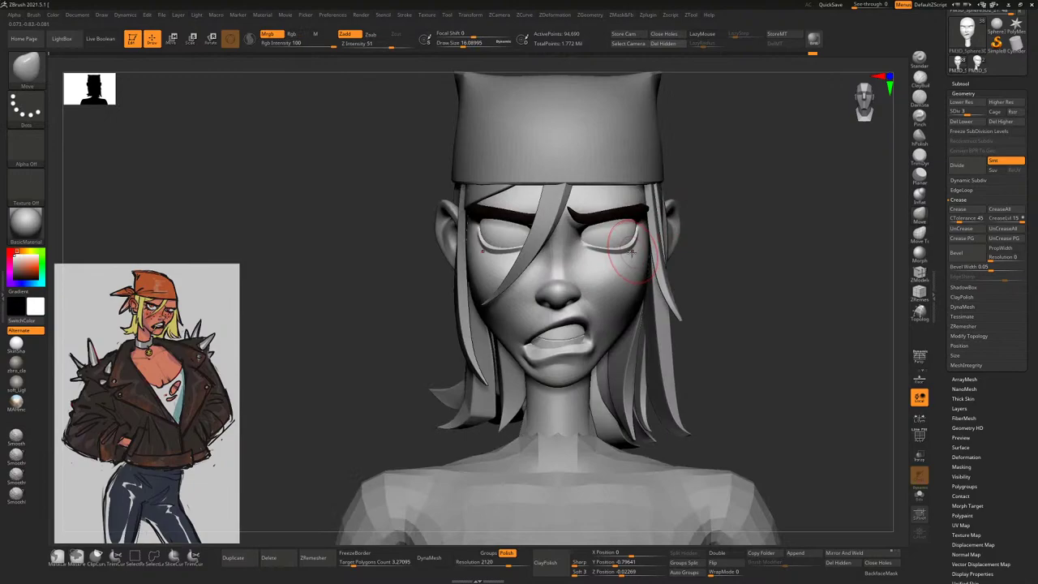
{"action": "left_click_drag", "start_coordinate": [632, 252], "coordinate": [564, 231]}
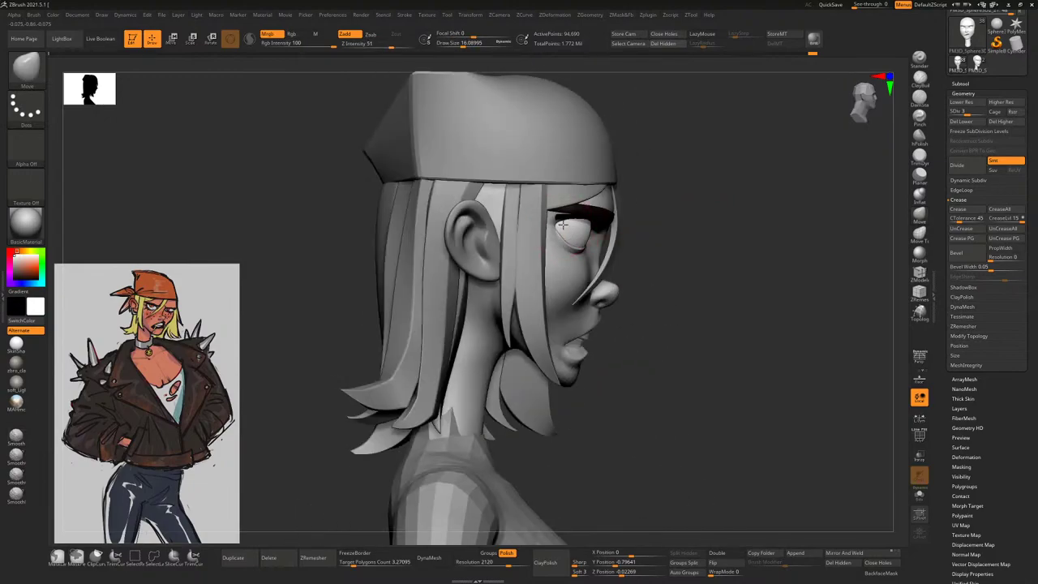
{"action": "left_click_drag", "start_coordinate": [669, 196], "coordinate": [567, 217]}
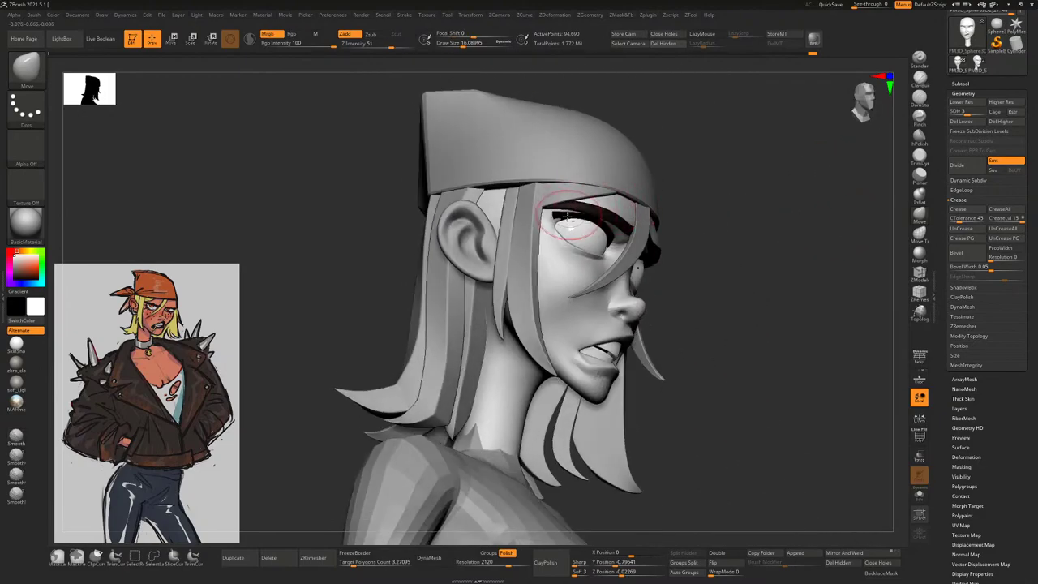
Select the dark lash strip above the eye and adjust its outer end in profile with the Move brush
{"action": "left_click", "coordinate": [562, 217], "text": "alt"}
{"action": "left_click_drag", "start_coordinate": [745, 190], "coordinate": [554, 233]}
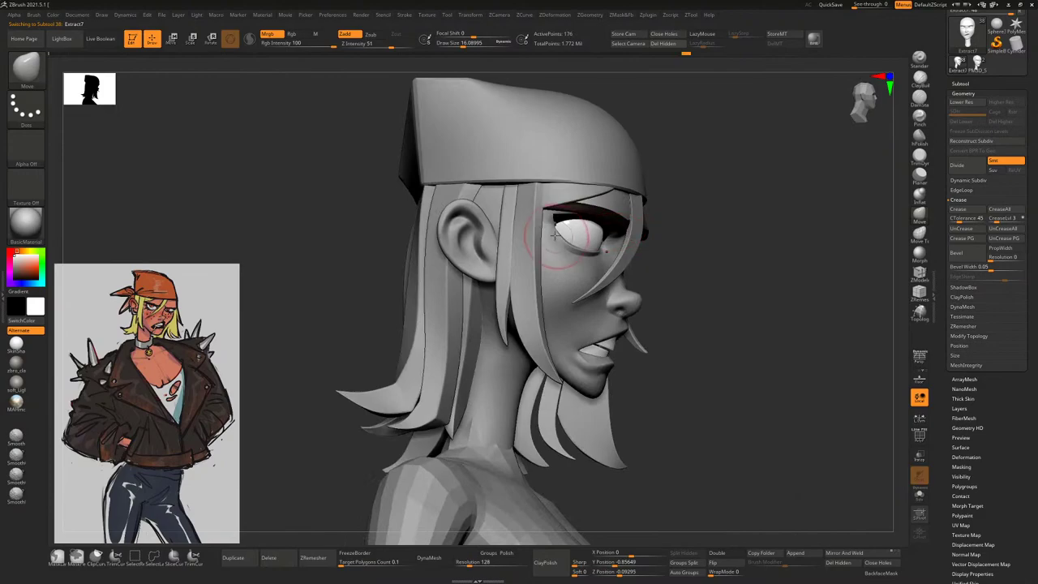
{"action": "left_click_drag", "start_coordinate": [661, 203], "coordinate": [714, 244]}
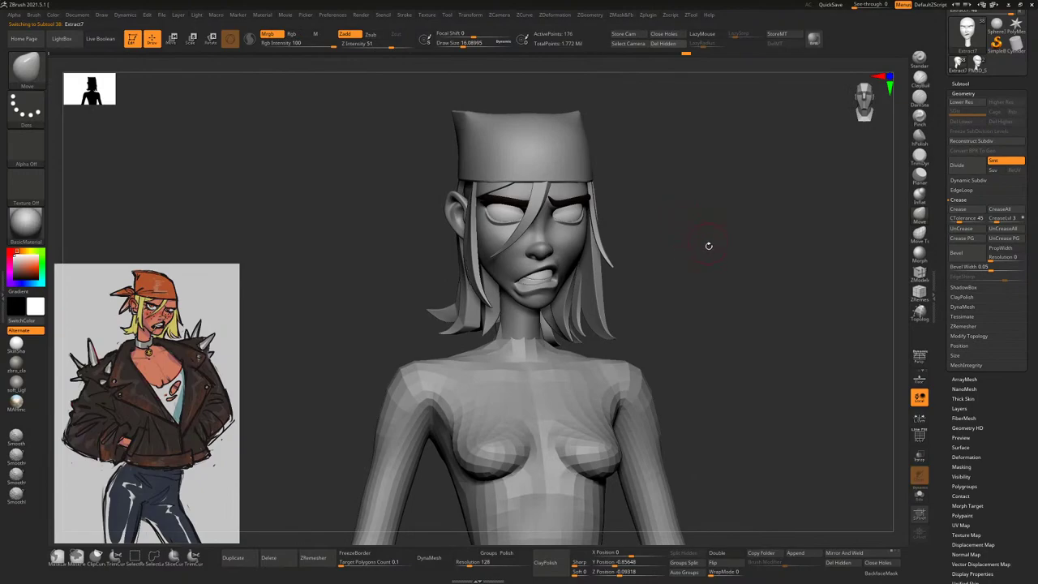
Build up the lower lip of the head mesh with ClayBuildup at about 4.7, smoothing the strokes
{"action": "left_click_drag", "start_coordinate": [708, 254], "coordinate": [805, 259], "text": "alt"}
{"action": "left_click", "coordinate": [920, 78]}
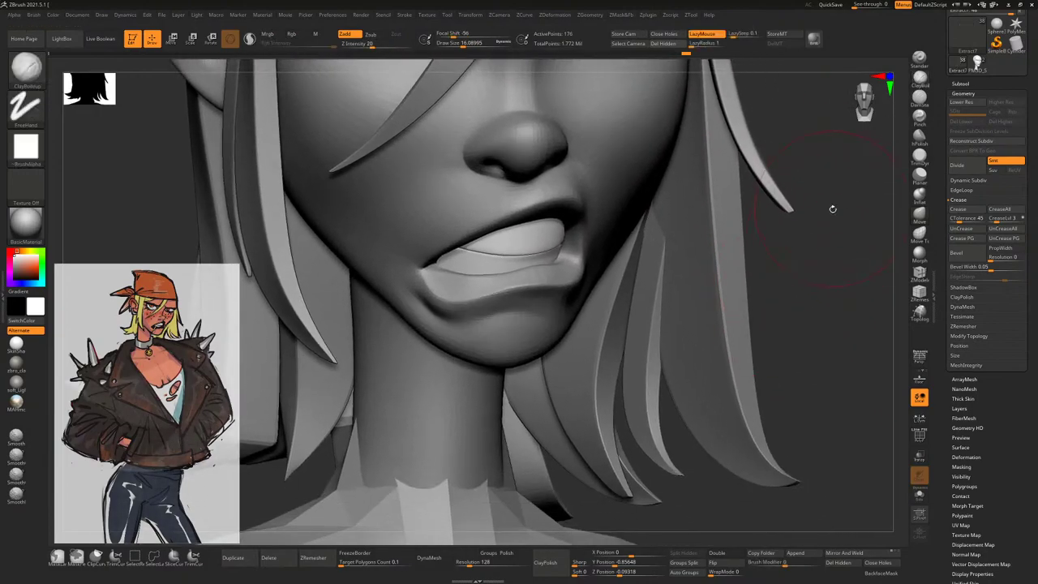
{"action": "left_click_drag", "start_coordinate": [830, 225], "coordinate": [763, 236]}
{"action": "left_click", "coordinate": [431, 283], "text": "alt"}
{"action": "right_click", "coordinate": [458, 292]}
{"action": "left_click_drag", "start_coordinate": [458, 292], "coordinate": [483, 250]}
{"action": "key", "text": "shift"}
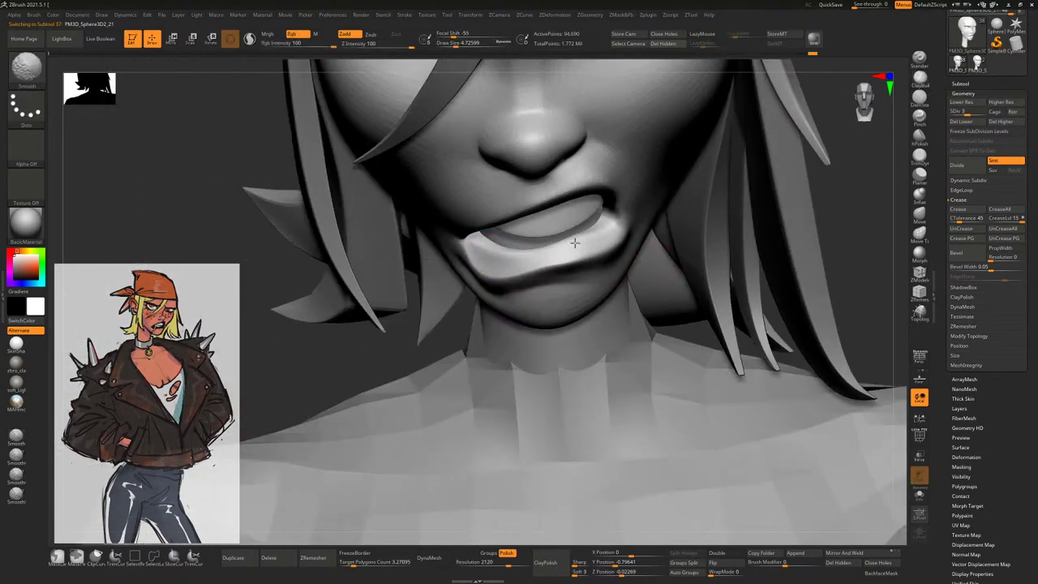
{"action": "left_click_drag", "start_coordinate": [833, 217], "coordinate": [682, 223]}
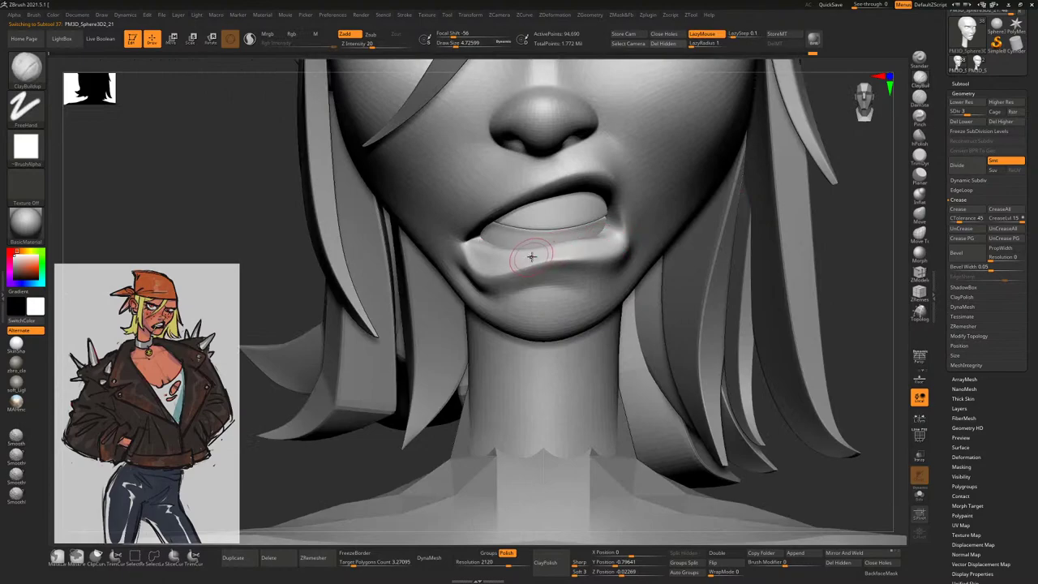
{"action": "left_click_drag", "start_coordinate": [869, 205], "coordinate": [540, 241]}
{"action": "key", "text": "shift"}
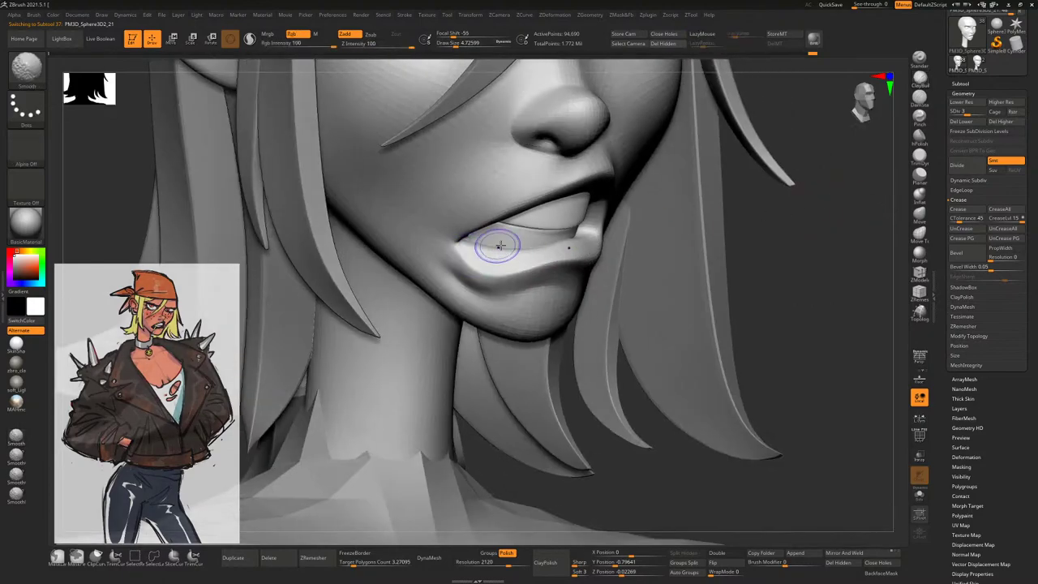
Adjust the lower eyelid and the eye area with the Move brush at about 14.2
{"action": "mouse_move", "coordinate": [771, 224]}
{"action": "left_mouse_down"}
{"action": "mouse_move", "coordinate": [788, 217]}
{"action": "mouse_move", "coordinate": [694, 213]}
{"action": "mouse_move", "coordinate": [738, 245]}
{"action": "mouse_move", "coordinate": [706, 211]}
{"action": "mouse_move", "coordinate": [724, 243]}
{"action": "mouse_move", "coordinate": [698, 221]}
{"action": "mouse_move", "coordinate": [734, 259]}
{"action": "mouse_move", "coordinate": [779, 235]}
{"action": "mouse_move", "coordinate": [545, 201]}
{"action": "left_mouse_up"}
{"action": "key", "text": "b"}
{"action": "key", "text": "m"}
{"action": "key", "text": "v"}
{"action": "key", "text": "space"}
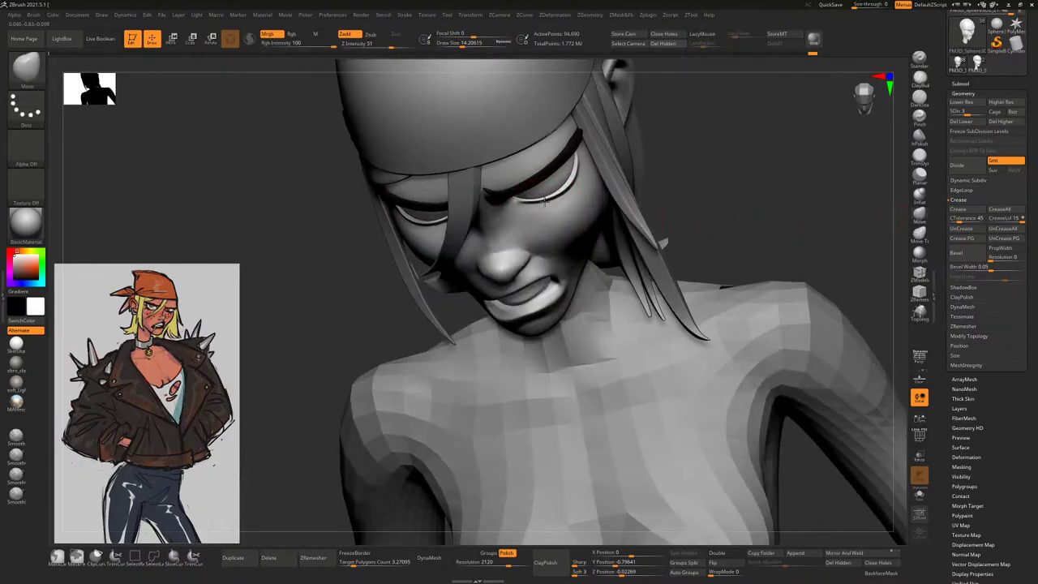
{"action": "left_click_drag", "start_coordinate": [721, 190], "coordinate": [614, 178]}
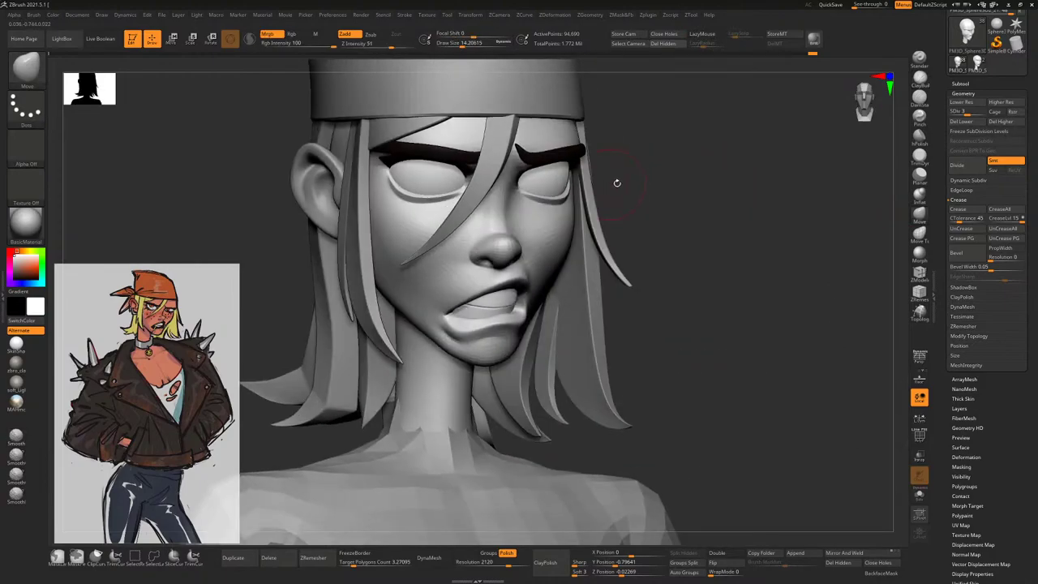
Mask the fold below the mouth corner on subdivision level 4 at a brush size of about 4.1, and invert the mask
{"action": "mouse_move", "coordinate": [689, 209]}
{"action": "left_mouse_down"}
{"action": "mouse_move", "coordinate": [722, 241]}
{"action": "mouse_move", "coordinate": [680, 249]}
{"action": "mouse_move", "coordinate": [752, 212]}
{"action": "mouse_move", "coordinate": [486, 296]}
{"action": "left_mouse_up"}
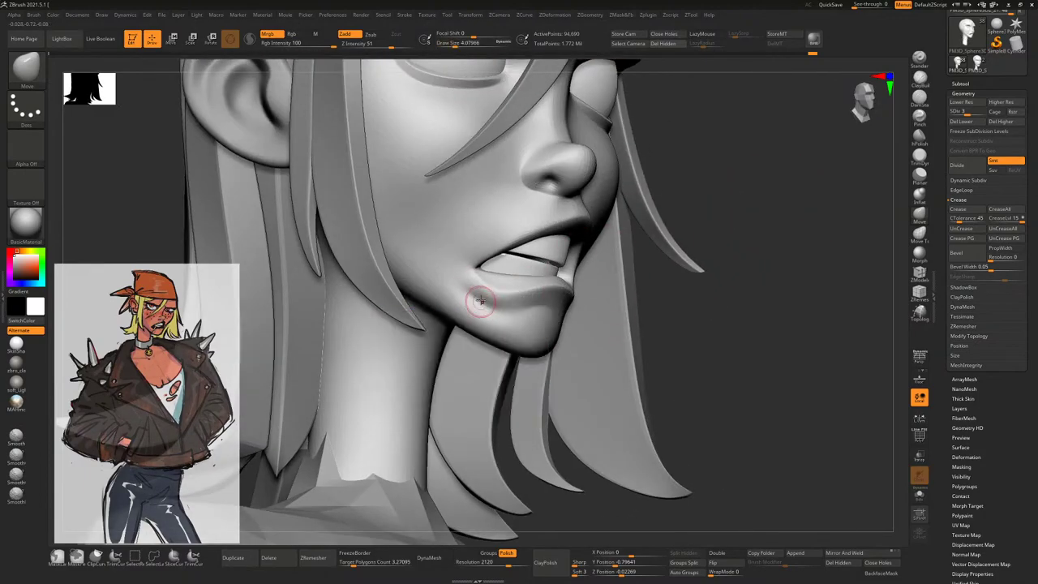
{"action": "key", "text": "ctrl"}
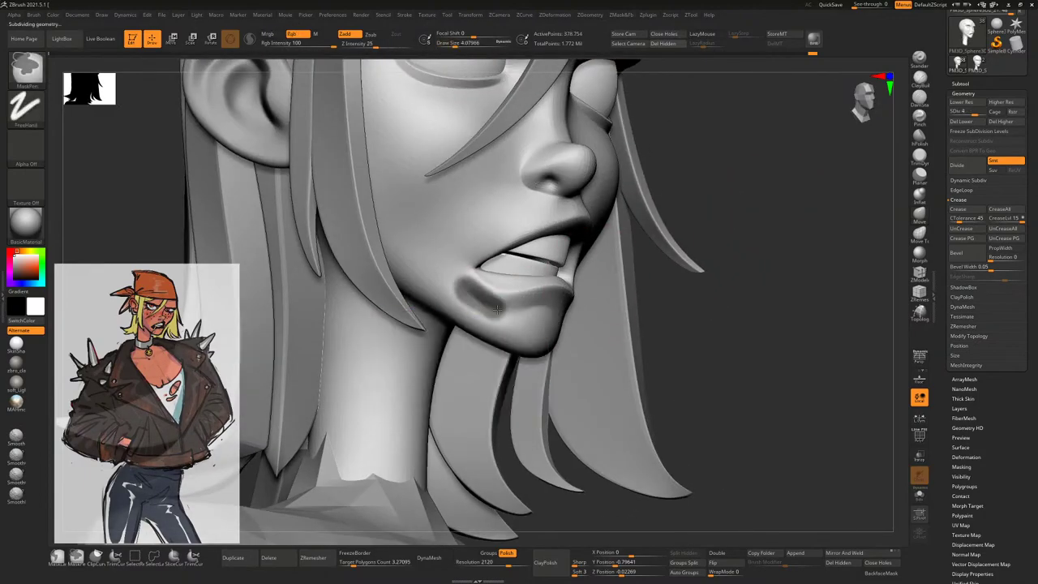
{"action": "left_click", "coordinate": [702, 302], "text": "ctrl"}
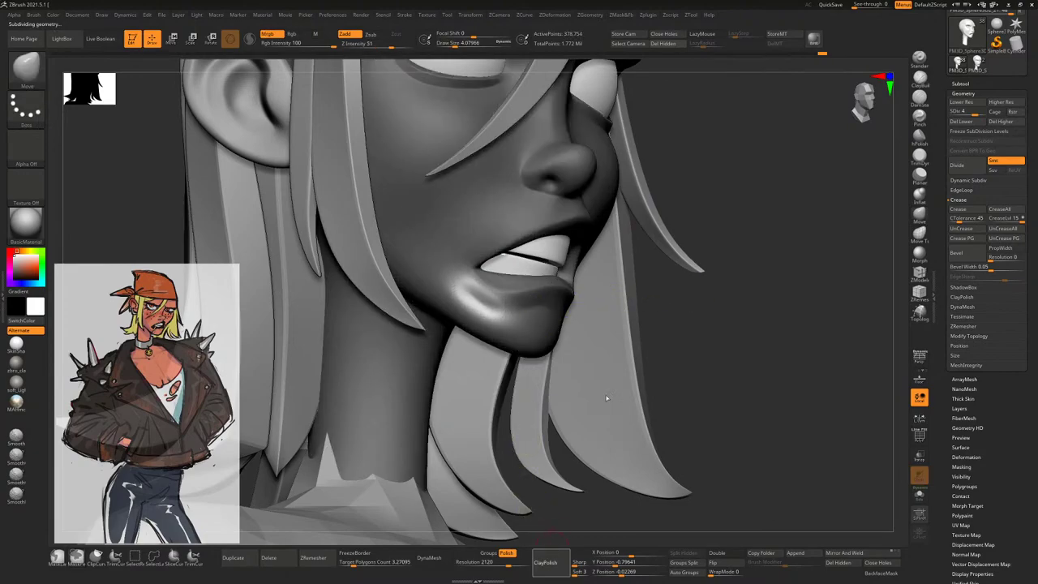
{"action": "left_click_drag", "start_coordinate": [755, 341], "coordinate": [709, 228]}
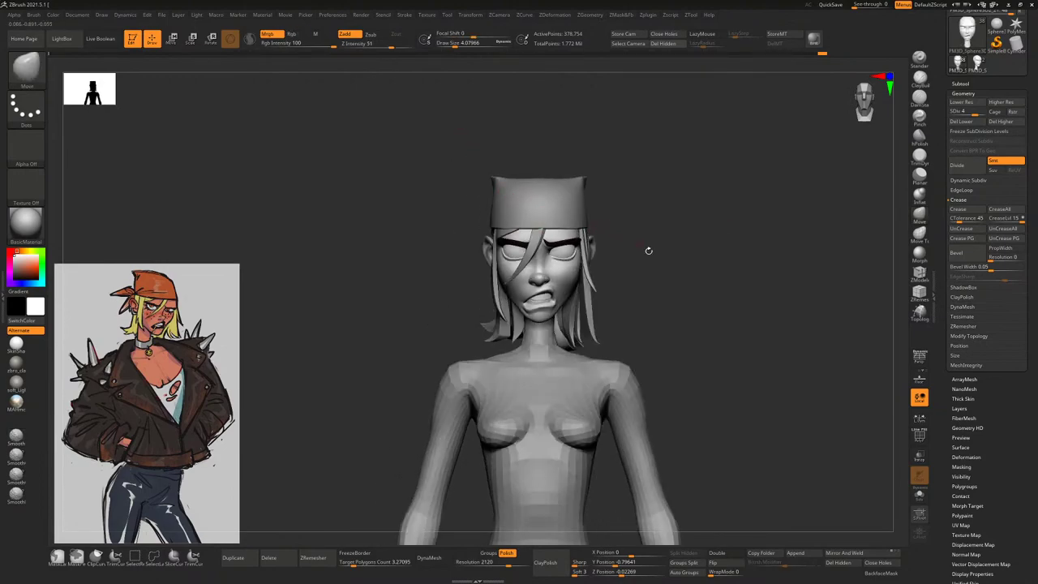
{"action": "left_click_drag", "start_coordinate": [648, 251], "coordinate": [743, 182]}
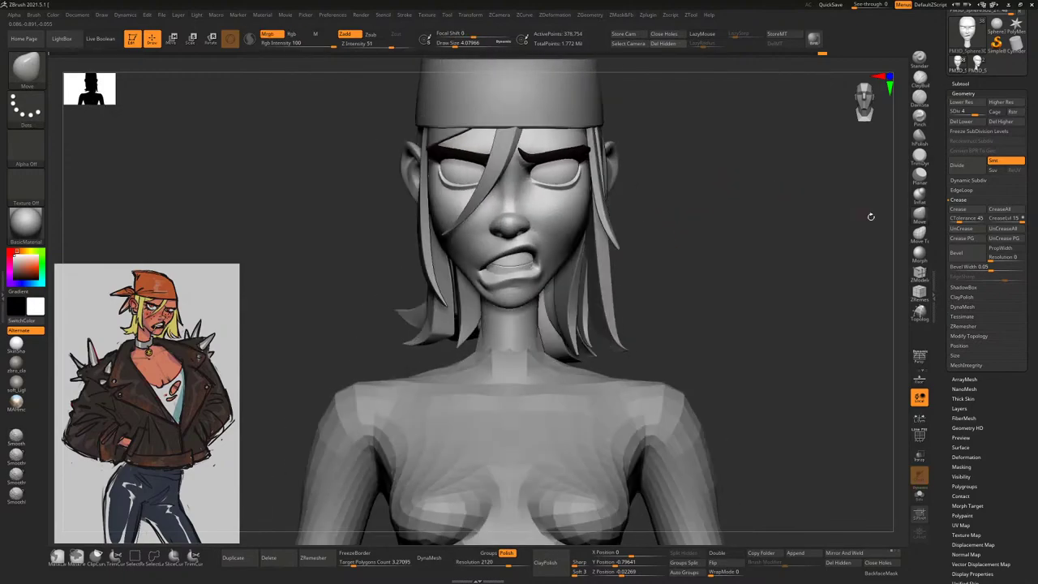
Select the eyebrow piece and reshape its outer end with the Move brush at about 33.7
{"action": "key", "text": "space"}
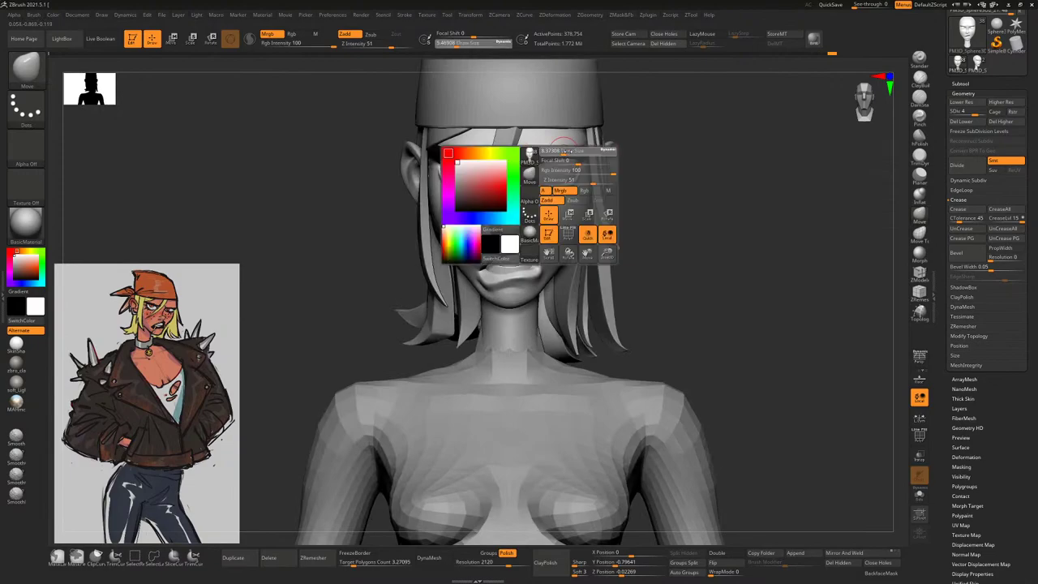
{"action": "left_click_drag", "start_coordinate": [646, 151], "coordinate": [601, 151]}
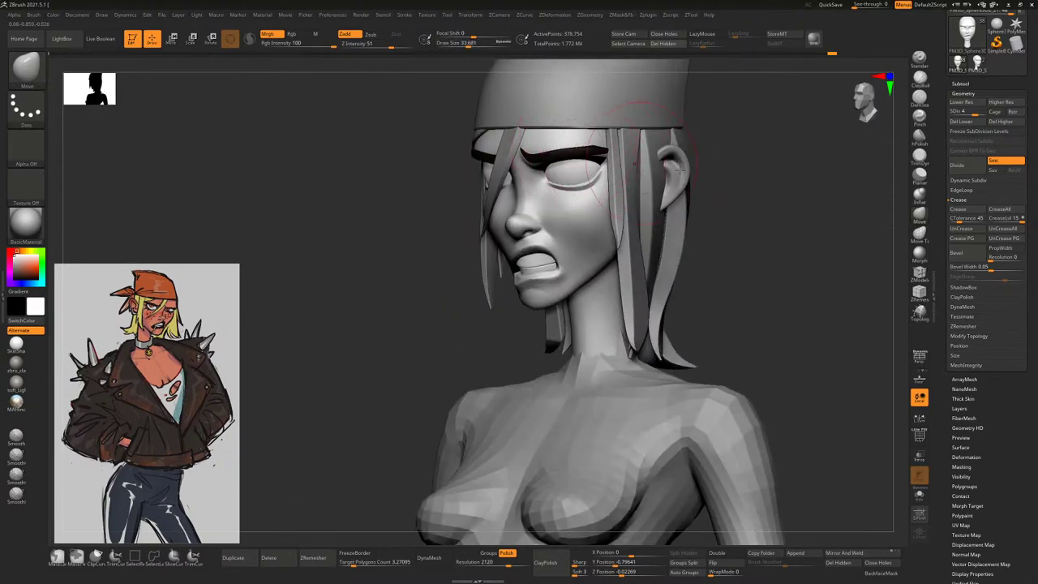
{"action": "left_click", "coordinate": [586, 146], "text": "alt"}
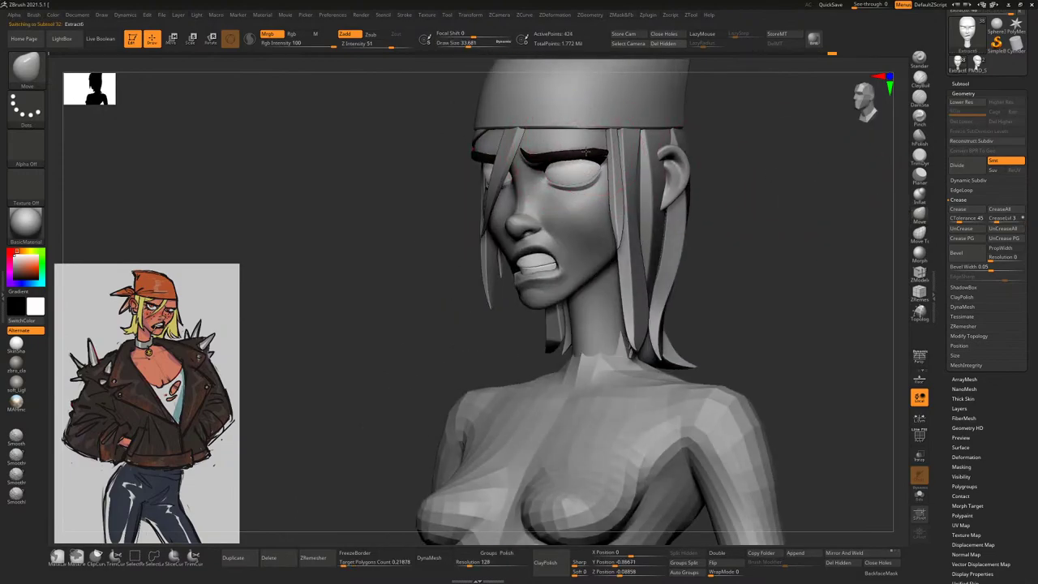
{"action": "left_click_drag", "start_coordinate": [585, 146], "coordinate": [625, 138], "text": "shift"}
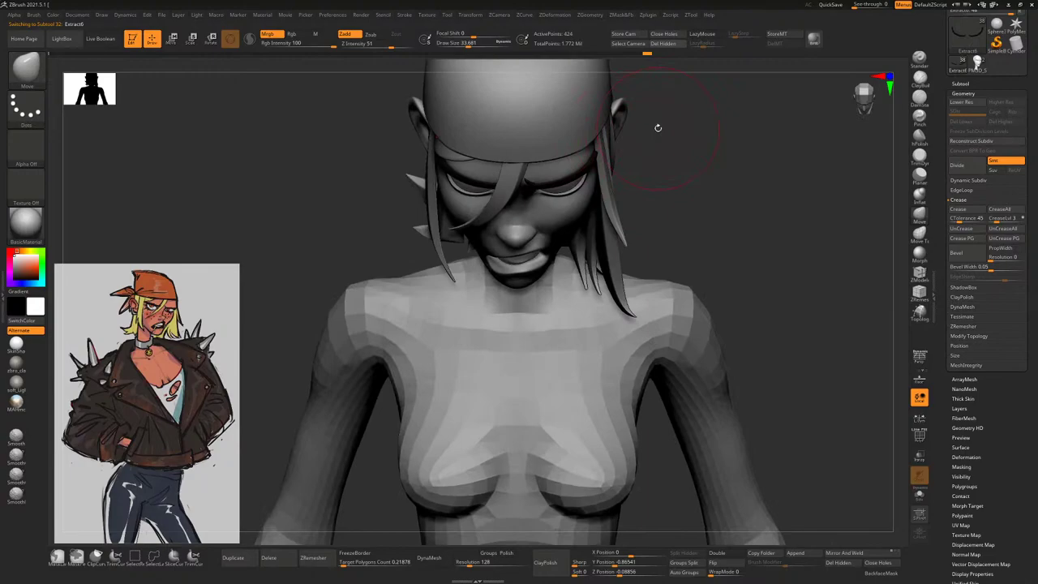
{"action": "left_click_drag", "start_coordinate": [734, 198], "coordinate": [713, 238]}
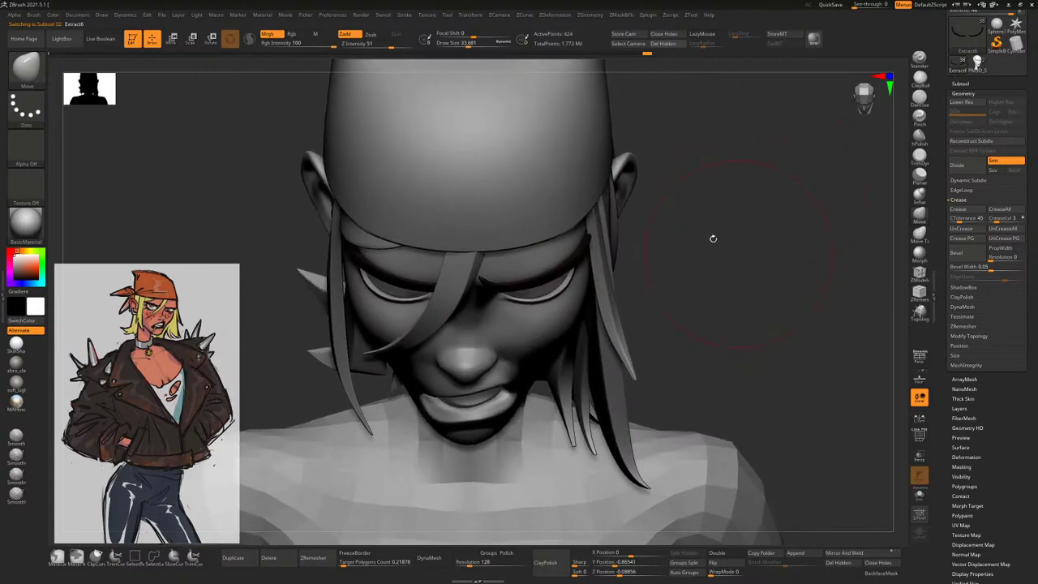
{"action": "left_click_drag", "start_coordinate": [583, 234], "coordinate": [591, 239], "text": "shift"}
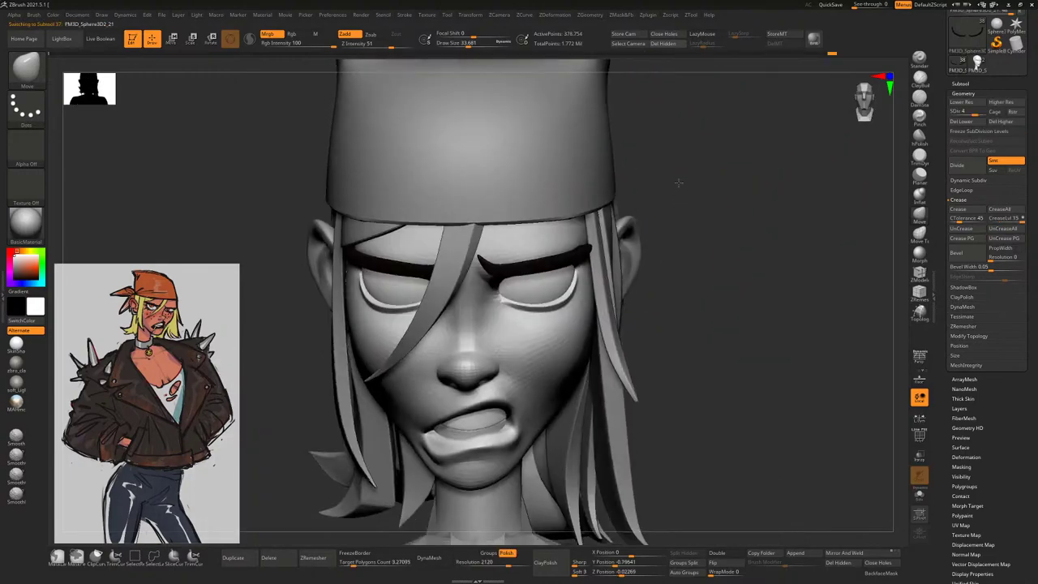
Refine the outer end of the eyebrow against the forehead with the Move brush at about 24.3
{"action": "left_click", "coordinate": [595, 242], "text": "alt"}
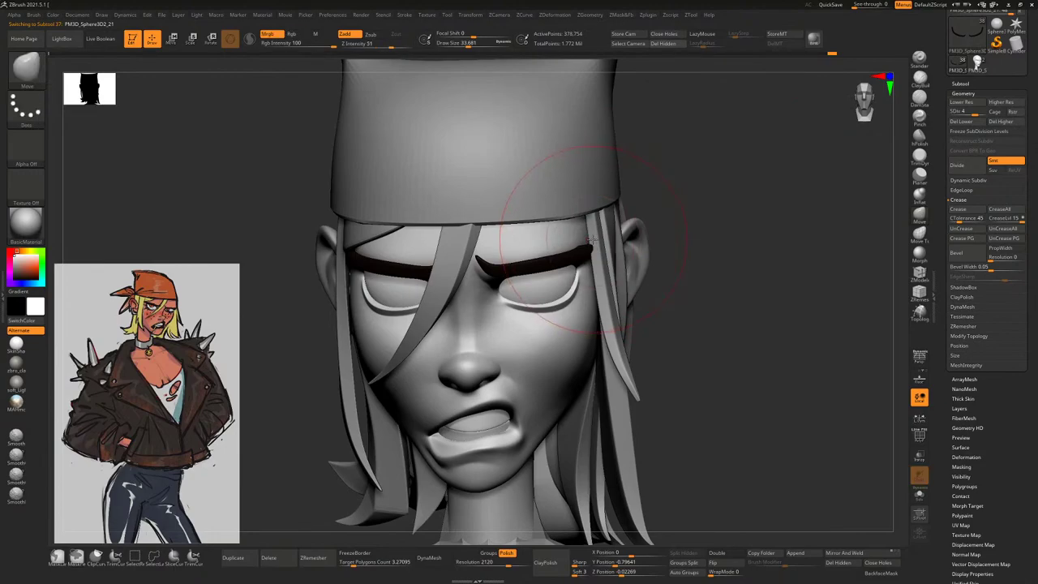
{"action": "mouse_move", "coordinate": [673, 194]}
{"action": "left_mouse_down"}
{"action": "mouse_move", "coordinate": [679, 178]}
{"action": "mouse_move", "coordinate": [703, 177]}
{"action": "mouse_move", "coordinate": [695, 197]}
{"action": "mouse_move", "coordinate": [554, 132]}
{"action": "left_mouse_up"}
{"action": "key", "text": "space"}
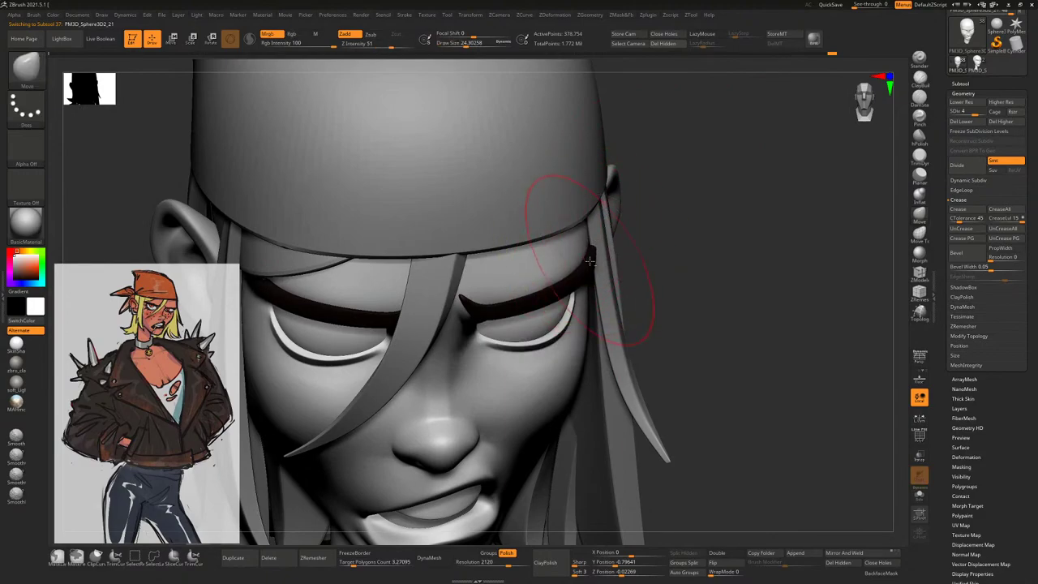
{"action": "left_click", "coordinate": [584, 261], "text": "alt"}
{"action": "left_click_drag", "start_coordinate": [610, 250], "coordinate": [686, 198]}
{"action": "left_click_drag", "start_coordinate": [594, 192], "coordinate": [695, 214]}
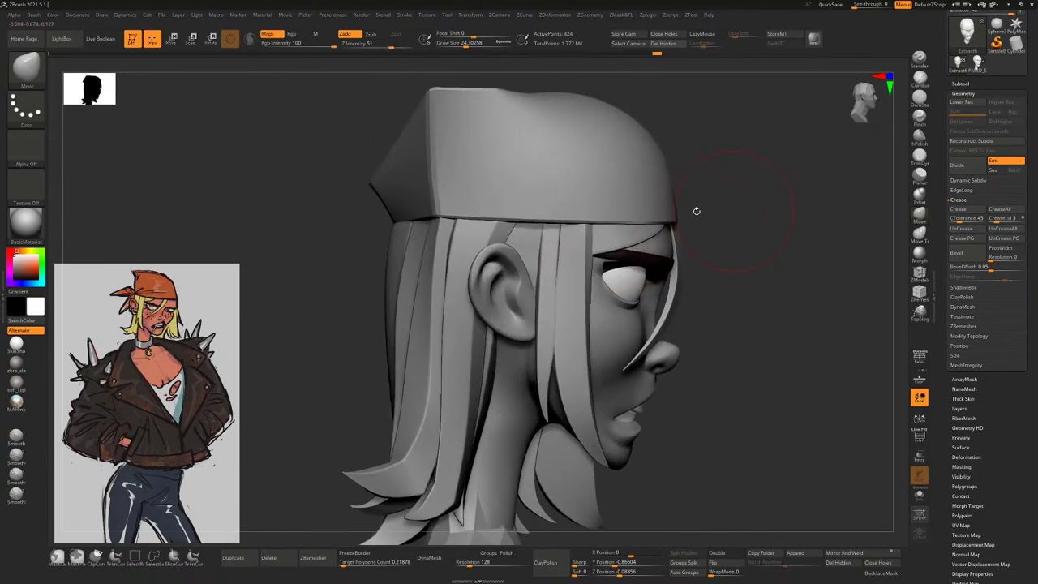
Isolate the pair of hair strands in front of the ears and assign them separate polygroups with Auto Groups
{"action": "left_click", "coordinate": [545, 251], "text": "alt"}
{"action": "key", "text": "w"}
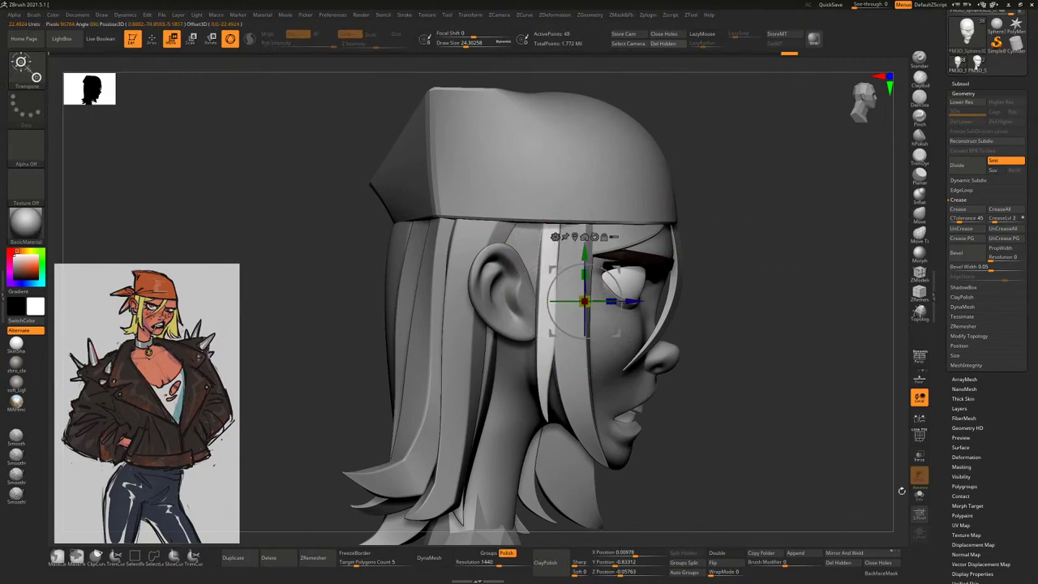
{"action": "left_click", "coordinate": [919, 495]}
{"action": "left_click_drag", "start_coordinate": [912, 483], "coordinate": [874, 436]}
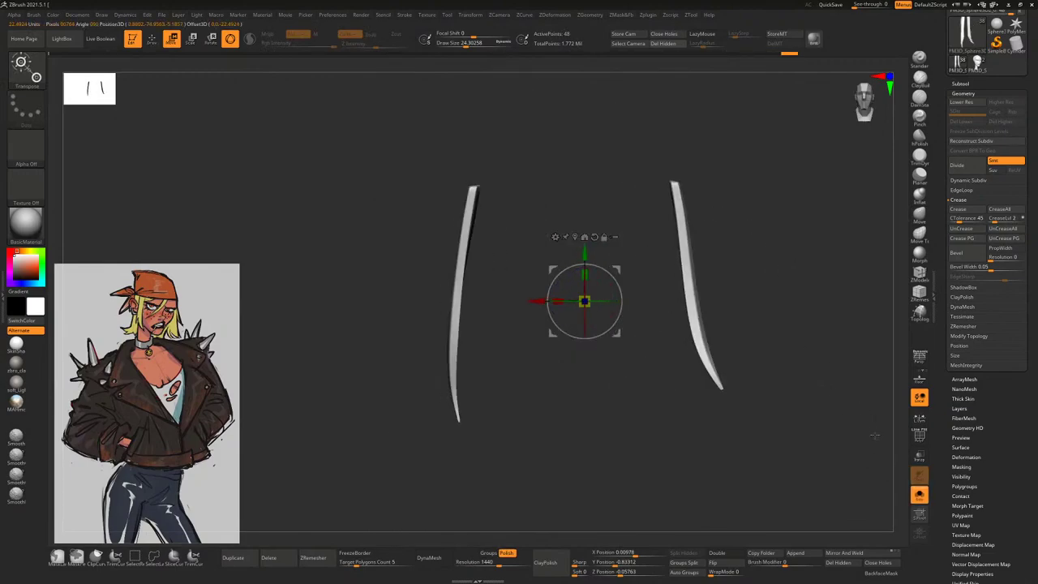
{"action": "left_click", "coordinate": [920, 437]}
{"action": "left_click", "coordinate": [695, 572]}
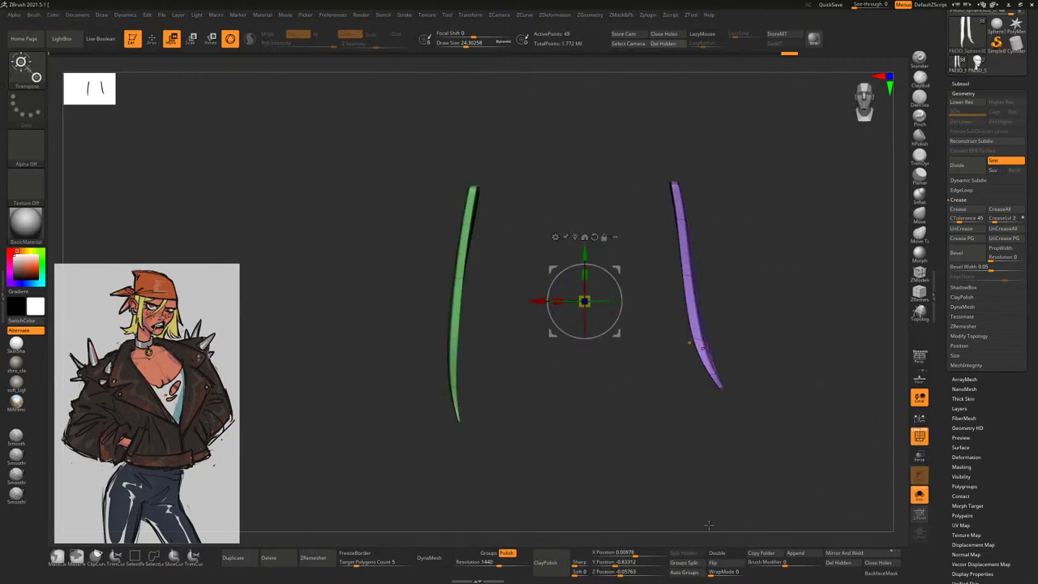
{"action": "left_click", "coordinate": [919, 494]}
{"action": "left_click", "coordinate": [920, 437]}
Split the hair strand pair into separate subtools with Groups Split
{"action": "left_click", "coordinate": [963, 85]}
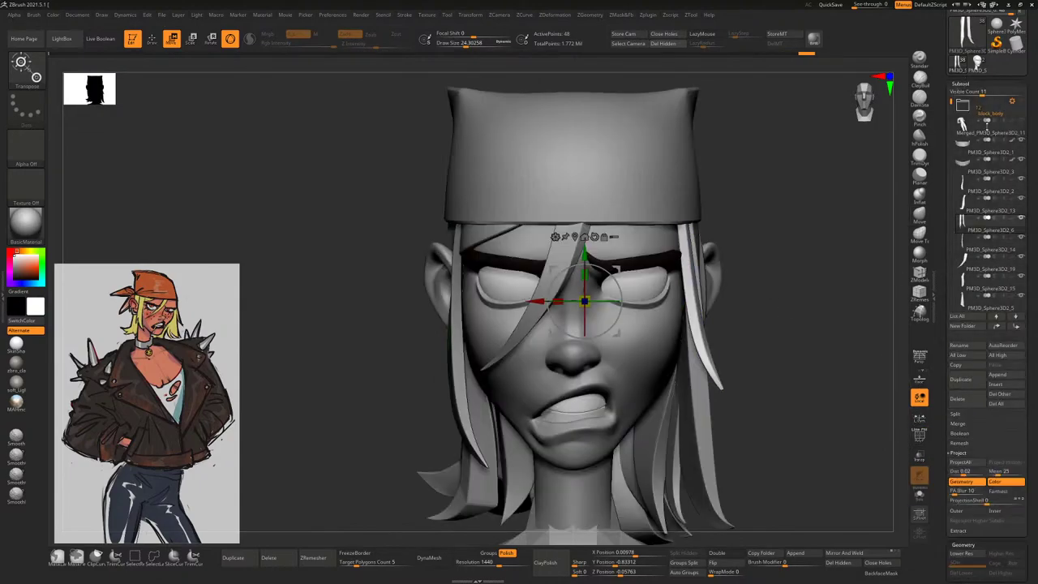
{"action": "left_click", "coordinate": [958, 414]}
{"action": "left_click", "coordinate": [953, 422]}
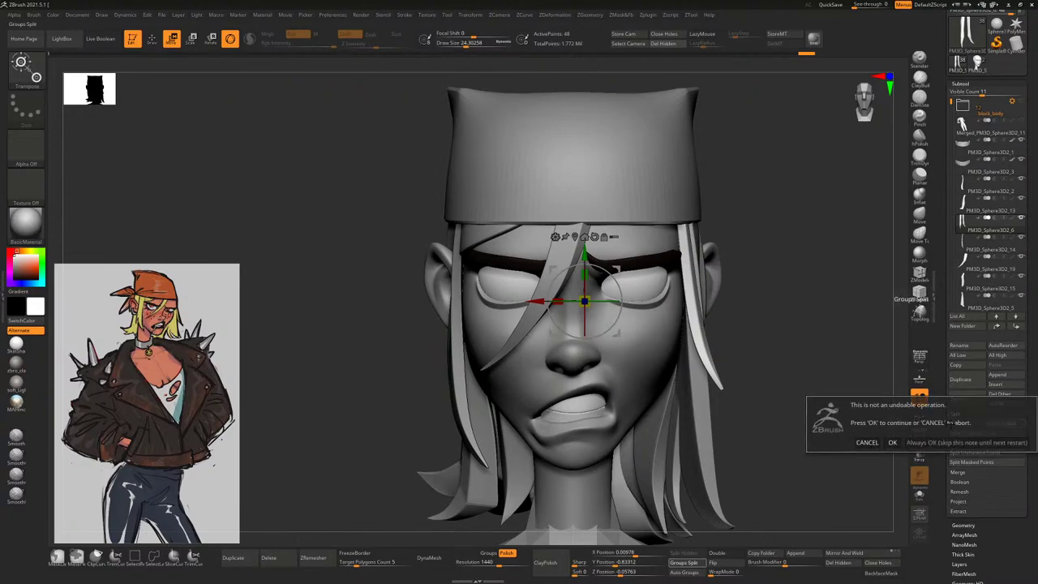
{"action": "left_click", "coordinate": [892, 442]}
Set the crease level of the hair strand in front of the ear to 3
{"action": "left_click_drag", "start_coordinate": [519, 308], "coordinate": [643, 306]}
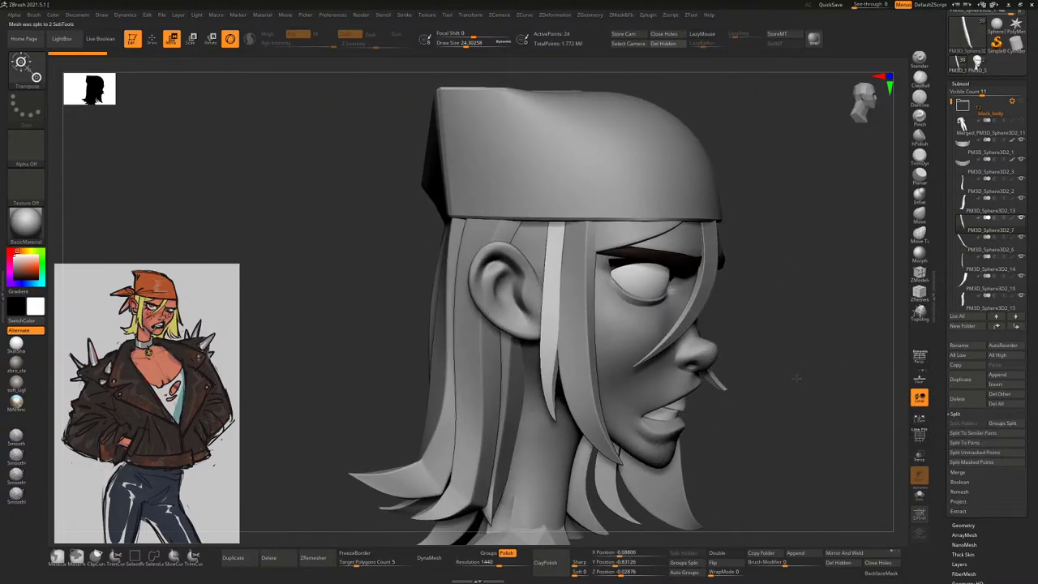
{"action": "left_click", "coordinate": [978, 525]}
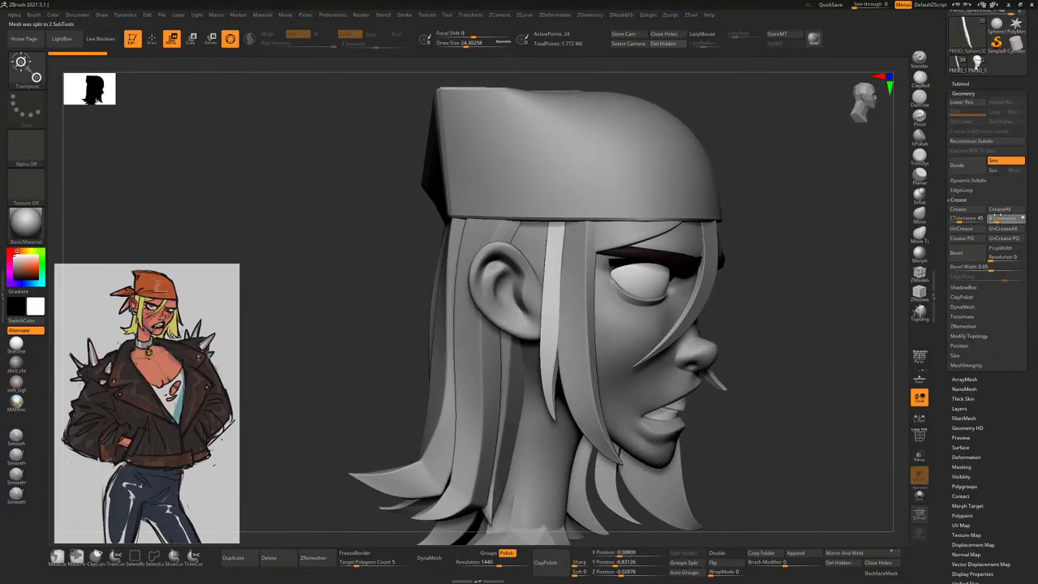
{"action": "left_click_drag", "start_coordinate": [996, 217], "coordinate": [1000, 218]}
{"action": "left_click_drag", "start_coordinate": [783, 254], "coordinate": [823, 232]}
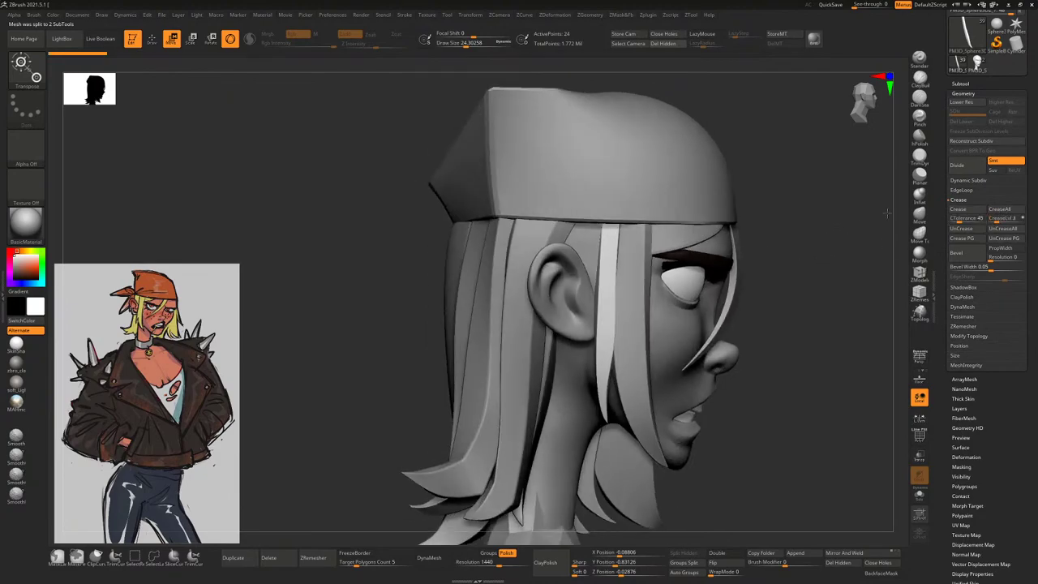
Duplicate the split hair strand in front of the ear and move the copy back toward the ear
{"action": "key", "text": "b"}
{"action": "key", "text": "m"}
{"action": "key", "text": "v"}
{"action": "key", "text": "space"}
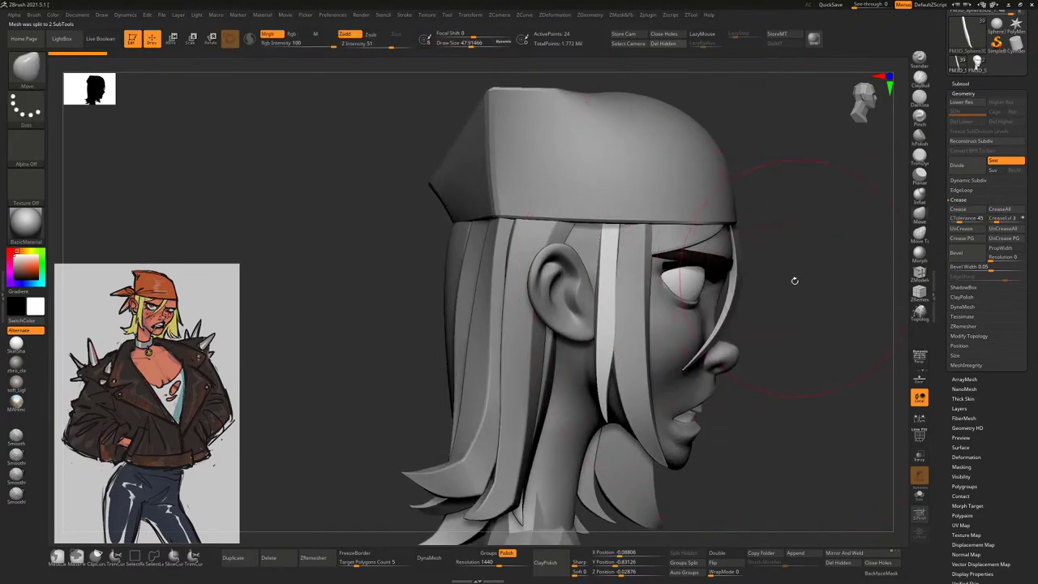
{"action": "left_click_drag", "start_coordinate": [795, 280], "coordinate": [716, 226]}
{"action": "key", "text": "w"}
{"action": "key", "text": "f"}
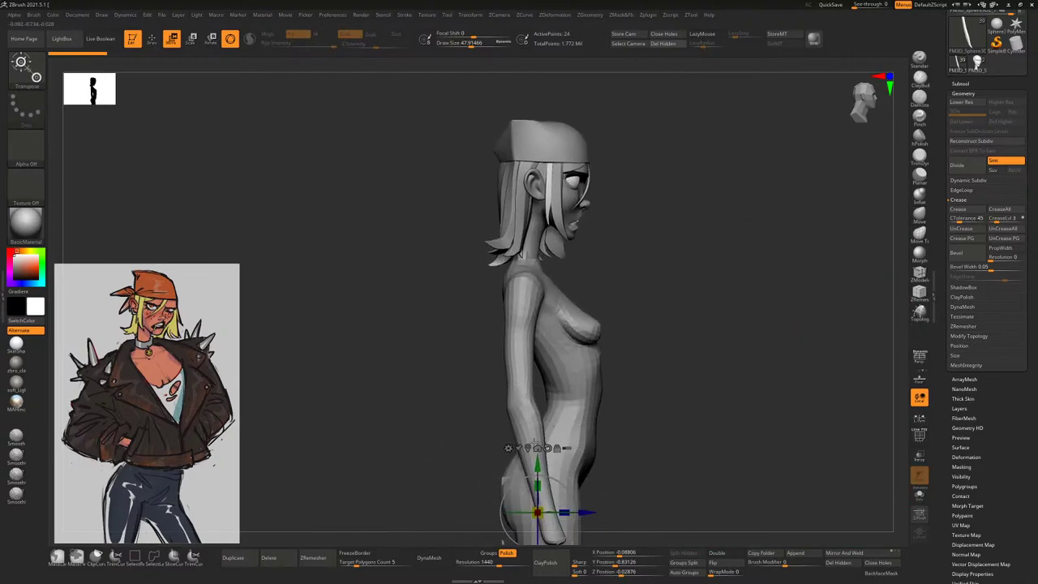
{"action": "left_click", "coordinate": [535, 174]}
{"action": "left_click_drag", "start_coordinate": [536, 175], "coordinate": [459, 421], "text": "alt"}
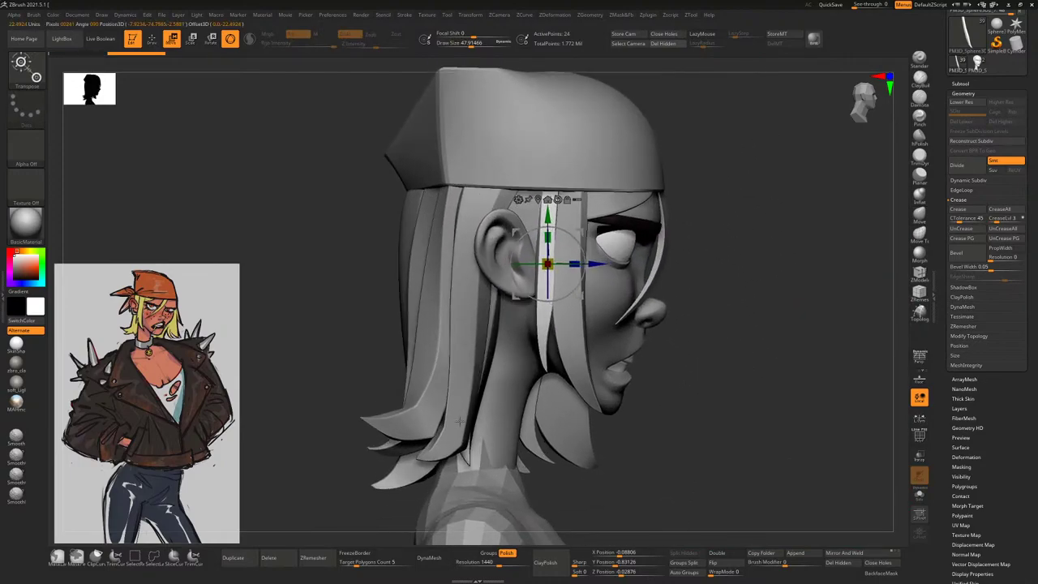
{"action": "left_click", "coordinate": [463, 360], "text": "alt"}
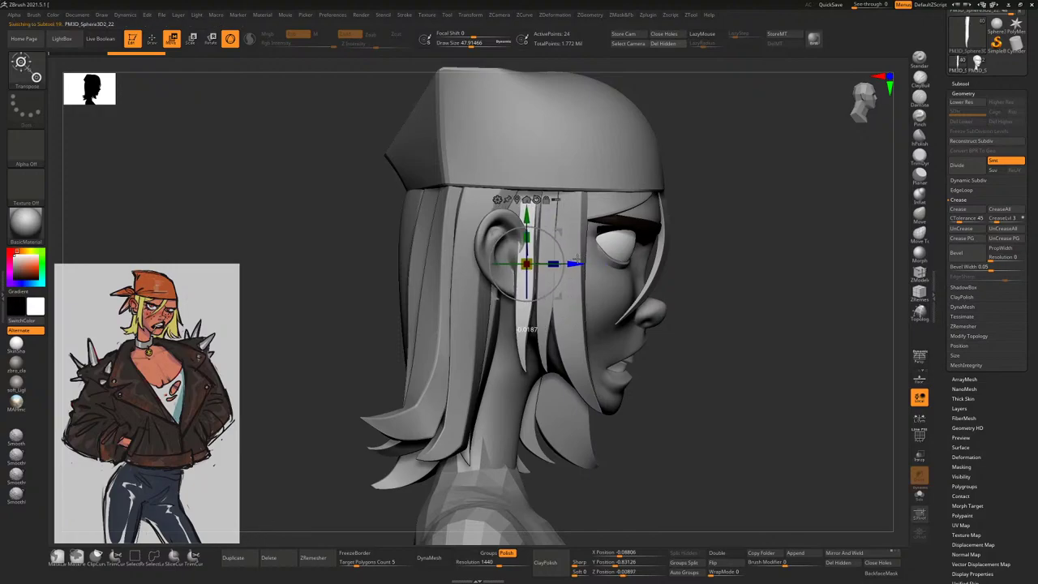
{"action": "left_click_drag", "start_coordinate": [575, 262], "coordinate": [578, 262]}
Shape the copied strand along the front of the ear with the Move brush and smooth it at about 52.7
{"action": "key", "text": "q"}
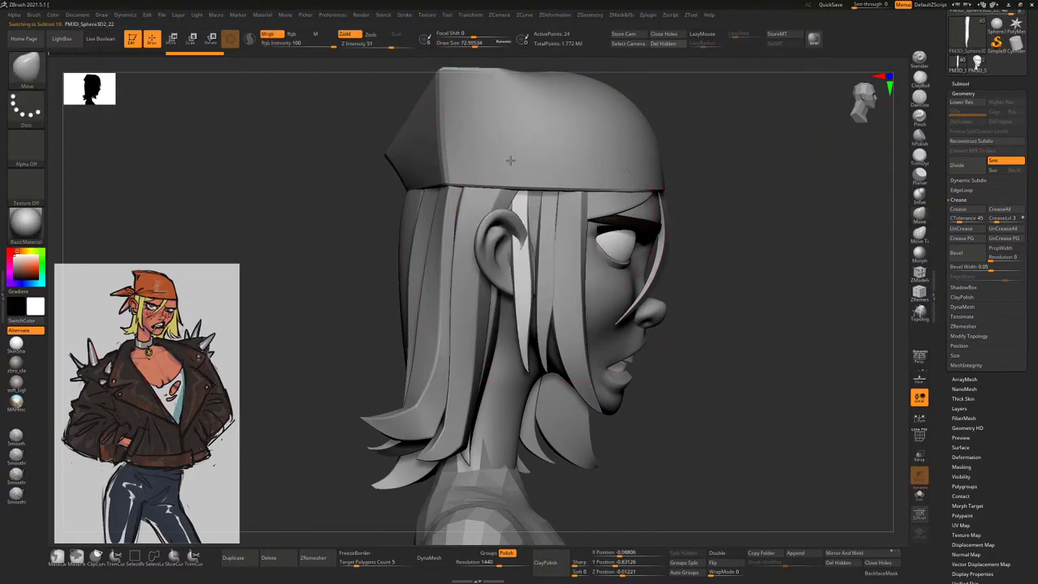
{"action": "key", "text": "["}
{"action": "key", "text": "["}
{"action": "key", "text": "["}
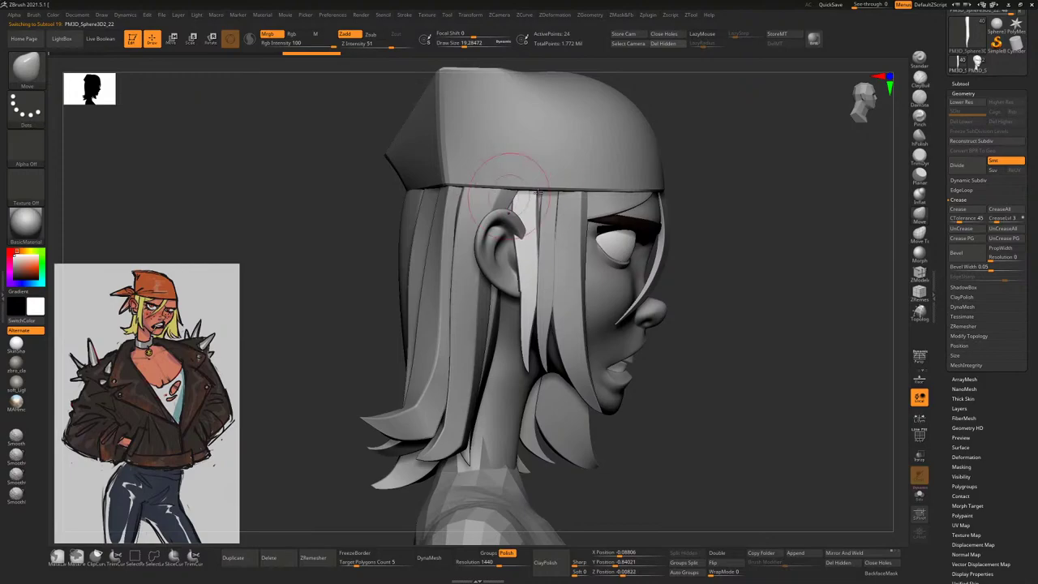
{"action": "key", "text": "bracketright"}
{"action": "key", "text": "bracketright"}
{"action": "key", "text": "bracketright"}
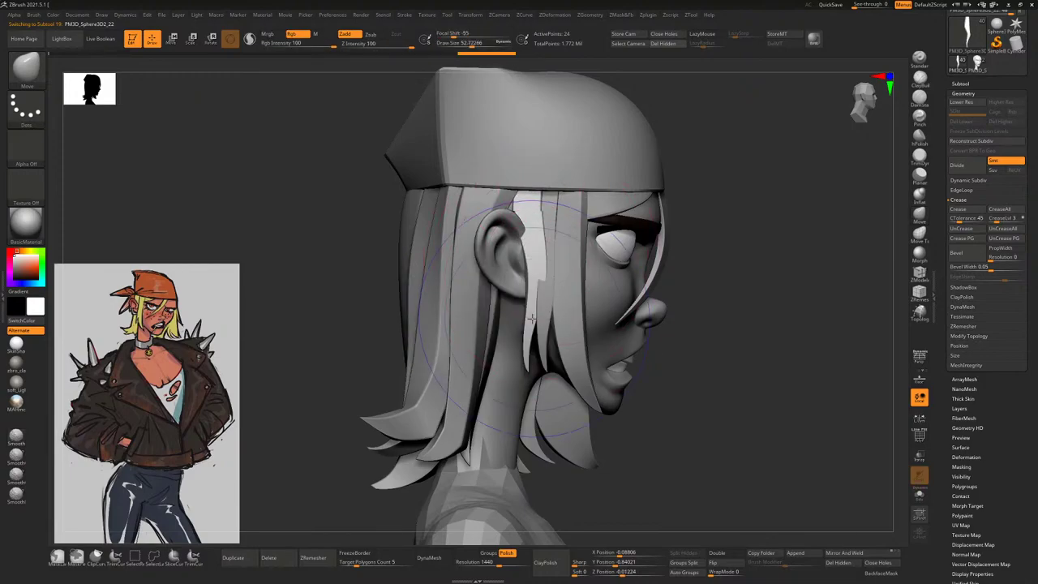
{"action": "key", "text": "shift"}
{"action": "left_click_drag", "start_coordinate": [531, 304], "coordinate": [574, 281], "text": "shift"}
{"action": "left_click_drag", "start_coordinate": [708, 218], "coordinate": [540, 290]}
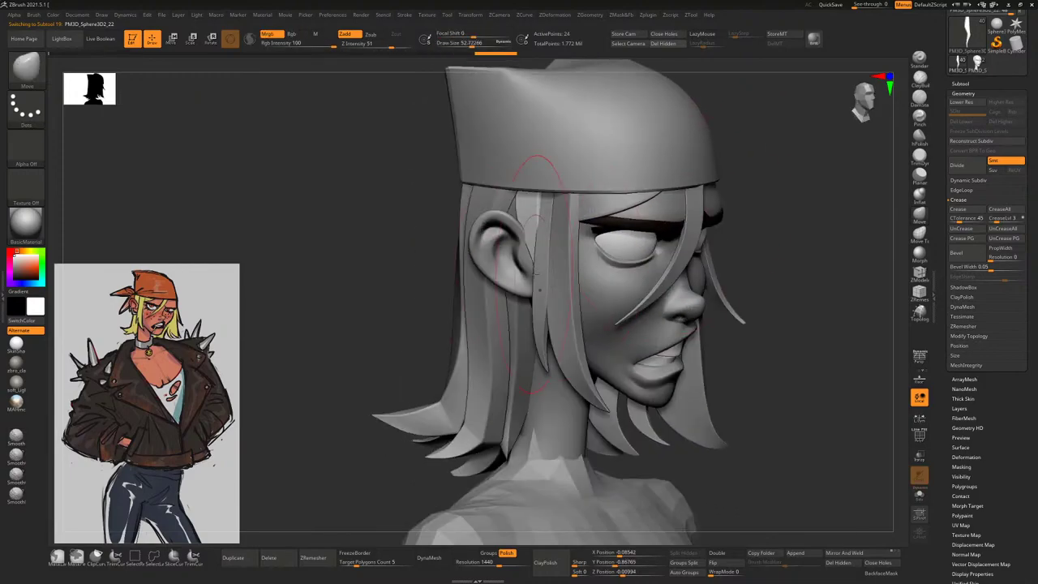
Bend the copied strand over the top of the ear so it tucks behind it, using the Move brush at about 45.6 and 27.2
{"action": "key", "text": "space"}
{"action": "left_click_drag", "start_coordinate": [633, 186], "coordinate": [733, 178]}
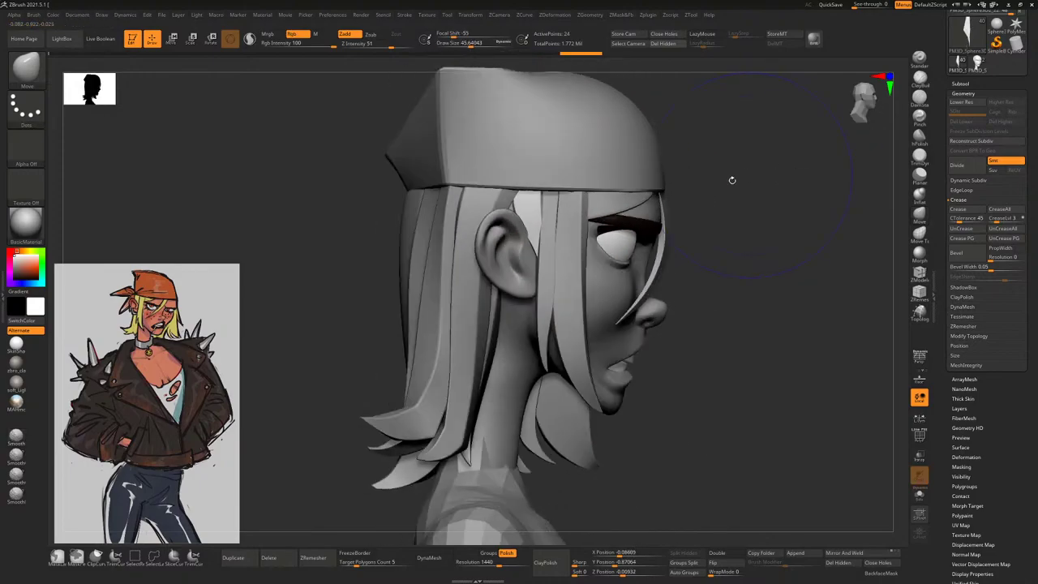
{"action": "mouse_move", "coordinate": [533, 191]}
{"action": "left_mouse_down"}
{"action": "mouse_move", "coordinate": [539, 258]}
{"action": "mouse_move", "coordinate": [617, 258]}
{"action": "mouse_move", "coordinate": [541, 259]}
{"action": "left_mouse_up"}
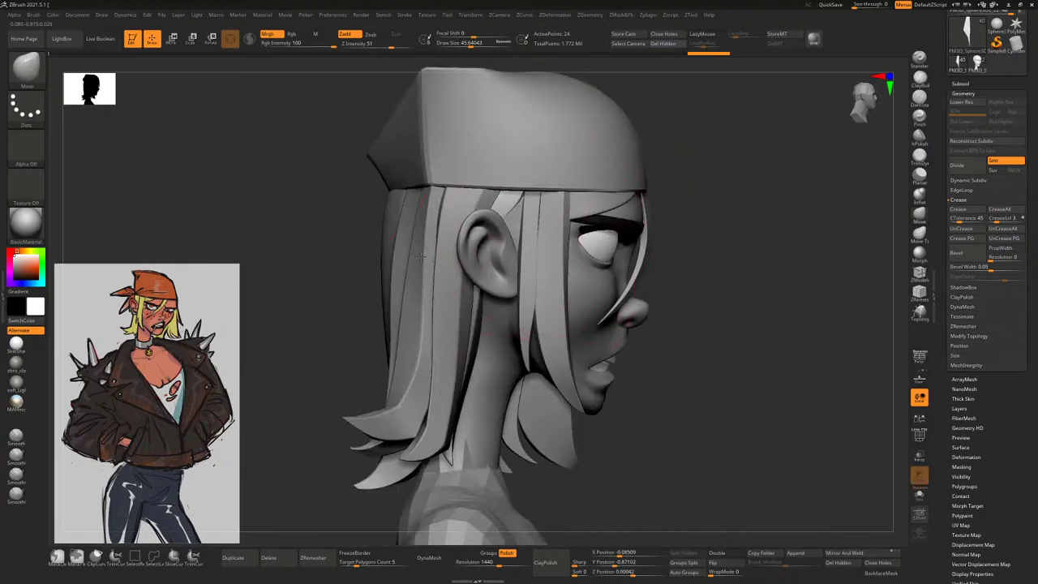
{"action": "left_click_drag", "start_coordinate": [557, 237], "coordinate": [492, 231]}
{"action": "left_click_drag", "start_coordinate": [576, 203], "coordinate": [523, 214]}
{"action": "key", "text": "bracketleft"}
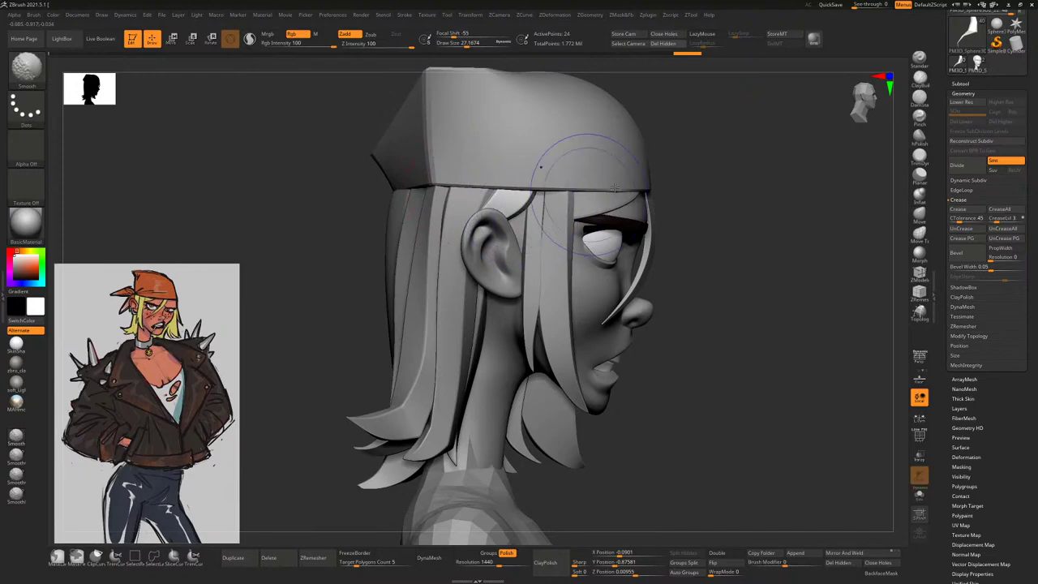
{"action": "left_click_drag", "start_coordinate": [478, 268], "coordinate": [502, 248]}
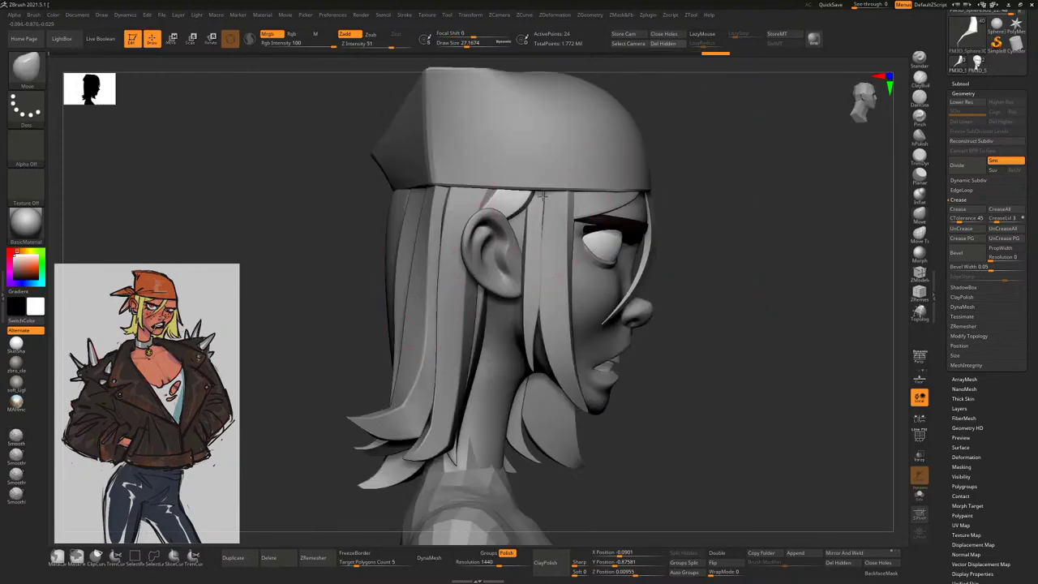
{"action": "left_click_drag", "start_coordinate": [543, 196], "coordinate": [556, 208]}
Reshape the hair strand behind the ear with the Move brush at about 43.4, then smooth it at about 30.3
{"action": "right_click_drag", "start_coordinate": [520, 201], "coordinate": [519, 293]}
{"action": "right_click", "coordinate": [487, 243]}
{"action": "left_click", "coordinate": [515, 319], "text": "alt"}
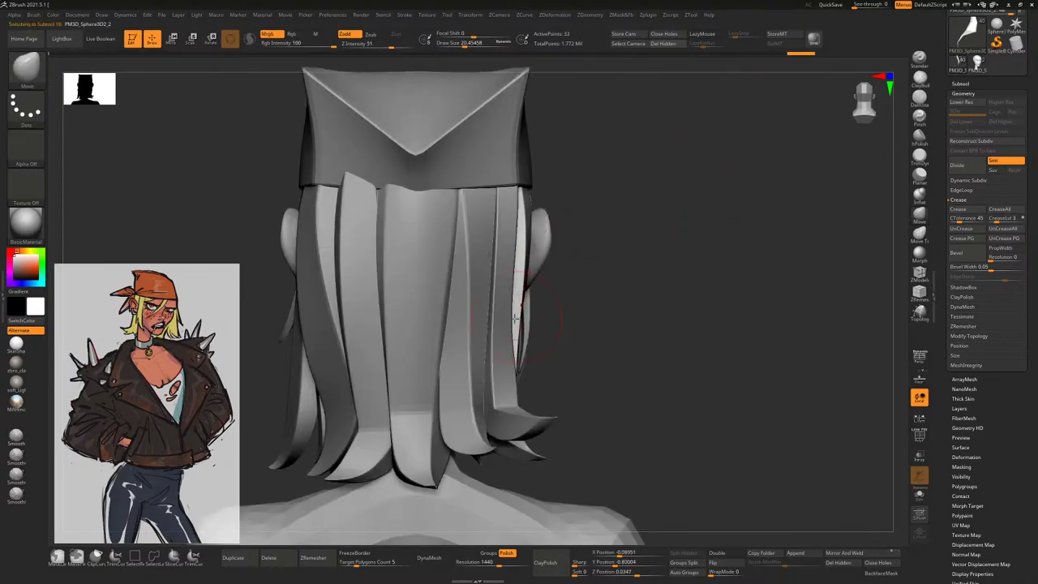
{"action": "right_click_drag", "start_coordinate": [629, 310], "coordinate": [536, 298]}
{"action": "right_click", "coordinate": [546, 323]}
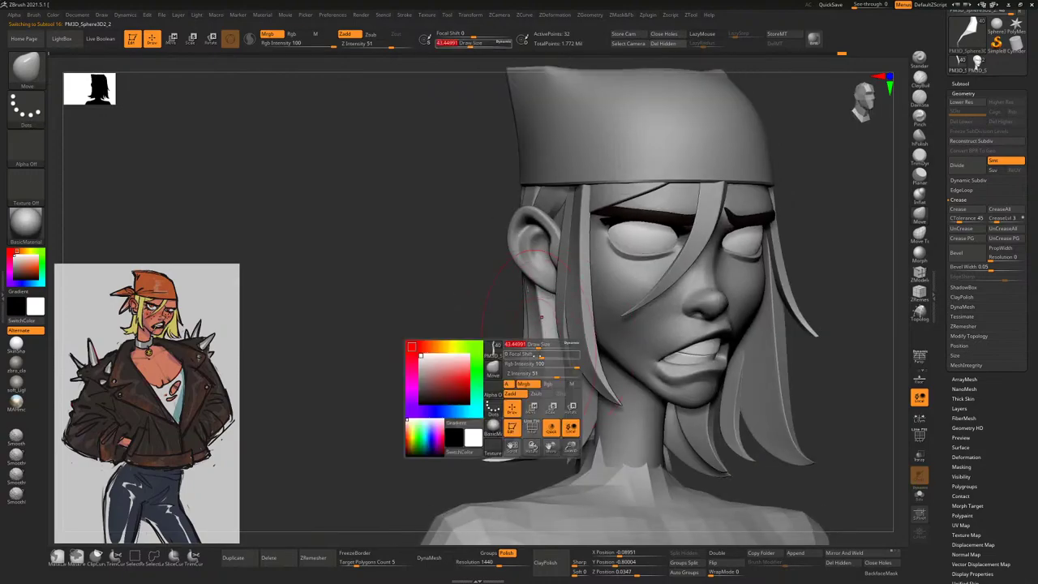
{"action": "left_click_drag", "start_coordinate": [542, 349], "coordinate": [496, 437]}
{"action": "right_click_drag", "start_coordinate": [497, 436], "coordinate": [519, 365]}
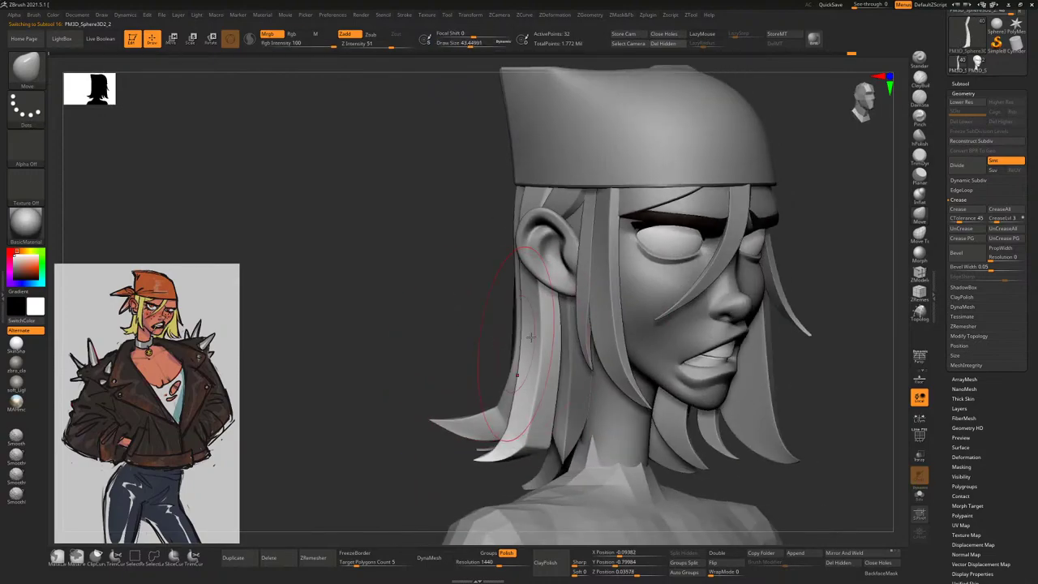
{"action": "right_click", "coordinate": [487, 370]}
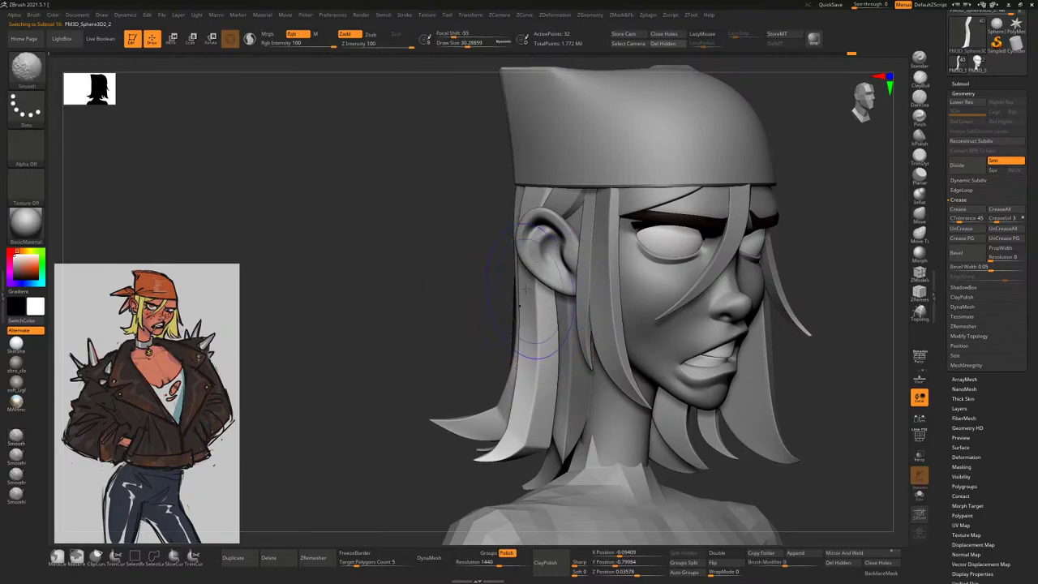
Refine the hair strand in front of the ear with the Move brush at about 21.7, trying BackfaceMask
{"action": "mouse_move", "coordinate": [476, 268]}
{"action": "right_mouse_down"}
{"action": "mouse_move", "coordinate": [587, 187]}
{"action": "mouse_move", "coordinate": [442, 278]}
{"action": "mouse_move", "coordinate": [684, 257]}
{"action": "right_mouse_up"}
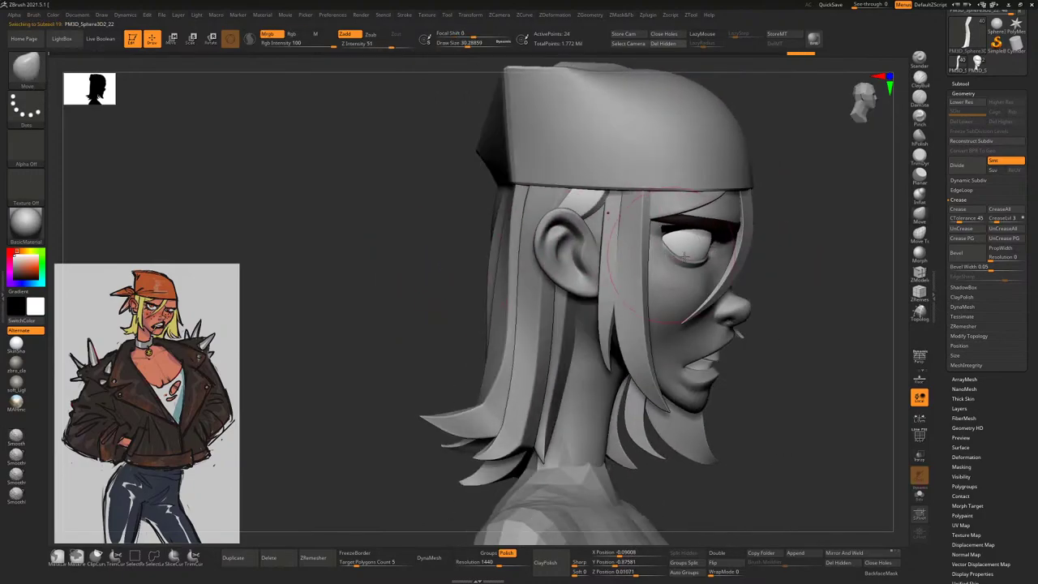
{"action": "right_click_drag", "start_coordinate": [783, 191], "coordinate": [738, 216]}
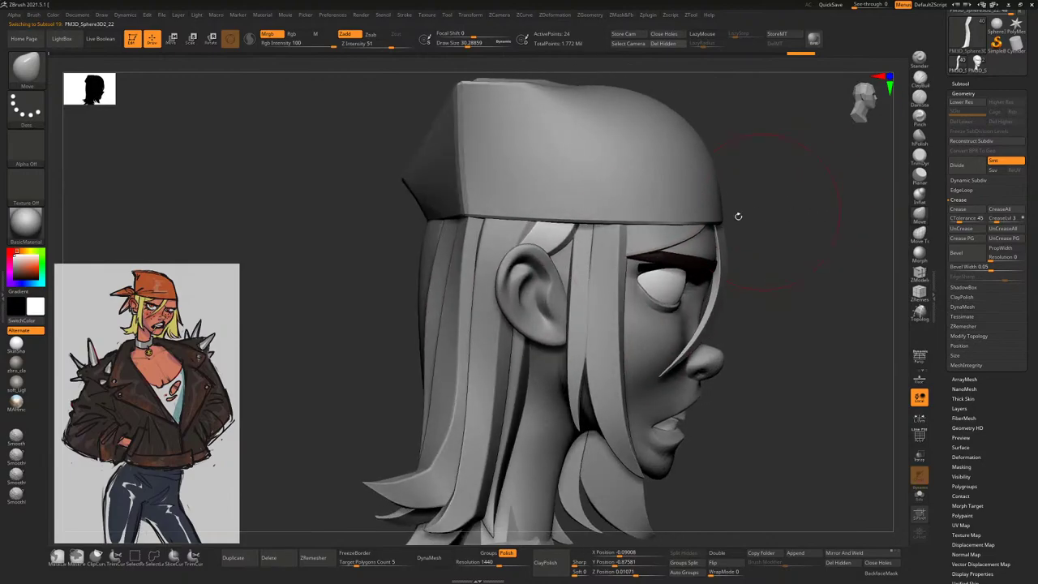
{"action": "left_click", "coordinate": [564, 249], "text": "alt"}
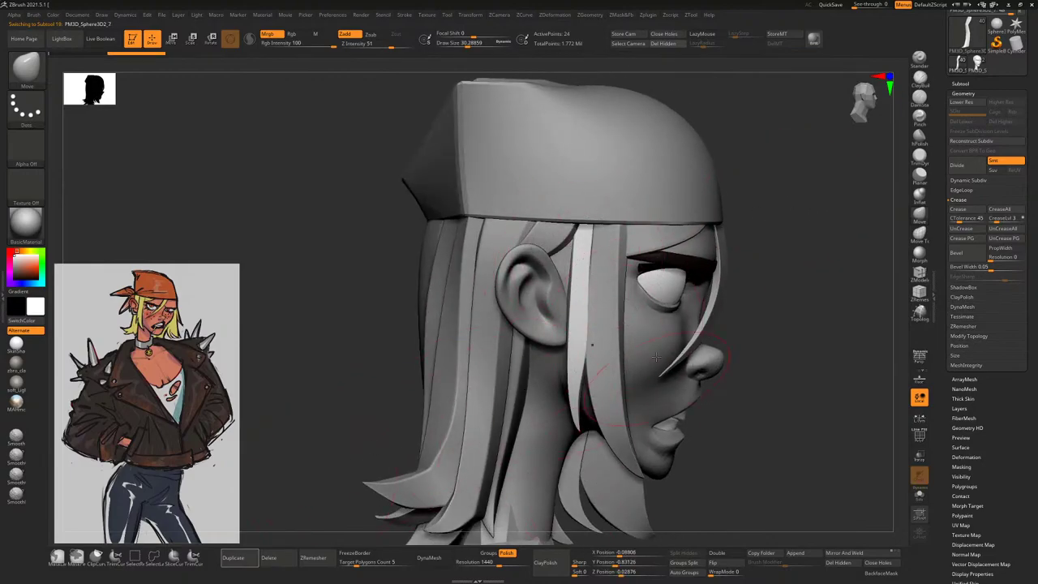
{"action": "left_click", "coordinate": [880, 572]}
{"action": "key", "text": "space"}
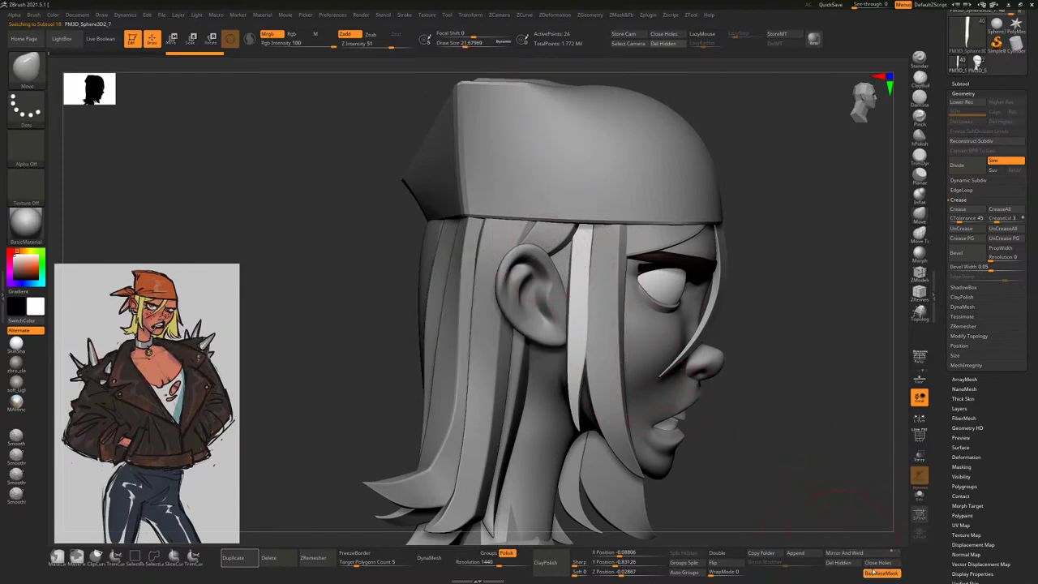
{"action": "left_click_drag", "start_coordinate": [809, 364], "coordinate": [608, 240]}
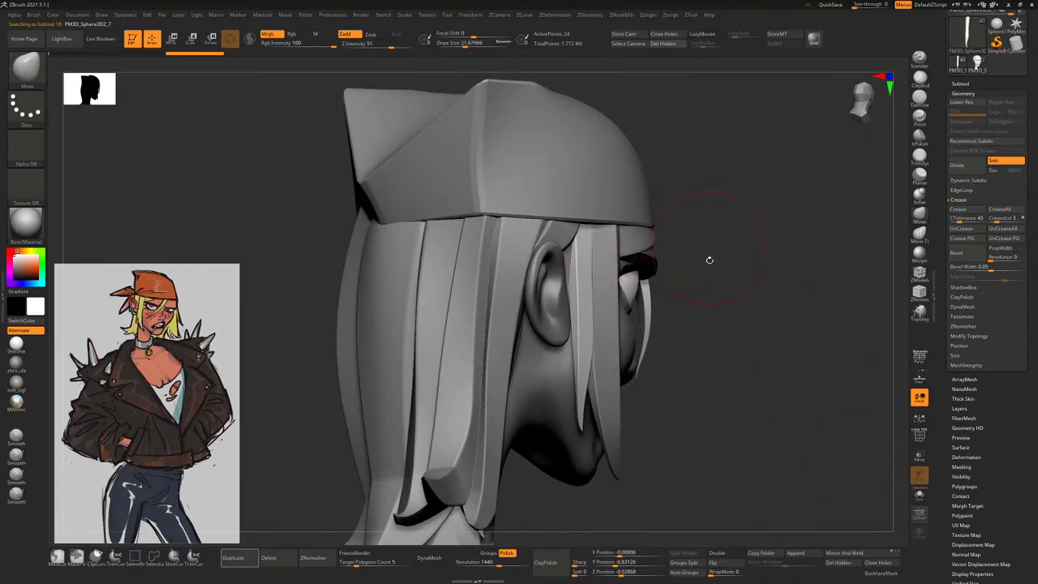
{"action": "left_click_drag", "start_coordinate": [709, 259], "coordinate": [542, 243]}
{"action": "mouse_move", "coordinate": [779, 216]}
{"action": "left_mouse_down"}
{"action": "mouse_move", "coordinate": [567, 260]}
{"action": "mouse_move", "coordinate": [417, 273]}
{"action": "mouse_move", "coordinate": [450, 288]}
{"action": "mouse_move", "coordinate": [447, 322]}
{"action": "mouse_move", "coordinate": [450, 278]}
{"action": "mouse_move", "coordinate": [441, 292]}
{"action": "mouse_move", "coordinate": [617, 268]}
{"action": "left_mouse_up"}
{"action": "left_click_drag", "start_coordinate": [746, 155], "coordinate": [575, 227]}
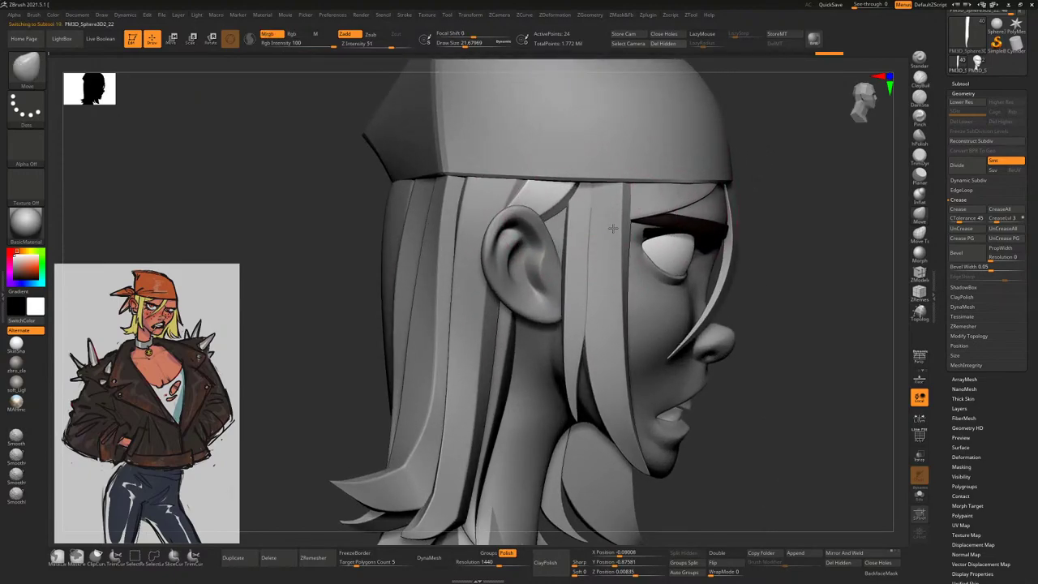
Duplicate the strand above the ear and shape the copy into a thin curved lock between the ear and front strand
{"action": "left_click_drag", "start_coordinate": [778, 215], "coordinate": [449, 406]}
{"action": "left_click", "coordinate": [232, 558]}
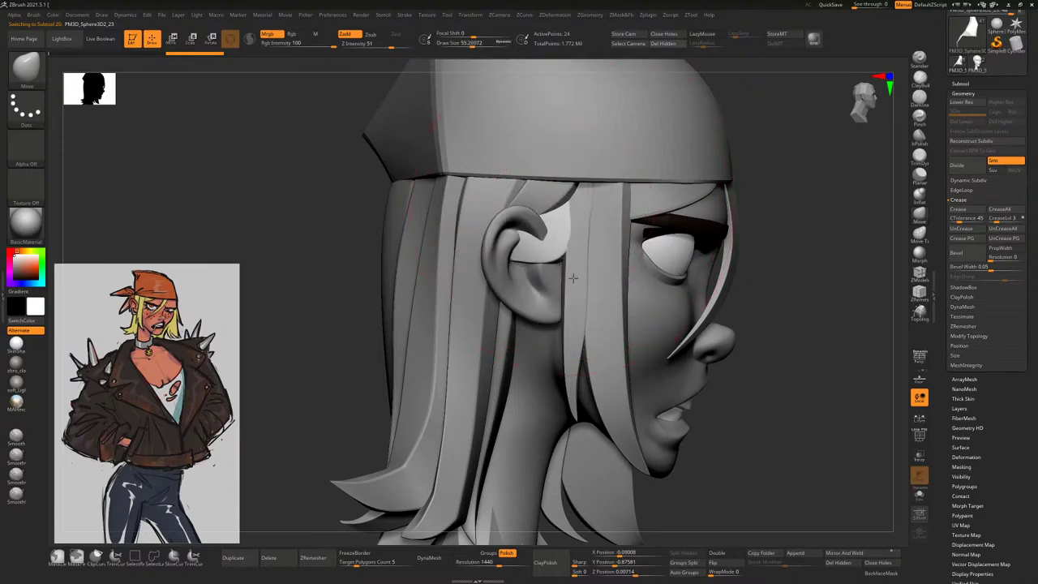
{"action": "mouse_move", "coordinate": [572, 279]}
{"action": "left_mouse_down"}
{"action": "mouse_move", "coordinate": [549, 235]}
{"action": "mouse_move", "coordinate": [644, 180]}
{"action": "left_mouse_up"}
{"action": "mouse_move", "coordinate": [623, 237]}
{"action": "right_mouse_down"}
{"action": "mouse_move", "coordinate": [567, 244]}
{"action": "mouse_move", "coordinate": [418, 307]}
{"action": "mouse_move", "coordinate": [487, 276]}
{"action": "mouse_move", "coordinate": [622, 180]}
{"action": "right_mouse_up"}
{"action": "key", "text": "space"}
{"action": "key", "text": "space"}
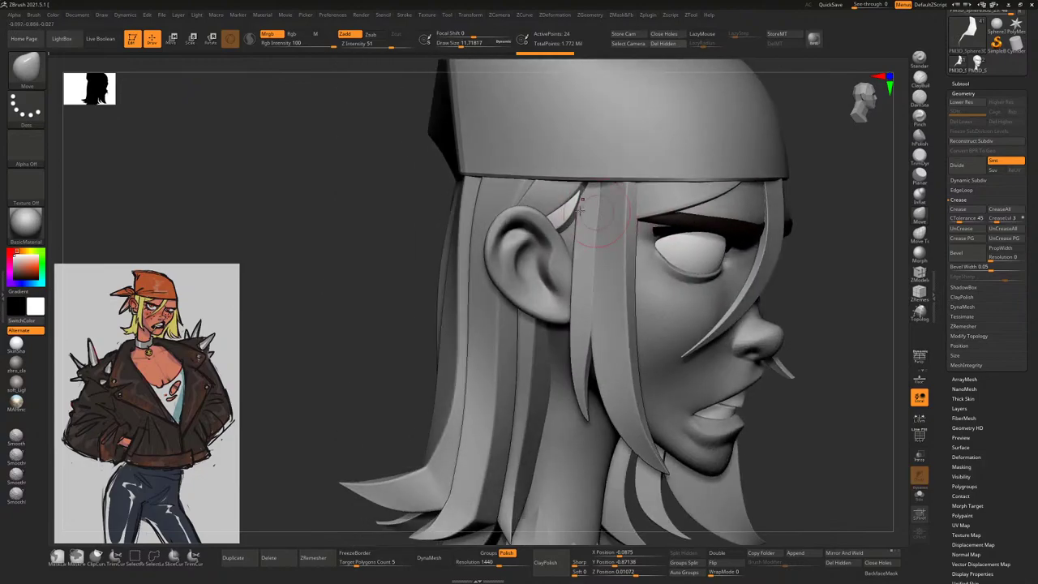
{"action": "key", "text": "space"}
{"action": "left_click_drag", "start_coordinate": [613, 194], "coordinate": [613, 185]}
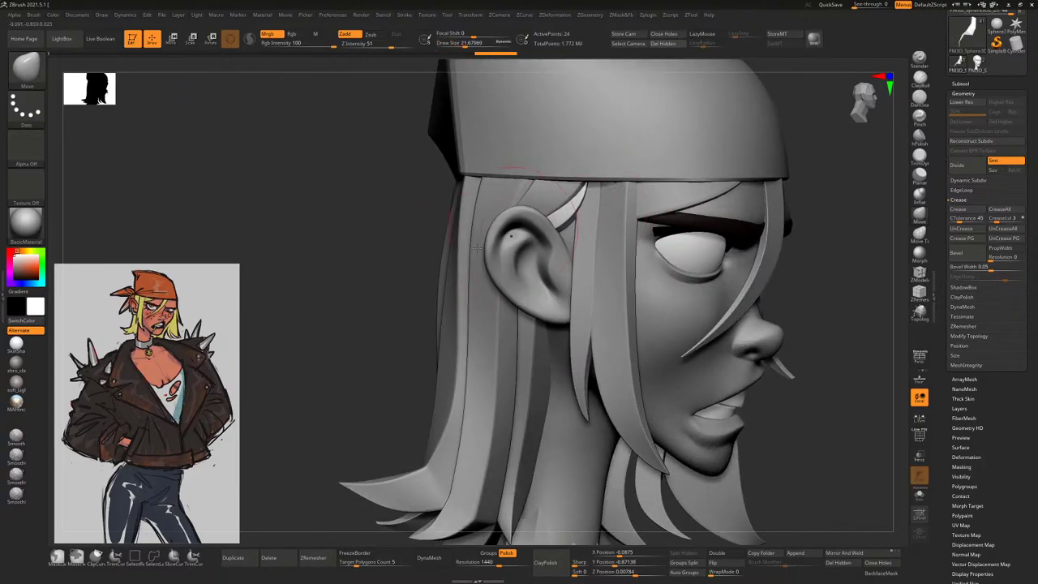
Turn on BackfaceMask and refine and smooth the thin lock above the ear at about 17.1
{"action": "right_click_drag", "start_coordinate": [479, 245], "coordinate": [487, 253]}
{"action": "left_click", "coordinate": [881, 572]}
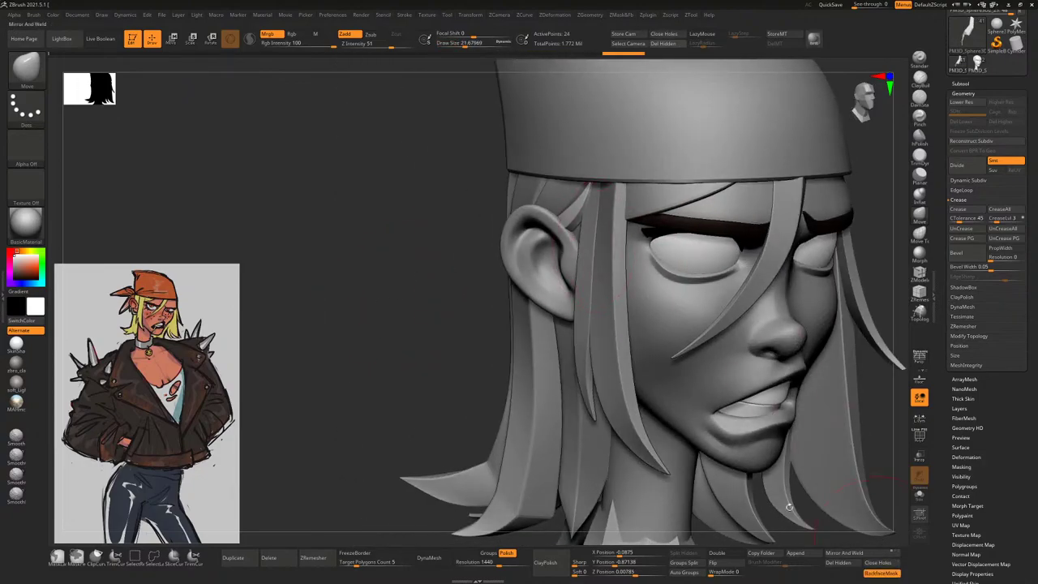
{"action": "mouse_move", "coordinate": [401, 336]}
{"action": "right_mouse_down"}
{"action": "mouse_move", "coordinate": [570, 294]}
{"action": "mouse_move", "coordinate": [593, 268]}
{"action": "mouse_move", "coordinate": [584, 247]}
{"action": "right_mouse_up"}
{"action": "key", "text": "space"}
{"action": "mouse_move", "coordinate": [803, 206]}
{"action": "right_mouse_down"}
{"action": "mouse_move", "coordinate": [573, 244]}
{"action": "mouse_move", "coordinate": [592, 243]}
{"action": "right_mouse_up"}
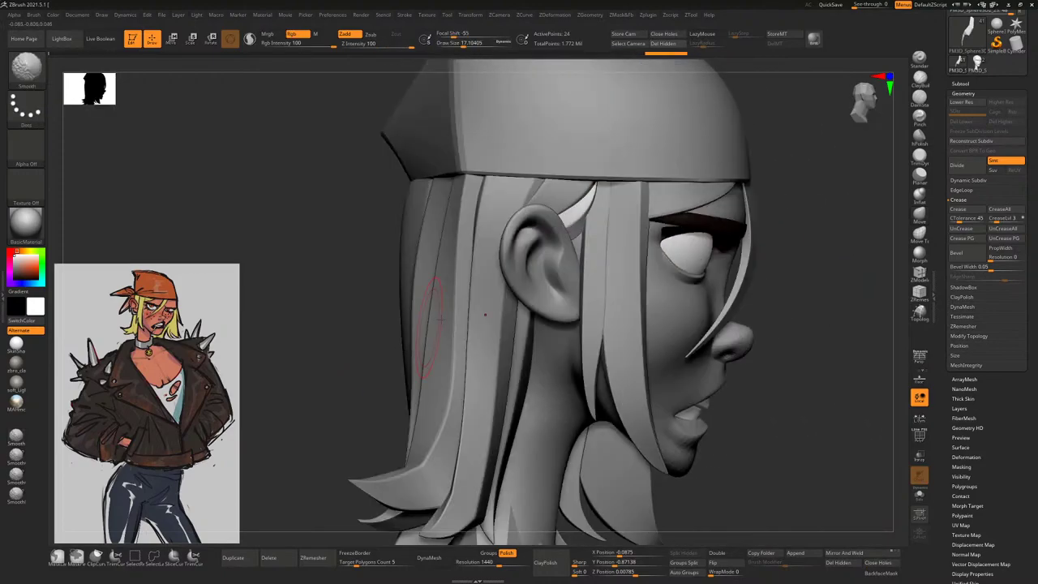
Select the strand in front of the ear and adjust its inner side, isolating it temporarily with Solo
{"action": "left_click", "coordinate": [592, 244], "text": "alt"}
{"action": "right_click_drag", "start_coordinate": [826, 232], "coordinate": [588, 243]}
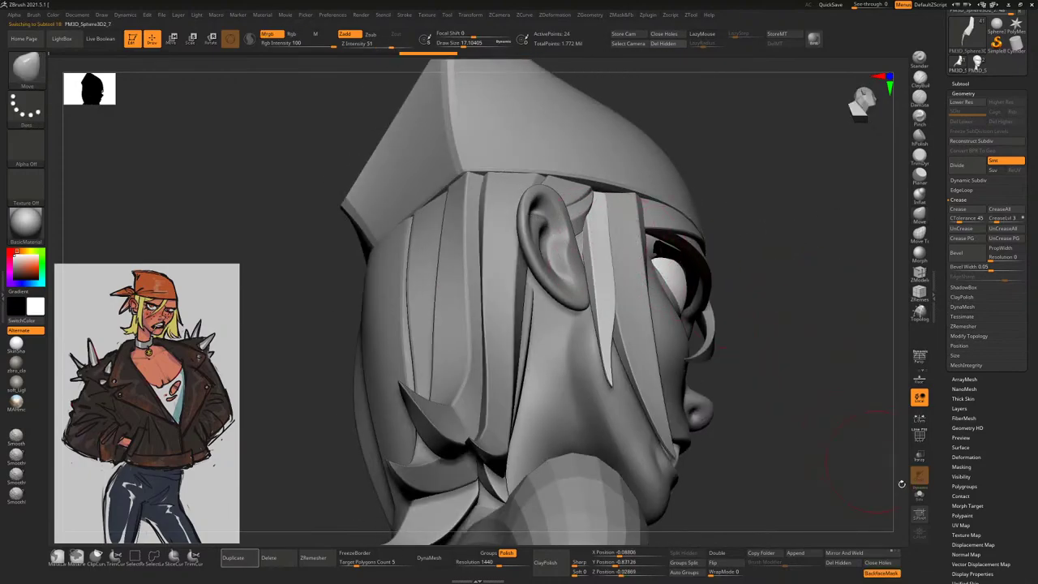
{"action": "left_click", "coordinate": [919, 495]}
{"action": "right_click_drag", "start_coordinate": [780, 223], "coordinate": [743, 341]}
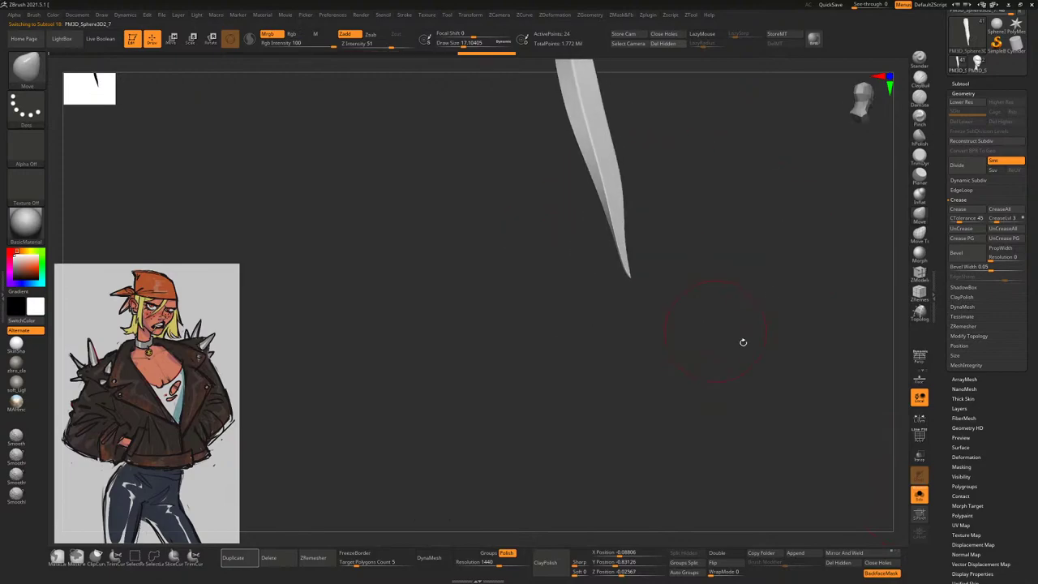
{"action": "left_click", "coordinate": [919, 494]}
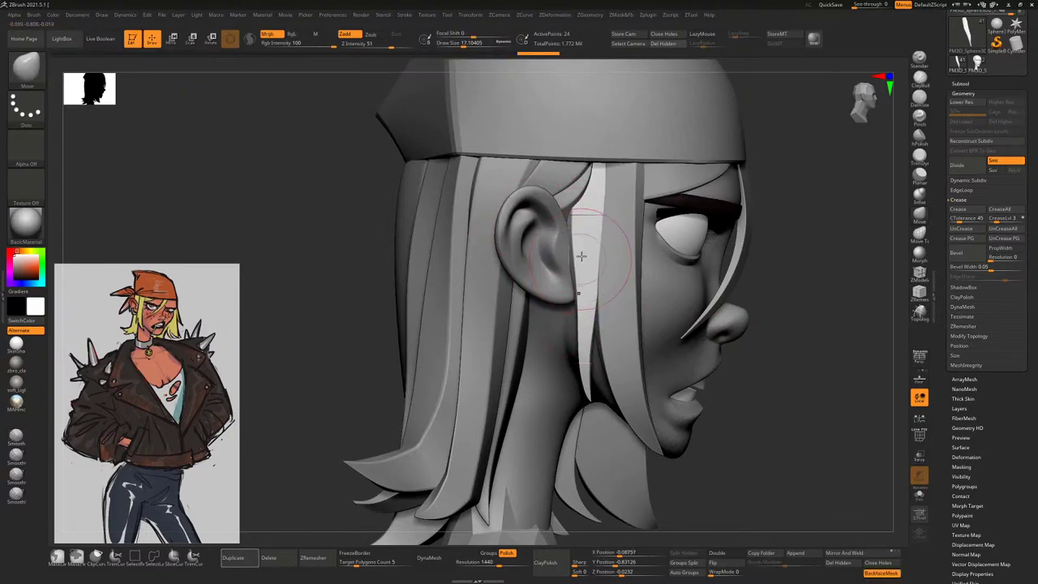
Turn off BackfaceMask and fit the front strand's rear edge against the ear with the Move brush at about 17.1
{"action": "left_click", "coordinate": [884, 574]}
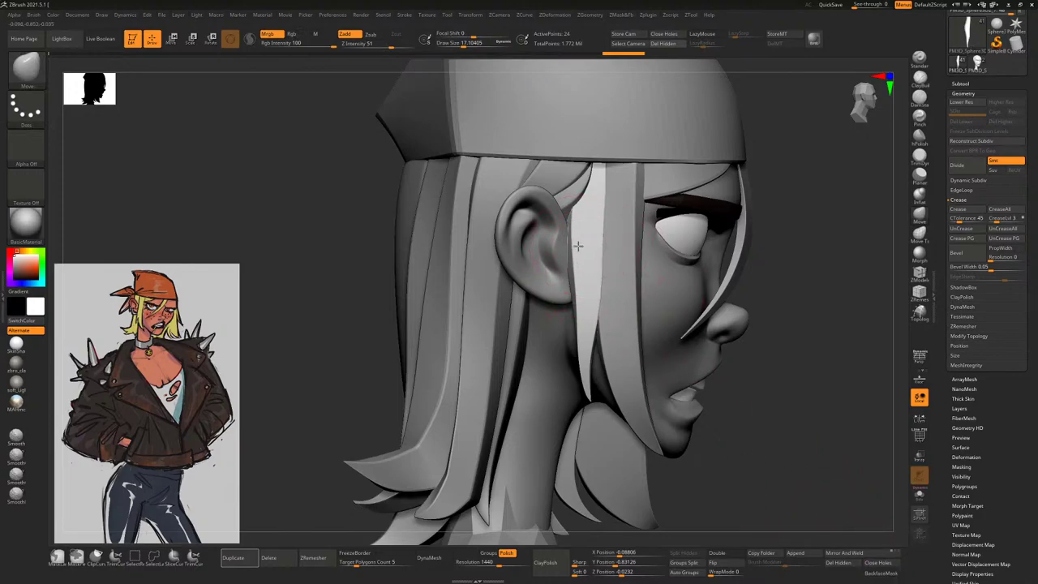
{"action": "left_click_drag", "start_coordinate": [591, 220], "coordinate": [571, 304]}
{"action": "right_click_drag", "start_coordinate": [572, 304], "coordinate": [586, 324]}
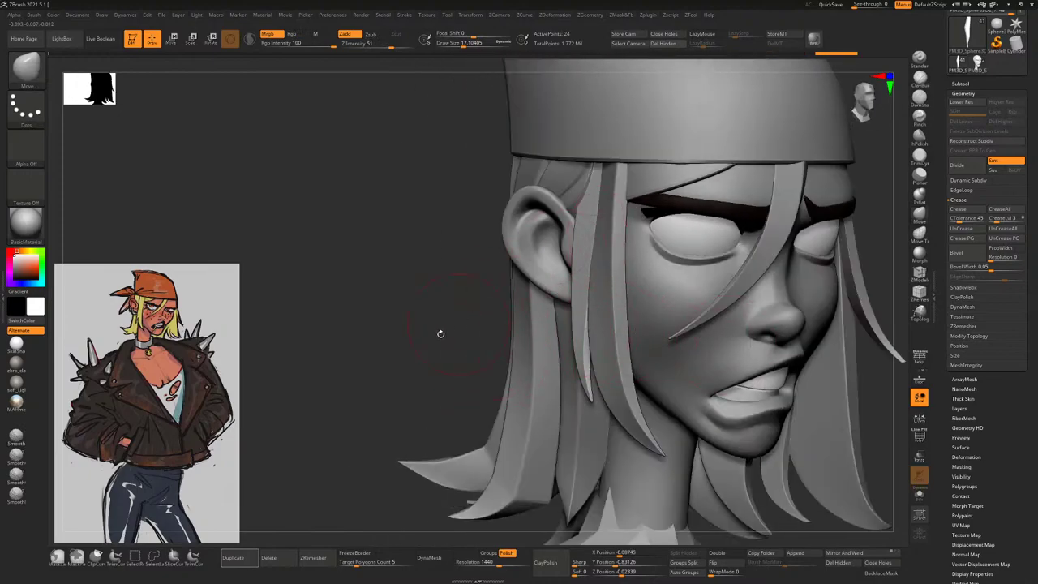
Reduce the Move brush's draw size to about 6.3 and make the head the active subtool
{"action": "right_click_drag", "start_coordinate": [441, 333], "coordinate": [809, 245], "text": "ctrl"}
{"action": "key", "text": "space"}
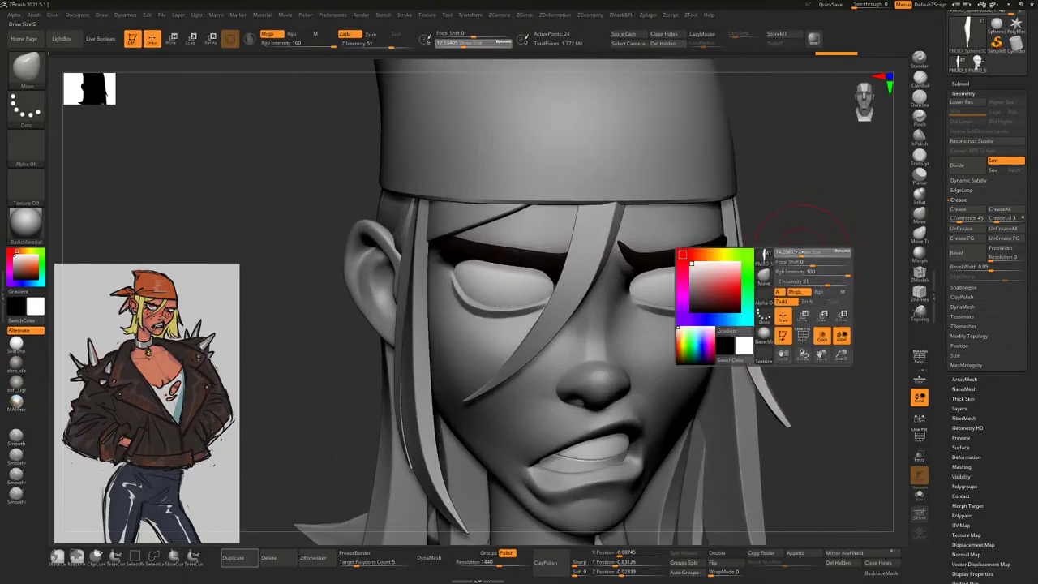
{"action": "left_click_drag", "start_coordinate": [807, 252], "coordinate": [791, 253]}
{"action": "mouse_move", "coordinate": [816, 234]}
{"action": "right_mouse_down"}
{"action": "mouse_move", "coordinate": [820, 224]}
{"action": "mouse_move", "coordinate": [495, 278]}
{"action": "right_mouse_up"}
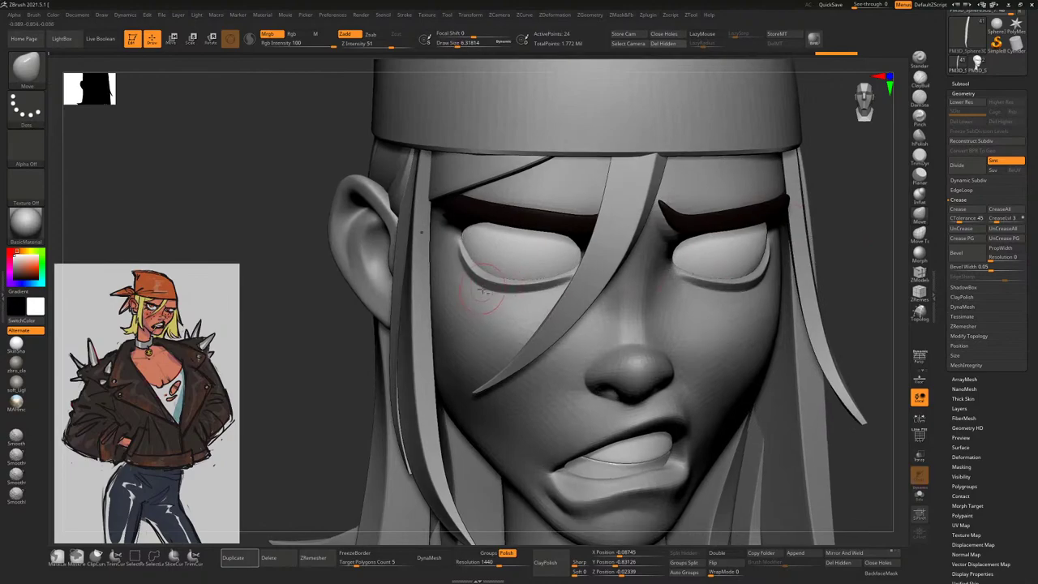
{"action": "left_click", "coordinate": [482, 290], "text": "alt"}
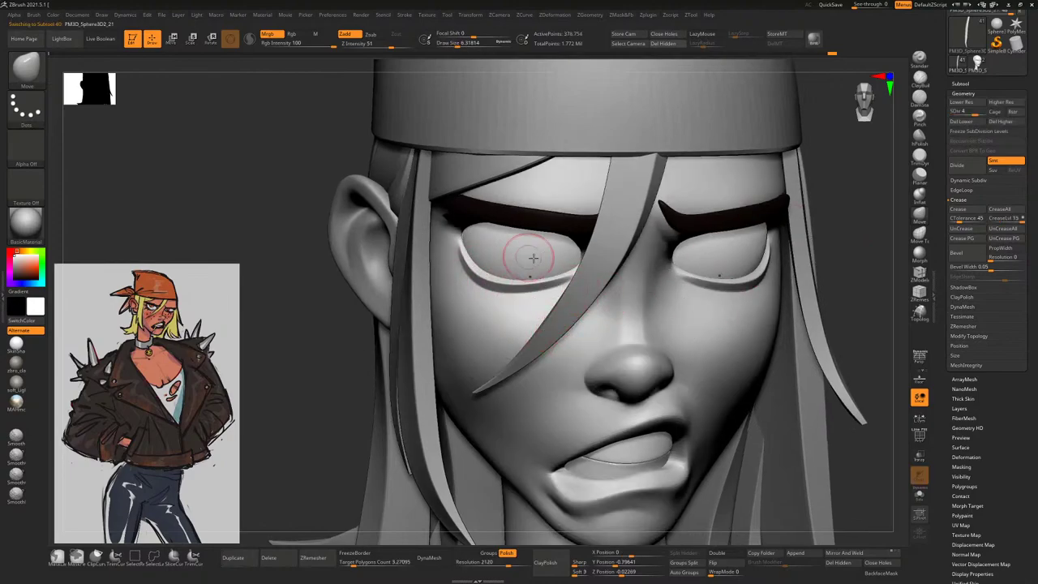
Switch to the Standard brush and mask a curved band beneath each lower eyelid on the head
{"action": "mouse_move", "coordinate": [533, 258]}
{"action": "right_mouse_down", "text": "ctrl"}
{"action": "mouse_move", "coordinate": [701, 233]}
{"action": "mouse_move", "coordinate": [730, 301]}
{"action": "mouse_move", "coordinate": [849, 276]}
{"action": "mouse_move", "coordinate": [808, 240]}
{"action": "mouse_move", "coordinate": [818, 211]}
{"action": "mouse_move", "coordinate": [830, 222]}
{"action": "right_mouse_up", "text": "ctrl"}
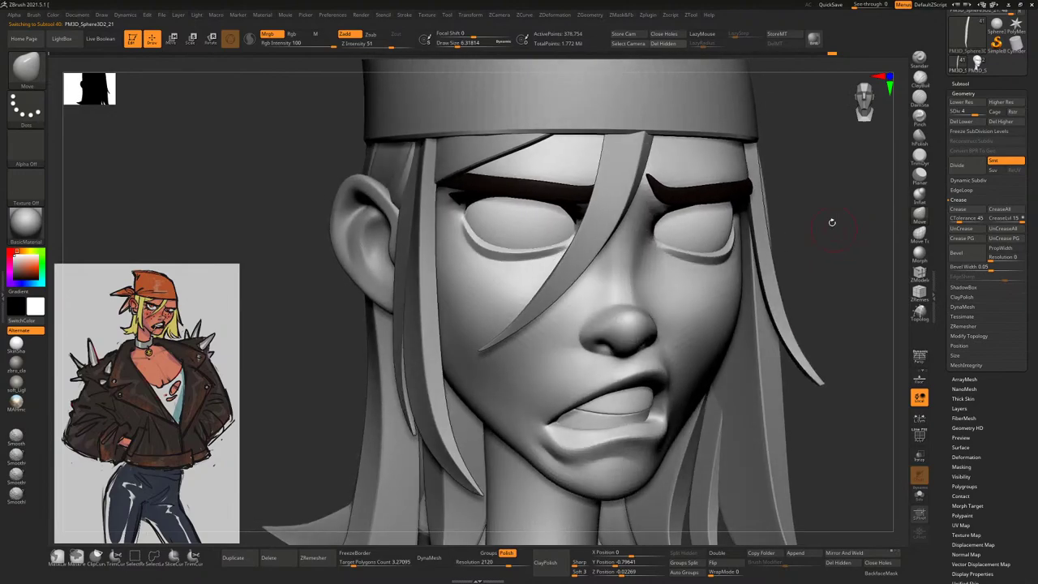
{"action": "key", "text": "b"}
{"action": "key", "text": "Escape"}
{"action": "left_click", "coordinate": [920, 63]}
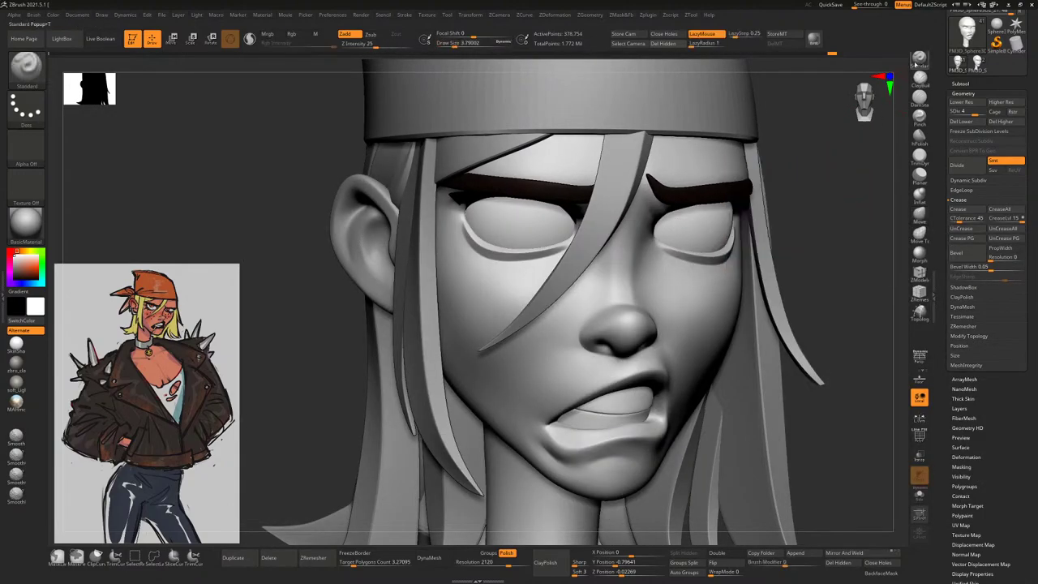
{"action": "mouse_move", "coordinate": [465, 229]}
{"action": "left_mouse_down", "text": "ctrl"}
{"action": "mouse_move", "coordinate": [489, 254]}
{"action": "mouse_move", "coordinate": [532, 255]}
{"action": "left_mouse_up", "text": "ctrl"}
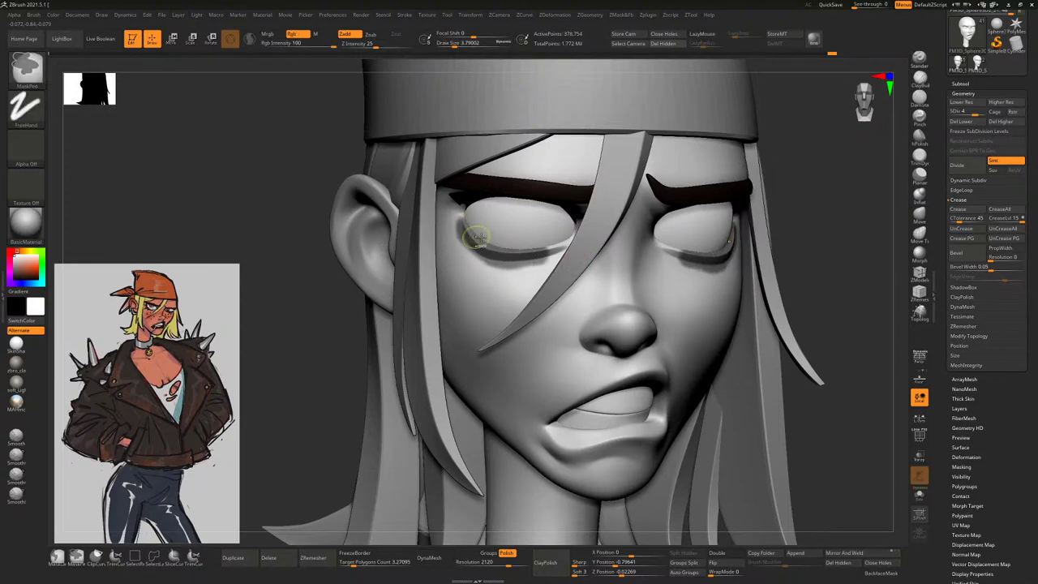
{"action": "mouse_move", "coordinate": [463, 214]}
{"action": "left_mouse_down", "text": "ctrl"}
{"action": "mouse_move", "coordinate": [495, 256]}
{"action": "mouse_move", "coordinate": [543, 258]}
{"action": "left_mouse_up", "text": "ctrl"}
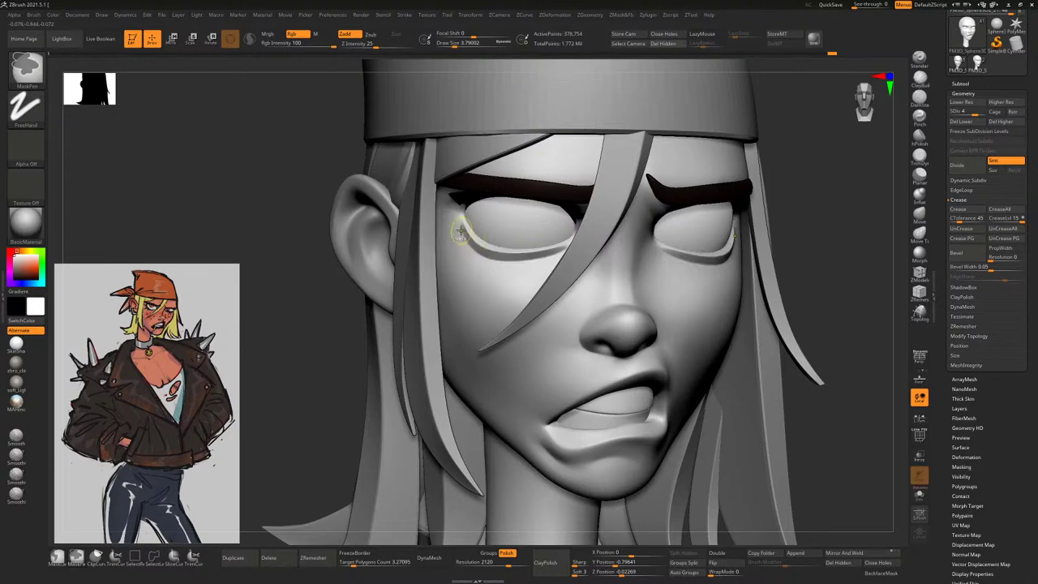
{"action": "mouse_move", "coordinate": [460, 232]}
{"action": "left_mouse_down", "text": "ctrl"}
{"action": "mouse_move", "coordinate": [491, 258]}
{"action": "mouse_move", "coordinate": [531, 260]}
{"action": "mouse_move", "coordinate": [499, 262]}
{"action": "mouse_move", "coordinate": [470, 235]}
{"action": "left_mouse_up", "text": "ctrl"}
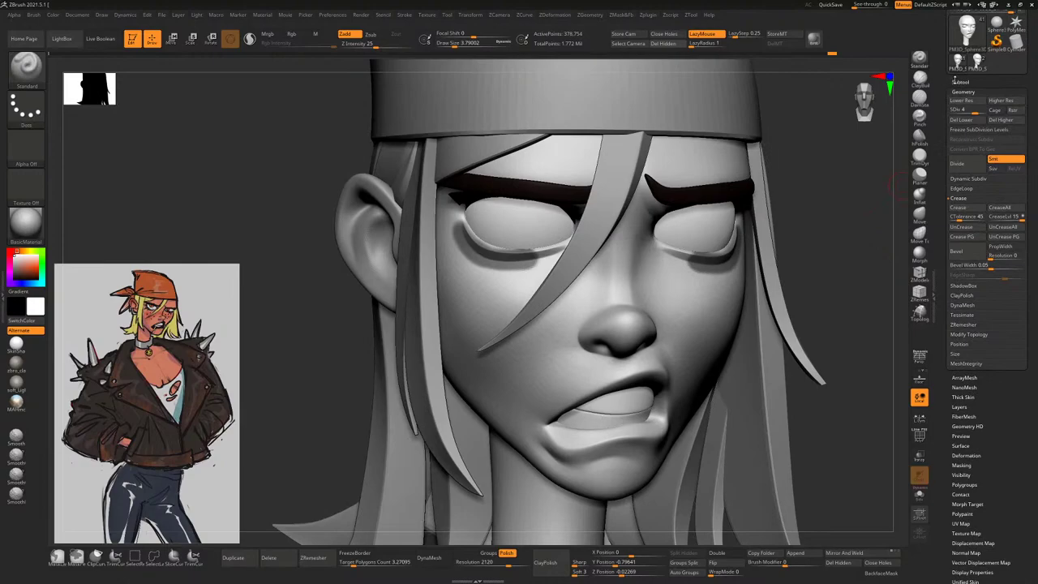
Extract the masked under-eye bands with a very small thickness and accept them as a new subtool
{"action": "left_click", "coordinate": [957, 81]}
{"action": "left_click_drag", "start_coordinate": [869, 282], "coordinate": [871, 309]}
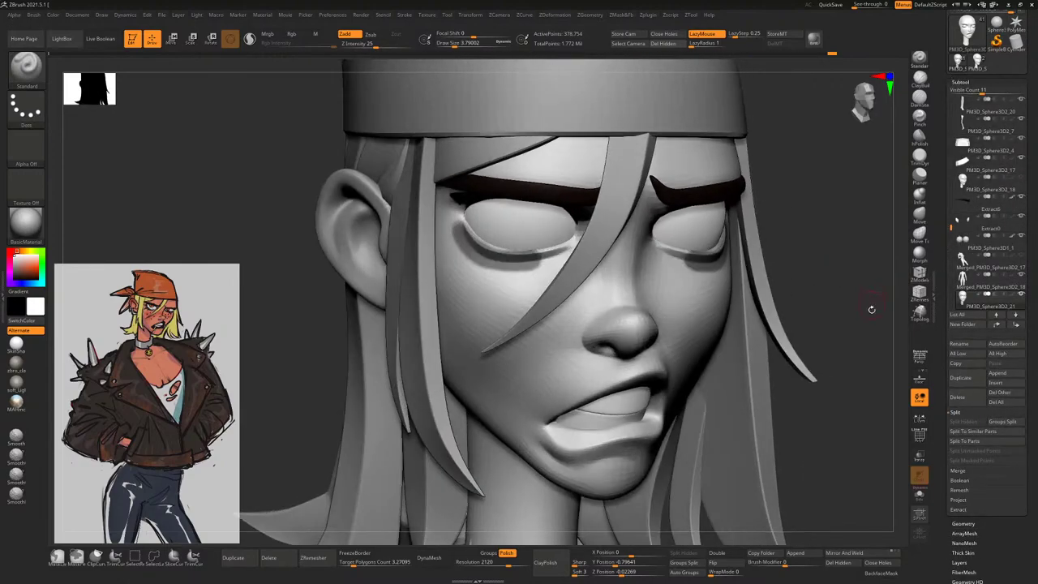
{"action": "left_click_drag", "start_coordinate": [875, 367], "coordinate": [885, 373]}
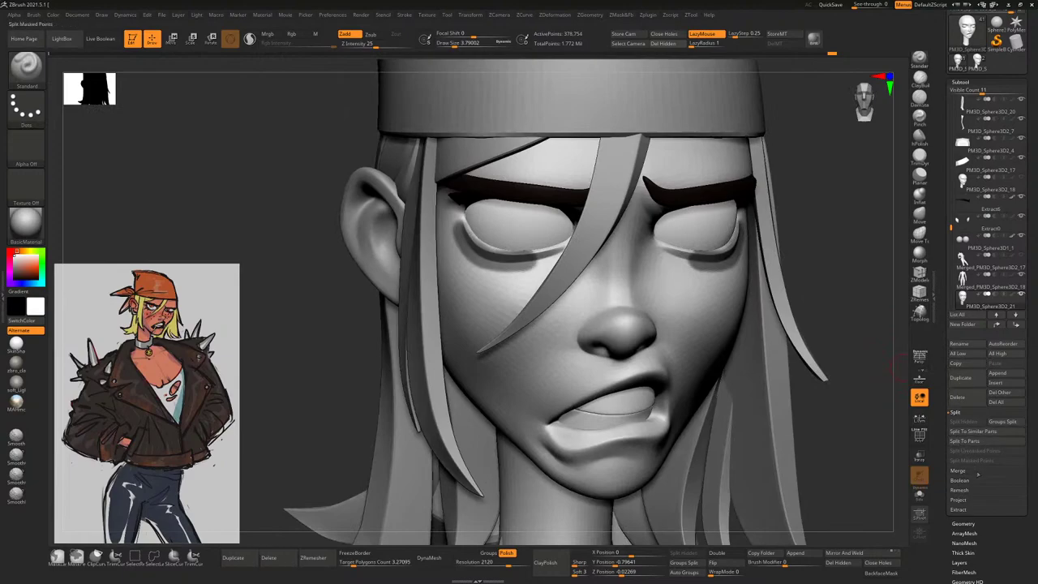
{"action": "left_click", "coordinate": [977, 510]}
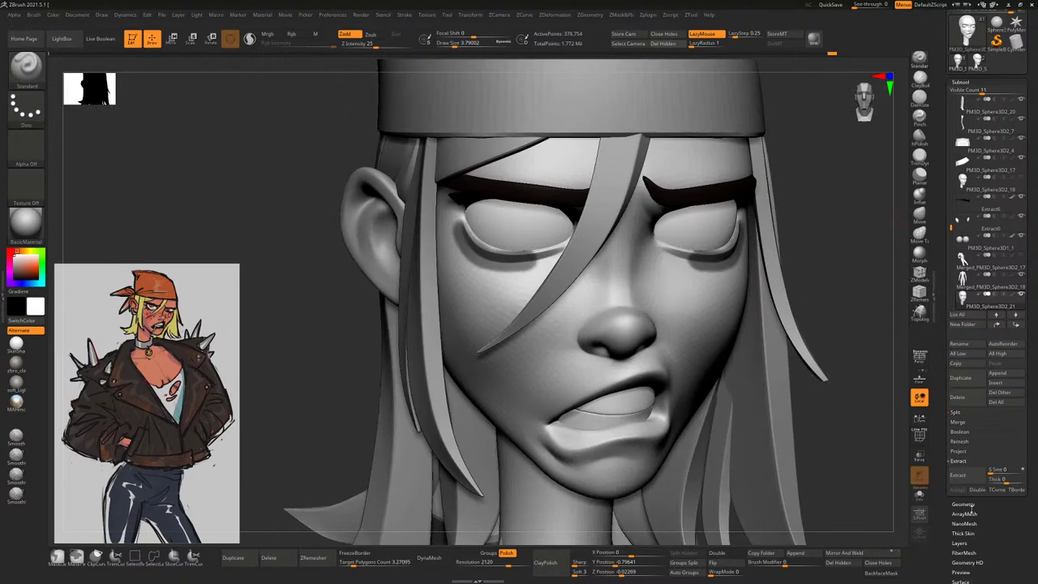
{"action": "left_click_drag", "start_coordinate": [1006, 480], "coordinate": [1010, 480]}
{"action": "left_click", "coordinate": [958, 476]}
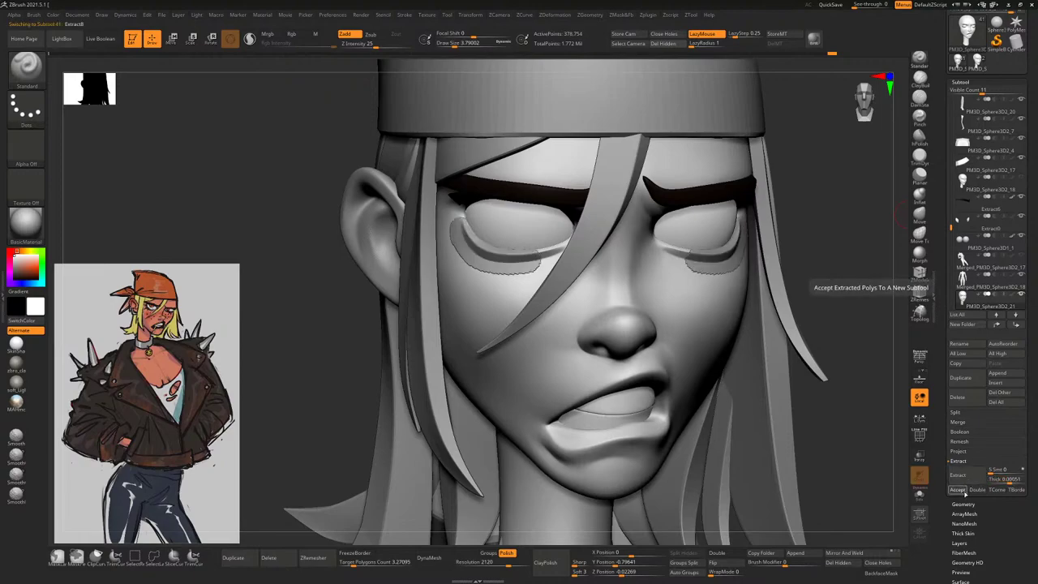
{"action": "left_click", "coordinate": [977, 490]}
Select the extracted under-eye patches and fill them with black
{"action": "left_click", "coordinate": [734, 268], "text": "alt"}
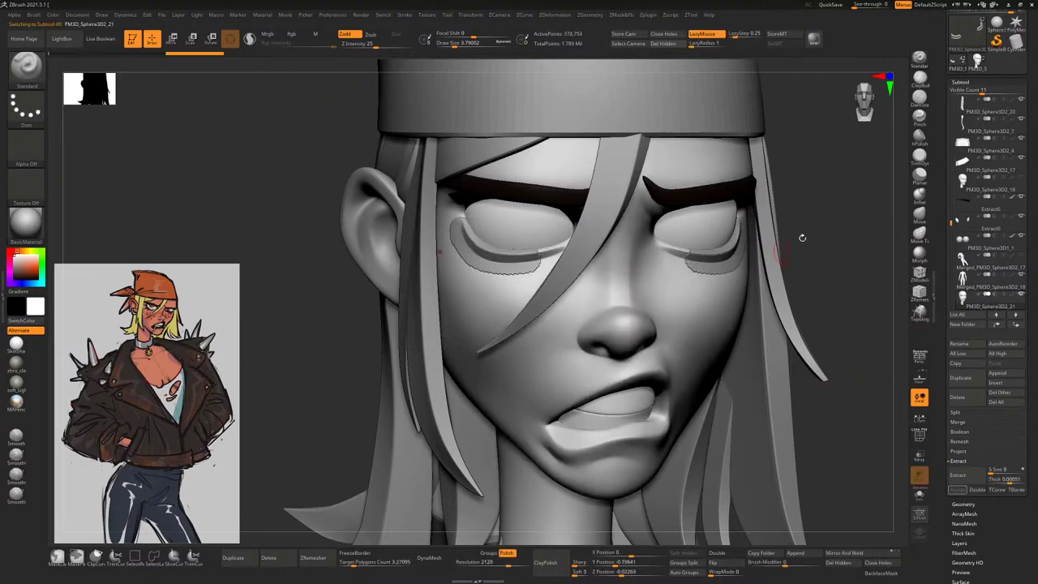
{"action": "left_click", "coordinate": [734, 261], "text": "alt"}
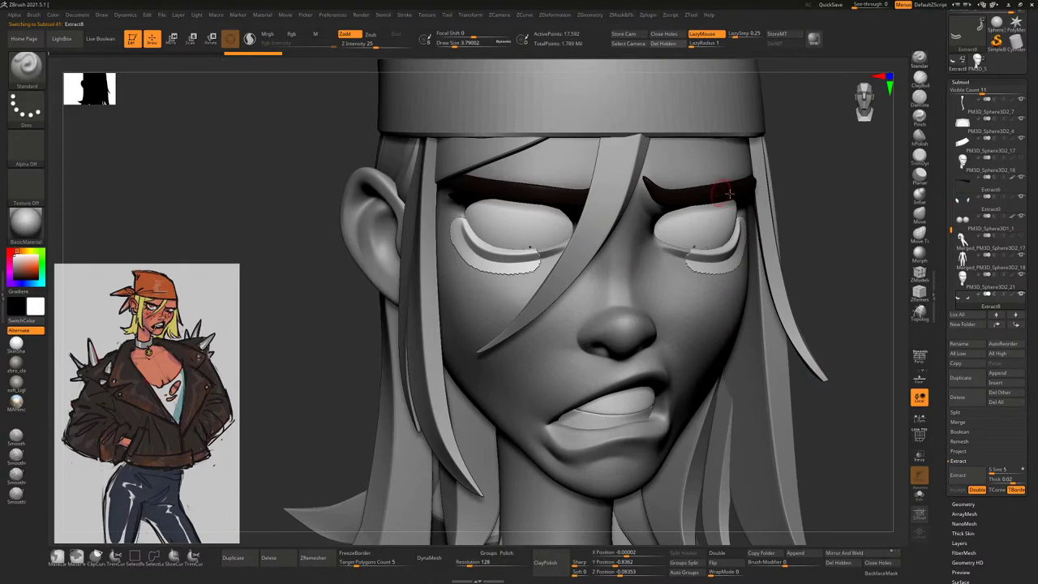
{"action": "right_click_drag", "start_coordinate": [729, 192], "coordinate": [646, 171]}
{"action": "left_click", "coordinate": [532, 156], "text": "alt"}
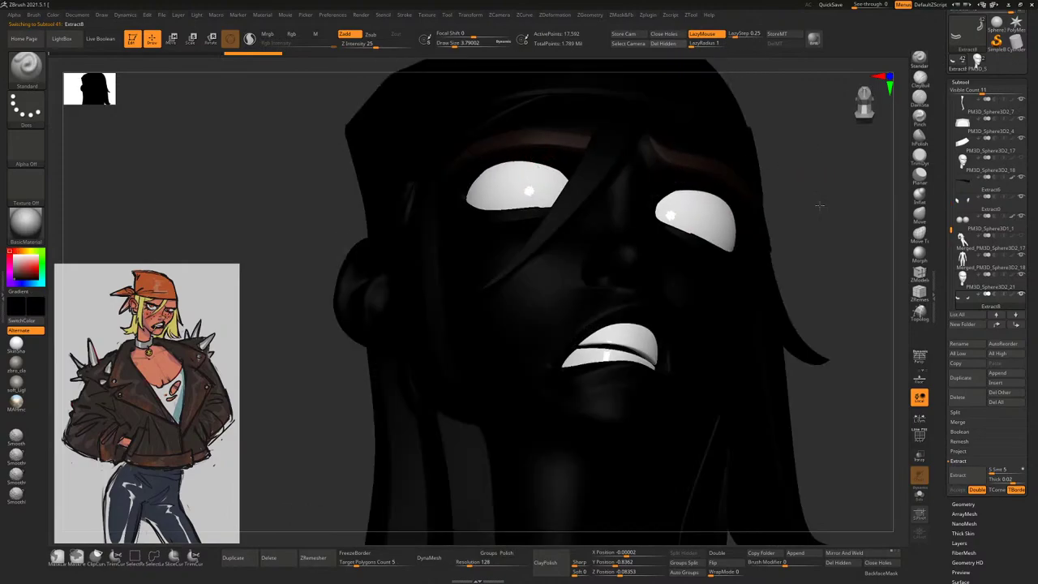
{"action": "right_click_drag", "start_coordinate": [533, 156], "coordinate": [273, 134]}
{"action": "left_click", "coordinate": [54, 15]}
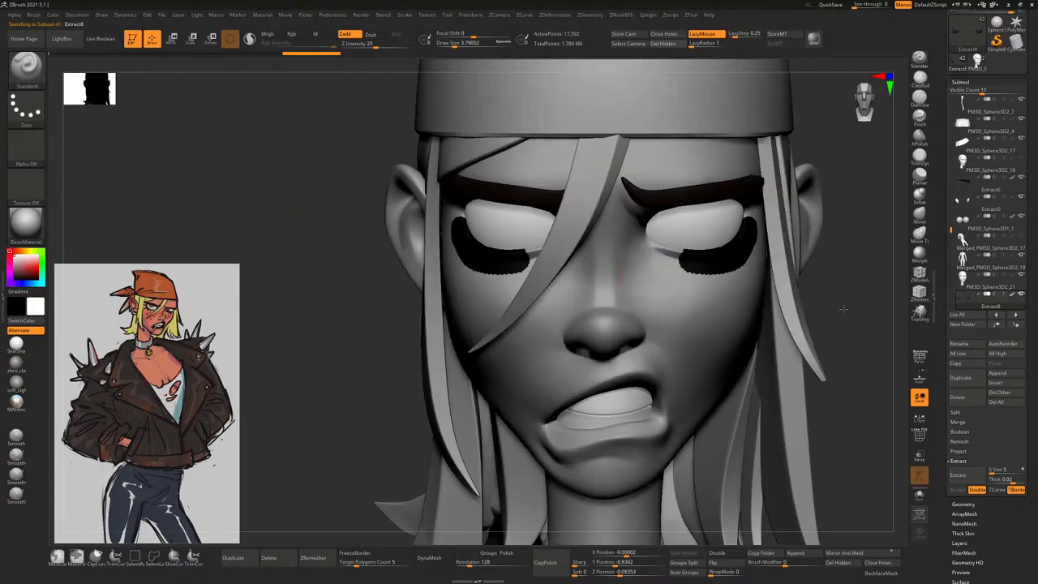
Set the draw size to about 11.7 and thicken the black under-eye patches with the Inflat brush at Z Intensity 10
{"action": "left_click_drag", "start_coordinate": [844, 308], "coordinate": [835, 295]}
{"action": "key", "text": "space"}
{"action": "key", "text": "space"}
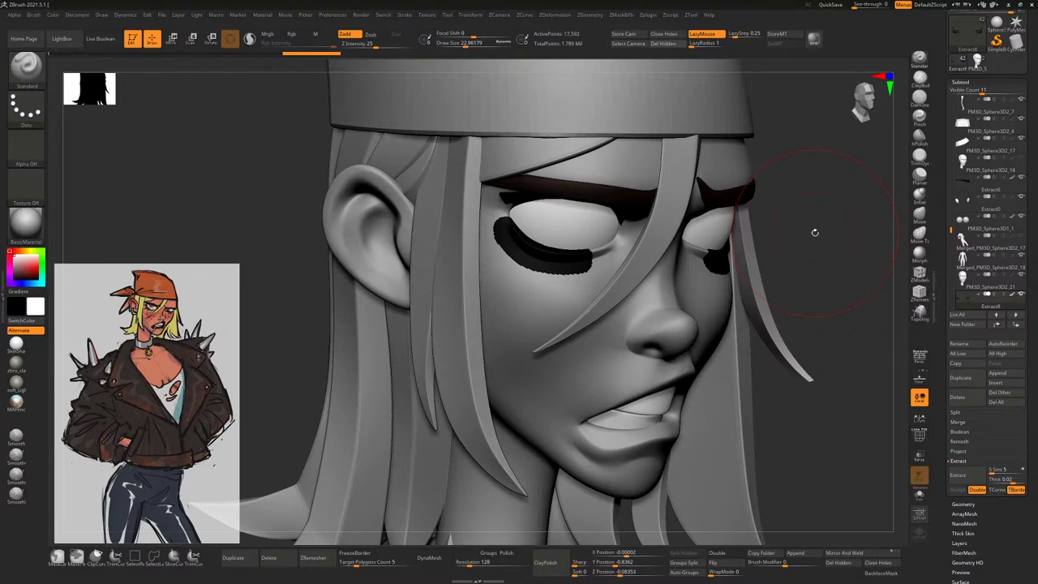
{"action": "mouse_move", "coordinate": [829, 226]}
{"action": "left_mouse_down"}
{"action": "mouse_move", "coordinate": [838, 214]}
{"action": "mouse_move", "coordinate": [818, 241]}
{"action": "mouse_move", "coordinate": [755, 260]}
{"action": "mouse_move", "coordinate": [783, 220]}
{"action": "mouse_move", "coordinate": [767, 247]}
{"action": "mouse_move", "coordinate": [820, 324]}
{"action": "mouse_move", "coordinate": [795, 230]}
{"action": "mouse_move", "coordinate": [831, 207]}
{"action": "left_mouse_up"}
{"action": "key", "text": "s"}
{"action": "left_click", "coordinate": [686, 281]}
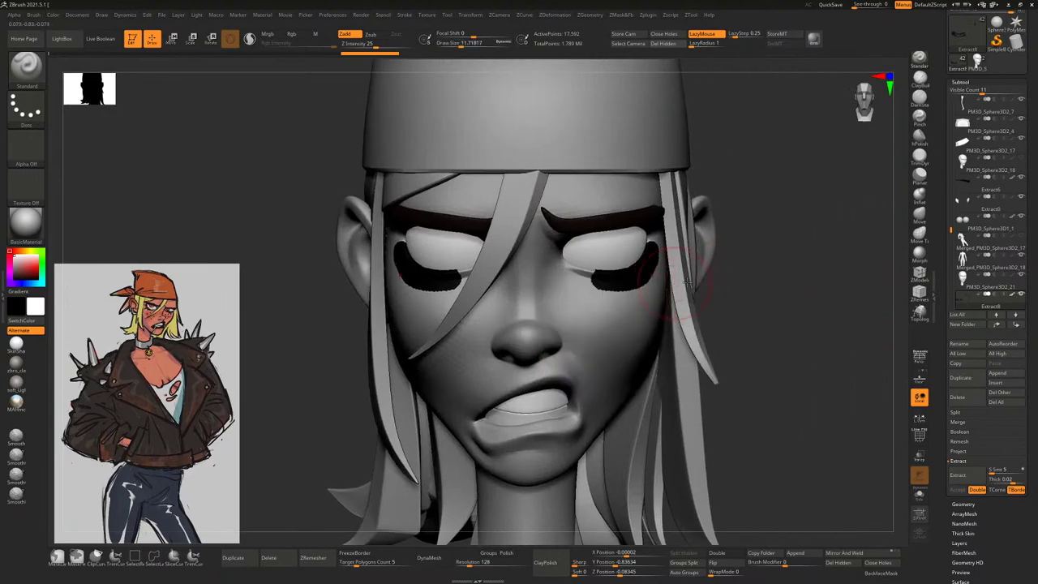
{"action": "left_click_drag", "start_coordinate": [791, 304], "coordinate": [844, 308]}
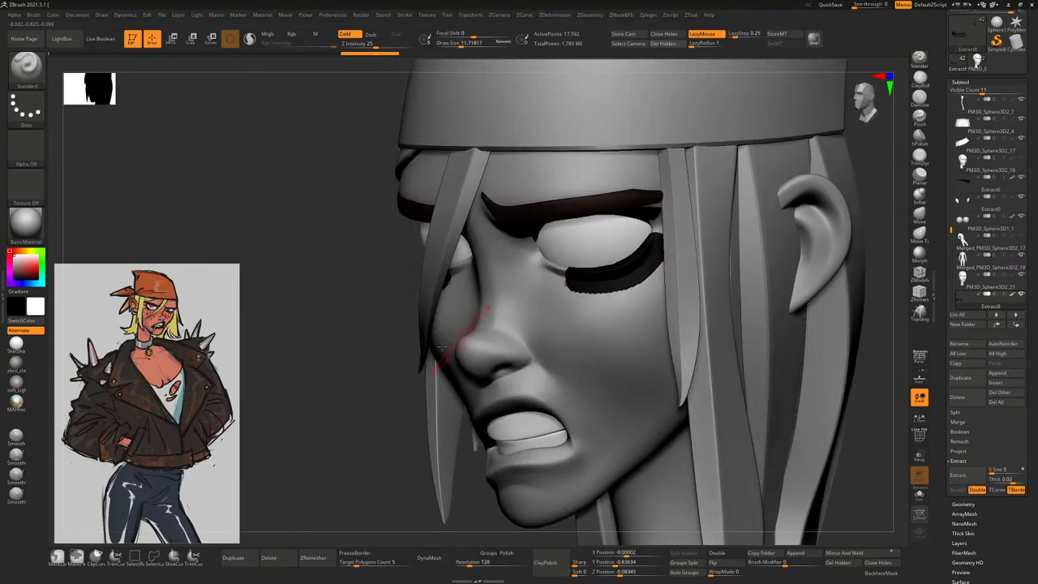
{"action": "left_click_drag", "start_coordinate": [438, 341], "coordinate": [413, 363], "text": "alt"}
{"action": "right_click_drag", "start_coordinate": [412, 365], "coordinate": [538, 439]}
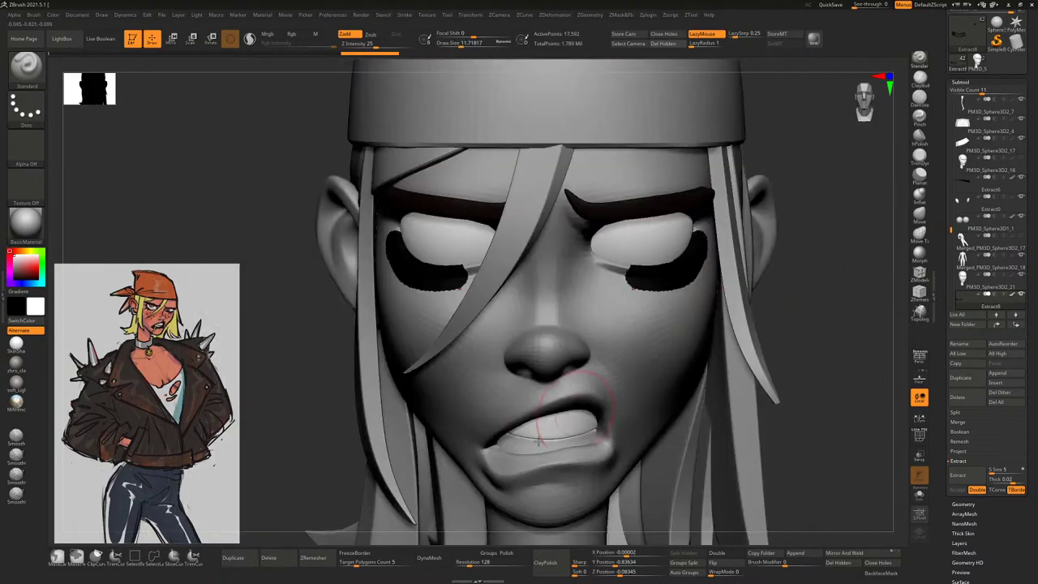
{"action": "left_click", "coordinate": [920, 200]}
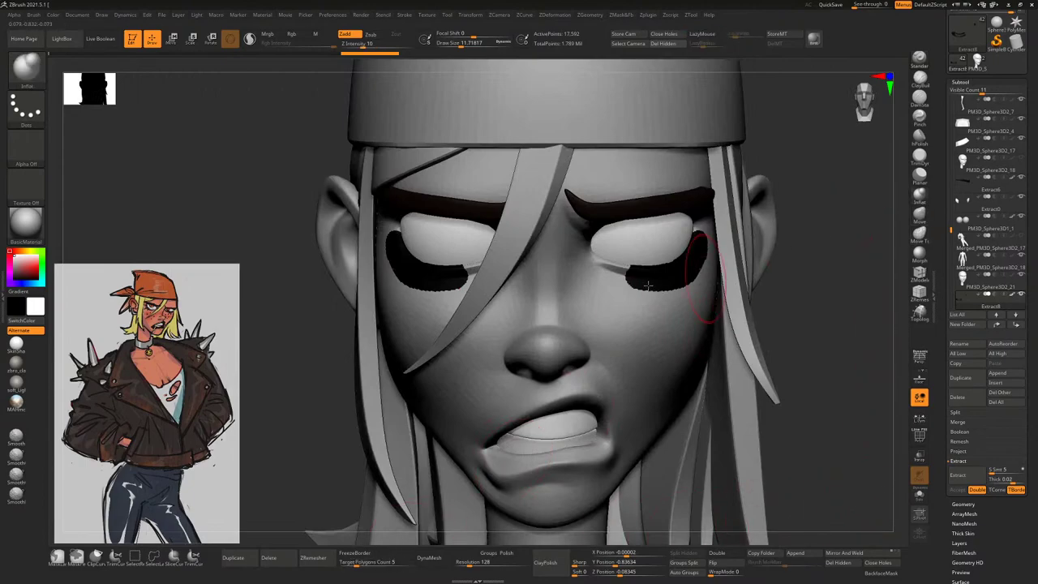
{"action": "right_click_drag", "start_coordinate": [641, 357], "coordinate": [698, 347]}
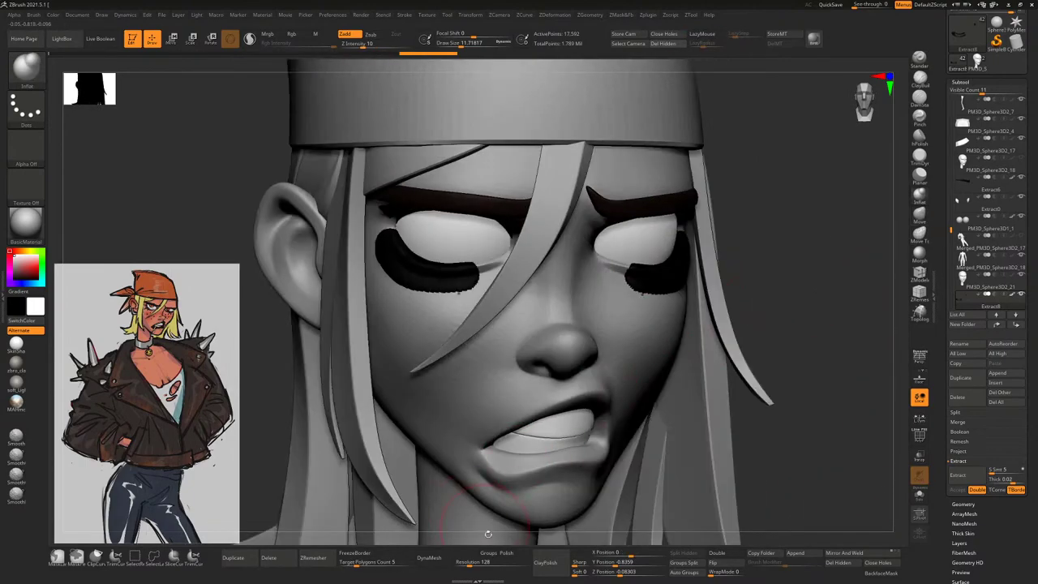
Remesh the dark under-eye strips with DynaMesh at resolution 1384 and smooth their surface
{"action": "left_click_drag", "start_coordinate": [469, 566], "coordinate": [498, 566]}
{"action": "left_click", "coordinate": [429, 557]}
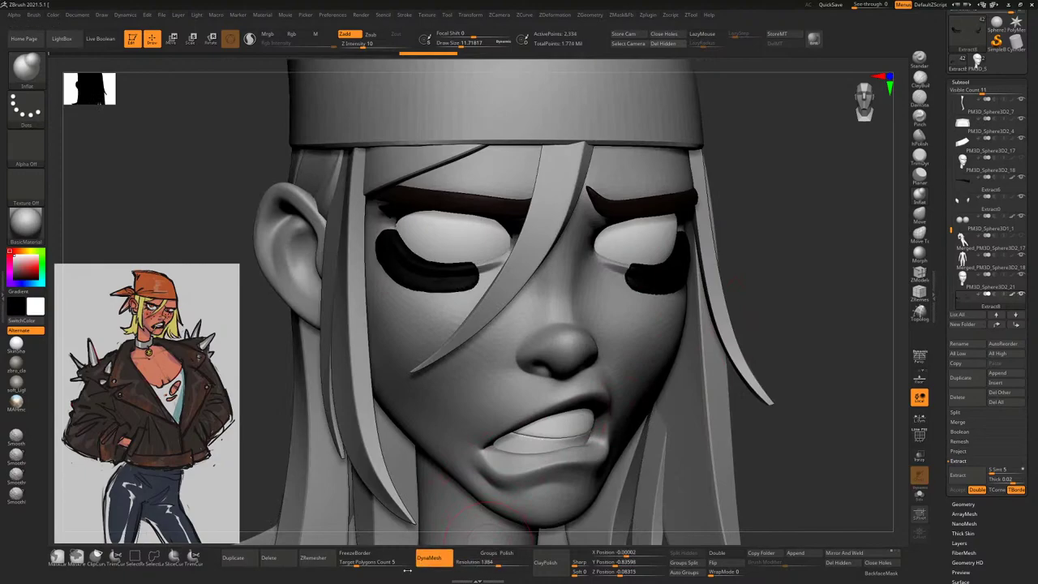
{"action": "mouse_move", "coordinate": [486, 280]}
{"action": "left_mouse_down", "text": "shift"}
{"action": "mouse_move", "coordinate": [380, 252]}
{"action": "mouse_move", "coordinate": [470, 267]}
{"action": "mouse_move", "coordinate": [406, 260]}
{"action": "mouse_move", "coordinate": [402, 308]}
{"action": "left_mouse_up", "text": "shift"}
Reshape the under-eye strips with the Move brush so they curve along the lower eyelids
{"action": "mouse_move", "coordinate": [809, 255]}
{"action": "left_mouse_down"}
{"action": "mouse_move", "coordinate": [801, 241]}
{"action": "mouse_move", "coordinate": [643, 288]}
{"action": "left_mouse_up"}
{"action": "mouse_move", "coordinate": [840, 244]}
{"action": "left_mouse_down"}
{"action": "mouse_move", "coordinate": [843, 341]}
{"action": "mouse_move", "coordinate": [849, 260]}
{"action": "mouse_move", "coordinate": [877, 276]}
{"action": "mouse_move", "coordinate": [798, 284]}
{"action": "mouse_move", "coordinate": [672, 268]}
{"action": "mouse_move", "coordinate": [675, 281]}
{"action": "left_mouse_up"}
{"action": "key", "text": "b"}
{"action": "key", "text": "m"}
{"action": "key", "text": "v"}
{"action": "left_click", "coordinate": [673, 267], "text": "alt"}
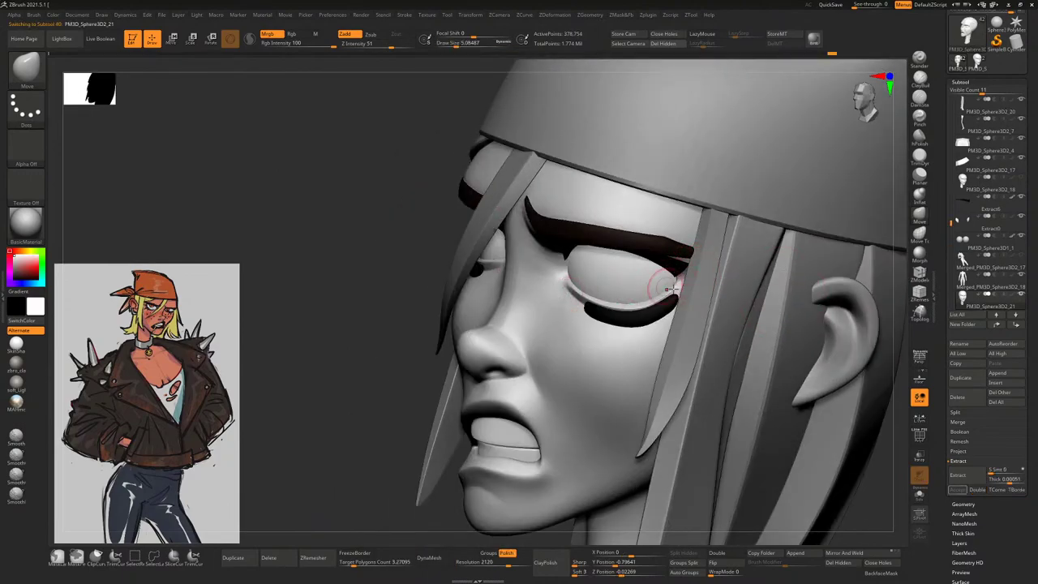
{"action": "left_click_drag", "start_coordinate": [408, 347], "coordinate": [653, 325]}
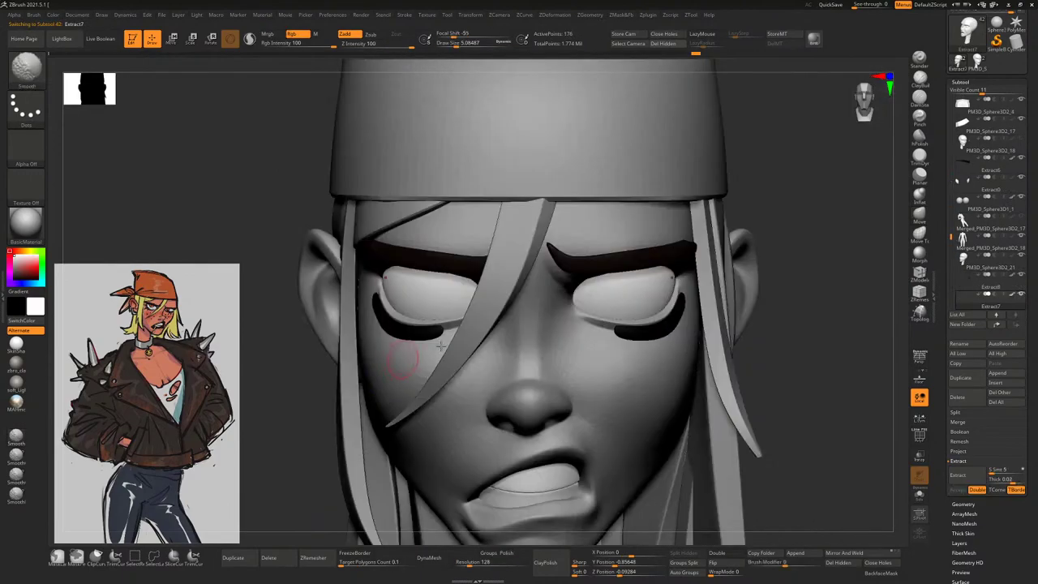
{"action": "left_click", "coordinate": [663, 326], "text": "alt"}
{"action": "key", "text": "space"}
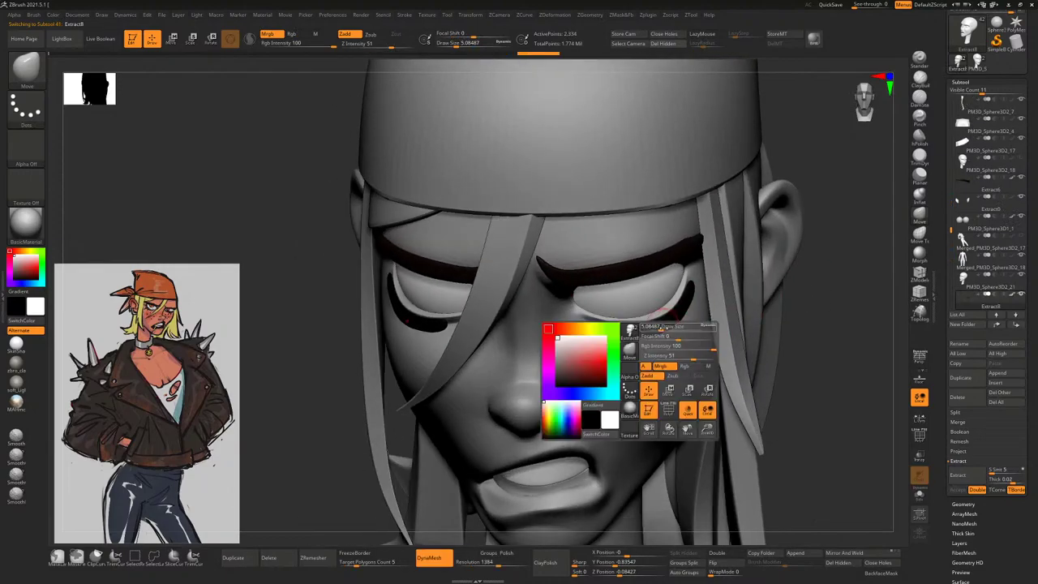
{"action": "left_click_drag", "start_coordinate": [693, 324], "coordinate": [673, 326]}
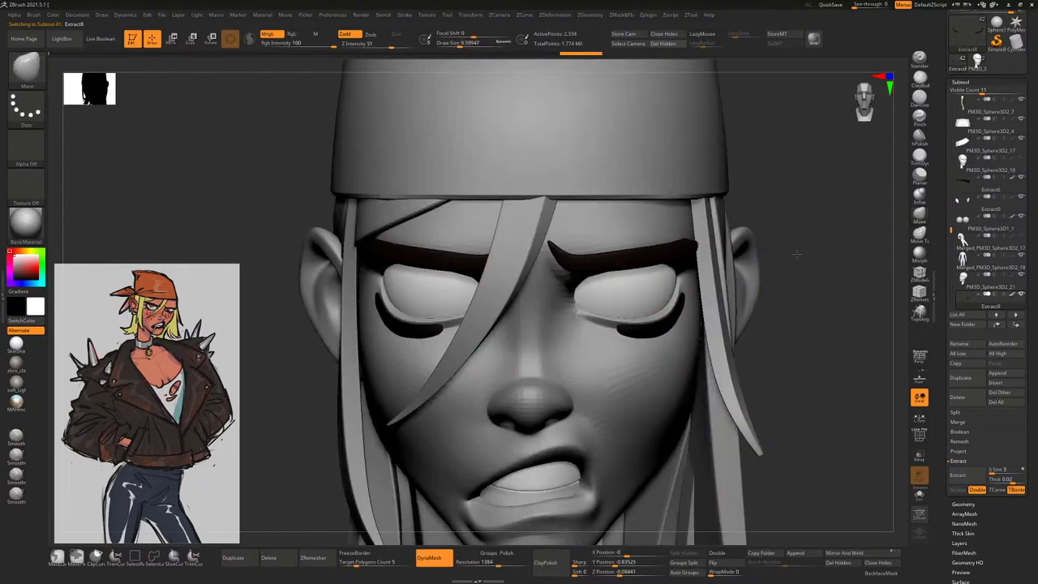
Taper the inner ends of the under-eye strips toward the nose using a larger brush
{"action": "key", "text": "space"}
{"action": "left_click_drag", "start_coordinate": [780, 305], "coordinate": [655, 323]}
{"action": "left_click_drag", "start_coordinate": [828, 301], "coordinate": [665, 325]}
{"action": "key", "text": "space"}
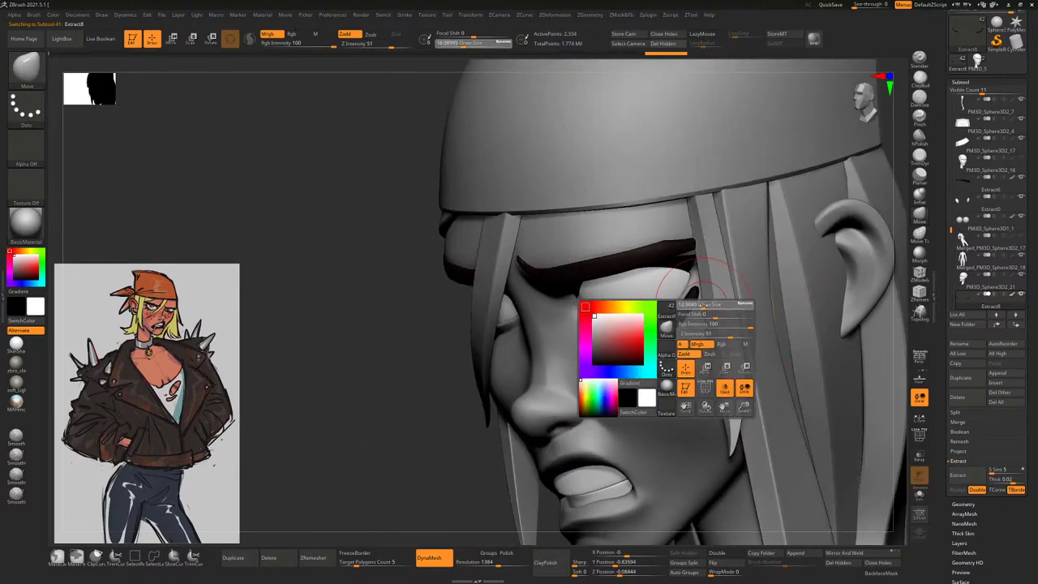
{"action": "key", "text": "shift"}
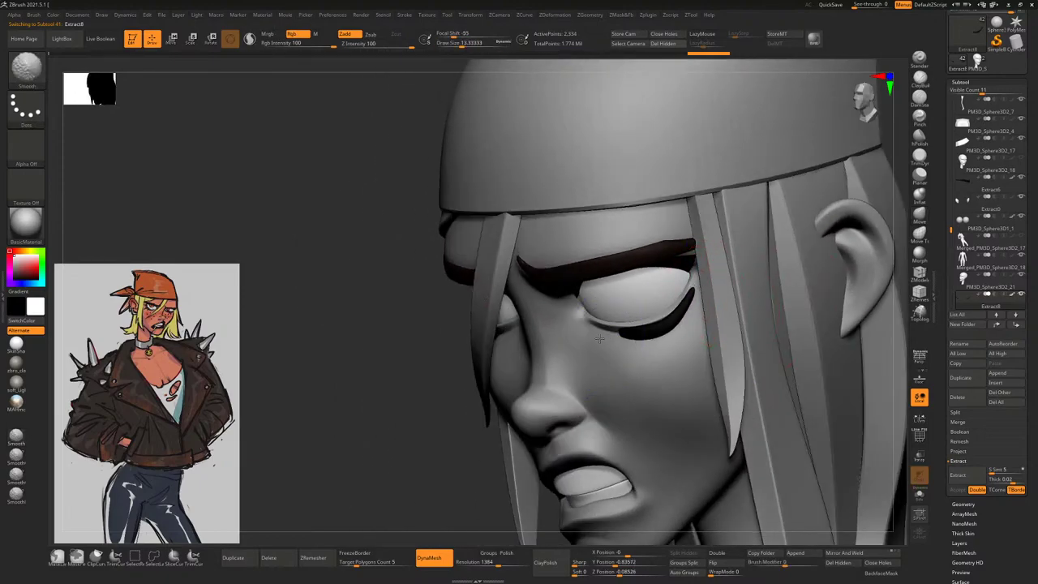
{"action": "left_click_drag", "start_coordinate": [616, 342], "coordinate": [614, 325]}
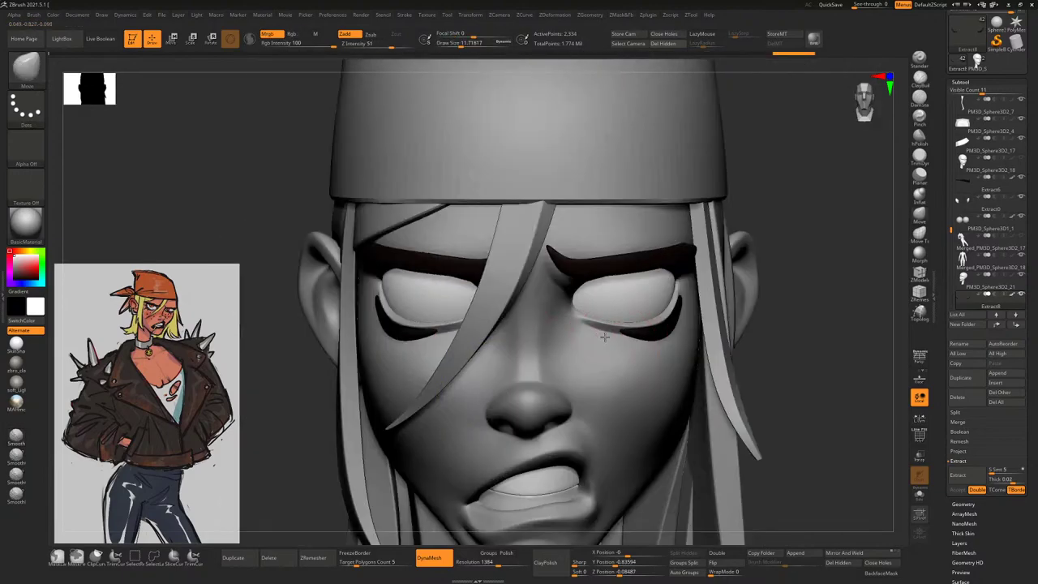
Refine and smooth the under-eye strips along the eyelid edge with the draw size at about 5.88
{"action": "mouse_move", "coordinate": [804, 301]}
{"action": "left_mouse_down"}
{"action": "mouse_move", "coordinate": [608, 331]}
{"action": "mouse_move", "coordinate": [653, 348]}
{"action": "left_mouse_up"}
{"action": "key", "text": "space"}
{"action": "key", "text": "shift"}
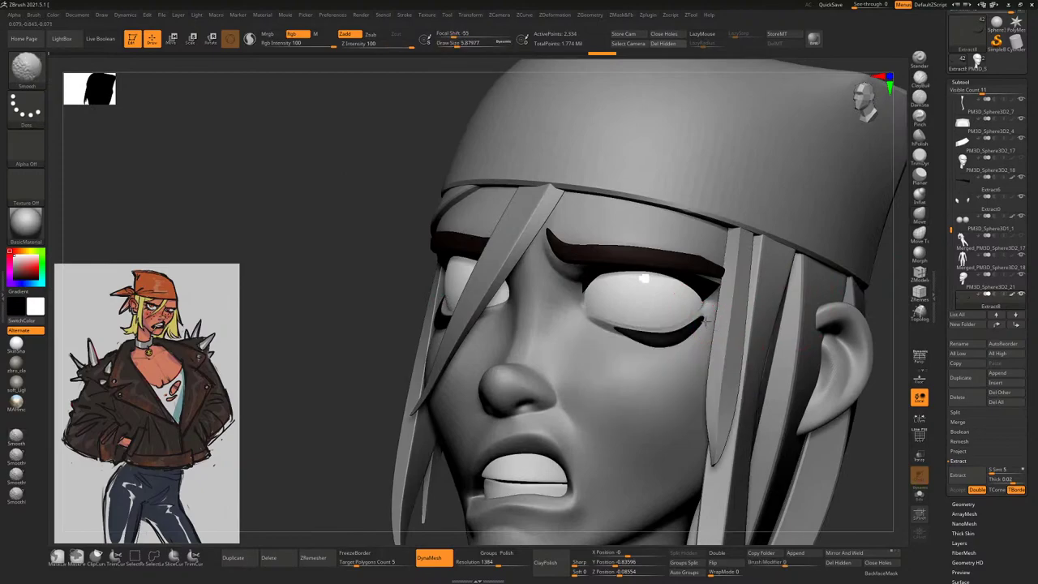
{"action": "left_click_drag", "start_coordinate": [354, 308], "coordinate": [699, 432]}
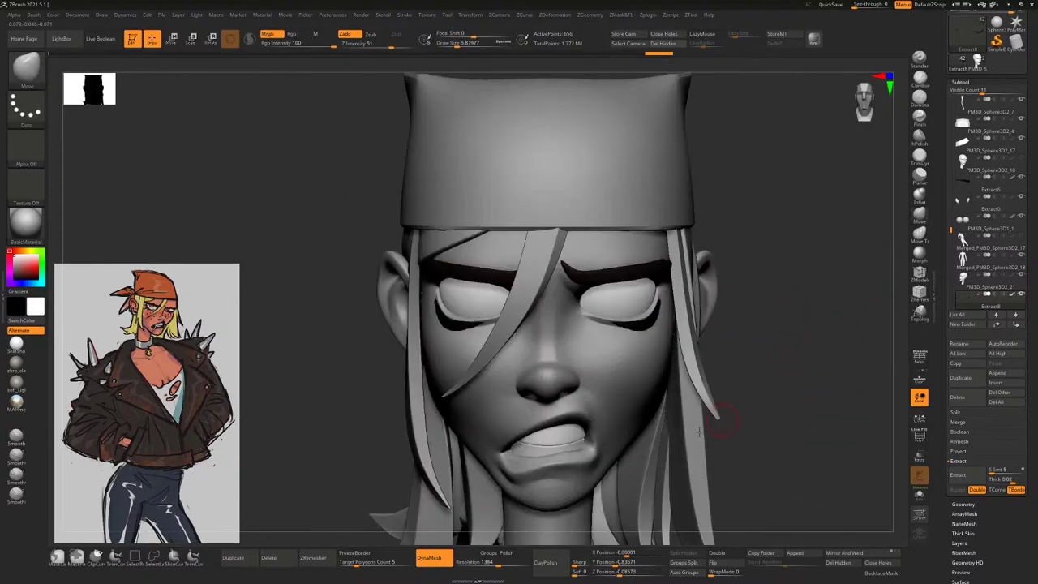
Remesh the under-eye strips with DynaMesh at resolution 2120 and thicken them with the Inflat brush at intensity 10
{"action": "left_click_drag", "start_coordinate": [795, 355], "coordinate": [549, 365]}
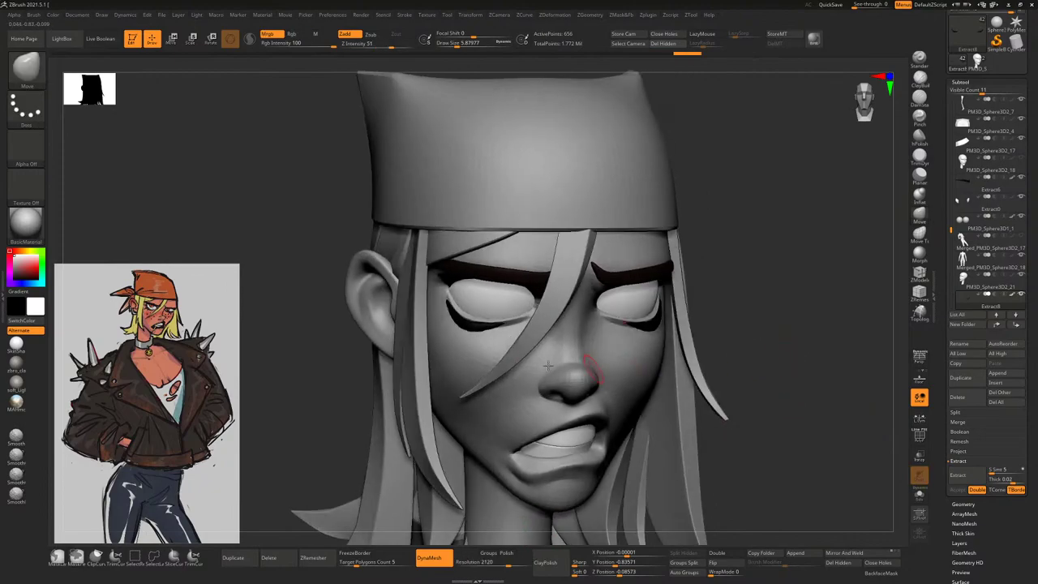
{"action": "left_click_drag", "start_coordinate": [753, 271], "coordinate": [739, 297]}
{"action": "left_click", "coordinate": [919, 196]}
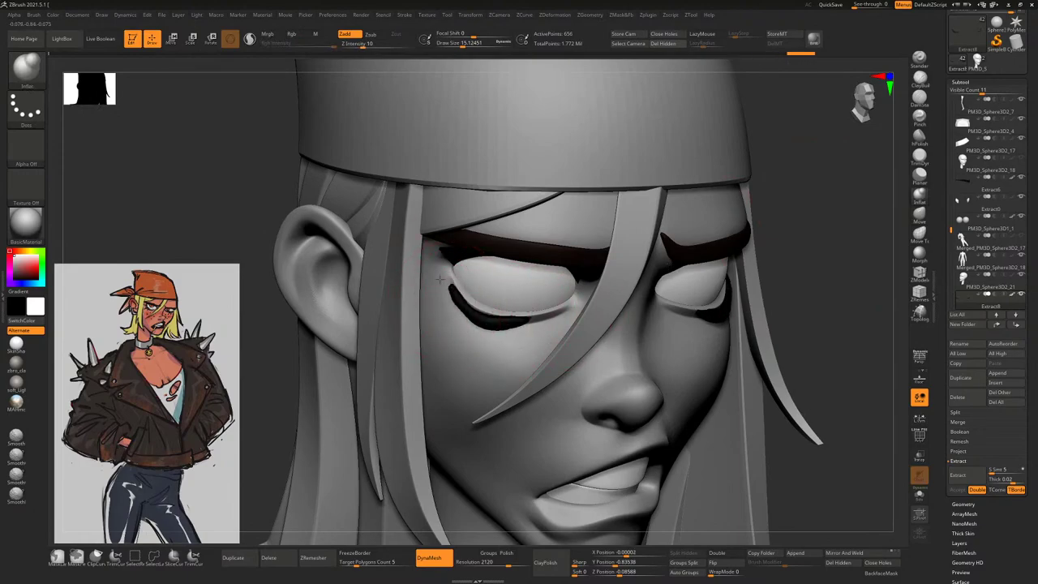
{"action": "left_click_drag", "start_coordinate": [857, 220], "coordinate": [765, 308]}
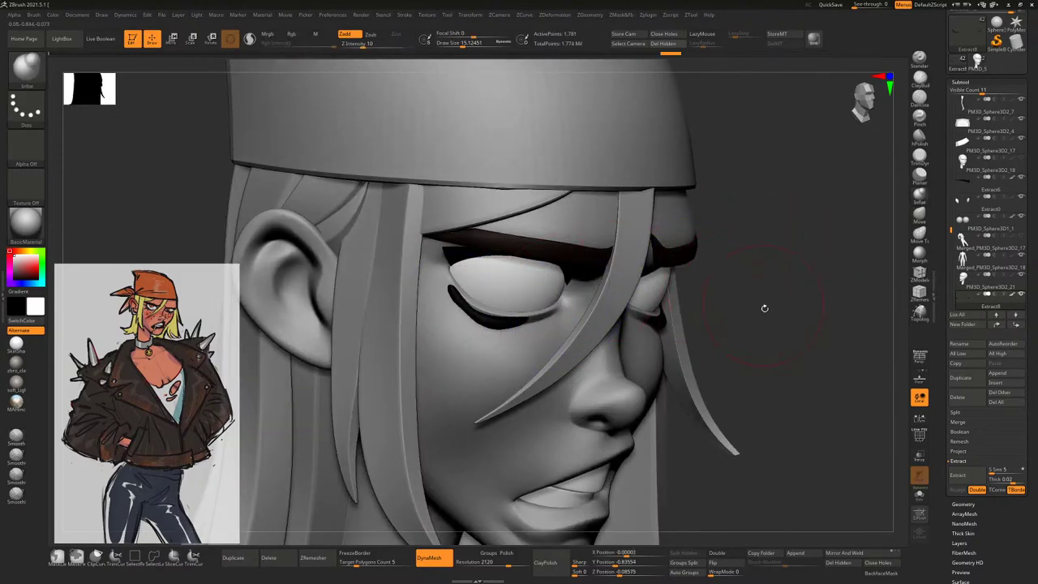
Adjust the outer end of the under-eye strip with the Move brush at draw size about 4.39
{"action": "left_click", "coordinate": [918, 215]}
{"action": "key", "text": "space"}
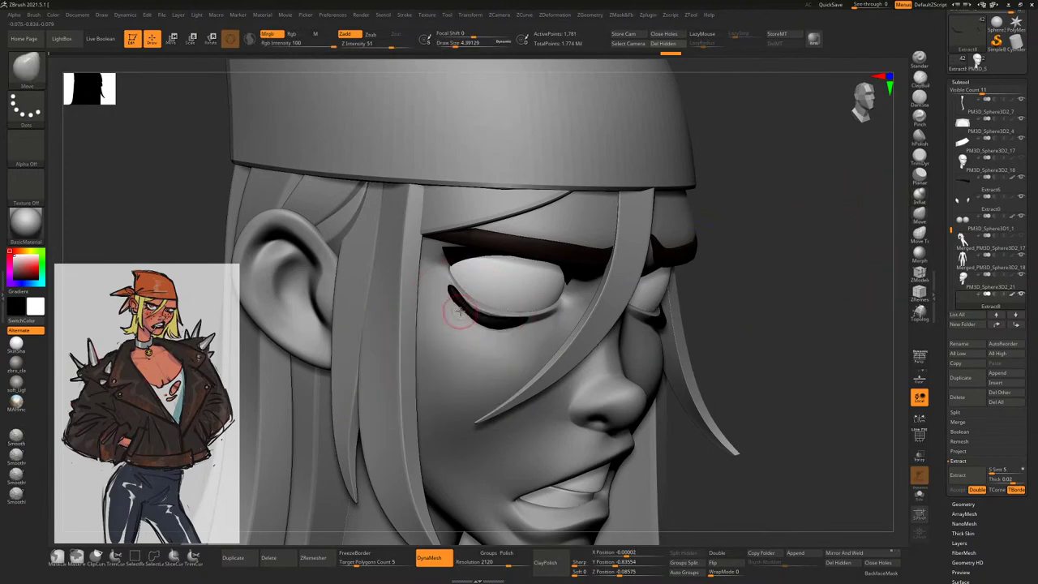
{"action": "left_click_drag", "start_coordinate": [457, 307], "coordinate": [442, 331]}
{"action": "left_click_drag", "start_coordinate": [771, 324], "coordinate": [806, 283]}
Pull a first lash spike from the strip's outer end with SnakeHook at draw size about 3.52, with BackfaceMask on and Rgb off
{"action": "key", "text": "b"}
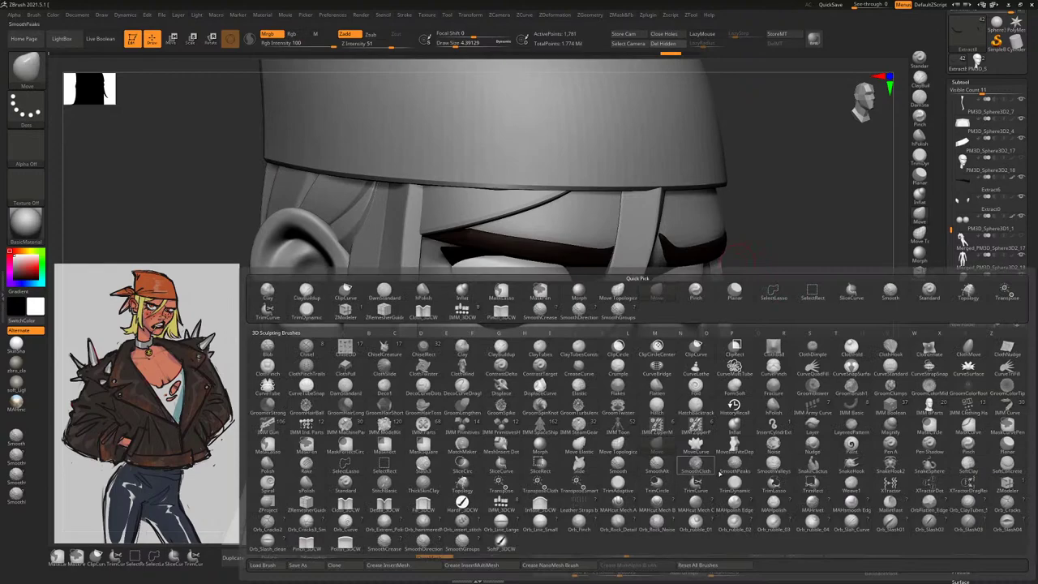
{"action": "left_click", "coordinate": [852, 467]}
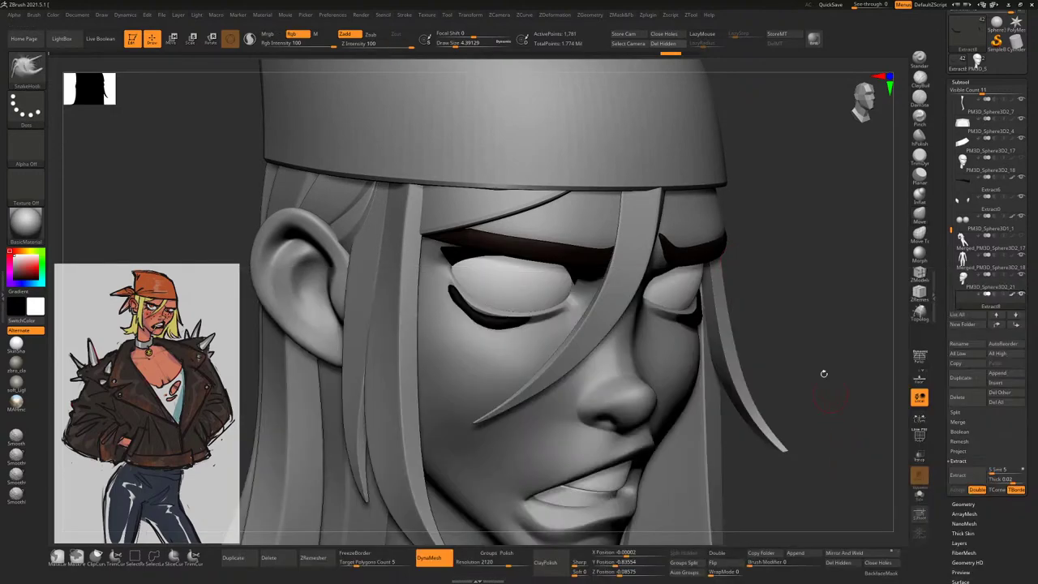
{"action": "key", "text": "space"}
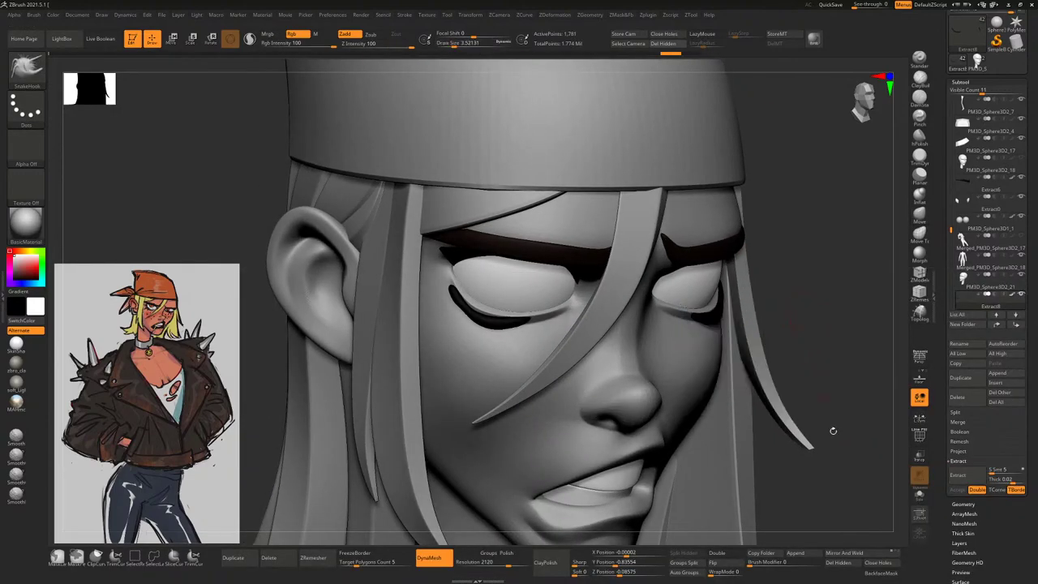
{"action": "left_click", "coordinate": [881, 572]}
{"action": "mouse_move", "coordinate": [844, 454]}
{"action": "left_mouse_down"}
{"action": "mouse_move", "coordinate": [484, 311]}
{"action": "mouse_move", "coordinate": [402, 328]}
{"action": "left_mouse_up"}
{"action": "left_click", "coordinate": [294, 35]}
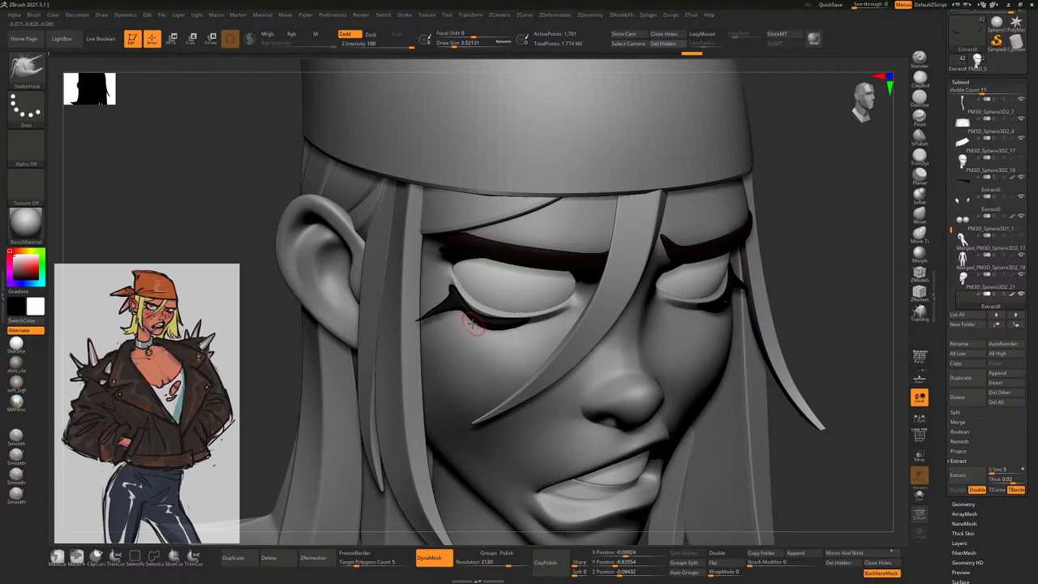
Pull more pointed lash spikes down from the under-eye strip with SnakeHook at draw size about 4.73
{"action": "right_click_drag", "start_coordinate": [468, 335], "coordinate": [472, 327]}
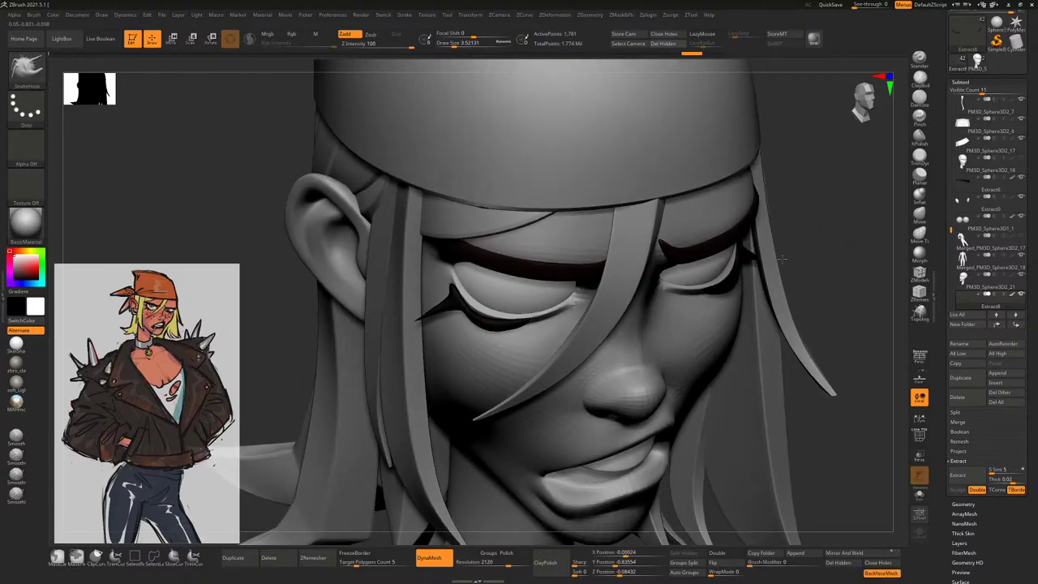
{"action": "key", "text": "space"}
{"action": "left_click_drag", "start_coordinate": [477, 322], "coordinate": [452, 343]}
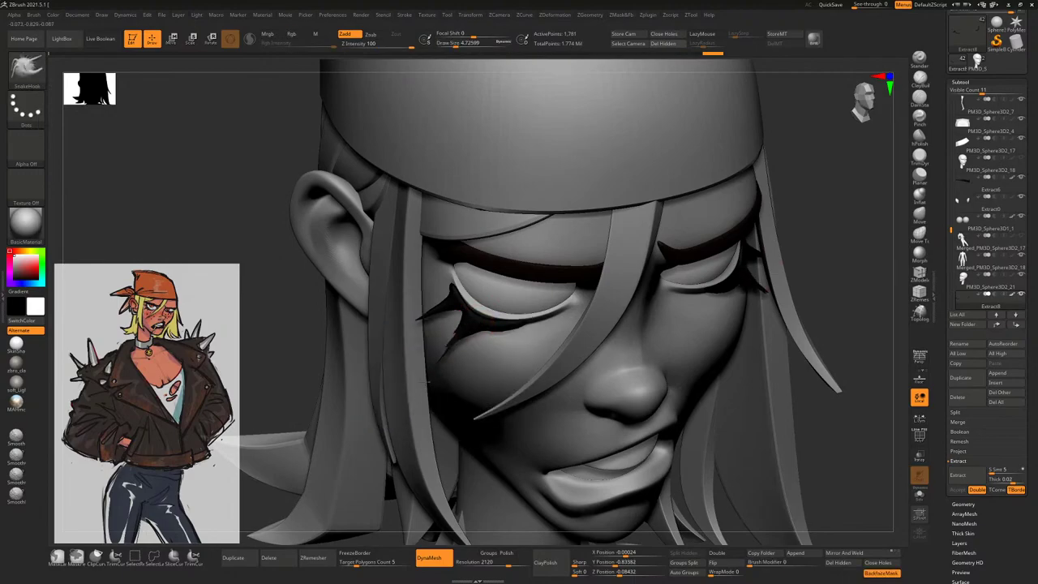
{"action": "left_click_drag", "start_coordinate": [791, 197], "coordinate": [508, 333]}
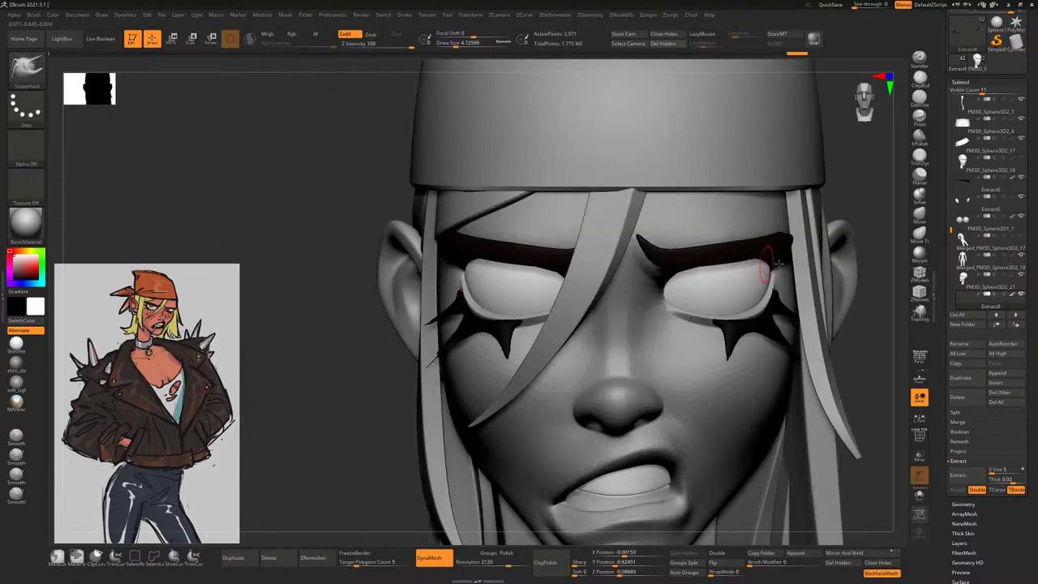
{"action": "left_click_drag", "start_coordinate": [331, 399], "coordinate": [687, 283]}
{"action": "left_click_drag", "start_coordinate": [828, 283], "coordinate": [886, 214]}
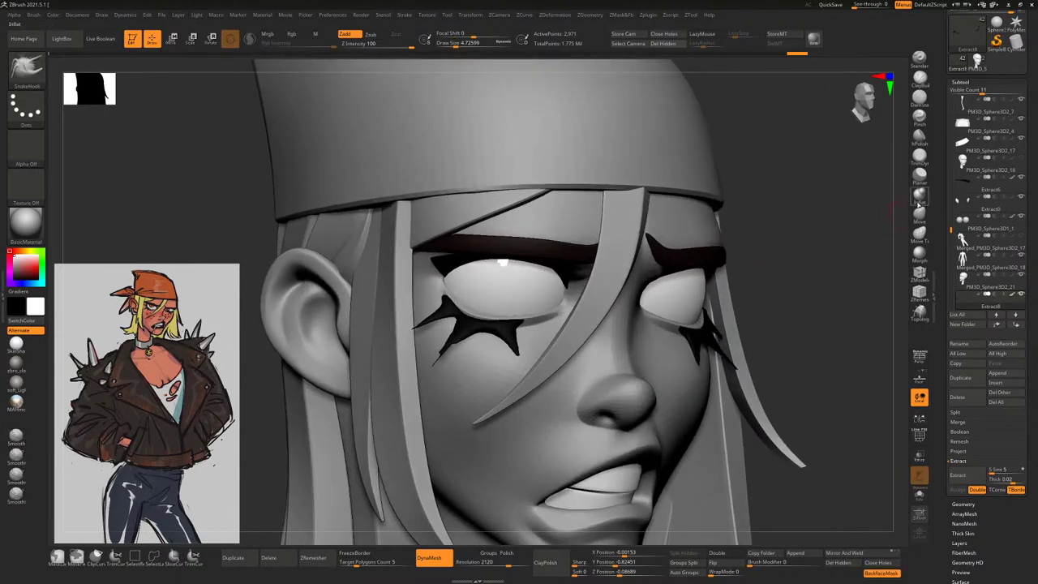
Thicken the spiky lower lashes with the Inflat brush at draw size about 11, keeping the lash subtool selected
{"action": "left_click", "coordinate": [919, 199]}
{"action": "key", "text": "space"}
{"action": "mouse_move", "coordinate": [804, 289]}
{"action": "left_mouse_down"}
{"action": "mouse_move", "coordinate": [783, 263]}
{"action": "mouse_move", "coordinate": [686, 292]}
{"action": "mouse_move", "coordinate": [537, 380]}
{"action": "mouse_move", "coordinate": [528, 343]}
{"action": "left_mouse_up"}
{"action": "mouse_move", "coordinate": [689, 280]}
{"action": "left_mouse_down", "text": "shift"}
{"action": "mouse_move", "coordinate": [688, 250]}
{"action": "mouse_move", "coordinate": [651, 204]}
{"action": "mouse_move", "coordinate": [741, 263]}
{"action": "mouse_move", "coordinate": [784, 262]}
{"action": "mouse_move", "coordinate": [789, 281]}
{"action": "mouse_move", "coordinate": [789, 243]}
{"action": "mouse_move", "coordinate": [830, 281]}
{"action": "mouse_move", "coordinate": [812, 244]}
{"action": "mouse_move", "coordinate": [815, 269]}
{"action": "left_mouse_up", "text": "shift"}
{"action": "key", "text": "f"}
{"action": "left_click", "coordinate": [487, 503], "text": "alt"}
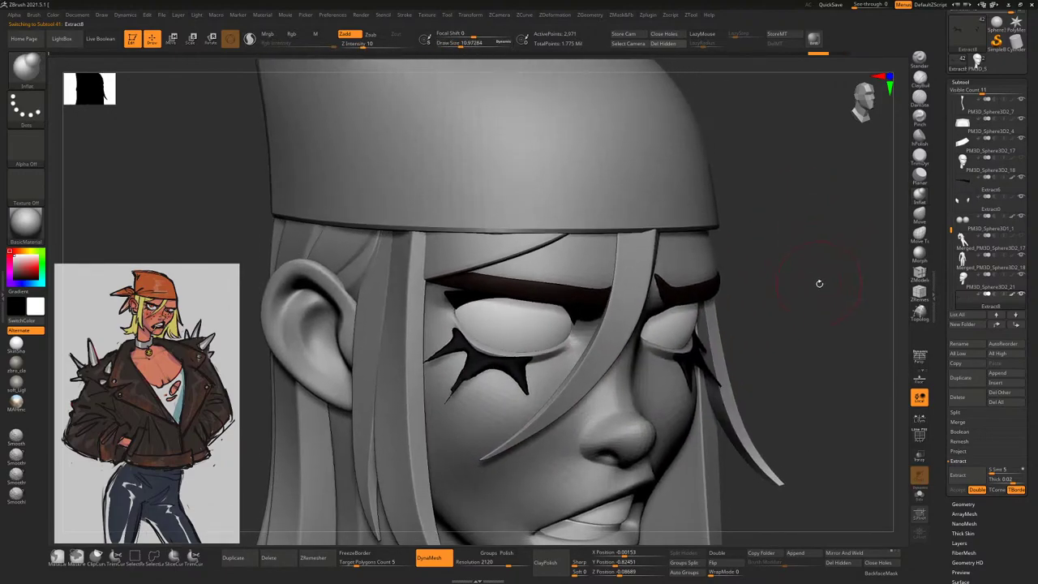
Inflate the thin outer lash spikes with the draw size reduced to about 4.73
{"action": "key", "text": "space"}
{"action": "key", "text": "space"}
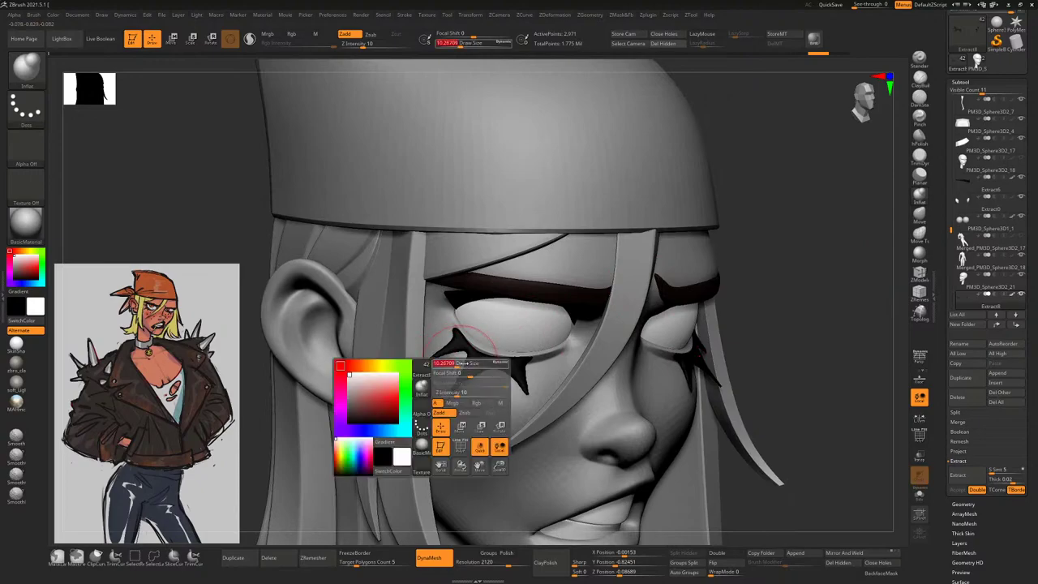
{"action": "left_click_drag", "start_coordinate": [471, 363], "coordinate": [465, 365]}
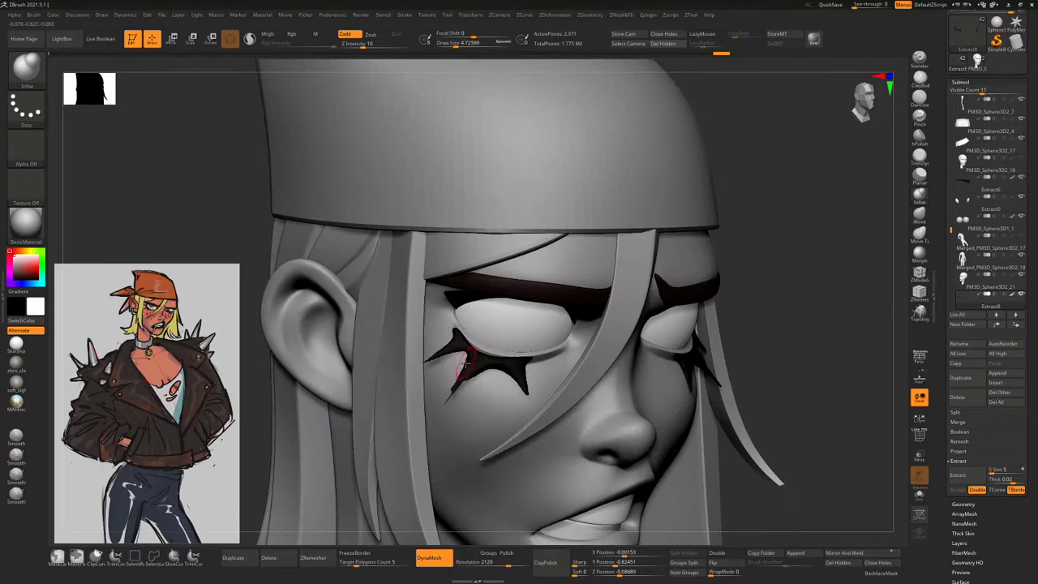
{"action": "left_click_drag", "start_coordinate": [836, 243], "coordinate": [799, 305]}
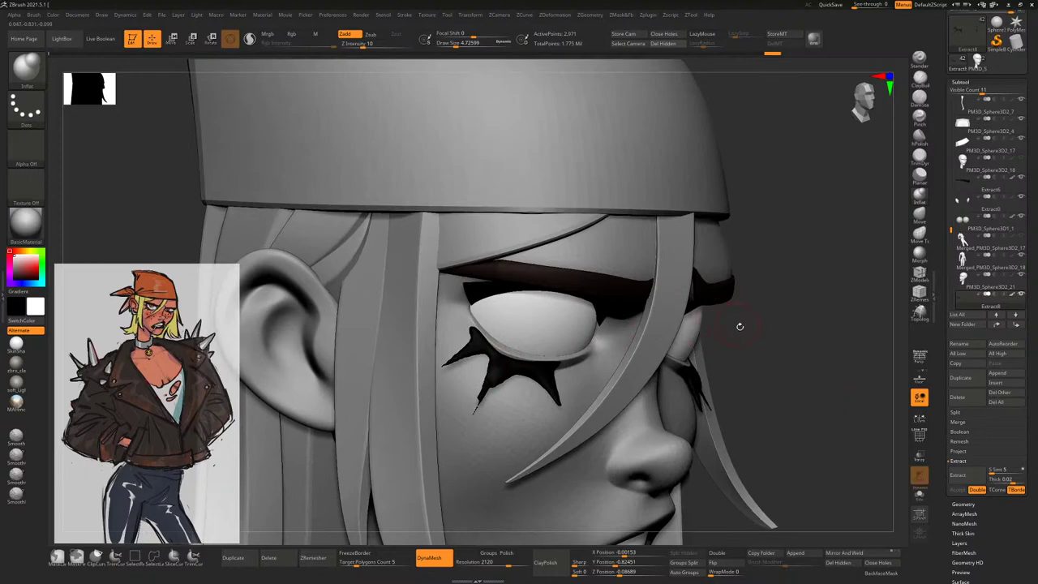
{"action": "left_click_drag", "start_coordinate": [740, 327], "coordinate": [461, 337]}
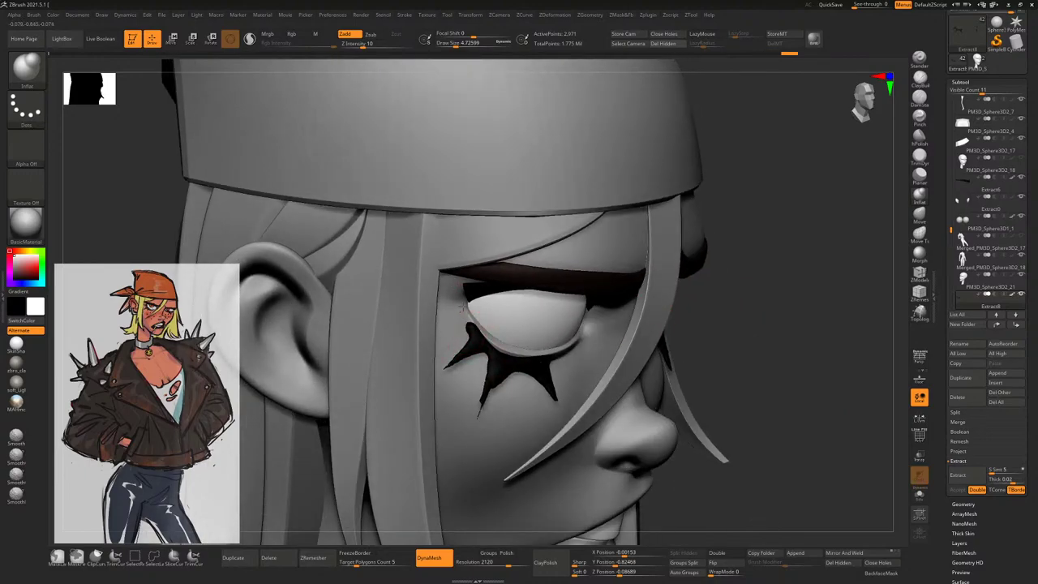
Set the Inflat brush's intensity to 26, and bend the outermost lash spike outward with the Move brush
{"action": "key", "text": "space"}
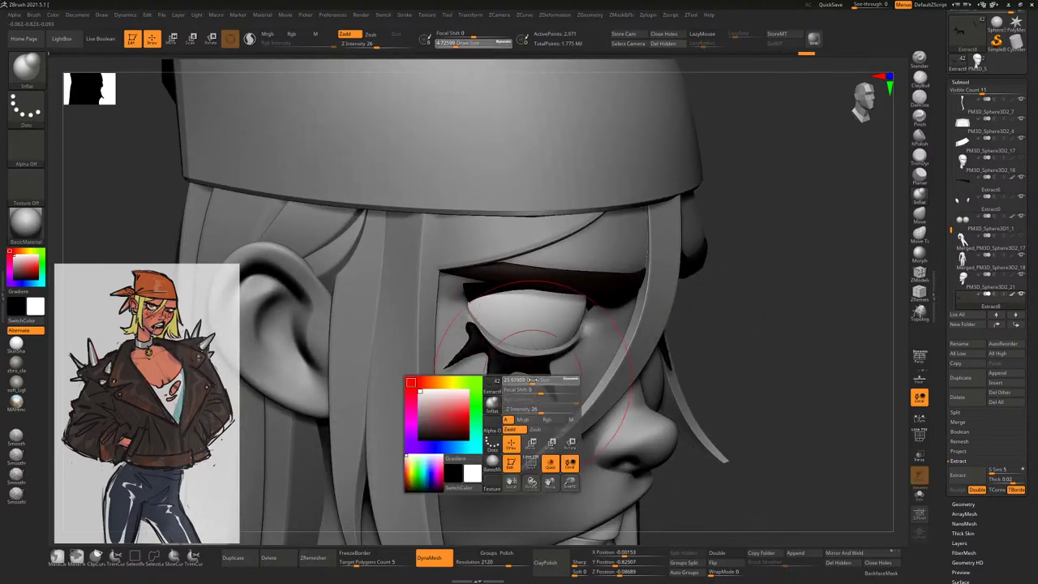
{"action": "left_click_drag", "start_coordinate": [532, 379], "coordinate": [542, 379]}
{"action": "key", "text": "b"}
{"action": "key", "text": "m"}
{"action": "key", "text": "v"}
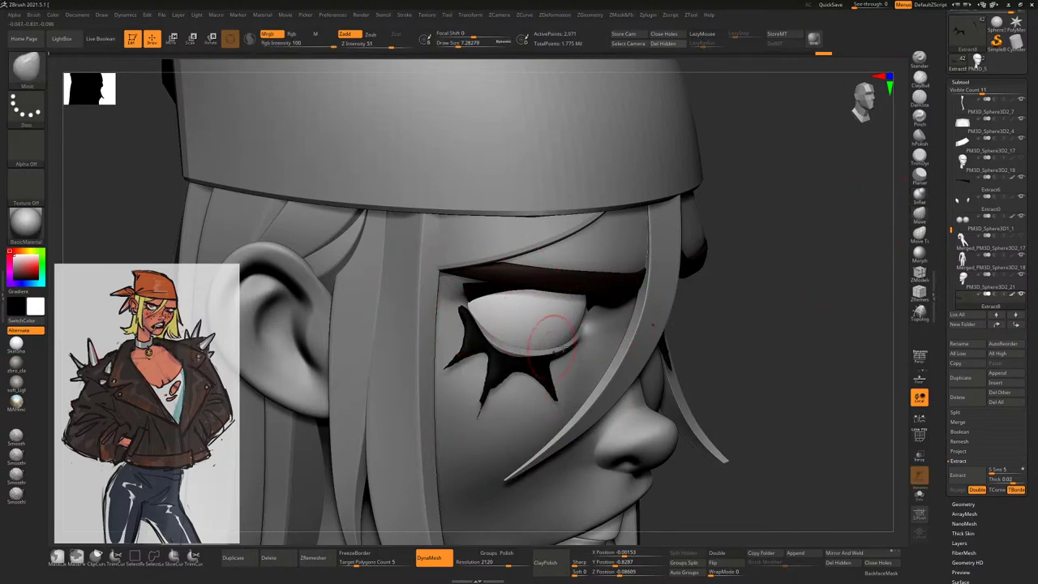
{"action": "mouse_move", "coordinate": [451, 367]}
{"action": "left_mouse_down"}
{"action": "mouse_move", "coordinate": [444, 347]}
{"action": "mouse_move", "coordinate": [409, 341]}
{"action": "left_mouse_up"}
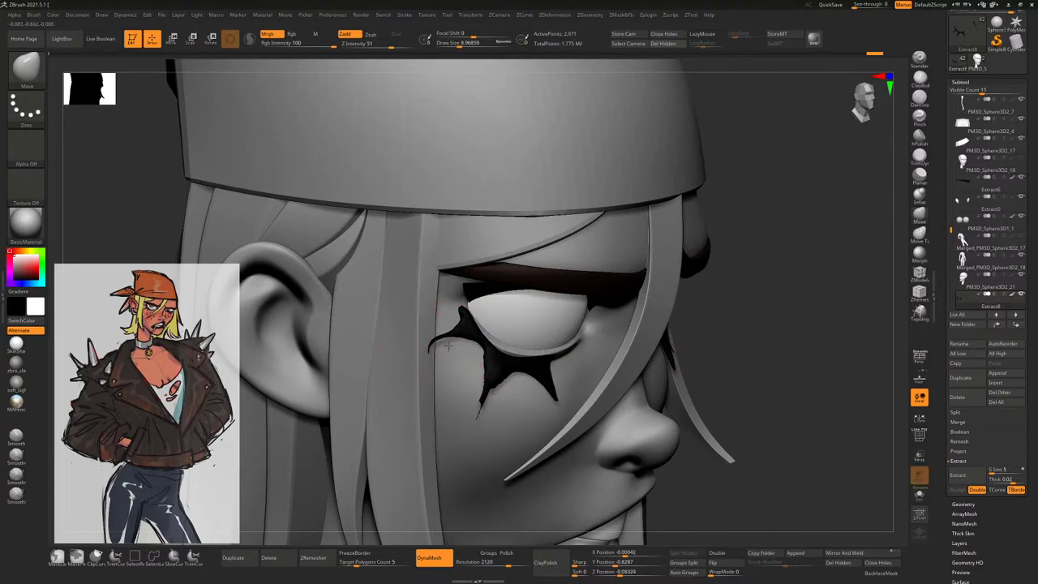
{"action": "right_click_drag", "start_coordinate": [464, 310], "coordinate": [847, 260]}
Inflate the remeshed lash spikes with the Inflat brush at draw size about 8.97 and smooth the lower spikes
{"action": "left_click", "coordinate": [919, 194]}
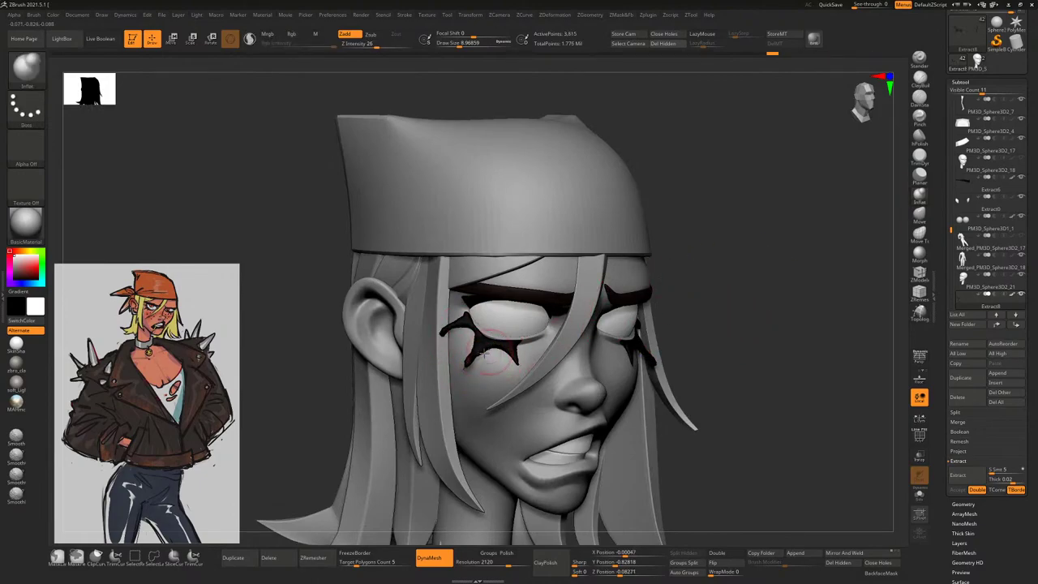
{"action": "key", "text": "shift"}
{"action": "left_click_drag", "start_coordinate": [466, 365], "coordinate": [477, 347], "text": "shift"}
{"action": "left_click_drag", "start_coordinate": [760, 337], "coordinate": [824, 305], "text": "alt"}
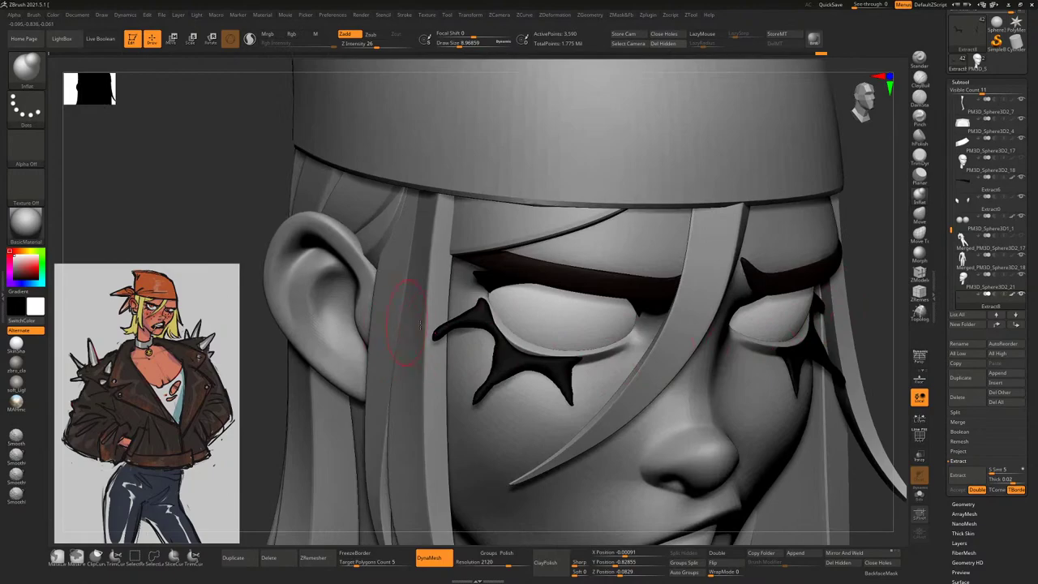
Isolate the lash subtool and pull its outermost spike into a sharper point with the Move brush at draw size about 3.52
{"action": "left_click", "coordinate": [920, 494]}
{"action": "left_click_drag", "start_coordinate": [685, 400], "coordinate": [691, 422], "text": "alt"}
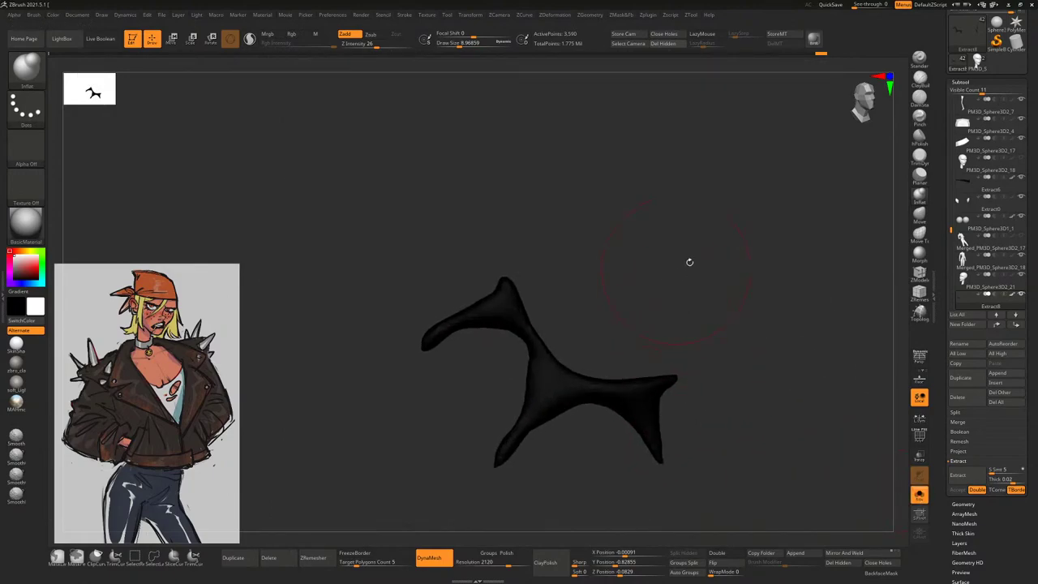
{"action": "left_click", "coordinate": [919, 215]}
{"action": "key", "text": "space"}
{"action": "key", "text": "space"}
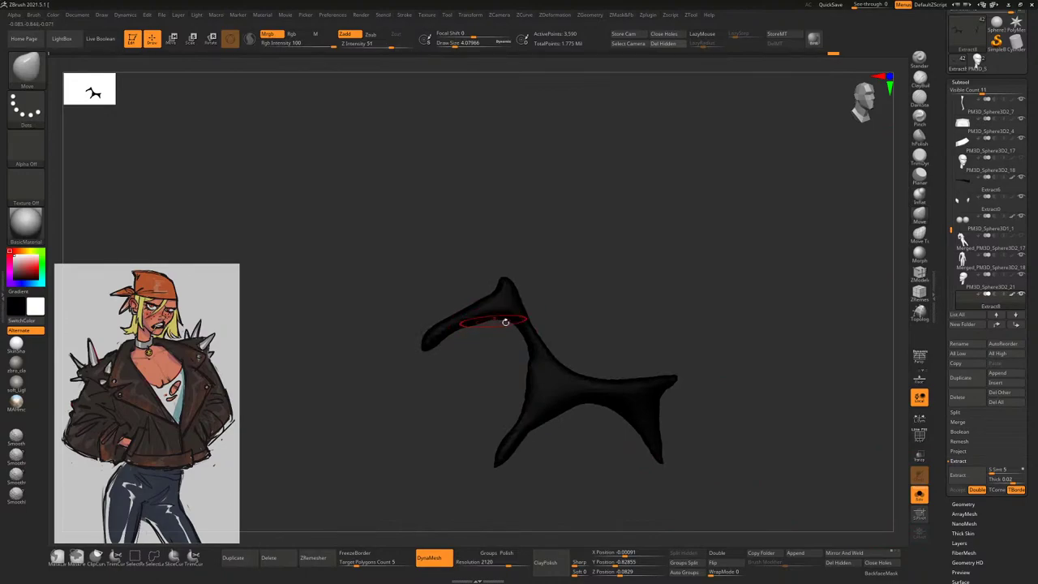
{"action": "key", "text": "["}
{"action": "mouse_move", "coordinate": [480, 321]}
{"action": "left_mouse_down"}
{"action": "mouse_move", "coordinate": [405, 350]}
{"action": "mouse_move", "coordinate": [428, 347]}
{"action": "mouse_move", "coordinate": [415, 348]}
{"action": "left_mouse_up"}
{"action": "key", "text": "space"}
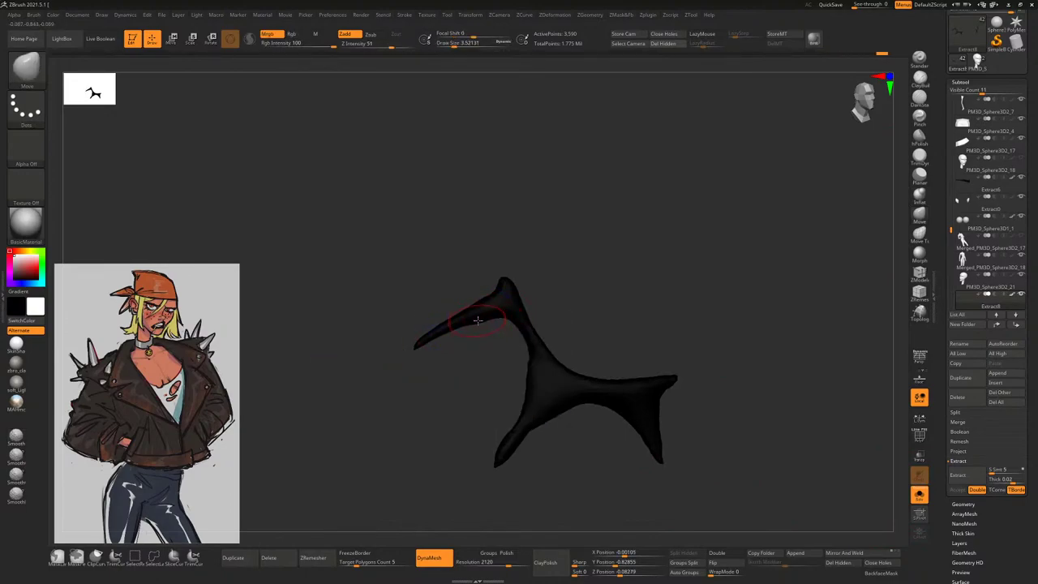
Slim the lash's middle and lengthen its lower spikes with the Move brush at draw size about 3.04 to 4.73, then exit isolation
{"action": "mouse_move", "coordinate": [532, 377]}
{"action": "left_mouse_down"}
{"action": "mouse_move", "coordinate": [538, 391]}
{"action": "mouse_move", "coordinate": [519, 381]}
{"action": "mouse_move", "coordinate": [523, 393]}
{"action": "mouse_move", "coordinate": [535, 387]}
{"action": "mouse_move", "coordinate": [519, 378]}
{"action": "left_mouse_up"}
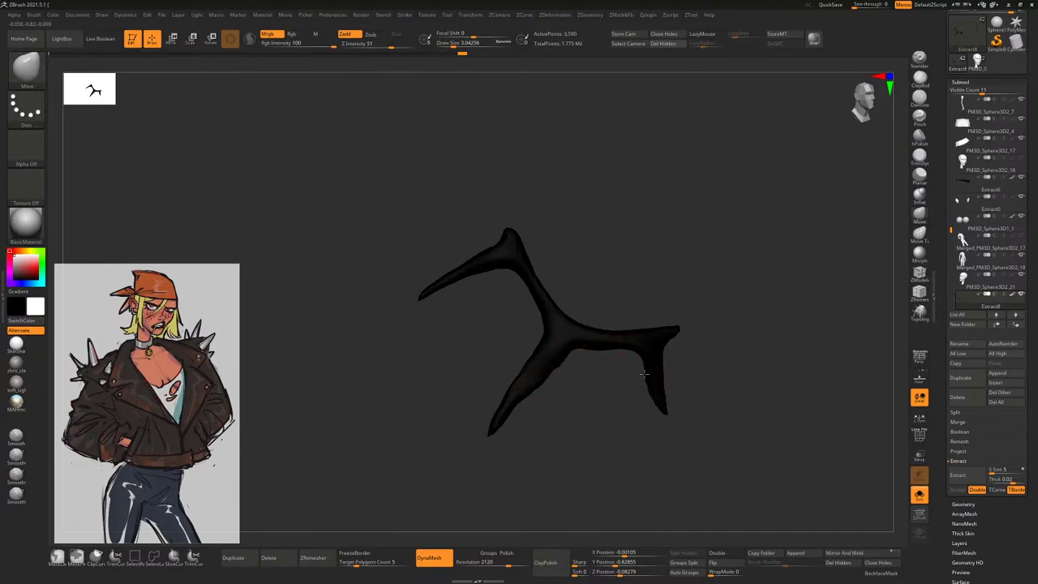
{"action": "mouse_move", "coordinate": [649, 379]}
{"action": "left_mouse_down"}
{"action": "mouse_move", "coordinate": [698, 398]}
{"action": "mouse_move", "coordinate": [677, 458]}
{"action": "left_mouse_up"}
{"action": "key", "text": "space"}
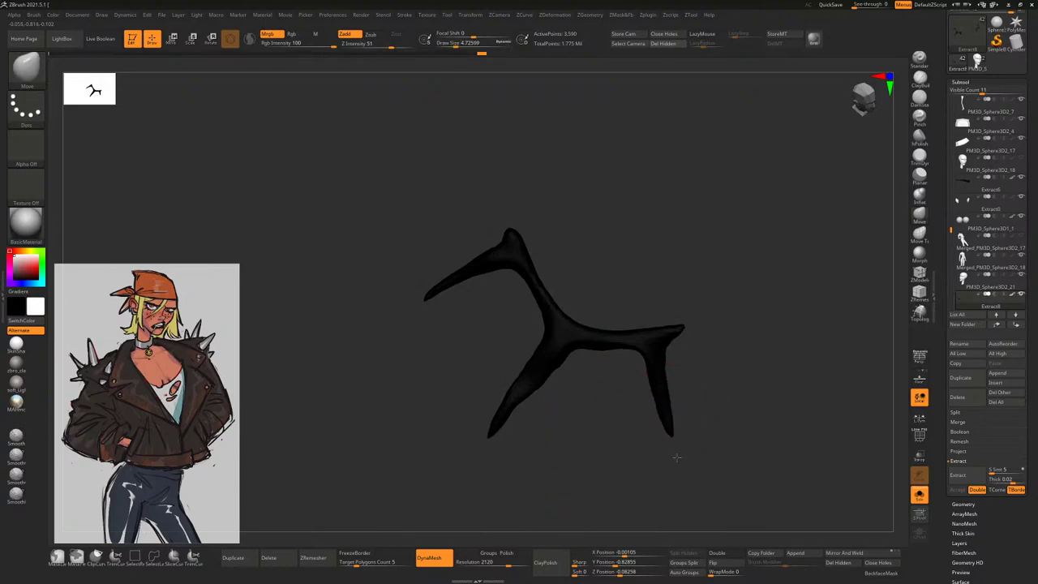
{"action": "left_click_drag", "start_coordinate": [740, 419], "coordinate": [725, 359], "text": "alt"}
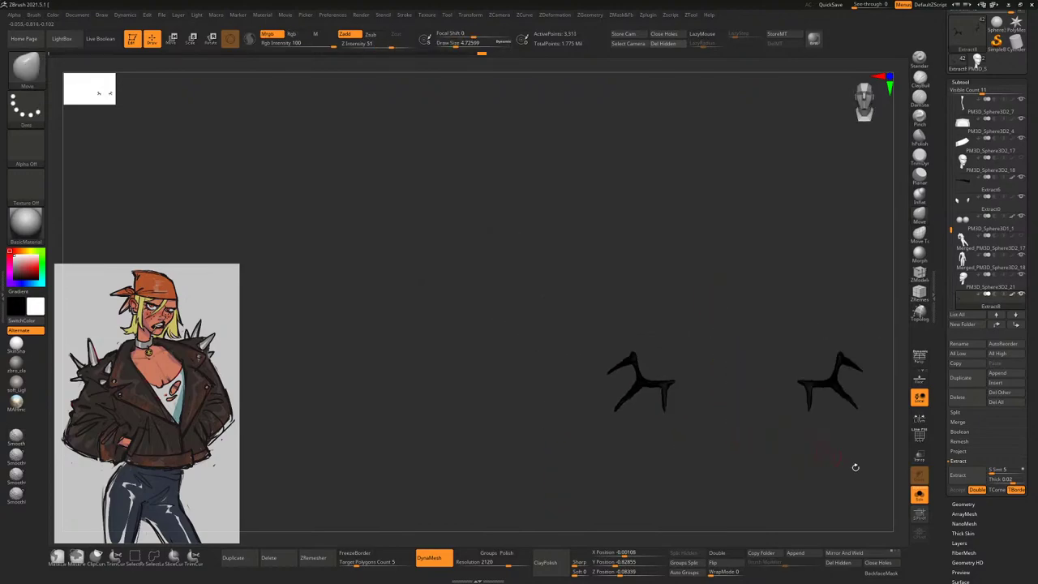
{"action": "left_click", "coordinate": [920, 495]}
Smooth the lower lash spikes at draw size about 18.17 and remesh them with DynaMesh
{"action": "left_click_drag", "start_coordinate": [524, 408], "coordinate": [576, 363]}
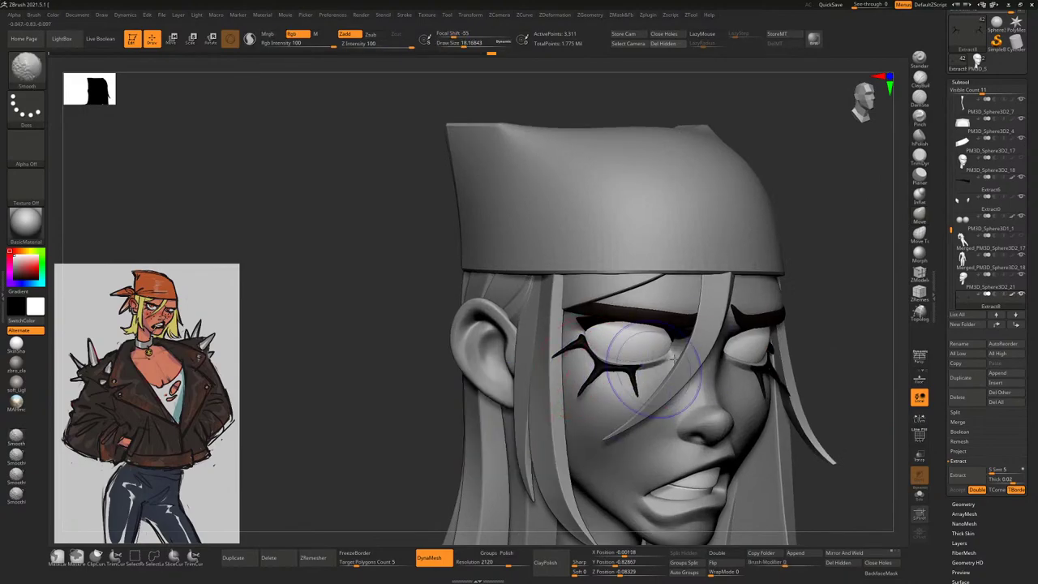
{"action": "left_click_drag", "start_coordinate": [649, 377], "coordinate": [822, 277]}
{"action": "mouse_move", "coordinate": [436, 370]}
{"action": "left_mouse_down"}
{"action": "mouse_move", "coordinate": [521, 324]}
{"action": "mouse_move", "coordinate": [716, 363]}
{"action": "mouse_move", "coordinate": [584, 341]}
{"action": "left_mouse_up"}
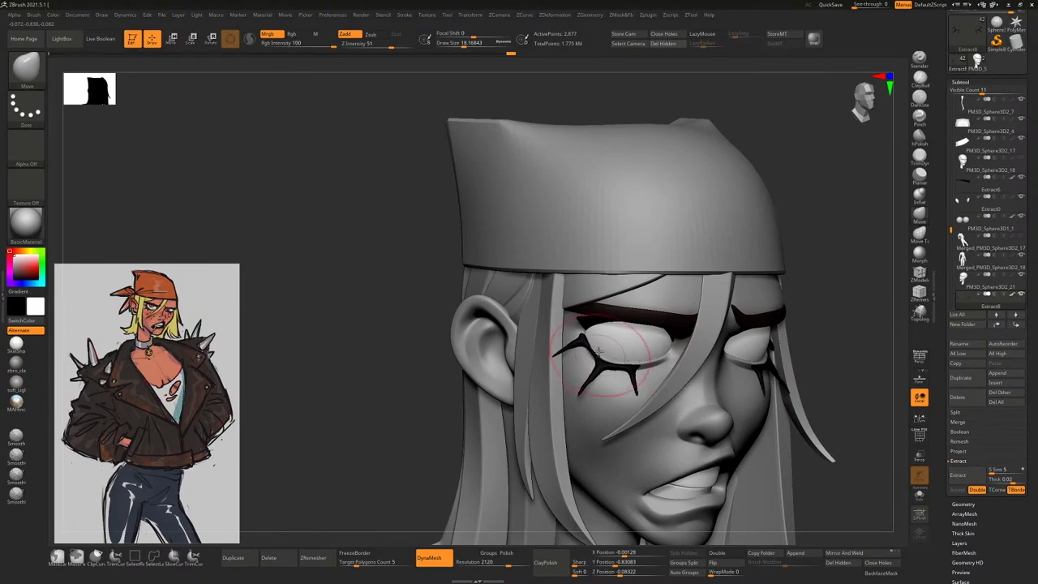
{"action": "mouse_move", "coordinate": [779, 325]}
{"action": "left_mouse_down", "text": "alt"}
{"action": "mouse_move", "coordinate": [800, 267]}
{"action": "mouse_move", "coordinate": [749, 248]}
{"action": "mouse_move", "coordinate": [762, 228]}
{"action": "mouse_move", "coordinate": [562, 328]}
{"action": "left_mouse_up", "text": "alt"}
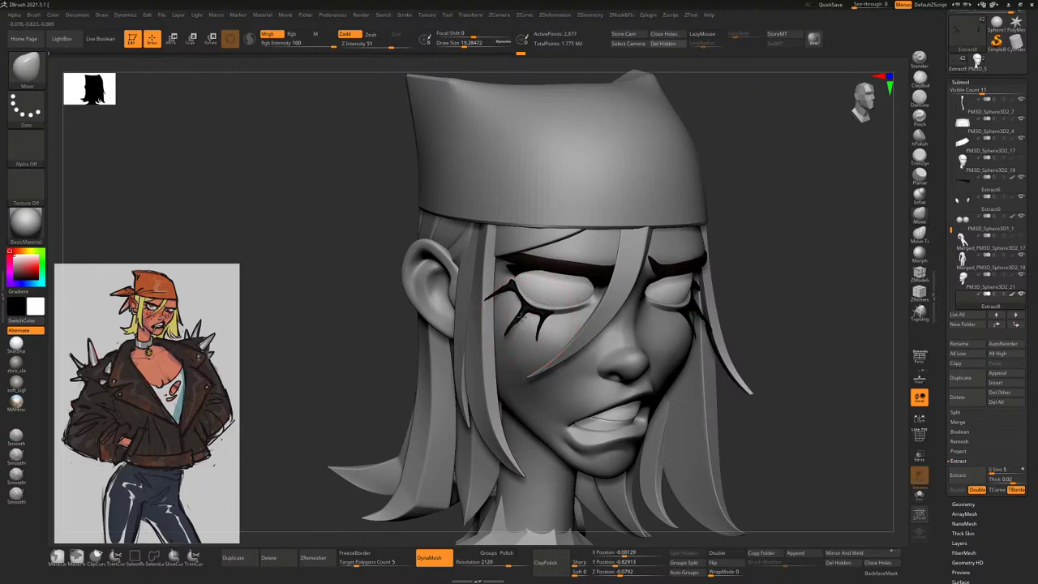
Fit the lower lashes to the curve of the eyes with the Move brush, using draw sizes of about 19.28 and 8.97
{"action": "left_click_drag", "start_coordinate": [771, 264], "coordinate": [692, 278]}
{"action": "left_click_drag", "start_coordinate": [543, 313], "coordinate": [608, 331]}
{"action": "key", "text": "space"}
{"action": "left_click_drag", "start_coordinate": [535, 323], "coordinate": [533, 296]}
{"action": "left_click_drag", "start_coordinate": [454, 398], "coordinate": [592, 328]}
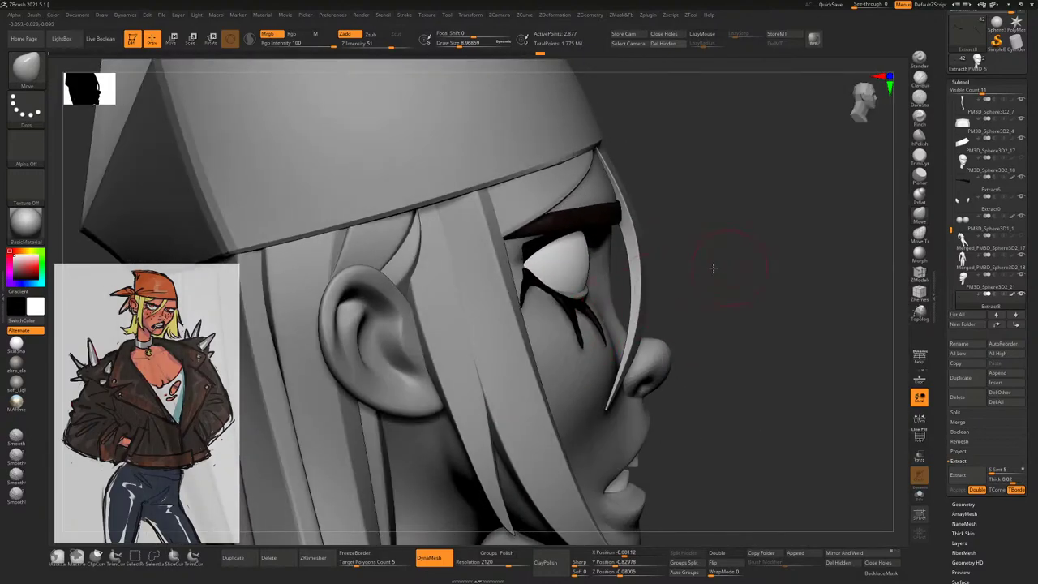
{"action": "left_click_drag", "start_coordinate": [712, 267], "coordinate": [586, 306]}
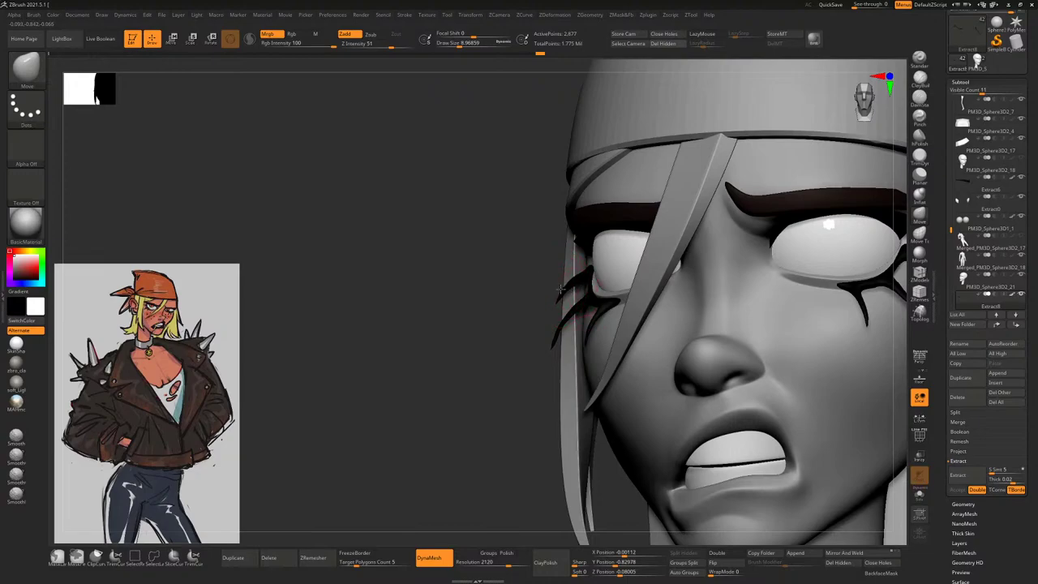
{"action": "left_click_drag", "start_coordinate": [495, 334], "coordinate": [831, 349]}
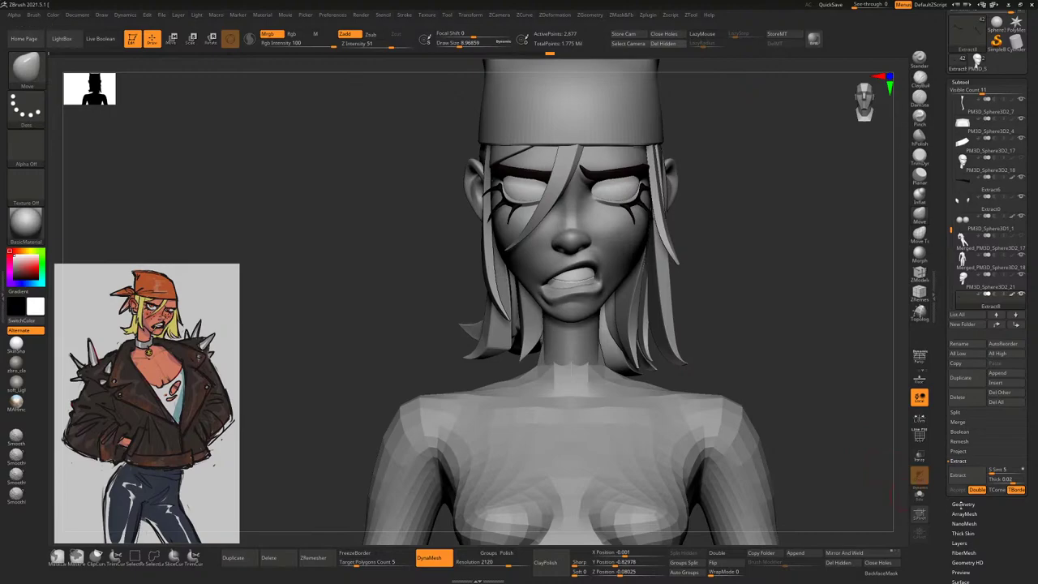
Remesh the lower lashes with ZRemesher at a target polygons count of about 3.07
{"action": "scroll", "coordinate": [965, 486], "scroll_direction": "down", "scroll_amount": 1}
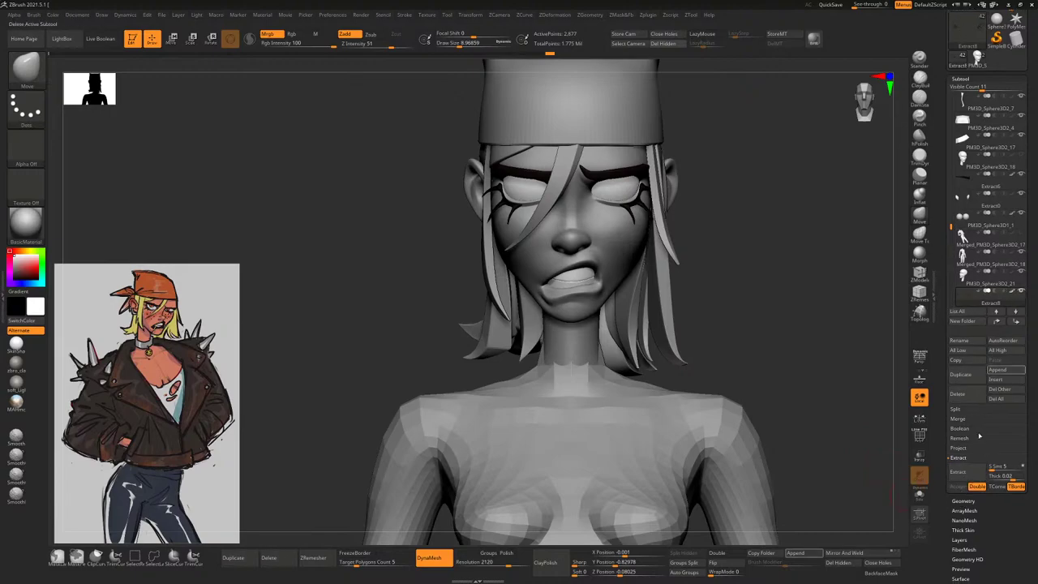
{"action": "left_click", "coordinate": [963, 503]}
{"action": "left_click", "coordinate": [964, 321]}
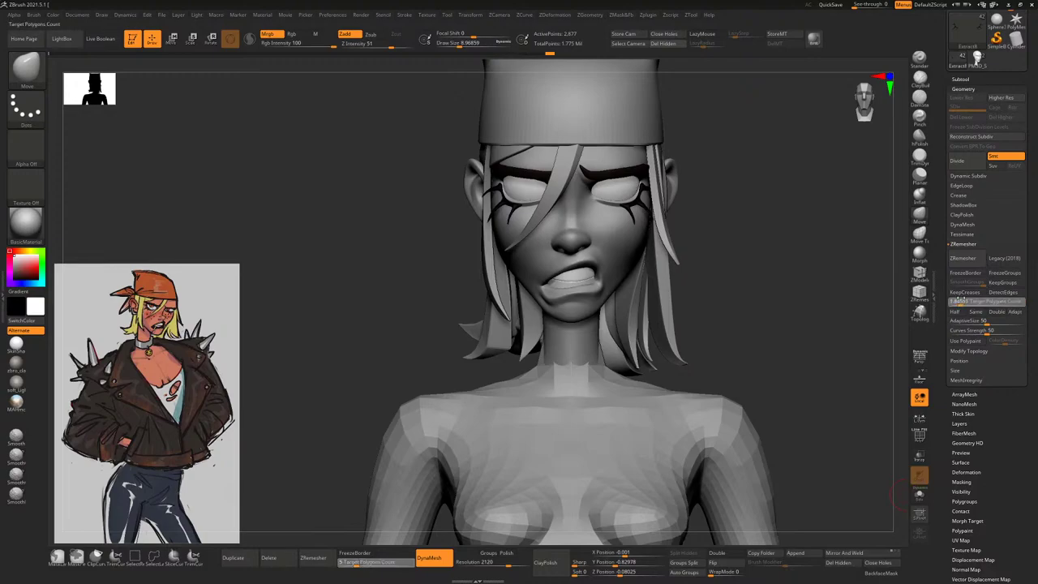
{"action": "left_click", "coordinate": [963, 258]}
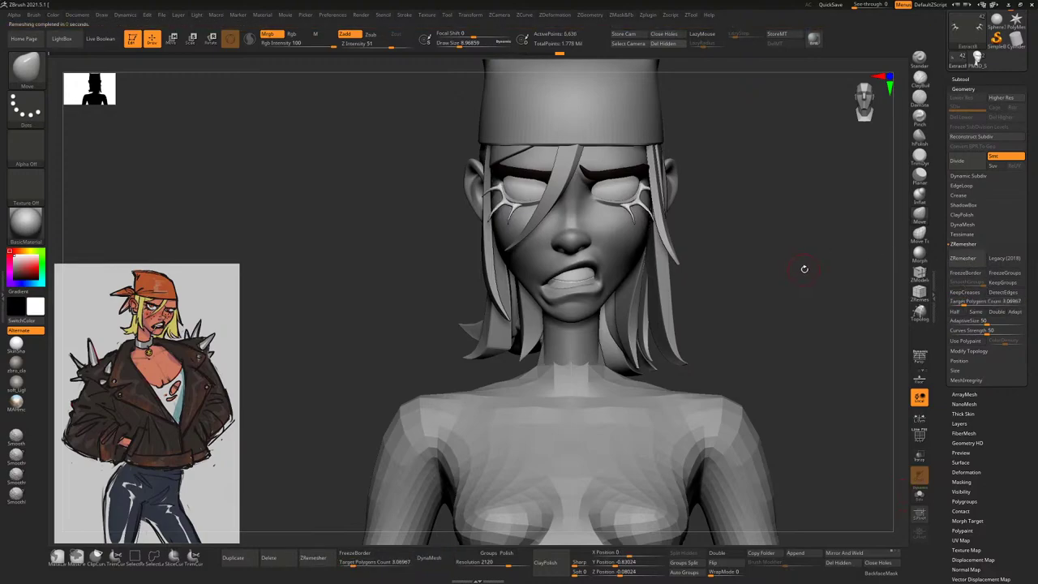
Smooth the remeshed lower lash spikes and fill the lashes with black
{"action": "scroll", "coordinate": [804, 268], "scroll_direction": "up", "scroll_amount": 3}
{"action": "left_click_drag", "start_coordinate": [819, 278], "coordinate": [818, 255]}
{"action": "scroll", "coordinate": [774, 292], "scroll_direction": "up", "scroll_amount": 2}
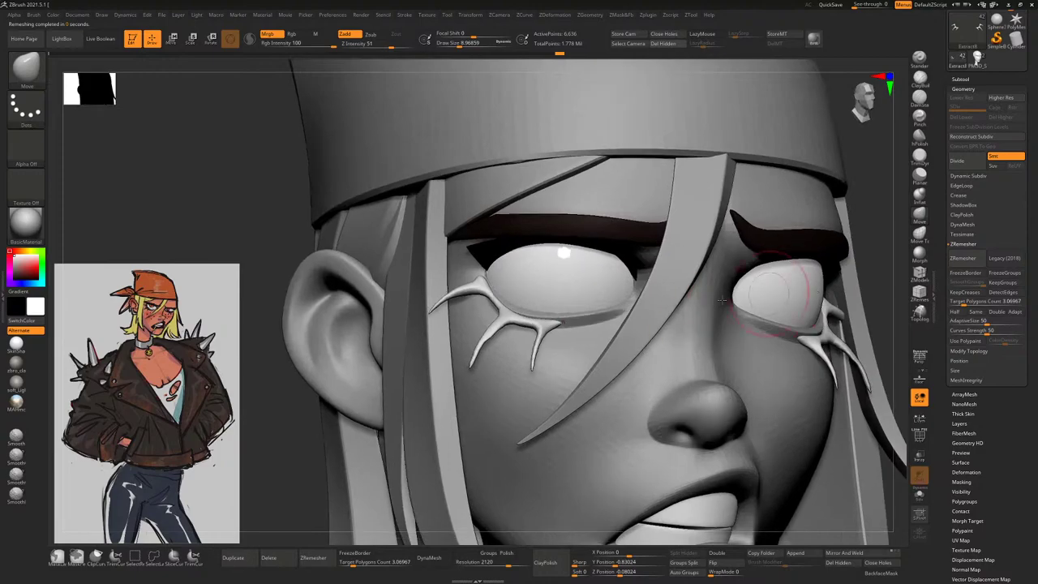
{"action": "key", "text": "shift"}
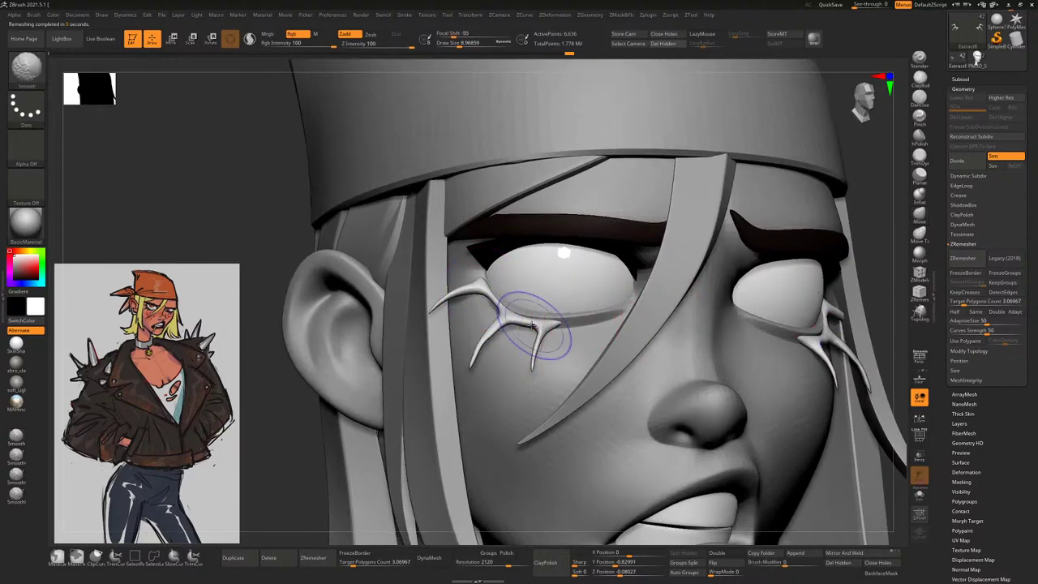
{"action": "left_click_drag", "start_coordinate": [803, 268], "coordinate": [534, 370]}
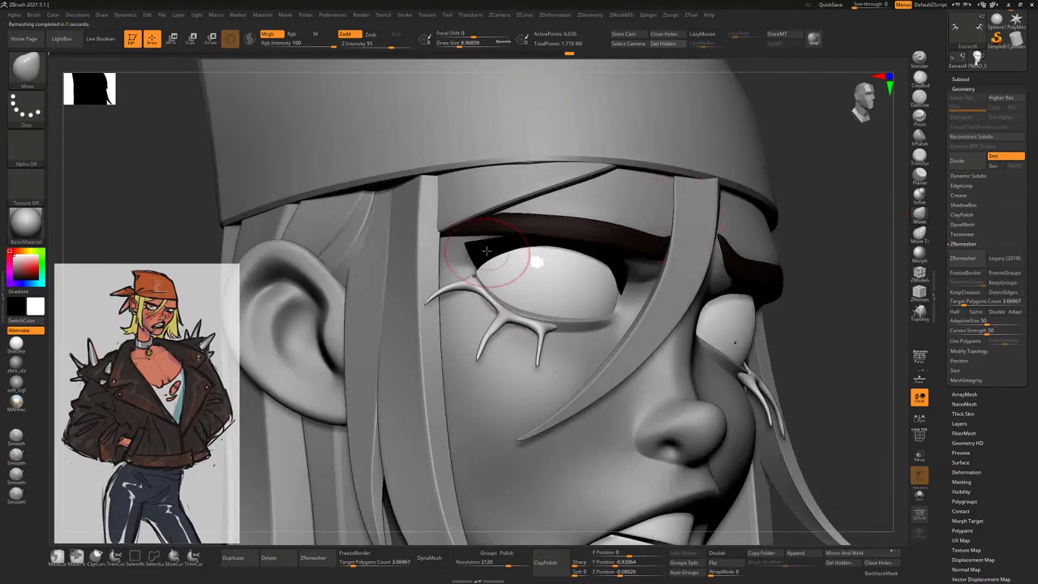
{"action": "left_click", "coordinate": [498, 260], "text": "alt"}
{"action": "left_click", "coordinate": [52, 15]}
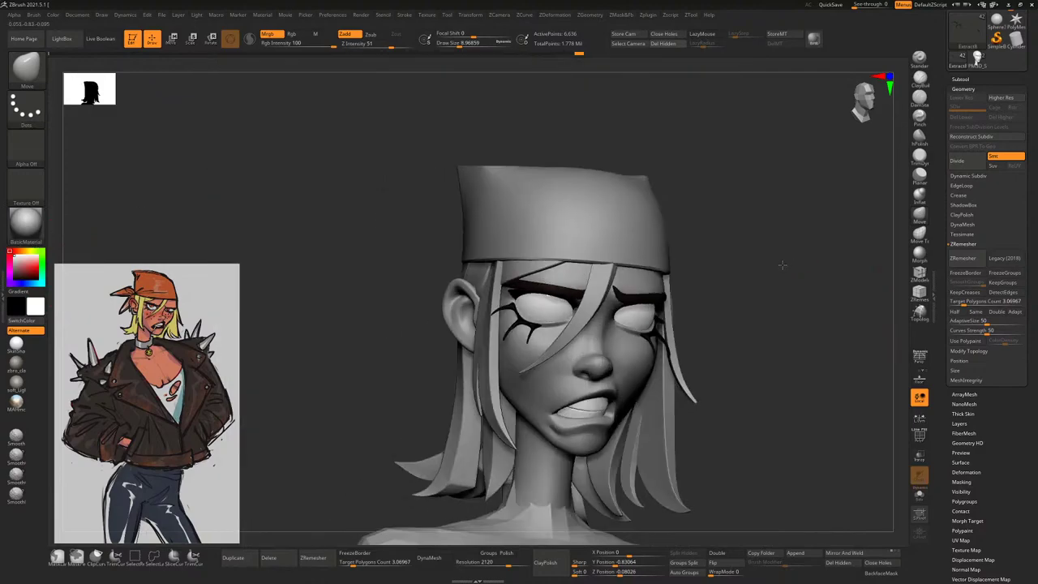
Inflate the lower lash spikes with the Inflat brush at draw size about 8.97 and smooth them
{"action": "left_click_drag", "start_coordinate": [782, 264], "coordinate": [903, 222]}
{"action": "left_click", "coordinate": [919, 199]}
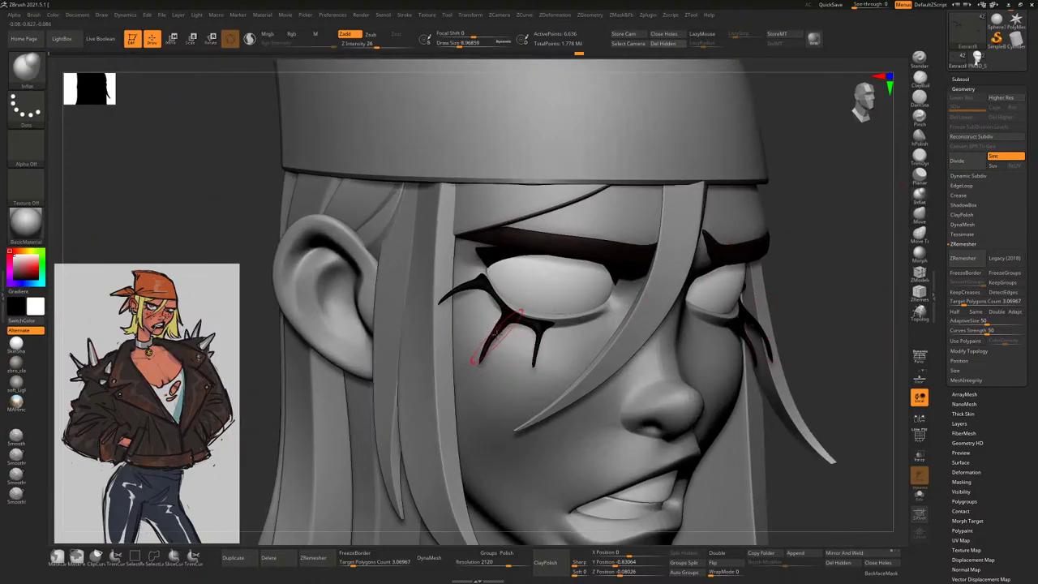
{"action": "key", "text": "ctrl"}
{"action": "key", "text": "shift"}
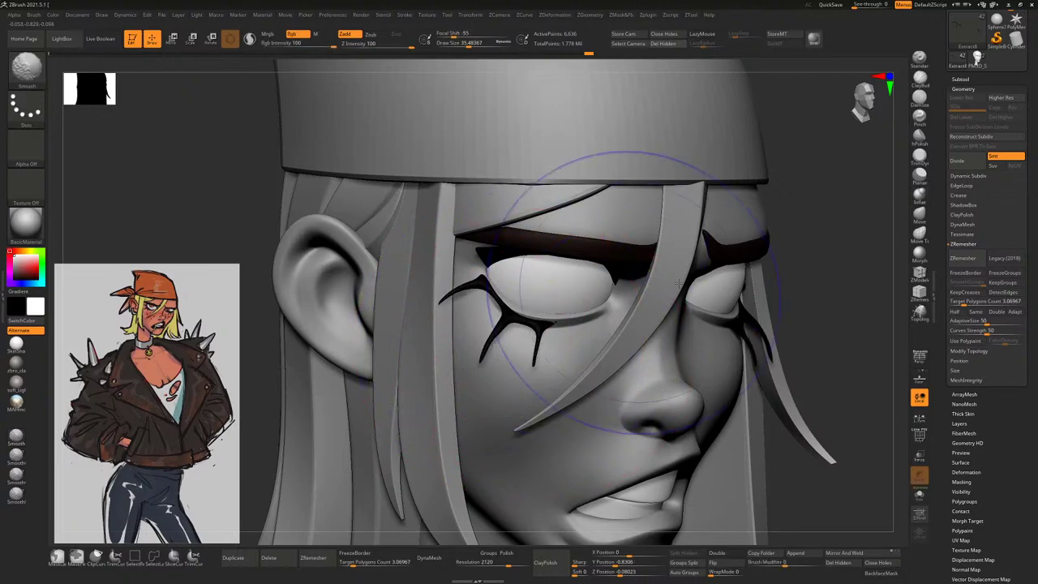
Shift the lower lash spikes outward and up with the Move brush at draw size about 21.68
{"action": "left_click", "coordinate": [920, 234]}
{"action": "key", "text": "space"}
{"action": "key", "text": "space"}
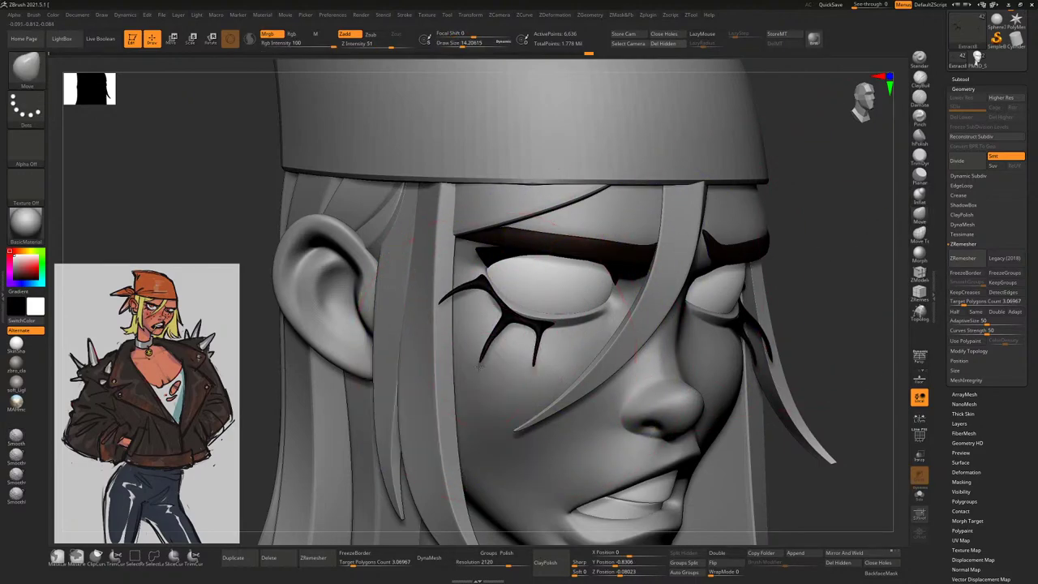
{"action": "left_click_drag", "start_coordinate": [502, 341], "coordinate": [488, 328]}
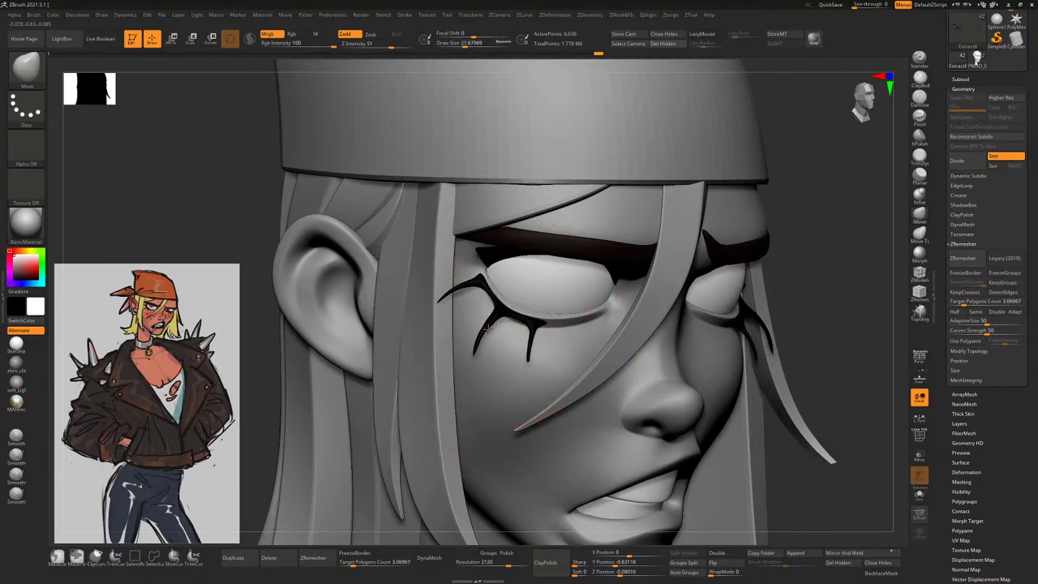
{"action": "left_click_drag", "start_coordinate": [477, 366], "coordinate": [464, 356]}
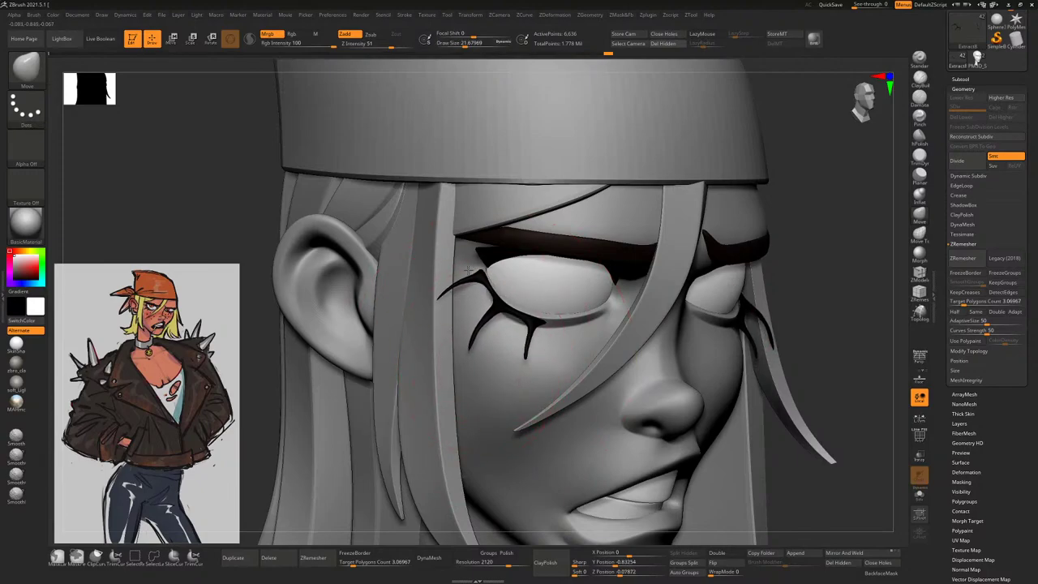
{"action": "key", "text": "space"}
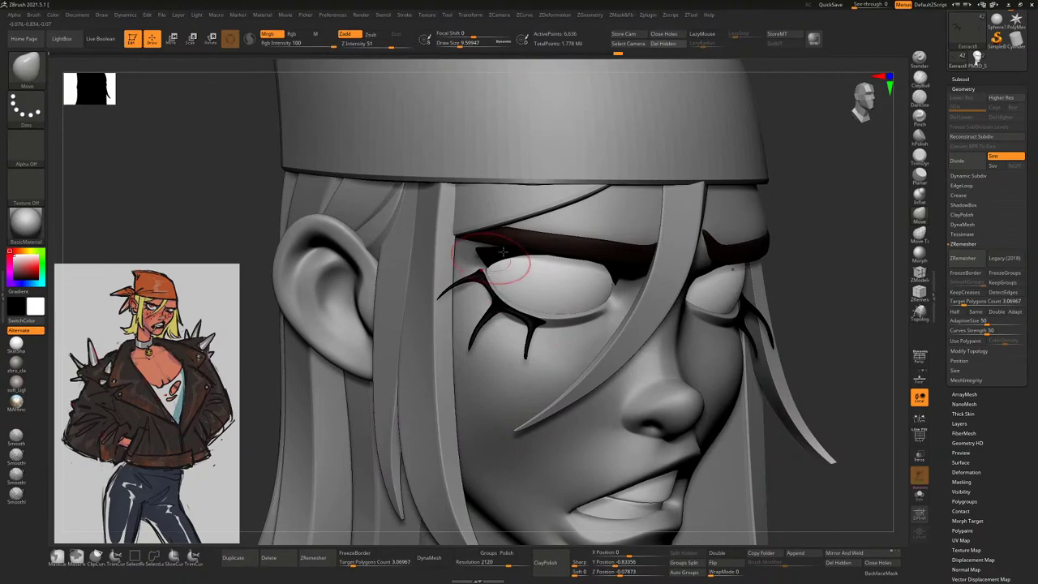
Reshape the outer and lower lash spikes from a higher view with the Move brush at draw size about 8.97
{"action": "mouse_move", "coordinate": [849, 204]}
{"action": "left_mouse_down"}
{"action": "mouse_move", "coordinate": [816, 259]}
{"action": "mouse_move", "coordinate": [841, 327]}
{"action": "mouse_move", "coordinate": [854, 325]}
{"action": "mouse_move", "coordinate": [856, 356]}
{"action": "left_mouse_up"}
{"action": "left_click_drag", "start_coordinate": [352, 417], "coordinate": [365, 349]}
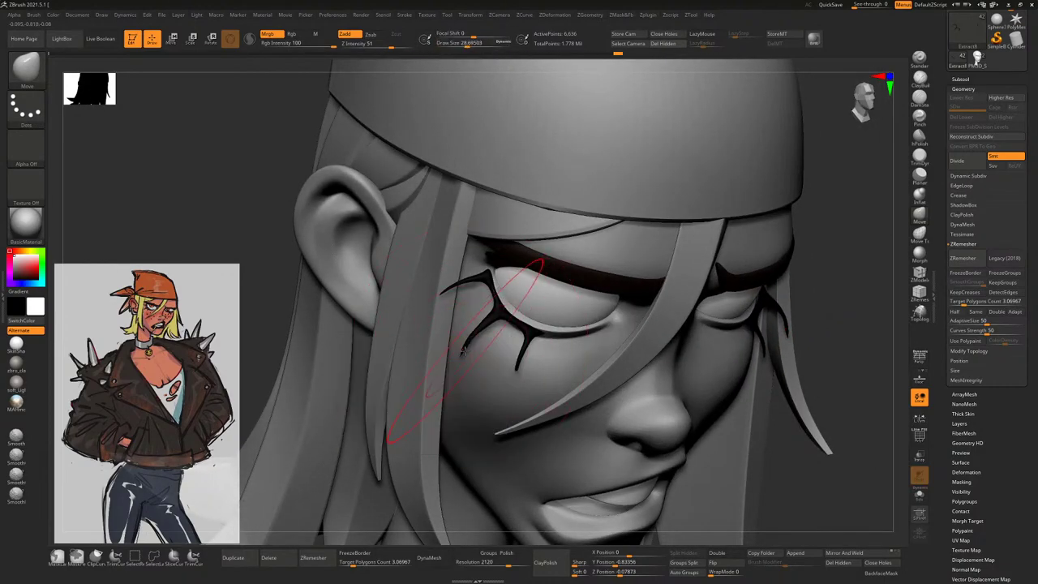
{"action": "key", "text": "bracketleft"}
{"action": "key", "text": "bracketleft"}
{"action": "key", "text": "bracketleft"}
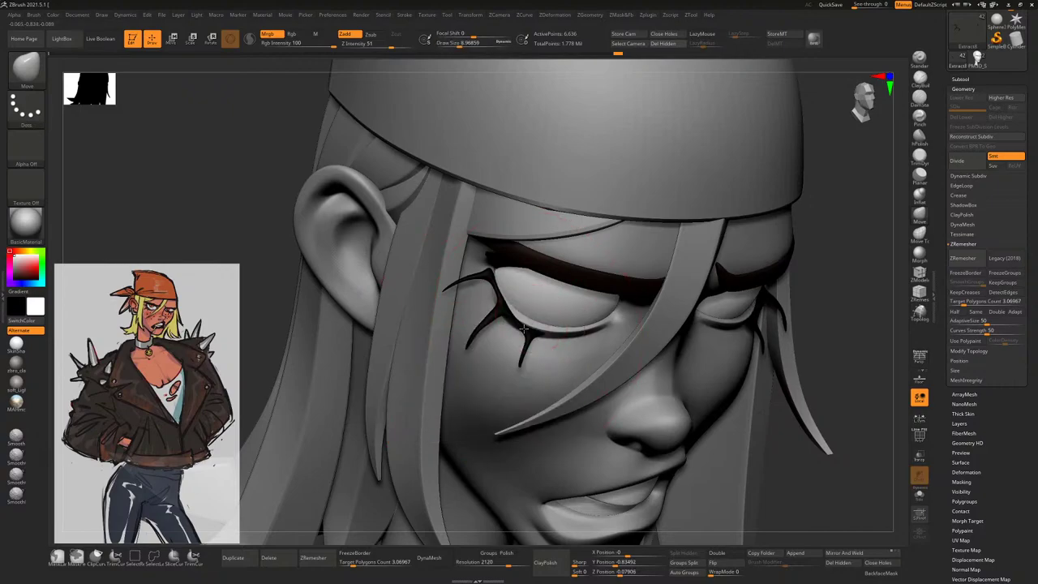
{"action": "key", "text": "space"}
{"action": "key", "text": "bracketright"}
{"action": "key", "text": "bracketright"}
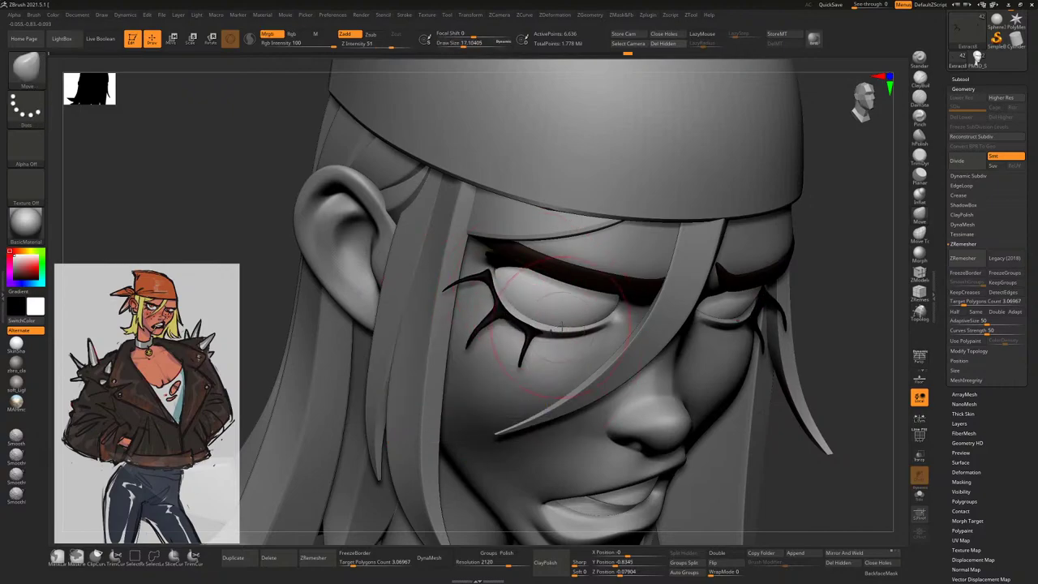
Adjust the base of the lower lash against the eyelid from below with the Move brush
{"action": "right_click_drag", "start_coordinate": [655, 302], "coordinate": [576, 334]}
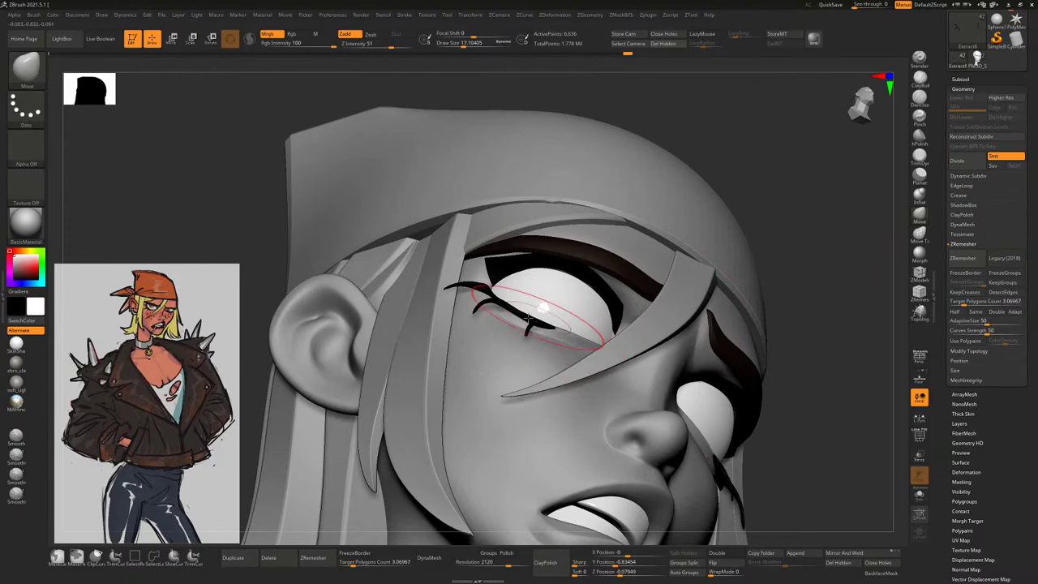
{"action": "key", "text": "space"}
{"action": "left_click_drag", "start_coordinate": [528, 316], "coordinate": [503, 304]}
{"action": "right_click_drag", "start_coordinate": [790, 233], "coordinate": [487, 260]}
Refine the lash's outer corner beside the eye with the Move brush at draw size about 5.47
{"action": "key", "text": "space"}
{"action": "key", "text": "space"}
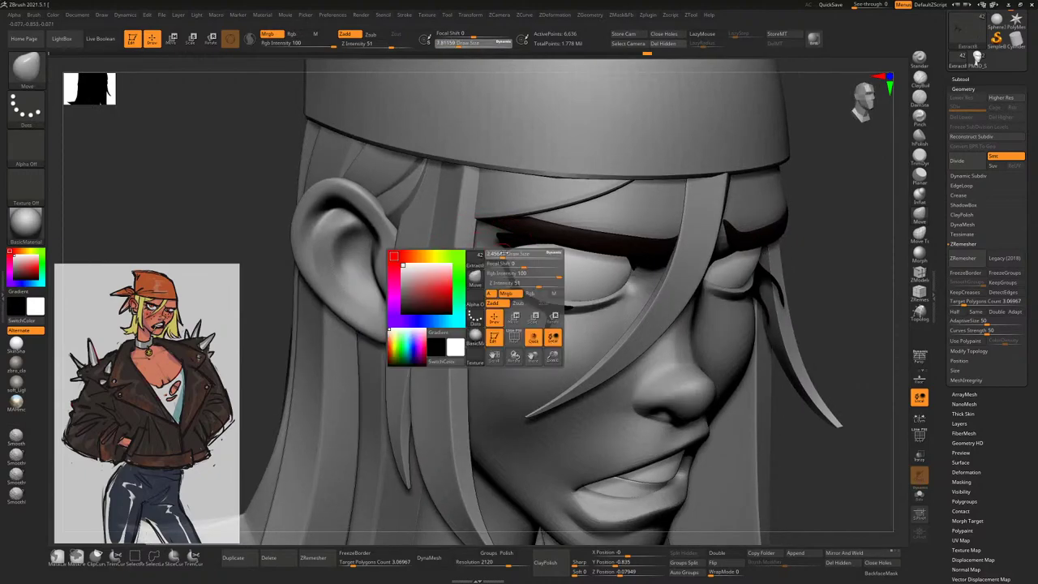
{"action": "left_click_drag", "start_coordinate": [525, 249], "coordinate": [507, 248]}
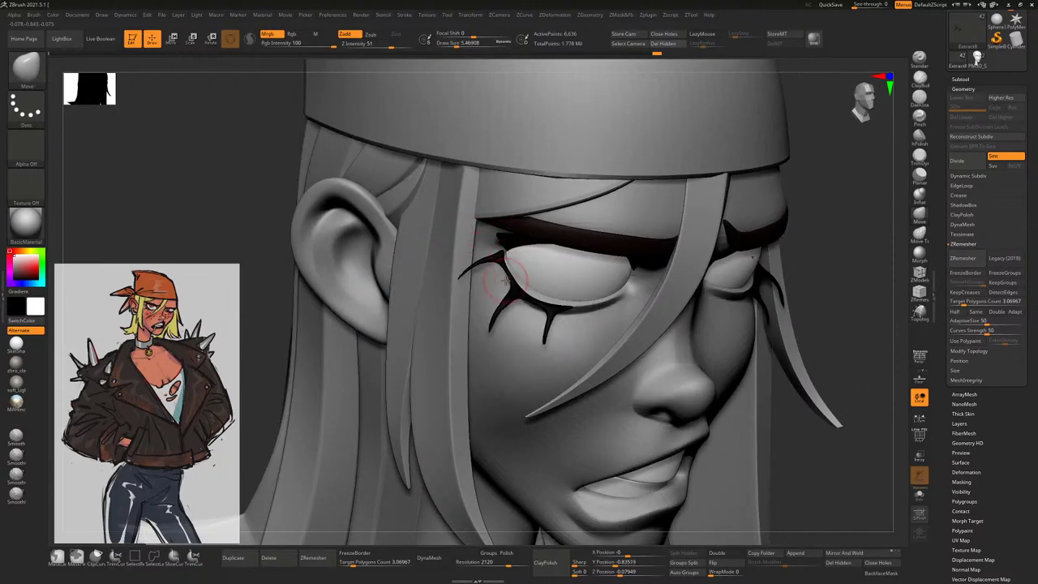
{"action": "key", "text": "bracketright"}
{"action": "key", "text": "f"}
Smooth the lash's branches and taper the inner lower spike with the Move brush at draw size about 3.79
{"action": "mouse_move", "coordinate": [809, 190]}
{"action": "right_mouse_down"}
{"action": "mouse_move", "coordinate": [808, 225]}
{"action": "mouse_move", "coordinate": [506, 296]}
{"action": "right_mouse_up"}
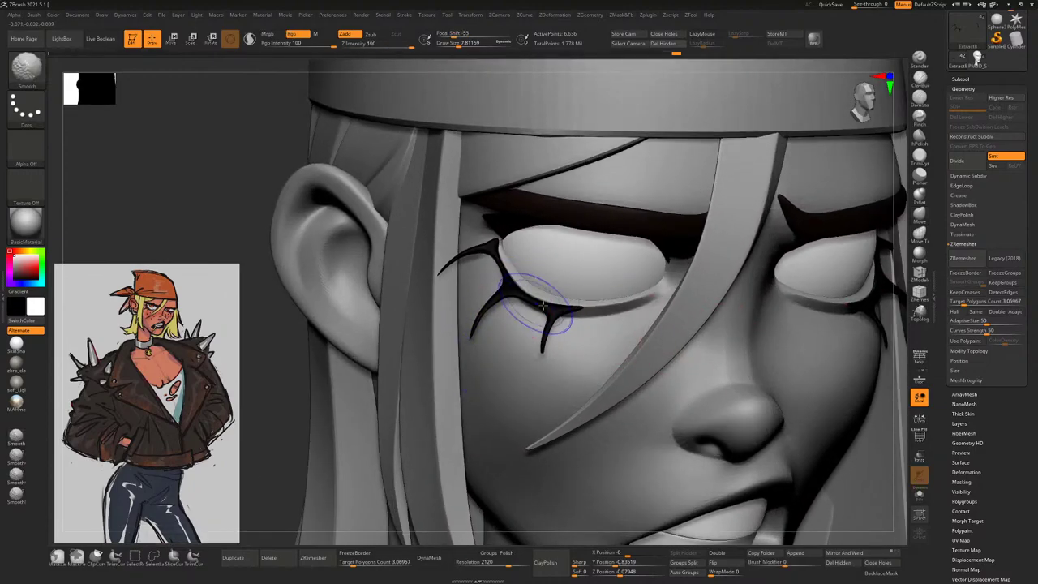
{"action": "key", "text": "bracketleft"}
{"action": "key", "text": "bracketleft"}
{"action": "left_click_drag", "start_coordinate": [541, 357], "coordinate": [541, 359], "text": "shift"}
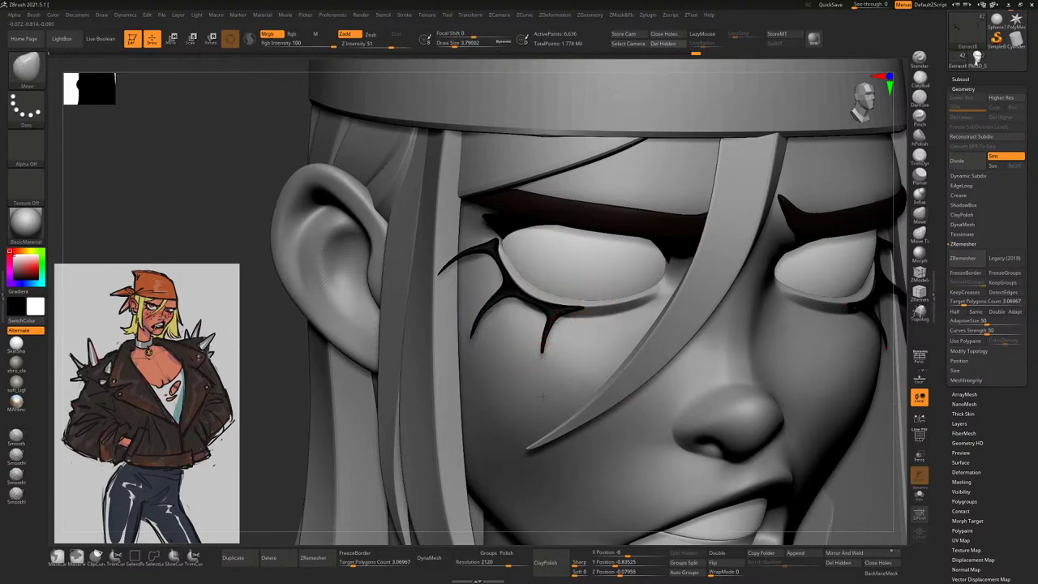
{"action": "key", "text": "shift"}
{"action": "mouse_move", "coordinate": [902, 284]}
{"action": "left_mouse_down"}
{"action": "mouse_move", "coordinate": [773, 244]}
{"action": "mouse_move", "coordinate": [523, 304]}
{"action": "left_mouse_up"}
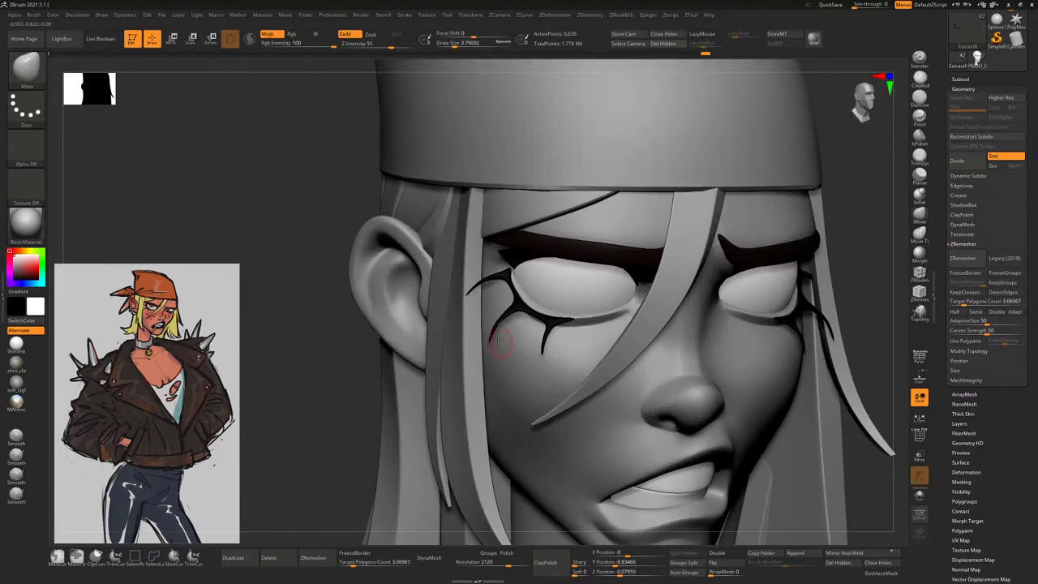
Reposition the lower lashes sideways against the outer eye corners with the transform gizmo, and return to sculpting
{"action": "key", "text": "space"}
{"action": "key", "text": "w"}
{"action": "left_click_drag", "start_coordinate": [342, 432], "coordinate": [772, 179]}
{"action": "left_click_drag", "start_coordinate": [734, 367], "coordinate": [803, 261]}
{"action": "left_click_drag", "start_coordinate": [730, 244], "coordinate": [801, 264]}
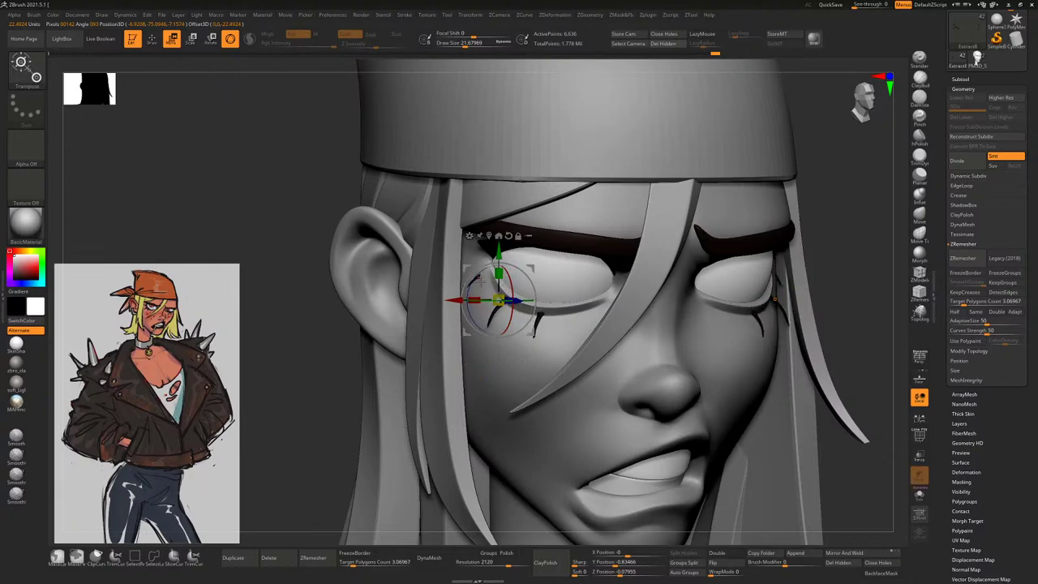
{"action": "mouse_move", "coordinate": [499, 300]}
{"action": "left_mouse_down"}
{"action": "mouse_move", "coordinate": [493, 290]}
{"action": "mouse_move", "coordinate": [479, 302]}
{"action": "left_mouse_up"}
{"action": "right_click_drag", "start_coordinate": [510, 335], "coordinate": [515, 332]}
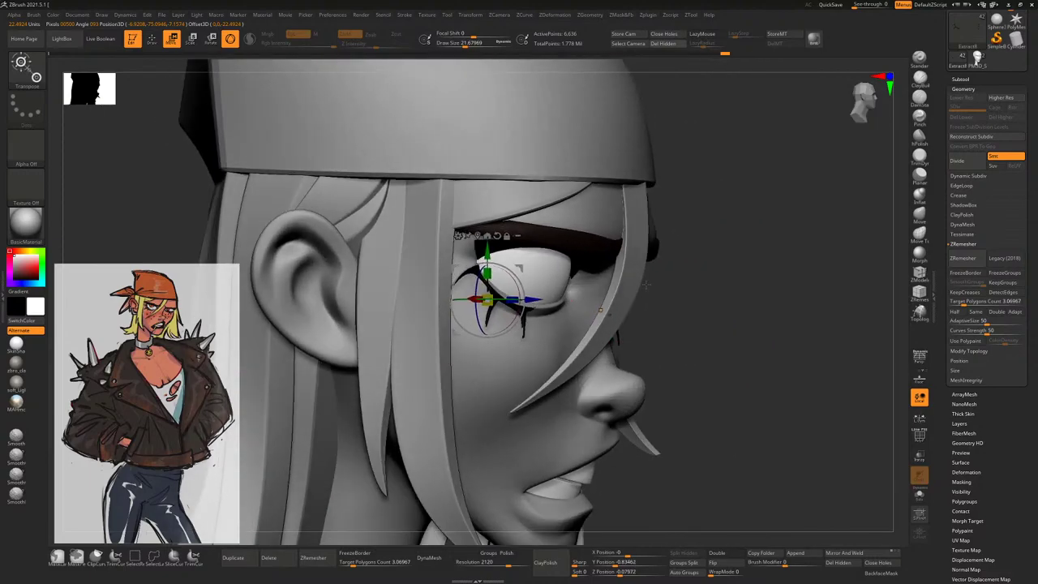
{"action": "right_click_drag", "start_coordinate": [645, 284], "coordinate": [645, 299]}
{"action": "key", "text": "q"}
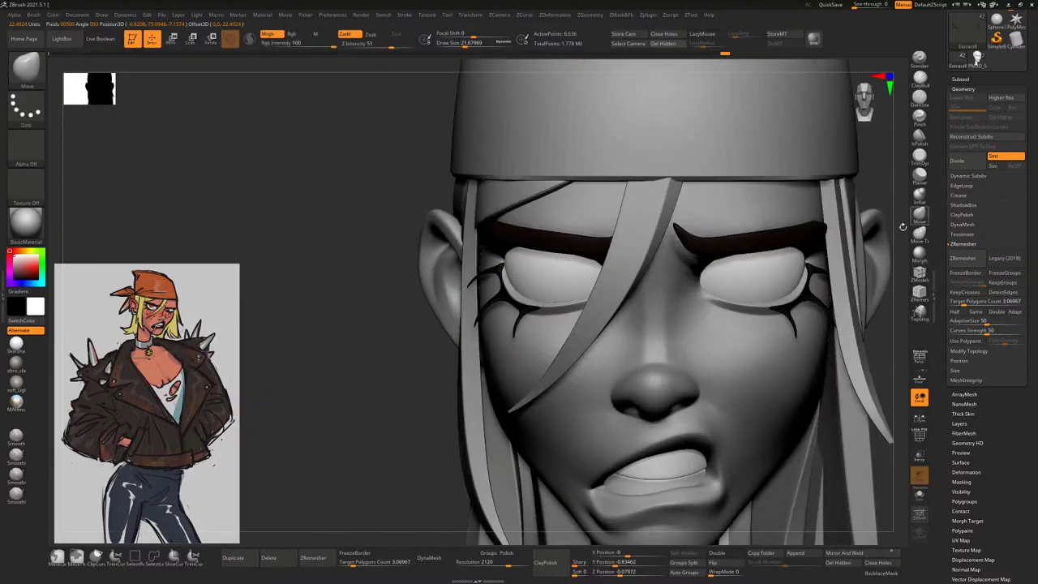
Refine the outermost lash spike and its base beside the eye with the Move brush at draw size about 5.47
{"action": "right_click_drag", "start_coordinate": [382, 333], "coordinate": [428, 336]}
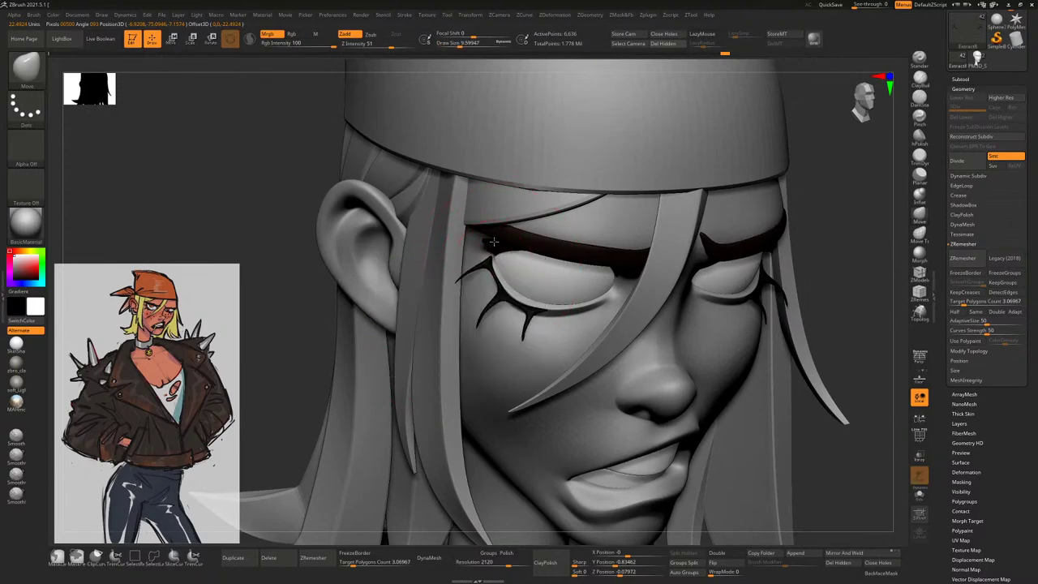
{"action": "right_click_drag", "start_coordinate": [299, 354], "coordinate": [481, 327]}
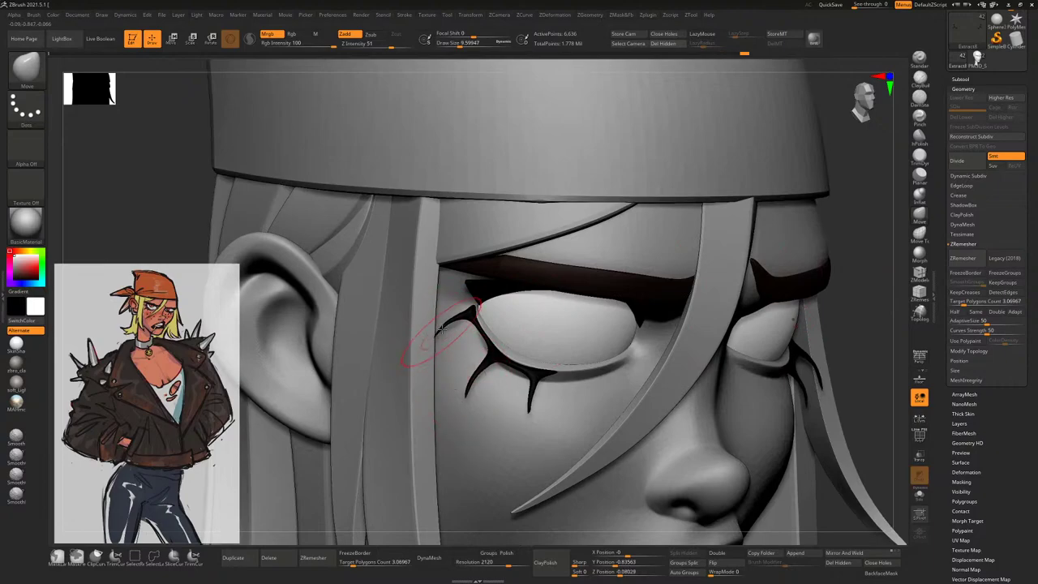
{"action": "key", "text": "space"}
{"action": "key", "text": "bracketleft"}
{"action": "left_click_drag", "start_coordinate": [468, 312], "coordinate": [469, 307]}
{"action": "mouse_move", "coordinate": [870, 235]}
{"action": "right_mouse_down"}
{"action": "mouse_move", "coordinate": [811, 308]}
{"action": "mouse_move", "coordinate": [778, 324]}
{"action": "mouse_move", "coordinate": [804, 325]}
{"action": "mouse_move", "coordinate": [781, 287]}
{"action": "mouse_move", "coordinate": [816, 317]}
{"action": "mouse_move", "coordinate": [754, 357]}
{"action": "right_mouse_up"}
{"action": "key", "text": "bracketright"}
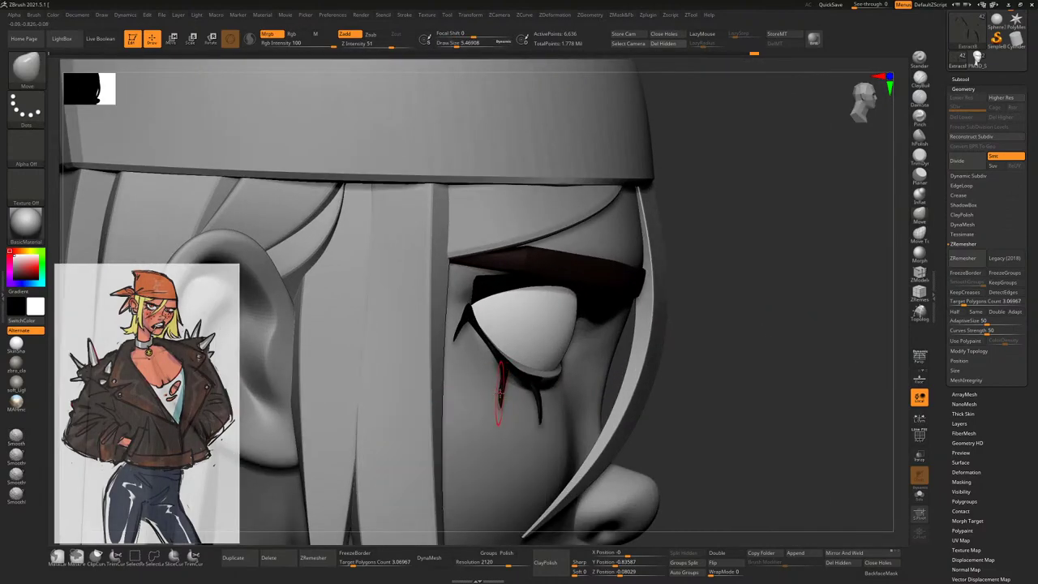
{"action": "right_click_drag", "start_coordinate": [735, 331], "coordinate": [598, 338]}
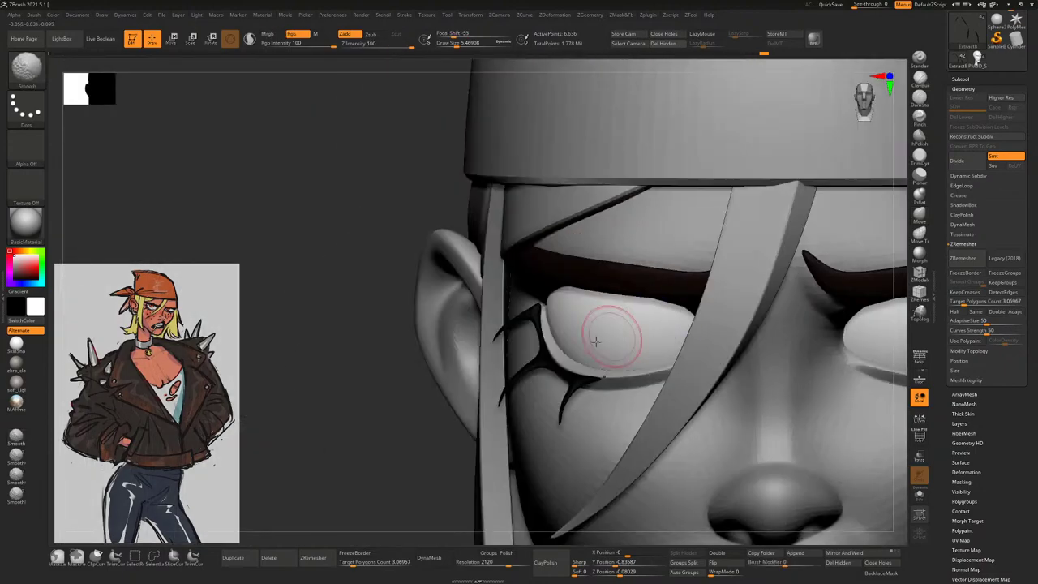
Adjust the lower lash's upper tip at the outer eye corner with the Move brush at draw size about 7.28
{"action": "right_click_drag", "start_coordinate": [486, 337], "coordinate": [487, 359]}
{"action": "key", "text": "space"}
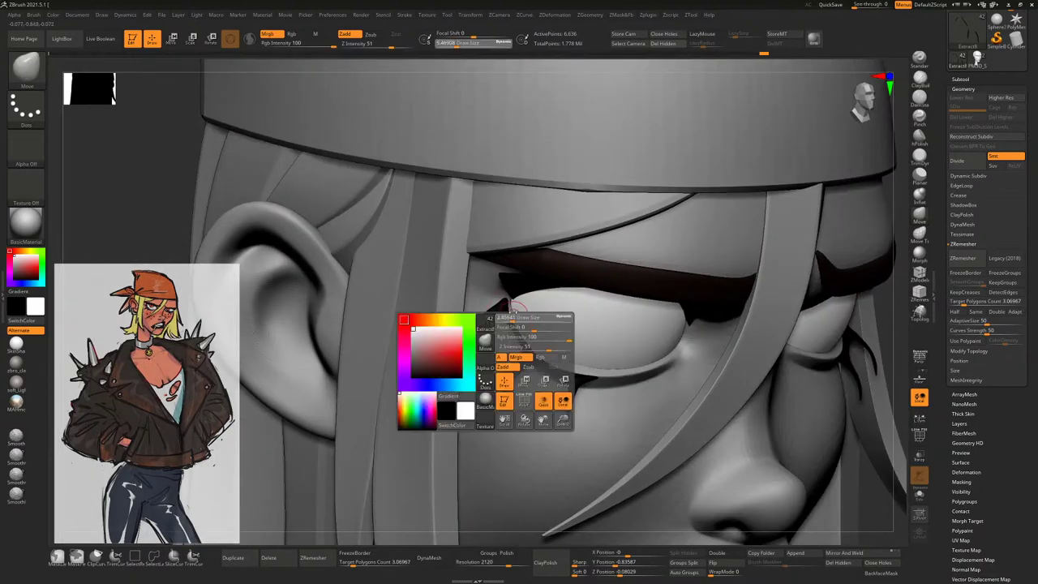
{"action": "key", "text": "bracketright"}
{"action": "key", "text": "bracketright"}
{"action": "key", "text": "bracketright"}
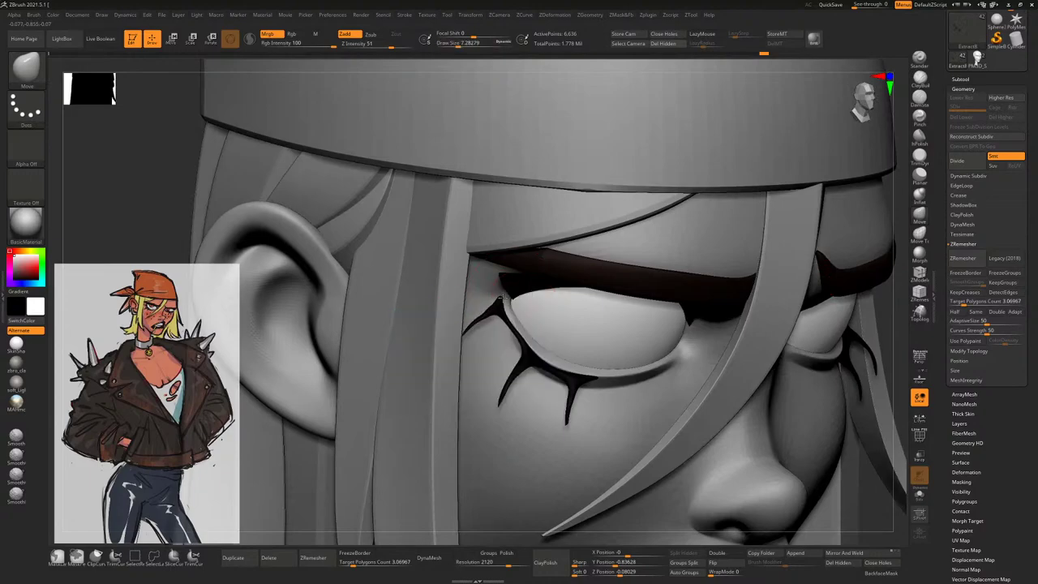
Select the upper lash and reshape its outer corner toward the lower lash with the Move brush at draw size about 4.73
{"action": "left_click", "coordinate": [501, 292], "text": "alt"}
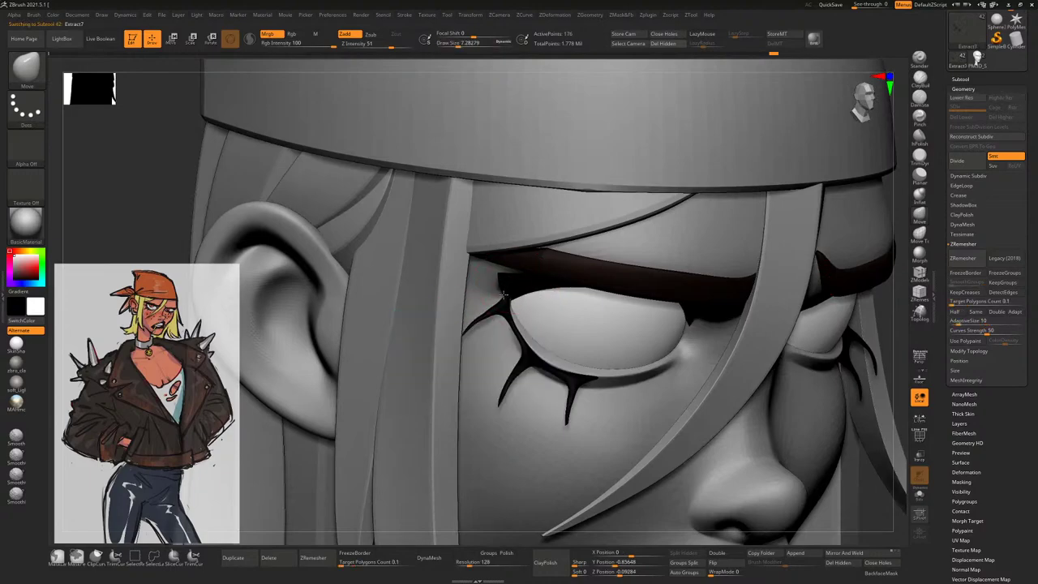
{"action": "left_click_drag", "start_coordinate": [894, 287], "coordinate": [511, 296]}
{"action": "left_click_drag", "start_coordinate": [634, 253], "coordinate": [509, 305]}
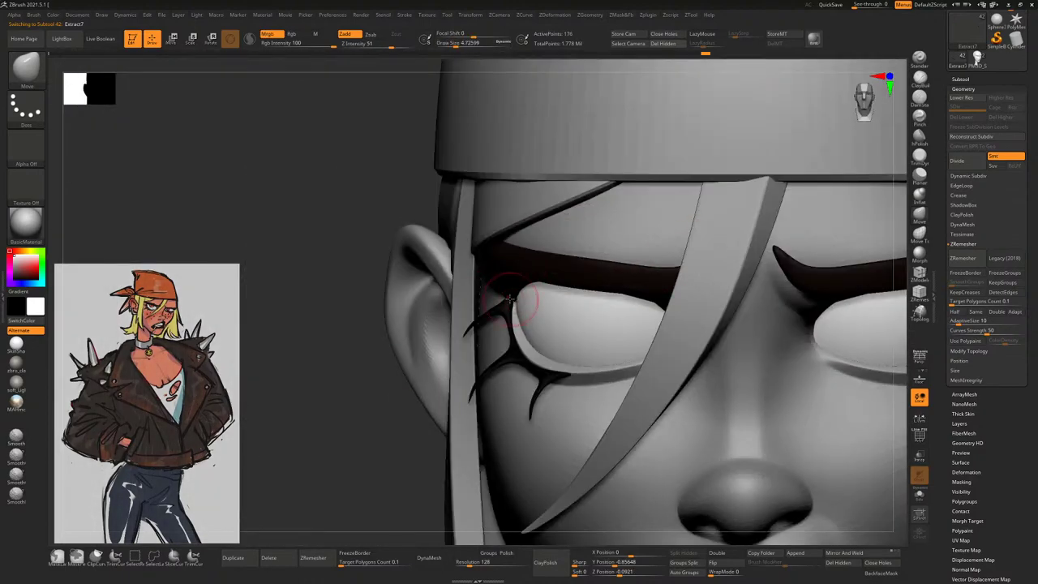
{"action": "right_click_drag", "start_coordinate": [369, 449], "coordinate": [388, 346], "text": "ctrl"}
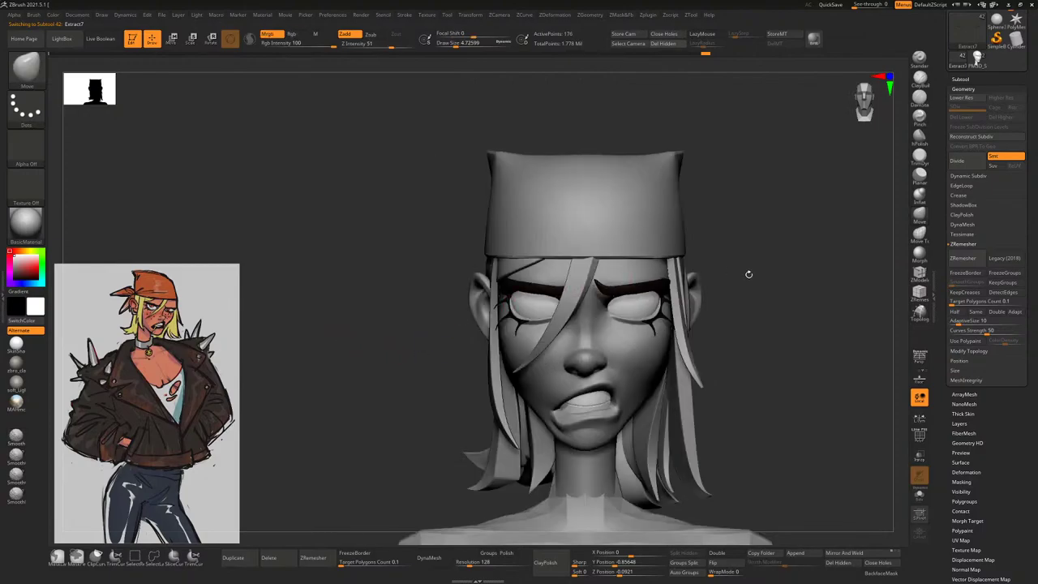
{"action": "left_click_drag", "start_coordinate": [749, 274], "coordinate": [765, 287]}
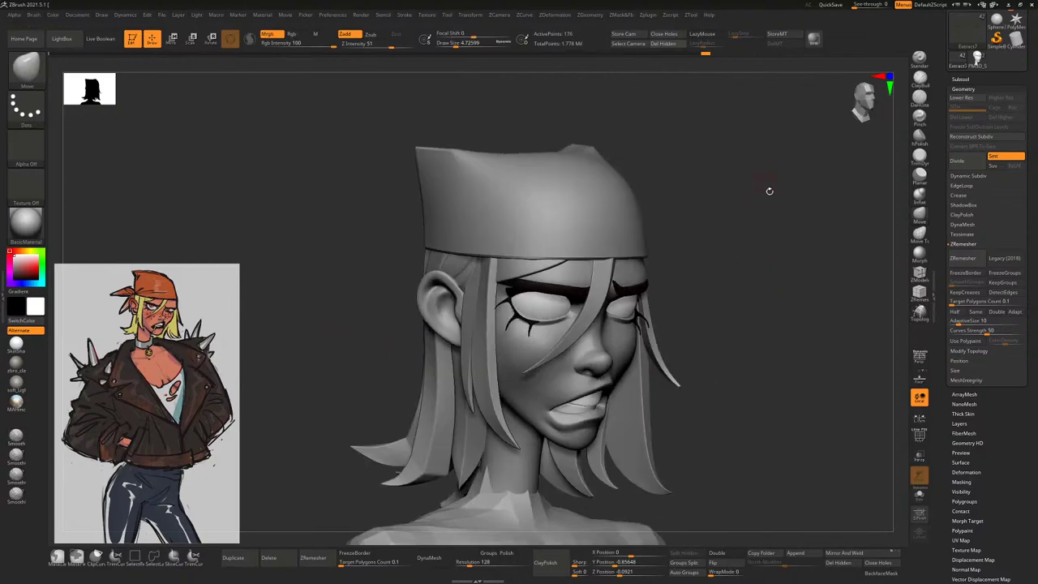
Select the lower lashes and push their downward spikes up and outward with the Move brush at draw size about 20.45
{"action": "right_click_drag", "start_coordinate": [750, 254], "coordinate": [536, 374], "text": "ctrl"}
{"action": "left_click", "coordinate": [516, 363], "text": "alt"}
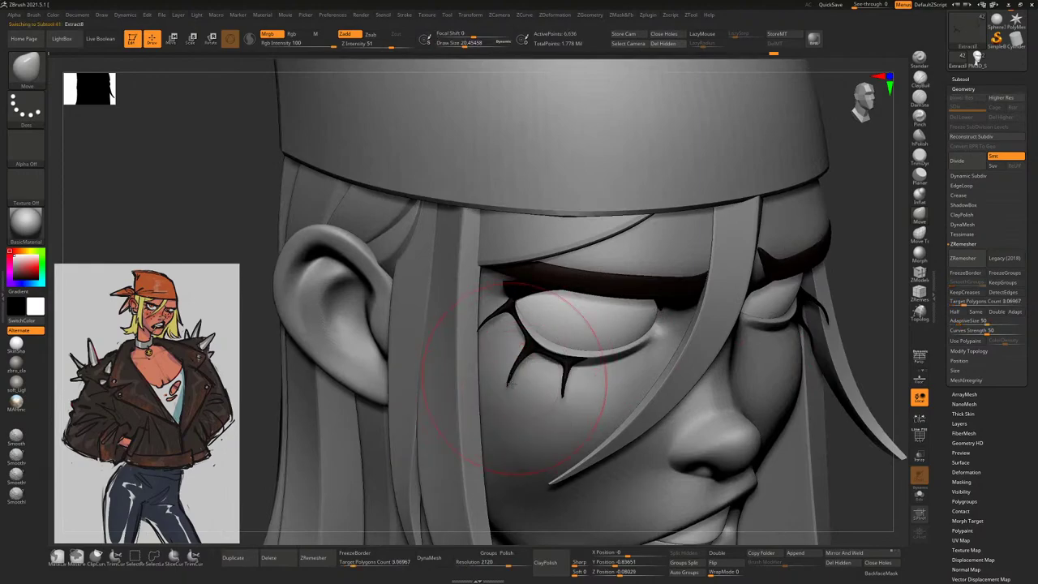
{"action": "key", "text": "space"}
{"action": "key", "text": "space"}
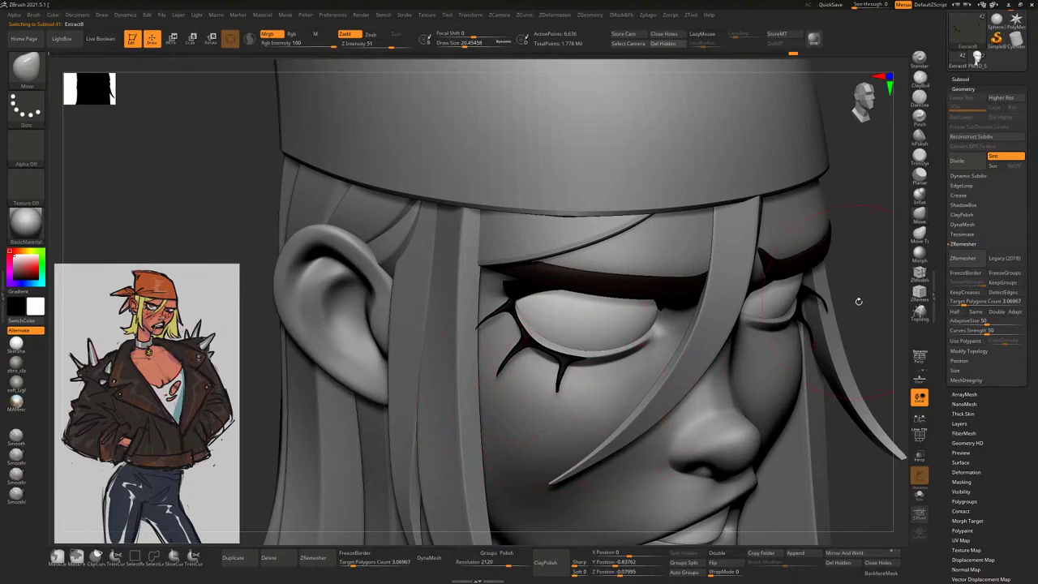
{"action": "key", "text": "f"}
{"action": "left_click_drag", "start_coordinate": [820, 249], "coordinate": [787, 276]}
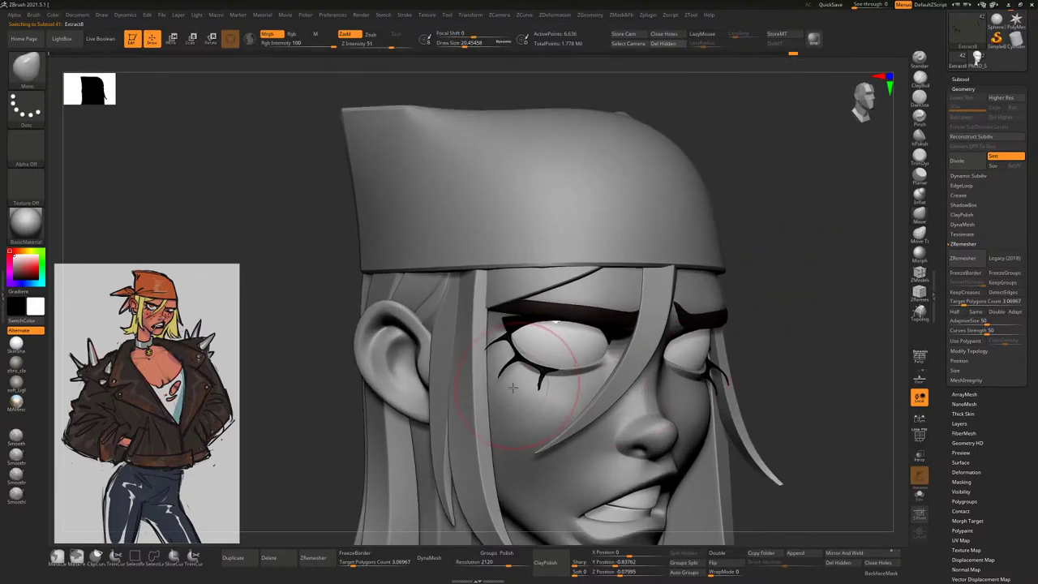
Fine-tune the downward lash spikes with the Move brush at draw size about 8.37
{"action": "key", "text": "space"}
{"action": "mouse_move", "coordinate": [513, 375]}
{"action": "left_mouse_down"}
{"action": "mouse_move", "coordinate": [528, 381]}
{"action": "mouse_move", "coordinate": [529, 399]}
{"action": "mouse_move", "coordinate": [555, 397]}
{"action": "left_mouse_up"}
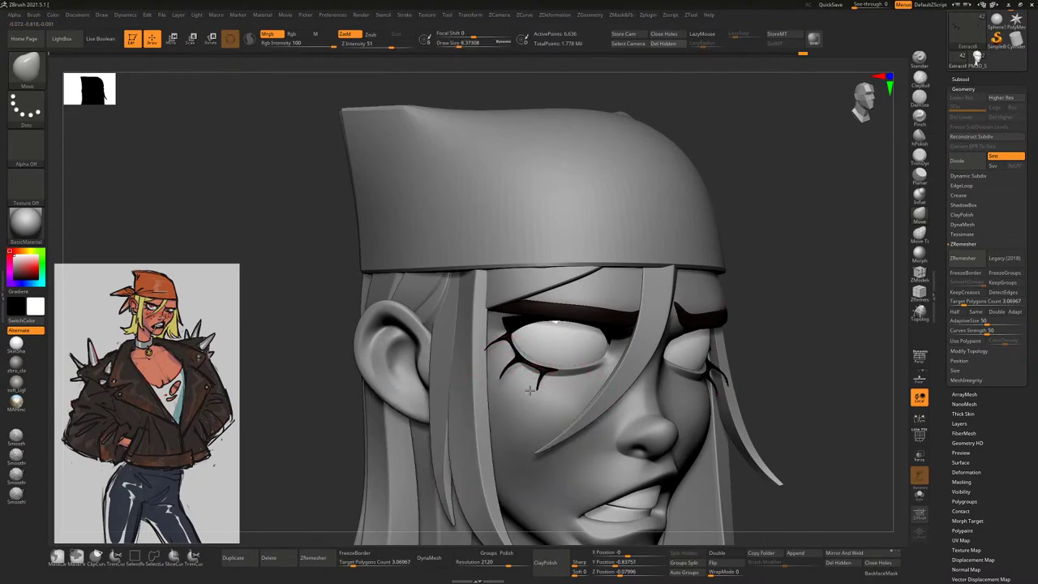
{"action": "left_click_drag", "start_coordinate": [801, 286], "coordinate": [611, 397]}
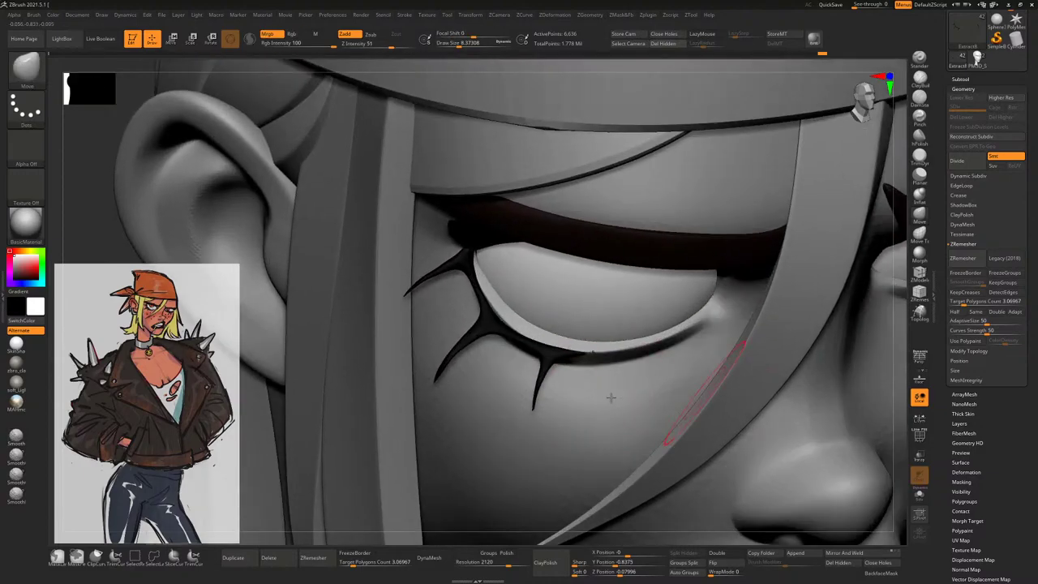
Examine the lower lash's shape in isolation and then against the eyelid and face
{"action": "left_click", "coordinate": [919, 494]}
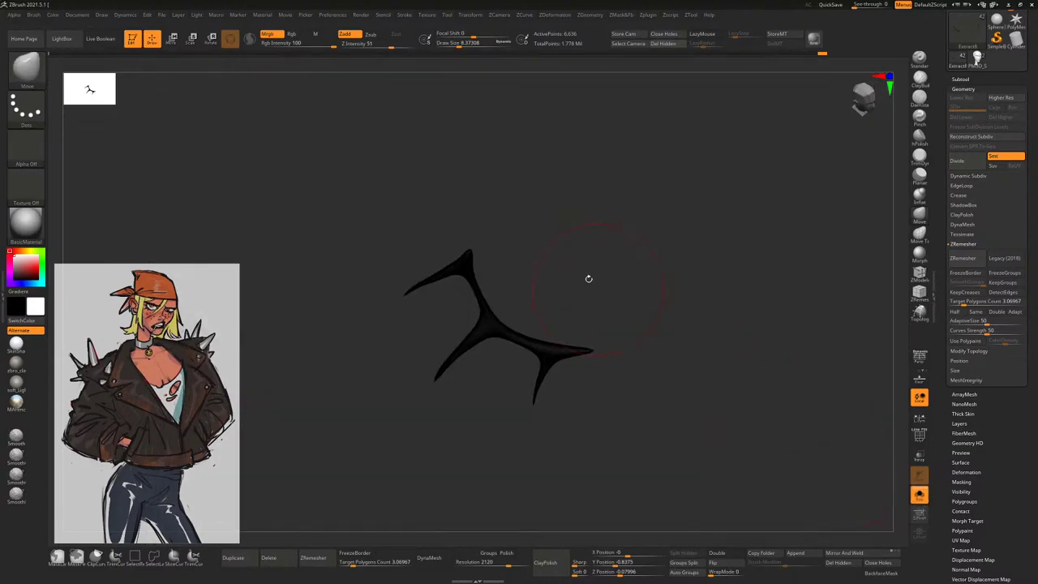
{"action": "mouse_move", "coordinate": [586, 278]}
{"action": "left_mouse_down", "text": "alt"}
{"action": "mouse_move", "coordinate": [559, 270]}
{"action": "mouse_move", "coordinate": [452, 289]}
{"action": "mouse_move", "coordinate": [463, 301]}
{"action": "left_mouse_up", "text": "alt"}
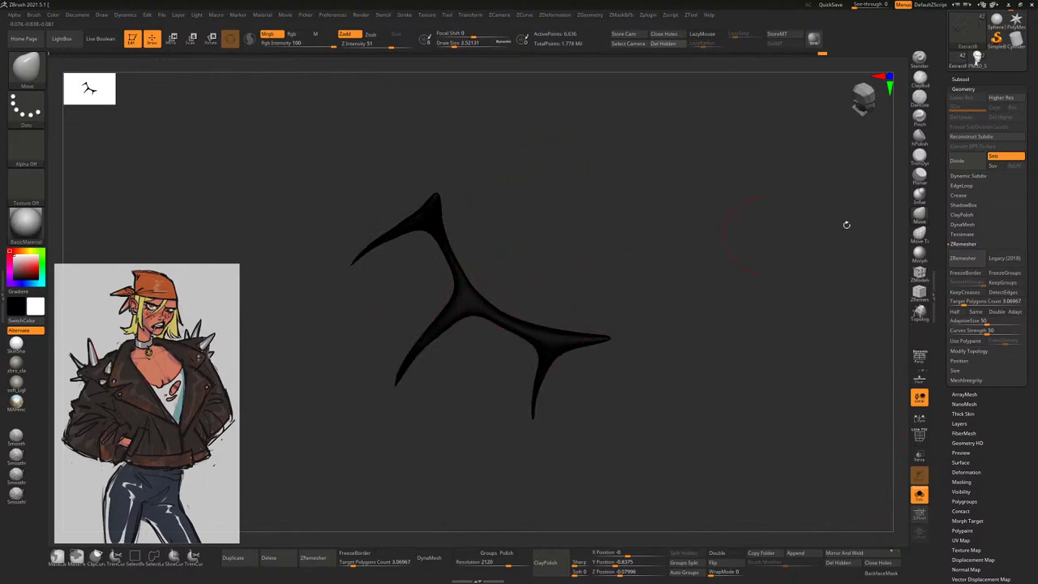
{"action": "left_click", "coordinate": [963, 243]}
{"action": "left_click_drag", "start_coordinate": [531, 267], "coordinate": [536, 233]}
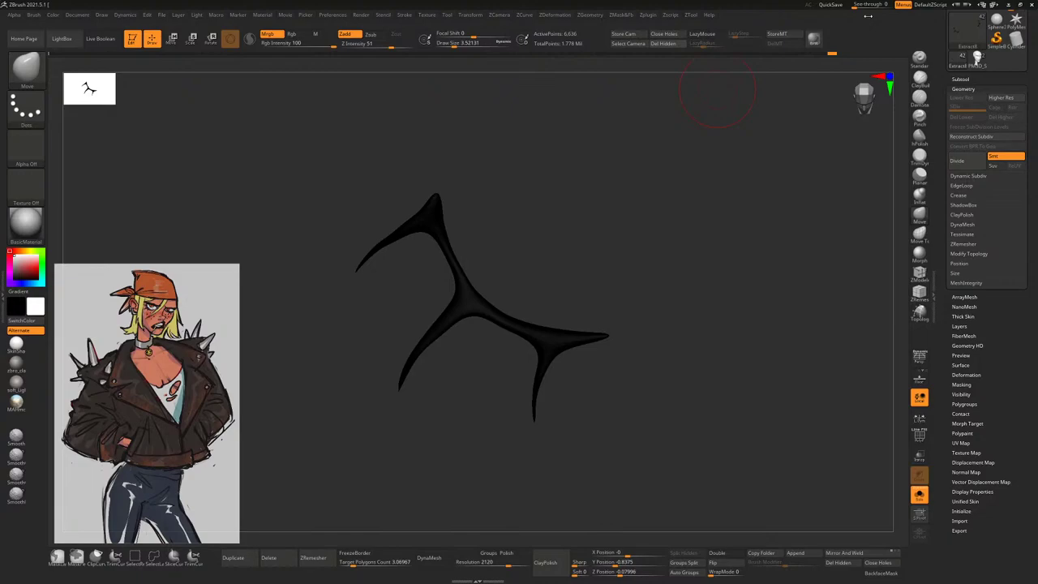
{"action": "left_click_drag", "start_coordinate": [721, 260], "coordinate": [695, 268]}
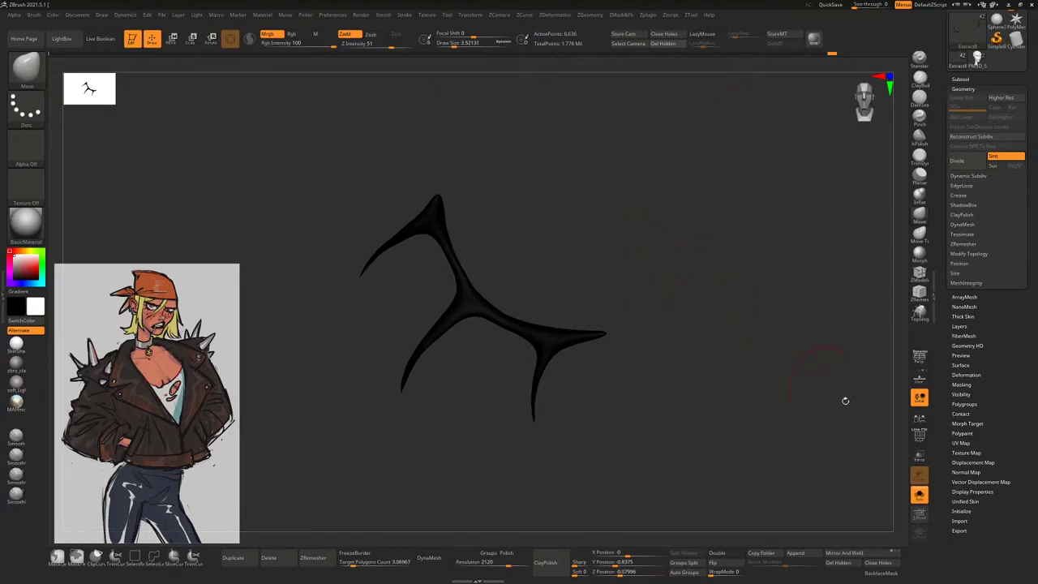
{"action": "left_click", "coordinate": [919, 495]}
{"action": "right_click_drag", "start_coordinate": [301, 433], "coordinate": [339, 418]}
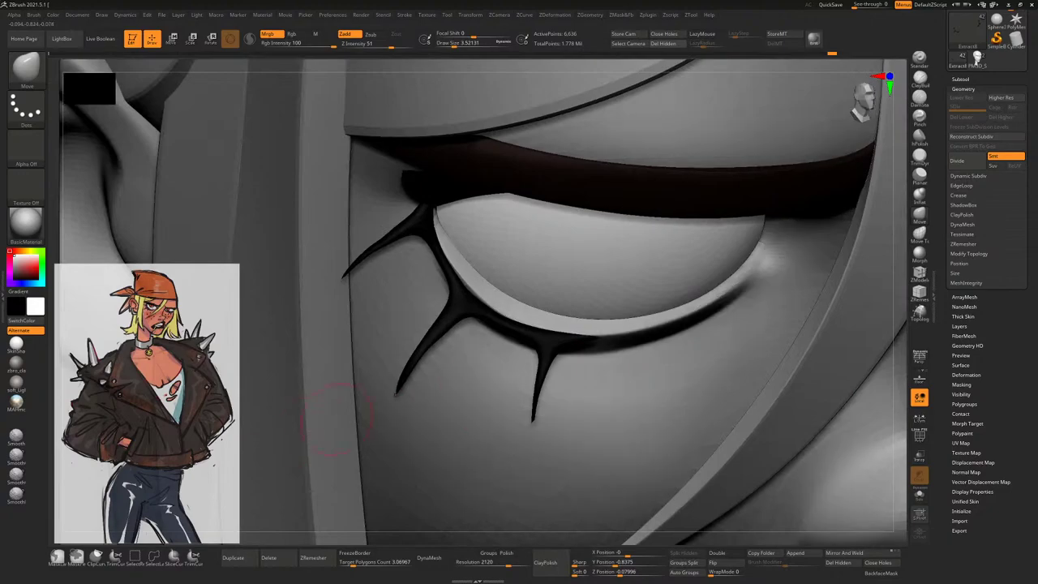
Isolate the lower lashes, sharpen their branches with the Pinch brush at draw size about 2.14, and show the whole head again
{"action": "left_click", "coordinate": [919, 494]}
{"action": "mouse_move", "coordinate": [744, 364]}
{"action": "left_mouse_down"}
{"action": "mouse_move", "coordinate": [577, 280]}
{"action": "mouse_move", "coordinate": [565, 257]}
{"action": "mouse_move", "coordinate": [638, 312]}
{"action": "mouse_move", "coordinate": [658, 308]}
{"action": "mouse_move", "coordinate": [651, 246]}
{"action": "left_mouse_up"}
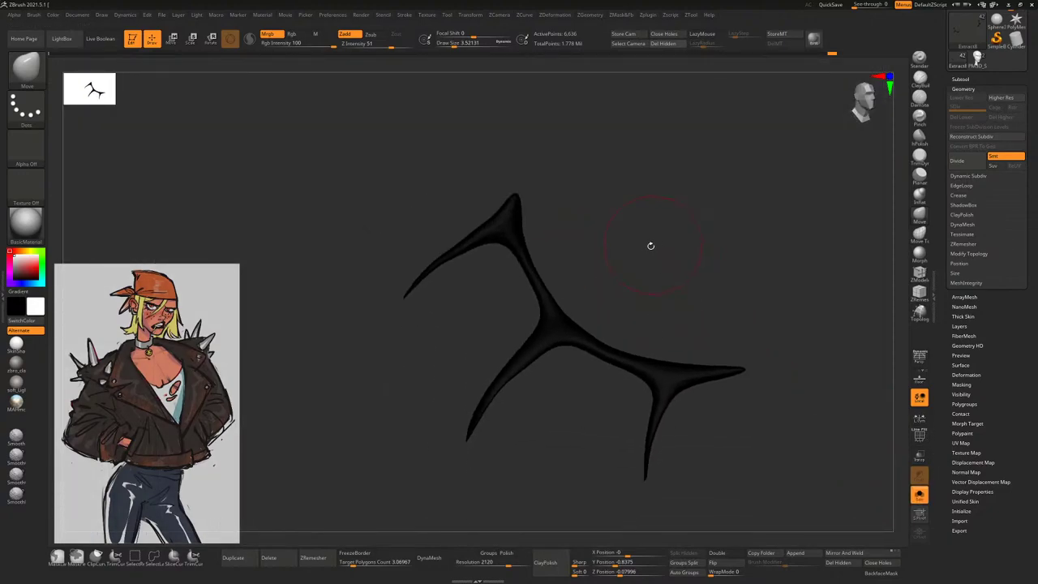
{"action": "key", "text": "b"}
{"action": "left_click", "coordinate": [308, 512]}
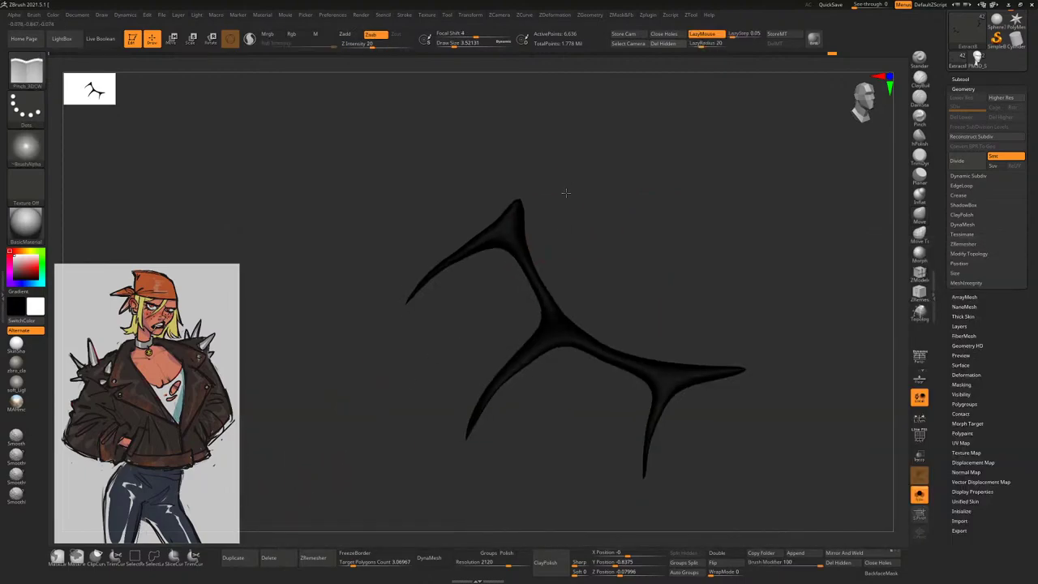
{"action": "left_click_drag", "start_coordinate": [520, 224], "coordinate": [558, 215]}
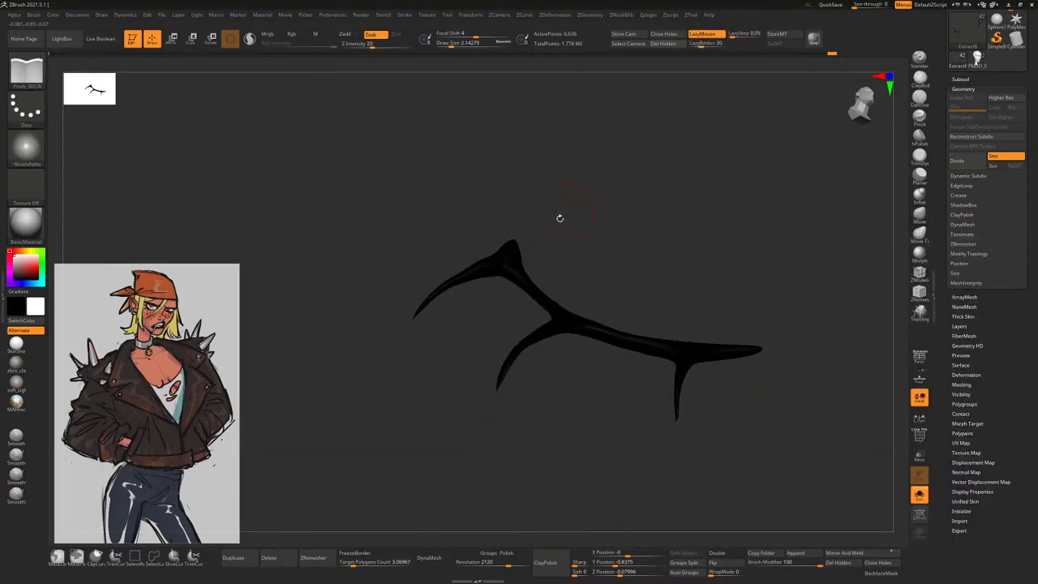
{"action": "right_click_drag", "start_coordinate": [582, 318], "coordinate": [569, 344]}
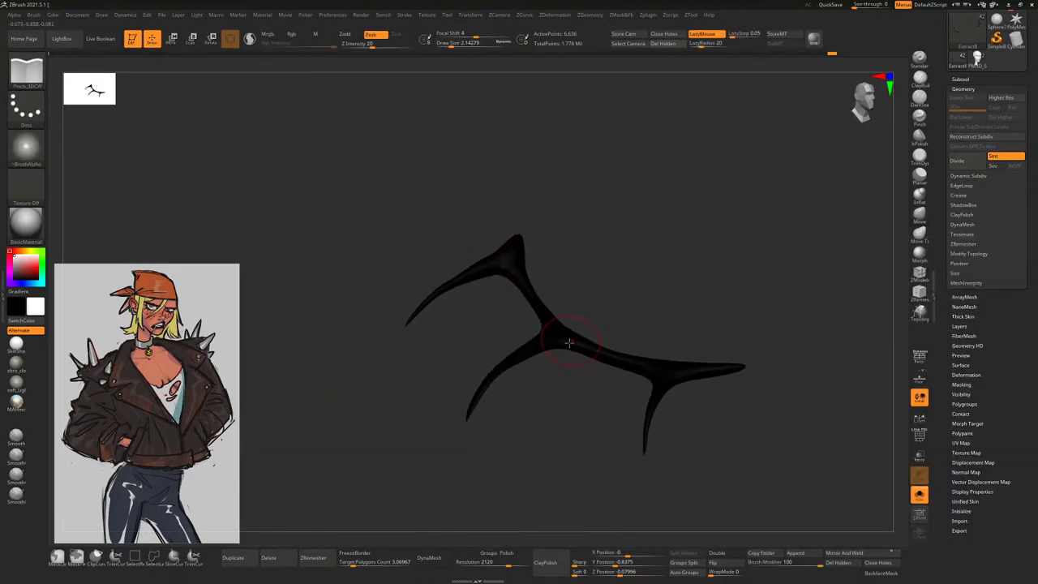
{"action": "right_click_drag", "start_coordinate": [569, 307], "coordinate": [549, 324]}
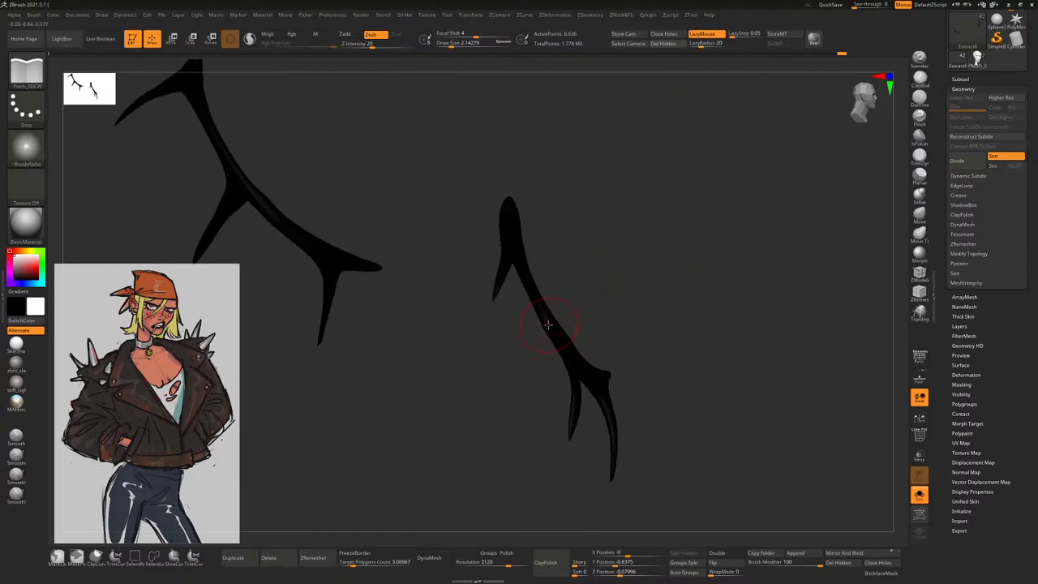
{"action": "right_click_drag", "start_coordinate": [652, 272], "coordinate": [523, 330]}
{"action": "right_click_drag", "start_coordinate": [546, 297], "coordinate": [597, 343]}
{"action": "left_click", "coordinate": [919, 494]}
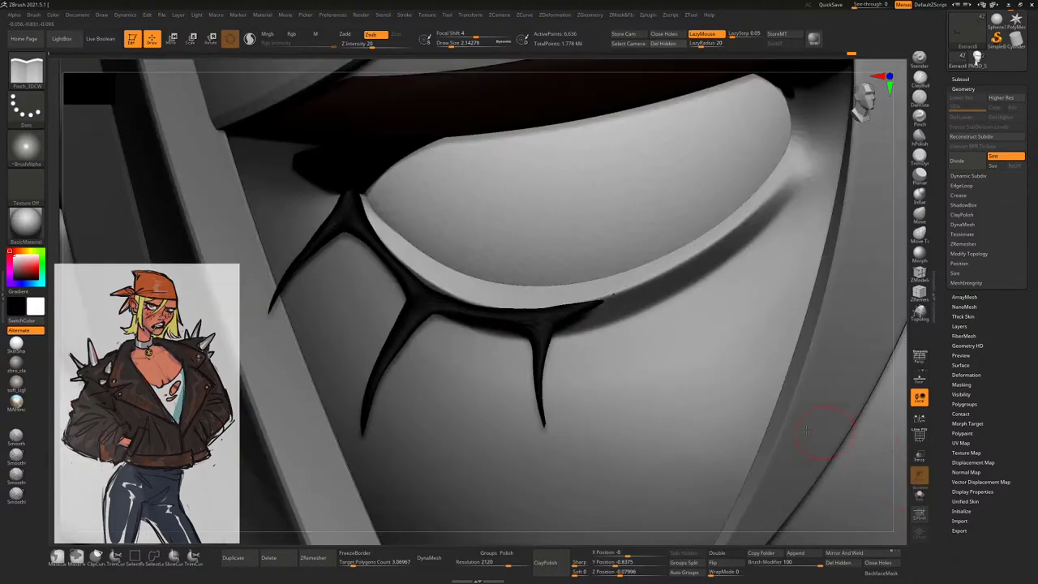
Shift the lower lash closer around the eye with the Move Topological brush at draw size about 12.5
{"action": "right_click_drag", "start_coordinate": [898, 321], "coordinate": [877, 243], "text": "ctrl"}
{"action": "key", "text": "space"}
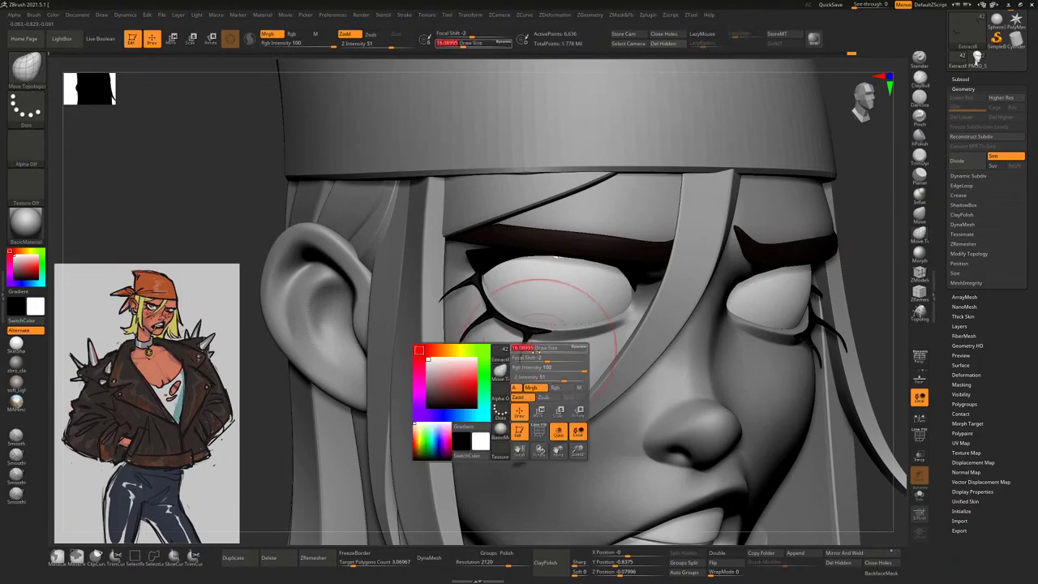
{"action": "mouse_move", "coordinate": [536, 355]}
{"action": "left_mouse_down"}
{"action": "mouse_move", "coordinate": [530, 340]}
{"action": "mouse_move", "coordinate": [563, 336]}
{"action": "left_mouse_up"}
{"action": "key", "text": "space"}
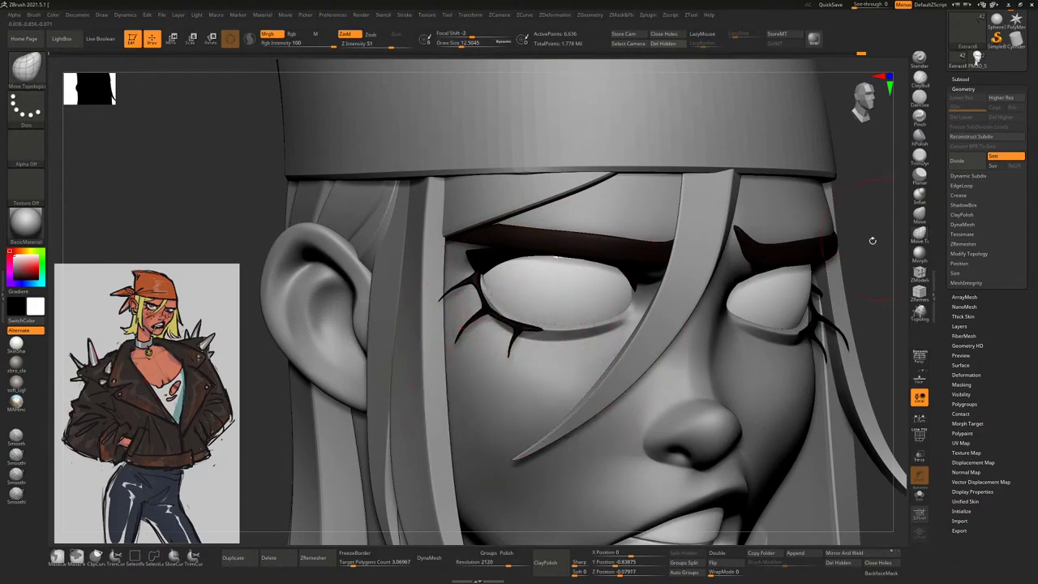
{"action": "right_click_drag", "start_coordinate": [479, 320], "coordinate": [612, 308]}
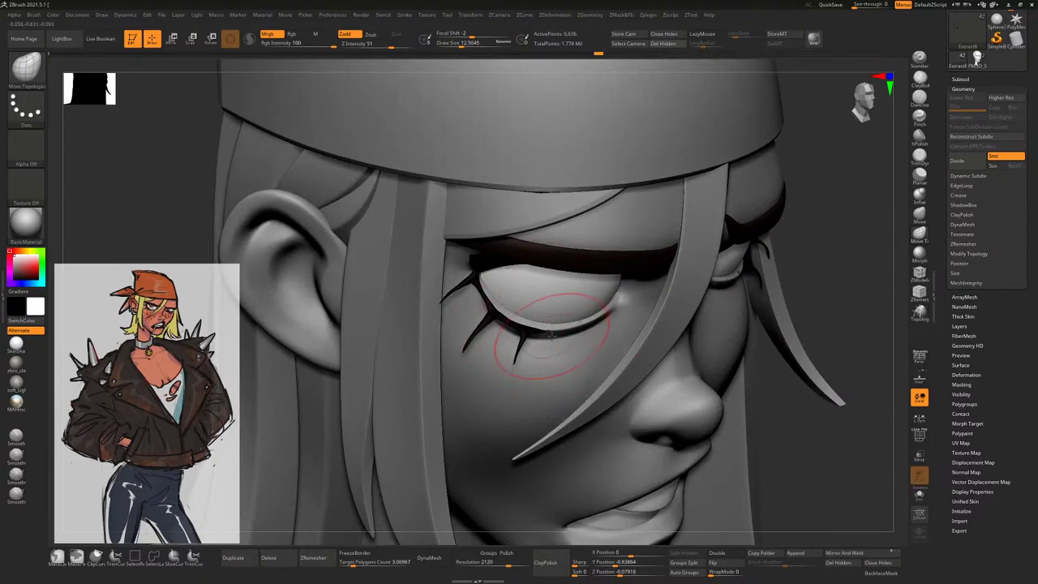
Adjust the inner lower spike and lash base along the eyelid with the Move Topological brush at draw size about 6.79
{"action": "key", "text": "space"}
{"action": "left_click_drag", "start_coordinate": [552, 333], "coordinate": [542, 327]}
{"action": "right_click_drag", "start_coordinate": [555, 321], "coordinate": [511, 337]}
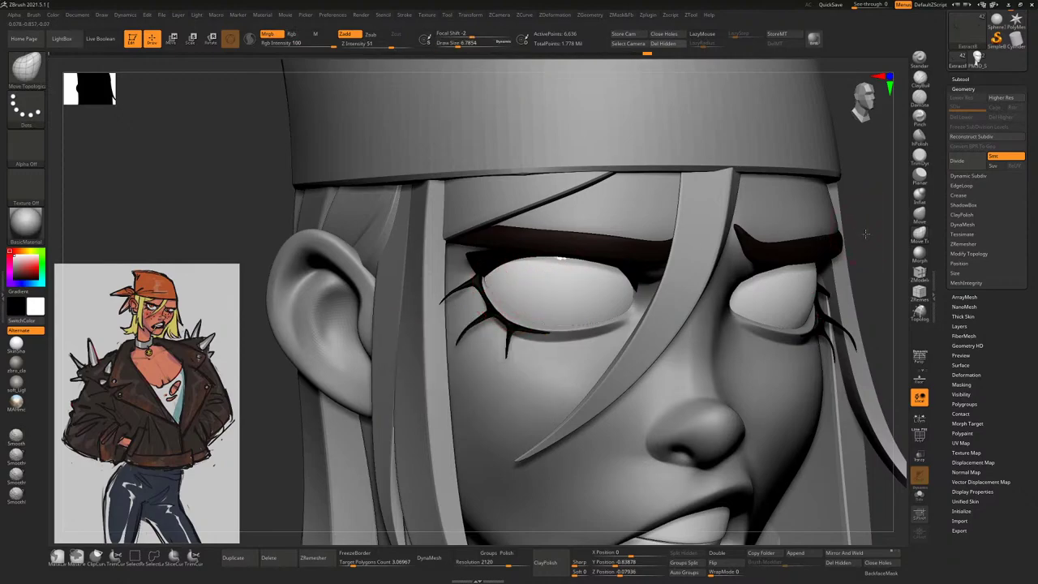
Adjust the lash at the character's other eye with the Move Topological brush at draw size about 10.27, and enable backface masking
{"action": "mouse_move", "coordinate": [866, 233]}
{"action": "left_mouse_down"}
{"action": "mouse_move", "coordinate": [727, 243]}
{"action": "mouse_move", "coordinate": [840, 273]}
{"action": "mouse_move", "coordinate": [755, 316]}
{"action": "mouse_move", "coordinate": [709, 365]}
{"action": "mouse_move", "coordinate": [713, 375]}
{"action": "left_mouse_up"}
{"action": "key", "text": "space"}
{"action": "left_click_drag", "start_coordinate": [858, 401], "coordinate": [874, 423]}
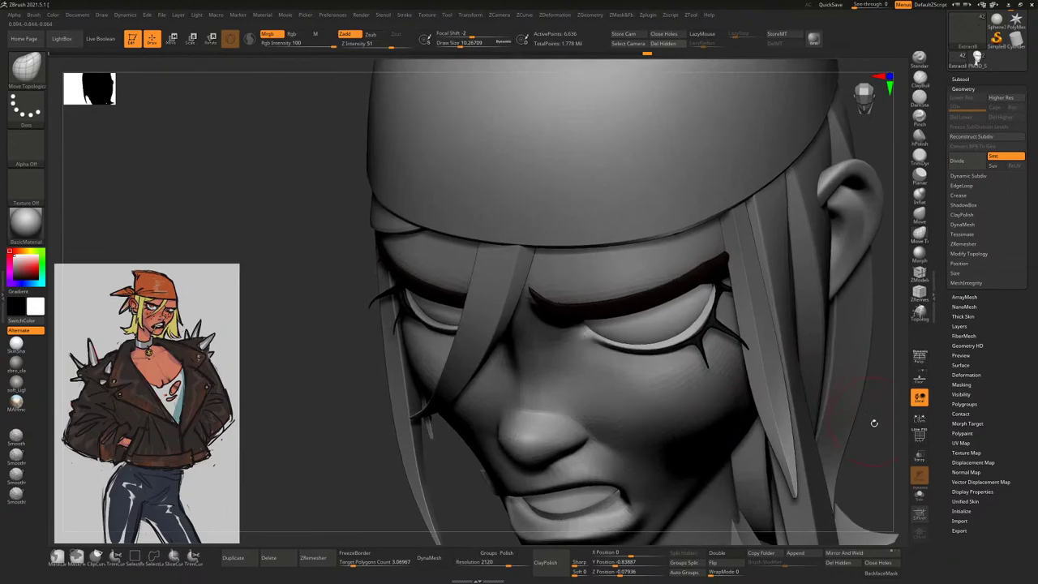
{"action": "mouse_move", "coordinate": [890, 548]}
{"action": "left_mouse_down"}
{"action": "mouse_move", "coordinate": [807, 375]}
{"action": "mouse_move", "coordinate": [832, 334]}
{"action": "mouse_move", "coordinate": [533, 345]}
{"action": "left_mouse_up"}
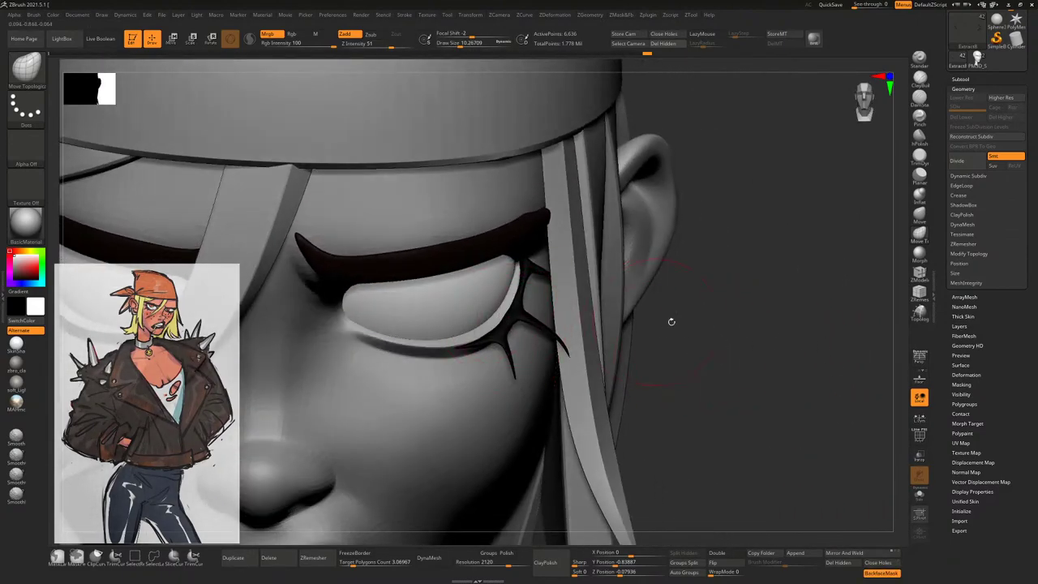
Refine the lower lashes at both eyes with the Move Topological brush at draw size about 10.27, and disable backface masking
{"action": "mouse_move", "coordinate": [671, 322]}
{"action": "left_mouse_down"}
{"action": "mouse_move", "coordinate": [556, 314]}
{"action": "mouse_move", "coordinate": [549, 337]}
{"action": "left_mouse_up"}
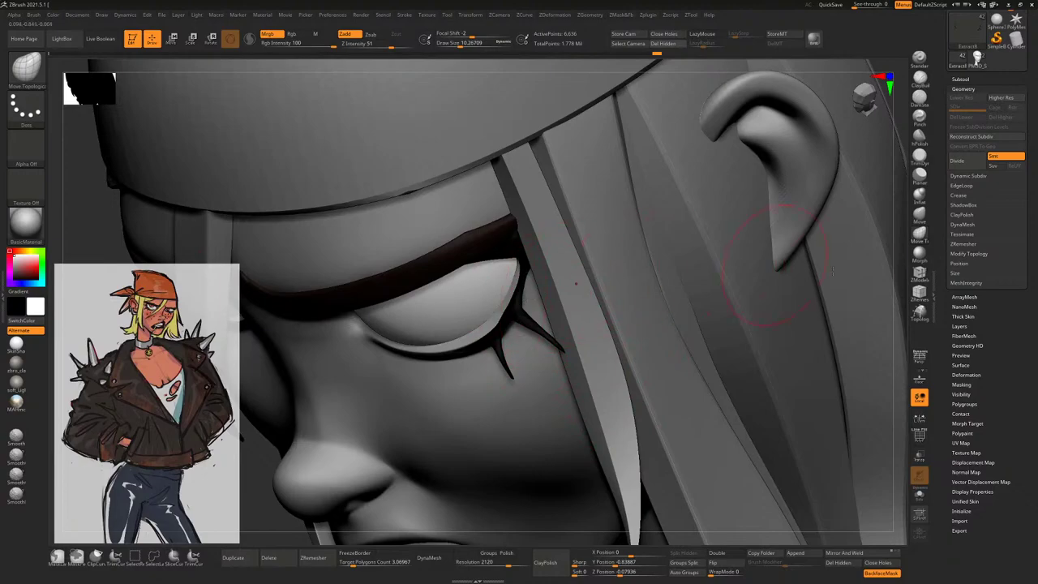
{"action": "left_click_drag", "start_coordinate": [905, 248], "coordinate": [557, 313]}
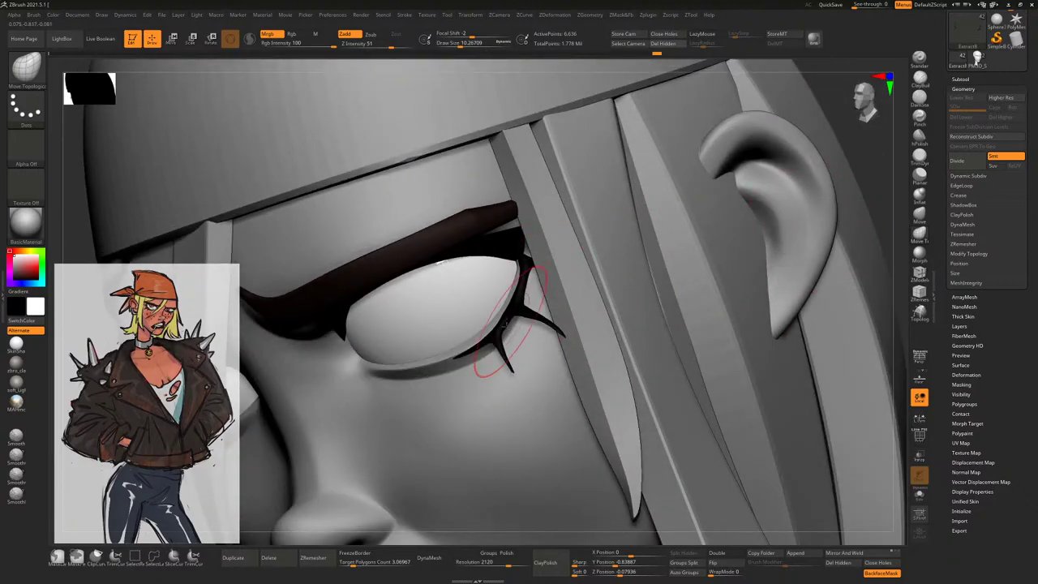
{"action": "left_click_drag", "start_coordinate": [846, 244], "coordinate": [610, 288]}
{"action": "key", "text": "f"}
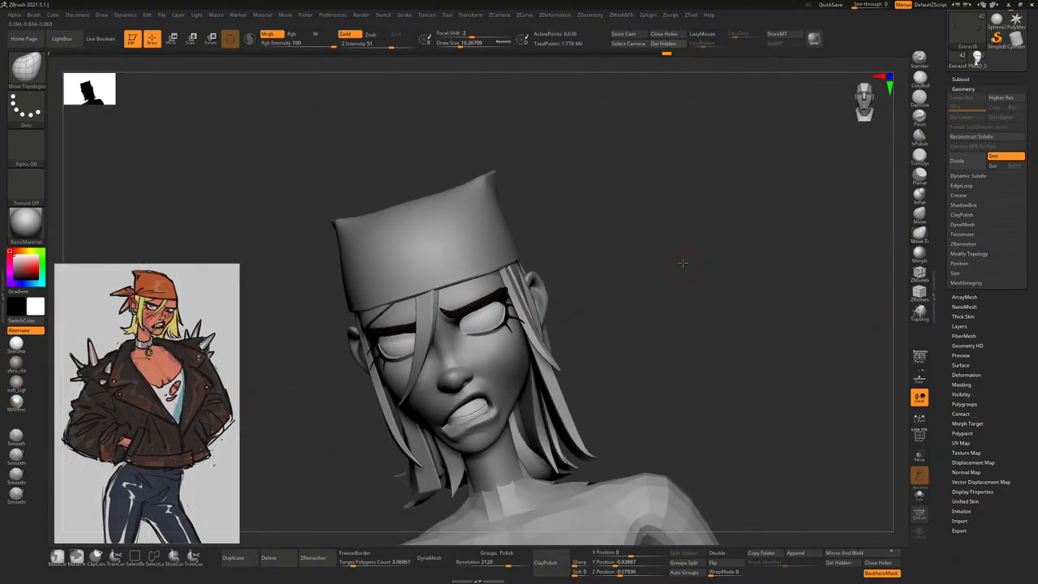
{"action": "mouse_move", "coordinate": [679, 259]}
{"action": "left_mouse_down", "text": "shift"}
{"action": "mouse_move", "coordinate": [702, 294]}
{"action": "mouse_move", "coordinate": [751, 289]}
{"action": "mouse_move", "coordinate": [734, 347]}
{"action": "mouse_move", "coordinate": [798, 345]}
{"action": "mouse_move", "coordinate": [788, 297]}
{"action": "mouse_move", "coordinate": [834, 279]}
{"action": "mouse_move", "coordinate": [462, 331]}
{"action": "left_mouse_up", "text": "shift"}
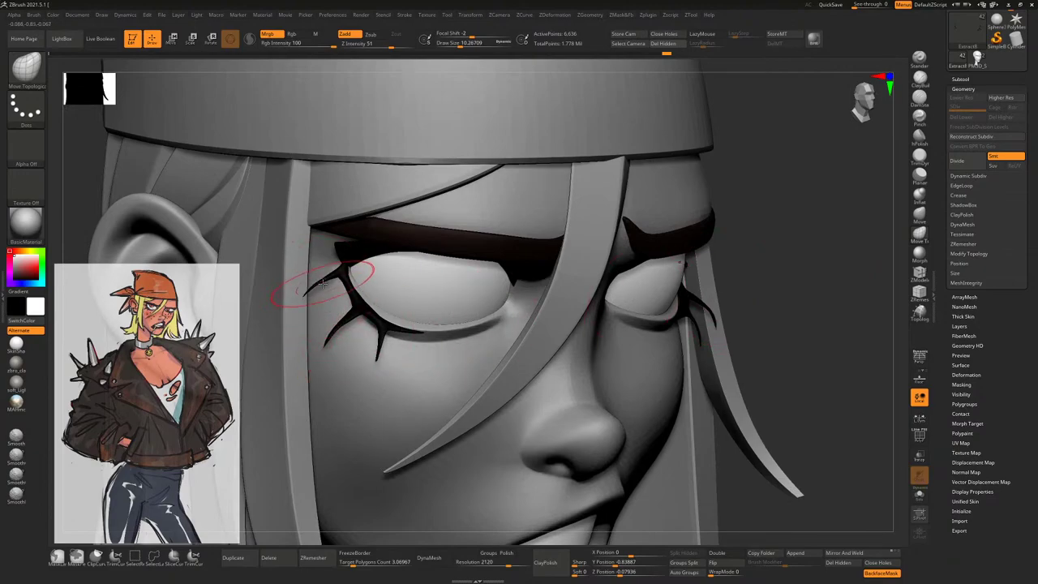
{"action": "left_click_drag", "start_coordinate": [441, 255], "coordinate": [800, 425]}
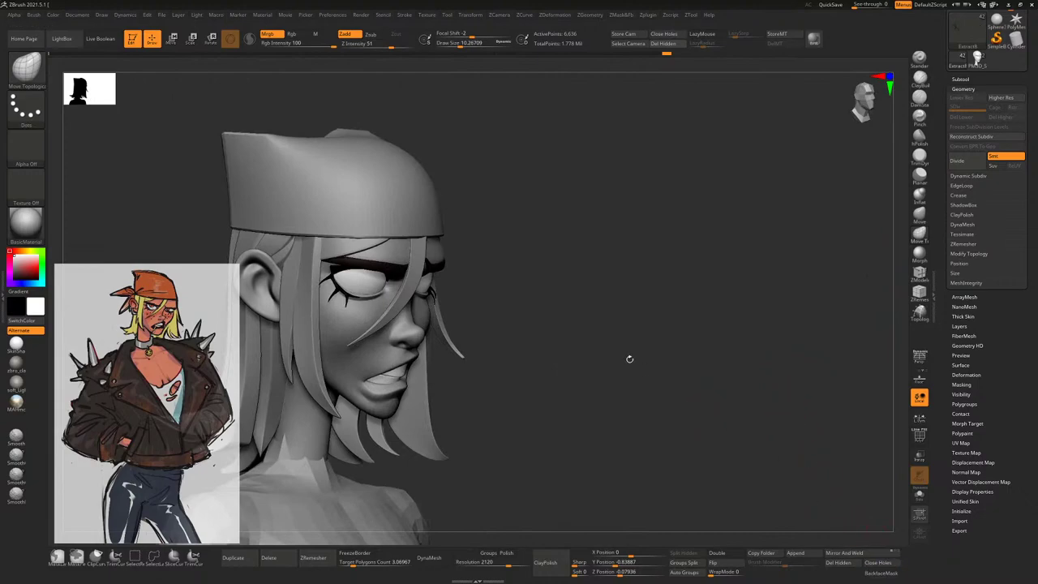
Reshape and smooth the uppermost outer lash spike, reducing the Move Topological draw size to about 5.88 and 4.73
{"action": "mouse_move", "coordinate": [628, 359]}
{"action": "left_mouse_down"}
{"action": "mouse_move", "coordinate": [740, 281]}
{"action": "mouse_move", "coordinate": [812, 287]}
{"action": "left_mouse_up"}
{"action": "key", "text": "space"}
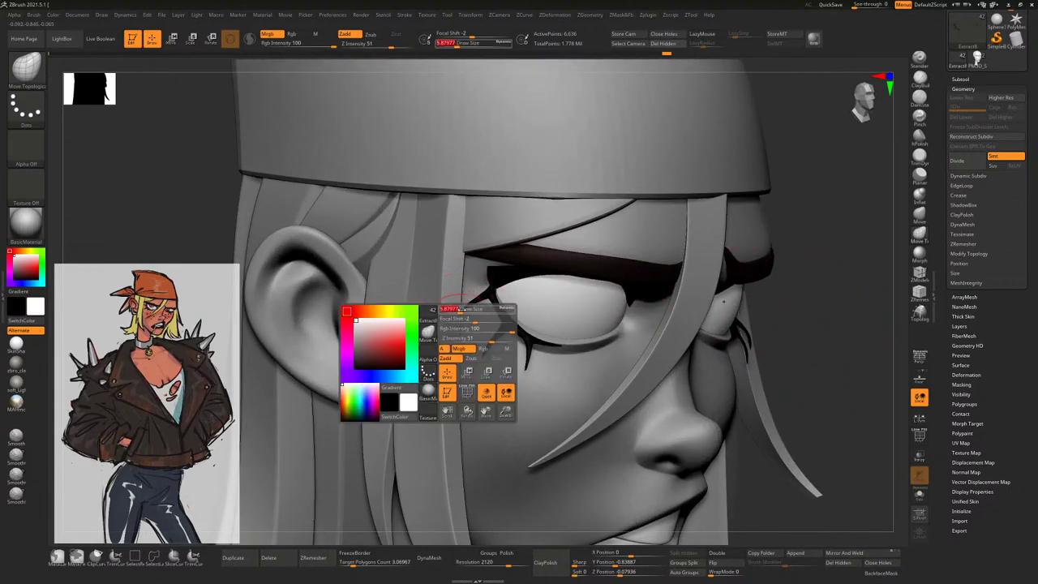
{"action": "key", "text": "shift"}
{"action": "key", "text": "space"}
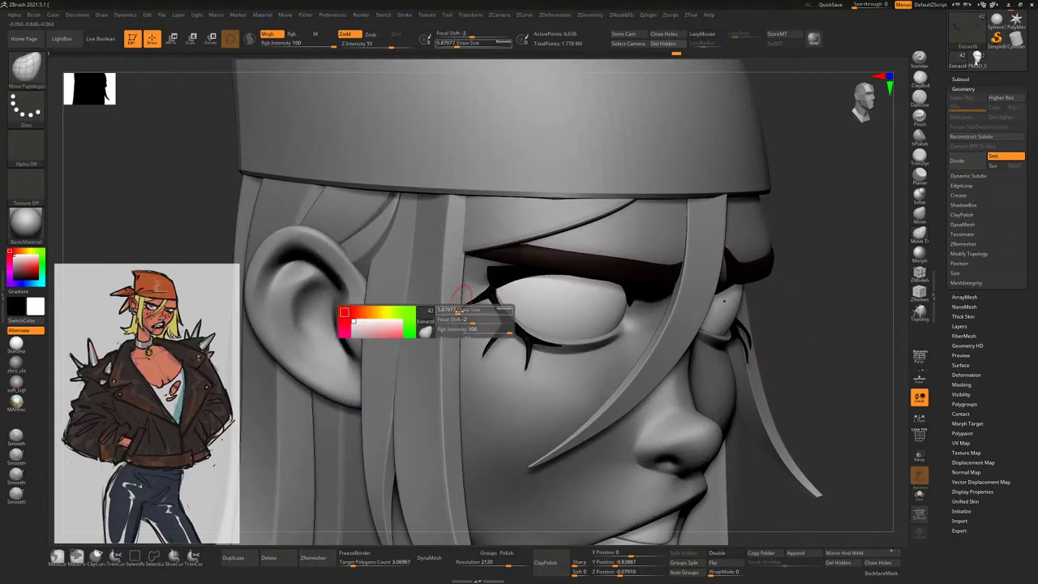
{"action": "key", "text": "space"}
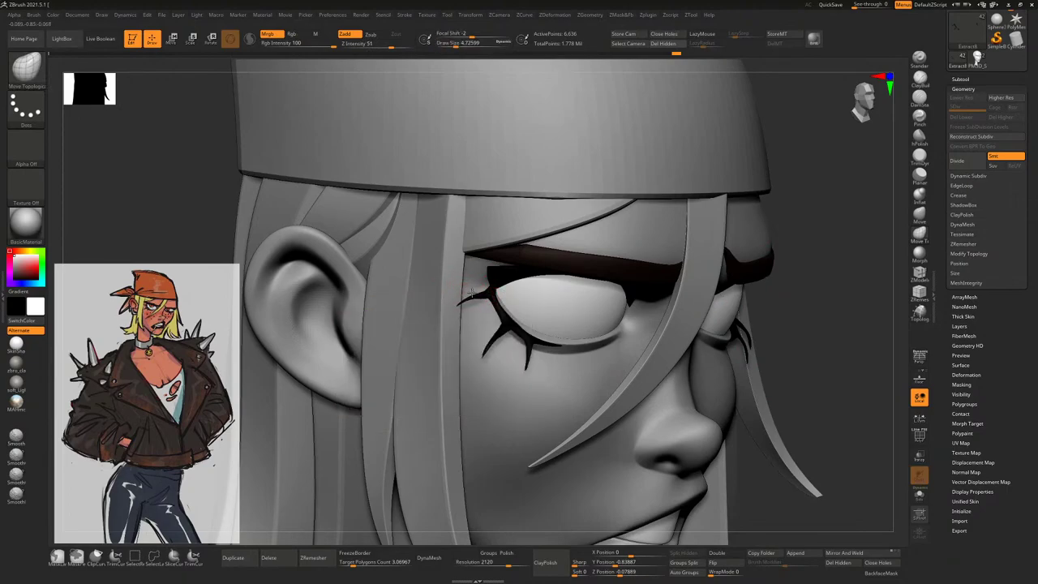
{"action": "key", "text": "shift"}
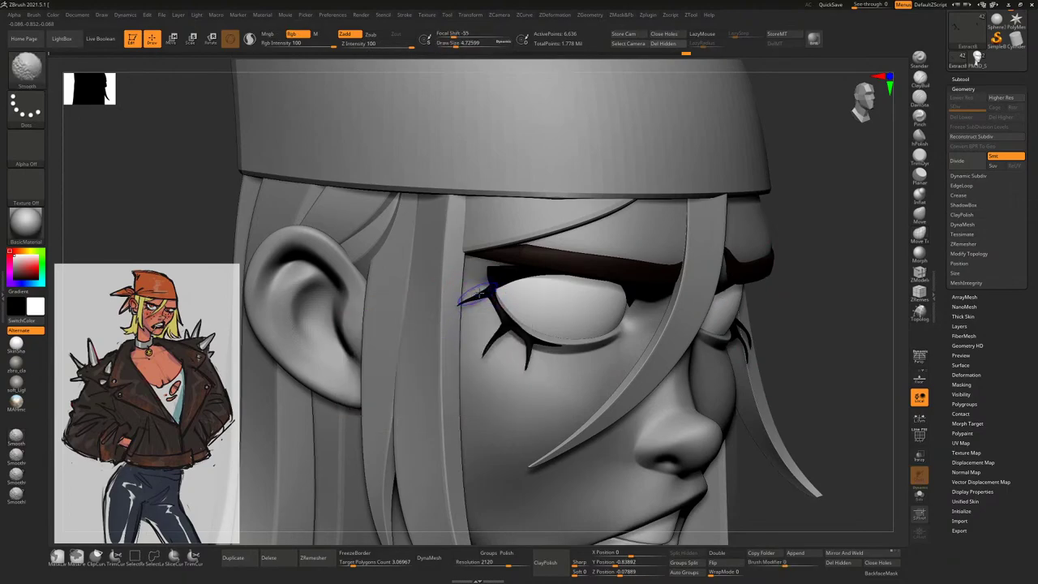
Nudge the outer lash spikes with the Move Topological brush at draw sizes about 8.97 and 7.81, and quick-save the project
{"action": "key", "text": "space"}
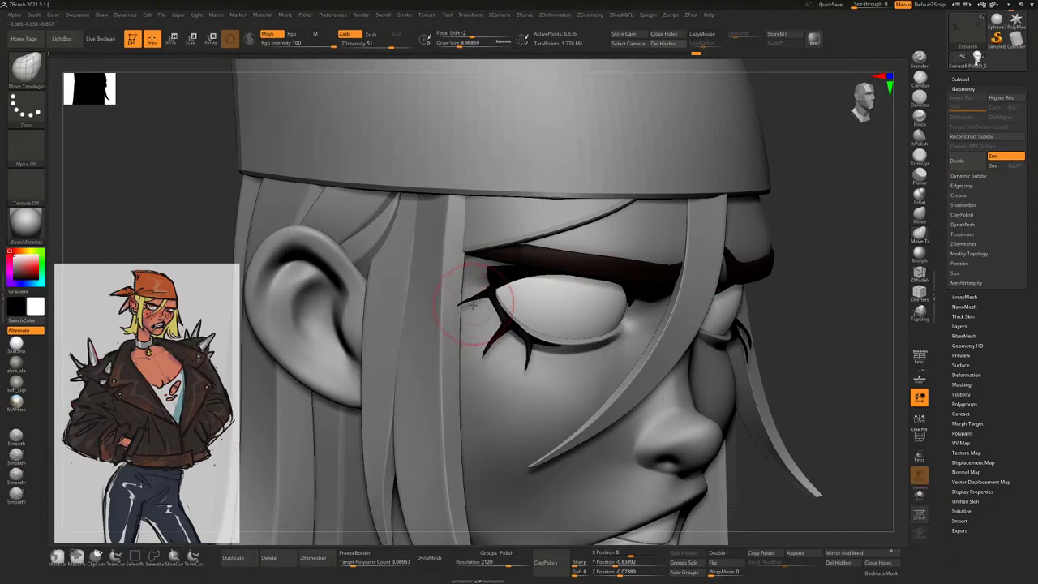
{"action": "key", "text": "space"}
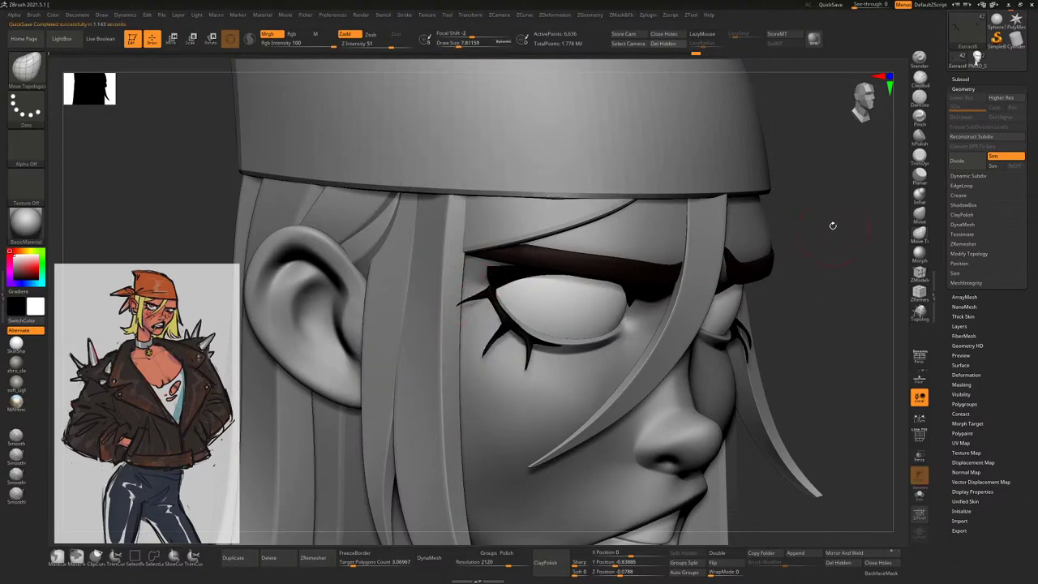
{"action": "left_click_drag", "start_coordinate": [826, 274], "coordinate": [487, 313]}
Fit the lash base and outer spikes to the eyelid with the Move Topological brush at draw sizes about 5.88 and 6.32
{"action": "key", "text": "space"}
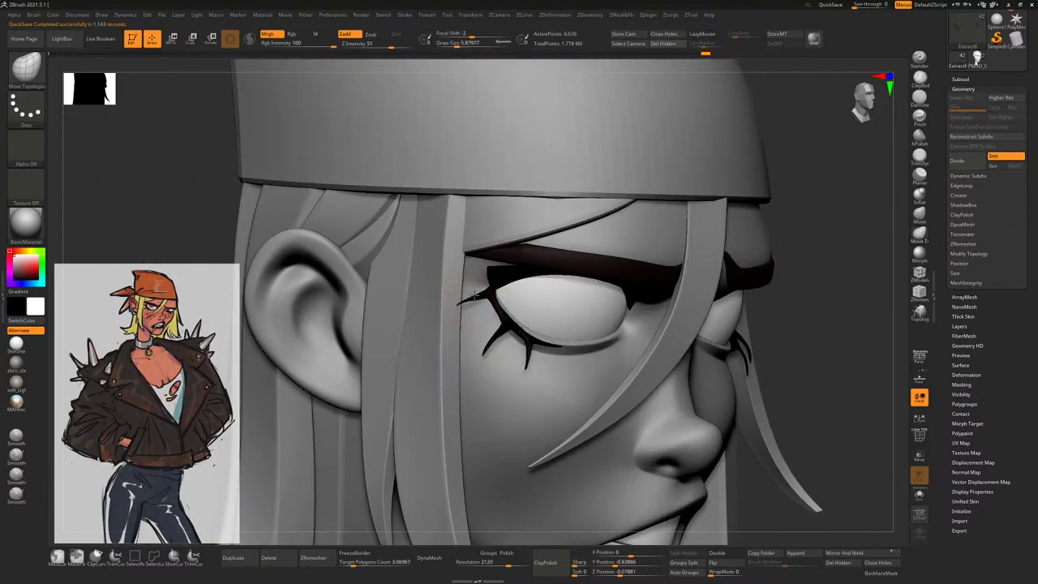
{"action": "mouse_move", "coordinate": [777, 301]}
{"action": "left_mouse_down"}
{"action": "mouse_move", "coordinate": [584, 297]}
{"action": "mouse_move", "coordinate": [831, 286]}
{"action": "mouse_move", "coordinate": [772, 213]}
{"action": "mouse_move", "coordinate": [738, 273]}
{"action": "mouse_move", "coordinate": [800, 267]}
{"action": "mouse_move", "coordinate": [803, 300]}
{"action": "mouse_move", "coordinate": [519, 329]}
{"action": "left_mouse_up"}
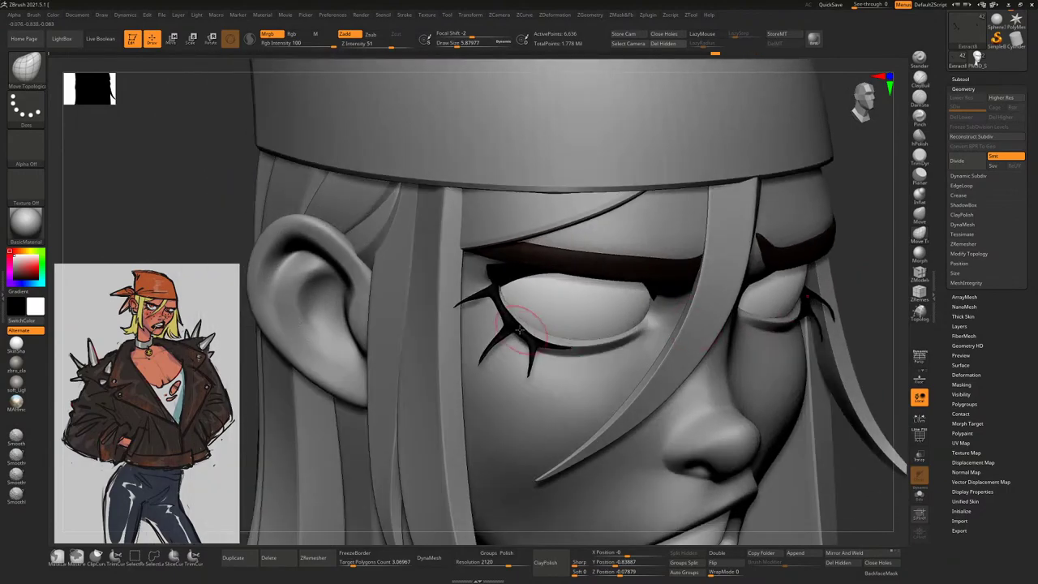
{"action": "right_click_drag", "start_coordinate": [512, 324], "coordinate": [718, 339]}
{"action": "key", "text": "space"}
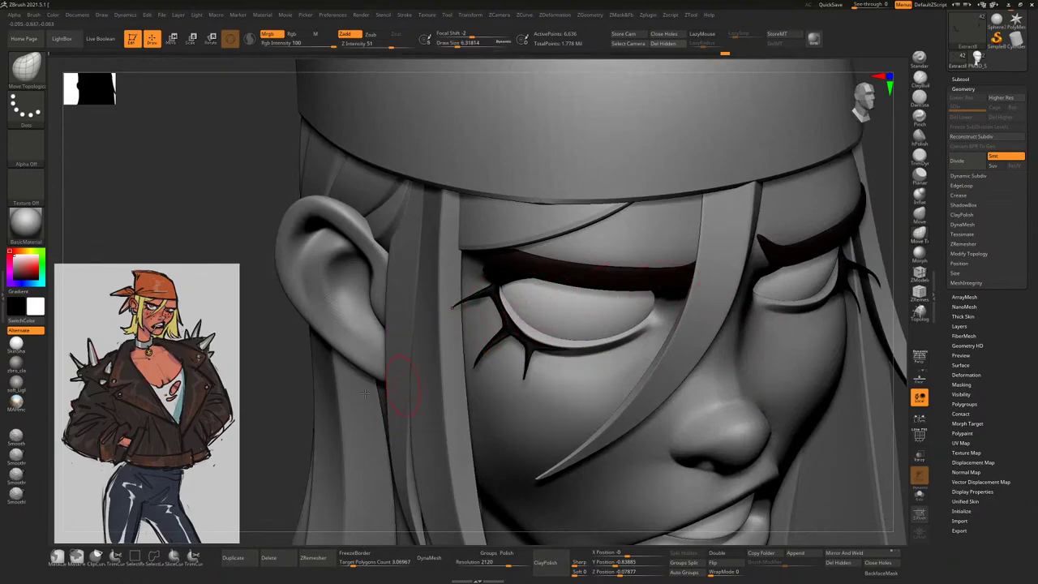
{"action": "key", "text": "f"}
{"action": "mouse_move", "coordinate": [683, 238]}
{"action": "right_mouse_down"}
{"action": "mouse_move", "coordinate": [773, 249]}
{"action": "mouse_move", "coordinate": [782, 279]}
{"action": "mouse_move", "coordinate": [804, 264]}
{"action": "mouse_move", "coordinate": [803, 276]}
{"action": "mouse_move", "coordinate": [554, 366]}
{"action": "right_mouse_up"}
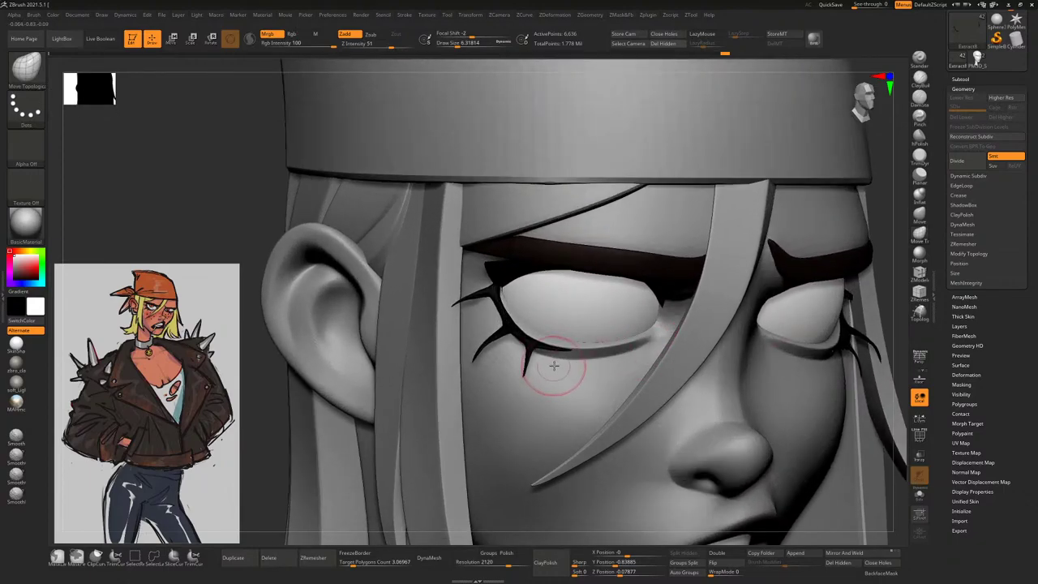
Adjust the lower spikes and inner end of the lash with the Move Topological brush at draw sizes about 7.81, 4.73 and 7.28
{"action": "key", "text": "]"}
{"action": "mouse_move", "coordinate": [893, 290]}
{"action": "right_mouse_down"}
{"action": "mouse_move", "coordinate": [811, 278]}
{"action": "mouse_move", "coordinate": [775, 248]}
{"action": "mouse_move", "coordinate": [806, 273]}
{"action": "mouse_move", "coordinate": [826, 273]}
{"action": "mouse_move", "coordinate": [431, 352]}
{"action": "mouse_move", "coordinate": [392, 387]}
{"action": "mouse_move", "coordinate": [559, 357]}
{"action": "right_mouse_up"}
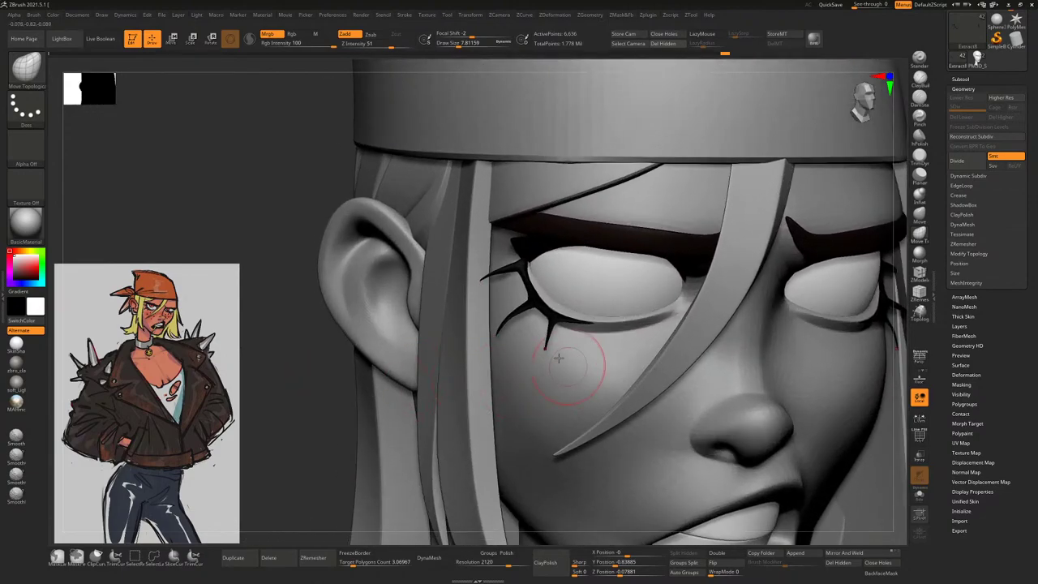
{"action": "key", "text": "["}
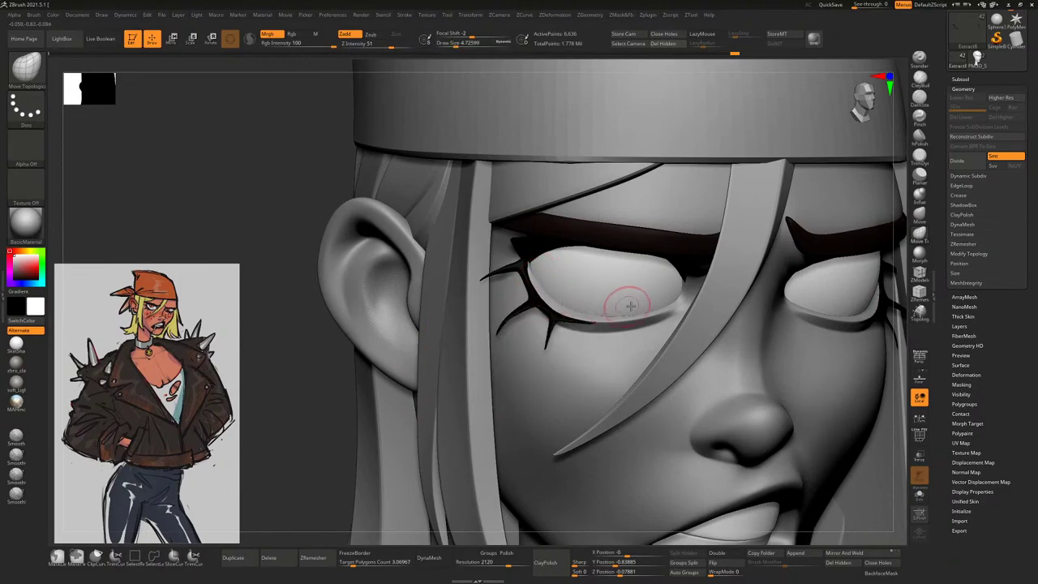
{"action": "right_click_drag", "start_coordinate": [338, 403], "coordinate": [520, 312]}
{"action": "key", "text": "space"}
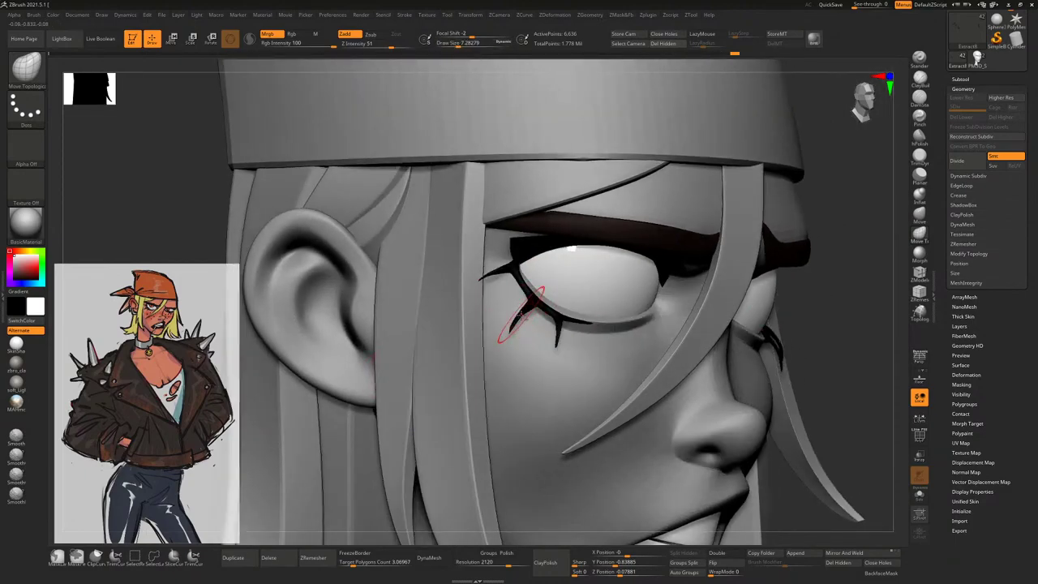
{"action": "right_click_drag", "start_coordinate": [525, 316], "coordinate": [499, 316]}
Select the head mesh, lower it to subdivision level 1, and set the draw size to about 18.17
{"action": "left_click", "coordinate": [498, 317], "text": "alt"}
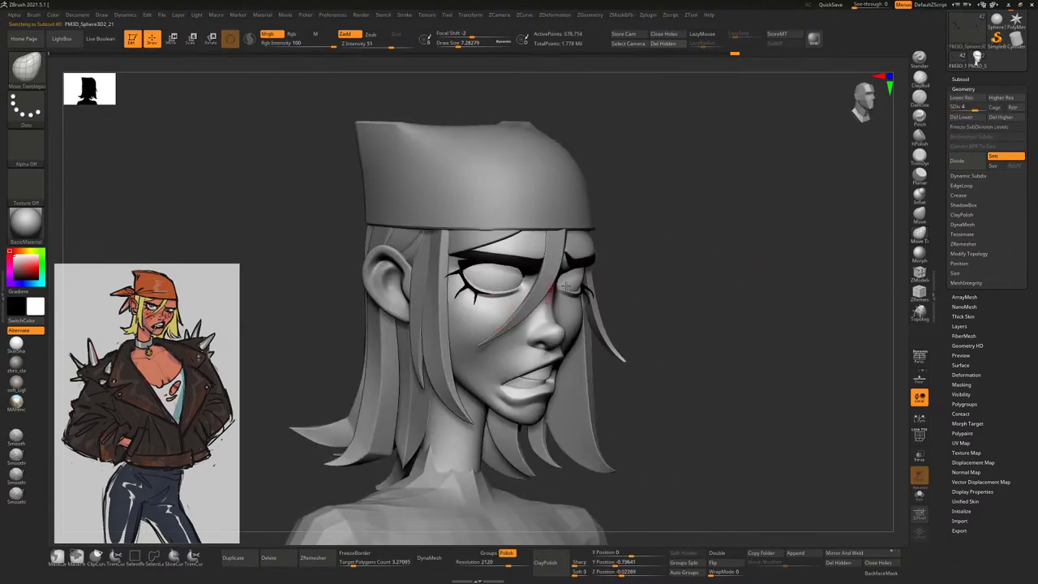
{"action": "right_click_drag", "start_coordinate": [722, 251], "coordinate": [485, 289]}
{"action": "key", "text": "space"}
{"action": "key", "text": "shift+d"}
{"action": "key", "text": "shift+d"}
{"action": "key", "text": "shift+d"}
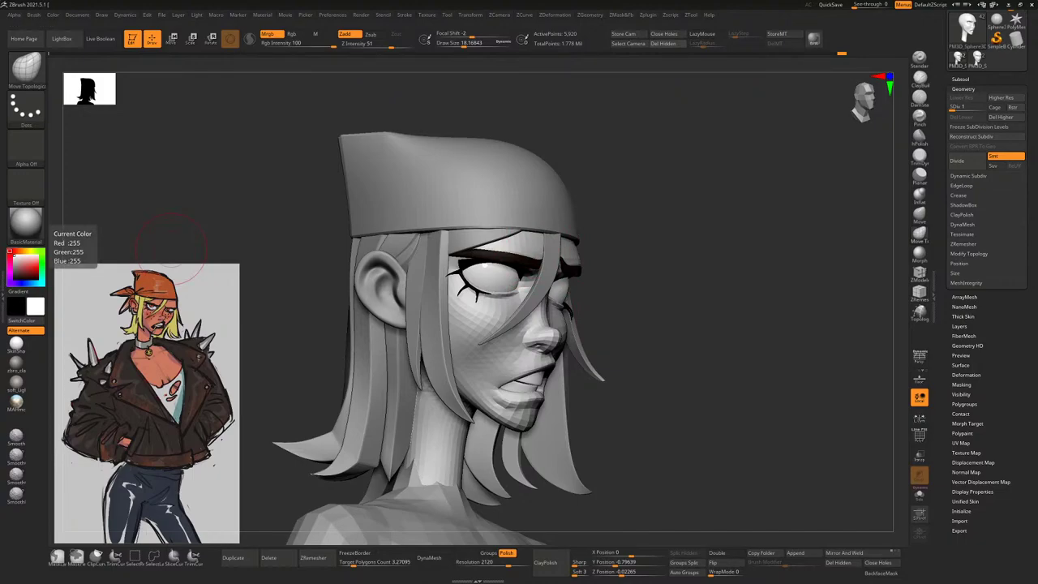
Adjust the face around the eye at subdivision level 1 with the Move Topological brush at draw sizes about 25.7 and 11.72
{"action": "left_click_drag", "start_coordinate": [652, 230], "coordinate": [707, 262]}
{"action": "mouse_move", "coordinate": [631, 248]}
{"action": "left_mouse_down"}
{"action": "mouse_move", "coordinate": [747, 260]}
{"action": "mouse_move", "coordinate": [633, 257]}
{"action": "mouse_move", "coordinate": [755, 234]}
{"action": "mouse_move", "coordinate": [795, 243]}
{"action": "left_mouse_up"}
{"action": "key", "text": "]"}
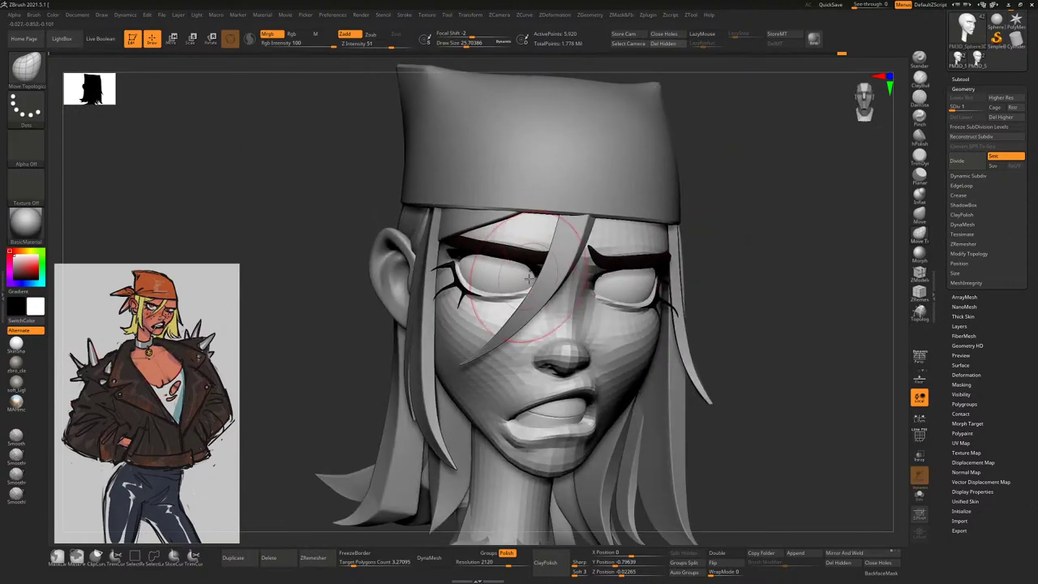
{"action": "key", "text": "["}
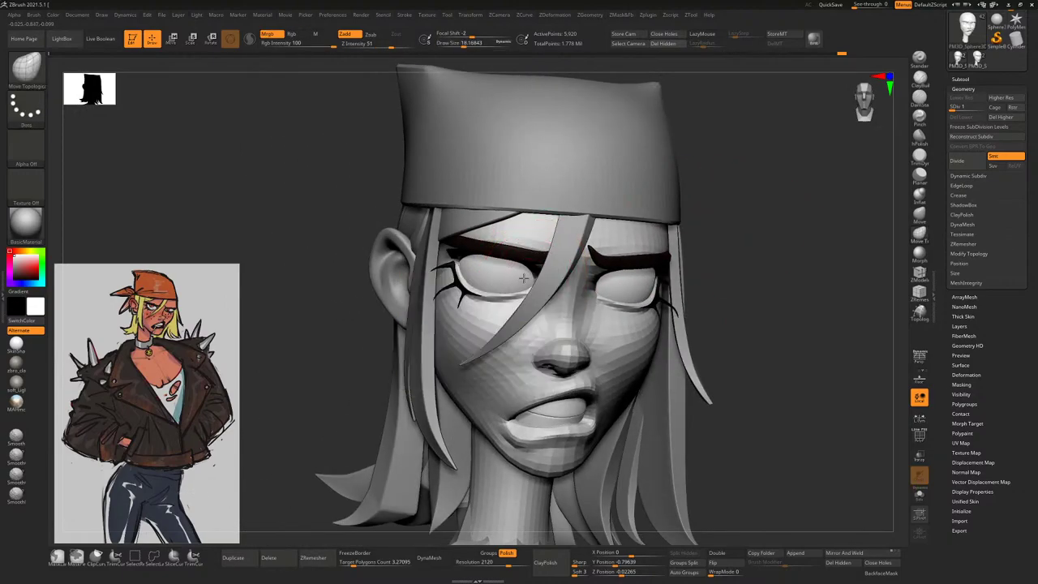
{"action": "right_click_drag", "start_coordinate": [523, 277], "coordinate": [522, 252]}
{"action": "left_click", "coordinate": [466, 258], "text": "alt"}
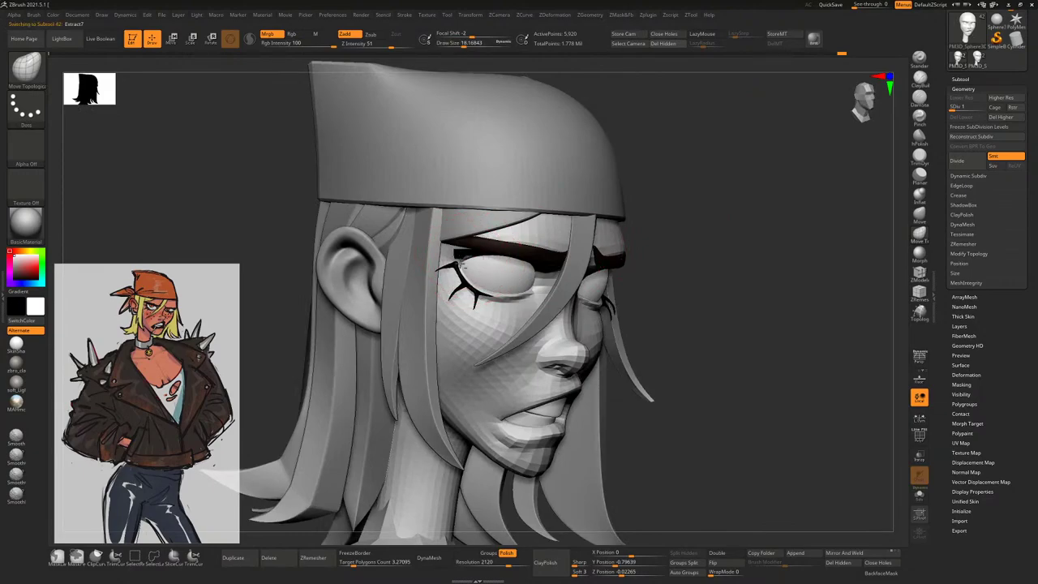
{"action": "left_click", "coordinate": [464, 258], "text": "alt"}
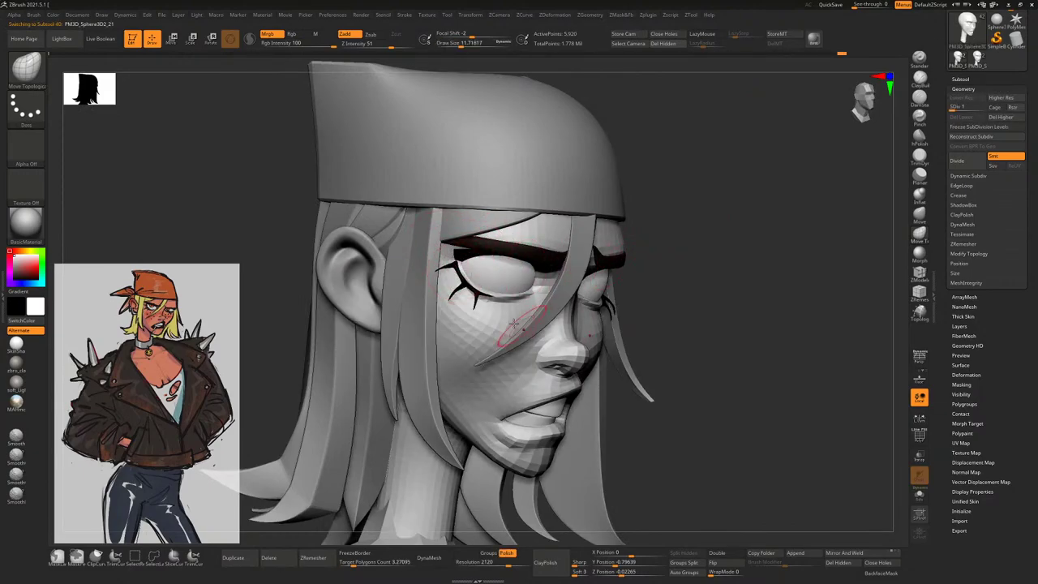
Raise the head to subdivision level 5 and check the eyelids and lashes from the front
{"action": "key", "text": "d"}
{"action": "key", "text": "d"}
{"action": "key", "text": "d"}
{"action": "key", "text": "d"}
{"action": "right_click_drag", "start_coordinate": [702, 255], "coordinate": [459, 288], "text": "ctrl"}
{"action": "right_click_drag", "start_coordinate": [736, 281], "coordinate": [473, 274]}
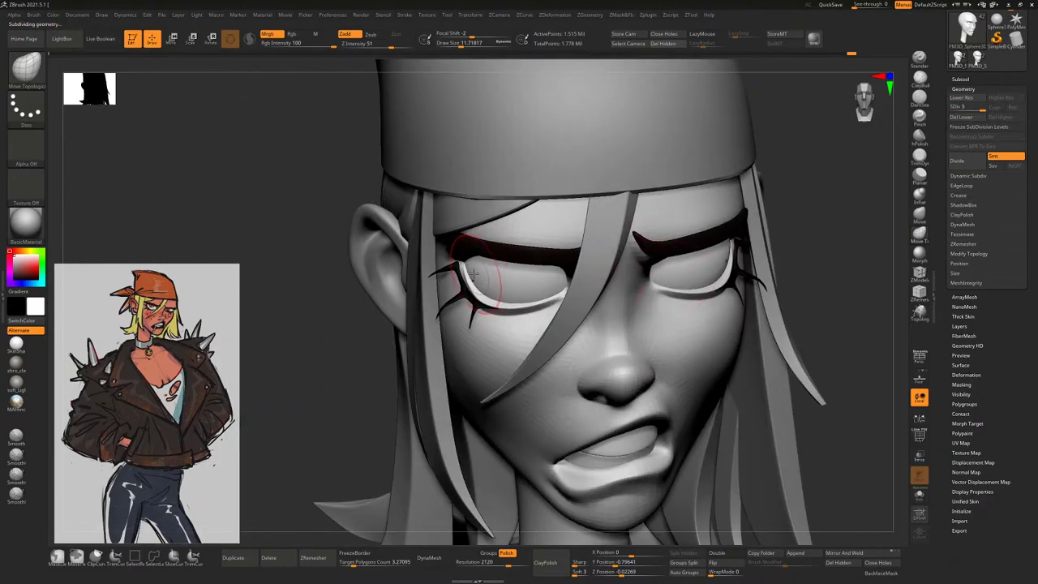
Lower the head to subdivision level 2 and inspect the eye area from above and the front
{"action": "right_click_drag", "start_coordinate": [478, 325], "coordinate": [469, 276]}
{"action": "key", "text": "shift+d"}
{"action": "key", "text": "shift+d"}
{"action": "key", "text": "shift+d"}
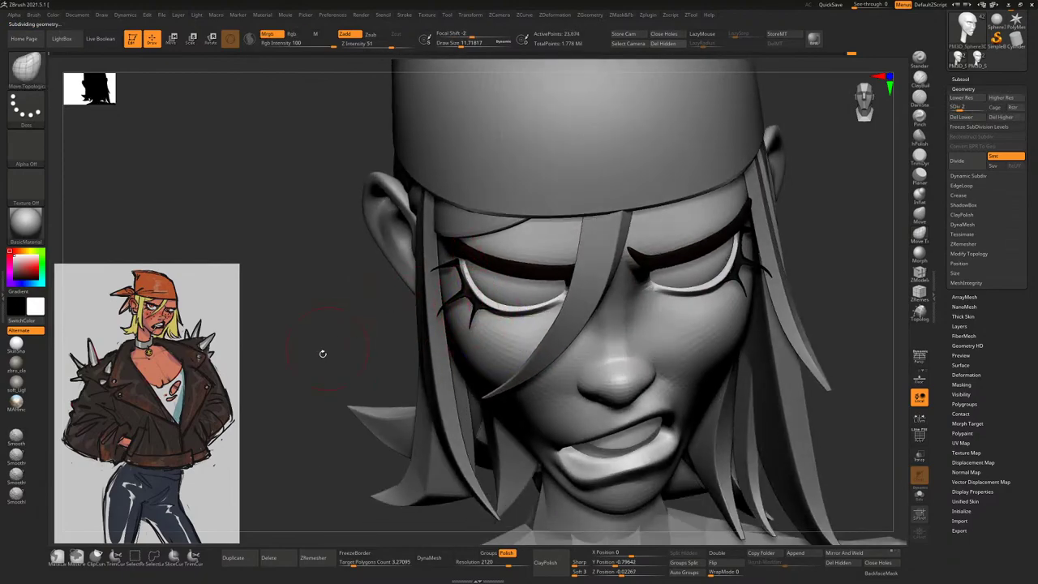
{"action": "right_click_drag", "start_coordinate": [323, 354], "coordinate": [513, 290]}
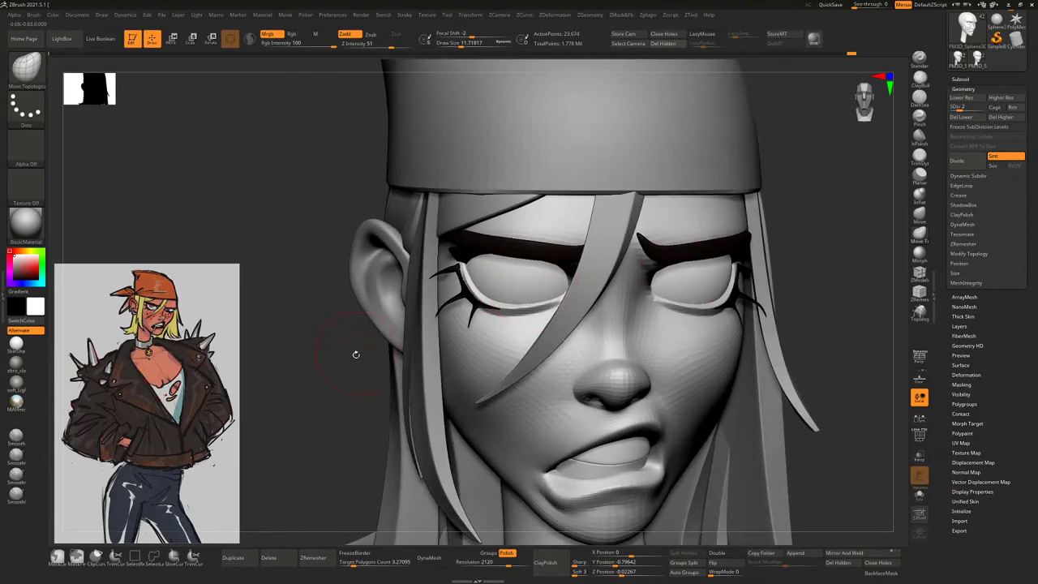
{"action": "mouse_move", "coordinate": [355, 355]}
{"action": "right_mouse_down"}
{"action": "mouse_move", "coordinate": [503, 284]}
{"action": "mouse_move", "coordinate": [463, 292]}
{"action": "right_mouse_up"}
Select the lower lash mesh and fit it along the eyelid with the Move Topological brush at draw size about 18.17
{"action": "key", "text": "space"}
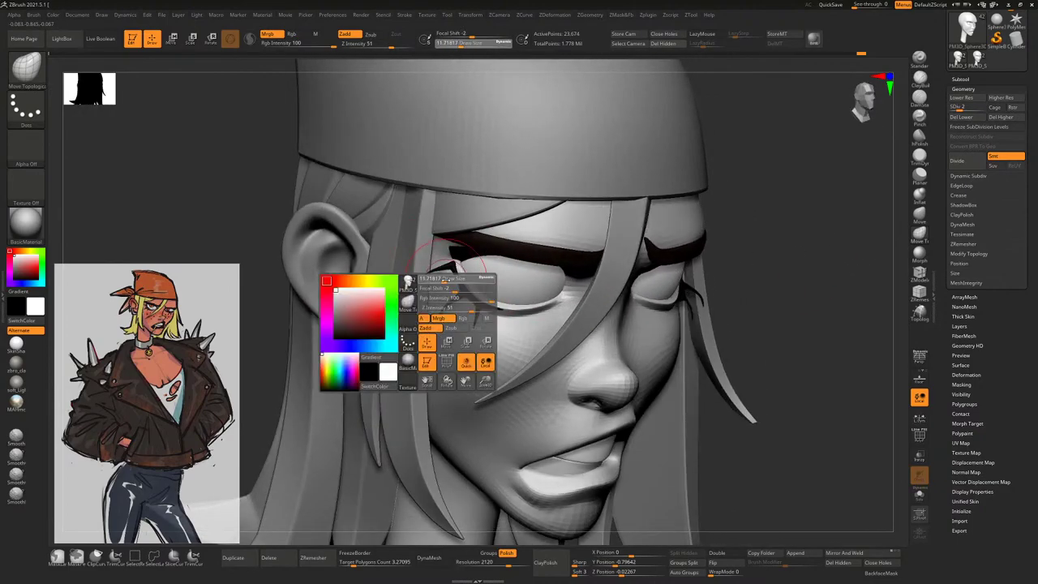
{"action": "key", "text": "ctrl"}
{"action": "left_click", "coordinate": [464, 292], "text": "alt"}
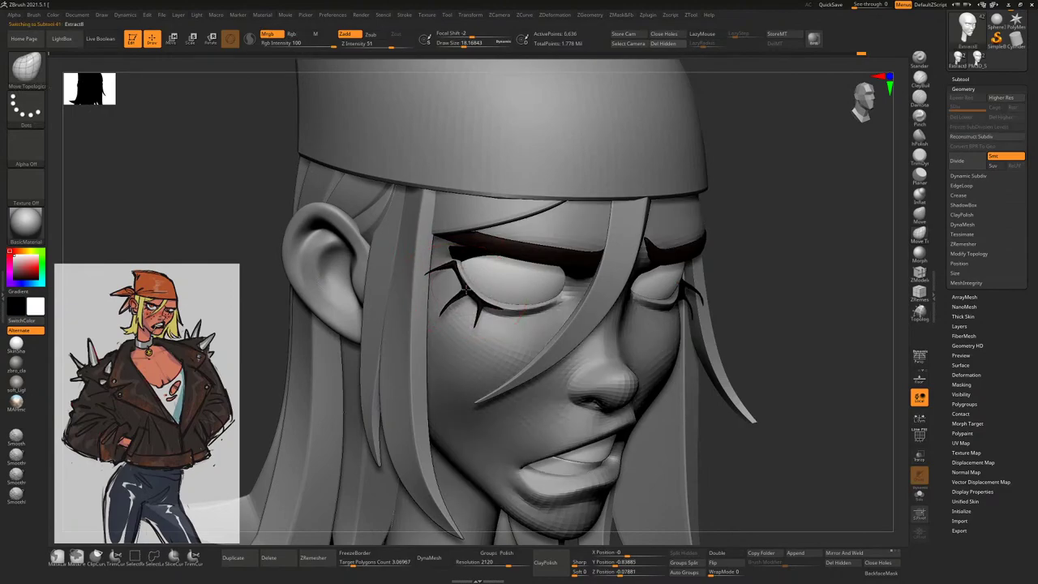
{"action": "right_click_drag", "start_coordinate": [782, 230], "coordinate": [413, 271]}
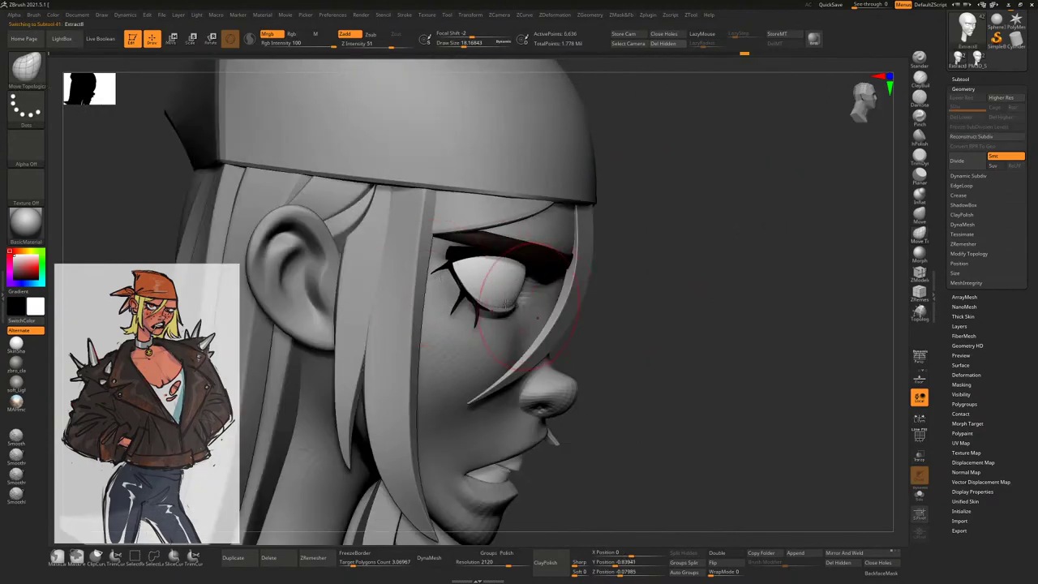
{"action": "right_click_drag", "start_coordinate": [646, 267], "coordinate": [526, 308]}
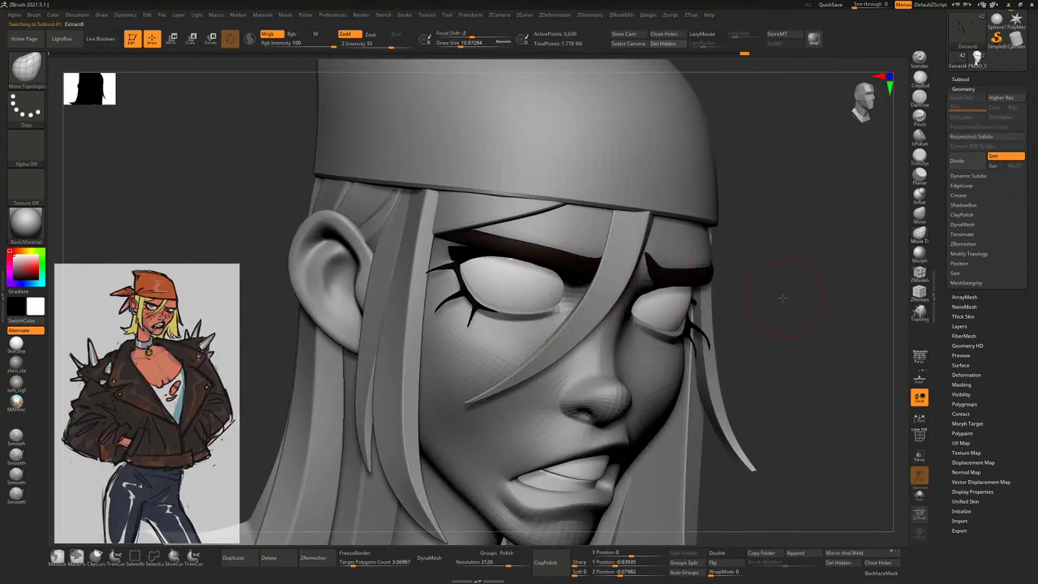
Reposition the lash spikes and eyelid edge with the Move Topological brush at draw sizes about 11.72, 18.17 and 8.97
{"action": "mouse_move", "coordinate": [782, 297]}
{"action": "right_mouse_down"}
{"action": "mouse_move", "coordinate": [730, 244]}
{"action": "mouse_move", "coordinate": [696, 233]}
{"action": "mouse_move", "coordinate": [698, 195]}
{"action": "right_mouse_up"}
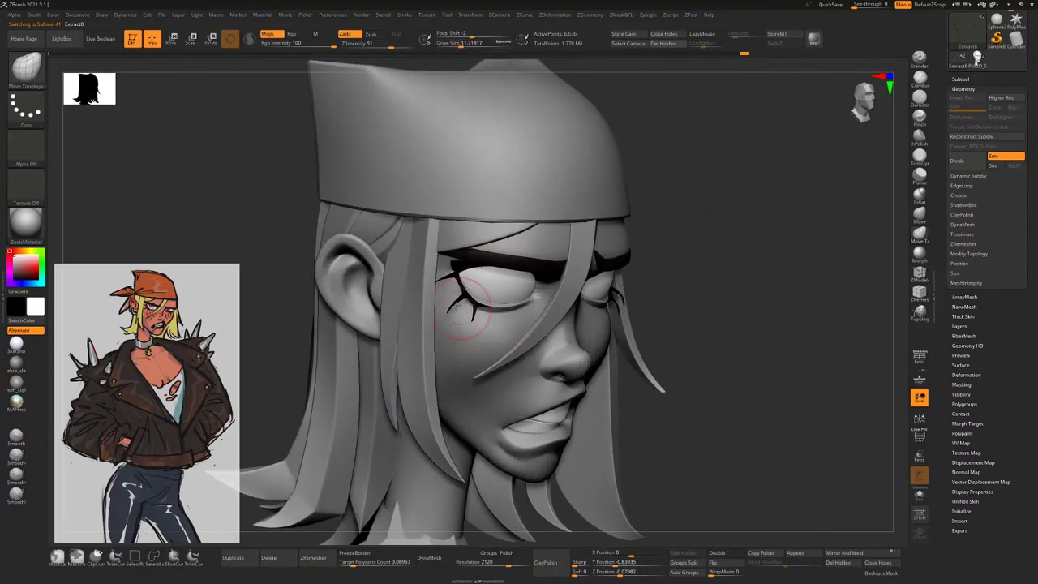
{"action": "left_click_drag", "start_coordinate": [459, 308], "coordinate": [451, 302]}
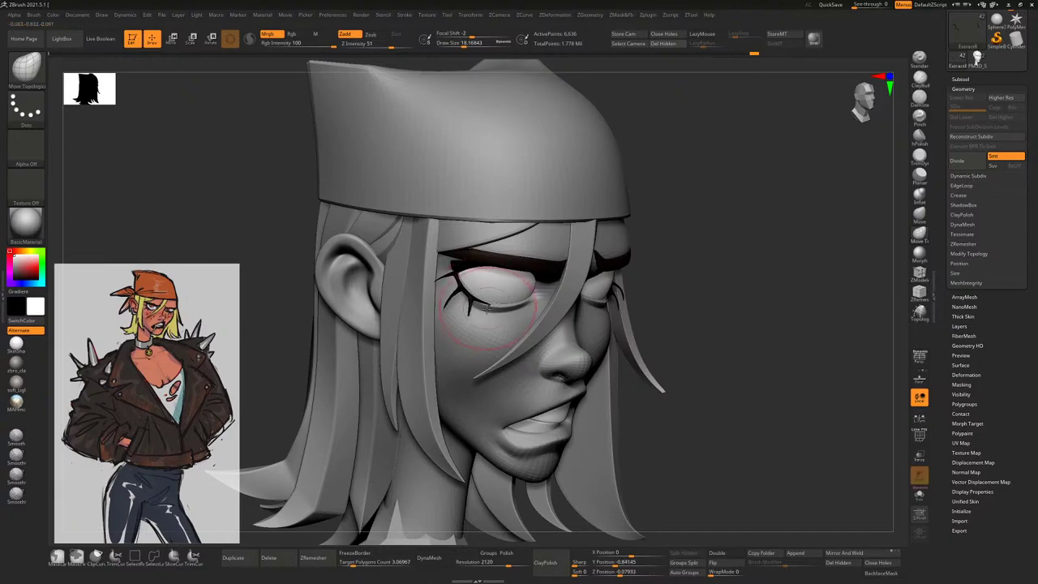
{"action": "right_click_drag", "start_coordinate": [700, 273], "coordinate": [697, 219], "text": "ctrl"}
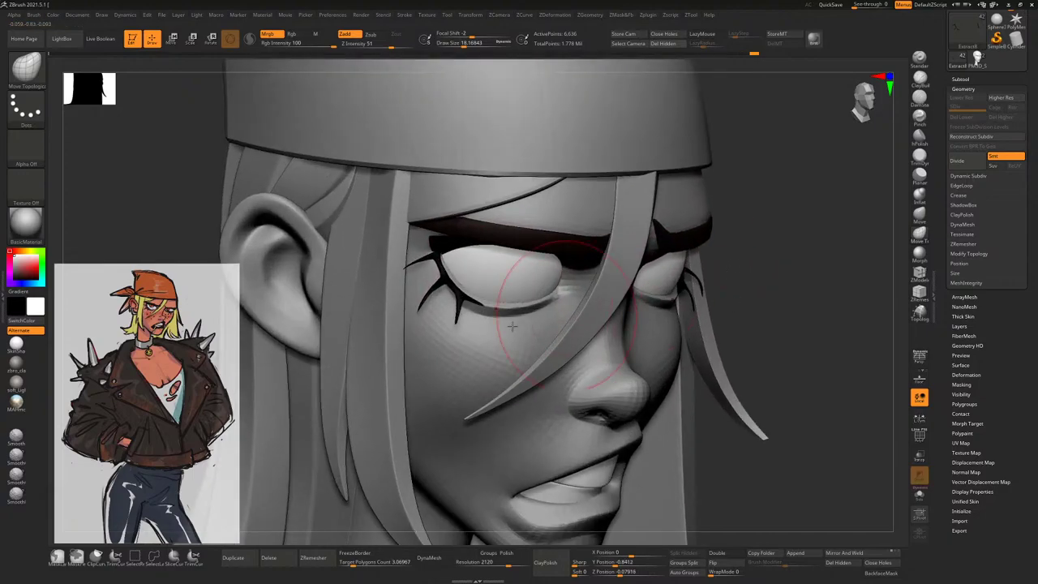
{"action": "key", "text": "space"}
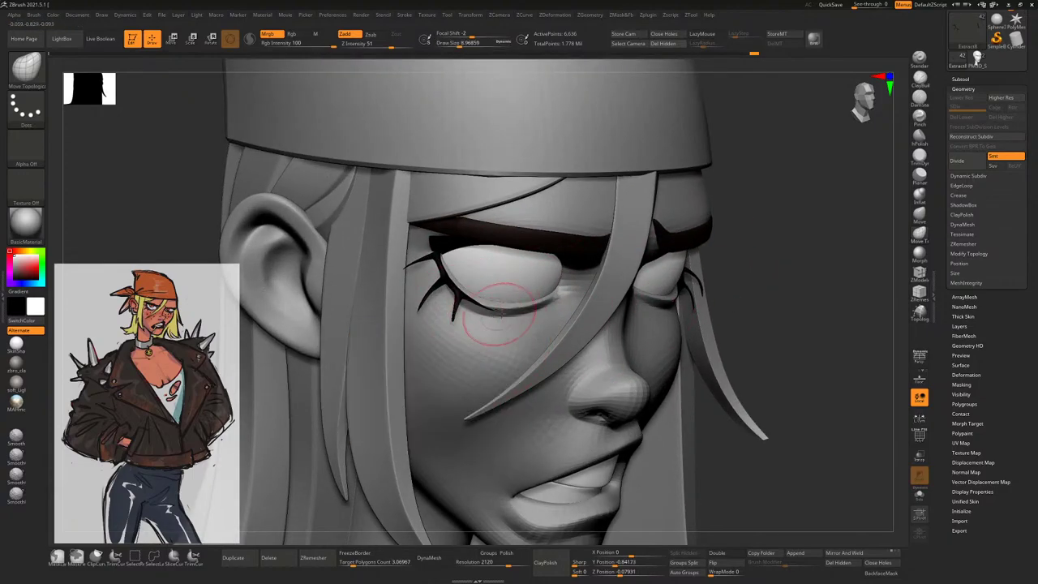
Bend and thicken the outer lower lash spikes with the Move Topological brush at draw sizes about 8.97 and 7.81
{"action": "right_click_drag", "start_coordinate": [610, 240], "coordinate": [596, 234]}
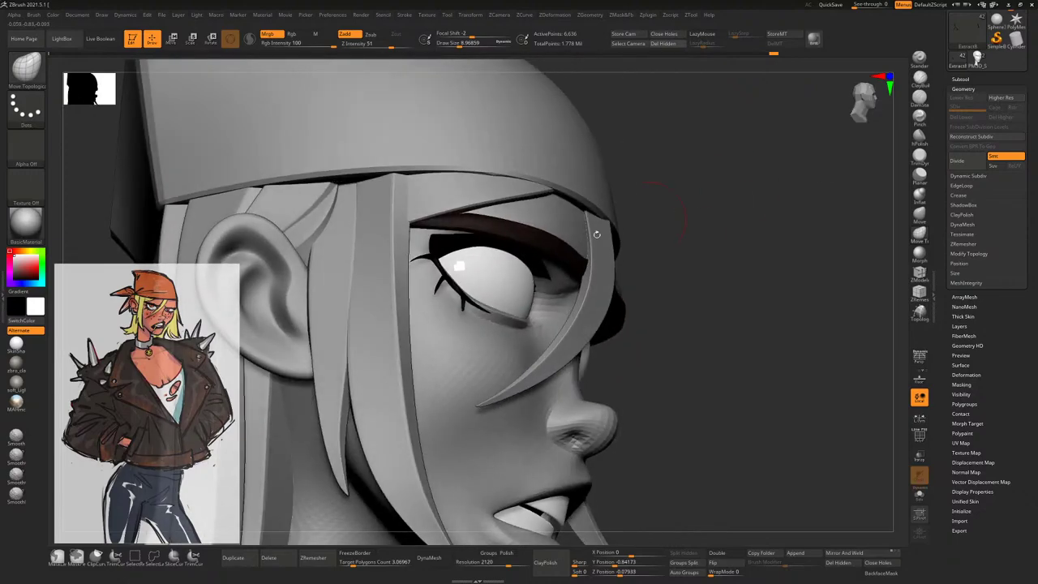
{"action": "right_click_drag", "start_coordinate": [710, 215], "coordinate": [449, 277]}
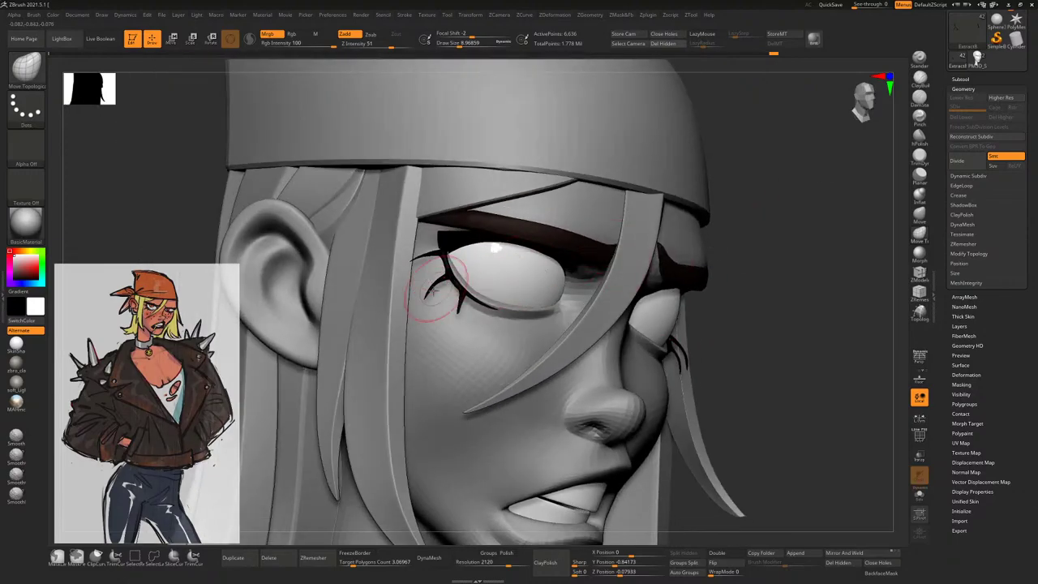
{"action": "right_click_drag", "start_coordinate": [791, 249], "coordinate": [427, 307]}
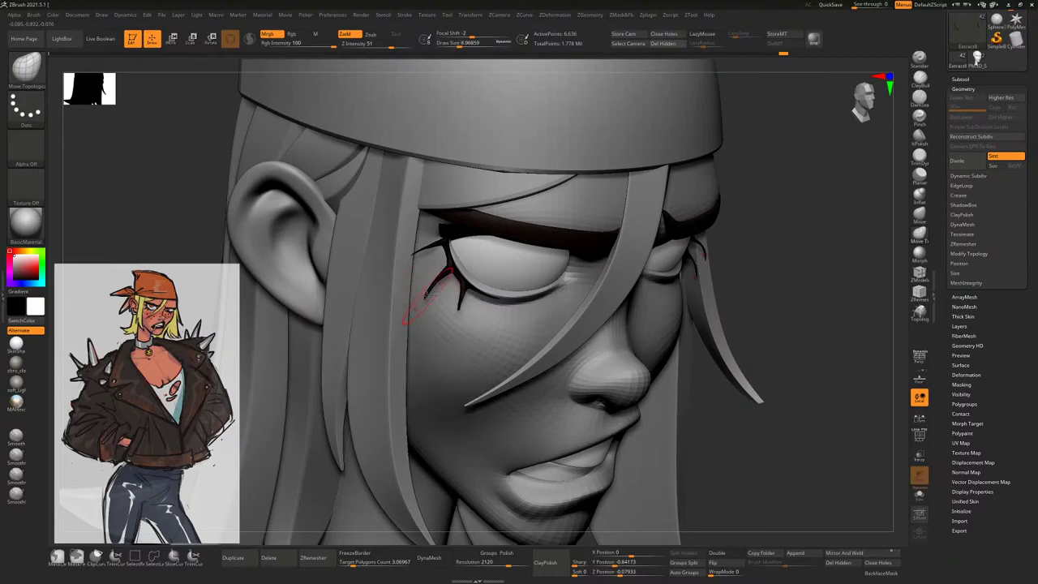
{"action": "key", "text": "space"}
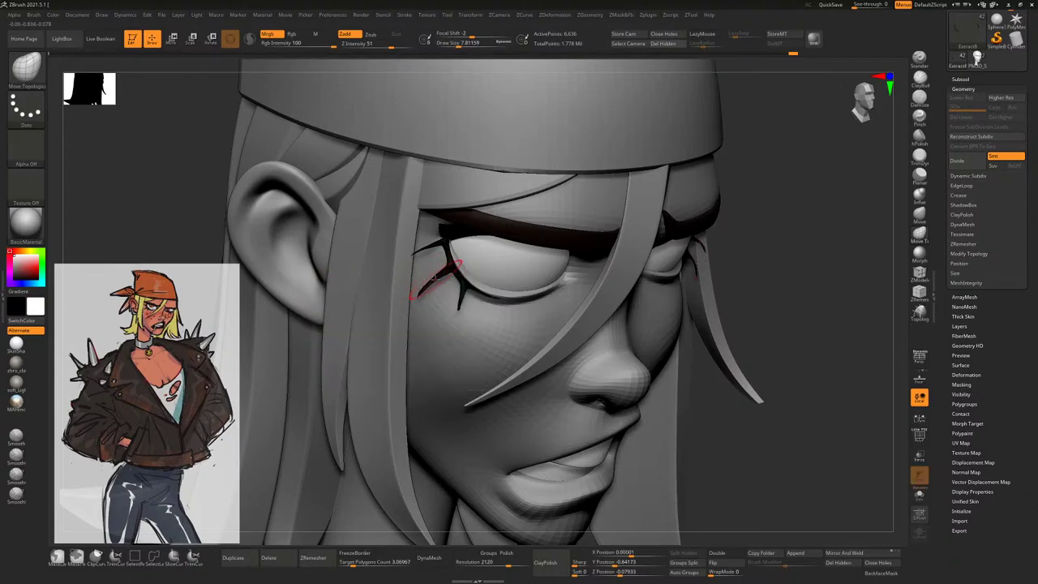
{"action": "right_click_drag", "start_coordinate": [434, 276], "coordinate": [787, 295]}
{"action": "right_click_drag", "start_coordinate": [866, 543], "coordinate": [568, 406]}
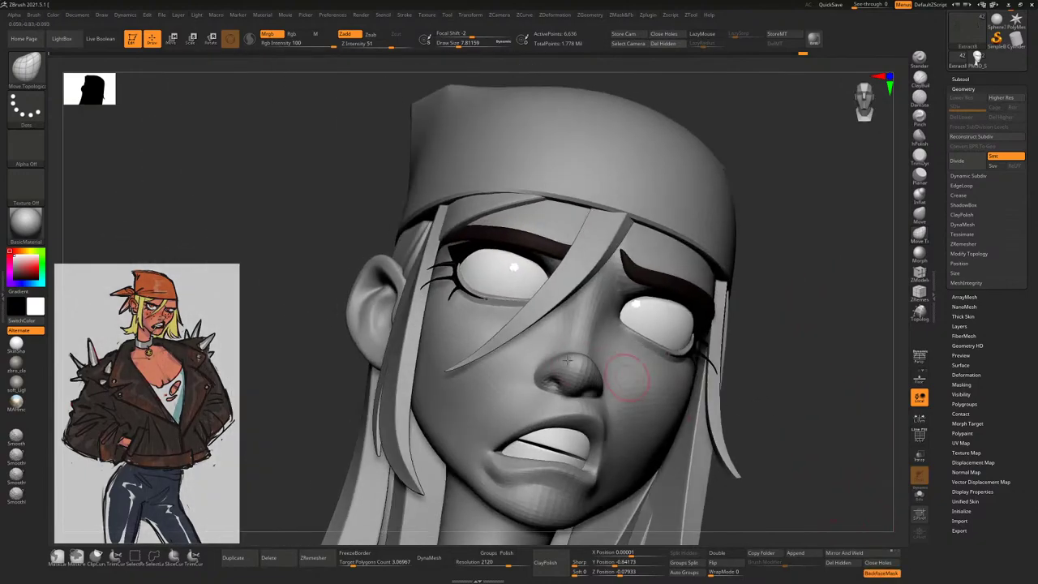
Curve the lash spikes against the cheek using backface masking and Move Topological draw sizes about 21.68 and 9.60
{"action": "key", "text": "space"}
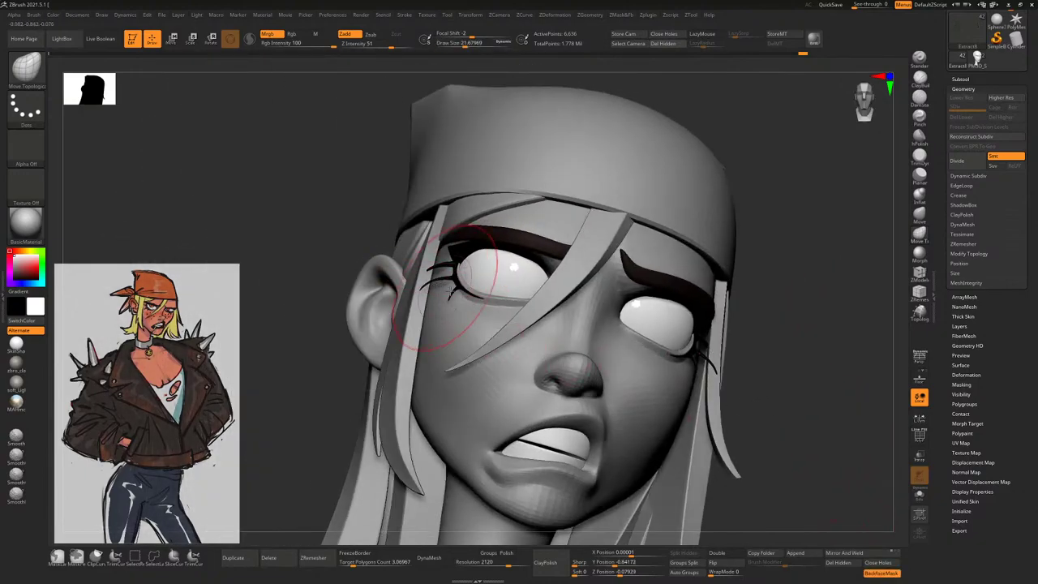
{"action": "right_click_drag", "start_coordinate": [392, 315], "coordinate": [429, 348]}
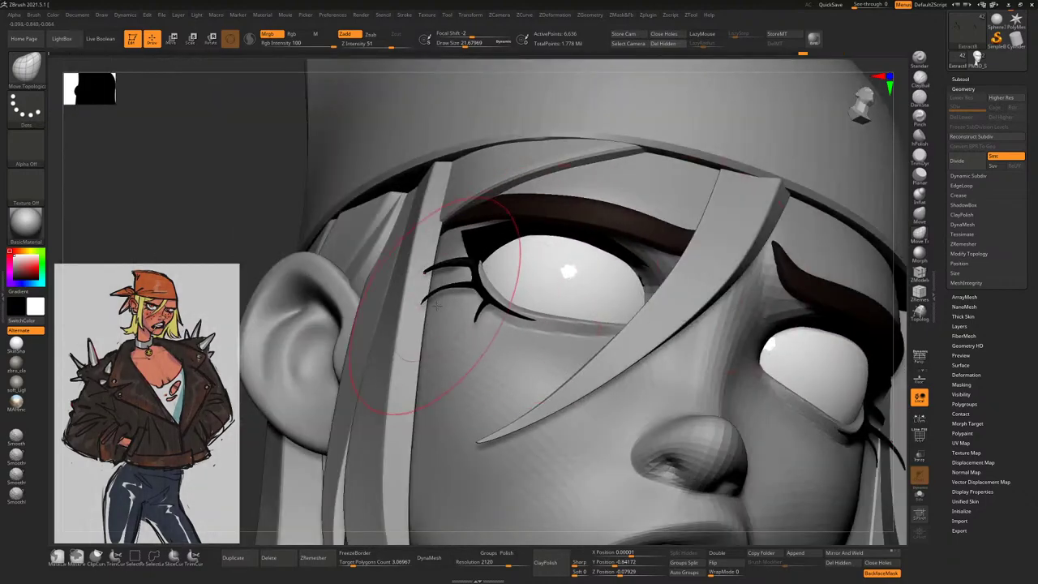
{"action": "key", "text": "bracketleft"}
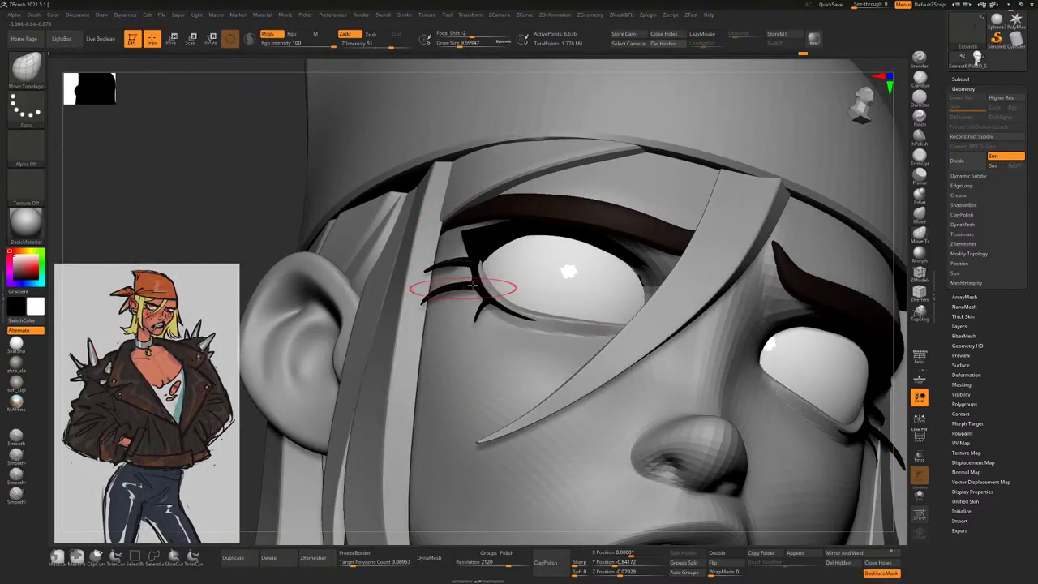
{"action": "mouse_move", "coordinate": [473, 286]}
{"action": "right_mouse_down"}
{"action": "mouse_move", "coordinate": [654, 280]}
{"action": "mouse_move", "coordinate": [678, 327]}
{"action": "right_mouse_up"}
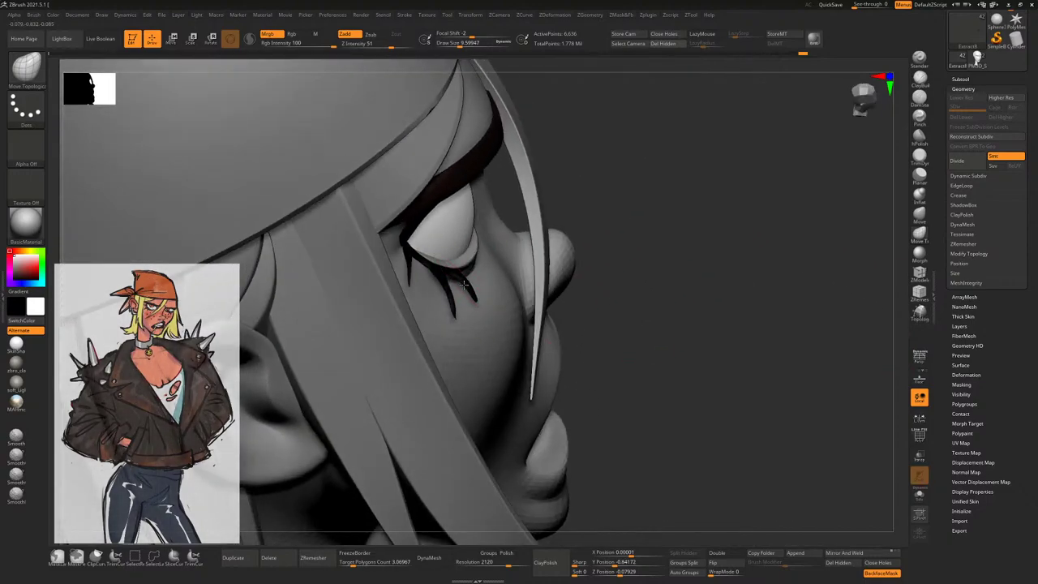
{"action": "right_click_drag", "start_coordinate": [464, 284], "coordinate": [691, 352]}
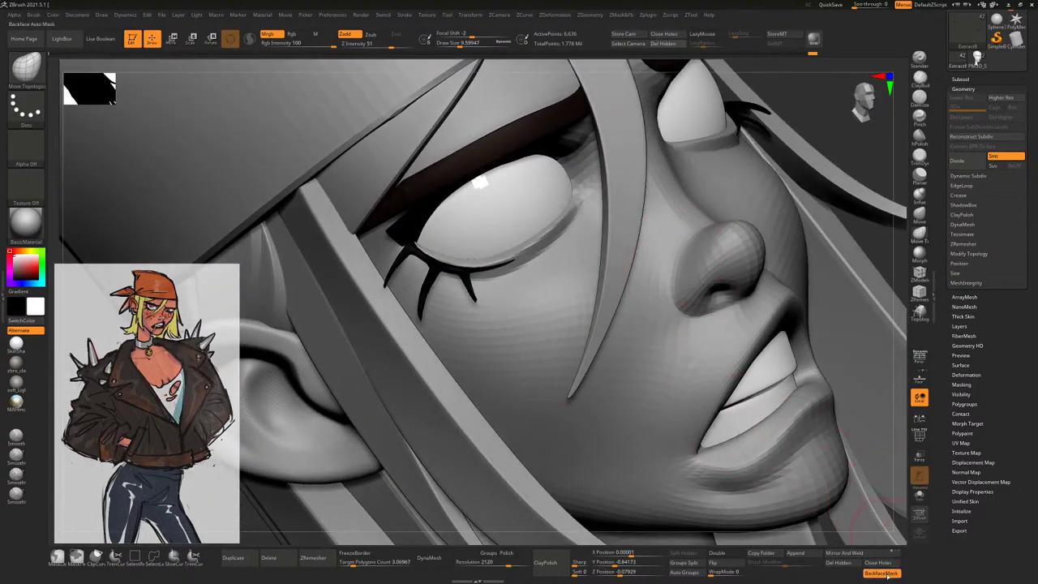
Turn off backface masking, select the head and raise it to subdivision level 5
{"action": "mouse_move", "coordinate": [898, 438]}
{"action": "right_mouse_down"}
{"action": "mouse_move", "coordinate": [811, 292]}
{"action": "mouse_move", "coordinate": [719, 202]}
{"action": "mouse_move", "coordinate": [702, 215]}
{"action": "mouse_move", "coordinate": [688, 280]}
{"action": "right_mouse_up"}
{"action": "mouse_move", "coordinate": [612, 318]}
{"action": "right_mouse_down"}
{"action": "mouse_move", "coordinate": [742, 279]}
{"action": "mouse_move", "coordinate": [711, 236]}
{"action": "mouse_move", "coordinate": [742, 251]}
{"action": "mouse_move", "coordinate": [679, 257]}
{"action": "mouse_move", "coordinate": [541, 316]}
{"action": "right_mouse_up"}
{"action": "key", "text": "d"}
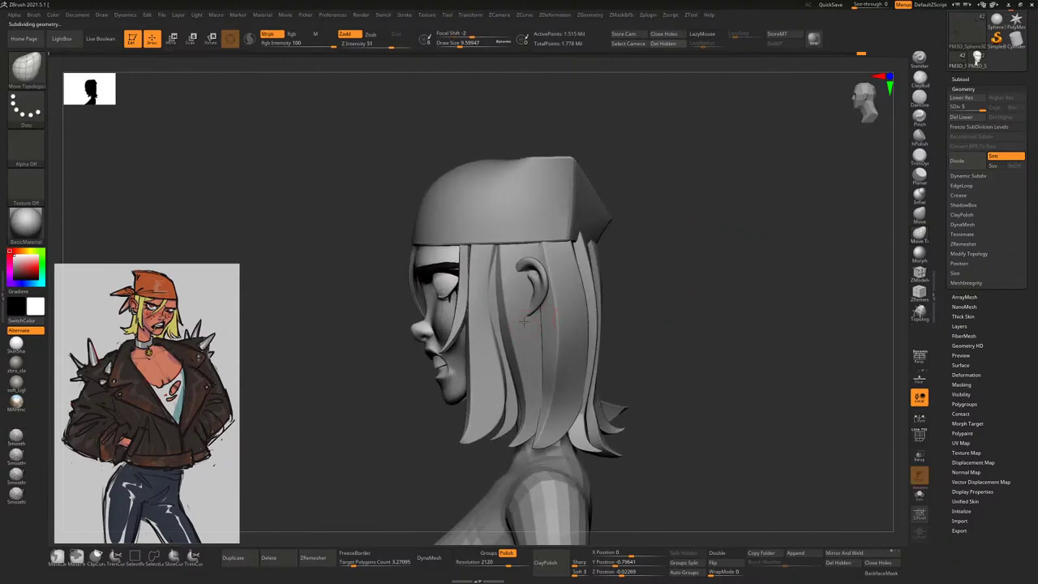
Select the hair strand in front of the ear and bend it with Move Topological at draw sizes about 35.48, 69.38 and 45.64
{"action": "key", "text": "bracketright"}
{"action": "key", "text": "bracketright"}
{"action": "key", "text": "bracketright"}
{"action": "left_click", "coordinate": [546, 308], "text": "alt"}
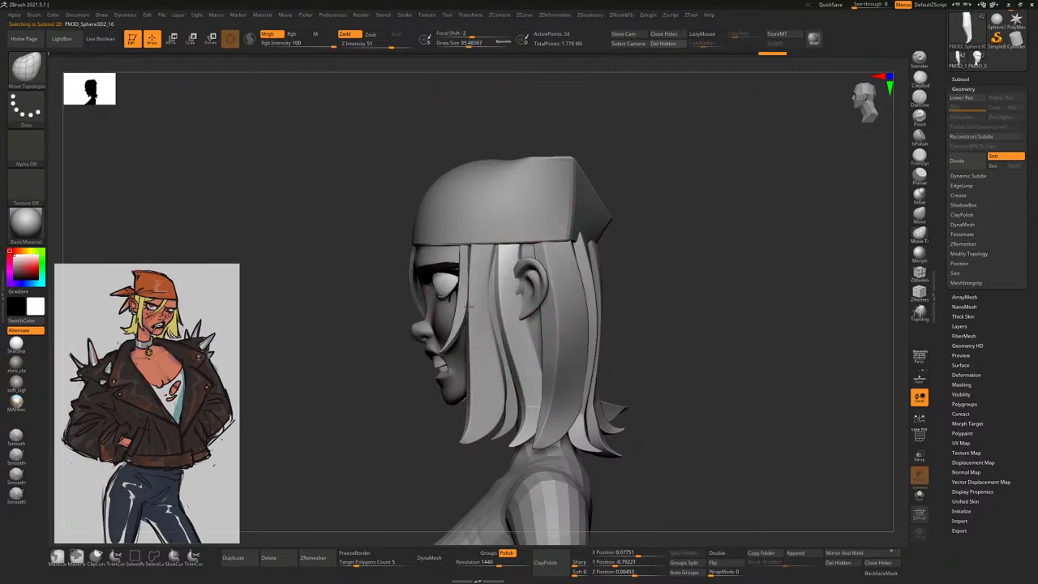
{"action": "right_click_drag", "start_coordinate": [497, 320], "coordinate": [559, 309]}
{"action": "right_click_drag", "start_coordinate": [429, 325], "coordinate": [536, 359]}
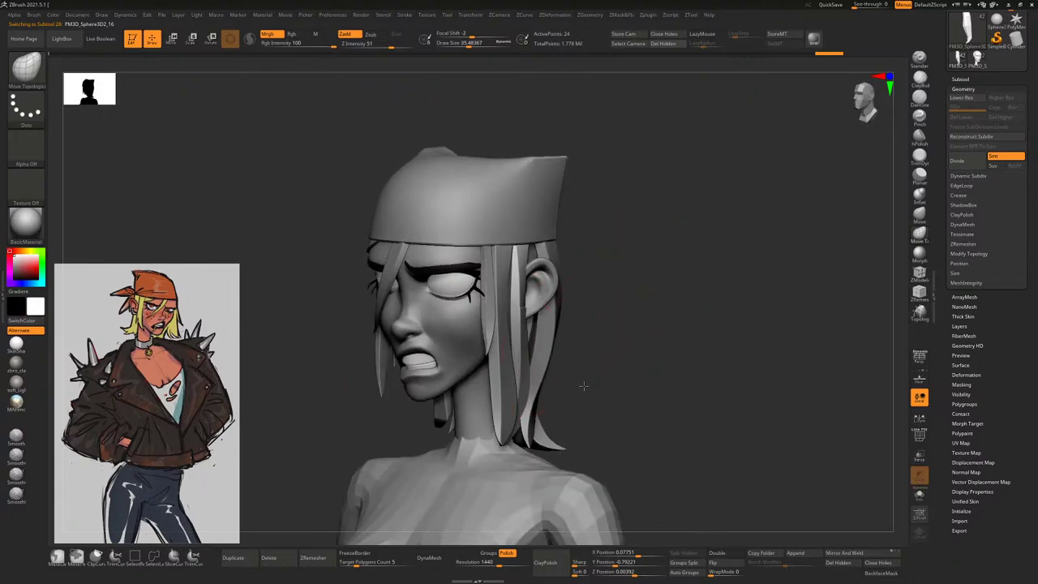
{"action": "right_click_drag", "start_coordinate": [661, 341], "coordinate": [519, 381]}
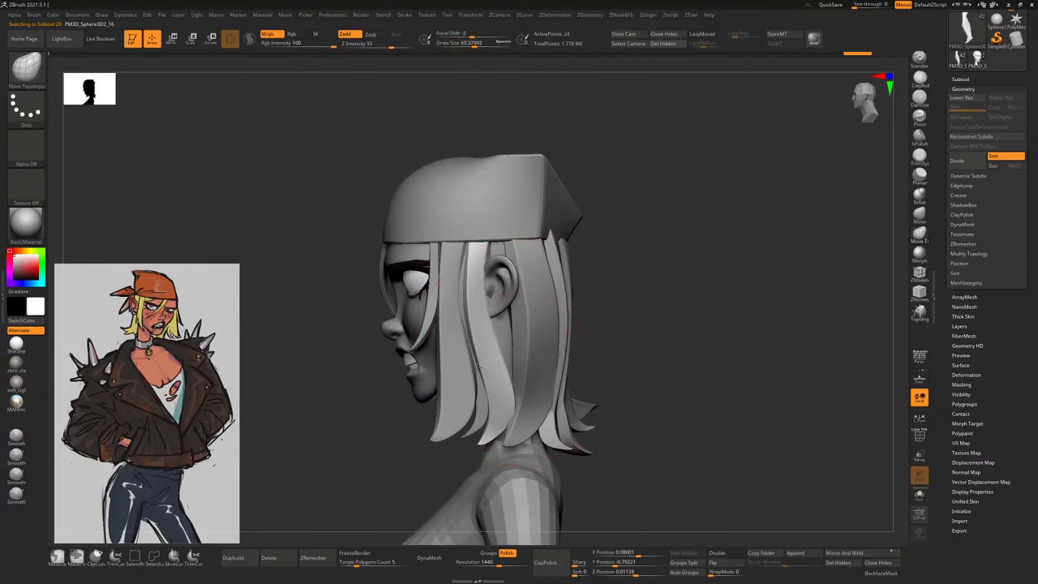
{"action": "right_click_drag", "start_coordinate": [608, 350], "coordinate": [519, 317]}
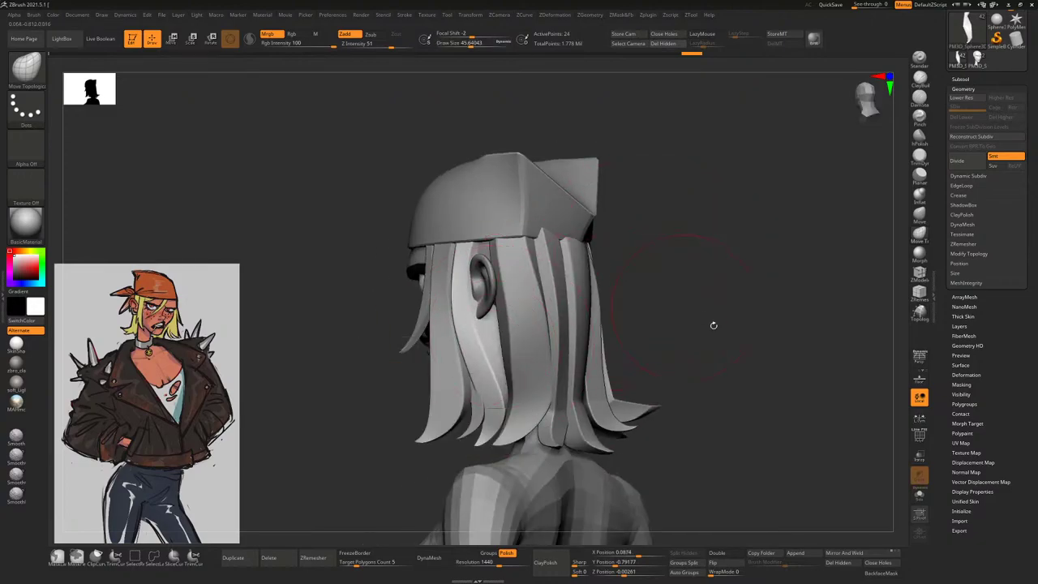
Inspect the ear strand in isolation, then adjust its curve within the full hair at draw sizes about 16.09 and 72.51
{"action": "left_click", "coordinate": [919, 494]}
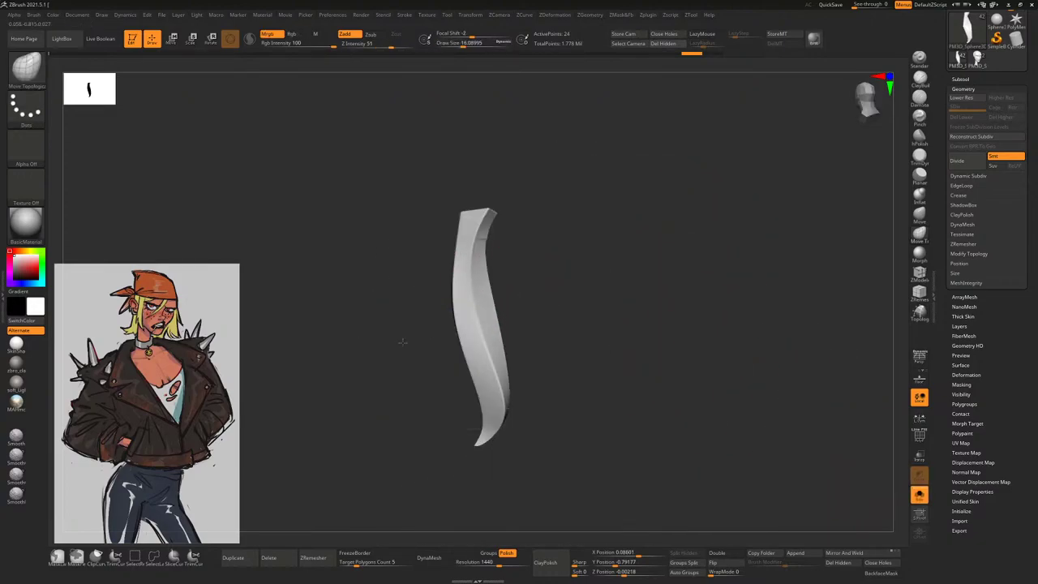
{"action": "left_click", "coordinate": [920, 494]}
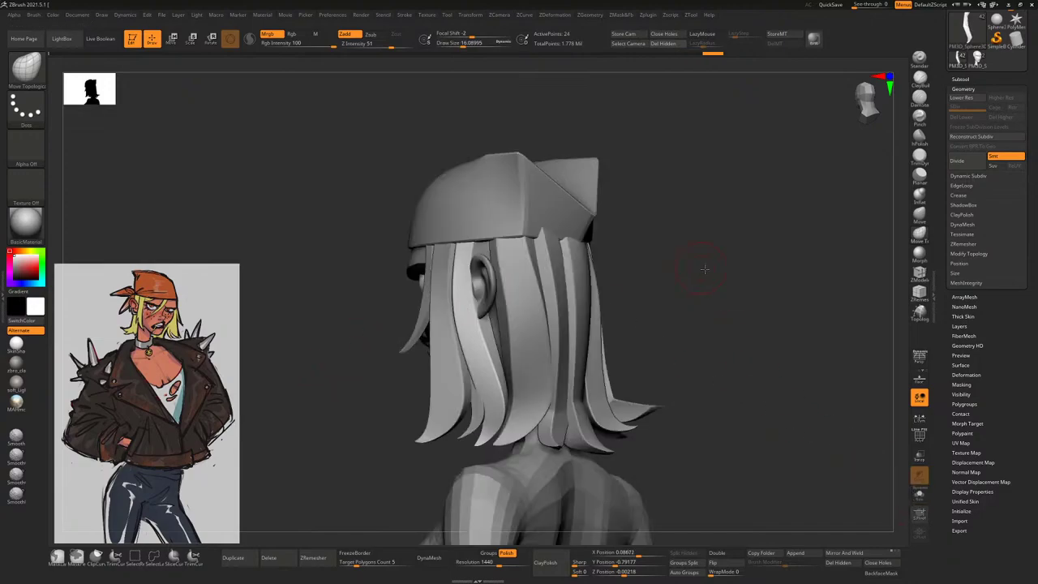
{"action": "right_click", "coordinate": [451, 304]}
{"action": "right_click_drag", "start_coordinate": [451, 300], "coordinate": [527, 277]}
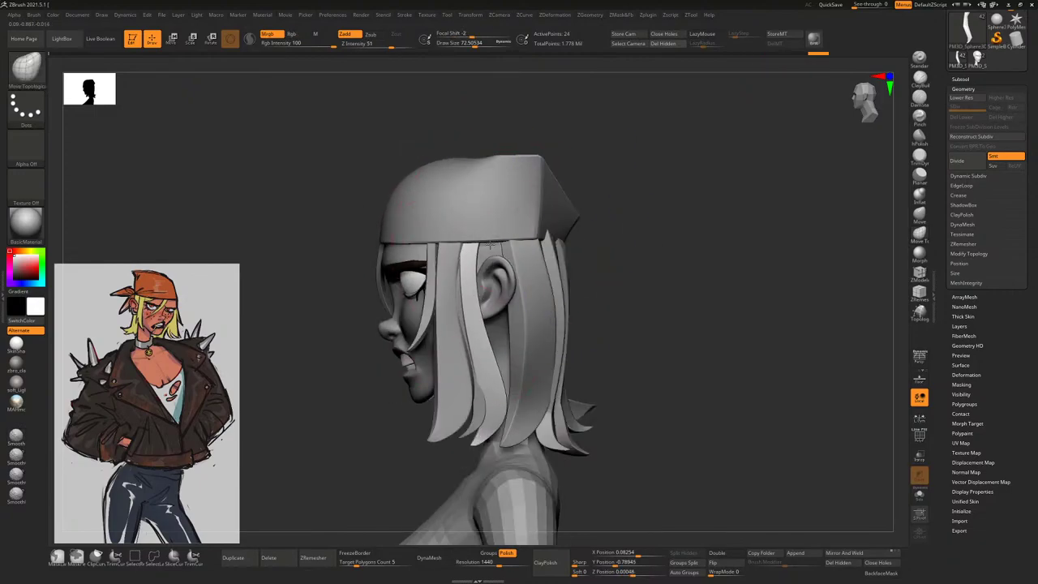
{"action": "right_click_drag", "start_coordinate": [460, 275], "coordinate": [559, 349]}
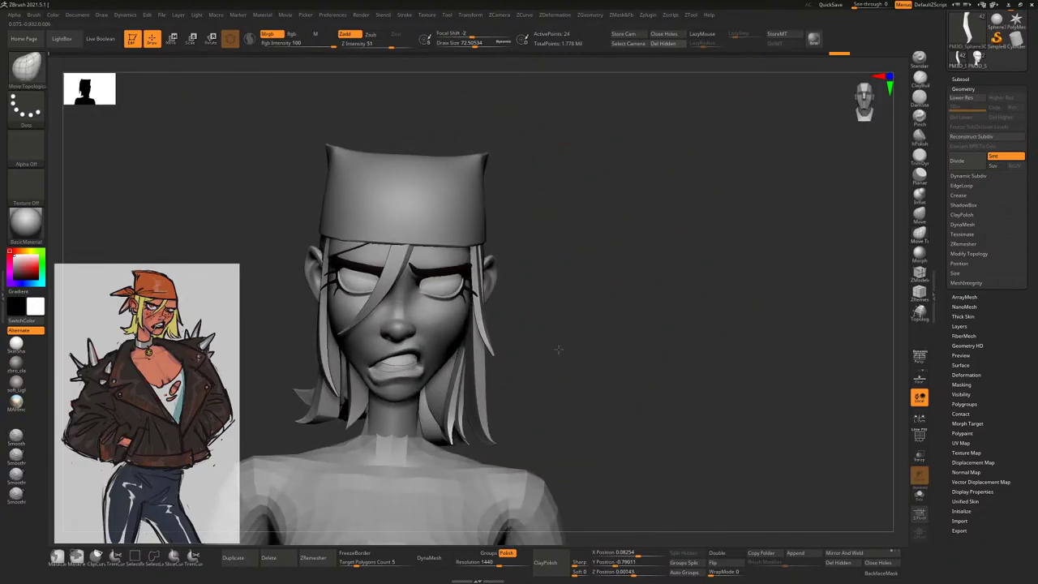
Refine the middle and lower part of the ear strand with Move Topological at draw size about 18.17
{"action": "left_click", "coordinate": [882, 573]}
{"action": "right_click_drag", "start_coordinate": [811, 505], "coordinate": [682, 377]}
{"action": "key", "text": "space"}
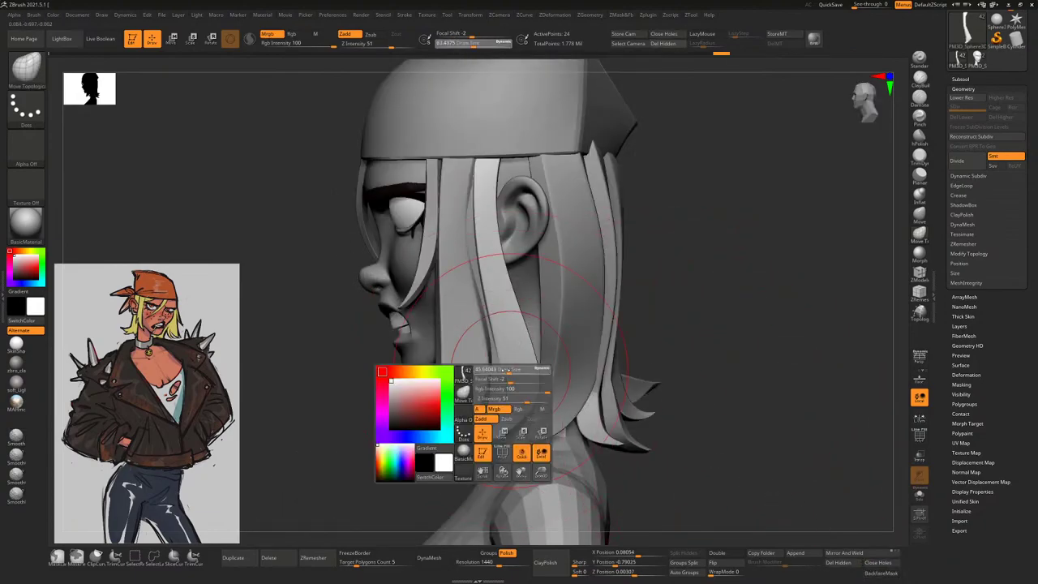
{"action": "left_click_drag", "start_coordinate": [561, 381], "coordinate": [555, 381]}
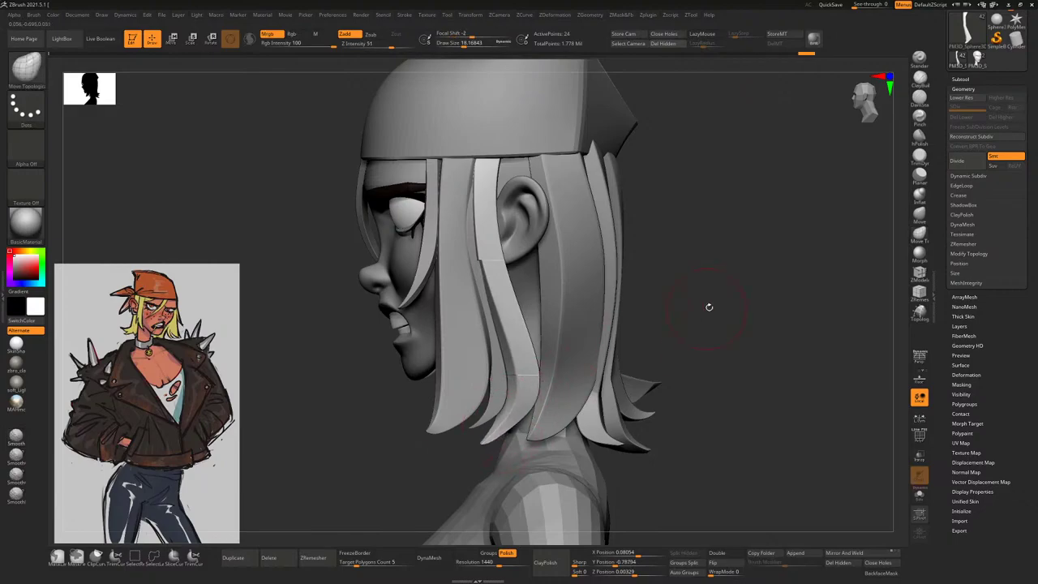
{"action": "left_click_drag", "start_coordinate": [709, 307], "coordinate": [710, 322]}
Sweep the ear strand's lower end into an S-curve from several angles at draw sizes about 43.45, 82.53 and 28.70
{"action": "key", "text": "]"}
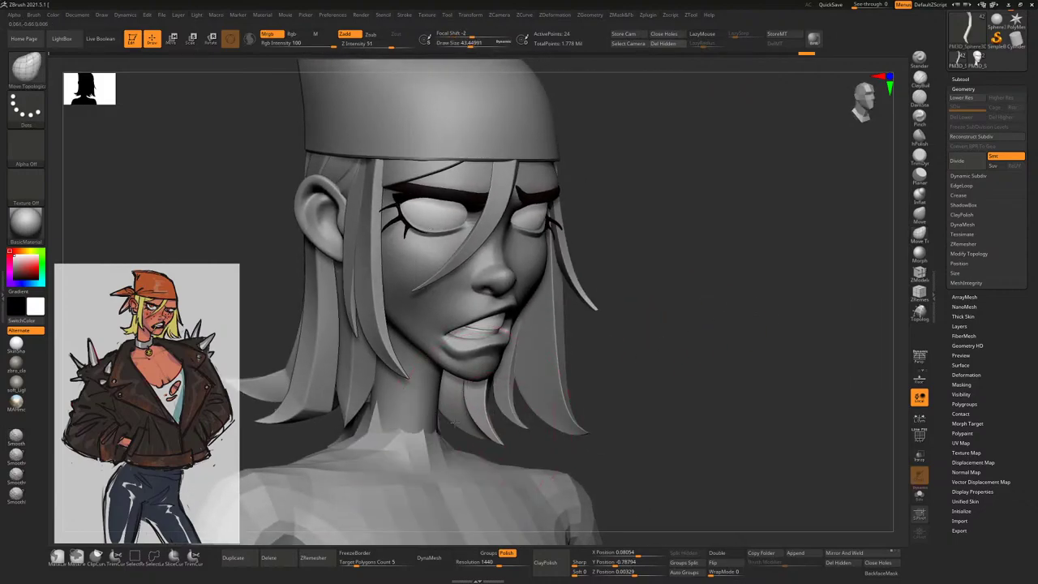
{"action": "mouse_move", "coordinate": [678, 321]}
{"action": "left_mouse_down"}
{"action": "mouse_move", "coordinate": [621, 301]}
{"action": "mouse_move", "coordinate": [557, 389]}
{"action": "left_mouse_up"}
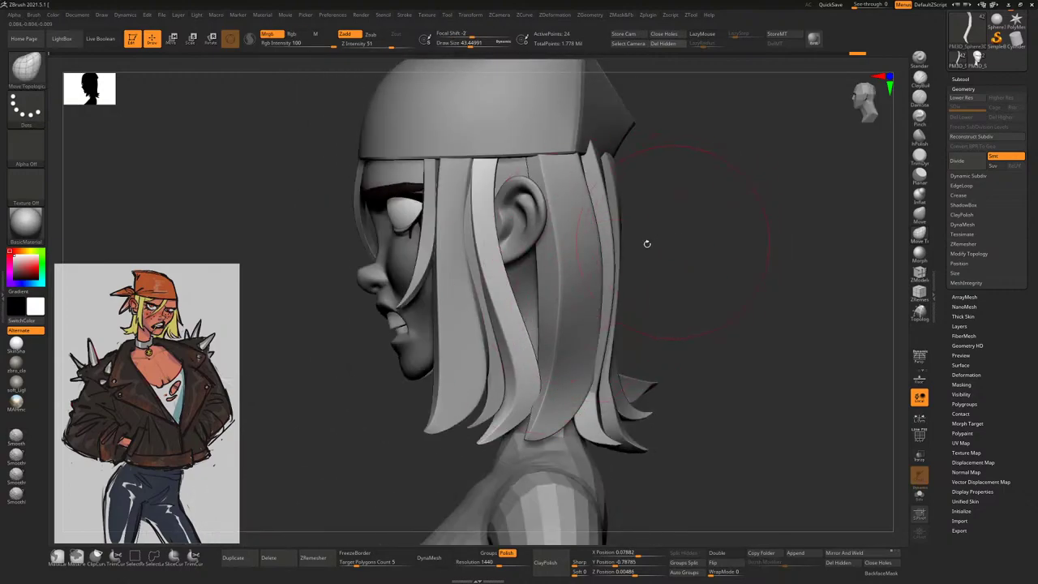
{"action": "left_click_drag", "start_coordinate": [528, 386], "coordinate": [626, 367]}
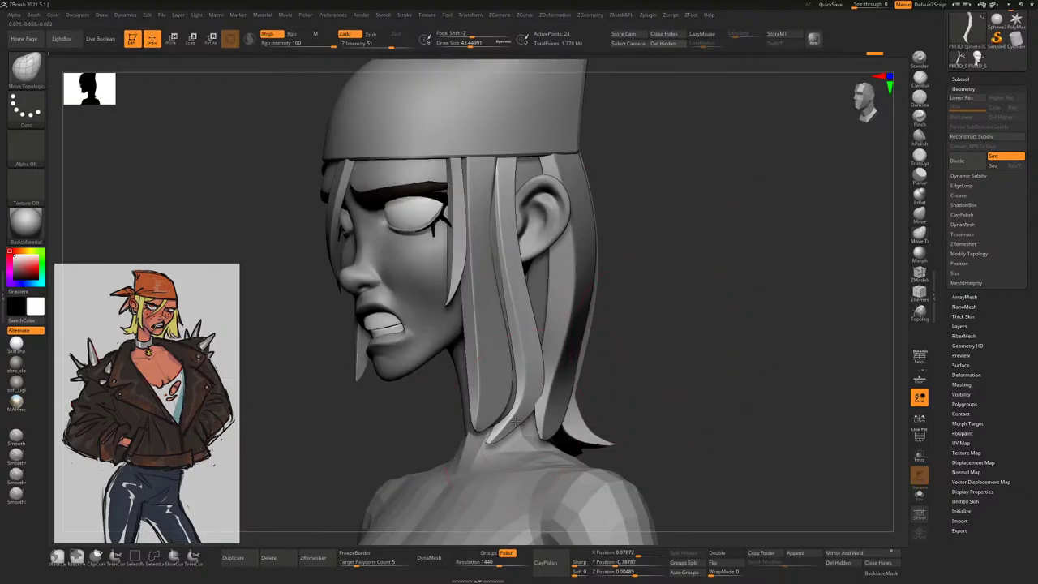
{"action": "mouse_move", "coordinate": [516, 423]}
{"action": "left_mouse_down"}
{"action": "mouse_move", "coordinate": [568, 417]}
{"action": "mouse_move", "coordinate": [512, 413]}
{"action": "mouse_move", "coordinate": [551, 409]}
{"action": "mouse_move", "coordinate": [575, 390]}
{"action": "left_mouse_up"}
{"action": "mouse_move", "coordinate": [707, 345]}
{"action": "left_mouse_down"}
{"action": "mouse_move", "coordinate": [734, 337]}
{"action": "mouse_move", "coordinate": [710, 294]}
{"action": "mouse_move", "coordinate": [721, 299]}
{"action": "mouse_move", "coordinate": [537, 412]}
{"action": "mouse_move", "coordinate": [530, 403]}
{"action": "left_mouse_up"}
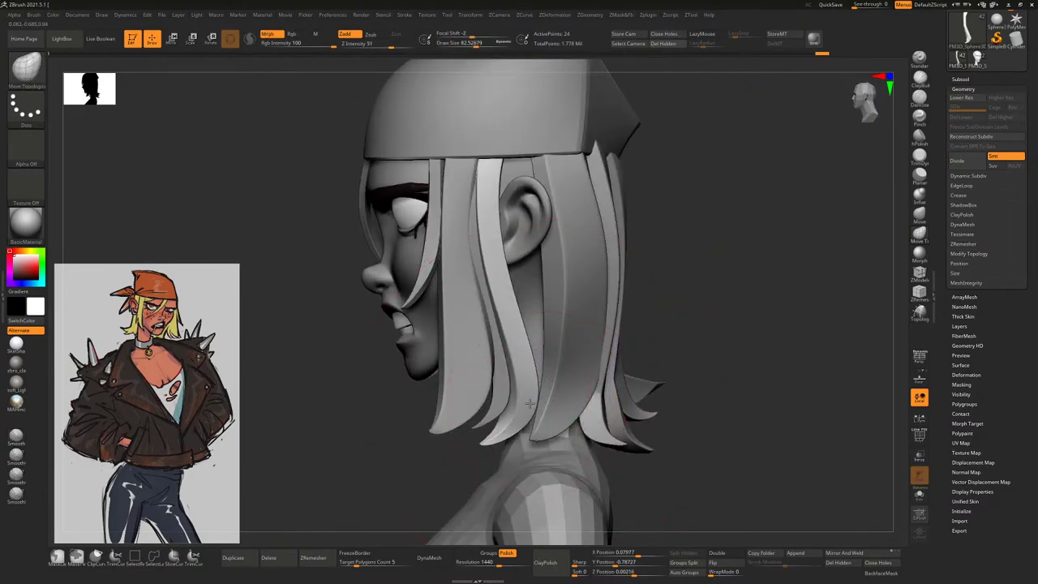
{"action": "mouse_move", "coordinate": [689, 332]}
{"action": "left_mouse_down"}
{"action": "mouse_move", "coordinate": [714, 328]}
{"action": "mouse_move", "coordinate": [661, 327]}
{"action": "left_mouse_up"}
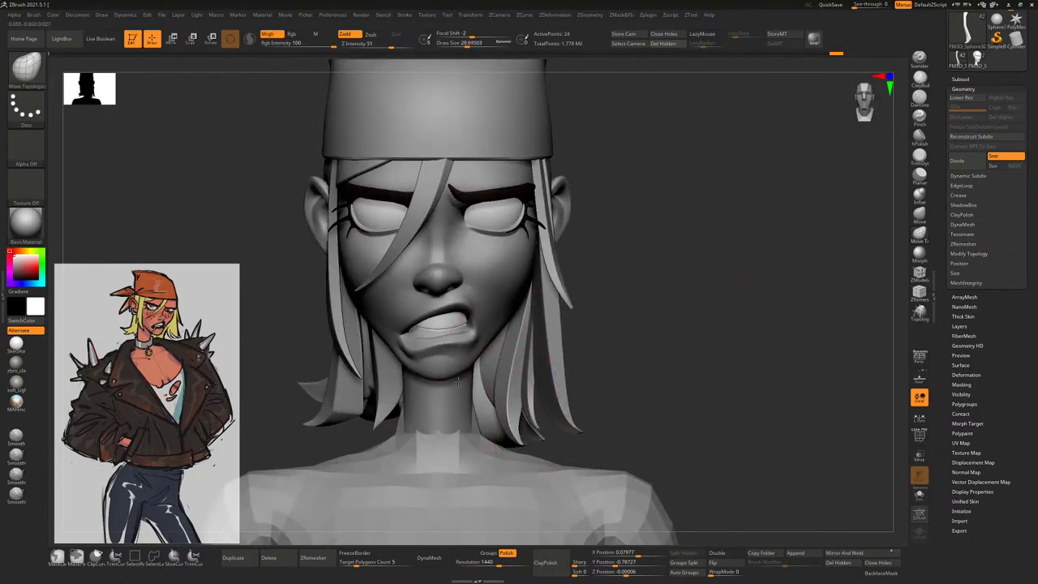
{"action": "mouse_move", "coordinate": [458, 357]}
{"action": "left_mouse_down"}
{"action": "mouse_move", "coordinate": [605, 317]}
{"action": "mouse_move", "coordinate": [605, 336]}
{"action": "mouse_move", "coordinate": [660, 301]}
{"action": "mouse_move", "coordinate": [619, 323]}
{"action": "left_mouse_up"}
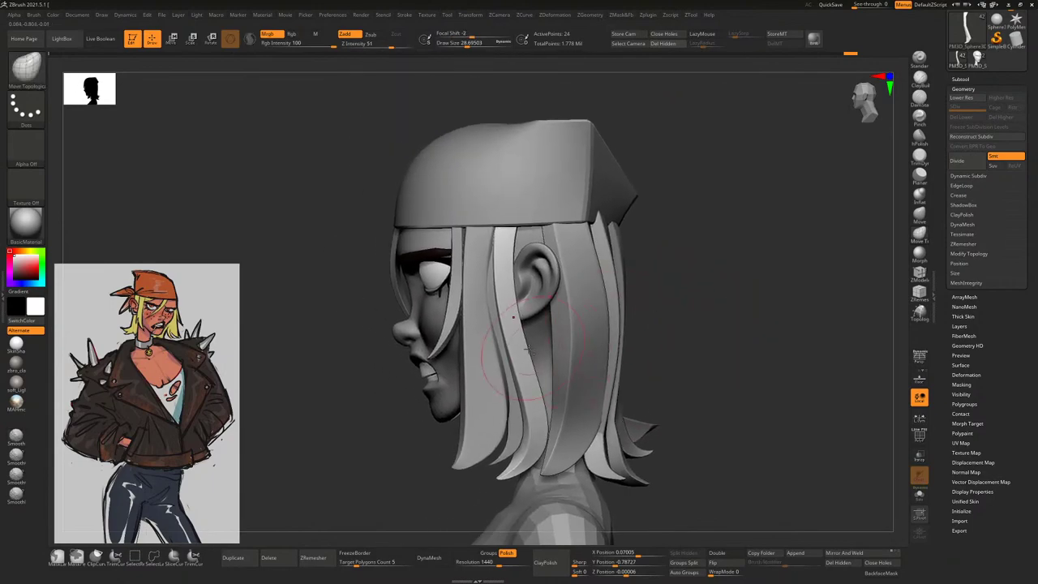
Duplicate the ear strand with the transform gizmo and move and rotate the copy back behind the ear
{"action": "key", "text": "w"}
{"action": "left_click", "coordinate": [919, 494]}
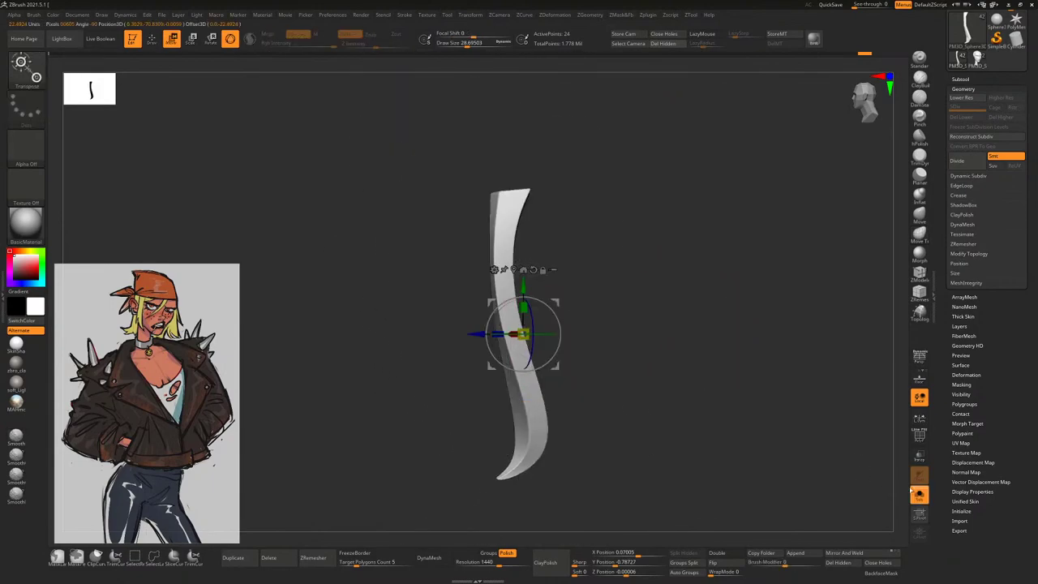
{"action": "left_click_drag", "start_coordinate": [811, 402], "coordinate": [829, 452]}
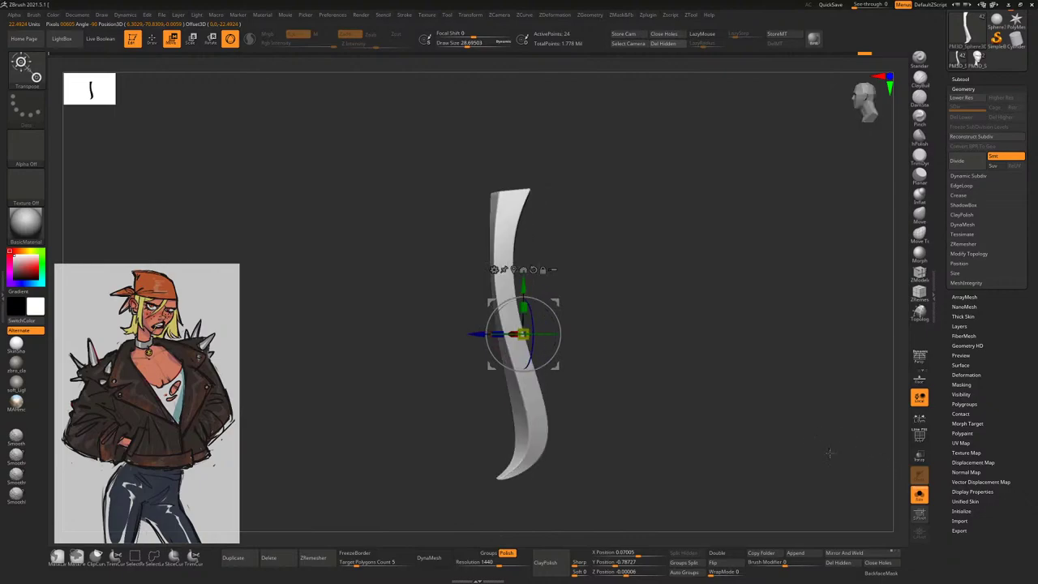
{"action": "left_click", "coordinate": [918, 494]}
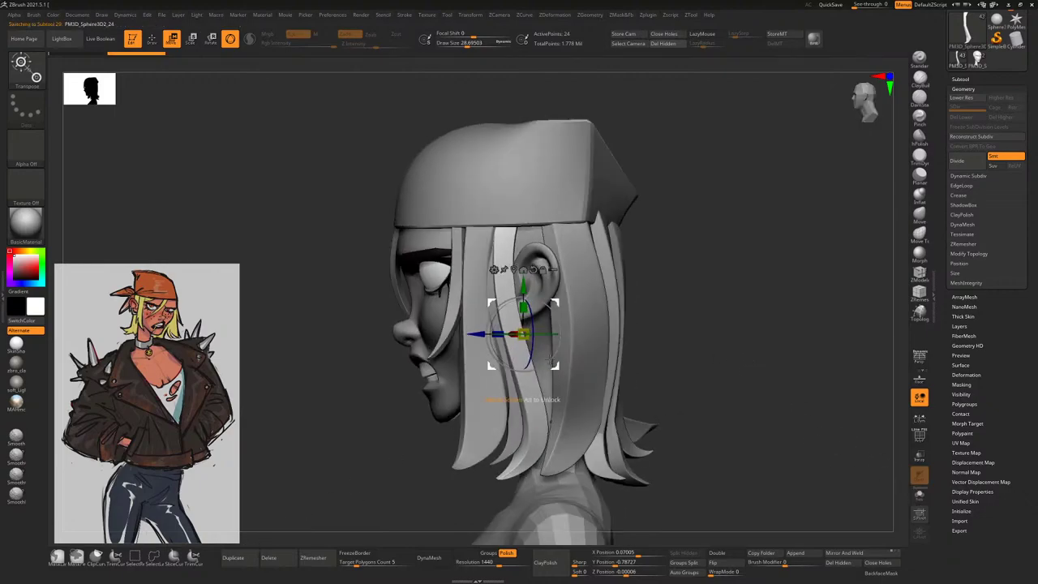
{"action": "left_click", "coordinate": [596, 354], "text": "alt"}
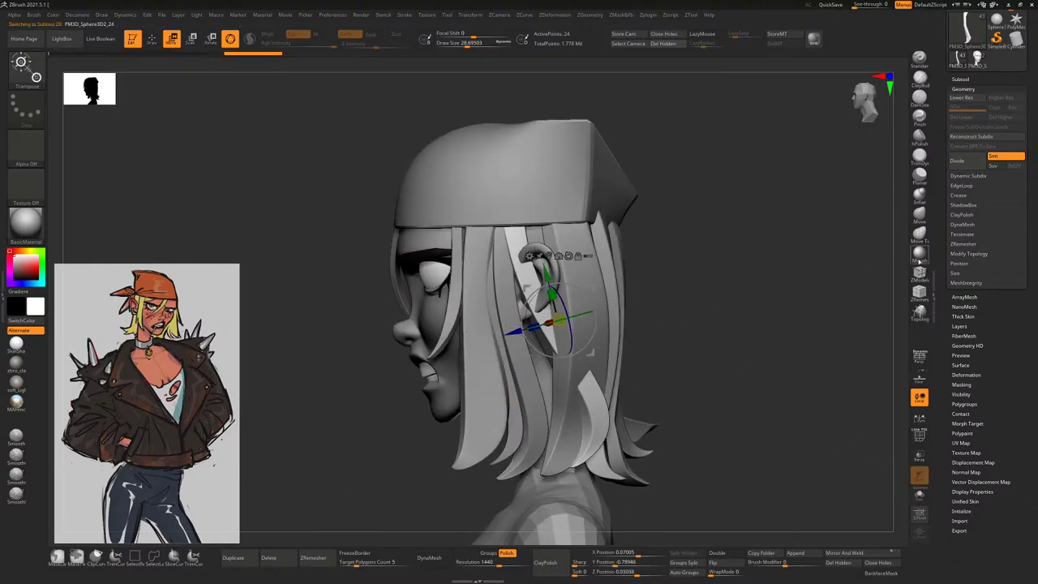
Fit the copied ear strand into place behind the ear with Move Topological at draw sizes about 63.44 and 22.90
{"action": "key", "text": "q"}
{"action": "key", "text": "space"}
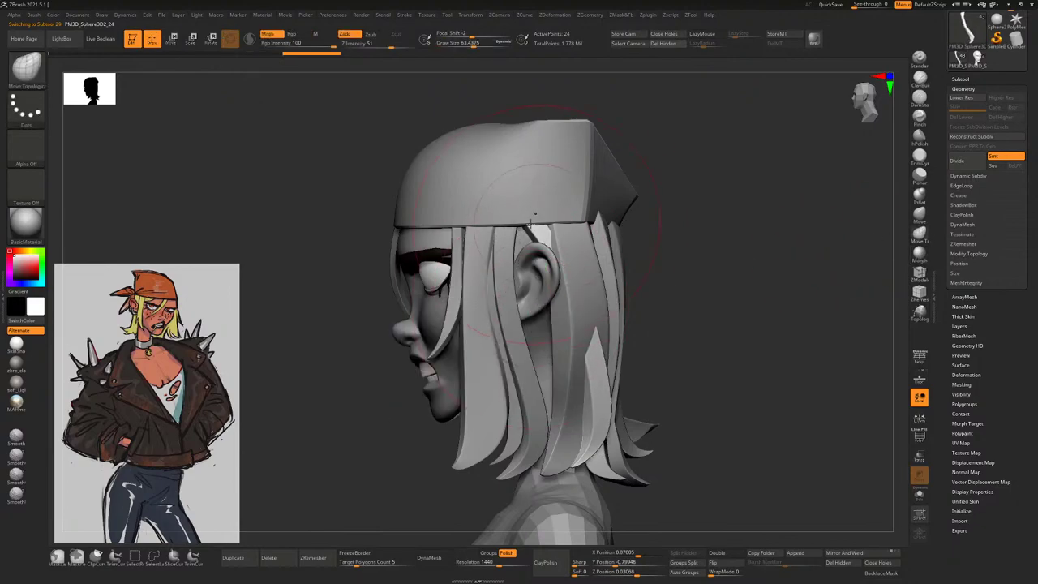
{"action": "key", "text": "space"}
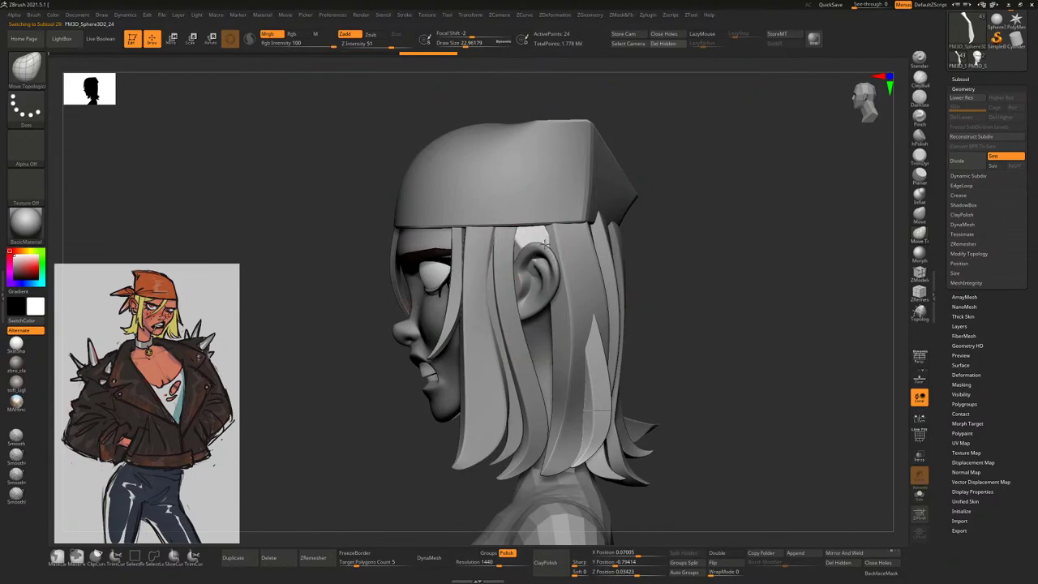
{"action": "left_click_drag", "start_coordinate": [627, 242], "coordinate": [540, 269]}
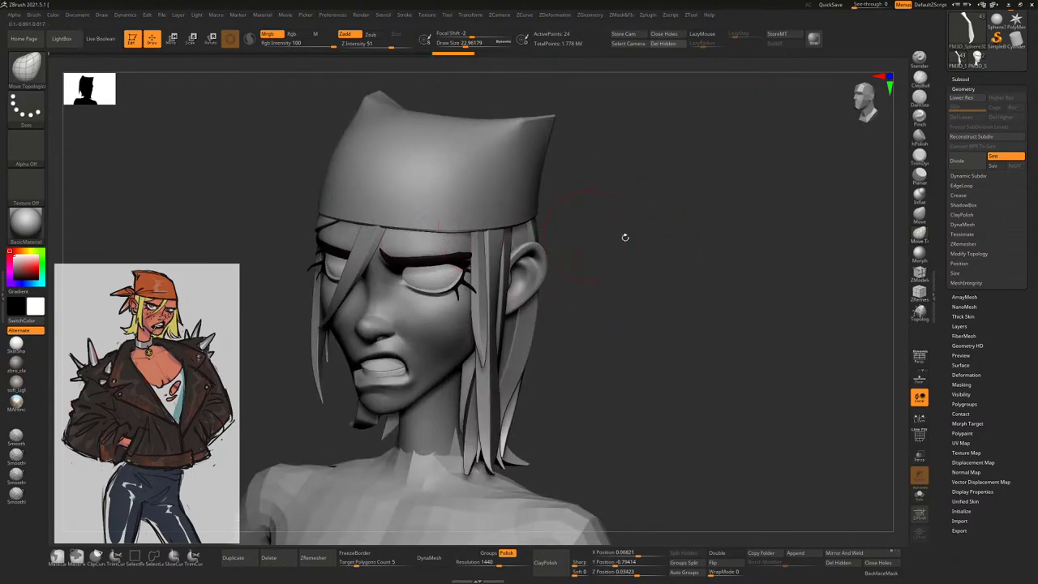
{"action": "left_click_drag", "start_coordinate": [624, 234], "coordinate": [583, 251]}
{"action": "mouse_move", "coordinate": [580, 198]}
{"action": "left_mouse_down"}
{"action": "mouse_move", "coordinate": [528, 205]}
{"action": "mouse_move", "coordinate": [471, 389]}
{"action": "left_mouse_up"}
Pull the copied strand's lower part and tip in beneath the neighbouring side hair at draw sizes about 39.31 and 43.45
{"action": "key", "text": "space"}
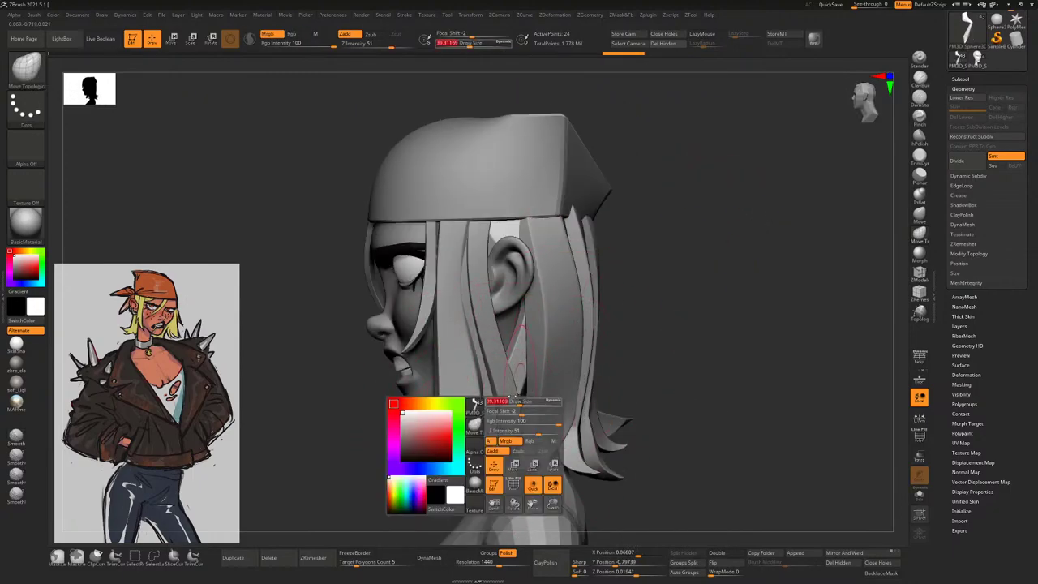
{"action": "key", "text": "space"}
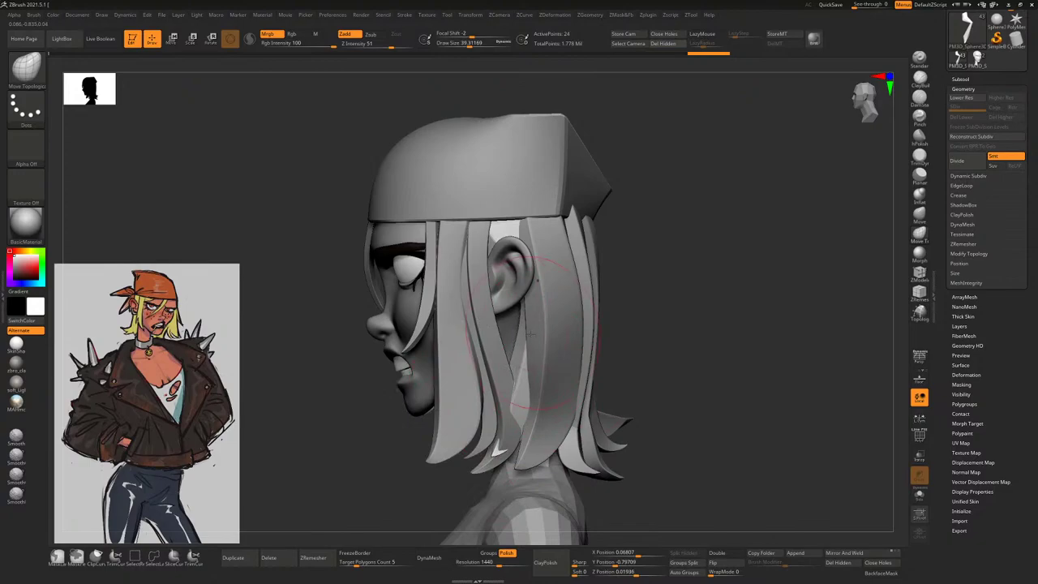
{"action": "mouse_move", "coordinate": [421, 305]}
{"action": "left_mouse_down"}
{"action": "mouse_move", "coordinate": [638, 248]}
{"action": "mouse_move", "coordinate": [712, 267]}
{"action": "mouse_move", "coordinate": [677, 308]}
{"action": "left_mouse_up"}
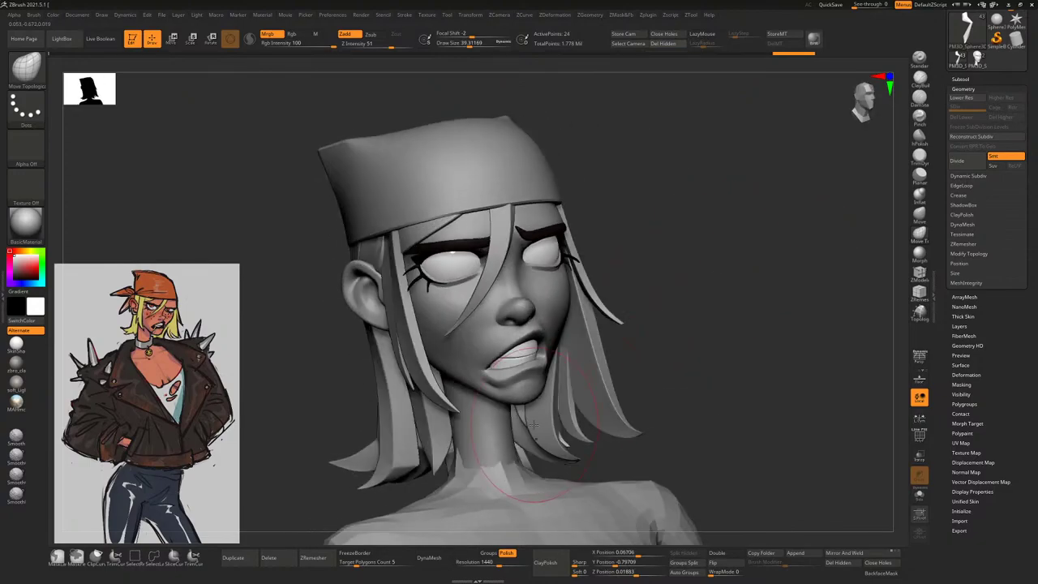
{"action": "mouse_move", "coordinate": [527, 430]}
{"action": "left_mouse_down"}
{"action": "mouse_move", "coordinate": [695, 319]}
{"action": "mouse_move", "coordinate": [540, 401]}
{"action": "left_mouse_up"}
{"action": "mouse_move", "coordinate": [702, 308]}
{"action": "left_mouse_down"}
{"action": "mouse_move", "coordinate": [691, 308]}
{"action": "mouse_move", "coordinate": [704, 323]}
{"action": "mouse_move", "coordinate": [734, 291]}
{"action": "mouse_move", "coordinate": [572, 374]}
{"action": "mouse_move", "coordinate": [569, 355]}
{"action": "mouse_move", "coordinate": [640, 336]}
{"action": "left_mouse_up"}
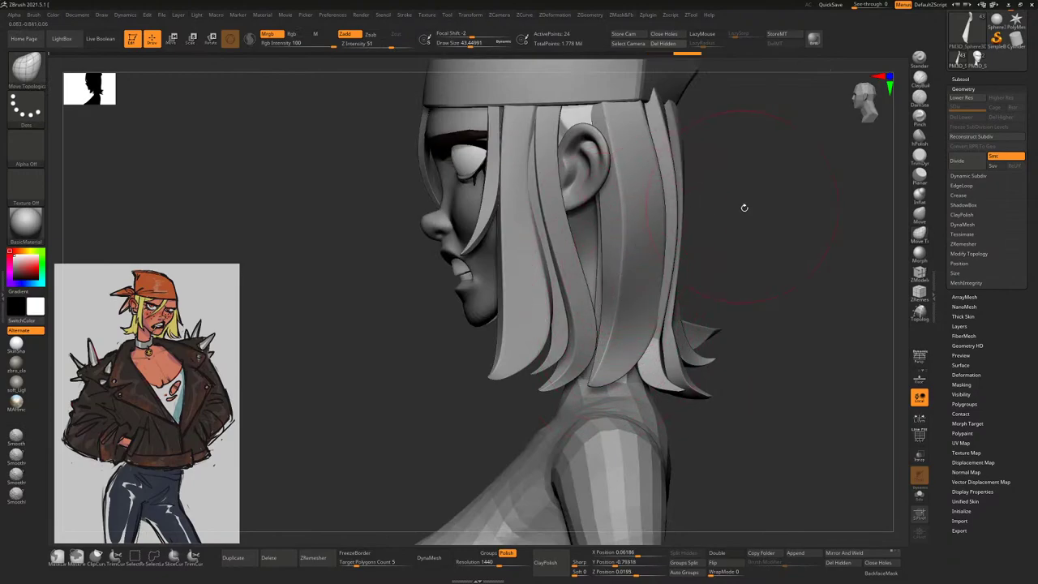
{"action": "mouse_move", "coordinate": [744, 208]}
{"action": "left_mouse_down"}
{"action": "mouse_move", "coordinate": [681, 213]}
{"action": "mouse_move", "coordinate": [744, 208]}
{"action": "left_mouse_up"}
Smooth the wide strand behind the ear and bend its front edge backward with Move Topological at draw size about 33.68
{"action": "left_click", "coordinate": [620, 219], "text": "alt"}
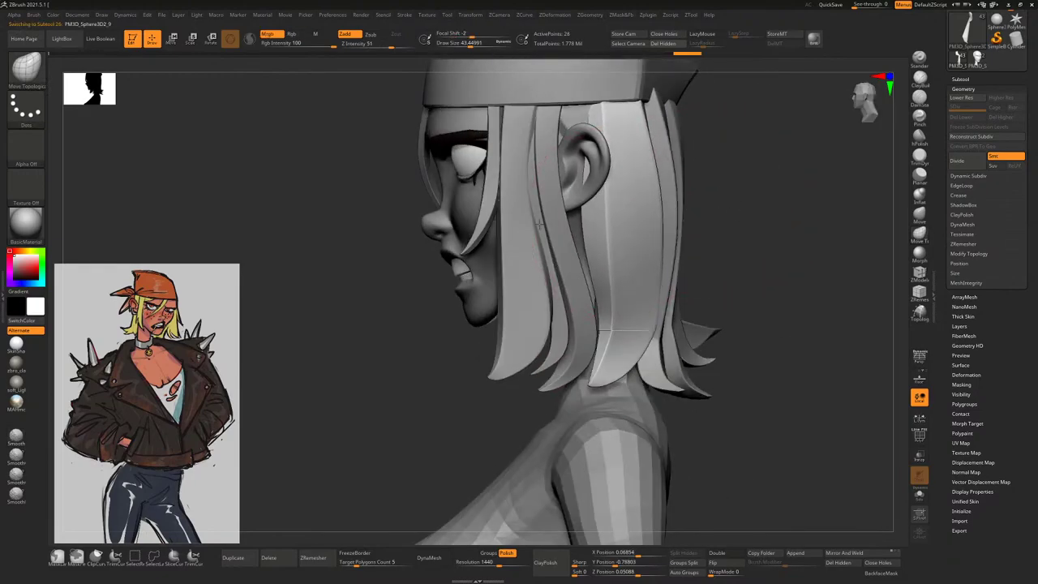
{"action": "key", "text": "shift"}
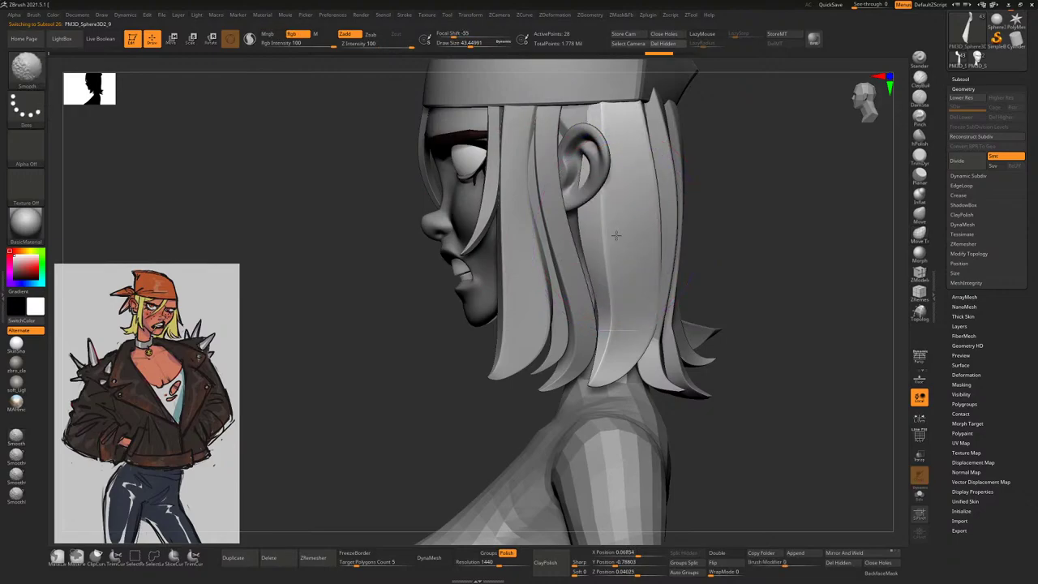
{"action": "mouse_move", "coordinate": [615, 235]}
{"action": "left_mouse_down", "text": "shift"}
{"action": "mouse_move", "coordinate": [649, 138]}
{"action": "mouse_move", "coordinate": [653, 219]}
{"action": "left_mouse_up", "text": "shift"}
{"action": "mouse_move", "coordinate": [732, 202]}
{"action": "left_mouse_down"}
{"action": "mouse_move", "coordinate": [682, 212]}
{"action": "mouse_move", "coordinate": [763, 236]}
{"action": "mouse_move", "coordinate": [673, 250]}
{"action": "mouse_move", "coordinate": [600, 211]}
{"action": "left_mouse_up"}
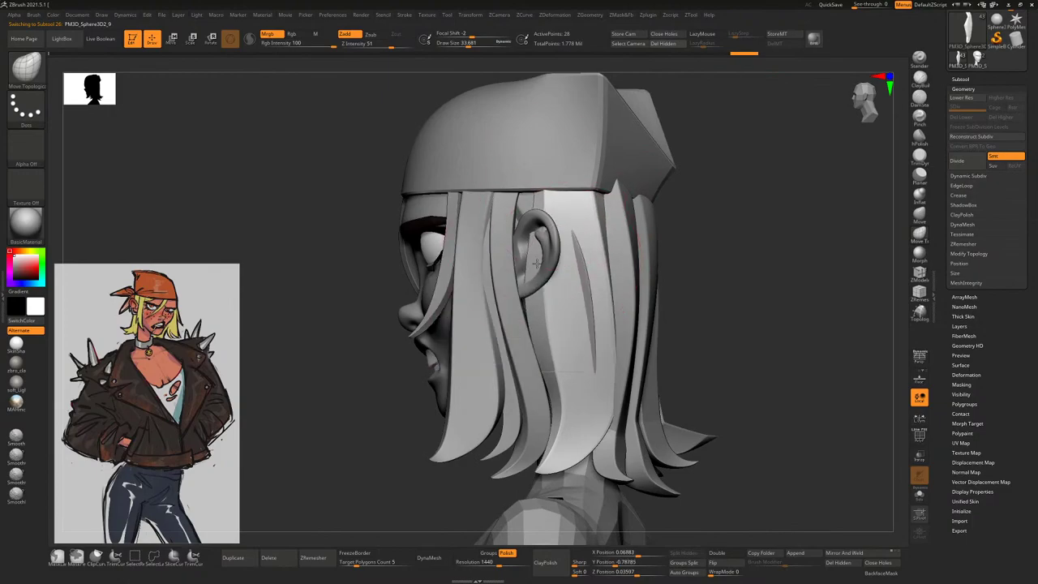
{"action": "left_click_drag", "start_coordinate": [686, 233], "coordinate": [706, 231]}
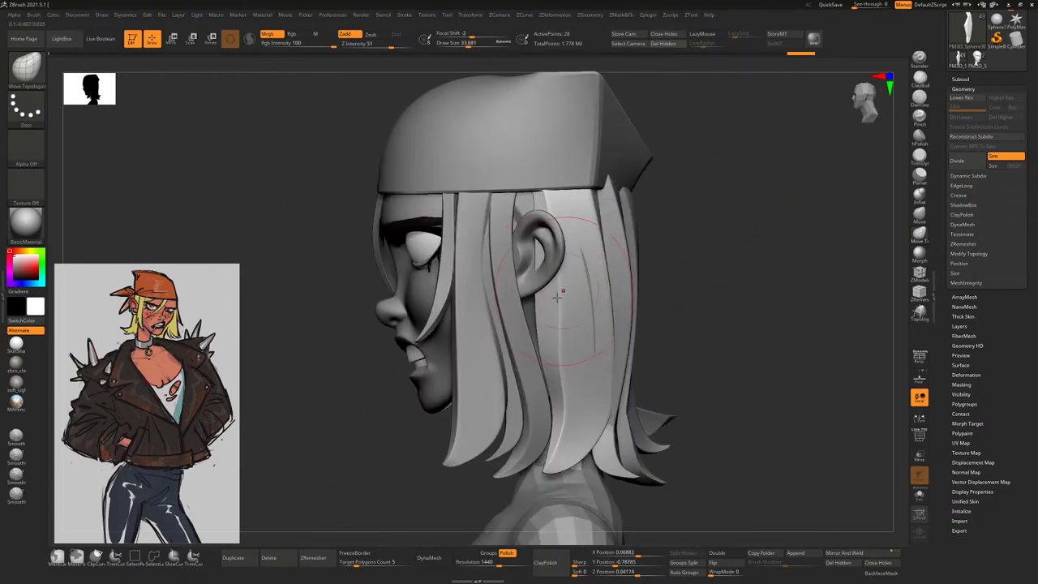
{"action": "left_click_drag", "start_coordinate": [557, 297], "coordinate": [582, 300]}
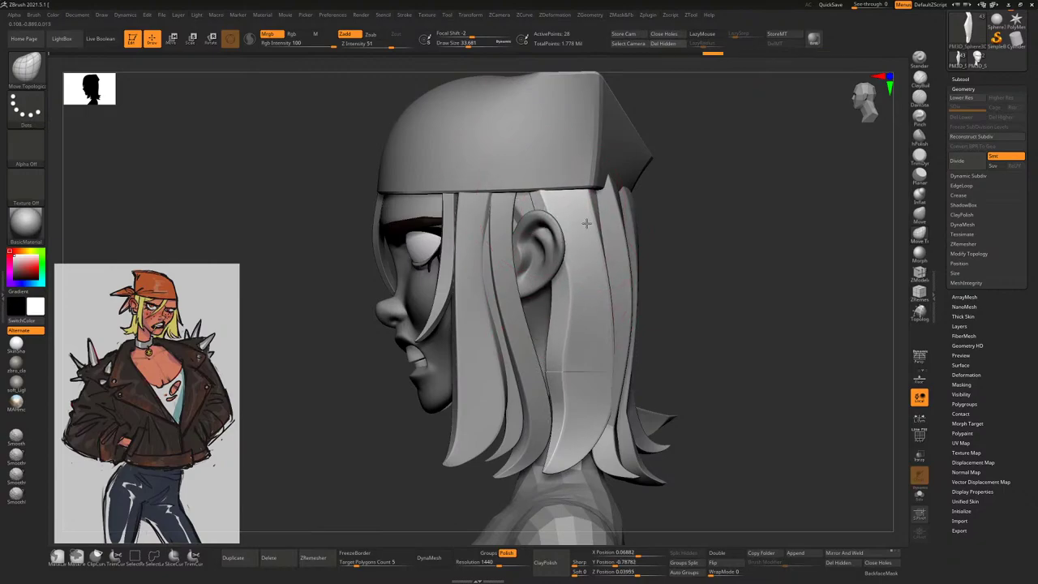
{"action": "mouse_move", "coordinate": [654, 294]}
{"action": "left_mouse_down"}
{"action": "mouse_move", "coordinate": [618, 345]}
{"action": "mouse_move", "coordinate": [606, 324]}
{"action": "left_mouse_up"}
Adjust the lower ends of the strands beside the neck from the front at draw sizes about 24.31, 66.36 and 55.26
{"action": "left_click", "coordinate": [519, 351], "text": "alt"}
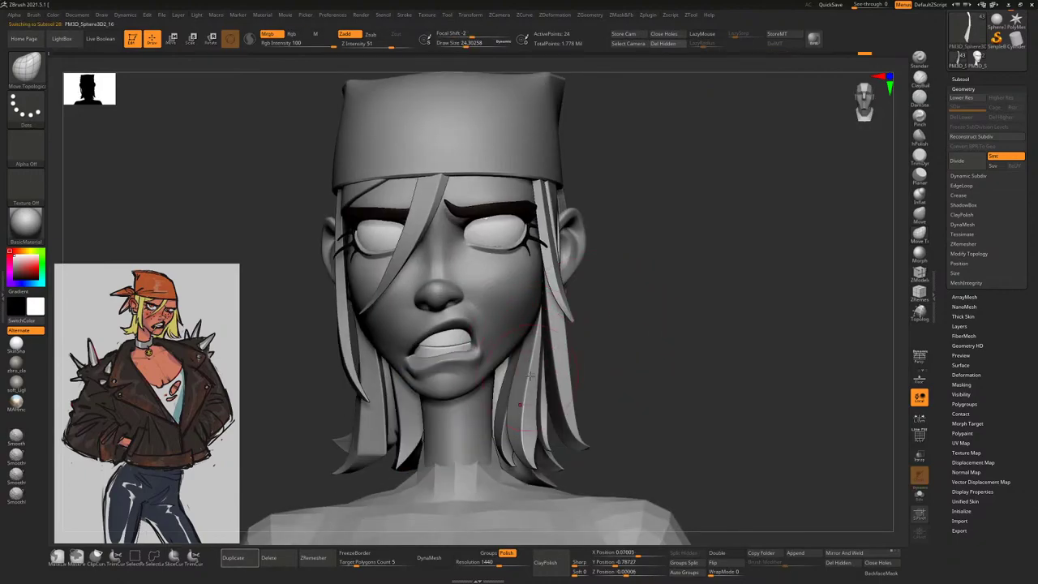
{"action": "mouse_move", "coordinate": [696, 321]}
{"action": "left_mouse_down"}
{"action": "mouse_move", "coordinate": [683, 248]}
{"action": "mouse_move", "coordinate": [632, 254]}
{"action": "mouse_move", "coordinate": [646, 263]}
{"action": "mouse_move", "coordinate": [621, 312]}
{"action": "mouse_move", "coordinate": [596, 330]}
{"action": "left_mouse_up"}
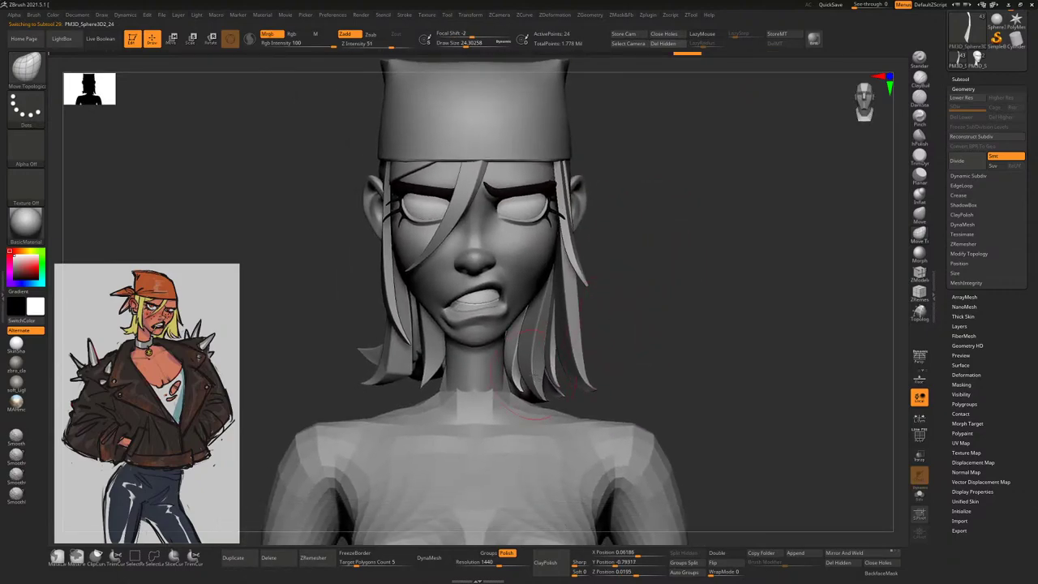
{"action": "key", "text": "bracketright"}
{"action": "key", "text": "bracketright"}
{"action": "key", "text": "bracketright"}
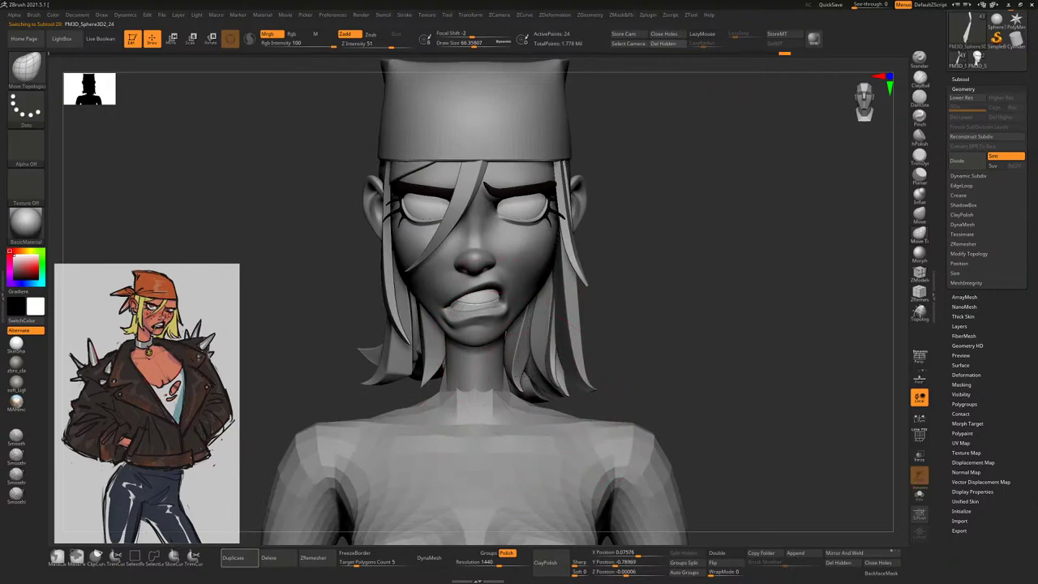
{"action": "key", "text": "bracketleft"}
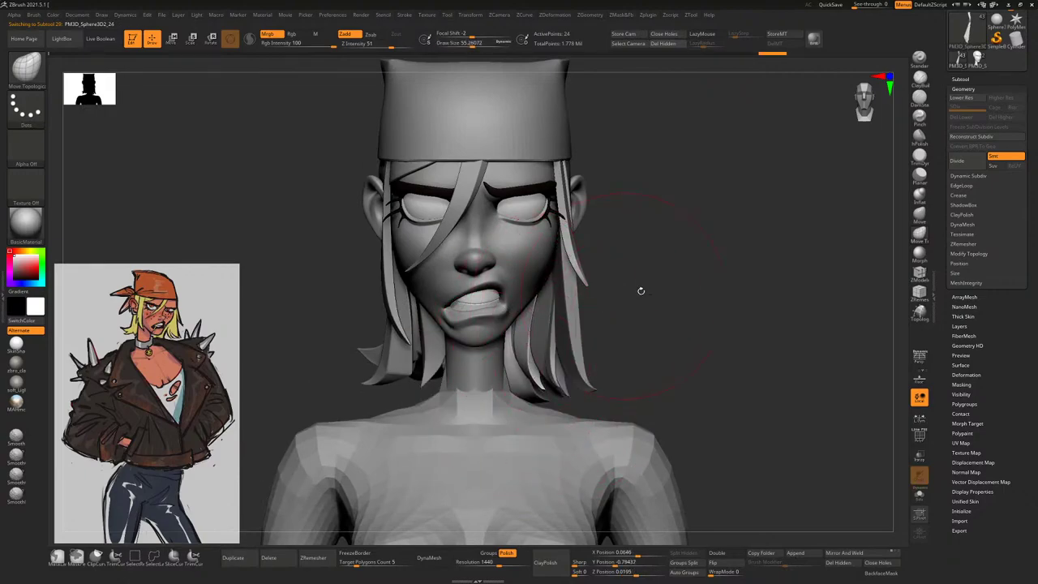
{"action": "left_click_drag", "start_coordinate": [641, 291], "coordinate": [528, 331]}
{"action": "right_click", "coordinate": [614, 308]}
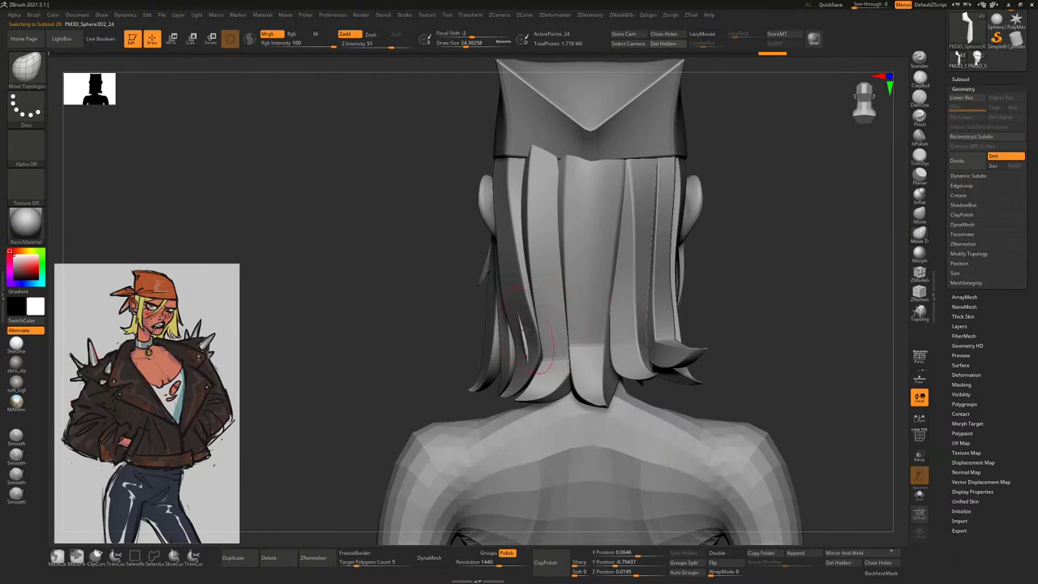
Reshape the wide strand behind the ear into a fuller curve at draw sizes about 47.01 and 31.95, undoing one stroke
{"action": "left_click", "coordinate": [516, 341], "text": "alt"}
{"action": "left_click_drag", "start_coordinate": [403, 353], "coordinate": [503, 348]}
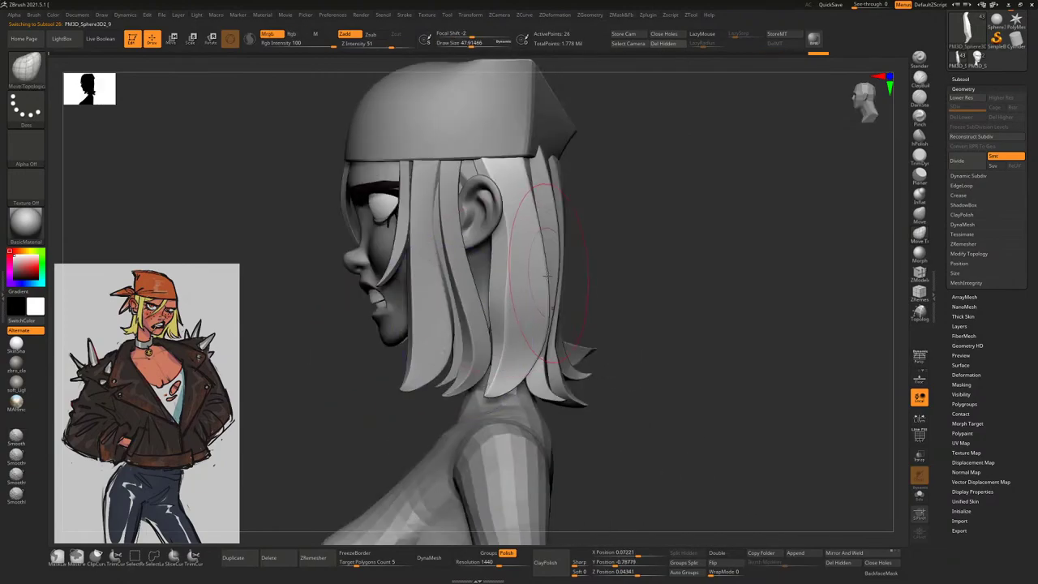
{"action": "left_click_drag", "start_coordinate": [507, 306], "coordinate": [508, 244]}
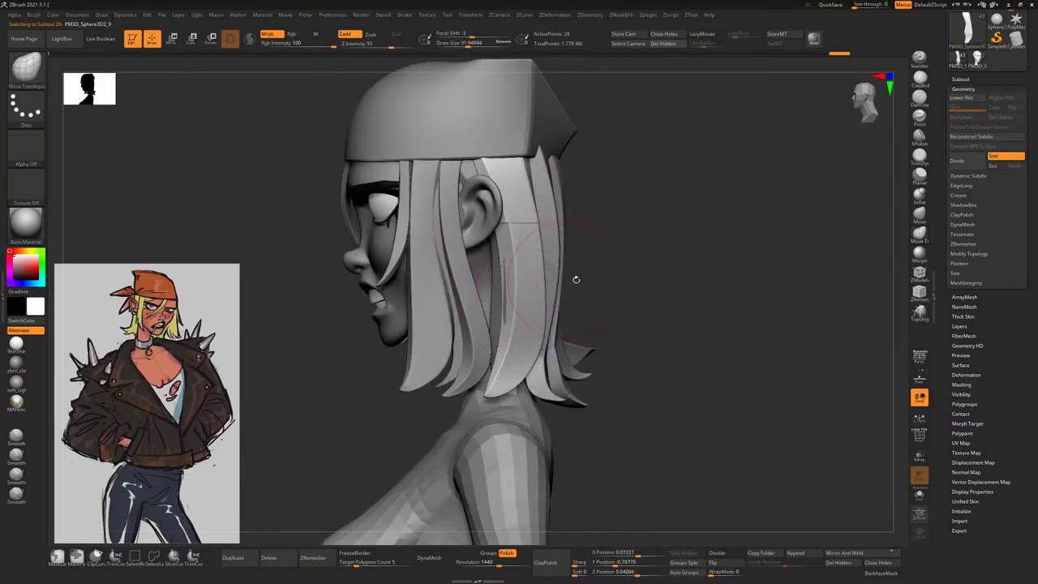
{"action": "key", "text": "ctrl+z"}
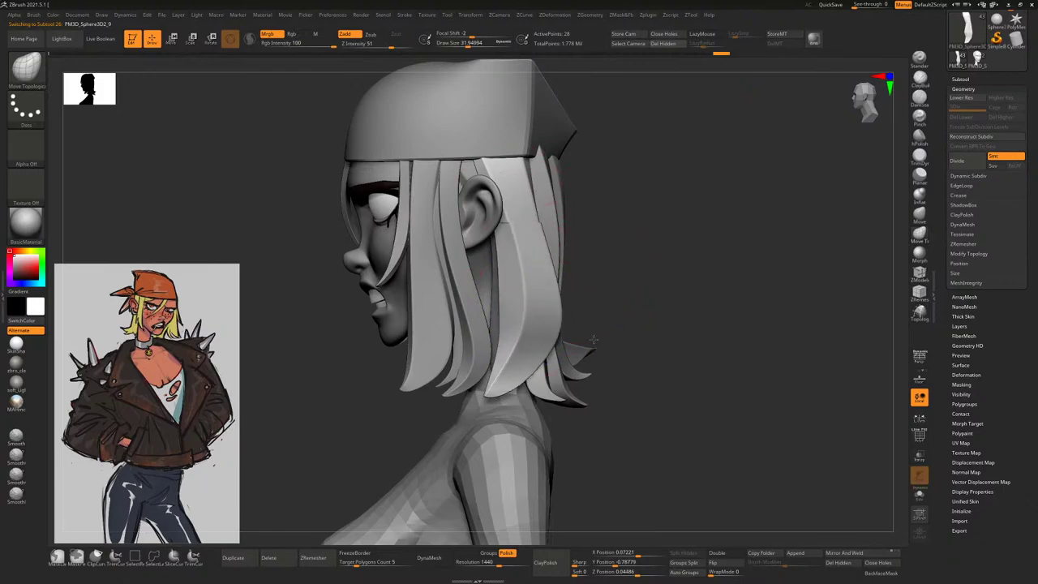
{"action": "left_click_drag", "start_coordinate": [596, 357], "coordinate": [635, 323]}
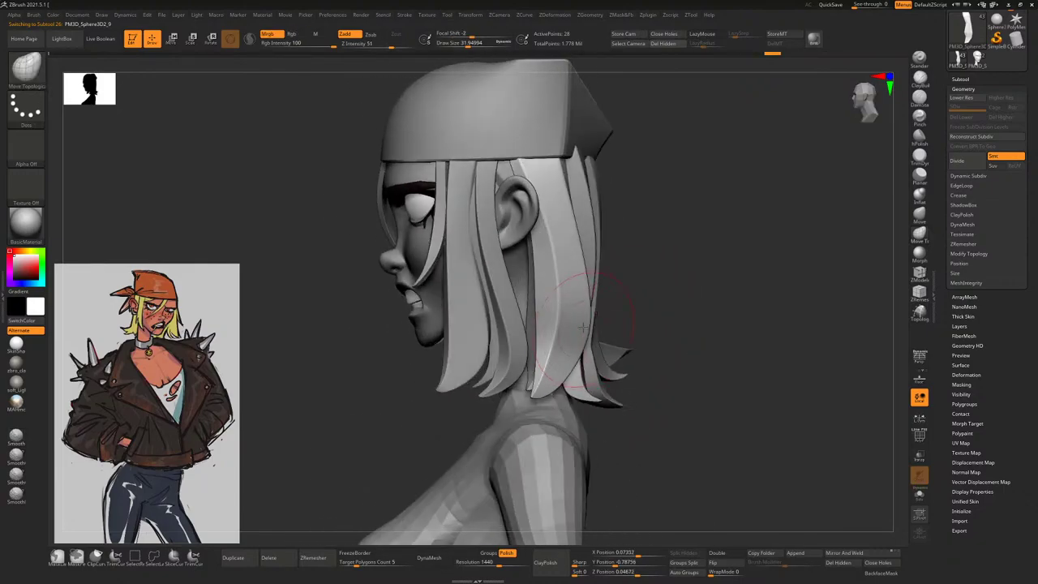
{"action": "left_click_drag", "start_coordinate": [565, 327], "coordinate": [584, 260], "text": "shift"}
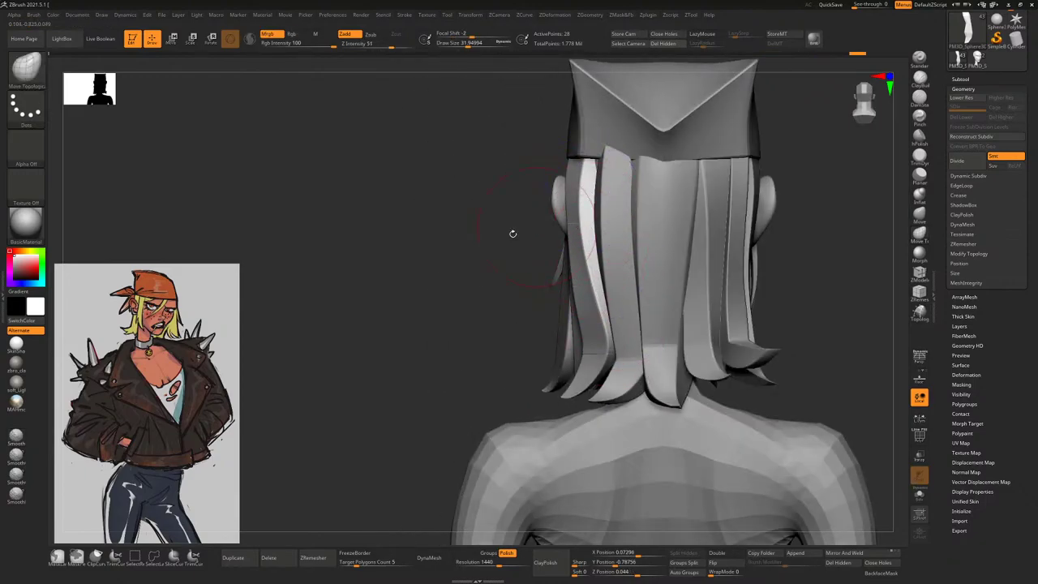
{"action": "left_click_drag", "start_coordinate": [512, 232], "coordinate": [604, 162]}
{"action": "left_click_drag", "start_coordinate": [723, 148], "coordinate": [688, 337], "text": "shift"}
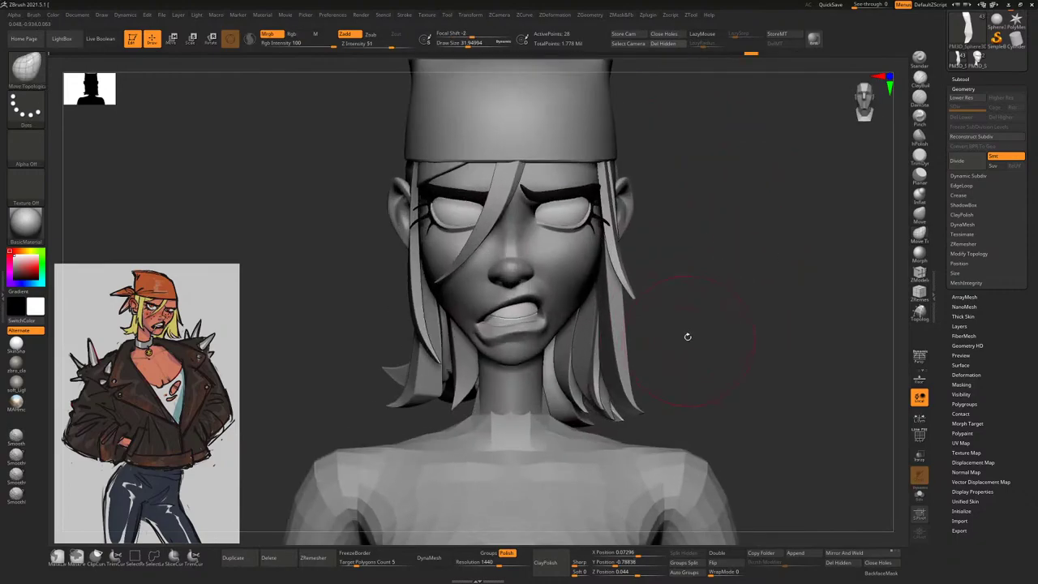
Flare the outer front side strand outward at draw size about 57.89, then shift the opposite neck-side strand inward at about 35.48
{"action": "left_click", "coordinate": [618, 354], "text": "alt"}
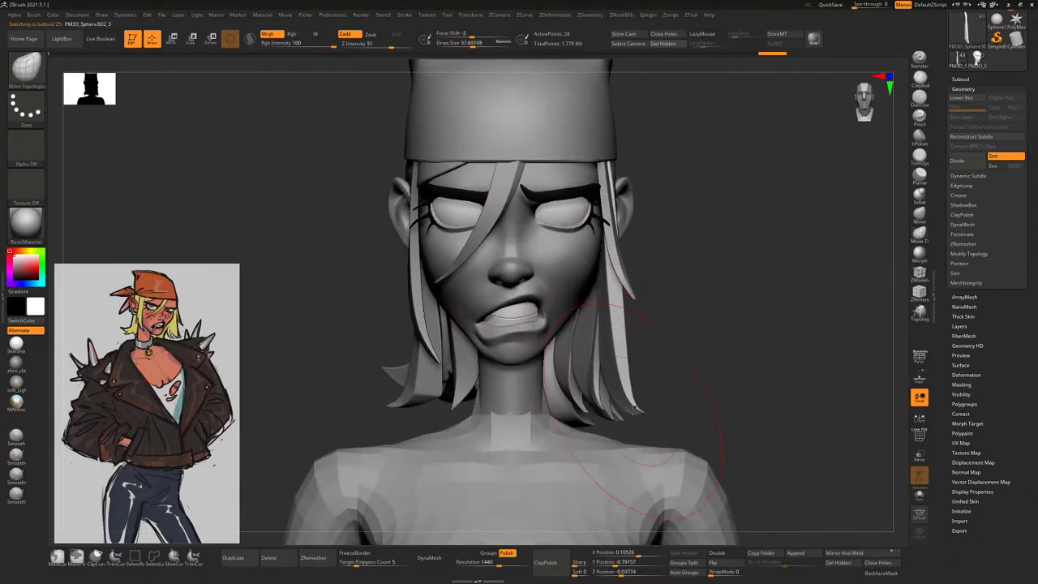
{"action": "left_click_drag", "start_coordinate": [613, 358], "coordinate": [666, 399]}
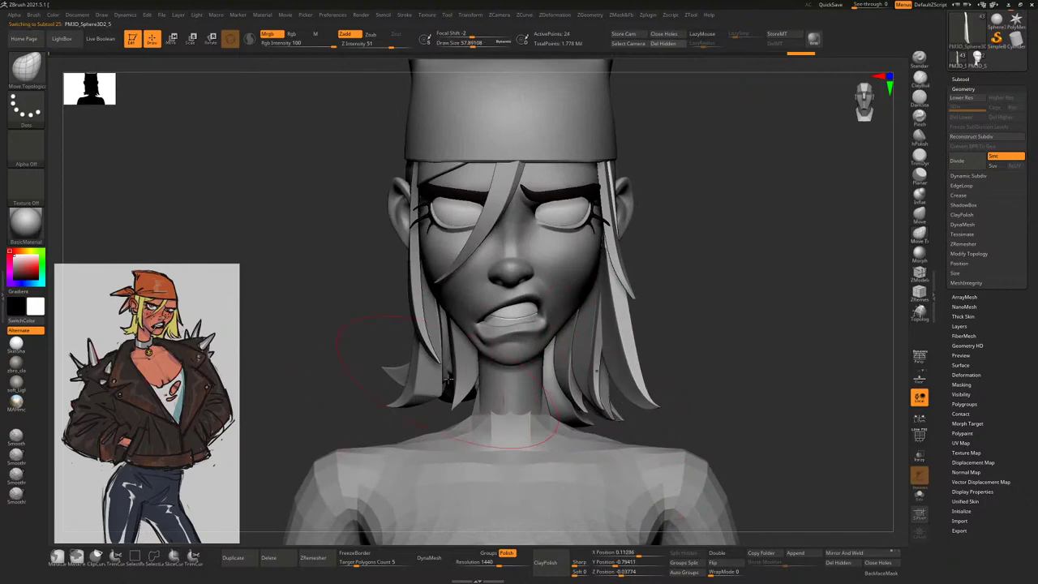
{"action": "left_click", "coordinate": [433, 347], "text": "alt"}
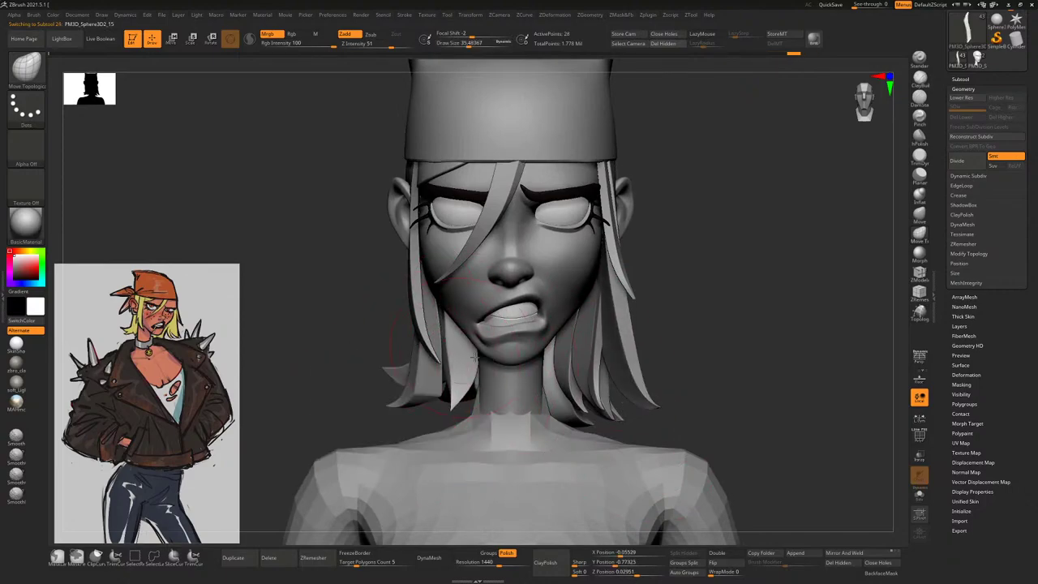
{"action": "left_click_drag", "start_coordinate": [472, 382], "coordinate": [480, 381]}
{"action": "left_click_drag", "start_coordinate": [688, 335], "coordinate": [714, 331]}
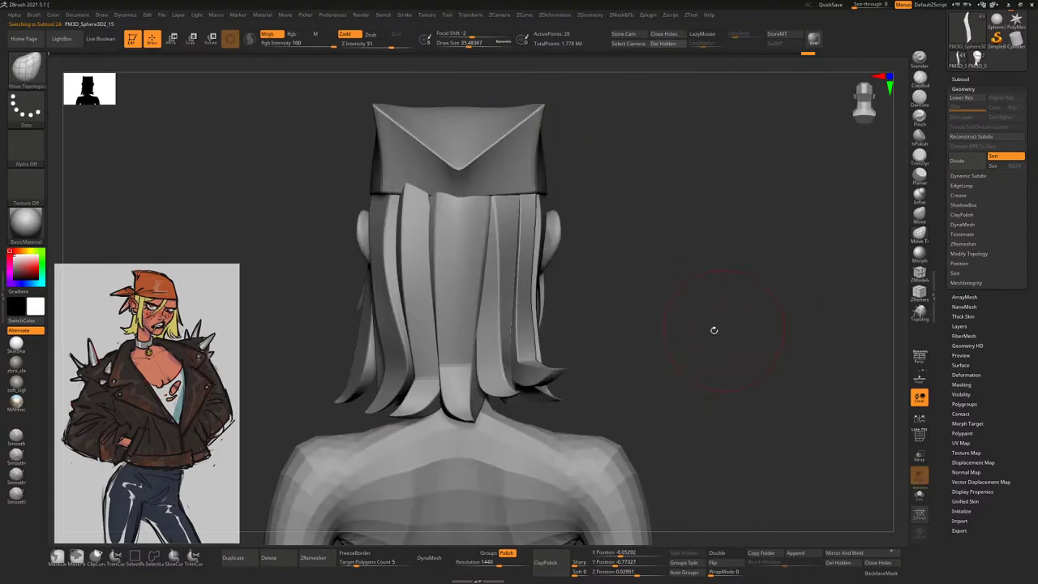
Select the flared strand at the back of the head and adjust its lower end around the neck
{"action": "left_click", "coordinate": [424, 404], "text": "alt"}
{"action": "key", "text": "space"}
{"action": "left_click_drag", "start_coordinate": [643, 283], "coordinate": [655, 215]}
{"action": "key", "text": "space"}
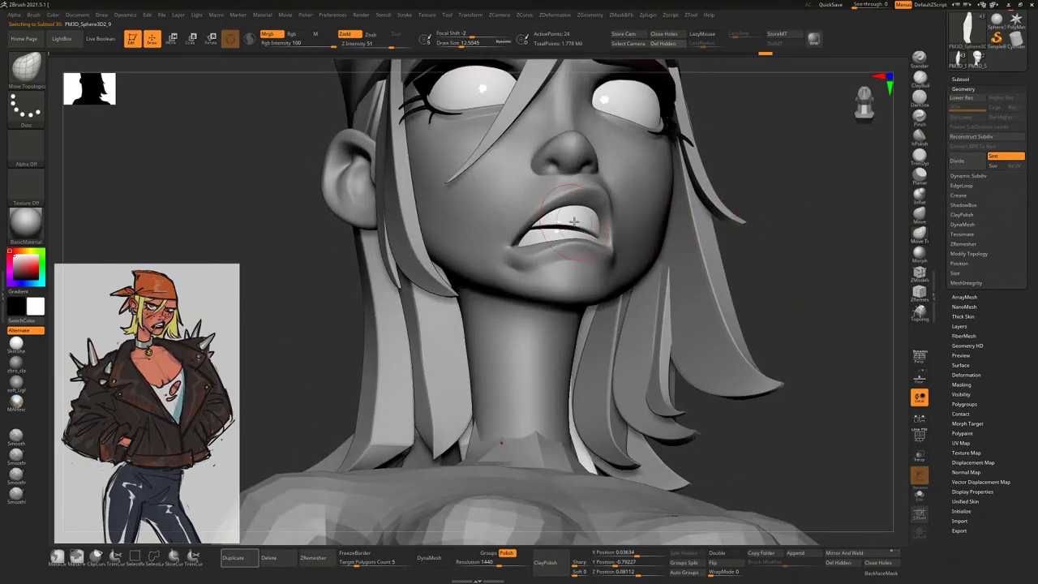
Isolate the upper teeth, lower them to subdivision level 3 and set DamStandard to a draw size of about 5.47
{"action": "left_click_drag", "start_coordinate": [574, 221], "coordinate": [812, 286]}
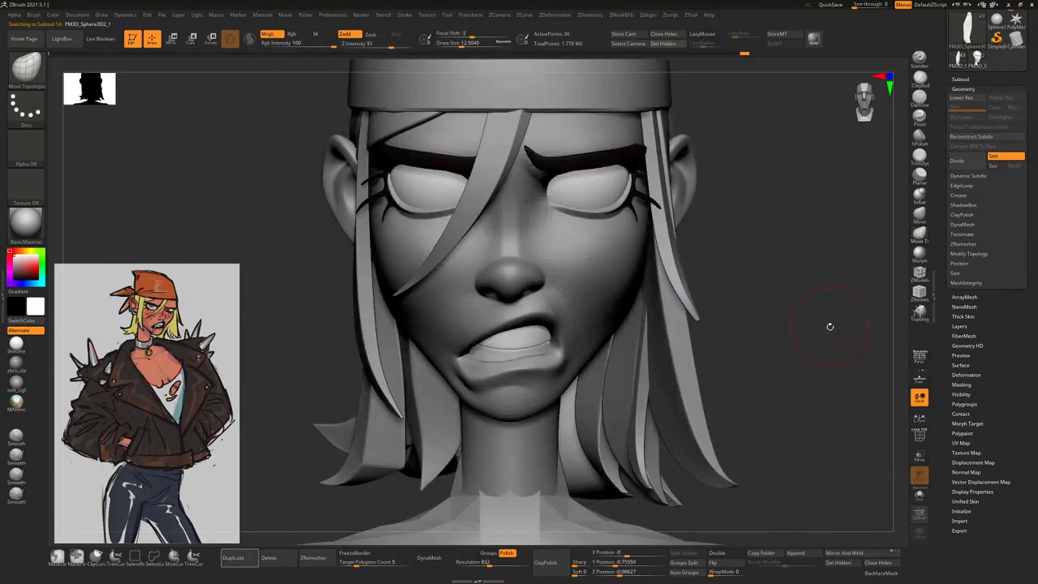
{"action": "left_click", "coordinate": [972, 175]}
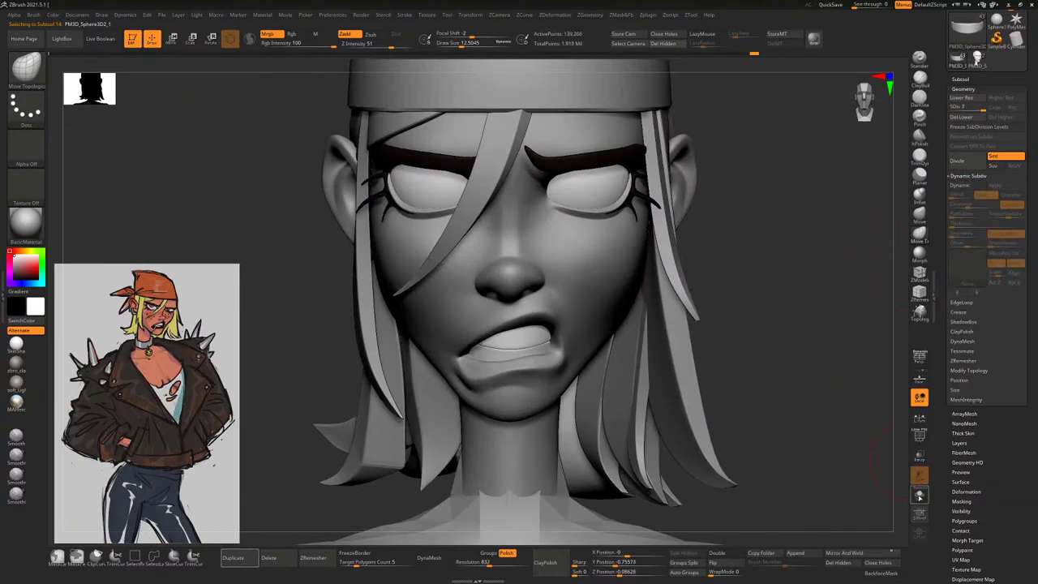
{"action": "left_click_drag", "start_coordinate": [788, 378], "coordinate": [748, 244]}
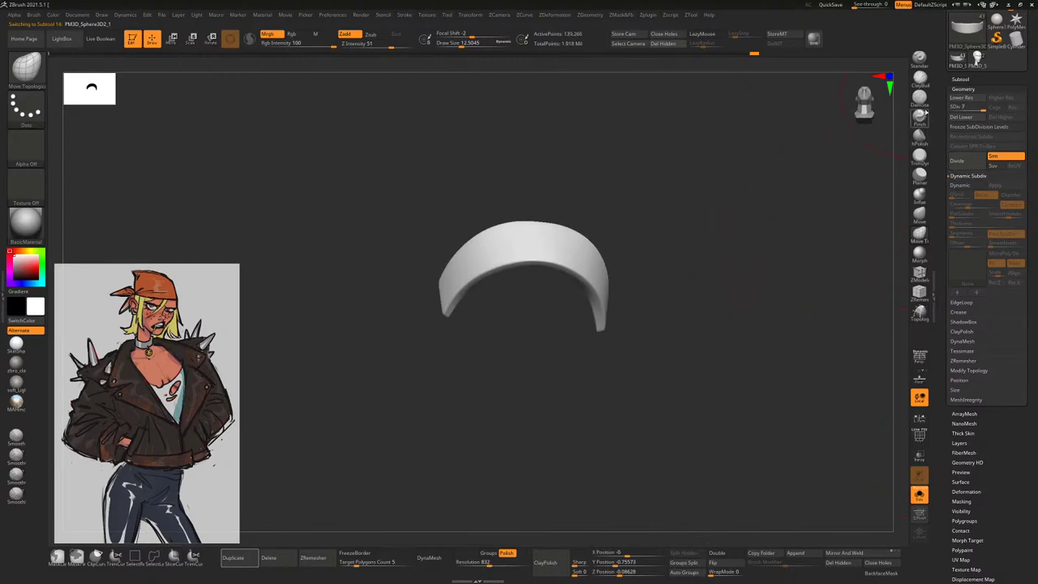
{"action": "key", "text": "b"}
{"action": "key", "text": "d"}
{"action": "key", "text": "s"}
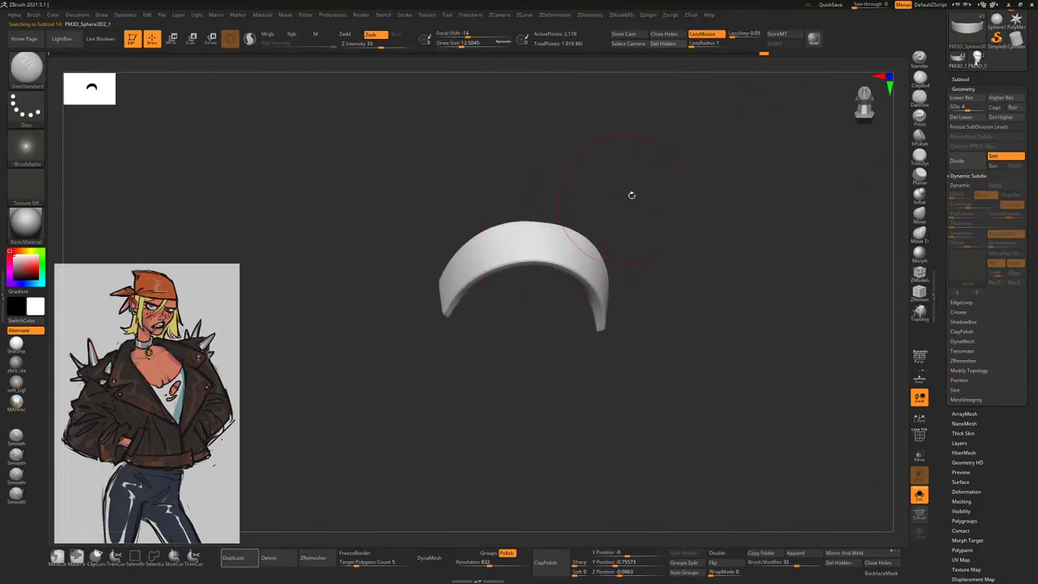
{"action": "key", "text": "space"}
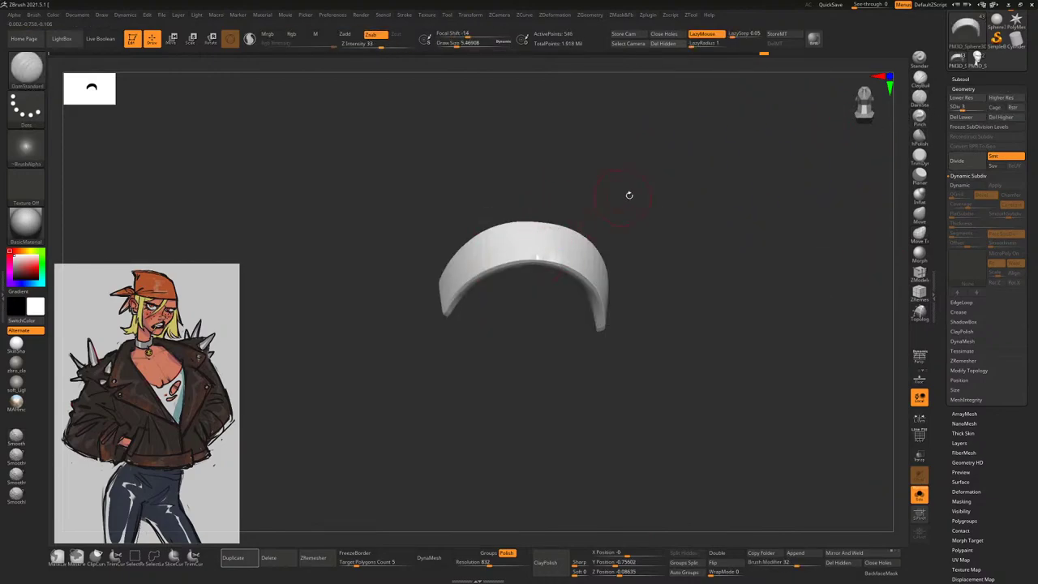
Carve the central gap and first side gaps into the upper teeth with DamStandard, working from subdivision level 3 to 4 at about 6.79
{"action": "mouse_move", "coordinate": [628, 195]}
{"action": "left_mouse_down"}
{"action": "mouse_move", "coordinate": [647, 225]}
{"action": "mouse_move", "coordinate": [600, 265]}
{"action": "mouse_move", "coordinate": [533, 365]}
{"action": "left_mouse_up"}
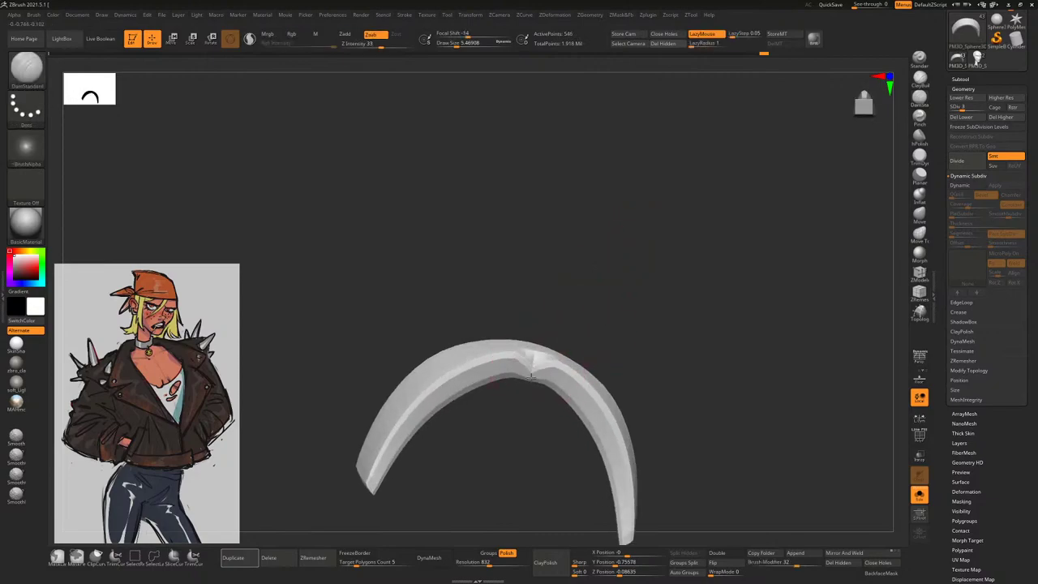
{"action": "mouse_move", "coordinate": [532, 375]}
{"action": "right_mouse_down"}
{"action": "mouse_move", "coordinate": [614, 281]}
{"action": "mouse_move", "coordinate": [589, 320]}
{"action": "mouse_move", "coordinate": [534, 357]}
{"action": "right_mouse_up"}
{"action": "mouse_move", "coordinate": [616, 276]}
{"action": "right_mouse_down"}
{"action": "mouse_move", "coordinate": [533, 348]}
{"action": "mouse_move", "coordinate": [563, 356]}
{"action": "mouse_move", "coordinate": [621, 332]}
{"action": "right_mouse_up"}
{"action": "mouse_move", "coordinate": [630, 259]}
{"action": "right_mouse_down"}
{"action": "mouse_move", "coordinate": [551, 337]}
{"action": "mouse_move", "coordinate": [580, 347]}
{"action": "right_mouse_up"}
{"action": "right_click", "coordinate": [579, 347]}
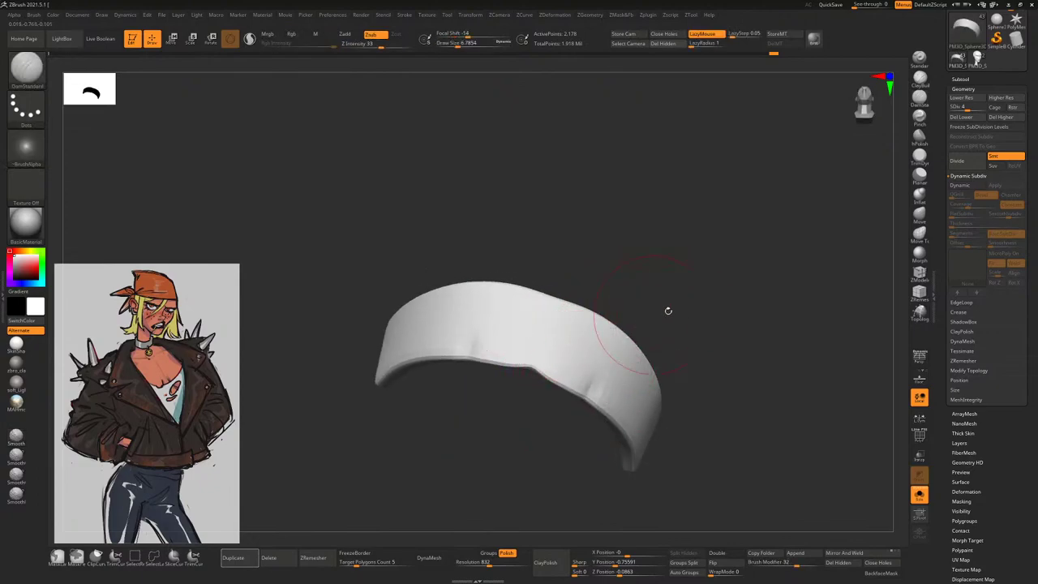
{"action": "mouse_move", "coordinate": [890, 188]}
{"action": "right_mouse_down"}
{"action": "mouse_move", "coordinate": [681, 257]}
{"action": "mouse_move", "coordinate": [537, 365]}
{"action": "right_mouse_up"}
{"action": "right_click", "coordinate": [538, 360]}
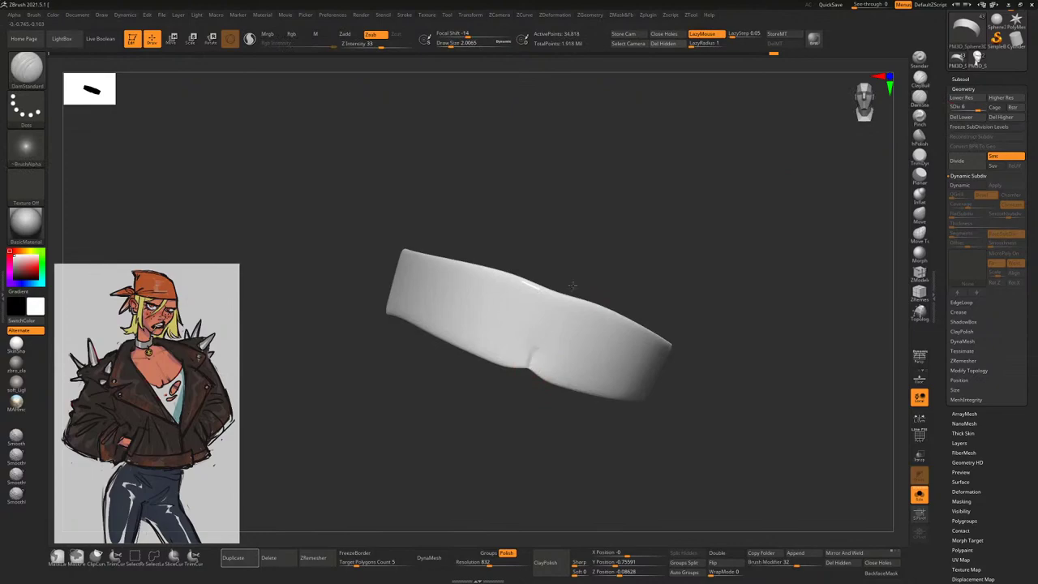
Smooth and sharpen the gaps between the upper front teeth at subdivision level 6, using draw sizes of about 2.01 and 3.27
{"action": "key", "text": "shift"}
{"action": "right_click_drag", "start_coordinate": [541, 327], "coordinate": [588, 365]}
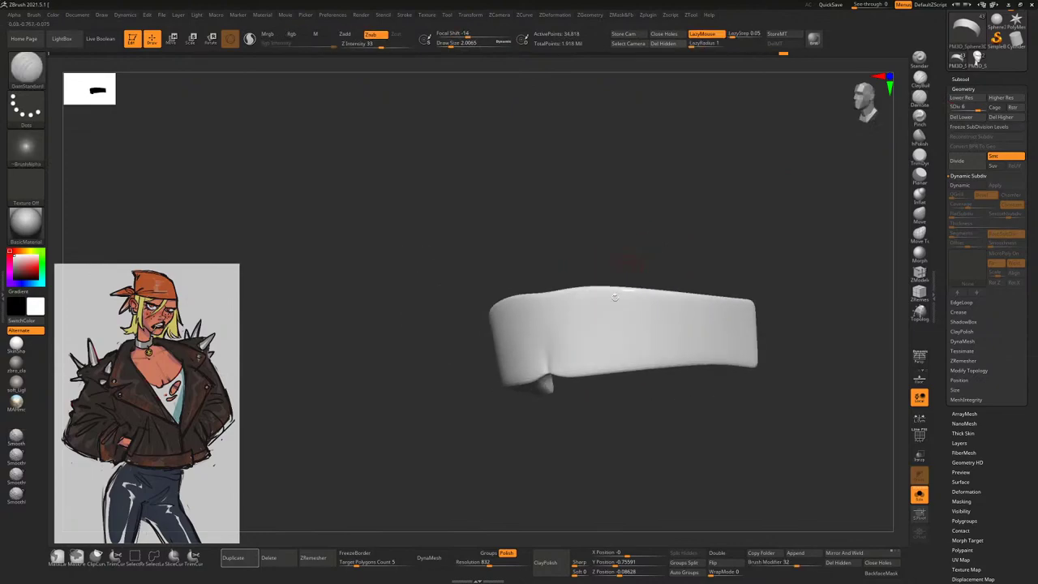
{"action": "right_click", "coordinate": [585, 369]}
{"action": "right_click_drag", "start_coordinate": [623, 399], "coordinate": [607, 364]}
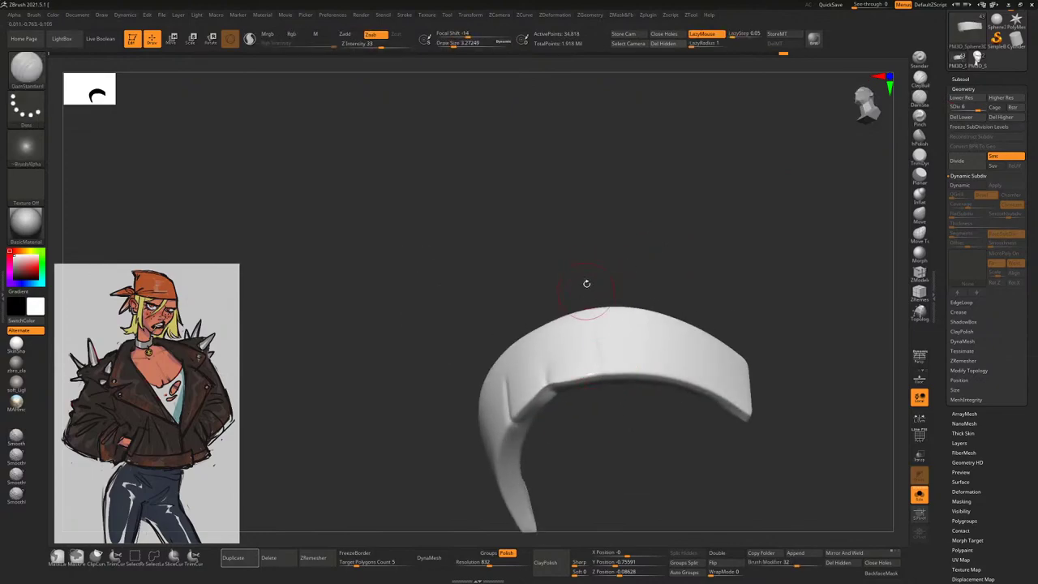
{"action": "mouse_move", "coordinate": [586, 283]}
{"action": "right_mouse_down"}
{"action": "mouse_move", "coordinate": [621, 307]}
{"action": "mouse_move", "coordinate": [669, 428]}
{"action": "right_mouse_up"}
{"action": "key", "text": "shift"}
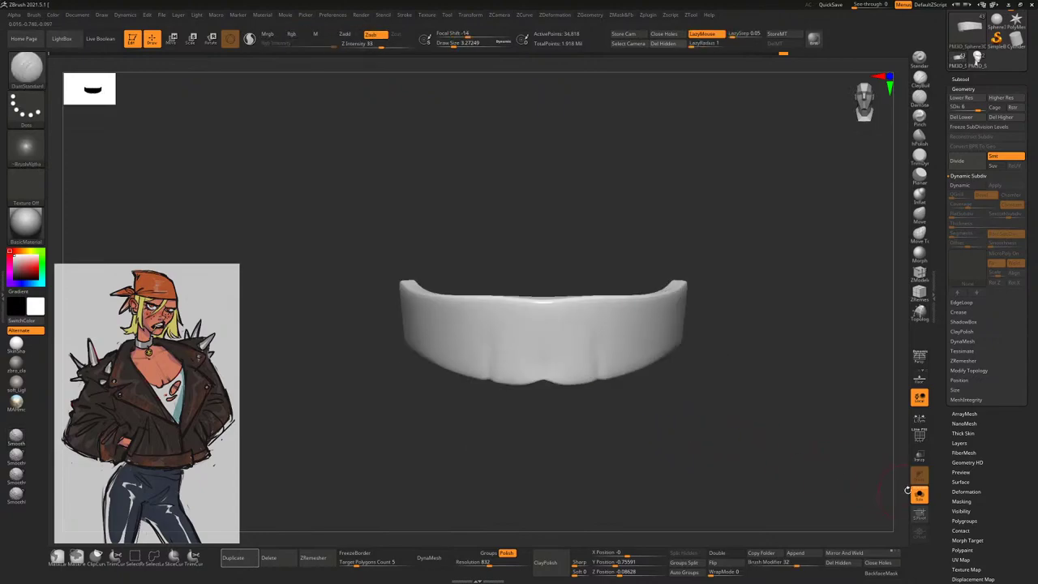
Check the upper teeth in the mouth, then isolate them and carve the next pair of gaps toward the sides at about 3.27
{"action": "left_click", "coordinate": [919, 494]}
{"action": "right_click_drag", "start_coordinate": [902, 358], "coordinate": [607, 370]}
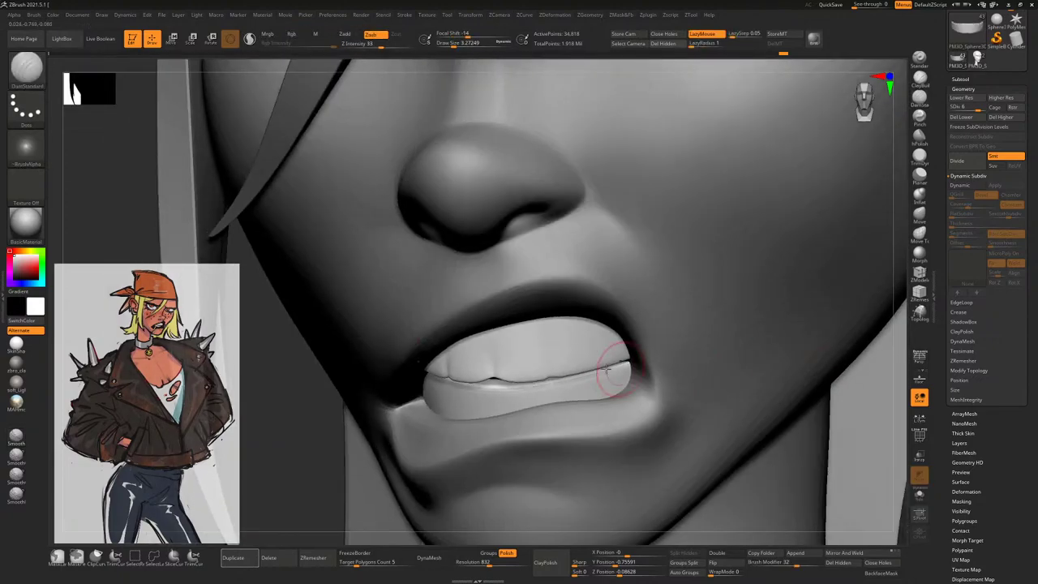
{"action": "left_click_drag", "start_coordinate": [590, 321], "coordinate": [597, 372], "text": "alt"}
{"action": "left_click", "coordinate": [920, 494]}
{"action": "left_click_drag", "start_coordinate": [795, 382], "coordinate": [751, 364]}
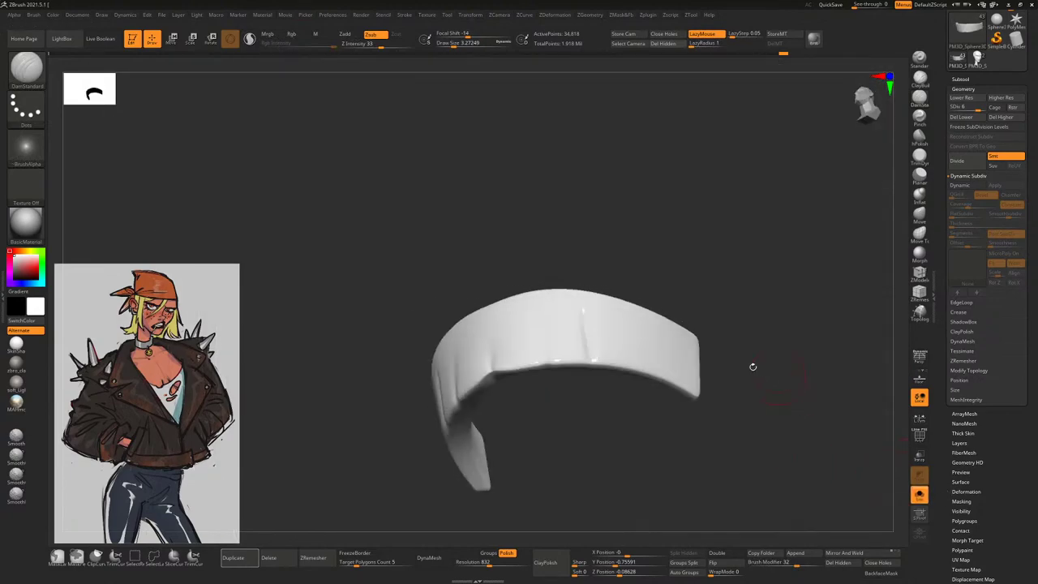
{"action": "mouse_move", "coordinate": [584, 280]}
{"action": "left_mouse_down"}
{"action": "mouse_move", "coordinate": [576, 262]}
{"action": "mouse_move", "coordinate": [601, 357]}
{"action": "left_mouse_up"}
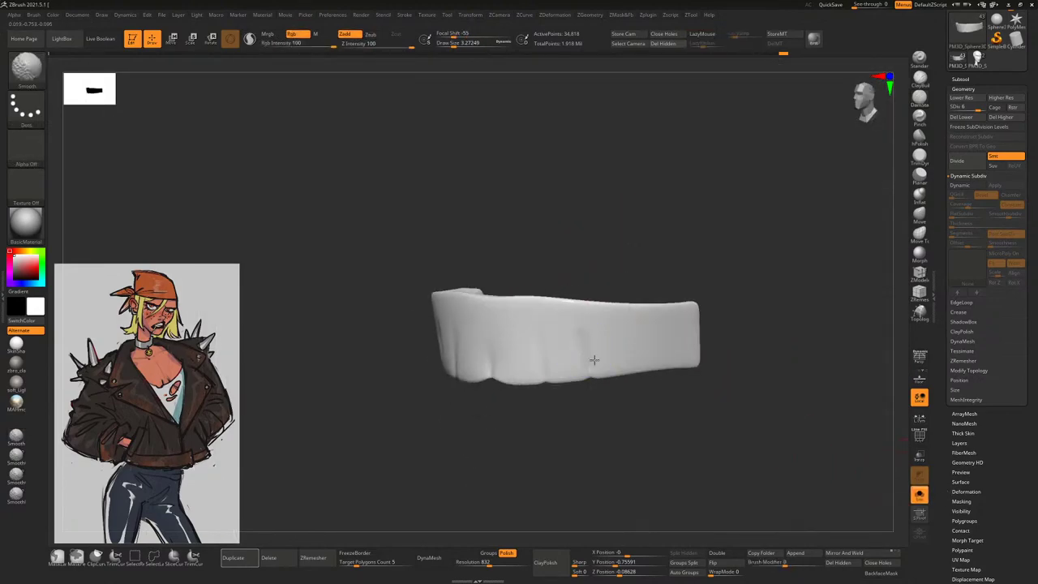
Mask around the canine area of the upper teeth and pull the canine tips downward with the Move brush at draw size about 4.73
{"action": "key", "text": "b"}
{"action": "key", "text": "m"}
{"action": "key", "text": "v"}
{"action": "key", "text": "ctrl"}
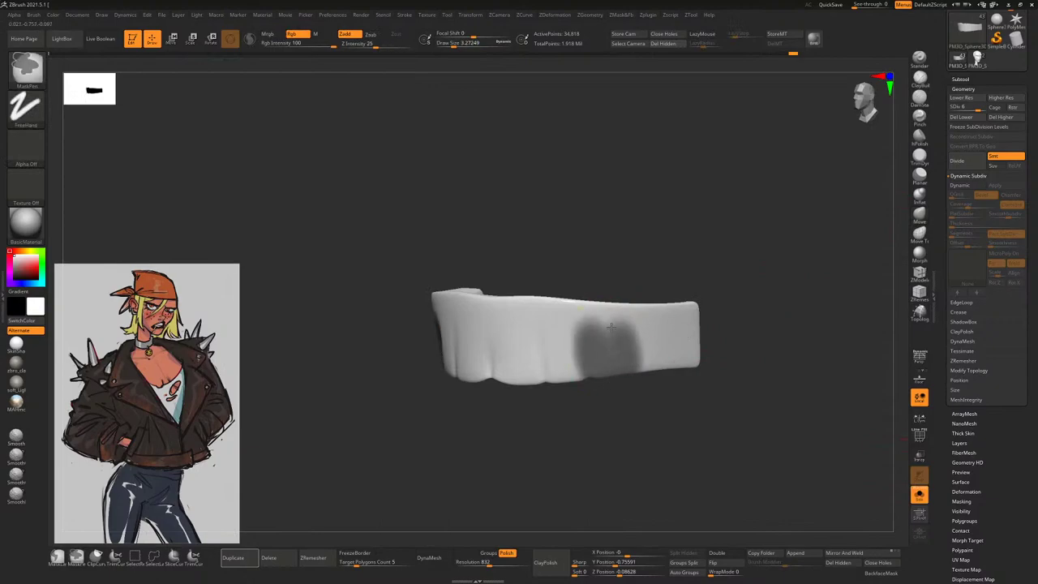
{"action": "left_click", "coordinate": [654, 413], "text": "ctrl"}
{"action": "mouse_move", "coordinate": [610, 393]}
{"action": "left_mouse_down"}
{"action": "mouse_move", "coordinate": [614, 383]}
{"action": "mouse_move", "coordinate": [794, 440]}
{"action": "left_mouse_up"}
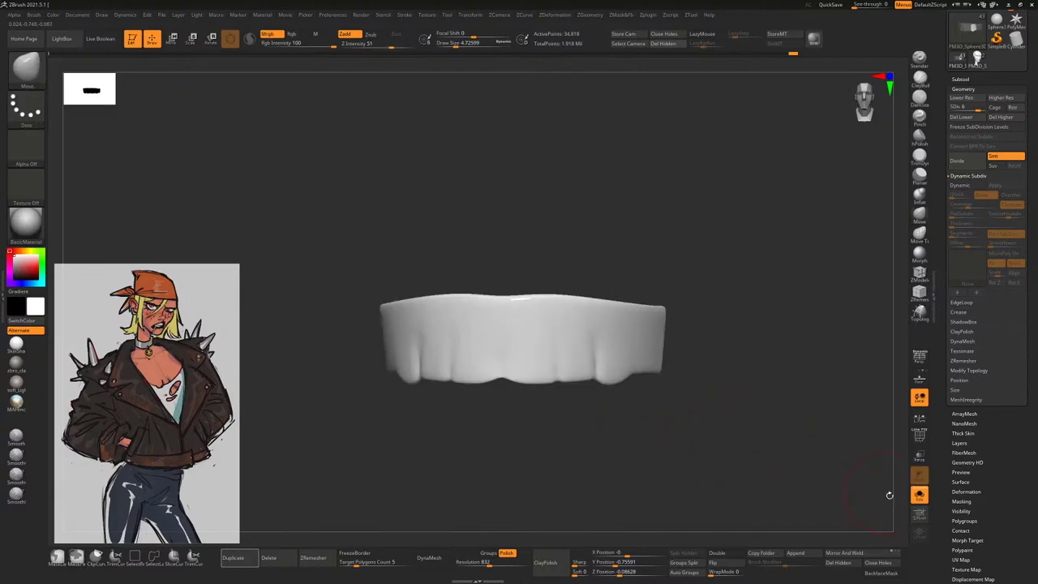
Show the whole character and adjust the upper teeth's fit inside the mouth with Move at draw sizes of about 4.08 and 4.73
{"action": "left_click", "coordinate": [919, 495]}
{"action": "key", "text": "f"}
{"action": "mouse_move", "coordinate": [736, 204]}
{"action": "left_mouse_down"}
{"action": "mouse_move", "coordinate": [771, 280]}
{"action": "mouse_move", "coordinate": [725, 223]}
{"action": "mouse_move", "coordinate": [725, 252]}
{"action": "mouse_move", "coordinate": [768, 316]}
{"action": "mouse_move", "coordinate": [758, 233]}
{"action": "mouse_move", "coordinate": [561, 348]}
{"action": "left_mouse_up"}
{"action": "key", "text": "bracketleft"}
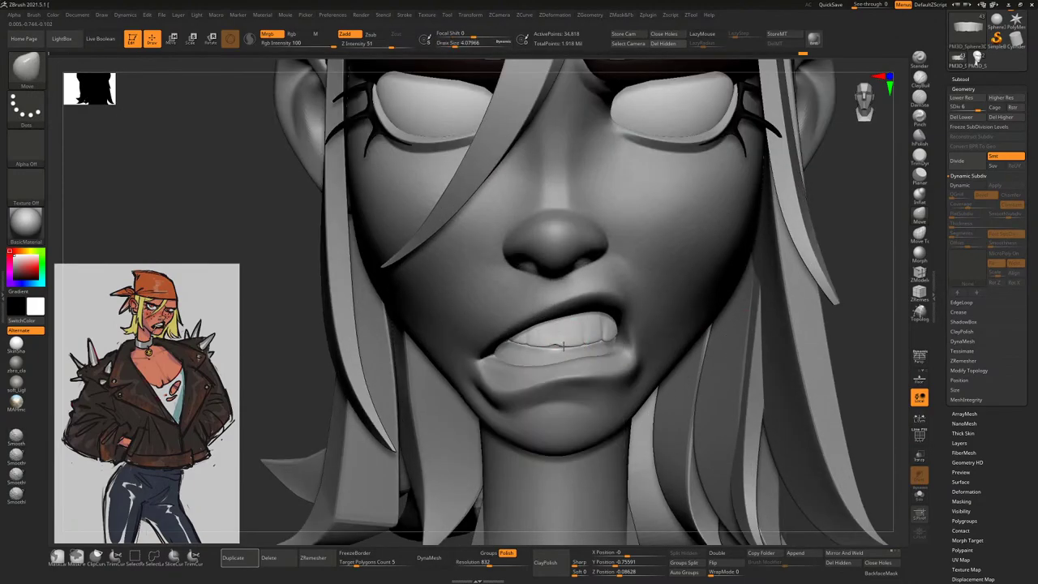
{"action": "key", "text": "shift"}
{"action": "mouse_move", "coordinate": [838, 265]}
{"action": "left_mouse_down"}
{"action": "mouse_move", "coordinate": [800, 304]}
{"action": "mouse_move", "coordinate": [656, 317]}
{"action": "left_mouse_up"}
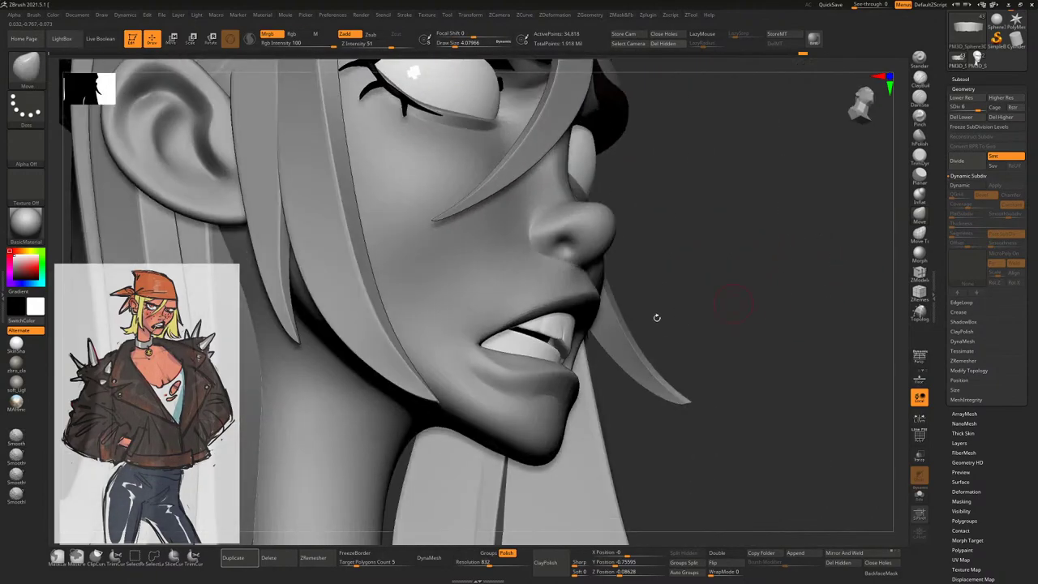
{"action": "key", "text": "space"}
{"action": "left_click_drag", "start_coordinate": [736, 286], "coordinate": [560, 335]}
{"action": "key", "text": "space"}
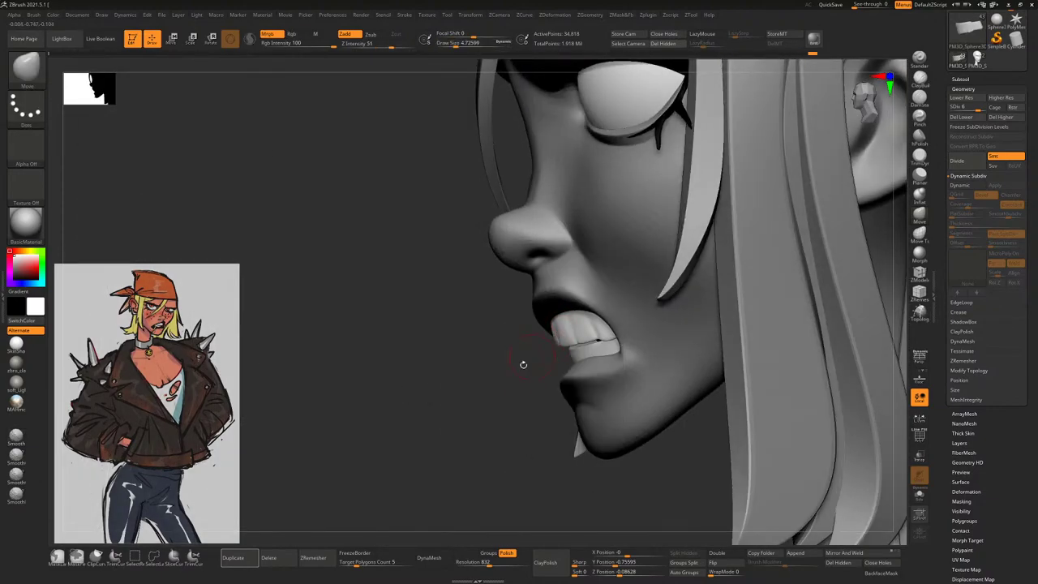
{"action": "left_click_drag", "start_coordinate": [523, 364], "coordinate": [574, 328]}
{"action": "left_click_drag", "start_coordinate": [509, 402], "coordinate": [783, 227]}
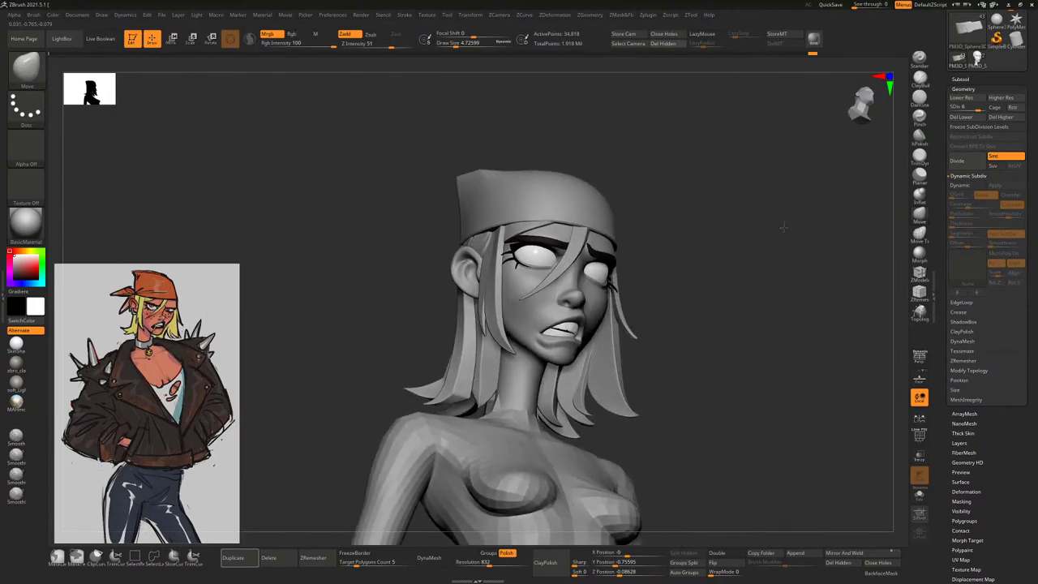
Isolate the upper teeth and reshape the front biting edge with Move and BackfaceMask enabled, at draw sizes about 6.32 and 4.73
{"action": "left_click_drag", "start_coordinate": [765, 297], "coordinate": [861, 449], "text": "shift"}
{"action": "left_click", "coordinate": [917, 497]}
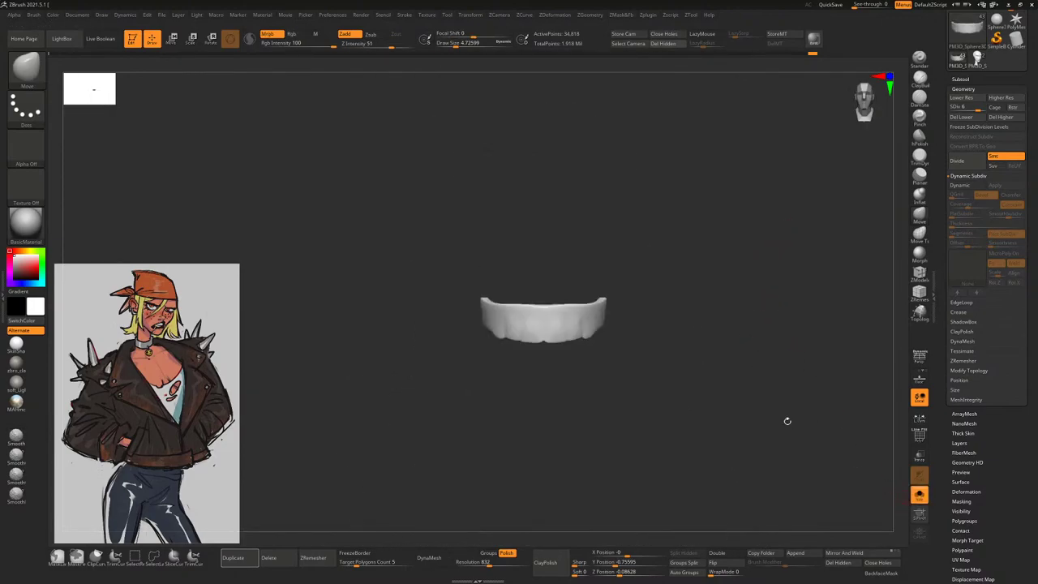
{"action": "left_click_drag", "start_coordinate": [714, 254], "coordinate": [727, 309]}
{"action": "left_click_drag", "start_coordinate": [810, 305], "coordinate": [895, 248]}
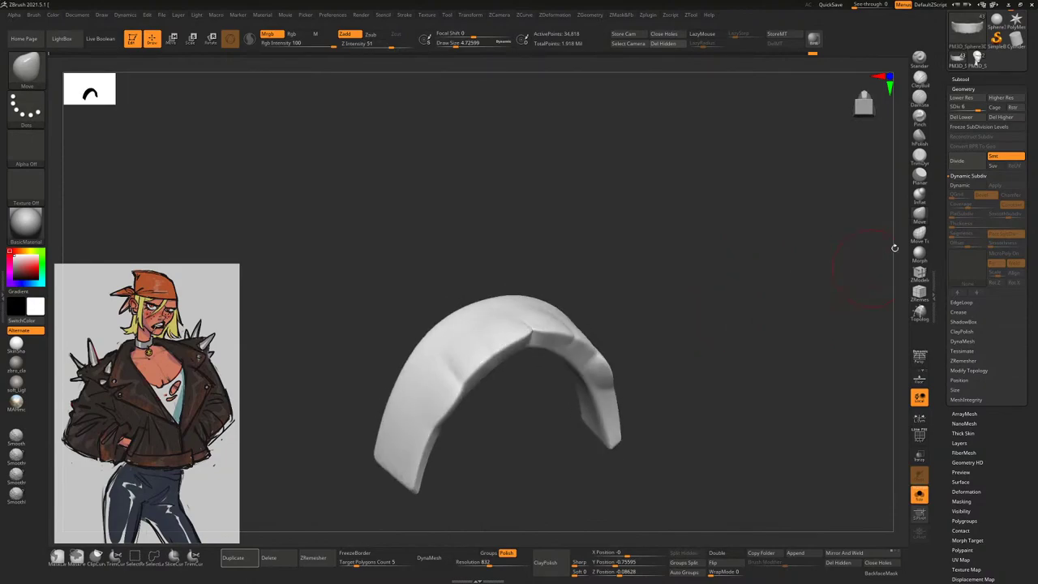
{"action": "key", "text": "bracketright"}
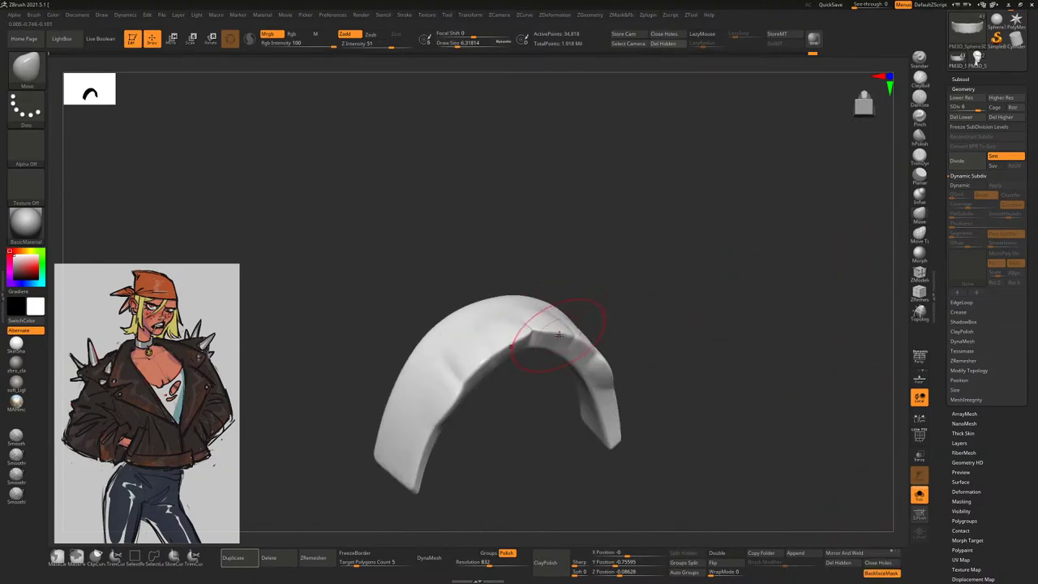
{"action": "left_click_drag", "start_coordinate": [612, 303], "coordinate": [533, 313]}
{"action": "key", "text": "bracketleft"}
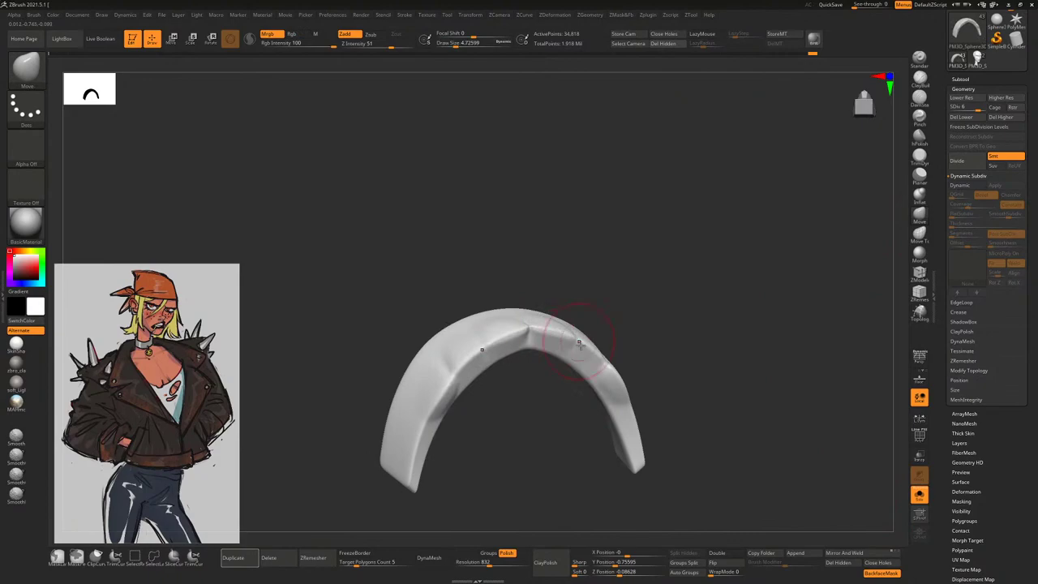
{"action": "left_click_drag", "start_coordinate": [659, 319], "coordinate": [862, 443]}
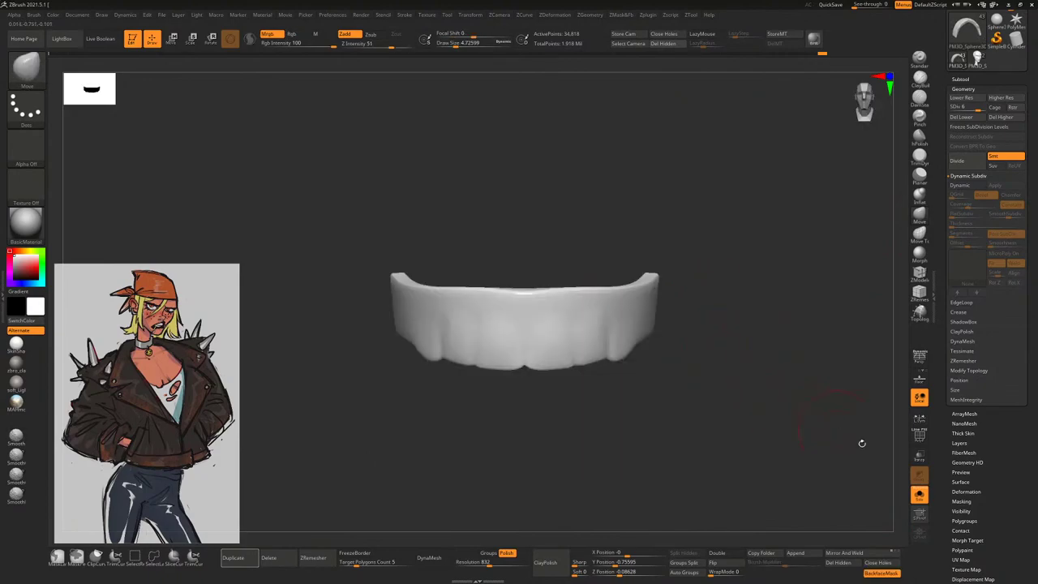
Show the whole character again and select the head for editing around the brow
{"action": "left_click", "coordinate": [919, 496]}
{"action": "key", "text": "f"}
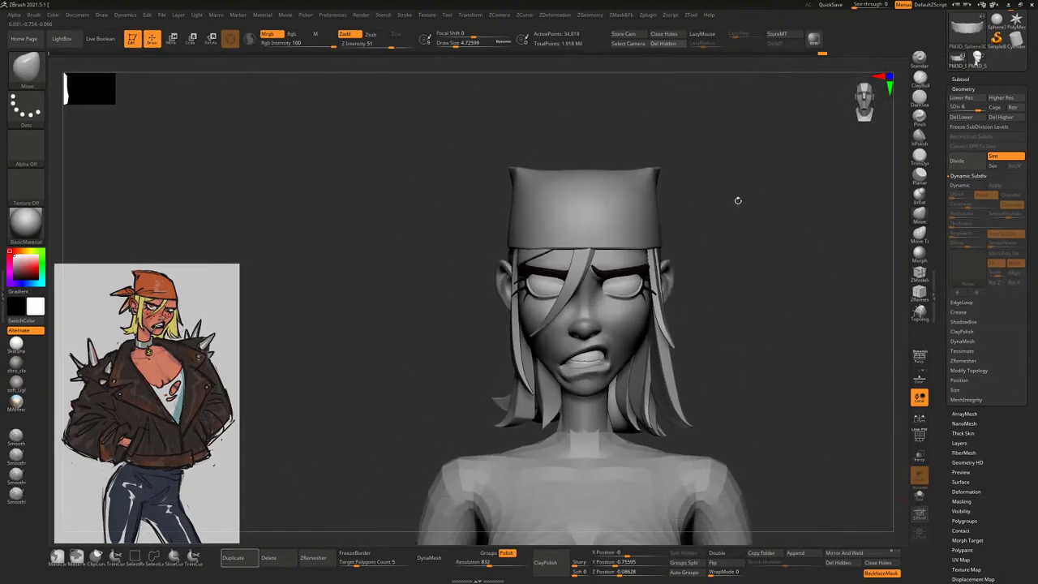
{"action": "left_click_drag", "start_coordinate": [738, 199], "coordinate": [706, 215], "text": "alt"}
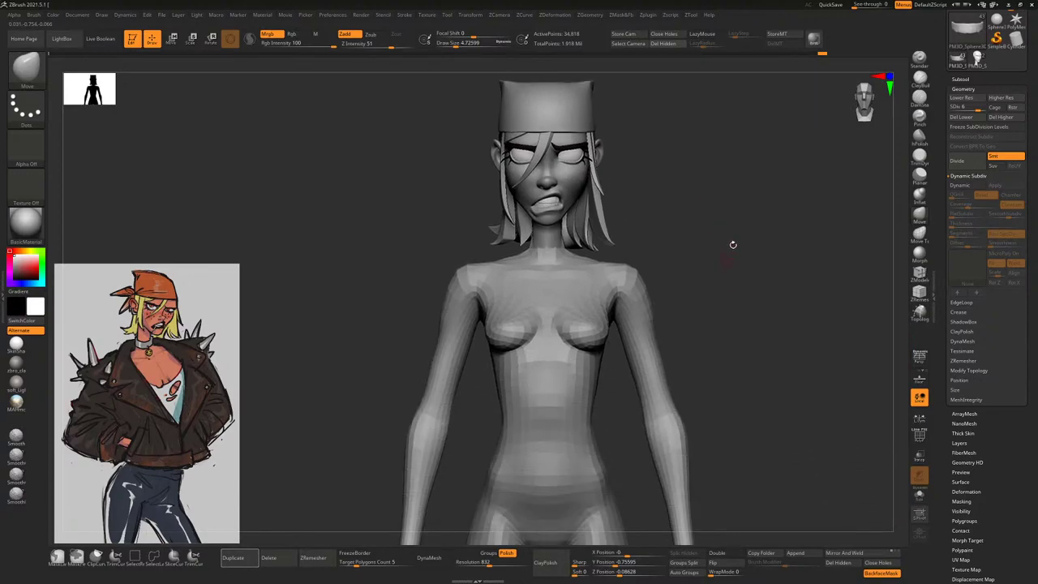
{"action": "mouse_move", "coordinate": [711, 262]}
{"action": "left_mouse_down"}
{"action": "mouse_move", "coordinate": [732, 243]}
{"action": "mouse_move", "coordinate": [836, 235]}
{"action": "mouse_move", "coordinate": [723, 234]}
{"action": "mouse_move", "coordinate": [745, 188]}
{"action": "mouse_move", "coordinate": [743, 241]}
{"action": "mouse_move", "coordinate": [753, 236]}
{"action": "mouse_move", "coordinate": [717, 225]}
{"action": "mouse_move", "coordinate": [753, 232]}
{"action": "mouse_move", "coordinate": [749, 224]}
{"action": "mouse_move", "coordinate": [756, 274]}
{"action": "mouse_move", "coordinate": [684, 258]}
{"action": "mouse_move", "coordinate": [759, 267]}
{"action": "mouse_move", "coordinate": [753, 243]}
{"action": "mouse_move", "coordinate": [725, 255]}
{"action": "mouse_move", "coordinate": [722, 280]}
{"action": "mouse_move", "coordinate": [690, 274]}
{"action": "mouse_move", "coordinate": [718, 278]}
{"action": "mouse_move", "coordinate": [735, 232]}
{"action": "mouse_move", "coordinate": [722, 240]}
{"action": "mouse_move", "coordinate": [741, 301]}
{"action": "mouse_move", "coordinate": [741, 260]}
{"action": "mouse_move", "coordinate": [713, 256]}
{"action": "mouse_move", "coordinate": [759, 242]}
{"action": "mouse_move", "coordinate": [774, 202]}
{"action": "mouse_move", "coordinate": [749, 323]}
{"action": "mouse_move", "coordinate": [571, 289]}
{"action": "mouse_move", "coordinate": [573, 360]}
{"action": "mouse_move", "coordinate": [710, 248]}
{"action": "left_mouse_up"}
{"action": "left_click", "coordinate": [575, 305], "text": "alt"}
{"action": "right_click", "coordinate": [573, 359]}
{"action": "mouse_move", "coordinate": [795, 139]}
{"action": "left_mouse_down"}
{"action": "mouse_move", "coordinate": [672, 243]}
{"action": "mouse_move", "coordinate": [765, 172]}
{"action": "mouse_move", "coordinate": [730, 202]}
{"action": "mouse_move", "coordinate": [495, 251]}
{"action": "mouse_move", "coordinate": [692, 255]}
{"action": "mouse_move", "coordinate": [603, 297]}
{"action": "mouse_move", "coordinate": [586, 321]}
{"action": "left_mouse_up"}
{"action": "left_click", "coordinate": [599, 315], "text": "alt"}
Reshape the head's inner brow area with Move at subdivision level 2 and draw size about 10.27, then return to level 5
{"action": "key", "text": "space"}
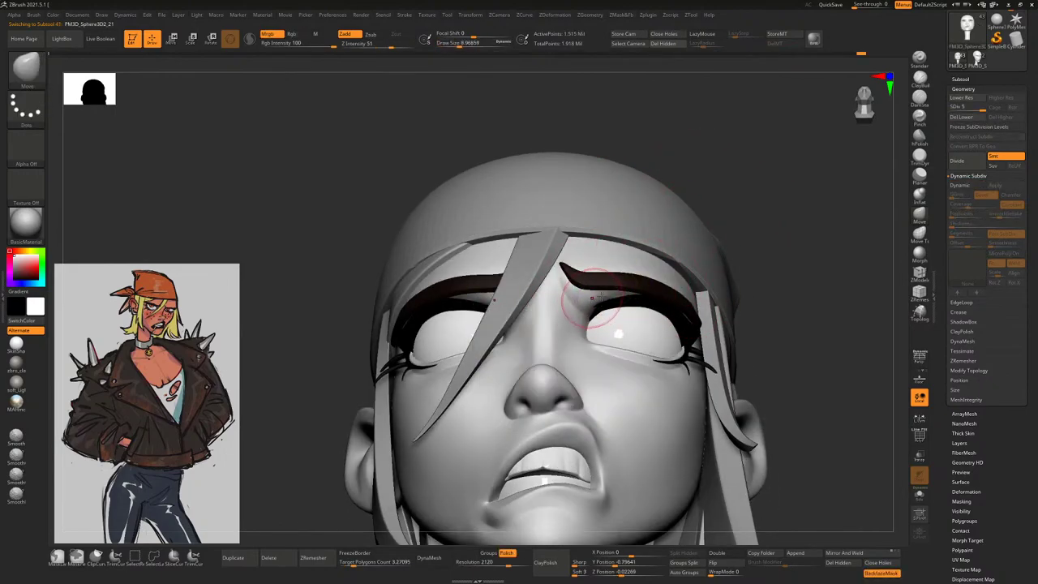
{"action": "key", "text": "shift+d"}
{"action": "key", "text": "shift+d"}
{"action": "key", "text": "shift+d"}
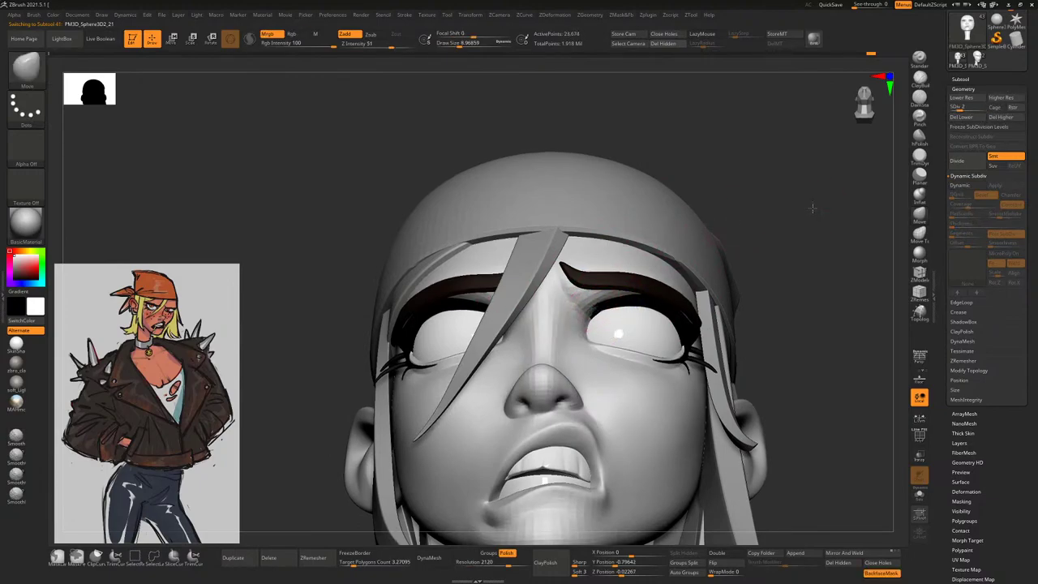
{"action": "left_click_drag", "start_coordinate": [771, 219], "coordinate": [868, 519], "text": "alt"}
{"action": "key", "text": "space"}
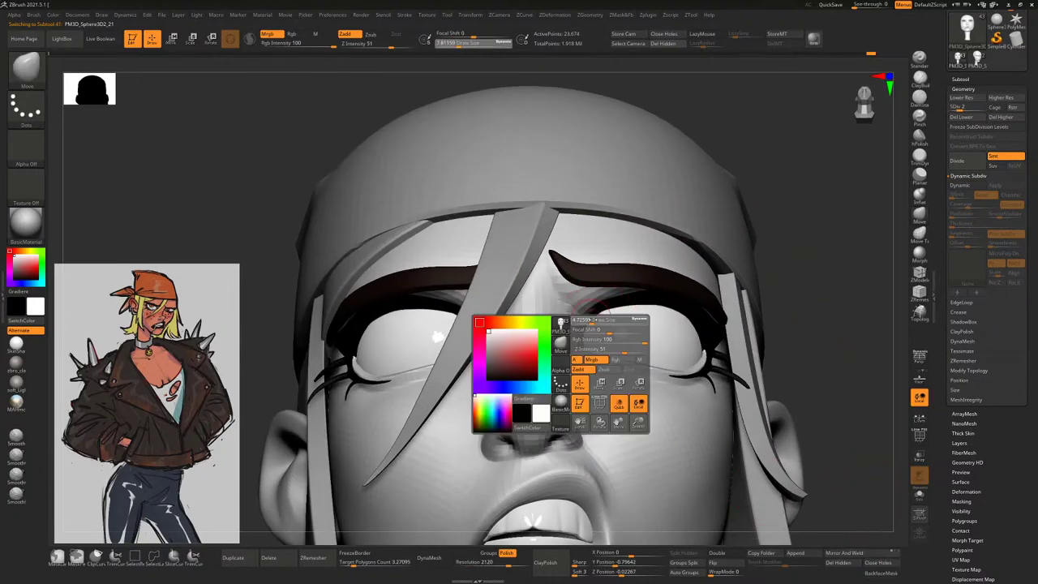
{"action": "mouse_move", "coordinate": [606, 312]}
{"action": "left_mouse_down"}
{"action": "mouse_move", "coordinate": [590, 313]}
{"action": "mouse_move", "coordinate": [630, 306]}
{"action": "left_mouse_up"}
{"action": "key", "text": "space"}
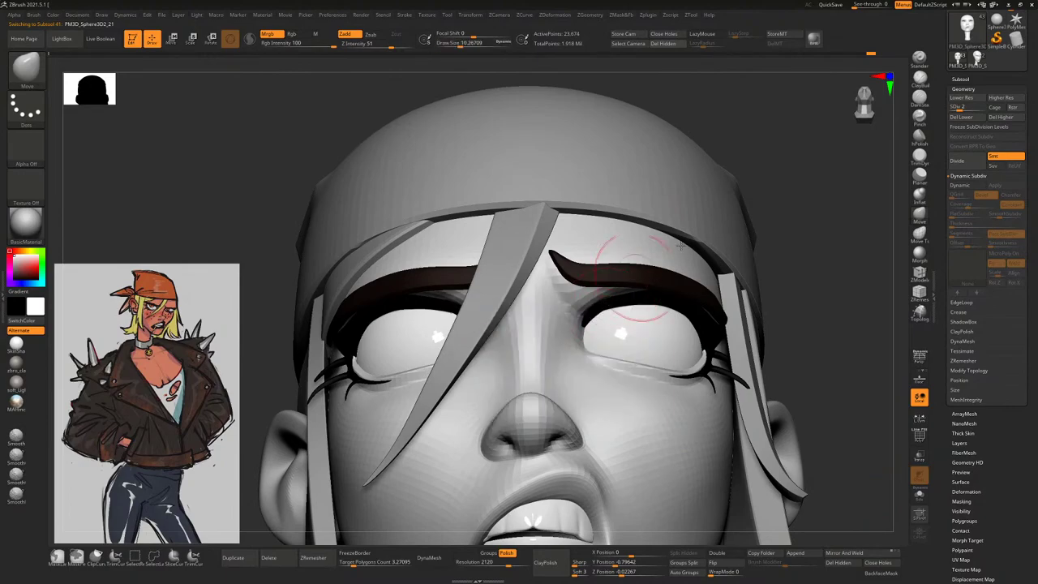
{"action": "key", "text": "d"}
{"action": "key", "text": "d"}
{"action": "left_click_drag", "start_coordinate": [811, 268], "coordinate": [821, 208]}
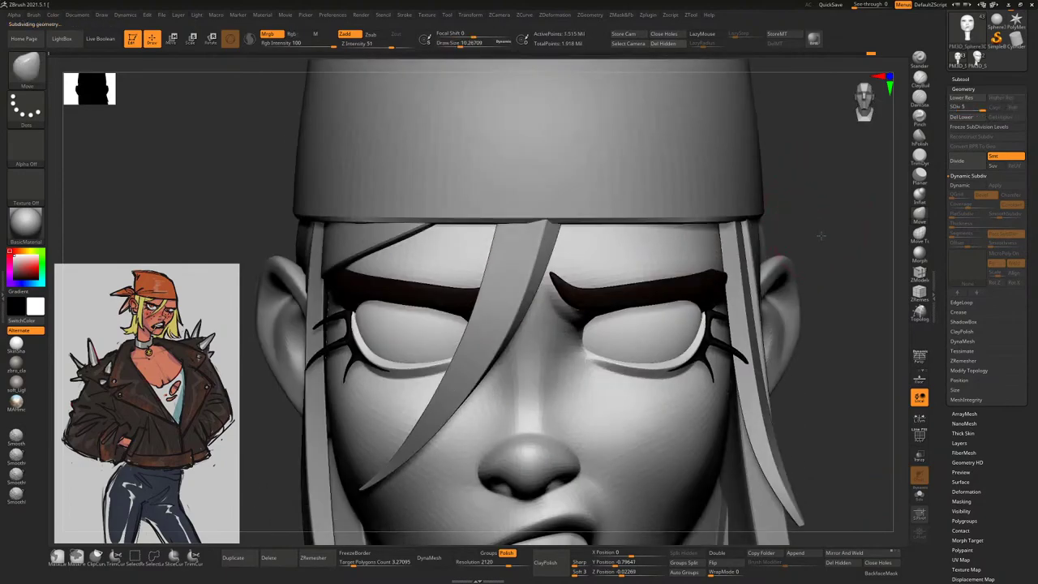
{"action": "key", "text": "f"}
{"action": "left_click_drag", "start_coordinate": [747, 240], "coordinate": [794, 236], "text": "alt"}
{"action": "left_click_drag", "start_coordinate": [788, 283], "coordinate": [630, 324]}
{"action": "key", "text": "ctrl+z"}
Apply the dynamic subdivision to the lower teeth and set DamStandard to a draw size of about 2.83
{"action": "mouse_move", "coordinate": [799, 322]}
{"action": "left_mouse_down"}
{"action": "mouse_move", "coordinate": [796, 276]}
{"action": "mouse_move", "coordinate": [790, 292]}
{"action": "mouse_move", "coordinate": [764, 252]}
{"action": "mouse_move", "coordinate": [756, 289]}
{"action": "mouse_move", "coordinate": [779, 297]}
{"action": "mouse_move", "coordinate": [799, 331]}
{"action": "left_mouse_up"}
{"action": "key", "text": "f"}
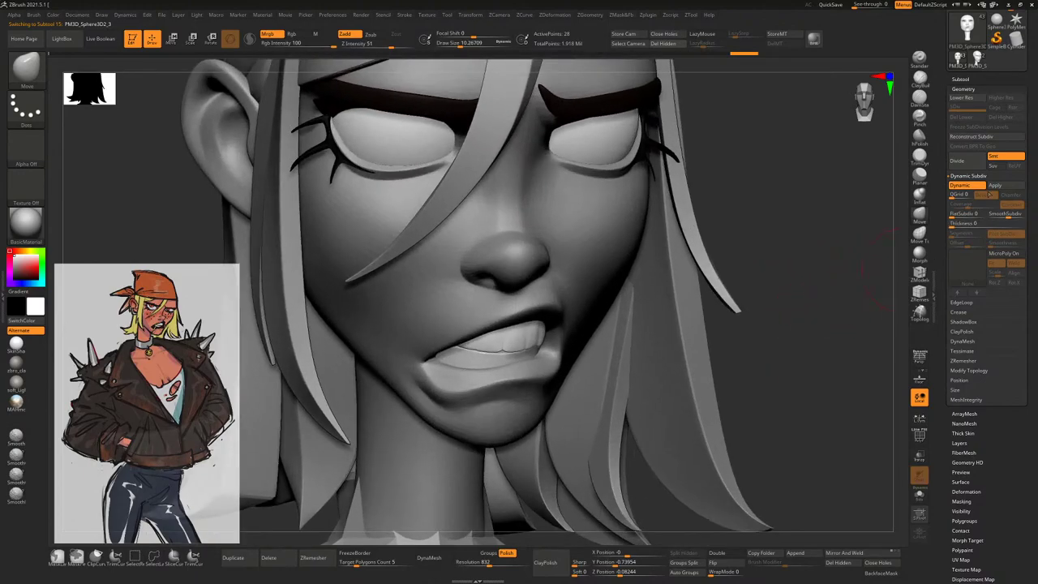
{"action": "left_click", "coordinate": [994, 185]}
{"action": "mouse_move", "coordinate": [868, 224]}
{"action": "left_mouse_down", "text": "alt"}
{"action": "mouse_move", "coordinate": [819, 260]}
{"action": "mouse_move", "coordinate": [777, 318]}
{"action": "left_mouse_up", "text": "alt"}
{"action": "key", "text": "b"}
{"action": "key", "text": "d"}
{"action": "key", "text": "s"}
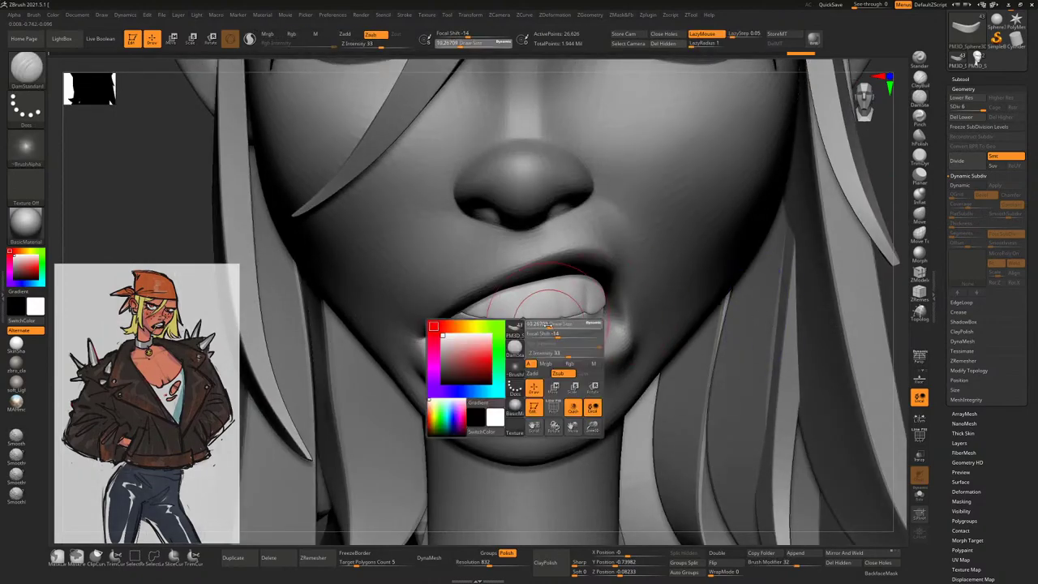
{"action": "left_click_drag", "start_coordinate": [509, 323], "coordinate": [536, 323]}
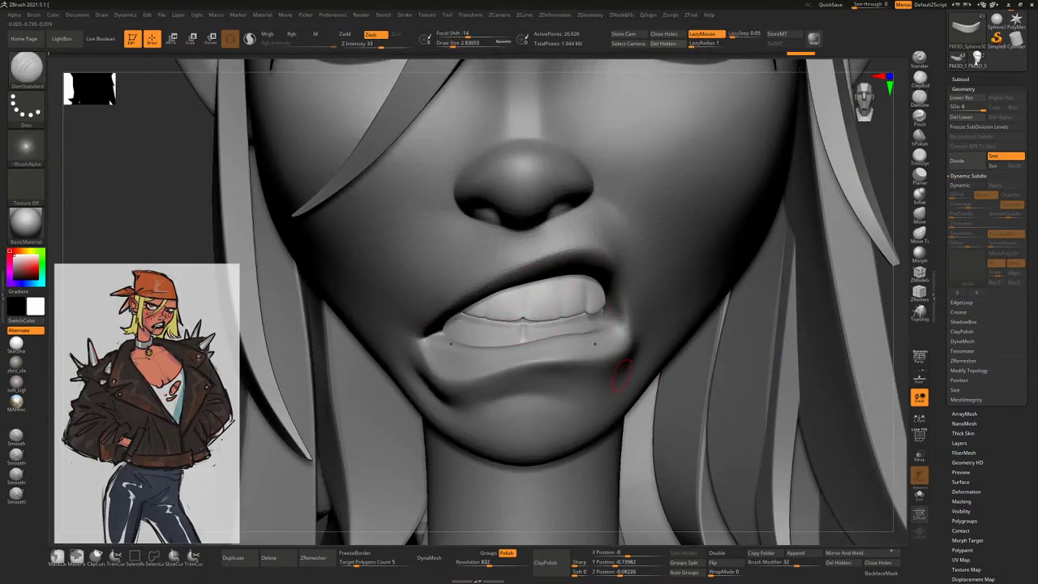
Isolate the lower teeth and carve the central gap and neighbouring tooth separations across the front and biting edge with DamStandard
{"action": "left_click", "coordinate": [919, 493]}
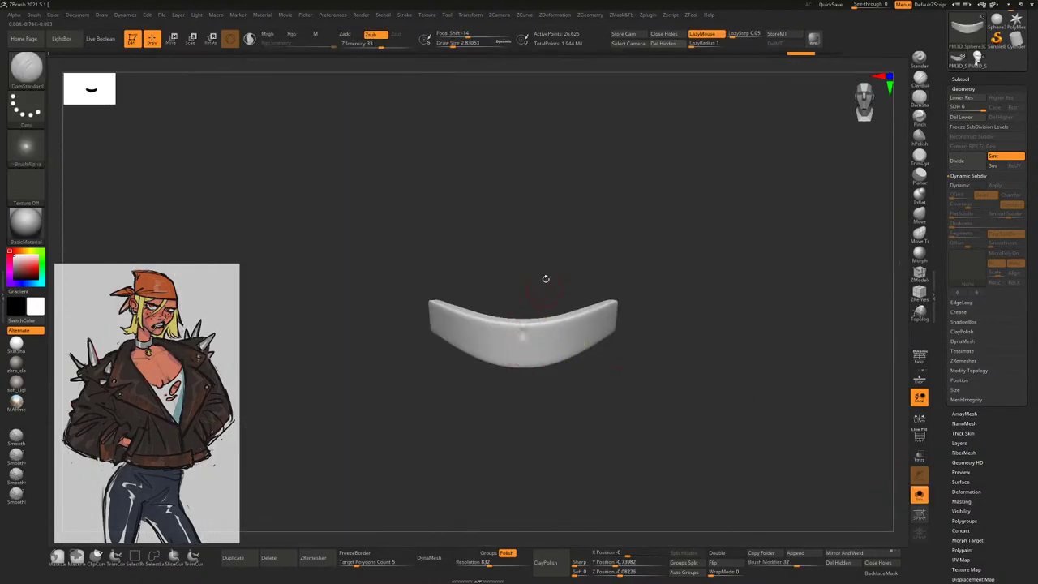
{"action": "left_click_drag", "start_coordinate": [546, 278], "coordinate": [526, 337]}
{"action": "left_click_drag", "start_coordinate": [523, 252], "coordinate": [521, 343]}
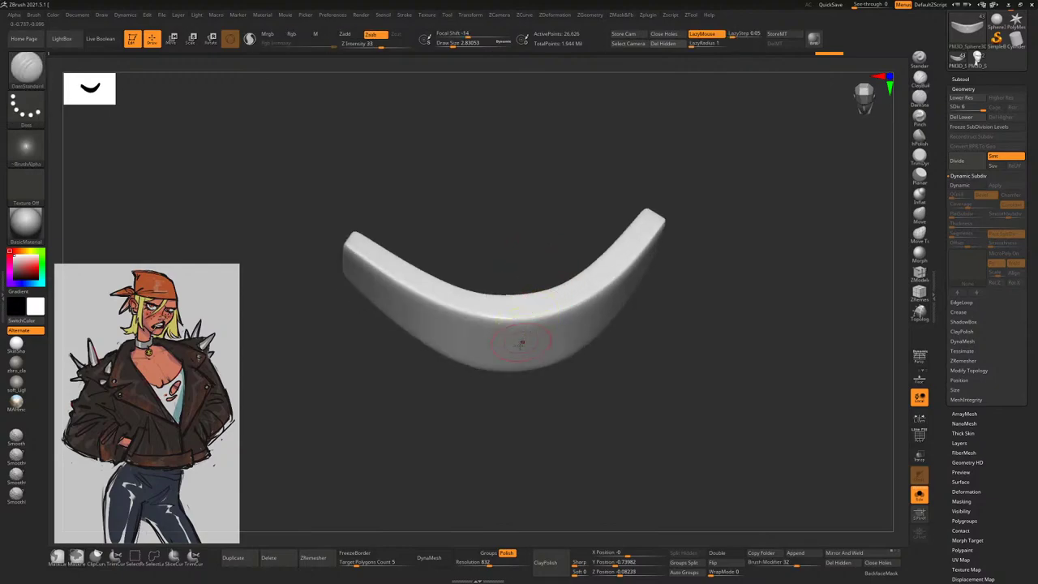
{"action": "left_click_drag", "start_coordinate": [523, 224], "coordinate": [528, 311]}
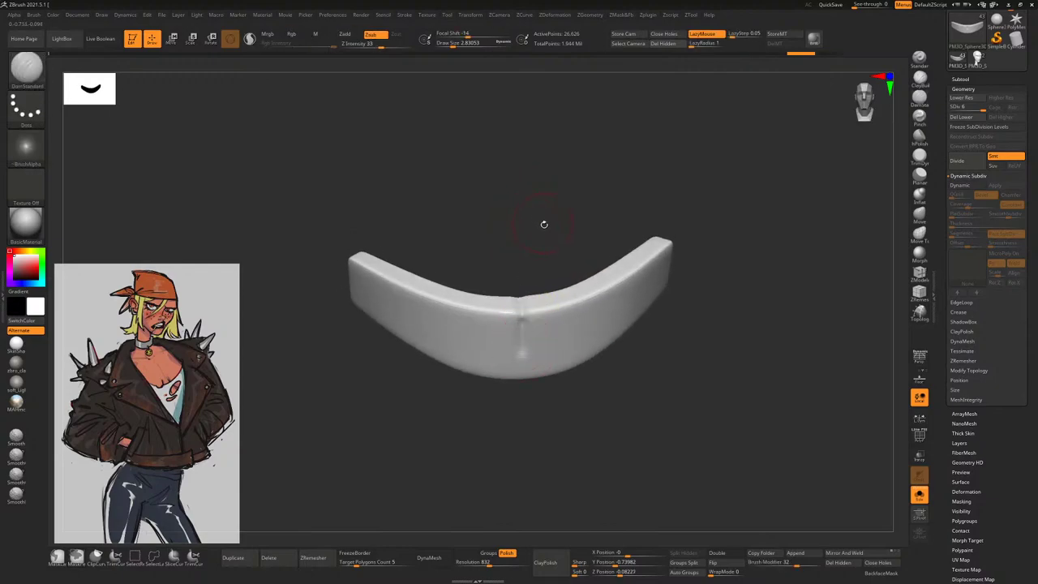
{"action": "mouse_move", "coordinate": [545, 224]}
{"action": "left_mouse_down"}
{"action": "mouse_move", "coordinate": [514, 332]}
{"action": "mouse_move", "coordinate": [526, 204]}
{"action": "mouse_move", "coordinate": [525, 352]}
{"action": "left_mouse_up"}
{"action": "left_click_drag", "start_coordinate": [537, 221], "coordinate": [521, 331]}
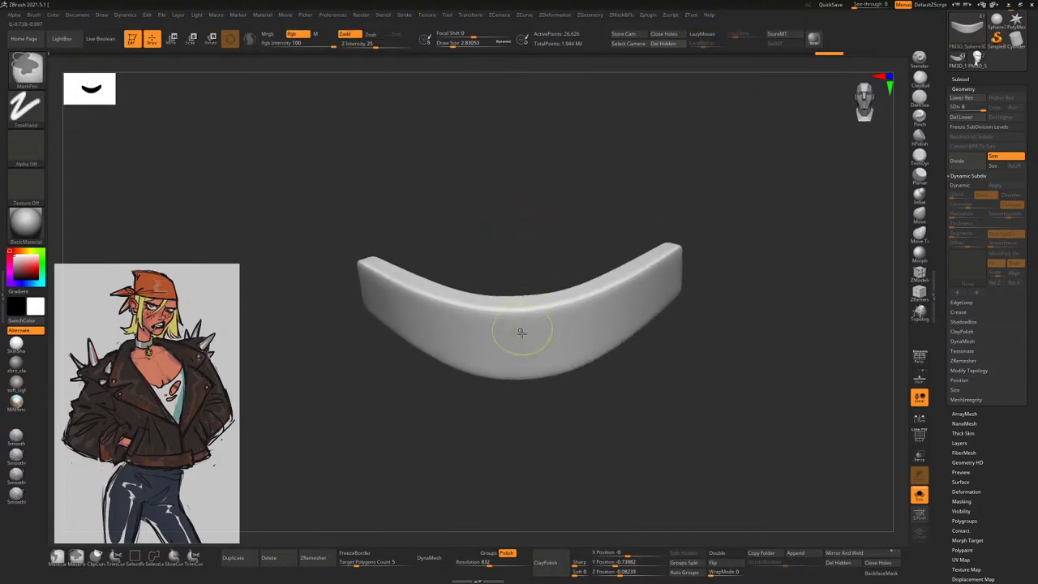
{"action": "left_click_drag", "start_coordinate": [528, 225], "coordinate": [531, 268]}
{"action": "left_click_drag", "start_coordinate": [527, 224], "coordinate": [578, 294]}
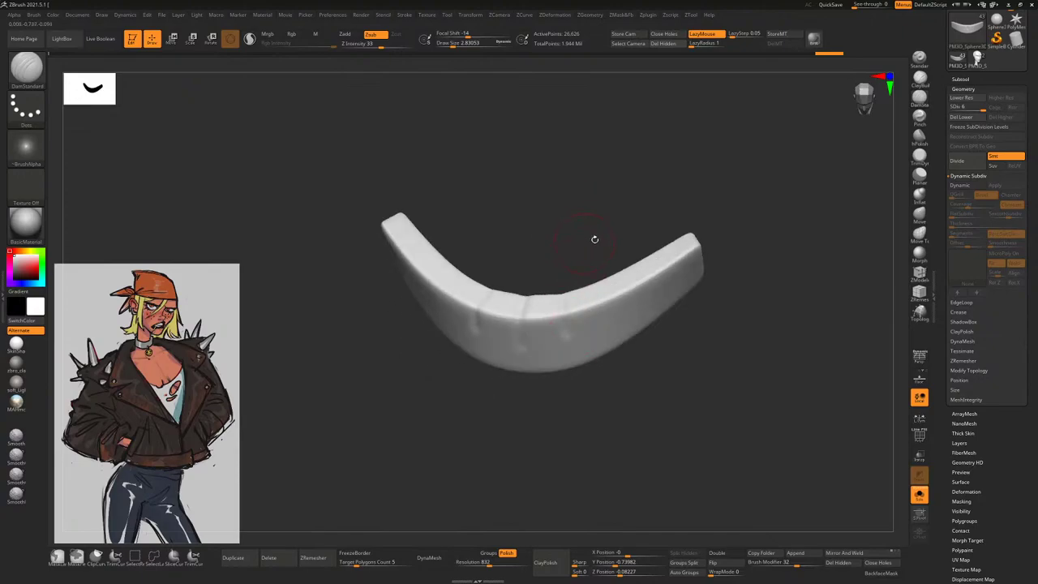
Show the whole character and soften the carved grooves on the lower teeth with the Smooth brush
{"action": "left_click", "coordinate": [919, 496]}
{"action": "left_click_drag", "start_coordinate": [904, 355], "coordinate": [785, 324], "text": "shift"}
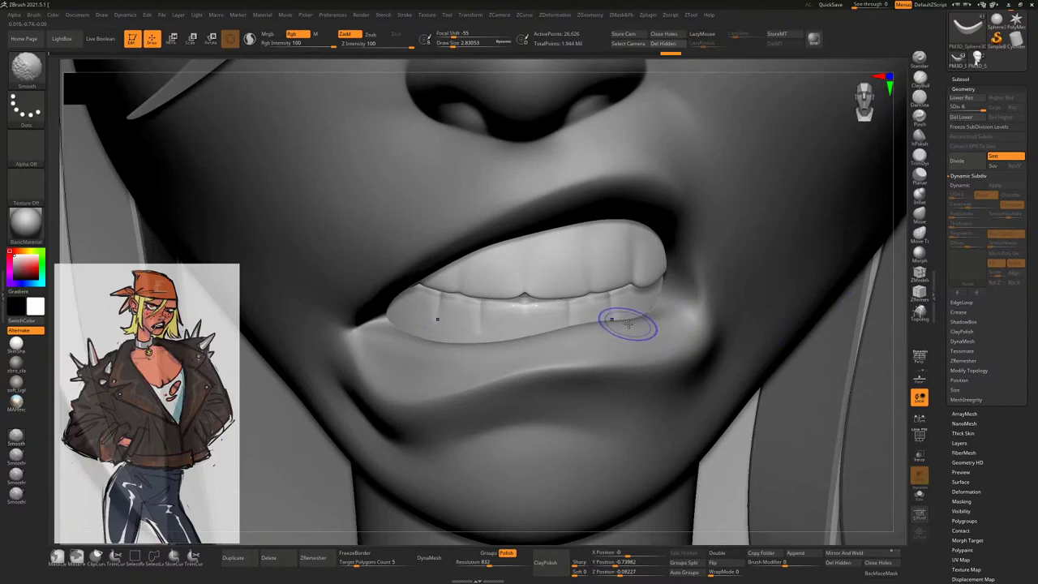
{"action": "key", "text": "shift"}
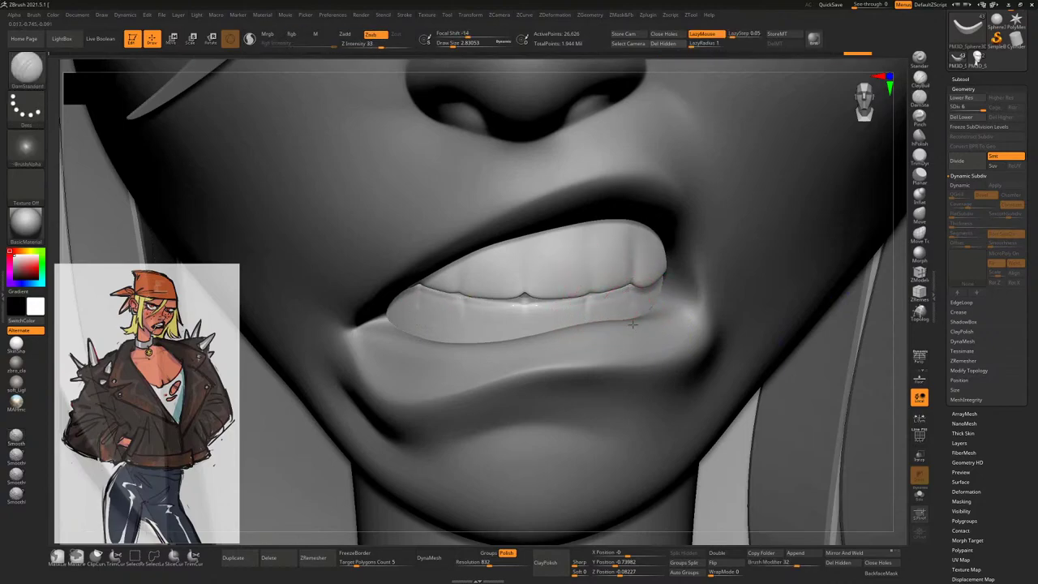
{"action": "key", "text": "shift"}
Isolate the lower teeth again and carve the remaining tooth separations over the biting edge and toward the sides with DamStandard
{"action": "left_click", "coordinate": [519, 312], "text": "ctrl+shift"}
{"action": "right_click_drag", "start_coordinate": [519, 313], "coordinate": [584, 313]}
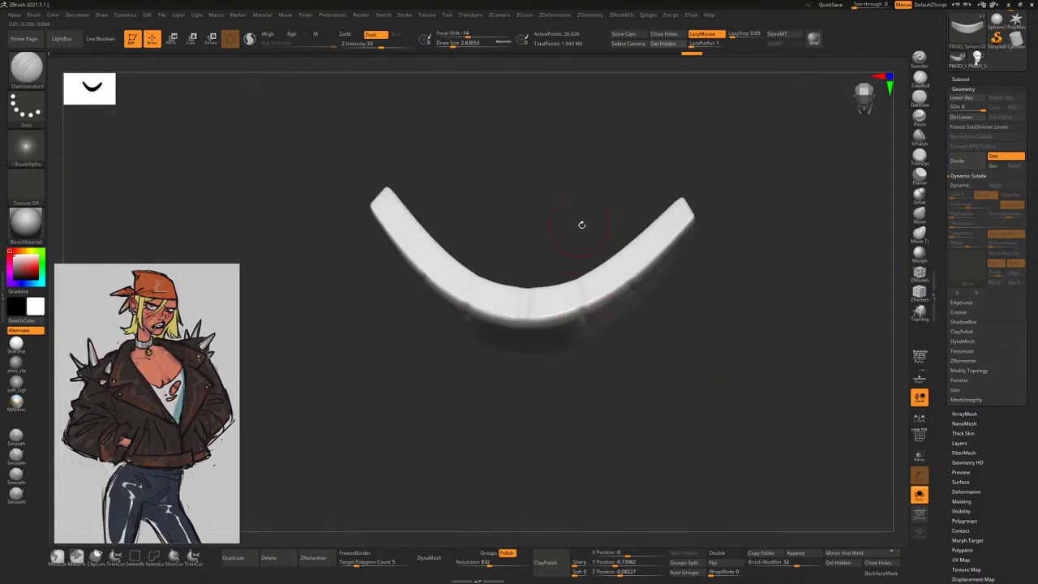
{"action": "right_click_drag", "start_coordinate": [581, 225], "coordinate": [566, 253]}
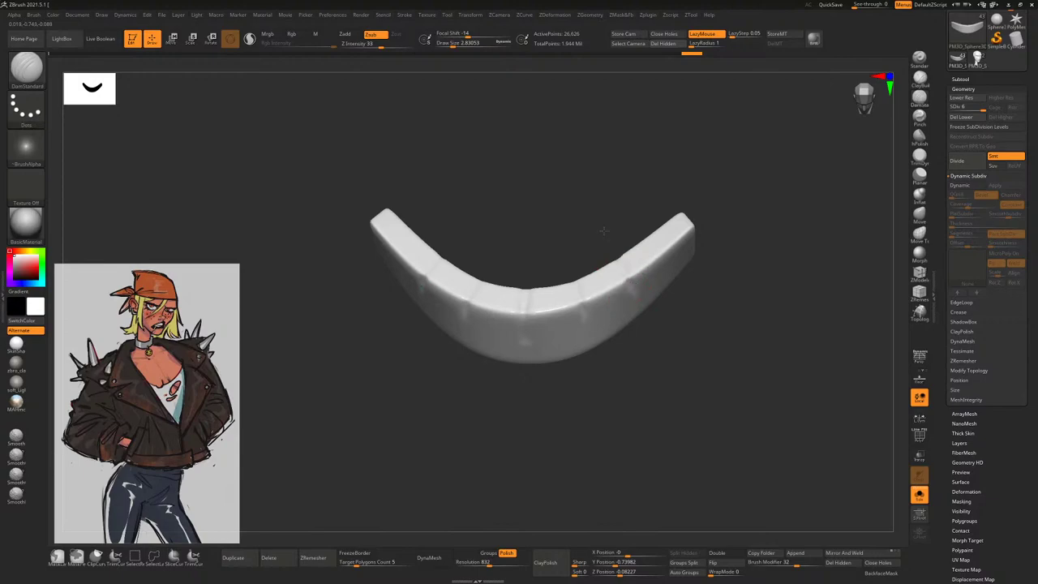
{"action": "right_click_drag", "start_coordinate": [650, 253], "coordinate": [583, 284]}
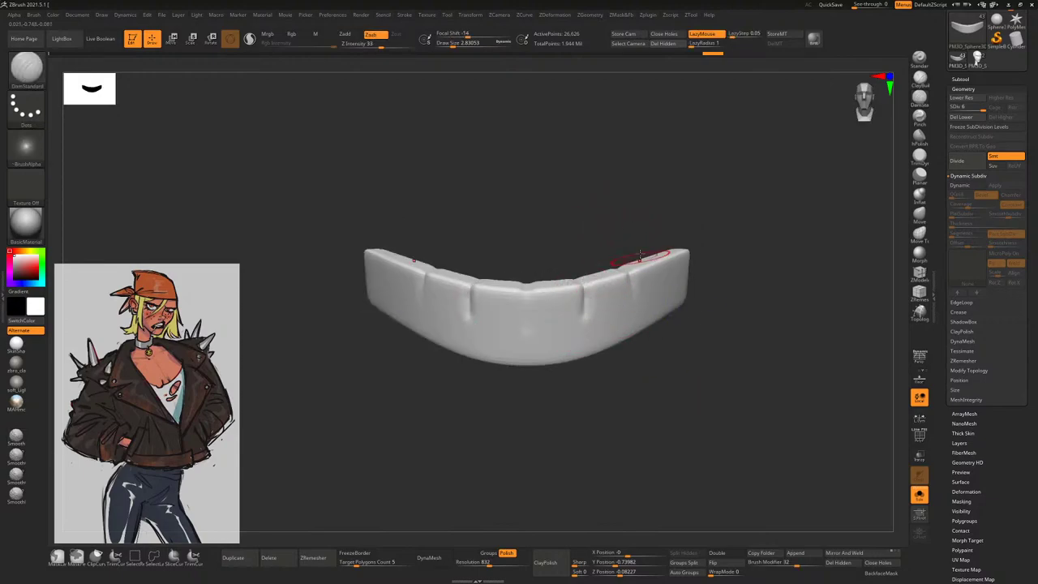
{"action": "right_click_drag", "start_coordinate": [641, 255], "coordinate": [537, 305]}
{"action": "right_click_drag", "start_coordinate": [549, 242], "coordinate": [546, 281]}
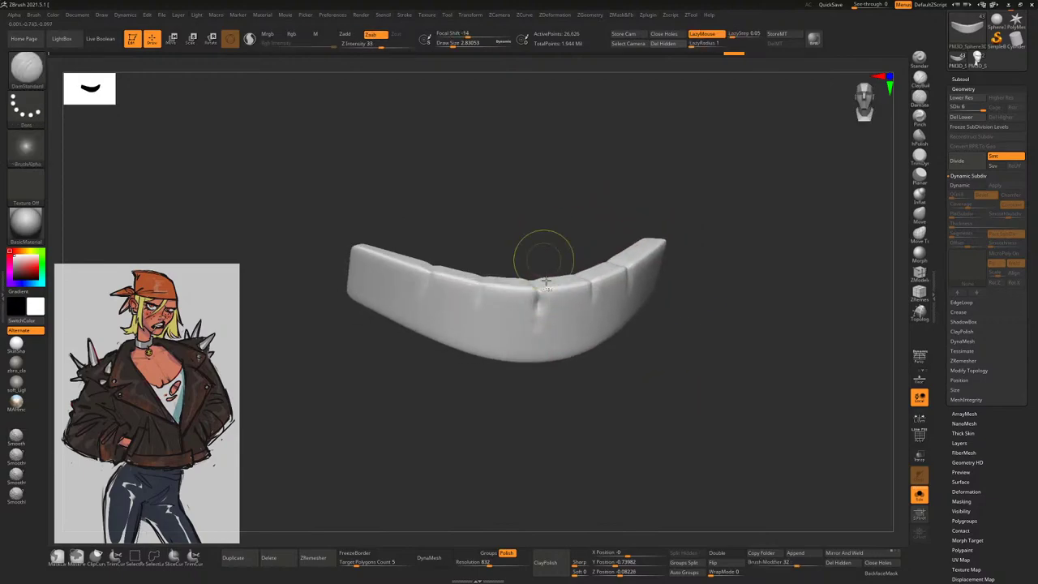
{"action": "right_click_drag", "start_coordinate": [532, 323], "coordinate": [491, 278]}
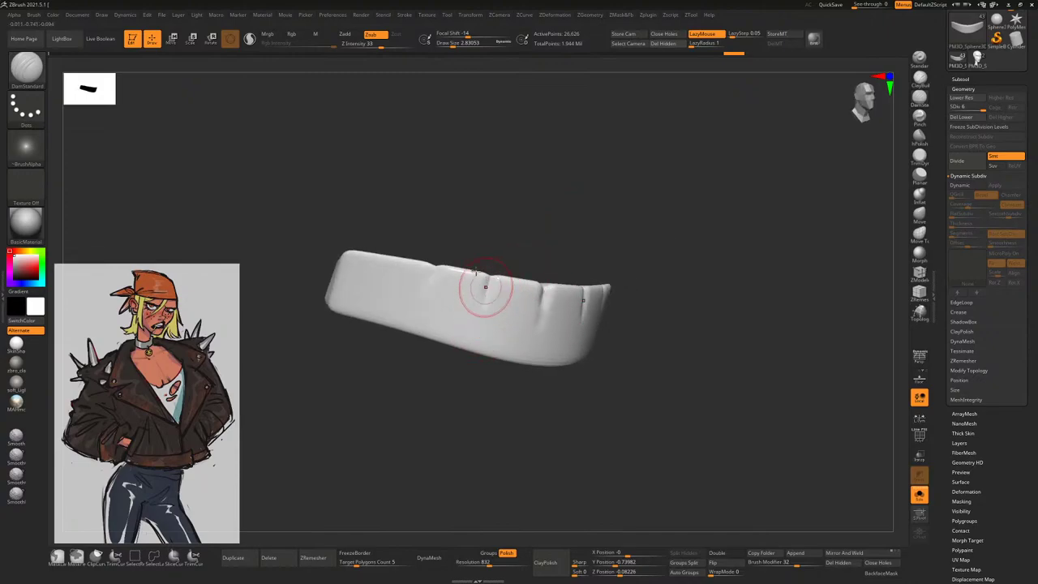
Bring back the whole character and smooth the lower teeth near the mouth corner
{"action": "left_click", "coordinate": [920, 494]}
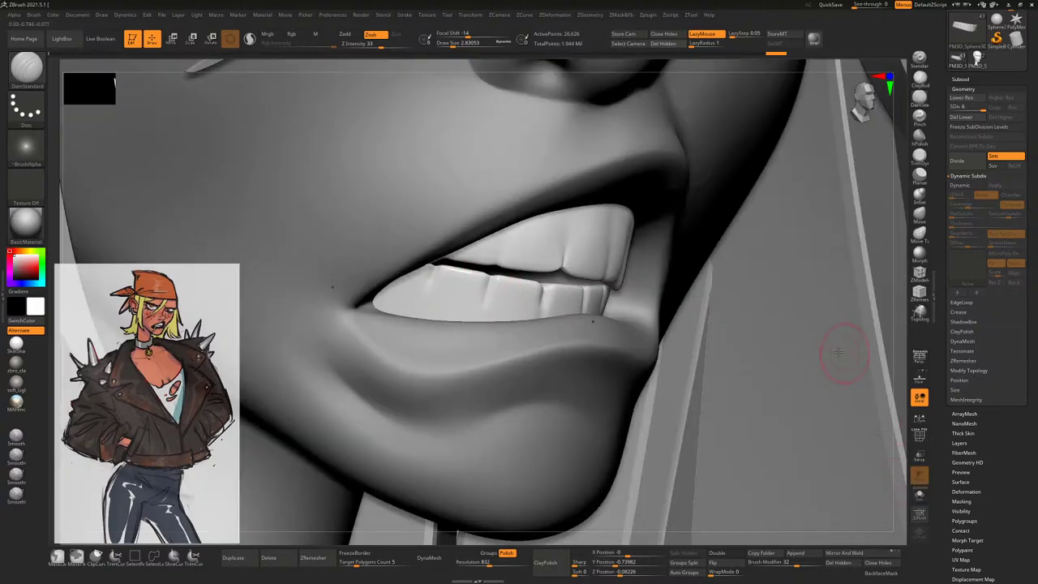
{"action": "right_click_drag", "start_coordinate": [873, 273], "coordinate": [554, 292], "text": "ctrl"}
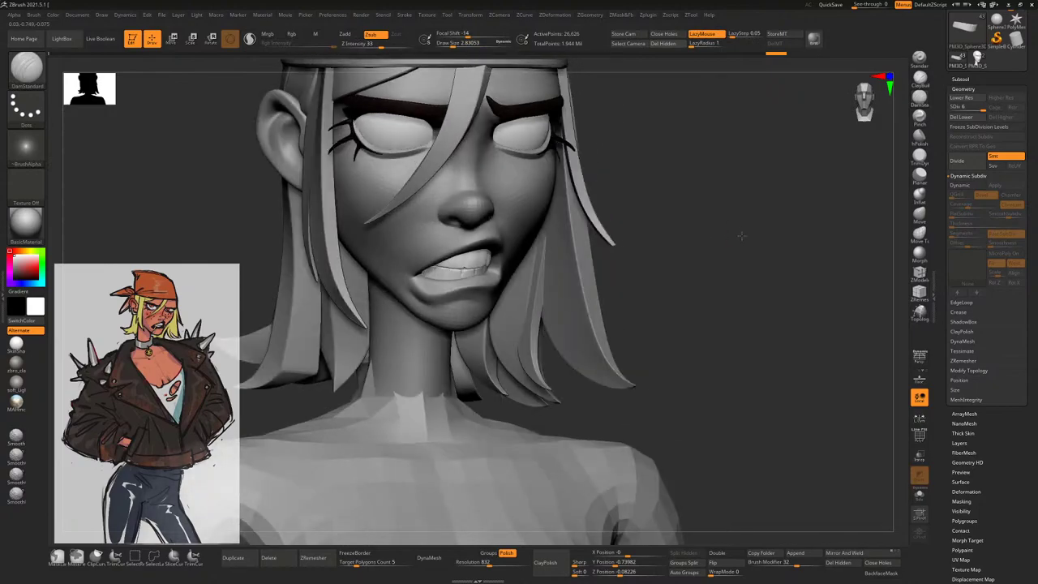
{"action": "key", "text": "shift"}
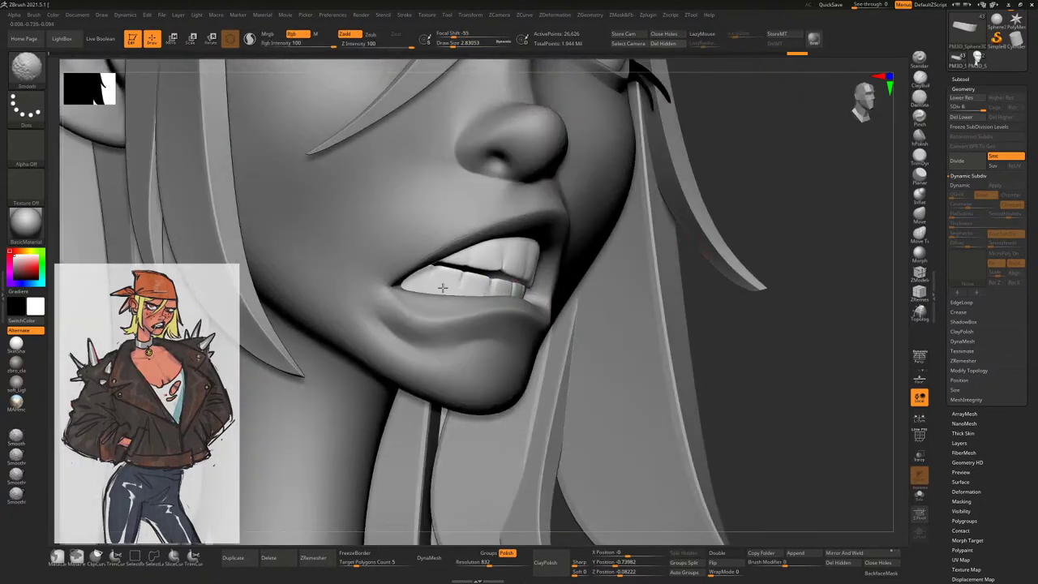
{"action": "mouse_move", "coordinate": [427, 290]}
{"action": "right_mouse_down", "text": "shift"}
{"action": "mouse_move", "coordinate": [730, 268]}
{"action": "mouse_move", "coordinate": [765, 262]}
{"action": "mouse_move", "coordinate": [764, 237]}
{"action": "mouse_move", "coordinate": [754, 248]}
{"action": "mouse_move", "coordinate": [795, 262]}
{"action": "mouse_move", "coordinate": [806, 302]}
{"action": "right_mouse_up", "text": "shift"}
Isolate the lower teeth and tighten the gaps between them with the Pinch_3DCW brush at a draw size of about 3.27
{"action": "key", "text": "ctrl+shift+s"}
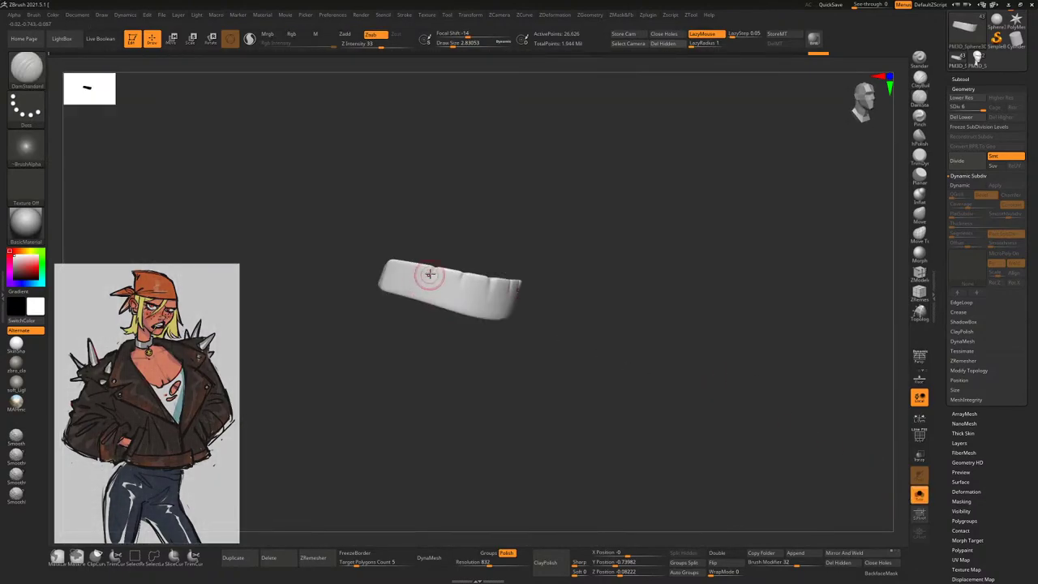
{"action": "right_click_drag", "start_coordinate": [507, 245], "coordinate": [472, 247]}
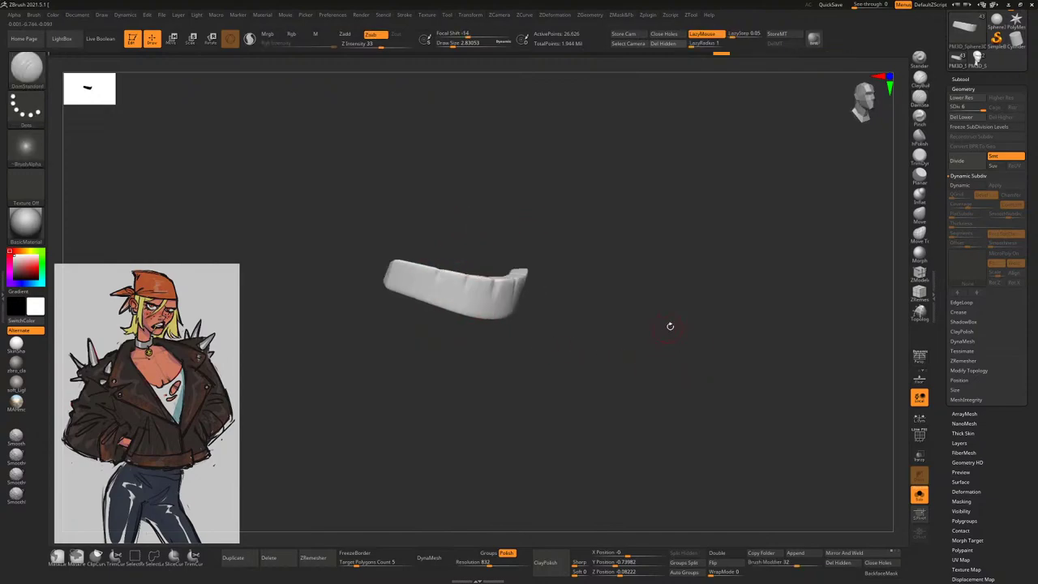
{"action": "key", "text": "b"}
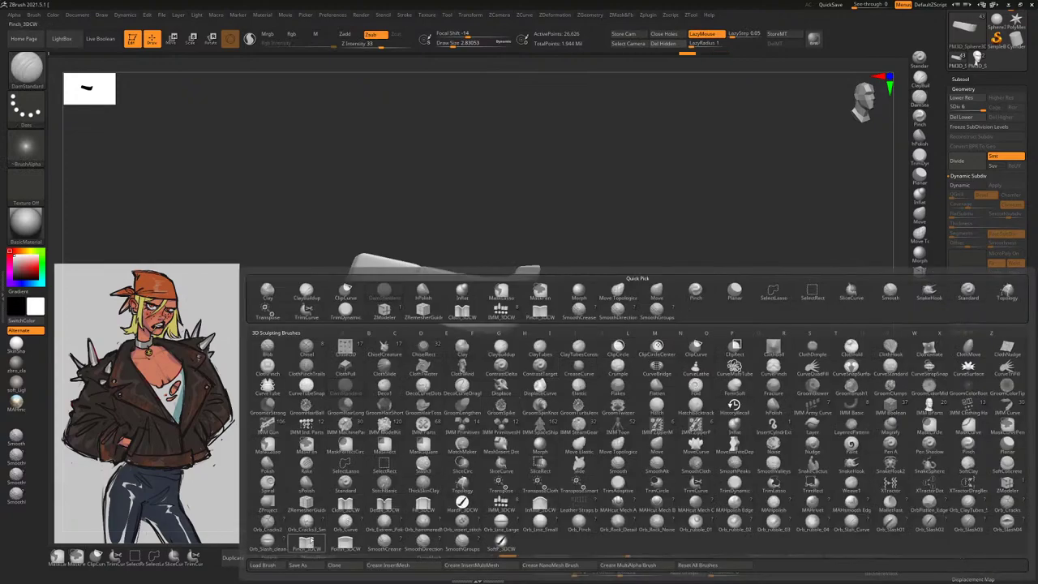
{"action": "left_click", "coordinate": [307, 542]}
{"action": "left_click_drag", "start_coordinate": [456, 228], "coordinate": [424, 278]}
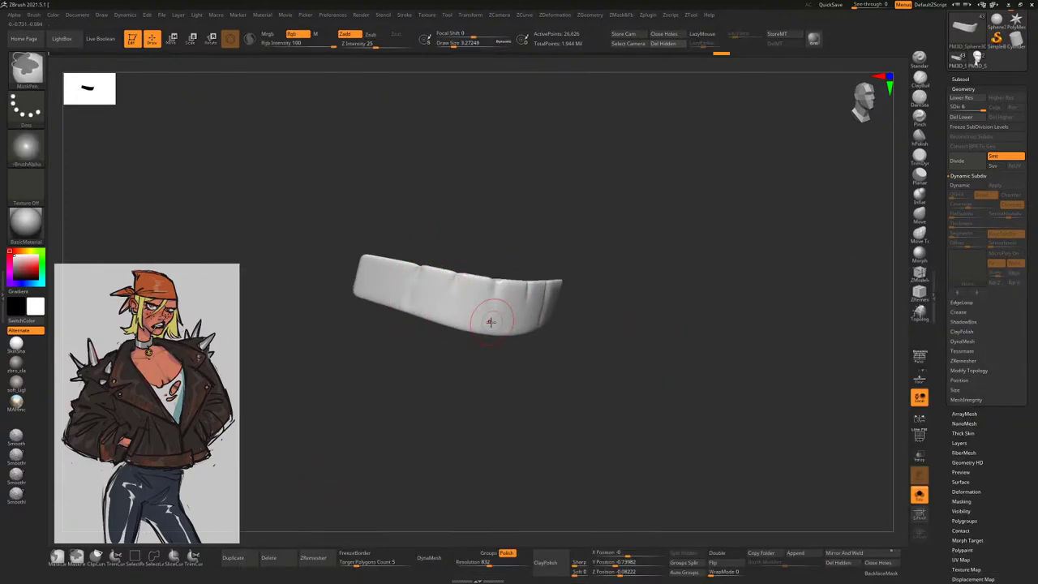
{"action": "left_click_drag", "start_coordinate": [508, 225], "coordinate": [510, 289]}
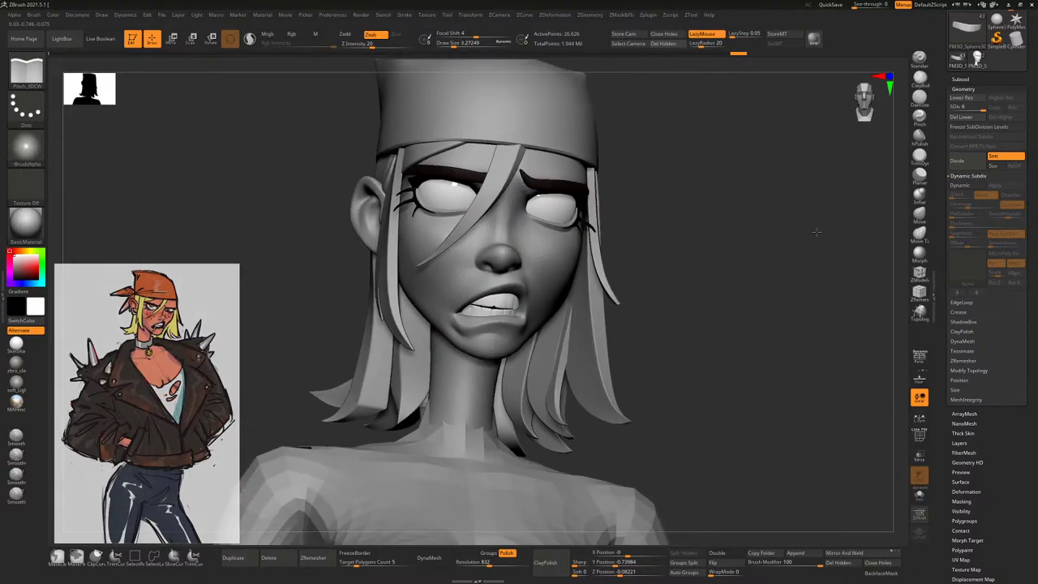
Check the lower teeth from the opposite side, both isolated and inside the mouth, and touch up the gaps with Smooth
{"action": "left_click_drag", "start_coordinate": [698, 308], "coordinate": [462, 311]}
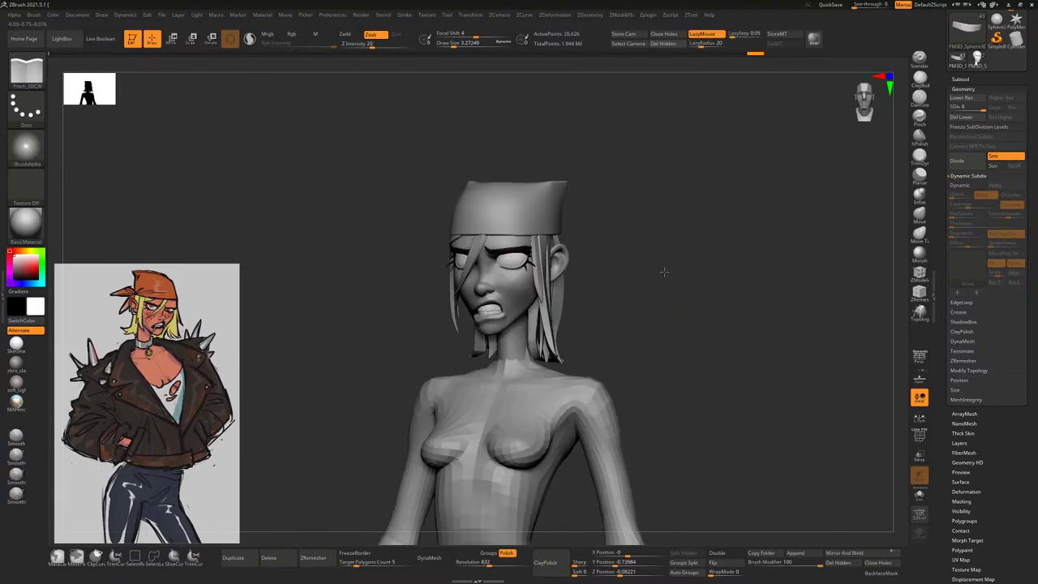
{"action": "right_click_drag", "start_coordinate": [695, 258], "coordinate": [542, 282], "text": "alt"}
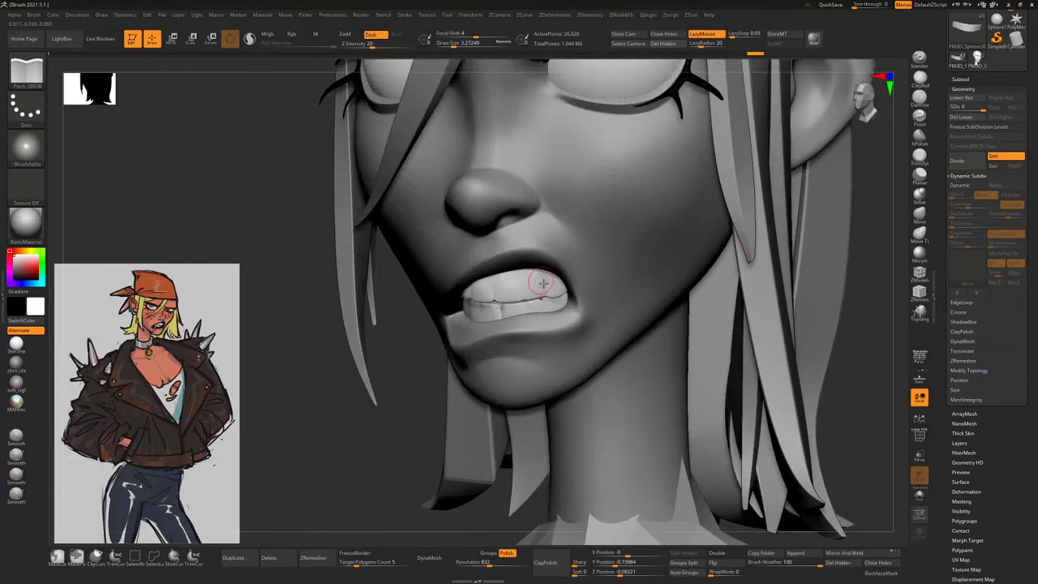
{"action": "left_click", "coordinate": [920, 495]}
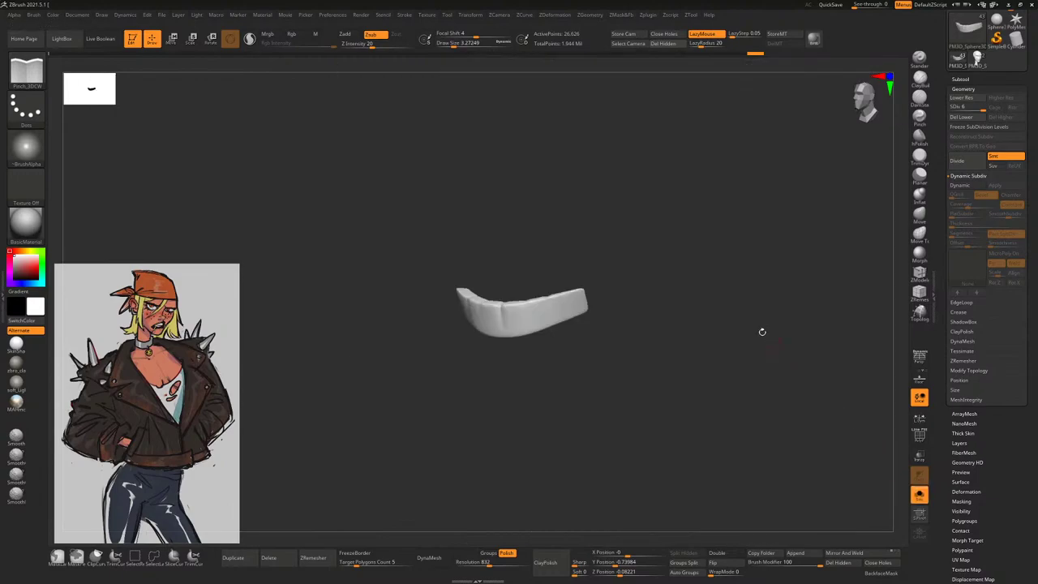
{"action": "left_click", "coordinate": [919, 495]}
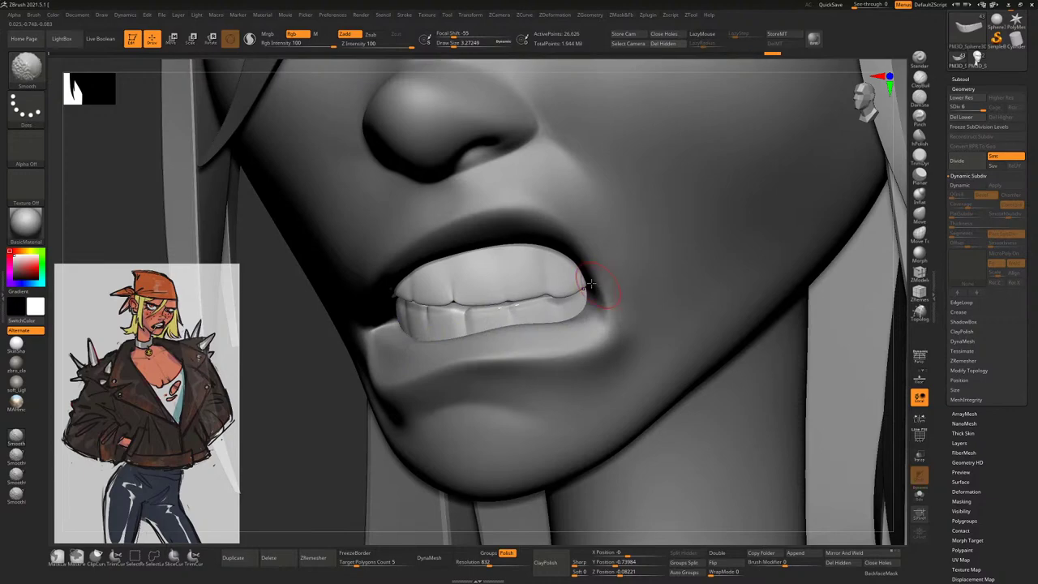
Isolate the upper teeth, pinch the gaps between them with Pinch_3DCW, and show the whole character again
{"action": "left_click", "coordinate": [919, 495]}
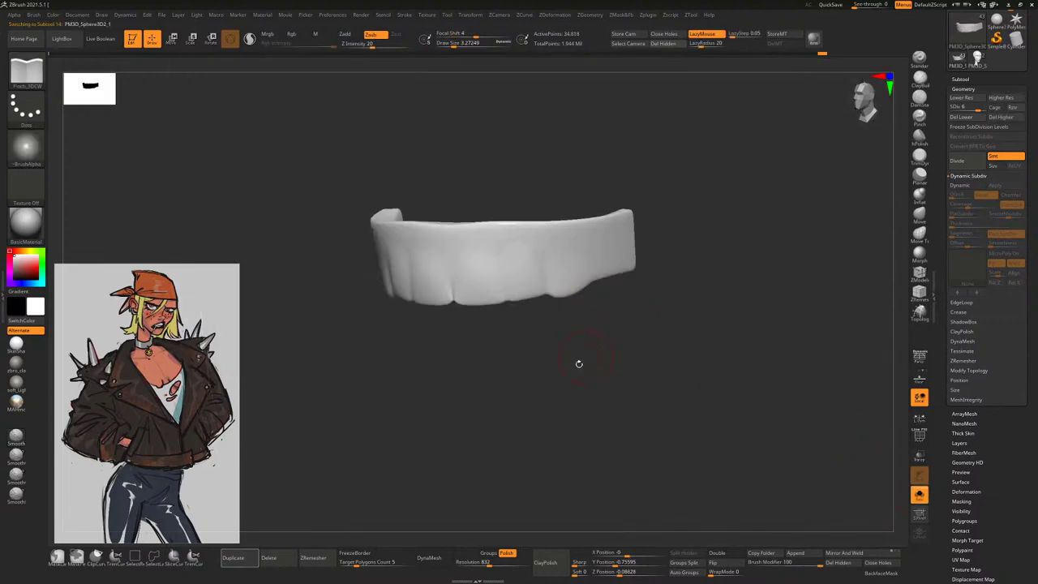
{"action": "left_click_drag", "start_coordinate": [580, 363], "coordinate": [537, 273]}
{"action": "left_click_drag", "start_coordinate": [584, 162], "coordinate": [542, 282]}
{"action": "left_click_drag", "start_coordinate": [561, 194], "coordinate": [545, 269]}
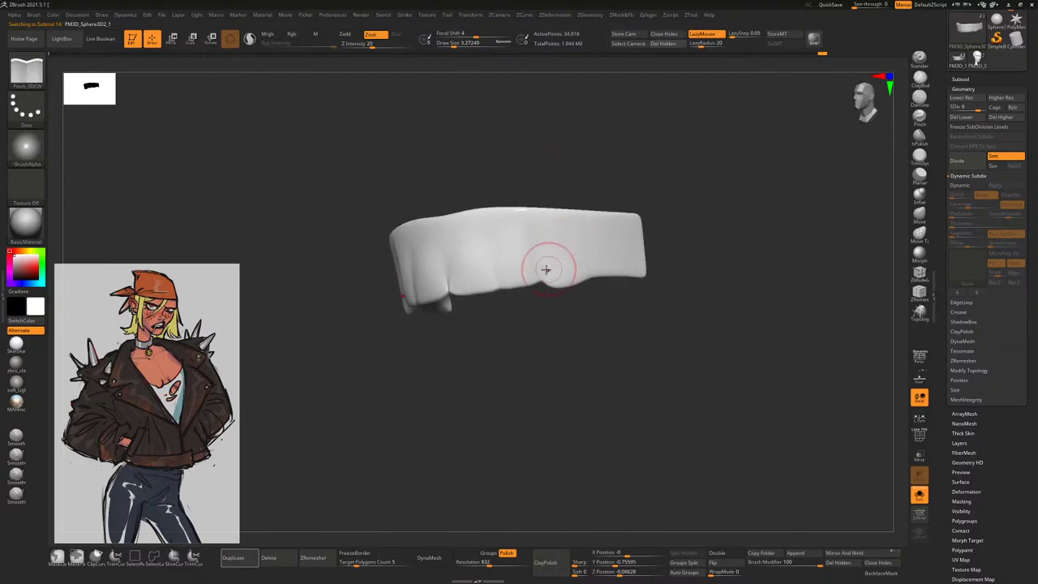
{"action": "mouse_move", "coordinate": [572, 166]}
{"action": "left_mouse_down"}
{"action": "mouse_move", "coordinate": [560, 276]}
{"action": "mouse_move", "coordinate": [667, 344]}
{"action": "mouse_move", "coordinate": [614, 276]}
{"action": "left_mouse_up"}
{"action": "key", "text": "shift"}
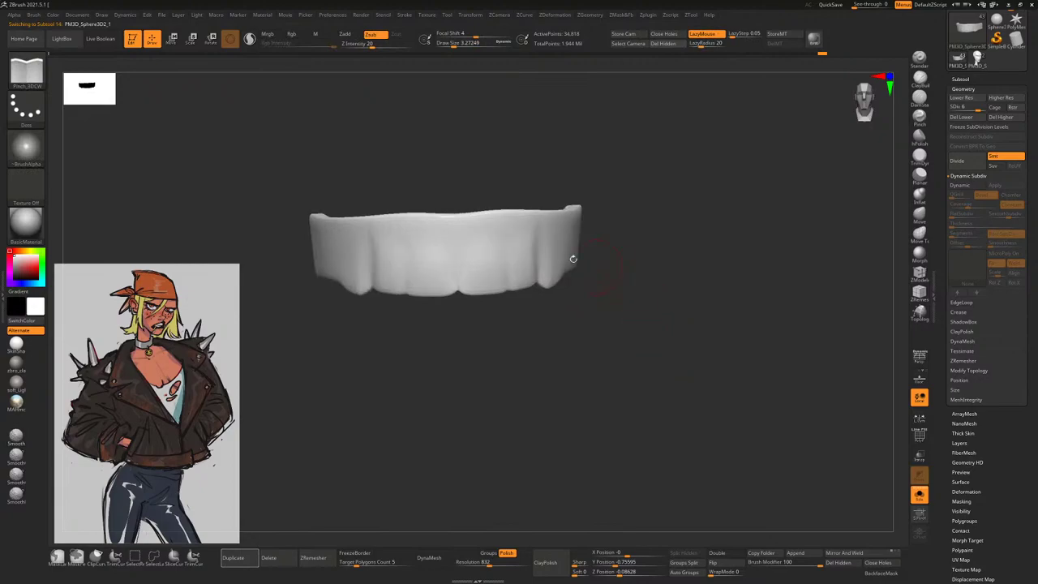
{"action": "left_click_drag", "start_coordinate": [726, 343], "coordinate": [874, 489]}
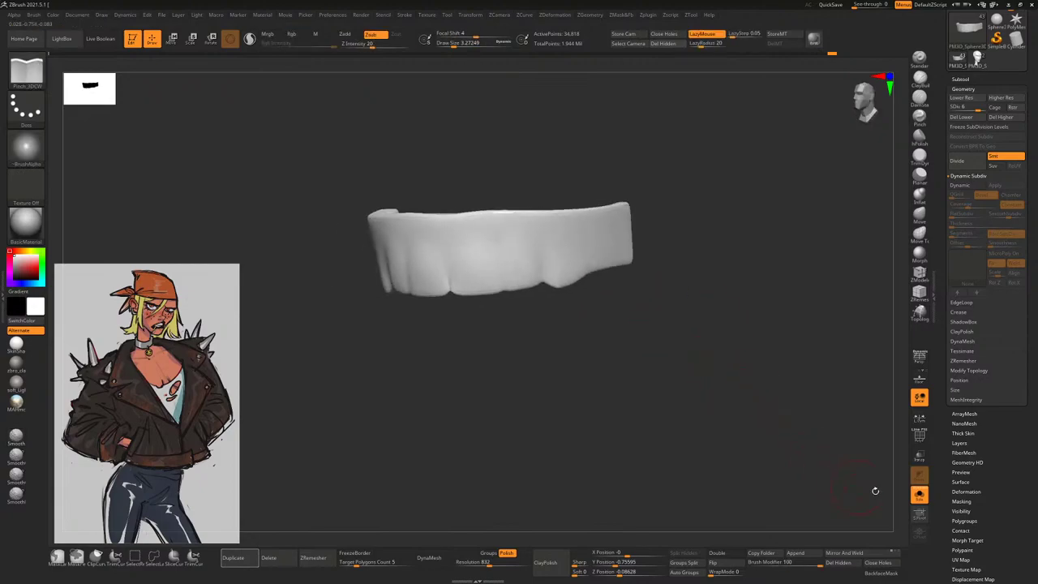
{"action": "left_click", "coordinate": [919, 495]}
{"action": "left_click_drag", "start_coordinate": [902, 345], "coordinate": [885, 335]}
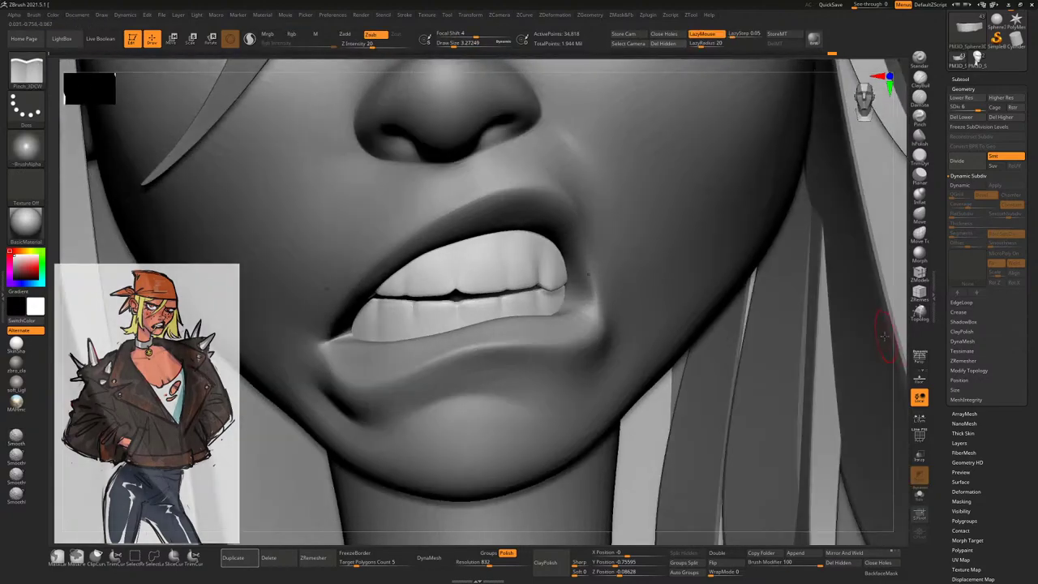
{"action": "key", "text": "f"}
{"action": "left_click_drag", "start_coordinate": [811, 267], "coordinate": [908, 466]}
Isolate the upper teeth and duplicate them as a new subtool
{"action": "left_click", "coordinate": [919, 495]}
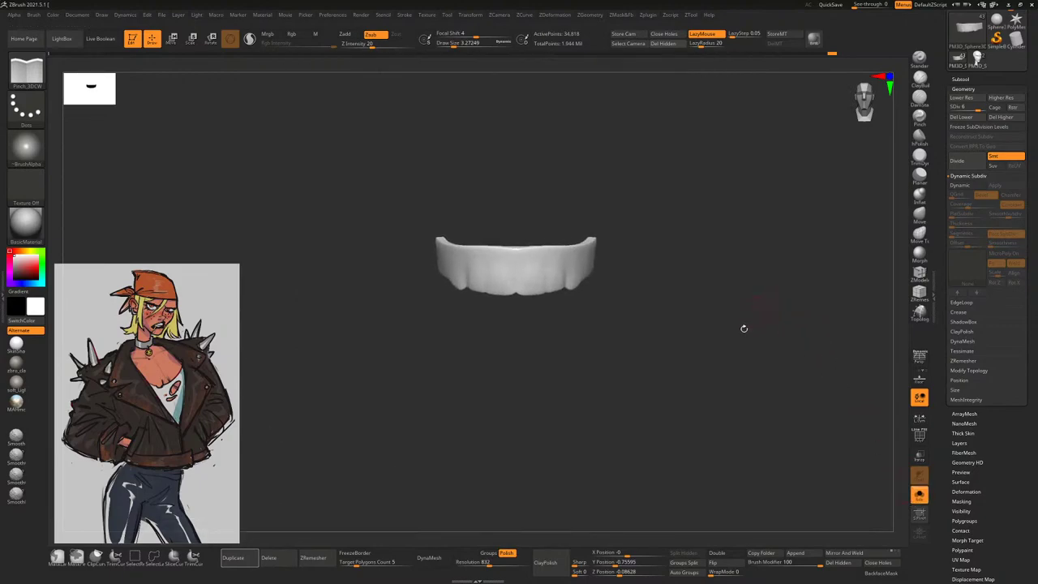
{"action": "key", "text": "w"}
{"action": "left_click", "coordinate": [552, 222]}
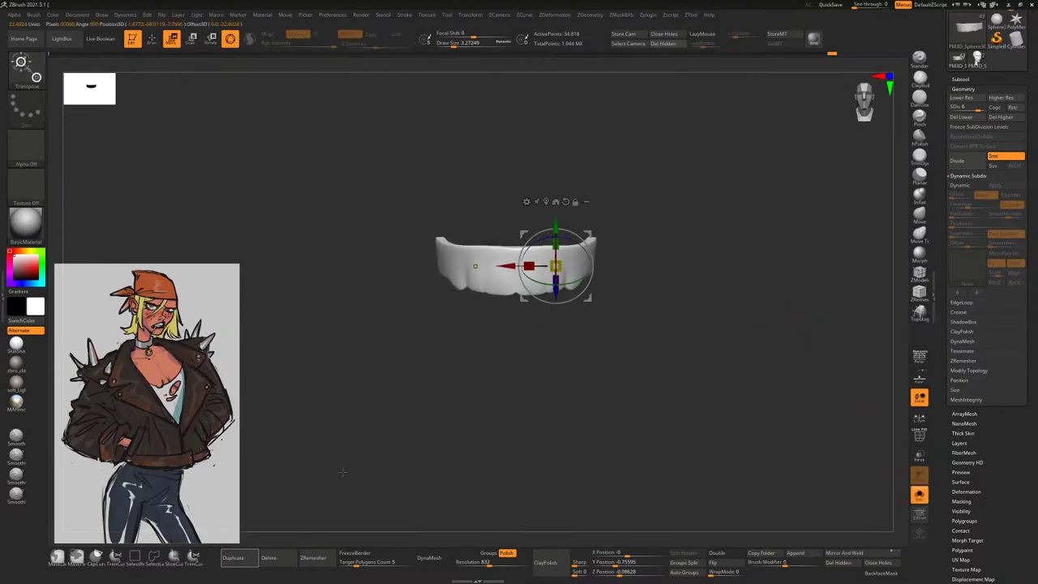
{"action": "left_click", "coordinate": [235, 558]}
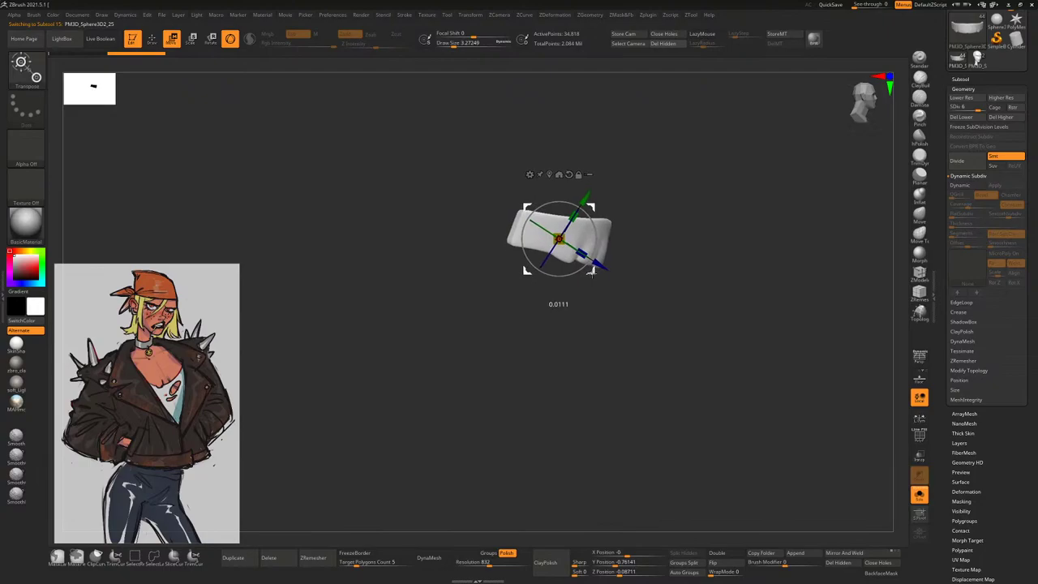
Show the whole character again and position the duplicated upper teeth in the mouth as the base for the gums
{"action": "left_click_drag", "start_coordinate": [592, 273], "coordinate": [593, 274]}
{"action": "left_click", "coordinate": [919, 495]}
{"action": "left_click_drag", "start_coordinate": [860, 357], "coordinate": [756, 345]}
{"action": "left_click_drag", "start_coordinate": [559, 237], "coordinate": [564, 245]}
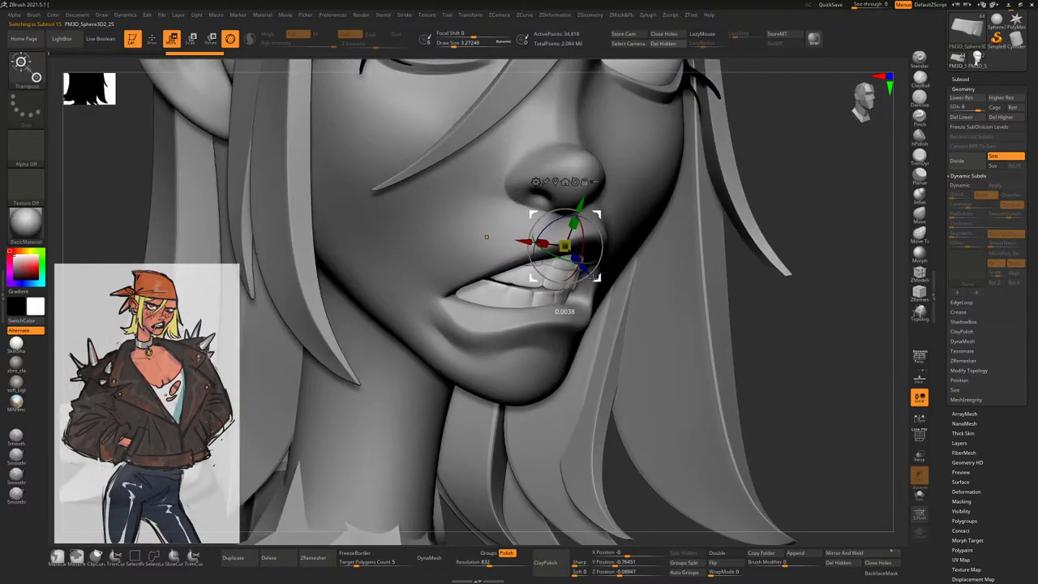
{"action": "left_click_drag", "start_coordinate": [594, 277], "coordinate": [461, 261], "text": "shift"}
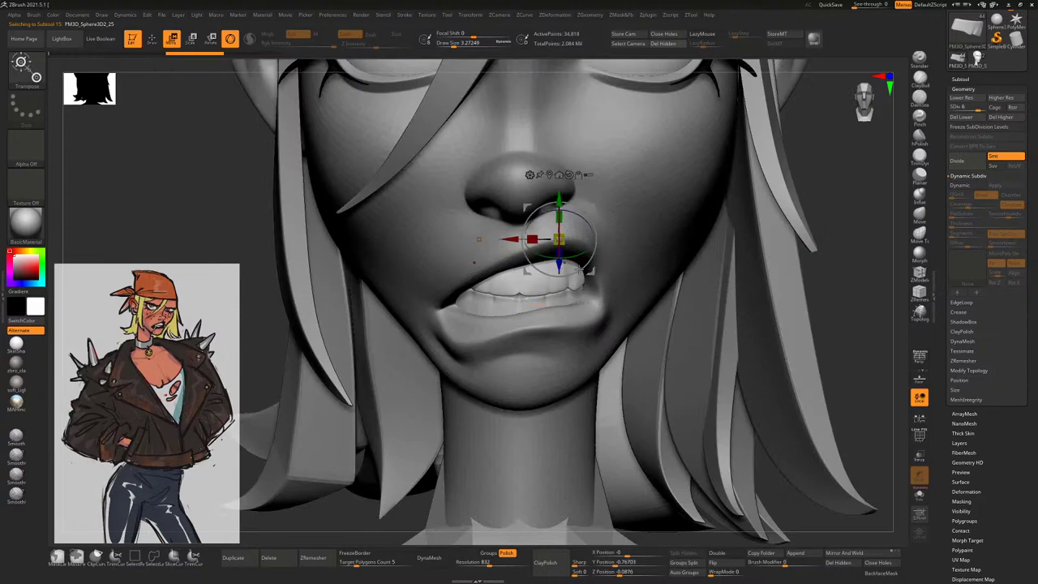
{"action": "left_click_drag", "start_coordinate": [559, 239], "coordinate": [562, 254]}
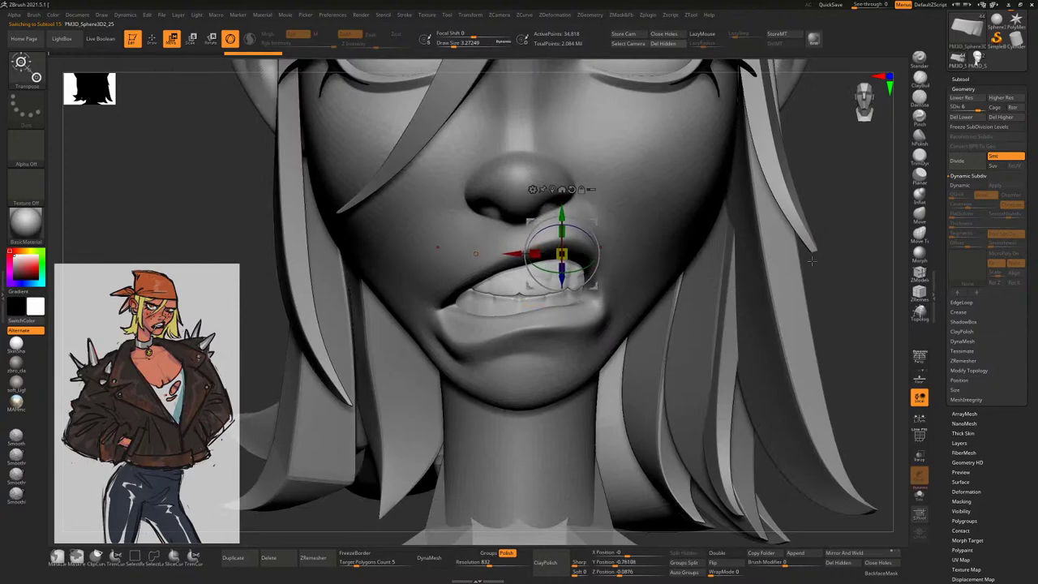
Drop the duplicate to its lowest subdivision level, delete the higher levels, and adjust it with the Move brush at a draw size of about 11
{"action": "key", "text": "q"}
{"action": "key", "text": "shift+d"}
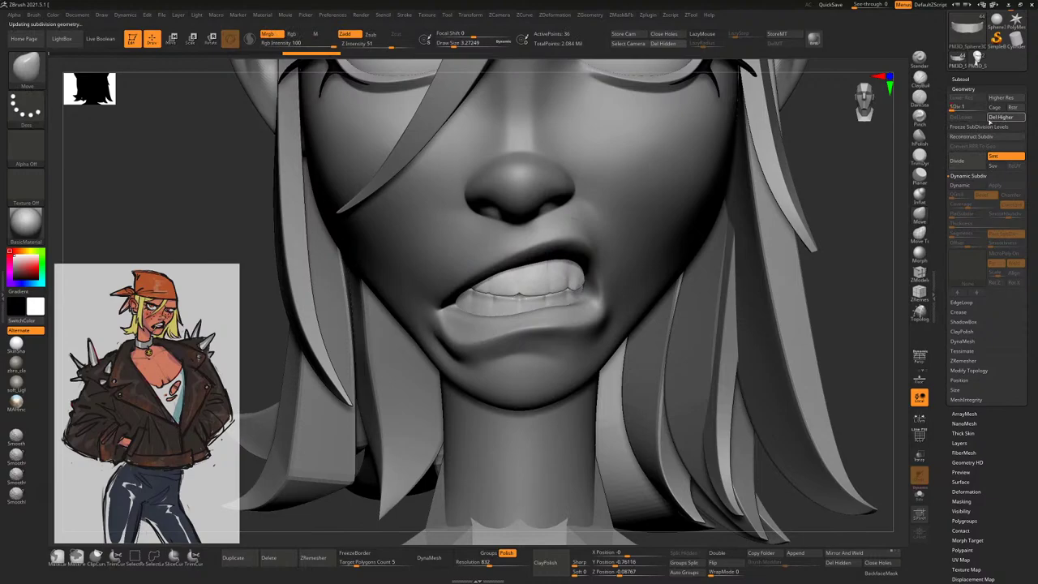
{"action": "left_click", "coordinate": [1000, 117]}
{"action": "left_click_drag", "start_coordinate": [884, 309], "coordinate": [617, 220]}
{"action": "key", "text": "space"}
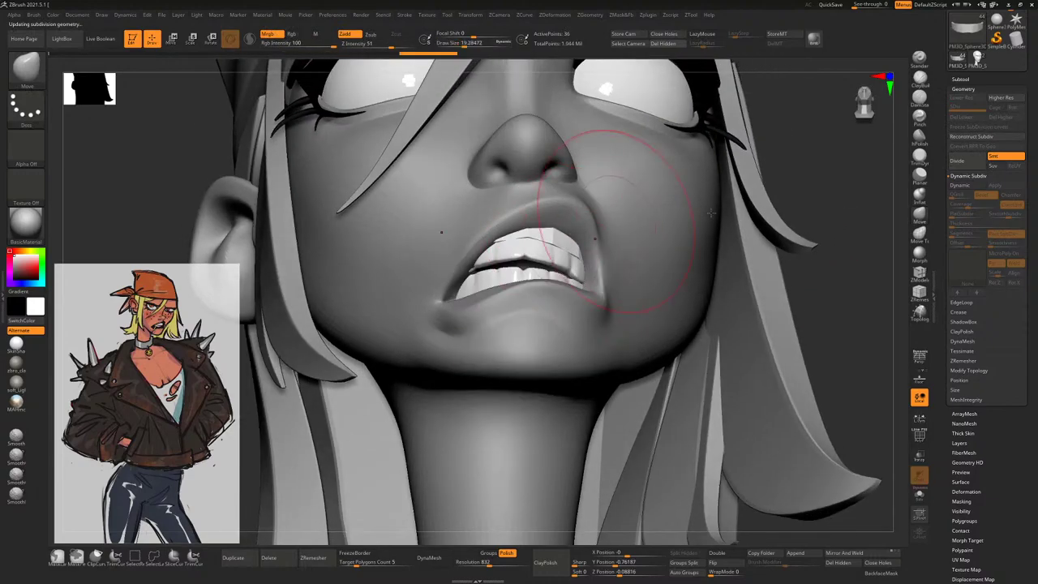
{"action": "left_click_drag", "start_coordinate": [711, 213], "coordinate": [823, 347]}
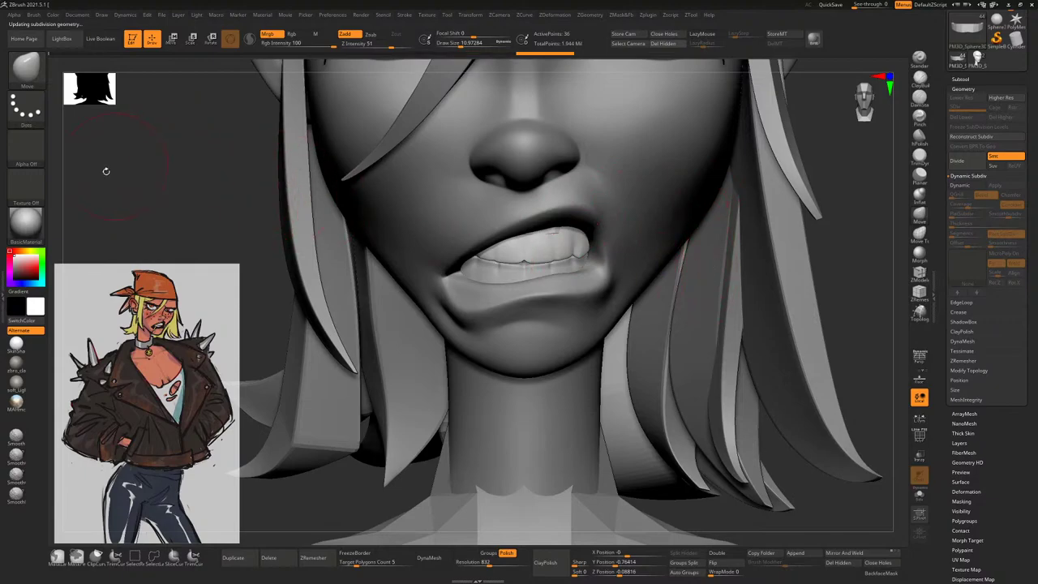
Try to fill the gum duplicate with dark red (R 115, G 39, B 39) in Mrgb mode
{"action": "left_click_drag", "start_coordinate": [21, 267], "coordinate": [23, 272]}
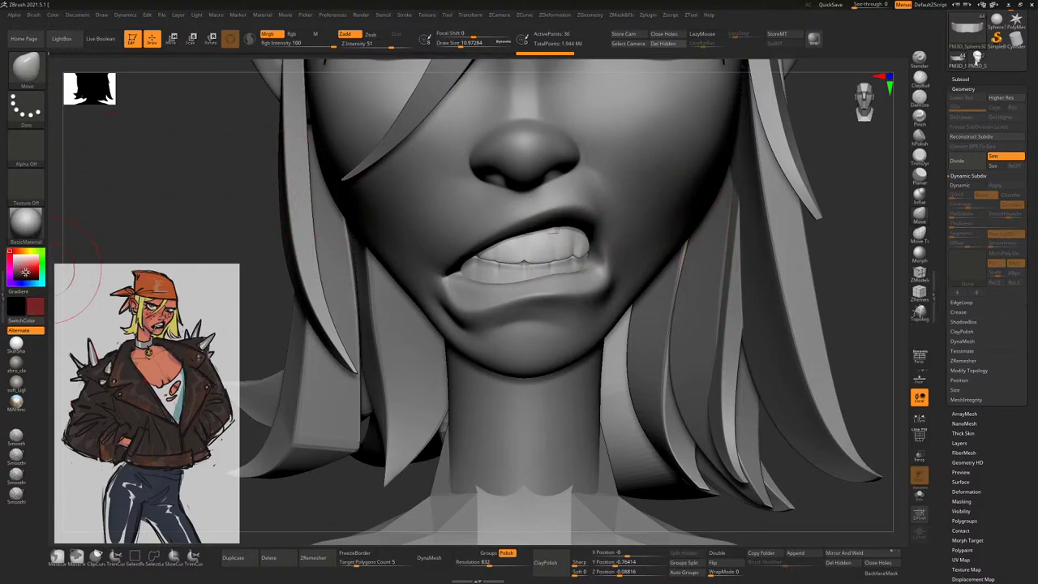
{"action": "key", "text": "ctrl+f"}
{"action": "left_click", "coordinate": [54, 15]}
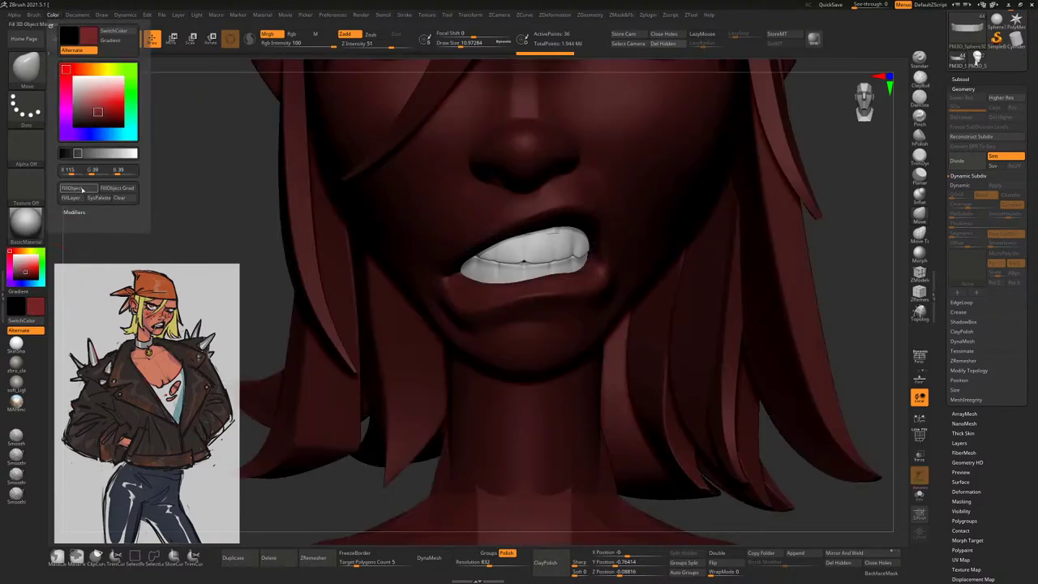
{"action": "key", "text": "ctrl+z"}
{"action": "mouse_move", "coordinate": [836, 239]}
{"action": "left_mouse_down"}
{"action": "mouse_move", "coordinate": [572, 217]}
{"action": "mouse_move", "coordinate": [588, 217]}
{"action": "left_mouse_up"}
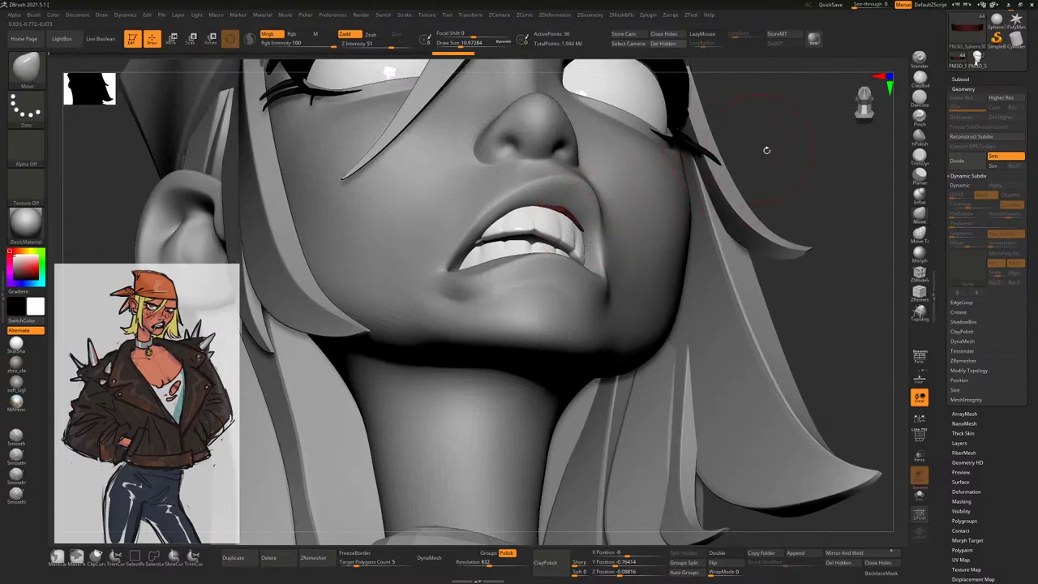
{"action": "left_click_drag", "start_coordinate": [766, 150], "coordinate": [197, 232]}
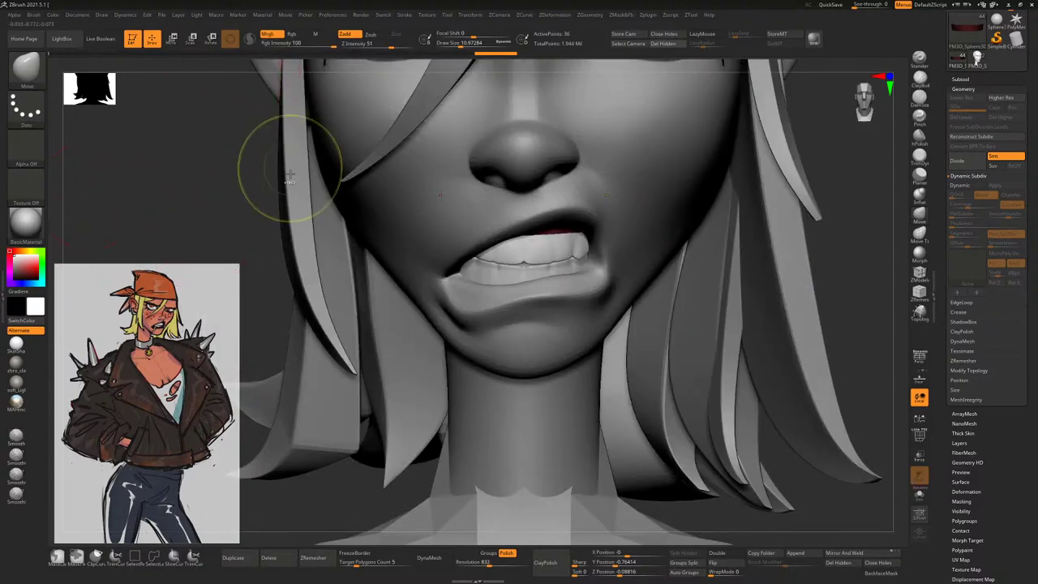
{"action": "key", "text": "ctrl+z"}
{"action": "key", "text": "ctrl+z"}
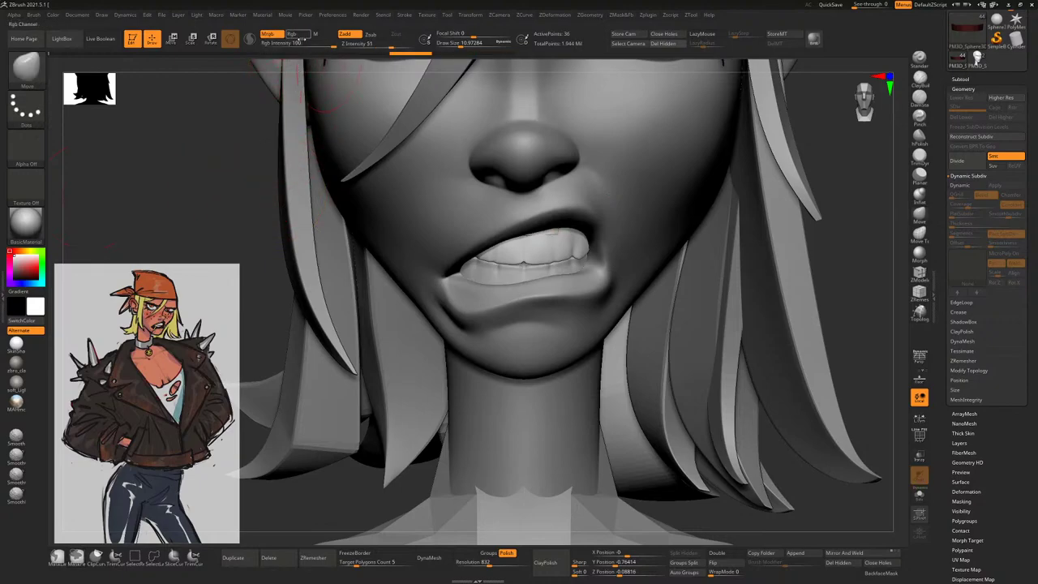
Switch to Rgb mode and fill the gum duplicate with dark red (R 103, G 35, B 35)
{"action": "left_click", "coordinate": [294, 34]}
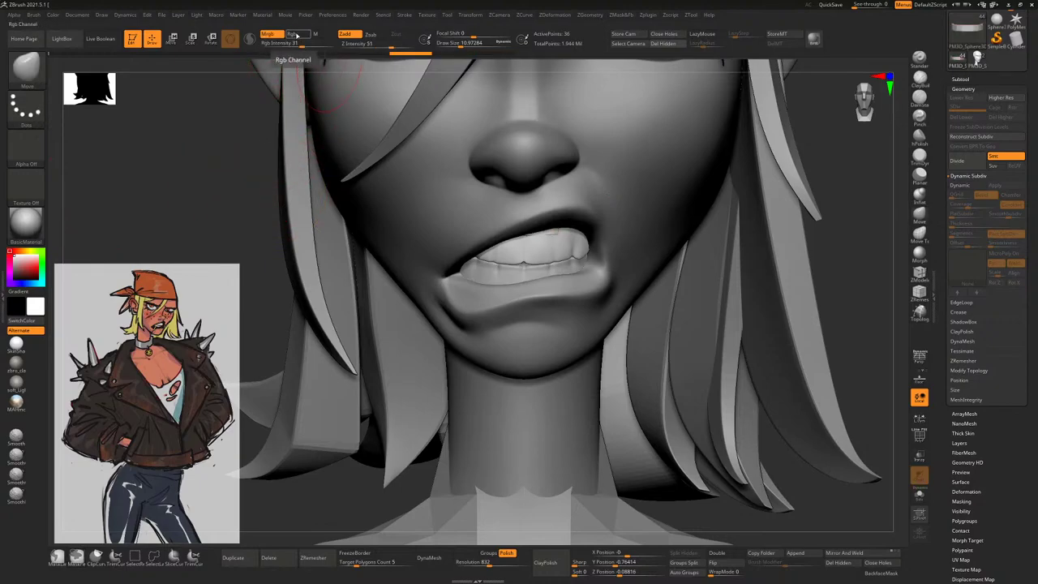
{"action": "left_click", "coordinate": [53, 14]}
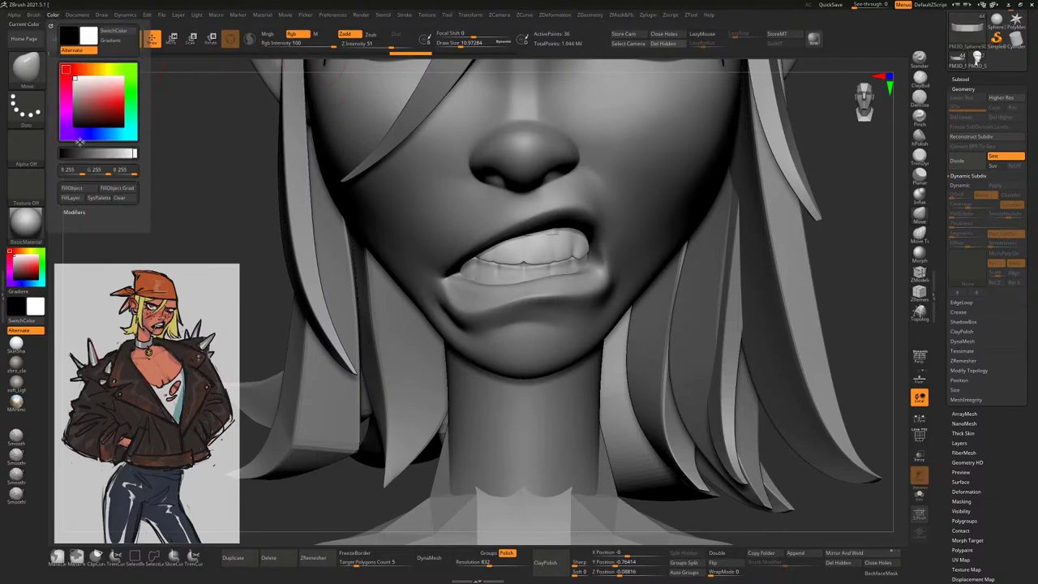
{"action": "left_click", "coordinate": [26, 272]}
{"action": "key", "text": "ctrl+f"}
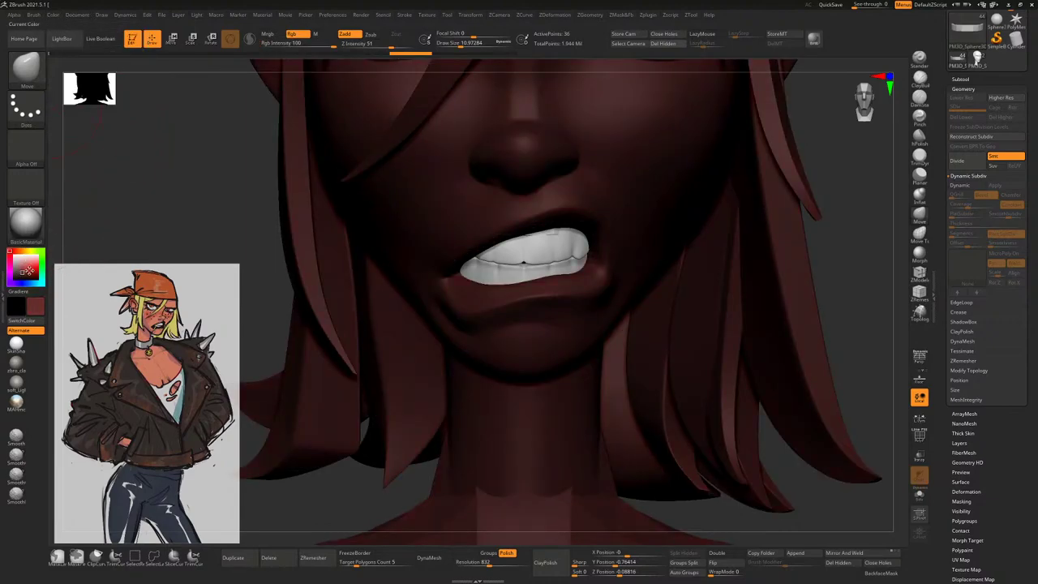
{"action": "left_click", "coordinate": [53, 15]}
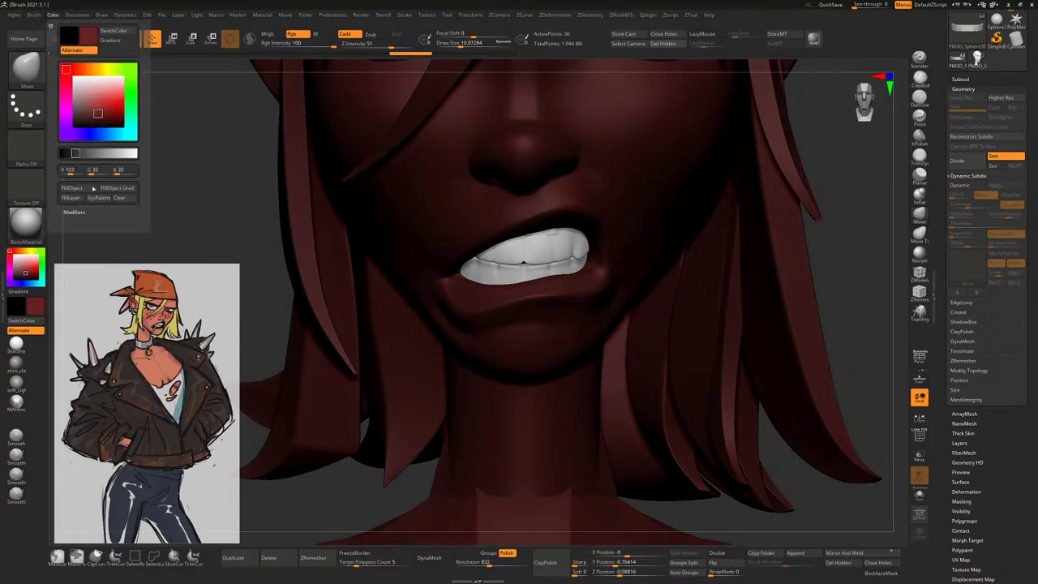
{"action": "key", "text": "ctrl+z"}
Shape the gum edge above the upper teeth with the Move brush, reducing the draw size to about 3.04
{"action": "right_click_drag", "start_coordinate": [451, 225], "coordinate": [498, 232]}
{"action": "mouse_move", "coordinate": [537, 195]}
{"action": "left_mouse_down"}
{"action": "mouse_move", "coordinate": [551, 212]}
{"action": "mouse_move", "coordinate": [557, 190]}
{"action": "left_mouse_up"}
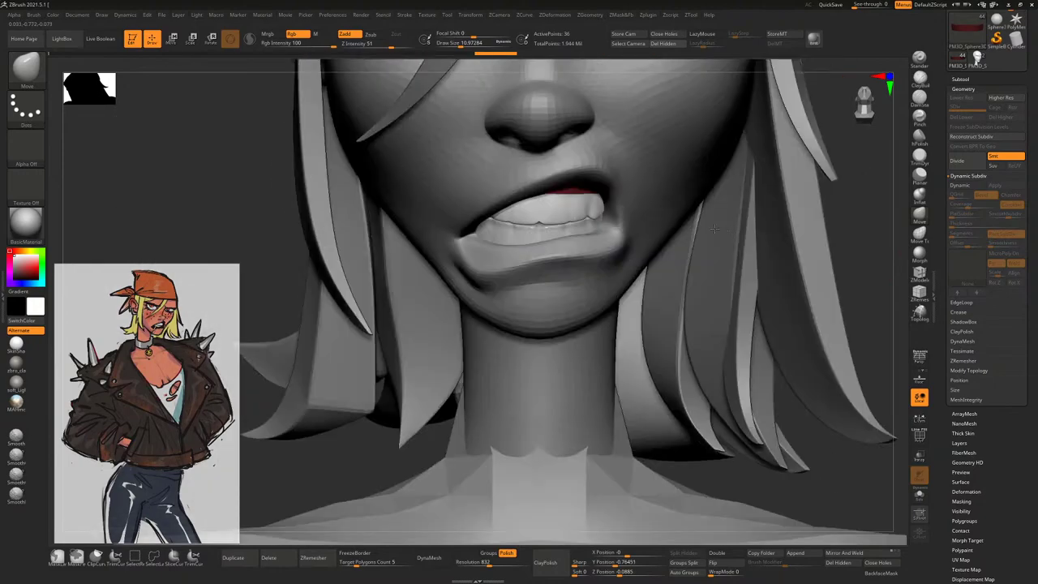
{"action": "right_click_drag", "start_coordinate": [557, 190], "coordinate": [531, 197], "text": "shift"}
{"action": "key", "text": "space"}
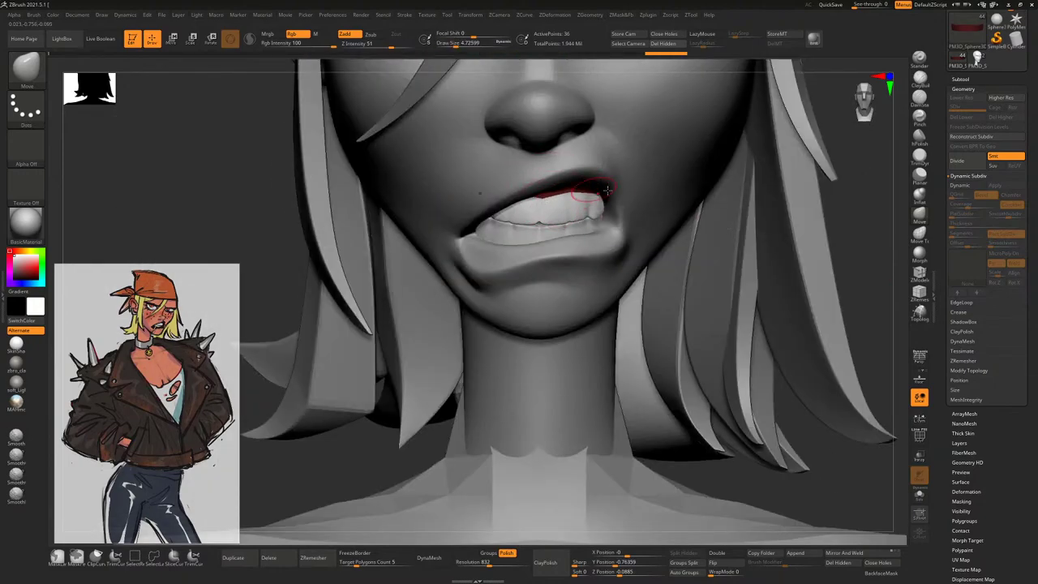
{"action": "key", "text": "space"}
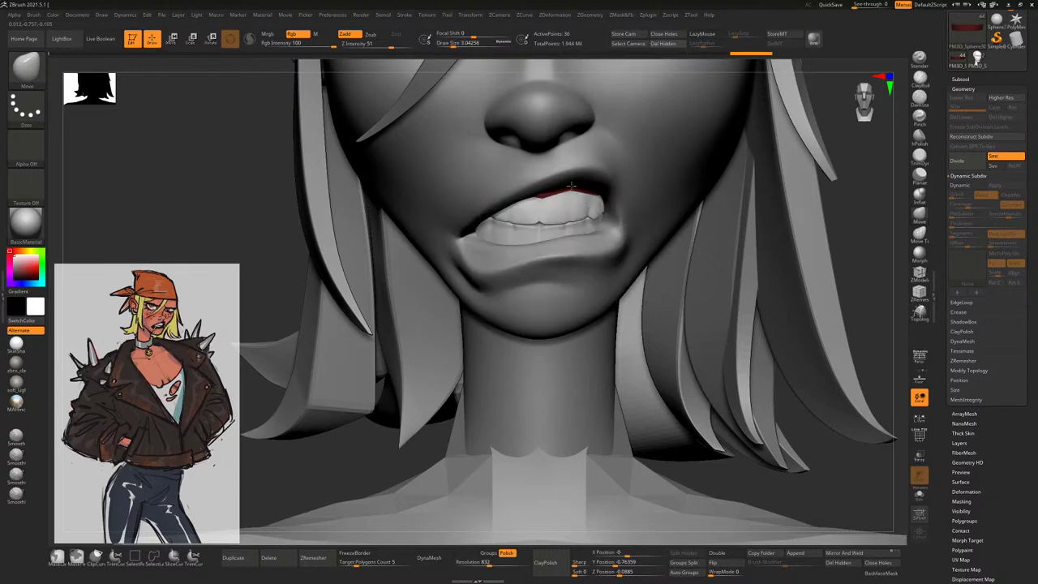
{"action": "right_click_drag", "start_coordinate": [840, 224], "coordinate": [963, 168]}
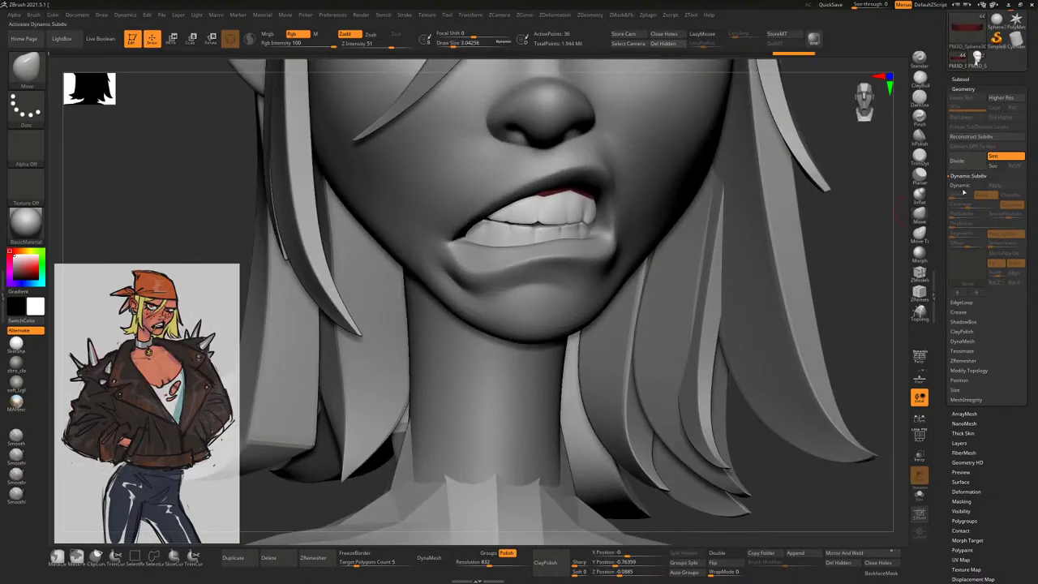
Turn on Dynamic Subdiv for the gums and refine their form with Smooth and Move
{"action": "left_click", "coordinate": [960, 185]}
{"action": "right_click_drag", "start_coordinate": [730, 243], "coordinate": [665, 212]}
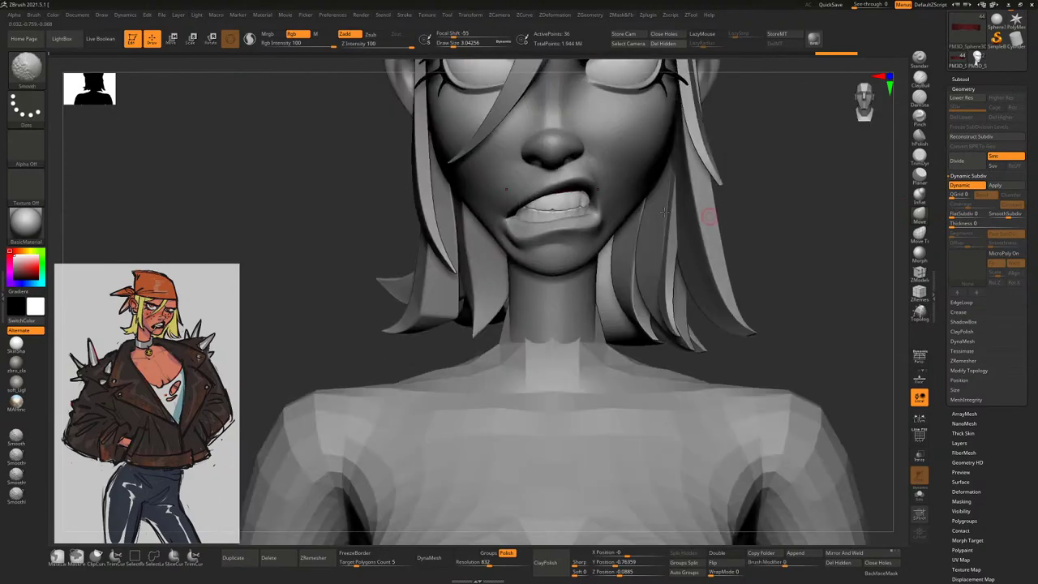
{"action": "key", "text": "space"}
{"action": "mouse_move", "coordinate": [580, 199]}
{"action": "right_mouse_down"}
{"action": "mouse_move", "coordinate": [769, 163]}
{"action": "mouse_move", "coordinate": [637, 210]}
{"action": "mouse_move", "coordinate": [568, 207]}
{"action": "mouse_move", "coordinate": [519, 225]}
{"action": "mouse_move", "coordinate": [633, 211]}
{"action": "mouse_move", "coordinate": [559, 219]}
{"action": "right_mouse_up"}
{"action": "key", "text": "space"}
With transparency on, curve the gums to follow the upper teeth from front and side using Move at a draw size of about 6, and turn transparency off
{"action": "left_click", "coordinate": [919, 456]}
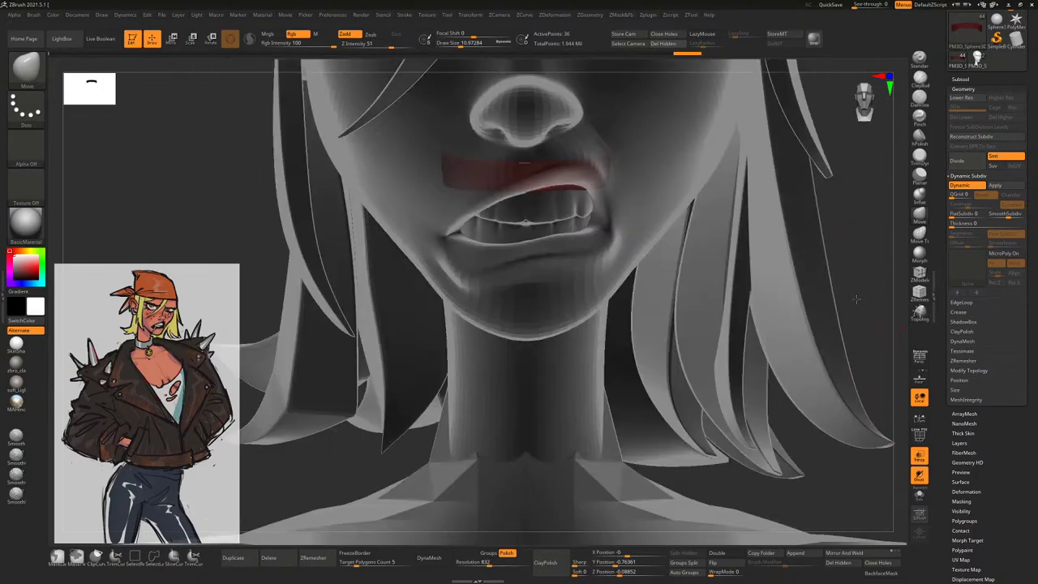
{"action": "key", "text": "space"}
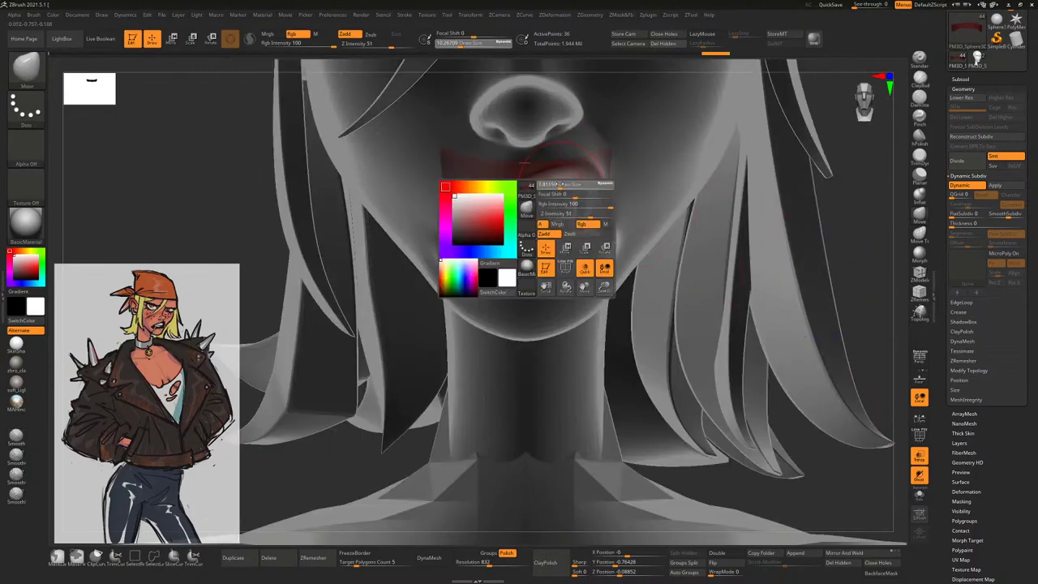
{"action": "left_click", "coordinate": [591, 174]}
{"action": "right_click_drag", "start_coordinate": [853, 204], "coordinate": [648, 180]}
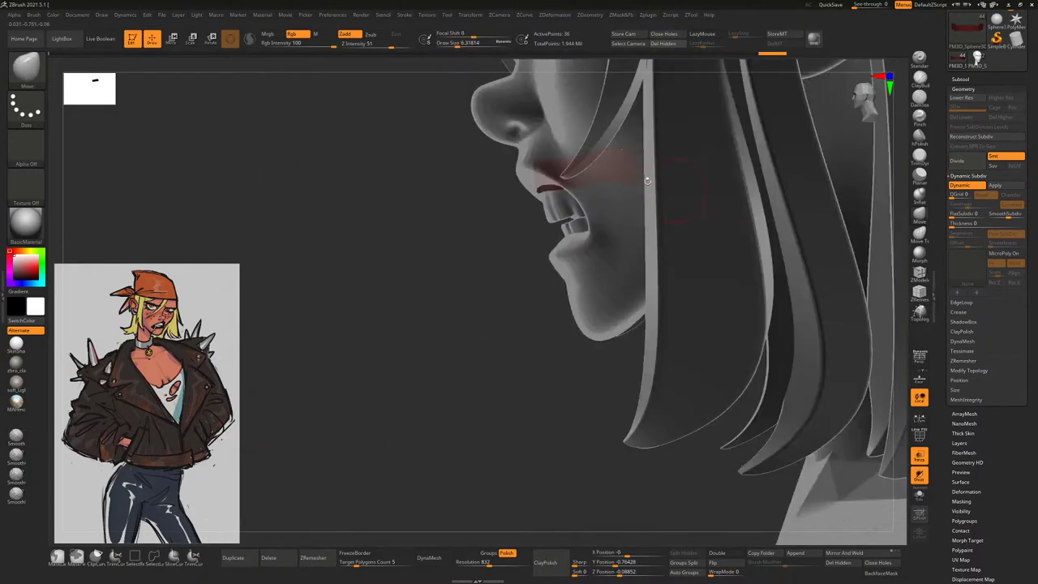
{"action": "key", "text": "space"}
{"action": "left_click", "coordinate": [630, 152]}
{"action": "key", "text": "space"}
{"action": "left_click", "coordinate": [606, 171]}
{"action": "right_click_drag", "start_coordinate": [625, 140], "coordinate": [592, 158], "text": "shift"}
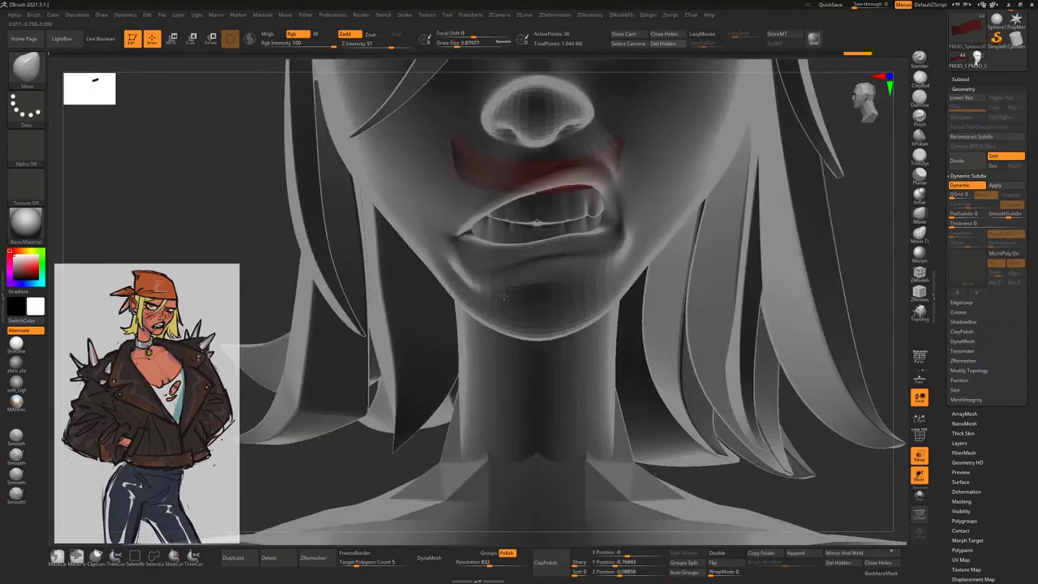
{"action": "mouse_move", "coordinate": [770, 220]}
{"action": "right_mouse_down"}
{"action": "mouse_move", "coordinate": [771, 154]}
{"action": "mouse_move", "coordinate": [771, 221]}
{"action": "right_mouse_up"}
{"action": "left_click", "coordinate": [919, 457]}
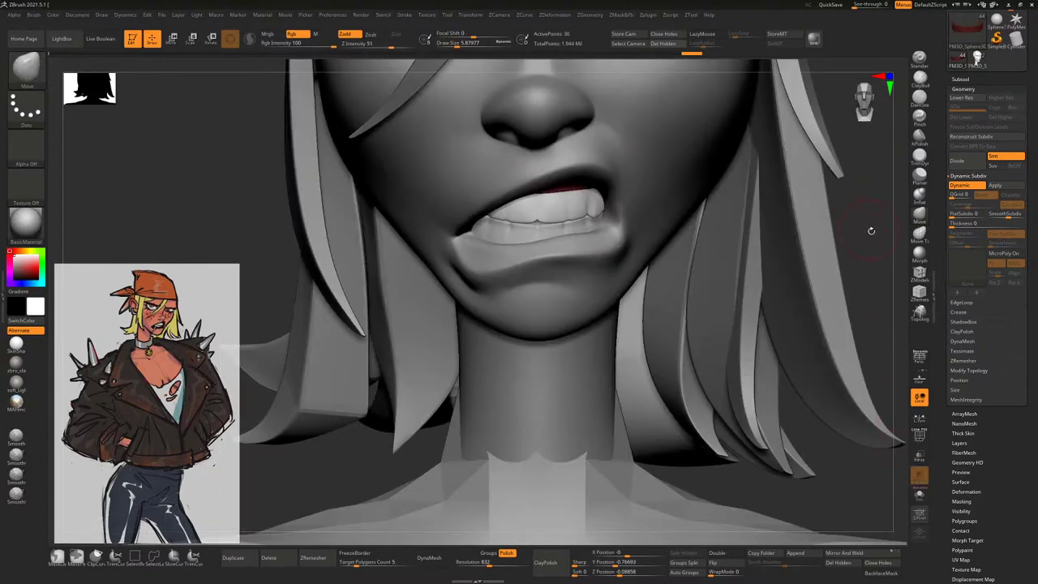
Apply the Dynamic Subdiv to convert the gums into real subdivision levels
{"action": "right_click_drag", "start_coordinate": [872, 230], "coordinate": [884, 190], "text": "ctrl"}
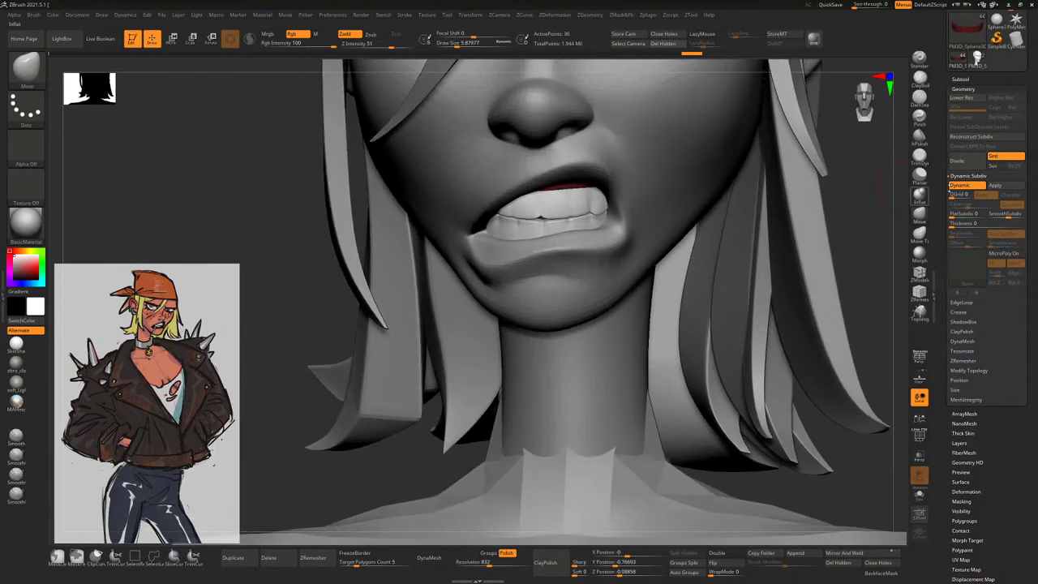
{"action": "left_click", "coordinate": [990, 186]}
Pull the gum edge into points between the upper teeth with the Move brush at a draw size of about 2.6
{"action": "right_click_drag", "start_coordinate": [624, 211], "coordinate": [594, 196]}
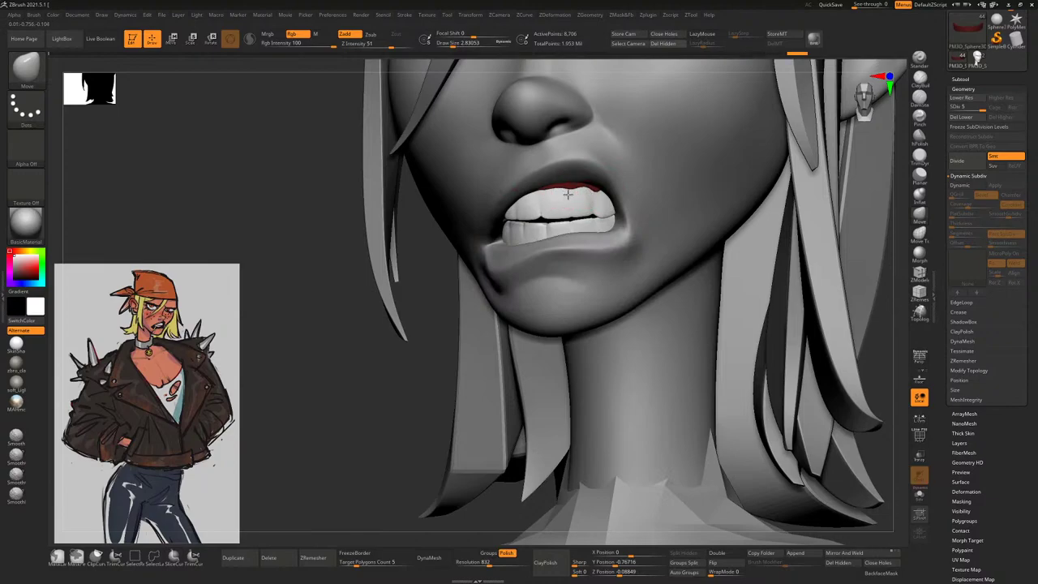
{"action": "key", "text": "space"}
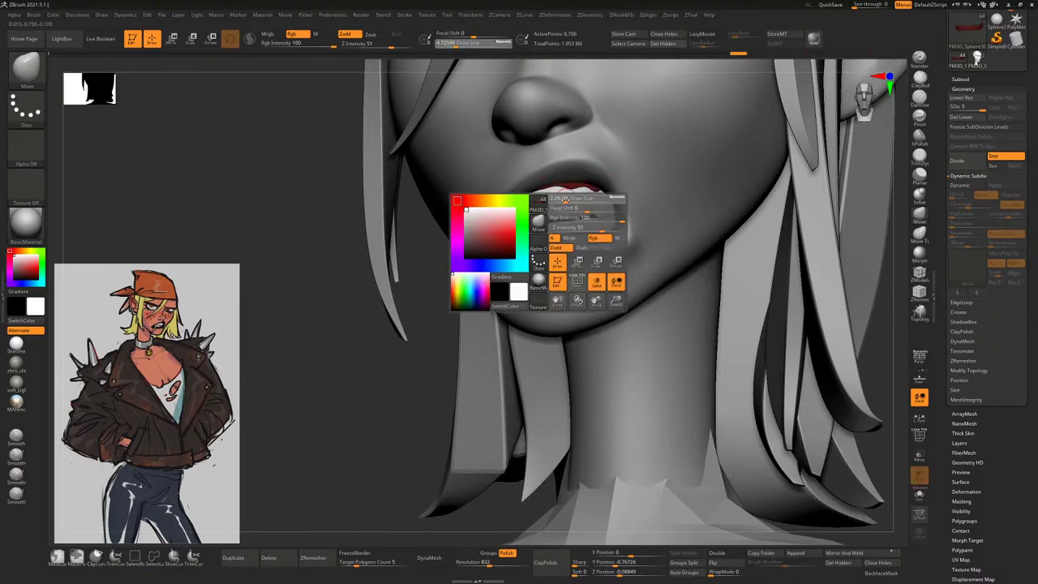
{"action": "key", "text": "space"}
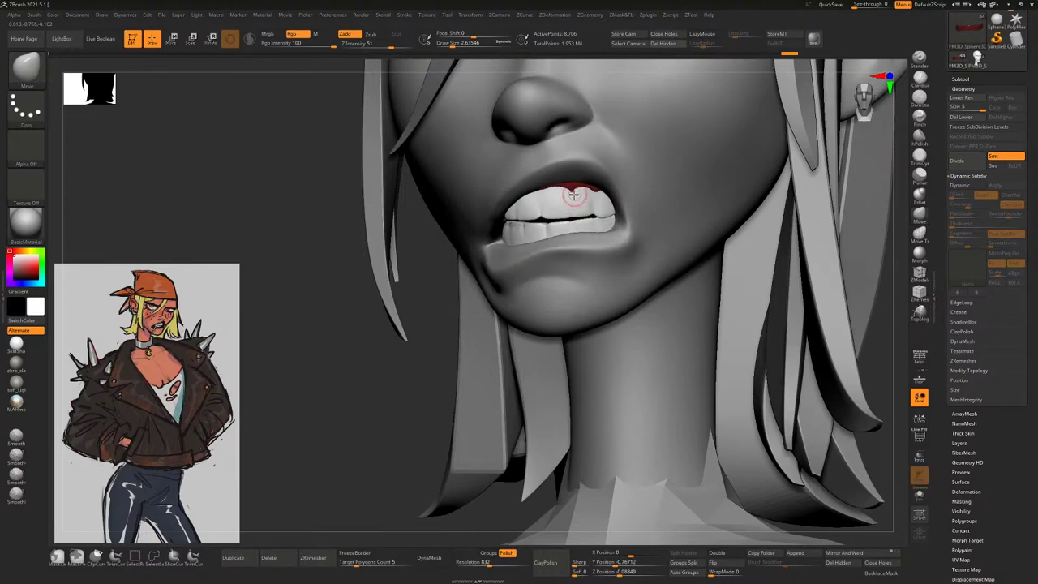
{"action": "mouse_move", "coordinate": [428, 320]}
{"action": "right_mouse_down"}
{"action": "mouse_move", "coordinate": [424, 197]}
{"action": "mouse_move", "coordinate": [634, 199]}
{"action": "right_mouse_up"}
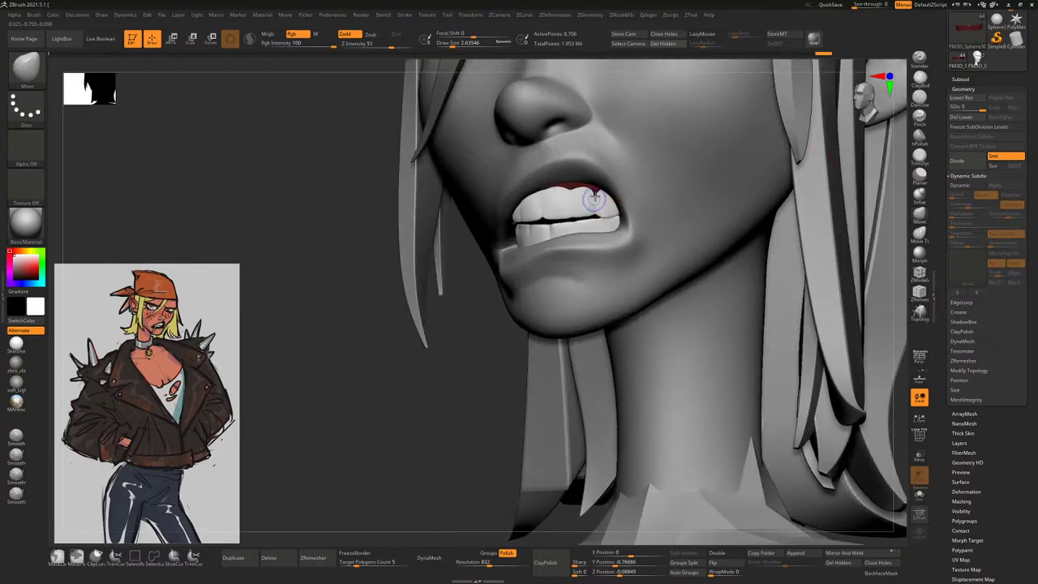
{"action": "right_click_drag", "start_coordinate": [594, 198], "coordinate": [835, 182]}
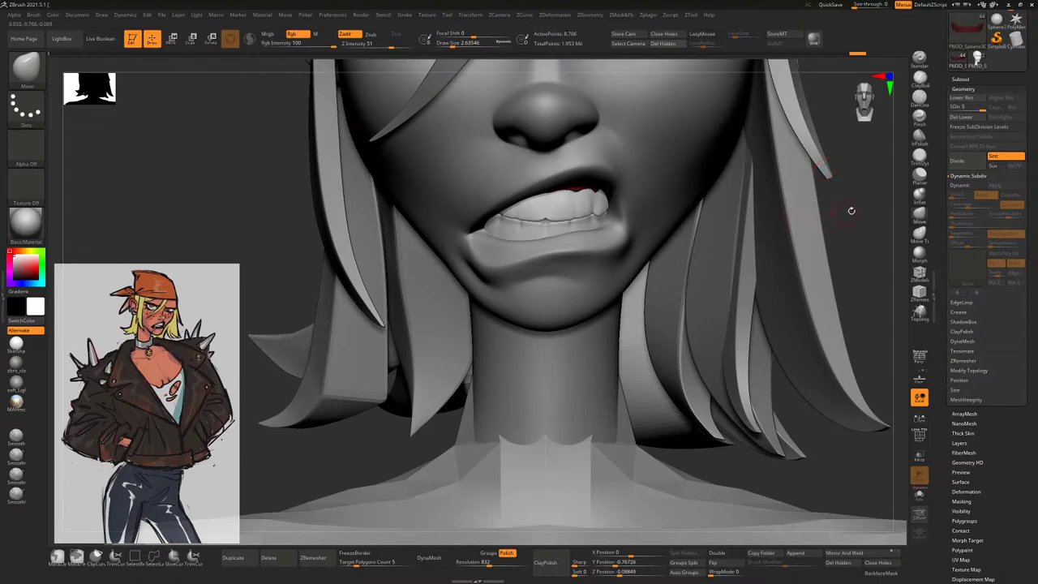
{"action": "right_click_drag", "start_coordinate": [850, 205], "coordinate": [608, 203]}
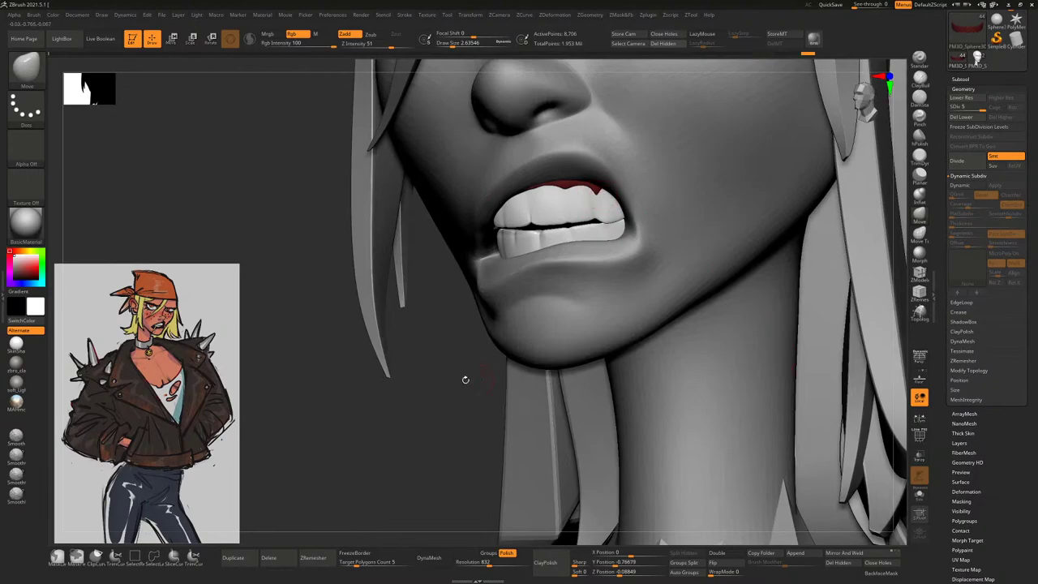
{"action": "mouse_move", "coordinate": [464, 379]}
{"action": "right_mouse_down", "text": "shift"}
{"action": "mouse_move", "coordinate": [887, 193]}
{"action": "mouse_move", "coordinate": [821, 208]}
{"action": "mouse_move", "coordinate": [584, 175]}
{"action": "right_mouse_up", "text": "shift"}
{"action": "key", "text": "space"}
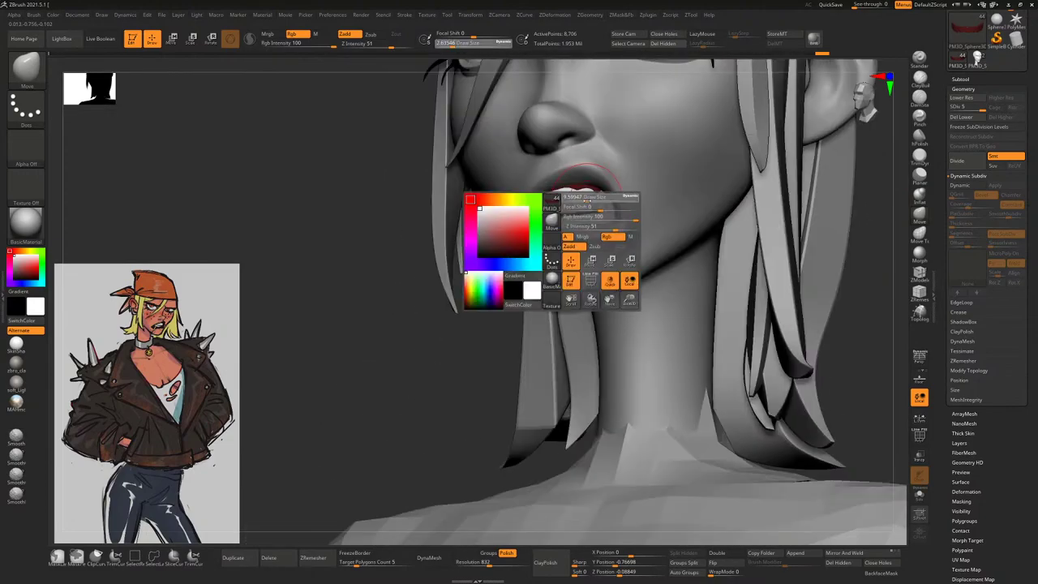
{"action": "left_click_drag", "start_coordinate": [588, 197], "coordinate": [595, 192]}
{"action": "right_click_drag", "start_coordinate": [597, 192], "coordinate": [623, 172]}
Lower the head mesh to its lowest subdivision level and refine the upper lip around the exposed gums with Smooth and Move
{"action": "key", "text": "shift+d"}
{"action": "key", "text": "shift+d"}
{"action": "key", "text": "shift+d"}
{"action": "key", "text": "shift+d"}
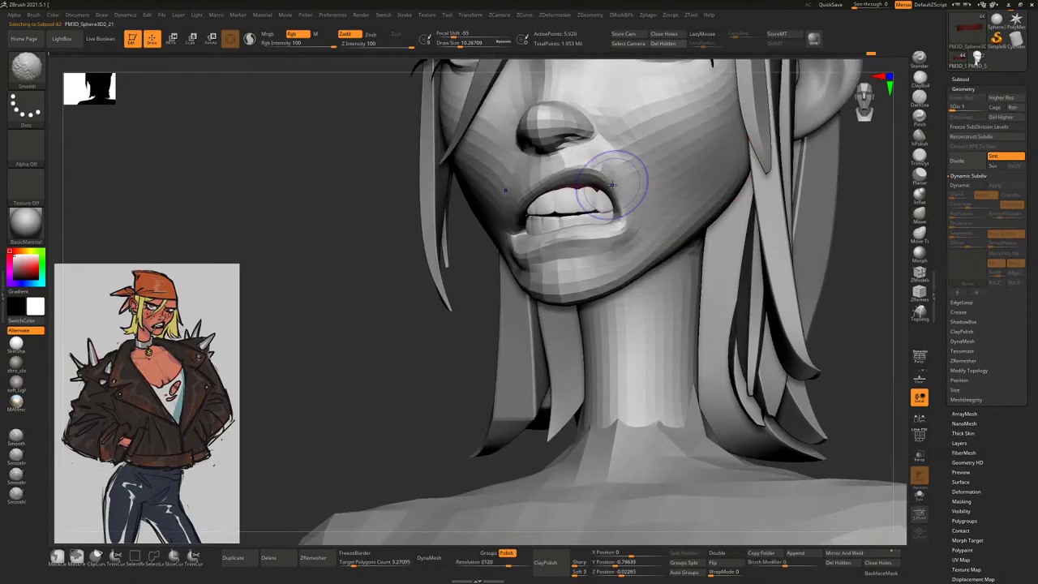
{"action": "key", "text": "bracketright"}
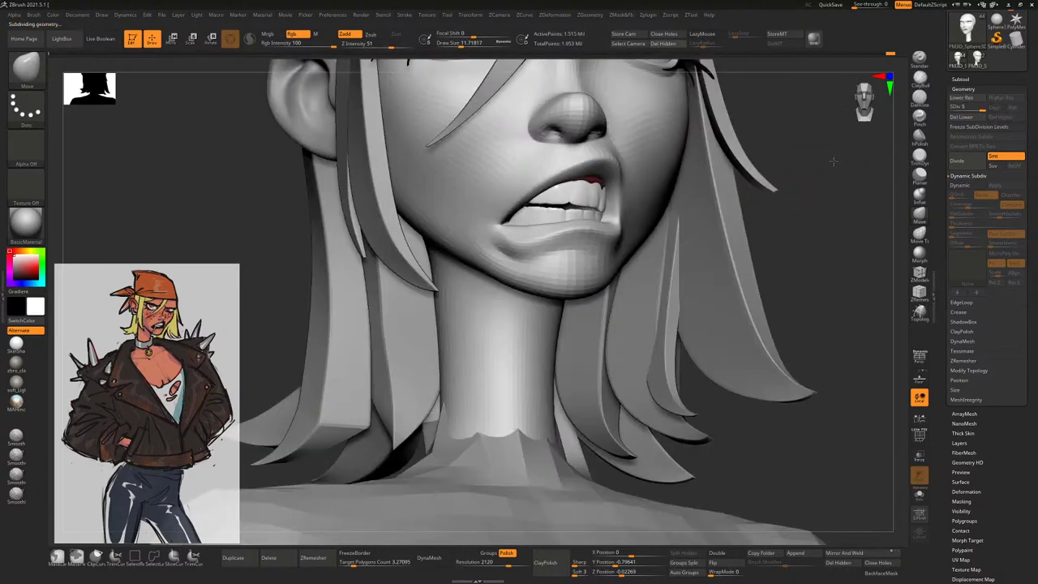
Duplicate the dark red upper gums as a separate subtool to use for the lower teeth
{"action": "mouse_move", "coordinate": [833, 161]}
{"action": "left_mouse_down"}
{"action": "mouse_move", "coordinate": [809, 181]}
{"action": "mouse_move", "coordinate": [830, 204]}
{"action": "mouse_move", "coordinate": [598, 294]}
{"action": "mouse_move", "coordinate": [803, 185]}
{"action": "mouse_move", "coordinate": [825, 215]}
{"action": "mouse_move", "coordinate": [842, 205]}
{"action": "left_mouse_up"}
{"action": "left_click_drag", "start_coordinate": [591, 180], "coordinate": [577, 166]}
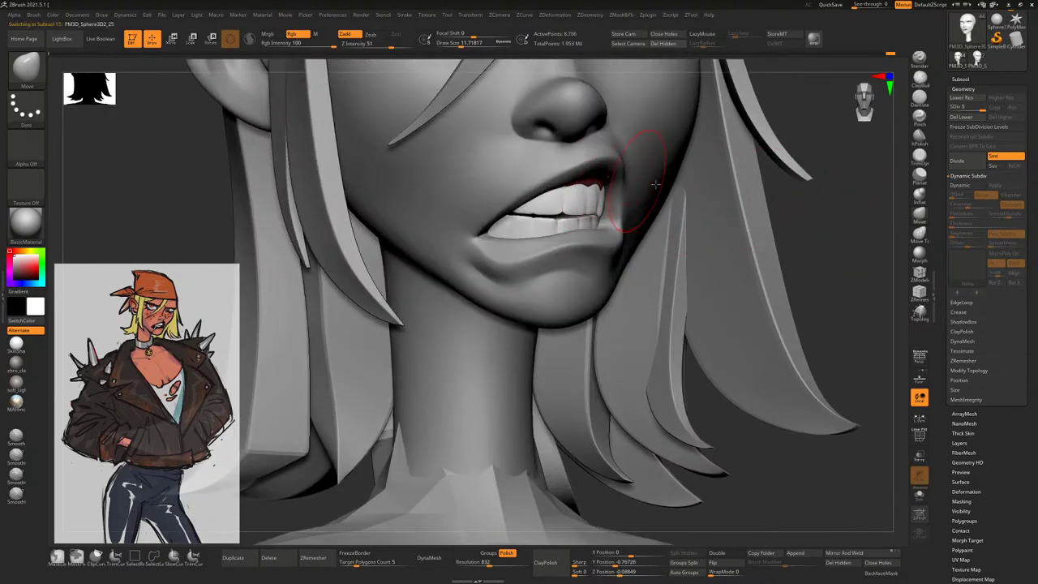
{"action": "key", "text": "w"}
{"action": "left_click_drag", "start_coordinate": [641, 140], "coordinate": [344, 476]}
{"action": "left_click", "coordinate": [234, 557]}
Move the duplicated gums down to the base of the lower teeth, aligning them from the side and front views
{"action": "left_click_drag", "start_coordinate": [665, 341], "coordinate": [978, 55]}
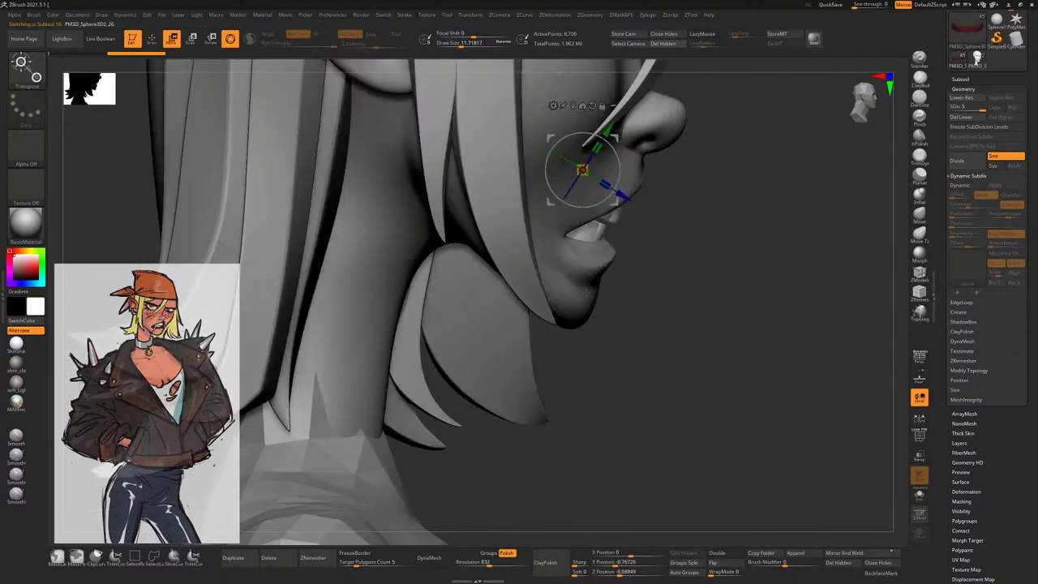
{"action": "key", "text": "q"}
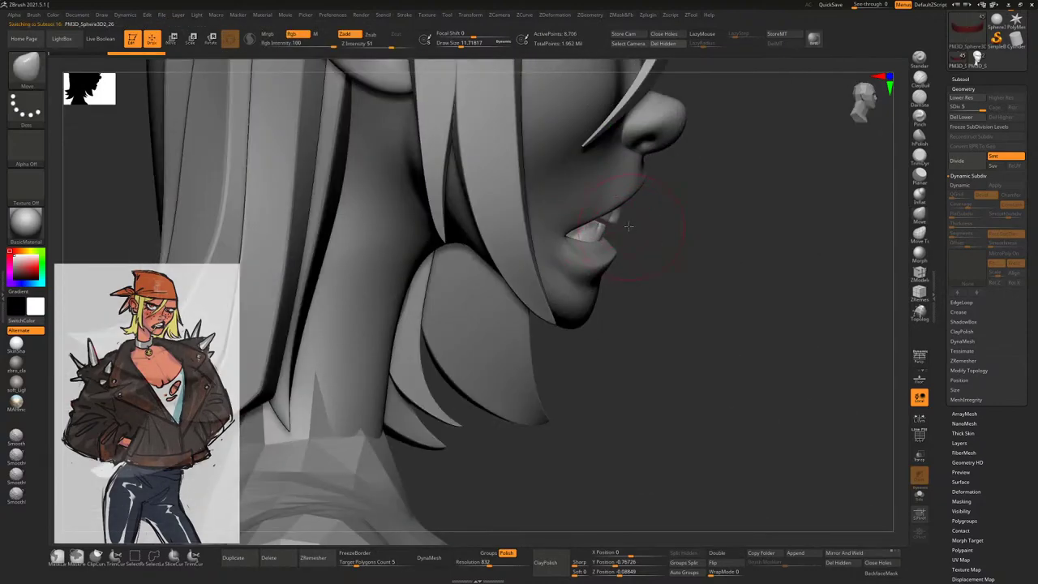
{"action": "key", "text": "w"}
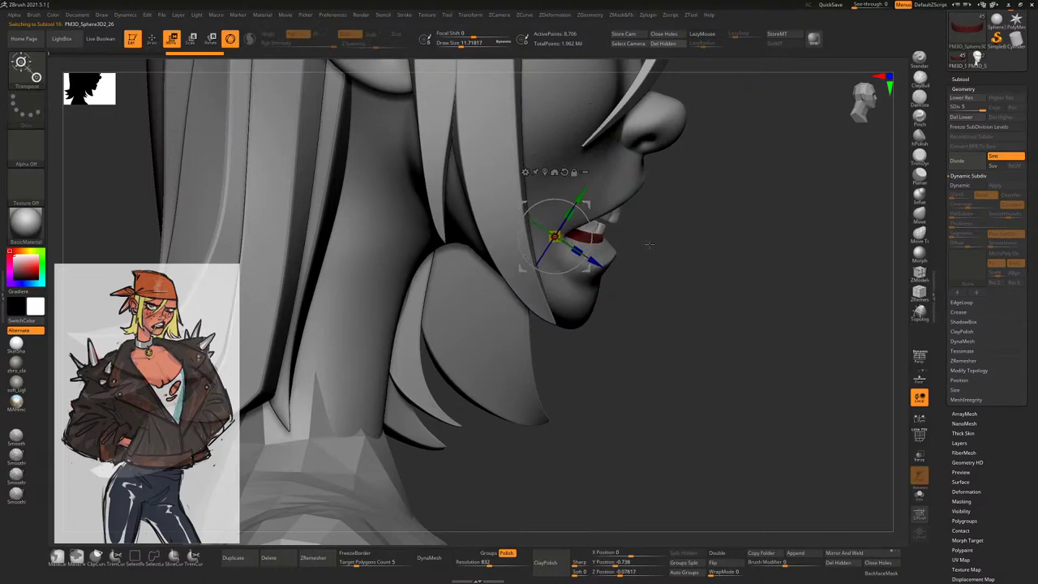
{"action": "left_click_drag", "start_coordinate": [650, 244], "coordinate": [568, 267]}
{"action": "key", "text": "q"}
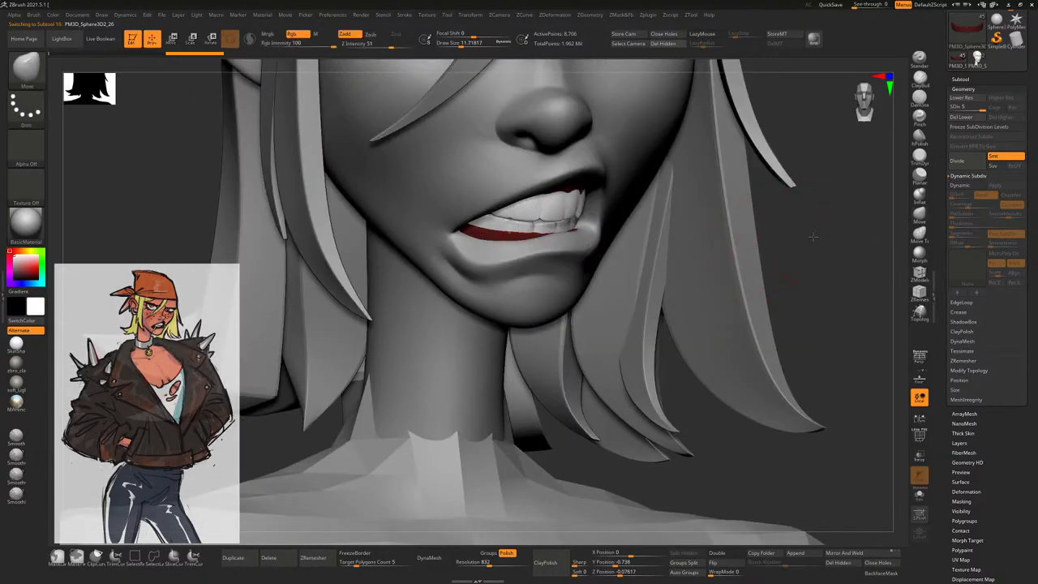
{"action": "left_click_drag", "start_coordinate": [746, 260], "coordinate": [809, 241]}
{"action": "key", "text": "w"}
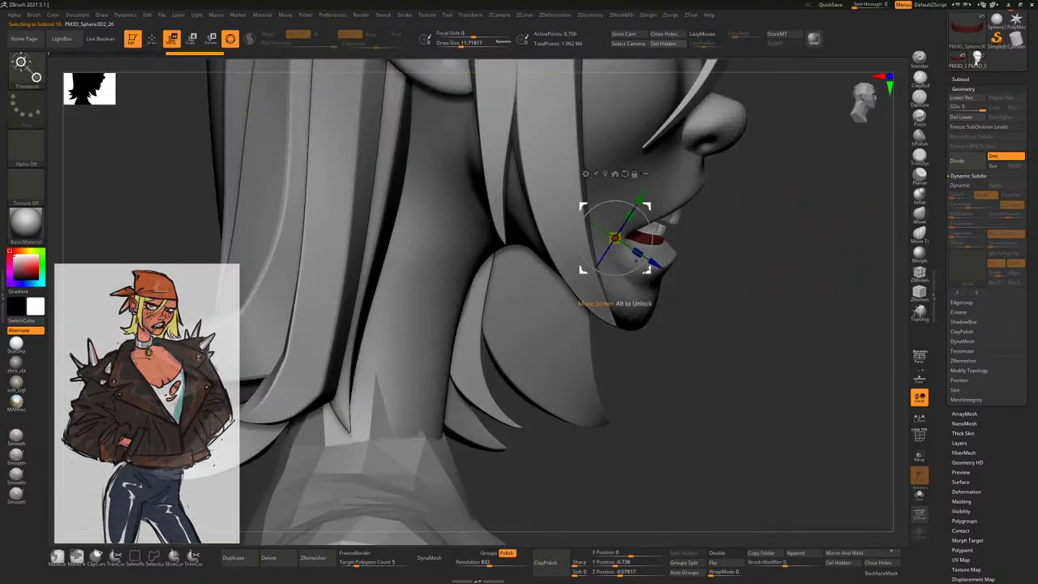
{"action": "left_click_drag", "start_coordinate": [650, 251], "coordinate": [790, 237]}
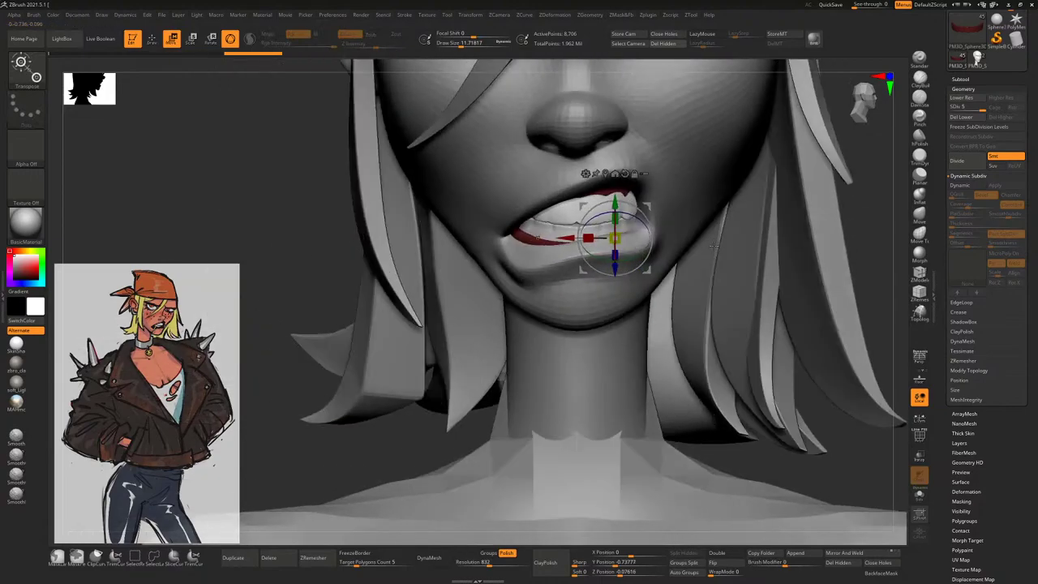
{"action": "key", "text": "q"}
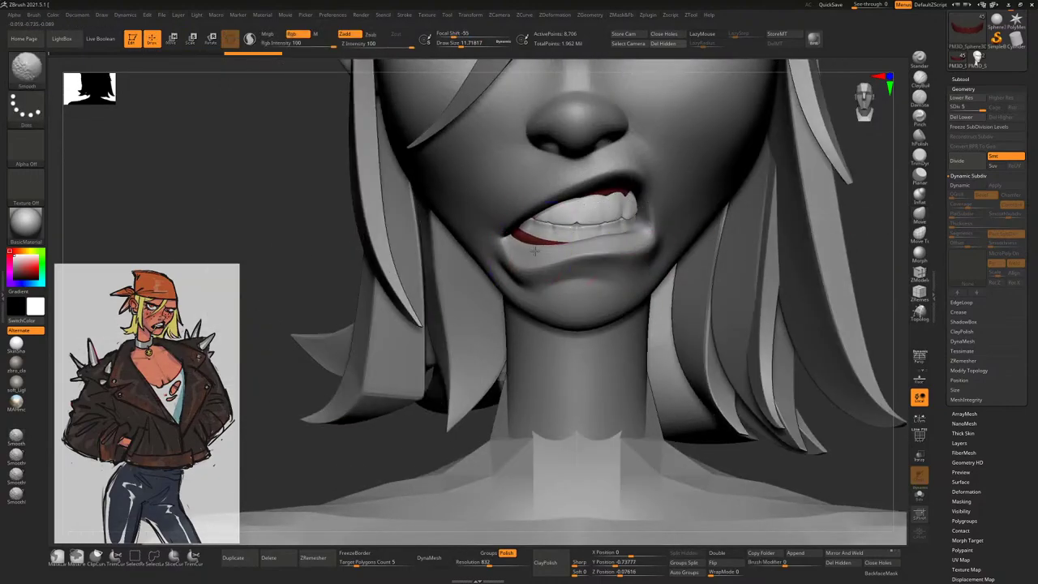
Shape the lower gums around the base of the lower teeth with the Move brush, using draw sizes of about 2.8 and 8.4
{"action": "left_click_drag", "start_coordinate": [320, 287], "coordinate": [537, 224]}
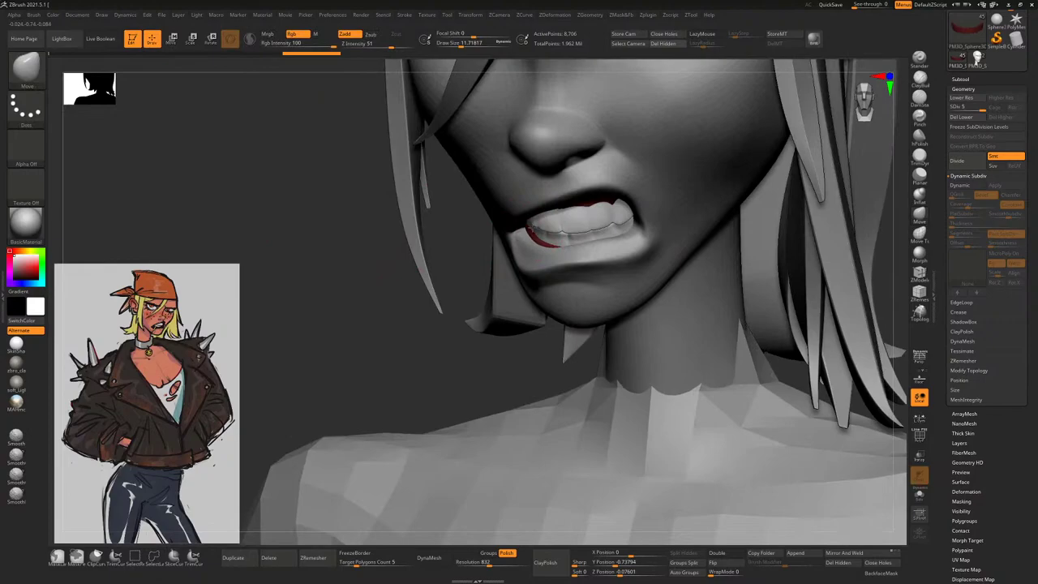
{"action": "mouse_move", "coordinate": [486, 259]}
{"action": "left_mouse_down"}
{"action": "mouse_move", "coordinate": [774, 248]}
{"action": "mouse_move", "coordinate": [421, 271]}
{"action": "left_mouse_up"}
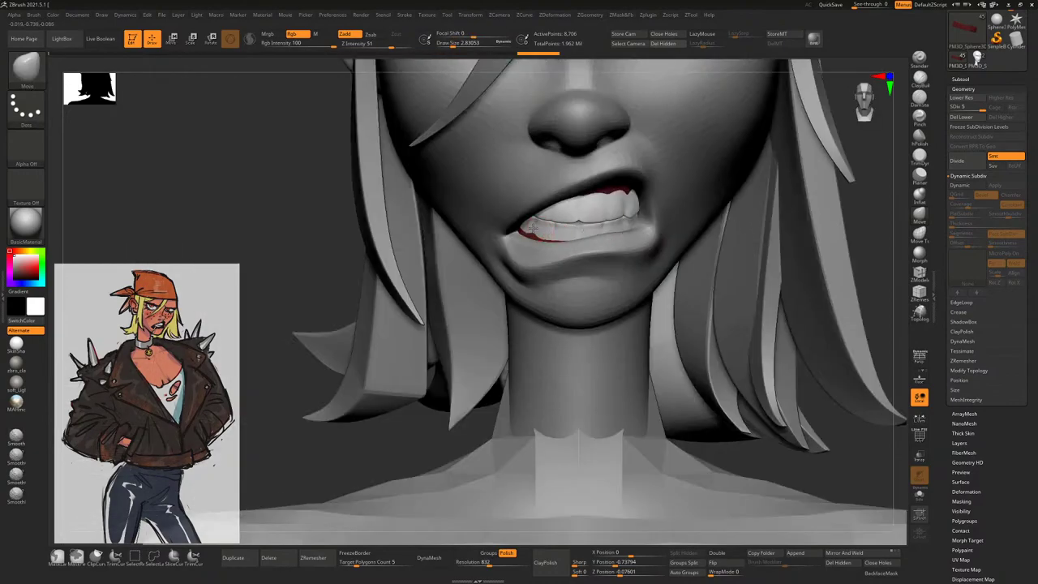
{"action": "key", "text": "space"}
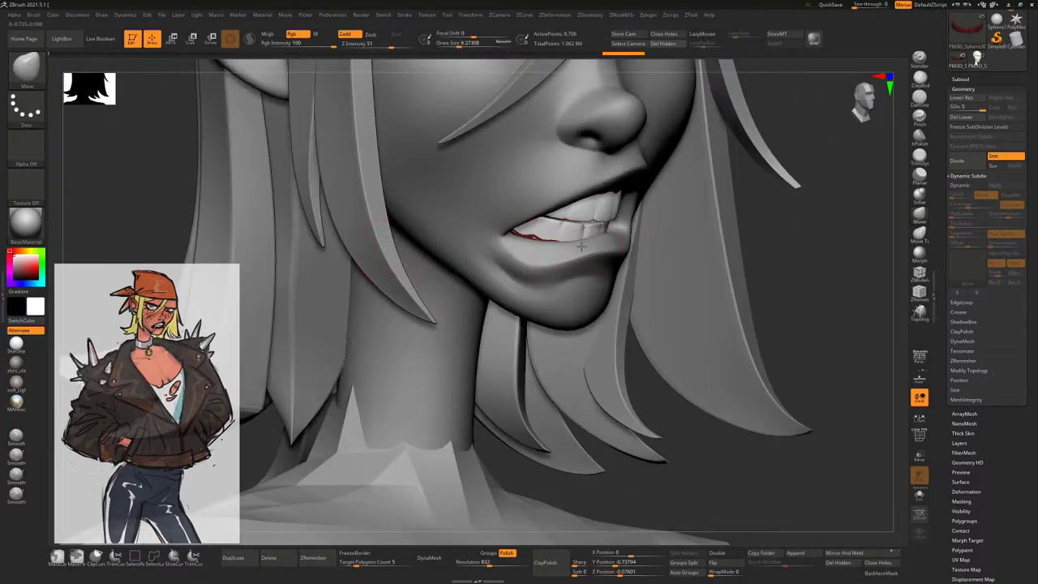
{"action": "right_click_drag", "start_coordinate": [772, 232], "coordinate": [467, 266]}
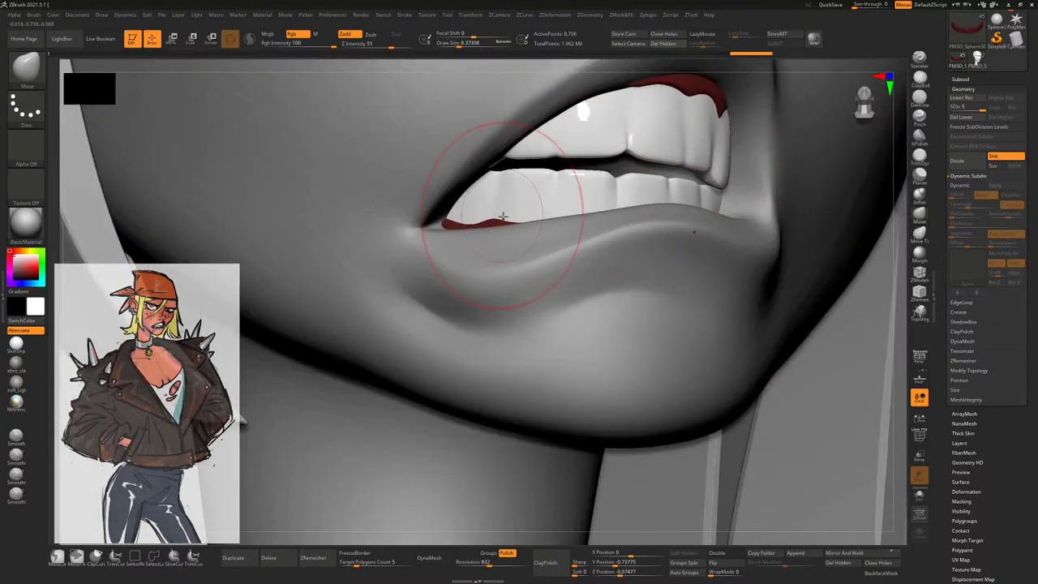
Pull the lower gum edge into points between the lower teeth near the mouth corner with Move at draw sizes of about 2 to 3.5
{"action": "key", "text": "space"}
{"action": "key", "text": "space"}
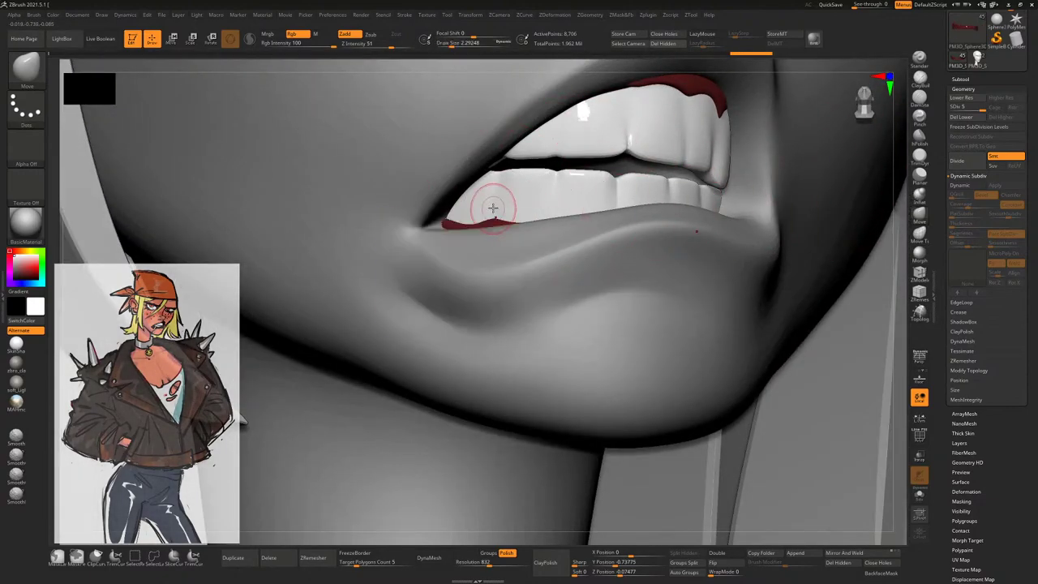
{"action": "left_click_drag", "start_coordinate": [492, 206], "coordinate": [485, 208]}
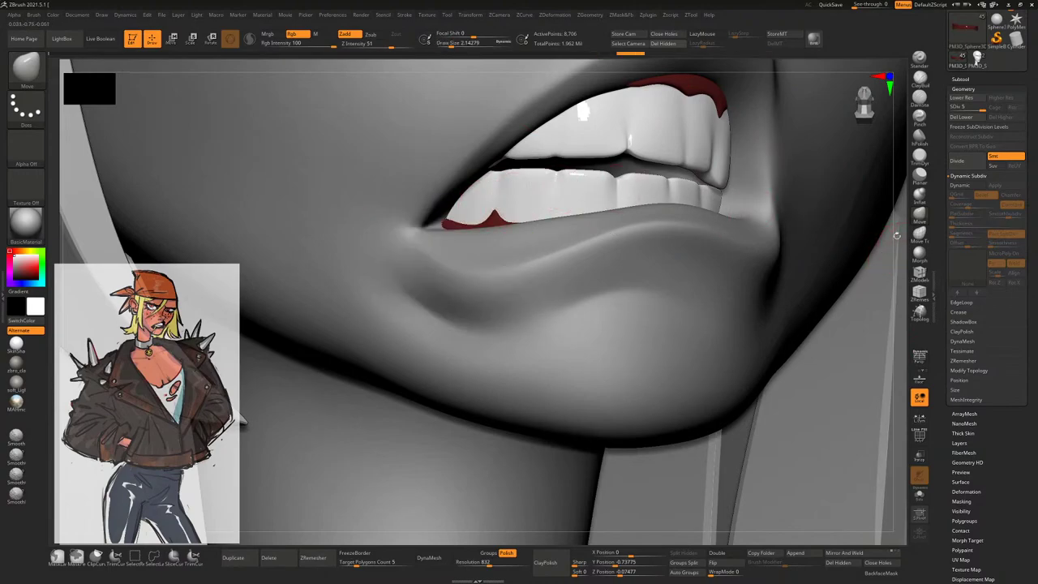
{"action": "left_click_drag", "start_coordinate": [896, 235], "coordinate": [560, 180]}
{"action": "left_click", "coordinate": [563, 176], "text": "alt"}
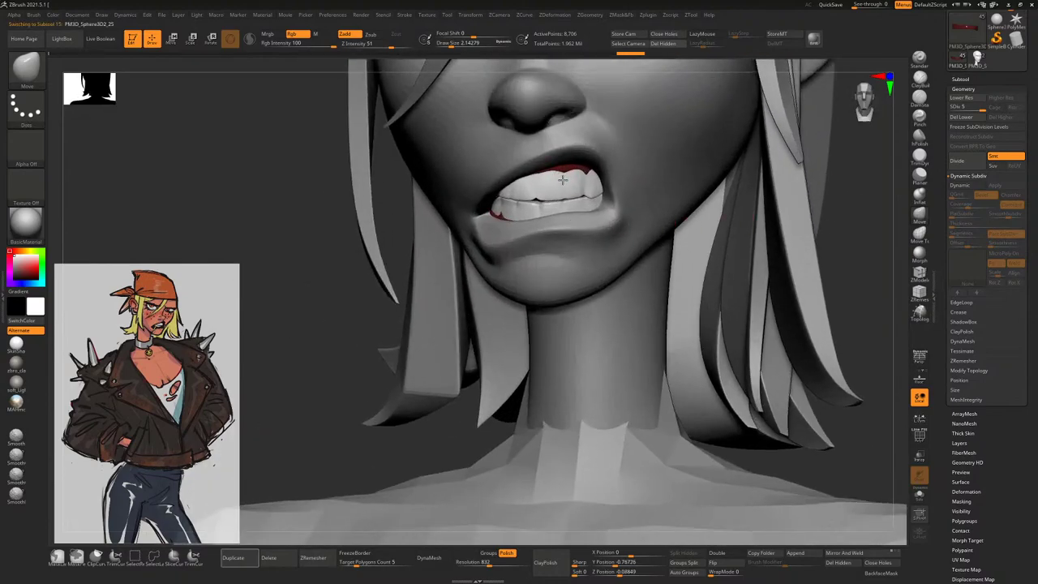
{"action": "left_click_drag", "start_coordinate": [853, 185], "coordinate": [620, 234]}
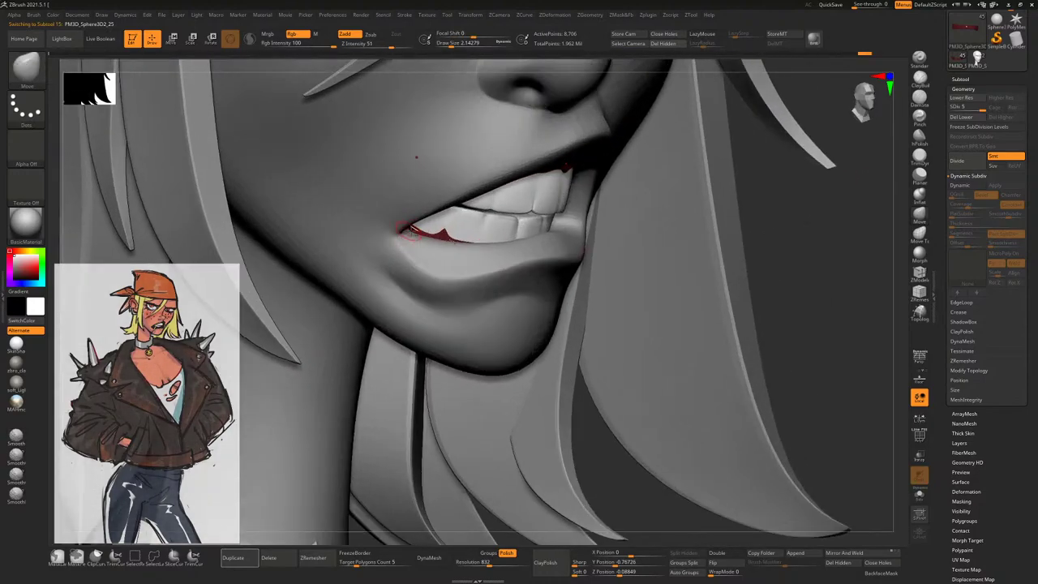
{"action": "key", "text": "space"}
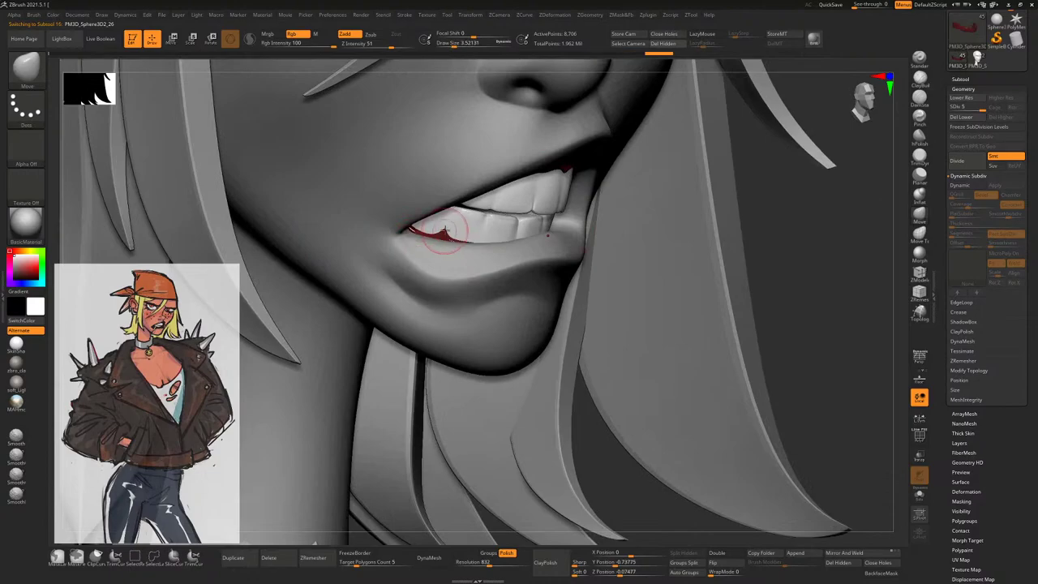
{"action": "left_click_drag", "start_coordinate": [629, 214], "coordinate": [764, 219]}
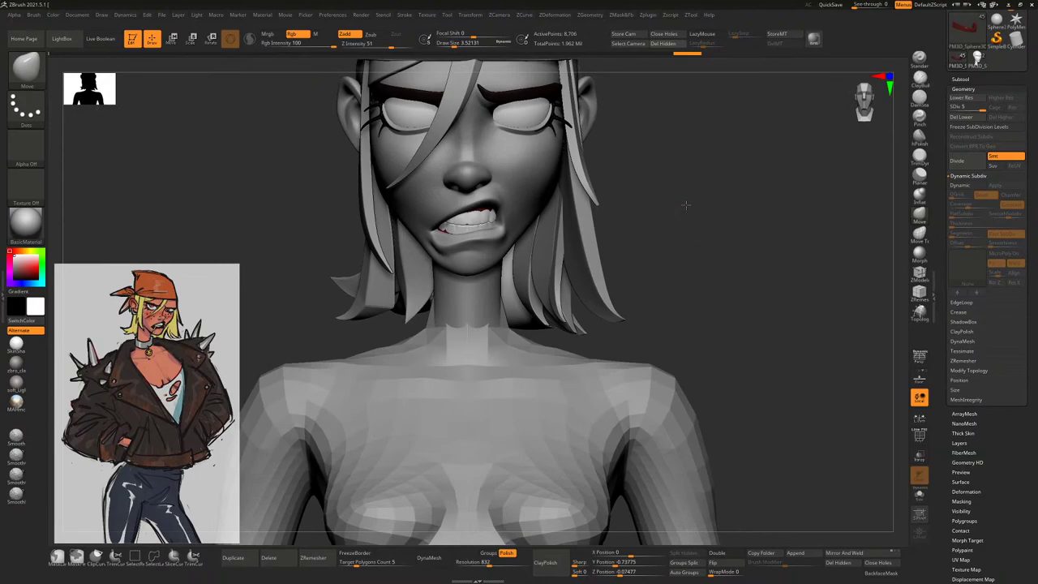
On the head mesh, carve a crease into the lower lip beside the exposed gum with DamStandard, working up from subdivision level 1 to 3
{"action": "left_click_drag", "start_coordinate": [685, 205], "coordinate": [471, 295]}
{"action": "left_click", "coordinate": [477, 290], "text": "alt"}
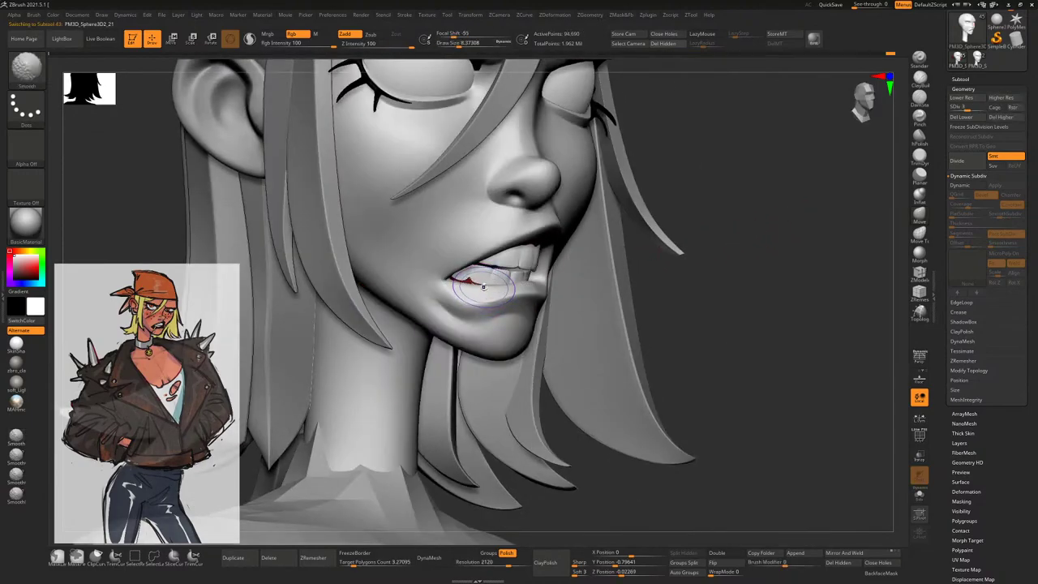
{"action": "key", "text": "shift+d"}
{"action": "left_click", "coordinate": [920, 97]}
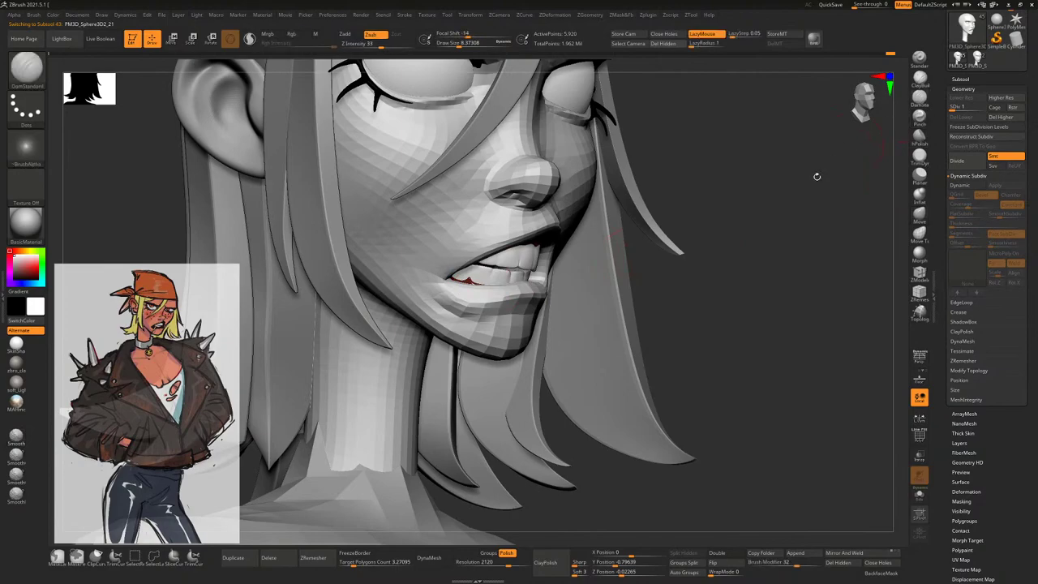
{"action": "left_click_drag", "start_coordinate": [816, 174], "coordinate": [479, 284]}
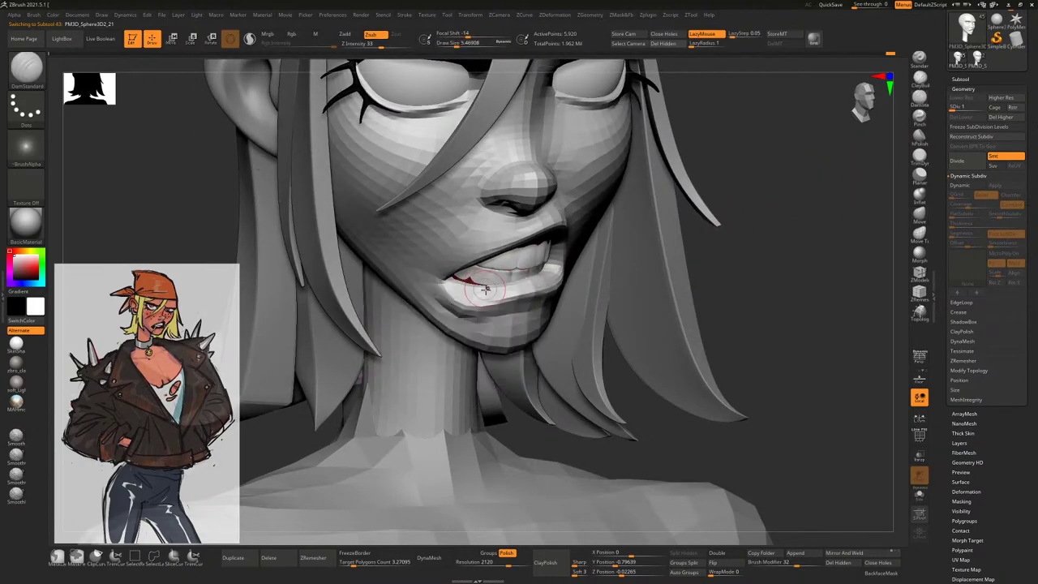
{"action": "key", "text": "ctrl+d"}
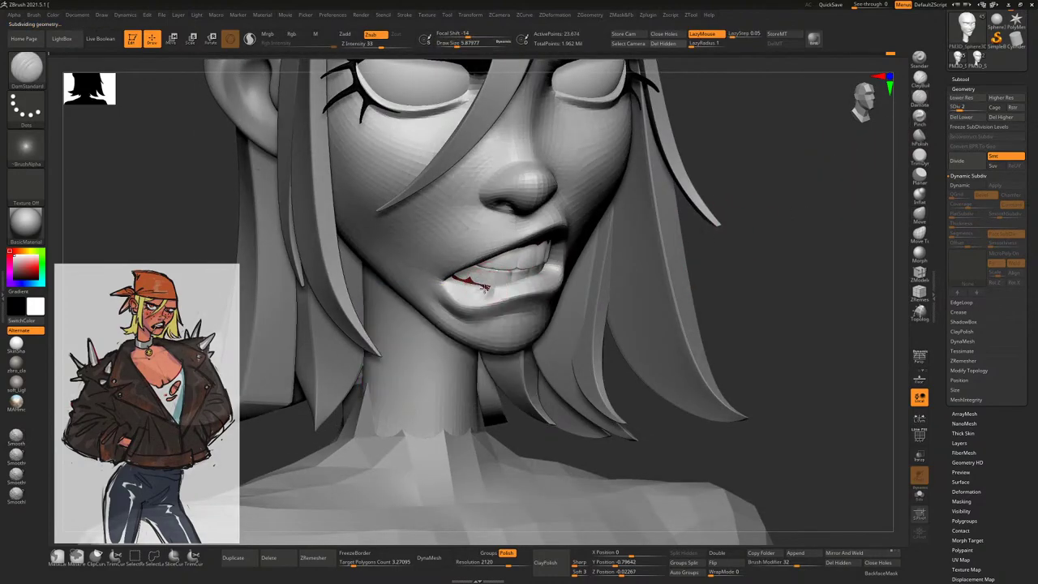
{"action": "left_click_drag", "start_coordinate": [778, 201], "coordinate": [480, 297]}
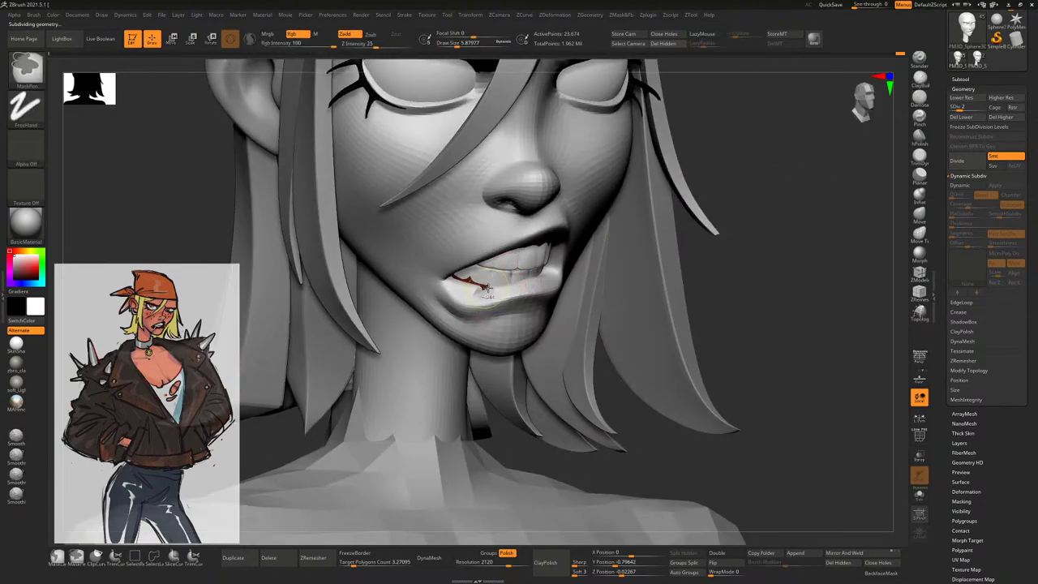
{"action": "key", "text": "ctrl+d"}
{"action": "mouse_move", "coordinate": [516, 278]}
{"action": "left_mouse_down", "text": "shift"}
{"action": "mouse_move", "coordinate": [476, 307]}
{"action": "mouse_move", "coordinate": [470, 289]}
{"action": "left_mouse_up", "text": "shift"}
{"action": "left_click_drag", "start_coordinate": [771, 292], "coordinate": [496, 290]}
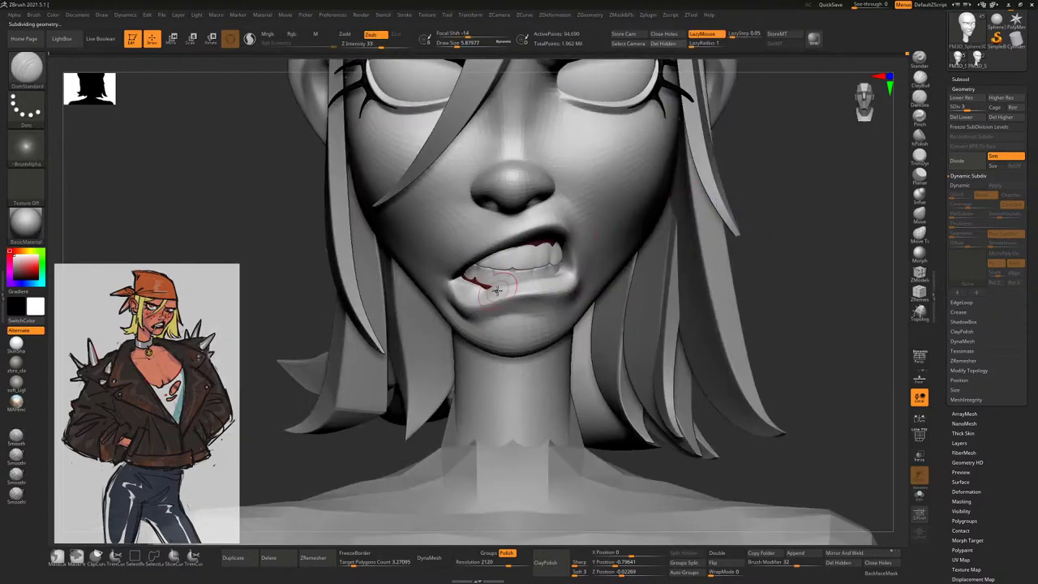
{"action": "left_click_drag", "start_coordinate": [791, 179], "coordinate": [481, 294]}
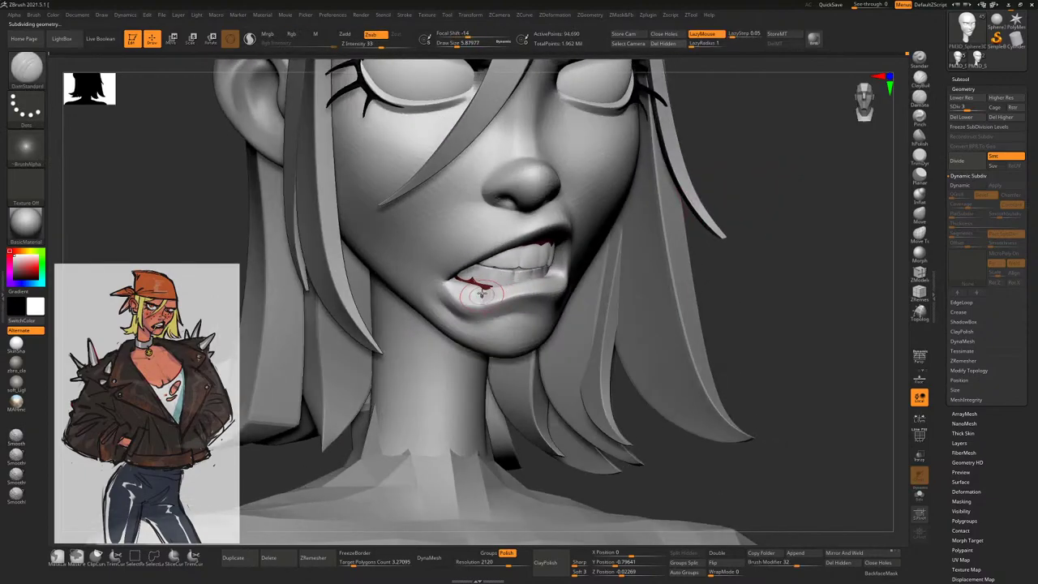
{"action": "left_click_drag", "start_coordinate": [757, 198], "coordinate": [823, 201]}
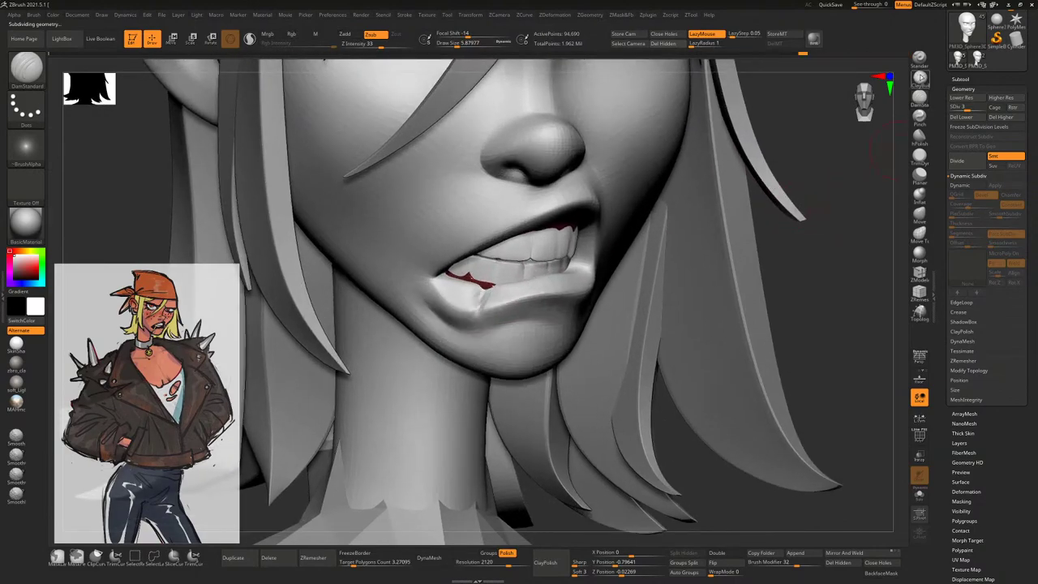
Build up the lower lip around the crease with ClayBuildup at a draw size of about 3.8, raise the head to subdivision level 4, and smooth it
{"action": "left_click", "coordinate": [920, 78]}
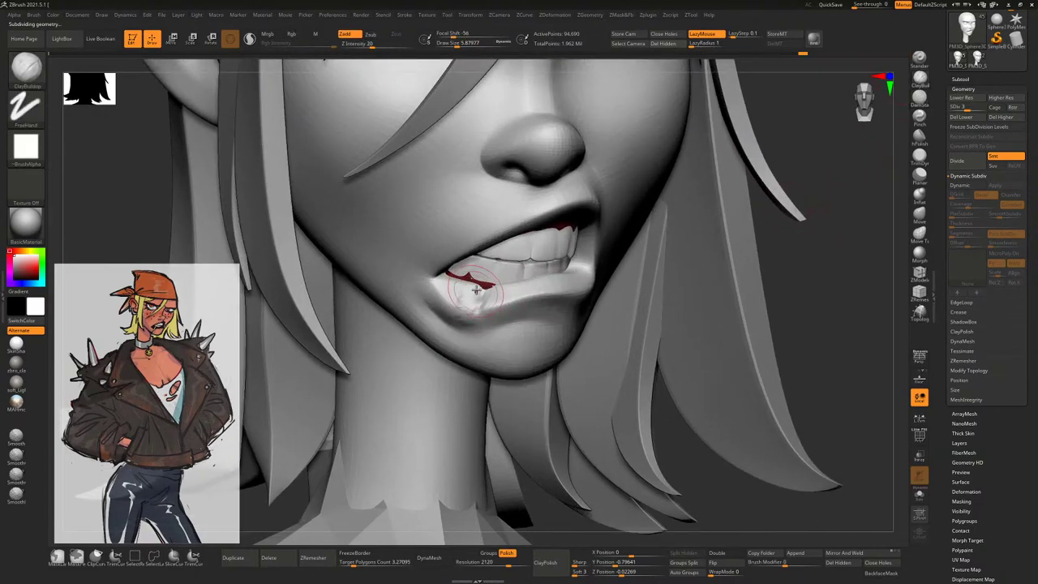
{"action": "left_click_drag", "start_coordinate": [476, 289], "coordinate": [487, 297]}
{"action": "key", "text": "space"}
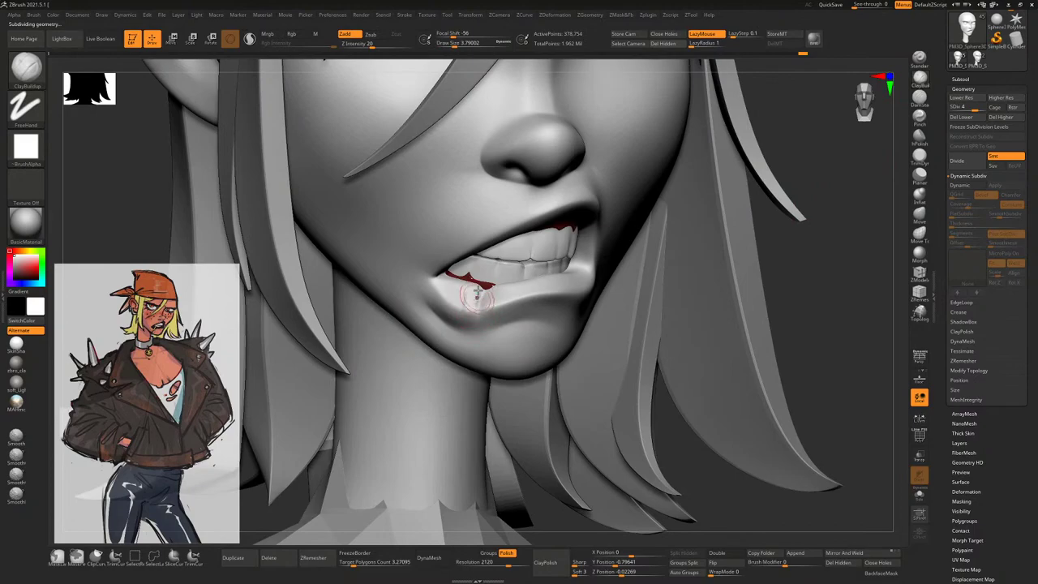
{"action": "key", "text": "shift"}
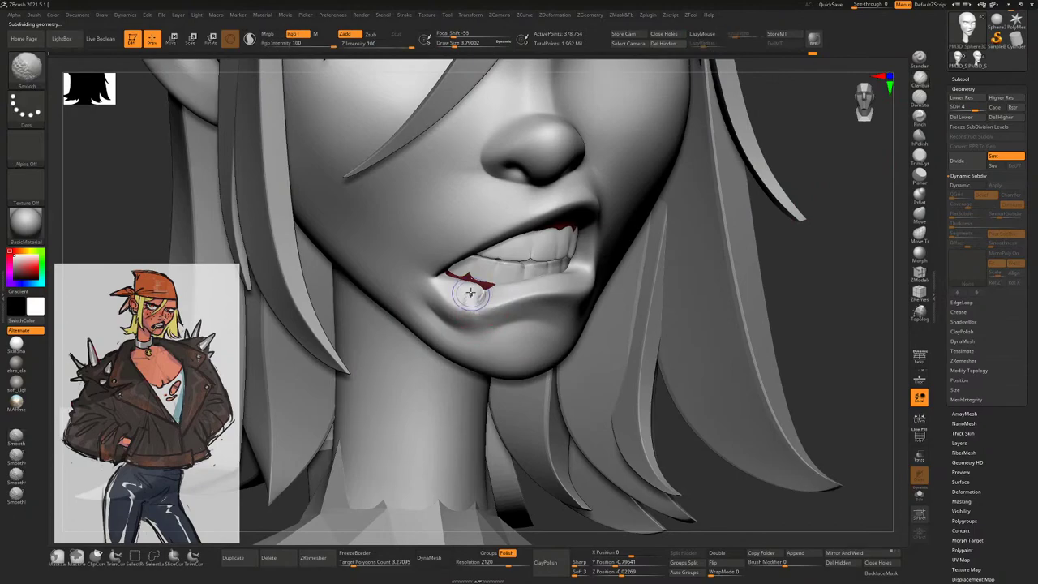
{"action": "right_click_drag", "start_coordinate": [472, 309], "coordinate": [421, 342]}
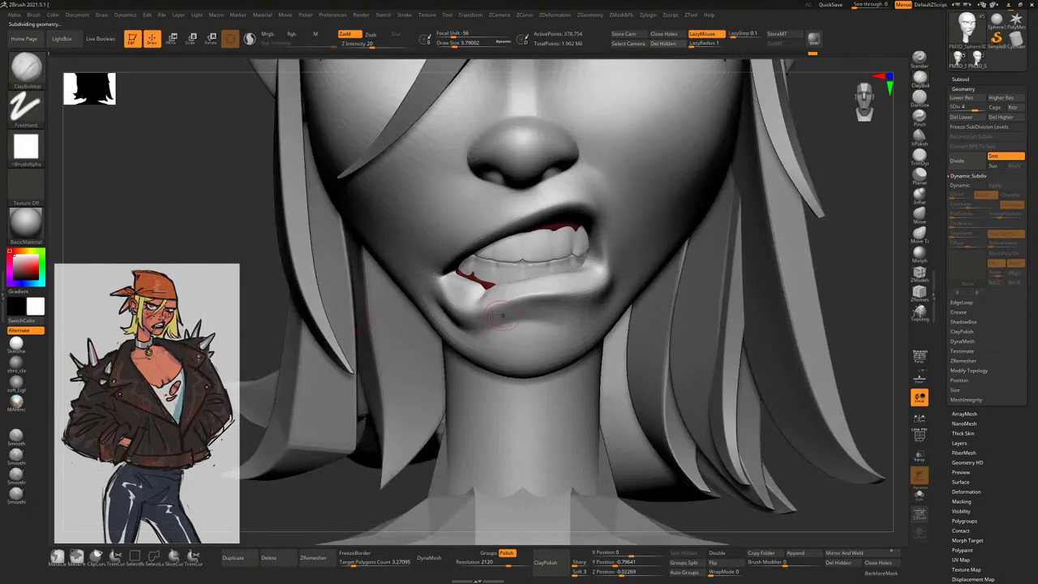
{"action": "key", "text": "shift"}
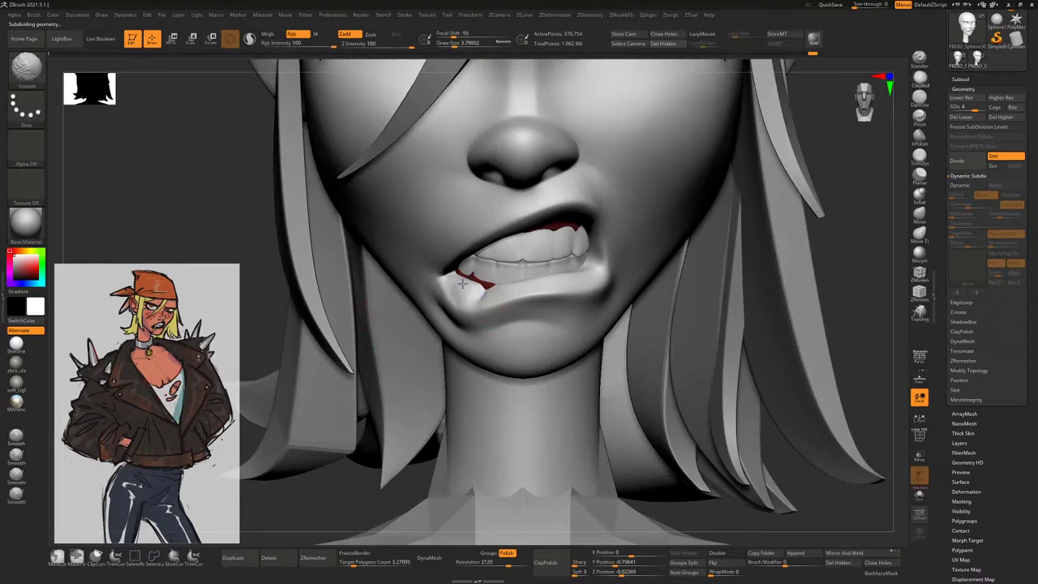
{"action": "mouse_move", "coordinate": [455, 294]}
{"action": "right_mouse_down"}
{"action": "mouse_move", "coordinate": [730, 265]}
{"action": "mouse_move", "coordinate": [503, 279]}
{"action": "right_mouse_up"}
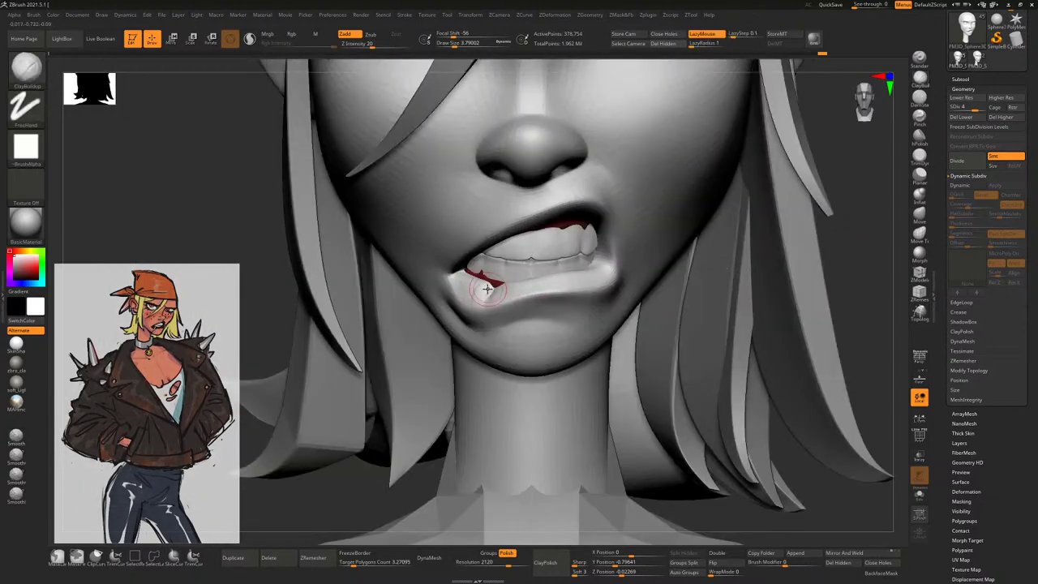
Add more ClayBuildup volume to the lower lip below the exposed gum and blend it with Smooth from front and three-quarter views
{"action": "left_click_drag", "start_coordinate": [487, 289], "coordinate": [476, 302]}
{"action": "key", "text": "shift"}
{"action": "mouse_move", "coordinate": [859, 262]}
{"action": "left_mouse_down"}
{"action": "mouse_move", "coordinate": [820, 216]}
{"action": "mouse_move", "coordinate": [705, 308]}
{"action": "left_mouse_up"}
{"action": "key", "text": "shift"}
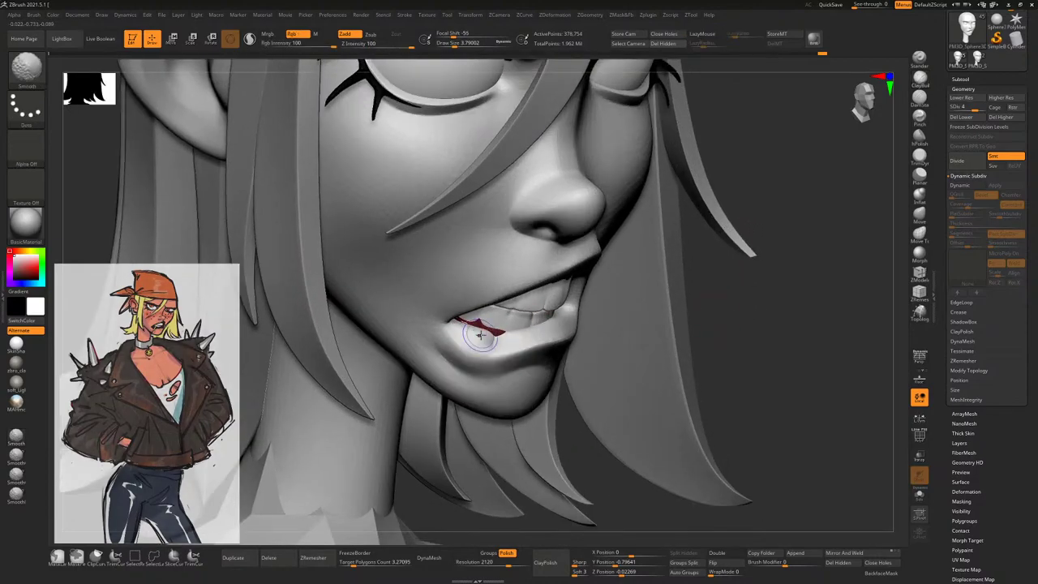
{"action": "left_click_drag", "start_coordinate": [852, 267], "coordinate": [811, 276], "text": "shift"}
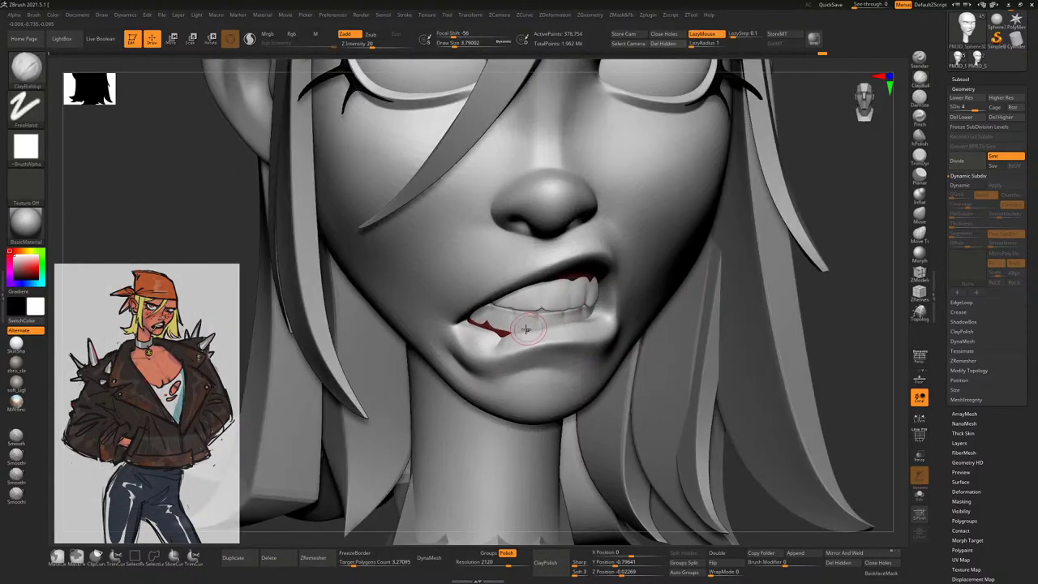
{"action": "key", "text": "shift"}
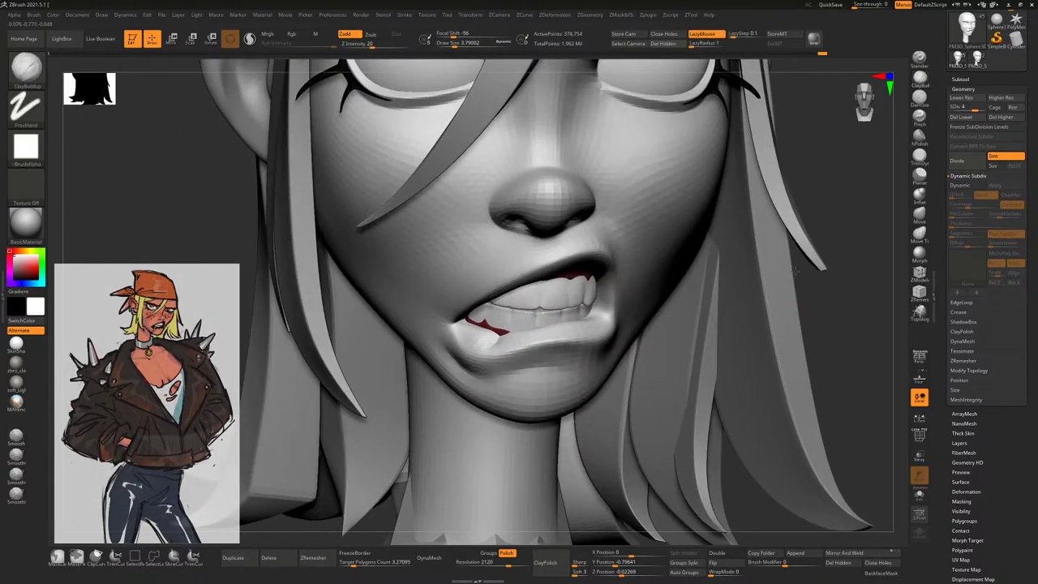
Smooth the lower lip at the mouth corner and below the exposed gum, checking from front and three-quarter views
{"action": "mouse_move", "coordinate": [818, 303]}
{"action": "left_mouse_down", "text": "alt"}
{"action": "mouse_move", "coordinate": [777, 222]}
{"action": "mouse_move", "coordinate": [774, 325]}
{"action": "left_mouse_up", "text": "alt"}
{"action": "key", "text": "shift"}
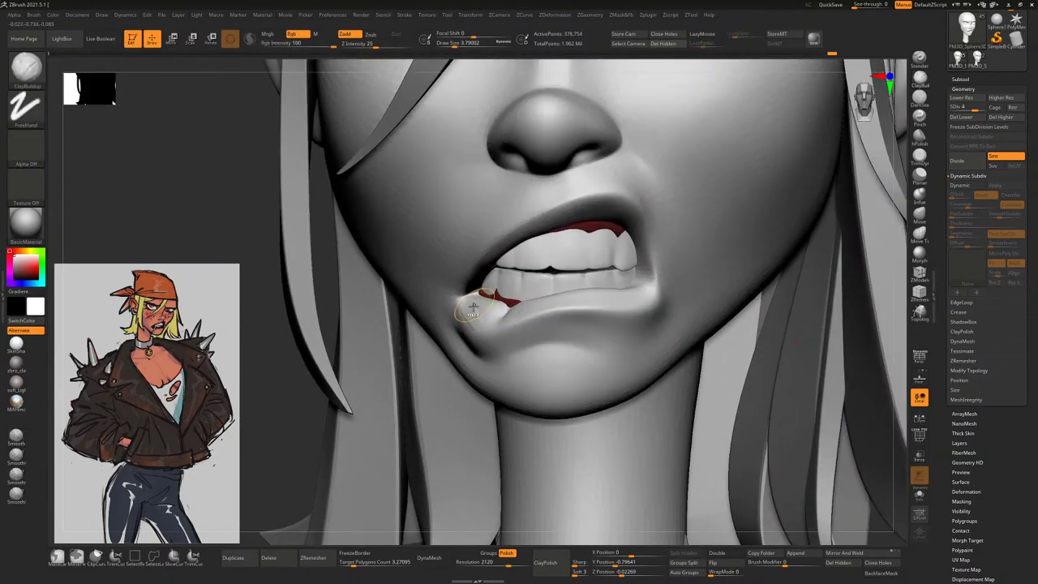
{"action": "mouse_move", "coordinate": [476, 301]}
{"action": "left_mouse_down", "text": "shift"}
{"action": "mouse_move", "coordinate": [468, 315]}
{"action": "mouse_move", "coordinate": [478, 306]}
{"action": "left_mouse_up", "text": "shift"}
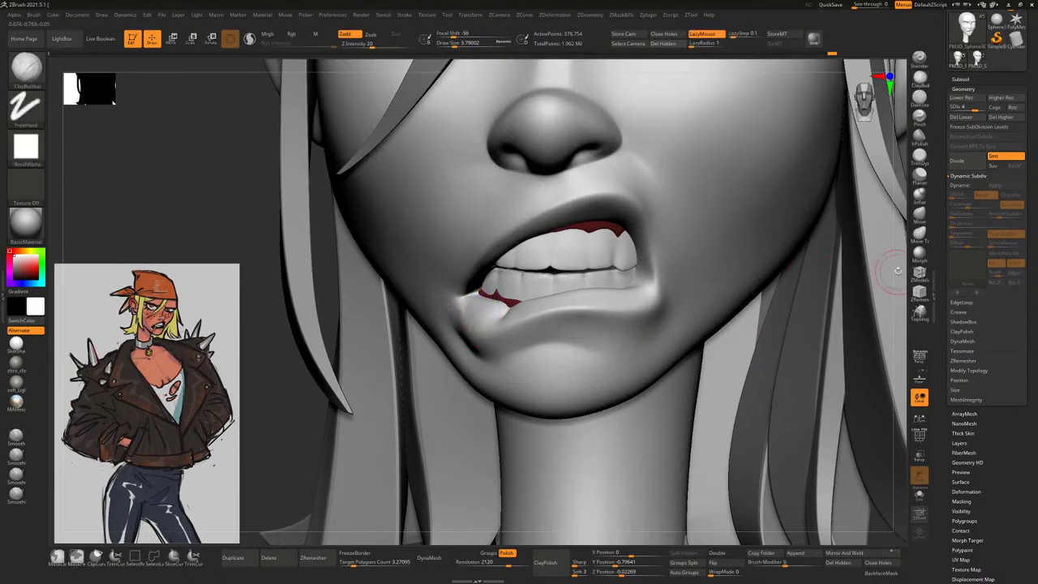
{"action": "mouse_move", "coordinate": [896, 272]}
{"action": "left_mouse_down"}
{"action": "mouse_move", "coordinate": [825, 221]}
{"action": "mouse_move", "coordinate": [743, 263]}
{"action": "mouse_move", "coordinate": [746, 241]}
{"action": "mouse_move", "coordinate": [818, 281]}
{"action": "mouse_move", "coordinate": [827, 262]}
{"action": "mouse_move", "coordinate": [803, 264]}
{"action": "mouse_move", "coordinate": [803, 243]}
{"action": "mouse_move", "coordinate": [859, 205]}
{"action": "left_mouse_up"}
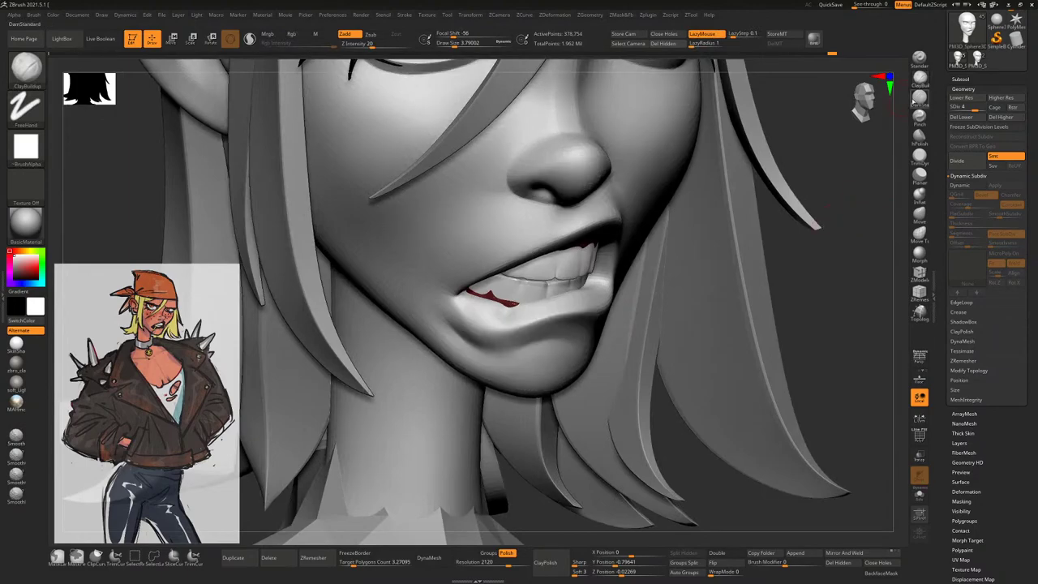
{"action": "key", "text": "b"}
{"action": "key", "text": "d"}
{"action": "key", "text": "s"}
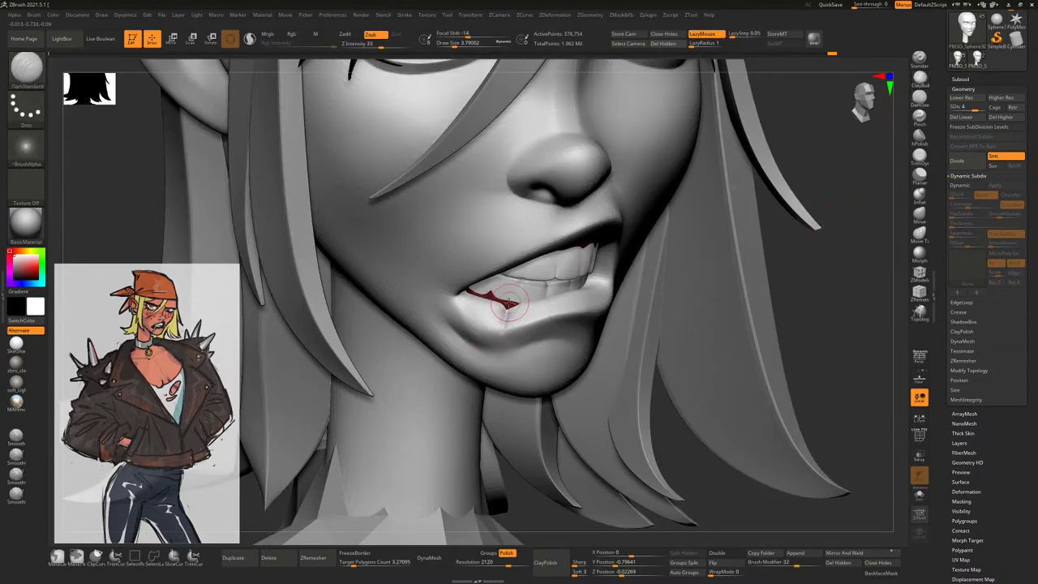
{"action": "left_click_drag", "start_coordinate": [497, 318], "coordinate": [515, 312], "text": "shift"}
{"action": "left_click_drag", "start_coordinate": [812, 249], "coordinate": [770, 256]}
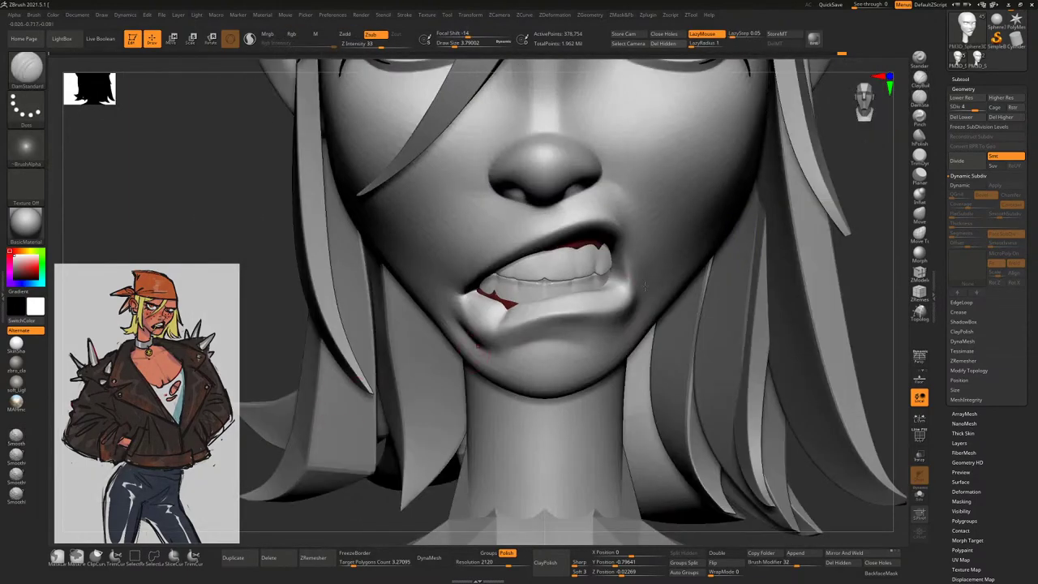
Mask a small vertical patch on the lower lip just below the exposed gum at a draw size of about 2.3
{"action": "key", "text": "f"}
{"action": "left_click", "coordinate": [964, 79]}
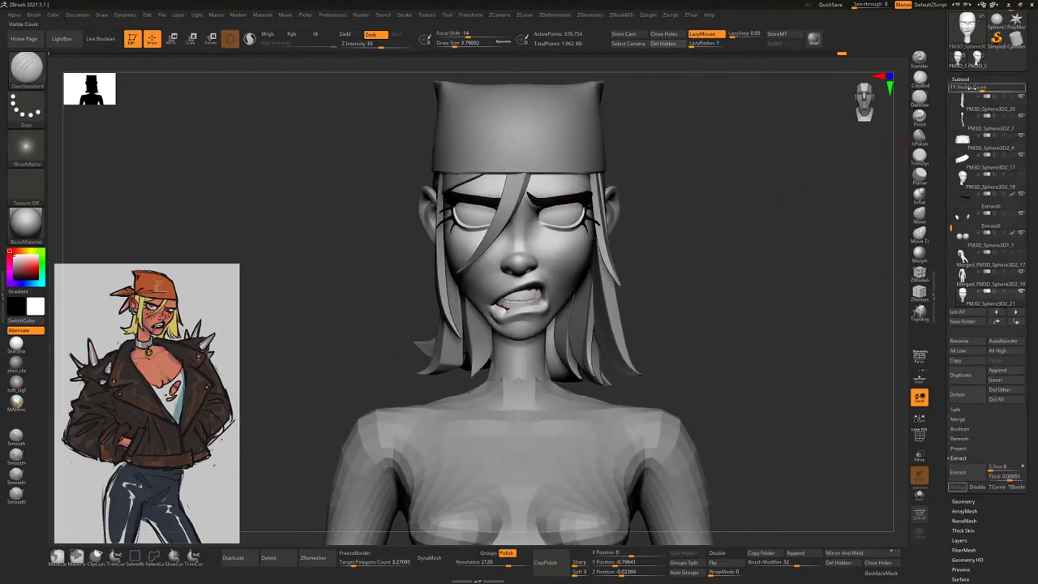
{"action": "left_click", "coordinate": [1001, 370]}
{"action": "left_click_drag", "start_coordinate": [699, 291], "coordinate": [837, 291]}
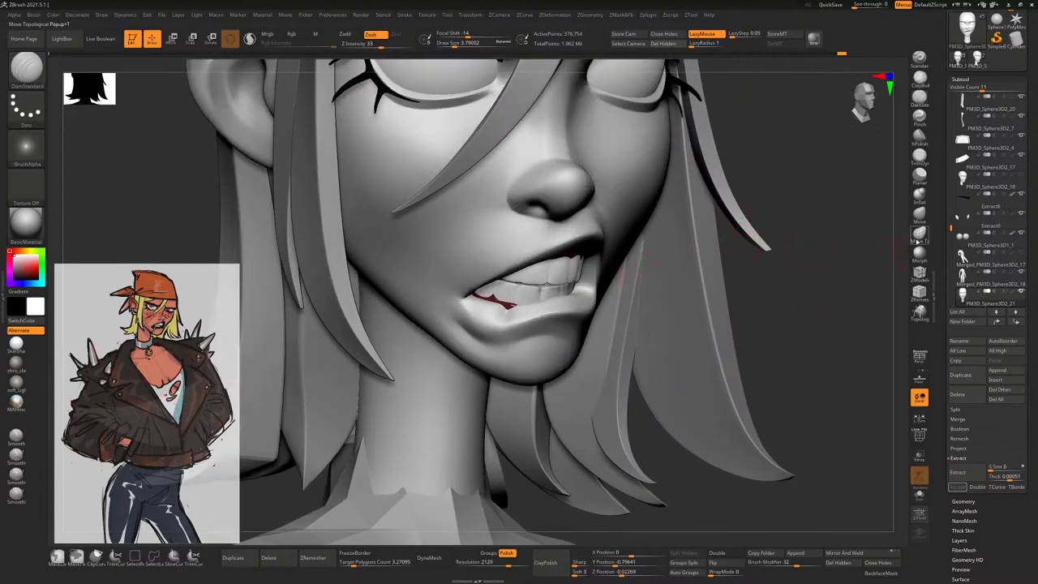
{"action": "key", "text": "space"}
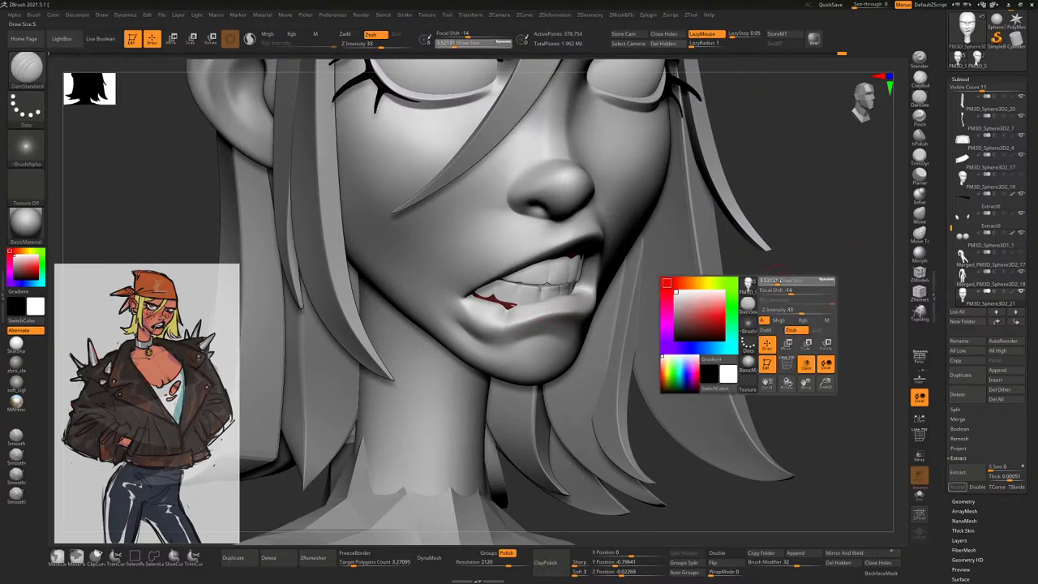
{"action": "key", "text": "ctrl"}
{"action": "left_click_drag", "start_coordinate": [500, 325], "coordinate": [496, 315], "text": "ctrl"}
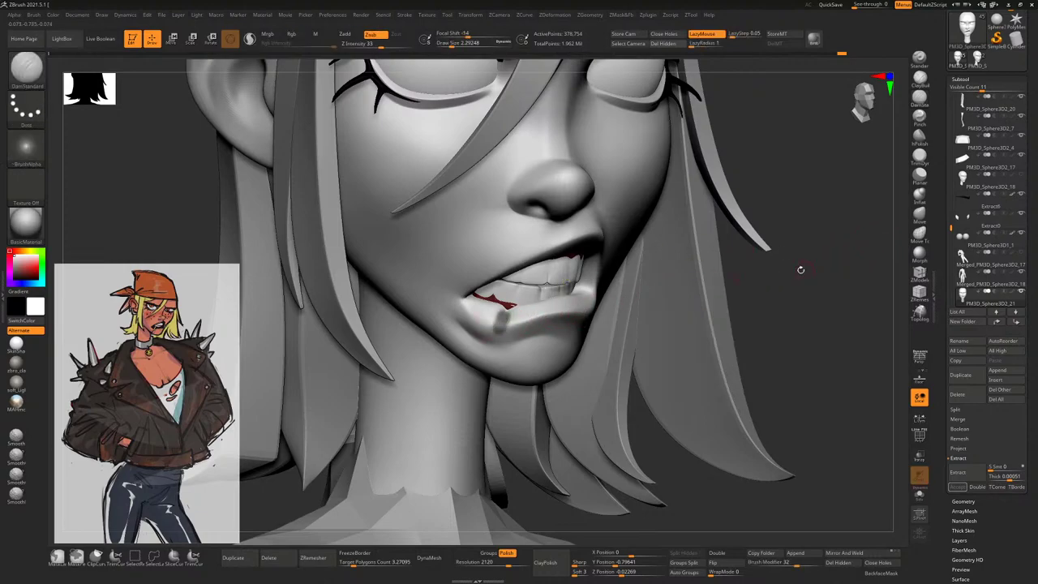
Extract the masked lower lip patch and accept it as a new subtool
{"action": "left_click_drag", "start_coordinate": [800, 267], "coordinate": [860, 365]}
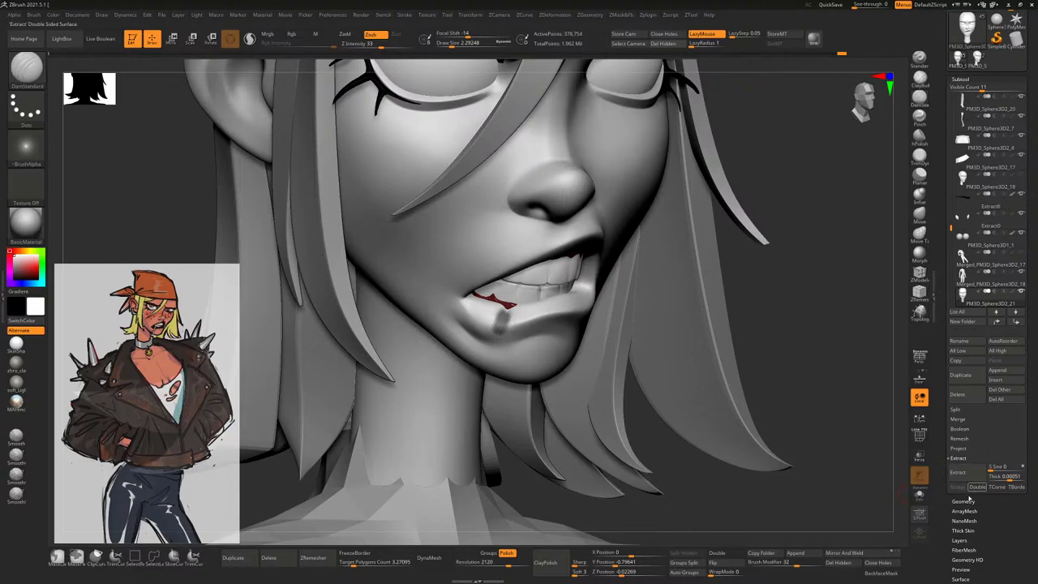
{"action": "left_click_drag", "start_coordinate": [840, 397], "coordinate": [867, 398]}
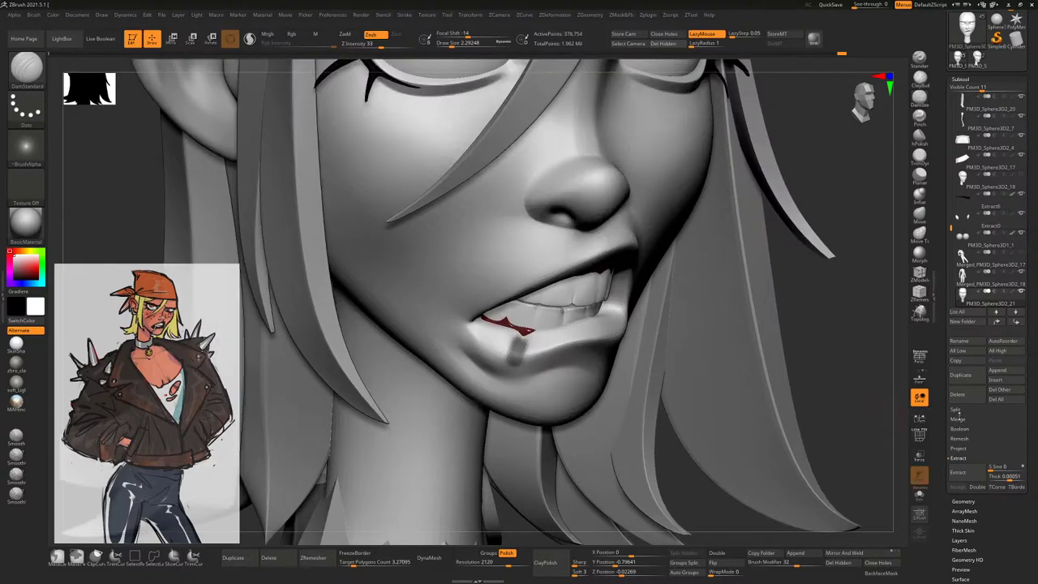
{"action": "left_click", "coordinate": [959, 410]}
{"action": "left_click_drag", "start_coordinate": [947, 467], "coordinate": [942, 436]}
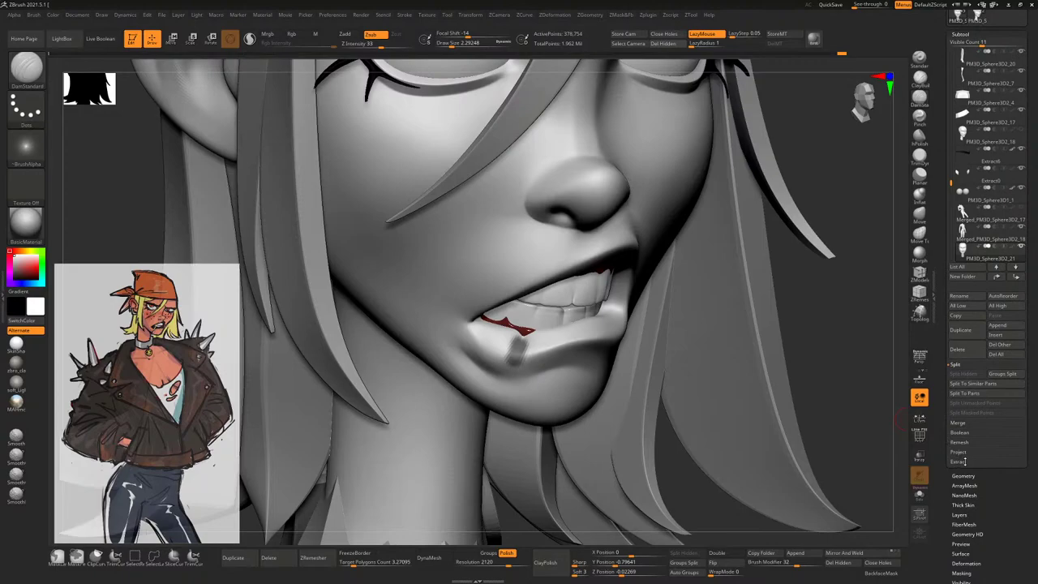
{"action": "left_click", "coordinate": [962, 461]}
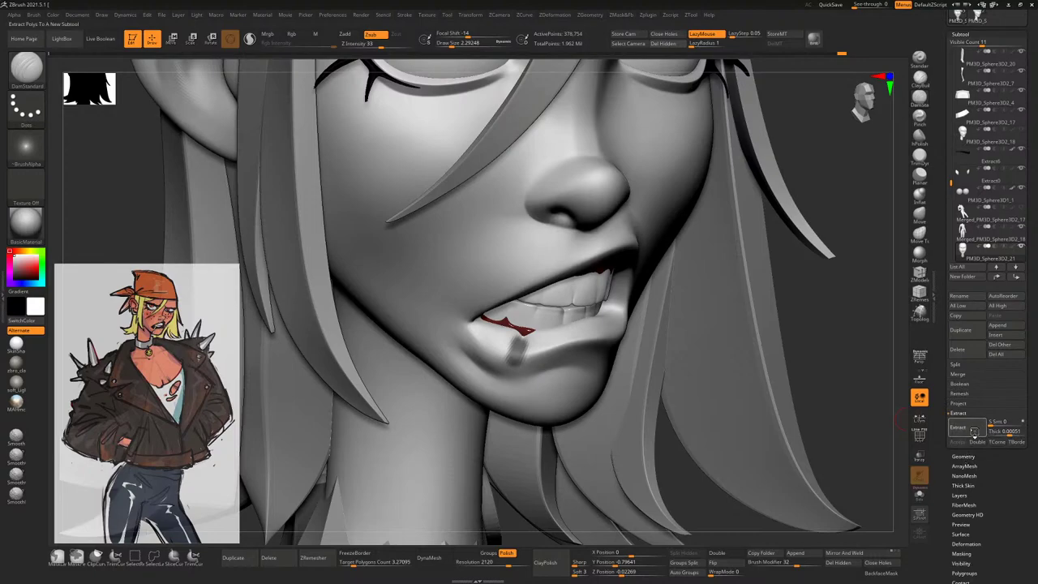
{"action": "left_click", "coordinate": [965, 429]}
{"action": "left_click", "coordinate": [960, 443]}
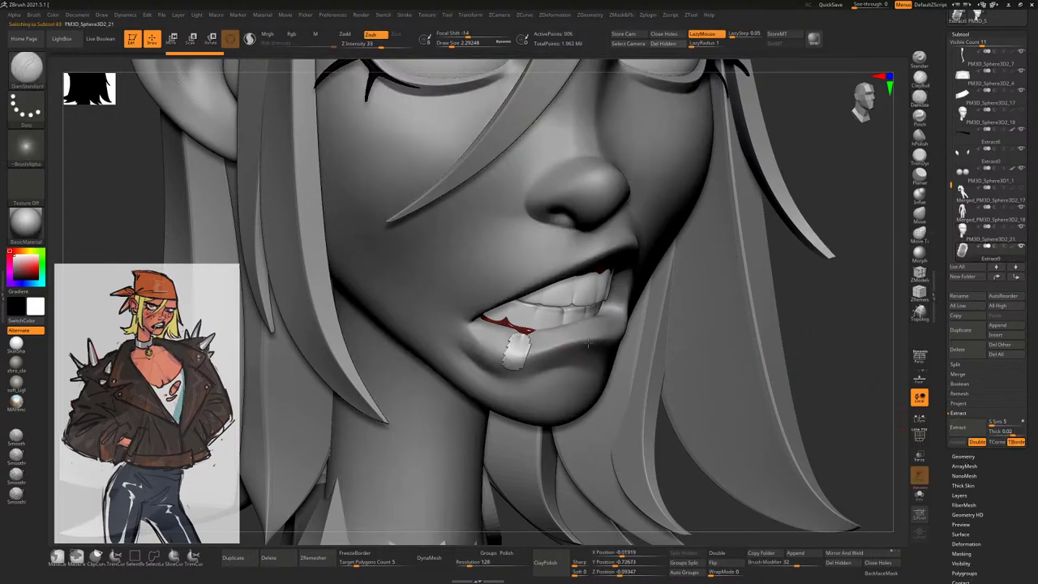
Clear the mask on the extracted lip piece and thicken it with Inflat at a draw size of about 11.7, undoing the excess
{"action": "key", "text": "ctrl"}
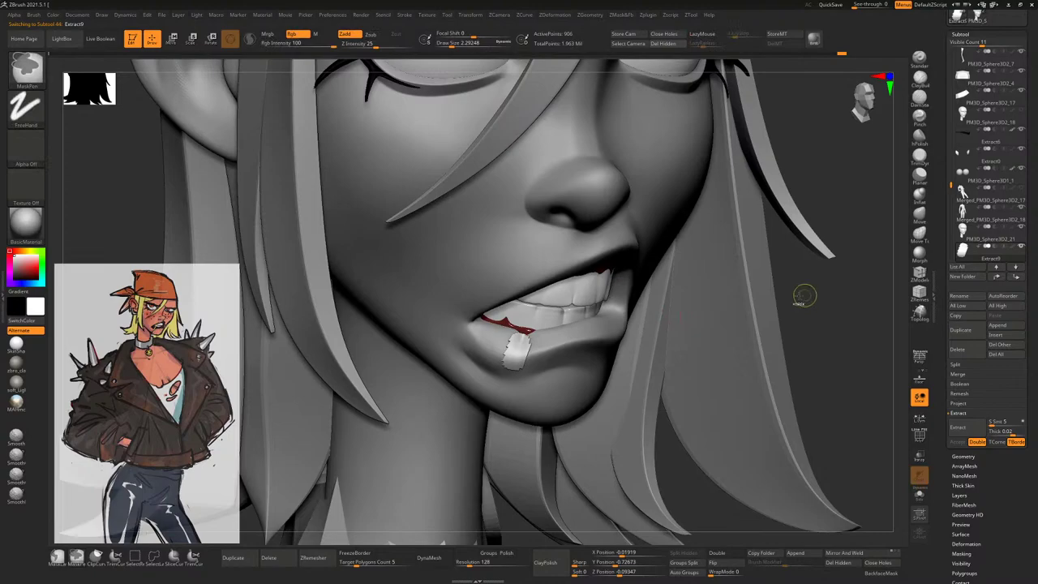
{"action": "left_click", "coordinate": [920, 193]}
{"action": "left_click_drag", "start_coordinate": [519, 349], "coordinate": [550, 344]}
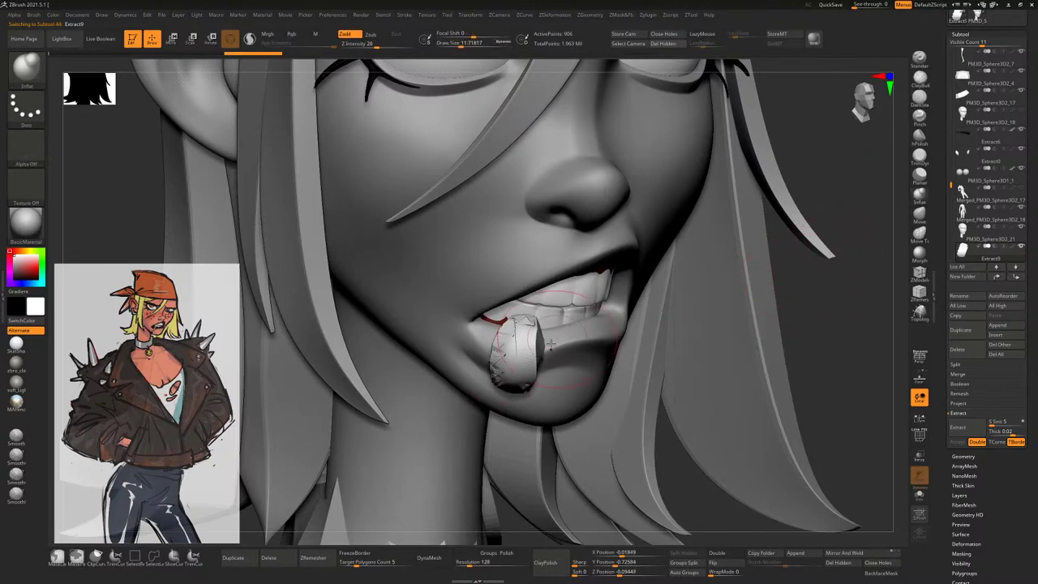
{"action": "key", "text": "ctrl+z"}
{"action": "key", "text": "ctrl+z"}
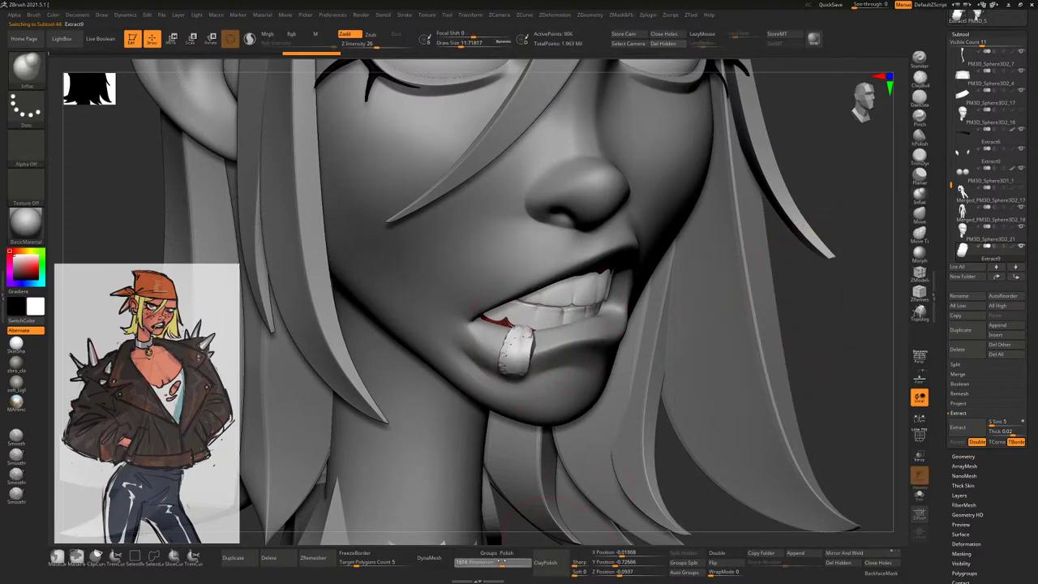
Remesh the extracted piece on the lower lip with DynaMesh at resolution 1416 and smooth it into a rounded capsule
{"action": "left_click", "coordinate": [430, 558]}
{"action": "key", "text": "shift"}
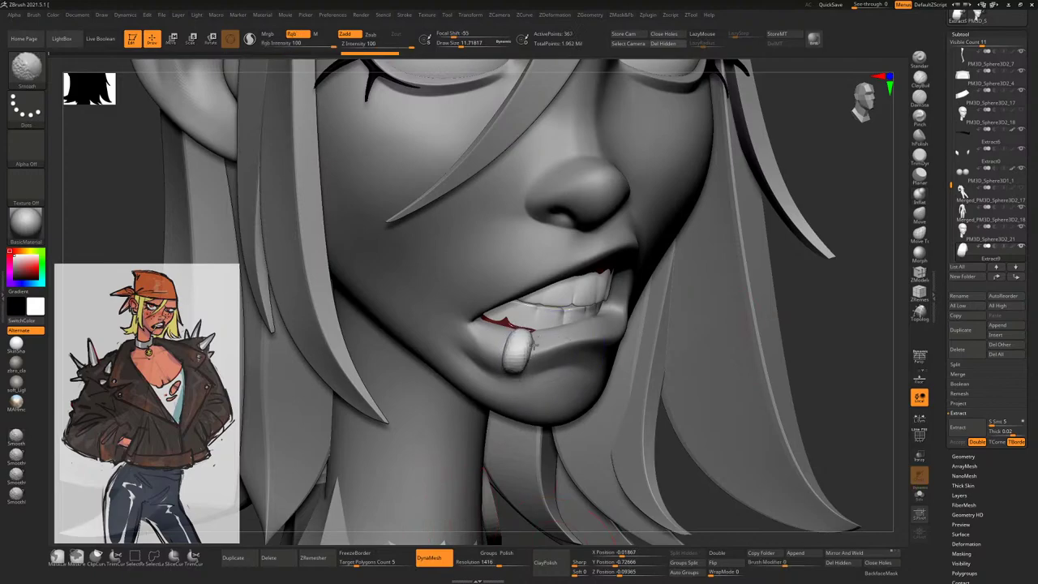
{"action": "left_click_drag", "start_coordinate": [533, 345], "coordinate": [855, 260]}
Stretch the rounded piece down and away from the mouth with the Move brush and smooth it into a long, tapered toothpick
{"action": "key", "text": "b"}
{"action": "key", "text": "m"}
{"action": "key", "text": "v"}
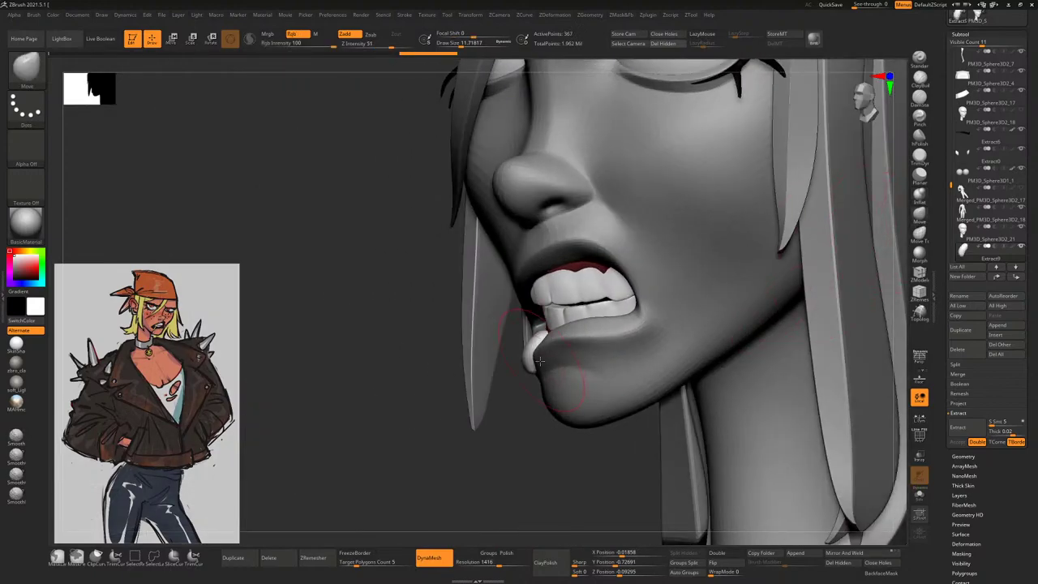
{"action": "mouse_move", "coordinate": [535, 345]}
{"action": "left_mouse_down"}
{"action": "mouse_move", "coordinate": [476, 417]}
{"action": "mouse_move", "coordinate": [411, 454]}
{"action": "left_mouse_up"}
{"action": "left_click_drag", "start_coordinate": [349, 483], "coordinate": [390, 467], "text": "shift"}
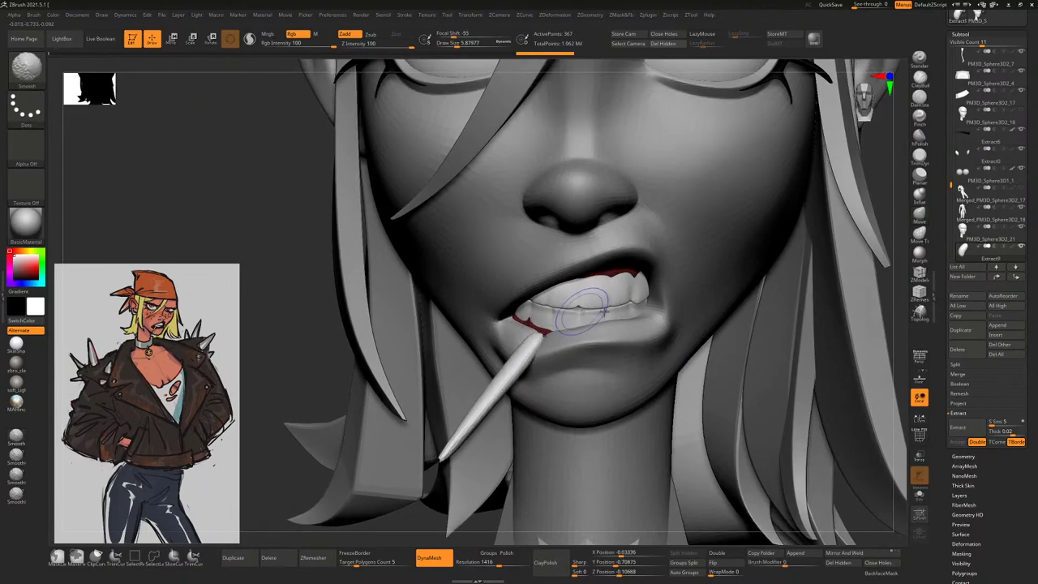
{"action": "mouse_move", "coordinate": [896, 283]}
{"action": "left_mouse_down", "text": "alt"}
{"action": "mouse_move", "coordinate": [797, 281]}
{"action": "mouse_move", "coordinate": [786, 332]}
{"action": "left_mouse_up", "text": "alt"}
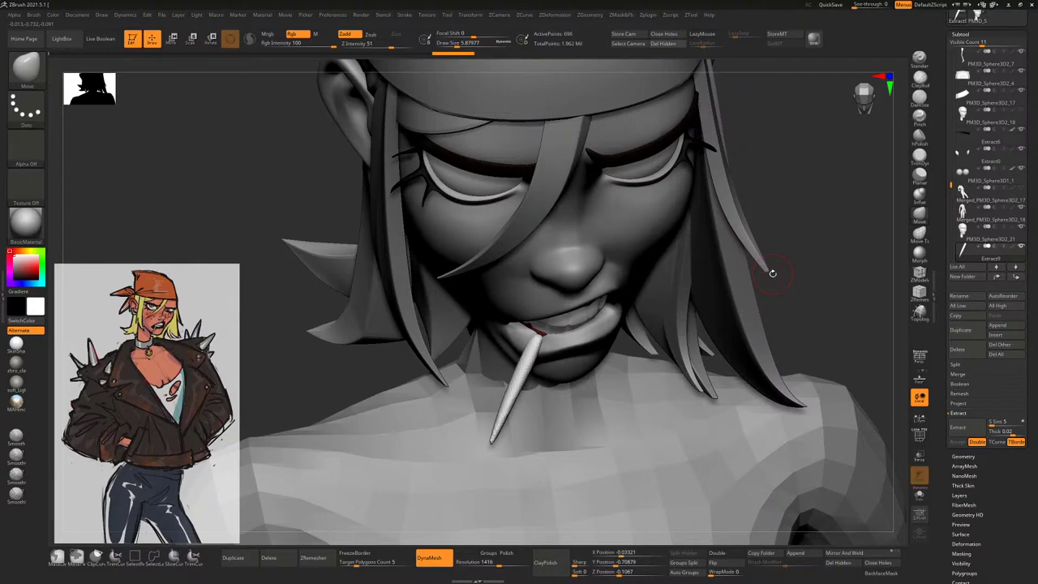
Isolate the toothpick, smooth its surface and thin its ends, then show the rest of the character again
{"action": "right_click_drag", "start_coordinate": [717, 234], "coordinate": [779, 244]}
{"action": "left_click", "coordinate": [919, 495]}
{"action": "right_click_drag", "start_coordinate": [595, 340], "coordinate": [596, 213]}
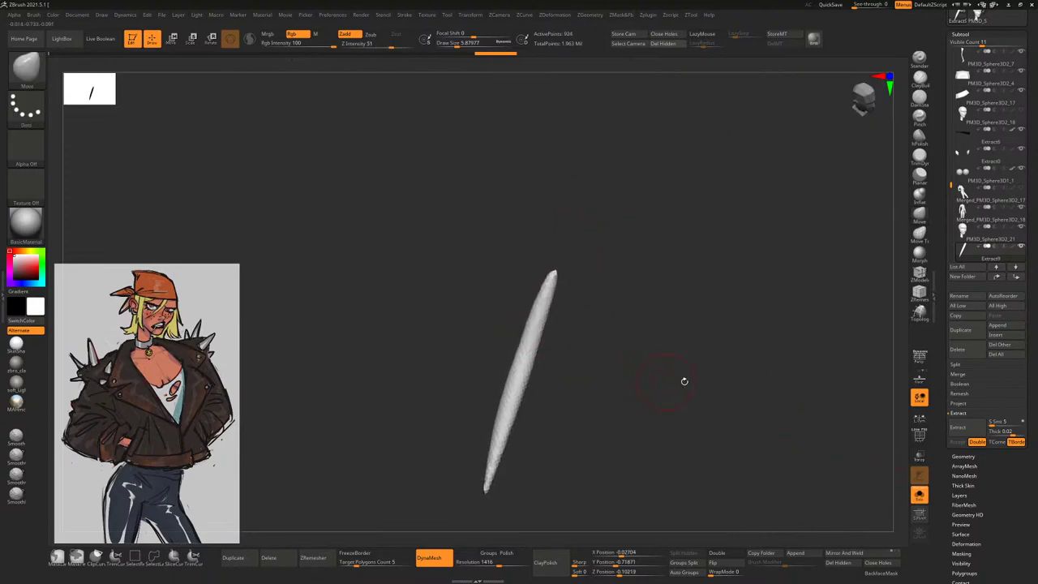
{"action": "right_click_drag", "start_coordinate": [684, 382], "coordinate": [656, 319], "text": "shift"}
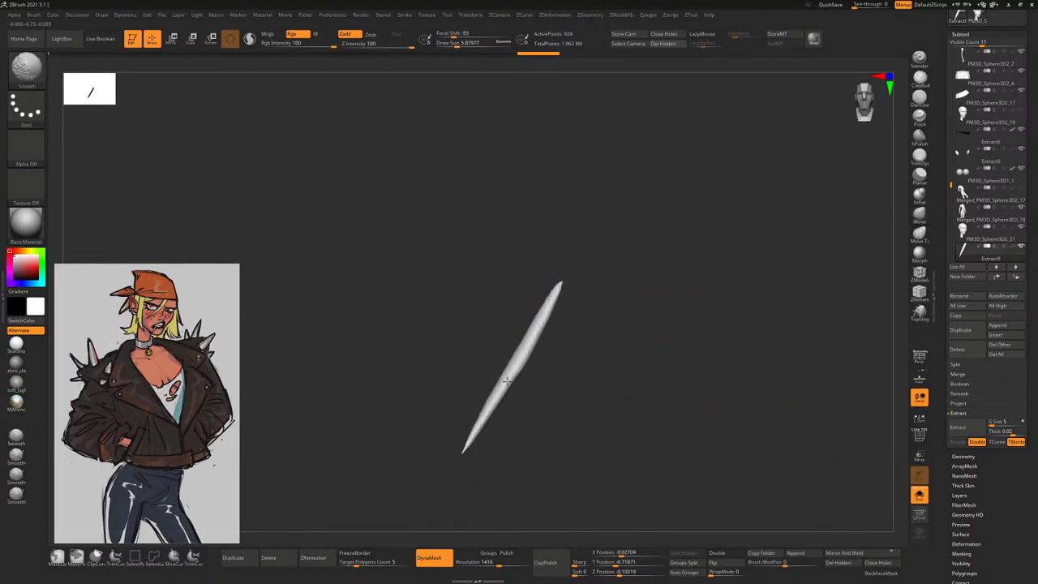
{"action": "left_click", "coordinate": [919, 495]}
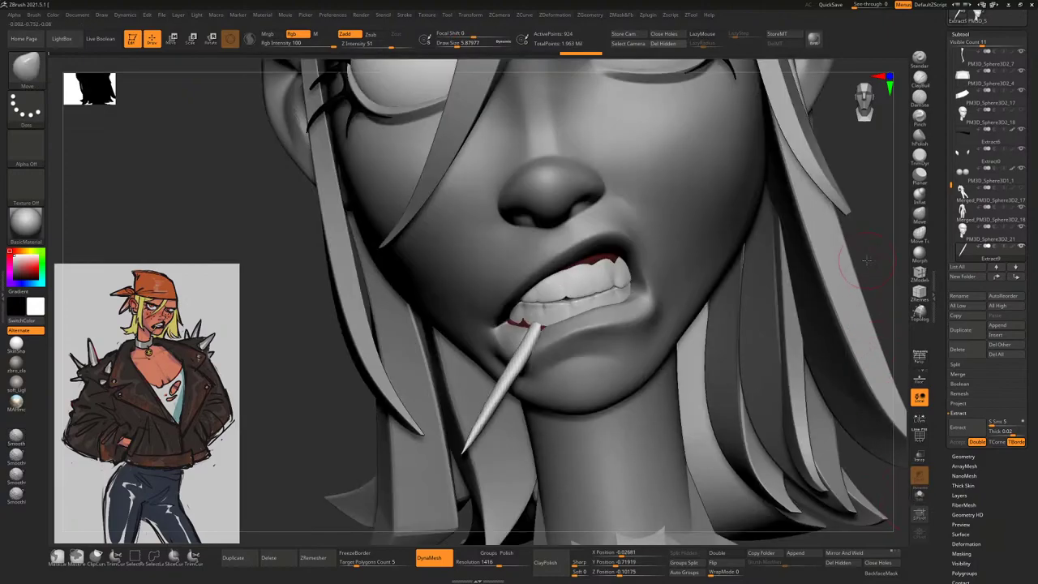
{"action": "right_click_drag", "start_coordinate": [866, 260], "coordinate": [769, 241], "text": "ctrl"}
Rotate and reposition the toothpick with the gizmo so its upper end rests against the teeth and it angles outward
{"action": "key", "text": "w"}
{"action": "right_click_drag", "start_coordinate": [552, 305], "coordinate": [692, 376]}
{"action": "left_click_drag", "start_coordinate": [740, 95], "coordinate": [772, 229], "text": "alt"}
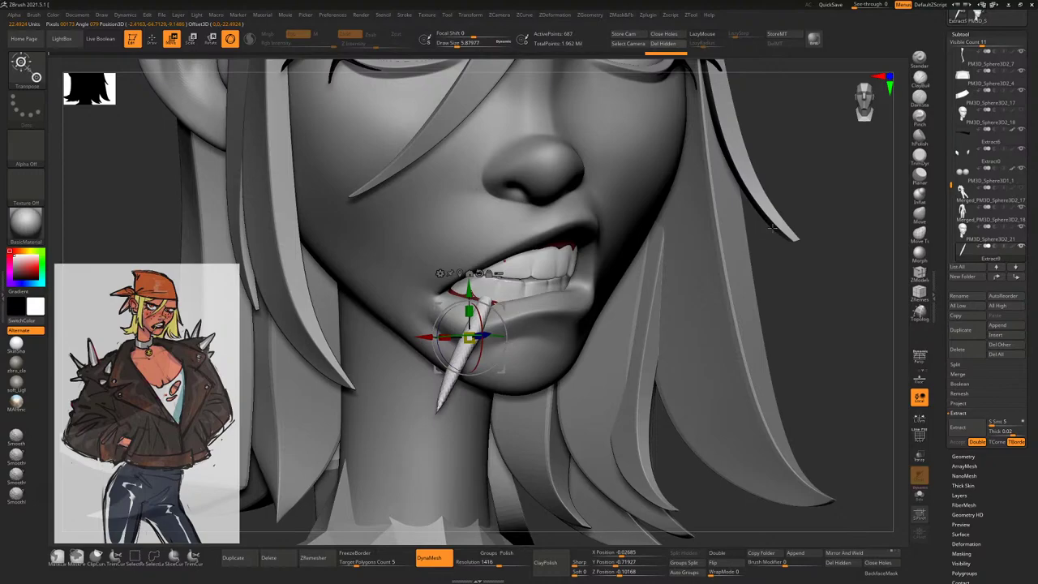
{"action": "left_click_drag", "start_coordinate": [772, 230], "coordinate": [714, 236]}
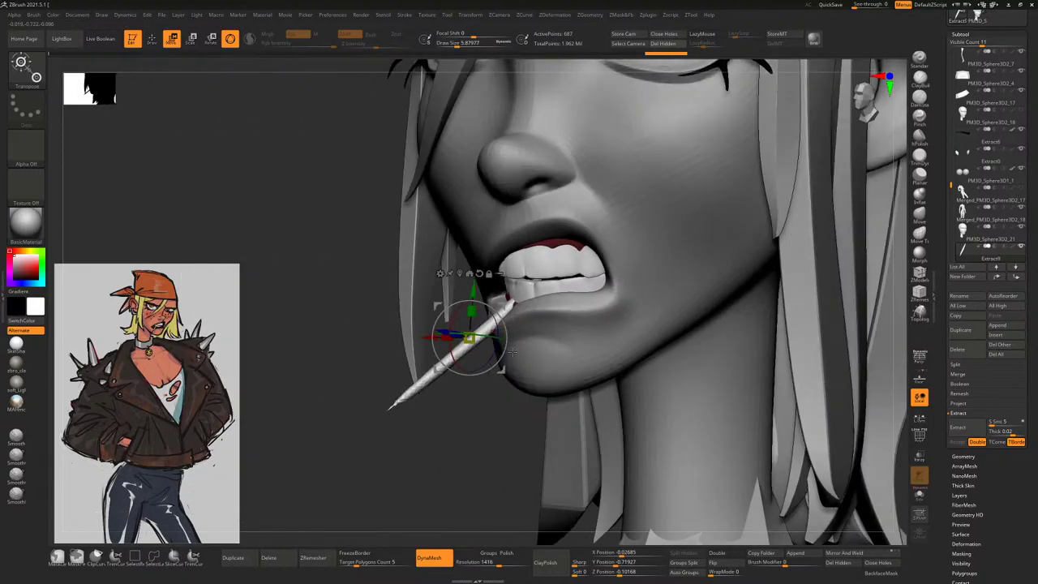
{"action": "left_click_drag", "start_coordinate": [497, 323], "coordinate": [506, 339]}
{"action": "left_click_drag", "start_coordinate": [616, 381], "coordinate": [551, 377]}
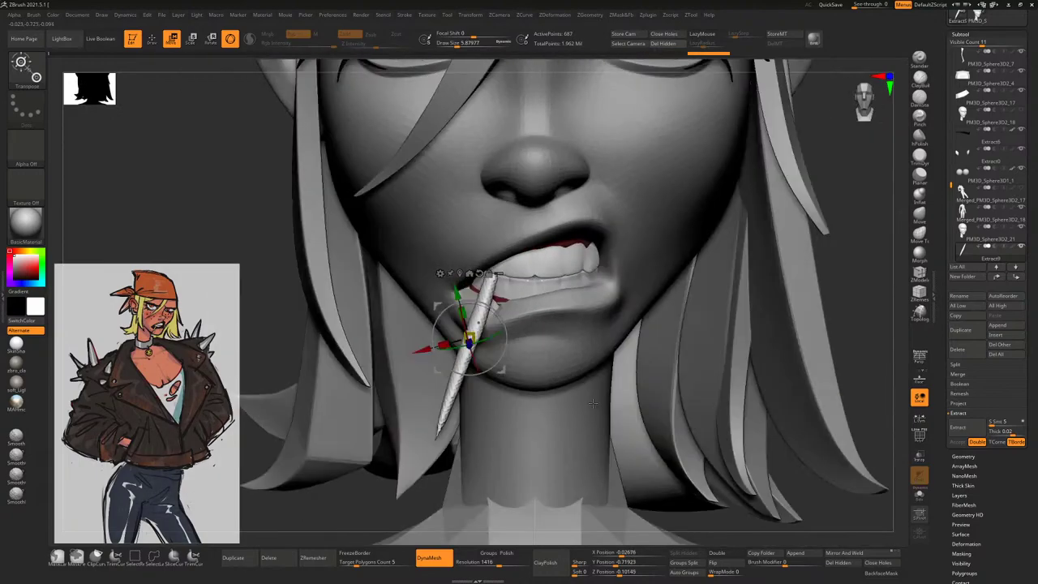
{"action": "left_click_drag", "start_coordinate": [506, 339], "coordinate": [499, 363]}
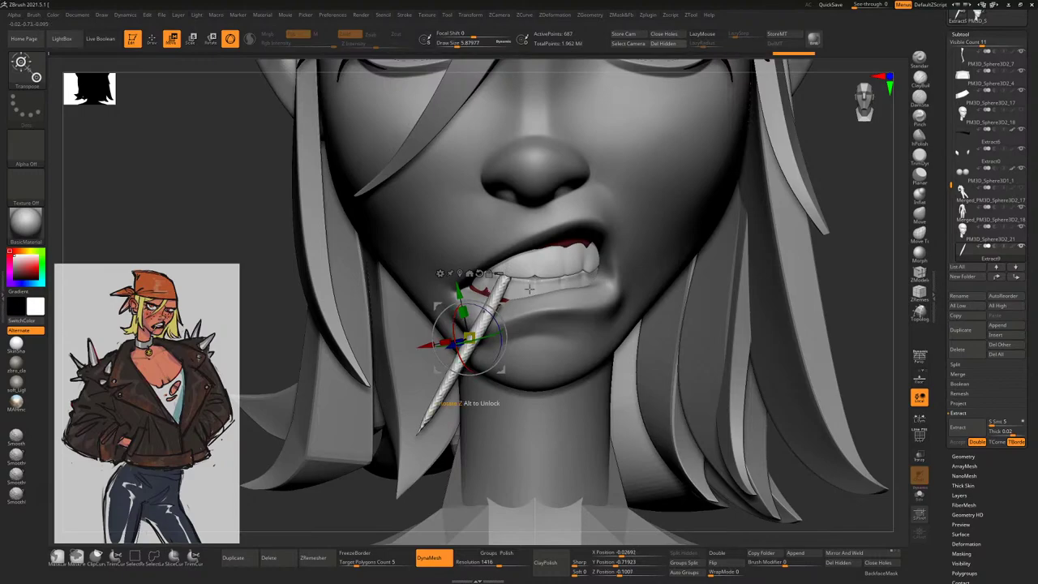
{"action": "mouse_move", "coordinate": [779, 244]}
{"action": "left_mouse_down"}
{"action": "mouse_move", "coordinate": [847, 242]}
{"action": "mouse_move", "coordinate": [778, 259]}
{"action": "mouse_move", "coordinate": [753, 249]}
{"action": "mouse_move", "coordinate": [763, 229]}
{"action": "mouse_move", "coordinate": [813, 265]}
{"action": "mouse_move", "coordinate": [609, 309]}
{"action": "left_mouse_up"}
Remesh the toothpick with ZRemesher at a target polygon count of 0.26168
{"action": "left_click", "coordinate": [919, 233]}
{"action": "left_click", "coordinate": [964, 456]}
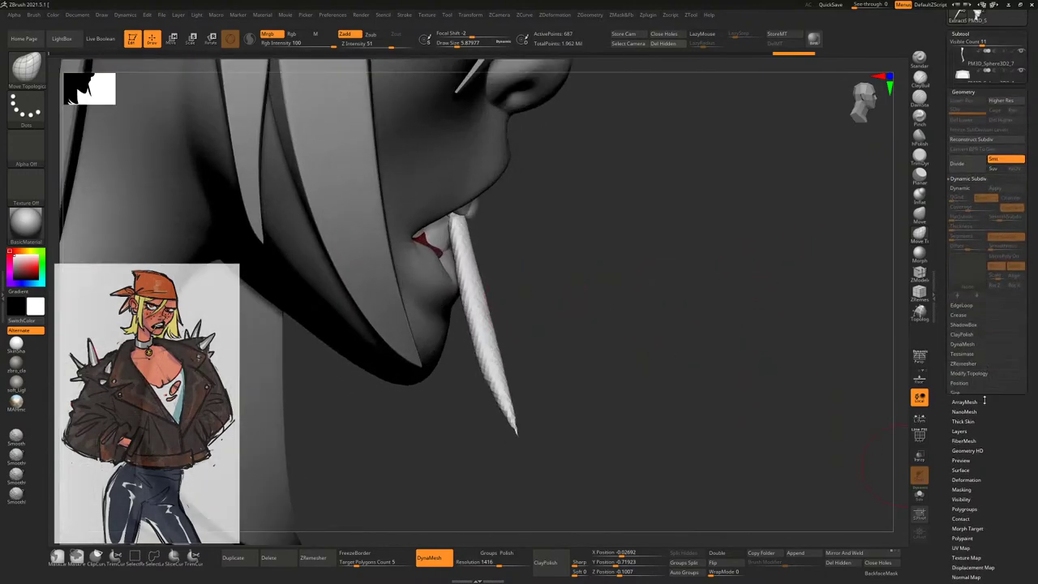
{"action": "left_click", "coordinate": [966, 315]}
{"action": "left_click_drag", "start_coordinate": [973, 256], "coordinate": [953, 256]}
{"action": "left_click", "coordinate": [963, 212]}
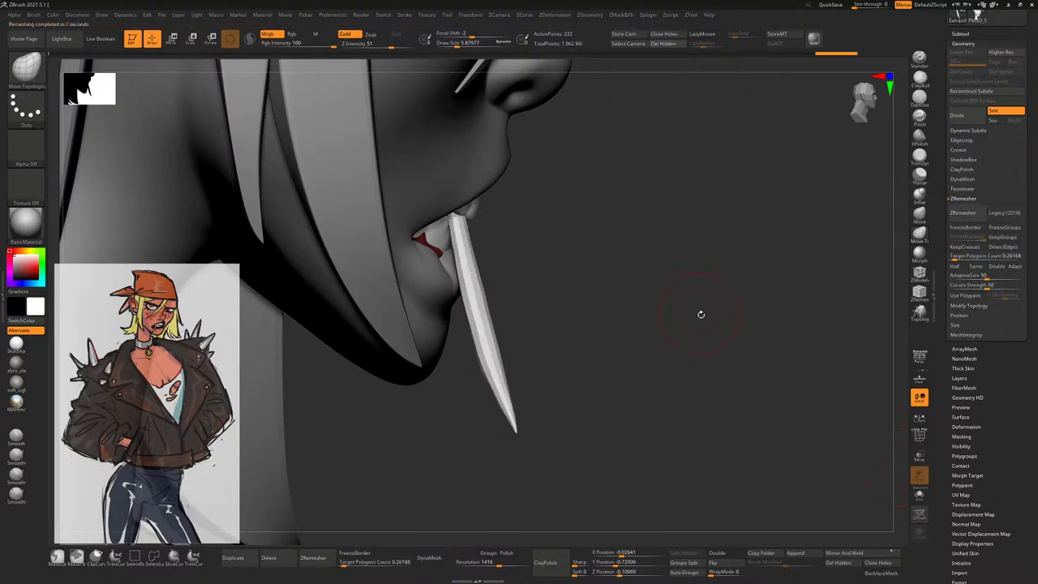
Enlarge the brush to a draw size of about 16.09 and smooth the toothpick along its length
{"action": "key", "text": "space"}
{"action": "left_click", "coordinate": [491, 365]}
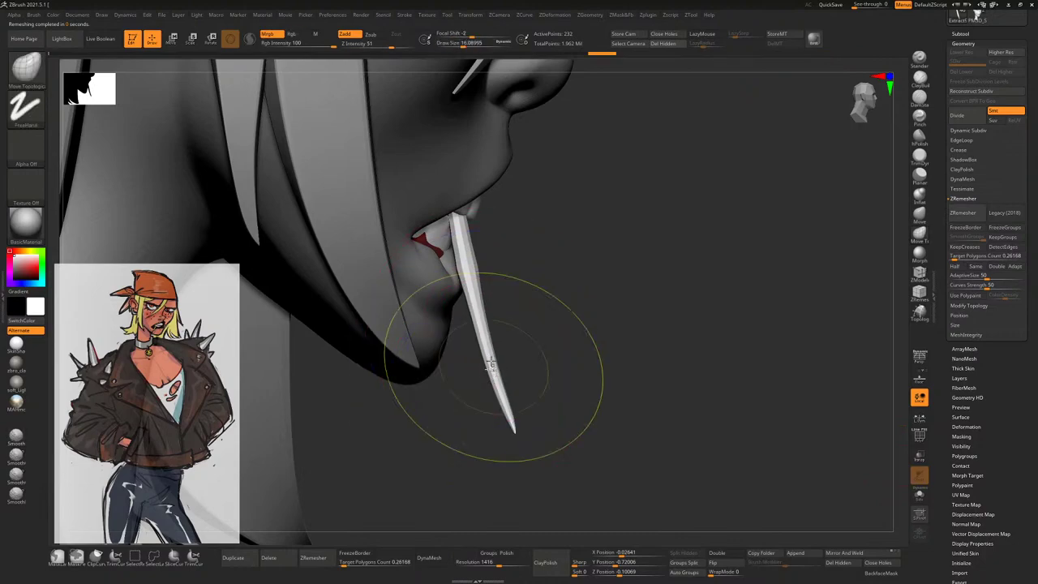
{"action": "left_click_drag", "start_coordinate": [478, 316], "coordinate": [503, 405], "text": "shift"}
{"action": "left_click_drag", "start_coordinate": [462, 252], "coordinate": [486, 381], "text": "shift"}
{"action": "left_click_drag", "start_coordinate": [475, 308], "coordinate": [513, 418], "text": "shift"}
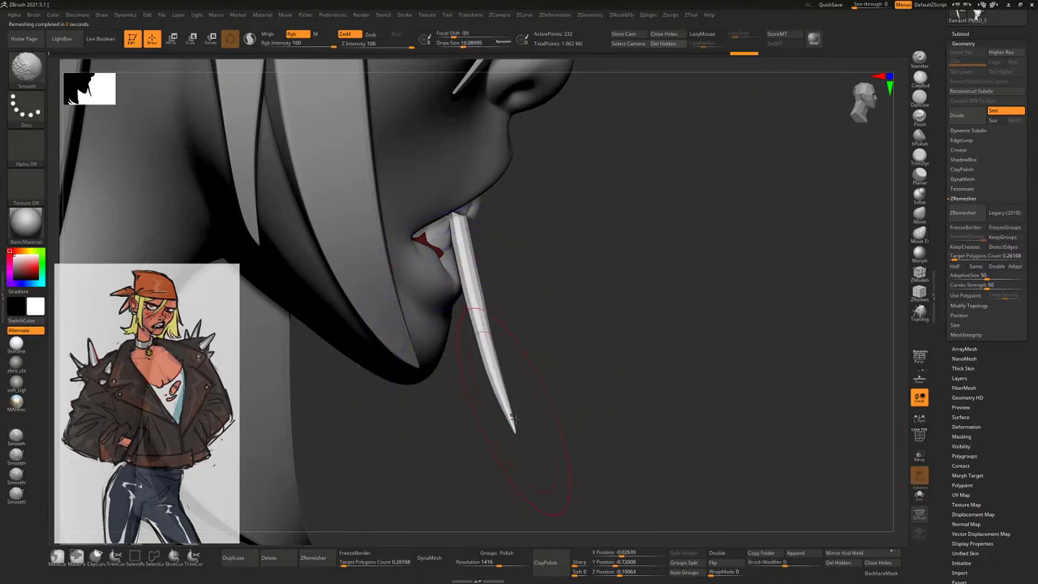
Remesh the toothpick again at a target polygon count of 0.12969 and turn on dynamic subdivision for it
{"action": "left_click_drag", "start_coordinate": [959, 255], "coordinate": [923, 258]}
{"action": "left_click", "coordinate": [963, 212]}
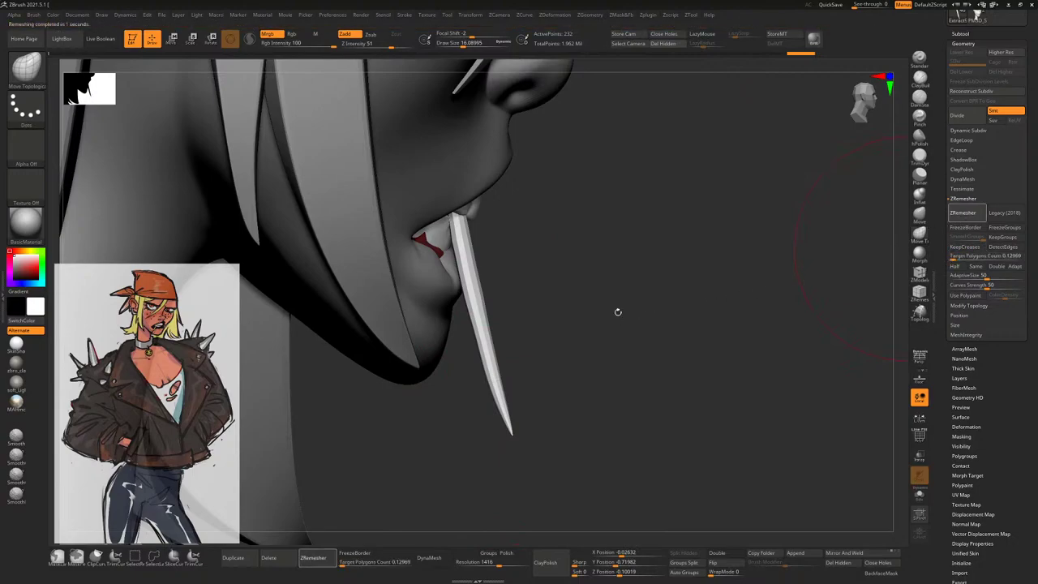
{"action": "left_click_drag", "start_coordinate": [616, 308], "coordinate": [714, 286]}
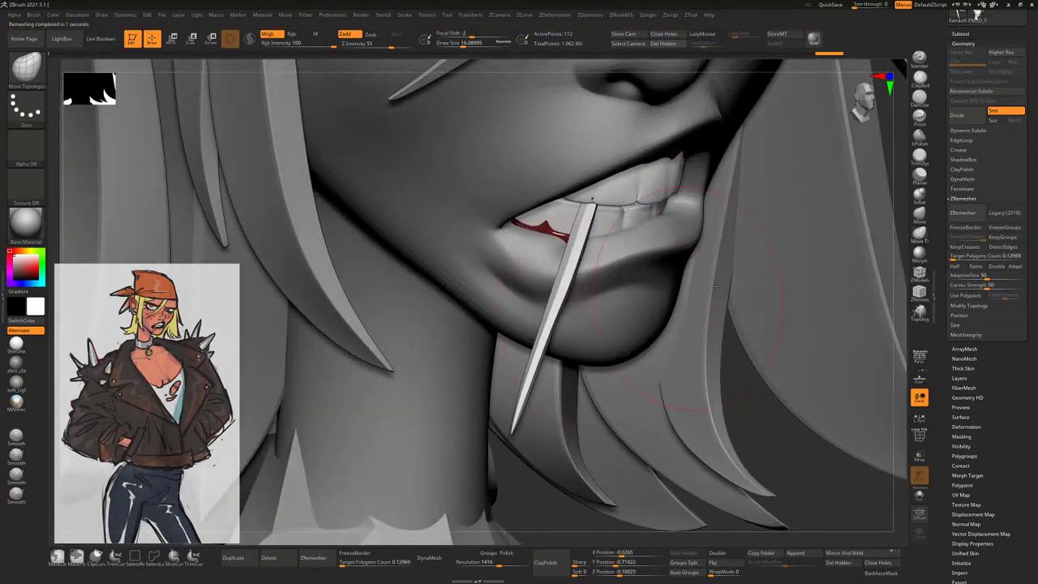
{"action": "left_click", "coordinate": [967, 131]}
{"action": "left_click_drag", "start_coordinate": [884, 214], "coordinate": [741, 179], "text": "shift"}
{"action": "key", "text": "f"}
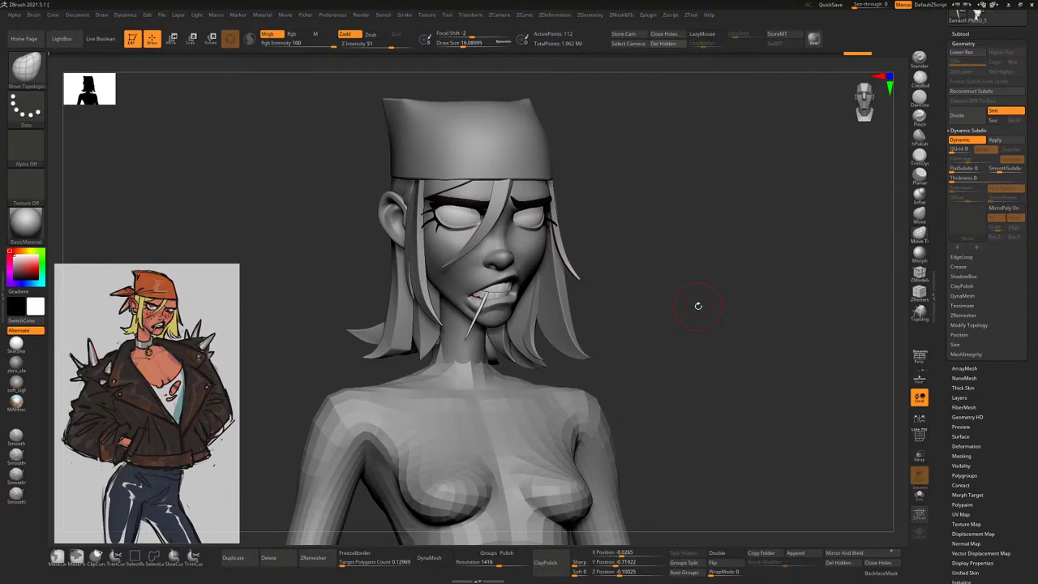
Select the head and adjust the lower lip beside the toothpick with the Move Topological brush at a smaller draw size
{"action": "left_click_drag", "start_coordinate": [695, 216], "coordinate": [775, 241]}
{"action": "left_click_drag", "start_coordinate": [663, 207], "coordinate": [470, 220]}
{"action": "key", "text": "space"}
{"action": "left_click", "coordinate": [388, 173], "text": "alt"}
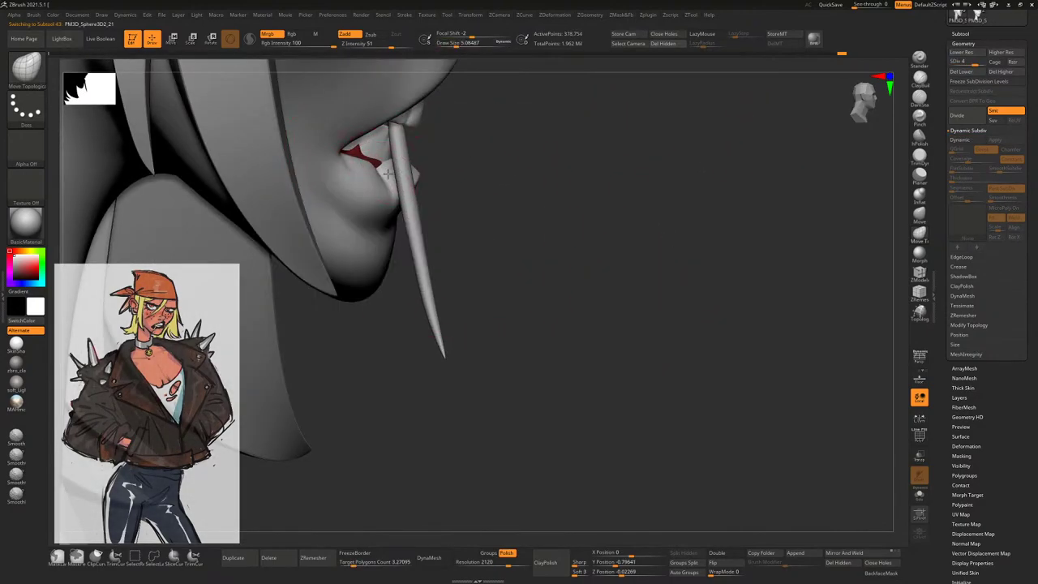
{"action": "mouse_move", "coordinate": [398, 177]}
{"action": "left_mouse_down"}
{"action": "mouse_move", "coordinate": [480, 168]}
{"action": "mouse_move", "coordinate": [378, 170]}
{"action": "left_mouse_up"}
{"action": "key", "text": "bracketright"}
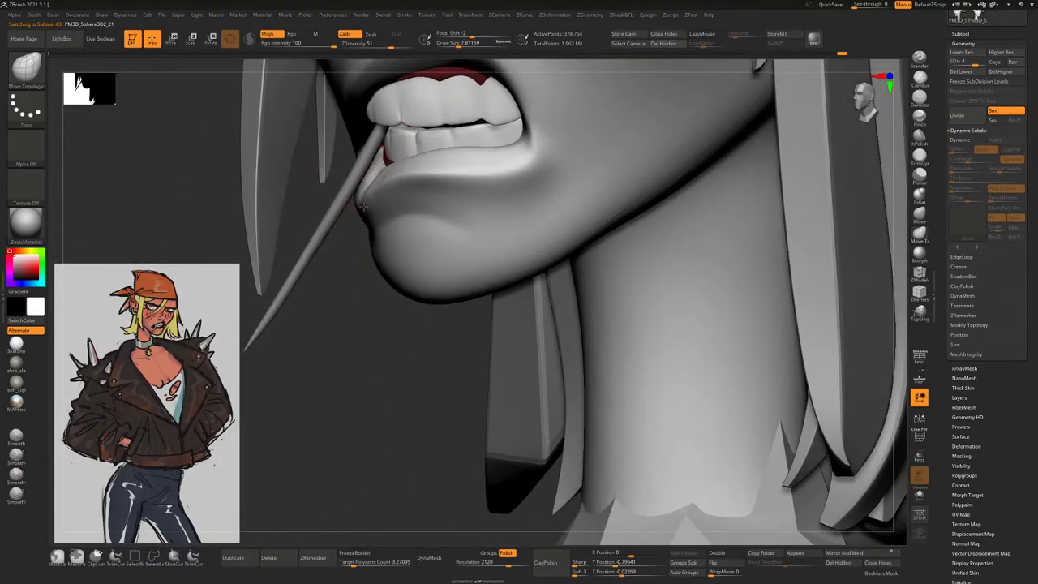
{"action": "left_click_drag", "start_coordinate": [340, 267], "coordinate": [459, 204]}
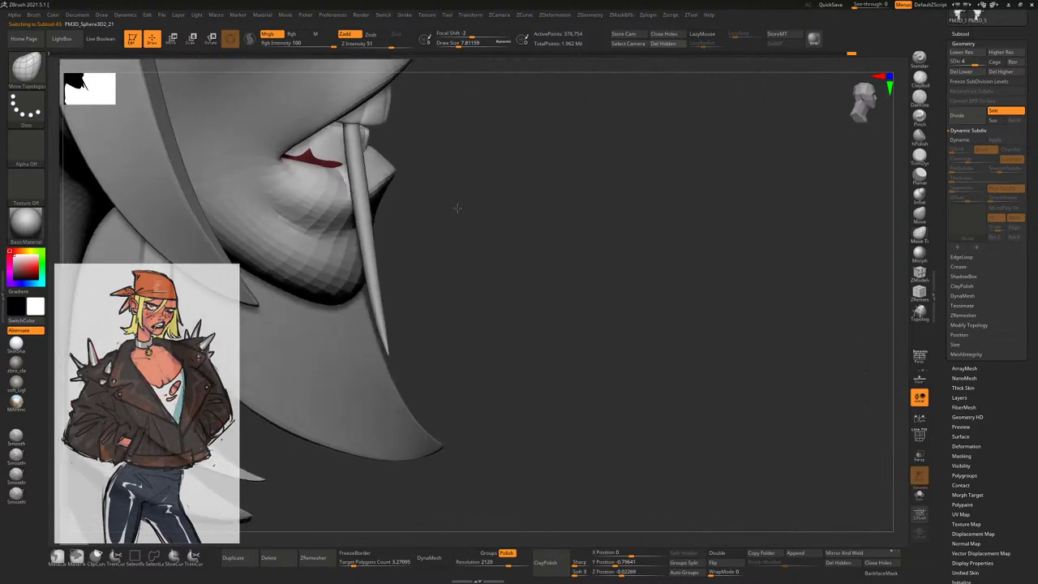
Select the toothpick and rotate it with the gizmo so it hangs closer to the lower lip and chin
{"action": "left_click", "coordinate": [367, 219], "text": "alt"}
{"action": "key", "text": "w"}
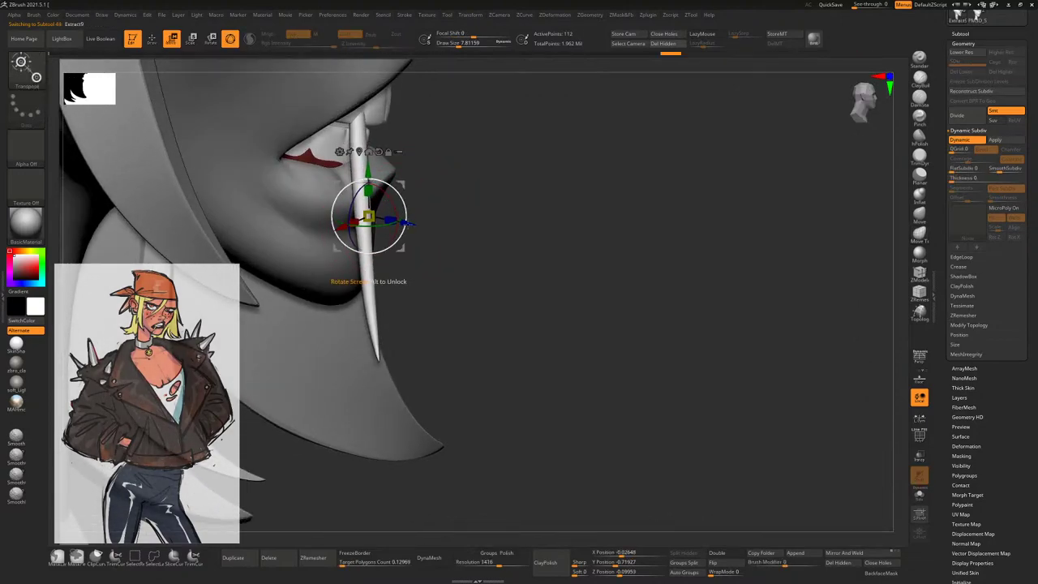
{"action": "left_click_drag", "start_coordinate": [369, 251], "coordinate": [394, 237]}
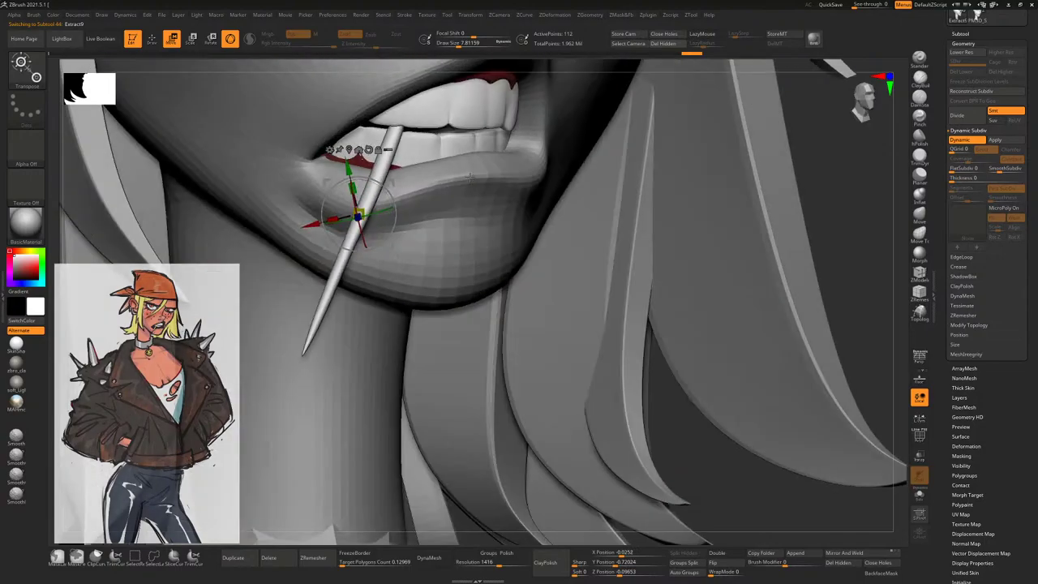
{"action": "left_click_drag", "start_coordinate": [469, 177], "coordinate": [495, 180]}
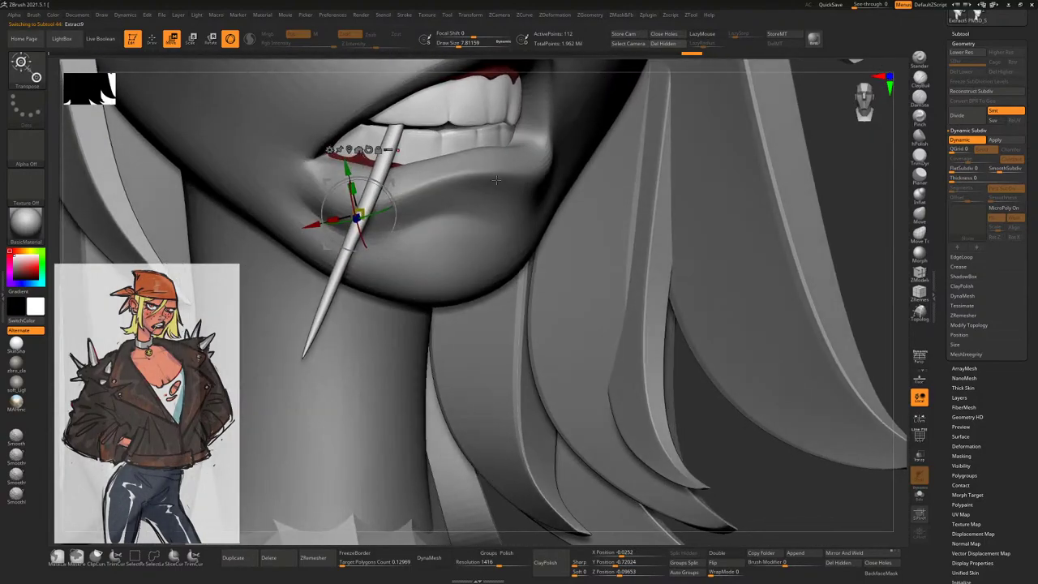
Refine the toothpick's shape with the Move brush and smooth it toward its lower tip at a draw size of about 17.1
{"action": "key", "text": "q"}
{"action": "mouse_move", "coordinate": [900, 220]}
{"action": "left_mouse_down"}
{"action": "mouse_move", "coordinate": [863, 210]}
{"action": "mouse_move", "coordinate": [792, 261]}
{"action": "mouse_move", "coordinate": [767, 222]}
{"action": "mouse_move", "coordinate": [722, 255]}
{"action": "left_mouse_up"}
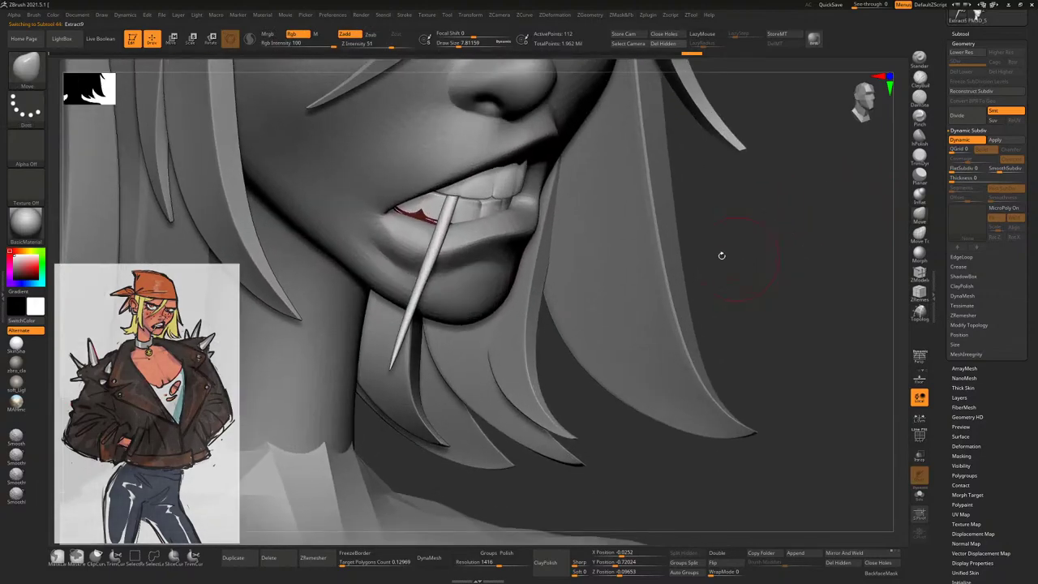
{"action": "key", "text": "space"}
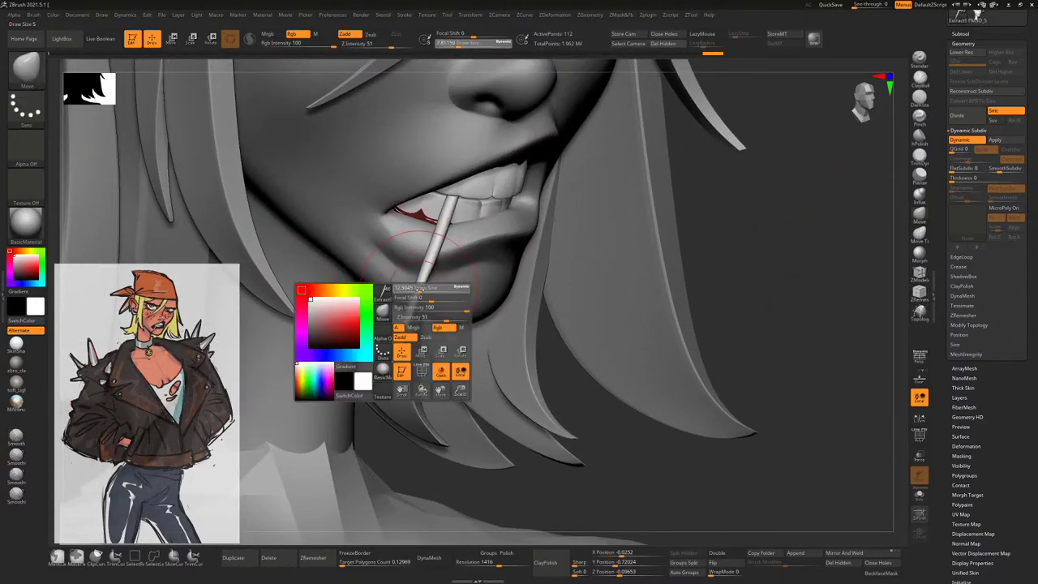
{"action": "left_click_drag", "start_coordinate": [409, 329], "coordinate": [395, 354], "text": "shift"}
{"action": "left_click_drag", "start_coordinate": [719, 185], "coordinate": [503, 203]}
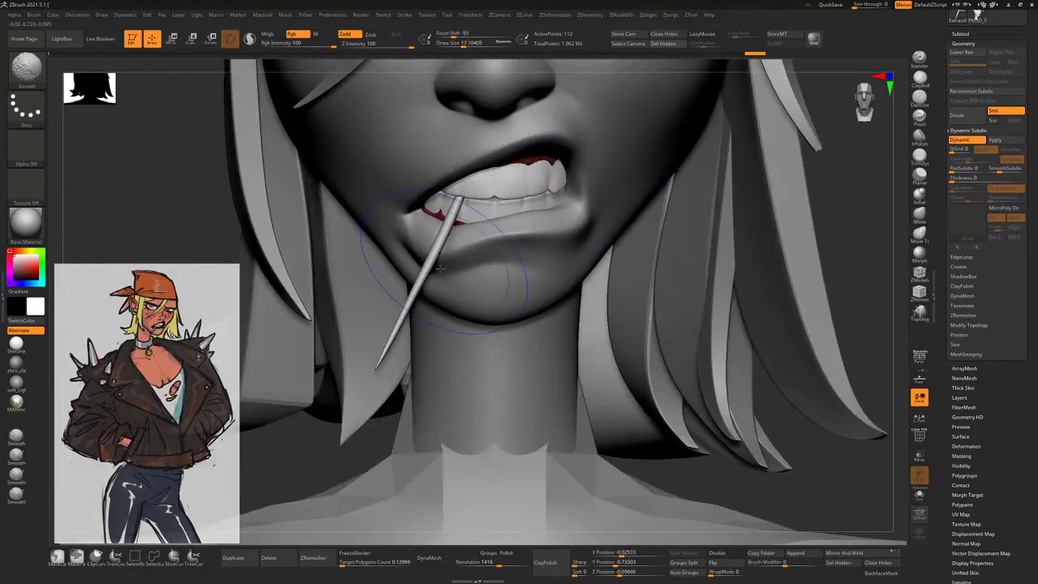
{"action": "mouse_move", "coordinate": [855, 204]}
{"action": "left_mouse_down"}
{"action": "mouse_move", "coordinate": [667, 214]}
{"action": "mouse_move", "coordinate": [730, 215]}
{"action": "left_mouse_up"}
{"action": "right_click", "coordinate": [421, 309]}
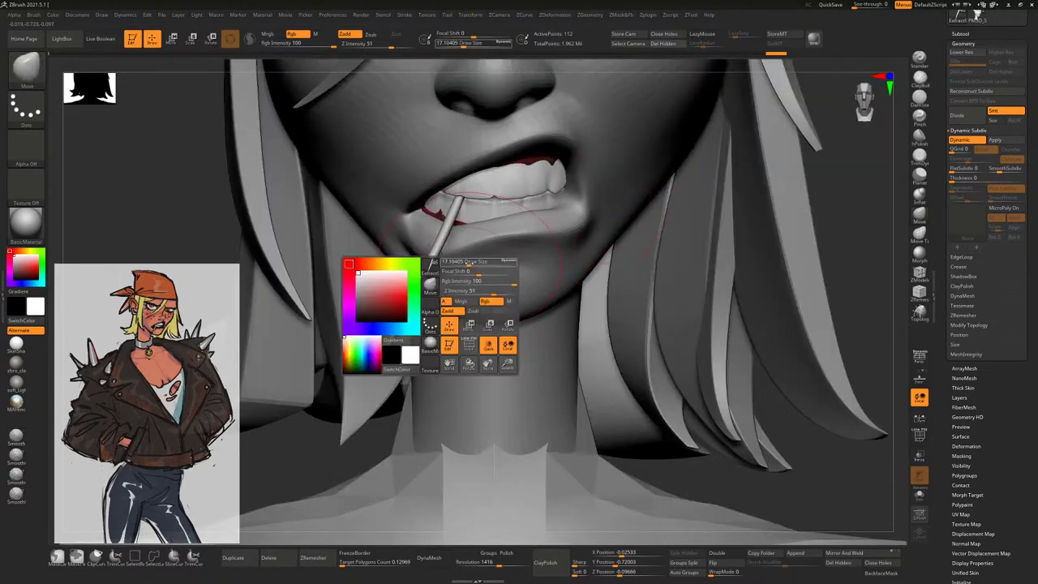
{"action": "left_click_drag", "start_coordinate": [438, 300], "coordinate": [657, 235]}
Select the head and build up the lower lip beside the toothpick with the ClayBuildup brush at a draw size of about 2.83
{"action": "left_click", "coordinate": [472, 250], "text": "alt"}
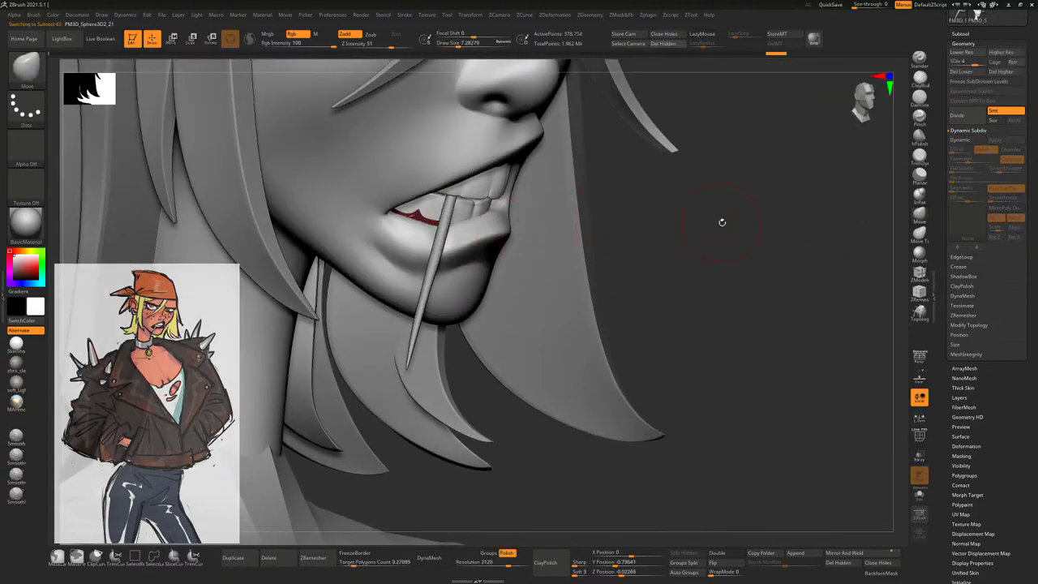
{"action": "mouse_move", "coordinate": [722, 222]}
{"action": "left_mouse_down"}
{"action": "mouse_move", "coordinate": [800, 273]}
{"action": "mouse_move", "coordinate": [778, 260]}
{"action": "mouse_move", "coordinate": [727, 278]}
{"action": "mouse_move", "coordinate": [463, 409]}
{"action": "mouse_move", "coordinate": [749, 308]}
{"action": "mouse_move", "coordinate": [722, 258]}
{"action": "mouse_move", "coordinate": [804, 265]}
{"action": "mouse_move", "coordinate": [756, 271]}
{"action": "left_mouse_up"}
{"action": "key", "text": "b"}
{"action": "key", "text": "c"}
{"action": "key", "text": "b"}
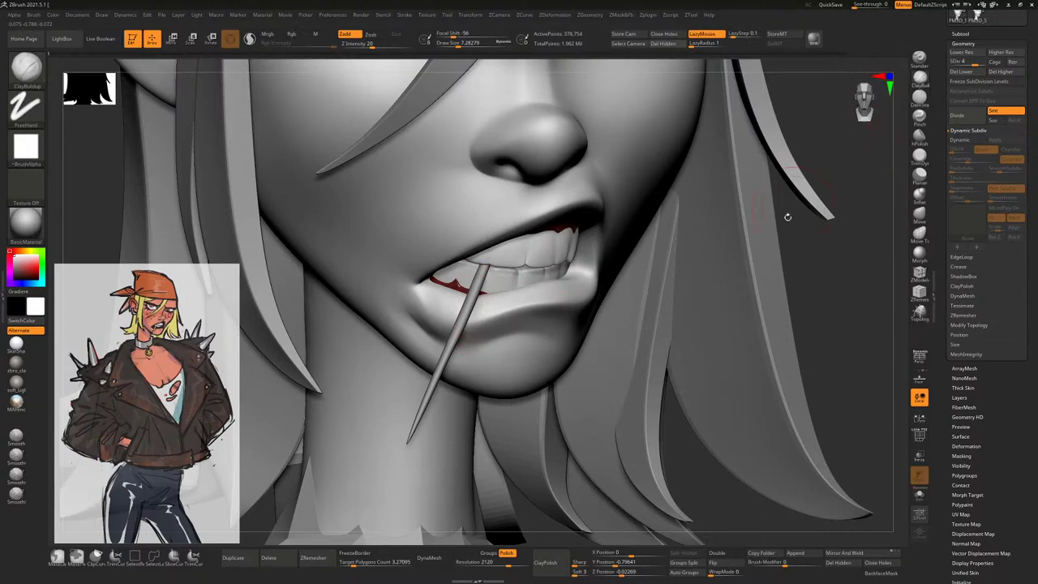
{"action": "mouse_move", "coordinate": [787, 216]}
{"action": "left_mouse_down"}
{"action": "mouse_move", "coordinate": [617, 268]}
{"action": "mouse_move", "coordinate": [486, 325]}
{"action": "left_mouse_up"}
{"action": "key", "text": "space"}
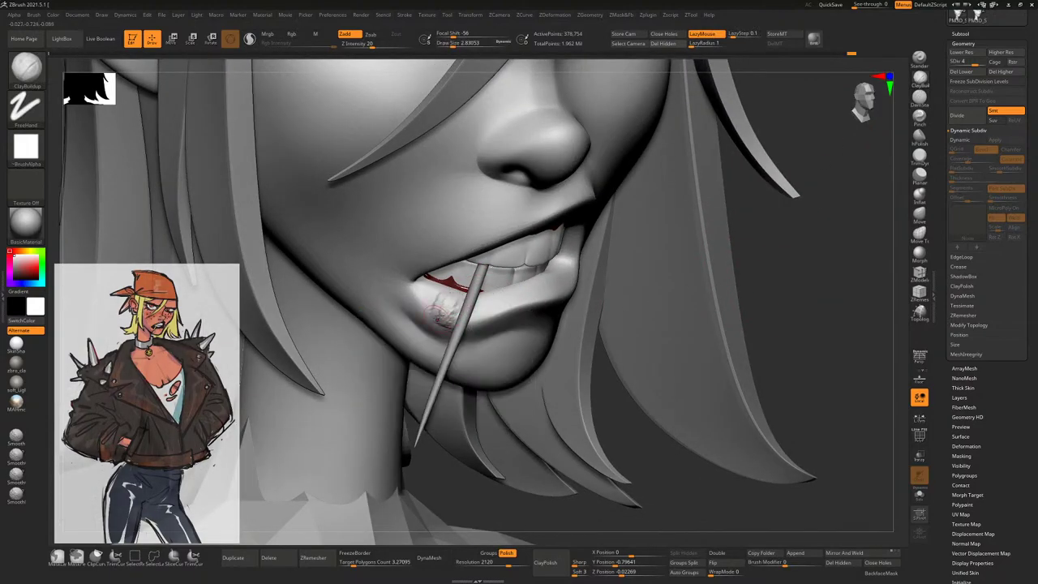
Smooth the built-up volume on the lower lip on both sides of the toothpick
{"action": "key", "text": "shift"}
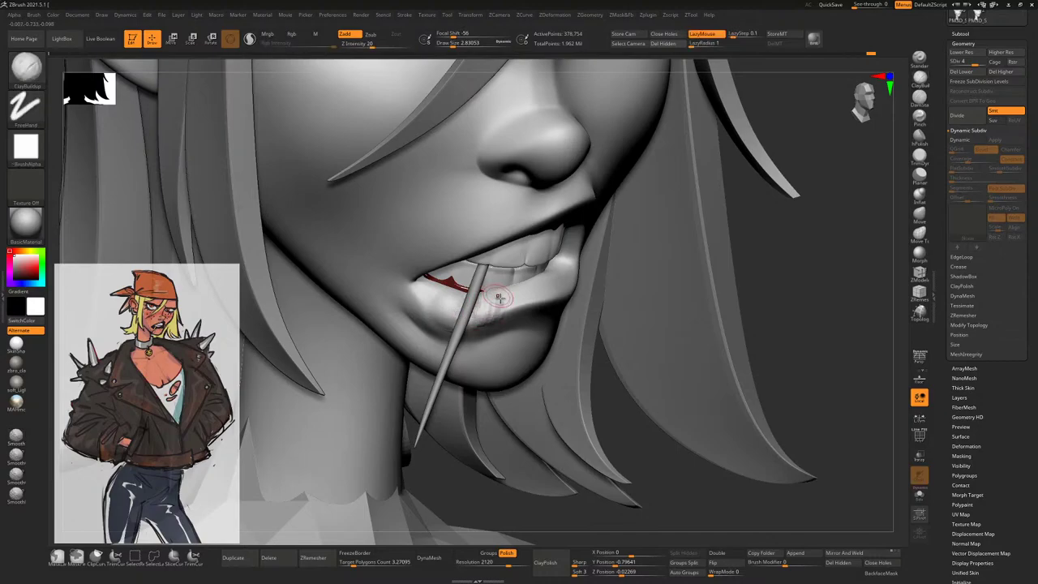
{"action": "key", "text": "shift"}
{"action": "right_click_drag", "start_coordinate": [487, 307], "coordinate": [537, 294]}
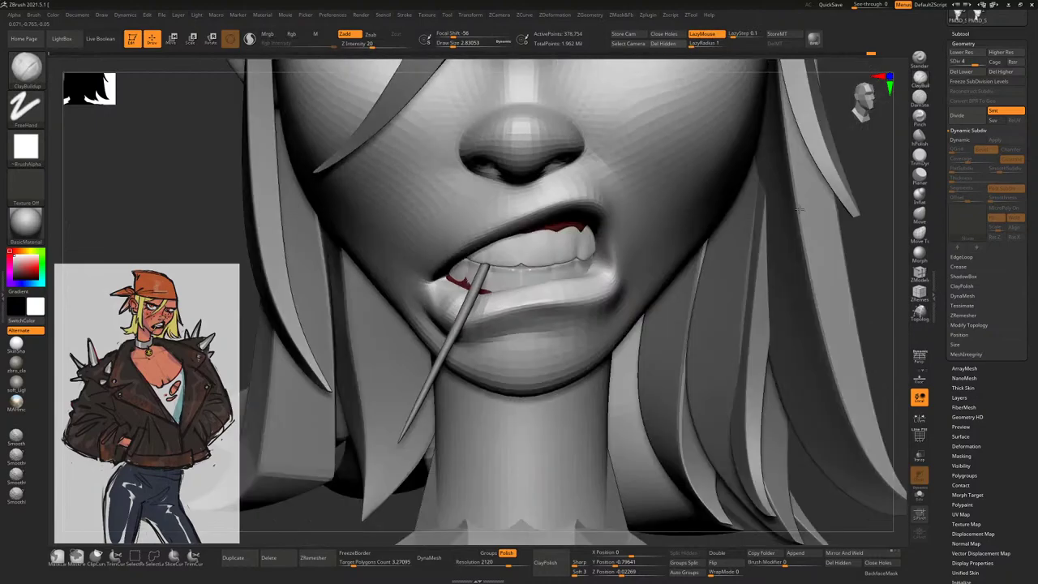
{"action": "key", "text": "shift"}
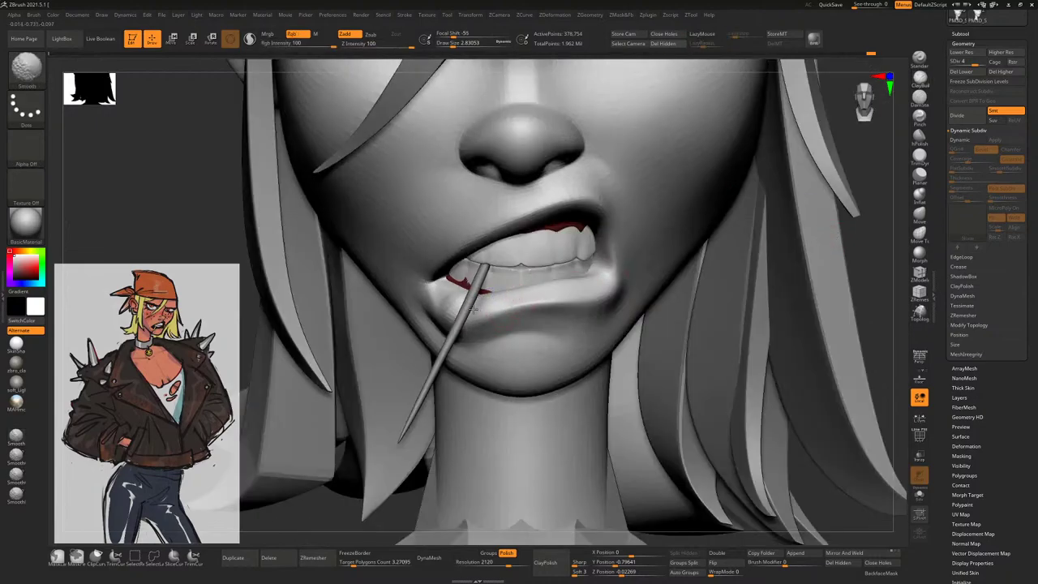
{"action": "left_click_drag", "start_coordinate": [475, 308], "coordinate": [483, 297], "text": "shift"}
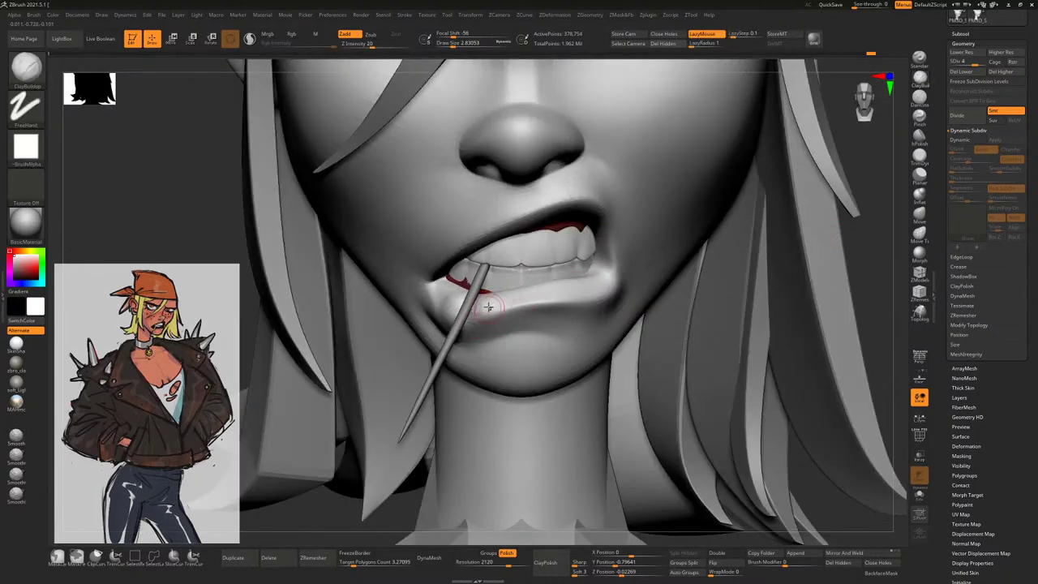
Smooth the lower lip further around the toothpick, blending it toward the mouth corner and the front of the lip
{"action": "key", "text": "shift"}
{"action": "right_click_drag", "start_coordinate": [471, 325], "coordinate": [427, 303]}
{"action": "key", "text": "shift"}
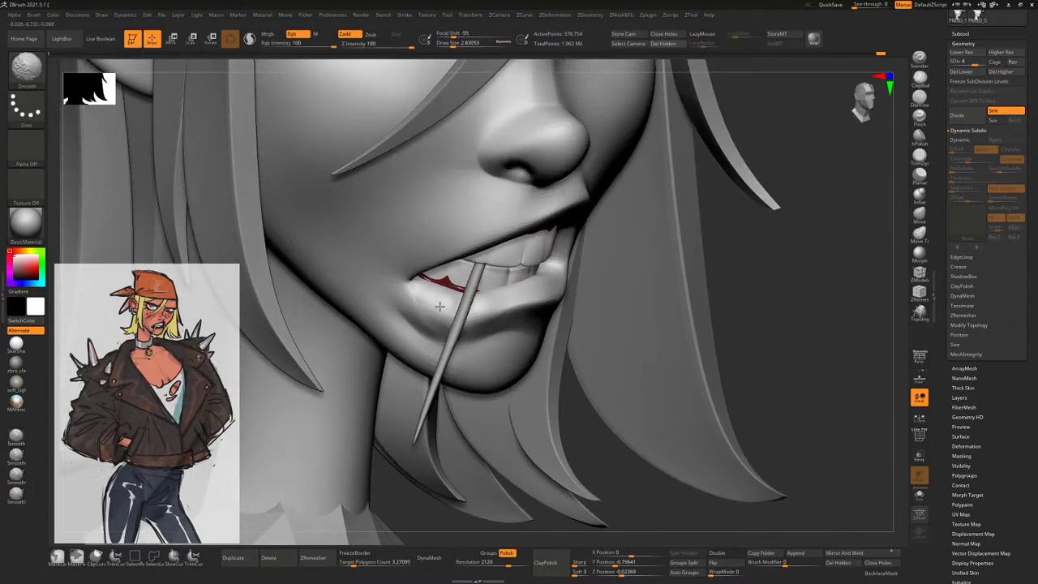
{"action": "mouse_move", "coordinate": [777, 232]}
{"action": "right_mouse_down"}
{"action": "mouse_move", "coordinate": [301, 430]}
{"action": "mouse_move", "coordinate": [330, 402]}
{"action": "mouse_move", "coordinate": [340, 412]}
{"action": "mouse_move", "coordinate": [749, 283]}
{"action": "mouse_move", "coordinate": [803, 290]}
{"action": "right_mouse_up"}
{"action": "right_click_drag", "start_coordinate": [545, 275], "coordinate": [510, 293], "text": "ctrl"}
{"action": "key", "text": "shift"}
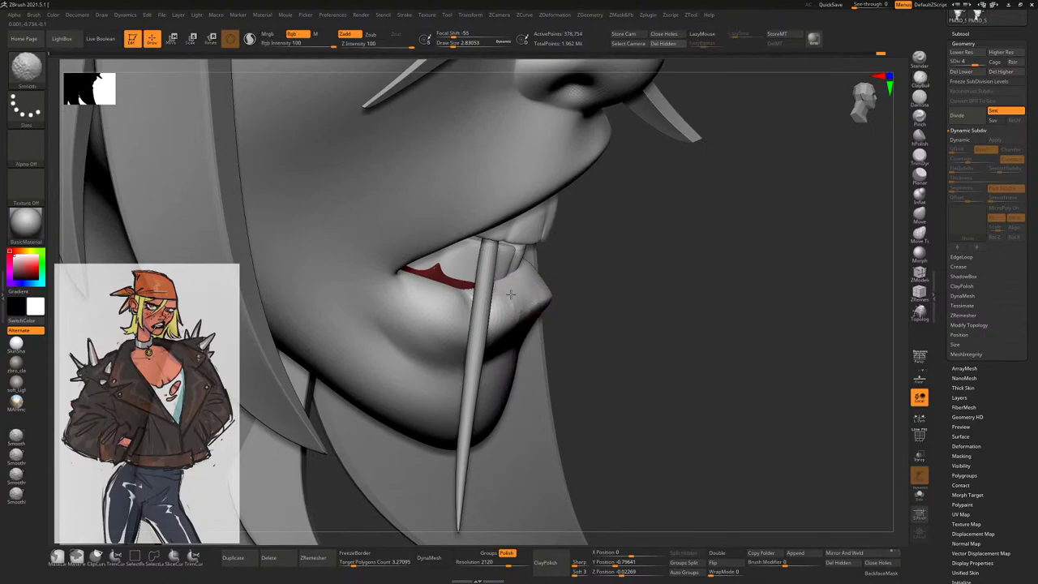
{"action": "mouse_move", "coordinate": [512, 301]}
{"action": "right_mouse_down"}
{"action": "mouse_move", "coordinate": [617, 288]}
{"action": "mouse_move", "coordinate": [677, 310]}
{"action": "mouse_move", "coordinate": [656, 303]}
{"action": "right_mouse_up"}
{"action": "right_click_drag", "start_coordinate": [788, 303], "coordinate": [799, 298], "text": "ctrl"}
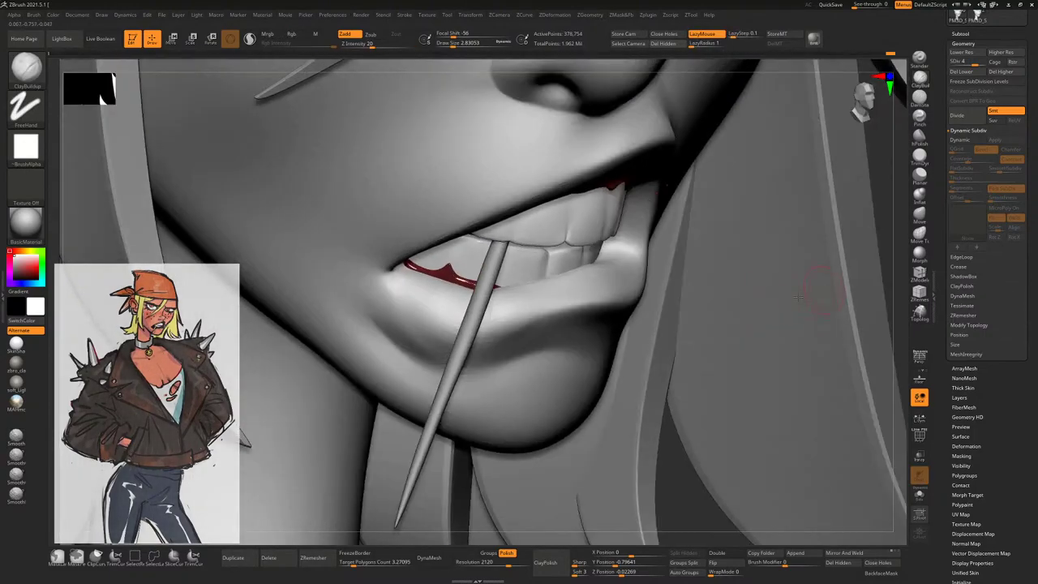
Carve the crease under the lower lip's corner with the DamStandard brush at a draw size of about 5.08 and smooth it
{"action": "left_click", "coordinate": [920, 139]}
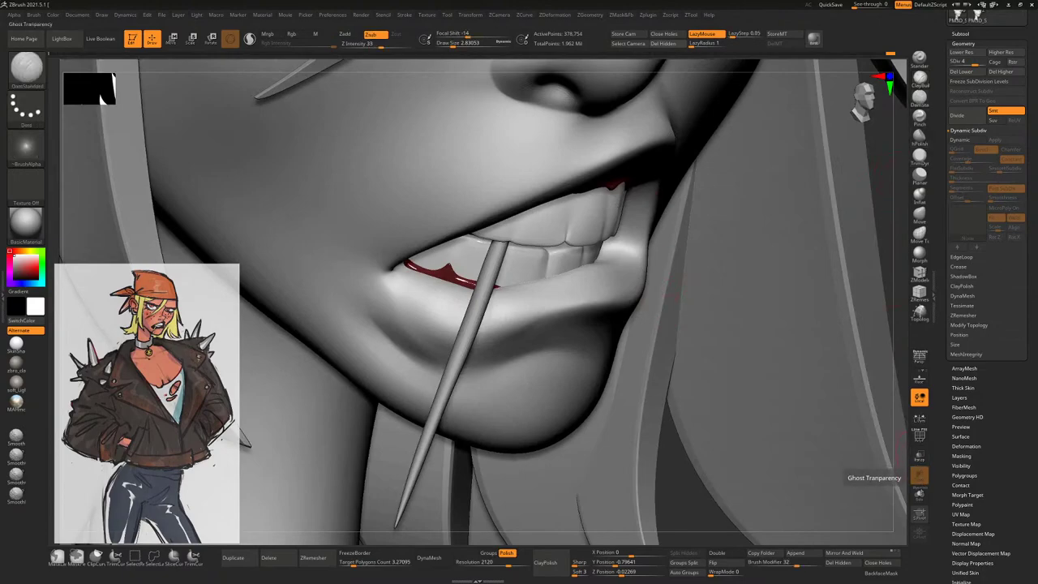
{"action": "left_click", "coordinate": [919, 455]}
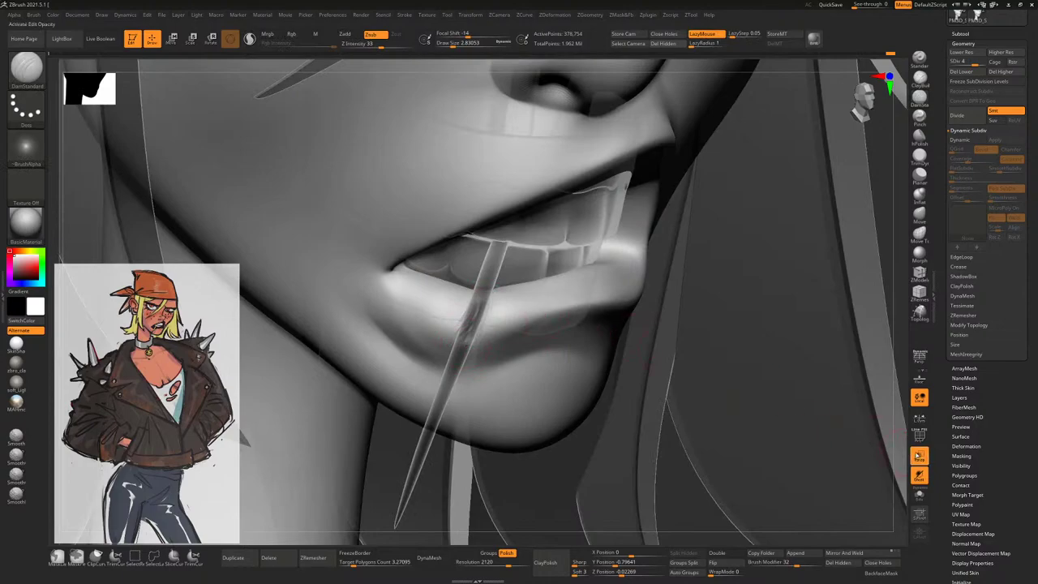
{"action": "left_click", "coordinate": [919, 456]}
{"action": "mouse_move", "coordinate": [904, 318]}
{"action": "left_mouse_down"}
{"action": "mouse_move", "coordinate": [719, 332]}
{"action": "mouse_move", "coordinate": [802, 282]}
{"action": "mouse_move", "coordinate": [490, 308]}
{"action": "left_mouse_up"}
{"action": "key", "text": "space"}
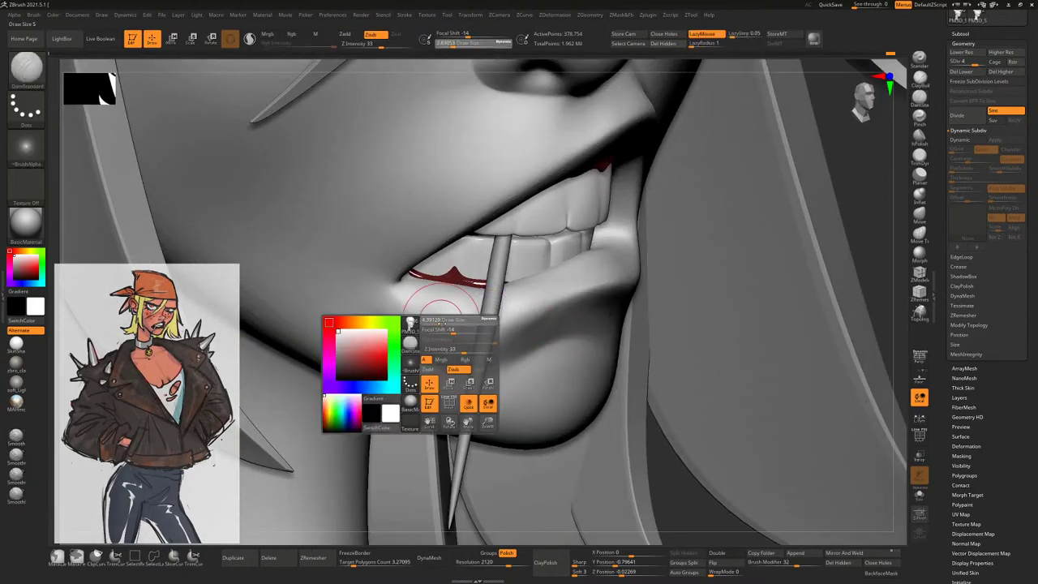
{"action": "mouse_move", "coordinate": [867, 259]}
{"action": "left_mouse_down"}
{"action": "mouse_move", "coordinate": [747, 213]}
{"action": "mouse_move", "coordinate": [745, 226]}
{"action": "mouse_move", "coordinate": [804, 220]}
{"action": "mouse_move", "coordinate": [611, 294]}
{"action": "left_mouse_up"}
{"action": "left_click_drag", "start_coordinate": [405, 288], "coordinate": [403, 324]}
{"action": "left_click_drag", "start_coordinate": [406, 284], "coordinate": [443, 338], "text": "shift"}
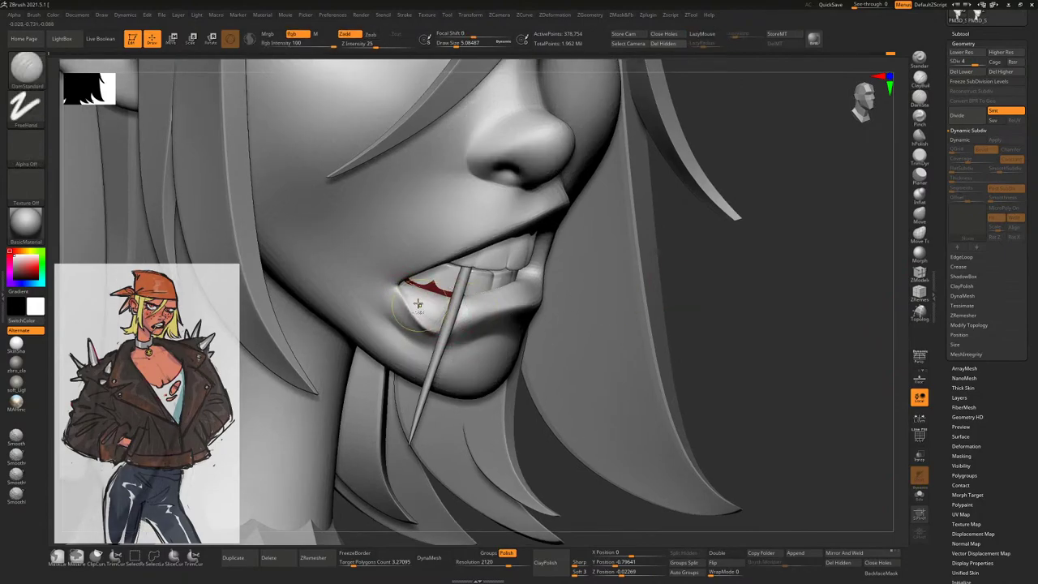
{"action": "mouse_move", "coordinate": [406, 284]}
{"action": "left_mouse_down", "text": "shift"}
{"action": "mouse_move", "coordinate": [469, 331]}
{"action": "mouse_move", "coordinate": [407, 317]}
{"action": "left_mouse_up", "text": "shift"}
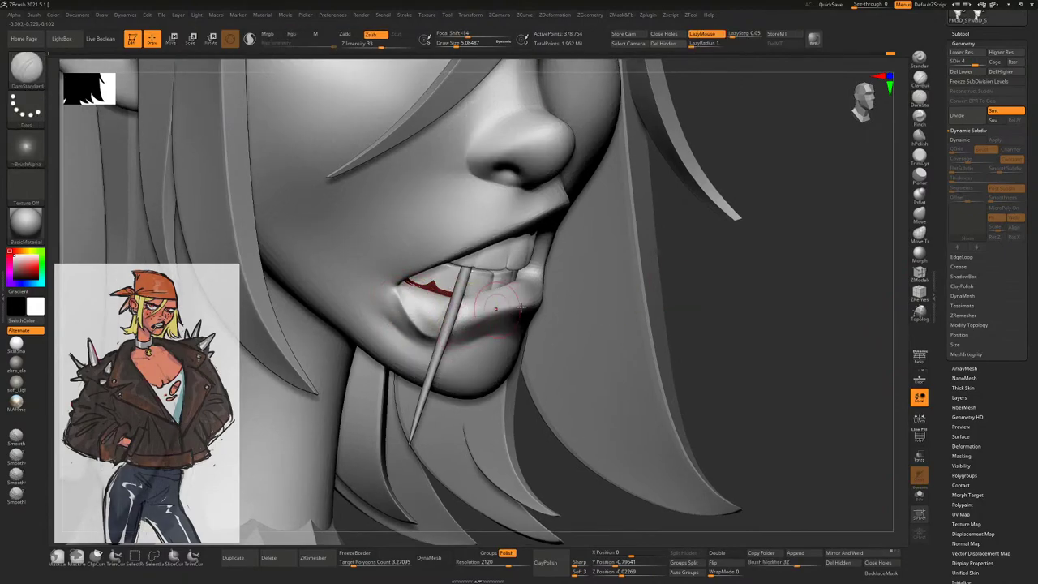
Mask the face around the lower lip so only the lip stays editable, then clear the mask and smooth below the lip
{"action": "left_click_drag", "start_coordinate": [779, 454], "coordinate": [718, 448]}
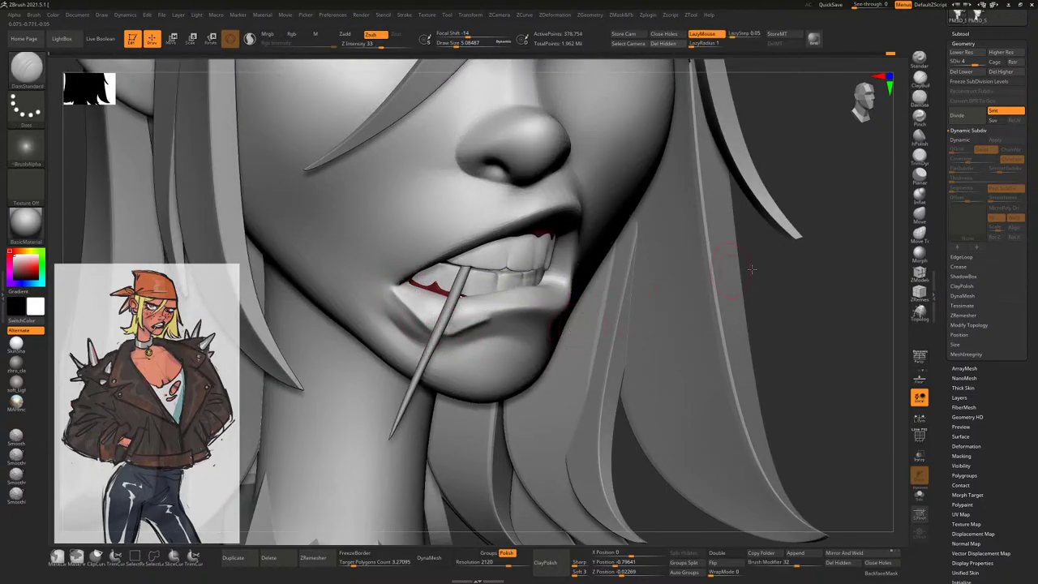
{"action": "left_click_drag", "start_coordinate": [752, 269], "coordinate": [730, 271]}
{"action": "left_click_drag", "start_coordinate": [844, 244], "coordinate": [758, 251]}
{"action": "key", "text": "ctrl"}
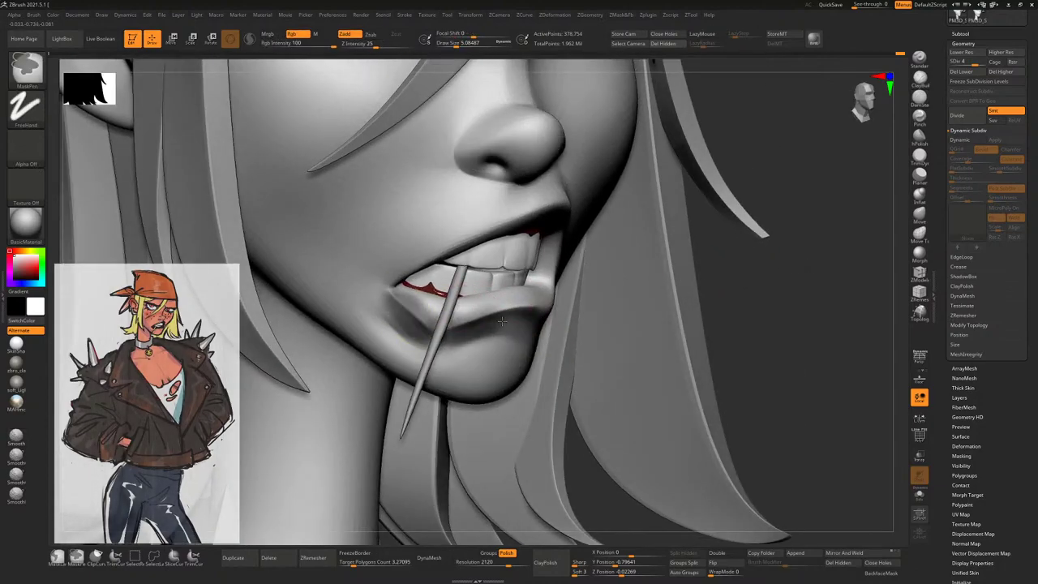
{"action": "left_click", "coordinate": [732, 283], "text": "ctrl"}
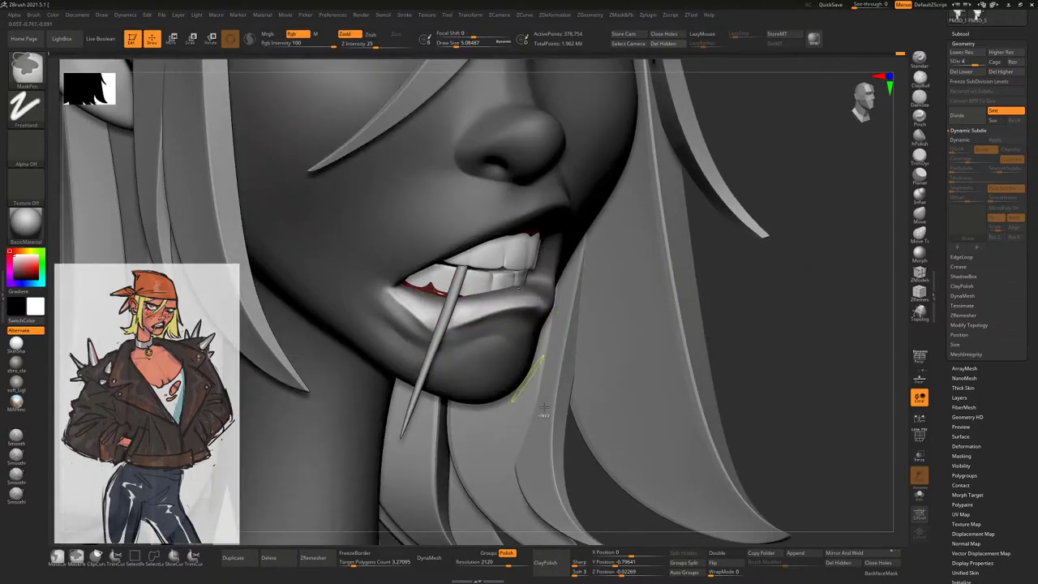
{"action": "left_click", "coordinate": [777, 315], "text": "ctrl"}
{"action": "left_click_drag", "start_coordinate": [777, 315], "coordinate": [565, 307], "text": "shift"}
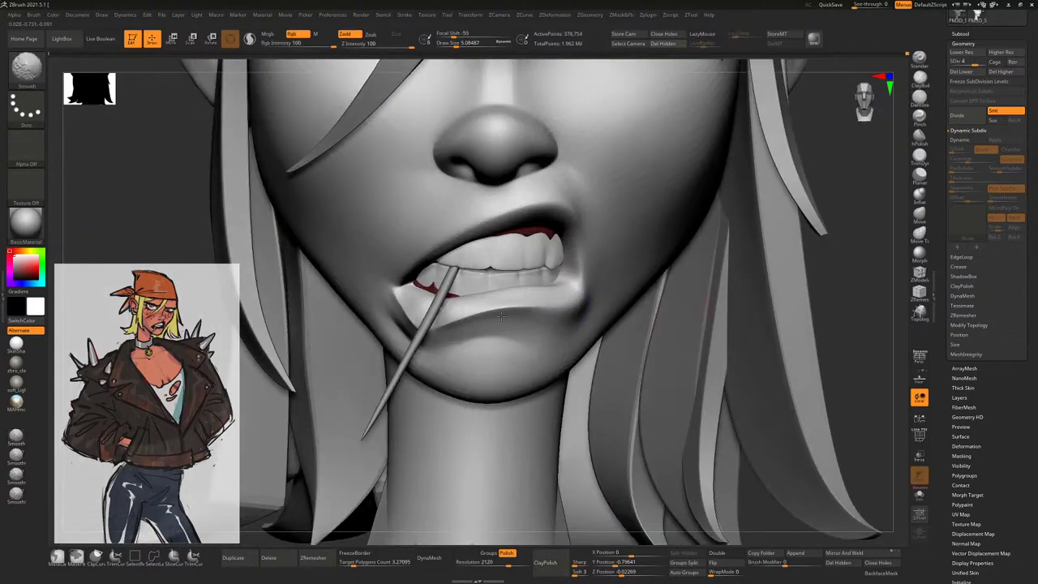
Reshape the lower lip beside the toothpick with the Move brush at a draw size of about 4.08
{"action": "mouse_move", "coordinate": [868, 280]}
{"action": "left_mouse_down"}
{"action": "mouse_move", "coordinate": [819, 278]}
{"action": "mouse_move", "coordinate": [835, 298]}
{"action": "mouse_move", "coordinate": [860, 300]}
{"action": "left_mouse_up"}
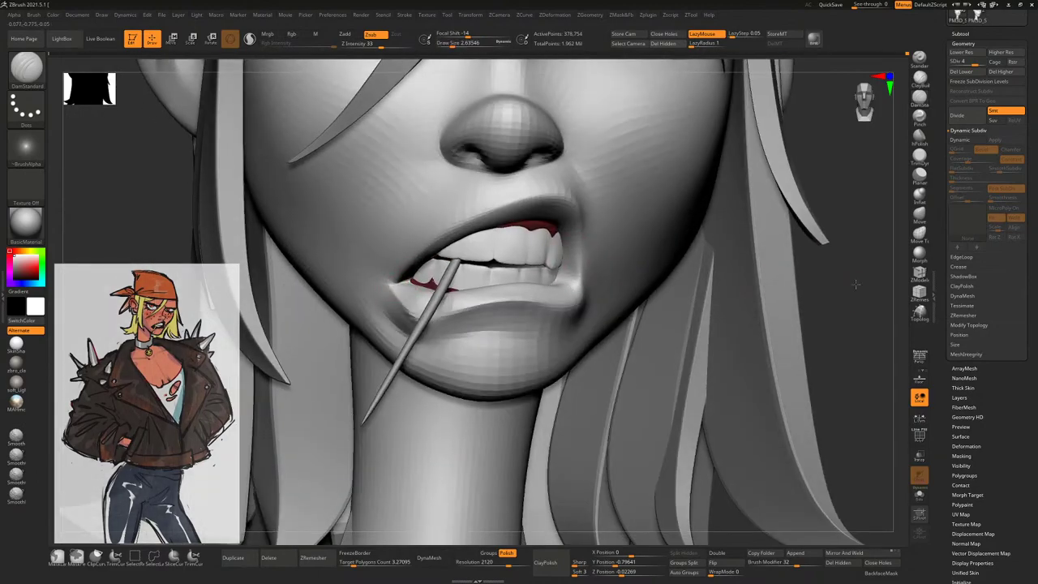
{"action": "key", "text": "f"}
{"action": "mouse_move", "coordinate": [811, 284]}
{"action": "left_mouse_down"}
{"action": "mouse_move", "coordinate": [747, 276]}
{"action": "mouse_move", "coordinate": [784, 294]}
{"action": "mouse_move", "coordinate": [835, 267]}
{"action": "mouse_move", "coordinate": [530, 322]}
{"action": "left_mouse_up"}
{"action": "left_click", "coordinate": [919, 216]}
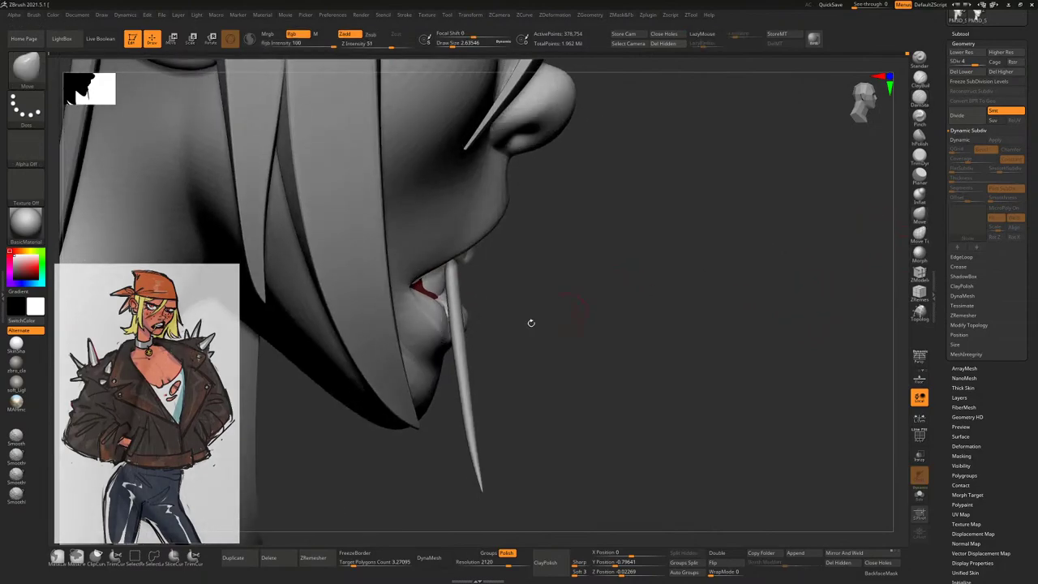
{"action": "left_click_drag", "start_coordinate": [449, 308], "coordinate": [412, 312]}
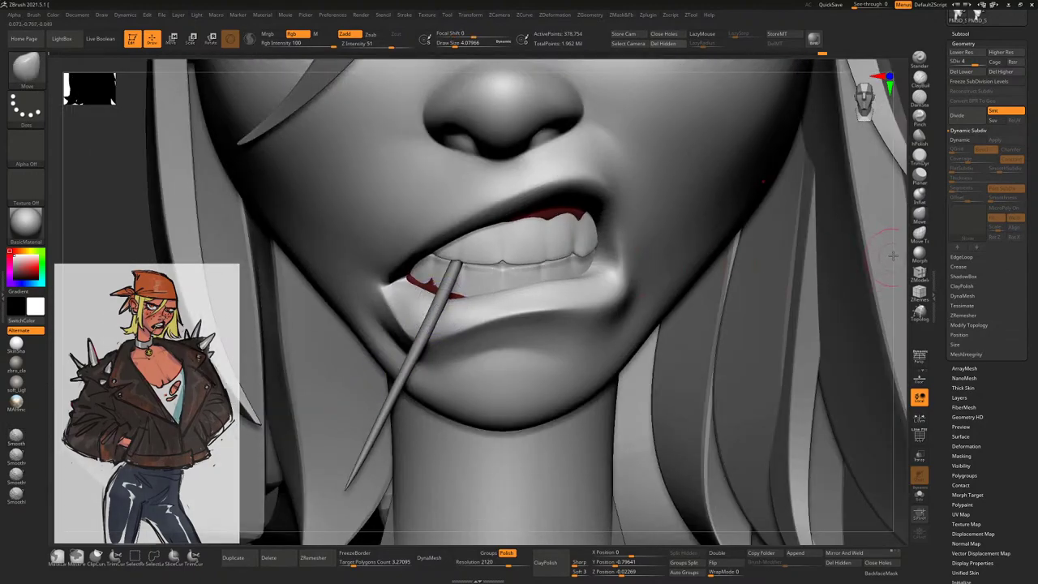
Isolate the head, sharpen the crease beneath the lower lip with the Pinch brush in Zsub mode, and show the other parts again
{"action": "mouse_move", "coordinate": [892, 256]}
{"action": "left_mouse_down"}
{"action": "mouse_move", "coordinate": [773, 328]}
{"action": "mouse_move", "coordinate": [790, 251]}
{"action": "mouse_move", "coordinate": [791, 327]}
{"action": "mouse_move", "coordinate": [716, 348]}
{"action": "left_mouse_up"}
{"action": "left_click", "coordinate": [917, 499]}
{"action": "key", "text": "b"}
{"action": "left_click", "coordinate": [539, 311]}
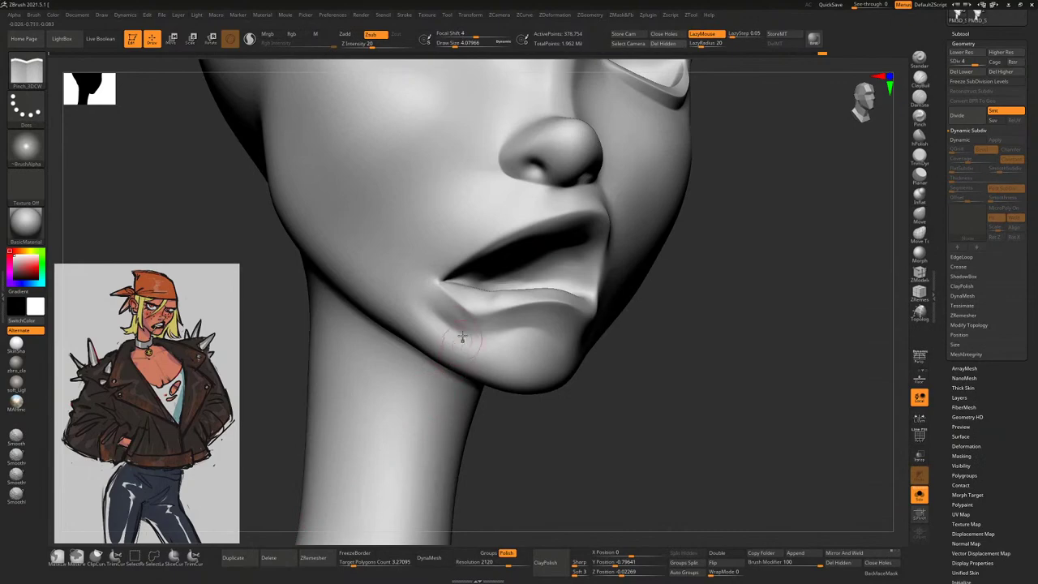
{"action": "mouse_move", "coordinate": [494, 336]}
{"action": "right_mouse_down"}
{"action": "mouse_move", "coordinate": [486, 325]}
{"action": "mouse_move", "coordinate": [455, 328]}
{"action": "right_mouse_up"}
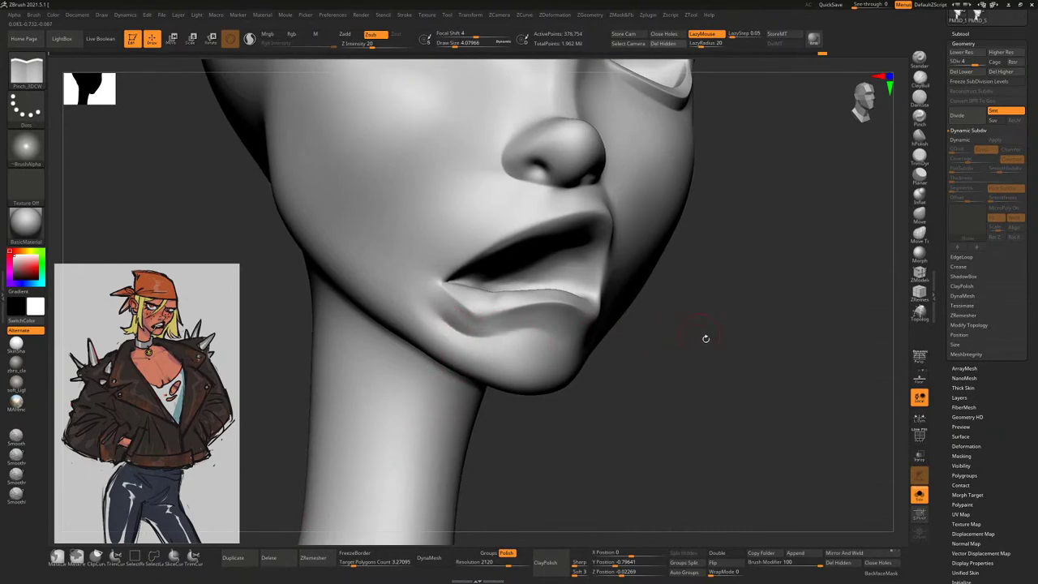
{"action": "mouse_move", "coordinate": [705, 338]}
{"action": "right_mouse_down", "text": "shift"}
{"action": "mouse_move", "coordinate": [733, 364]}
{"action": "mouse_move", "coordinate": [659, 284]}
{"action": "right_mouse_up", "text": "shift"}
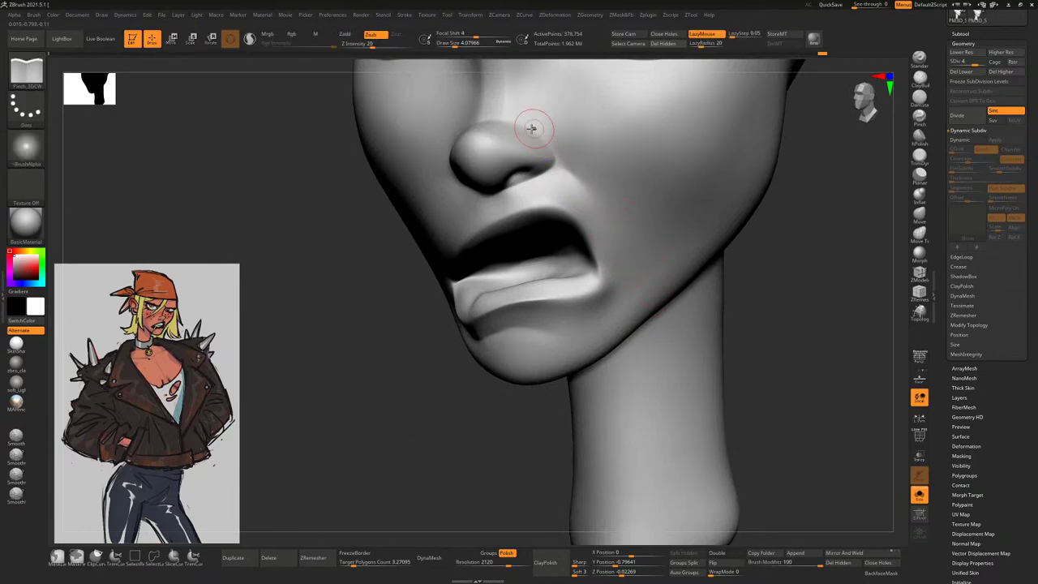
{"action": "key", "text": "shift"}
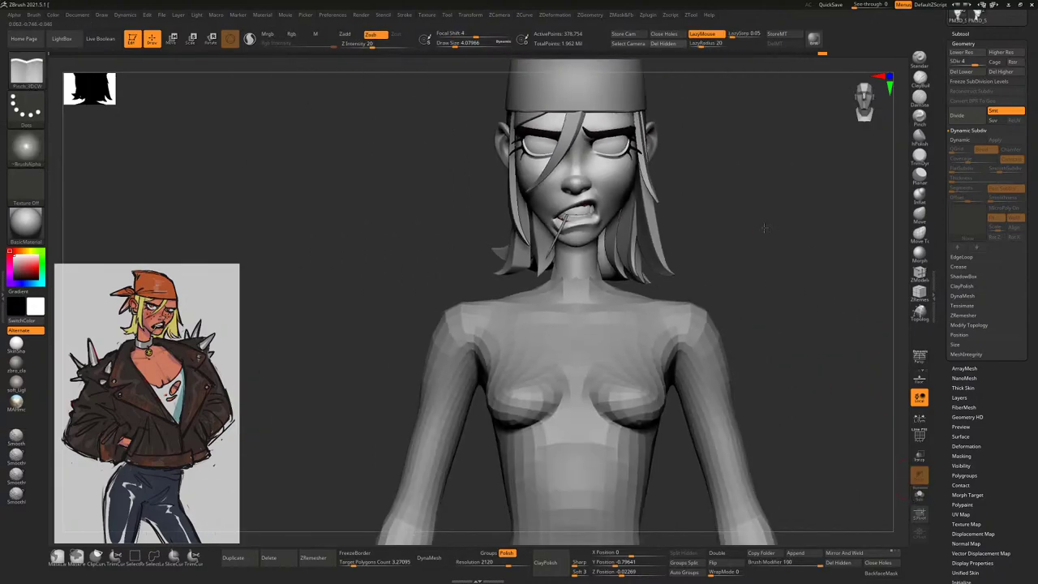
{"action": "left_click_drag", "start_coordinate": [764, 228], "coordinate": [730, 274]}
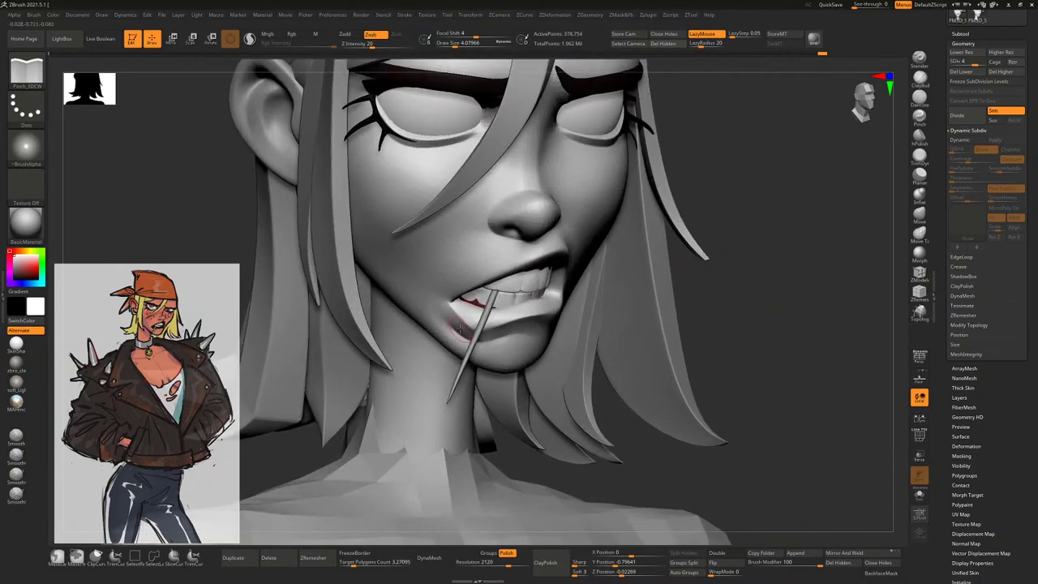
{"action": "left_click_drag", "start_coordinate": [704, 229], "coordinate": [722, 317]}
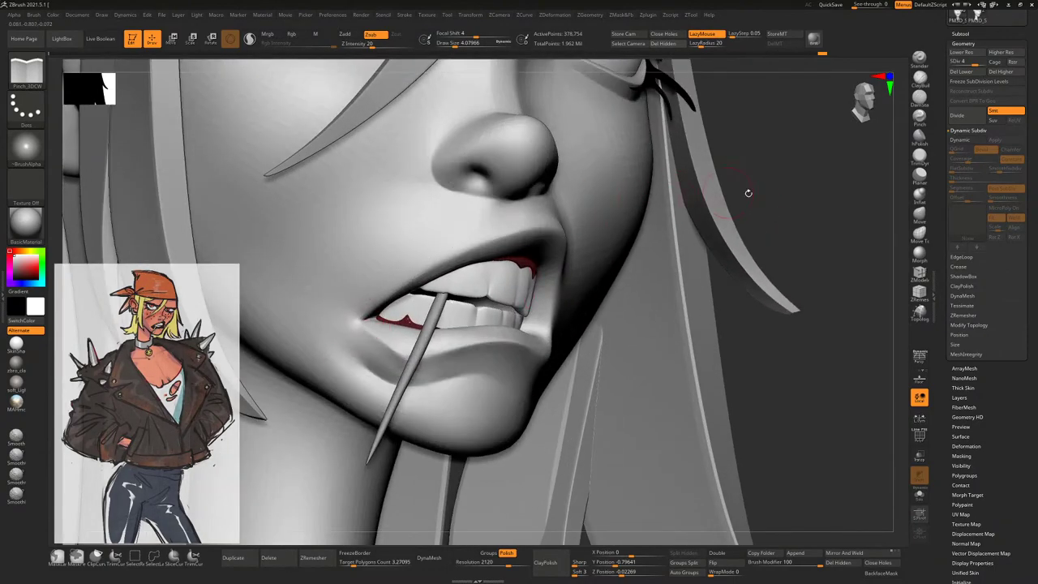
{"action": "left_click_drag", "start_coordinate": [749, 194], "coordinate": [787, 241]}
{"action": "key", "text": "f"}
Select the hair strand beside the neck and reshape it with the Move brush at draw sizes of about 16.1 and 10.3
{"action": "mouse_move", "coordinate": [684, 215]}
{"action": "left_mouse_down"}
{"action": "mouse_move", "coordinate": [674, 227]}
{"action": "mouse_move", "coordinate": [755, 243]}
{"action": "mouse_move", "coordinate": [697, 257]}
{"action": "mouse_move", "coordinate": [772, 248]}
{"action": "mouse_move", "coordinate": [716, 254]}
{"action": "mouse_move", "coordinate": [728, 251]}
{"action": "mouse_move", "coordinate": [705, 194]}
{"action": "mouse_move", "coordinate": [715, 207]}
{"action": "left_mouse_up"}
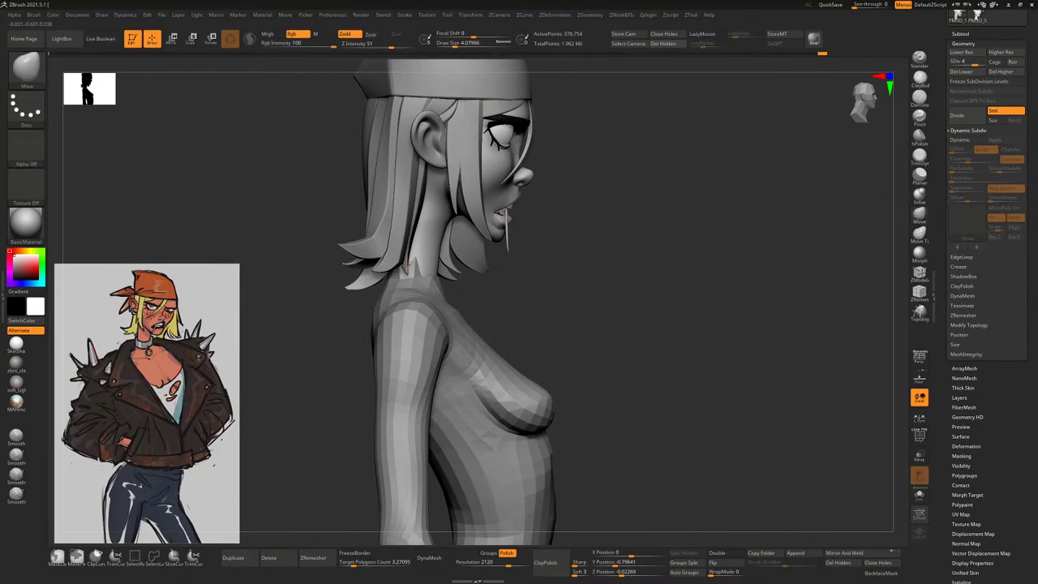
{"action": "left_click", "coordinate": [444, 178], "text": "alt"}
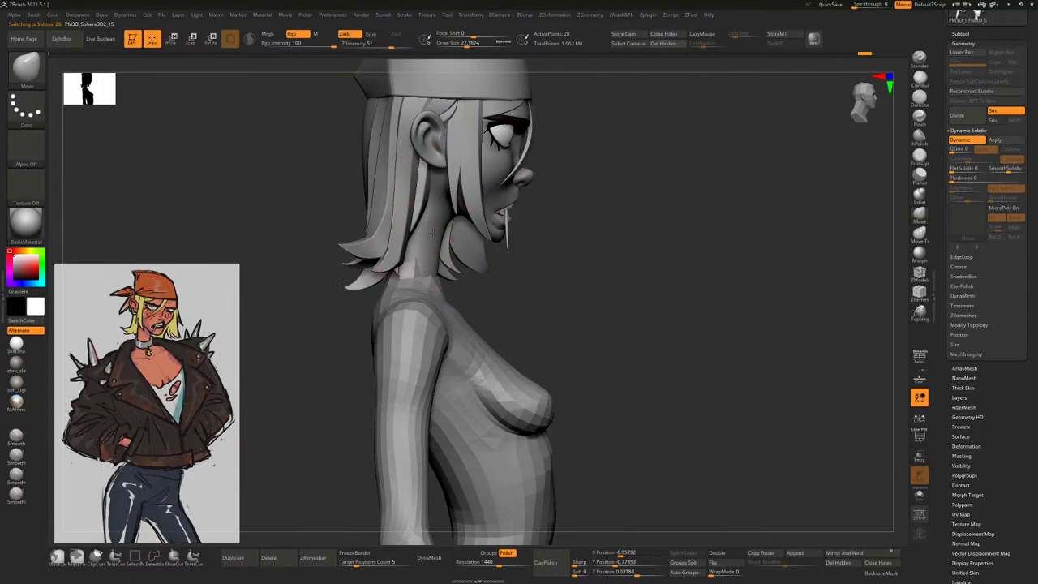
{"action": "left_click_drag", "start_coordinate": [584, 216], "coordinate": [409, 243]}
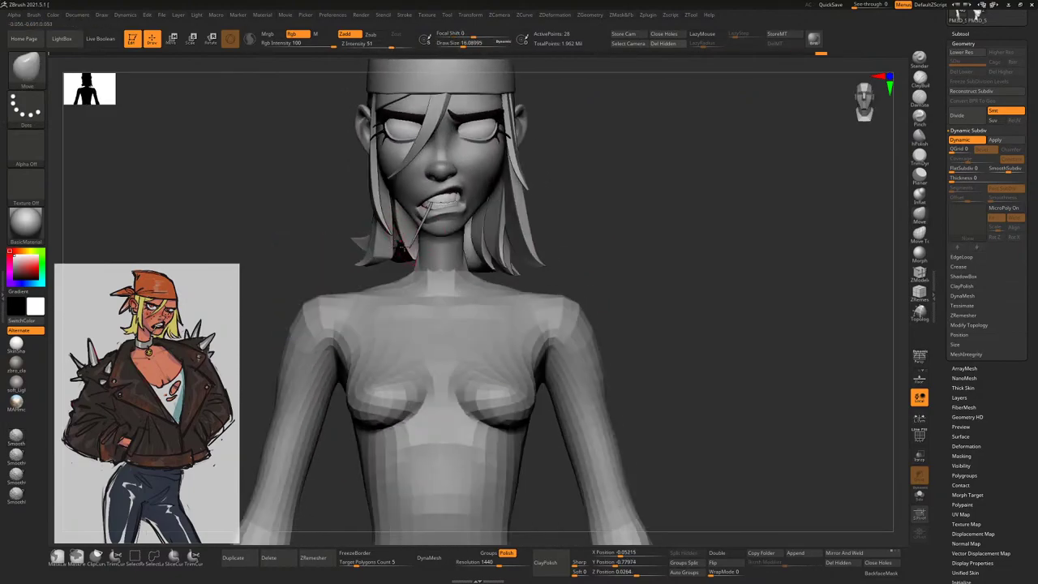
{"action": "key", "text": "space"}
{"action": "left_click_drag", "start_coordinate": [419, 253], "coordinate": [398, 264], "text": "alt"}
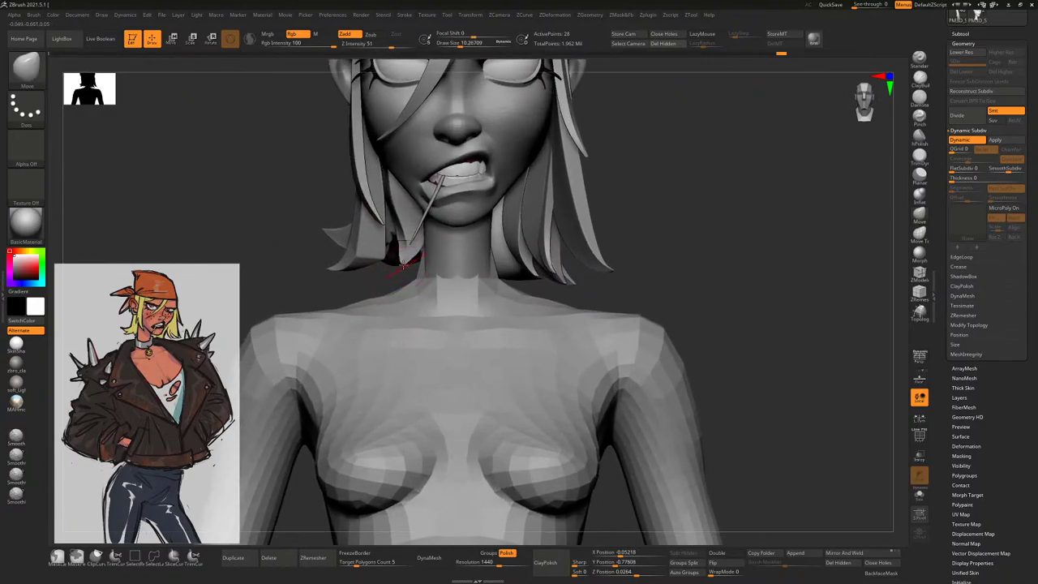
Refine the same strand's lower end from front and side with the Move brush, enlarging the draw size to about 31.9
{"action": "key", "text": "space"}
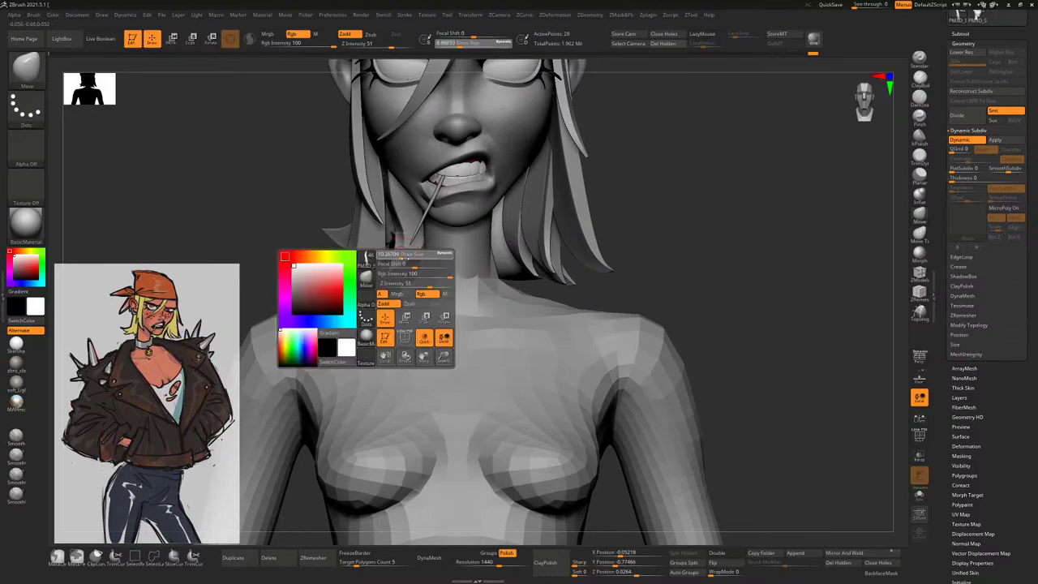
{"action": "right_click_drag", "start_coordinate": [406, 254], "coordinate": [406, 241]}
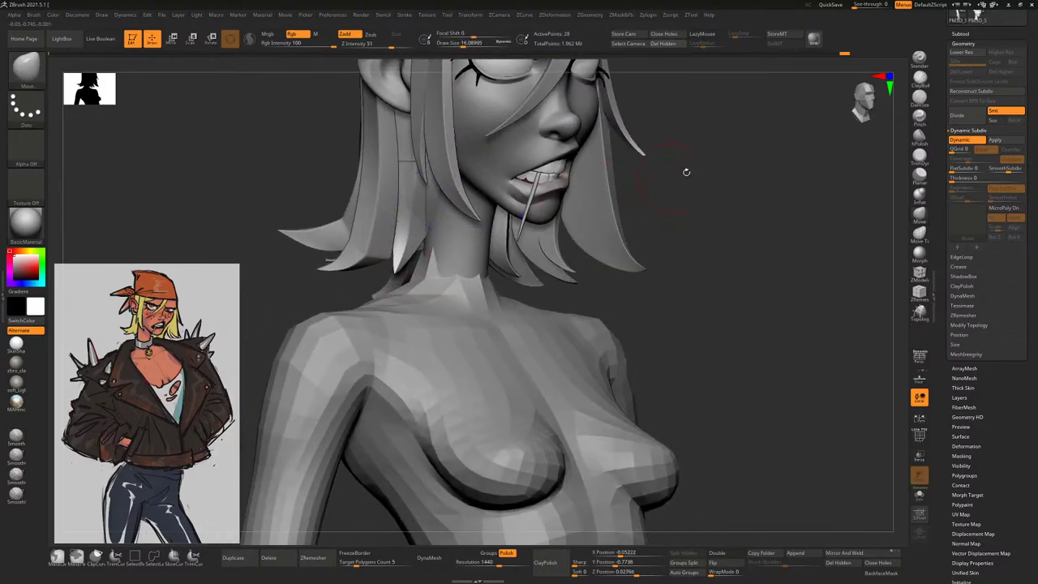
{"action": "left_click_drag", "start_coordinate": [686, 169], "coordinate": [730, 178]}
{"action": "key", "text": "space"}
{"action": "right_click_drag", "start_coordinate": [412, 215], "coordinate": [489, 229]}
{"action": "right_click_drag", "start_coordinate": [406, 267], "coordinate": [357, 262], "text": "ctrl"}
{"action": "right_click_drag", "start_coordinate": [633, 190], "coordinate": [470, 185]}
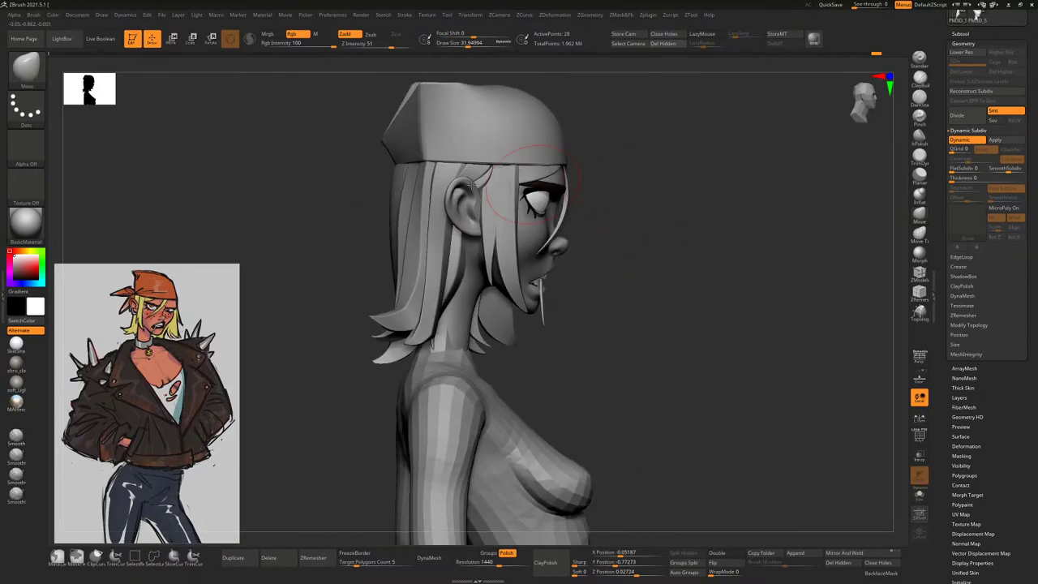
Select the hair strands at the back of the head in turn and adjust them with the Move brush at draw size about 39.3
{"action": "left_click", "coordinate": [398, 184], "text": "alt"}
{"action": "right_click_drag", "start_coordinate": [356, 191], "coordinate": [383, 180]}
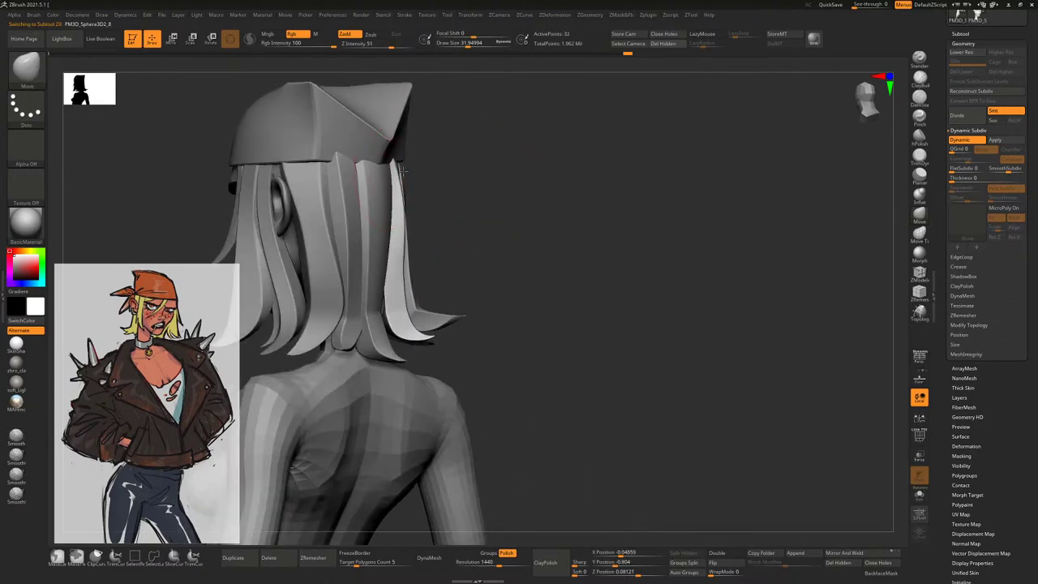
{"action": "left_click", "coordinate": [379, 180], "text": "alt"}
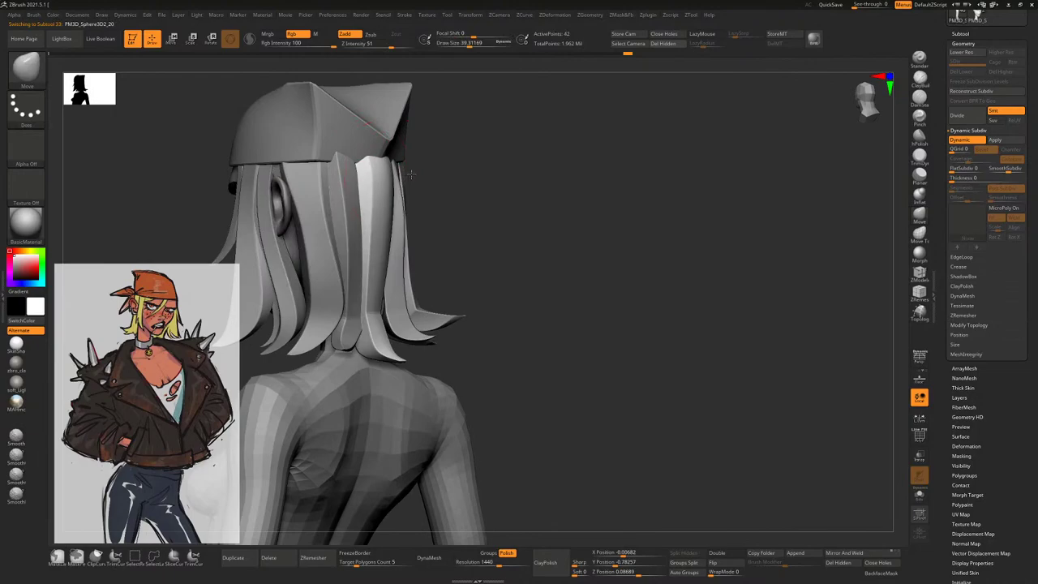
{"action": "right_click_drag", "start_coordinate": [412, 173], "coordinate": [388, 184]}
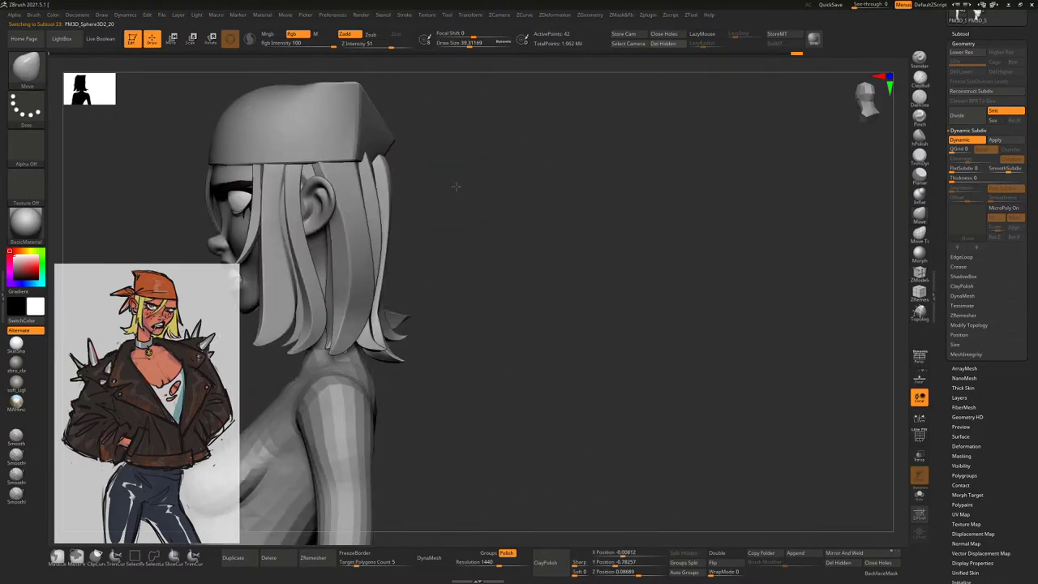
{"action": "left_click", "coordinate": [399, 192], "text": "alt"}
{"action": "right_click_drag", "start_coordinate": [398, 192], "coordinate": [377, 182]}
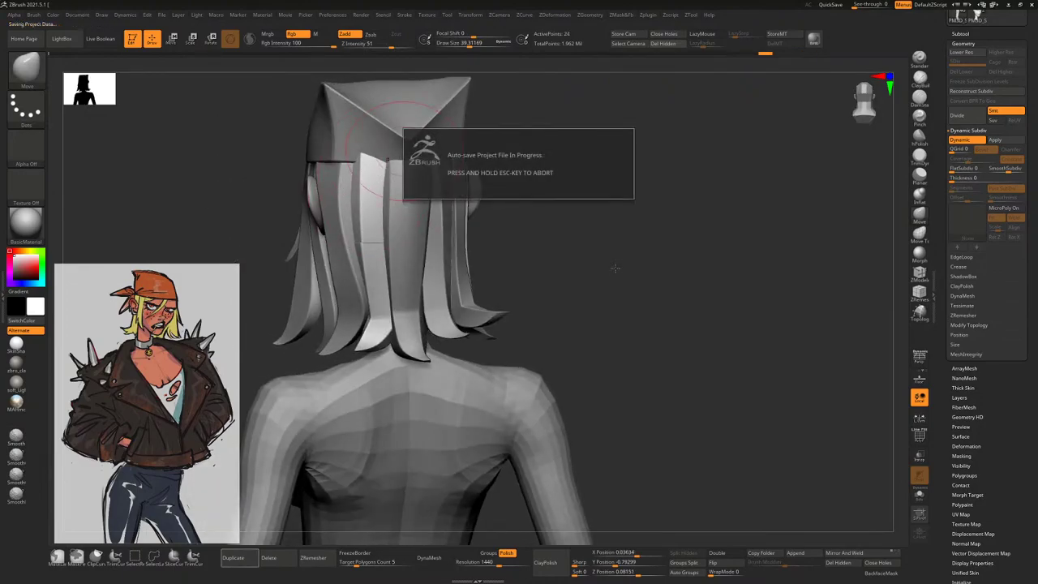
Save the character sculpt to disk
{"action": "right_click_drag", "start_coordinate": [616, 268], "coordinate": [871, 123], "text": "ctrl"}
{"action": "left_click_drag", "start_coordinate": [938, 58], "coordinate": [934, 146]}
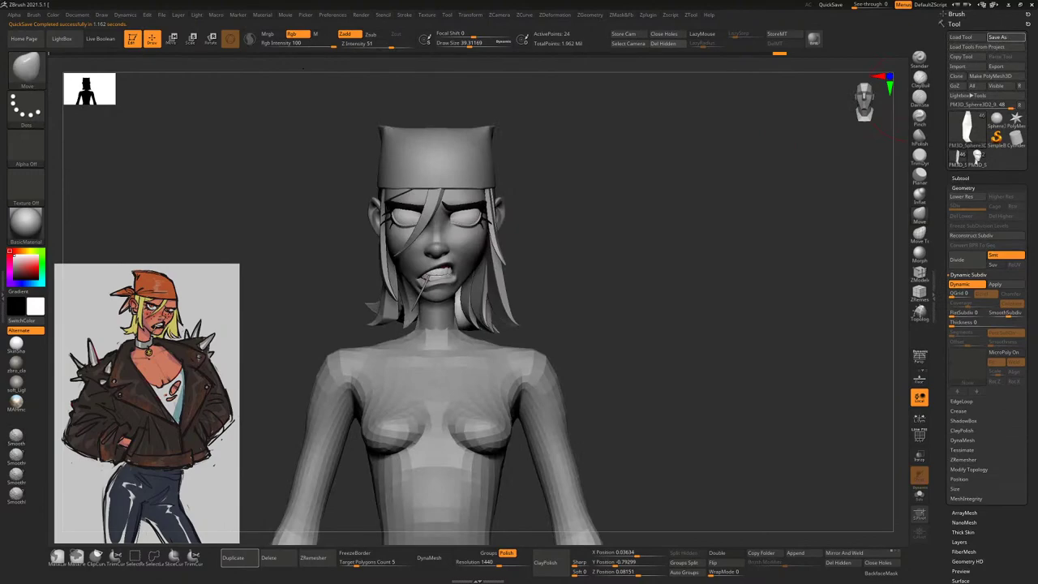
{"action": "key", "text": "ctrl+s"}
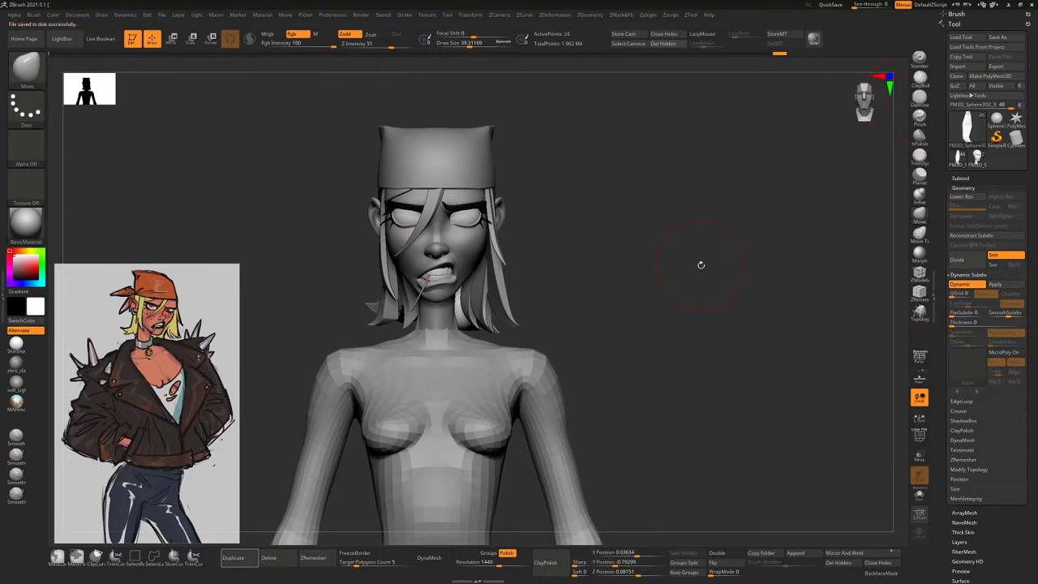
Select the hair strand framing the side of the face and adjust it with the Move brush at draw size about 30.3
{"action": "mouse_move", "coordinate": [673, 227]}
{"action": "left_mouse_down"}
{"action": "mouse_move", "coordinate": [640, 251]}
{"action": "mouse_move", "coordinate": [668, 246]}
{"action": "mouse_move", "coordinate": [632, 246]}
{"action": "mouse_move", "coordinate": [666, 265]}
{"action": "left_mouse_up"}
{"action": "left_click", "coordinate": [457, 312], "text": "alt"}
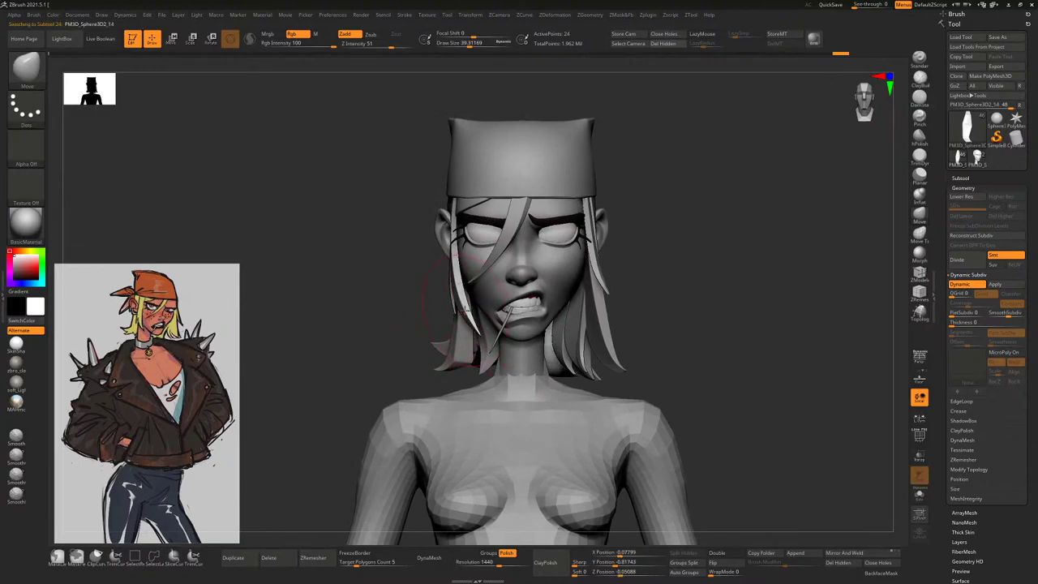
{"action": "right_click_drag", "start_coordinate": [459, 302], "coordinate": [430, 280]}
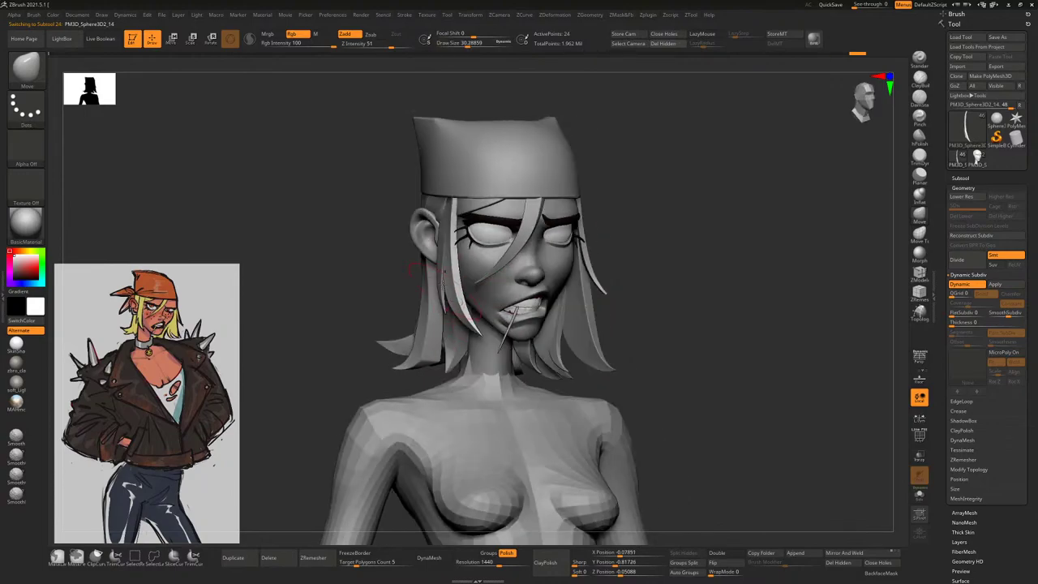
{"action": "scroll", "coordinate": [661, 190], "scroll_direction": "down", "scroll_amount": 3}
{"action": "scroll", "coordinate": [658, 201], "scroll_direction": "up", "scroll_amount": 4}
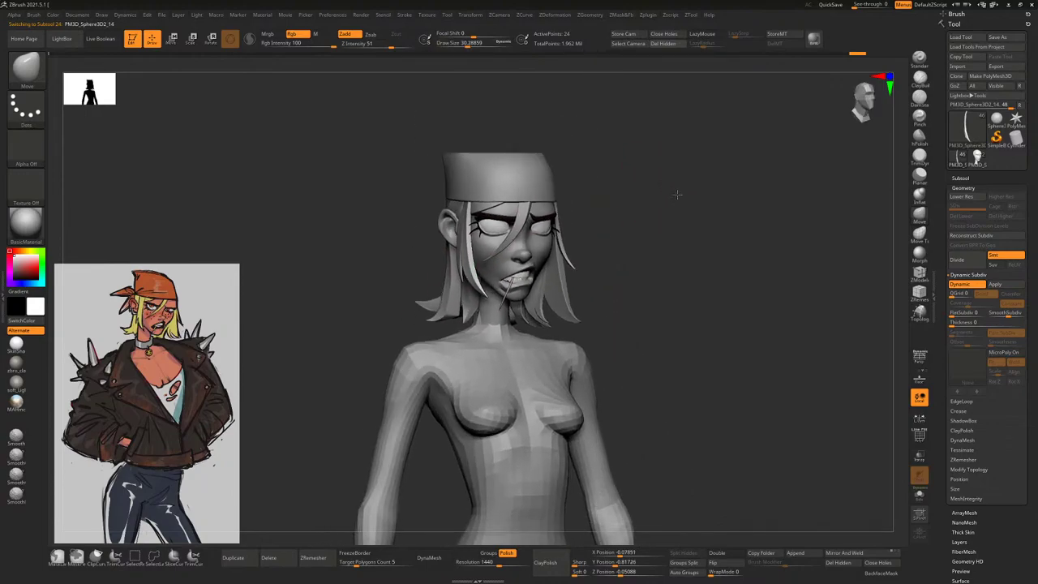
{"action": "right_click_drag", "start_coordinate": [612, 273], "coordinate": [454, 292]}
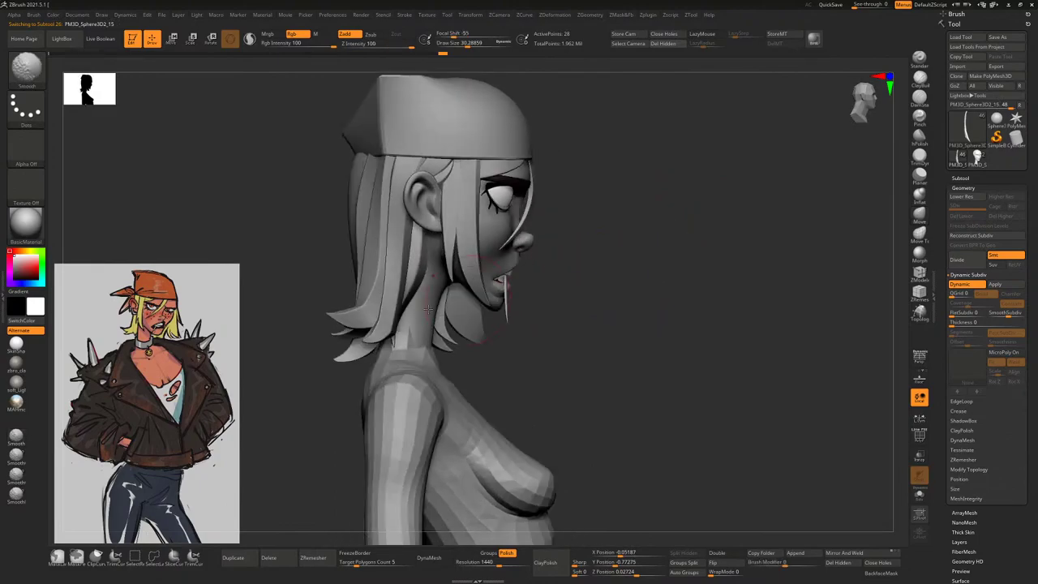
Select the strands at the back and behind the ear in turn, adjusting them with the Move brush at draw sizes about 37.3 and 23
{"action": "left_click", "coordinate": [350, 312], "text": "alt"}
{"action": "mouse_move", "coordinate": [351, 312]}
{"action": "right_mouse_down"}
{"action": "mouse_move", "coordinate": [331, 315]}
{"action": "mouse_move", "coordinate": [336, 337]}
{"action": "mouse_move", "coordinate": [369, 328]}
{"action": "right_mouse_up"}
{"action": "left_click", "coordinate": [336, 336], "text": "alt"}
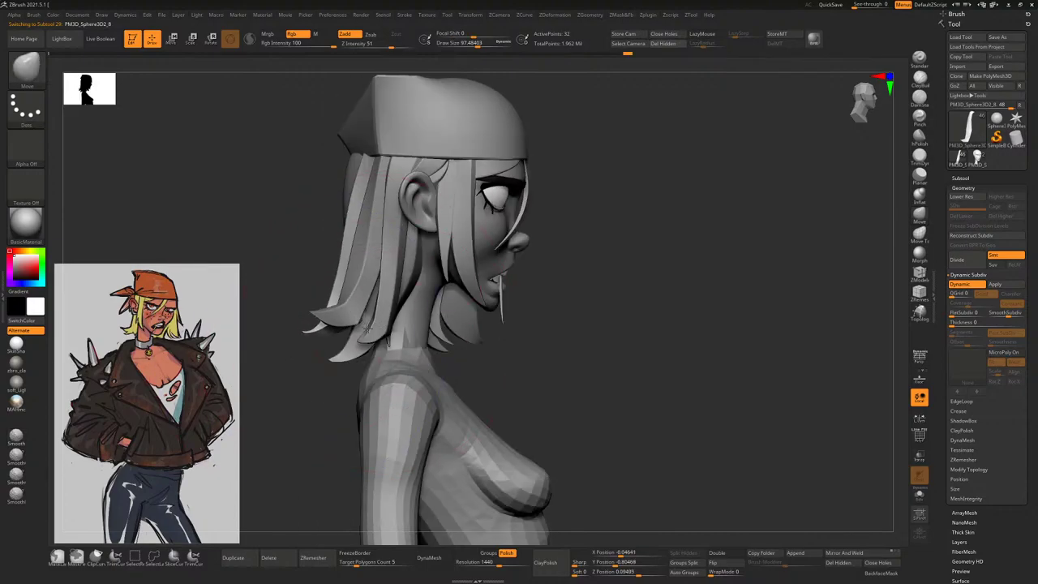
{"action": "key", "text": "space"}
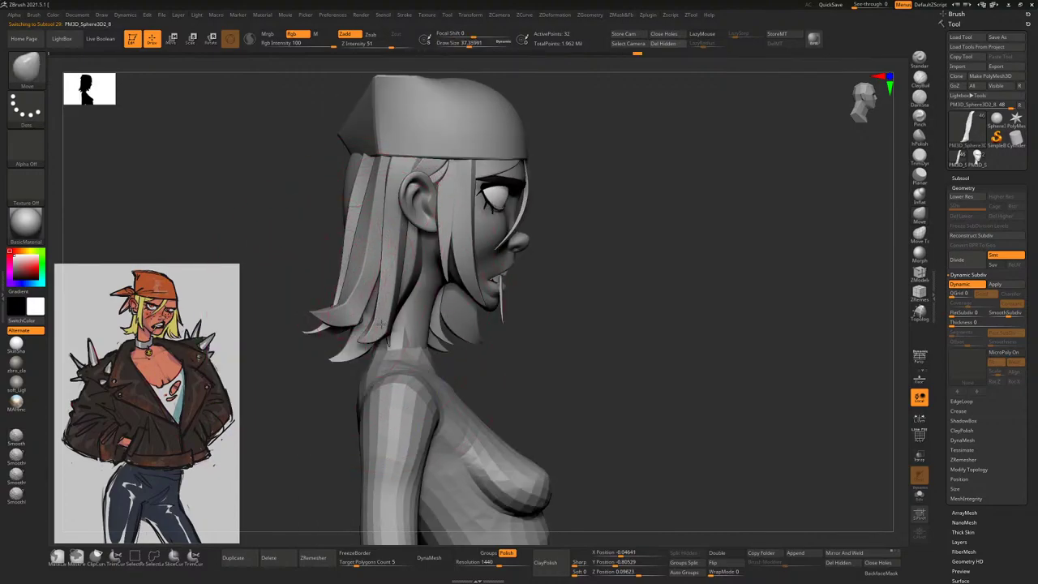
{"action": "key", "text": "space"}
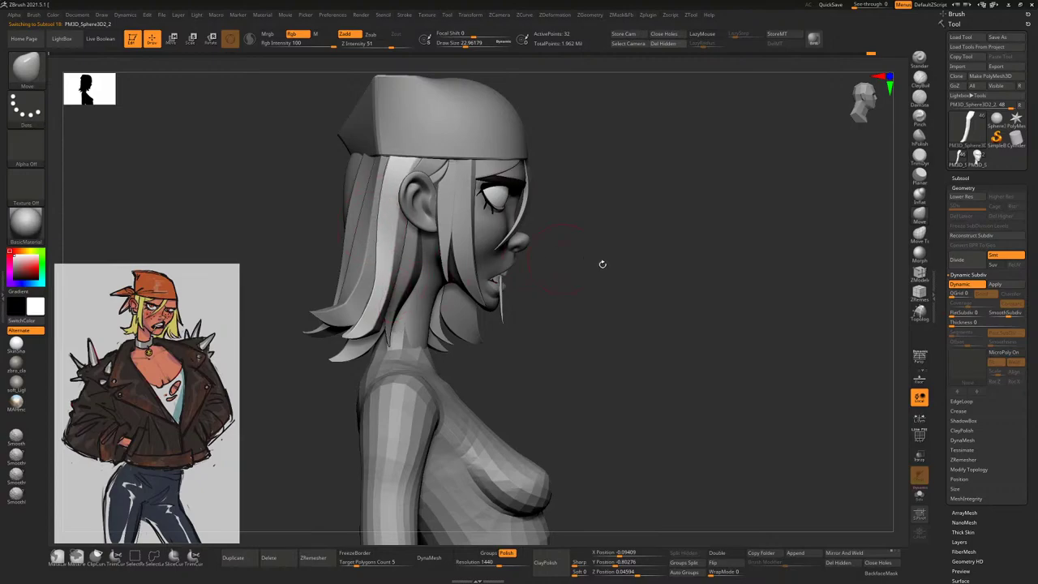
Reshape the strand behind the ear from front and back with the Move brush at draw sizes about 33.7 and 25.7
{"action": "mouse_move", "coordinate": [603, 264]}
{"action": "left_mouse_down"}
{"action": "mouse_move", "coordinate": [382, 304]}
{"action": "mouse_move", "coordinate": [396, 321]}
{"action": "mouse_move", "coordinate": [393, 293]}
{"action": "left_mouse_up"}
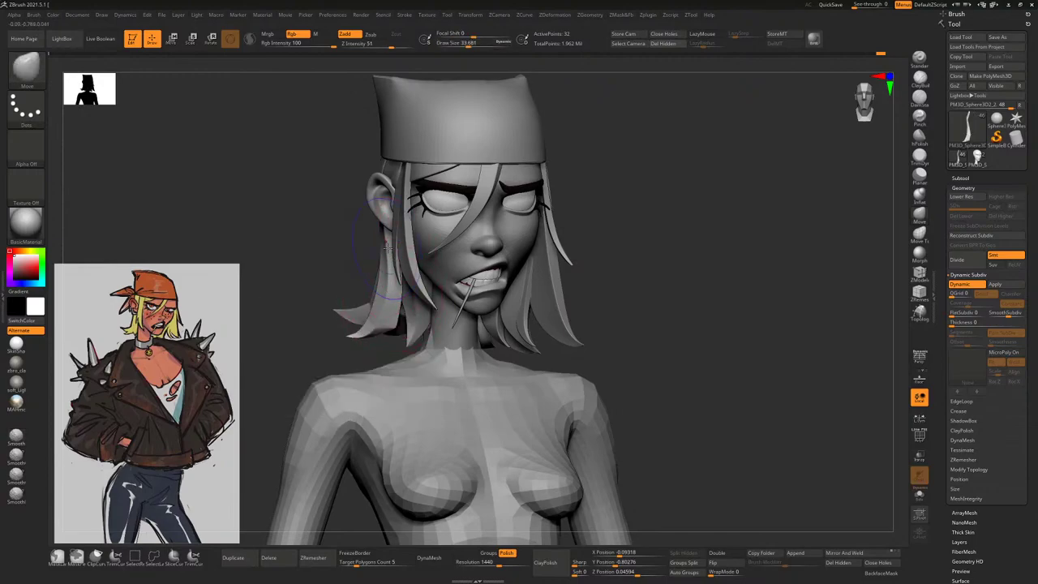
{"action": "mouse_move", "coordinate": [388, 284]}
{"action": "left_mouse_down"}
{"action": "mouse_move", "coordinate": [388, 232]}
{"action": "mouse_move", "coordinate": [584, 235]}
{"action": "mouse_move", "coordinate": [383, 237]}
{"action": "left_mouse_up"}
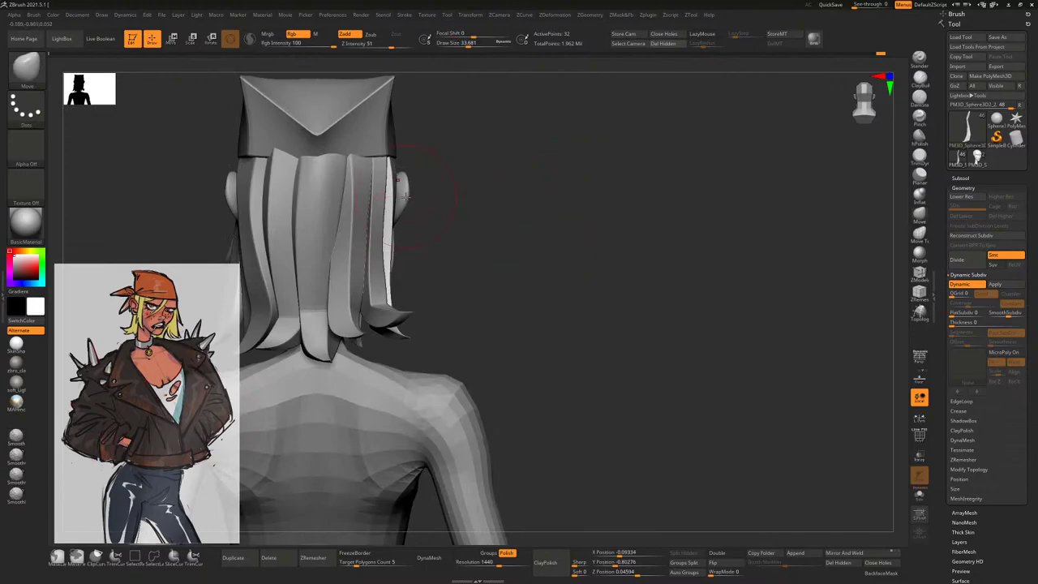
{"action": "mouse_move", "coordinate": [407, 196]}
{"action": "left_mouse_down"}
{"action": "mouse_move", "coordinate": [495, 211]}
{"action": "mouse_move", "coordinate": [366, 251]}
{"action": "mouse_move", "coordinate": [378, 275]}
{"action": "left_mouse_up"}
{"action": "key", "text": "space"}
{"action": "key", "text": "space"}
{"action": "key", "text": "space"}
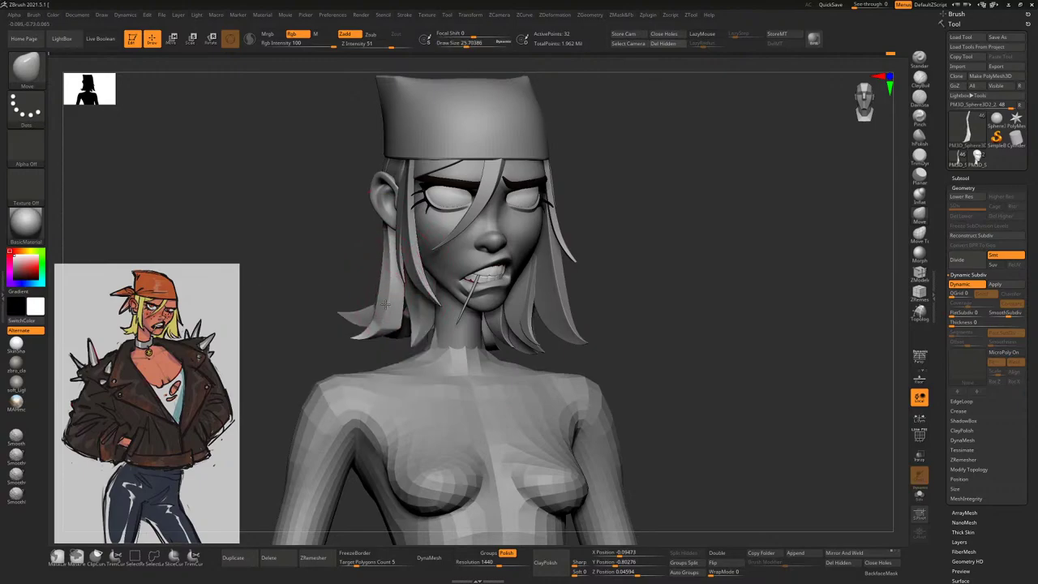
{"action": "left_click_drag", "start_coordinate": [345, 274], "coordinate": [412, 313]}
{"action": "mouse_move", "coordinate": [373, 260]}
{"action": "left_mouse_down"}
{"action": "mouse_move", "coordinate": [359, 232]}
{"action": "mouse_move", "coordinate": [369, 249]}
{"action": "left_mouse_up"}
Select the inner hair strand beside the neck and reposition it with the Move brush at draw size about 86.1, checking from several angles
{"action": "left_click", "coordinate": [421, 280], "text": "alt"}
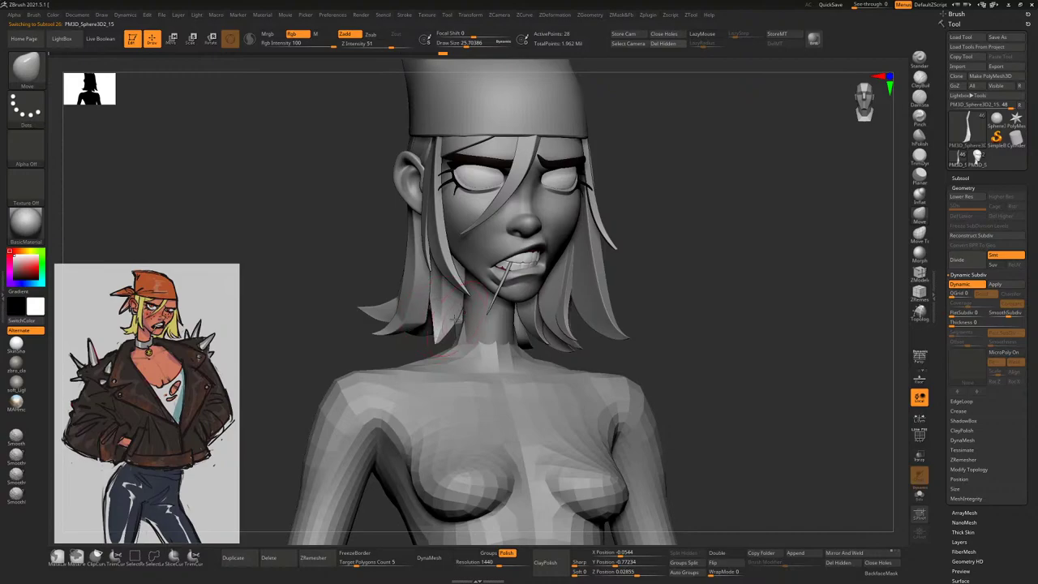
{"action": "mouse_move", "coordinate": [411, 336]}
{"action": "left_mouse_down"}
{"action": "mouse_move", "coordinate": [435, 342]}
{"action": "mouse_move", "coordinate": [469, 268]}
{"action": "mouse_move", "coordinate": [504, 258]}
{"action": "mouse_move", "coordinate": [492, 260]}
{"action": "left_mouse_up"}
{"action": "key", "text": "bracketleft"}
{"action": "key", "text": "shift"}
{"action": "key", "text": "space"}
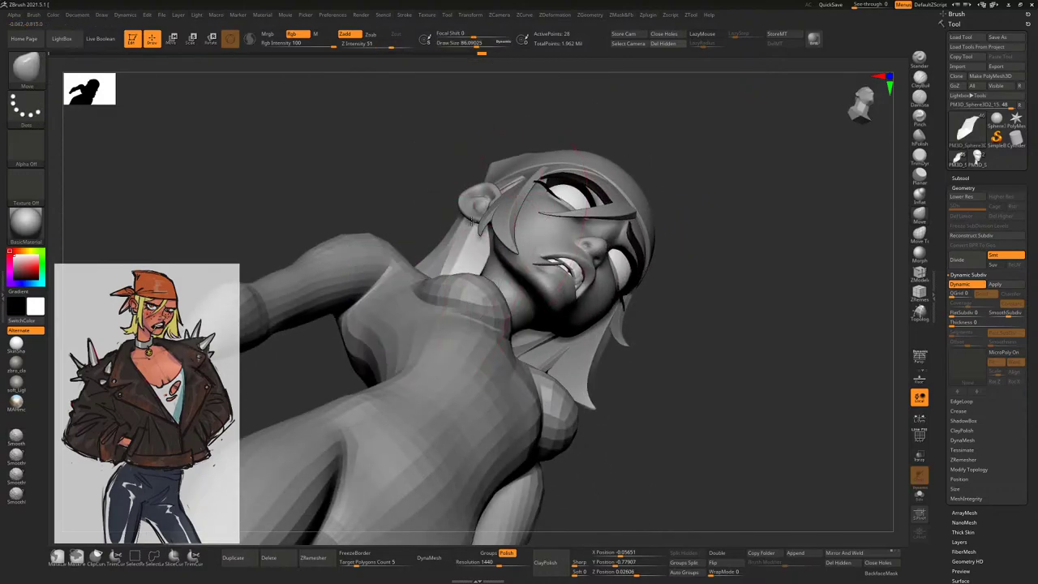
{"action": "mouse_move", "coordinate": [434, 203]}
{"action": "left_mouse_down", "text": "shift"}
{"action": "mouse_move", "coordinate": [578, 357]}
{"action": "mouse_move", "coordinate": [481, 348]}
{"action": "left_mouse_up", "text": "shift"}
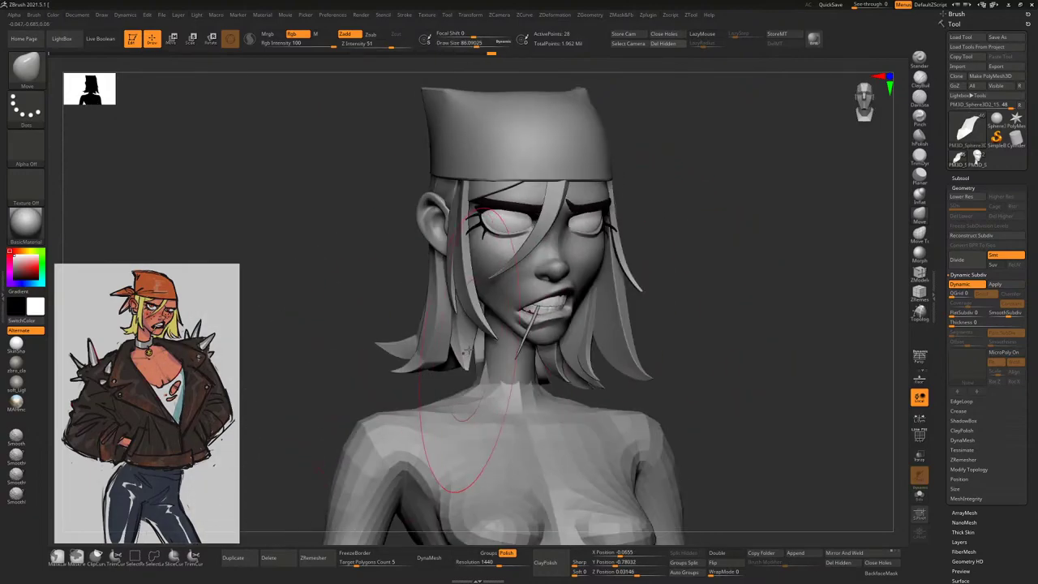
{"action": "left_click_drag", "start_coordinate": [433, 381], "coordinate": [700, 273]}
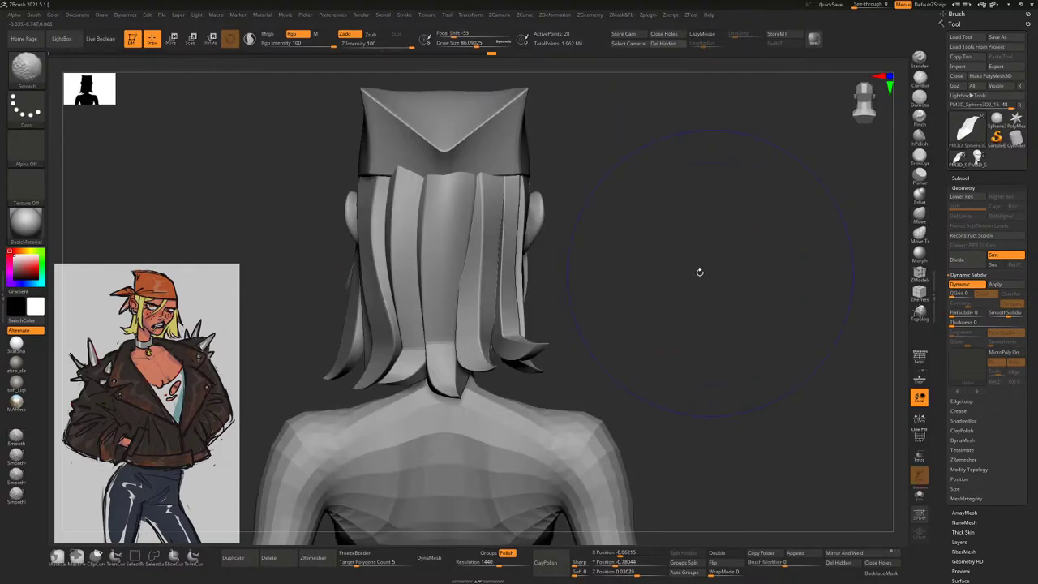
Select the strands across the back of the head in turn and reshape their lower ends with the Move brush, undoing unwanted strokes
{"action": "left_click", "coordinate": [468, 350], "text": "alt"}
{"action": "mouse_move", "coordinate": [461, 357]}
{"action": "left_mouse_down"}
{"action": "mouse_move", "coordinate": [381, 374]}
{"action": "mouse_move", "coordinate": [398, 381]}
{"action": "mouse_move", "coordinate": [378, 354]}
{"action": "left_mouse_up"}
{"action": "key", "text": "ctrl+z"}
{"action": "key", "text": "ctrl+z"}
{"action": "key", "text": "ctrl+z"}
{"action": "left_click", "coordinate": [387, 378], "text": "alt"}
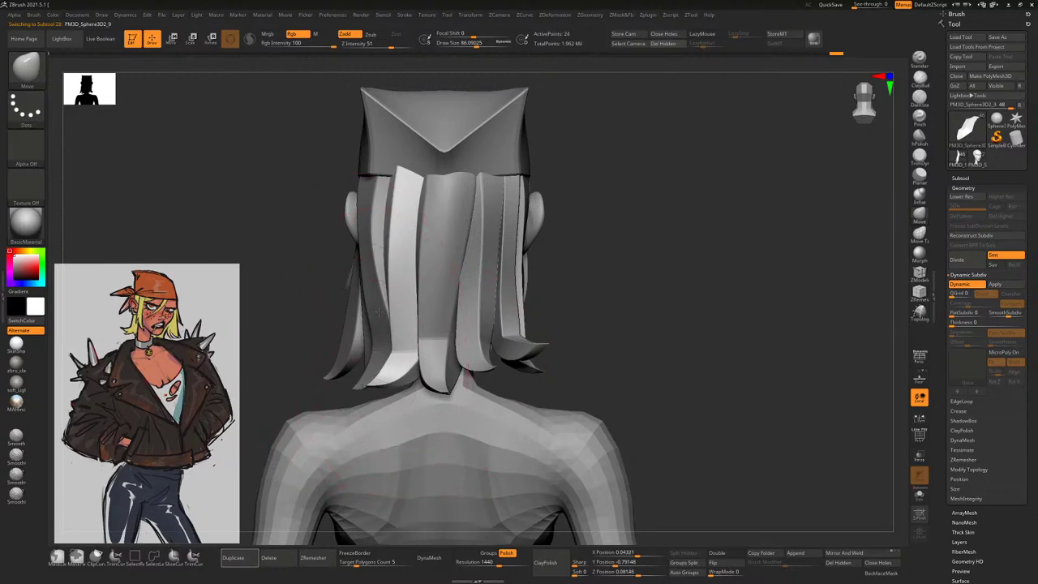
{"action": "left_click_drag", "start_coordinate": [378, 312], "coordinate": [377, 353]}
{"action": "left_click", "coordinate": [477, 345], "text": "alt"}
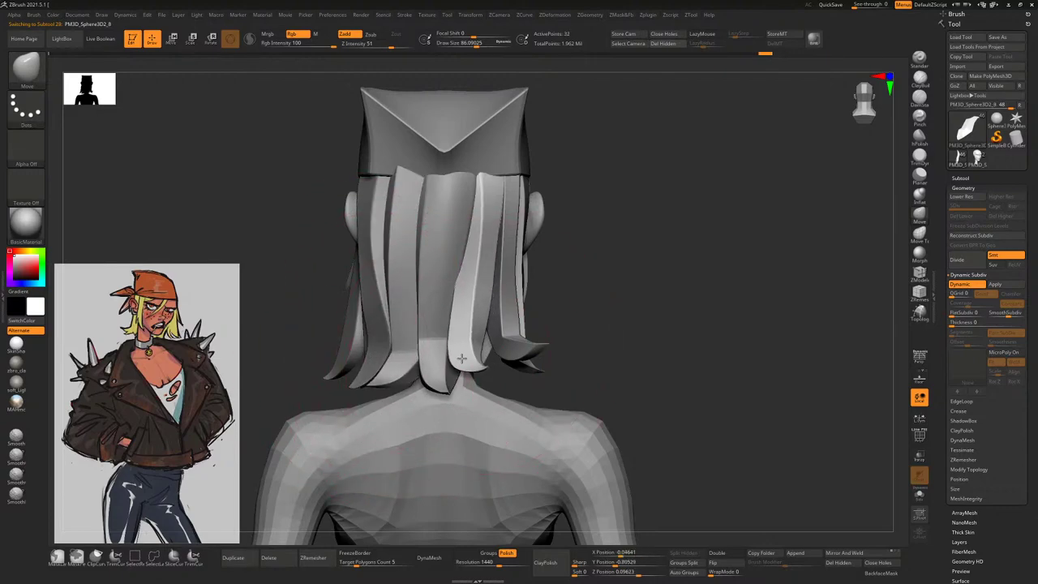
Select the strand behind the ear again and shift it into place with the Move brush, checking it from front, back and side
{"action": "left_click", "coordinate": [485, 348], "text": "alt"}
{"action": "right_click_drag", "start_coordinate": [485, 349], "coordinate": [563, 351]}
{"action": "left_click", "coordinate": [562, 352], "text": "alt"}
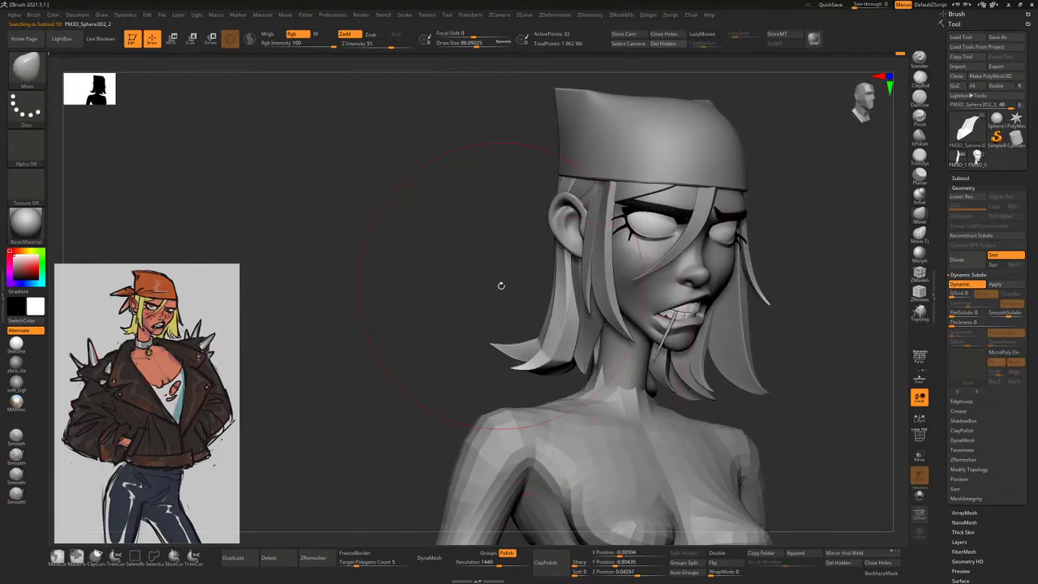
{"action": "mouse_move", "coordinate": [501, 286]}
{"action": "right_mouse_down"}
{"action": "mouse_move", "coordinate": [487, 297]}
{"action": "mouse_move", "coordinate": [523, 332]}
{"action": "right_mouse_up"}
{"action": "left_click", "coordinate": [545, 354], "text": "alt"}
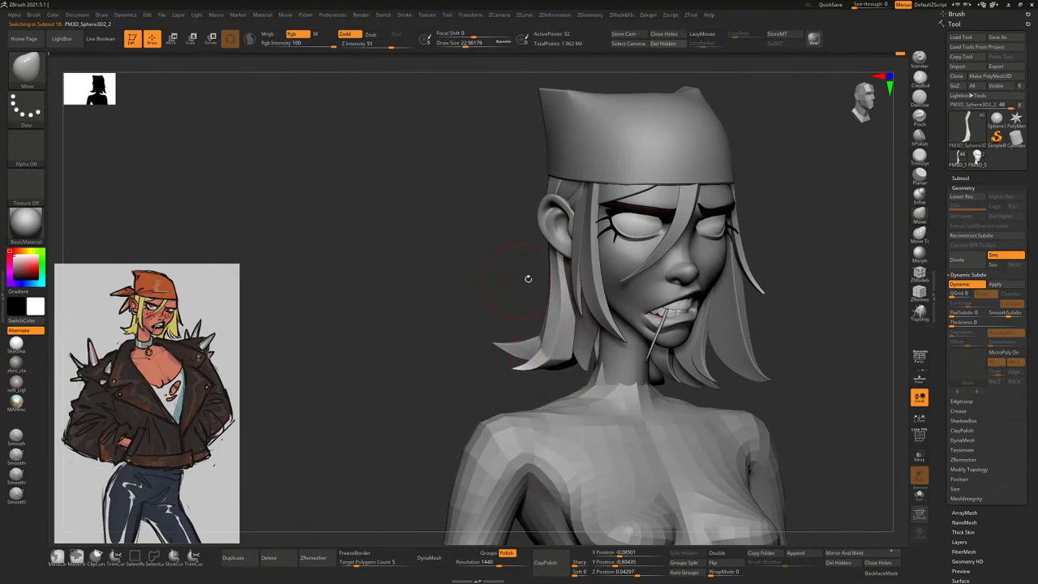
{"action": "mouse_move", "coordinate": [528, 279]}
{"action": "right_mouse_down"}
{"action": "mouse_move", "coordinate": [494, 283]}
{"action": "mouse_move", "coordinate": [536, 270]}
{"action": "right_mouse_up"}
{"action": "right_click_drag", "start_coordinate": [719, 230], "coordinate": [532, 258]}
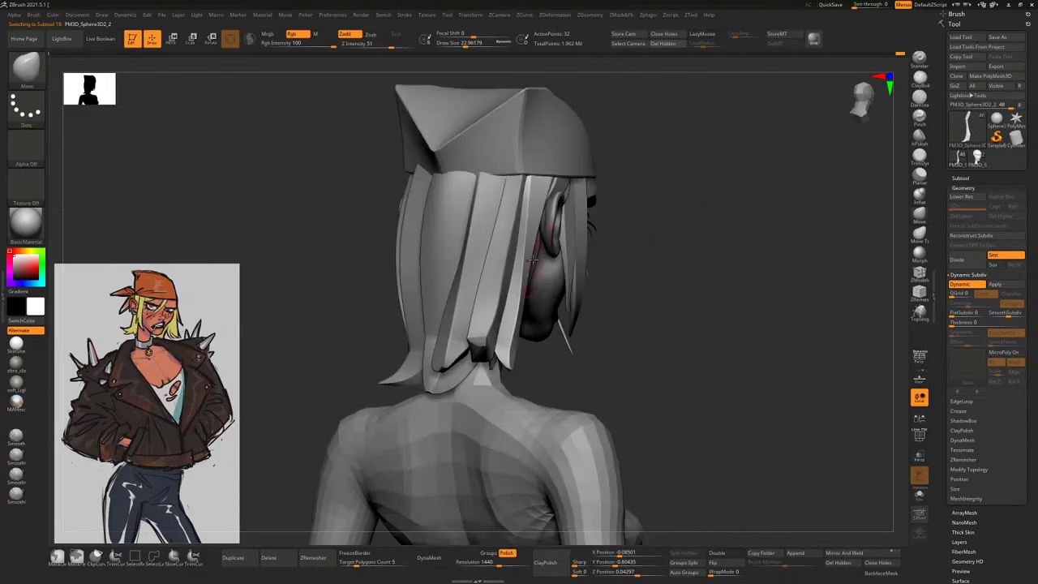
{"action": "right_click_drag", "start_coordinate": [670, 230], "coordinate": [670, 227]}
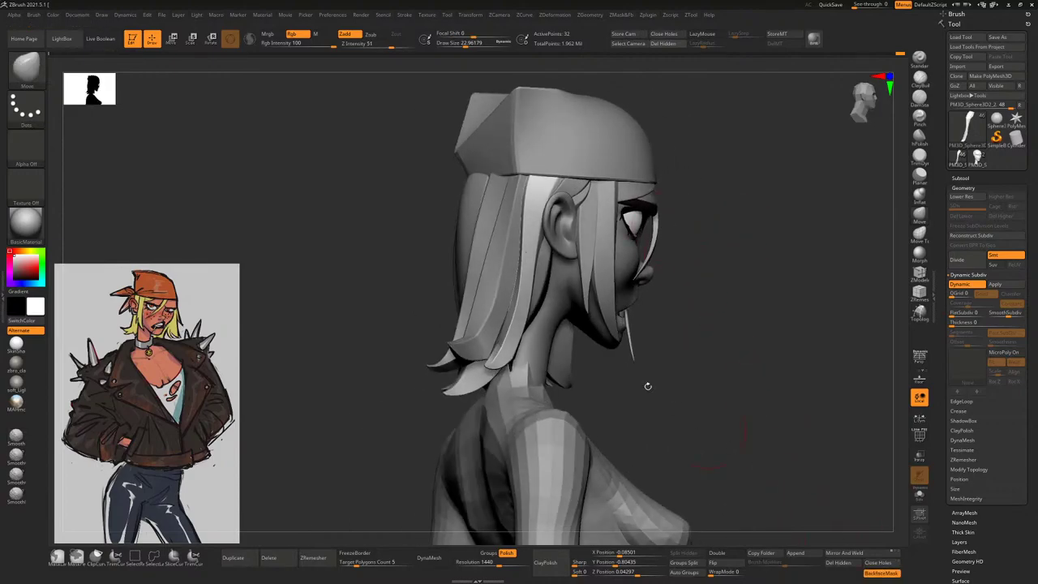
Switch off backface masking and adjust the strand's flared tip with the Move brush at draw size about 11.7
{"action": "key", "text": "space"}
{"action": "right_click_drag", "start_coordinate": [568, 243], "coordinate": [816, 528]}
{"action": "left_click", "coordinate": [870, 574]}
{"action": "right_click_drag", "start_coordinate": [827, 454], "coordinate": [489, 396]}
{"action": "key", "text": "space"}
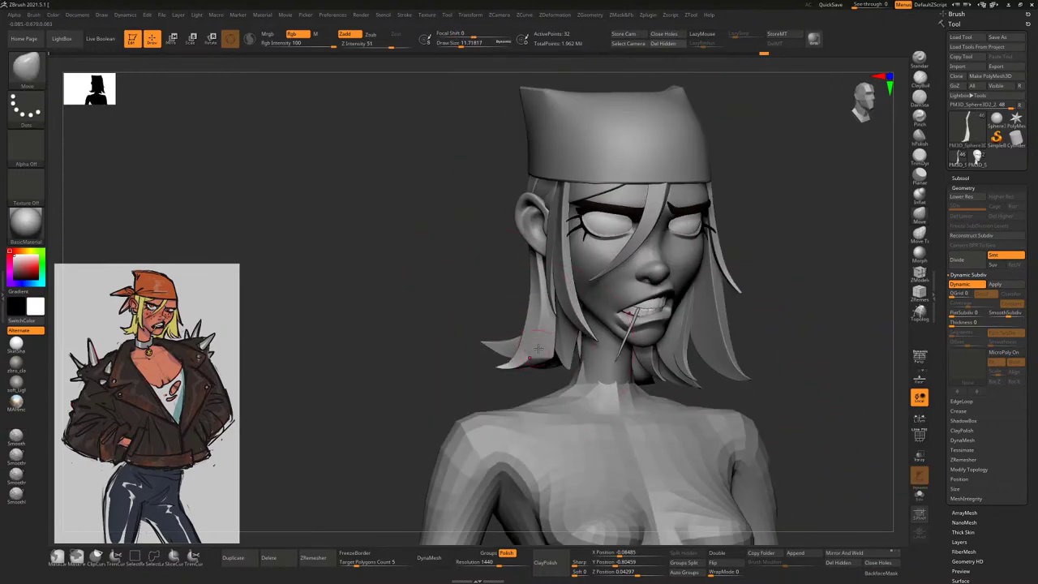
Refine the lower end of the strand behind the ear with the Move brush at draw size about 43, and select the thin strand beside the ear
{"action": "key", "text": "space"}
{"action": "key", "text": "space"}
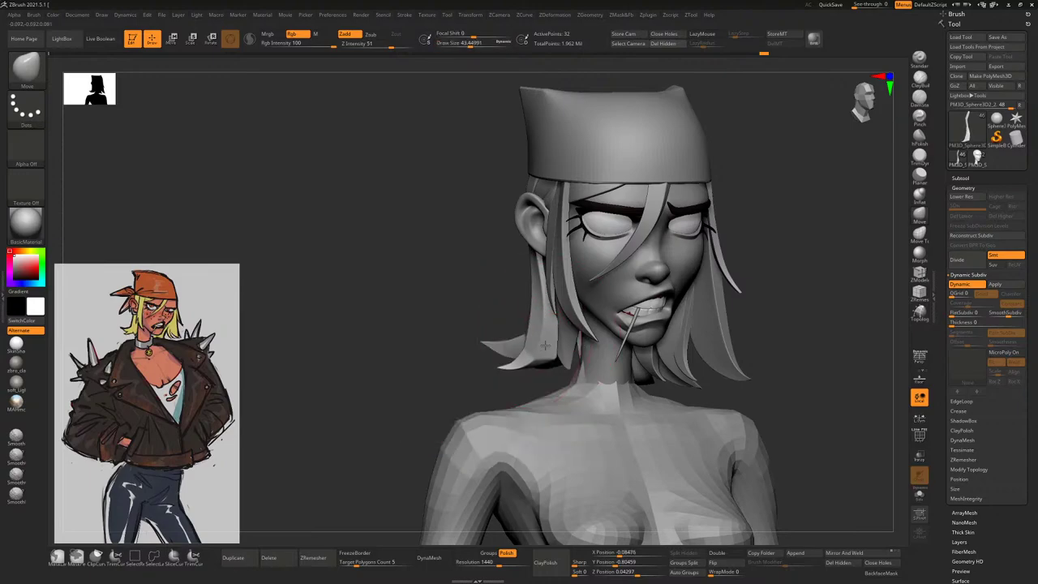
{"action": "right_click_drag", "start_coordinate": [523, 324], "coordinate": [541, 335]}
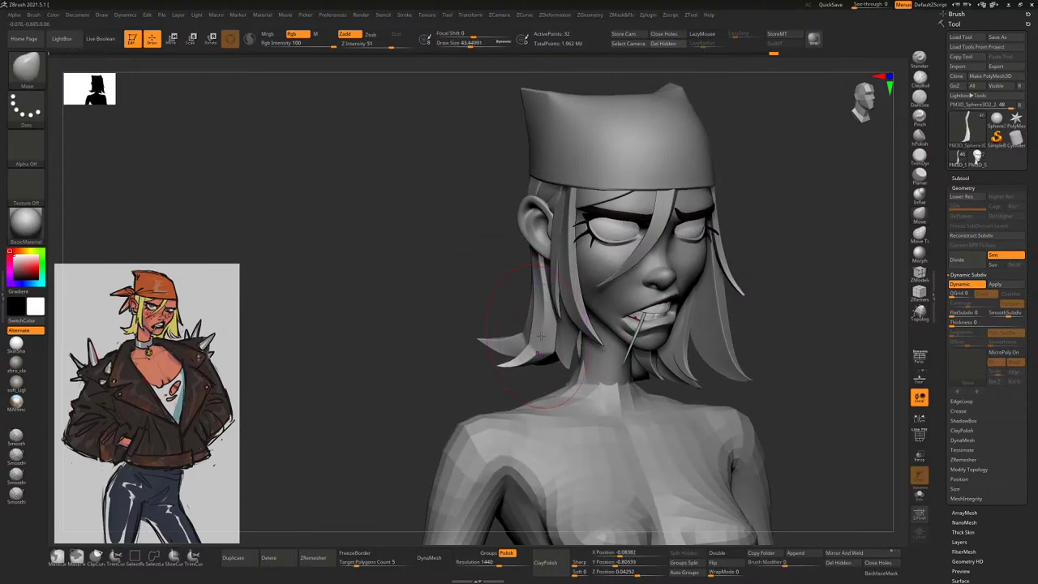
{"action": "left_click_drag", "start_coordinate": [538, 353], "coordinate": [546, 355]}
{"action": "right_click_drag", "start_coordinate": [547, 371], "coordinate": [673, 239]}
{"action": "left_click_drag", "start_coordinate": [701, 240], "coordinate": [528, 263]}
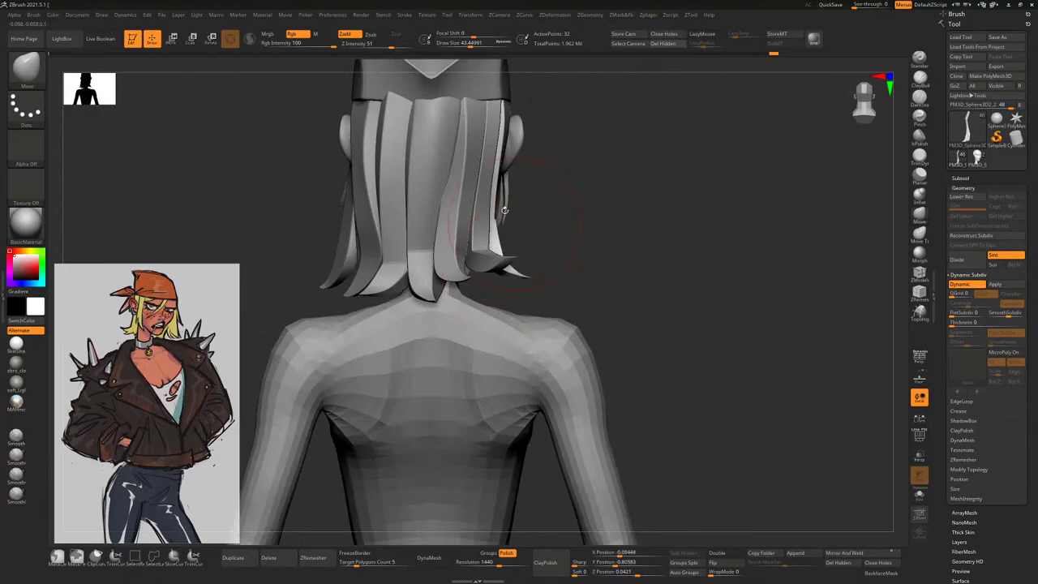
{"action": "left_click_drag", "start_coordinate": [501, 130], "coordinate": [586, 146]}
{"action": "left_click", "coordinate": [542, 117], "text": "alt"}
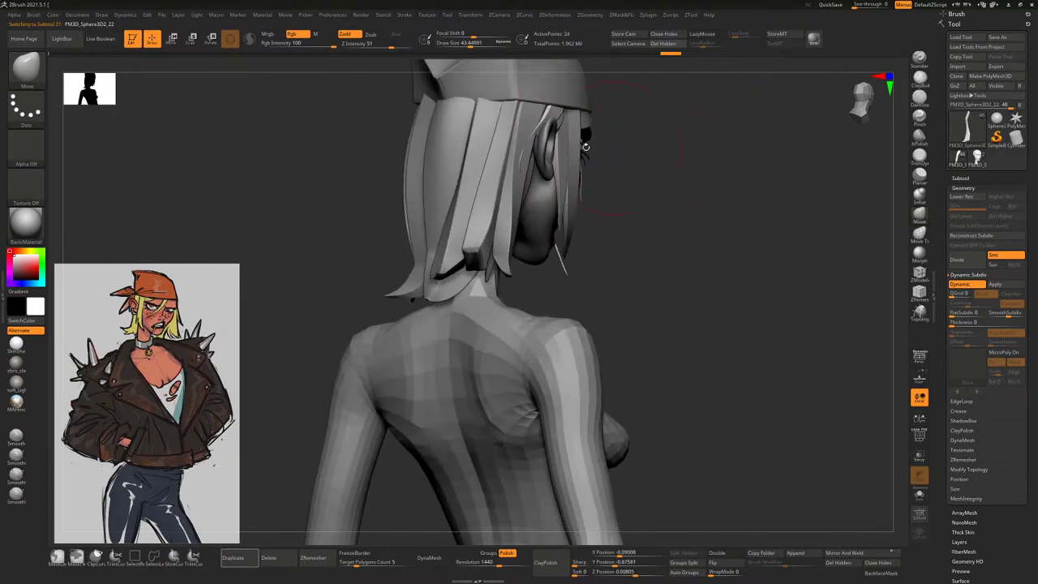
Select the bandana and insert a cube at its lower back edge with the IMM_3DCW brush at draw size about 24.3
{"action": "left_click_drag", "start_coordinate": [489, 159], "coordinate": [605, 242]}
{"action": "left_click", "coordinate": [558, 215], "text": "alt"}
{"action": "key", "text": "space"}
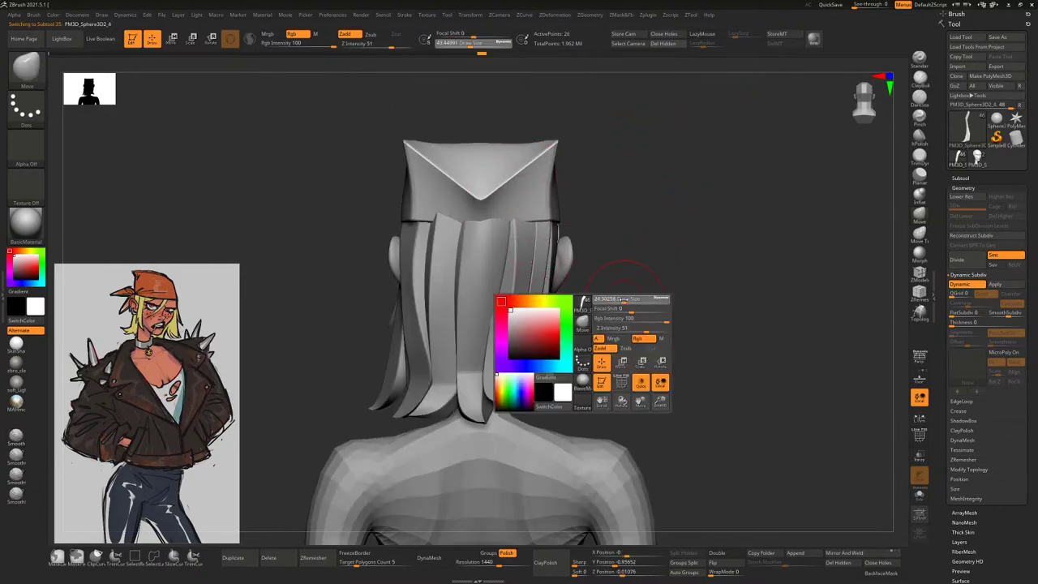
{"action": "key", "text": "b"}
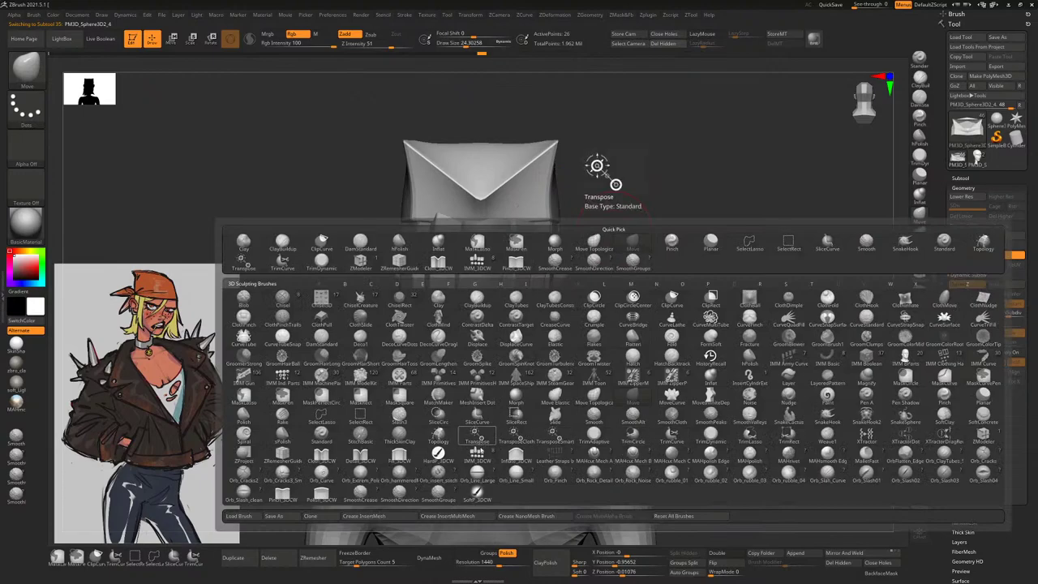
{"action": "left_click", "coordinate": [477, 452]}
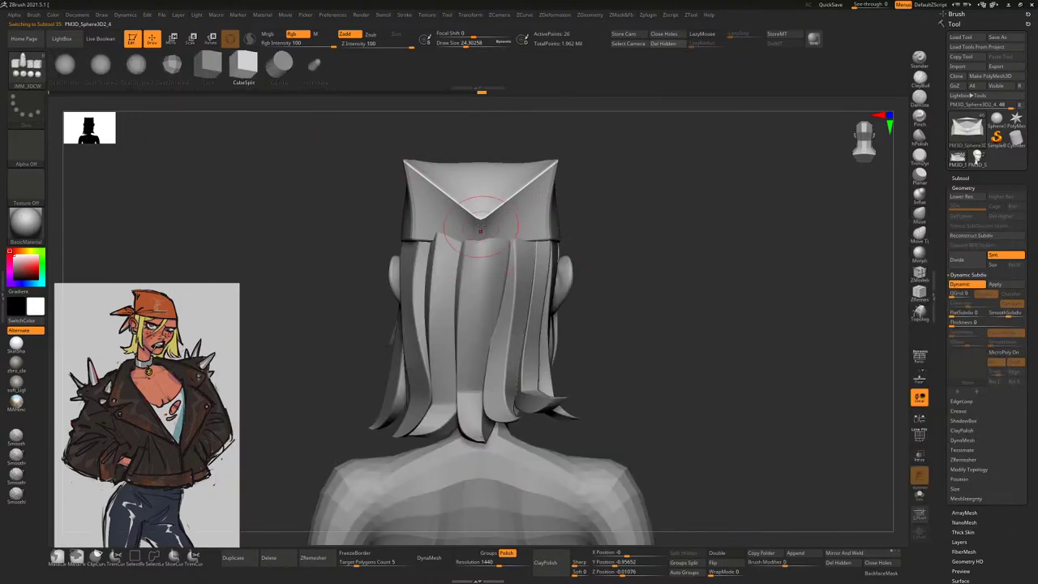
{"action": "left_click_drag", "start_coordinate": [511, 247], "coordinate": [515, 262]}
{"action": "left_click_drag", "start_coordinate": [643, 224], "coordinate": [748, 225]}
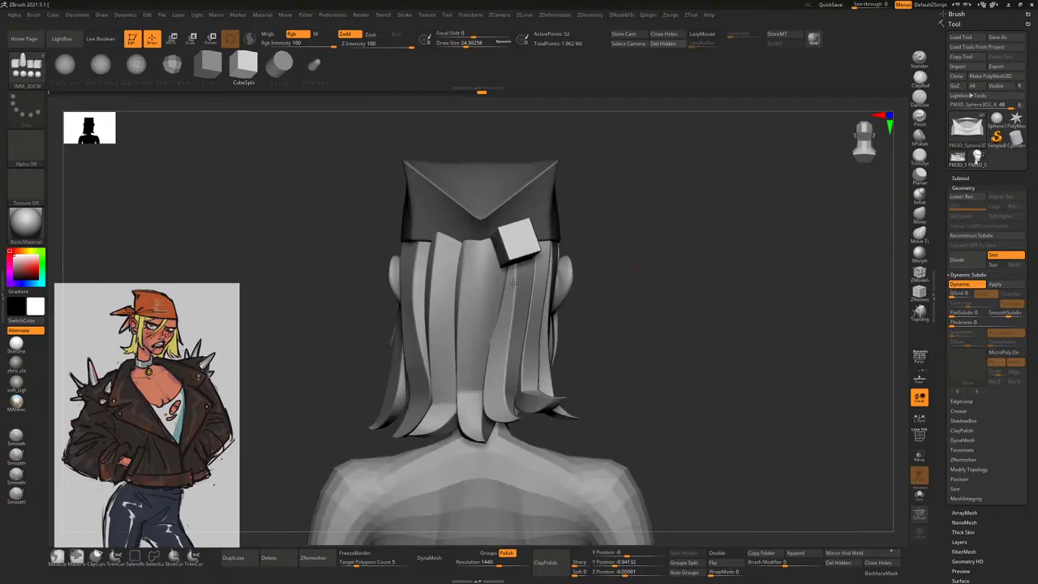
Stretch the inserted cube outward into a bandana tail with the Move brush at draw size about 31.9
{"action": "left_click", "coordinate": [919, 219]}
{"action": "left_click_drag", "start_coordinate": [811, 235], "coordinate": [531, 222]}
{"action": "key", "text": "s"}
{"action": "mouse_move", "coordinate": [647, 198]}
{"action": "left_mouse_down"}
{"action": "mouse_move", "coordinate": [430, 208]}
{"action": "mouse_move", "coordinate": [527, 200]}
{"action": "left_mouse_up"}
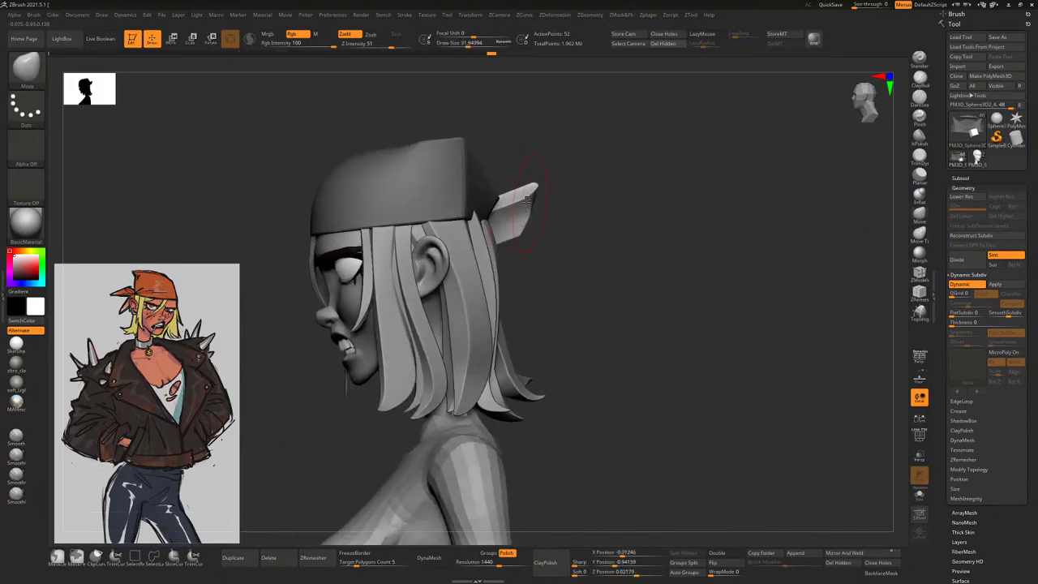
{"action": "mouse_move", "coordinate": [618, 188]}
{"action": "left_mouse_down"}
{"action": "mouse_move", "coordinate": [585, 206]}
{"action": "mouse_move", "coordinate": [535, 208]}
{"action": "left_mouse_up"}
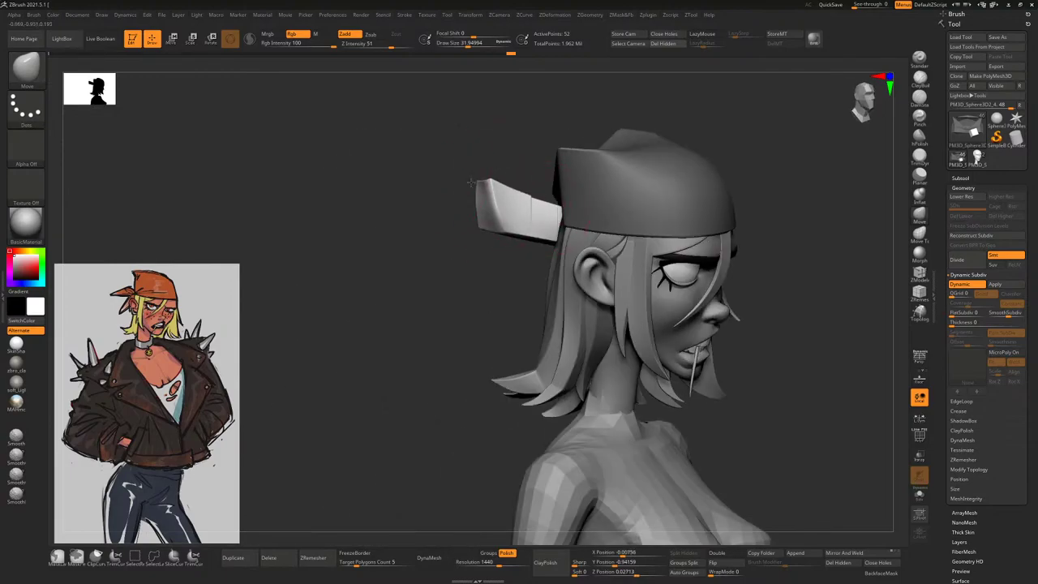
{"action": "left_click_drag", "start_coordinate": [412, 215], "coordinate": [490, 188]}
{"action": "mouse_move", "coordinate": [425, 199]}
{"action": "left_mouse_down"}
{"action": "mouse_move", "coordinate": [509, 189]}
{"action": "mouse_move", "coordinate": [503, 156]}
{"action": "mouse_move", "coordinate": [530, 155]}
{"action": "mouse_move", "coordinate": [537, 188]}
{"action": "left_mouse_up"}
Widen and angle the bandana tail from the back view with the Move brush at draw size about 41.3
{"action": "key", "text": "space"}
{"action": "mouse_move", "coordinate": [610, 175]}
{"action": "left_mouse_down"}
{"action": "mouse_move", "coordinate": [537, 226]}
{"action": "mouse_move", "coordinate": [526, 222]}
{"action": "mouse_move", "coordinate": [593, 257]}
{"action": "mouse_move", "coordinate": [505, 218]}
{"action": "left_mouse_up"}
{"action": "mouse_move", "coordinate": [605, 230]}
{"action": "left_mouse_down"}
{"action": "mouse_move", "coordinate": [619, 260]}
{"action": "mouse_move", "coordinate": [568, 220]}
{"action": "left_mouse_up"}
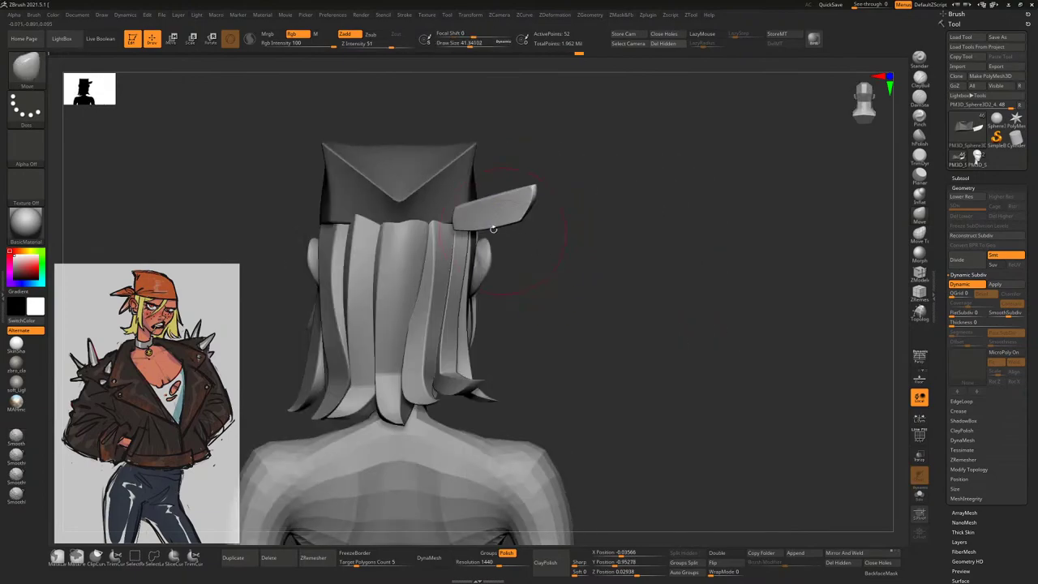
{"action": "mouse_move", "coordinate": [352, 228]}
{"action": "left_mouse_down"}
{"action": "mouse_move", "coordinate": [406, 212]}
{"action": "mouse_move", "coordinate": [391, 210]}
{"action": "left_mouse_up"}
Shape the bandana tail into a pointed flap from front and side with the Move brush at draw sizes about 39.3, 89.8 and 45.6
{"action": "key", "text": "bracketleft"}
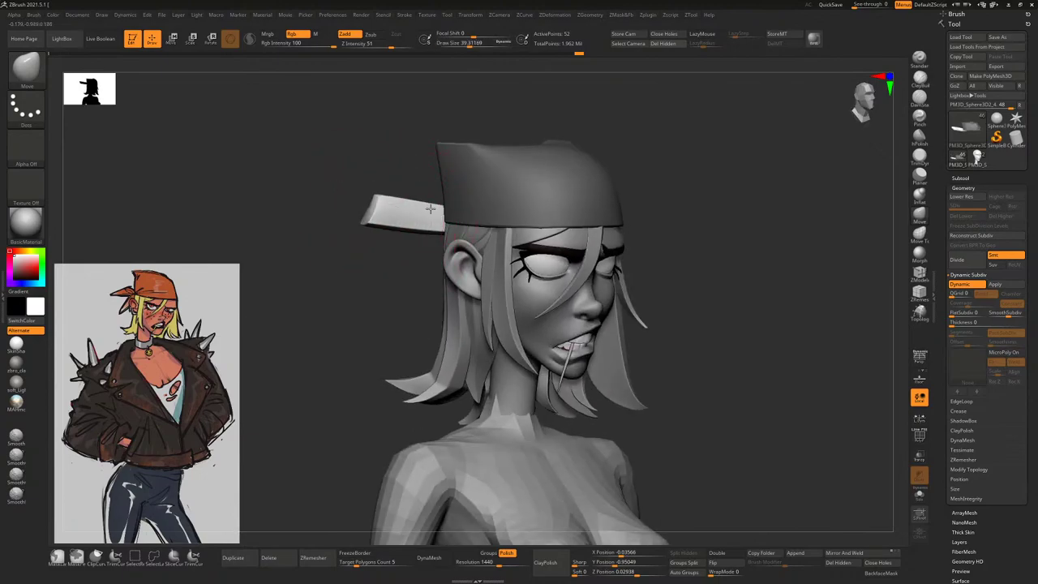
{"action": "mouse_move", "coordinate": [406, 199]}
{"action": "left_mouse_down"}
{"action": "mouse_move", "coordinate": [405, 219]}
{"action": "mouse_move", "coordinate": [430, 213]}
{"action": "mouse_move", "coordinate": [389, 203]}
{"action": "mouse_move", "coordinate": [406, 192]}
{"action": "left_mouse_up"}
{"action": "mouse_move", "coordinate": [386, 242]}
{"action": "left_mouse_down"}
{"action": "mouse_move", "coordinate": [398, 239]}
{"action": "mouse_move", "coordinate": [378, 235]}
{"action": "mouse_move", "coordinate": [403, 224]}
{"action": "left_mouse_up"}
{"action": "key", "text": "space"}
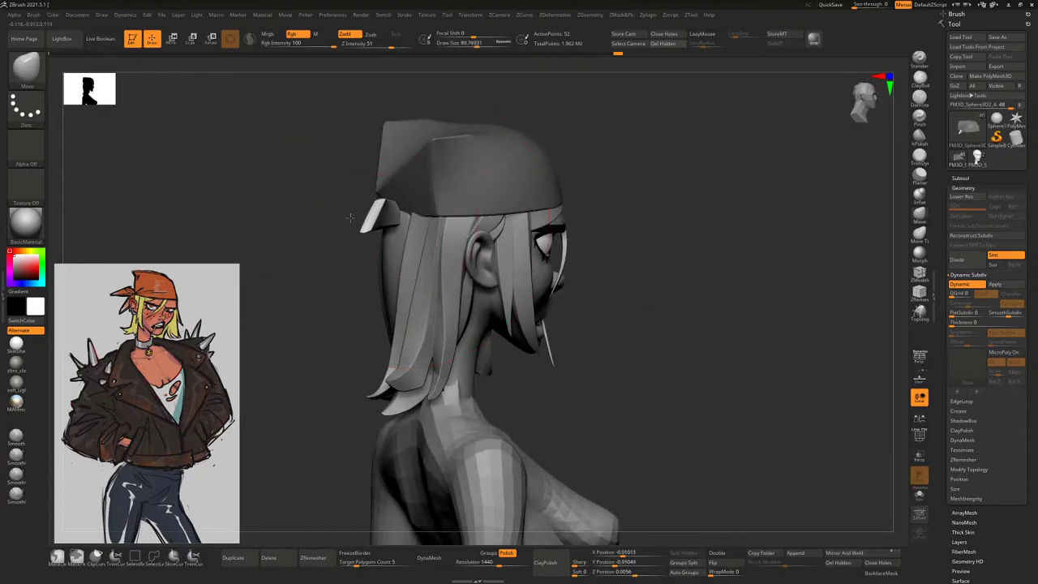
{"action": "mouse_move", "coordinate": [566, 196]}
{"action": "left_mouse_down"}
{"action": "mouse_move", "coordinate": [630, 228]}
{"action": "mouse_move", "coordinate": [525, 213]}
{"action": "mouse_move", "coordinate": [398, 152]}
{"action": "left_mouse_up"}
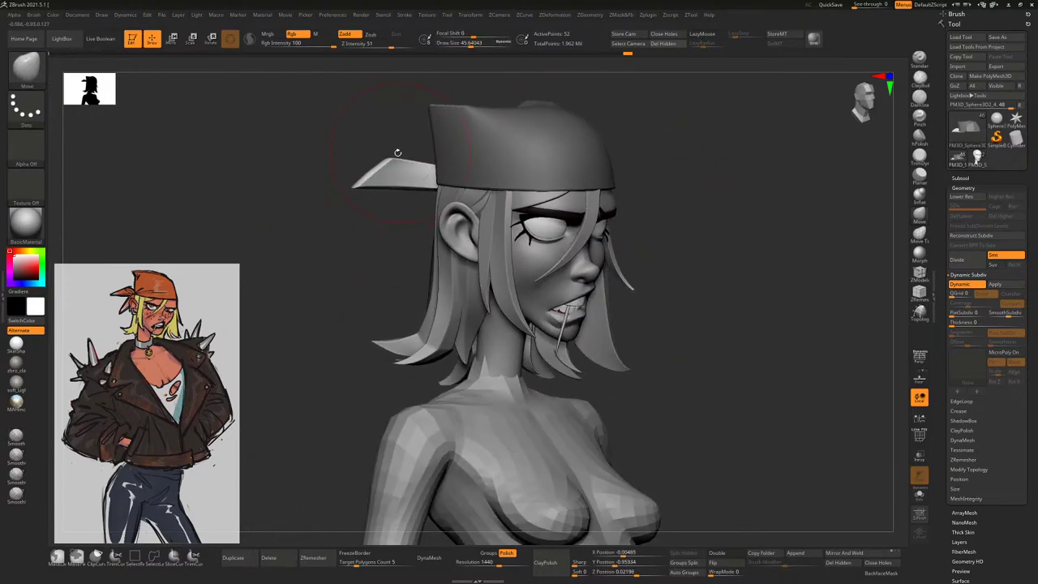
Reshape the base of the bandana tail from the back view with the Move brush at draw size about 25.7
{"action": "mouse_move", "coordinate": [373, 196]}
{"action": "left_mouse_down"}
{"action": "mouse_move", "coordinate": [387, 184]}
{"action": "mouse_move", "coordinate": [379, 165]}
{"action": "left_mouse_up"}
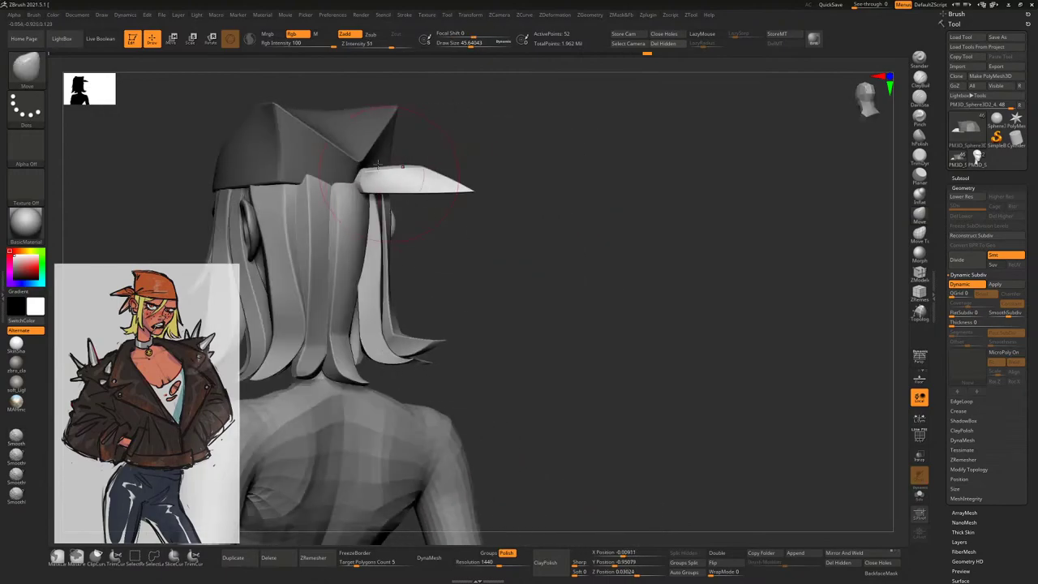
{"action": "key", "text": "bracketleft"}
{"action": "key", "text": "bracketleft"}
{"action": "key", "text": "bracketleft"}
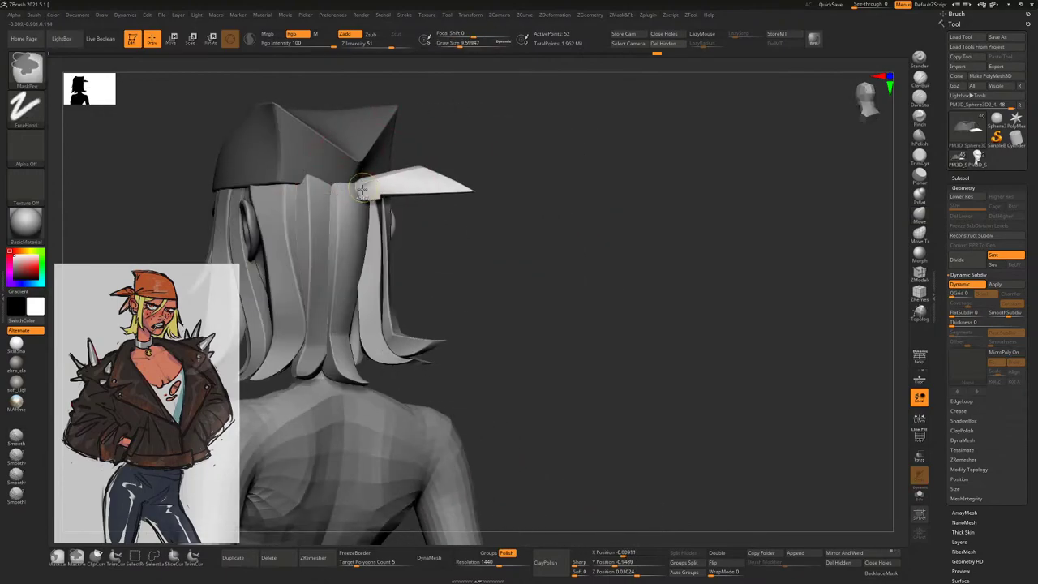
{"action": "key", "text": "space"}
{"action": "left_click_drag", "start_coordinate": [333, 182], "coordinate": [357, 182]}
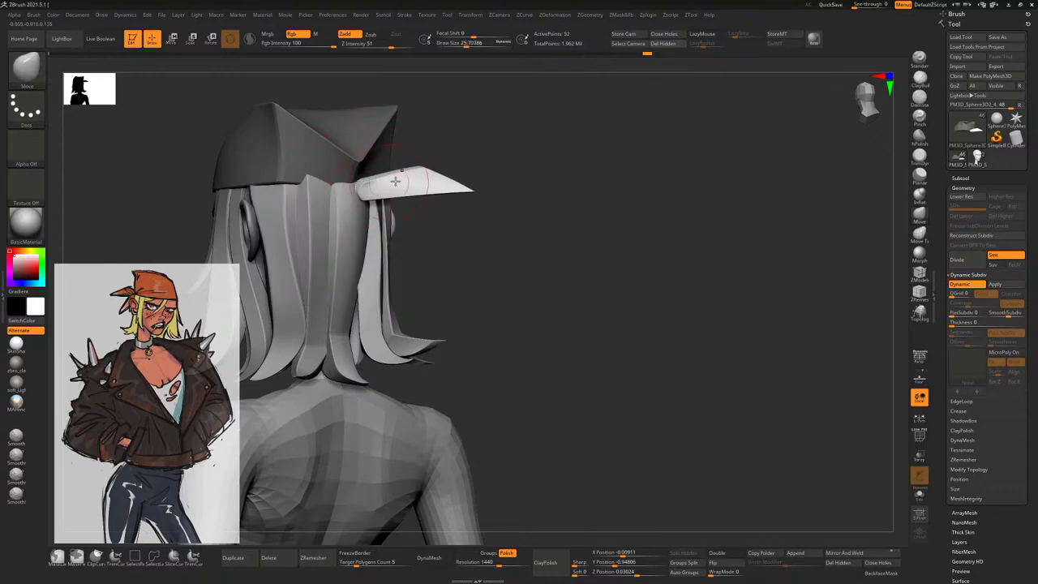
{"action": "left_click_drag", "start_coordinate": [475, 234], "coordinate": [466, 237]}
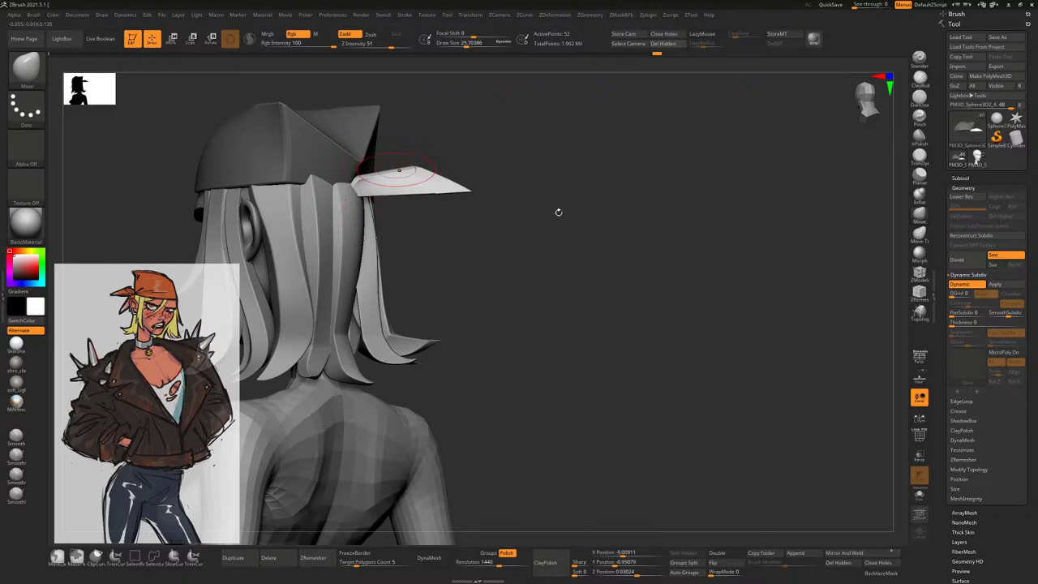
{"action": "mouse_move", "coordinate": [558, 212]}
{"action": "left_mouse_down"}
{"action": "mouse_move", "coordinate": [649, 193]}
{"action": "mouse_move", "coordinate": [617, 216]}
{"action": "left_mouse_up"}
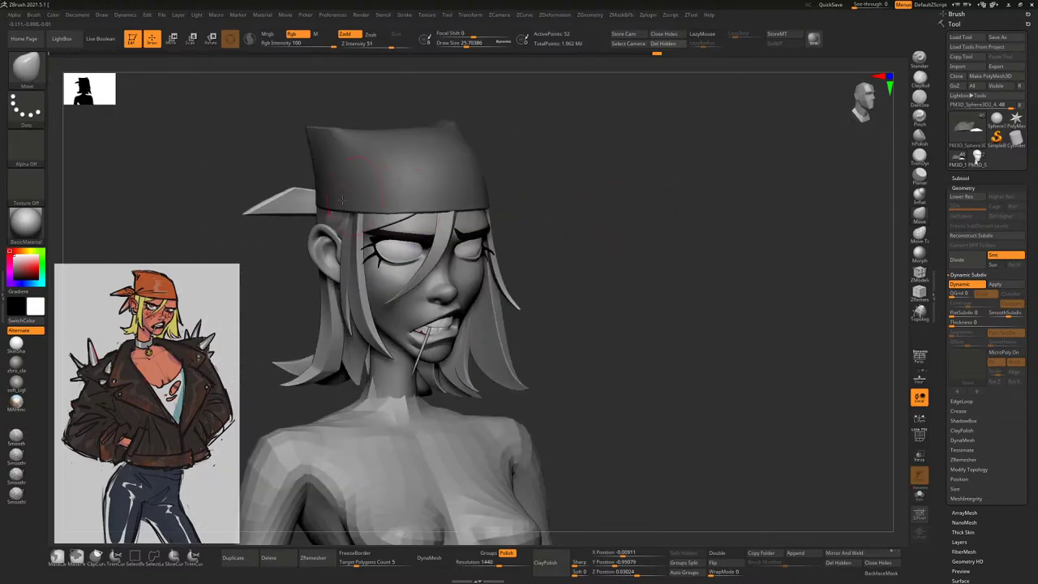
Adjust the bandana tail's angle and bend from front, top and side with the Move brush at draw sizes about 133.5, 55.3 and 31.9
{"action": "mouse_move", "coordinate": [284, 232]}
{"action": "left_mouse_down"}
{"action": "mouse_move", "coordinate": [420, 188]}
{"action": "mouse_move", "coordinate": [349, 212]}
{"action": "mouse_move", "coordinate": [371, 232]}
{"action": "mouse_move", "coordinate": [446, 201]}
{"action": "left_mouse_up"}
{"action": "scroll", "coordinate": [422, 218], "scroll_direction": "down", "scroll_amount": 3}
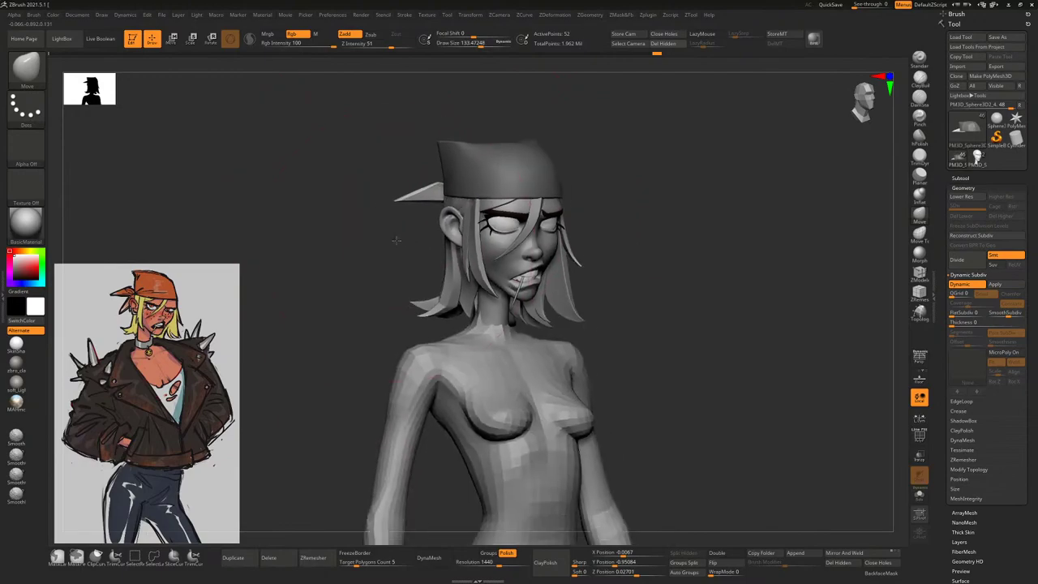
{"action": "mouse_move", "coordinate": [415, 197]}
{"action": "left_mouse_down"}
{"action": "mouse_move", "coordinate": [474, 201]}
{"action": "mouse_move", "coordinate": [435, 197]}
{"action": "left_mouse_up"}
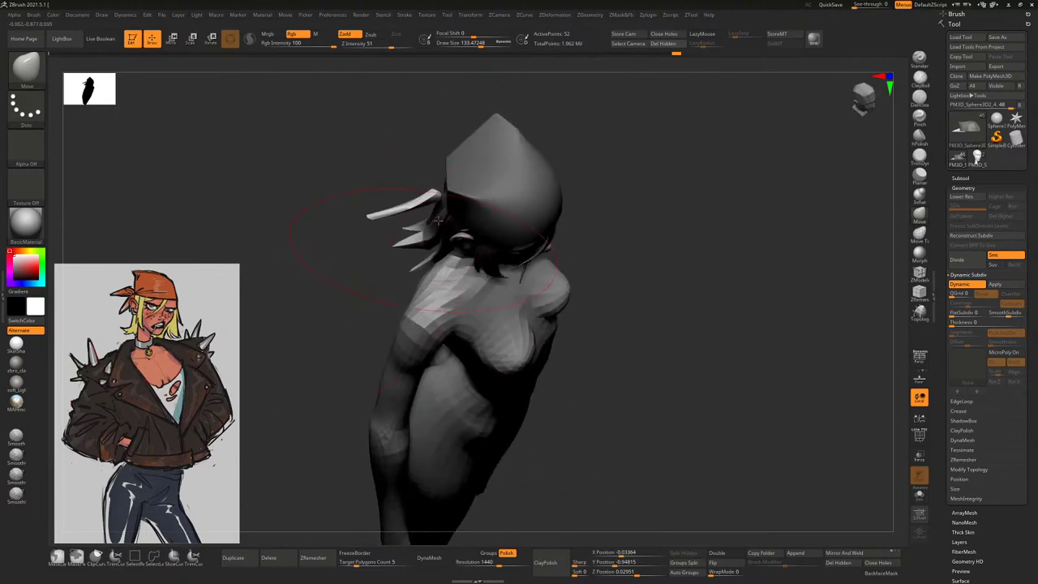
{"action": "key", "text": "space"}
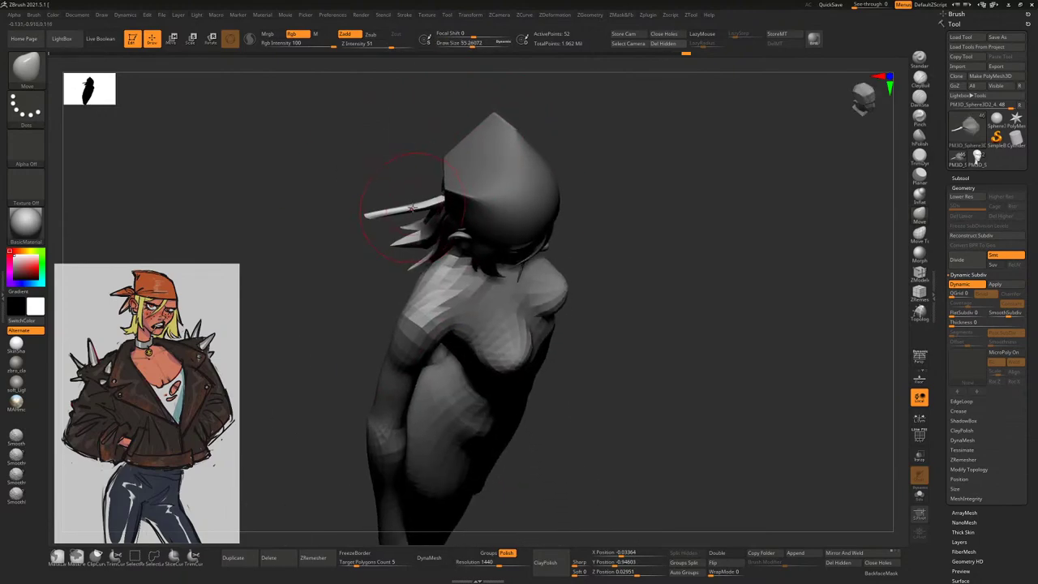
{"action": "key", "text": "bracketleft"}
{"action": "left_click_drag", "start_coordinate": [414, 176], "coordinate": [403, 159]}
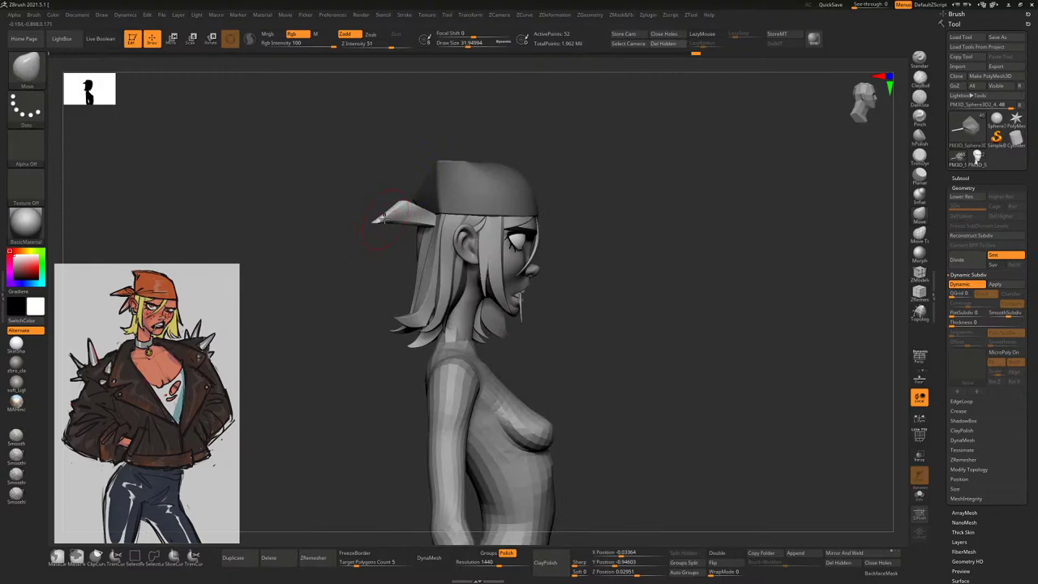
{"action": "mouse_move", "coordinate": [382, 225]}
{"action": "left_mouse_down"}
{"action": "mouse_move", "coordinate": [365, 216]}
{"action": "mouse_move", "coordinate": [410, 243]}
{"action": "mouse_move", "coordinate": [401, 270]}
{"action": "left_mouse_up"}
Duplicate the bandana tail, then move and rotate the copy below the original so it points downward behind the ear
{"action": "key", "text": "w"}
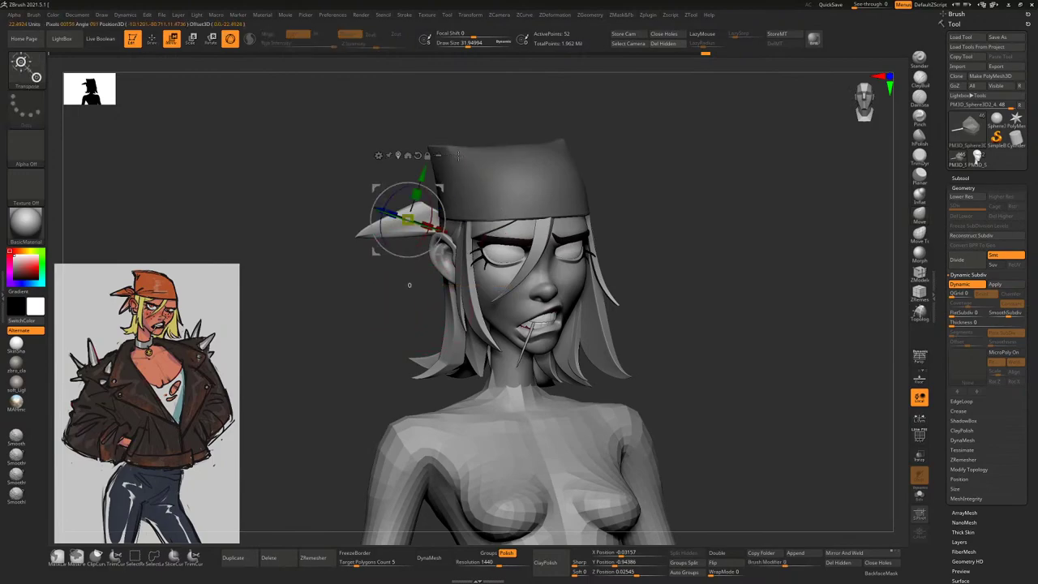
{"action": "left_click", "coordinate": [391, 227]}
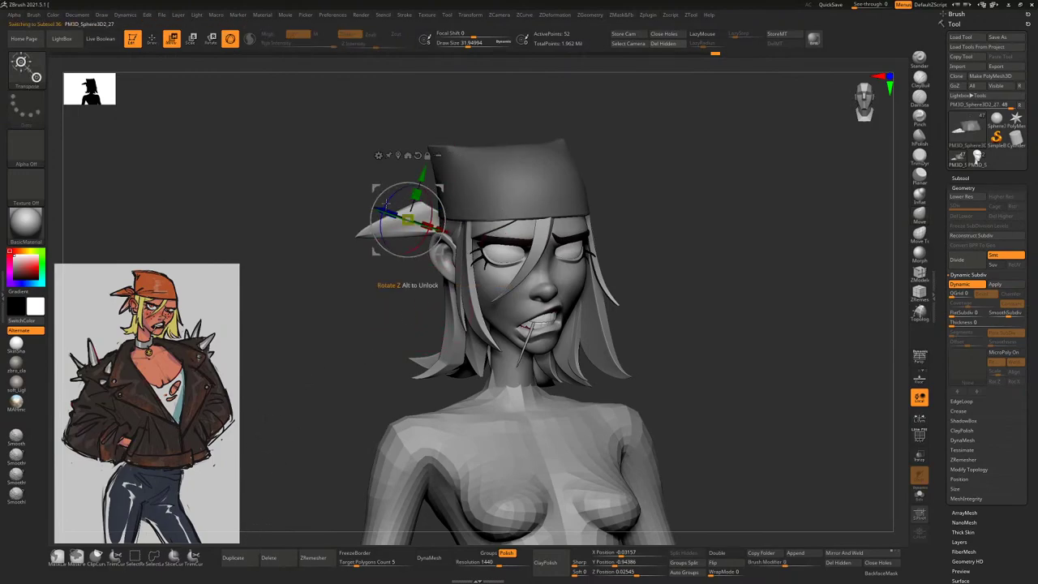
{"action": "left_click_drag", "start_coordinate": [407, 219], "coordinate": [420, 260]}
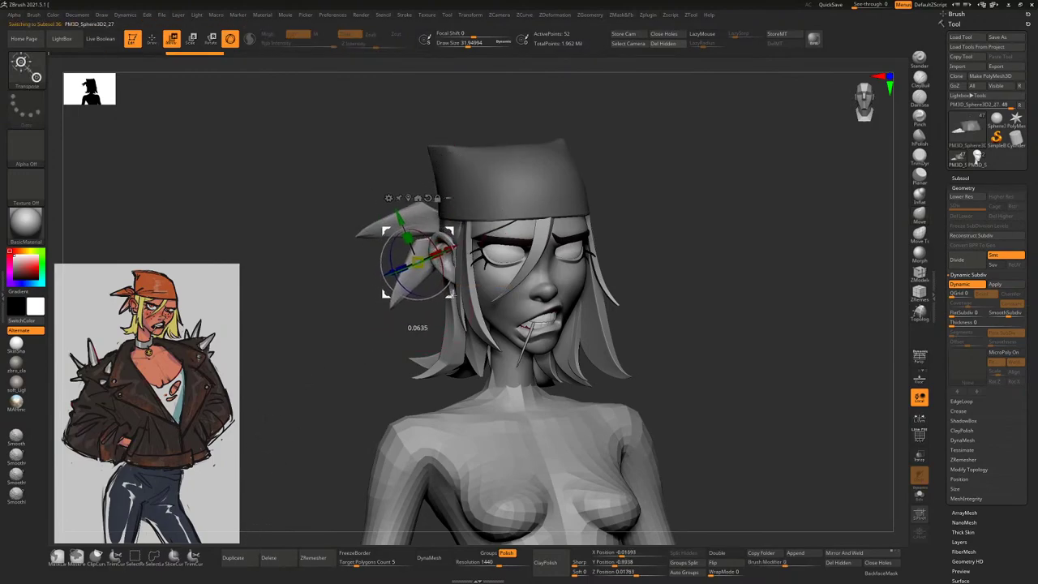
{"action": "left_click_drag", "start_coordinate": [799, 242], "coordinate": [797, 248], "text": "shift"}
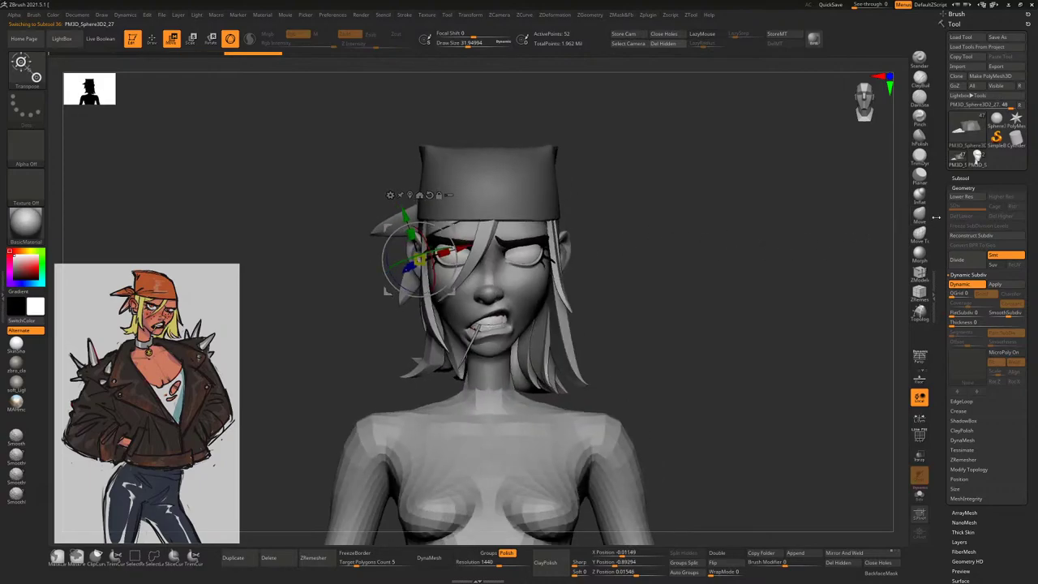
Refine the lower bandana tail with the Move brush at draw sizes about 31.9 and 55.3, smoothing its base
{"action": "key", "text": "q"}
{"action": "left_click_drag", "start_coordinate": [712, 227], "coordinate": [442, 259]}
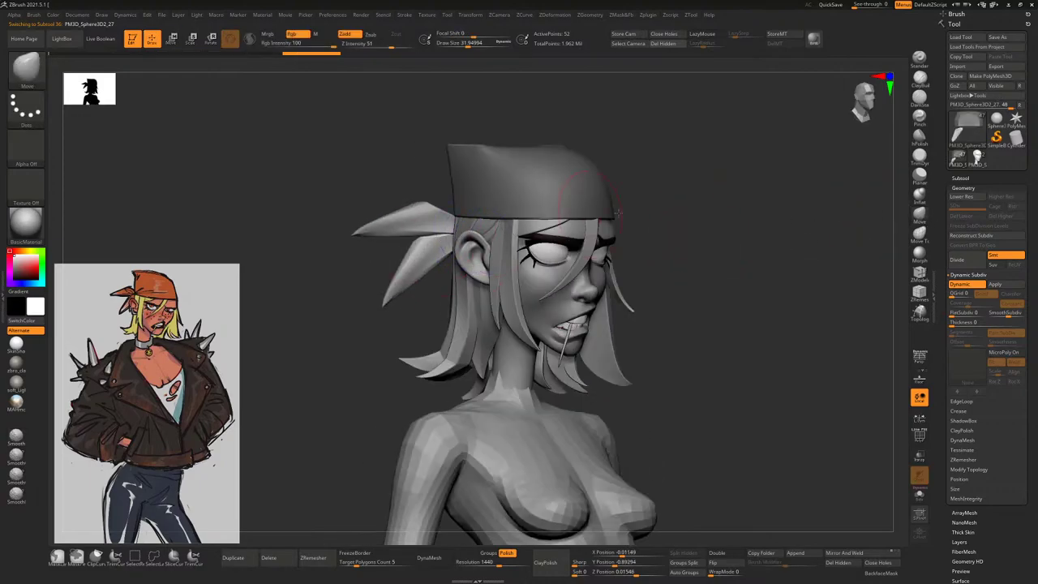
{"action": "mouse_move", "coordinate": [690, 235]}
{"action": "left_mouse_down"}
{"action": "mouse_move", "coordinate": [656, 208]}
{"action": "mouse_move", "coordinate": [660, 219]}
{"action": "mouse_move", "coordinate": [630, 216]}
{"action": "left_mouse_up"}
{"action": "left_click_drag", "start_coordinate": [419, 207], "coordinate": [410, 223], "text": "shift"}
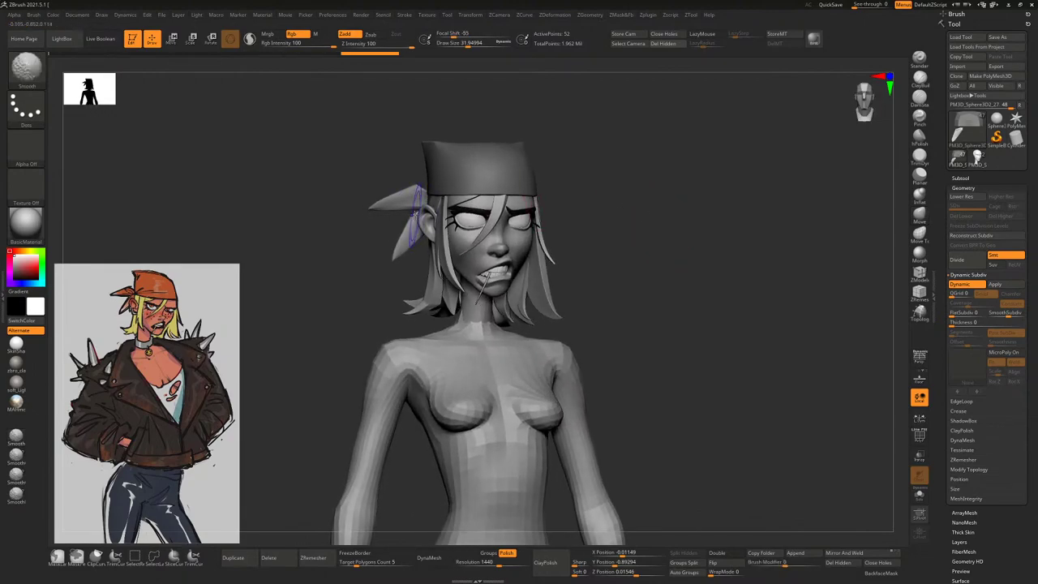
{"action": "key", "text": "space"}
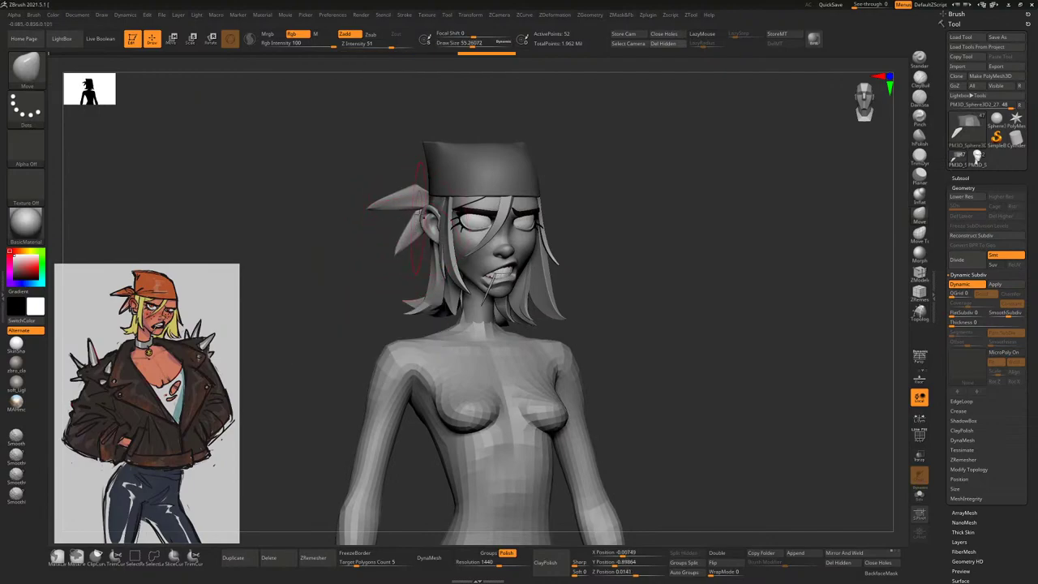
{"action": "key", "text": "space"}
Fit the upper and lower bandana tails together at the back with the Move brush at draw sizes about 18.2, 45.6 and 9.6
{"action": "mouse_move", "coordinate": [616, 184]}
{"action": "left_mouse_down", "text": "shift"}
{"action": "mouse_move", "coordinate": [612, 196]}
{"action": "mouse_move", "coordinate": [655, 213]}
{"action": "mouse_move", "coordinate": [625, 207]}
{"action": "left_mouse_up", "text": "shift"}
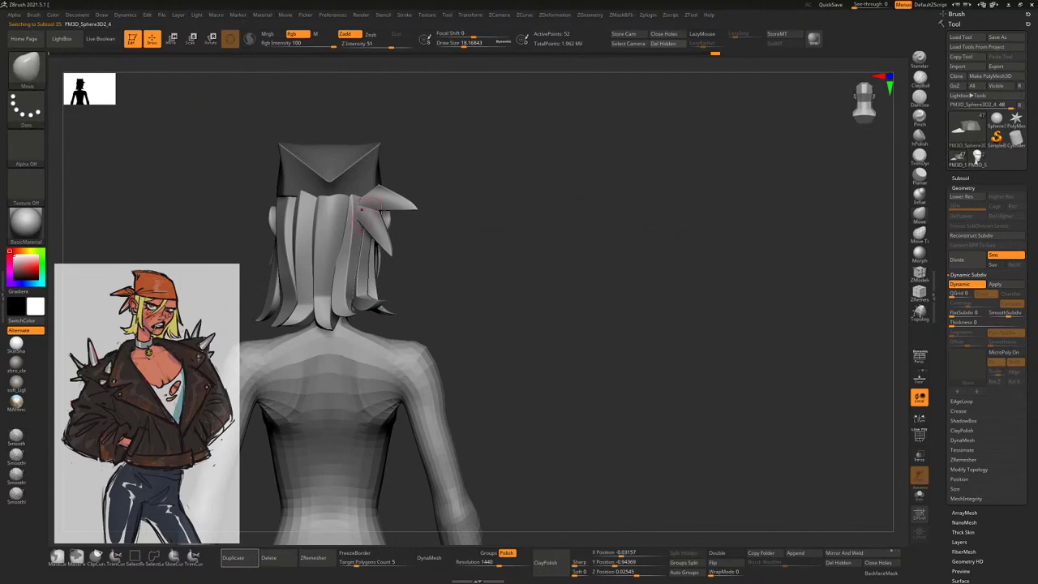
{"action": "mouse_move", "coordinate": [369, 209]}
{"action": "left_mouse_down"}
{"action": "mouse_move", "coordinate": [381, 220]}
{"action": "mouse_move", "coordinate": [353, 221]}
{"action": "mouse_move", "coordinate": [377, 226]}
{"action": "left_mouse_up"}
{"action": "left_click", "coordinate": [338, 243], "text": "alt"}
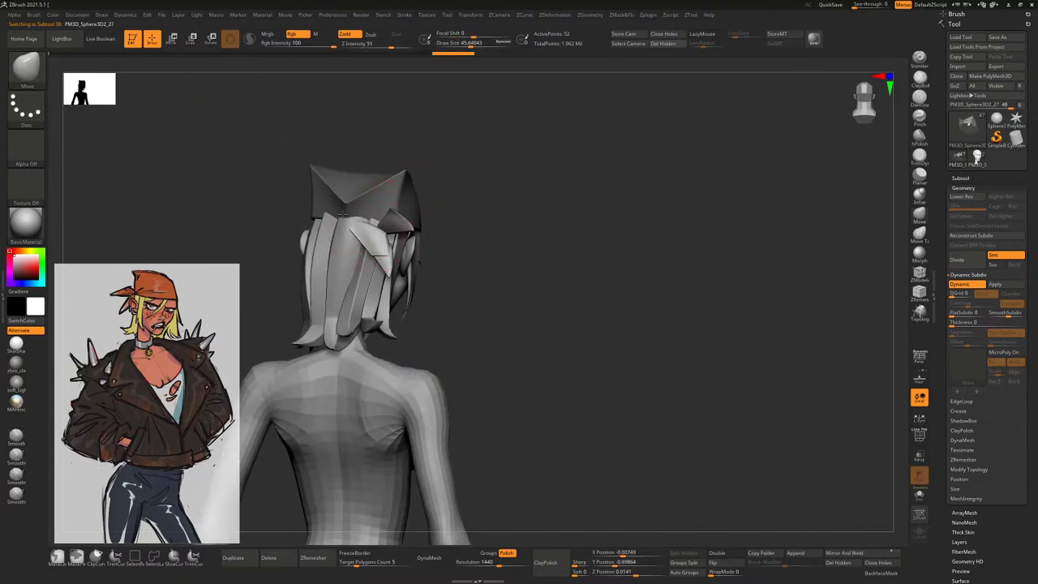
{"action": "left_click", "coordinate": [344, 214], "text": "alt"}
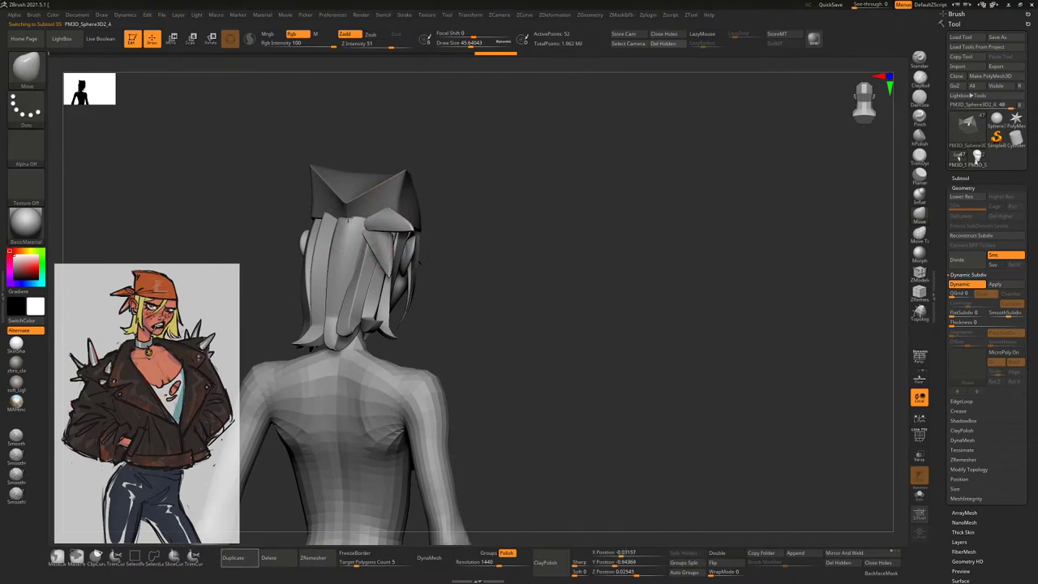
{"action": "left_click_drag", "start_coordinate": [352, 226], "coordinate": [734, 218]}
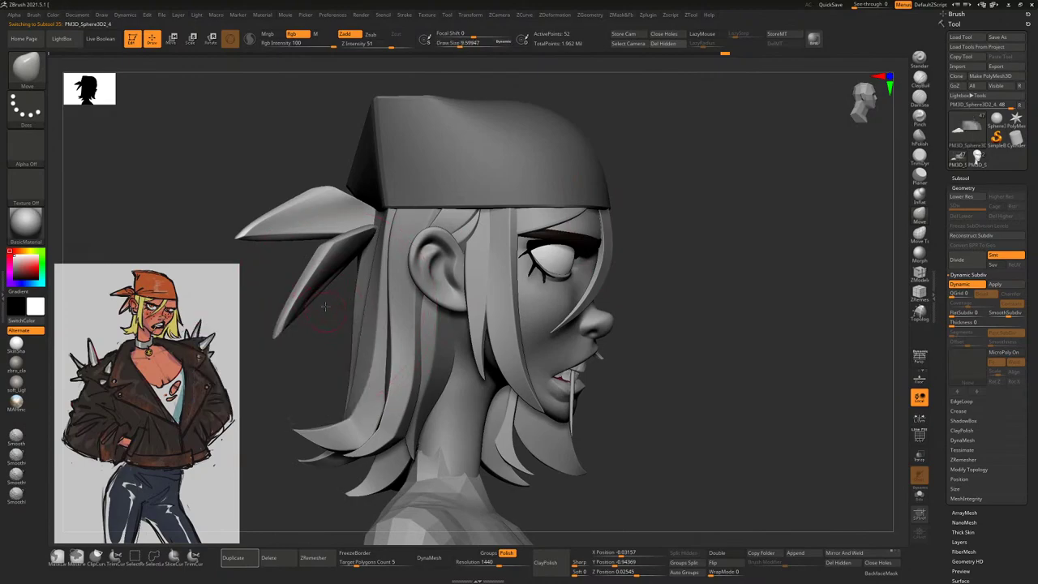
{"action": "left_click_drag", "start_coordinate": [324, 306], "coordinate": [598, 237]}
{"action": "left_click", "coordinate": [329, 281], "text": "alt"}
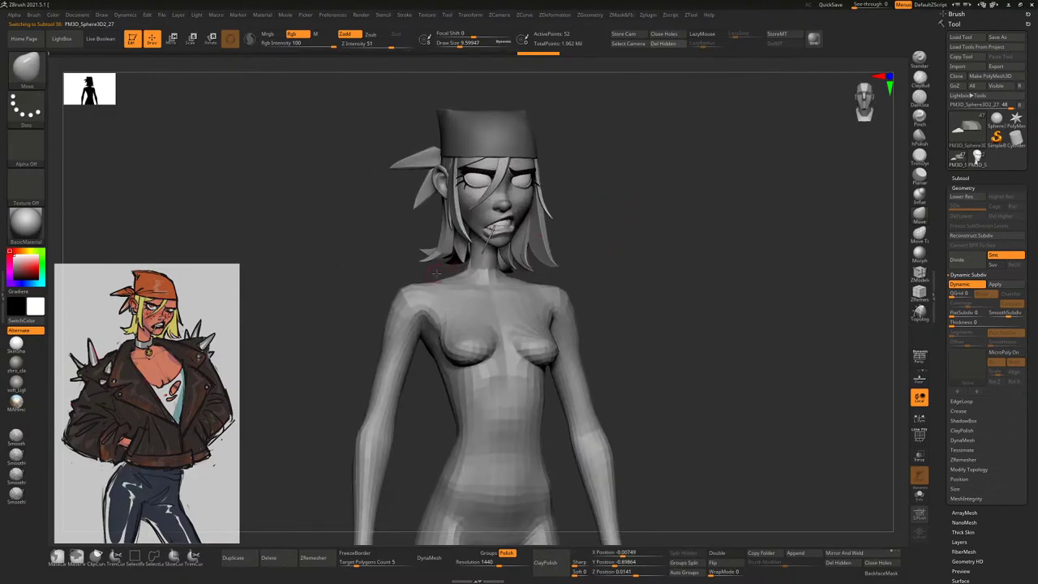
Adjust the flicked hair strands behind the ear one by one with the Move brush at draw sizes about 28.7 and 47.9
{"action": "mouse_move", "coordinate": [436, 274]}
{"action": "left_mouse_down"}
{"action": "mouse_move", "coordinate": [438, 300]}
{"action": "mouse_move", "coordinate": [421, 301]}
{"action": "left_mouse_up"}
{"action": "key", "text": "space"}
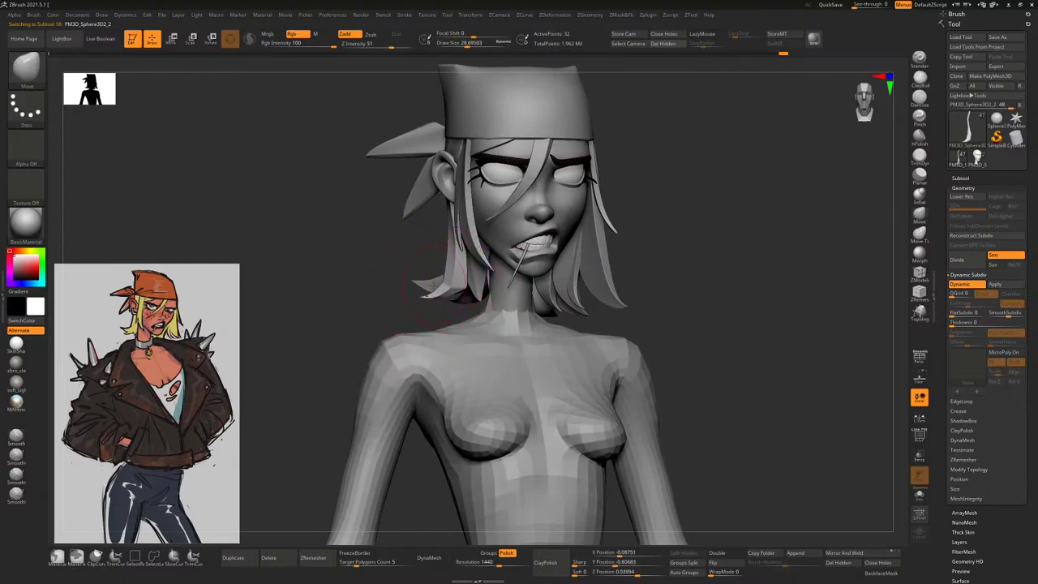
{"action": "right_click_drag", "start_coordinate": [432, 273], "coordinate": [426, 283]}
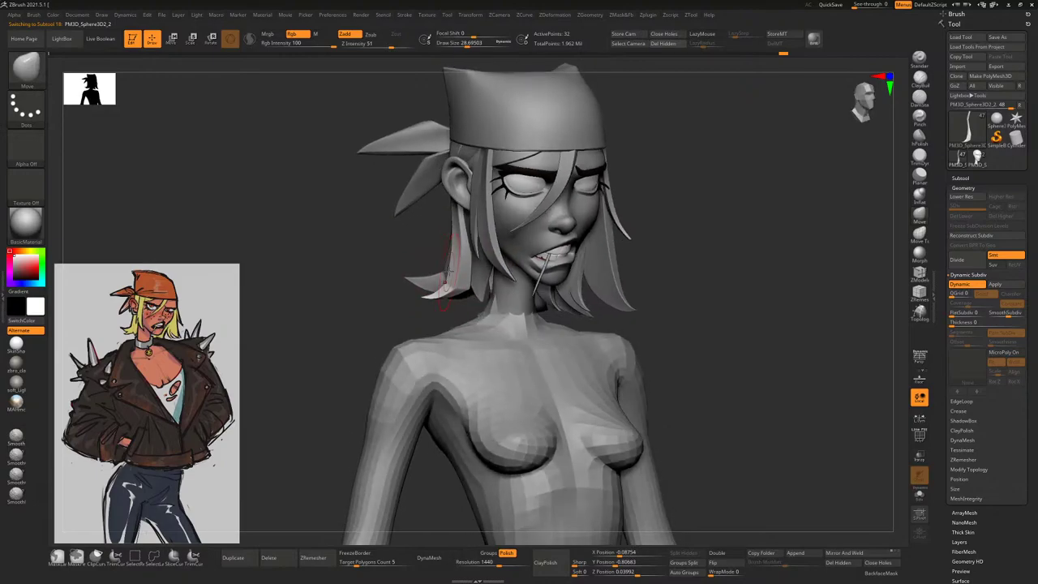
{"action": "left_click", "coordinate": [408, 279], "text": "alt"}
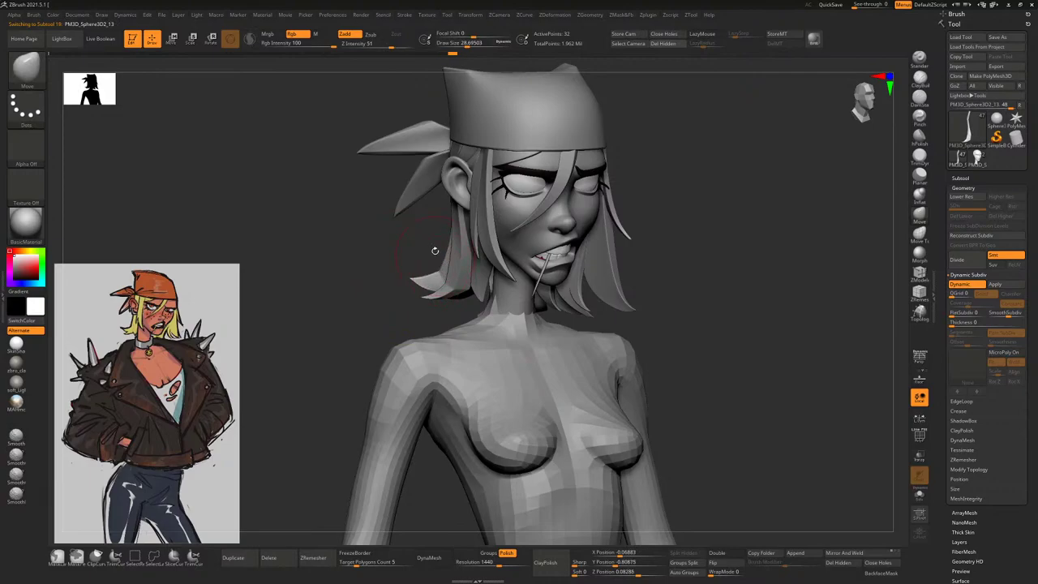
{"action": "right_click_drag", "start_coordinate": [434, 251], "coordinate": [442, 267]}
{"action": "left_click", "coordinate": [446, 269], "text": "alt"}
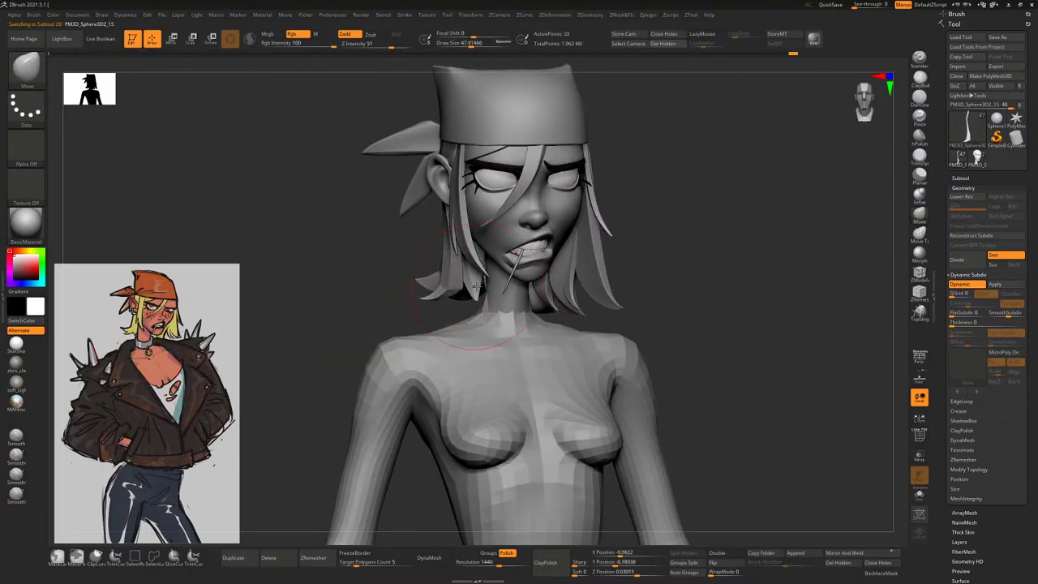
{"action": "left_click", "coordinate": [451, 290], "text": "alt"}
{"action": "left_click", "coordinate": [441, 291], "text": "alt"}
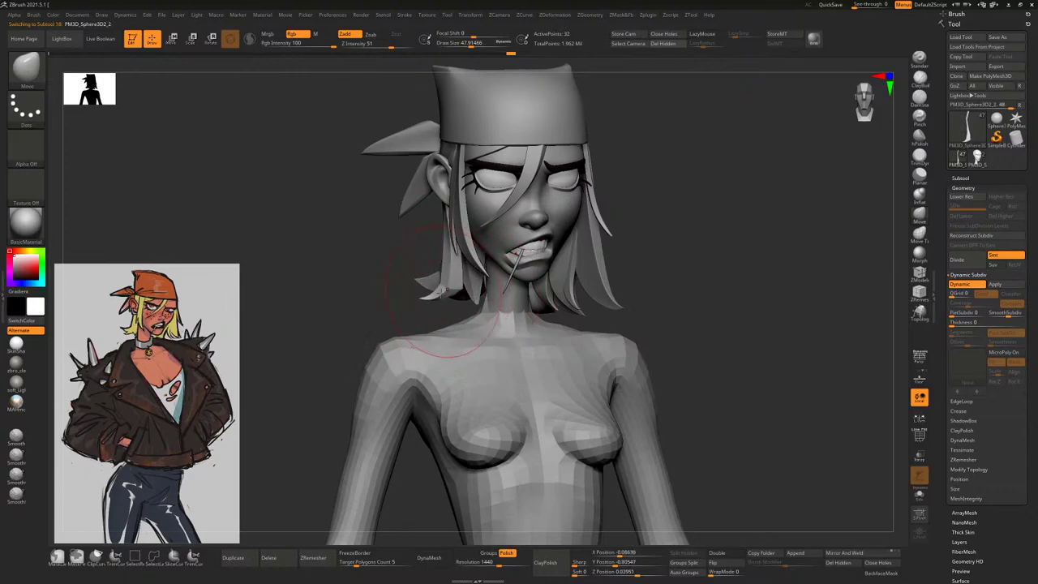
Refine the selected hair strand behind the ear from the back view with the Move brush at draw size about 16.1
{"action": "left_click_drag", "start_coordinate": [719, 241], "coordinate": [552, 248], "text": "alt"}
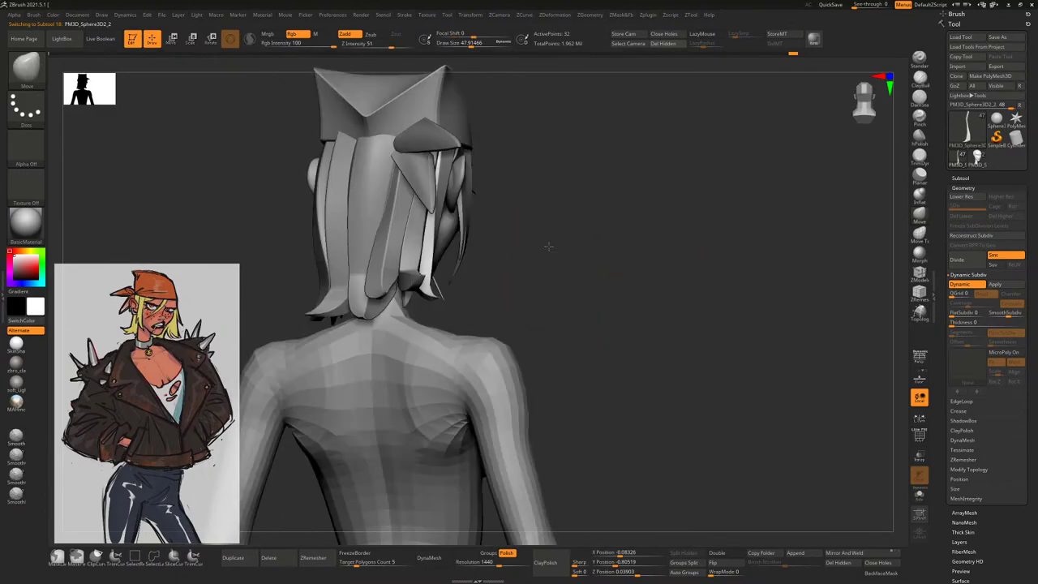
{"action": "key", "text": "space"}
{"action": "left_click_drag", "start_coordinate": [422, 250], "coordinate": [419, 250]}
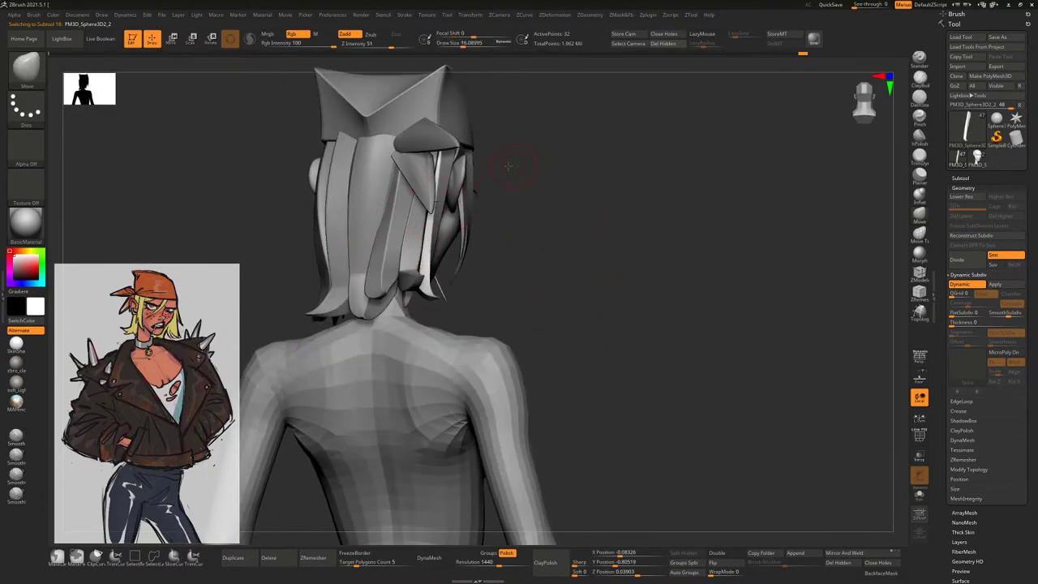
{"action": "left_click_drag", "start_coordinate": [507, 165], "coordinate": [503, 173]}
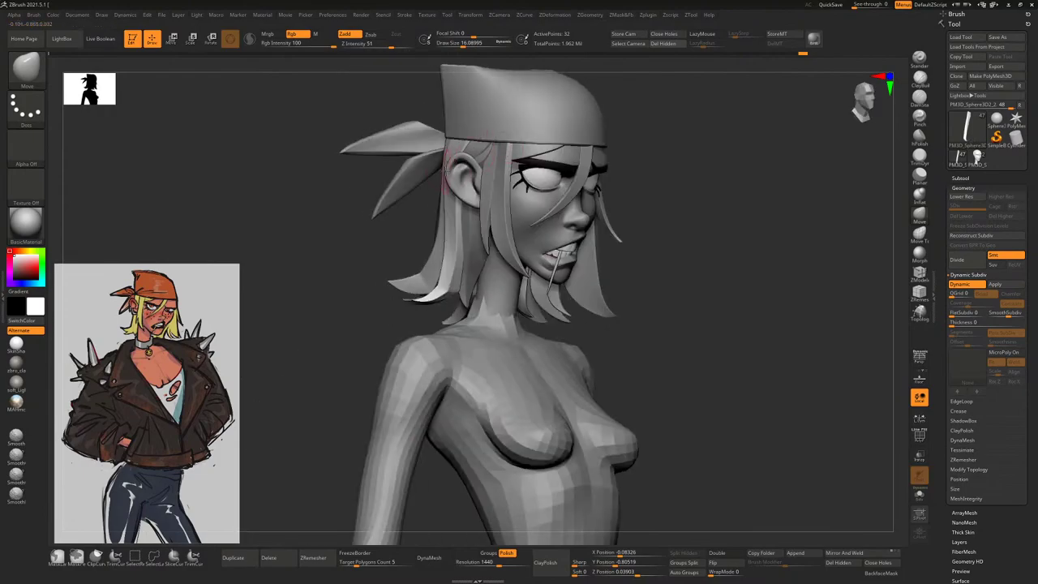
Select the neighbouring back hair strand, turn on BackfaceMask, and reshape the strand with the Move brush at draw size about 35.5
{"action": "key", "text": "space"}
{"action": "mouse_move", "coordinate": [430, 160]}
{"action": "left_mouse_down"}
{"action": "mouse_move", "coordinate": [679, 184]}
{"action": "mouse_move", "coordinate": [649, 183]}
{"action": "mouse_move", "coordinate": [687, 207]}
{"action": "mouse_move", "coordinate": [649, 219]}
{"action": "mouse_move", "coordinate": [584, 213]}
{"action": "mouse_move", "coordinate": [556, 196]}
{"action": "mouse_move", "coordinate": [602, 222]}
{"action": "mouse_move", "coordinate": [644, 225]}
{"action": "mouse_move", "coordinate": [498, 275]}
{"action": "left_mouse_up"}
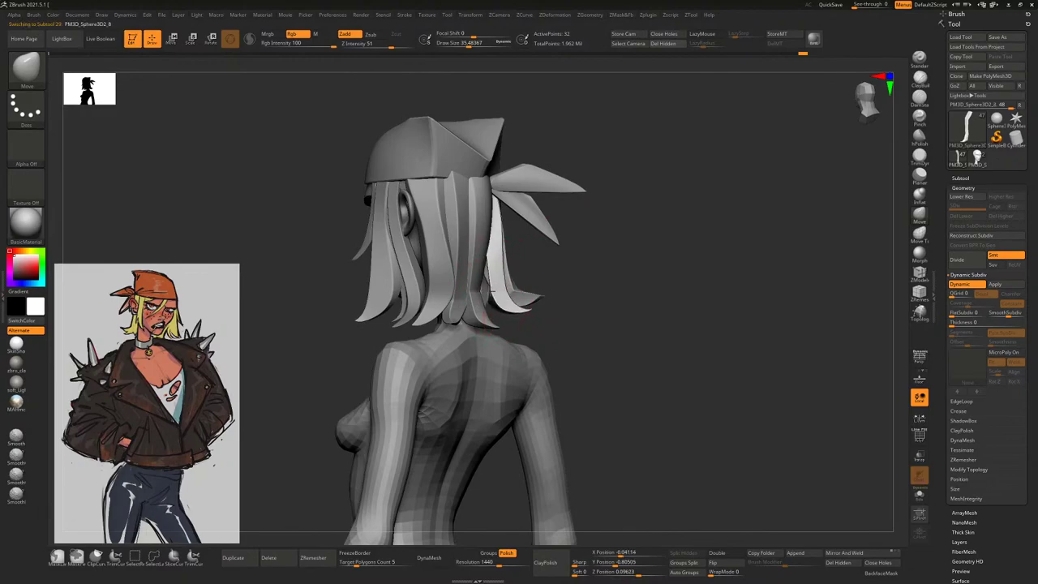
{"action": "left_click_drag", "start_coordinate": [575, 241], "coordinate": [641, 261]}
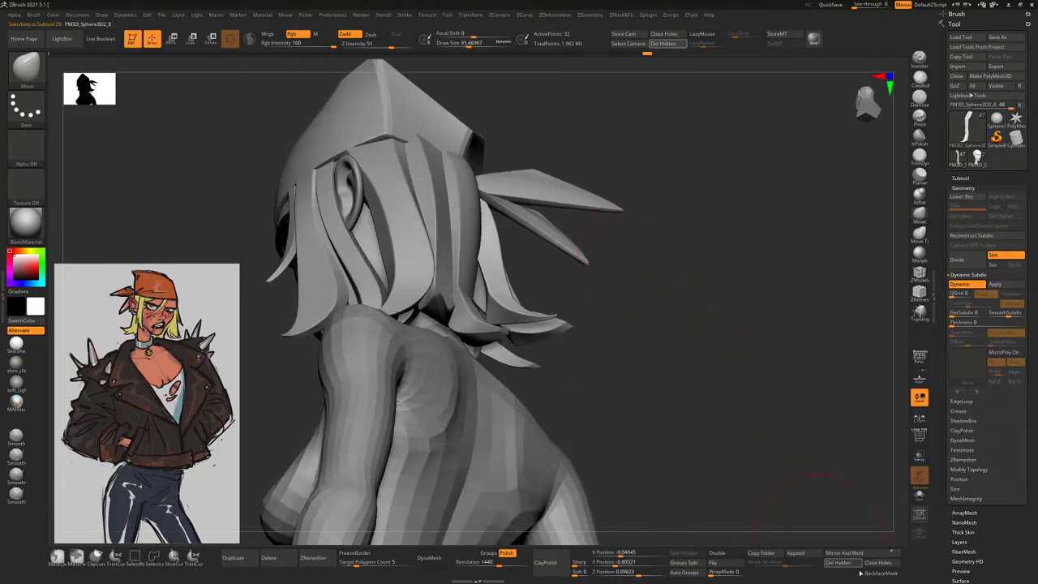
{"action": "left_click", "coordinate": [881, 573]}
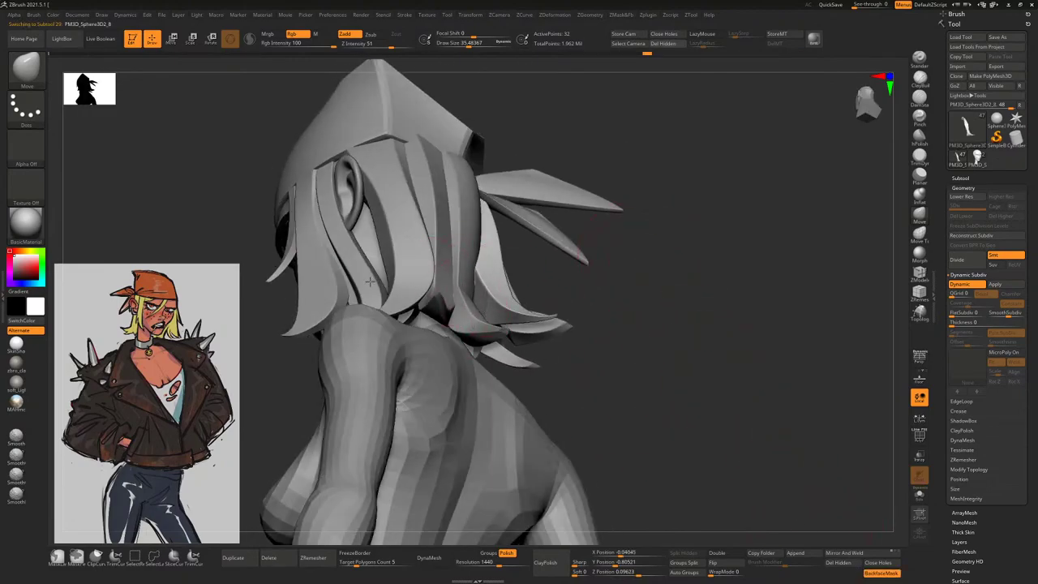
{"action": "left_click_drag", "start_coordinate": [634, 293], "coordinate": [711, 338]}
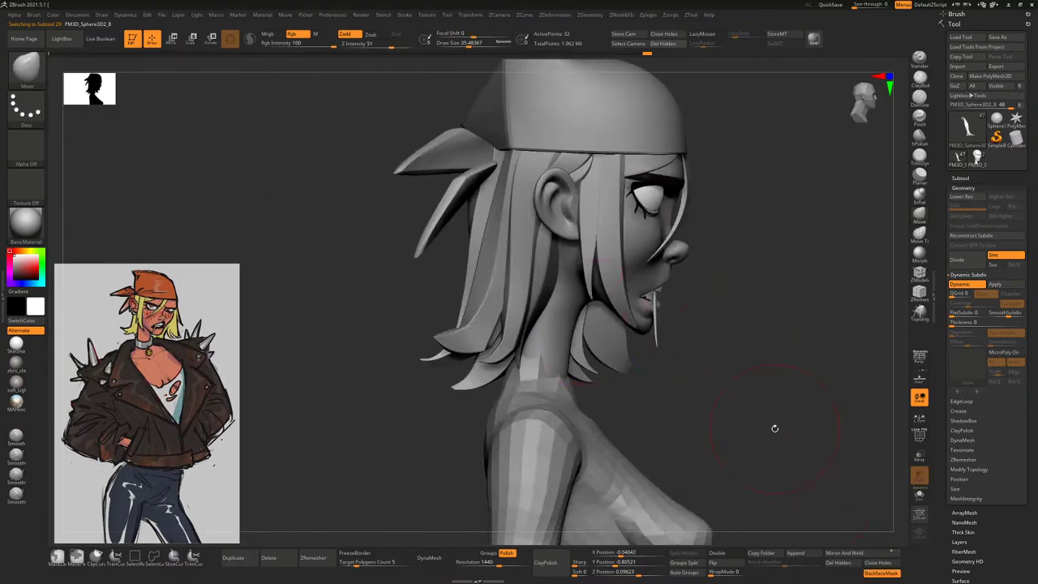
{"action": "left_click_drag", "start_coordinate": [775, 429], "coordinate": [768, 365]}
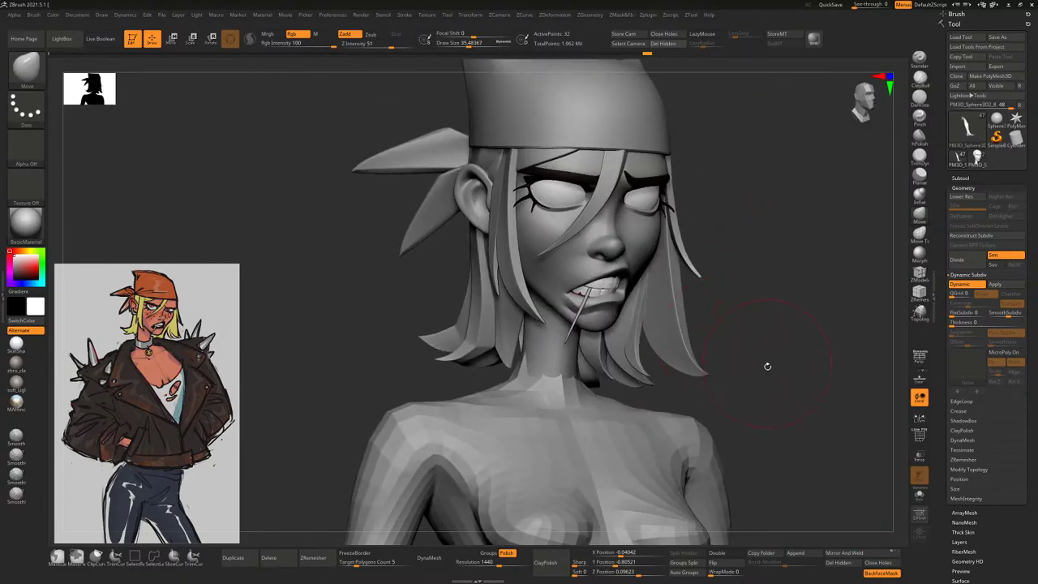
{"action": "left_click_drag", "start_coordinate": [795, 405], "coordinate": [739, 220], "text": "alt"}
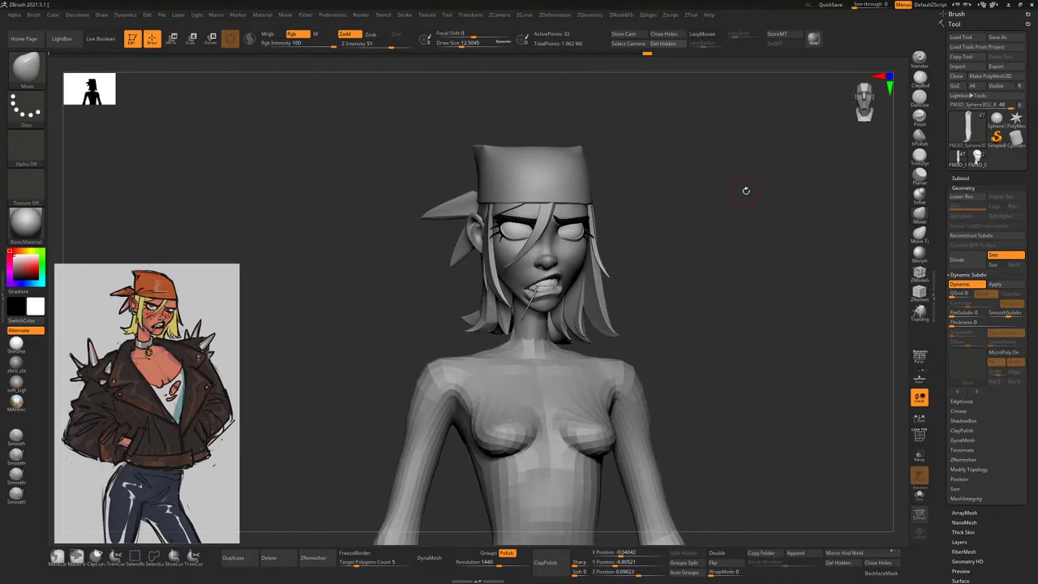
Select the thin hair strand in front of the ear and reshape it with the Move brush at draw size about 24.3
{"action": "mouse_move", "coordinate": [710, 215]}
{"action": "left_mouse_down"}
{"action": "mouse_move", "coordinate": [719, 248]}
{"action": "mouse_move", "coordinate": [701, 261]}
{"action": "left_mouse_up"}
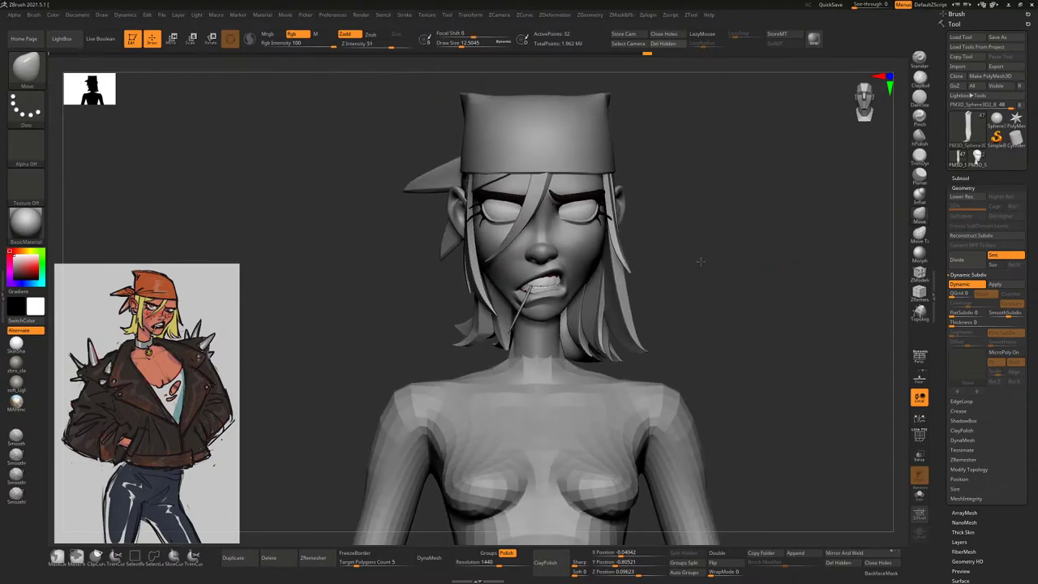
{"action": "left_click", "coordinate": [593, 309], "text": "alt"}
{"action": "right_click_drag", "start_coordinate": [589, 317], "coordinate": [602, 302]}
{"action": "right_click_drag", "start_coordinate": [731, 234], "coordinate": [616, 272]}
{"action": "key", "text": "bracketright"}
{"action": "key", "text": "bracketright"}
{"action": "key", "text": "bracketright"}
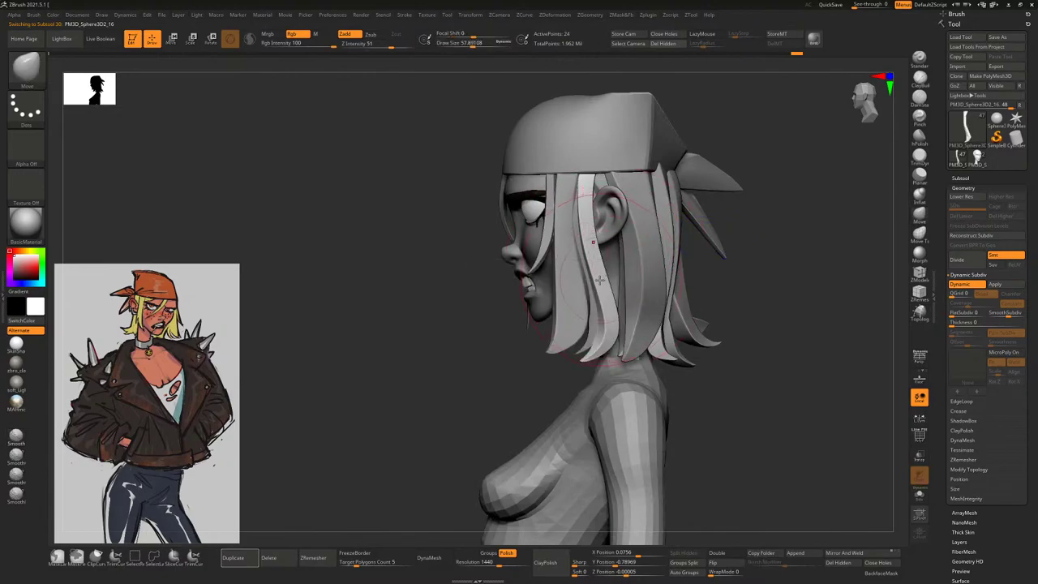
{"action": "key", "text": "bracketleft"}
{"action": "key", "text": "bracketleft"}
{"action": "key", "text": "bracketleft"}
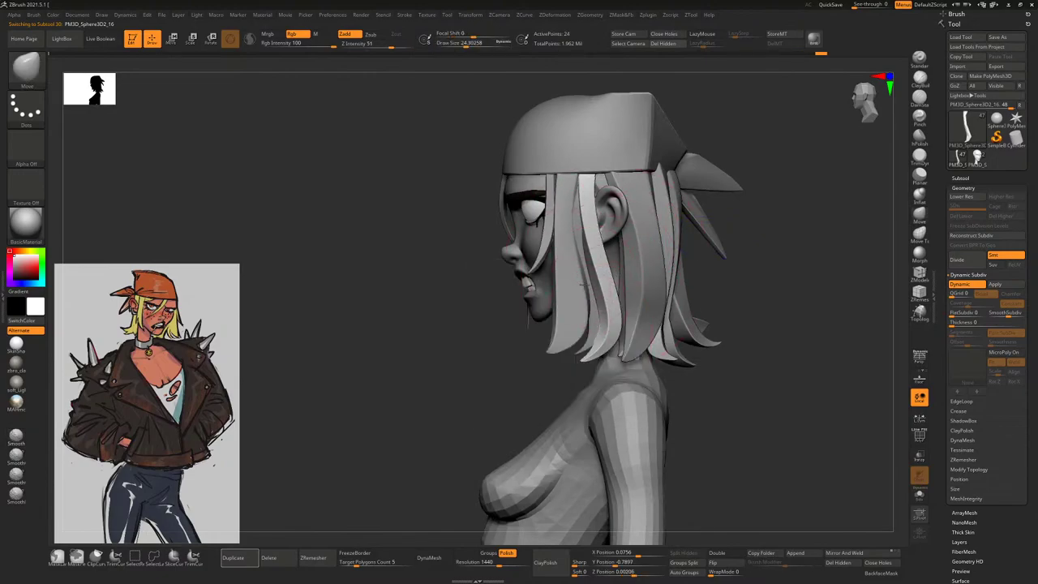
{"action": "mouse_move", "coordinate": [737, 253]}
{"action": "right_mouse_down"}
{"action": "mouse_move", "coordinate": [649, 308]}
{"action": "mouse_move", "coordinate": [626, 278]}
{"action": "right_mouse_up"}
{"action": "key", "text": "bracketright"}
{"action": "key", "text": "bracketright"}
{"action": "key", "text": "bracketright"}
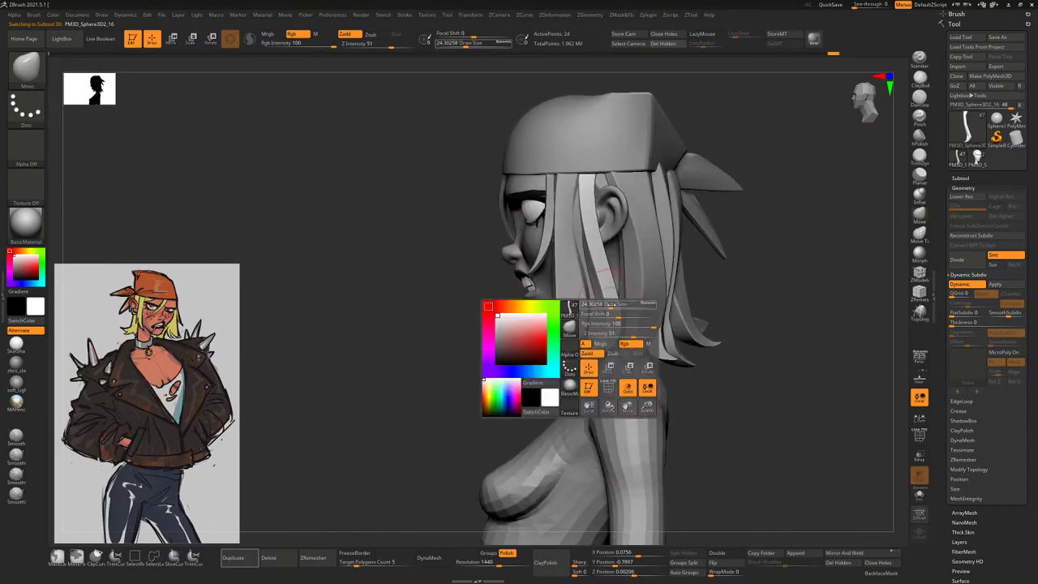
Select the inner hair strand beneath the ear and reshape it with the Move brush at draw size about 28.7
{"action": "right_click_drag", "start_coordinate": [739, 274], "coordinate": [581, 225], "text": "ctrl"}
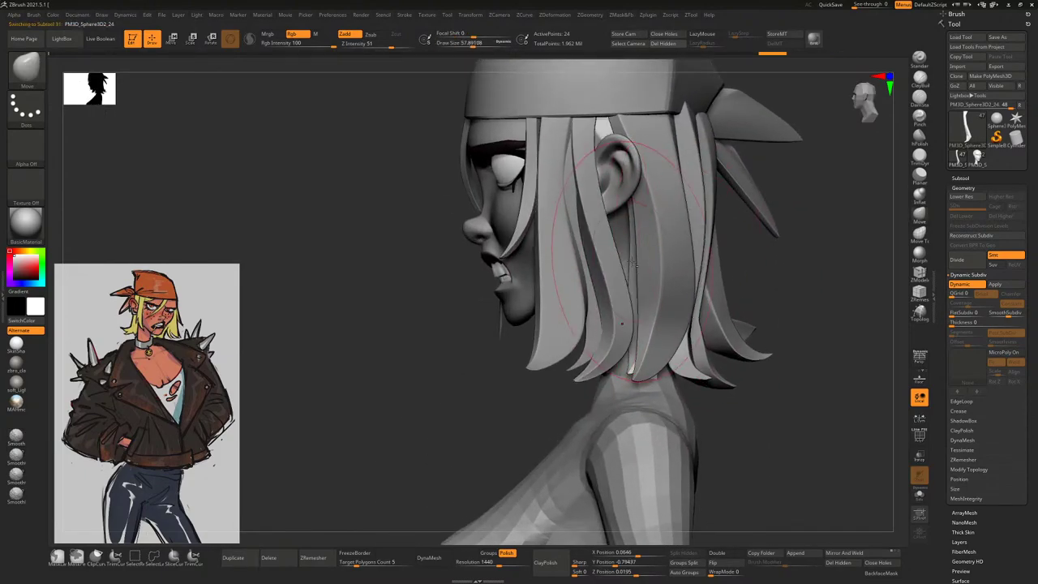
{"action": "key", "text": "bracketleft"}
{"action": "key", "text": "bracketleft"}
{"action": "mouse_move", "coordinate": [728, 237]}
{"action": "right_mouse_down"}
{"action": "mouse_move", "coordinate": [807, 255]}
{"action": "mouse_move", "coordinate": [764, 250]}
{"action": "mouse_move", "coordinate": [709, 290]}
{"action": "mouse_move", "coordinate": [801, 245]}
{"action": "mouse_move", "coordinate": [639, 240]}
{"action": "right_mouse_up"}
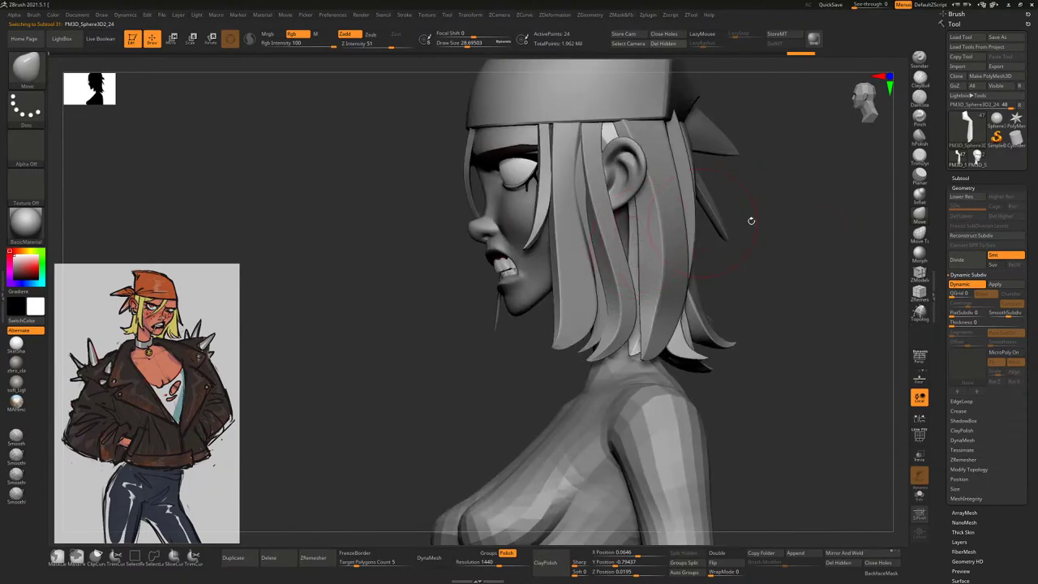
{"action": "mouse_move", "coordinate": [751, 220]}
{"action": "right_mouse_down"}
{"action": "mouse_move", "coordinate": [812, 232]}
{"action": "mouse_move", "coordinate": [795, 276]}
{"action": "right_mouse_up"}
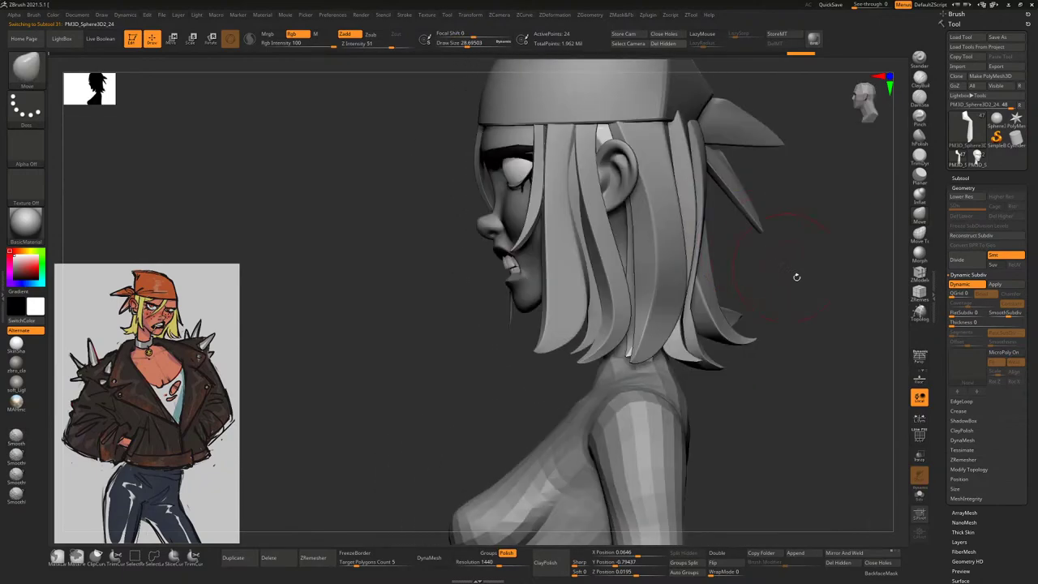
Isolate the inner strand with its wireframe shown and insert a single edge loop across it with ZModeler
{"action": "left_click", "coordinate": [919, 437]}
{"action": "right_click_drag", "start_coordinate": [880, 382], "coordinate": [876, 324]}
{"action": "left_click", "coordinate": [919, 313]}
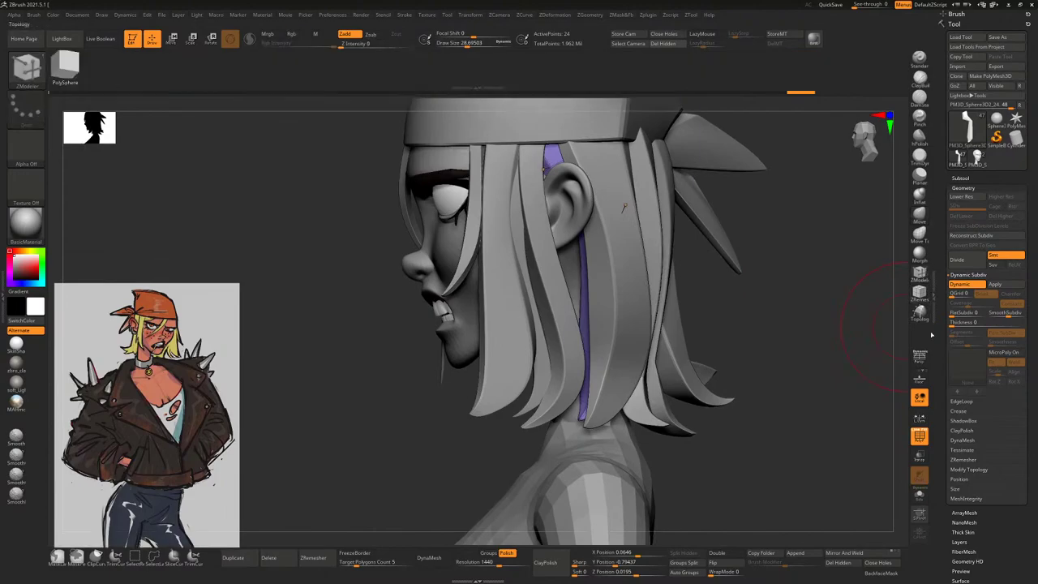
{"action": "left_click", "coordinate": [919, 438]}
{"action": "left_click", "coordinate": [919, 495]}
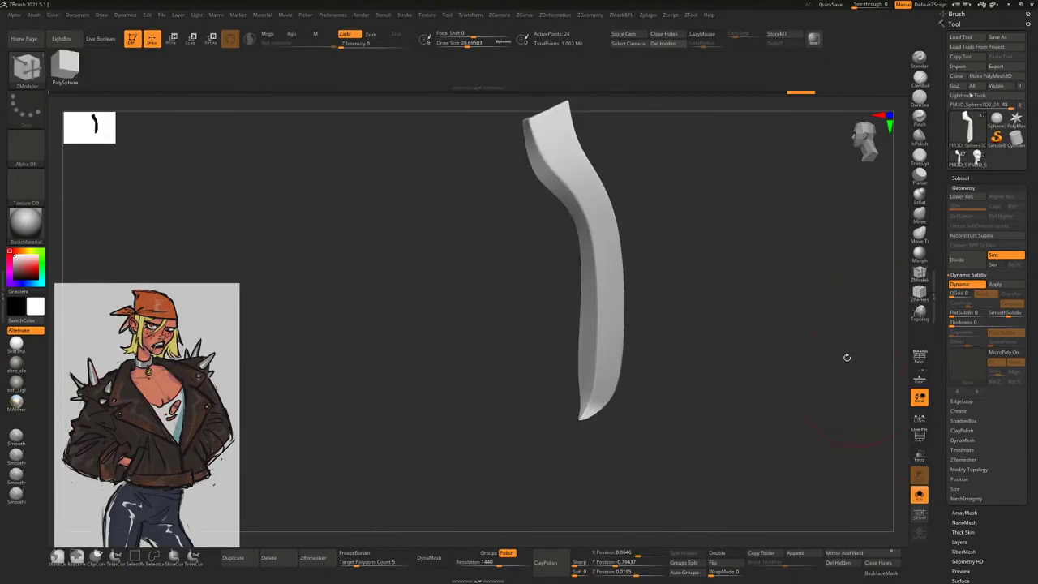
{"action": "left_click", "coordinate": [919, 436]}
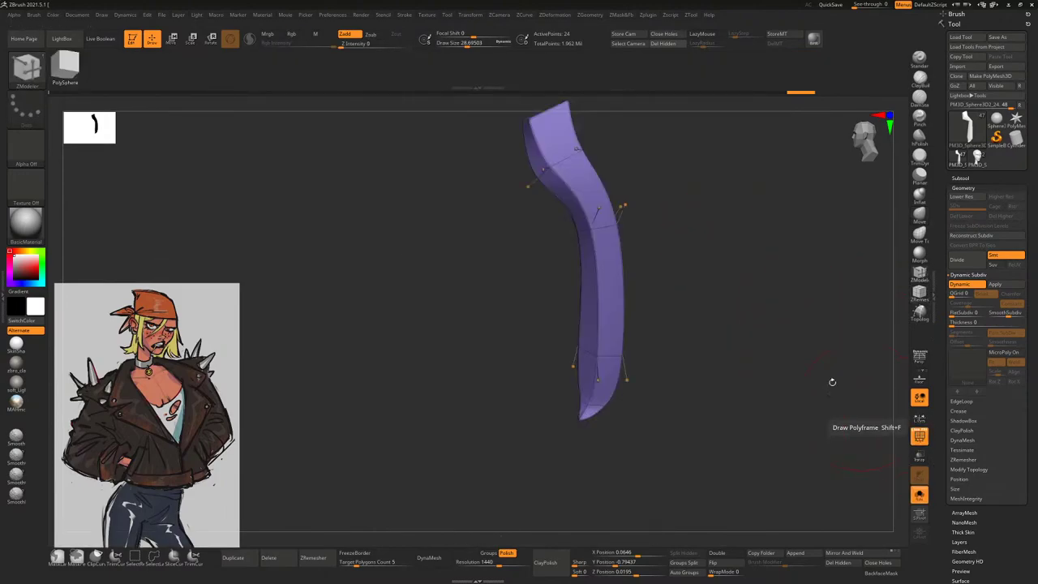
{"action": "key", "text": "space"}
{"action": "left_click", "coordinate": [596, 277]}
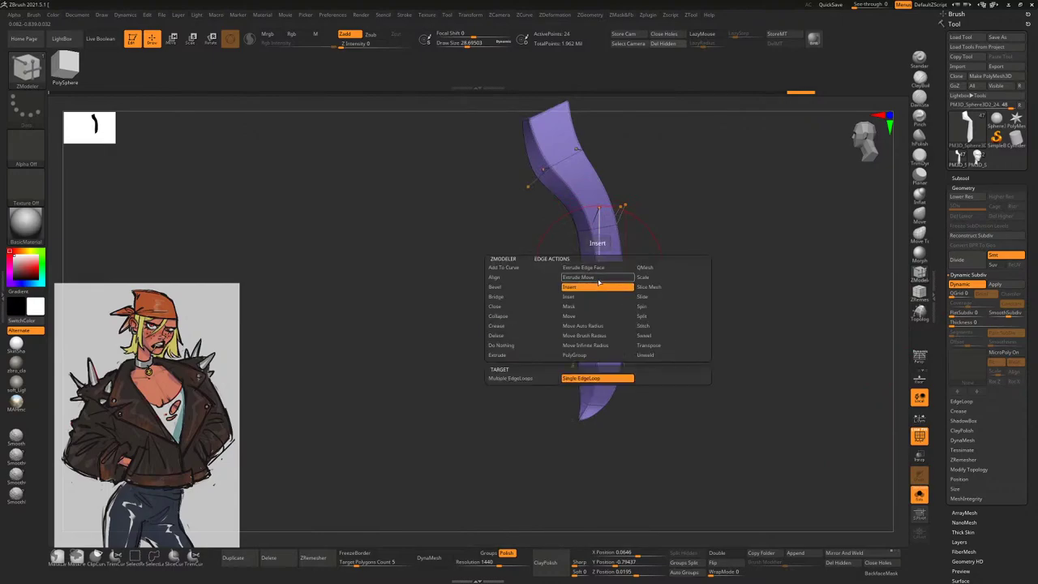
Restore the full model without wireframe and refit the strand beneath the ear using Move Topological at draw size about 28.7
{"action": "left_click", "coordinate": [920, 232]}
{"action": "left_click", "coordinate": [919, 438]}
{"action": "left_click", "coordinate": [919, 495]}
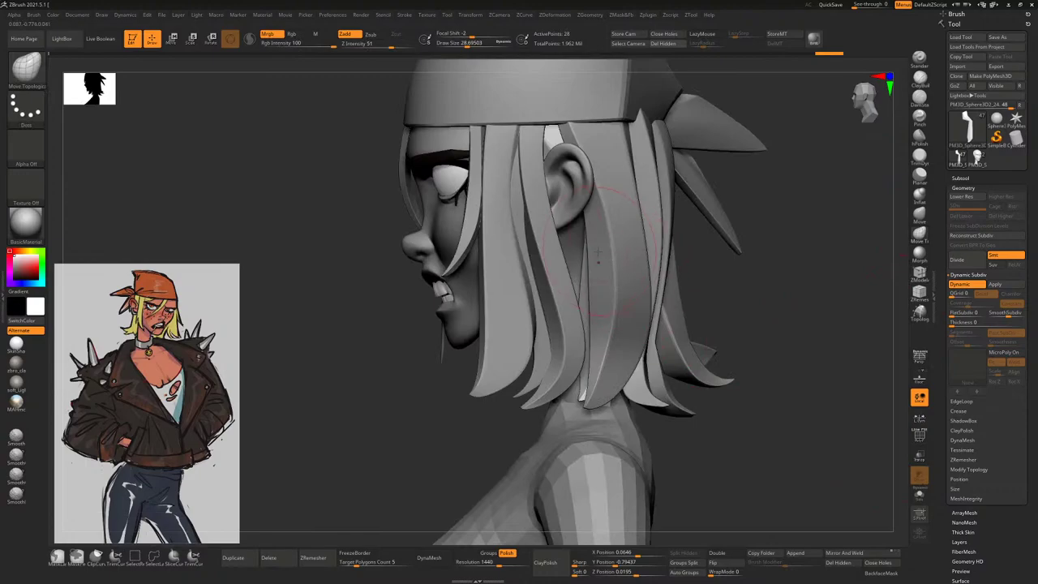
{"action": "left_click_drag", "start_coordinate": [600, 352], "coordinate": [589, 363]}
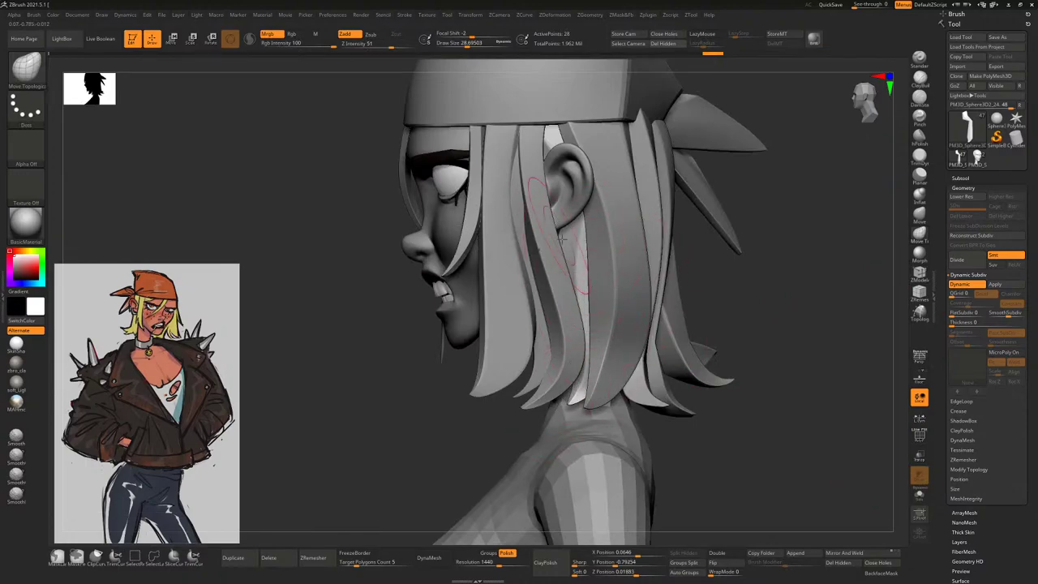
{"action": "left_click_drag", "start_coordinate": [793, 245], "coordinate": [590, 240]}
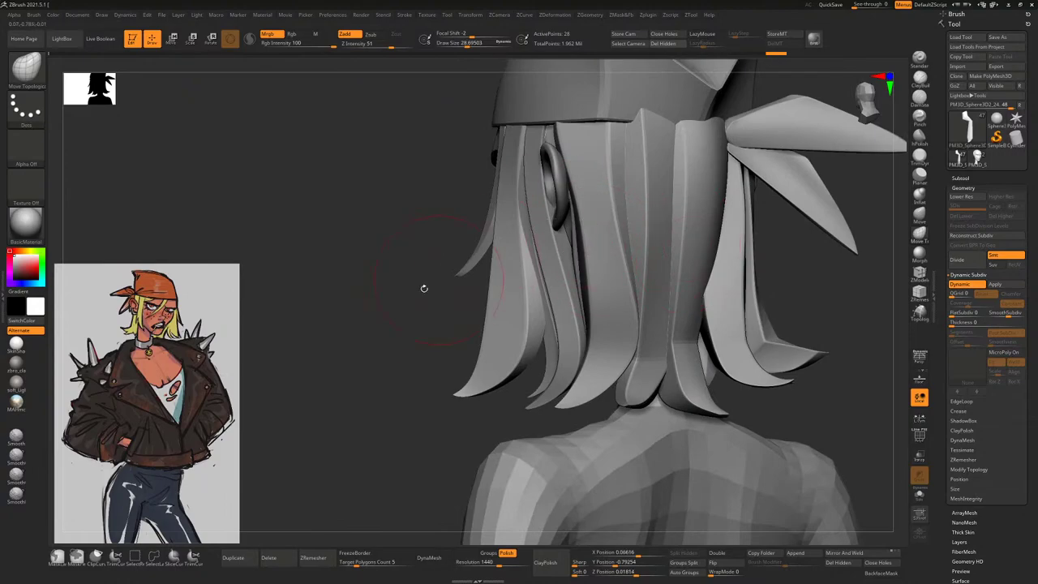
{"action": "left_click_drag", "start_coordinate": [423, 287], "coordinate": [487, 251]}
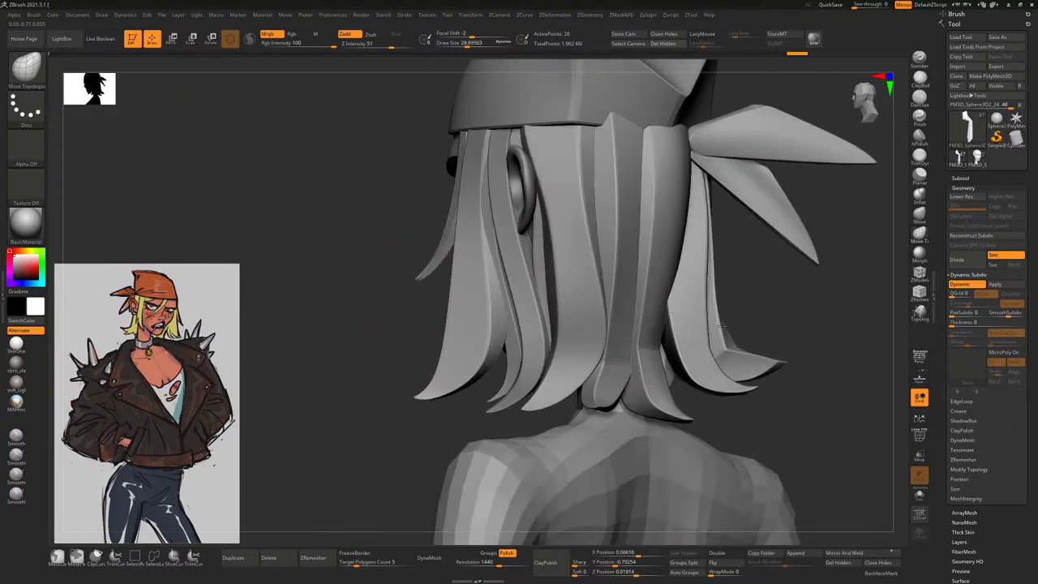
{"action": "mouse_move", "coordinate": [567, 276]}
{"action": "left_mouse_down"}
{"action": "mouse_move", "coordinate": [425, 284]}
{"action": "mouse_move", "coordinate": [542, 210]}
{"action": "left_mouse_up"}
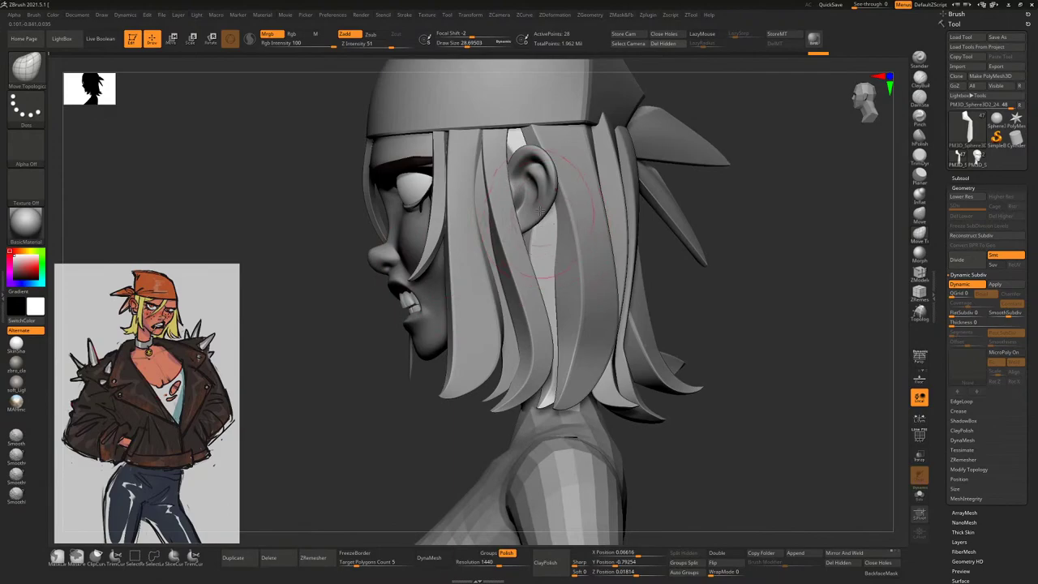
{"action": "left_click_drag", "start_coordinate": [699, 280], "coordinate": [541, 220]}
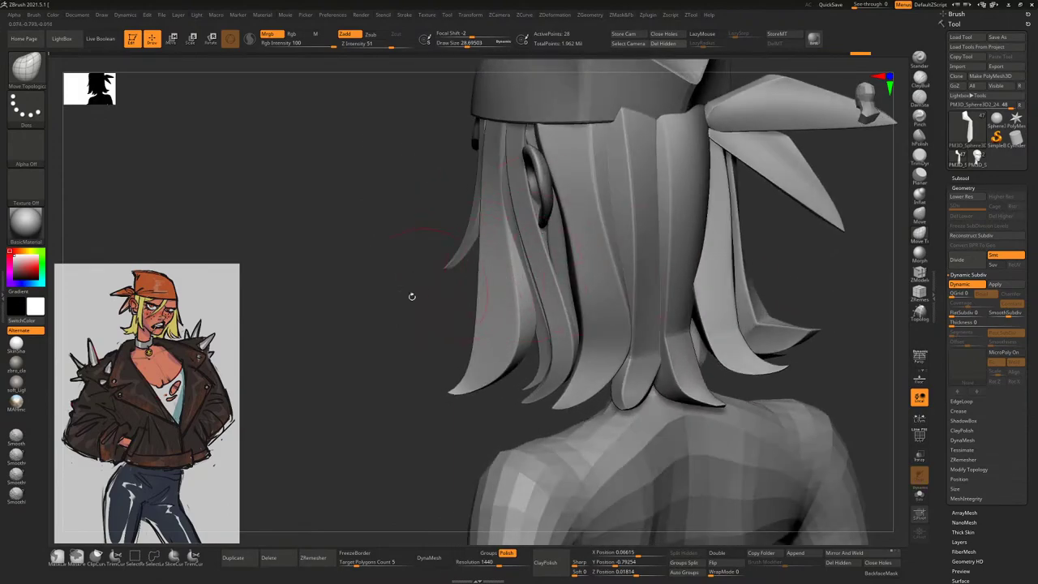
{"action": "left_click_drag", "start_coordinate": [412, 296], "coordinate": [586, 258]}
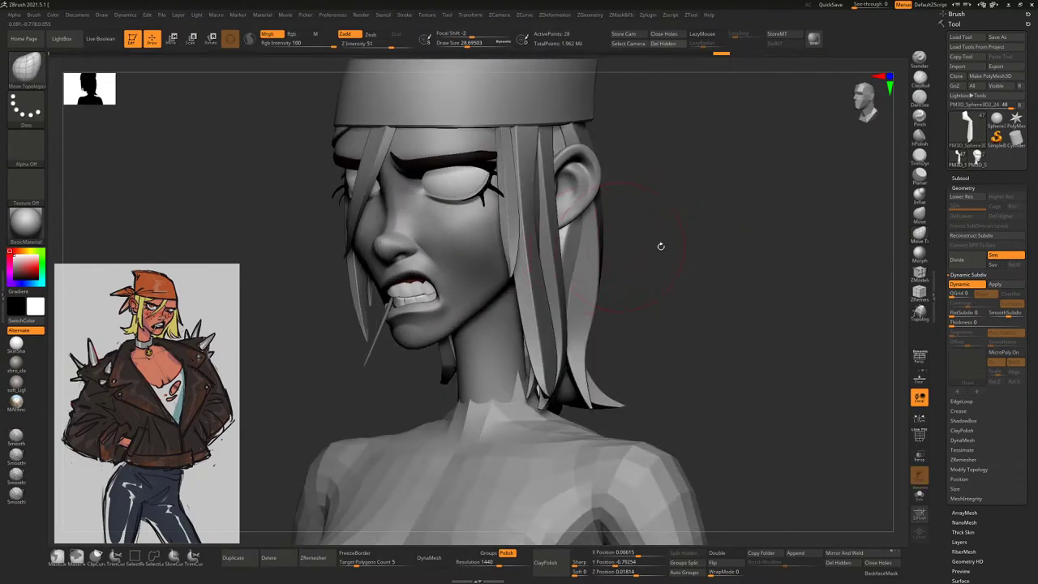
{"action": "left_click_drag", "start_coordinate": [661, 246], "coordinate": [584, 192]}
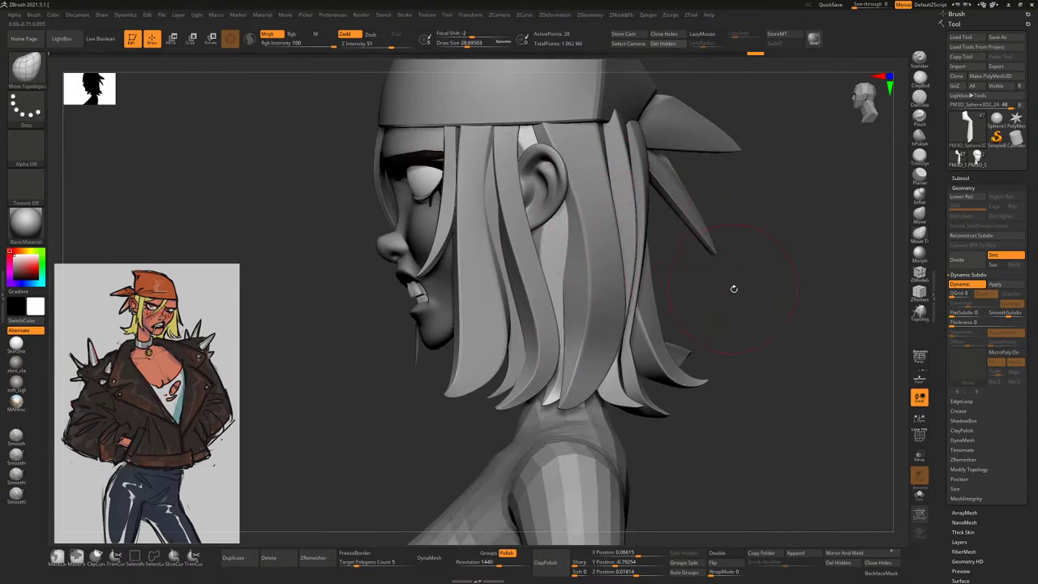
{"action": "left_click_drag", "start_coordinate": [734, 289], "coordinate": [578, 287]}
Select the body mesh and isolate it with a close view of the neck and shoulders
{"action": "left_click", "coordinate": [574, 270], "text": "alt"}
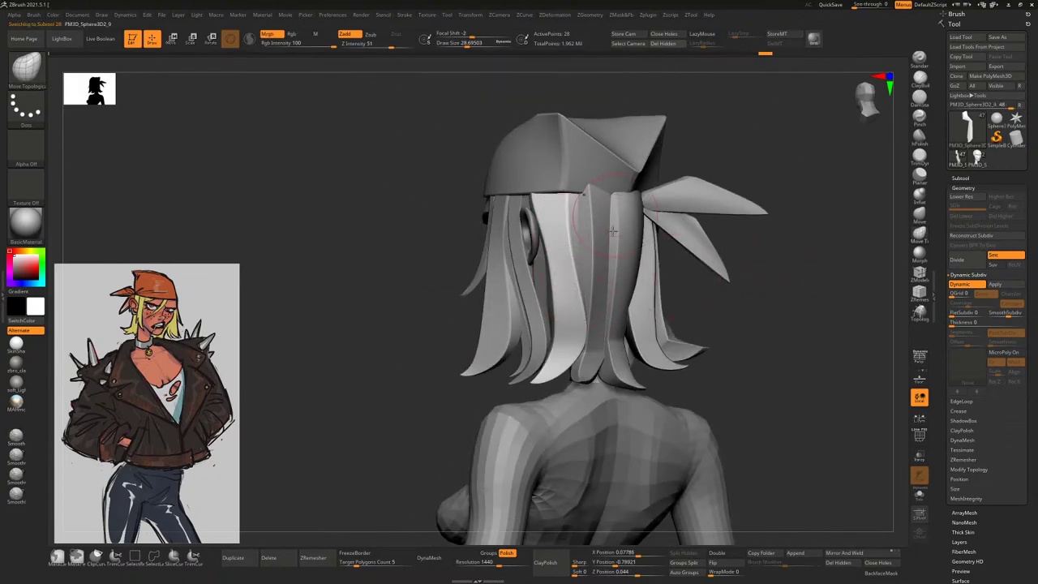
{"action": "left_click_drag", "start_coordinate": [700, 289], "coordinate": [558, 303]}
{"action": "left_click", "coordinate": [536, 303], "text": "alt"}
{"action": "left_click_drag", "start_coordinate": [843, 467], "coordinate": [891, 474]}
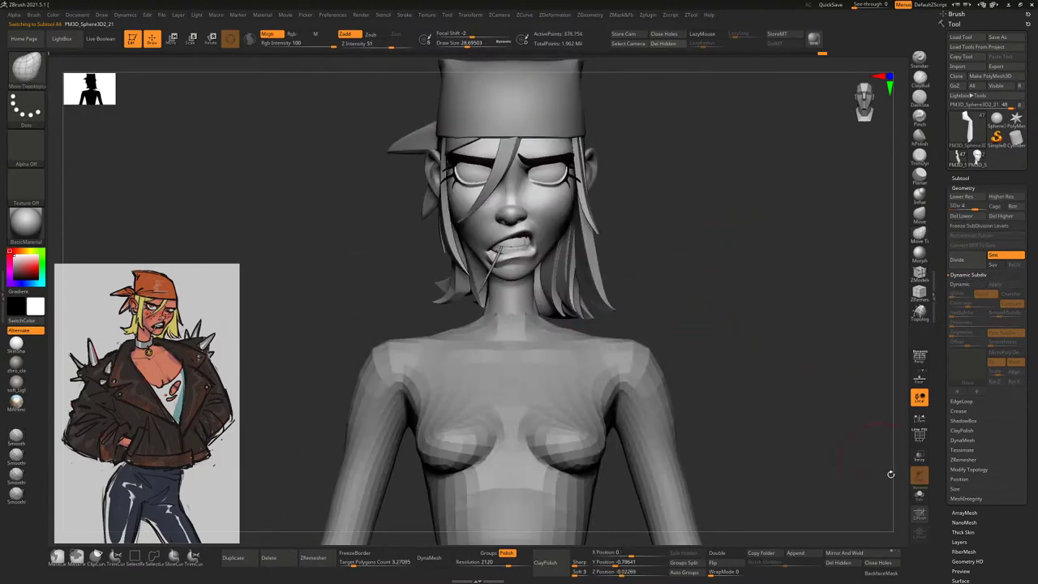
{"action": "left_click", "coordinate": [528, 334], "text": "alt"}
{"action": "left_click_drag", "start_coordinate": [681, 267], "coordinate": [884, 494], "text": "alt"}
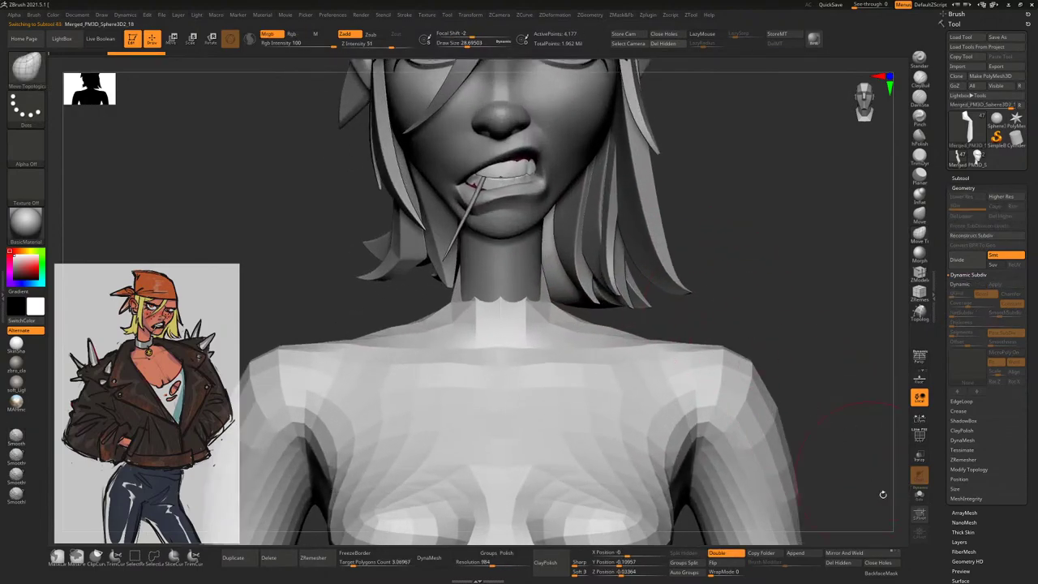
{"action": "left_click", "coordinate": [919, 496]}
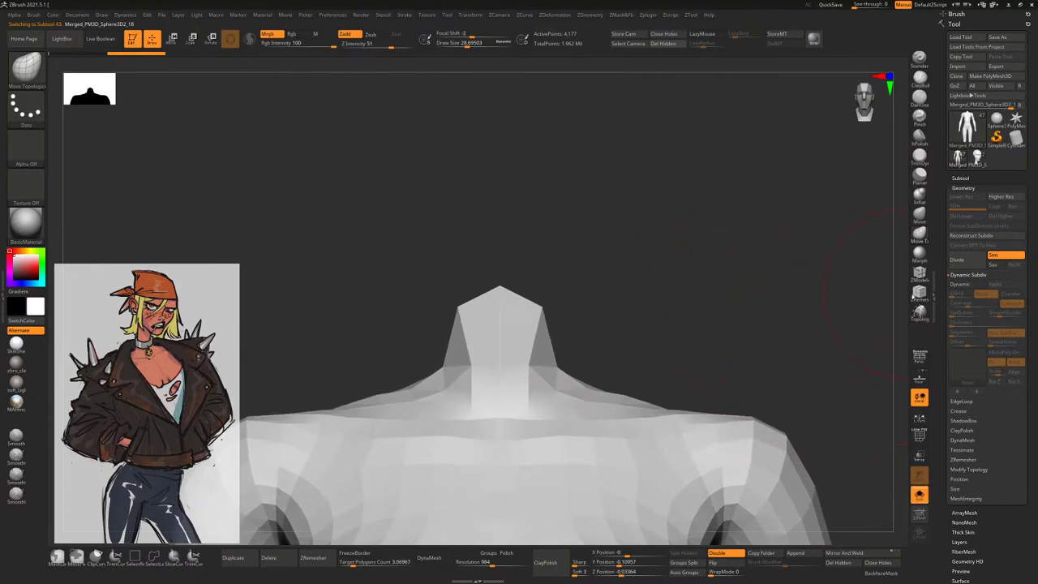
Draw a Topology brush curve around the base of the neck at draw size 64 and start the crossing curves
{"action": "key", "text": "b"}
{"action": "key", "text": "t"}
{"action": "key", "text": "o"}
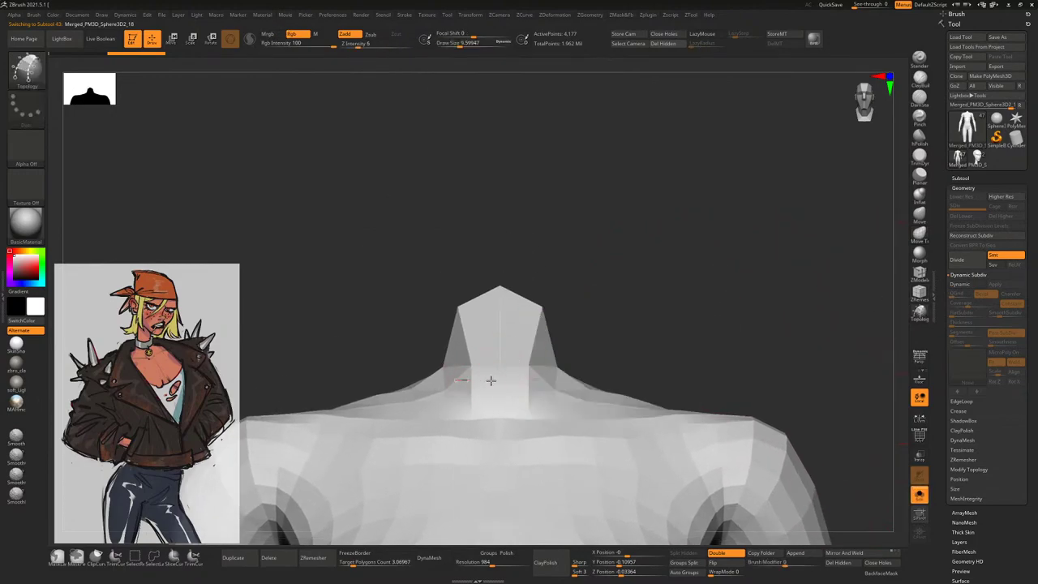
{"action": "left_click_drag", "start_coordinate": [626, 322], "coordinate": [498, 387]}
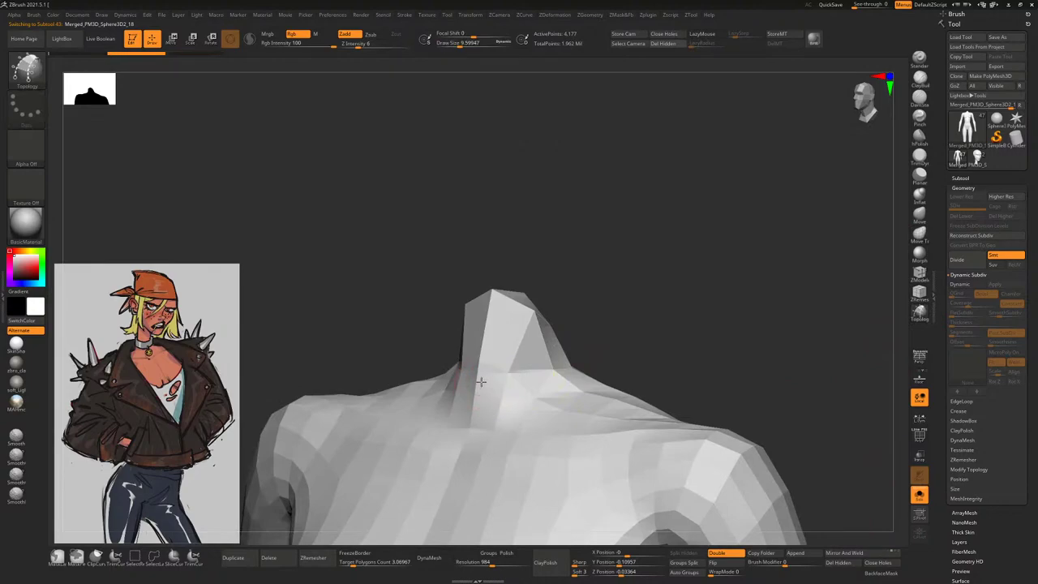
{"action": "left_click_drag", "start_coordinate": [561, 372], "coordinate": [496, 384]}
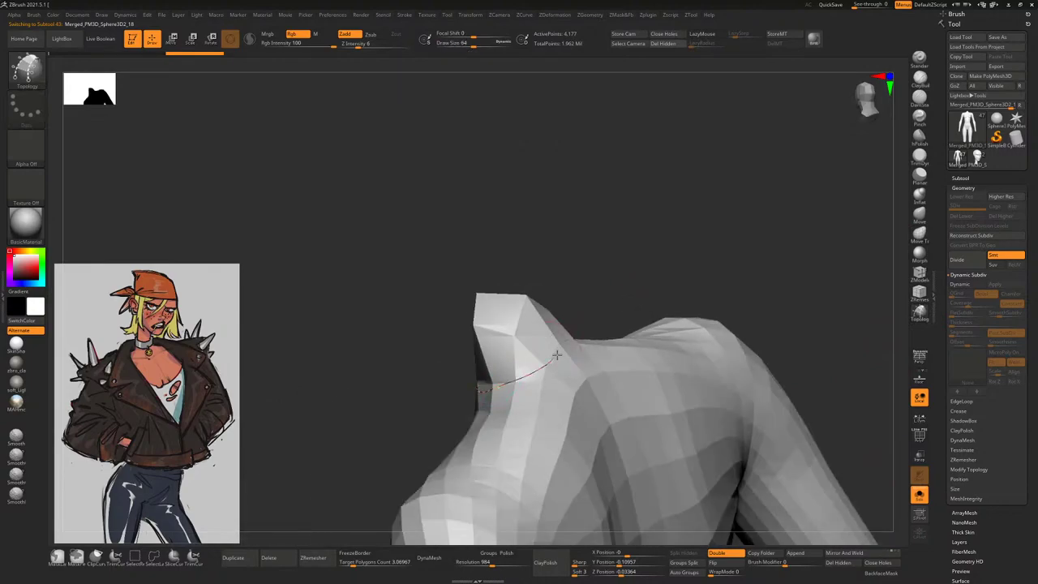
{"action": "left_click_drag", "start_coordinate": [556, 355], "coordinate": [600, 280]}
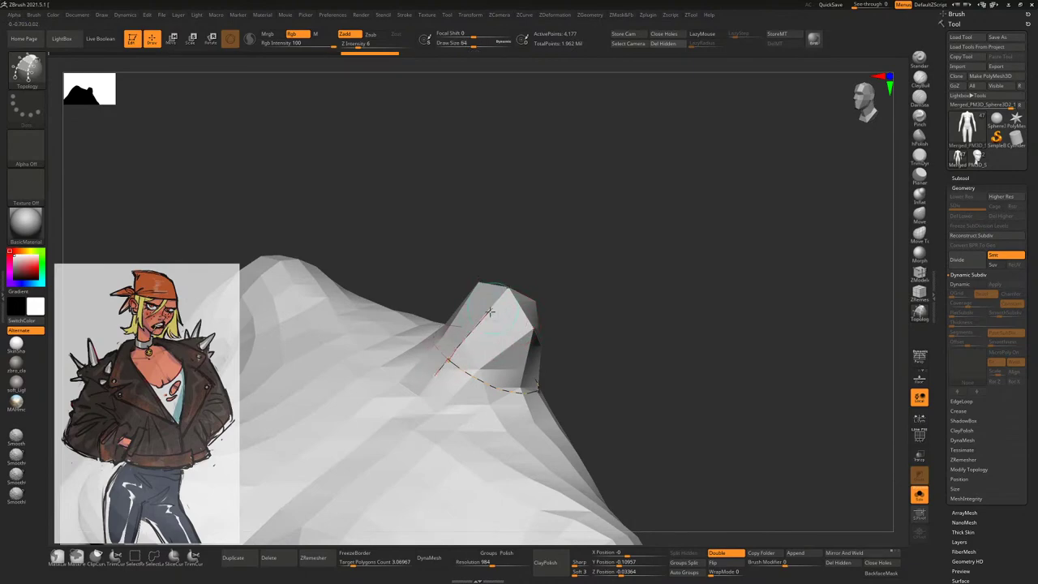
Draw the choker's upper Topology curve around the neck and vertical curves crossing both loops to form faces
{"action": "left_click_drag", "start_coordinate": [565, 309], "coordinate": [478, 333]}
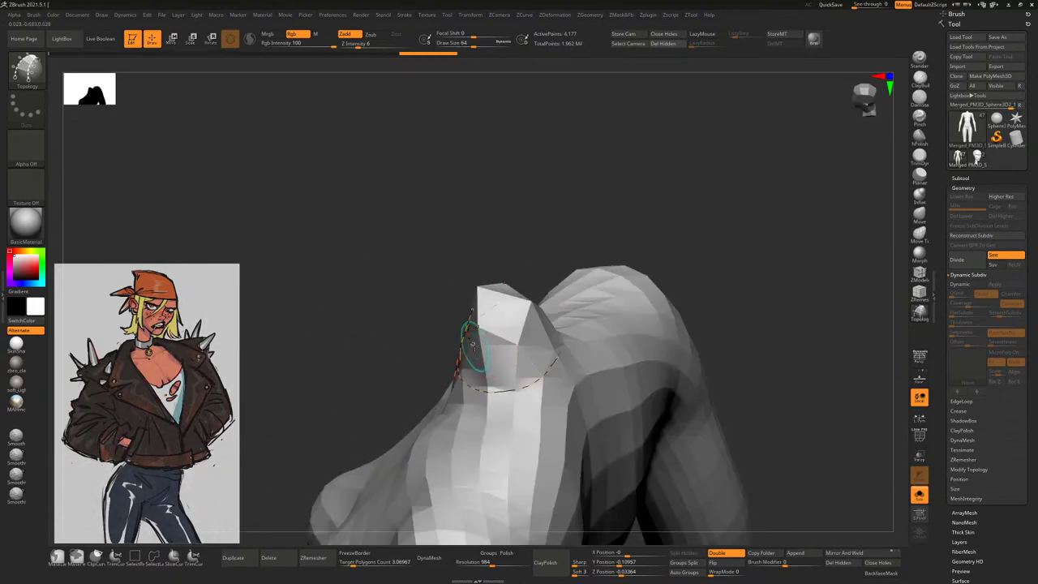
{"action": "left_click_drag", "start_coordinate": [616, 186], "coordinate": [424, 292]}
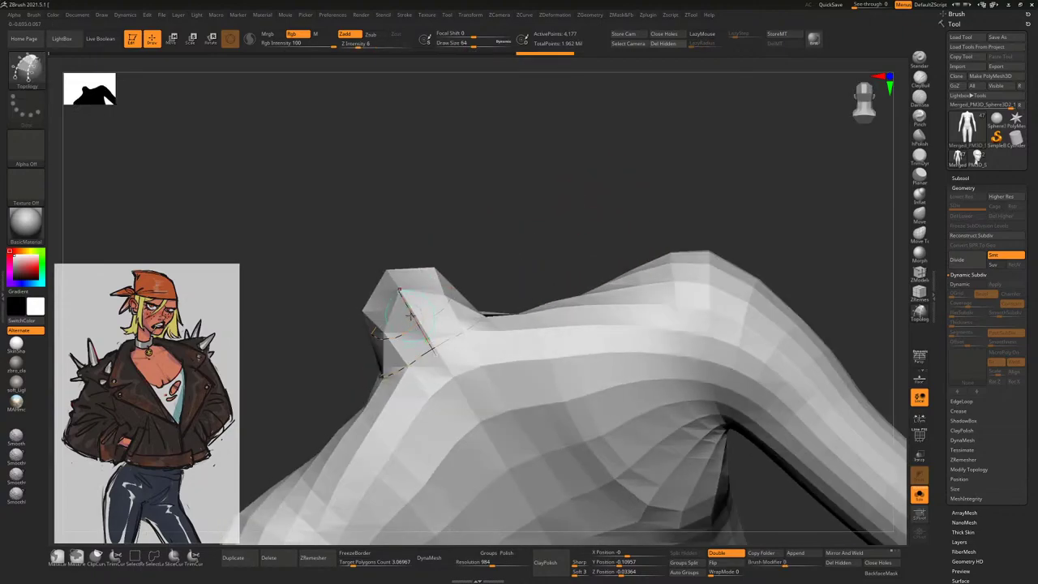
{"action": "left_click_drag", "start_coordinate": [514, 224], "coordinate": [351, 331]}
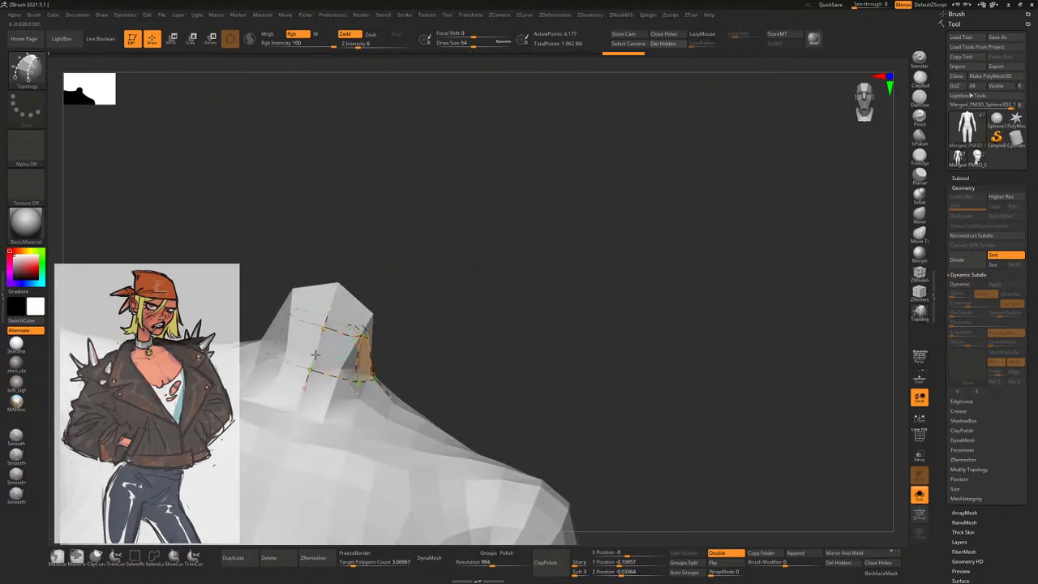
{"action": "left_click_drag", "start_coordinate": [448, 274], "coordinate": [587, 281]}
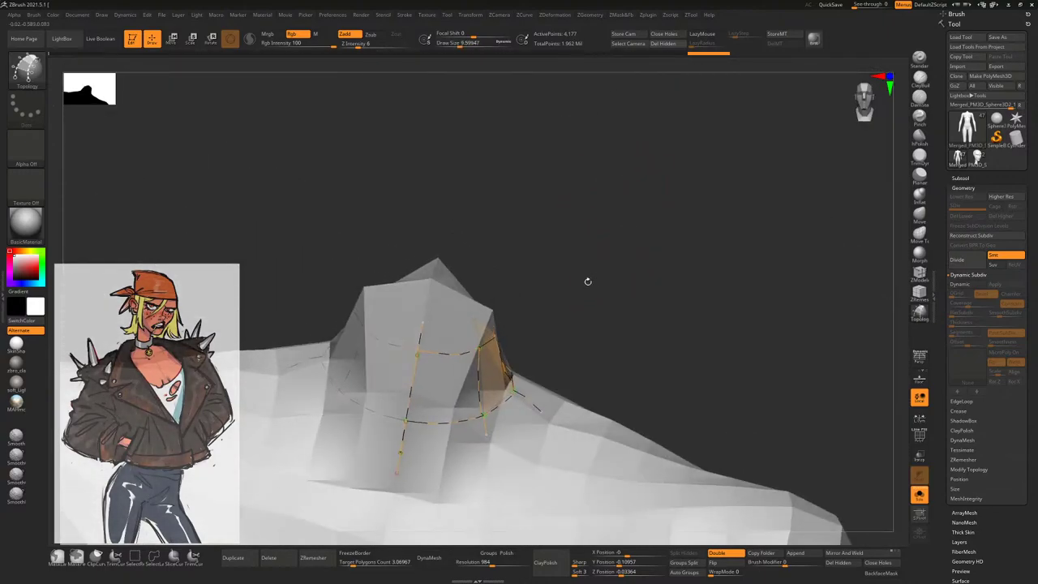
Erase the faulty curves at the front of the neck and redraw them to close the front choker face
{"action": "left_click", "coordinate": [415, 361], "text": "alt"}
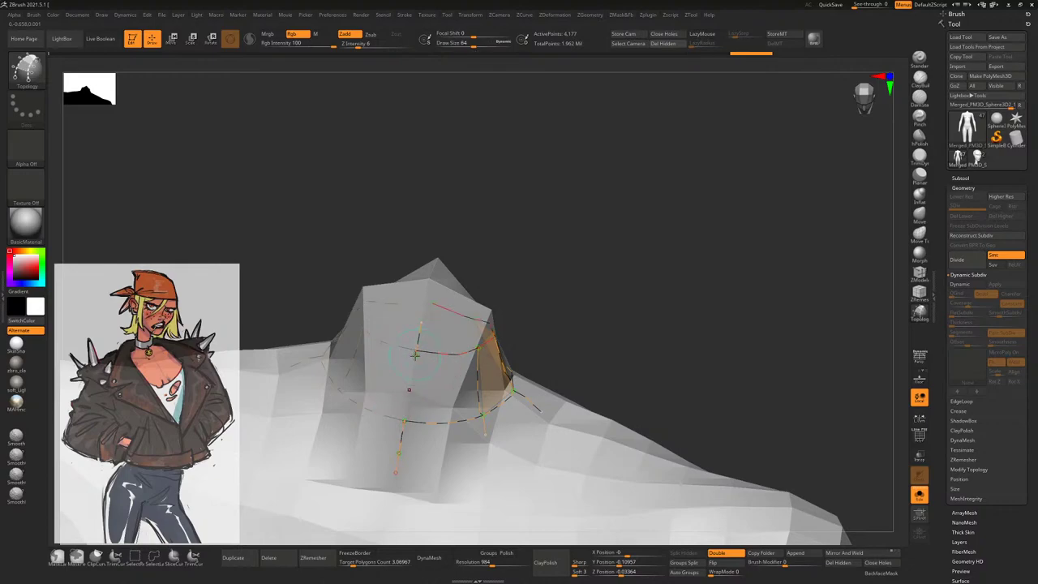
{"action": "left_click", "coordinate": [412, 350], "text": "alt"}
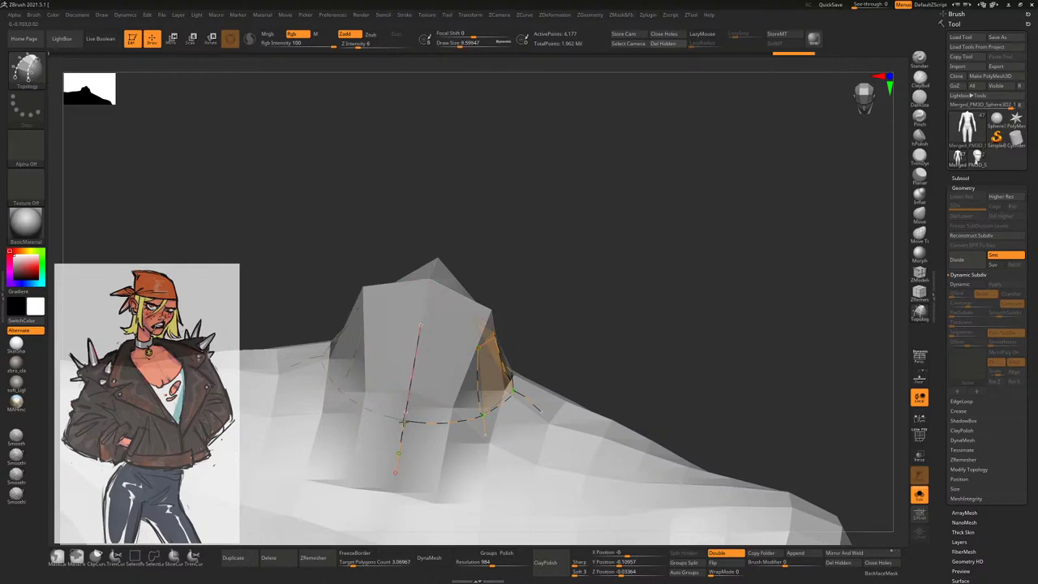
{"action": "left_click", "coordinate": [404, 422], "text": "alt"}
{"action": "left_click_drag", "start_coordinate": [648, 254], "coordinate": [637, 253]}
{"action": "left_click", "coordinate": [408, 422], "text": "alt"}
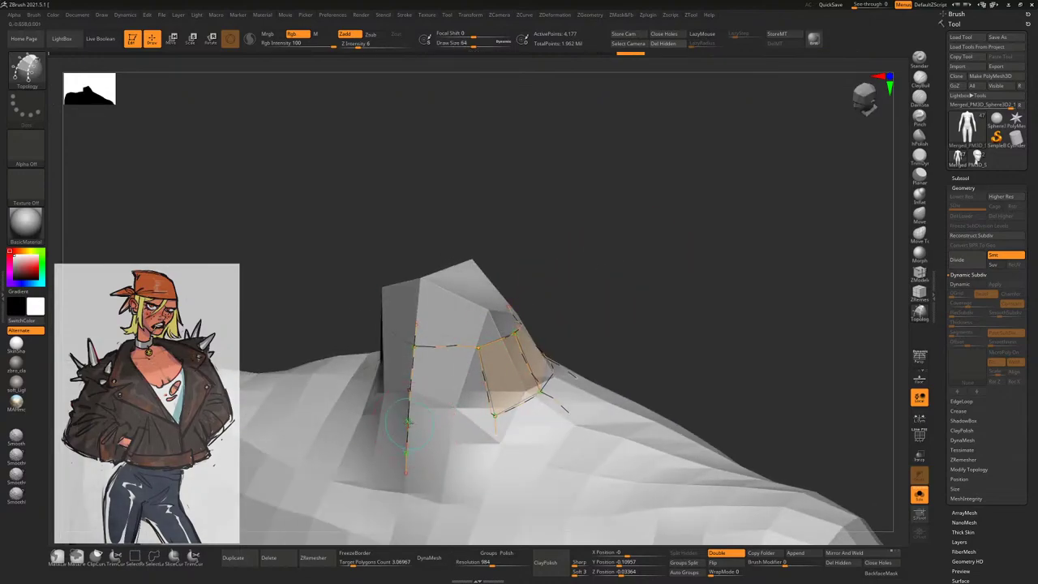
{"action": "left_click", "coordinate": [494, 415]}
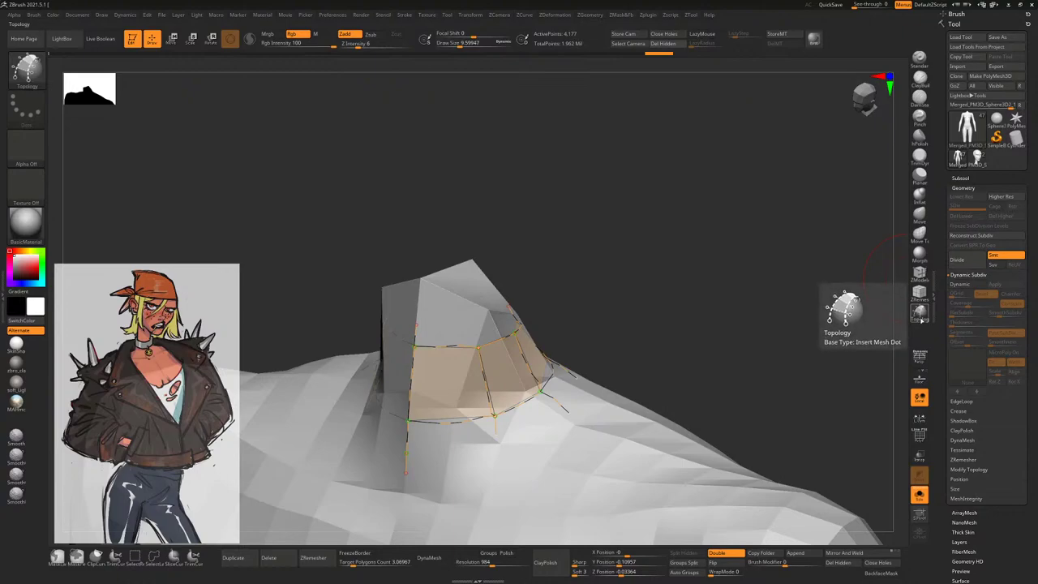
Try to generate the choker mesh from the Topology curves at draw size about 9.6 and check it on the full character
{"action": "mouse_move", "coordinate": [730, 211]}
{"action": "left_mouse_down"}
{"action": "mouse_move", "coordinate": [598, 234]}
{"action": "mouse_move", "coordinate": [551, 371]}
{"action": "mouse_move", "coordinate": [659, 322]}
{"action": "mouse_move", "coordinate": [834, 412]}
{"action": "left_mouse_up"}
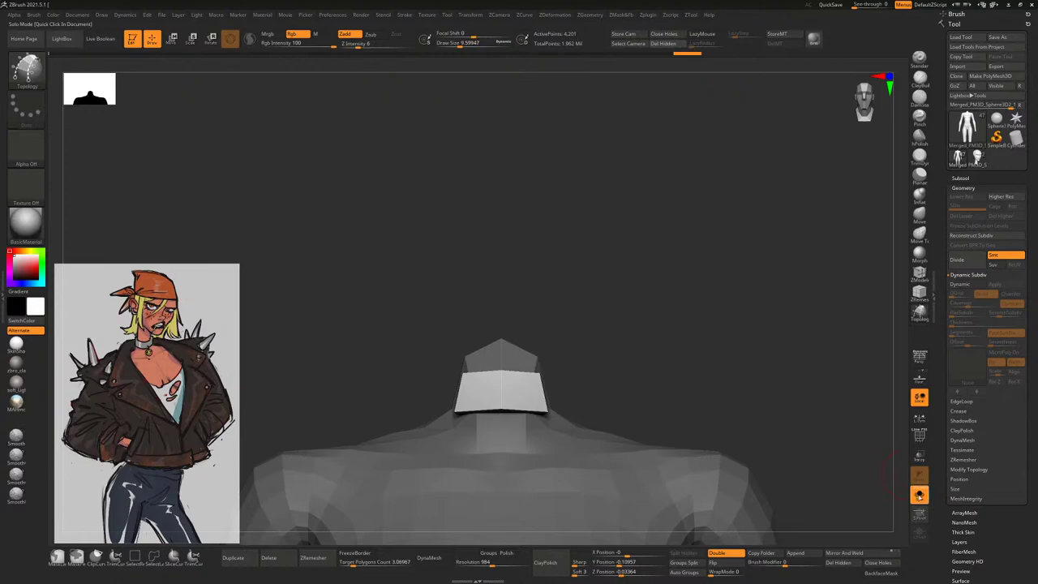
{"action": "key", "text": "ctrl+shift+t"}
{"action": "key", "text": "b"}
{"action": "key", "text": "m"}
{"action": "key", "text": "t"}
{"action": "key", "text": "space"}
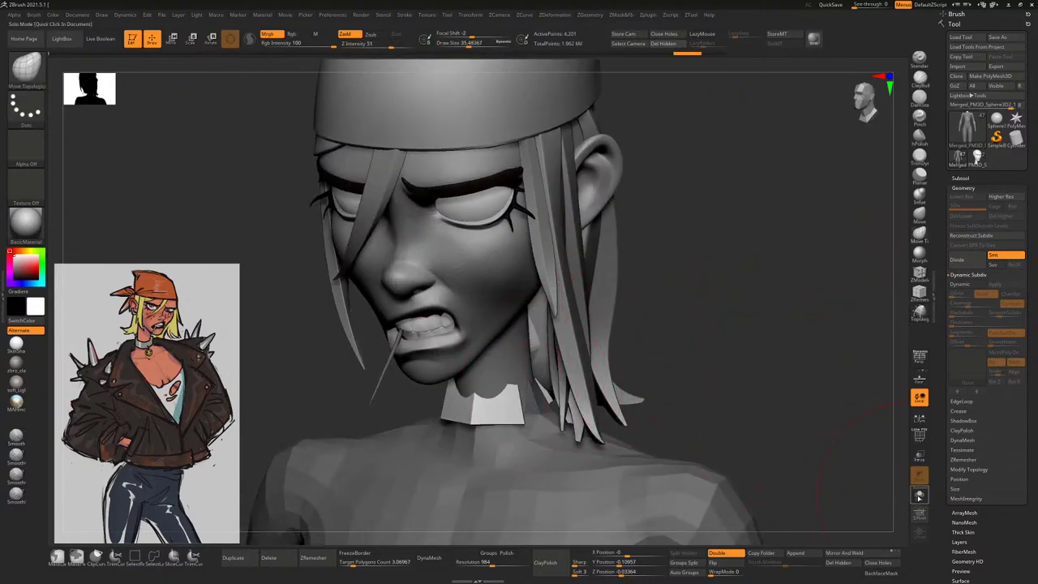
{"action": "left_click", "coordinate": [919, 397]}
{"action": "mouse_move", "coordinate": [812, 357]}
{"action": "left_mouse_down"}
{"action": "mouse_move", "coordinate": [679, 347]}
{"action": "mouse_move", "coordinate": [763, 325]}
{"action": "left_mouse_up"}
{"action": "key", "text": "b"}
{"action": "key", "text": "z"}
{"action": "key", "text": "m"}
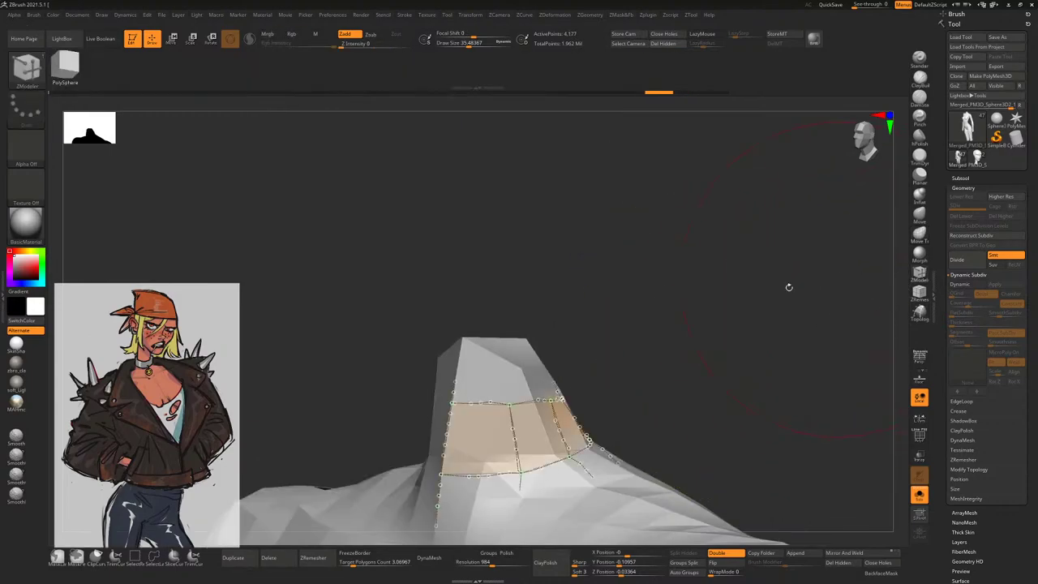
Generate the choker mesh from the Topology curves at draw size about 6.79 and show the full character
{"action": "key", "text": "space"}
{"action": "key", "text": "ctrl"}
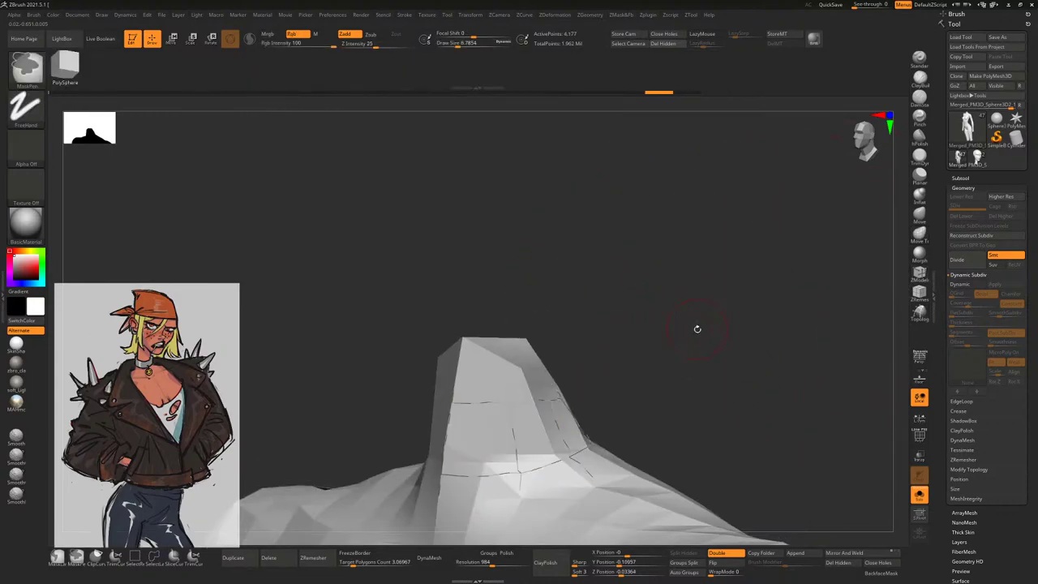
{"action": "left_click_drag", "start_coordinate": [698, 328], "coordinate": [731, 252]}
{"action": "left_click", "coordinate": [522, 348], "text": "ctrl+shift"}
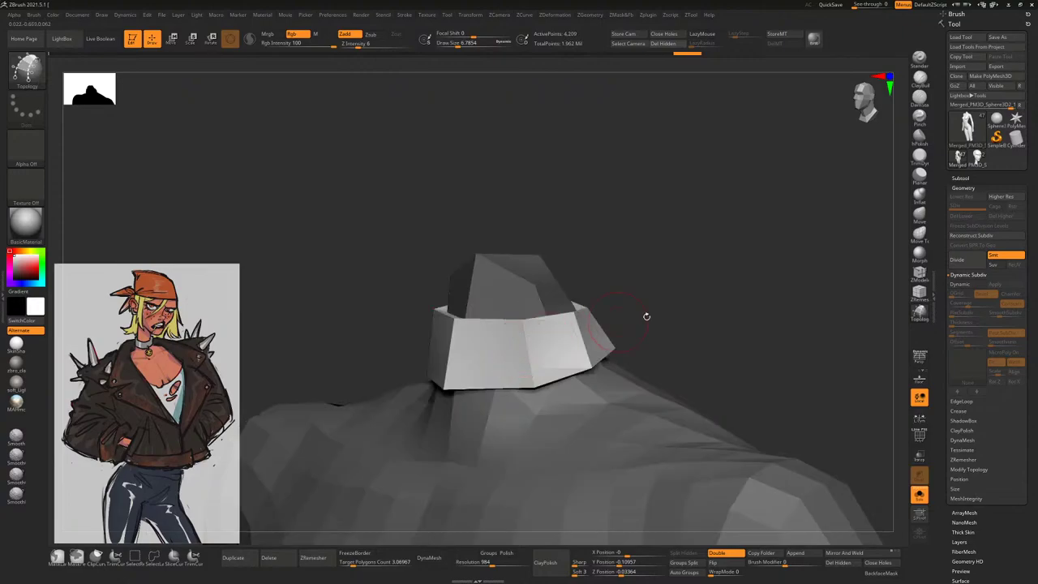
{"action": "left_click_drag", "start_coordinate": [644, 317], "coordinate": [892, 454]}
{"action": "left_click", "coordinate": [893, 454], "text": "ctrl+shift"}
{"action": "left_click_drag", "start_coordinate": [786, 309], "coordinate": [505, 319]}
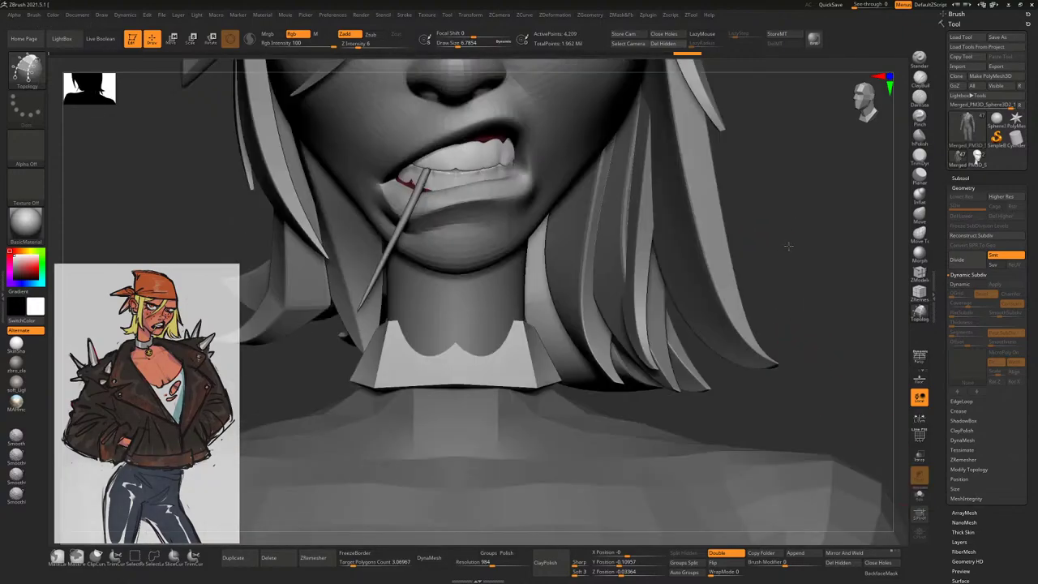
Pull the choker's front and side faces out of the neck surface with the Move Topological brush
{"action": "key", "text": "b"}
{"action": "key", "text": "m"}
{"action": "key", "text": "t"}
{"action": "right_click_drag", "start_coordinate": [475, 340], "coordinate": [533, 240]}
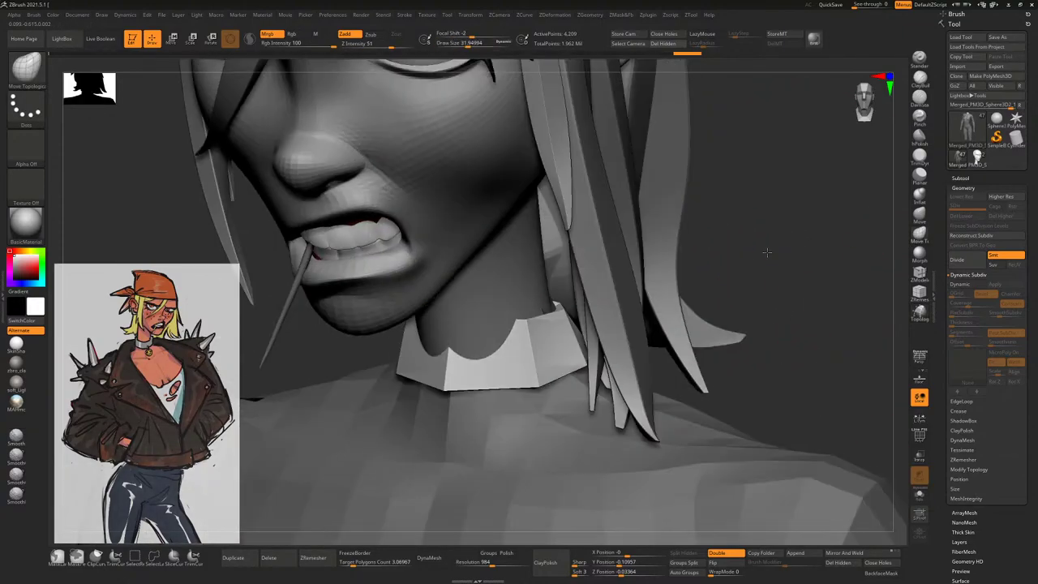
{"action": "right_click", "coordinate": [533, 239]}
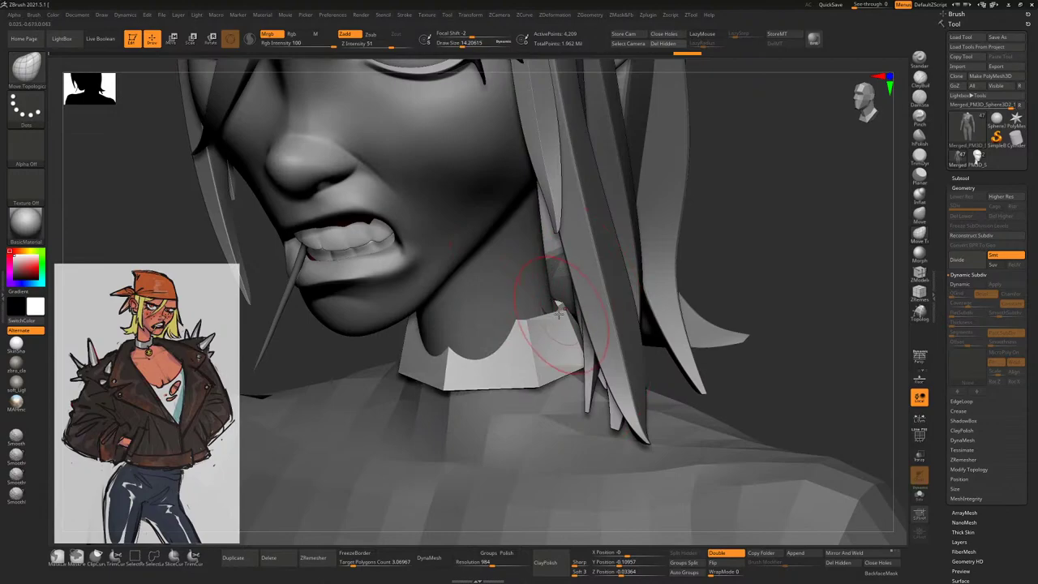
{"action": "mouse_move", "coordinate": [558, 310]}
{"action": "right_mouse_down"}
{"action": "mouse_move", "coordinate": [475, 244]}
{"action": "mouse_move", "coordinate": [546, 307]}
{"action": "right_mouse_up"}
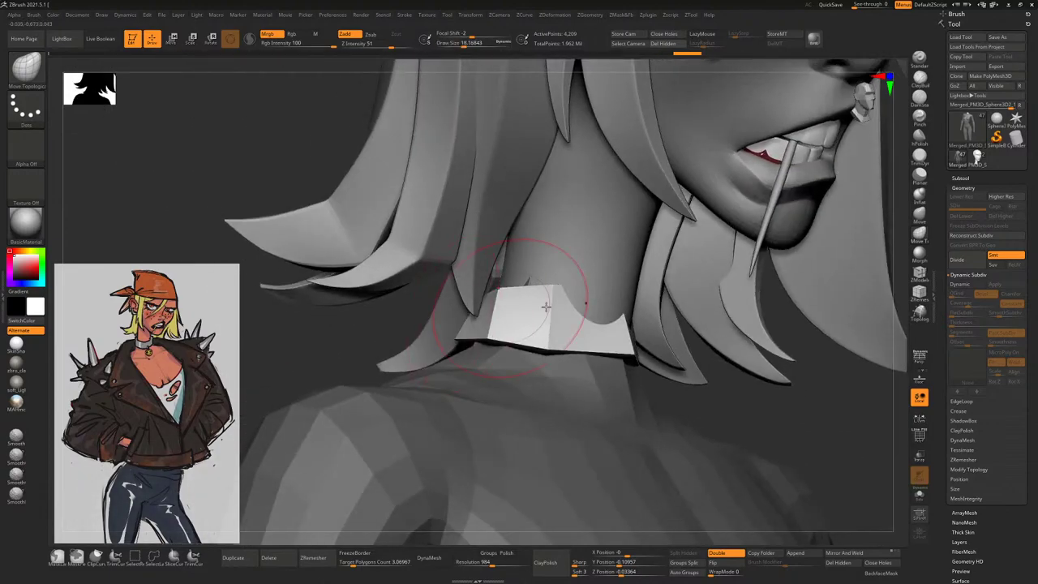
{"action": "left_click_drag", "start_coordinate": [546, 306], "coordinate": [578, 289]}
{"action": "right_click_drag", "start_coordinate": [600, 292], "coordinate": [641, 293]}
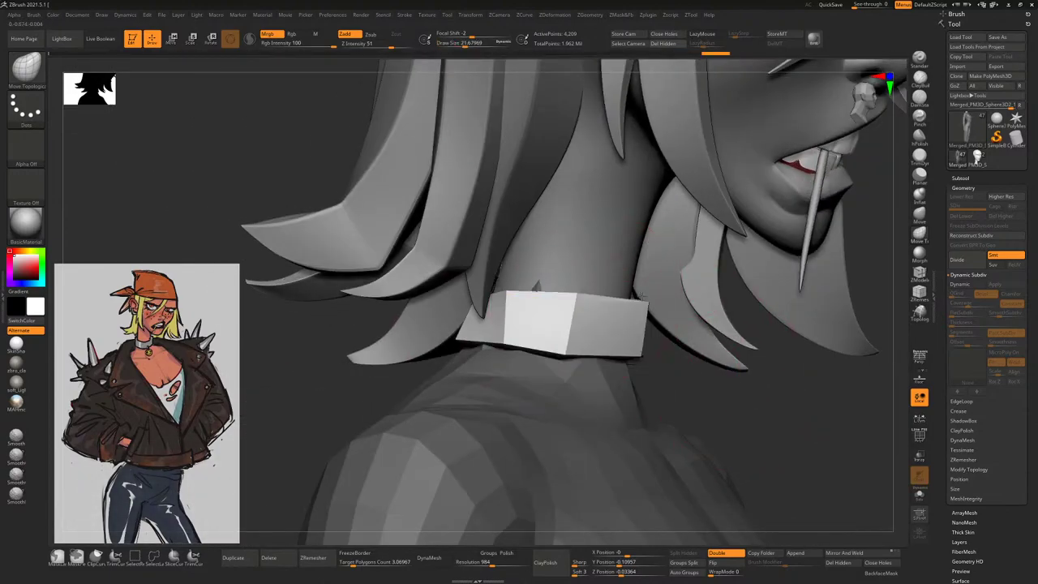
Refine the choker's back and front edges with Move Topological so the band wraps evenly around the neck
{"action": "right_click_drag", "start_coordinate": [682, 370], "coordinate": [498, 280]}
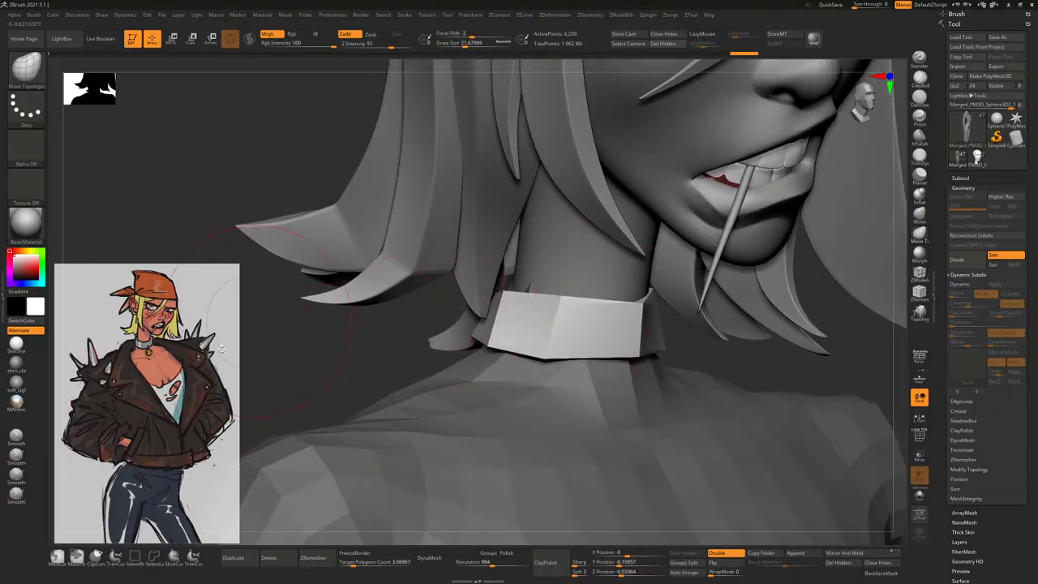
{"action": "right_click_drag", "start_coordinate": [608, 349], "coordinate": [560, 316]}
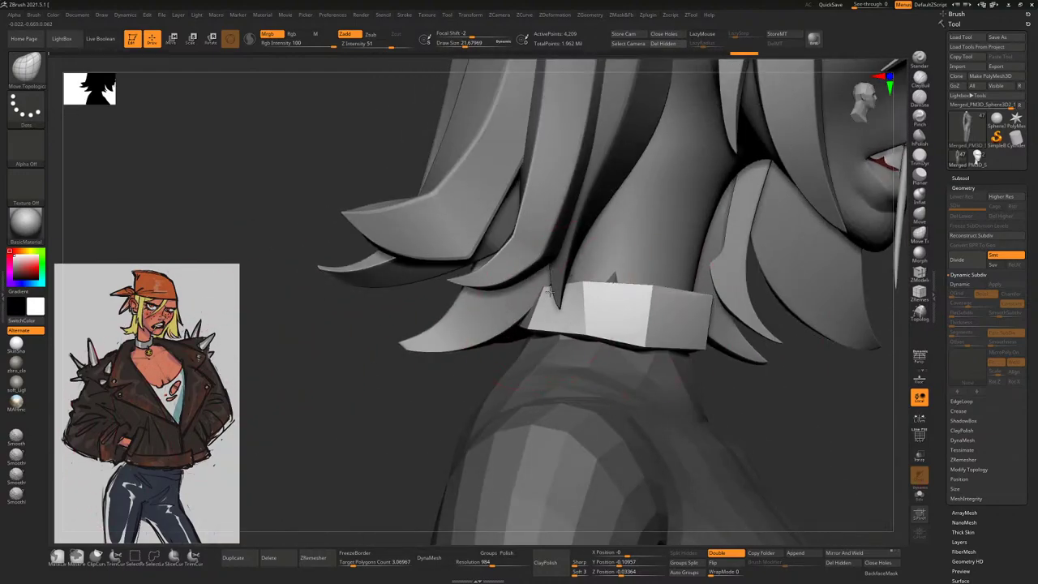
{"action": "left_click_drag", "start_coordinate": [568, 308], "coordinate": [533, 290]}
{"action": "mouse_move", "coordinate": [717, 375]}
{"action": "right_mouse_down"}
{"action": "mouse_move", "coordinate": [617, 341]}
{"action": "mouse_move", "coordinate": [609, 325]}
{"action": "right_mouse_up"}
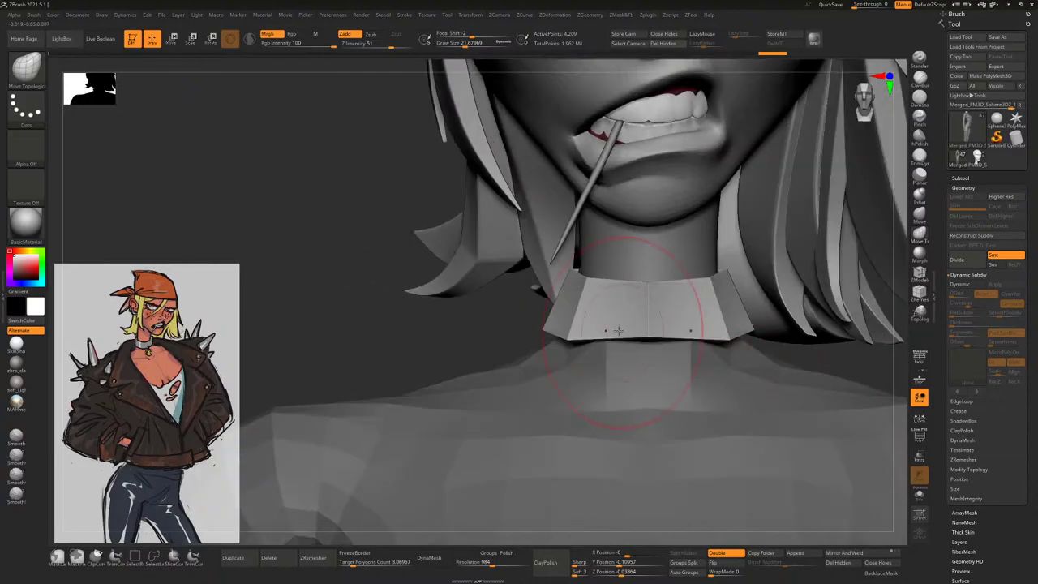
{"action": "mouse_move", "coordinate": [614, 325]}
{"action": "left_mouse_down"}
{"action": "mouse_move", "coordinate": [640, 325]}
{"action": "mouse_move", "coordinate": [568, 320]}
{"action": "left_mouse_up"}
{"action": "key", "text": "f"}
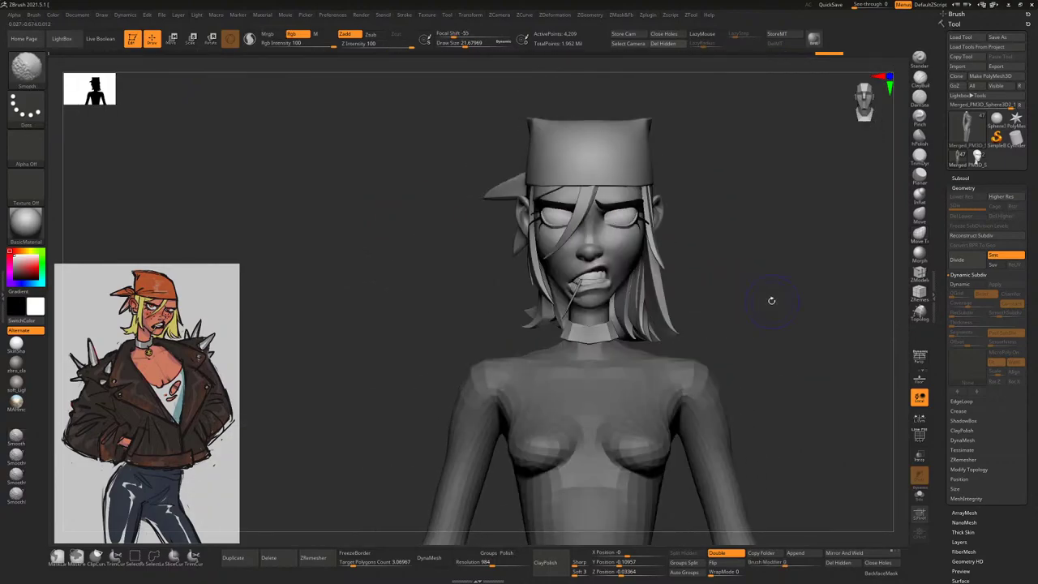
Split the choker from the body mesh into its own subtool and make it active
{"action": "right_click_drag", "start_coordinate": [770, 299], "coordinate": [854, 450], "text": "ctrl"}
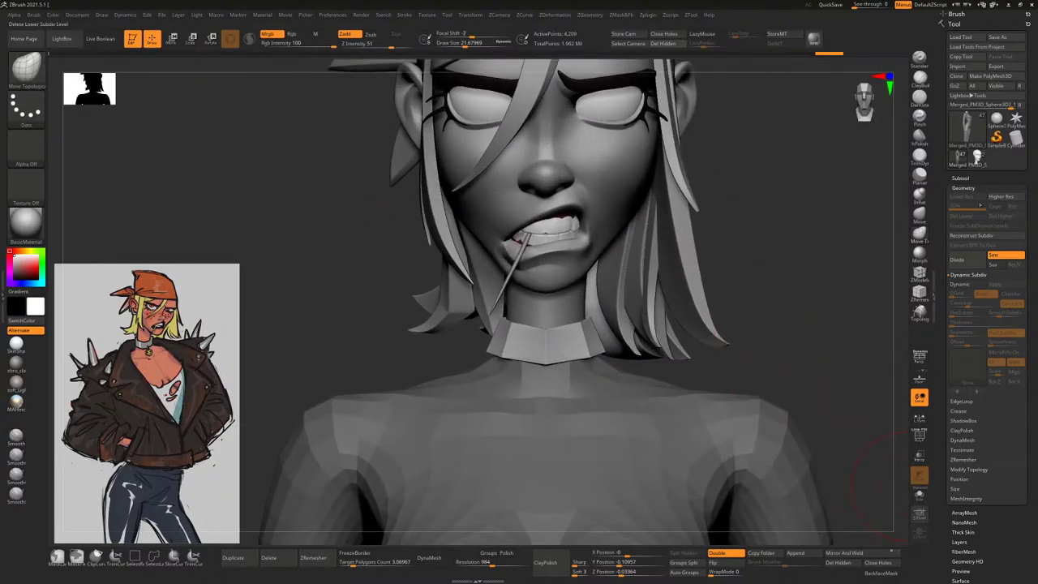
{"action": "left_click", "coordinate": [920, 438]}
{"action": "left_click", "coordinate": [920, 438]}
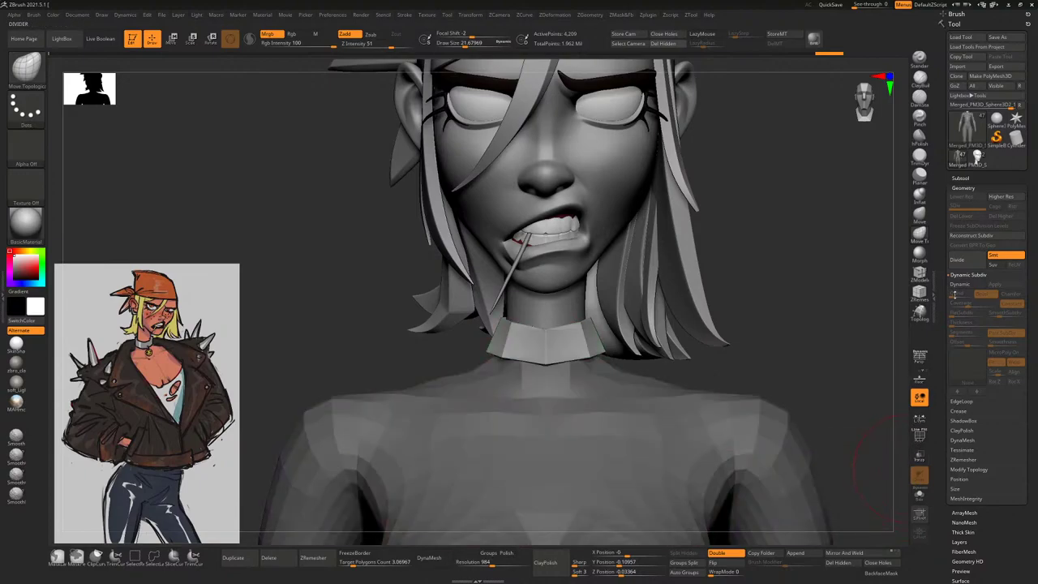
{"action": "left_click", "coordinate": [960, 177]}
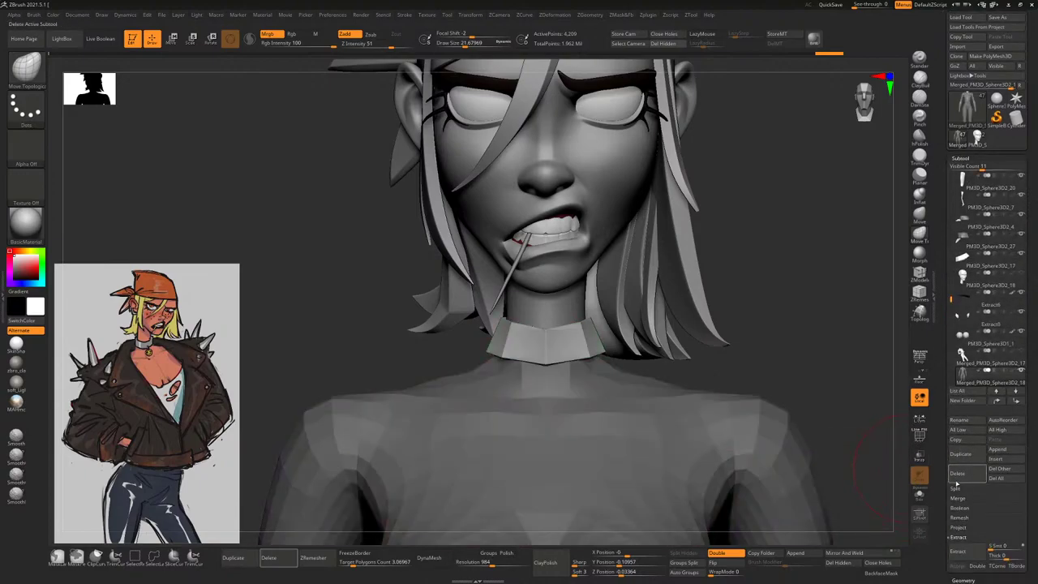
{"action": "left_click", "coordinate": [956, 489]}
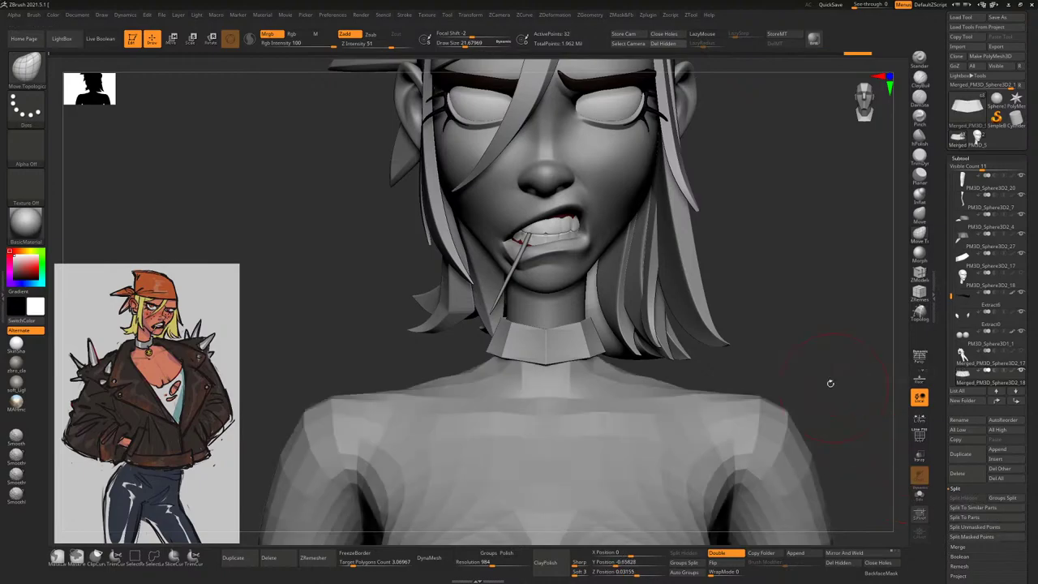
Turn on Dynamic Subdiv for the choker and set its crease level to 3
{"action": "left_click_drag", "start_coordinate": [827, 382], "coordinate": [780, 335]}
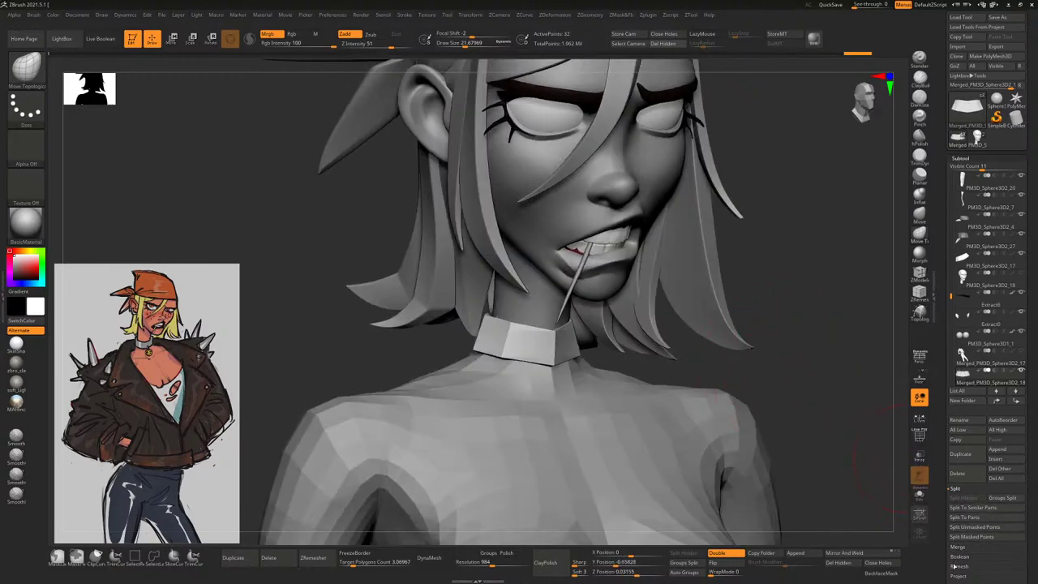
{"action": "left_click", "coordinate": [960, 159]}
{"action": "left_click", "coordinate": [964, 168]}
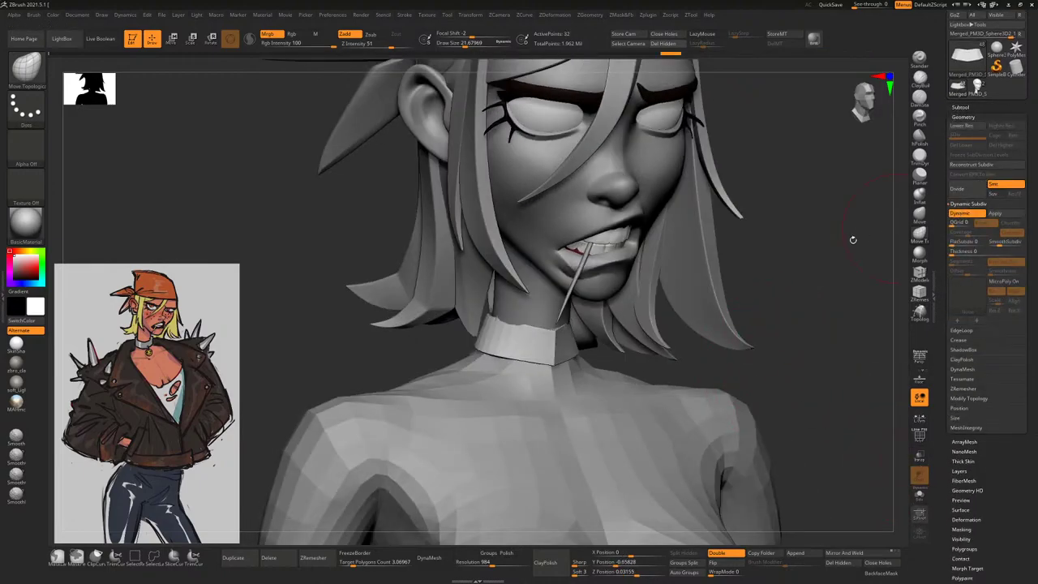
{"action": "left_click_drag", "start_coordinate": [822, 278], "coordinate": [883, 389]}
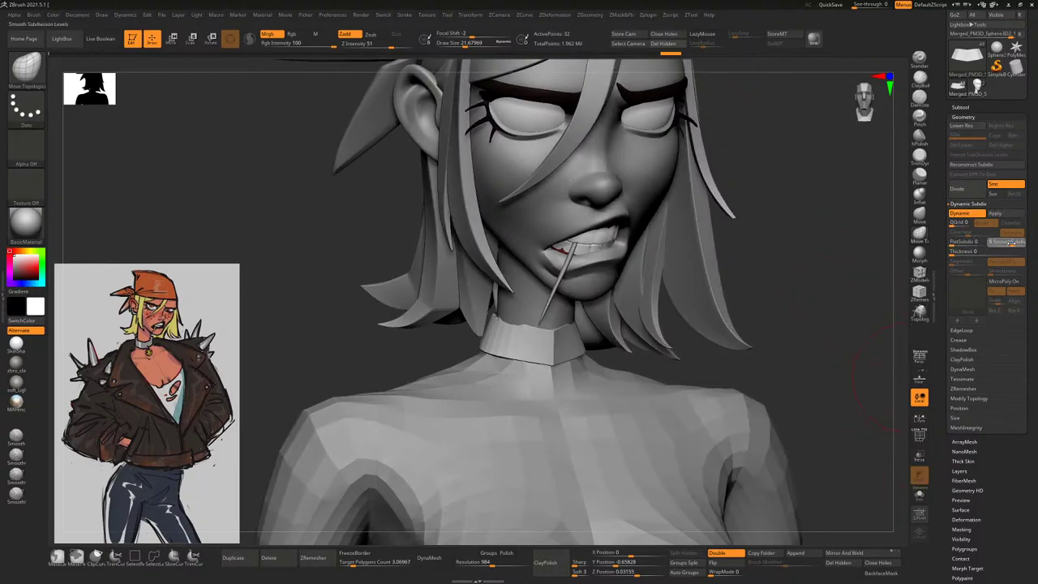
{"action": "left_click", "coordinate": [962, 340]}
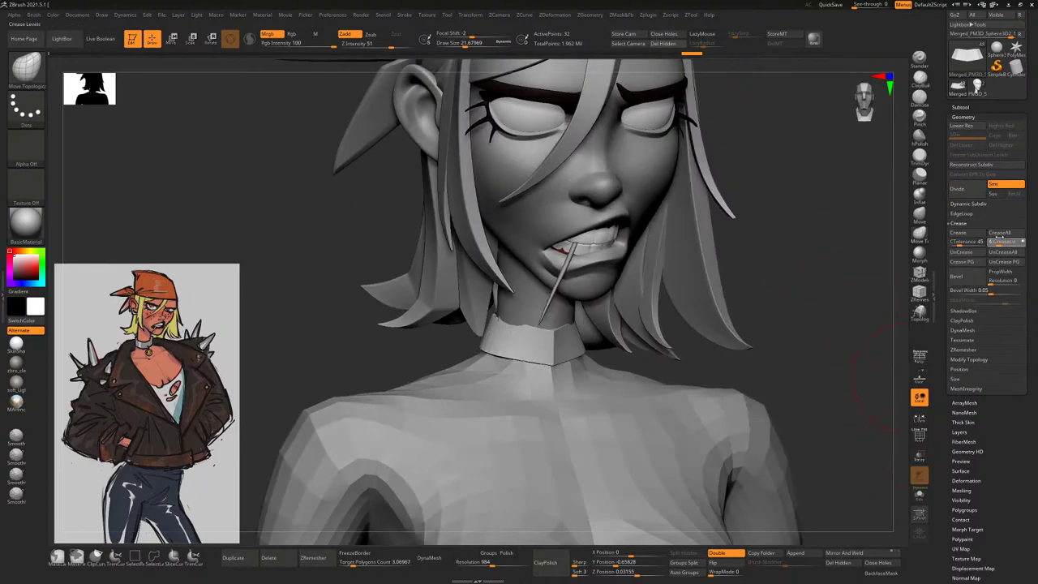
{"action": "type", "text": "3"}
{"action": "key", "text": "Return"}
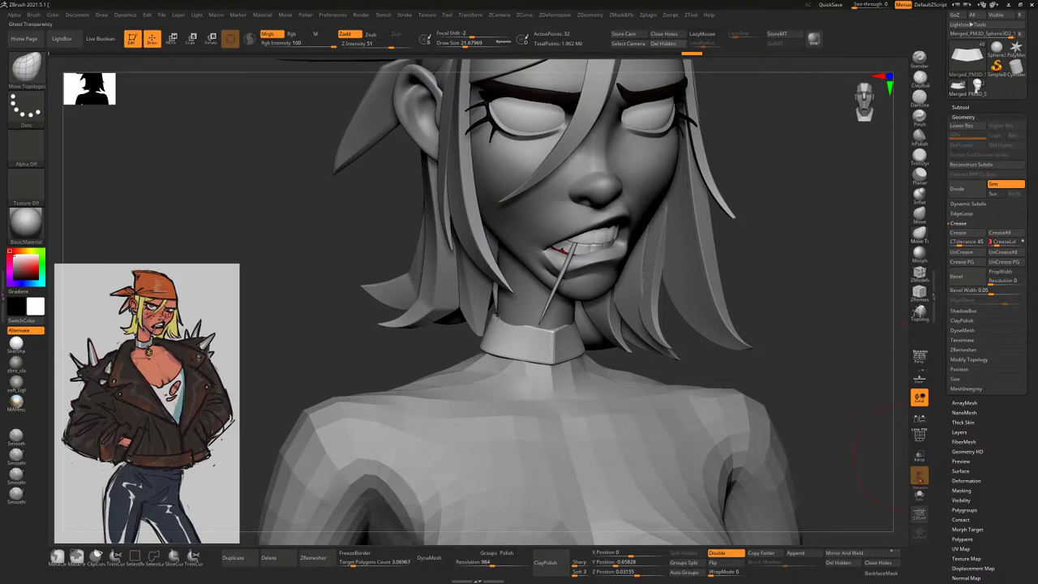
Isolate the choker and adjust its edge creases using ZModeler's Crease edge action with the EdgeLoop Complete target
{"action": "left_click", "coordinate": [919, 497]}
{"action": "left_click_drag", "start_coordinate": [859, 396], "coordinate": [836, 337]}
{"action": "key", "text": "b"}
{"action": "key", "text": "z"}
{"action": "key", "text": "m"}
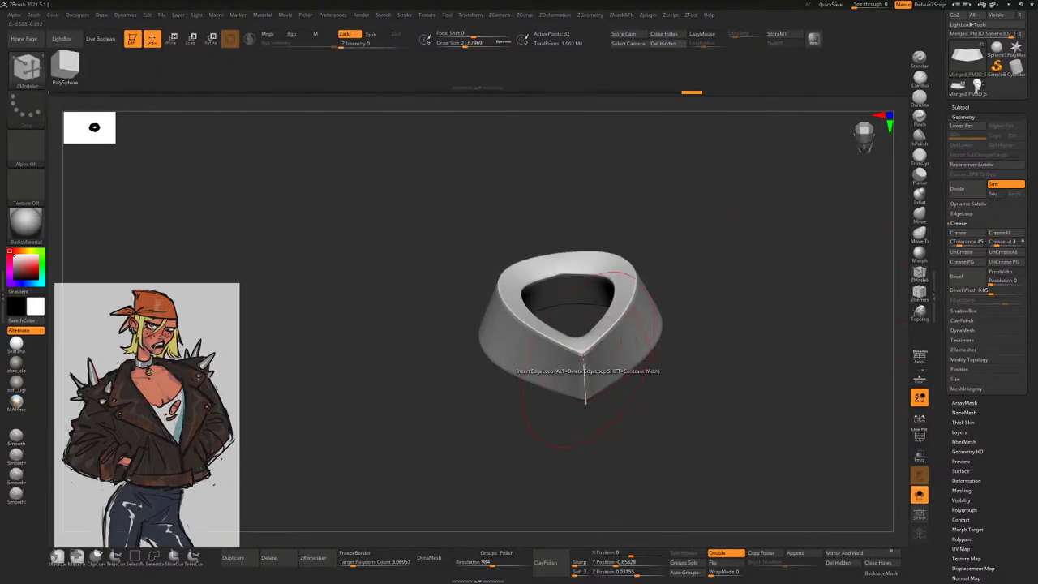
{"action": "key", "text": "space"}
{"action": "left_click", "coordinate": [479, 367]}
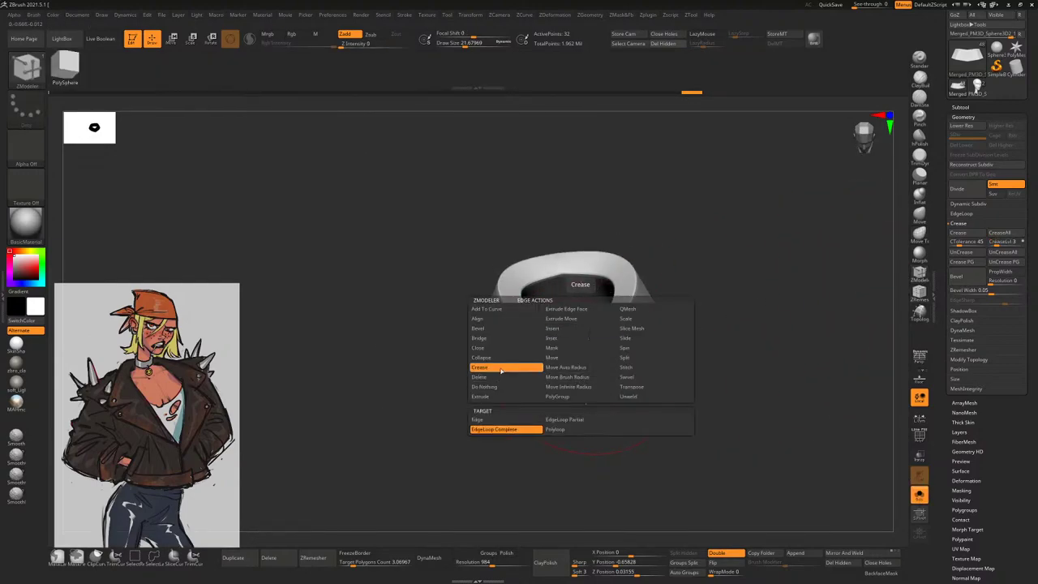
{"action": "left_click", "coordinate": [505, 433]}
{"action": "mouse_move", "coordinate": [659, 353]}
{"action": "left_mouse_down"}
{"action": "mouse_move", "coordinate": [591, 260]}
{"action": "mouse_move", "coordinate": [633, 234]}
{"action": "mouse_move", "coordinate": [607, 225]}
{"action": "mouse_move", "coordinate": [666, 272]}
{"action": "mouse_move", "coordinate": [709, 251]}
{"action": "mouse_move", "coordinate": [886, 279]}
{"action": "mouse_move", "coordinate": [688, 257]}
{"action": "mouse_move", "coordinate": [684, 215]}
{"action": "left_mouse_up"}
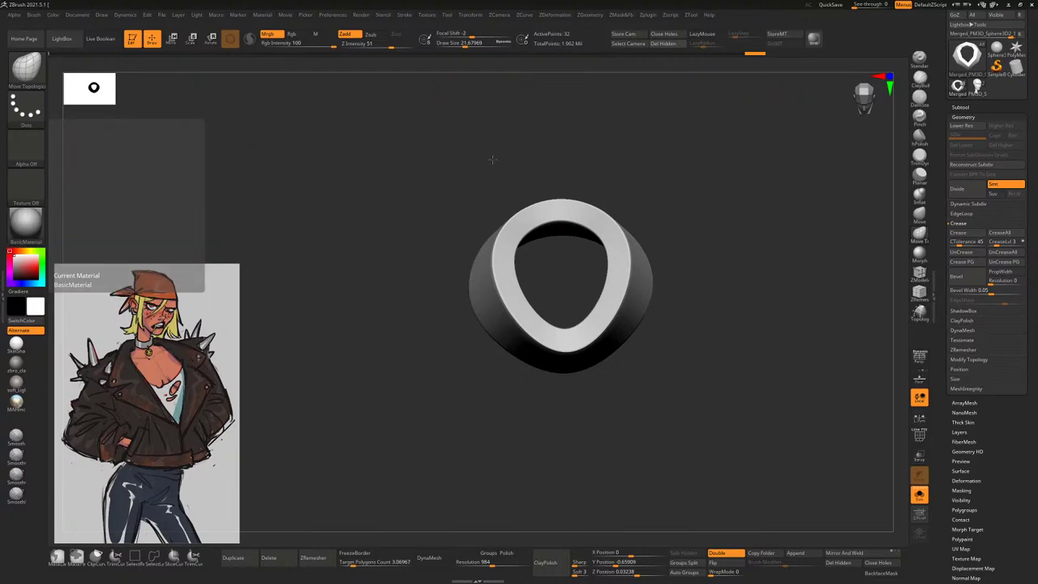
Reshape the isolated choker's outline with Move Topological, then bring back the full character to fit it against the neck
{"action": "left_click_drag", "start_coordinate": [800, 230], "coordinate": [739, 216], "text": "shift"}
{"action": "mouse_move", "coordinate": [610, 220]}
{"action": "left_mouse_down"}
{"action": "mouse_move", "coordinate": [638, 219]}
{"action": "mouse_move", "coordinate": [689, 272]}
{"action": "mouse_move", "coordinate": [582, 240]}
{"action": "mouse_move", "coordinate": [670, 249]}
{"action": "mouse_move", "coordinate": [712, 235]}
{"action": "mouse_move", "coordinate": [714, 269]}
{"action": "mouse_move", "coordinate": [584, 217]}
{"action": "mouse_move", "coordinate": [641, 260]}
{"action": "left_mouse_up"}
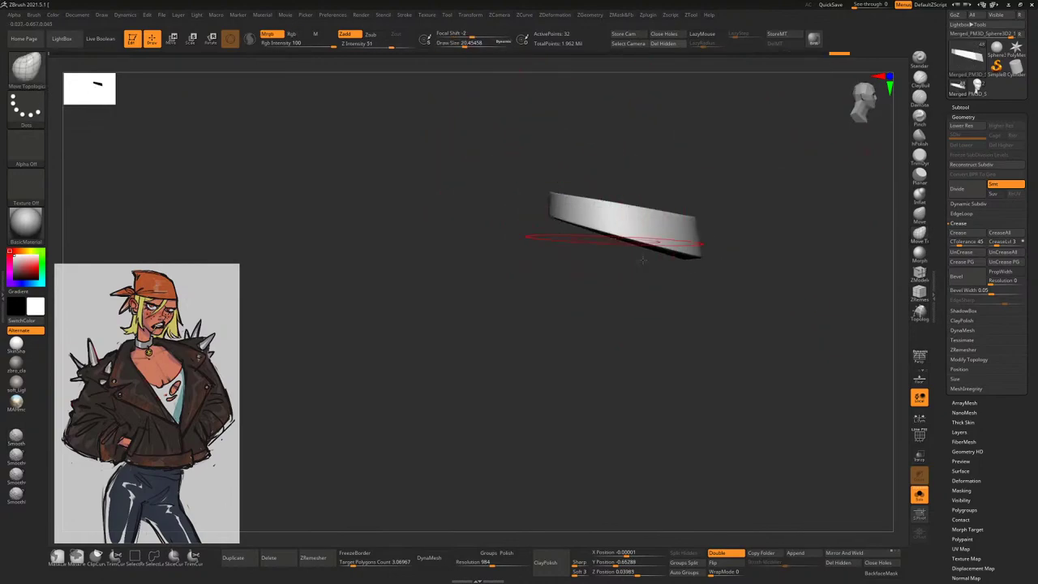
{"action": "left_click", "coordinate": [919, 495]}
{"action": "right_click", "coordinate": [604, 260]}
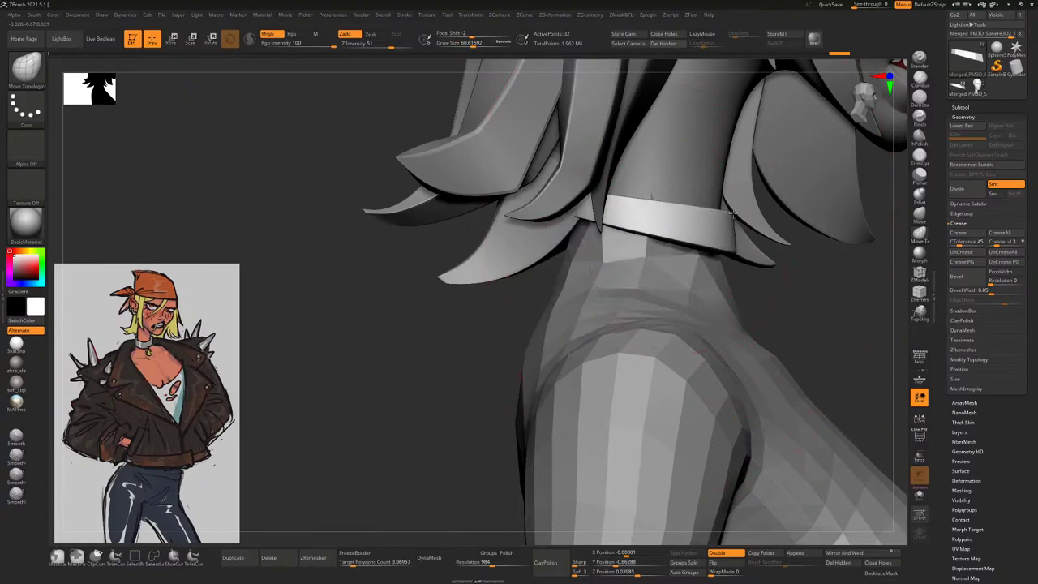
{"action": "left_click_drag", "start_coordinate": [765, 308], "coordinate": [698, 348]}
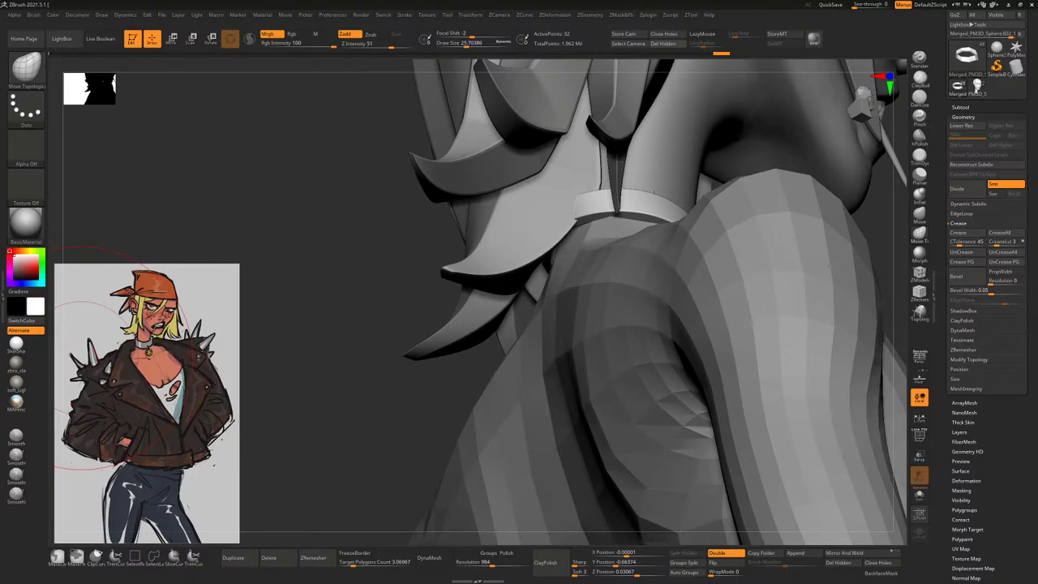
Switch to the browser to view the frog image and close its window
{"action": "key", "text": "alt+Tab"}
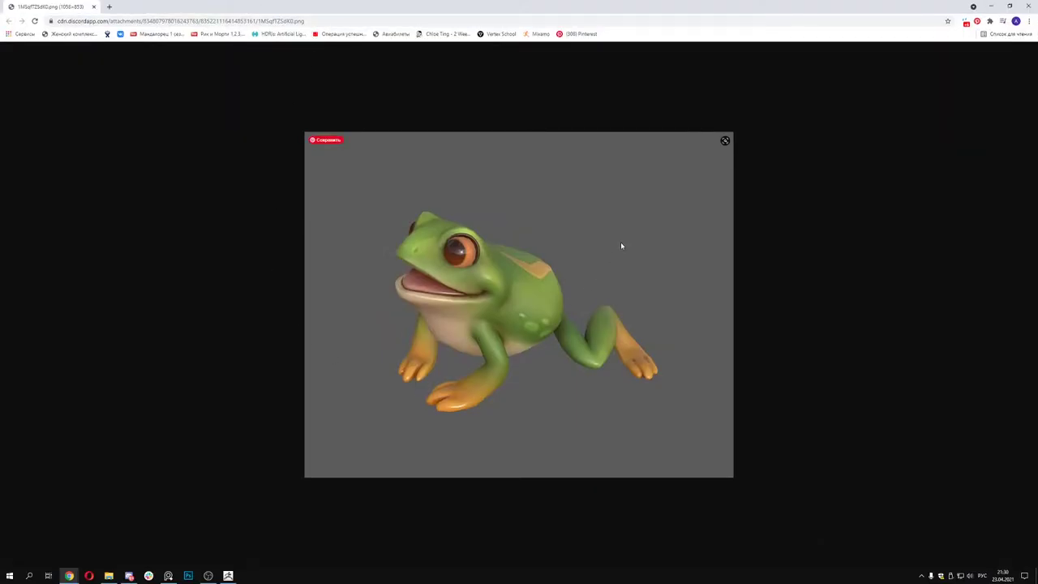
{"action": "left_click", "coordinate": [1031, 5]}
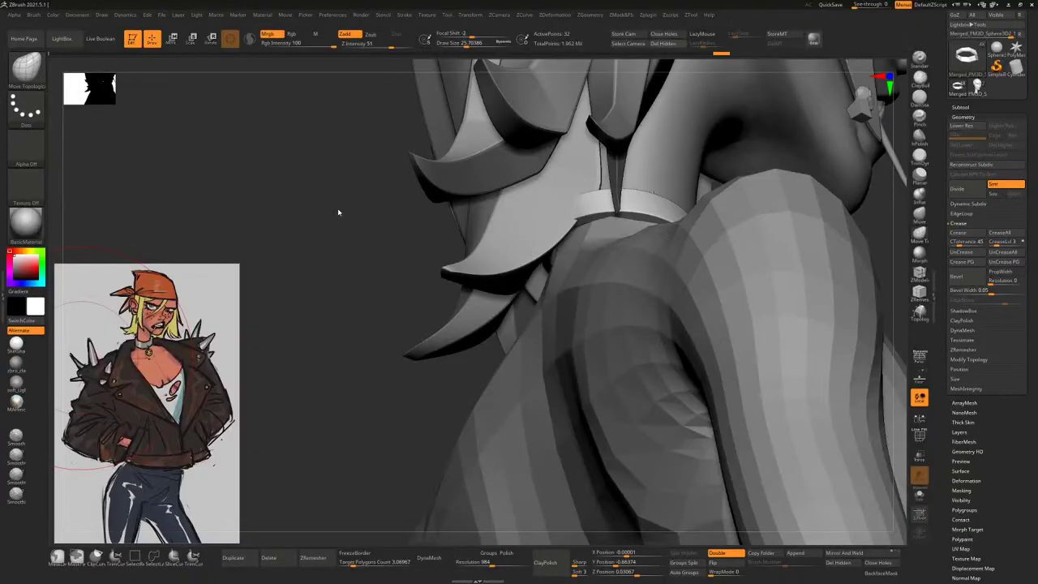
Adjust the choker's side and back with Move Topological so it follows the neck's slope beneath the hair
{"action": "left_click_drag", "start_coordinate": [384, 300], "coordinate": [695, 232]}
{"action": "left_click_drag", "start_coordinate": [664, 170], "coordinate": [614, 244]}
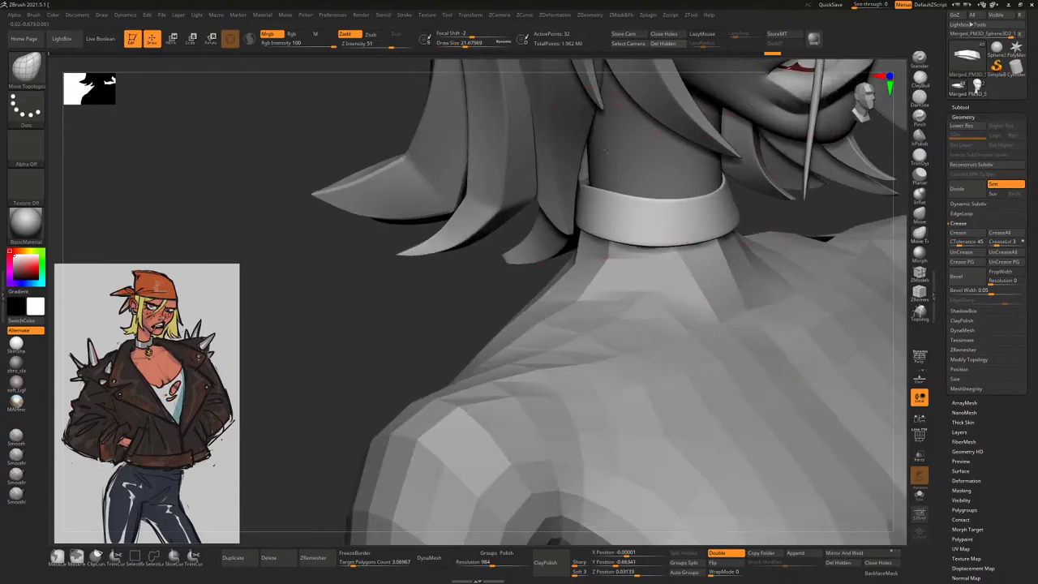
{"action": "left_click_drag", "start_coordinate": [493, 285], "coordinate": [568, 220]}
{"action": "mouse_move", "coordinate": [462, 292]}
{"action": "left_mouse_down"}
{"action": "mouse_move", "coordinate": [678, 225]}
{"action": "mouse_move", "coordinate": [629, 239]}
{"action": "mouse_move", "coordinate": [637, 234]}
{"action": "mouse_move", "coordinate": [620, 275]}
{"action": "mouse_move", "coordinate": [568, 235]}
{"action": "mouse_move", "coordinate": [519, 276]}
{"action": "left_mouse_up"}
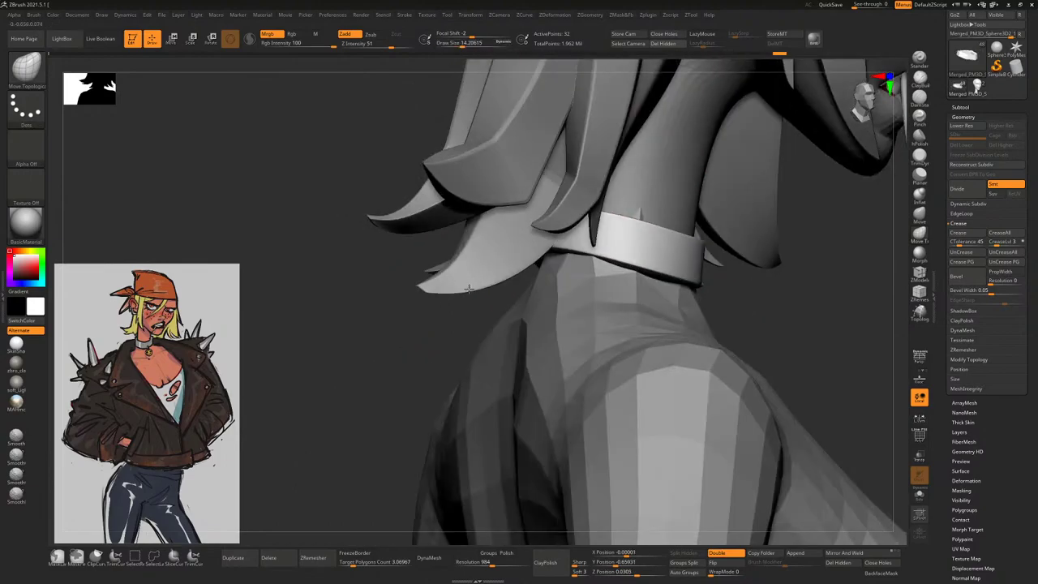
{"action": "key", "text": "space"}
{"action": "left_click_drag", "start_coordinate": [614, 222], "coordinate": [463, 325]}
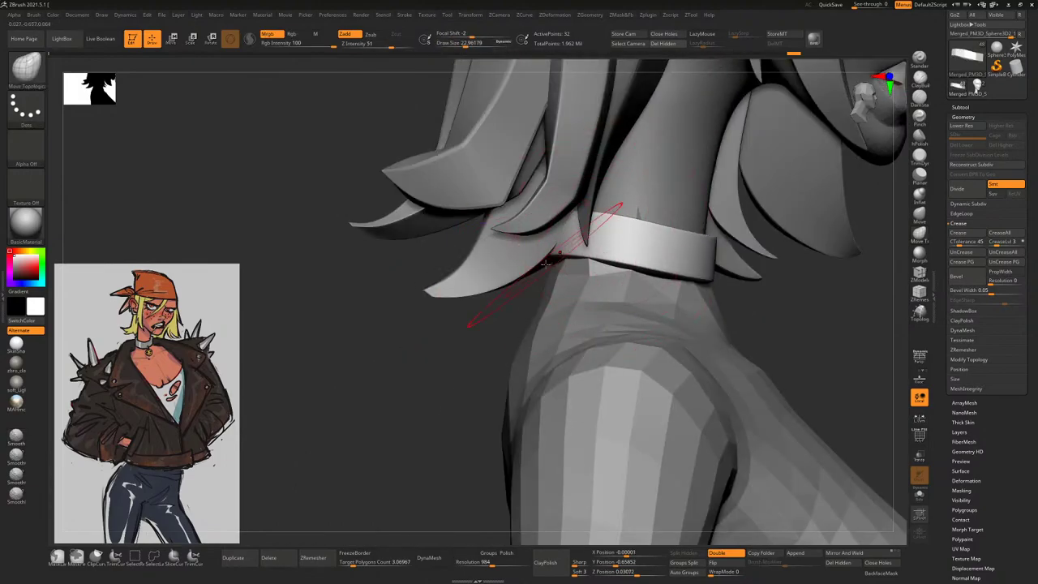
{"action": "left_click_drag", "start_coordinate": [767, 333], "coordinate": [591, 301]}
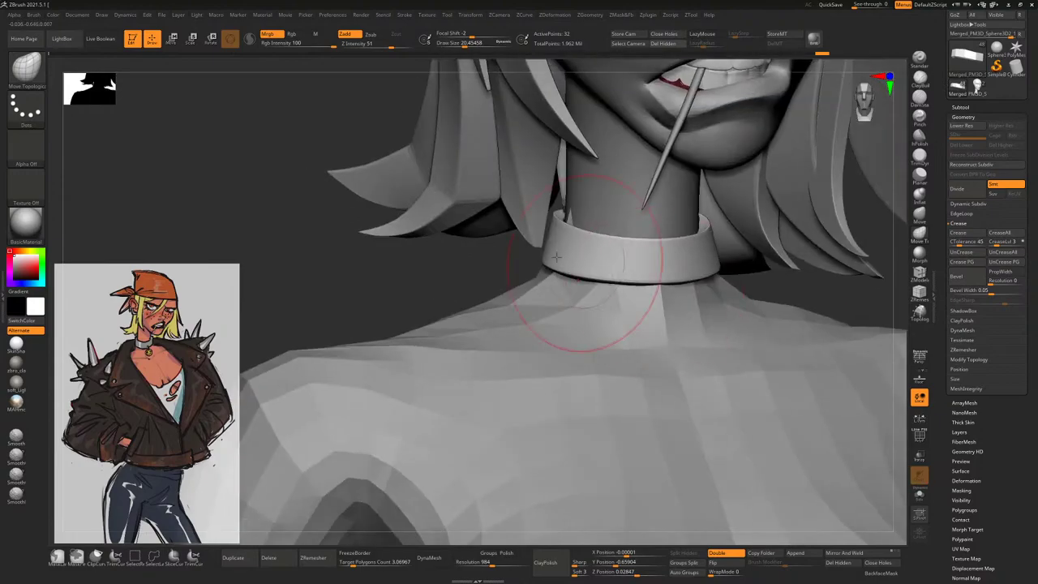
Isolate the choker from the rest of the character
{"action": "left_click_drag", "start_coordinate": [484, 271], "coordinate": [776, 371]}
{"action": "left_click", "coordinate": [920, 495]}
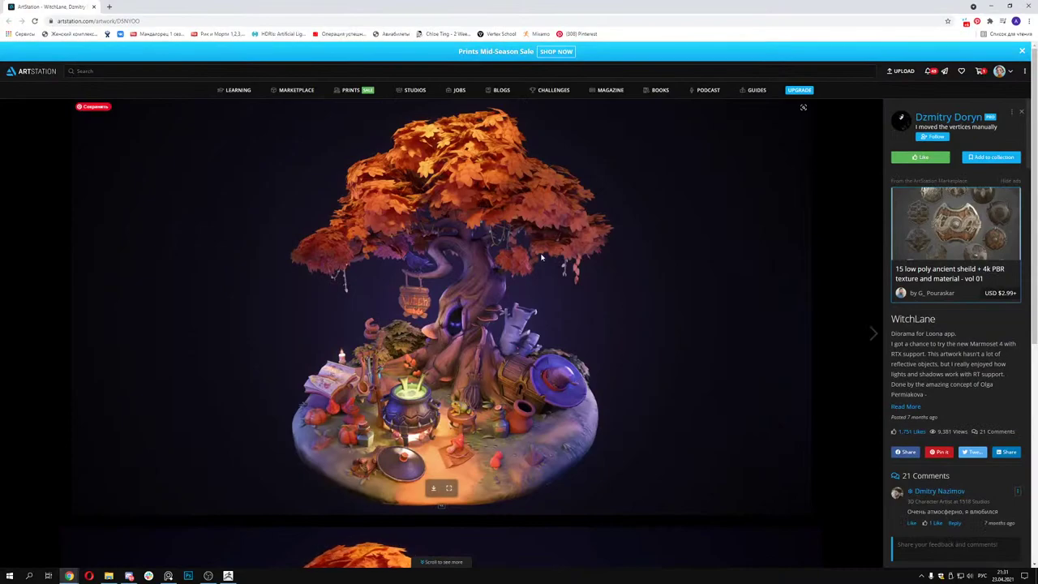
Look through the WitchLane artwork images on ArtStation in the browser, return to ZBrush and cancel closing it
{"action": "scroll", "coordinate": [542, 257], "scroll_direction": "down", "scroll_amount": 1}
{"action": "scroll", "coordinate": [542, 256], "scroll_direction": "down", "scroll_amount": 2}
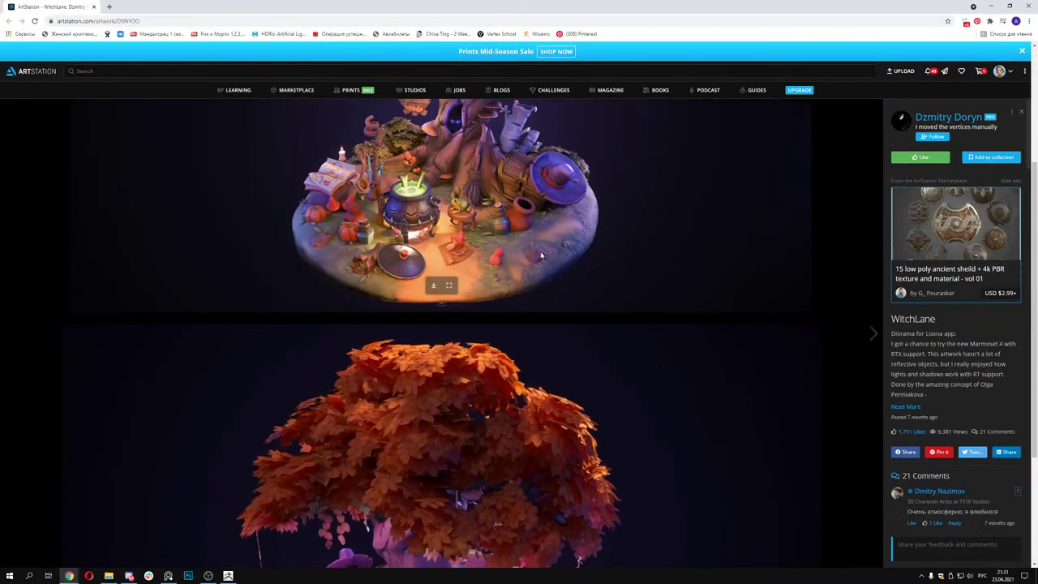
{"action": "scroll", "coordinate": [542, 256], "scroll_direction": "down", "scroll_amount": 2}
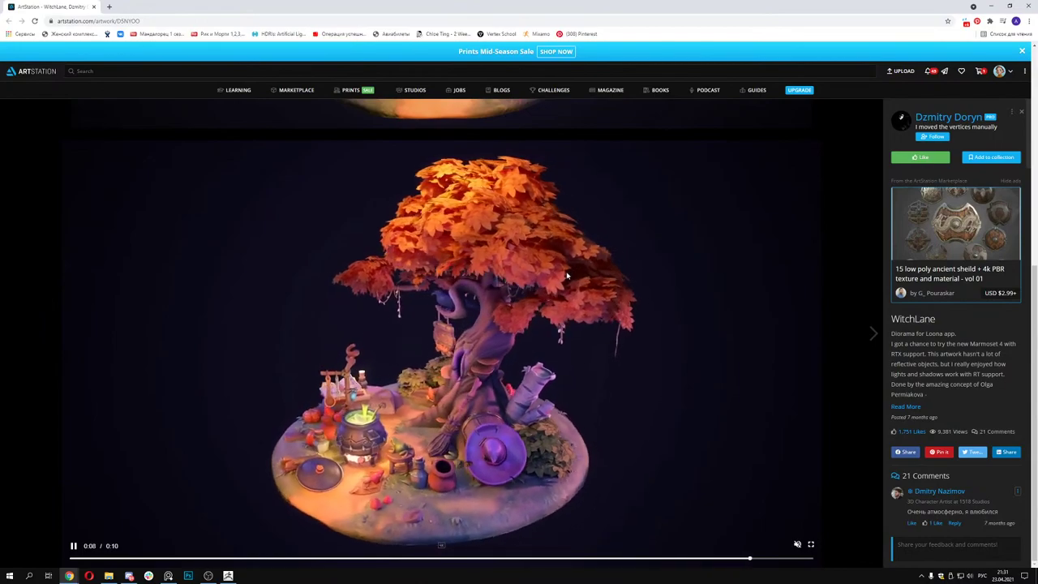
{"action": "scroll", "coordinate": [572, 276], "scroll_direction": "down", "scroll_amount": 8}
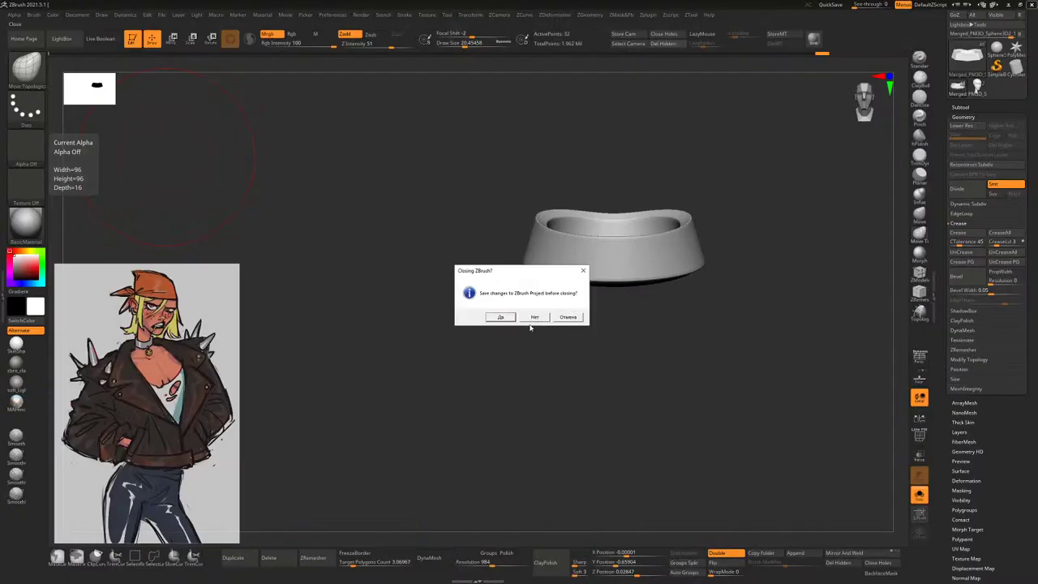
{"action": "left_click", "coordinate": [569, 318]}
Even out the isolated choker's upper rim with Move Topological, reducing the Draw Size to about 3
{"action": "left_click_drag", "start_coordinate": [634, 326], "coordinate": [793, 397]}
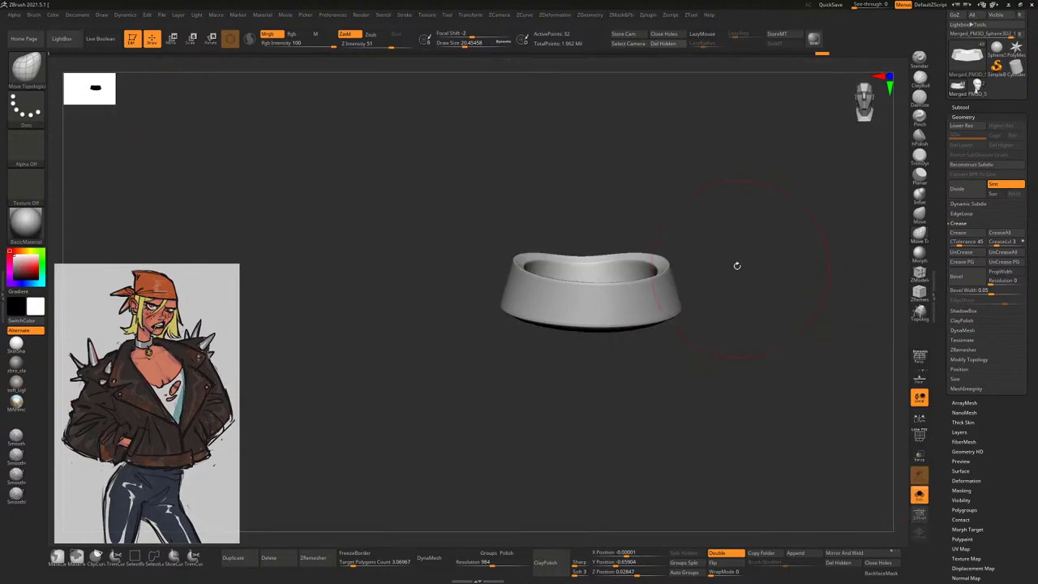
{"action": "left_click_drag", "start_coordinate": [737, 265], "coordinate": [691, 301]}
{"action": "key", "text": "space"}
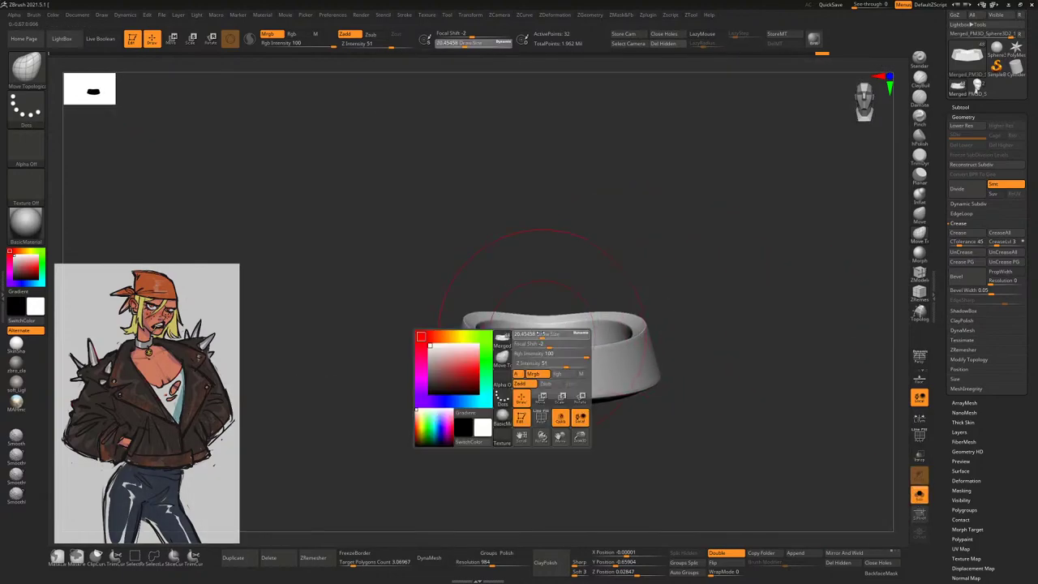
{"action": "left_click_drag", "start_coordinate": [626, 275], "coordinate": [794, 339]}
{"action": "key", "text": "space"}
{"action": "mouse_move", "coordinate": [818, 287]}
{"action": "left_mouse_down"}
{"action": "mouse_move", "coordinate": [711, 276]}
{"action": "mouse_move", "coordinate": [752, 294]}
{"action": "mouse_move", "coordinate": [734, 317]}
{"action": "mouse_move", "coordinate": [716, 292]}
{"action": "mouse_move", "coordinate": [749, 253]}
{"action": "mouse_move", "coordinate": [779, 305]}
{"action": "mouse_move", "coordinate": [691, 274]}
{"action": "left_mouse_up"}
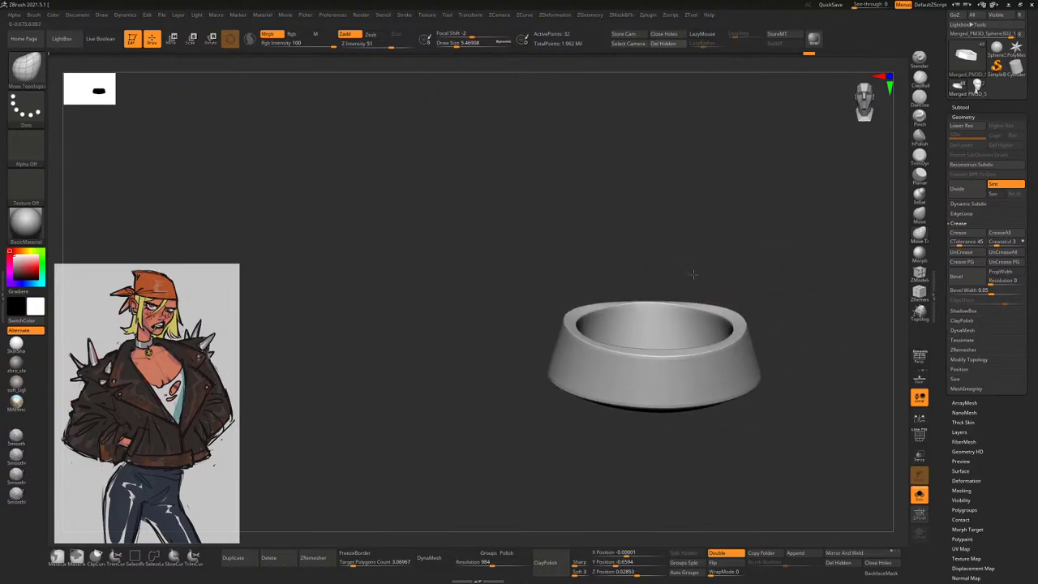
{"action": "key", "text": "space"}
{"action": "left_click_drag", "start_coordinate": [651, 302], "coordinate": [683, 294]}
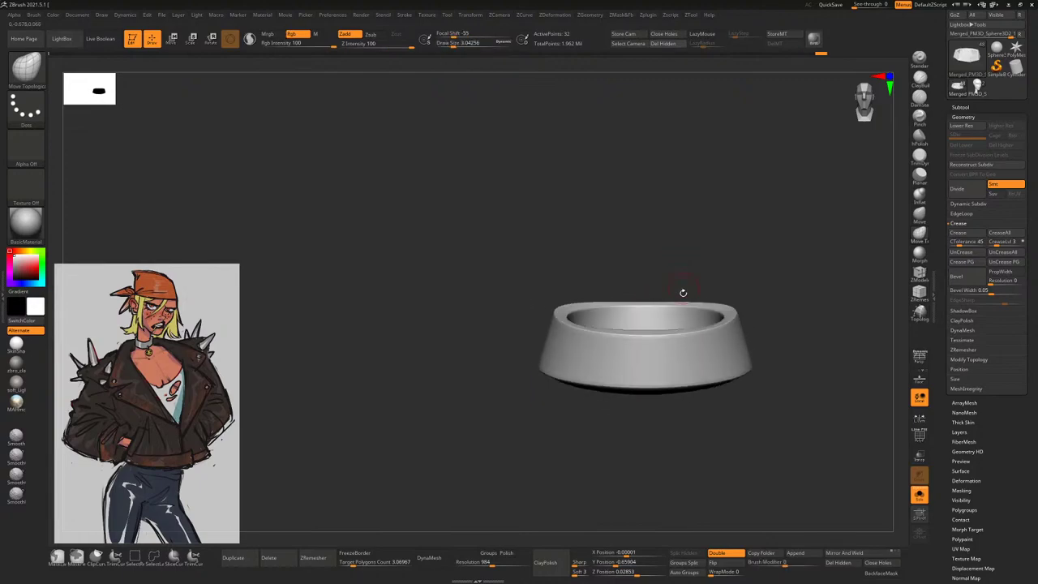
Bring back the full character and adjust the choker's fit around the neck with a Draw Size of about 25.7
{"action": "left_click", "coordinate": [920, 495]}
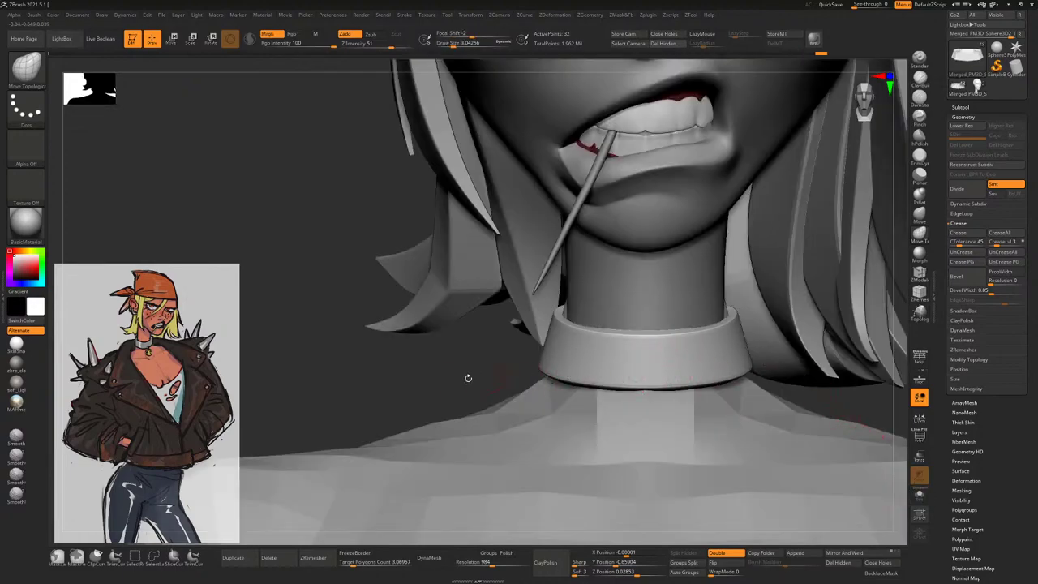
{"action": "key", "text": "f"}
{"action": "mouse_move", "coordinate": [820, 244]}
{"action": "left_mouse_down"}
{"action": "mouse_move", "coordinate": [729, 260]}
{"action": "mouse_move", "coordinate": [714, 235]}
{"action": "left_mouse_up"}
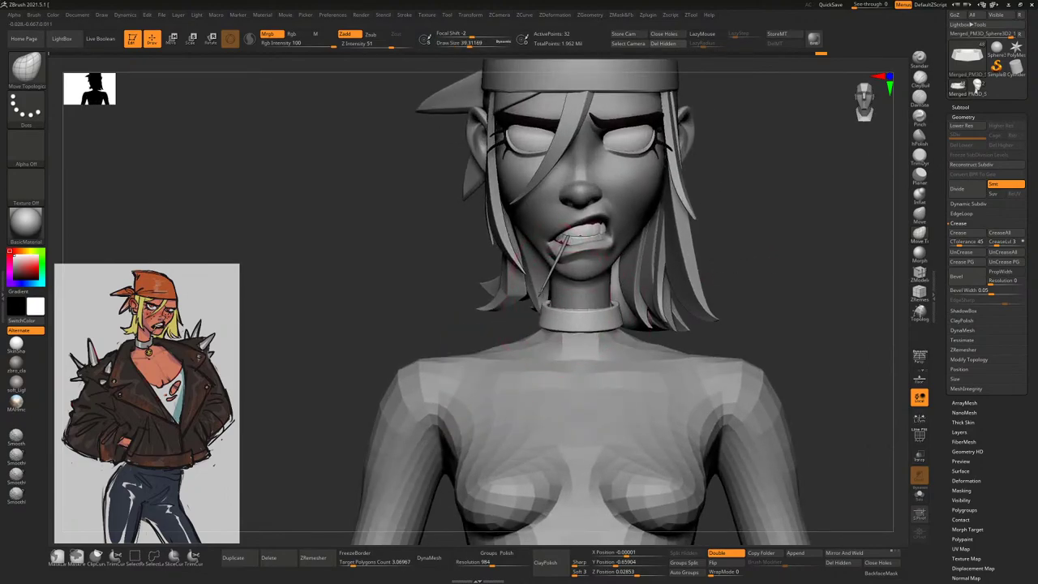
{"action": "right_click", "coordinate": [535, 361]}
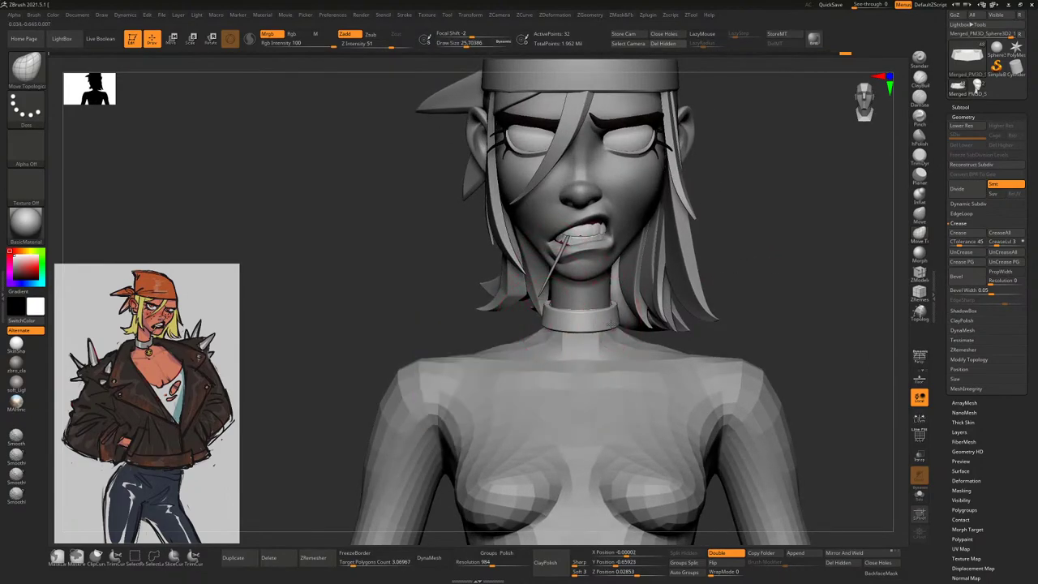
{"action": "left_click_drag", "start_coordinate": [763, 255], "coordinate": [557, 298]}
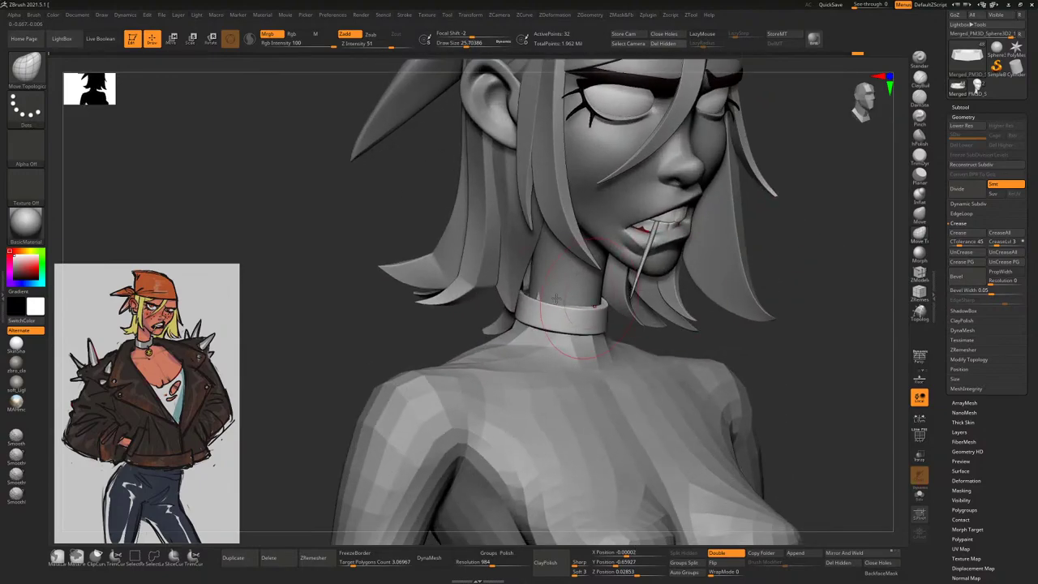
{"action": "left_click_drag", "start_coordinate": [453, 323], "coordinate": [474, 348]}
Select the body and adjust the neck base and shoulder slope beneath the choker with Move Topological
{"action": "left_click", "coordinate": [477, 355], "text": "alt"}
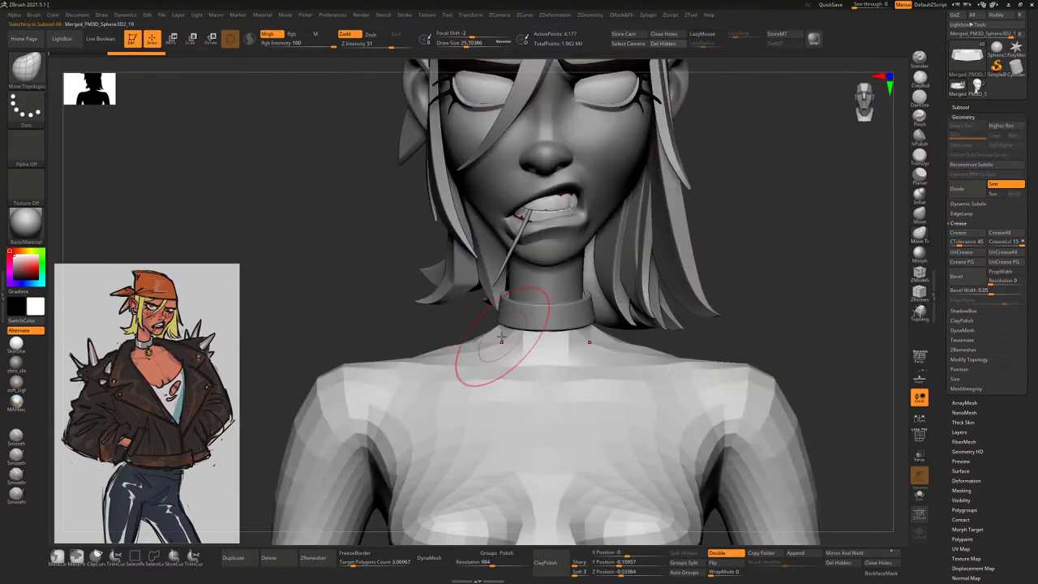
{"action": "mouse_move", "coordinate": [484, 308]}
{"action": "left_mouse_down"}
{"action": "mouse_move", "coordinate": [506, 310]}
{"action": "mouse_move", "coordinate": [485, 322]}
{"action": "left_mouse_up"}
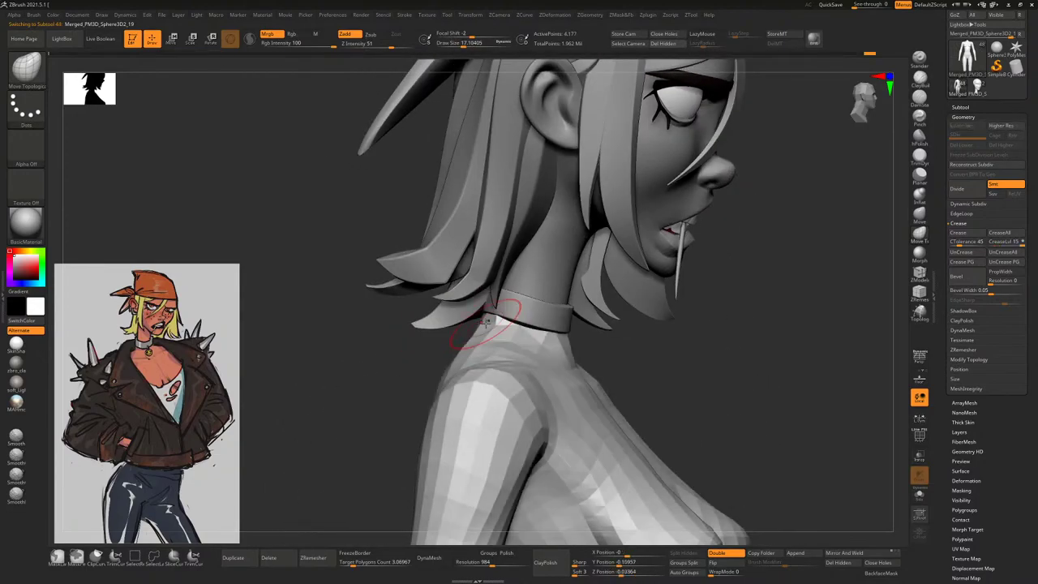
{"action": "right_click", "coordinate": [485, 322]}
{"action": "right_click_drag", "start_coordinate": [486, 320], "coordinate": [498, 292]}
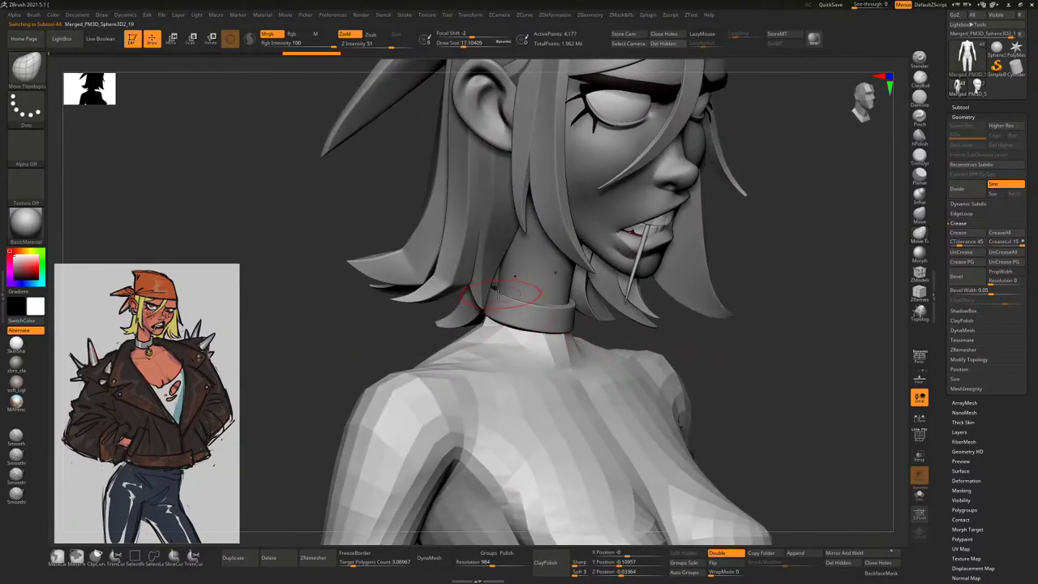
{"action": "key", "text": "]"}
{"action": "right_click_drag", "start_coordinate": [749, 212], "coordinate": [580, 278]}
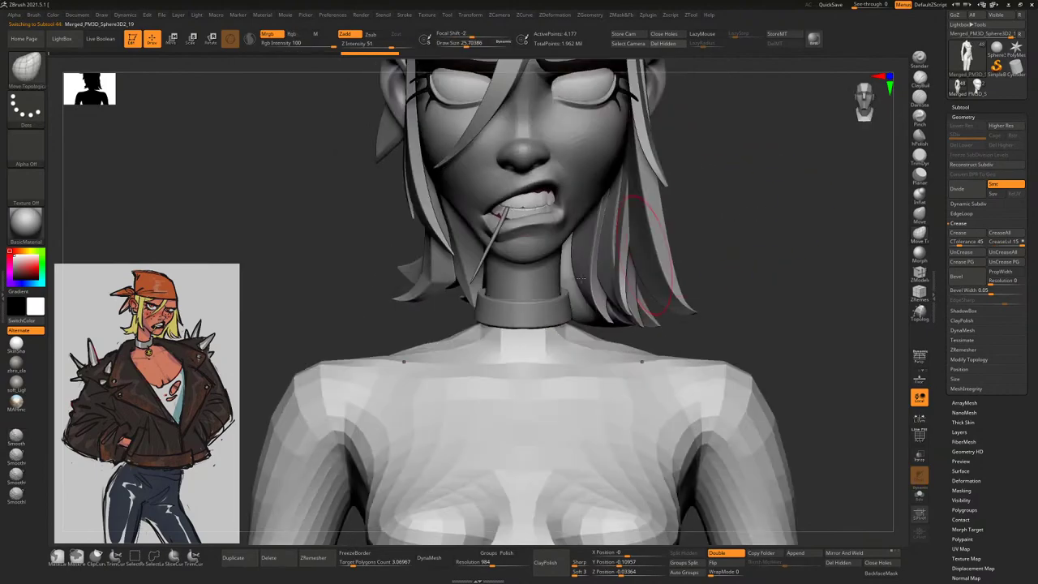
Select the choker and refine its side and upper edge against the neck with smaller Move Topological strokes
{"action": "left_click", "coordinate": [495, 306], "text": "alt"}
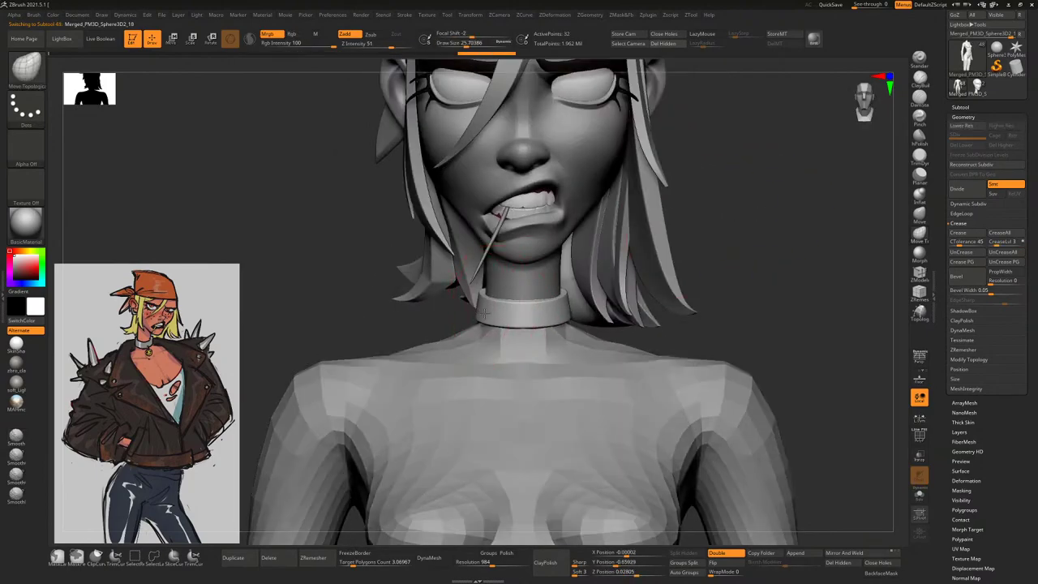
{"action": "right_click_drag", "start_coordinate": [485, 312], "coordinate": [524, 315]}
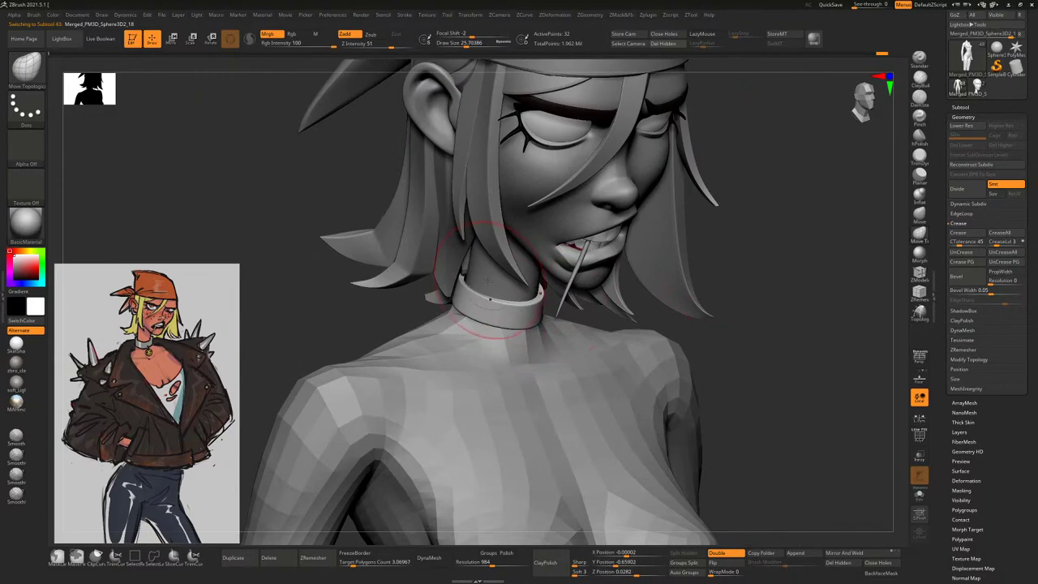
{"action": "key", "text": "["}
{"action": "mouse_move", "coordinate": [482, 273]}
{"action": "right_mouse_down"}
{"action": "mouse_move", "coordinate": [532, 304]}
{"action": "mouse_move", "coordinate": [691, 213]}
{"action": "mouse_move", "coordinate": [719, 266]}
{"action": "mouse_move", "coordinate": [519, 280]}
{"action": "right_mouse_up"}
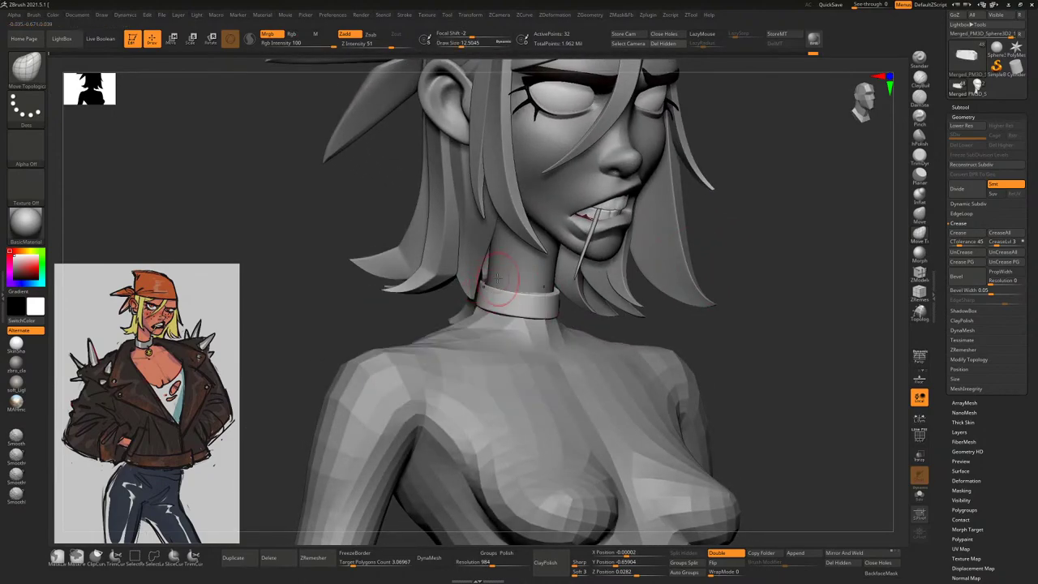
{"action": "right_click_drag", "start_coordinate": [617, 218], "coordinate": [491, 274]}
{"action": "key", "text": "space"}
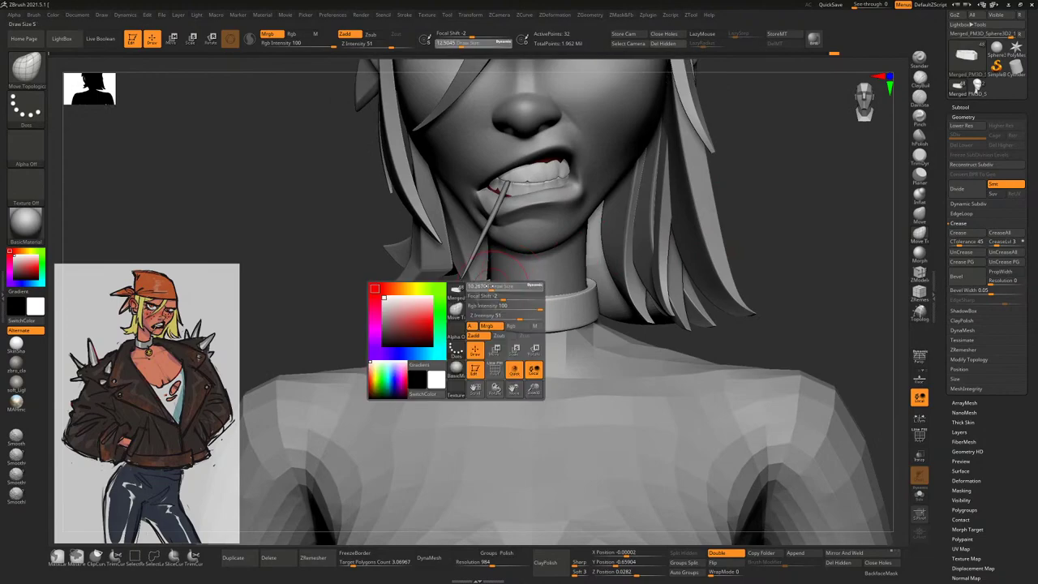
{"action": "right_click_drag", "start_coordinate": [429, 312], "coordinate": [480, 298]}
{"action": "key", "text": "f"}
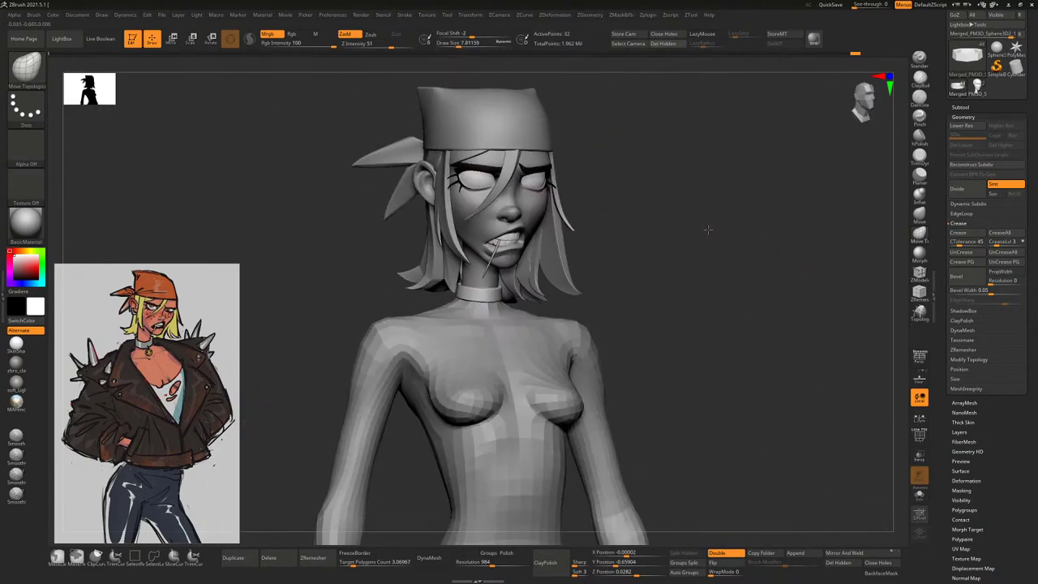
Adjust the choker's side and back under the hair, enlarging the Move Topological Draw Size to about 21.7
{"action": "right_click_drag", "start_coordinate": [707, 230], "coordinate": [732, 258]}
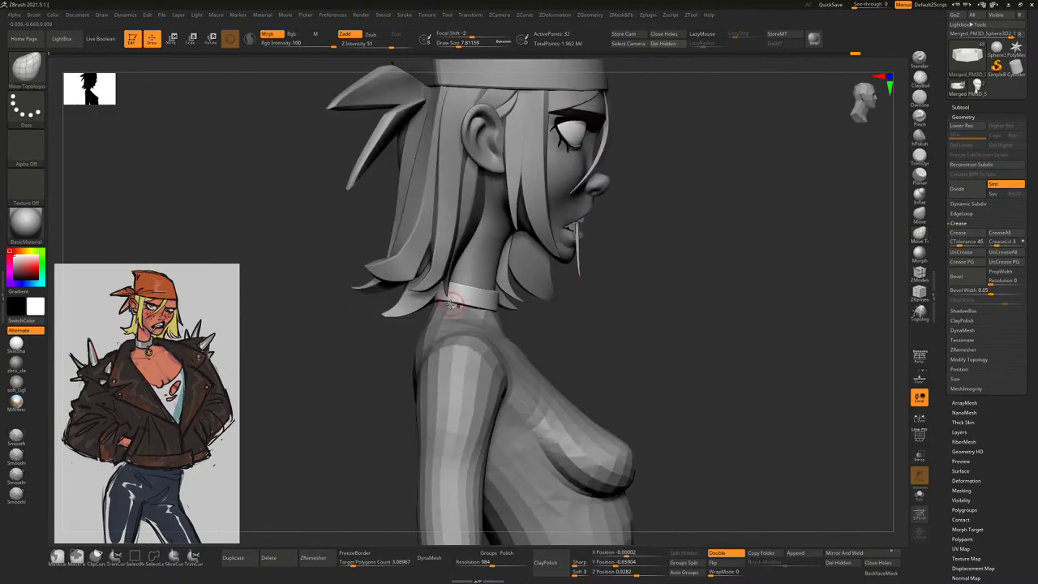
{"action": "key", "text": "space"}
{"action": "mouse_move", "coordinate": [442, 306]}
{"action": "right_mouse_down"}
{"action": "mouse_move", "coordinate": [494, 309]}
{"action": "mouse_move", "coordinate": [441, 305]}
{"action": "right_mouse_up"}
{"action": "key", "text": "space"}
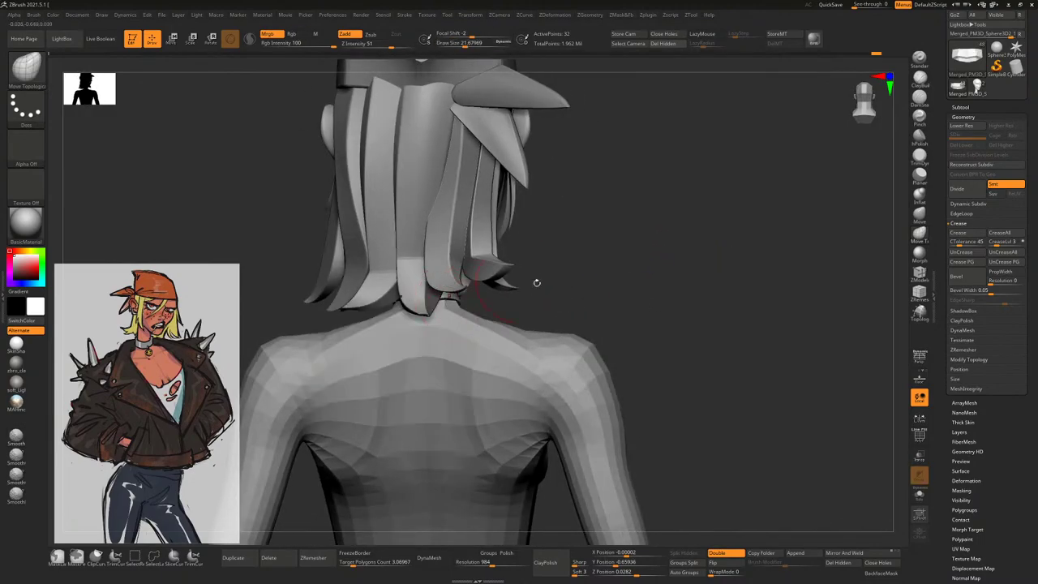
{"action": "right_click_drag", "start_coordinate": [475, 273], "coordinate": [524, 290]}
{"action": "right_click_drag", "start_coordinate": [649, 247], "coordinate": [485, 304]}
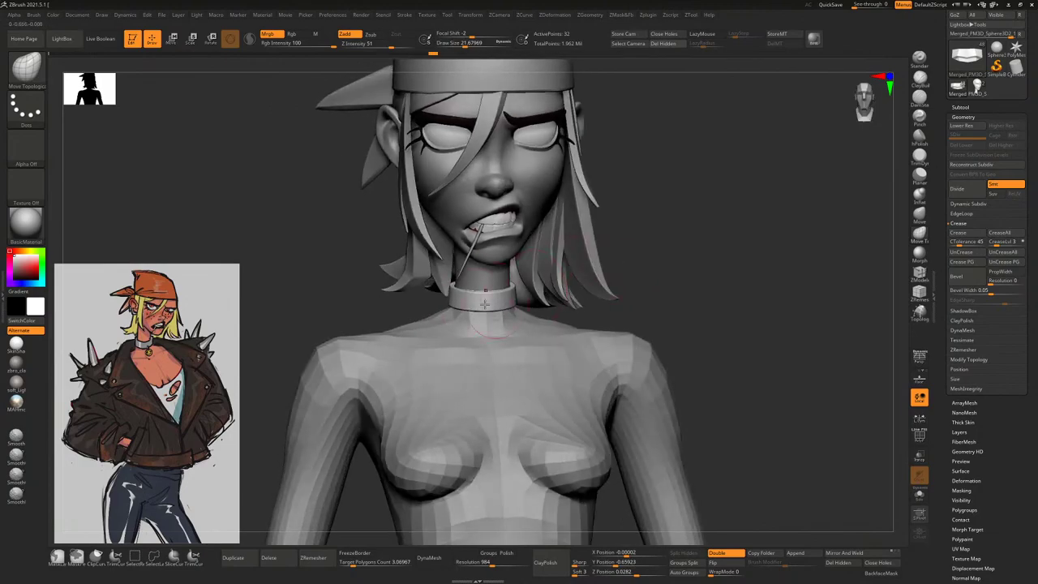
Reselect the choker and reshape its front curve with Move Topological, checking it from front and three-quarter views
{"action": "right_click_drag", "start_coordinate": [399, 316], "coordinate": [697, 251]}
{"action": "left_click", "coordinate": [392, 311], "text": "alt"}
{"action": "key", "text": "space"}
{"action": "left_click", "coordinate": [466, 234], "text": "alt"}
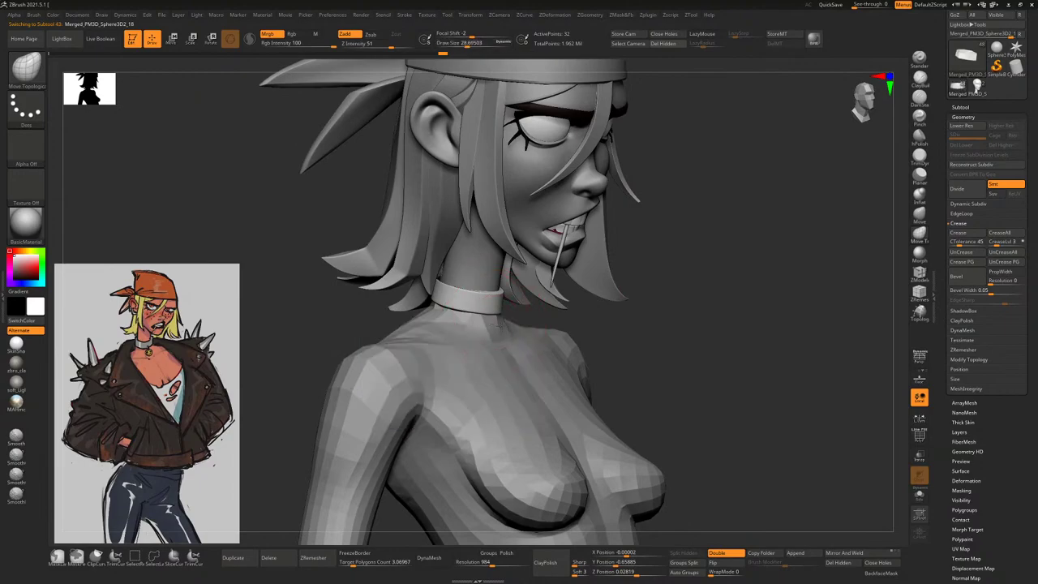
{"action": "right_click_drag", "start_coordinate": [487, 329], "coordinate": [532, 316]}
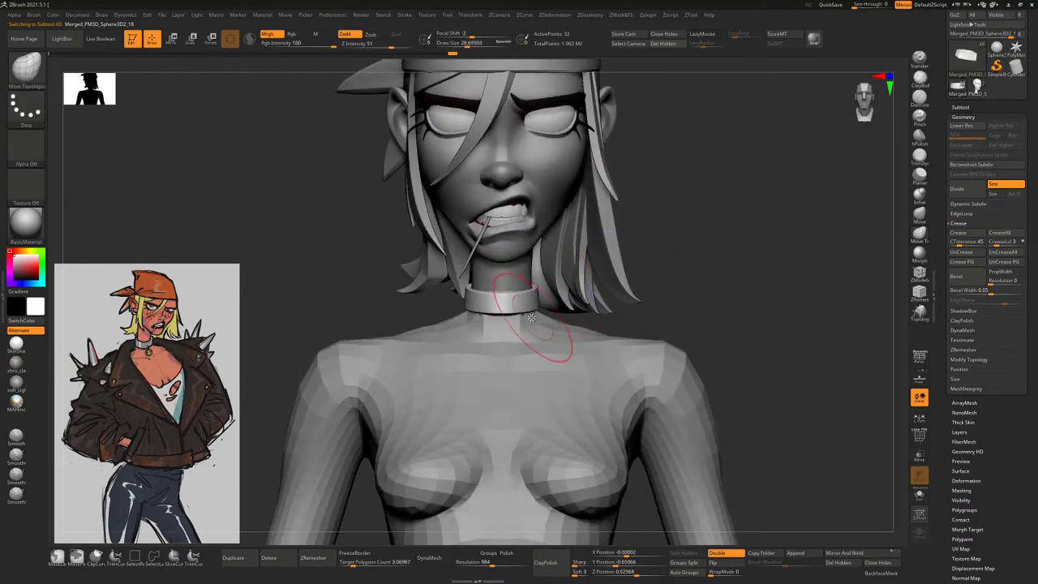
{"action": "right_click_drag", "start_coordinate": [655, 264], "coordinate": [528, 310]}
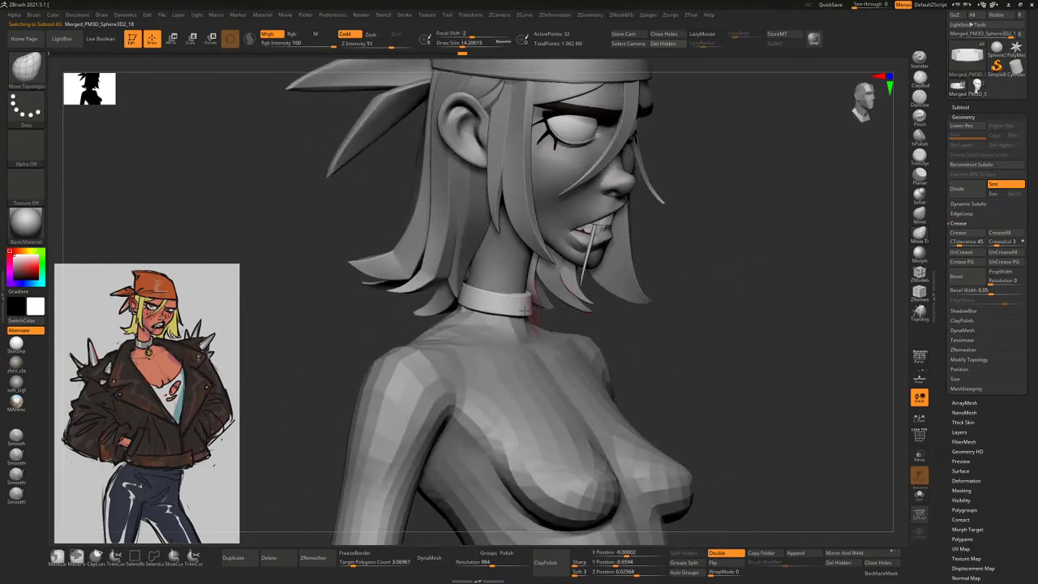
{"action": "right_click_drag", "start_coordinate": [675, 253], "coordinate": [589, 302]}
{"action": "key", "text": "f"}
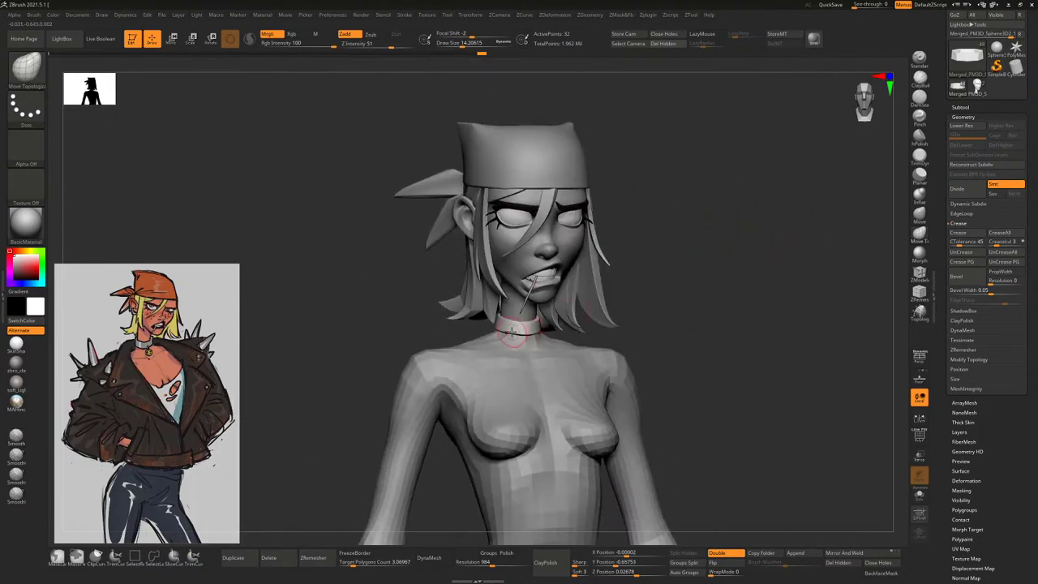
{"action": "right_click_drag", "start_coordinate": [711, 259], "coordinate": [705, 121], "text": "alt"}
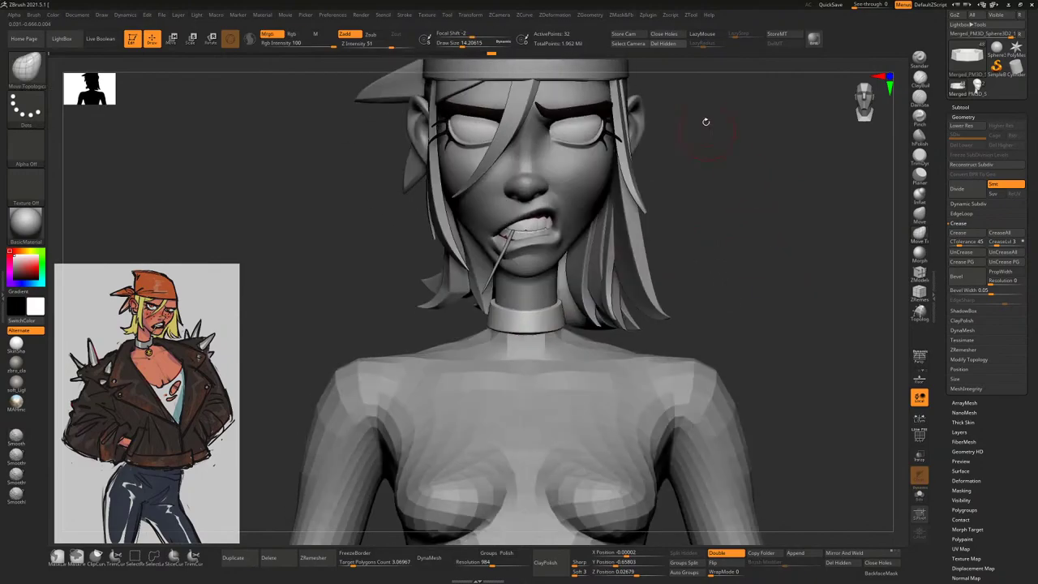
{"action": "key", "text": "b"}
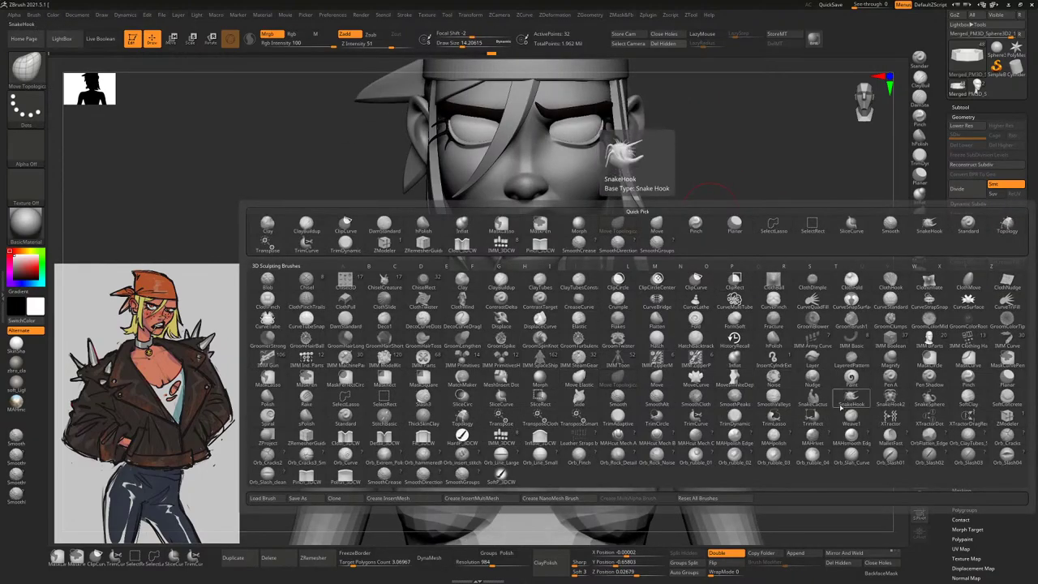
{"action": "left_click", "coordinate": [501, 442]}
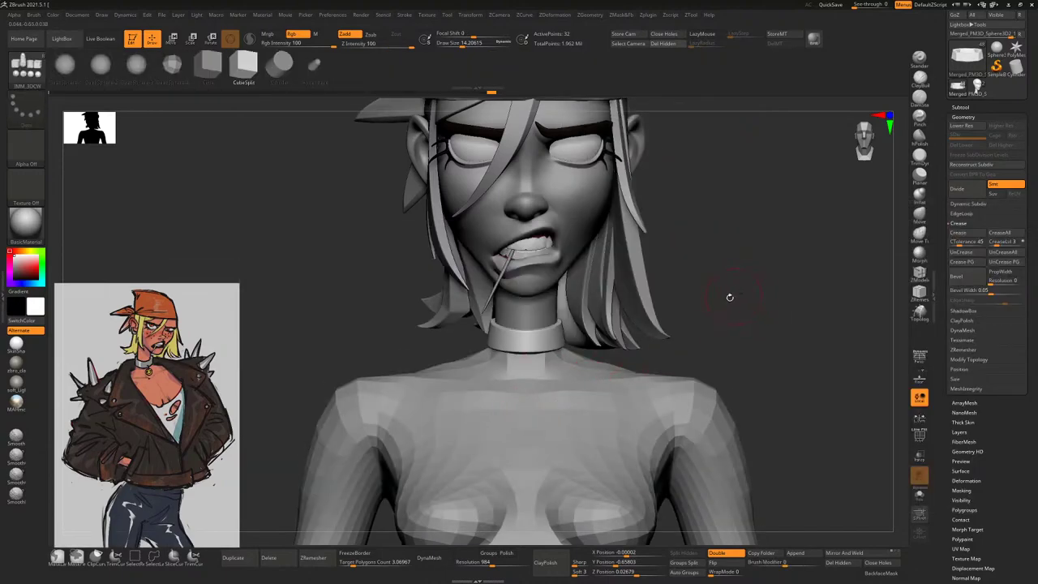
{"action": "key", "text": "b"}
Append a Cylinder3D as a new subtool
{"action": "left_click", "coordinate": [959, 107]}
{"action": "left_click", "coordinate": [1001, 398]}
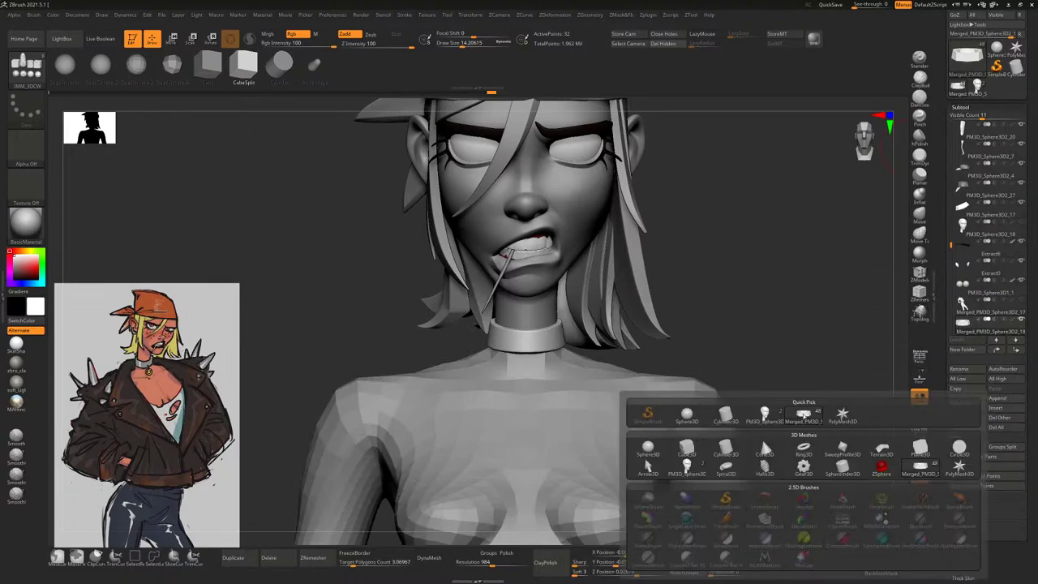
{"action": "left_click", "coordinate": [735, 448]}
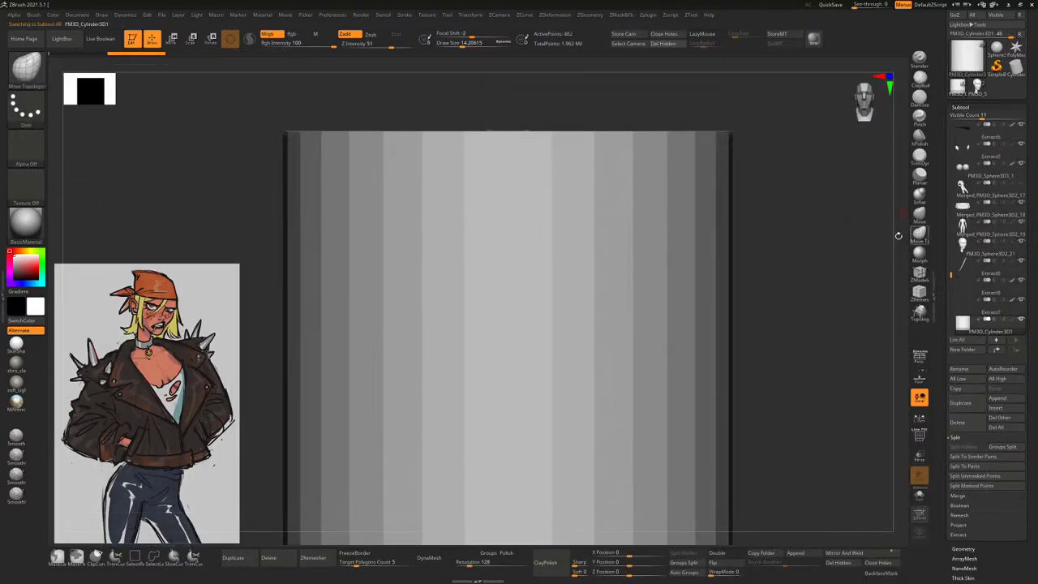
Scale the cylinder down into a thin, small disc and position it in front of the character's neck and chest
{"action": "key", "text": "b"}
{"action": "key", "text": "m"}
{"action": "key", "text": "t"}
{"action": "key", "text": "w"}
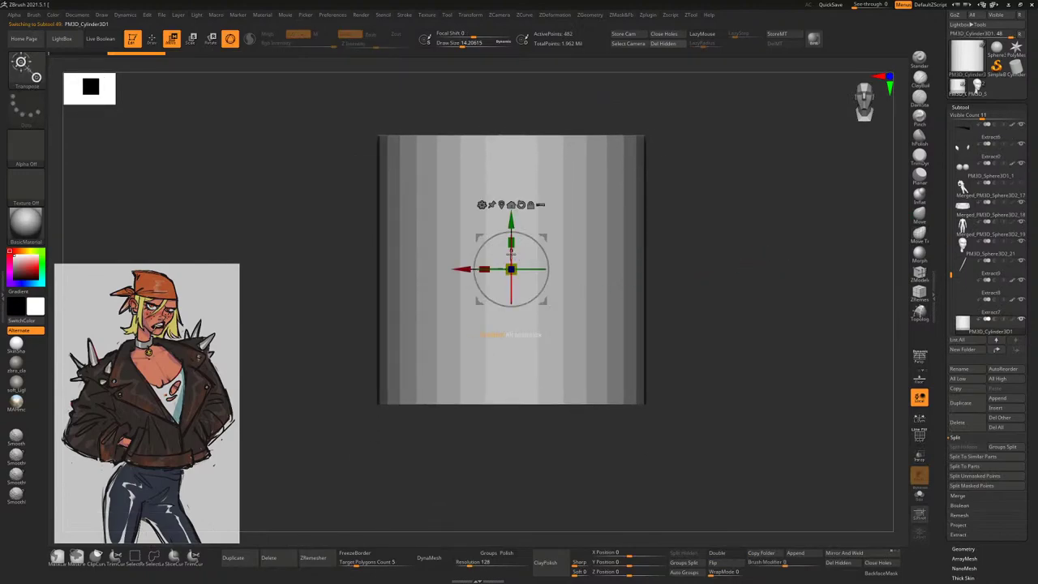
{"action": "left_click_drag", "start_coordinate": [528, 235], "coordinate": [585, 302], "text": "shift"}
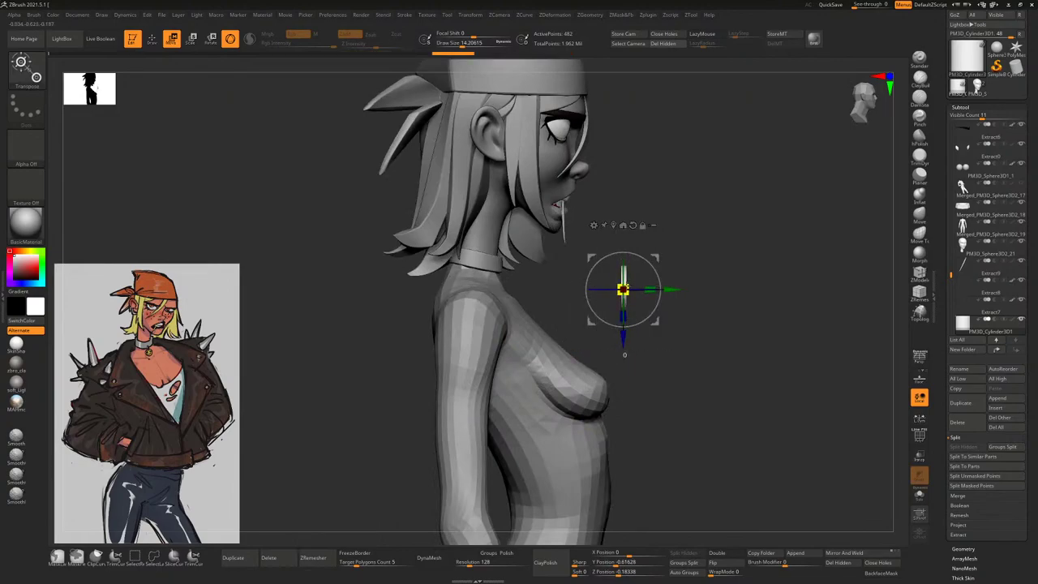
{"action": "left_click_drag", "start_coordinate": [730, 260], "coordinate": [835, 244]}
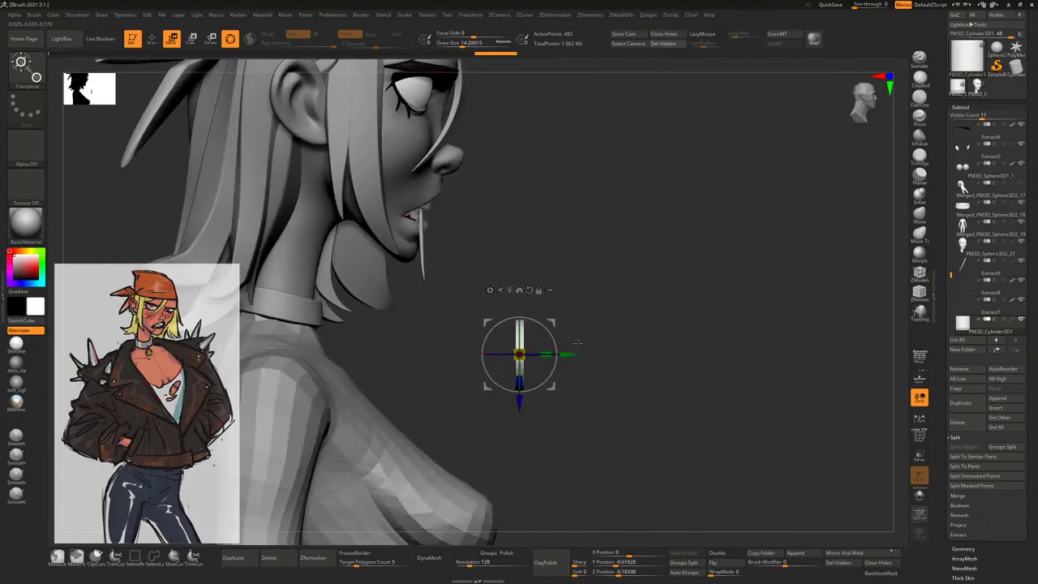
Move, tilt and resize the disc so it rests on the upper chest, centred just below the choker
{"action": "left_click_drag", "start_coordinate": [572, 334], "coordinate": [340, 361]}
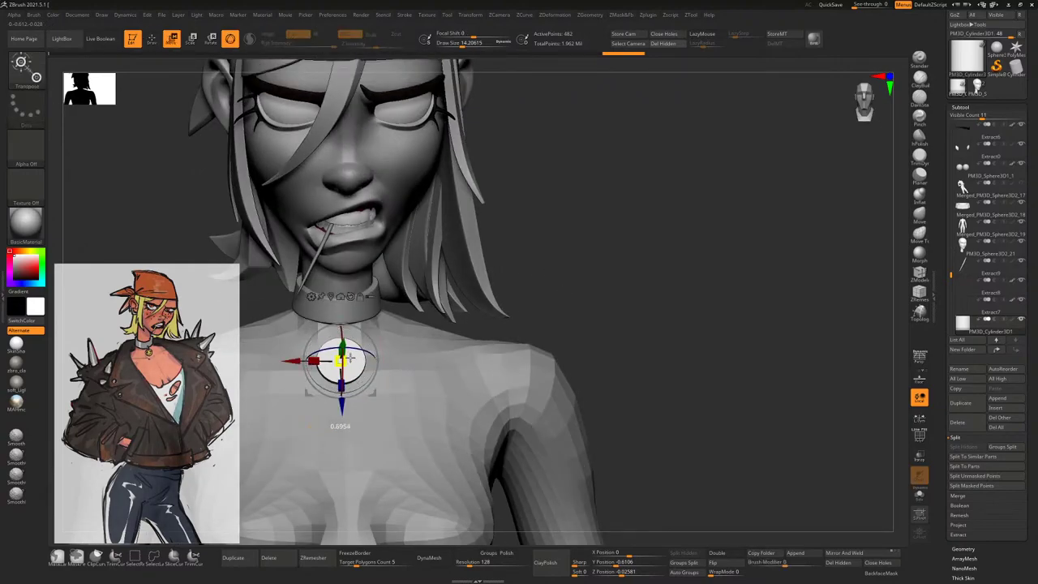
{"action": "left_click_drag", "start_coordinate": [617, 324], "coordinate": [487, 309]}
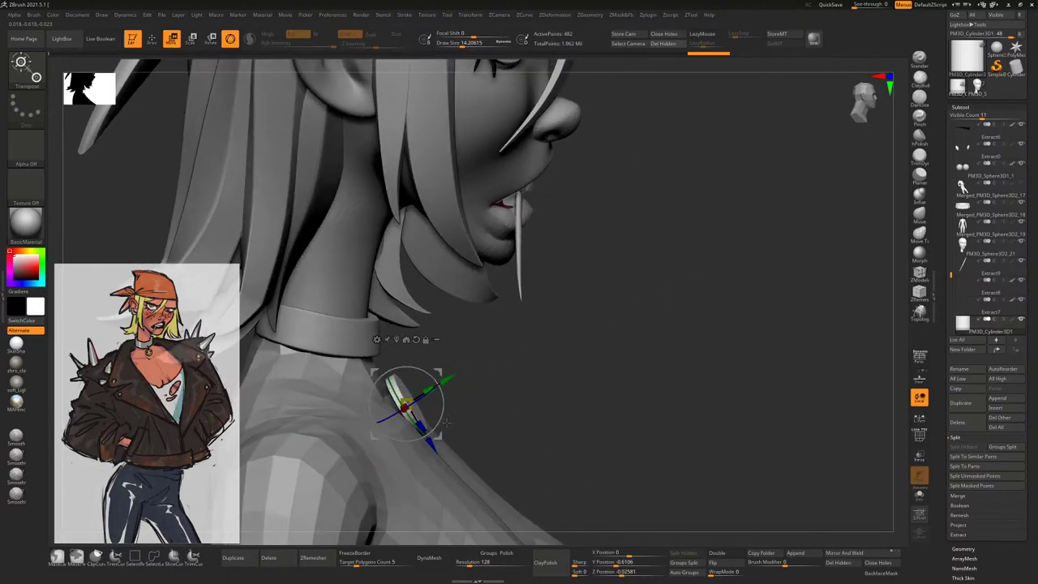
{"action": "left_click_drag", "start_coordinate": [445, 422], "coordinate": [433, 406]}
{"action": "right_click_drag", "start_coordinate": [510, 376], "coordinate": [421, 422]}
{"action": "right_click_drag", "start_coordinate": [602, 347], "coordinate": [612, 345]}
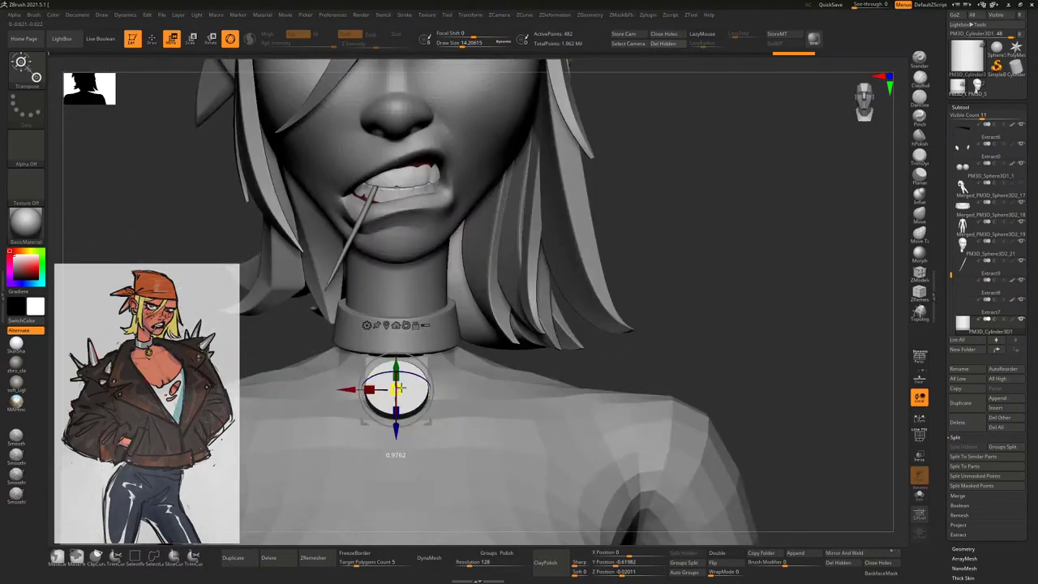
{"action": "right_click_drag", "start_coordinate": [412, 390], "coordinate": [651, 325]}
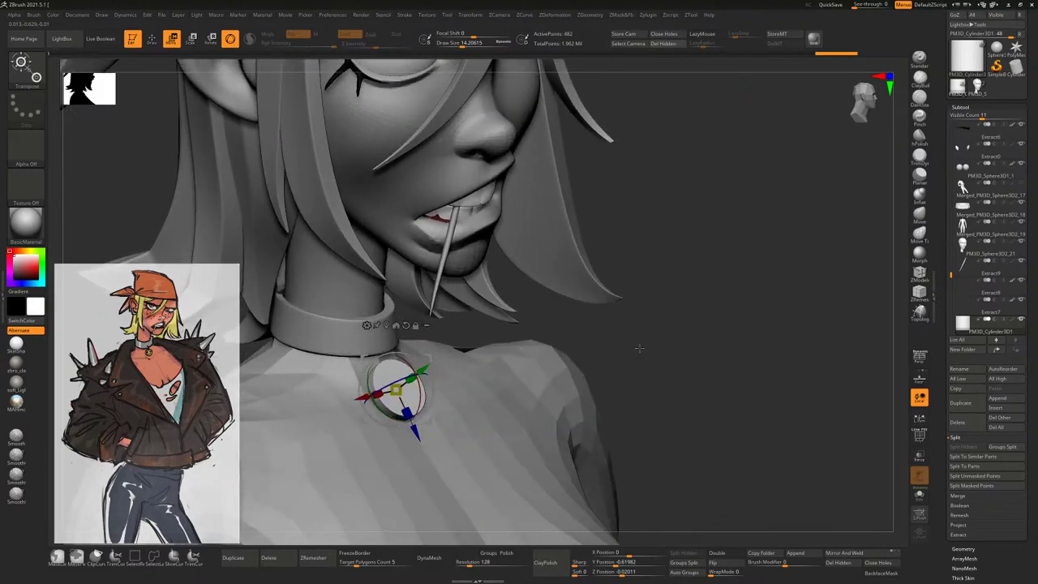
{"action": "left_click_drag", "start_coordinate": [414, 432], "coordinate": [417, 437]}
{"action": "right_click_drag", "start_coordinate": [679, 287], "coordinate": [664, 283]}
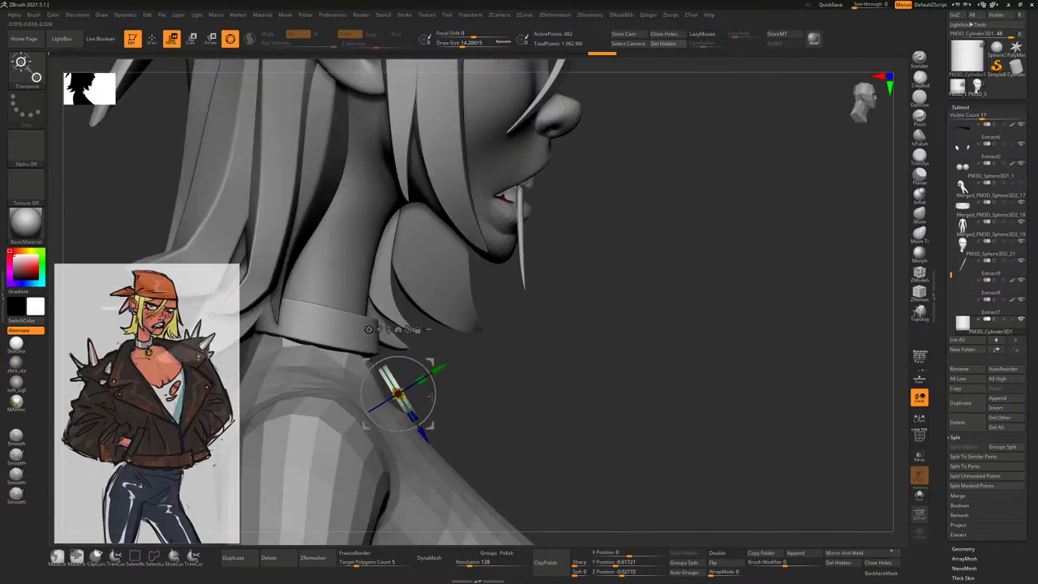
{"action": "mouse_move", "coordinate": [648, 323]}
{"action": "right_mouse_down"}
{"action": "mouse_move", "coordinate": [634, 321]}
{"action": "mouse_move", "coordinate": [663, 299]}
{"action": "mouse_move", "coordinate": [612, 263]}
{"action": "mouse_move", "coordinate": [658, 284]}
{"action": "mouse_move", "coordinate": [637, 284]}
{"action": "mouse_move", "coordinate": [672, 288]}
{"action": "right_mouse_up"}
{"action": "key", "text": "q"}
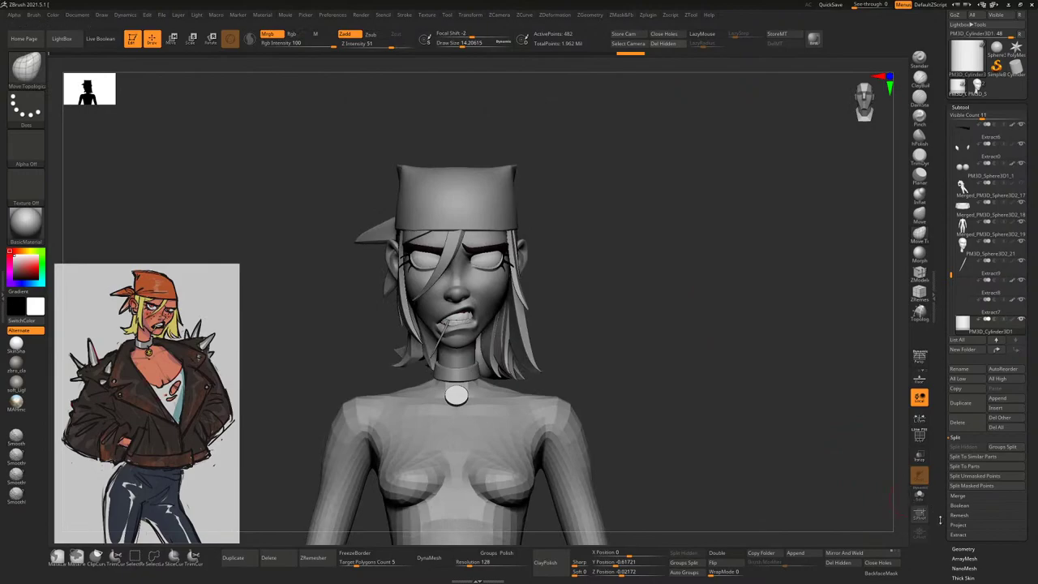
{"action": "left_click", "coordinate": [964, 549]}
{"action": "left_click", "coordinate": [981, 206]}
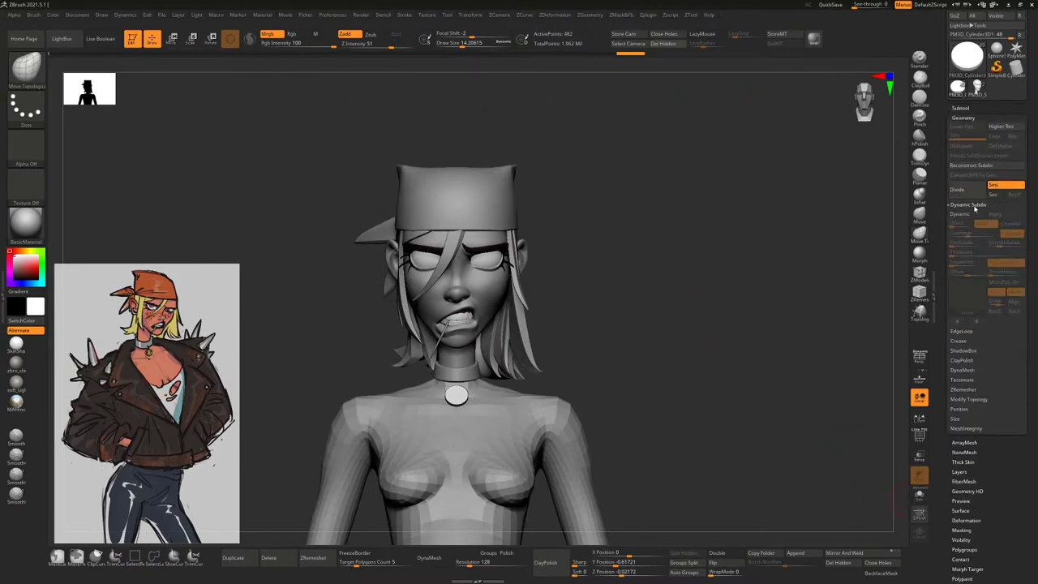
{"action": "left_click", "coordinate": [997, 215]}
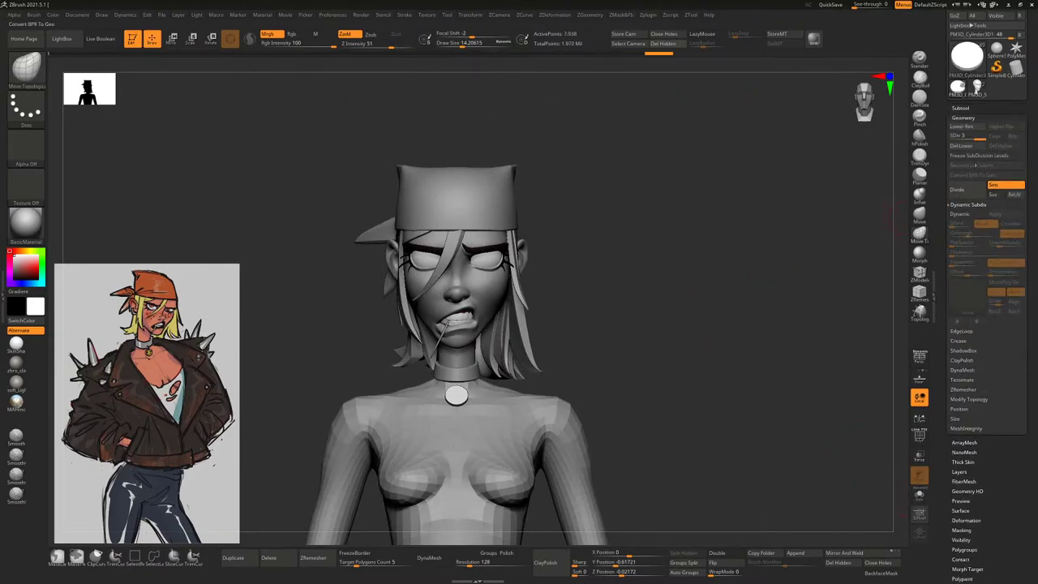
{"action": "key", "text": "ctrl+z"}
Crease the pendant disc's edges and subdivide it to SDiv 3
{"action": "left_click_drag", "start_coordinate": [722, 283], "coordinate": [746, 348], "text": "alt"}
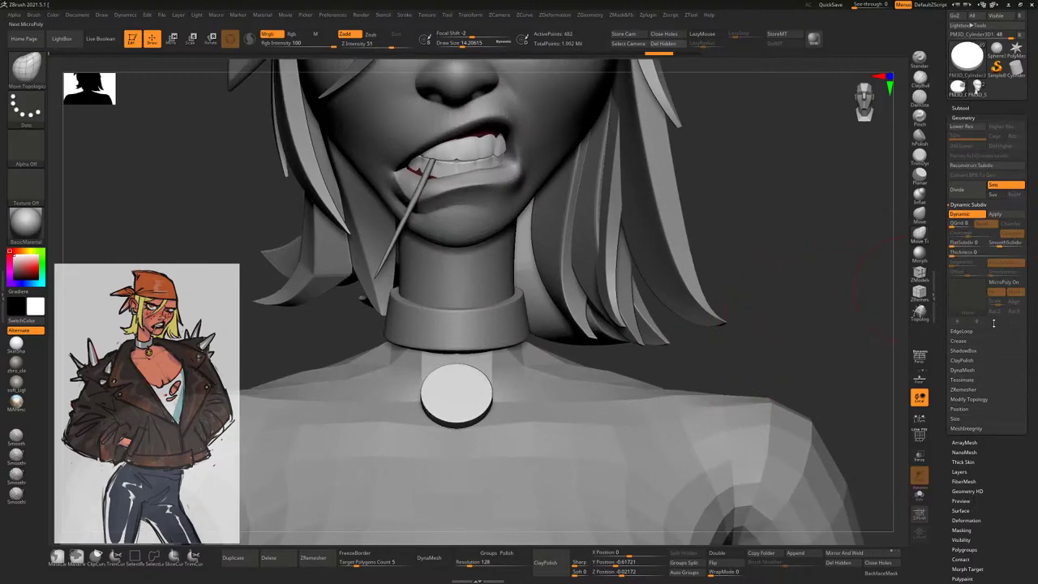
{"action": "left_click", "coordinate": [960, 341]}
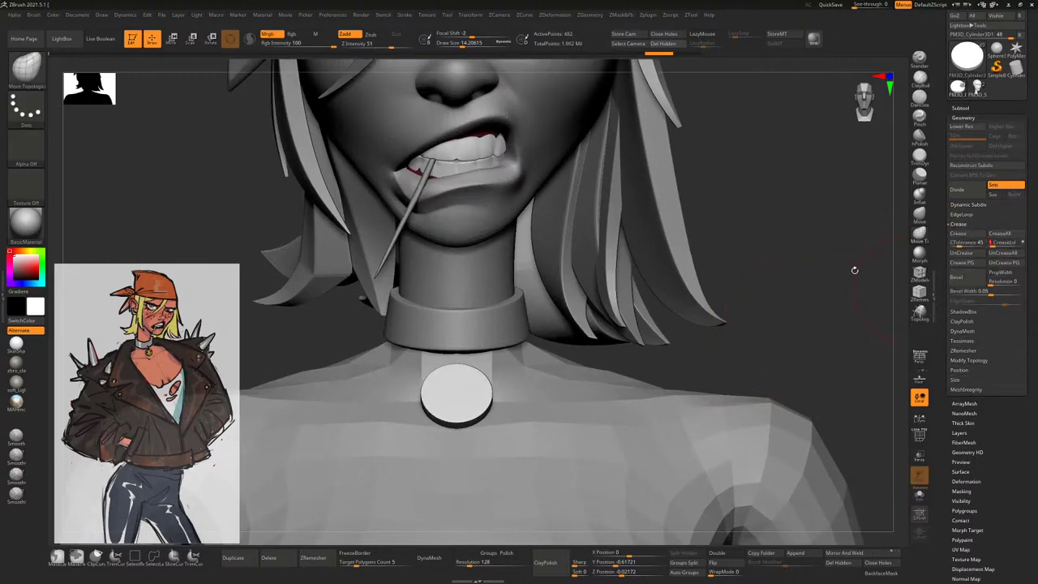
{"action": "left_click_drag", "start_coordinate": [797, 274], "coordinate": [445, 417]}
{"action": "left_click", "coordinate": [967, 192]}
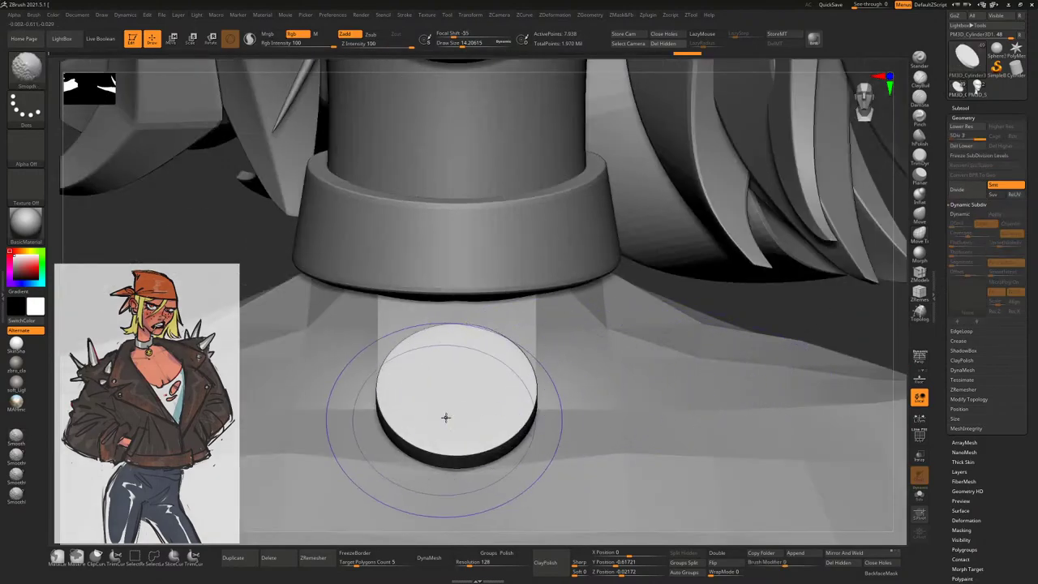
Select the choker and refine its lower front edge with Move Topological strokes, using a Draw Size of about 13.3
{"action": "key", "text": "b"}
{"action": "key", "text": "m"}
{"action": "key", "text": "t"}
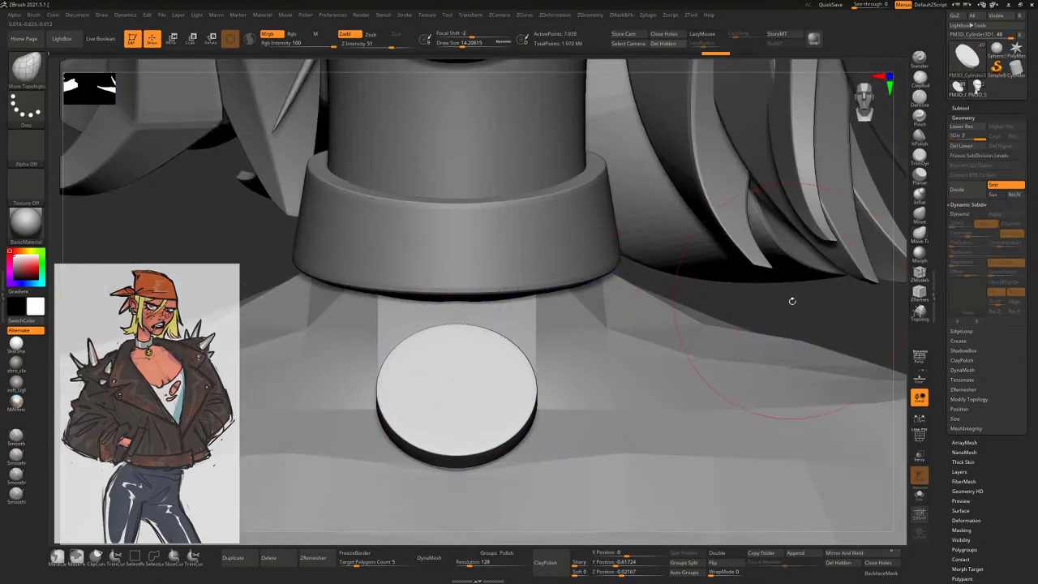
{"action": "left_click_drag", "start_coordinate": [793, 301], "coordinate": [804, 241]}
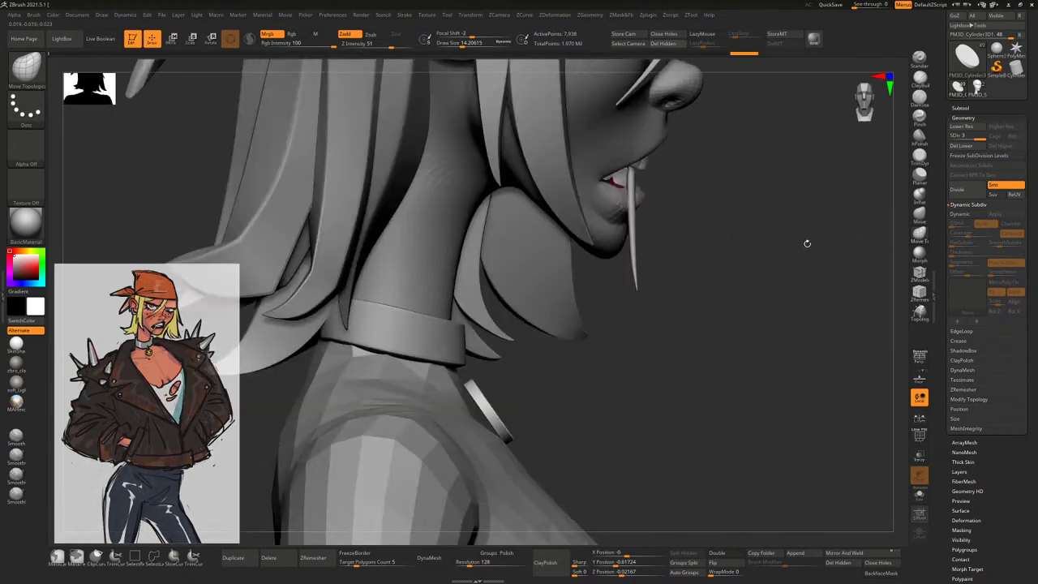
{"action": "left_click", "coordinate": [450, 341], "text": "alt"}
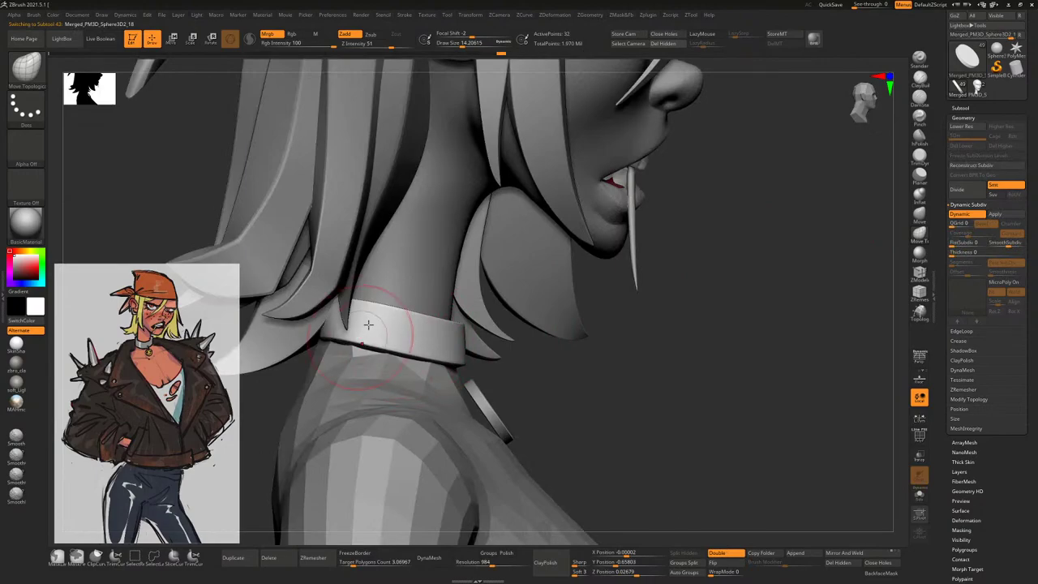
{"action": "right_click_drag", "start_coordinate": [395, 310], "coordinate": [478, 330]}
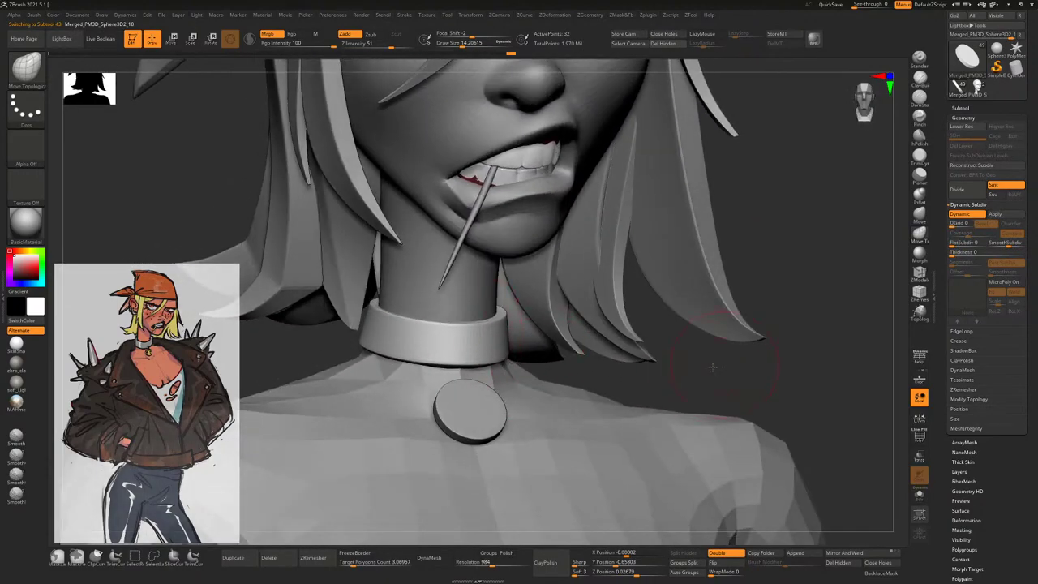
{"action": "right_click_drag", "start_coordinate": [712, 368], "coordinate": [438, 329]}
{"action": "key", "text": "space"}
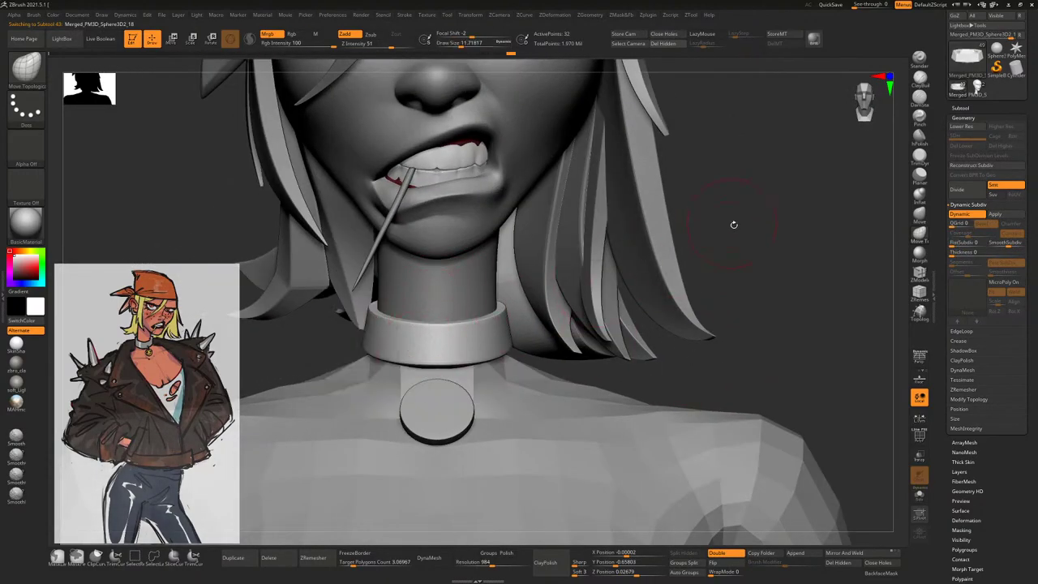
{"action": "mouse_move", "coordinate": [734, 224]}
{"action": "right_mouse_down"}
{"action": "mouse_move", "coordinate": [737, 238]}
{"action": "mouse_move", "coordinate": [538, 329]}
{"action": "right_mouse_up"}
{"action": "key", "text": "space"}
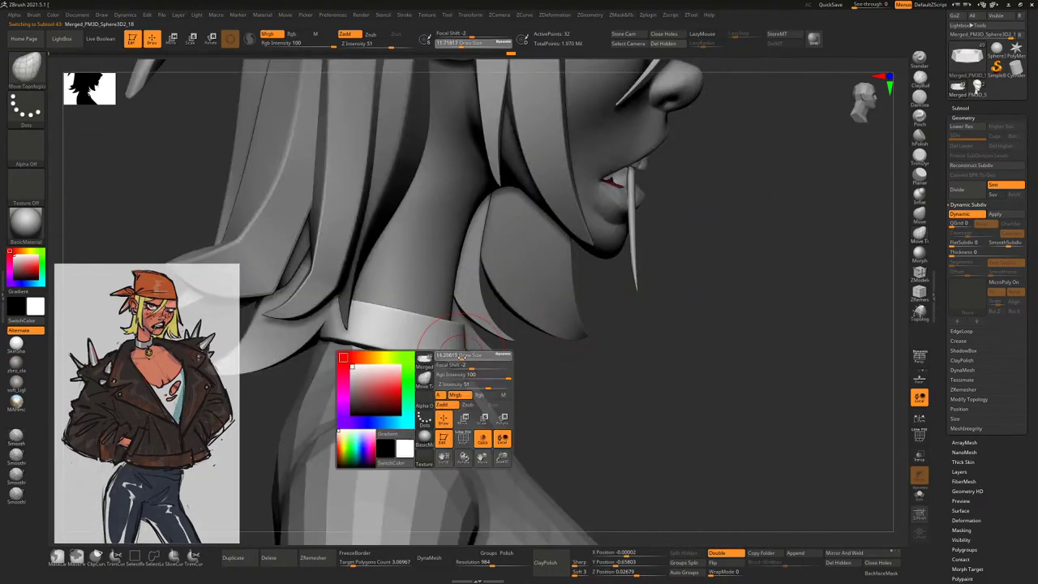
{"action": "mouse_move", "coordinate": [458, 337]}
{"action": "right_mouse_down"}
{"action": "mouse_move", "coordinate": [497, 347]}
{"action": "mouse_move", "coordinate": [609, 296]}
{"action": "mouse_move", "coordinate": [741, 272]}
{"action": "mouse_move", "coordinate": [740, 285]}
{"action": "mouse_move", "coordinate": [697, 286]}
{"action": "right_mouse_up"}
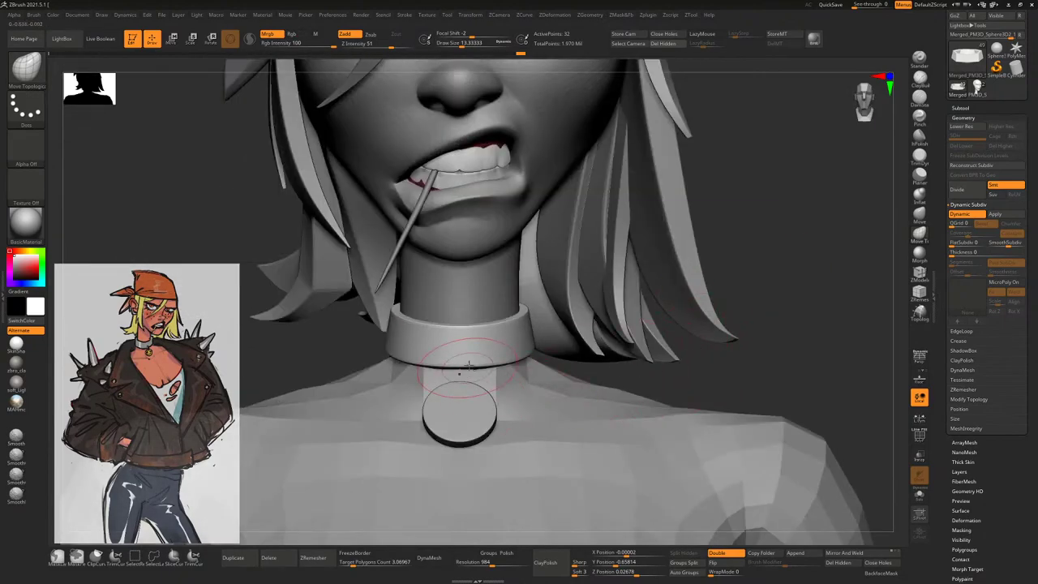
Duplicate the choker and shrink the copy into a small ring placed at the front of the neck
{"action": "key", "text": "w"}
{"action": "right_click_drag", "start_coordinate": [685, 242], "coordinate": [714, 105], "text": "alt"}
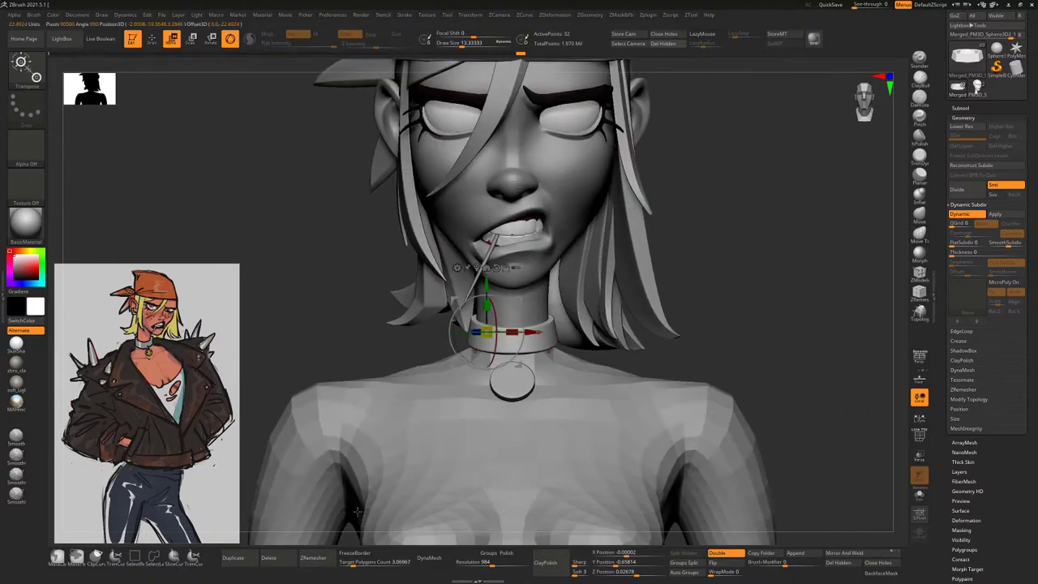
{"action": "left_click", "coordinate": [233, 558]}
{"action": "right_click_drag", "start_coordinate": [454, 487], "coordinate": [535, 494]}
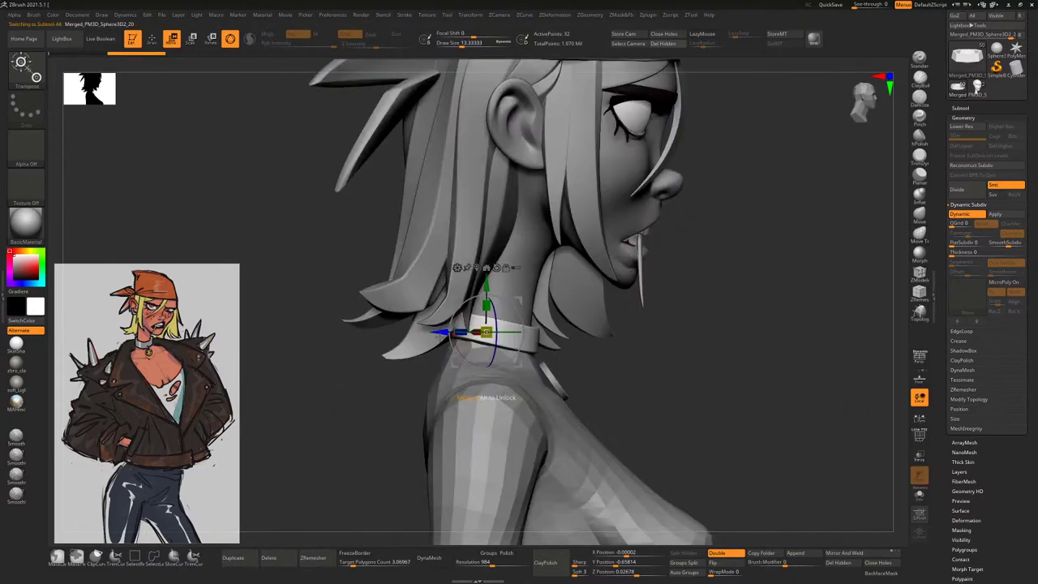
{"action": "right_click_drag", "start_coordinate": [531, 328], "coordinate": [559, 332], "text": "shift"}
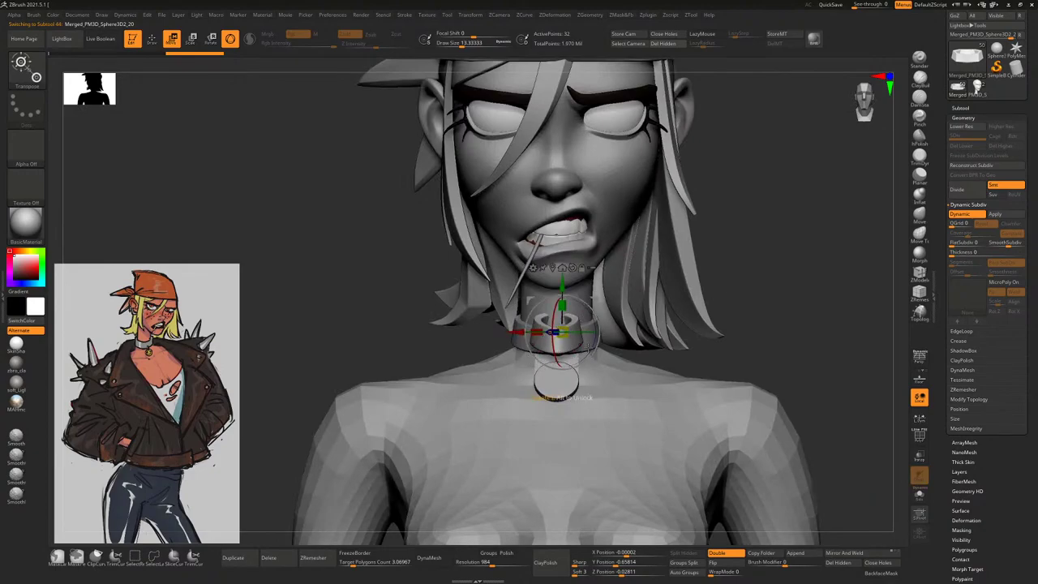
Turn the small ring upright and place it just in front of the choker above the pendant disc
{"action": "left_click_drag", "start_coordinate": [568, 380], "coordinate": [580, 334]}
{"action": "left_click_drag", "start_coordinate": [565, 383], "coordinate": [574, 377]}
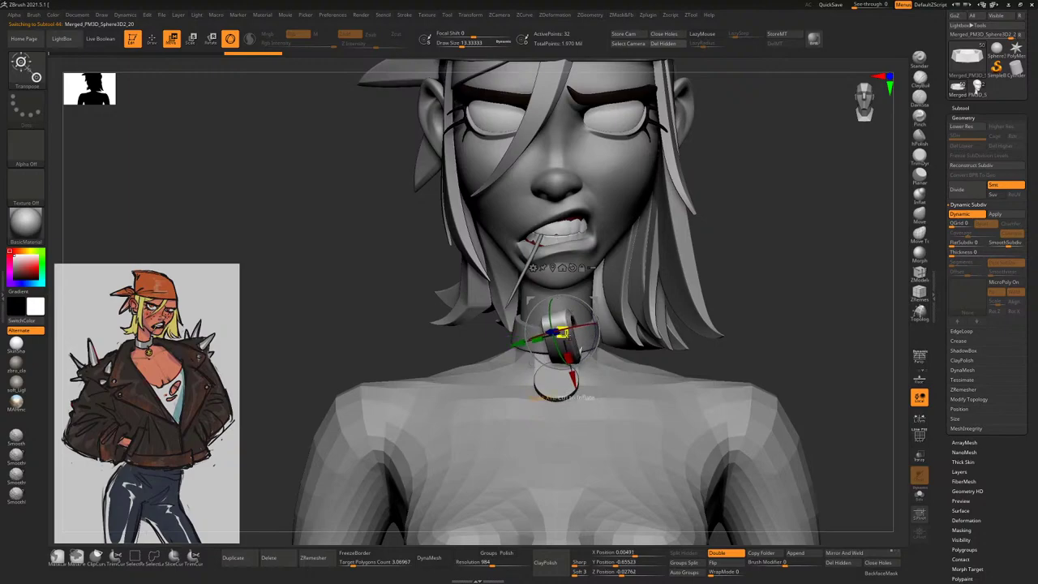
{"action": "left_click_drag", "start_coordinate": [812, 341], "coordinate": [565, 381]}
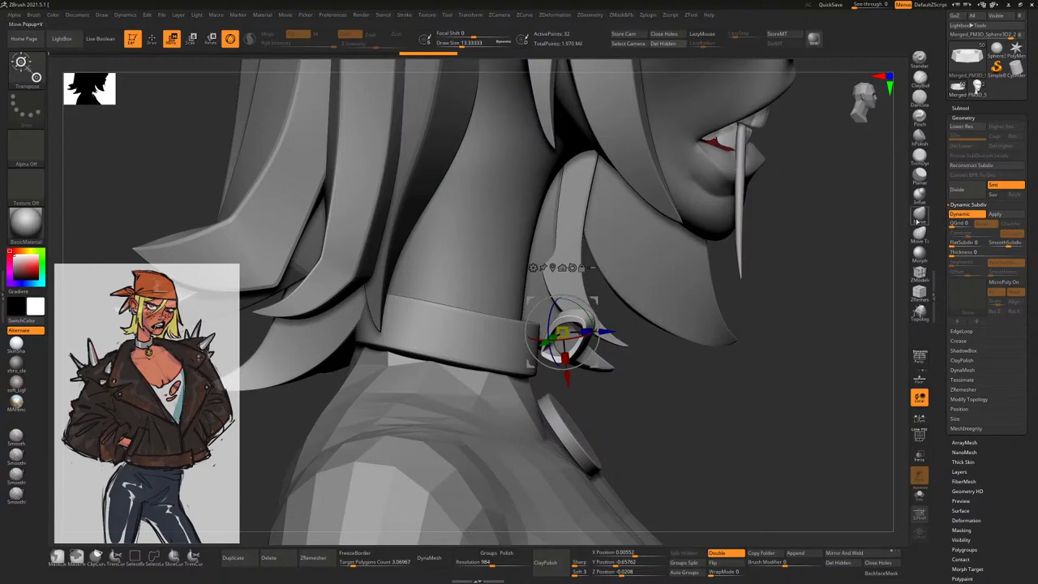
Reshape the ring with the Move brush into a narrow loop linking the choker's lower edge to the disc, reducing the Draw Size to about 10.3
{"action": "left_click", "coordinate": [918, 217]}
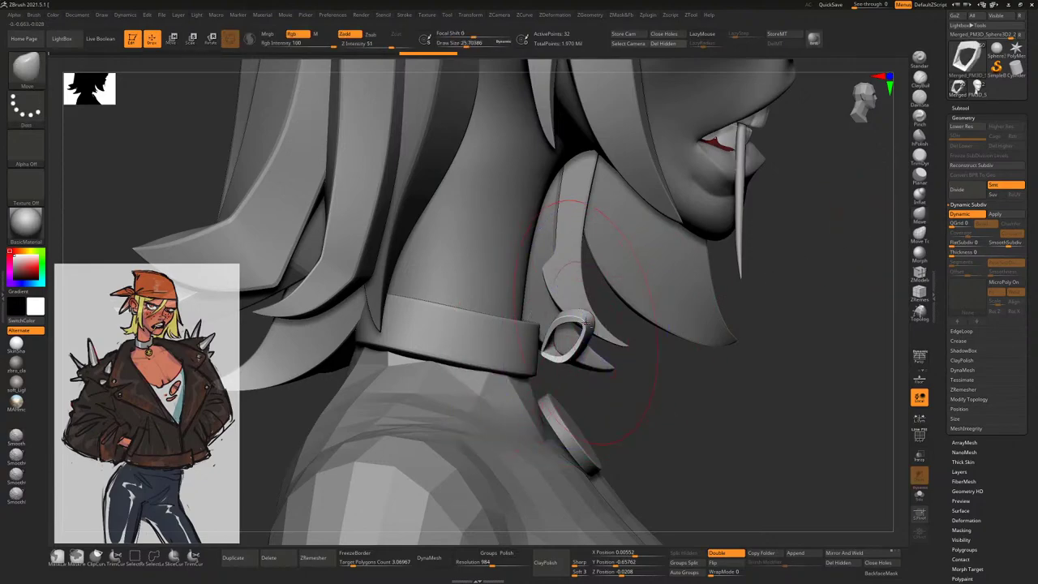
{"action": "left_click_drag", "start_coordinate": [645, 396], "coordinate": [598, 340]}
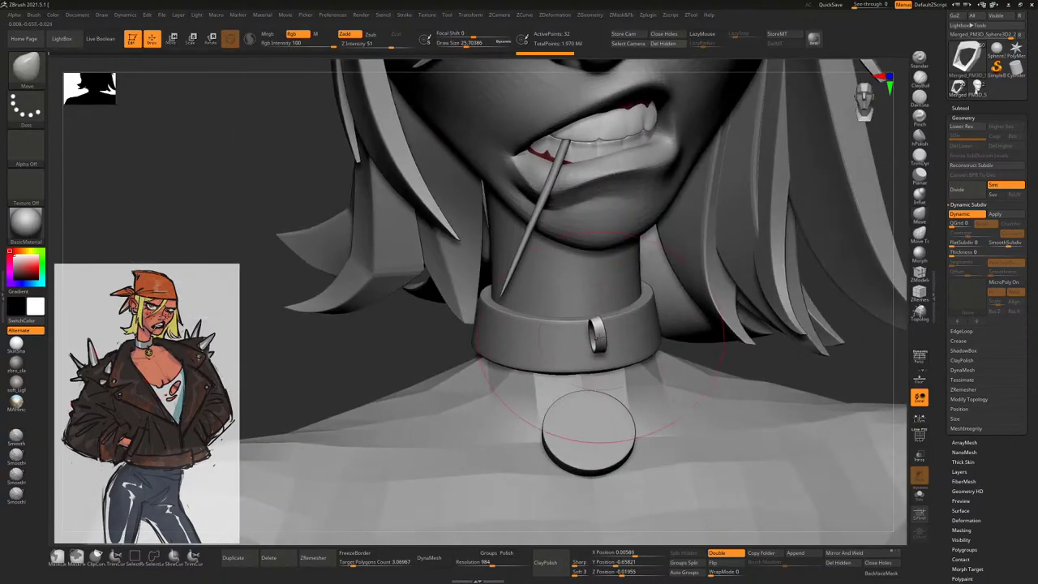
{"action": "left_click_drag", "start_coordinate": [566, 450], "coordinate": [527, 355]}
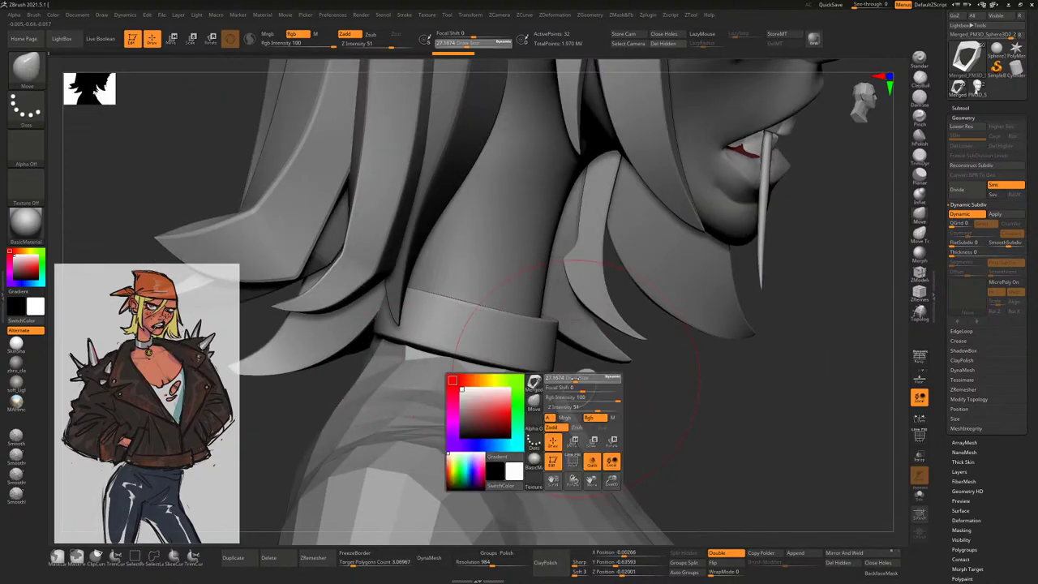
{"action": "left_click_drag", "start_coordinate": [687, 372], "coordinate": [596, 361]}
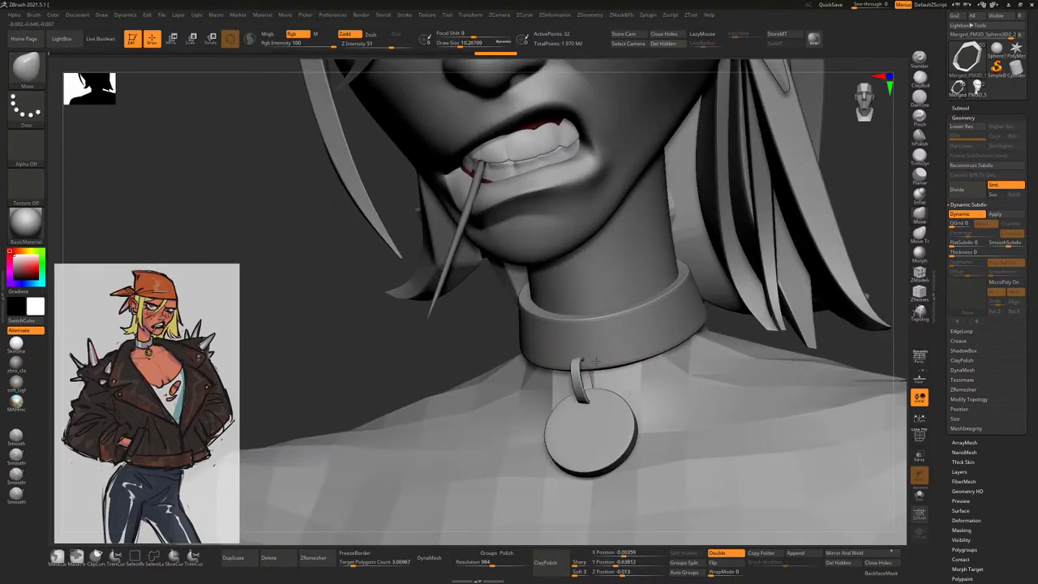
{"action": "left_click_drag", "start_coordinate": [484, 367], "coordinate": [616, 375]}
Thicken the link ring with the Inflat brush at a Draw Size of about 25.7
{"action": "left_click", "coordinate": [920, 195]}
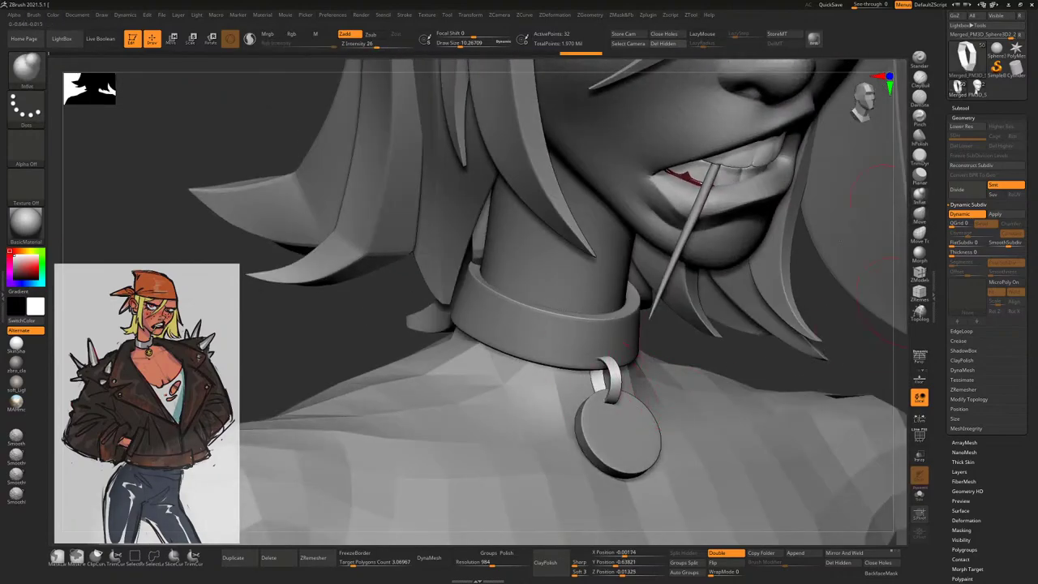
{"action": "key", "text": "space"}
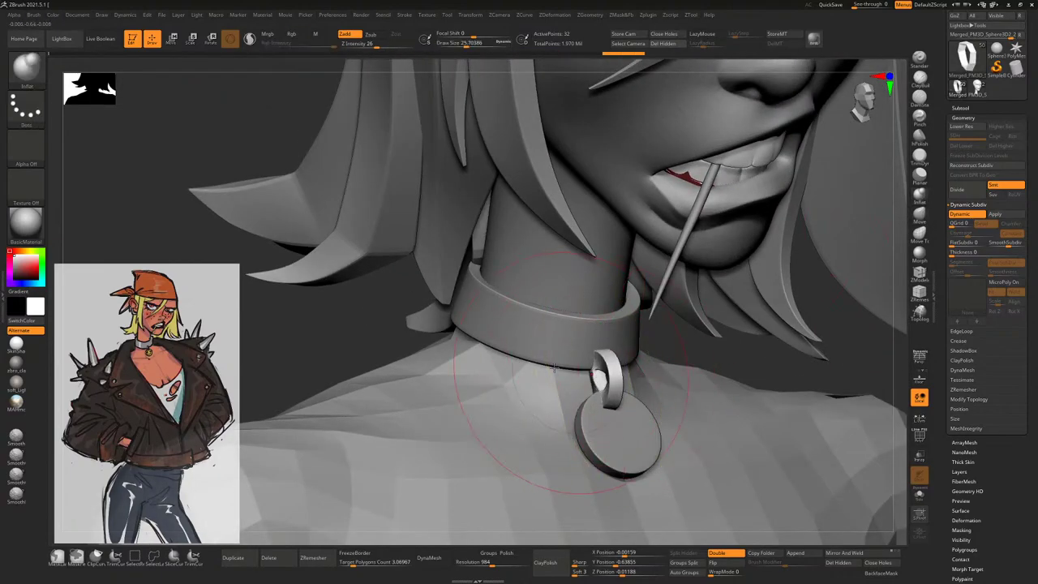
{"action": "left_click_drag", "start_coordinate": [597, 380], "coordinate": [811, 325]}
Isolate the link ring and reshape its loop with the Move Topological brush, reducing the Draw Size to about 3.8
{"action": "left_click", "coordinate": [919, 235]}
{"action": "left_click_drag", "start_coordinate": [896, 244], "coordinate": [697, 325]}
{"action": "mouse_move", "coordinate": [618, 348]}
{"action": "left_mouse_down"}
{"action": "mouse_move", "coordinate": [668, 366]}
{"action": "mouse_move", "coordinate": [651, 358]}
{"action": "left_mouse_up"}
{"action": "left_click", "coordinate": [919, 495]}
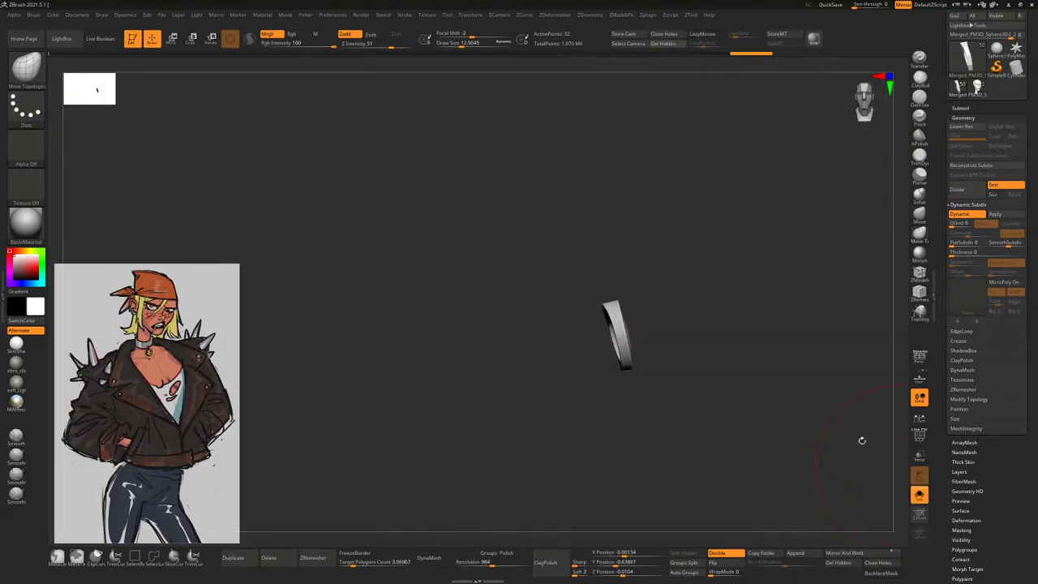
{"action": "mouse_move", "coordinate": [863, 438]}
{"action": "left_mouse_down"}
{"action": "mouse_move", "coordinate": [765, 327]}
{"action": "mouse_move", "coordinate": [777, 357]}
{"action": "mouse_move", "coordinate": [688, 276]}
{"action": "mouse_move", "coordinate": [687, 291]}
{"action": "mouse_move", "coordinate": [657, 303]}
{"action": "mouse_move", "coordinate": [672, 355]}
{"action": "mouse_move", "coordinate": [656, 376]}
{"action": "left_mouse_up"}
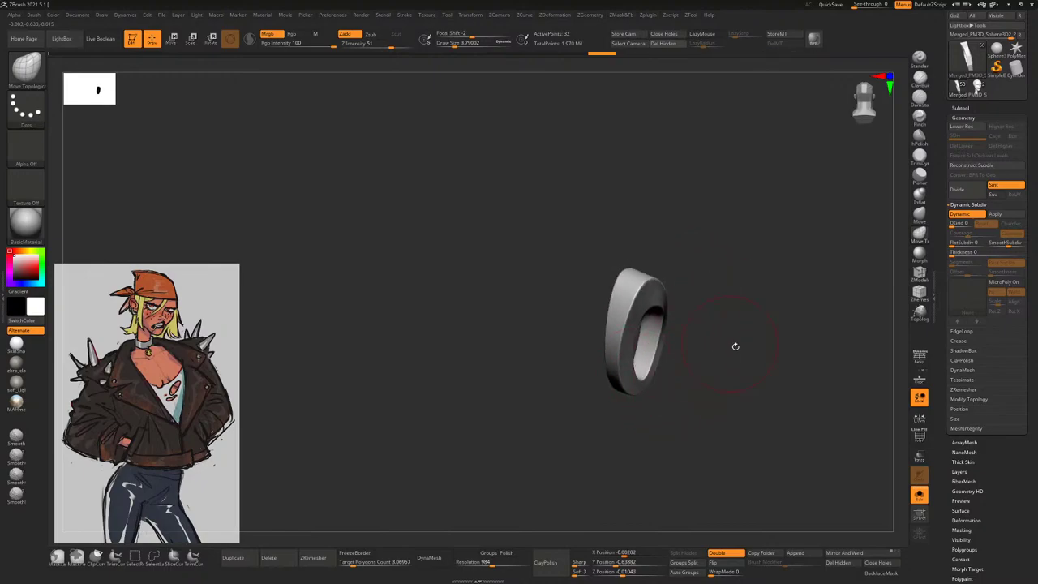
{"action": "left_click_drag", "start_coordinate": [735, 347], "coordinate": [681, 388]}
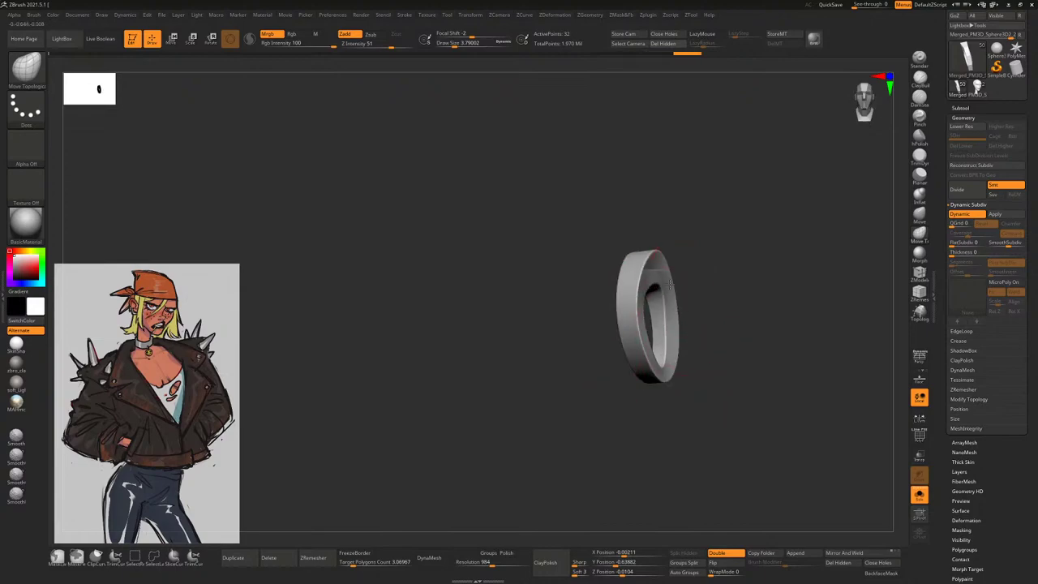
{"action": "left_click", "coordinate": [919, 495]}
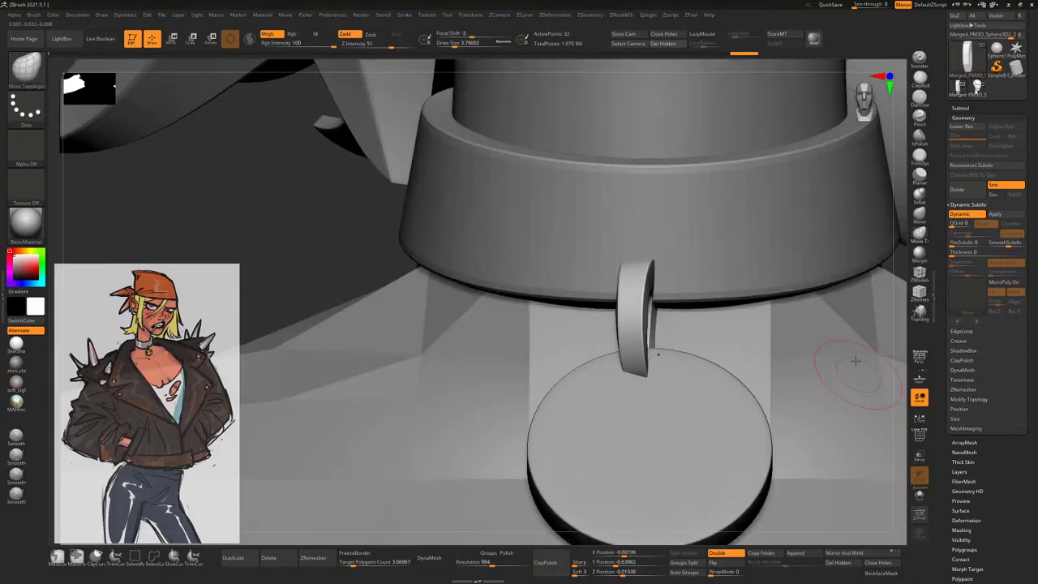
Adjust and smooth the link ring between the choker's lower edge and the disc, using Move Topological at a Draw Size of about 8.4
{"action": "left_click_drag", "start_coordinate": [878, 284], "coordinate": [595, 330]}
{"action": "left_click", "coordinate": [623, 351], "text": "alt"}
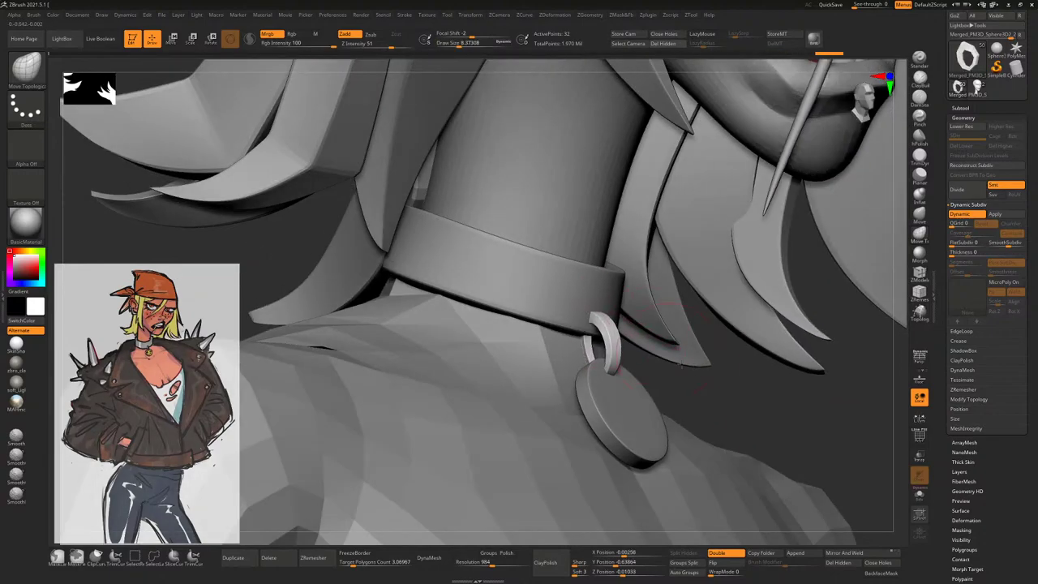
{"action": "left_click_drag", "start_coordinate": [665, 313], "coordinate": [606, 335]}
{"action": "left_click_drag", "start_coordinate": [528, 283], "coordinate": [717, 337], "text": "shift"}
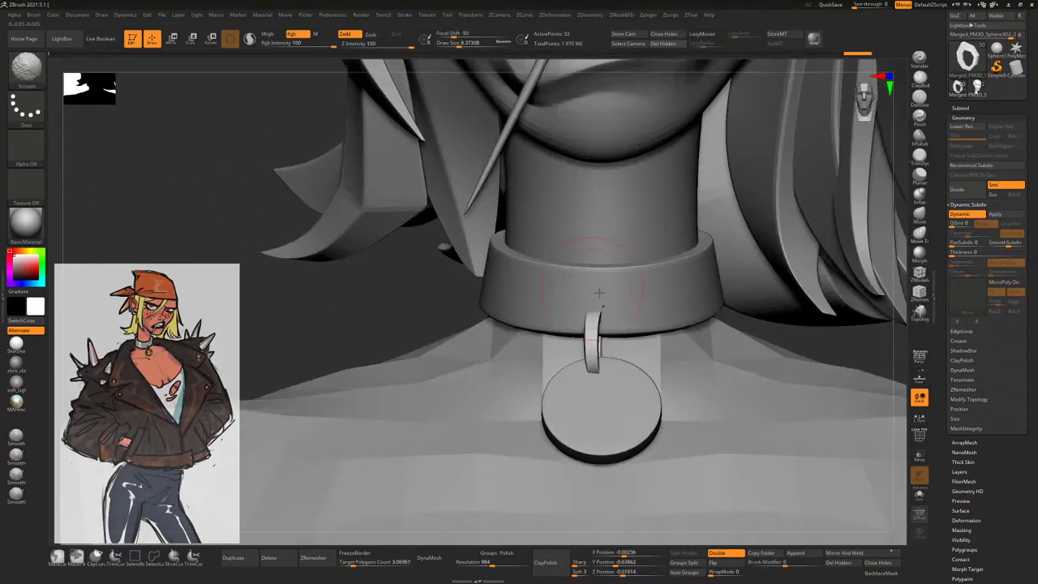
{"action": "key", "text": "f"}
{"action": "left_click_drag", "start_coordinate": [777, 273], "coordinate": [735, 374]}
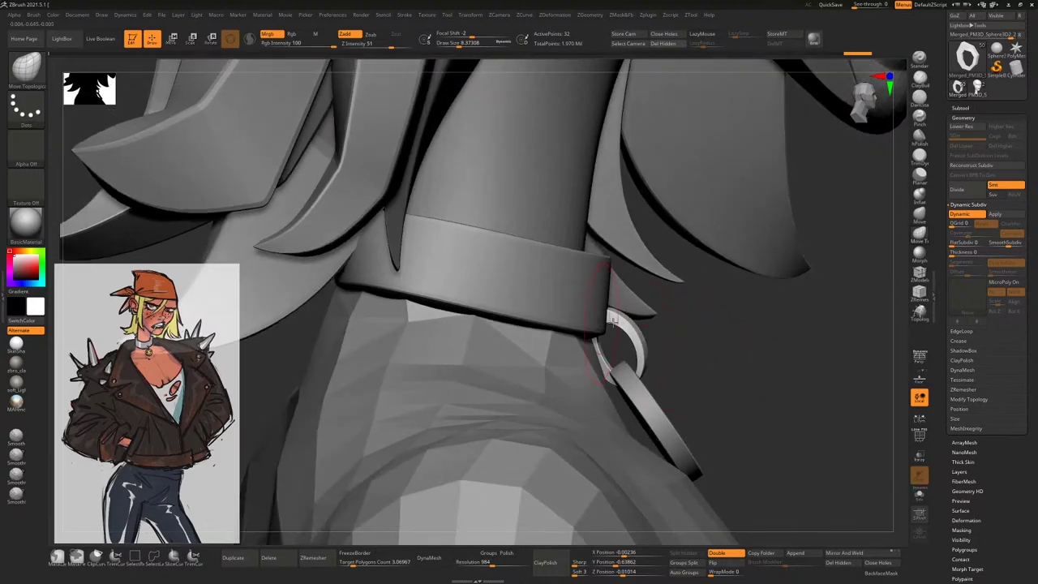
Shift the ring's curve against the choker's lower edge with Move Topological at a Draw Size of about 10.3
{"action": "key", "text": "space"}
{"action": "key", "text": "space"}
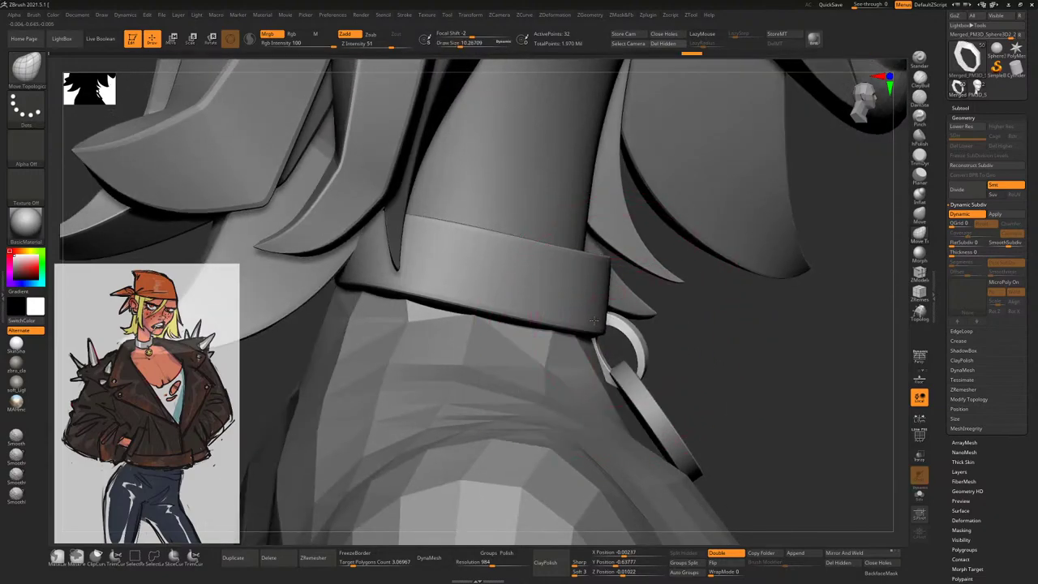
{"action": "left_click_drag", "start_coordinate": [703, 362], "coordinate": [680, 361]}
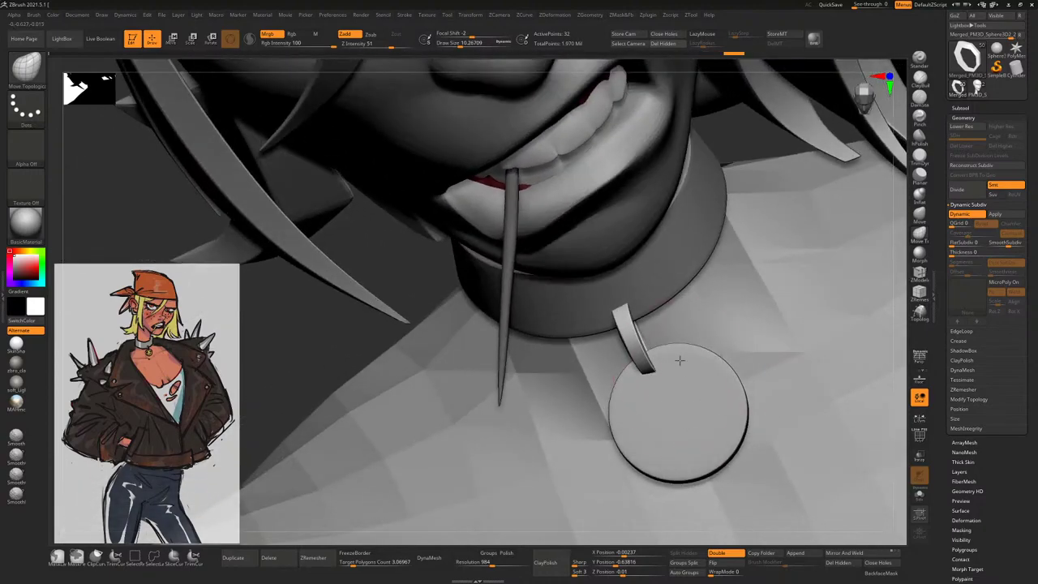
{"action": "left_click_drag", "start_coordinate": [899, 325], "coordinate": [687, 331]}
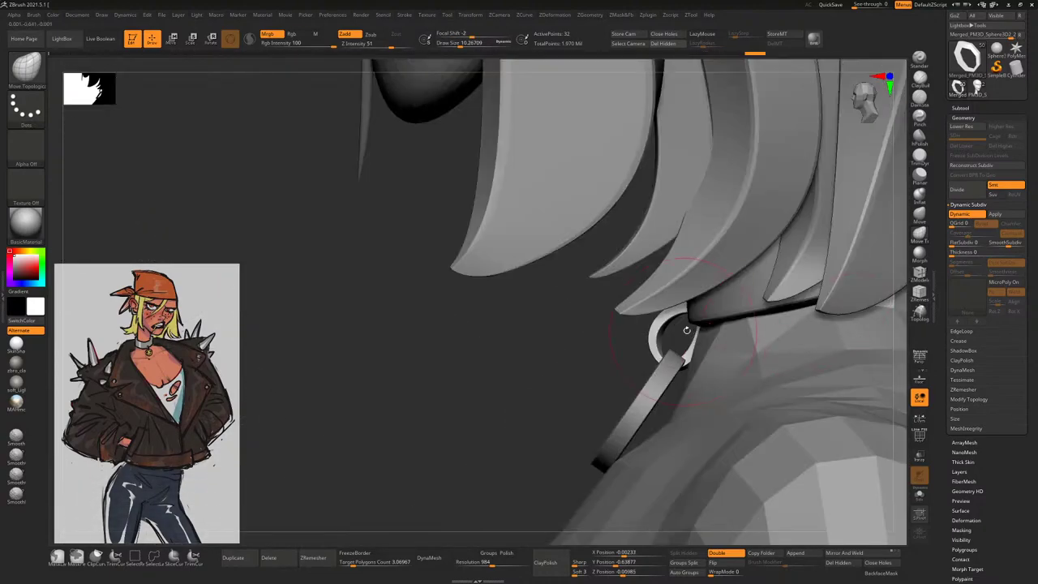
Fine-tune the ring where it meets the choker and passes through the disc, using Draw Sizes of about 3 and 5.9
{"action": "left_click_drag", "start_coordinate": [621, 342], "coordinate": [631, 382]}
{"action": "key", "text": "space"}
{"action": "key", "text": "space"}
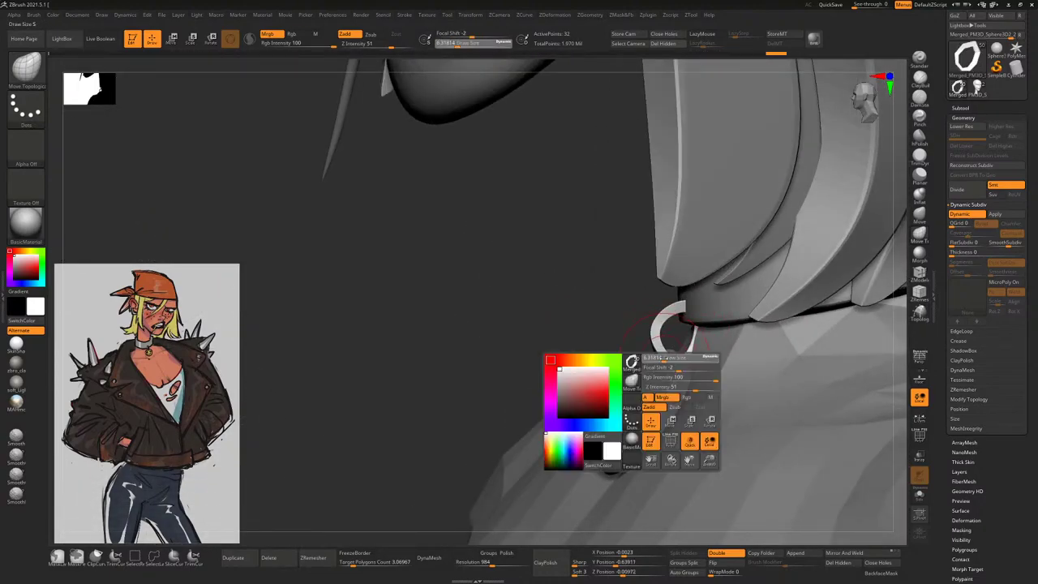
{"action": "left_click_drag", "start_coordinate": [598, 331], "coordinate": [672, 379]}
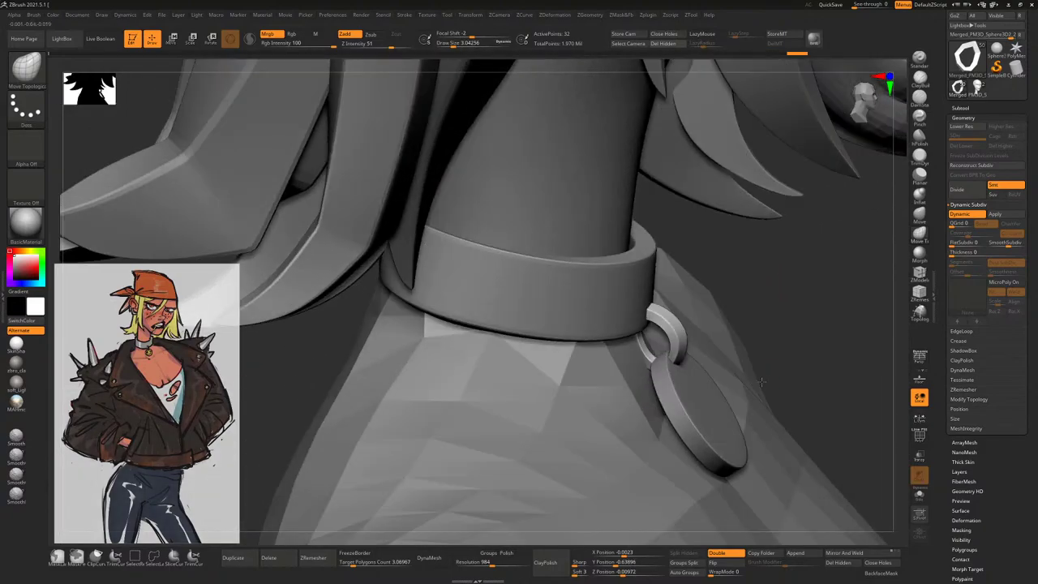
{"action": "key", "text": "space"}
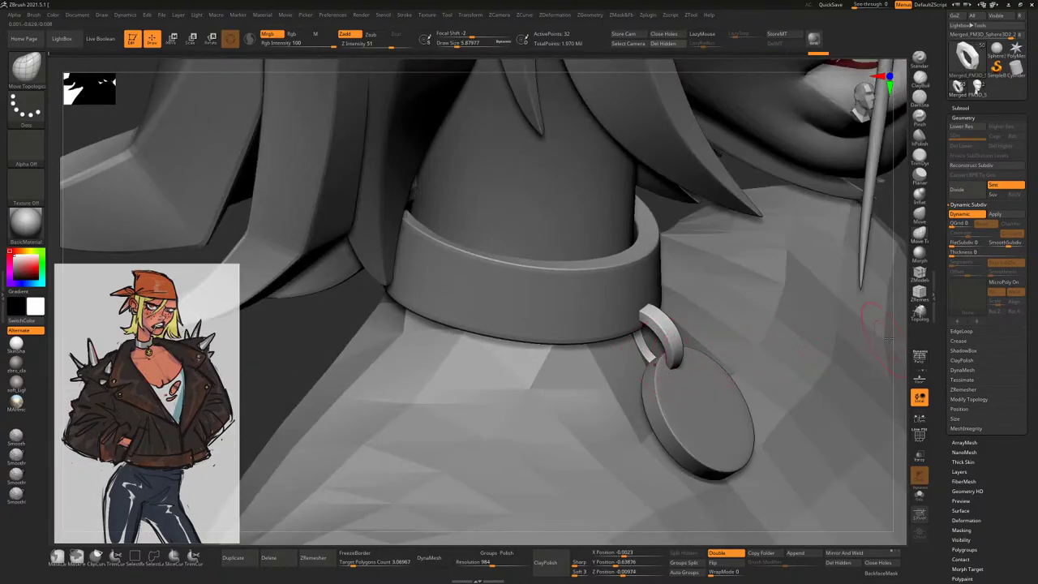
{"action": "left_click_drag", "start_coordinate": [891, 340], "coordinate": [827, 297]}
{"action": "left_click_drag", "start_coordinate": [568, 332], "coordinate": [731, 395]}
Straighten and centre the link ring above the disc with Move Topological at Draw Sizes of about 7.3 and 4.7
{"action": "key", "text": "space"}
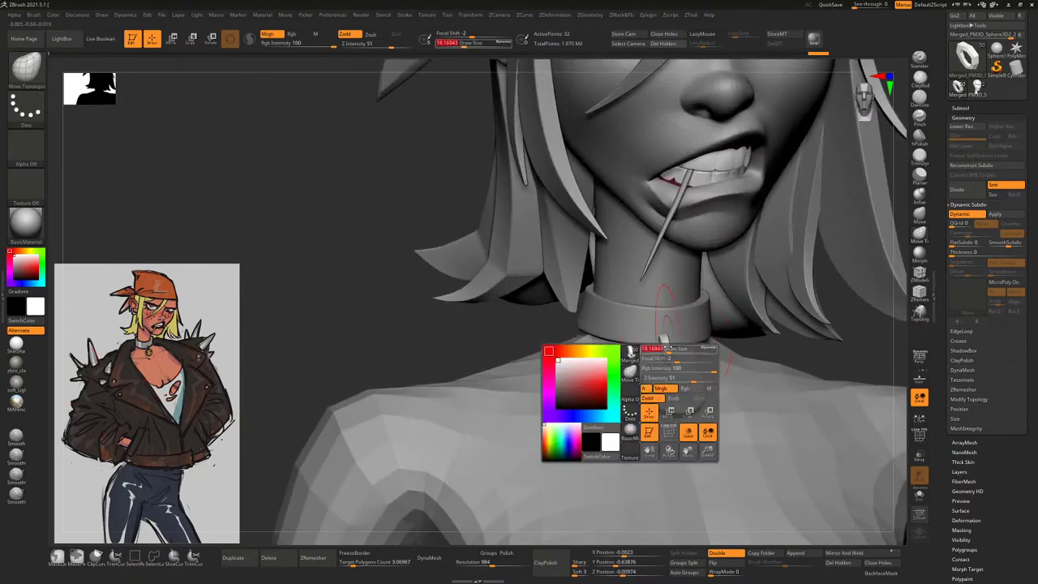
{"action": "key", "text": "bracketleft"}
{"action": "key", "text": "bracketleft"}
{"action": "key", "text": "bracketleft"}
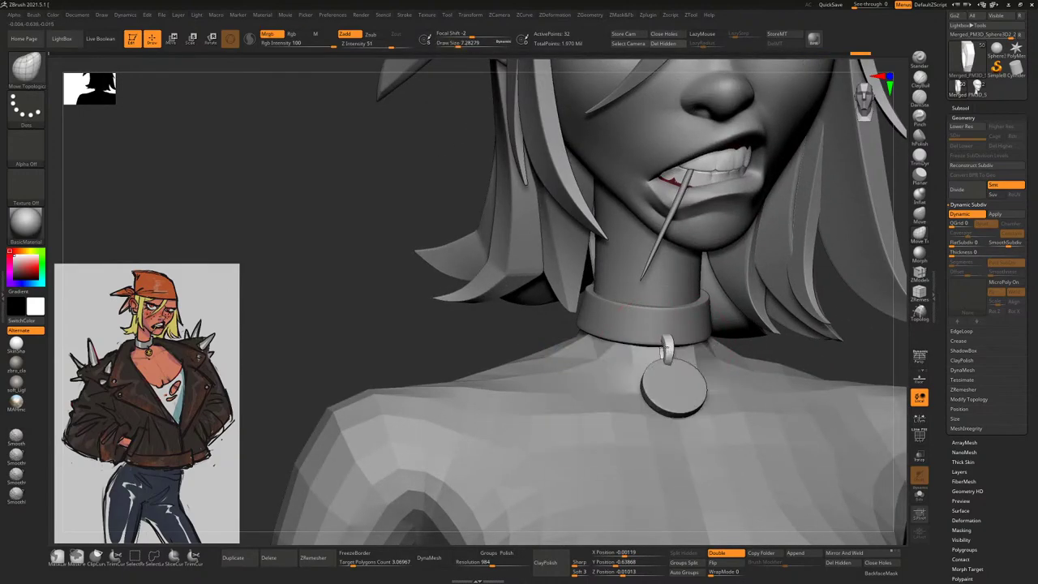
{"action": "left_click_drag", "start_coordinate": [828, 341], "coordinate": [649, 357]}
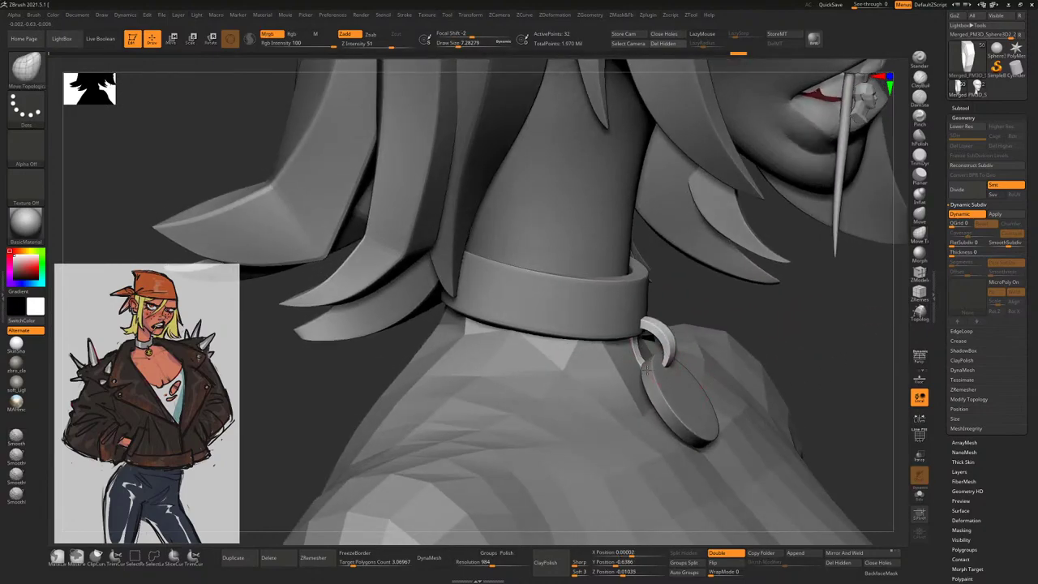
{"action": "right_click_drag", "start_coordinate": [646, 368], "coordinate": [646, 328]}
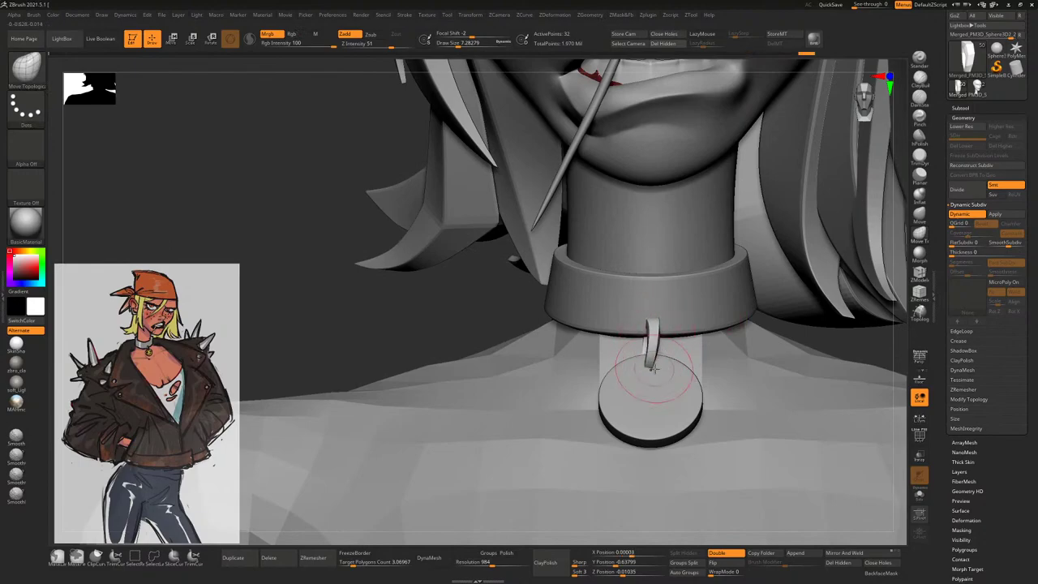
{"action": "key", "text": "["}
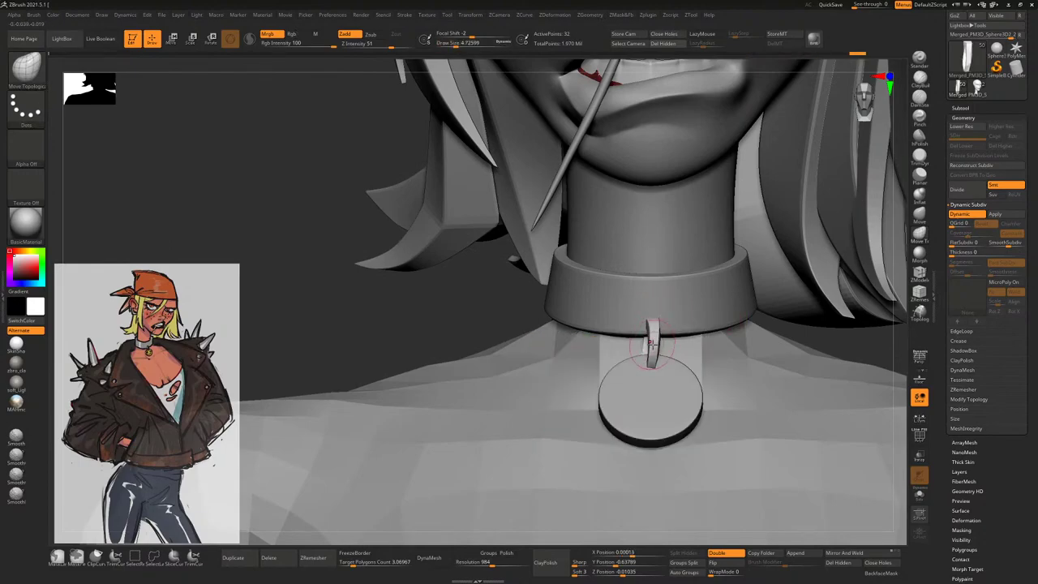
{"action": "left_click_drag", "start_coordinate": [479, 312], "coordinate": [758, 376]}
{"action": "left_click", "coordinate": [641, 322], "text": "alt"}
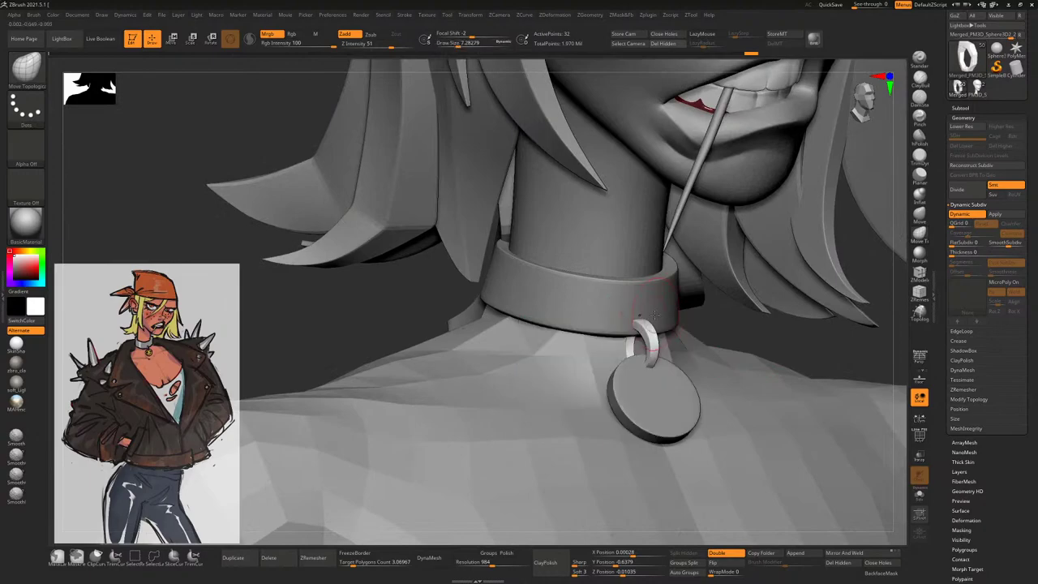
Select the choker and refine its shape around the neck with Move Topological at a Draw Size of about 20
{"action": "left_click_drag", "start_coordinate": [769, 340], "coordinate": [597, 304]}
{"action": "key", "text": "bracketright"}
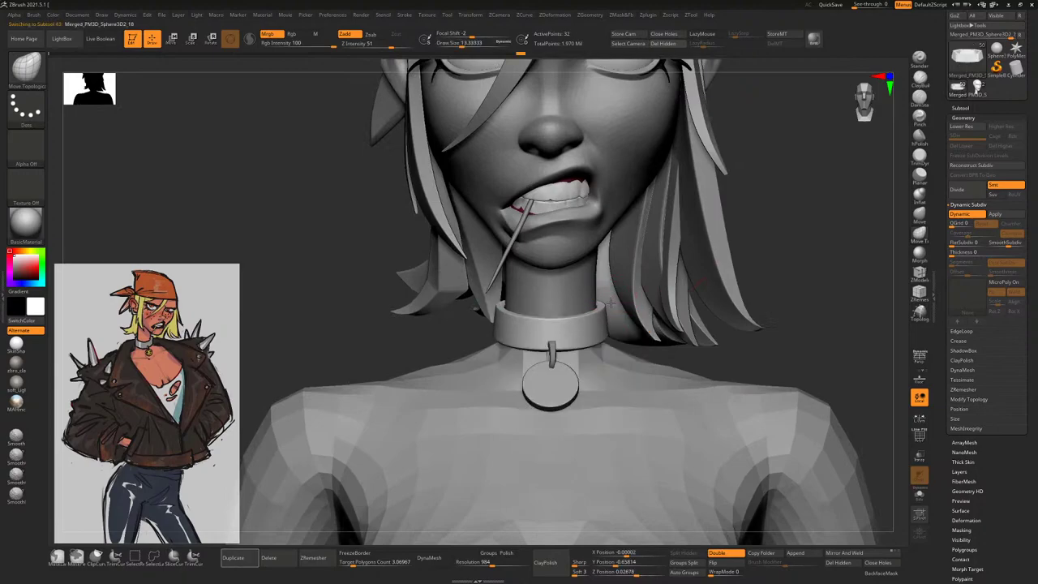
{"action": "key", "text": "space"}
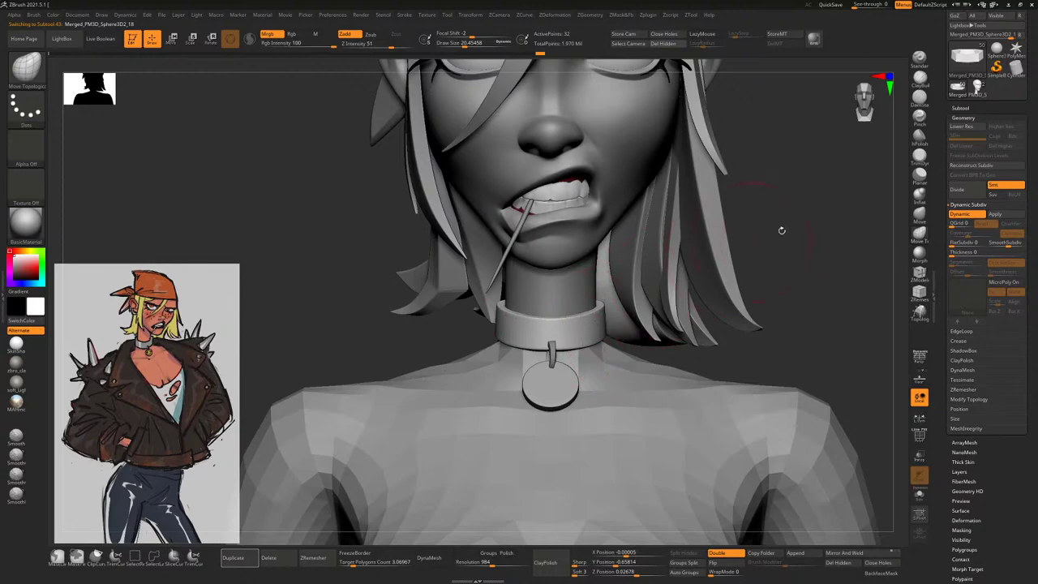
{"action": "left_click_drag", "start_coordinate": [782, 230], "coordinate": [485, 342]}
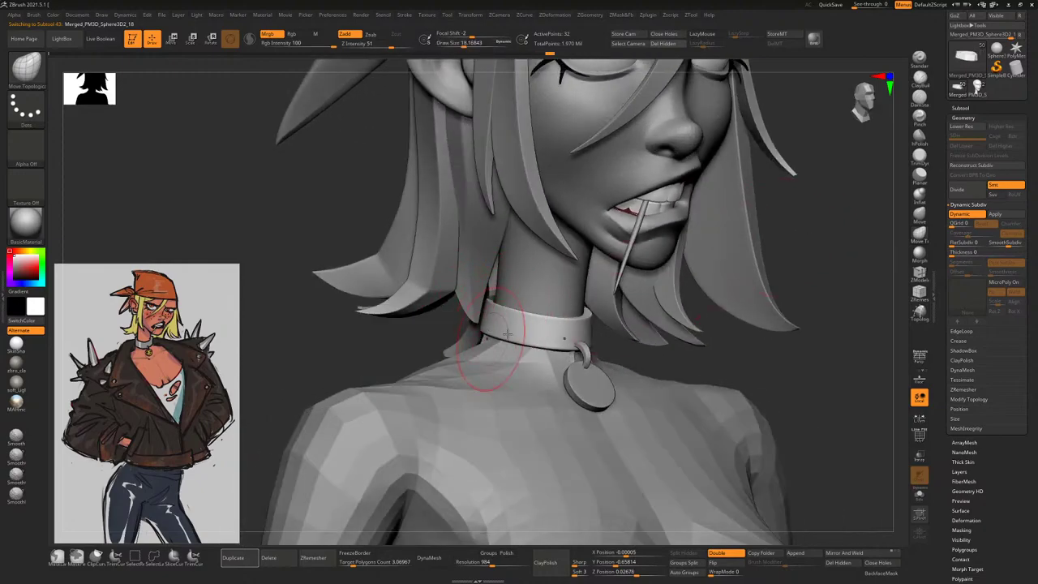
{"action": "right_click_drag", "start_coordinate": [507, 334], "coordinate": [541, 311], "text": "shift"}
{"action": "right_click_drag", "start_coordinate": [738, 236], "coordinate": [627, 261], "text": "ctrl"}
Select the bandana at the back of the head and insert a QuadSphere from the IMM_3DCW brush where its tails meet
{"action": "left_click", "coordinate": [587, 332], "text": "alt"}
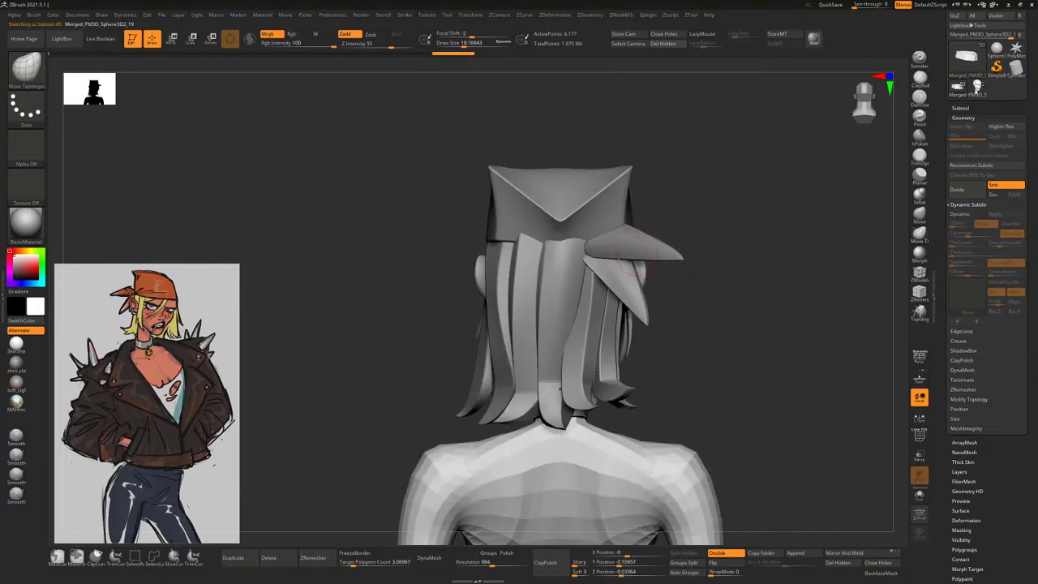
{"action": "left_click", "coordinate": [594, 243], "text": "alt"}
{"action": "key", "text": "b"}
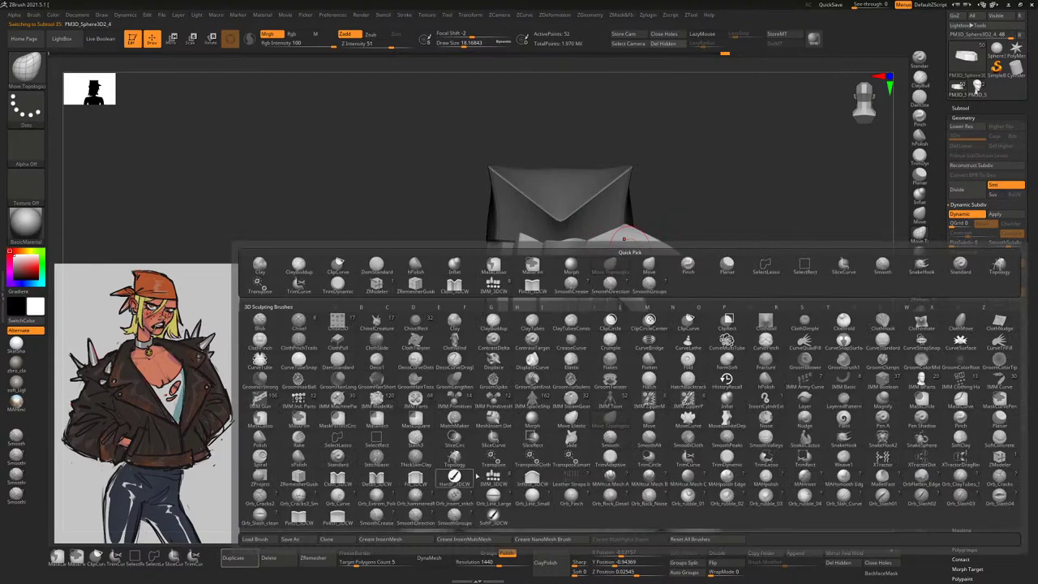
{"action": "left_click", "coordinate": [478, 477]}
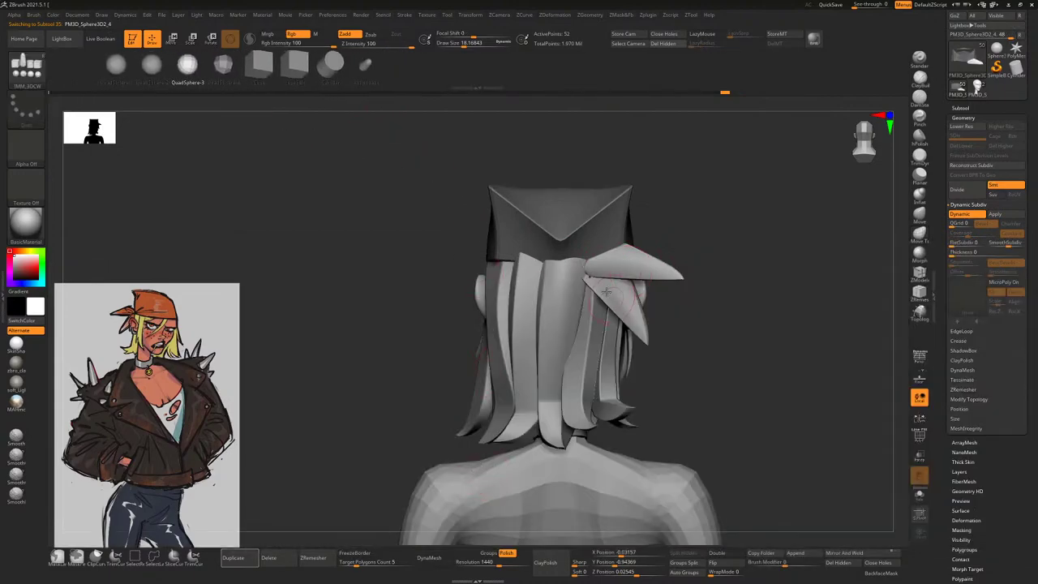
{"action": "left_click_drag", "start_coordinate": [585, 274], "coordinate": [590, 280]}
{"action": "right_click_drag", "start_coordinate": [765, 232], "coordinate": [883, 228]}
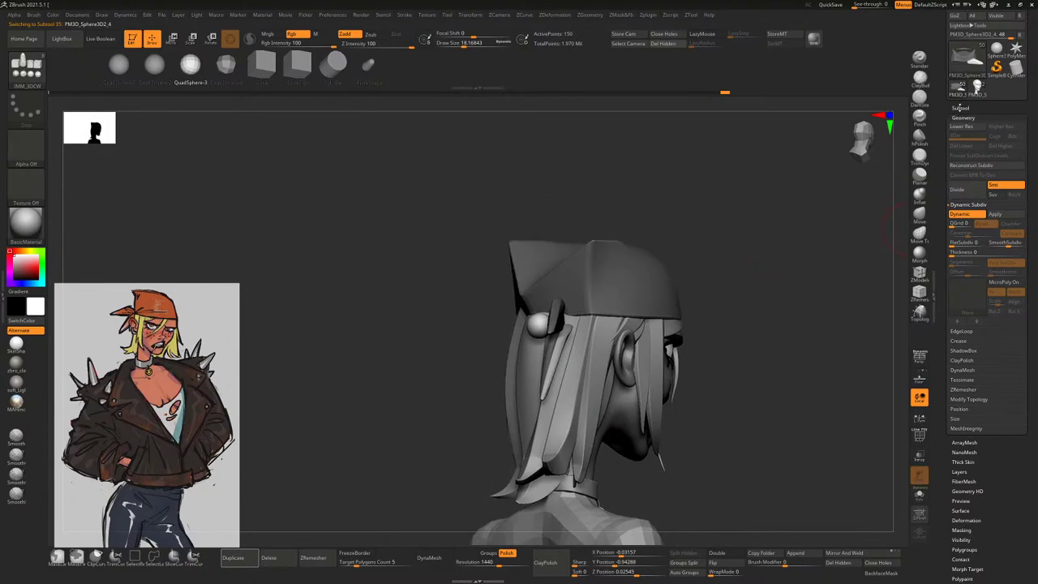
Split the masked points of the bandana subtool so the inserted sphere is separate from the bandana
{"action": "left_click", "coordinate": [961, 108]}
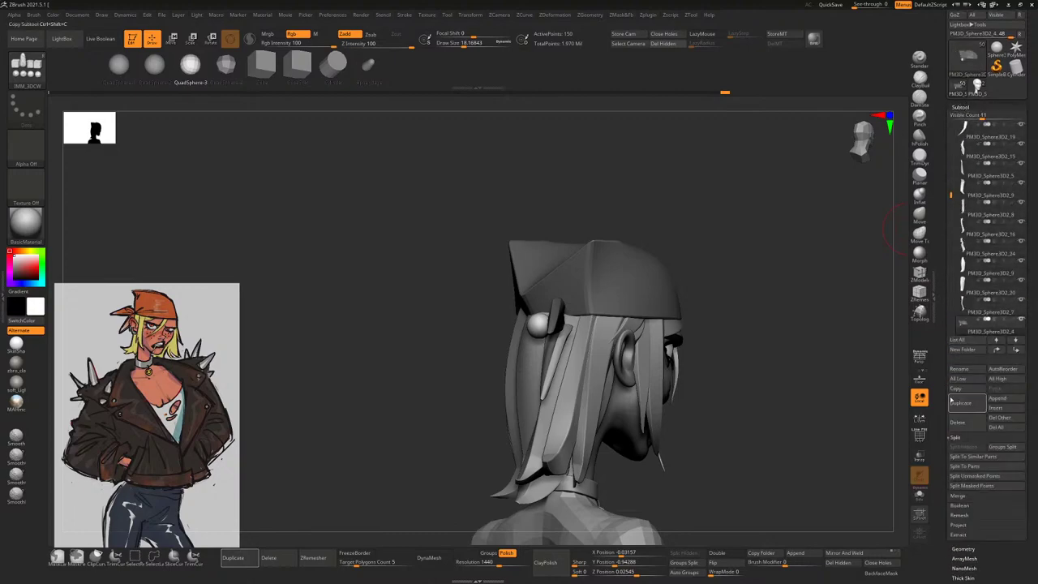
{"action": "left_click", "coordinate": [957, 399]}
{"action": "left_click", "coordinate": [969, 432]}
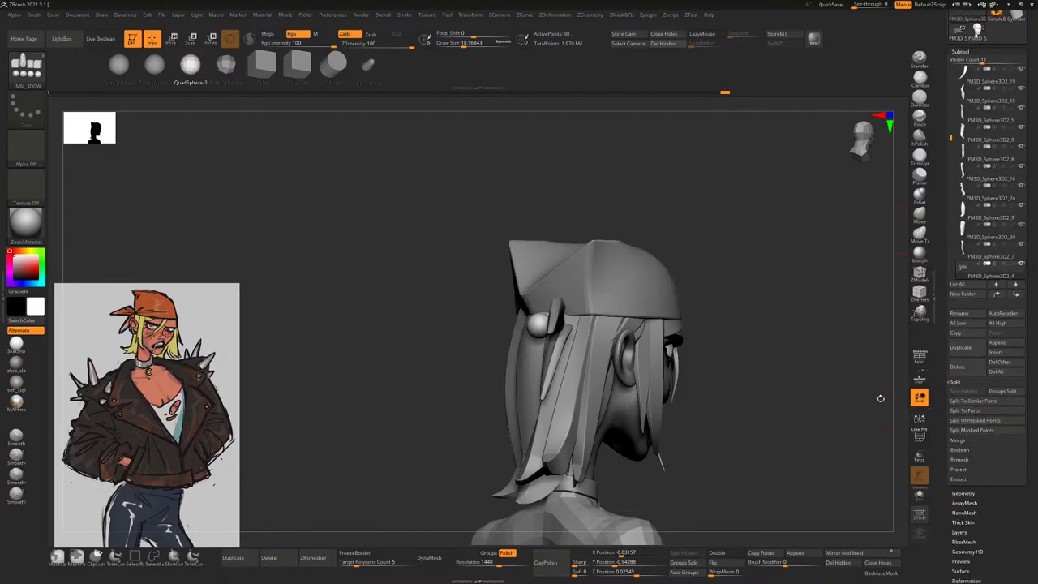
Reshape the sphere with the Move brush into a tilted oval knot joining the bandana tails, varying the Draw Size between about 19 and 46
{"action": "right_click_drag", "start_coordinate": [756, 290], "coordinate": [919, 234], "text": "ctrl"}
{"action": "left_click", "coordinate": [920, 233]}
{"action": "left_click_drag", "start_coordinate": [771, 365], "coordinate": [527, 349]}
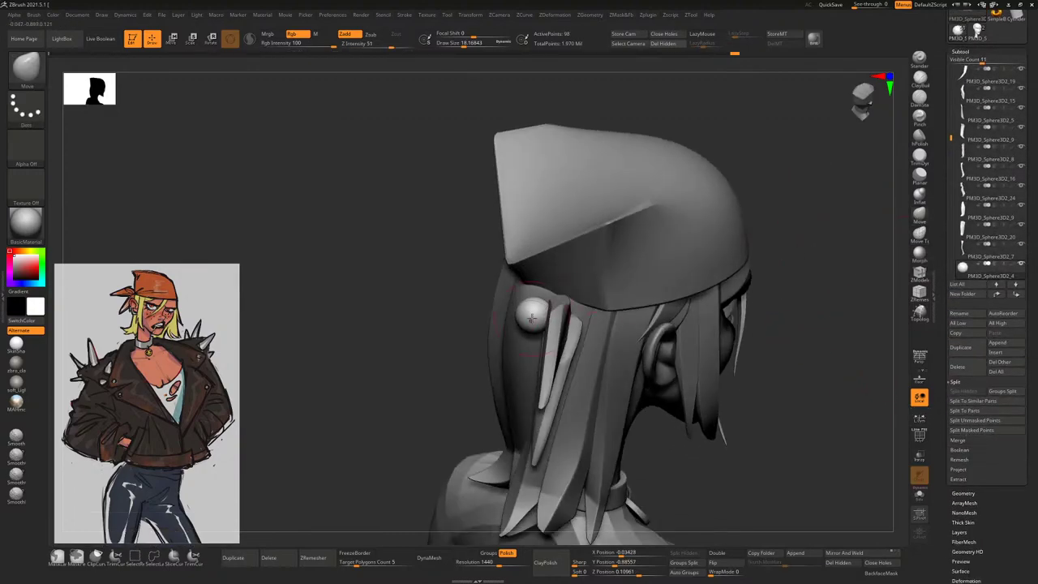
{"action": "left_click_drag", "start_coordinate": [823, 207], "coordinate": [779, 212], "text": "shift"}
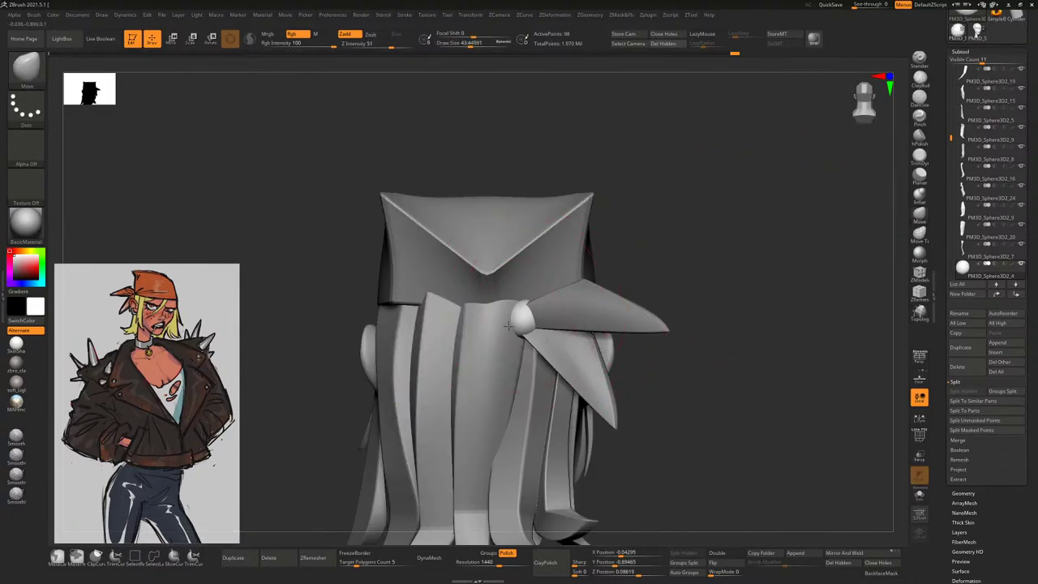
{"action": "right_click_drag", "start_coordinate": [558, 261], "coordinate": [524, 329]}
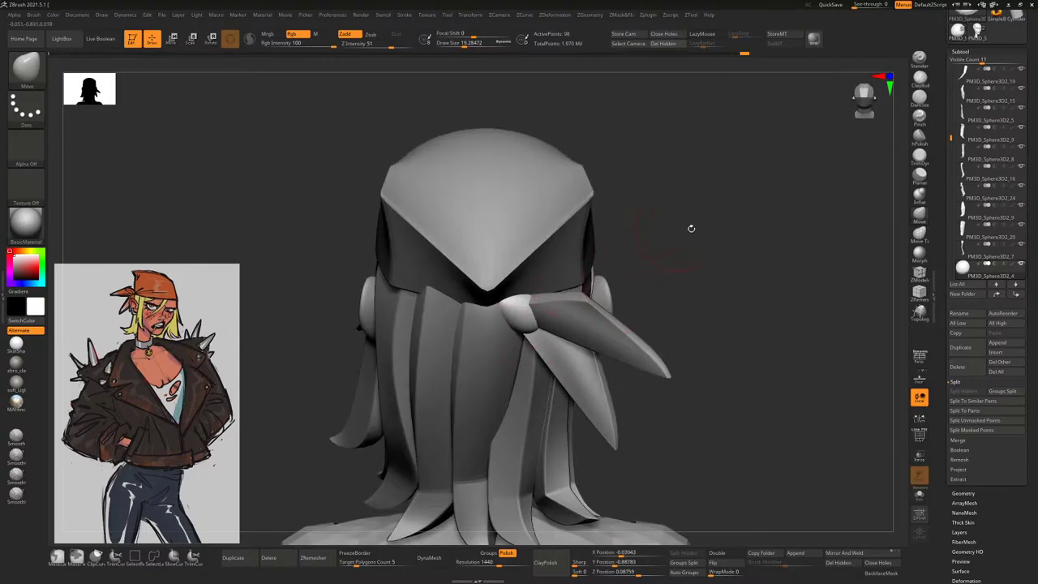
{"action": "mouse_move", "coordinate": [692, 228]}
{"action": "right_mouse_down"}
{"action": "mouse_move", "coordinate": [726, 197]}
{"action": "mouse_move", "coordinate": [641, 286]}
{"action": "mouse_move", "coordinate": [682, 276]}
{"action": "mouse_move", "coordinate": [670, 262]}
{"action": "mouse_move", "coordinate": [641, 267]}
{"action": "mouse_move", "coordinate": [640, 285]}
{"action": "right_mouse_up"}
{"action": "right_click_drag", "start_coordinate": [534, 304], "coordinate": [554, 301]}
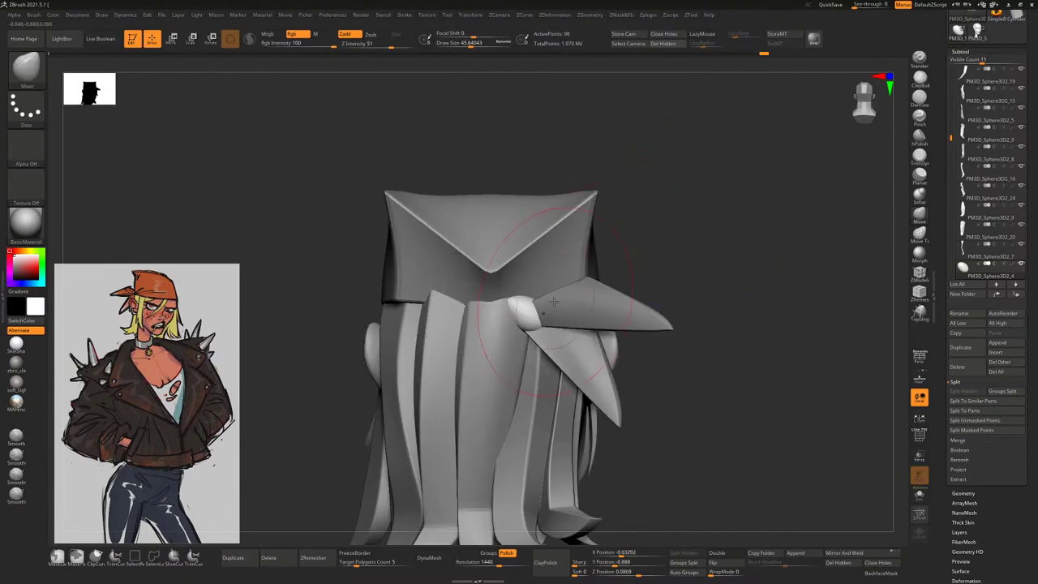
Isolate the bandana subtool with its polygroups displayed and use Split To Similar Parts to separate the upper tail from the cap
{"action": "left_click", "coordinate": [551, 329], "text": "alt"}
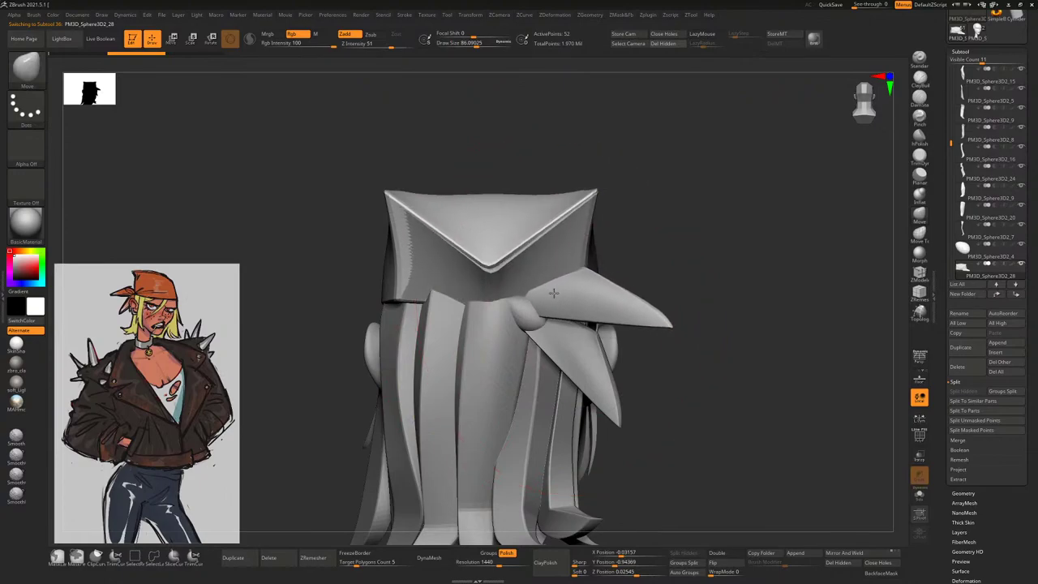
{"action": "left_click", "coordinate": [919, 494]}
{"action": "left_click", "coordinate": [919, 442]}
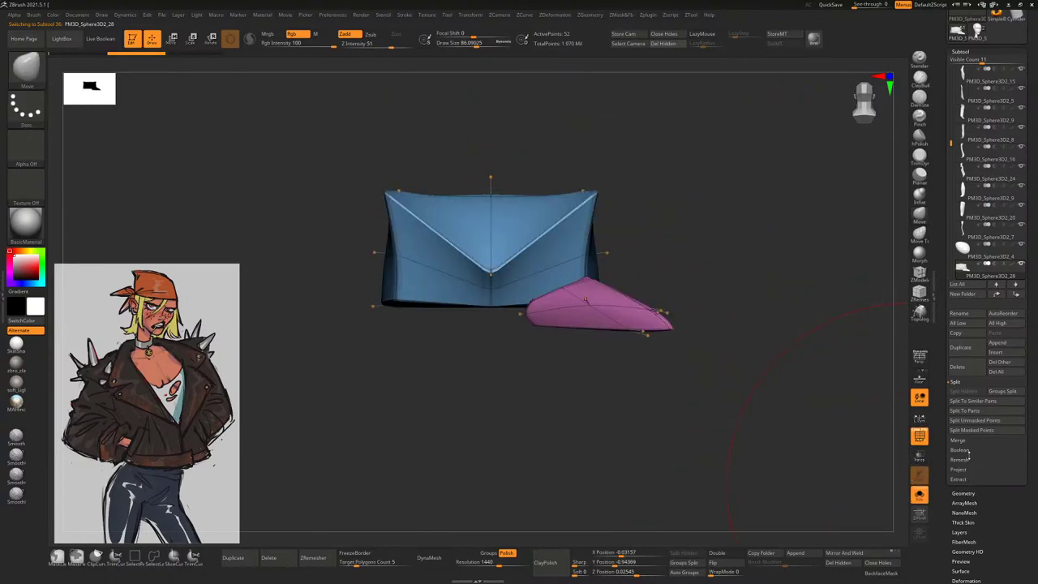
{"action": "left_click", "coordinate": [964, 431]}
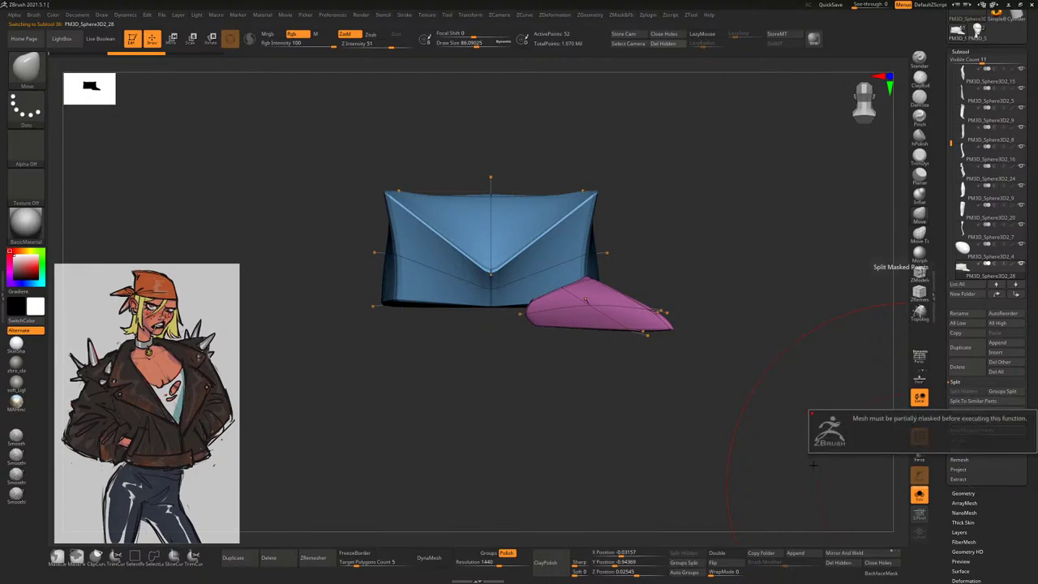
{"action": "left_click", "coordinate": [973, 401]}
{"action": "left_click", "coordinate": [893, 409]}
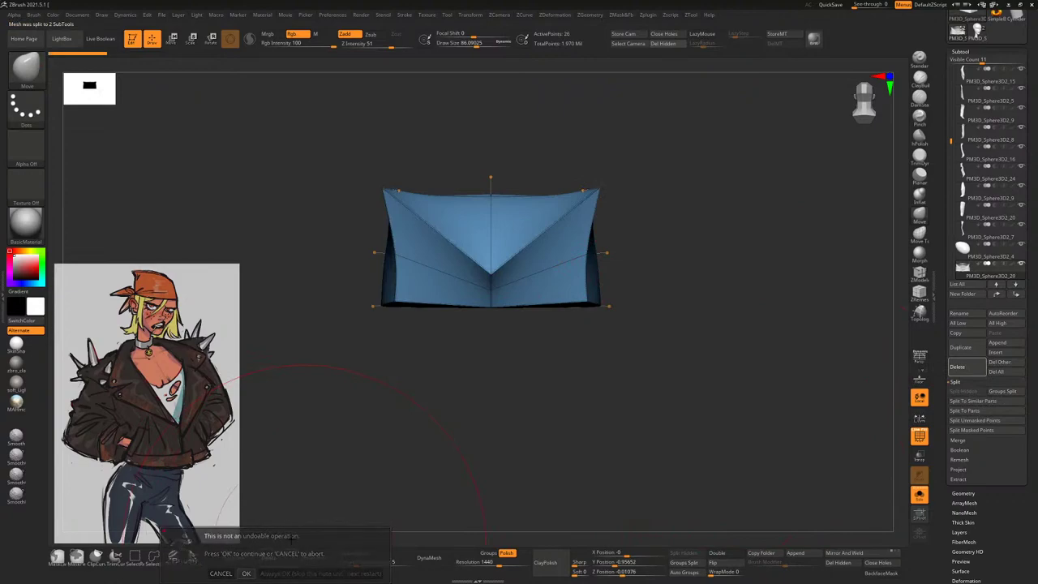
{"action": "key", "text": "alt+Down"}
{"action": "left_click", "coordinate": [919, 494]}
Select the bandana's lower tail and adjust its shape from the side with the Move brush at a Draw Size of about 86
{"action": "left_click", "coordinate": [618, 347], "text": "alt"}
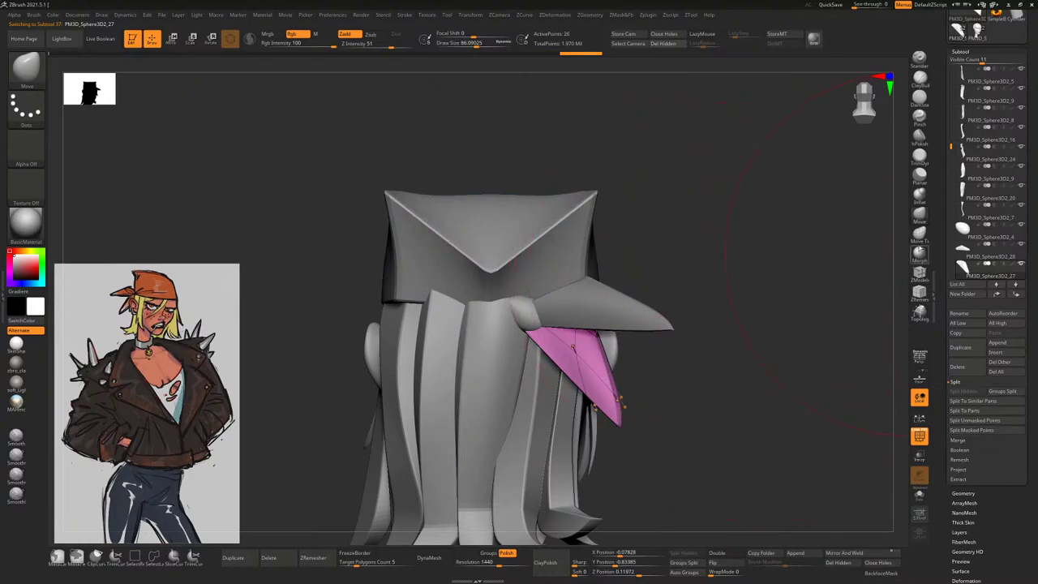
{"action": "left_click", "coordinate": [487, 236], "text": "alt"}
{"action": "mouse_move", "coordinate": [486, 195]}
{"action": "left_mouse_down"}
{"action": "mouse_move", "coordinate": [486, 174]}
{"action": "mouse_move", "coordinate": [507, 194]}
{"action": "left_mouse_up"}
{"action": "left_click", "coordinate": [617, 365], "text": "alt"}
{"action": "left_click_drag", "start_coordinate": [703, 297], "coordinate": [465, 167]}
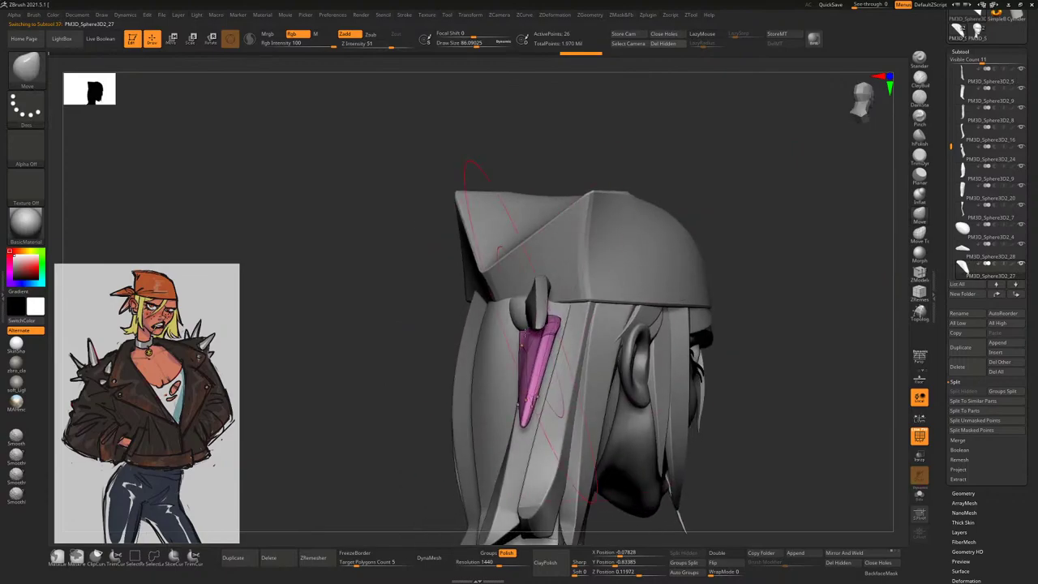
{"action": "mouse_move", "coordinate": [507, 322]}
{"action": "left_mouse_down"}
{"action": "mouse_move", "coordinate": [422, 373]}
{"action": "mouse_move", "coordinate": [429, 392]}
{"action": "mouse_move", "coordinate": [413, 403]}
{"action": "mouse_move", "coordinate": [718, 390]}
{"action": "left_mouse_up"}
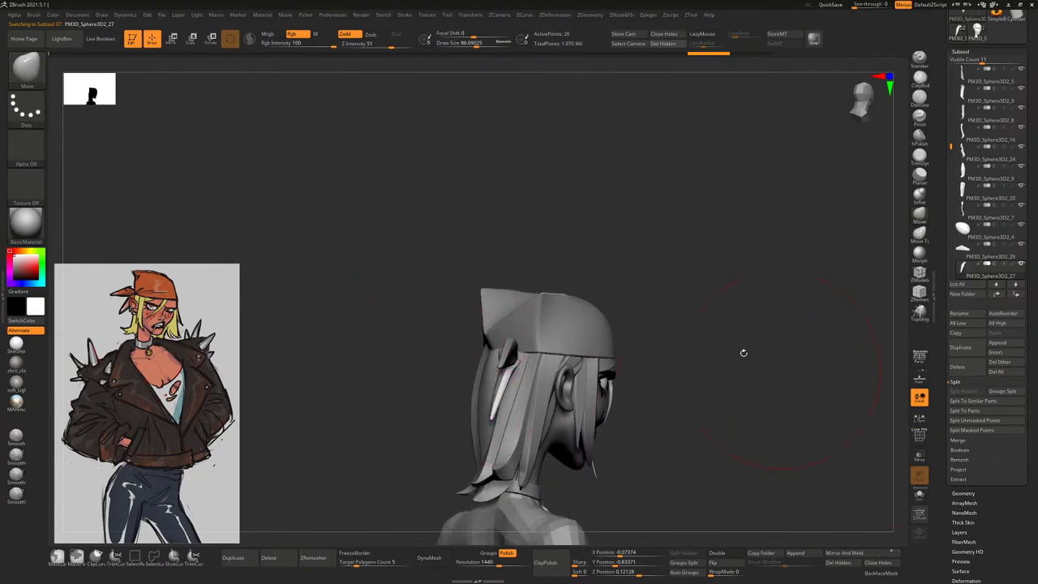
Select the bandana cap and refine its silhouette with the Move brush at a Draw Size of about 53
{"action": "left_click_drag", "start_coordinate": [741, 352], "coordinate": [527, 351]}
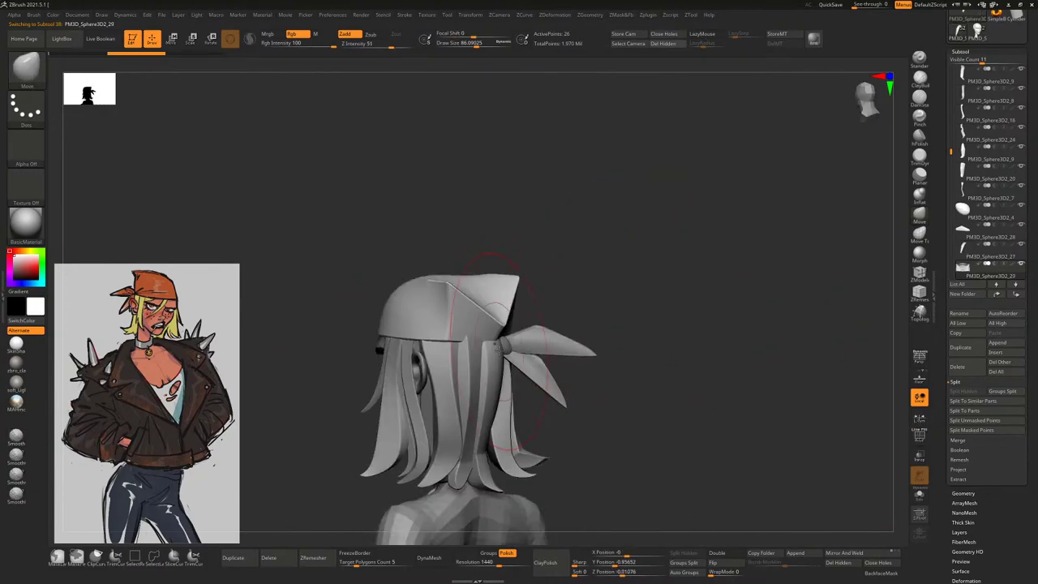
{"action": "left_click", "coordinate": [520, 359], "text": "alt"}
{"action": "left_click_drag", "start_coordinate": [563, 320], "coordinate": [766, 189]}
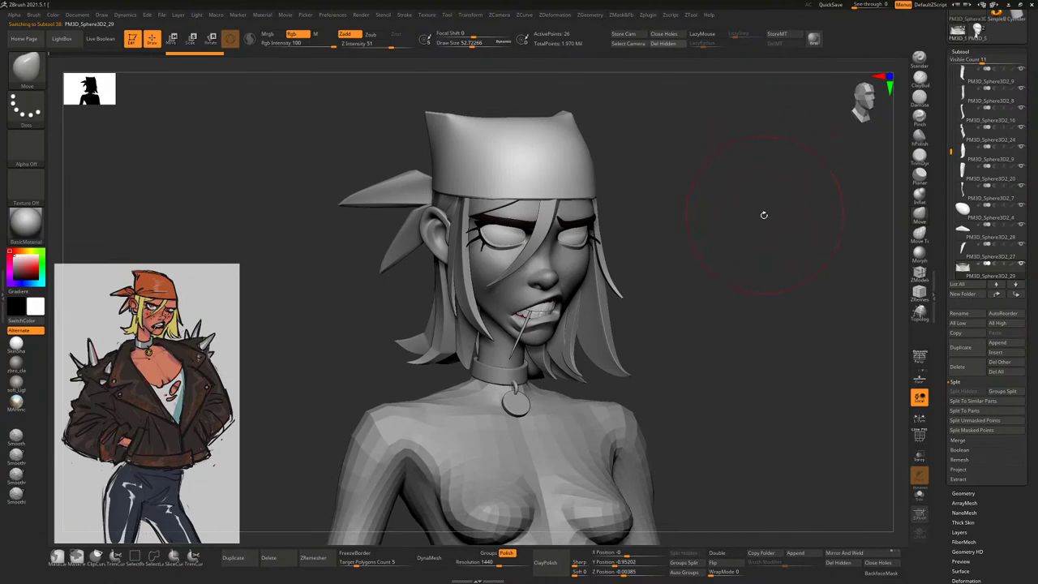
{"action": "left_click_drag", "start_coordinate": [759, 220], "coordinate": [685, 185]}
{"action": "mouse_move", "coordinate": [538, 132]}
{"action": "left_mouse_down"}
{"action": "mouse_move", "coordinate": [681, 158]}
{"action": "mouse_move", "coordinate": [548, 141]}
{"action": "left_mouse_up"}
{"action": "left_click_drag", "start_coordinate": [735, 203], "coordinate": [688, 172]}
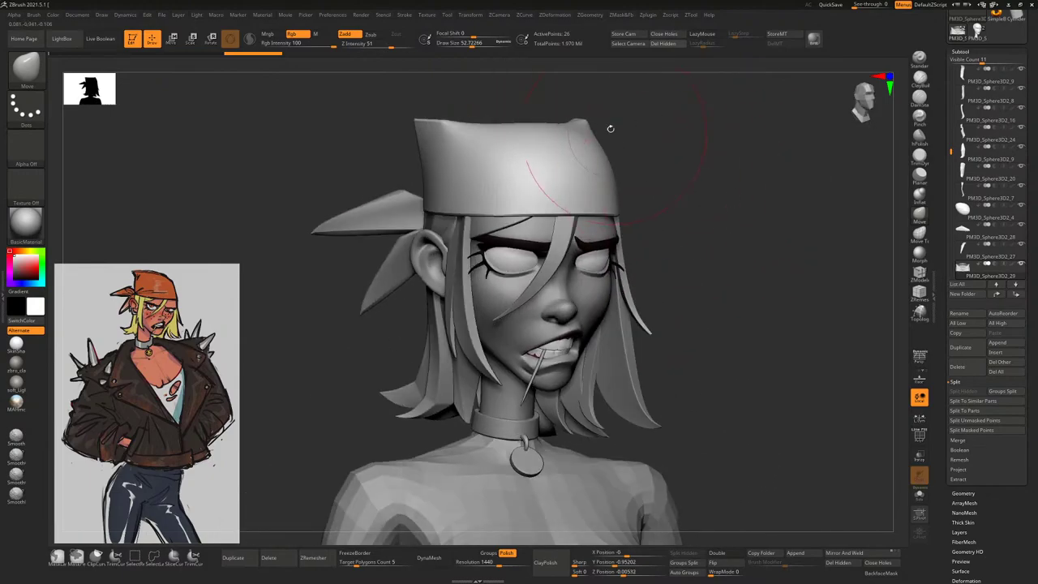
Select the hair strand crossing the face, apply its Dynamic Subdiv and reshape it with Move at Draw Sizes from about 26 to 41
{"action": "key", "text": "space"}
{"action": "left_click_drag", "start_coordinate": [568, 169], "coordinate": [552, 169]}
{"action": "left_click", "coordinate": [560, 245], "text": "alt"}
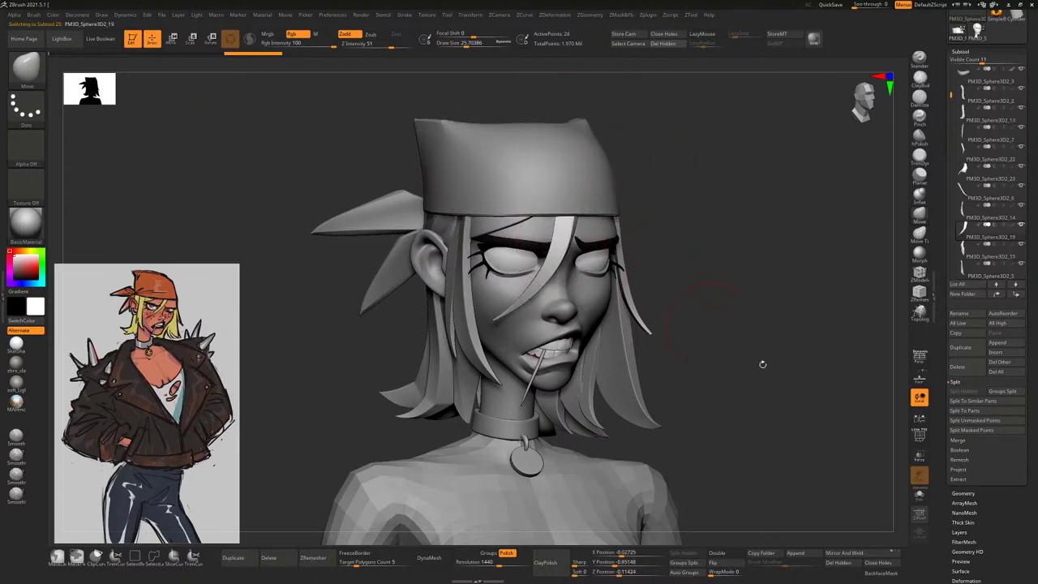
{"action": "left_click", "coordinate": [964, 493]}
{"action": "left_click", "coordinate": [994, 157]}
{"action": "key", "text": "space"}
{"action": "left_click_drag", "start_coordinate": [552, 234], "coordinate": [572, 233]}
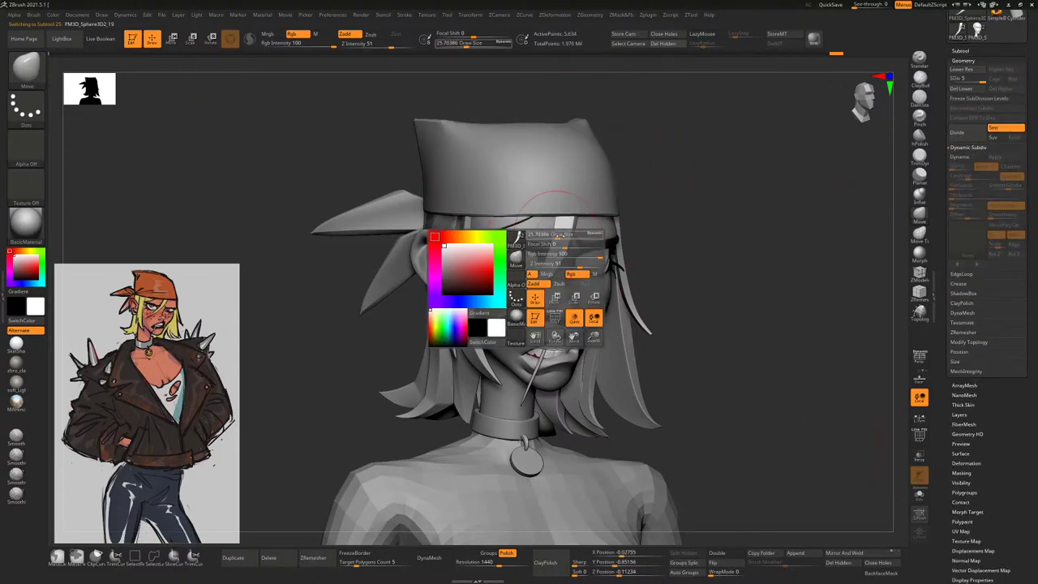
{"action": "mouse_move", "coordinate": [564, 287]}
{"action": "left_mouse_down"}
{"action": "mouse_move", "coordinate": [665, 243]}
{"action": "mouse_move", "coordinate": [627, 243]}
{"action": "mouse_move", "coordinate": [706, 213]}
{"action": "mouse_move", "coordinate": [530, 229]}
{"action": "left_mouse_up"}
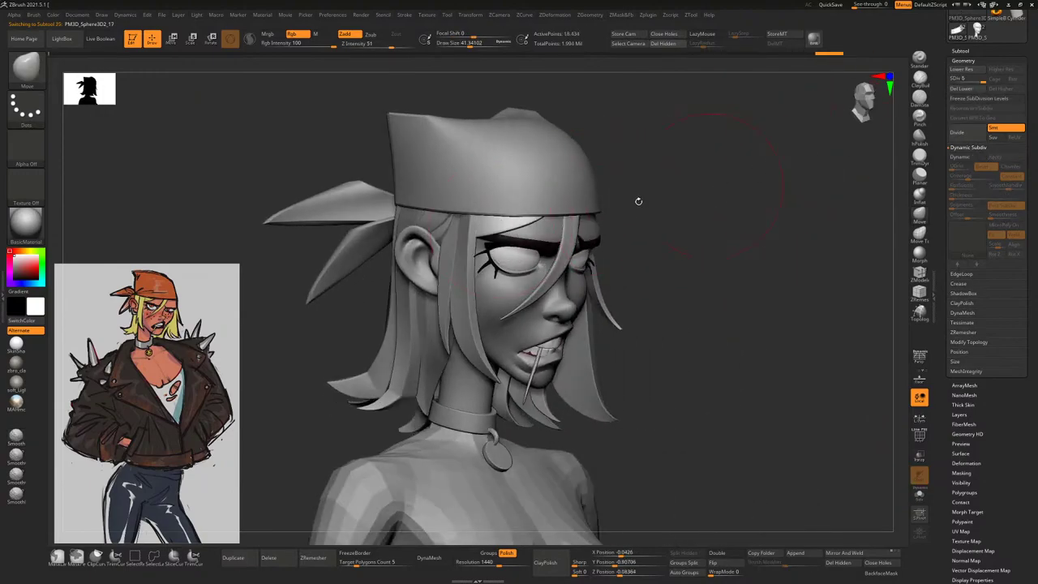
Select the front face-framing lock, adjust it with Move, turn on BackfaceMask and reduce the Draw Size to about 27
{"action": "left_click", "coordinate": [592, 239], "text": "alt"}
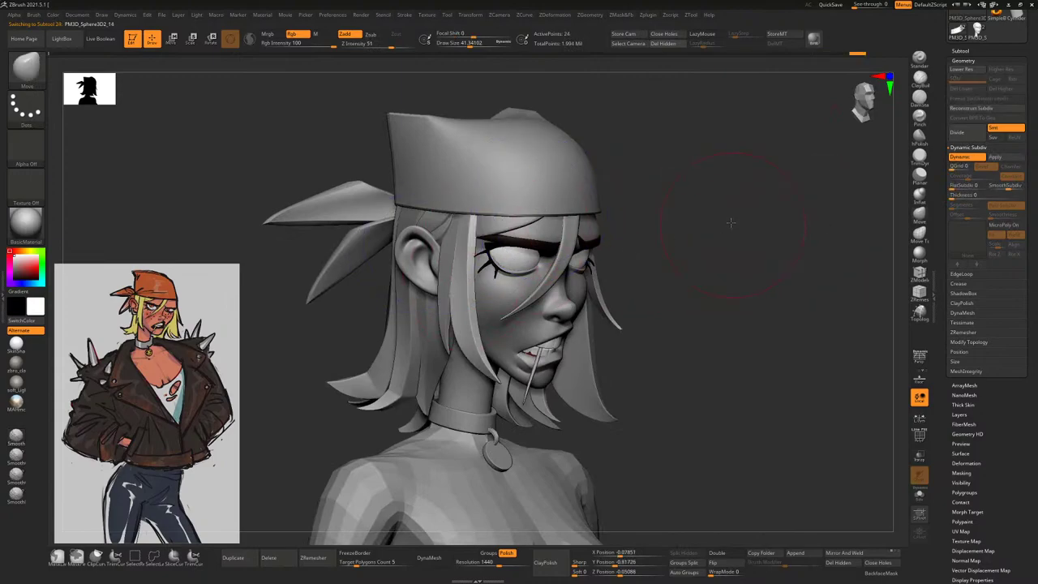
{"action": "left_click_drag", "start_coordinate": [731, 222], "coordinate": [827, 211]}
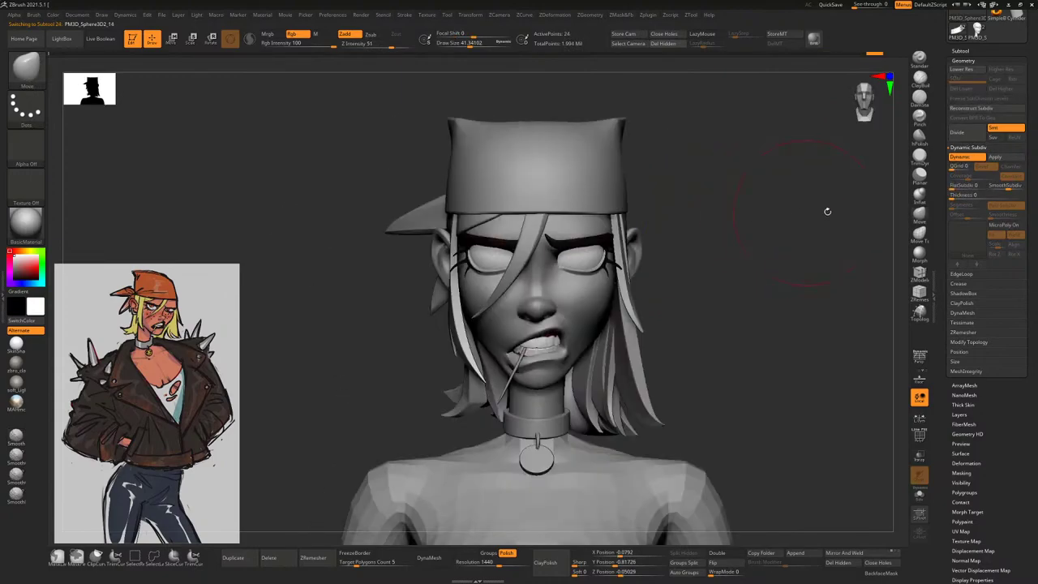
{"action": "left_click", "coordinate": [883, 573]}
{"action": "key", "text": "space"}
{"action": "mouse_move", "coordinate": [436, 332]}
{"action": "left_mouse_down"}
{"action": "mouse_move", "coordinate": [560, 313]}
{"action": "mouse_move", "coordinate": [665, 276]}
{"action": "mouse_move", "coordinate": [598, 301]}
{"action": "left_mouse_up"}
Select the thin hair strand in front of the ear and reshape its lower end with Move at Draw Sizes of about 18 to 27
{"action": "left_click", "coordinate": [459, 319], "text": "alt"}
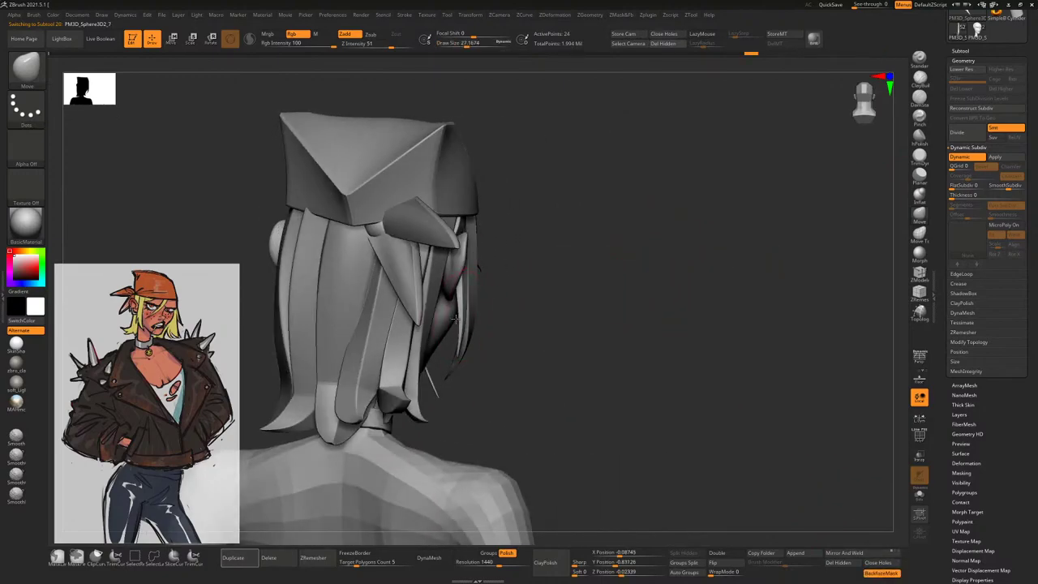
{"action": "mouse_move", "coordinate": [689, 382]}
{"action": "left_mouse_down"}
{"action": "mouse_move", "coordinate": [746, 399]}
{"action": "mouse_move", "coordinate": [491, 346]}
{"action": "left_mouse_up"}
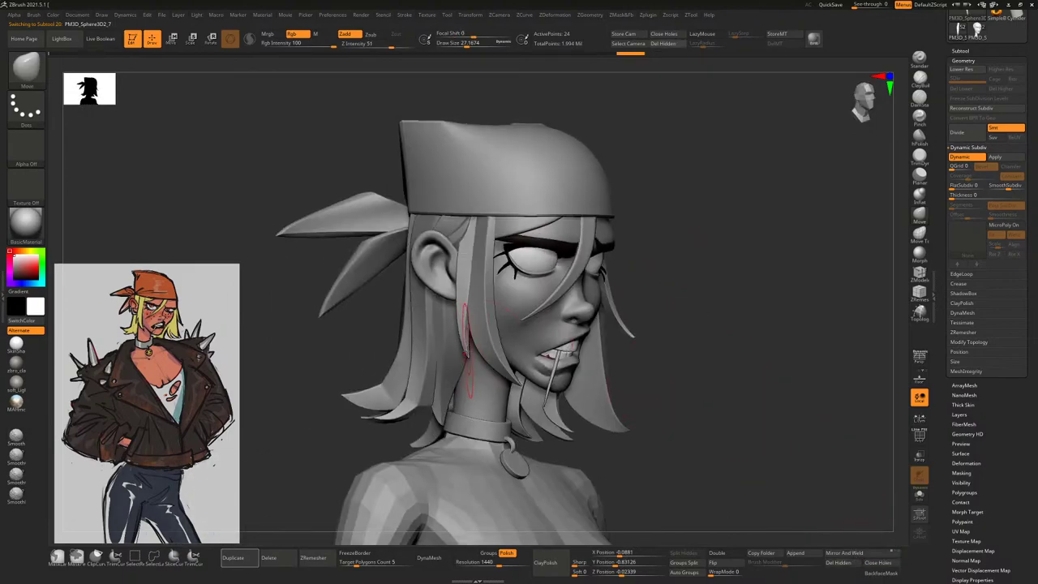
{"action": "left_click_drag", "start_coordinate": [692, 266], "coordinate": [466, 350]}
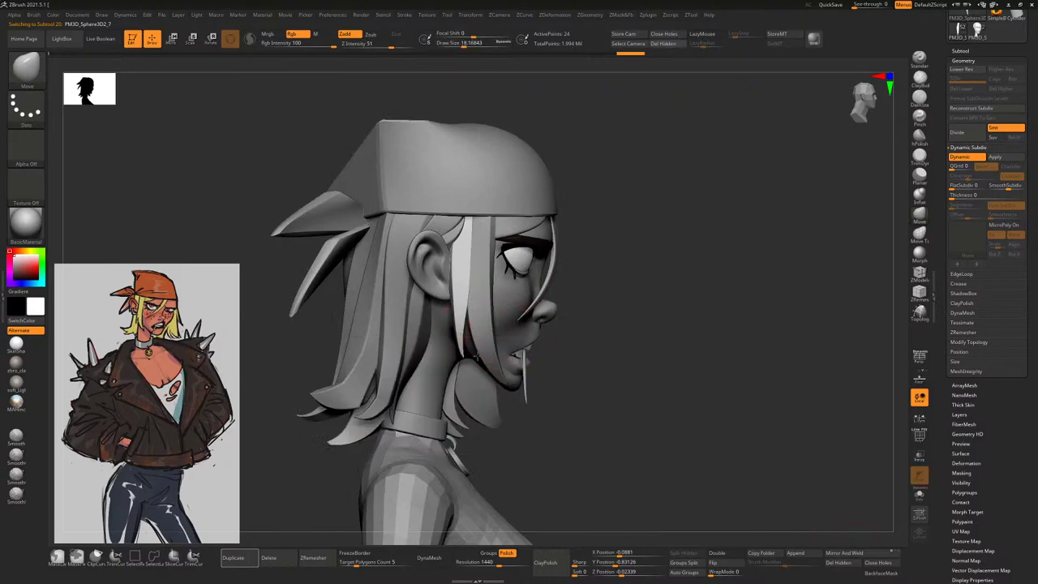
{"action": "left_click_drag", "start_coordinate": [573, 302], "coordinate": [470, 311]}
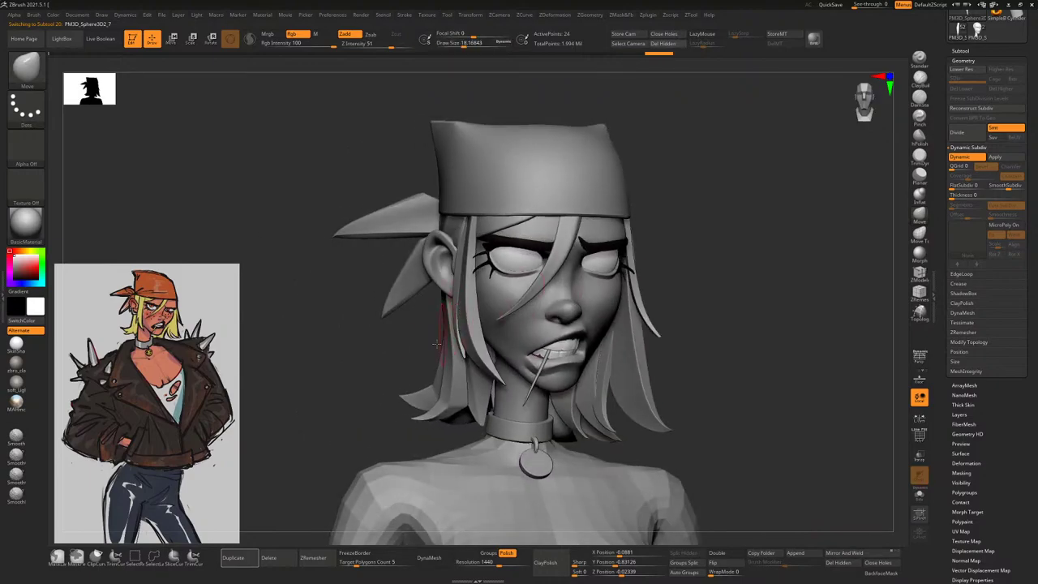
{"action": "left_click_drag", "start_coordinate": [437, 344], "coordinate": [422, 381]}
Refine the ear-side strand's profile with Move at Draw Sizes of about 17 to 22 and apply its Dynamic Subdiv
{"action": "key", "text": "space"}
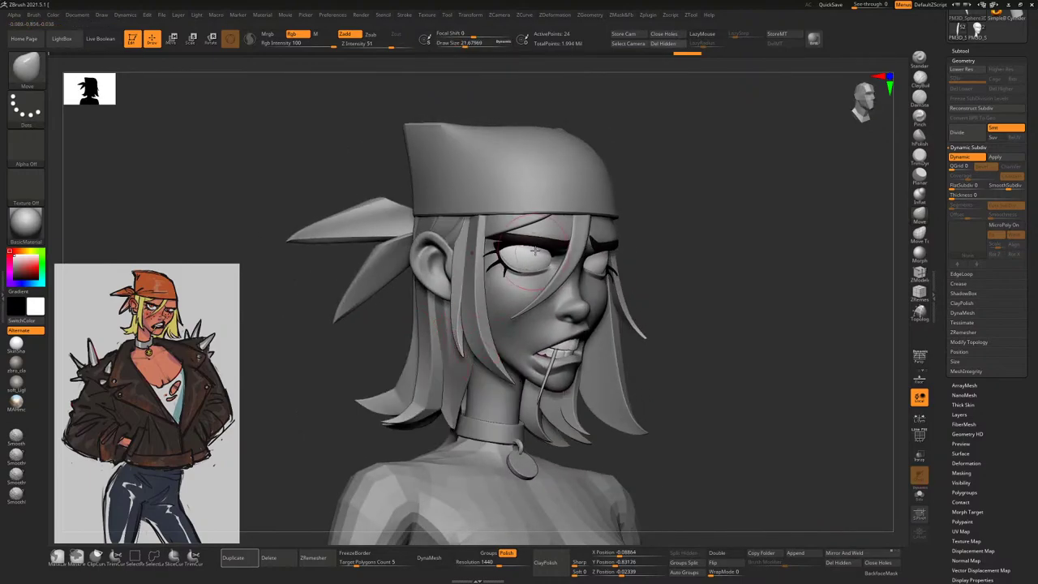
{"action": "key", "text": "bracketleft"}
{"action": "left_click_drag", "start_coordinate": [621, 183], "coordinate": [658, 176]}
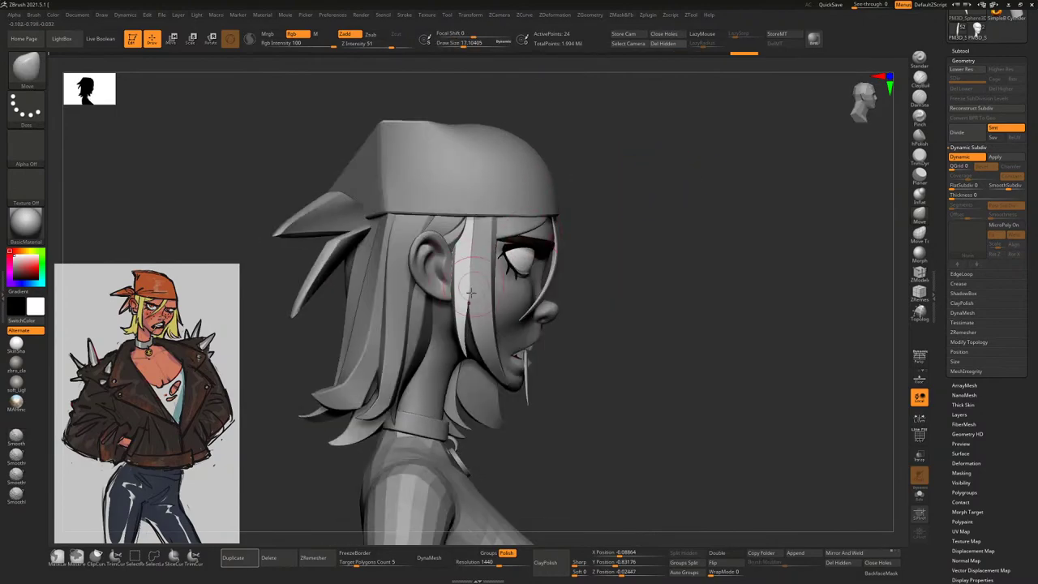
{"action": "left_click_drag", "start_coordinate": [468, 321], "coordinate": [497, 284]}
{"action": "right_click_drag", "start_coordinate": [497, 287], "coordinate": [863, 237]}
{"action": "left_click", "coordinate": [1010, 158]}
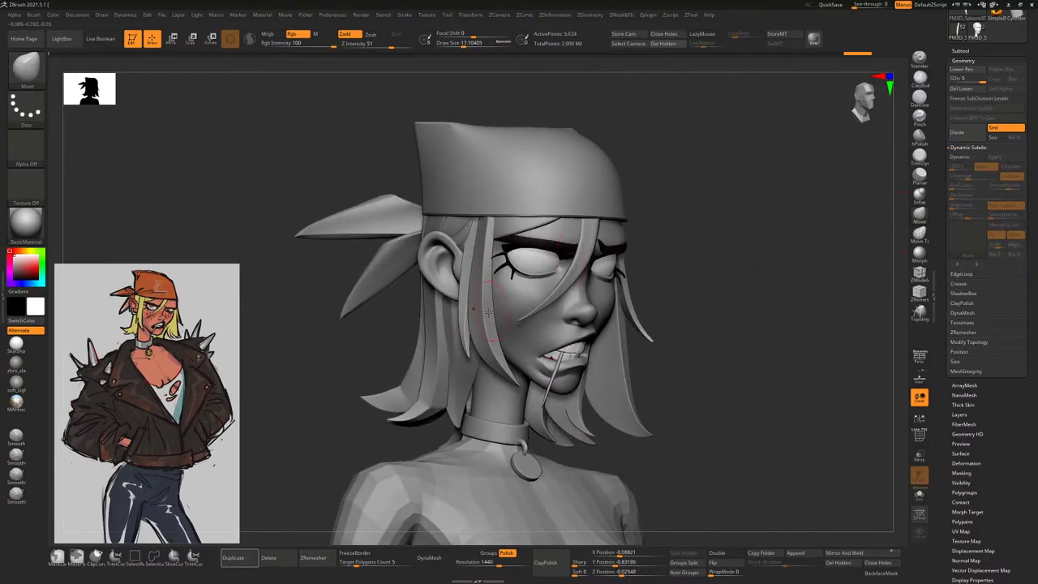
Apply Dynamic Subdiv to the front face-framing lock and adjust its root from below at subdivision level 1 with Draw Size about 29
{"action": "left_click", "coordinate": [478, 313], "text": "alt"}
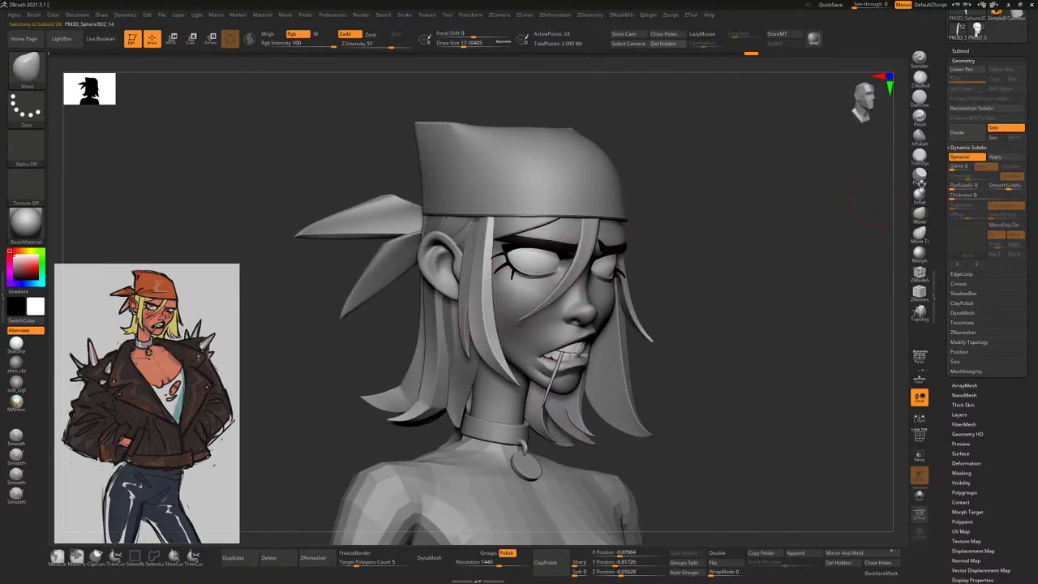
{"action": "right_click_drag", "start_coordinate": [478, 313], "coordinate": [479, 228]}
{"action": "key", "text": "space"}
{"action": "right_click_drag", "start_coordinate": [587, 153], "coordinate": [498, 207]}
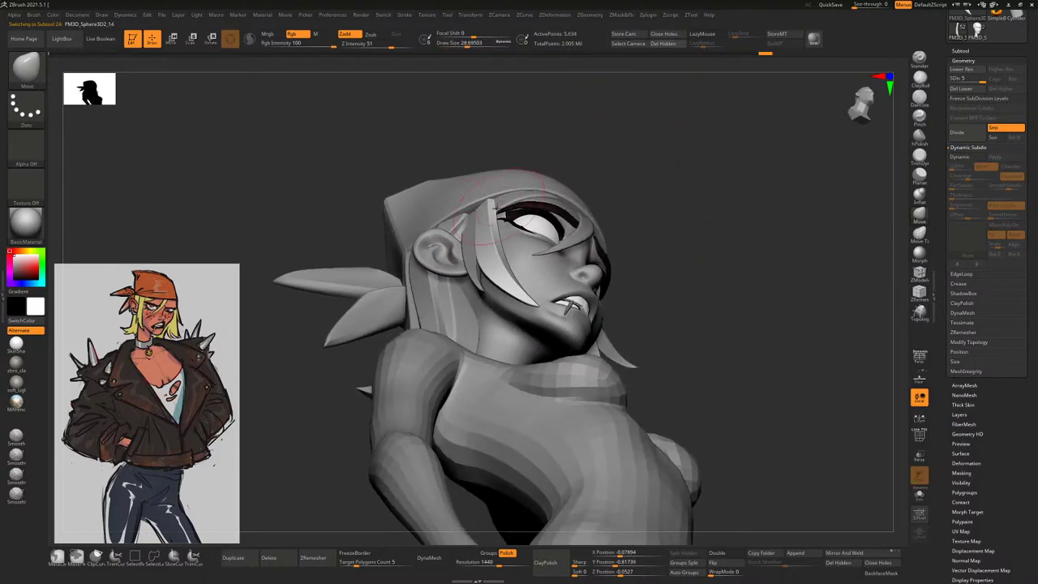
{"action": "key", "text": "shift"}
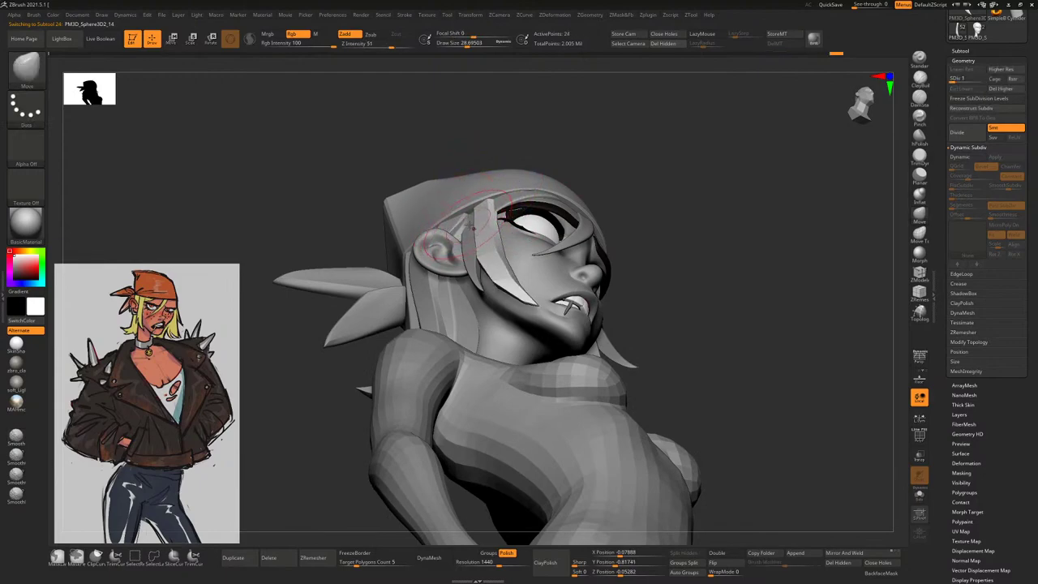
Return the front lock to subdivision level 5 and fine-tune it and the neighbouring ear-side strand with the Move brush
{"action": "left_click", "coordinate": [477, 217], "text": "alt"}
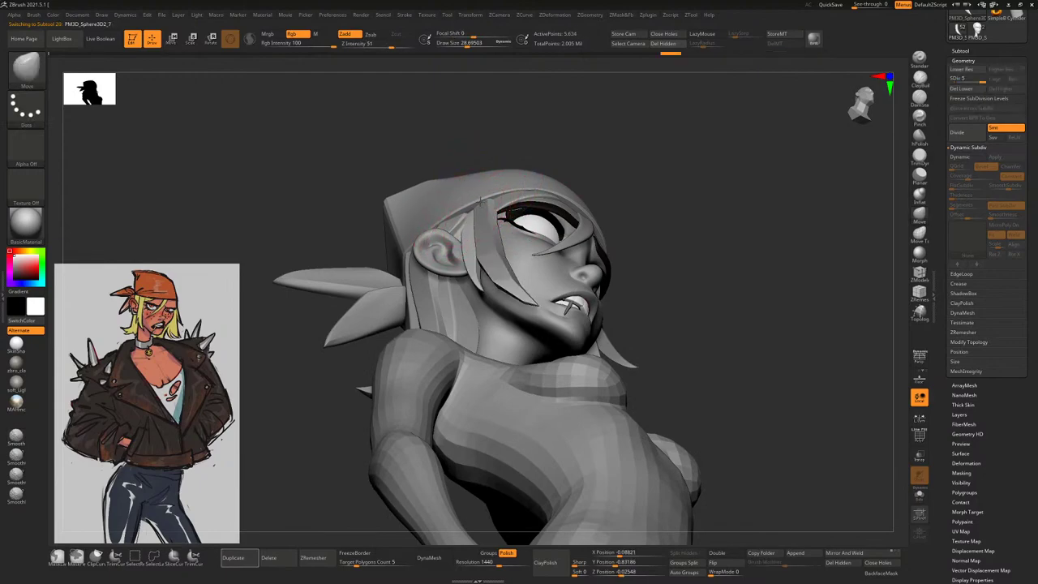
{"action": "left_click", "coordinate": [486, 215], "text": "alt"}
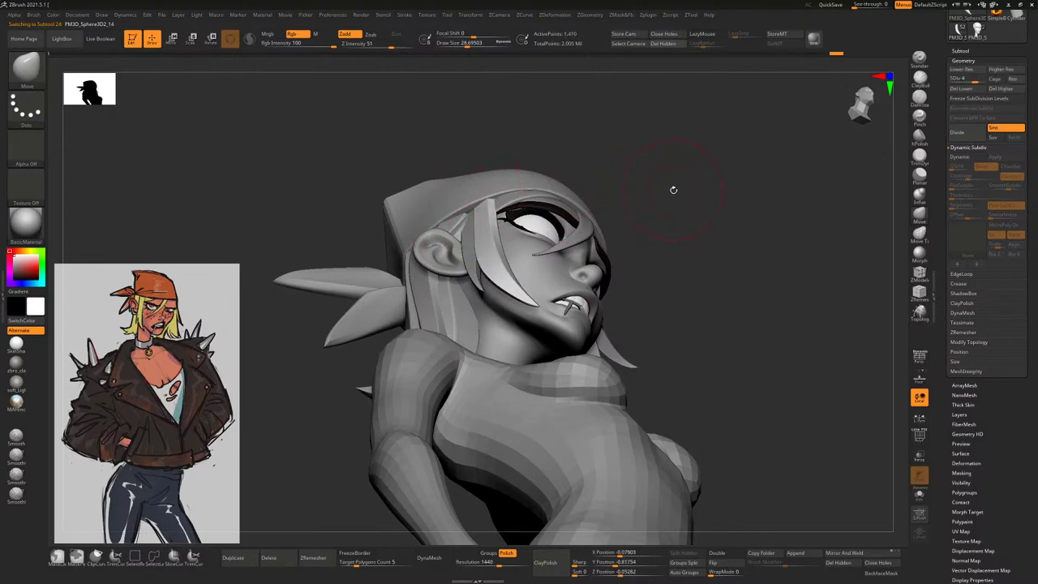
{"action": "mouse_move", "coordinate": [693, 181]}
{"action": "left_mouse_down"}
{"action": "mouse_move", "coordinate": [687, 245]}
{"action": "mouse_move", "coordinate": [519, 340]}
{"action": "left_mouse_up"}
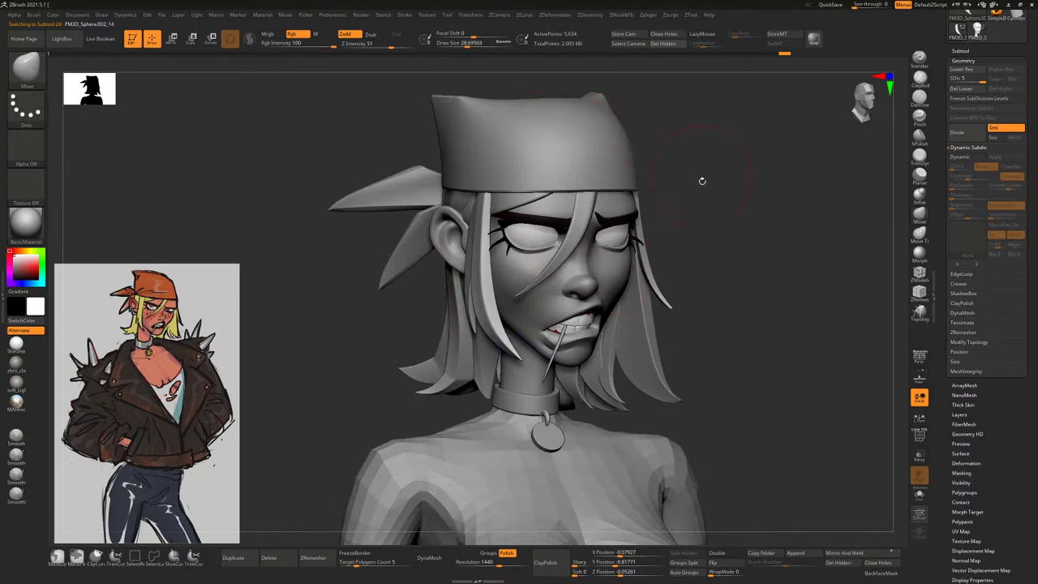
{"action": "mouse_move", "coordinate": [700, 179]}
{"action": "left_mouse_down"}
{"action": "mouse_move", "coordinate": [871, 144]}
{"action": "mouse_move", "coordinate": [628, 217]}
{"action": "left_mouse_up"}
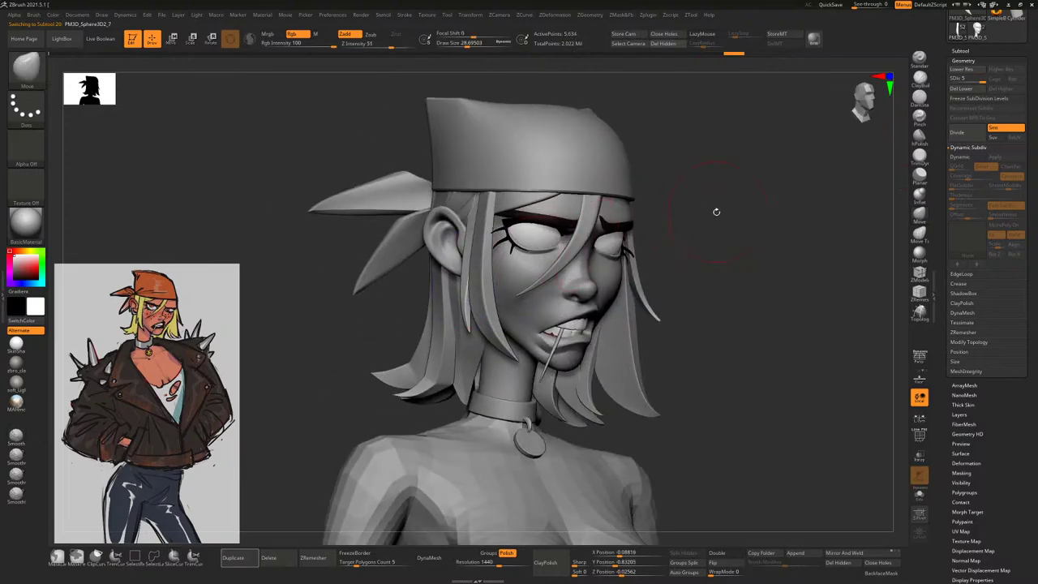
{"action": "mouse_move", "coordinate": [716, 213]}
{"action": "left_mouse_down"}
{"action": "mouse_move", "coordinate": [752, 204]}
{"action": "mouse_move", "coordinate": [724, 228]}
{"action": "mouse_move", "coordinate": [746, 210]}
{"action": "left_mouse_up"}
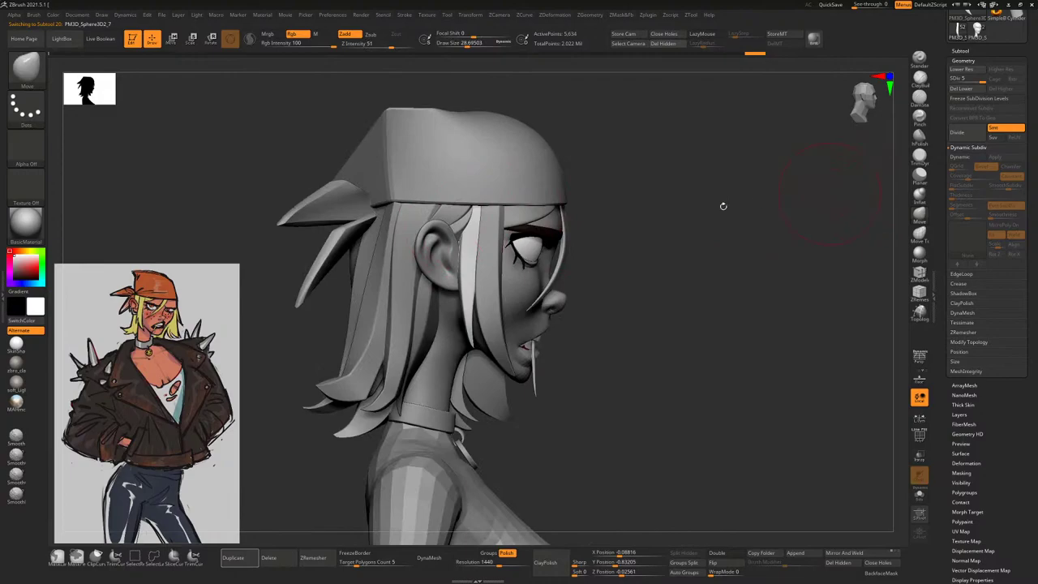
Apply Dynamic Subdiv to the two small hair strands above the ear and nudge them into place under the bandana
{"action": "left_click", "coordinate": [487, 206], "text": "alt"}
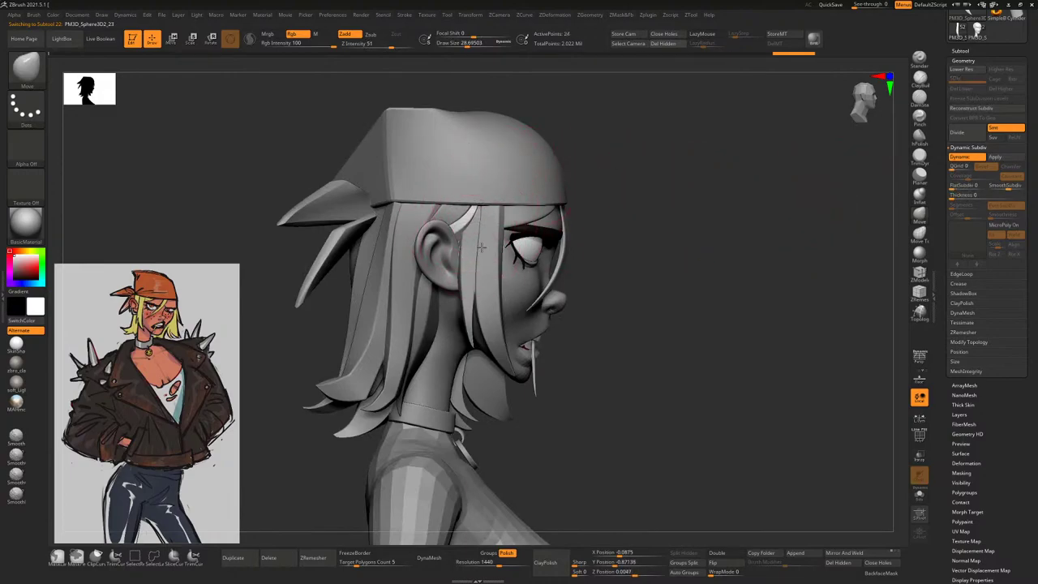
{"action": "left_click", "coordinate": [996, 157]}
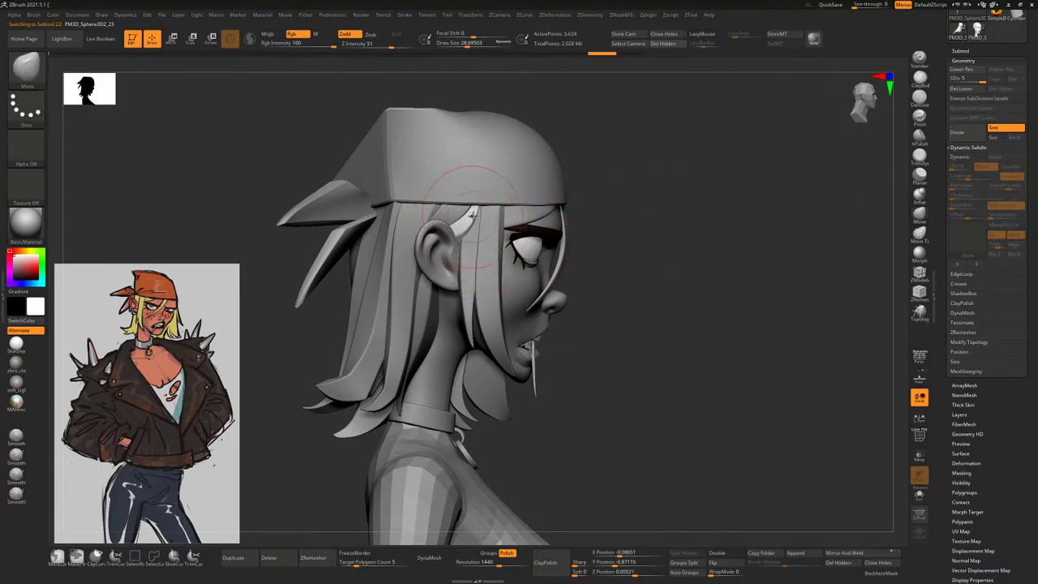
{"action": "left_click", "coordinate": [459, 212], "text": "alt"}
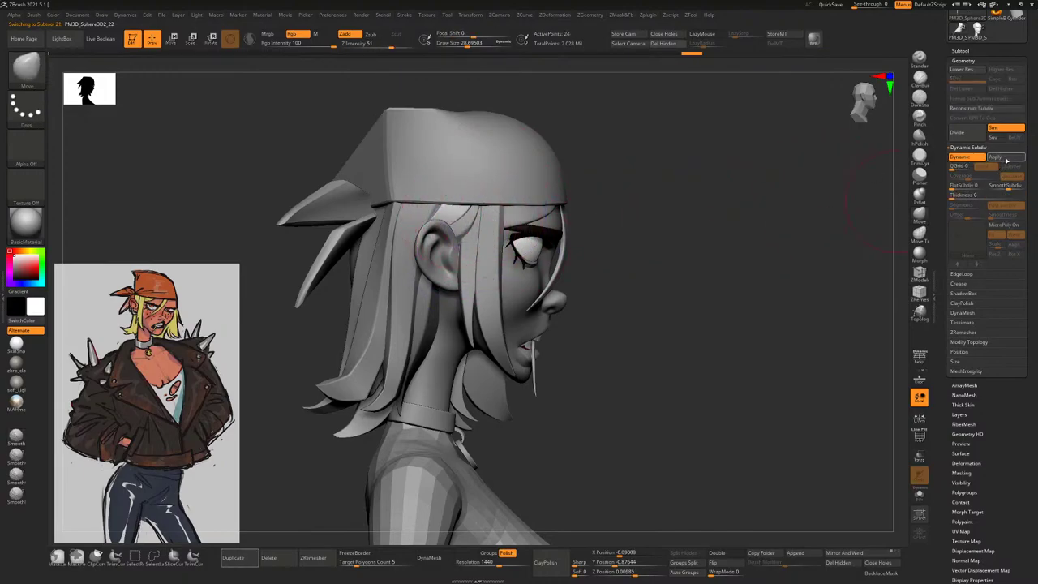
{"action": "left_click_drag", "start_coordinate": [679, 195], "coordinate": [868, 146]}
{"action": "left_click", "coordinate": [453, 225], "text": "alt"}
Select the eyeballs with the Standard brush at Draw Size about 10 and choose an orange paint colour
{"action": "key", "text": "b"}
{"action": "key", "text": "s"}
{"action": "key", "text": "t"}
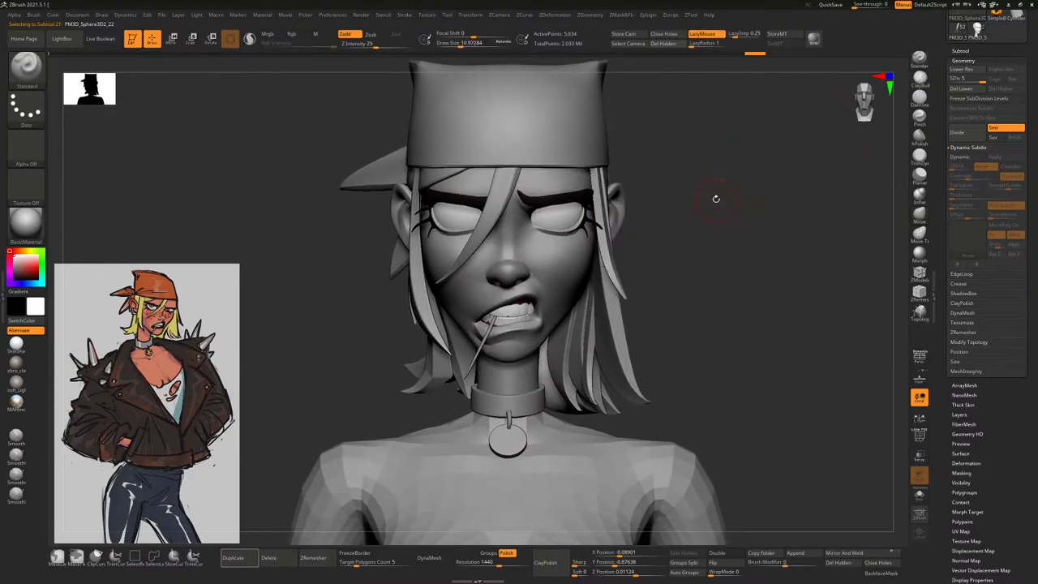
{"action": "left_click", "coordinate": [564, 219], "text": "alt"}
{"action": "left_click_drag", "start_coordinate": [732, 243], "coordinate": [659, 223]}
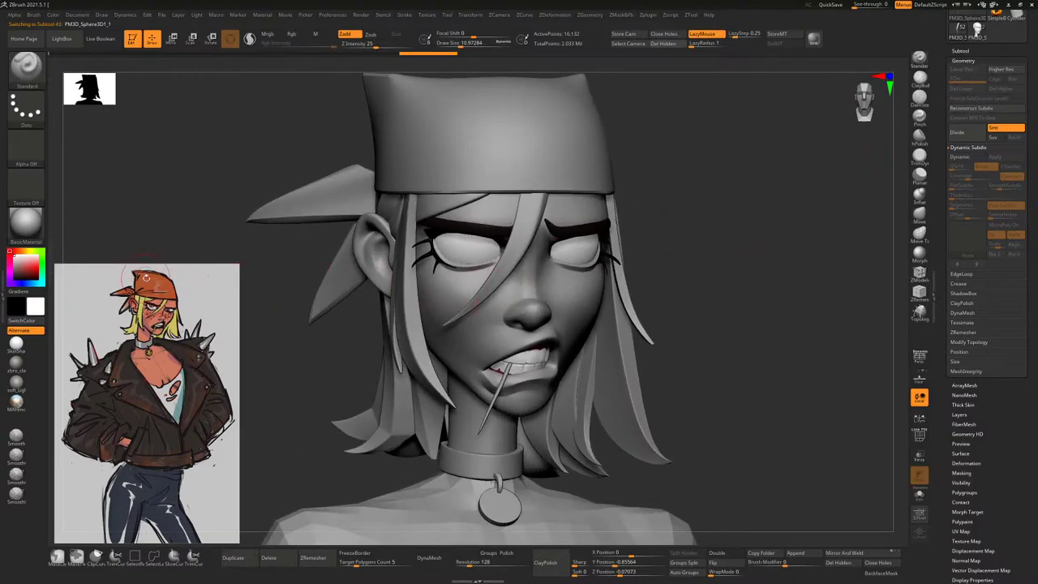
{"action": "key", "text": "v"}
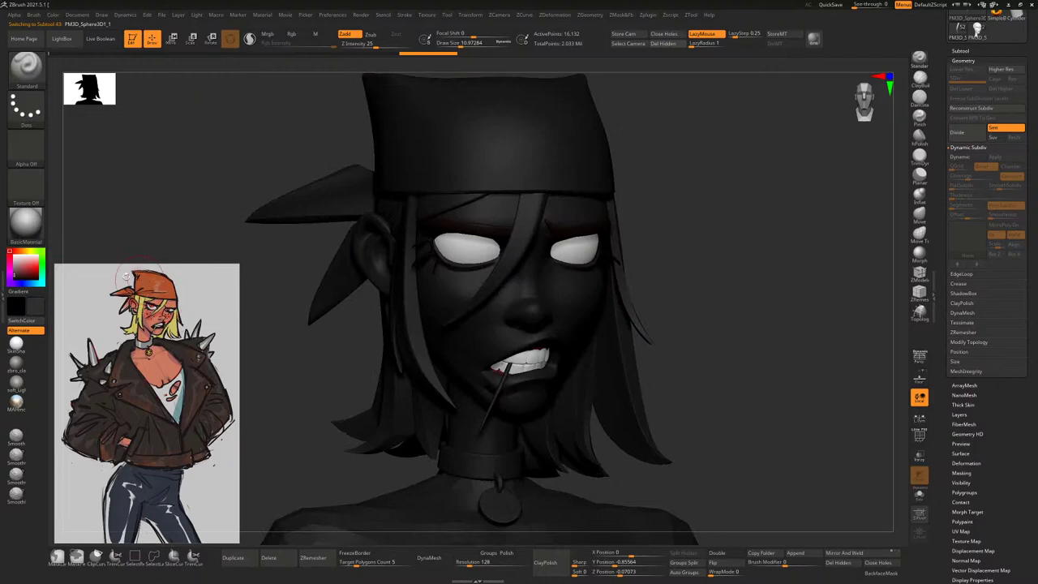
{"action": "left_click_drag", "start_coordinate": [29, 264], "coordinate": [30, 266]}
{"action": "key", "text": "space"}
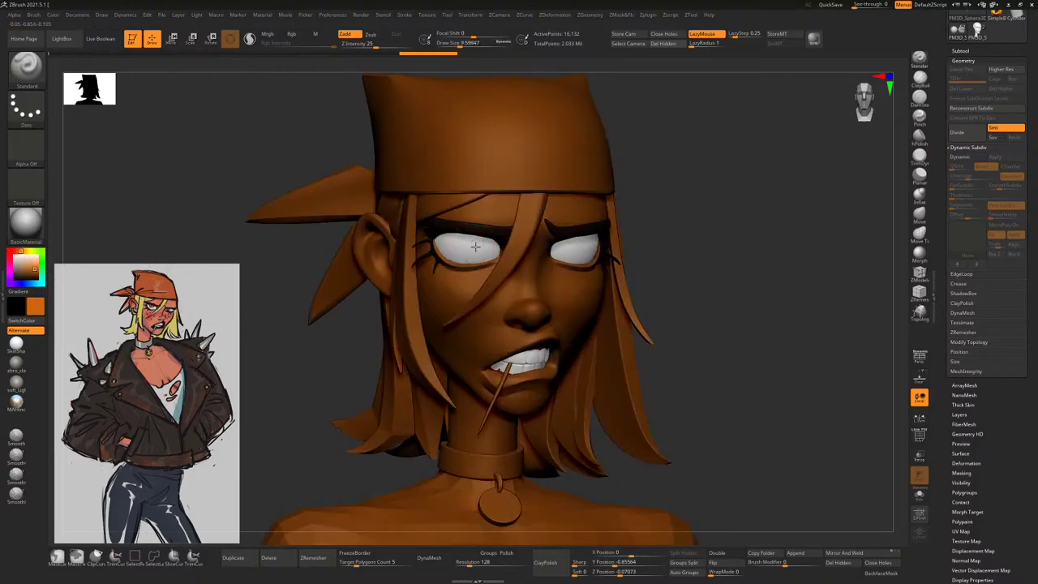
Paint orange irises on both eyeballs with Rgb on and Zadd off at Draw Size about 7, and restore the white colour
{"action": "left_click", "coordinate": [291, 33]}
{"action": "left_click", "coordinate": [345, 33]}
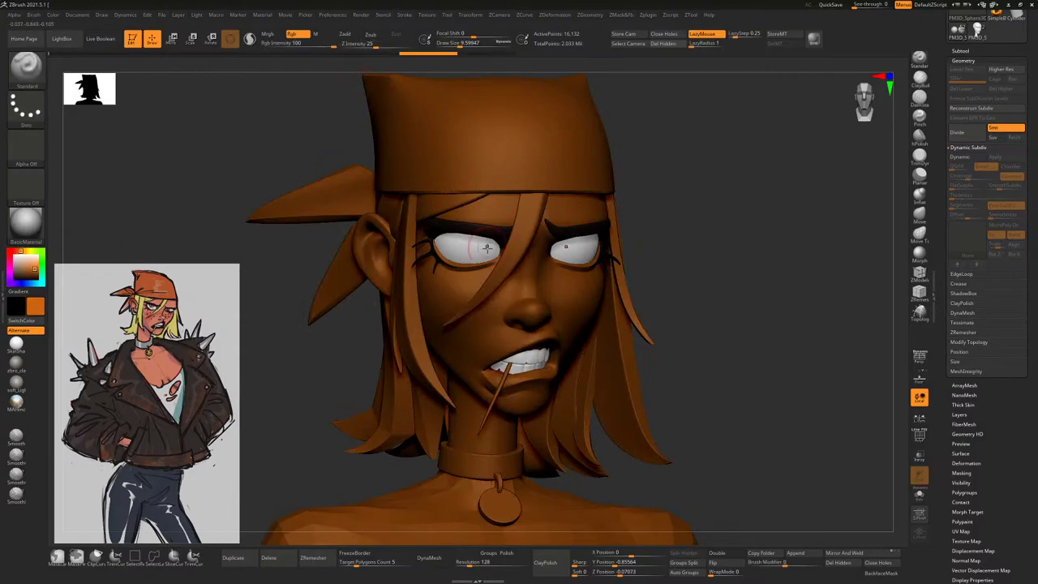
{"action": "key", "text": "space"}
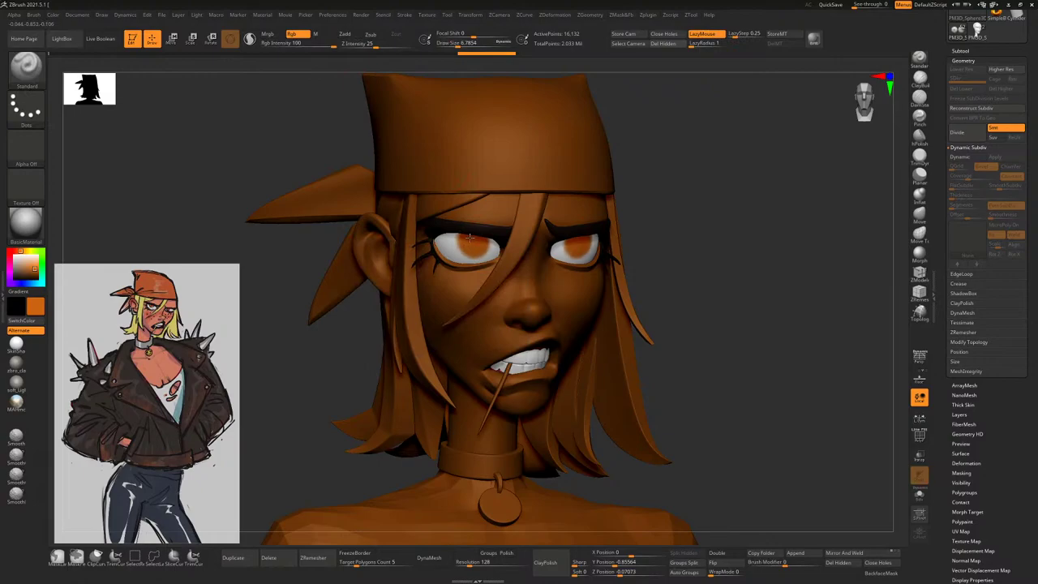
{"action": "left_click_drag", "start_coordinate": [725, 260], "coordinate": [695, 248], "text": "alt"}
{"action": "left_click", "coordinate": [11, 256]}
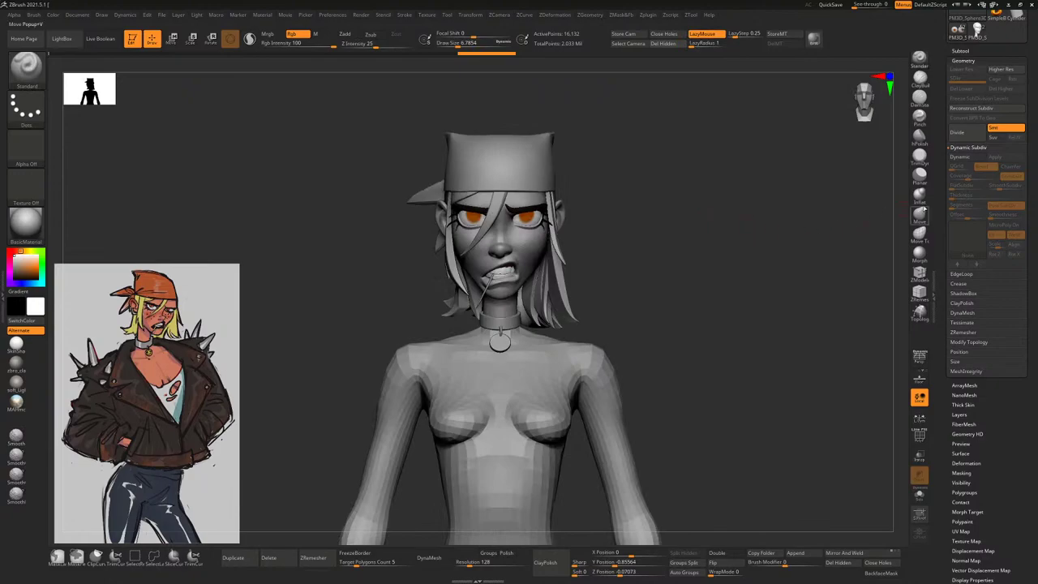
Adjust the head and the extracted details around the eyes using the Move brush at Draw Sizes of about 24 and 20
{"action": "left_click", "coordinate": [920, 212]}
{"action": "left_click_drag", "start_coordinate": [676, 211], "coordinate": [468, 272]}
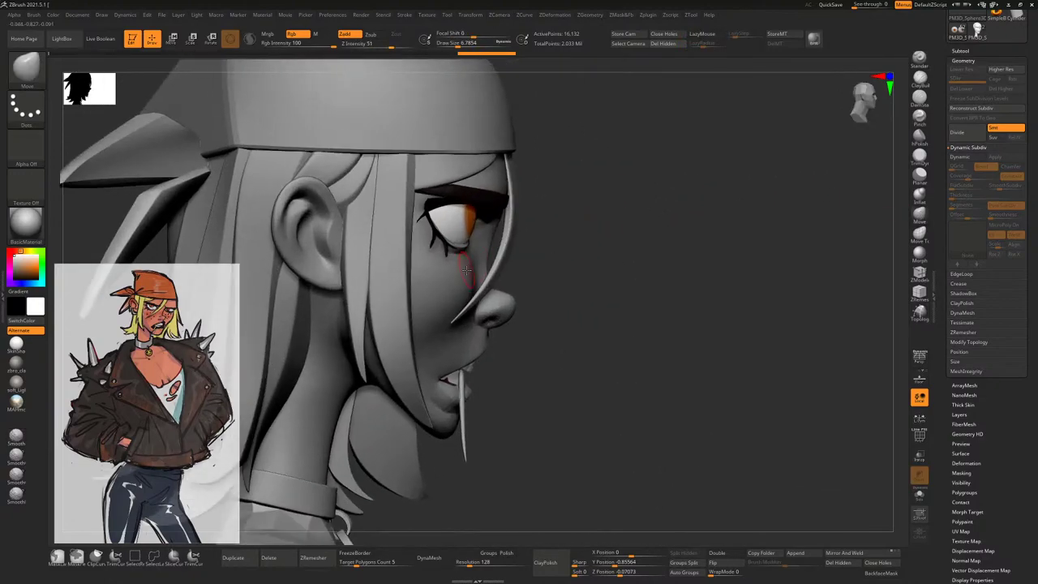
{"action": "key", "text": "space"}
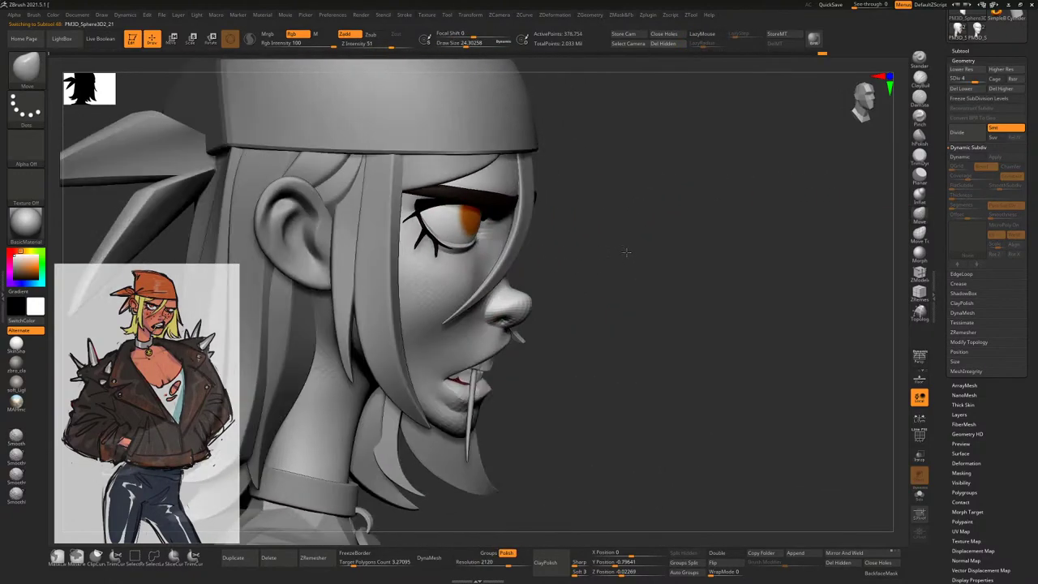
{"action": "left_click_drag", "start_coordinate": [625, 252], "coordinate": [605, 253]}
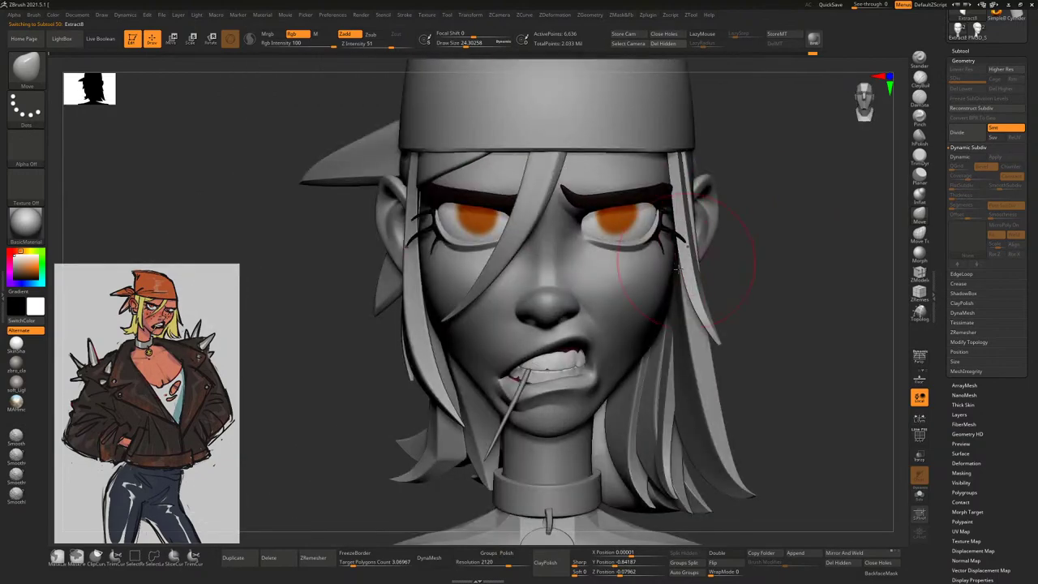
{"action": "key", "text": "space"}
{"action": "left_click_drag", "start_coordinate": [782, 226], "coordinate": [737, 220], "text": "alt"}
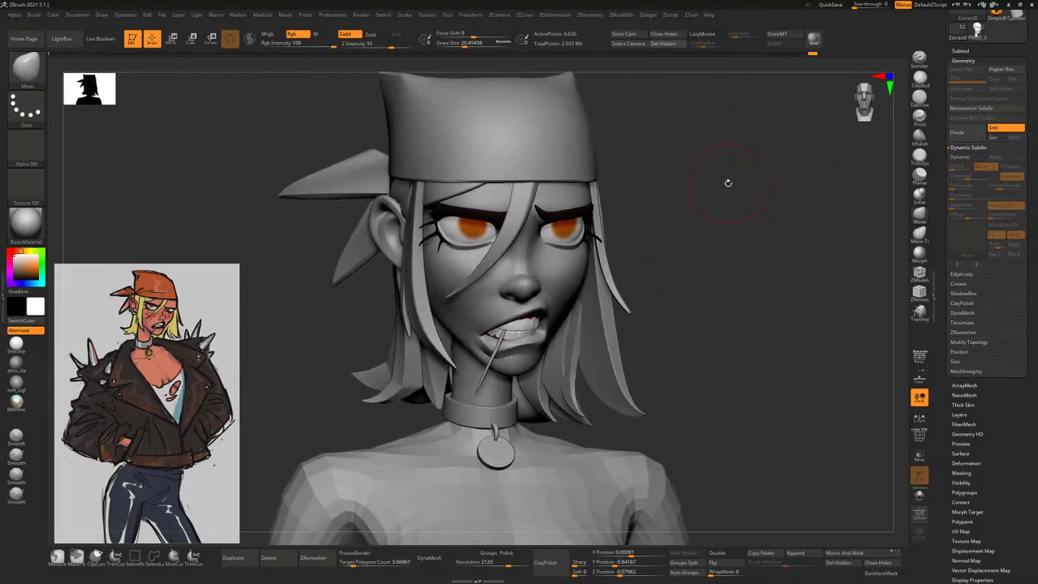